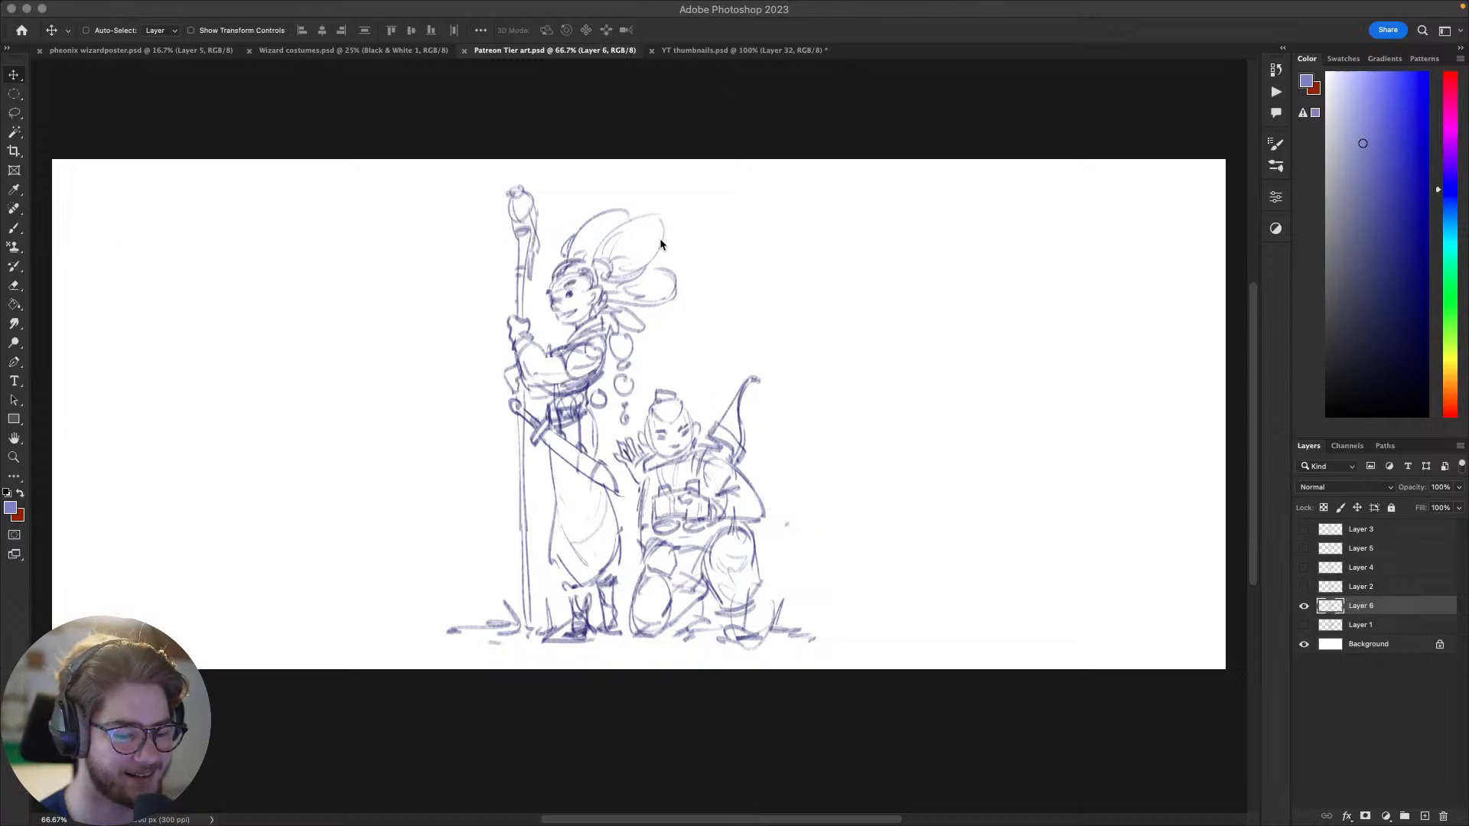
drag(701, 286, 717, 279)
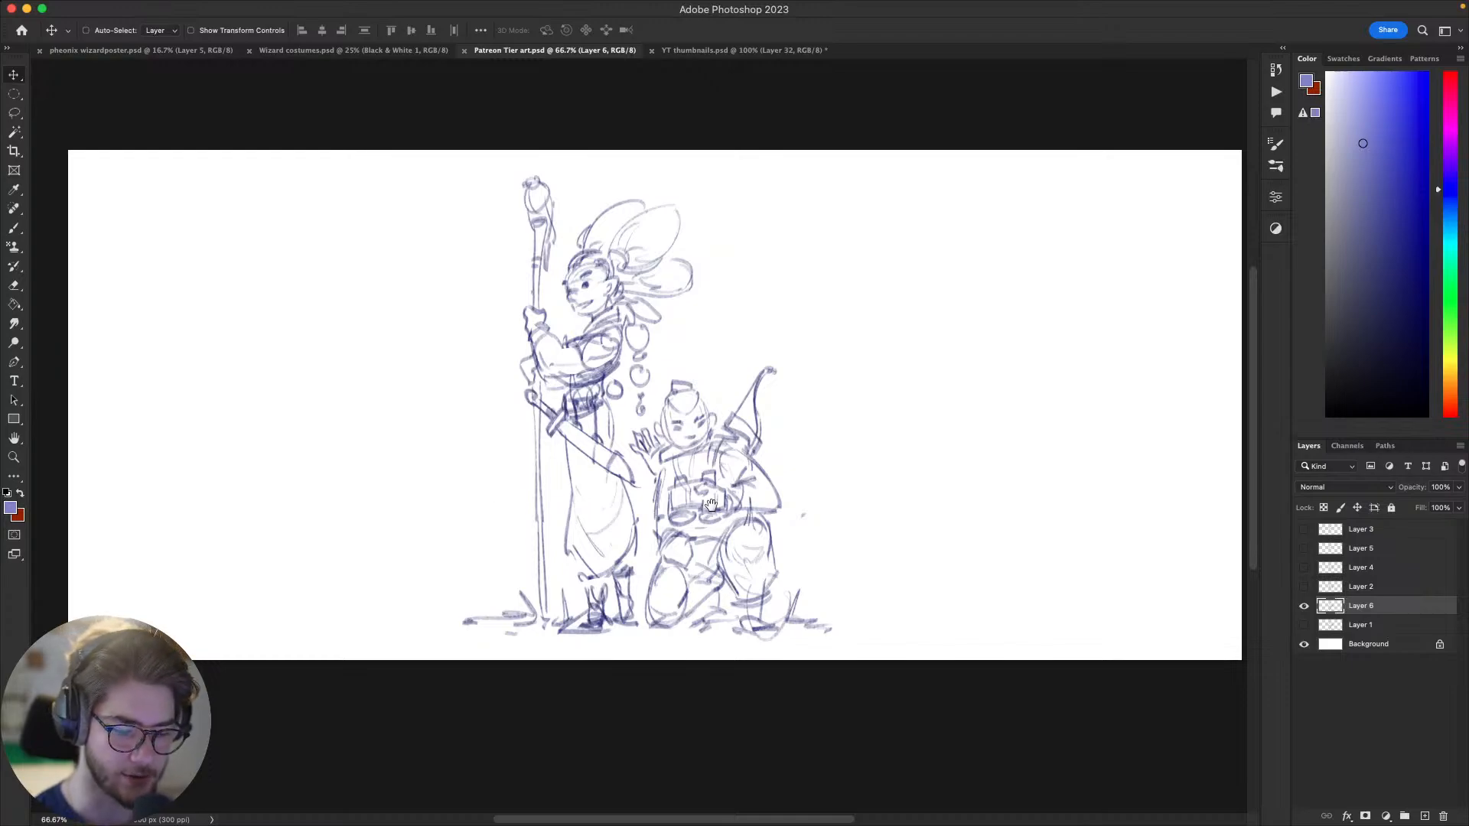
mouse_move(724, 508)
mouse_down()
mouse_move(697, 513)
mouse_move(713, 513)
mouse_up()
scroll(713, 514, up, 1)
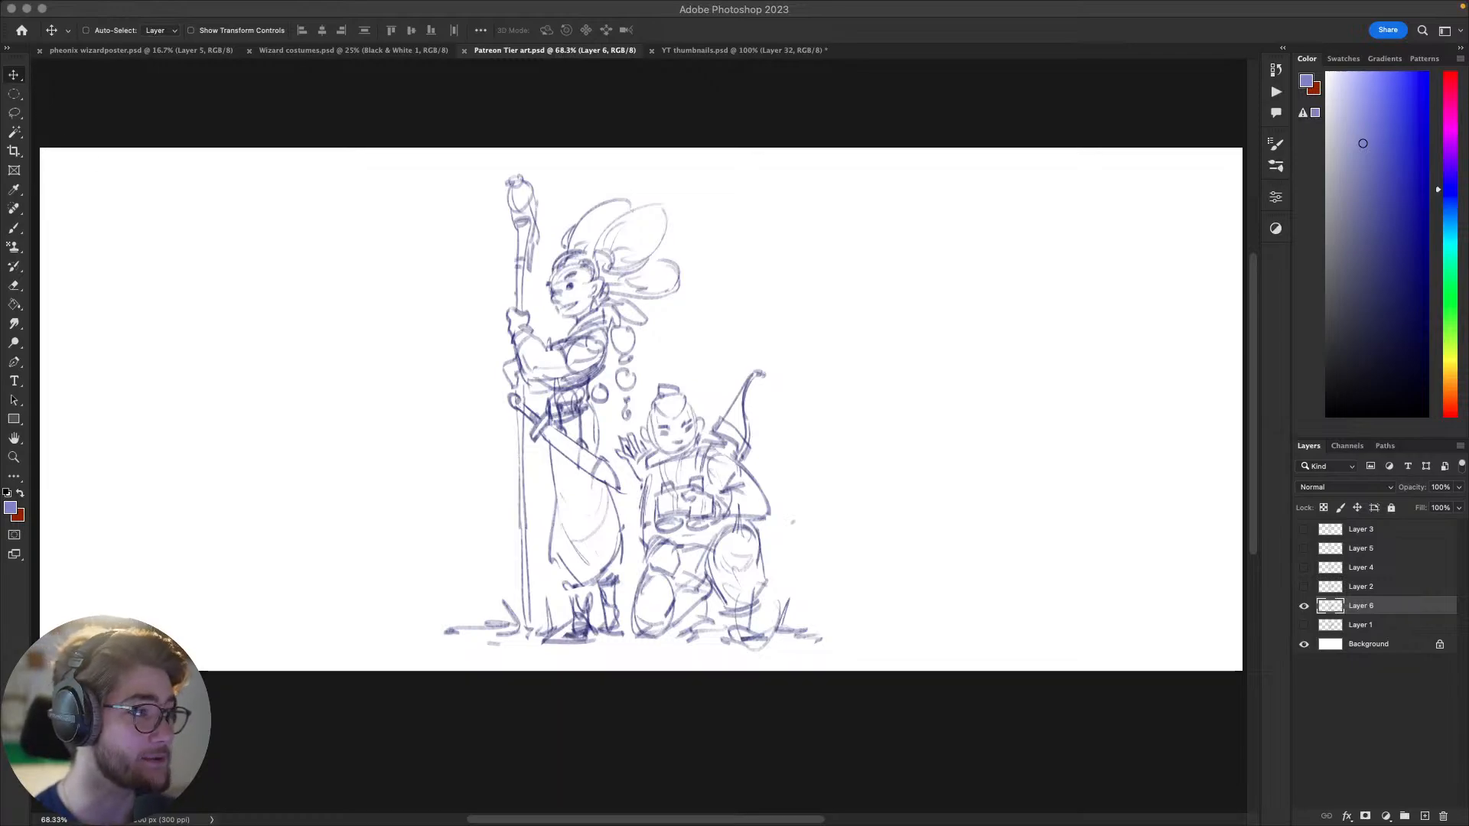
drag(792, 238, 793, 278)
drag(706, 290, 733, 318)
scroll(702, 302, up, 5)
scroll(685, 301, down, 2)
scroll(720, 305, down, 1)
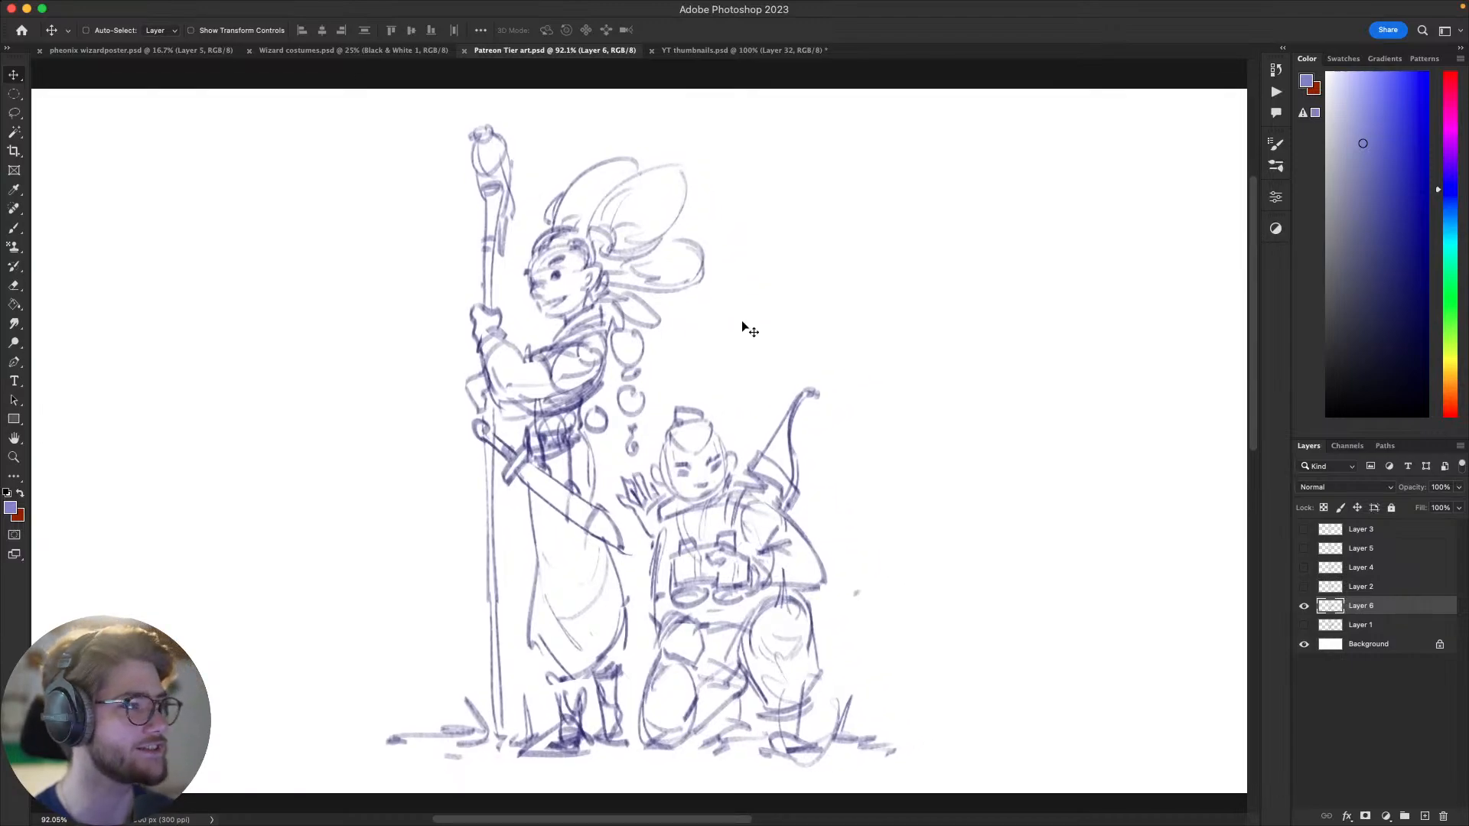
Step: Try a few freehand brush strokes beside the two characters and undo them
key(b)
drag(948, 473, 950, 562)
key(super+z)
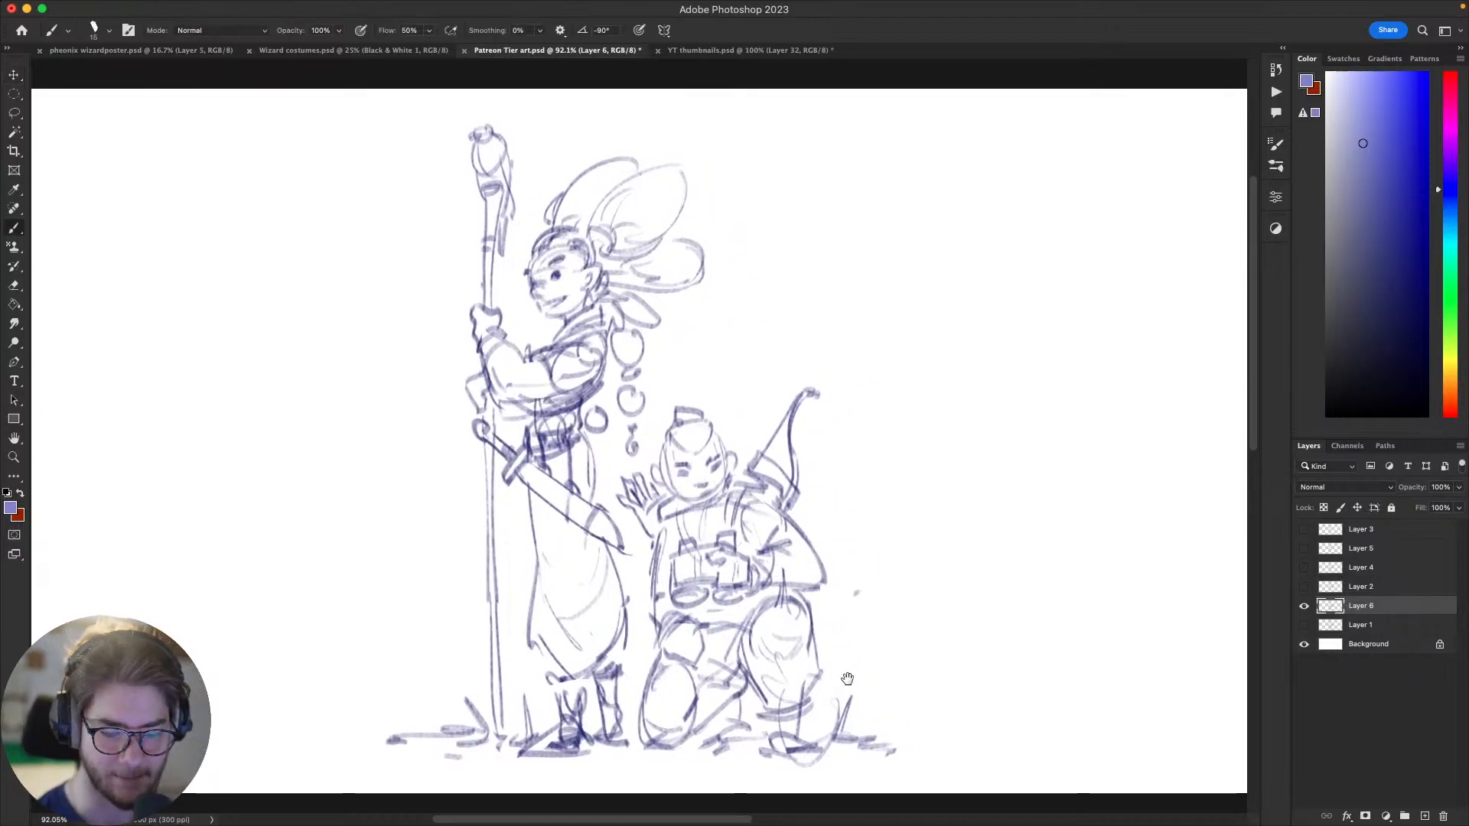
drag(842, 549, 854, 555)
drag(870, 319, 836, 310)
mouse_move(743, 149)
mouse_down()
mouse_move(811, 135)
mouse_move(754, 221)
mouse_up()
key(super+z)
key(super+z)
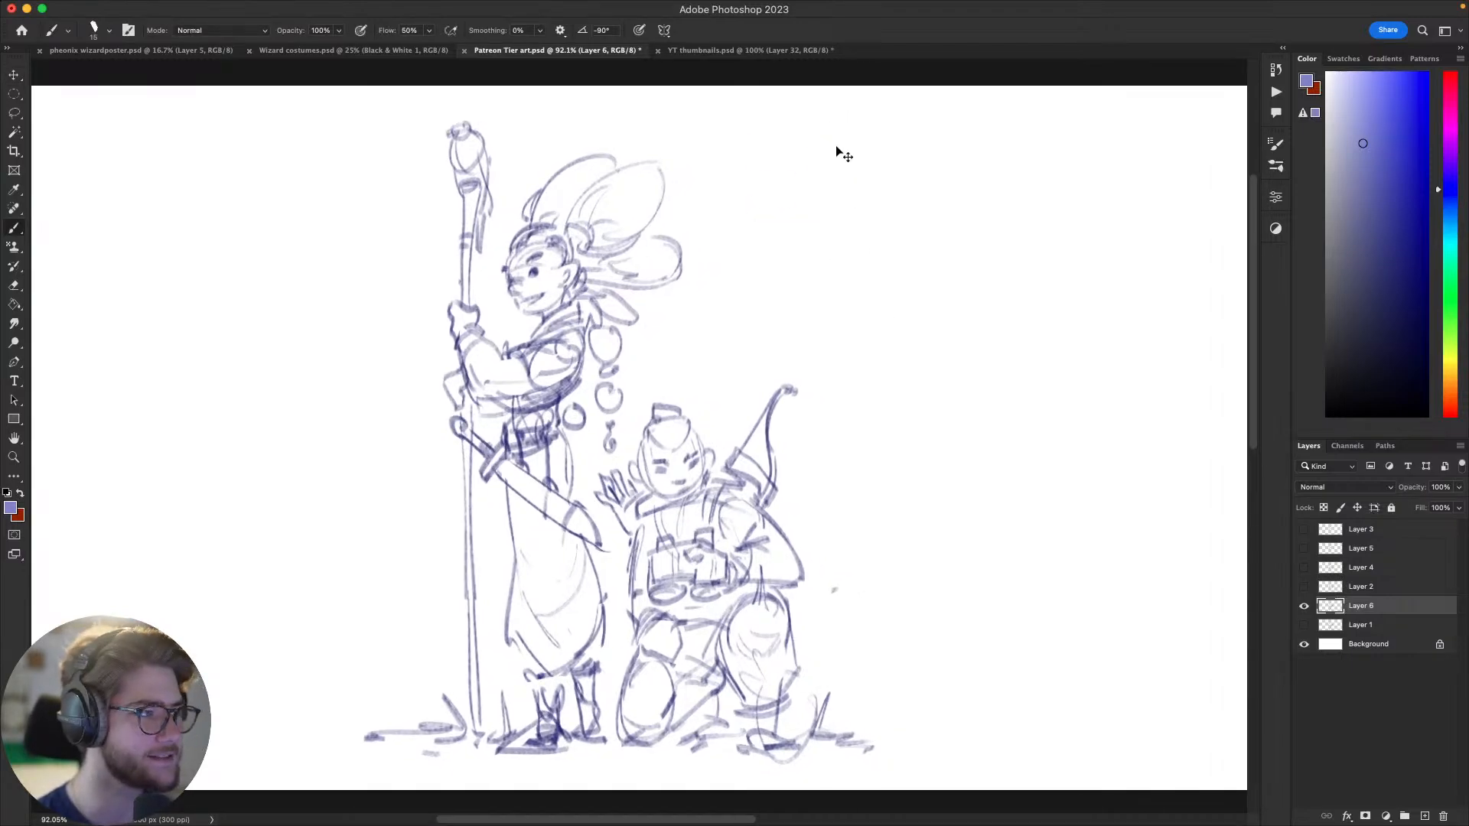
Step: Handwrite "$3" in the empty area above the kneeling archer and draw a circle around it
drag(855, 142, 797, 203)
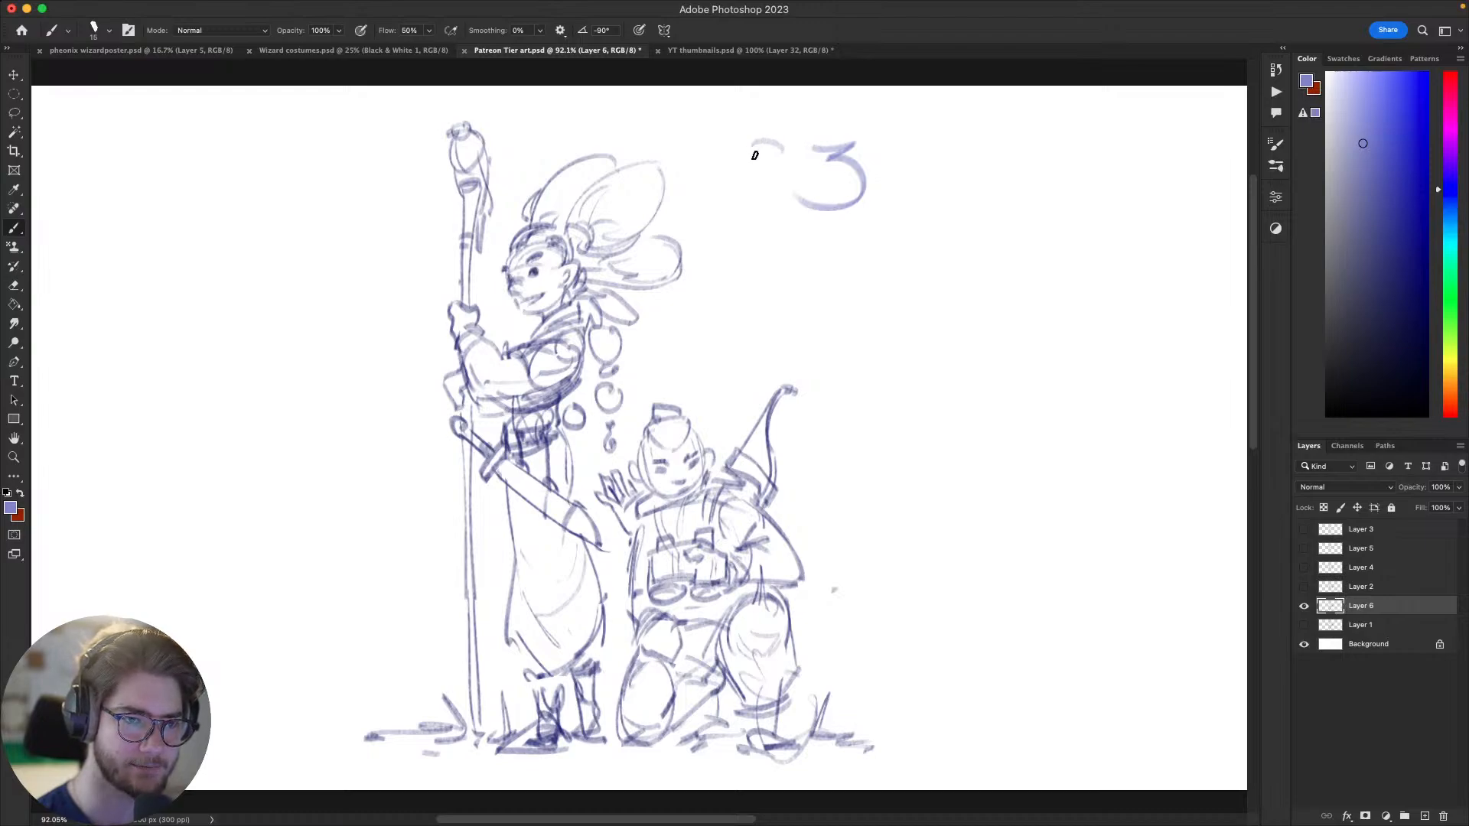
drag(778, 147, 740, 201)
drag(758, 130, 767, 220)
drag(928, 390, 916, 403)
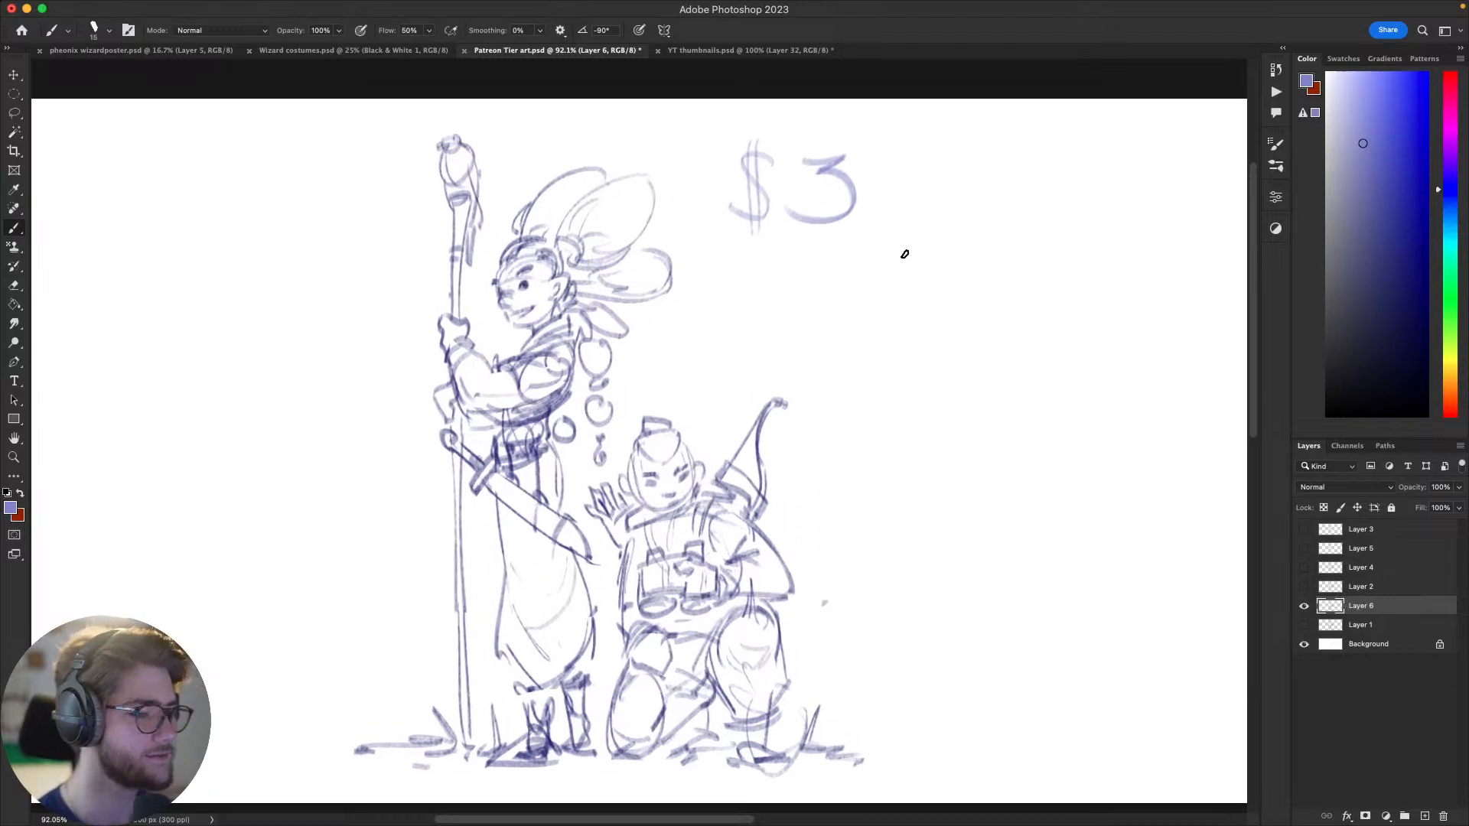
mouse_move(845, 125)
mouse_down()
mouse_move(851, 254)
mouse_move(840, 116)
mouse_up()
drag(1053, 634, 1010, 627)
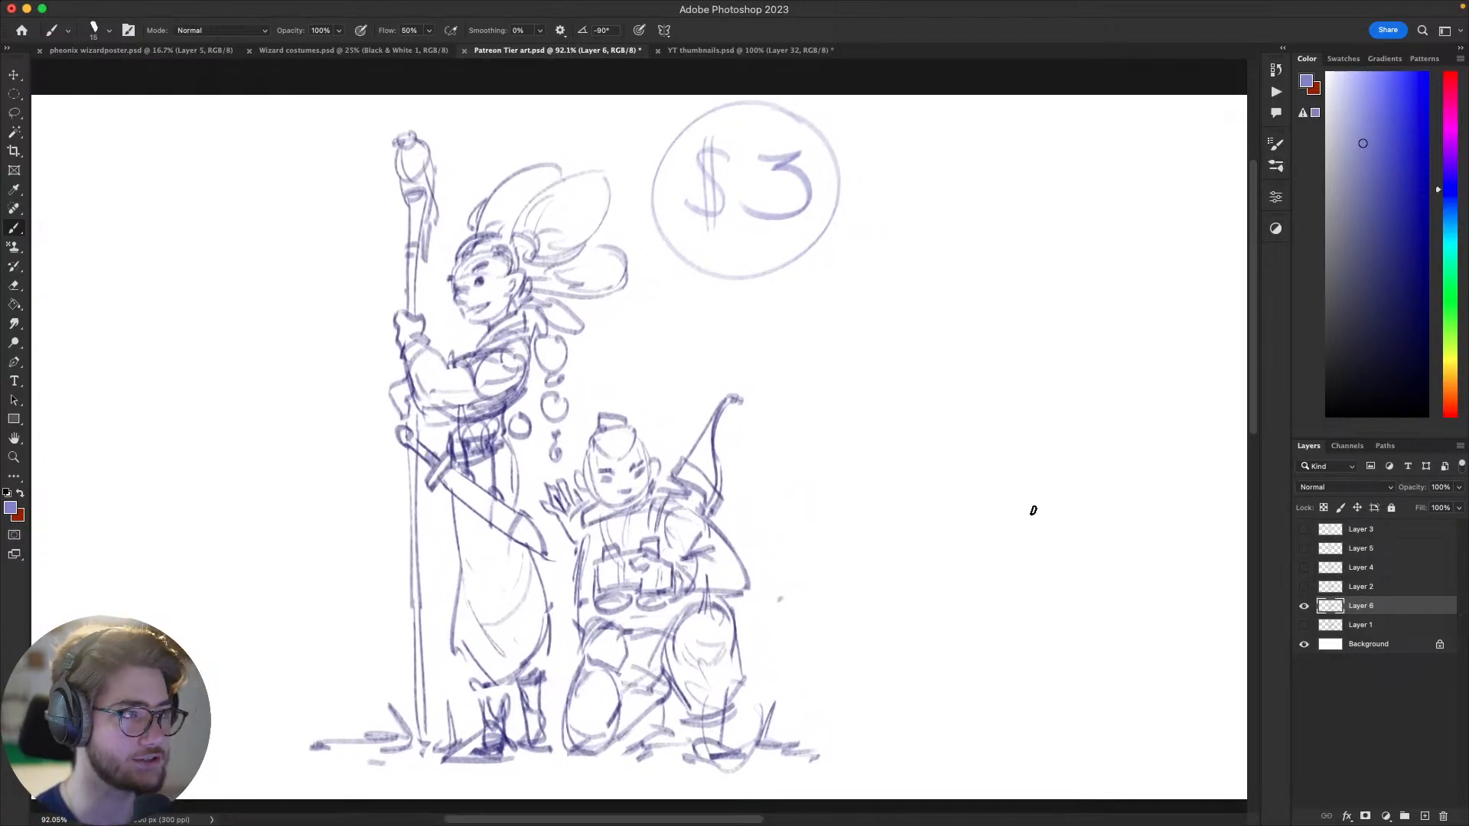
mouse_move(1053, 539)
mouse_down()
mouse_move(1031, 584)
mouse_move(1110, 613)
mouse_up()
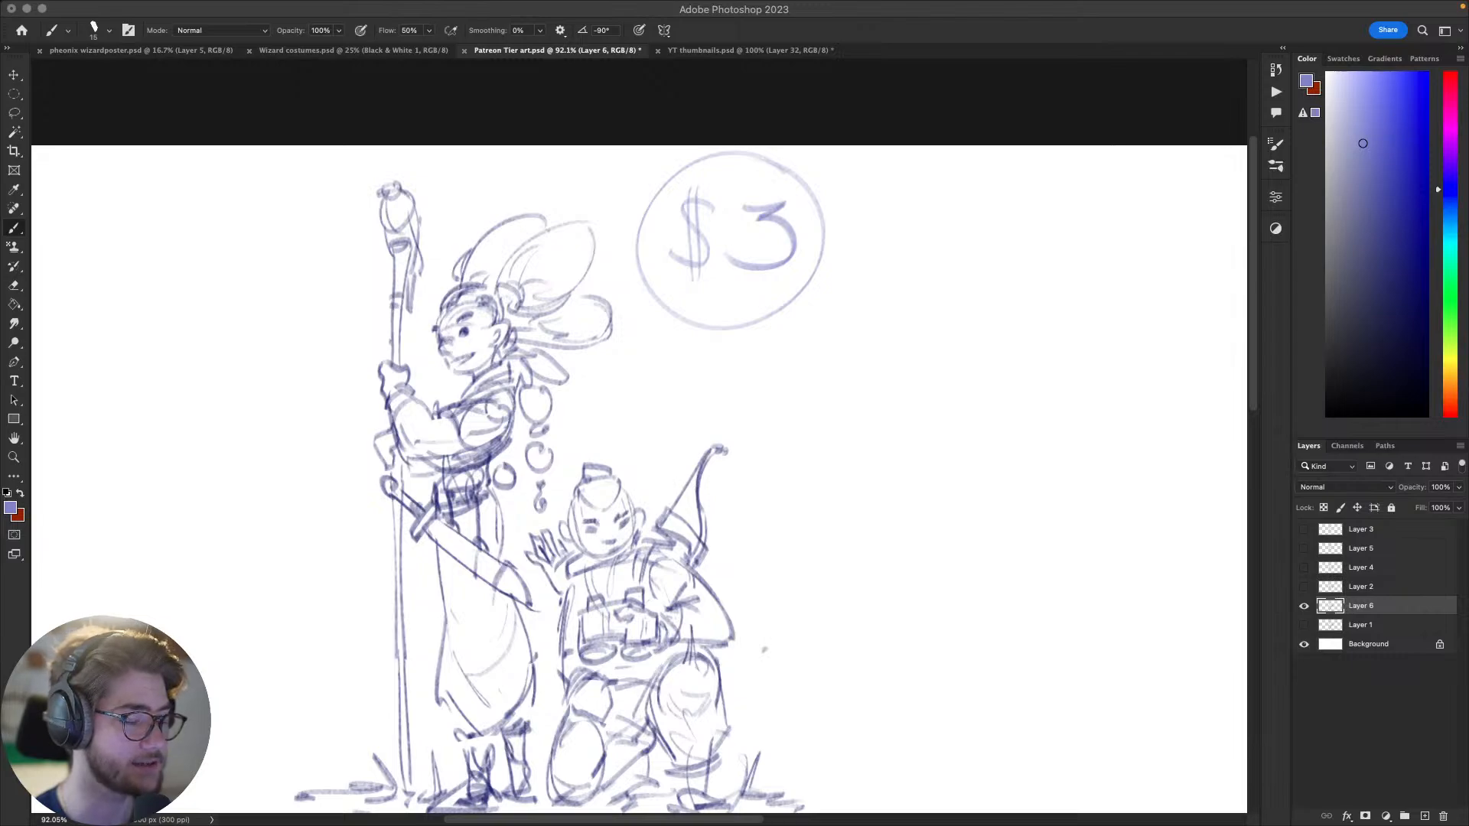
Step: Switch to the browser with the Patreon creator page, close its tabs and window, and return to the Photoshop sketch
key(super+Tab)
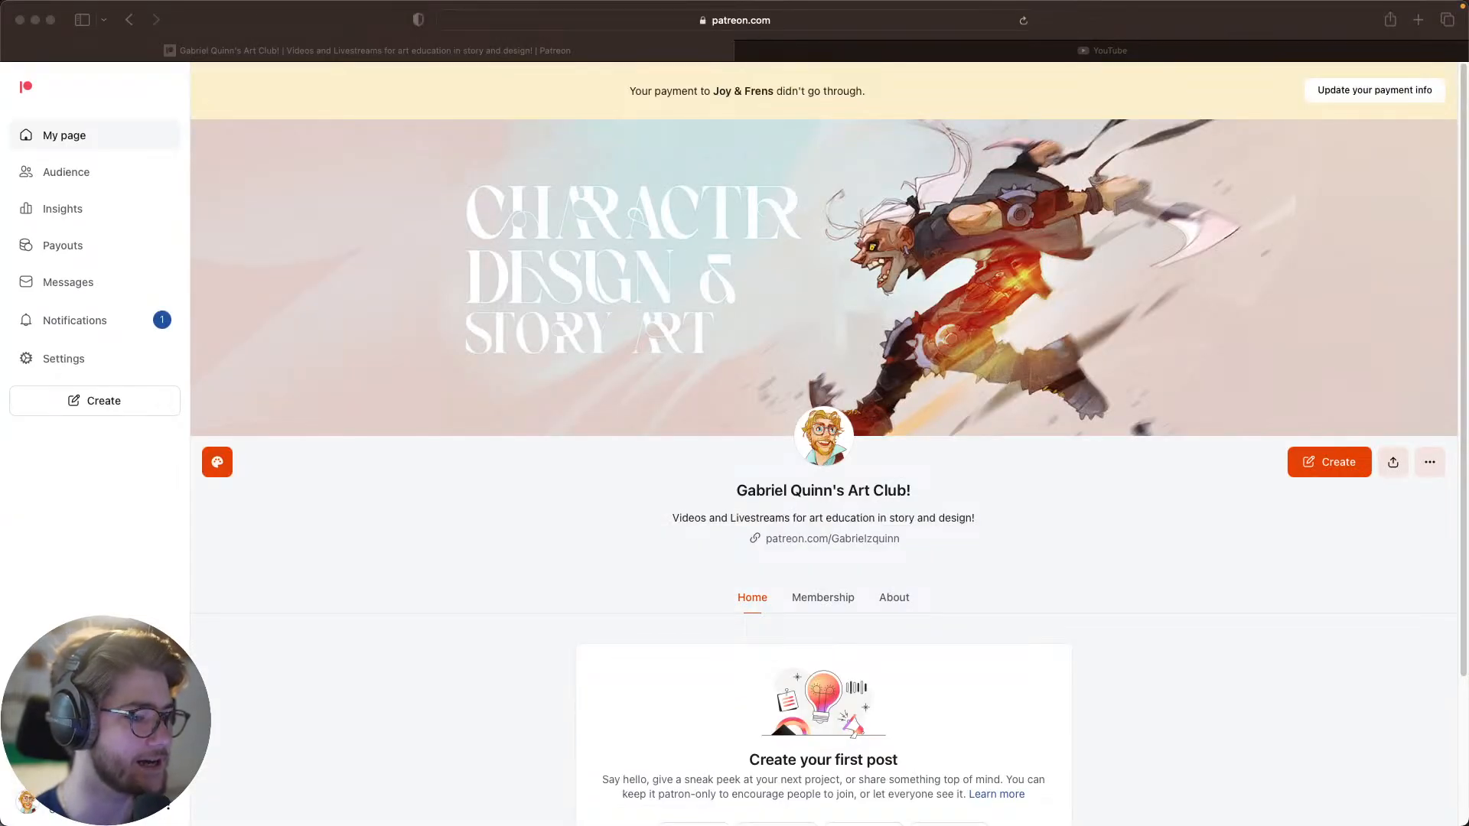
click(1154, 535)
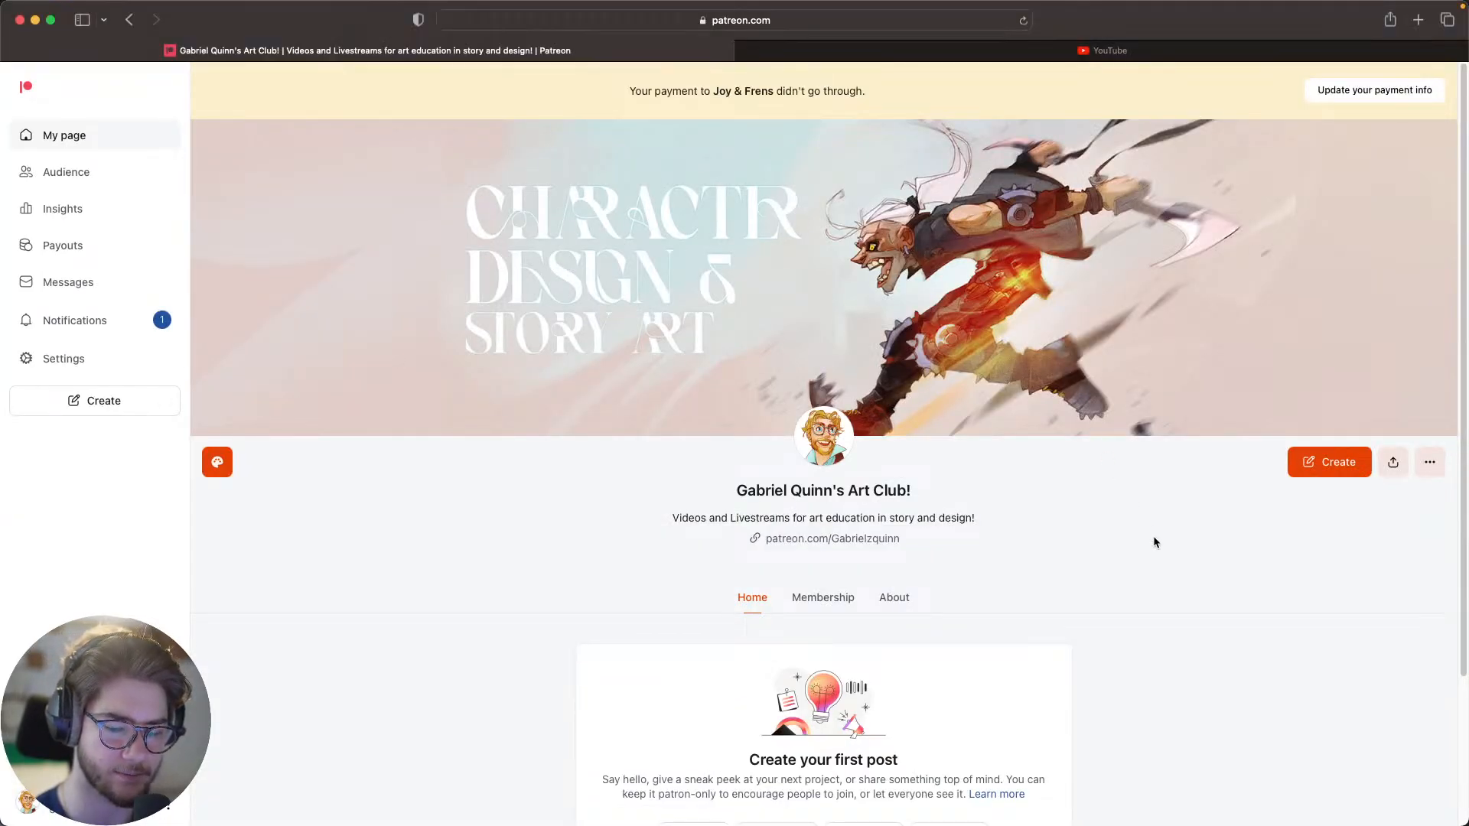
scroll(1154, 536, down, 1)
scroll(1187, 544, up, 1)
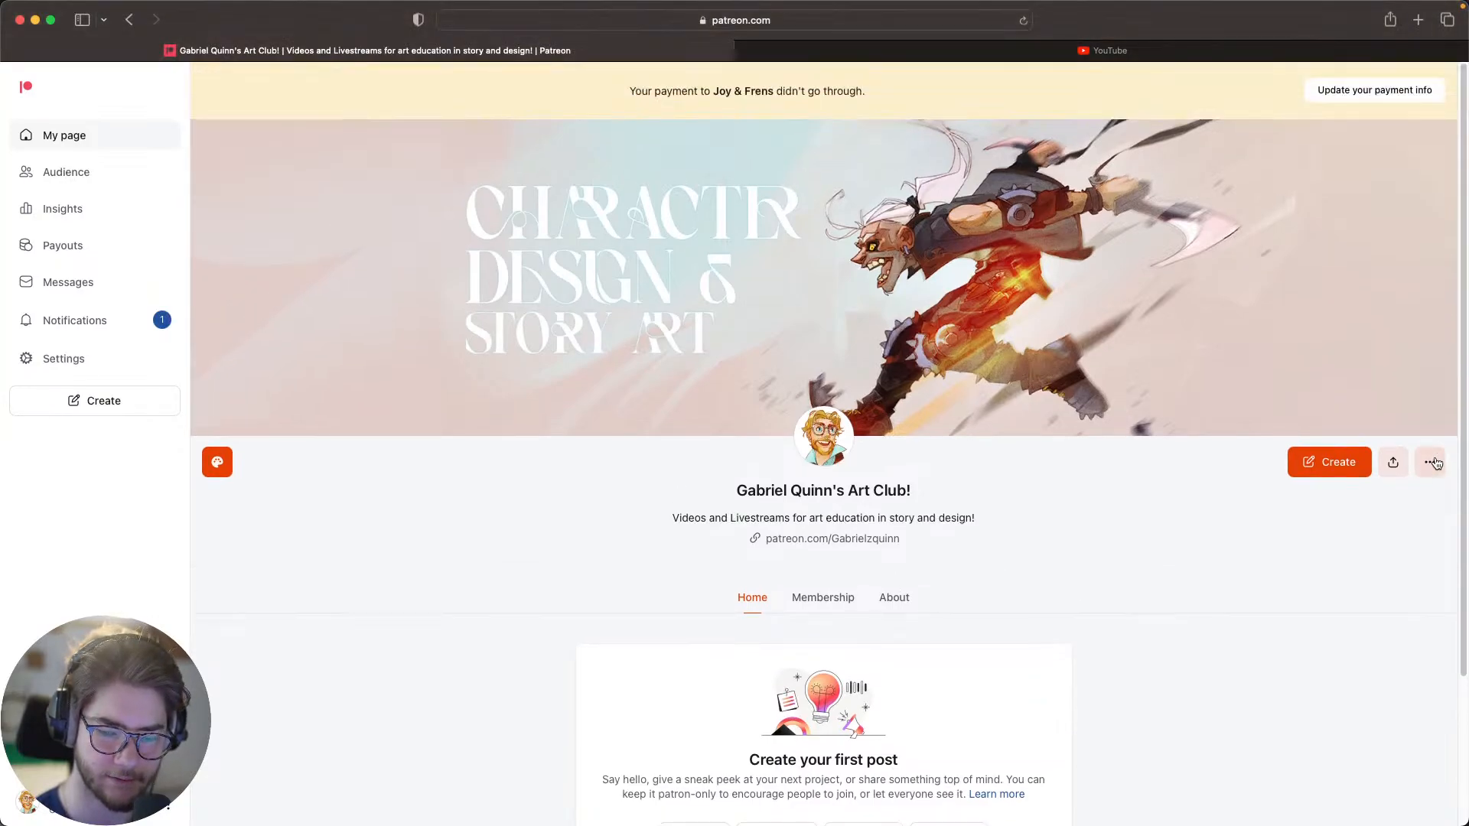
key(super+w)
key(super+w)
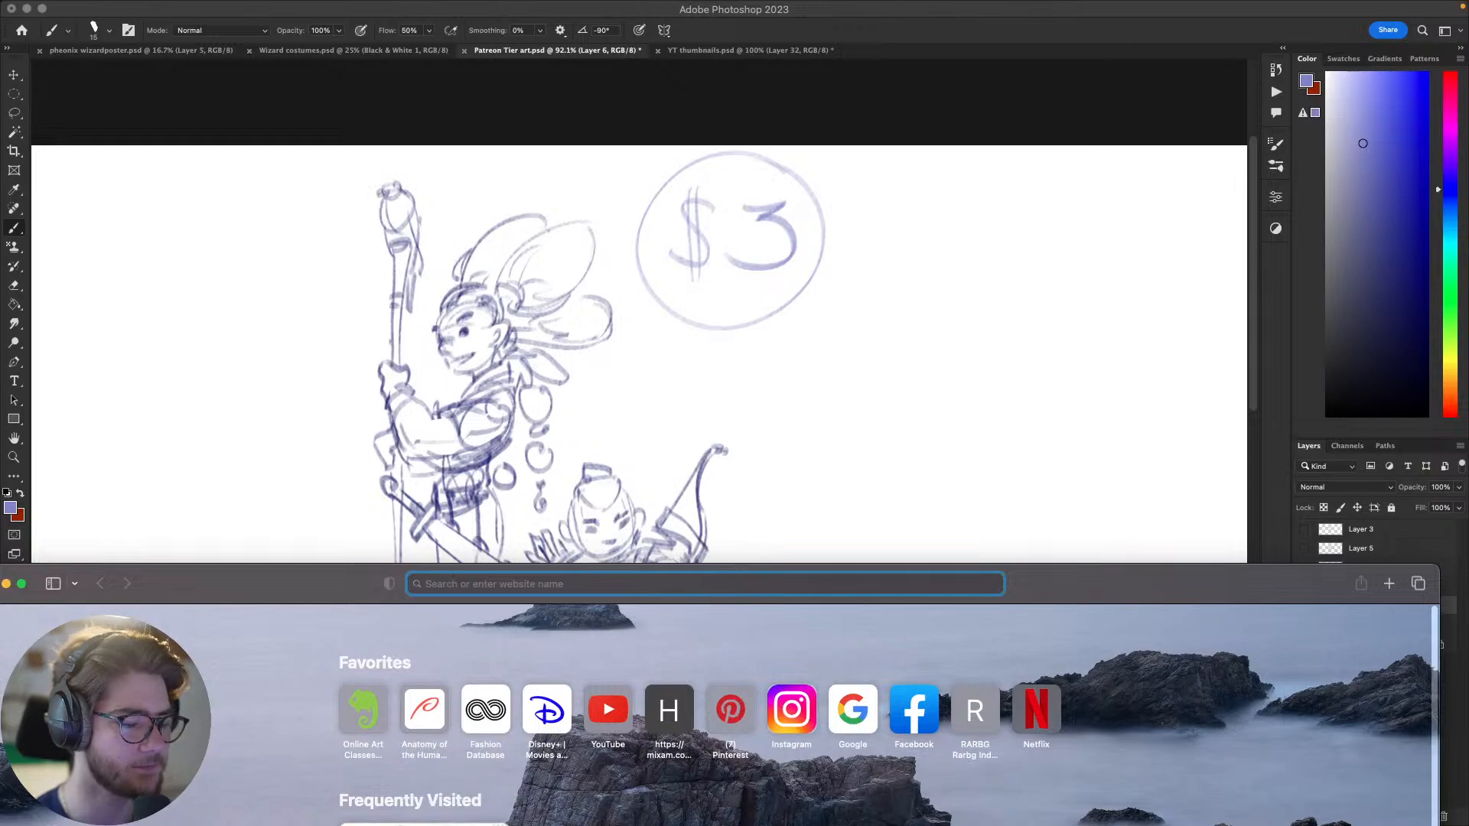
drag(251, 591, 257, 579)
key(super+w)
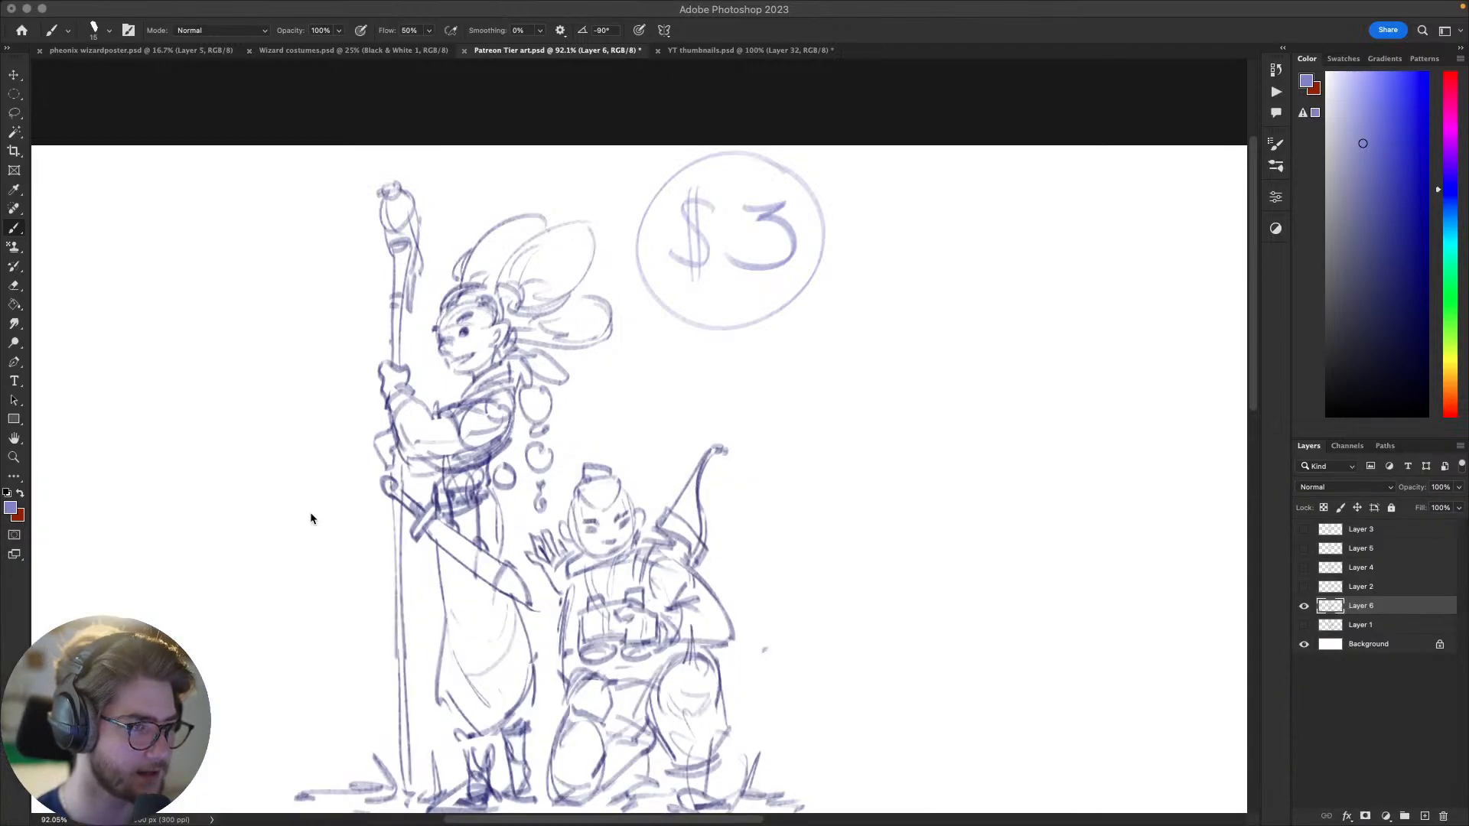
click(551, 379)
Step: Lasso the circled "$3" note on Layer 6, delete it, and switch back to the Brush tool
drag(562, 517, 575, 458)
scroll(575, 457, up, 2)
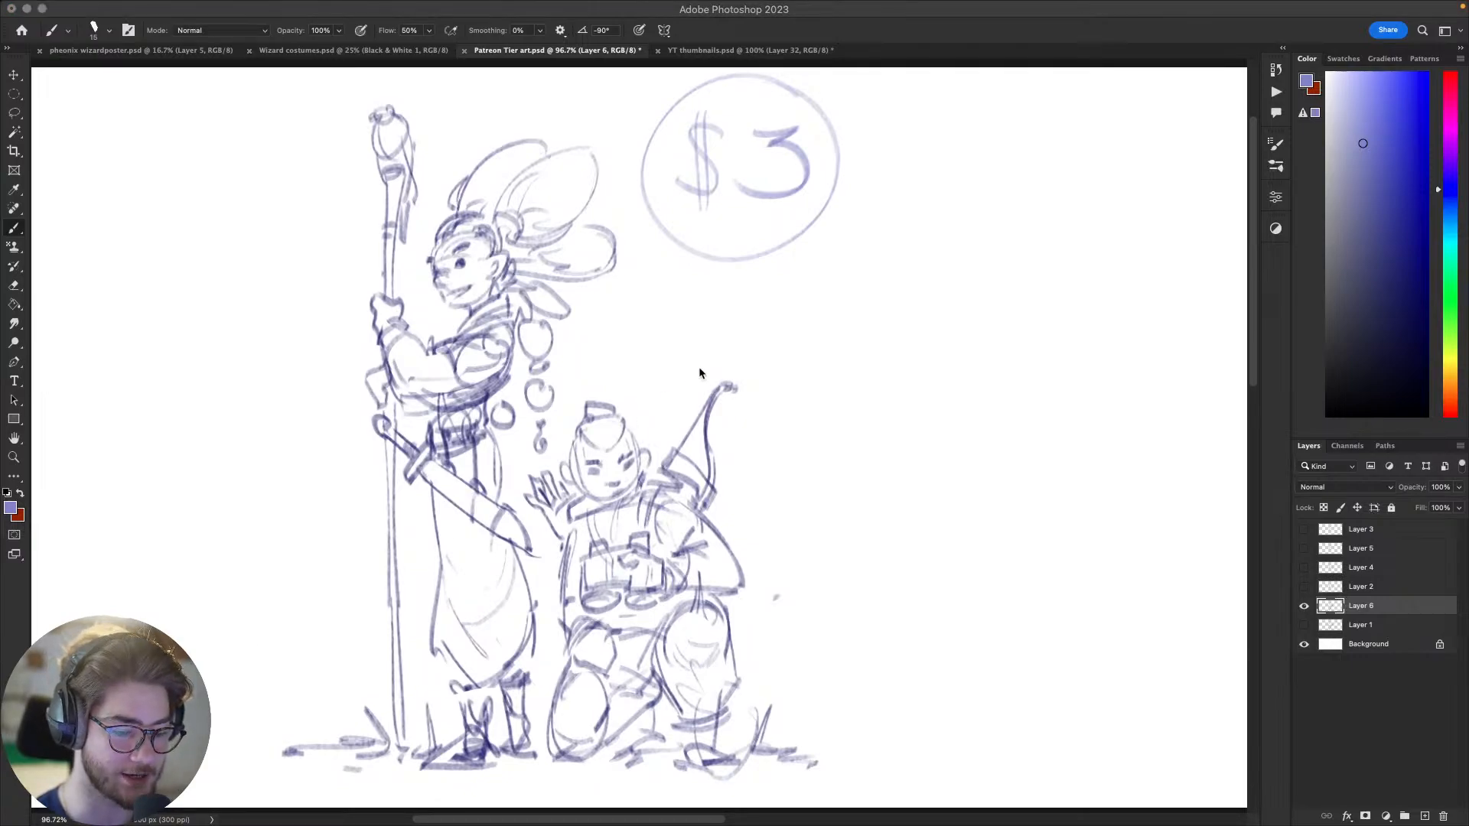
scroll(702, 398, down, 3)
scroll(705, 426, up, 2)
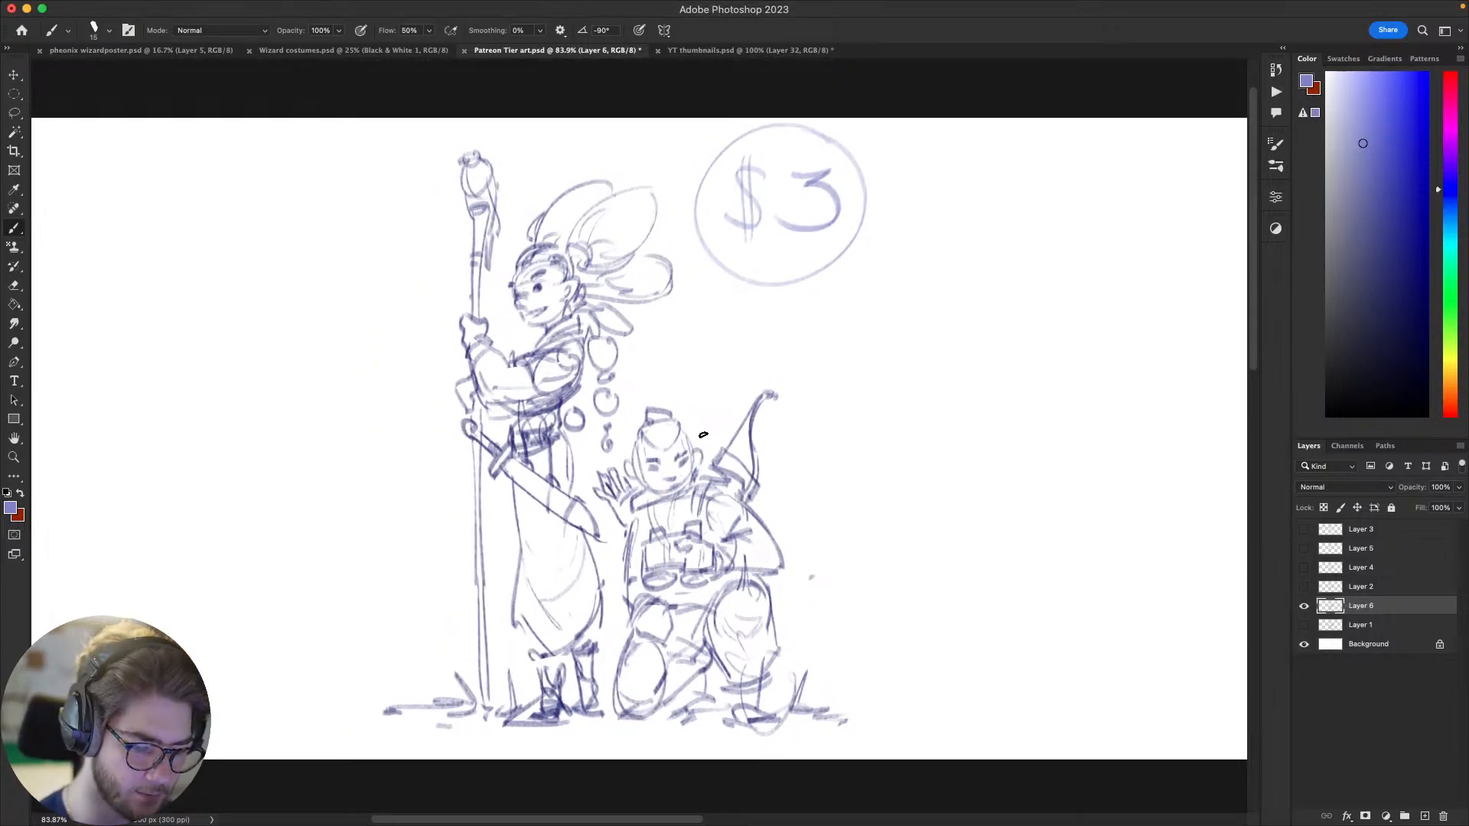
drag(951, 557, 975, 555)
key(l)
mouse_move(930, 228)
mouse_down()
mouse_move(935, 254)
mouse_move(721, 257)
mouse_move(770, 116)
mouse_up()
key(Delete)
key(b)
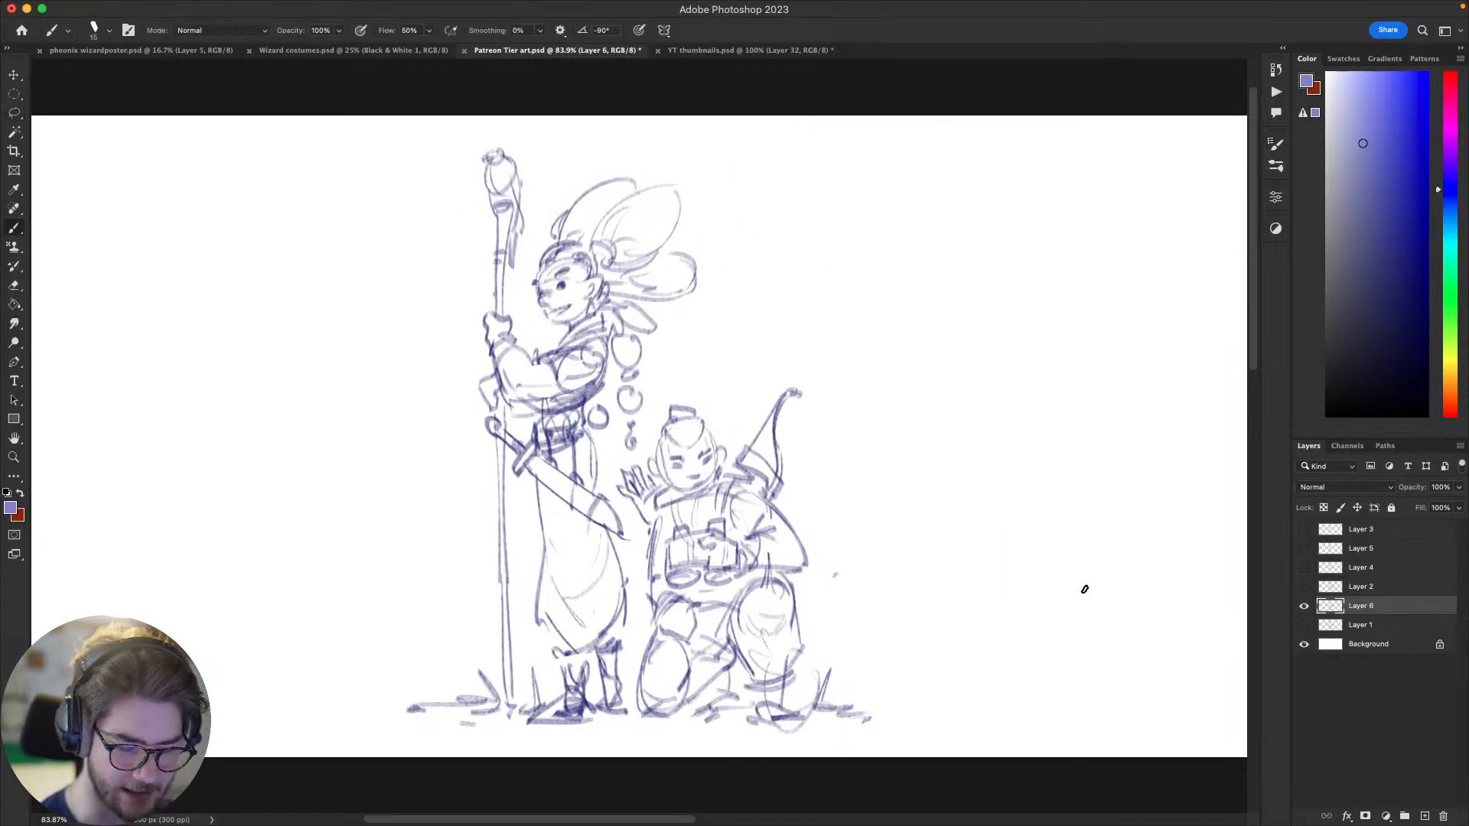
Step: Try faint ground and shape strokes next to the kneeling archer and undo them
drag(895, 541, 862, 550)
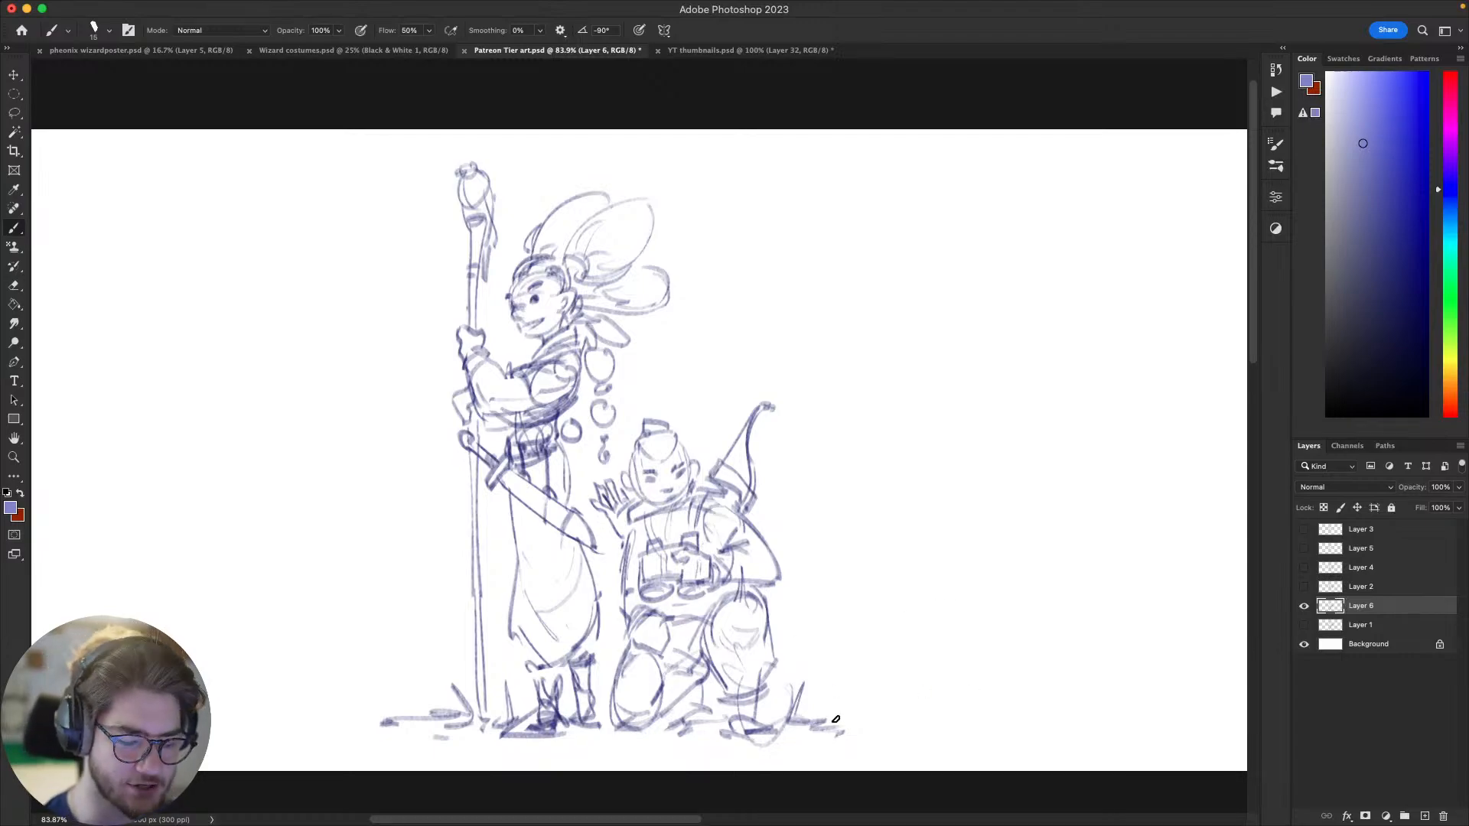
key(super+z)
mouse_move(840, 719)
mouse_down()
mouse_move(915, 720)
mouse_move(793, 622)
mouse_move(942, 729)
mouse_move(885, 719)
mouse_move(904, 719)
mouse_move(823, 605)
mouse_move(775, 609)
mouse_move(817, 605)
mouse_move(893, 715)
mouse_move(921, 726)
mouse_up()
key(super+z)
key(super+z)
key(super+z)
key(space)
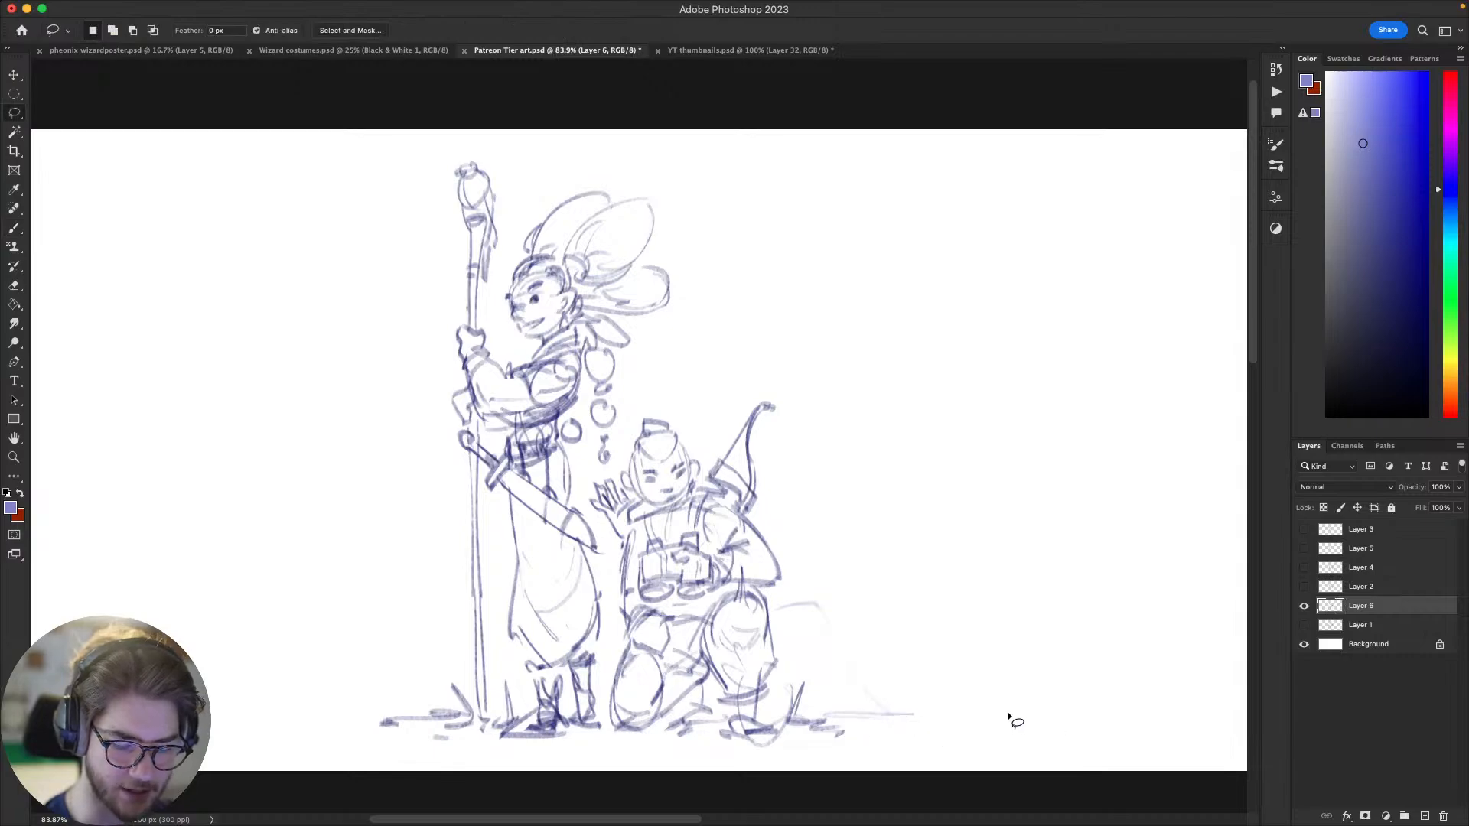
drag(976, 684, 1044, 622)
drag(923, 642, 828, 659)
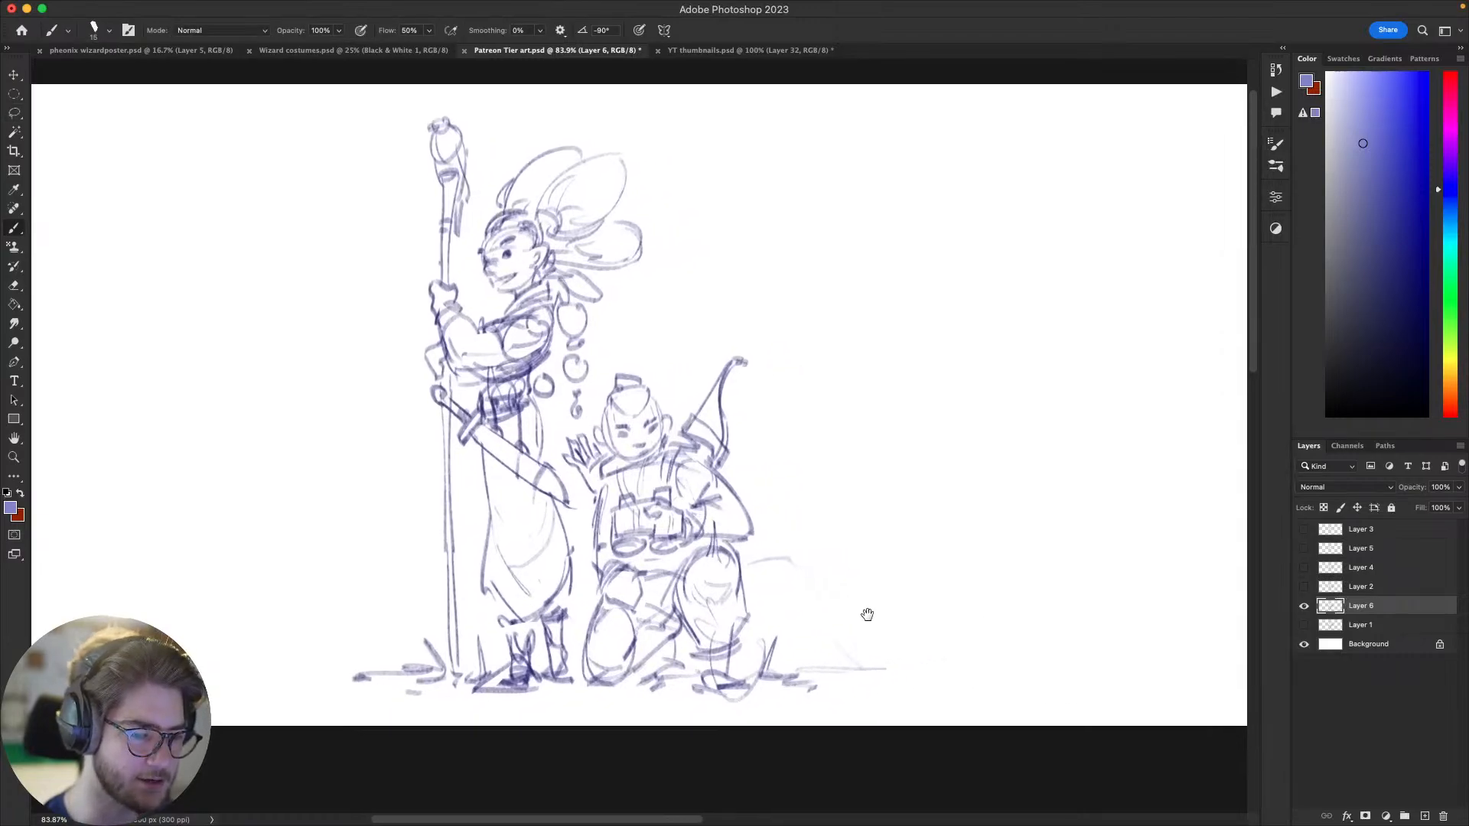
key(super+z)
key(space)
drag(980, 525, 944, 531)
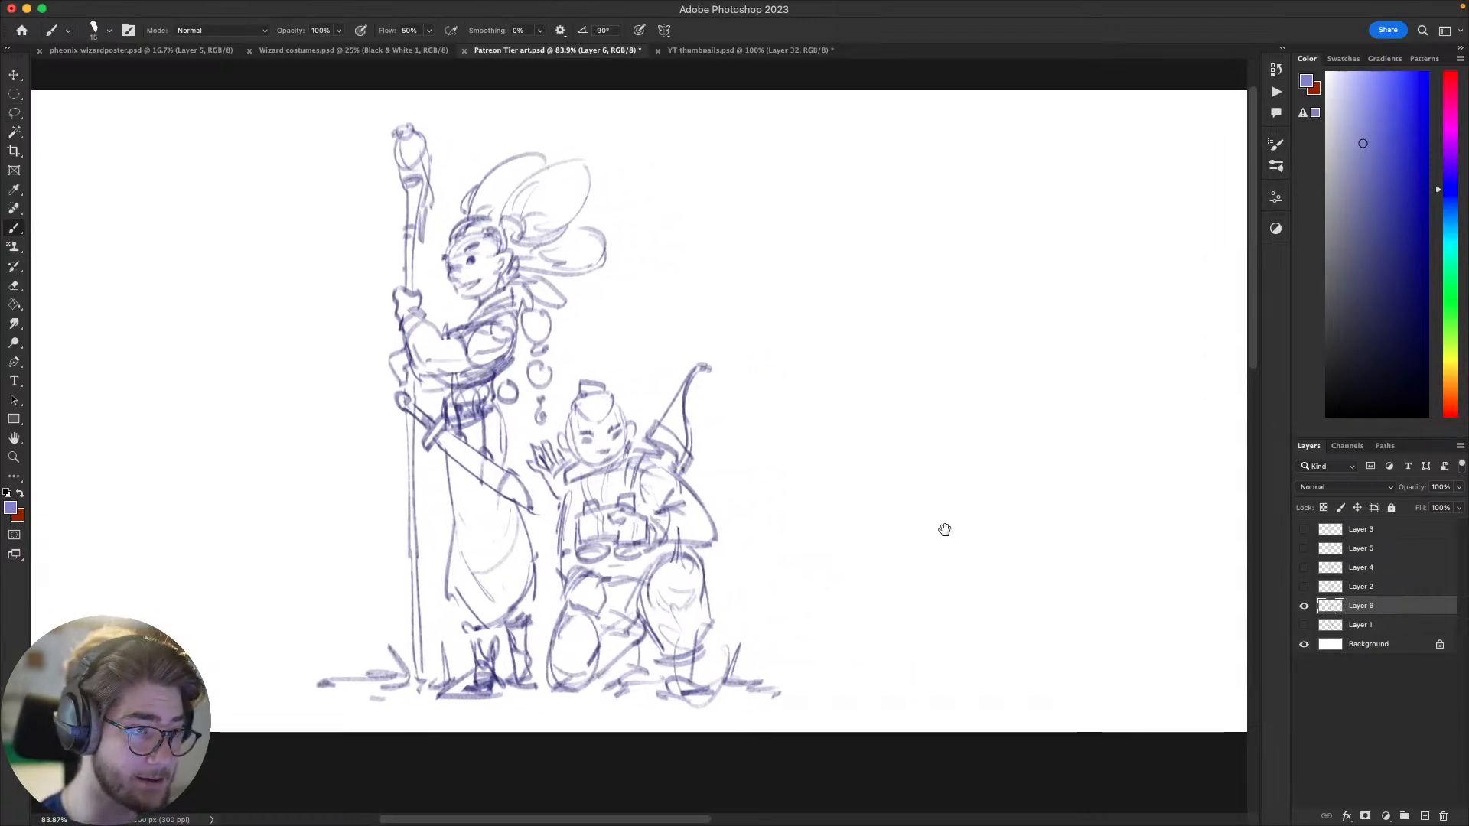
key(space)
drag(1102, 561, 1118, 564)
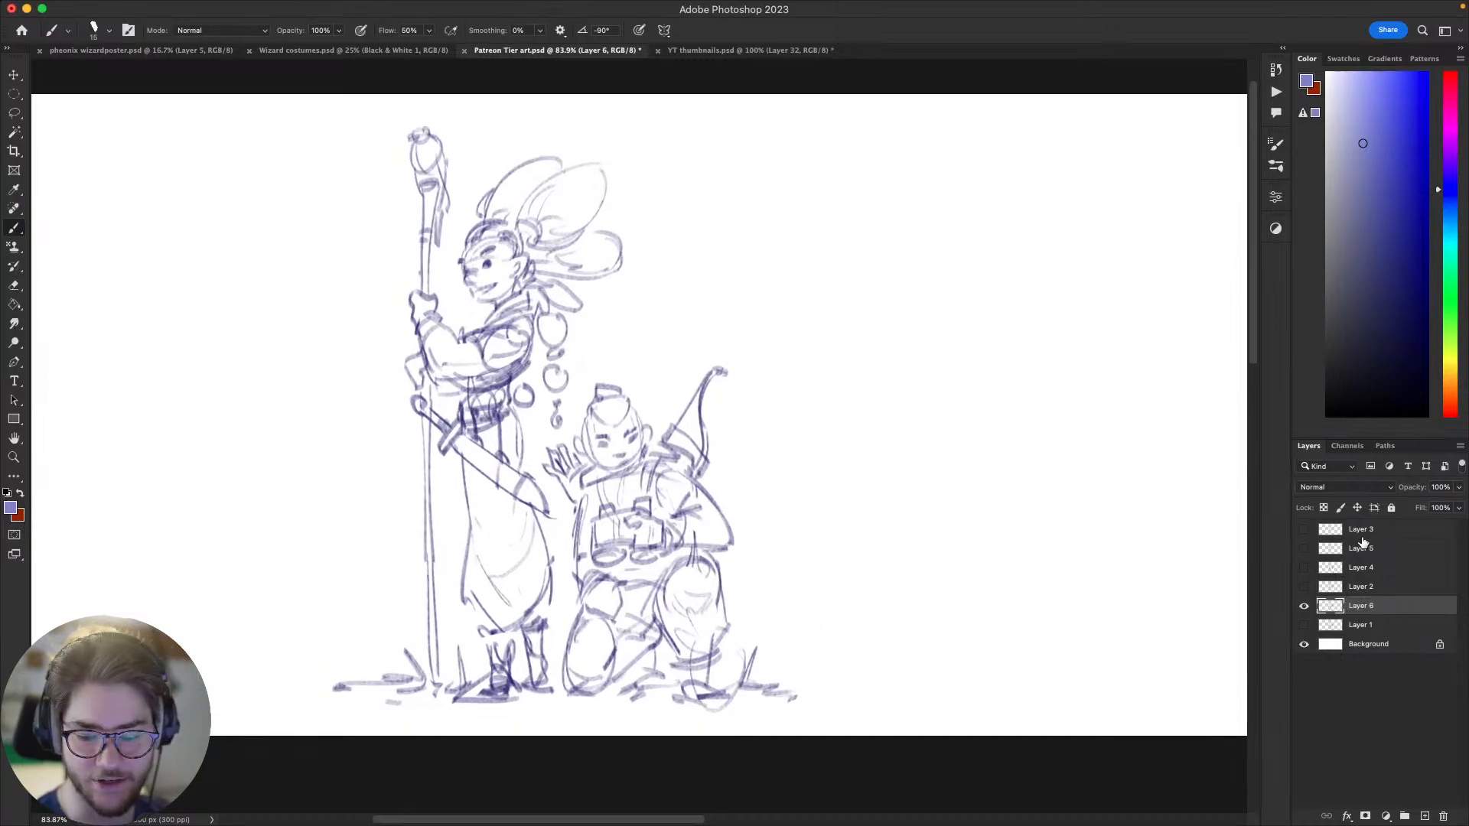
Step: Hide Layer 6, preview the alternative sketch on Layer 2, and show and select Layer 4 instead
click(1304, 605)
click(1305, 587)
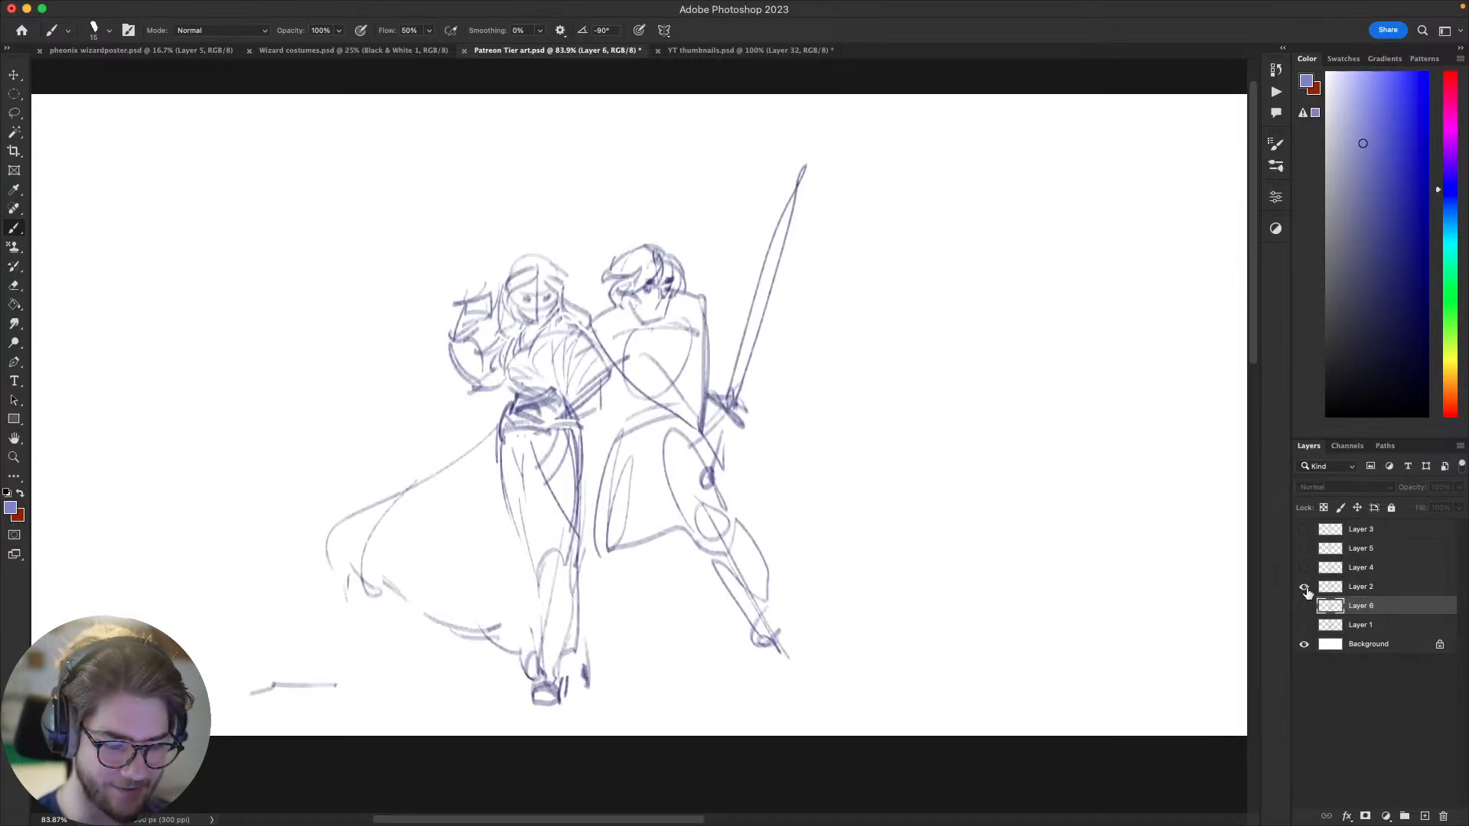
click(1304, 588)
click(1305, 567)
key(space)
drag(1075, 584, 1145, 561)
click(1377, 566)
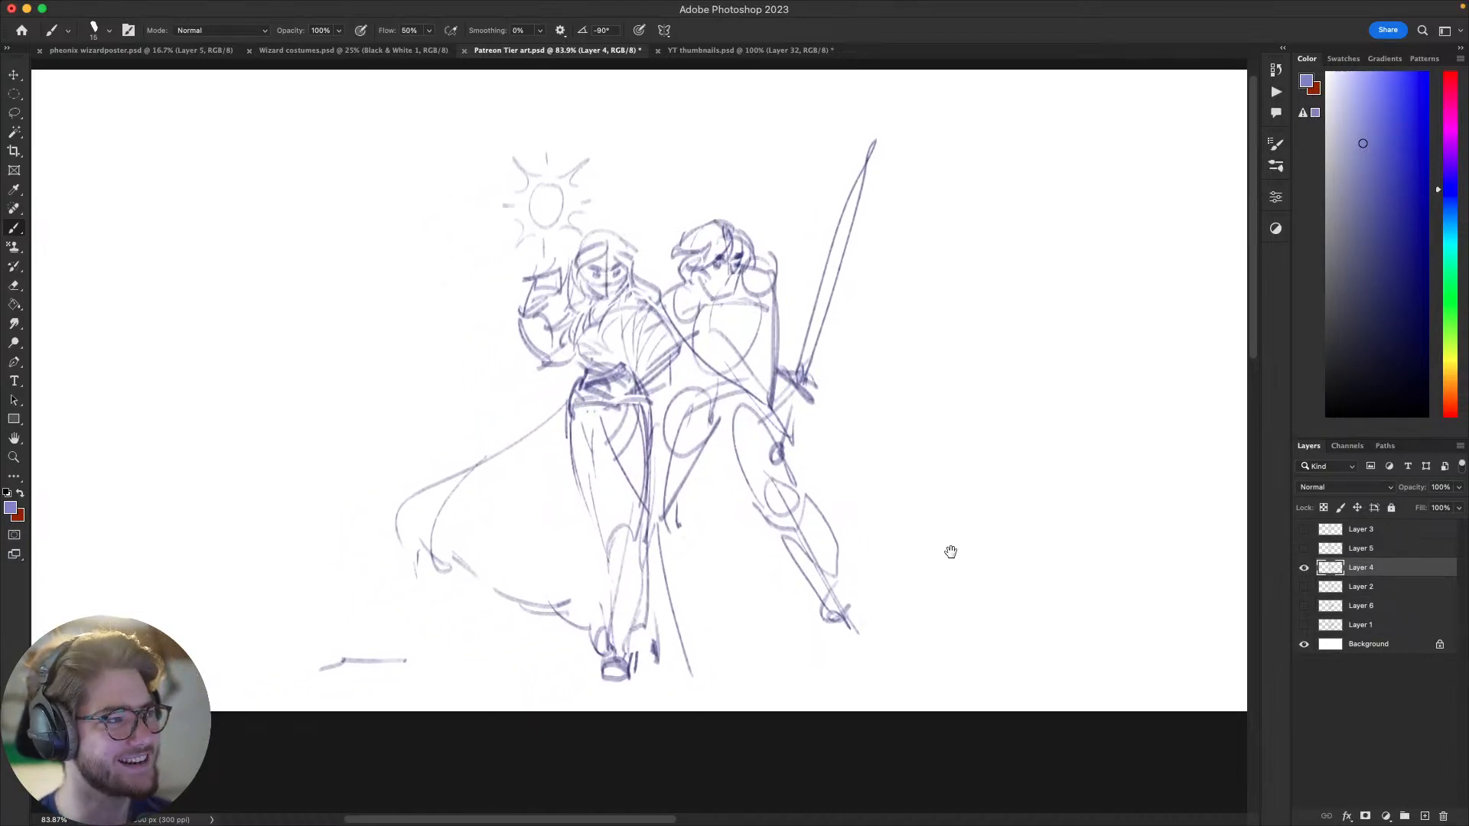
key(space)
drag(968, 550, 961, 555)
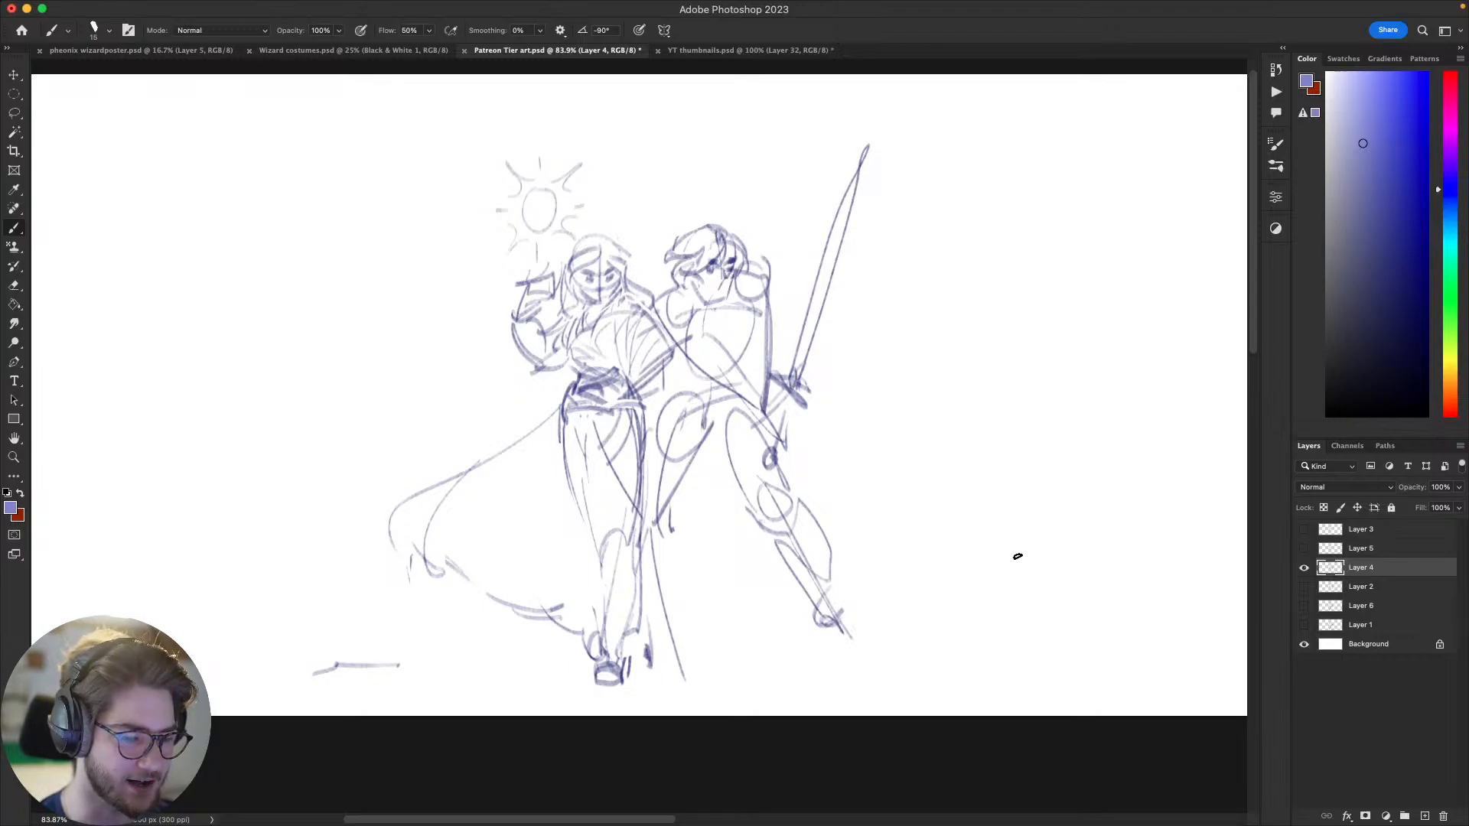
key(super+Tab)
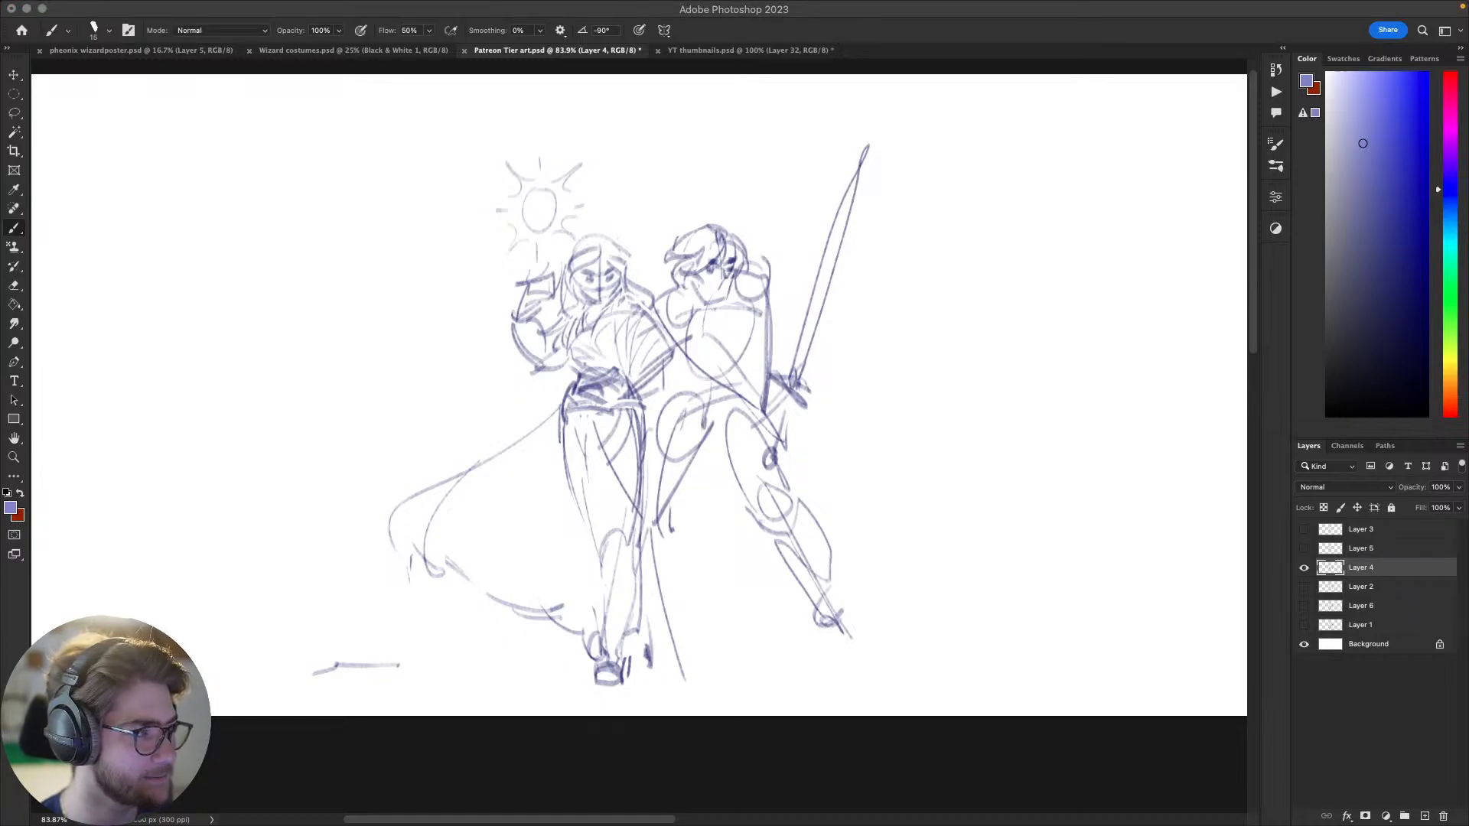
click(398, 388)
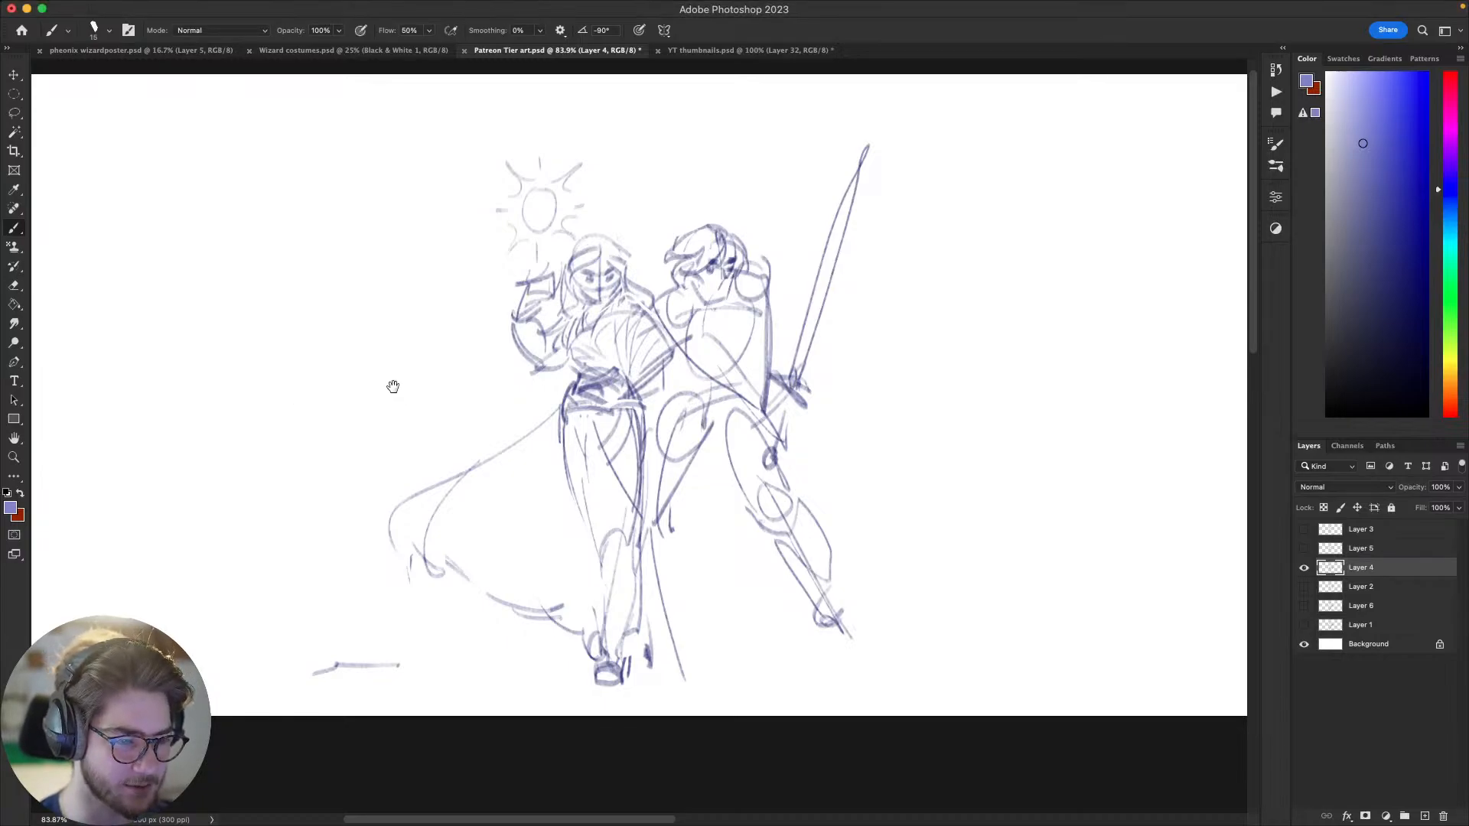
drag(397, 388, 409, 369)
Step: Preview Layer 5, Layer 4 and Layer 2 one at a time, hiding each one again
click(1304, 567)
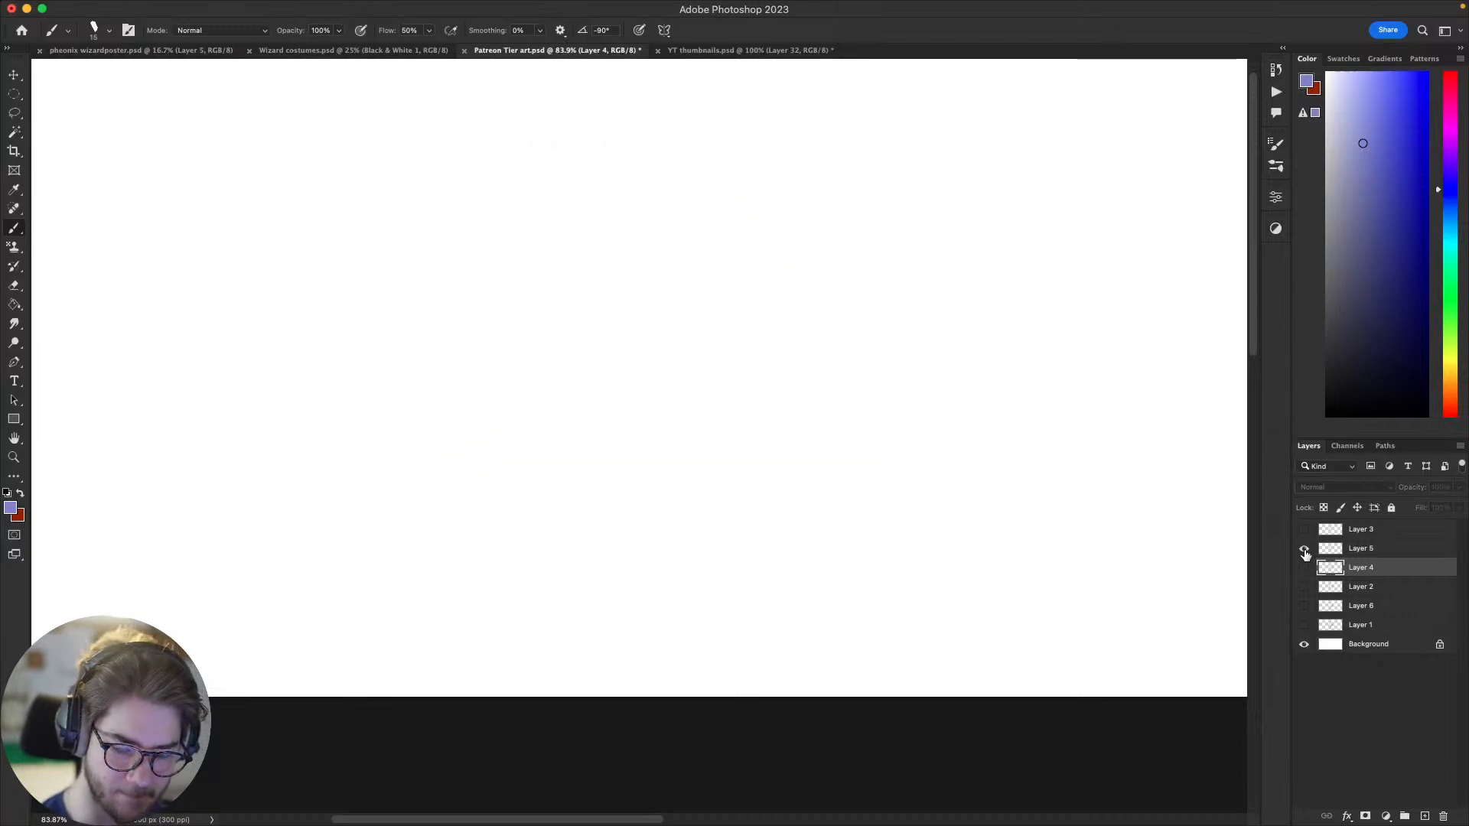
click(1304, 548)
click(1304, 549)
click(1304, 548)
click(1303, 568)
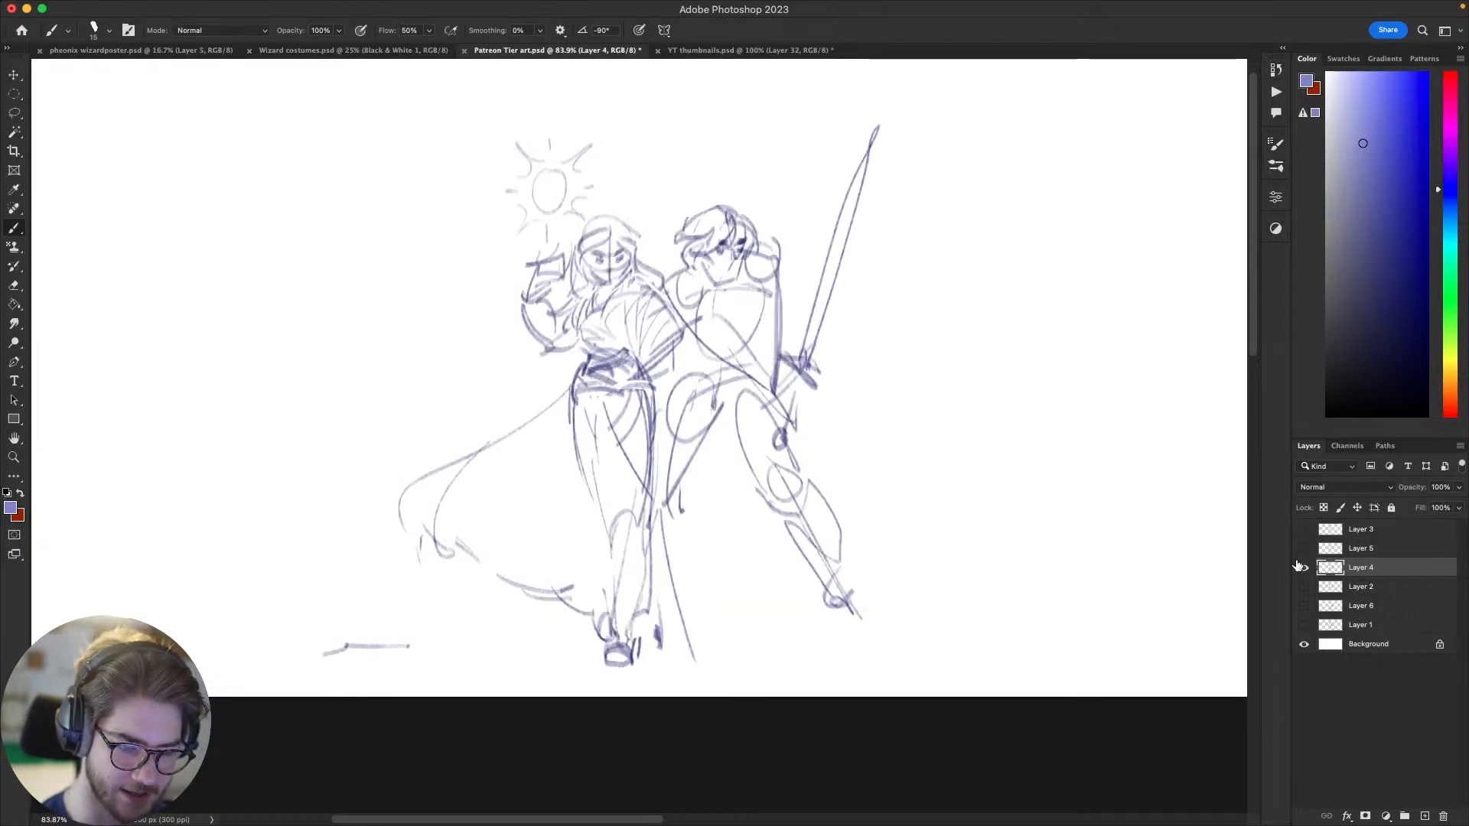
click(1304, 568)
click(1305, 586)
click(1305, 587)
Step: Compare Layer 6 with Layer 1, leave only Layer 6 visible above the background, and select it
click(1305, 605)
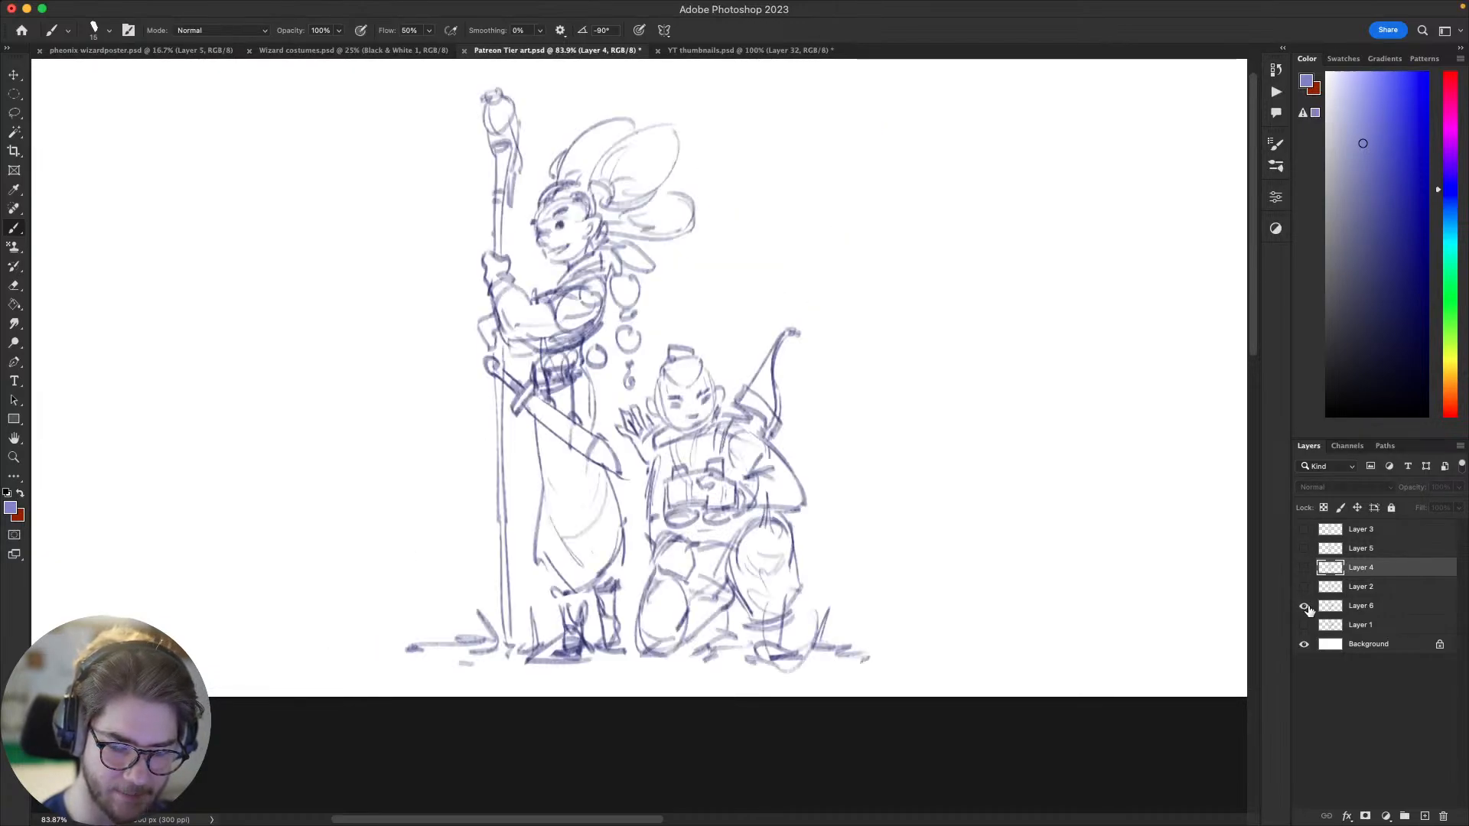
click(1304, 607)
click(1305, 624)
click(1305, 624)
click(1305, 606)
mouse_move(1193, 604)
mouse_down()
mouse_move(1123, 604)
mouse_move(1150, 645)
mouse_move(1059, 647)
mouse_move(1023, 673)
mouse_move(1020, 652)
mouse_up()
click(1361, 609)
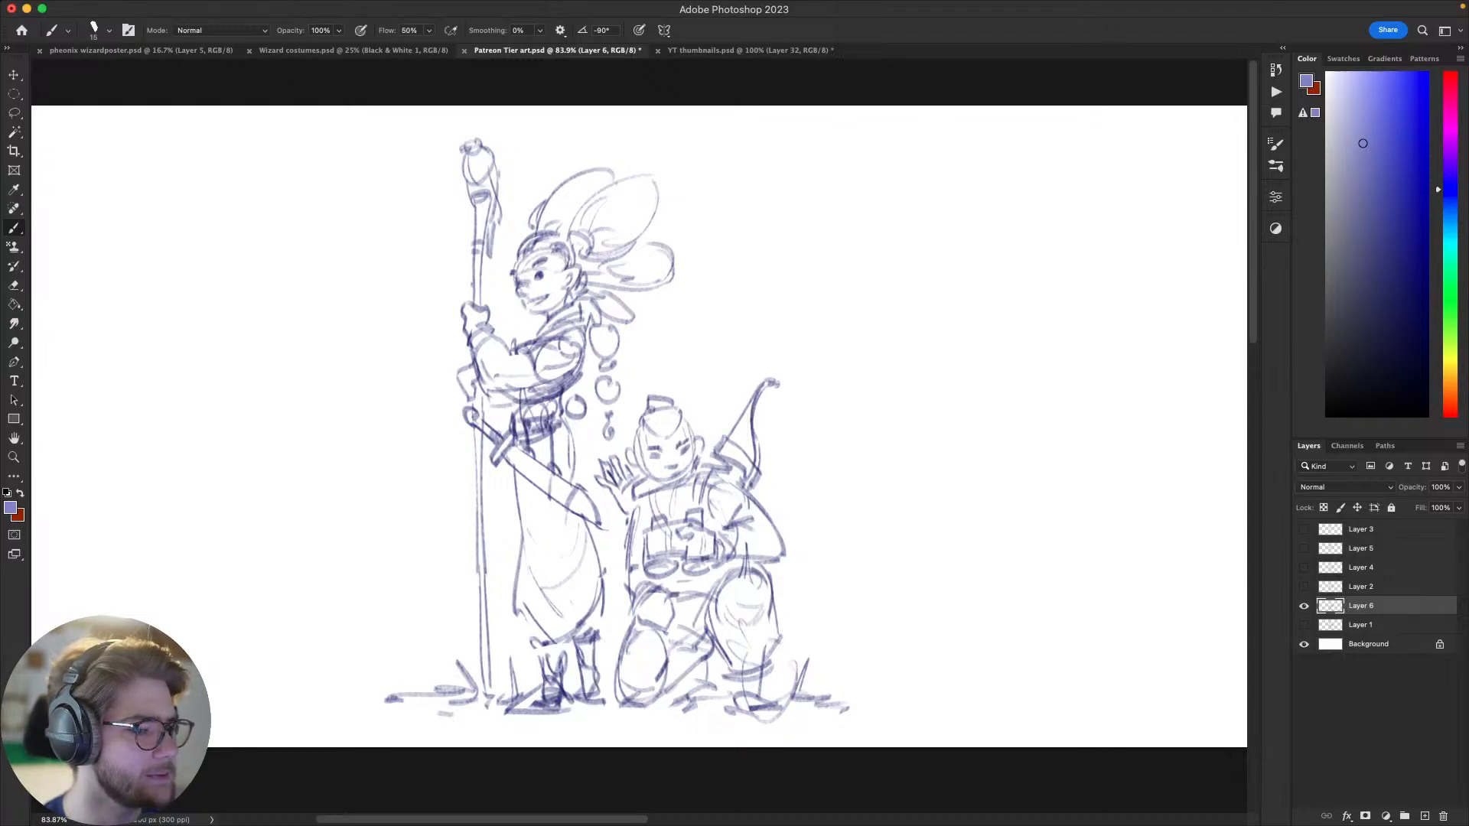
Step: Close the YT thumbnails.psd document and save its changes
drag(540, 444, 531, 443)
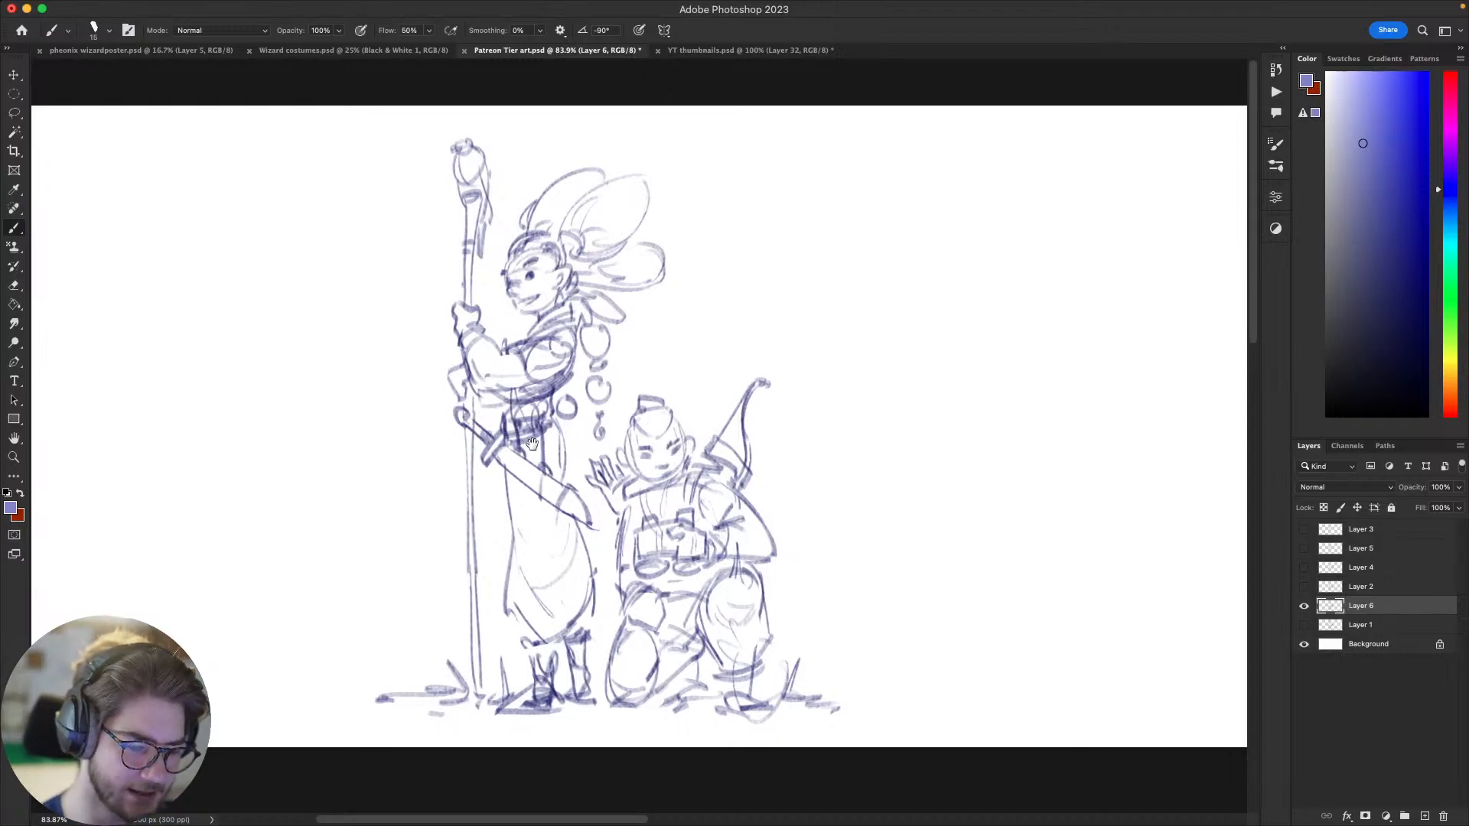
drag(1059, 514, 1089, 495)
mouse_move(1034, 613)
mouse_down()
mouse_move(1094, 593)
mouse_move(1036, 584)
mouse_move(1062, 574)
mouse_up()
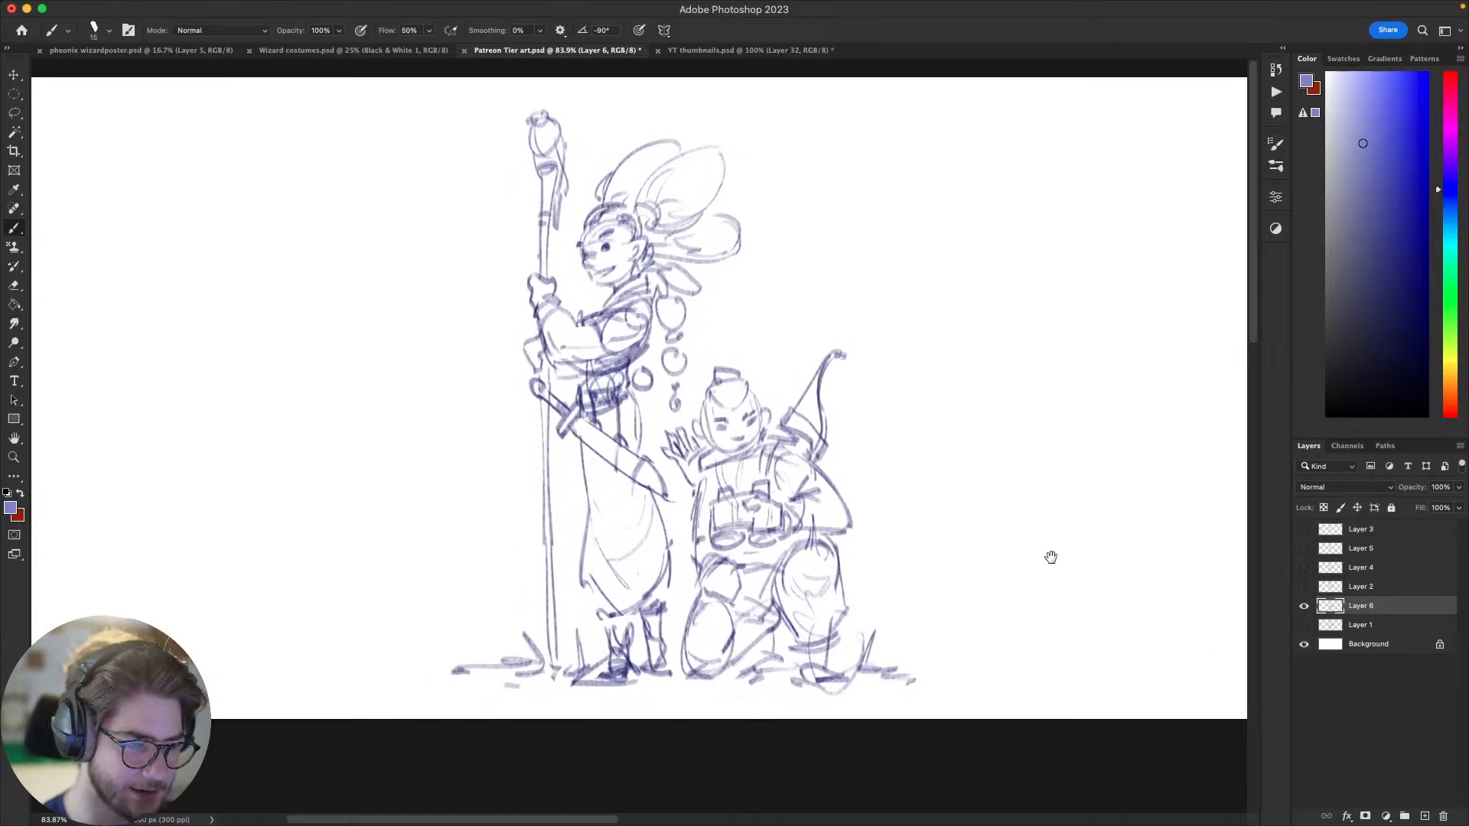
click(657, 51)
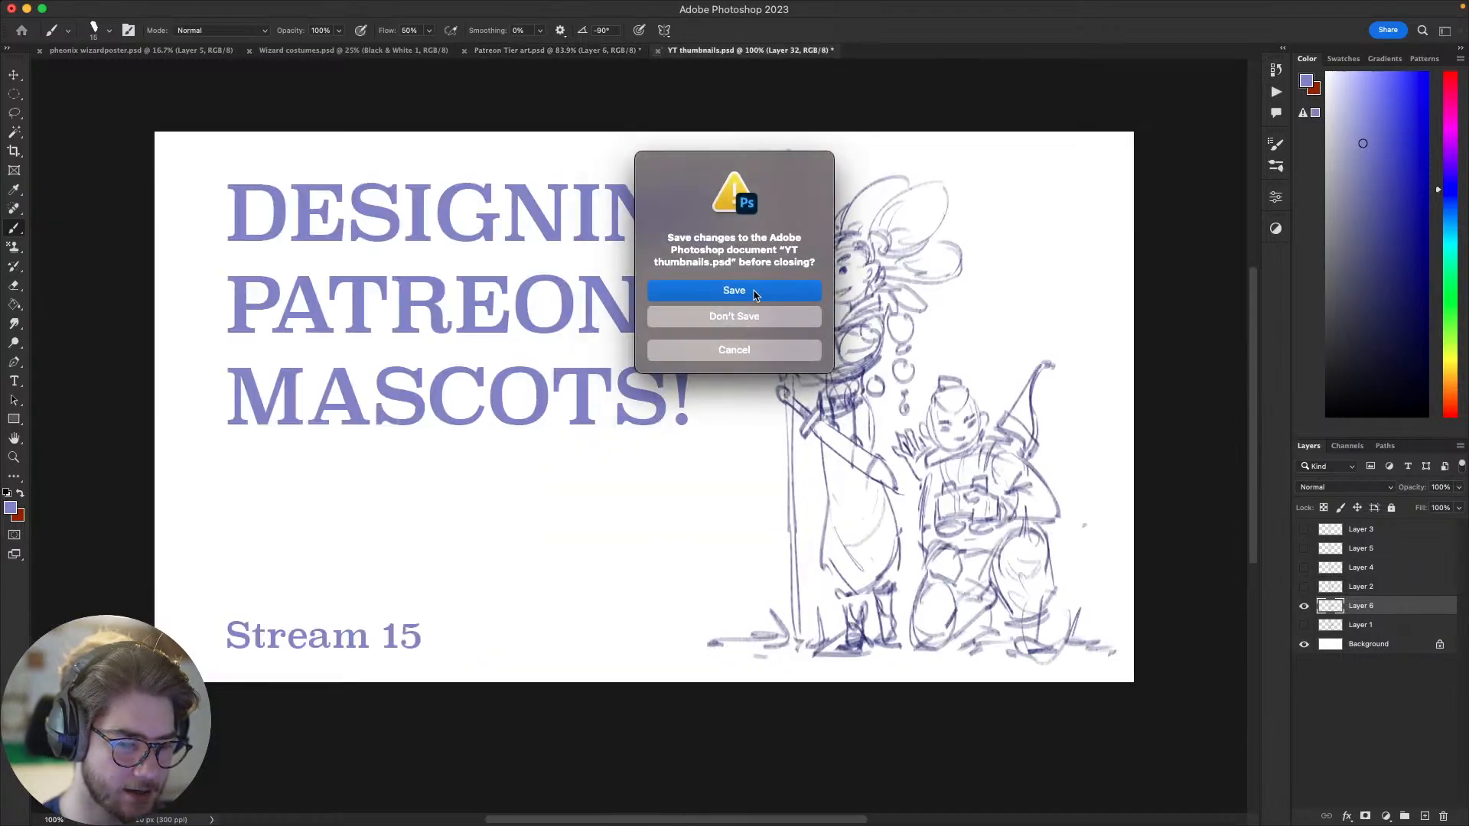
click(754, 292)
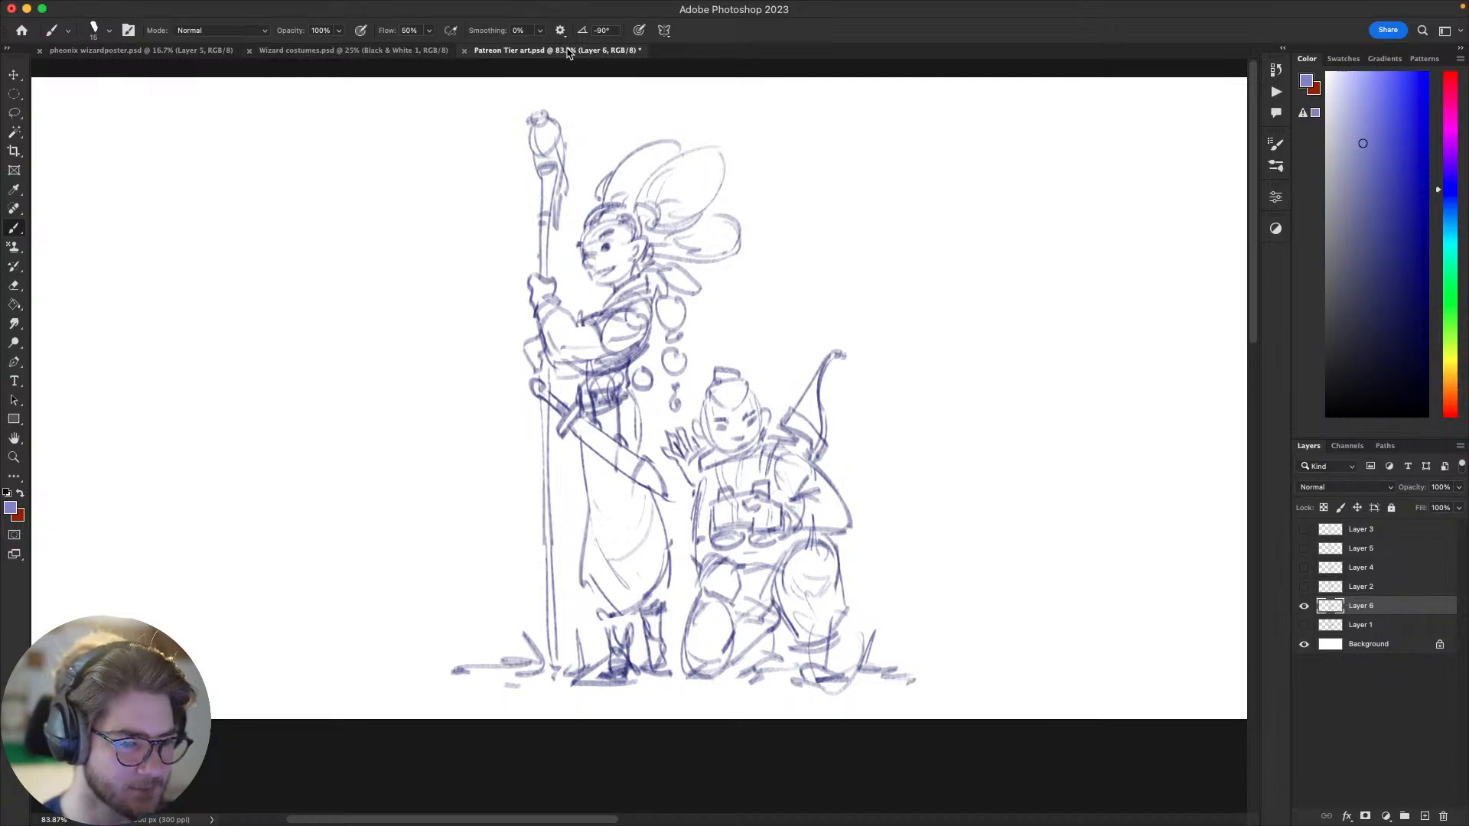
Step: Open the Wizard costumes.psd document and examine the coloured wizard's hat, face and robe up close, including the full figure
click(338, 51)
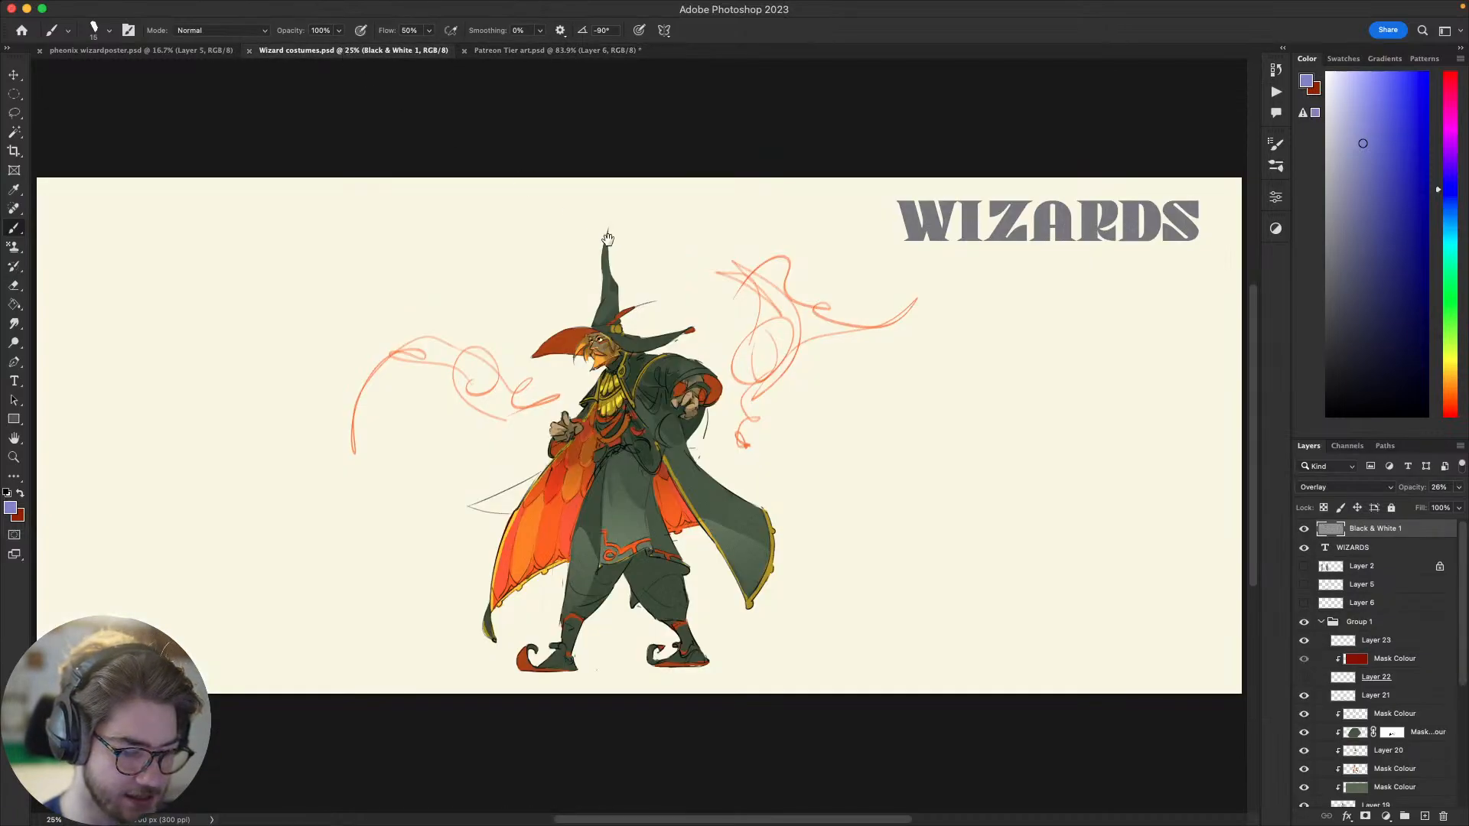
scroll(649, 274, up, 2)
scroll(649, 274, up, 8)
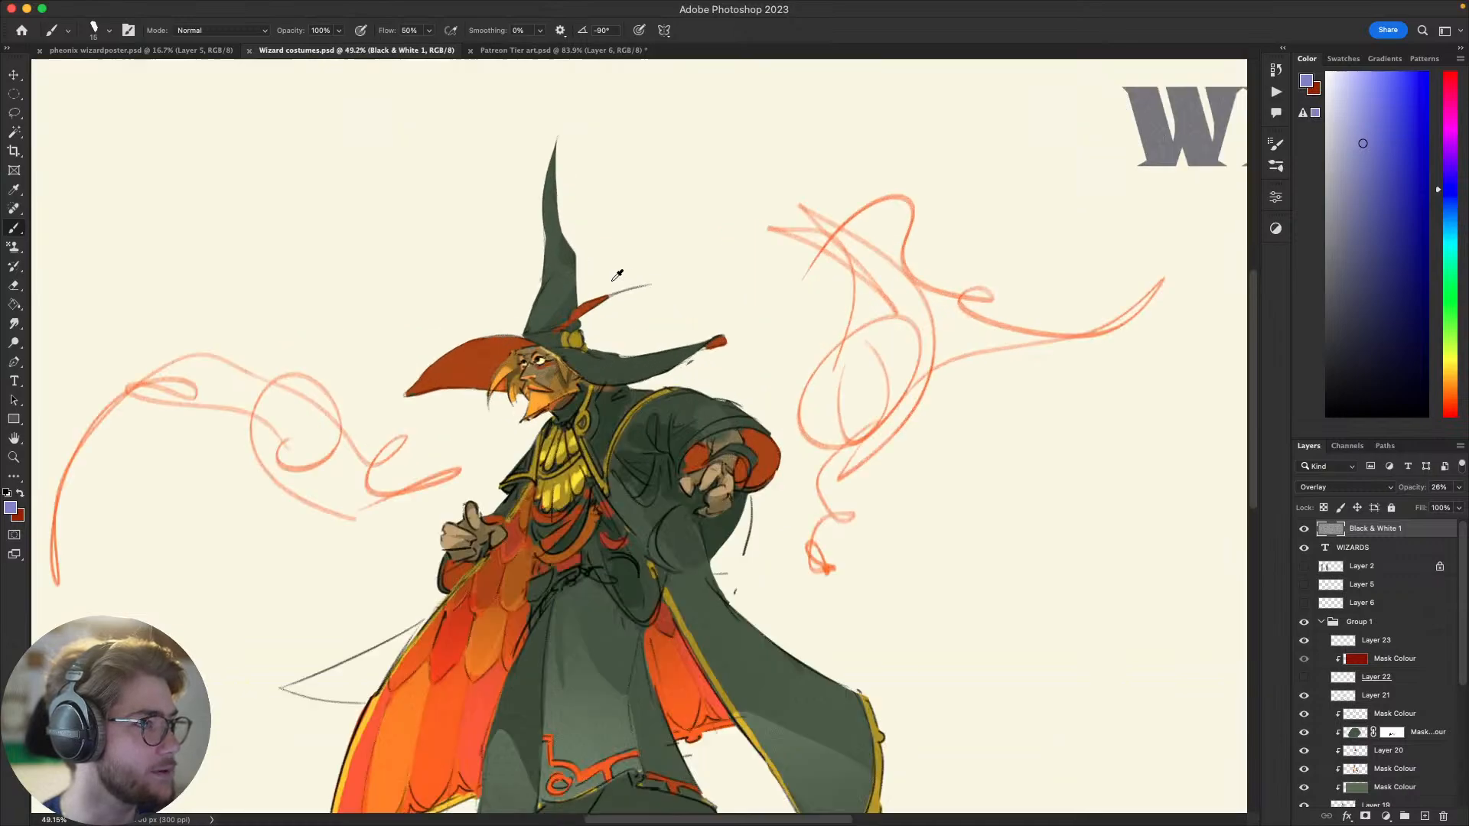
drag(618, 273, 824, 352)
scroll(775, 337, down, 4)
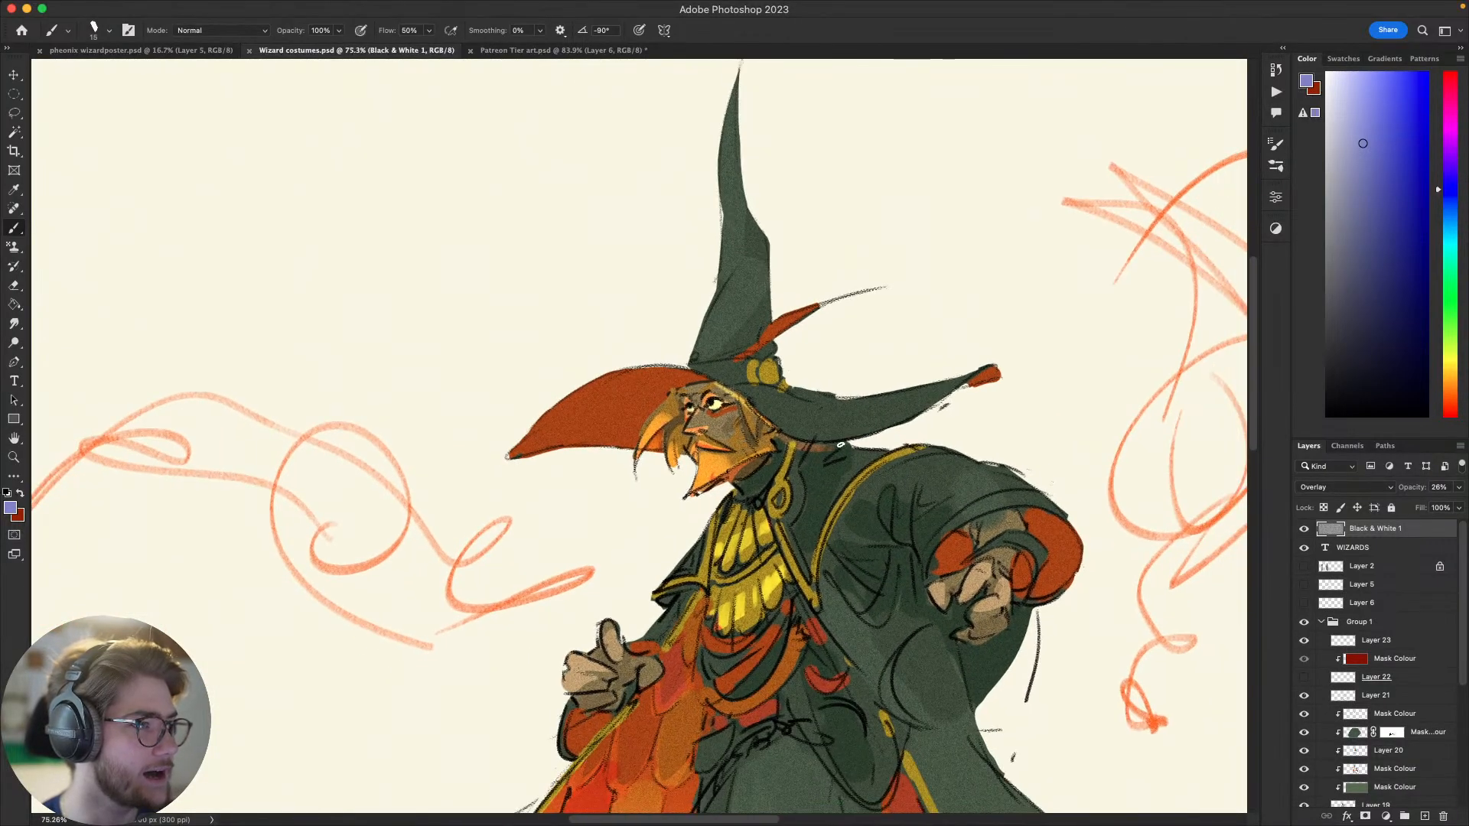
scroll(774, 337, down, 5)
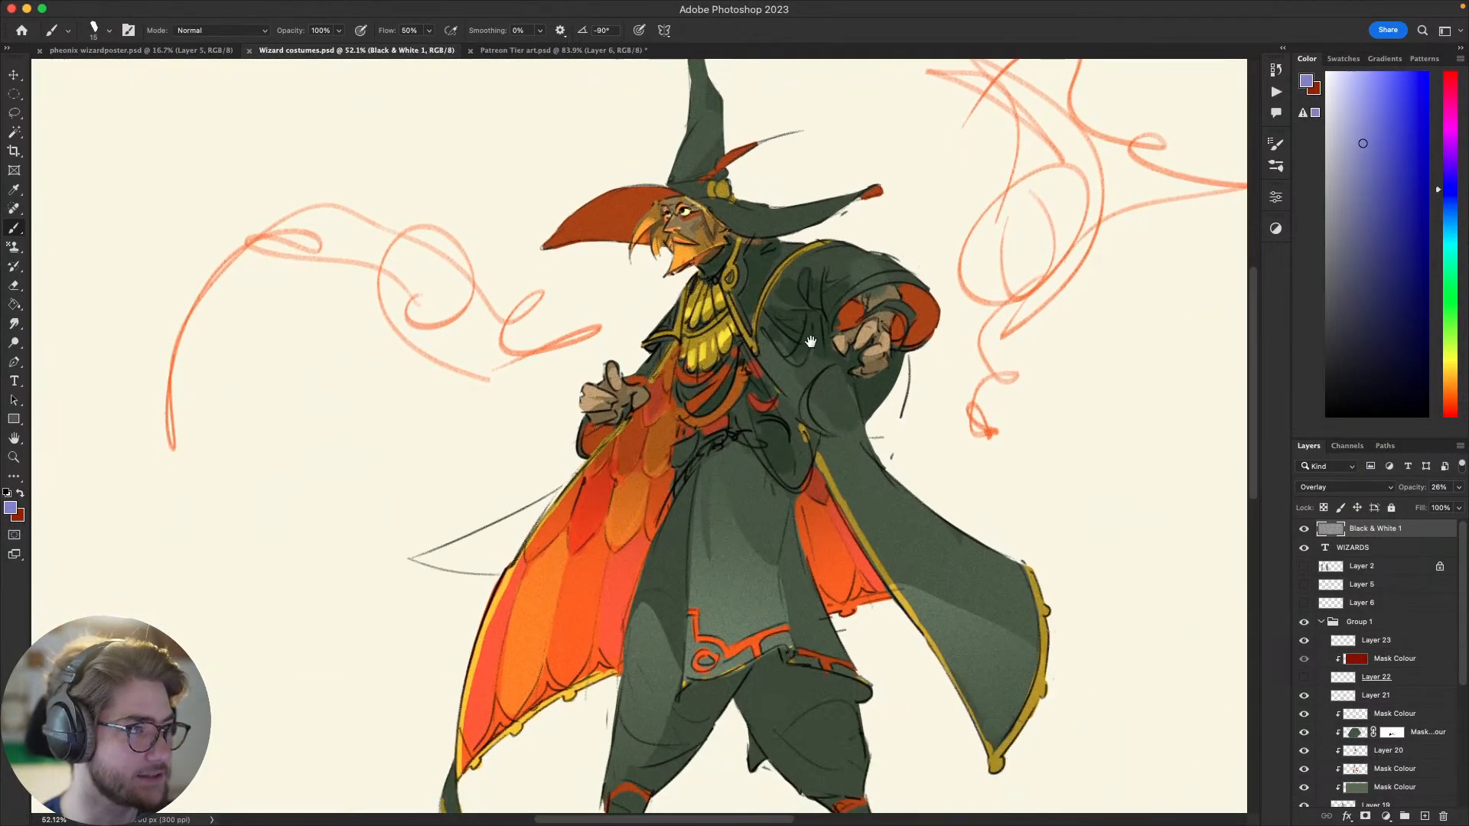
mouse_move(798, 317)
mouse_down()
mouse_move(765, 301)
mouse_move(805, 310)
mouse_up()
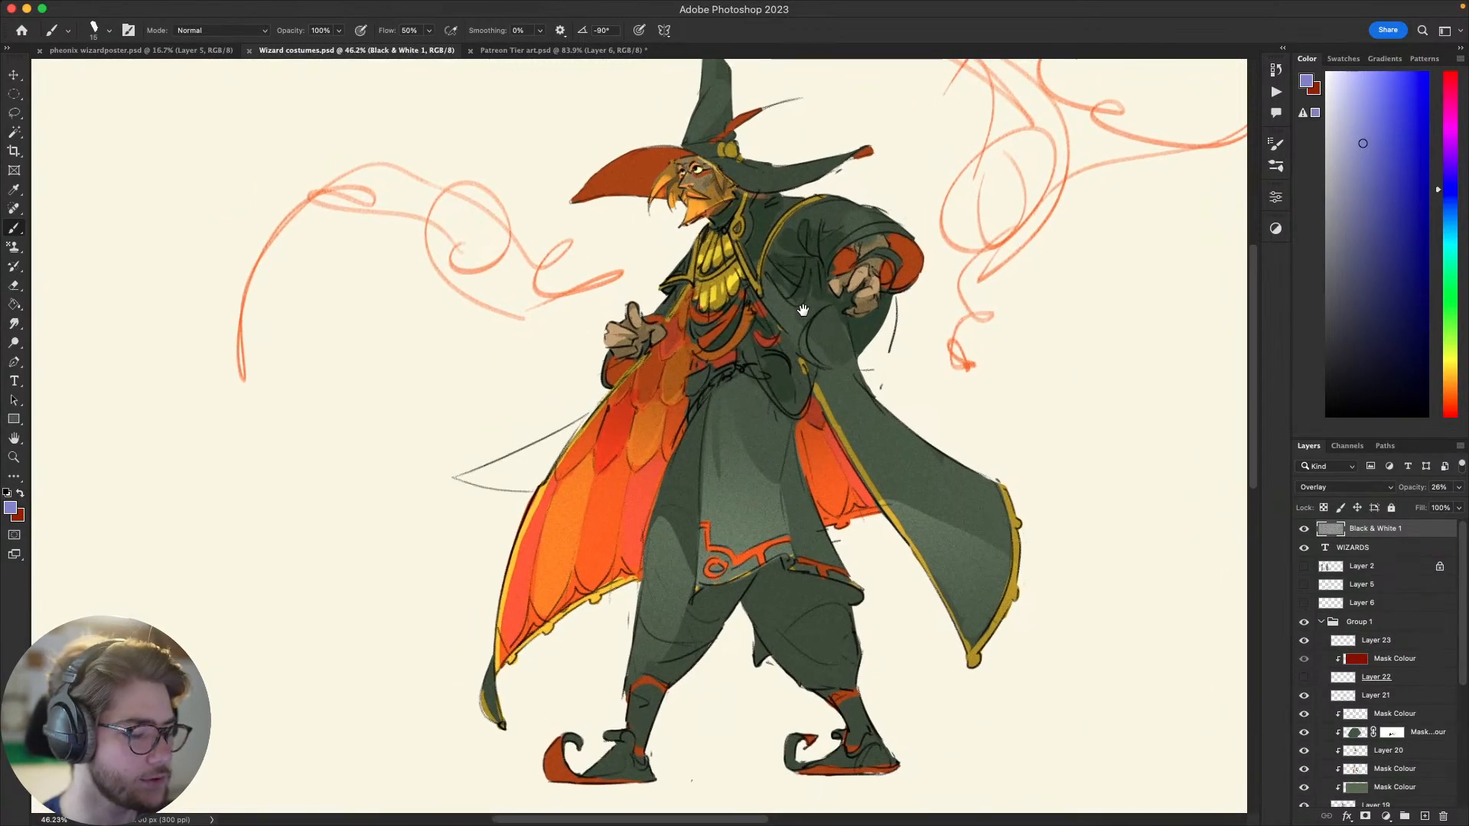
Step: Switch to pheonix wizardposter.psd and hide Layers 6, 4, 5, 7 and 8 to examine the Layer 3 line sketch alone
click(180, 50)
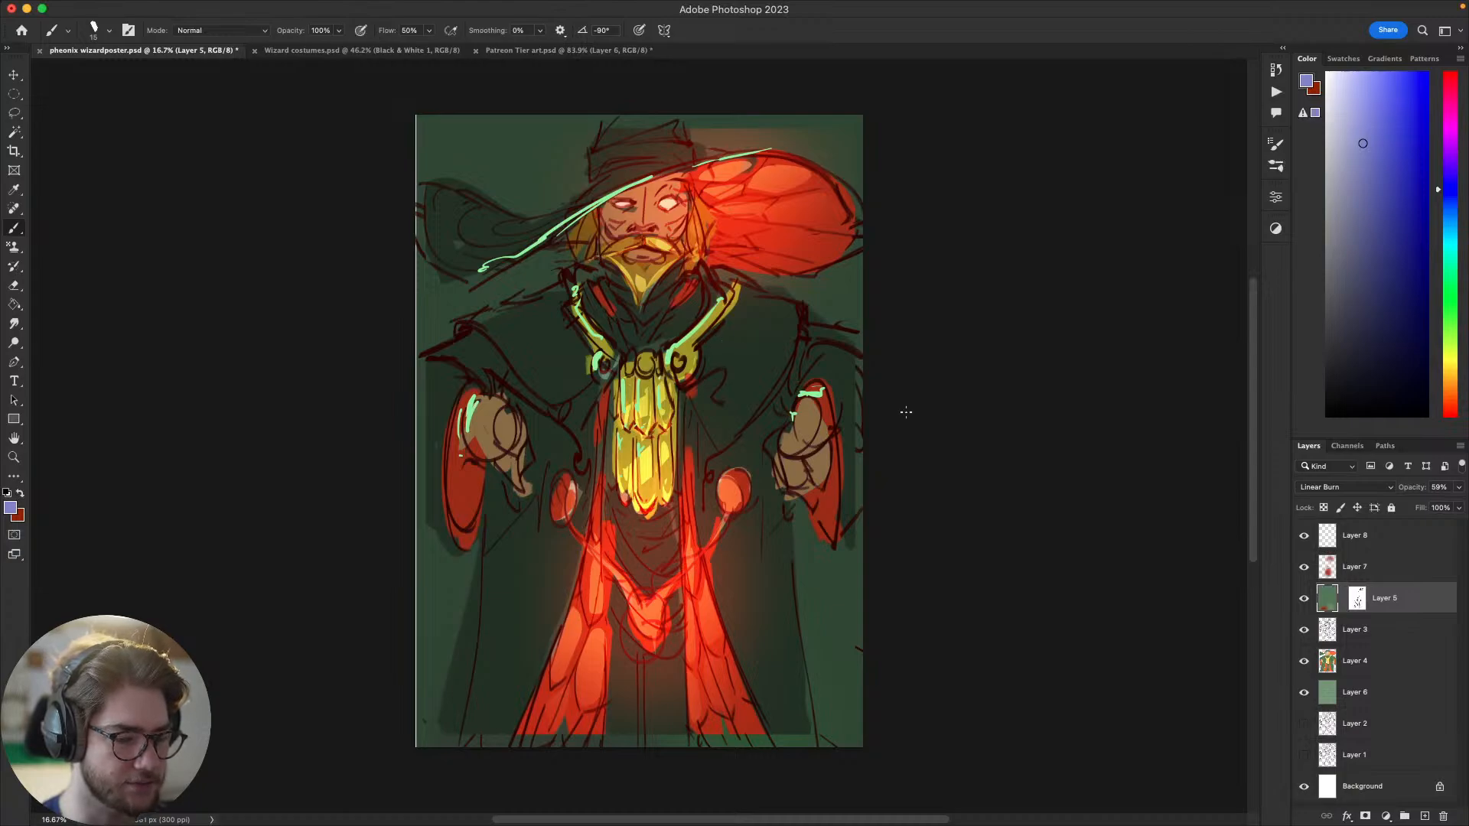
drag(844, 395, 861, 443)
drag(765, 409, 740, 382)
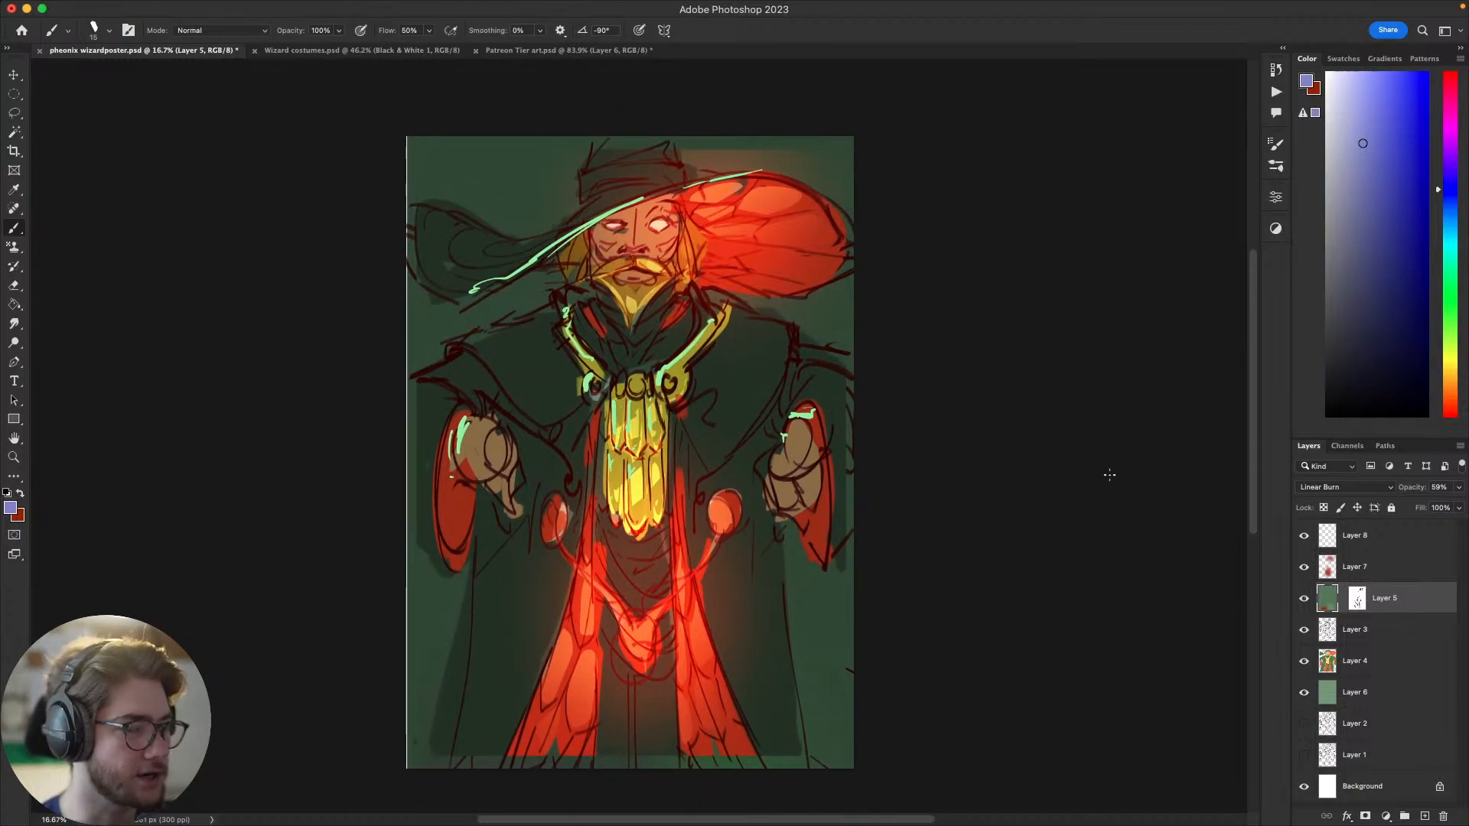
click(1304, 692)
click(1303, 661)
click(1303, 599)
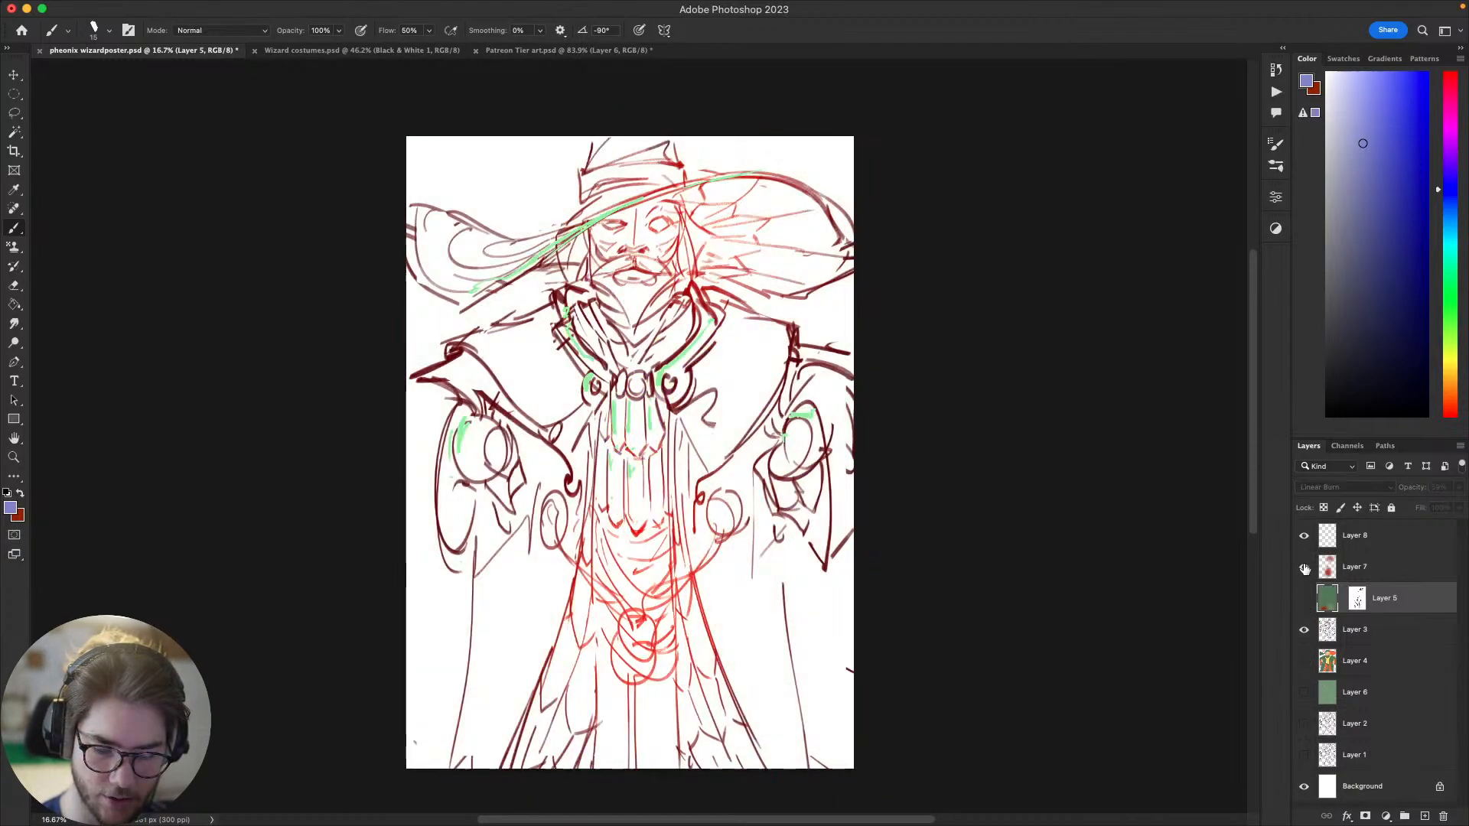
click(1304, 567)
drag(978, 556, 1020, 519)
click(1304, 535)
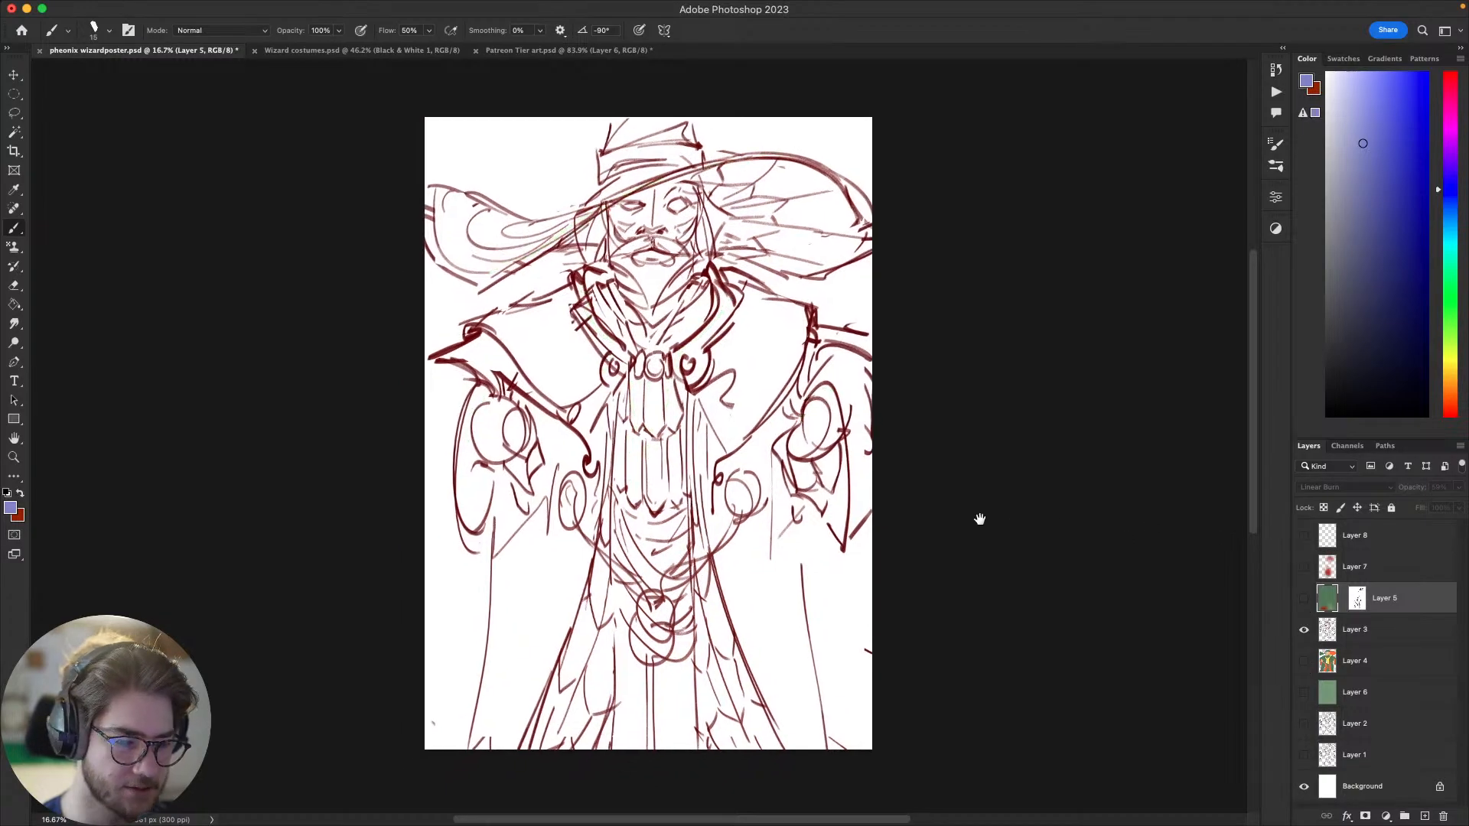
drag(813, 309, 785, 325)
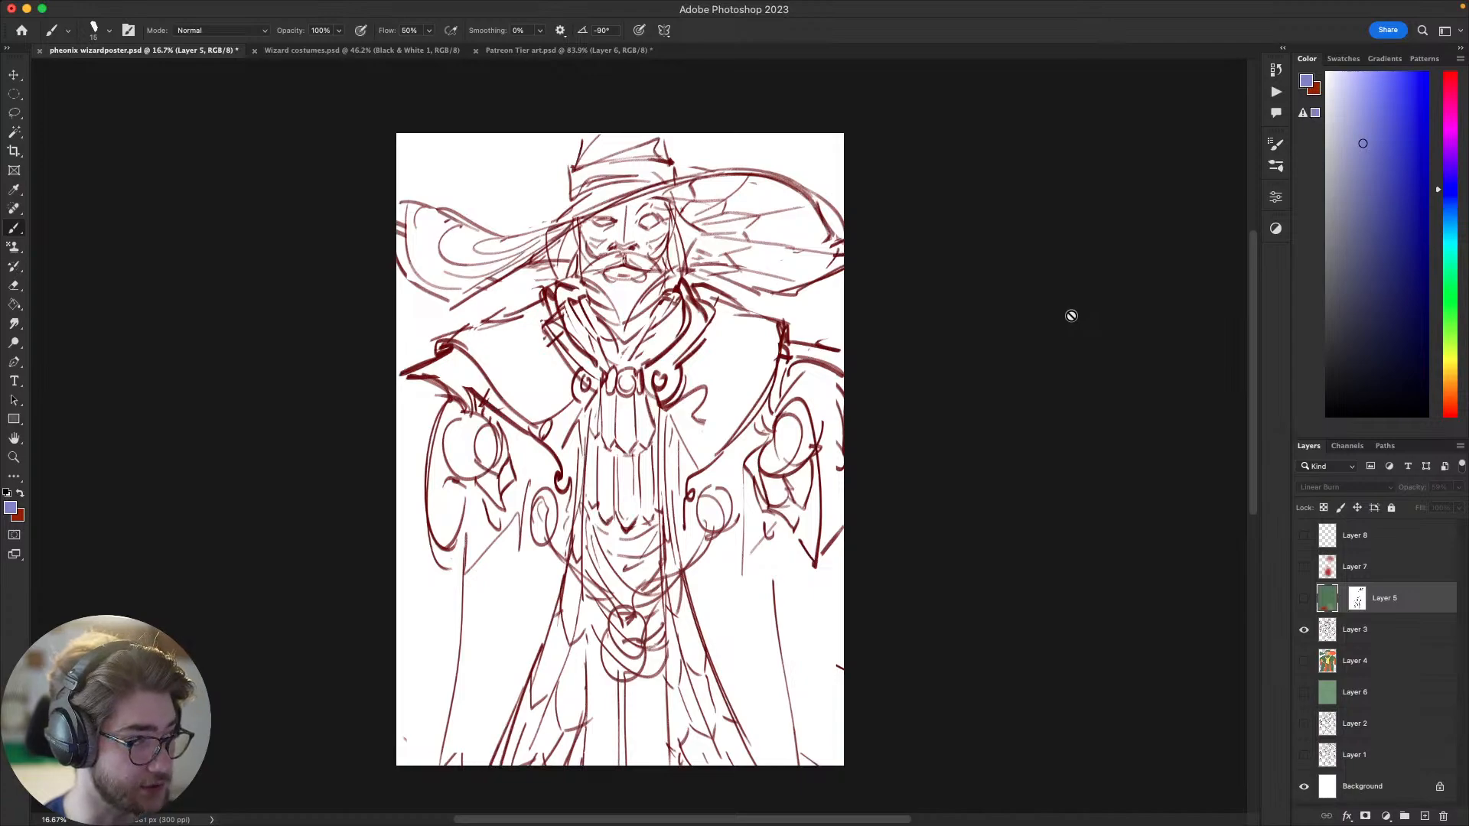
drag(1059, 317, 1045, 314)
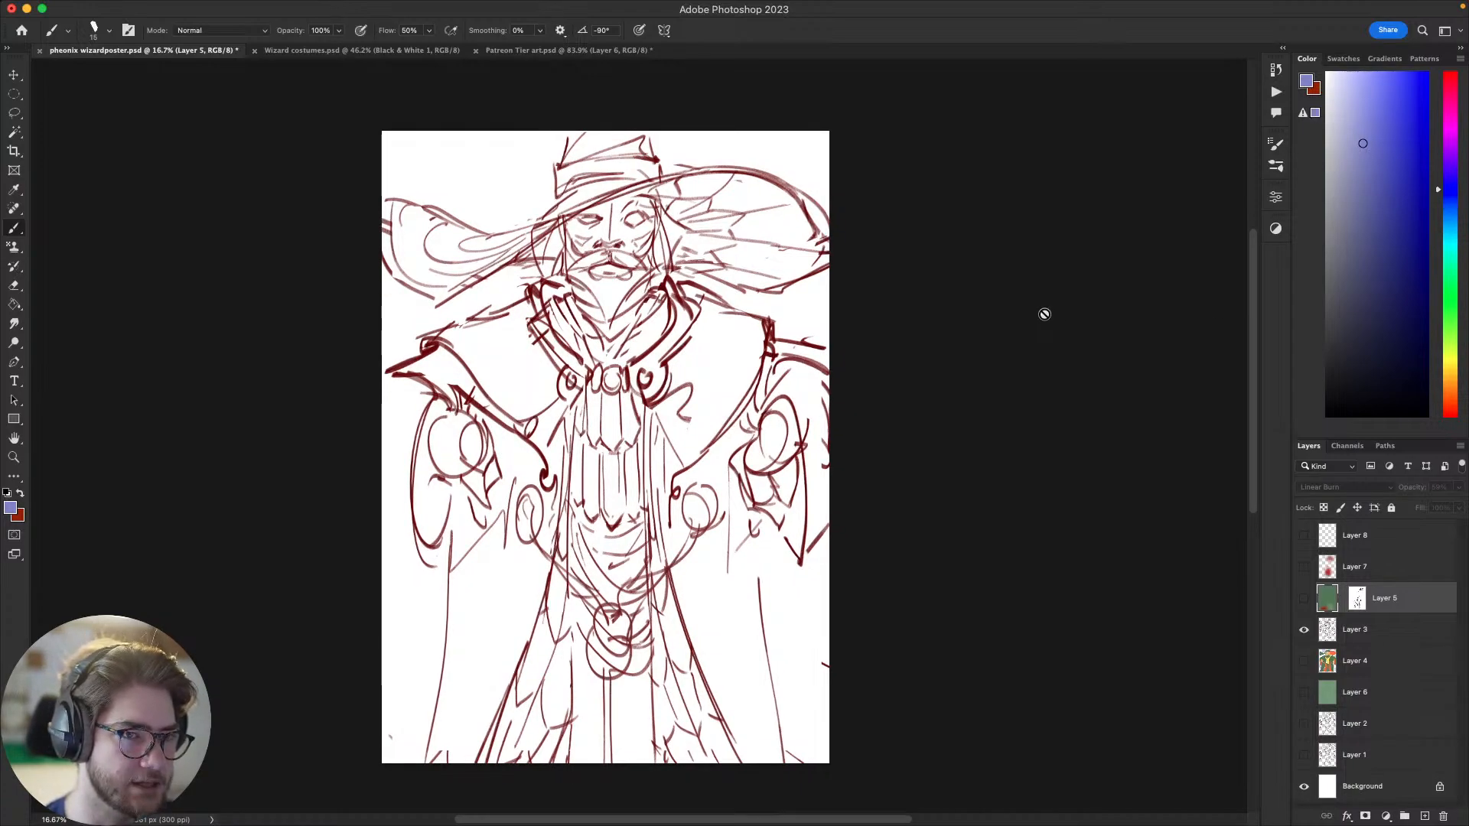
drag(1045, 314, 1023, 306)
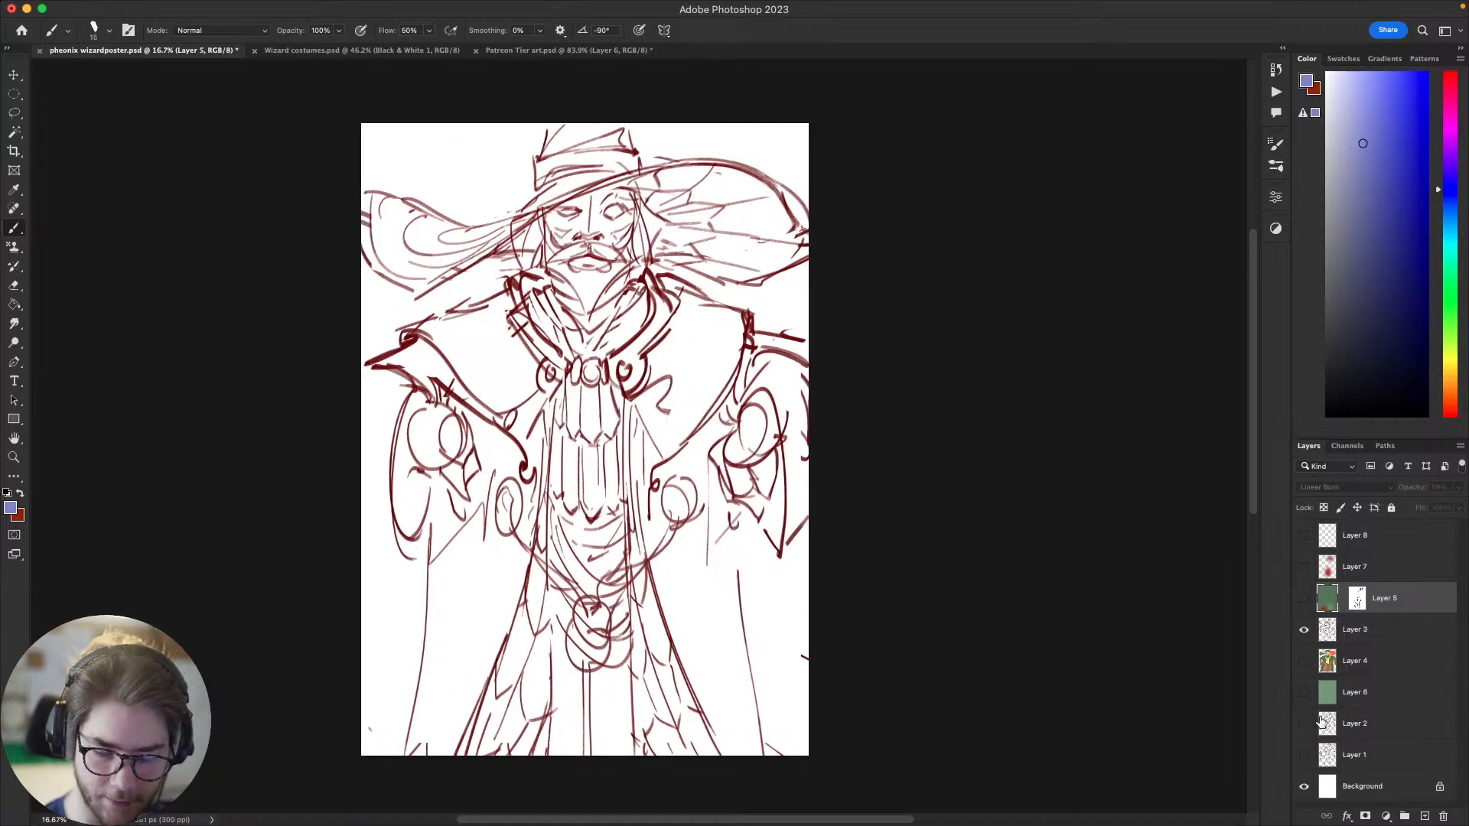
Step: Show Layers 6, 4, 5, 7 and 8 again one after another to review how the poster's colouring builds up
click(1304, 693)
click(1304, 661)
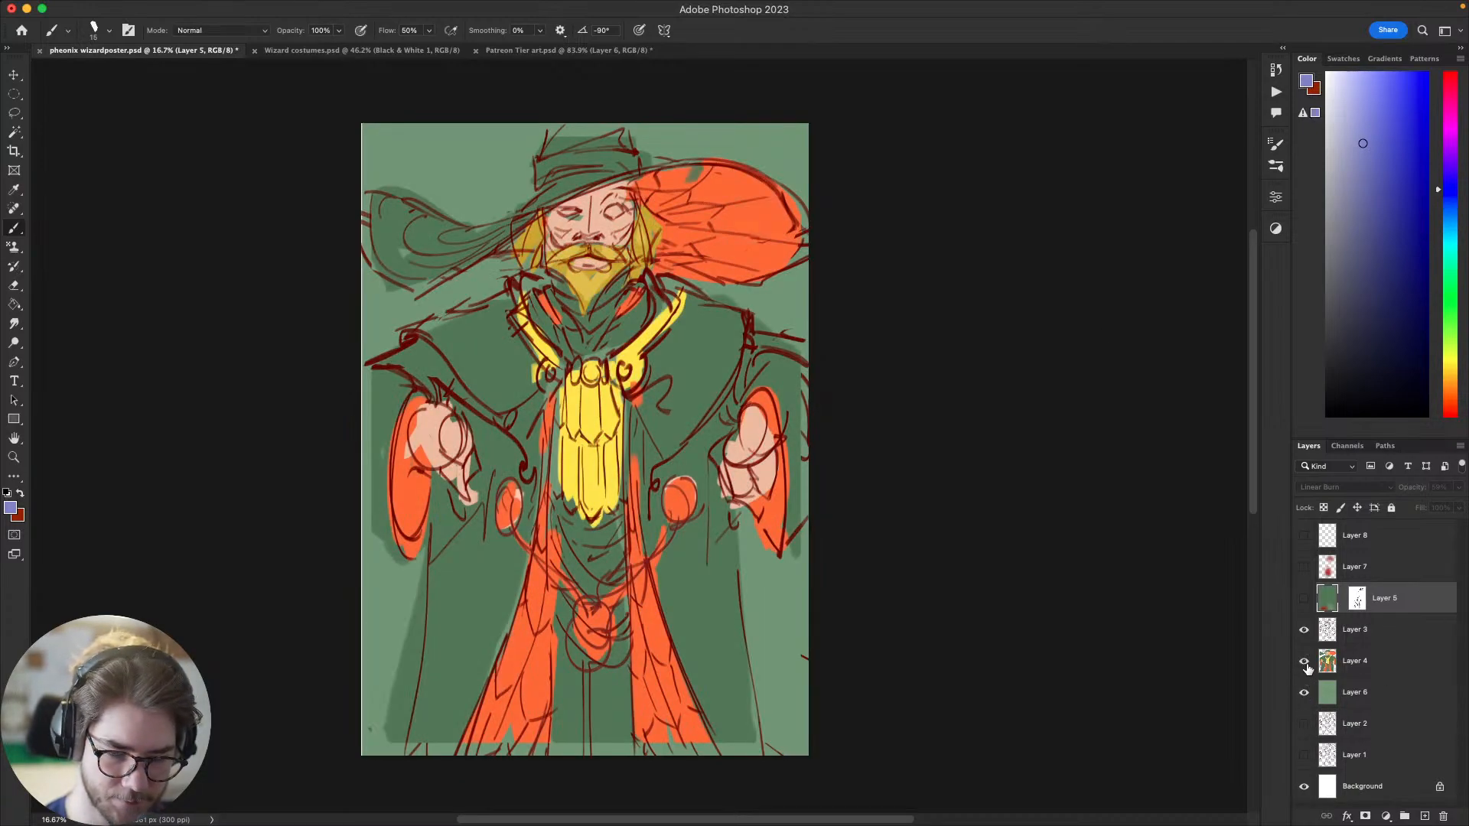
click(1304, 598)
click(1303, 566)
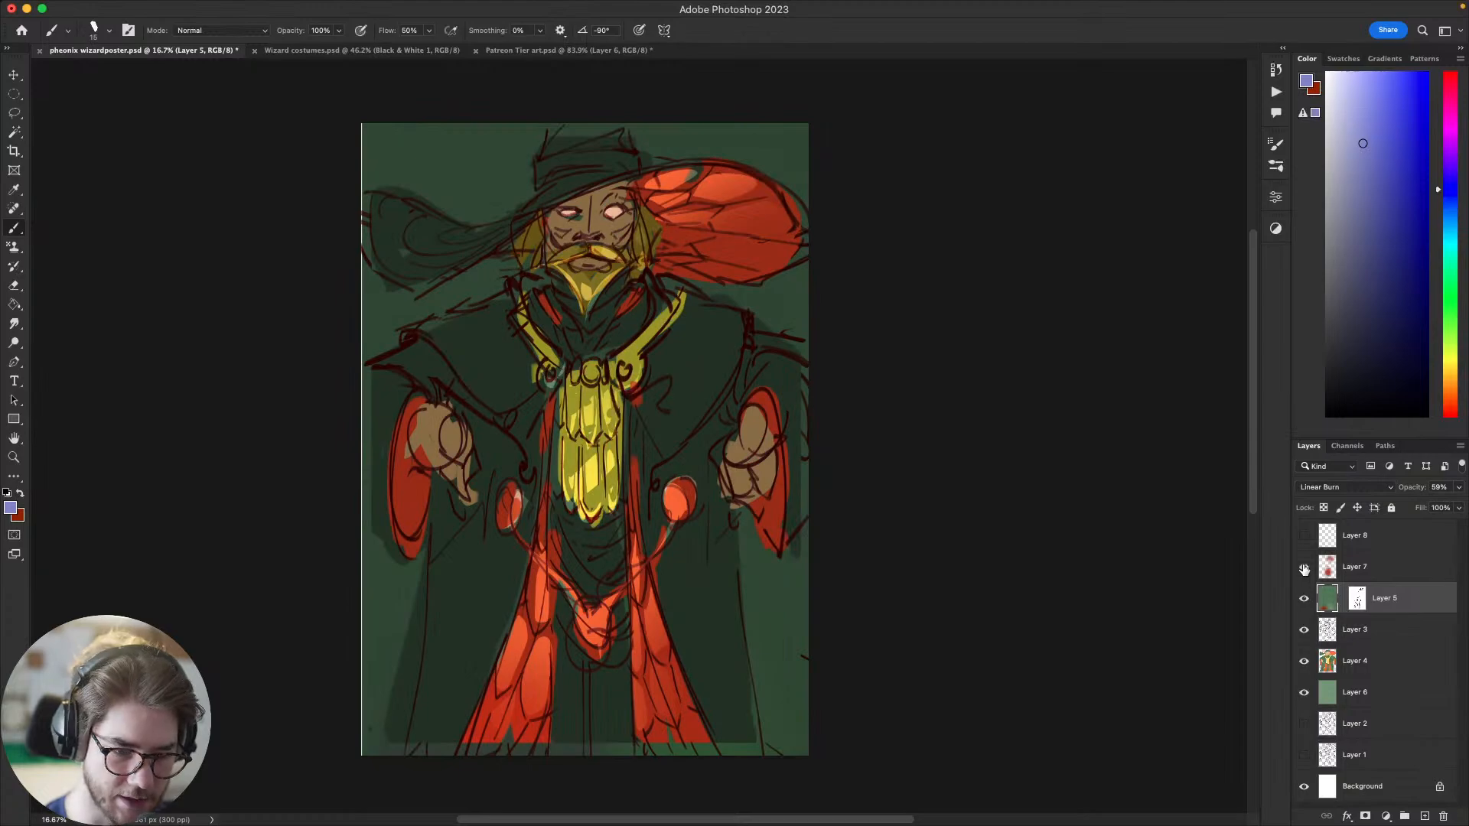
drag(1052, 567, 1100, 534)
click(1304, 535)
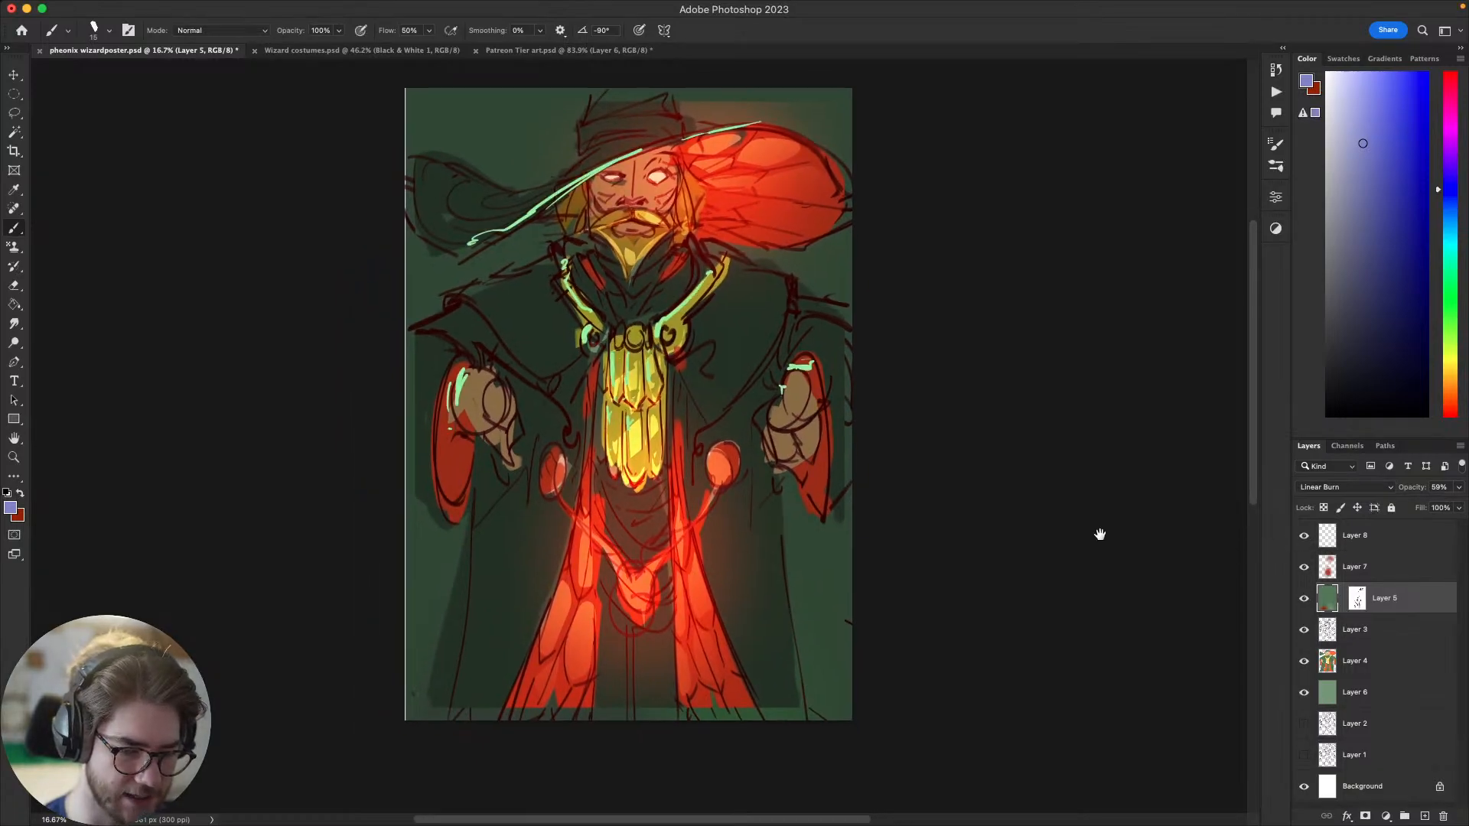
Step: Select Layer 8 and switch it off and on to compare the poster with and without its green highlights
click(1404, 540)
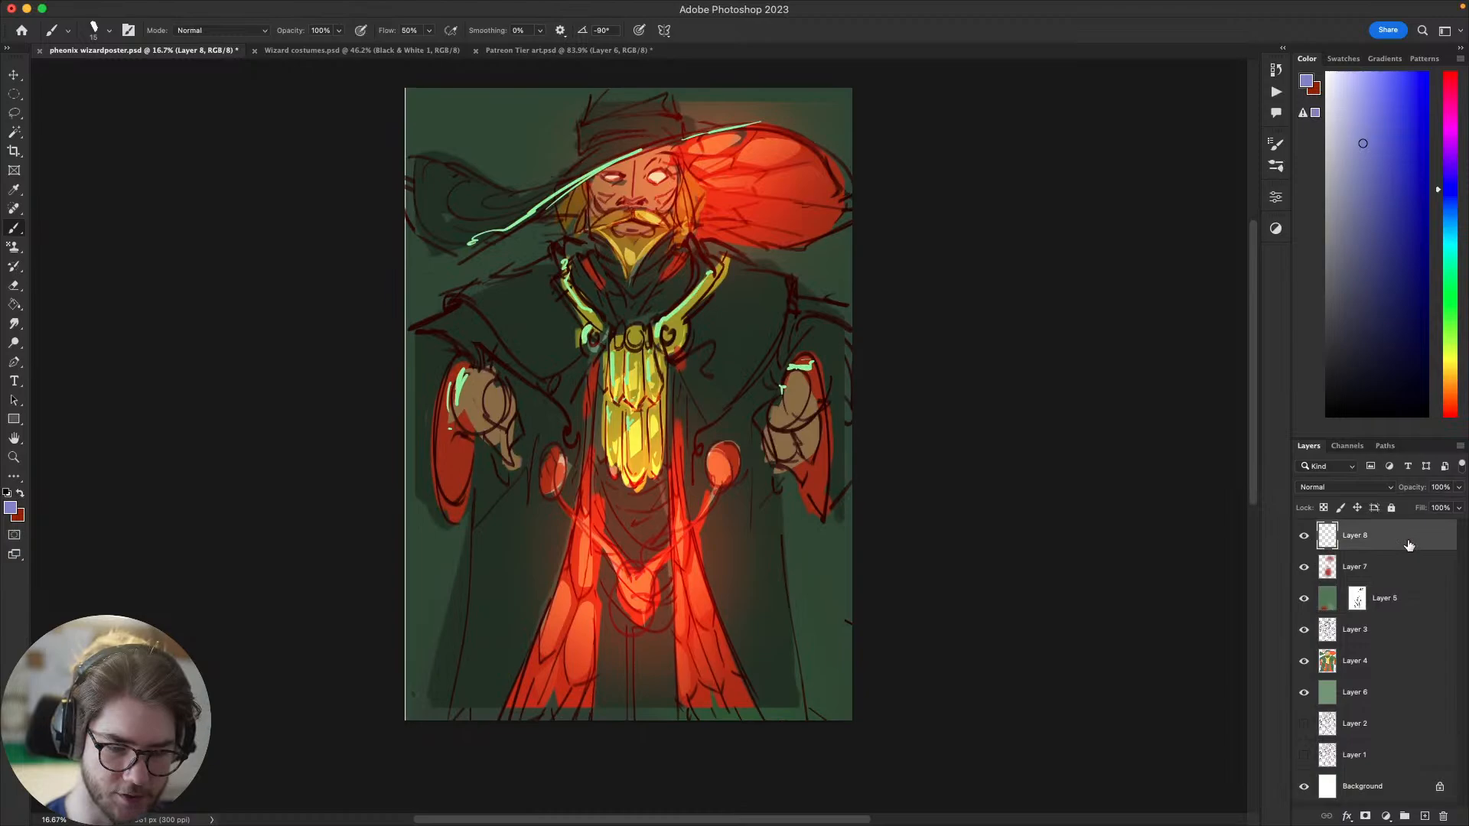
click(1300, 539)
mouse_move(1210, 538)
mouse_down()
mouse_move(1216, 523)
mouse_move(1139, 523)
mouse_up()
click(1304, 537)
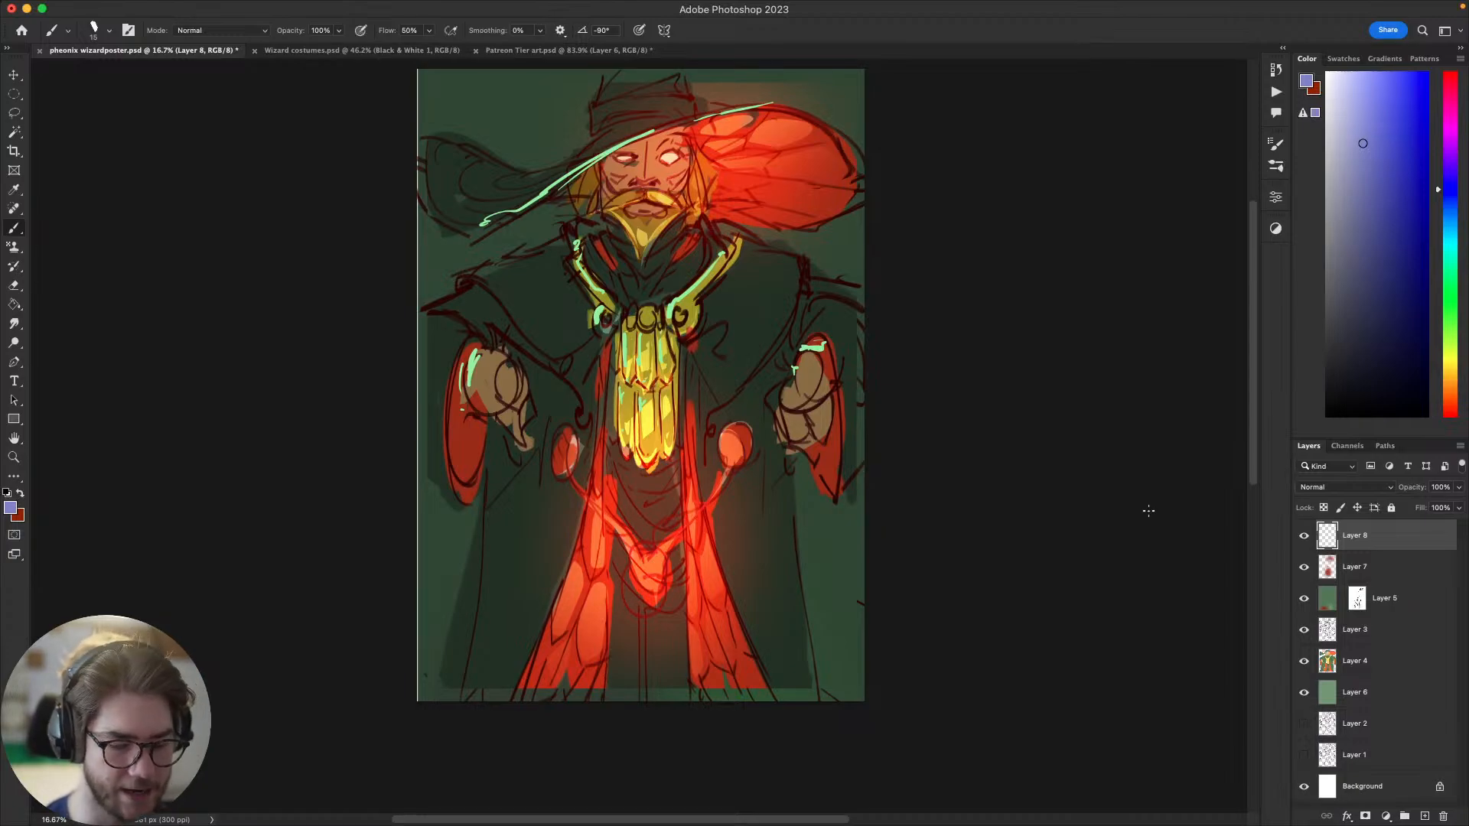
mouse_move(1125, 533)
mouse_down()
mouse_move(1063, 535)
mouse_move(1105, 548)
mouse_move(1123, 535)
mouse_up()
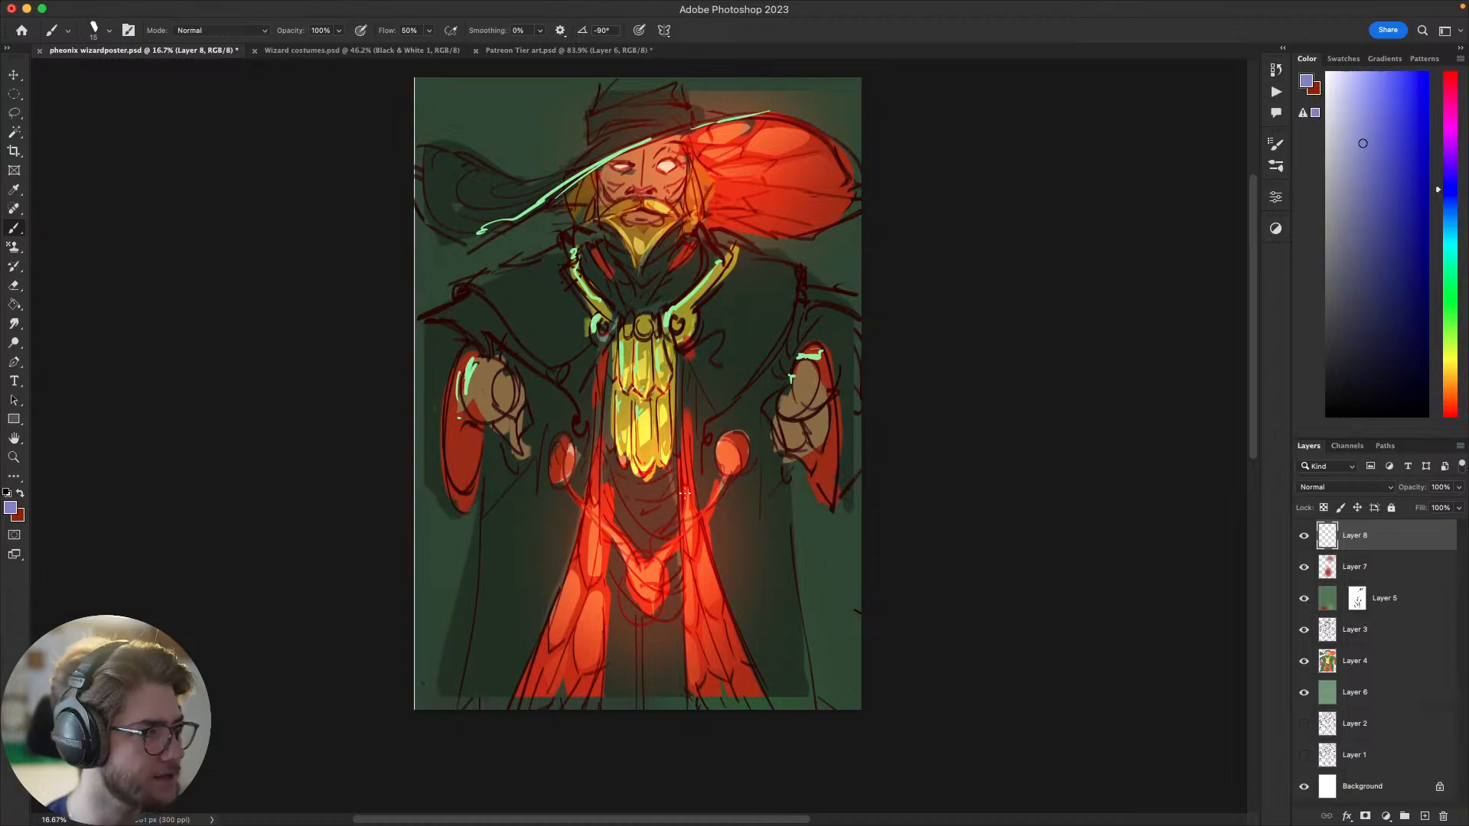
drag(700, 476, 667, 461)
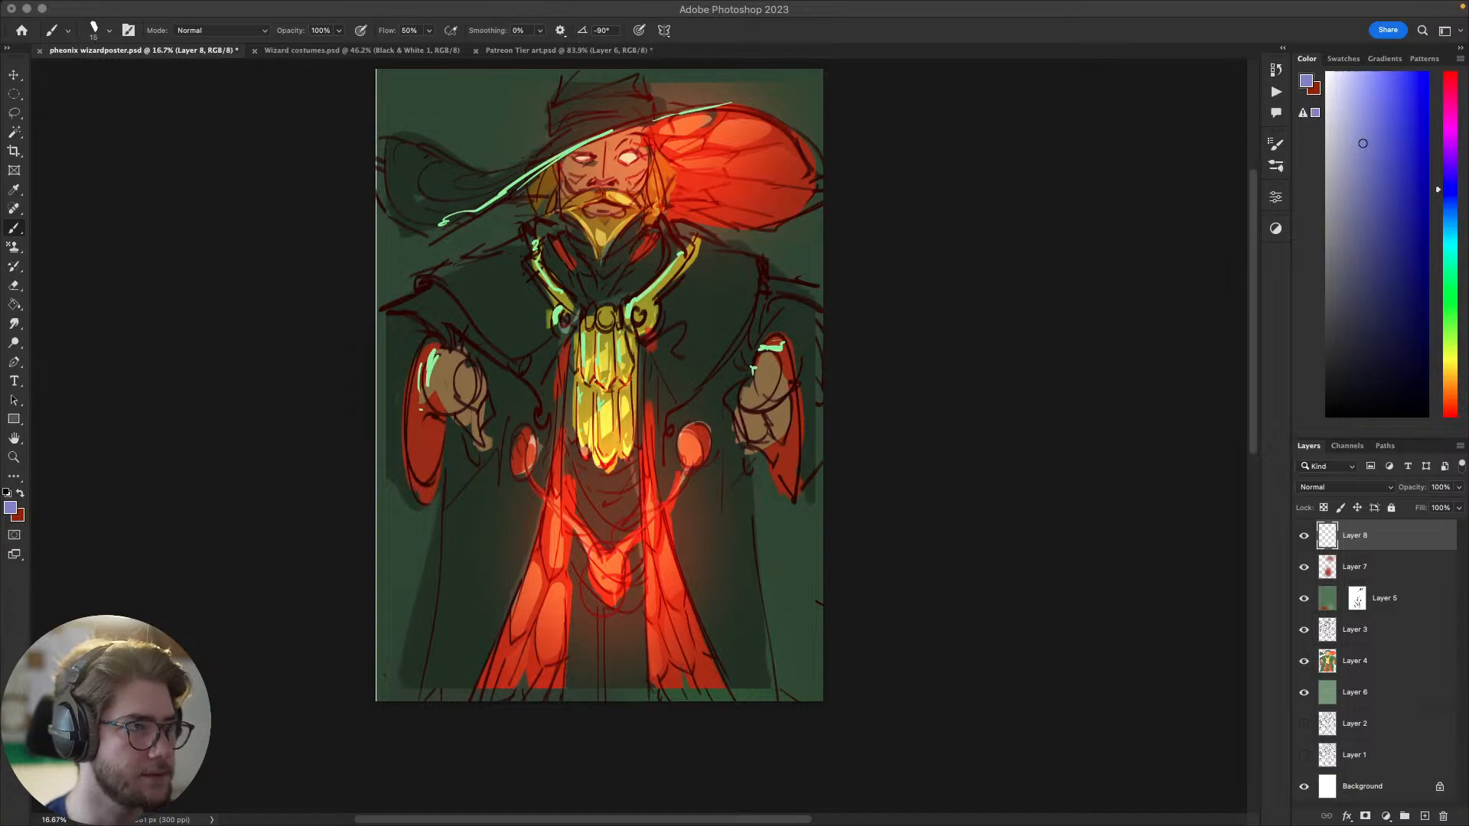
drag(818, 469, 835, 500)
mouse_move(1001, 463)
mouse_down()
mouse_move(1007, 479)
mouse_move(987, 469)
mouse_up()
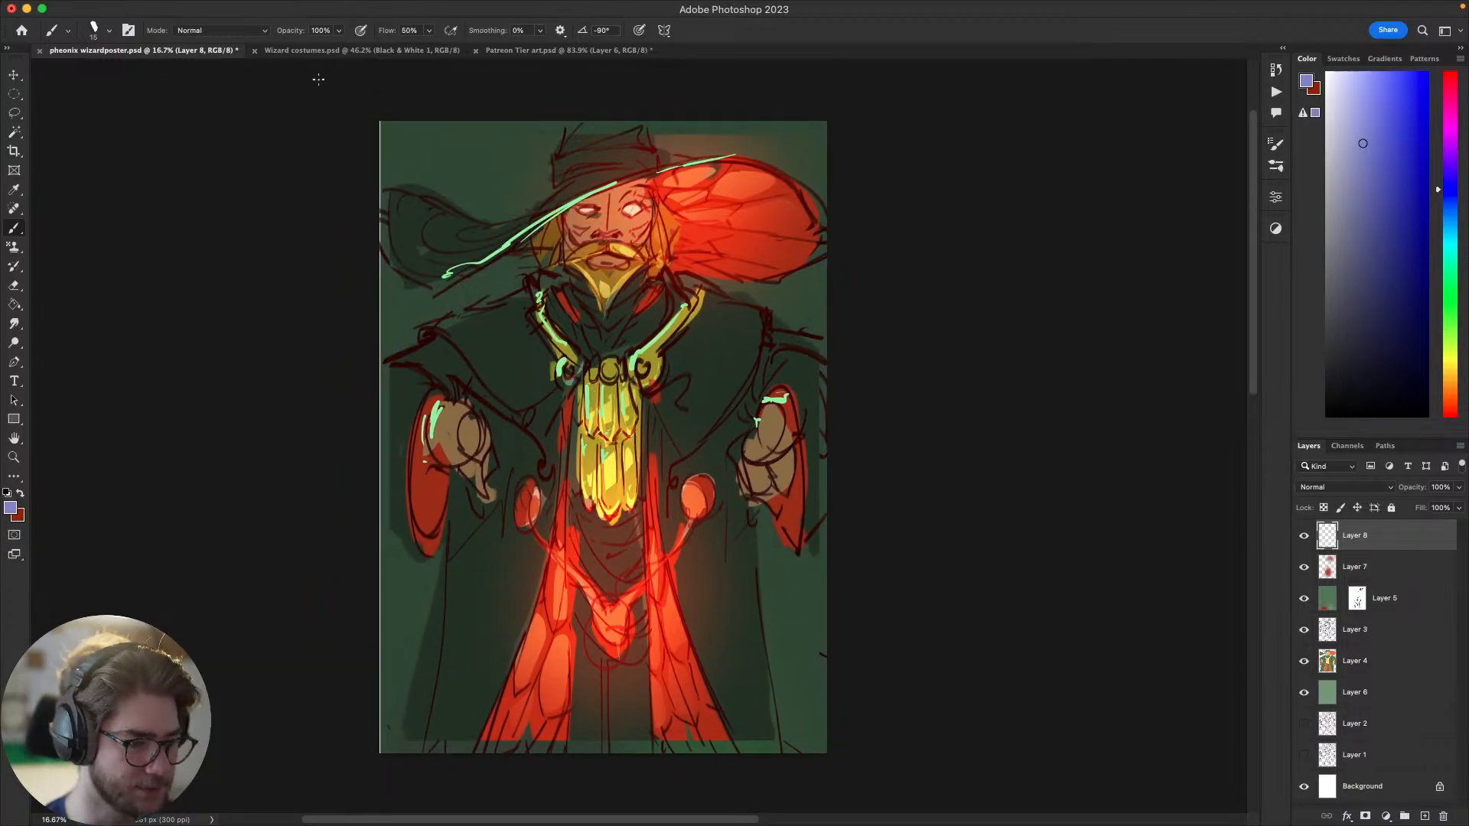
Step: Return to the Patreon Tier art.psd document and check the Layer 6 sketch by hiding and showing it
click(360, 50)
click(623, 50)
drag(687, 244, 714, 268)
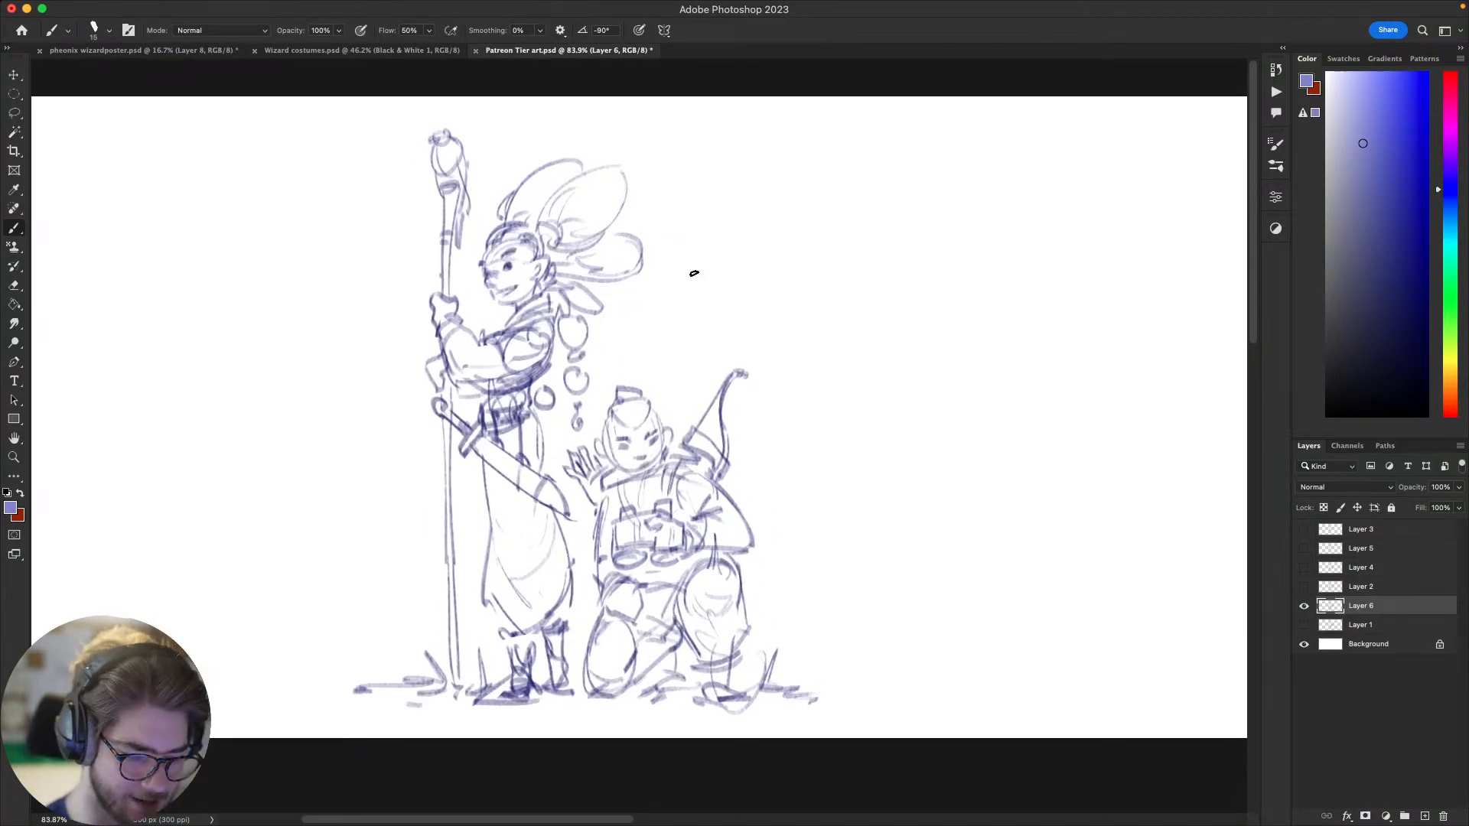
drag(976, 608, 1010, 593)
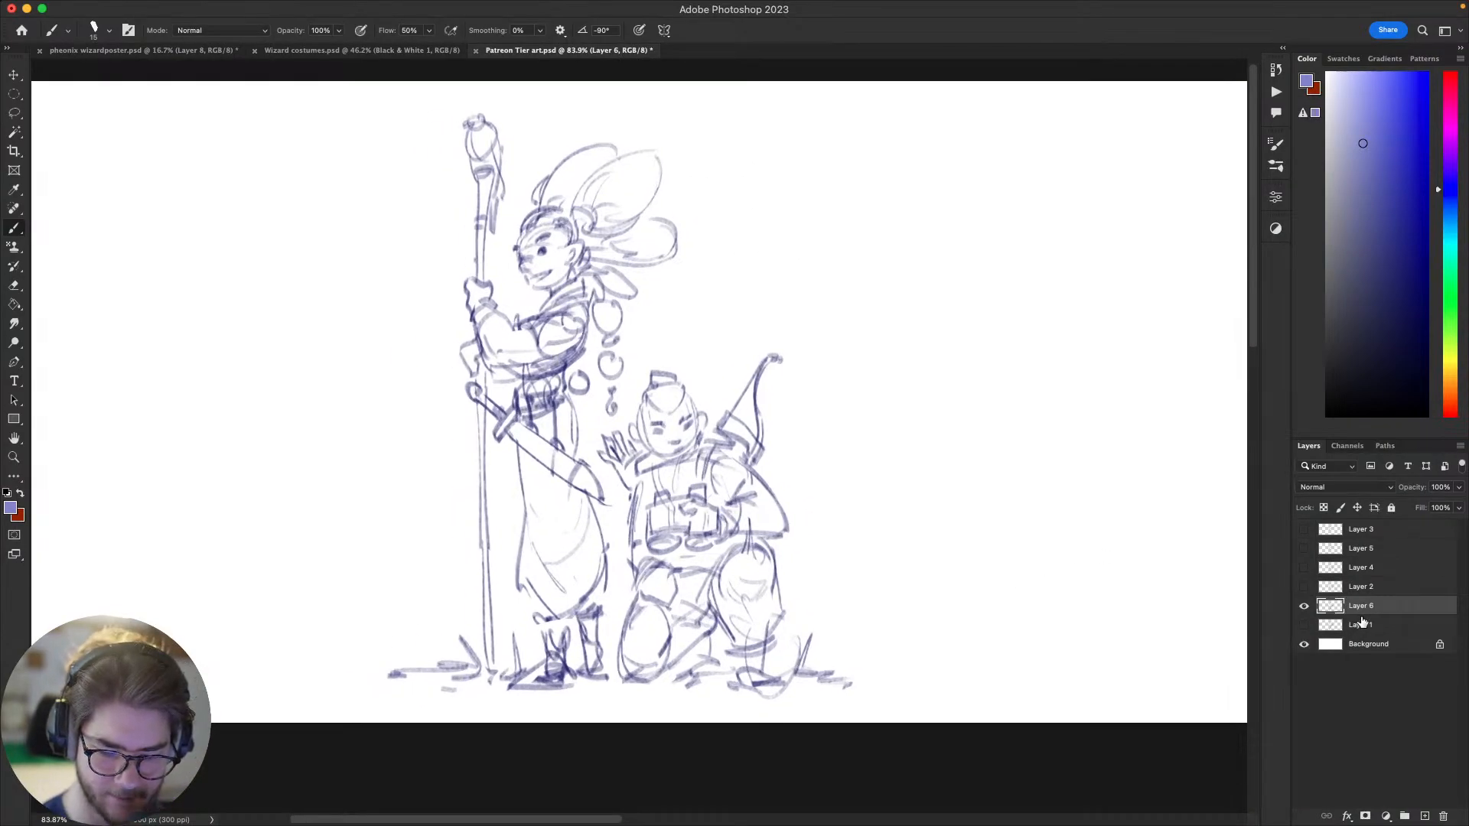
drag(1359, 608, 1362, 610)
click(1304, 606)
click(1303, 606)
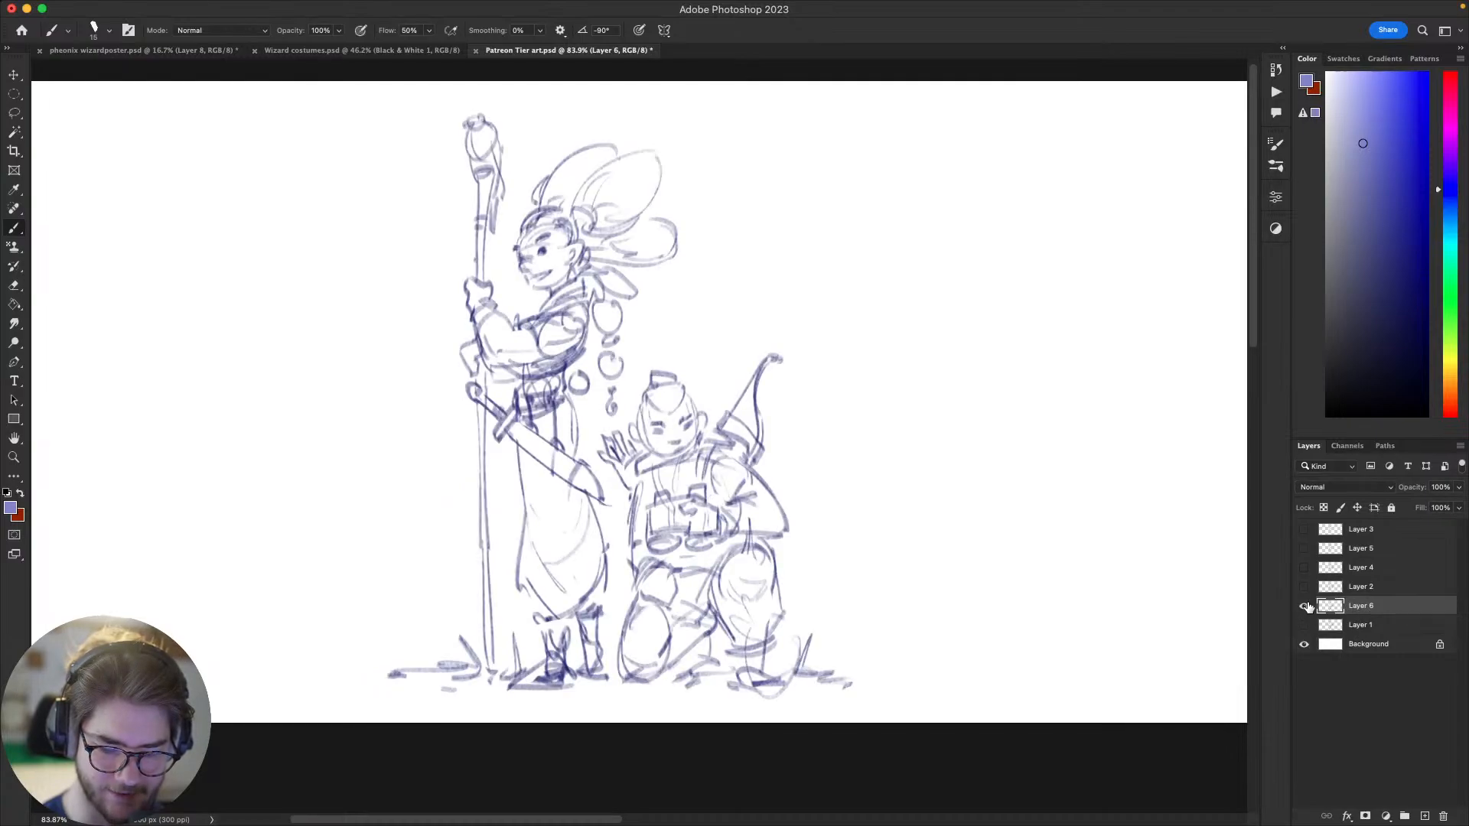
drag(1029, 663, 1030, 704)
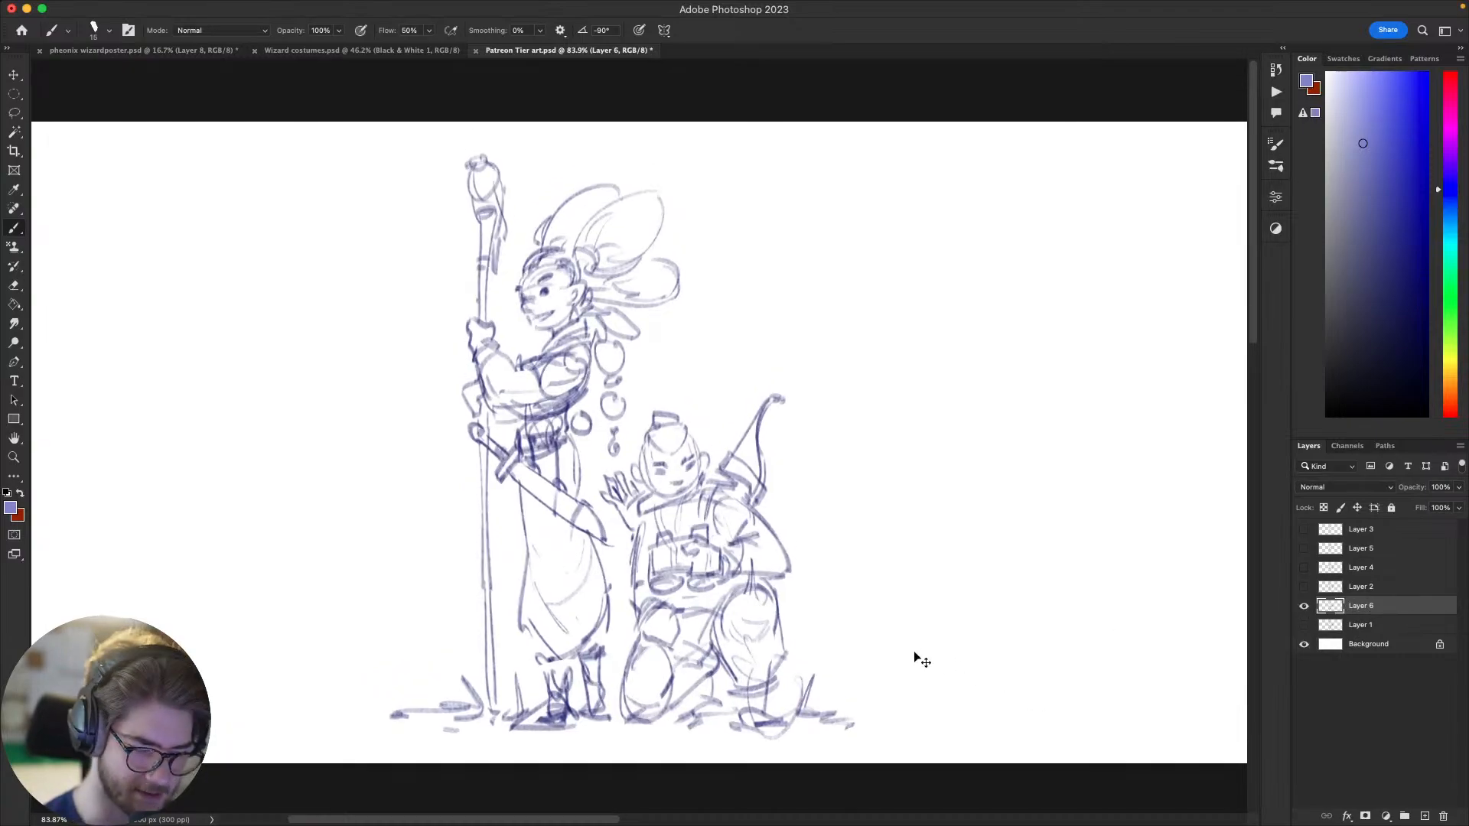
Step: Add a new empty layer above the Layer 6 sketch and reduce Layer 6's opacity to 51%
key(super+alt+shift+n)
click(1366, 626)
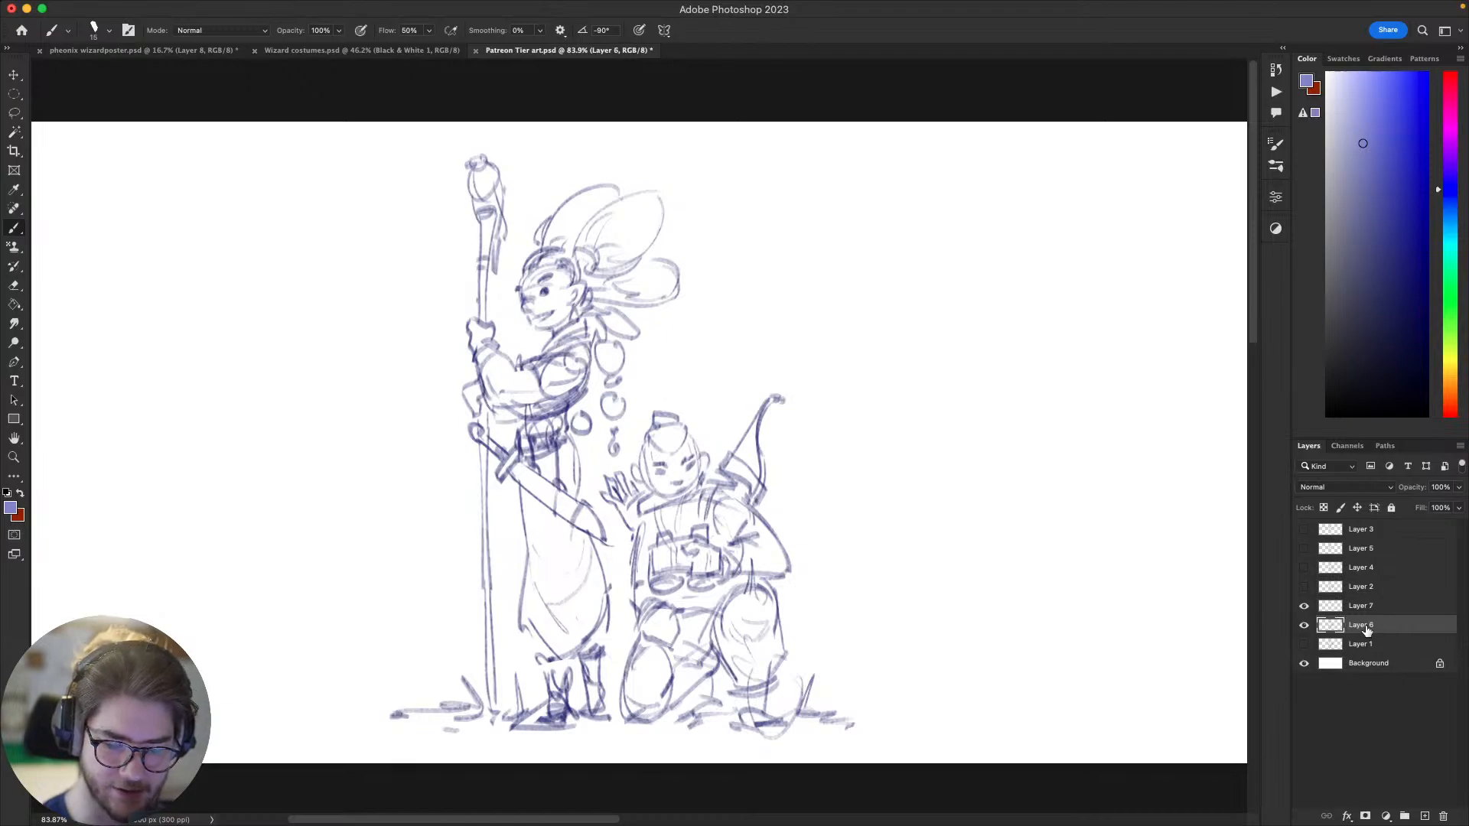
key(v)
key(5)
key(1)
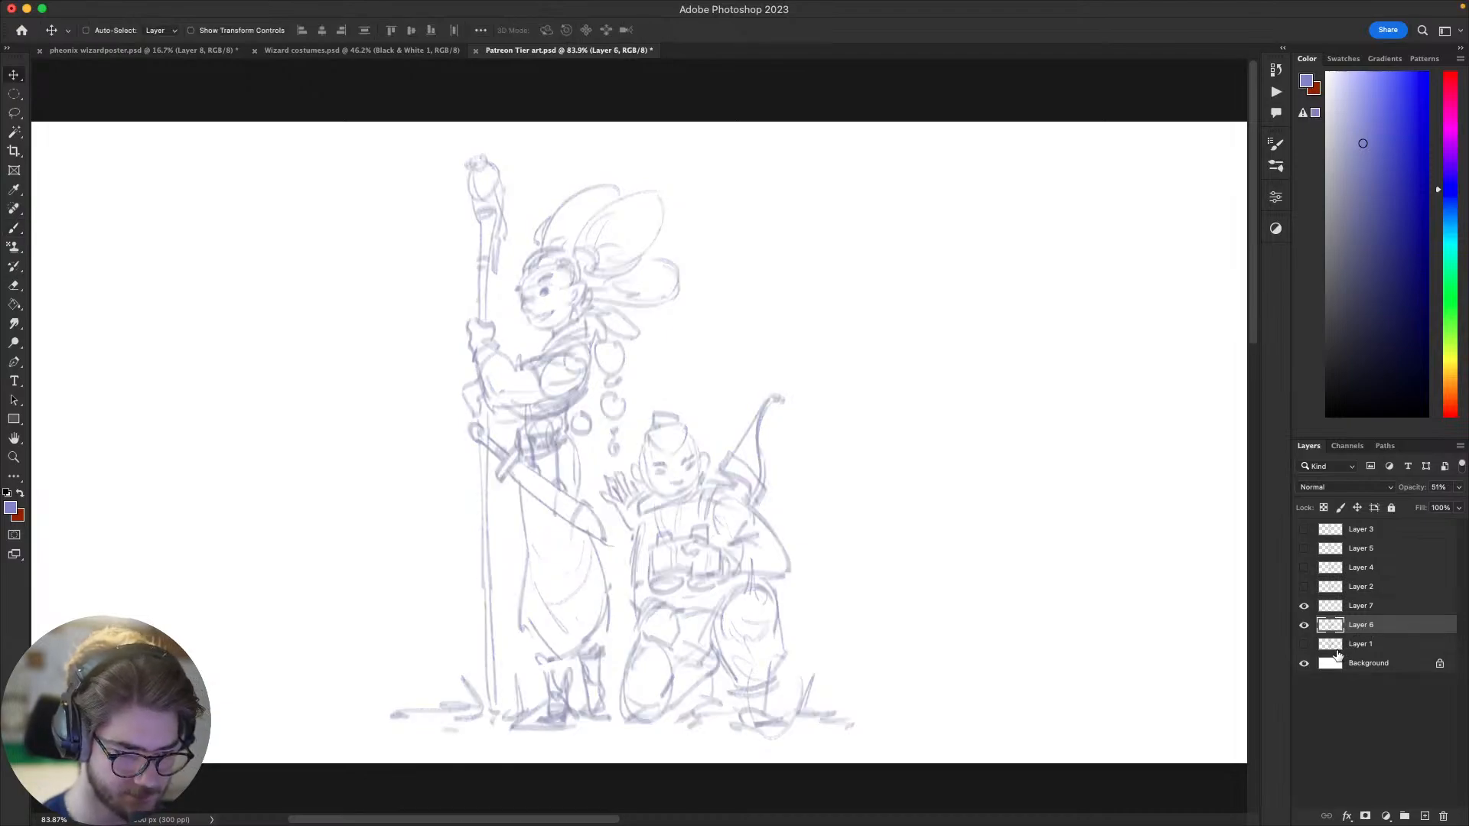
Step: Duplicate the Layer 6 sketch and set the copy's opacity to 20%
click(1305, 626)
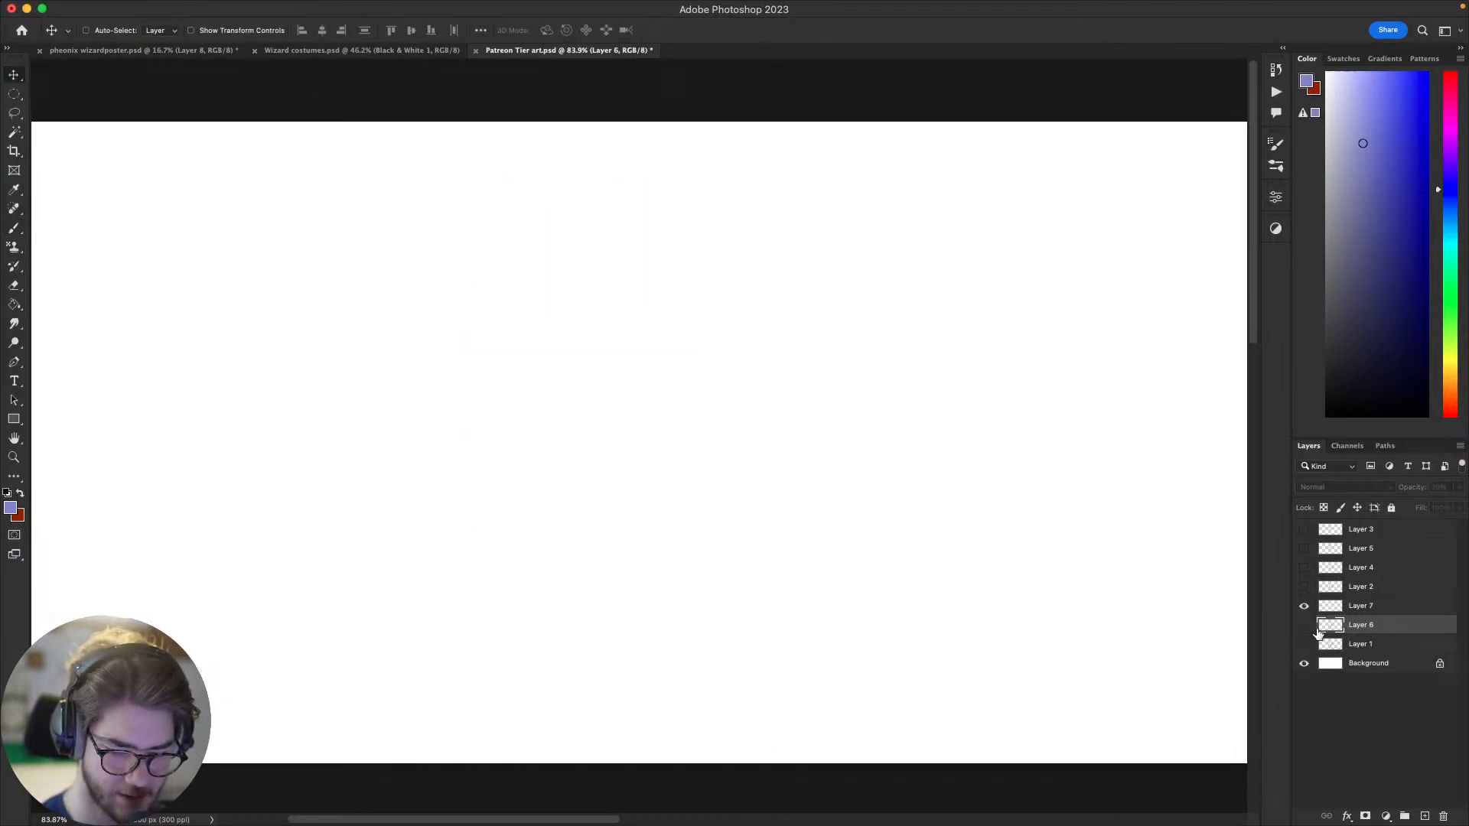
click(1305, 629)
key(super+j)
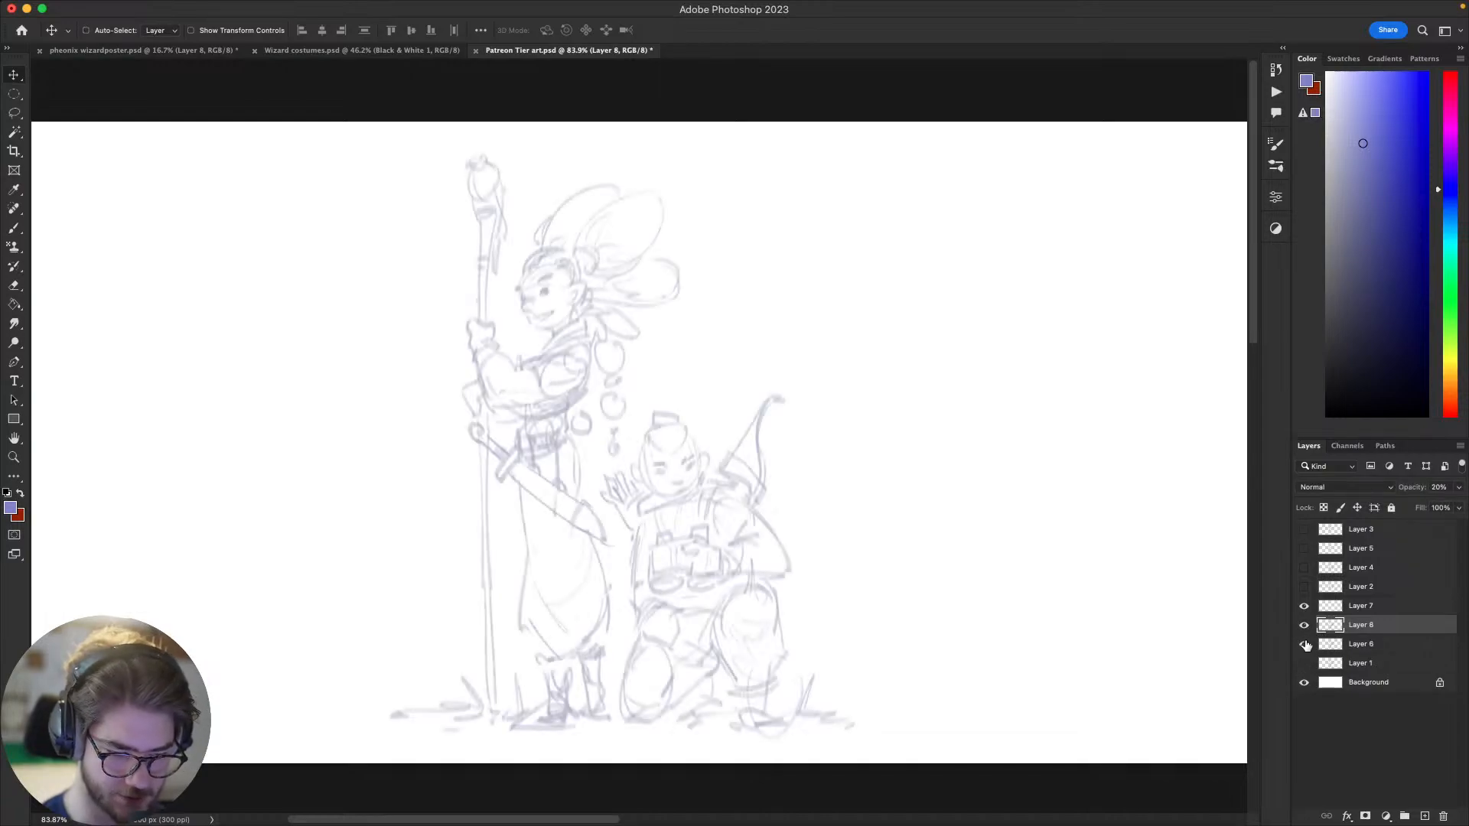
Step: Raise the original Layer 6's opacity and hide that layer, leaving the faint copy as the drawing guide
click(1361, 644)
click(1458, 487)
drag(1415, 505, 1464, 502)
click(1305, 644)
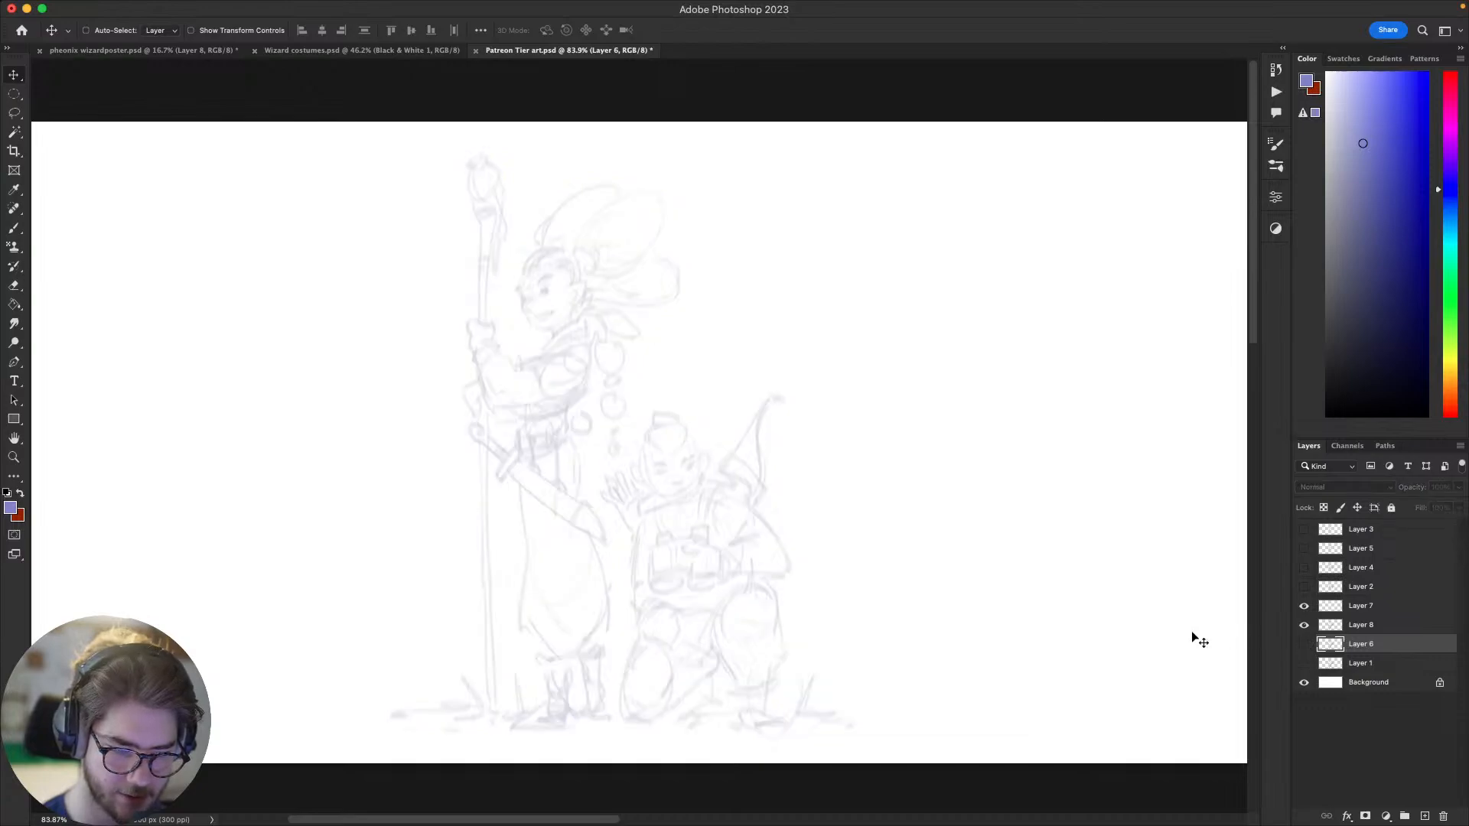
drag(1074, 688, 1060, 690)
Step: Select the empty Layer 7 and choose the HB brush from the Gabriel Quinn Brushset (Beta)
click(1374, 625)
click(1369, 606)
drag(1097, 635, 1130, 639)
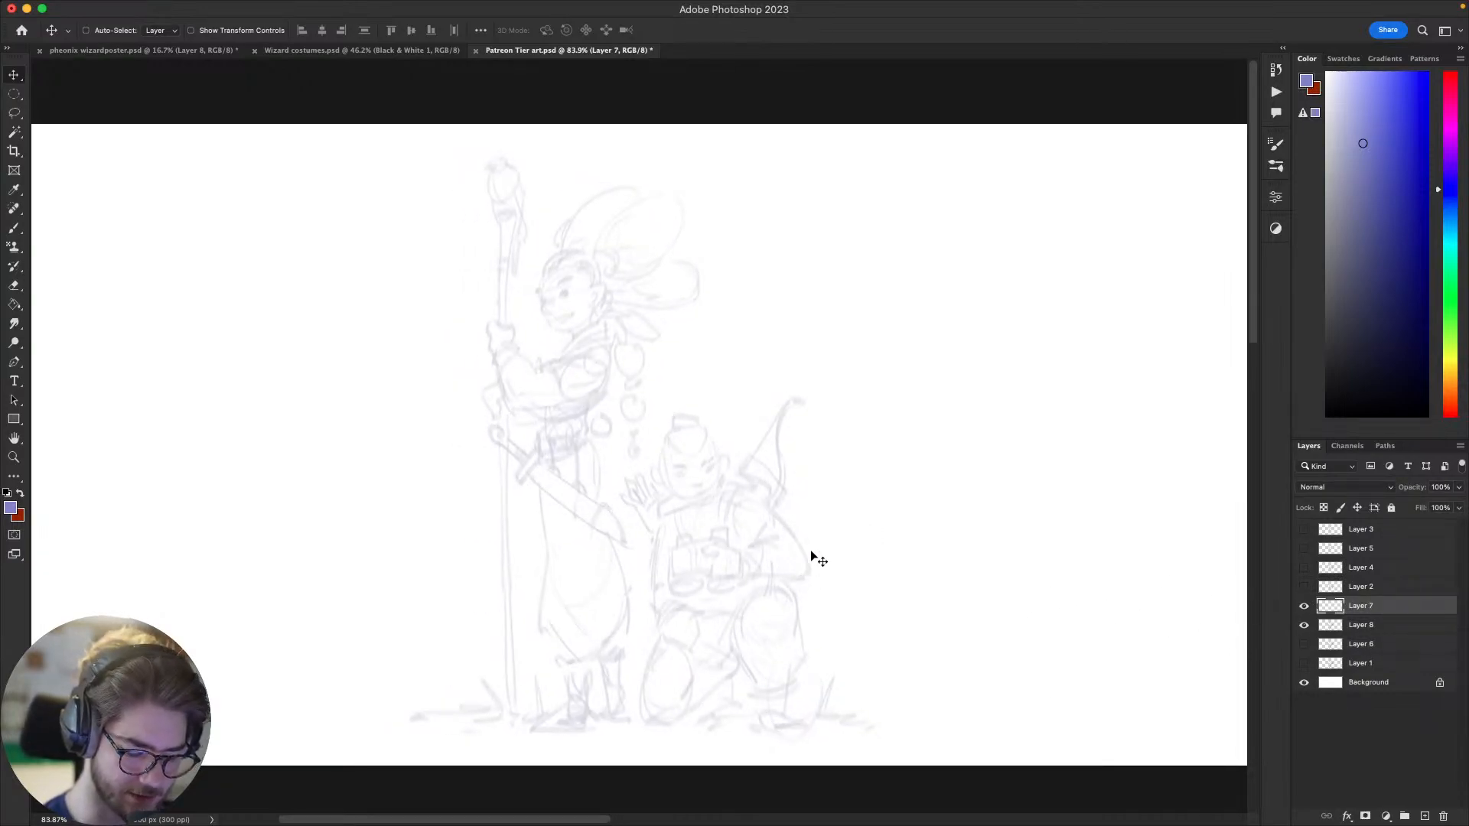
key(b)
right_click(771, 546)
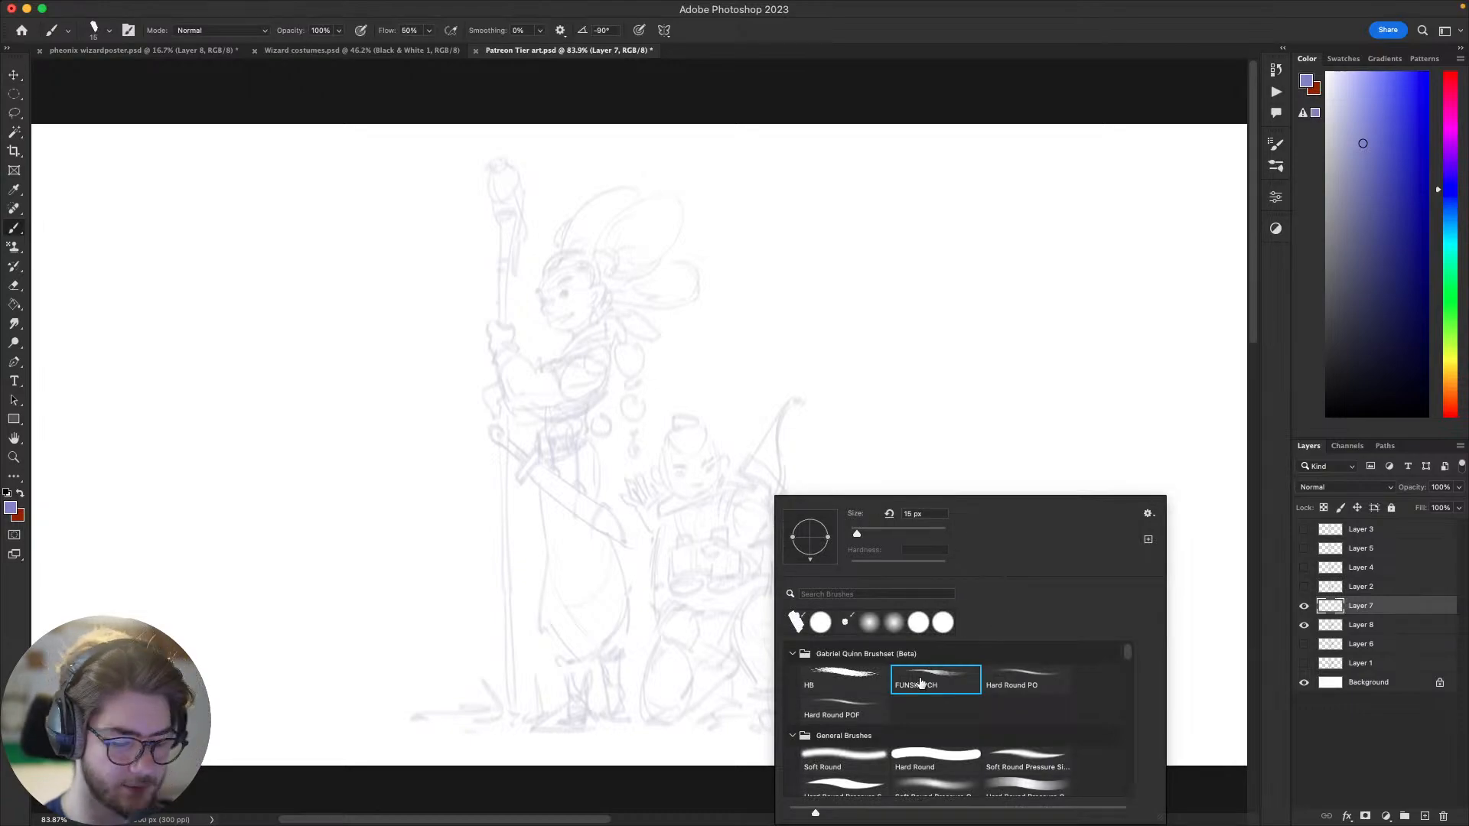
double_click(854, 673)
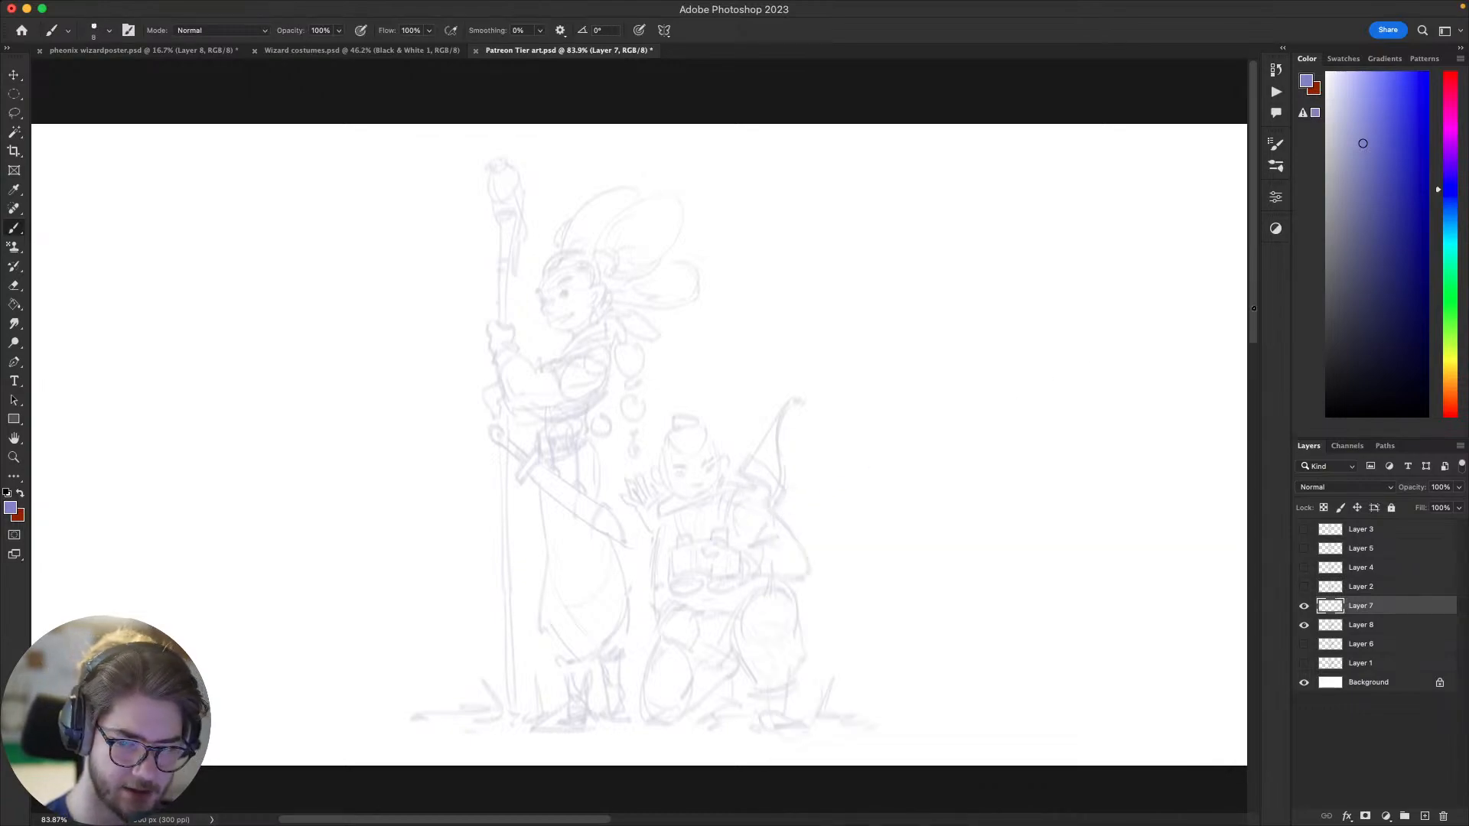
Step: Set the foreground colour to black and draw the kneeling archer's eyes and eyebrows over the faint sketch on Layer 7
mouse_move(703, 473)
mouse_down()
mouse_move(727, 477)
mouse_move(709, 469)
mouse_up()
key(super+z)
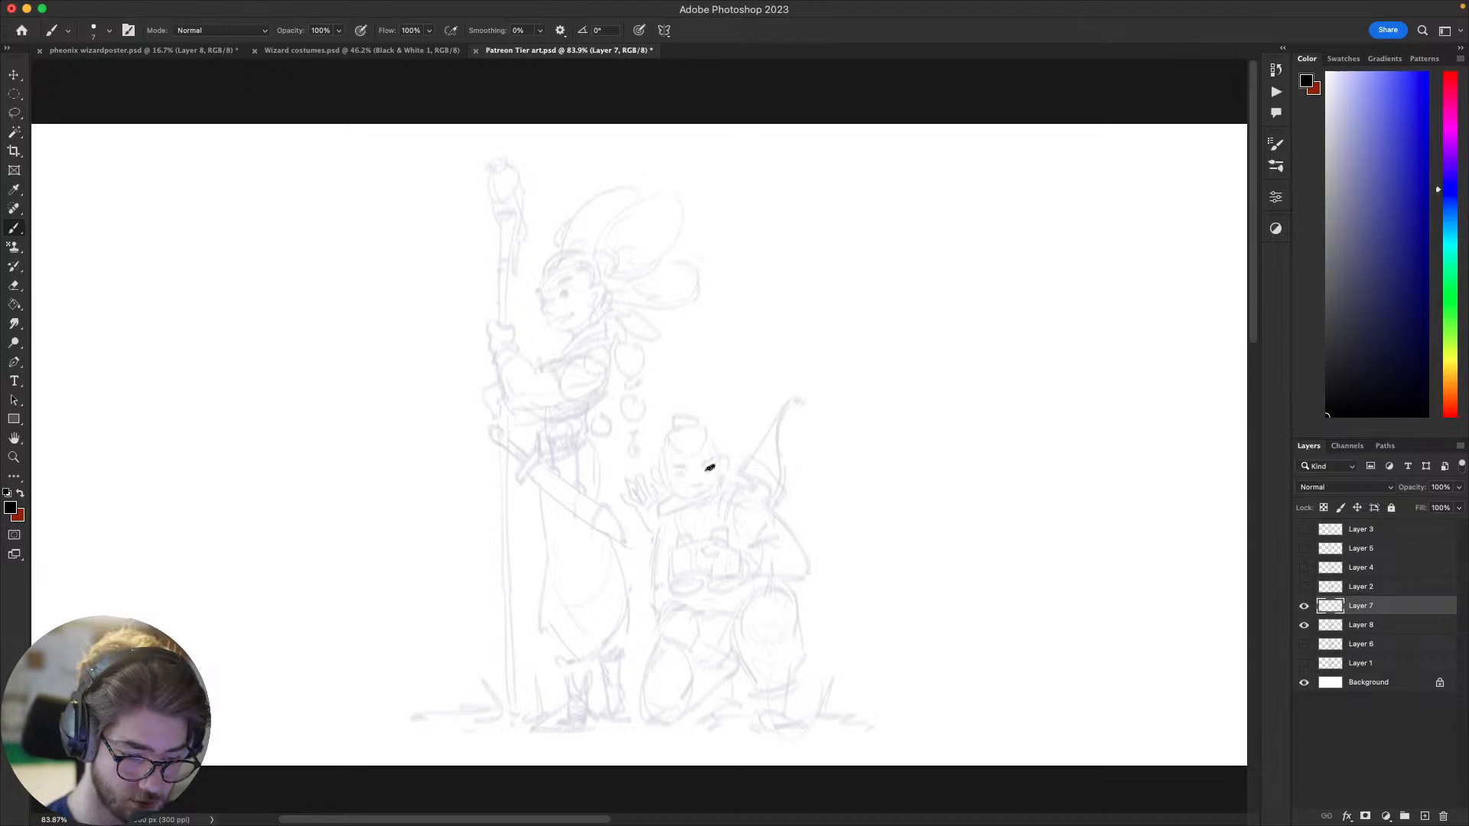
scroll(745, 507, left, 2)
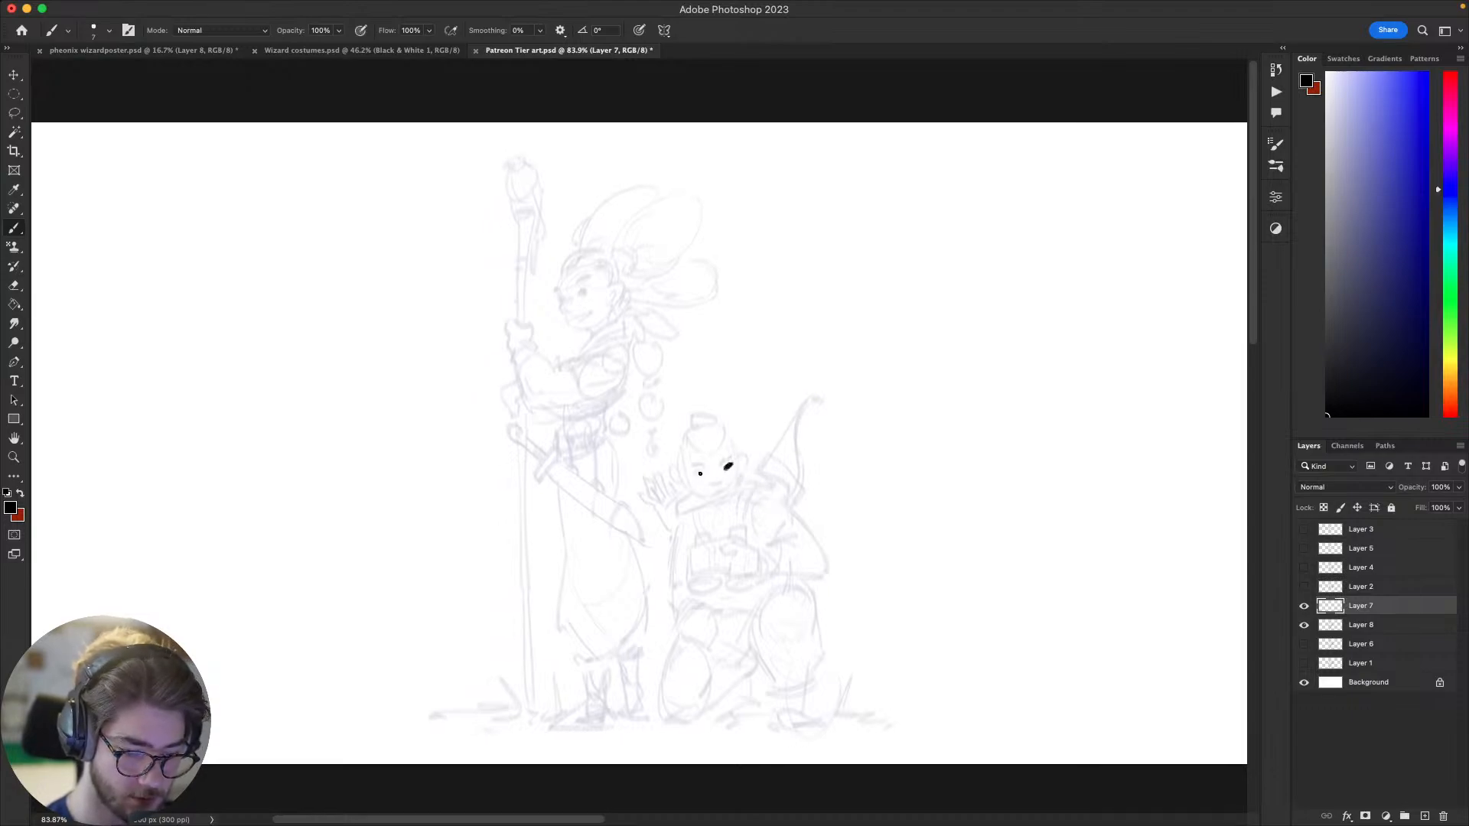
key(super+z)
drag(700, 471, 731, 454)
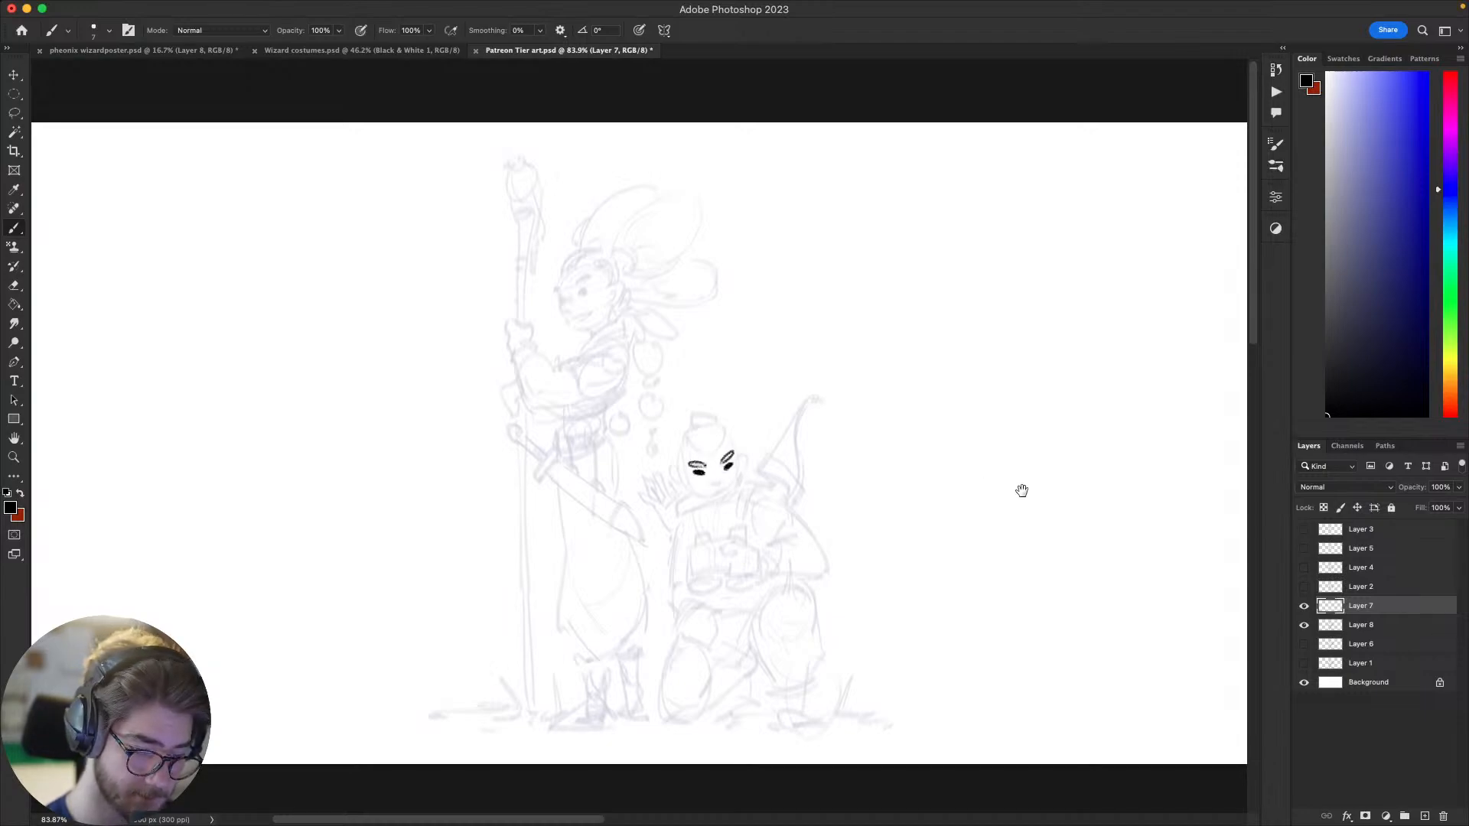
Step: Draw the kneeling archer's smiling mouth and nose in black below the eyes on Layer 7
drag(1022, 490, 1021, 493)
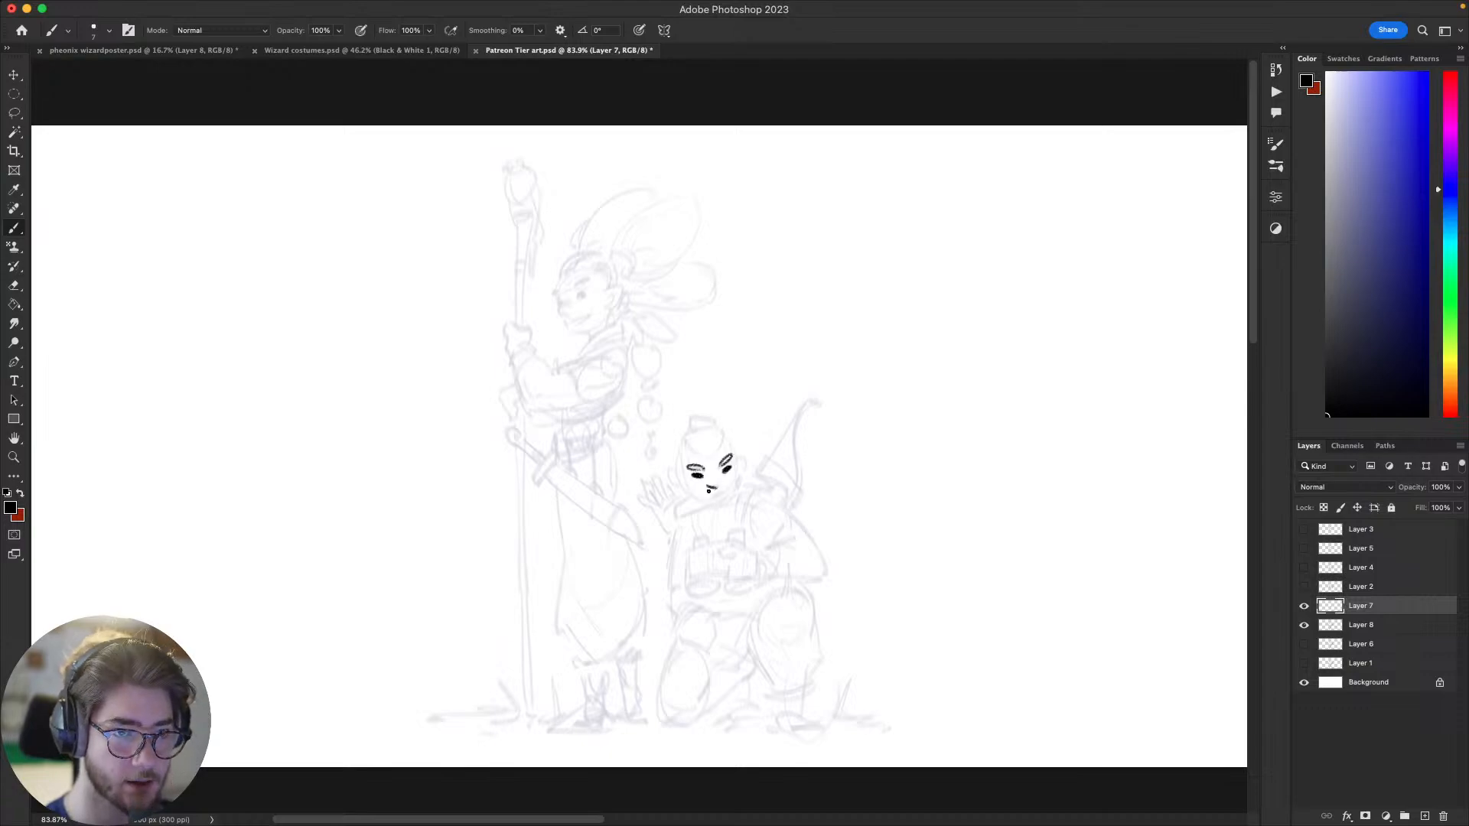
scroll(708, 491, up, 1)
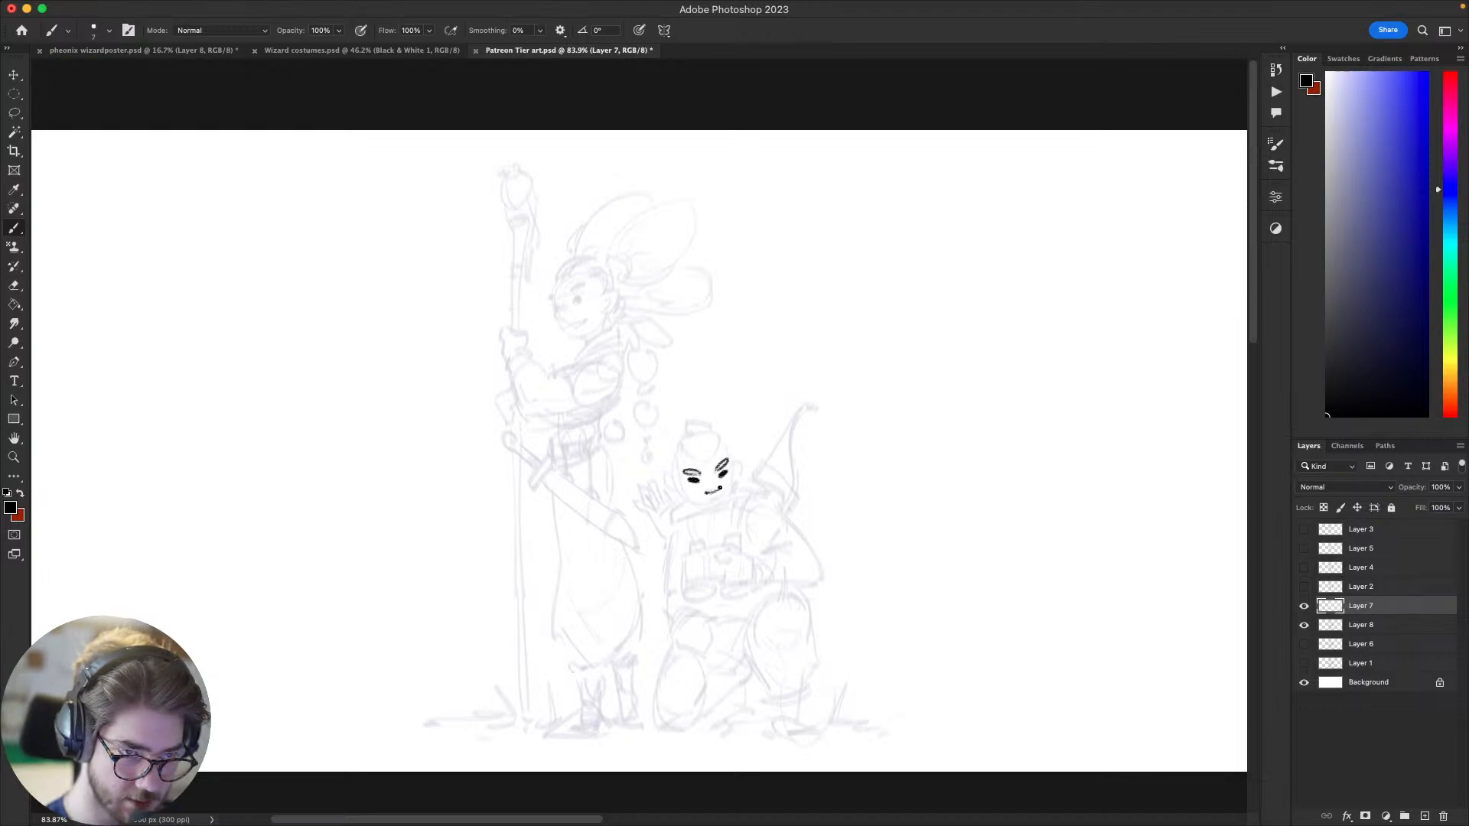
mouse_move(713, 498)
mouse_down()
mouse_move(695, 494)
mouse_move(719, 492)
mouse_up()
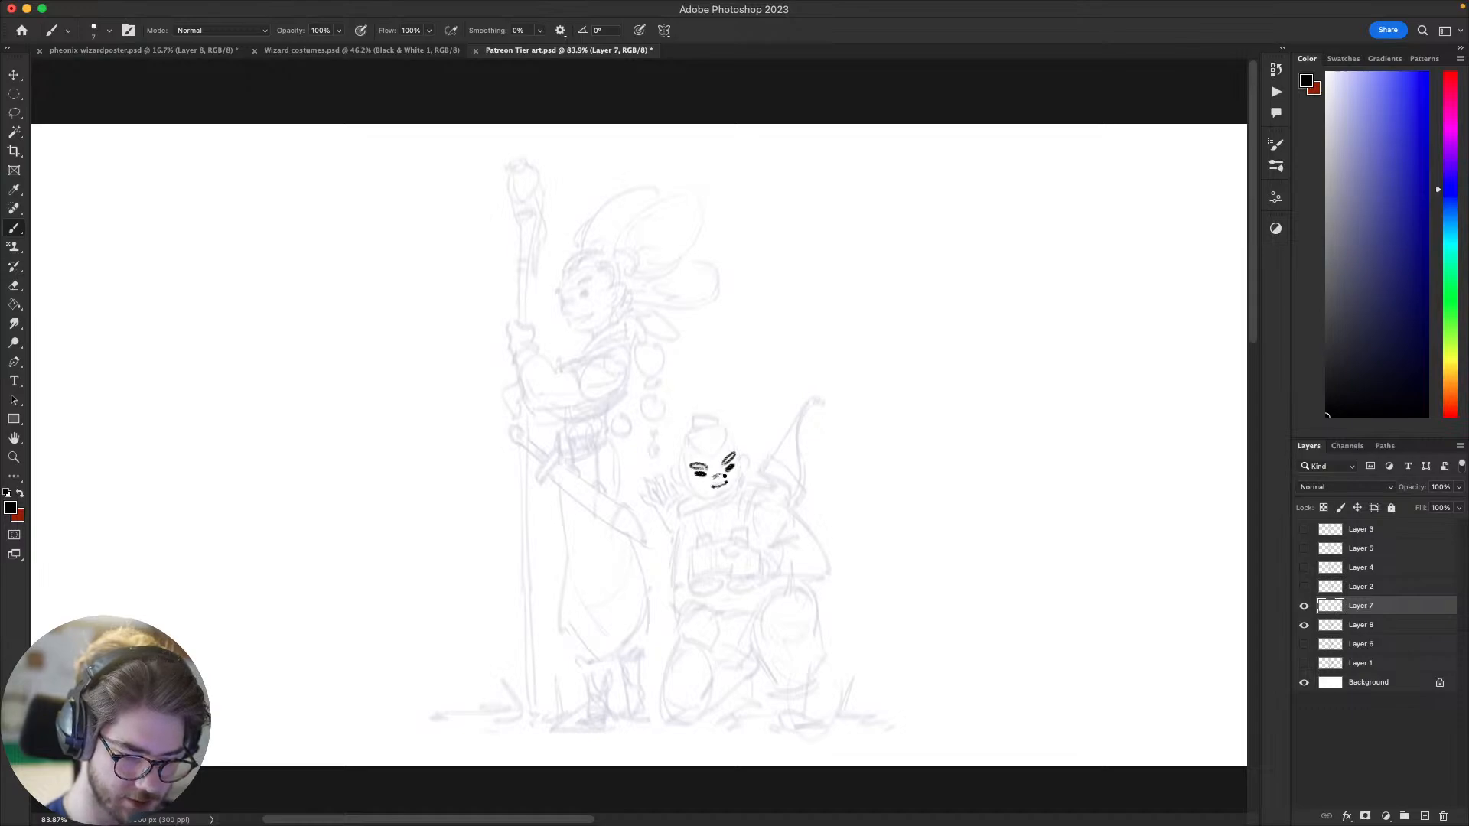
mouse_move(734, 475)
mouse_down()
mouse_move(704, 479)
mouse_move(724, 495)
mouse_move(701, 510)
mouse_move(694, 549)
mouse_up()
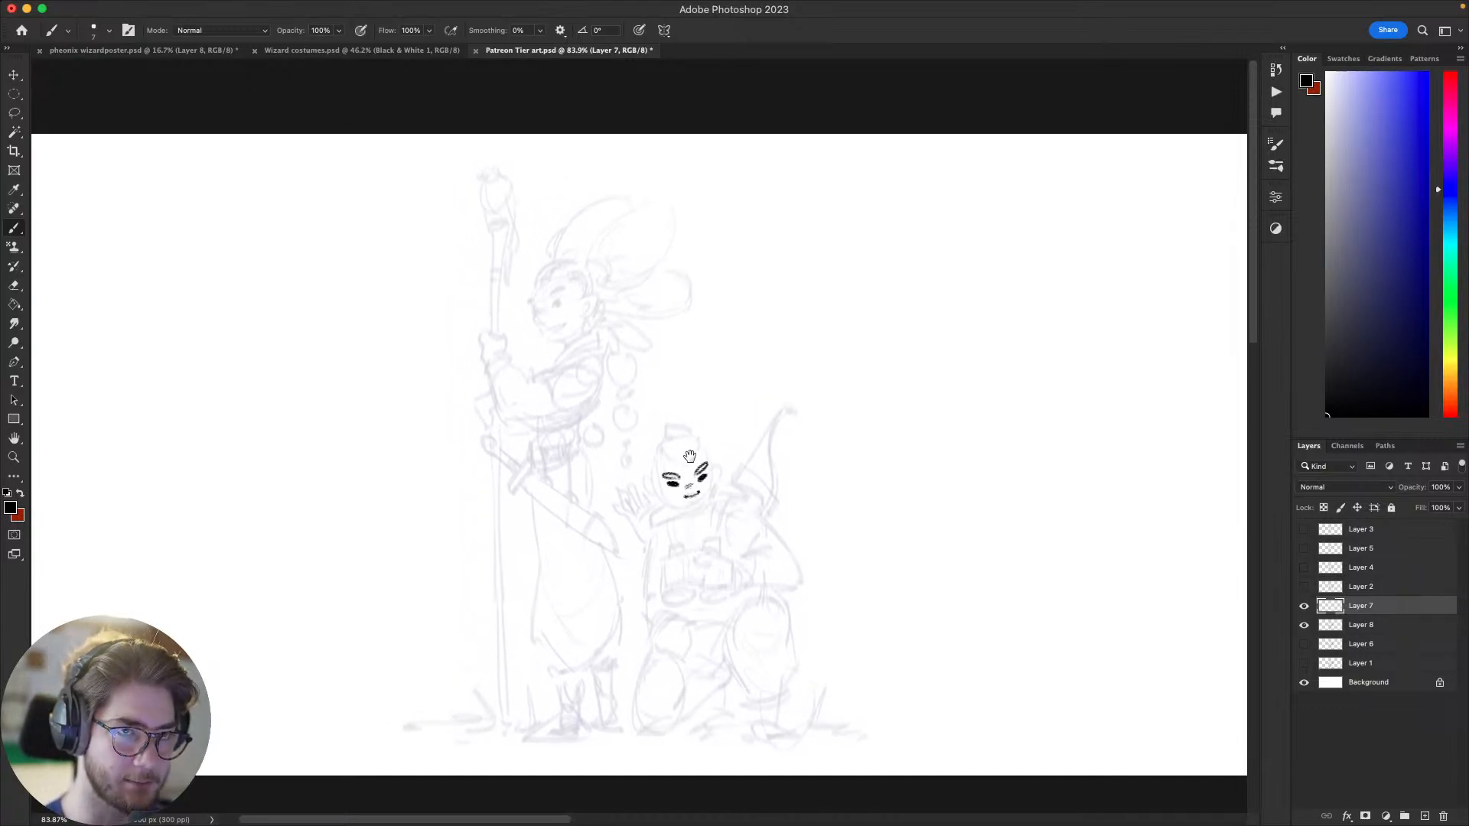
mouse_move(843, 506)
mouse_down()
mouse_move(954, 426)
mouse_move(986, 360)
mouse_up()
drag(1025, 470, 958, 492)
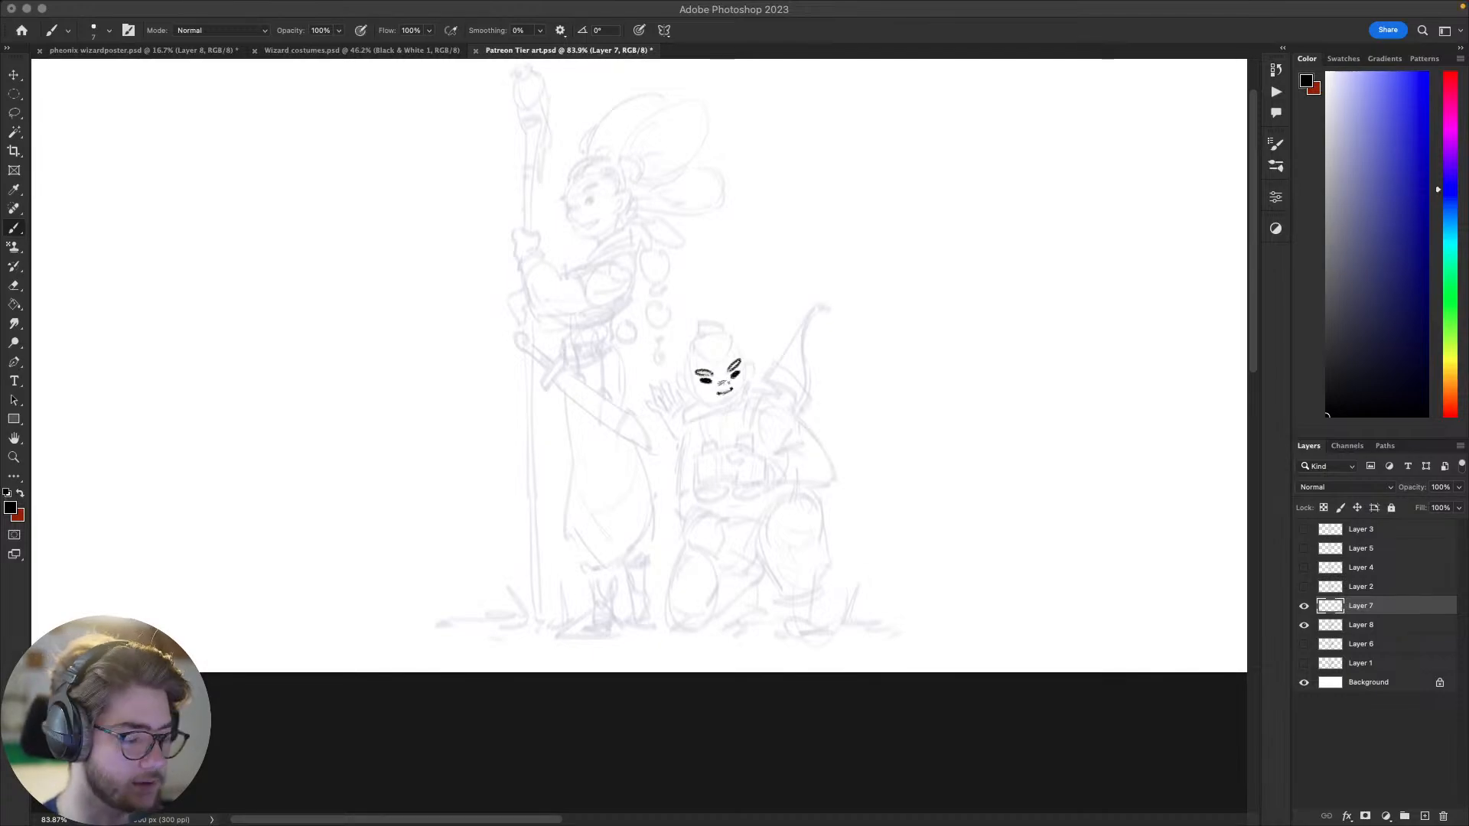
click(884, 404)
drag(915, 482, 982, 495)
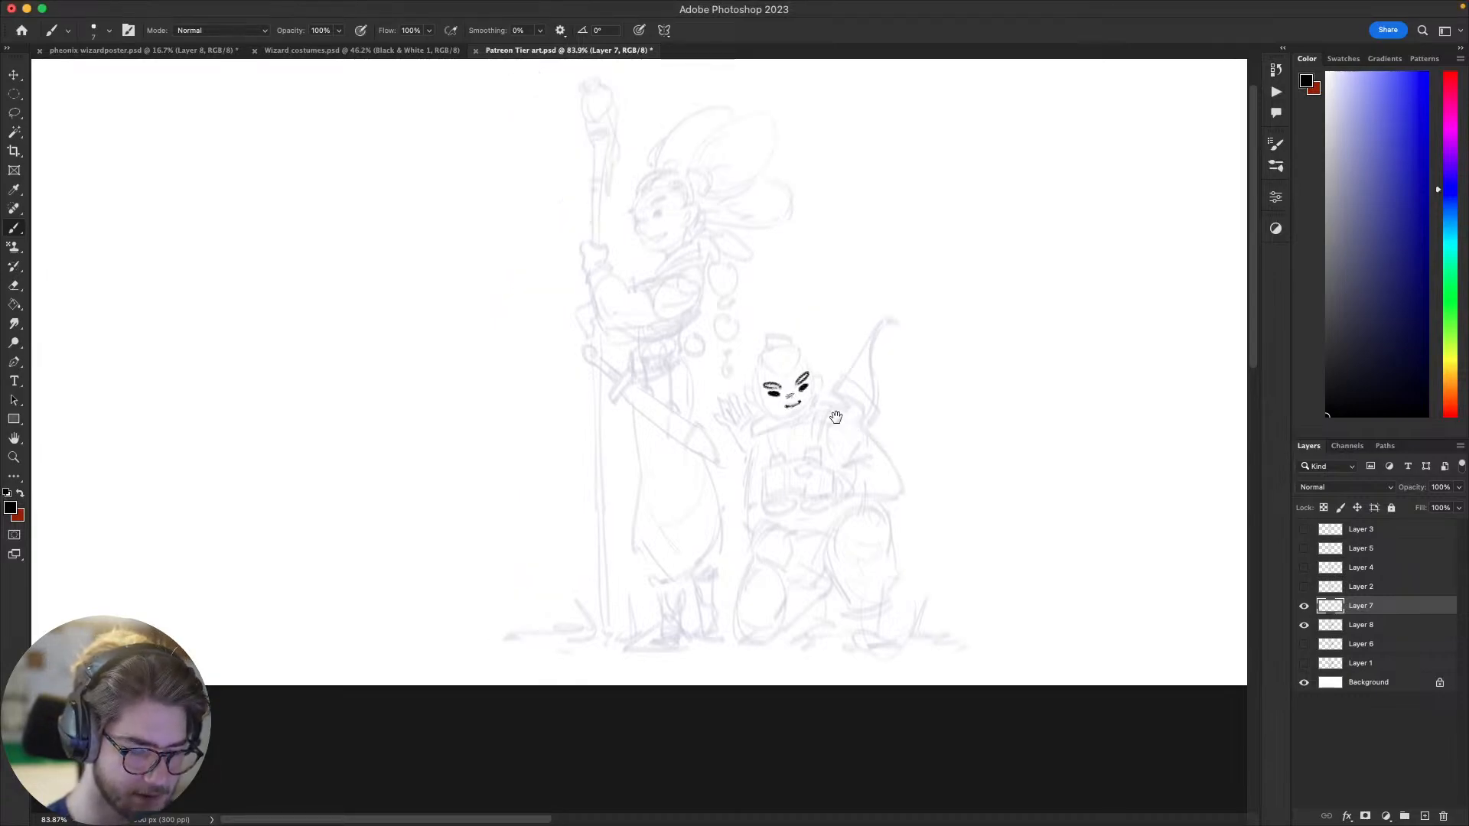
drag(836, 417, 778, 408)
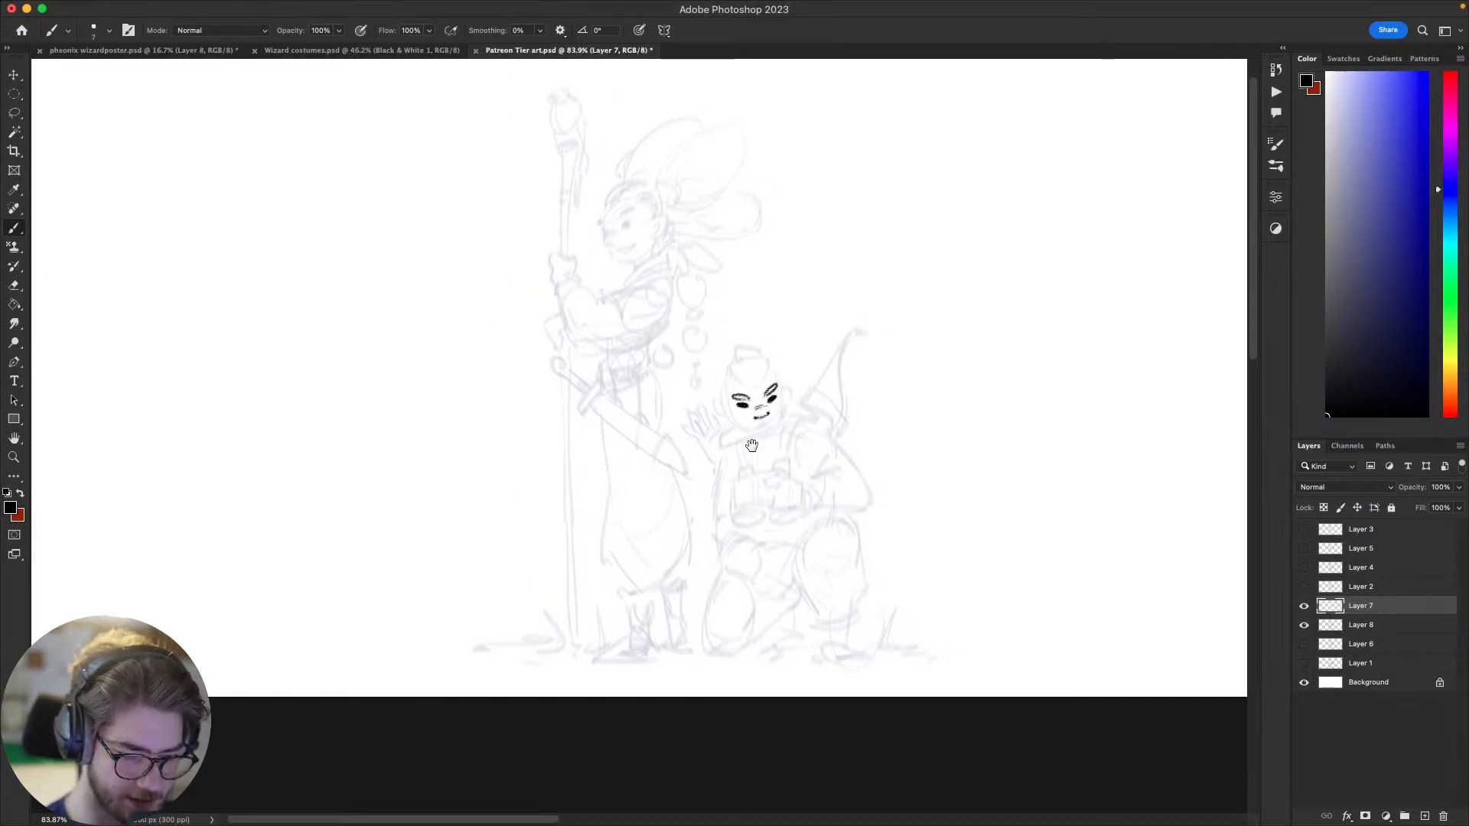
drag(770, 459, 718, 471)
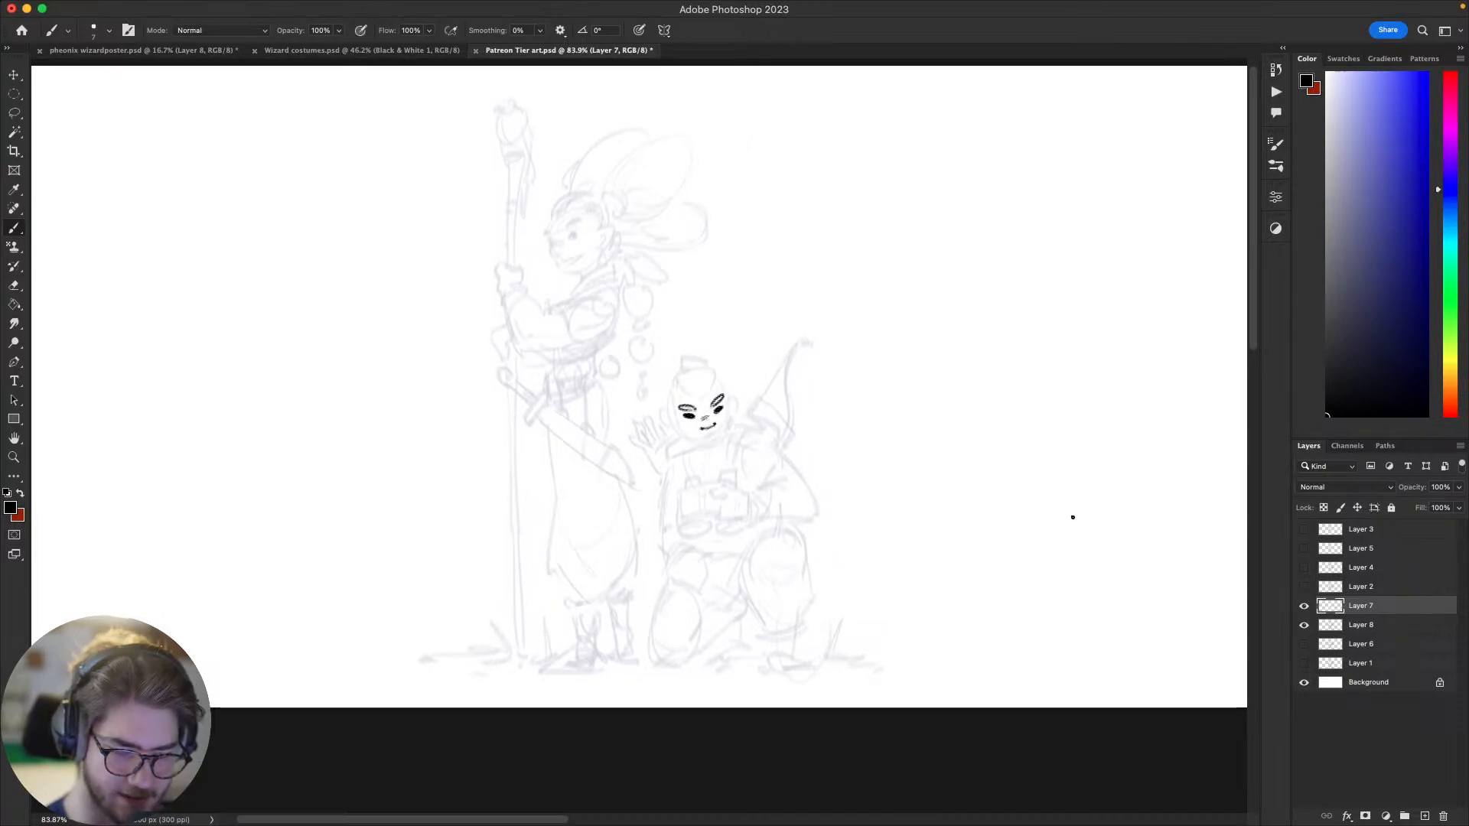
drag(1073, 517, 1043, 510)
Step: Compare the inked face with the original Layer 6 sketch by isolating that layer, and restore the visibility of Layers 7 and 8
drag(1303, 609, 1302, 625)
click(1302, 644)
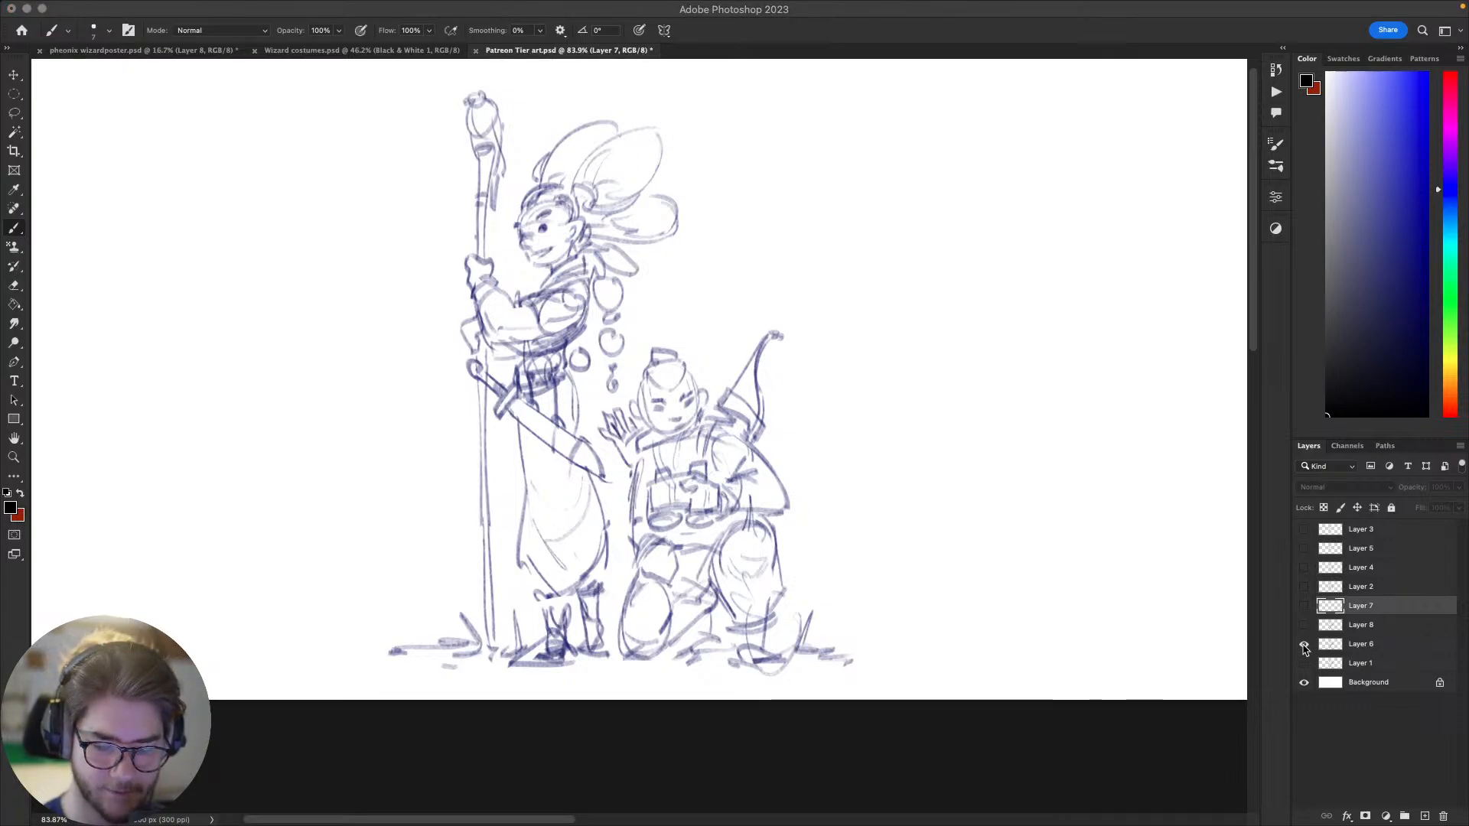
click(1305, 647)
click(1304, 605)
click(1303, 644)
click(1303, 625)
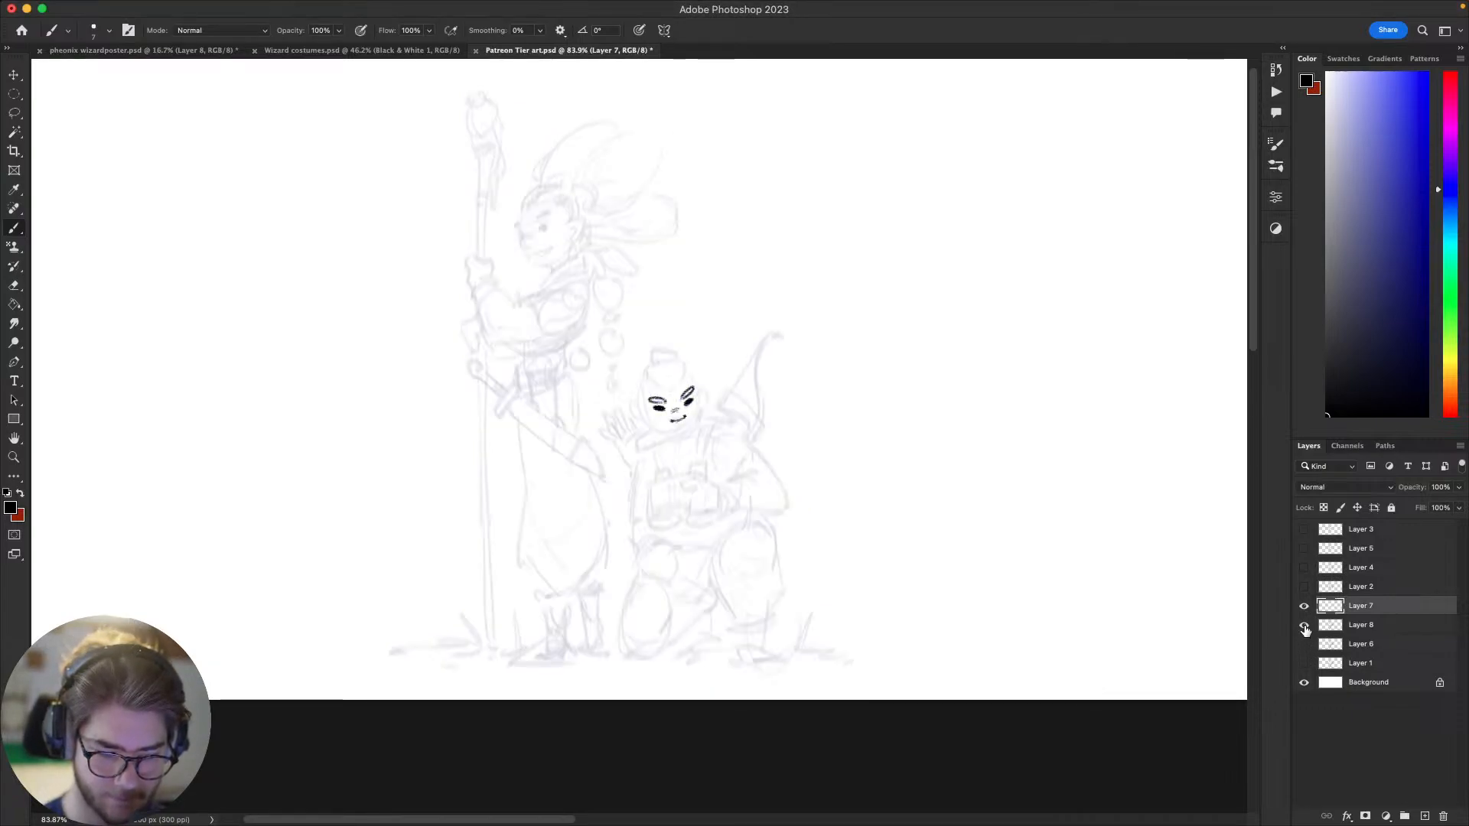
drag(1024, 575, 1015, 606)
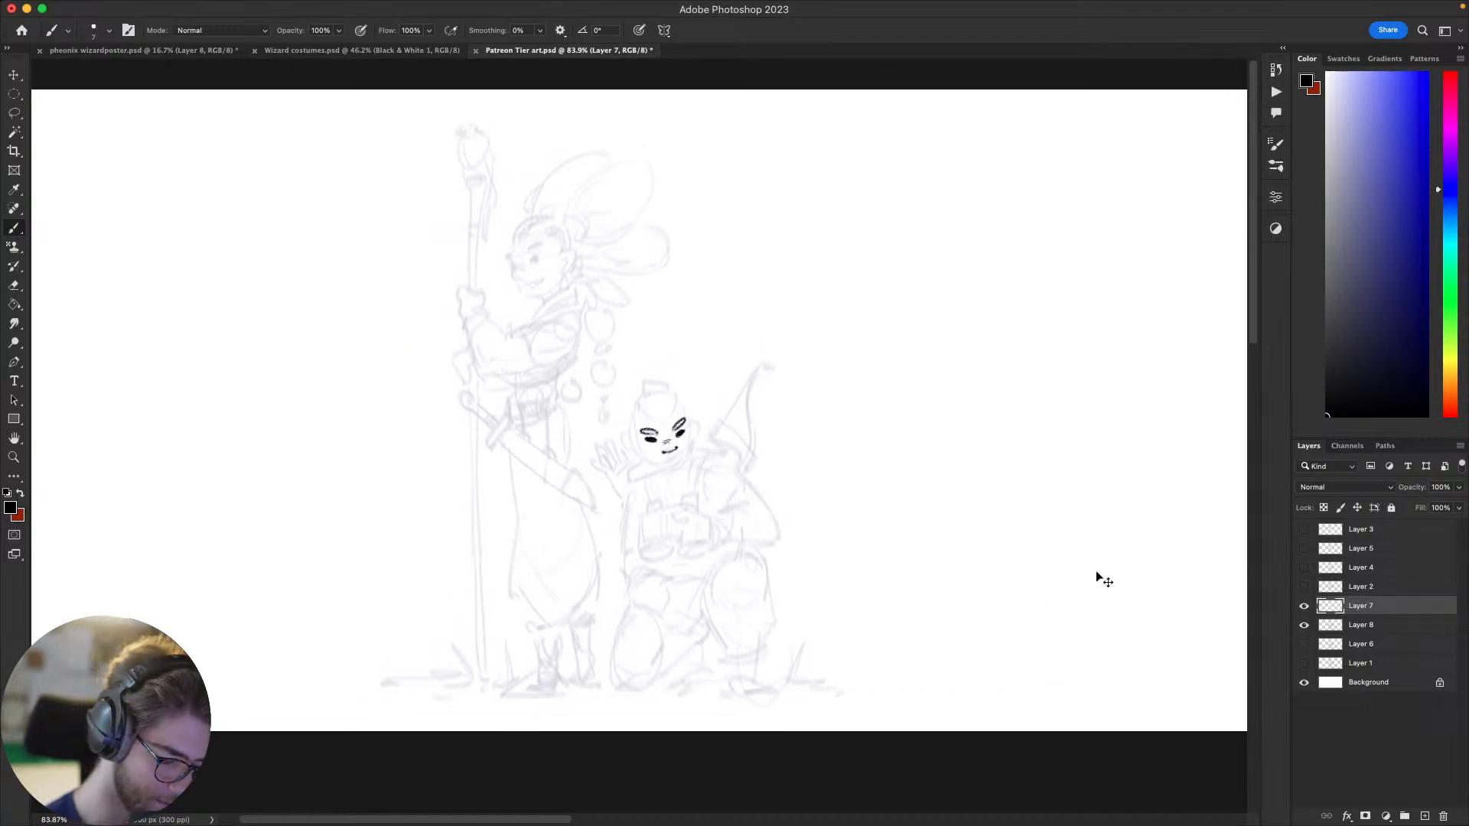
key(super+equal)
key(super+equal)
key(super+minus)
key(super+minus)
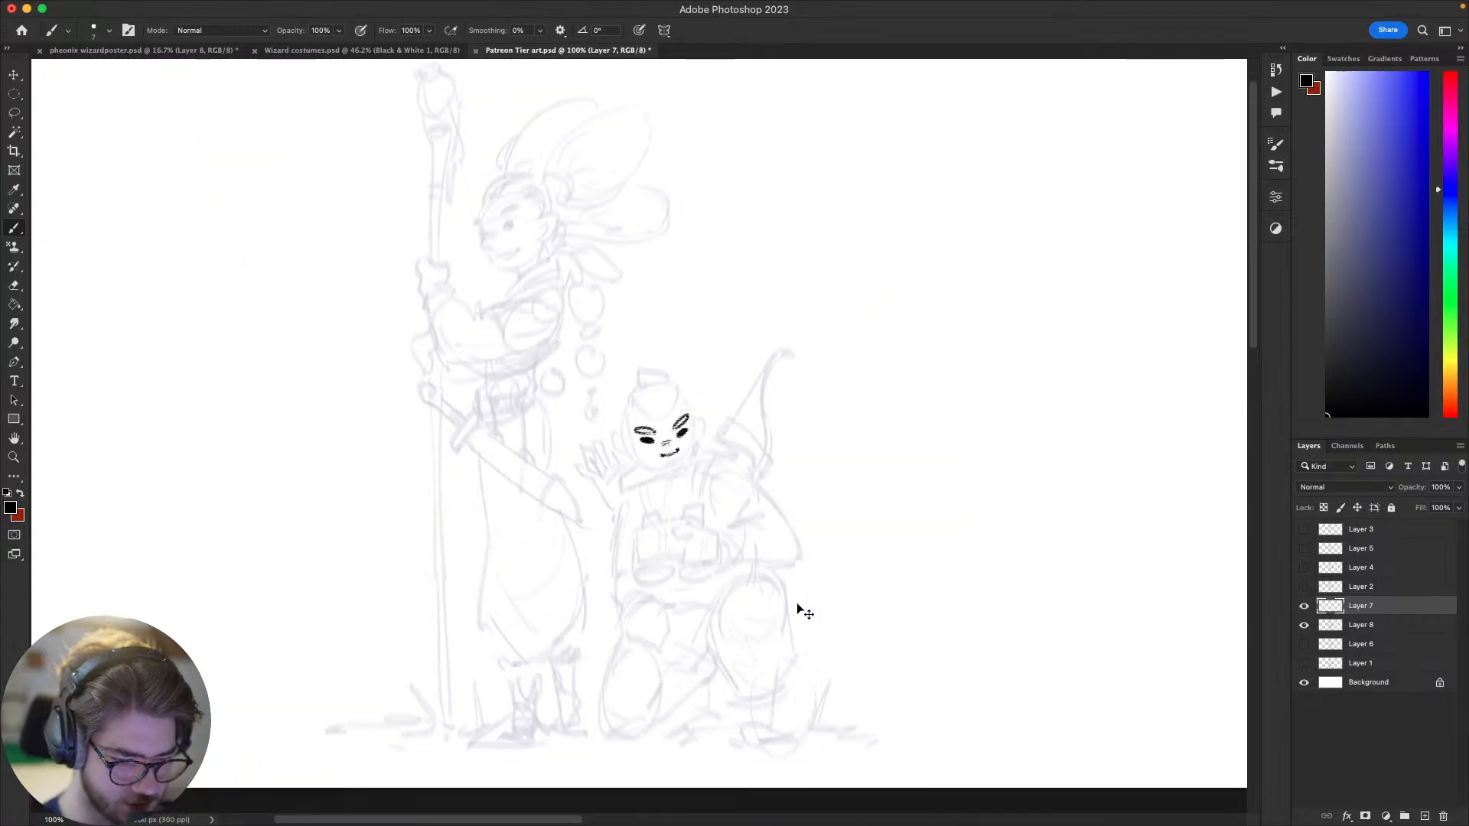
key(super+equal)
key(super+minus)
key(super+minus)
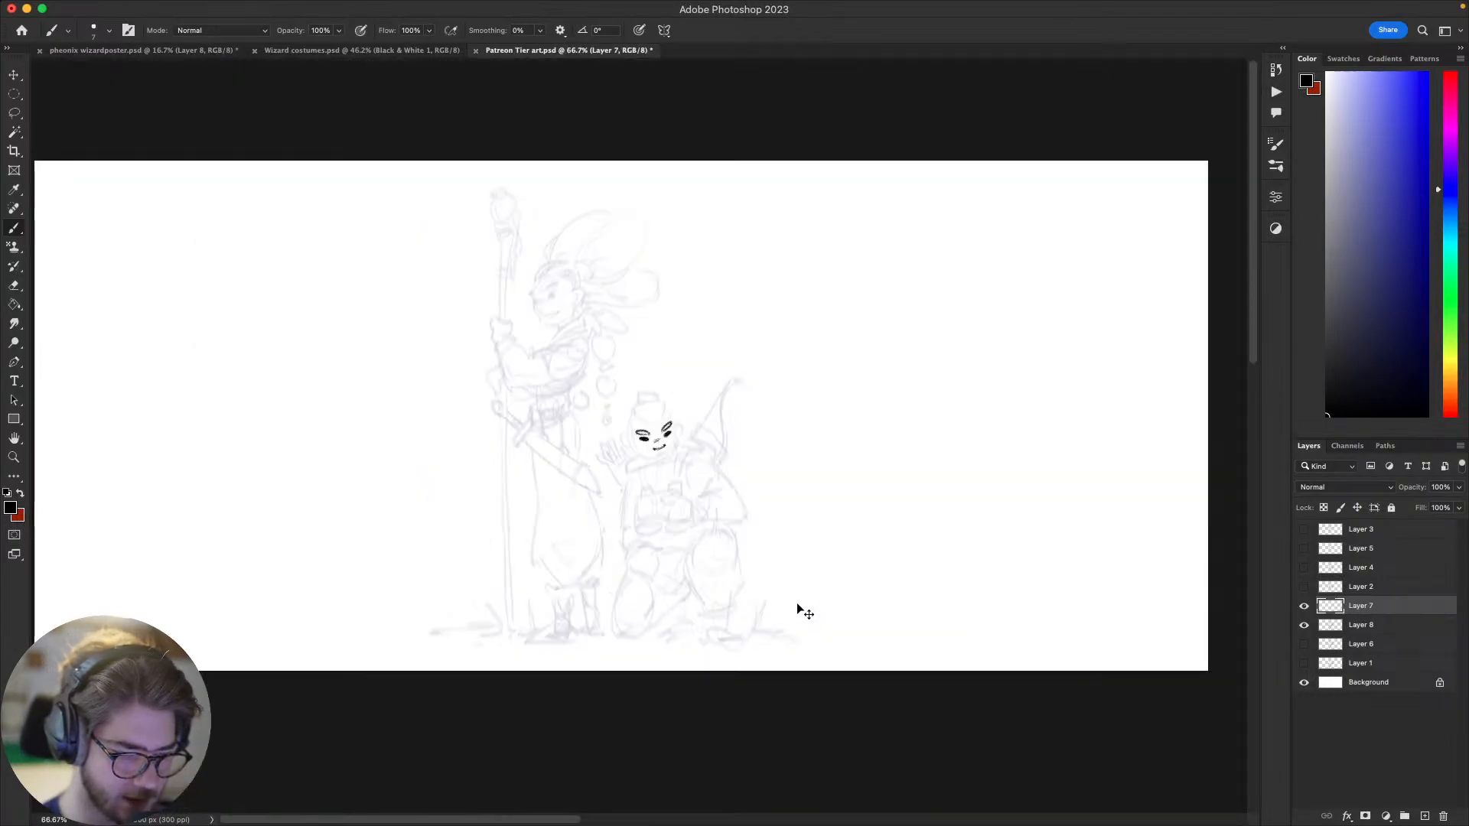
Step: Ink the archer's chin and the jawline on the bow side of the face, undoing and redrawing unsatisfactory strokes
key(super+equal)
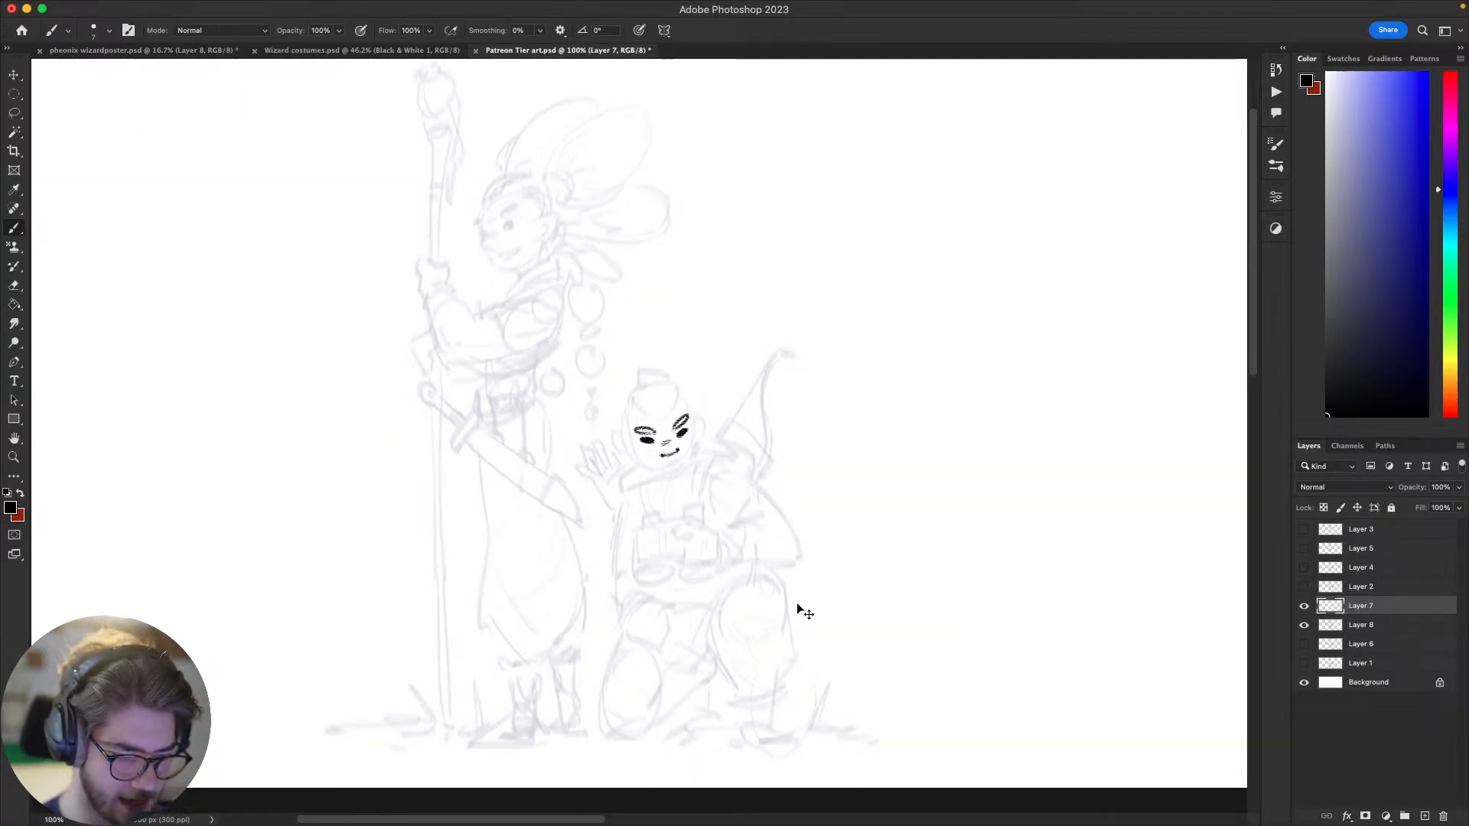
drag(937, 566, 983, 558)
key(super+z)
mouse_move(723, 414)
mouse_down()
mouse_move(715, 460)
mouse_move(743, 429)
mouse_move(739, 465)
mouse_move(705, 492)
mouse_move(710, 471)
mouse_move(701, 496)
mouse_move(727, 498)
mouse_move(755, 467)
mouse_move(710, 483)
mouse_up()
key(super+z)
key(super+z)
key(super+z)
key(super+z)
key(super+z)
key(super+z)
key(super+z)
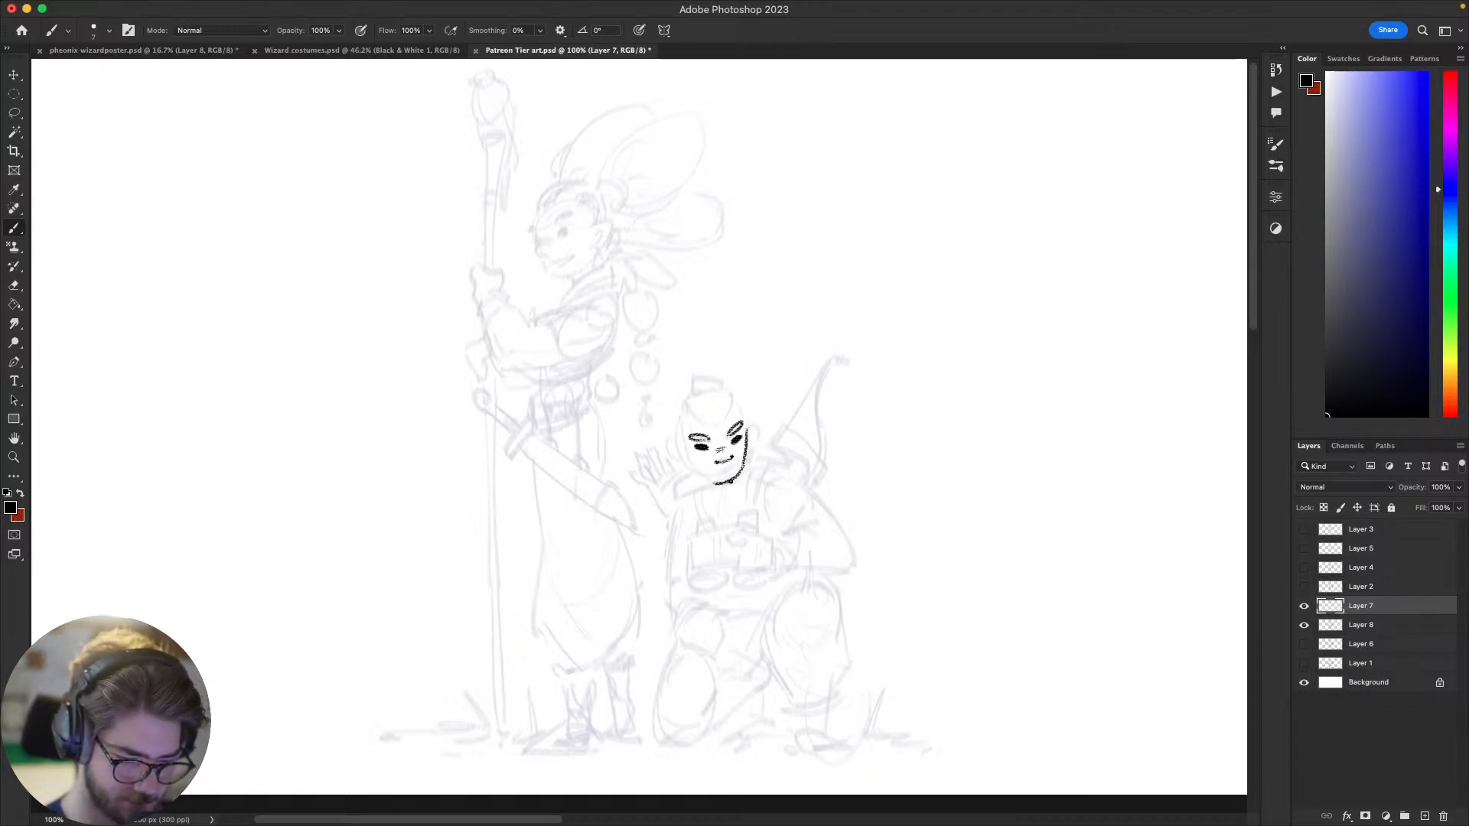
Step: Ink the jawline and cheek on the raised-hand side to close the lower face outline, reworking the cheek stroke
key(r)
drag(920, 542, 672, 727)
mouse_move(632, 527)
mouse_down()
mouse_move(639, 486)
mouse_move(665, 470)
mouse_up()
key(Escape)
drag(808, 494, 822, 501)
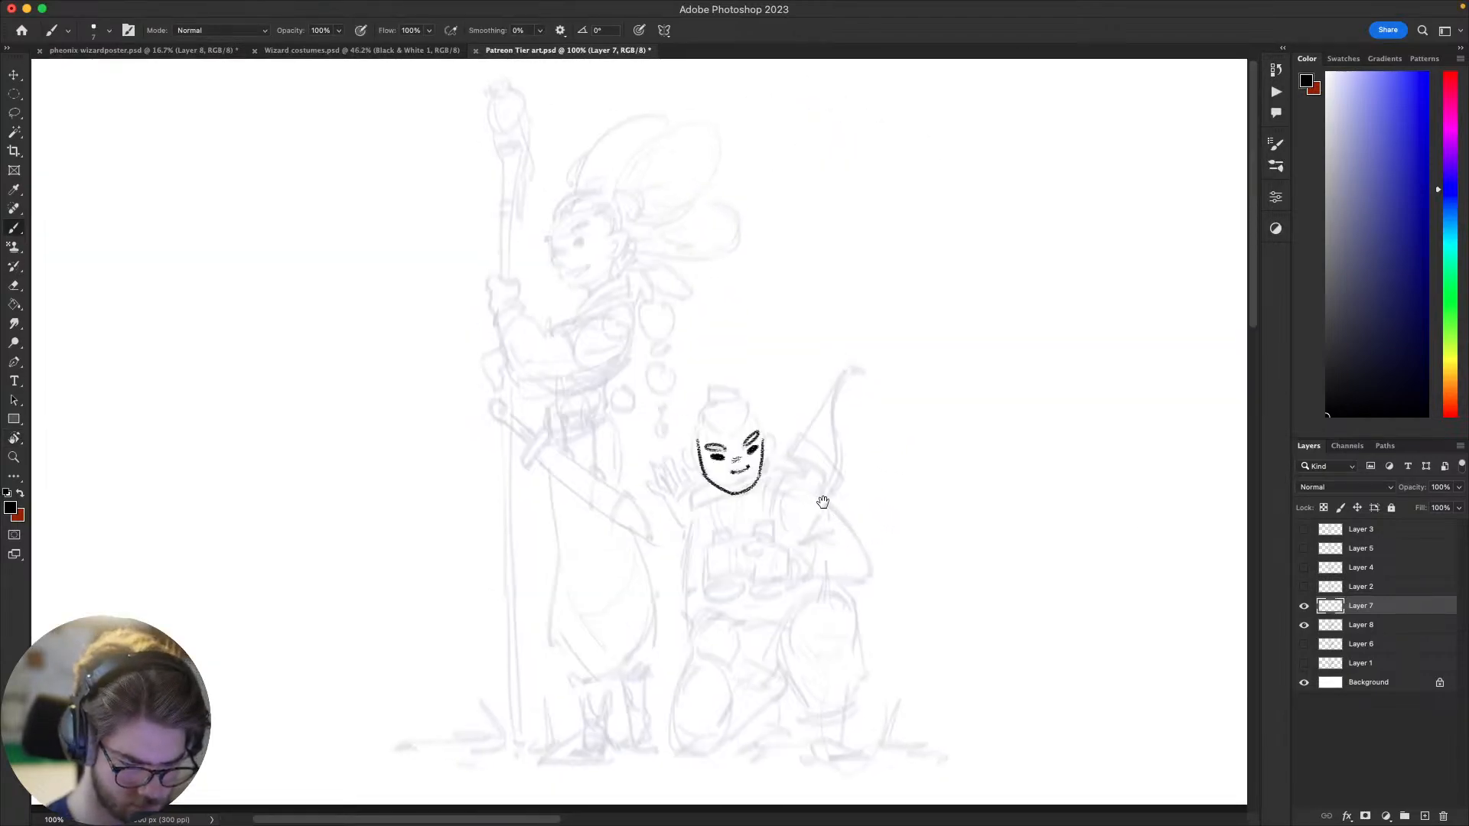
key(super+z)
mouse_move(705, 474)
mouse_down()
mouse_move(734, 493)
mouse_move(697, 430)
mouse_move(699, 459)
mouse_up()
key(super+z)
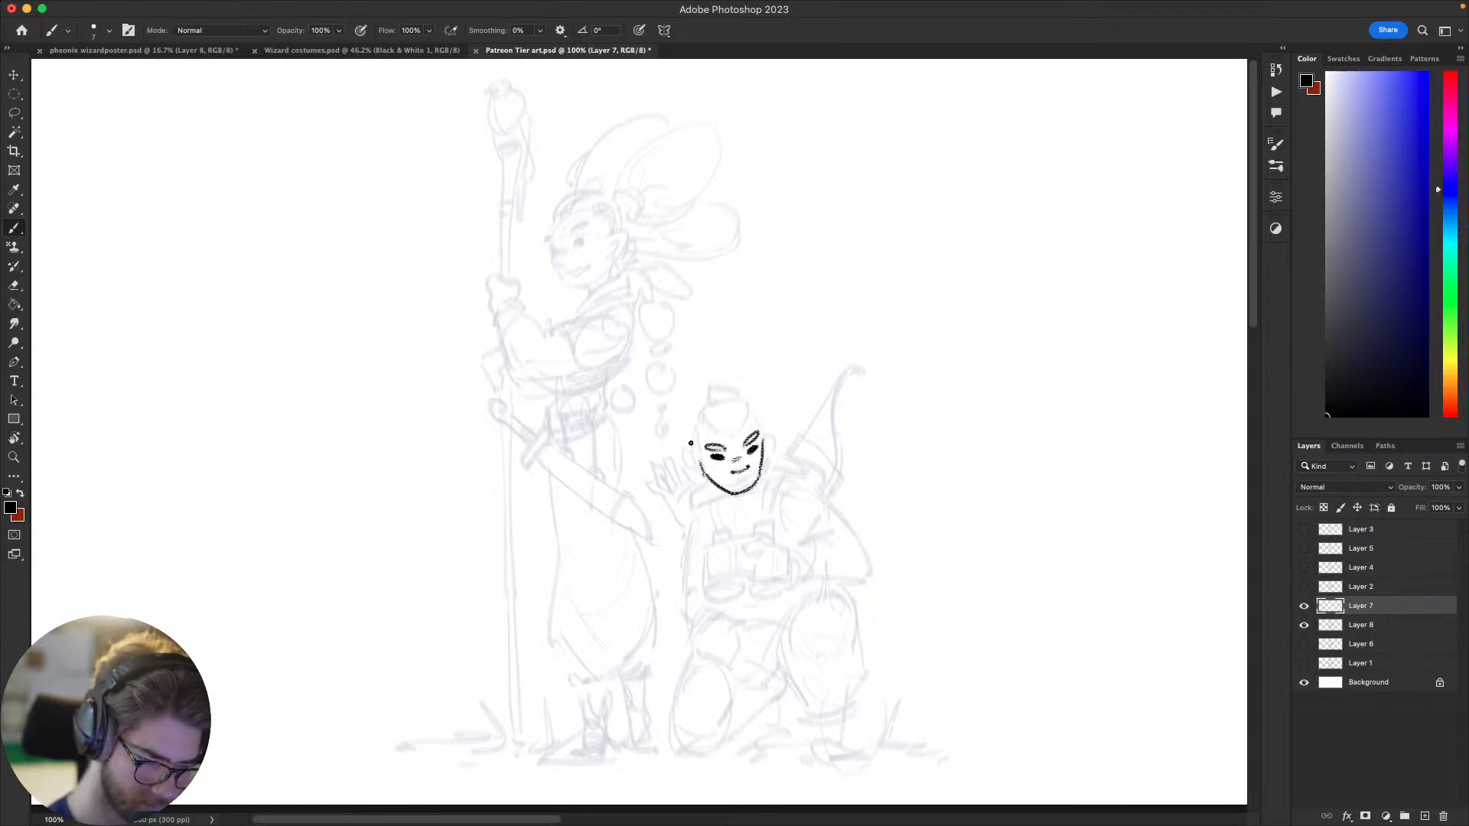
Step: Draw both of the archer's ears beside the face outline, undoing and redrawing poor strokes
drag(793, 406, 754, 465)
key(super+z)
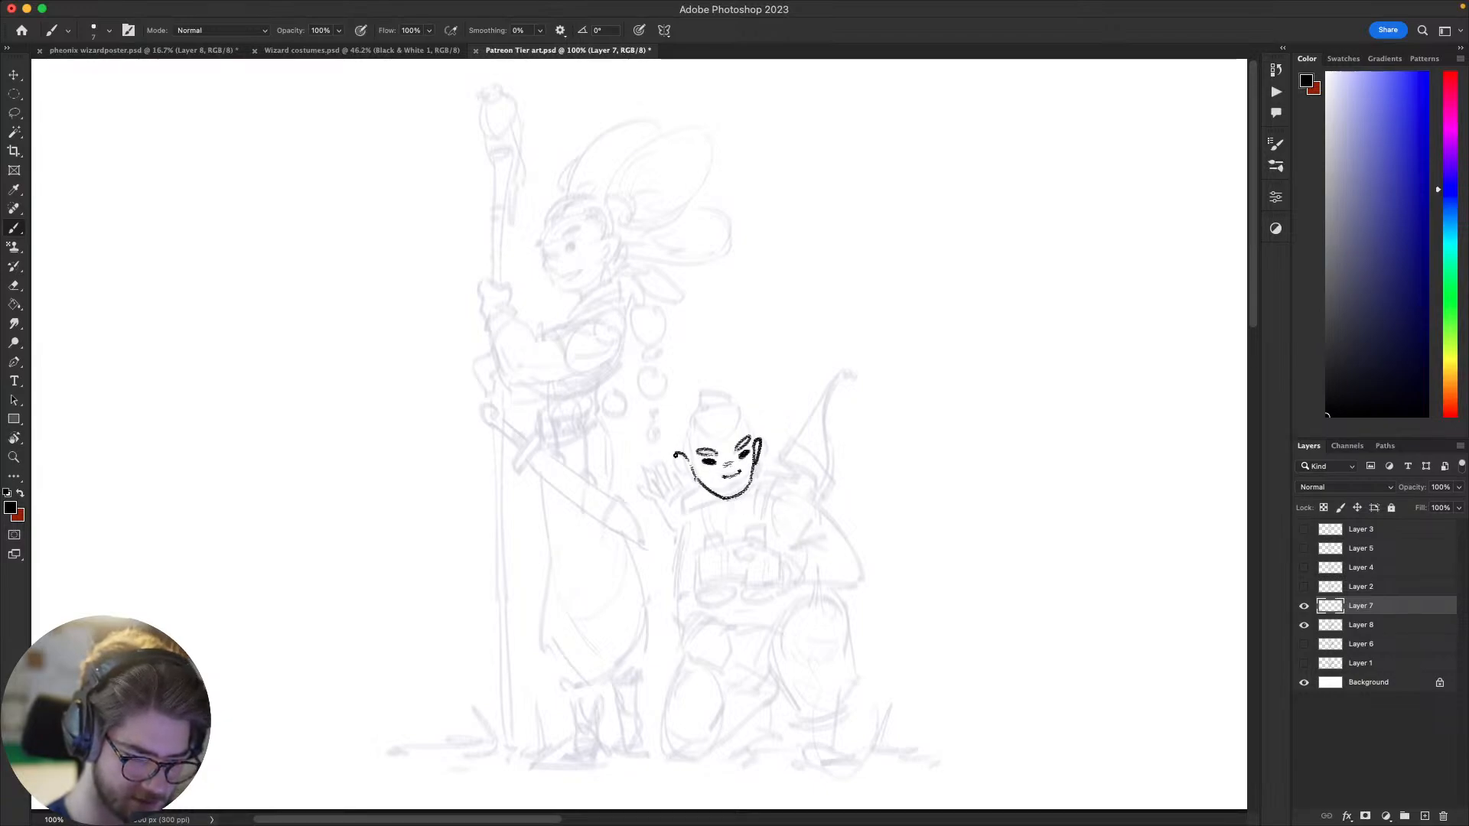
key(super+z)
drag(683, 450, 687, 470)
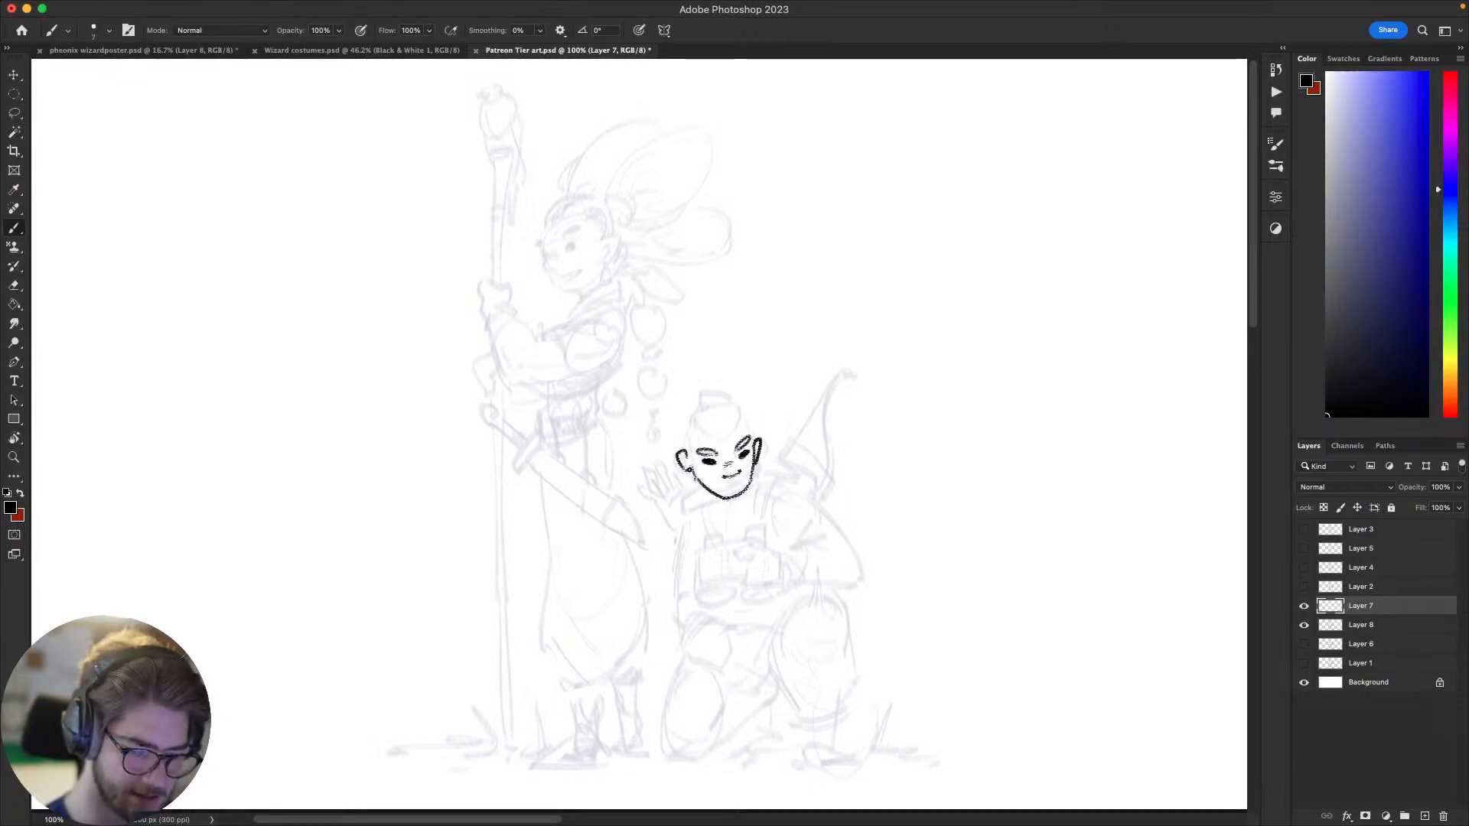
Step: Refine the archer's mouth with short strokes for the lower lip and the corners of the smile
drag(770, 596, 781, 597)
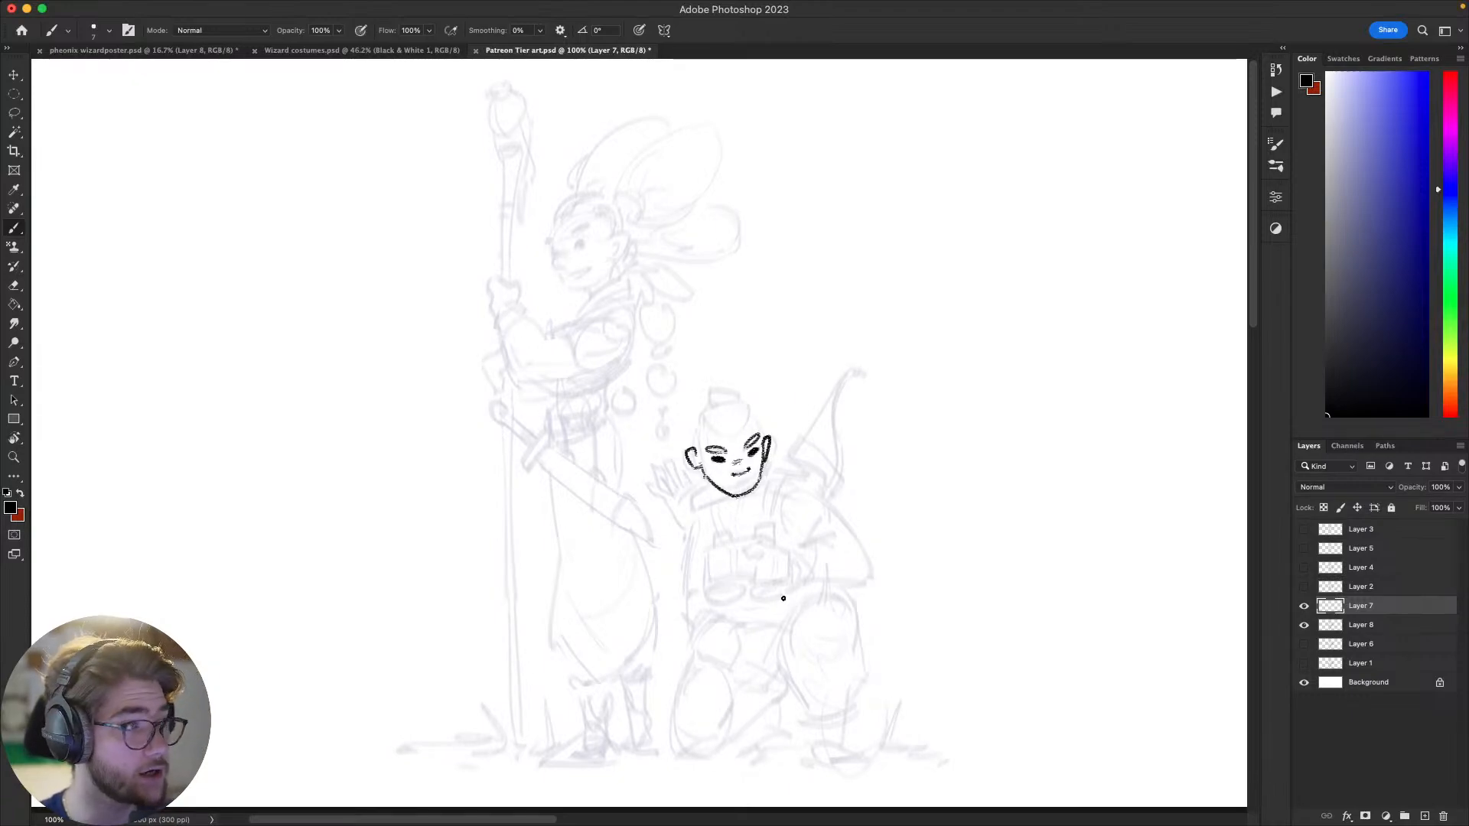
drag(799, 441, 854, 430)
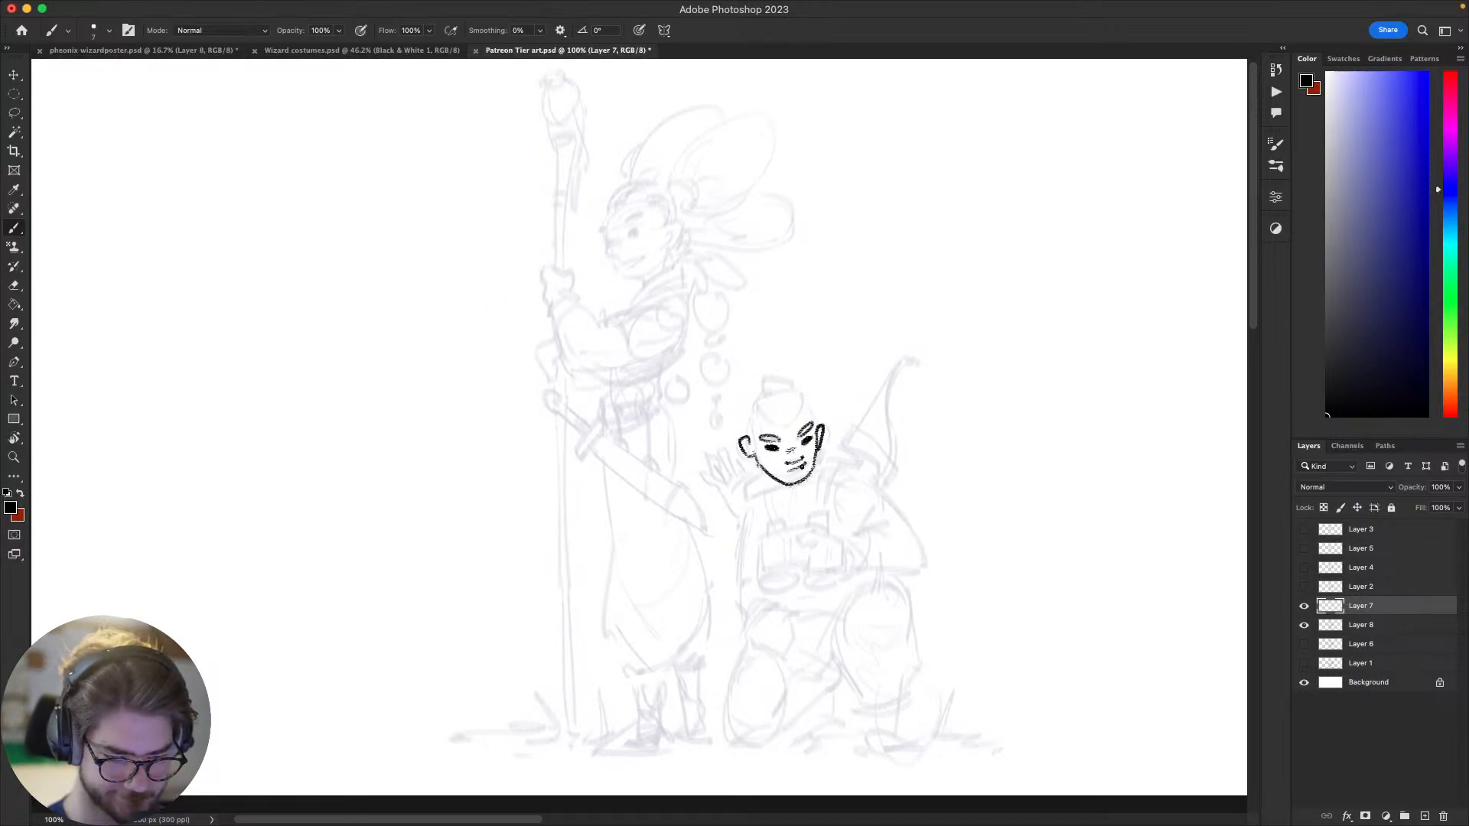
drag(802, 466, 808, 463)
drag(754, 548, 699, 550)
mouse_move(947, 450)
mouse_down()
mouse_move(980, 341)
mouse_move(964, 268)
mouse_move(921, 348)
mouse_move(914, 377)
mouse_move(951, 305)
mouse_move(918, 420)
mouse_move(821, 519)
mouse_move(853, 552)
mouse_up()
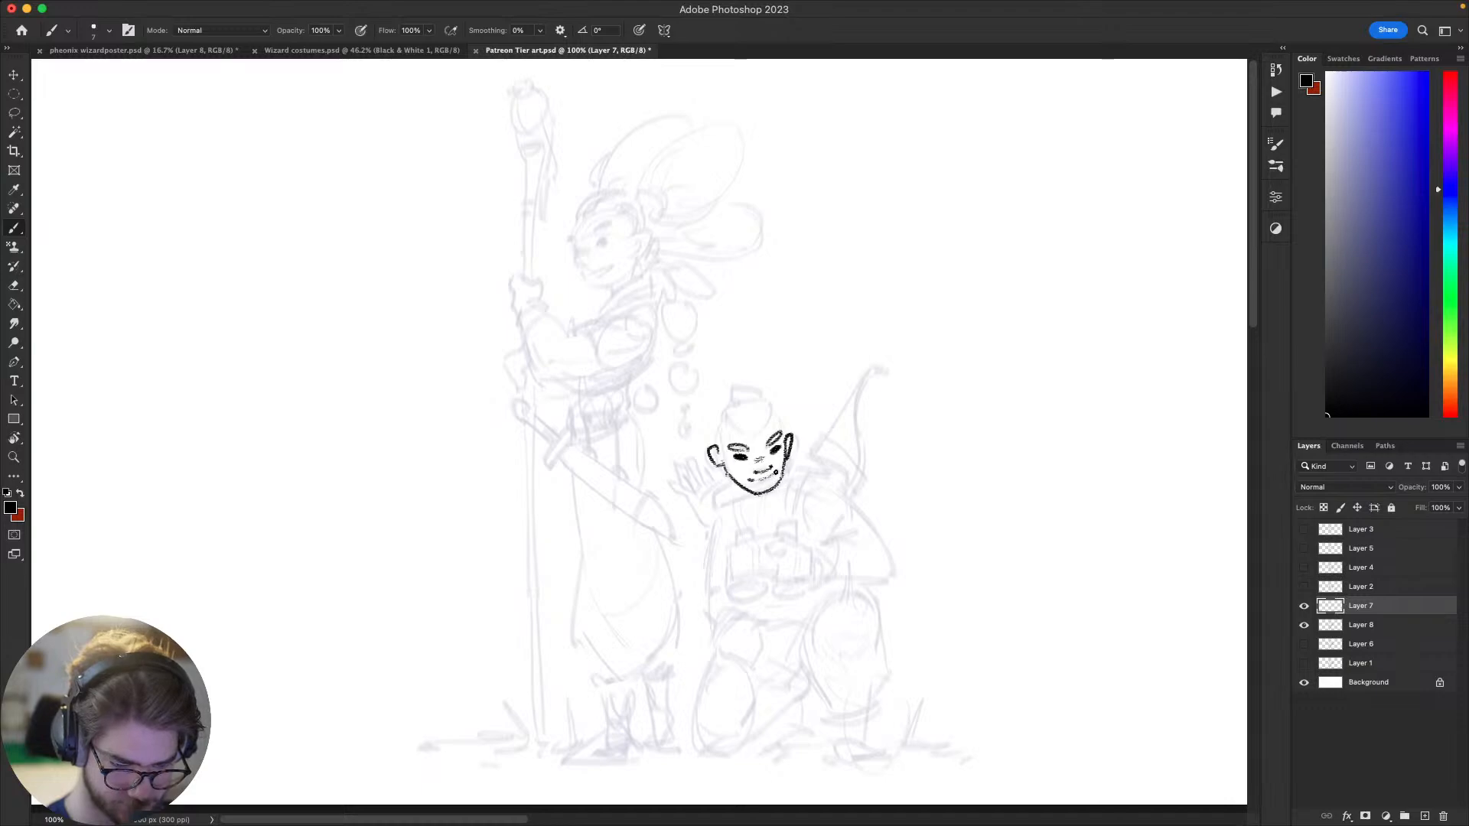
drag(705, 566, 651, 521)
Step: Draw the top of the archer's head with swept-back hair strands and the topknot, replacing the first hair stroke
mouse_move(902, 580)
mouse_down()
mouse_move(859, 397)
mouse_move(796, 437)
mouse_move(961, 625)
mouse_up()
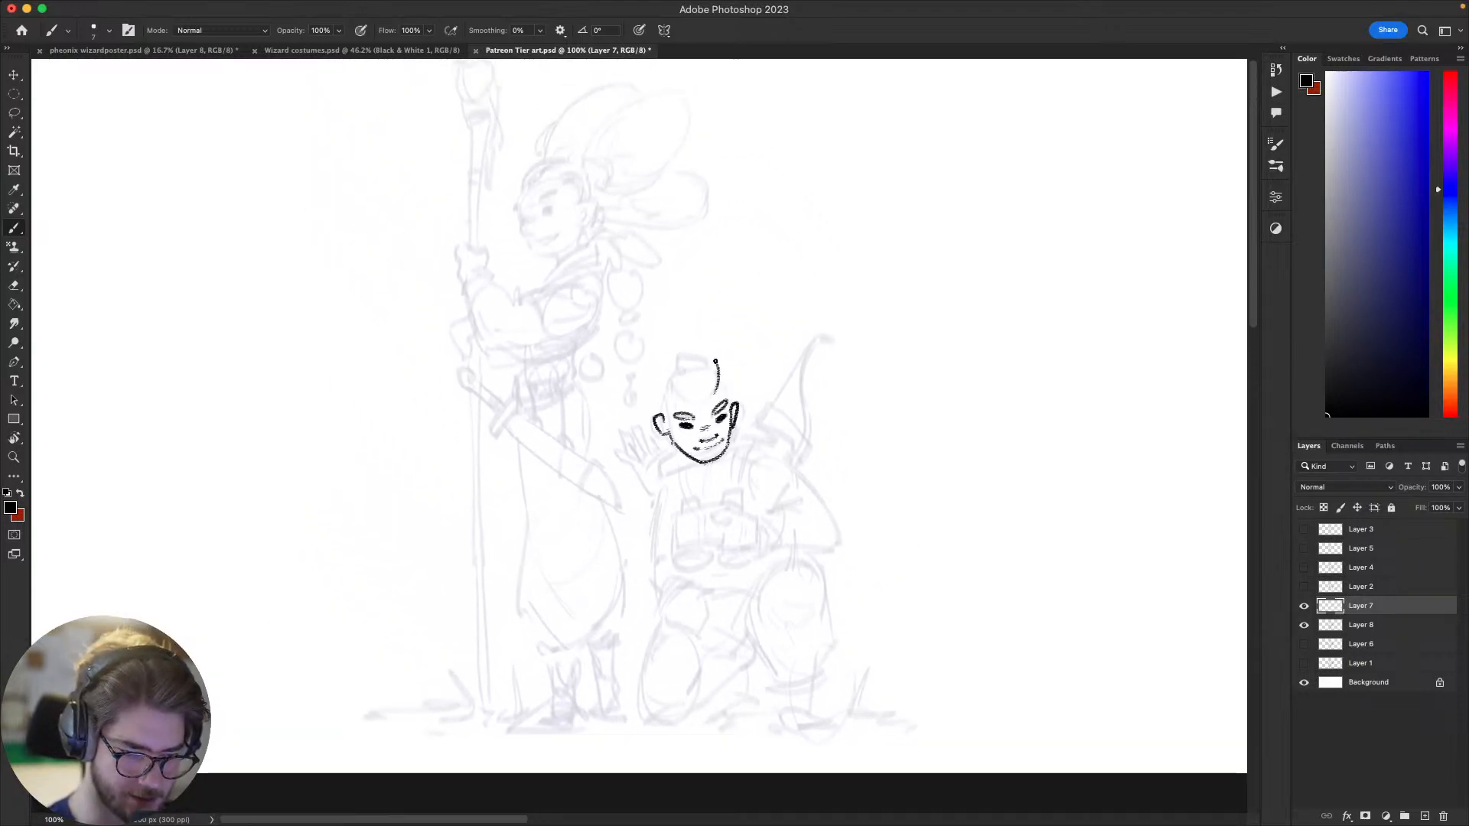
key(super+z)
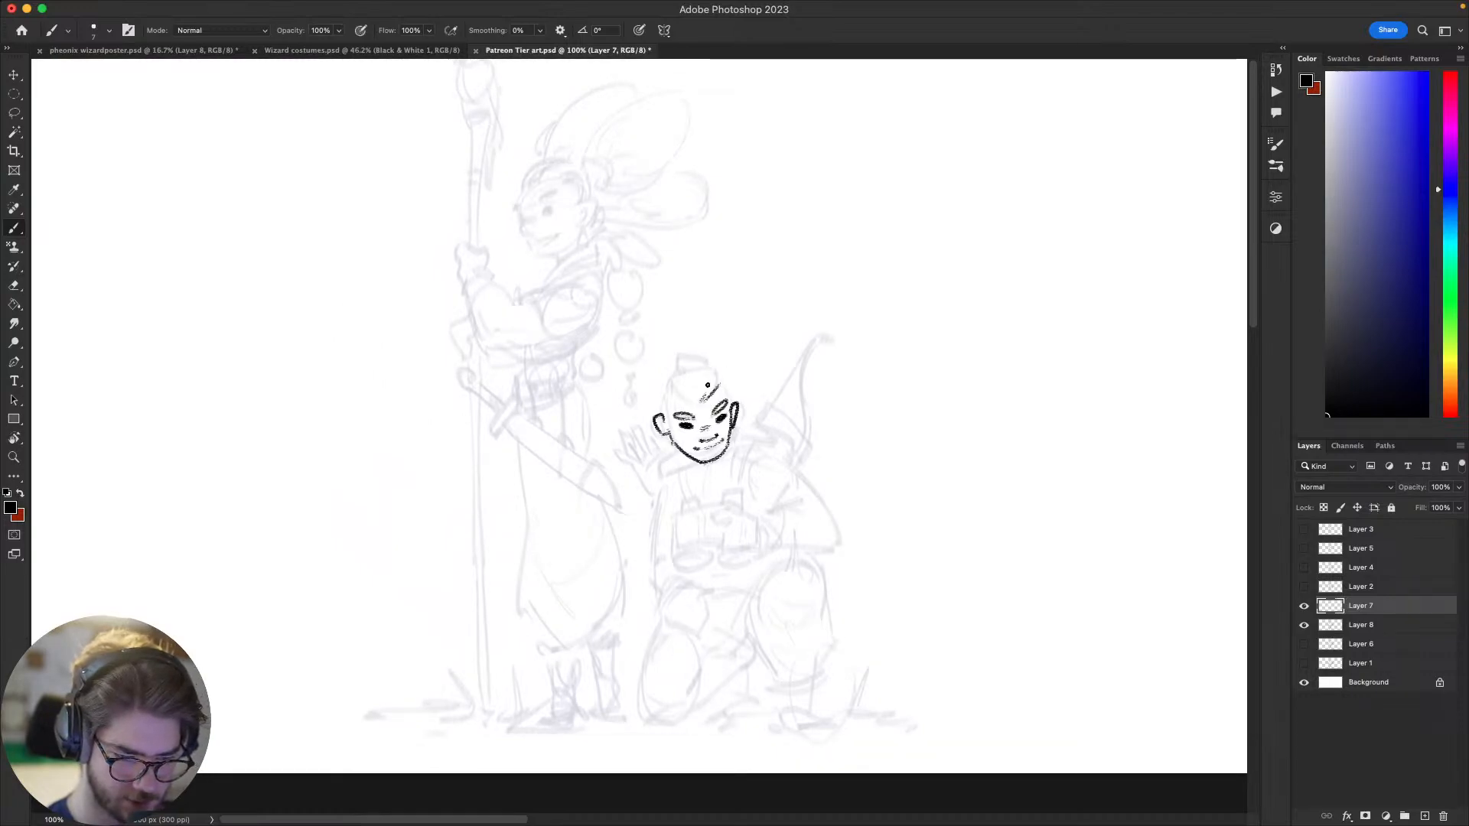
drag(709, 380, 703, 396)
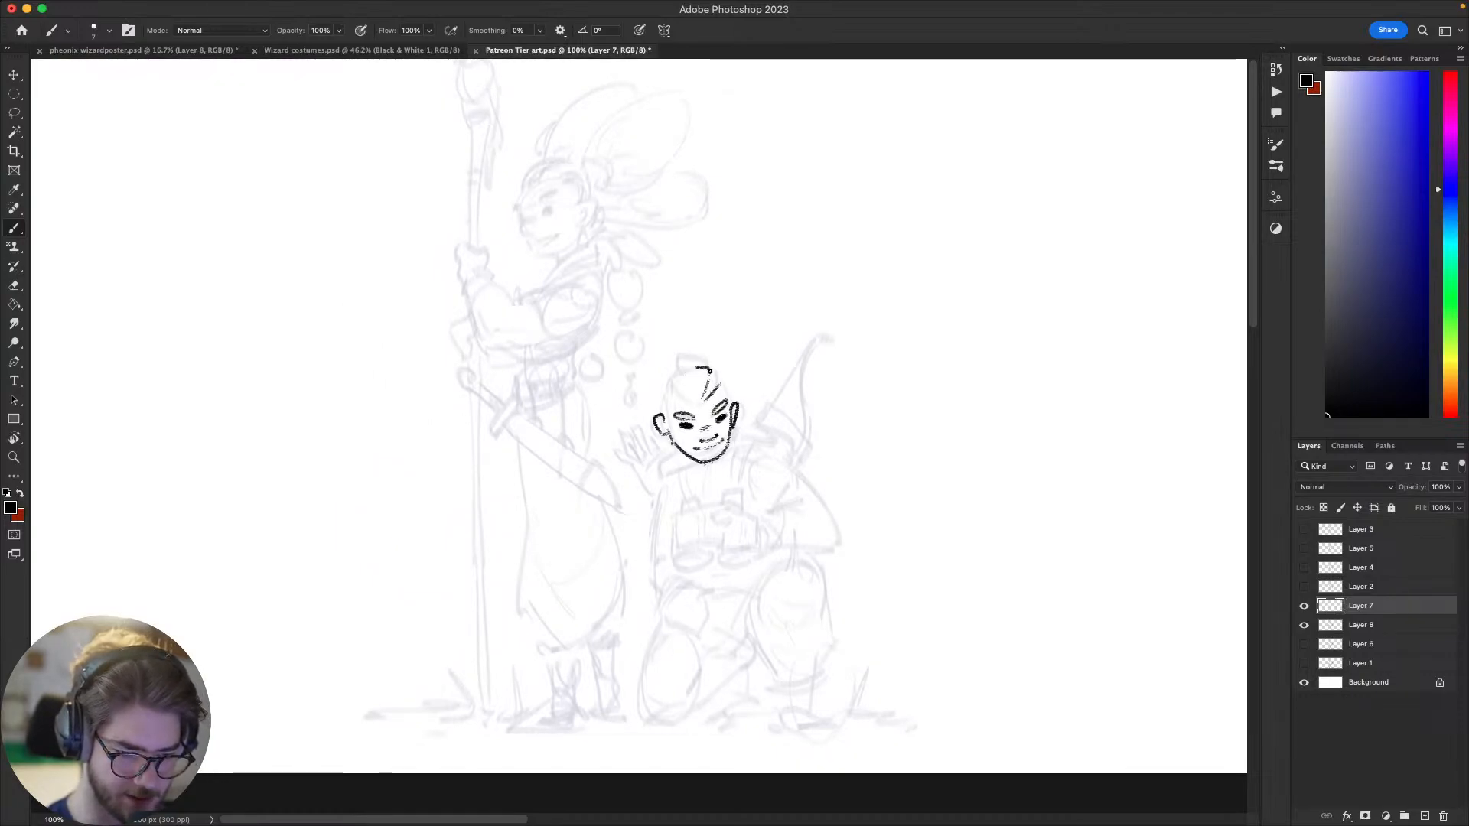
drag(711, 373, 728, 386)
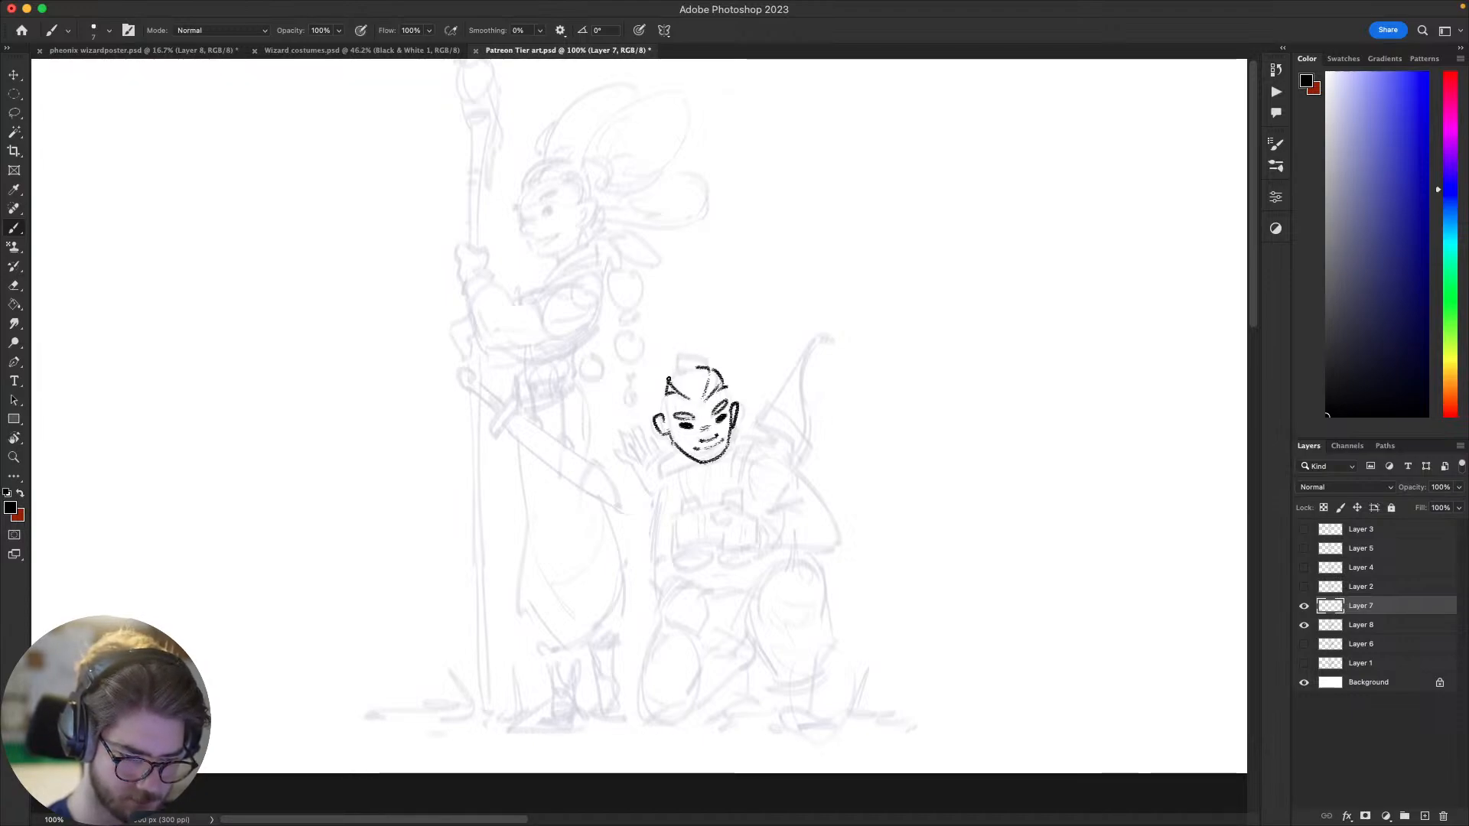
mouse_move(668, 379)
mouse_down()
mouse_move(700, 355)
mouse_move(711, 370)
mouse_up()
key(super+z)
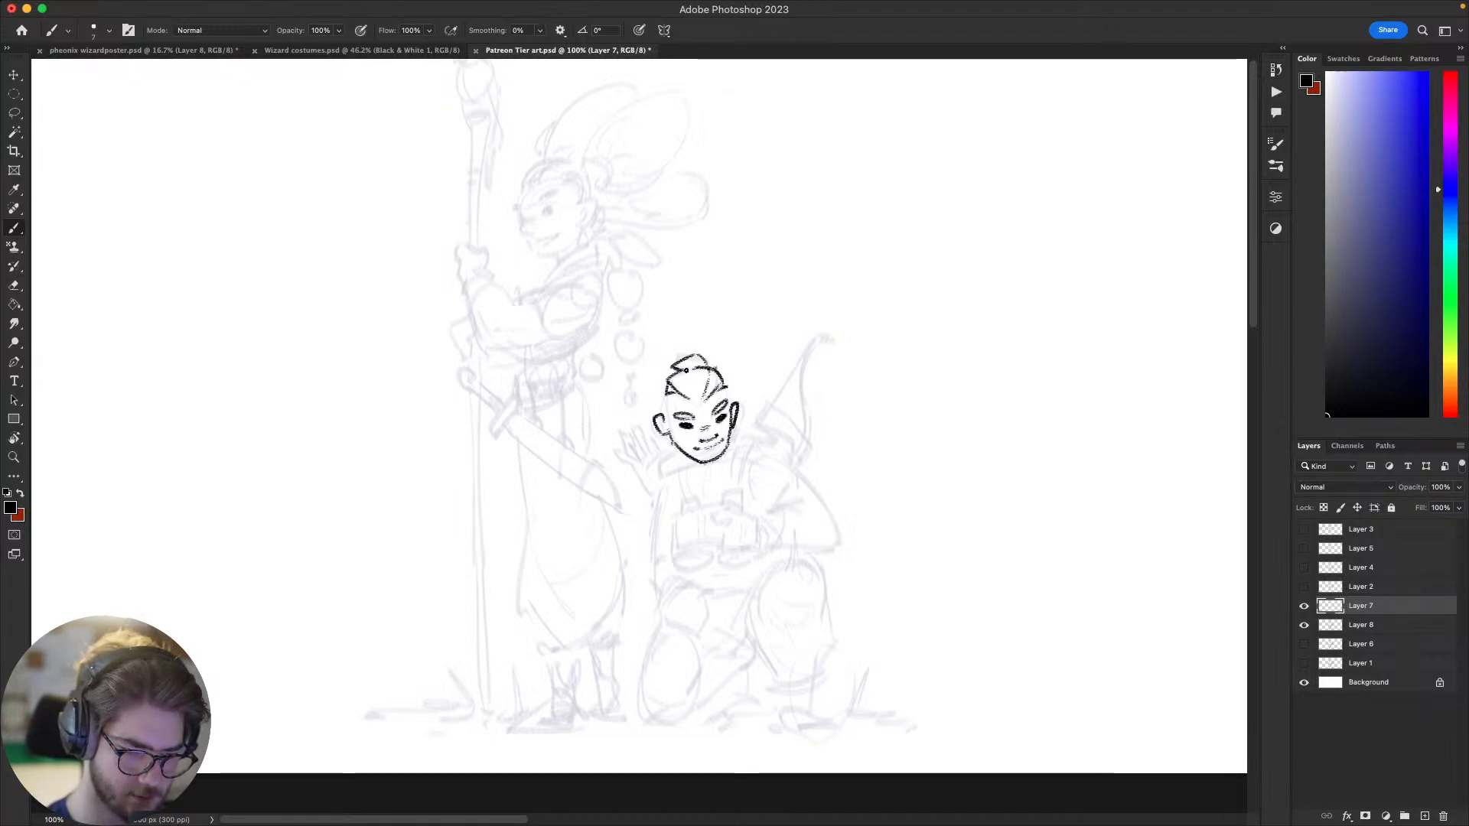
Step: Ink the side of the archer's head down to the ear and define the hairline across the forehead
scroll(640, 492, down, 2)
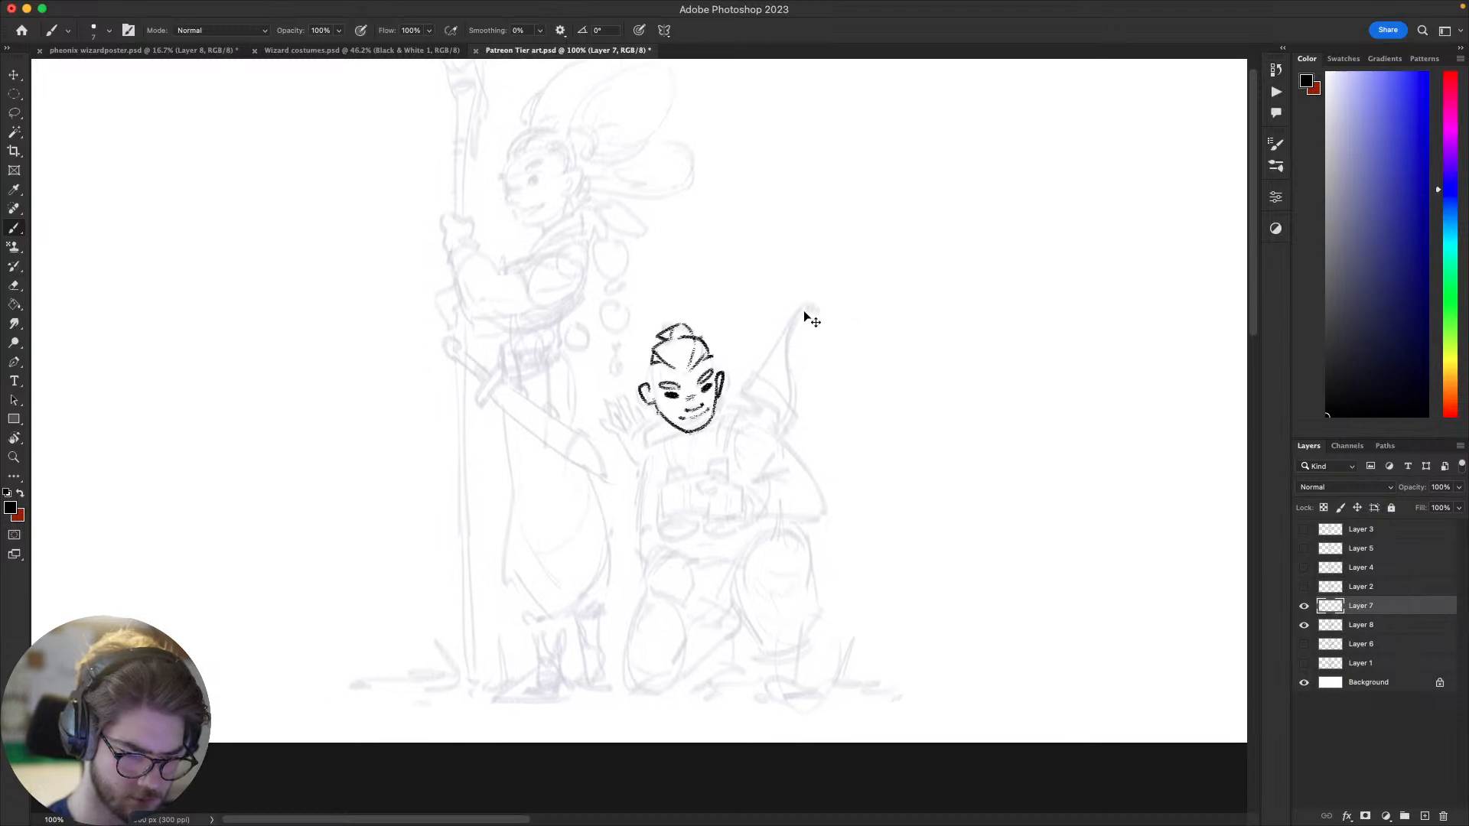
mouse_move(708, 480)
mouse_down()
mouse_move(673, 417)
mouse_move(667, 495)
mouse_move(679, 479)
mouse_up()
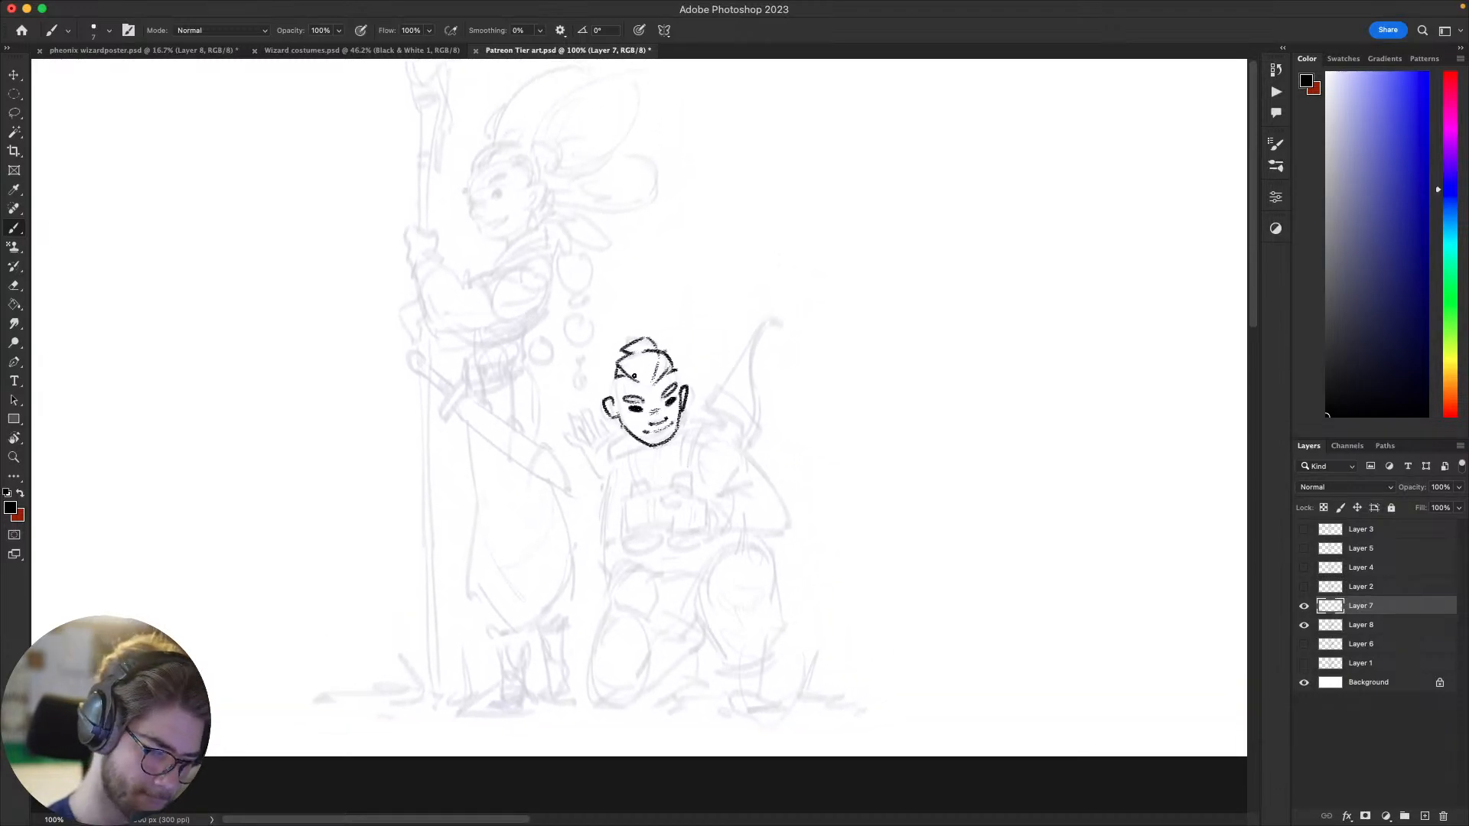
drag(617, 379, 623, 418)
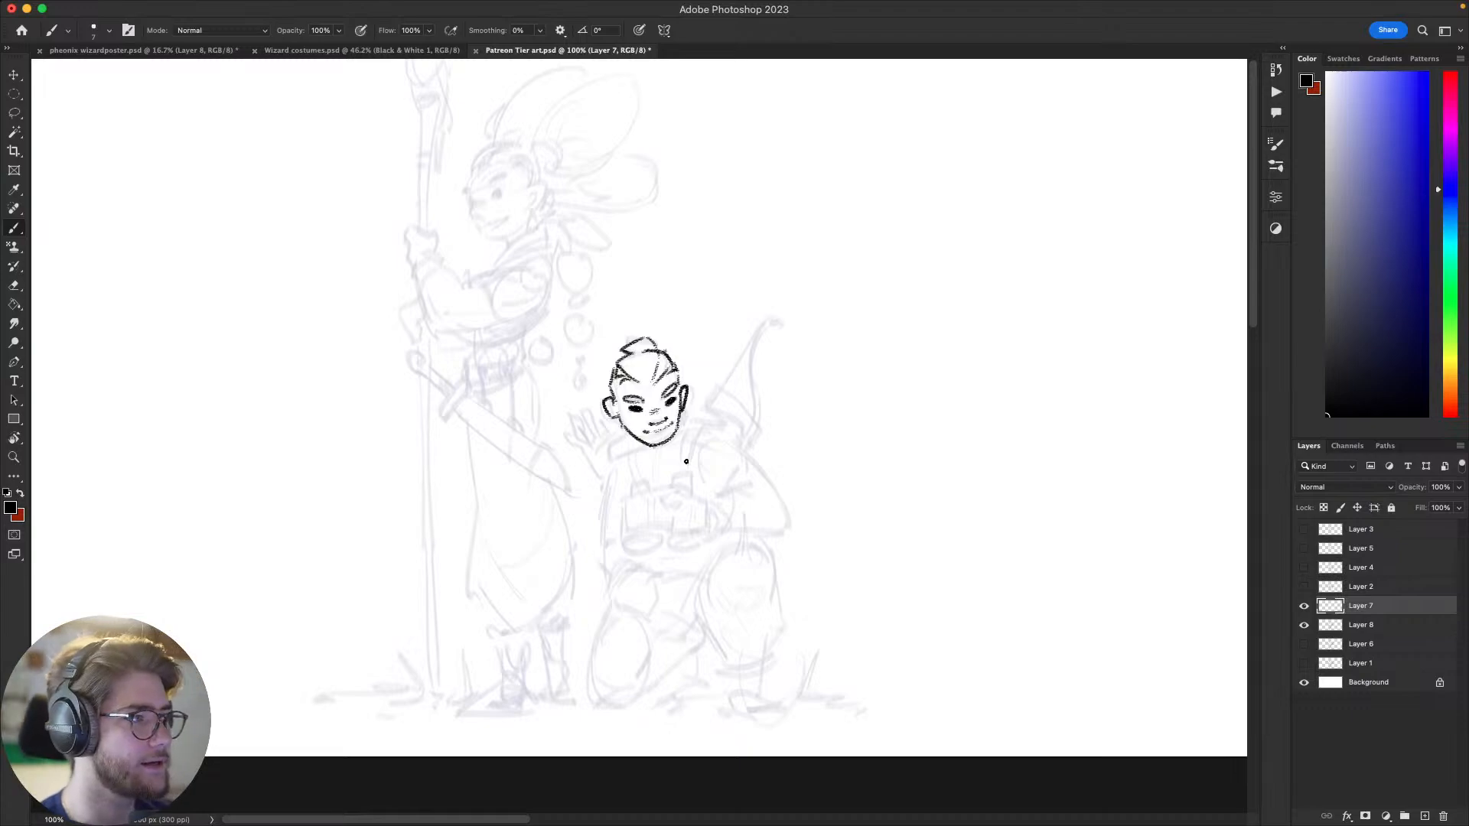
drag(961, 482, 1000, 475)
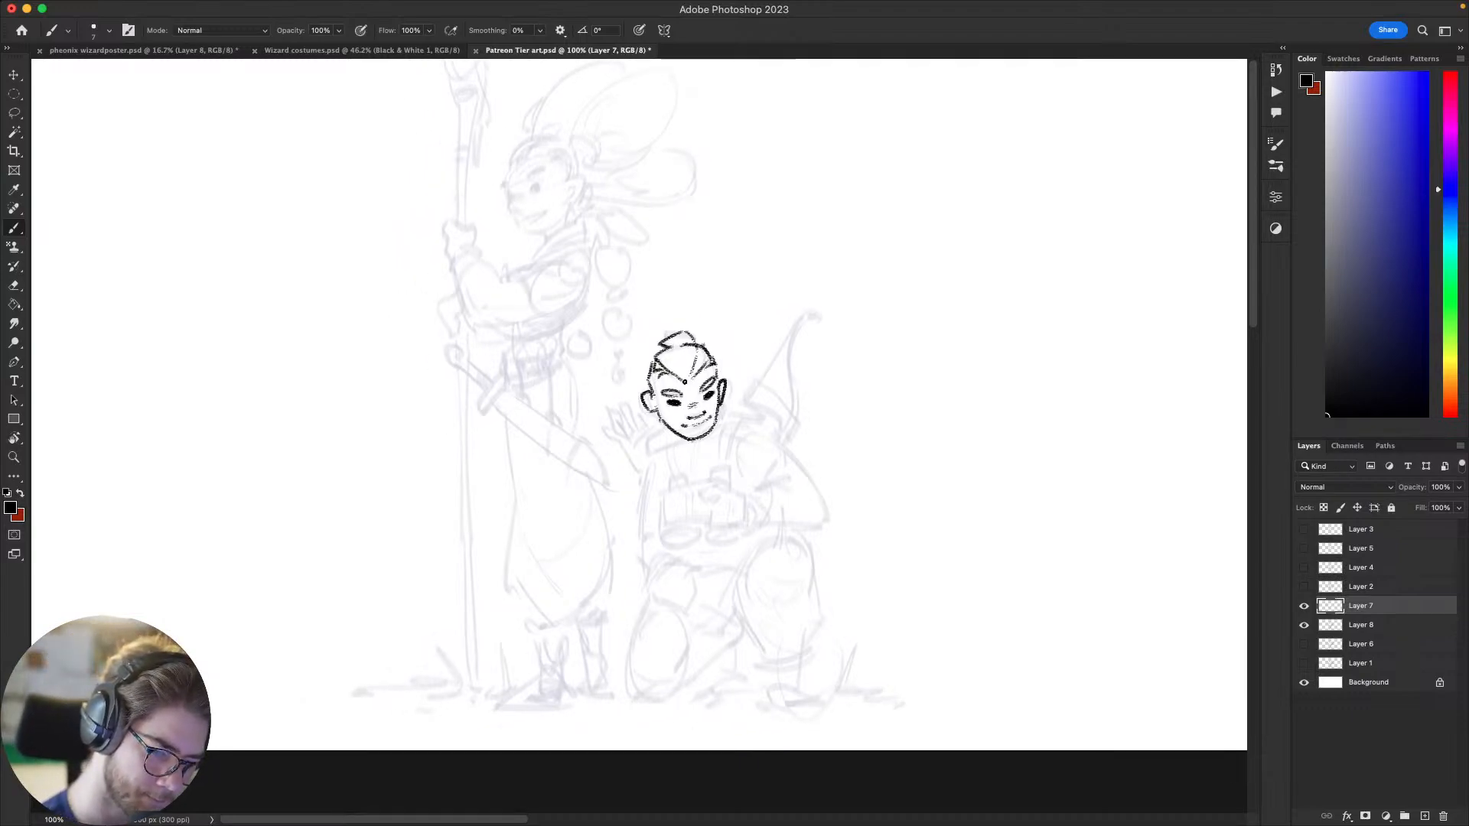
drag(674, 371, 698, 368)
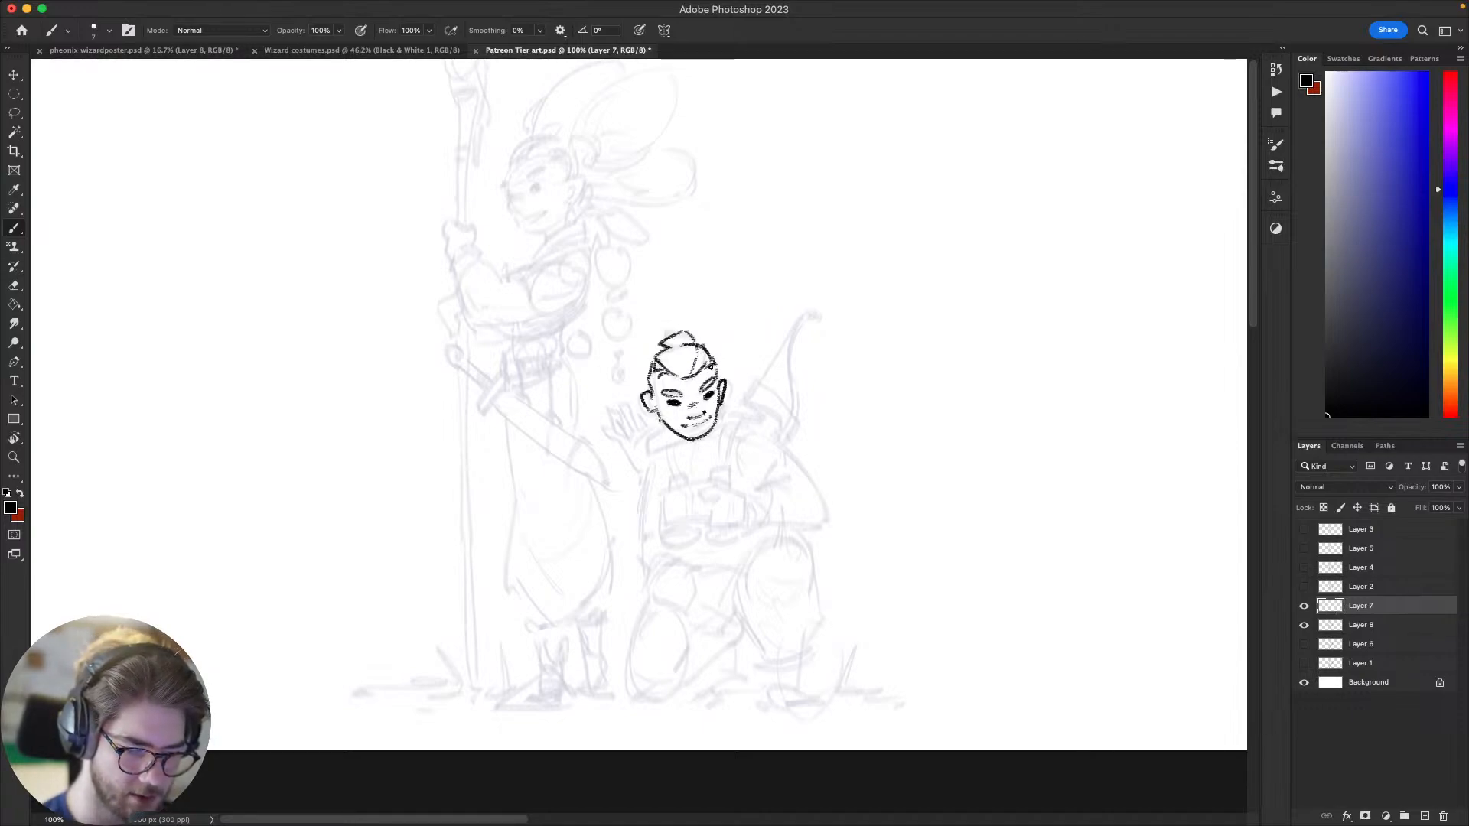
Step: Draw the archer's bent arm from the shoulder around the elbow to the forearm, replacing the first poor stroke
mouse_move(946, 560)
mouse_down()
mouse_move(977, 456)
mouse_move(928, 485)
mouse_move(964, 556)
mouse_up()
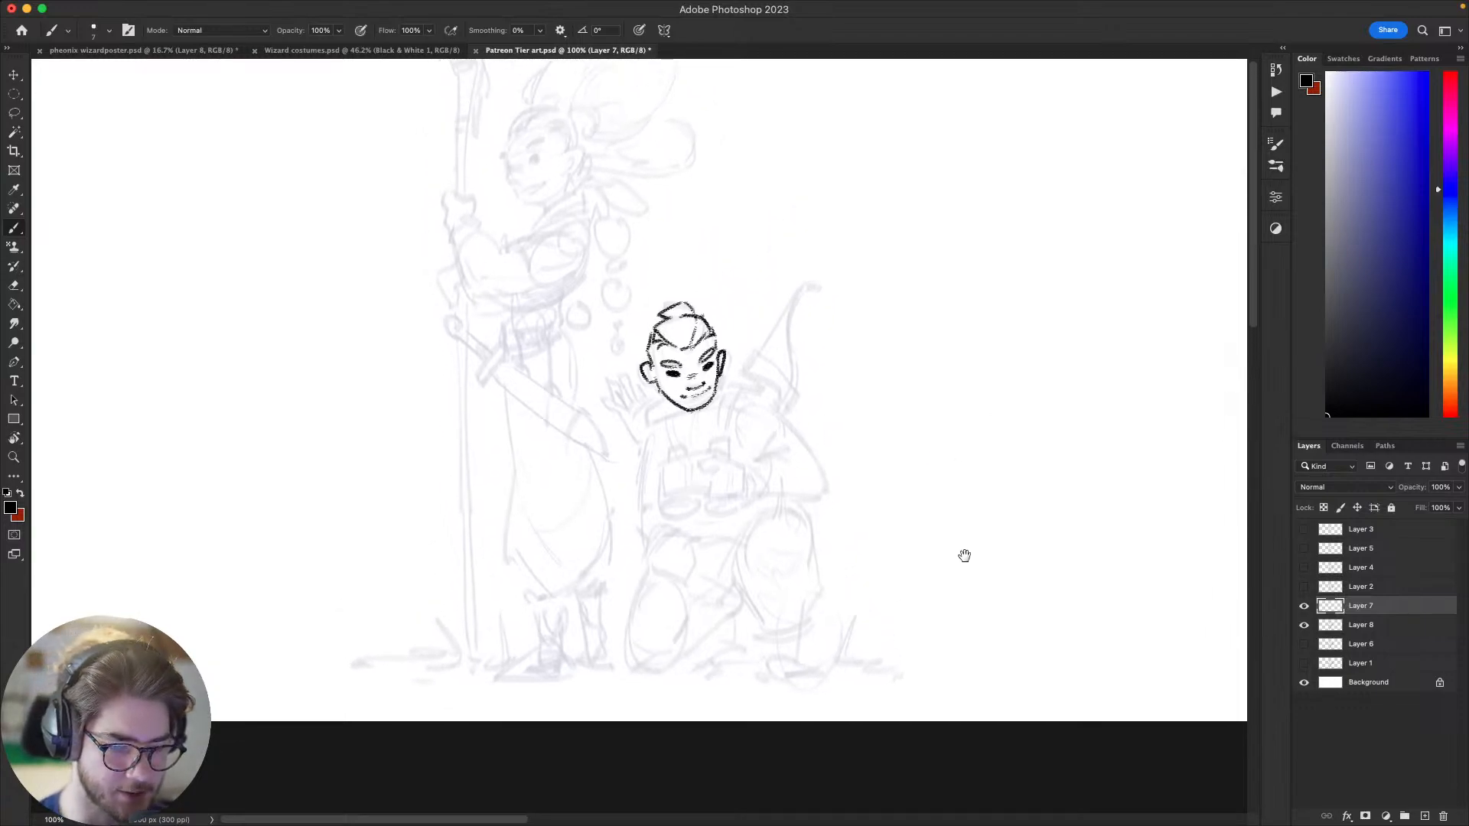
drag(770, 436, 774, 537)
drag(915, 535, 1032, 392)
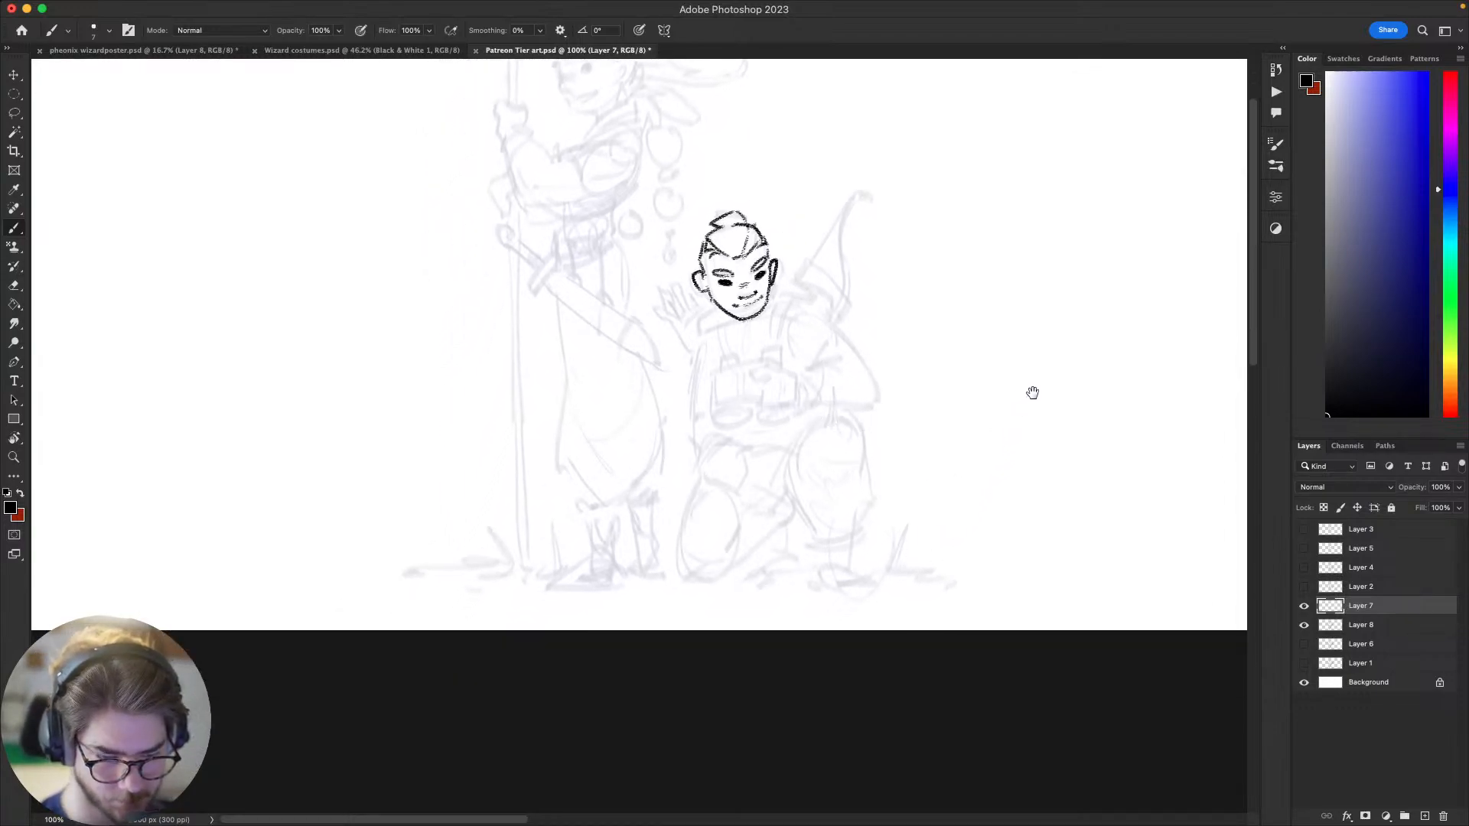
drag(1005, 463, 917, 498)
mouse_move(721, 339)
mouse_down()
mouse_move(792, 422)
mouse_move(781, 388)
mouse_up()
key(super+z)
Step: Ink the lower edge and curved opening of the sleeve cuff at the archer's wrist, undoing and redrawing poor strokes
key(super+z)
mouse_move(723, 339)
mouse_down()
mouse_move(779, 376)
mouse_move(788, 438)
mouse_move(859, 437)
mouse_move(802, 474)
mouse_move(753, 476)
mouse_up()
key(super+z)
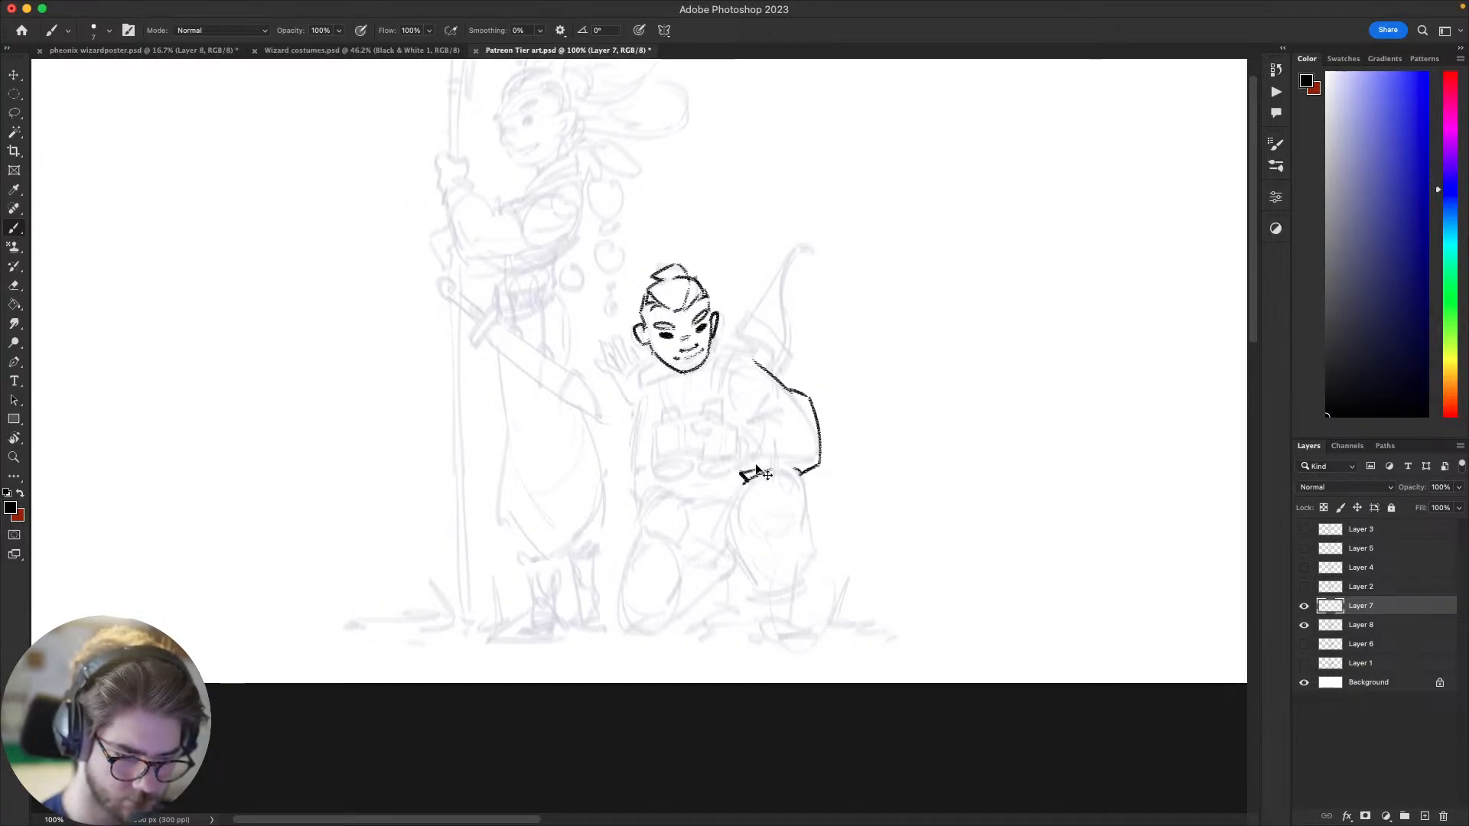
key(super+z)
mouse_move(742, 469)
mouse_down()
mouse_move(762, 461)
mouse_move(752, 422)
mouse_up()
key(super+z)
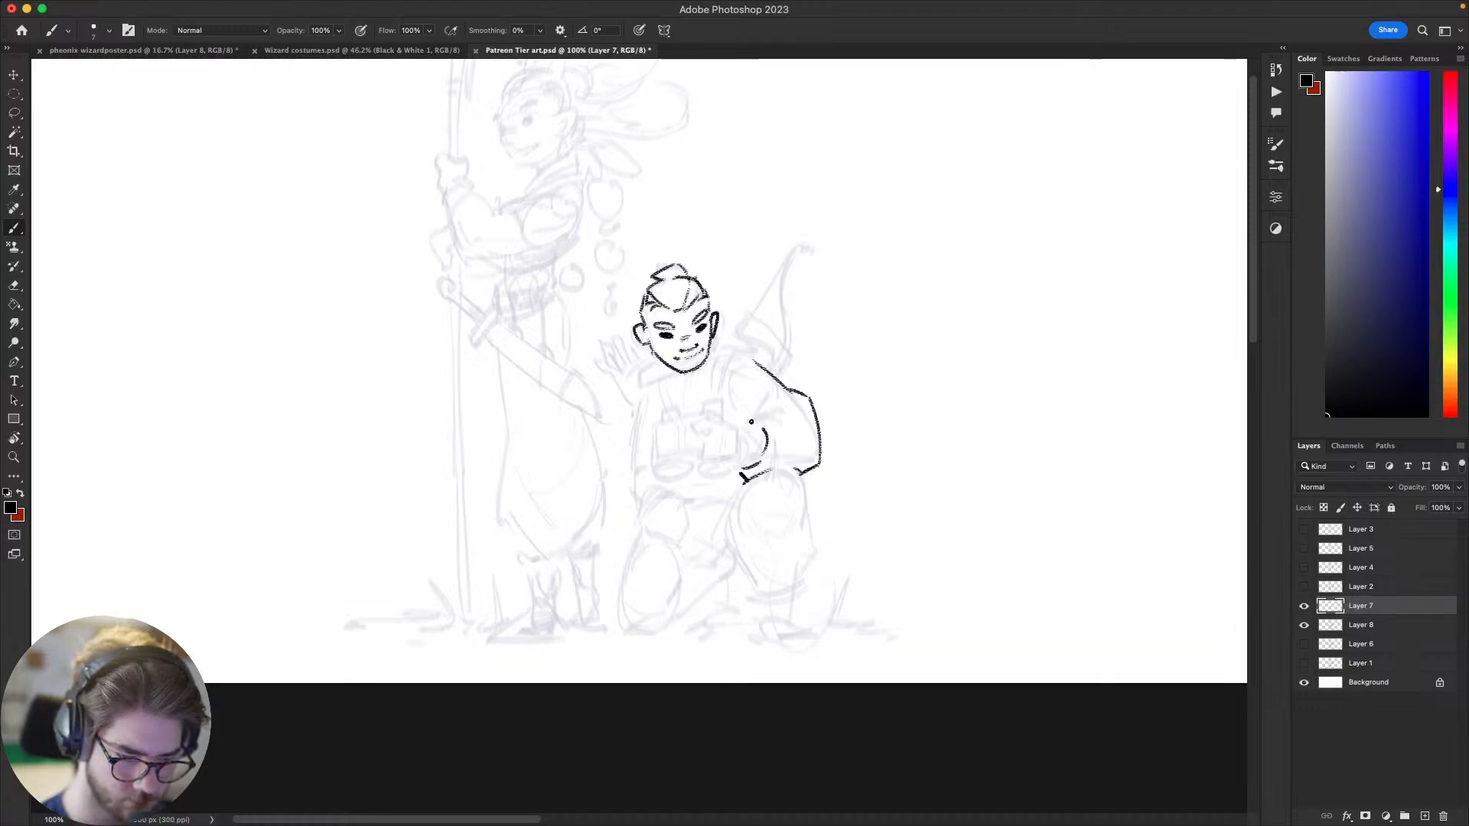
mouse_move(845, 463)
mouse_down()
mouse_move(810, 331)
mouse_move(761, 351)
mouse_move(754, 401)
mouse_up()
mouse_move(858, 285)
mouse_down()
mouse_move(747, 469)
mouse_move(770, 374)
mouse_up()
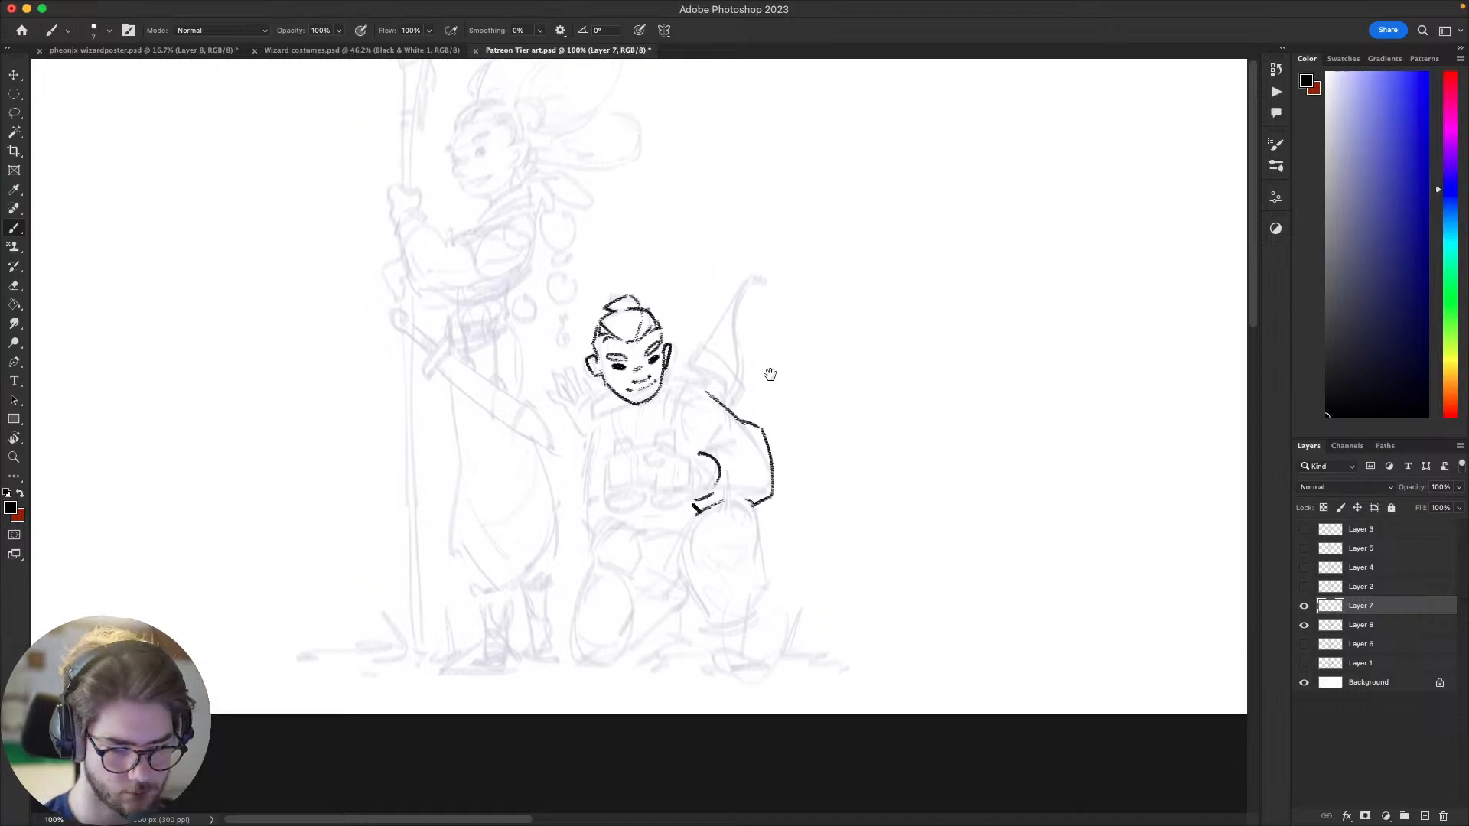
Step: Draw the upper edge of the forearm sleeve and its pointed fold at the elbow crease
key(super+z)
mouse_move(698, 452)
mouse_down()
mouse_move(739, 440)
mouse_move(720, 438)
mouse_up()
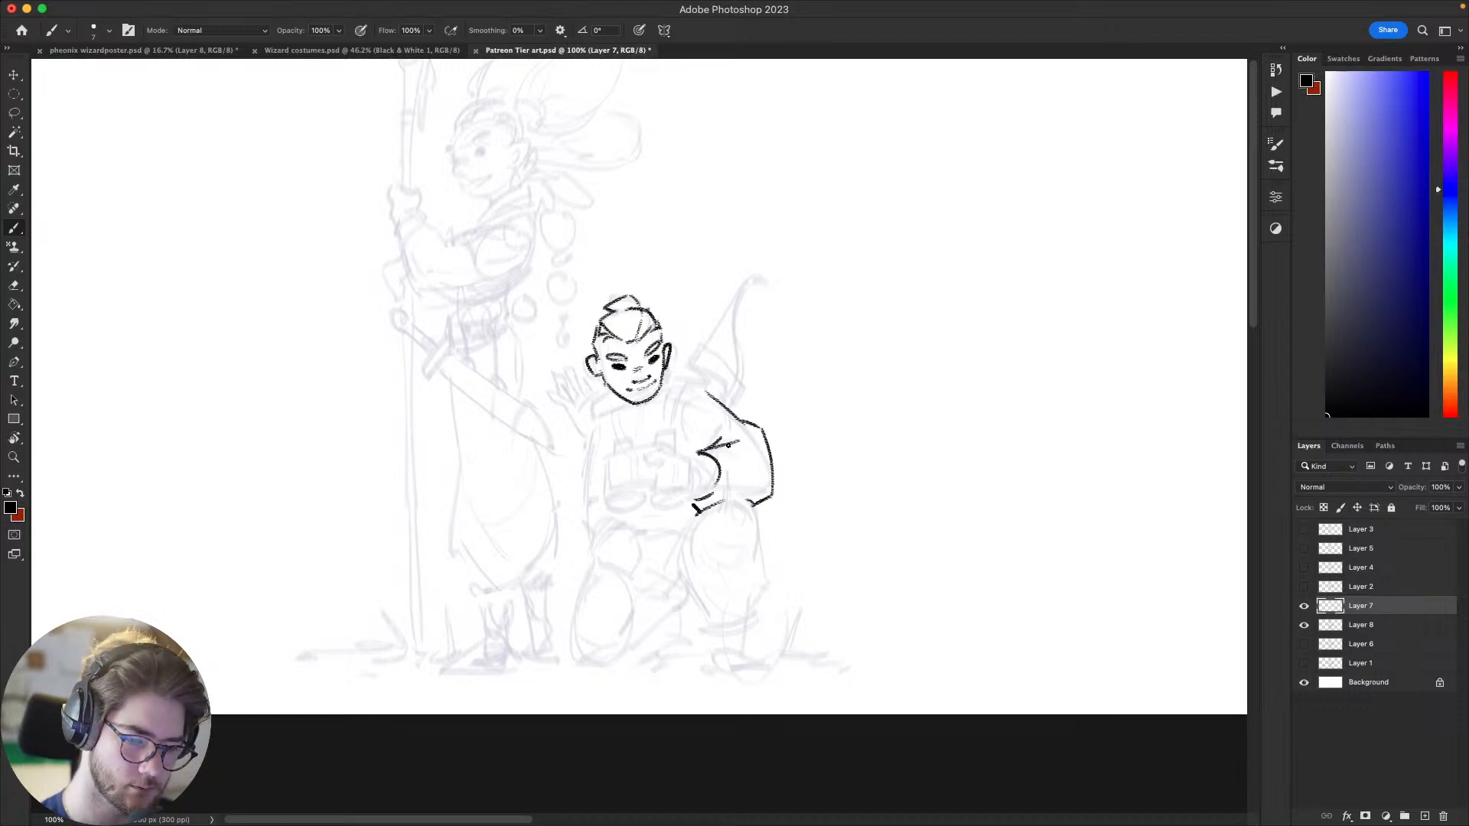
drag(728, 445, 745, 448)
key(super+z)
drag(658, 583, 670, 620)
drag(766, 409, 811, 414)
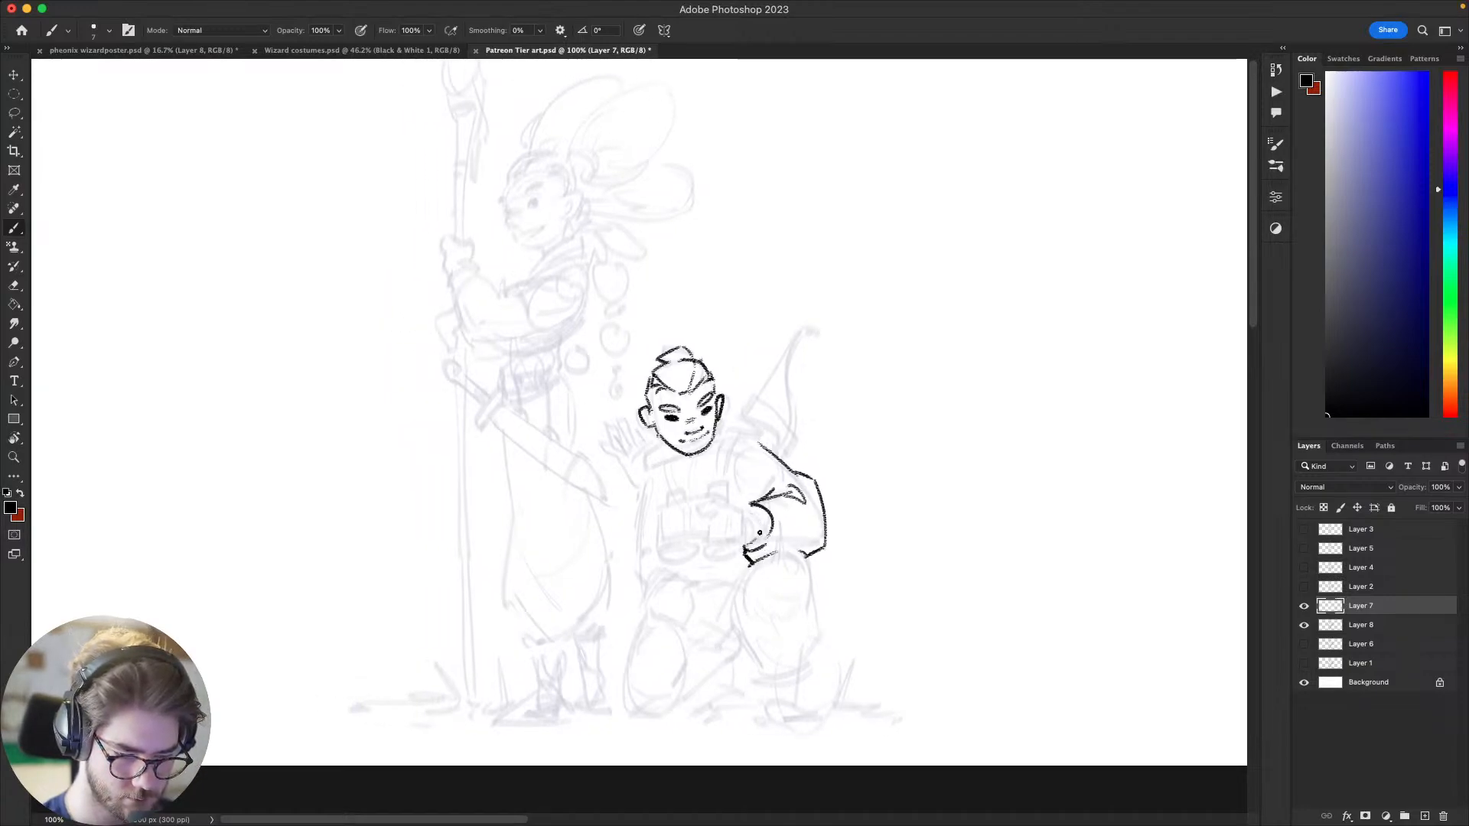
Step: Add short curved strokes around the wrist to define the inner cuff and the start of the hand
mouse_move(750, 512)
mouse_down()
mouse_move(748, 544)
mouse_move(743, 512)
mouse_up()
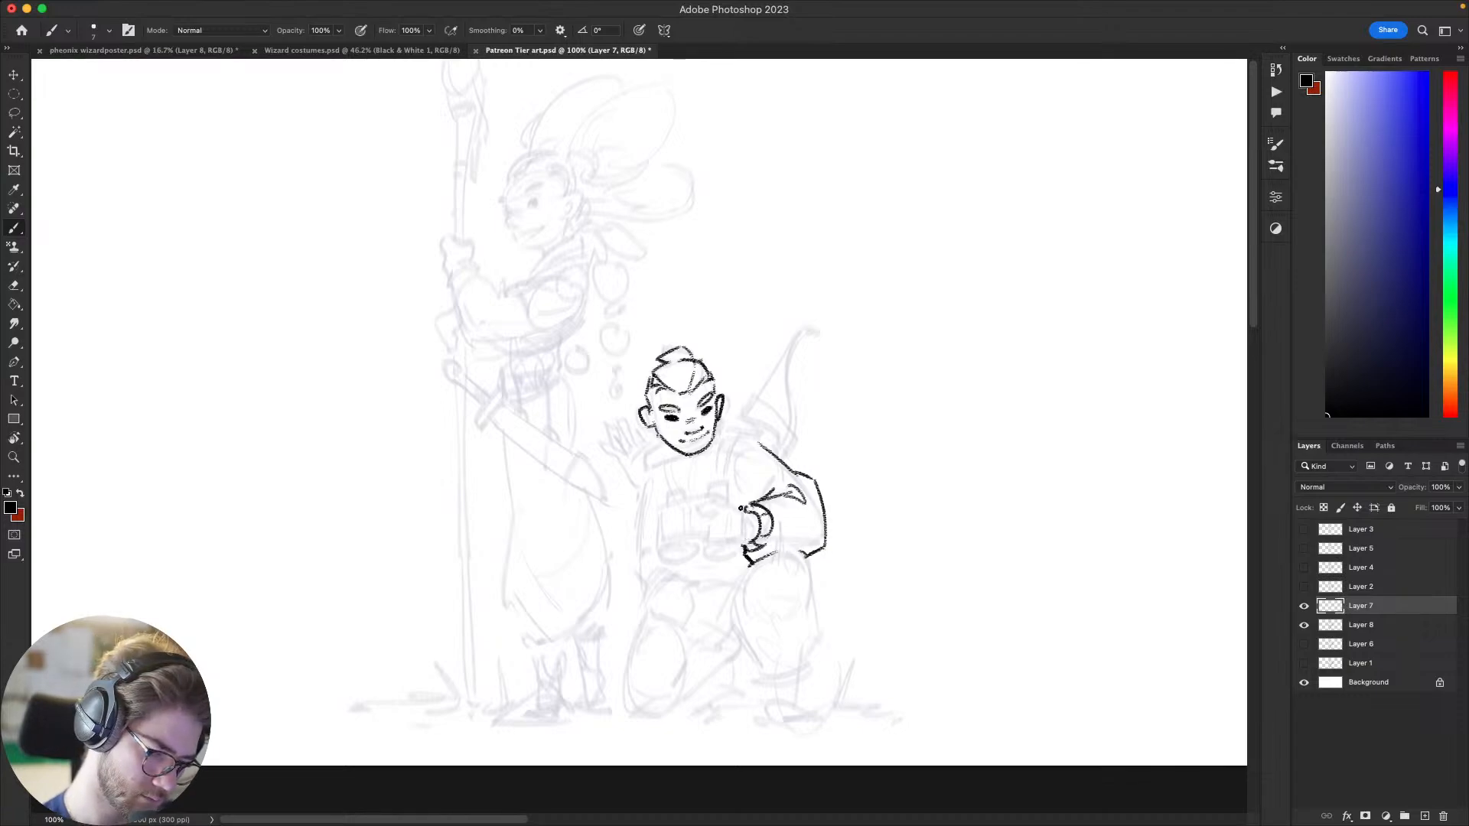
drag(740, 508, 739, 512)
mouse_move(724, 593)
mouse_down()
mouse_move(747, 609)
mouse_move(721, 611)
mouse_up()
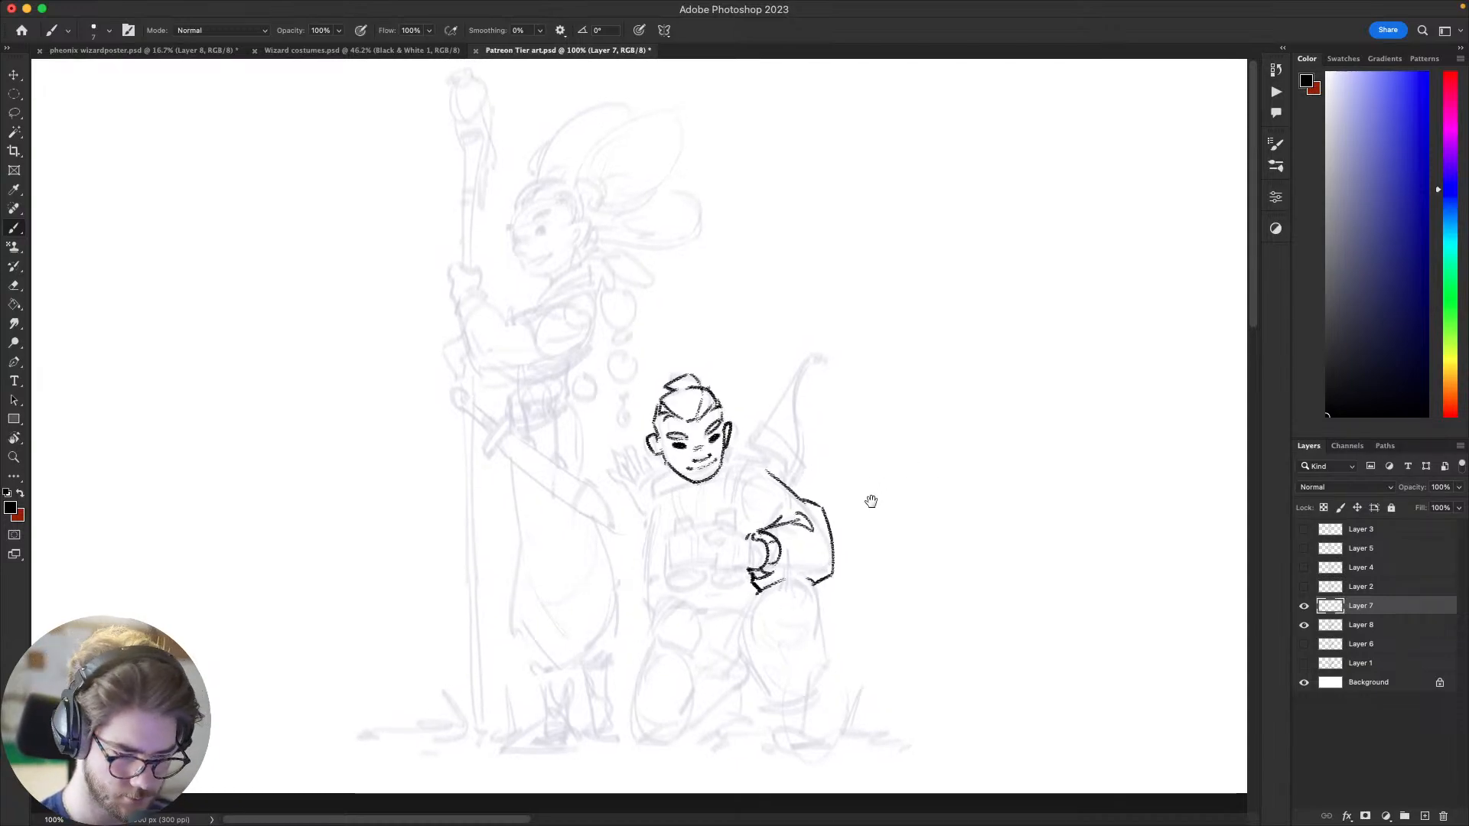
Step: Draw the rounded shoulder guard above the bent arm and undo the poor strokes of its inner emblem
mouse_move(871, 502)
mouse_down()
mouse_move(948, 364)
mouse_move(916, 378)
mouse_move(905, 490)
mouse_up()
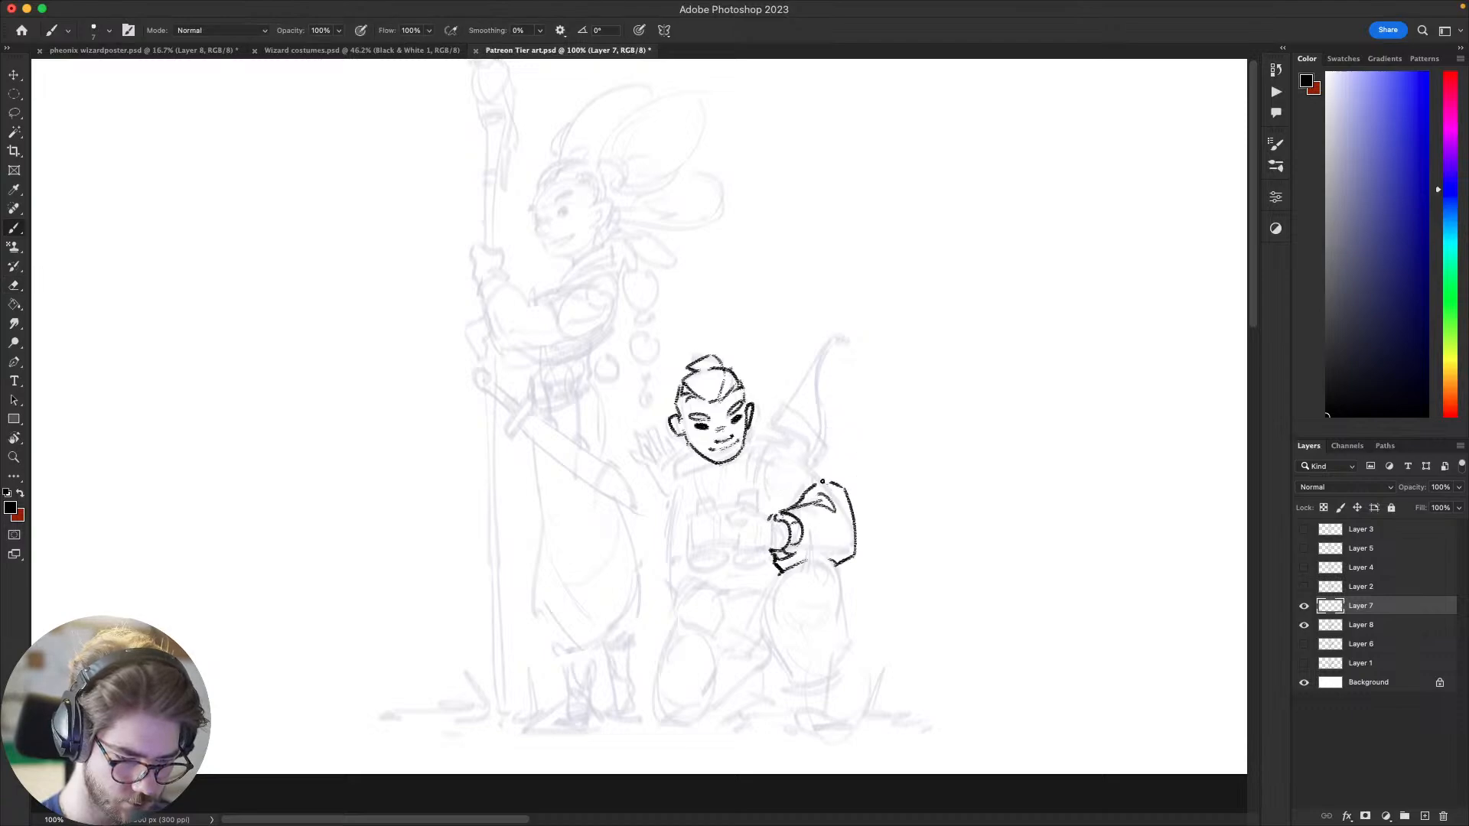
mouse_move(809, 489)
mouse_down()
mouse_move(800, 498)
mouse_move(826, 472)
mouse_move(795, 452)
mouse_move(771, 484)
mouse_move(788, 509)
mouse_move(782, 469)
mouse_move(805, 479)
mouse_up()
key(super+z)
key(super+z)
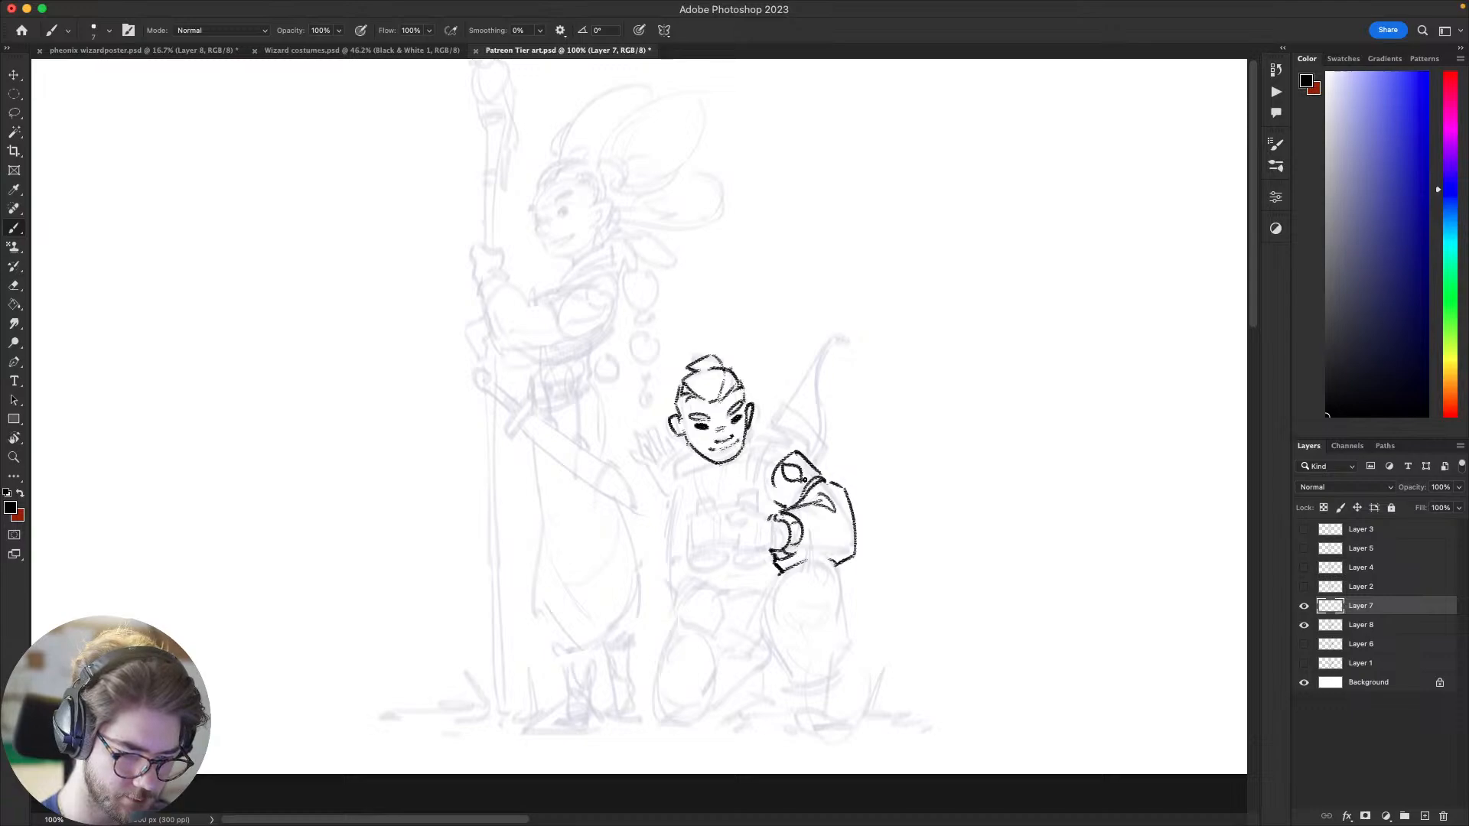
drag(891, 467, 951, 406)
key(super+z)
key(super+z)
Step: Redraw the narrow oval emblem inside the archer's shoulder guard, undoing unsuccessful strokes
drag(796, 382, 777, 428)
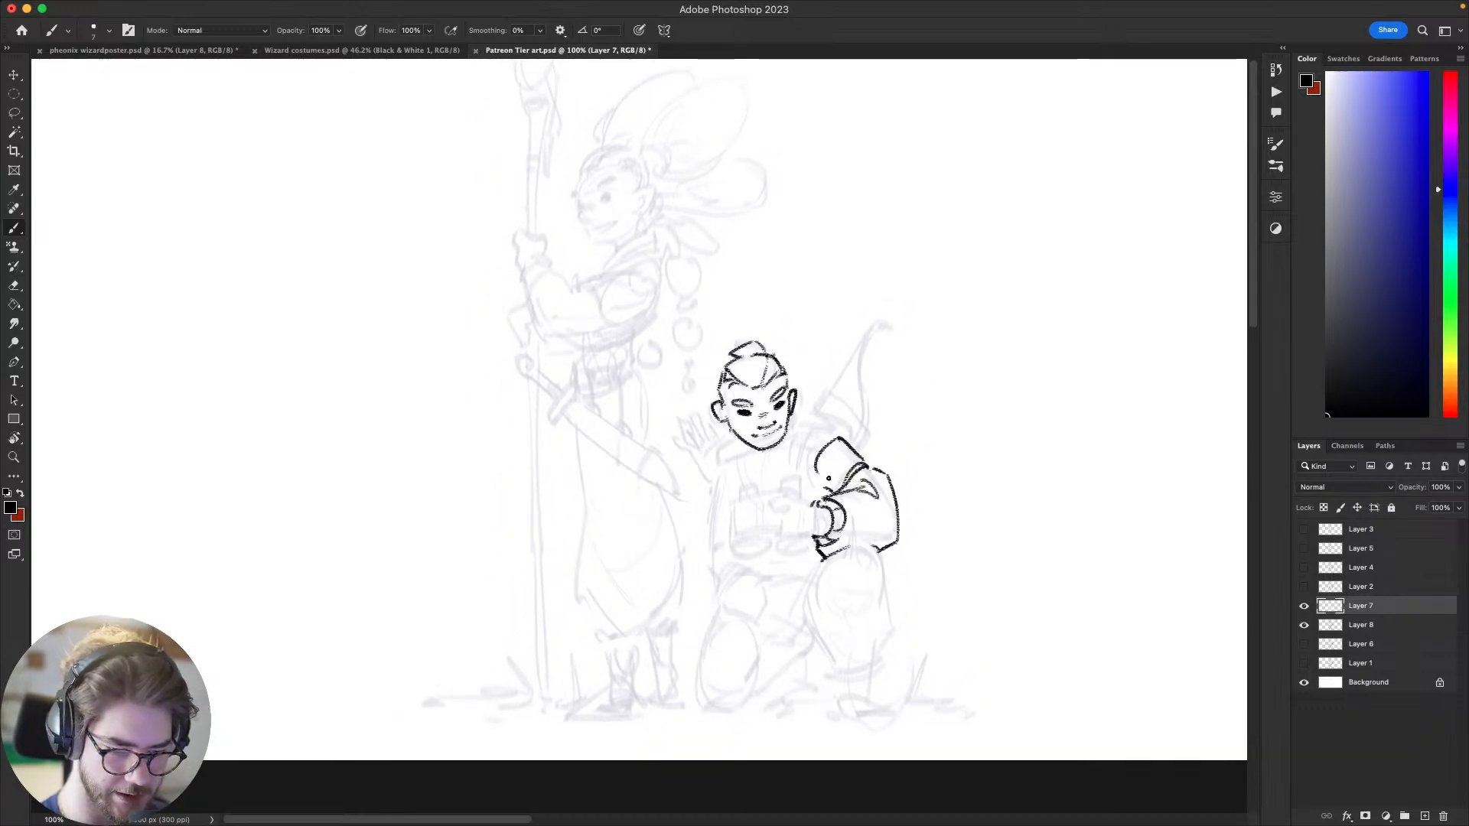
mouse_move(827, 476)
mouse_down()
mouse_move(839, 447)
mouse_move(850, 469)
mouse_move(832, 473)
mouse_up()
key(ctrl+z)
key(ctrl+z)
key(ctrl+z)
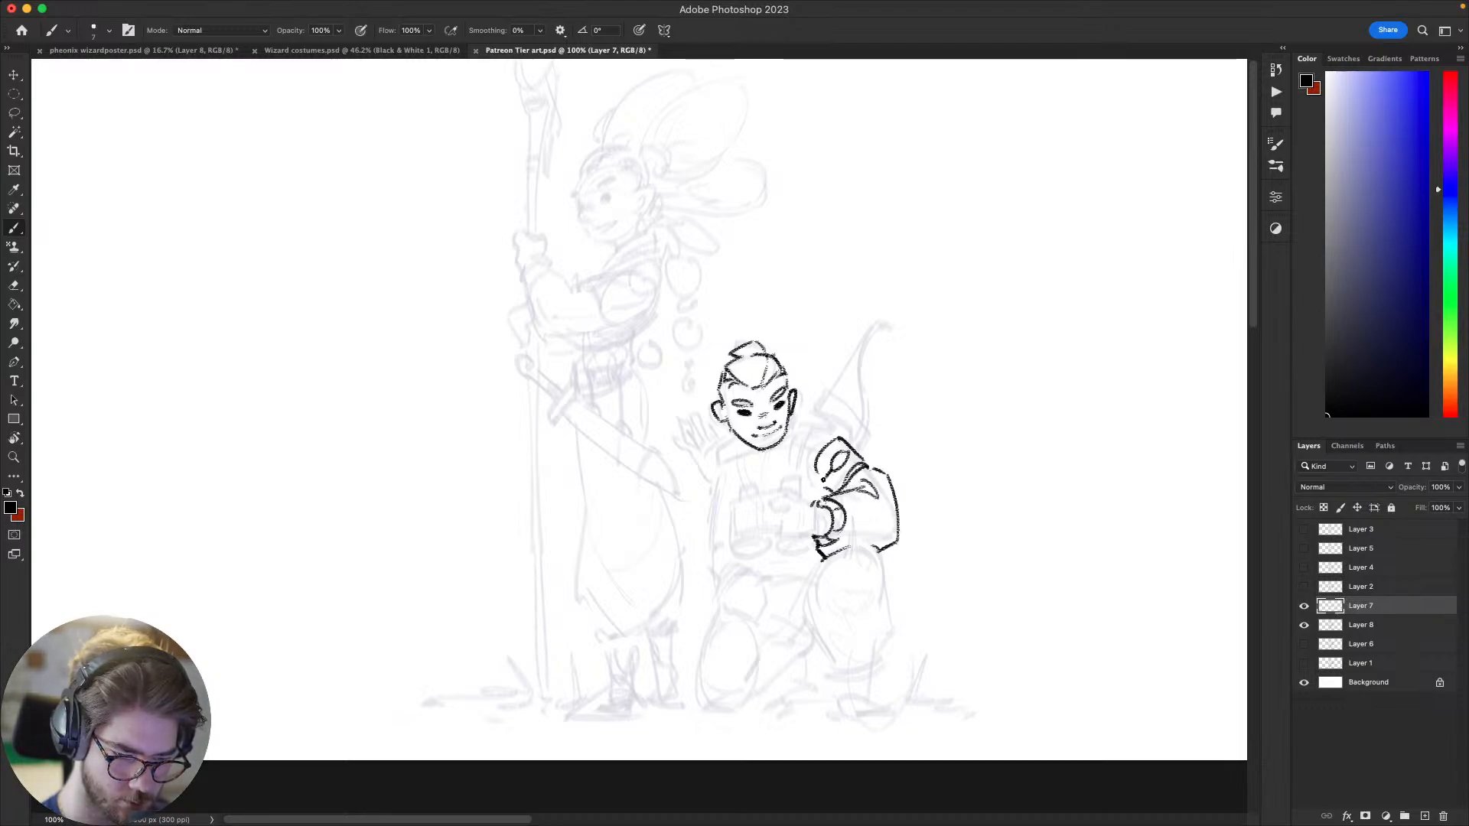
scroll(861, 482, up, 2)
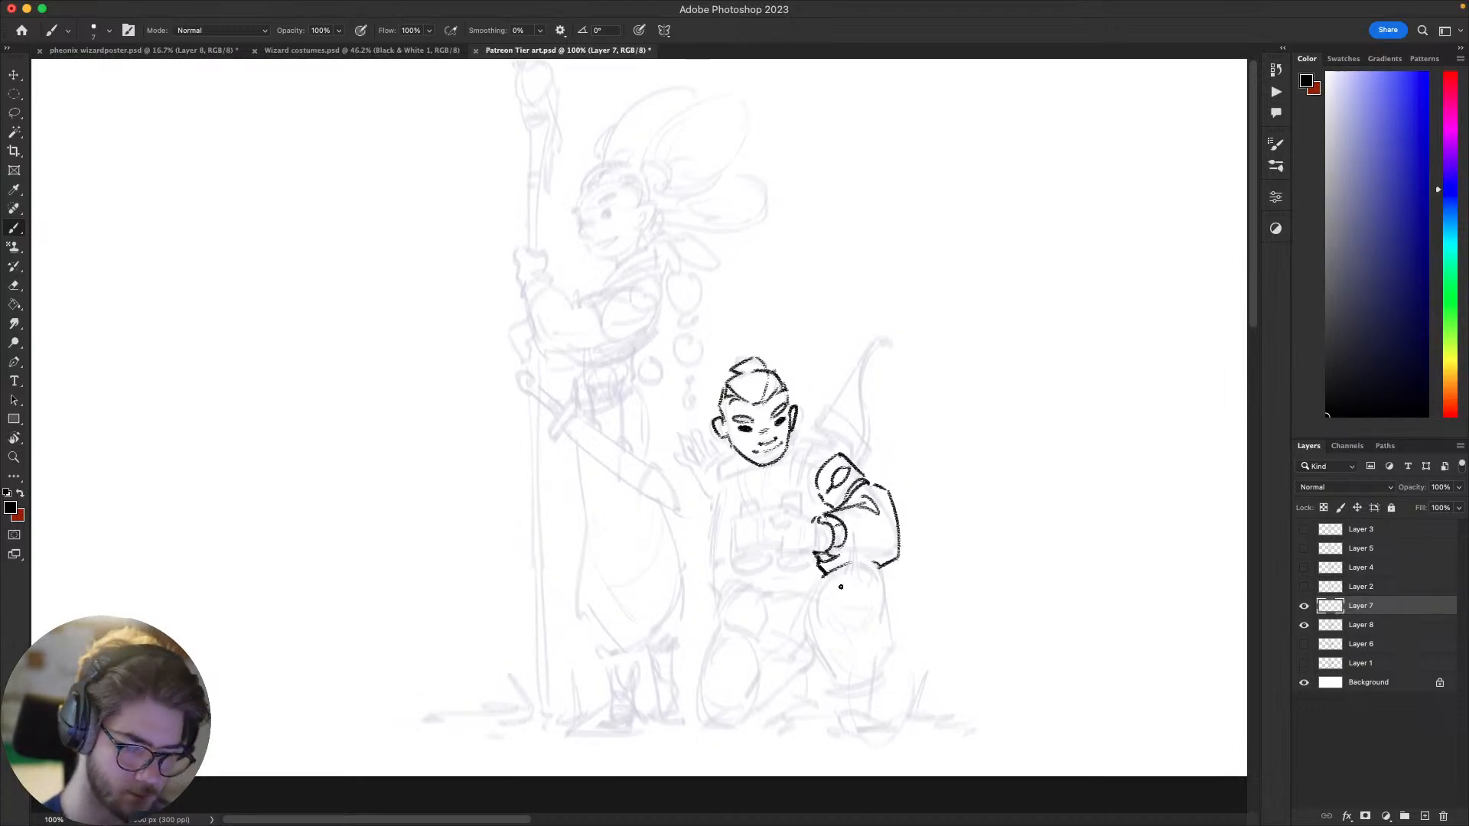
mouse_move(841, 587)
mouse_down()
mouse_move(942, 420)
mouse_move(844, 466)
mouse_up()
drag(887, 407, 968, 395)
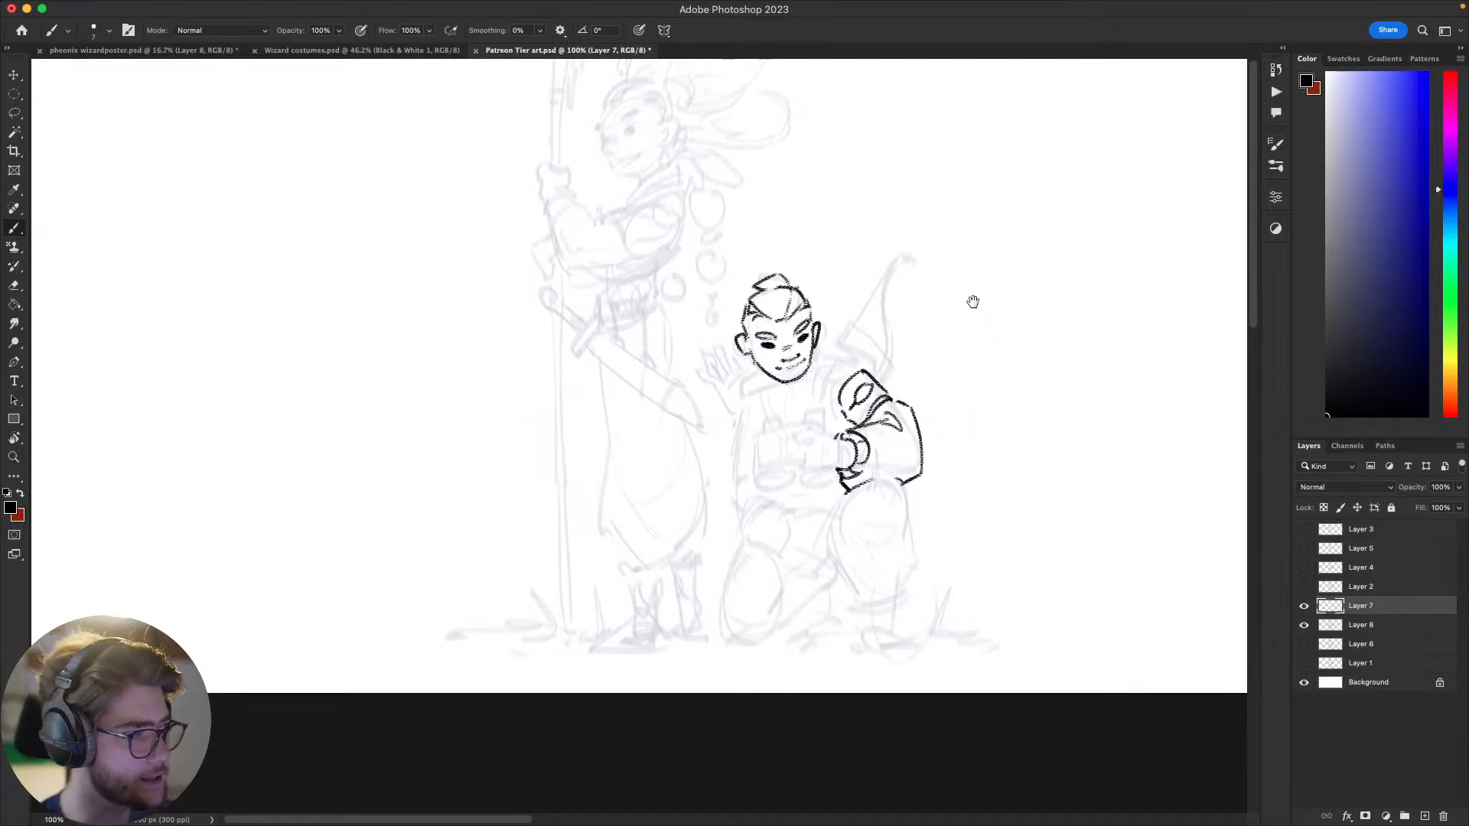
mouse_move(954, 443)
mouse_down()
mouse_move(948, 495)
mouse_move(885, 512)
mouse_move(931, 512)
mouse_up()
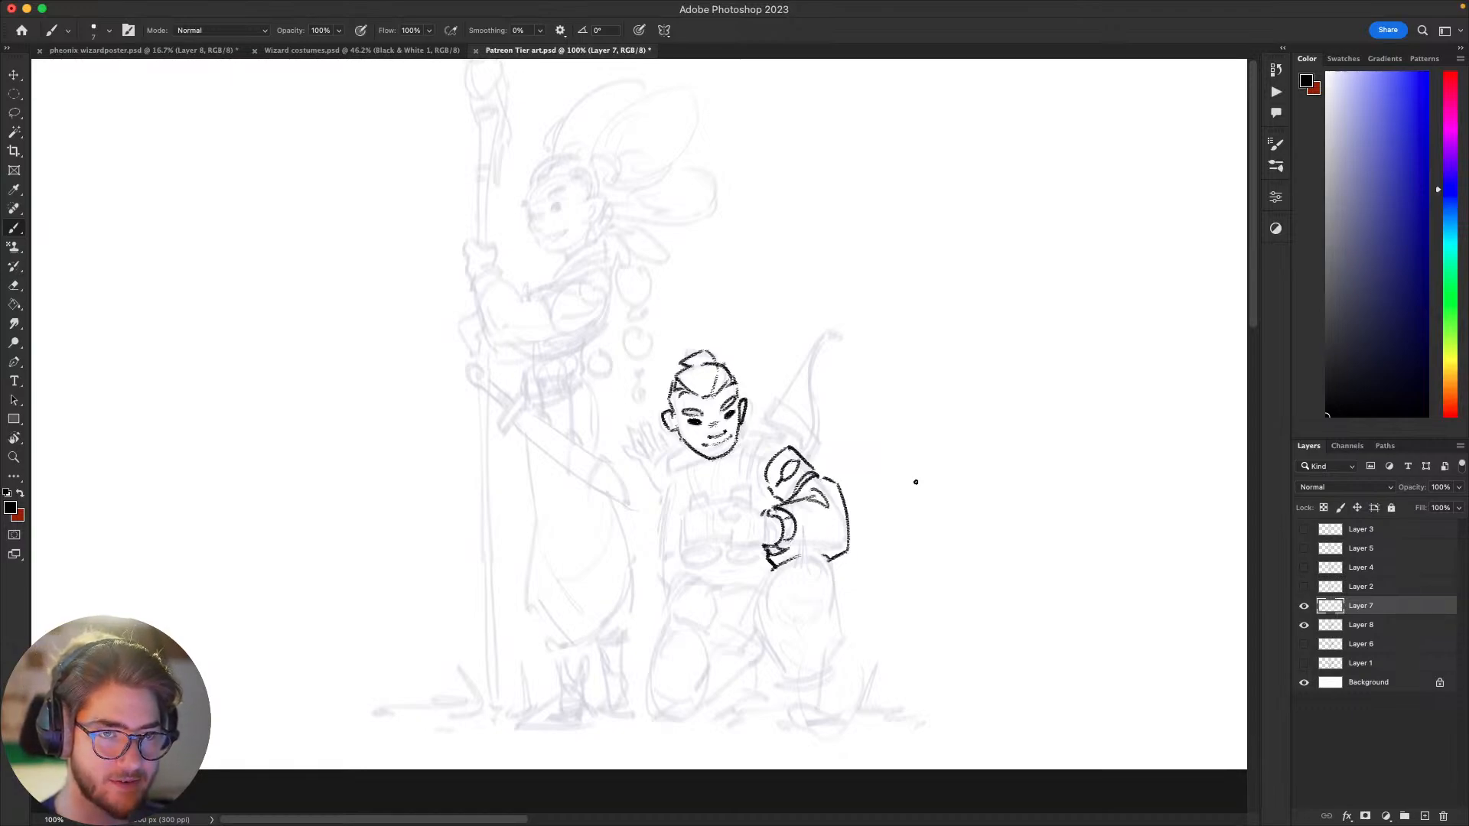
mouse_move(931, 515)
mouse_down()
mouse_move(954, 489)
mouse_move(923, 481)
mouse_move(980, 515)
mouse_move(994, 558)
mouse_move(971, 564)
mouse_move(983, 532)
mouse_up()
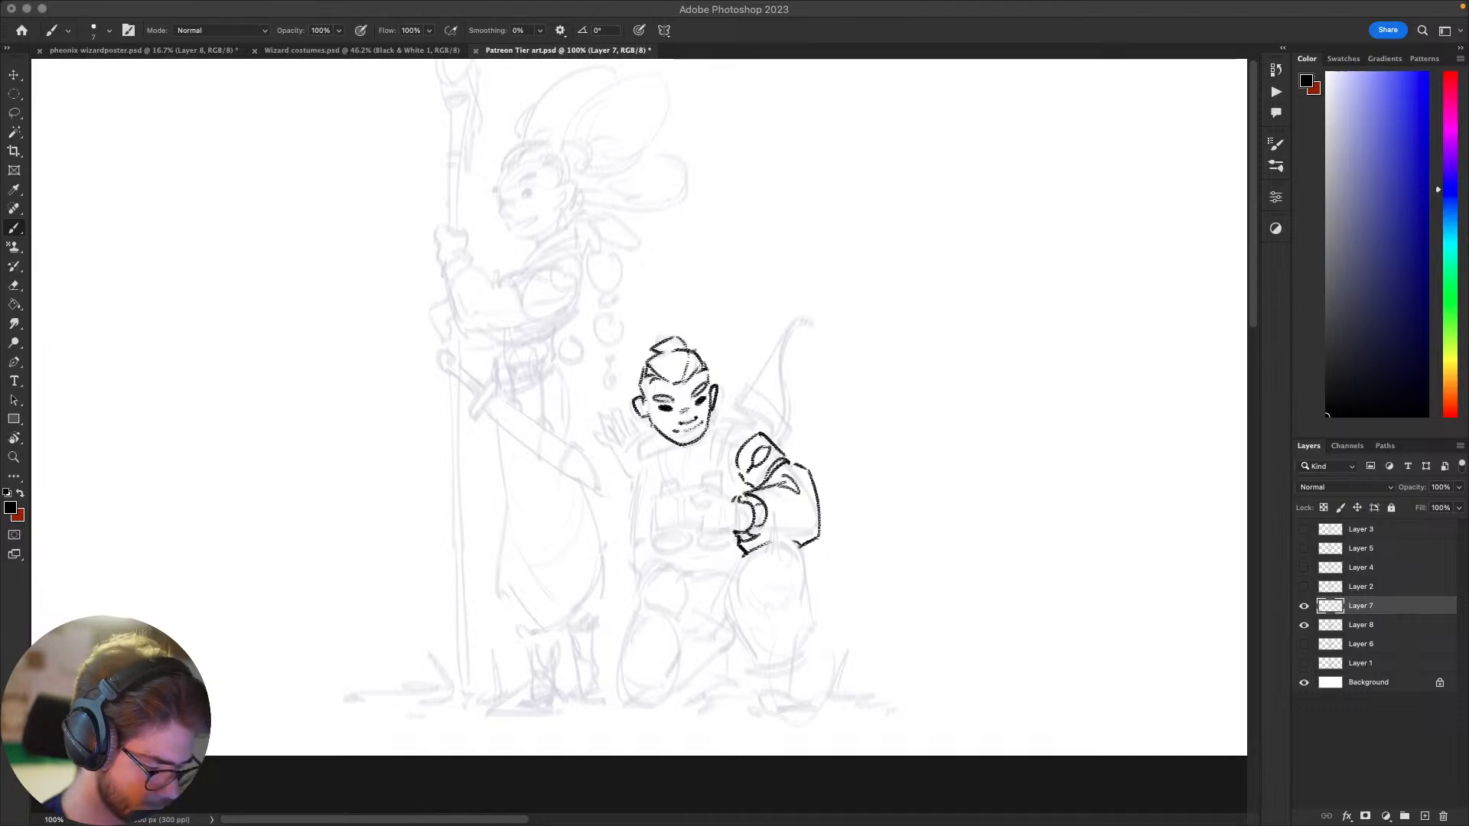
click(974, 513)
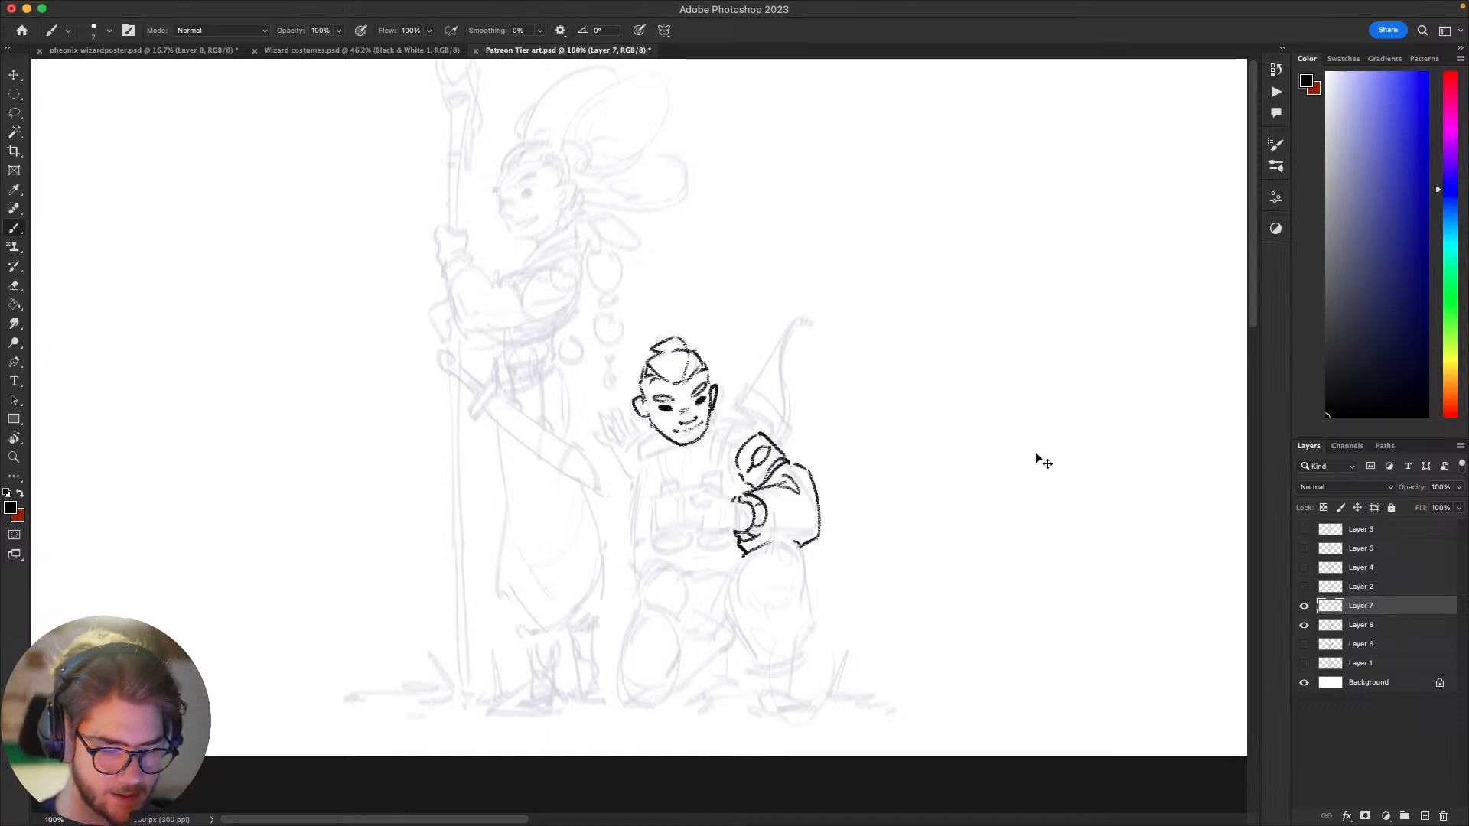
drag(989, 519, 1006, 621)
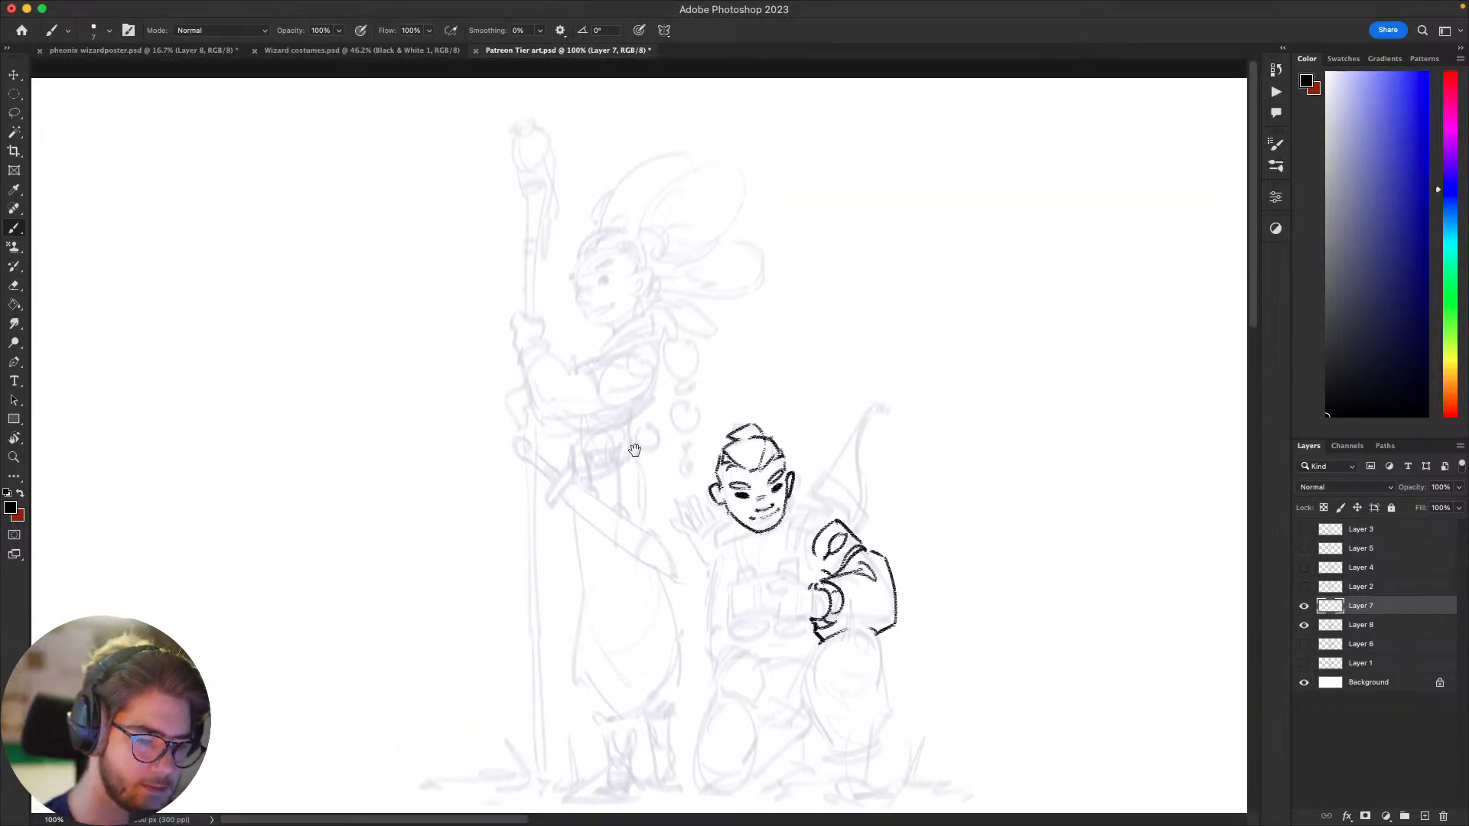
drag(640, 449, 664, 447)
drag(630, 242, 607, 314)
key(super+z)
Step: Add the shoulder guard's inner edge and draw the jacket shoulder and collar up to the neck, undoing poor strokes
drag(958, 553, 924, 430)
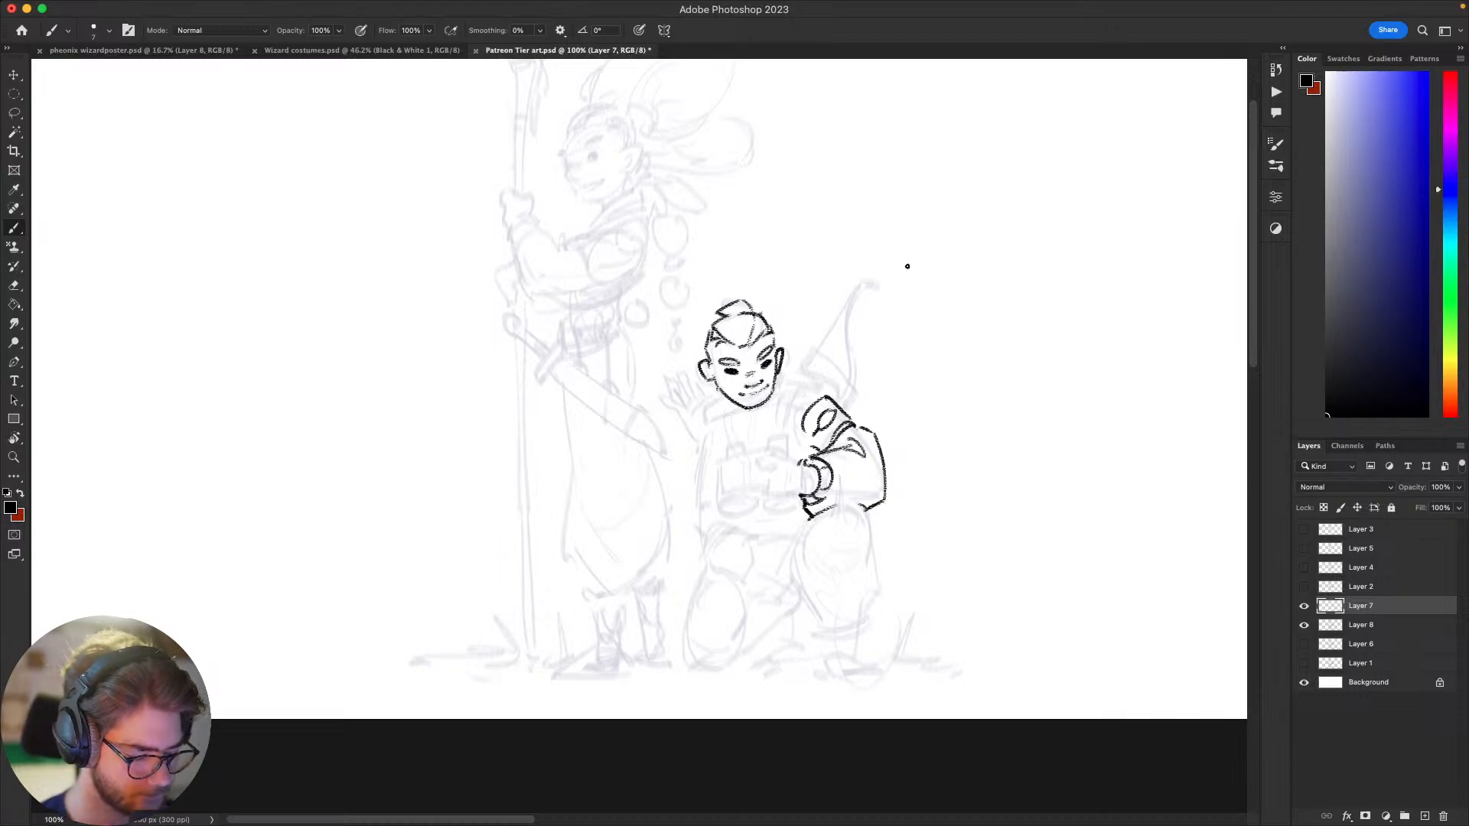
mouse_move(961, 528)
mouse_down()
mouse_move(997, 426)
mouse_move(888, 544)
mouse_move(935, 630)
mouse_move(963, 632)
mouse_move(977, 538)
mouse_move(968, 570)
mouse_up()
drag(857, 430, 867, 437)
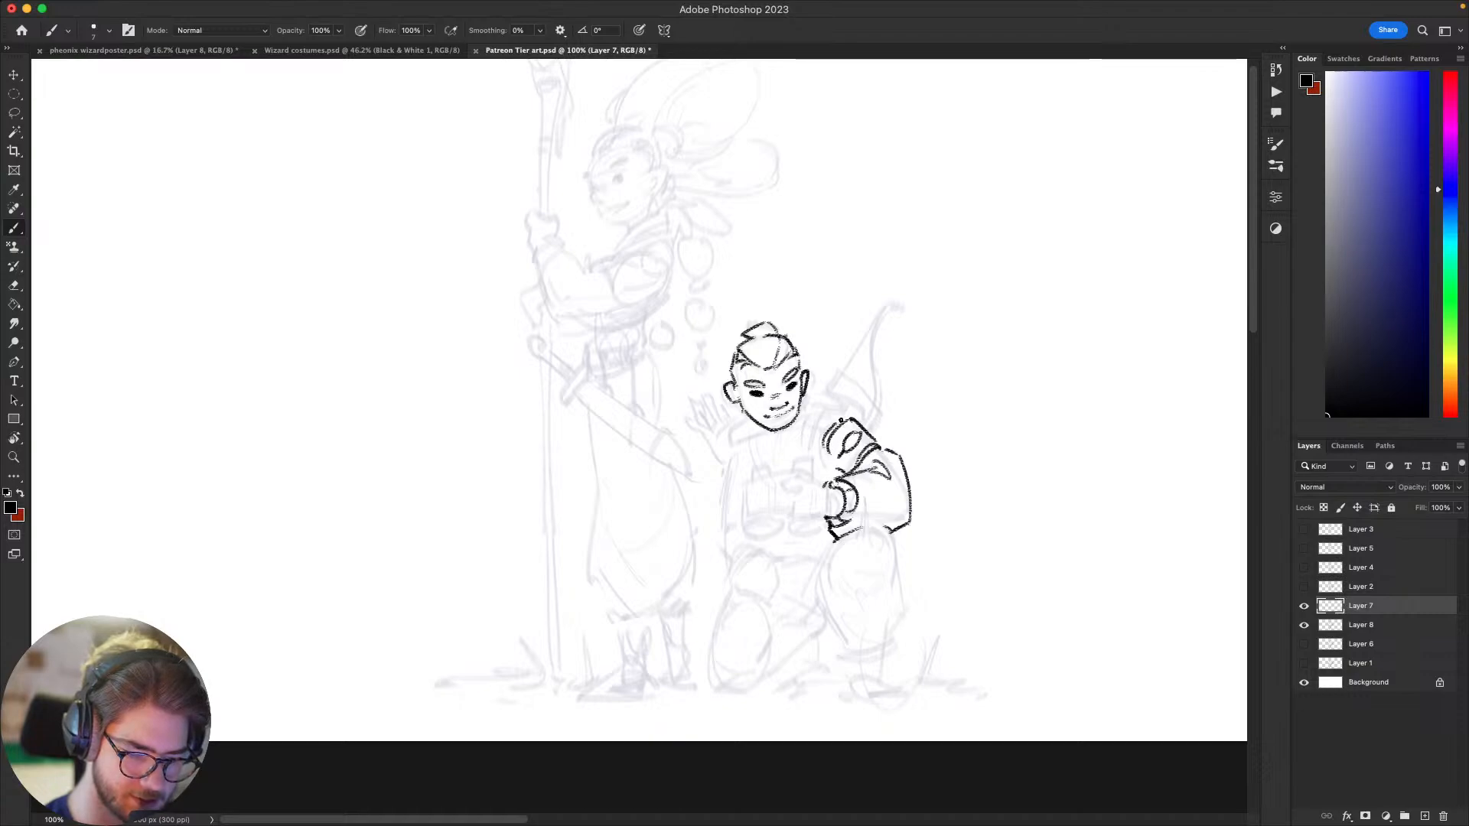
drag(839, 398, 813, 448)
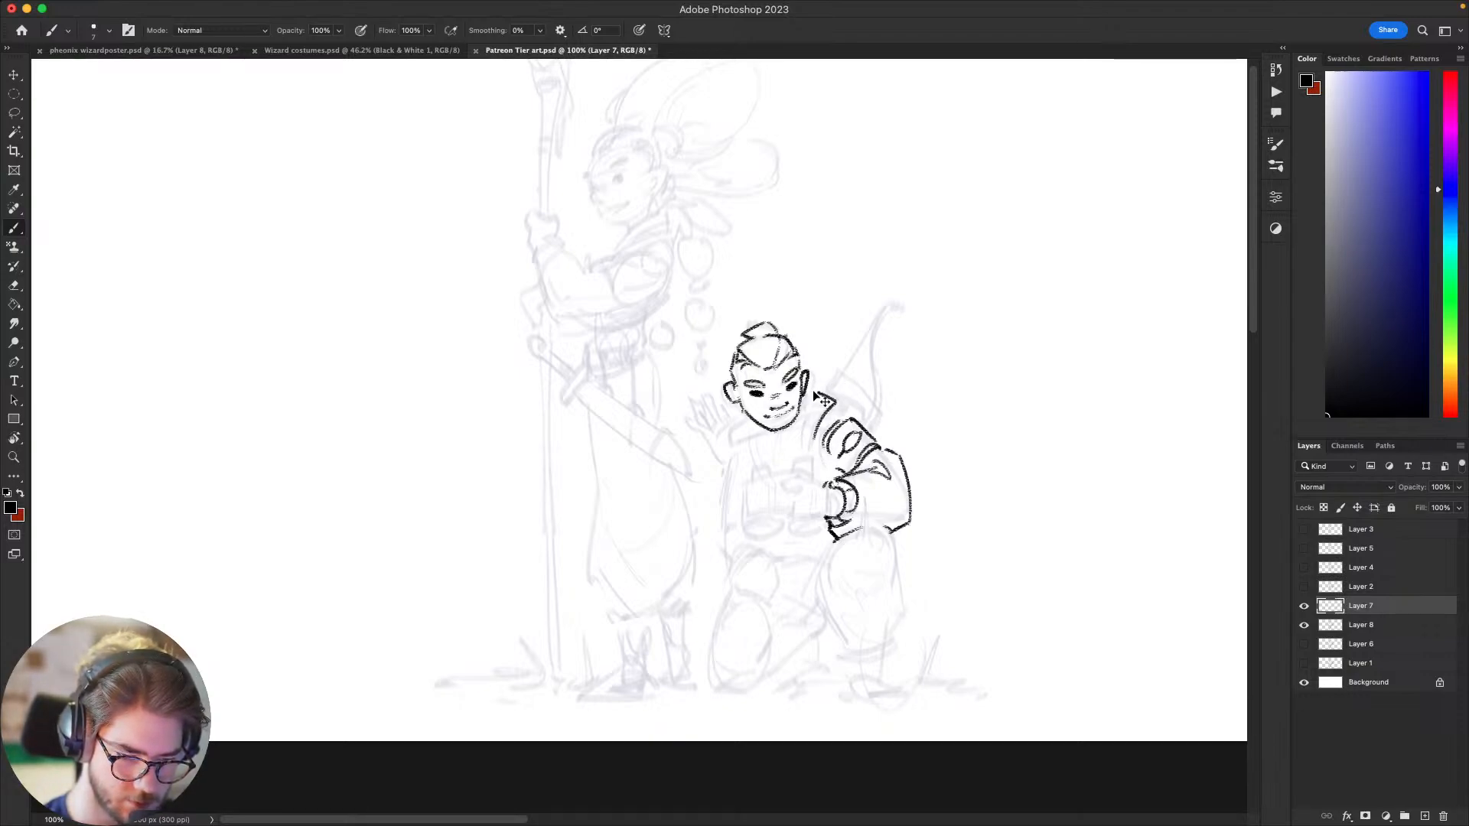
drag(808, 389, 838, 399)
key(super+z)
key(super+z)
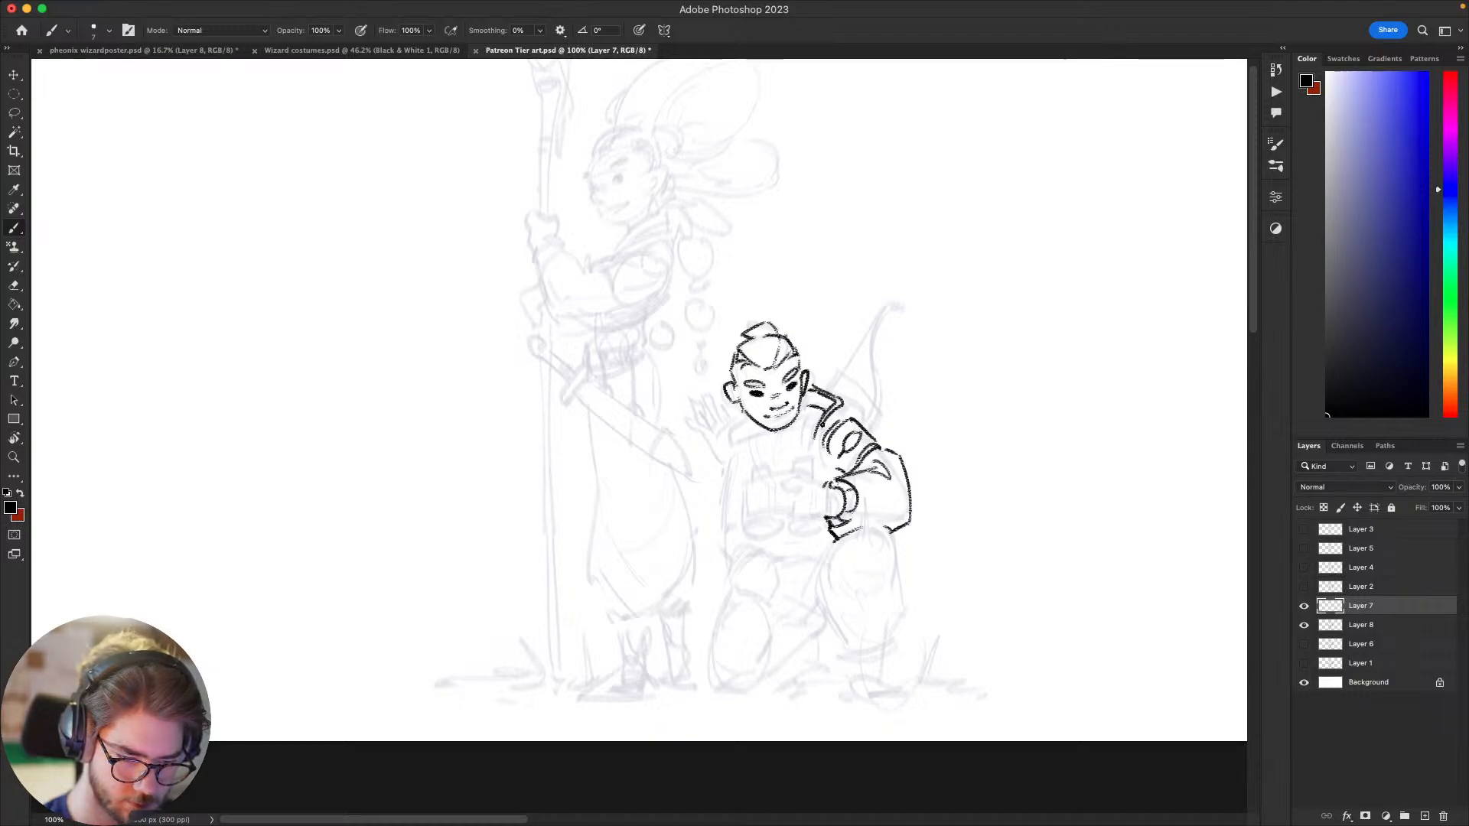
Step: Draw the collar curve below the archer's opposite ear with a second inner line, undoing and redrawing strokes
drag(795, 544, 769, 499)
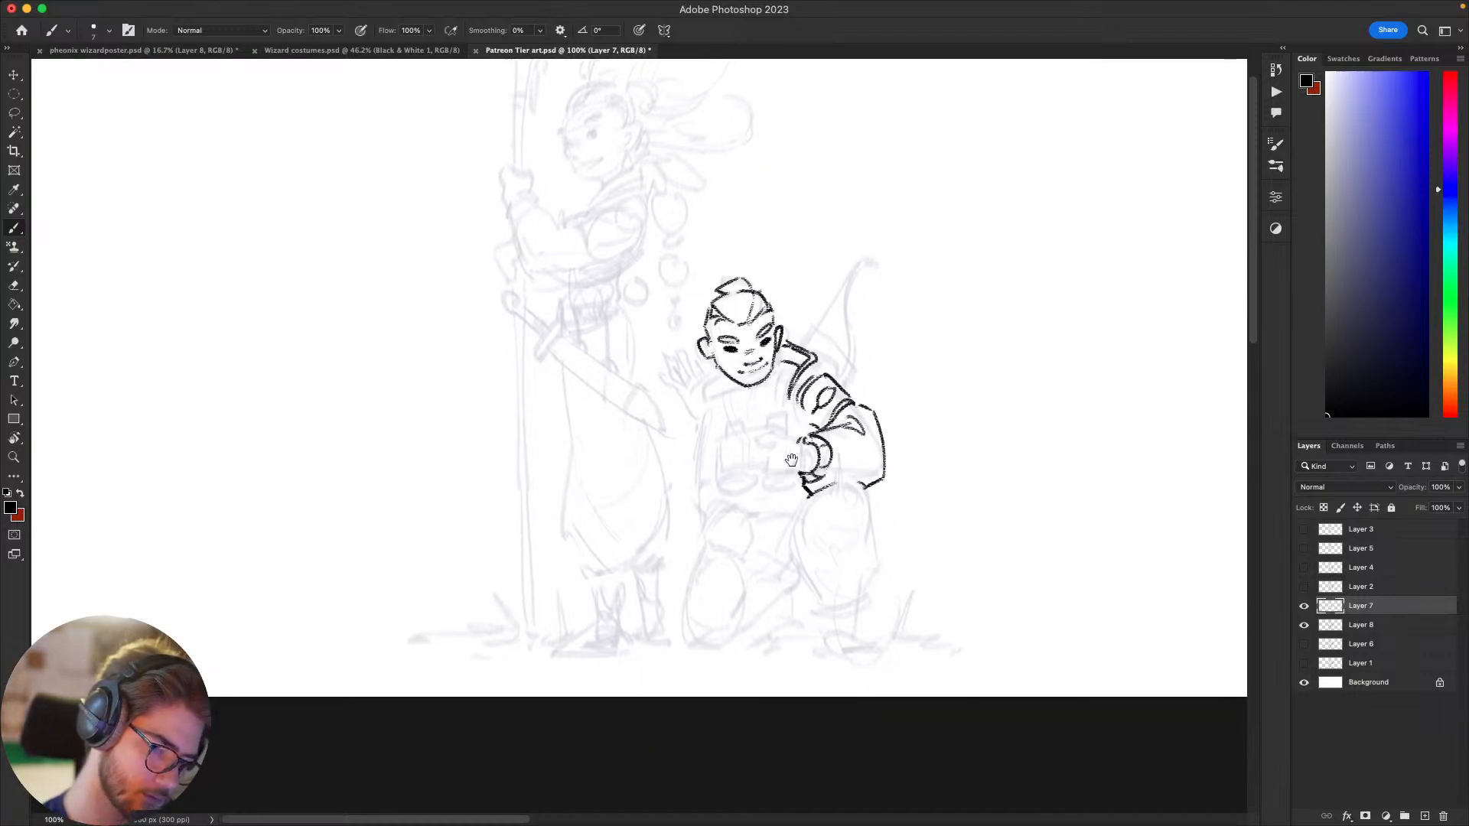
drag(806, 447, 811, 472)
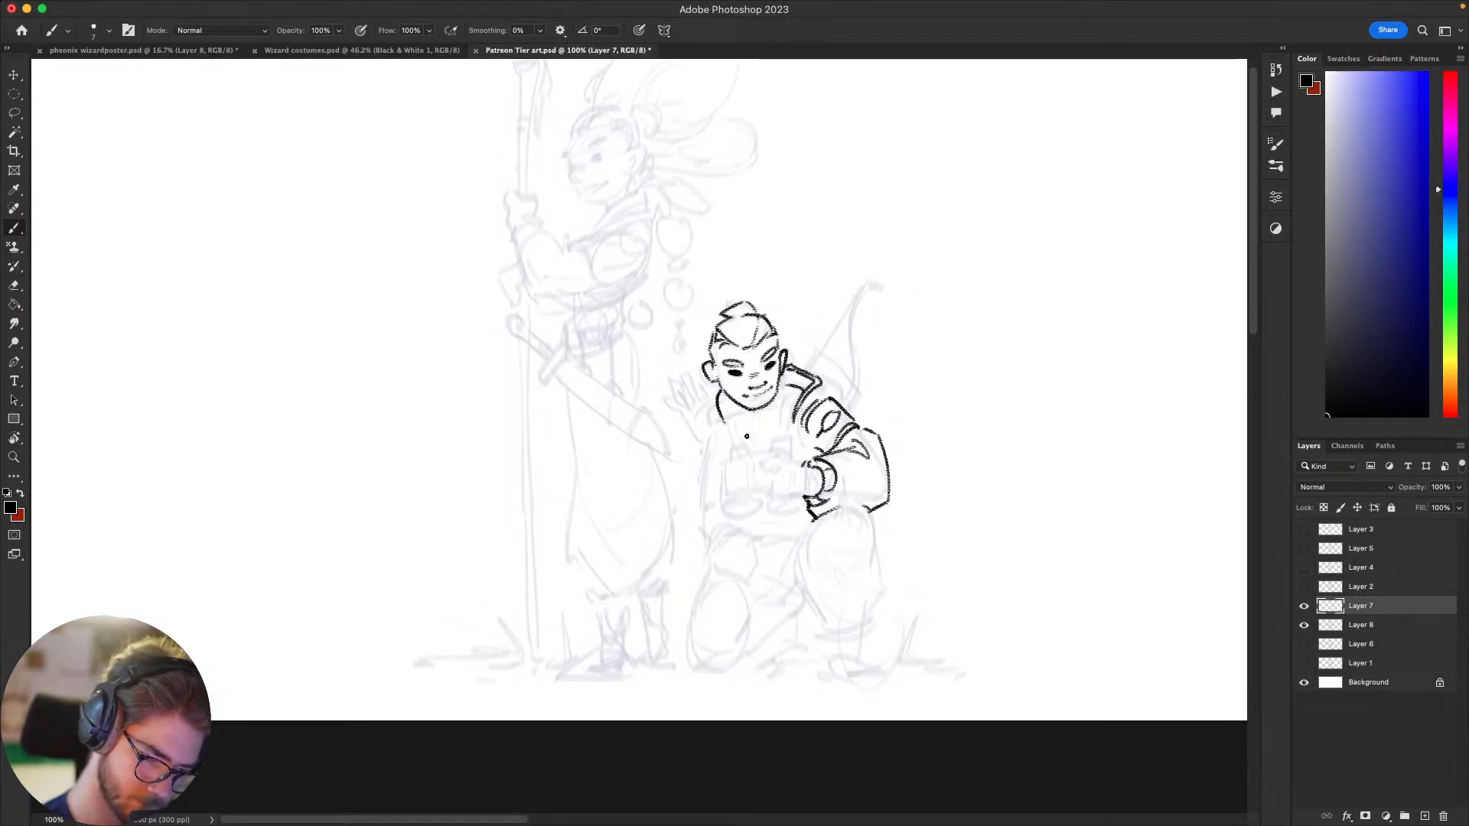
key(super+z)
mouse_move(720, 391)
mouse_down()
mouse_move(714, 428)
mouse_move(732, 425)
mouse_up()
key(super+z)
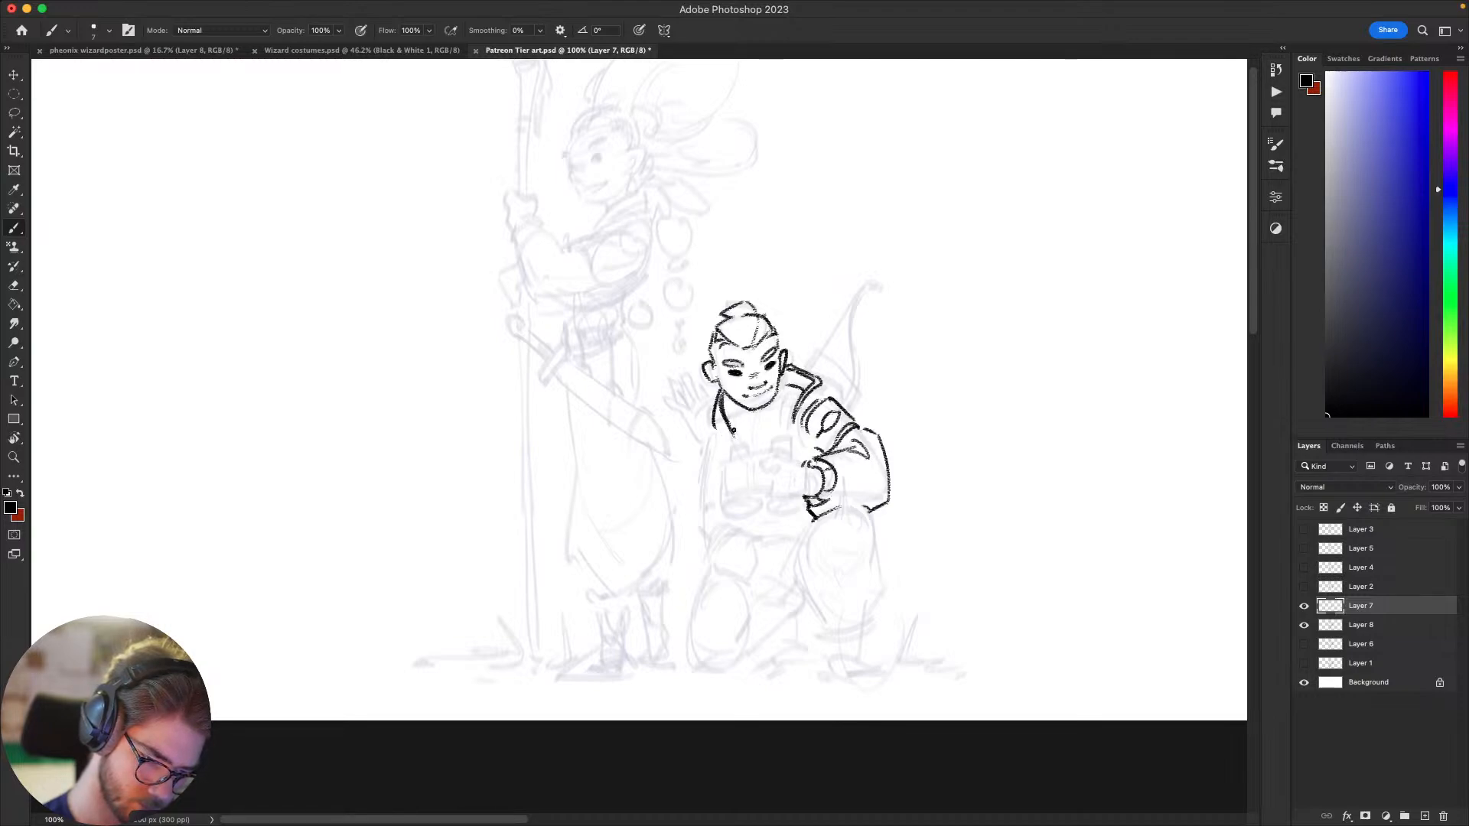
drag(721, 397, 726, 446)
Step: Extend the collar lines on that side down into the front of the jacket
drag(964, 529, 971, 503)
drag(933, 433, 929, 446)
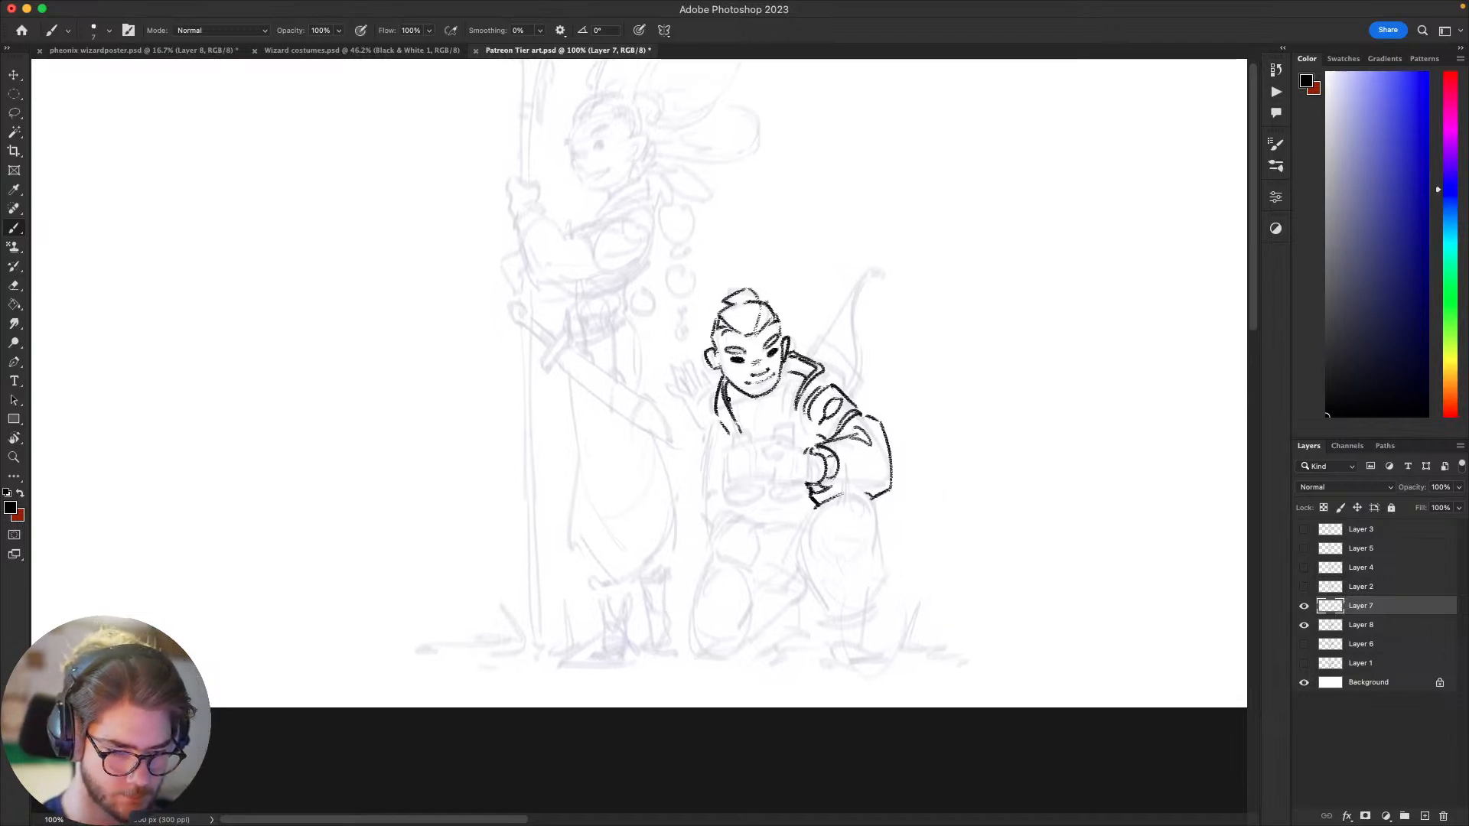
drag(721, 506, 685, 529)
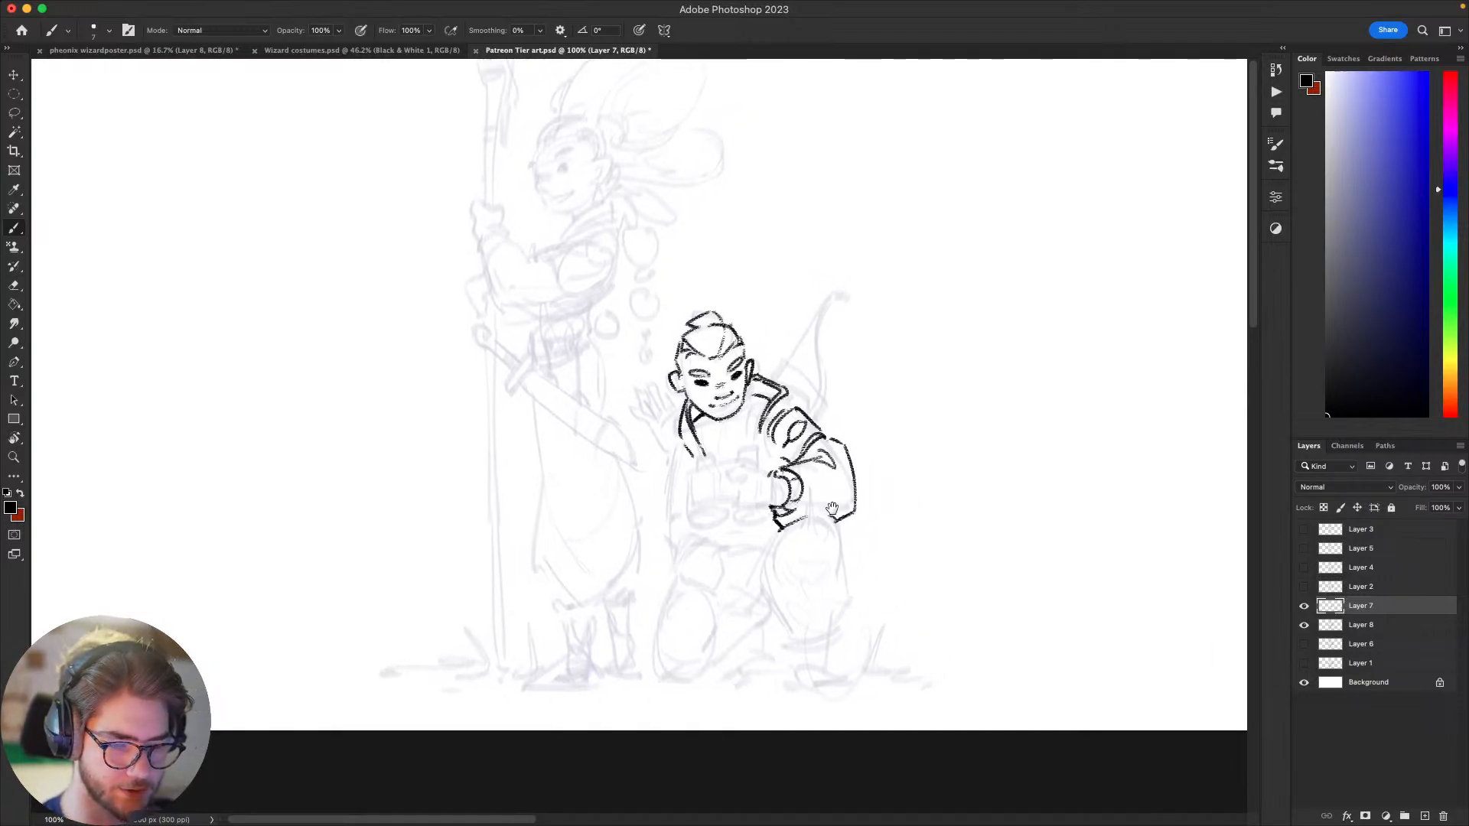
drag(858, 519, 897, 515)
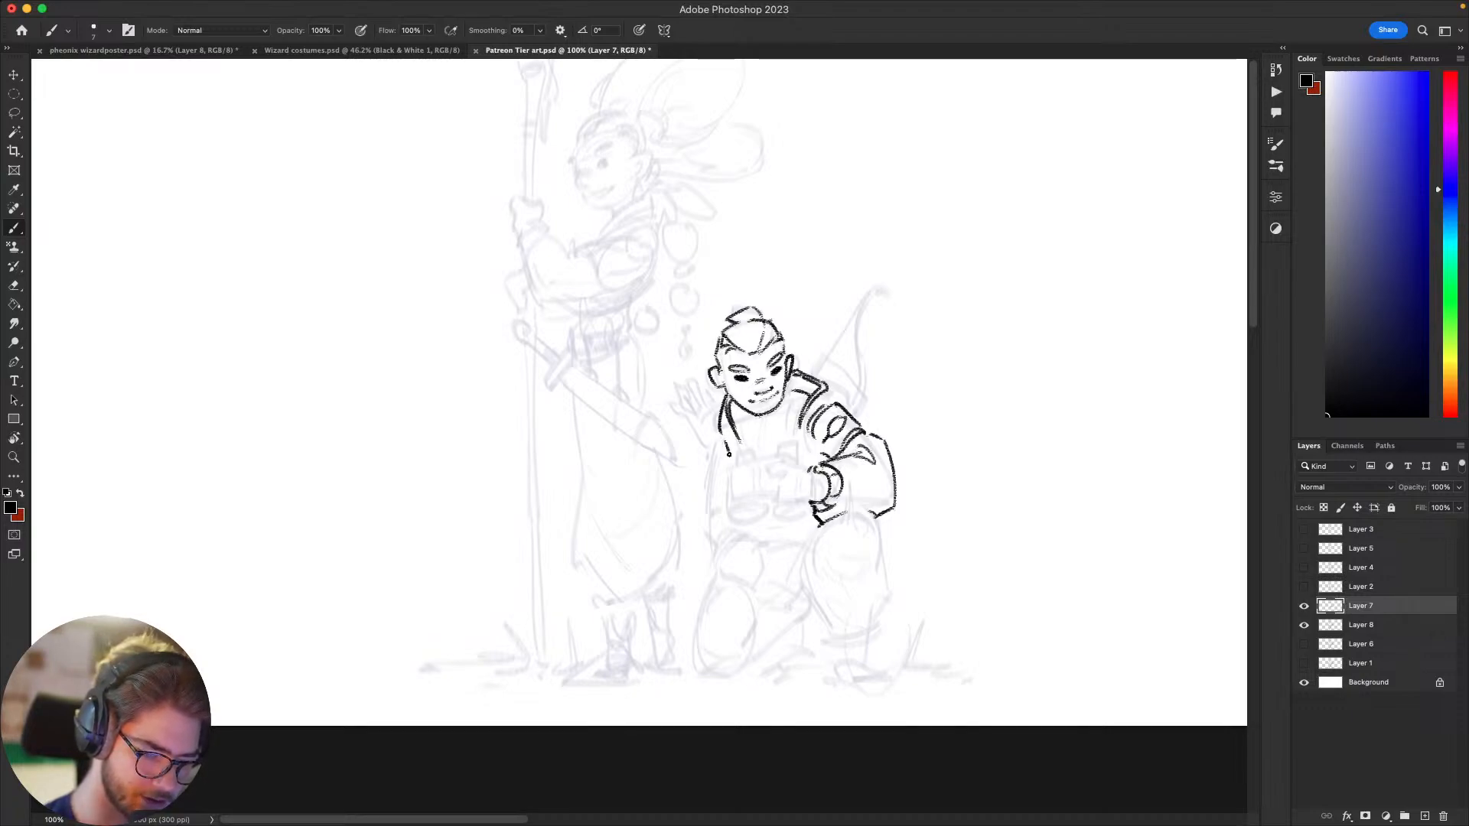
drag(805, 429, 798, 438)
drag(719, 344, 735, 347)
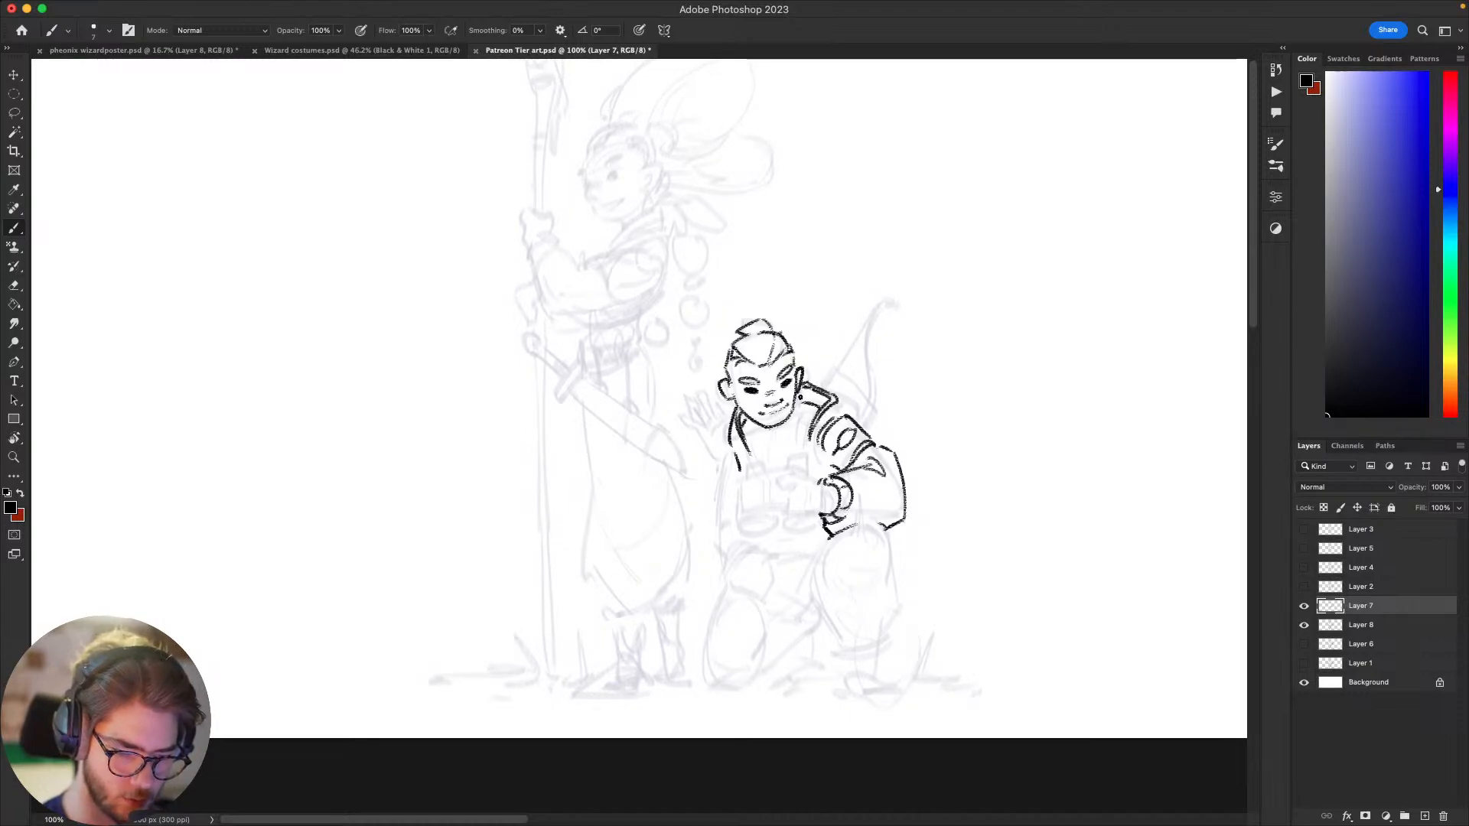
Step: Draw the curved neckline beneath the archer's chin and the short vertical closure at its center
drag(801, 397, 772, 453)
key(ctrl+z)
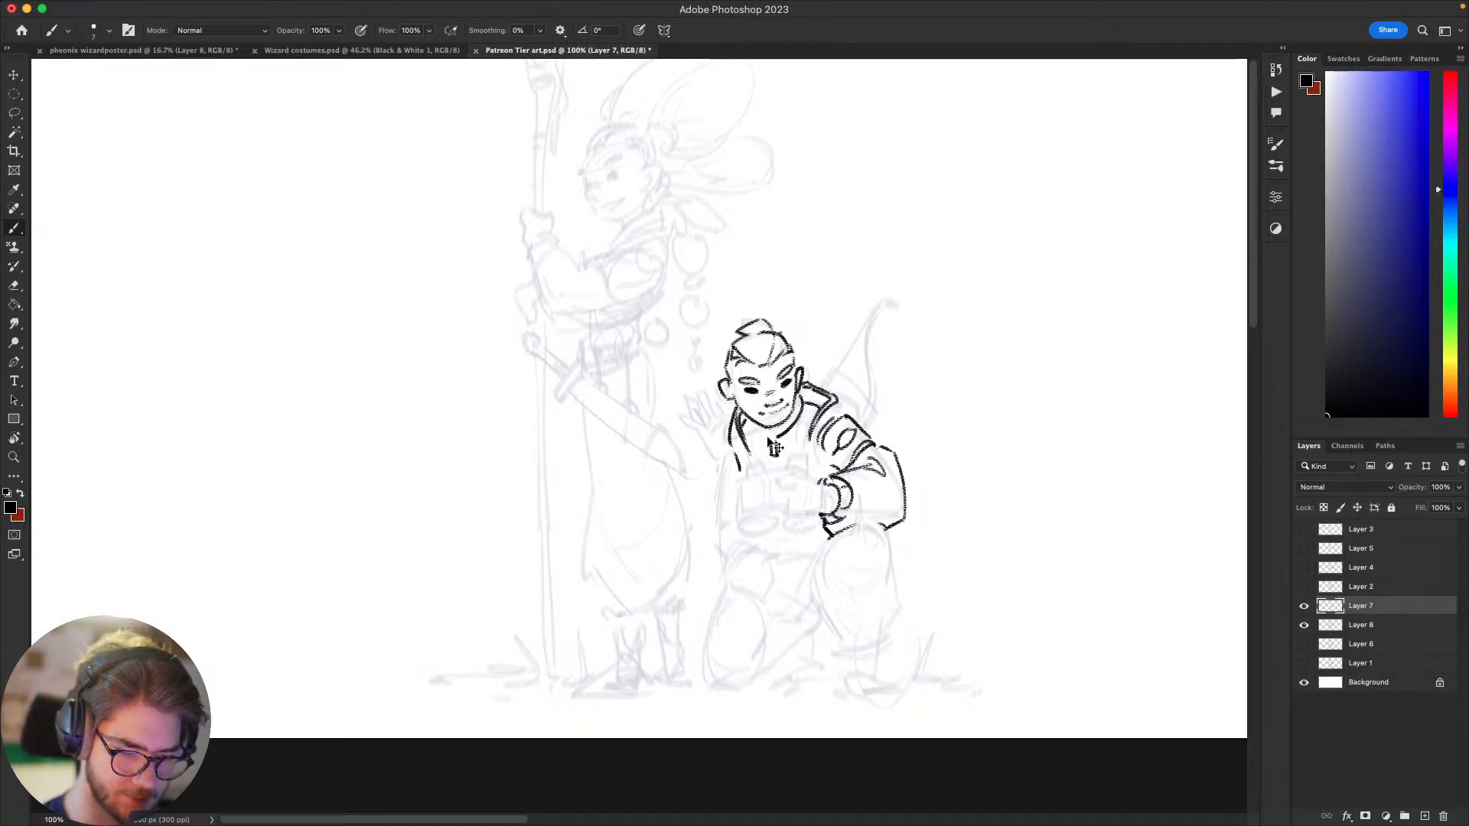
mouse_move(959, 407)
mouse_down()
mouse_move(1010, 255)
mouse_move(994, 222)
mouse_move(935, 378)
mouse_move(913, 567)
mouse_move(854, 511)
mouse_up()
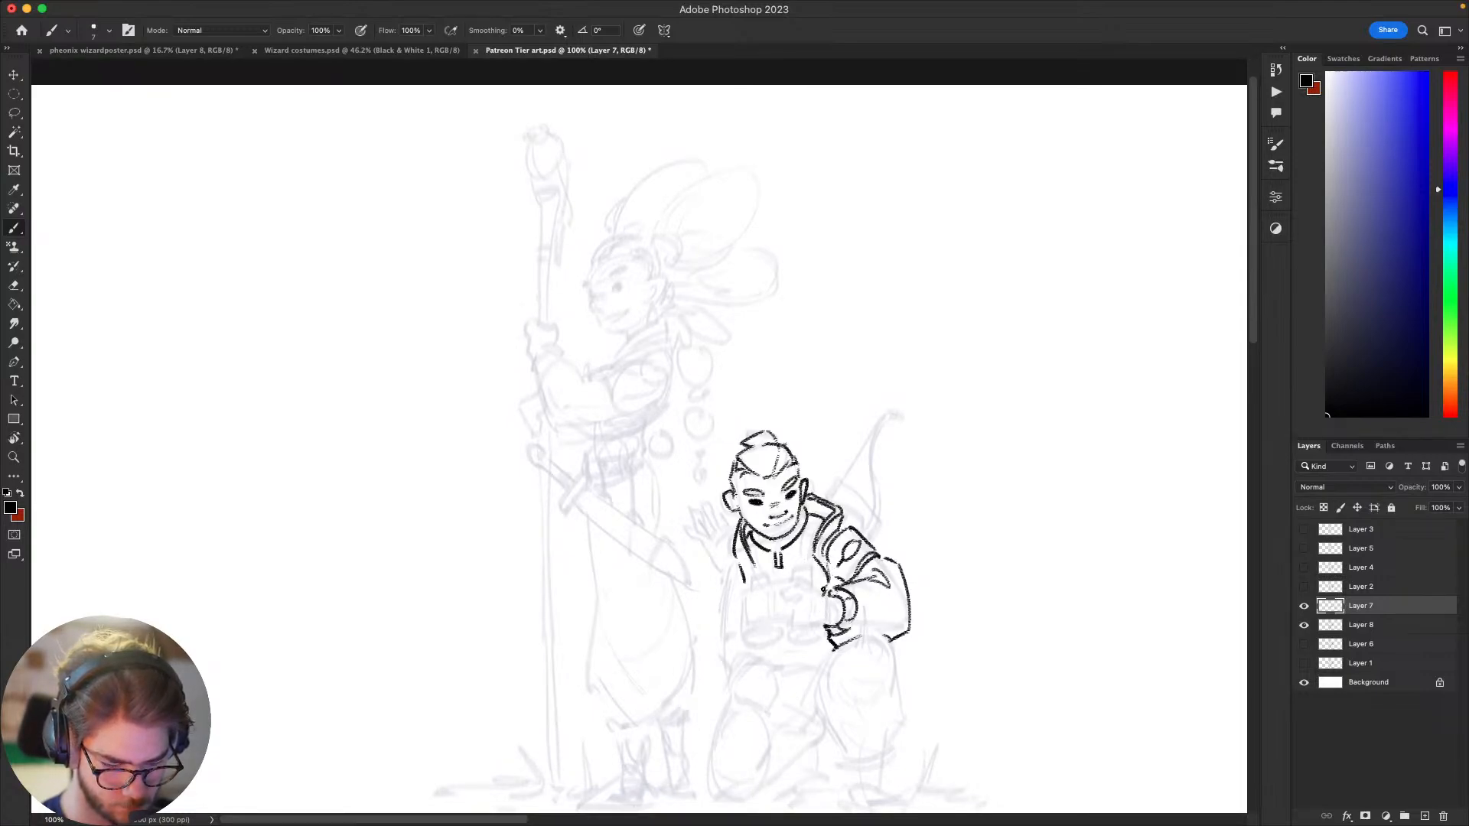
Step: Select the sketched object held at the archer's chest on Layer 8 and enlarge it to 122.42%
drag(795, 680, 731, 523)
drag(1044, 420, 987, 420)
click(1370, 629)
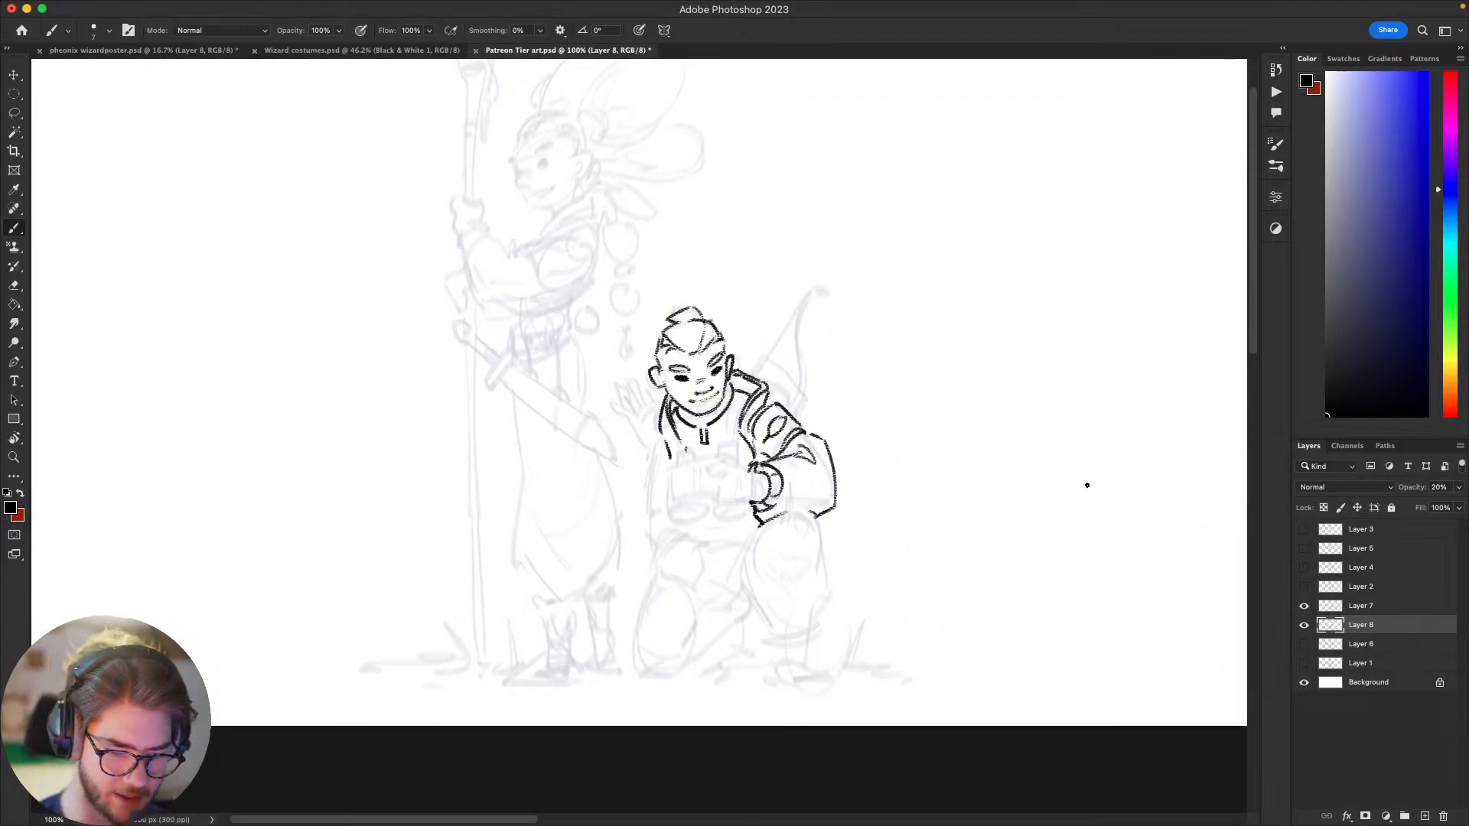
key(l)
mouse_move(715, 458)
mouse_down()
mouse_move(695, 444)
mouse_move(677, 464)
mouse_move(667, 532)
mouse_move(735, 535)
mouse_move(756, 519)
mouse_move(760, 490)
mouse_move(721, 435)
mouse_up()
key(ctrl+t)
drag(661, 535, 637, 558)
drag(743, 512, 754, 506)
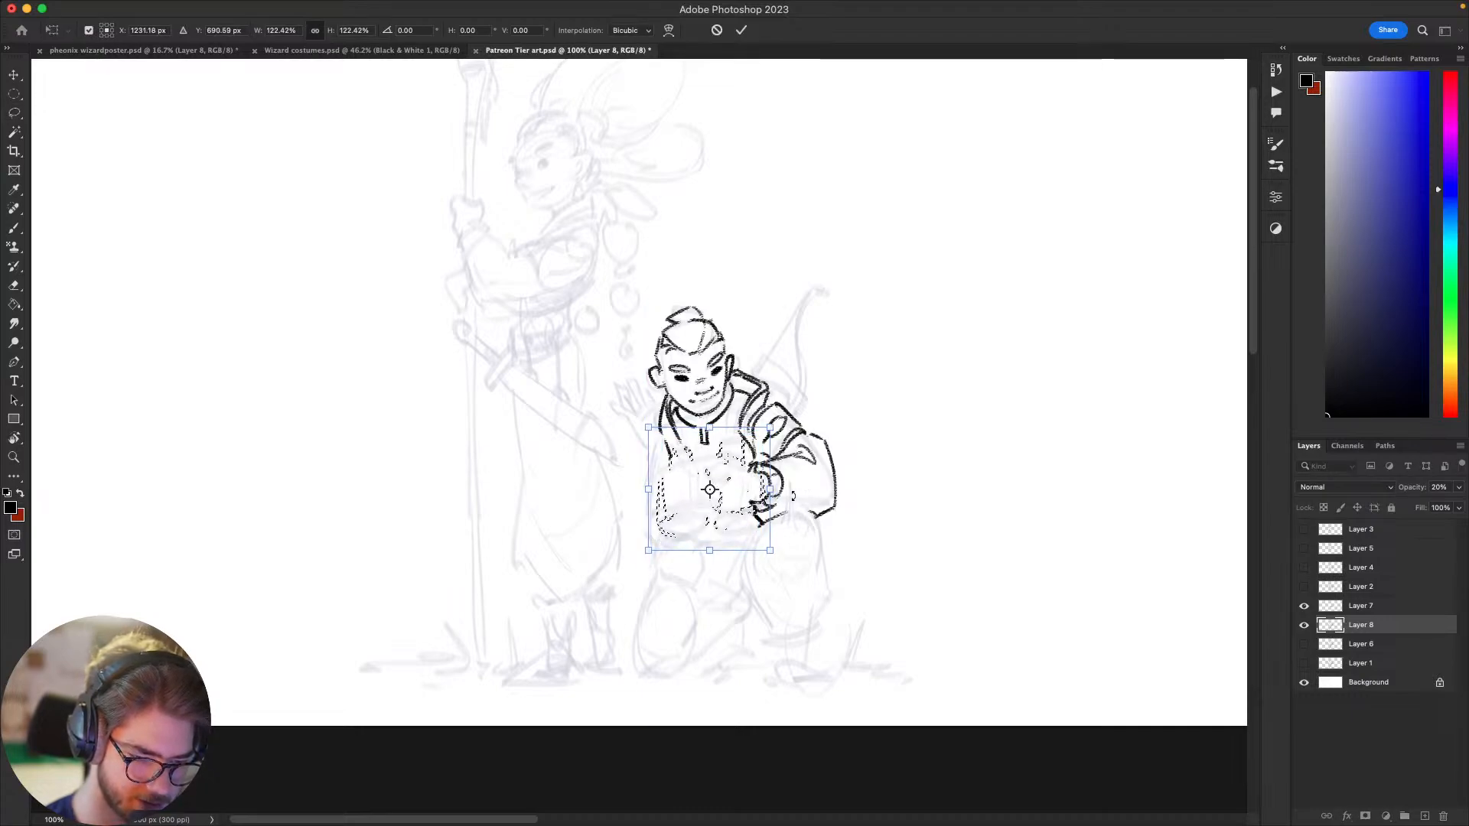
key(Return)
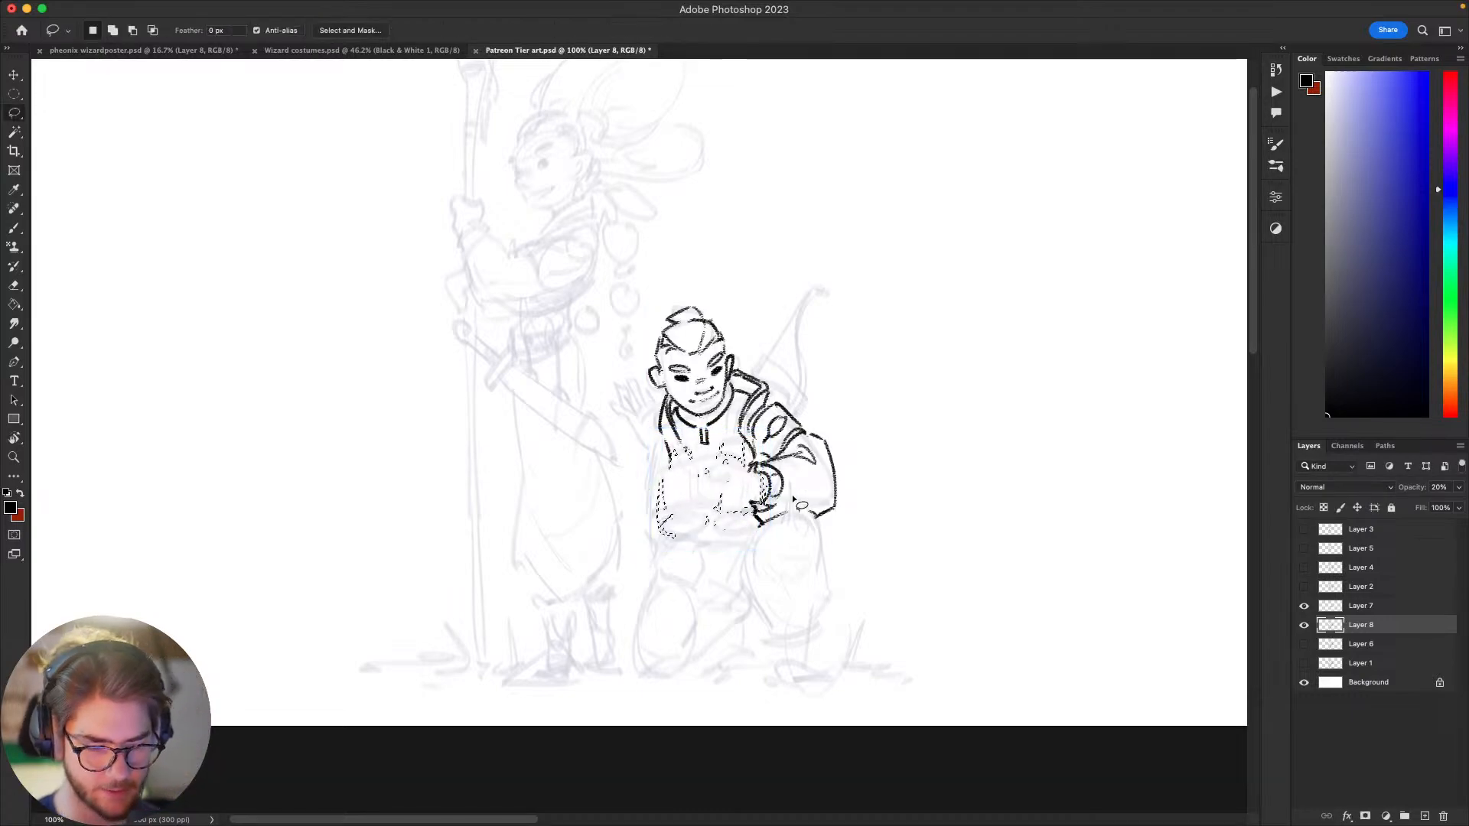
Step: Deselect, return to Layer 7 and erase the jacket line ends that overlap the sketched object at the archer's chest
key(b)
key(ctrl+d)
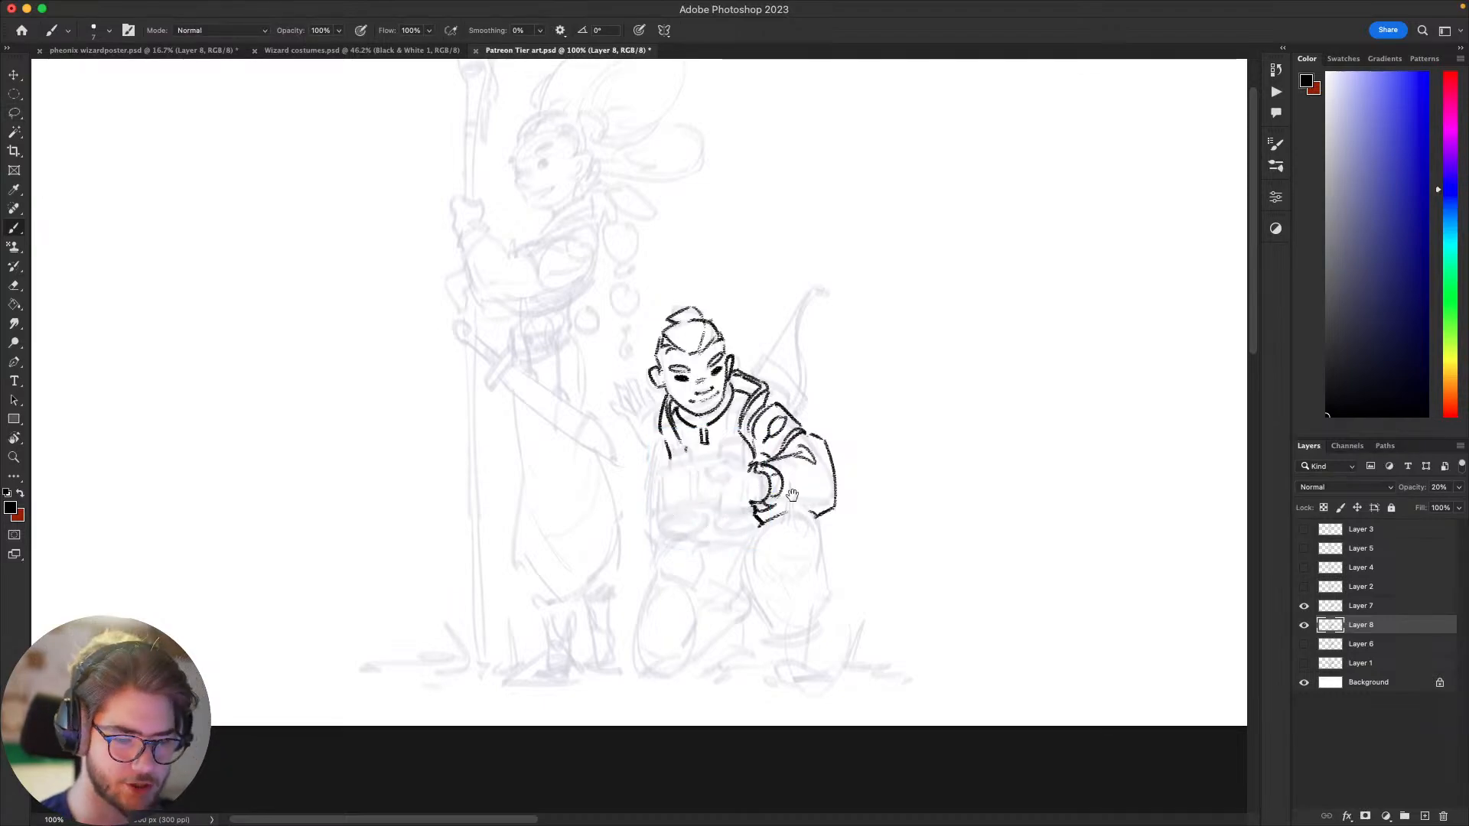
drag(1088, 545, 1102, 542)
click(1372, 605)
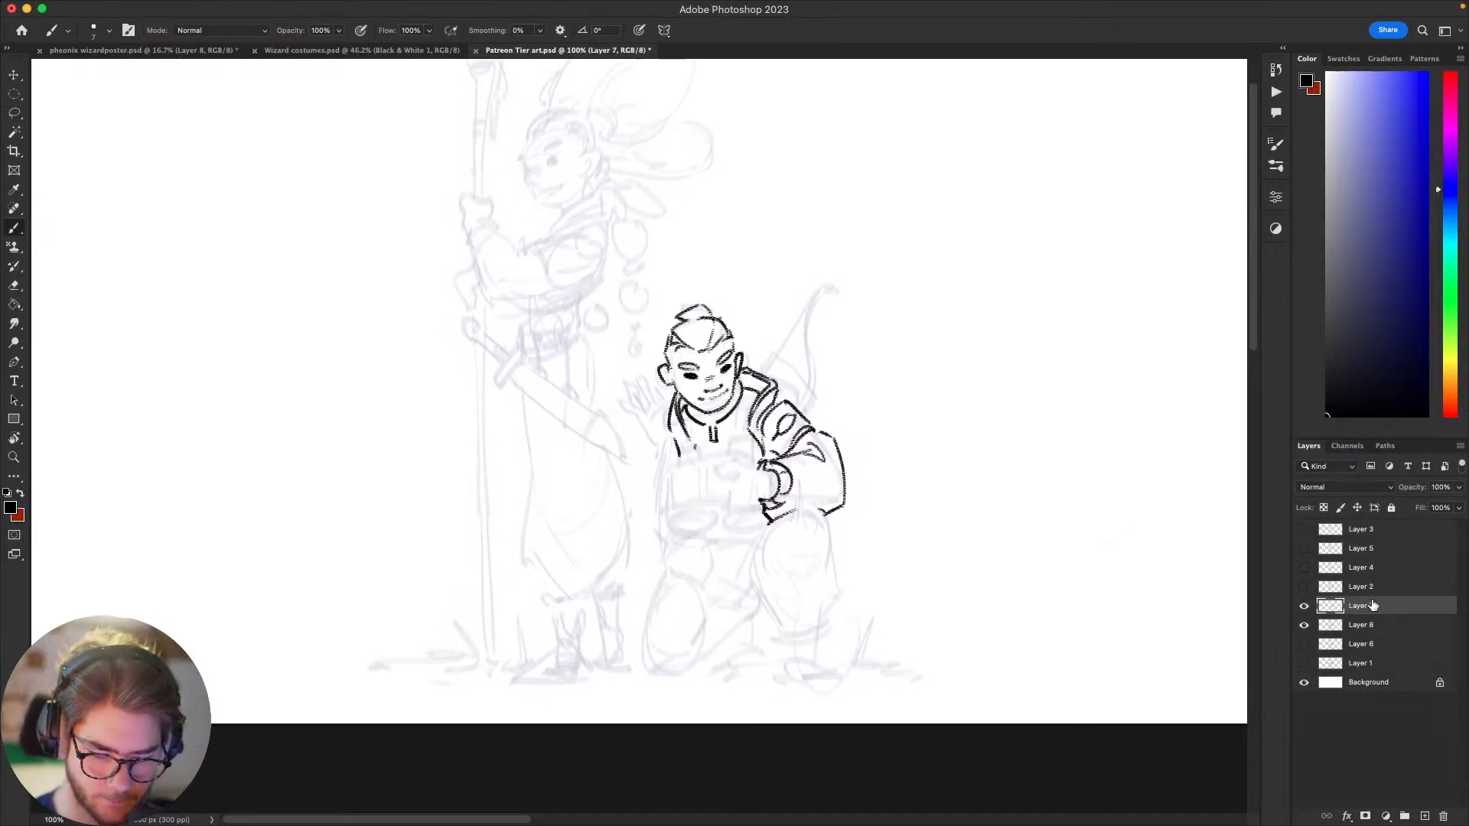
drag(879, 543, 928, 546)
key(e)
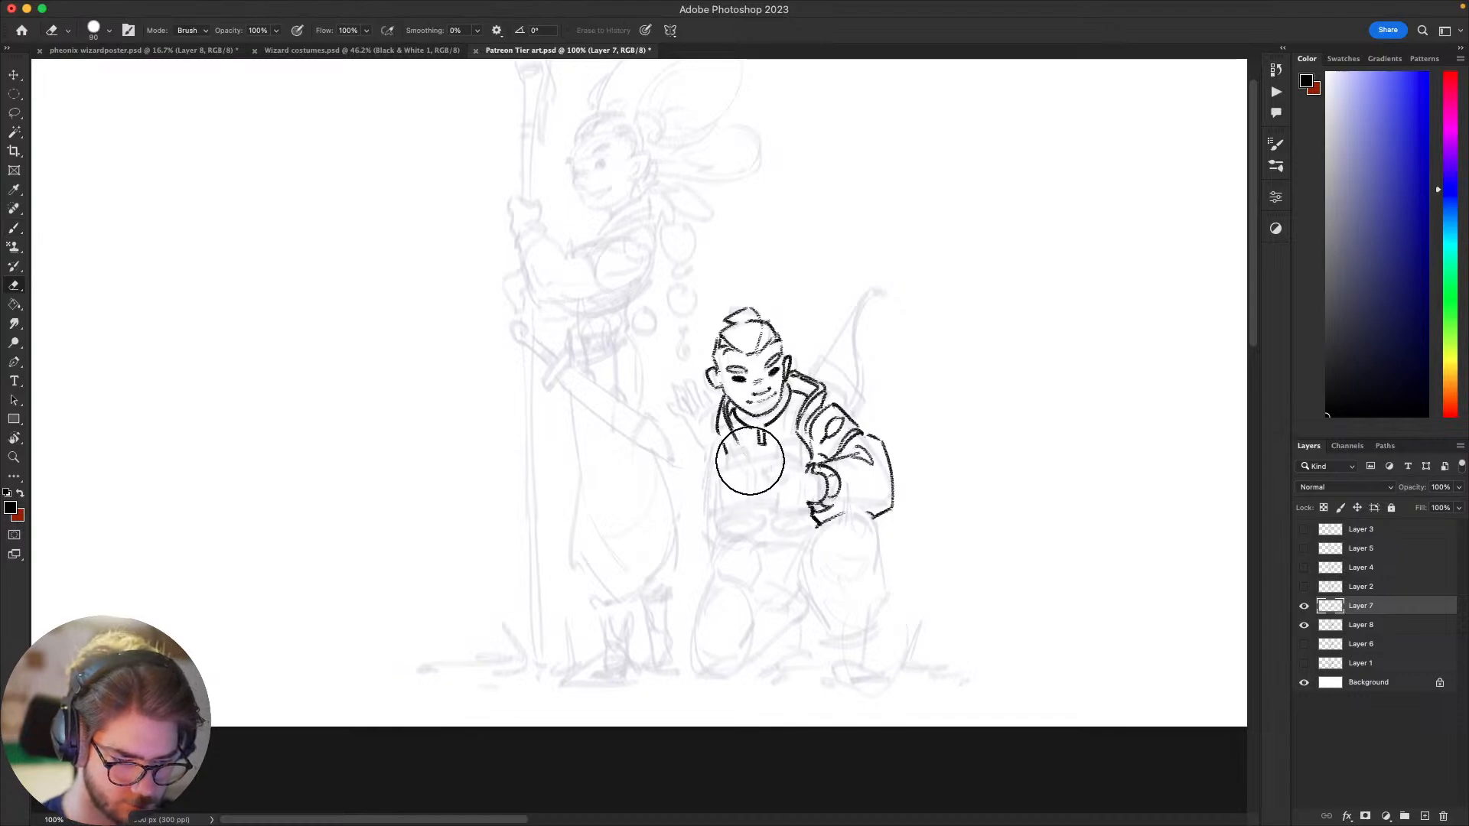
drag(742, 471, 730, 489)
key(b)
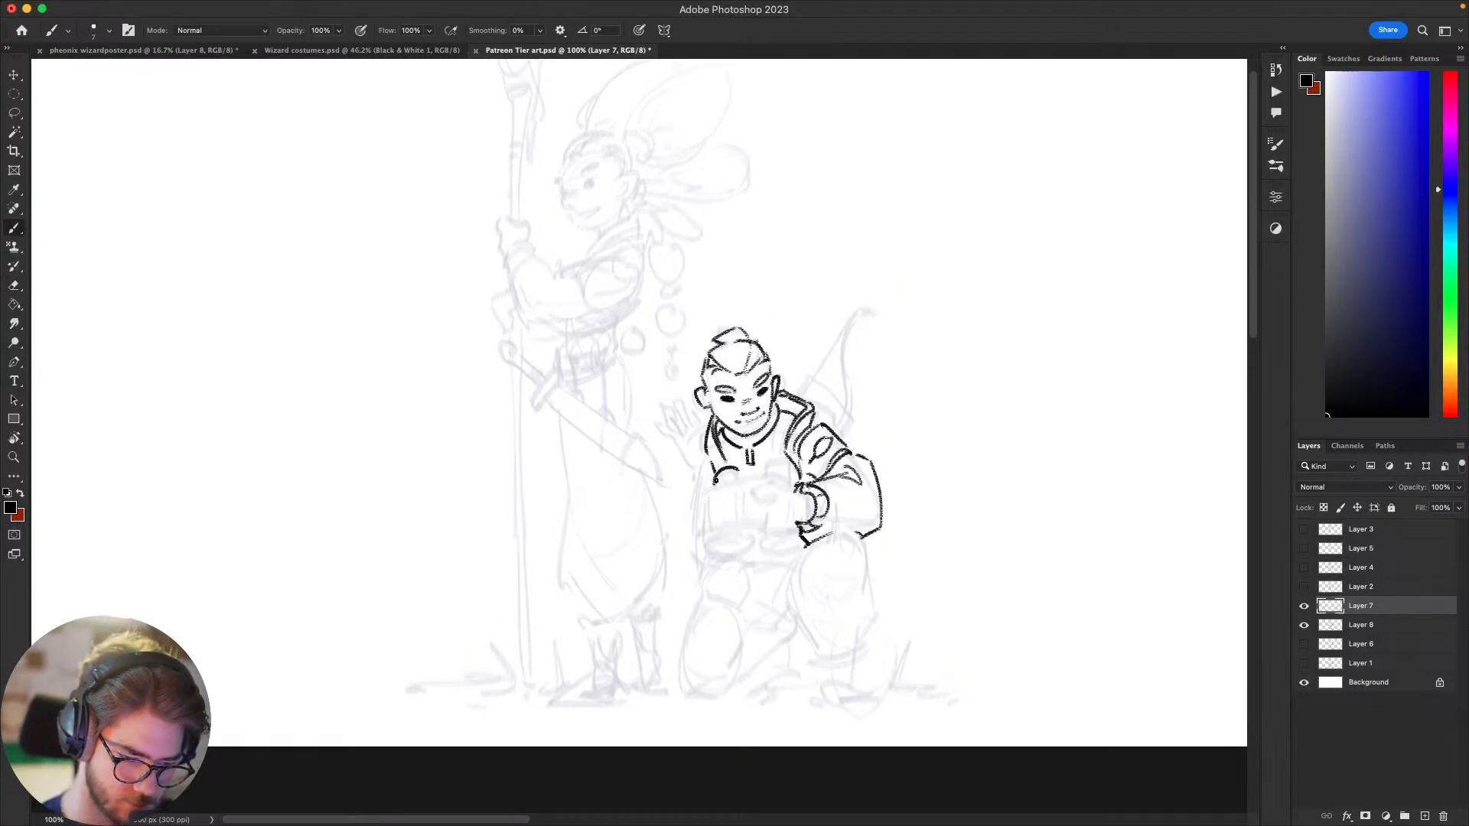
Step: Draw the two curved binocular eyepieces on the archer's chest, plus the top edge and one side of the body, redrawing strokes
drag(716, 480, 792, 476)
key(super+z)
key(super+z)
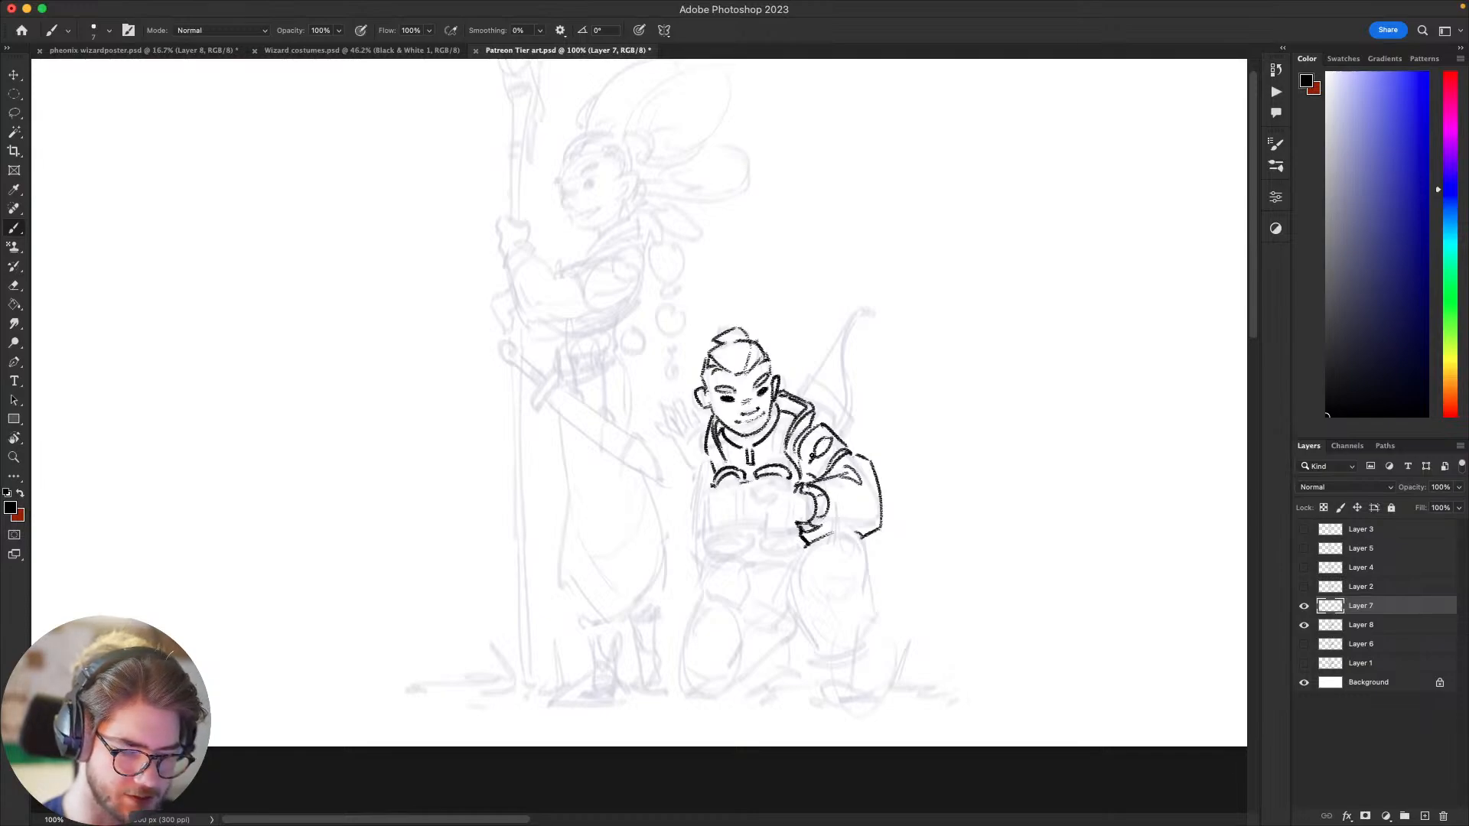
mouse_move(813, 457)
mouse_down()
mouse_move(949, 430)
mouse_move(873, 458)
mouse_move(899, 452)
mouse_move(840, 505)
mouse_move(838, 539)
mouse_up()
key(super+z)
key(super+z)
key(super+z)
key(super+z)
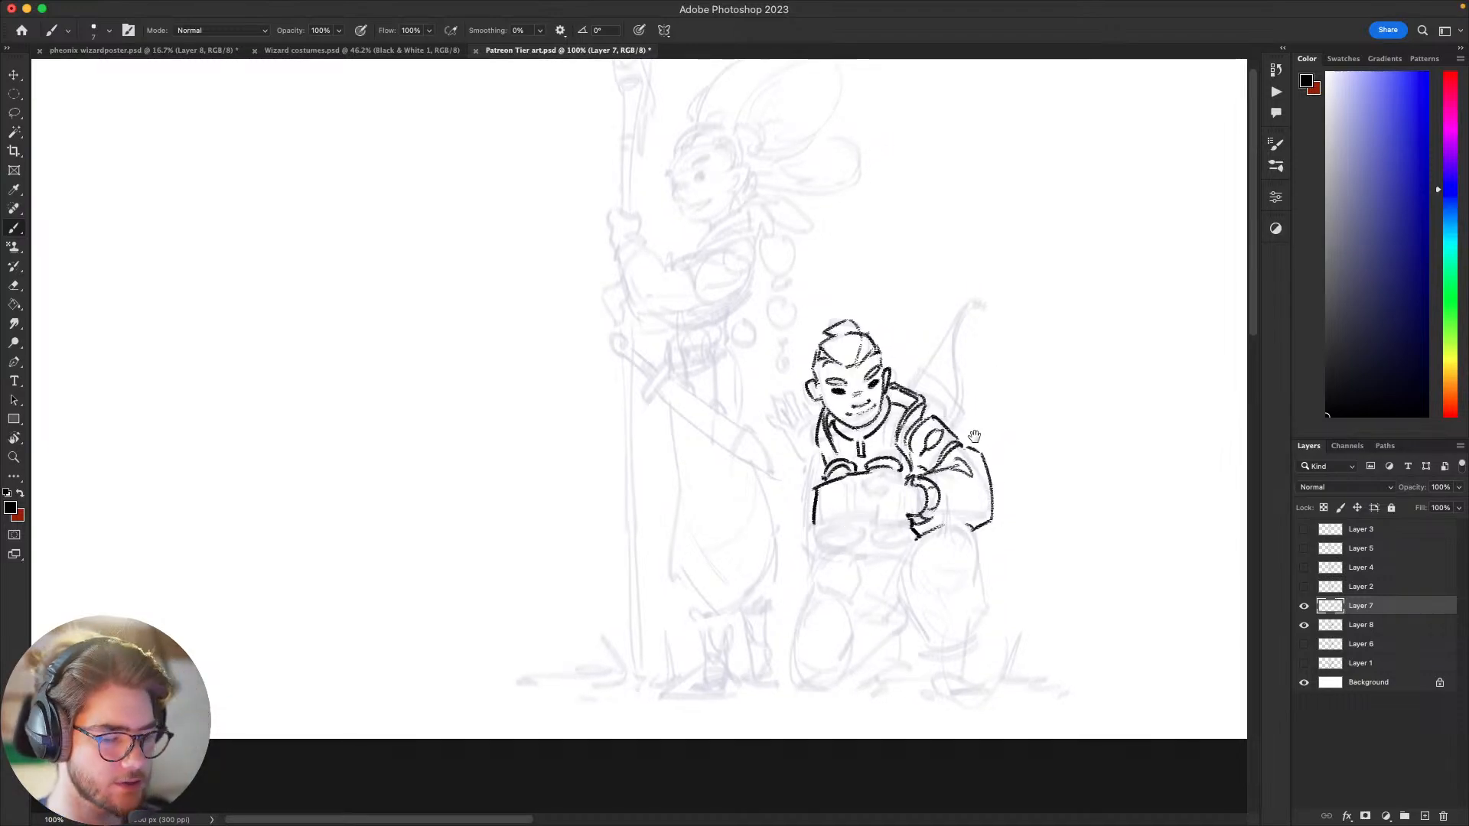
Step: Erase the part of the binoculars' top edge that crosses the hand beside the drawn cuff
mouse_move(975, 436)
mouse_down()
mouse_move(993, 402)
mouse_move(994, 306)
mouse_up()
drag(1029, 396, 994, 500)
drag(873, 592, 877, 599)
key(e)
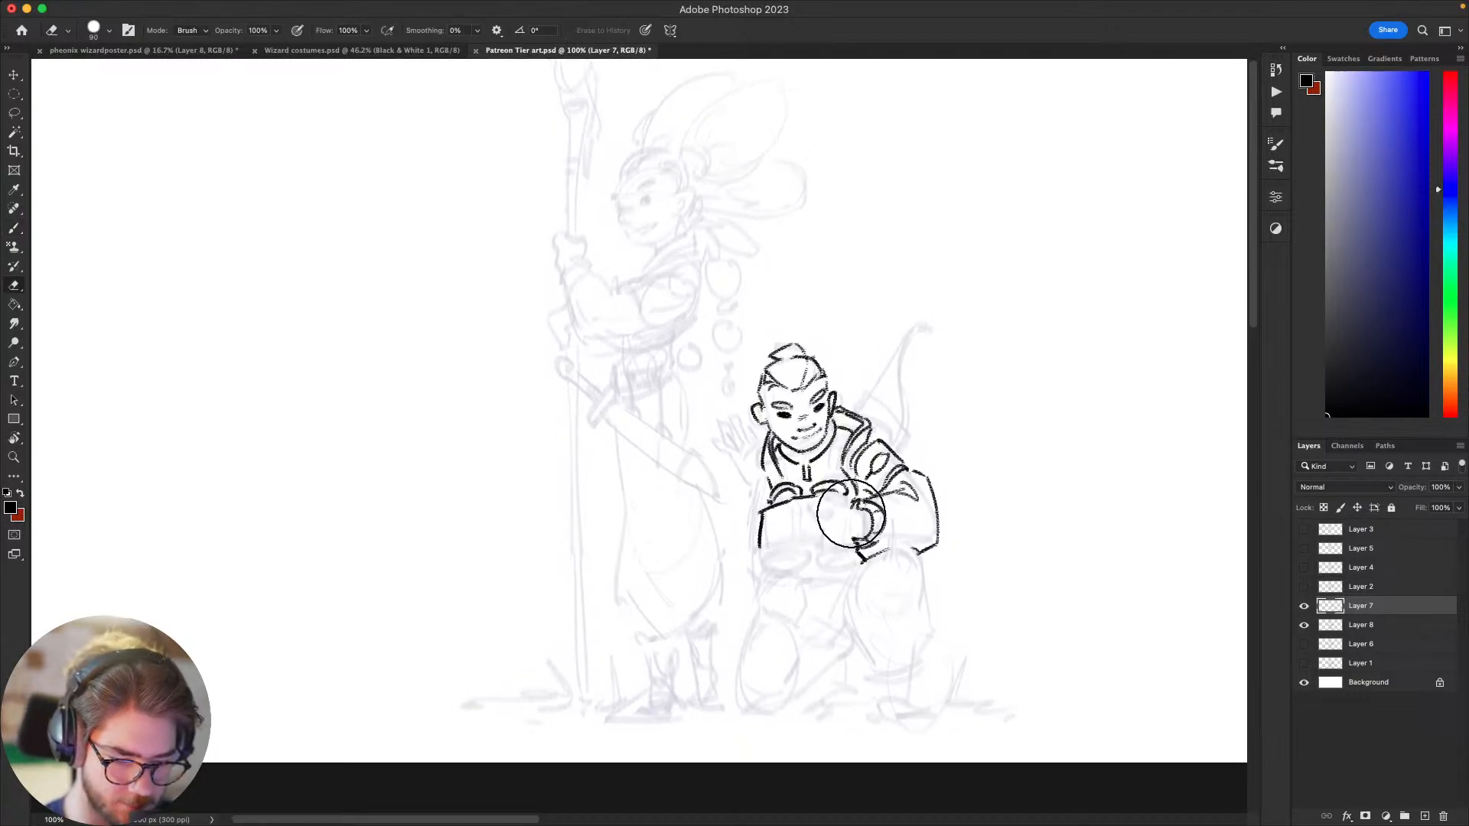
mouse_move(848, 513)
mouse_down()
mouse_move(869, 510)
mouse_move(872, 528)
mouse_move(816, 506)
mouse_up()
key(b)
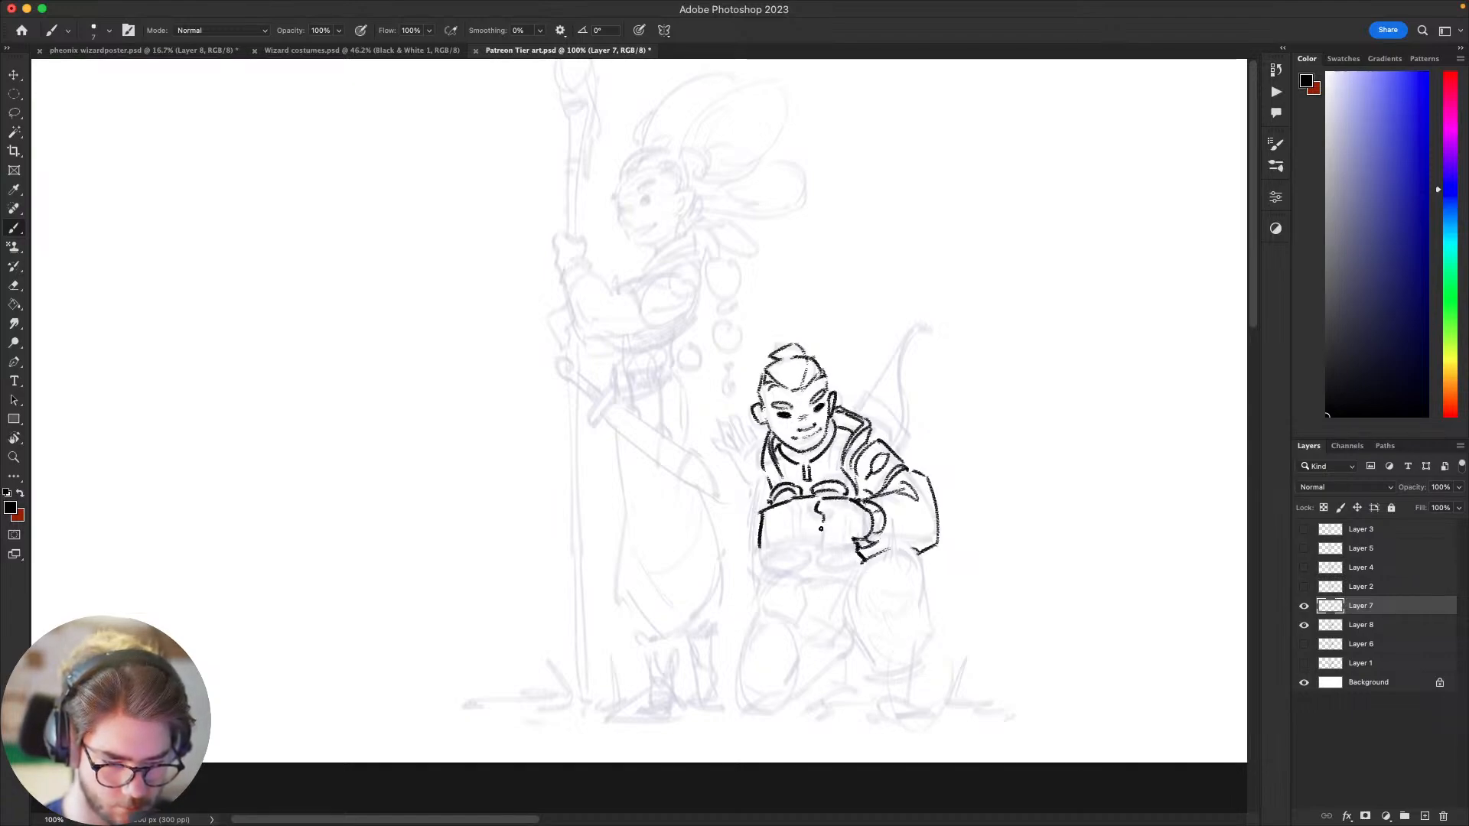
Step: Draw the knuckles and fingers of the cuffed hand gripping the binoculars, undoing and redrawing strokes
key(super+z)
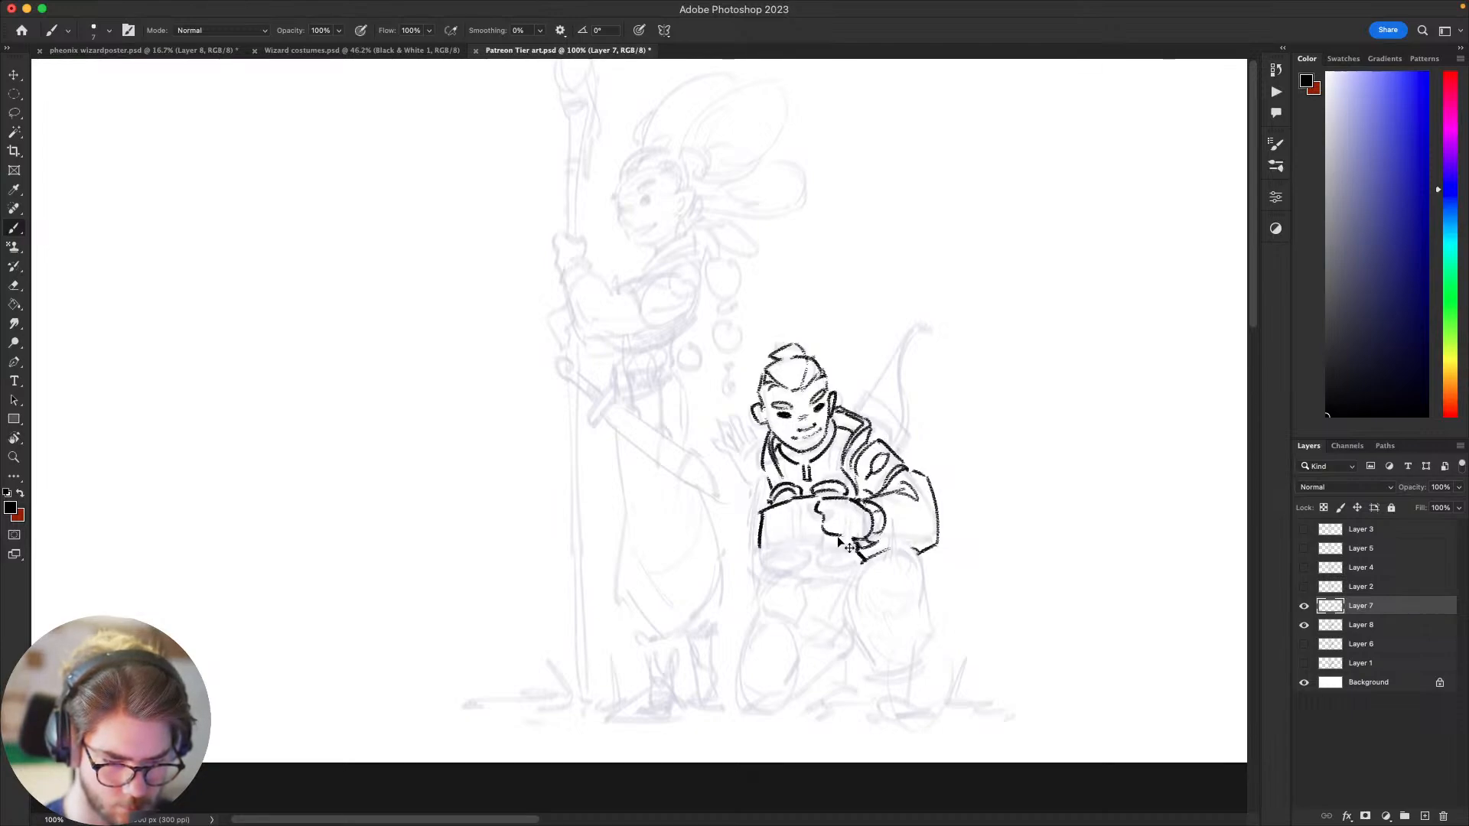
drag(847, 534, 848, 527)
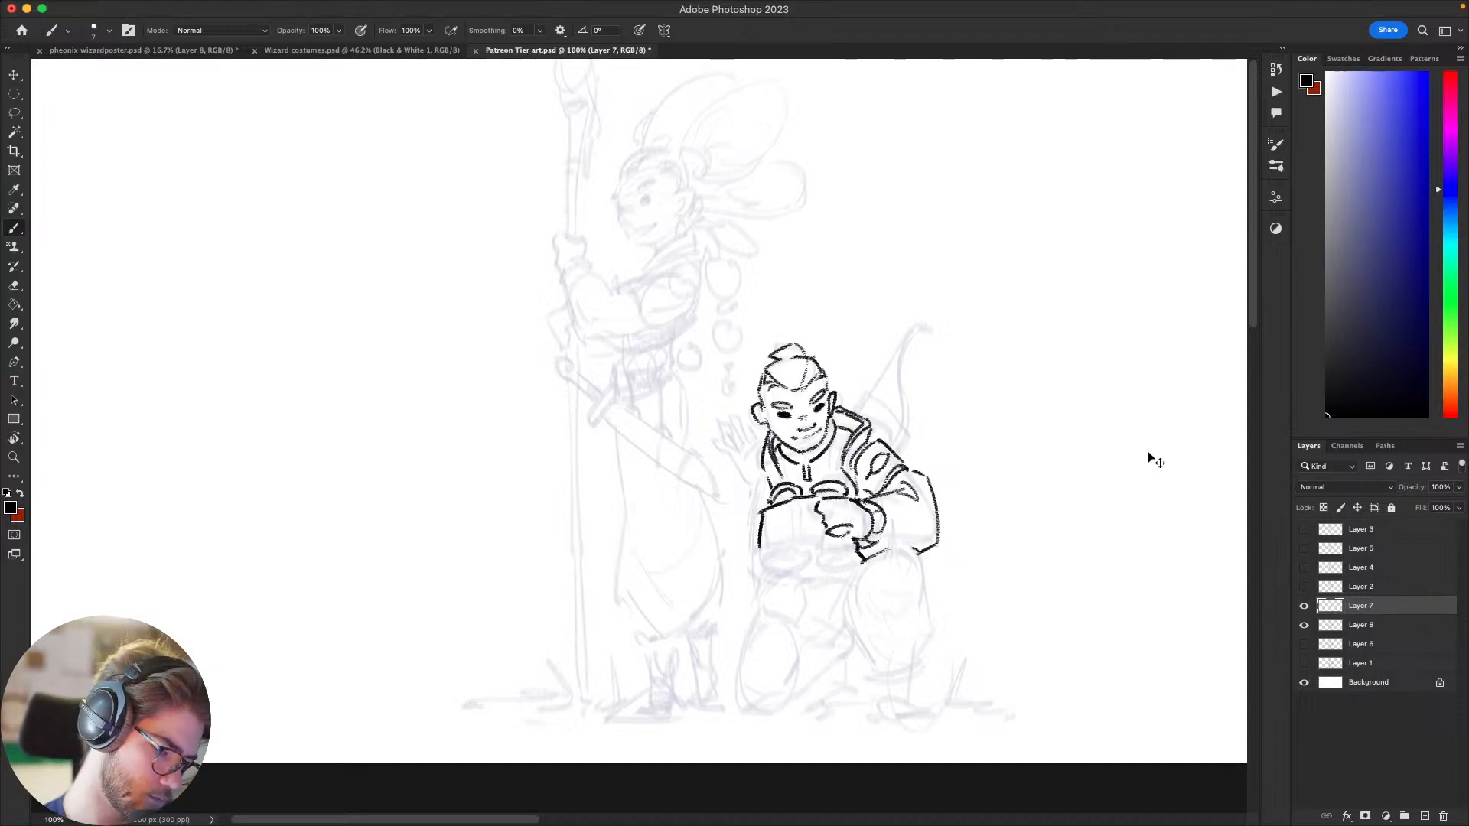
key(super+z)
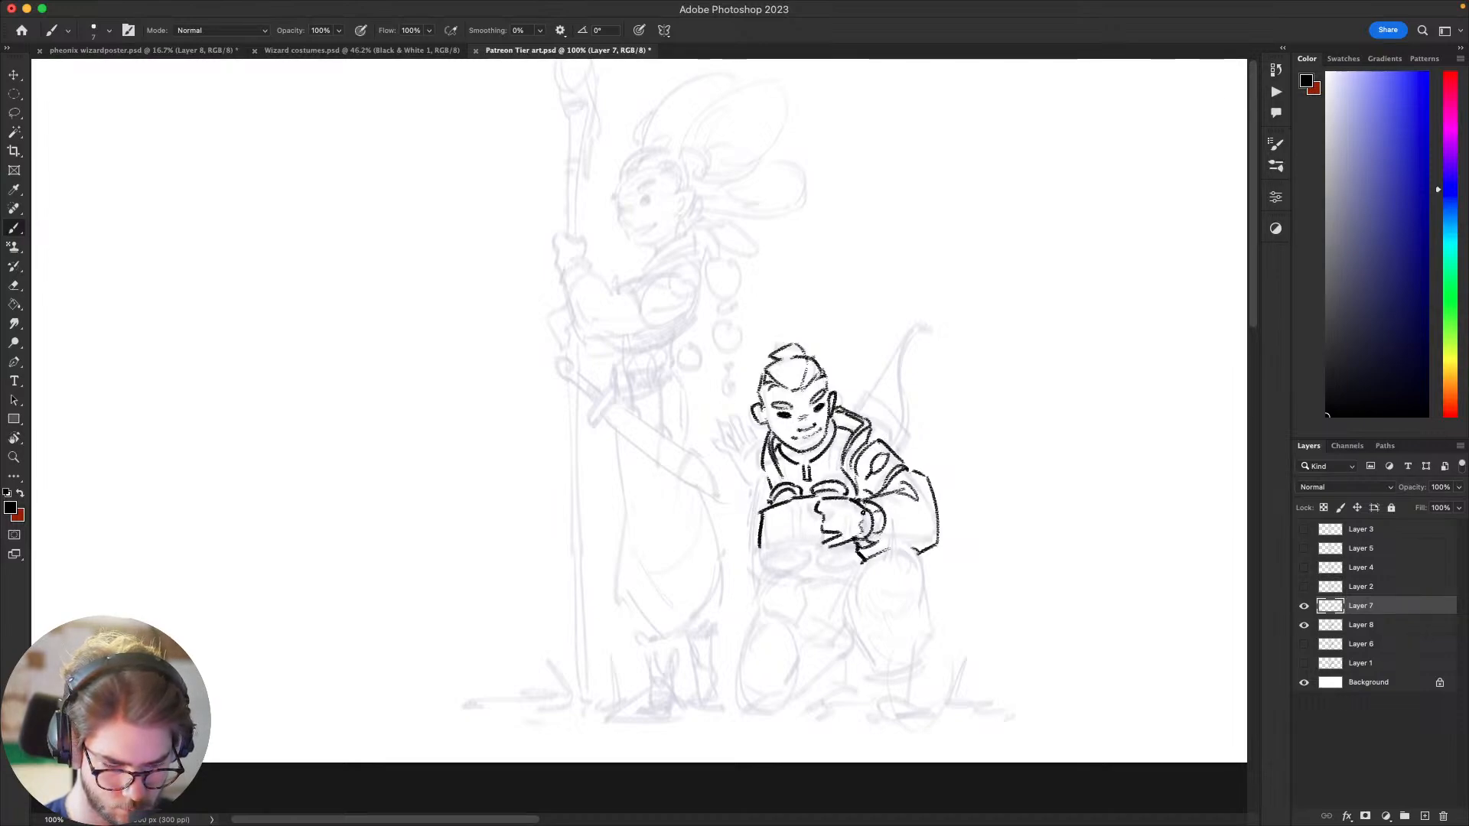
drag(990, 466, 979, 462)
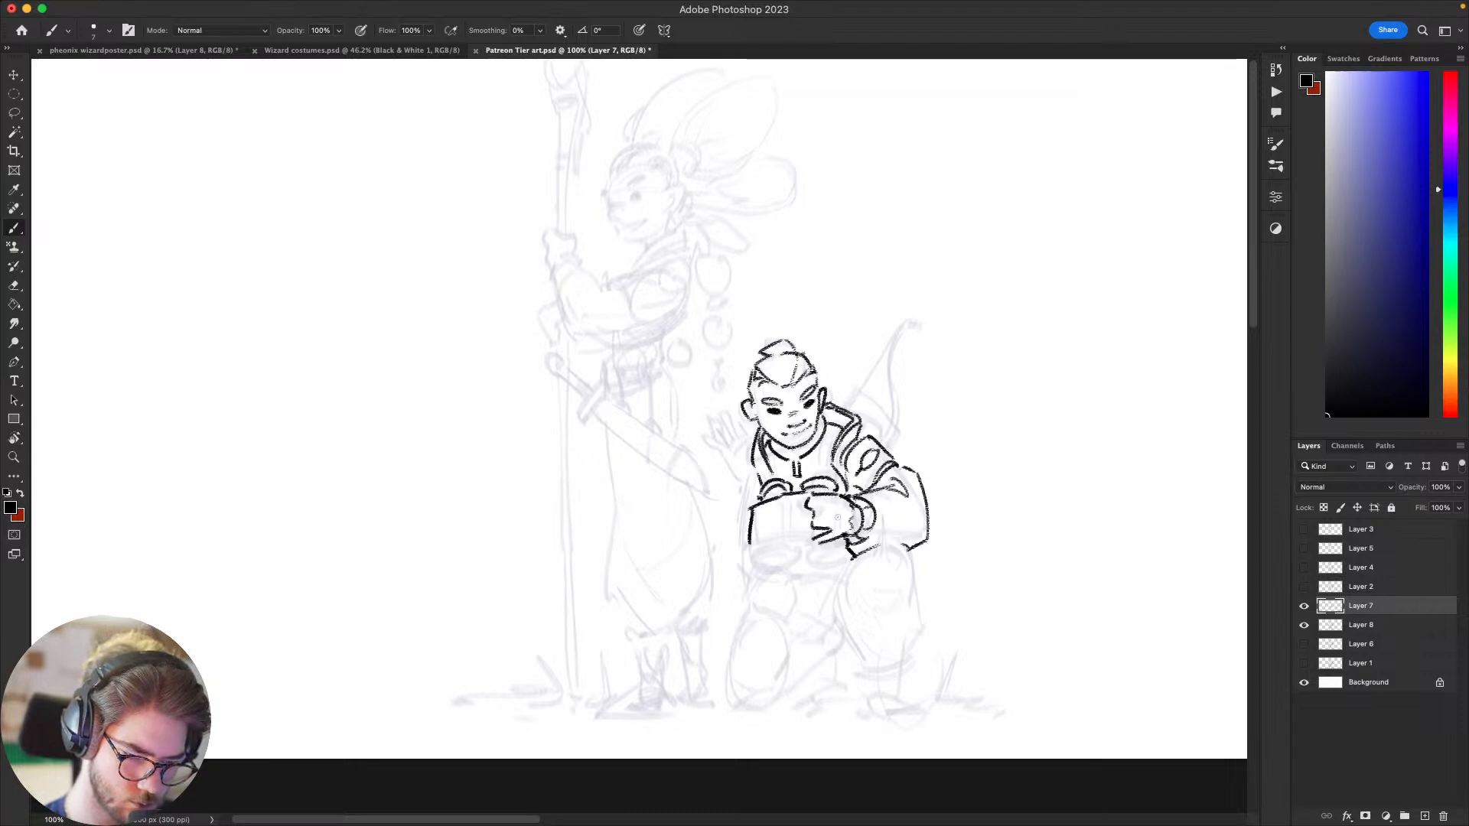
drag(839, 517, 850, 506)
drag(852, 566, 908, 536)
drag(991, 517, 745, 580)
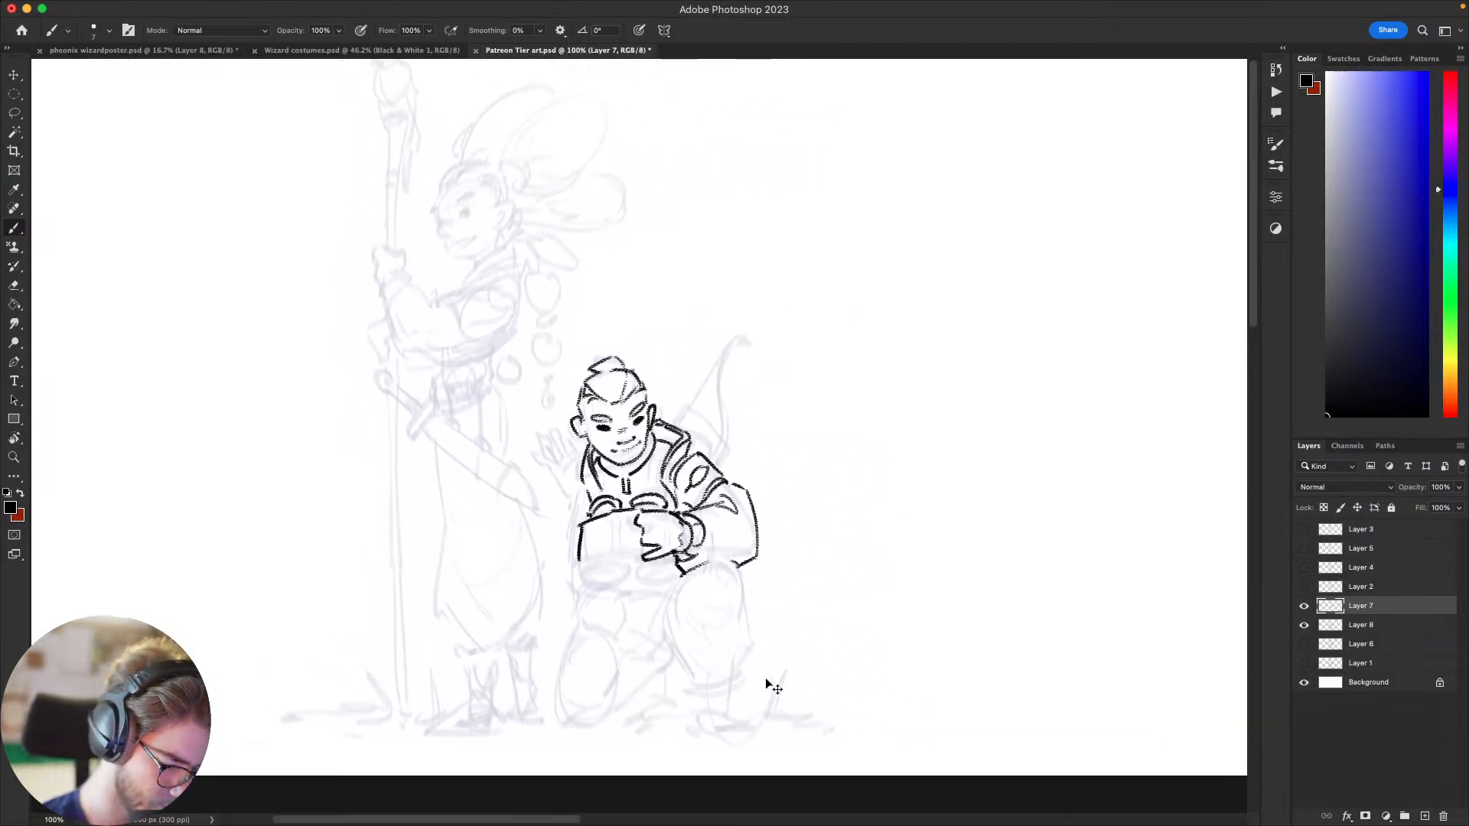
Step: Draw the outer line of the opposite sleeve from below the collar down toward the elbow, undoing and redrawing it
key(super+minus)
key(super+minus)
key(super+minus)
key(super+minus)
key(super+plus)
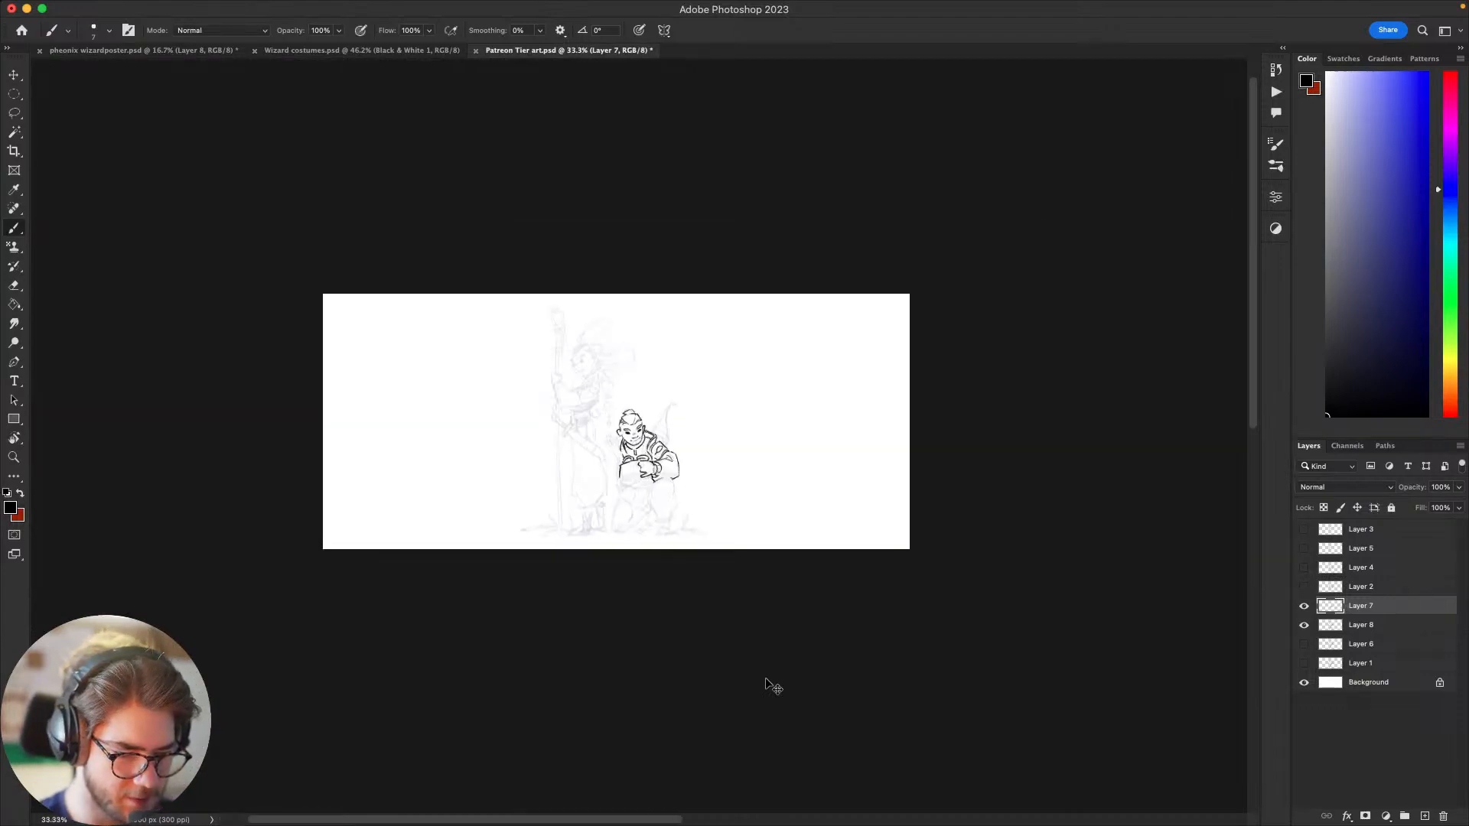
key(super+plus)
key(super+plus)
key(super+plus)
key(super+plus)
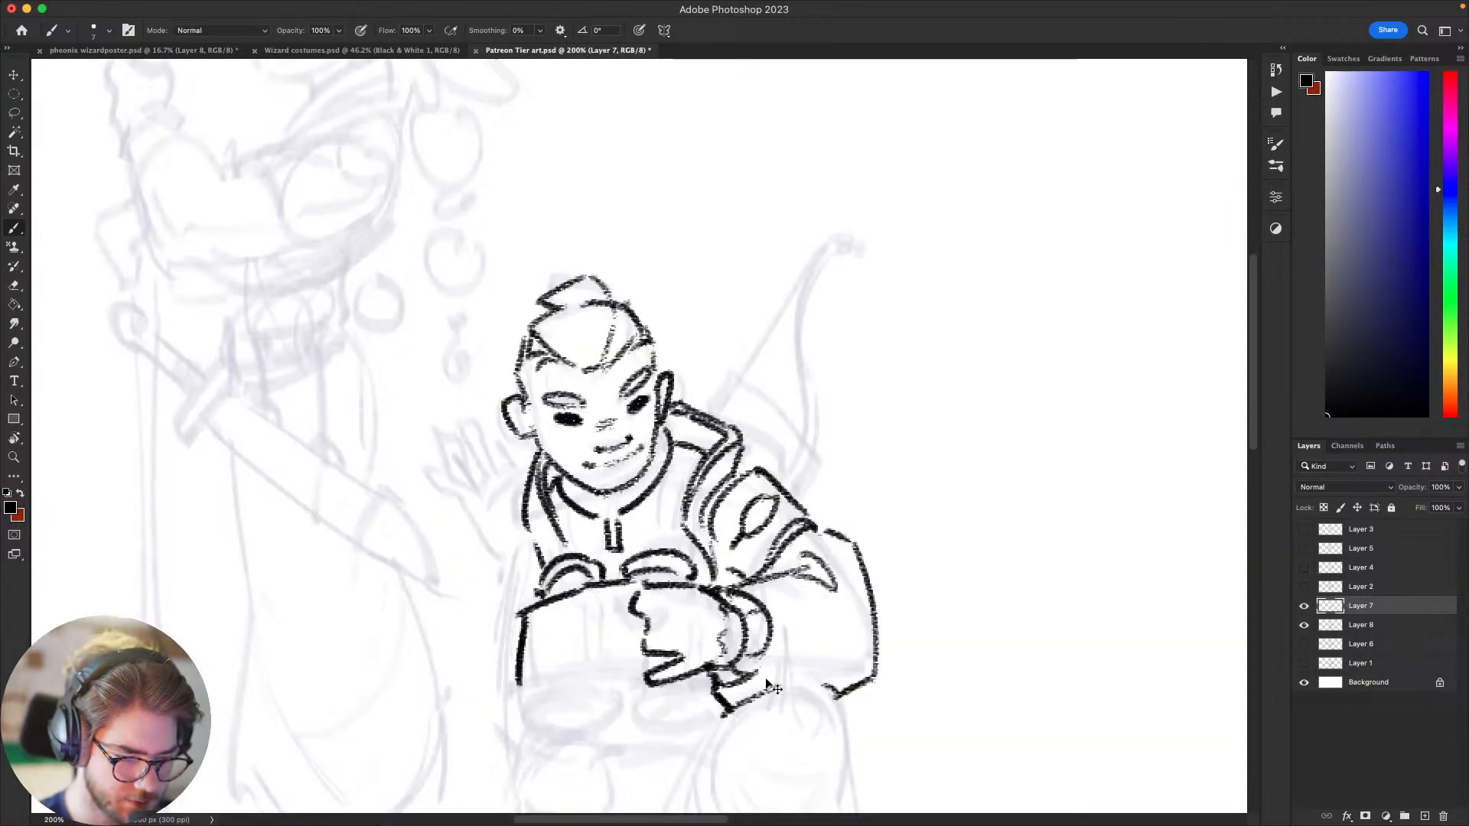
drag(953, 539, 1105, 362)
drag(662, 375, 636, 531)
key(super+z)
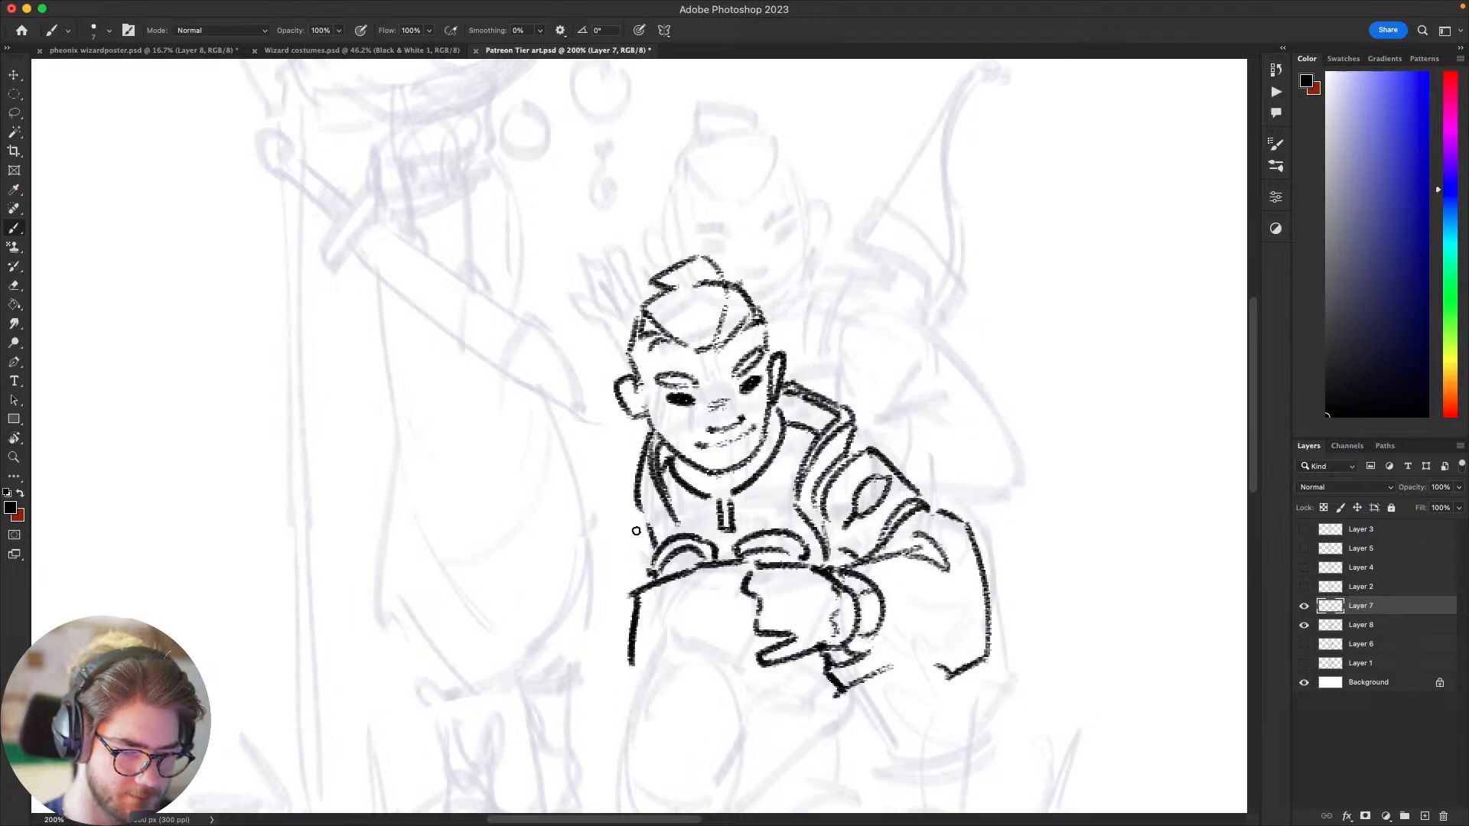
key(super+z)
mouse_move(705, 337)
mouse_down()
mouse_move(652, 394)
mouse_move(654, 453)
mouse_move(572, 585)
mouse_up()
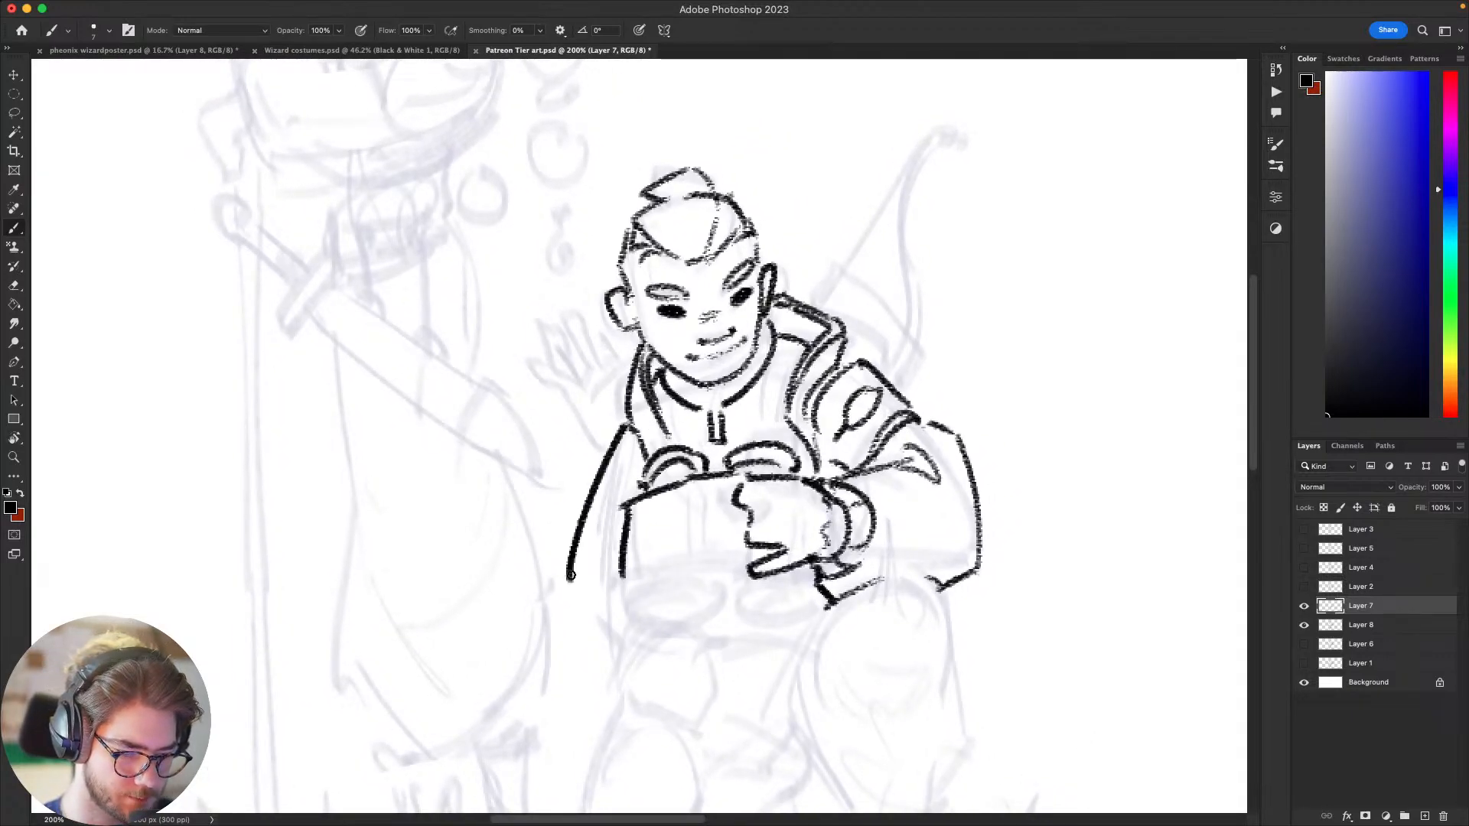
key(super+z)
mouse_move(628, 421)
mouse_down()
mouse_move(572, 586)
mouse_move(621, 661)
mouse_move(661, 611)
mouse_up()
key(super+z)
Step: Try forearm lines angling inward from the elbow of that sleeve, then undo them
drag(617, 544, 658, 611)
drag(649, 522, 613, 538)
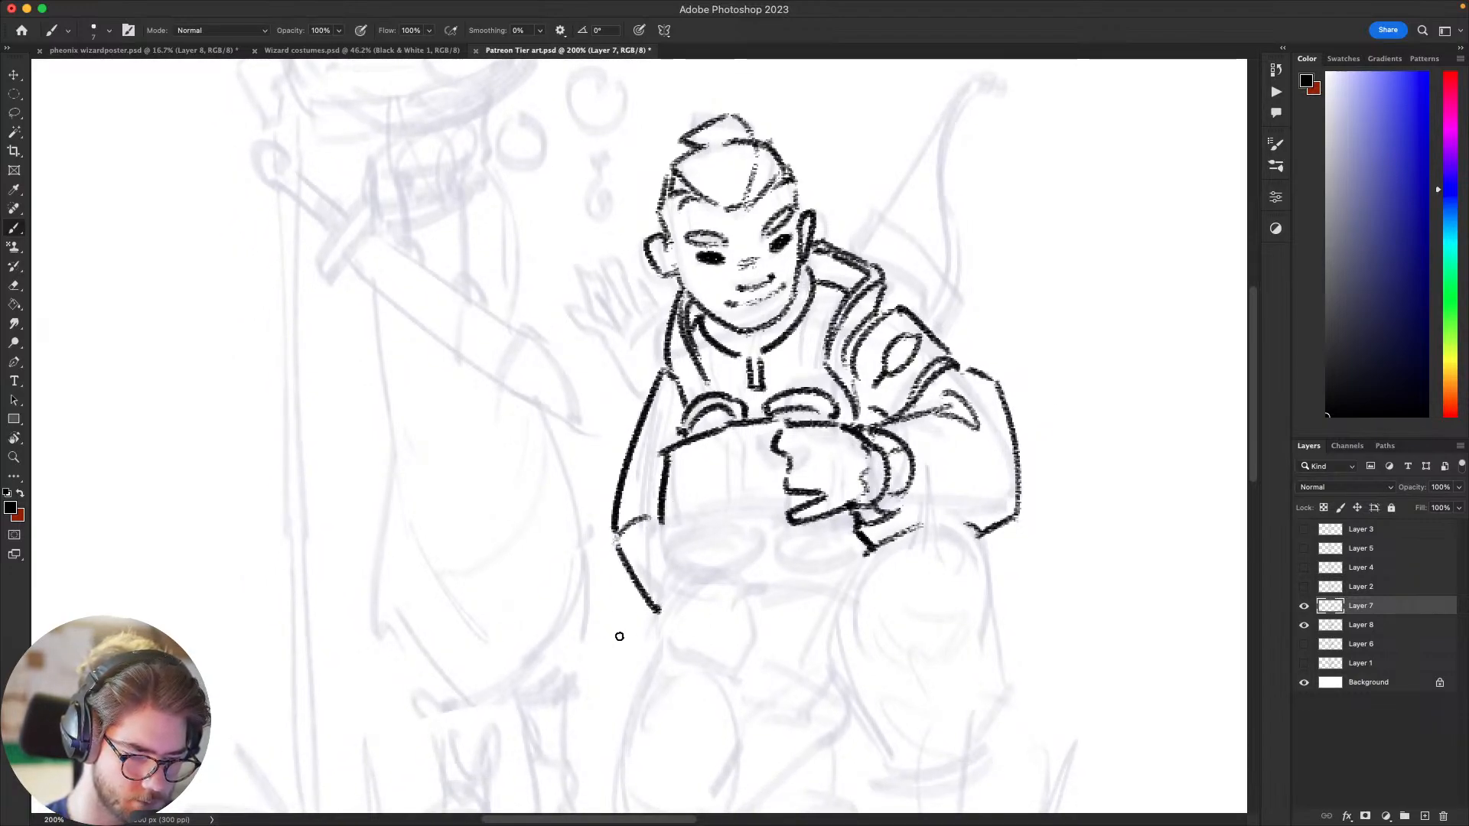
mouse_move(869, 564)
mouse_down()
mouse_move(935, 426)
mouse_move(905, 407)
mouse_move(856, 419)
mouse_move(834, 551)
mouse_move(872, 522)
mouse_up()
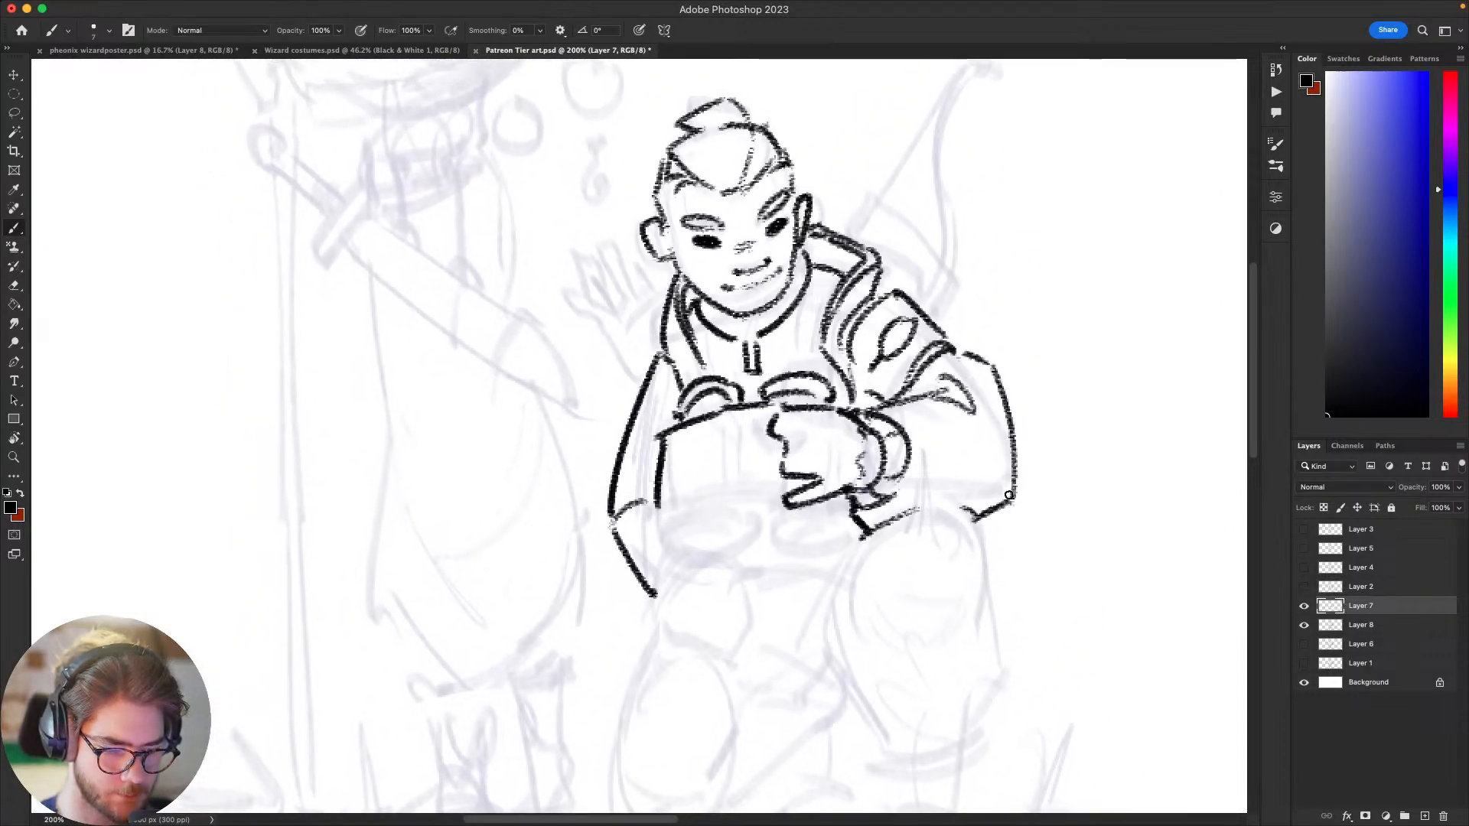
drag(911, 622, 948, 493)
key(super+z)
key(super+z)
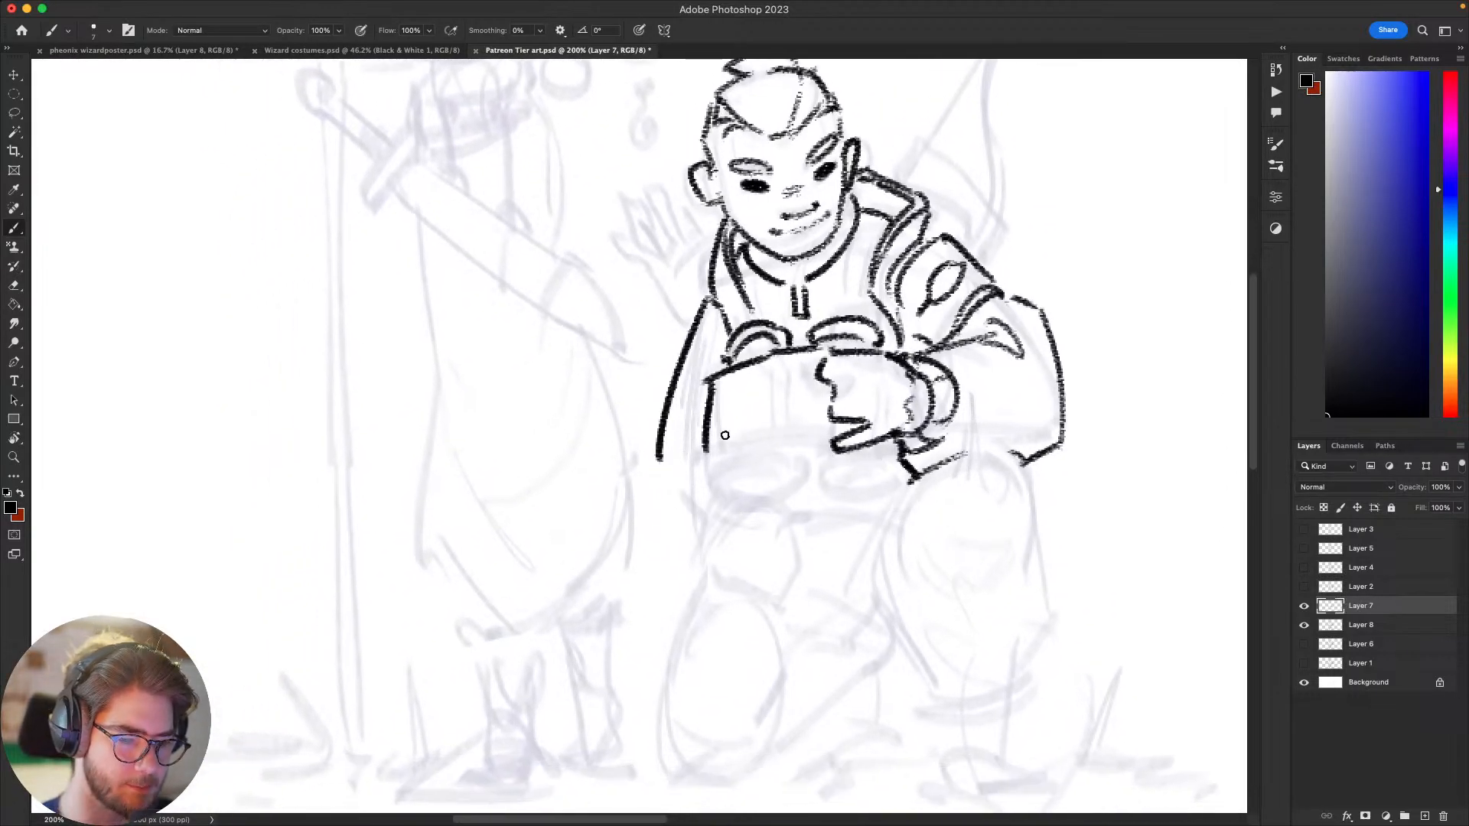
Step: Erase the binoculars' vertical side line and the lower end of the new sleeve line
mouse_move(724, 436)
mouse_down()
mouse_move(758, 495)
mouse_move(713, 548)
mouse_up()
key(e)
key(b)
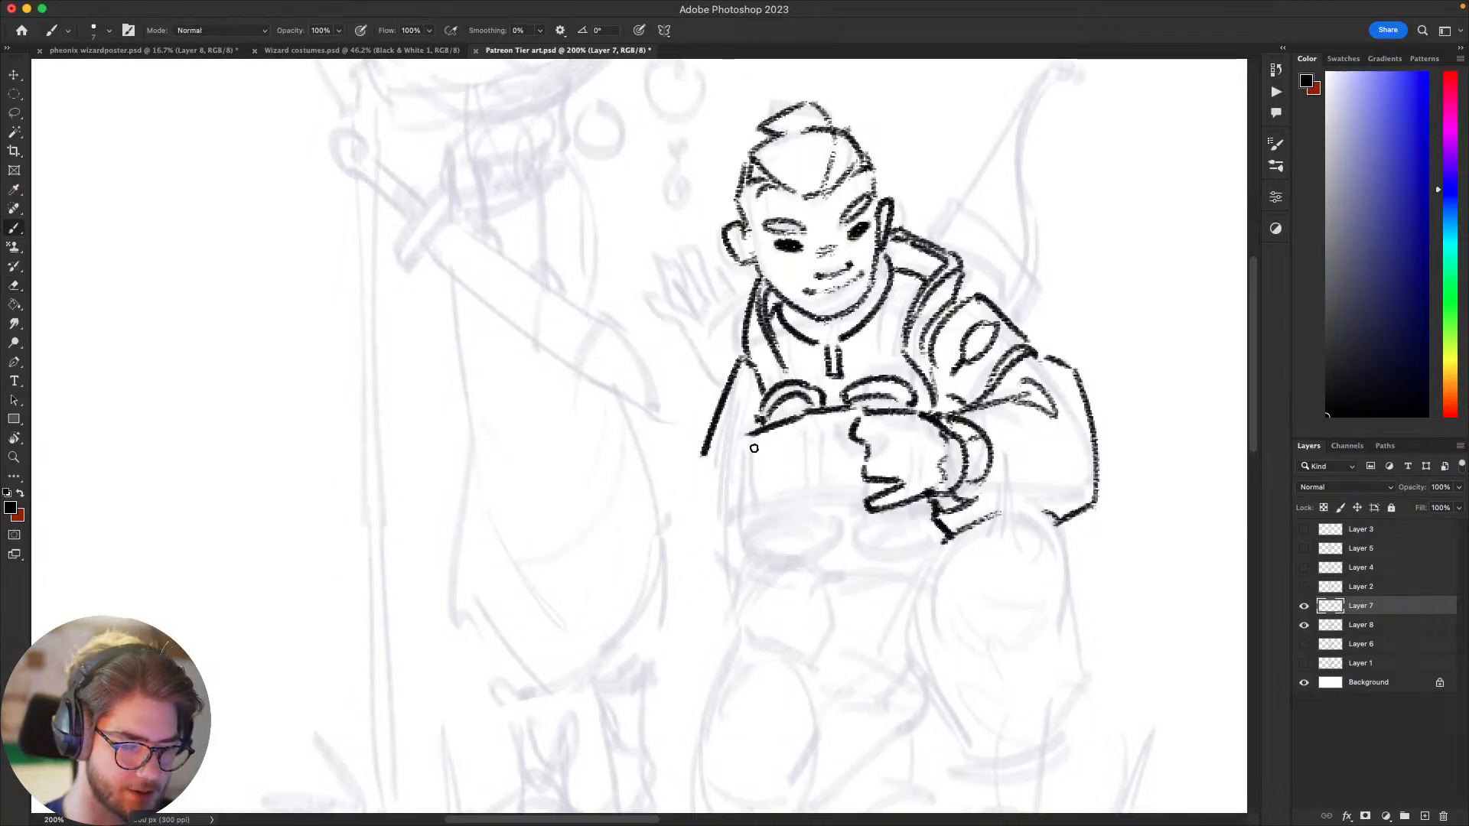
Step: Outline the second hand gripping the free side of the binoculars, undoing and redrawing strokes
mouse_move(783, 438)
mouse_down()
mouse_move(726, 446)
mouse_move(723, 472)
mouse_up()
key(super+z)
key(super+z)
mouse_move(720, 479)
mouse_down()
mouse_move(726, 522)
mouse_move(796, 499)
mouse_up()
key(super+z)
Step: Finish the second hand's finger edge and draw the two front barrels with oval lens rims, undoing and redrawing strokes
key(super+z)
drag(729, 534, 767, 517)
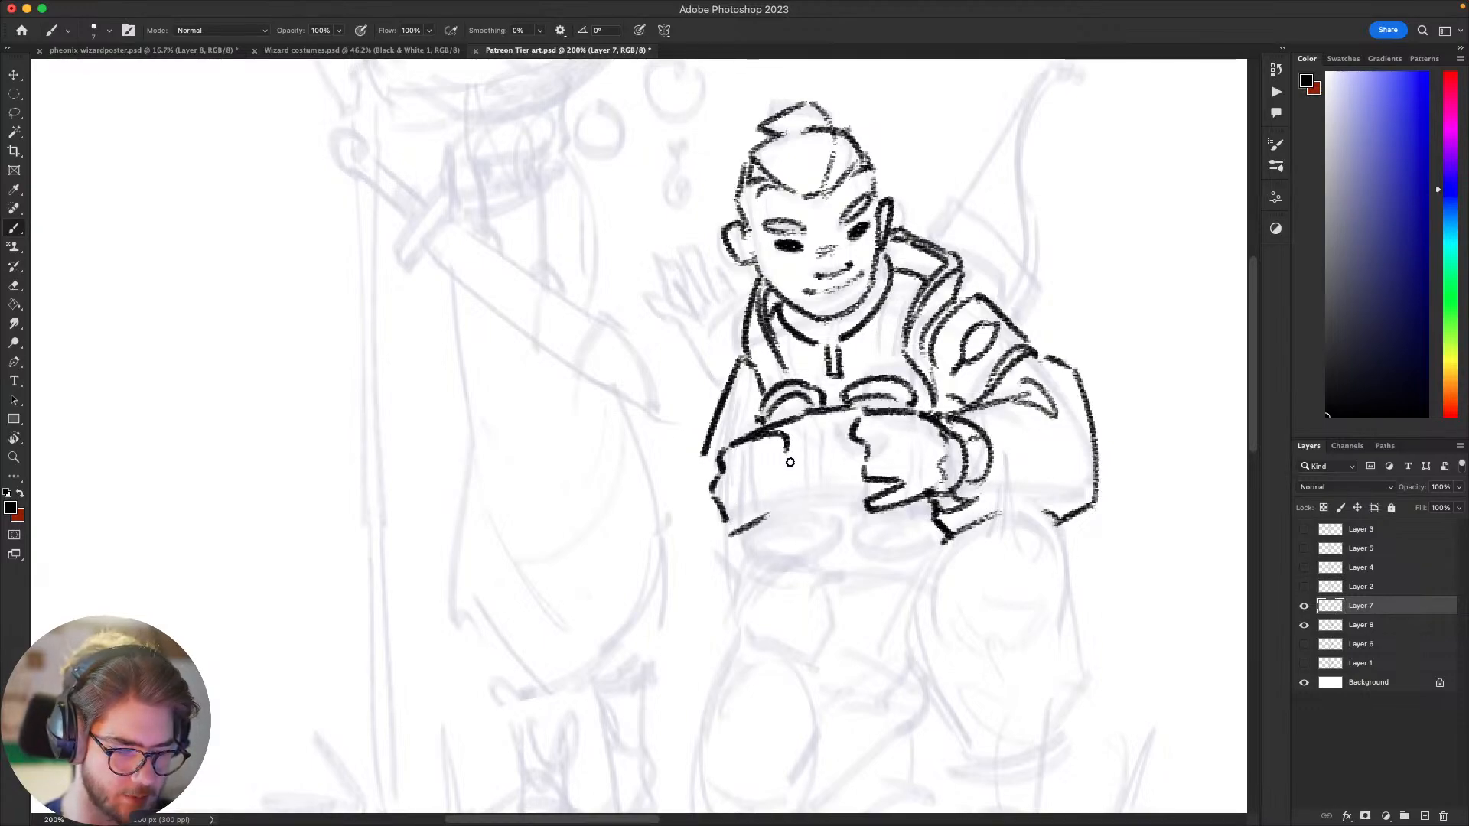
drag(782, 462, 783, 466)
mouse_move(784, 469)
mouse_down()
mouse_move(768, 517)
mouse_move(726, 523)
mouse_move(724, 568)
mouse_move(826, 541)
mouse_move(767, 570)
mouse_move(817, 541)
mouse_move(918, 541)
mouse_move(830, 554)
mouse_move(912, 540)
mouse_up()
Step: Draw the lower edge of the binocular body between the two hands
key(super+z)
key(super+z)
key(super+z)
key(super+z)
key(super+z)
key(super+z)
key(super+z)
key(super+z)
key(super+z)
key(super+z)
mouse_move(821, 557)
mouse_down()
mouse_move(816, 521)
mouse_move(762, 520)
mouse_move(770, 511)
mouse_up()
key(super+z)
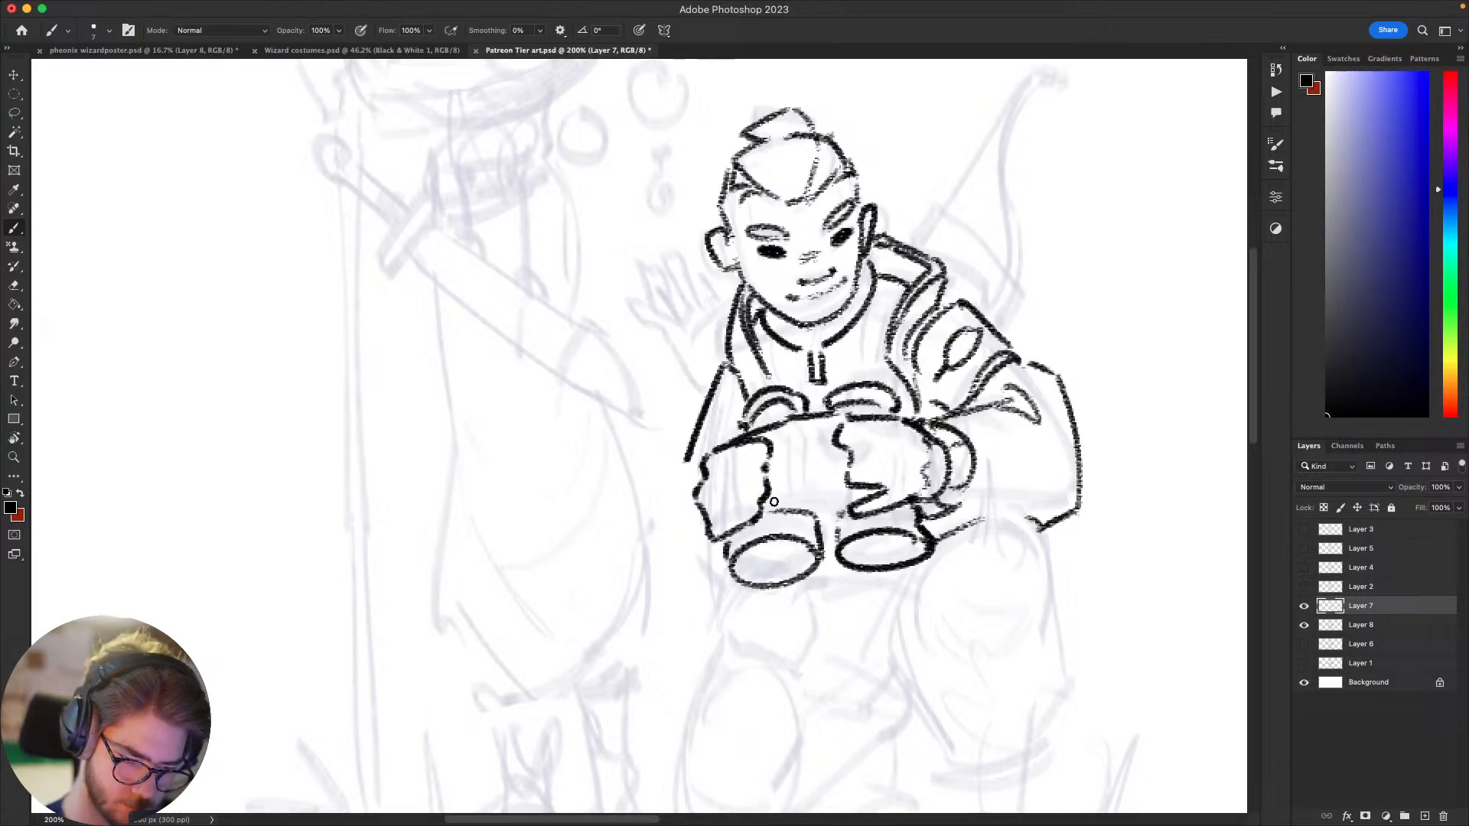
key(super+z)
drag(772, 503, 869, 495)
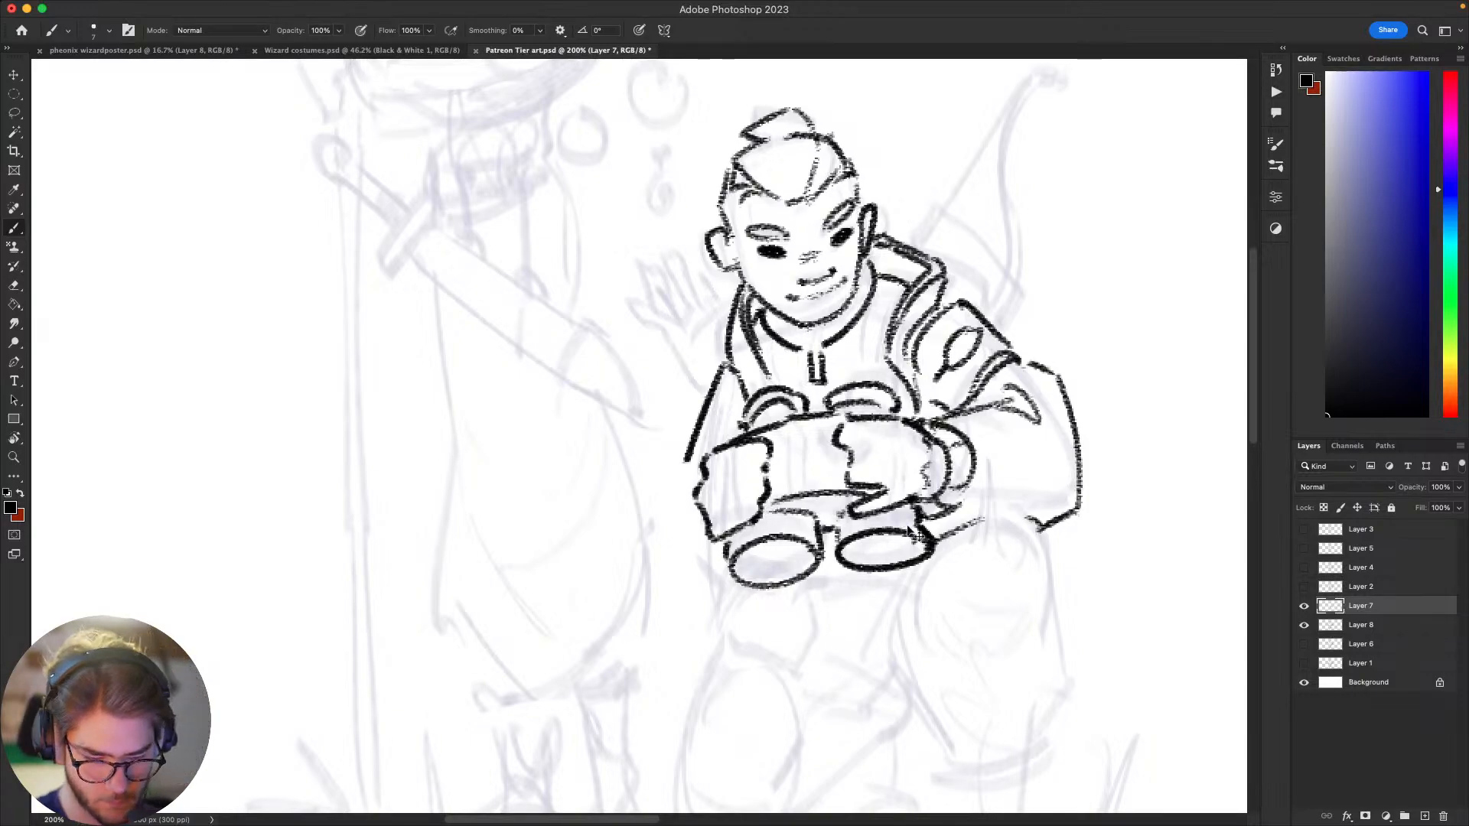
Step: Add a smaller inner oval inside each of the two front binocular lenses
key(super+minus)
key(super+minus)
key(super+minus)
key(super+minus)
key(super+plus)
key(super+plus)
key(super+plus)
key(super+plus)
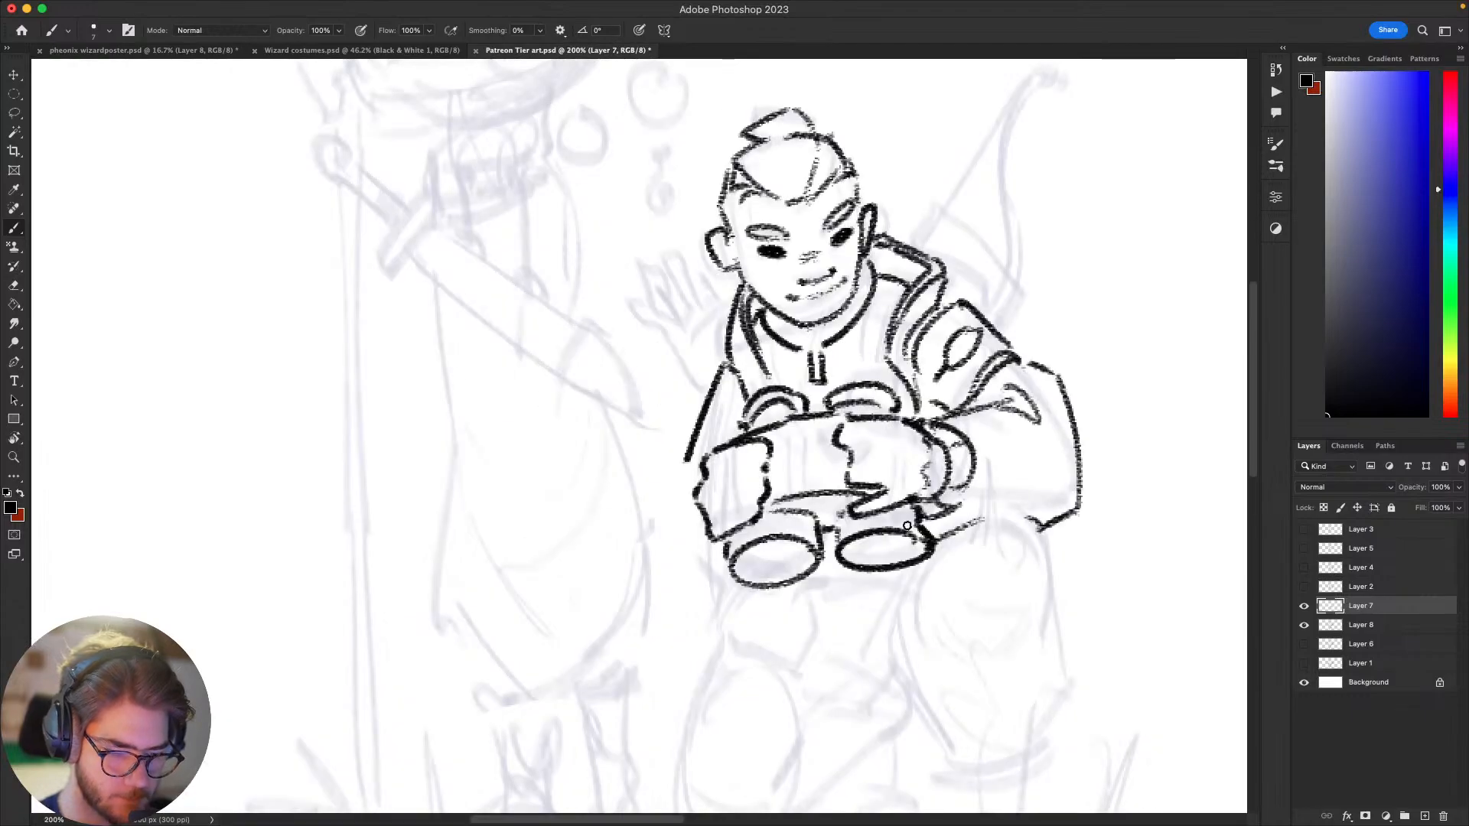
key(super+z)
mouse_move(768, 559)
mouse_down()
mouse_move(943, 543)
mouse_move(848, 564)
mouse_up()
key(super+z)
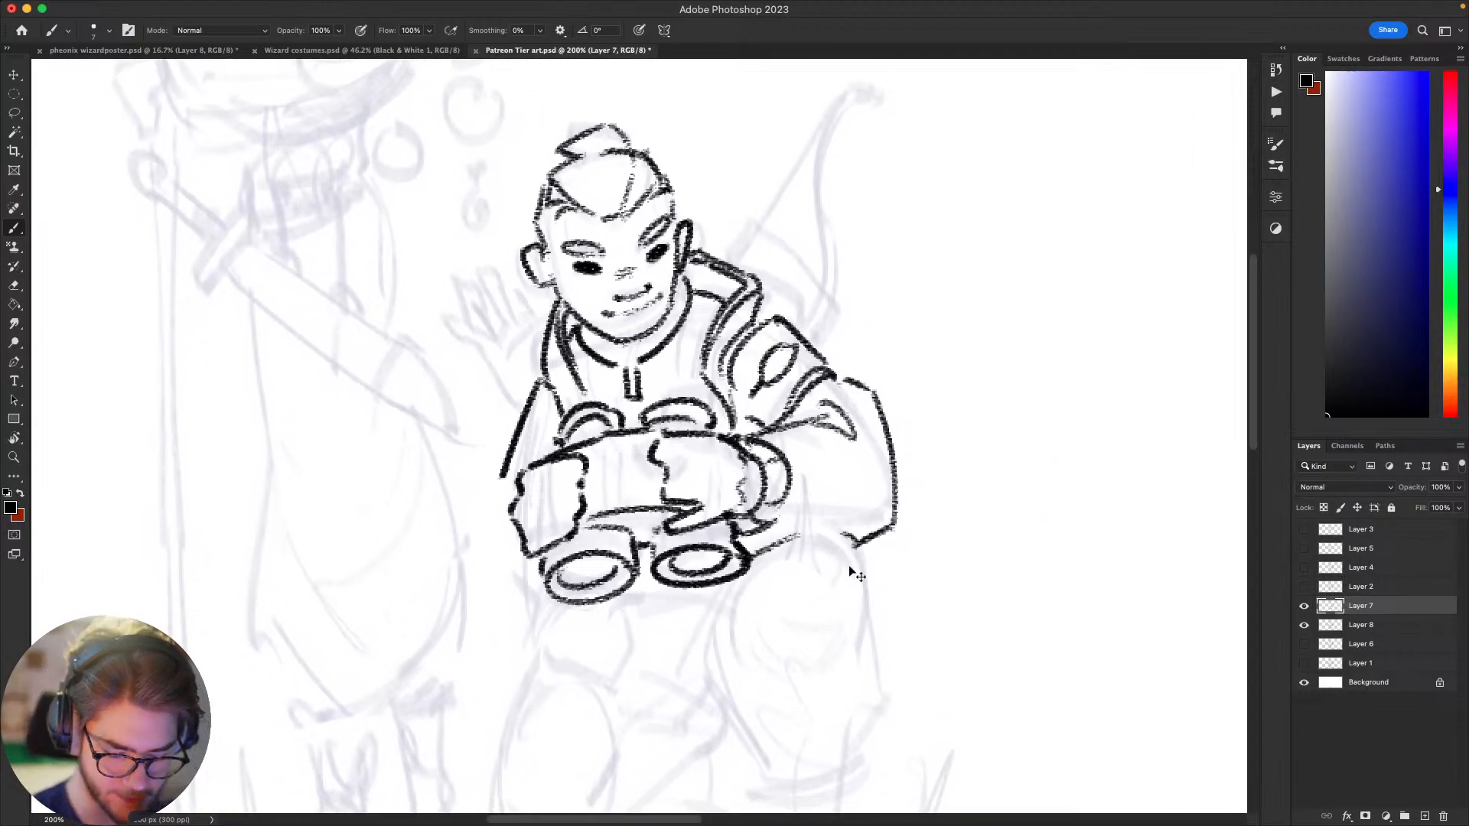
Step: Examine the archer with the binoculars at several zoom levels to judge the overall line art
key(super+minus)
key(super+minus)
key(super+equal)
key(super+equal)
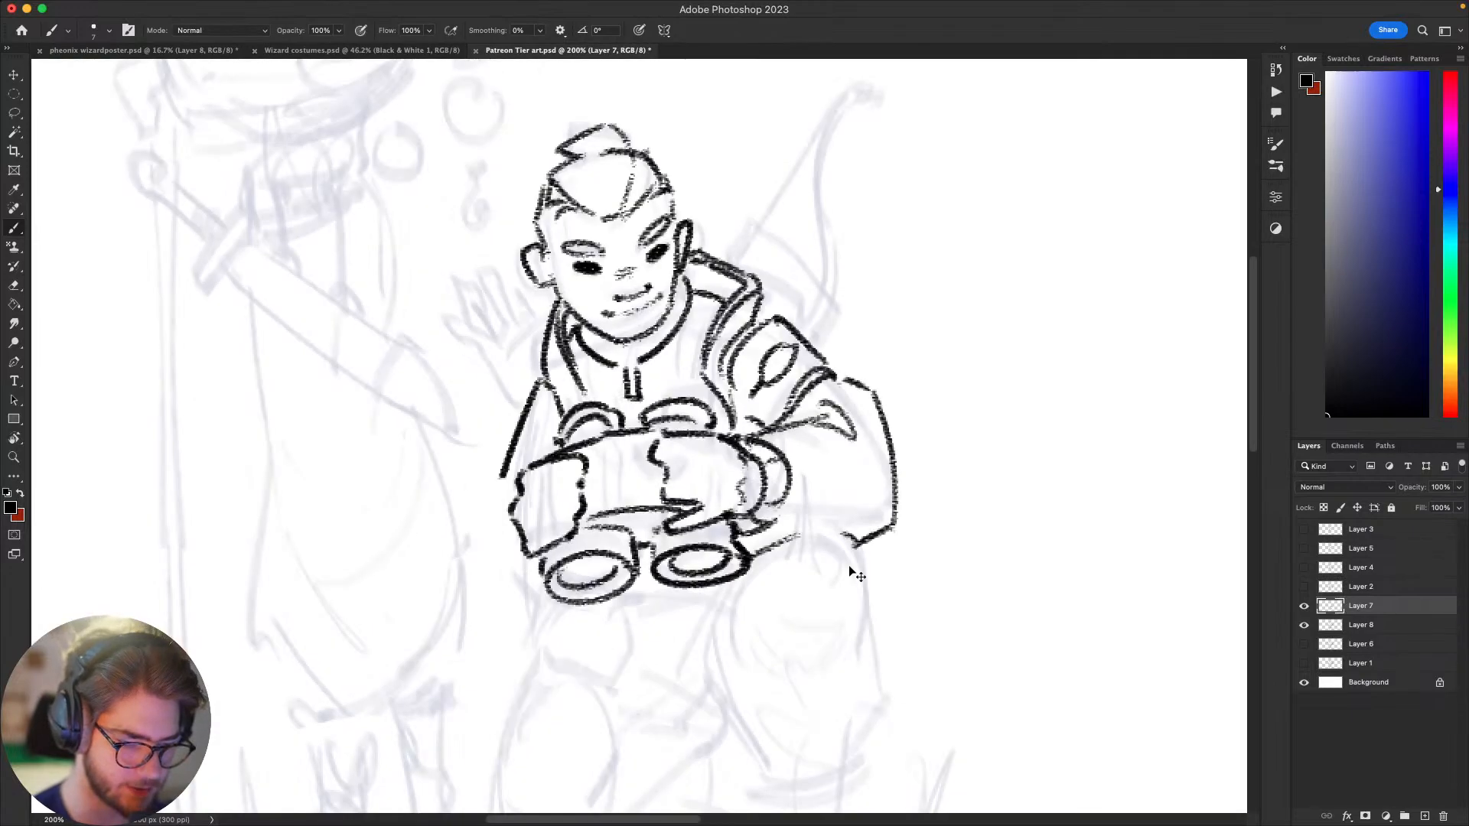
key(super+minus)
key(super+equal)
key(super+minus)
key(super+minus)
key(super+minus)
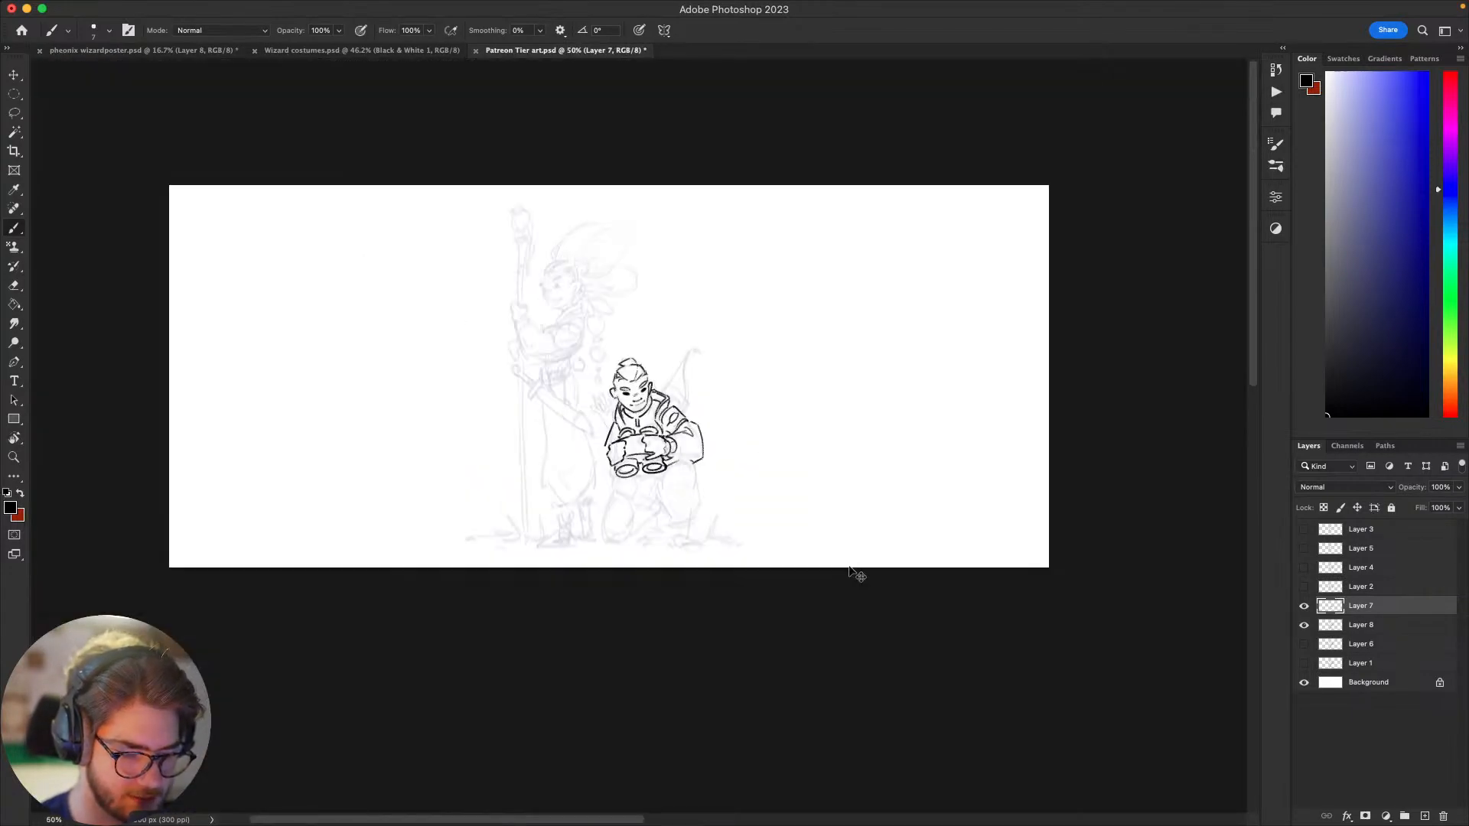
key(super+minus)
key(super+equal)
key(super+equal)
key(super+equal)
key(super+equal)
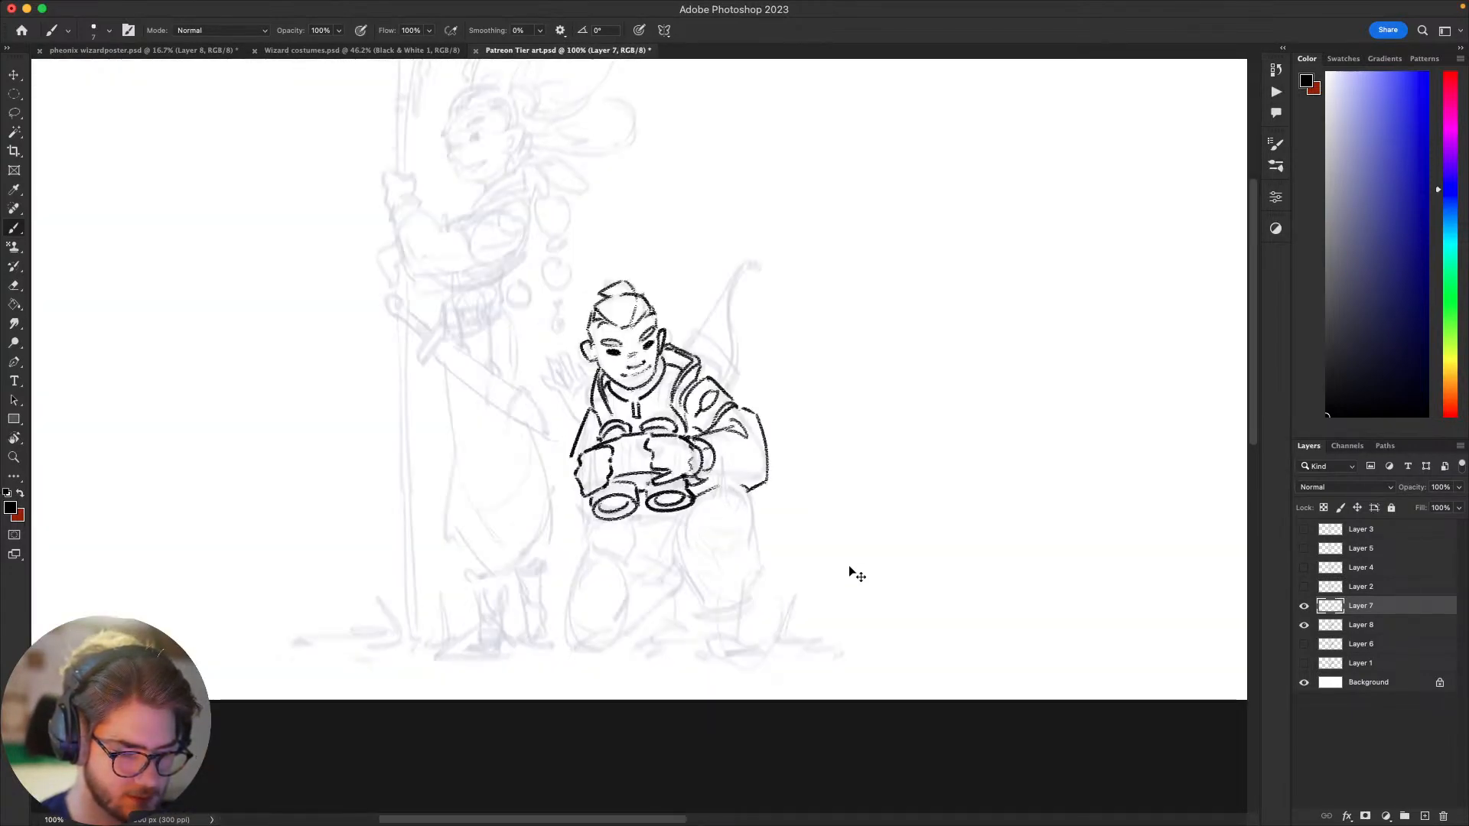
Step: Draw the rounded top and outer contour of the raised knee below the sleeve, with a curved fold beneath the kneecap
drag(846, 564, 1006, 433)
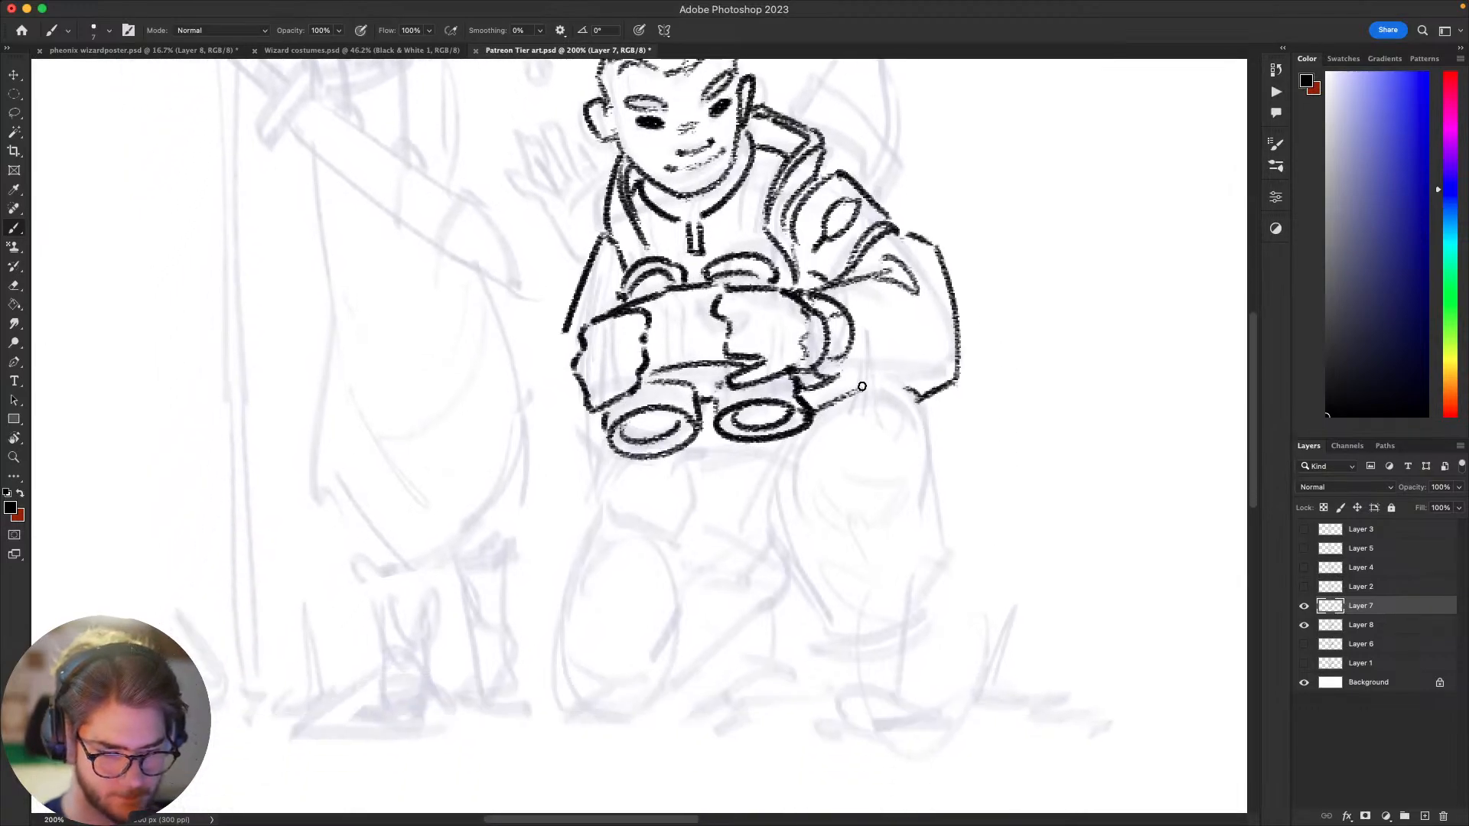
mouse_move(853, 390)
mouse_down()
mouse_move(921, 398)
mouse_move(933, 453)
mouse_move(847, 556)
mouse_up()
key(super+z)
Step: Draw the inner curve of the raised knee and a second line down the inner side of the leg
key(super+z)
drag(933, 454, 853, 549)
drag(840, 486, 922, 460)
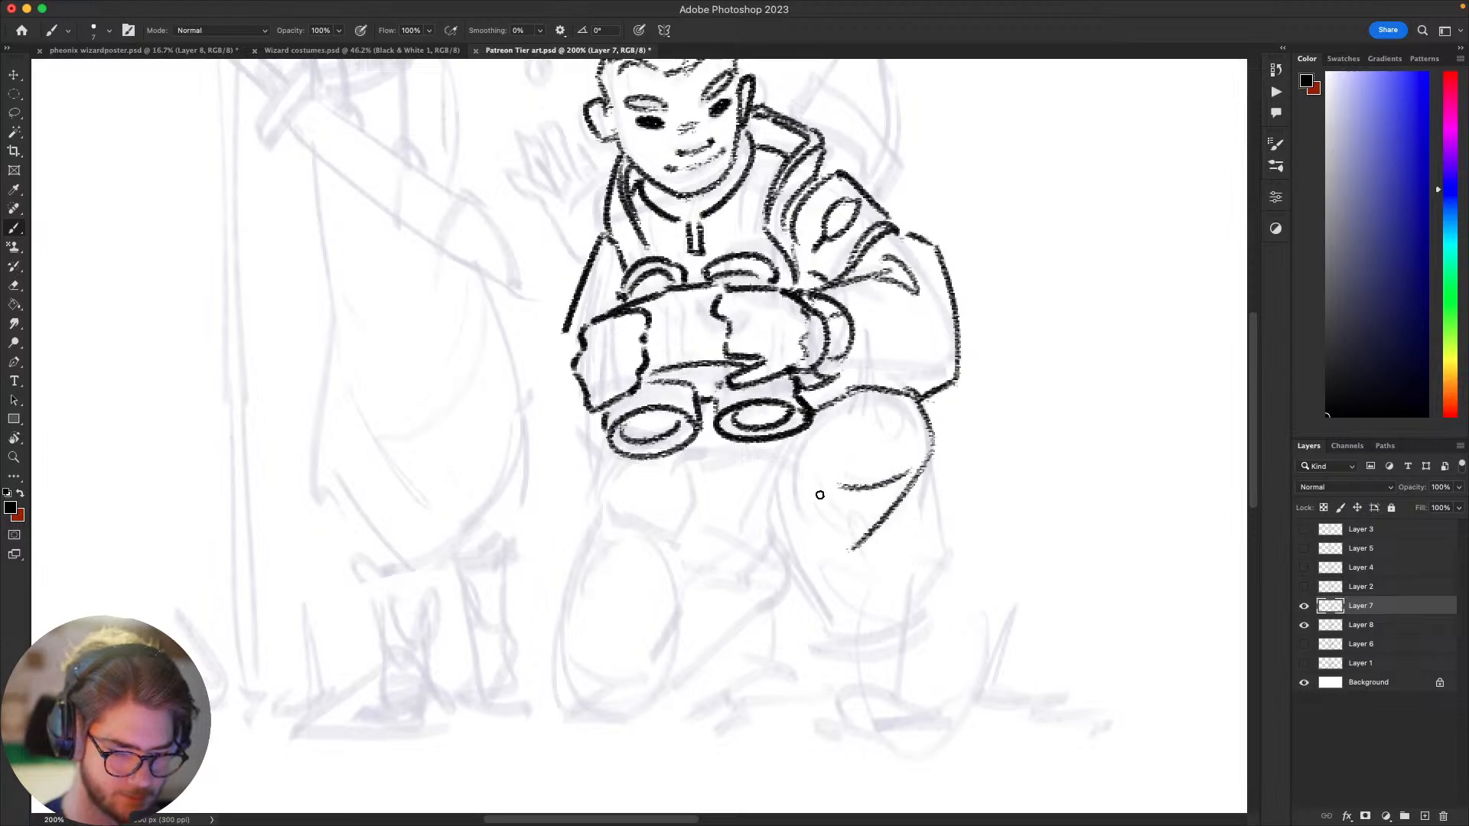
mouse_move(791, 454)
mouse_down()
mouse_move(830, 517)
mouse_move(817, 544)
mouse_up()
key(super+z)
key(super+z)
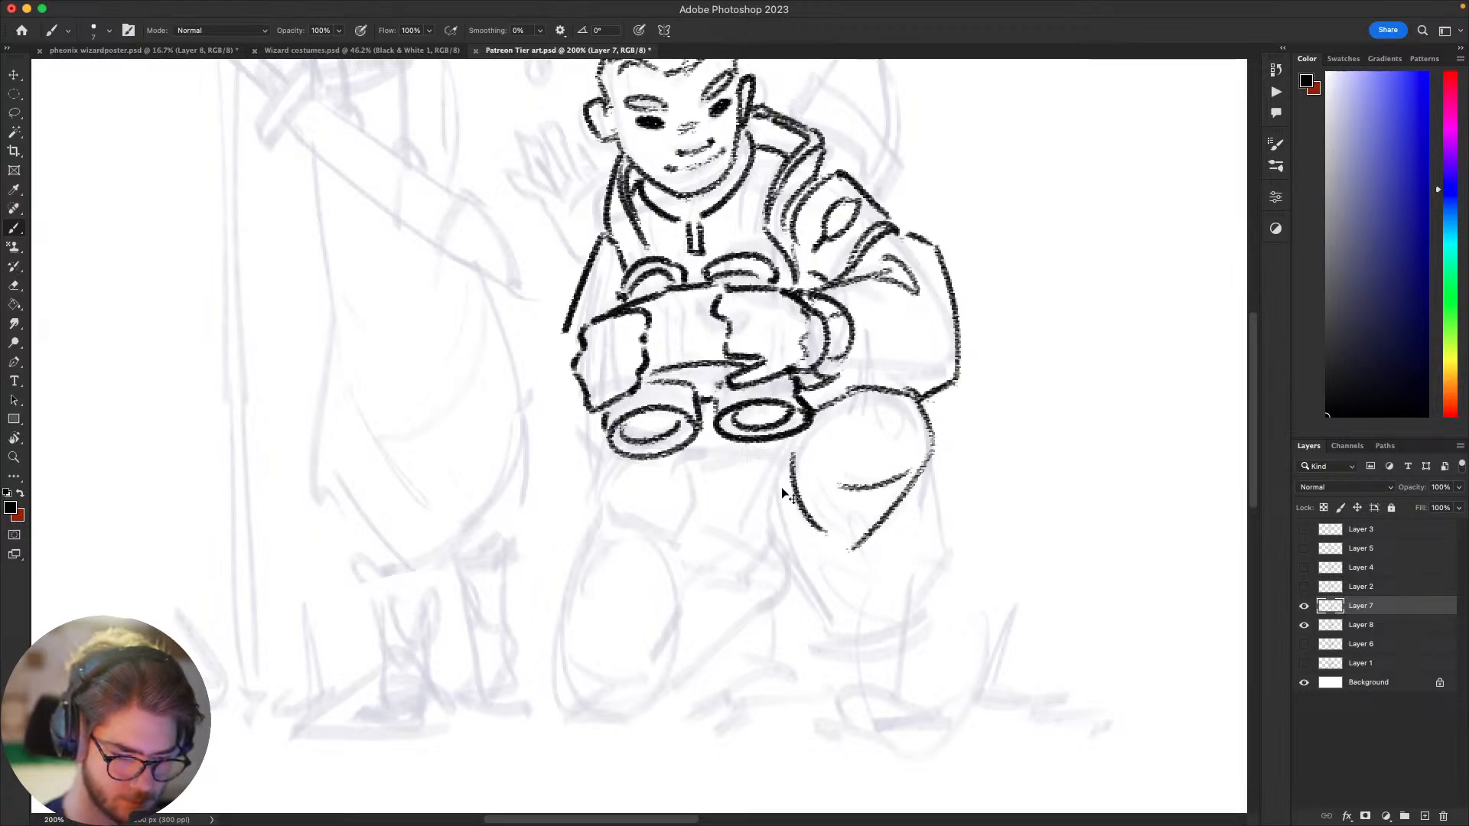
mouse_move(790, 455)
mouse_down()
mouse_move(772, 545)
mouse_move(793, 549)
mouse_up()
Step: Draw the outer side of the raised leg below the knee and the rounded lower edge of the trouser leg, redrawing strokes
drag(924, 462, 949, 566)
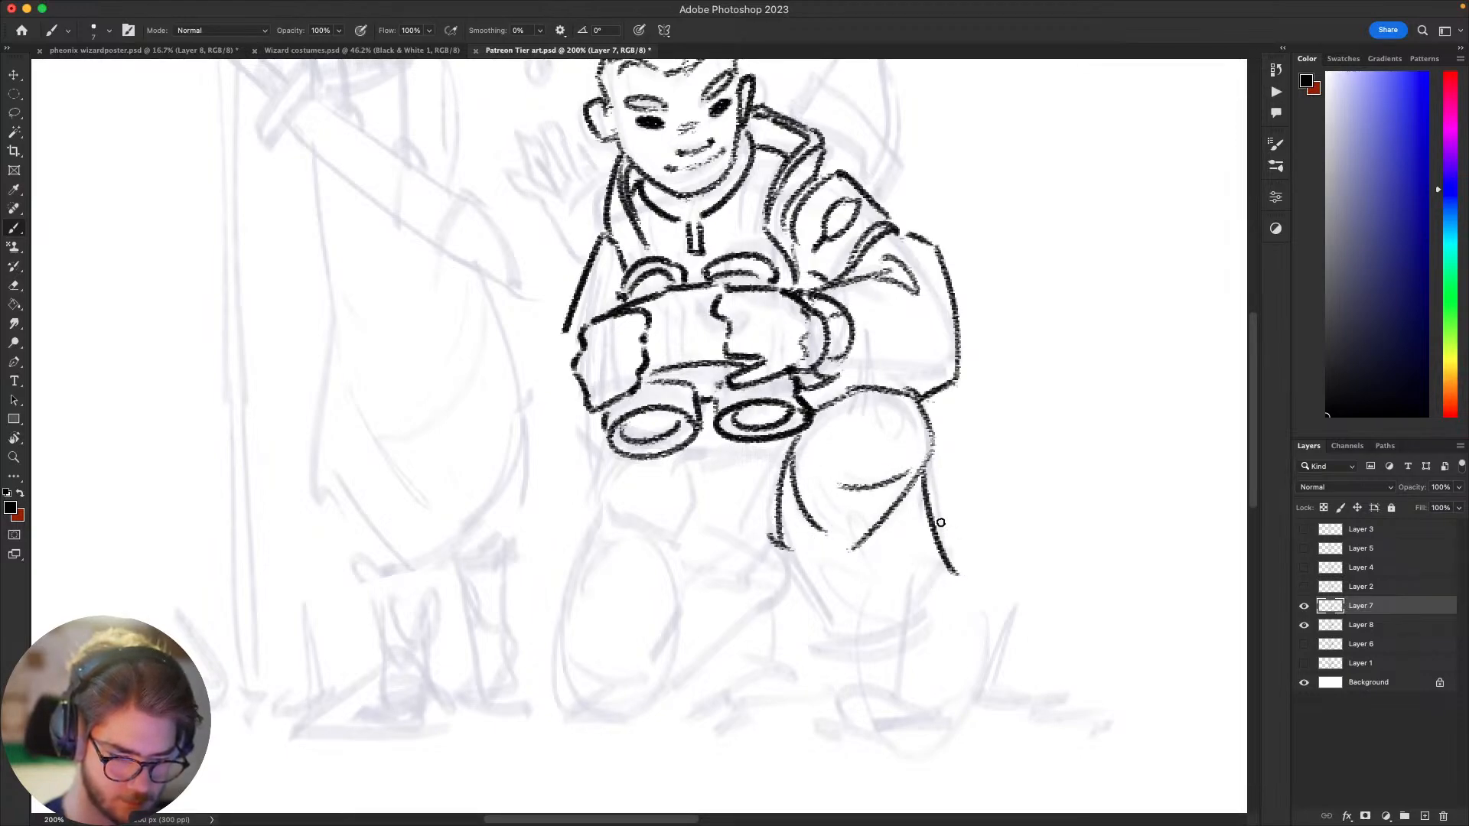
key(super+z)
mouse_move(924, 484)
mouse_down()
mouse_move(949, 552)
mouse_move(922, 616)
mouse_up()
key(super+z)
drag(943, 557, 882, 641)
mouse_move(790, 566)
mouse_down()
mouse_move(818, 656)
mouse_move(787, 617)
mouse_move(881, 646)
mouse_up()
key(super+z)
Step: Rework the inner edge of the raised leg with a pointed fold beside the knee, undoing rejected strokes
key(super+z)
drag(795, 619, 881, 645)
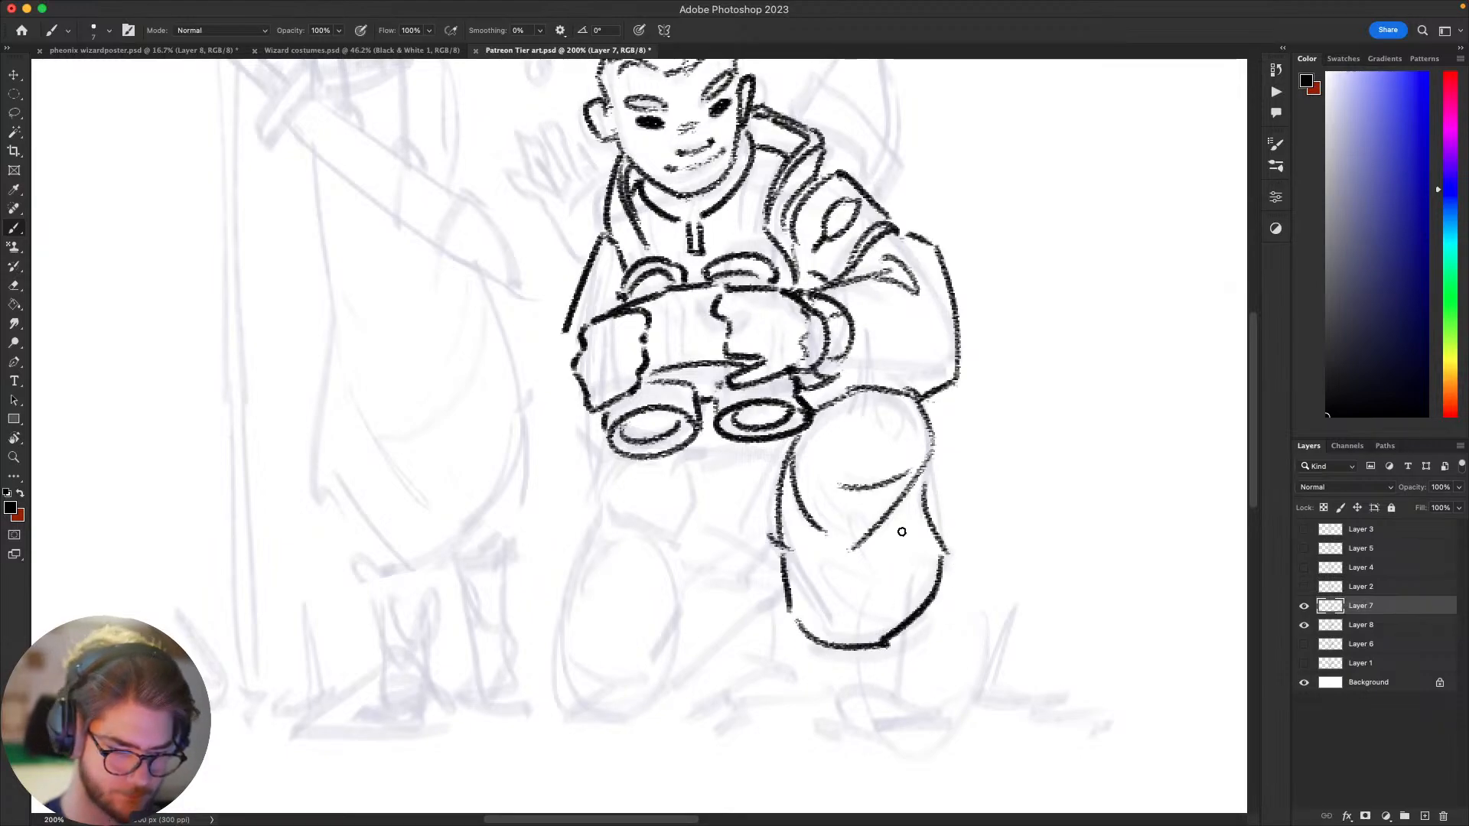
Step: Select the inner lines of the raised knee with the Lasso and delete them
drag(1010, 535, 969, 623)
mouse_move(845, 526)
mouse_down()
mouse_move(928, 459)
mouse_move(917, 501)
mouse_move(932, 466)
mouse_move(954, 463)
mouse_move(945, 567)
mouse_move(971, 528)
mouse_move(965, 543)
mouse_up()
key(l)
mouse_move(805, 540)
mouse_down()
mouse_move(800, 623)
mouse_move(755, 566)
mouse_move(799, 539)
mouse_move(796, 503)
mouse_move(841, 480)
mouse_up()
key(Delete)
key(b)
drag(781, 515, 789, 551)
key(super+z)
key(super+z)
mouse_move(783, 619)
mouse_down()
mouse_move(790, 560)
mouse_move(777, 601)
mouse_move(782, 546)
mouse_move(787, 623)
mouse_move(771, 583)
mouse_move(693, 593)
mouse_up()
key(super+z)
key(super+z)
key(super+z)
key(super+z)
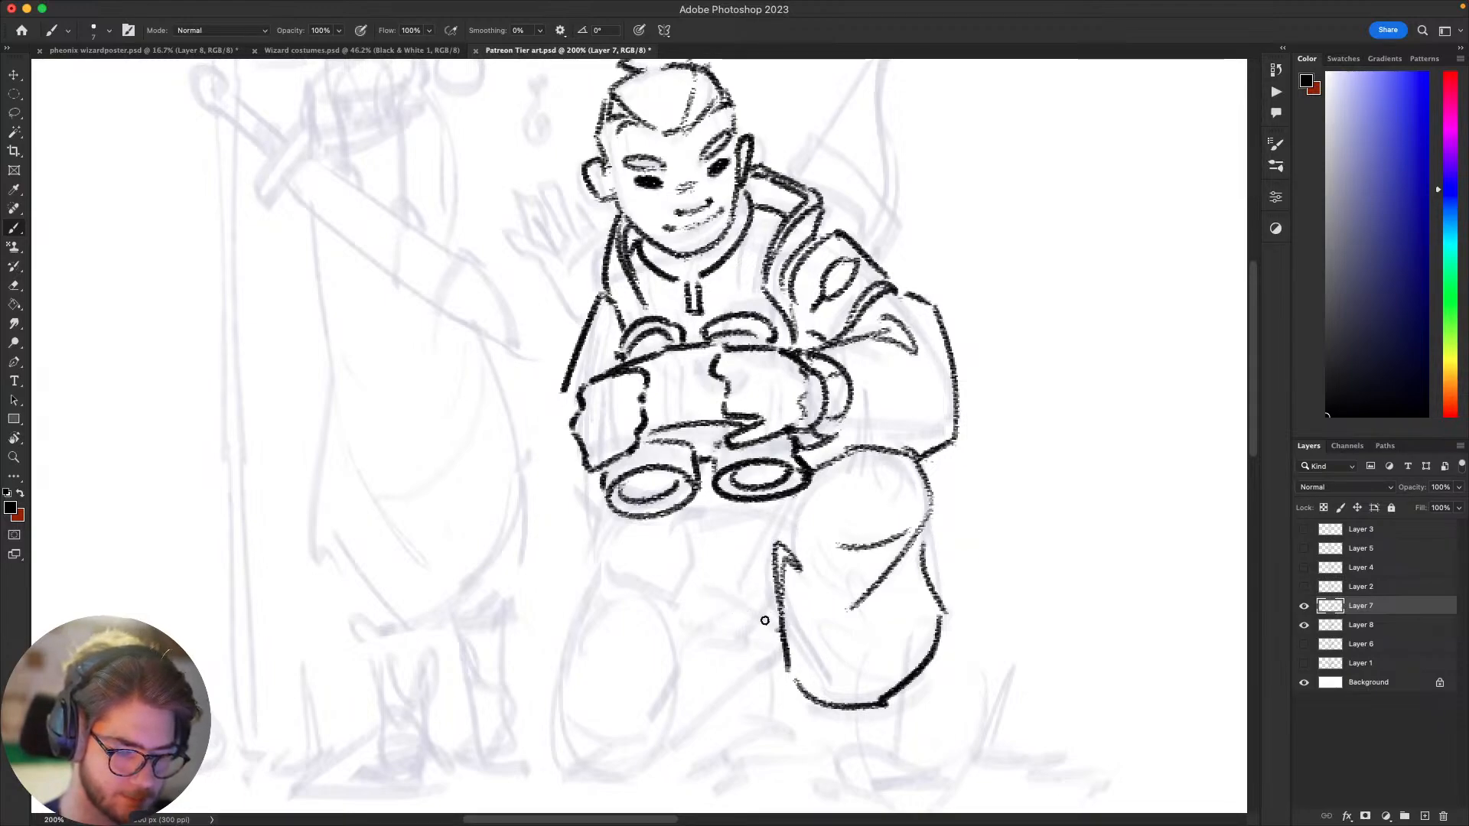
Step: Draw the crossing trouser folds beside the raised leg and the inner thigh lines running up toward the binoculars
mouse_move(780, 632)
mouse_down()
mouse_move(705, 592)
mouse_move(757, 609)
mouse_up()
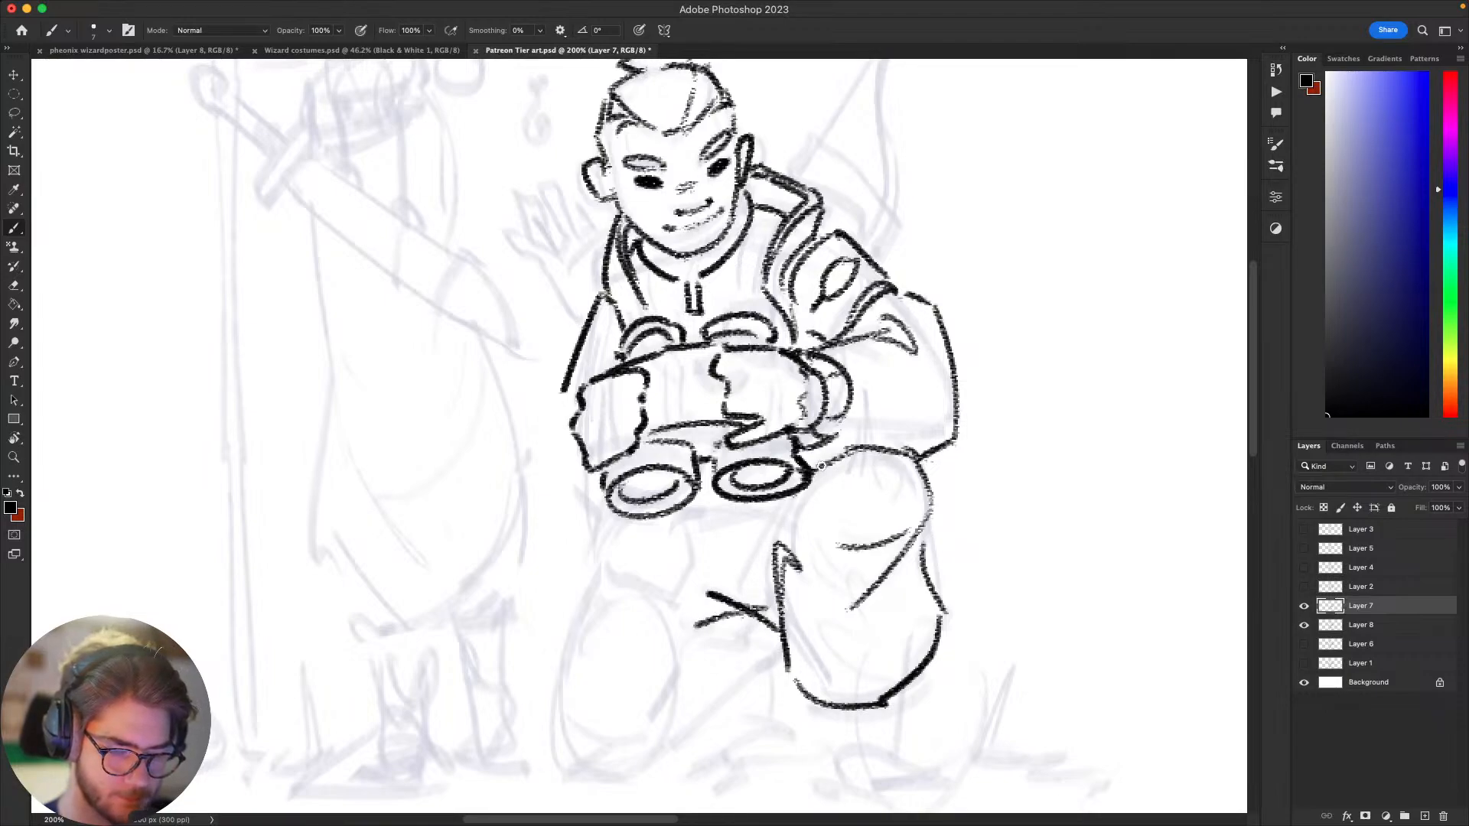
mouse_move(768, 512)
mouse_down()
mouse_move(755, 597)
mouse_move(731, 576)
mouse_move(746, 525)
mouse_up()
key(super+z)
drag(907, 501, 861, 508)
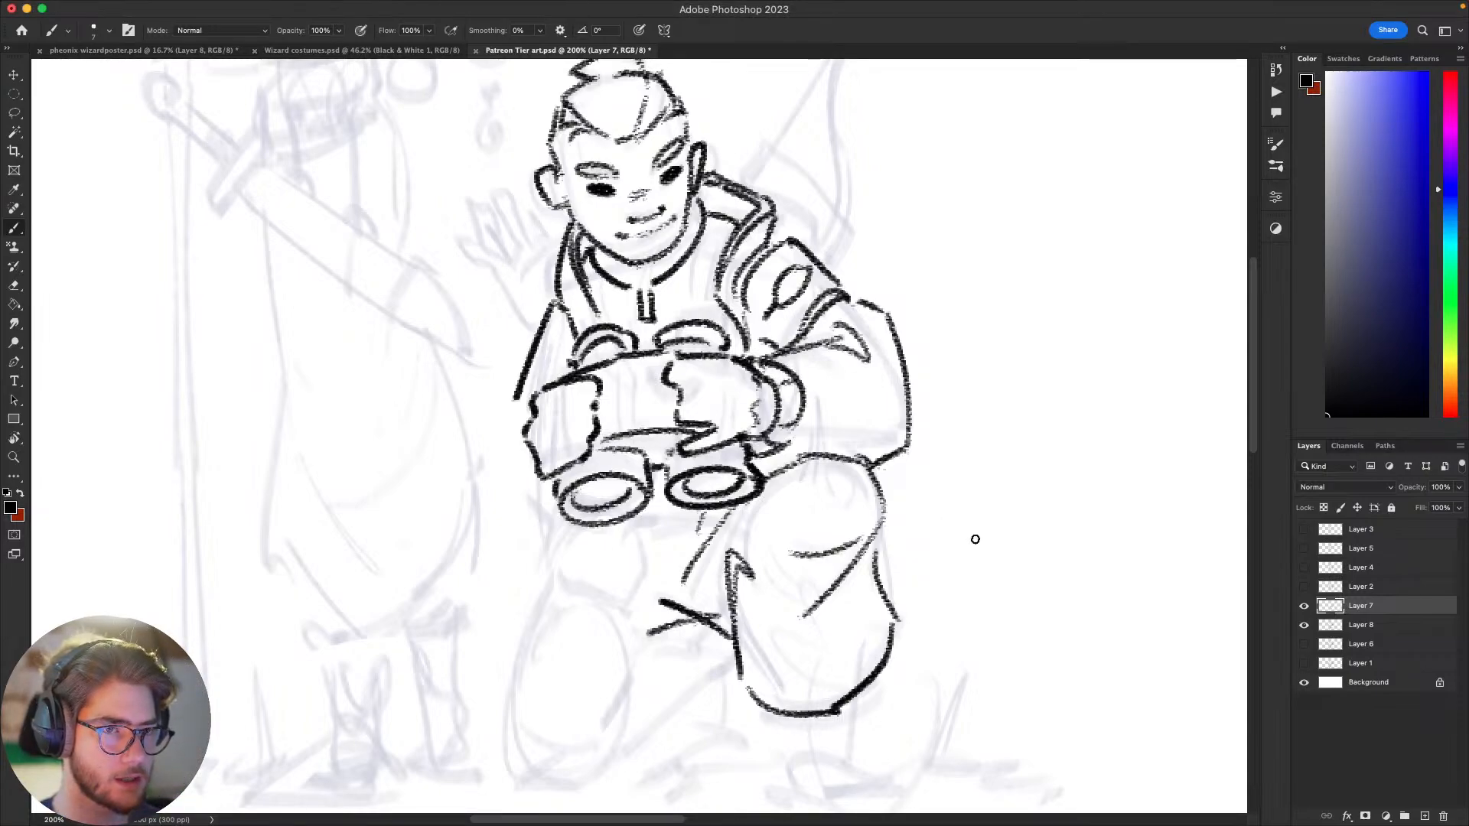
Step: Examine the proportions of the kneeling archer's line art in close-up and from a distance
drag(977, 541, 941, 567)
drag(980, 488, 1018, 466)
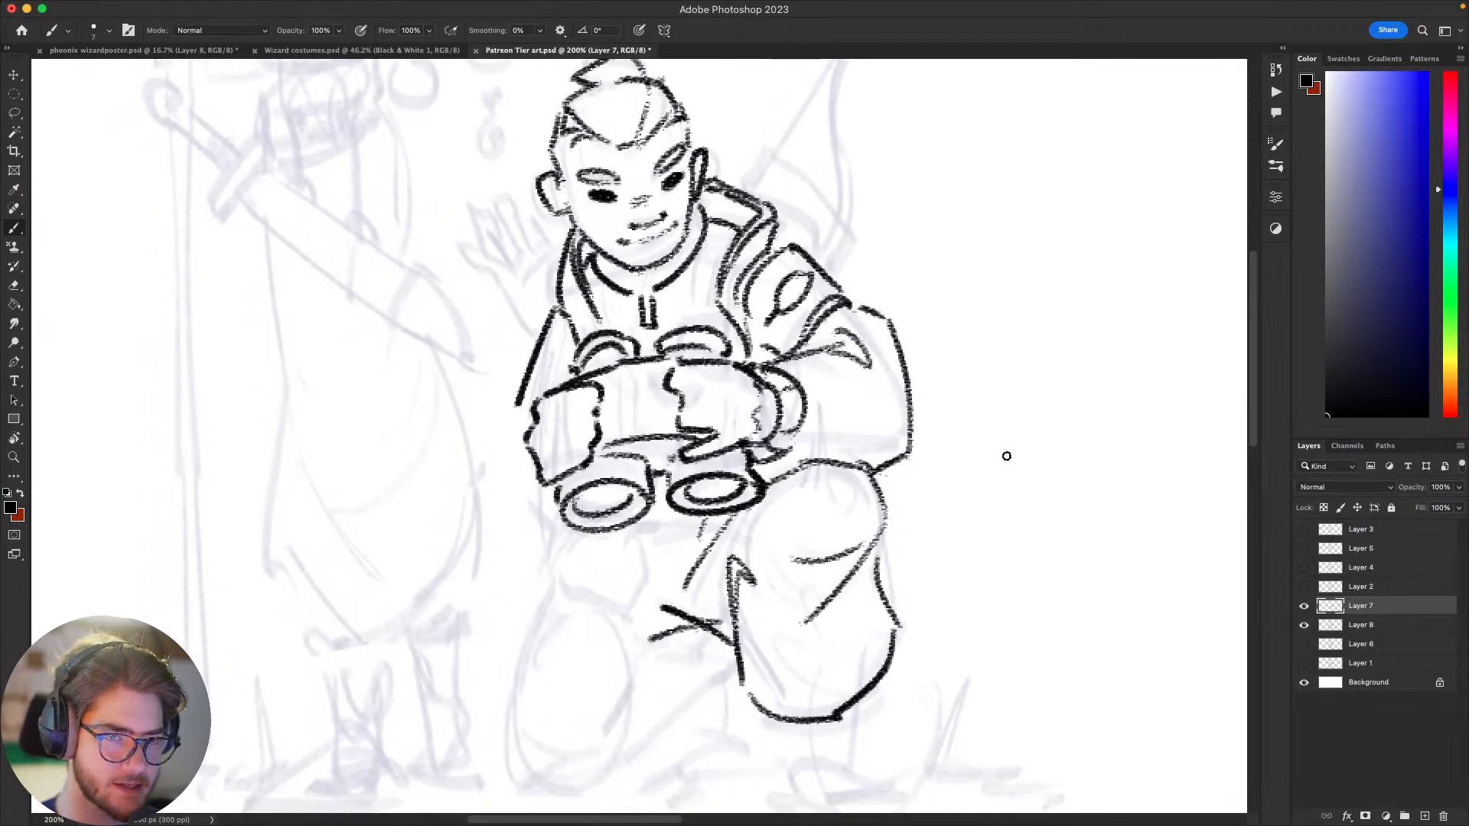
mouse_move(1001, 546)
mouse_down()
mouse_move(1046, 541)
mouse_move(996, 583)
mouse_up()
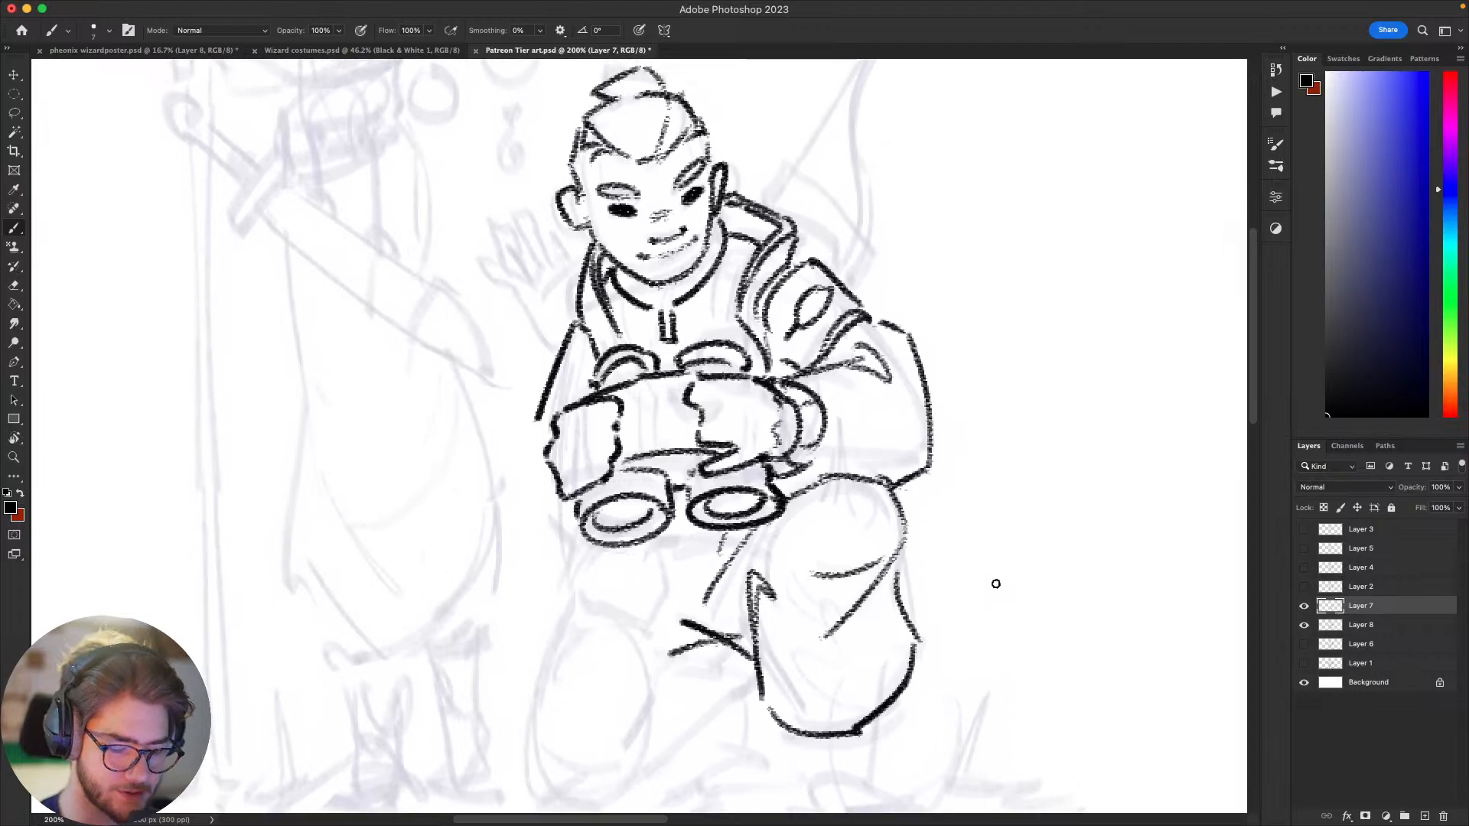
key(super+minus)
key(super+minus)
key(super+equal)
key(super+minus)
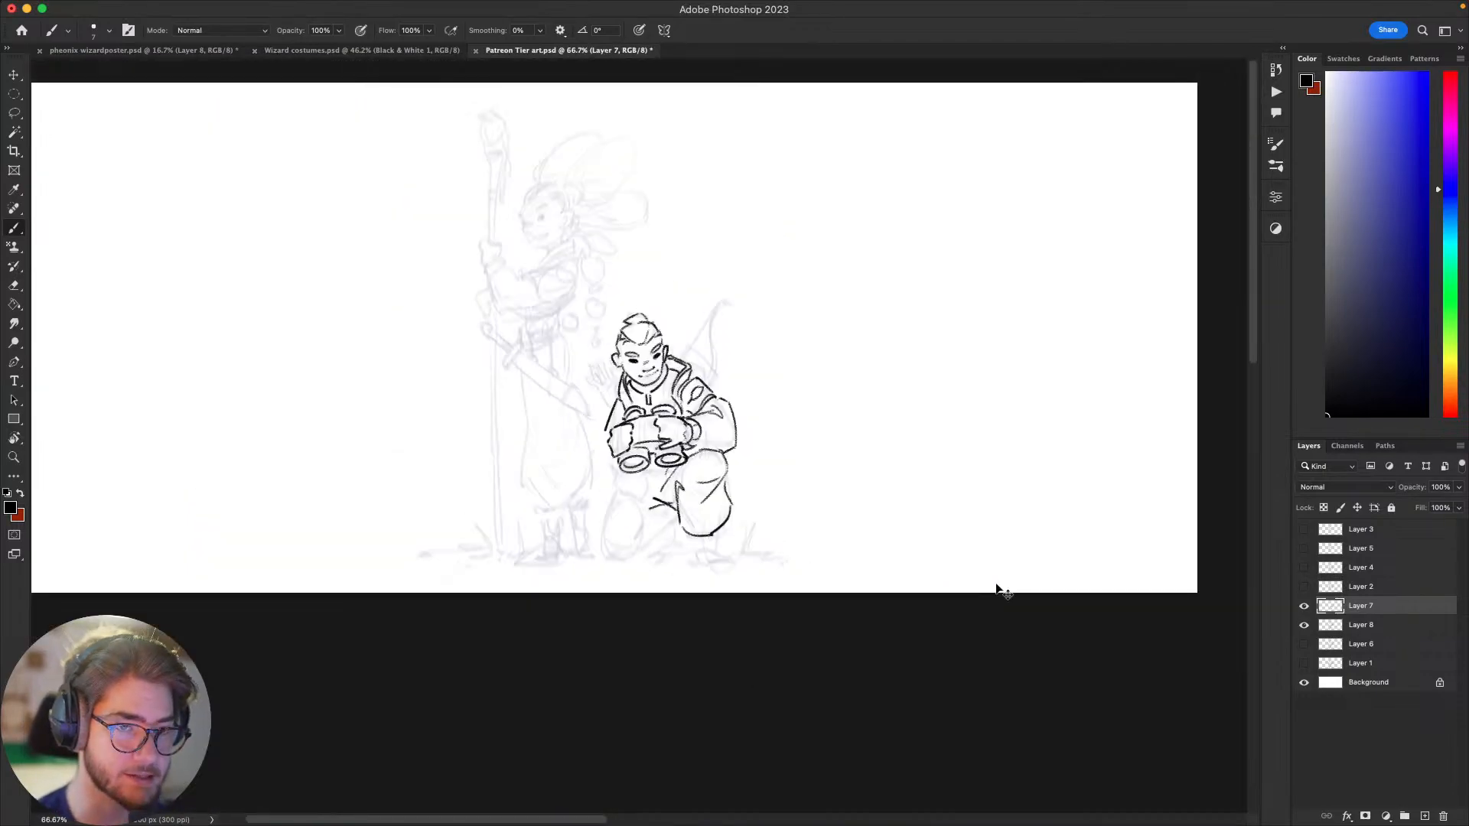
key(super+equal)
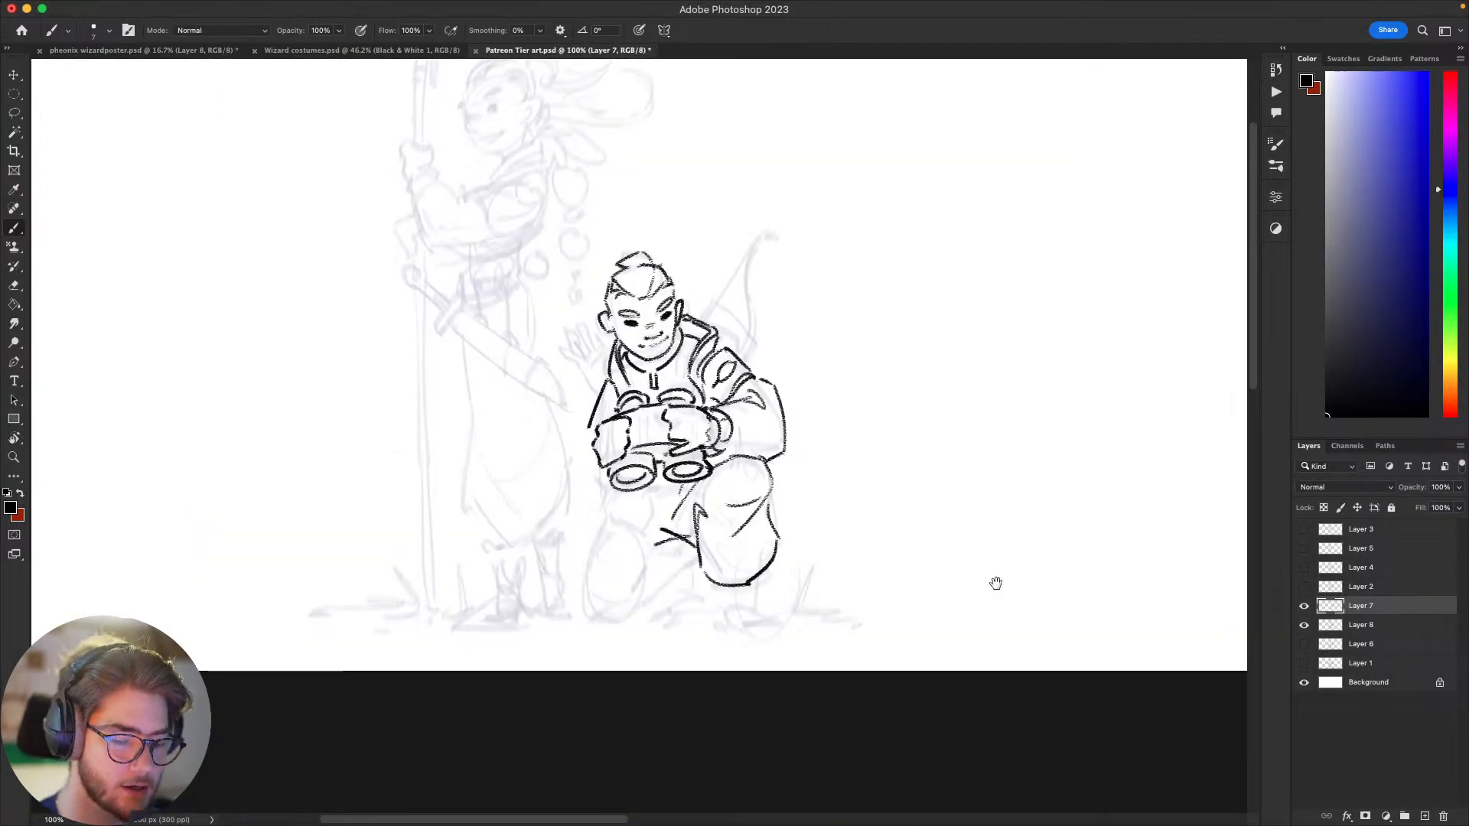
mouse_move(854, 501)
mouse_down()
mouse_move(987, 532)
mouse_move(687, 560)
mouse_move(897, 535)
mouse_up()
key(super+equal)
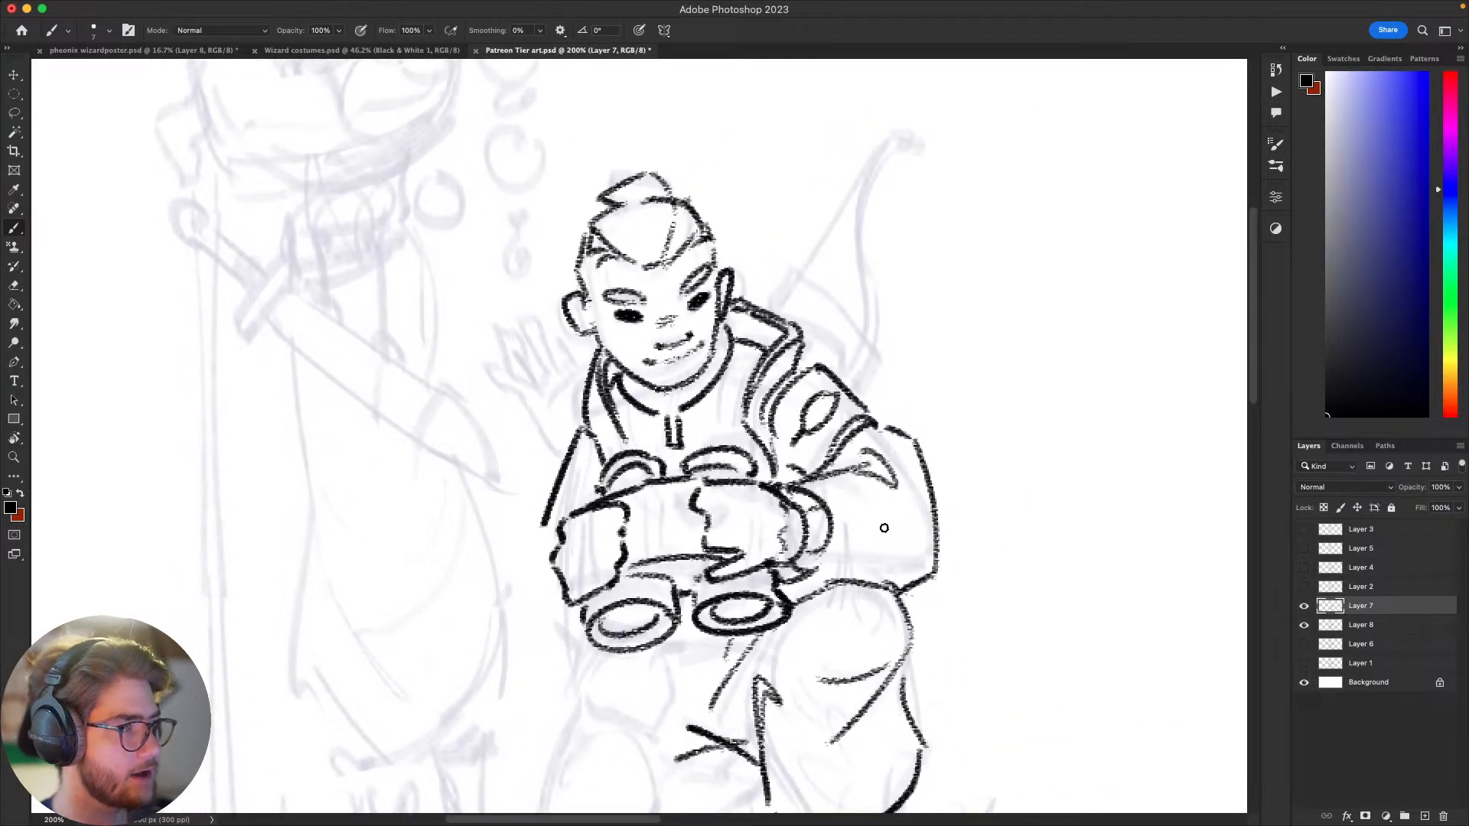
drag(879, 473, 909, 481)
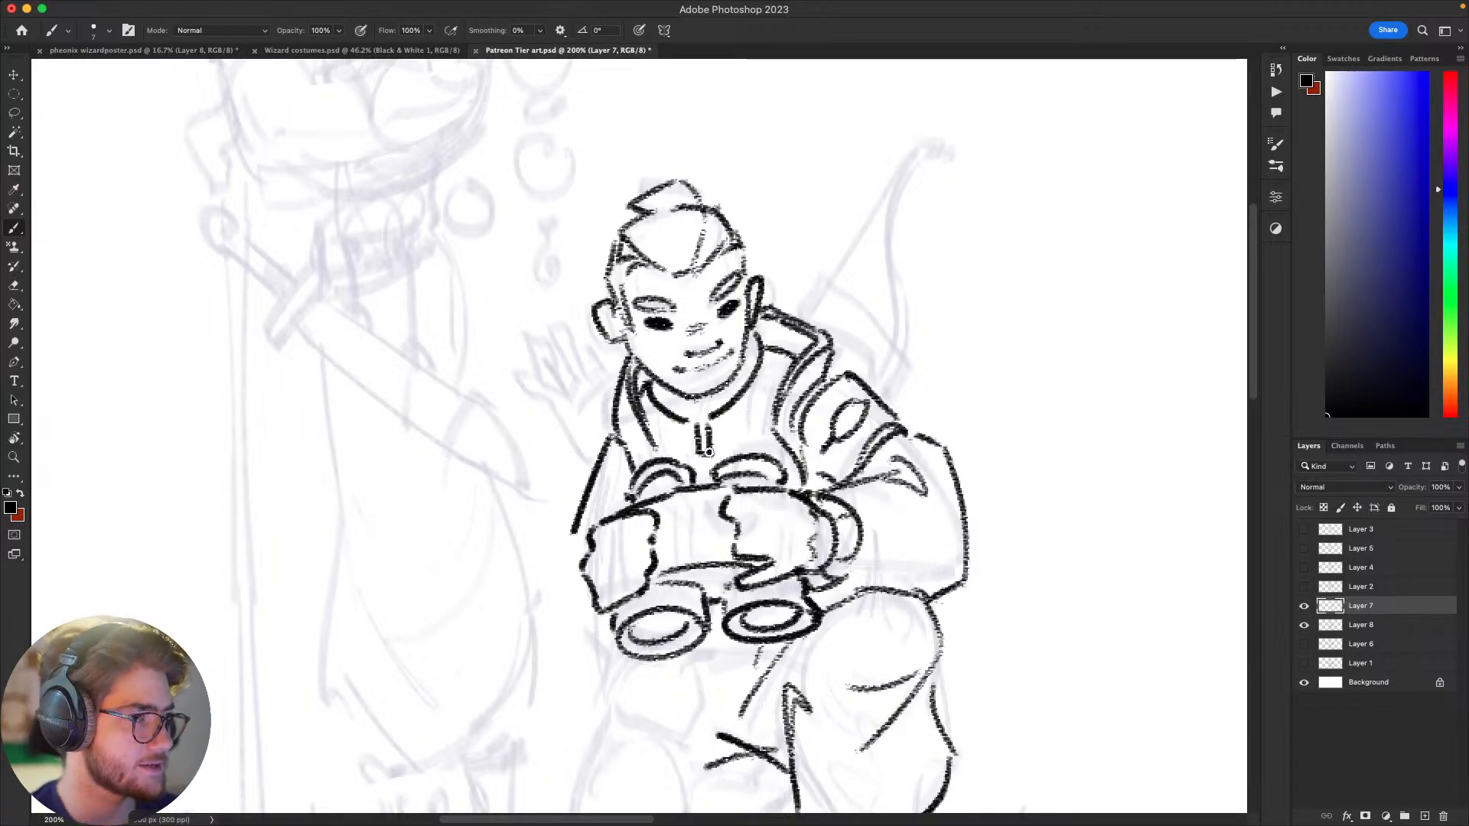
mouse_move(1020, 488)
mouse_down()
mouse_move(1047, 468)
mouse_move(1003, 498)
mouse_up()
mouse_move(1003, 446)
mouse_down()
mouse_move(1000, 472)
mouse_move(1027, 468)
mouse_up()
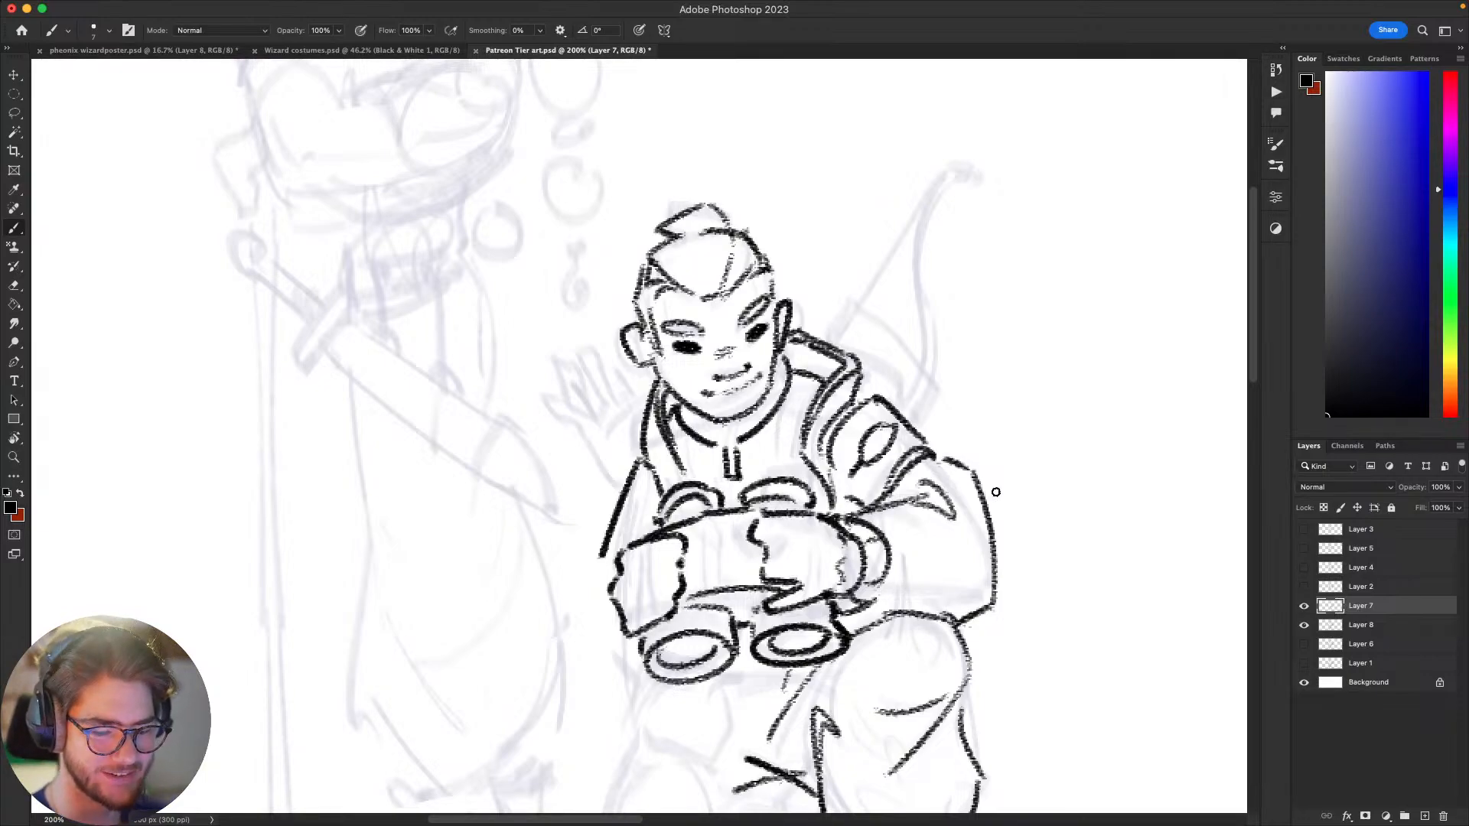
drag(1046, 517, 1027, 381)
key(super+z)
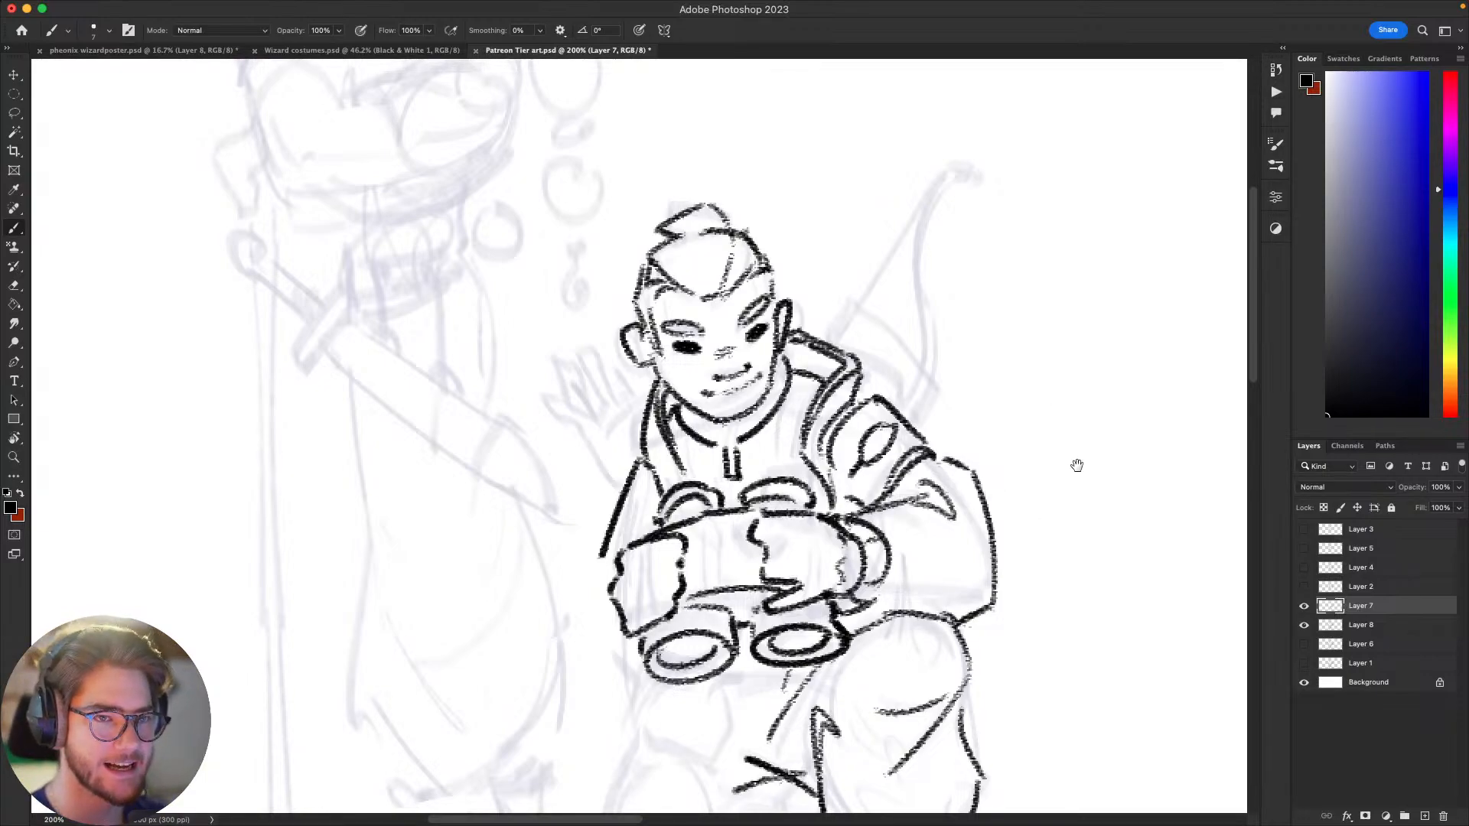
drag(1077, 466, 1108, 423)
drag(1032, 508, 973, 505)
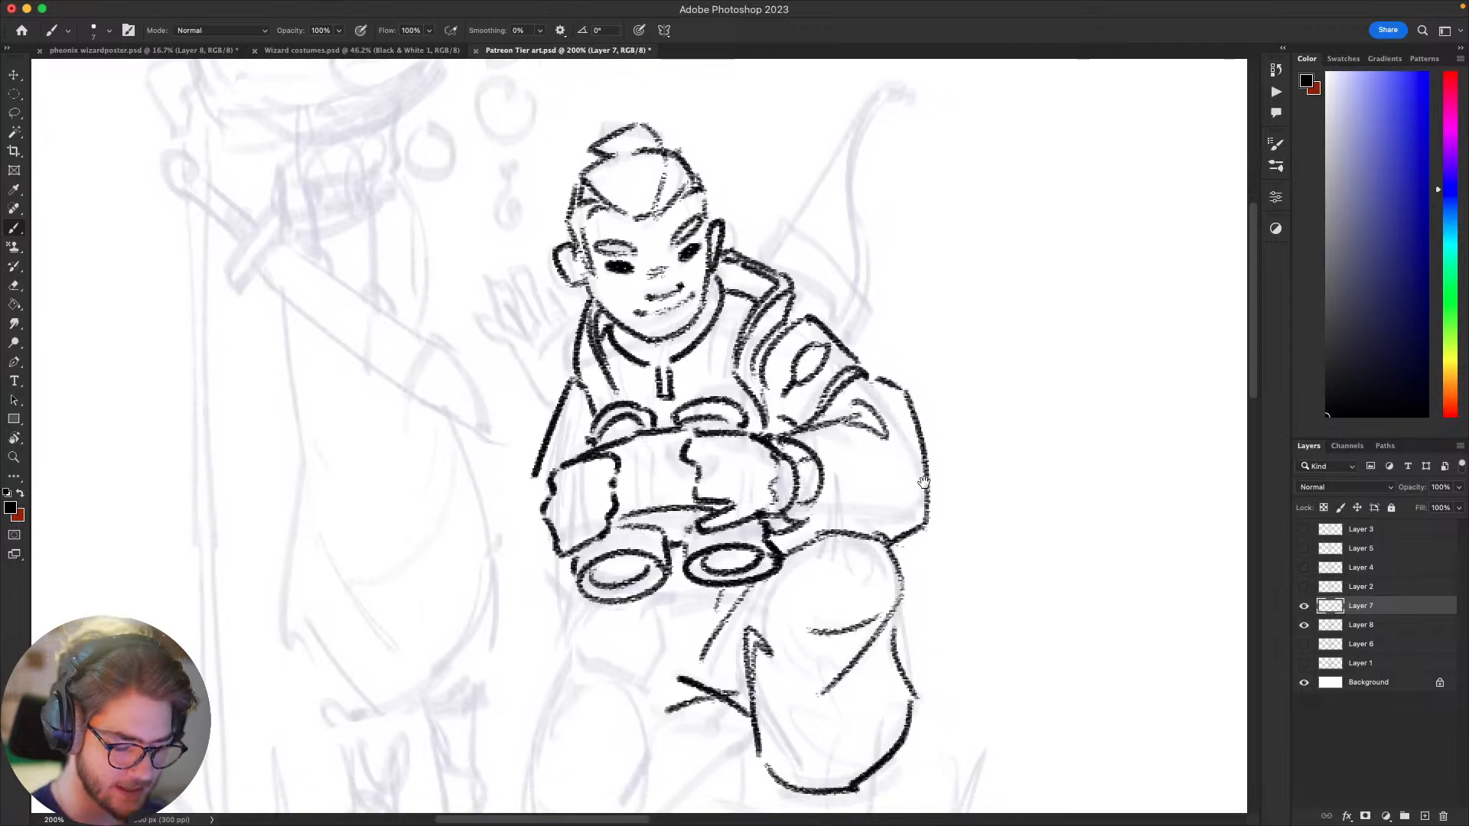
key(super+minus)
key(super+minus)
key(super+equal)
key(super+equal)
key(super+minus)
key(super+minus)
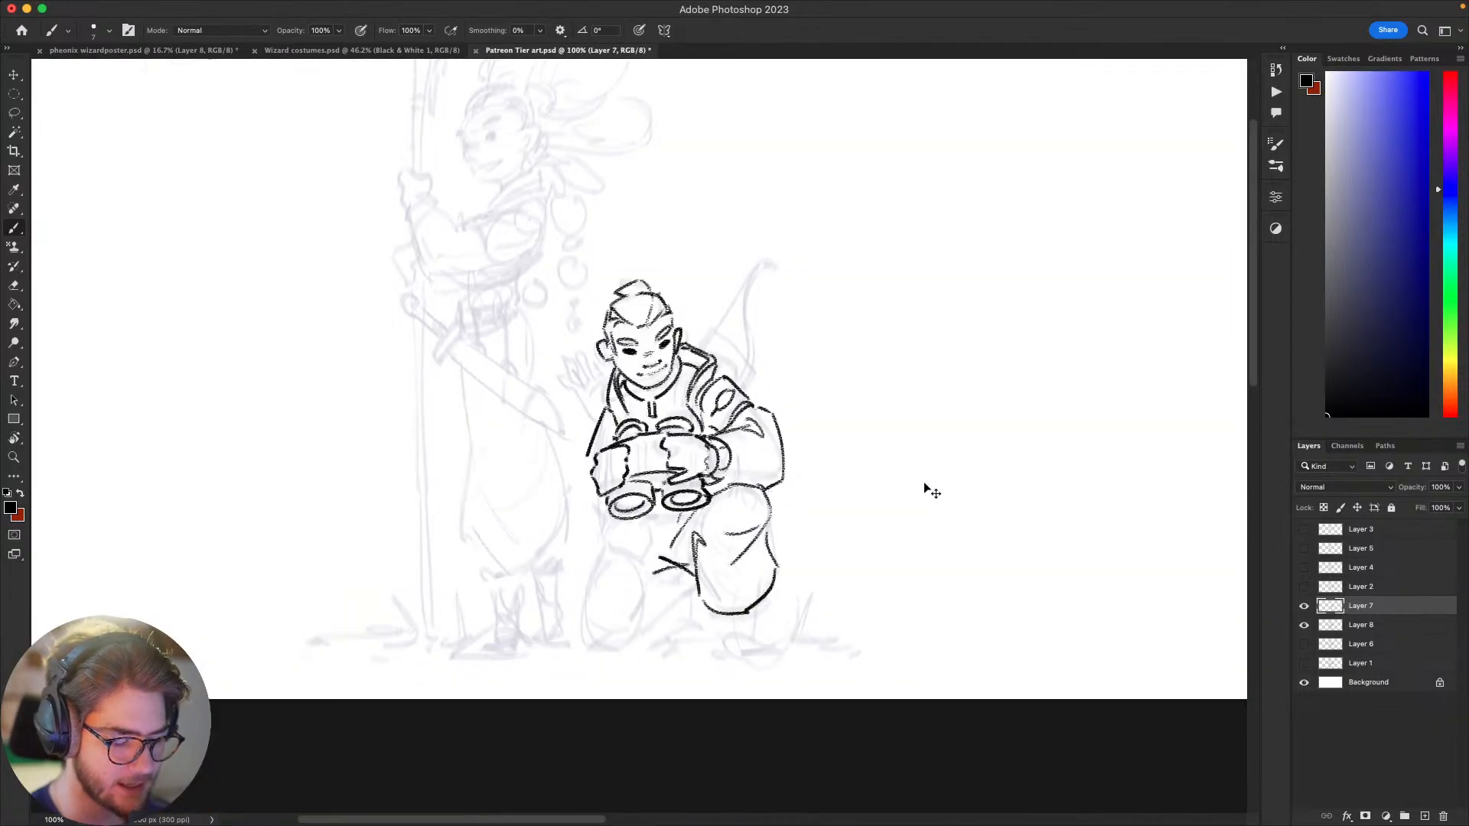
key(super+equal)
key(super+equal)
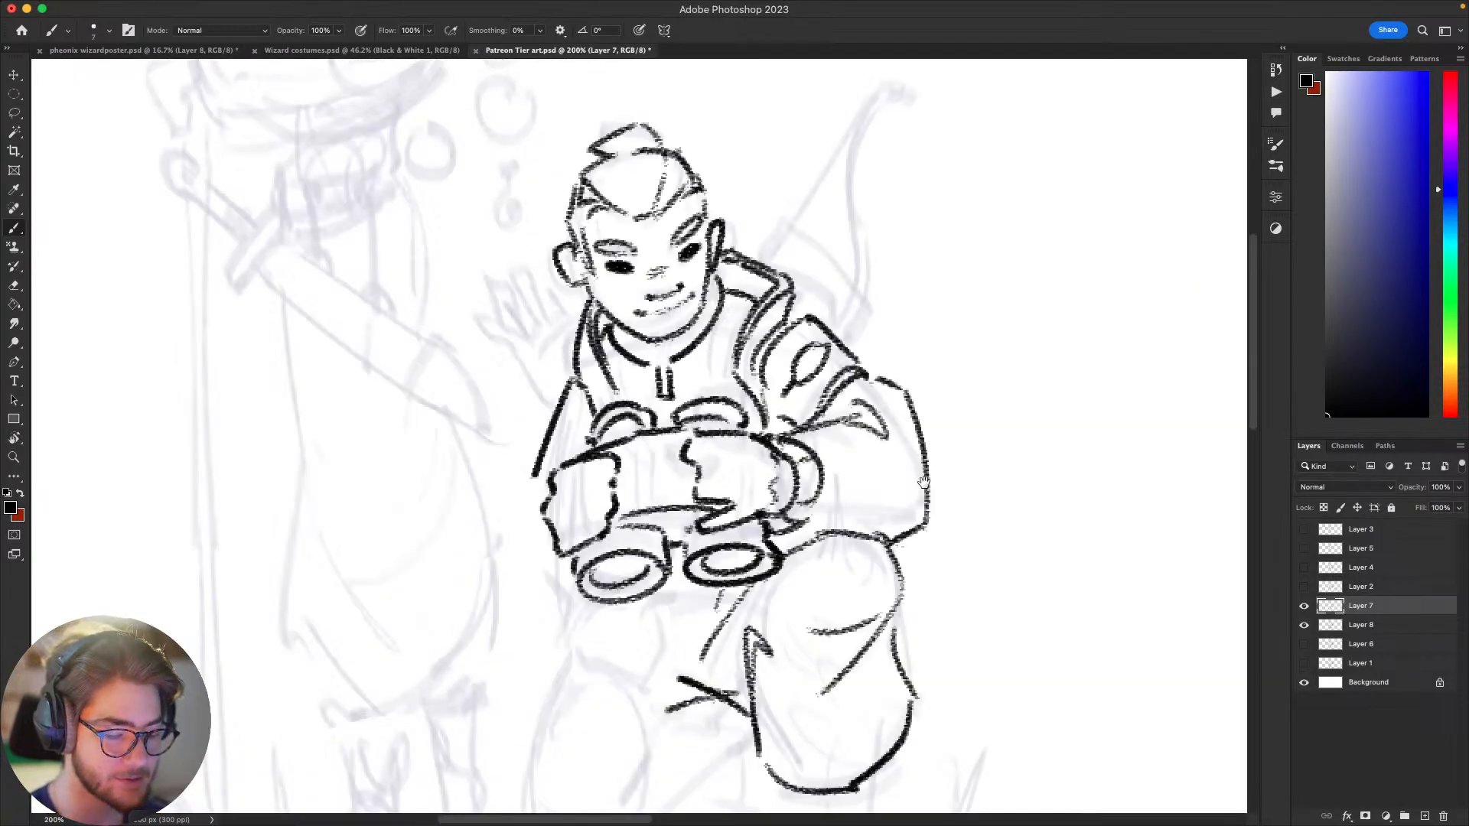
Step: Add a second line along the lower edge of the binocular body between the two hands, undoing rejected strokes
drag(924, 482, 1153, 465)
mouse_move(848, 496)
mouse_down()
mouse_move(922, 480)
mouse_move(825, 503)
mouse_up()
key(super+z)
key(super+z)
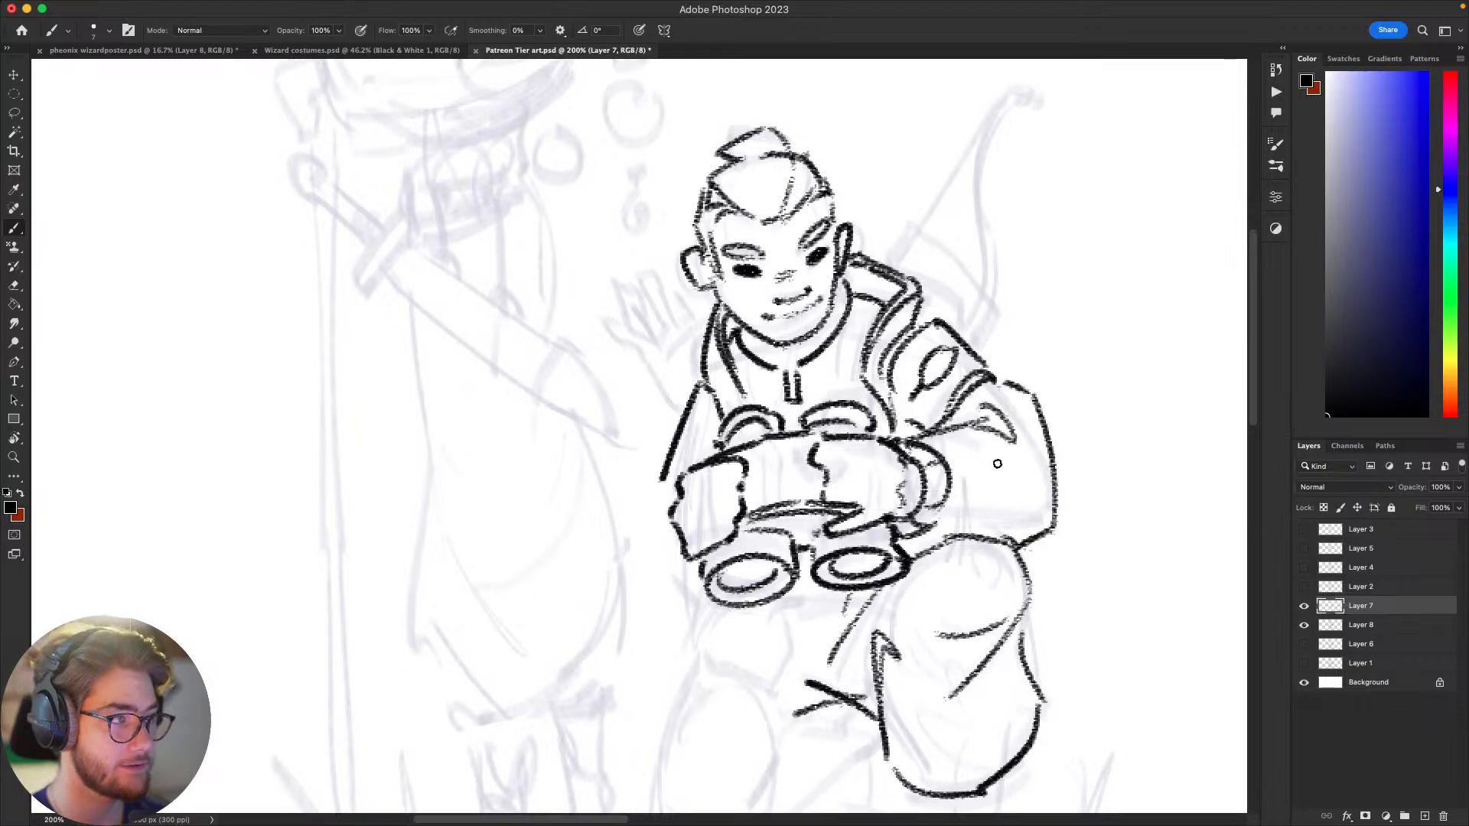
Step: Compare the inked archer with the faded standing figure and the remaining sketch, both zoomed out and close up
drag(993, 511, 977, 625)
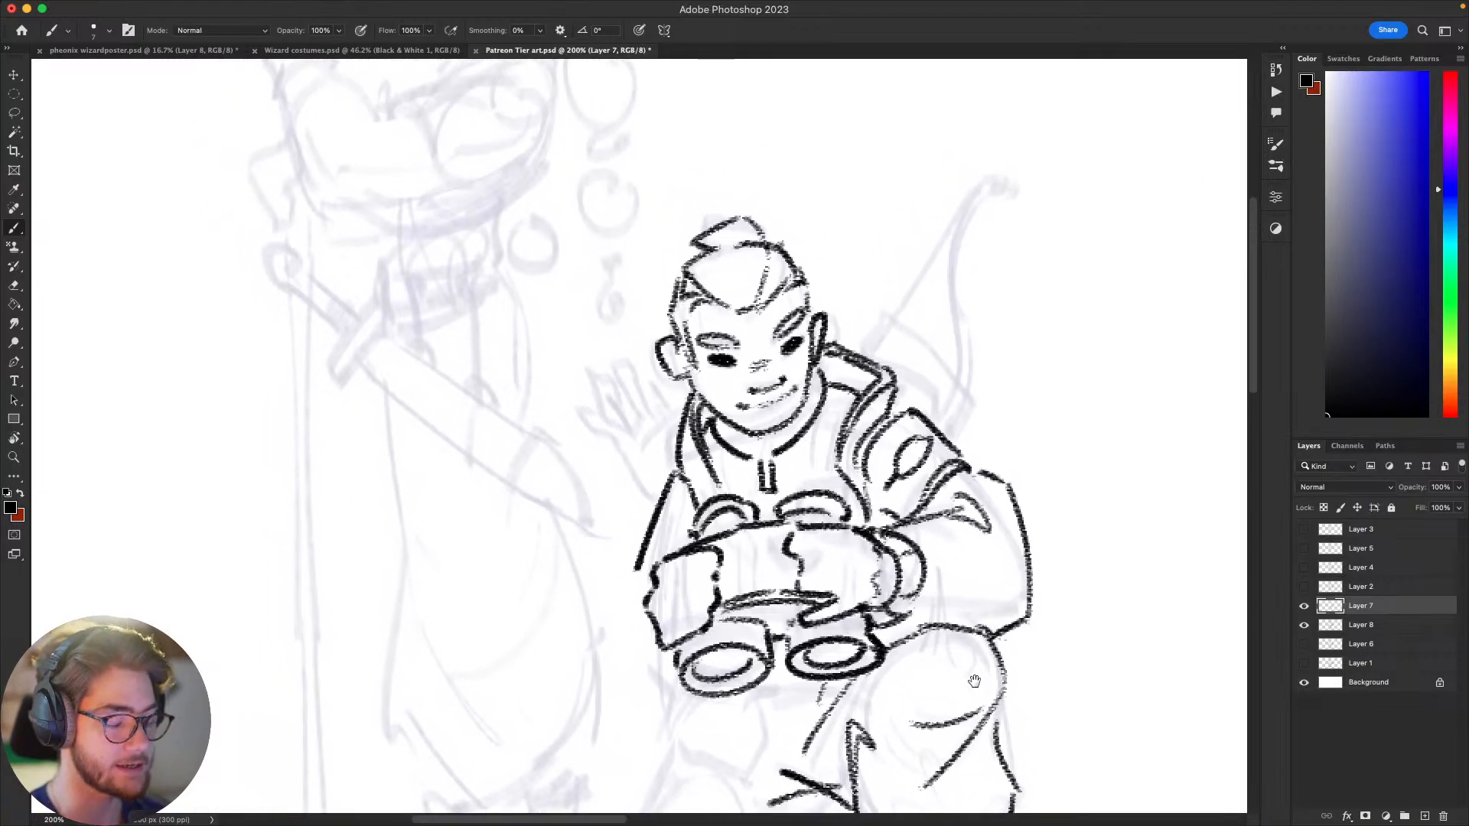
key(super+minus)
key(super+plus)
key(super+minus)
key(super+plus)
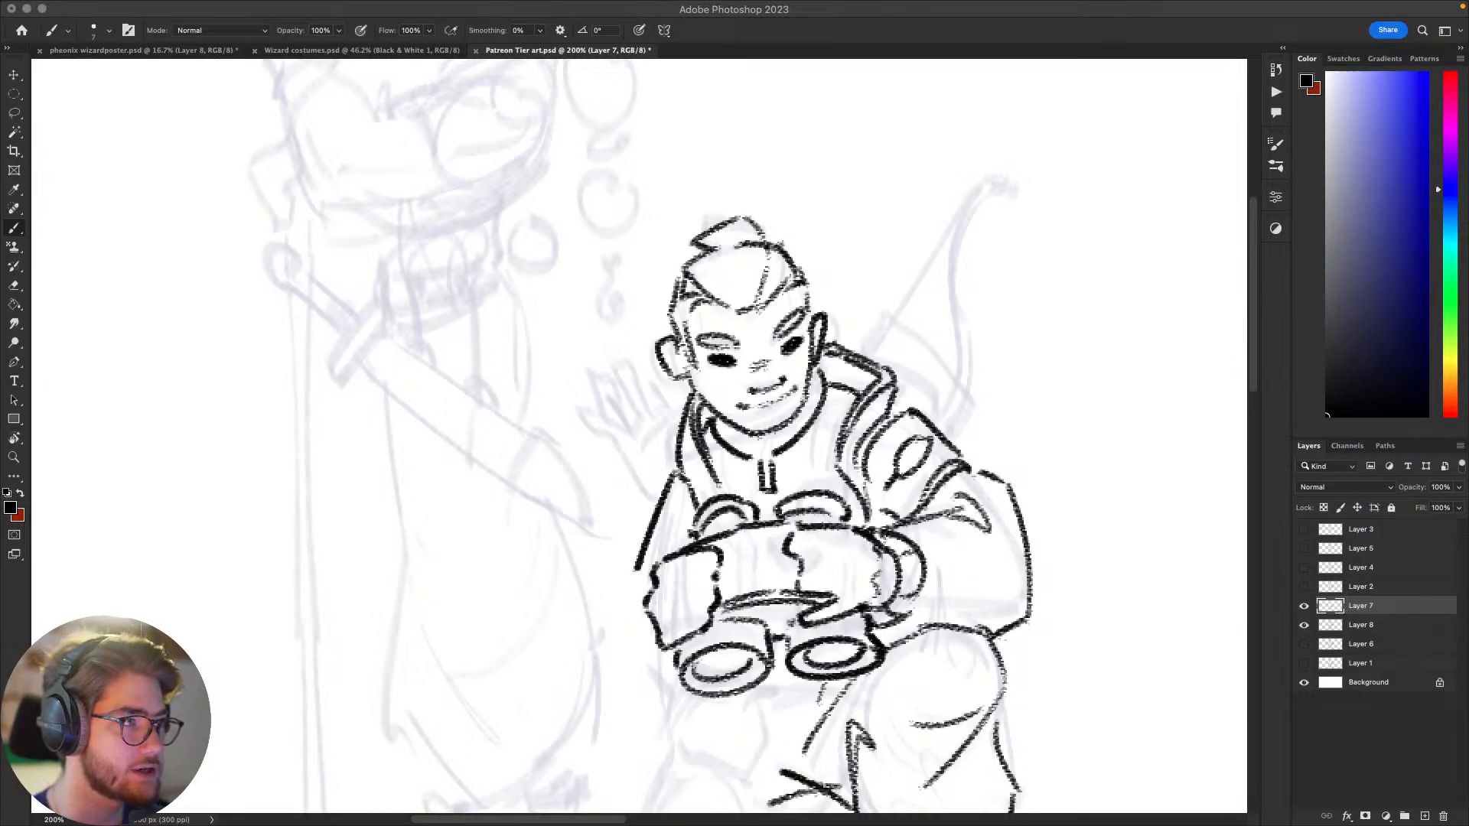
click(959, 509)
drag(1091, 523, 1029, 479)
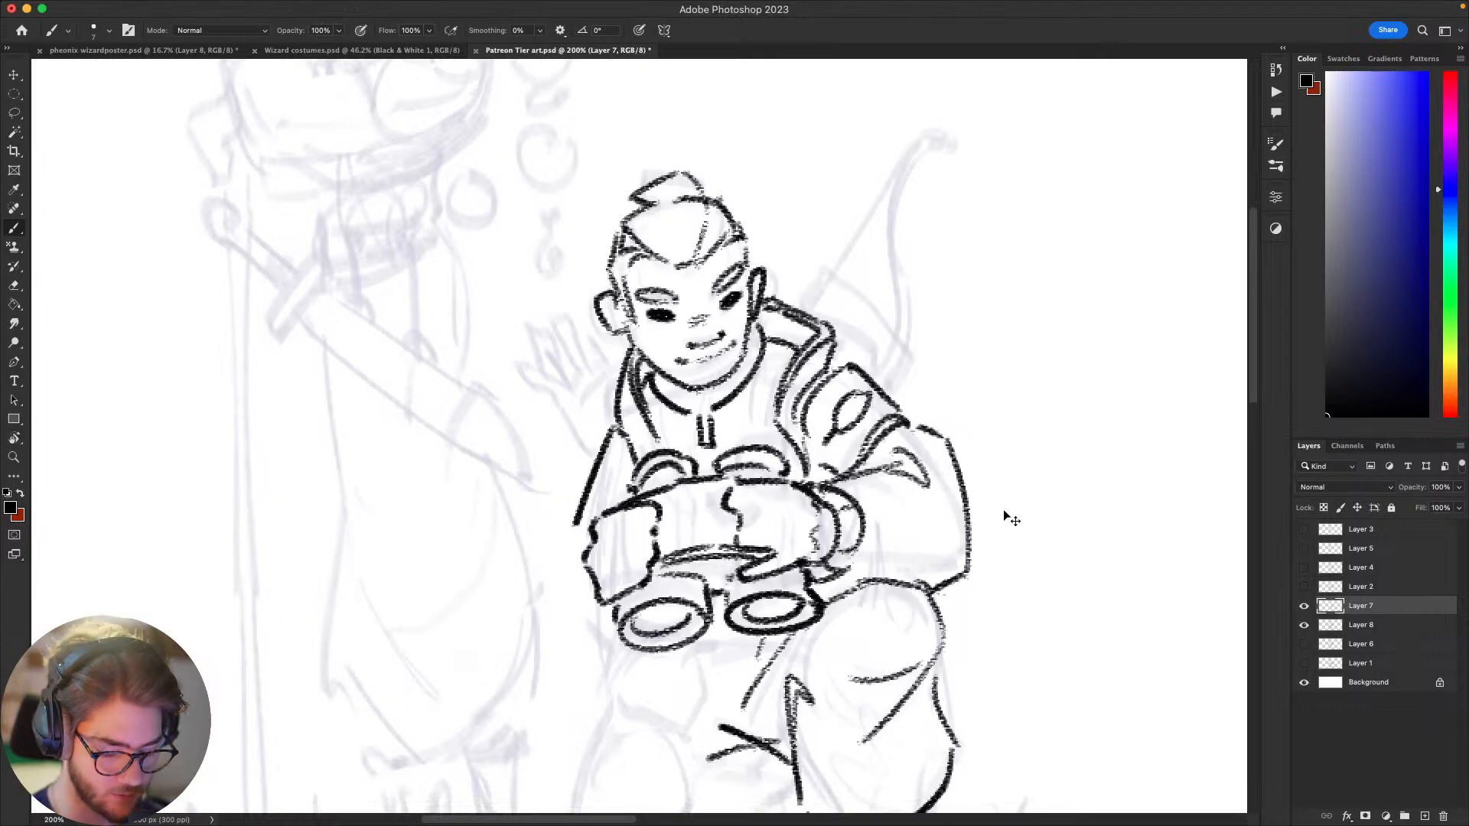
key(super+minus)
key(super+minus)
key(super+plus)
key(super+plus)
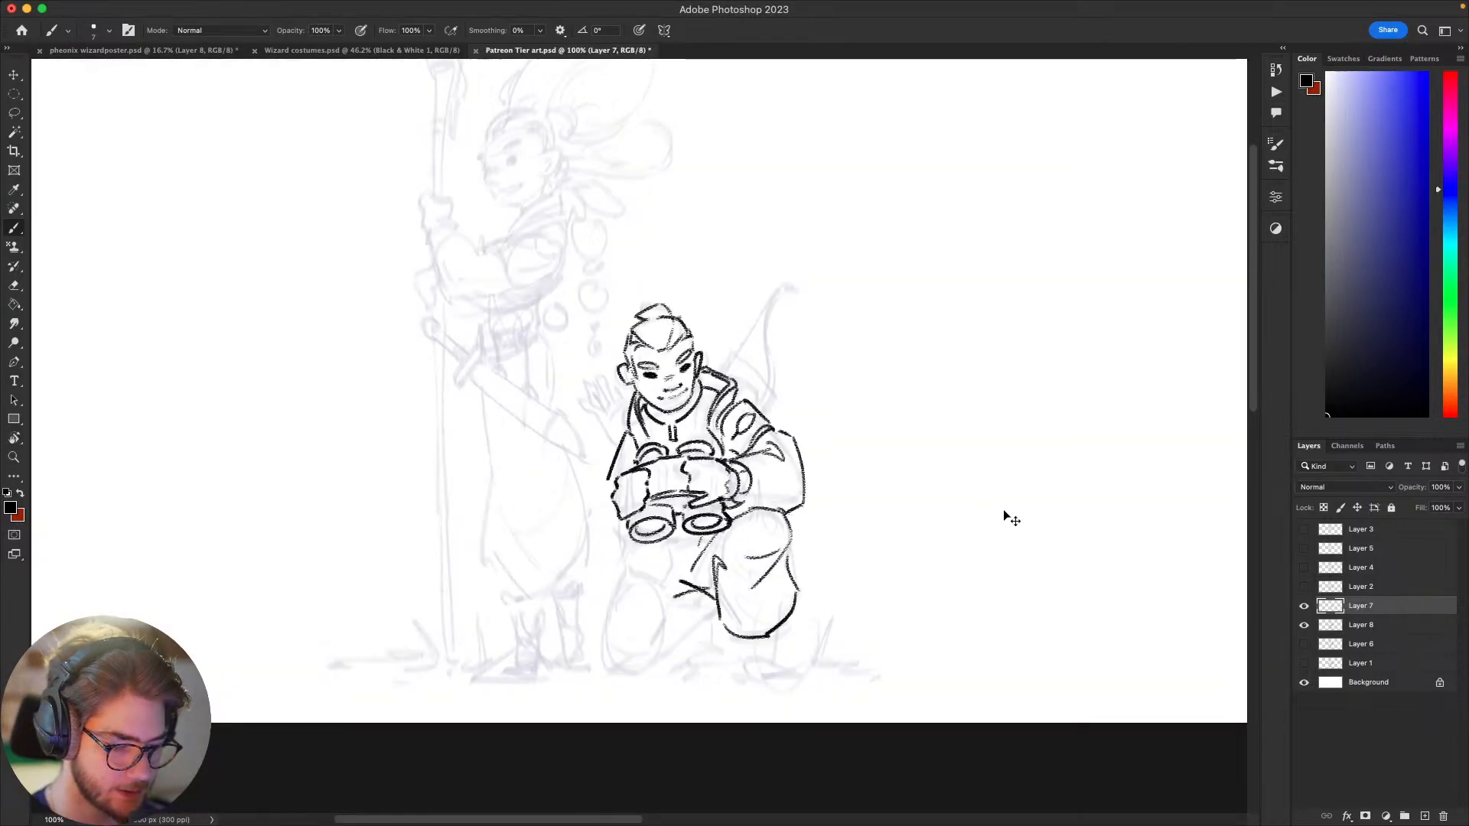
key(super+minus)
key(super+minus)
key(super+plus)
key(super+plus)
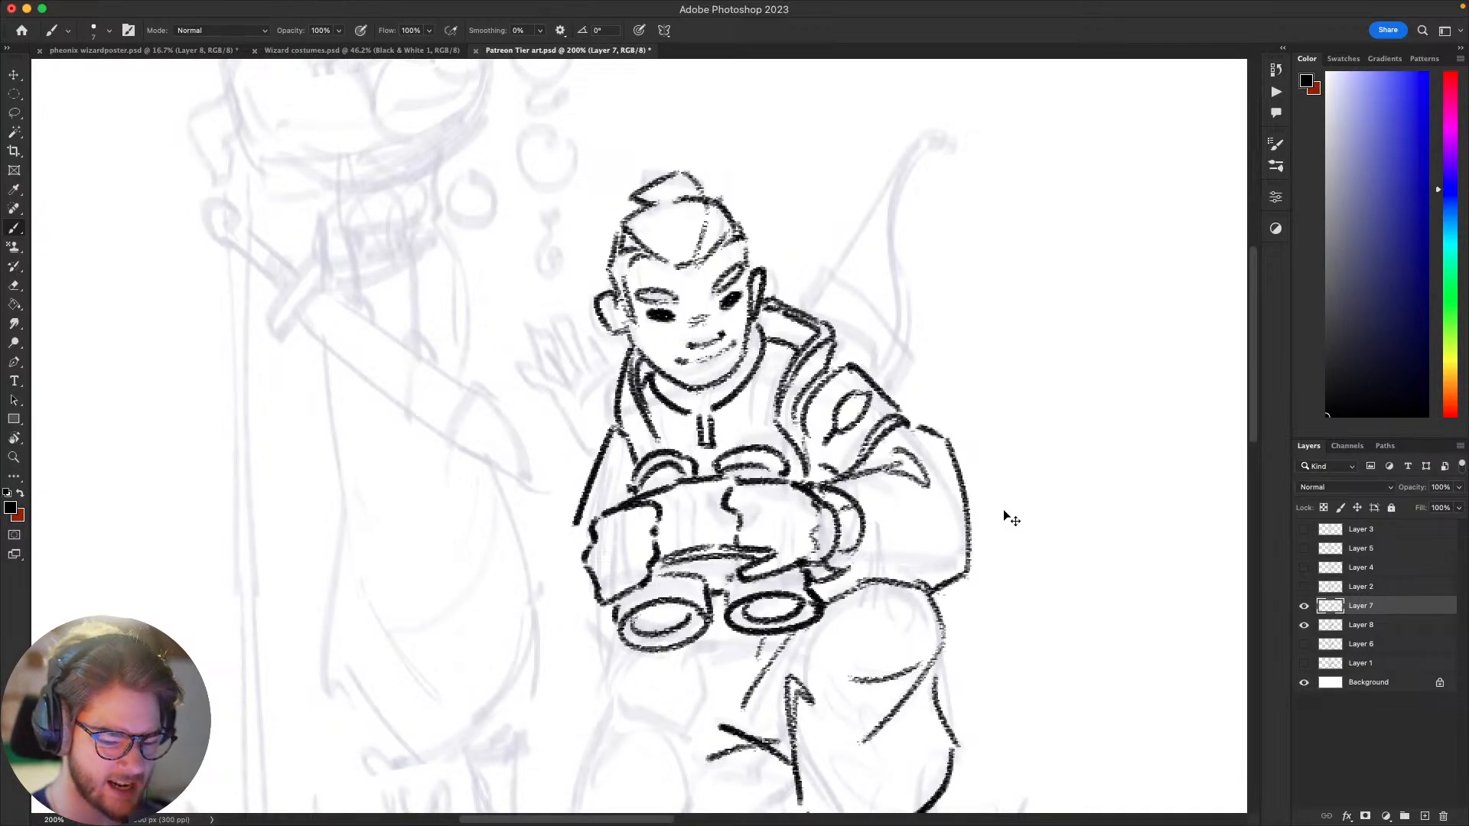
key(super+minus)
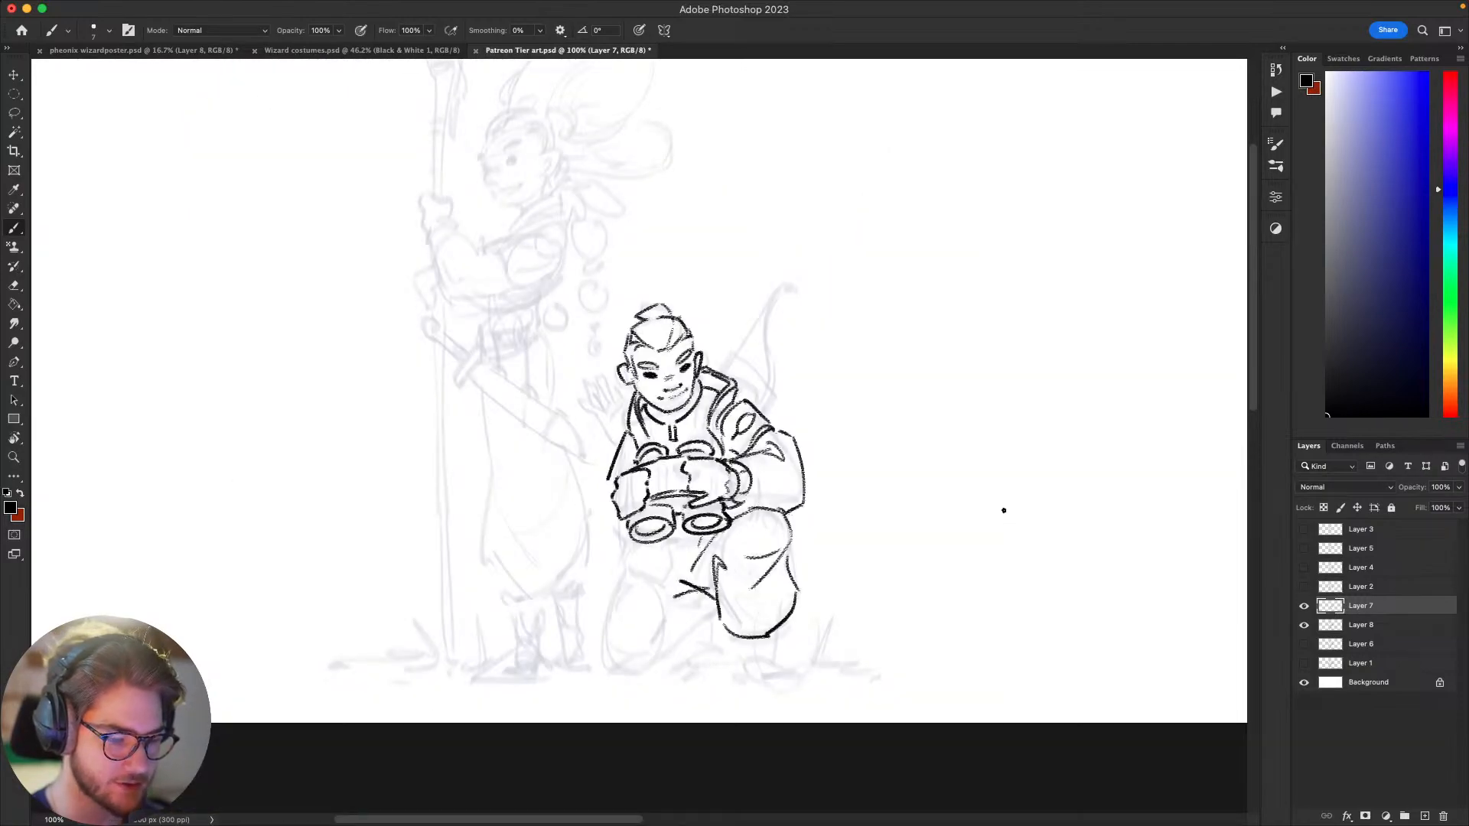
key(super+minus)
key(super+plus)
key(super+minus)
key(super+plus)
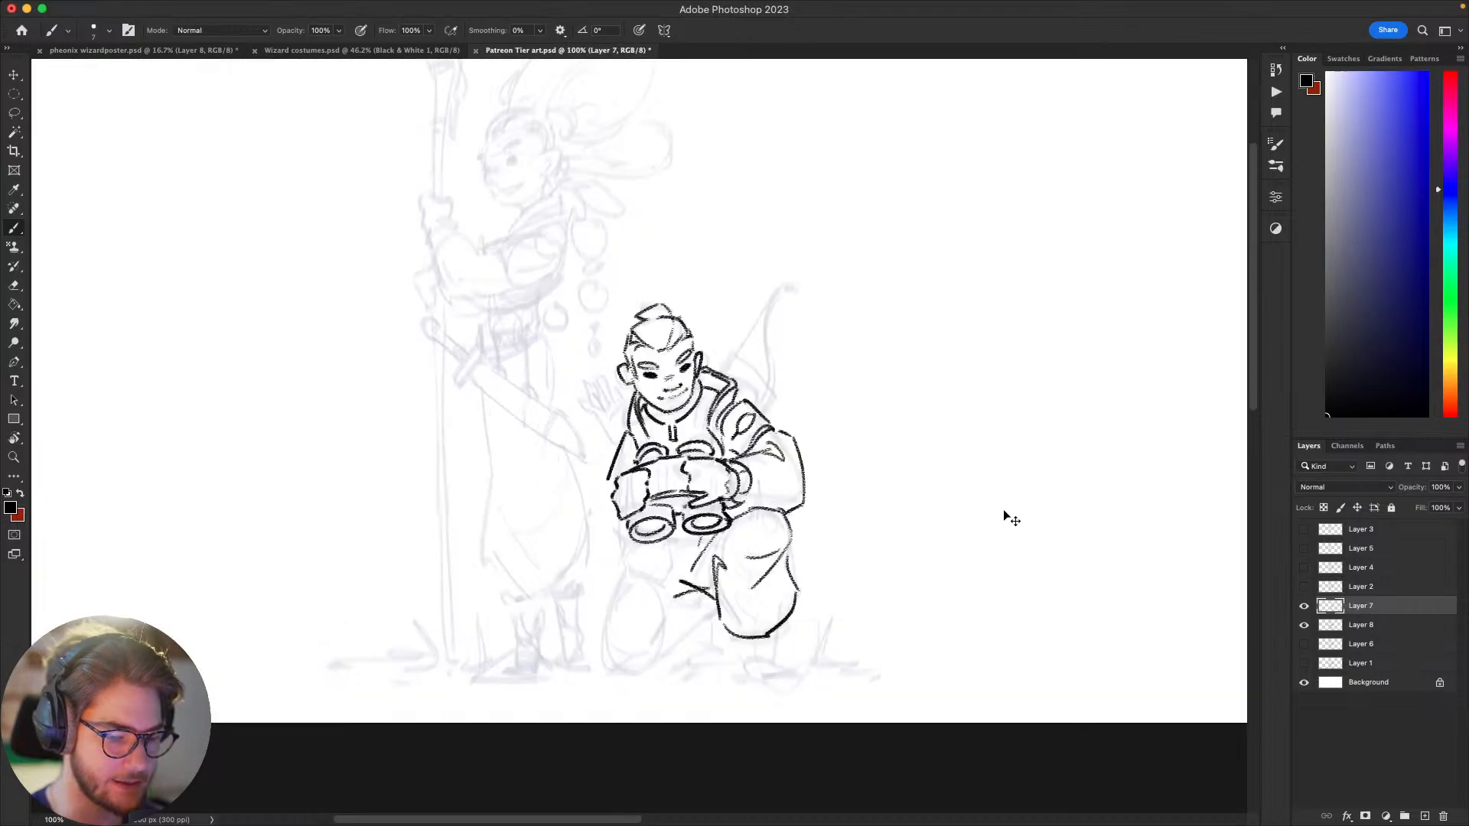
key(super+plus)
key(super+minus)
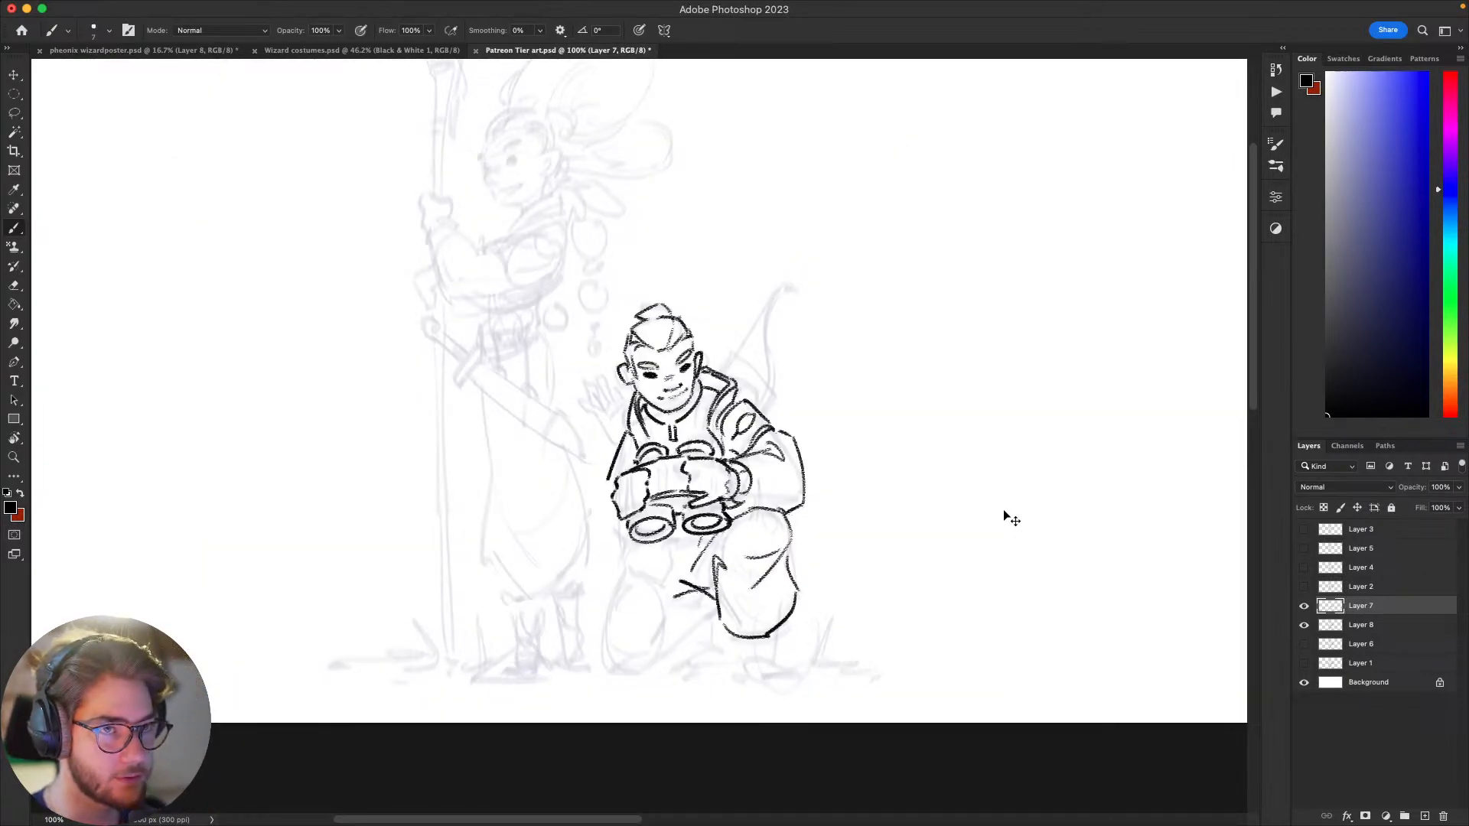
key(super+plus)
key(super+minus)
key(super+plus)
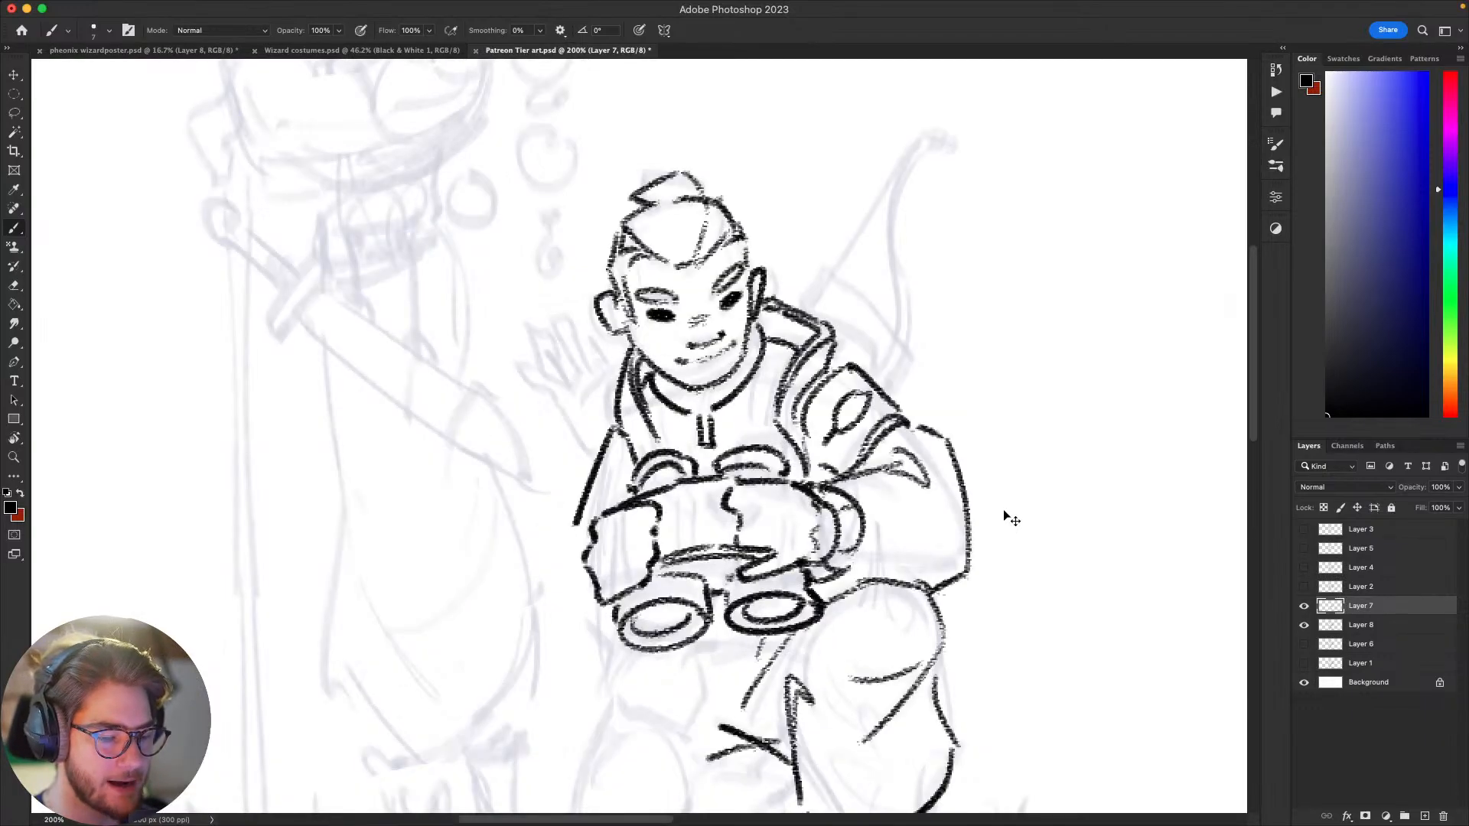
key(super+minus)
key(super+plus)
key(super+minus)
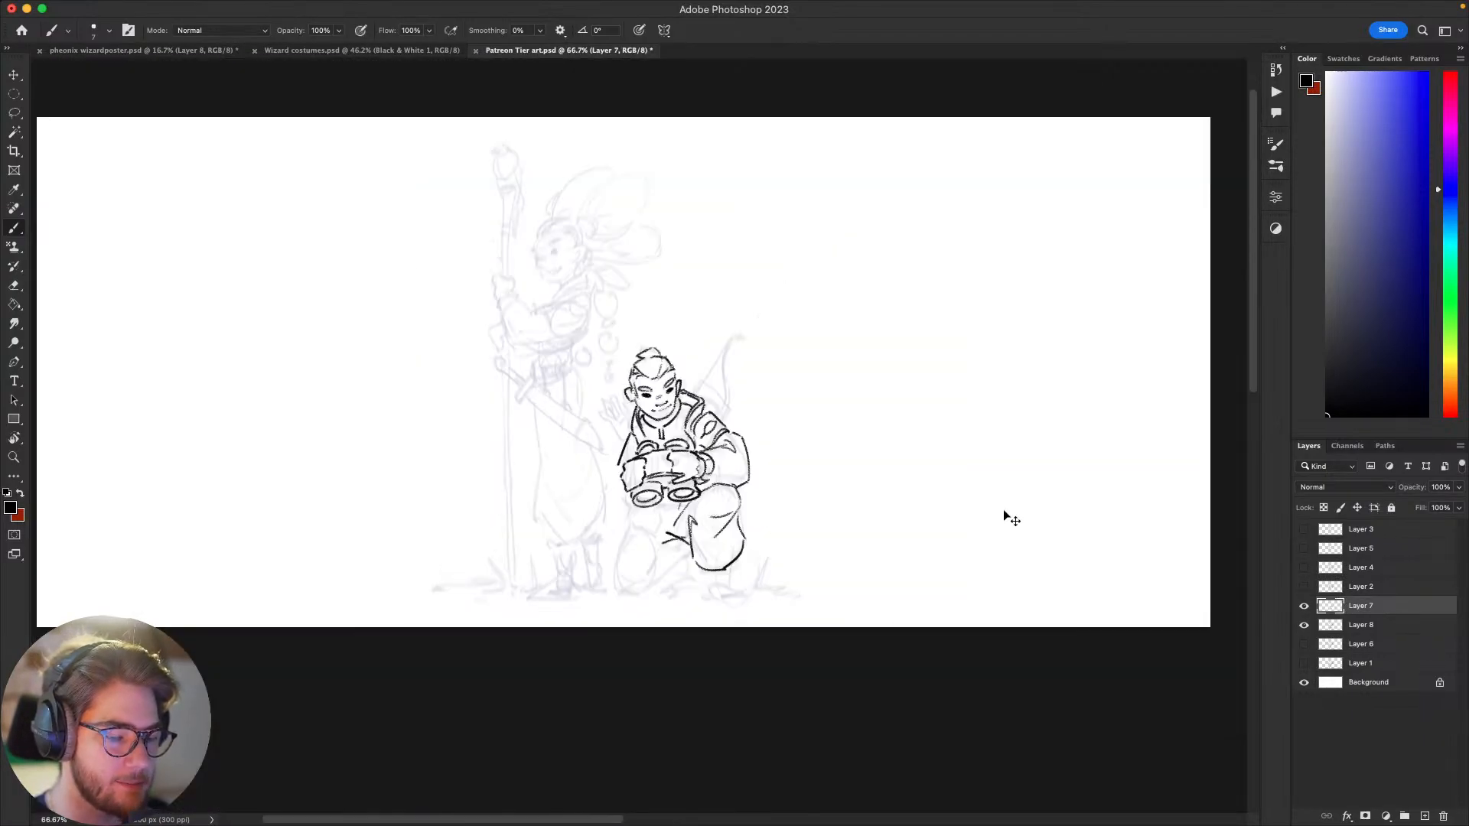
key(super+plus)
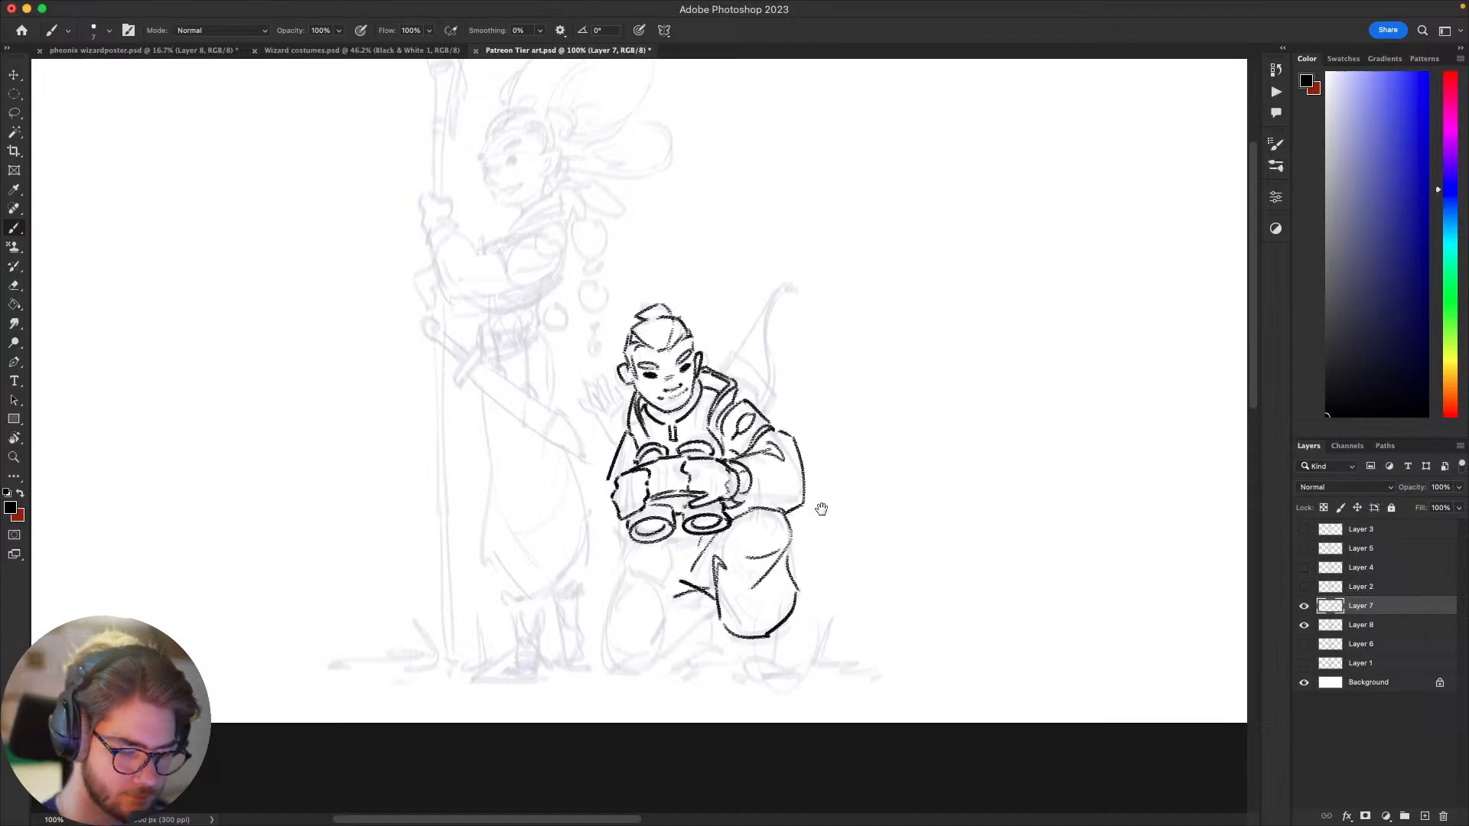
Step: Draw the outer contour of the archer's sleeve nearest the standing figure, curving down and under the hand beside the binoculars
drag(821, 509, 892, 436)
mouse_move(769, 533)
mouse_down()
mouse_move(916, 450)
mouse_move(902, 518)
mouse_up()
mouse_move(721, 435)
mouse_down()
mouse_move(728, 513)
mouse_move(720, 502)
mouse_up()
key(super+z)
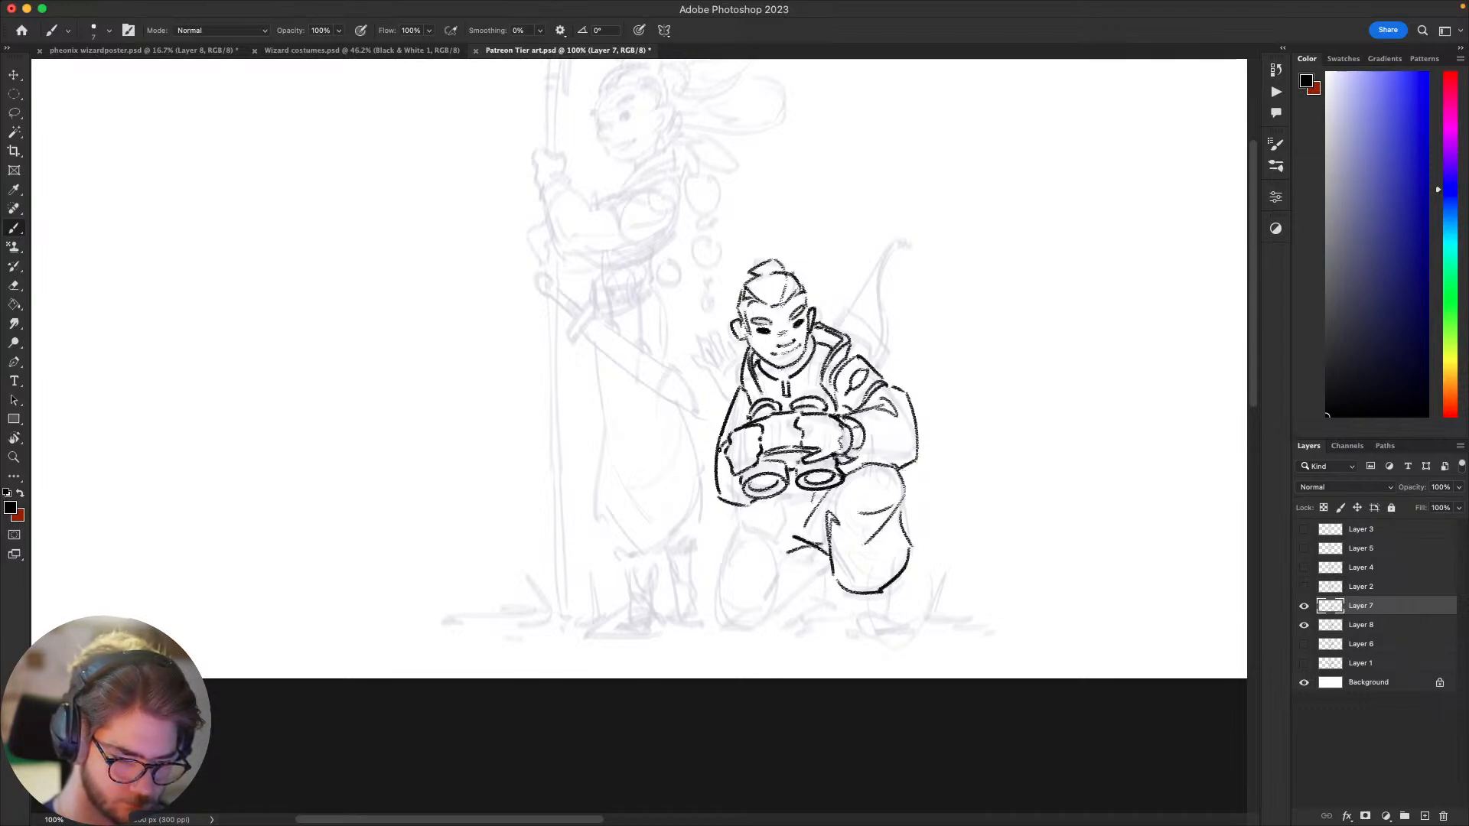
mouse_move(1021, 508)
mouse_down()
mouse_move(1045, 452)
mouse_move(883, 584)
mouse_up()
mouse_move(938, 507)
mouse_down()
mouse_move(935, 538)
mouse_move(931, 489)
mouse_move(941, 554)
mouse_move(957, 348)
mouse_up()
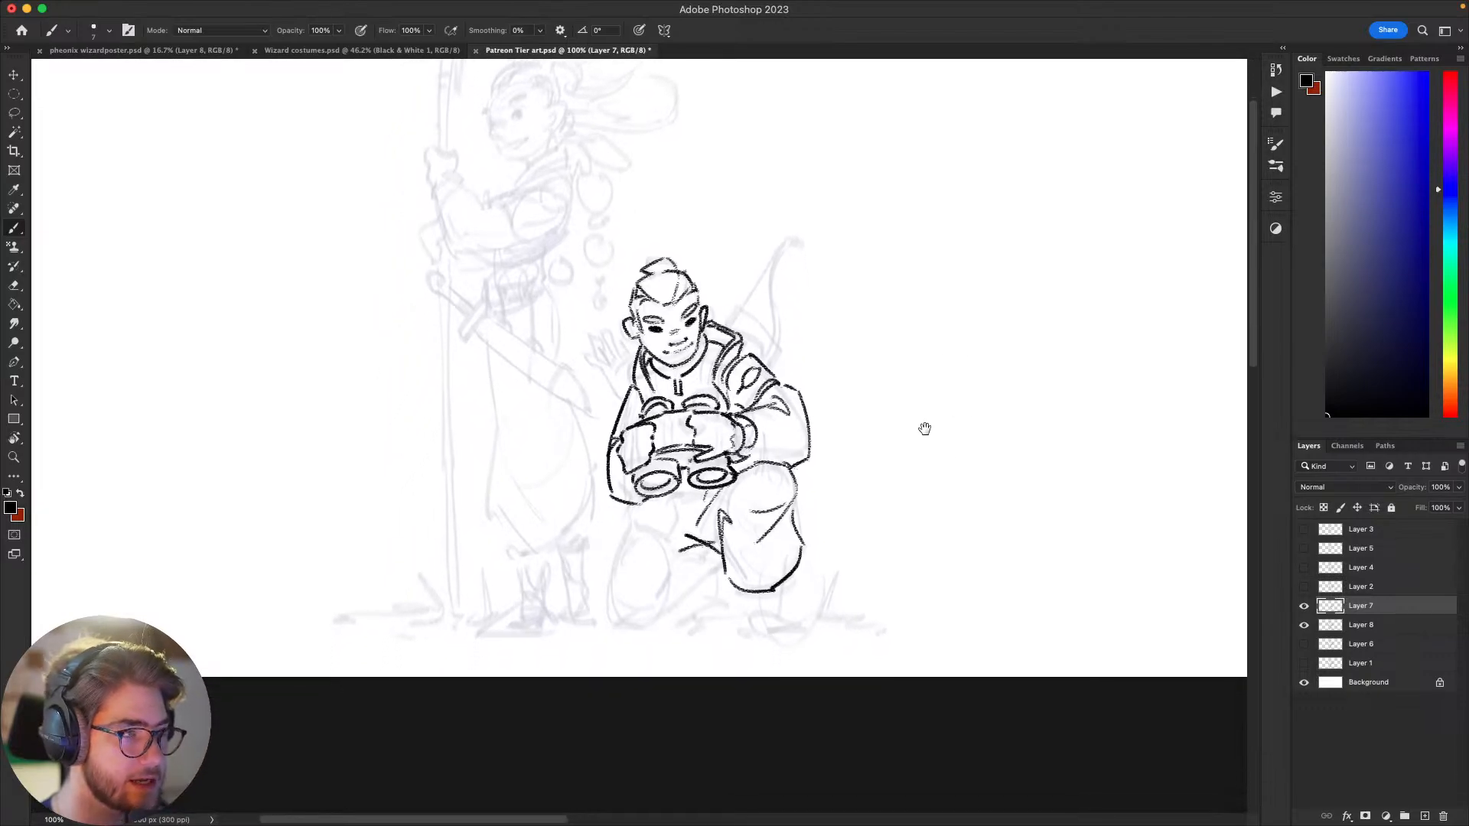
drag(925, 427, 944, 462)
Step: Erase the pointed fold beside the raised knee, redraw the inner leg edge and extend the trouser folds downward
key(e)
mouse_move(782, 537)
mouse_down()
mouse_move(800, 513)
mouse_move(774, 504)
mouse_up()
key(b)
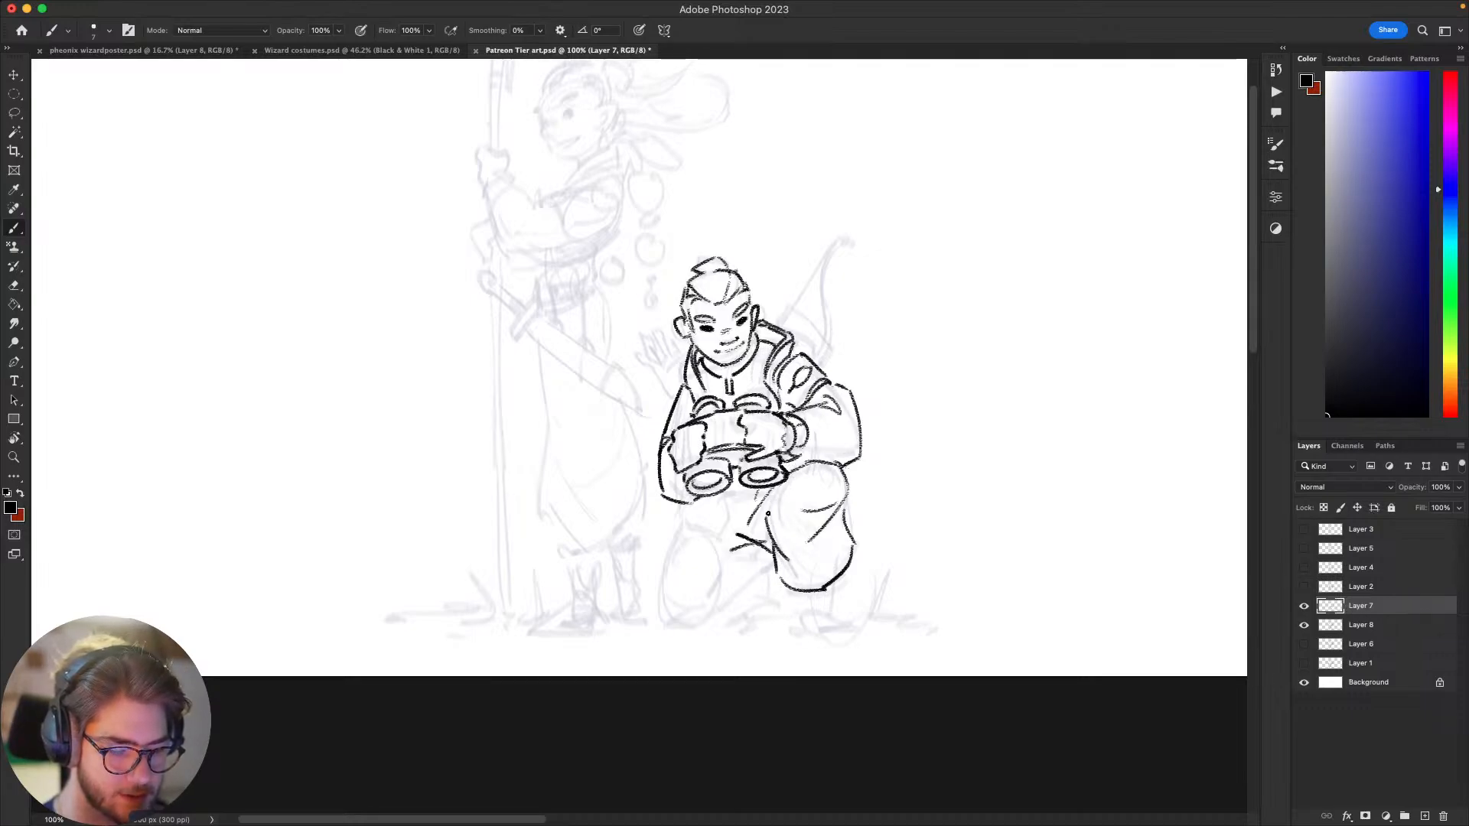
mouse_move(779, 493)
mouse_down()
mouse_move(761, 531)
mouse_move(791, 585)
mouse_up()
key(super+z)
drag(886, 526, 928, 494)
mouse_move(780, 570)
mouse_down()
mouse_move(723, 661)
mouse_move(688, 665)
mouse_move(742, 571)
mouse_move(706, 632)
mouse_up()
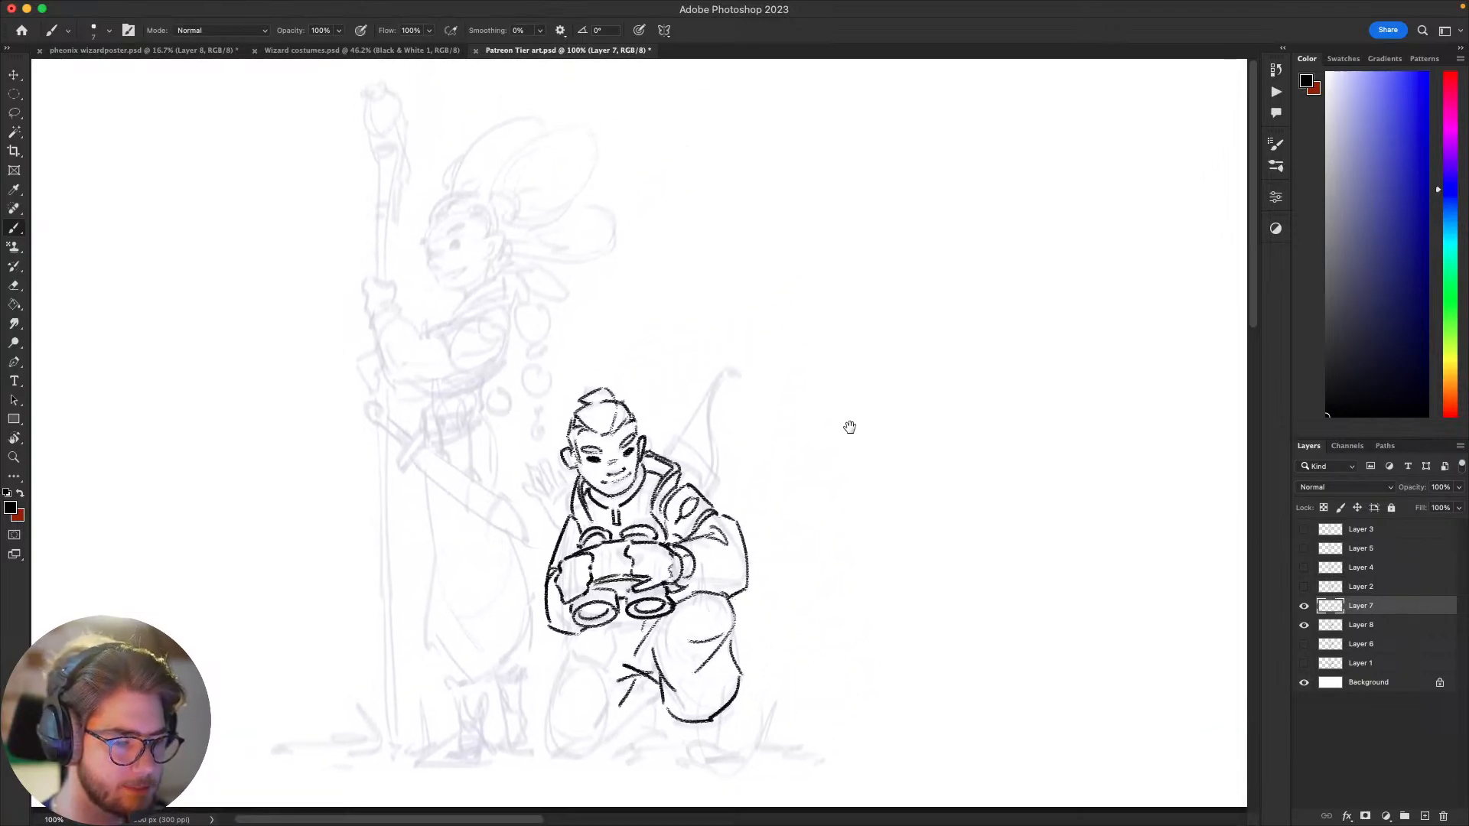
Step: Draw a short slanted line for the bow just behind the archer's shoulder
drag(922, 458, 972, 427)
drag(826, 431, 830, 441)
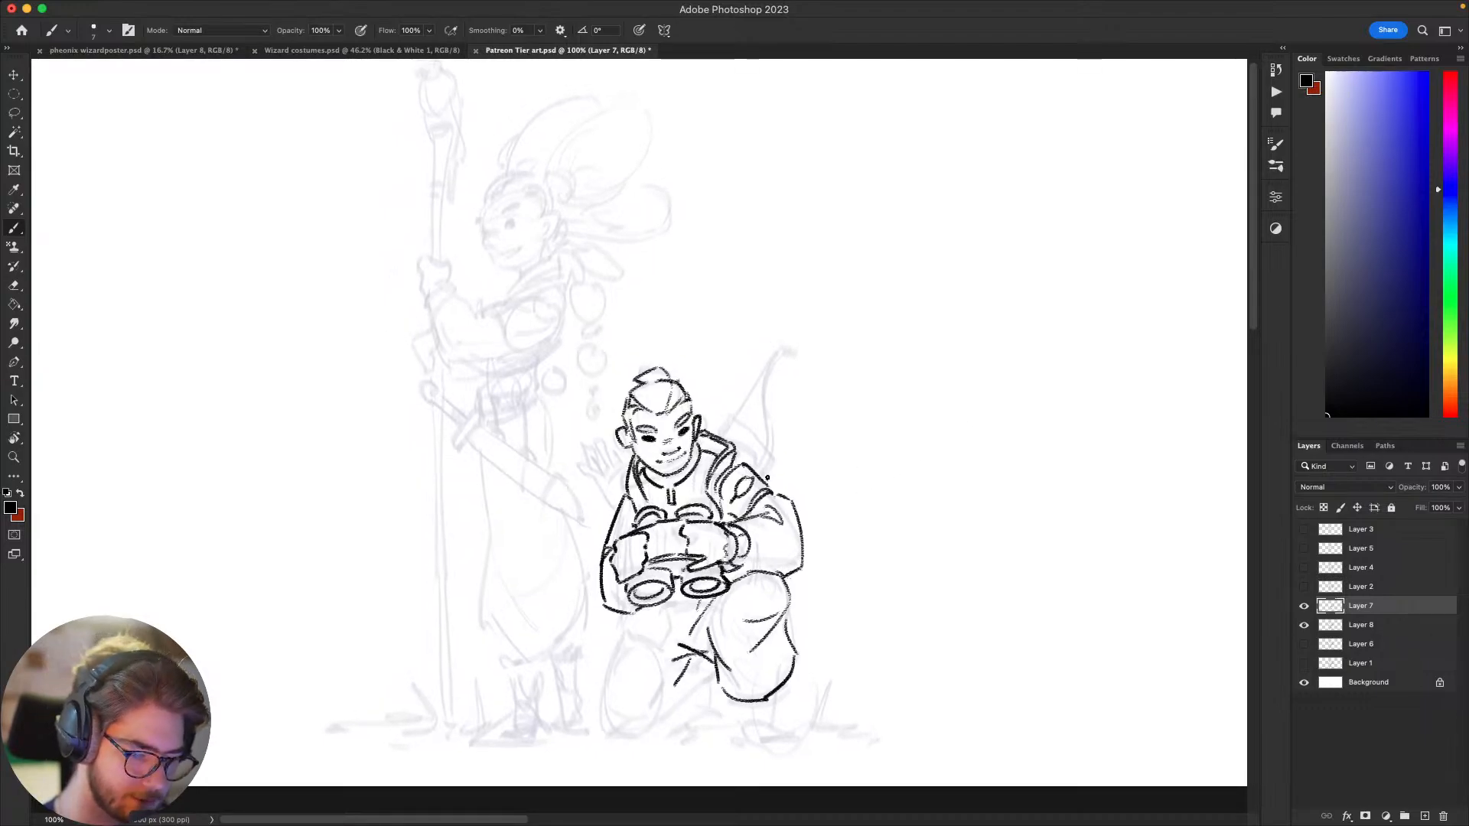
drag(767, 478, 774, 461)
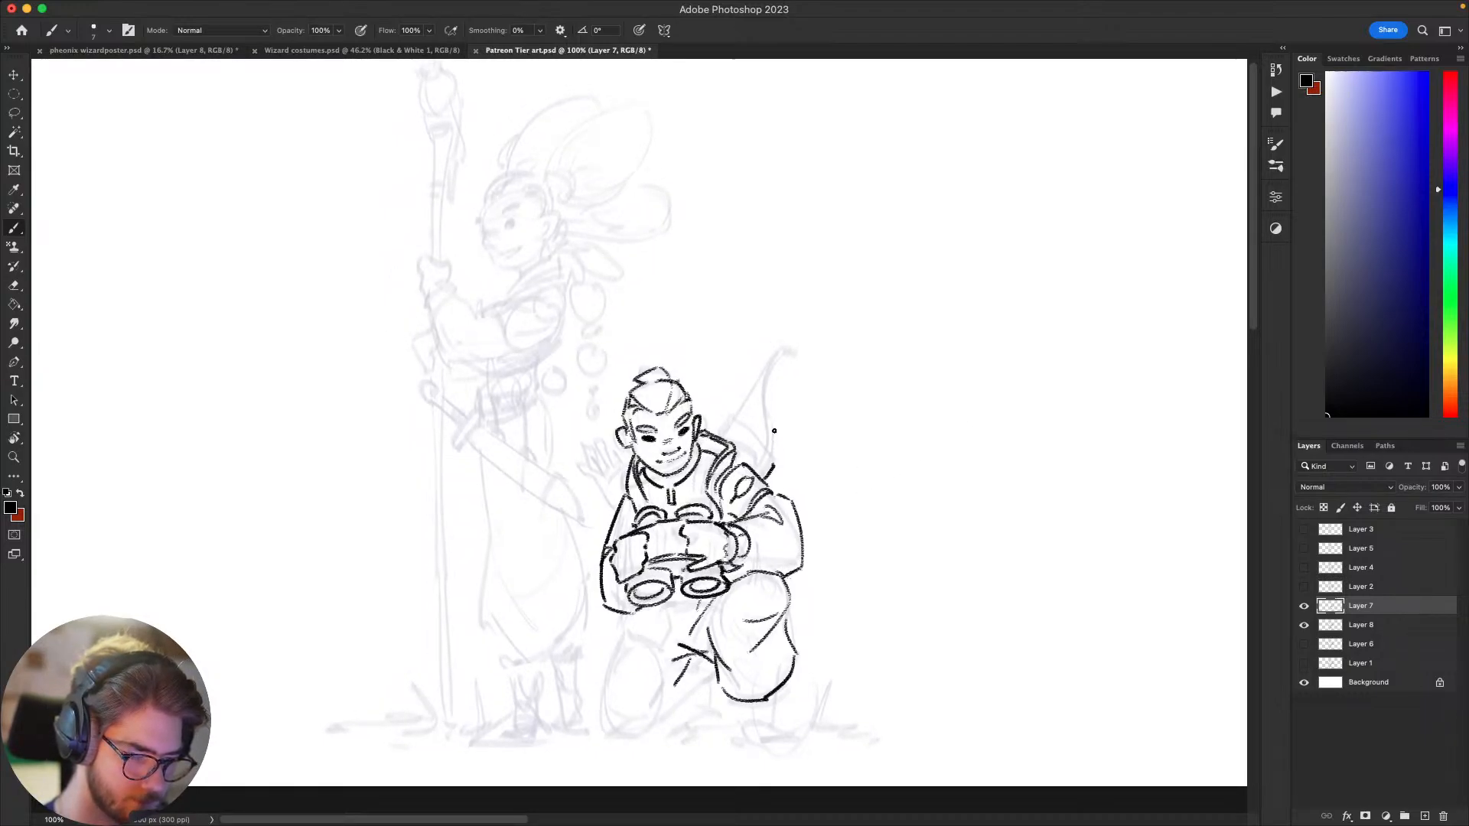
Step: Try to draw the angled shape behind the archer's shoulder and the lower curve of the bow
mouse_move(731, 413)
mouse_down()
mouse_move(775, 470)
mouse_move(725, 412)
mouse_up()
key(super+z)
key(super+z)
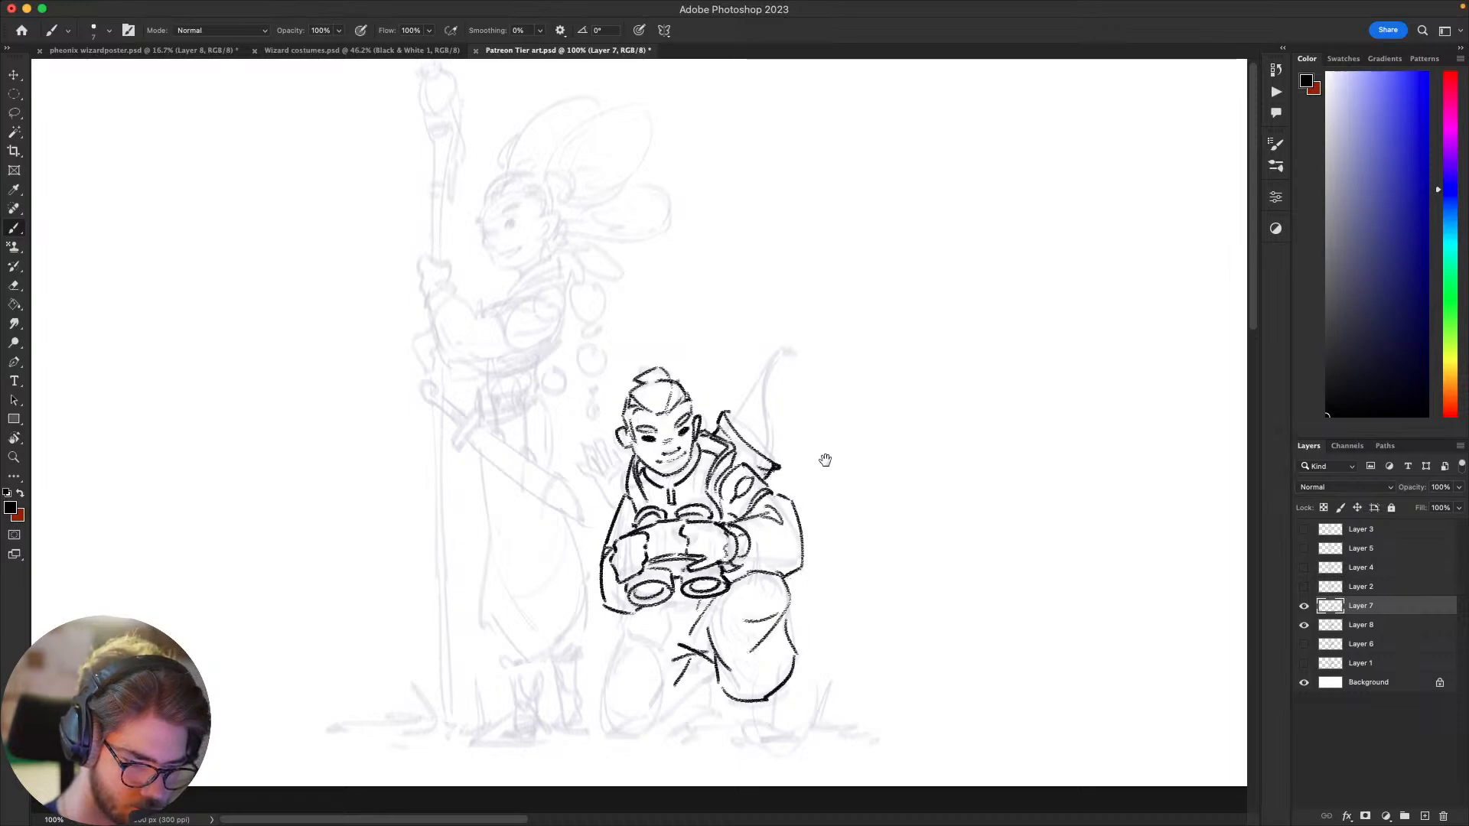
drag(824, 460, 820, 467)
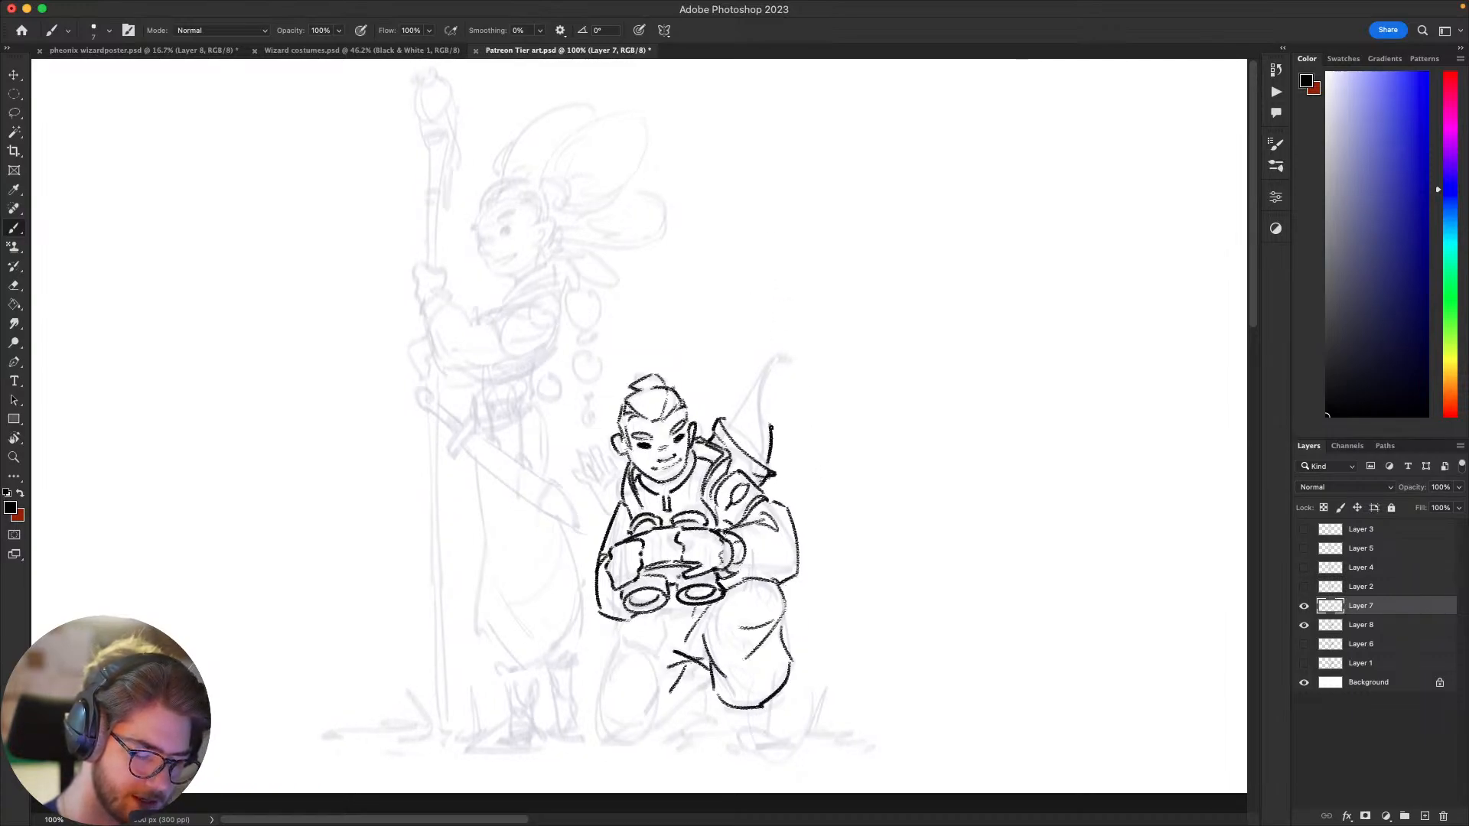
key(super+z)
key(super+z)
key(super+z)
key(super+z)
key(super+z)
key(super+z)
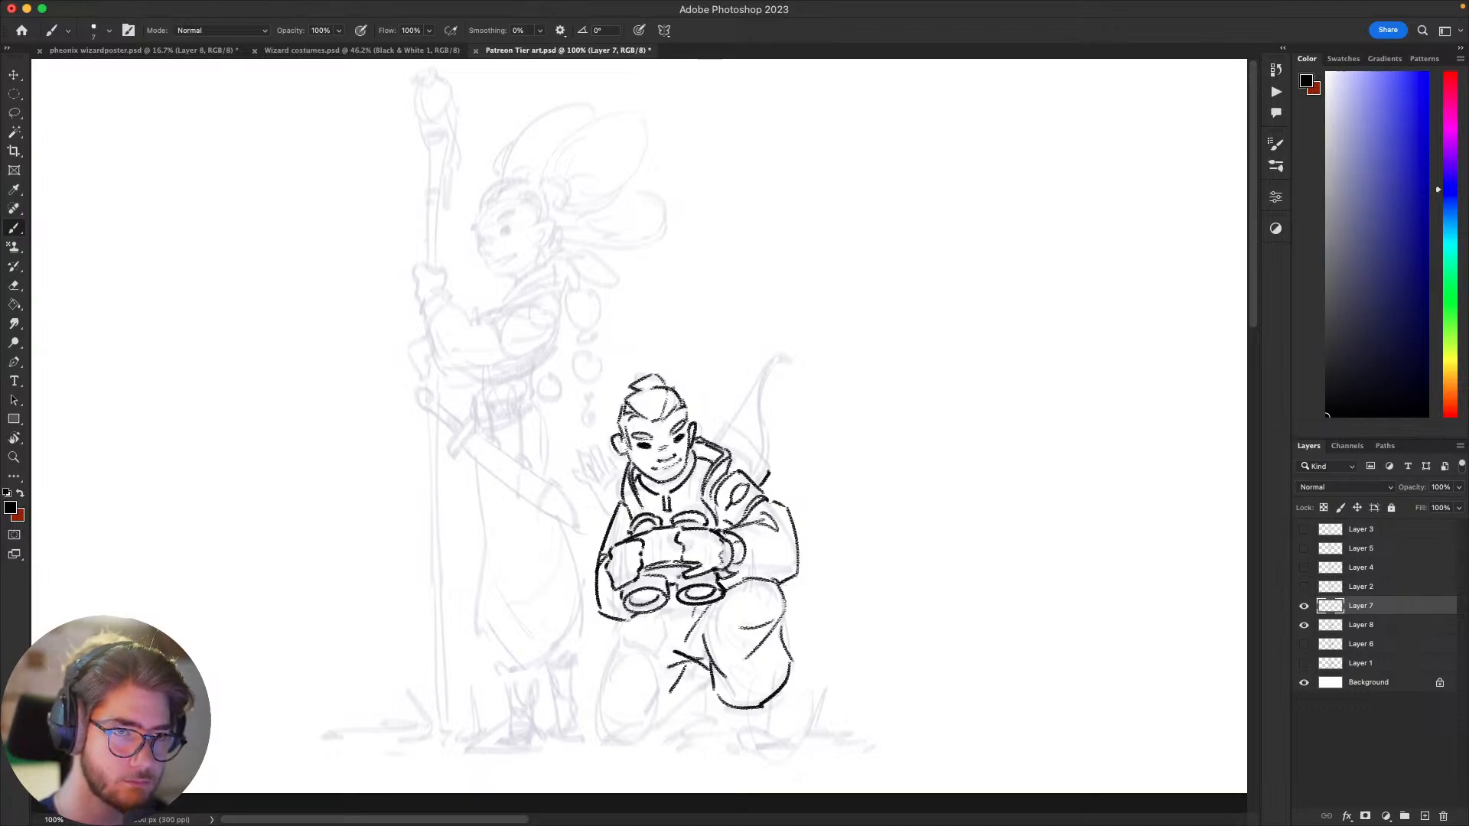
Step: Draw the slanted top edge and short inner side of the angled case behind the archer's shoulder
drag(967, 595, 974, 583)
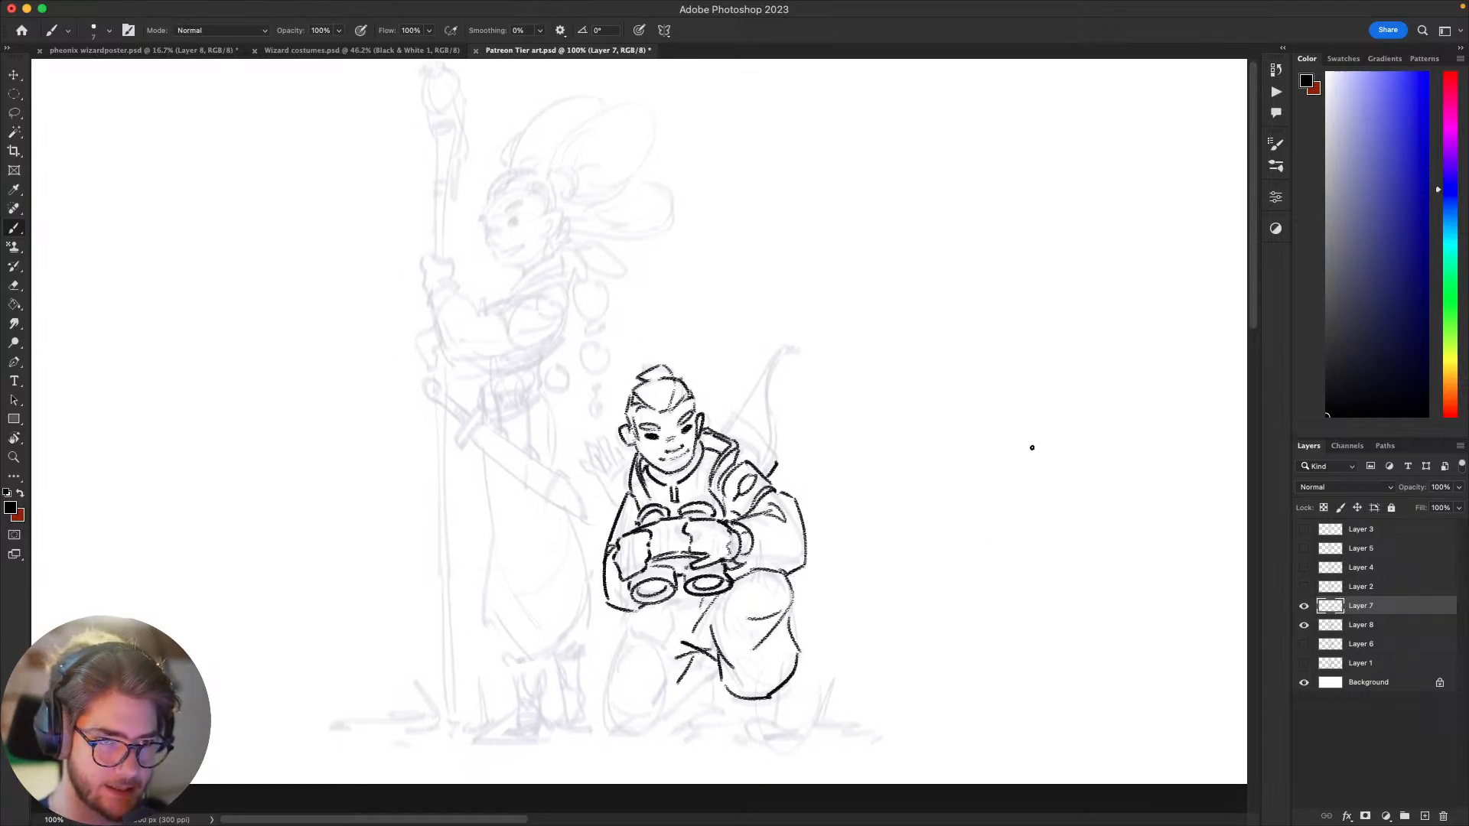
mouse_move(977, 466)
mouse_down()
mouse_move(971, 564)
mouse_move(941, 547)
mouse_move(887, 581)
mouse_move(901, 580)
mouse_up()
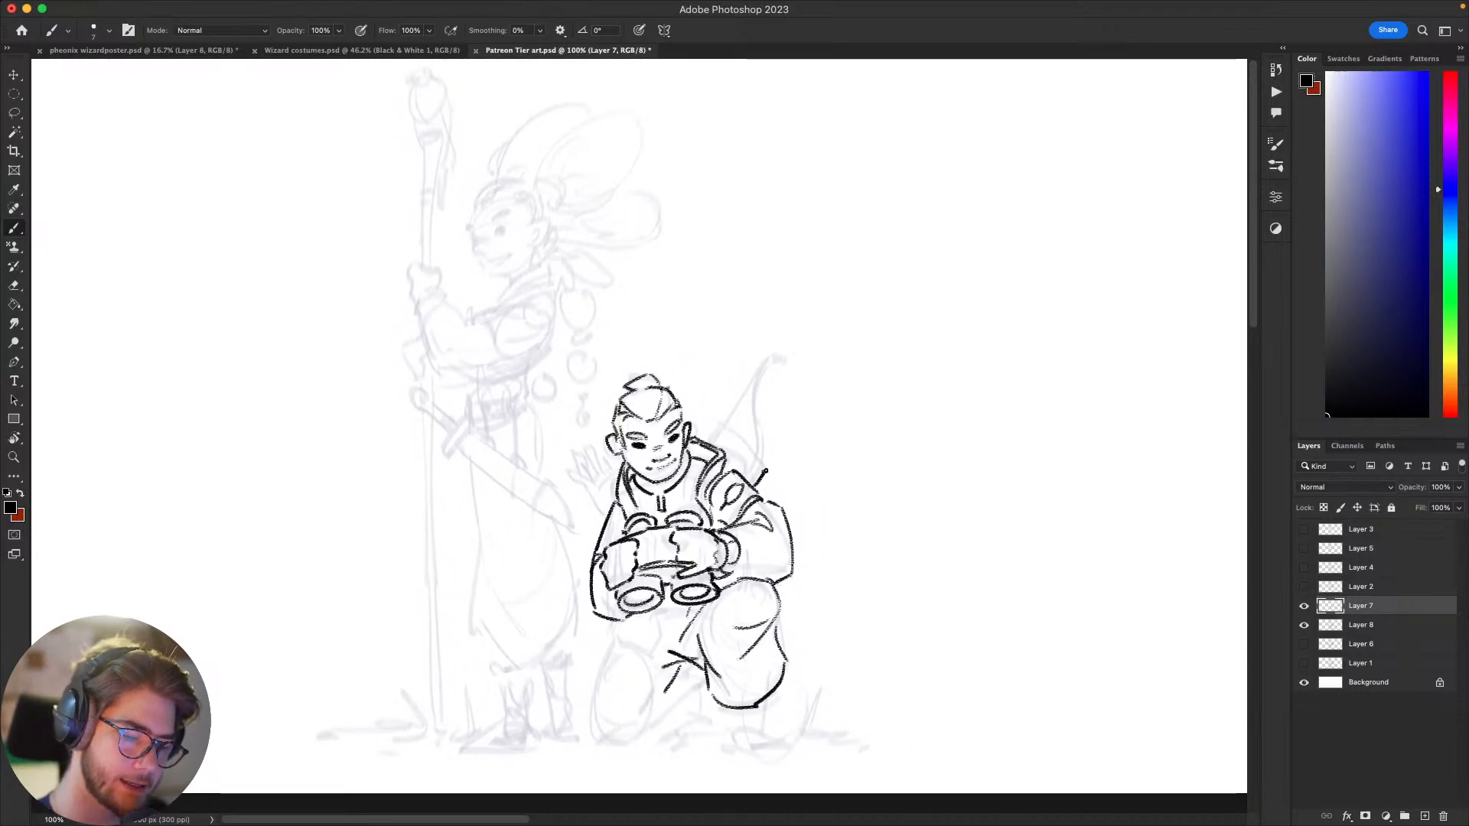
key(super+z)
drag(719, 426, 764, 475)
key(super+z)
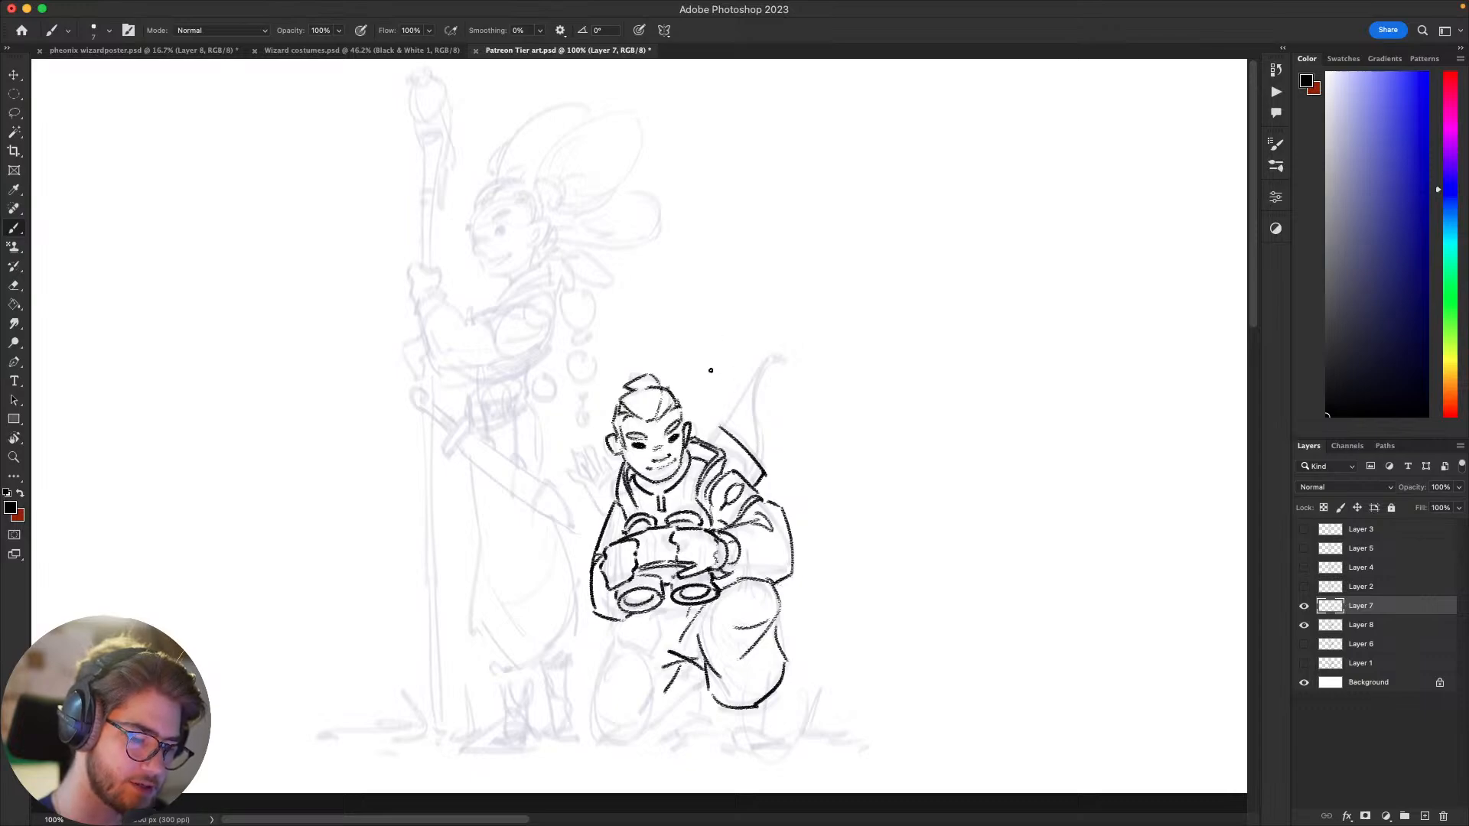
drag(858, 524, 916, 537)
Step: Scribble loose test curves across the empty canvas on both sides of the figures and undo them
key(super+minus)
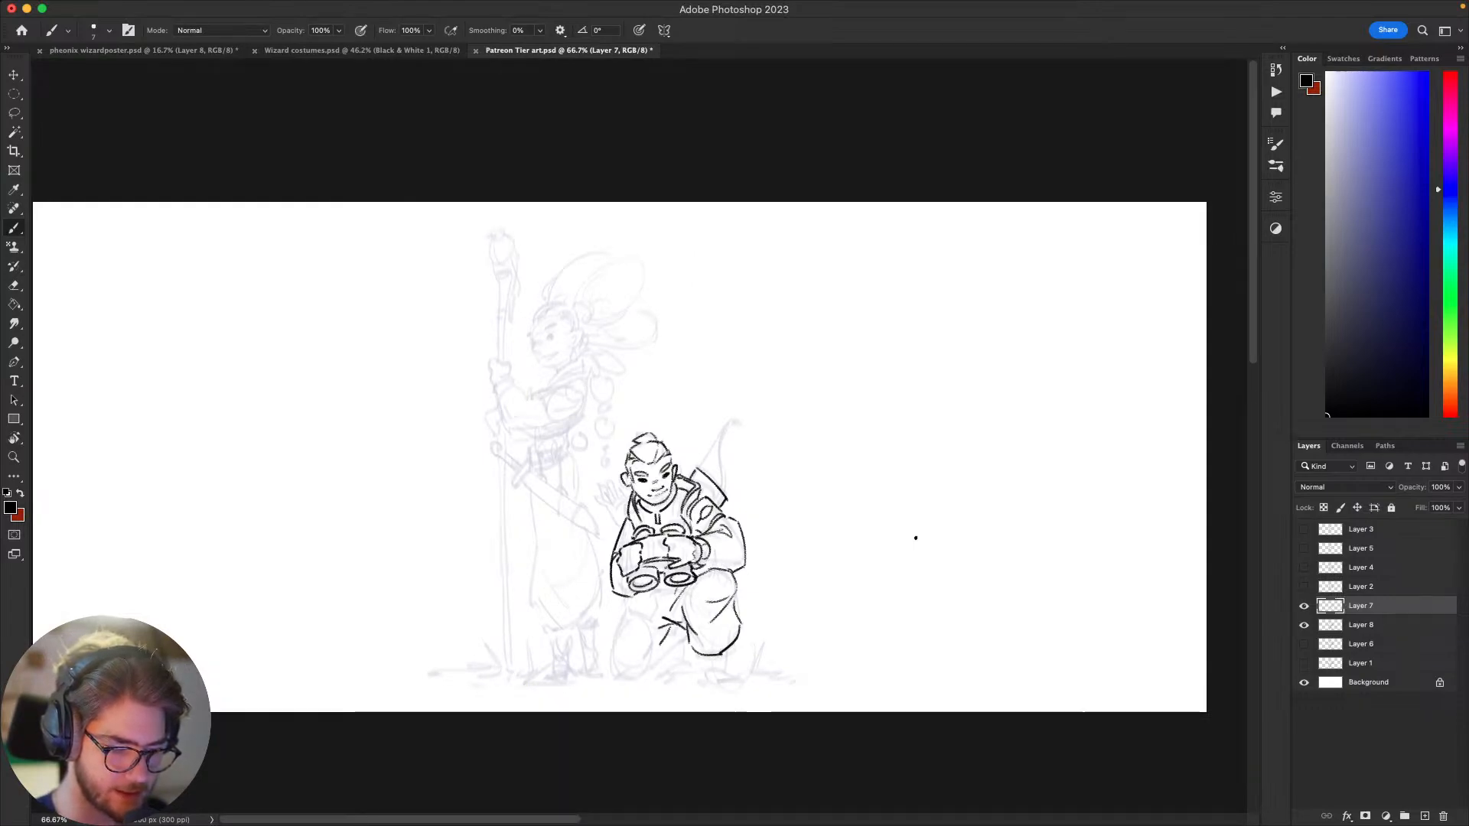
mouse_move(915, 538)
mouse_down()
mouse_move(1040, 507)
mouse_move(915, 547)
mouse_up()
key(super+z)
mouse_move(1116, 554)
mouse_down()
mouse_move(914, 561)
mouse_move(1059, 572)
mouse_move(913, 543)
mouse_up()
key(super+z)
drag(584, 442, 434, 449)
mouse_move(578, 431)
mouse_down()
mouse_move(278, 496)
mouse_move(358, 414)
mouse_move(361, 373)
mouse_up()
mouse_move(518, 273)
mouse_down()
mouse_move(475, 272)
mouse_move(400, 373)
mouse_up()
key(super+z)
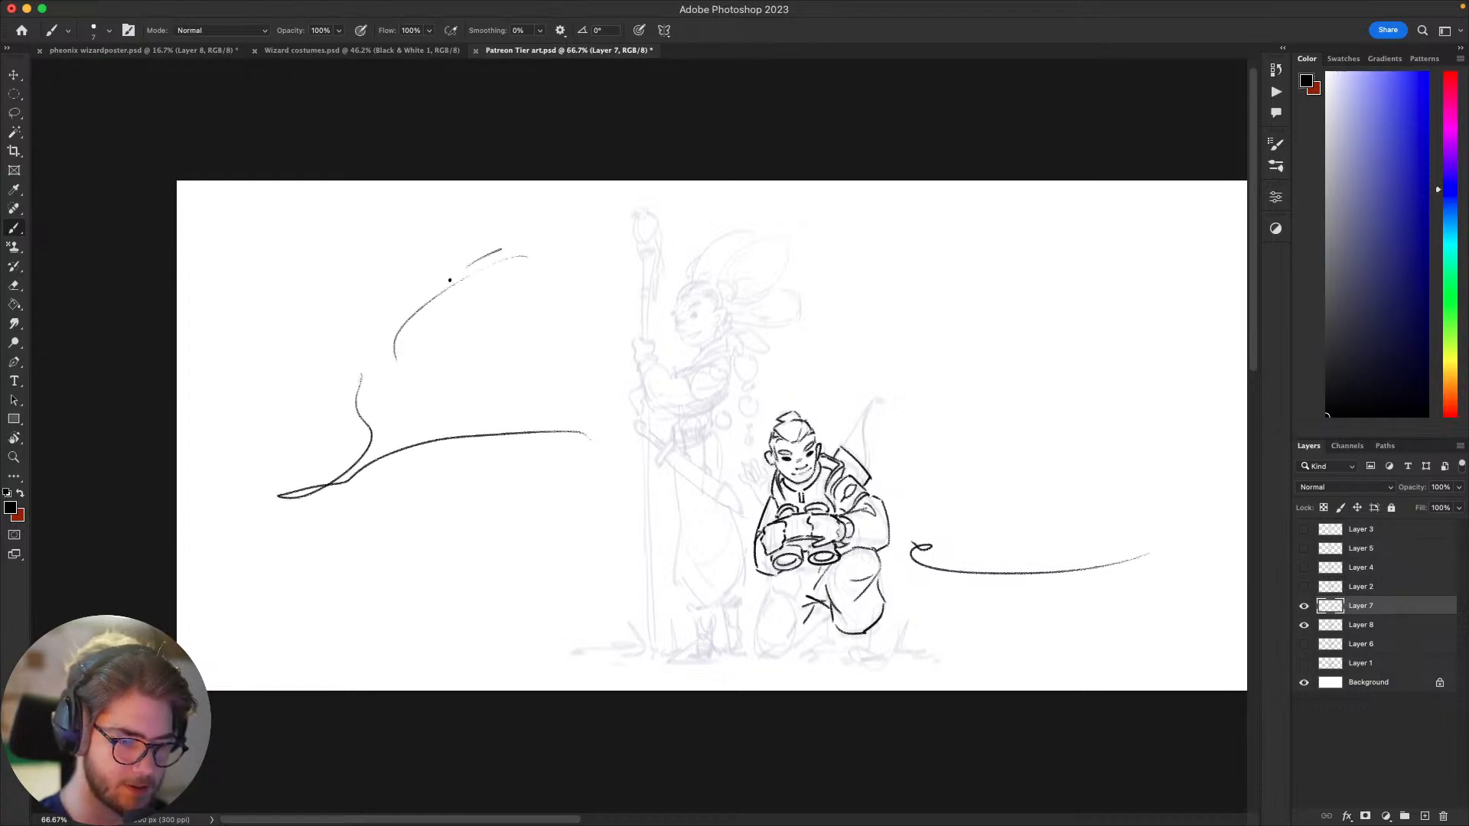
mouse_move(449, 280)
mouse_down()
mouse_move(579, 330)
mouse_move(618, 310)
mouse_move(494, 222)
mouse_move(557, 191)
mouse_move(592, 205)
mouse_move(646, 184)
mouse_move(855, 188)
mouse_move(1081, 217)
mouse_move(1165, 274)
mouse_move(1106, 254)
mouse_move(961, 369)
mouse_move(1177, 327)
mouse_move(1222, 333)
mouse_move(1068, 347)
mouse_up()
drag(1145, 339, 1138, 358)
key(space)
drag(1132, 409, 1014, 415)
mouse_move(919, 307)
mouse_down()
mouse_move(906, 659)
mouse_move(860, 396)
mouse_move(1171, 399)
mouse_move(1128, 584)
mouse_move(1083, 611)
mouse_up()
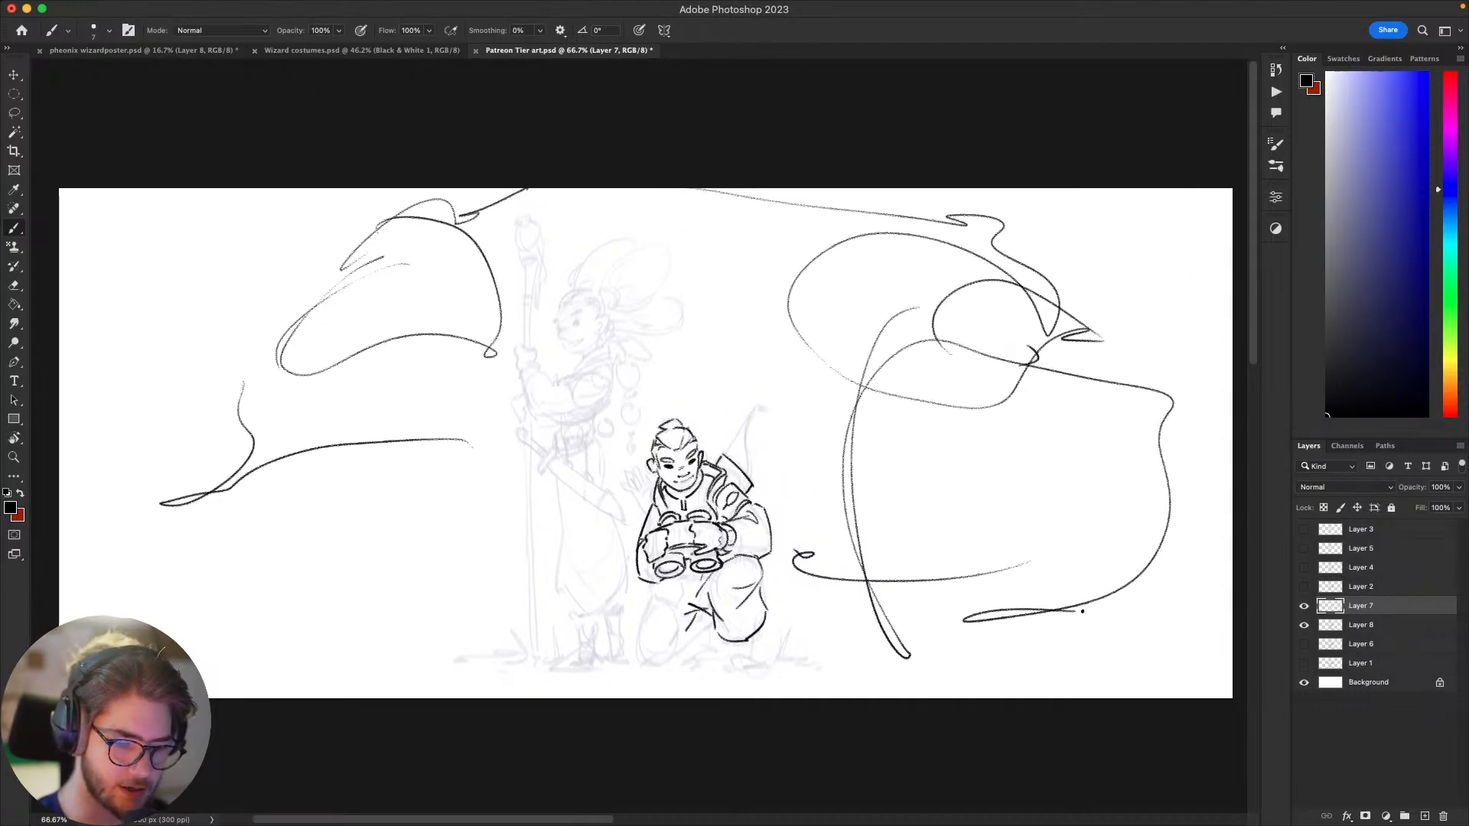
key(space)
drag(1127, 488, 1088, 488)
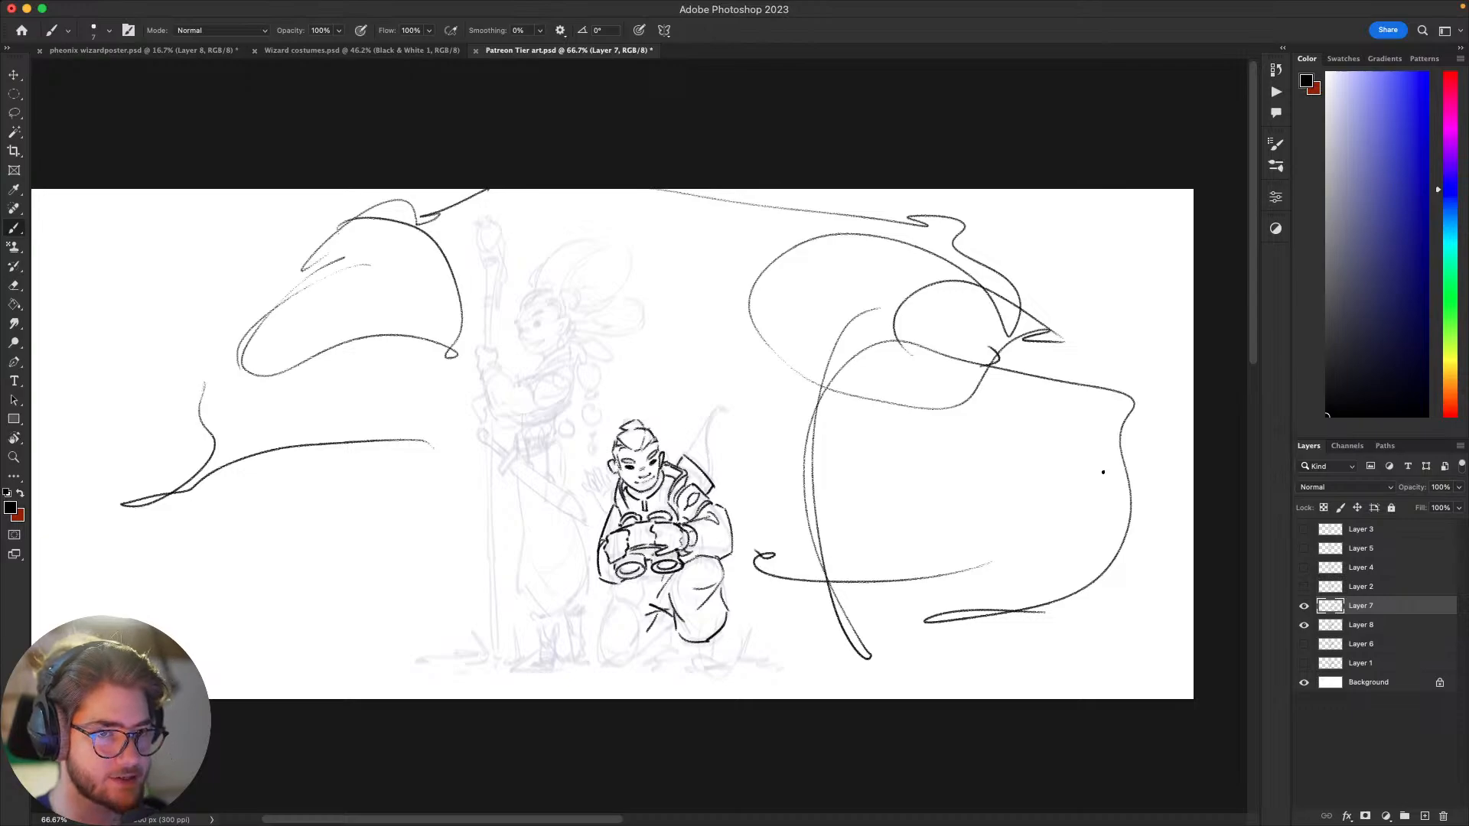
key(space)
drag(1036, 580, 1079, 579)
key(super+z)
key(super+z)
key(super+z)
key(super+z)
key(super+z)
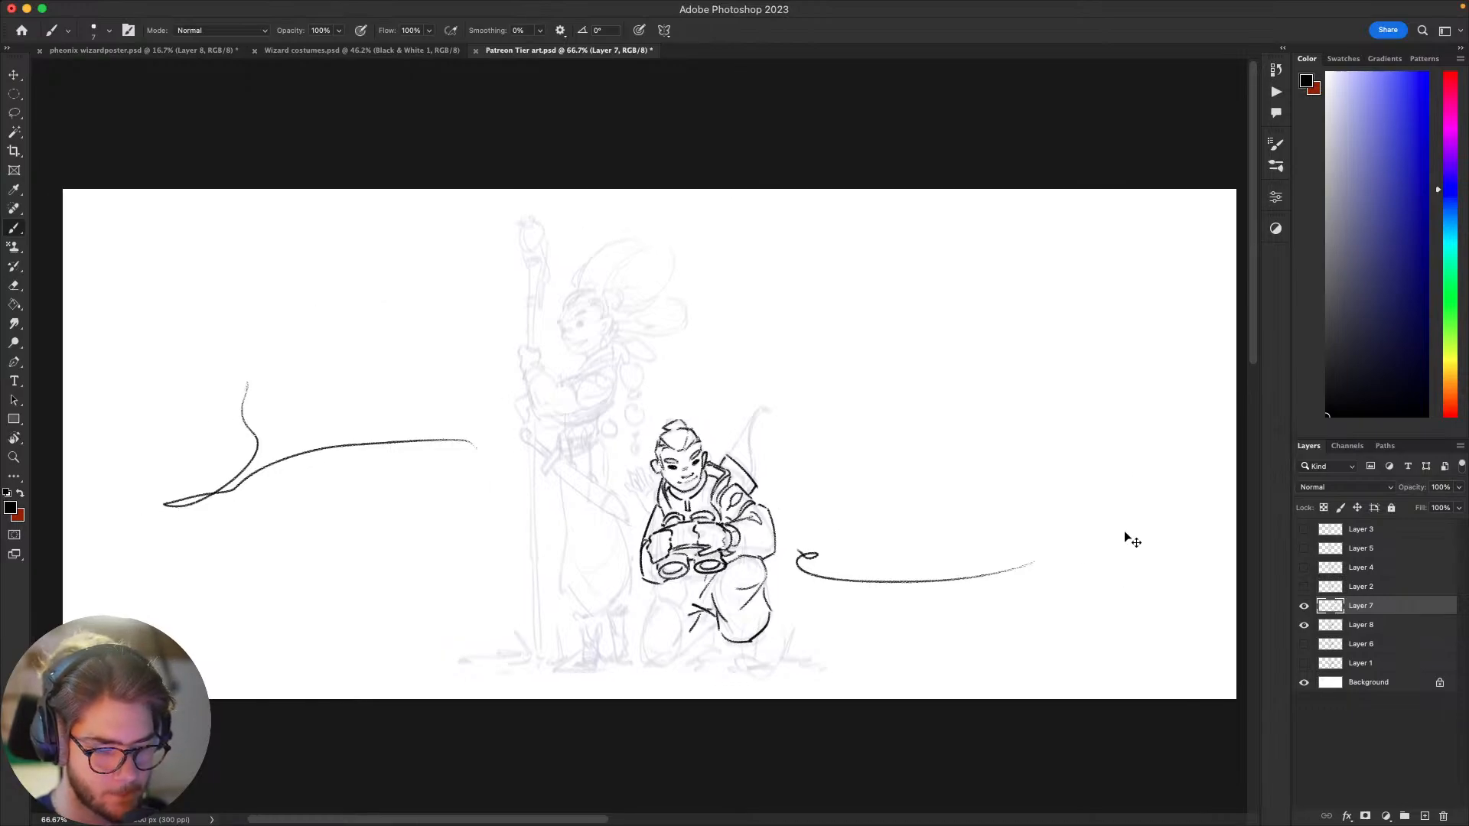
Step: Add short vertical strokes beside the zipper at the kneeling archer's collar
key(super+equal)
key(super+equal)
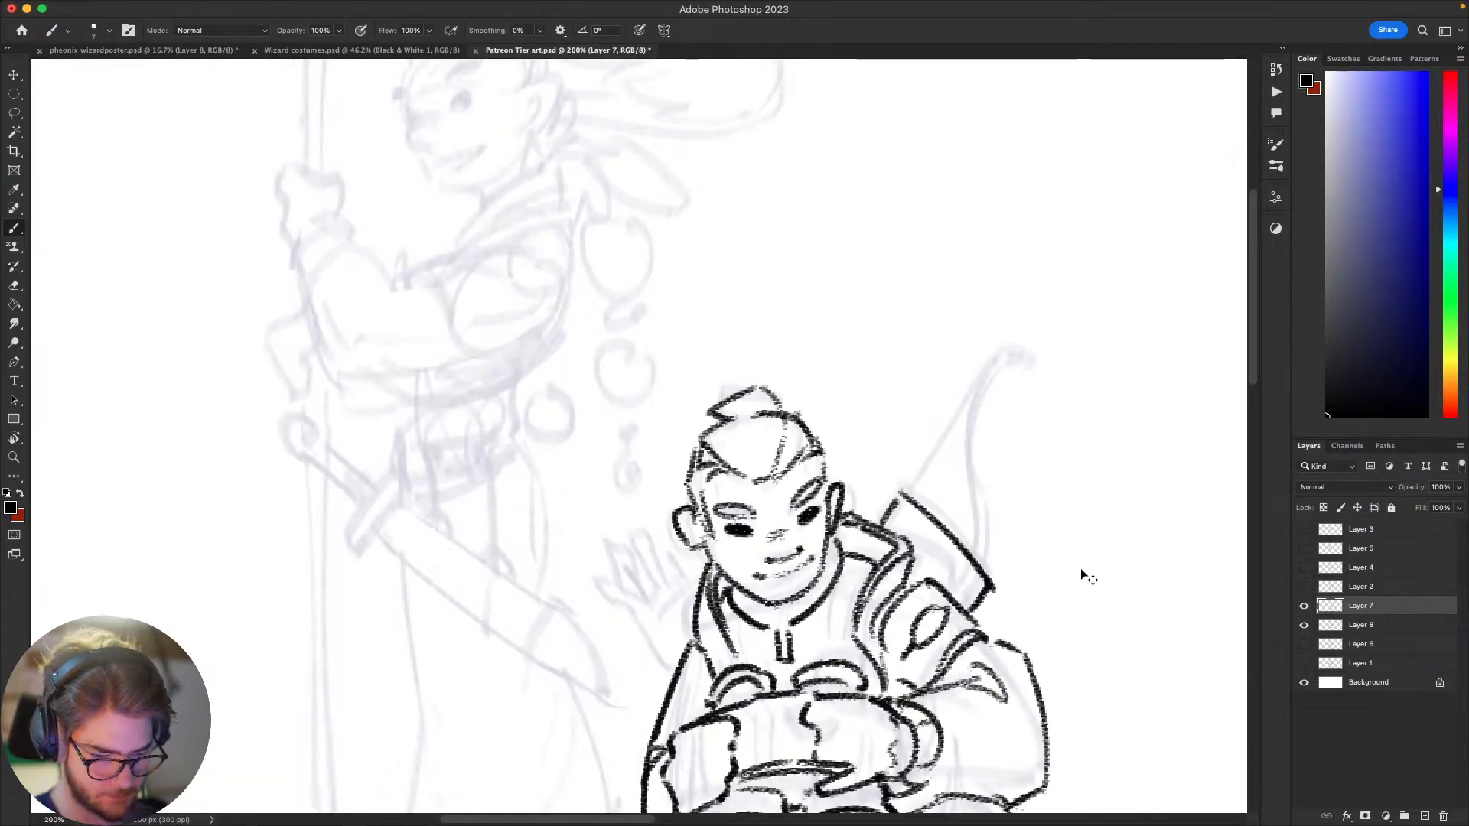
key(super+minus)
key(space)
drag(931, 647, 963, 551)
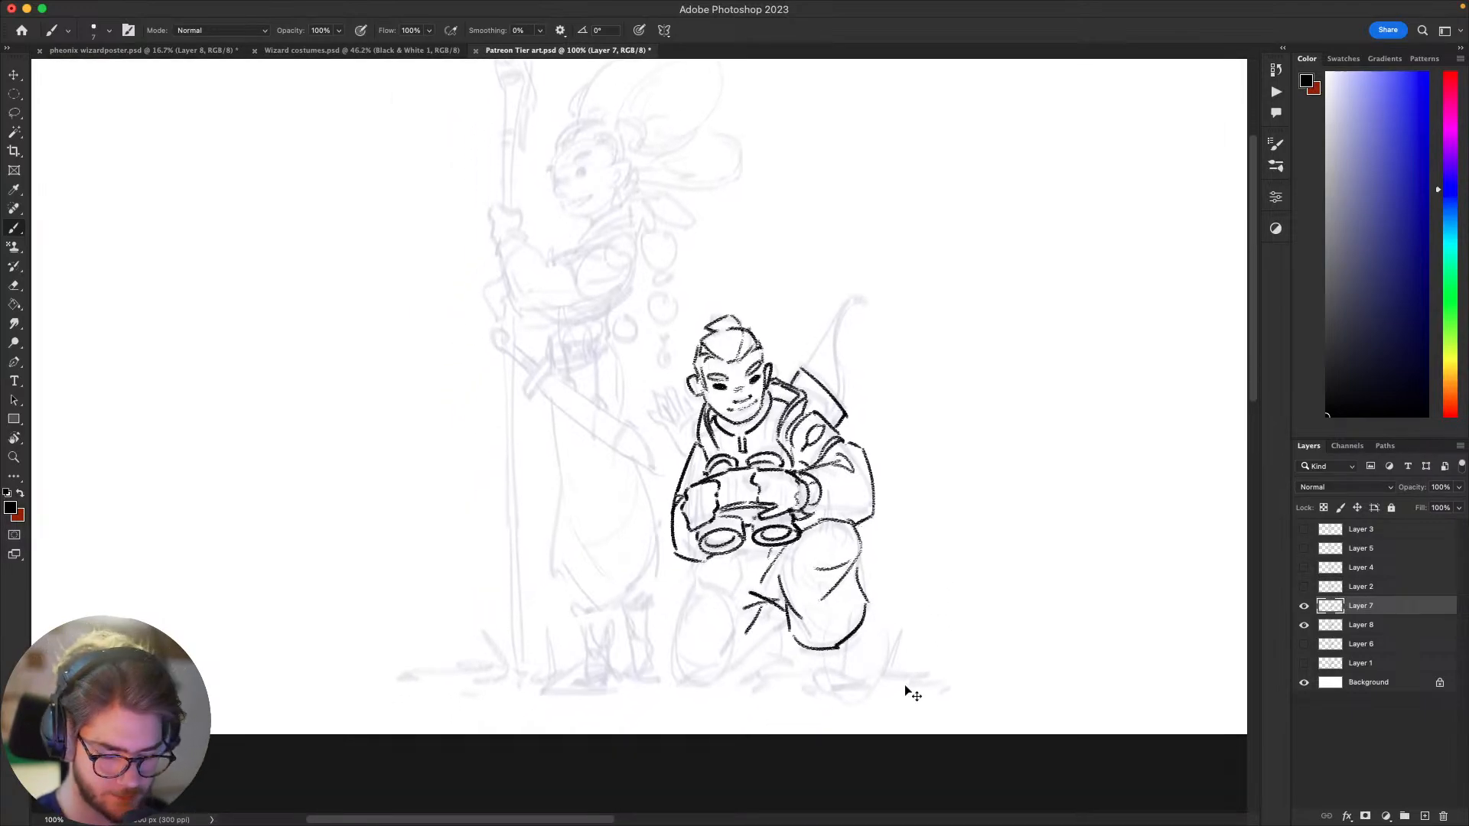
key(super+equal)
key(super+minus)
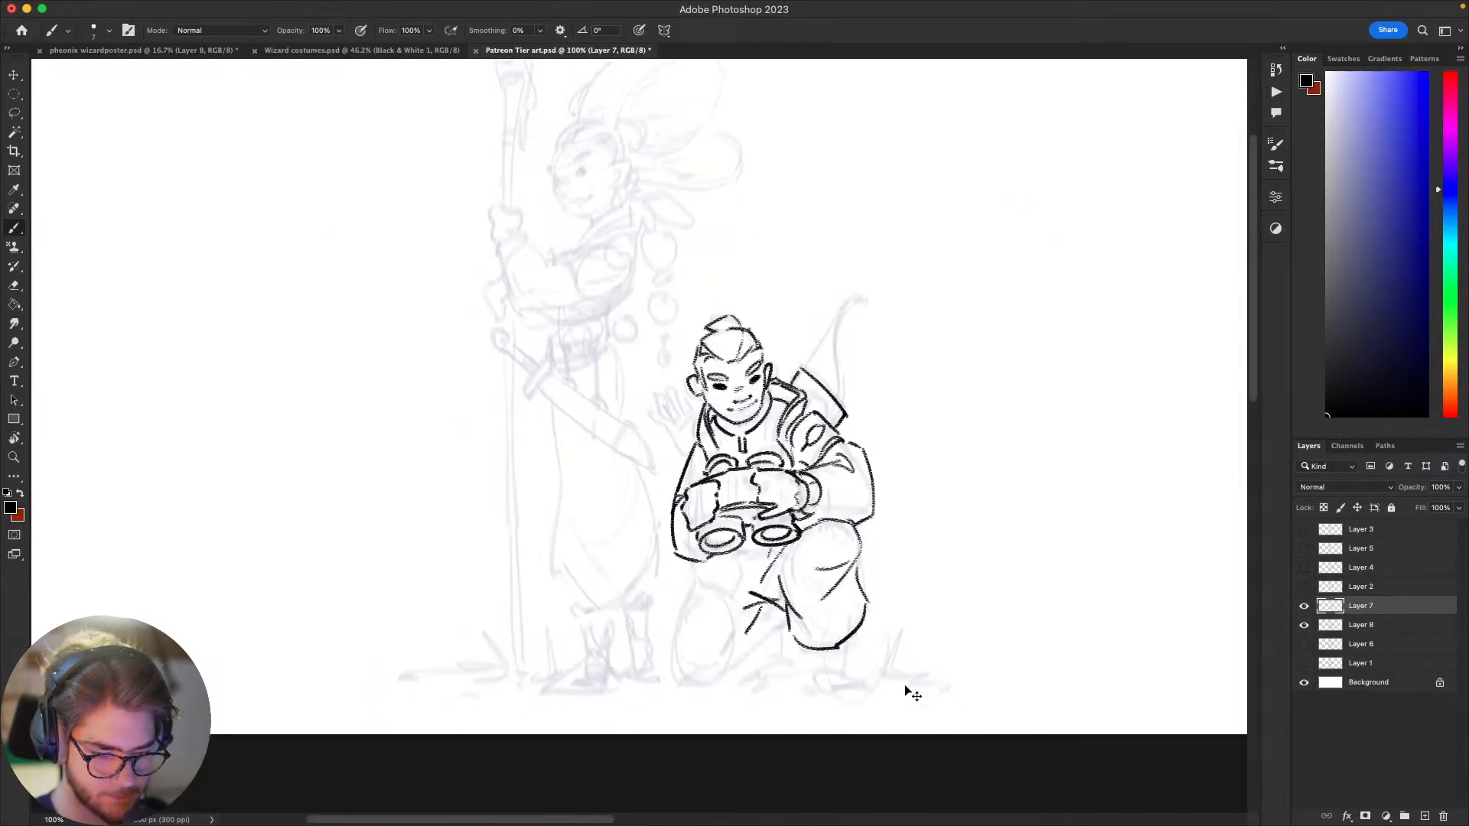
key(super+equal)
key(space)
drag(1094, 635, 1048, 631)
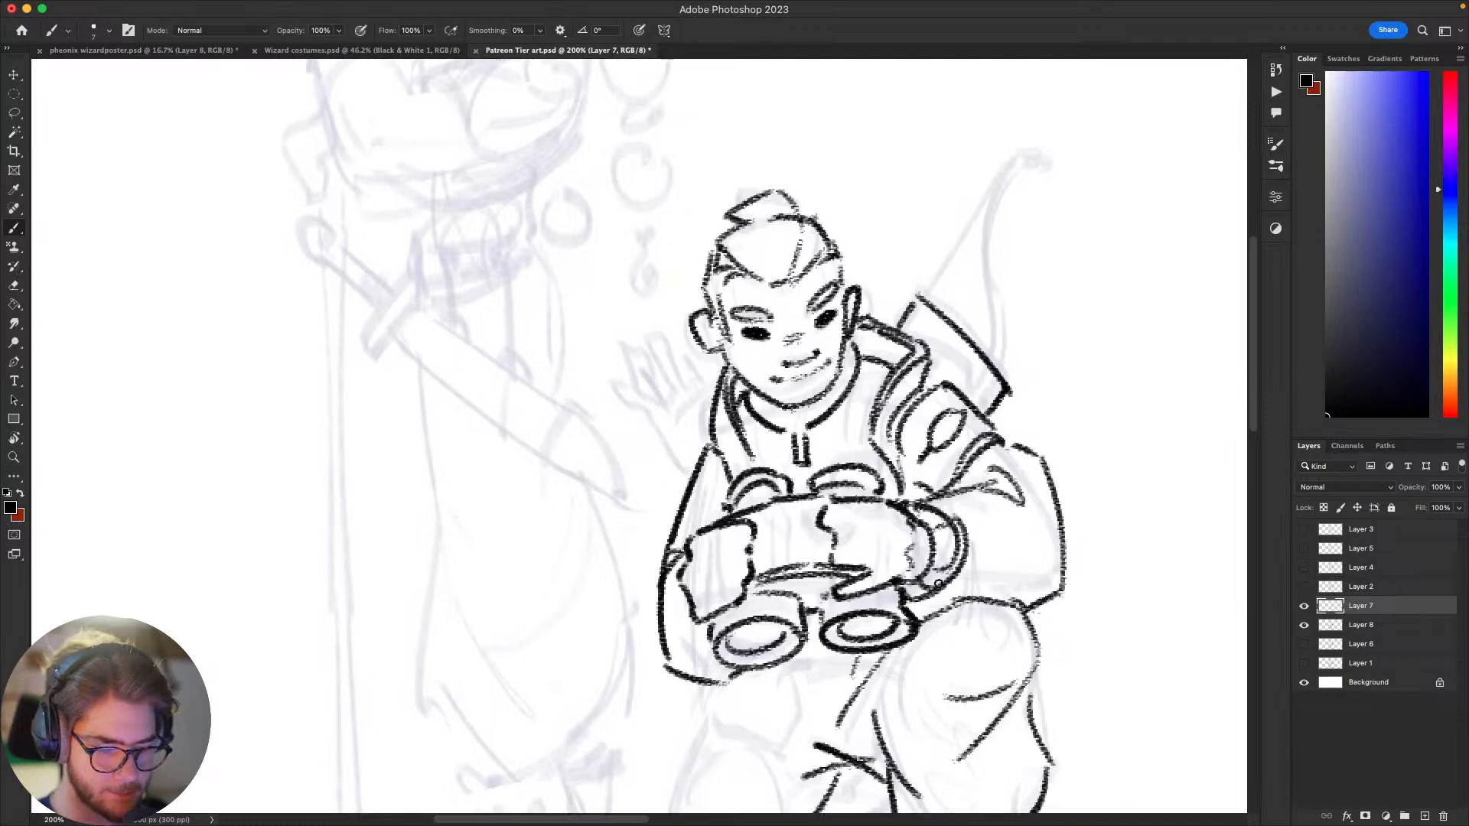
key(space)
drag(912, 621, 889, 673)
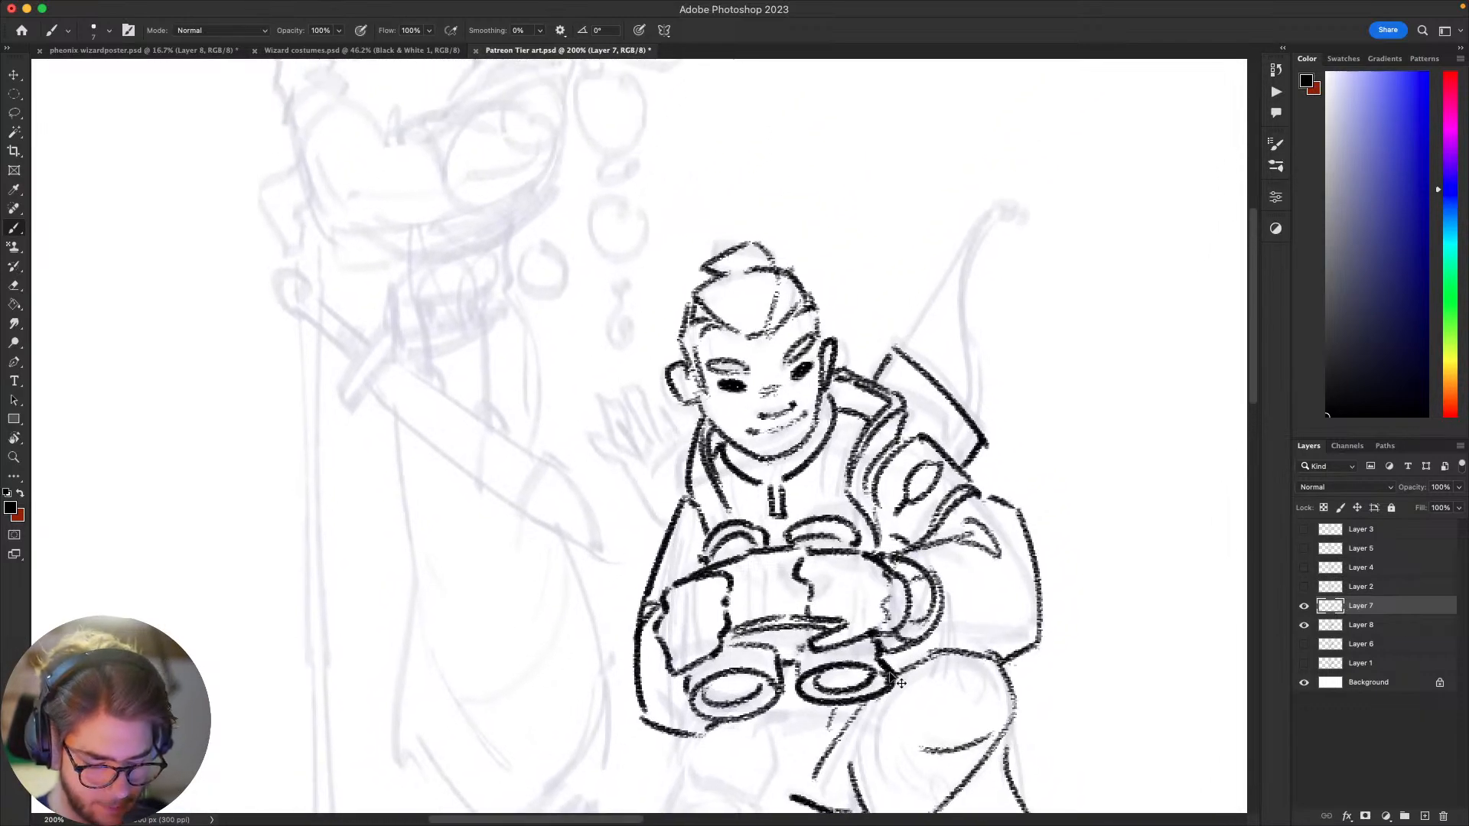
key(super+minus)
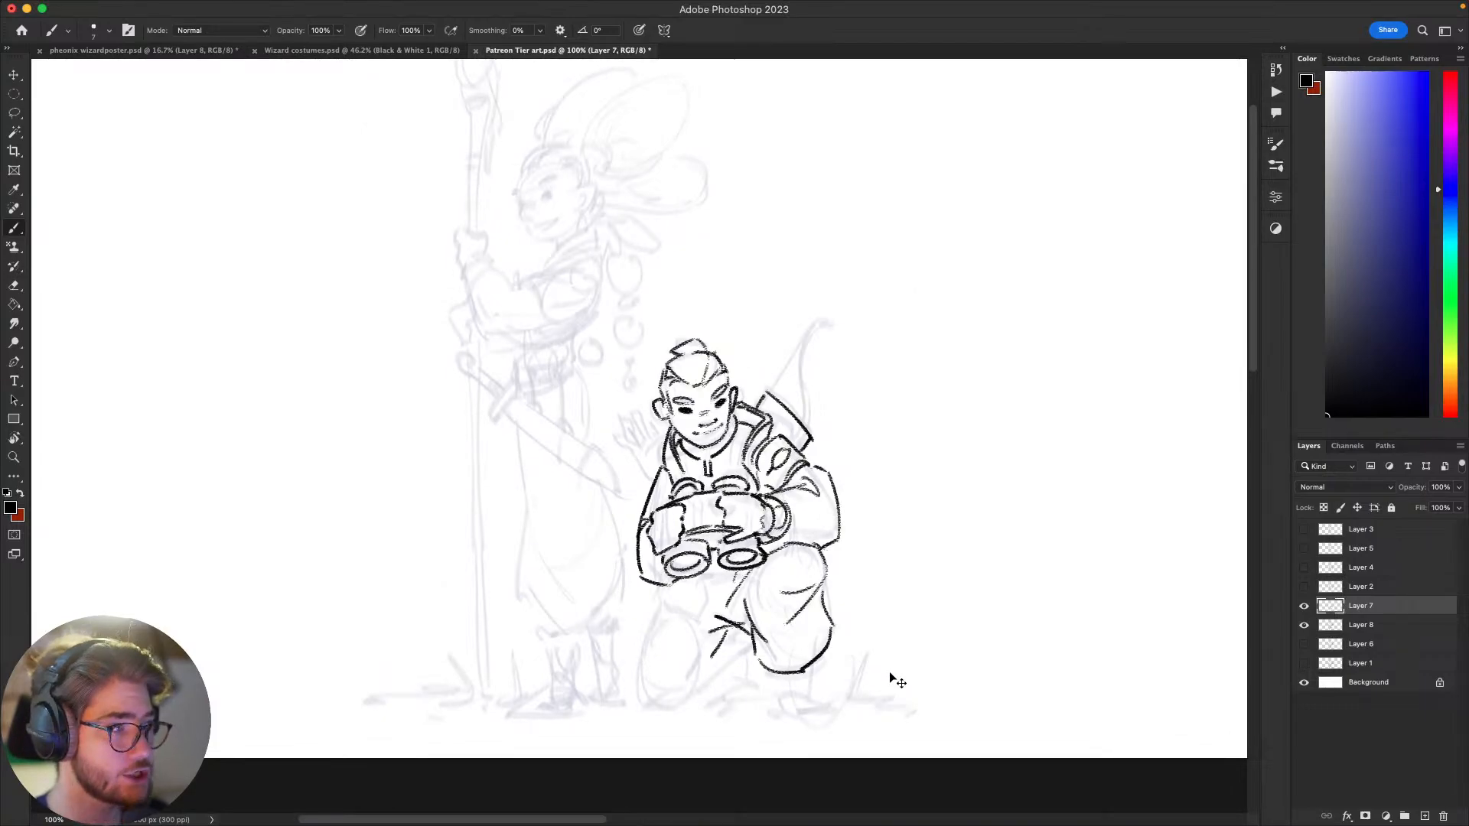
key(super+equal)
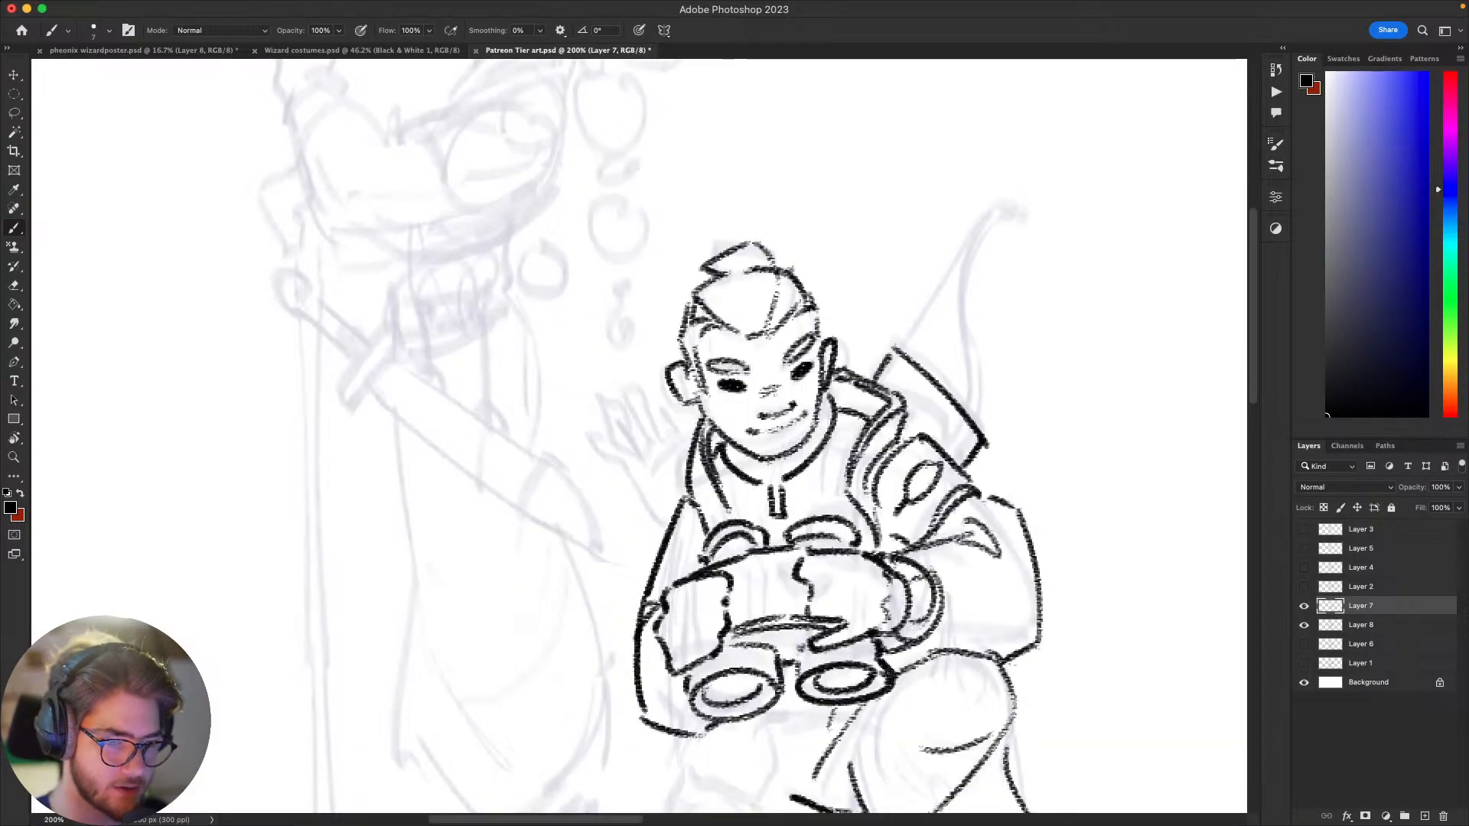
scroll(889, 672, down, 5)
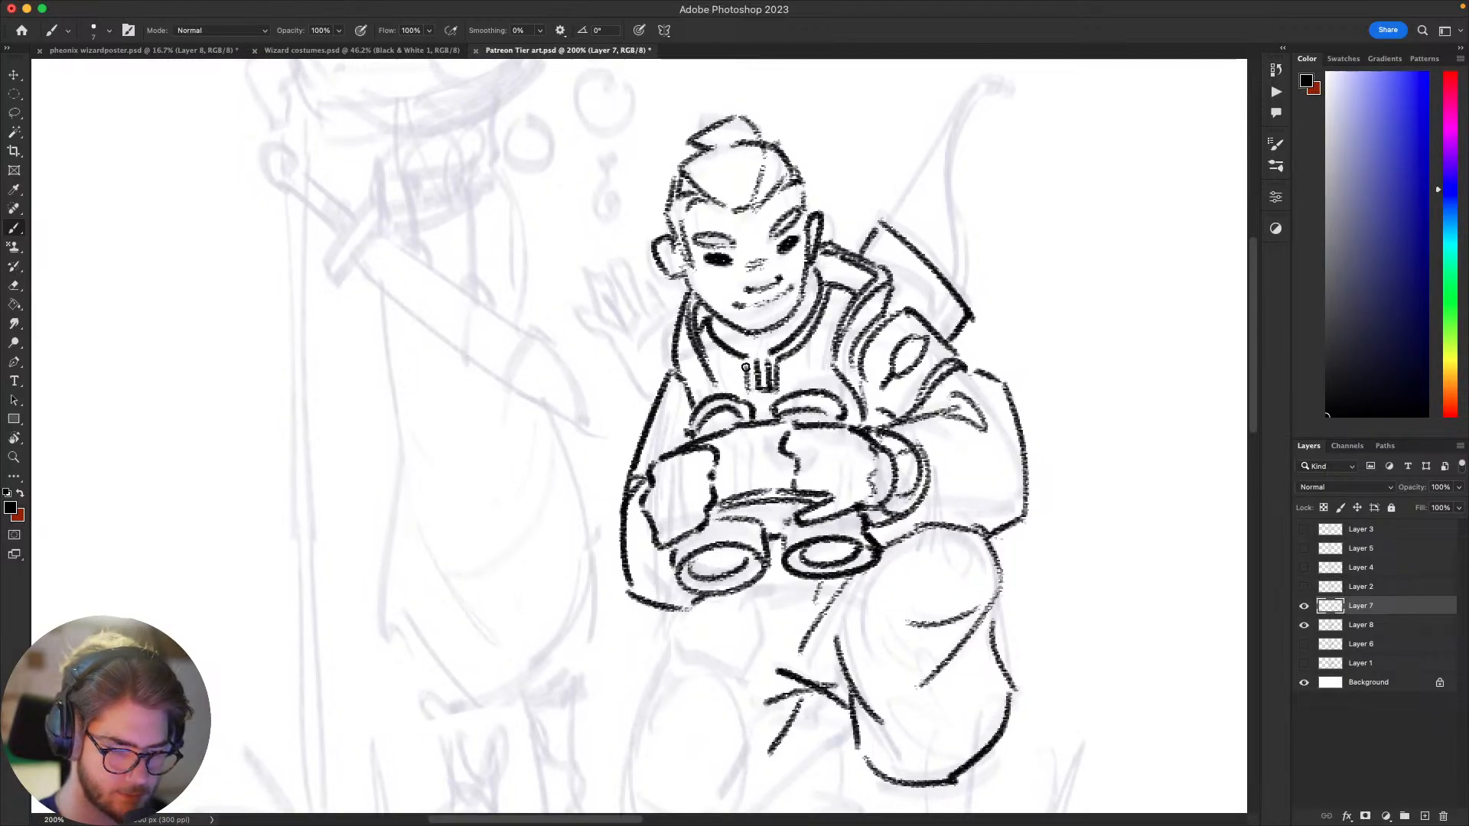
Step: Check how the kneeling archer's line art reads at reduced and enlarged magnification
key(super+minus)
key(super+minus)
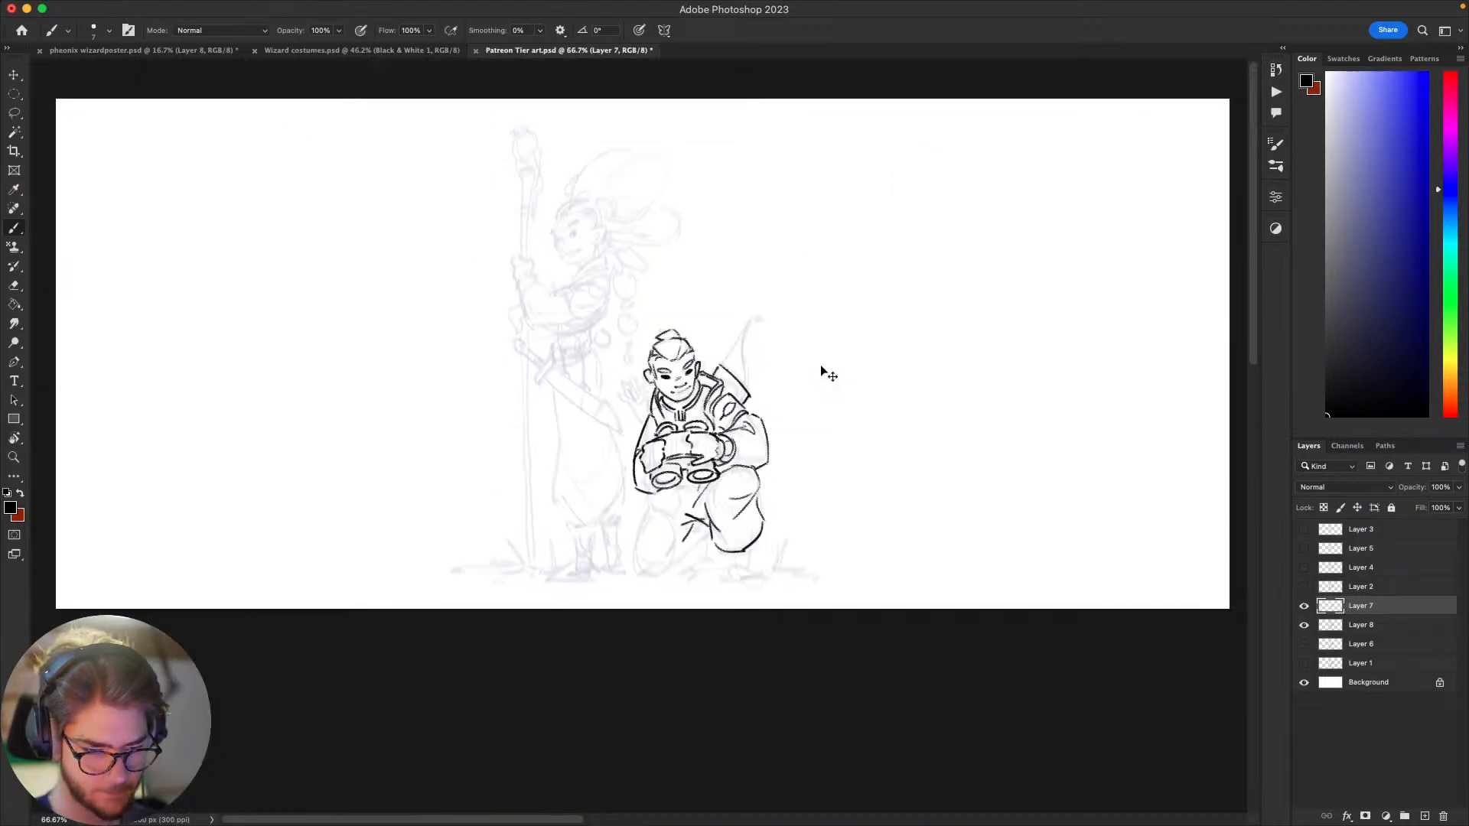
key(super+minus)
key(super+plus)
key(super+plus)
key(super+minus)
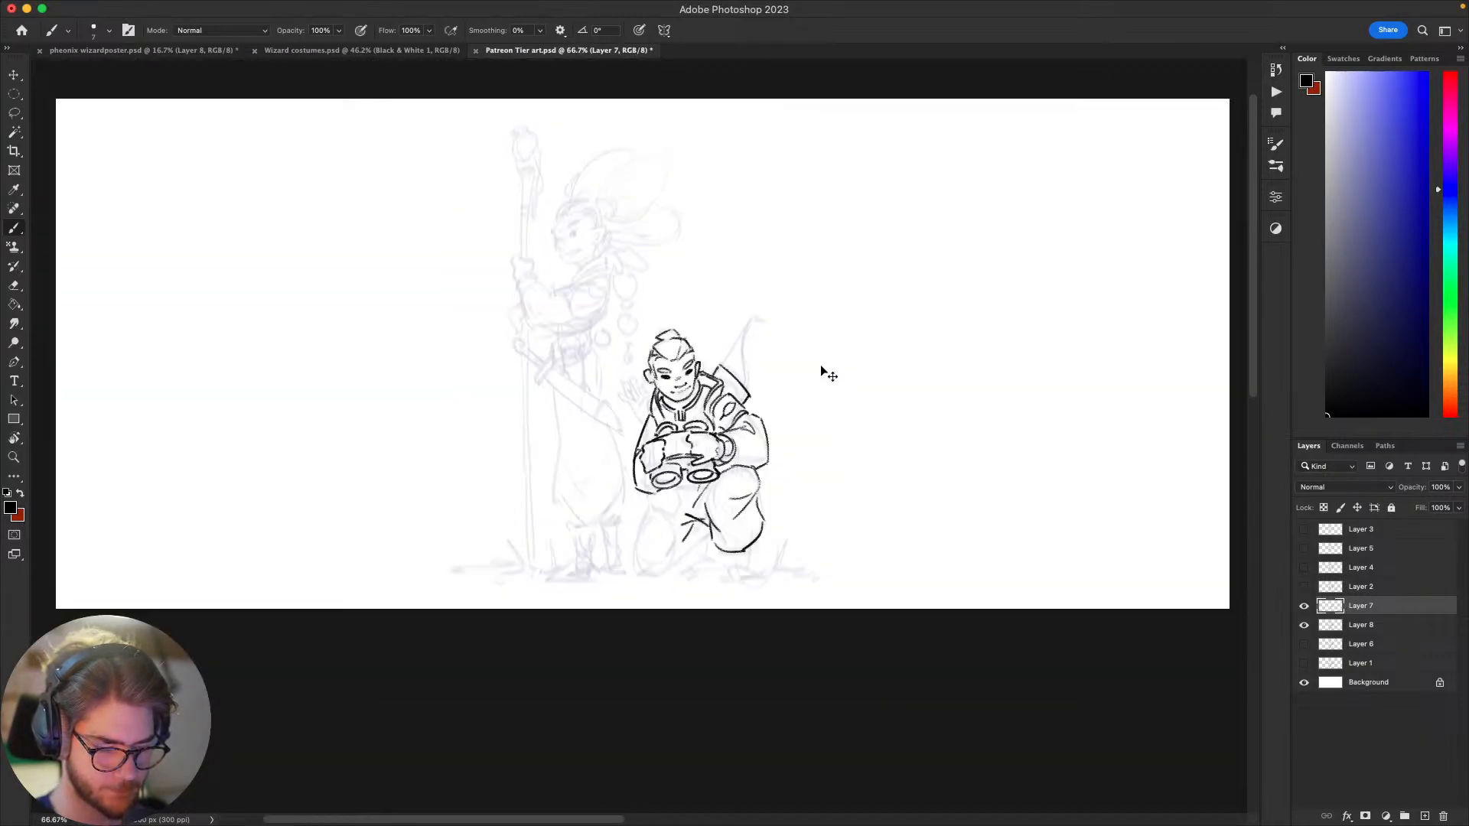
key(super+plus)
key(super+minus)
key(super+plus)
key(super+plus)
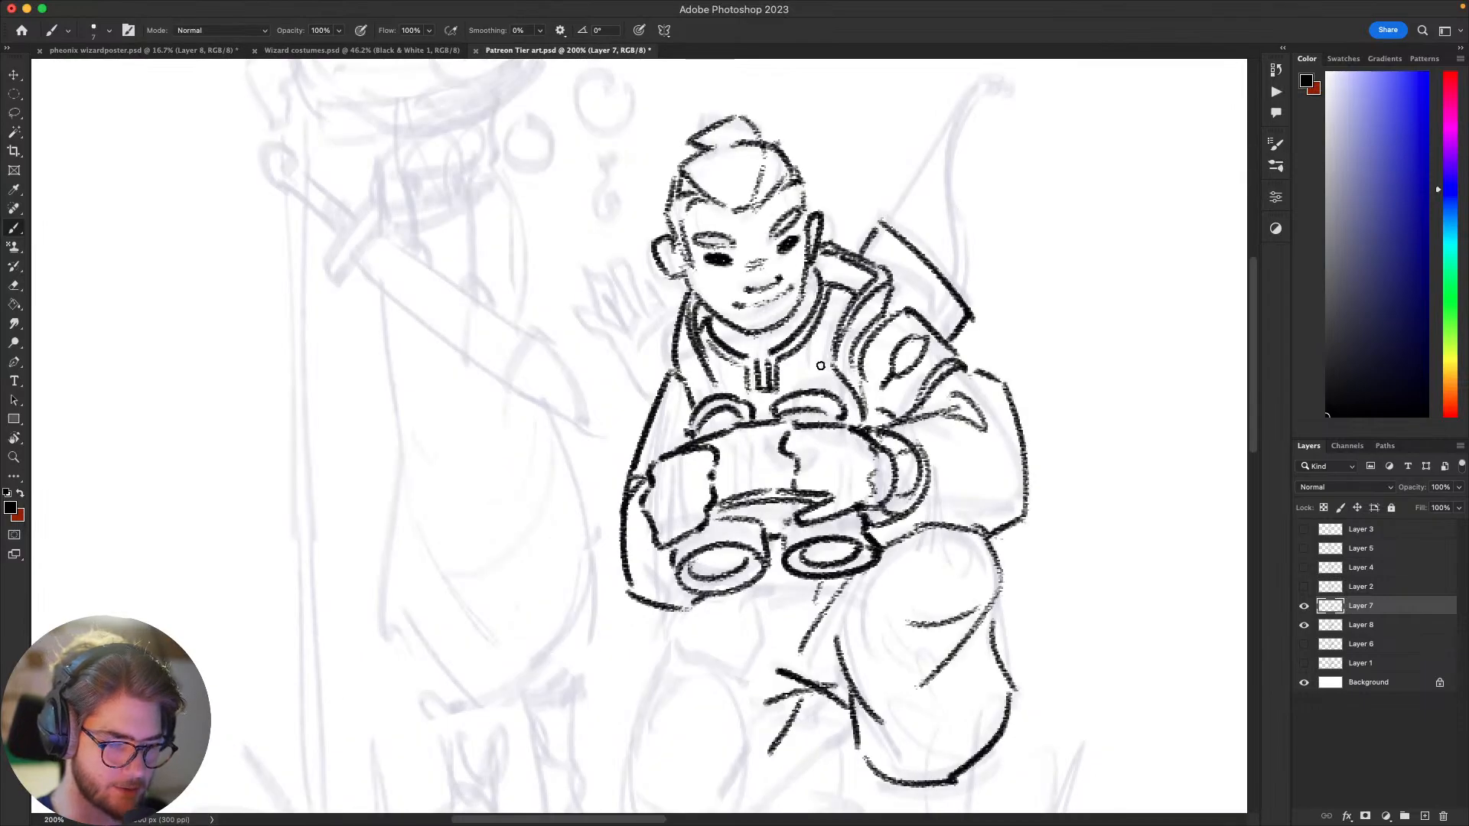
Step: Draw the curved outer contour of the bow limb behind the shoulder, ending in a hooked tip
mouse_move(1024, 554)
mouse_down()
mouse_move(1082, 554)
mouse_move(1061, 646)
mouse_up()
drag(964, 541, 842, 613)
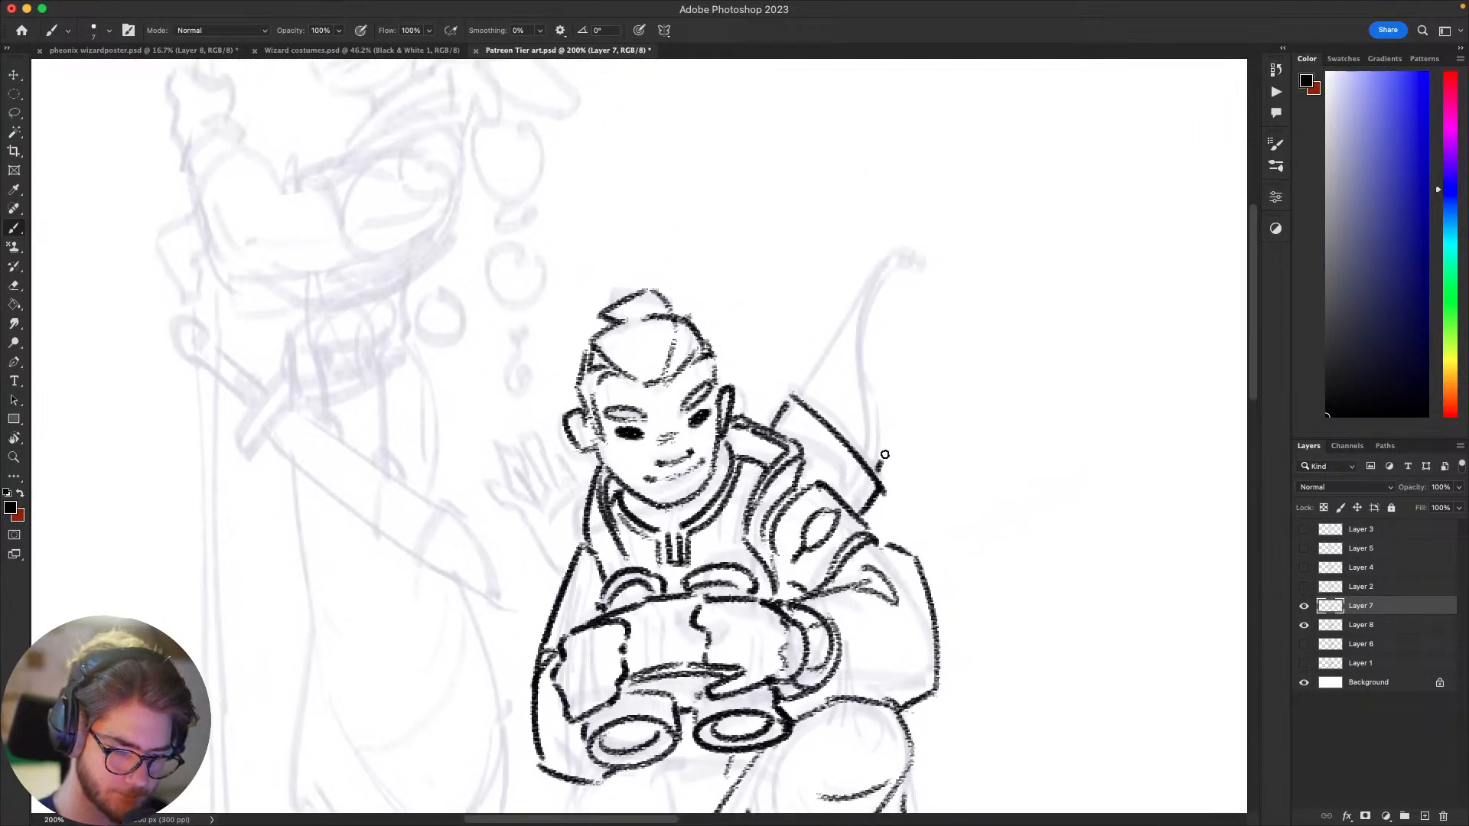
mouse_move(876, 466)
mouse_down()
mouse_move(910, 268)
mouse_move(927, 248)
mouse_move(915, 239)
mouse_move(874, 268)
mouse_move(864, 363)
mouse_up()
key(super+z)
drag(880, 265, 877, 442)
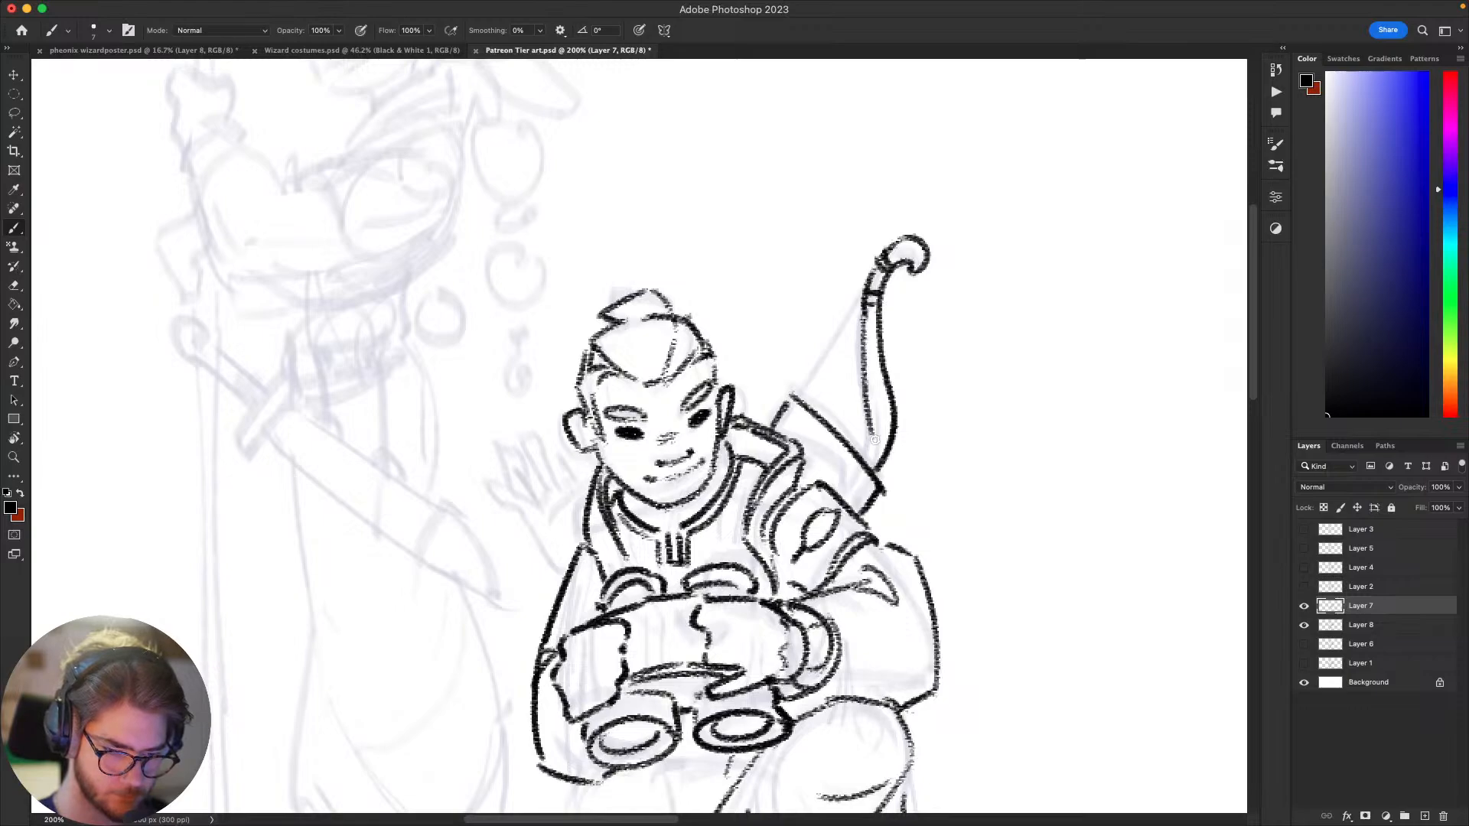
Step: Redraw the inner edge of the bow limb and add the thin bowstring down to the angled case
key(super+z)
mouse_move(859, 314)
mouse_down()
mouse_move(868, 415)
mouse_move(855, 449)
mouse_up()
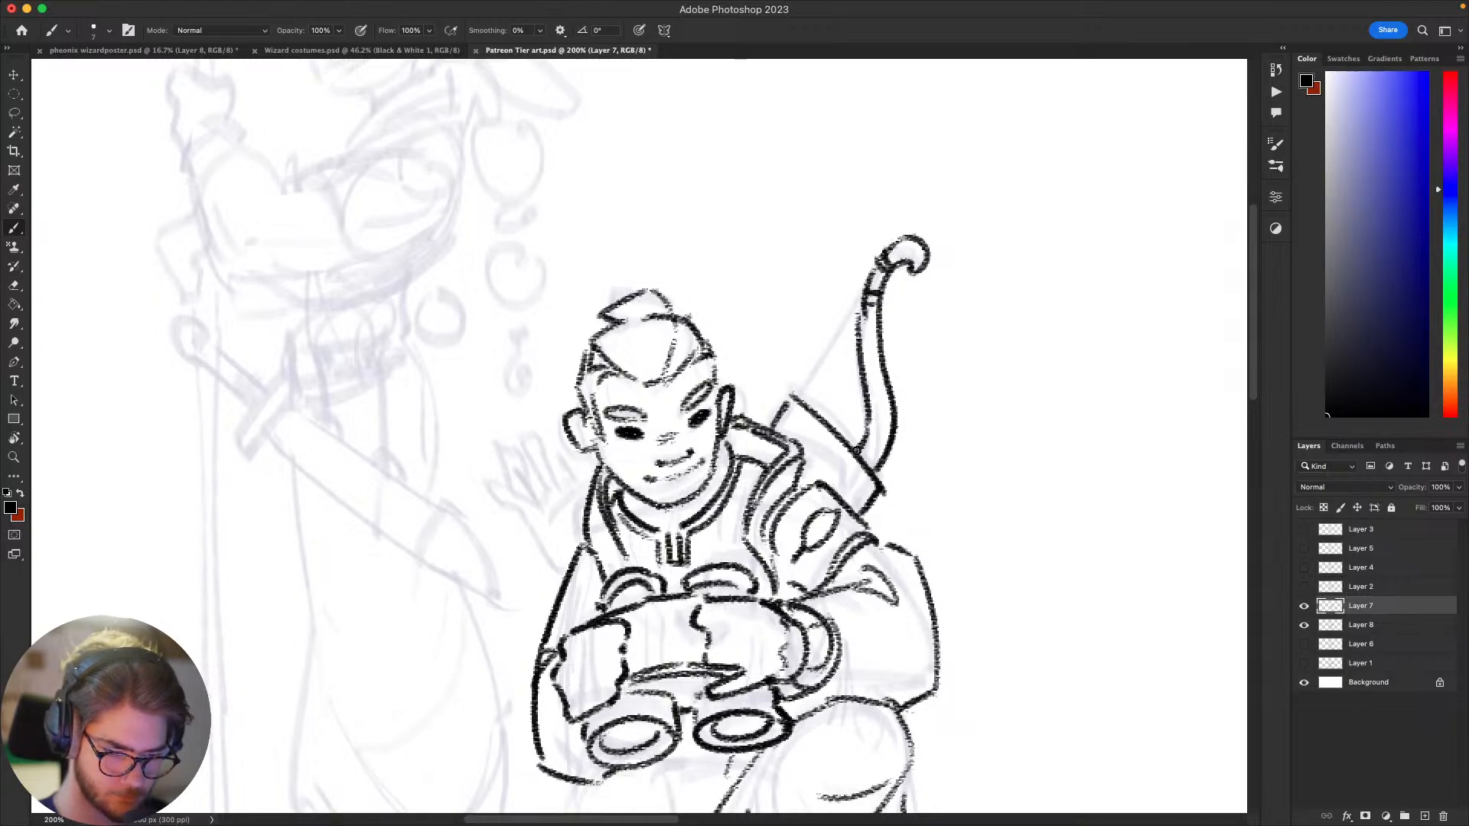
drag(801, 388, 857, 300)
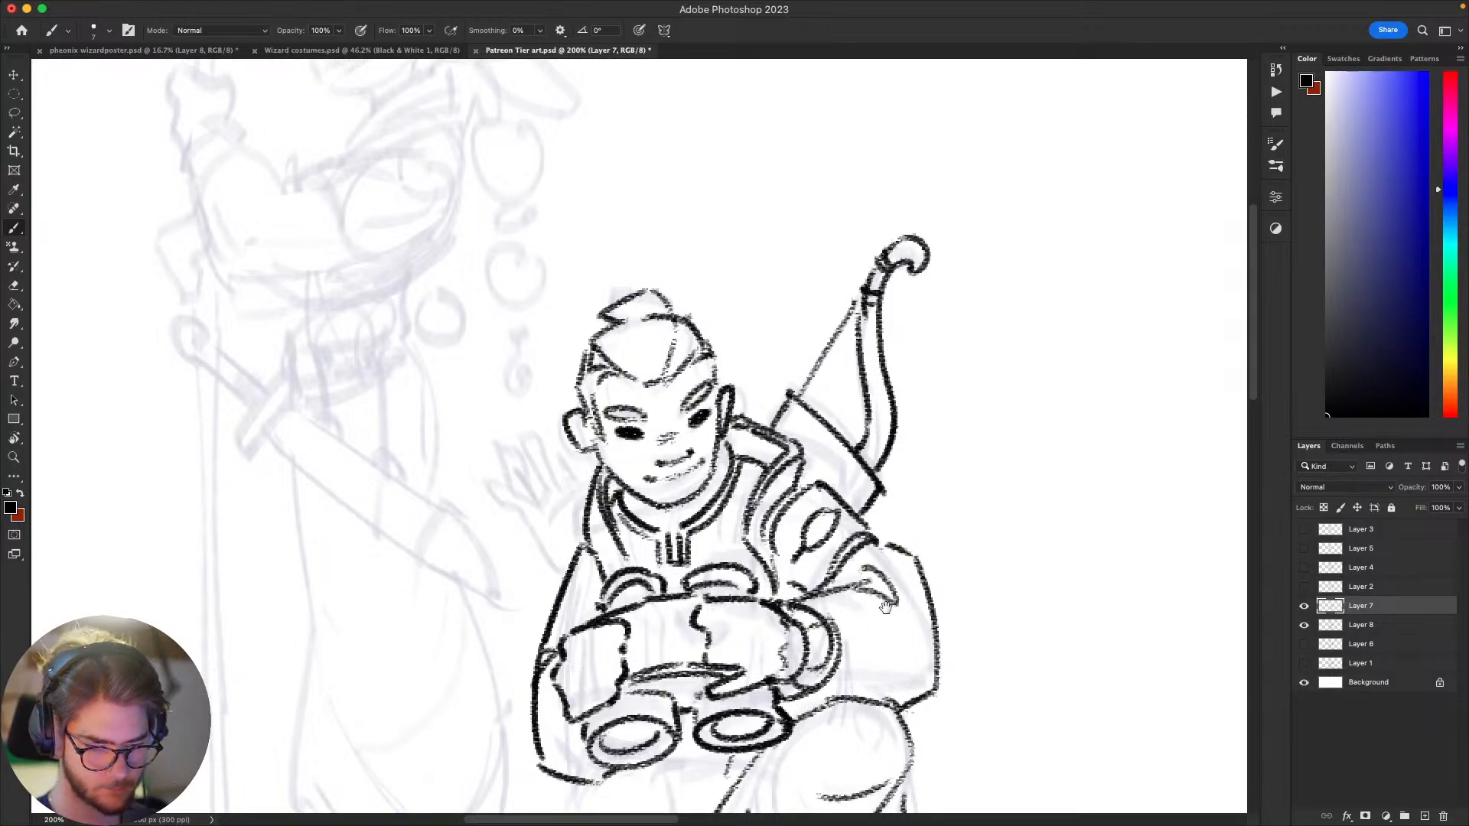
Step: Draw the quiver opening and the jagged arrow fletchings behind the archer's other shoulder, beside the face
mouse_move(885, 607)
mouse_down()
mouse_move(1021, 442)
mouse_move(1035, 508)
mouse_up()
mouse_move(734, 366)
mouse_down()
mouse_move(686, 416)
mouse_move(710, 482)
mouse_move(688, 450)
mouse_move(710, 471)
mouse_up()
mouse_move(680, 411)
mouse_down()
mouse_move(636, 389)
mouse_move(613, 353)
mouse_move(638, 358)
mouse_move(641, 335)
mouse_move(666, 375)
mouse_up()
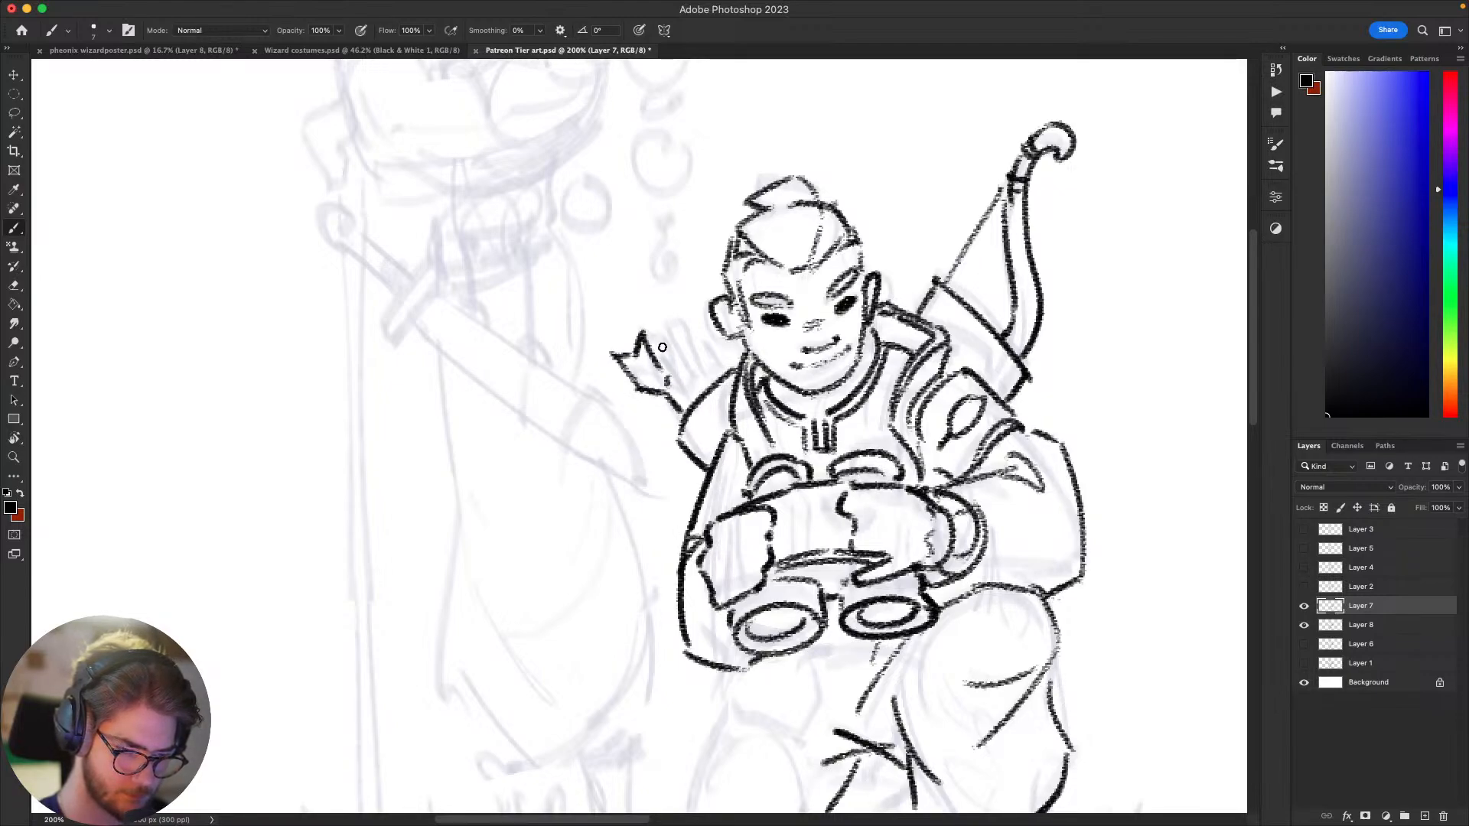
mouse_move(650, 328)
mouse_down()
mouse_move(694, 299)
mouse_move(674, 368)
mouse_move(705, 331)
mouse_move(708, 390)
mouse_up()
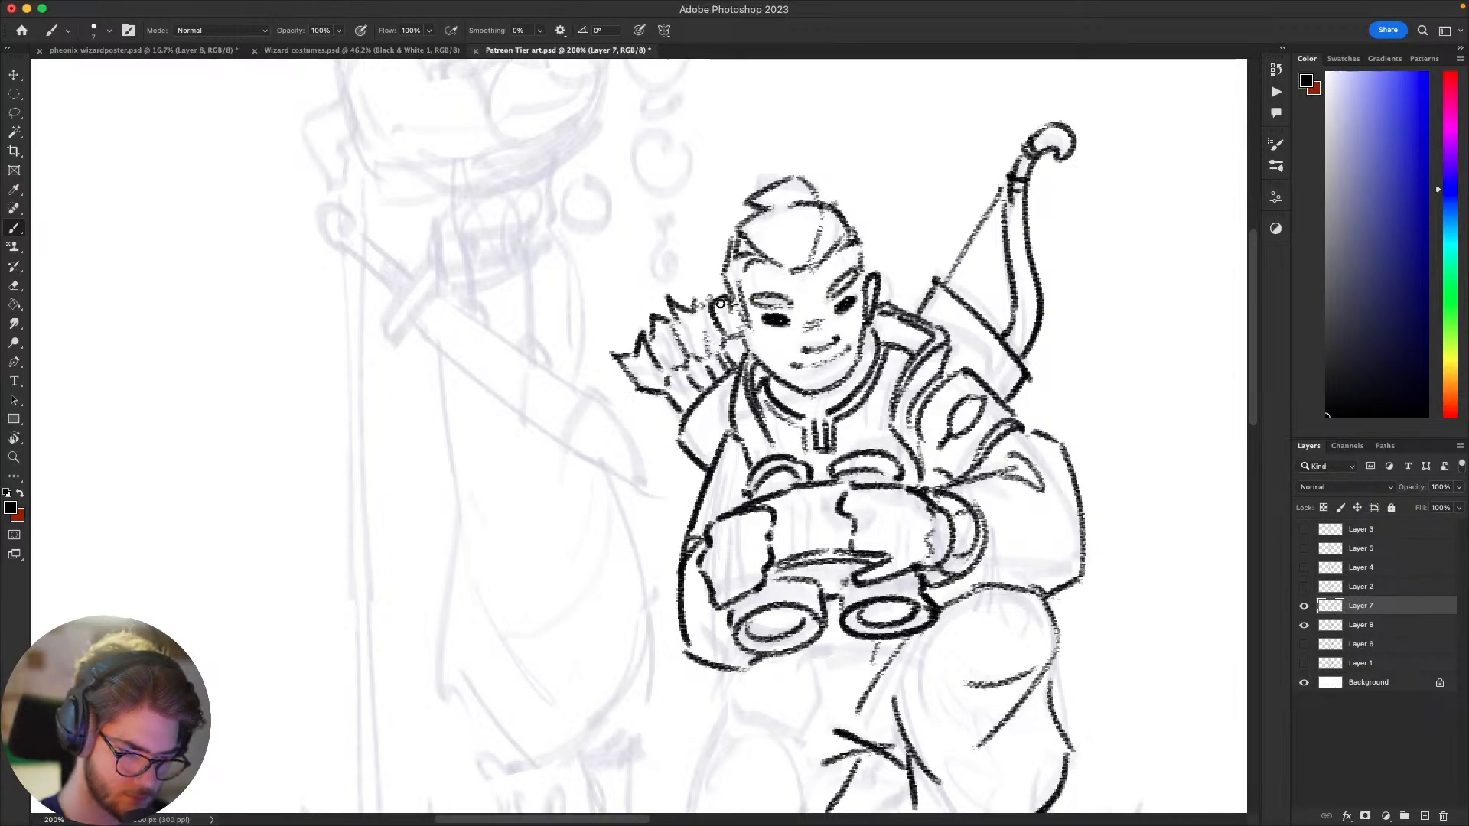
Step: Compare the archer's bow, quiver and arrows with the whole composition at several magnifications
drag(1008, 577, 916, 531)
key(super+minus)
key(super+minus)
key(super+minus)
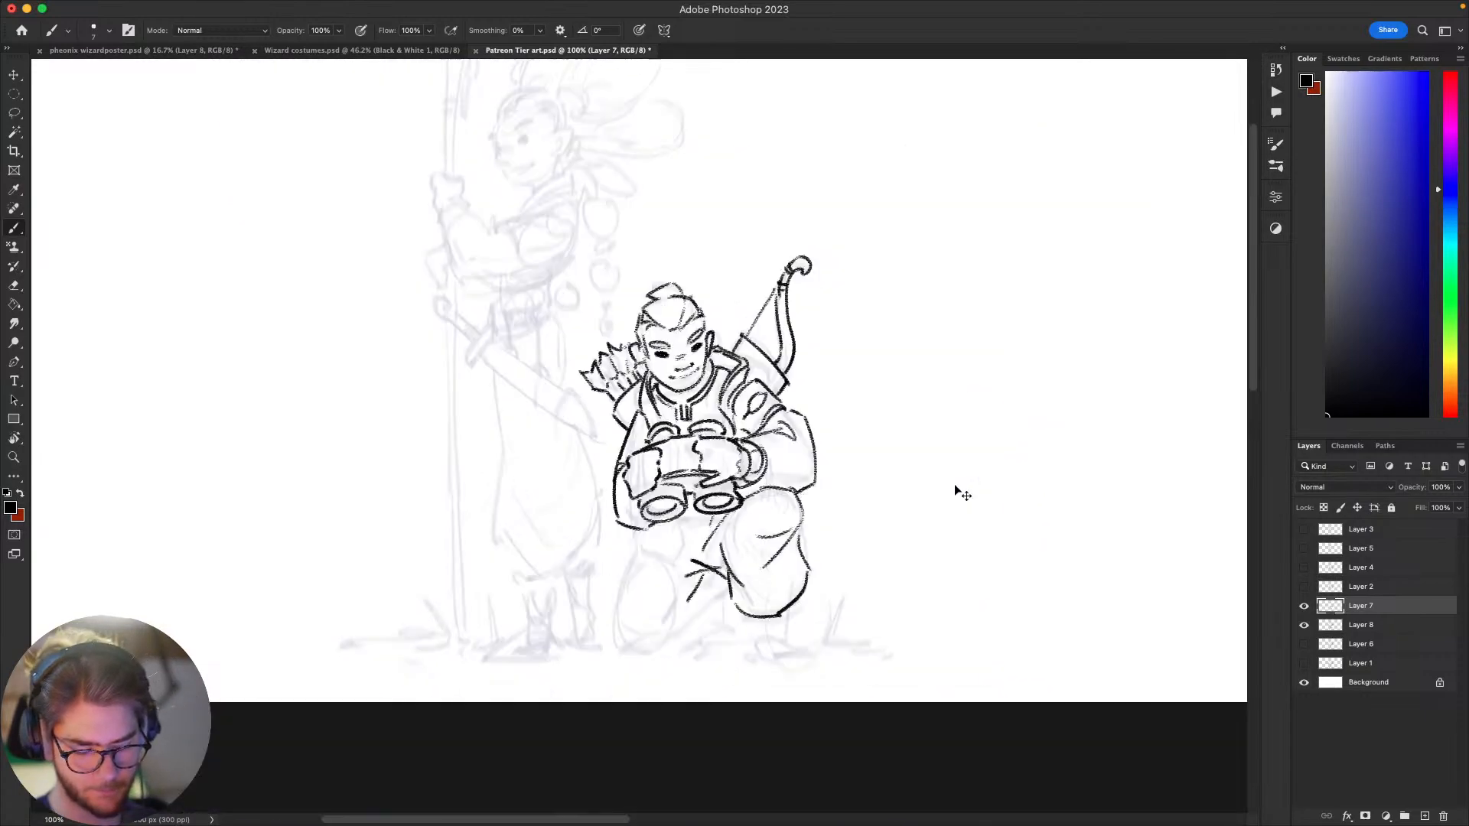
key(super+plus)
key(super+plus)
key(super+plus)
key(super+minus)
key(super+minus)
key(super+minus)
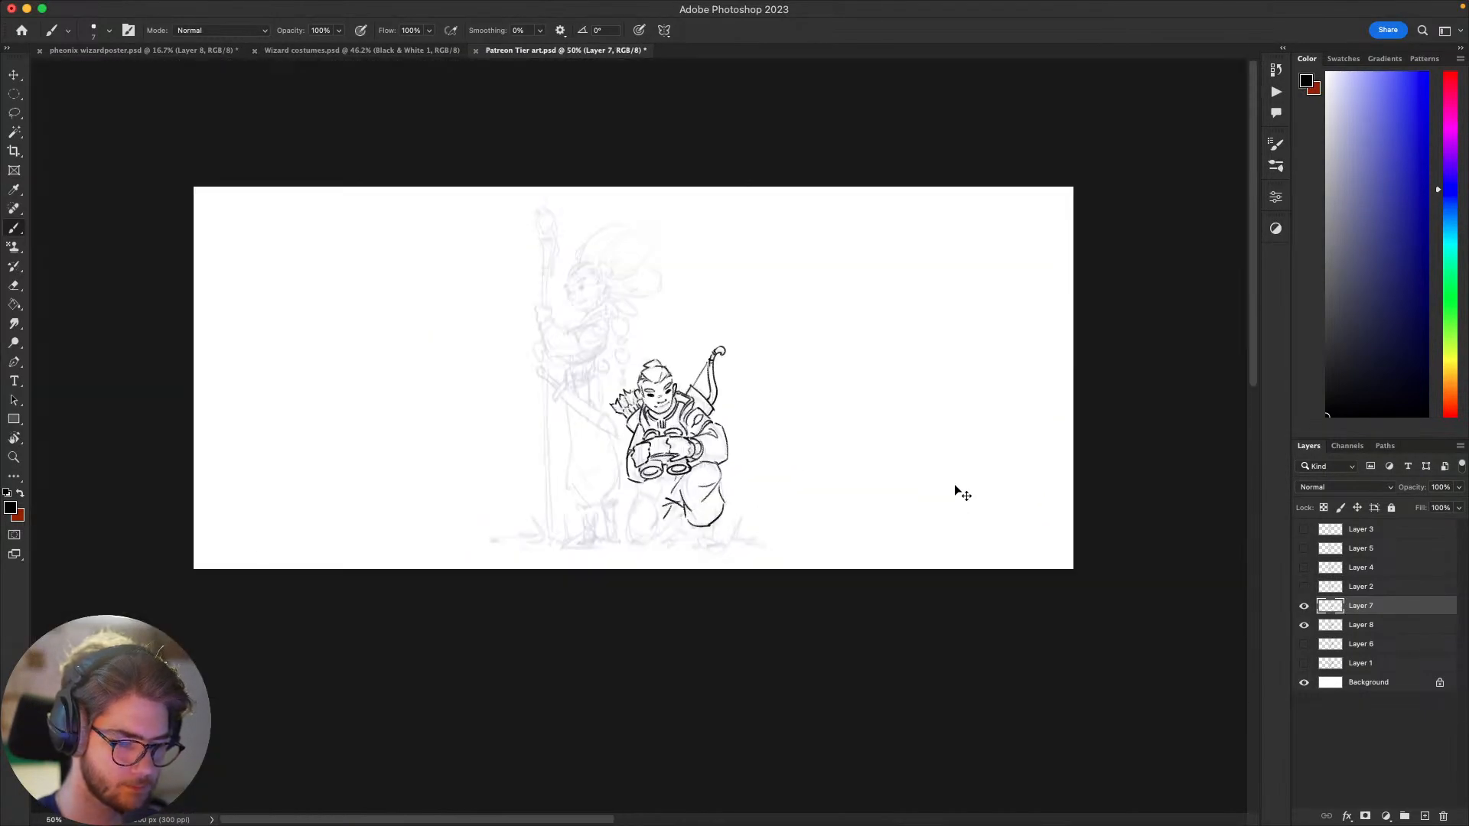
key(super+plus)
key(super+plus)
key(super+plus)
Step: Try to delete the end of the quiver line beside the archer's sleeve using a lasso selection
key(l)
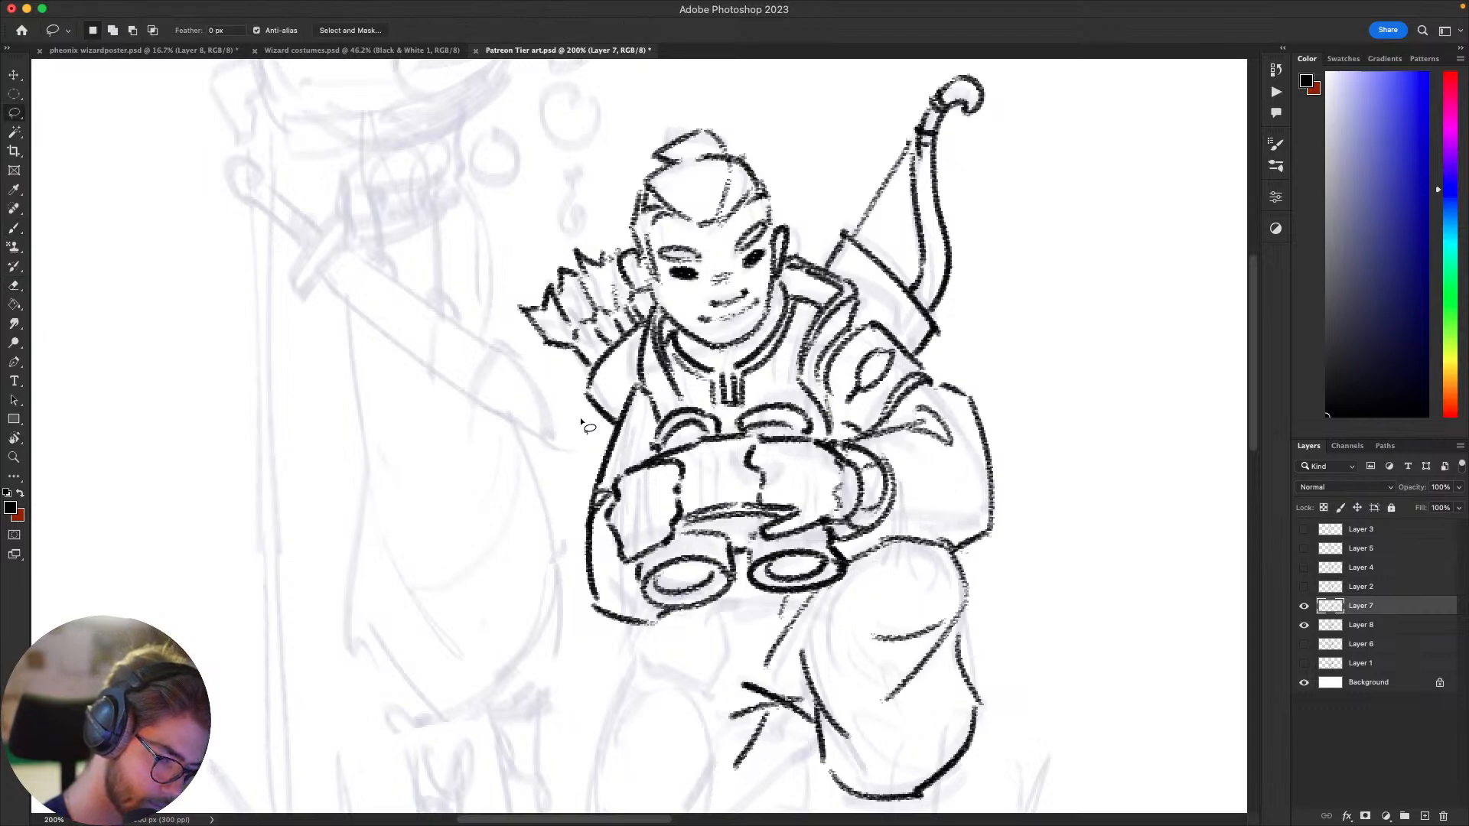
mouse_move(580, 418)
mouse_down()
mouse_move(621, 409)
mouse_move(606, 444)
mouse_move(583, 423)
mouse_move(616, 423)
mouse_up()
key(Delete)
key(super+d)
key(b)
key(super+z)
Step: Draw an inner band line across the quiver just below the arrow fletchings
key(super+minus)
key(super+minus)
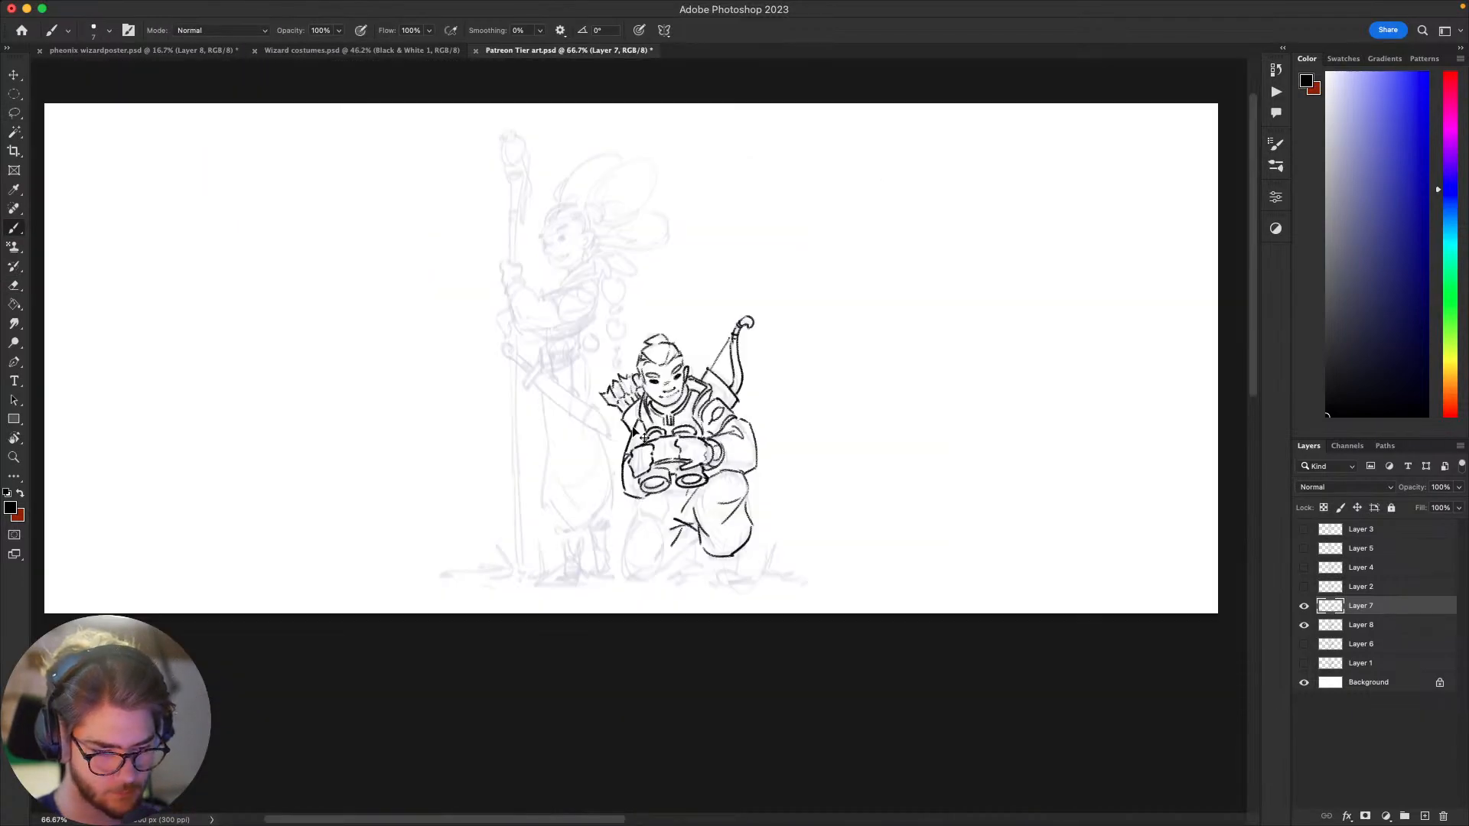
key(super+plus)
key(super+plus)
mouse_move(932, 475)
mouse_down()
mouse_move(964, 443)
mouse_move(981, 469)
mouse_move(1023, 445)
mouse_move(1017, 466)
mouse_move(1001, 450)
mouse_move(992, 497)
mouse_up()
mouse_move(970, 518)
mouse_down()
mouse_move(1023, 492)
mouse_move(1001, 489)
mouse_up()
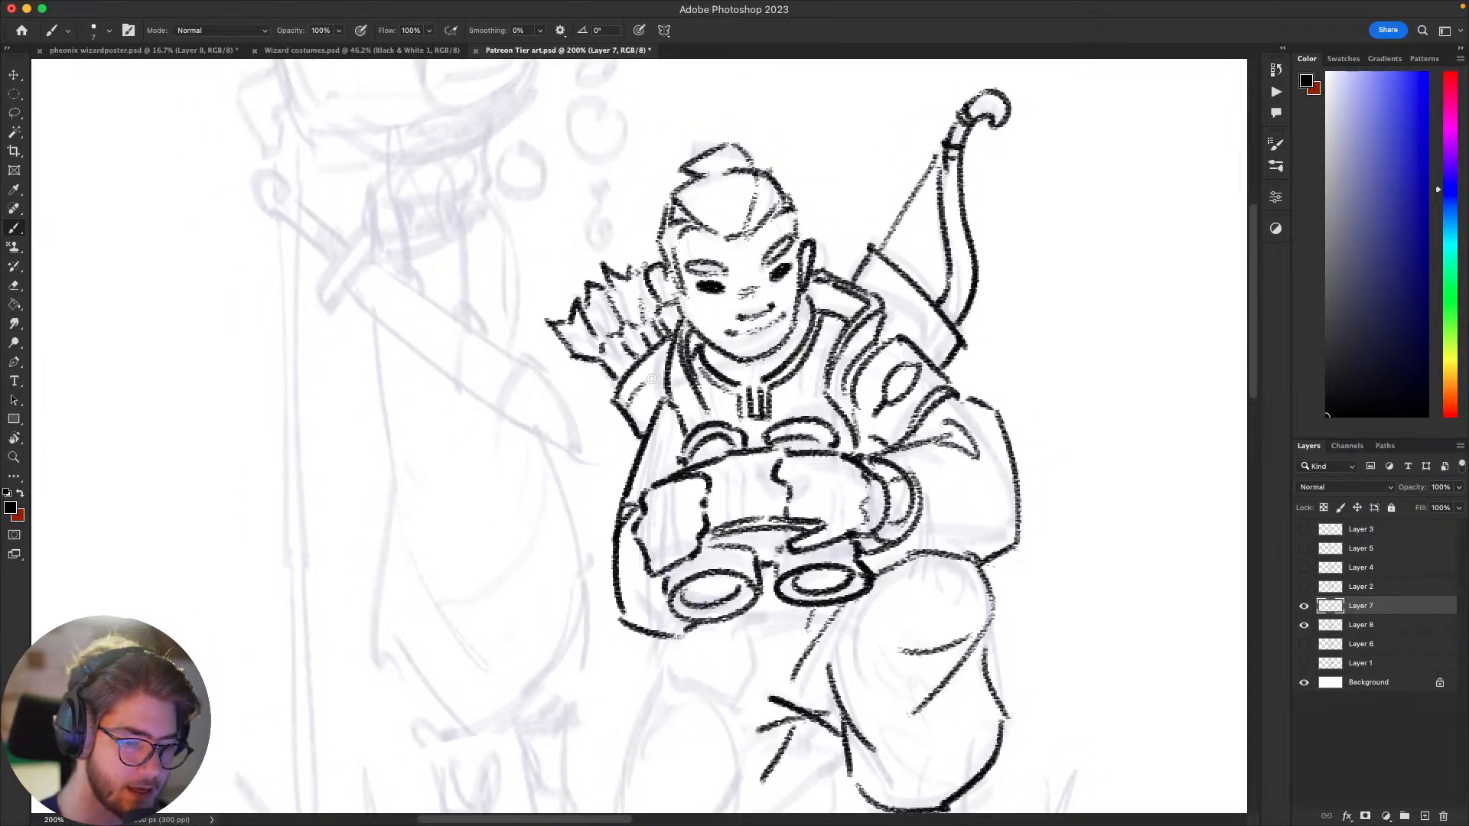
mouse_move(659, 379)
mouse_down()
mouse_move(645, 427)
mouse_move(634, 412)
mouse_move(664, 373)
mouse_up()
key(super+z)
Step: Draw a parallel inner line along the slanted top edge of the case below the bow
drag(611, 545, 574, 577)
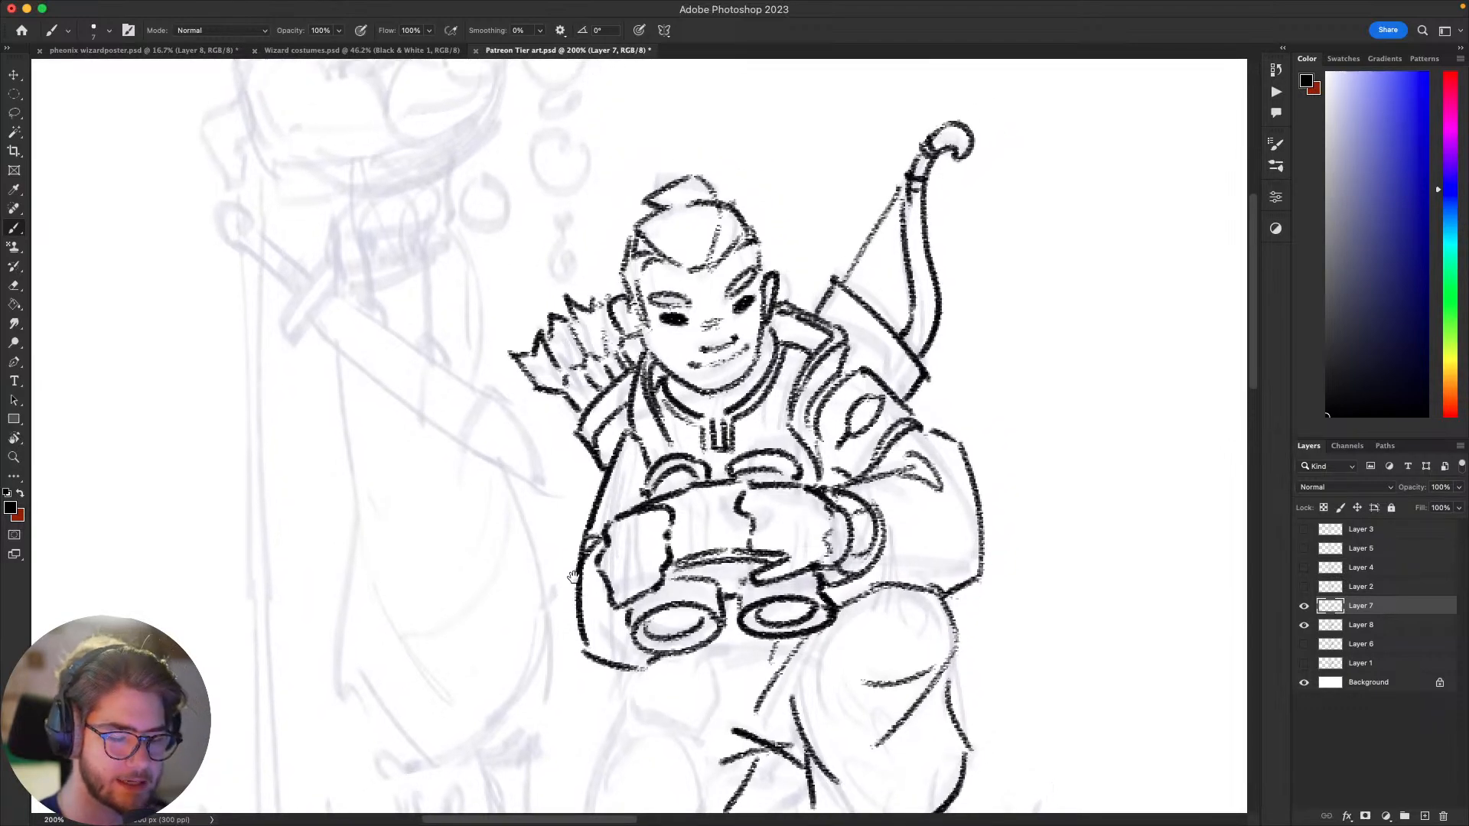
drag(1075, 473, 1089, 443)
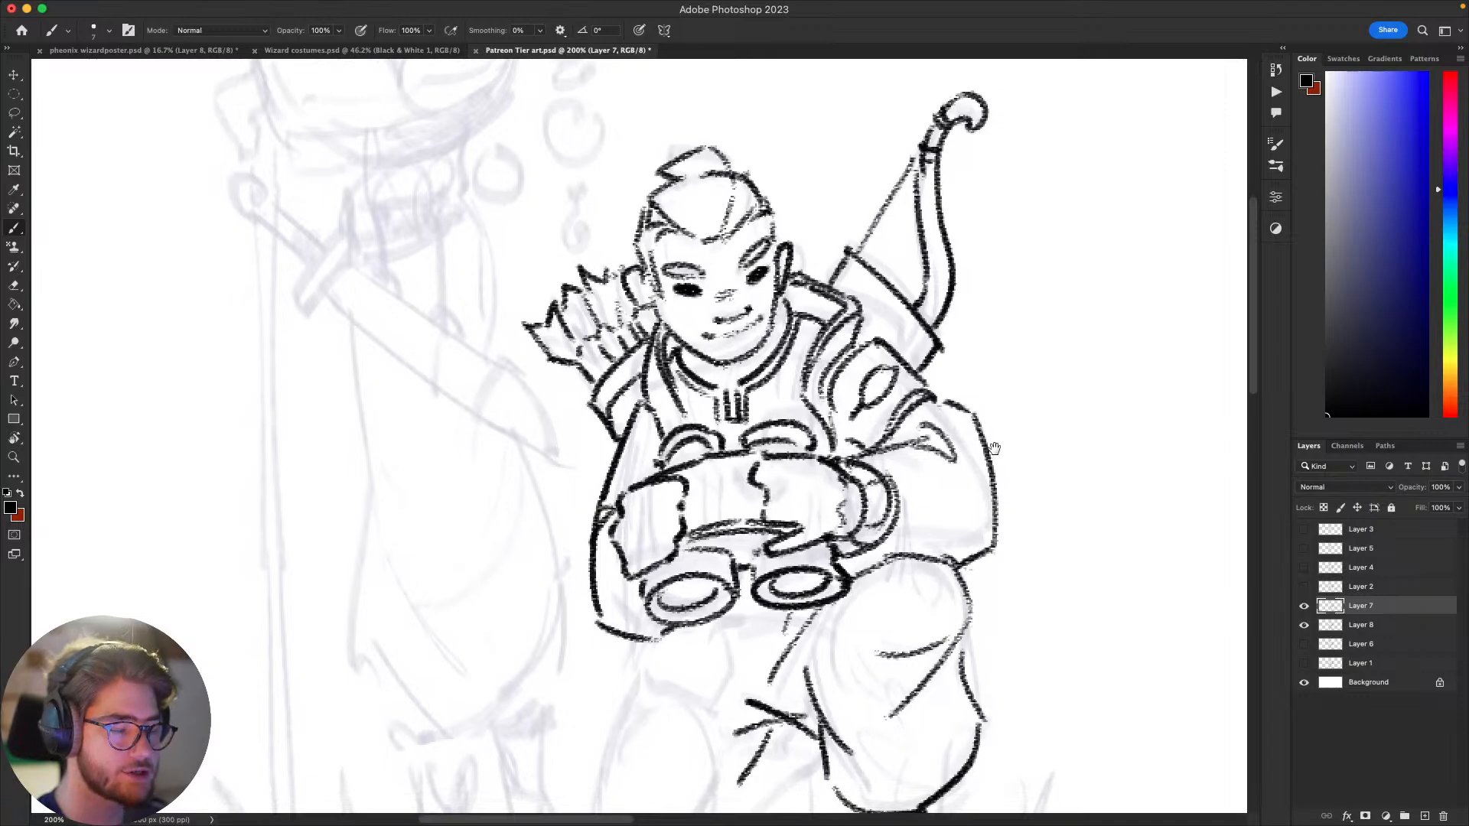
key(super+z)
drag(851, 266, 925, 344)
key(super+z)
key(super+z)
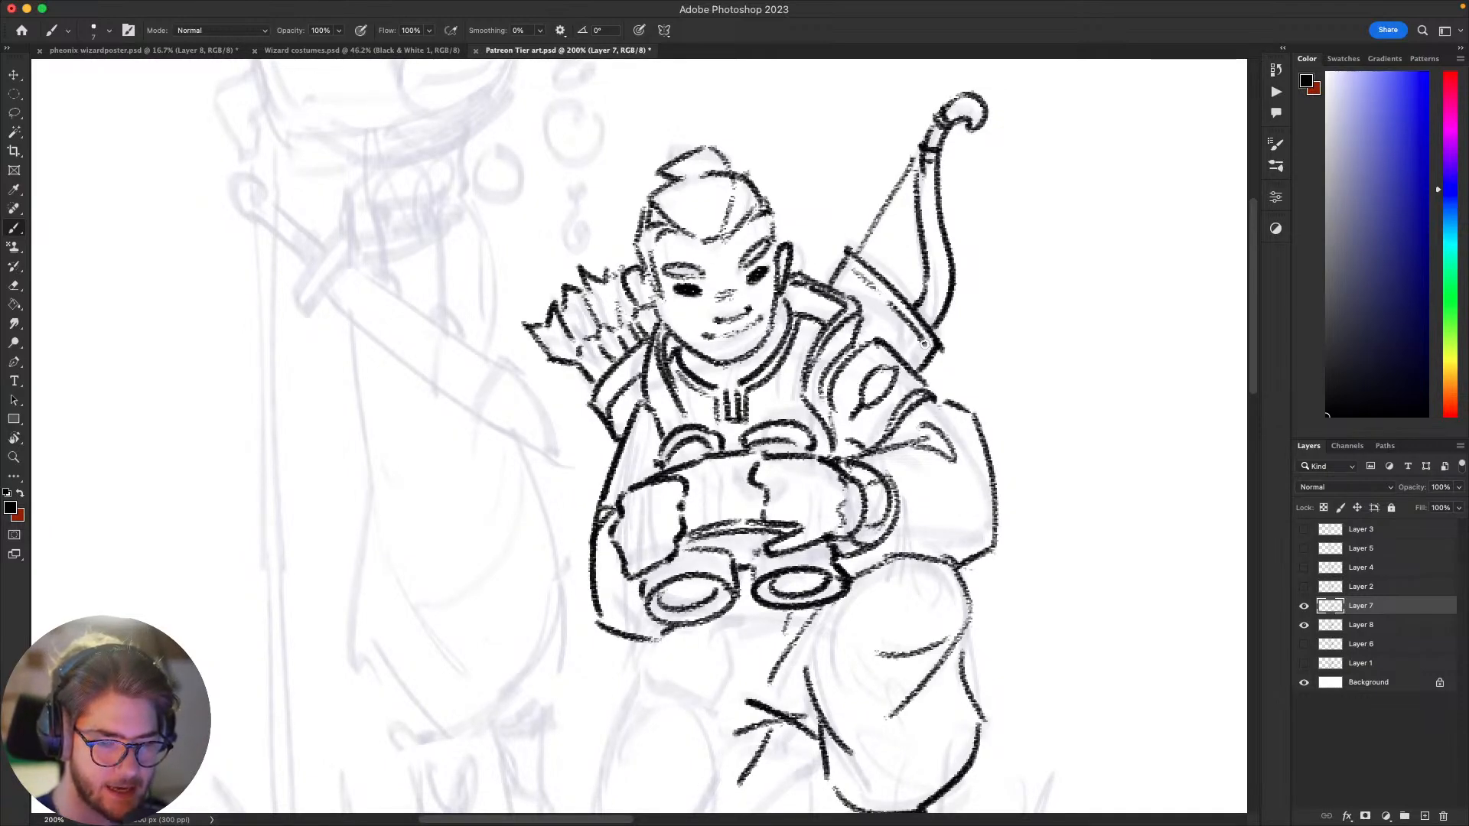
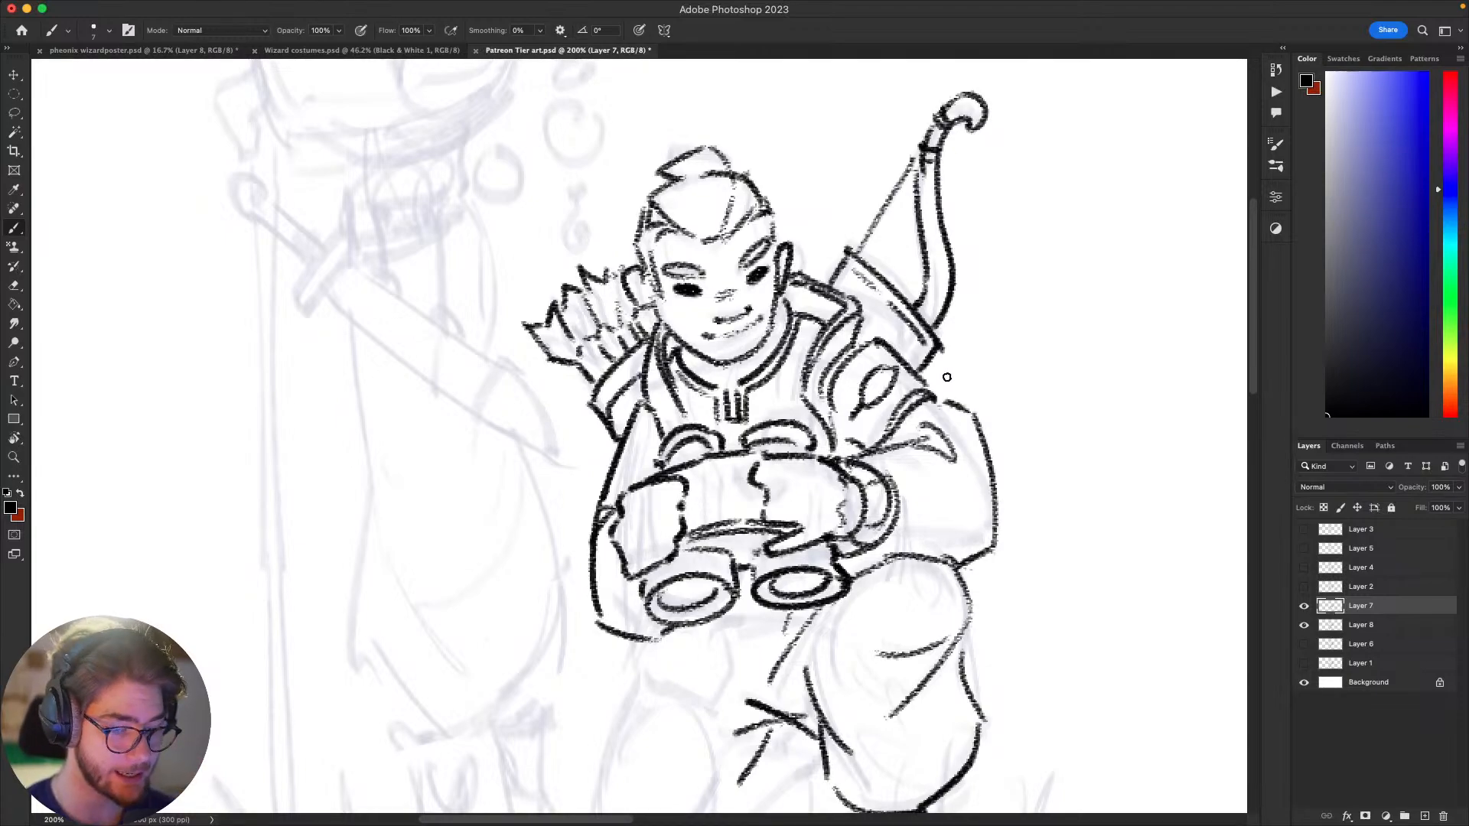
Step: Draw the outer contour of the archer's kneeling leg from below the sleeve down to the ground
mouse_move(1052, 559)
mouse_down()
mouse_move(1065, 640)
mouse_move(1135, 717)
mouse_up()
key(super+z)
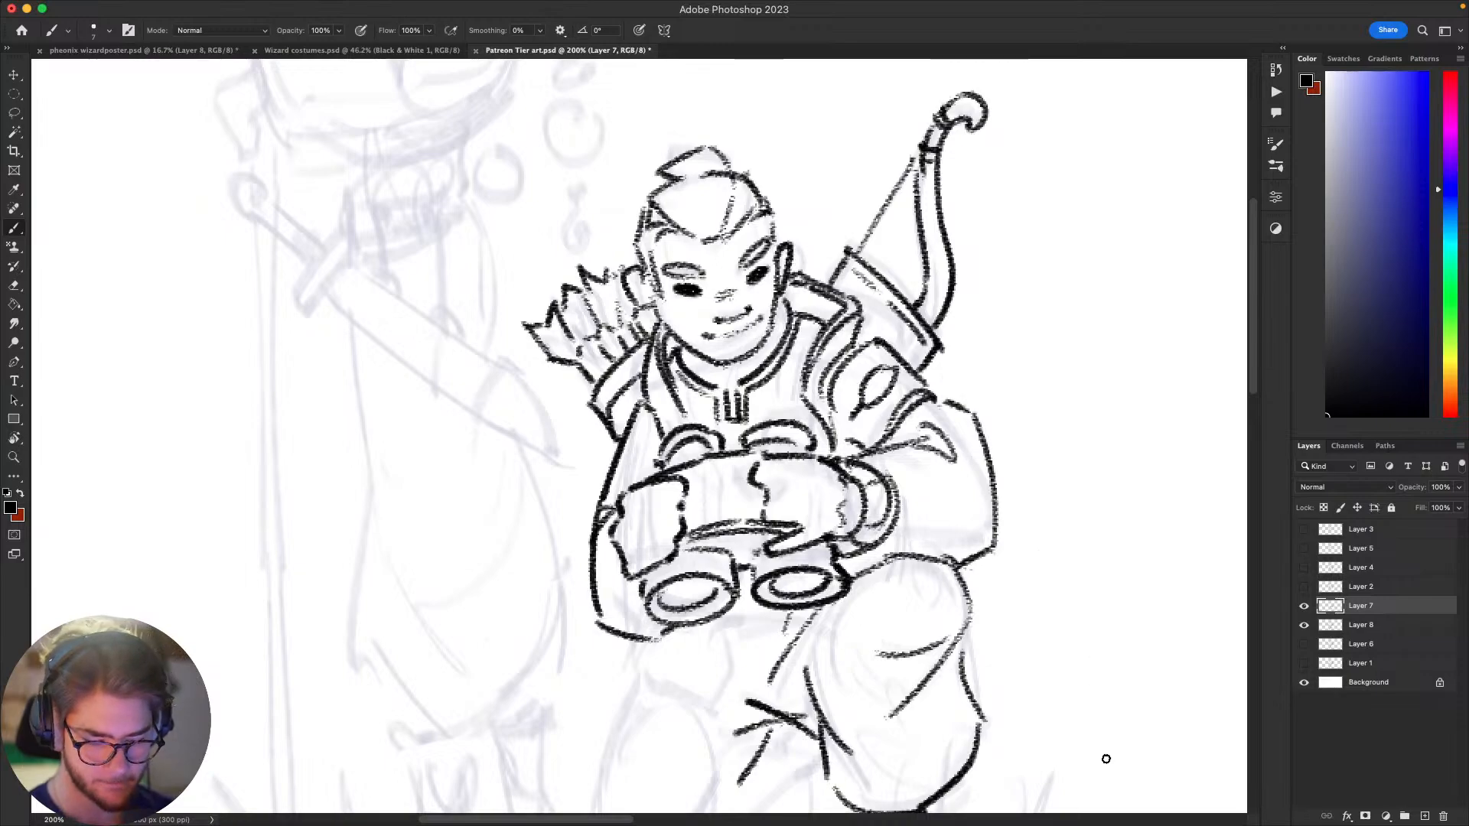
key(super+0)
key(super+1)
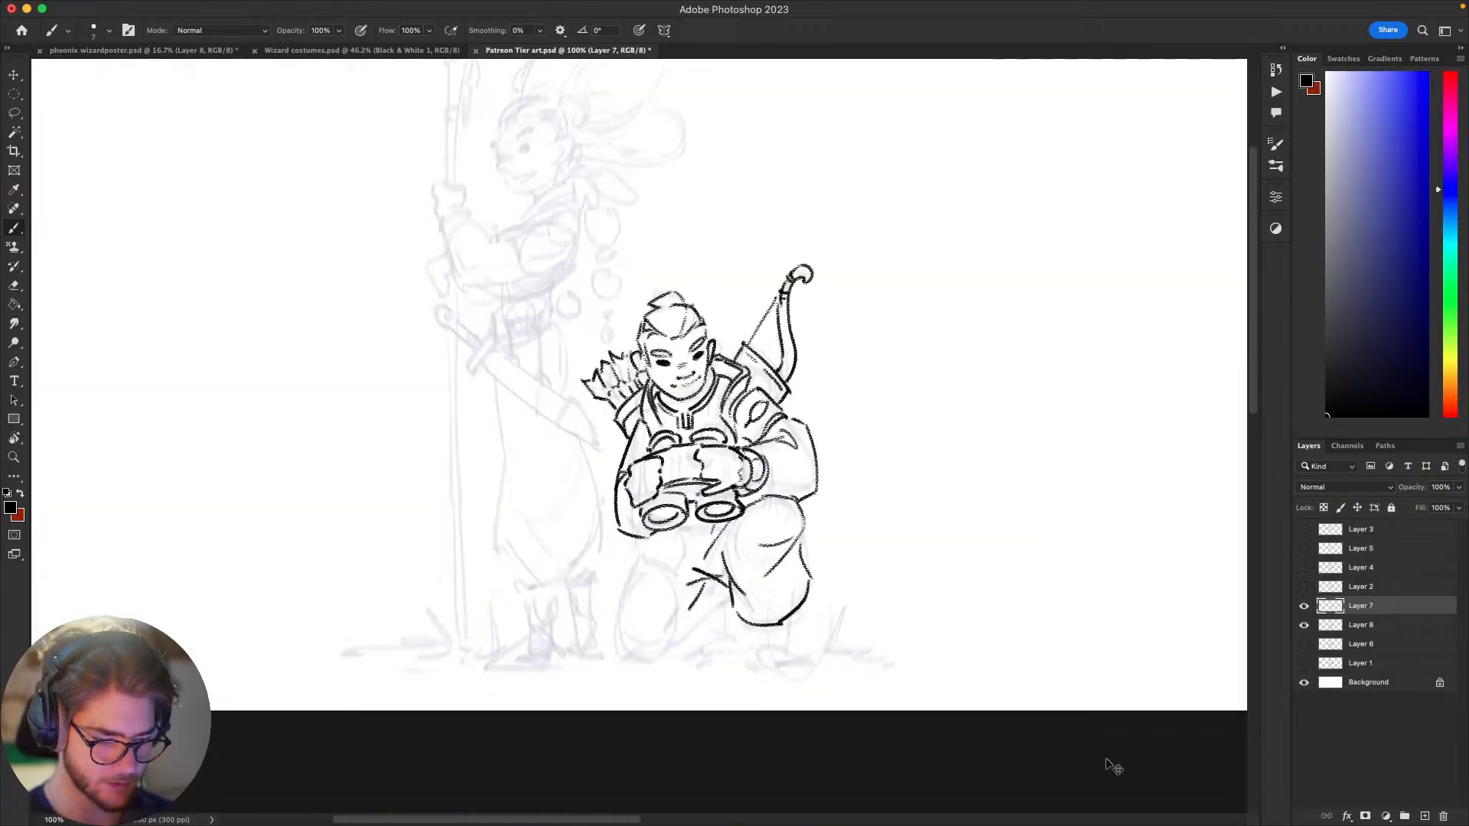
drag(862, 548, 994, 459)
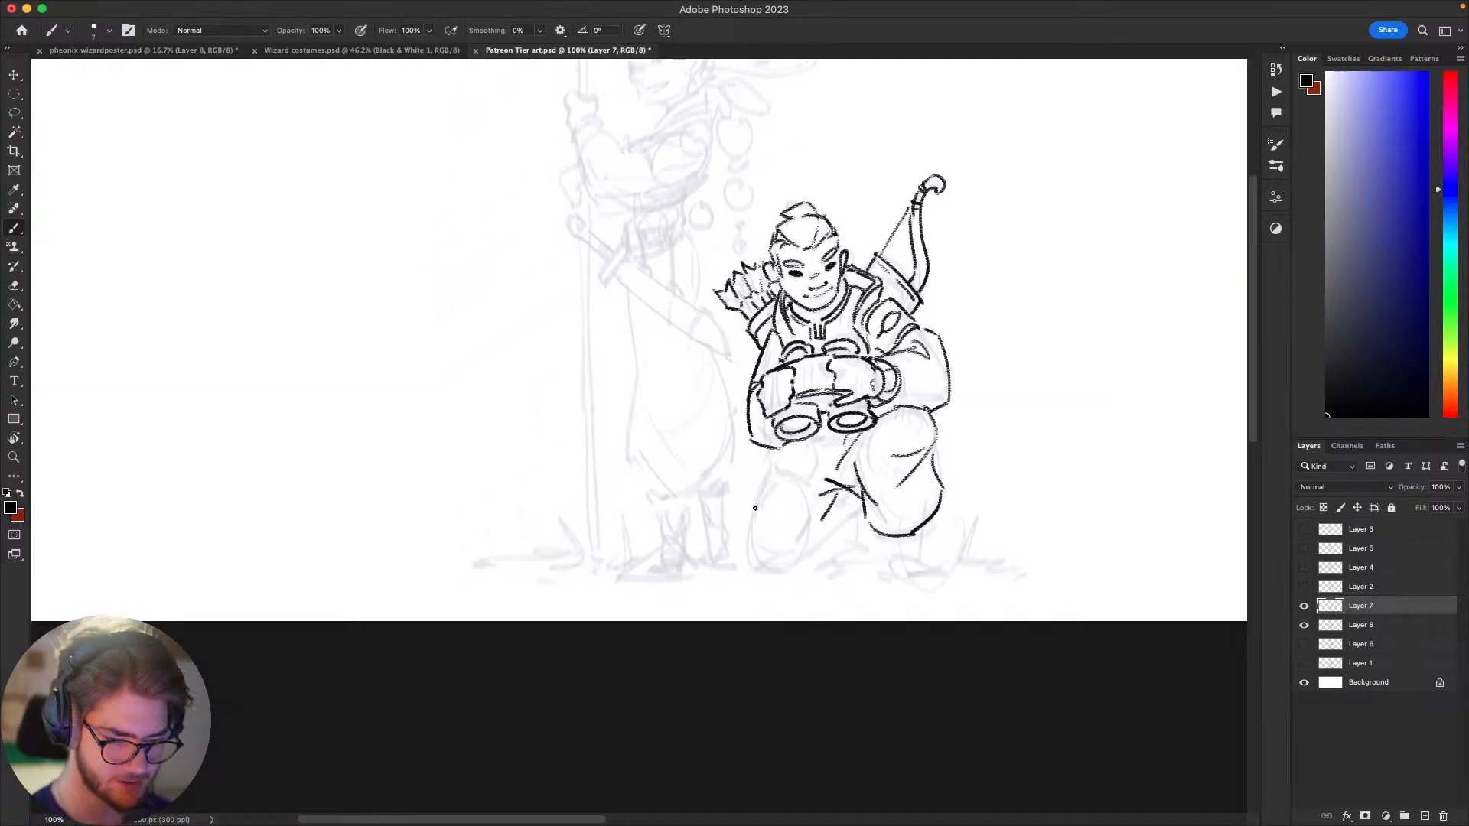
key(super+z)
drag(771, 453, 753, 559)
key(super+z)
drag(758, 502, 753, 559)
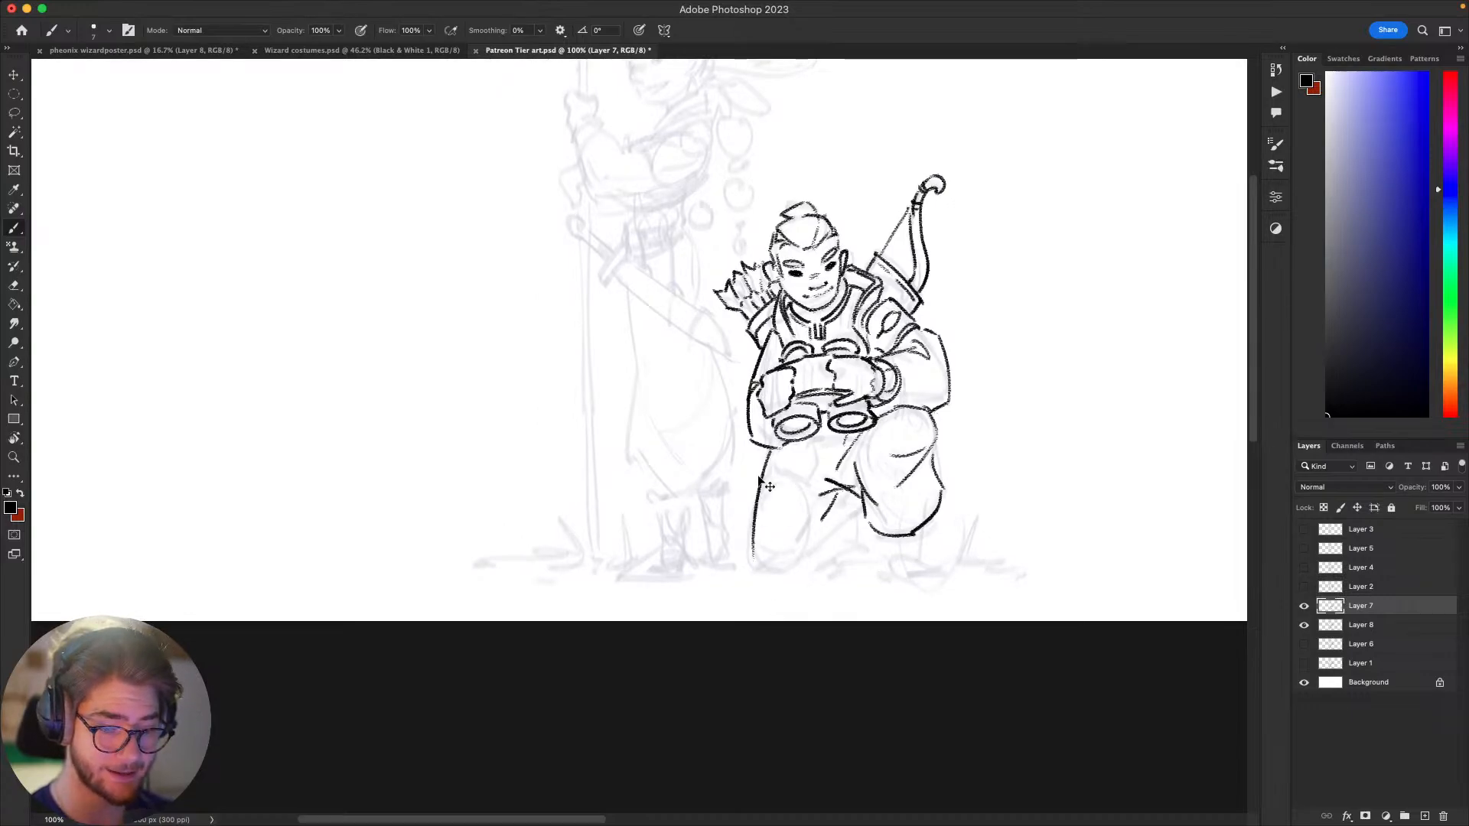
key(super+z)
mouse_move(771, 452)
mouse_down()
mouse_move(752, 558)
mouse_move(766, 474)
mouse_move(749, 528)
mouse_move(758, 562)
mouse_up()
key(super+z)
key(super+z)
key(super+z)
key(super+z)
key(super+z)
drag(932, 599, 942, 620)
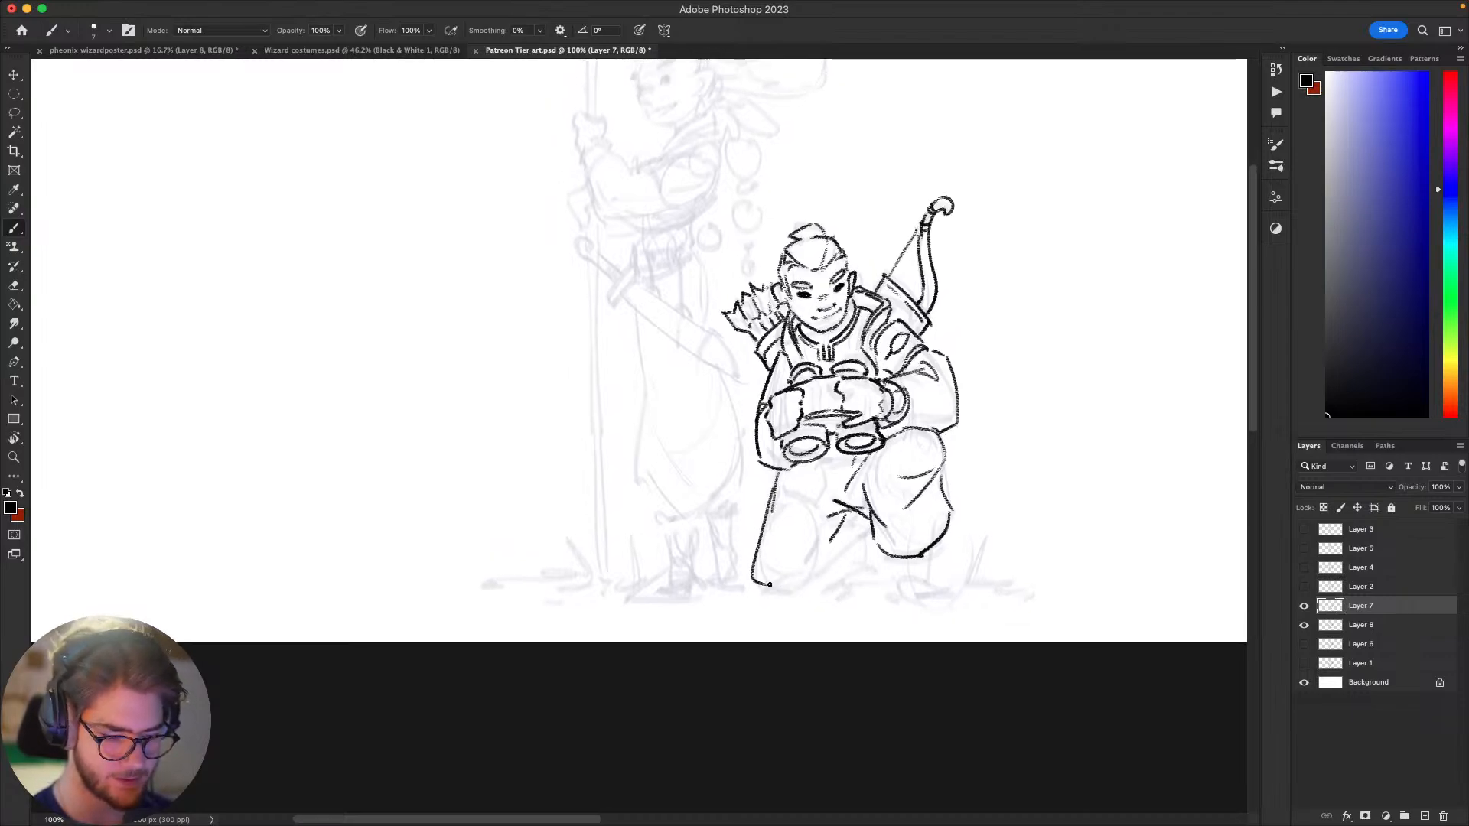
Step: Draw the bottom edge of the grounded knee and the leg's inner edge up to the crotch folds
mouse_move(769, 585)
mouse_down()
mouse_move(823, 584)
mouse_move(800, 639)
mouse_move(745, 688)
mouse_move(833, 657)
mouse_up()
key(super+z)
key(super+z)
mouse_move(766, 621)
mouse_down()
mouse_move(840, 612)
mouse_move(833, 622)
mouse_move(866, 579)
mouse_move(845, 608)
mouse_up()
key(super+z)
key(super+z)
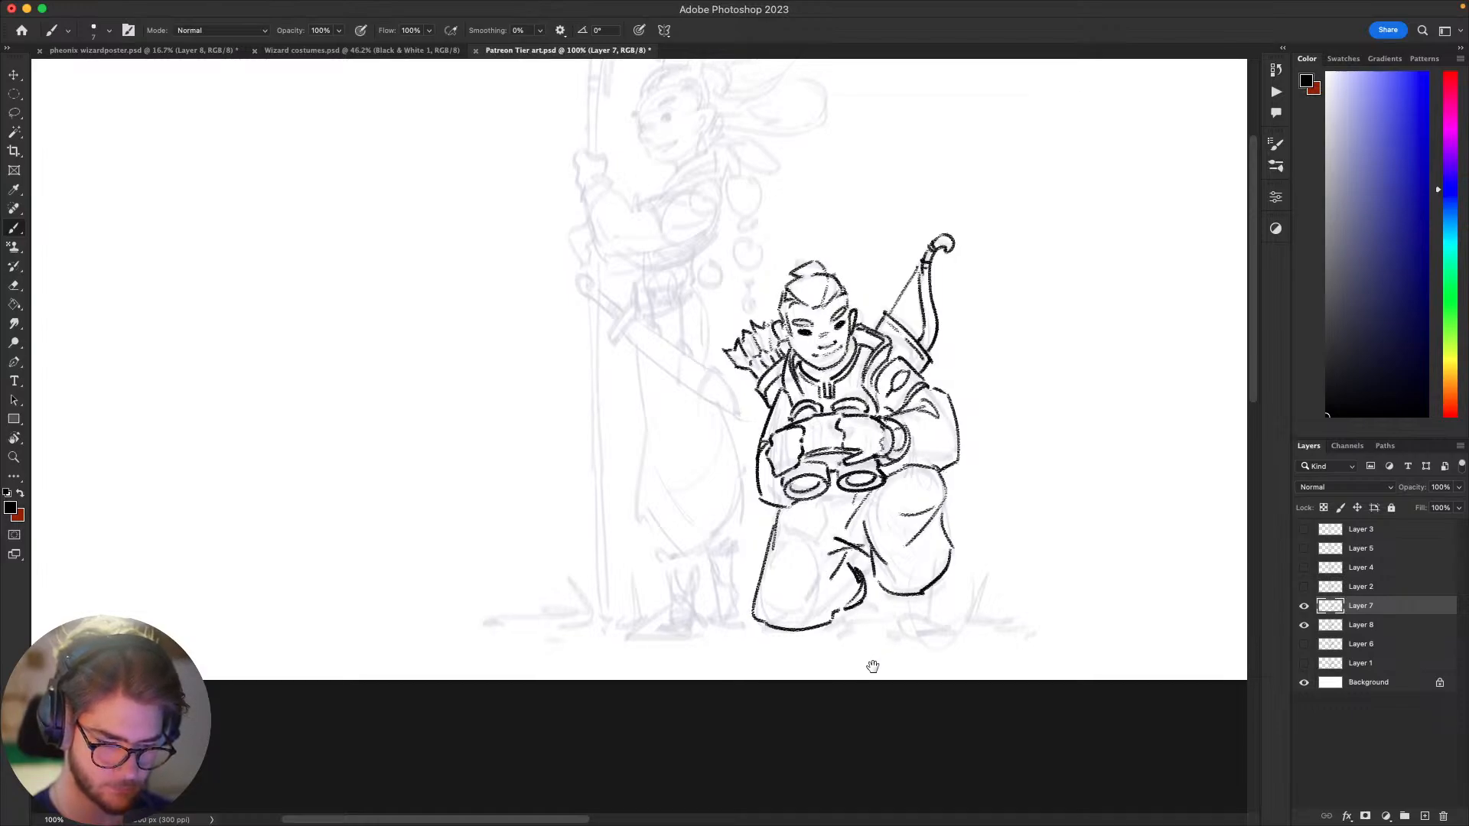
scroll(869, 666, up, 2)
scroll(869, 666, right, 1)
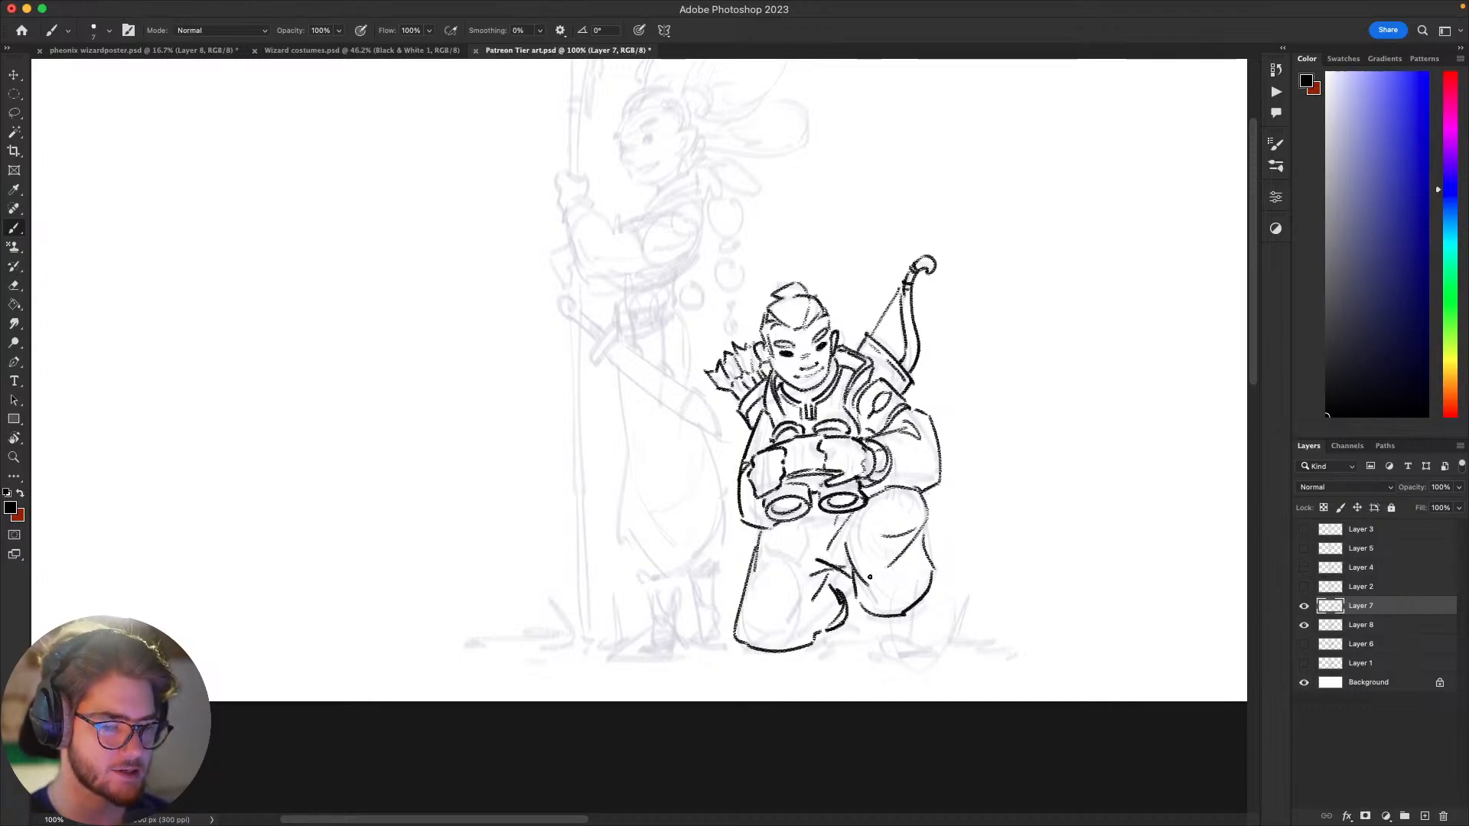
Step: Erase the jagged inner edge of the kneeling leg and redraw it as a clean diagonal line
drag(973, 606, 1017, 507)
drag(949, 555, 916, 587)
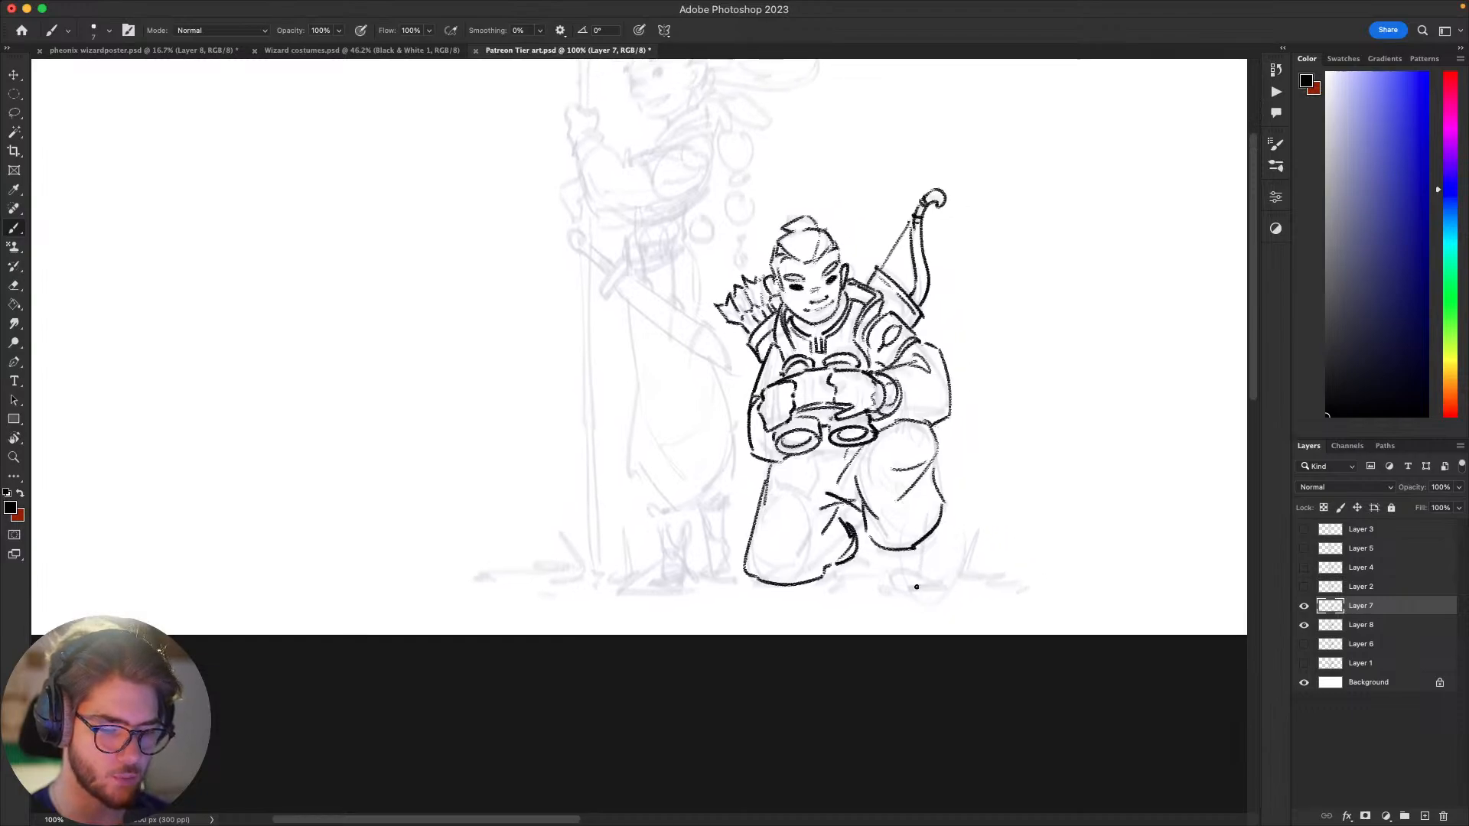
key(super+z)
key(super+z)
key(e)
drag(824, 578, 840, 539)
key(b)
key(super+z)
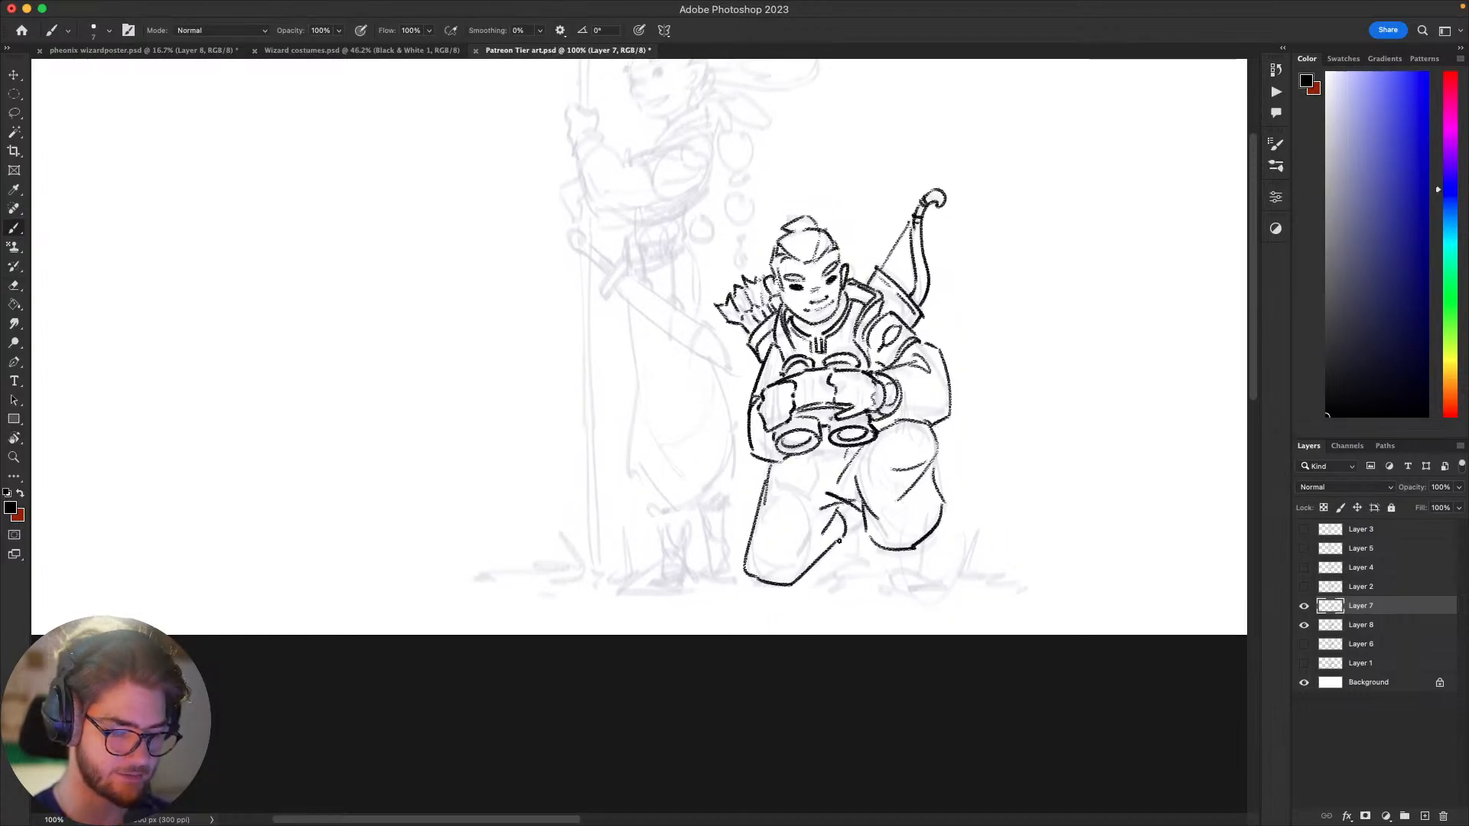
key(super+z)
Step: Draw the first short curved lines of the rear foot behind the grounded knee
mouse_move(843, 520)
mouse_down()
mouse_move(837, 554)
mouse_move(854, 510)
mouse_move(820, 574)
mouse_move(855, 570)
mouse_up()
key(super+z)
key(super+z)
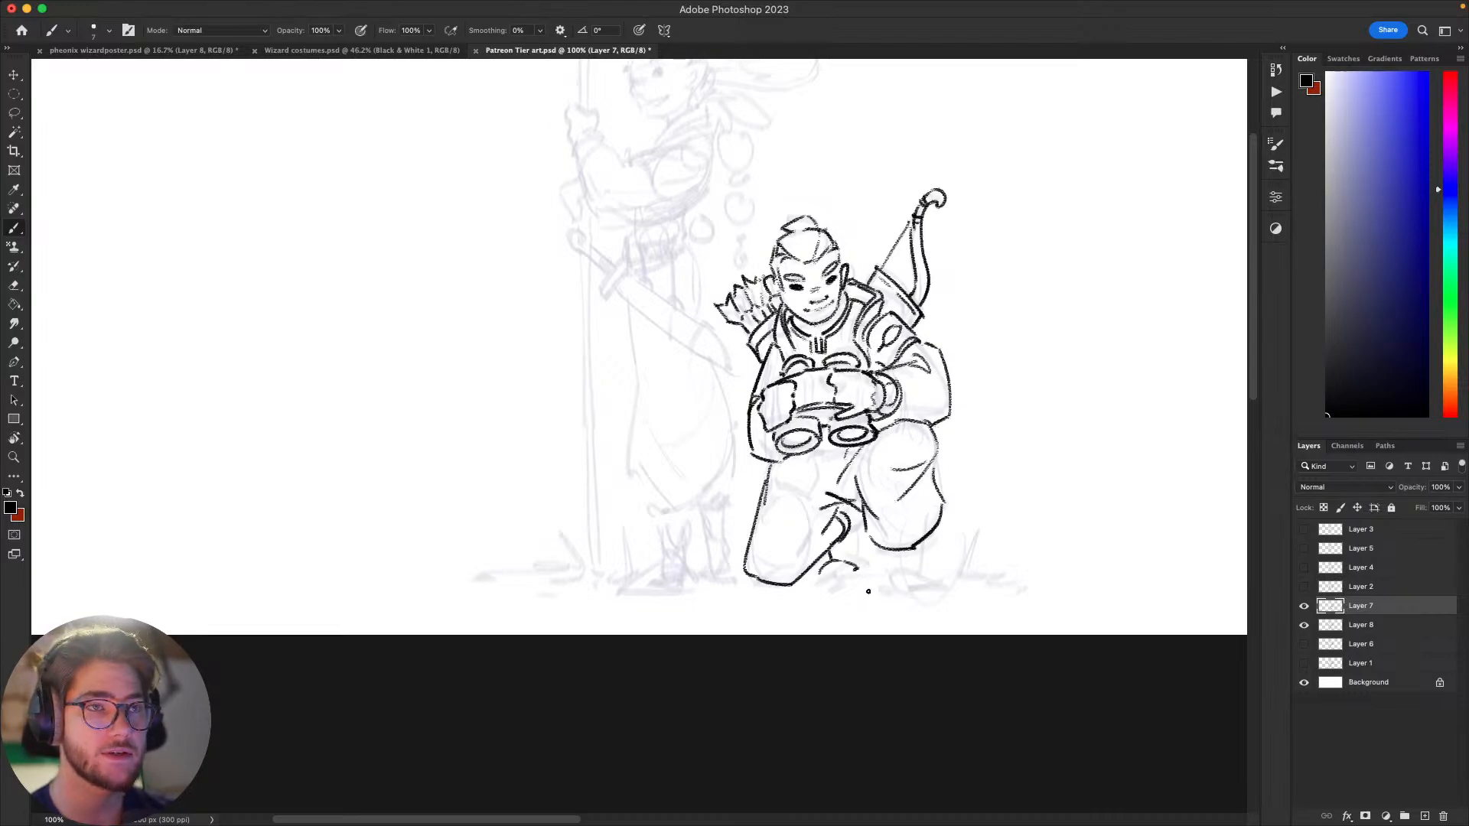
mouse_move(973, 618)
mouse_down()
mouse_move(964, 659)
mouse_move(957, 646)
mouse_up()
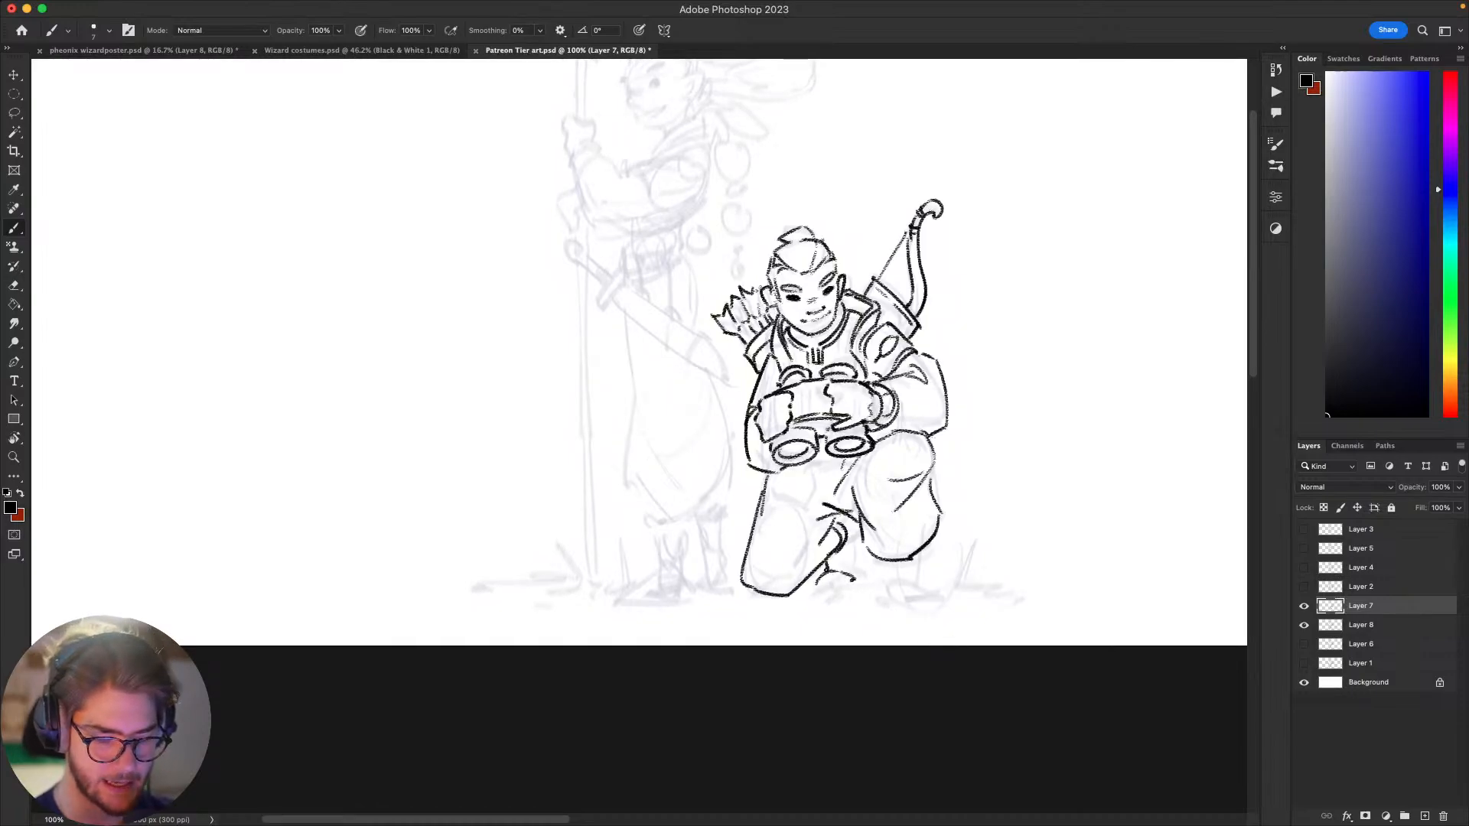
Step: Clean up and complete the rear foot's outline between the two legs, including the sole and the line above it
key(ctrl+z)
mouse_move(855, 528)
mouse_down()
mouse_move(867, 586)
mouse_move(1020, 561)
mouse_up()
mouse_move(902, 563)
mouse_down()
mouse_move(947, 563)
mouse_move(847, 602)
mouse_move(902, 552)
mouse_move(865, 560)
mouse_move(850, 598)
mouse_move(871, 570)
mouse_move(905, 573)
mouse_move(886, 552)
mouse_move(905, 580)
mouse_move(749, 630)
mouse_move(711, 624)
mouse_move(727, 619)
mouse_move(735, 560)
mouse_up()
key(l)
key(Delete)
key(ctrl+d)
key(b)
key(ctrl+z)
key(ctrl+z)
key(ctrl+z)
key(ctrl+z)
key(ctrl+z)
Step: Try heavier shading and long fold lines along the inner edge of the kneeling leg
key(ctrl+z)
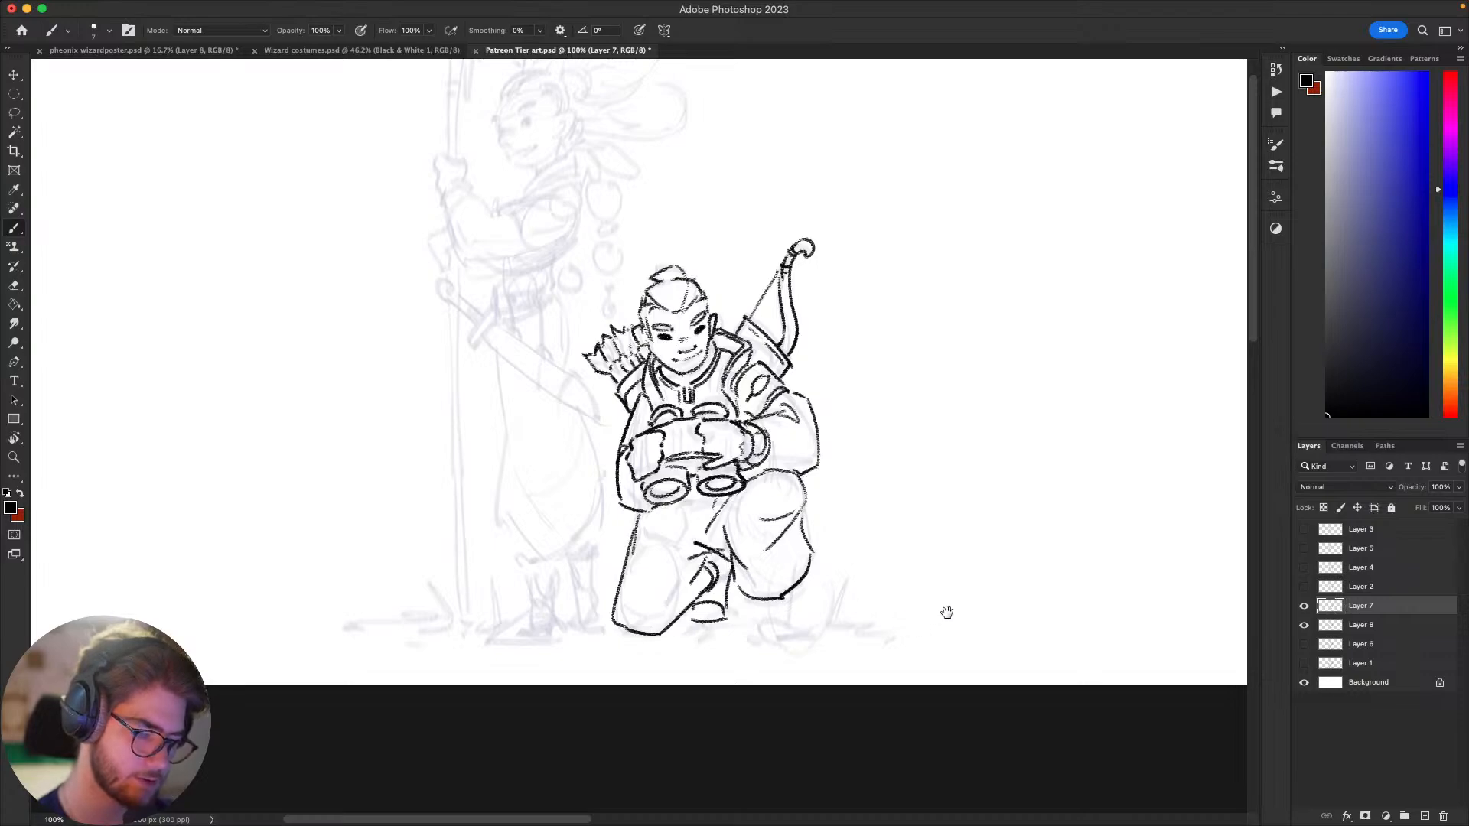
drag(947, 613, 964, 619)
key(ctrl+z)
mouse_move(741, 578)
mouse_down()
mouse_move(768, 640)
mouse_move(803, 608)
mouse_move(765, 524)
mouse_move(732, 570)
mouse_up()
key(e)
key(b)
key(ctrl+z)
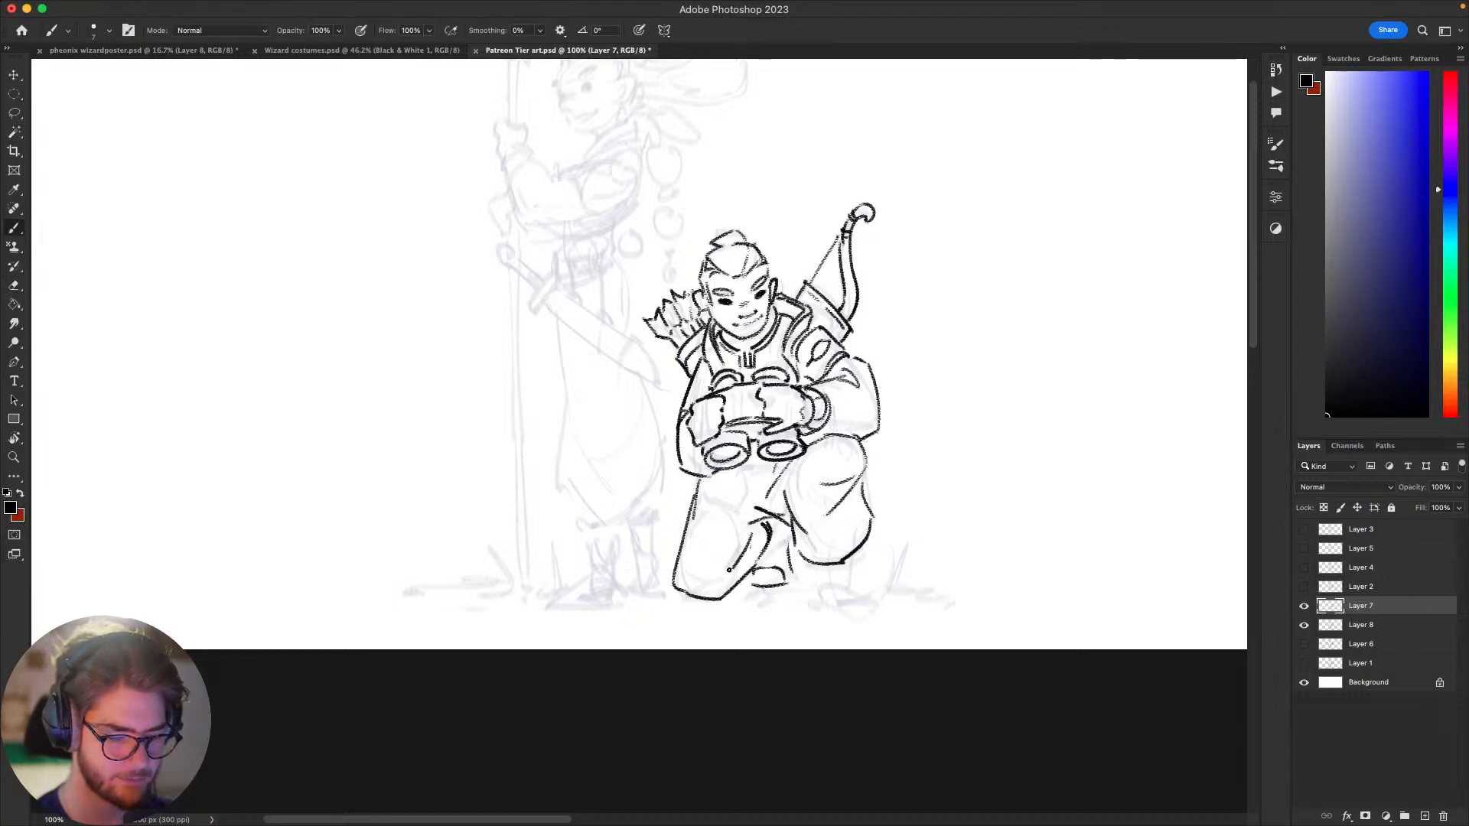
mouse_move(786, 508)
mouse_down()
mouse_move(779, 525)
mouse_move(750, 515)
mouse_move(739, 566)
mouse_move(720, 572)
mouse_move(739, 577)
mouse_up()
key(e)
key(b)
key(ctrl+z)
key(ctrl+z)
key(e)
key(b)
key(ctrl+z)
key(super+z)
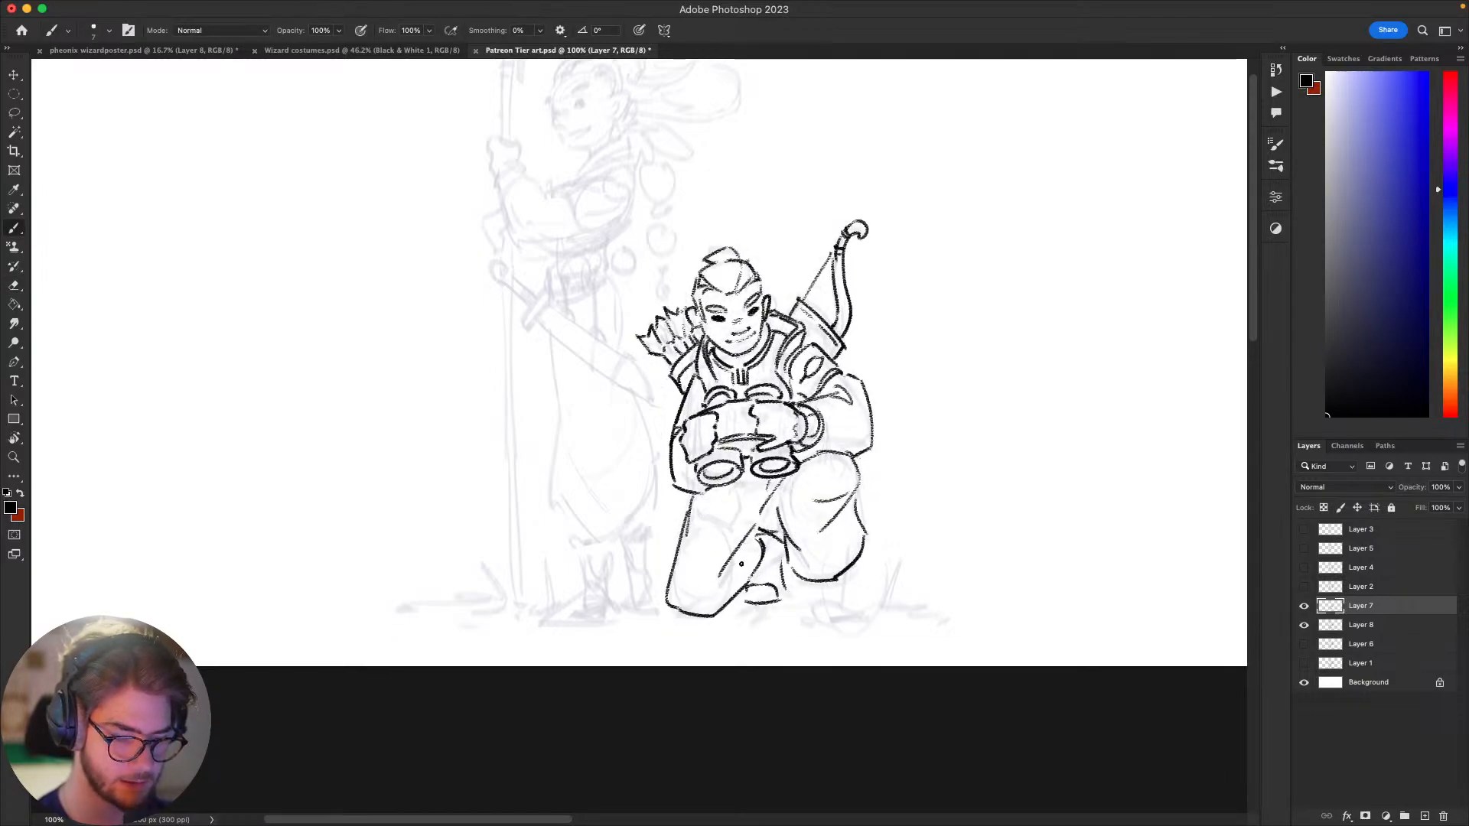
key(super+z)
key(super+z)
Step: Draw short fold lines on the kneeling leg beside its inner edge
drag(756, 521, 742, 563)
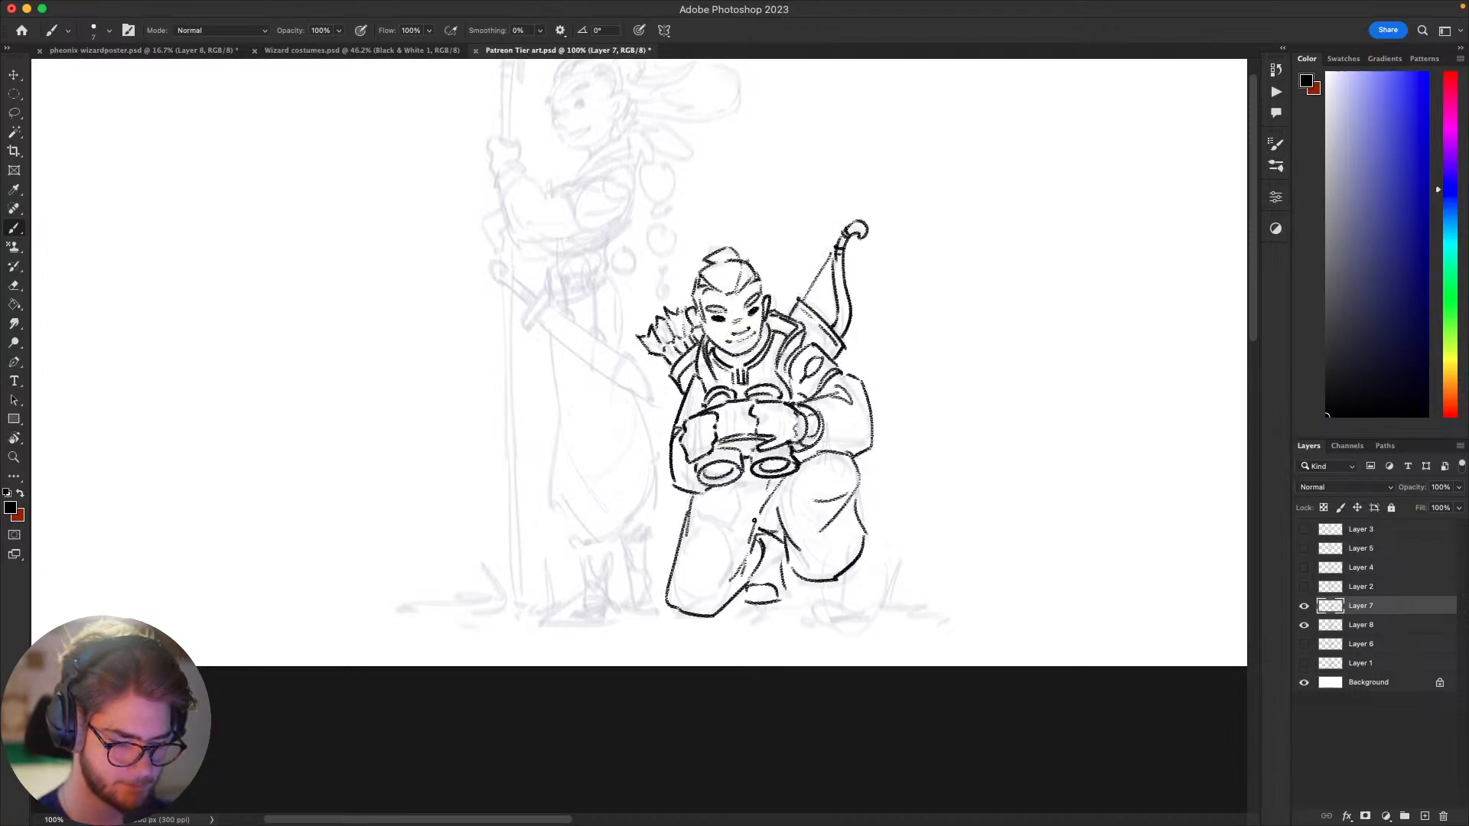
mouse_move(980, 546)
mouse_down()
mouse_move(994, 518)
mouse_move(903, 558)
mouse_move(915, 584)
mouse_move(894, 595)
mouse_up()
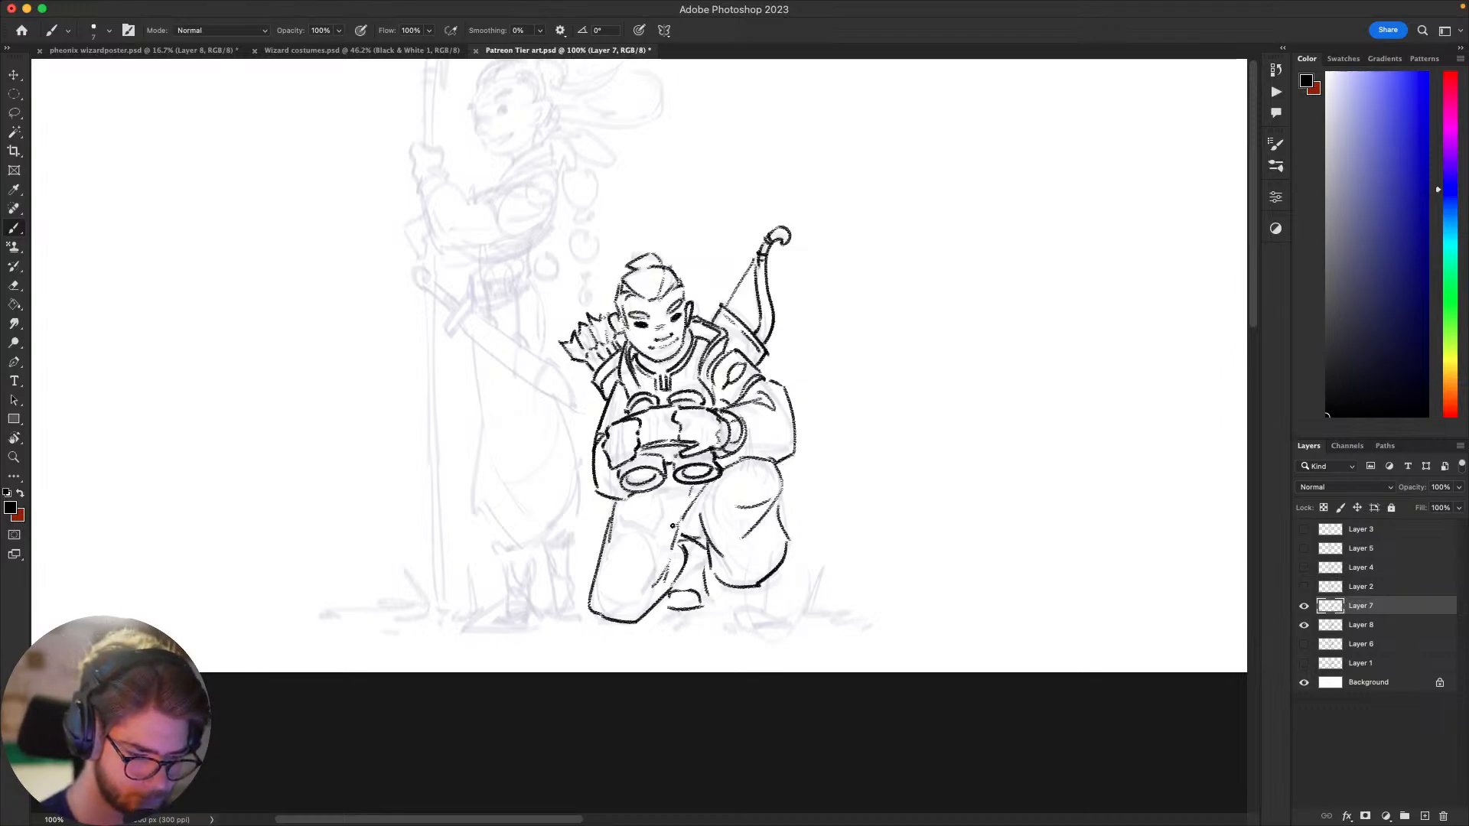
mouse_move(700, 509)
mouse_down()
mouse_move(677, 516)
mouse_move(701, 526)
mouse_move(655, 539)
mouse_move(662, 583)
mouse_up()
key(super+z)
key(super+z)
key(super+z)
drag(652, 520, 658, 599)
drag(749, 538, 754, 531)
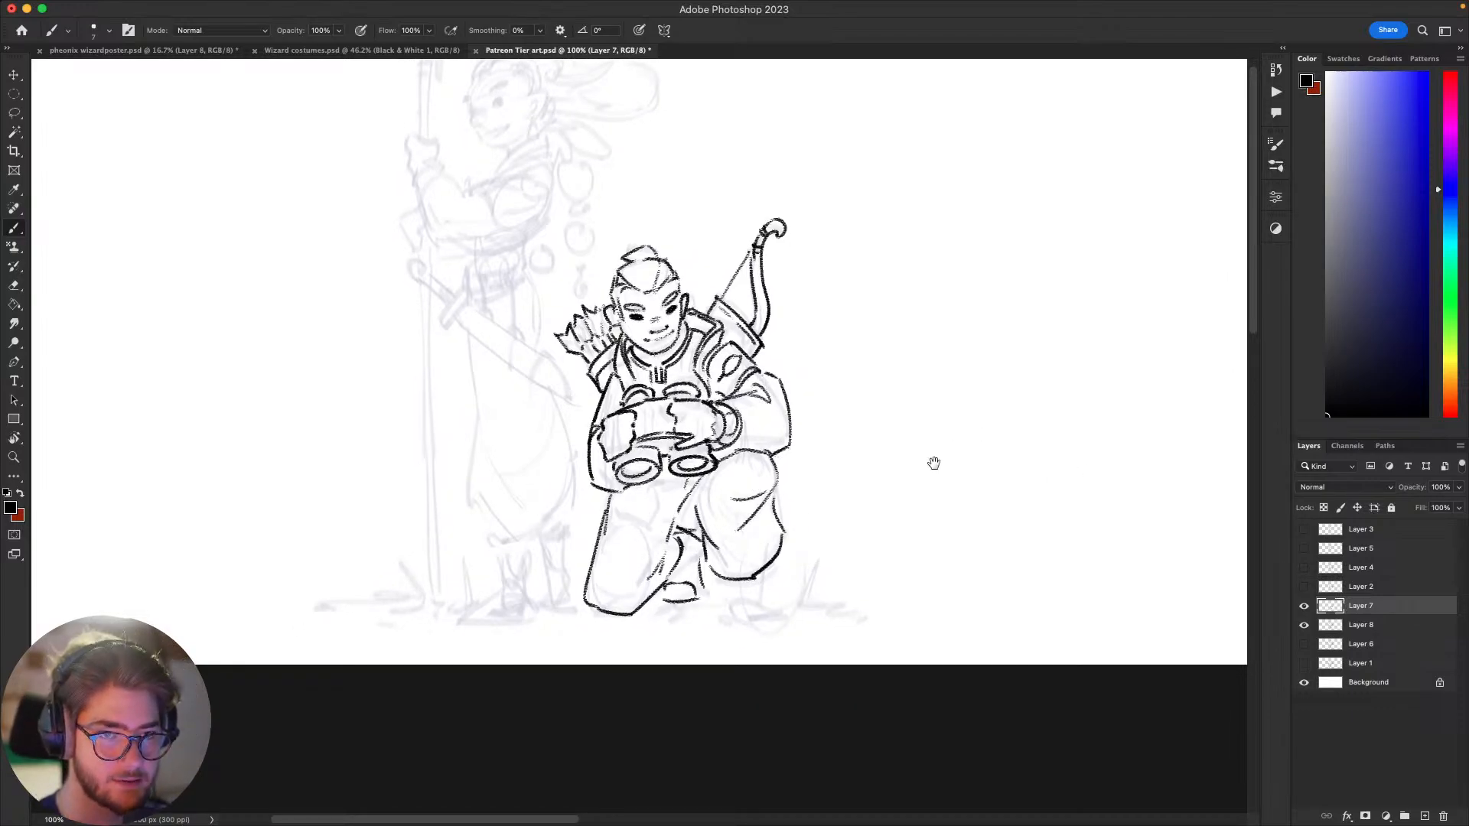
Step: Erase the outer contour of the sleeve beside the raised knee and redraw it with a more angular elbow
scroll(936, 462, right, 5)
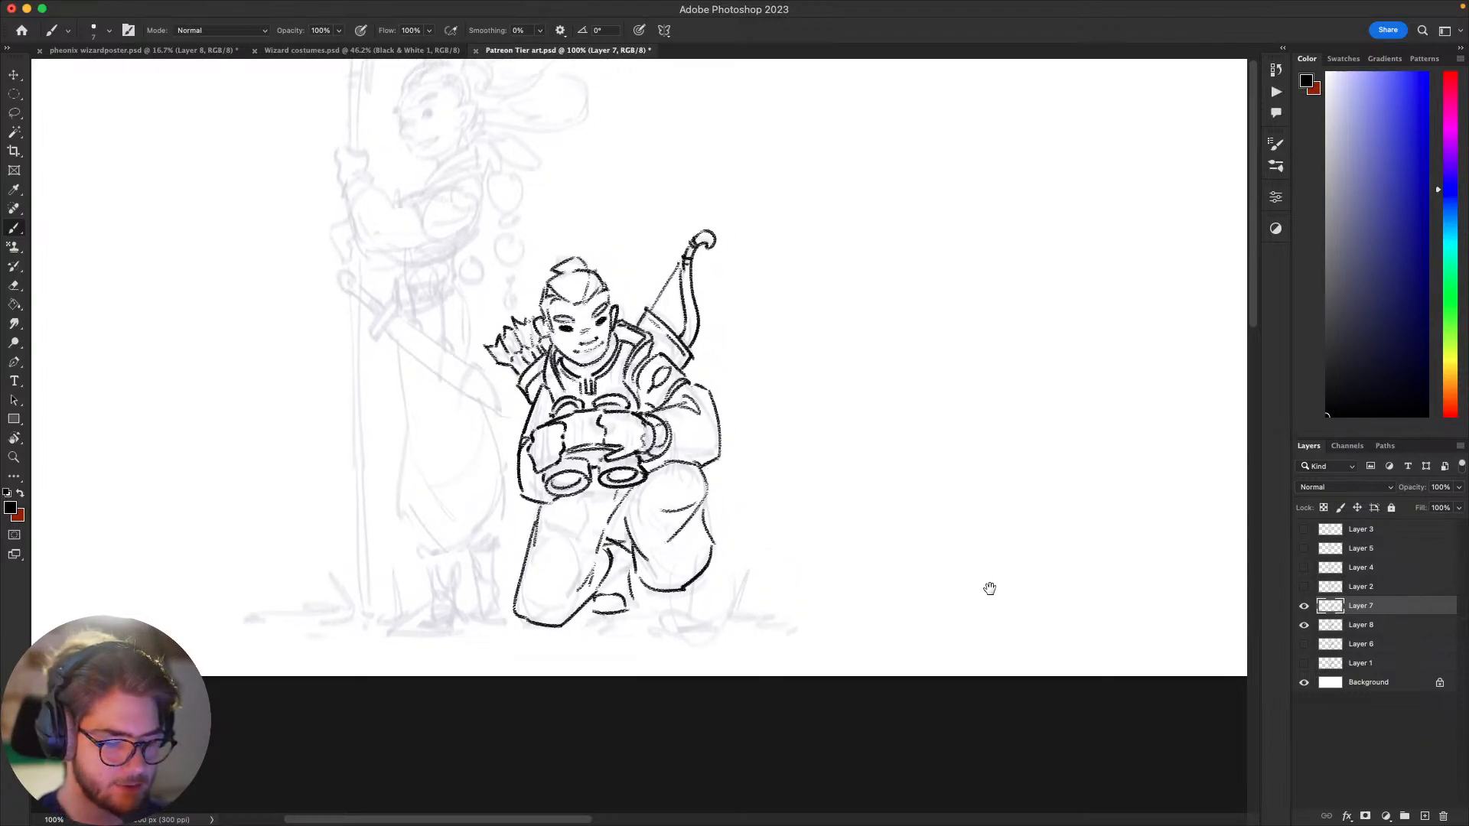
drag(982, 590, 1148, 443)
mouse_move(1036, 475)
mouse_down()
mouse_move(1038, 544)
mouse_move(1013, 498)
mouse_move(981, 516)
mouse_move(990, 508)
mouse_up()
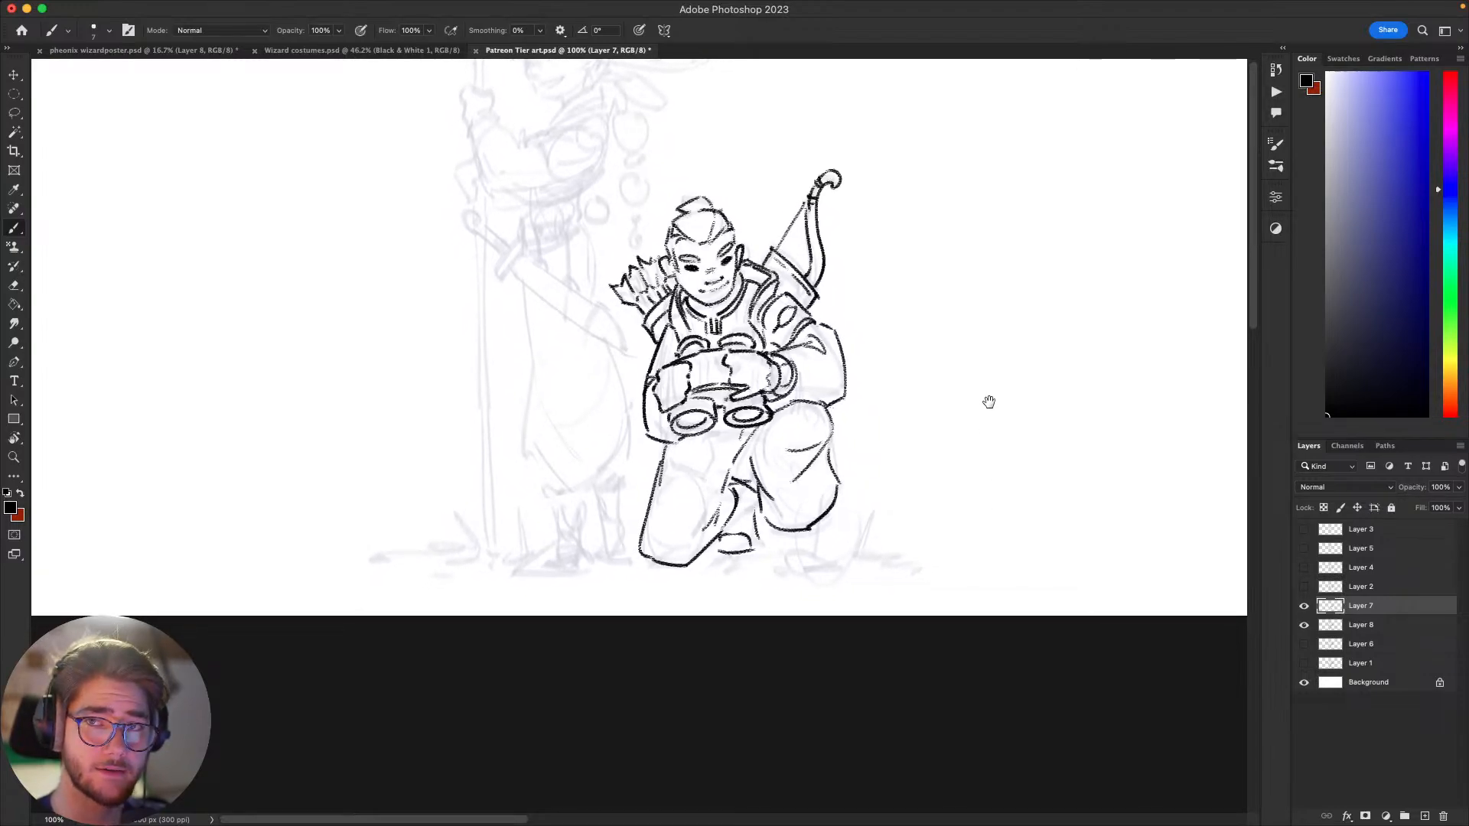
mouse_move(945, 602)
mouse_down()
mouse_move(948, 666)
mouse_move(1040, 548)
mouse_move(941, 607)
mouse_up()
key(e)
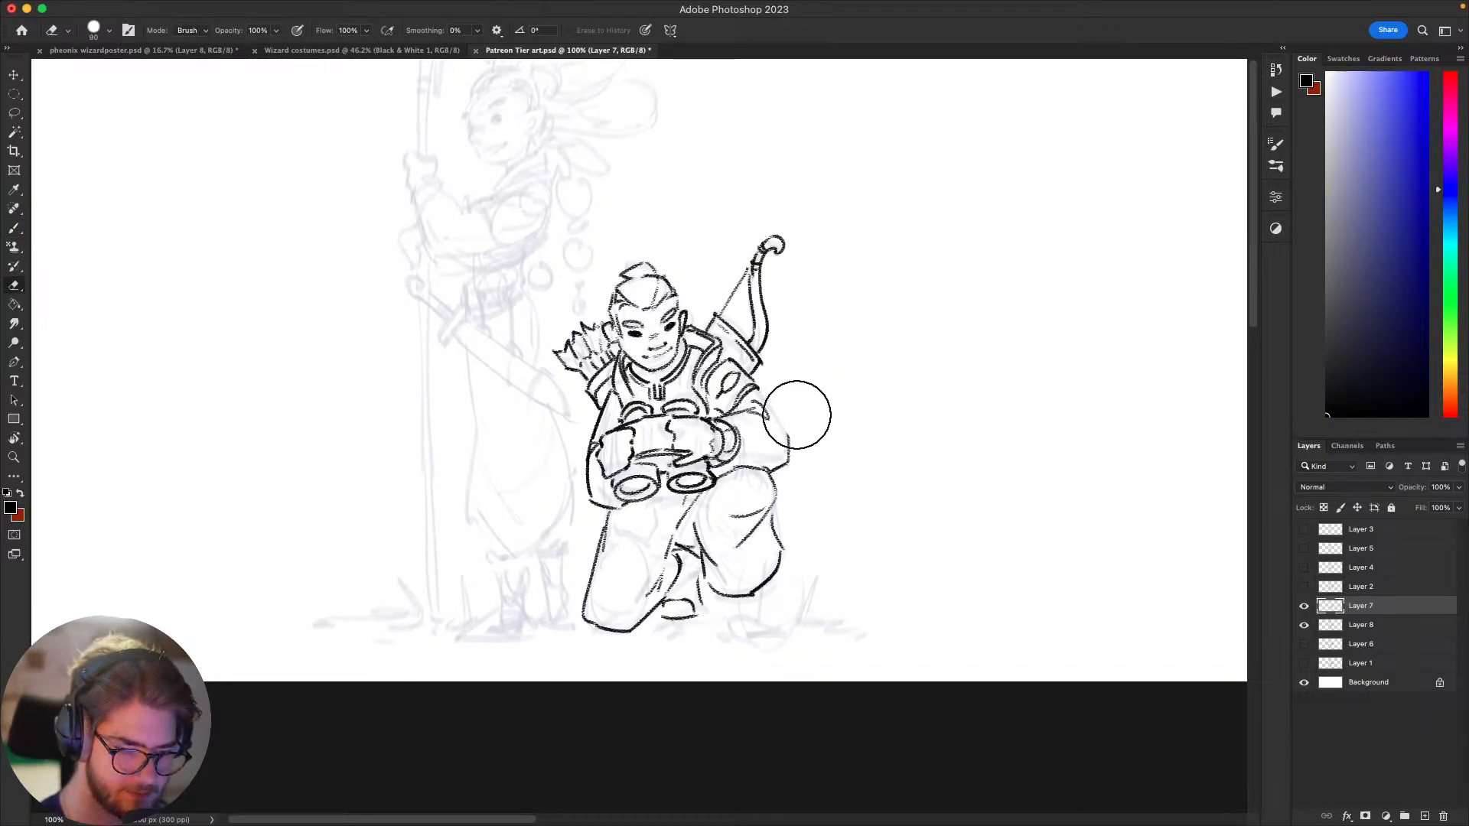
key(b)
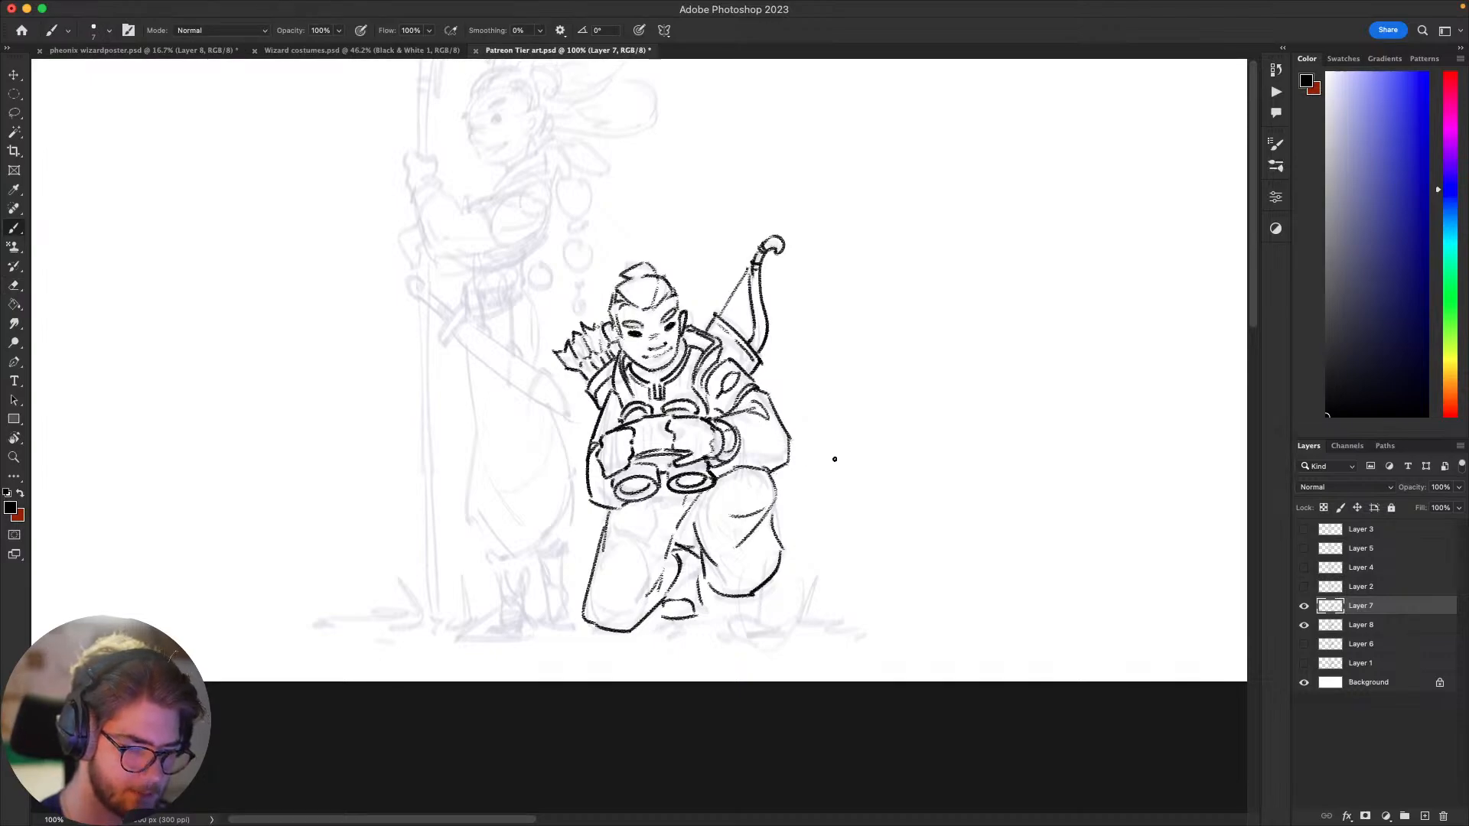
drag(822, 460, 803, 441)
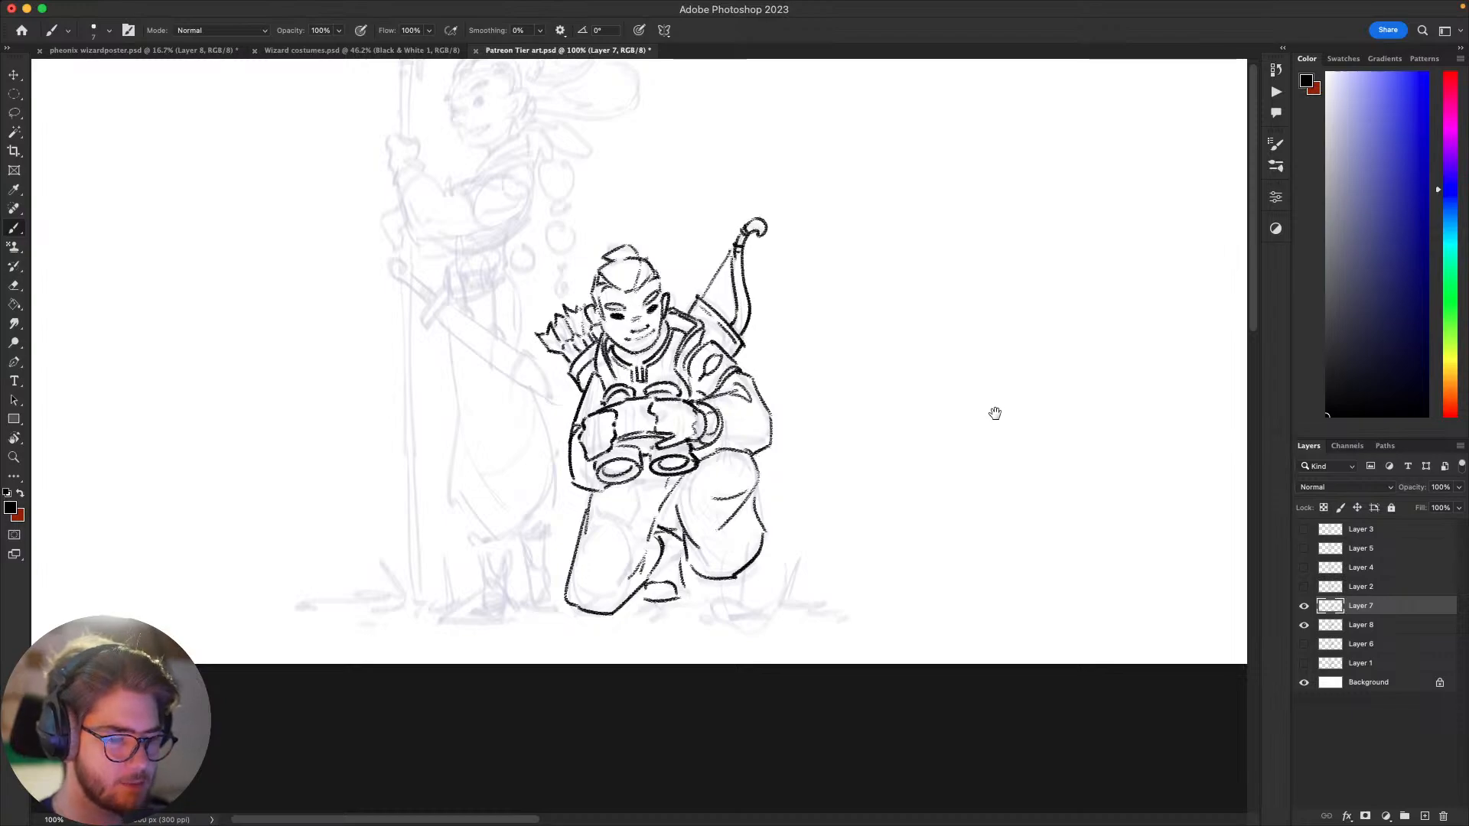
drag(984, 473, 958, 504)
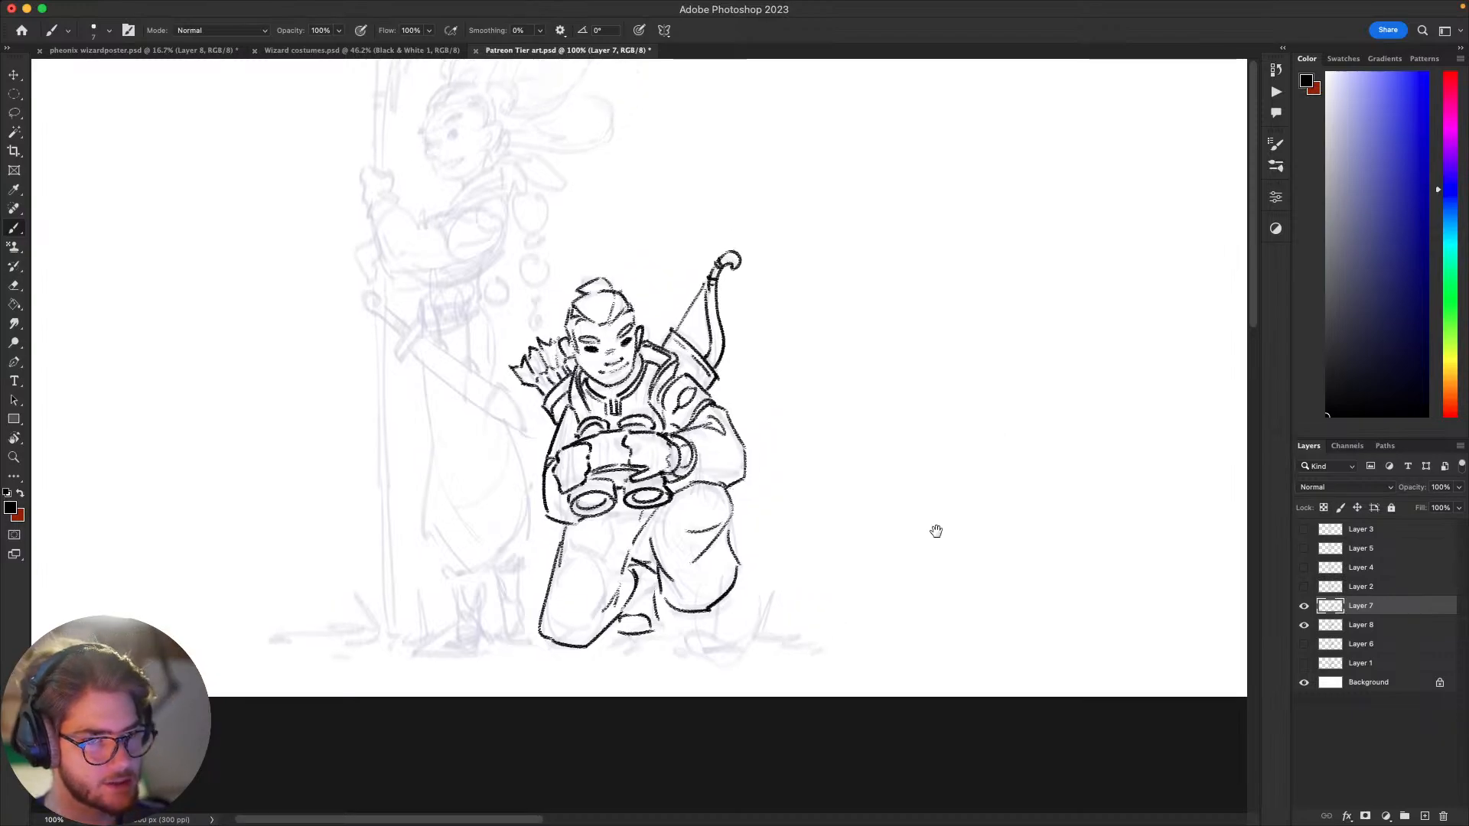
scroll(925, 606, right, 5)
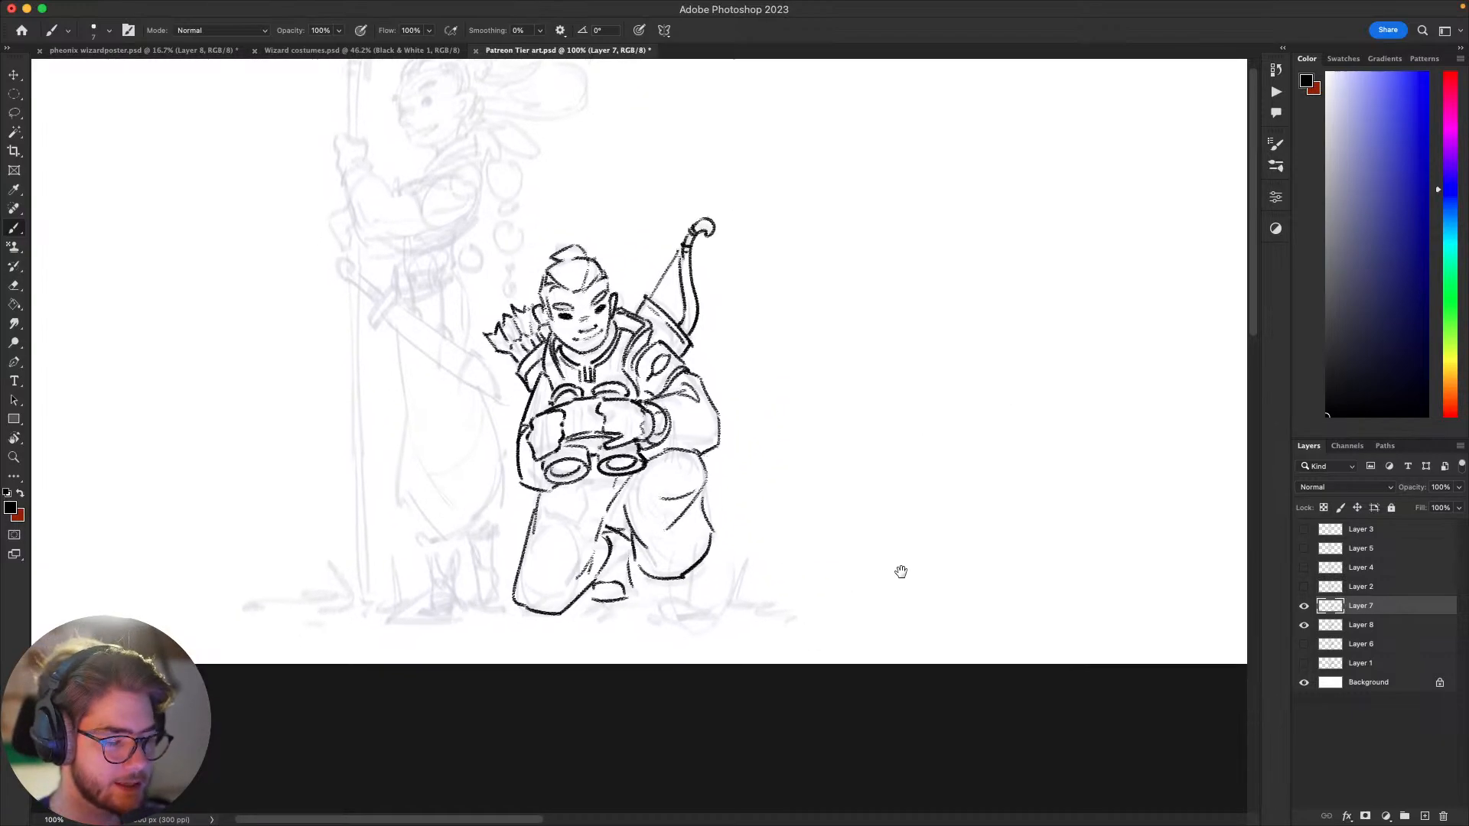
drag(952, 604, 999, 623)
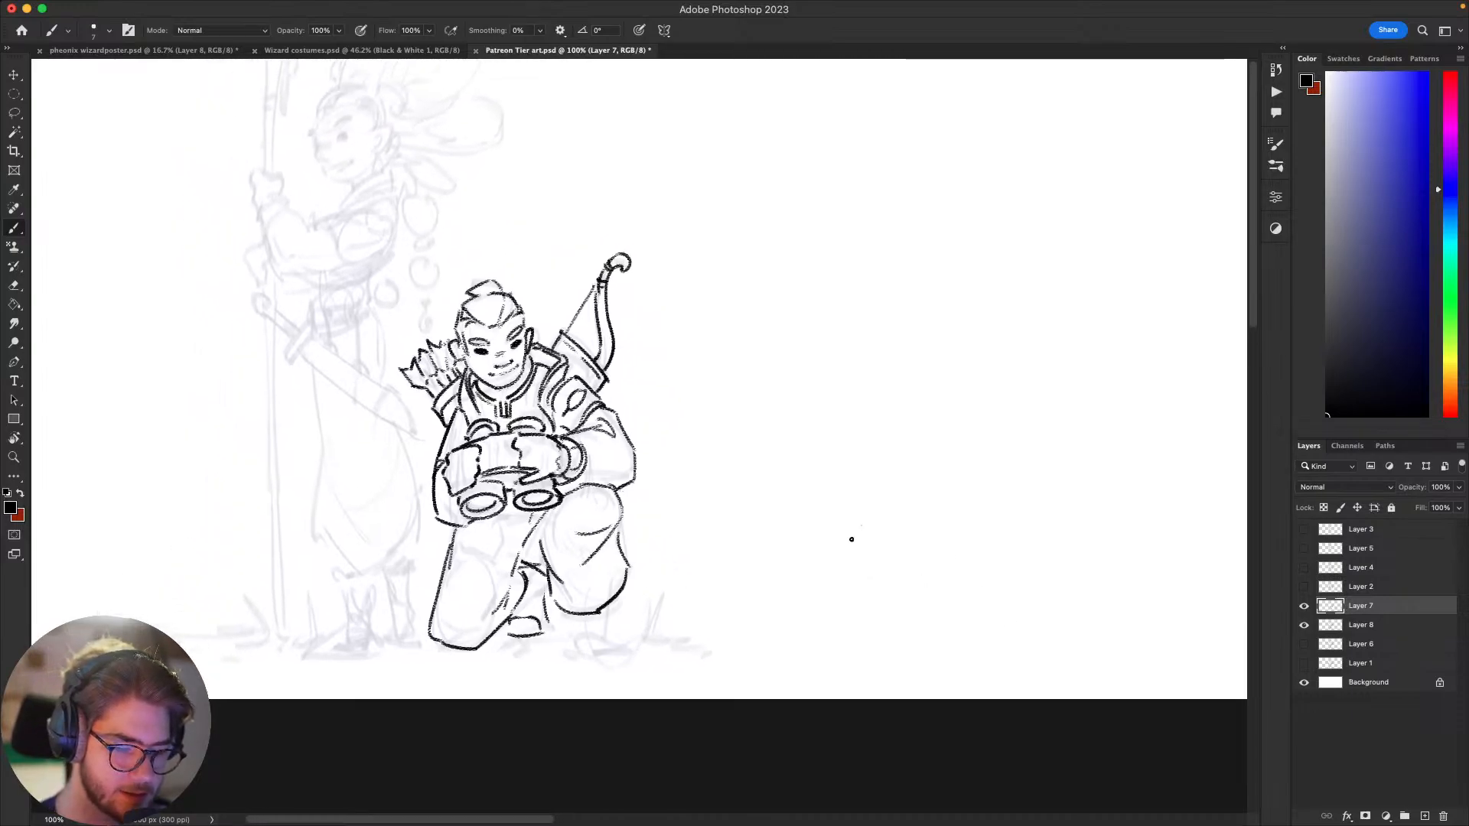
Step: Doodle a motorcycle's front wheel as two concentric circles in the empty space beside the archer
drag(853, 538, 957, 568)
key(super+z)
drag(851, 508, 821, 563)
key(super+z)
mouse_move(912, 483)
mouse_down()
mouse_move(899, 479)
mouse_move(820, 580)
mouse_move(935, 613)
mouse_move(878, 471)
mouse_up()
key(super+z)
mouse_move(903, 514)
mouse_down()
mouse_move(892, 502)
mouse_move(858, 609)
mouse_move(881, 505)
mouse_move(918, 557)
mouse_move(870, 516)
mouse_up()
key(super+z)
Step: Doodle the motorcycle's rear wheel with an inner hub circle and touch up the front wheel
key(super+z)
drag(1016, 572, 871, 543)
drag(982, 456, 1042, 525)
key(super+z)
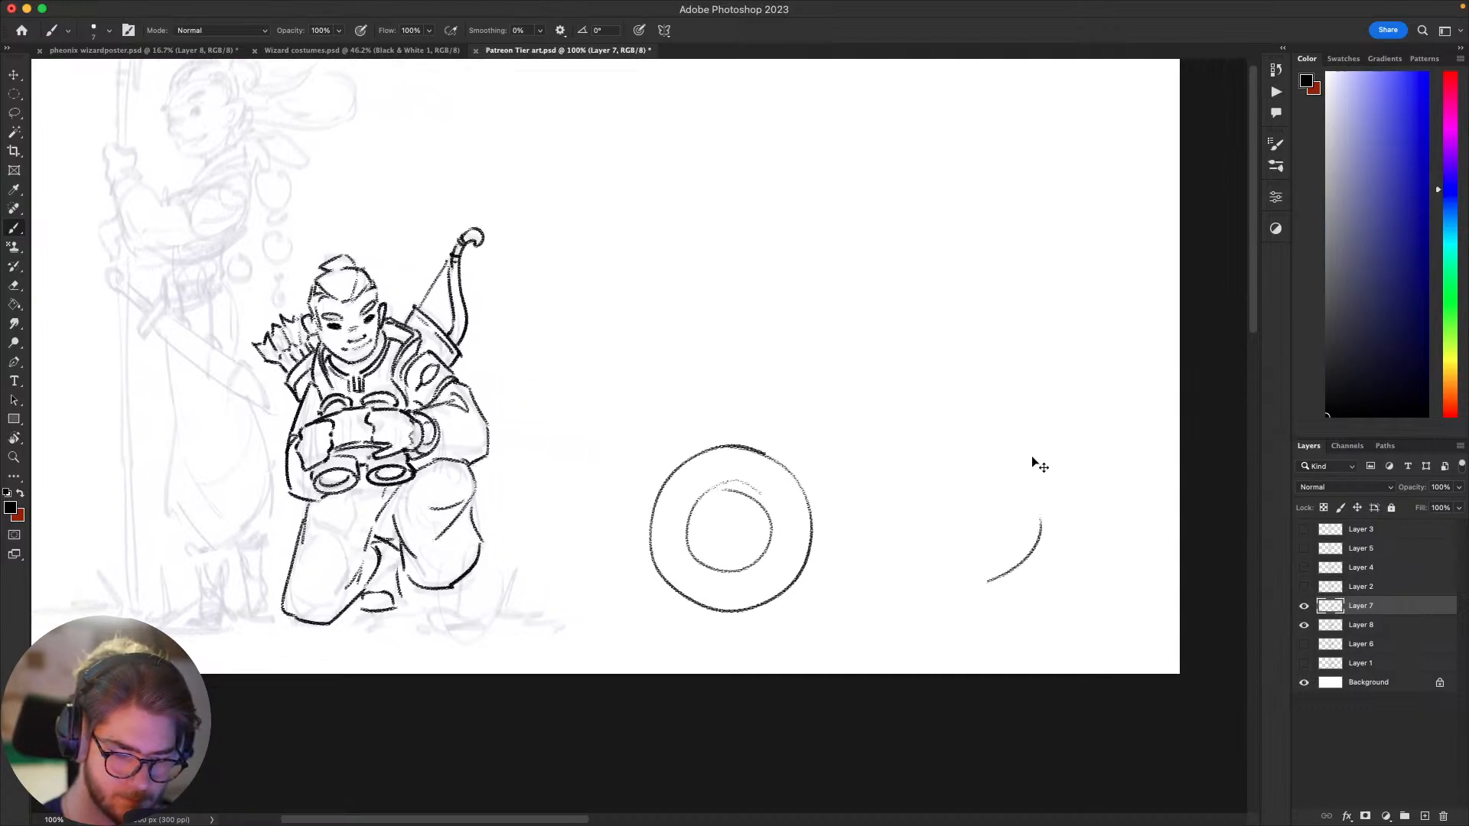
drag(1027, 443, 1072, 508)
key(super+z)
key(super+z)
mouse_move(739, 470)
mouse_down()
mouse_move(719, 581)
mouse_move(692, 502)
mouse_move(729, 475)
mouse_move(766, 547)
mouse_move(767, 499)
mouse_up()
key(super+z)
Step: Doodle the motorcycle's seat, frame, engine and handlebars above and between the wheels
key(super+z)
mouse_move(743, 484)
mouse_down()
mouse_move(685, 505)
mouse_move(769, 502)
mouse_up()
drag(1096, 495, 1030, 606)
key(super+z)
mouse_move(1049, 460)
mouse_down()
mouse_move(980, 442)
mouse_move(1037, 471)
mouse_up()
drag(941, 532, 1010, 557)
mouse_move(831, 425)
mouse_down()
mouse_move(1045, 386)
mouse_move(819, 459)
mouse_move(917, 513)
mouse_up()
mouse_move(816, 490)
mouse_down()
mouse_move(805, 424)
mouse_move(701, 403)
mouse_move(691, 421)
mouse_move(749, 331)
mouse_up()
drag(709, 315, 697, 344)
Step: Doodle the rider's bent leg over the seat and a round head above the motorcycle
key(super+z)
drag(705, 313, 713, 327)
scroll(836, 291, up, 2)
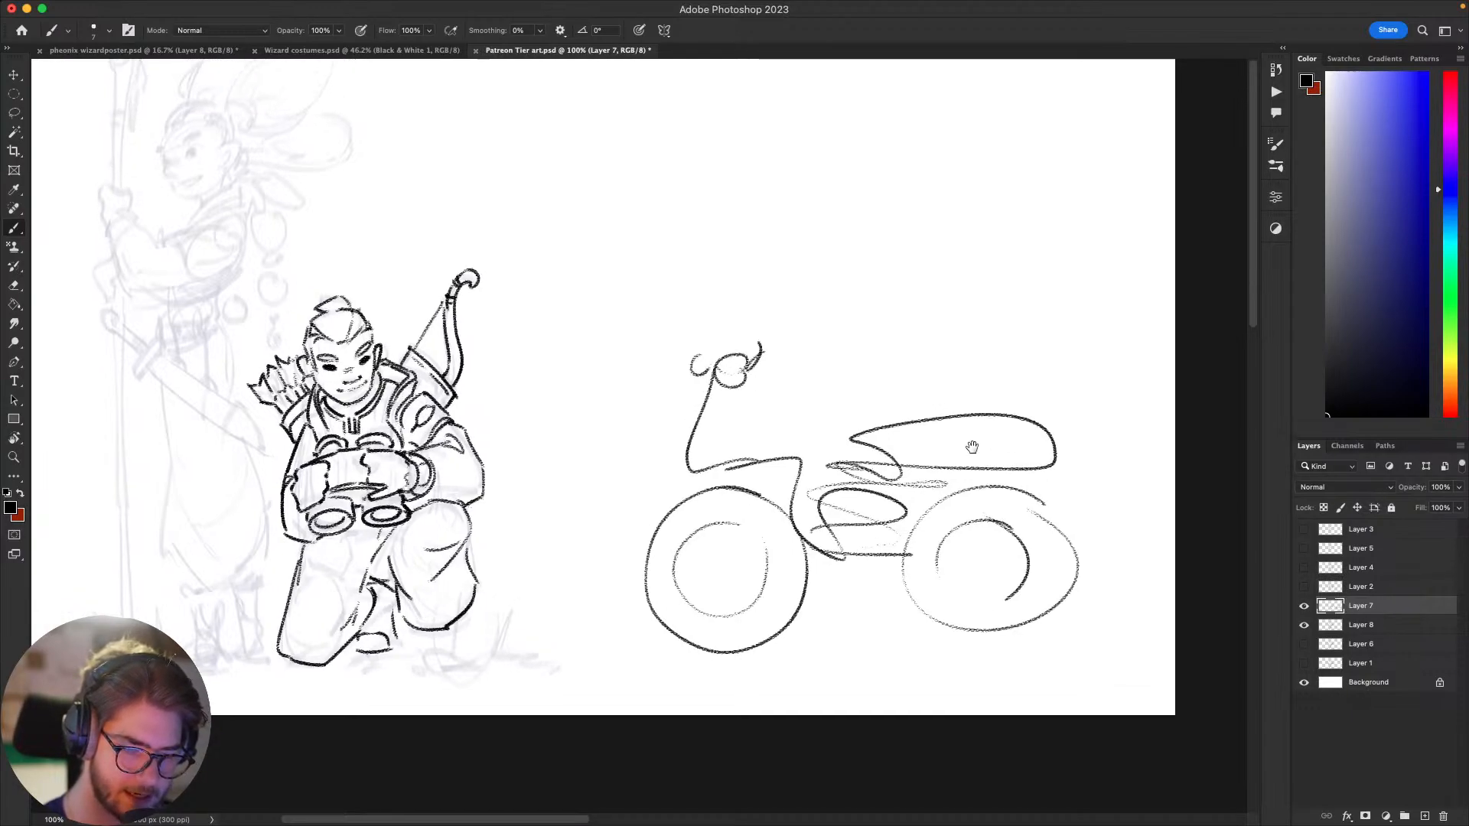
mouse_move(876, 580)
mouse_down()
mouse_move(841, 539)
mouse_move(927, 387)
mouse_move(991, 383)
mouse_up()
drag(914, 205, 804, 304)
key(super+z)
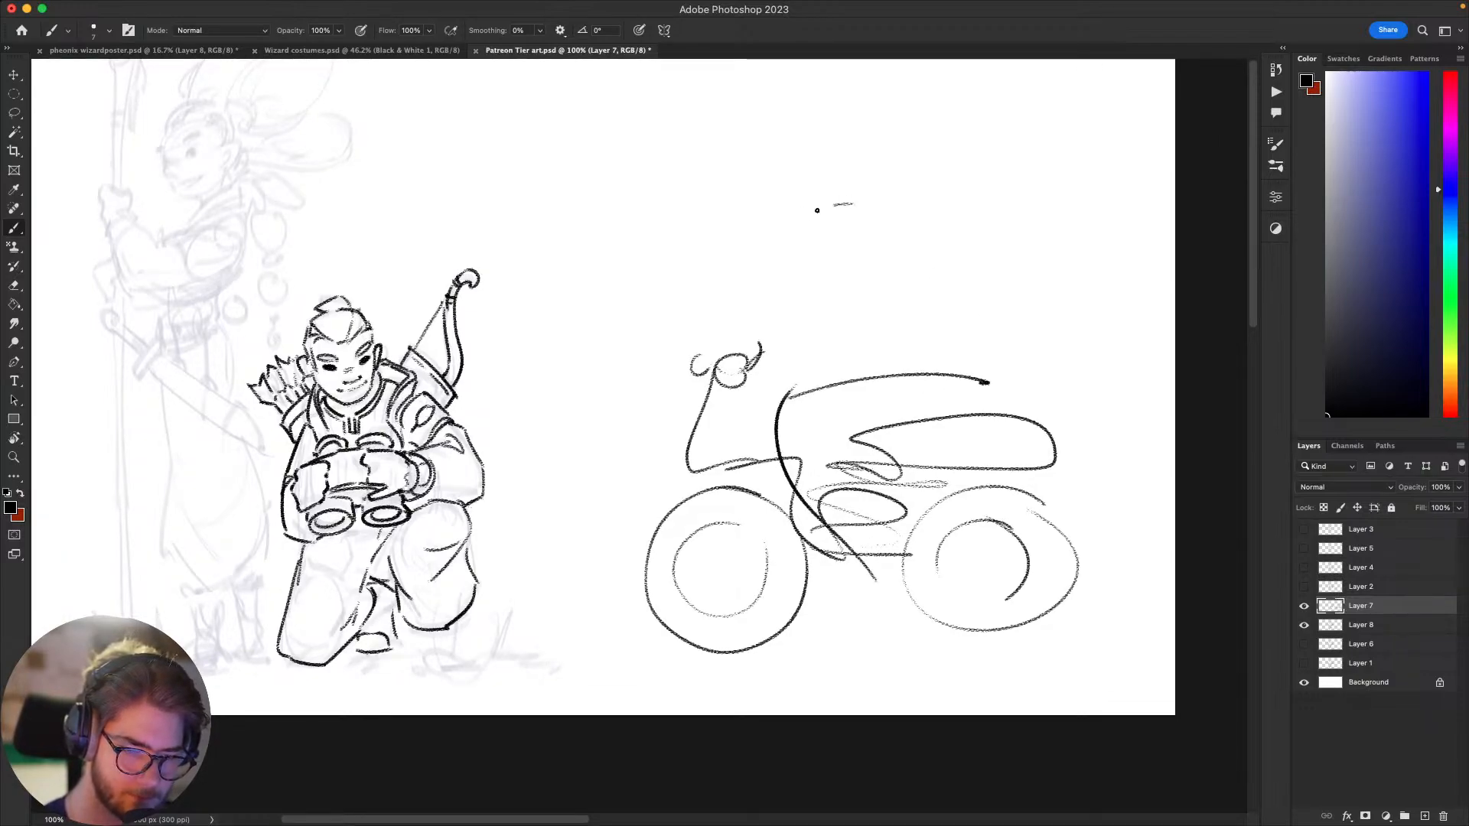
mouse_move(816, 207)
mouse_down()
mouse_move(873, 200)
mouse_move(844, 280)
mouse_move(872, 223)
mouse_up()
key(super+z)
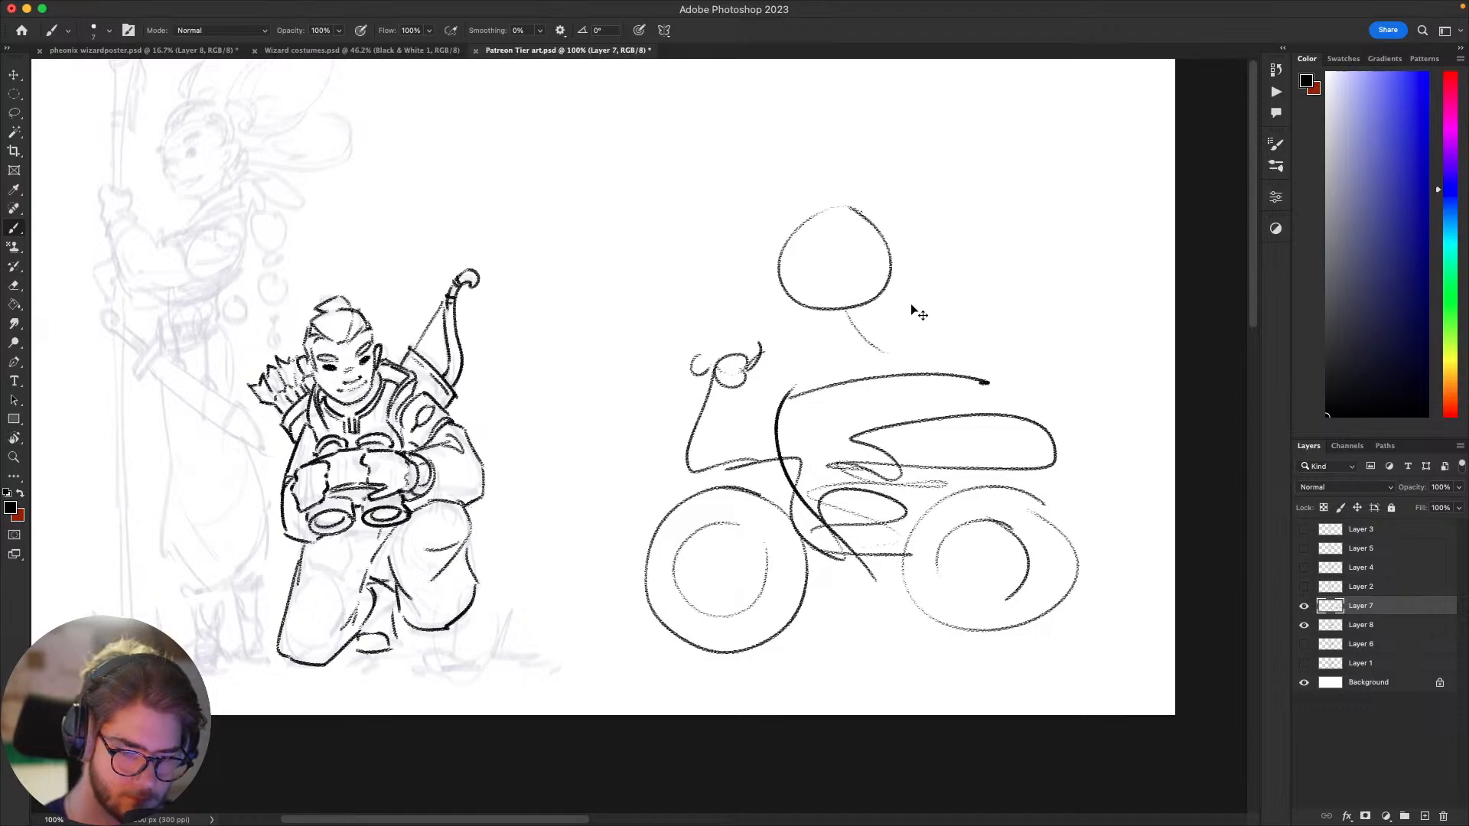
Step: Doodle the rider's arm reaching to the handlebars and the curved back down to the seat
key(super+z)
mouse_move(941, 292)
mouse_down()
mouse_move(700, 331)
mouse_move(693, 368)
mouse_up()
drag(893, 243, 953, 266)
mouse_move(895, 246)
mouse_down()
mouse_move(1031, 424)
mouse_move(1007, 377)
mouse_move(1003, 397)
mouse_up()
Step: Doodle long hair streaming back from the rider's head
key(super+z)
mouse_move(773, 252)
mouse_down()
mouse_move(913, 192)
mouse_move(949, 218)
mouse_move(1103, 233)
mouse_move(935, 234)
mouse_move(973, 255)
mouse_move(922, 268)
mouse_up()
key(super+z)
drag(831, 248, 1047, 202)
key(super+z)
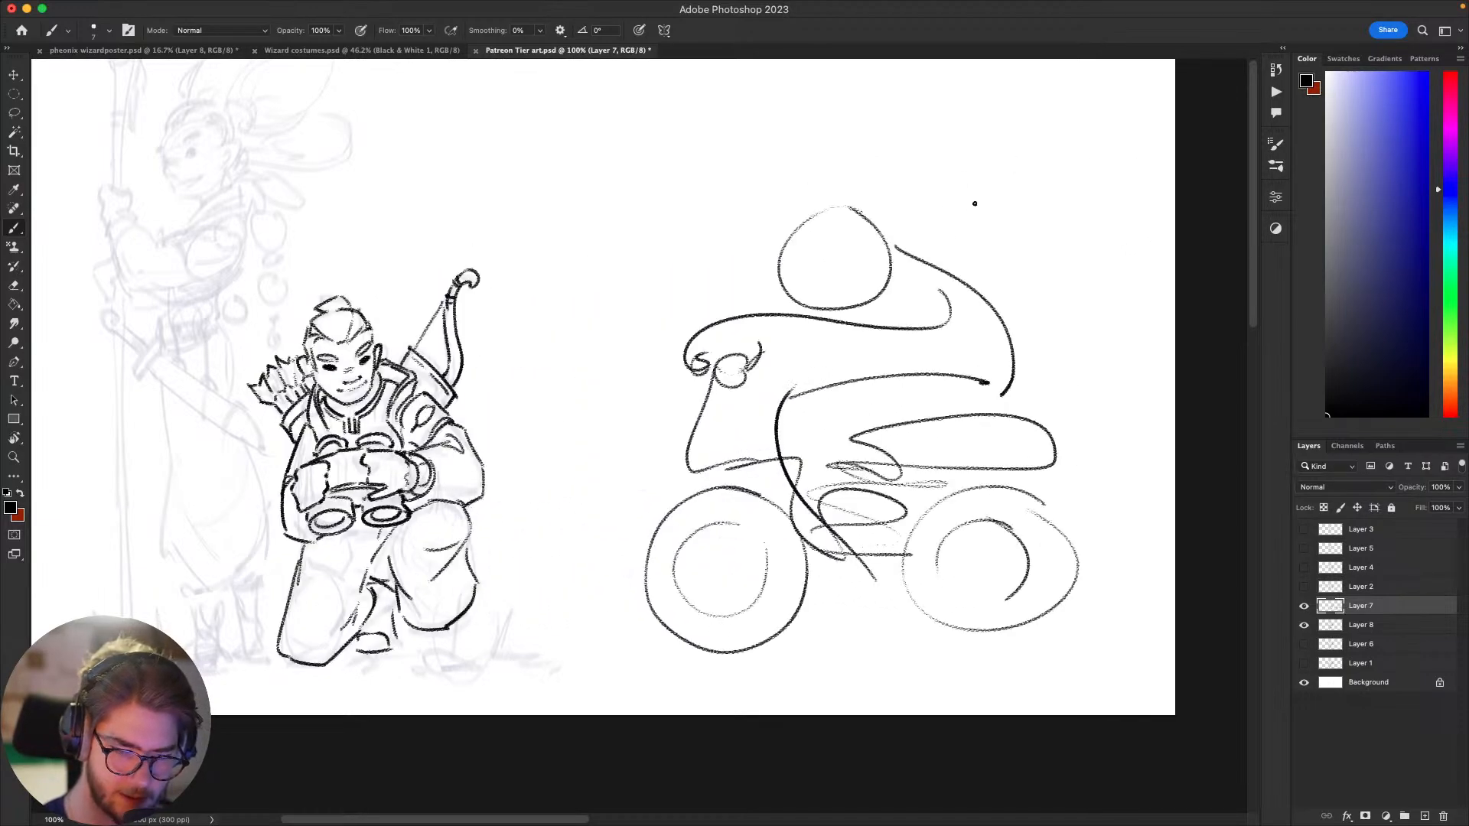
mouse_move(784, 242)
mouse_down()
mouse_move(1036, 164)
mouse_move(948, 204)
mouse_move(979, 252)
mouse_move(1090, 271)
mouse_move(945, 283)
mouse_up()
drag(1101, 450, 1050, 462)
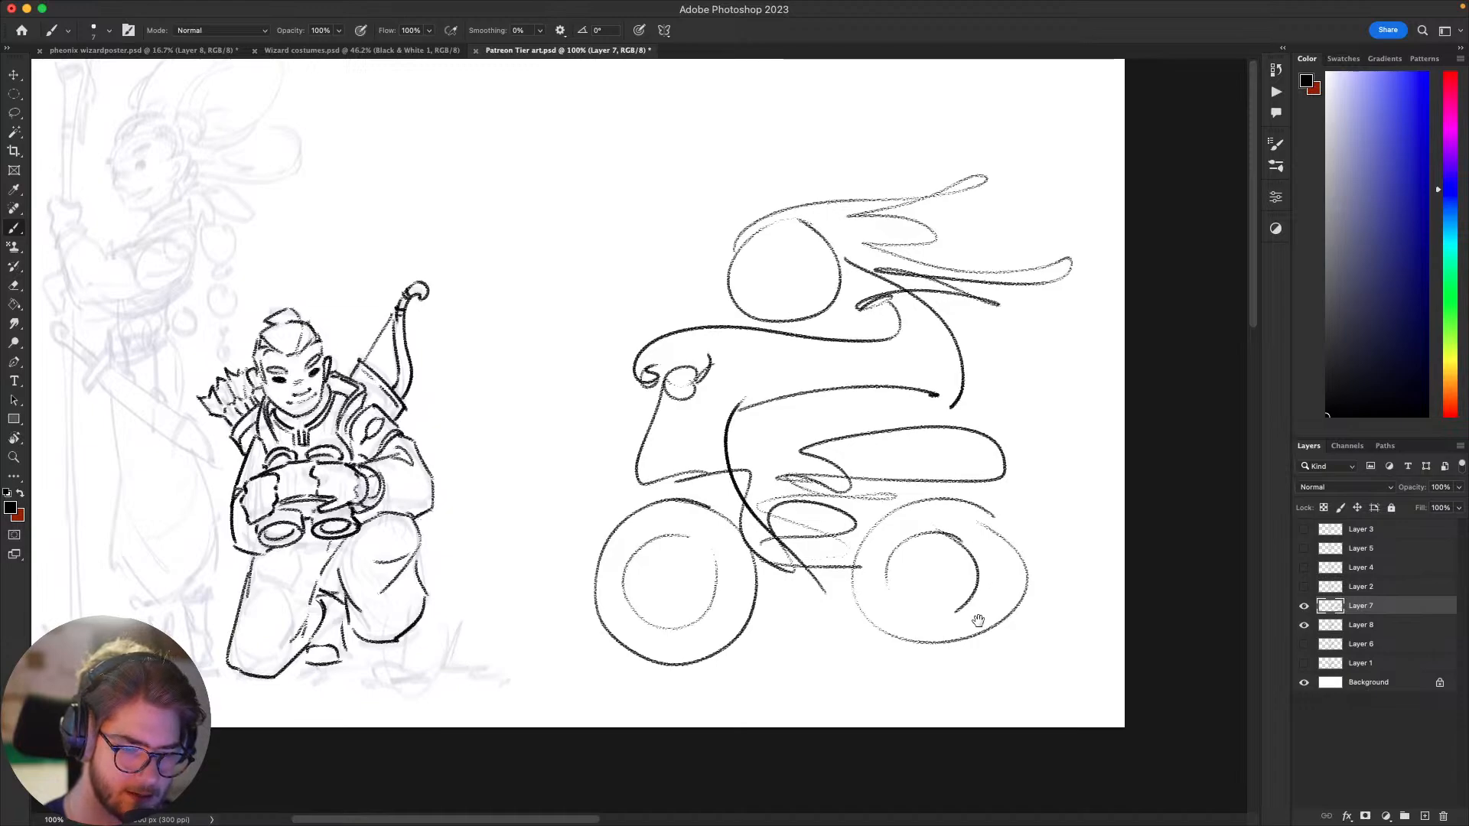
Step: Darken the doodled rear hub's arc and add short lines around the frame and above the front wheel
drag(979, 620, 976, 633)
mouse_move(935, 543)
mouse_down()
mouse_move(908, 617)
mouse_move(977, 593)
mouse_move(955, 624)
mouse_up()
key(super+z)
drag(781, 583, 862, 599)
drag(683, 512, 726, 495)
drag(943, 478, 958, 502)
Step: Doodle wavy horizontal lines across the space above the motorcycle rider
drag(521, 203, 853, 180)
key(super+z)
drag(546, 174, 981, 132)
drag(1033, 122, 1176, 142)
mouse_move(505, 285)
mouse_down()
mouse_move(736, 215)
mouse_move(1194, 203)
mouse_up()
mouse_move(815, 197)
mouse_down()
mouse_move(576, 181)
mouse_move(485, 207)
mouse_up()
mouse_move(625, 351)
mouse_down()
mouse_move(960, 350)
mouse_move(732, 331)
mouse_move(1126, 295)
mouse_up()
key(super+z)
key(super+z)
Step: Doodle tall vertical lines across the front of the motorcycle and try more near its rear wheel
mouse_move(664, 240)
mouse_down()
mouse_move(705, 225)
mouse_move(710, 777)
mouse_up()
drag(668, 160, 719, 746)
drag(1050, 82, 1071, 762)
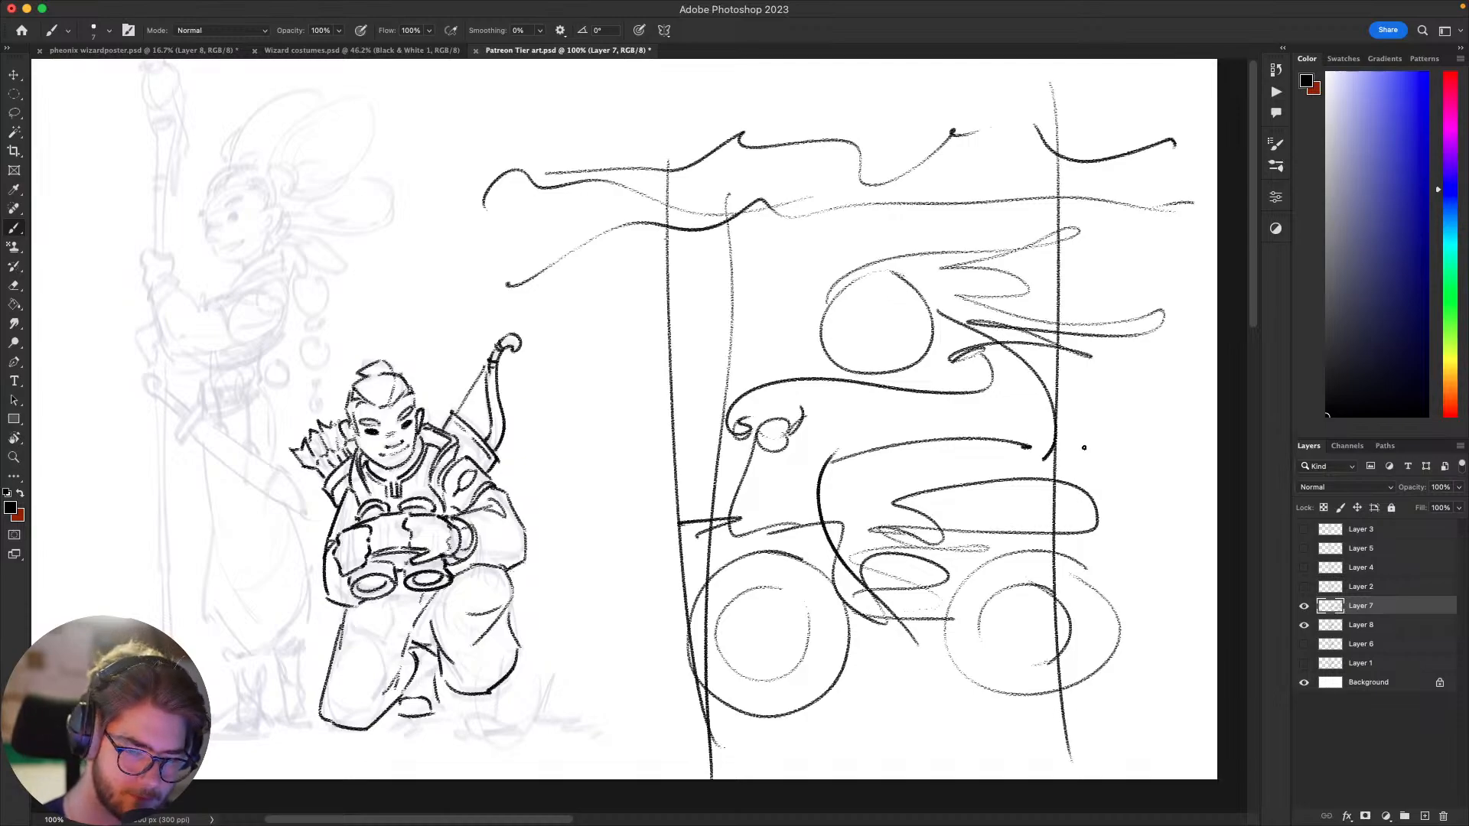
drag(1110, 180, 1087, 705)
drag(1109, 349, 761, 243)
key(super+z)
key(super+z)
key(super+z)
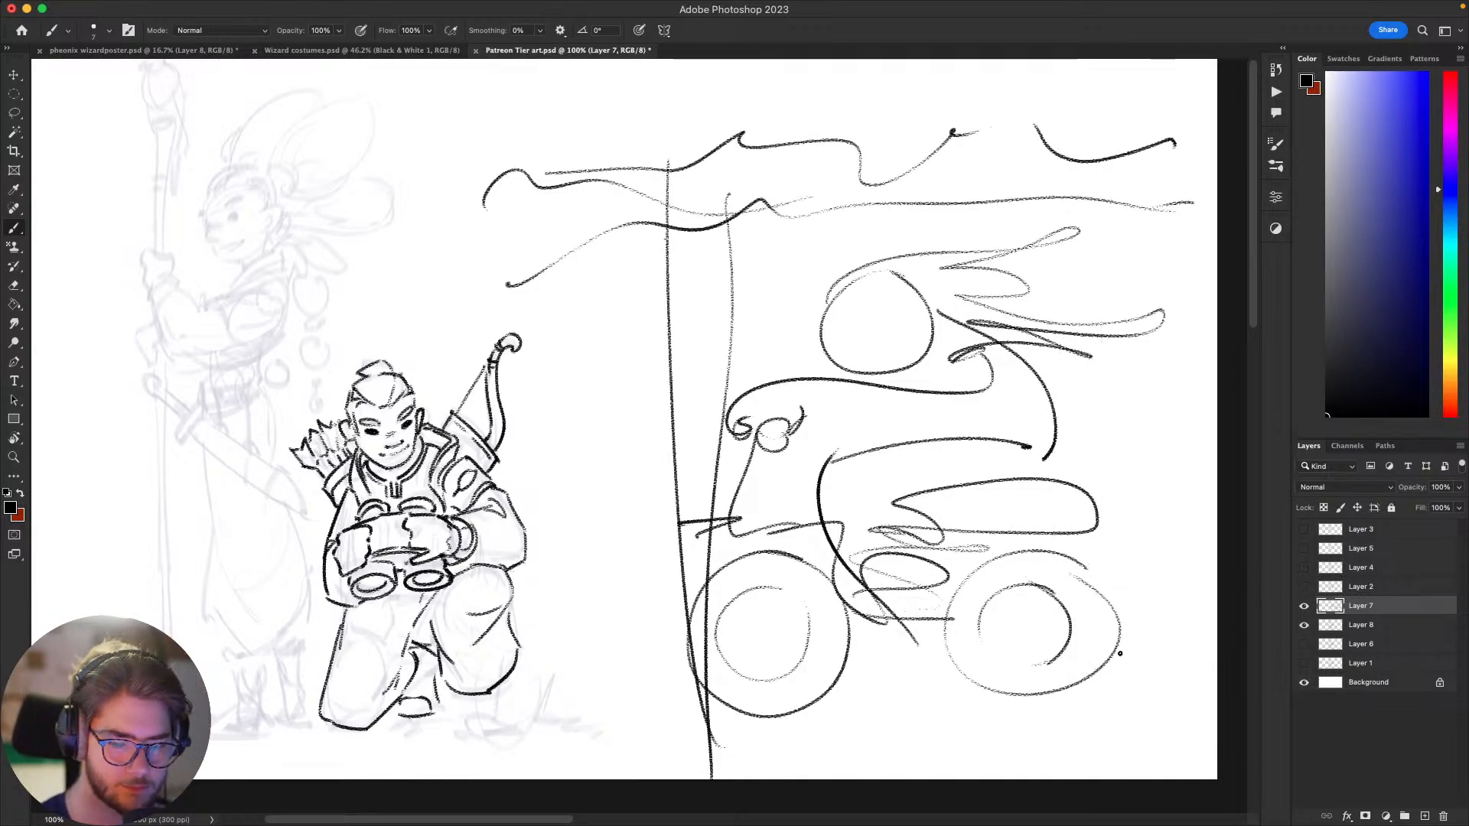
Step: Lasso the whole motorcycle doodle beside the archer and delete it
scroll(1120, 654, right, 5)
key(l)
mouse_move(1083, 623)
mouse_down()
mouse_move(521, 804)
mouse_move(460, 424)
mouse_move(330, 315)
mouse_move(1153, 403)
mouse_move(974, 380)
mouse_up()
key(Delete)
key(b)
scroll(997, 495, left, 6)
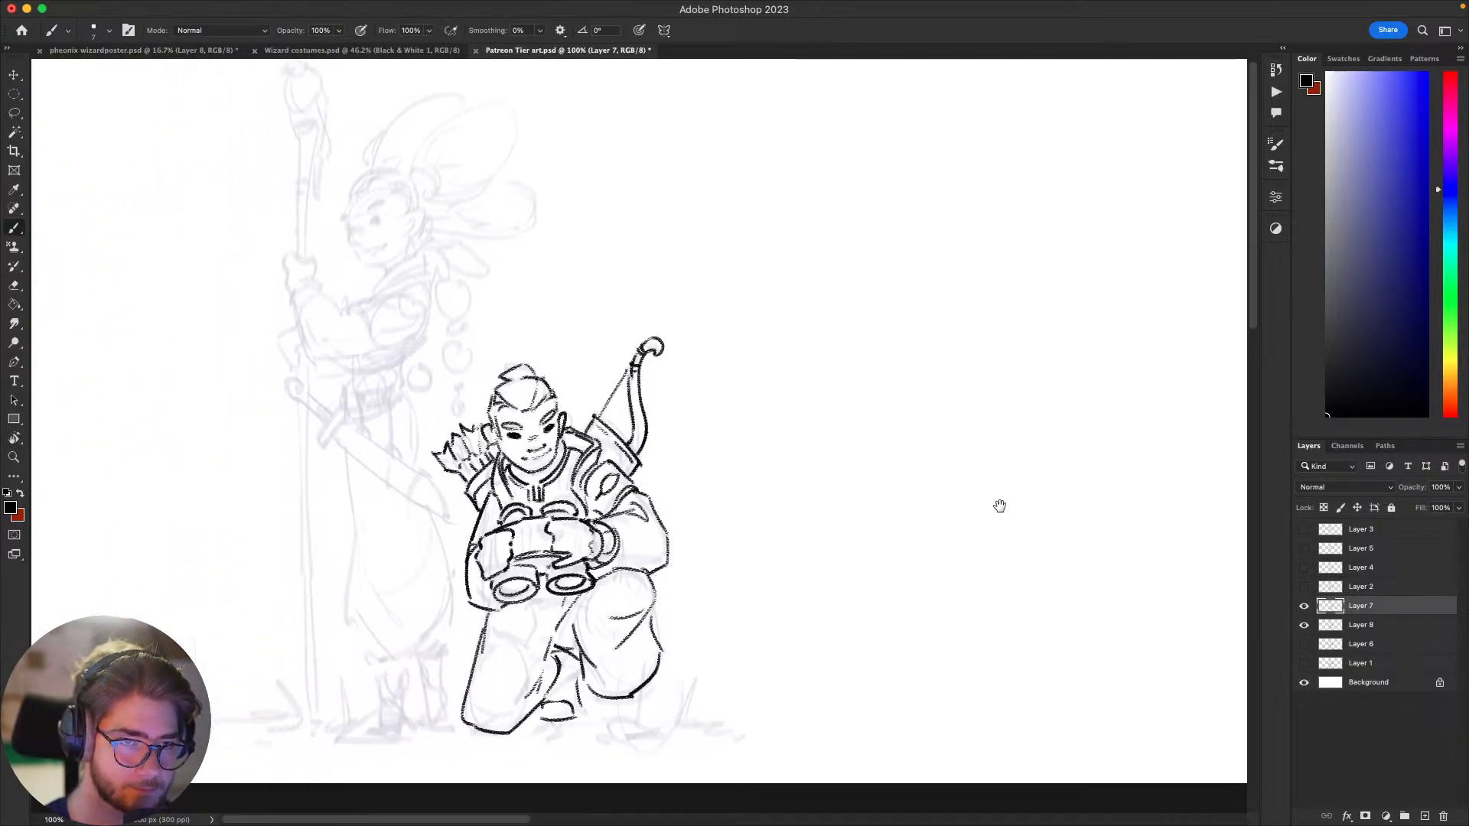
scroll(999, 505, left, 3)
scroll(999, 506, down, 2)
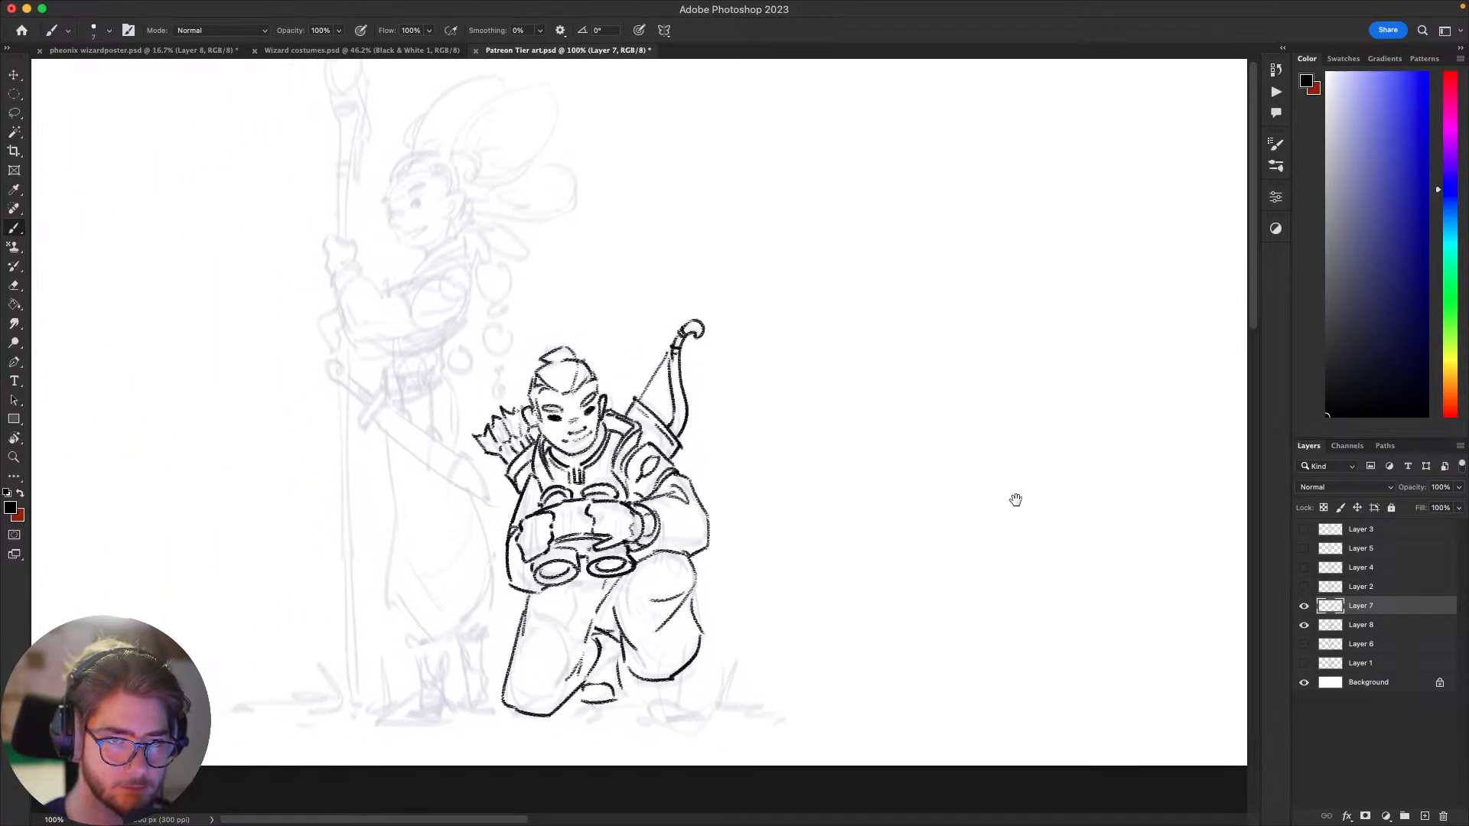
scroll(1016, 500, down, 2)
scroll(1015, 499, right, 2)
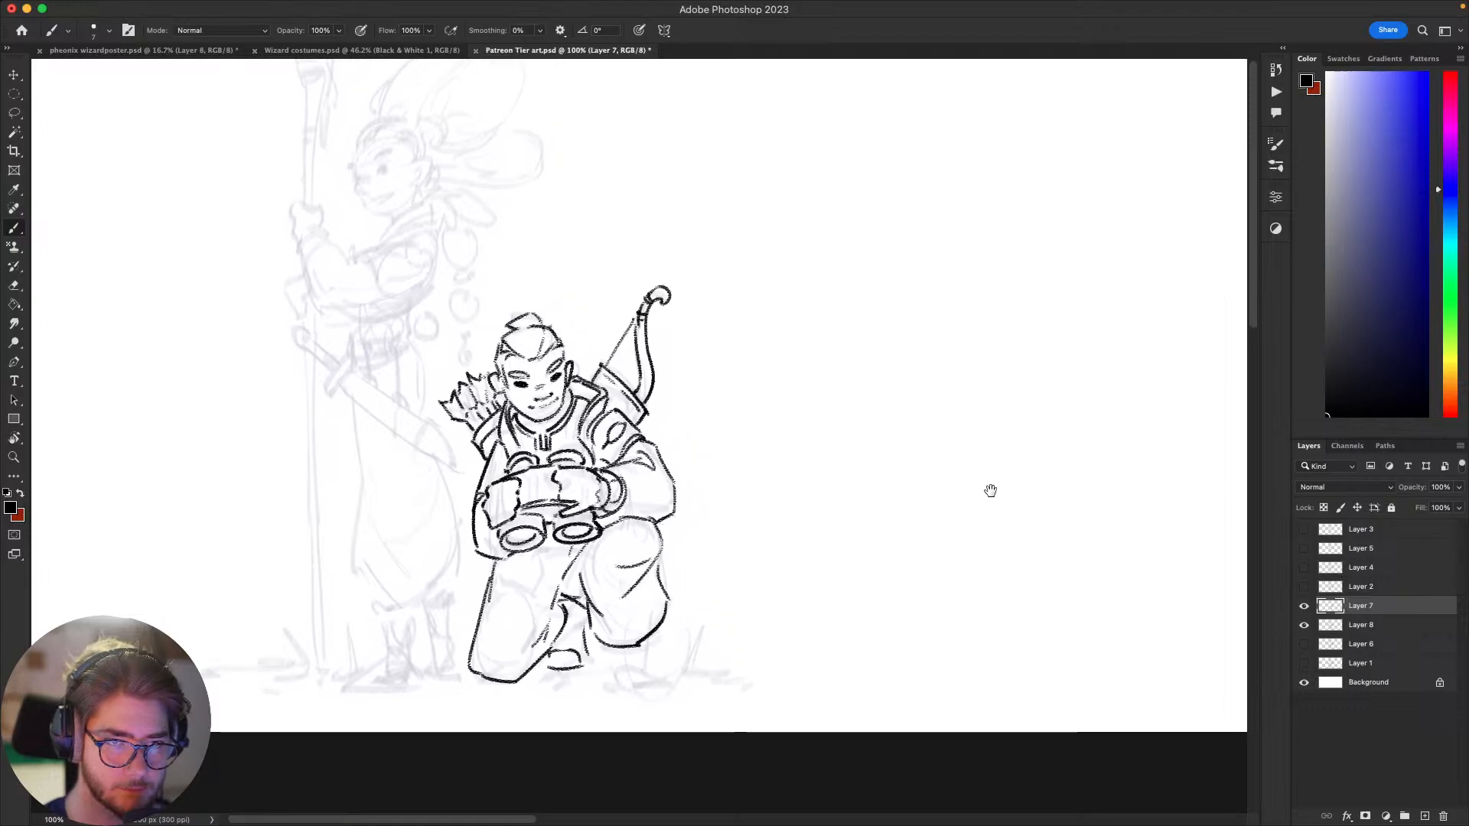
scroll(990, 490, up, 2)
scroll(990, 490, right, 2)
mouse_move(922, 485)
mouse_down()
mouse_move(938, 496)
mouse_move(1047, 448)
mouse_move(1044, 475)
mouse_up()
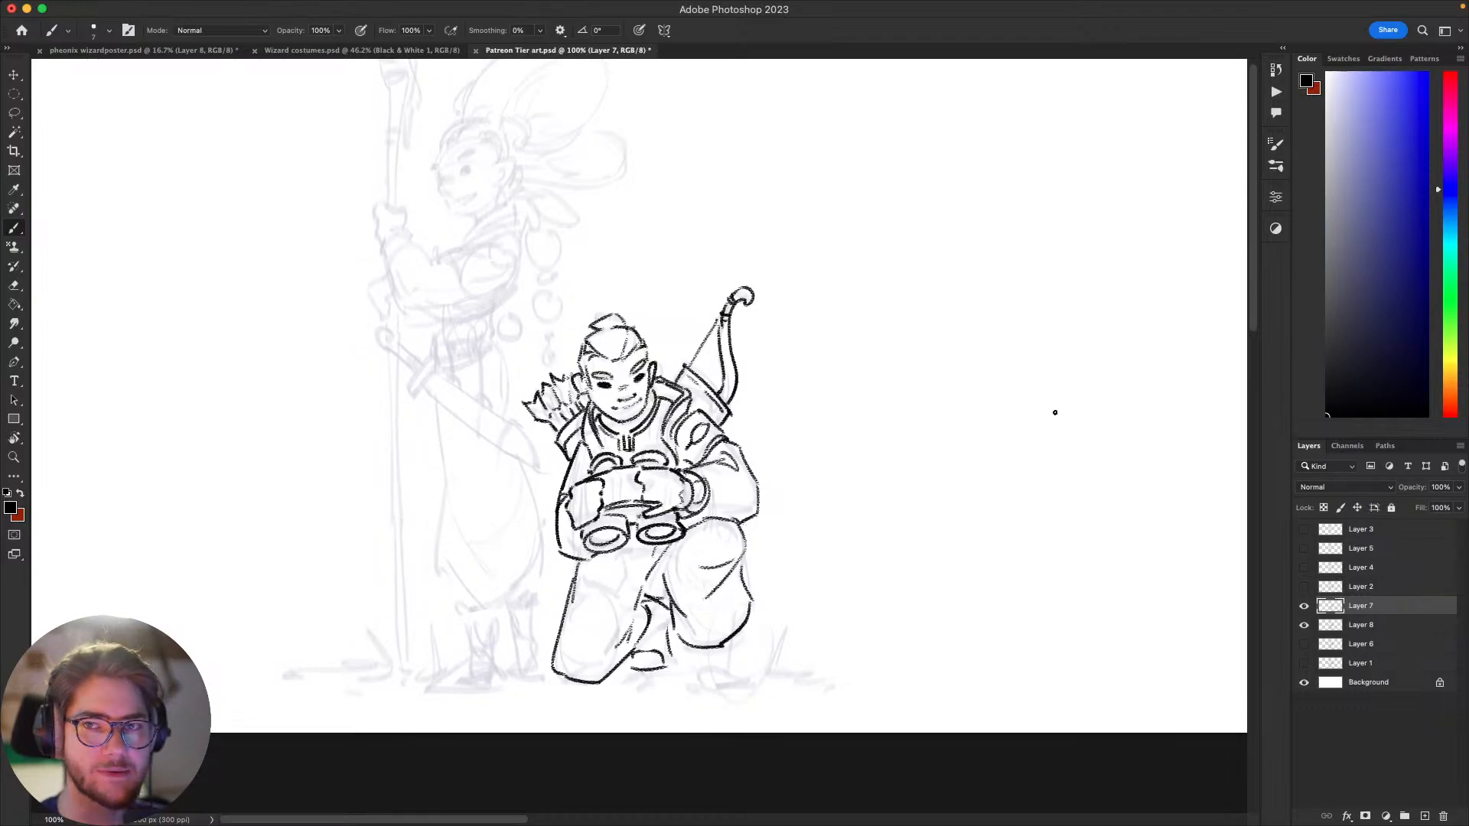
scroll(1000, 462, down, 3)
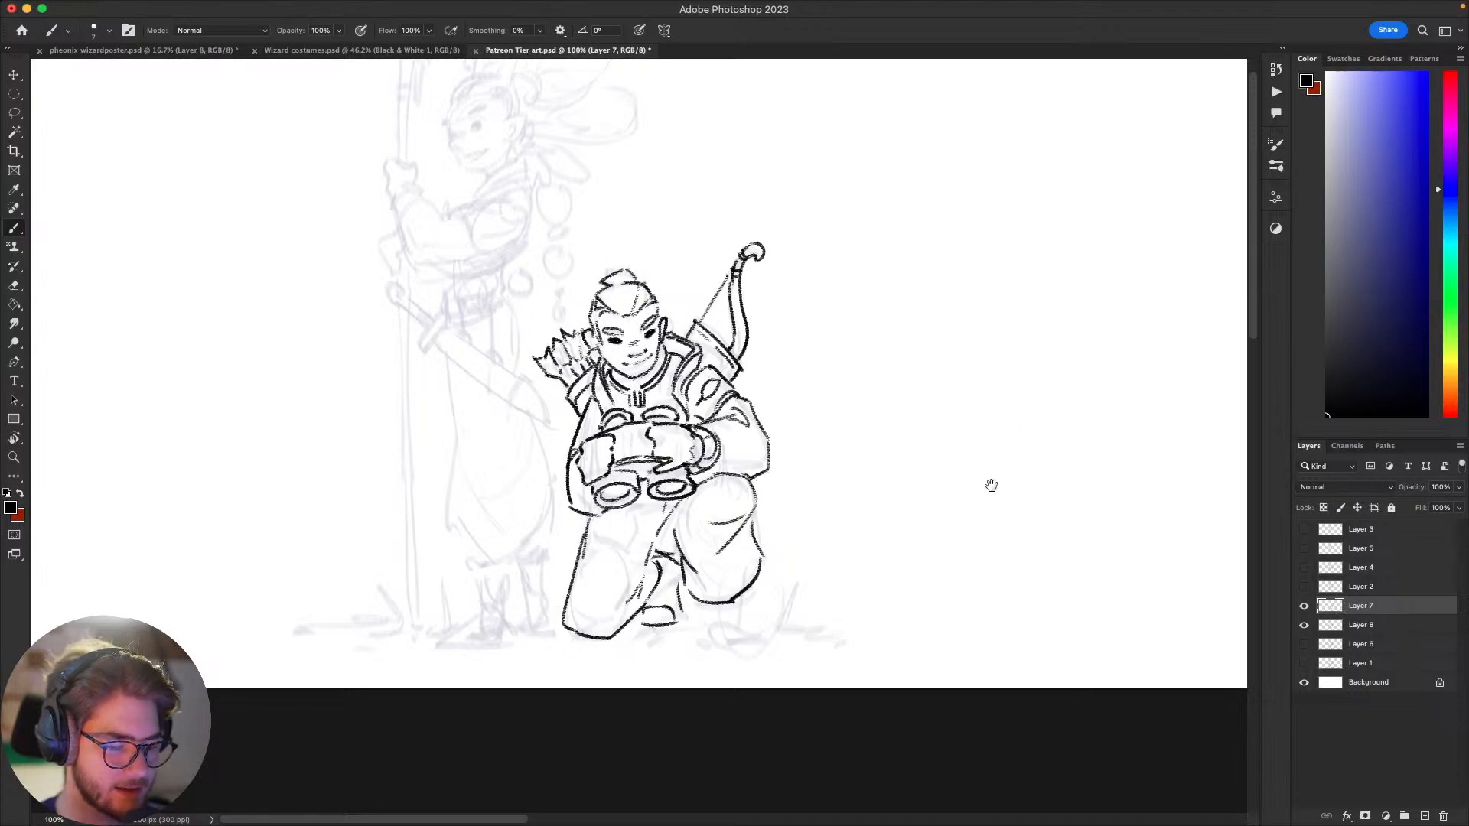
drag(991, 485, 1007, 526)
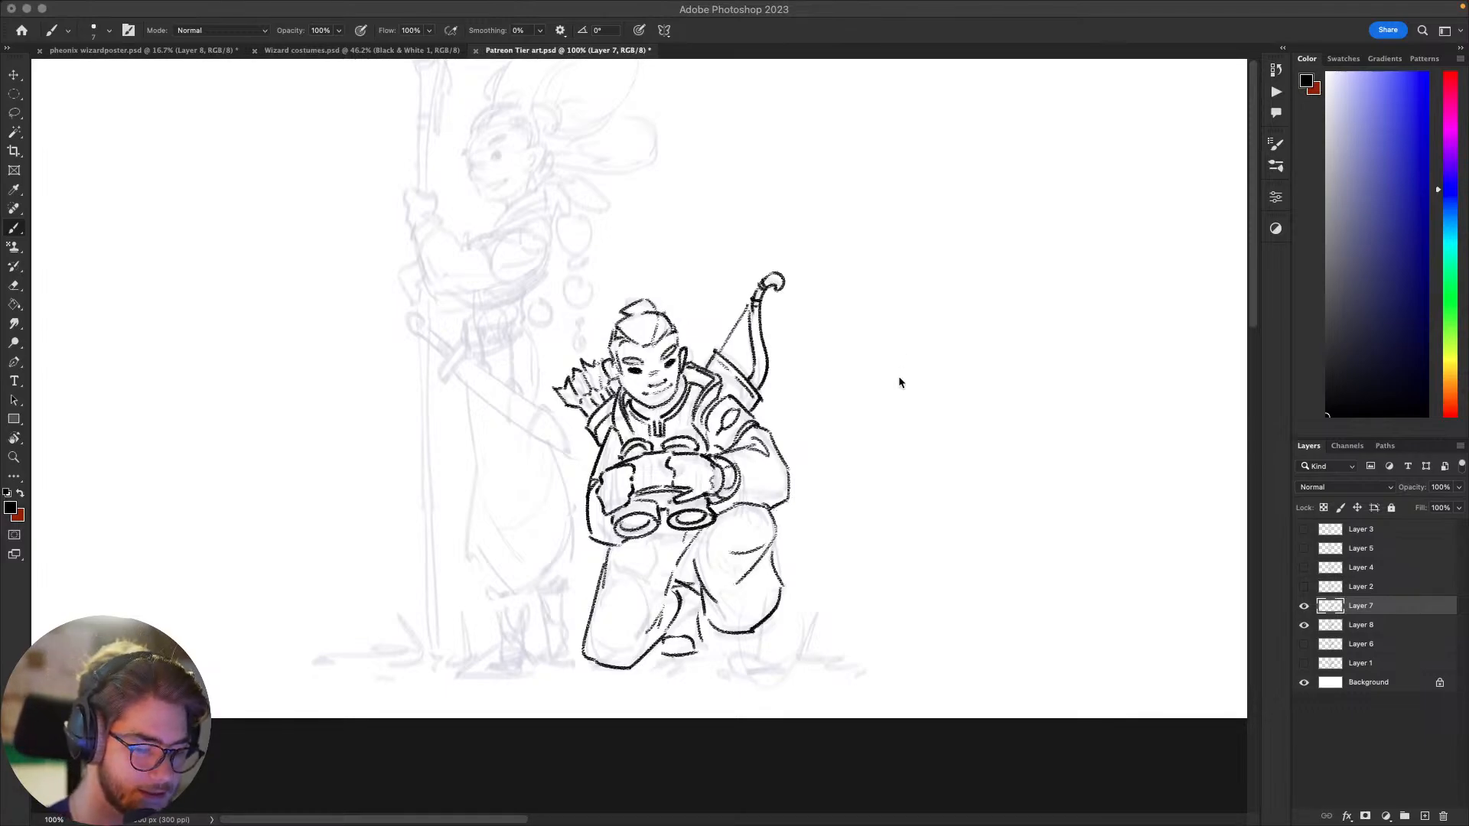
Step: Clean up the lower contour of the archer's kneeling leg around the knee resting on the ground
click(902, 482)
drag(902, 482, 981, 447)
key(e)
key(b)
mouse_move(659, 614)
mouse_down()
mouse_move(675, 659)
mouse_move(710, 611)
mouse_up()
key(super+z)
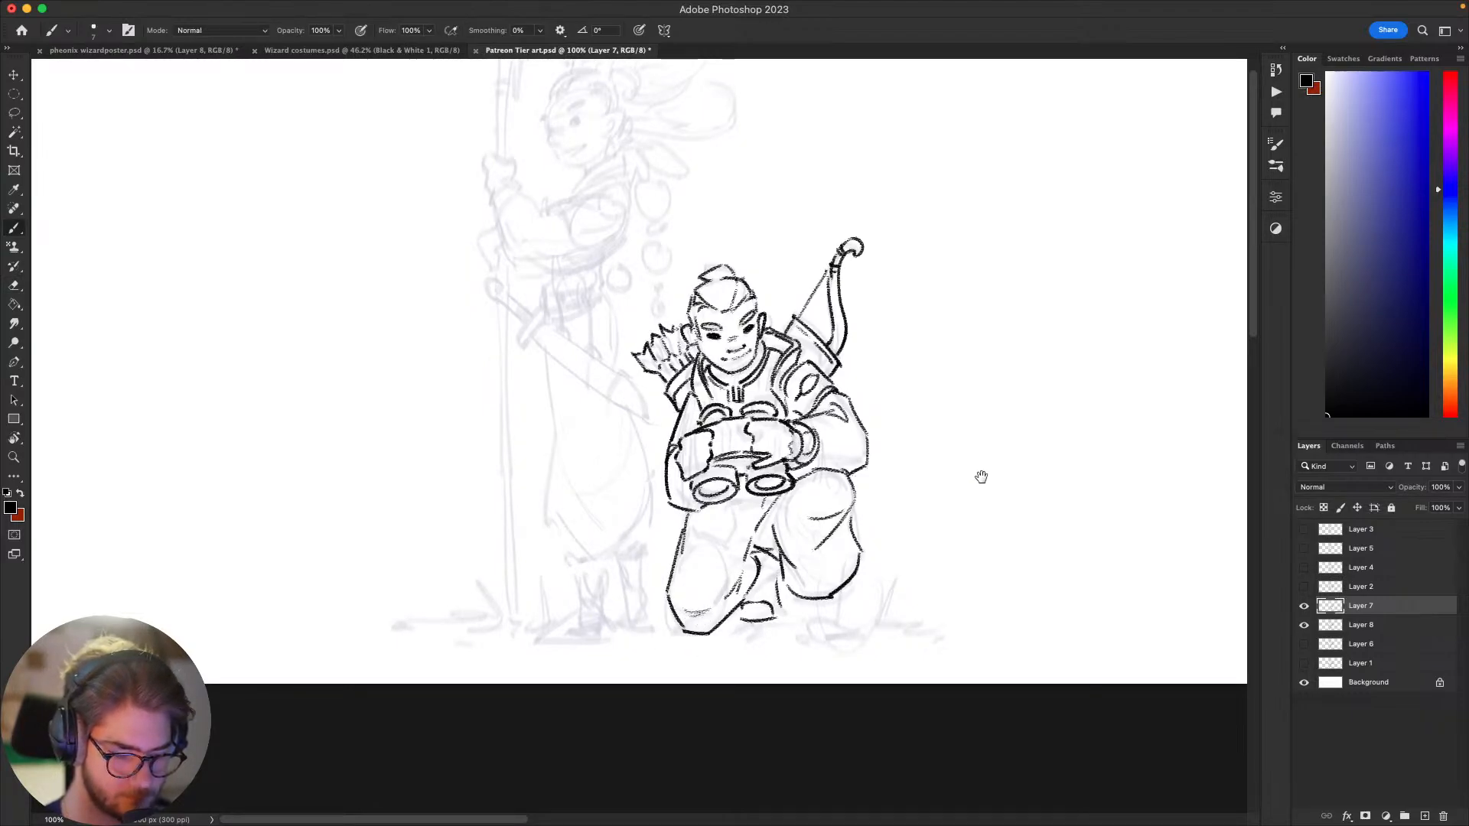
Step: Erase and redraw the outline and fold lines of the archer's raised knee and darken its underside
mouse_move(983, 475)
mouse_down()
mouse_move(1062, 380)
mouse_move(961, 314)
mouse_up()
mouse_move(1031, 351)
mouse_down()
mouse_move(1003, 337)
mouse_move(971, 352)
mouse_move(832, 442)
mouse_move(938, 505)
mouse_move(1059, 462)
mouse_move(1040, 456)
mouse_move(1021, 521)
mouse_move(1013, 502)
mouse_move(1037, 553)
mouse_up()
key(e)
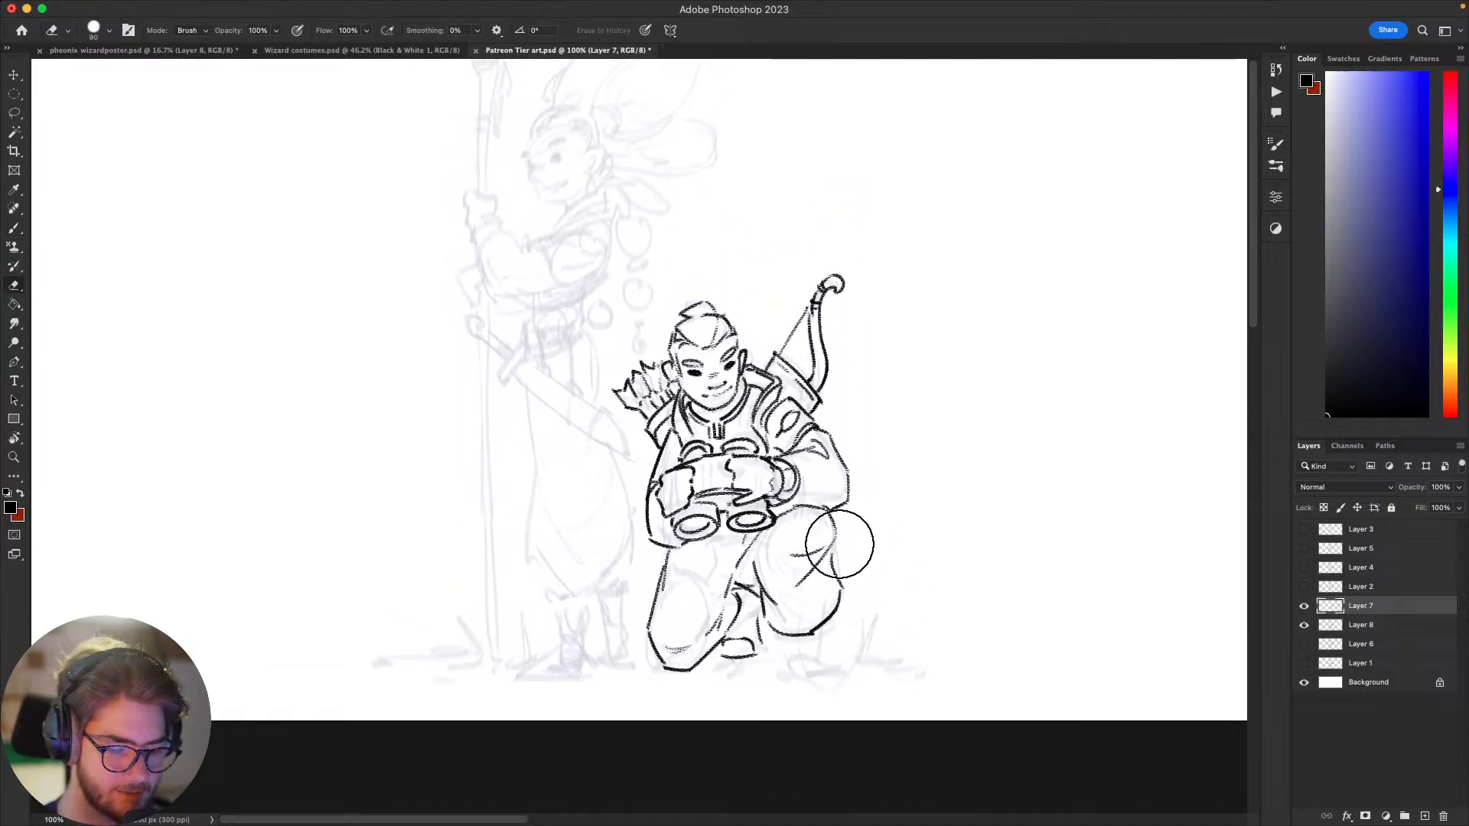
key(b)
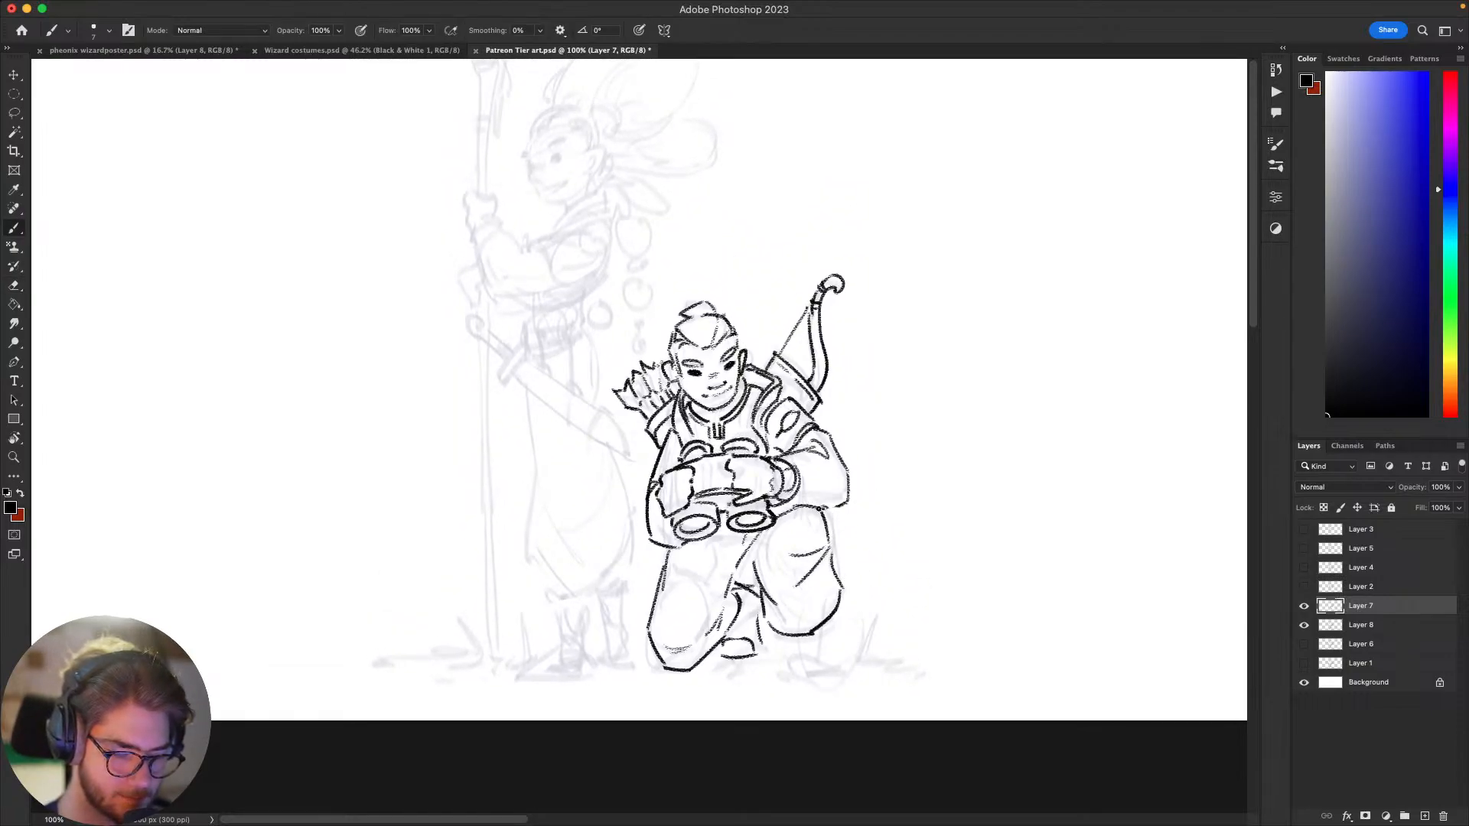
drag(885, 548, 918, 459)
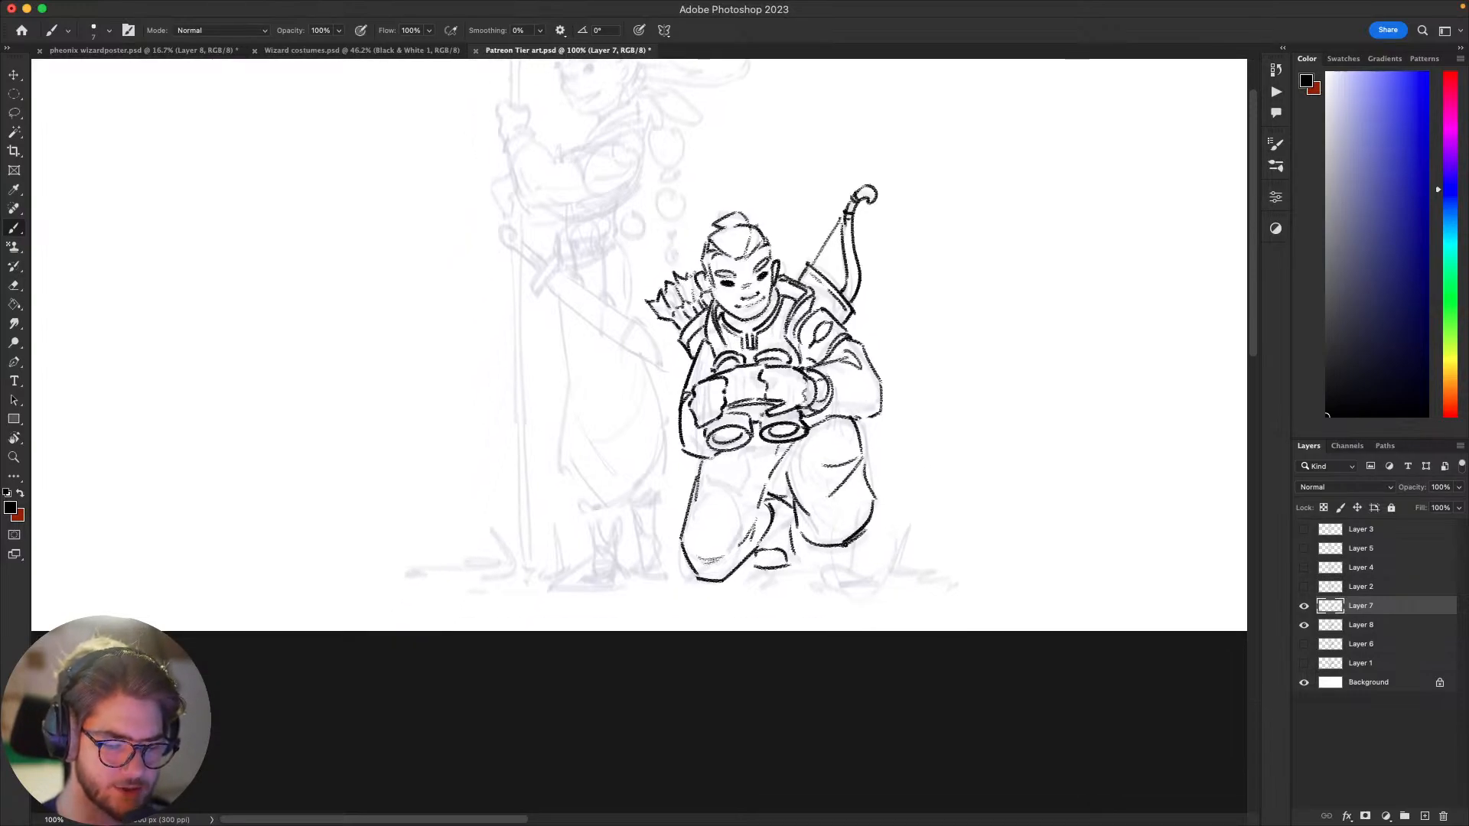
drag(915, 509, 965, 487)
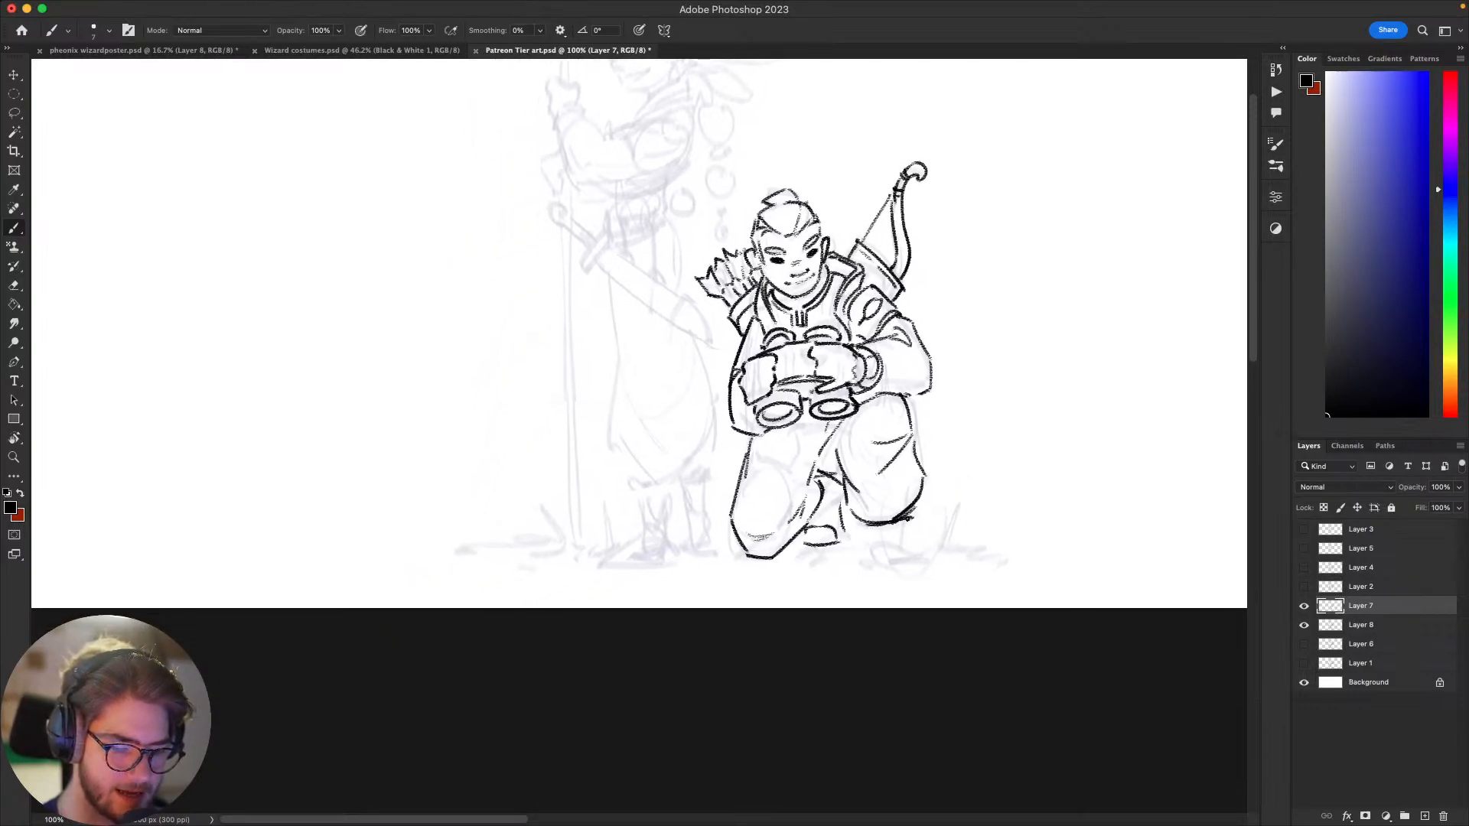
Step: Ink the rear boot's toe and sole, then outline the front boot beneath the raised knee
mouse_move(819, 510)
mouse_down()
mouse_move(827, 484)
mouse_move(814, 522)
mouse_up()
key(ctrl+z)
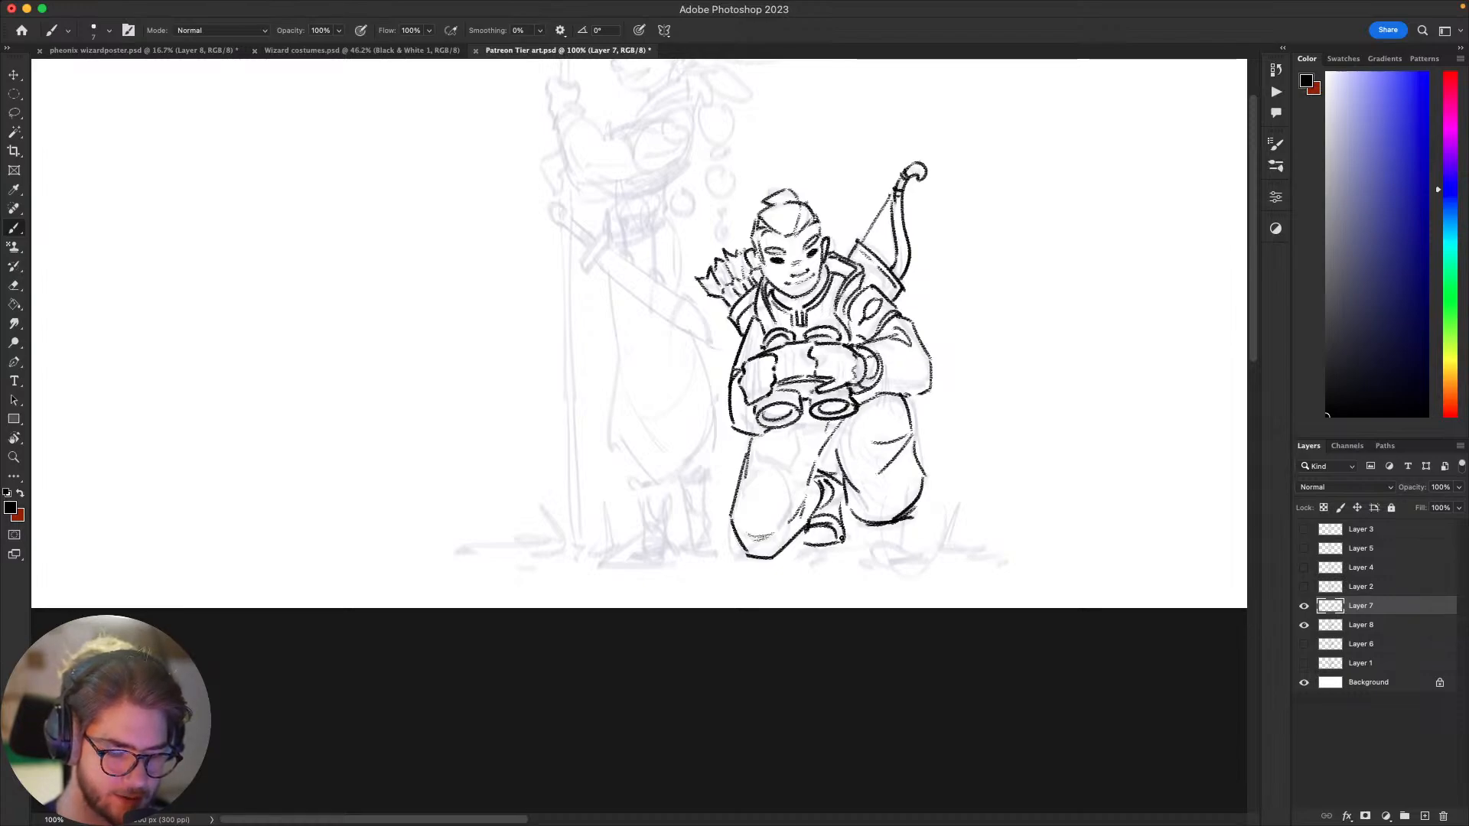
mouse_move(932, 514)
mouse_down()
mouse_move(867, 528)
mouse_move(925, 572)
mouse_move(952, 539)
mouse_move(908, 474)
mouse_move(800, 557)
mouse_move(882, 622)
mouse_move(825, 612)
mouse_move(850, 643)
mouse_move(800, 635)
mouse_up()
key(super+z)
key(super+z)
key(e)
click(815, 619)
key(b)
key(super+z)
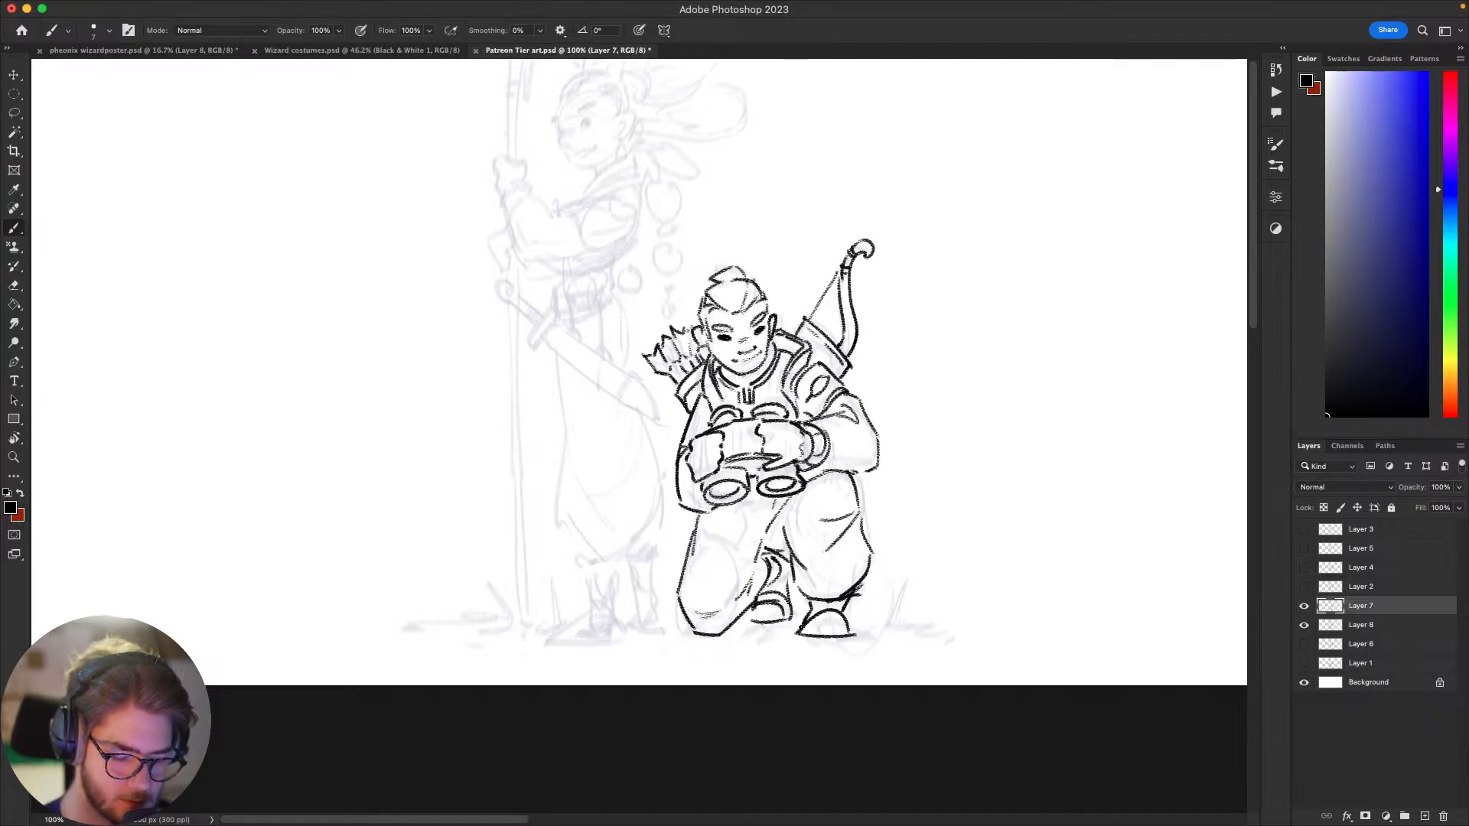
Step: Refine the front boot's outline and draw a dark ground line beneath its sole
mouse_move(801, 626)
mouse_down()
mouse_move(853, 631)
mouse_move(938, 541)
mouse_move(920, 551)
mouse_move(938, 564)
mouse_move(924, 558)
mouse_up()
key(e)
key(b)
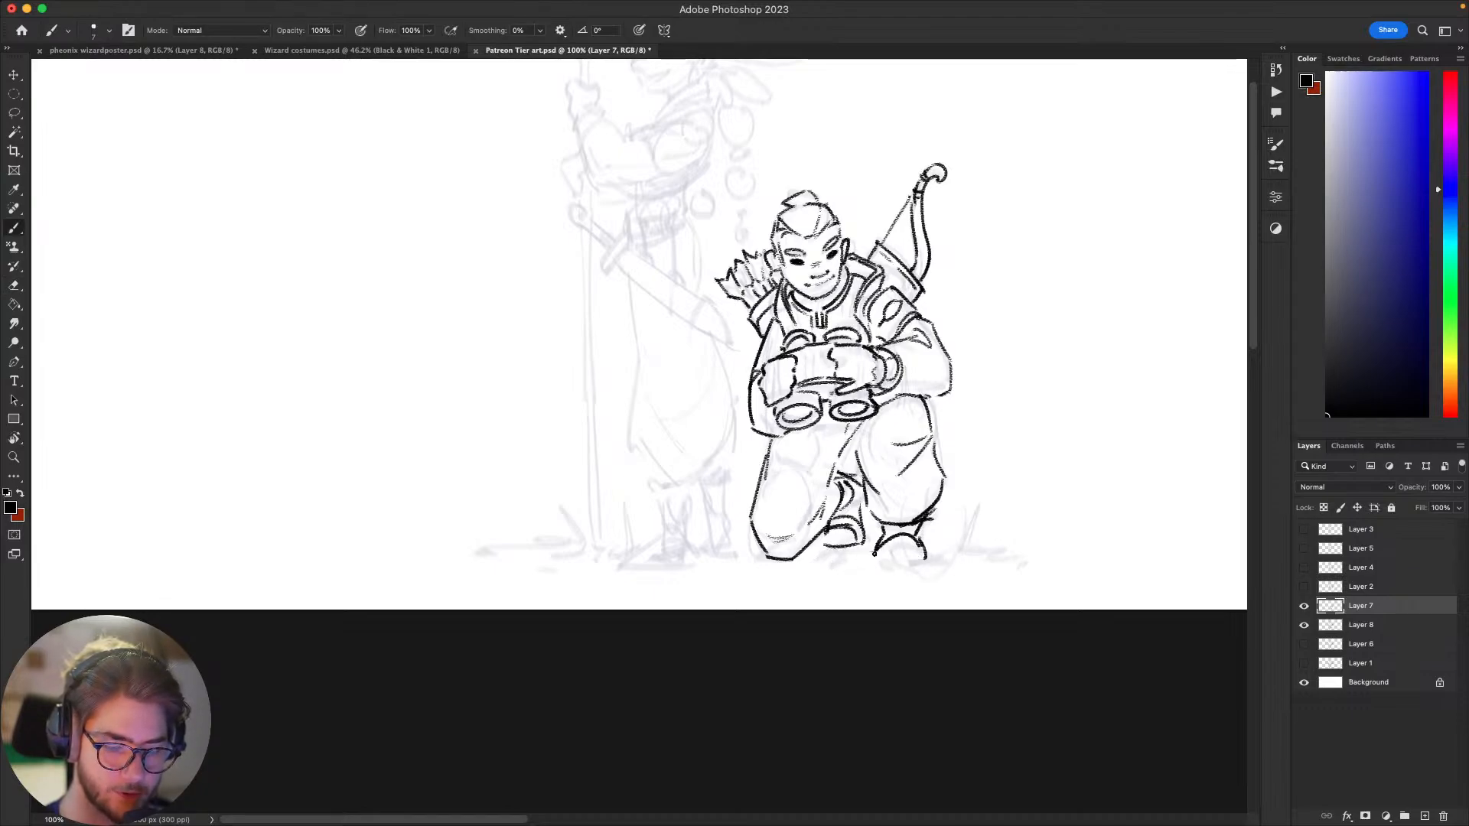
drag(874, 563, 947, 559)
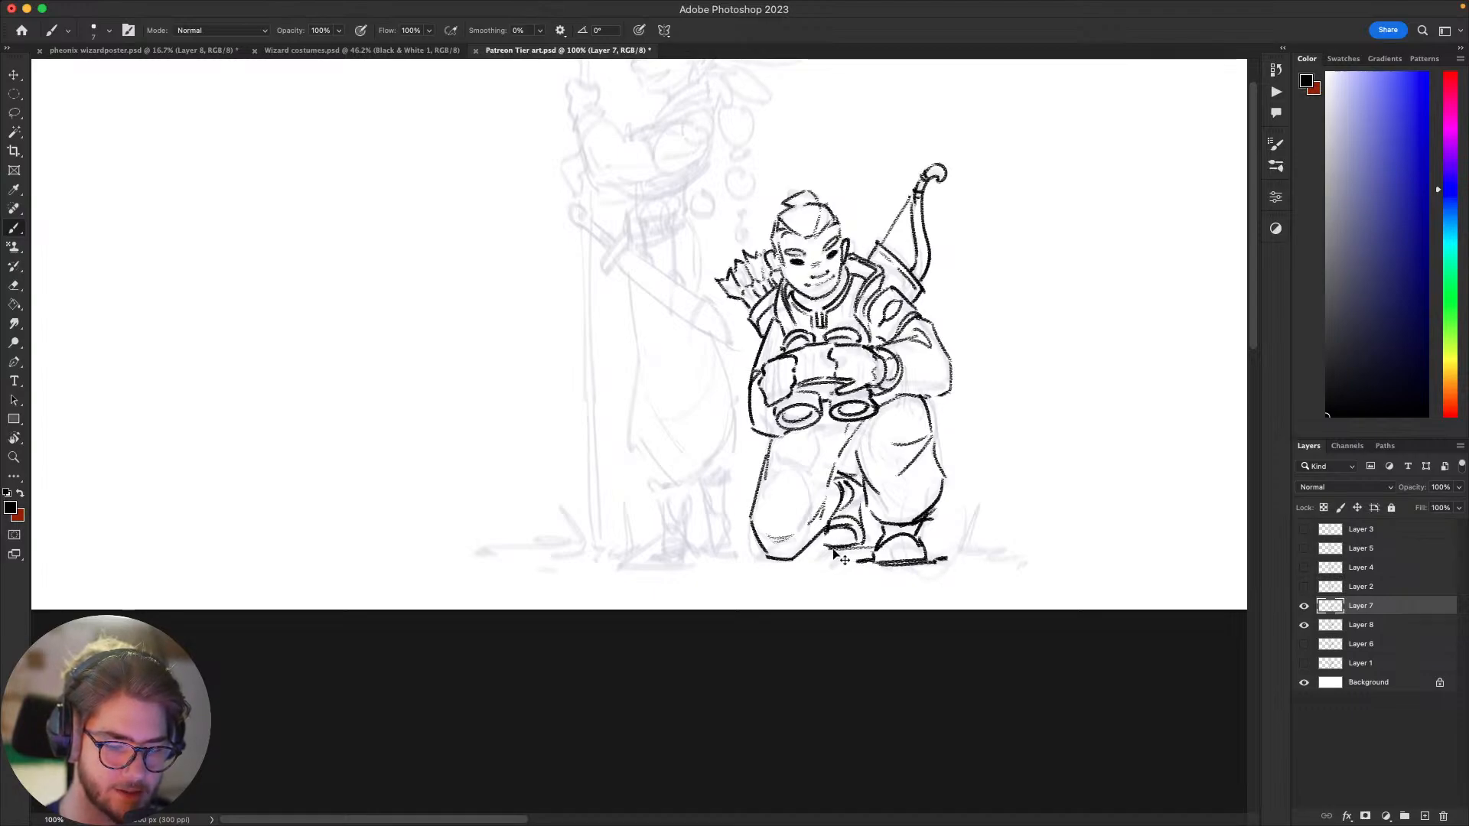
Step: Lasso the archer's rear foot, move it slightly downward and deselect it
drag(747, 608, 688, 635)
mouse_move(900, 565)
mouse_down()
mouse_move(820, 613)
mouse_move(918, 666)
mouse_move(884, 618)
mouse_up()
key(l)
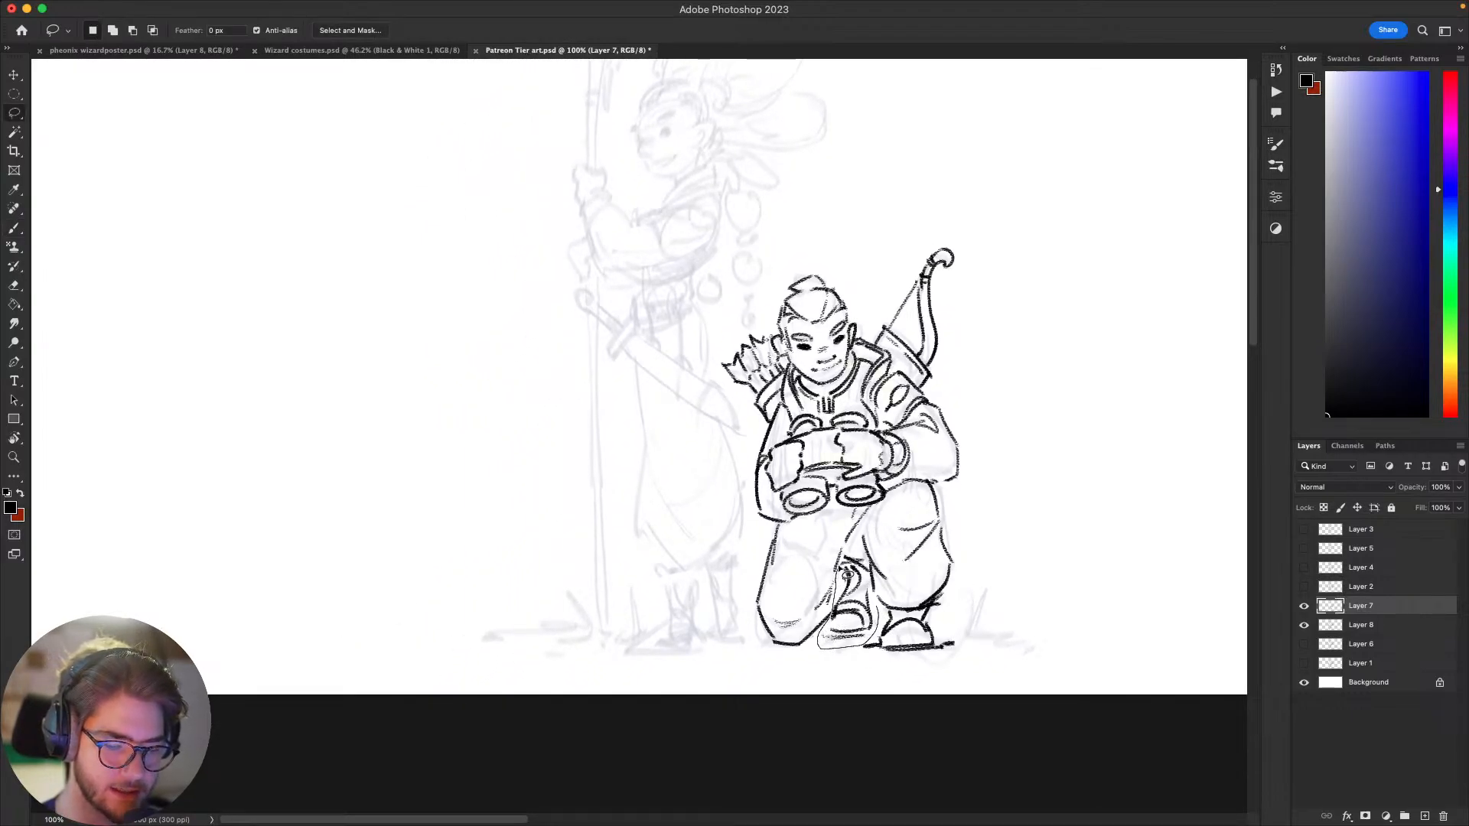
key(v)
drag(857, 606, 860, 613)
key(ctrl+d)
Step: Erase stray lines around the rear shin between the legs and touch up the lines near the feet
key(b)
drag(941, 539, 950, 542)
key(e)
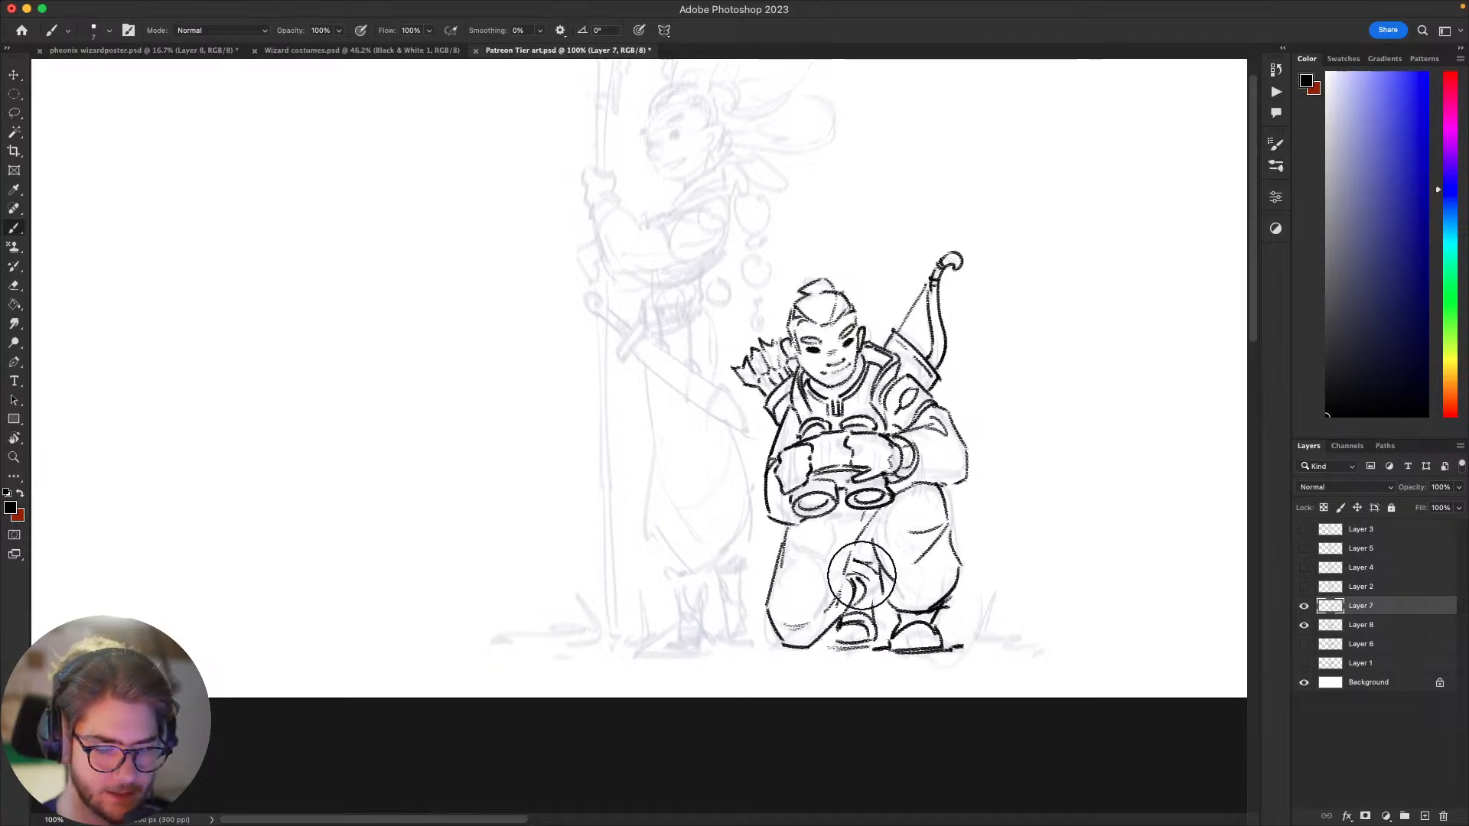
drag(864, 571, 863, 571)
key(b)
key(super+z)
drag(870, 642, 894, 526)
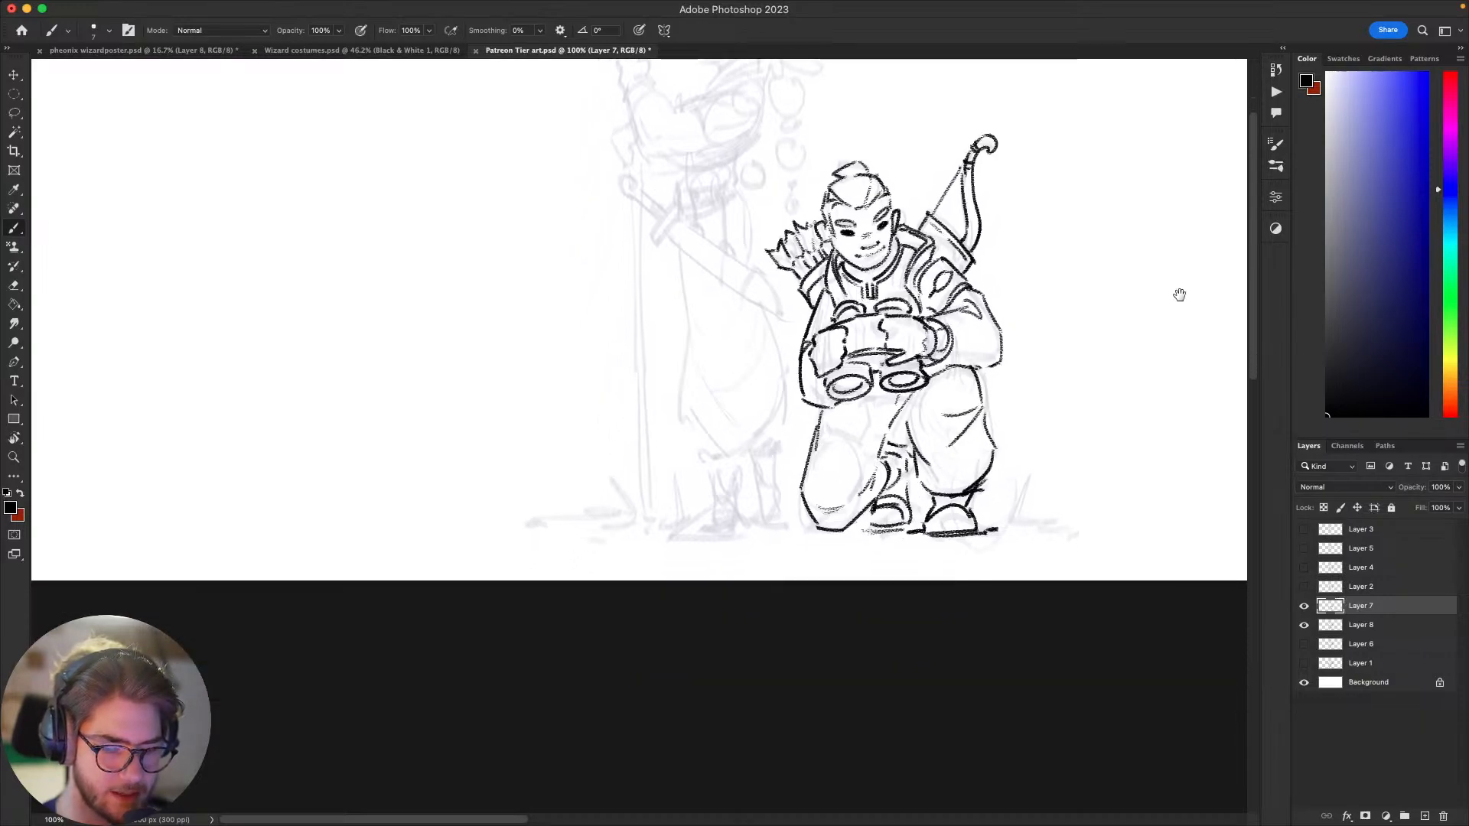
Step: Erase and redraw the rear lower leg's contour between the kneeling knee and the crotch
drag(1056, 383, 1048, 448)
key(e)
mouse_move(873, 509)
mouse_down()
mouse_move(863, 520)
mouse_move(895, 533)
mouse_move(866, 525)
mouse_move(893, 528)
mouse_move(852, 545)
mouse_up()
key(b)
key(super+z)
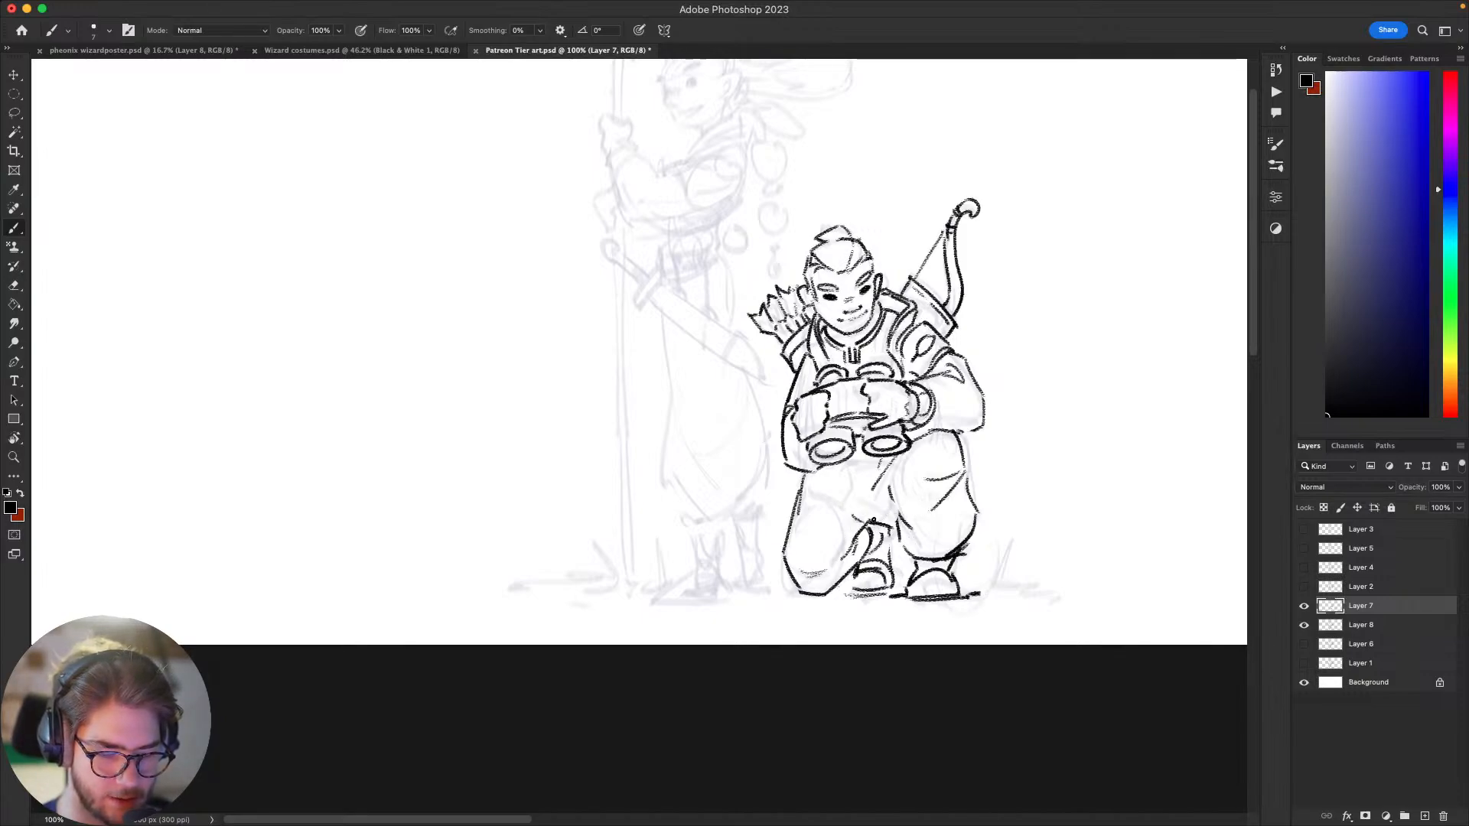
key(super+z)
drag(869, 521, 883, 503)
drag(845, 600, 847, 582)
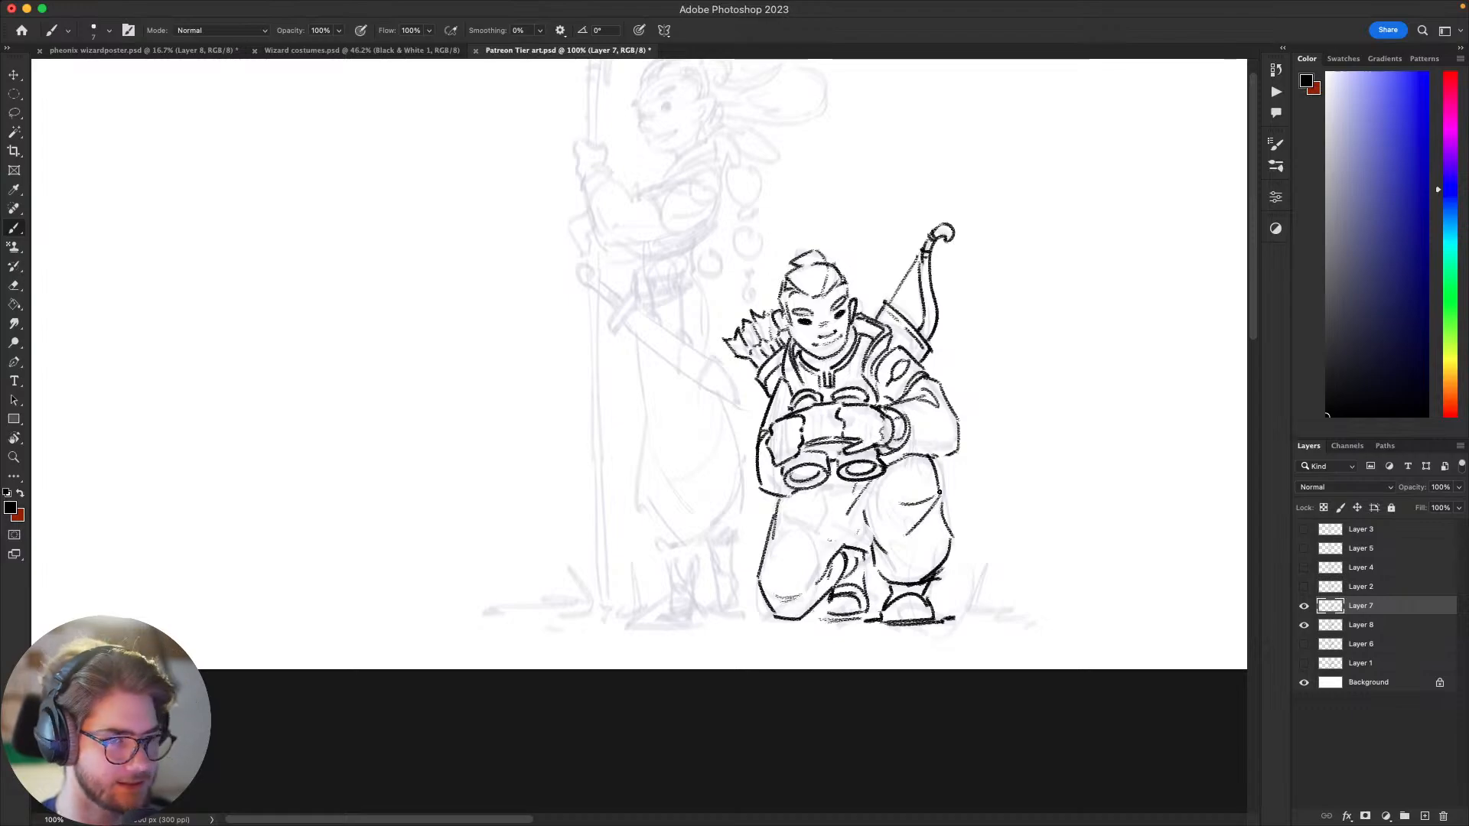
Step: Draw short trouser folds across the kneeling leg's thigh and below the binoculars
mouse_move(1005, 495)
mouse_down()
mouse_move(977, 512)
mouse_move(1007, 469)
mouse_move(1033, 463)
mouse_up()
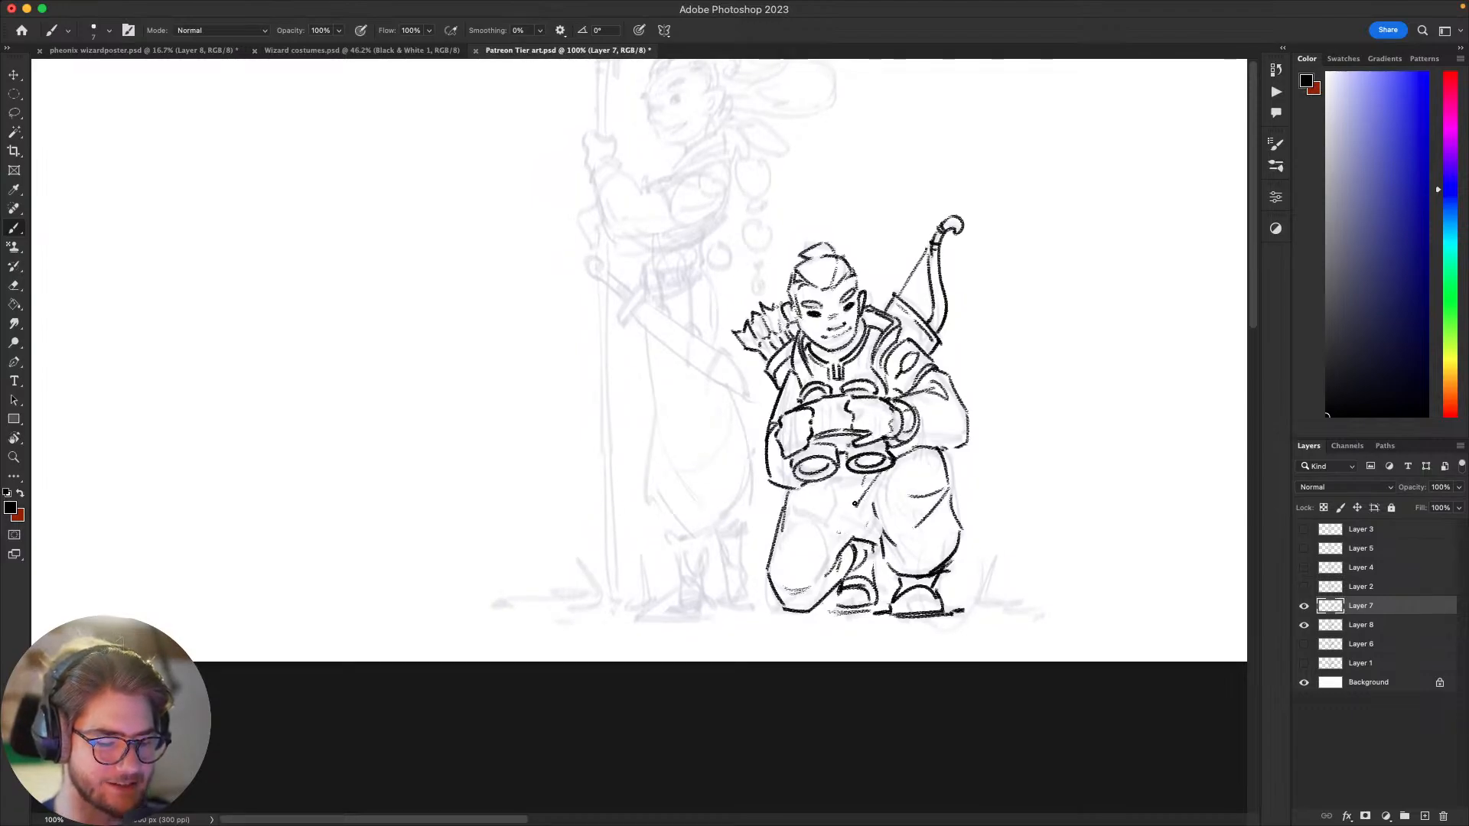
drag(824, 495, 834, 520)
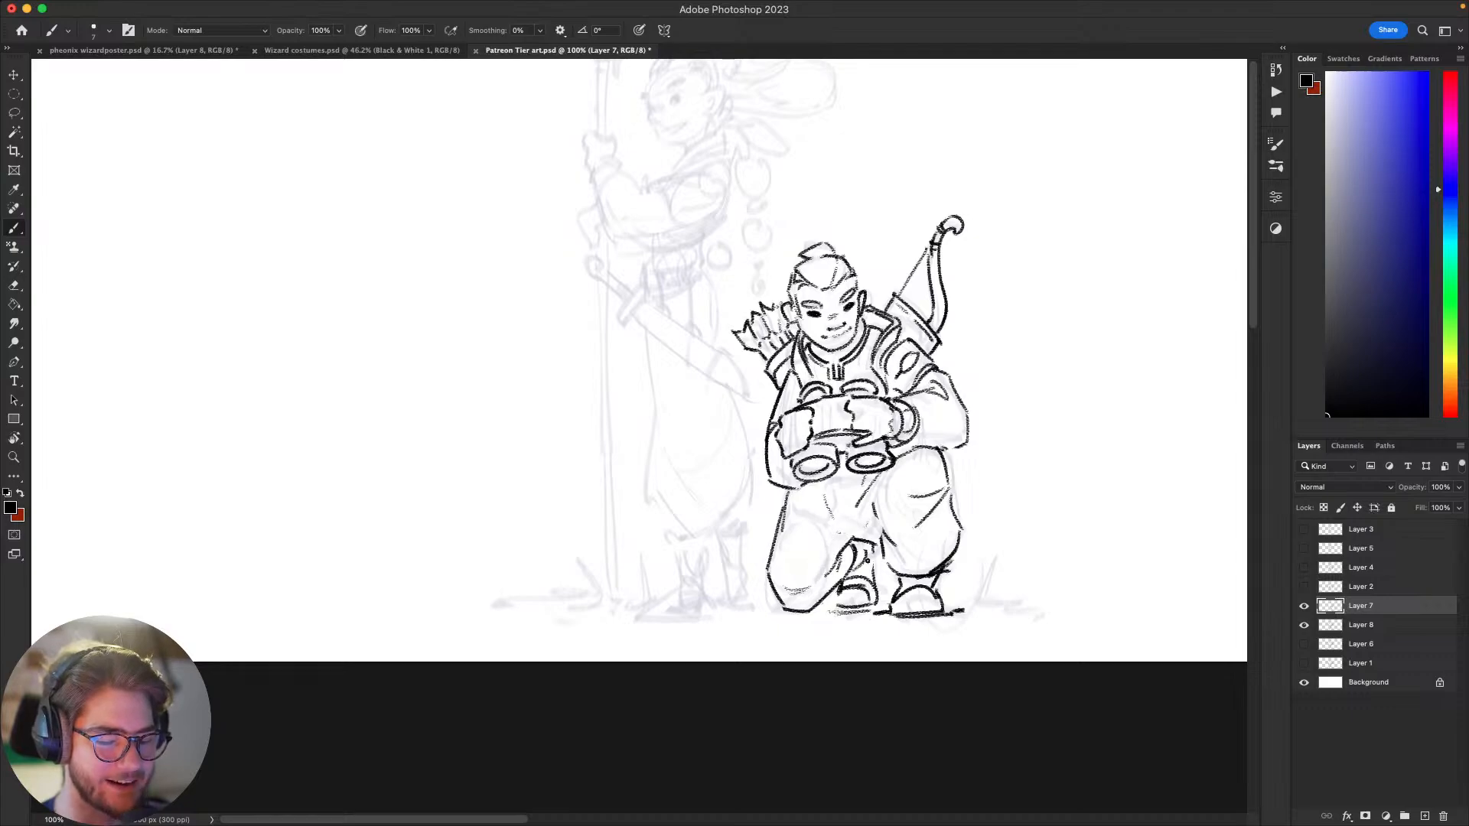
scroll(869, 559, up, 1)
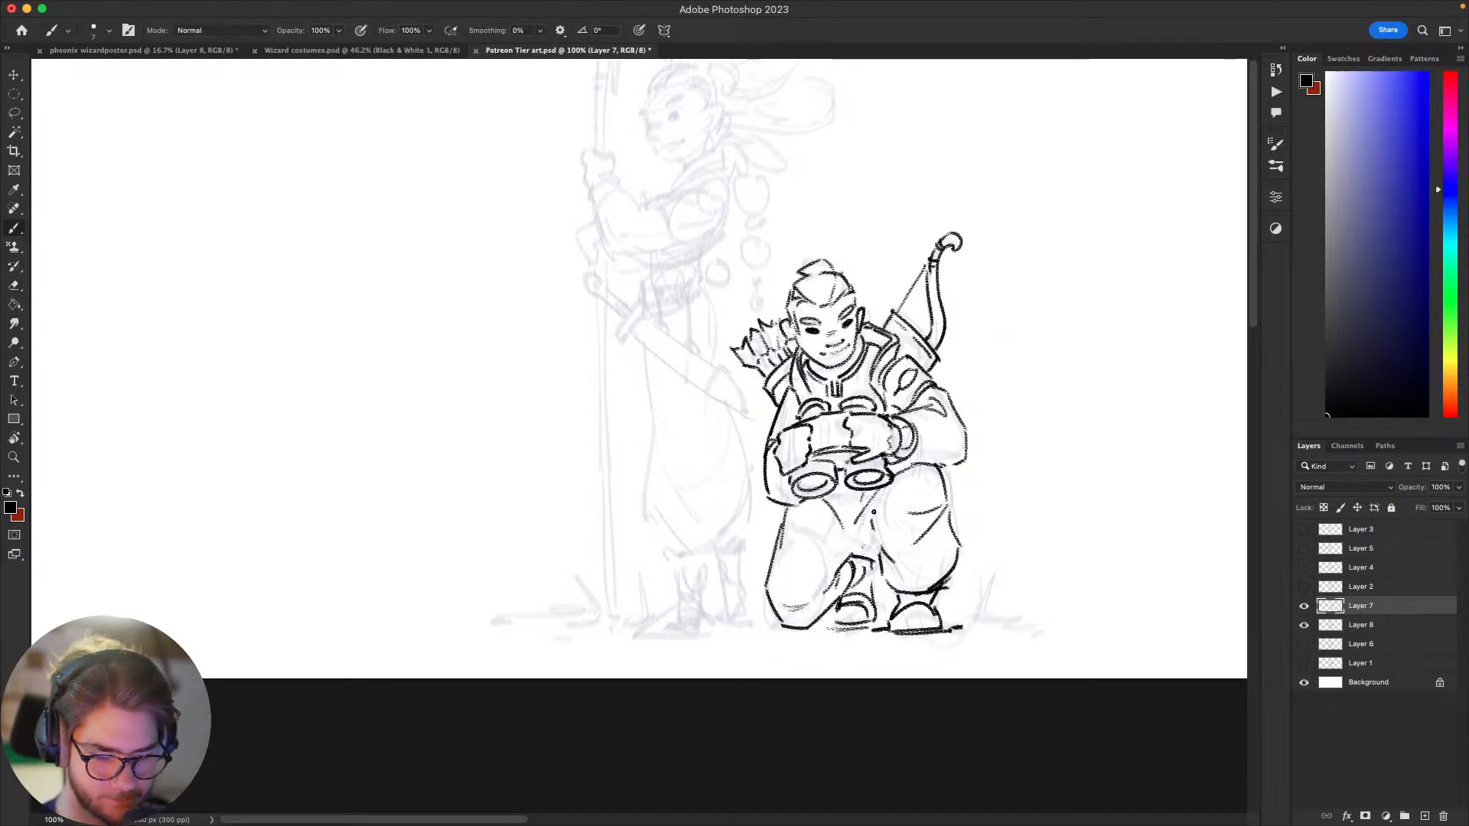
mouse_move(912, 537)
mouse_down()
mouse_move(899, 545)
mouse_move(912, 520)
mouse_move(880, 556)
mouse_up()
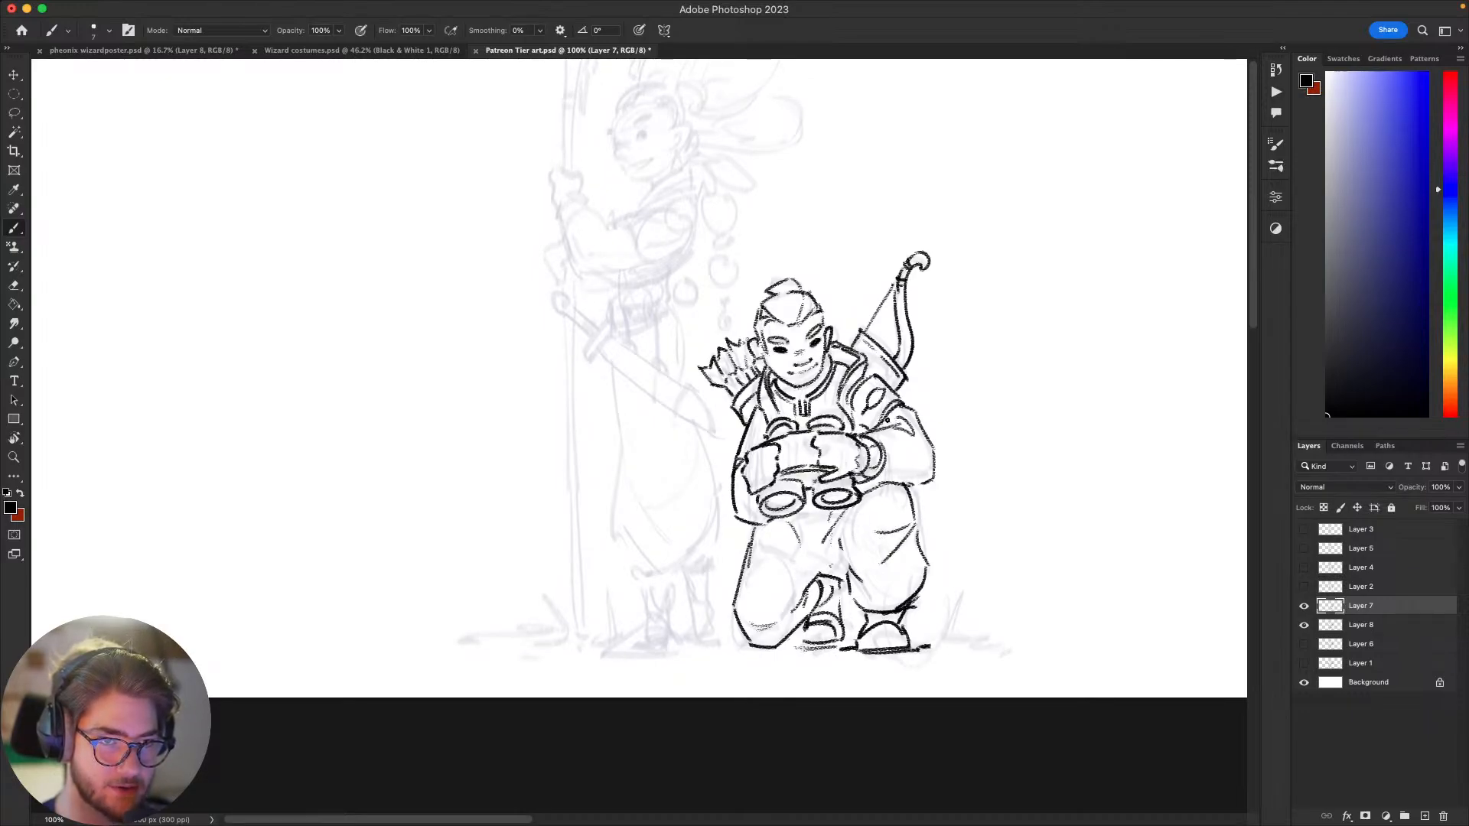
Step: Add small crease lines around the trousers' crotch and the inside of the raised thigh
mouse_move(851, 568)
mouse_down()
mouse_move(832, 534)
mouse_move(815, 548)
mouse_up()
mouse_move(808, 607)
mouse_down()
mouse_move(816, 564)
mouse_move(811, 680)
mouse_move(840, 699)
mouse_move(867, 693)
mouse_up()
drag(811, 624, 826, 609)
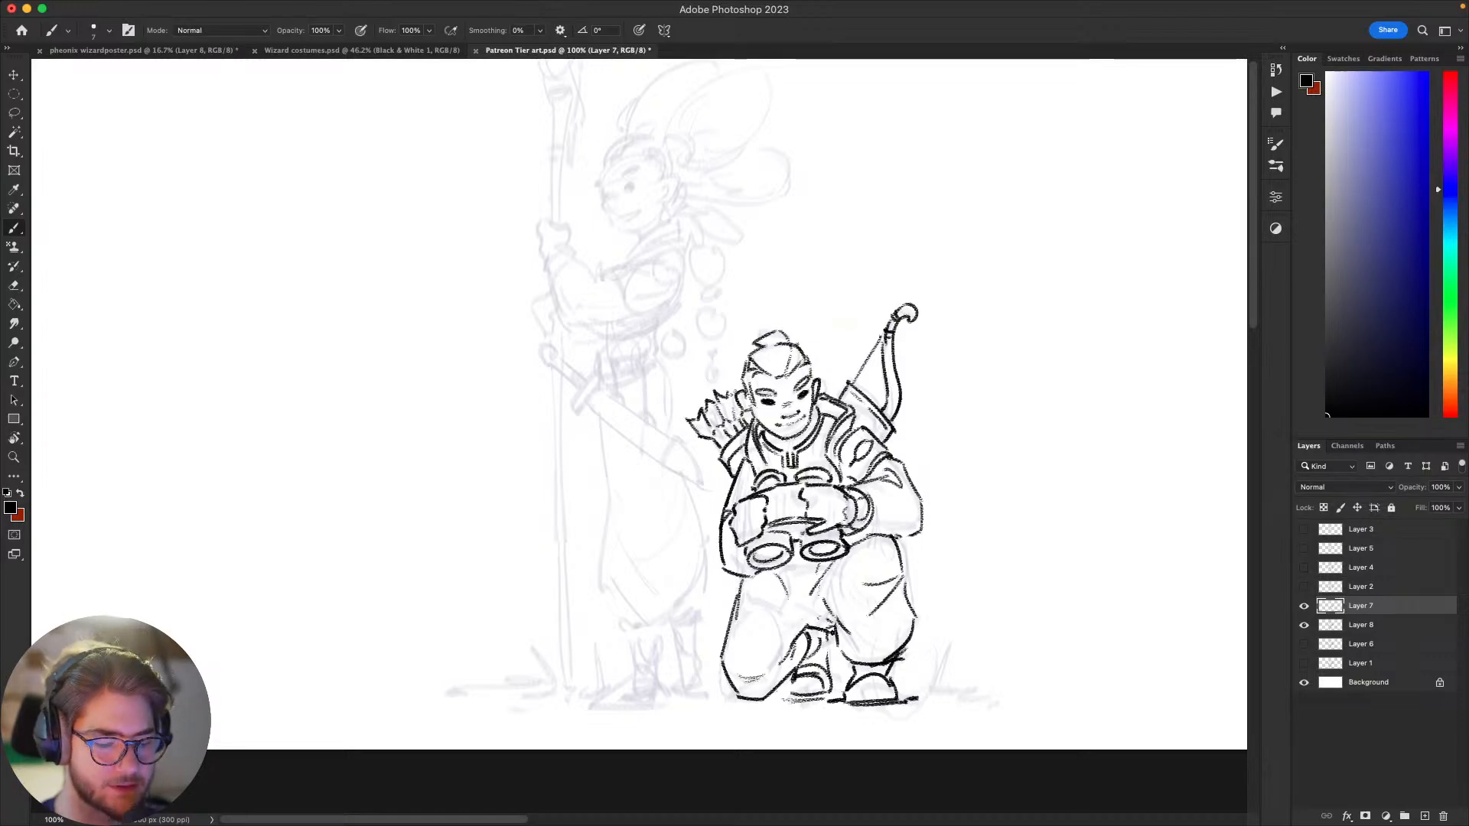
drag(841, 637, 849, 640)
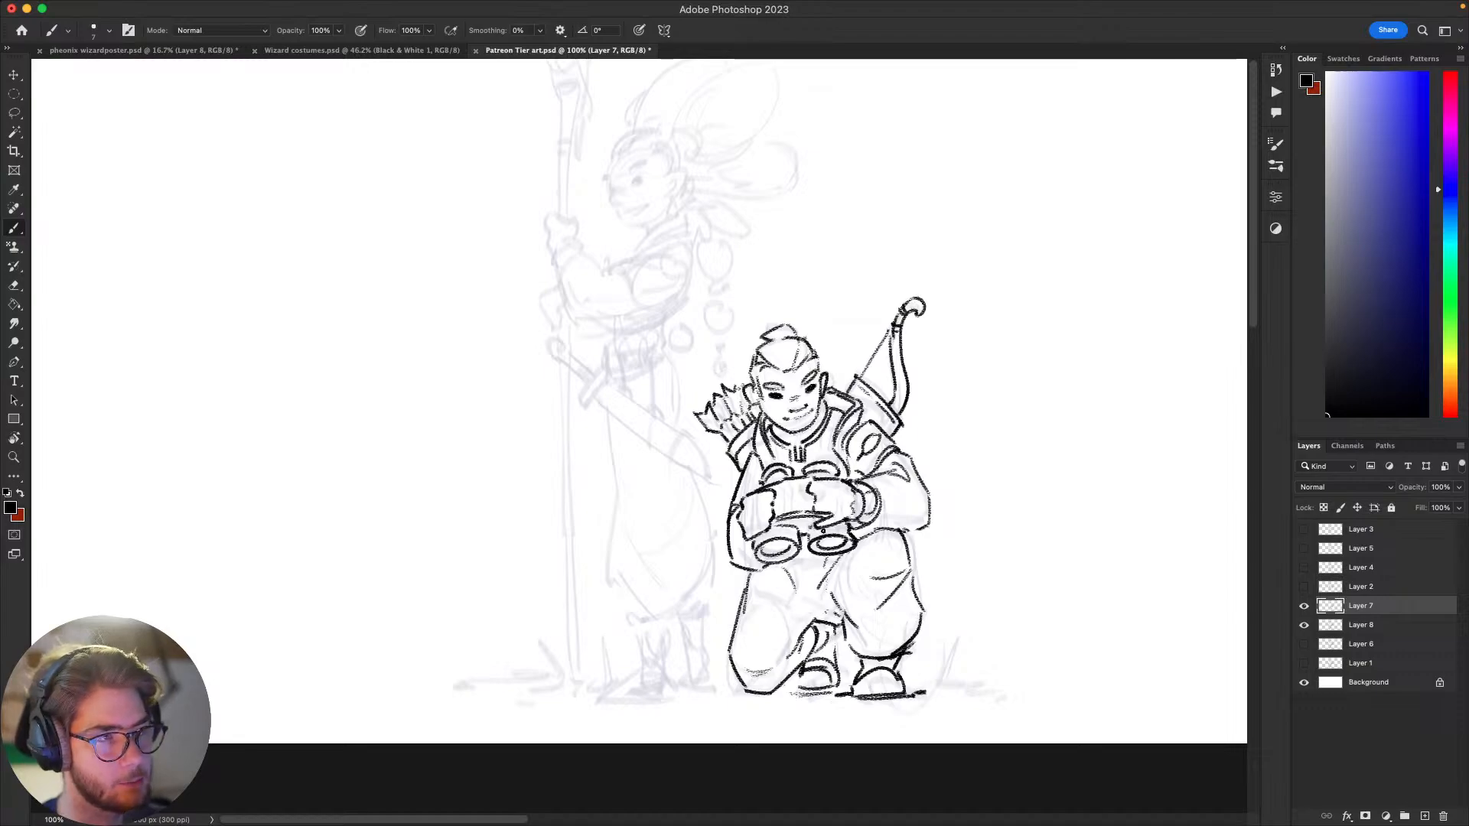
drag(822, 528, 871, 541)
drag(1023, 508, 964, 361)
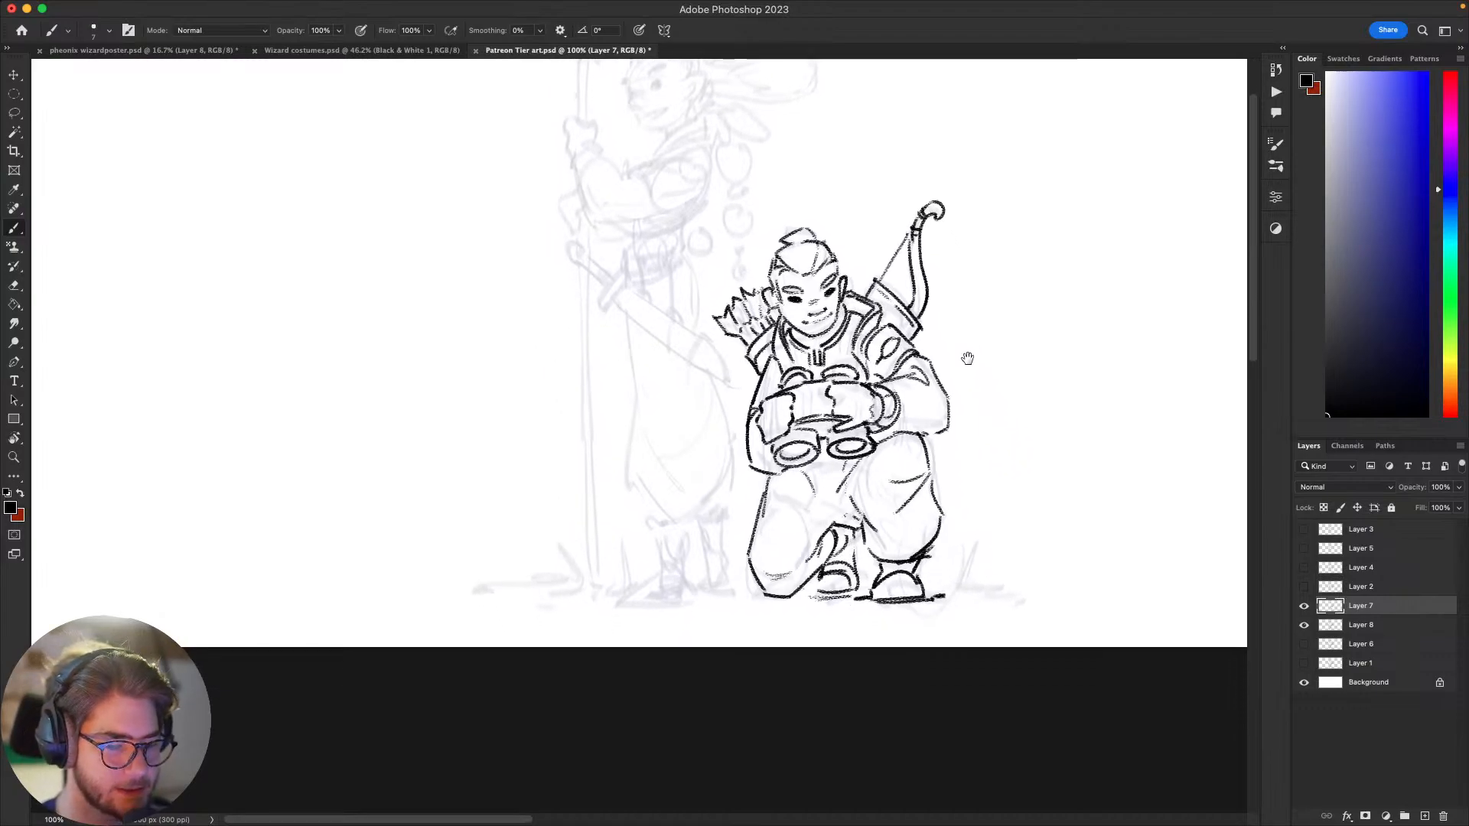
drag(977, 461, 984, 540)
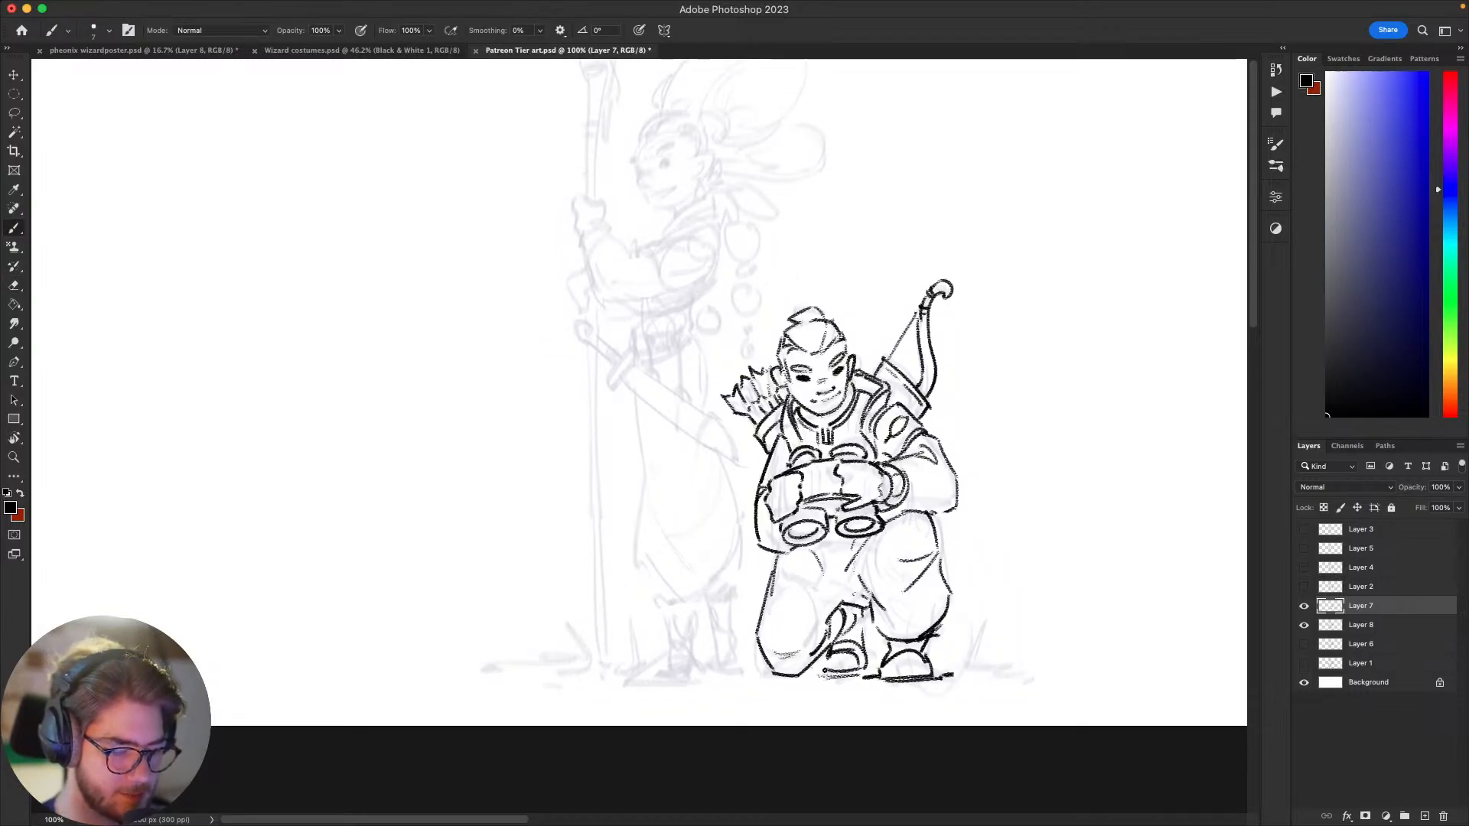
mouse_move(1005, 515)
mouse_down()
mouse_move(962, 530)
mouse_move(1054, 516)
mouse_move(1026, 535)
mouse_up()
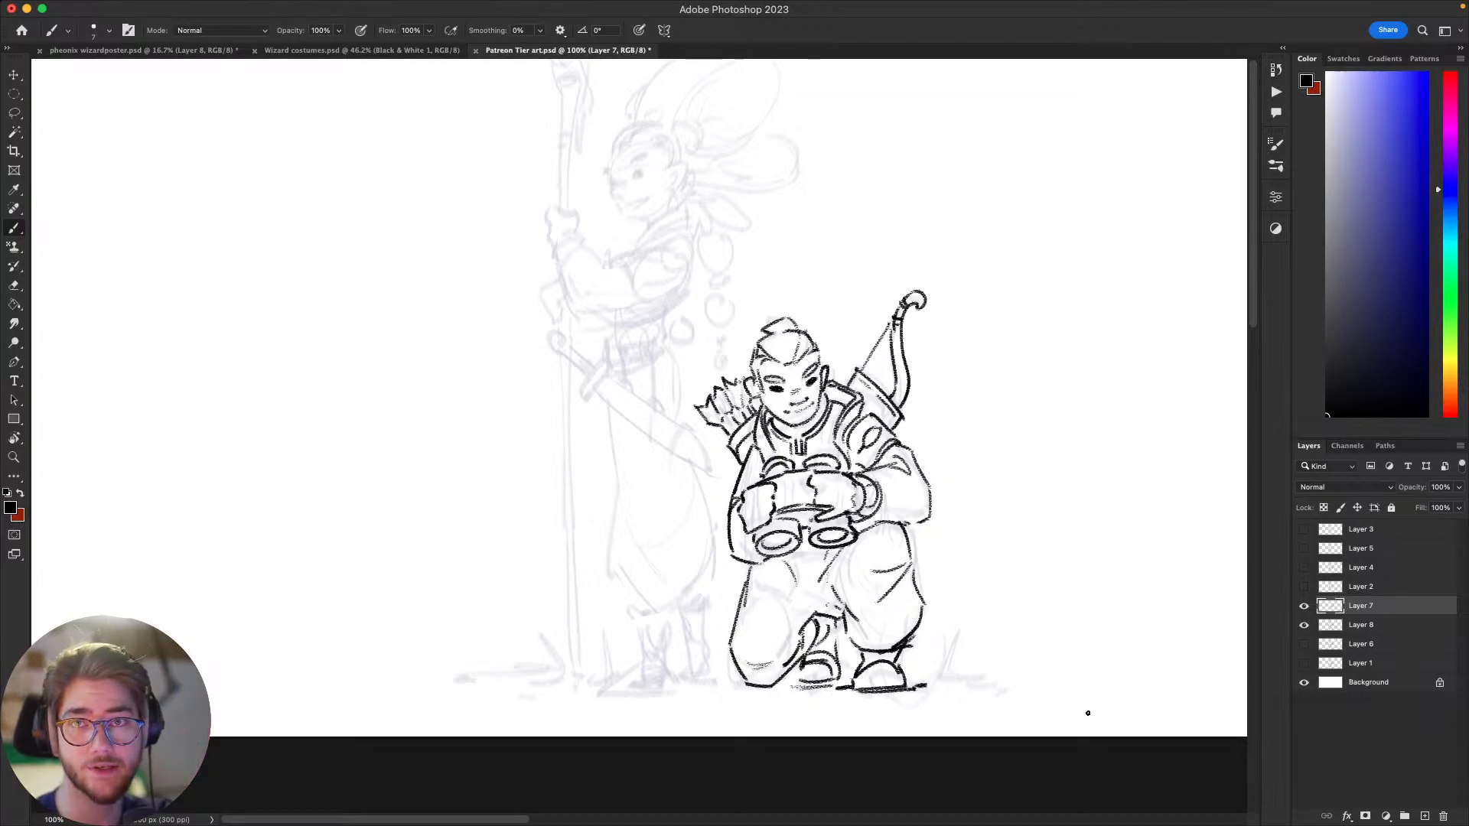
scroll(1042, 436, down, 2)
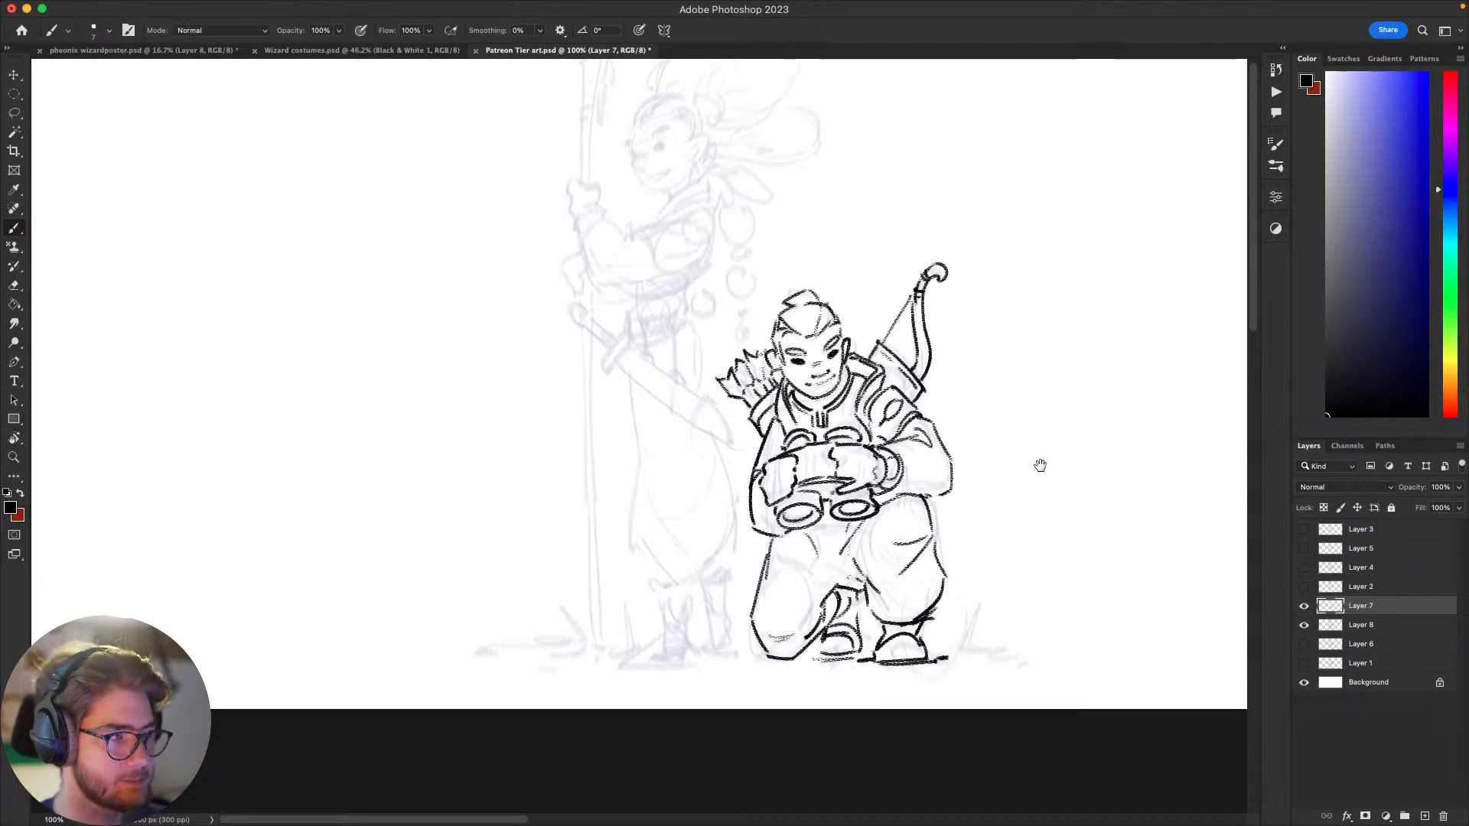
scroll(1043, 463, down, 2)
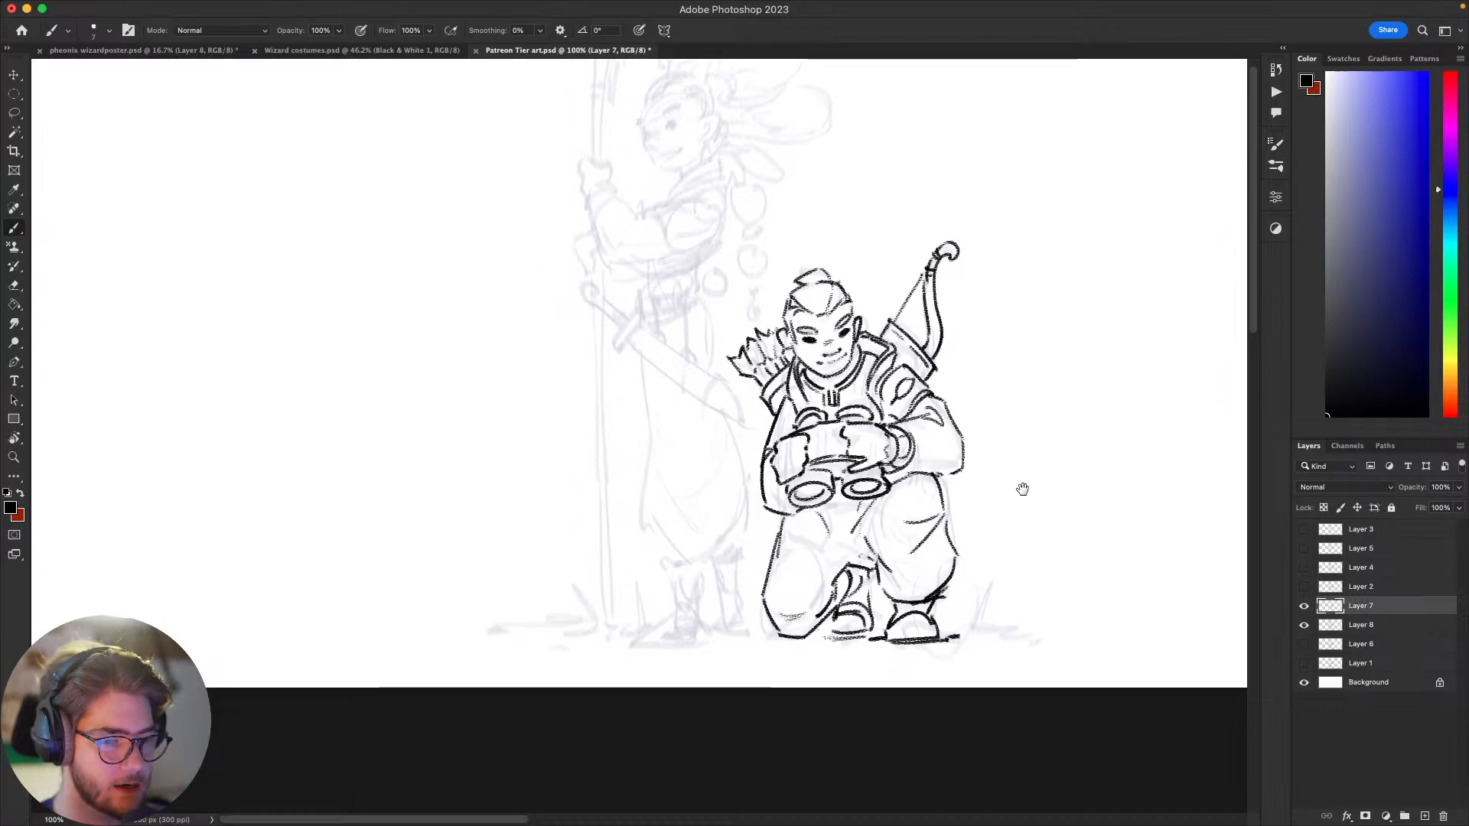
scroll(1016, 491, right, 3)
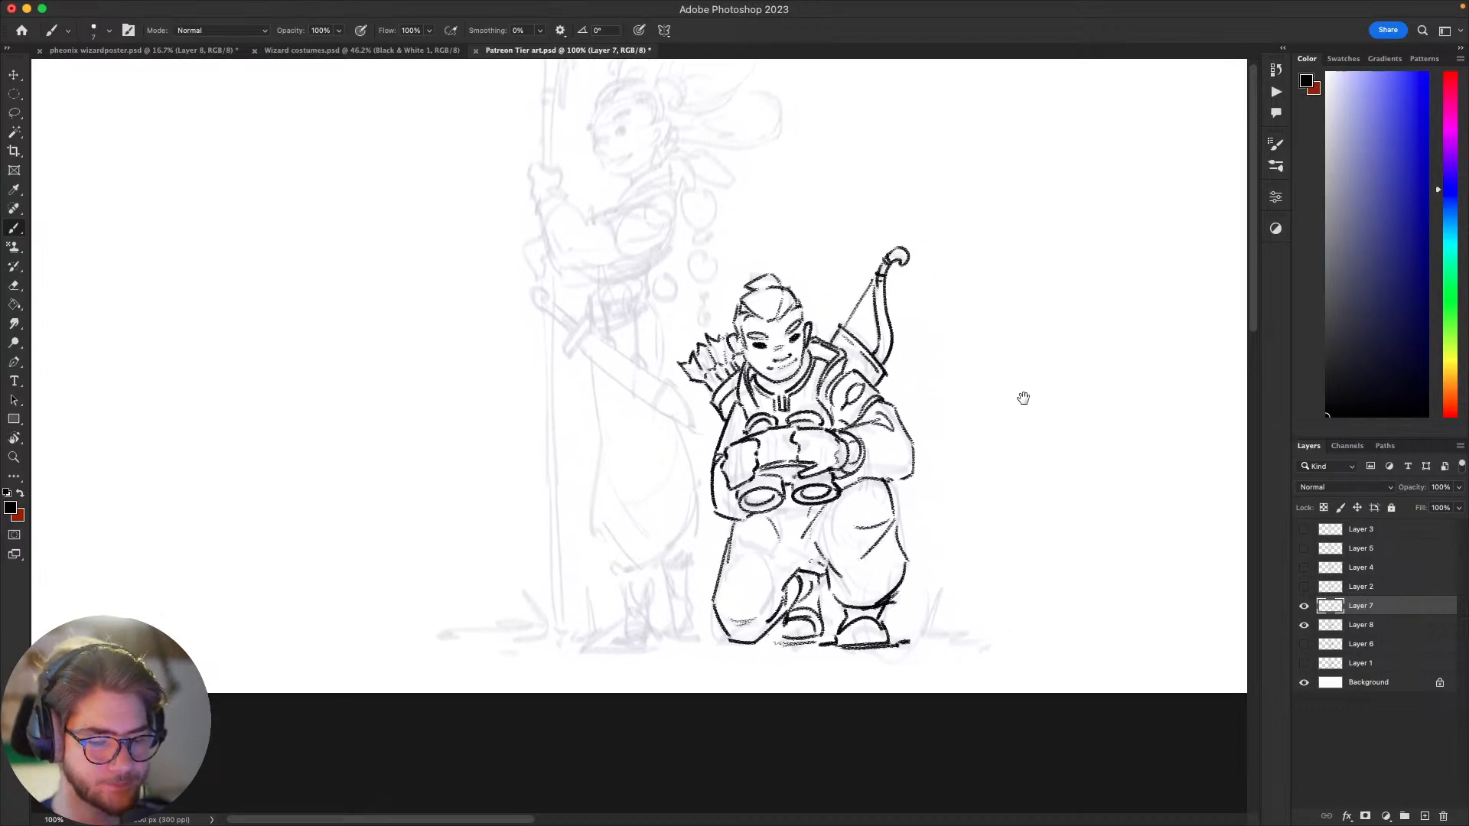
scroll(1001, 399, up, 3)
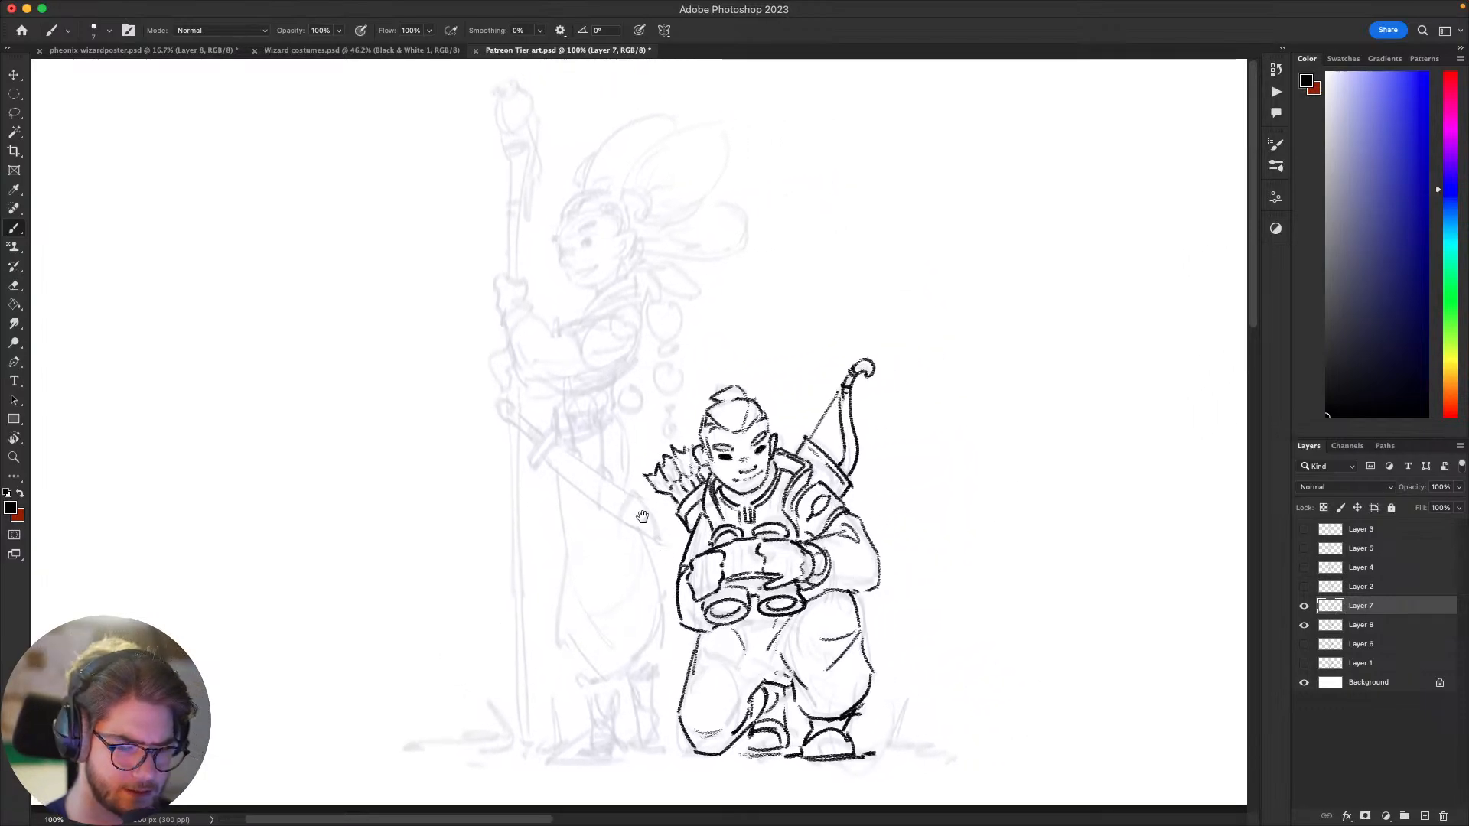
Step: Ink the lower edge, pointed tip and end band of the standing figure's sword scabbard, undoing poor strokes
mouse_move(534, 460)
mouse_down()
mouse_move(657, 543)
mouse_move(608, 514)
mouse_move(661, 538)
mouse_move(633, 496)
mouse_up()
key(ctrl+z)
key(ctrl+z)
key(ctrl+z)
key(ctrl+z)
key(ctrl+z)
key(ctrl+z)
key(ctrl+z)
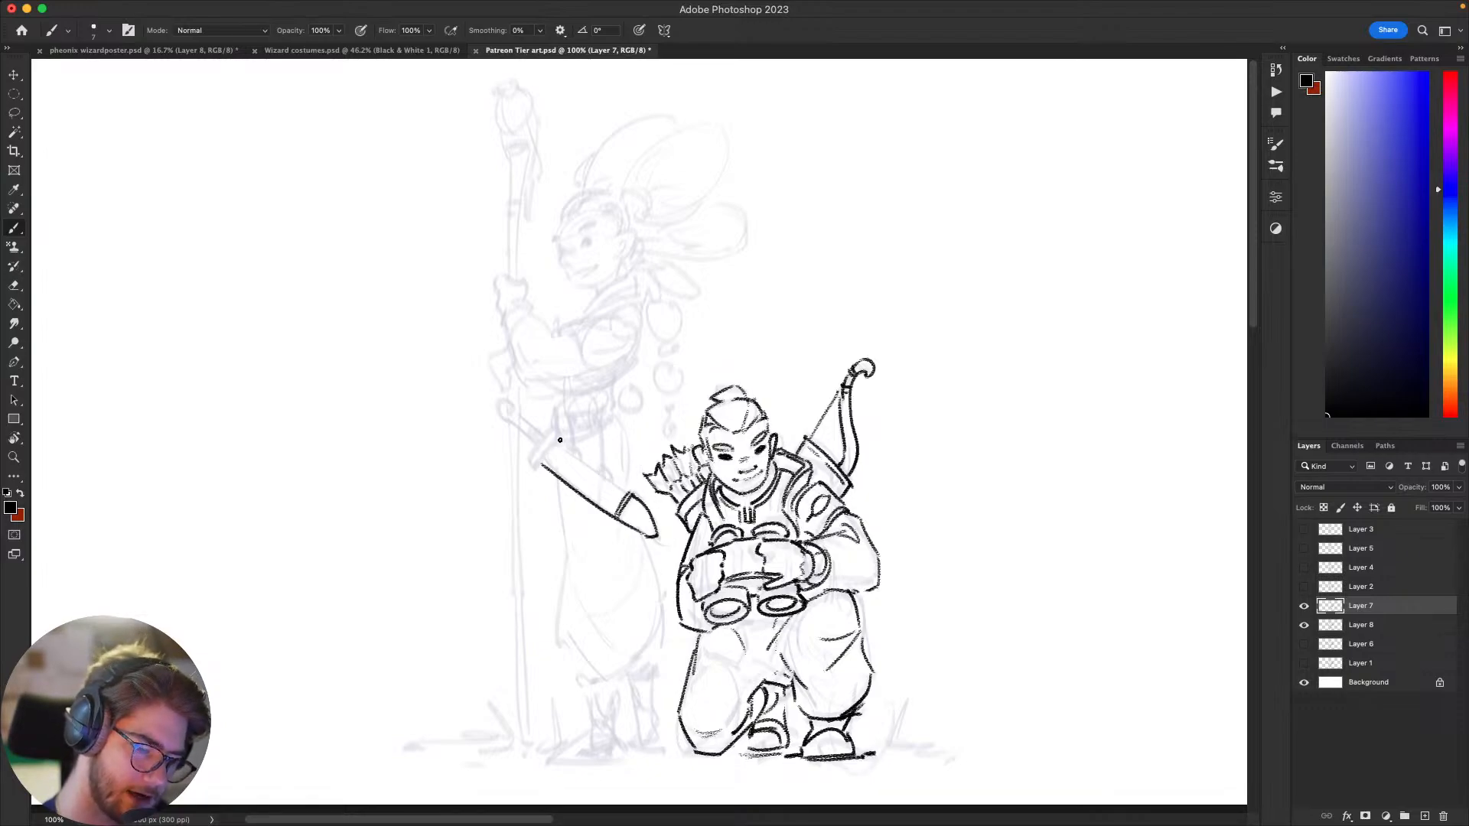
Step: Ink the scabbard's upper edge from the sword guard to the end band, undoing rejected attempts
drag(560, 446, 629, 495)
key(ctrl+z)
key(ctrl+z)
key(ctrl+z)
Step: Outline the sword's crossguard at the upper end of the scabbard
key(ctrl+z)
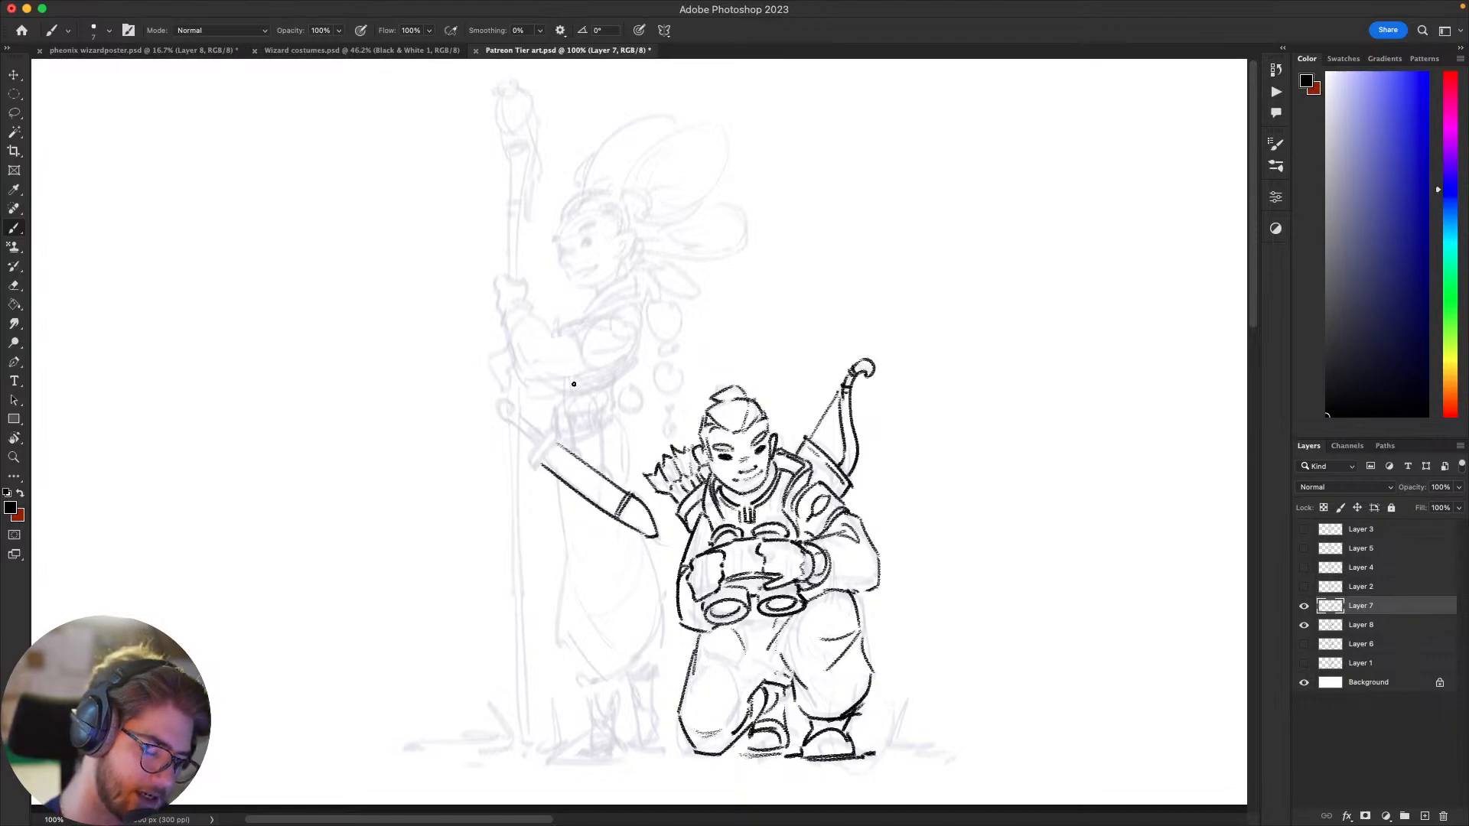
key(ctrl+z)
mouse_move(540, 469)
mouse_down()
mouse_move(568, 429)
mouse_move(555, 429)
mouse_up()
key(ctrl+z)
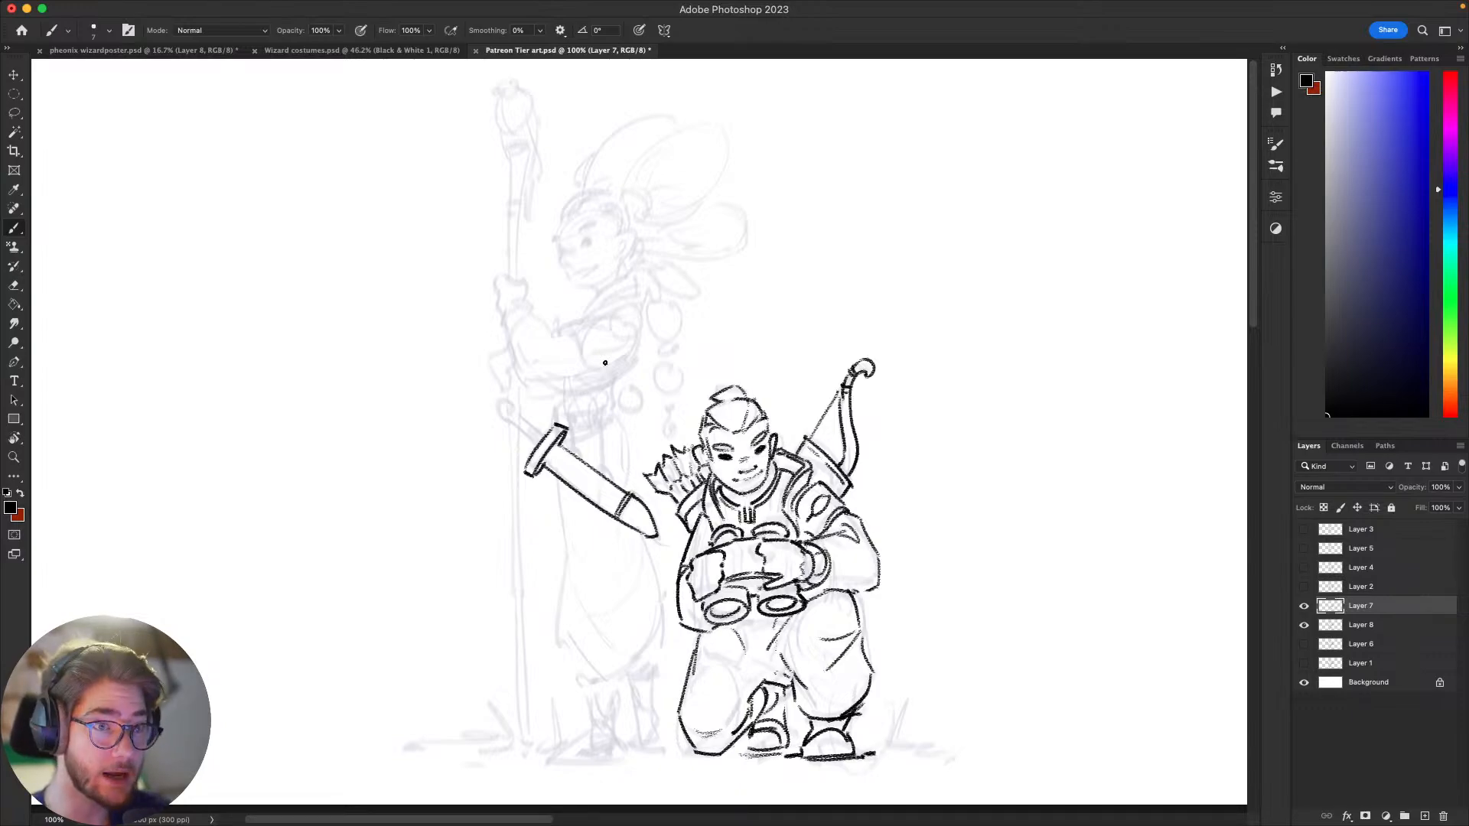
Step: Erase the stray line ends at both ends of the sword's crossguard and redraw them as clean closed edges
mouse_move(958, 533)
mouse_down()
mouse_move(948, 505)
mouse_move(977, 512)
mouse_move(941, 531)
mouse_move(970, 533)
mouse_up()
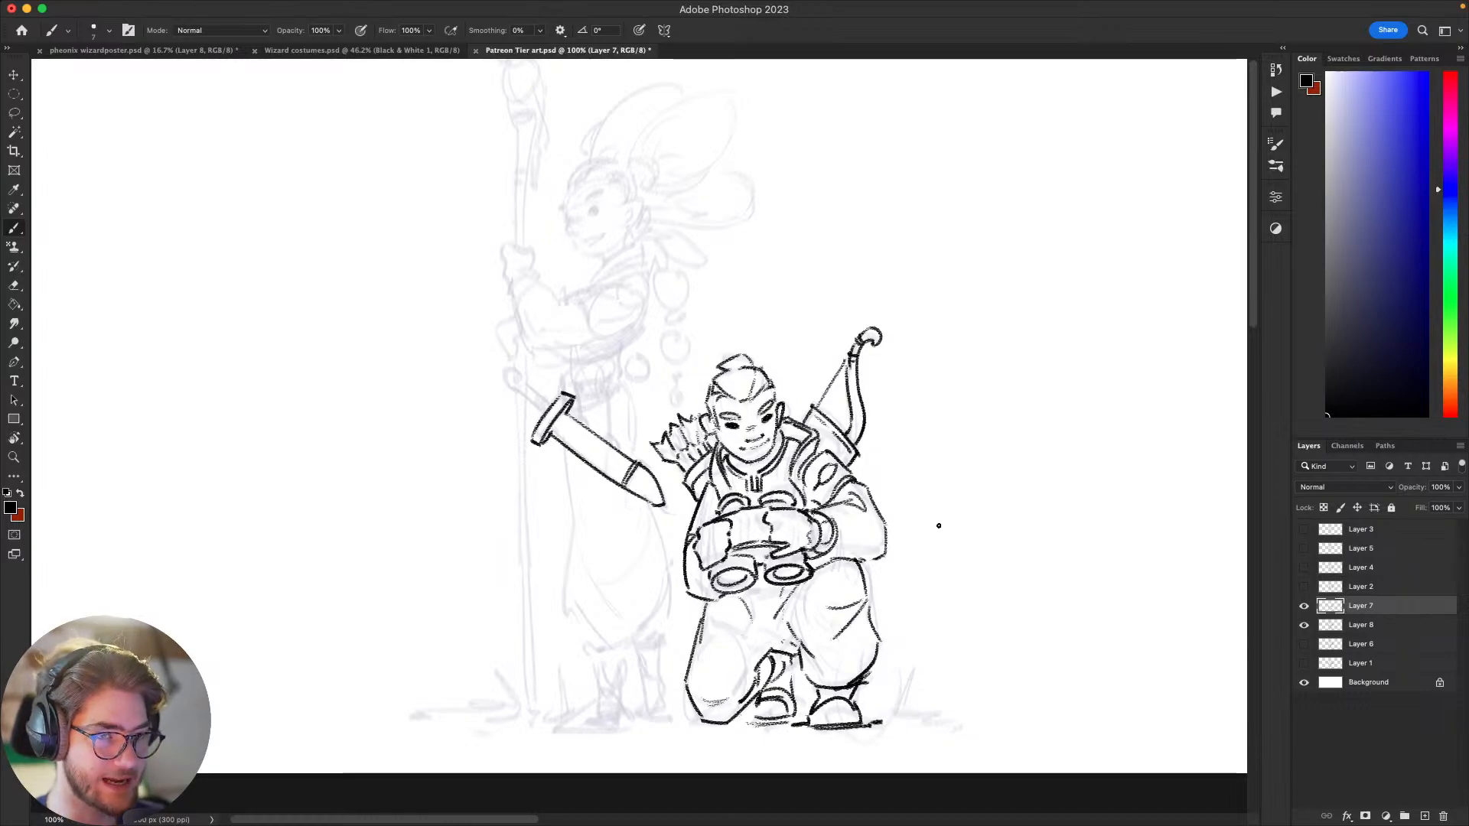
mouse_move(944, 485)
mouse_down()
mouse_move(990, 521)
mouse_move(1010, 423)
mouse_move(959, 465)
mouse_up()
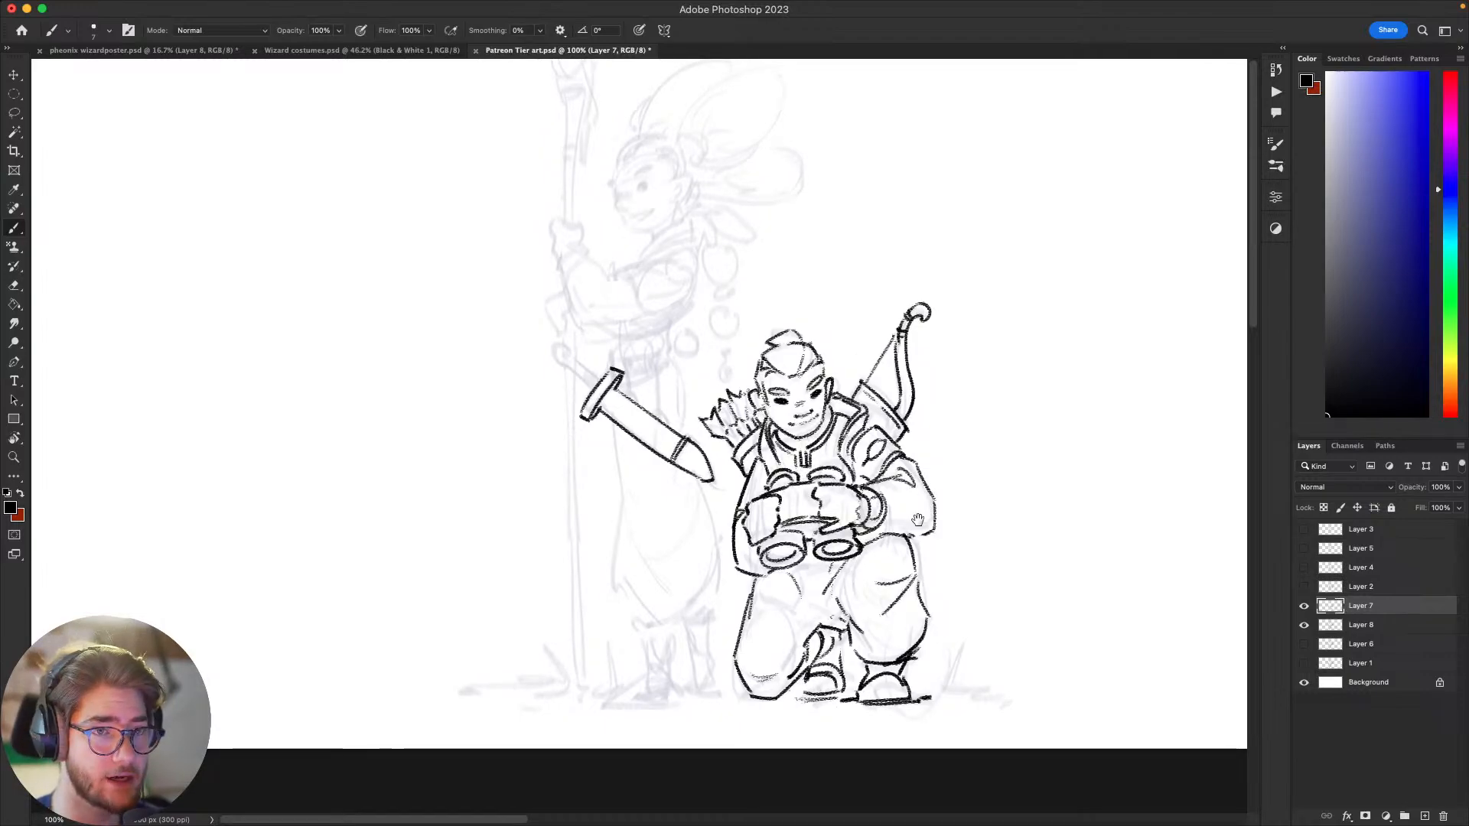
drag(915, 520, 920, 508)
key(e)
drag(577, 406, 592, 408)
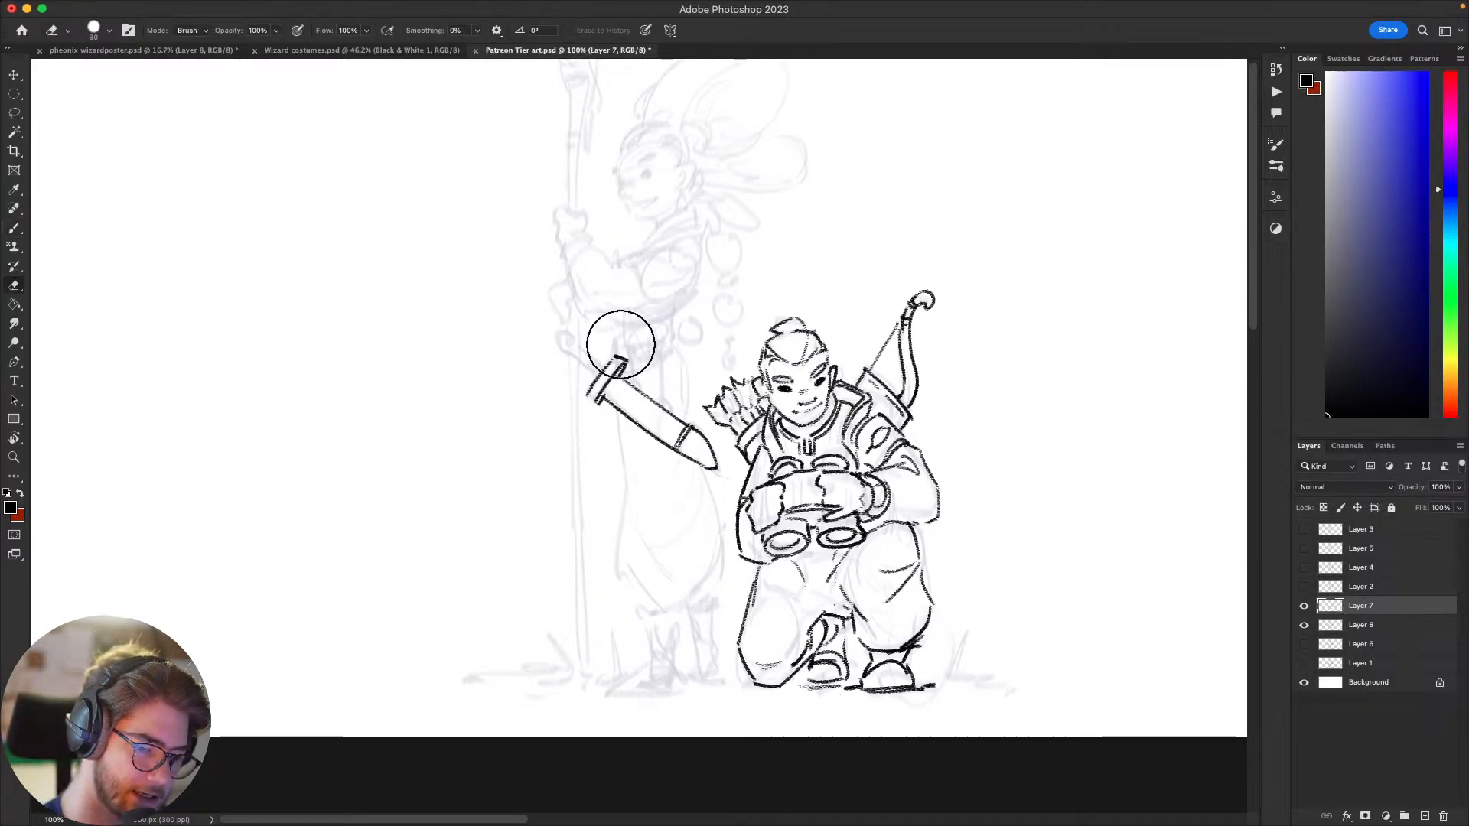
drag(620, 344, 633, 354)
key(b)
drag(585, 396, 603, 403)
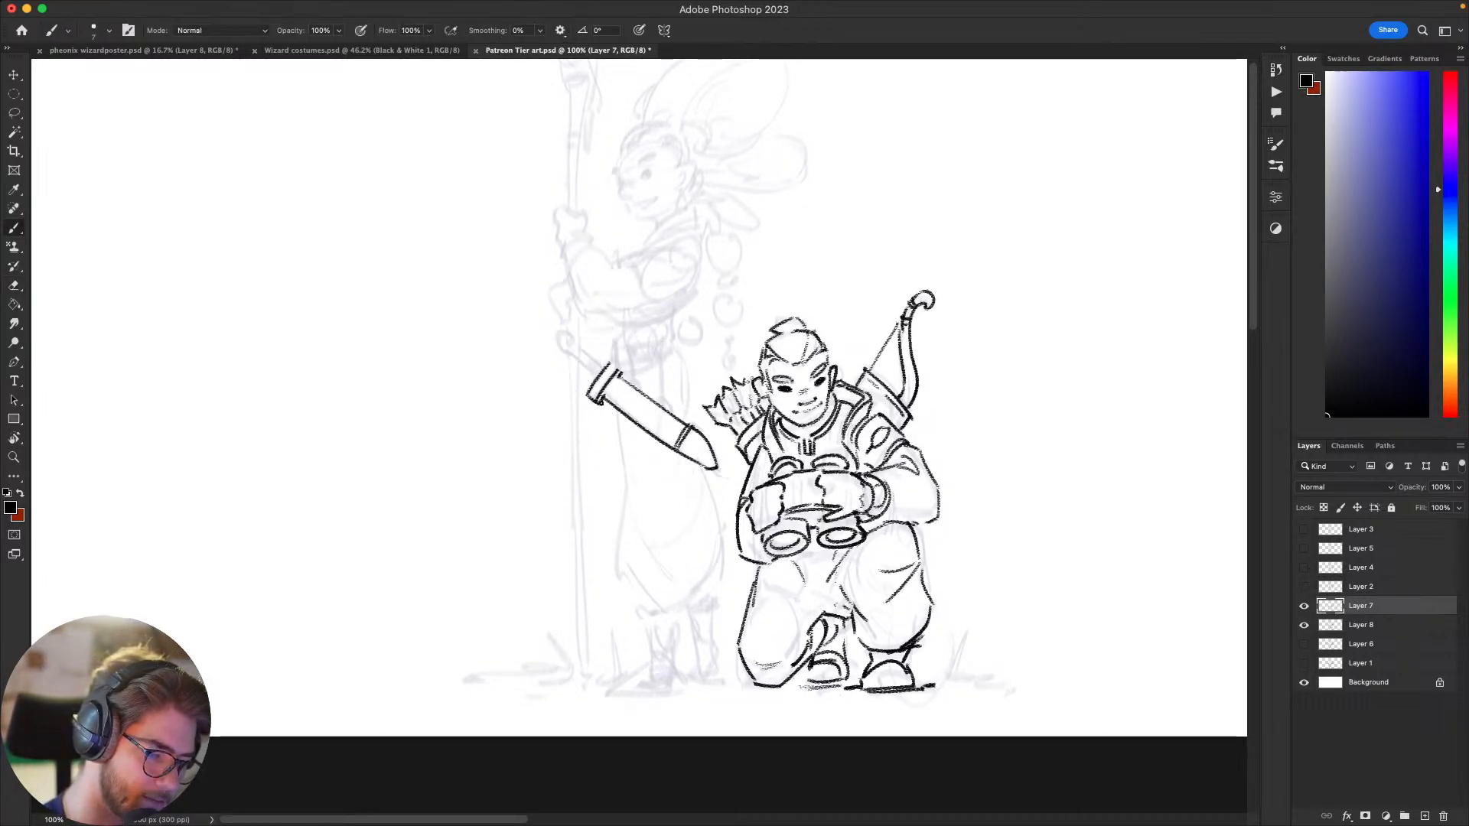
Step: Rotate the canvas and redraw the scabbard's pointed tip below the end band, undoing a poor stroke
mouse_move(945, 538)
mouse_down()
mouse_move(1000, 594)
mouse_move(1006, 555)
mouse_move(1047, 526)
mouse_move(982, 598)
mouse_move(987, 622)
mouse_move(1053, 571)
mouse_move(1023, 567)
mouse_move(882, 709)
mouse_move(676, 646)
mouse_move(871, 570)
mouse_up()
key(r)
key(e)
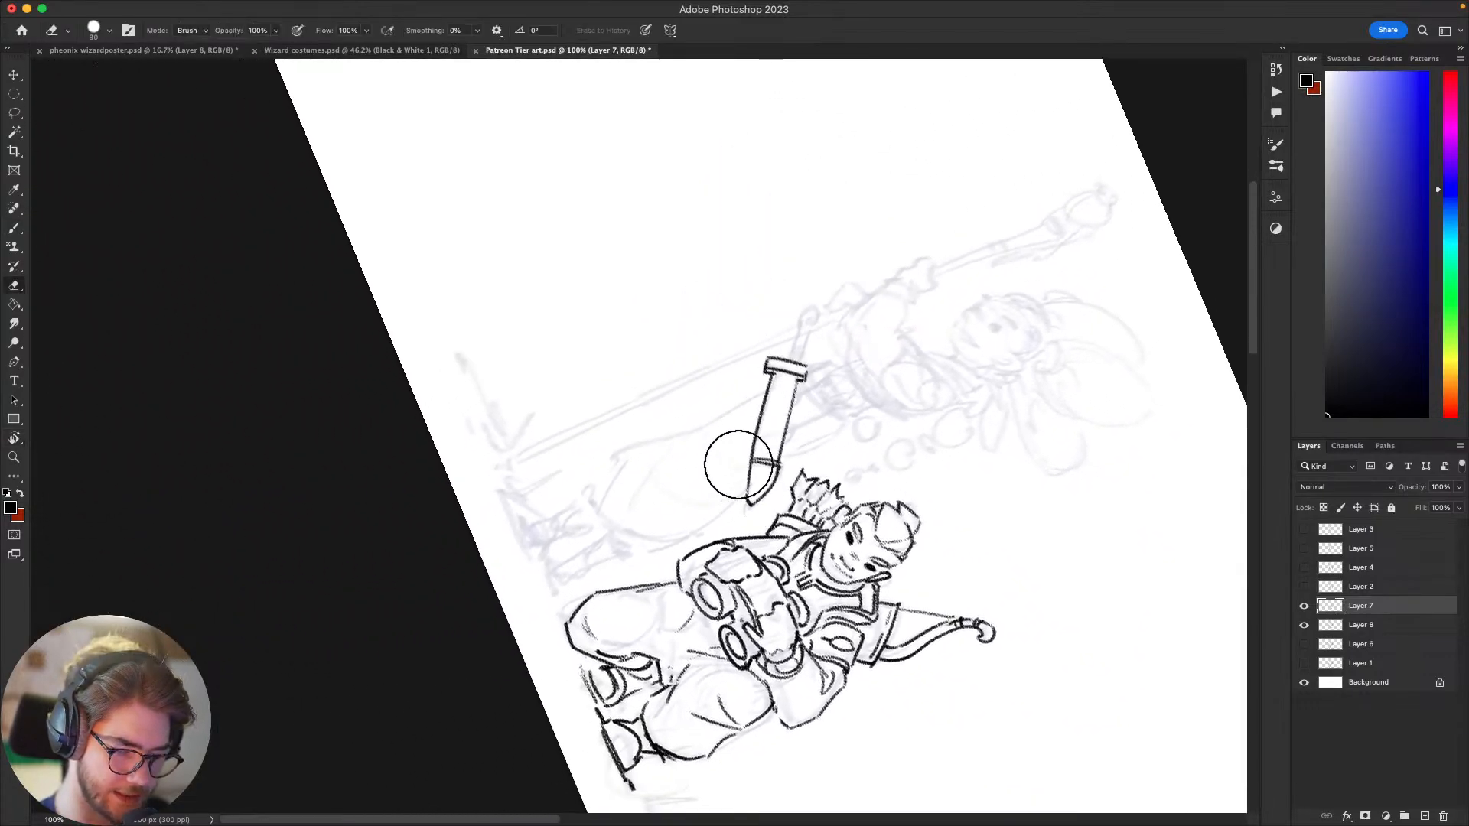
key(b)
drag(740, 465, 758, 501)
key(super+z)
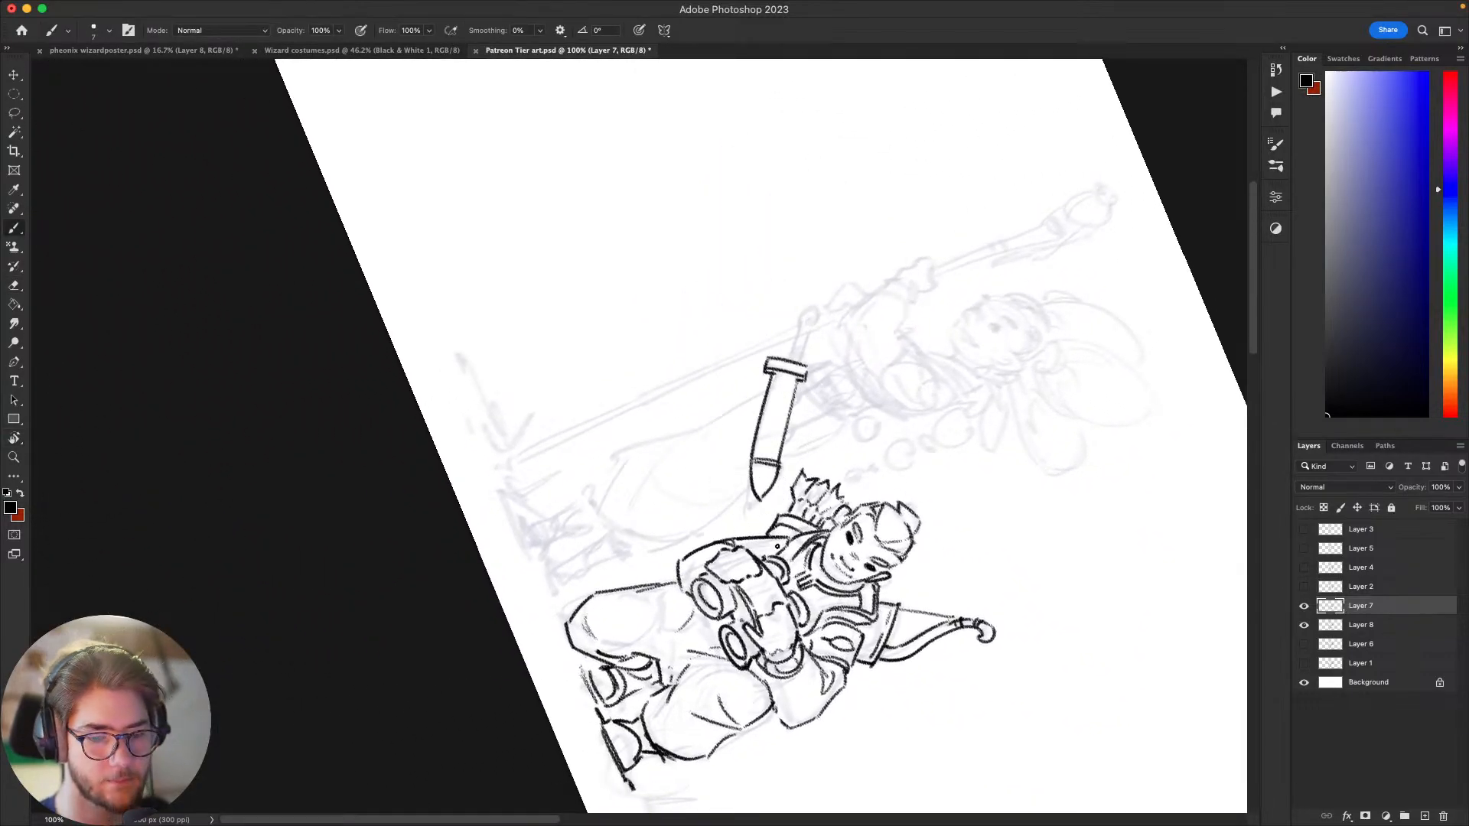
Step: Ink the sword's straight grip above the crossguard and finish it with a round ring pommel
drag(853, 434, 811, 483)
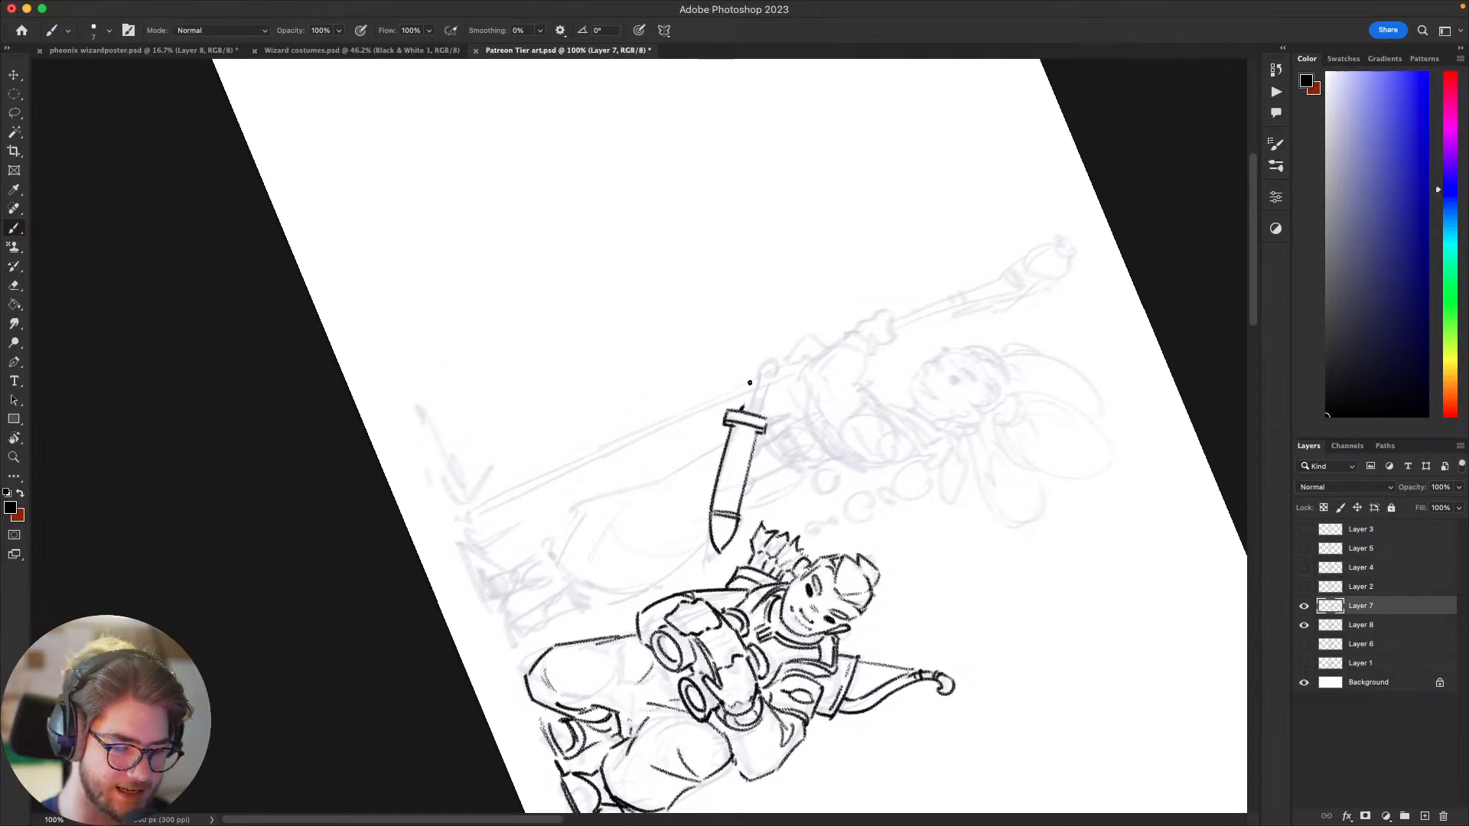
mouse_move(742, 409)
mouse_down()
mouse_move(753, 369)
mouse_move(757, 404)
mouse_move(756, 365)
mouse_move(777, 383)
mouse_move(766, 369)
mouse_up()
key(super+z)
key(Escape)
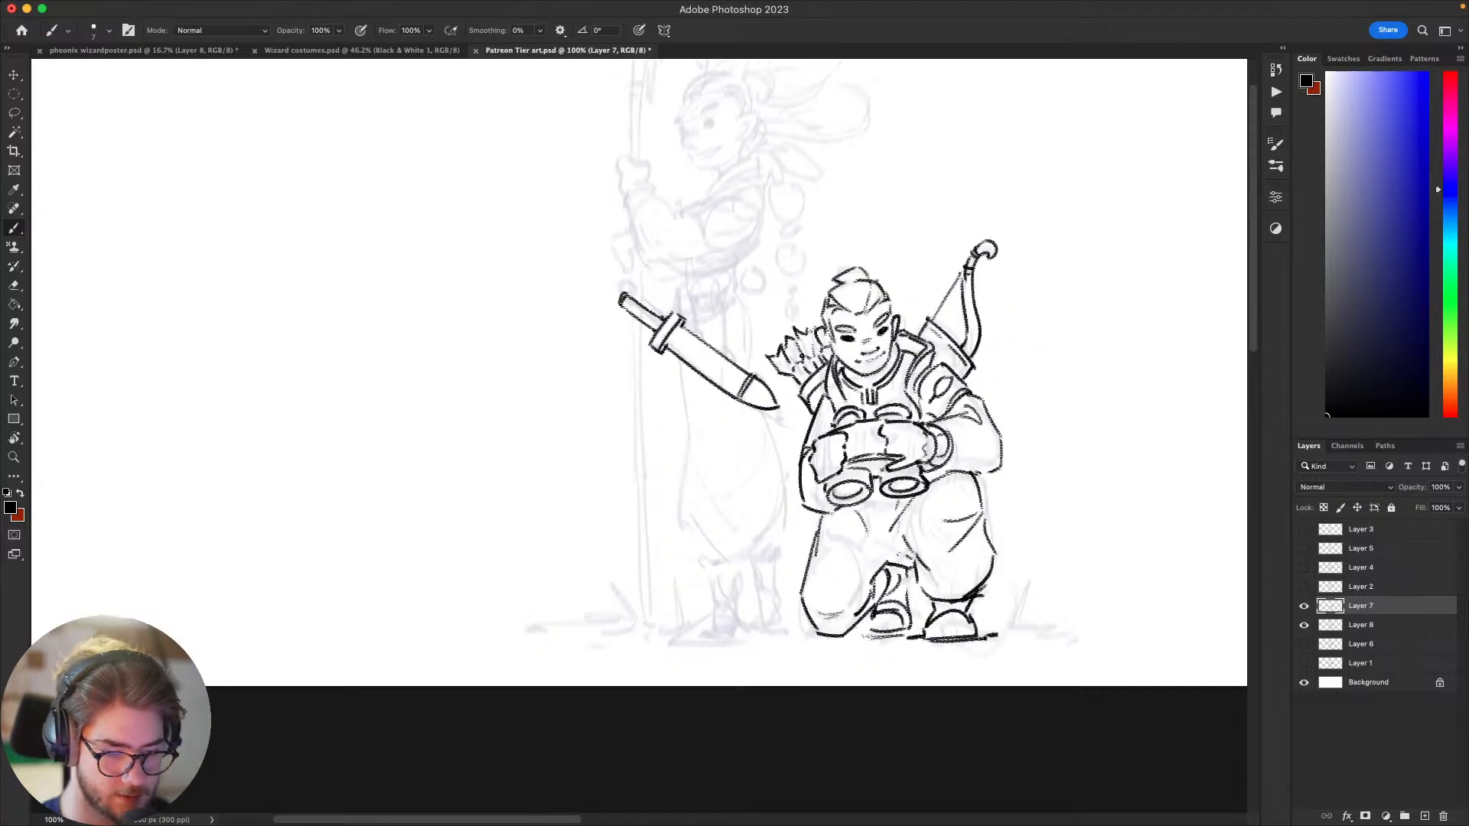
drag(715, 326, 811, 362)
drag(718, 330, 715, 336)
key(super+z)
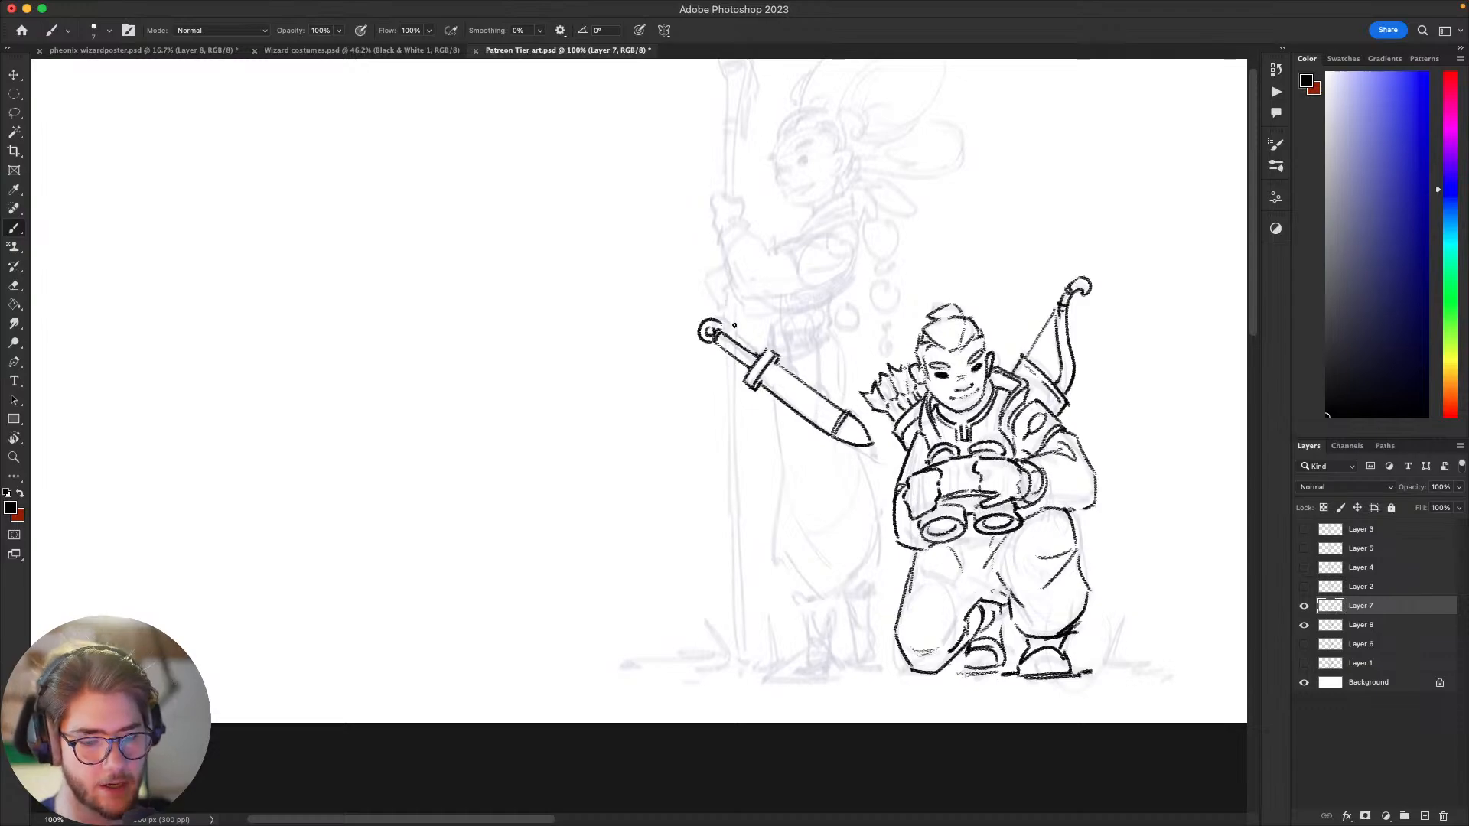
drag(795, 362, 800, 368)
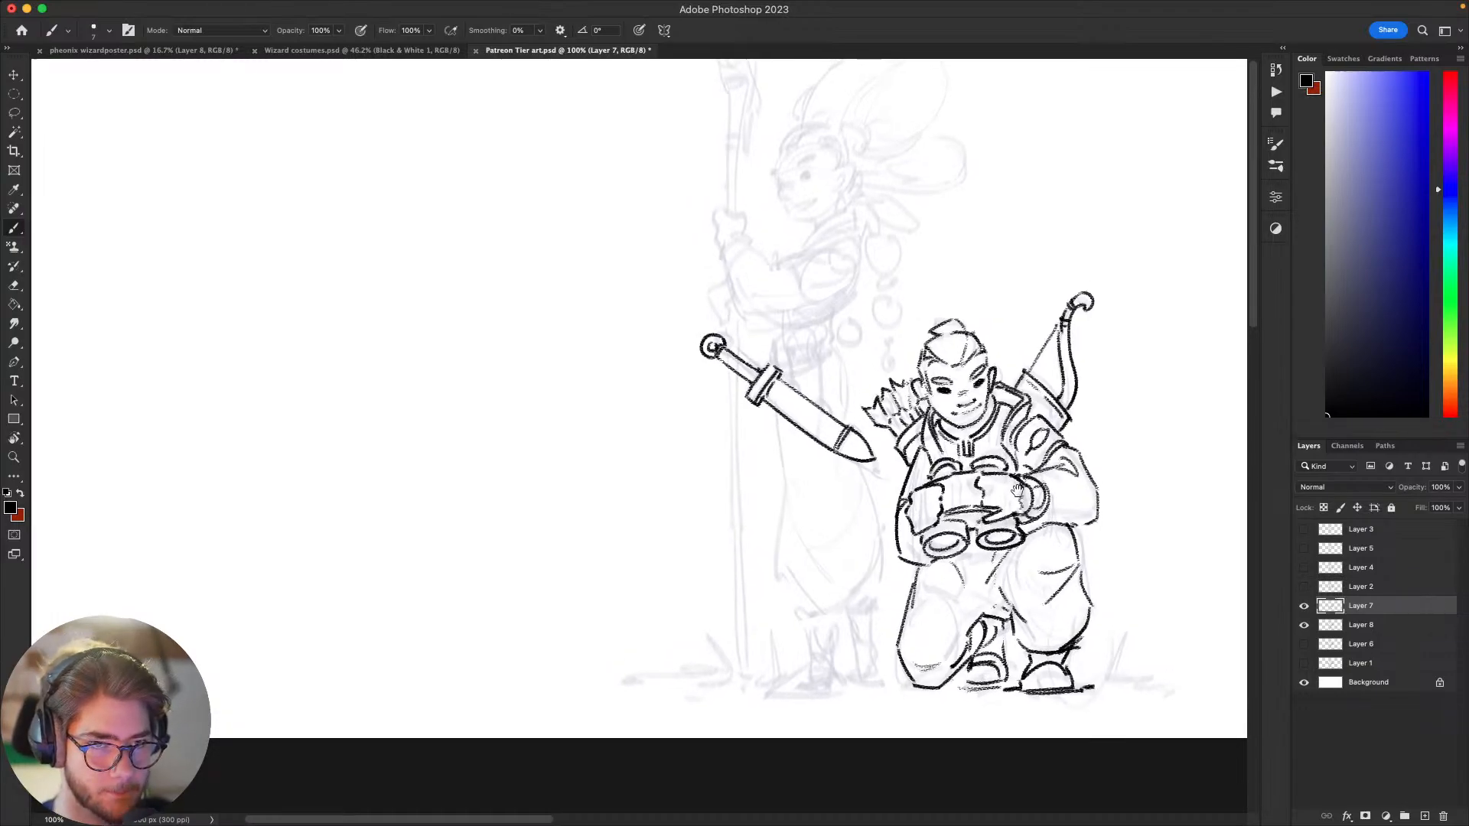
mouse_move(1144, 460)
mouse_down()
mouse_move(1006, 491)
mouse_move(1042, 482)
mouse_move(1027, 503)
mouse_move(1063, 502)
mouse_move(1032, 517)
mouse_up()
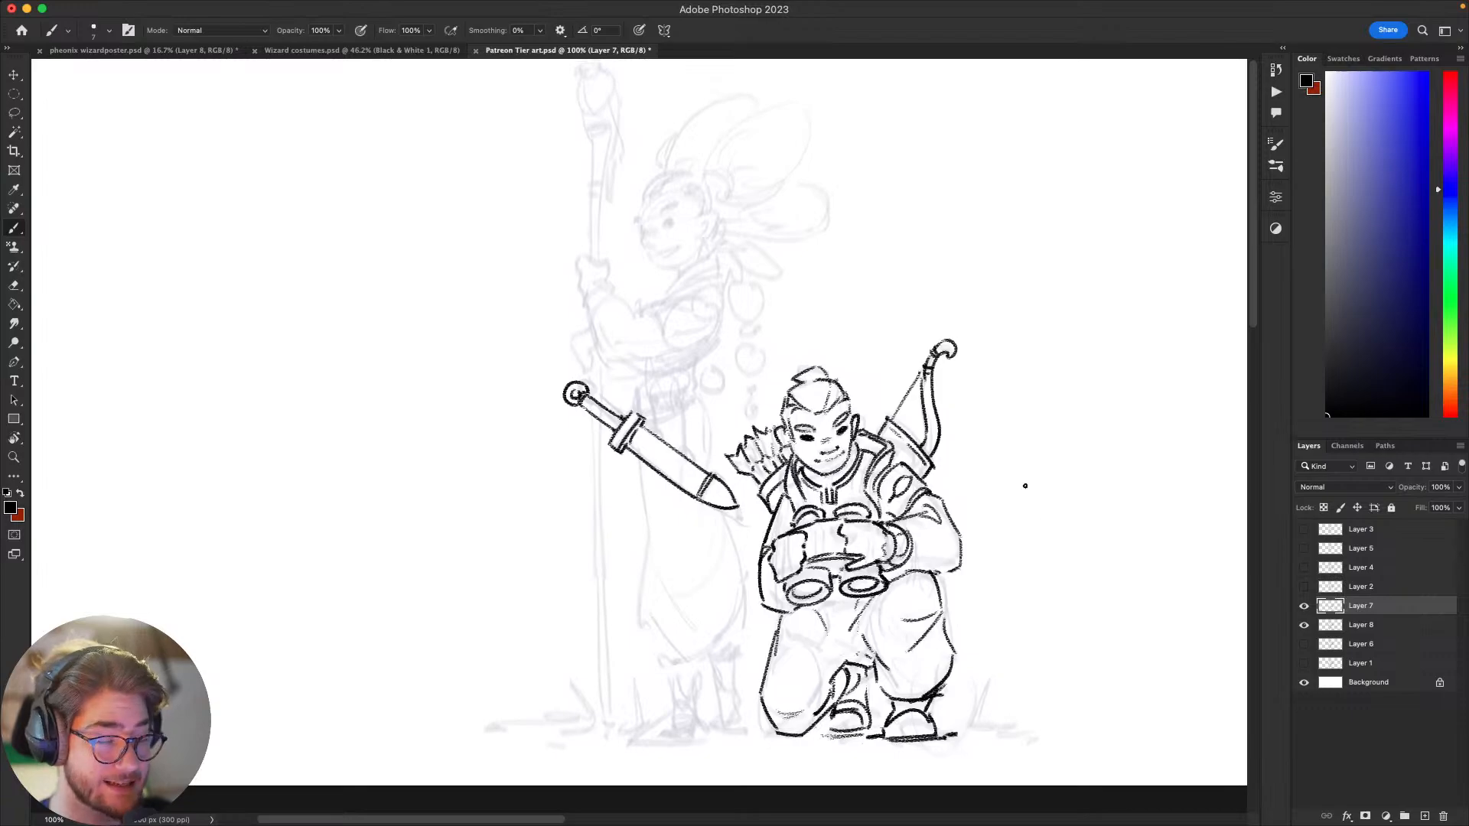
drag(1030, 423, 997, 479)
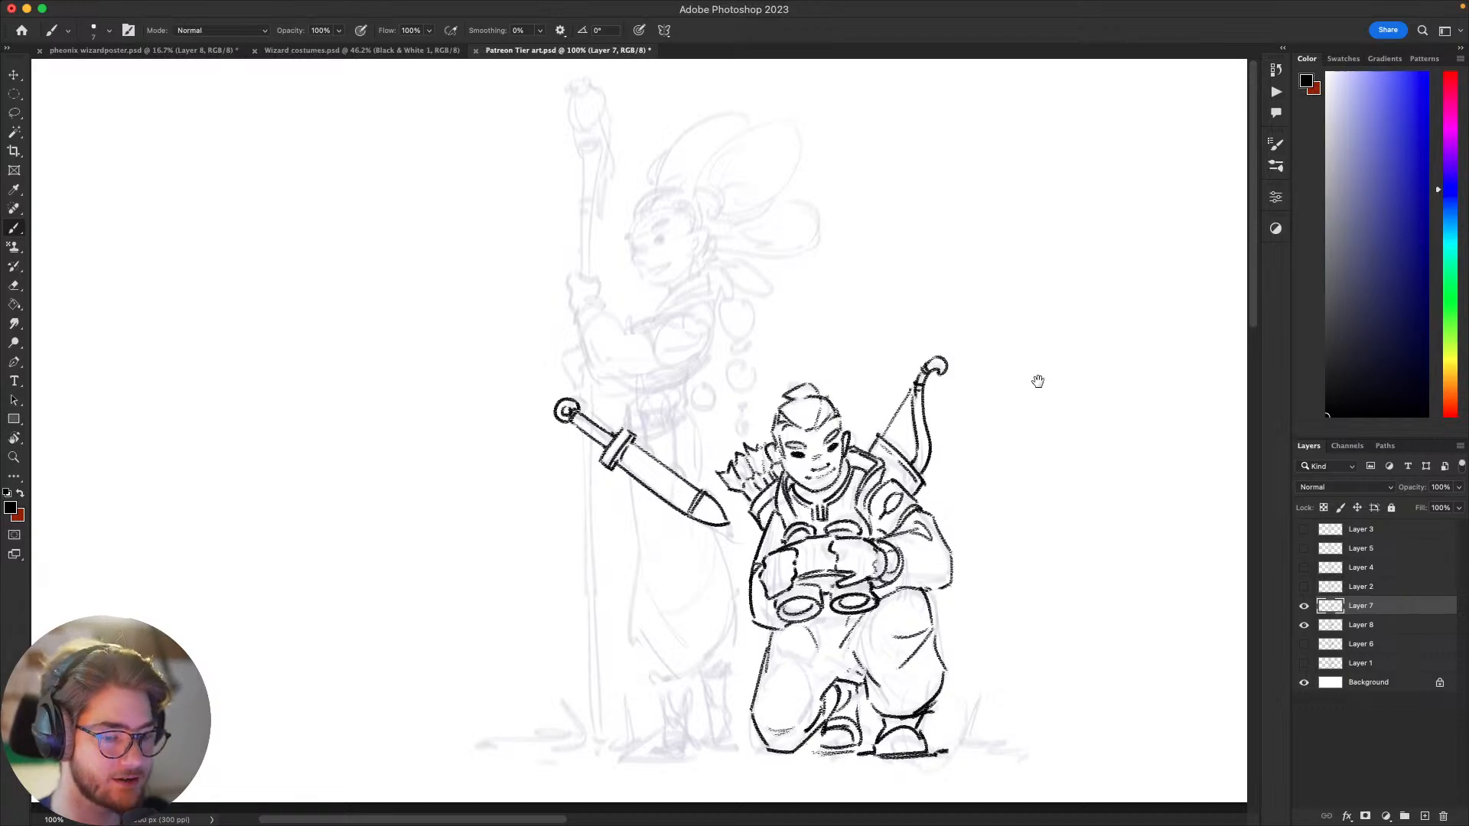
mouse_move(992, 539)
mouse_down()
mouse_move(974, 531)
mouse_move(1006, 543)
mouse_up()
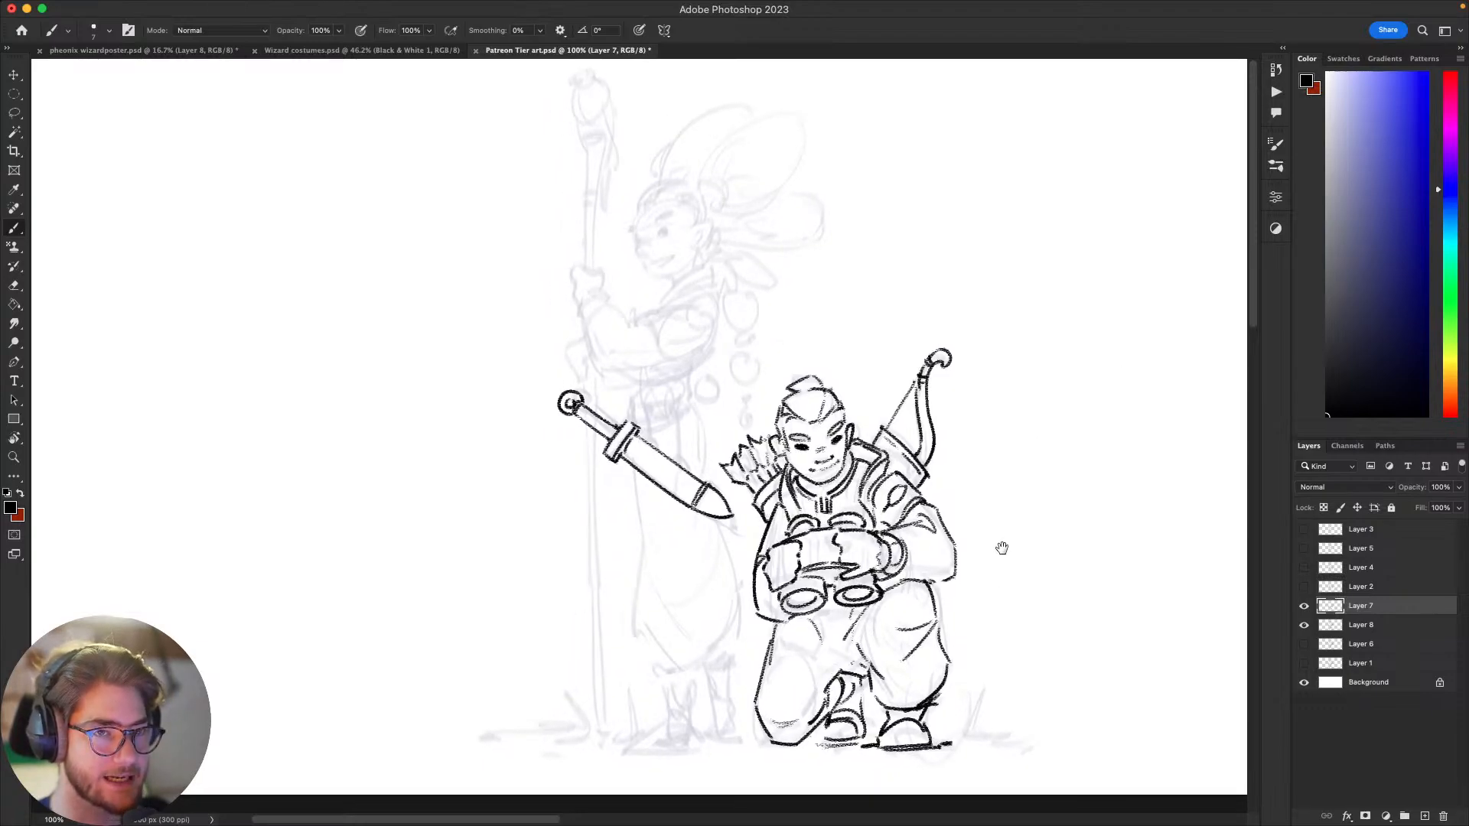
drag(1000, 548, 1001, 554)
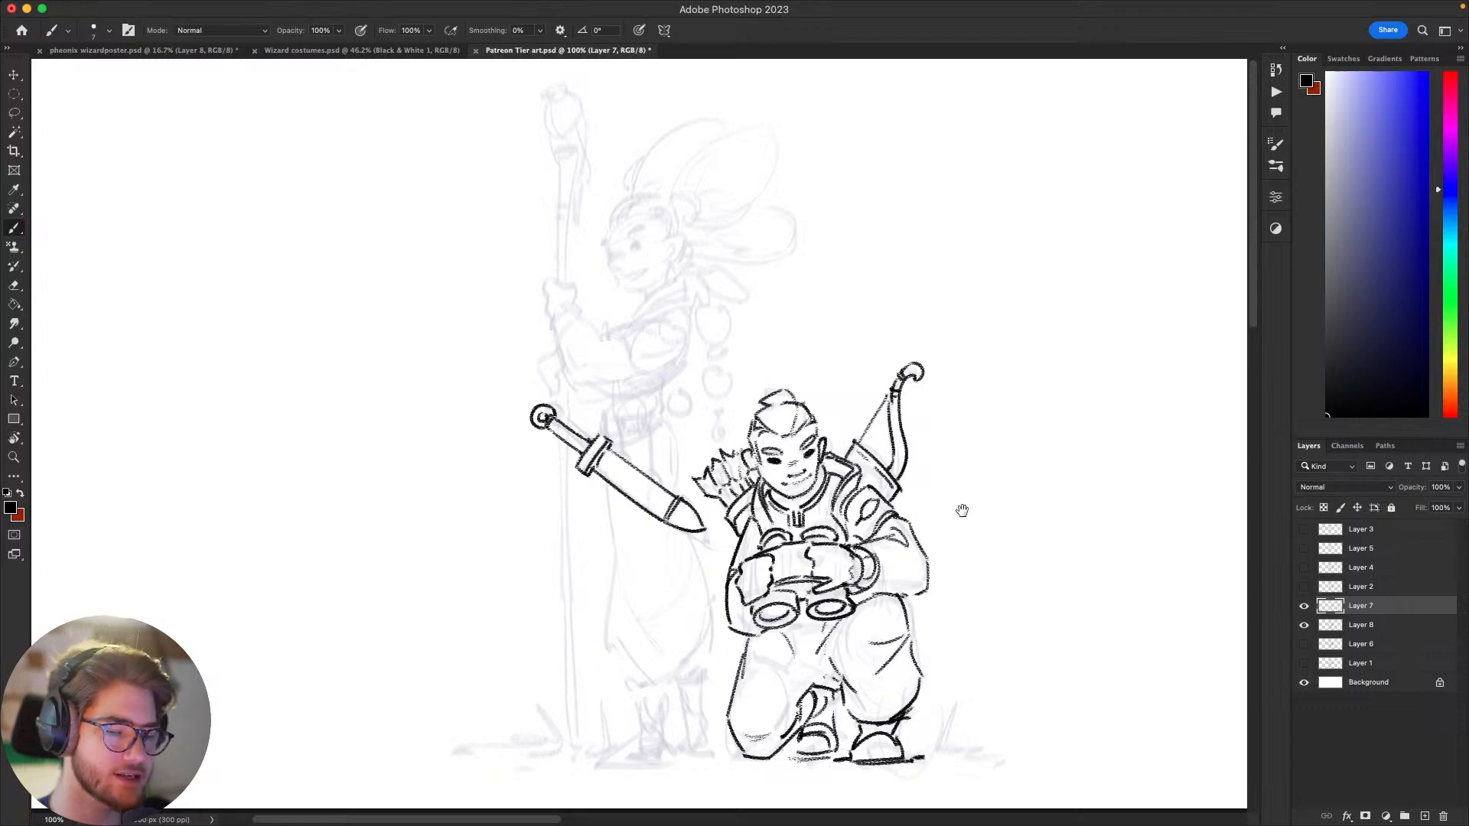
drag(964, 517, 974, 508)
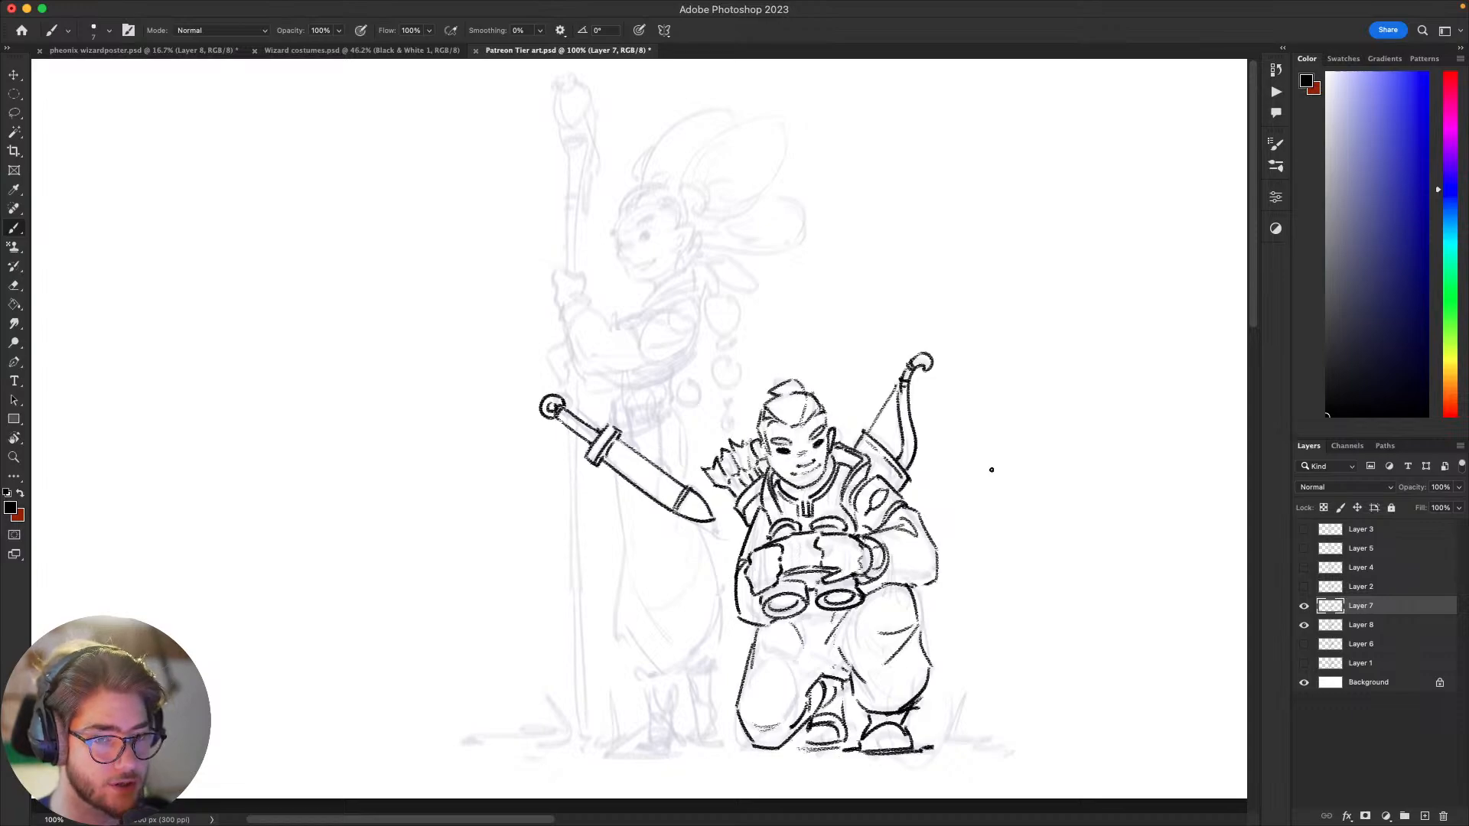
drag(955, 561, 991, 554)
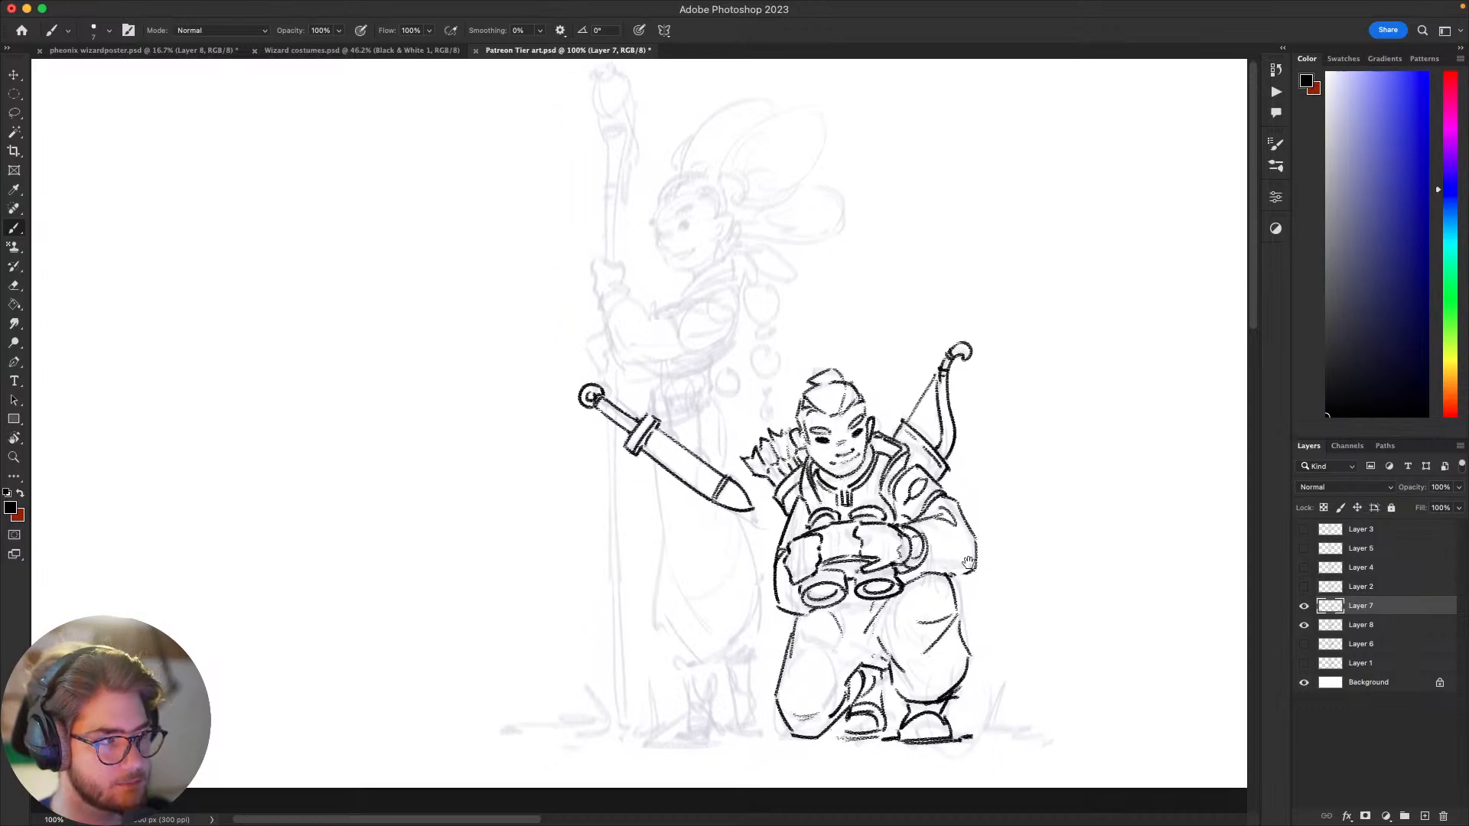
drag(976, 468, 997, 453)
drag(957, 544, 929, 579)
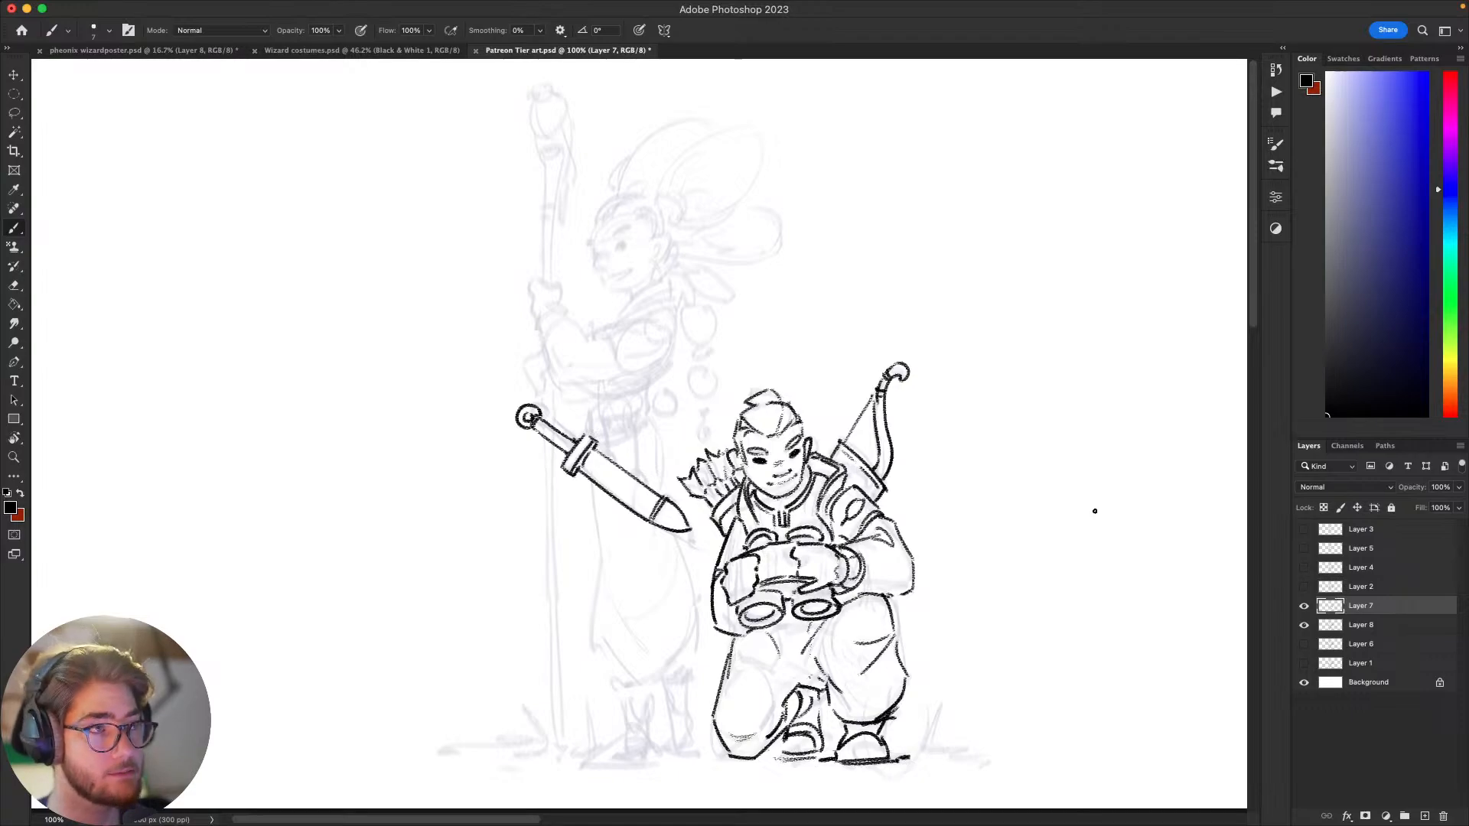
drag(984, 509, 990, 453)
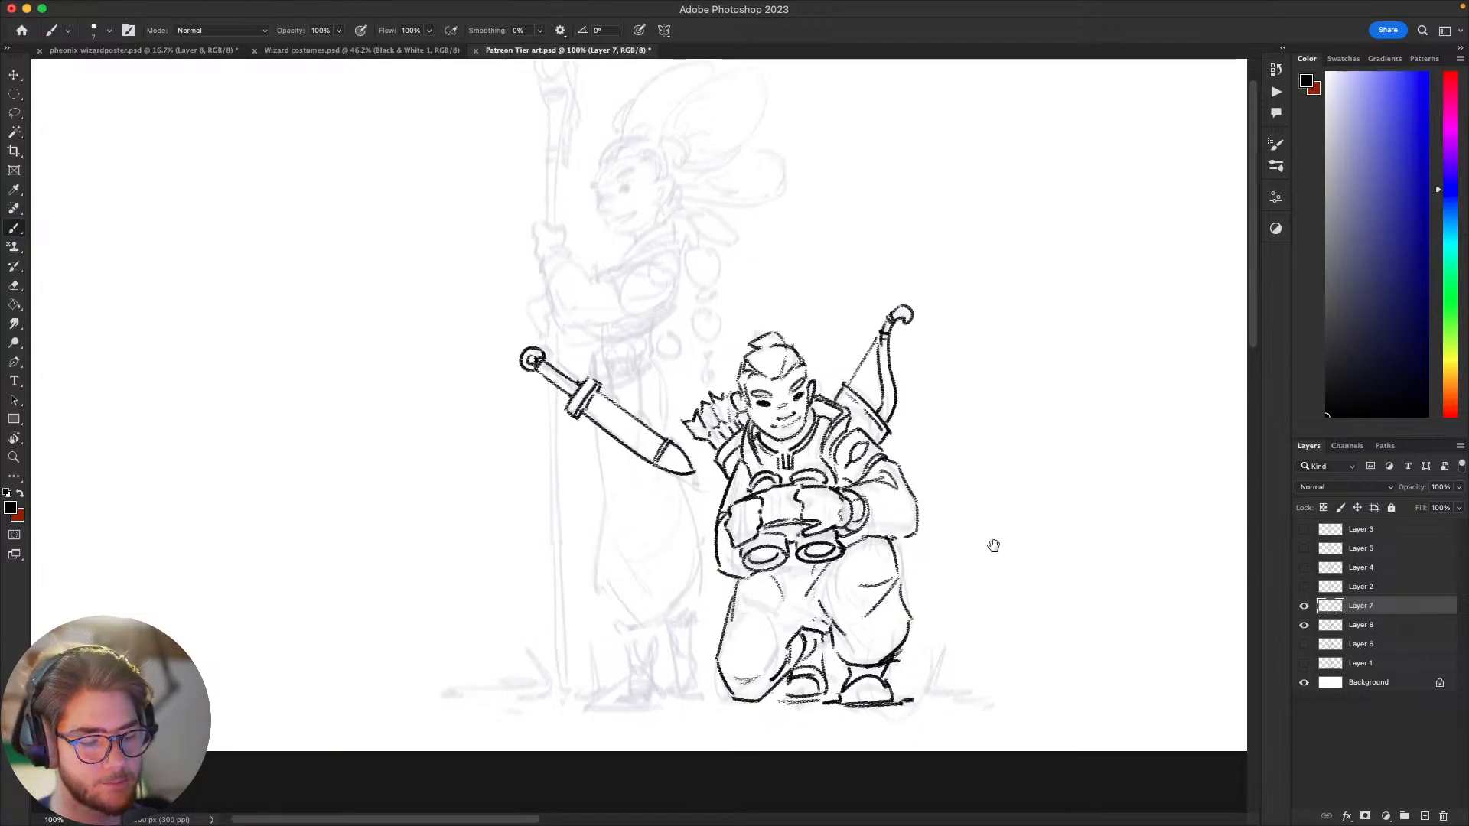
Step: Ink a small loop on the scabbard's upper edge and two hanging straps running from the waist to the scabbard
mouse_move(982, 502)
mouse_down()
mouse_move(993, 483)
mouse_move(935, 558)
mouse_move(929, 528)
mouse_move(987, 525)
mouse_move(987, 604)
mouse_move(1007, 593)
mouse_move(972, 605)
mouse_move(954, 594)
mouse_move(966, 574)
mouse_move(1013, 551)
mouse_move(952, 446)
mouse_up()
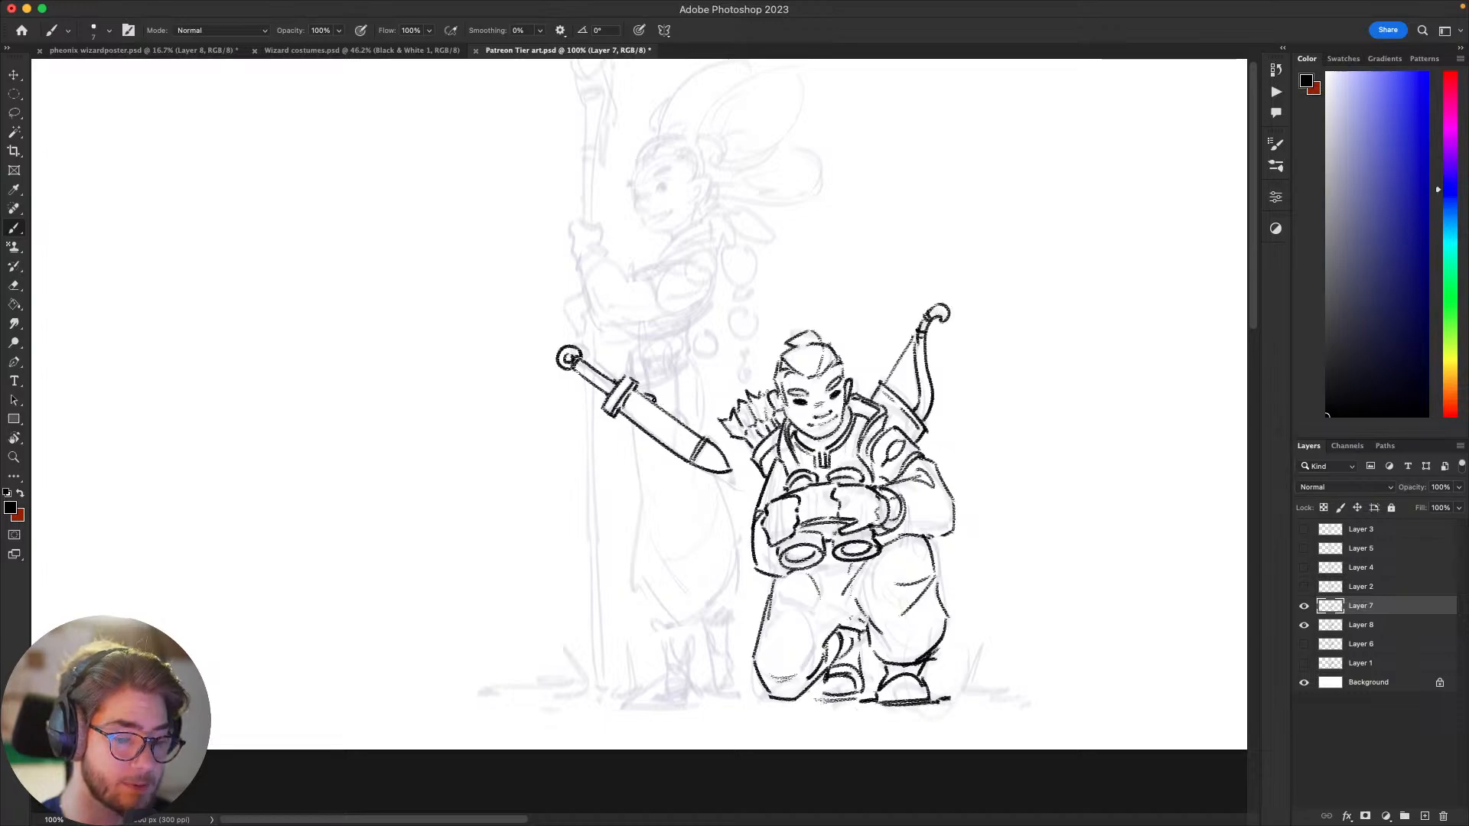
drag(652, 400, 661, 407)
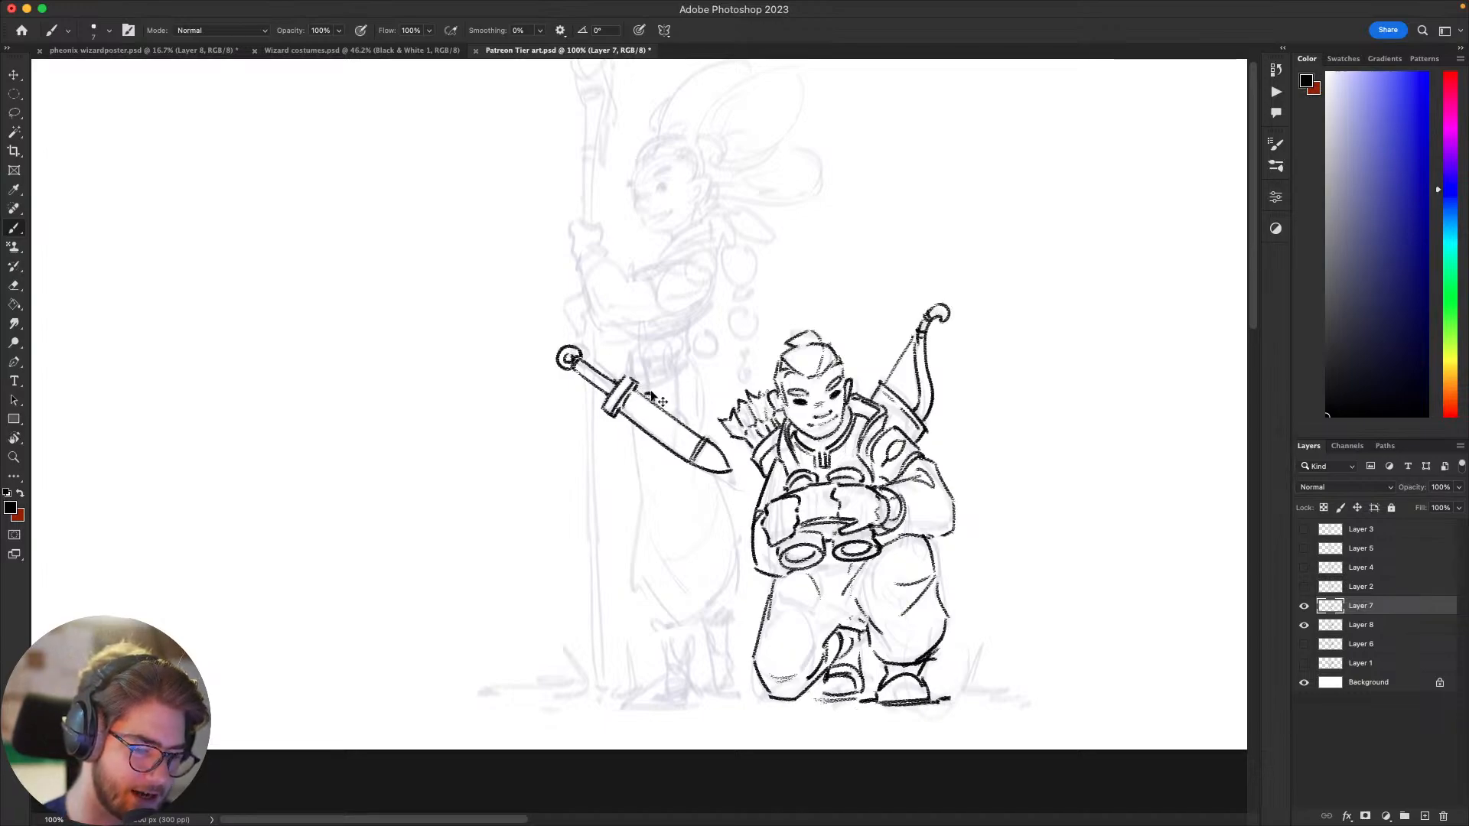
drag(647, 355, 650, 393)
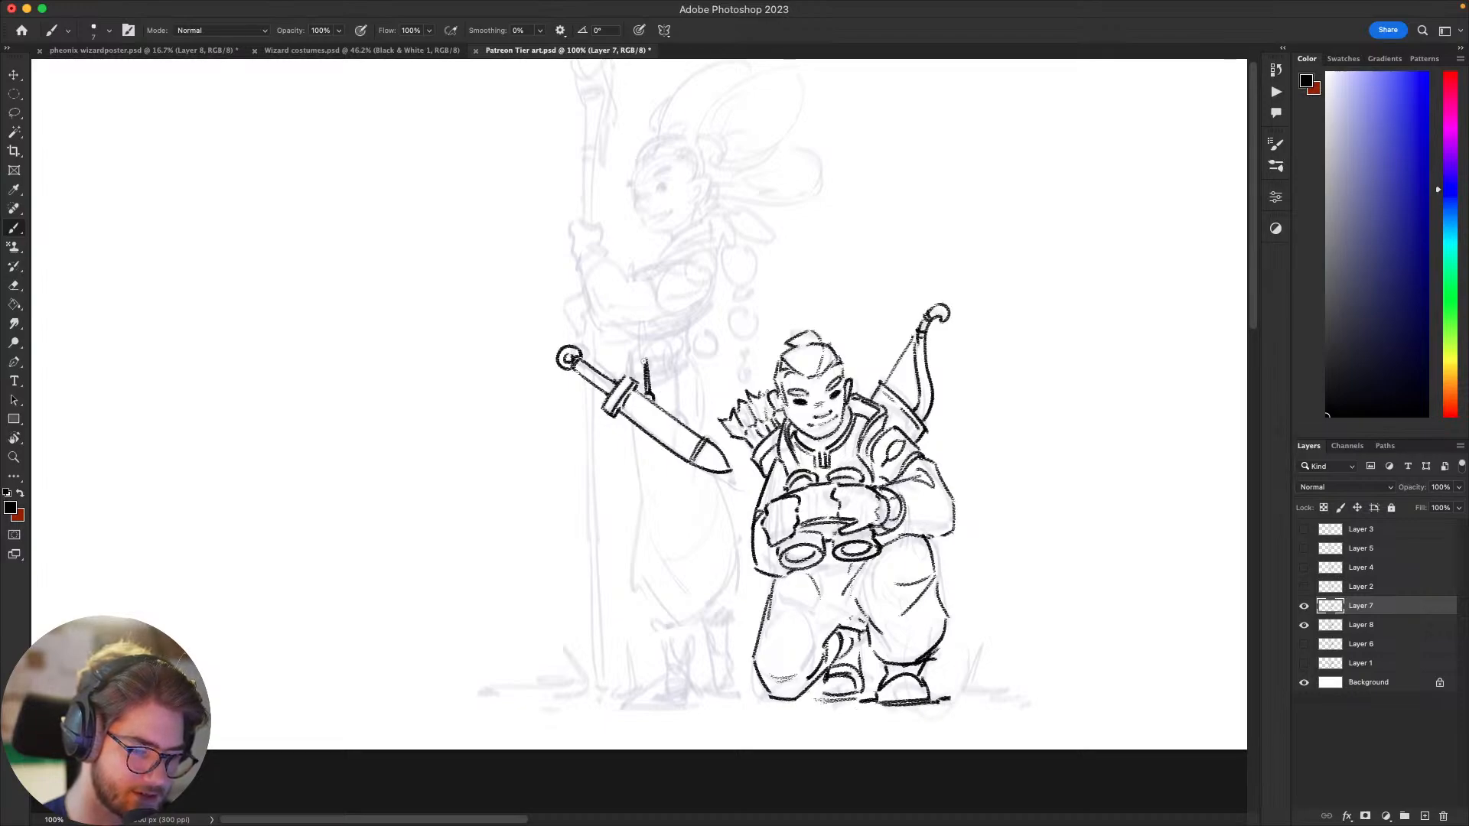
mouse_move(675, 404)
mouse_down()
mouse_move(674, 356)
mouse_move(677, 415)
mouse_up()
key(super+z)
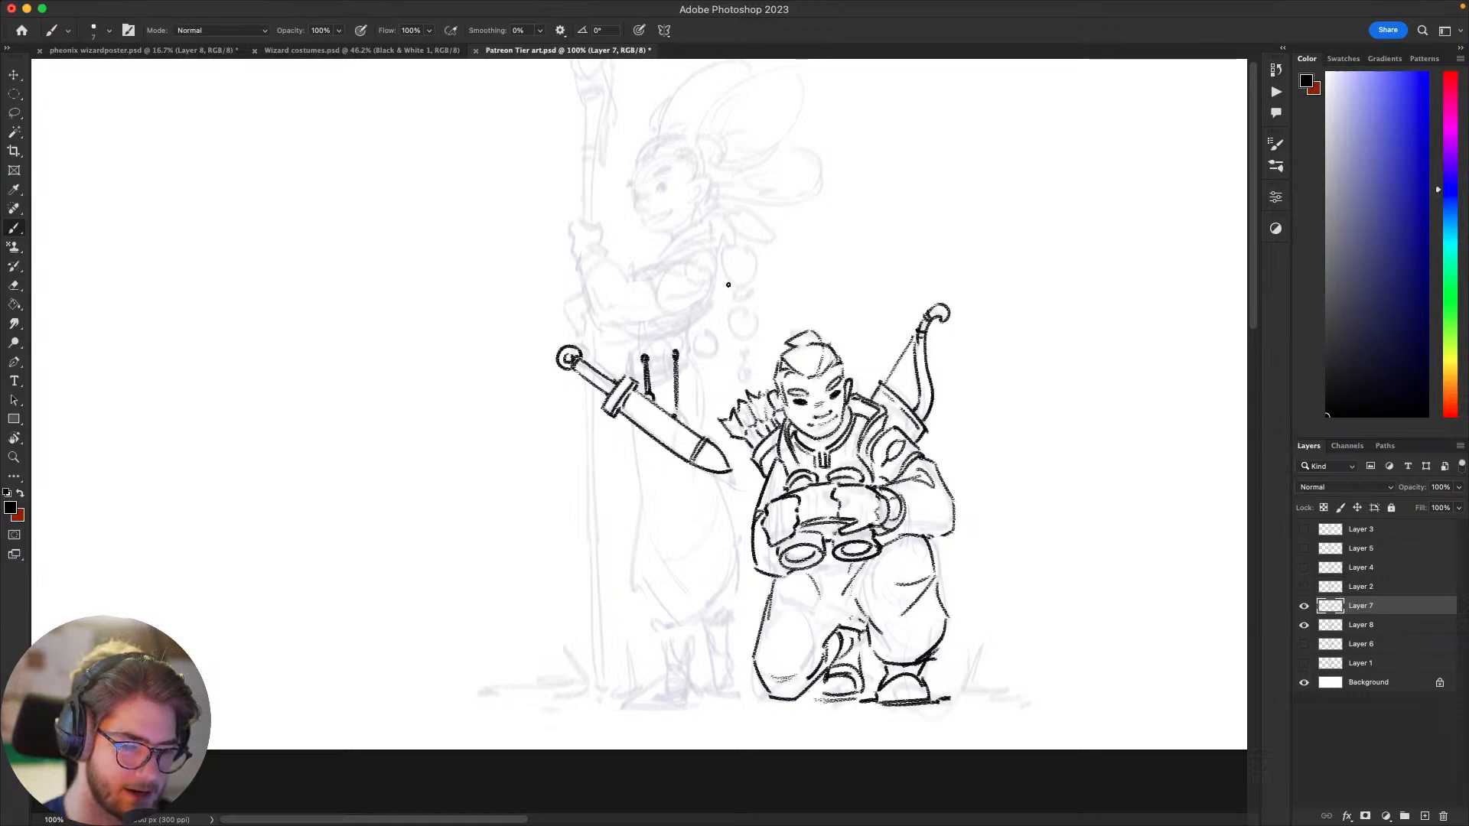
Step: Outline the standing figure's wide waist belt with curled side edges, and add the lower band and strap rings
drag(728, 334, 858, 365)
drag(776, 388, 808, 381)
key(super+z)
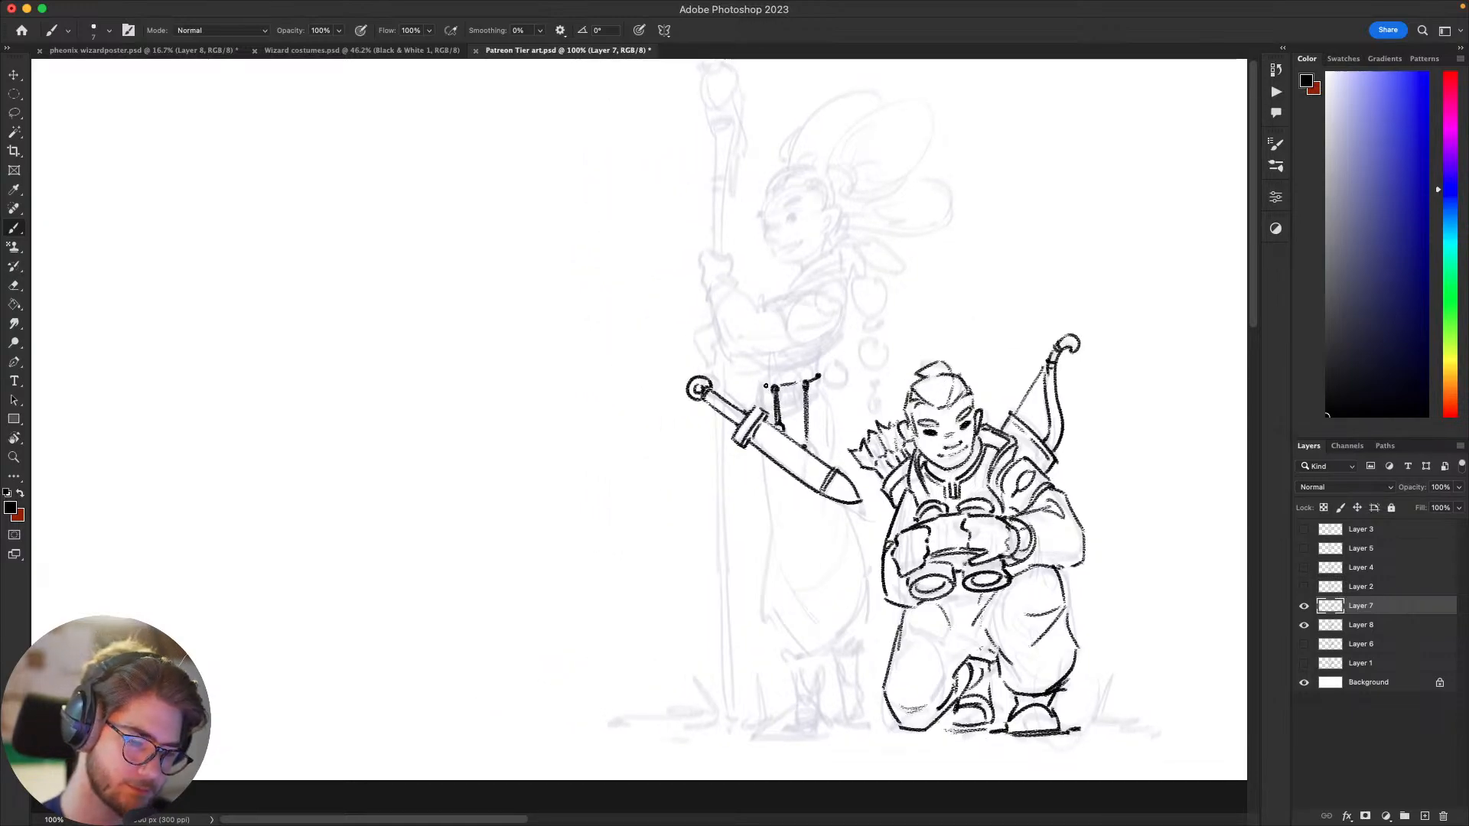
mouse_move(800, 423)
mouse_down()
mouse_move(720, 463)
mouse_move(743, 510)
mouse_move(759, 489)
mouse_up()
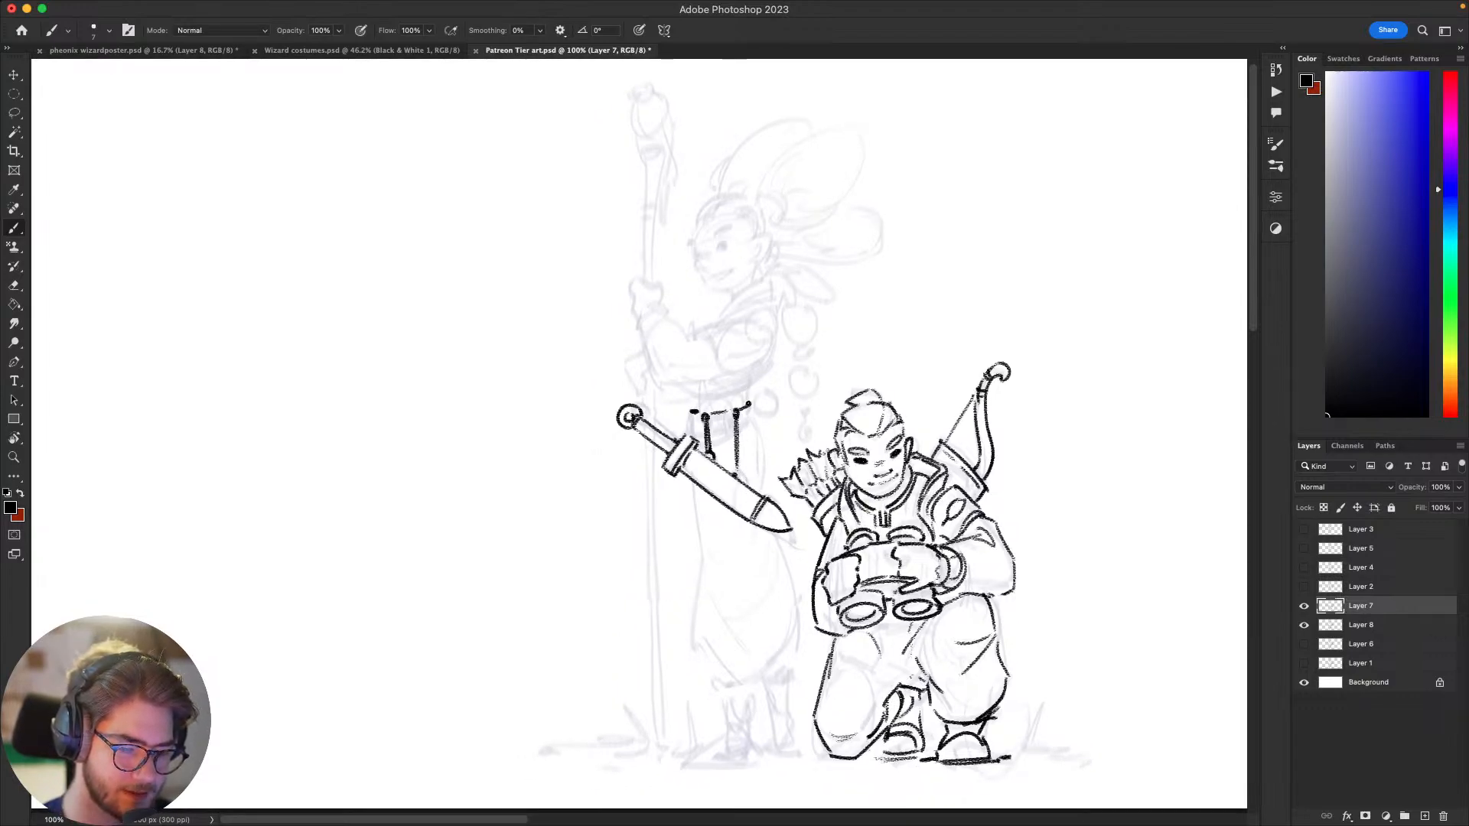
mouse_move(748, 399)
mouse_down()
mouse_move(751, 383)
mouse_move(695, 394)
mouse_up()
drag(860, 358, 924, 367)
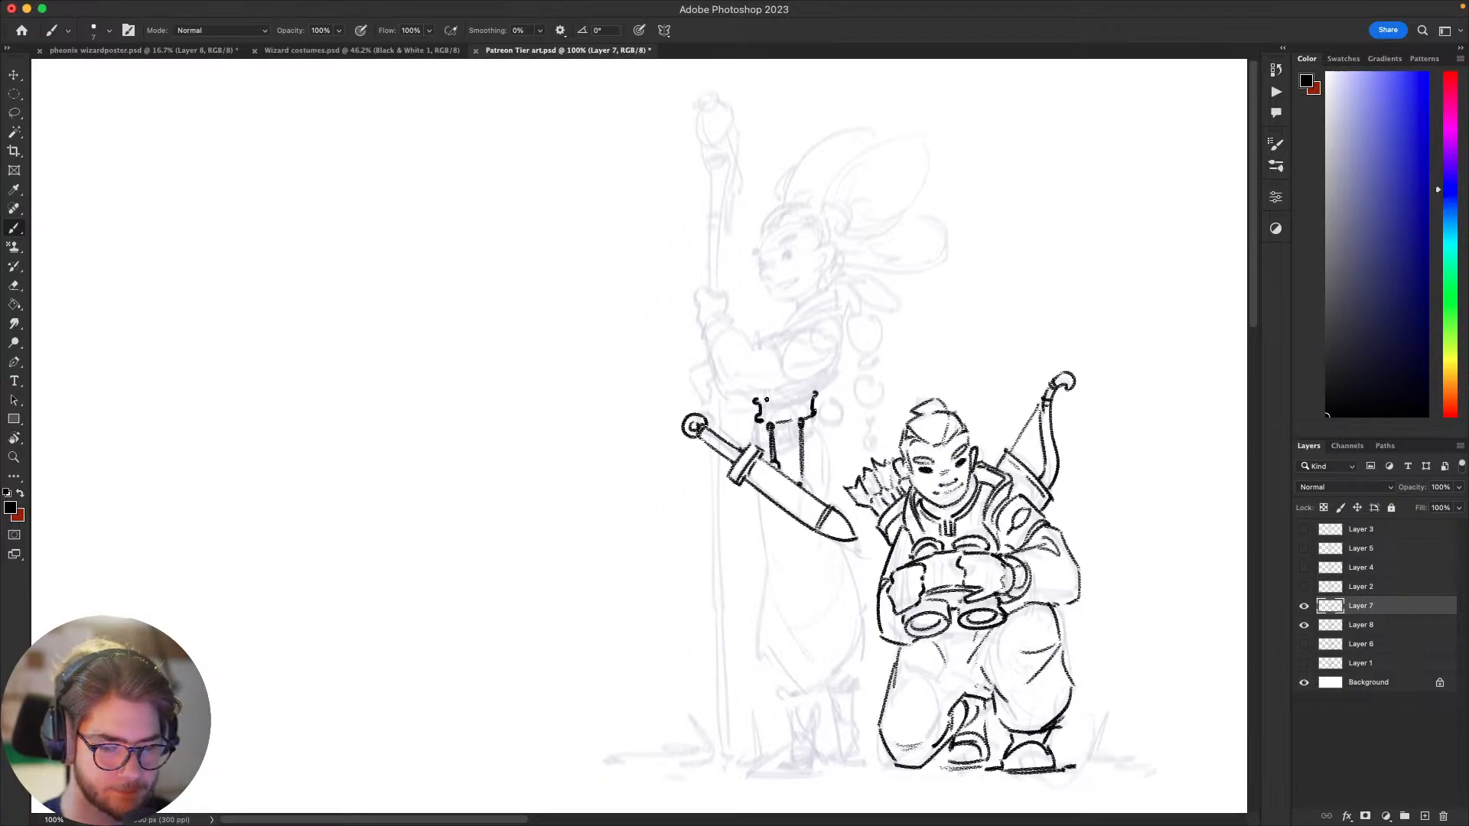
drag(758, 399, 814, 391)
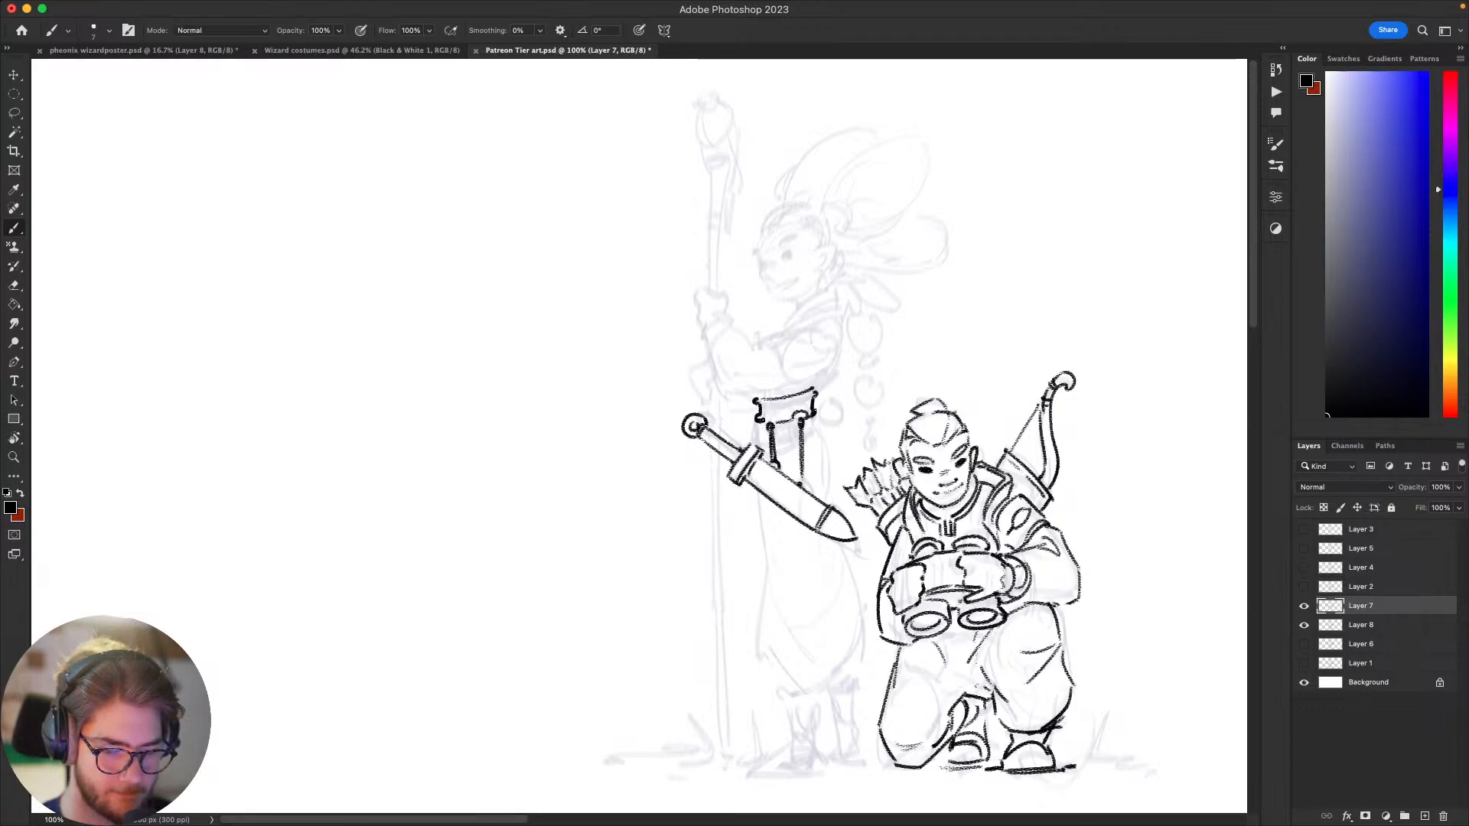
mouse_move(754, 500)
mouse_down()
mouse_move(682, 556)
mouse_move(811, 402)
mouse_move(789, 393)
mouse_move(762, 409)
mouse_up()
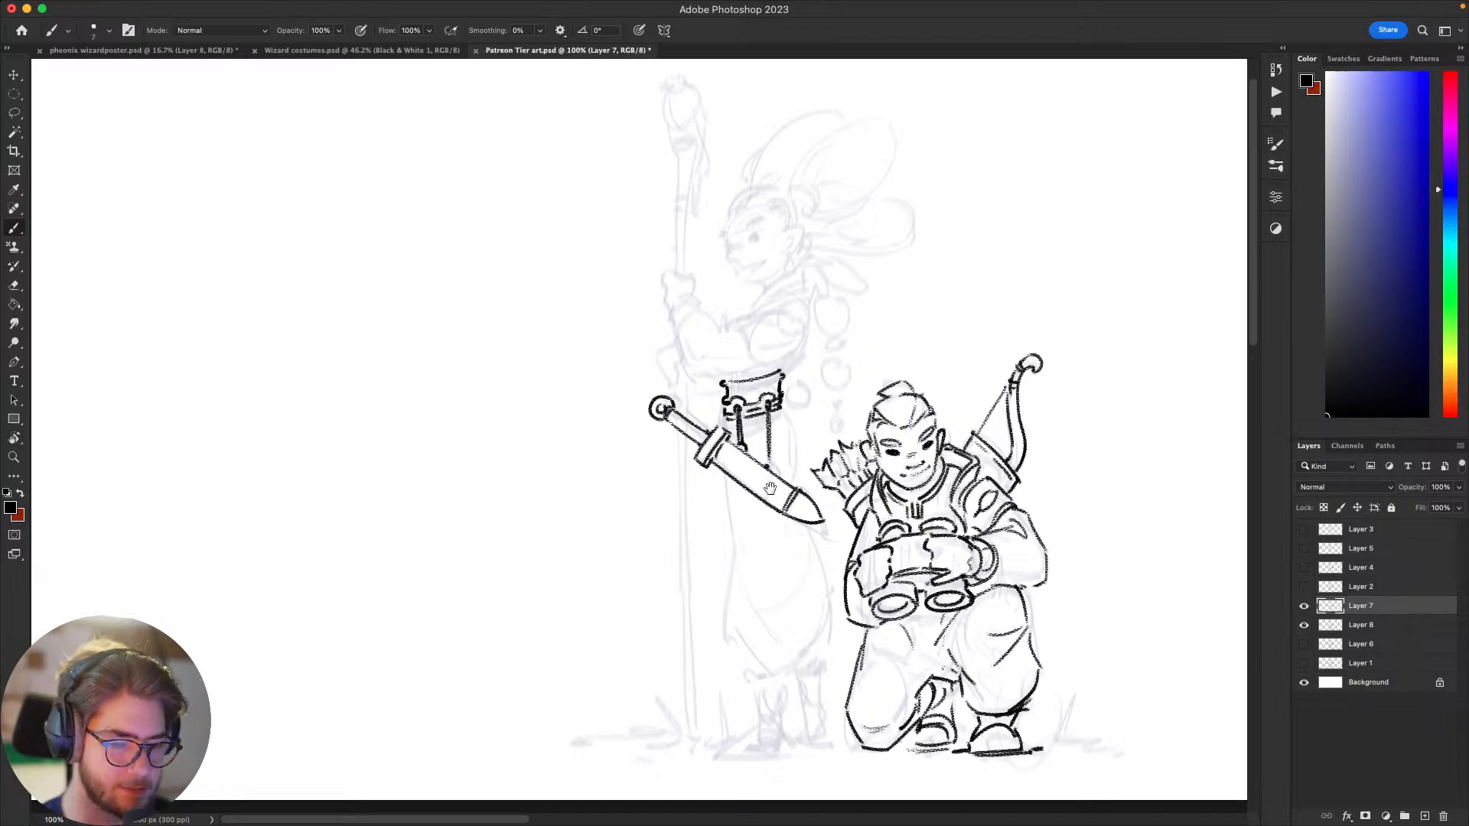
Step: Ink the curved hip line from the belt's back edge down to the scabbard
drag(769, 488, 761, 502)
drag(805, 325, 792, 290)
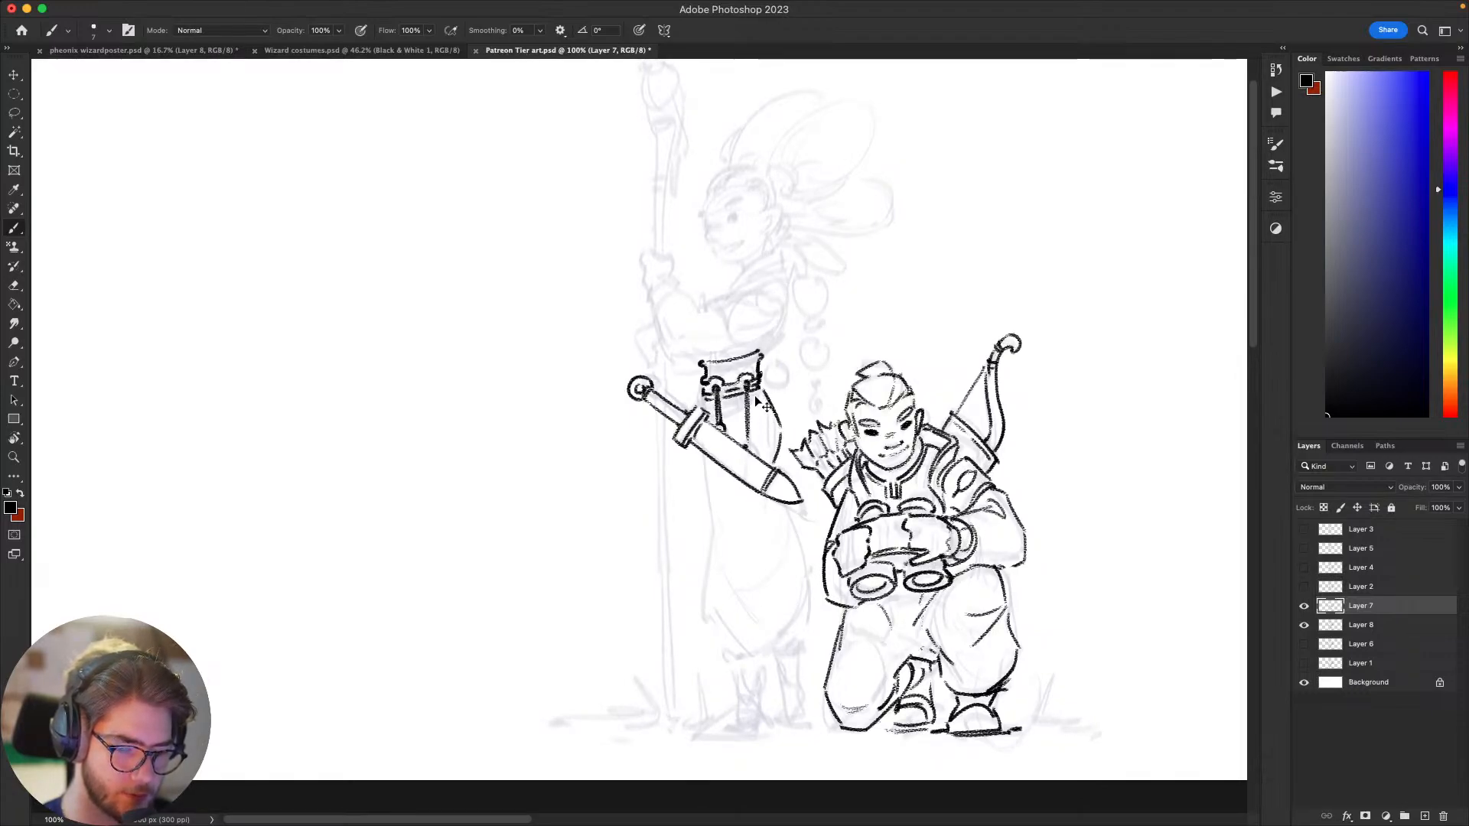
drag(762, 551, 746, 482)
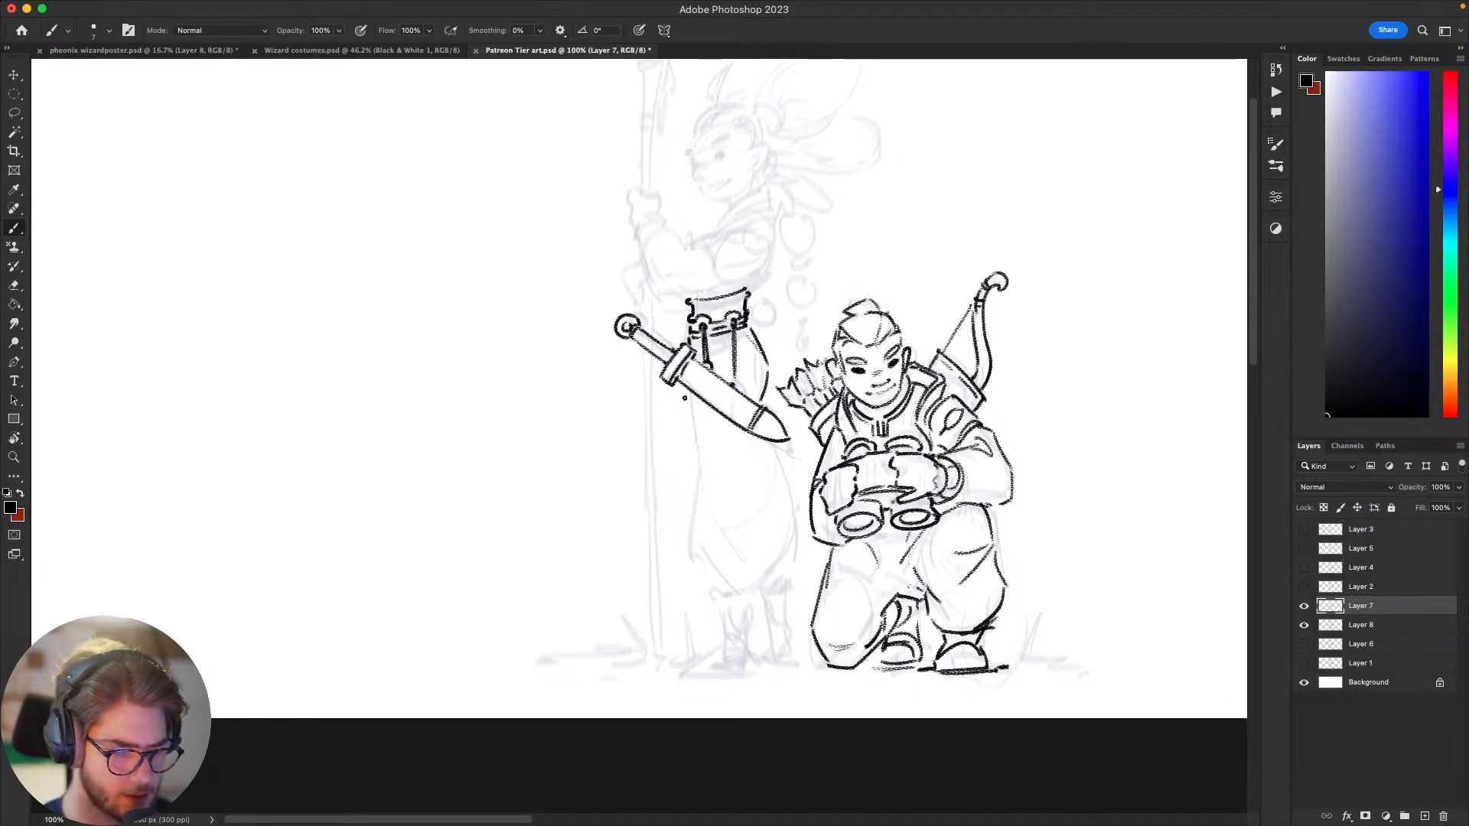
Step: Ink the front edge of the standing figure's trouser leg below the scabbard, curving into the baggy lower hem
key(super+z)
mouse_move(686, 397)
mouse_down()
mouse_move(714, 531)
mouse_move(693, 528)
mouse_move(722, 583)
mouse_up()
key(super+z)
key(super+z)
key(super+z)
key(super+z)
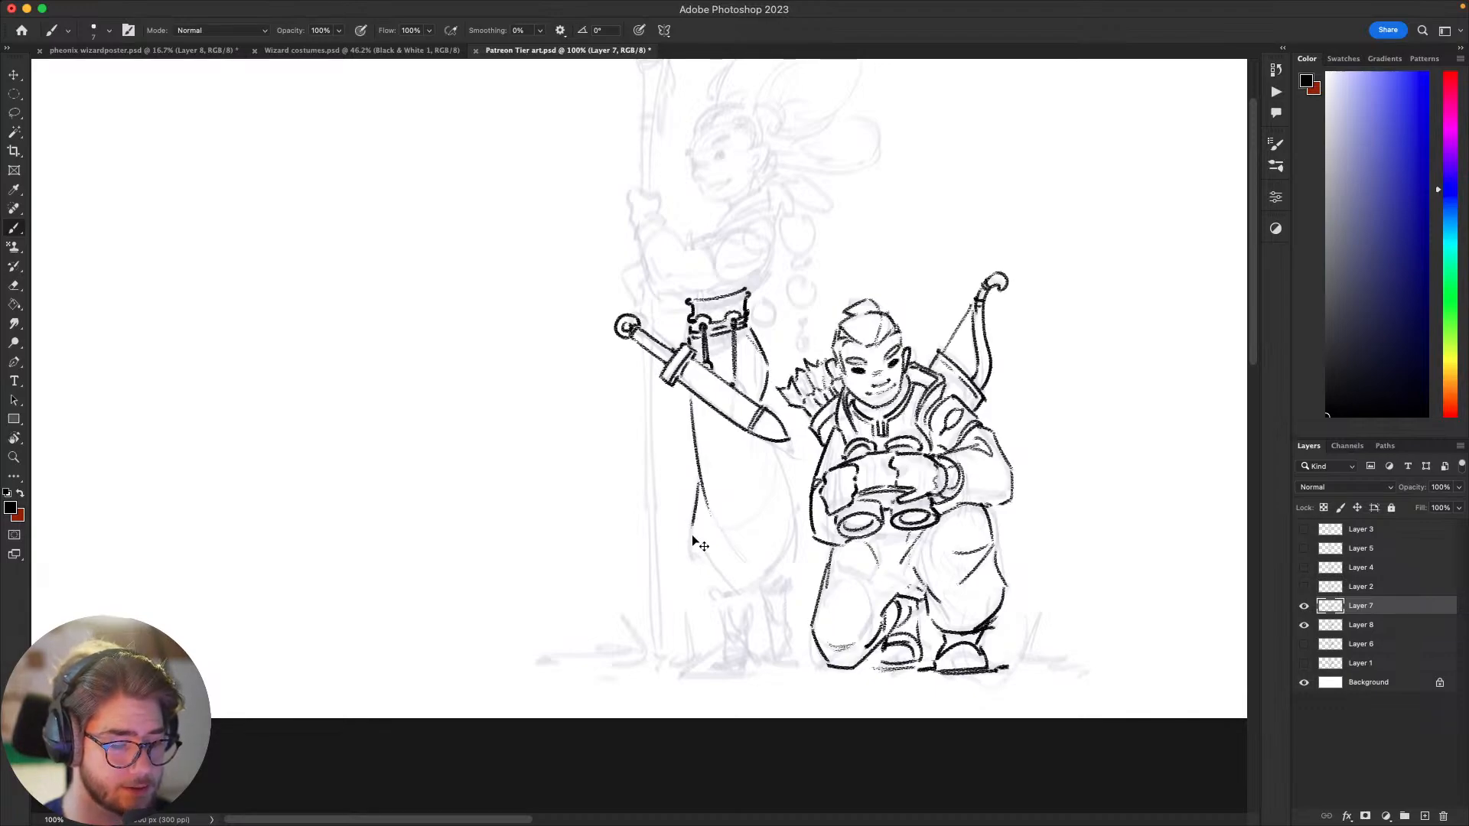
drag(690, 530, 749, 582)
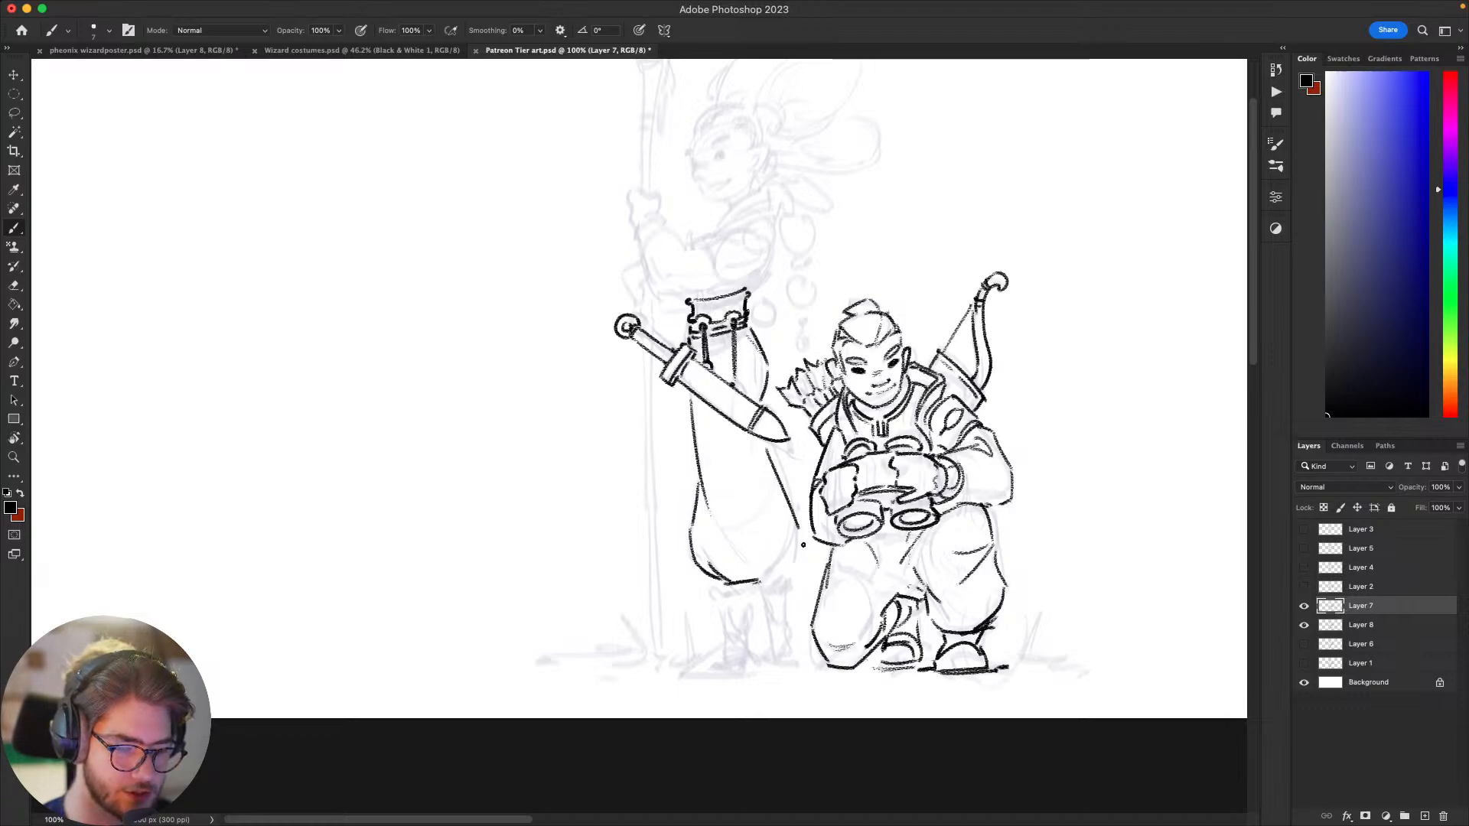
Step: Ink the trouser leg's back edge curving from the scabbard tip toward the hem, undoing rejected strokes
super+drag(768, 445, 791, 537)
key(super+z)
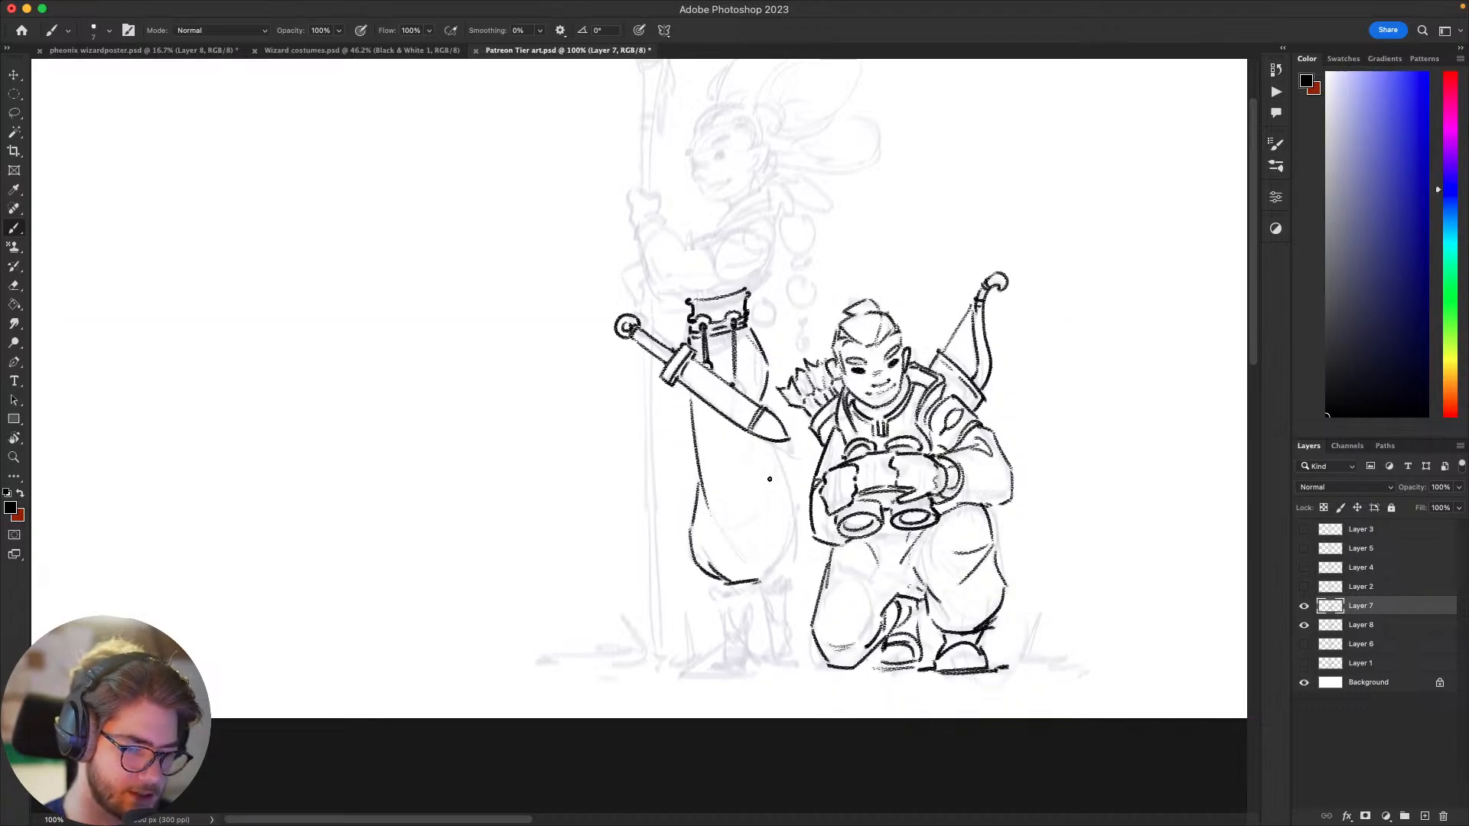
key(super+z)
mouse_move(766, 449)
mouse_down()
mouse_move(779, 568)
mouse_move(776, 485)
mouse_move(795, 542)
mouse_move(793, 514)
mouse_move(718, 513)
mouse_move(787, 512)
mouse_move(734, 538)
mouse_move(784, 482)
mouse_move(757, 528)
mouse_move(760, 501)
mouse_move(737, 530)
mouse_move(768, 452)
mouse_up()
key(super+z)
Step: Add gathered folds and closing hem lines to the bottom of the baggy trousers, undoing poor strokes
key(super+z)
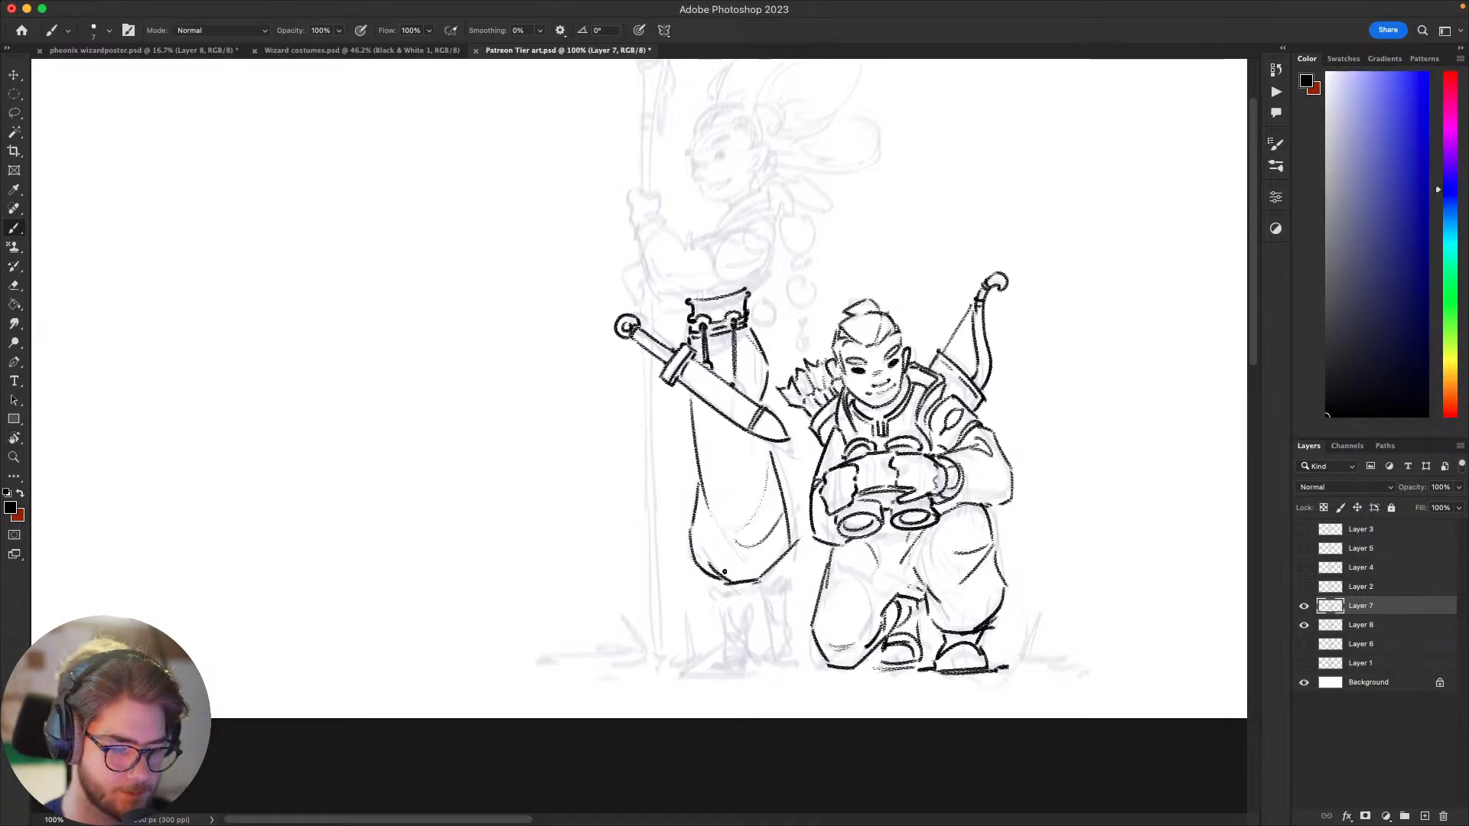
mouse_move(702, 553)
mouse_down()
mouse_move(771, 562)
mouse_move(705, 564)
mouse_move(768, 574)
mouse_move(741, 572)
mouse_move(773, 563)
mouse_up()
key(super+z)
Step: Ink the far trouser leg's outer edge from behind the scabbard tip down toward the hem
key(super+z)
mouse_move(768, 615)
mouse_down()
mouse_move(755, 629)
mouse_move(776, 628)
mouse_move(767, 596)
mouse_move(801, 573)
mouse_move(775, 587)
mouse_move(793, 586)
mouse_move(814, 528)
mouse_up()
key(super+z)
key(super+z)
key(super+z)
drag(791, 476, 806, 533)
key(super+z)
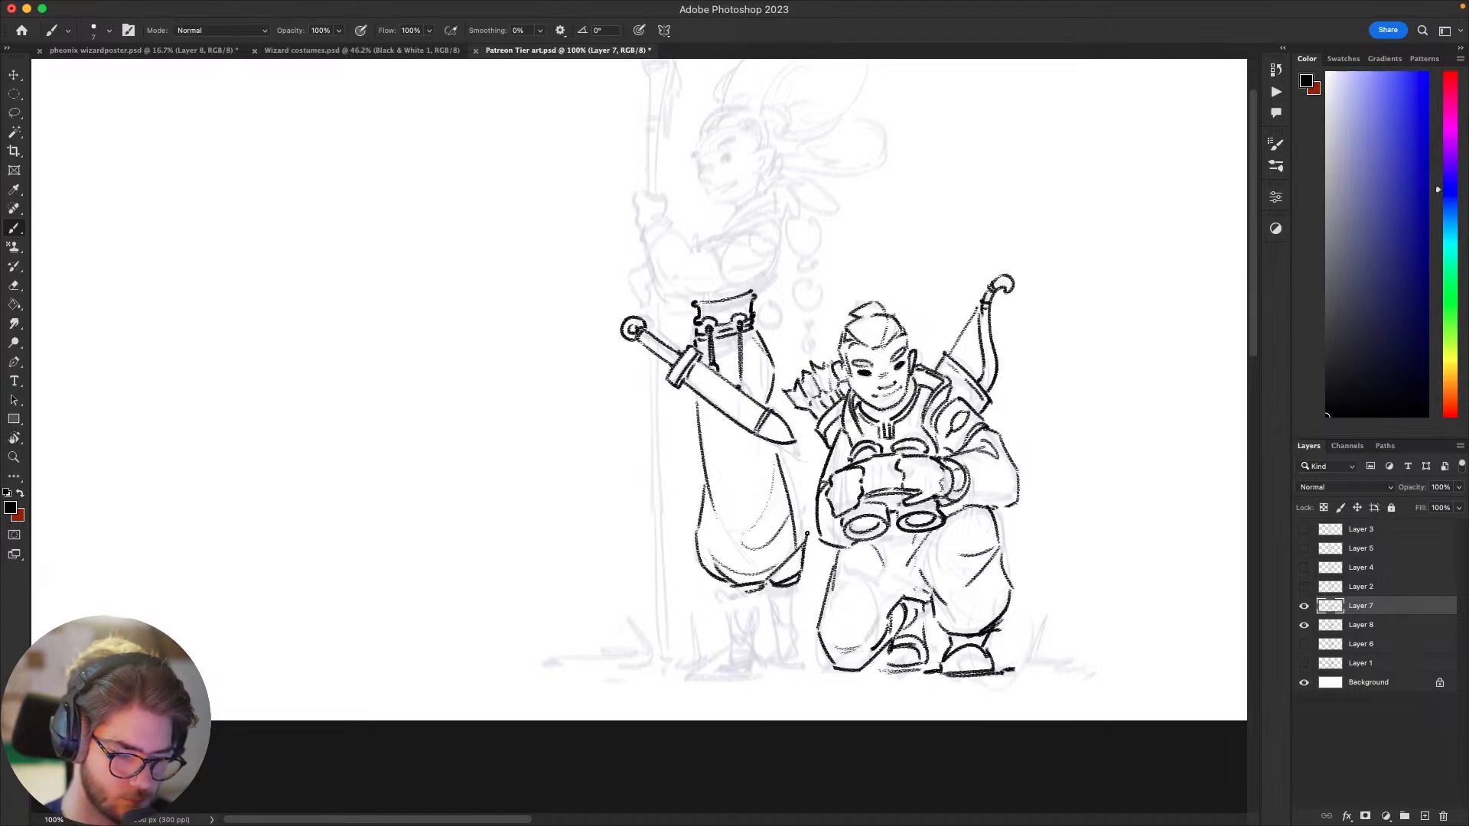
mouse_move(783, 470)
mouse_down()
mouse_move(811, 536)
mouse_move(855, 542)
mouse_up()
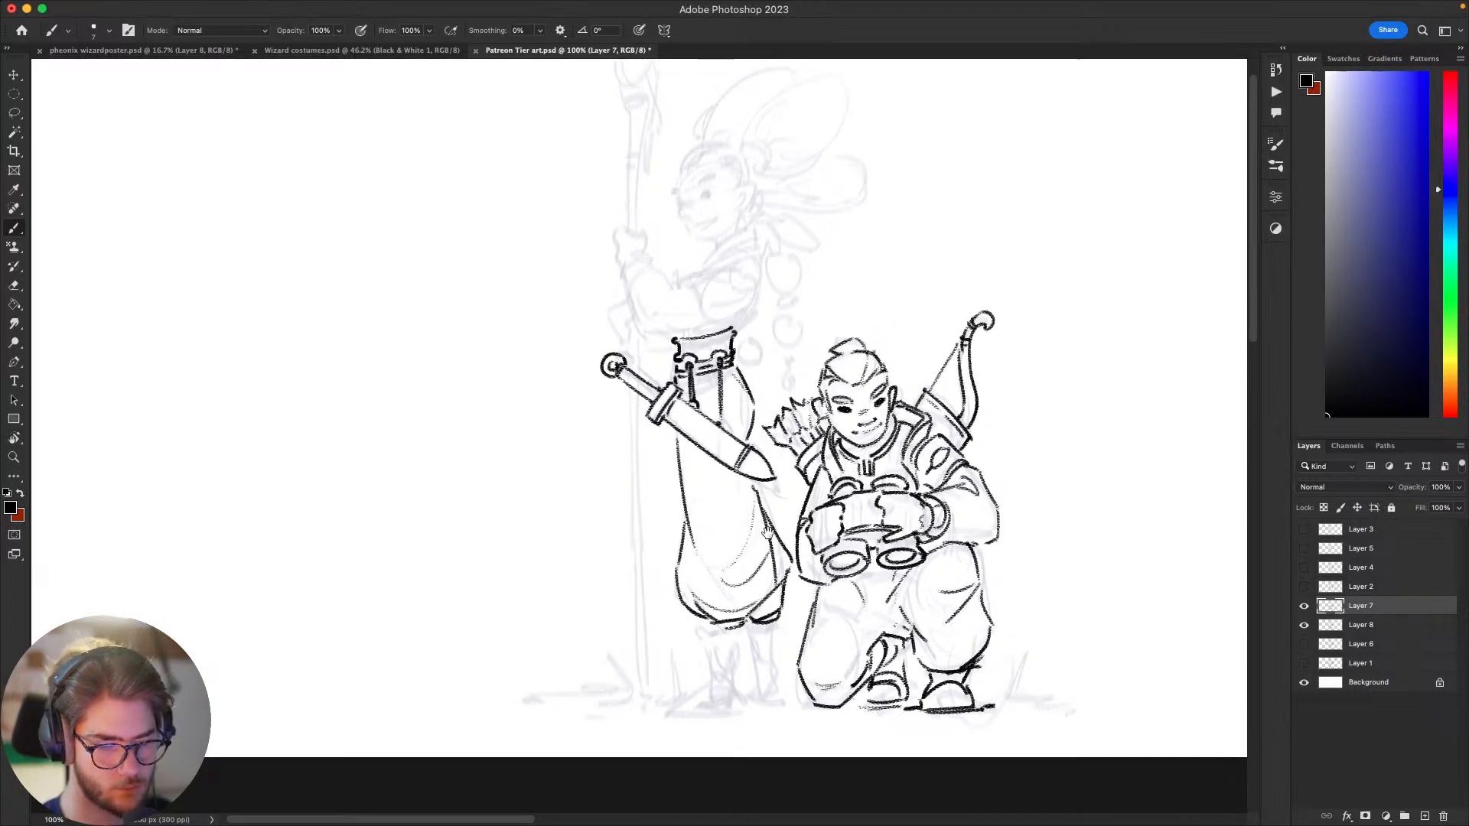
Step: Refine the long edge of the standing figure's scabbard with straight strokes on a rotated canvas, undoing rejected attempts and restoring the view
drag(767, 533, 766, 531)
key(r)
drag(765, 531, 642, 594)
key(e)
mouse_move(670, 521)
mouse_down()
mouse_move(665, 451)
mouse_move(674, 521)
mouse_up()
key(b)
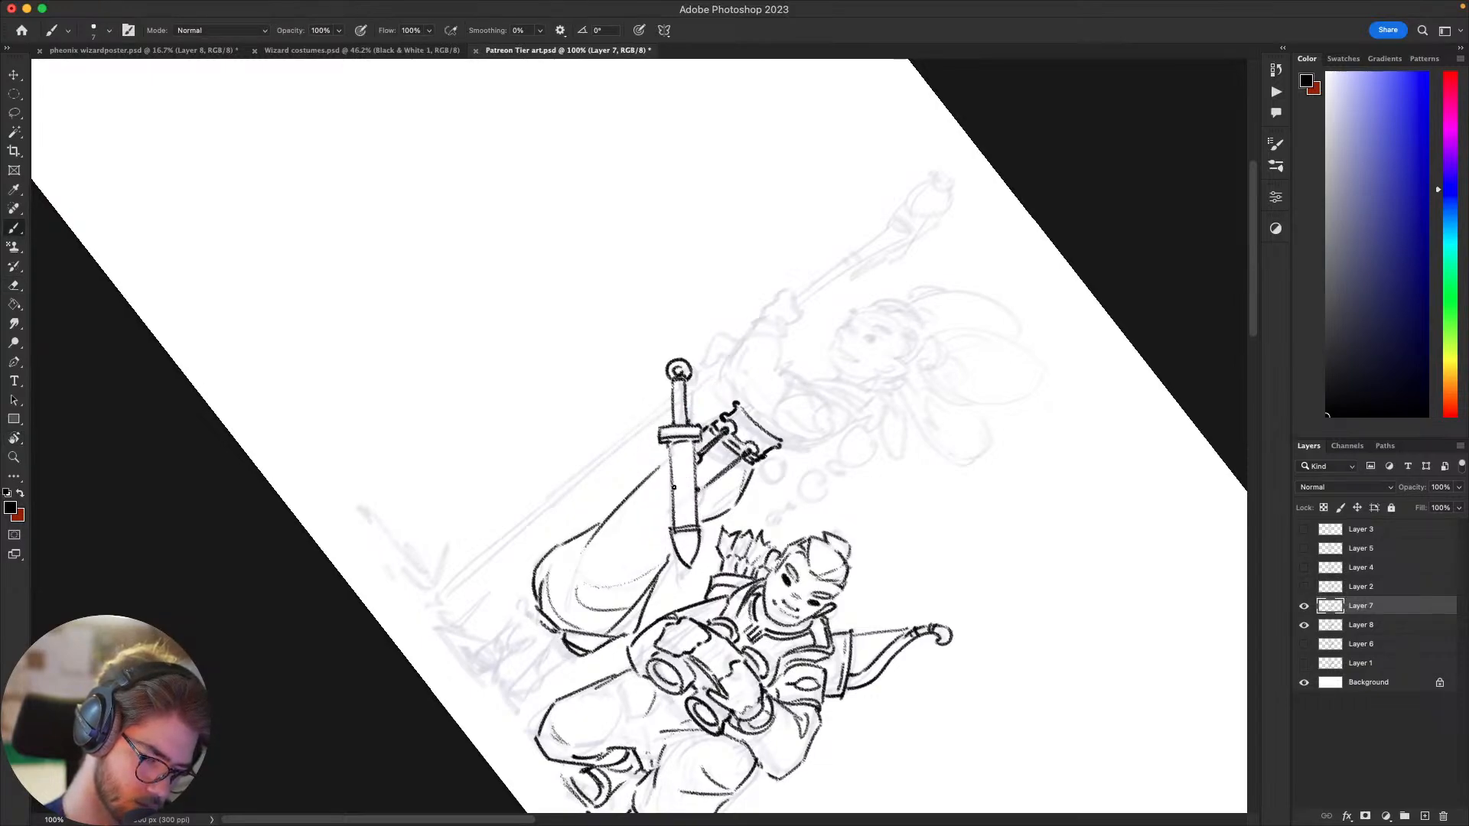
key(super+z)
drag(669, 448, 670, 521)
key(super+z)
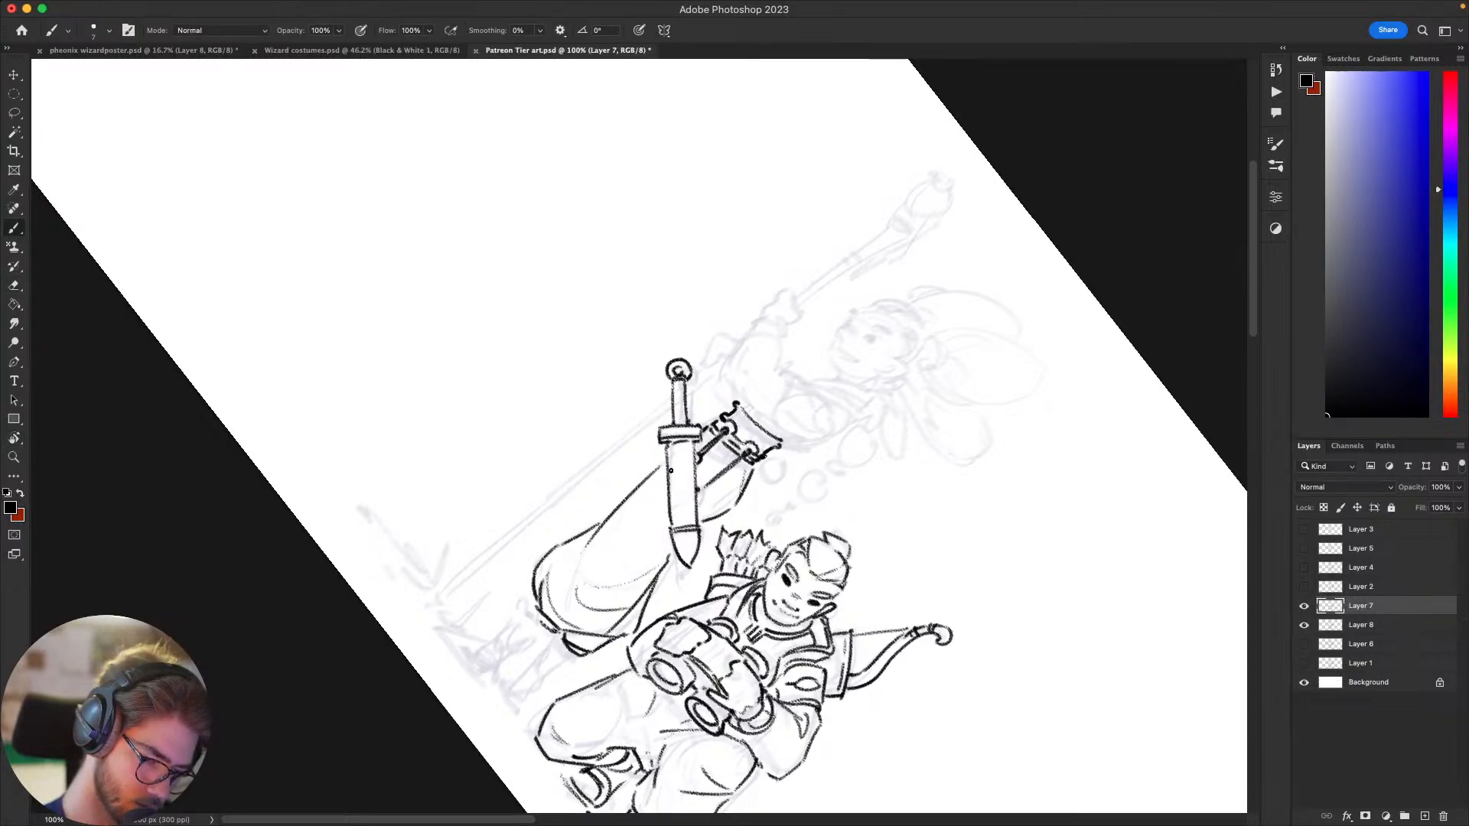
drag(672, 460, 676, 524)
key(super+z)
key(super+z)
mouse_move(673, 464)
mouse_down()
mouse_move(675, 521)
mouse_move(722, 535)
mouse_up()
key(Escape)
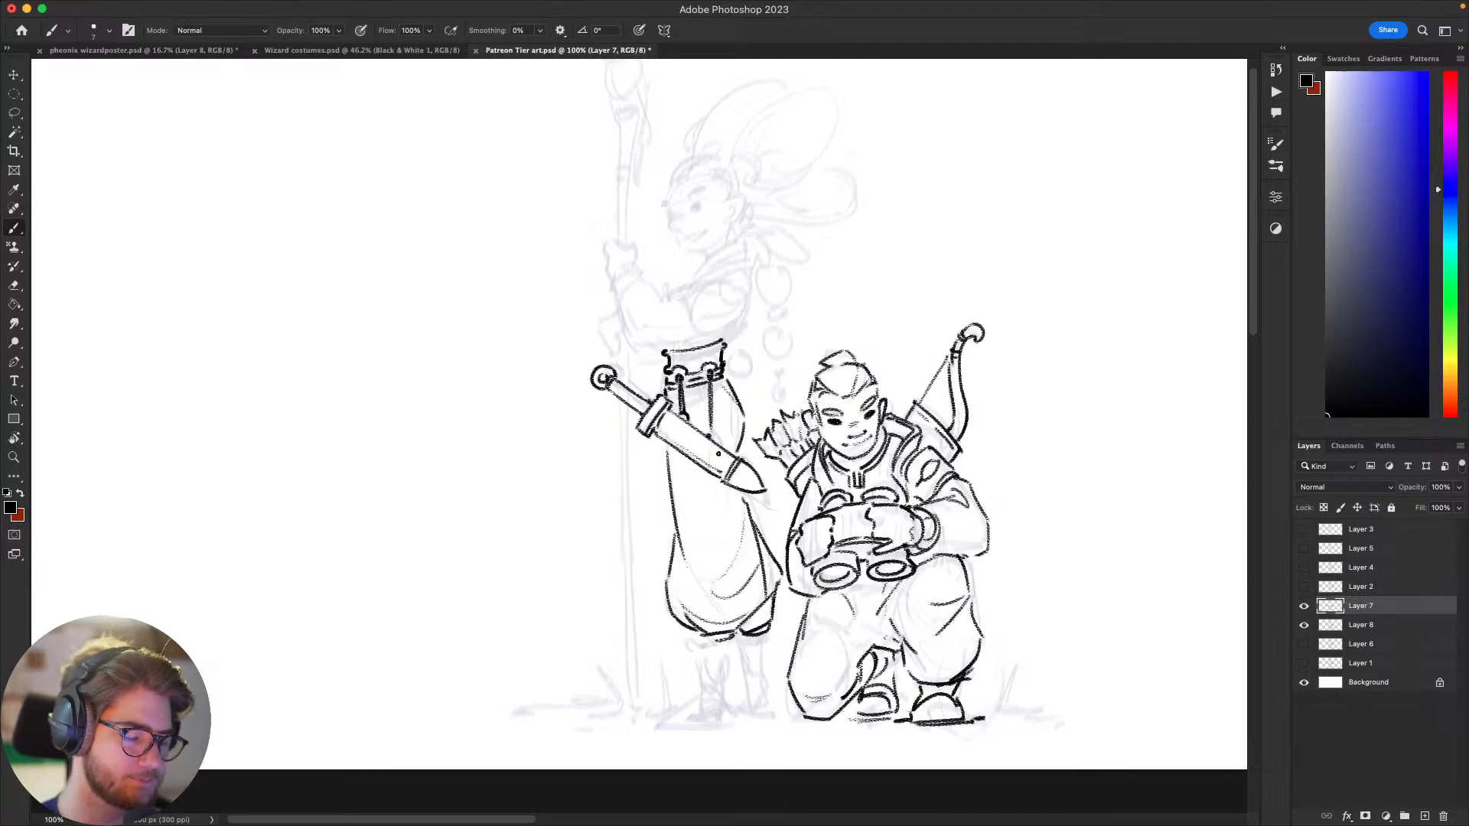
Step: Hide Layer 7 and Layer 8 and briefly show Layer 6 to examine the original sketch of both figures
mouse_move(1000, 421)
mouse_down()
mouse_move(921, 449)
mouse_move(882, 544)
mouse_move(917, 524)
mouse_move(906, 495)
mouse_up()
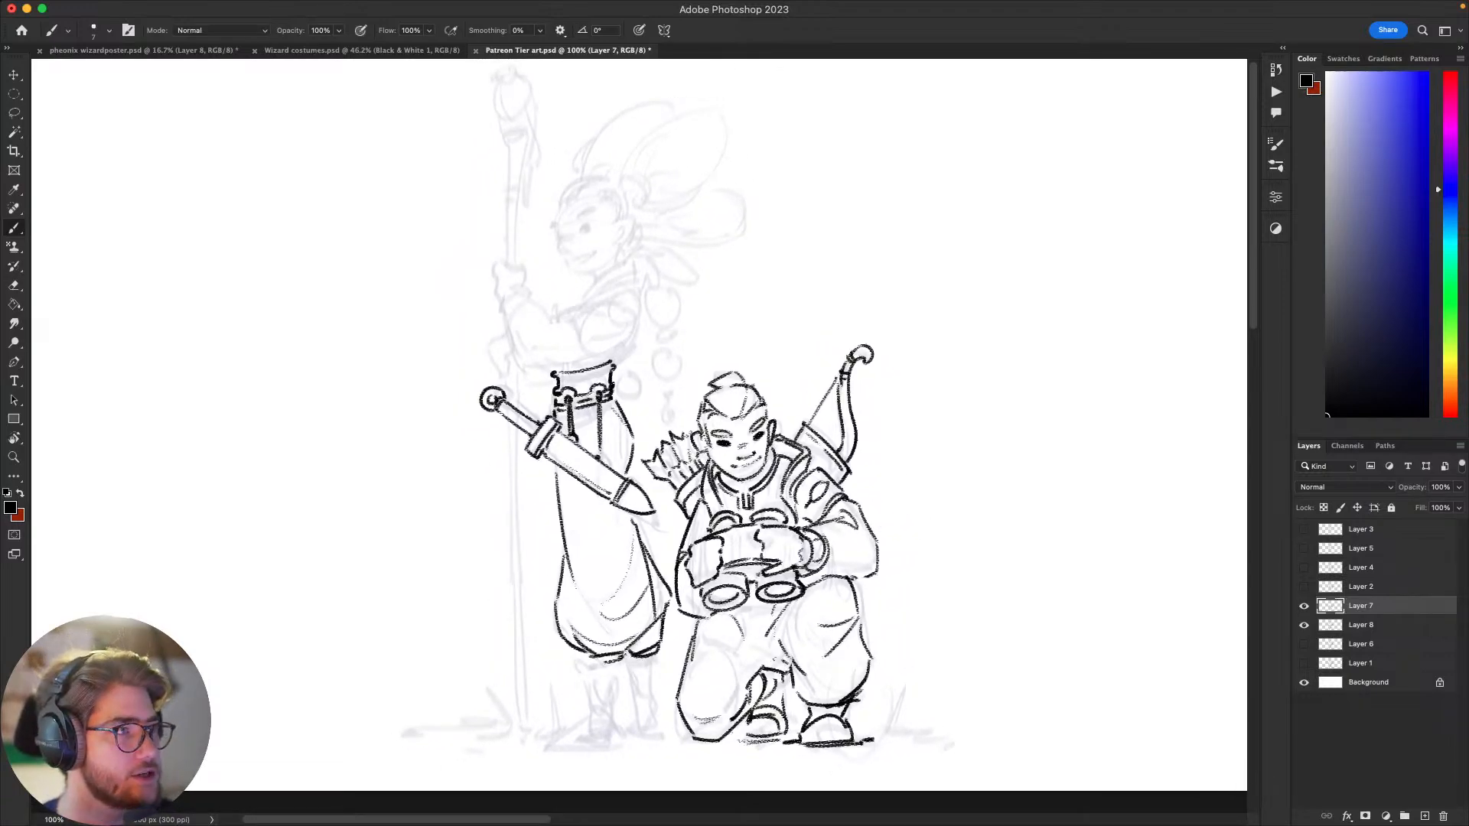
mouse_move(689, 655)
mouse_down()
mouse_move(650, 646)
mouse_move(715, 649)
mouse_up()
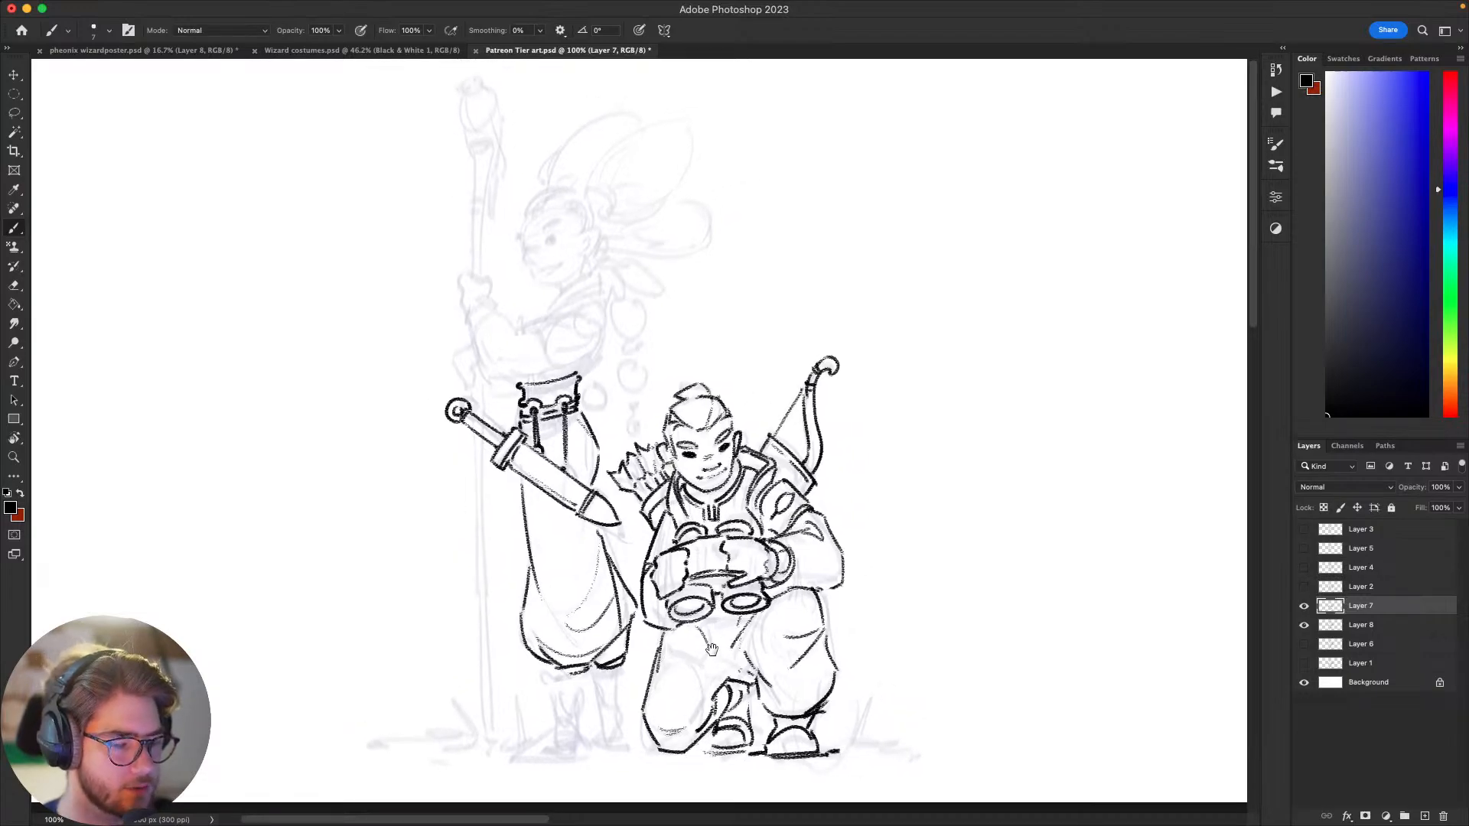
scroll(713, 647, down, 1)
scroll(717, 641, up, 3)
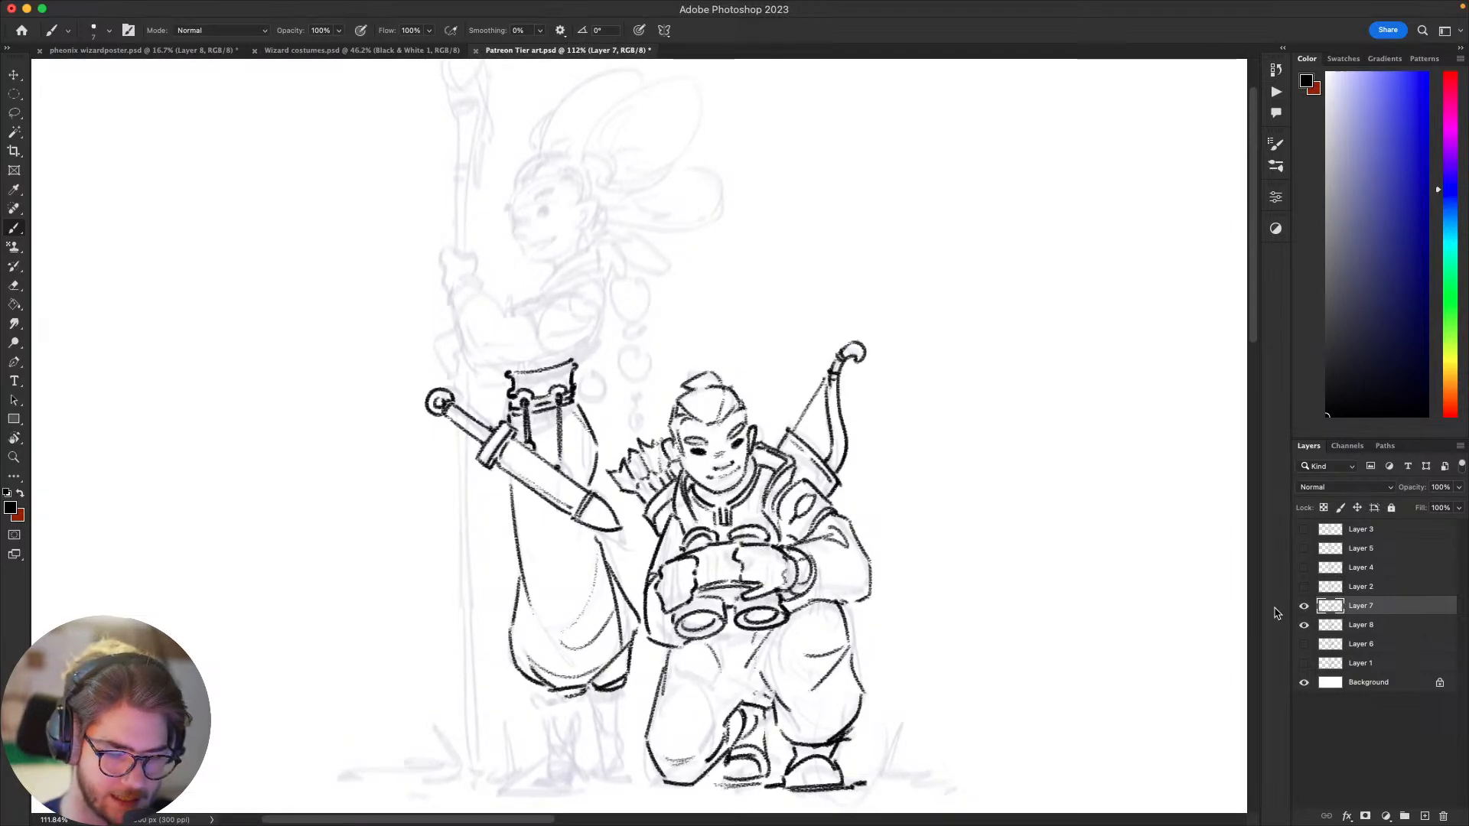
click(1303, 606)
click(1304, 625)
click(1304, 644)
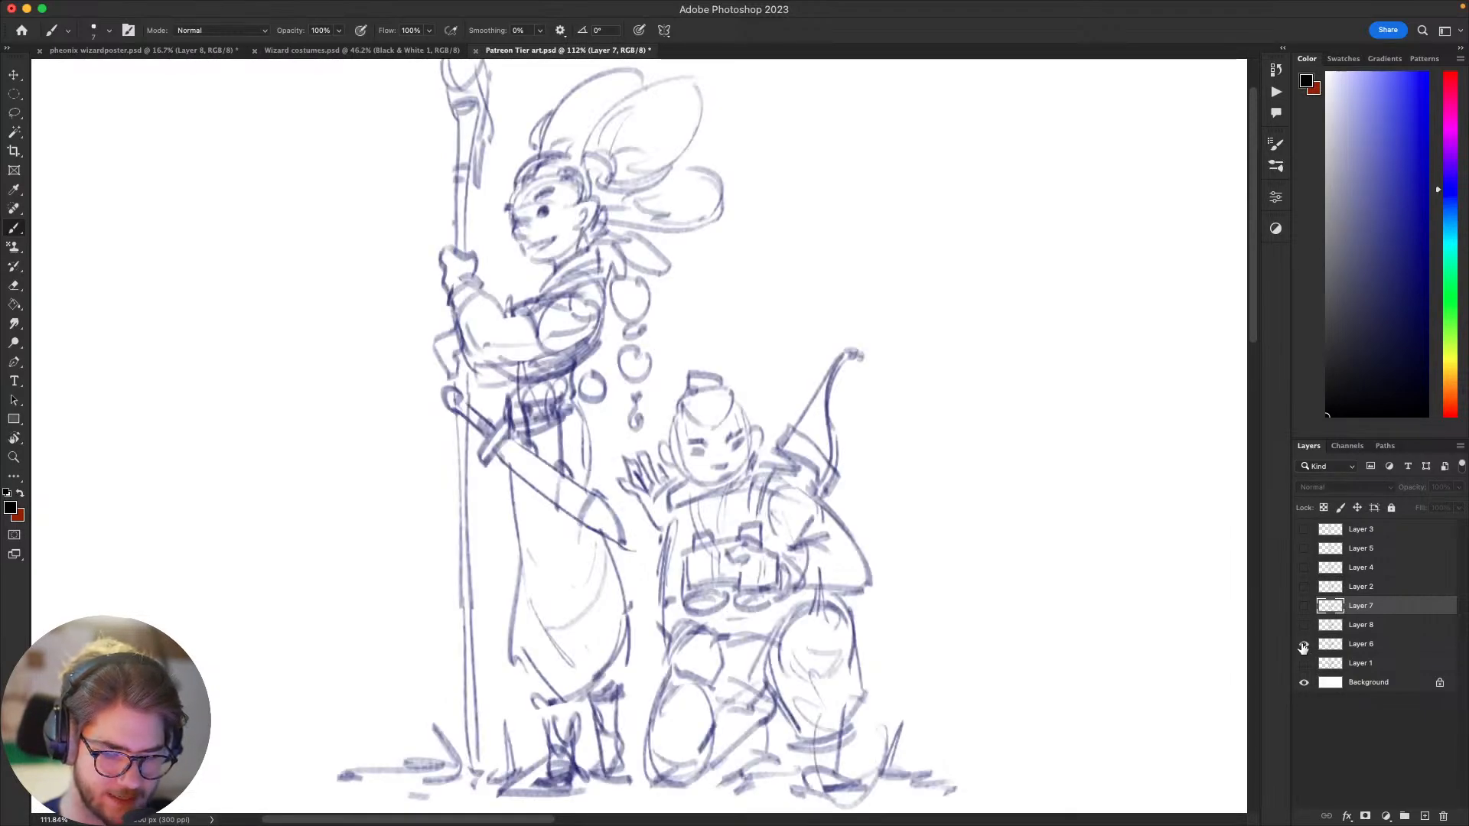
click(1304, 644)
Step: Show Layer 2 and Layer 4 one at a time to examine the other tier sketches
click(1304, 587)
mouse_move(1052, 608)
mouse_down()
mouse_move(1034, 551)
mouse_move(1033, 565)
mouse_up()
click(1304, 587)
click(1304, 568)
drag(1153, 558, 1151, 607)
drag(1150, 607, 1040, 572)
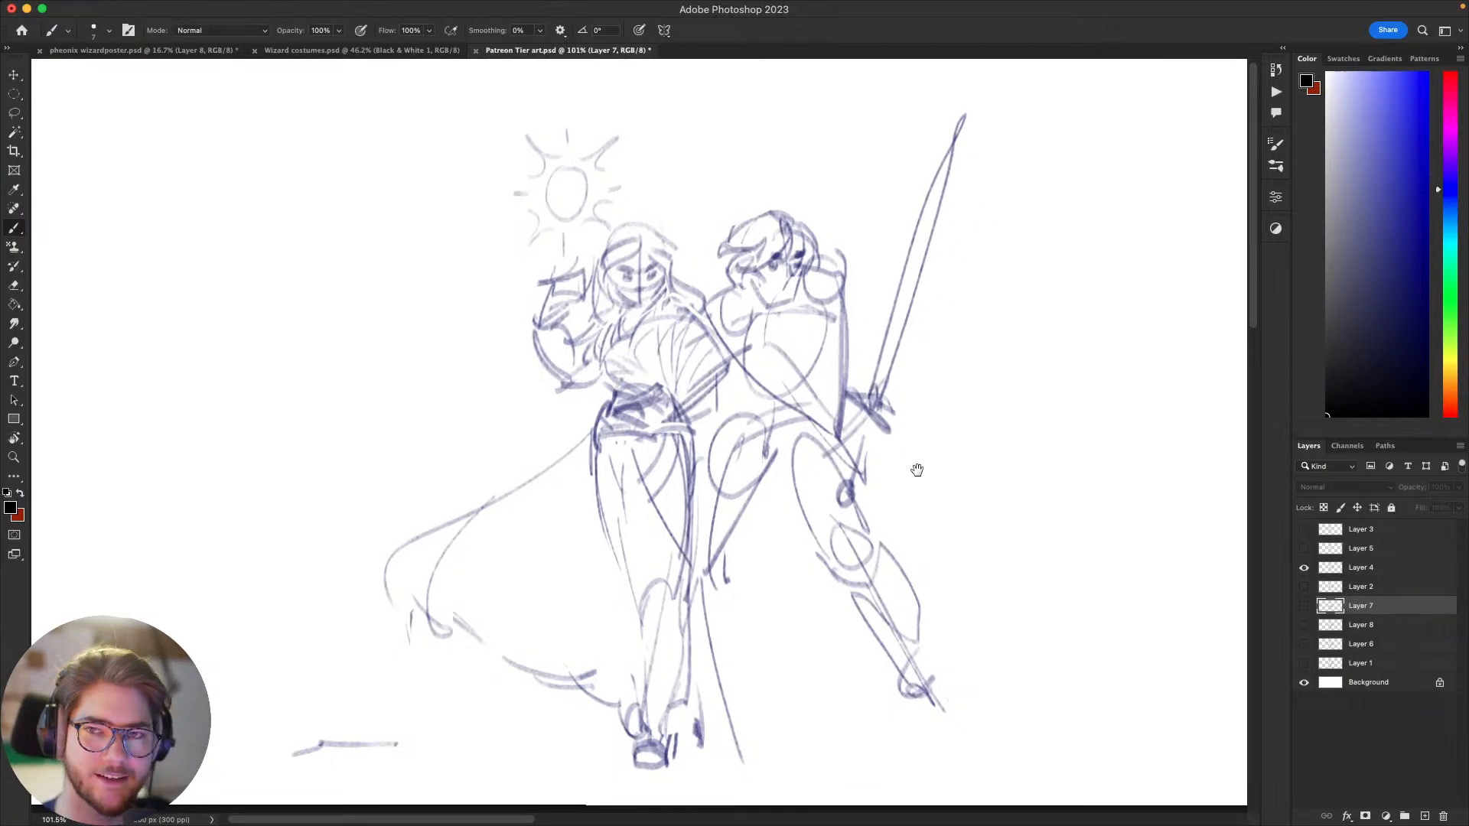
drag(917, 471, 860, 487)
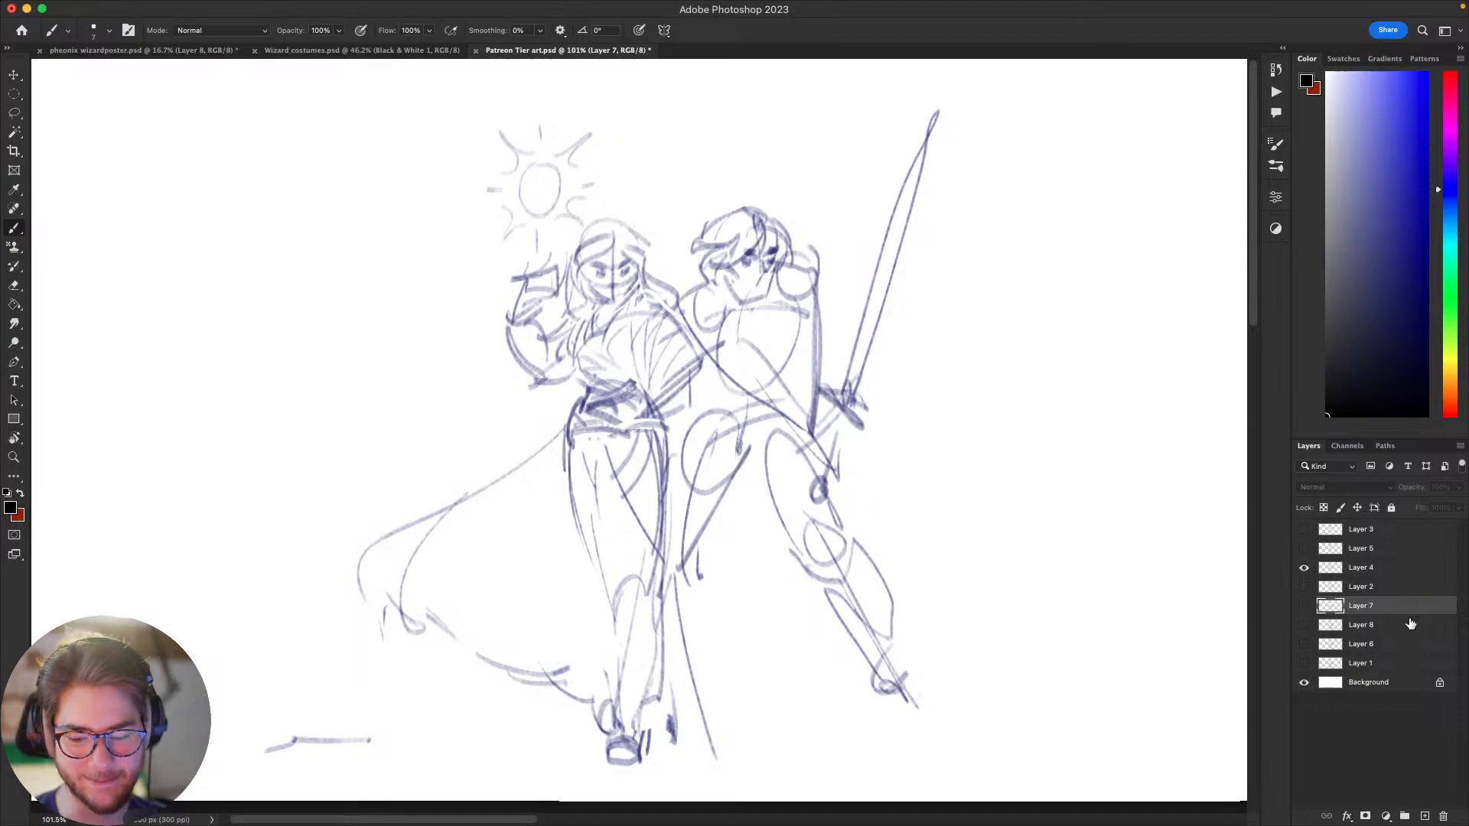
Step: Hide Layer 4 and make Layer 7 and Layer 8 visible again
click(1304, 568)
click(1304, 605)
click(1304, 624)
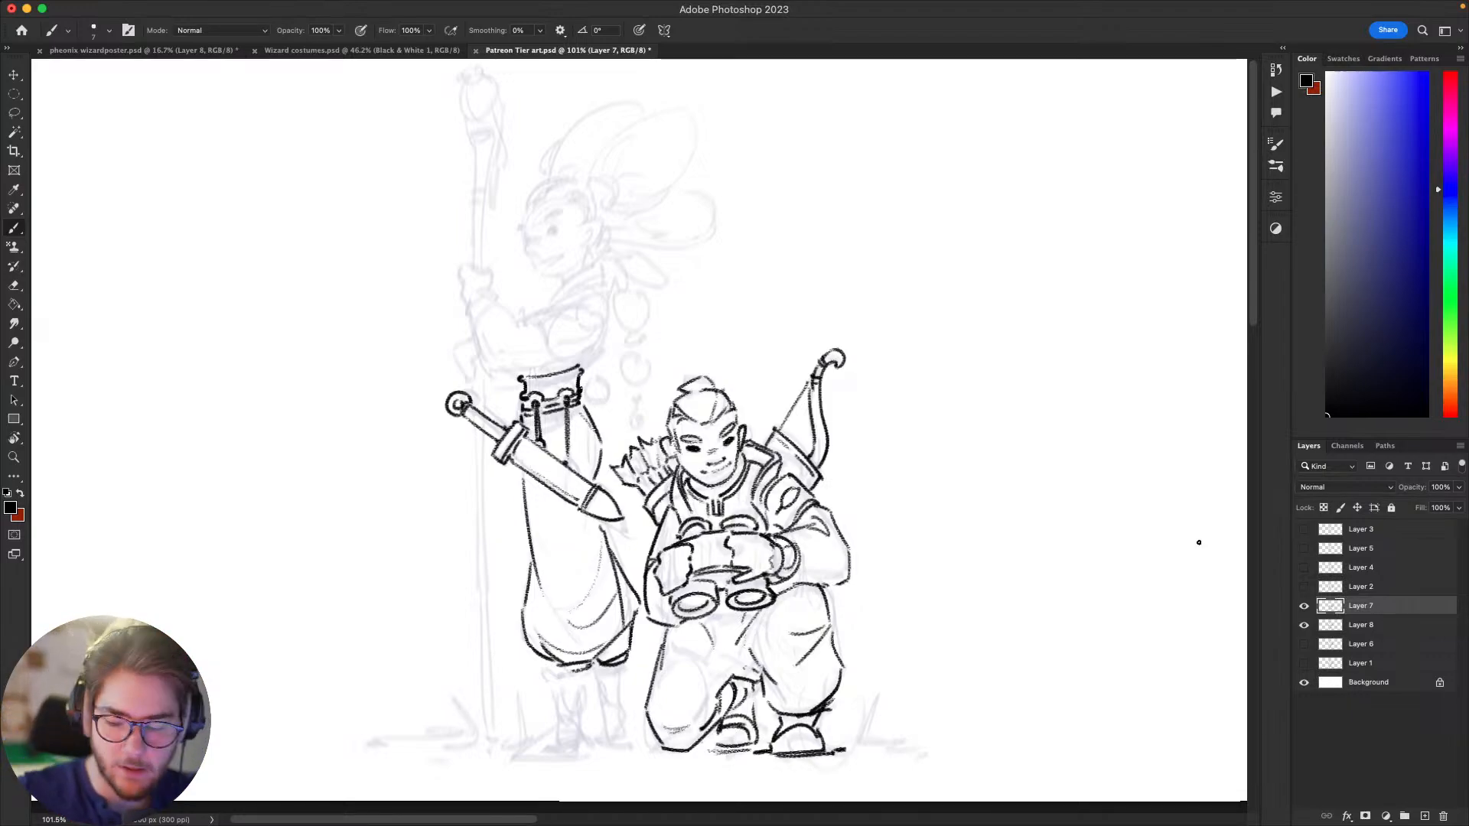
Step: Ink the underside of the standing figure's bent sleeve, curving from the wrist around the elbow to above the belt
mouse_move(1292, 6)
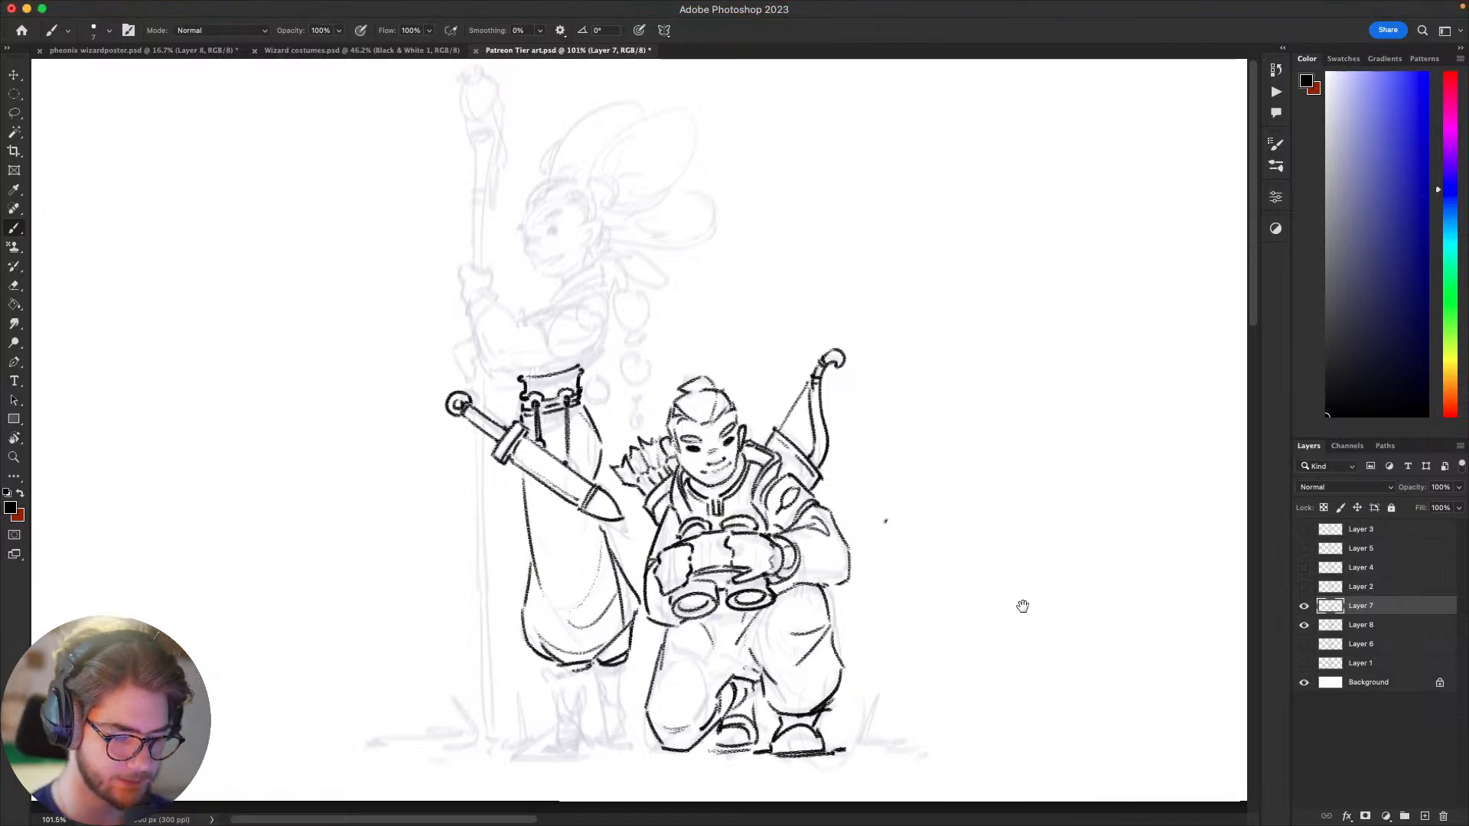
drag(1023, 606, 1029, 577)
scroll(1029, 577, down, 3)
scroll(1029, 577, left, 2)
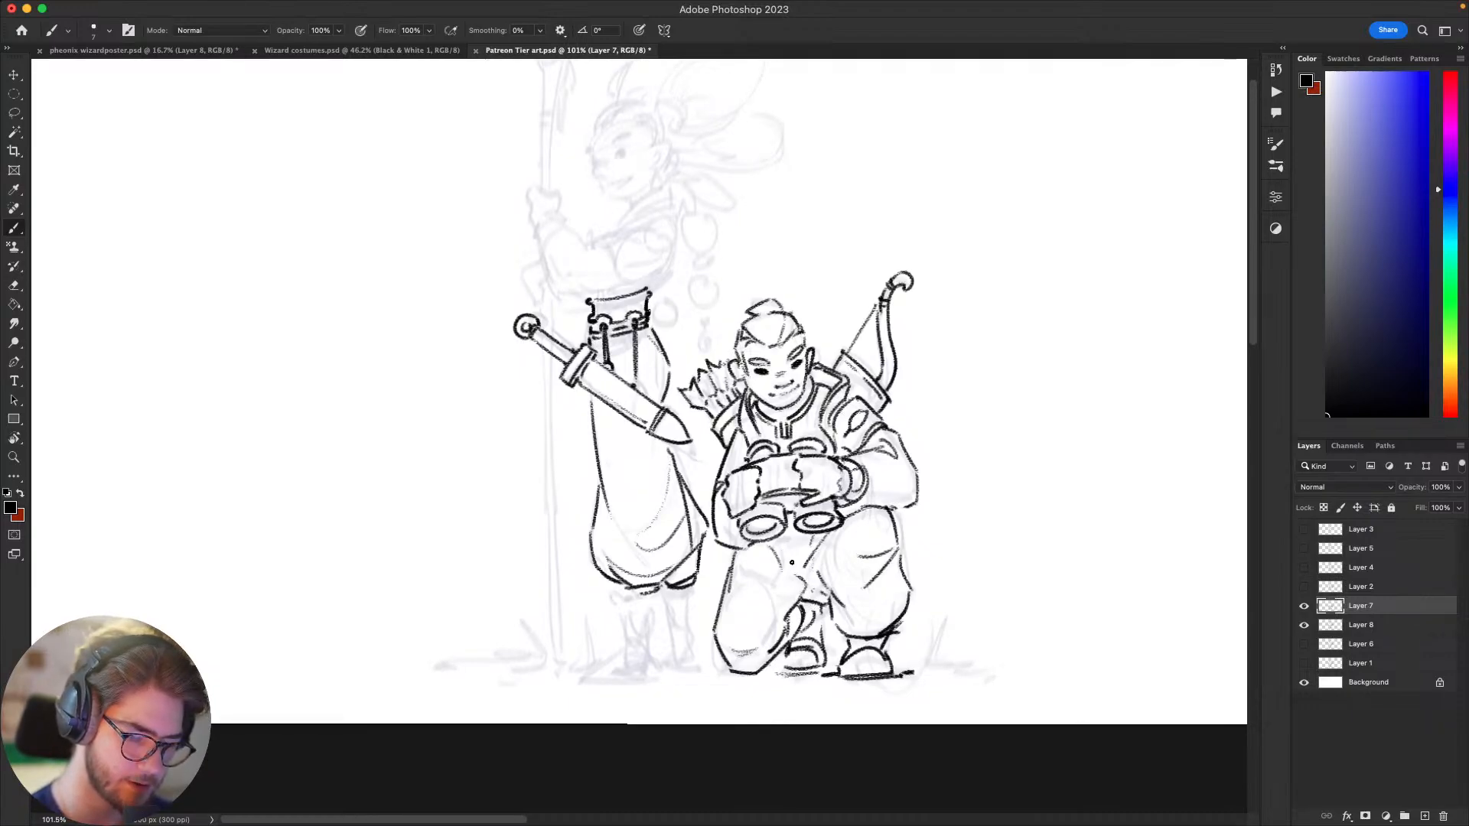
scroll(909, 585, up, 3)
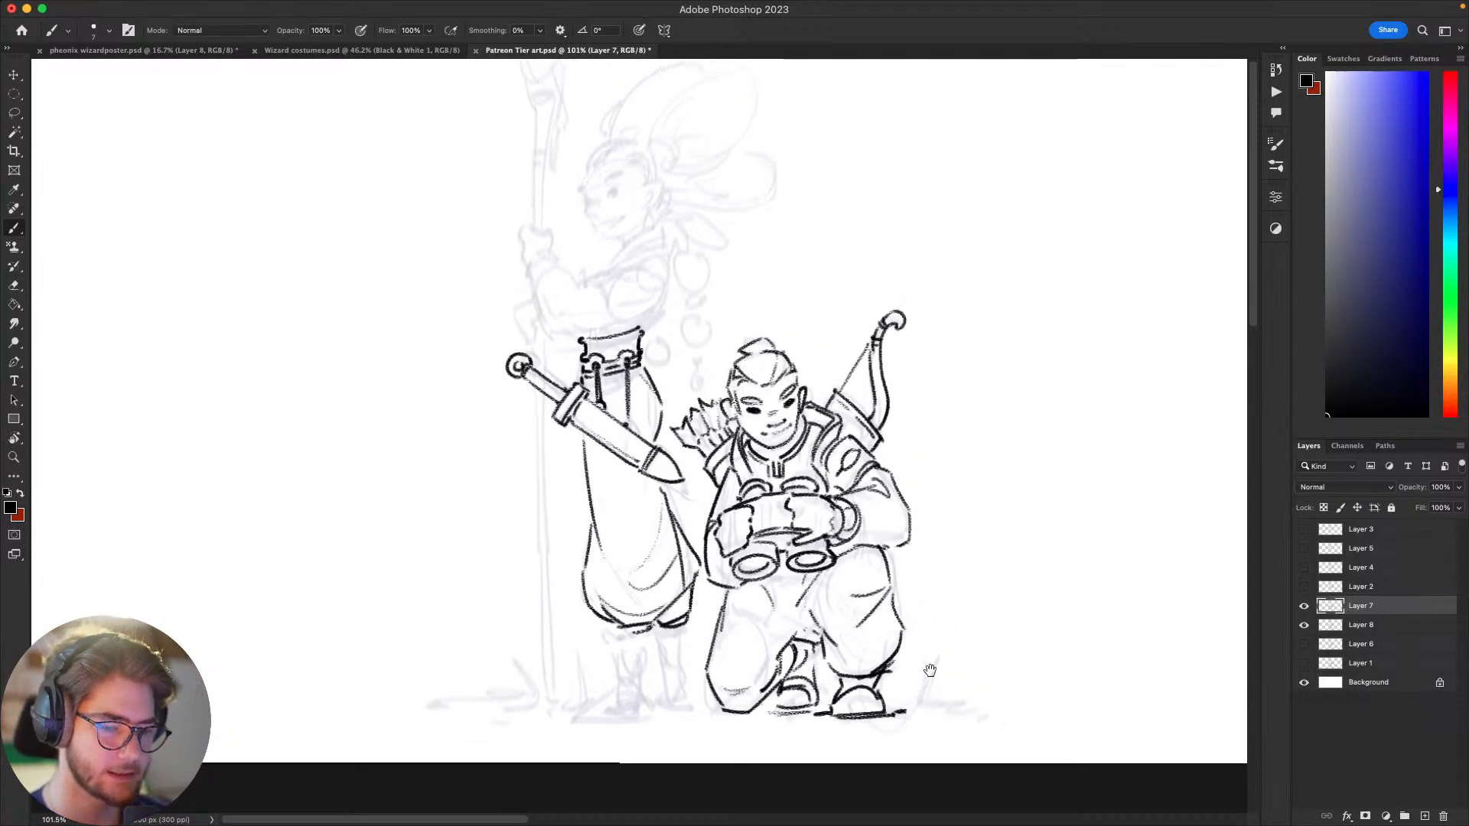
scroll(928, 673, left, 5)
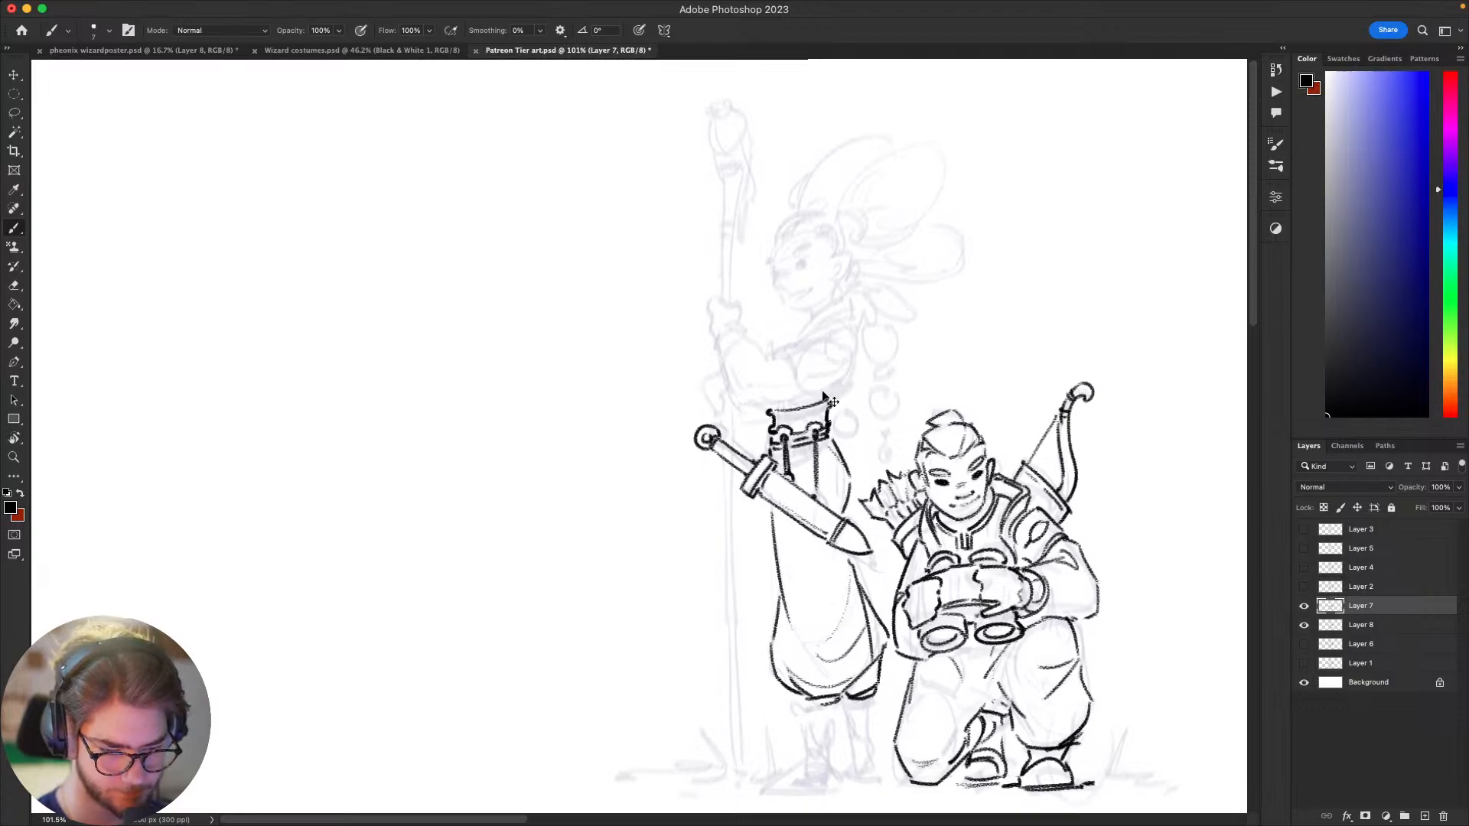
mouse_move(840, 377)
mouse_down()
mouse_move(739, 406)
mouse_move(698, 369)
mouse_up()
scroll(765, 367, up, 1)
scroll(765, 367, right, 1)
key(super+z)
drag(724, 426, 704, 381)
drag(741, 305, 726, 301)
drag(822, 427, 836, 442)
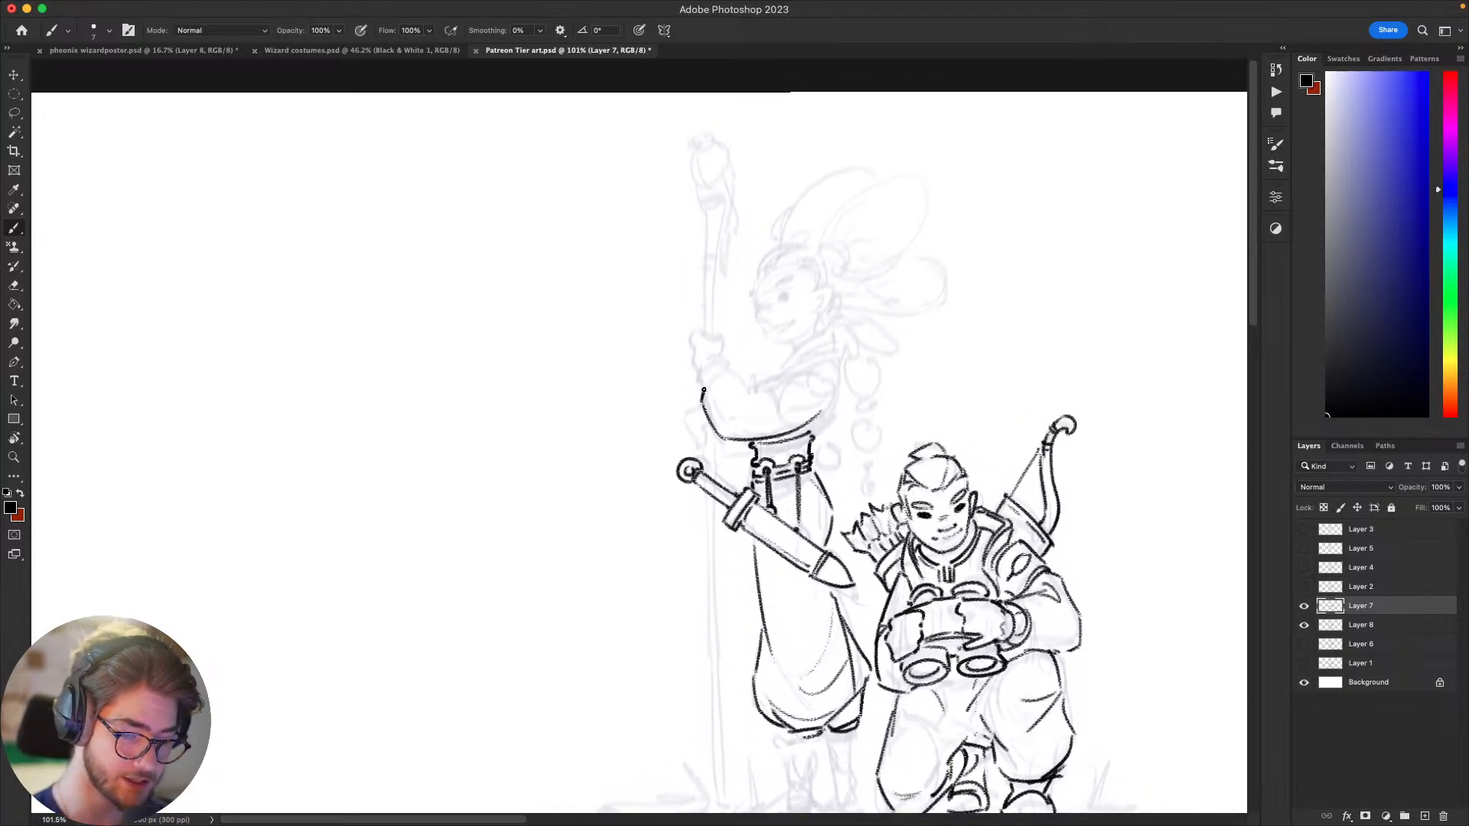
Step: Ink the rounded cuff and the inner elbow crease of the standing figure's sleeve, undoing rejected strokes
key(super+z)
mouse_move(703, 386)
mouse_down()
mouse_move(736, 371)
mouse_move(728, 397)
mouse_move(781, 391)
mouse_move(802, 344)
mouse_up()
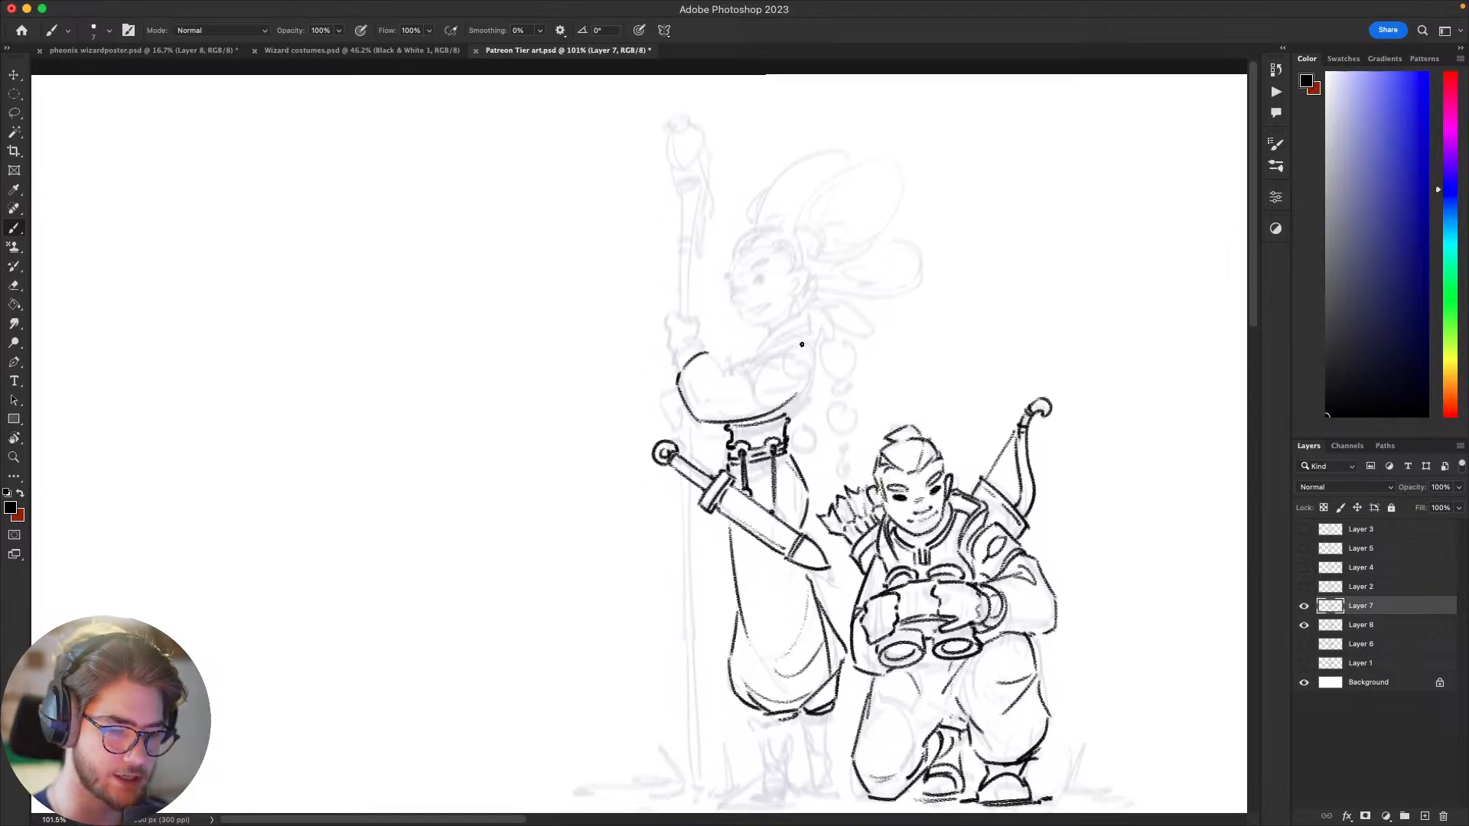
key(super+z)
mouse_move(680, 370)
mouse_down()
mouse_move(716, 365)
mouse_move(710, 353)
mouse_up()
key(super+z)
key(super+z)
key(super+z)
key(super+z)
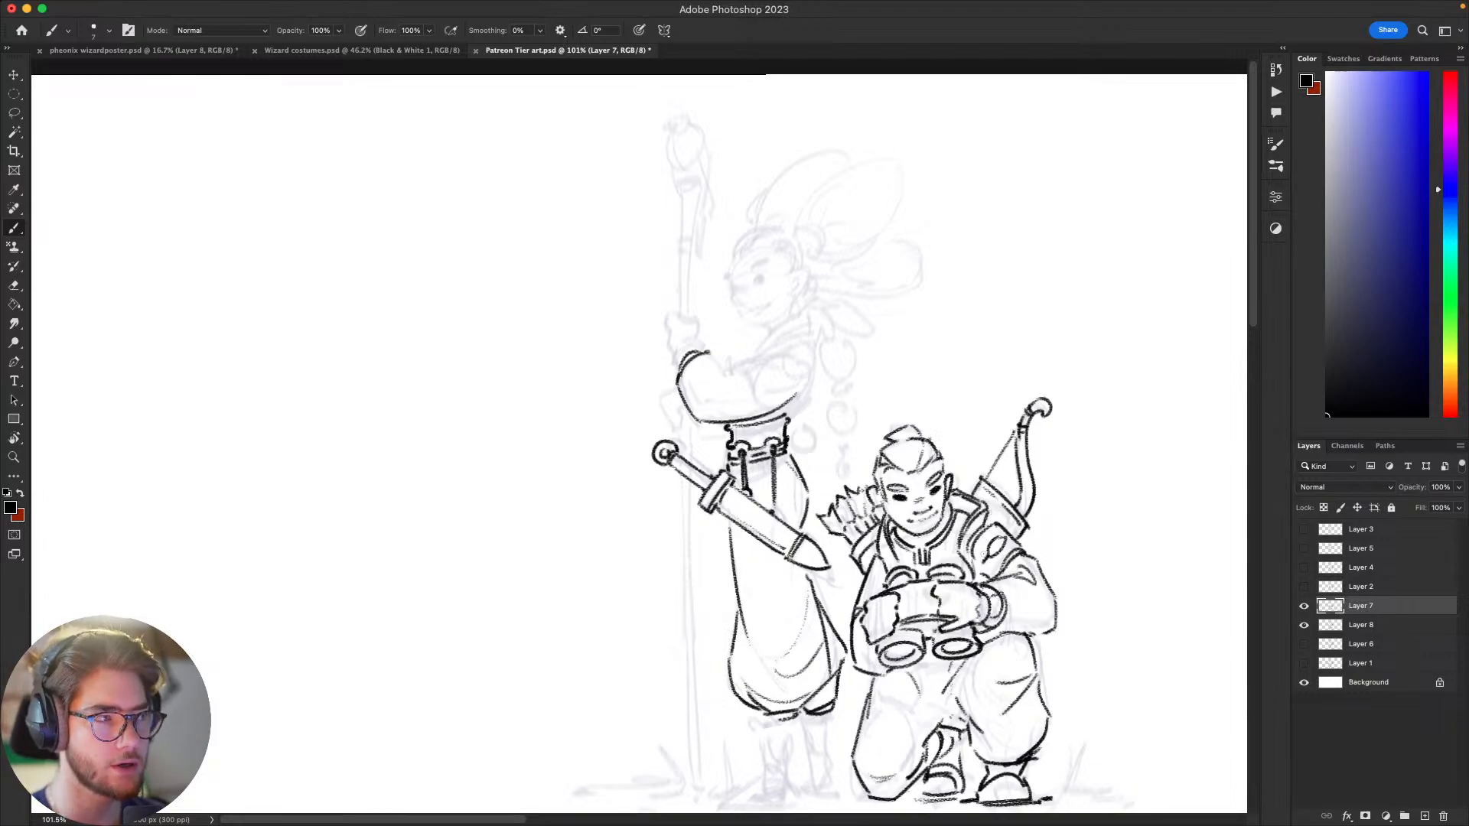
scroll(1055, 498, right, 2)
scroll(1049, 496, right, 1)
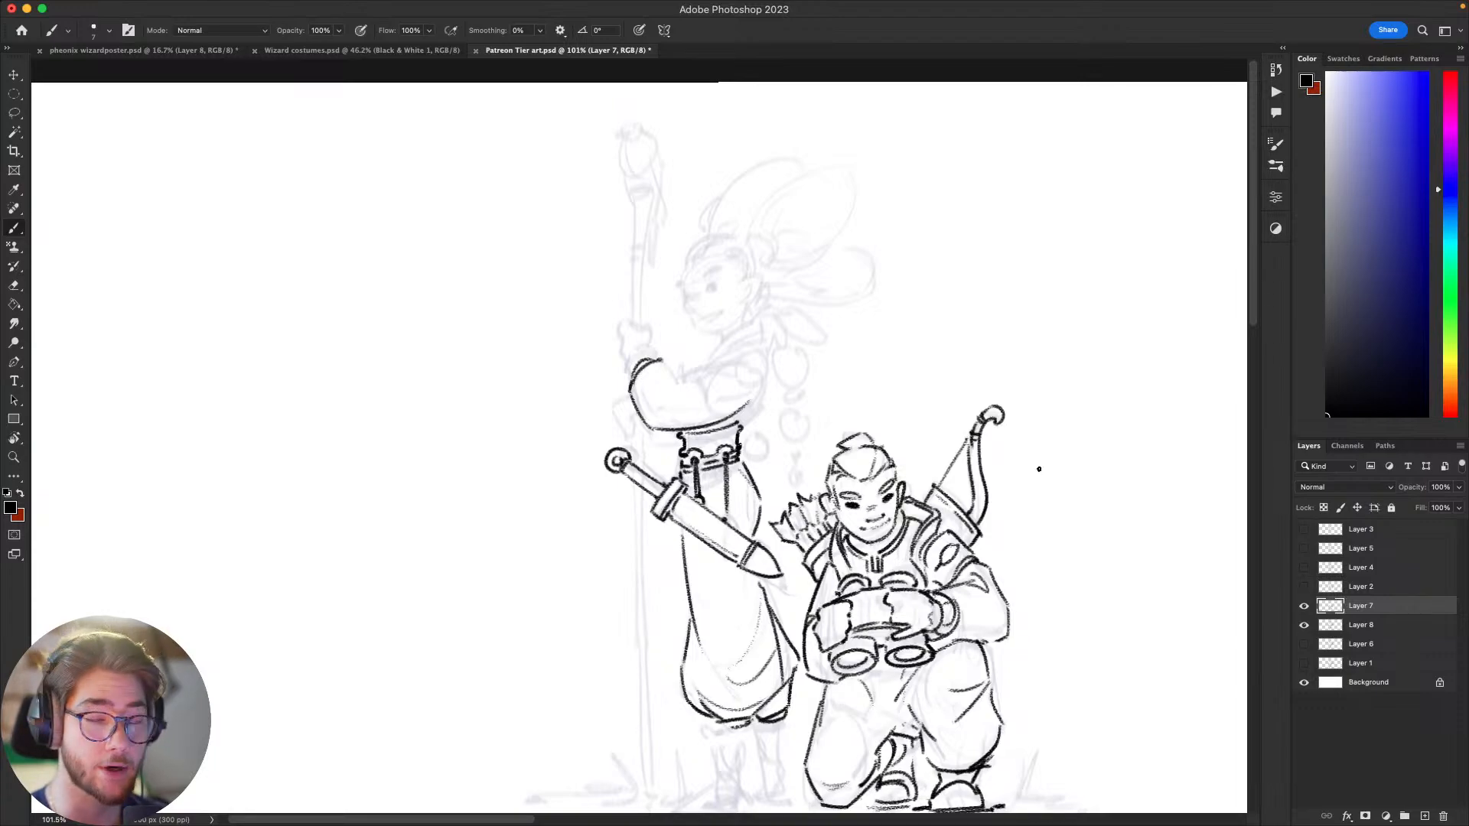
drag(670, 385, 693, 374)
key(super+z)
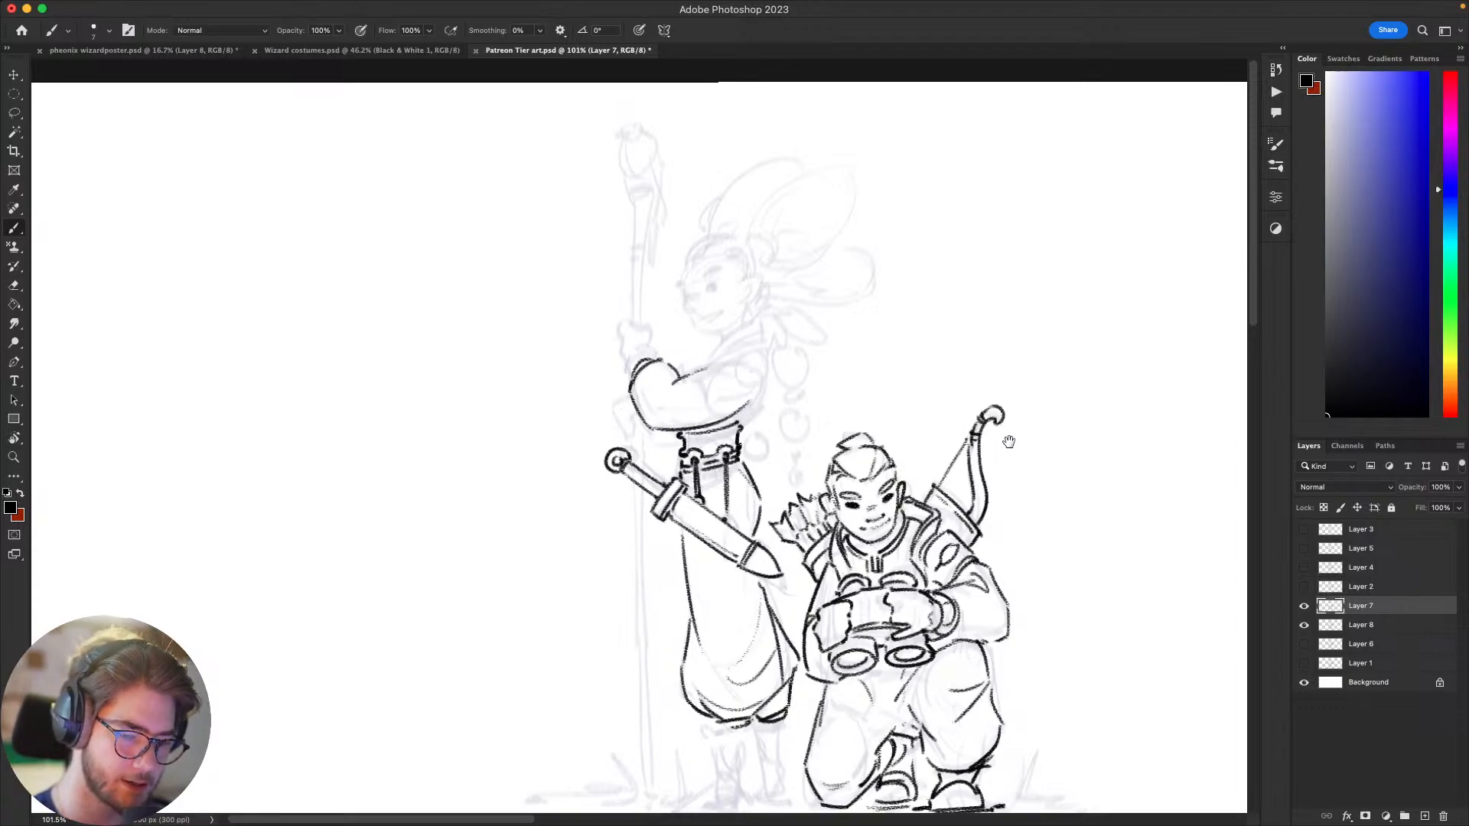
mouse_move(1059, 528)
mouse_down()
mouse_move(944, 528)
mouse_move(930, 561)
mouse_move(1026, 518)
mouse_move(1072, 466)
mouse_move(1078, 495)
mouse_move(1036, 502)
mouse_up()
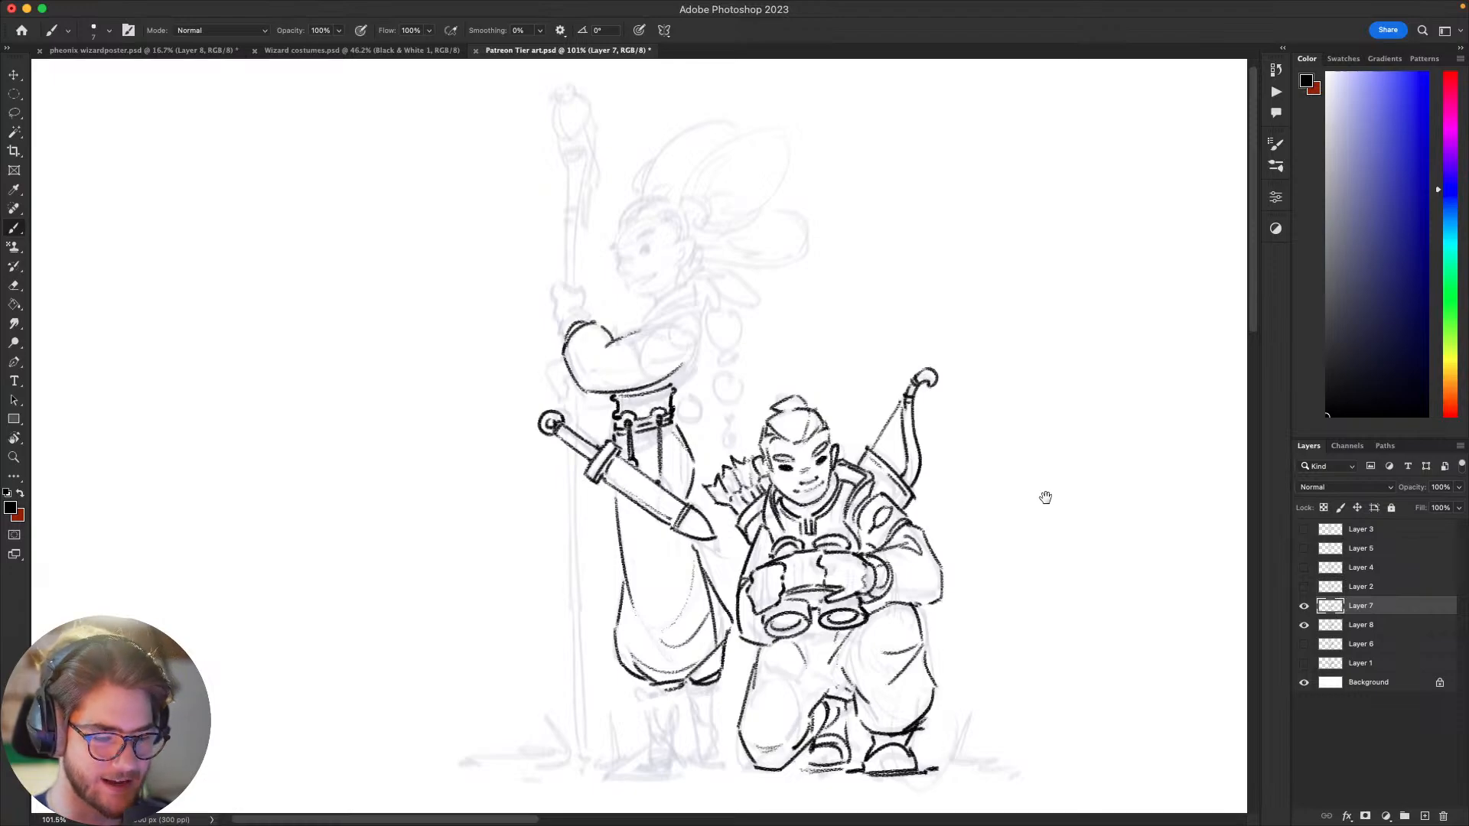
mouse_move(1045, 498)
mouse_down()
mouse_move(1020, 538)
mouse_move(941, 475)
mouse_move(988, 547)
mouse_up()
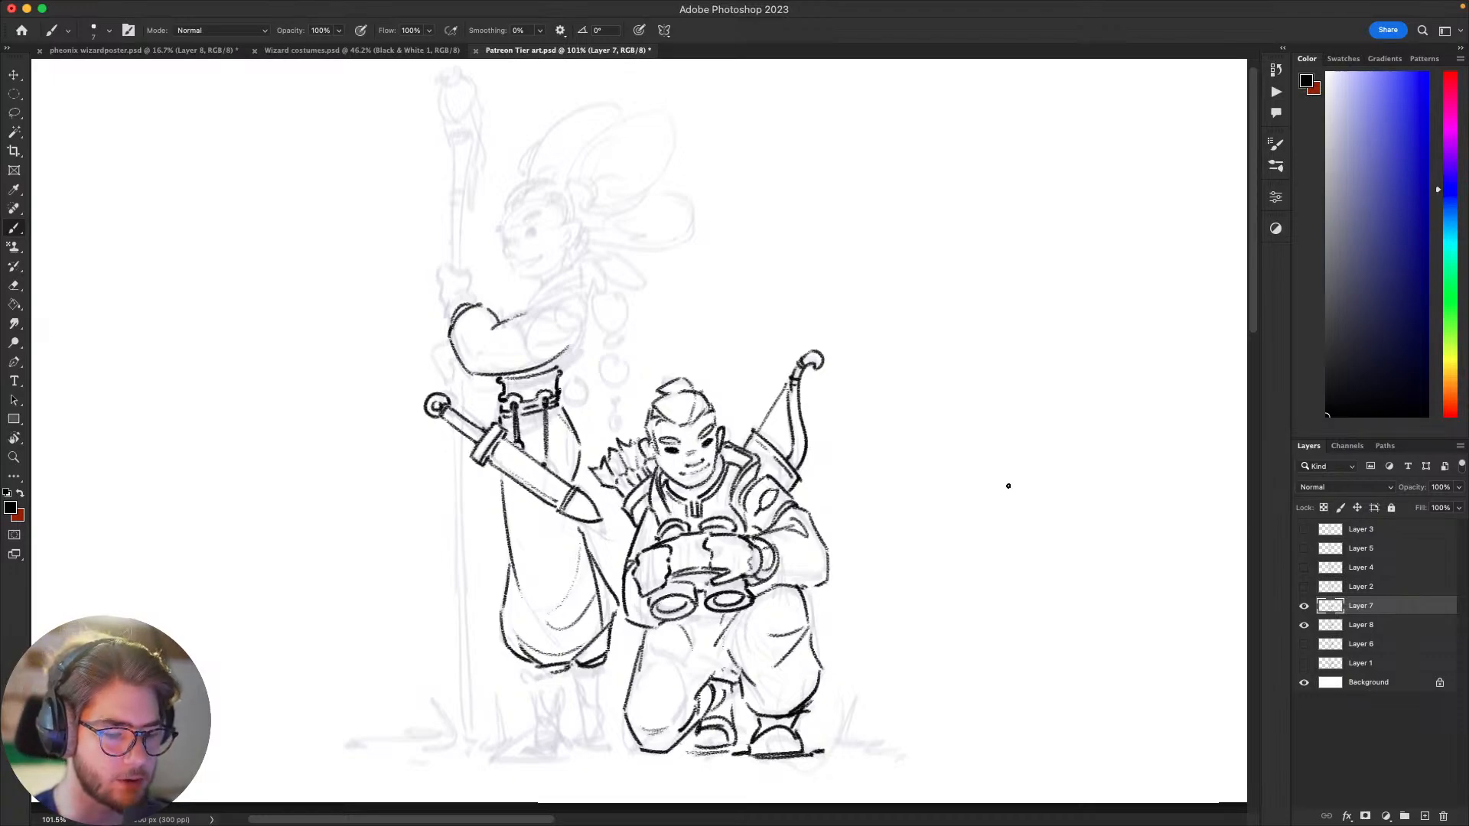
mouse_move(1049, 590)
mouse_down()
mouse_move(1109, 551)
mouse_move(1026, 597)
mouse_move(1068, 595)
mouse_move(1049, 564)
mouse_up()
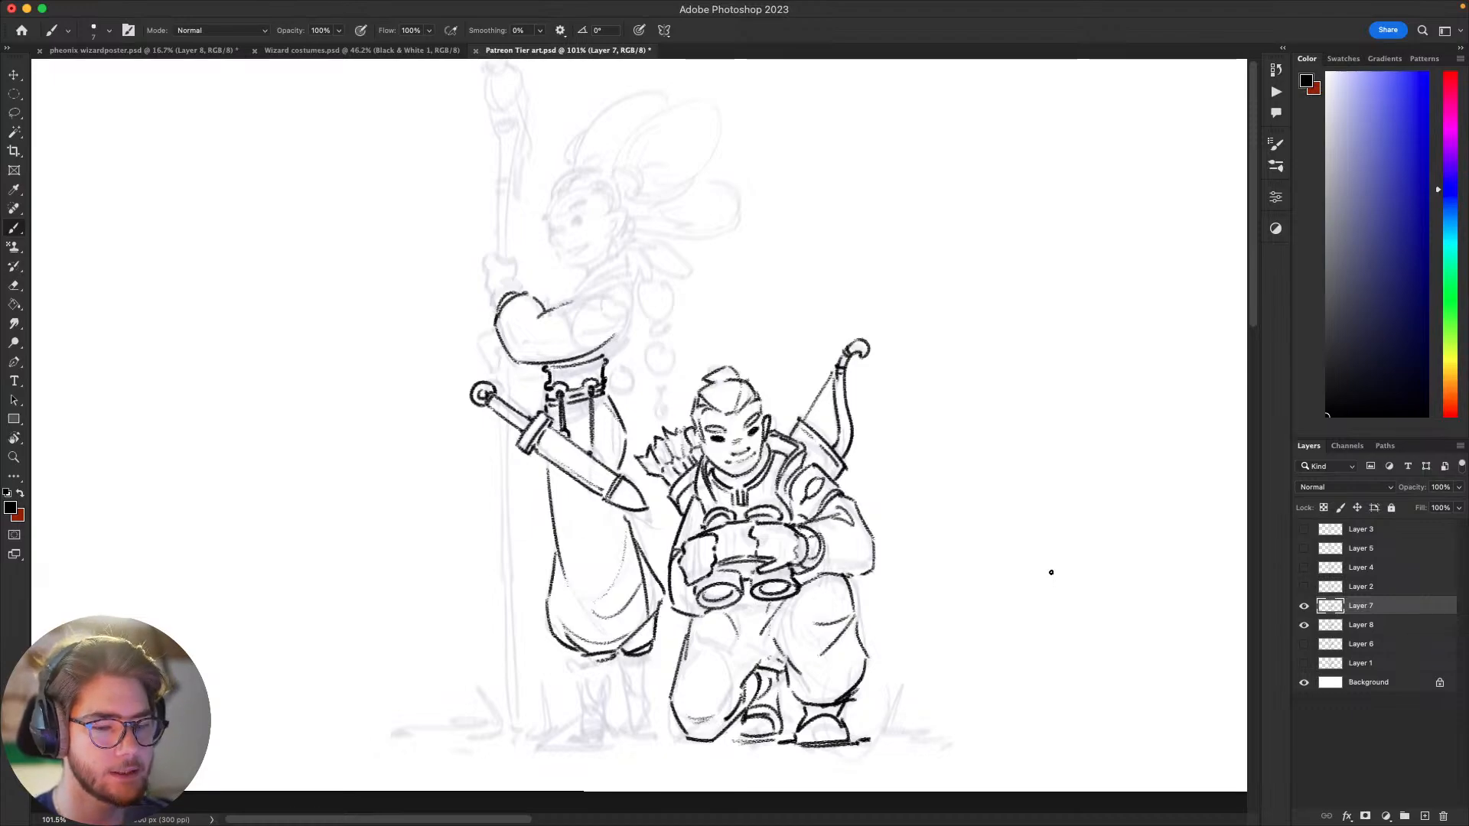
mouse_move(1054, 500)
mouse_down()
mouse_move(1077, 492)
mouse_move(1054, 518)
mouse_up()
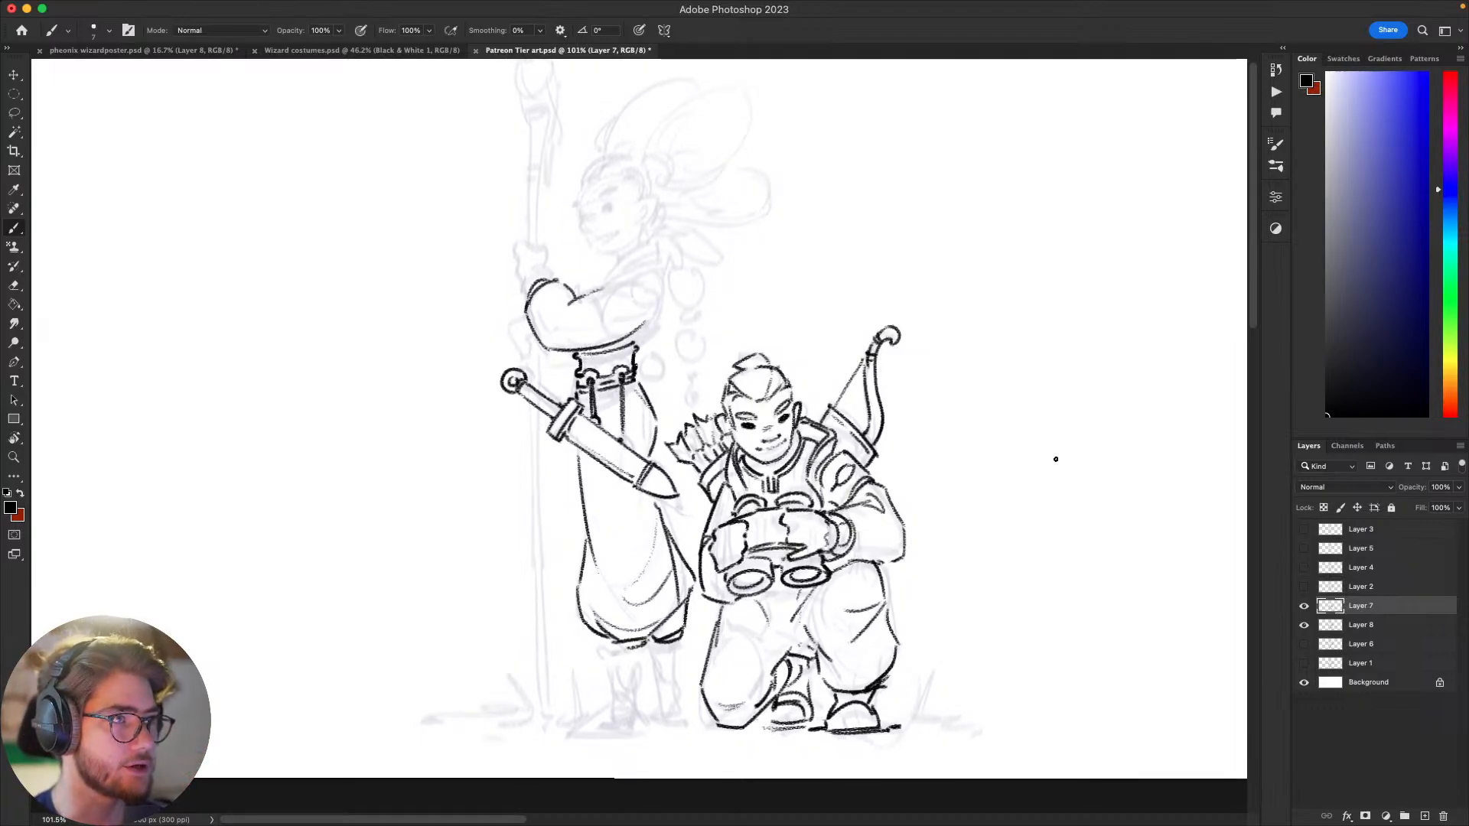
mouse_move(1056, 456)
mouse_down()
mouse_move(1000, 535)
mouse_move(1040, 541)
mouse_move(970, 530)
mouse_up()
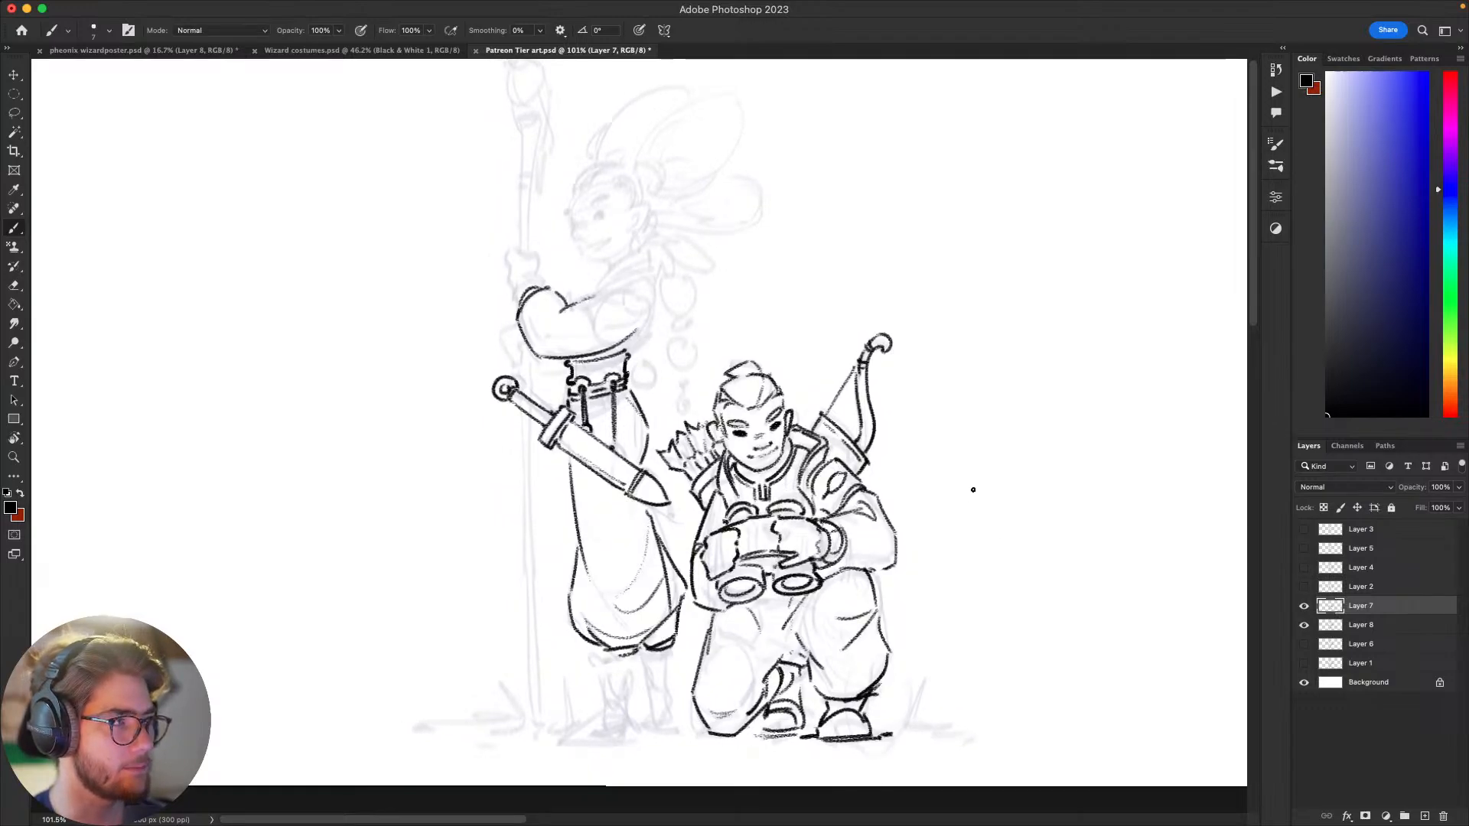
drag(973, 489, 934, 490)
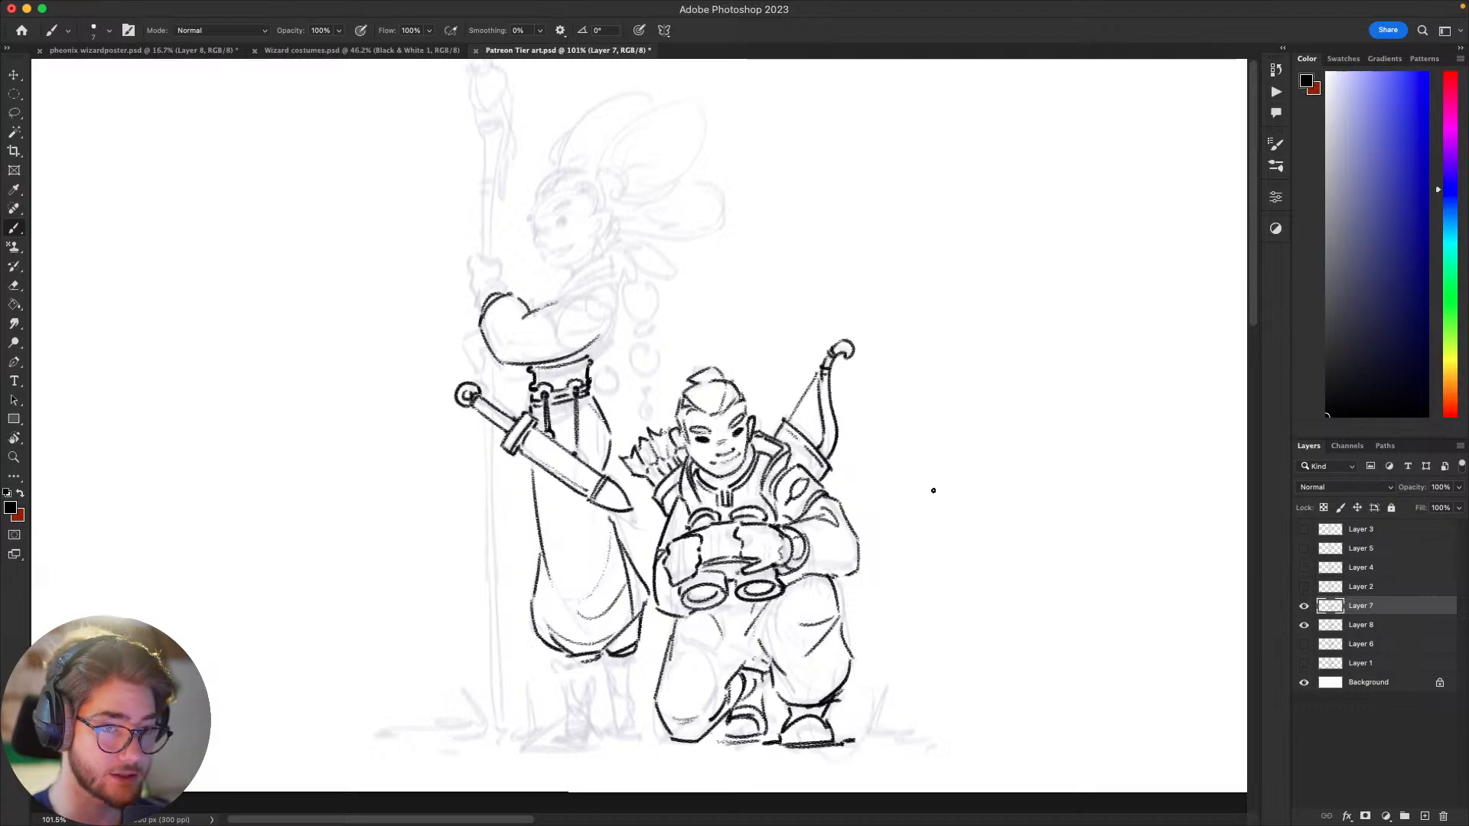
mouse_move(966, 547)
mouse_down()
mouse_move(1048, 574)
mouse_move(977, 543)
mouse_up()
key(super+z)
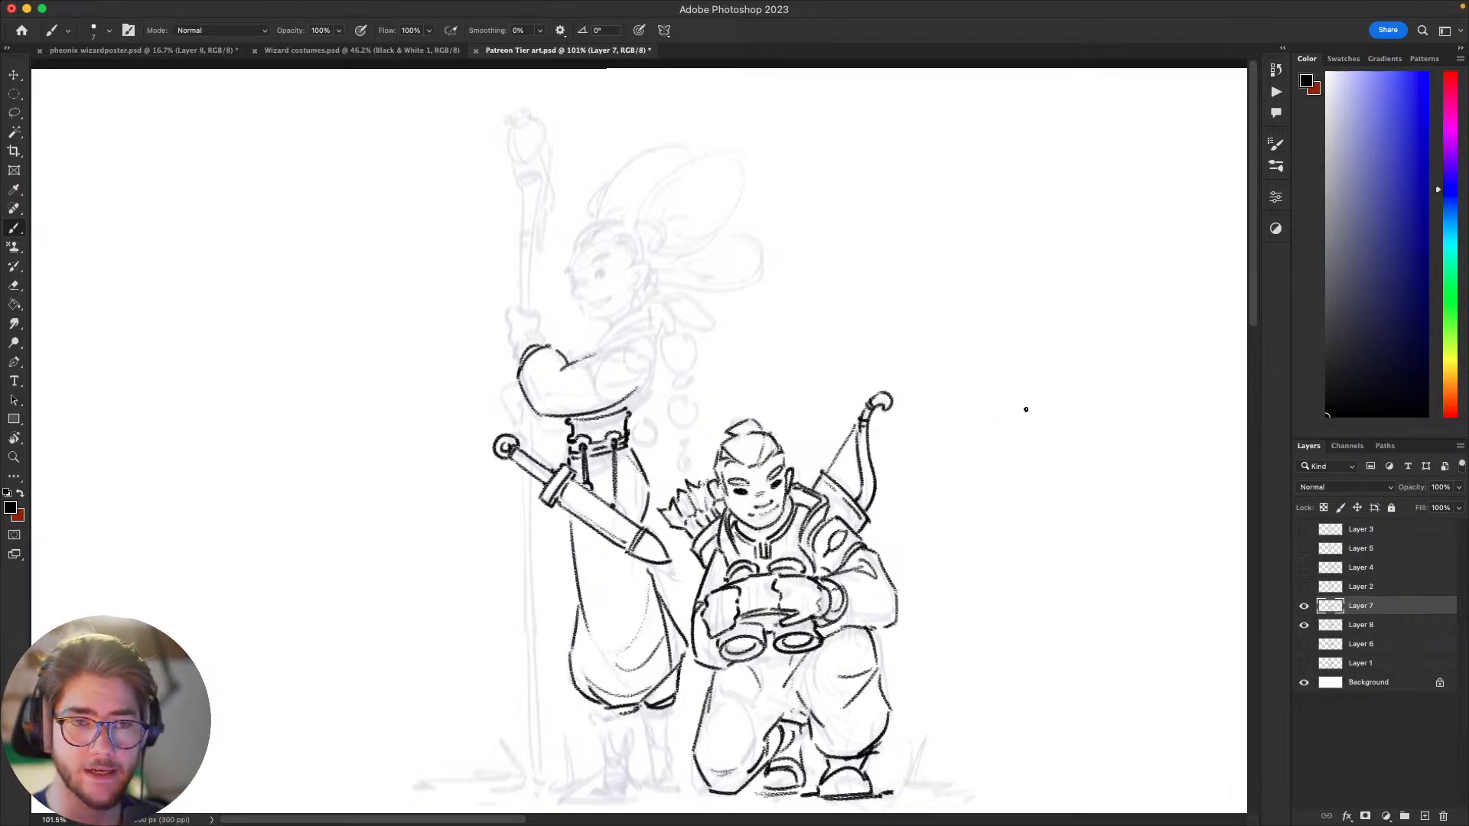
drag(961, 528, 947, 568)
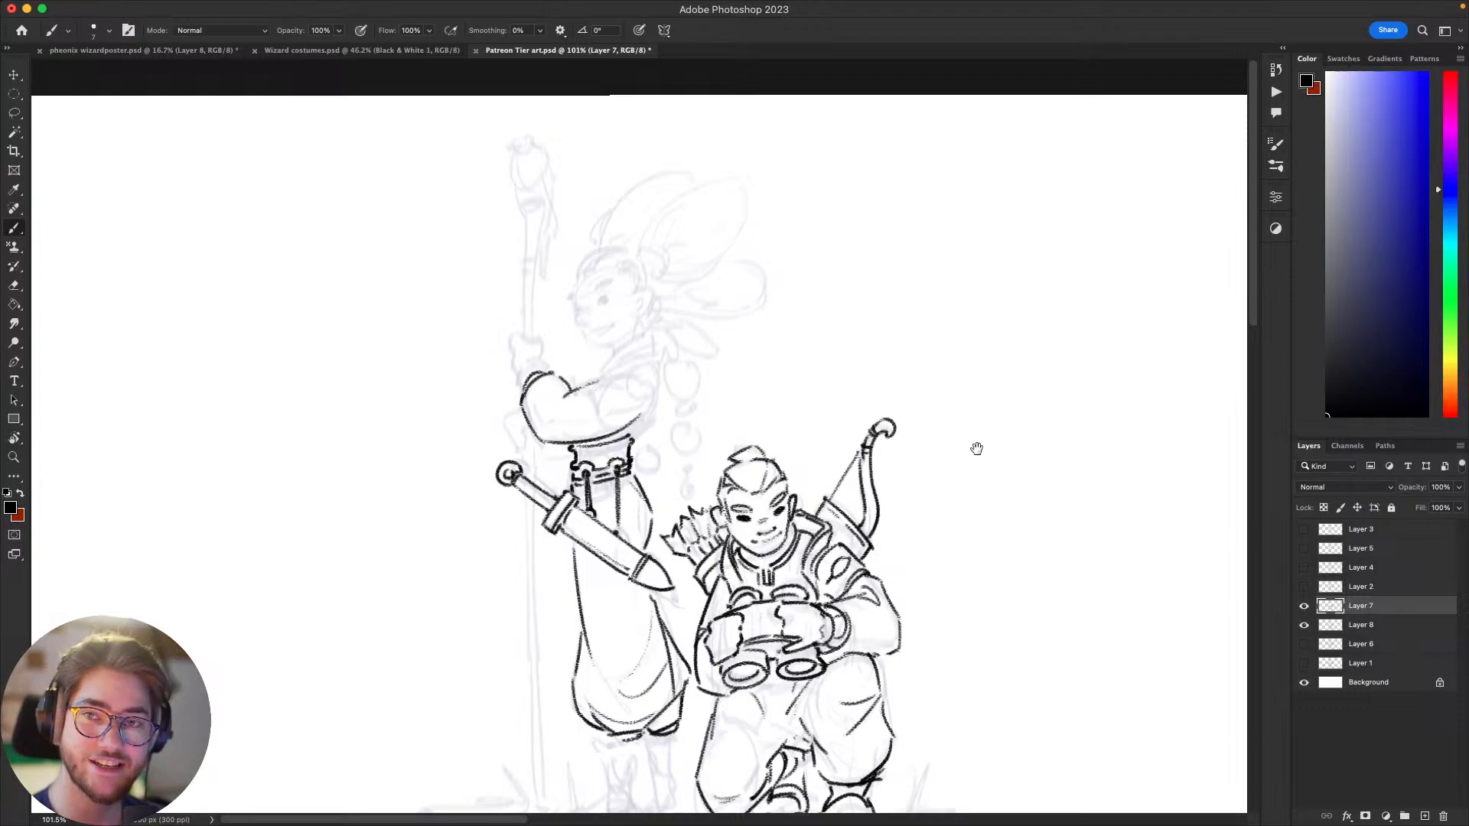
drag(919, 535, 846, 571)
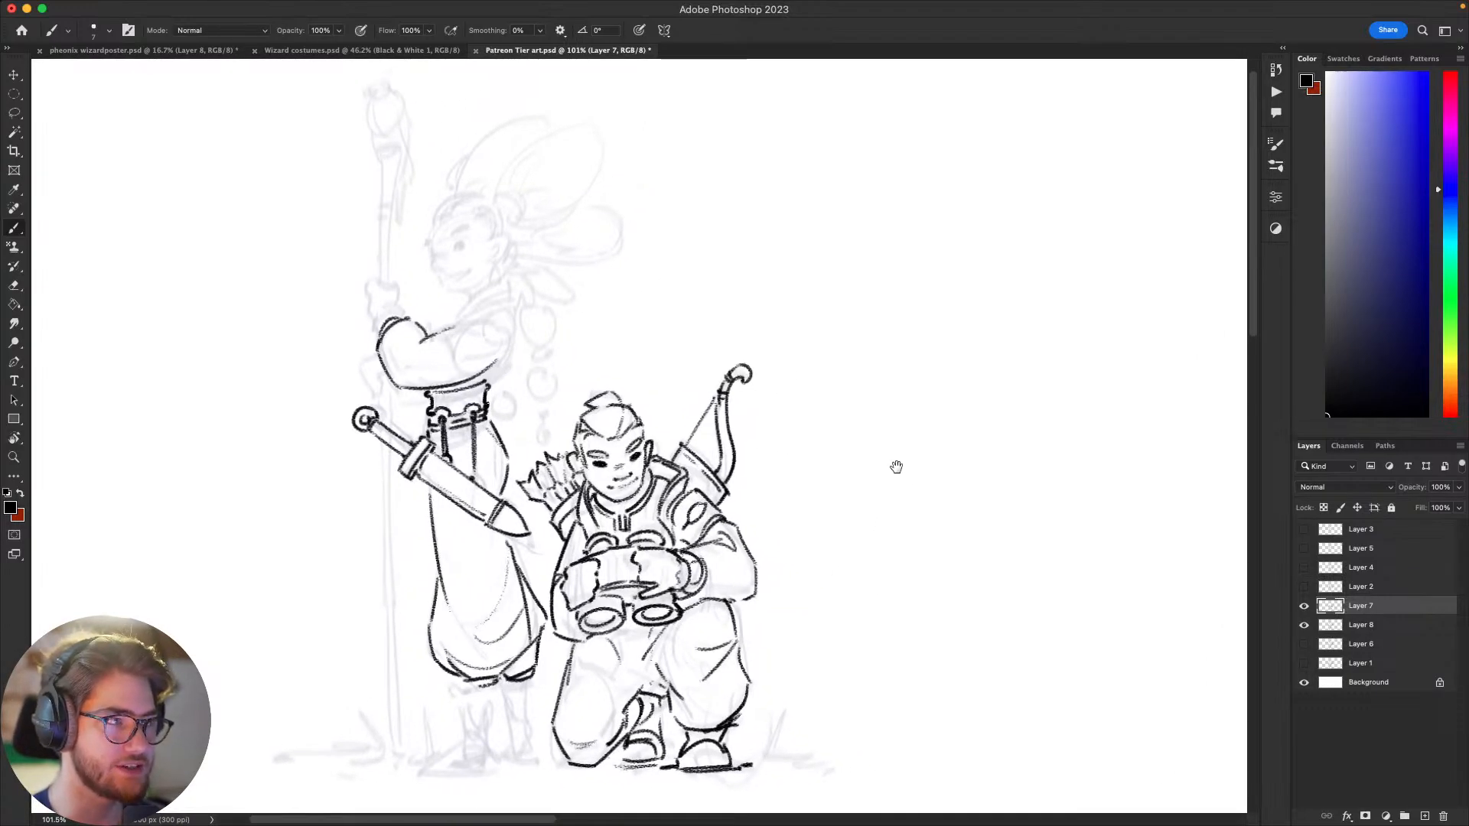
drag(921, 502, 852, 512)
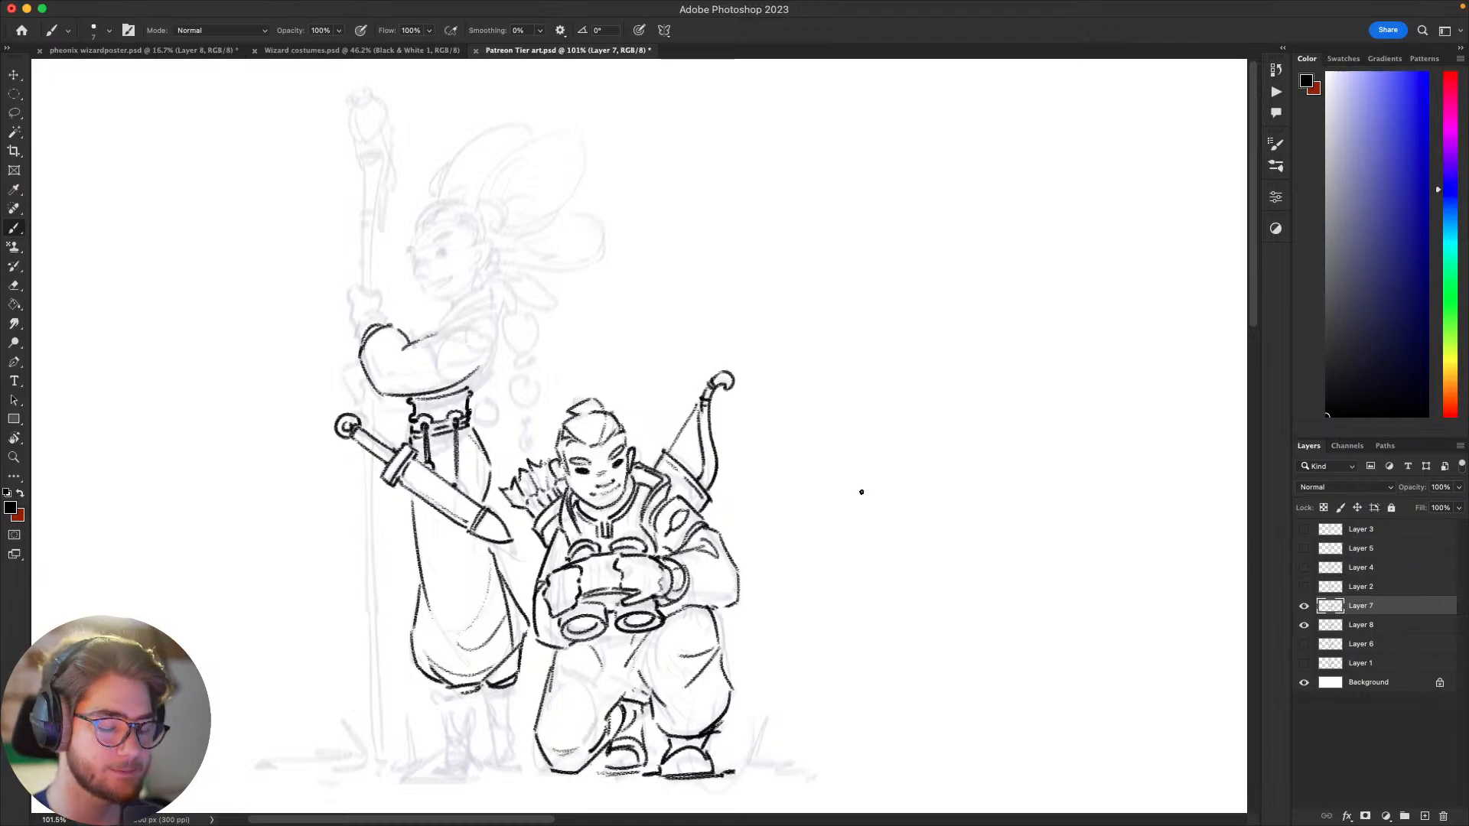
Step: Add a short fold line inside the elbow of the standing figure's sleeve, undoing poor strokes
mouse_move(859, 492)
mouse_down()
mouse_move(955, 541)
mouse_move(954, 508)
mouse_move(1053, 456)
mouse_up()
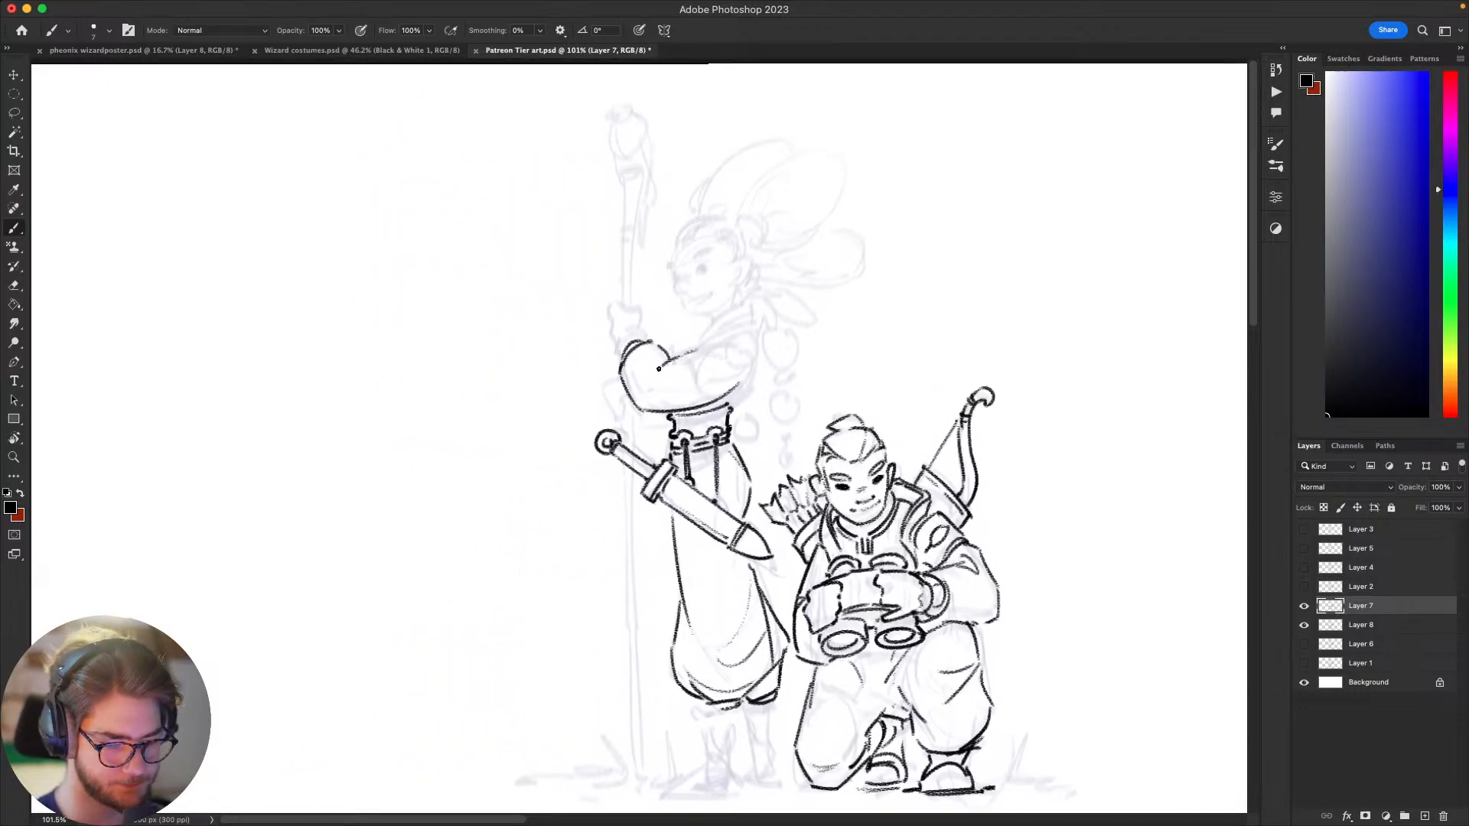
key(super+z)
mouse_move(656, 380)
mouse_down()
mouse_move(694, 356)
mouse_move(653, 381)
mouse_move(717, 350)
mouse_move(651, 378)
mouse_up()
key(super+z)
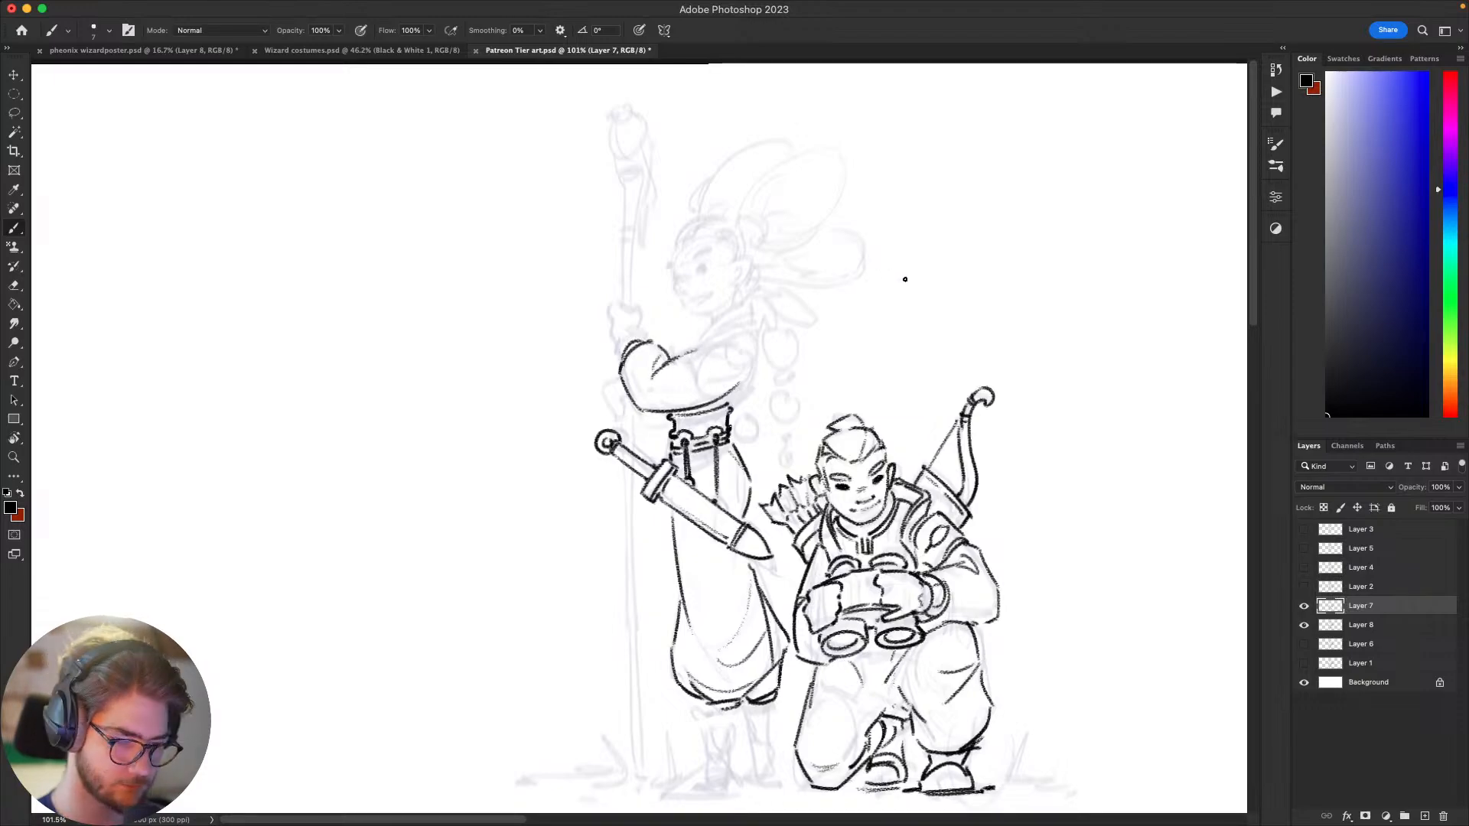
scroll(920, 351, up, 3)
scroll(756, 383, left, 5)
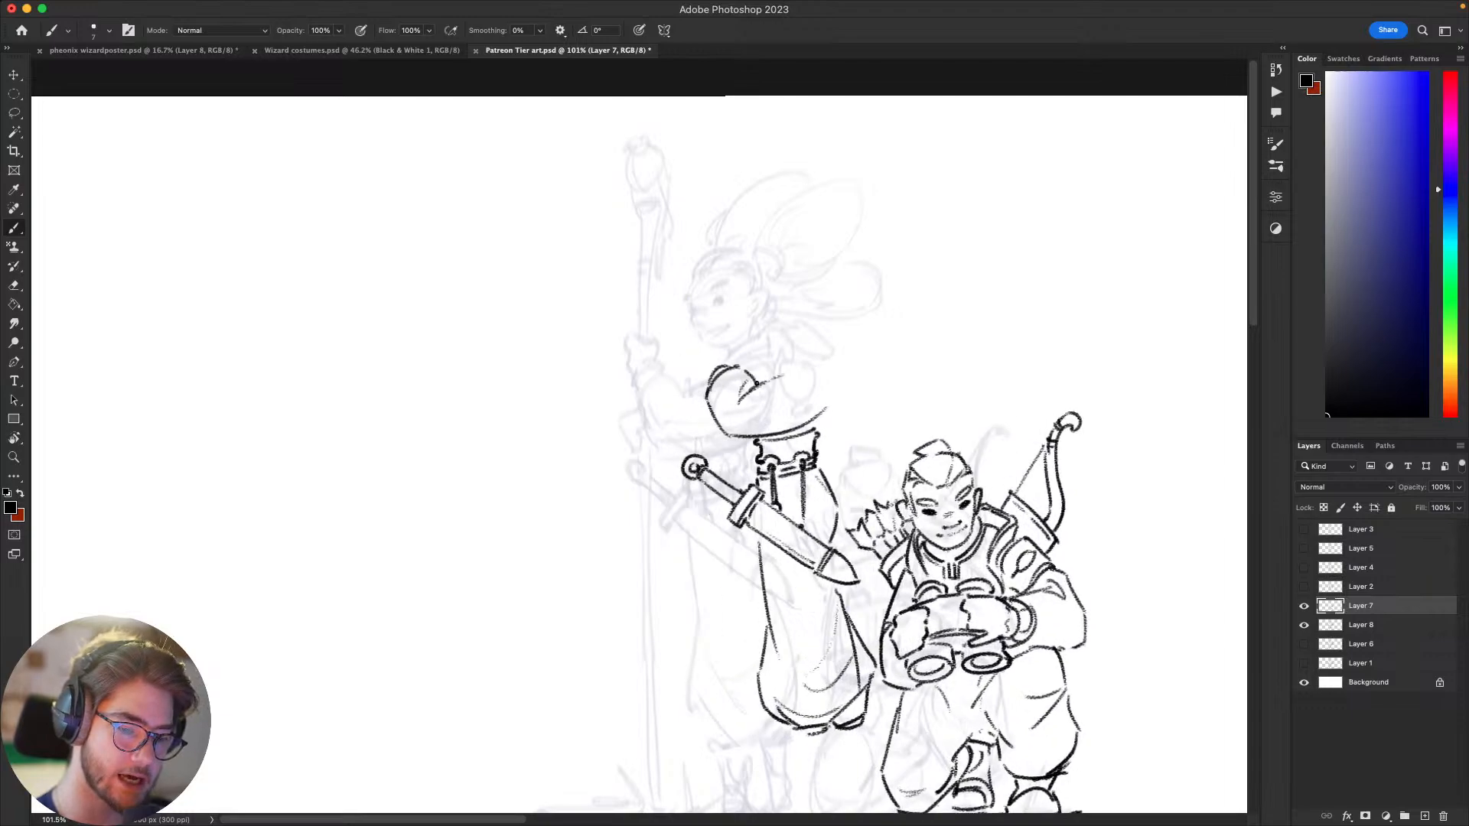
Step: Ink the standing figure's upper arm from the inner elbow over the rounded shoulder to the sleeve's underside, undoing rejected strokes
key(super+z)
mouse_move(708, 385)
mouse_down()
mouse_move(775, 366)
mouse_move(754, 421)
mouse_up()
scroll(1056, 505, down, 5)
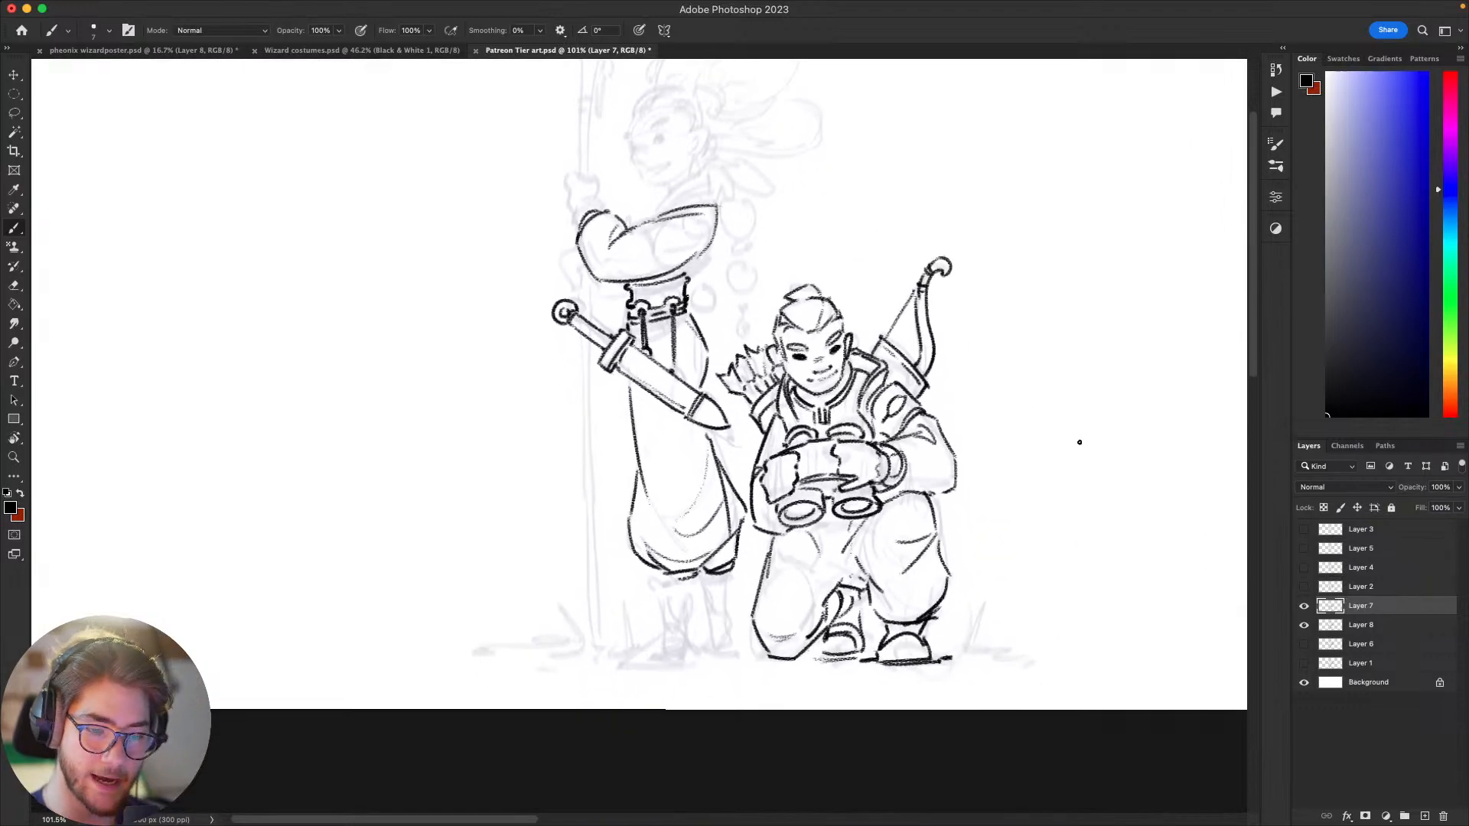
scroll(1030, 449, up, 3)
scroll(1030, 449, left, 2)
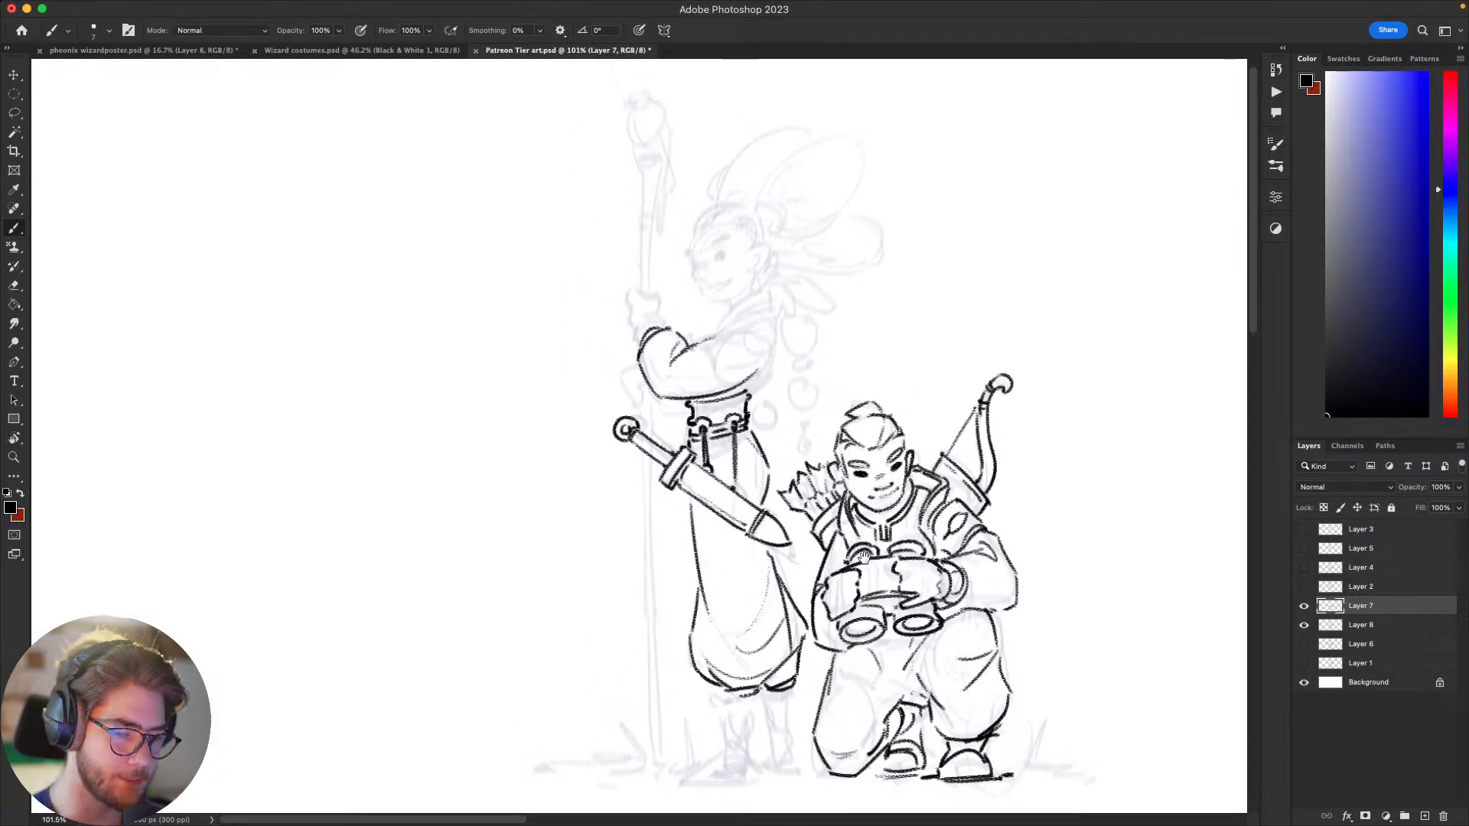
drag(865, 556, 896, 635)
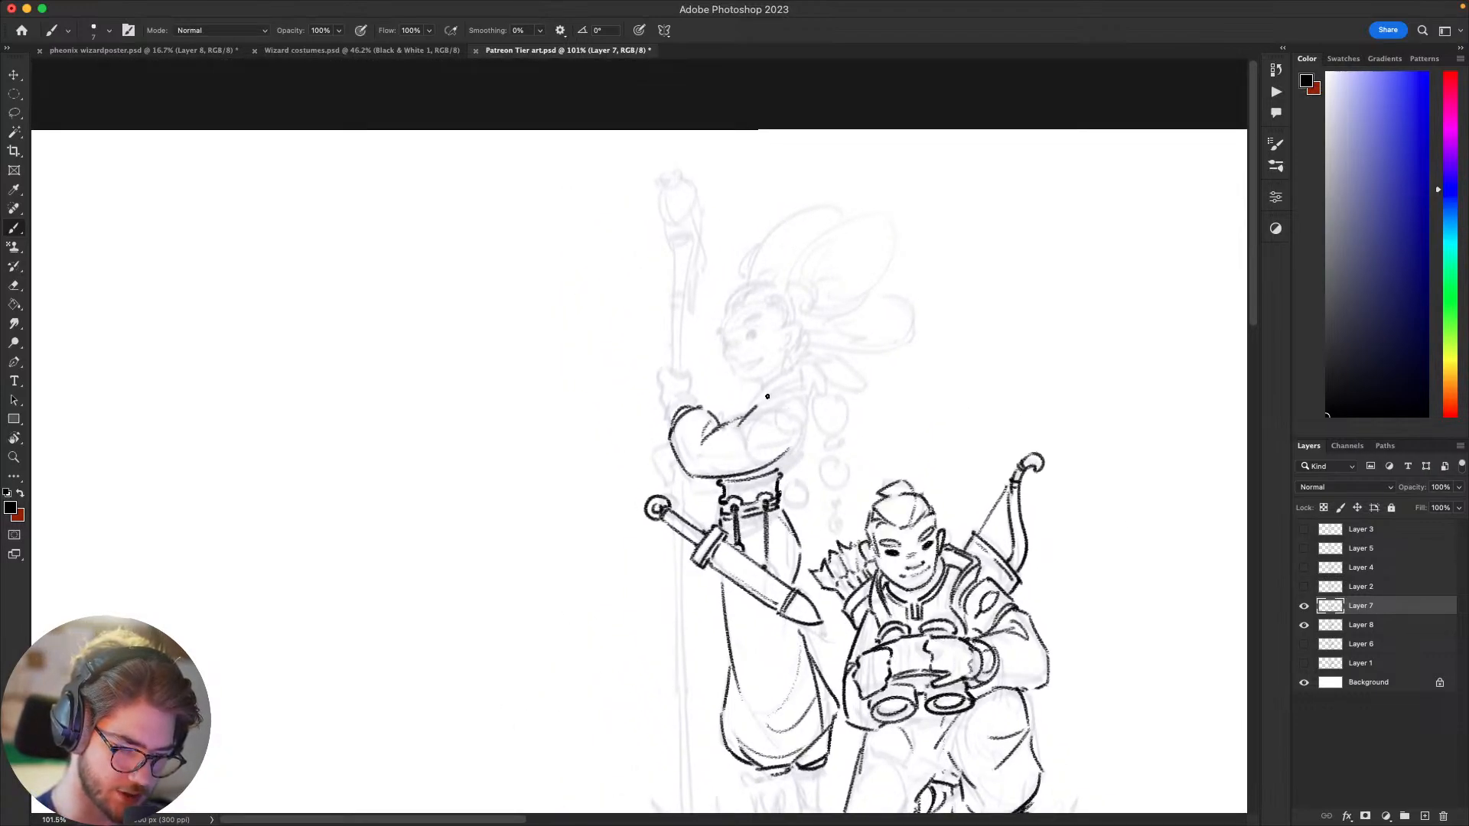
drag(767, 396, 796, 416)
key(super+z)
mouse_move(799, 411)
mouse_down()
mouse_move(751, 509)
mouse_move(770, 492)
mouse_up()
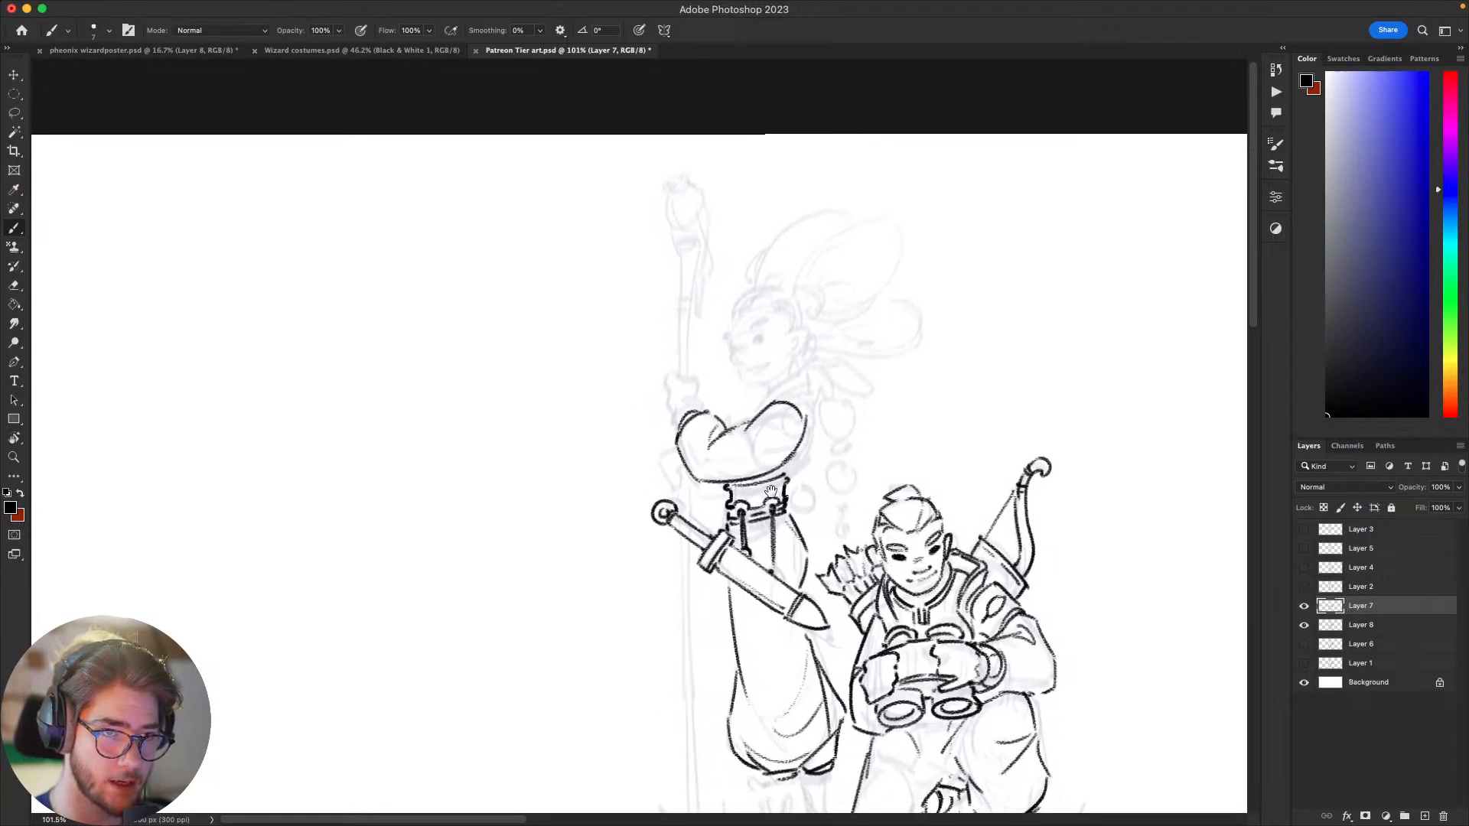
Step: Ink the garment edge over the standing figure's shoulder and its short flap behind the elbow, undoing poor strokes
mouse_move(860, 466)
mouse_down()
mouse_move(721, 467)
mouse_move(727, 494)
mouse_up()
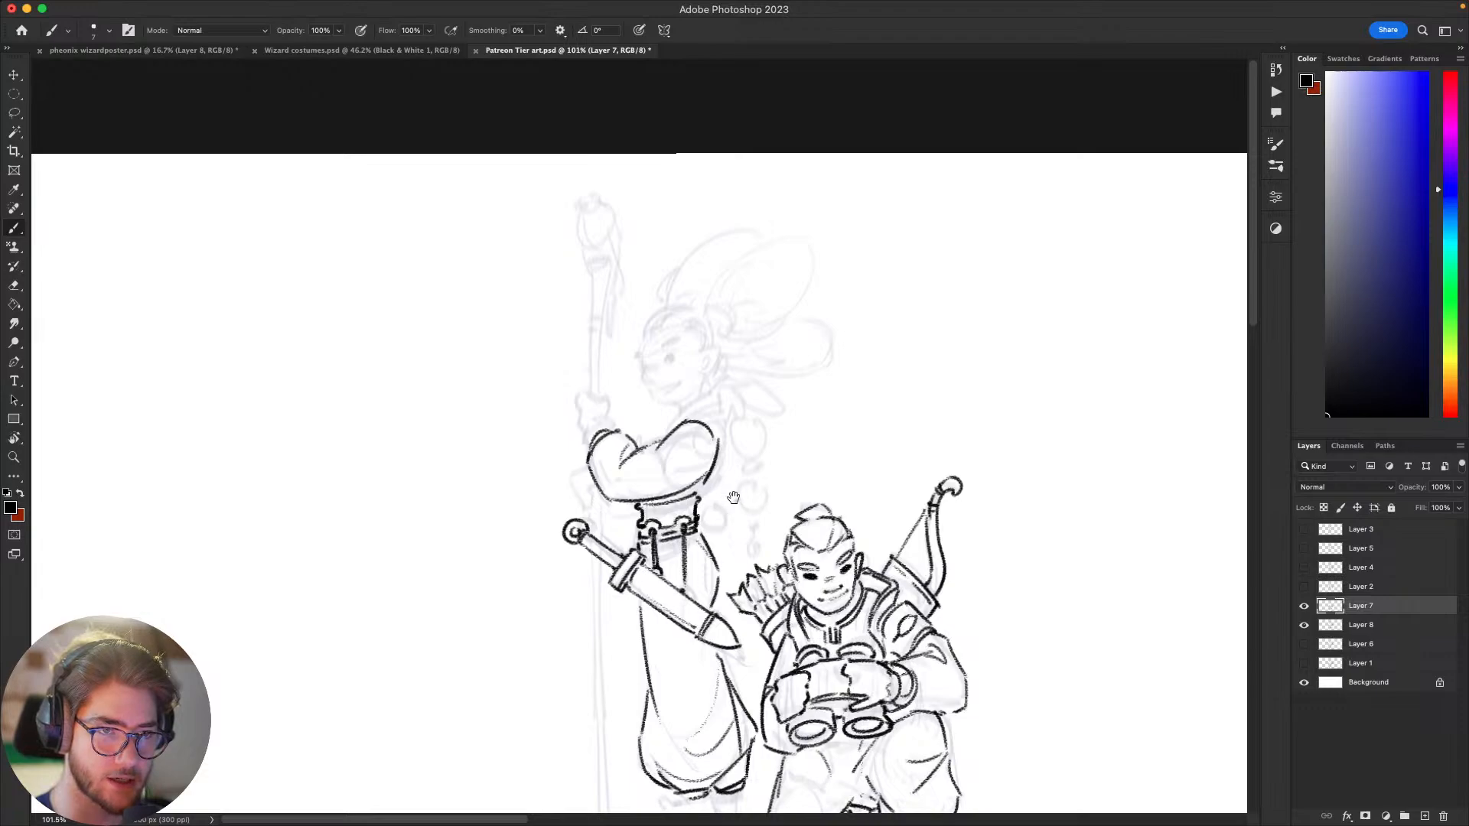
mouse_move(777, 478)
mouse_down()
mouse_move(759, 466)
mouse_move(777, 467)
mouse_up()
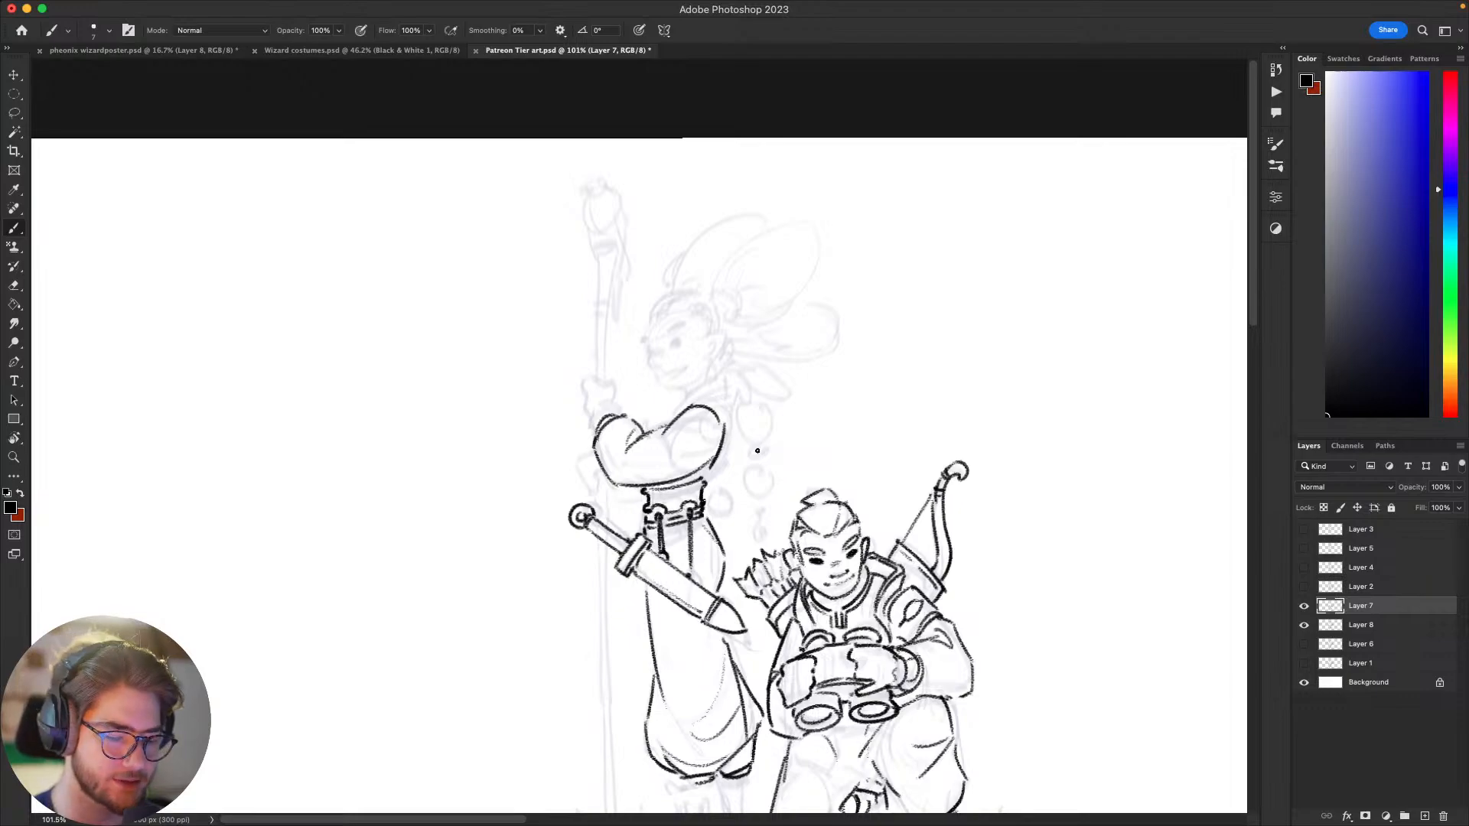
mouse_move(982, 528)
mouse_down()
mouse_move(1012, 482)
mouse_move(989, 523)
mouse_up()
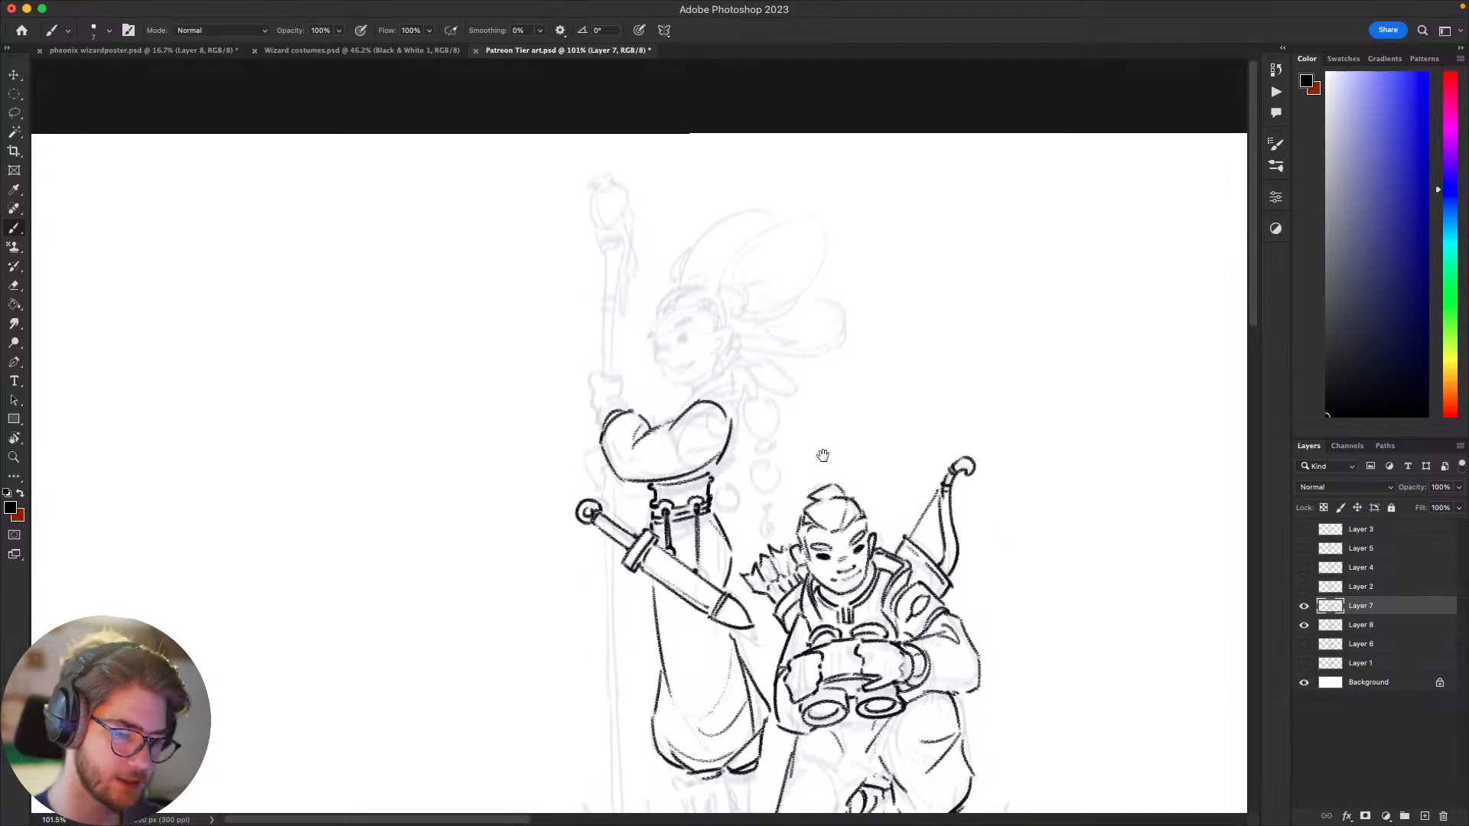
key(super+z)
mouse_move(679, 417)
mouse_down()
mouse_move(695, 396)
mouse_move(734, 393)
mouse_move(734, 482)
mouse_move(735, 446)
mouse_up()
key(super+z)
key(super+z)
key(super+z)
key(super+z)
key(super+z)
key(super+z)
key(super+z)
key(super+z)
key(super+z)
key(super+z)
key(super+z)
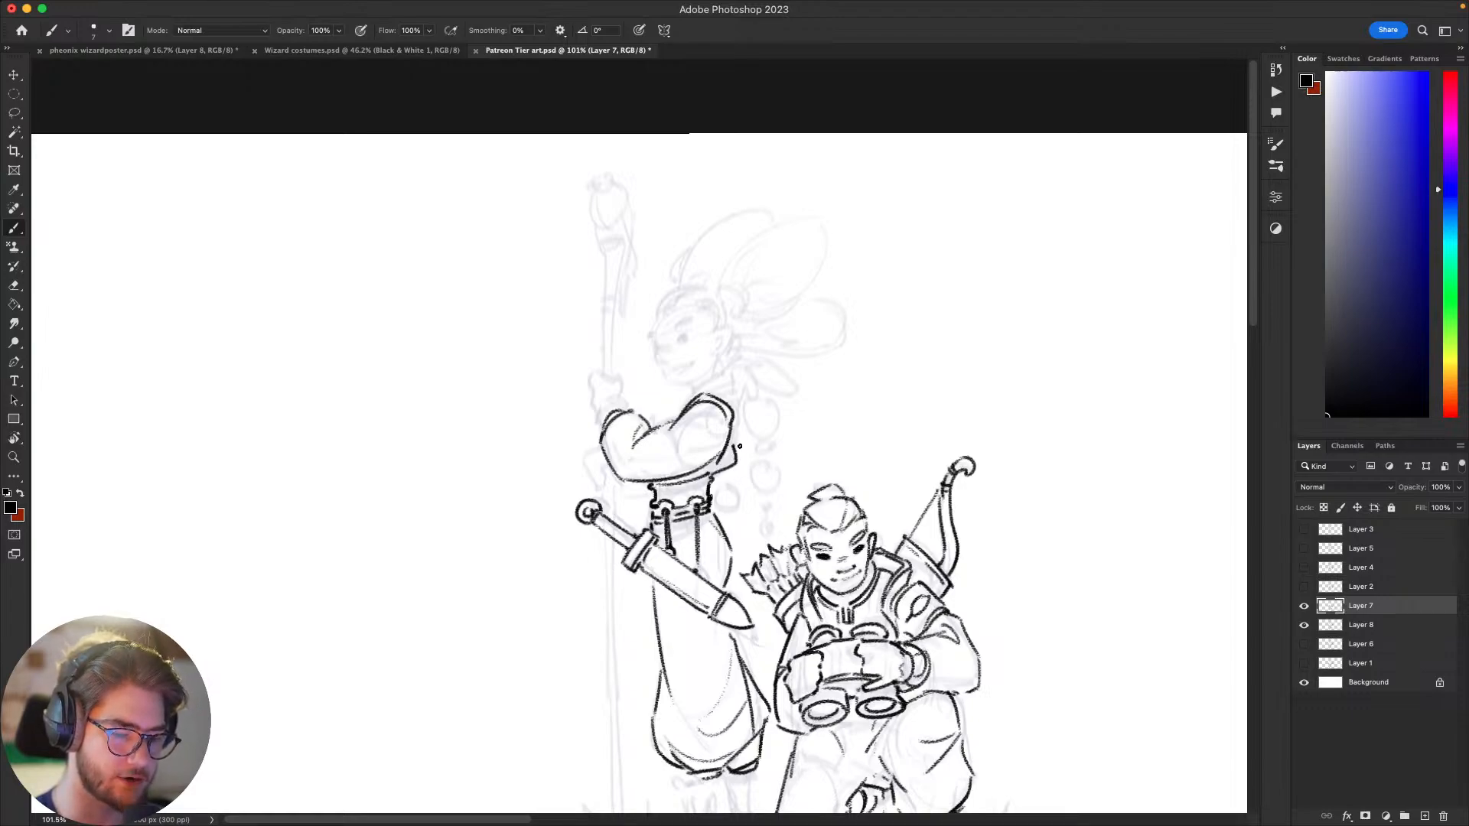
Step: Ink the standing figure's chest line from the inner elbow up to the neck and the upper edge of the collar
scroll(740, 446, down, 3)
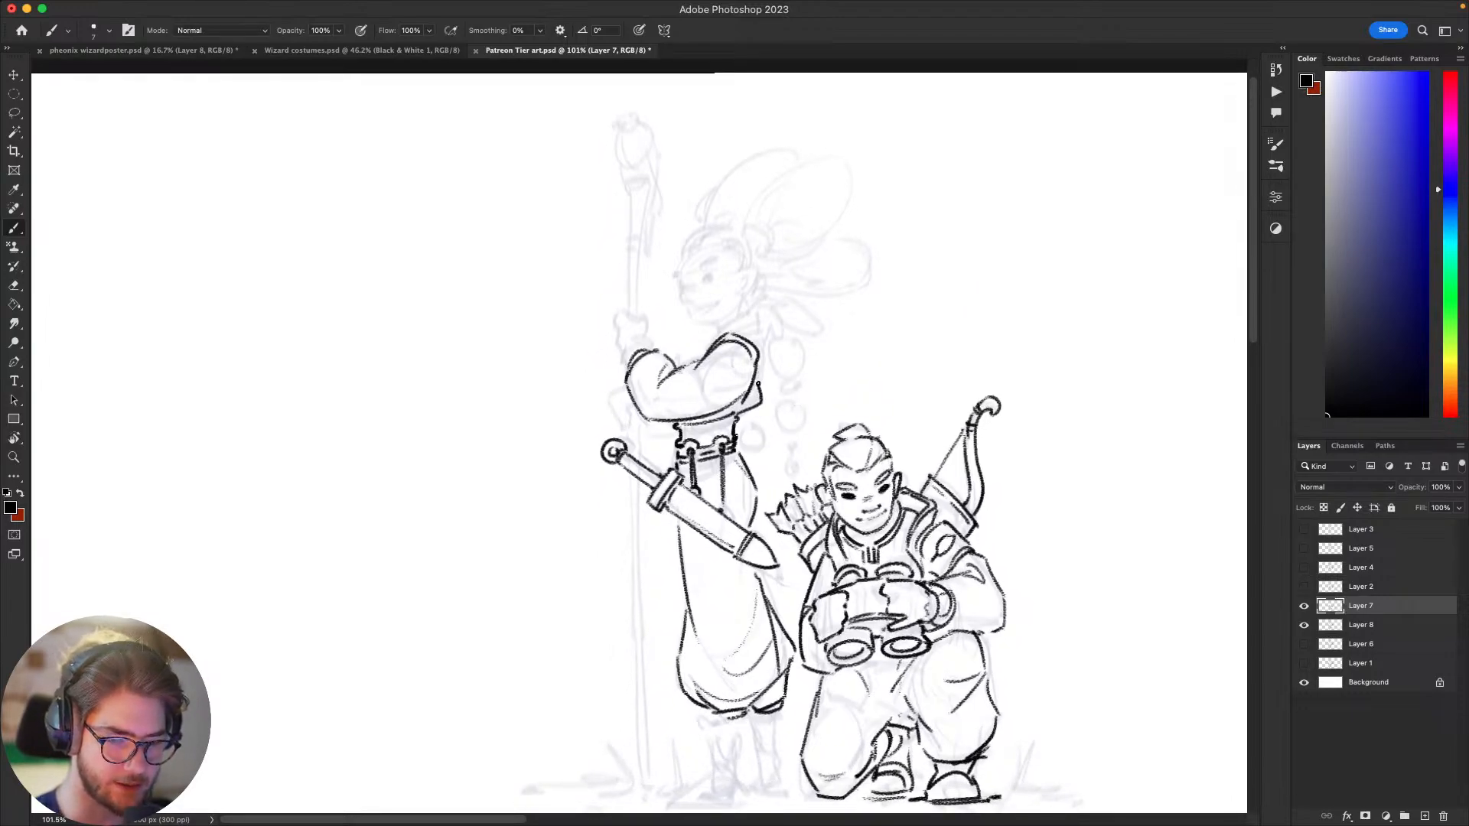
mouse_move(798, 351)
mouse_down()
mouse_move(827, 376)
mouse_move(871, 310)
mouse_up()
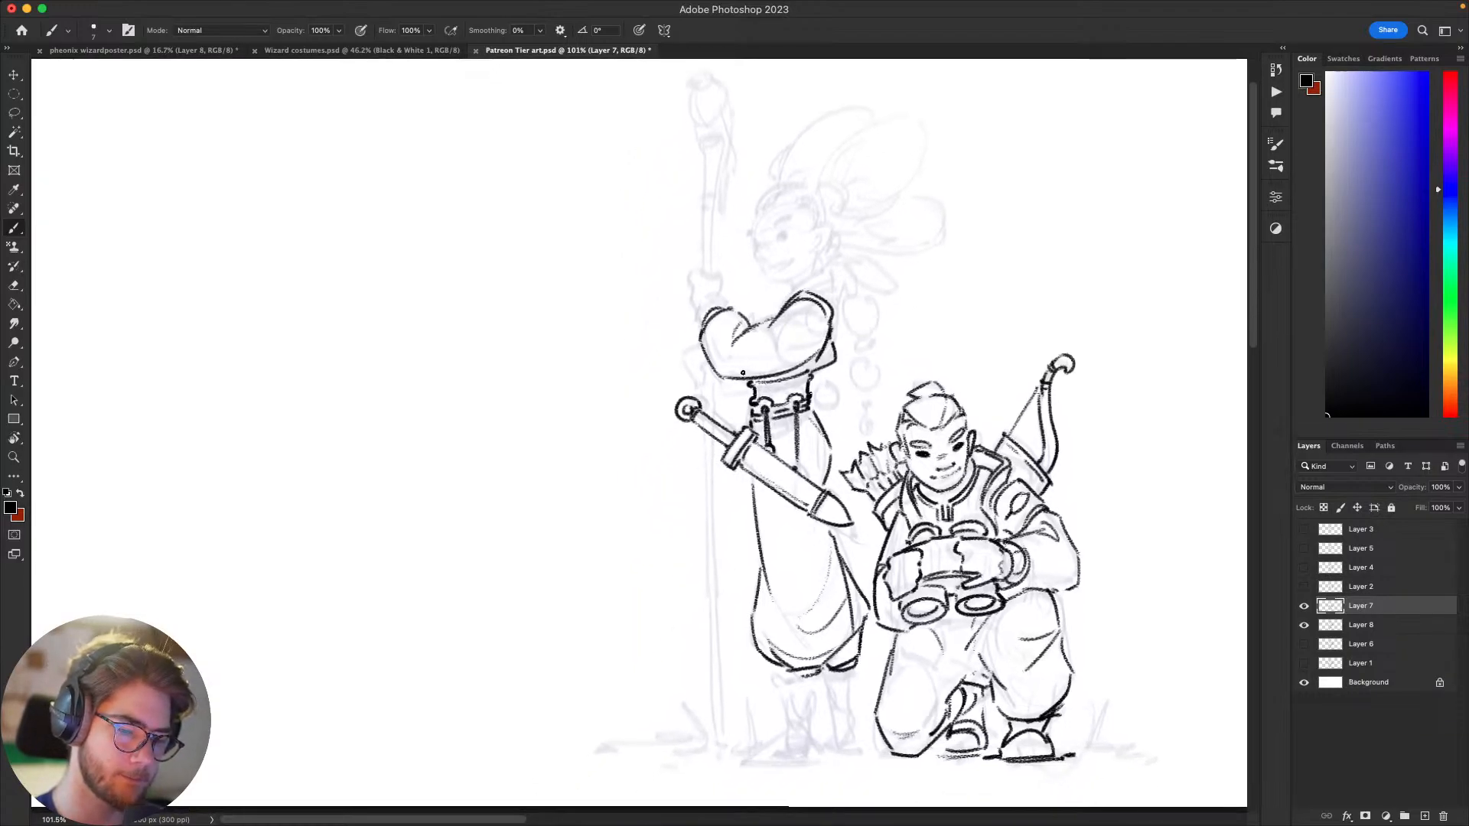
scroll(746, 420, up, 8)
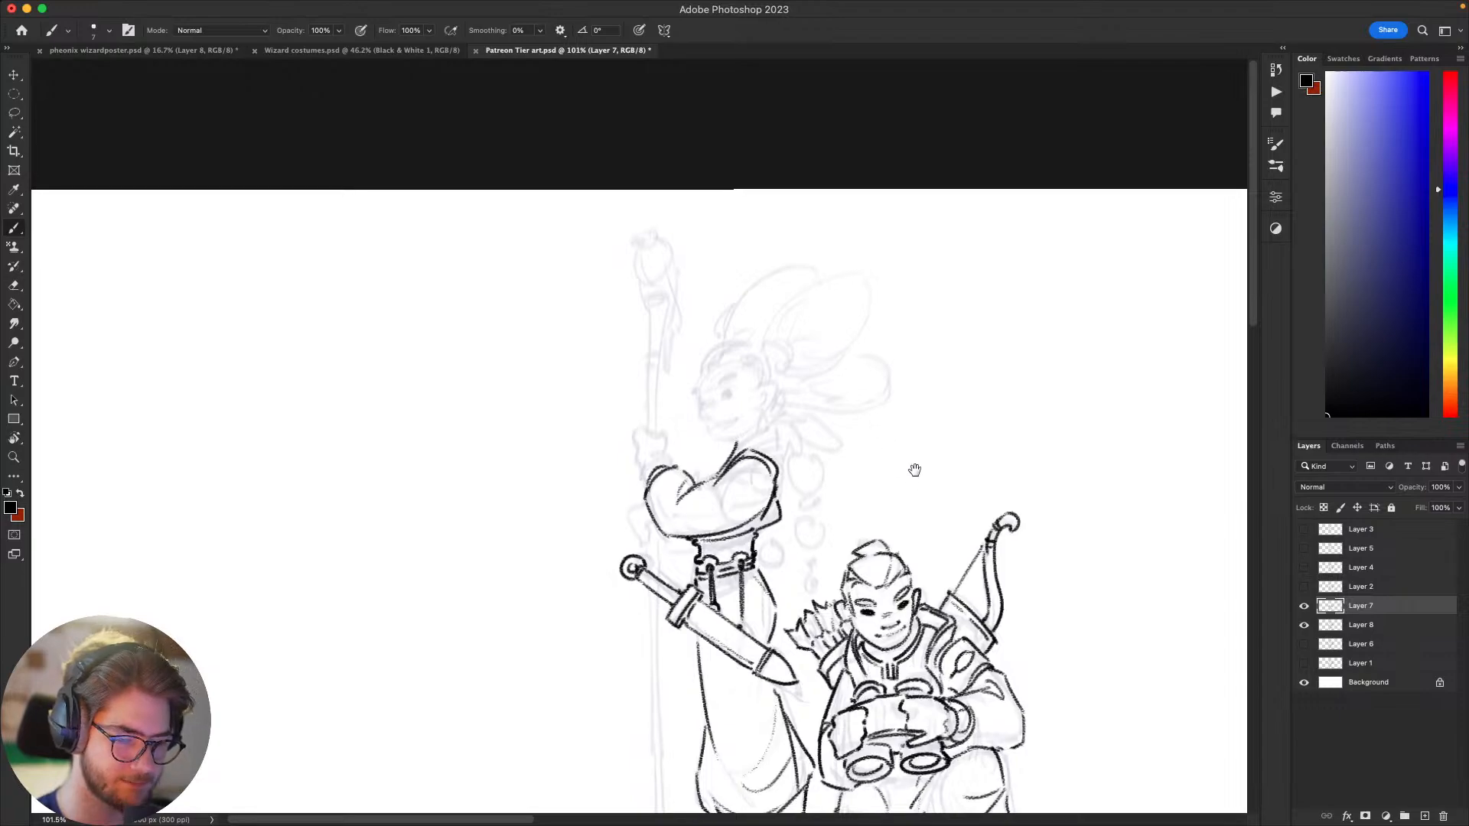
scroll(911, 469, down, 8)
scroll(1005, 417, up, 4)
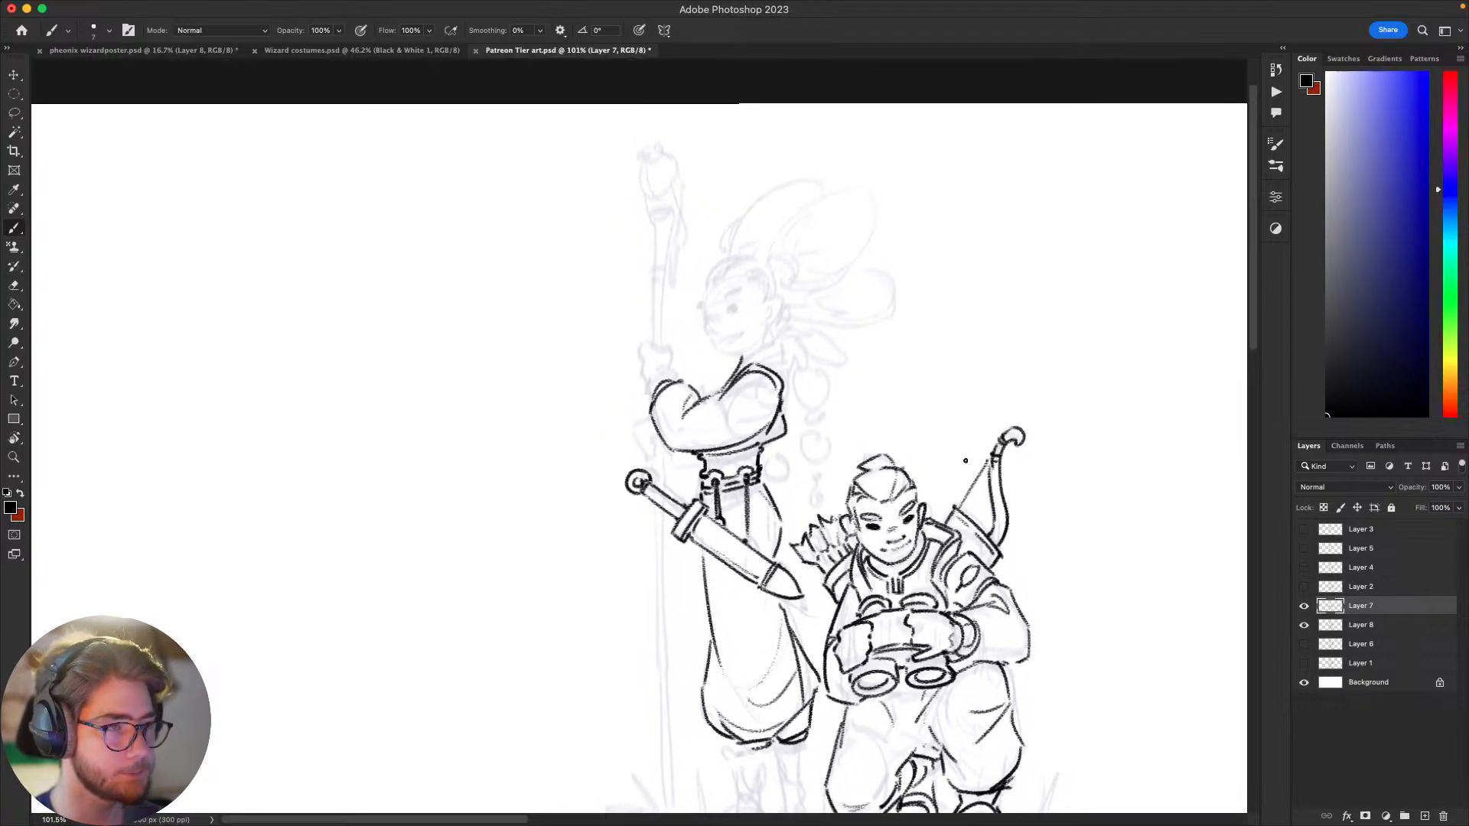
drag(998, 489, 1044, 471)
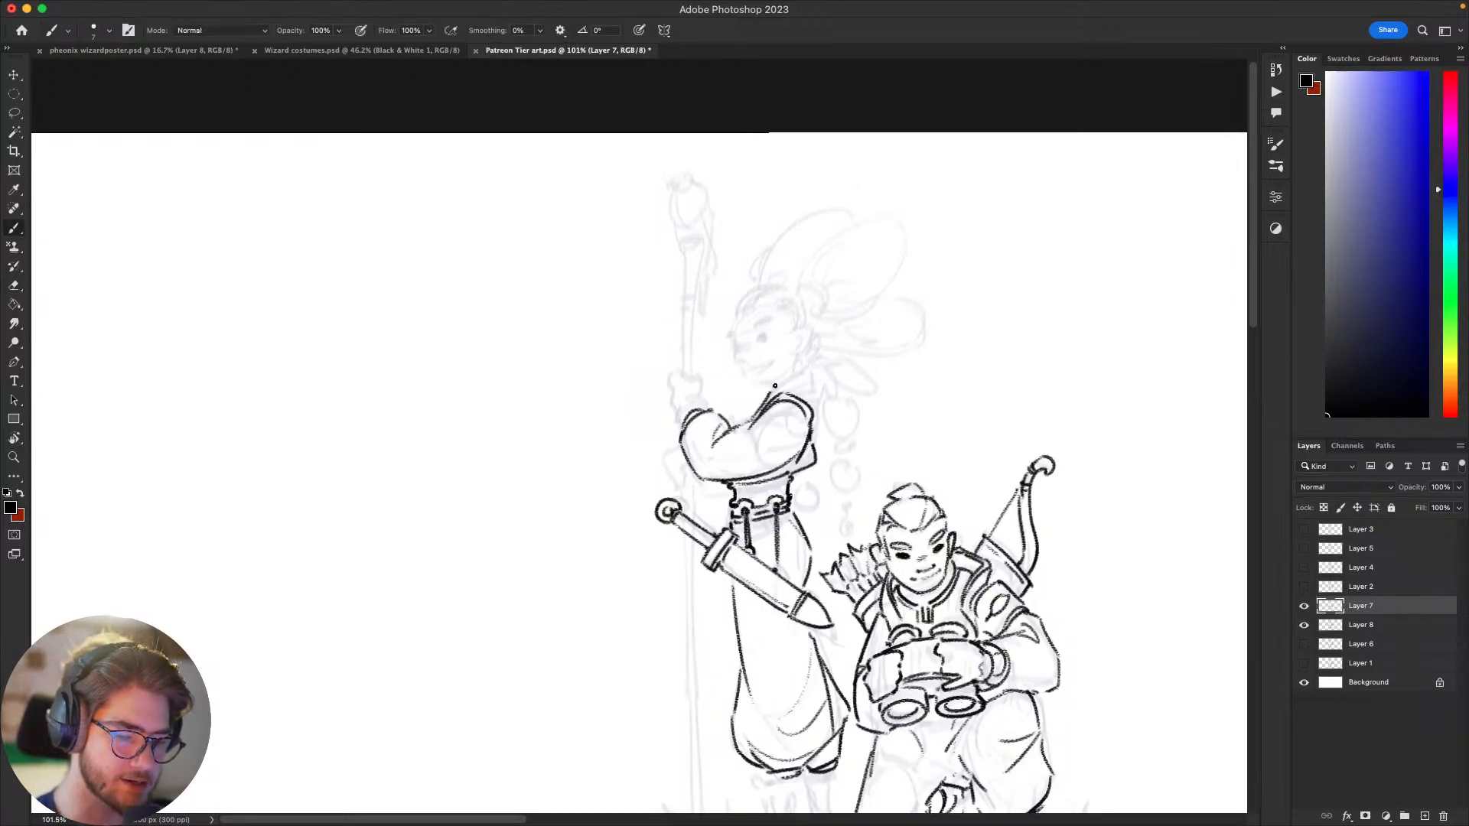
scroll(847, 410, right, 5)
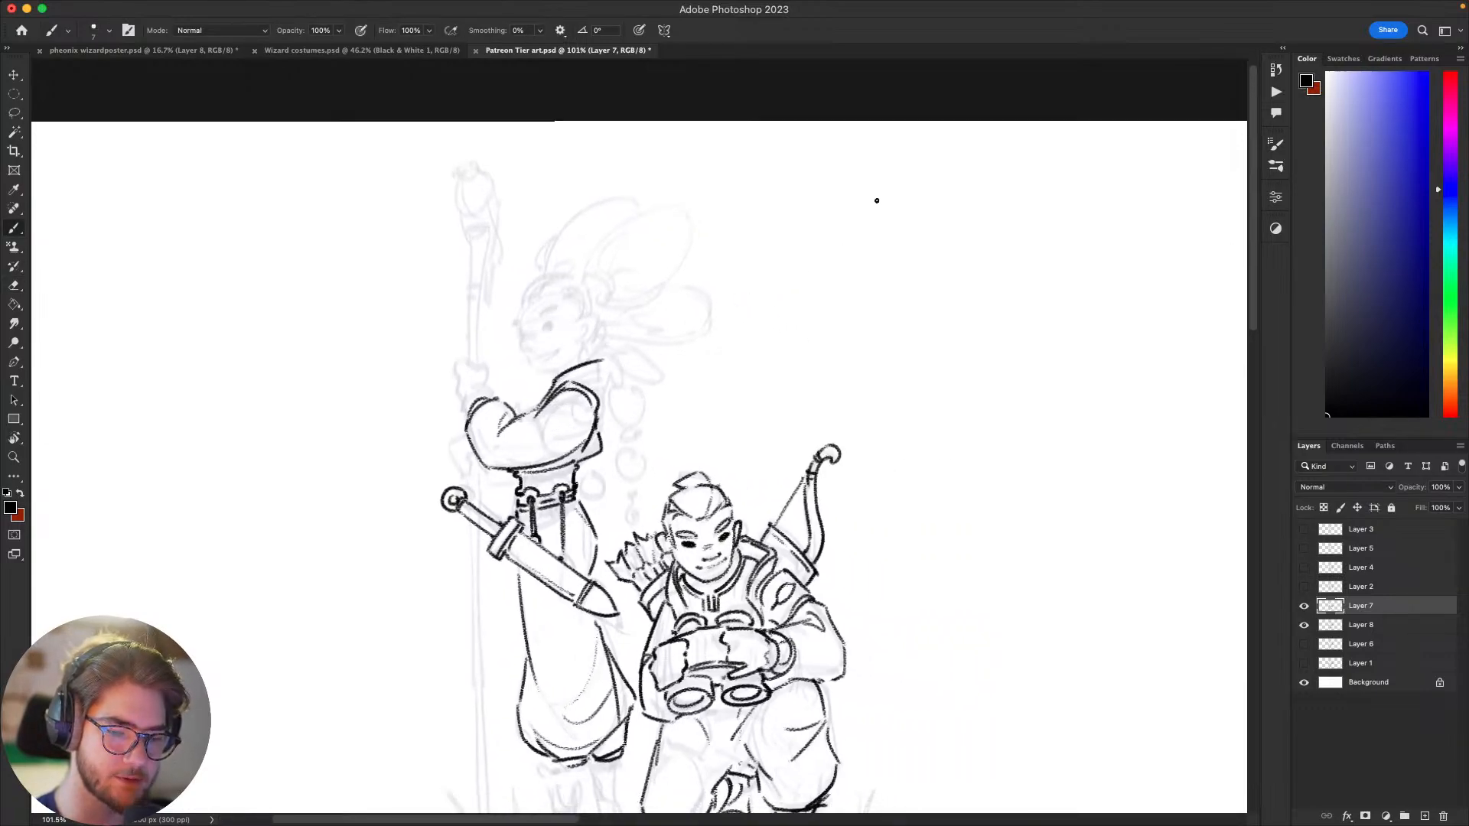
Step: Handwrite "$36" in the blank area beside the two figures, undoing stray strokes
drag(834, 213, 848, 264)
drag(933, 220, 910, 241)
key(super+z)
key(space)
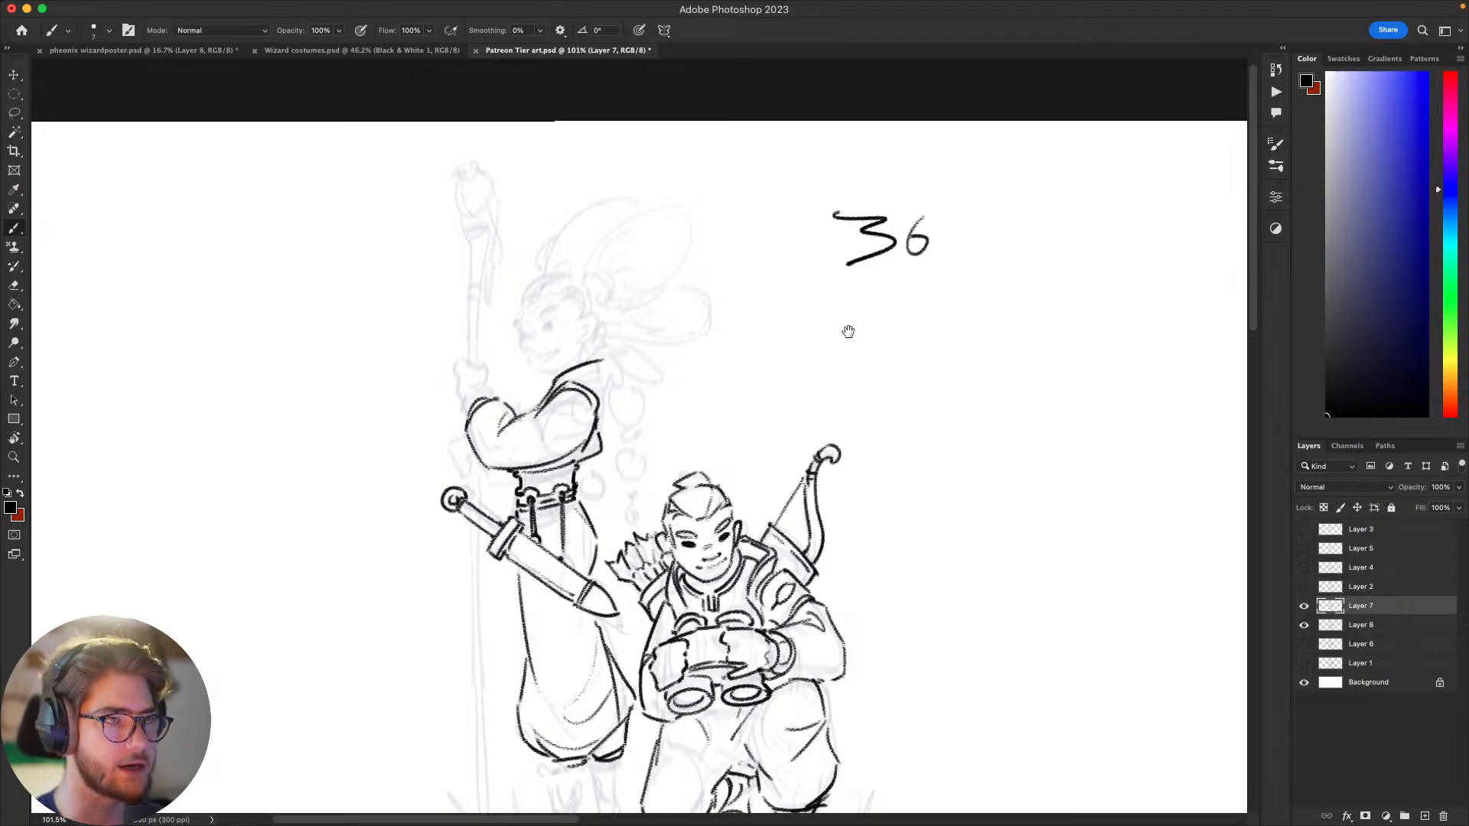
drag(848, 331, 890, 333)
mouse_move(853, 203)
mouse_down()
mouse_move(818, 264)
mouse_move(842, 291)
mouse_up()
key(space)
mouse_move(1178, 344)
mouse_down()
mouse_move(987, 342)
mouse_move(1105, 318)
mouse_move(998, 331)
mouse_move(1007, 372)
mouse_move(925, 413)
mouse_up()
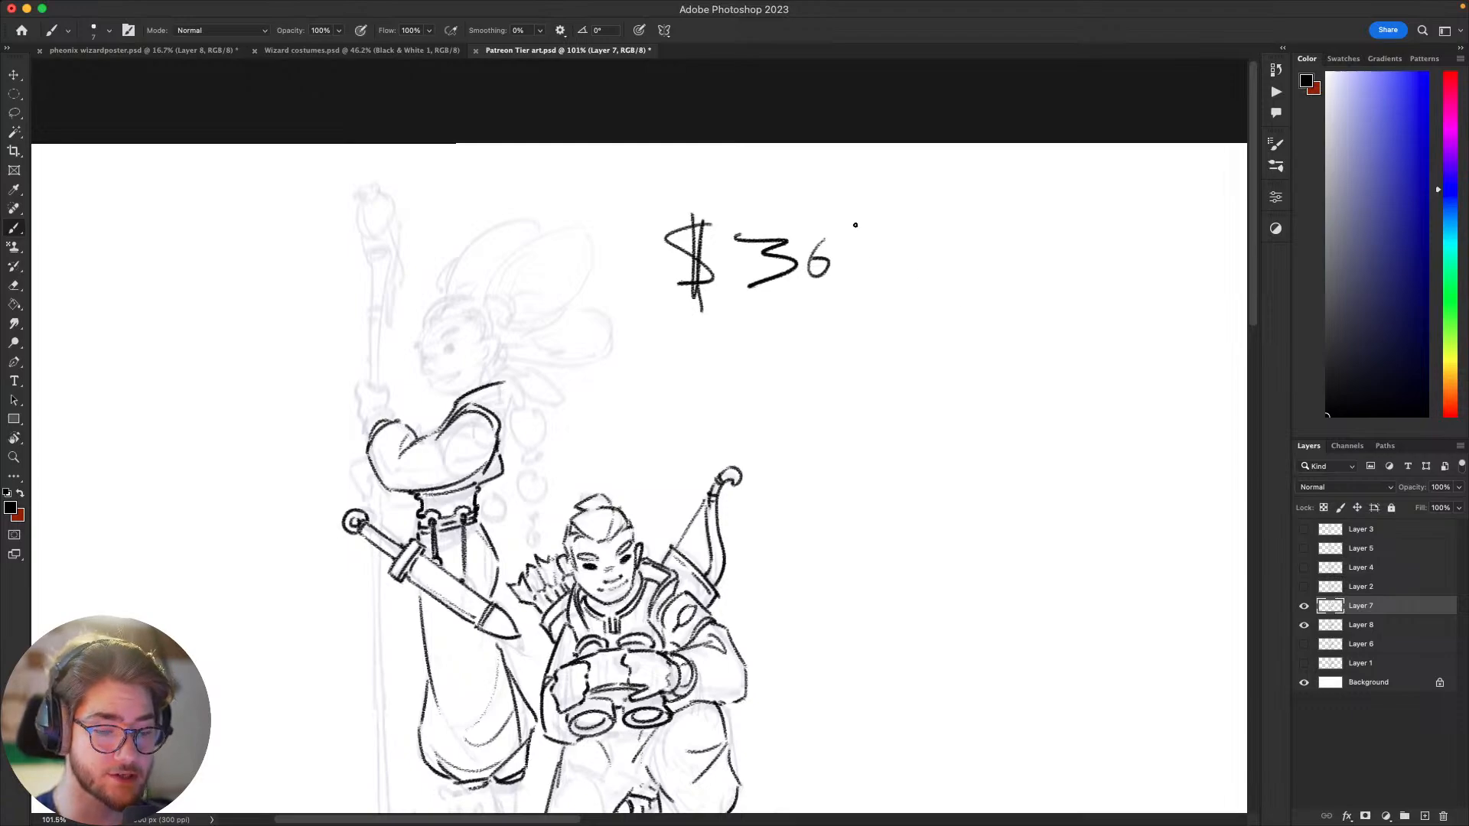
mouse_move(856, 225)
mouse_down()
mouse_move(865, 256)
mouse_move(819, 191)
mouse_up()
key(super+z)
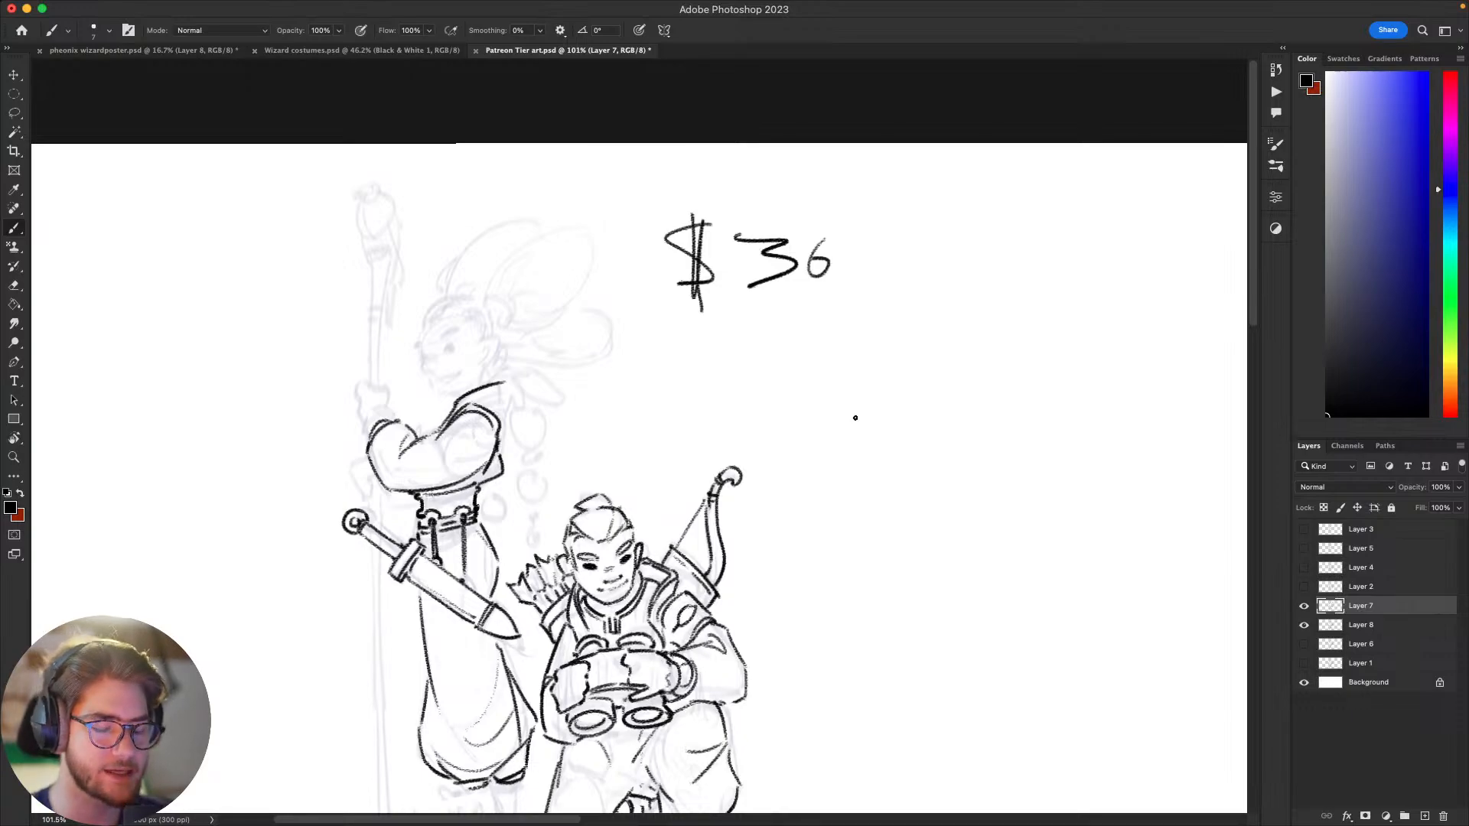
Step: Select the handwritten price note with the Lasso, delete it, deselect and return to the Brush
drag(978, 522, 1099, 524)
mouse_move(930, 189)
mouse_down()
mouse_move(897, 369)
mouse_move(965, 203)
mouse_move(824, 374)
mouse_move(994, 253)
mouse_up()
key(super+z)
key(l)
key(Delete)
key(super+d)
key(b)
Step: Trim the end of the standing figure's collar line and ink the collar's pointed back edge down to the shoulder
drag(986, 494, 1009, 482)
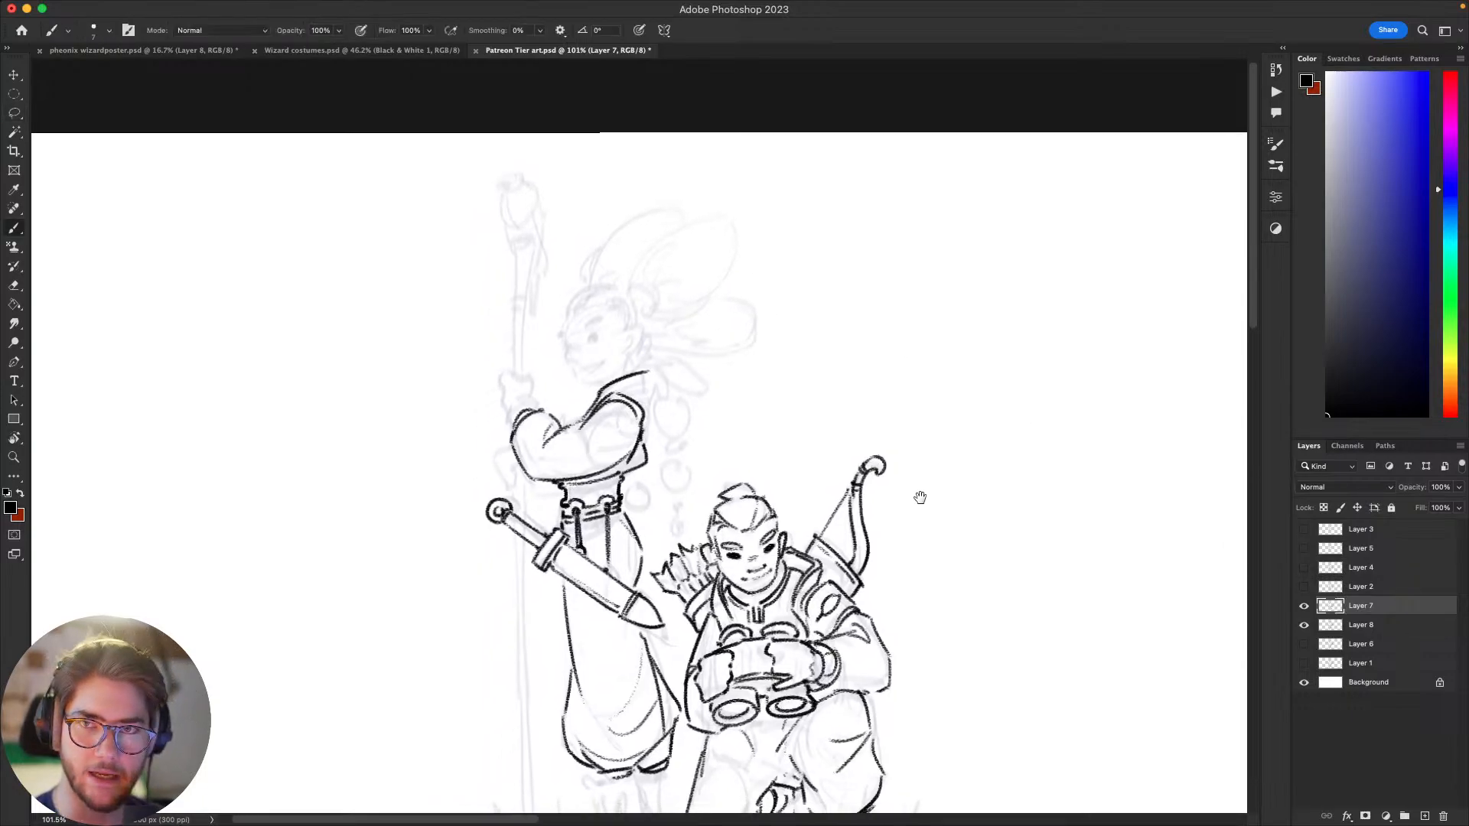
drag(920, 560, 960, 574)
key(e)
drag(695, 386, 687, 388)
key(b)
drag(687, 389, 681, 429)
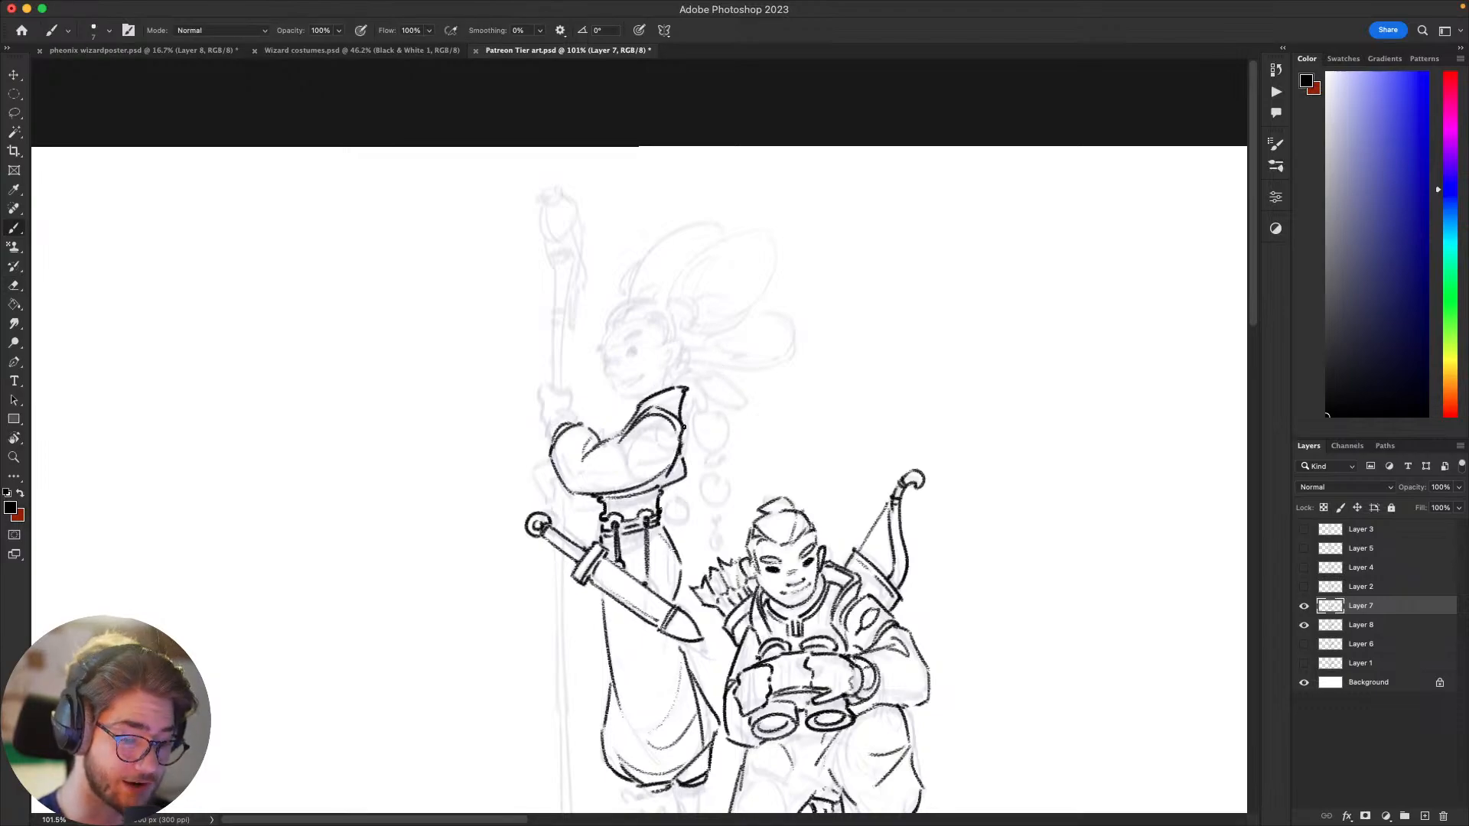
drag(899, 419, 996, 360)
Step: Ink the standing figure's chin and jaw curve plus the short line at the back of the neck, undoing rejected strokes
drag(758, 347, 779, 347)
key(super+z)
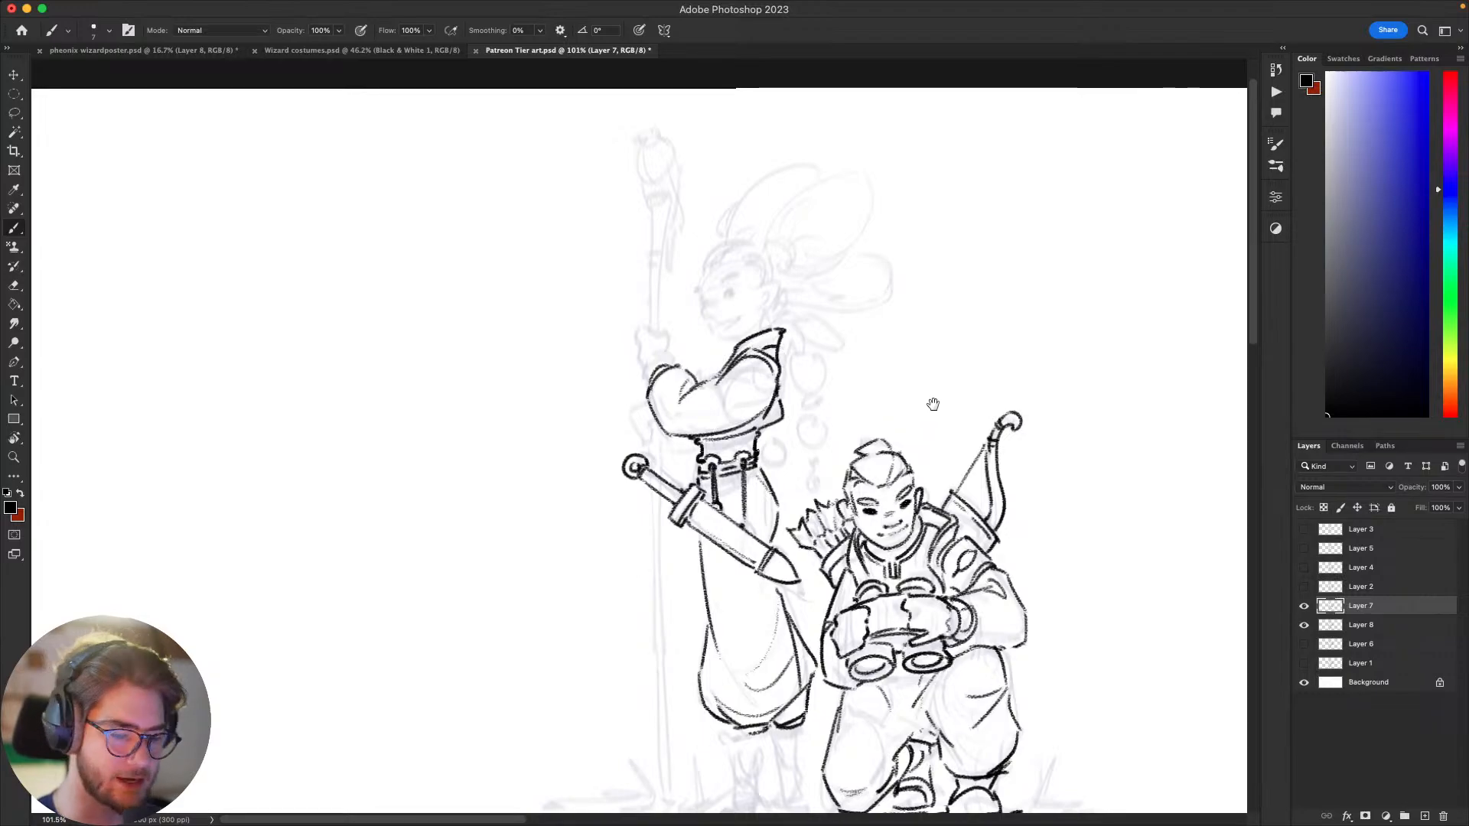
scroll(935, 403, up, 3)
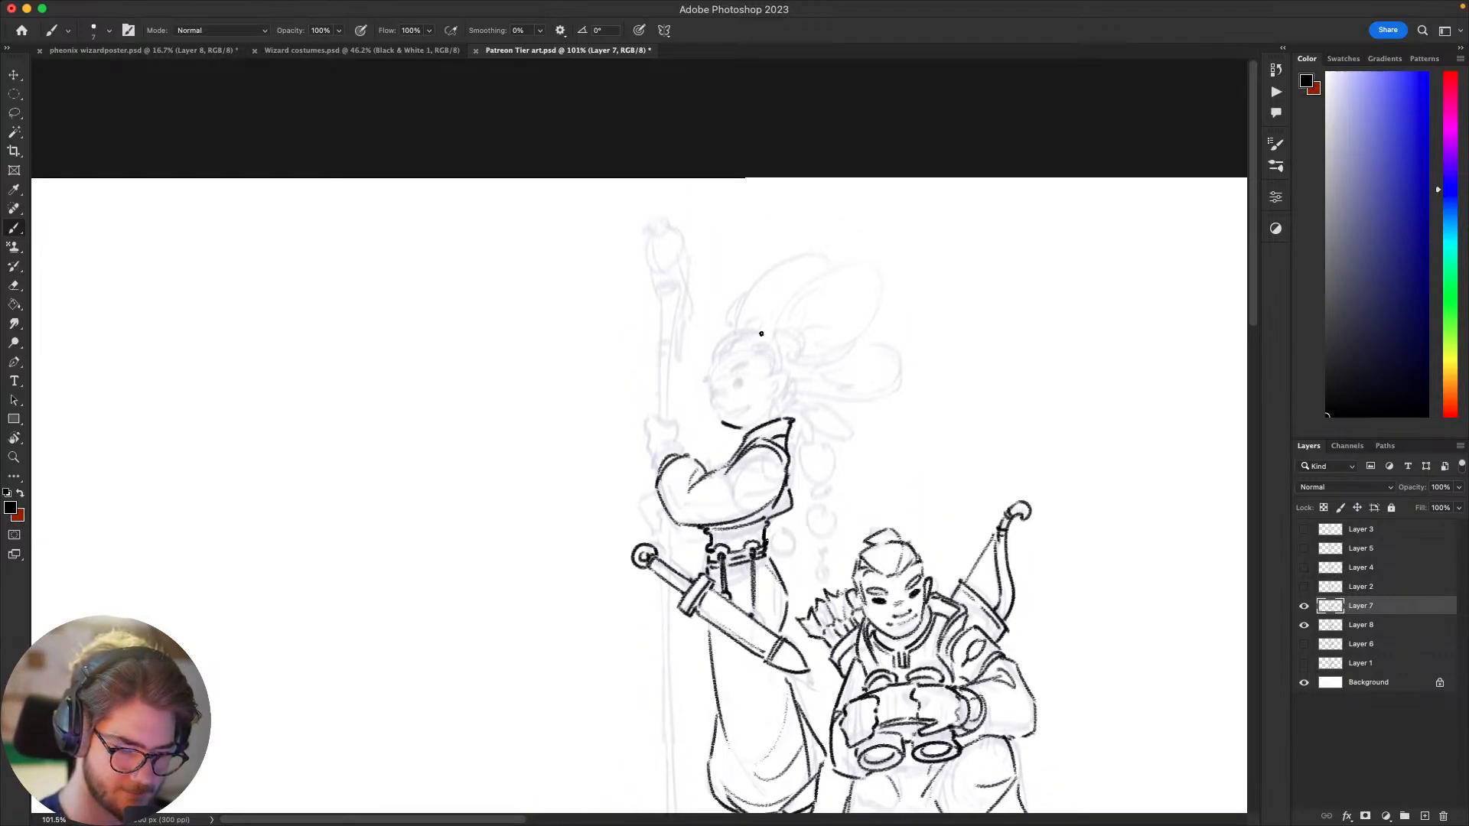
mouse_move(715, 408)
mouse_down()
mouse_move(753, 431)
mouse_move(822, 369)
mouse_up()
key(super+z)
key(super+z)
key(super+z)
Step: Ink the standing figure's ear with its inner fold above the neck line, undoing poor attempts
key(super+z)
drag(776, 418, 779, 403)
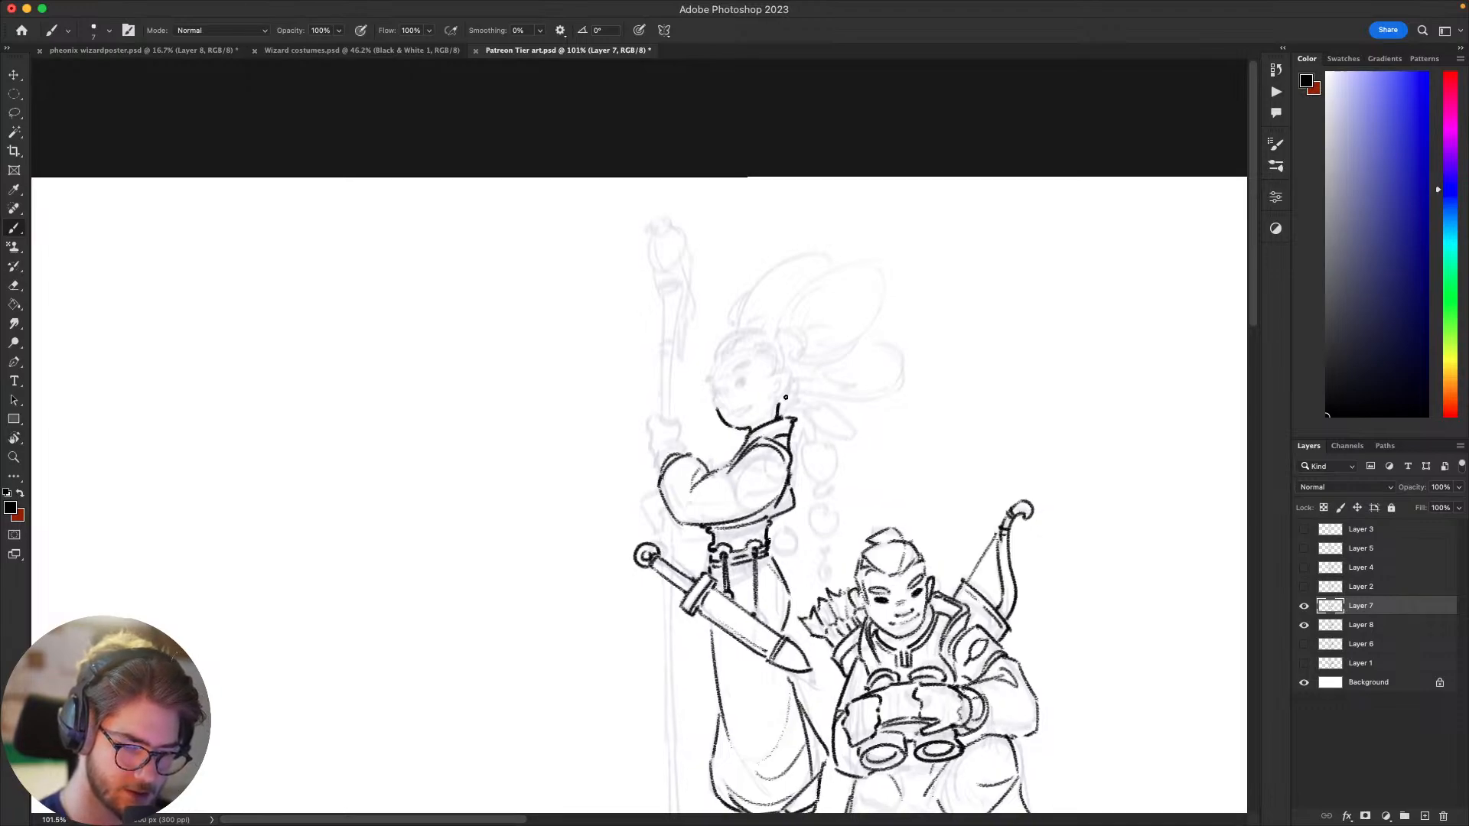
key(super+z)
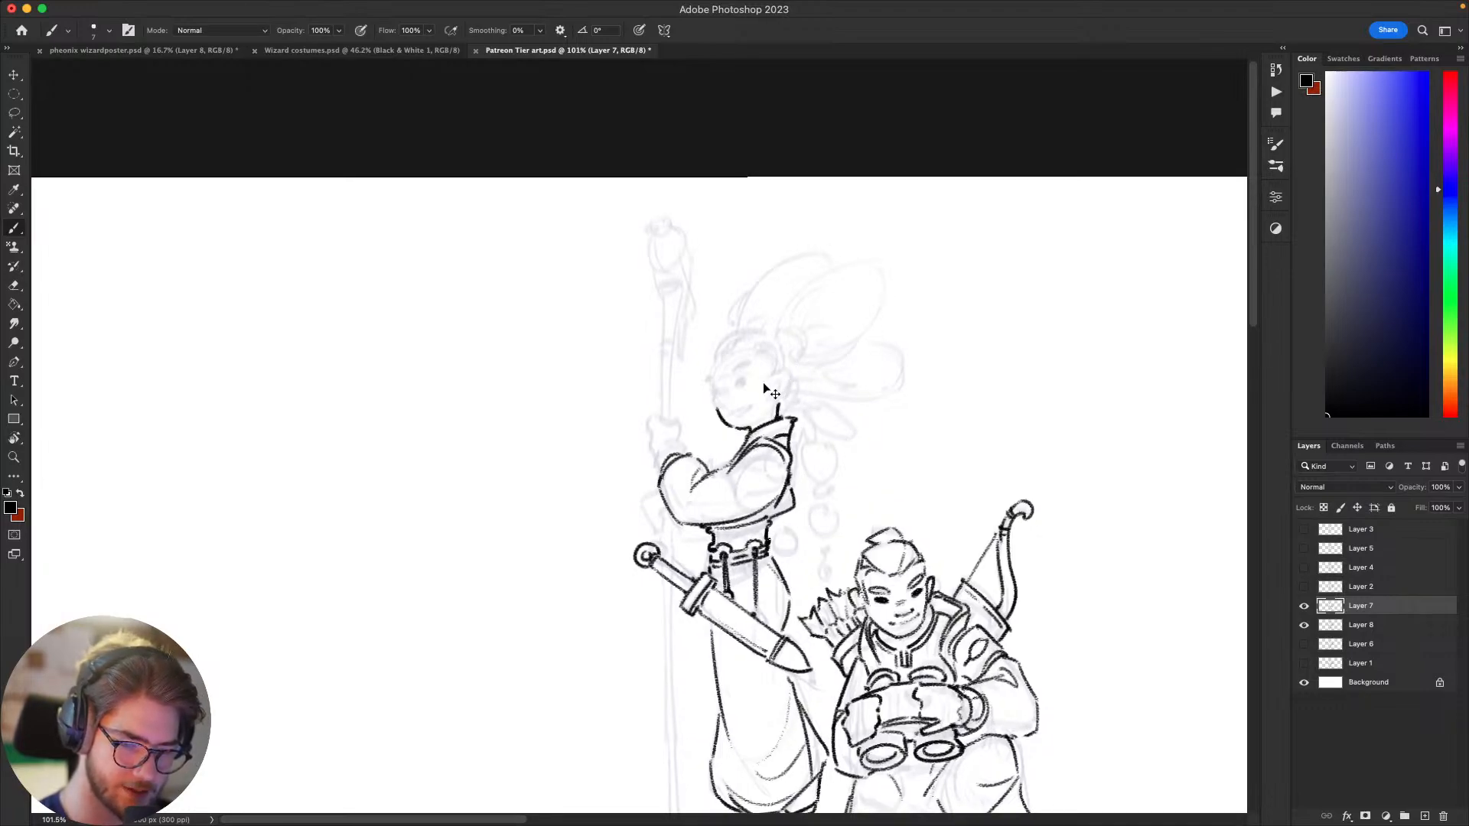
key(super+z)
mouse_move(789, 377)
mouse_down()
mouse_move(772, 400)
mouse_move(782, 379)
mouse_up()
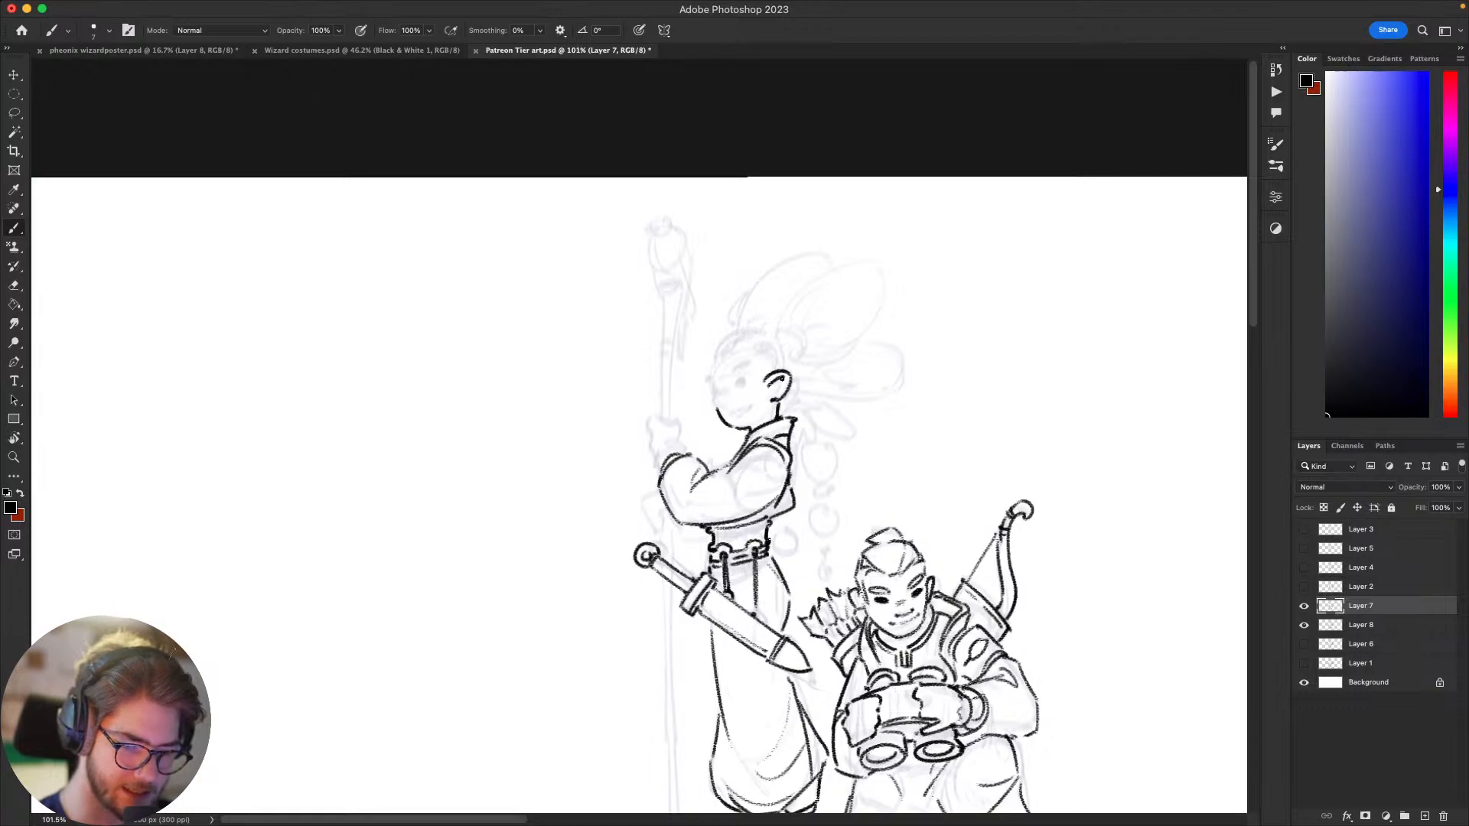
scroll(970, 483, down, 5)
scroll(970, 484, right, 4)
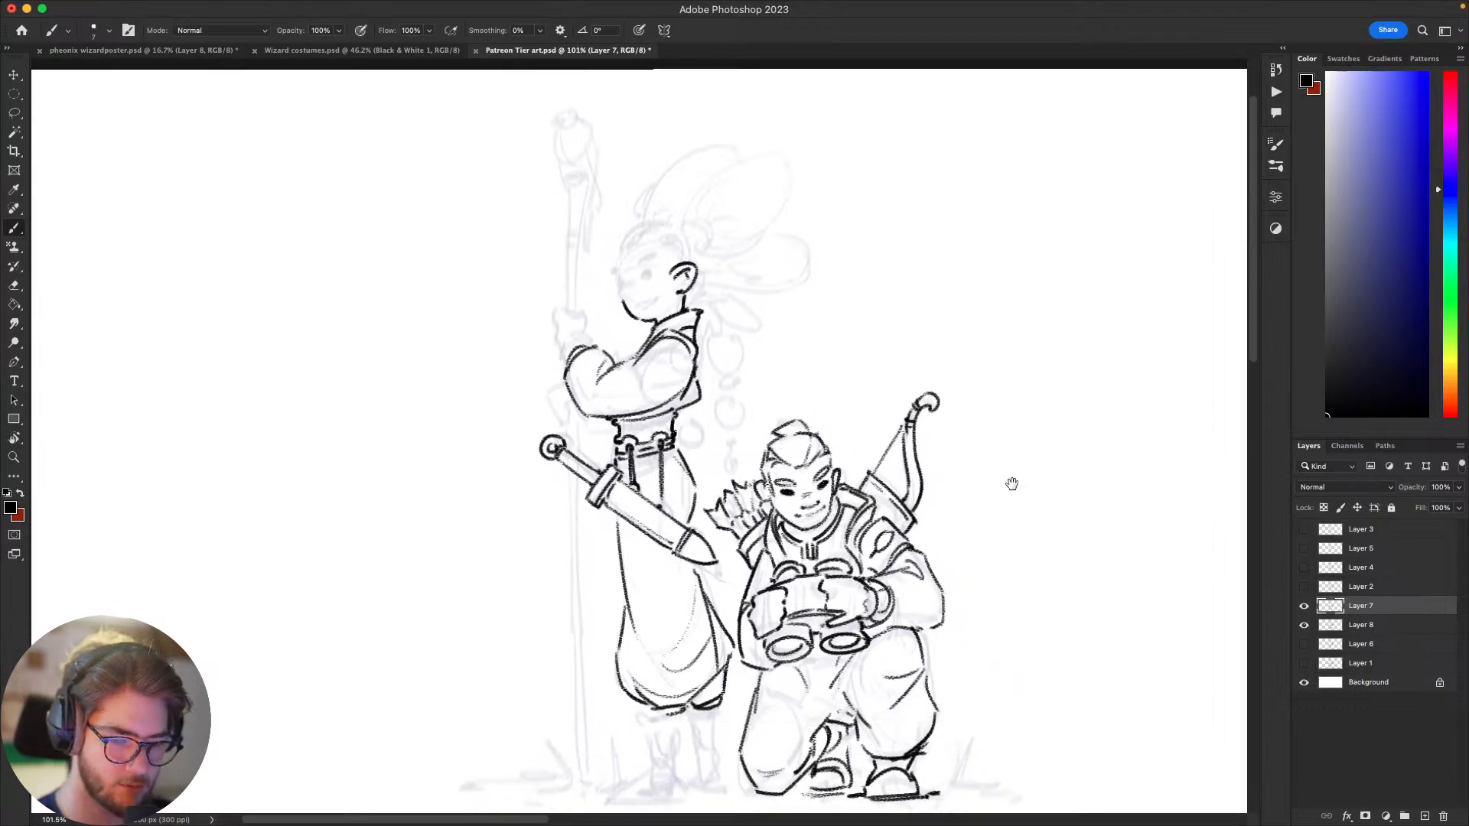
mouse_move(1018, 531)
mouse_down()
mouse_move(1017, 613)
mouse_move(1056, 571)
mouse_move(1032, 492)
mouse_up()
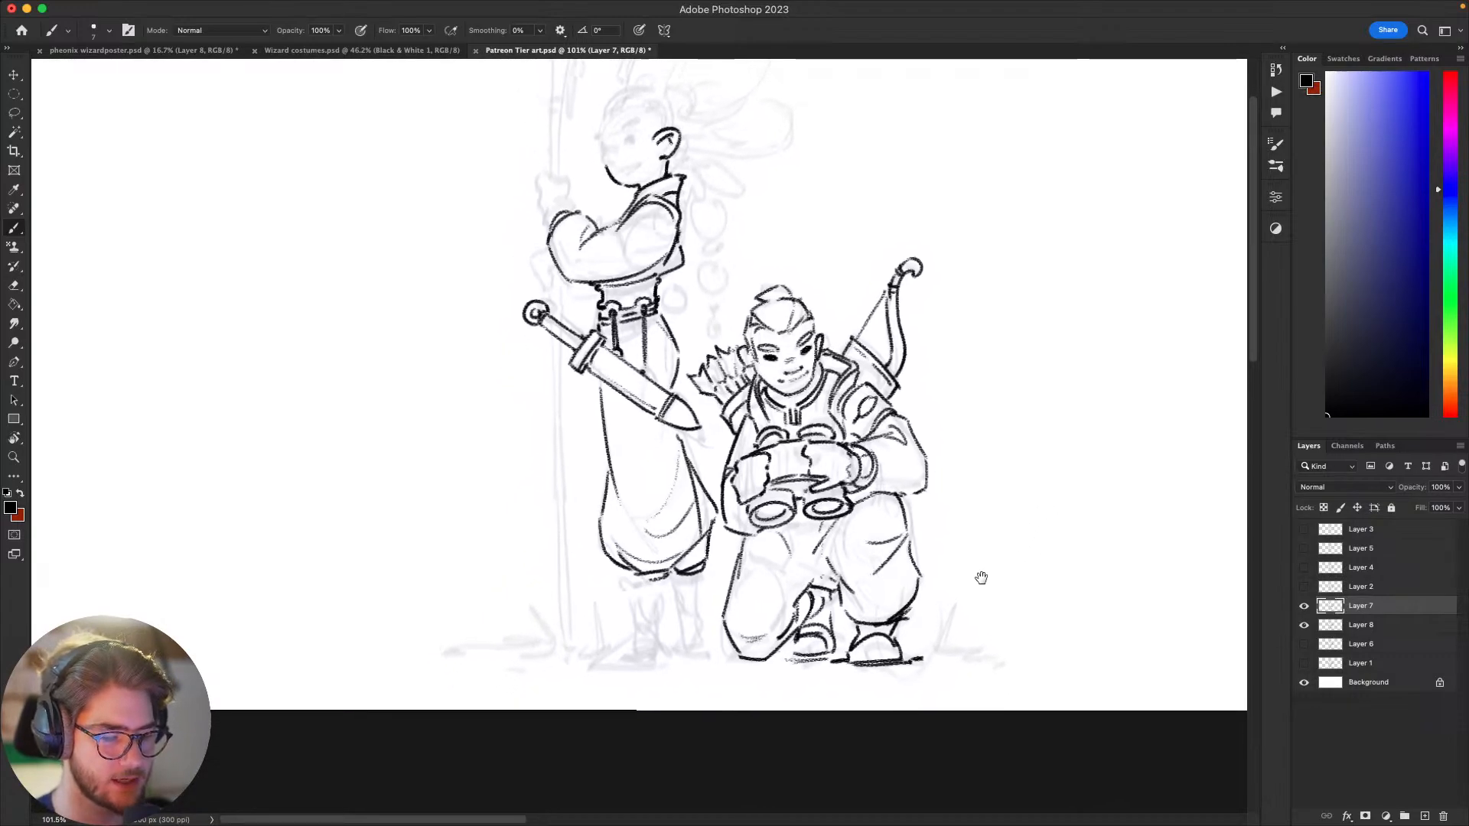
mouse_move(980, 577)
mouse_down()
mouse_move(1023, 632)
mouse_move(961, 665)
mouse_move(1036, 594)
mouse_move(993, 632)
mouse_up()
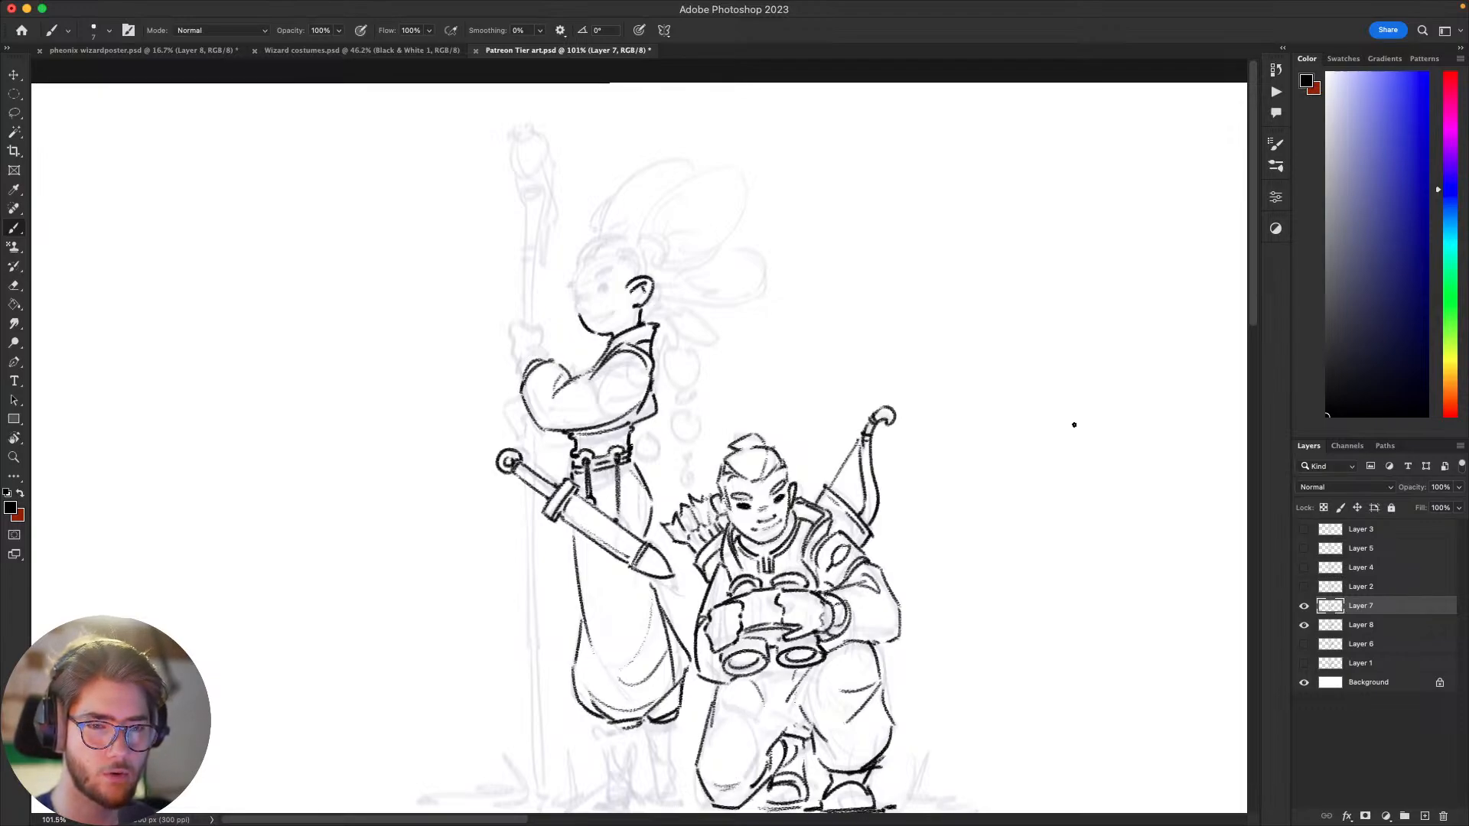
mouse_move(1011, 563)
mouse_down()
mouse_move(1114, 546)
mouse_move(1007, 561)
mouse_move(1047, 529)
mouse_move(1036, 547)
mouse_up()
key(super+z)
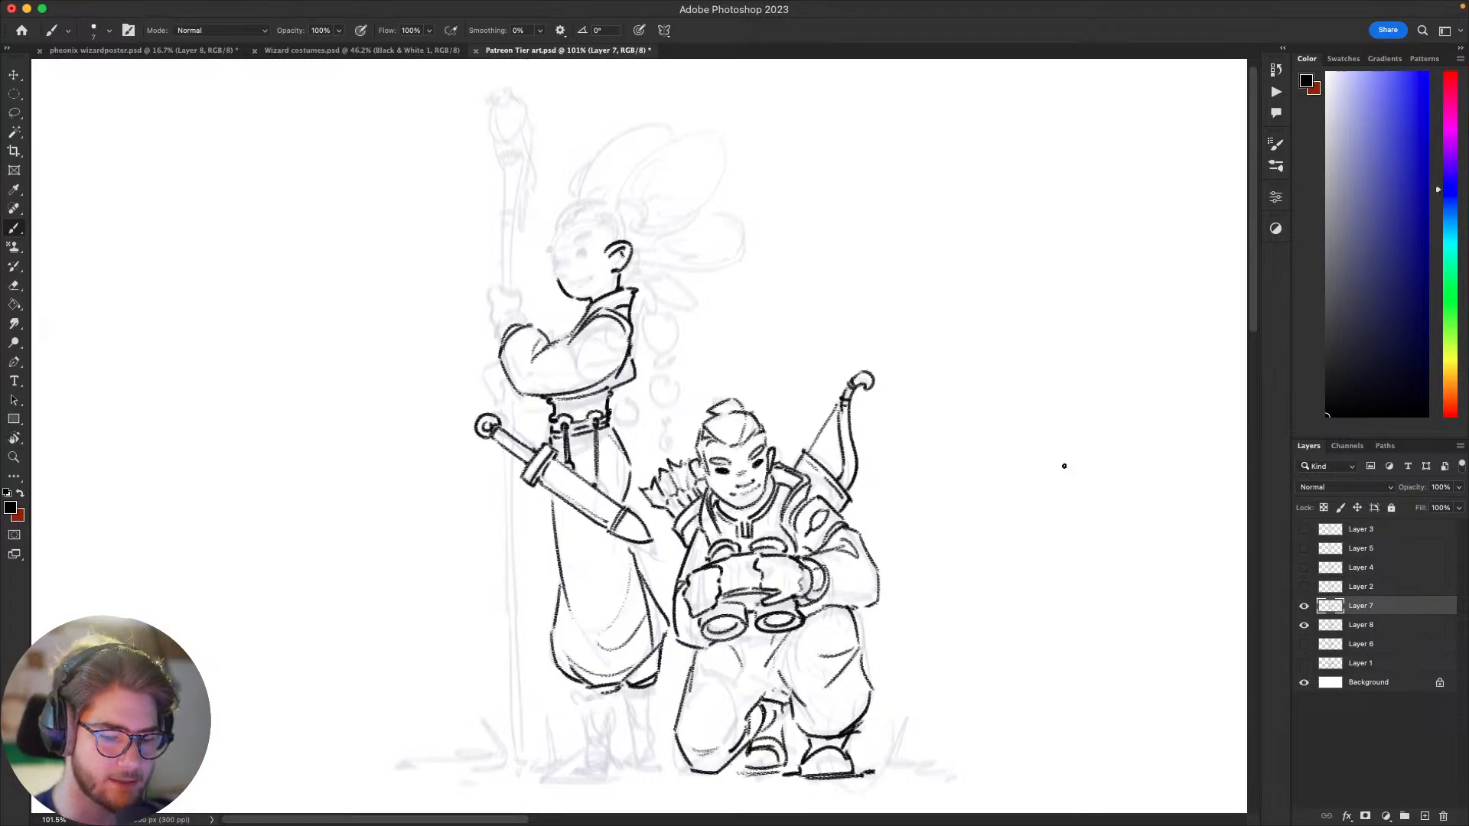
mouse_move(1039, 565)
mouse_down()
mouse_move(1045, 524)
mouse_move(1046, 594)
mouse_move(1068, 571)
mouse_up()
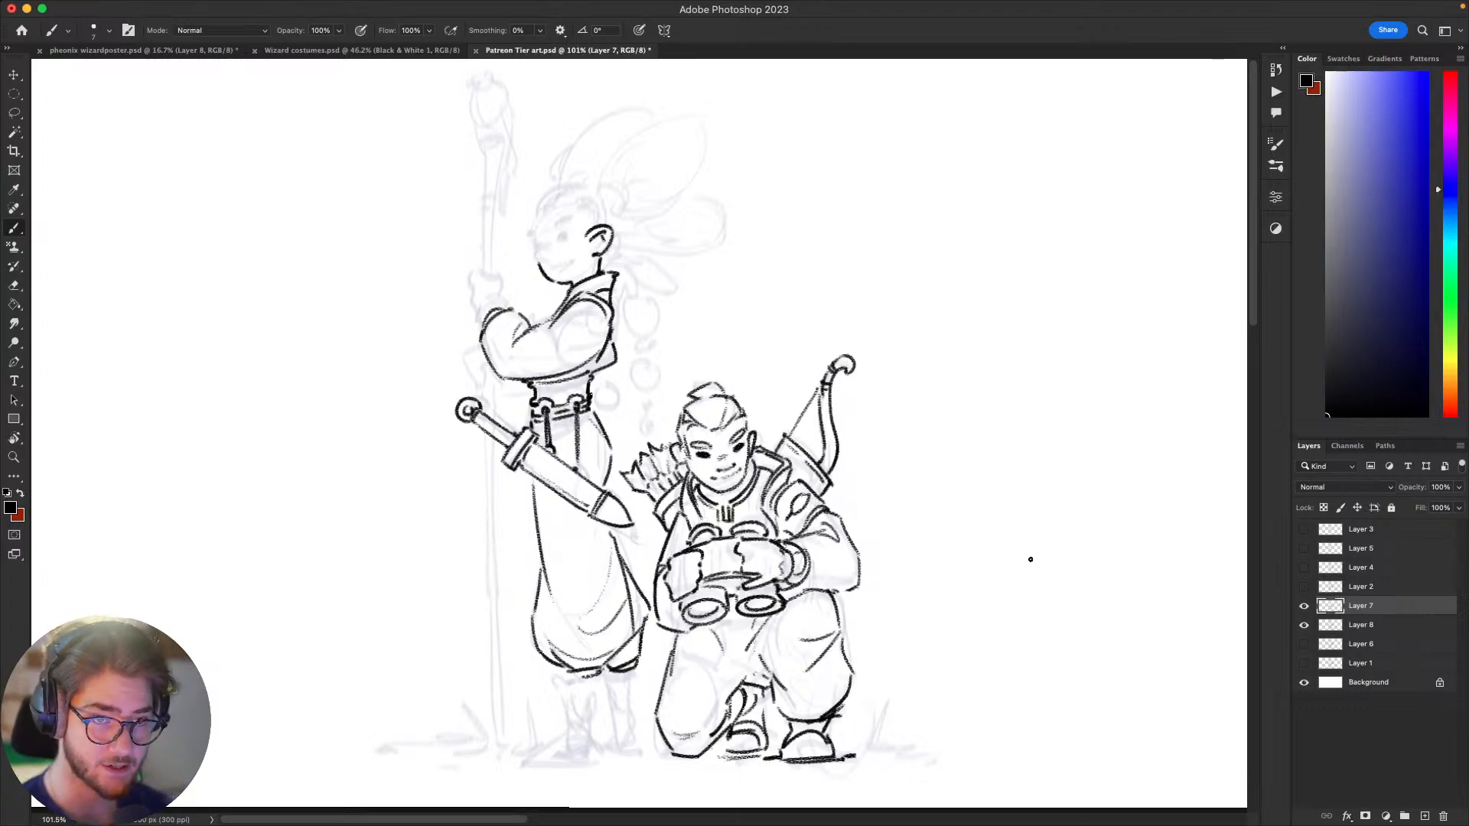
Step: Ink a small double-outlined ring at the back of the standing figure's belt, undoing rejected versions
mouse_move(928, 413)
mouse_down()
mouse_move(966, 473)
mouse_move(937, 432)
mouse_move(987, 394)
mouse_move(951, 479)
mouse_move(1102, 408)
mouse_move(851, 465)
mouse_move(969, 411)
mouse_move(946, 418)
mouse_move(949, 500)
mouse_up()
key(ctrl+z)
mouse_move(771, 414)
mouse_down()
mouse_move(781, 442)
mouse_move(776, 415)
mouse_move(772, 429)
mouse_move(793, 428)
mouse_move(776, 441)
mouse_move(798, 439)
mouse_move(798, 405)
mouse_up()
key(ctrl+z)
key(super+z)
key(super+z)
key(super+z)
key(super+z)
key(super+z)
key(super+z)
key(super+z)
key(super+z)
key(super+z)
mouse_move(797, 407)
mouse_down()
mouse_move(787, 444)
mouse_move(775, 439)
mouse_move(802, 435)
mouse_up()
key(super+z)
key(super+z)
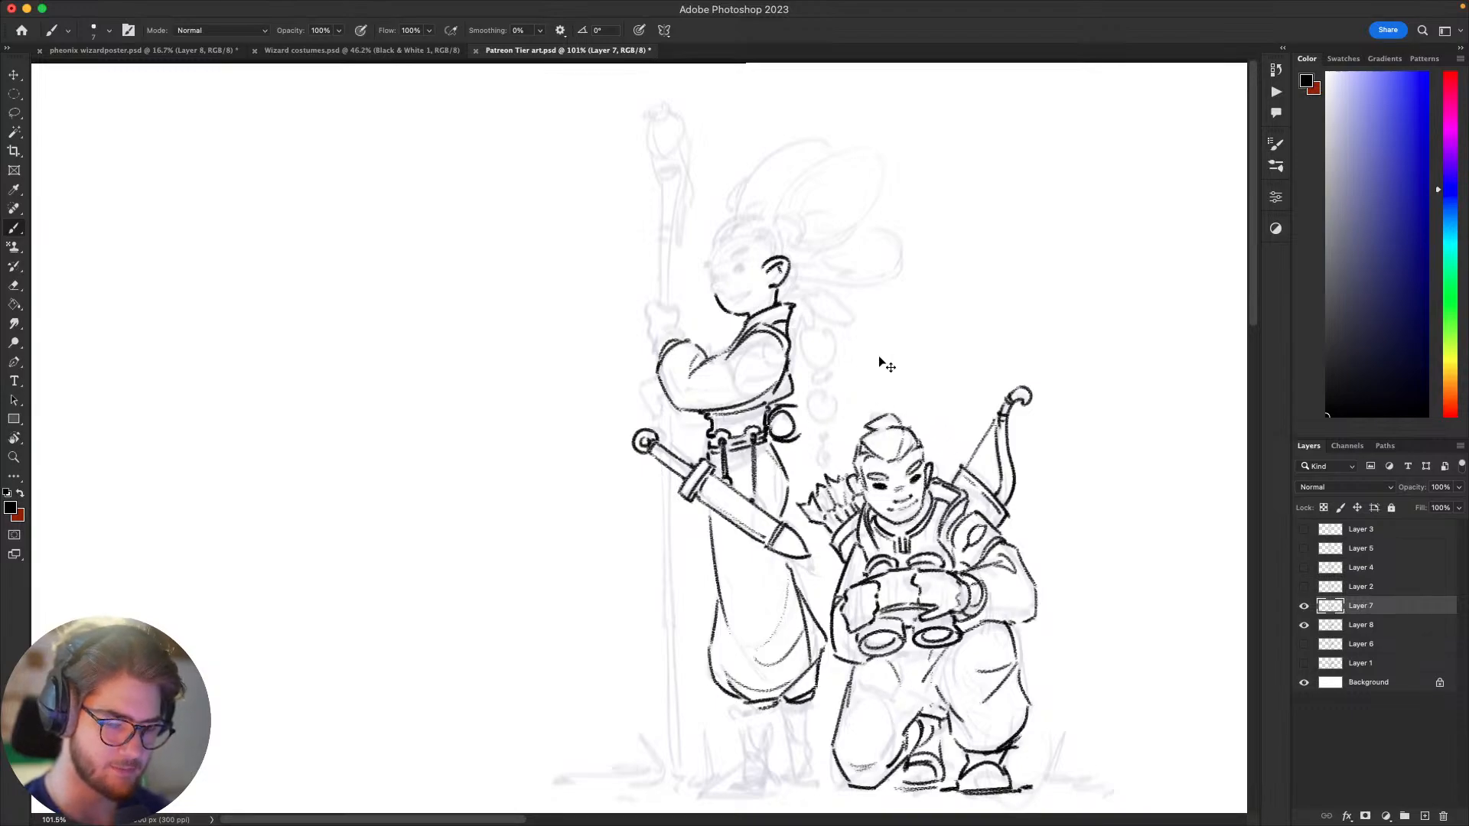
key(super+z)
key(super+z)
key(super+z)
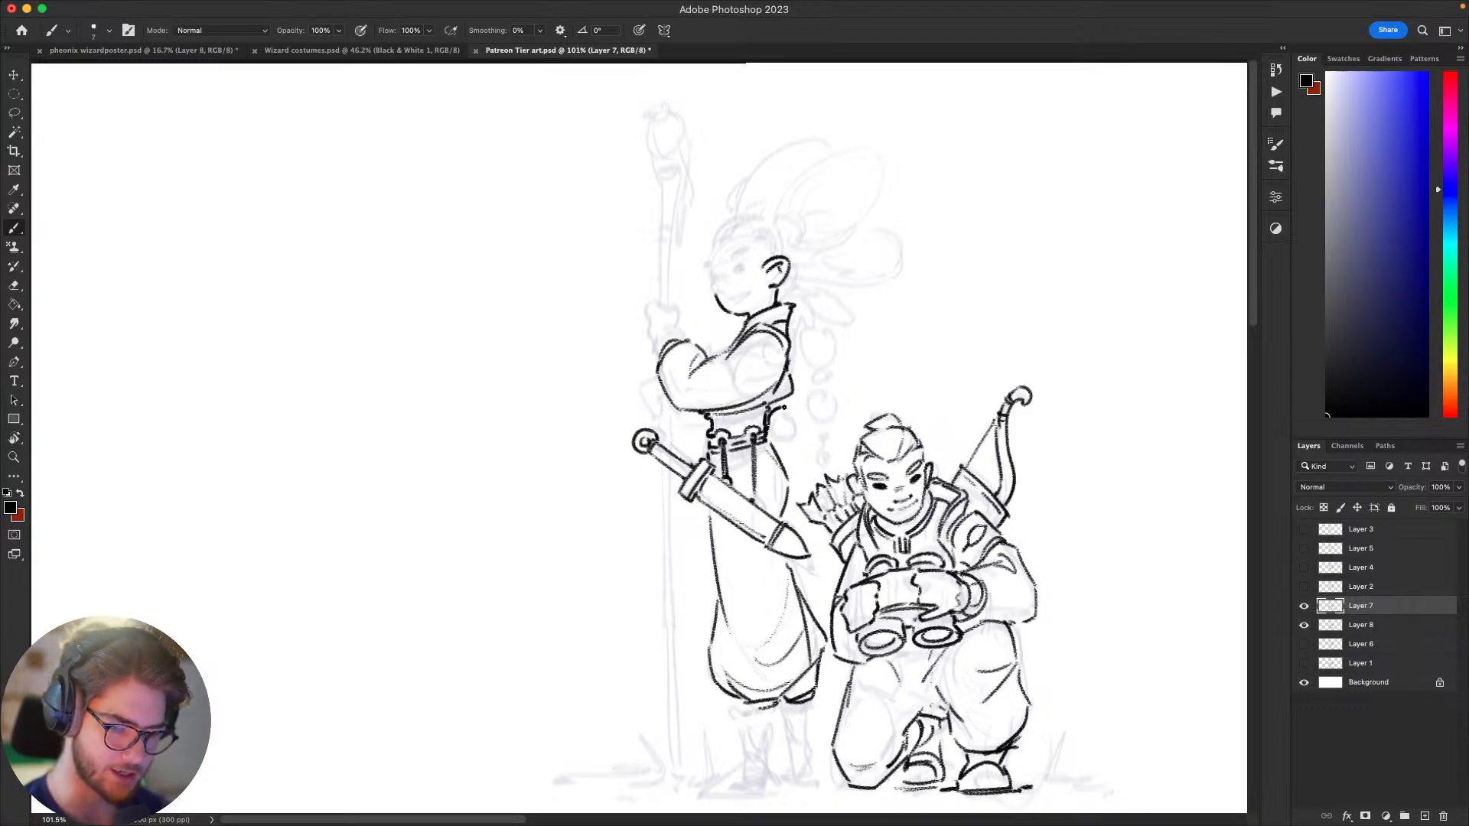
mouse_move(780, 408)
mouse_down()
mouse_move(772, 436)
mouse_move(787, 411)
mouse_up()
key(super+z)
key(super+z)
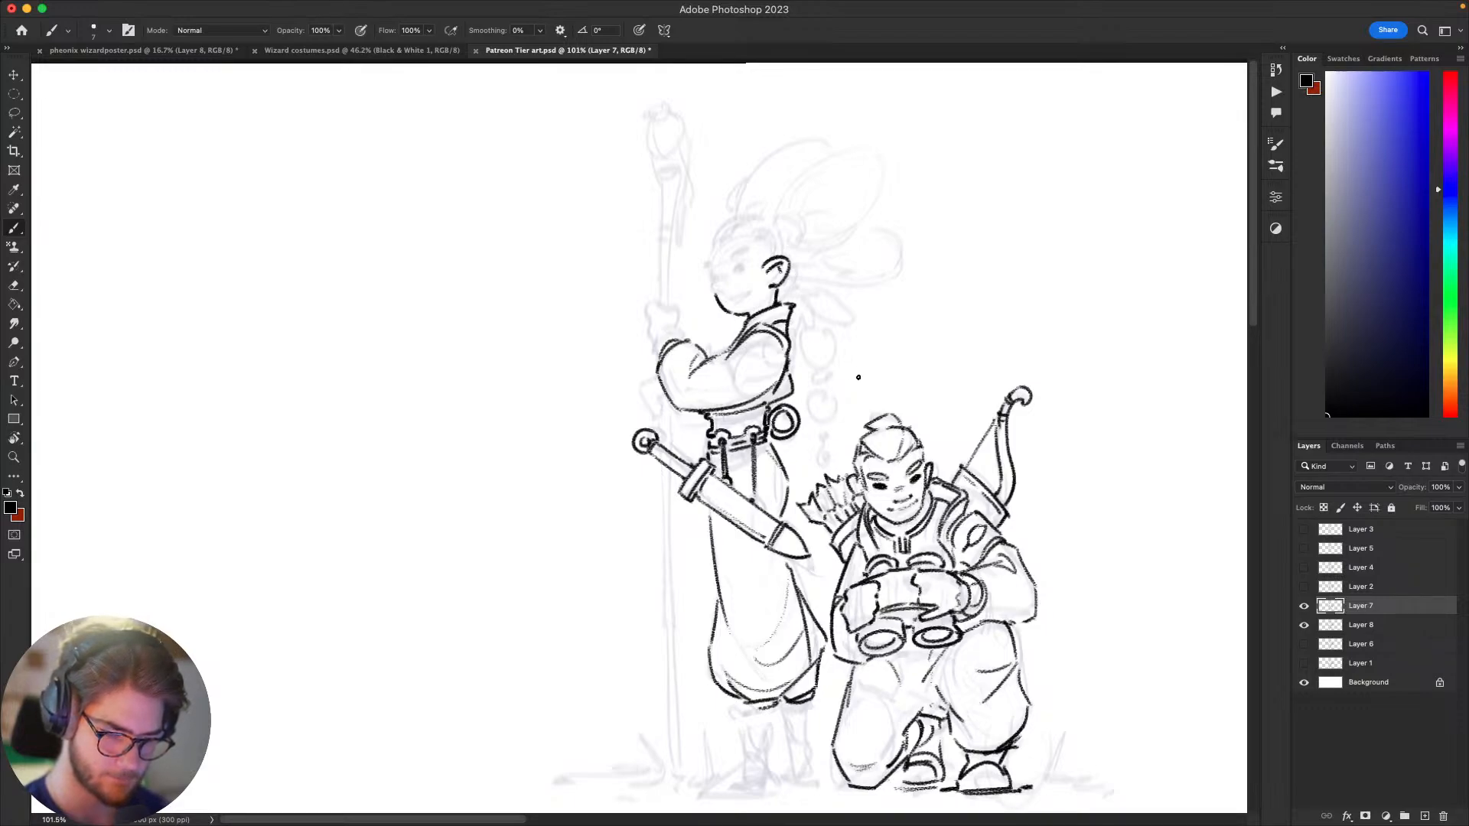
mouse_move(1006, 520)
mouse_down()
mouse_move(1058, 454)
mouse_move(1011, 324)
mouse_move(871, 496)
mouse_up()
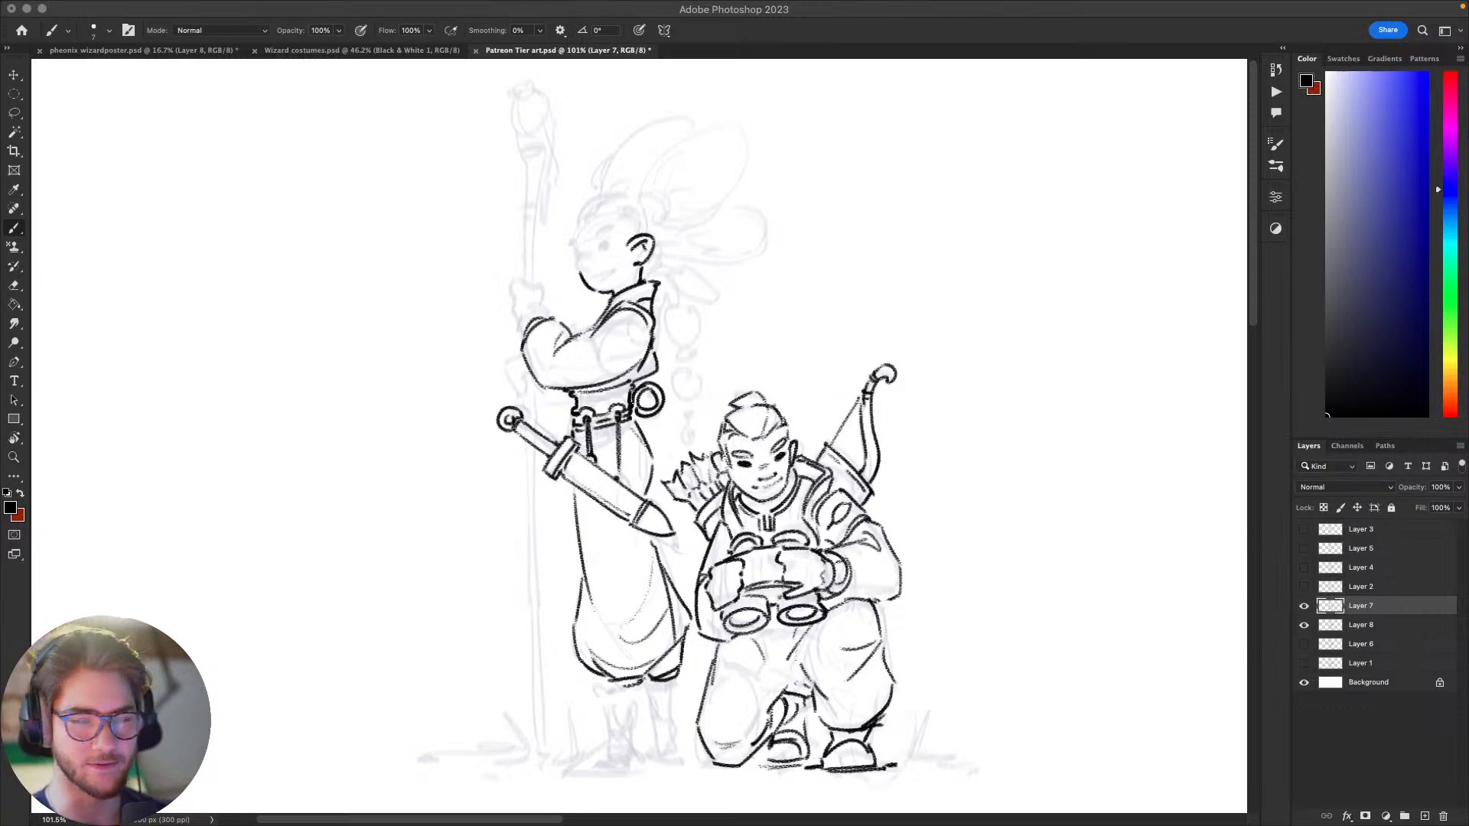
click(1008, 562)
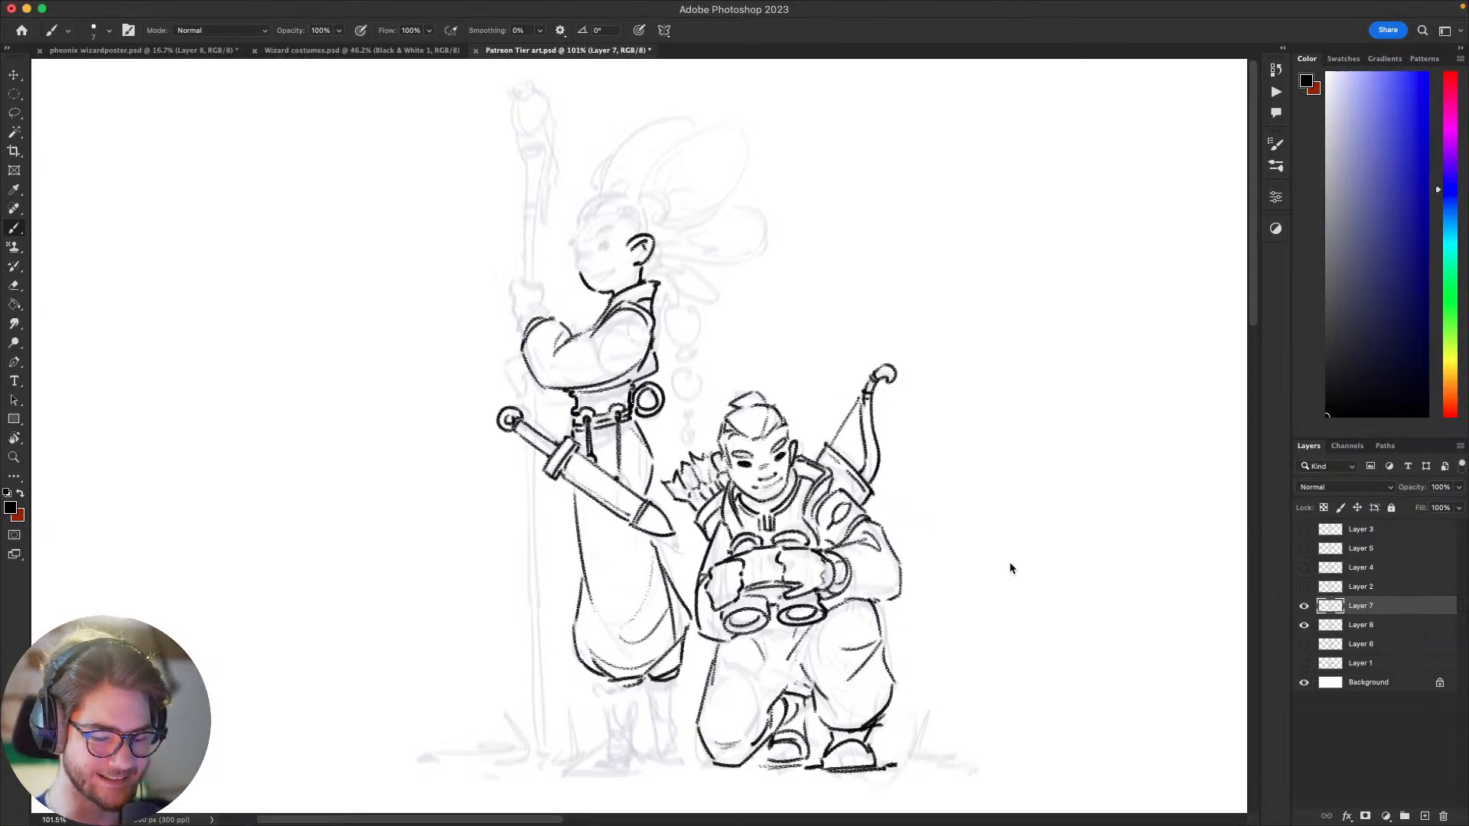
drag(1032, 578, 1080, 664)
key(super+z)
mouse_move(1039, 484)
mouse_down()
mouse_move(1017, 517)
mouse_move(1074, 400)
mouse_up()
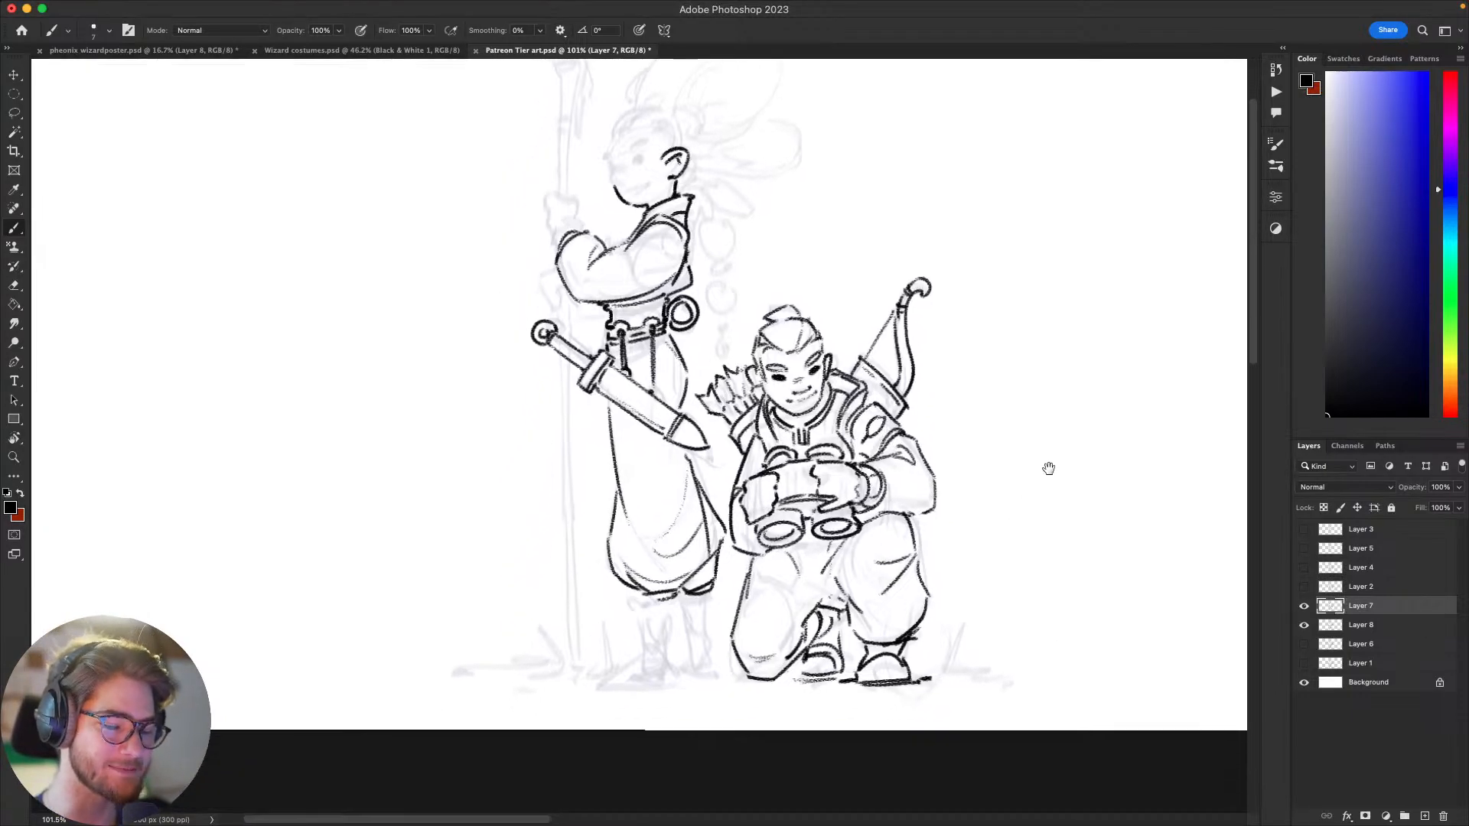
Step: Ink the short seam line below the standing figure's collar at the back shoulder, undoing rejected strokes
drag(1052, 556, 1125, 681)
drag(1056, 611, 1098, 648)
drag(991, 570, 1010, 611)
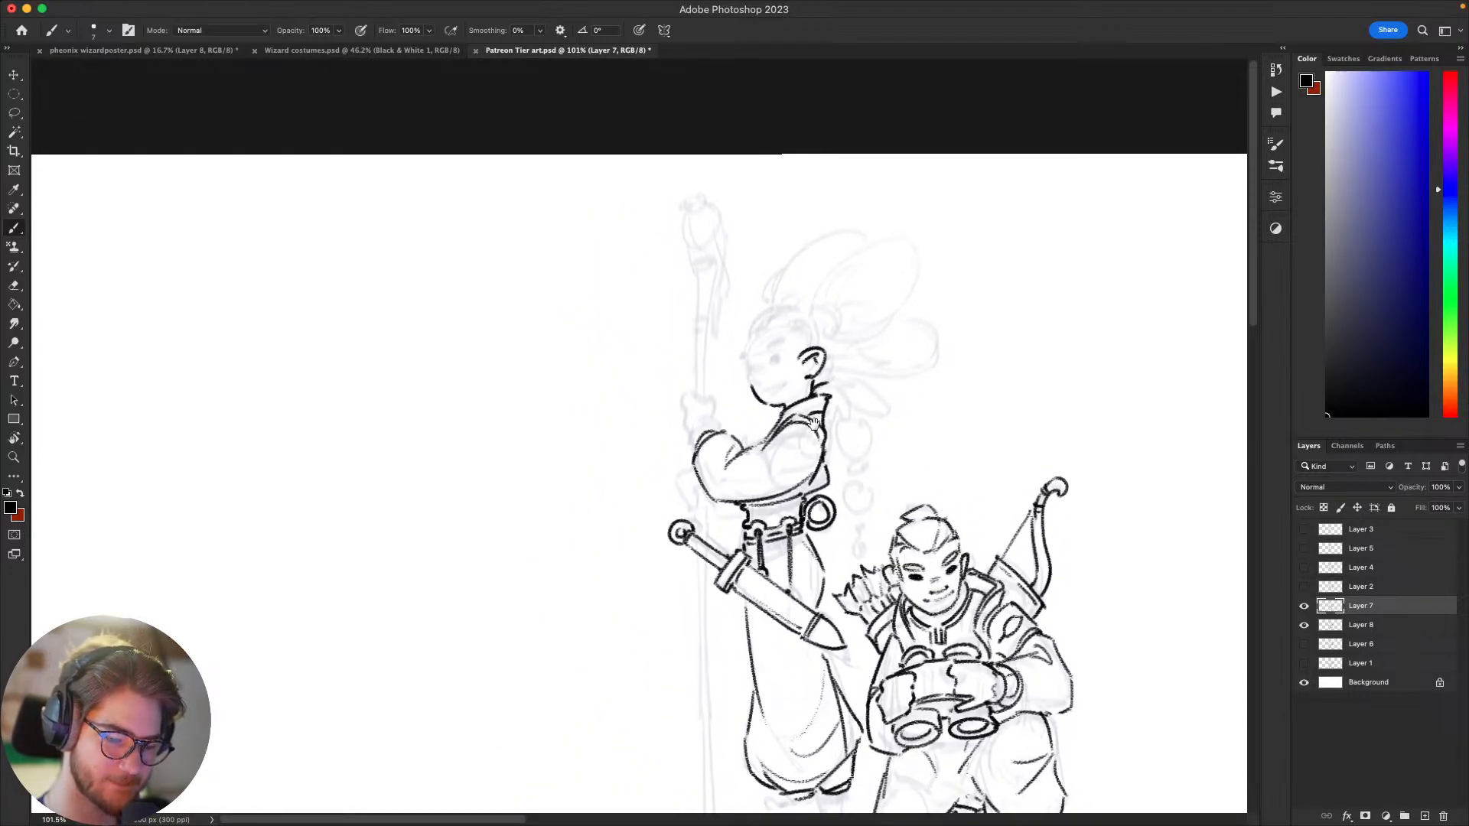
key(super+z)
drag(815, 424, 829, 382)
key(super+z)
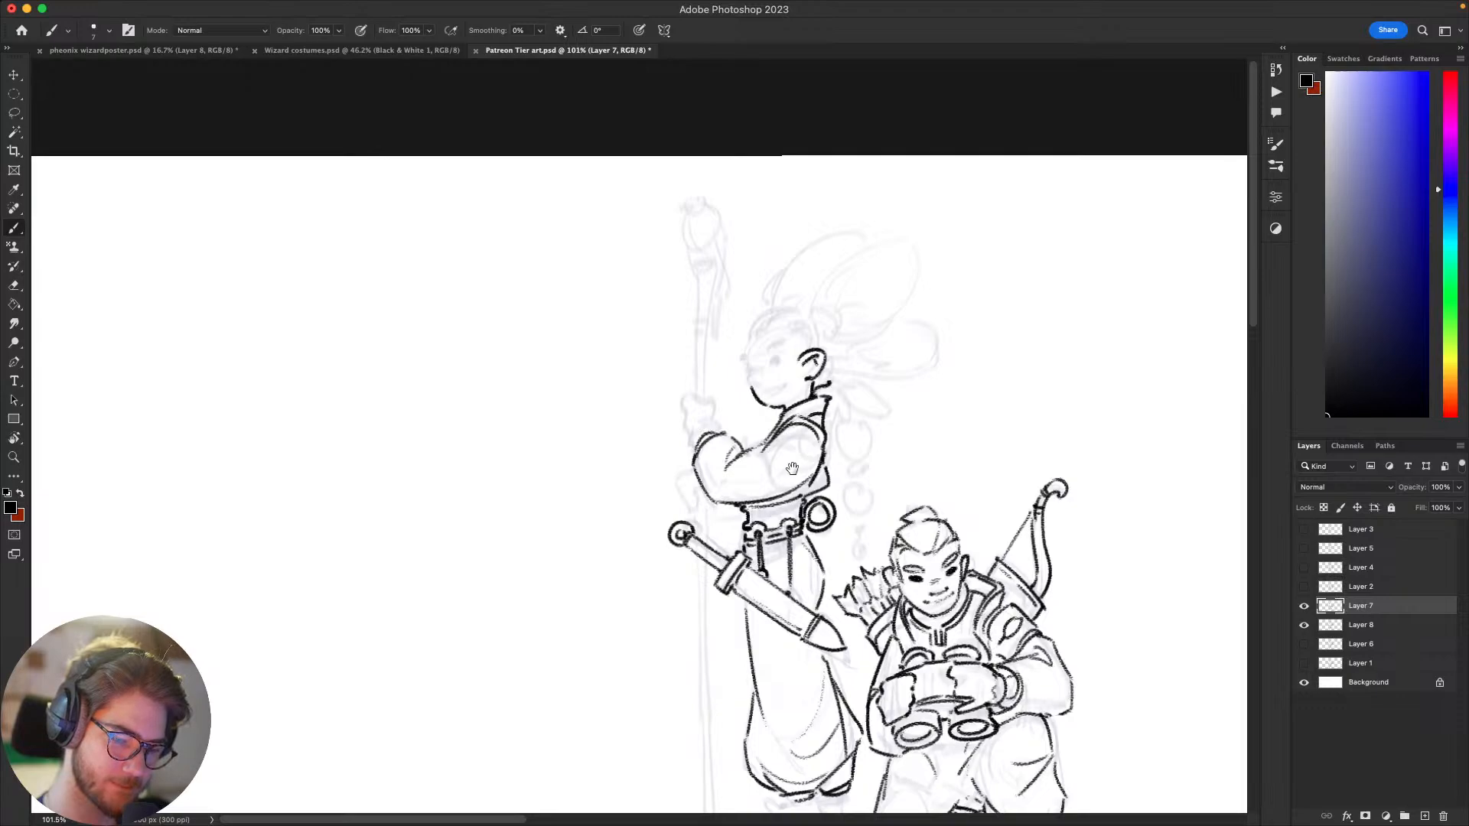
Step: Ink the standing figure's rounded nose at the front of the face above the chin curve, undoing rejected strokes
mouse_move(792, 468)
mouse_down()
mouse_move(756, 519)
mouse_move(775, 511)
mouse_up()
mouse_move(738, 428)
mouse_down()
mouse_move(728, 418)
mouse_move(743, 411)
mouse_move(737, 427)
mouse_move(742, 410)
mouse_move(727, 443)
mouse_move(732, 428)
mouse_up()
key(super+z)
key(super+z)
key(super+z)
key(super+z)
key(super+z)
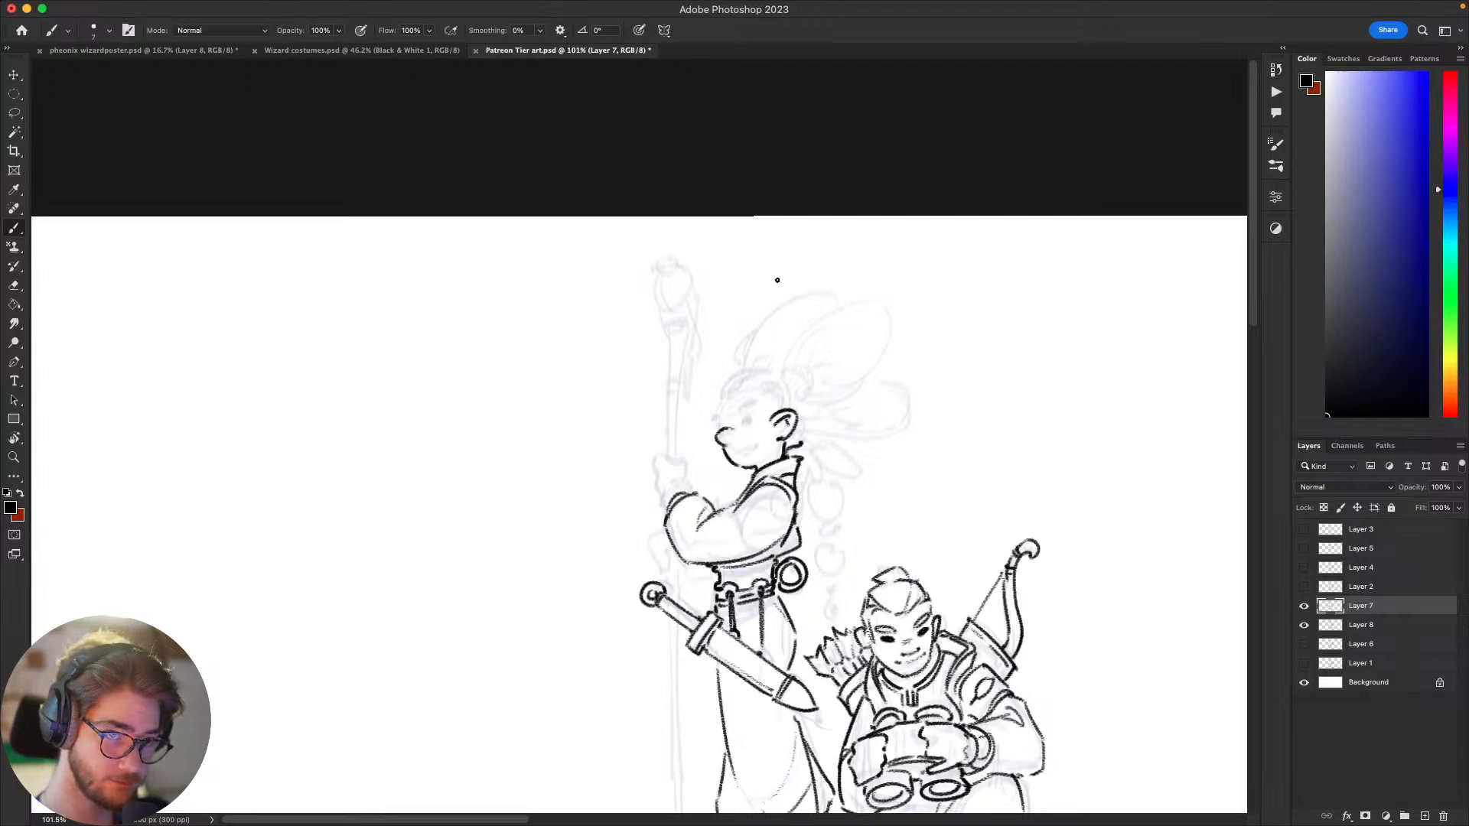
scroll(777, 280, up, 3)
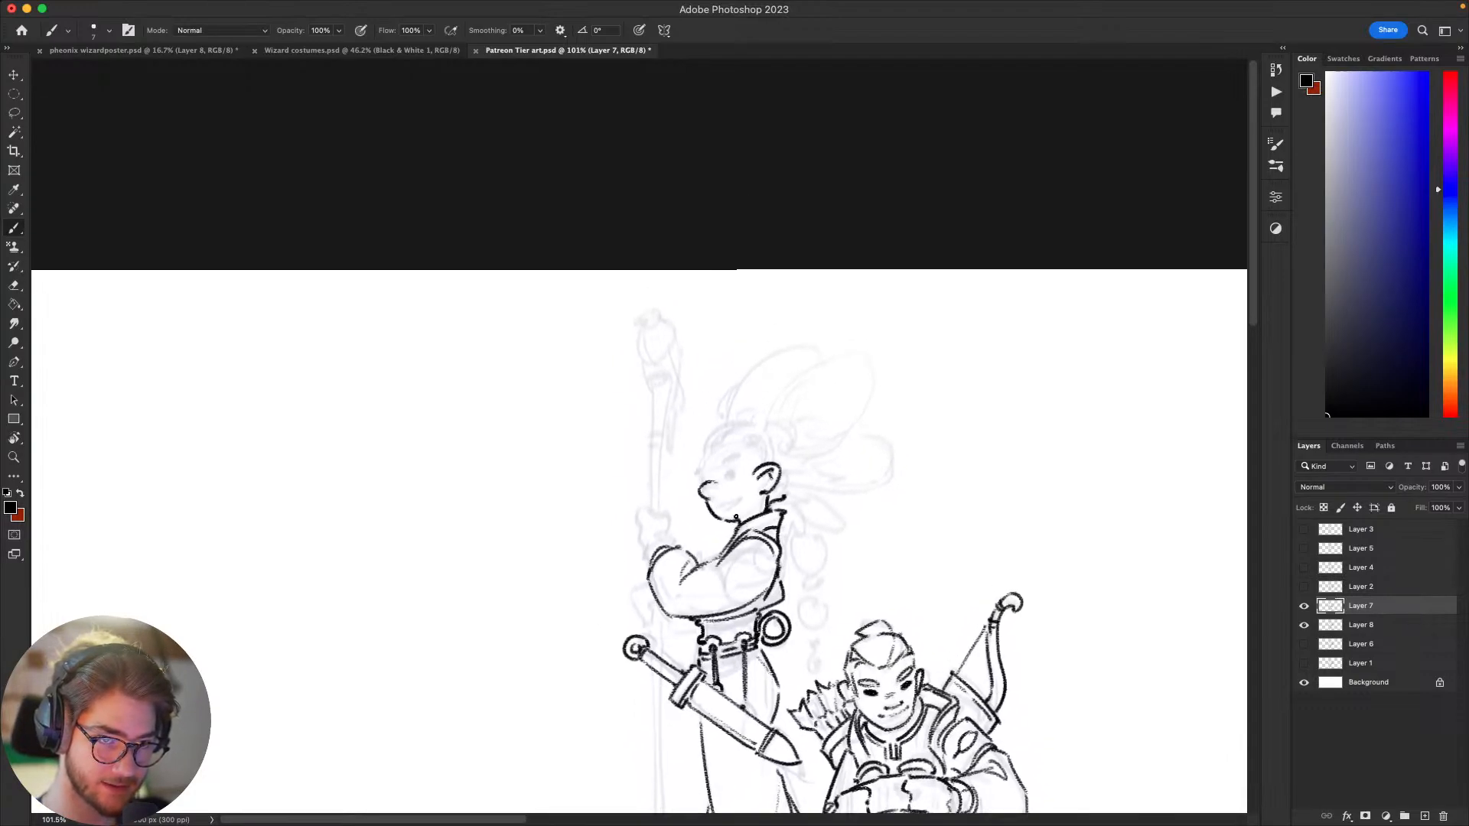
scroll(736, 516, down, 2)
scroll(765, 417, up, 1)
Step: Try a round dot and a narrow slanted shape for the standing figure's eye, undoing rejected strokes
key(super+z)
mouse_move(716, 491)
mouse_down()
mouse_move(730, 508)
mouse_move(723, 490)
mouse_move(773, 488)
mouse_up()
key(super+z)
key(super+z)
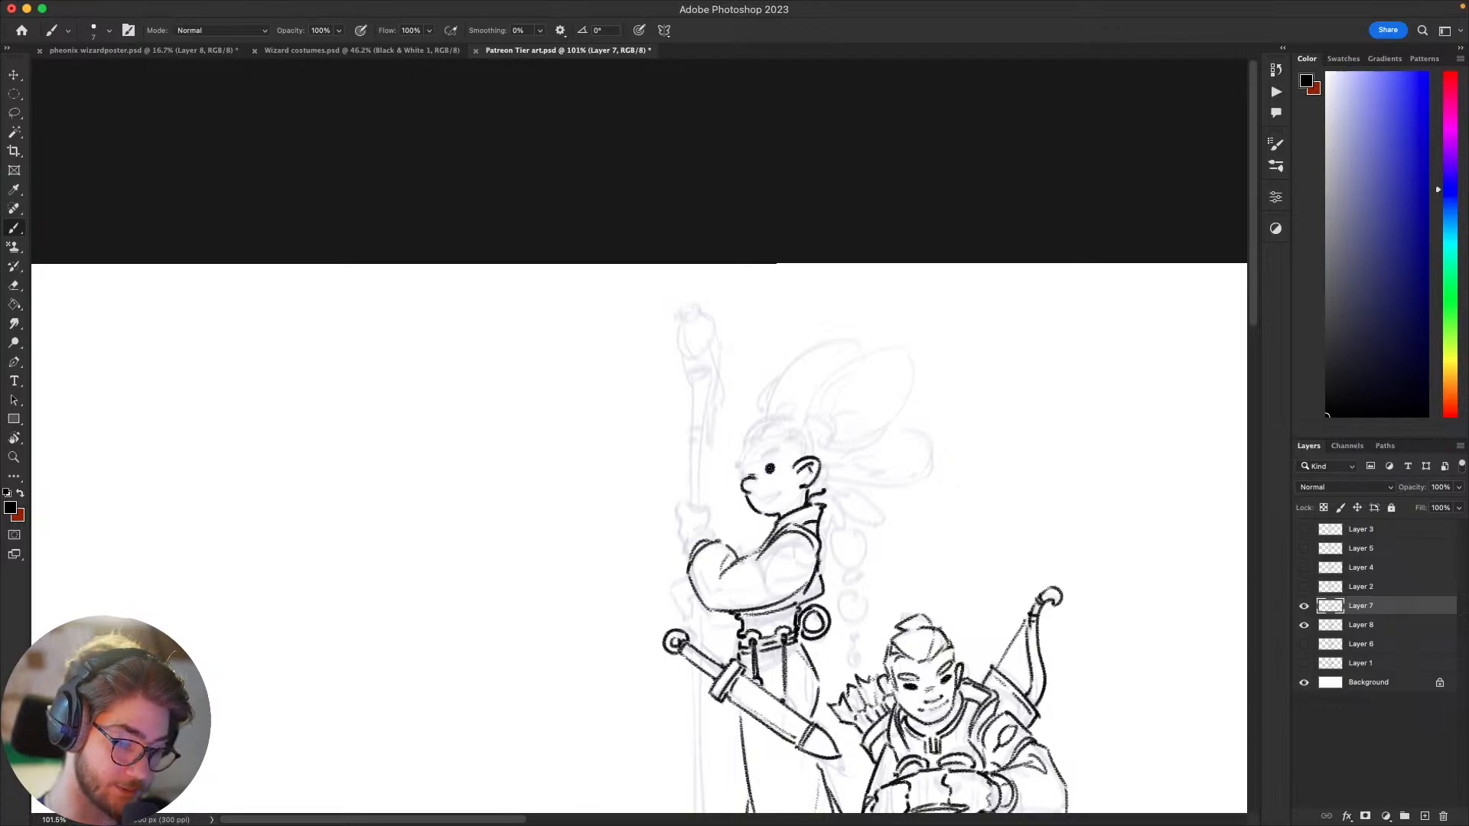
drag(764, 470, 776, 462)
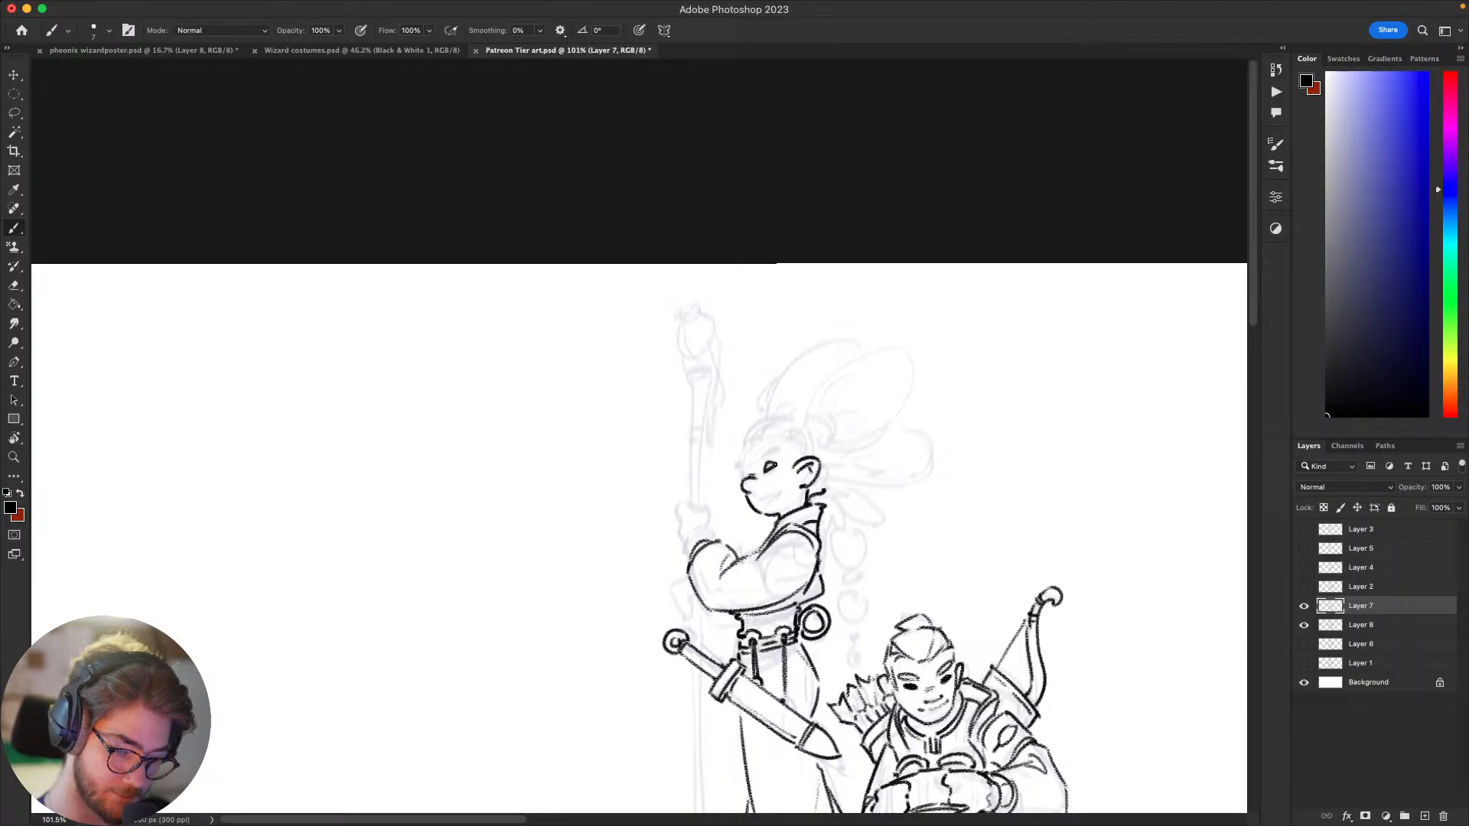
key(super+z)
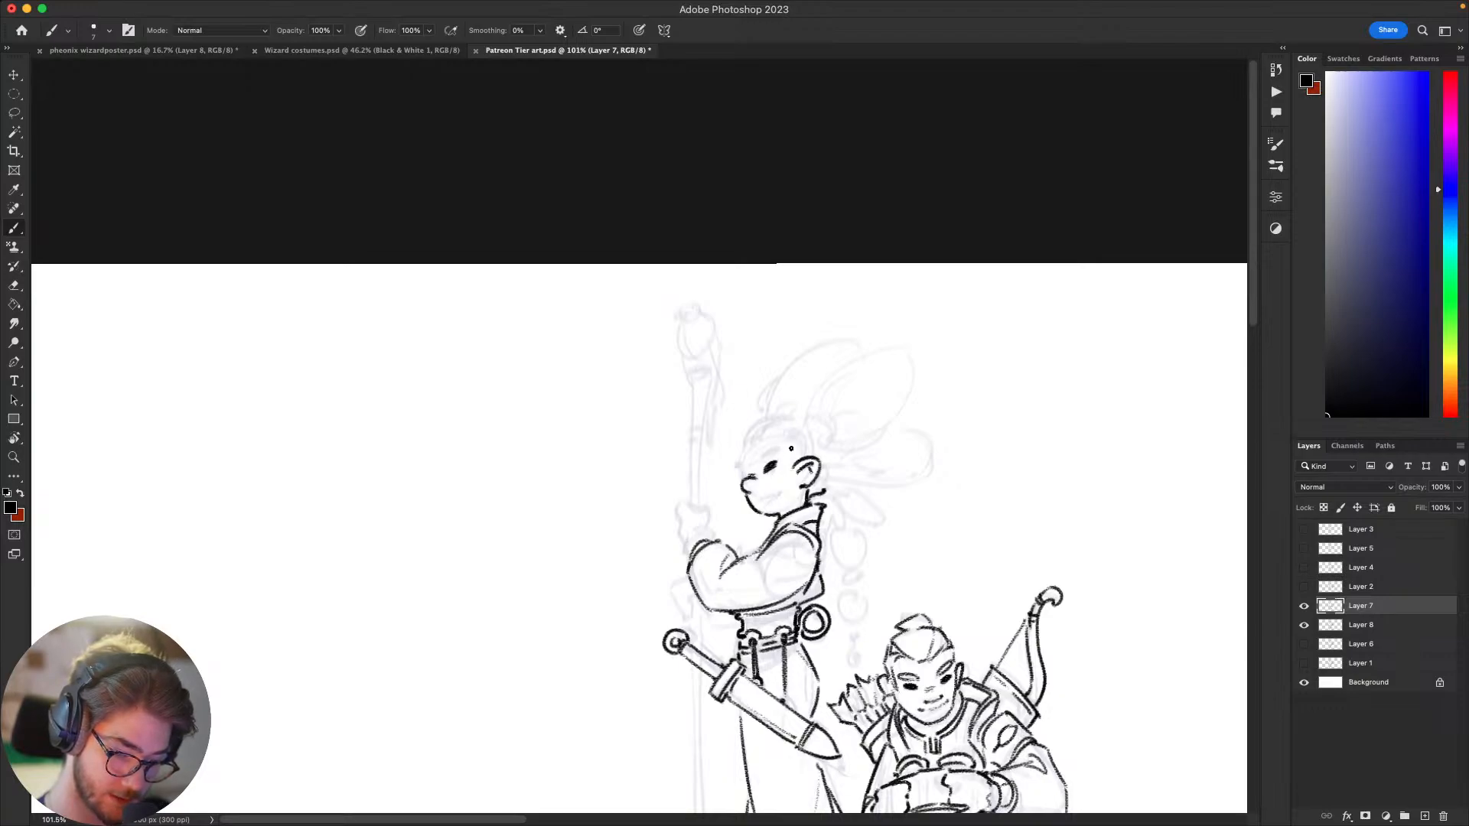
mouse_move(761, 451)
mouse_down()
mouse_move(778, 452)
mouse_move(744, 460)
mouse_up()
key(super+z)
Step: Clear unwanted face marks and ink the standing figure's round eye, slanted eyebrow and small protruding far brow
drag(1003, 448, 1007, 265)
mouse_move(1088, 463)
mouse_down()
mouse_move(1104, 349)
mouse_move(1069, 406)
mouse_move(1053, 406)
mouse_move(1072, 570)
mouse_up()
key(l)
mouse_move(757, 327)
mouse_down()
mouse_move(743, 341)
mouse_move(723, 331)
mouse_move(753, 289)
mouse_move(765, 306)
mouse_move(741, 314)
mouse_move(756, 329)
mouse_move(737, 317)
mouse_move(752, 297)
mouse_move(724, 329)
mouse_move(714, 315)
mouse_up()
key(Delete)
key(ctrl+d)
key(b)
key(ctrl+z)
key(ctrl+z)
key(ctrl+z)
key(ctrl+z)
key(ctrl+z)
key(ctrl+z)
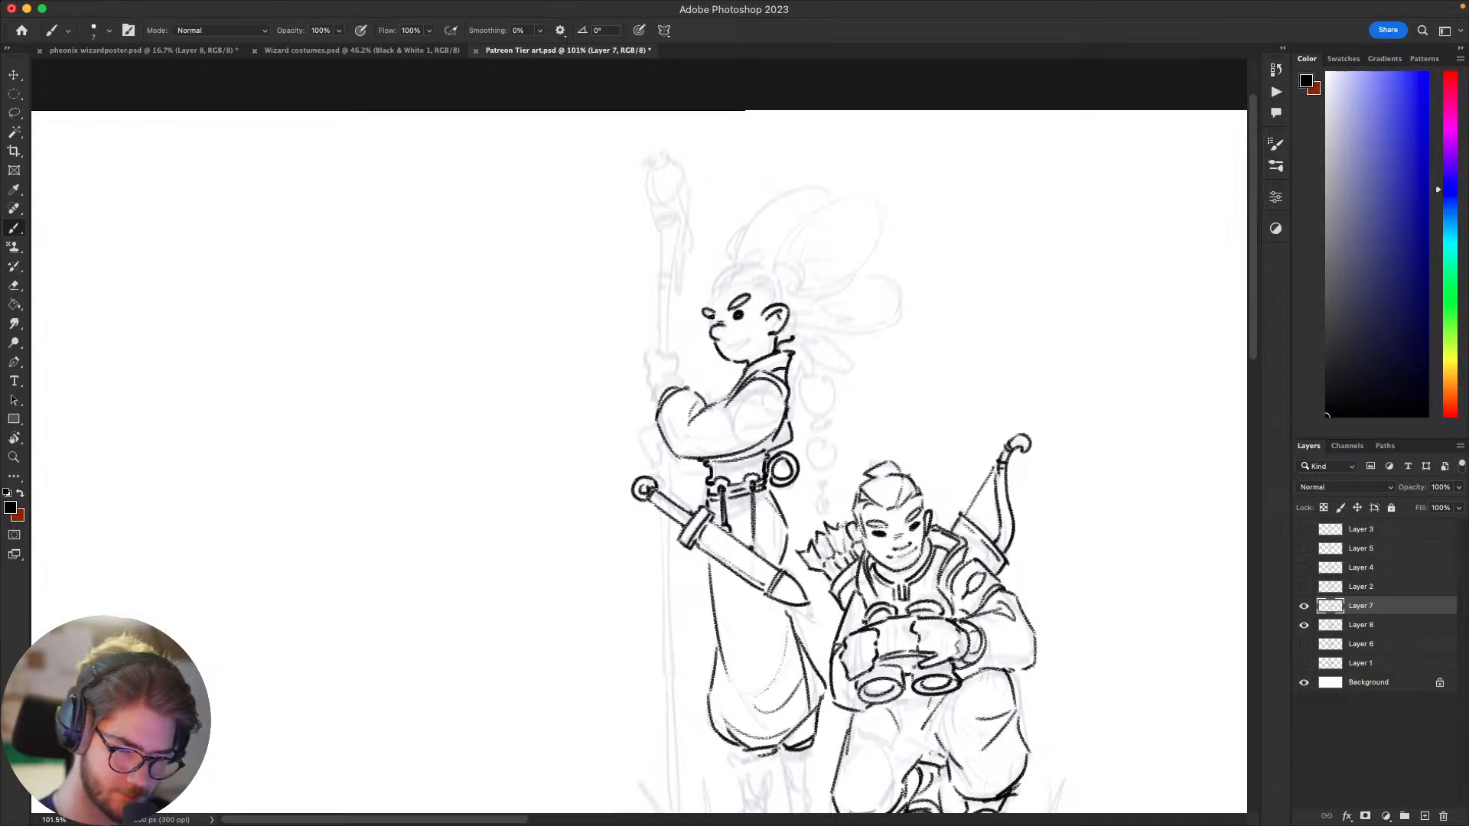
Step: Select the standing figure's eye dot with the Lasso and nudge it slightly right and down, then return to the Brush
mouse_move(721, 423)
mouse_down()
mouse_move(687, 469)
mouse_move(700, 421)
mouse_up()
drag(936, 438, 947, 457)
key(l)
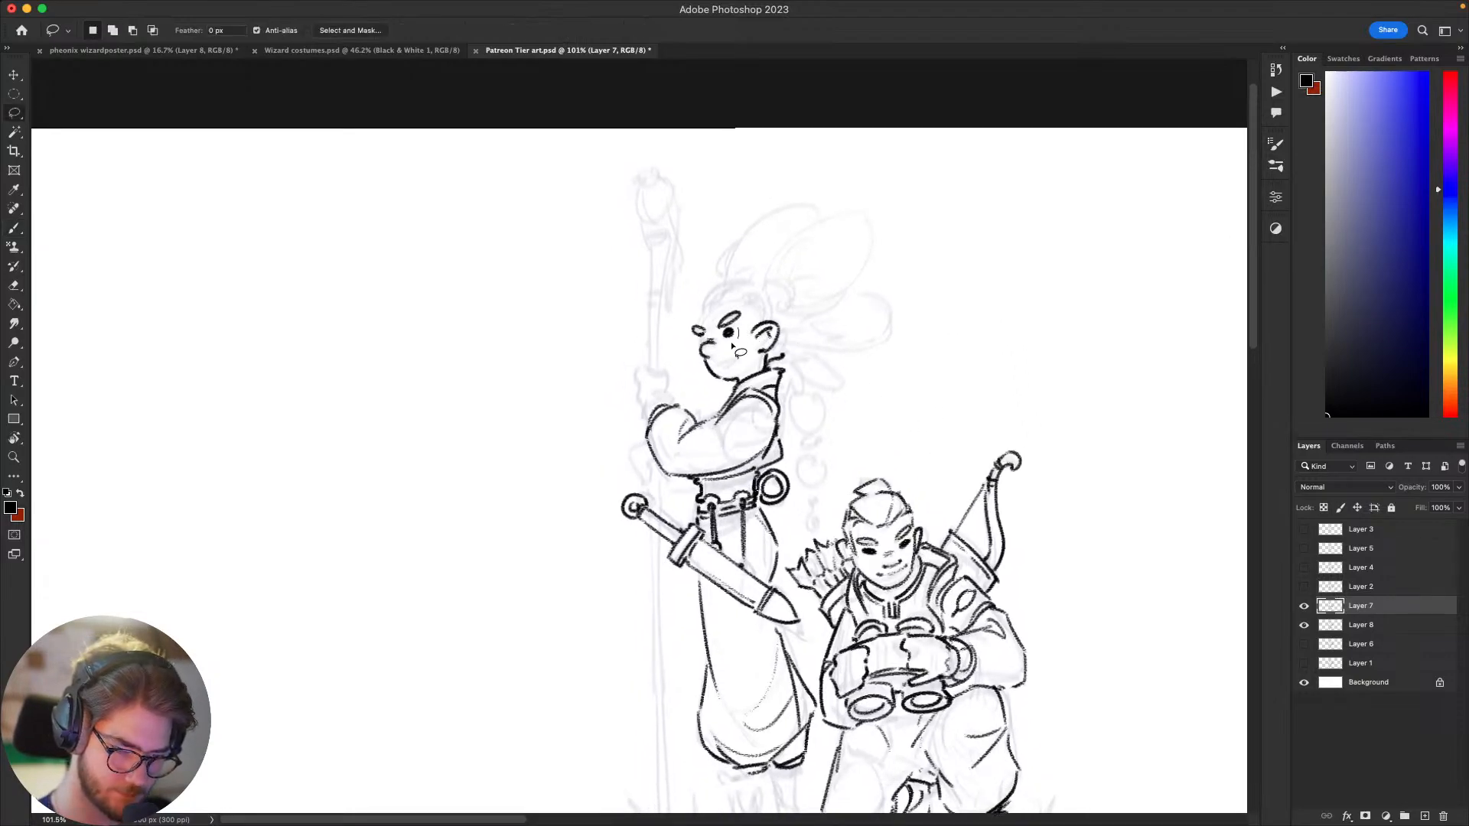
mouse_move(732, 347)
mouse_down()
mouse_move(721, 331)
mouse_move(735, 325)
mouse_up()
key(super+Right)
key(super+Right)
key(super+Right)
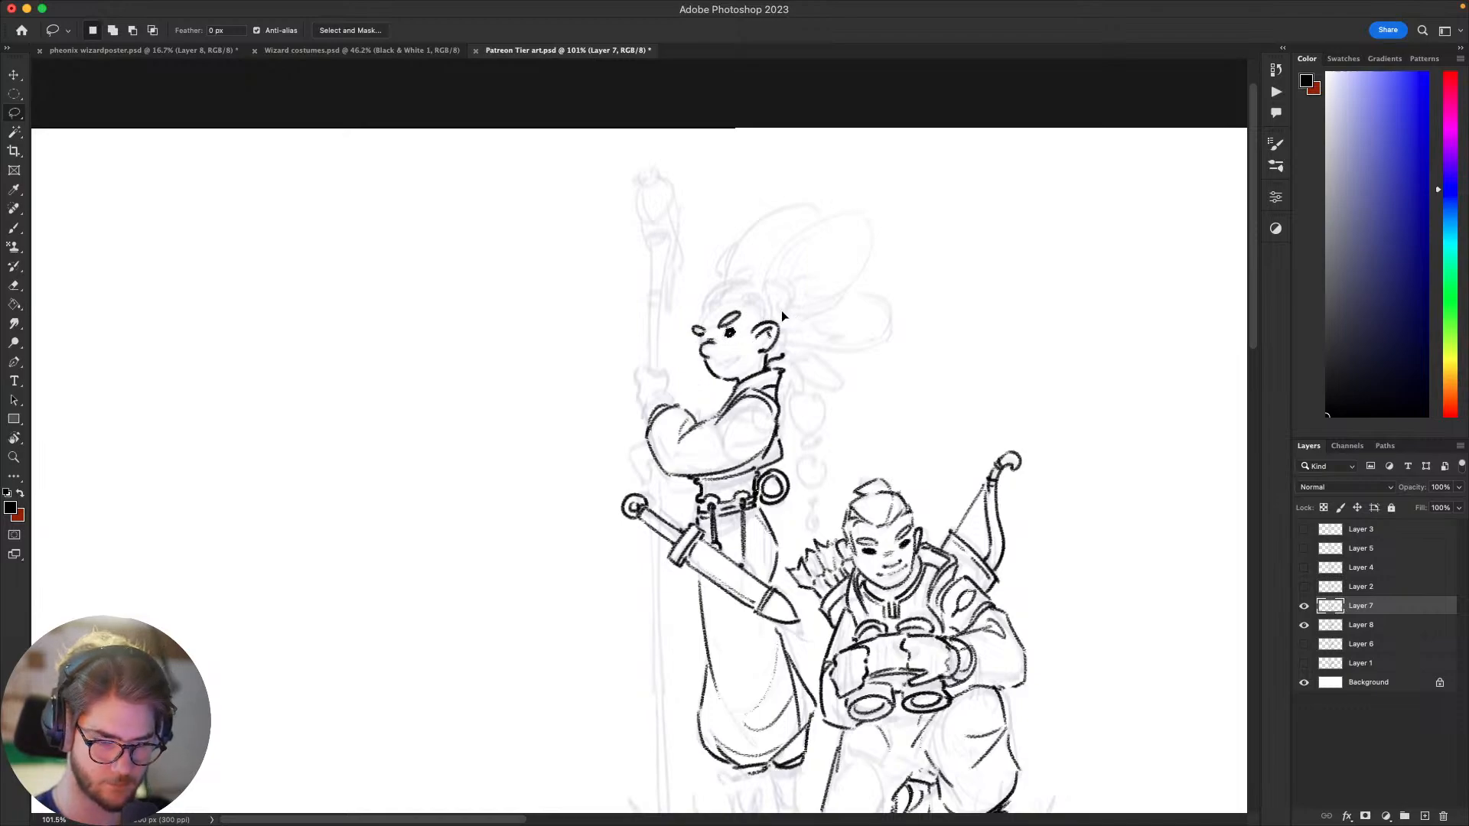
key(super+Down)
key(super+Down)
key(b)
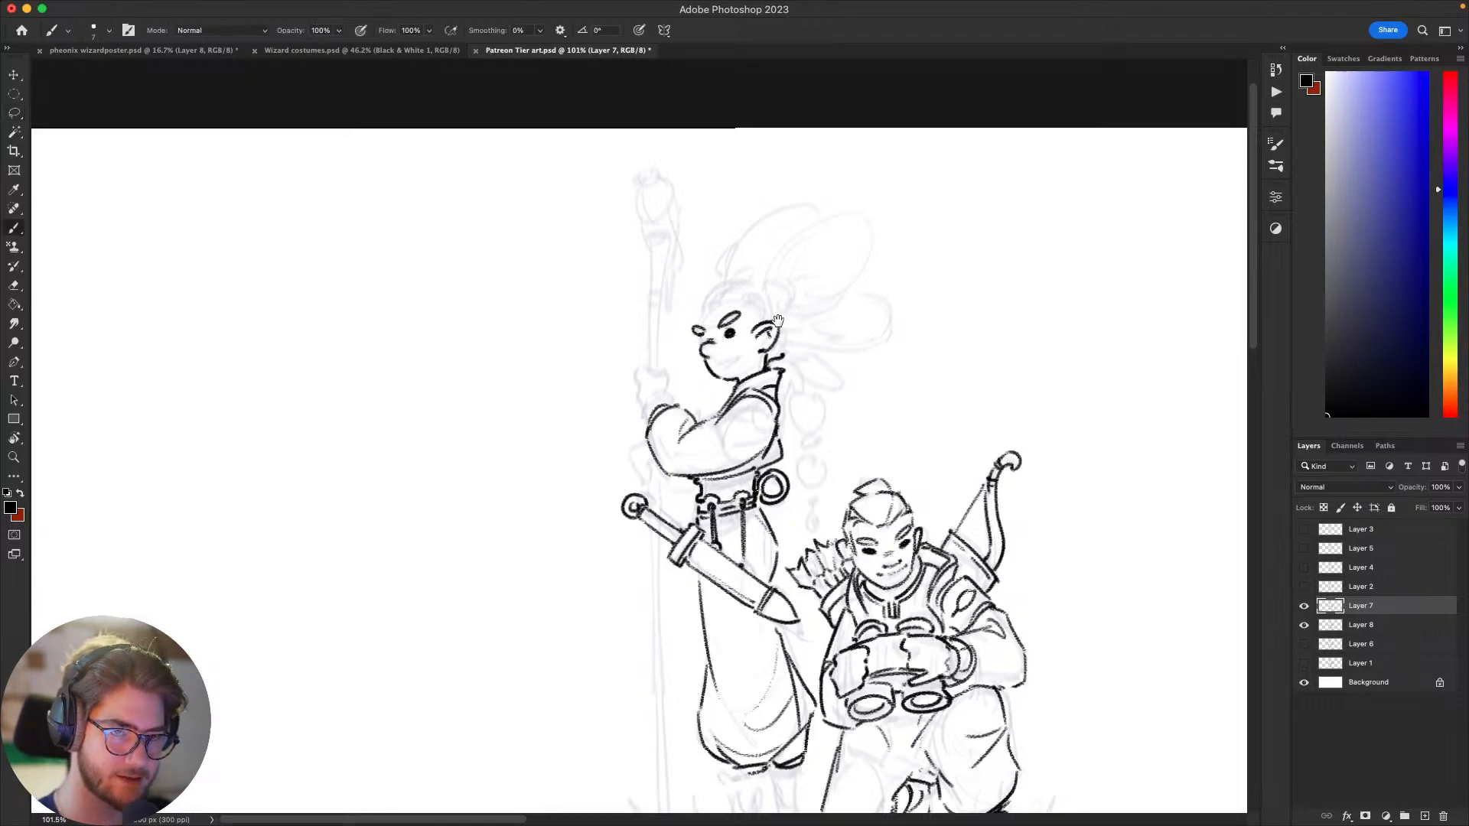
Step: Refine the standing figure's far brow and ink the forehead curve rising from it toward the hairline
scroll(781, 310, up, 2)
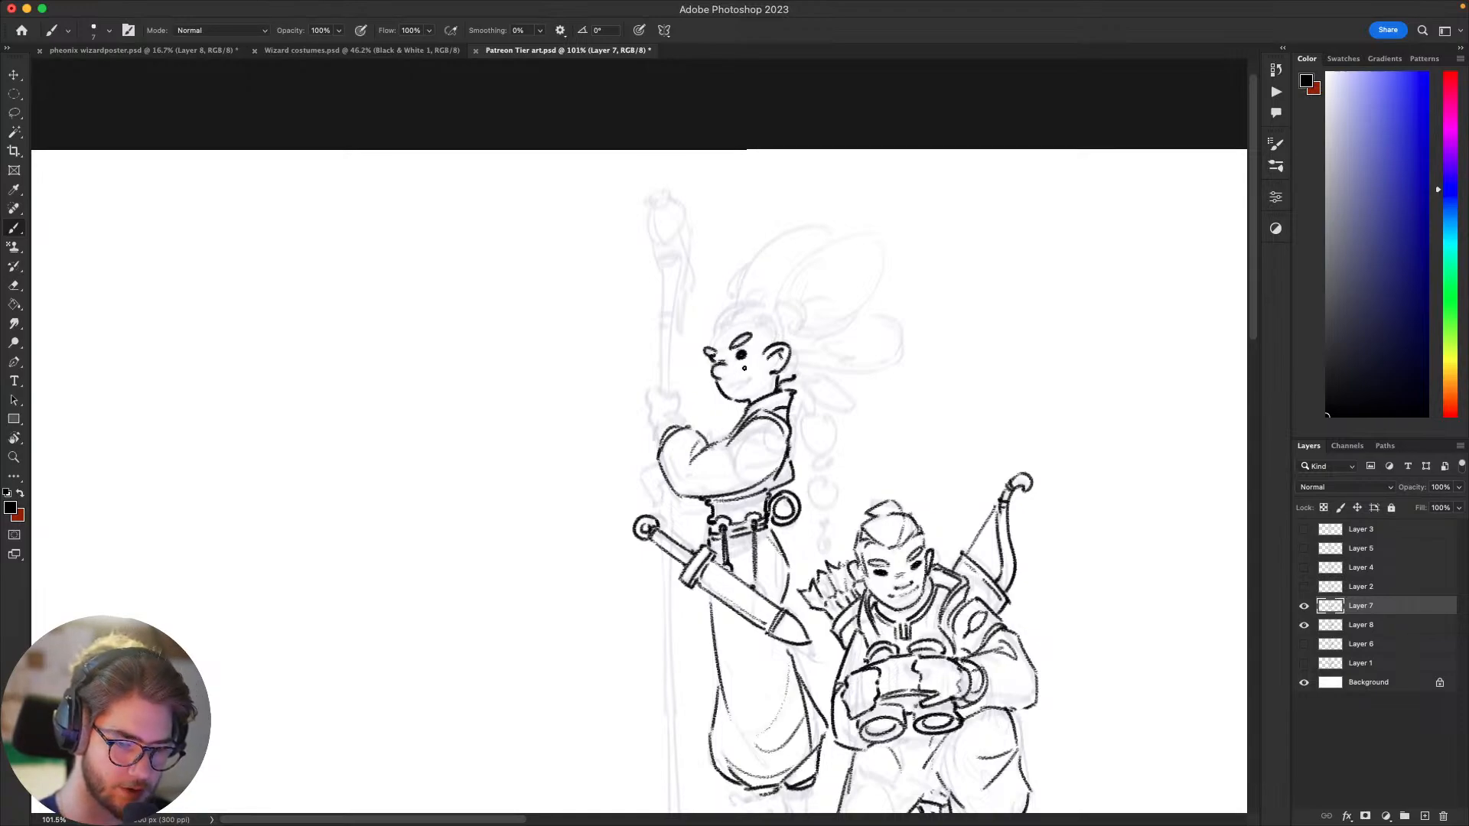
scroll(731, 390, up, 2)
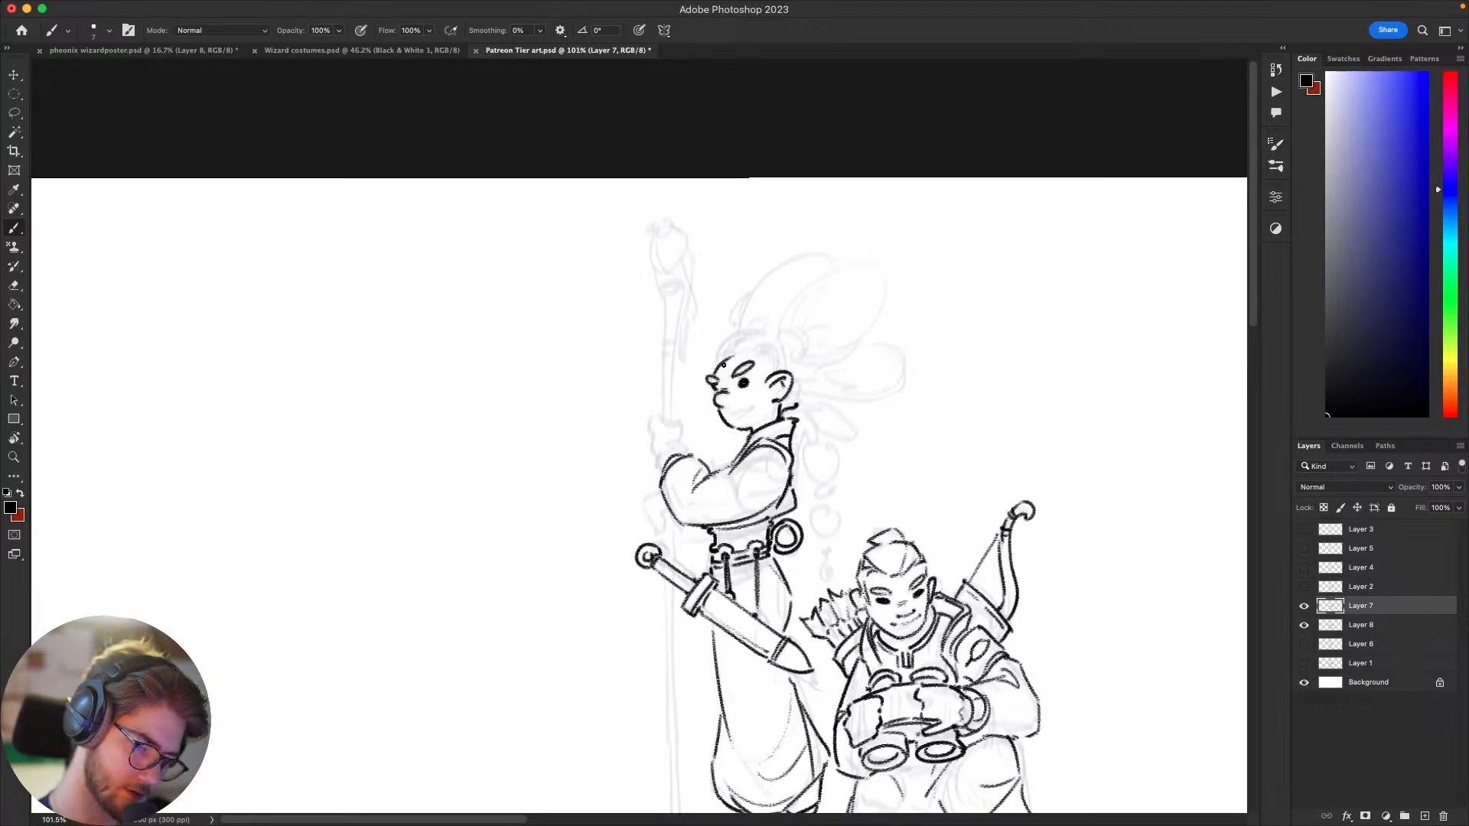
scroll(731, 354, down, 5)
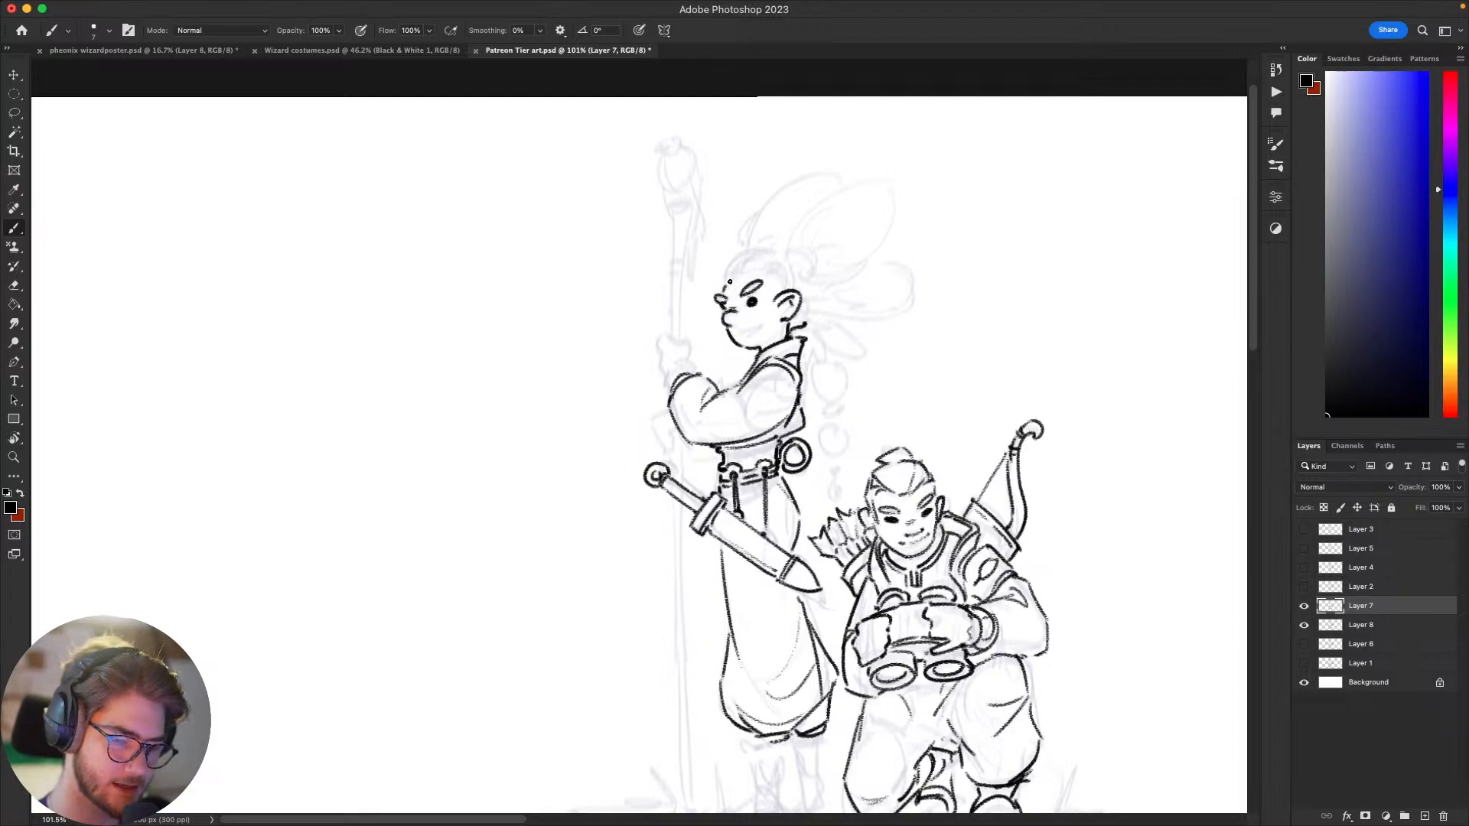
scroll(733, 285, up, 2)
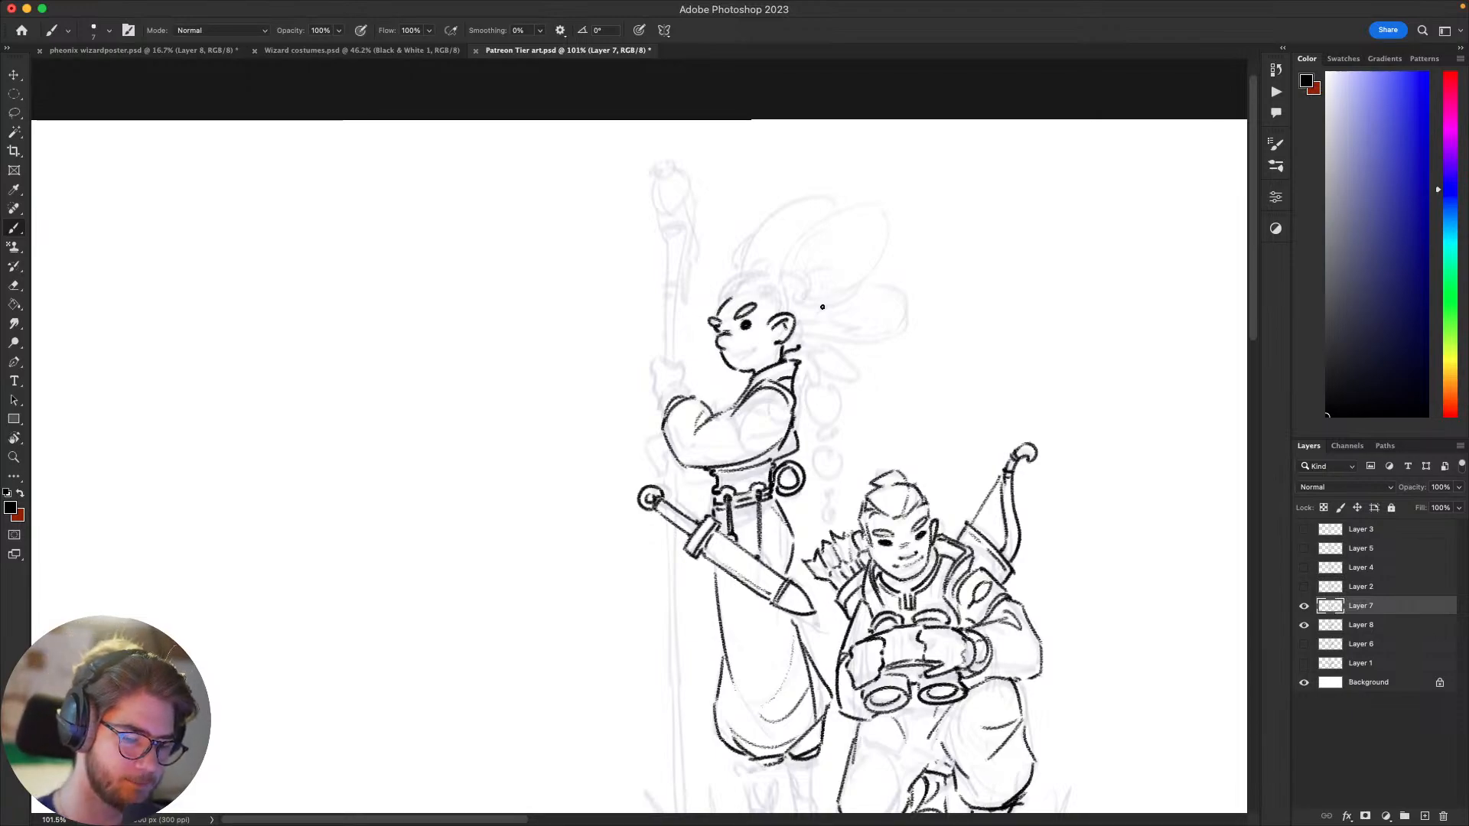
Step: Ink the cuff around the standing figure's raised wrist at the end of the sleeve, undoing poor attempts
drag(1074, 584, 1079, 502)
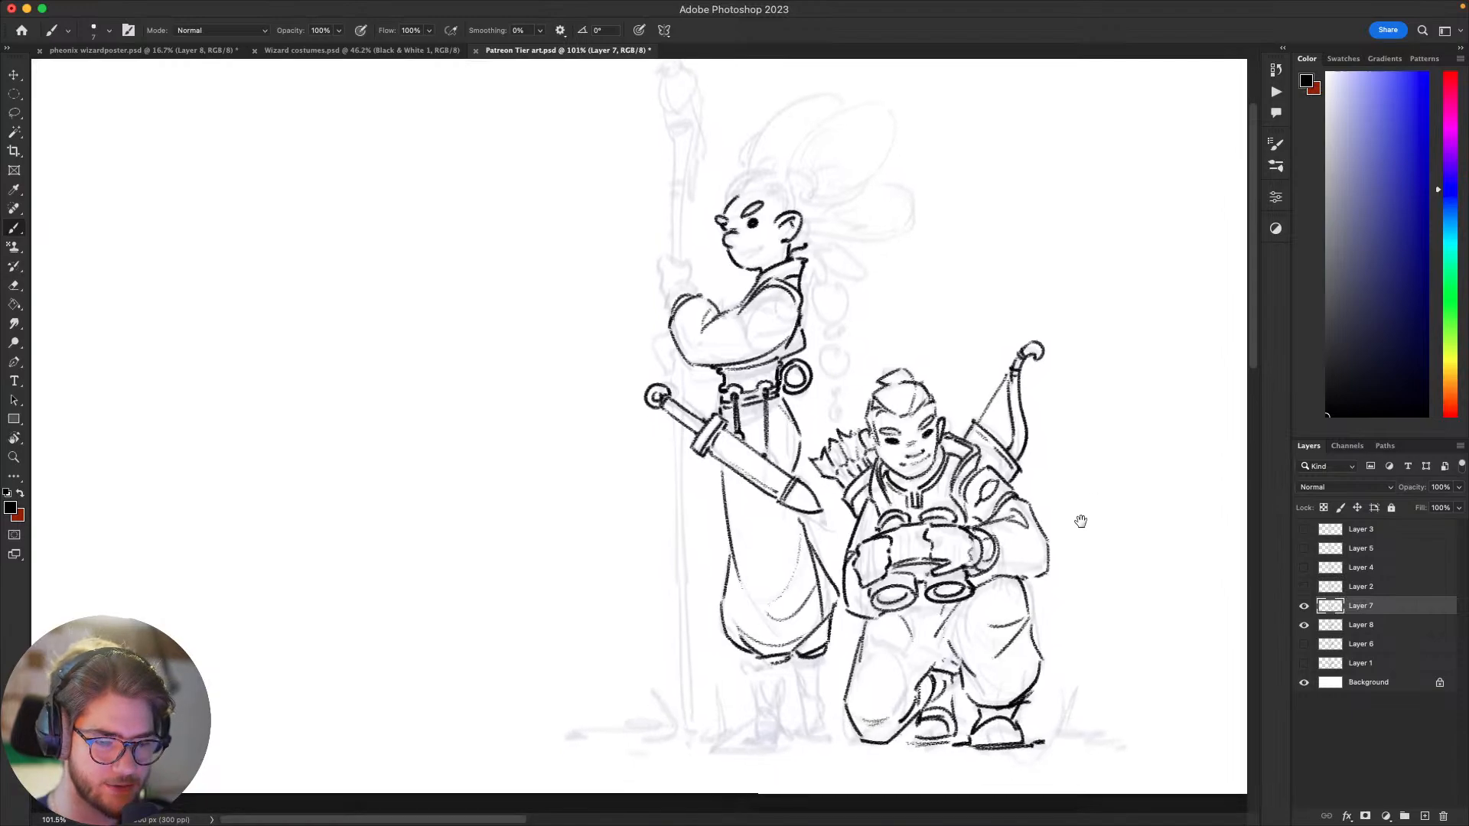
drag(1009, 471, 1038, 515)
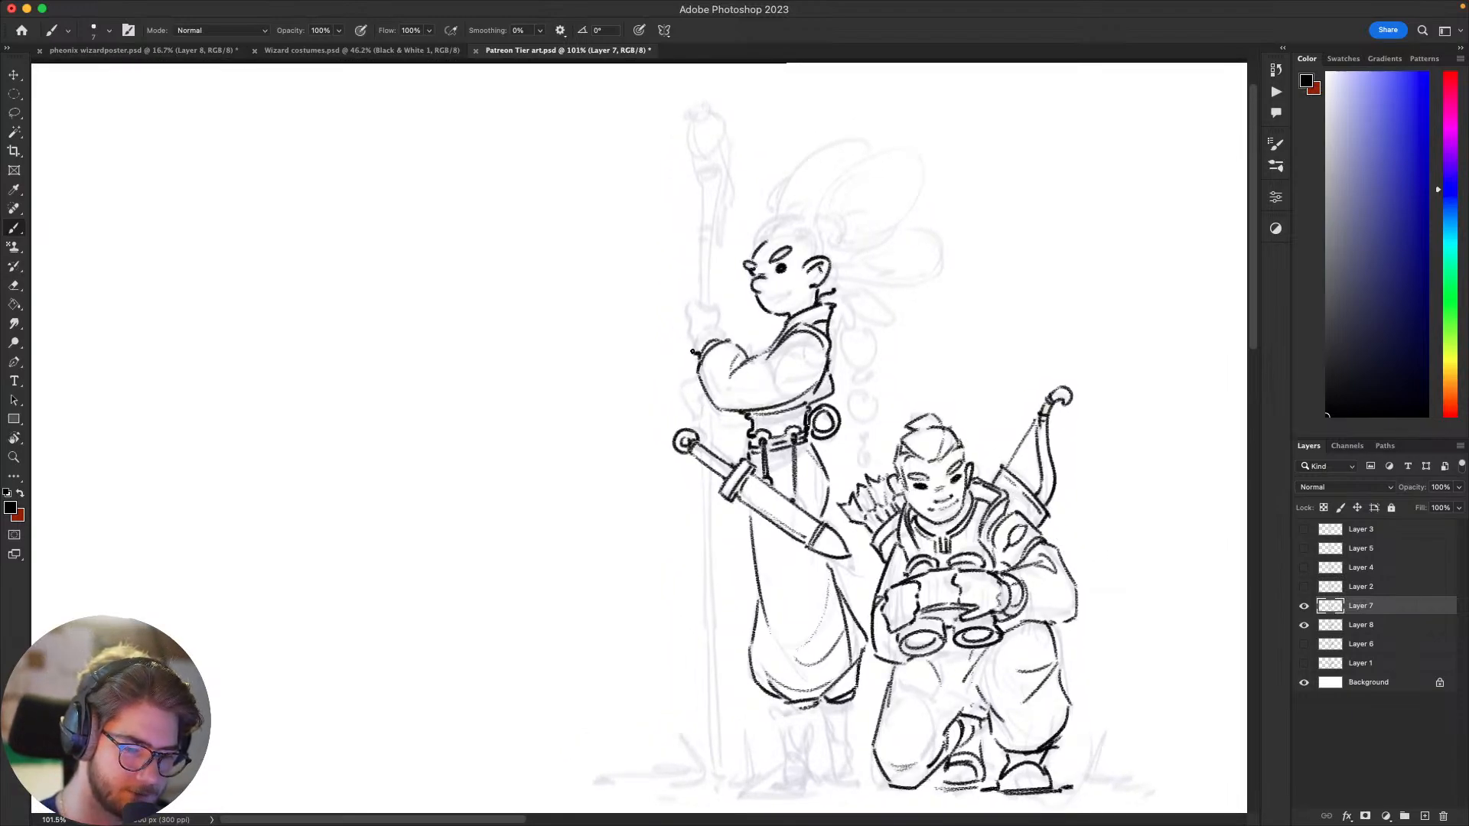
mouse_move(693, 352)
mouse_down()
mouse_move(718, 323)
mouse_move(728, 337)
mouse_up()
key(super+z)
key(super+z)
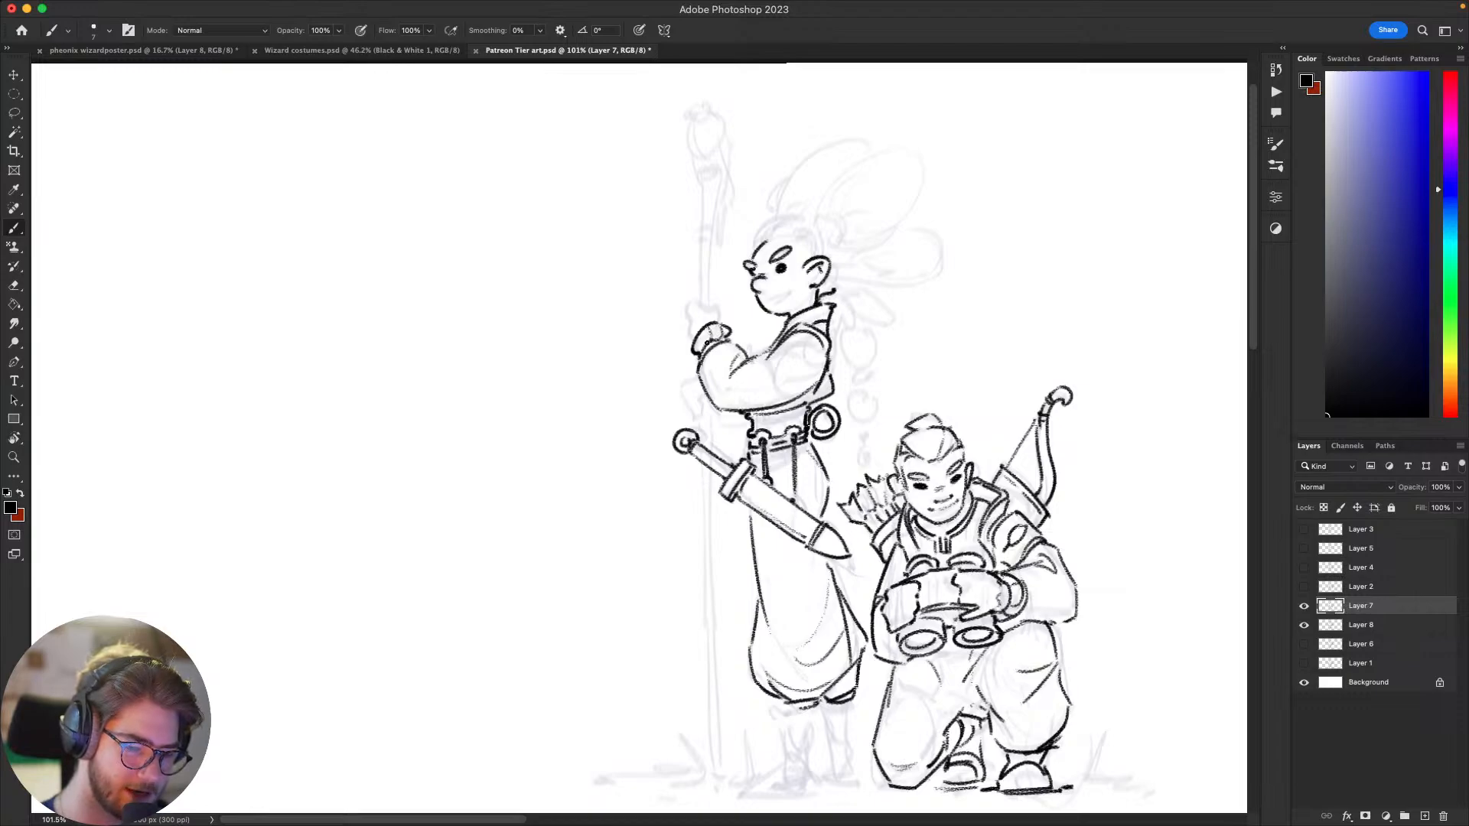
drag(707, 343, 702, 351)
Step: Ink the outline of the standing figure's raised fist gripping the staff above the cuff
drag(699, 462, 661, 494)
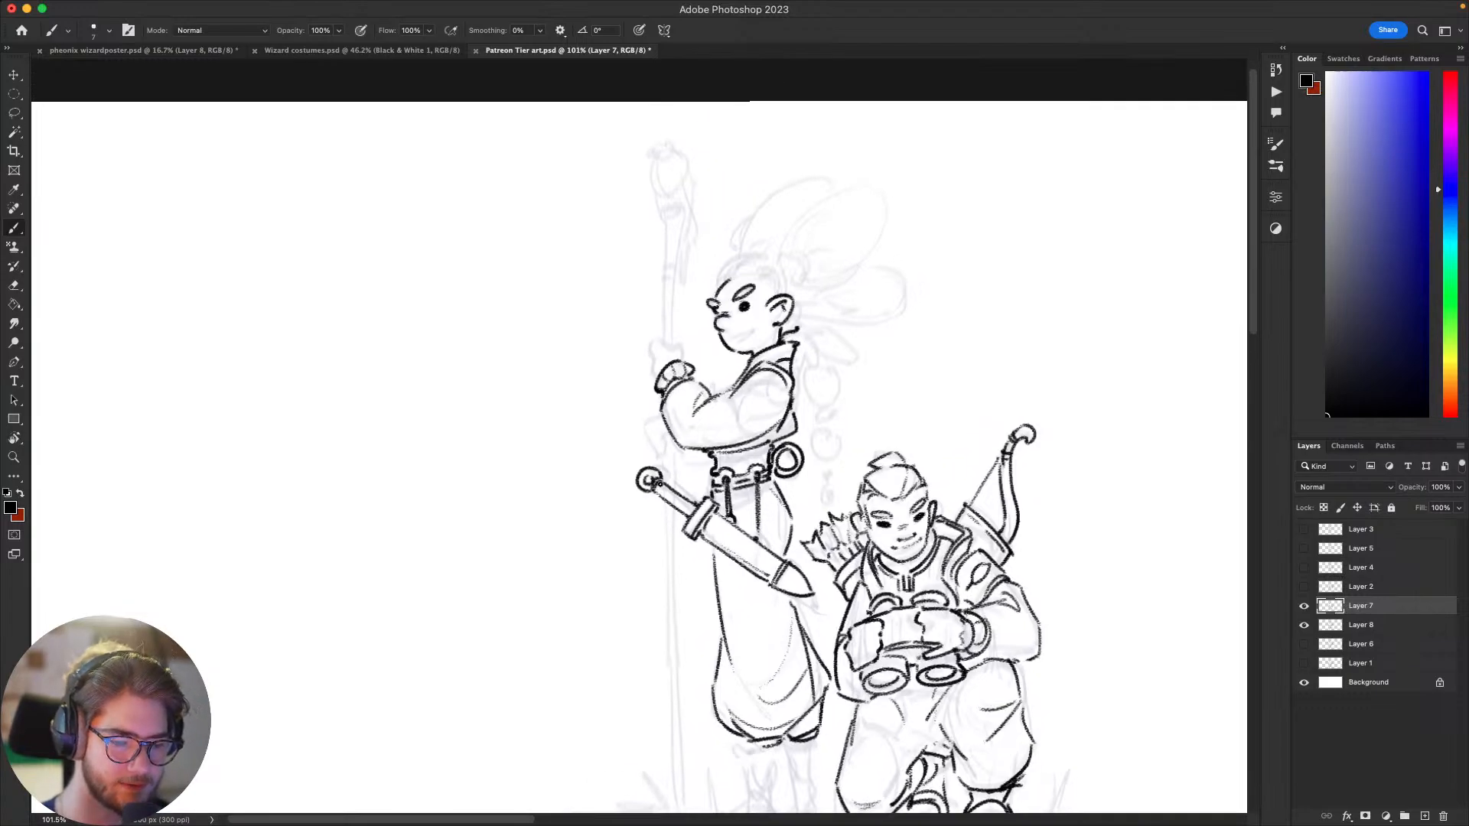
mouse_move(962, 512)
mouse_down()
mouse_move(981, 605)
mouse_move(1045, 665)
mouse_up()
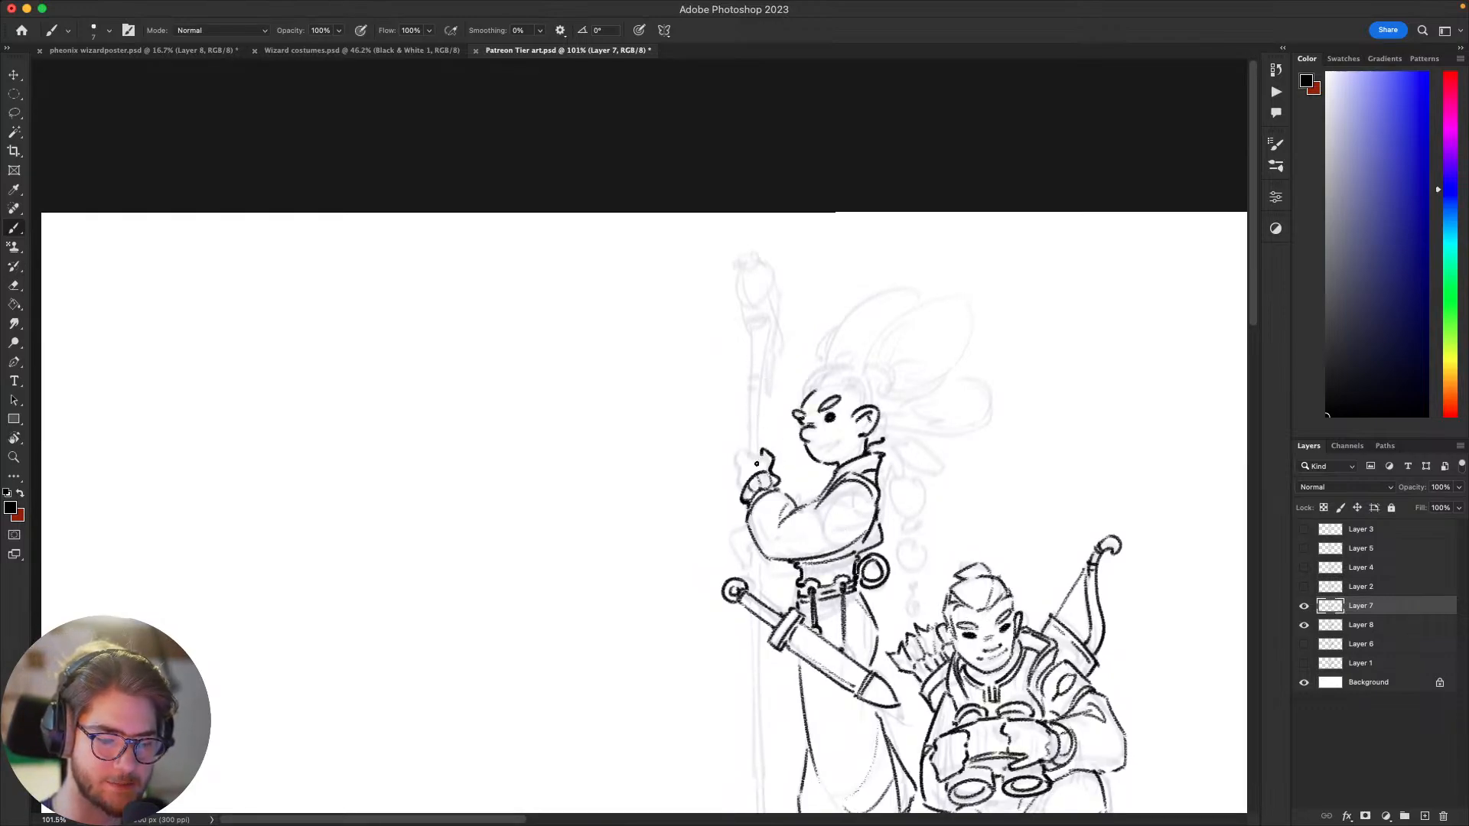
mouse_move(764, 451)
mouse_down()
mouse_move(743, 453)
mouse_move(740, 485)
mouse_up()
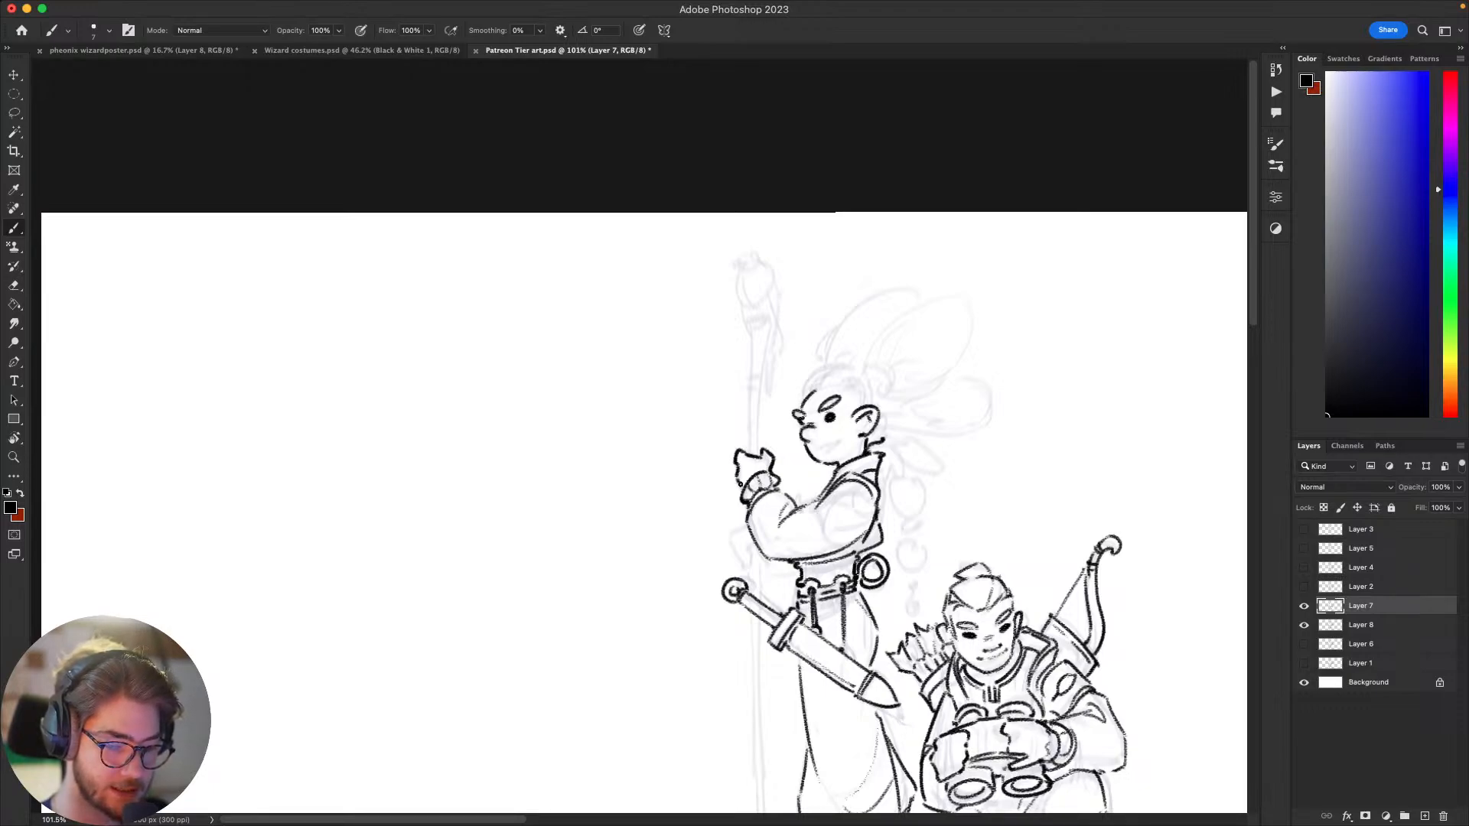
scroll(1093, 496, down, 4)
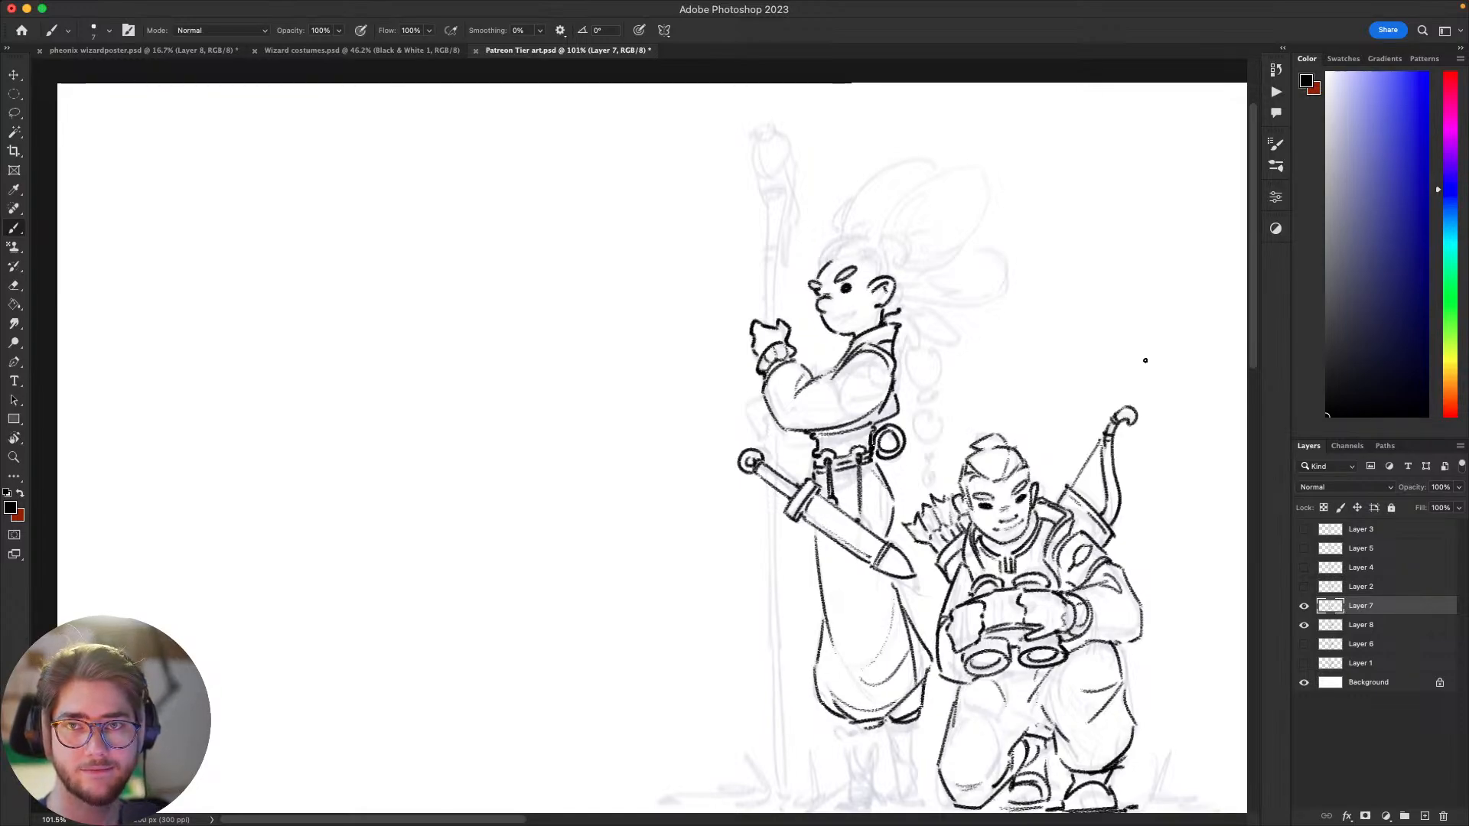
Step: Ink the upper staff's outer edge from the fist to its notched top and start the top rim, undoing rejected strokes
mouse_move(965, 544)
mouse_down()
mouse_move(988, 493)
mouse_move(951, 495)
mouse_move(911, 527)
mouse_move(935, 641)
mouse_up()
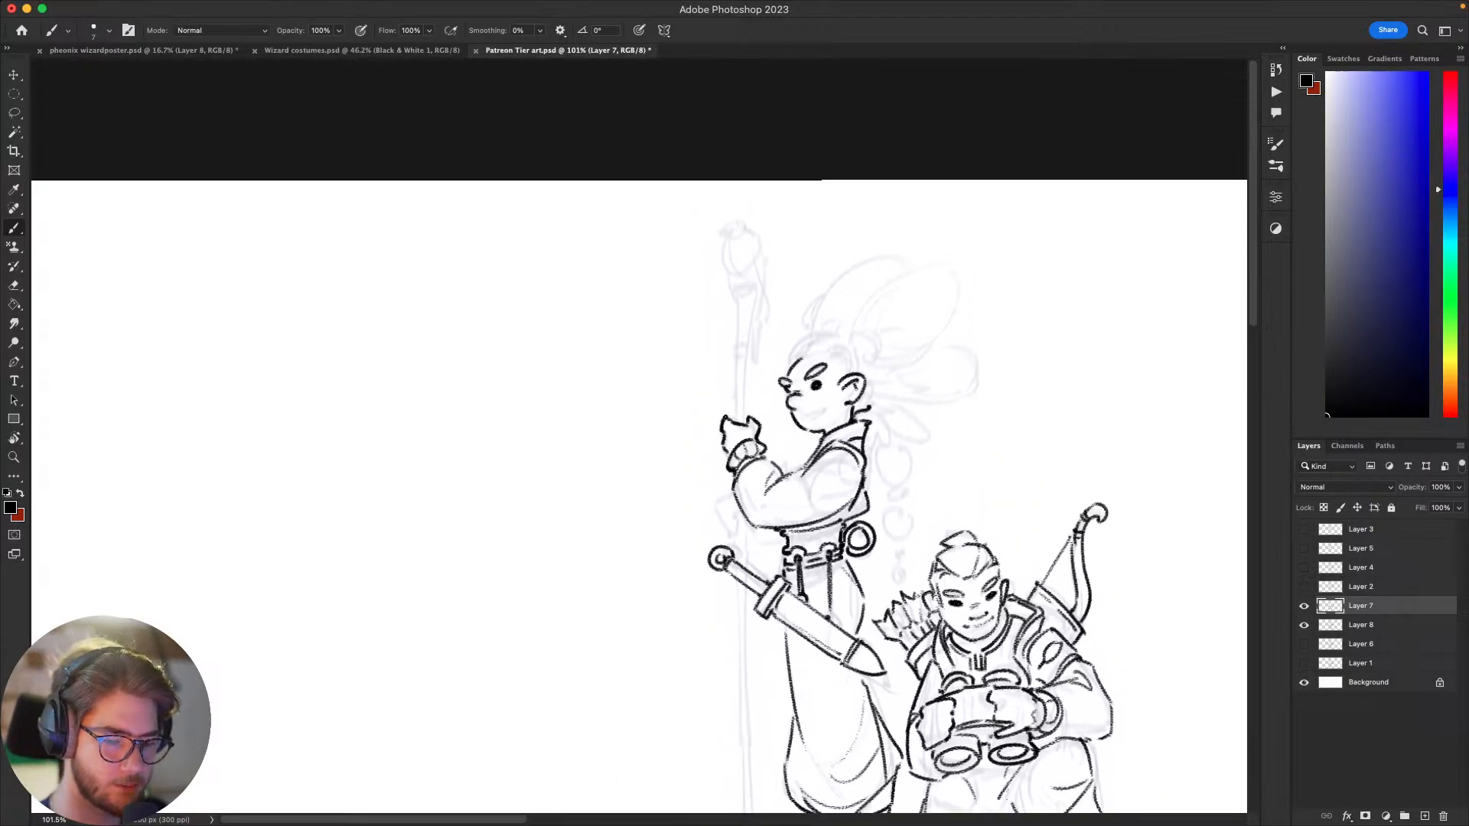
drag(738, 420, 738, 365)
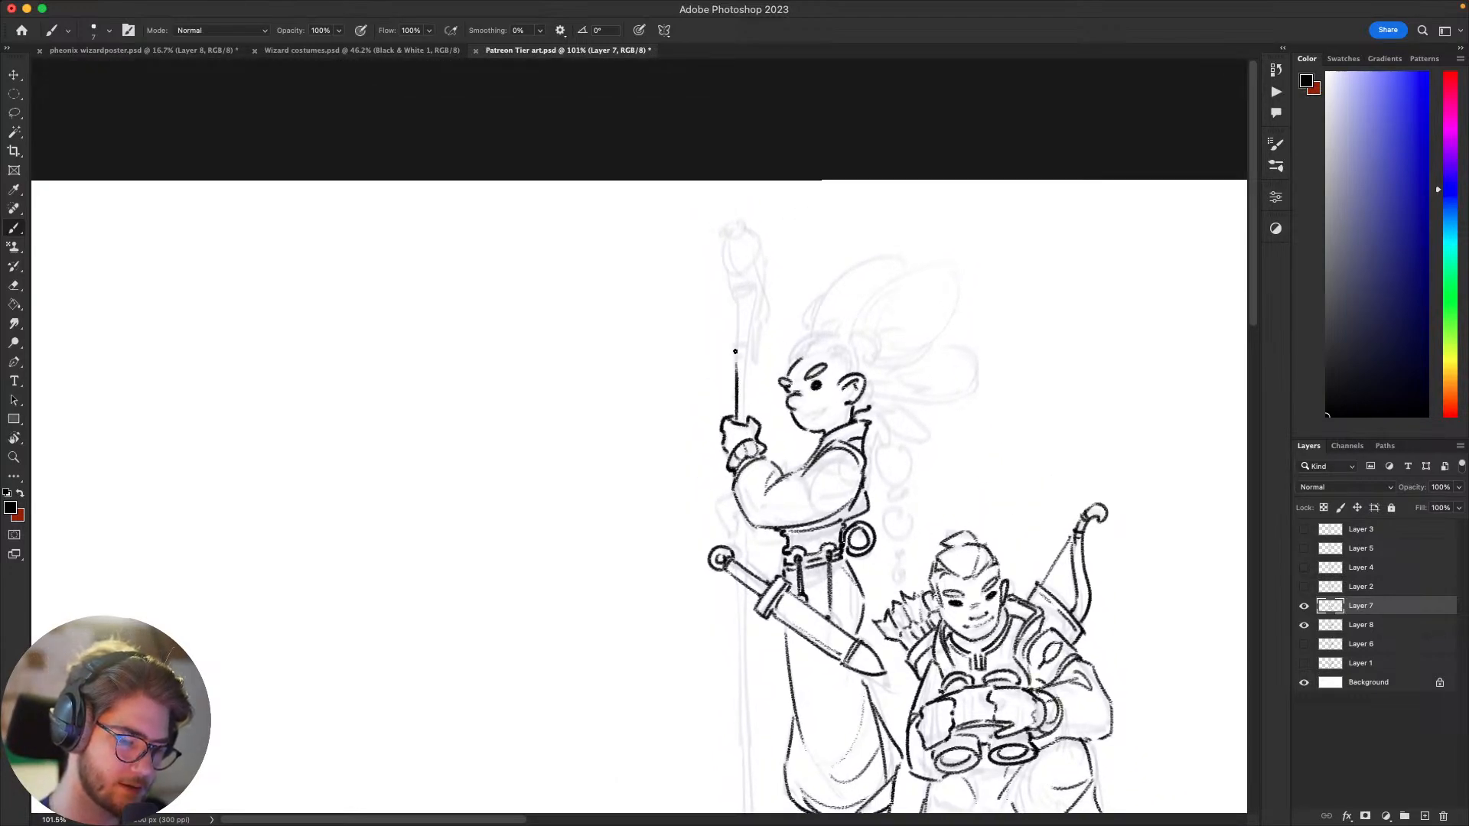
key(super+z)
drag(735, 419, 732, 305)
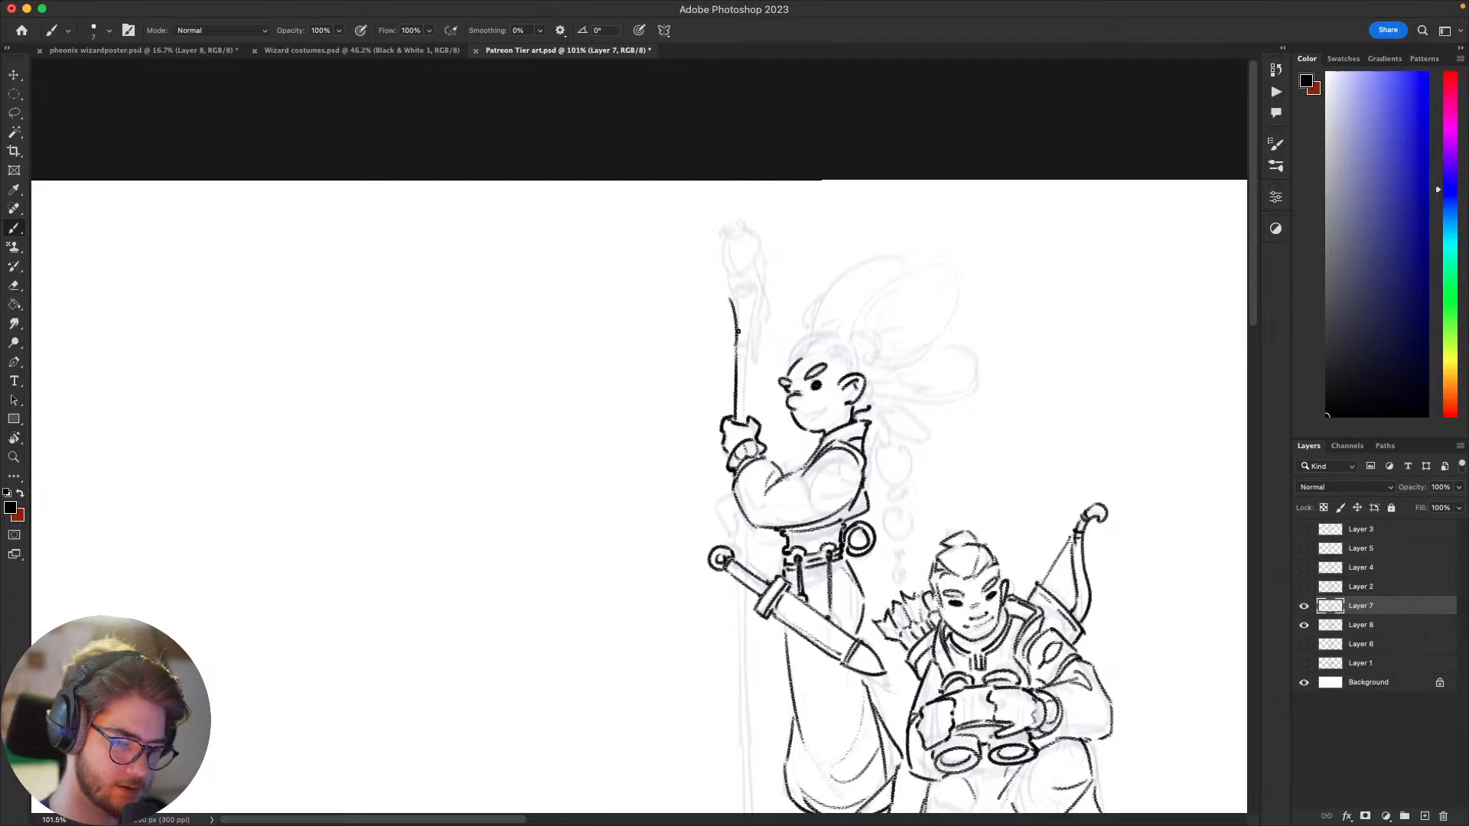
key(super+z)
mouse_move(739, 356)
mouse_down()
mouse_move(732, 292)
mouse_move(750, 283)
mouse_move(753, 299)
mouse_up()
key(super+z)
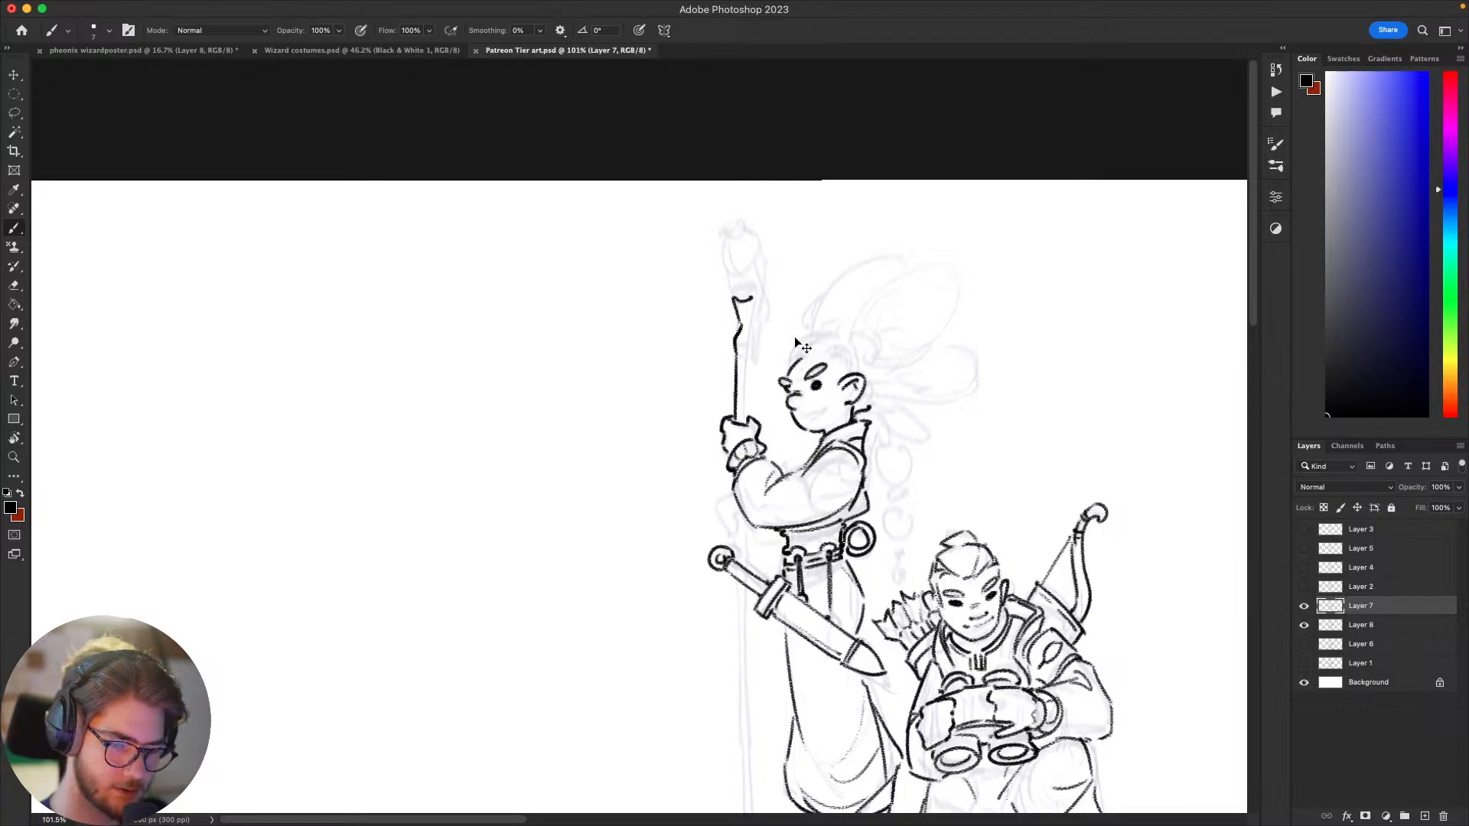
Step: Ink the upper staff's inner edge from the notched top through the bend down to the fist, undoing rejected strokes
mouse_move(751, 299)
mouse_down()
mouse_move(756, 356)
mouse_move(756, 325)
mouse_up()
key(super+z)
mouse_move(757, 325)
mouse_down()
mouse_move(748, 414)
mouse_move(748, 395)
mouse_up()
key(super+z)
key(super+z)
mouse_move(747, 395)
mouse_down()
mouse_move(751, 348)
mouse_move(747, 420)
mouse_up()
key(super+z)
key(super+z)
drag(749, 344, 747, 421)
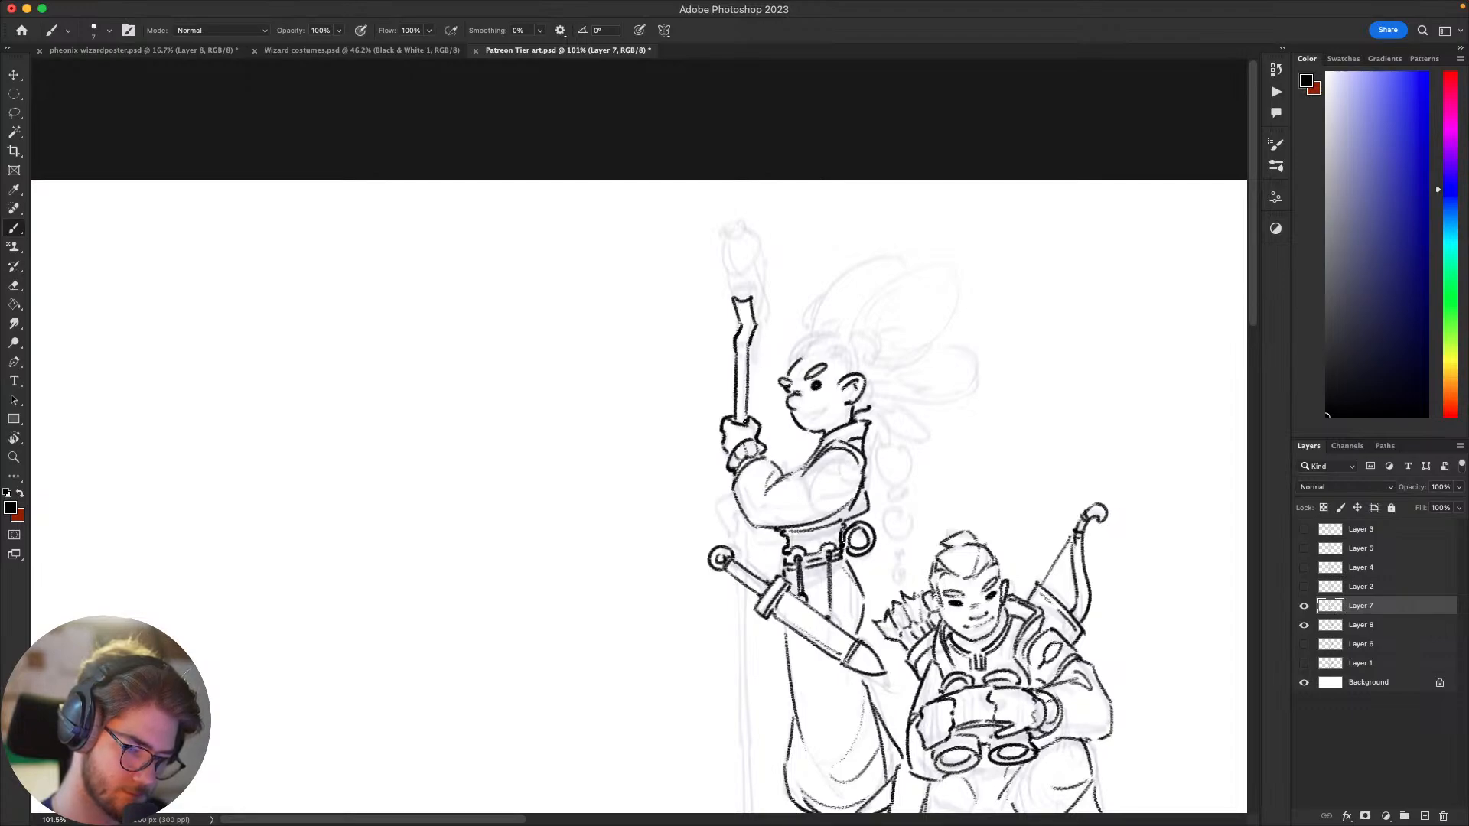
Step: Ink a band around the staff above the fist and outline the standing figure's lower hand beneath the sleeve
drag(985, 537, 992, 479)
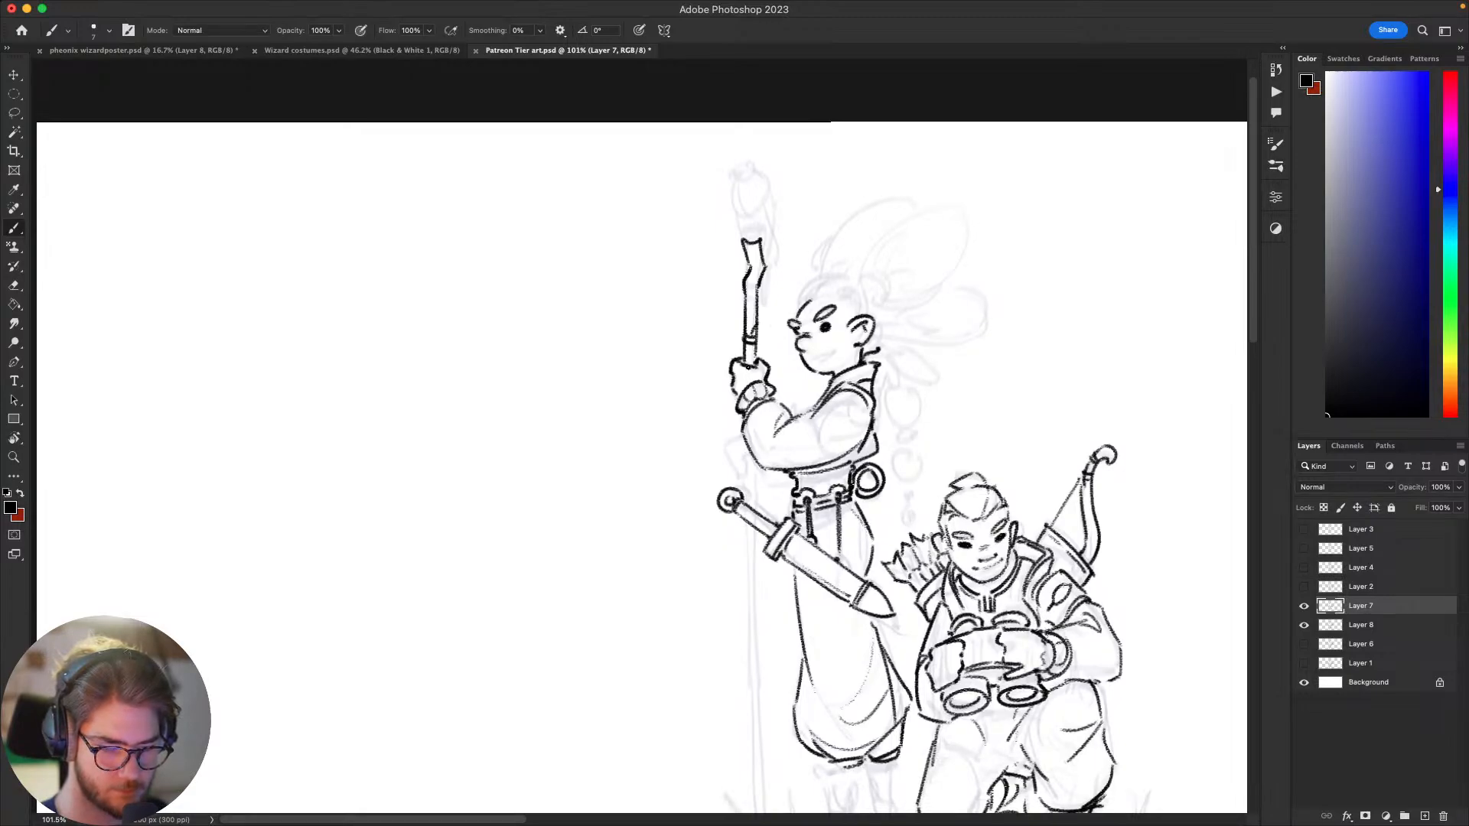
drag(881, 456, 888, 441)
drag(747, 400, 750, 466)
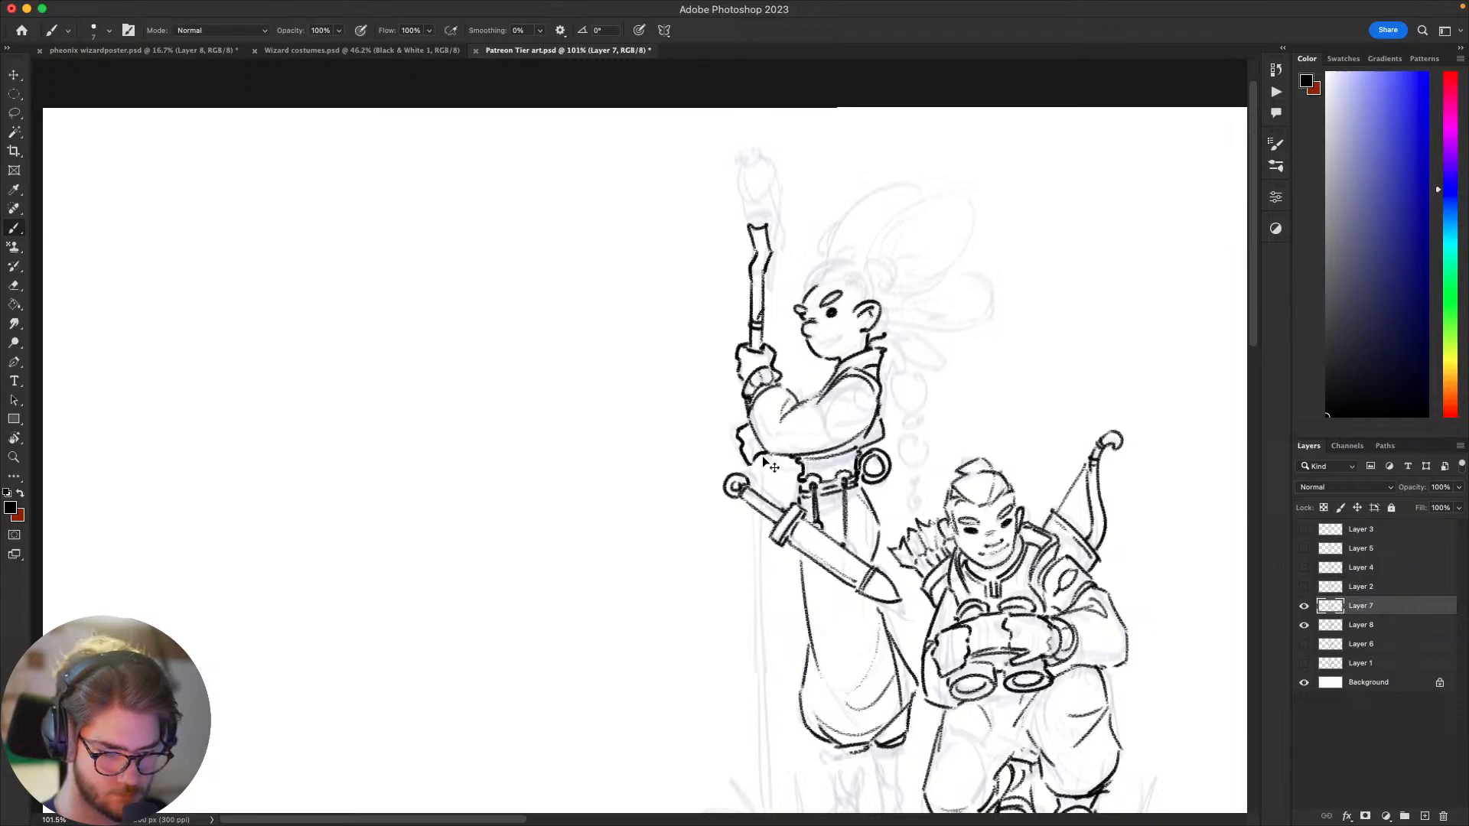
mouse_move(763, 456)
mouse_down()
mouse_move(757, 507)
mouse_move(755, 432)
mouse_up()
key(super+z)
key(super+z)
Step: Ink the staff's outer edge below the lower hand, running down past the sword hilt
drag(751, 567, 643, 346)
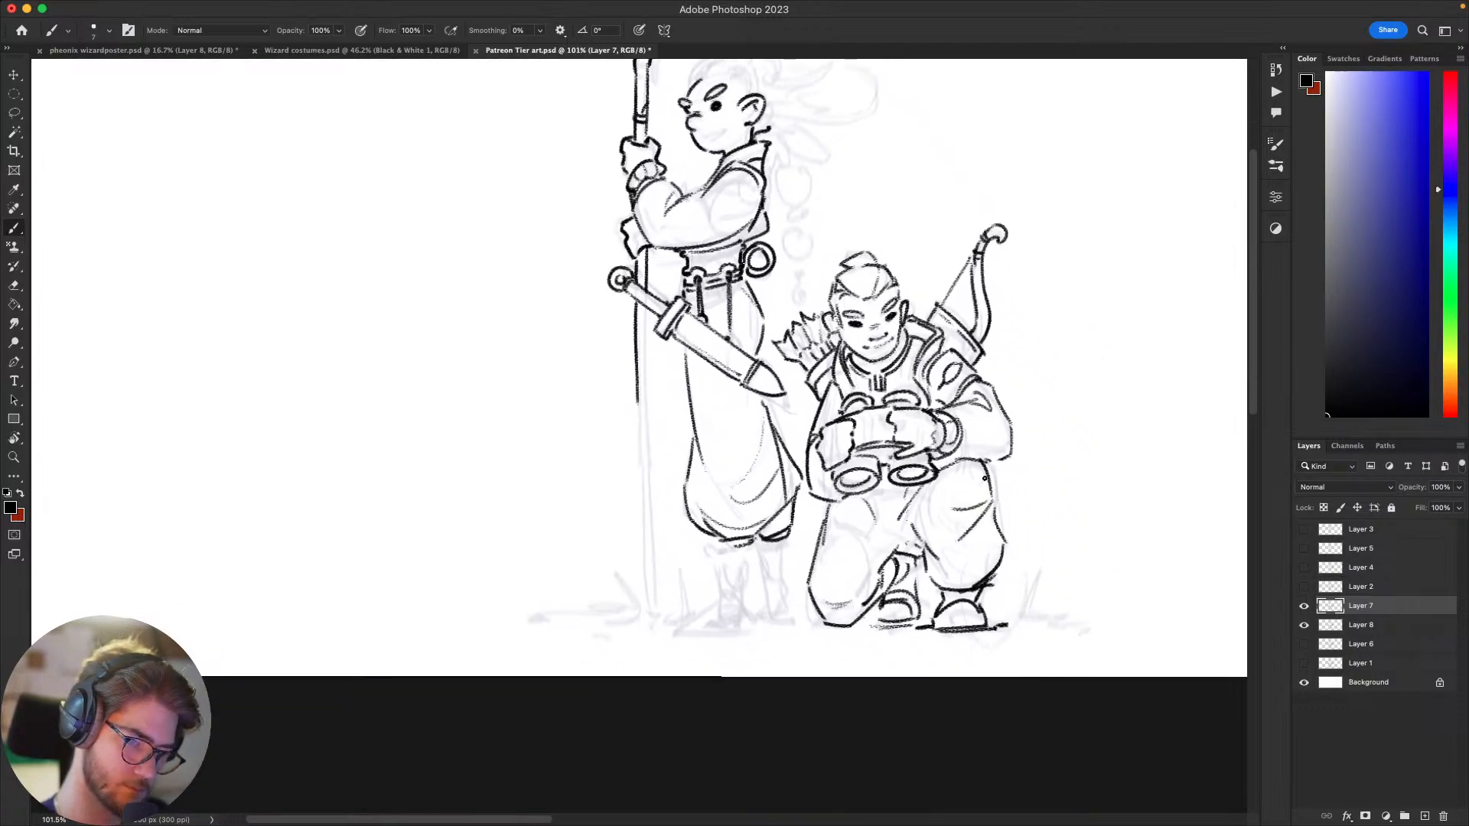
mouse_move(852, 486)
mouse_down()
mouse_move(884, 527)
mouse_move(963, 530)
mouse_move(865, 597)
mouse_move(945, 578)
mouse_move(930, 576)
mouse_up()
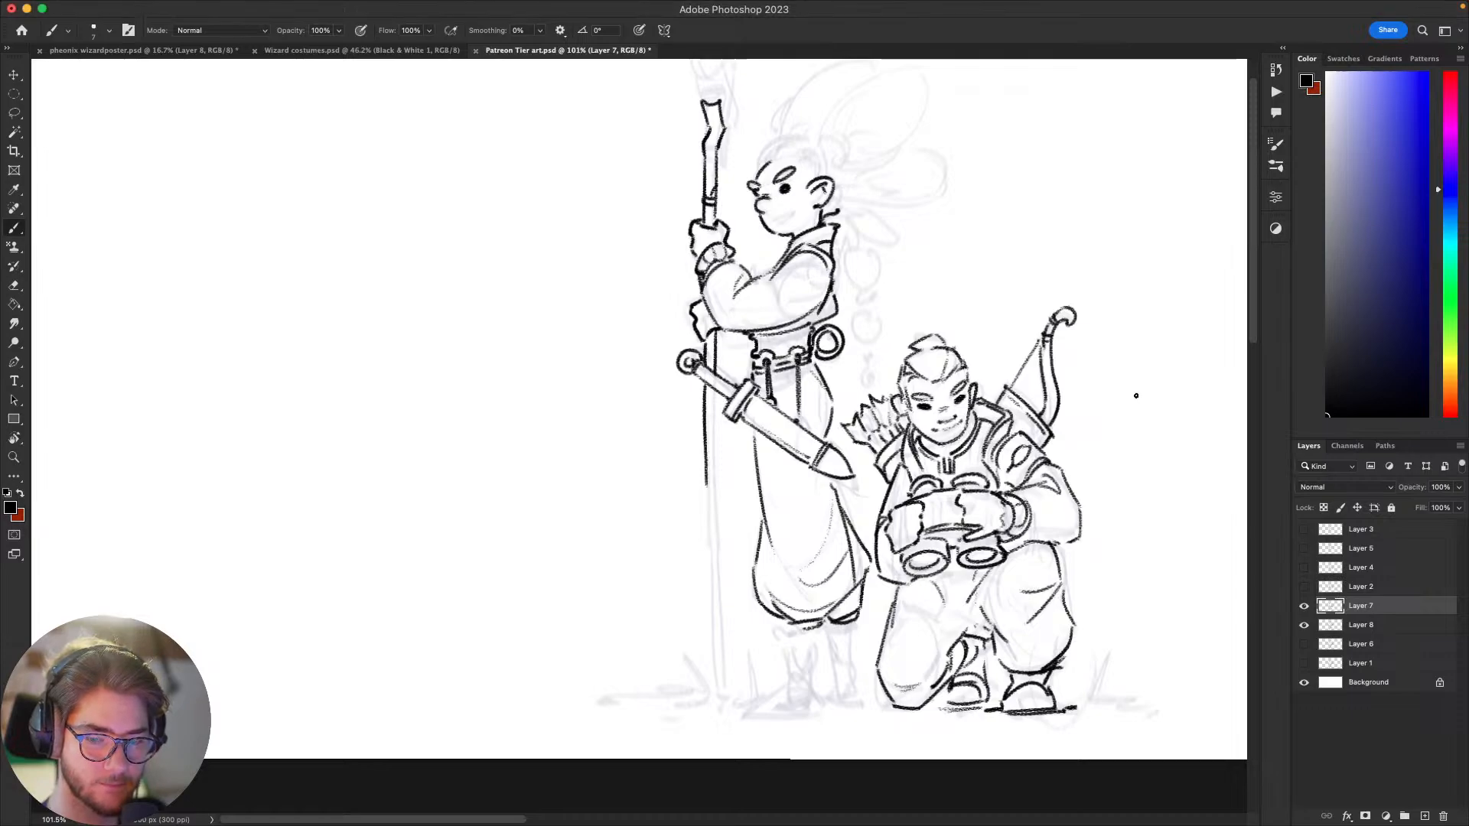
mouse_move(1135, 400)
mouse_down()
mouse_move(1000, 462)
mouse_move(1003, 482)
mouse_move(1020, 482)
mouse_move(1013, 469)
mouse_move(990, 501)
mouse_move(1023, 498)
mouse_move(1007, 498)
mouse_move(999, 531)
mouse_up()
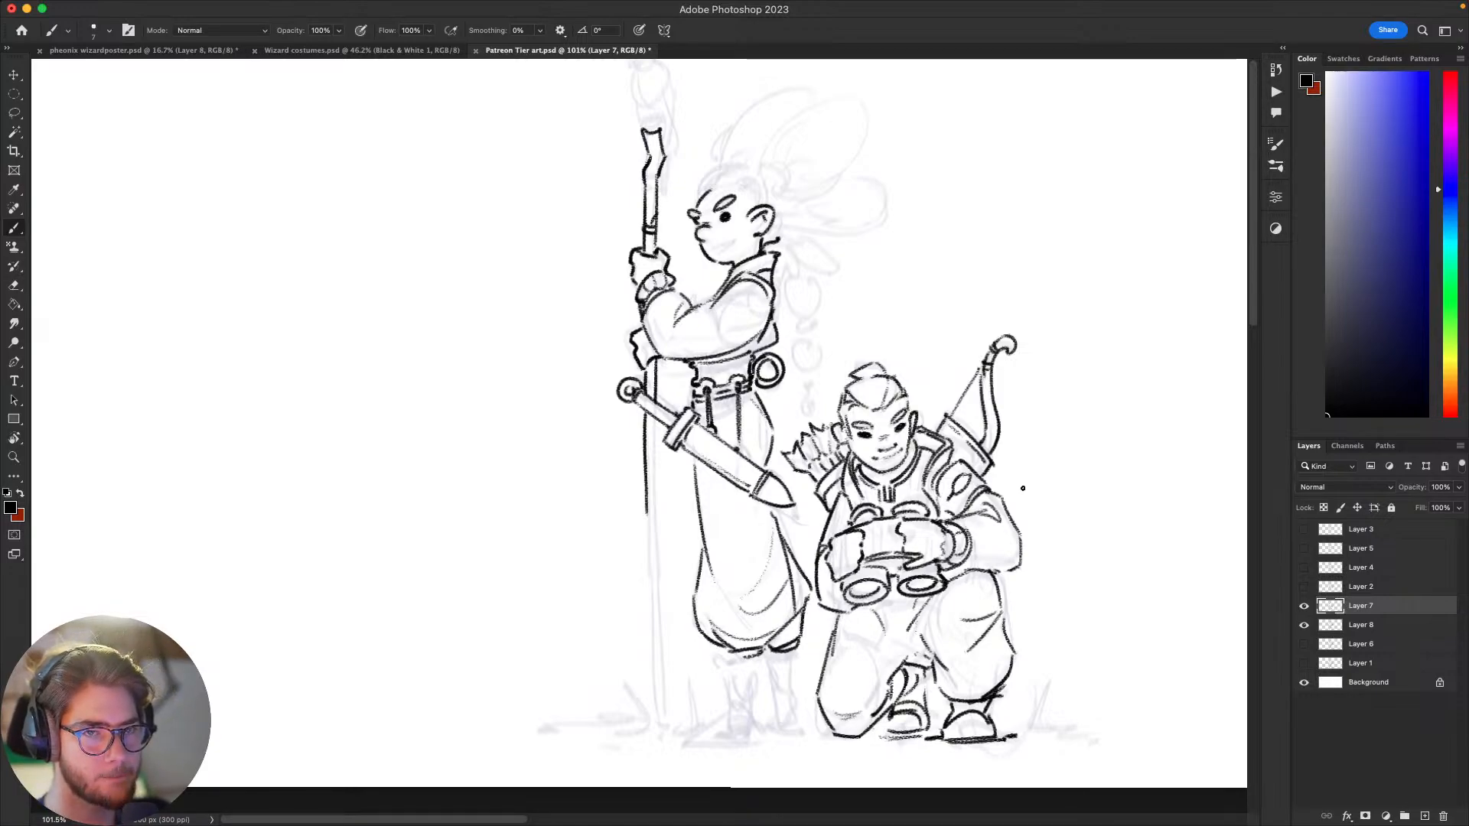
mouse_move(1063, 525)
mouse_down()
mouse_move(1040, 577)
mouse_move(1053, 552)
mouse_up()
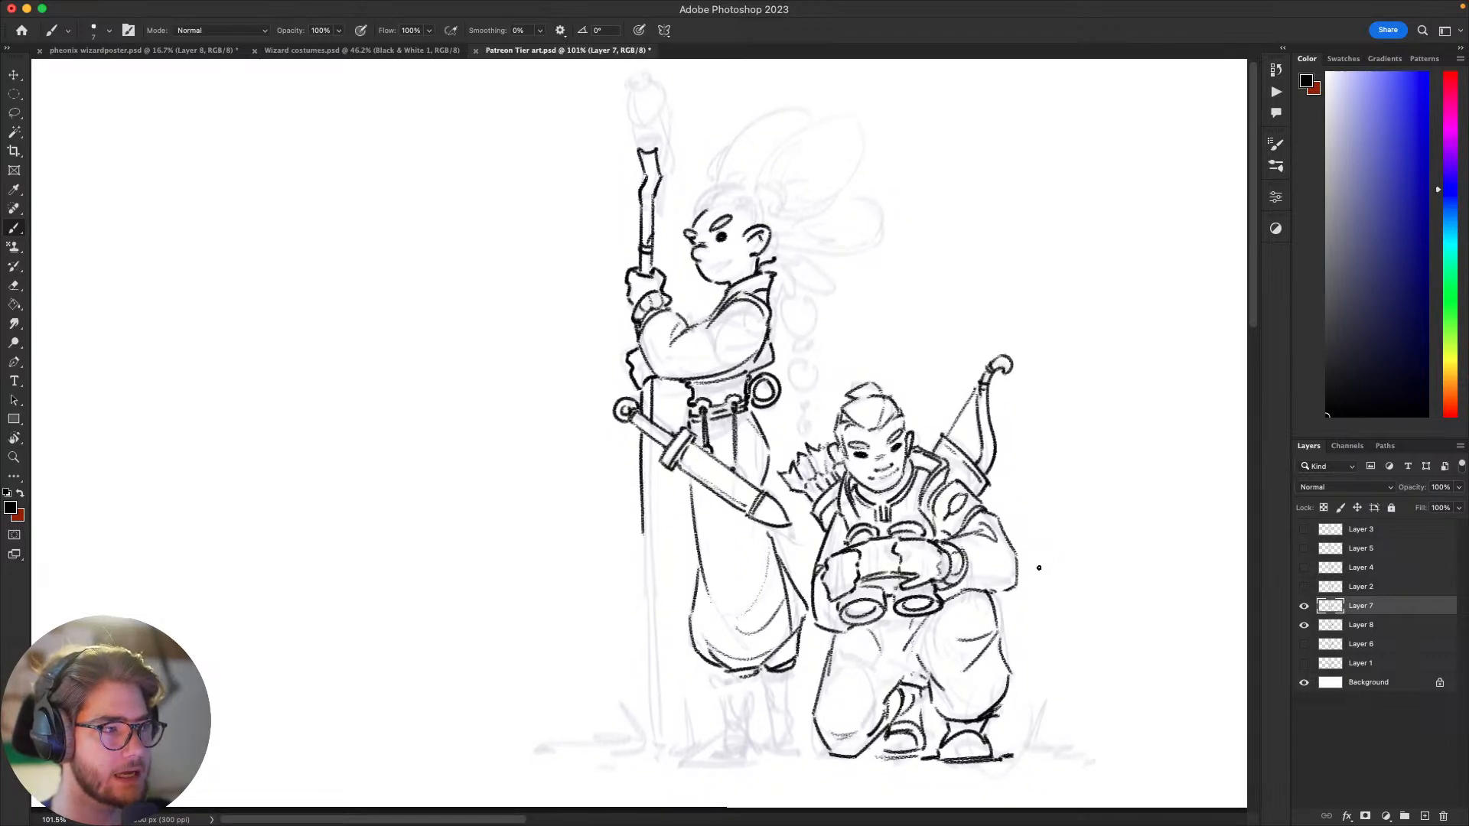
key(super+Tab)
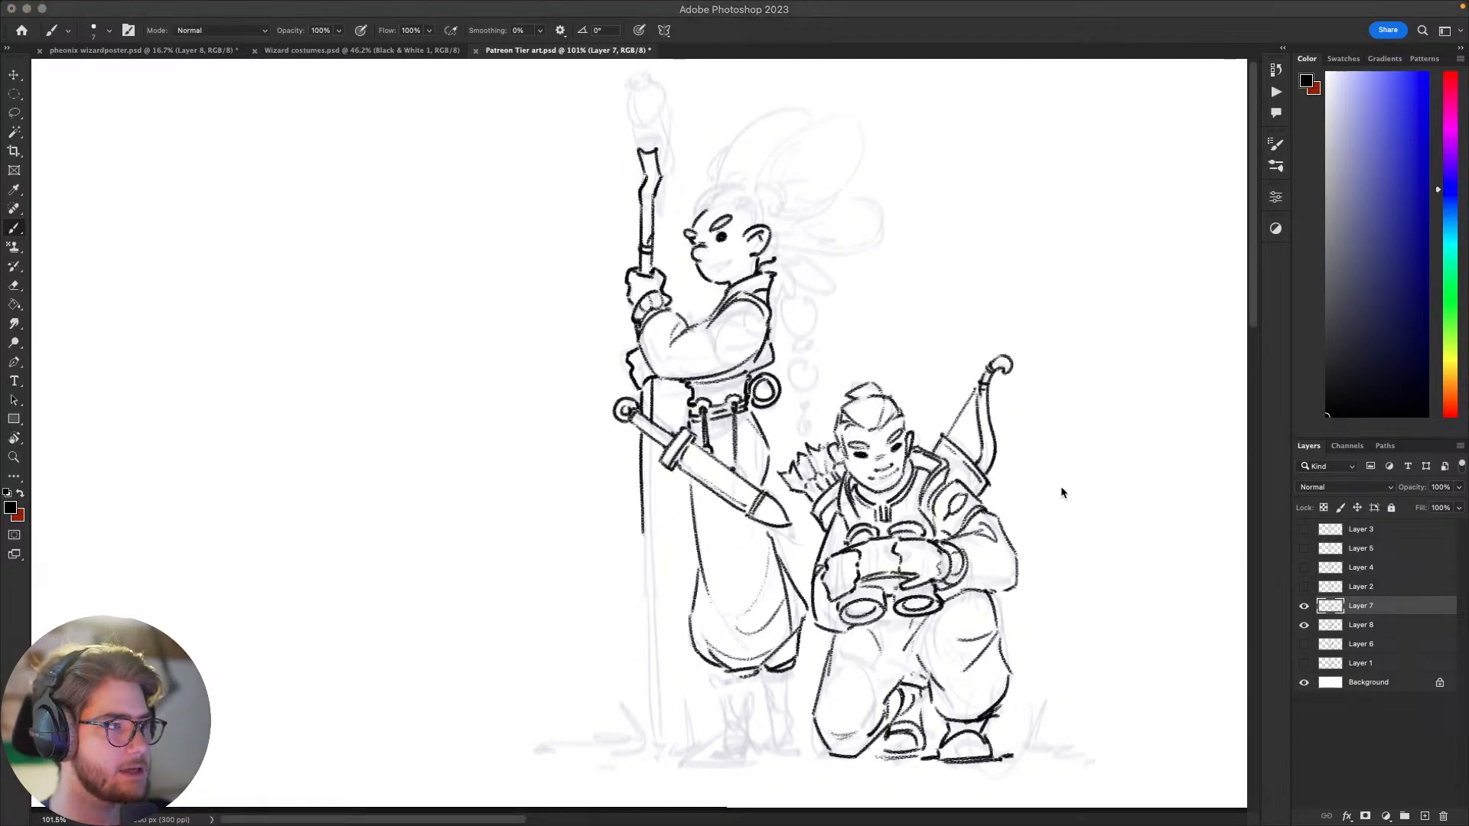
click(1079, 499)
mouse_move(1059, 544)
mouse_down()
mouse_move(1009, 580)
mouse_move(1022, 556)
mouse_up()
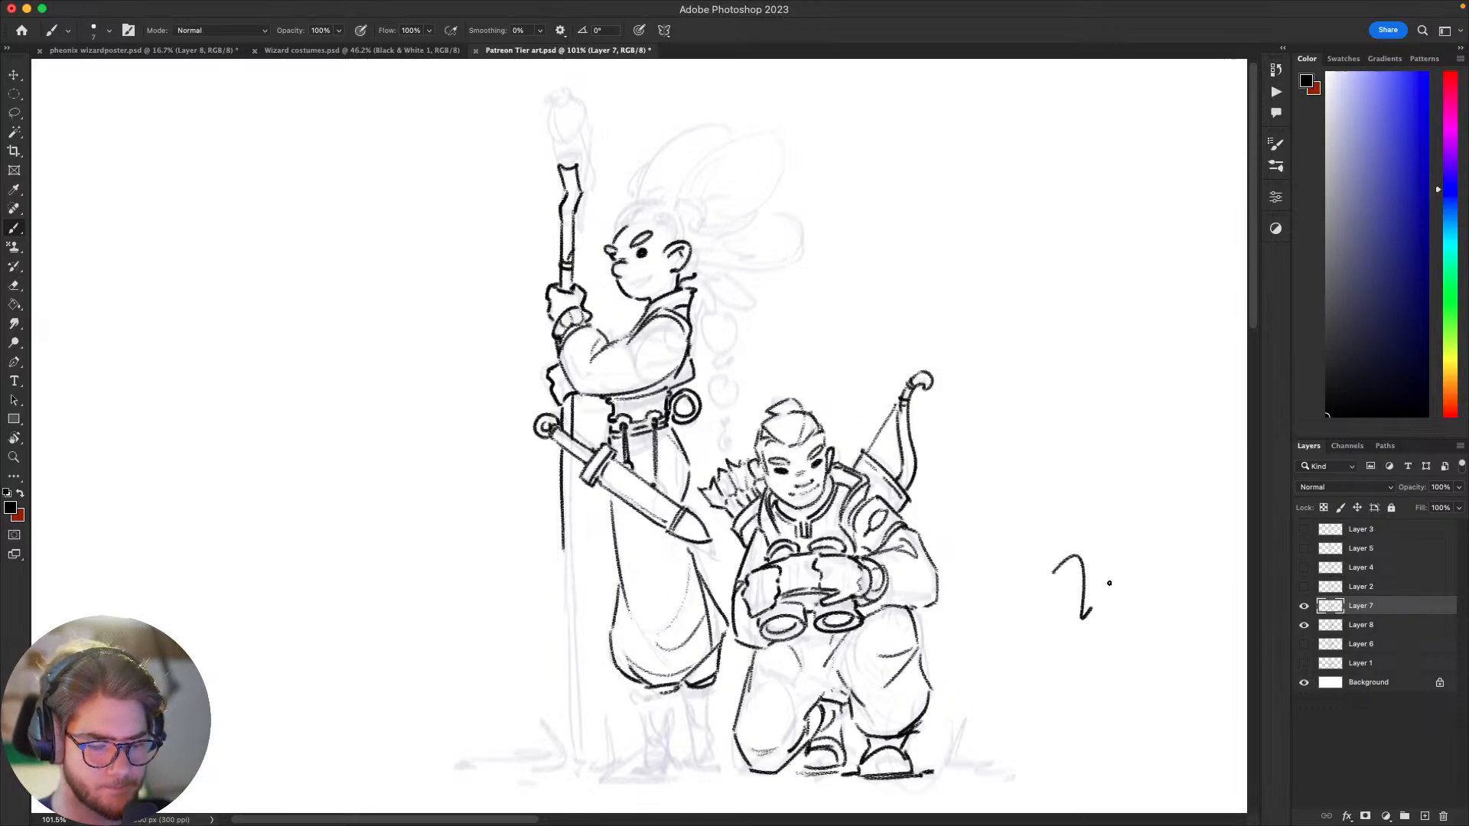
mouse_move(1036, 600)
mouse_down()
mouse_move(1059, 567)
mouse_move(994, 618)
mouse_up()
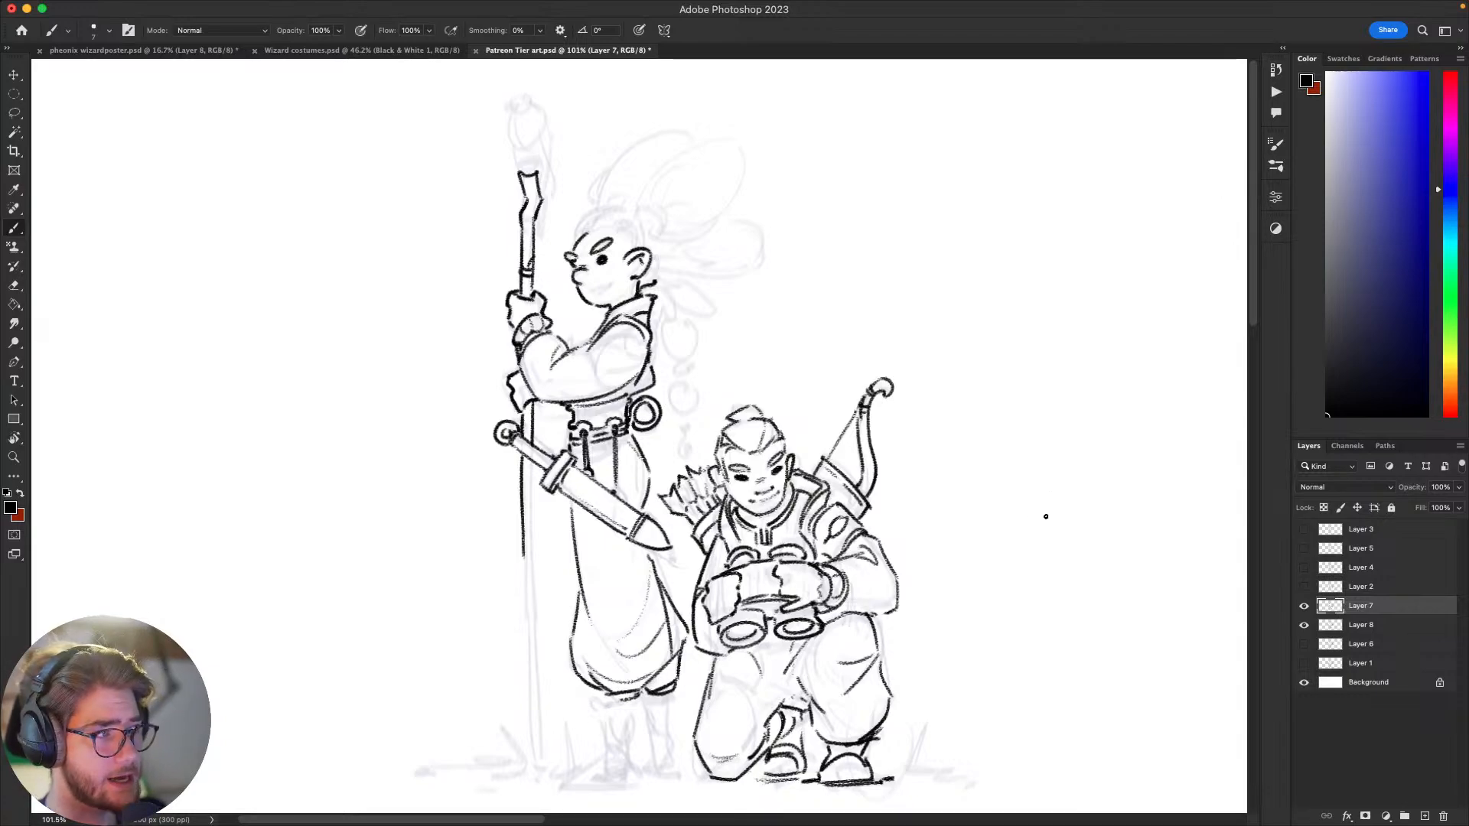
scroll(1048, 512, left, 3)
scroll(1048, 513, down, 2)
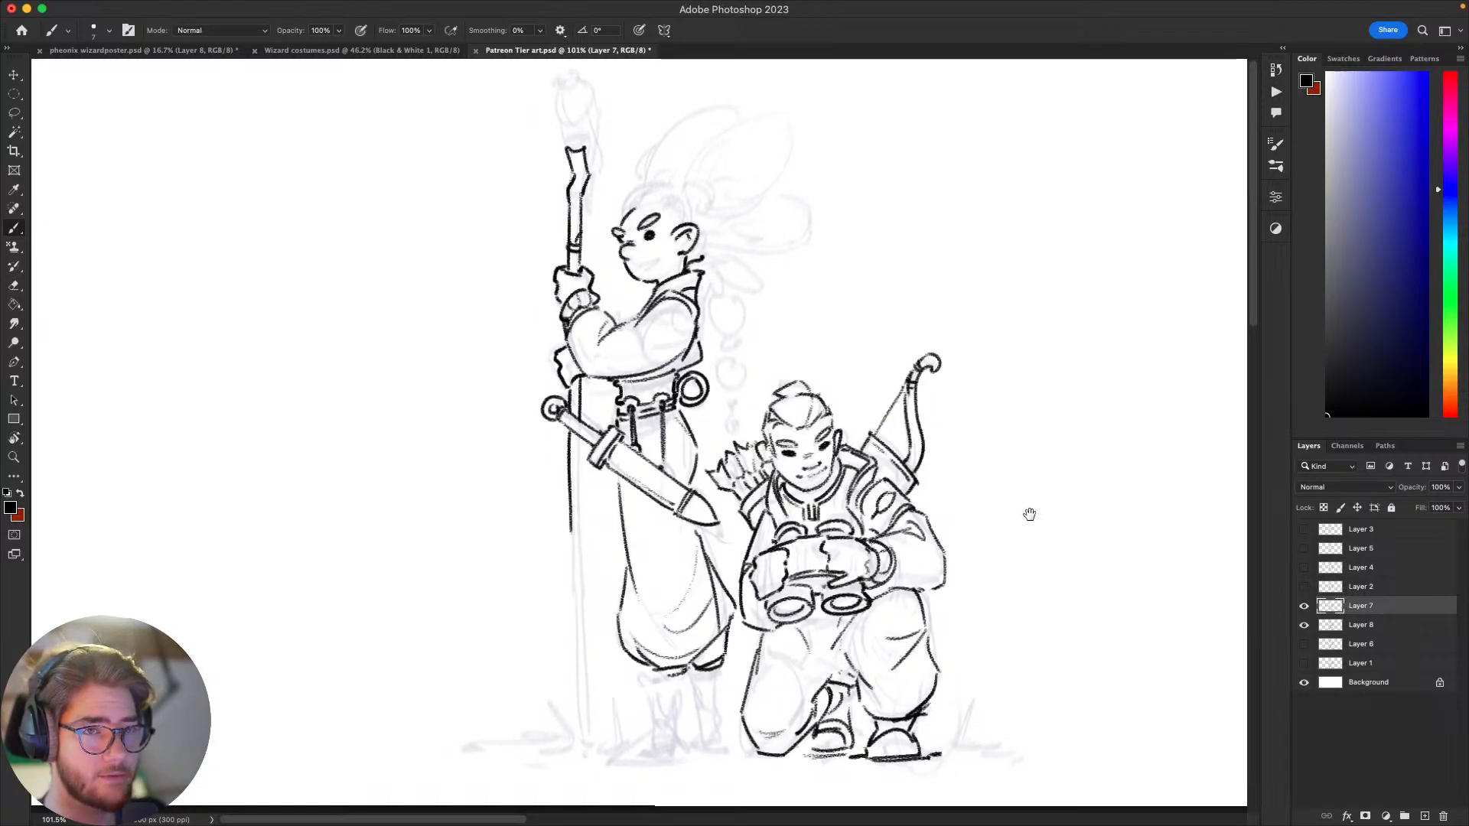
mouse_move(1025, 535)
mouse_down()
mouse_move(1062, 495)
mouse_move(1026, 526)
mouse_move(1051, 534)
mouse_move(1020, 531)
mouse_move(1049, 515)
mouse_move(1077, 463)
mouse_up()
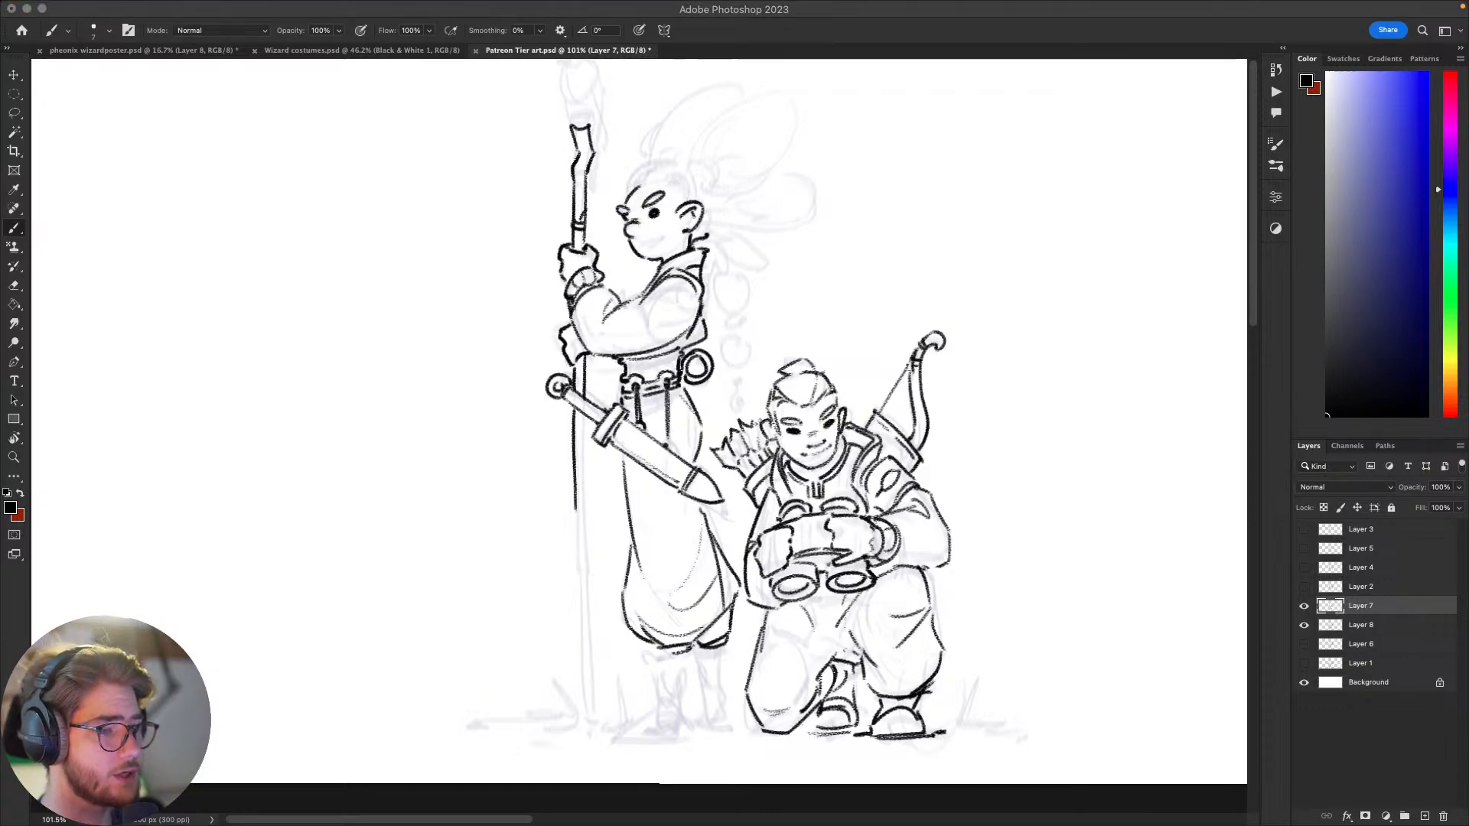
scroll(1055, 515, up, 3)
scroll(1056, 515, left, 2)
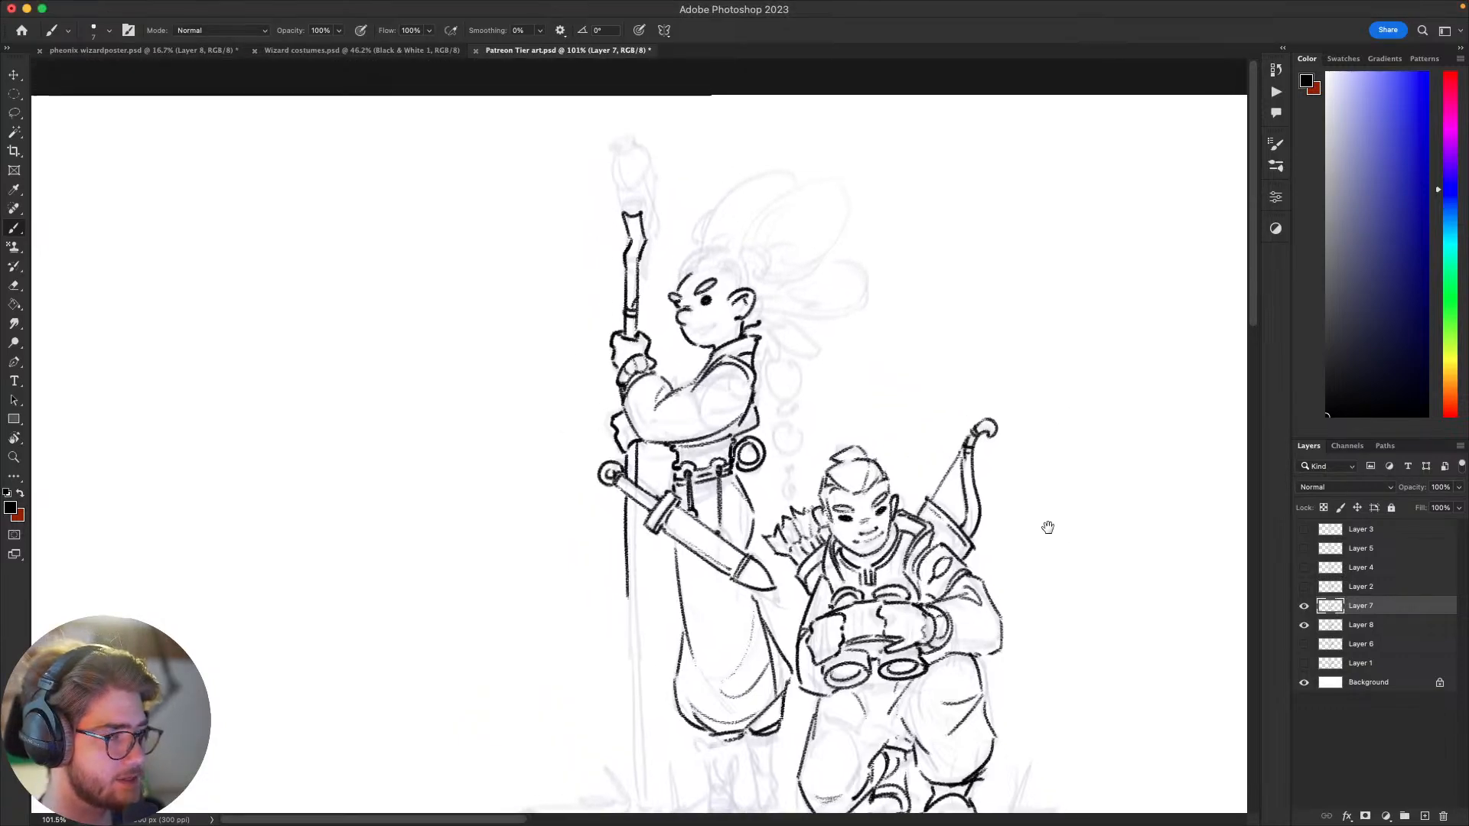
Step: Ink the standing figure's front hairline sweeping over the forehead to a small curl, undoing rejected strokes
mouse_move(717, 266)
mouse_down()
mouse_move(688, 317)
mouse_move(660, 312)
mouse_move(701, 286)
mouse_up()
key(super+z)
key(super+z)
key(super+z)
key(super+z)
key(super+z)
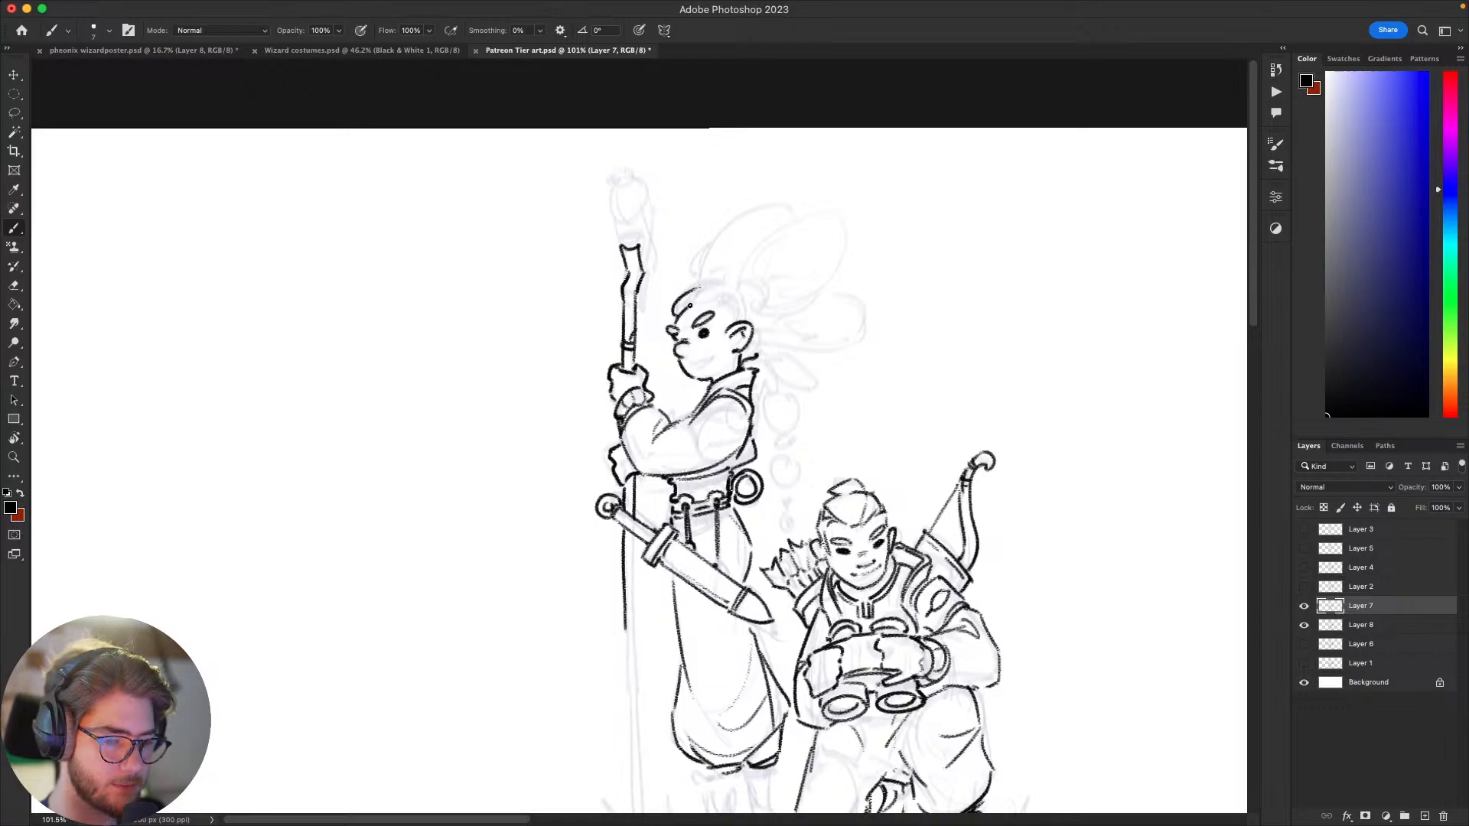
mouse_move(711, 304)
mouse_down()
mouse_move(735, 291)
mouse_move(723, 287)
mouse_up()
key(super+z)
key(super+z)
key(super+z)
key(super+z)
scroll(788, 206, up, 3)
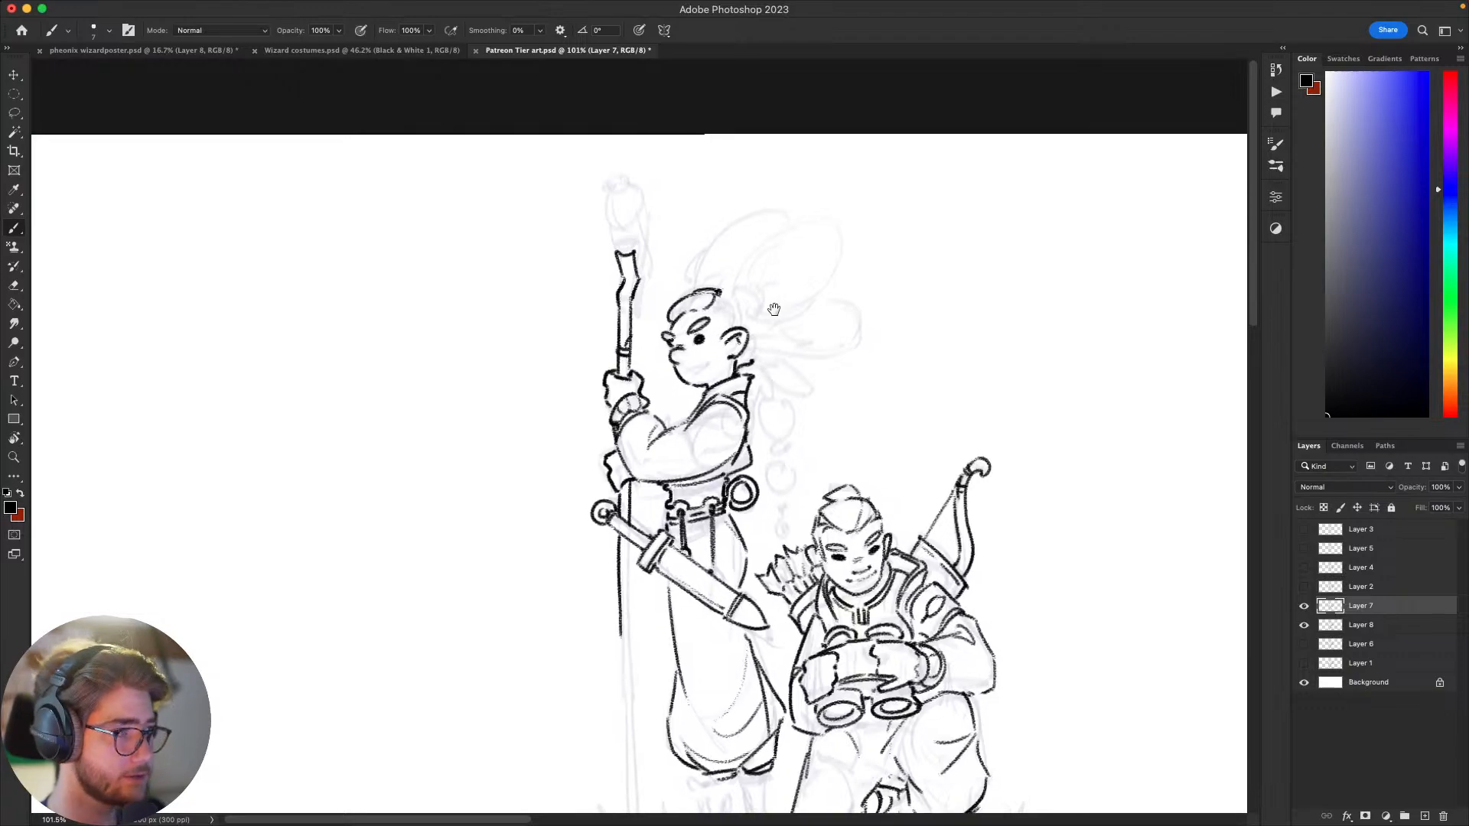
Step: Ink the front edge of the first large hair lobe and the small tuft at its base, undoing the first attempt
drag(735, 326, 824, 245)
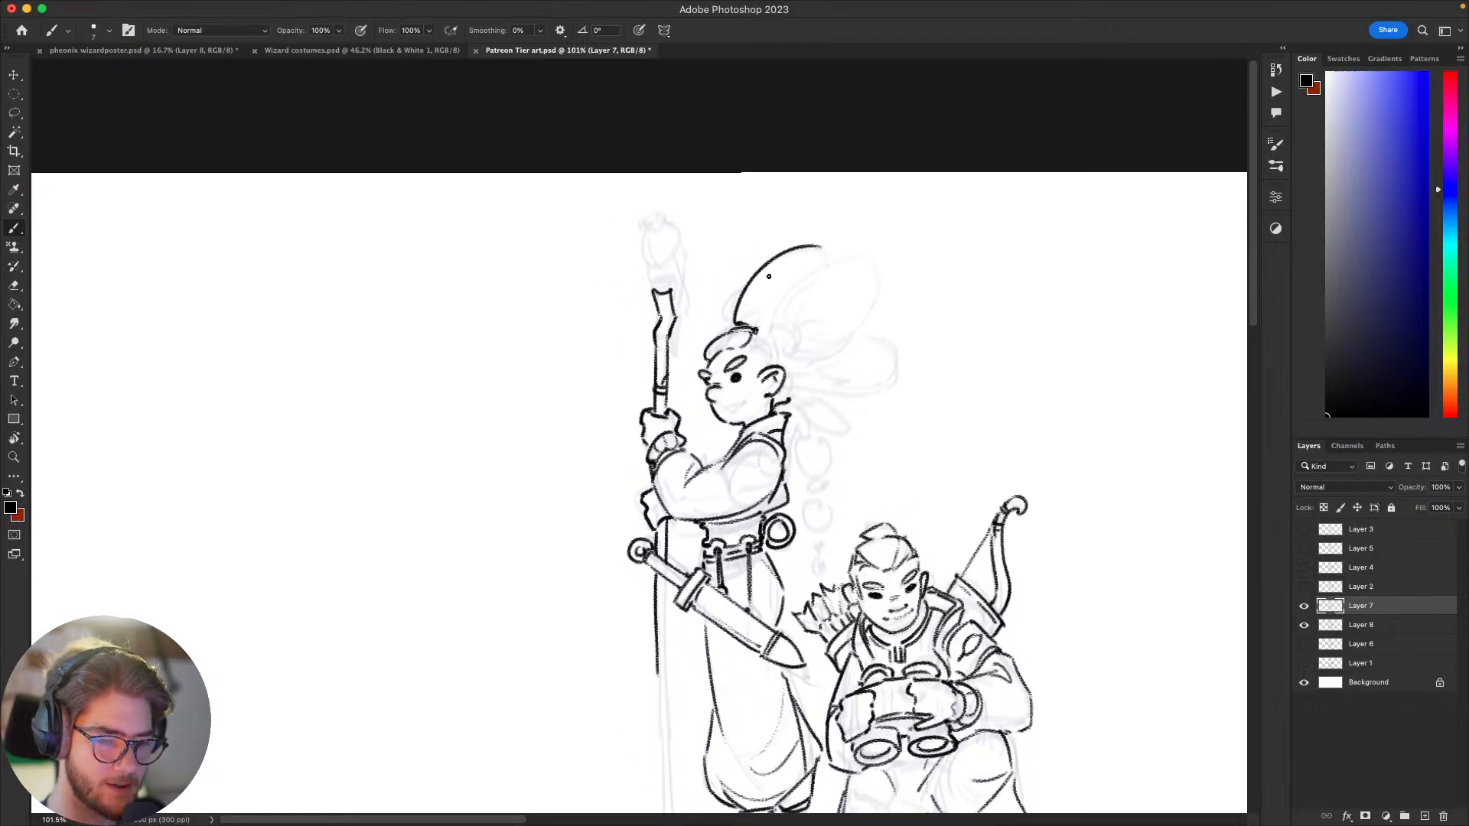
key(super+z)
mouse_move(736, 327)
mouse_down()
mouse_move(741, 298)
mouse_move(827, 257)
mouse_up()
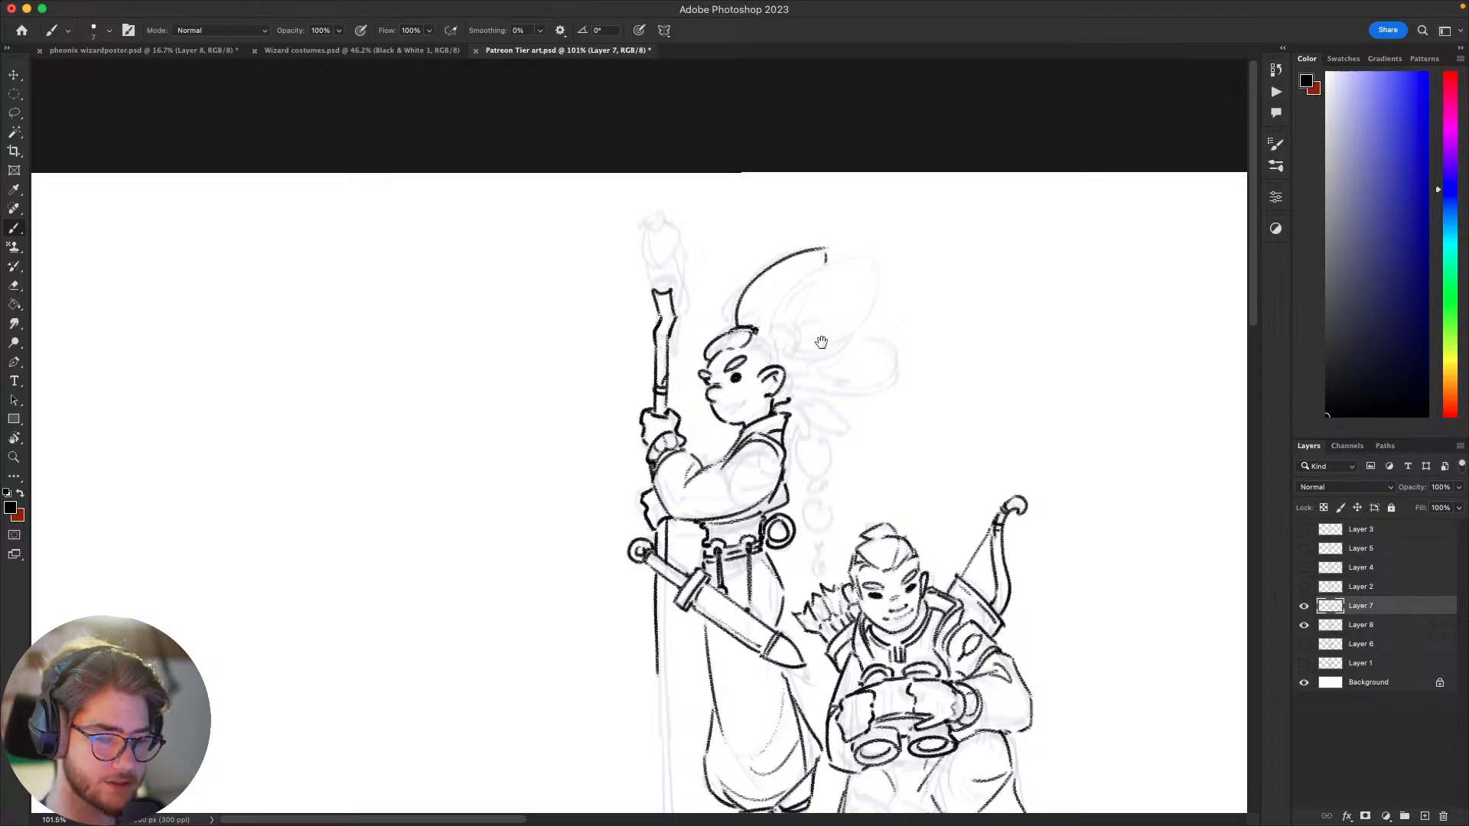
scroll(826, 268, up, 2)
scroll(827, 268, right, 2)
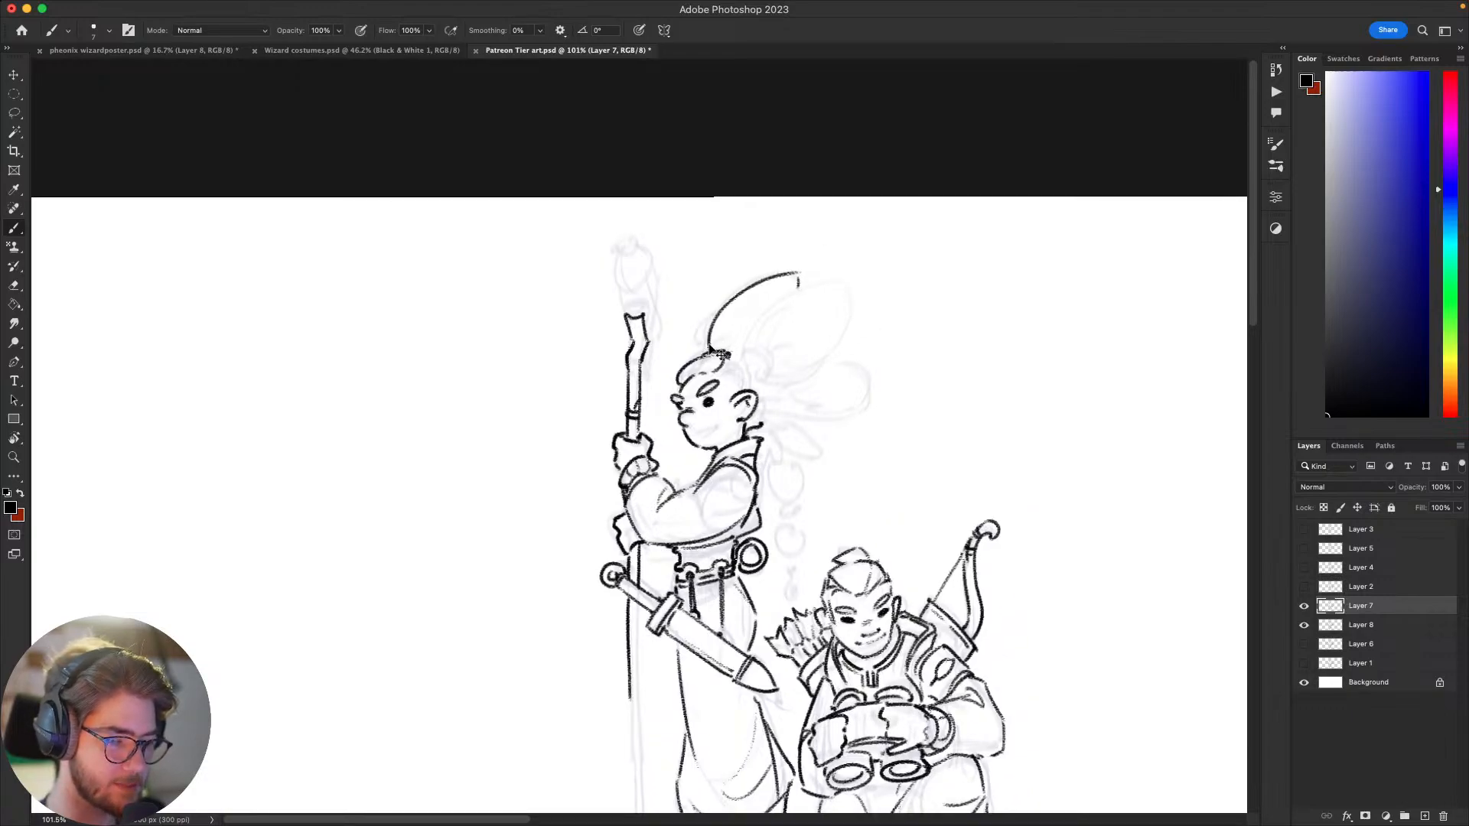
scroll(941, 166, down, 3)
scroll(941, 166, left, 2)
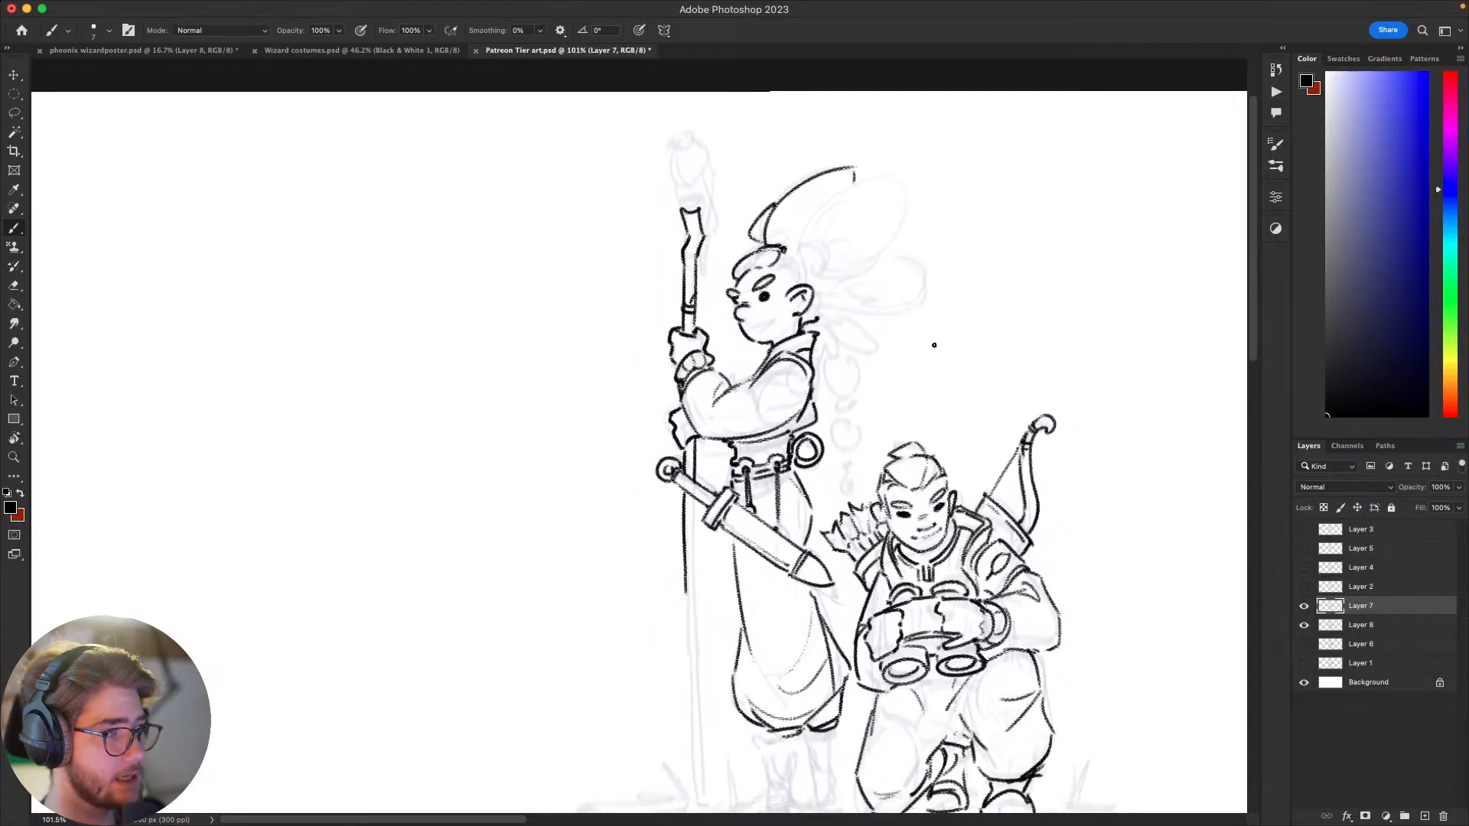
scroll(934, 345, up, 3)
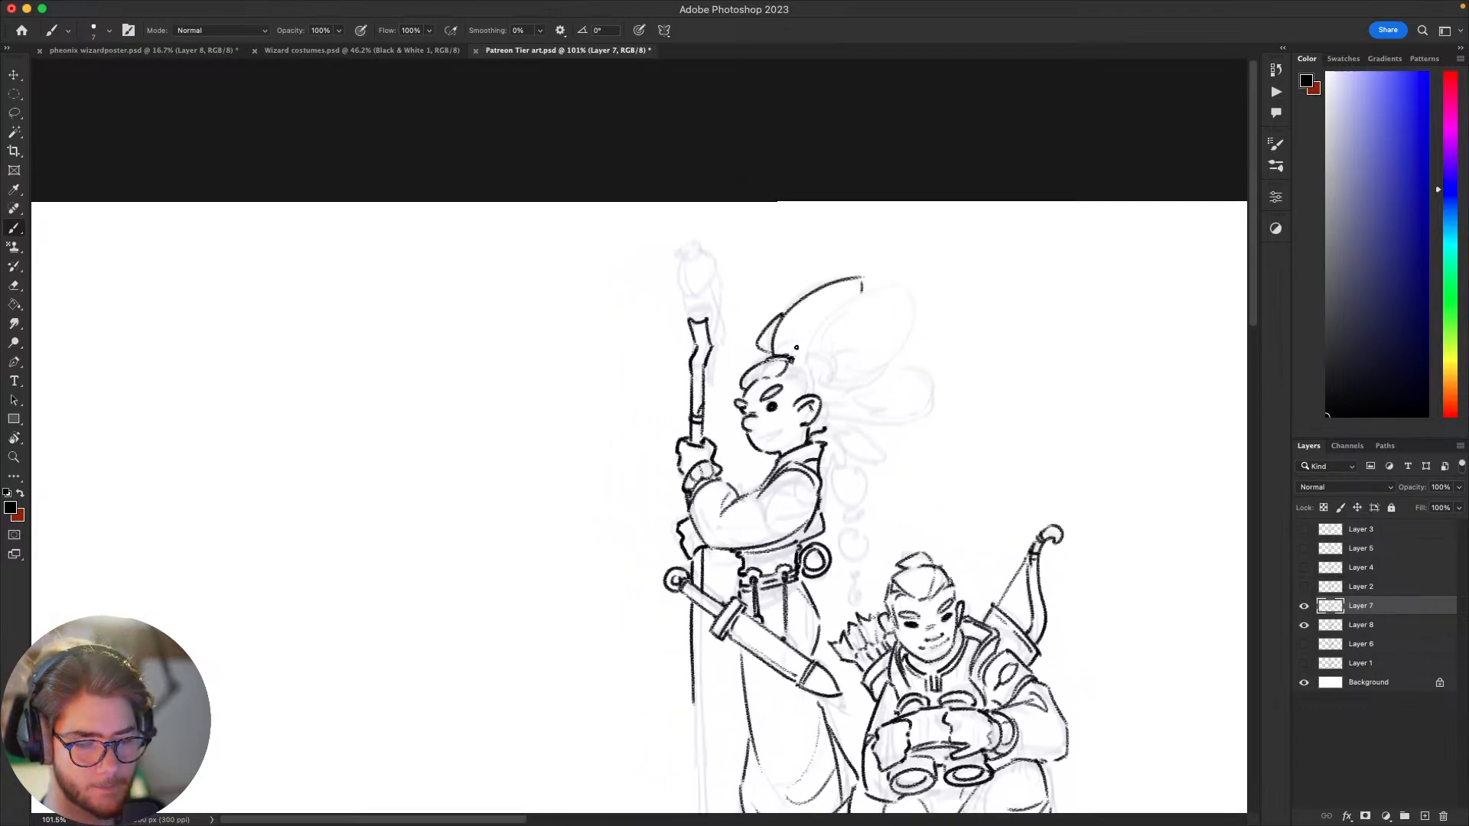
Step: Ink a curl at the base of the front hair lobe and lasso-delete a piece of the hairline at the forehead
drag(779, 379, 804, 372)
mouse_move(903, 410)
mouse_down()
mouse_move(939, 310)
mouse_move(927, 320)
mouse_up()
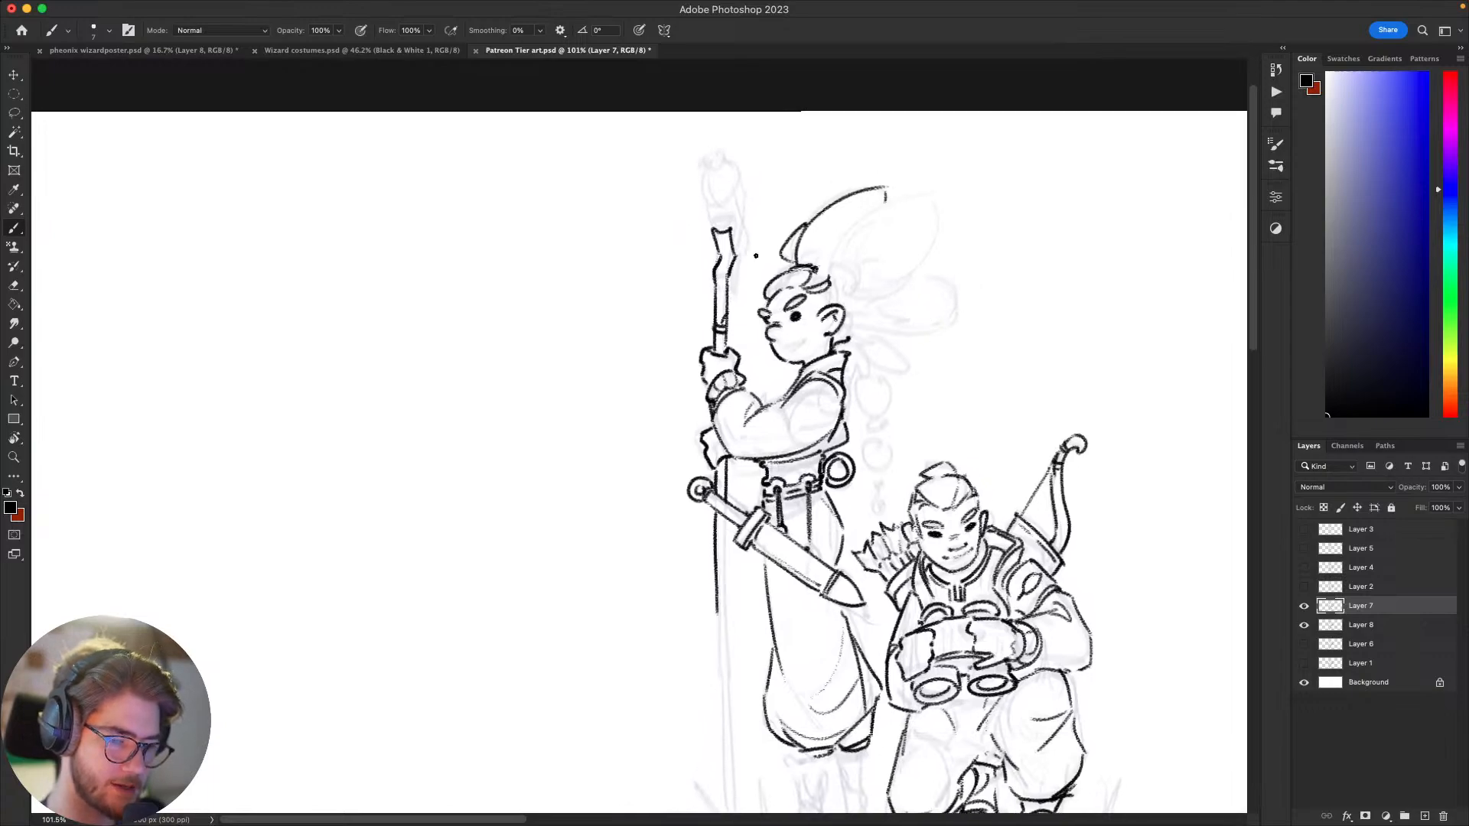
key(l)
mouse_move(762, 269)
mouse_down()
mouse_move(771, 312)
mouse_move(794, 258)
mouse_move(767, 297)
mouse_up()
key(Delete)
key(super+d)
key(b)
key(super+z)
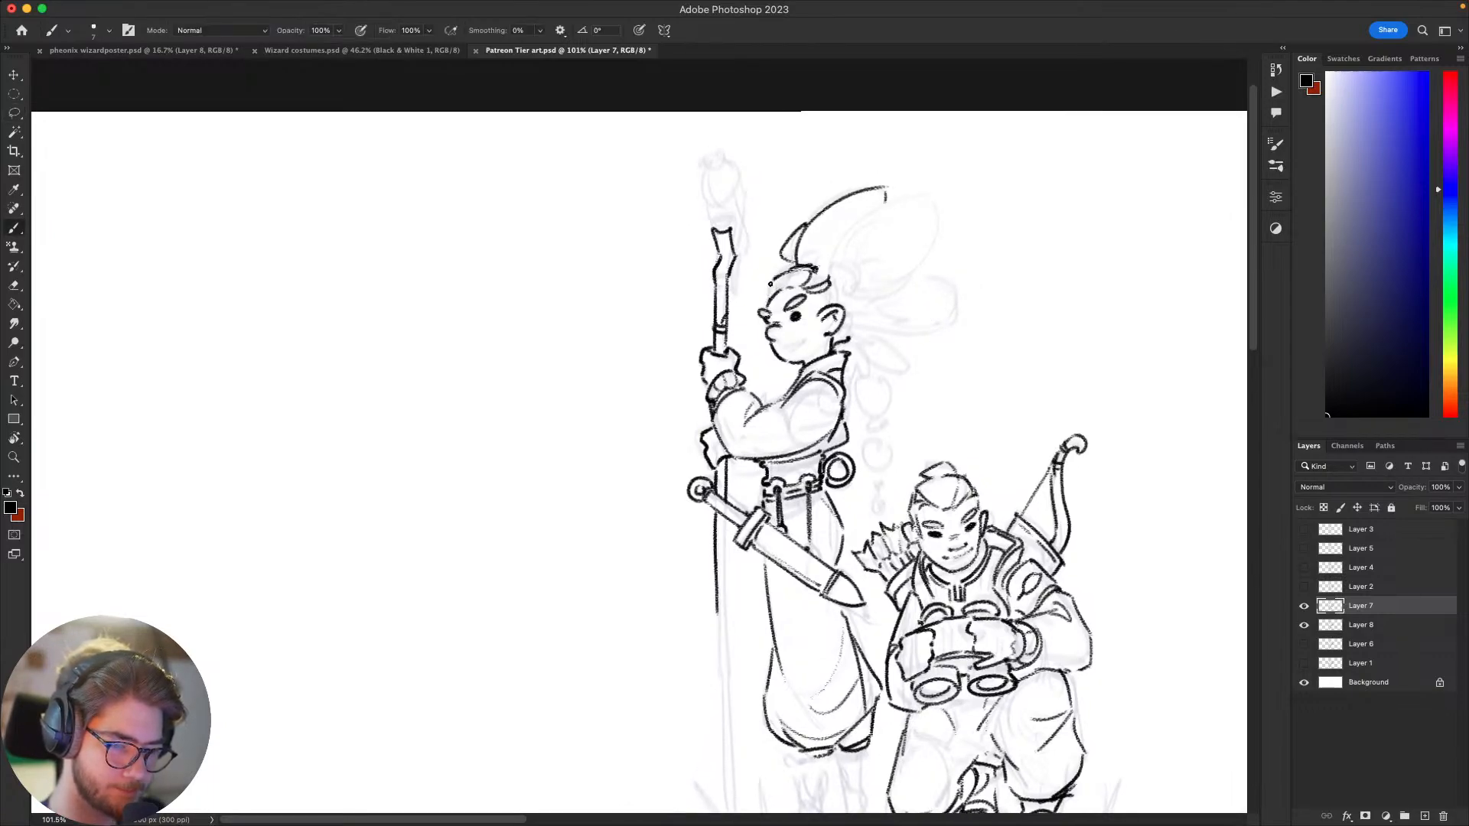
Step: Clean up the tip of the first large hair lobe with the eraser and return to the brush
mouse_move(981, 382)
mouse_down()
mouse_move(951, 394)
mouse_move(780, 262)
mouse_up()
drag(874, 354, 1023, 466)
key(e)
mouse_move(835, 188)
mouse_down()
mouse_move(846, 177)
mouse_move(827, 186)
mouse_up()
key(b)
key(super+z)
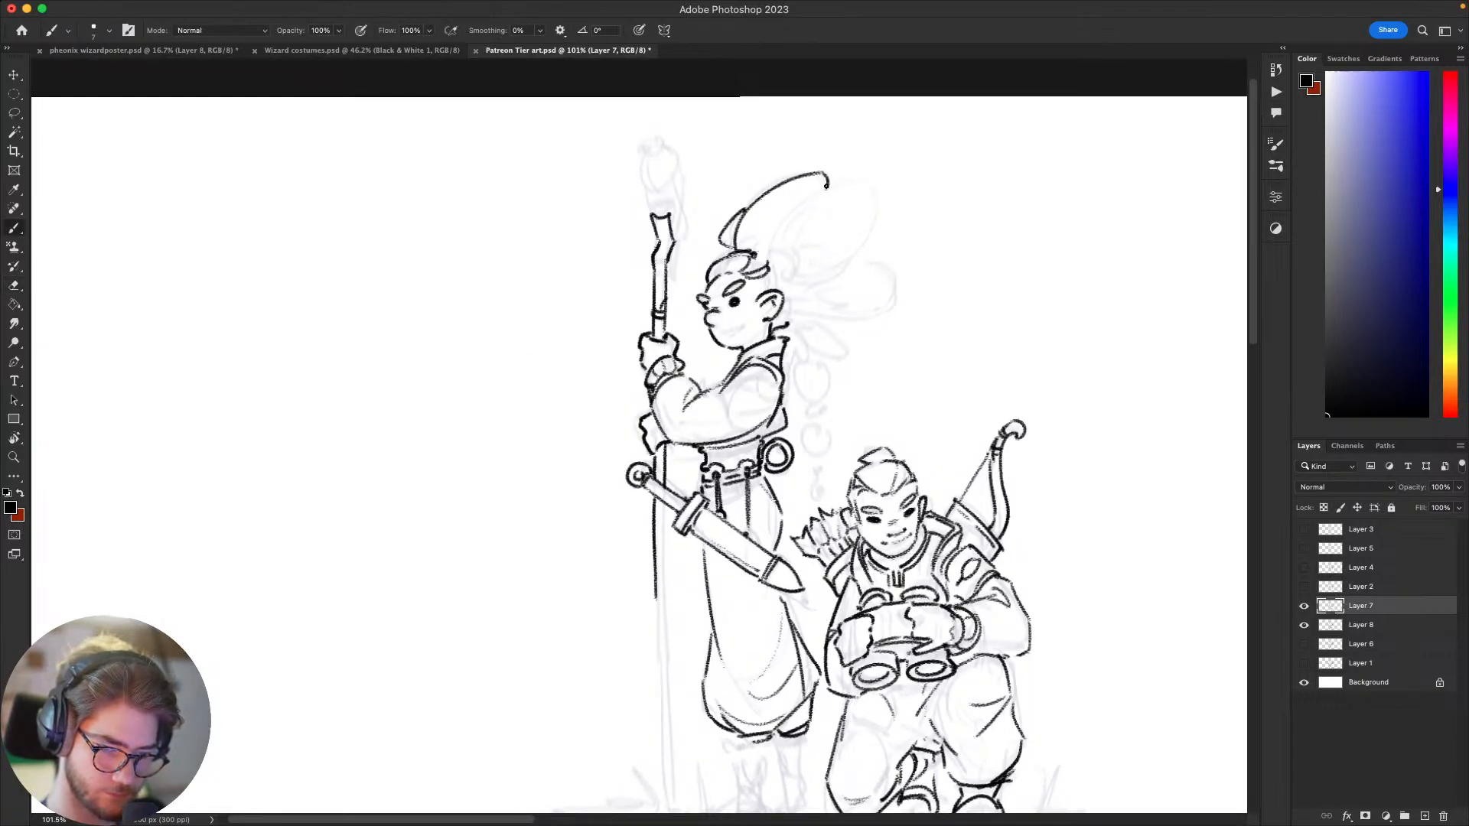
Step: Ink the rounded outline of the second large hair lobe behind the first, undoing rejected strokes
drag(772, 246, 841, 191)
key(super+z)
mouse_move(769, 254)
mouse_down()
mouse_move(868, 185)
mouse_move(853, 259)
mouse_up()
key(super+z)
drag(876, 186, 810, 279)
key(super+z)
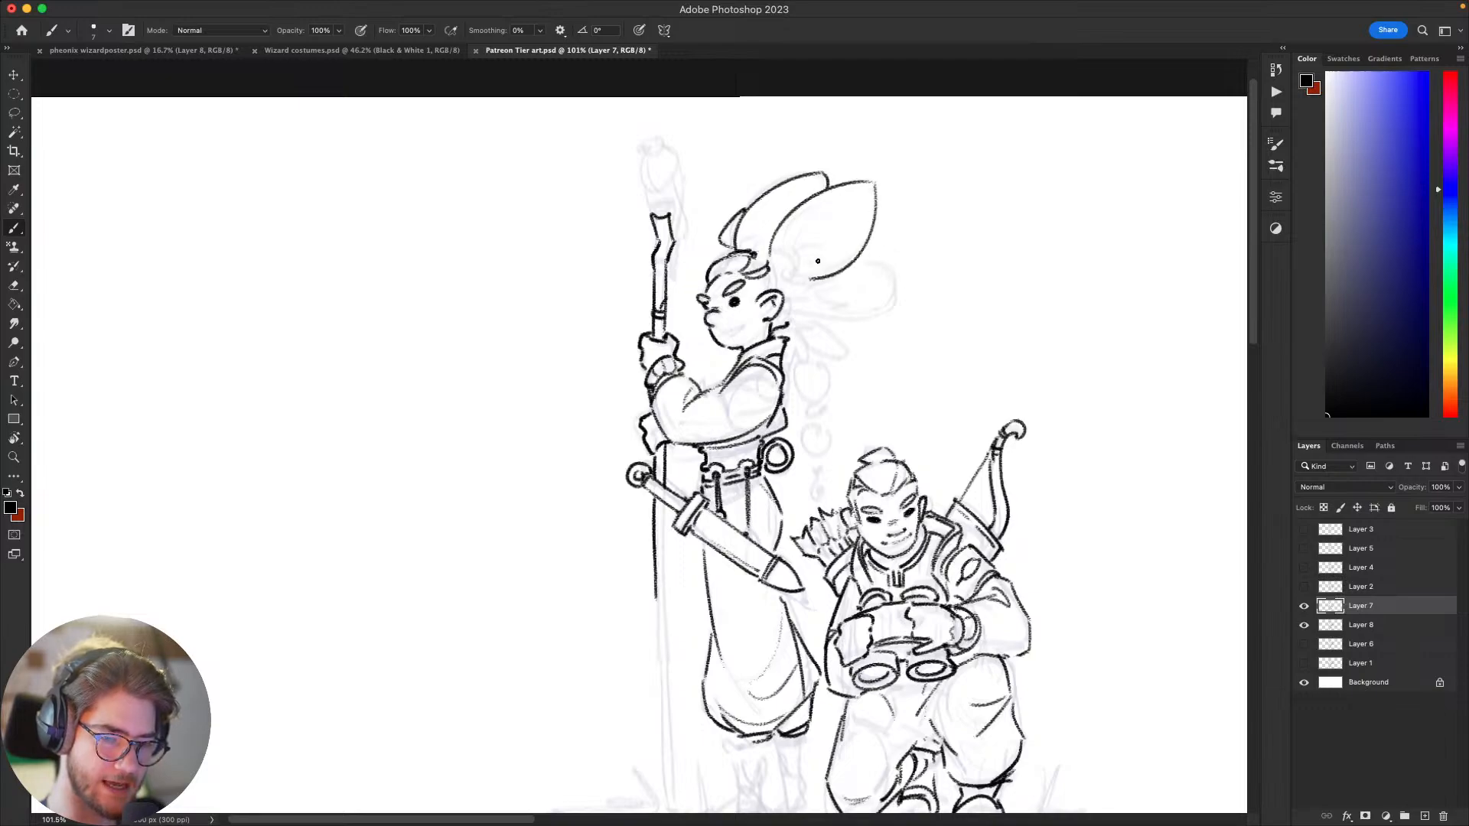
key(super+z)
Step: Close the second hair lobe along its underside and ink the small curls at its base, undoing rejected strokes
mouse_move(876, 186)
mouse_down()
mouse_move(820, 281)
mouse_move(834, 271)
mouse_move(801, 278)
mouse_move(868, 367)
mouse_move(814, 376)
mouse_move(844, 393)
mouse_up()
key(super+z)
key(super+z)
key(super+z)
key(super+z)
key(super+z)
key(super+z)
key(super+z)
key(super+z)
key(super+z)
key(super+z)
key(super+z)
key(super+z)
key(super+z)
key(super+z)
mouse_move(831, 379)
mouse_down()
mouse_move(834, 395)
mouse_move(817, 396)
mouse_up()
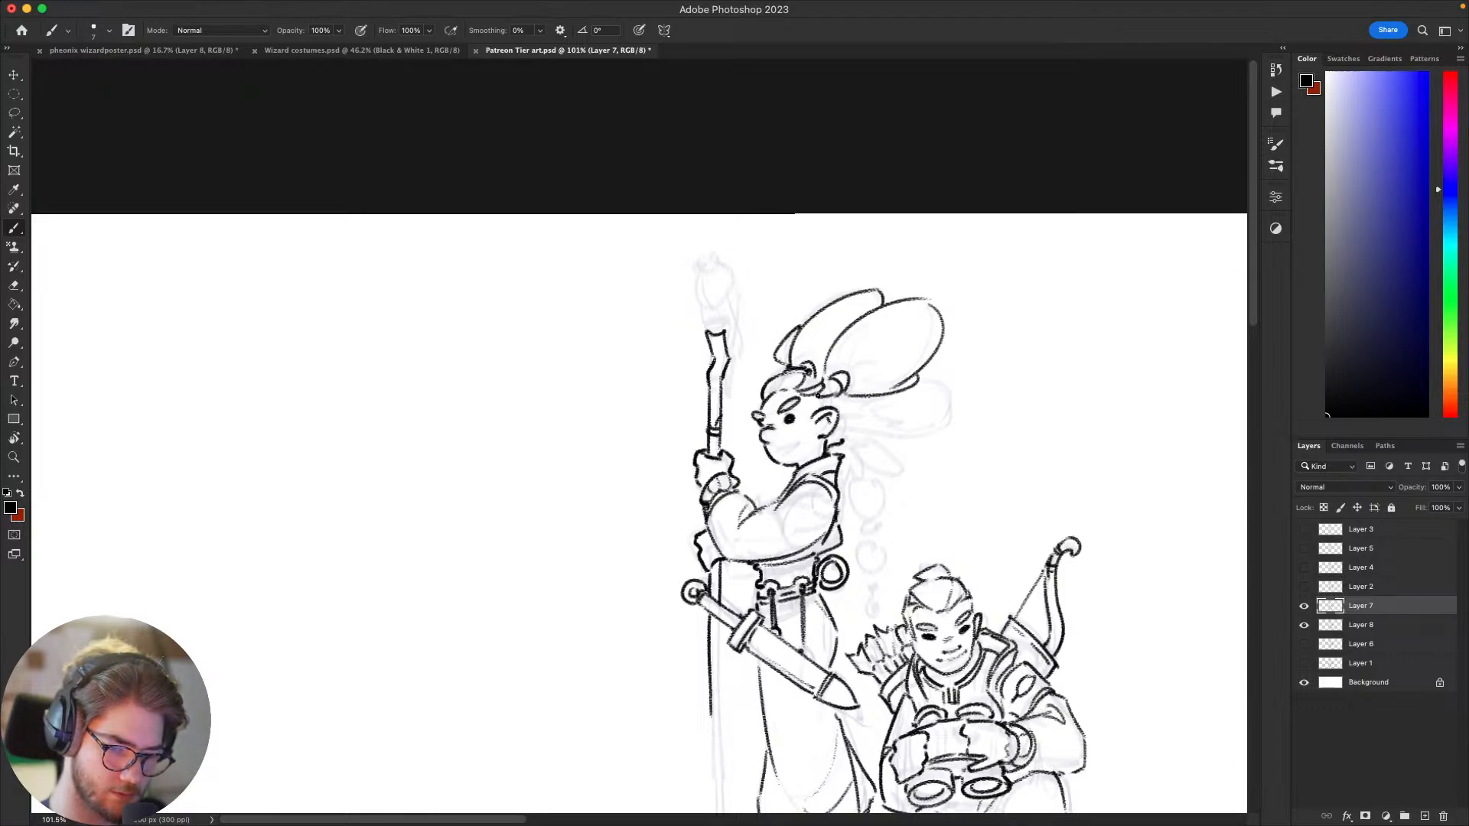
Step: Ink the third hair lobe extending behind the ear with its gathered base, undoing rejected strokes
drag(977, 357, 985, 362)
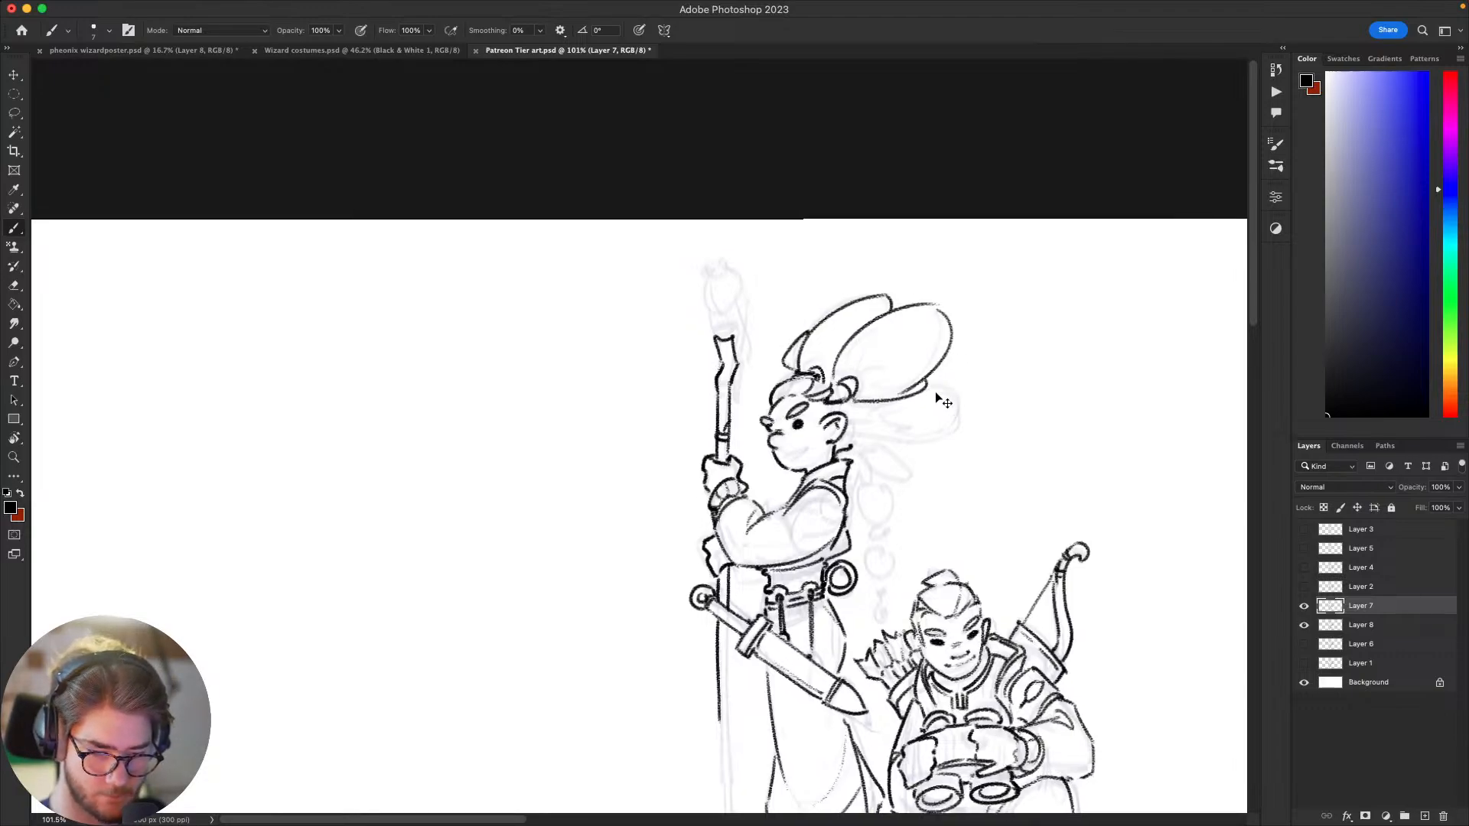
drag(953, 420, 857, 426)
key(super+z)
key(super+z)
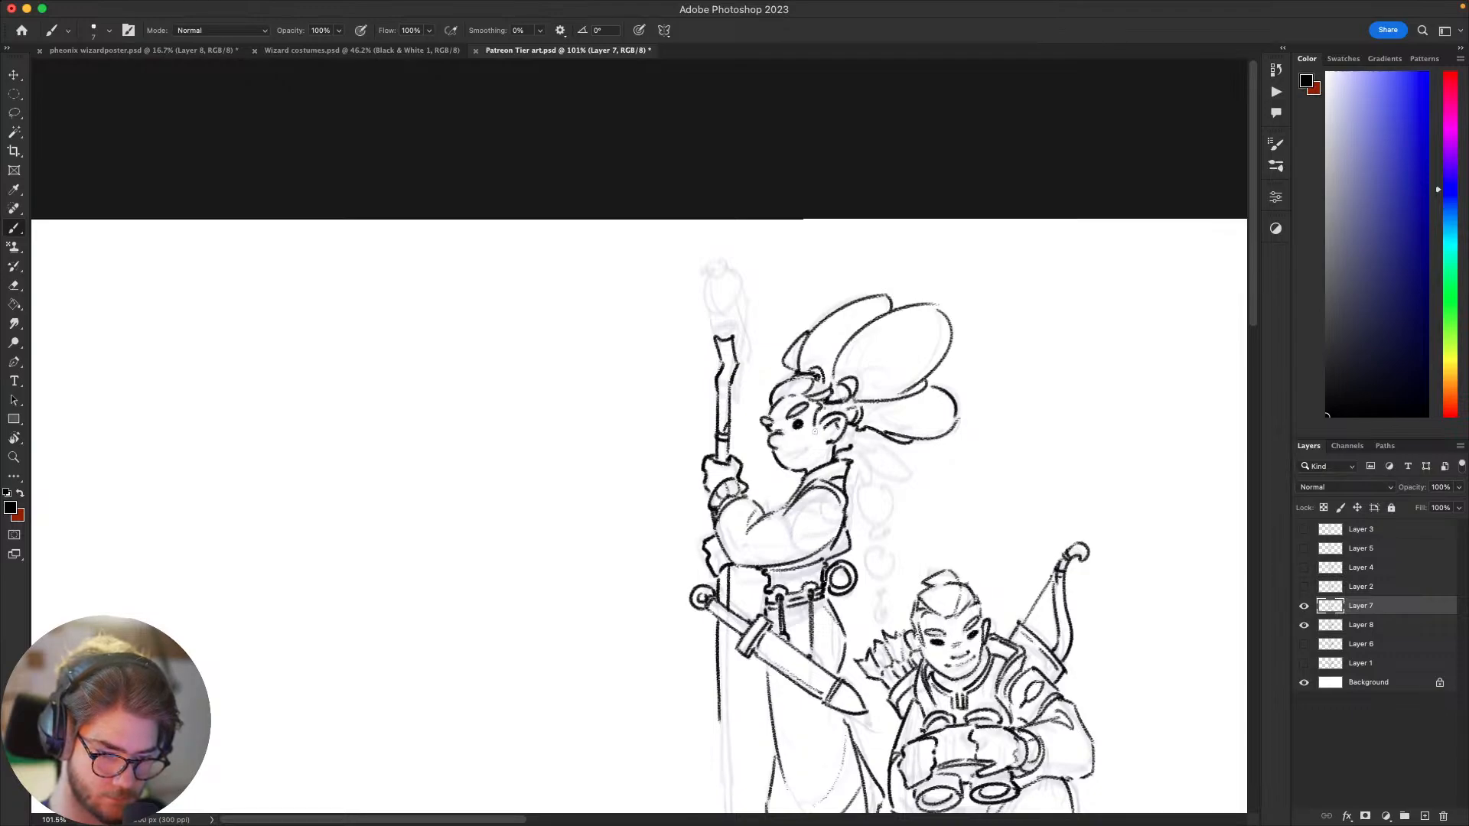
scroll(811, 367, down, 5)
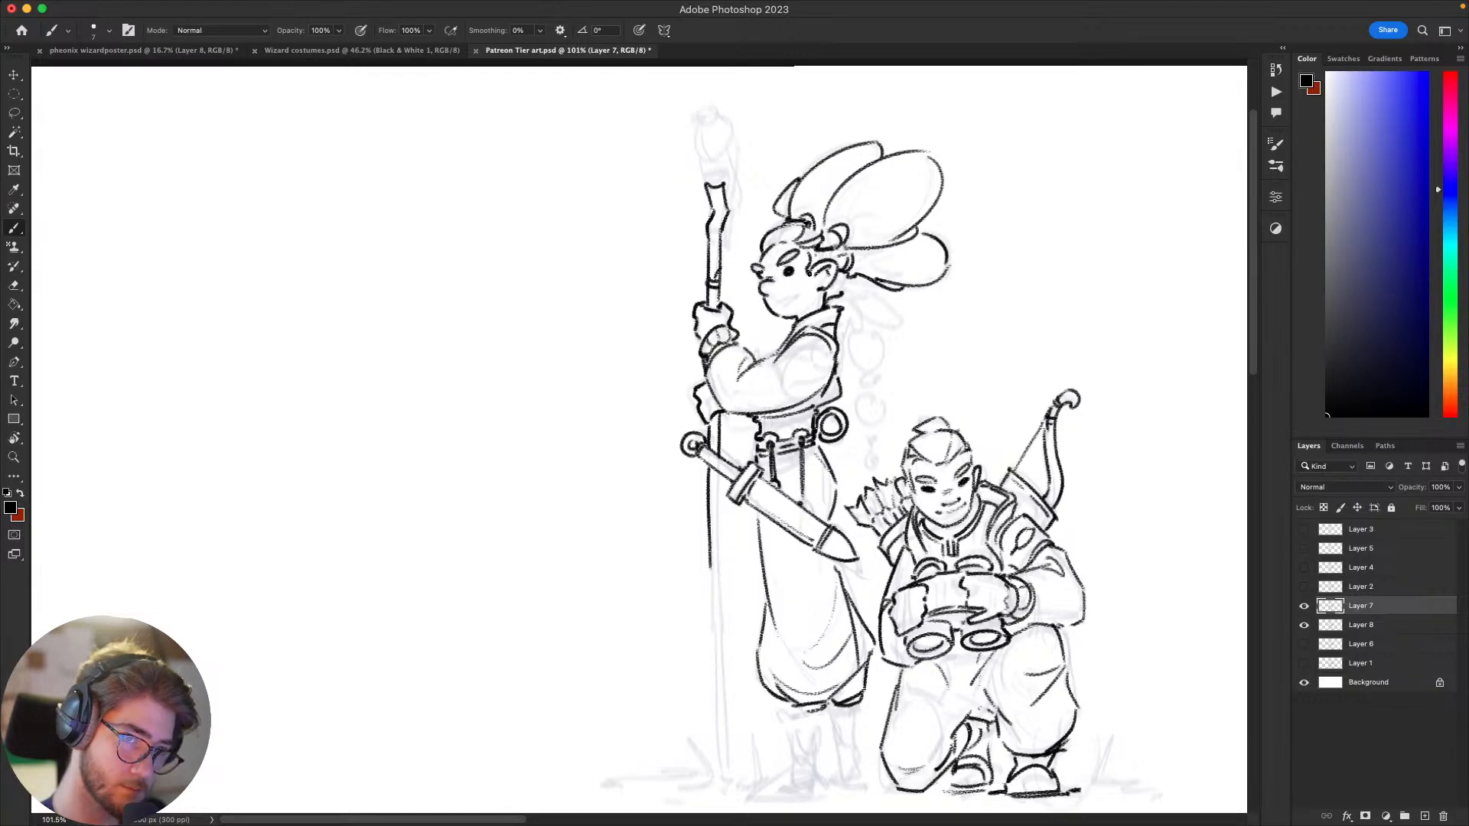
Step: Ink the pointed lock hanging below the third hair lobe and the hair at the nape, undoing rejected strokes
drag(819, 301, 782, 312)
mouse_move(967, 436)
mouse_down()
mouse_move(1097, 344)
mouse_move(796, 383)
mouse_up()
drag(742, 342, 712, 342)
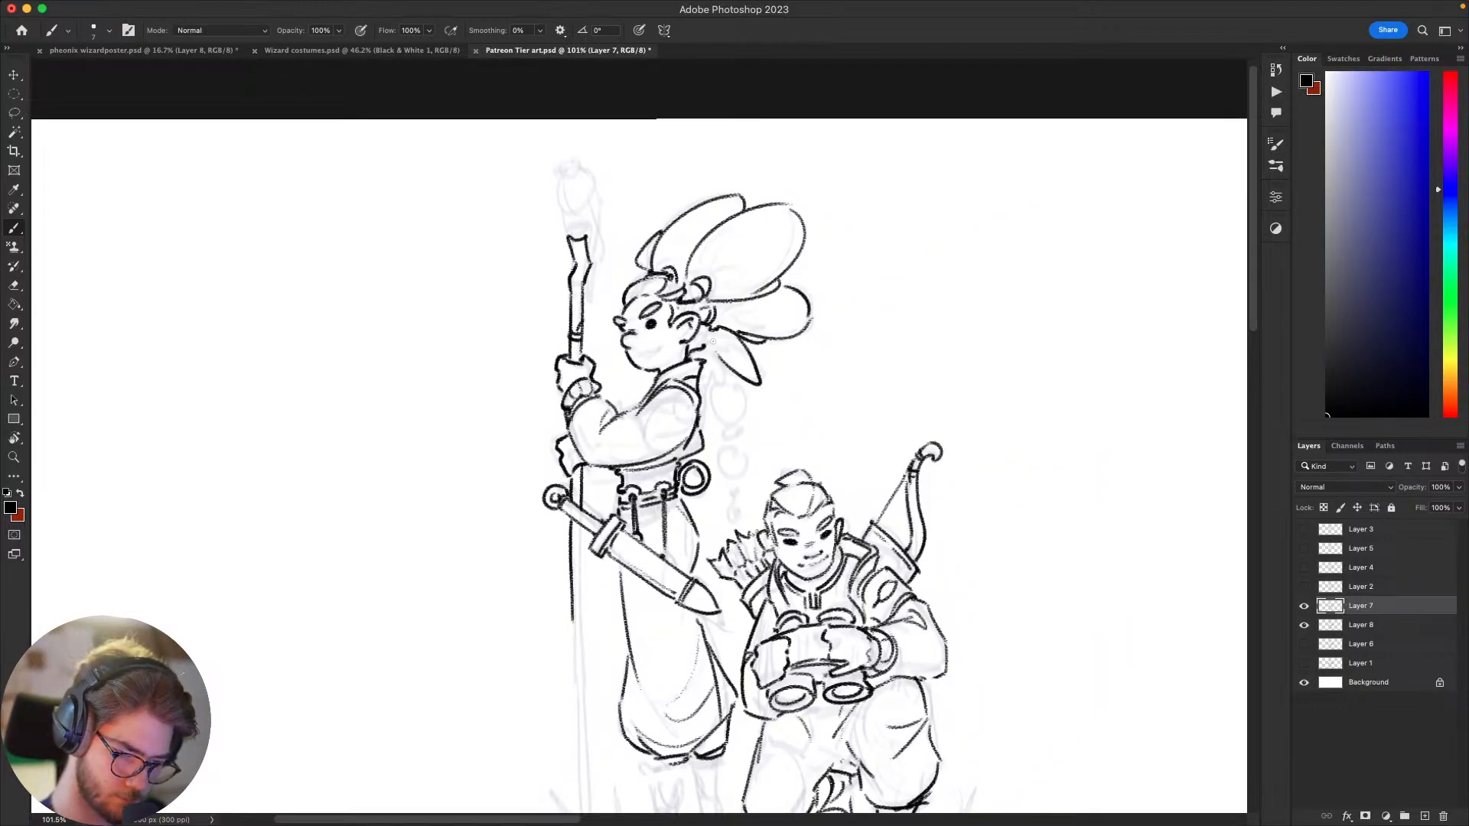
key(super+z)
mouse_move(763, 386)
mouse_down()
mouse_move(715, 332)
mouse_move(755, 354)
mouse_move(736, 335)
mouse_move(762, 391)
mouse_move(707, 333)
mouse_up()
key(super+z)
key(super+z)
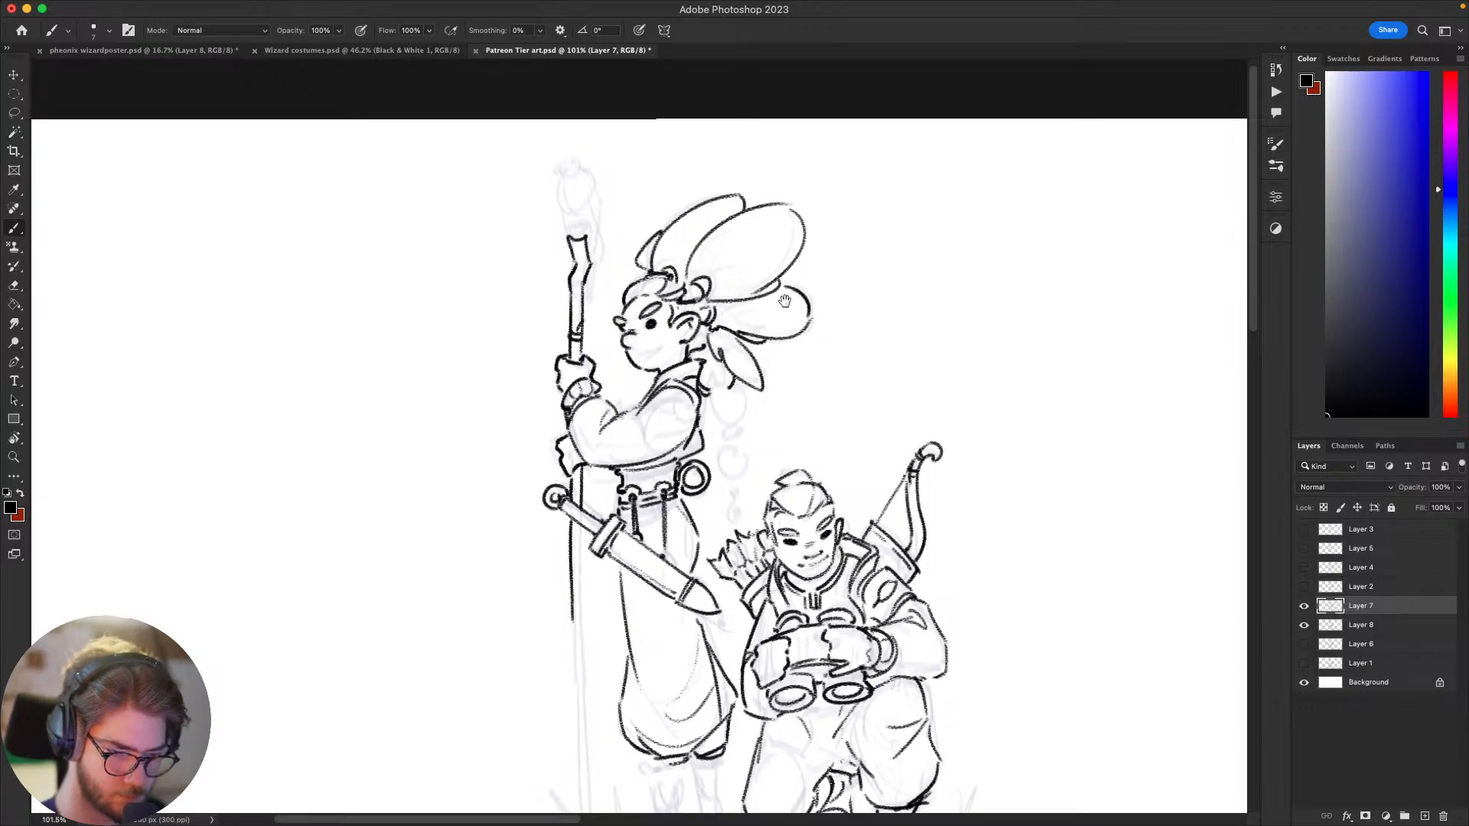
drag(855, 359, 914, 205)
mouse_move(1138, 335)
mouse_down()
mouse_move(893, 344)
mouse_move(813, 449)
mouse_move(962, 419)
mouse_up()
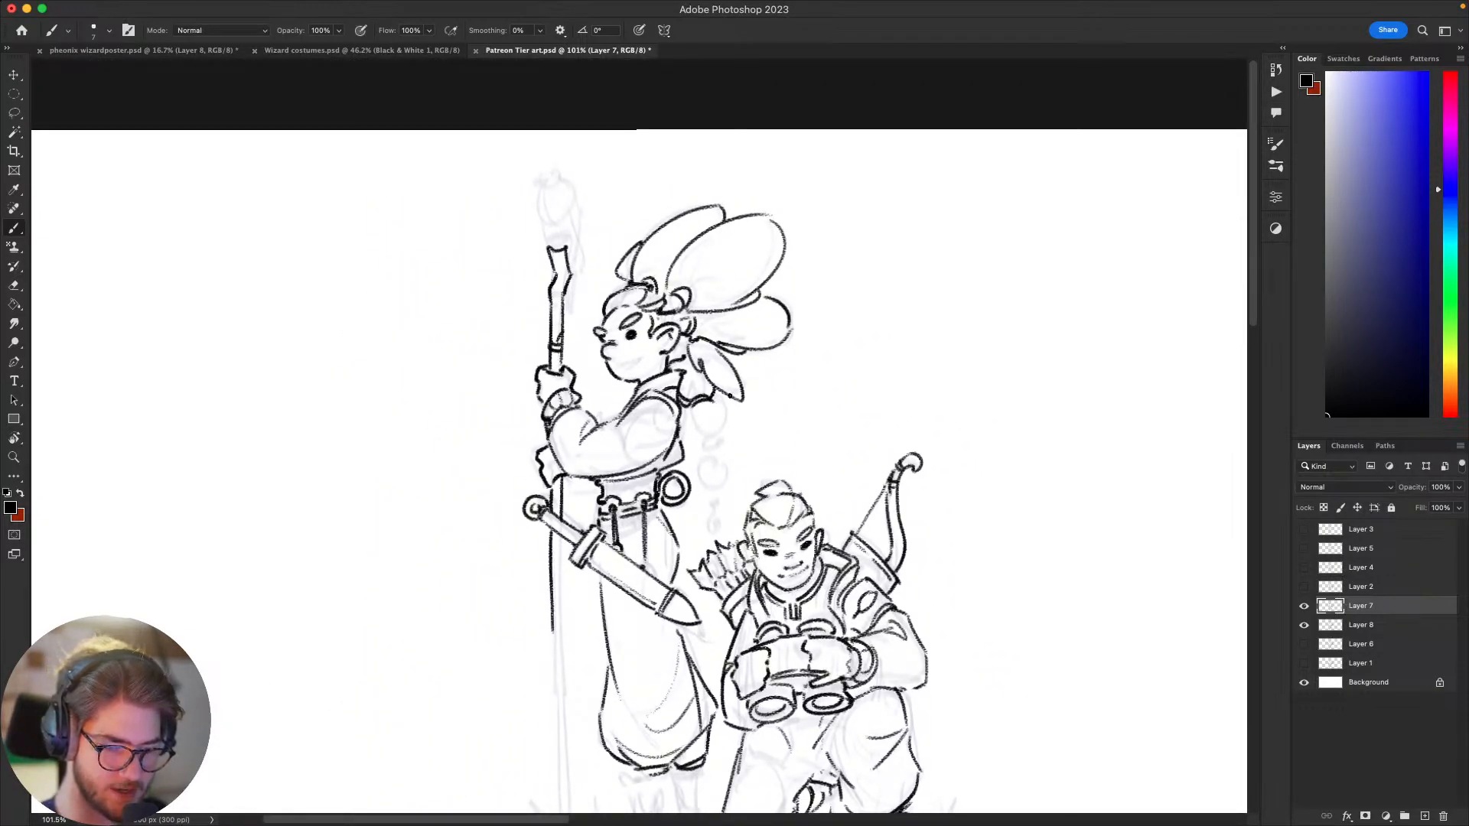
Step: Ink the two upper round segments of the braid behind the shoulder and the band between them, undoing rejected strokes
mouse_move(702, 404)
mouse_down()
mouse_move(727, 426)
mouse_move(720, 410)
mouse_move(708, 452)
mouse_up()
key(super+z)
key(super+z)
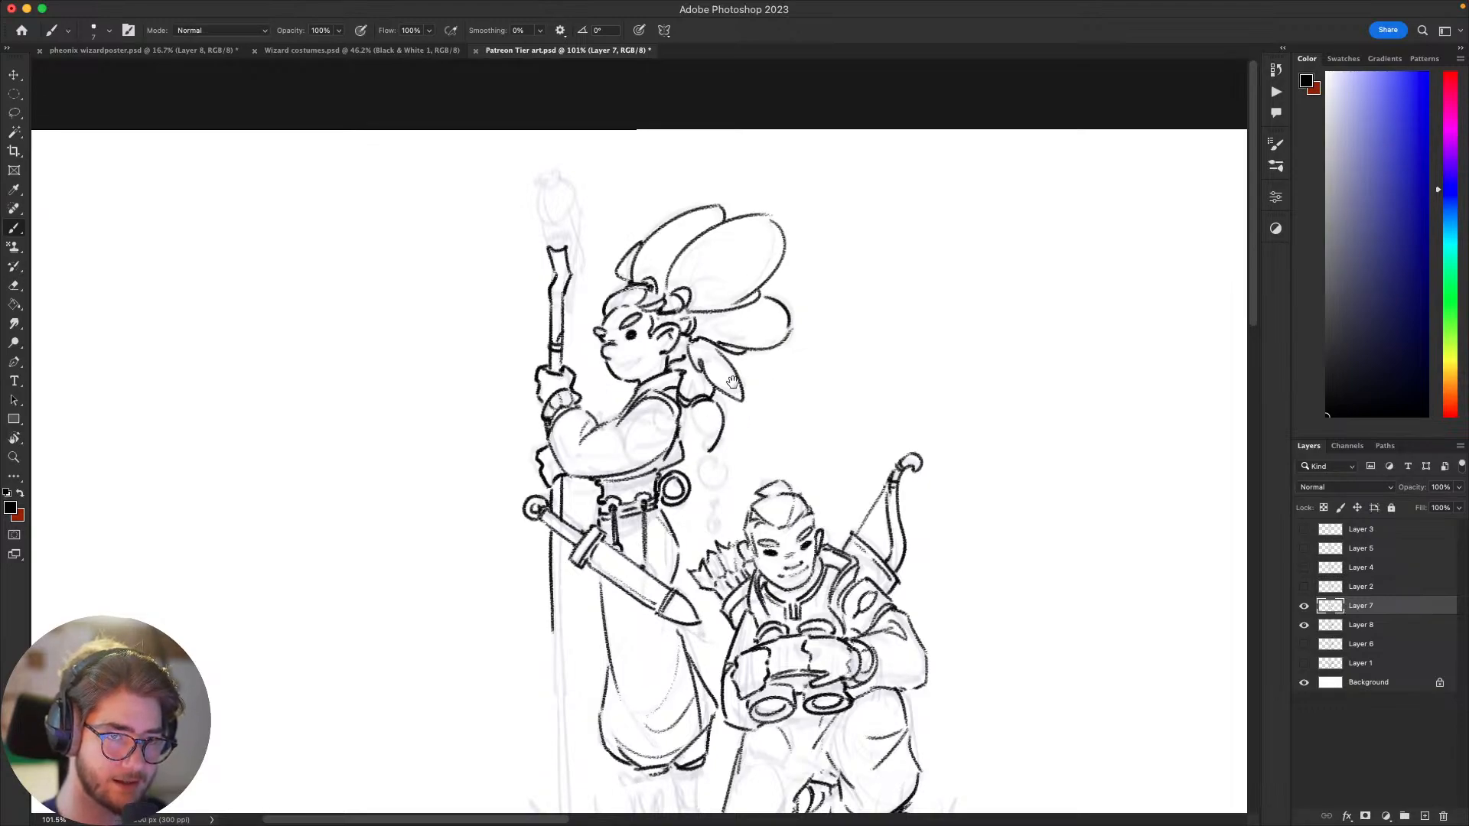
mouse_move(753, 393)
mouse_down()
mouse_move(704, 450)
mouse_move(689, 448)
mouse_move(713, 461)
mouse_move(703, 450)
mouse_move(708, 497)
mouse_up()
key(super+z)
key(super+z)
key(super+z)
key(super+z)
key(super+z)
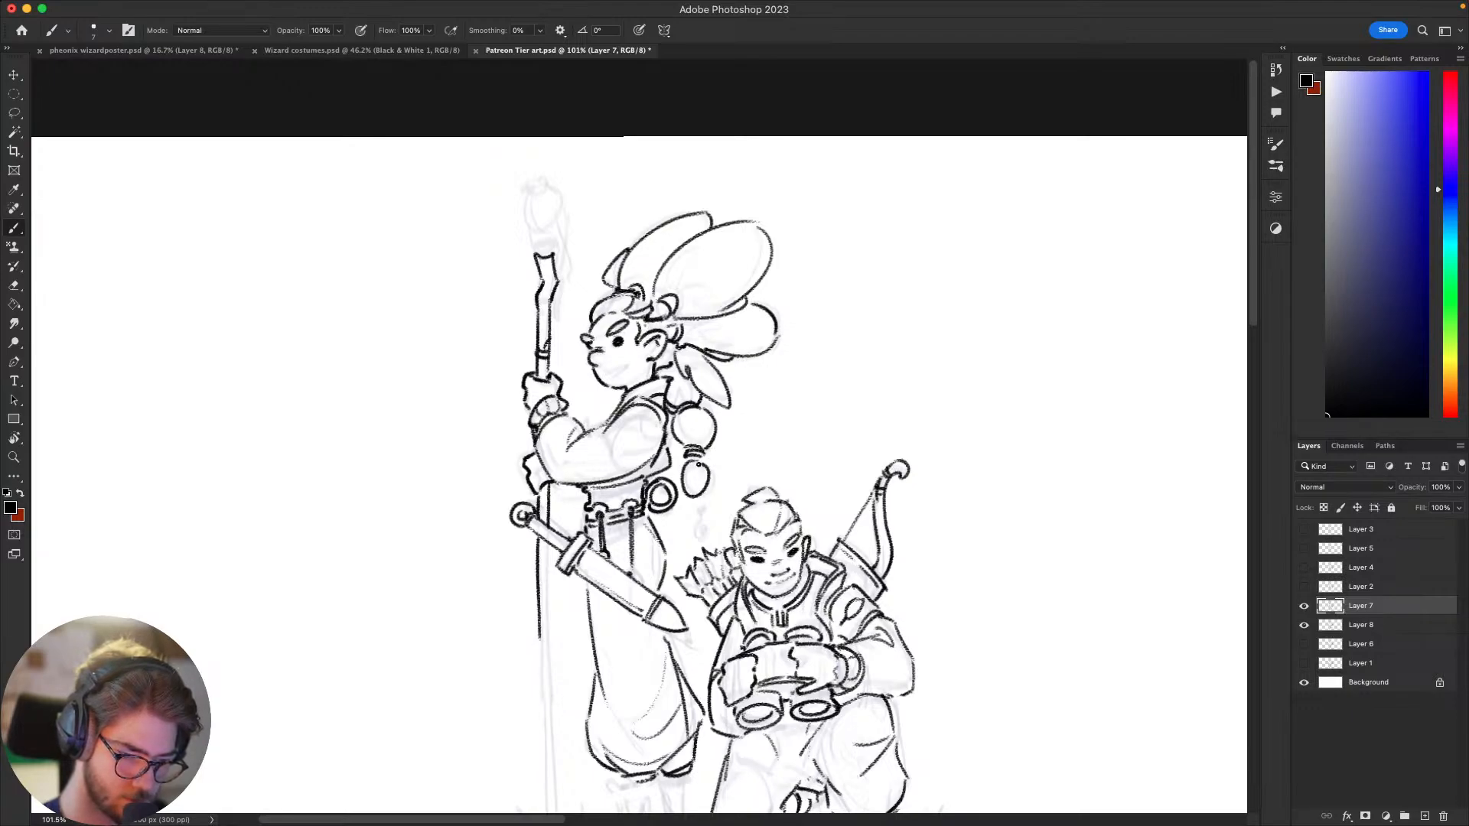
Step: Ink the braid's smallest lower segment with its tie and the hooked tip beneath it
key(super+z)
mouse_move(748, 434)
mouse_down()
mouse_move(902, 257)
mouse_move(869, 208)
mouse_move(819, 366)
mouse_move(775, 421)
mouse_move(766, 465)
mouse_up()
key(ctrl+z)
mouse_move(1081, 590)
mouse_down()
mouse_move(1042, 661)
mouse_move(1125, 401)
mouse_move(954, 504)
mouse_move(964, 558)
mouse_up()
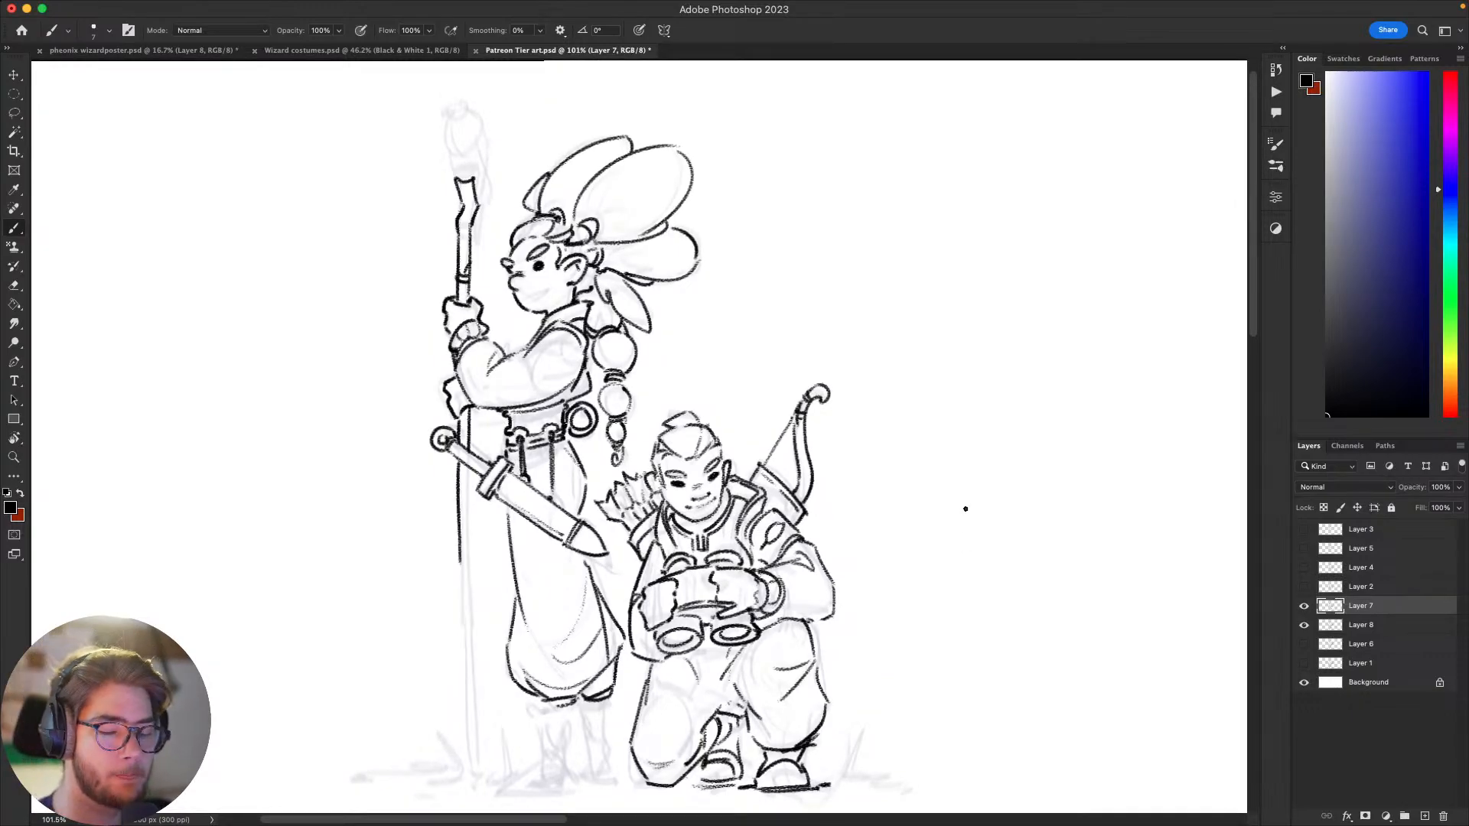
mouse_move(929, 493)
mouse_down()
mouse_move(1046, 355)
mouse_move(883, 464)
mouse_up()
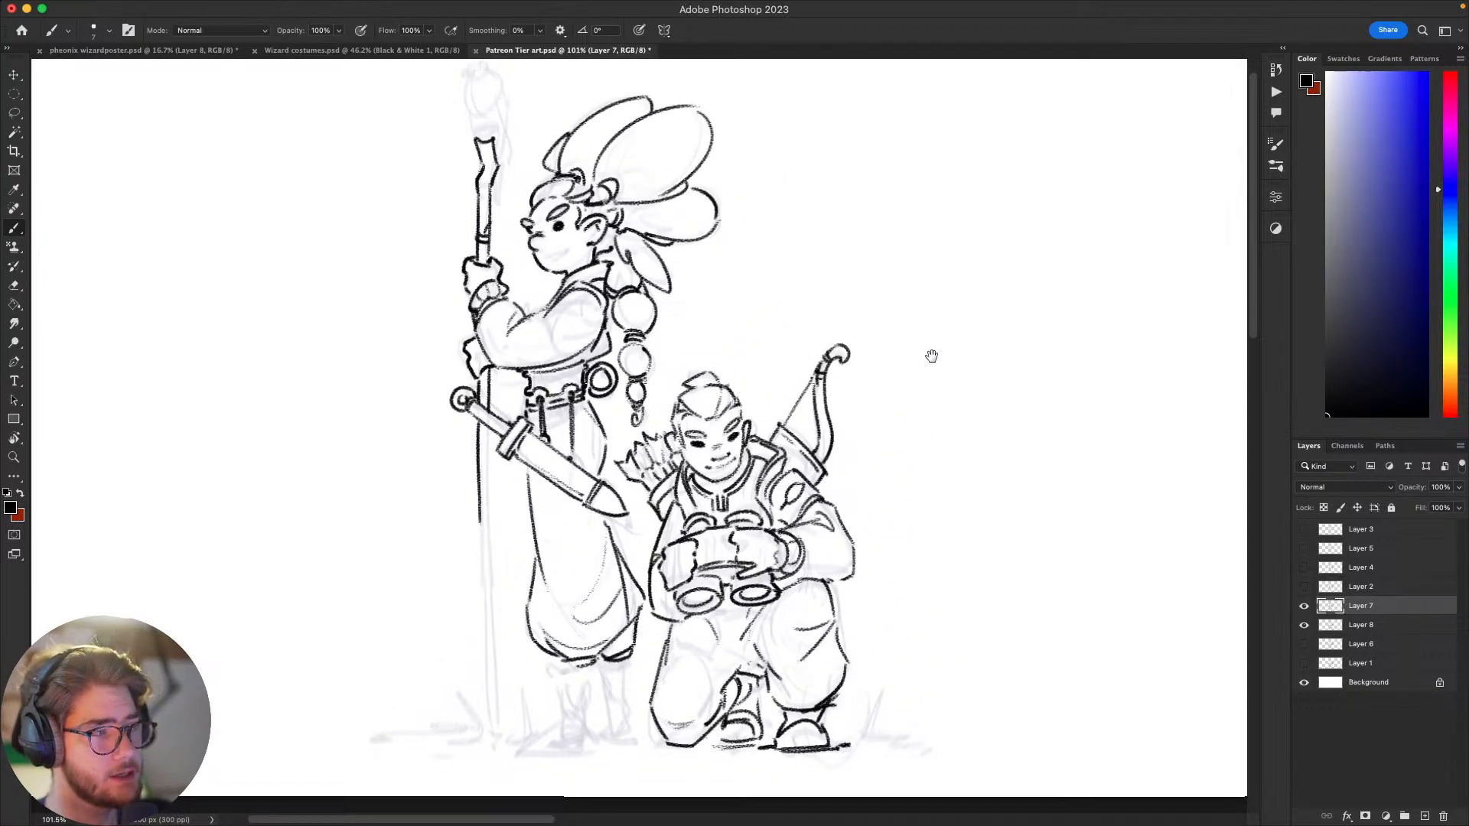
mouse_move(898, 530)
mouse_down()
mouse_move(921, 561)
mouse_move(892, 574)
mouse_up()
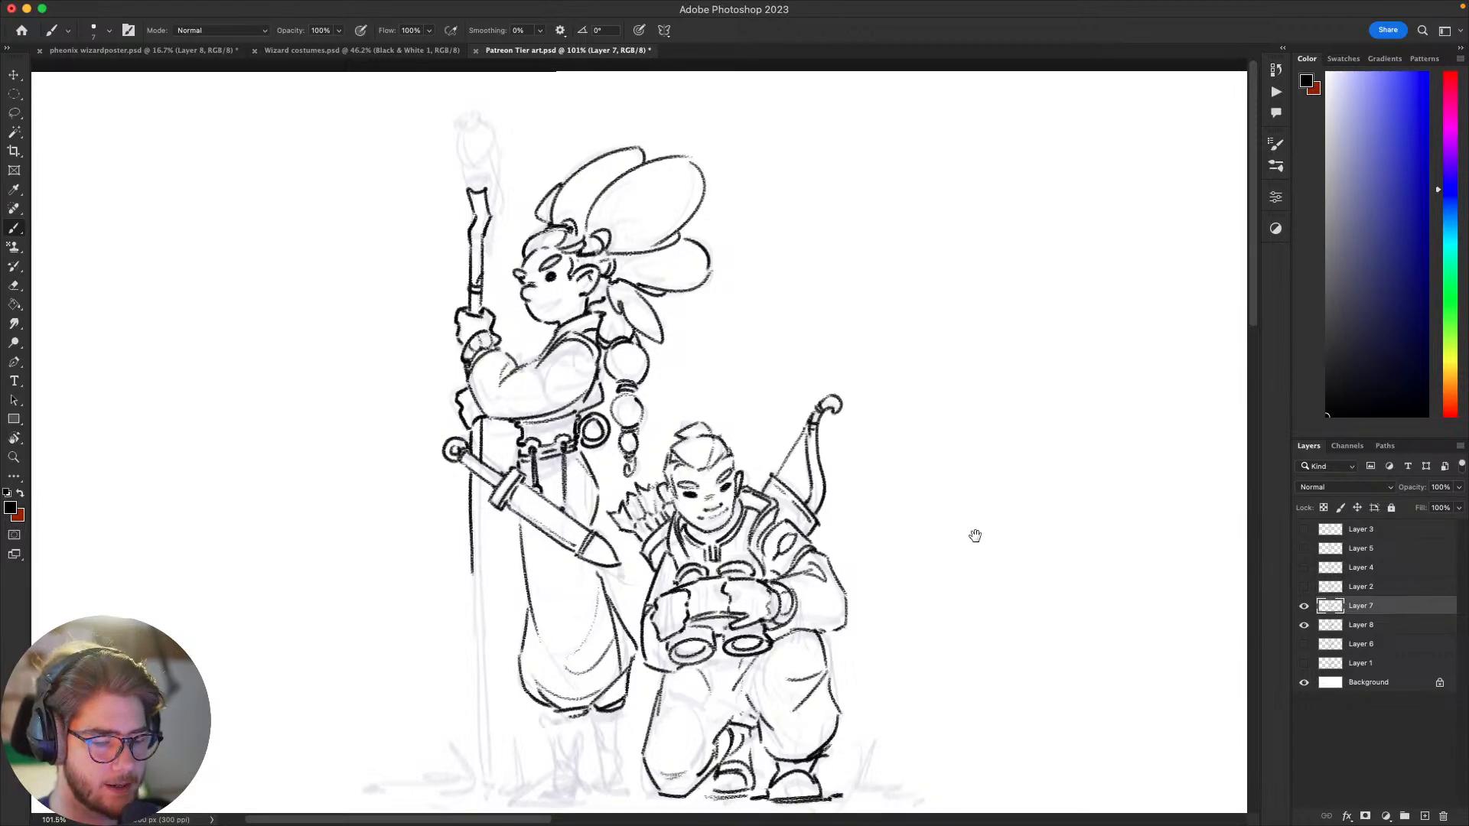
scroll(995, 497, down, 3)
scroll(995, 498, left, 3)
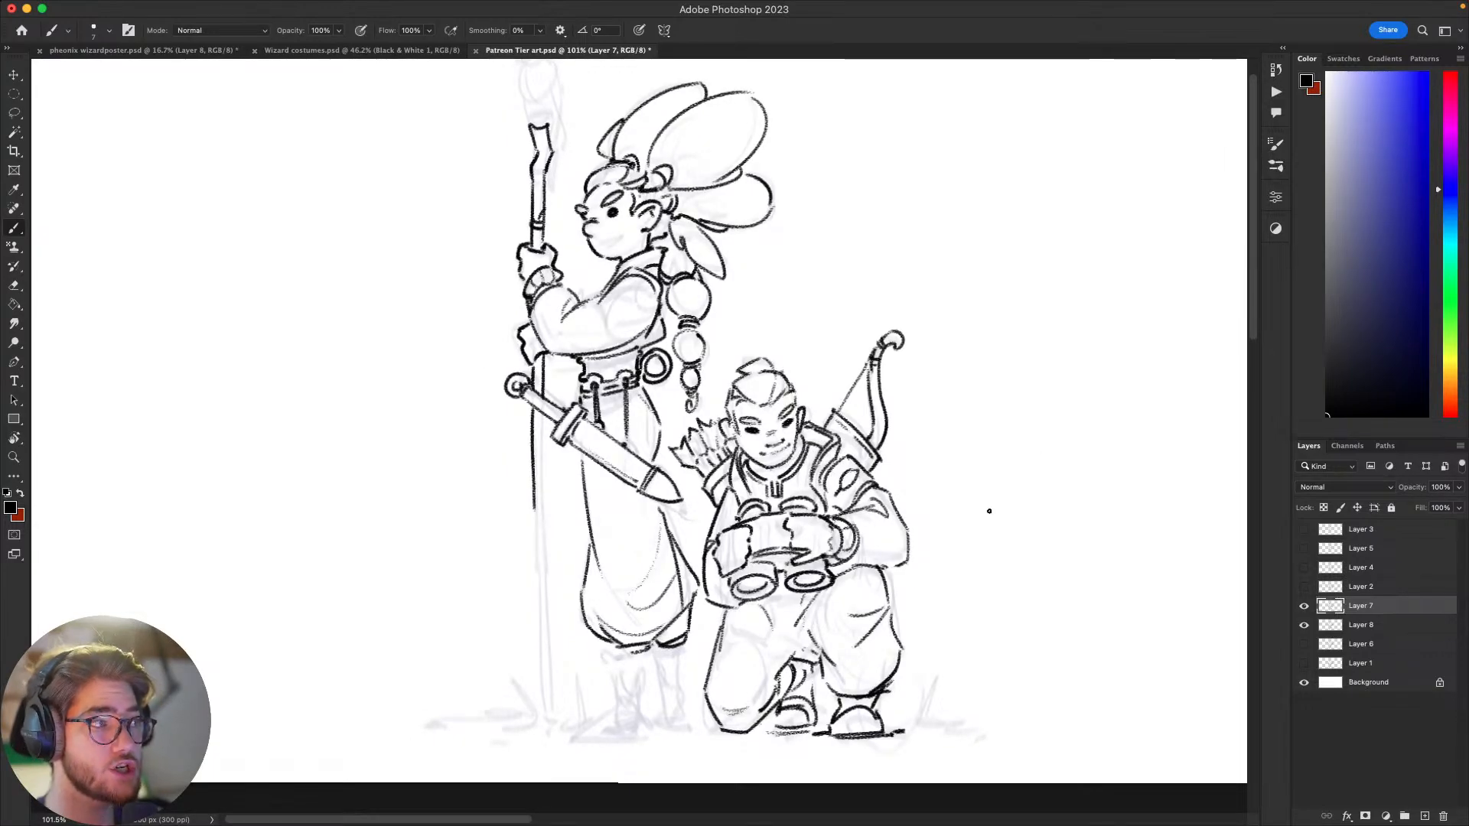
mouse_move(977, 524)
mouse_down()
mouse_move(987, 538)
mouse_move(971, 521)
mouse_move(958, 544)
mouse_up()
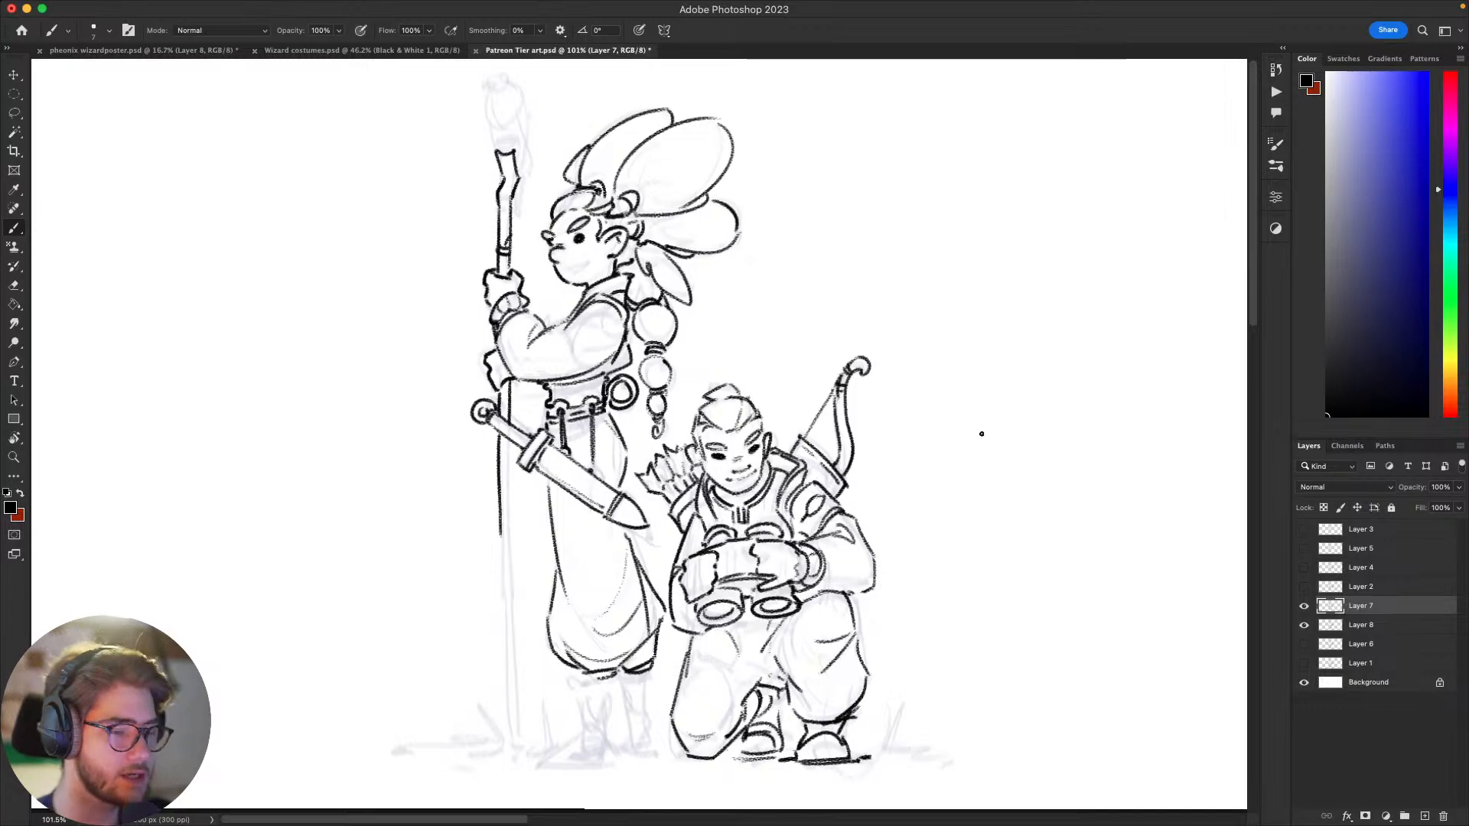
Step: Examine the coloured wizard design in Wizard costumes.psd and return to Patreon Tier art.psd
click(329, 50)
scroll(679, 319, up, 3)
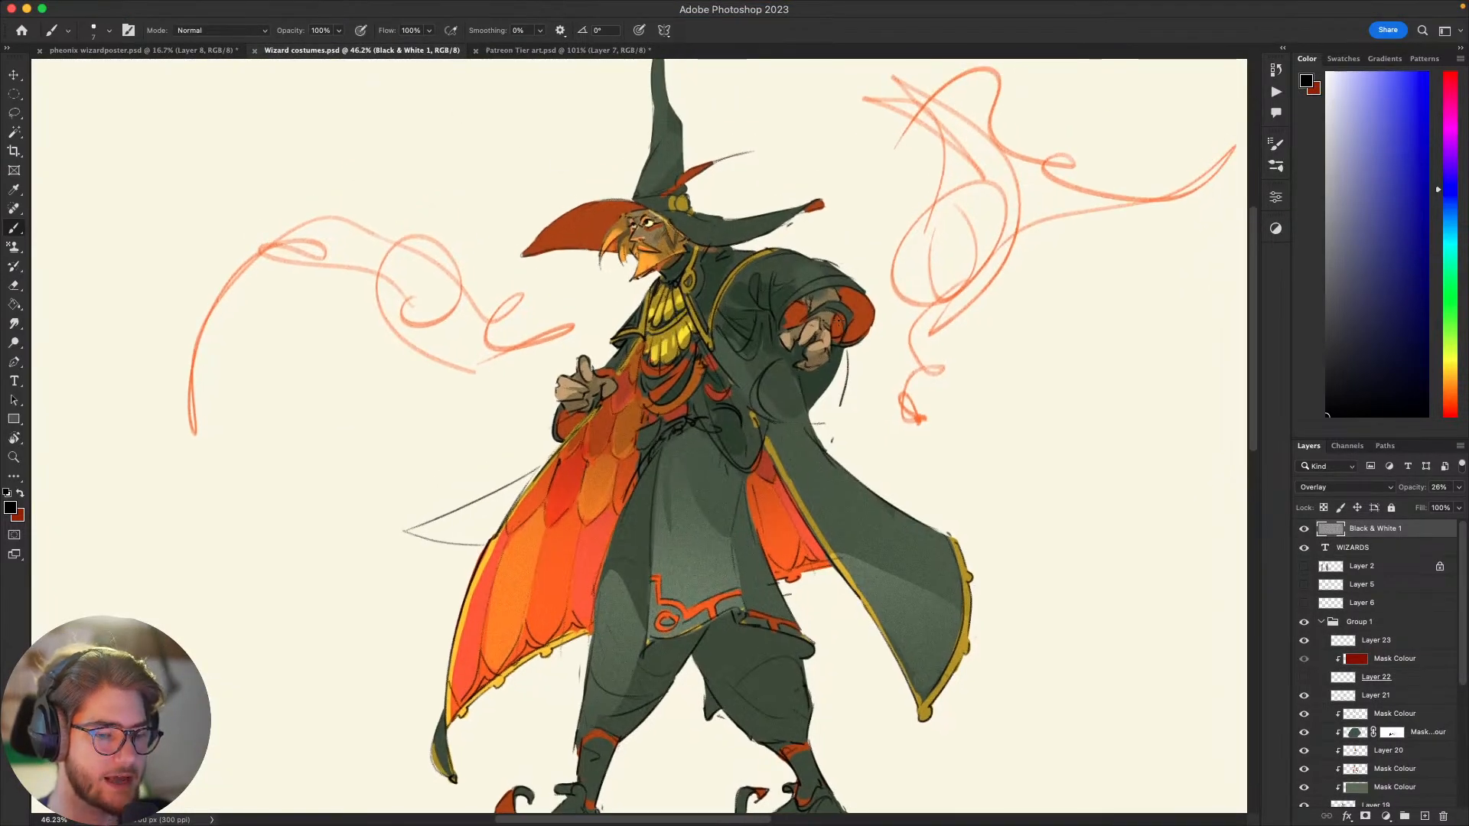
scroll(686, 245, down, 2)
scroll(686, 245, right, 3)
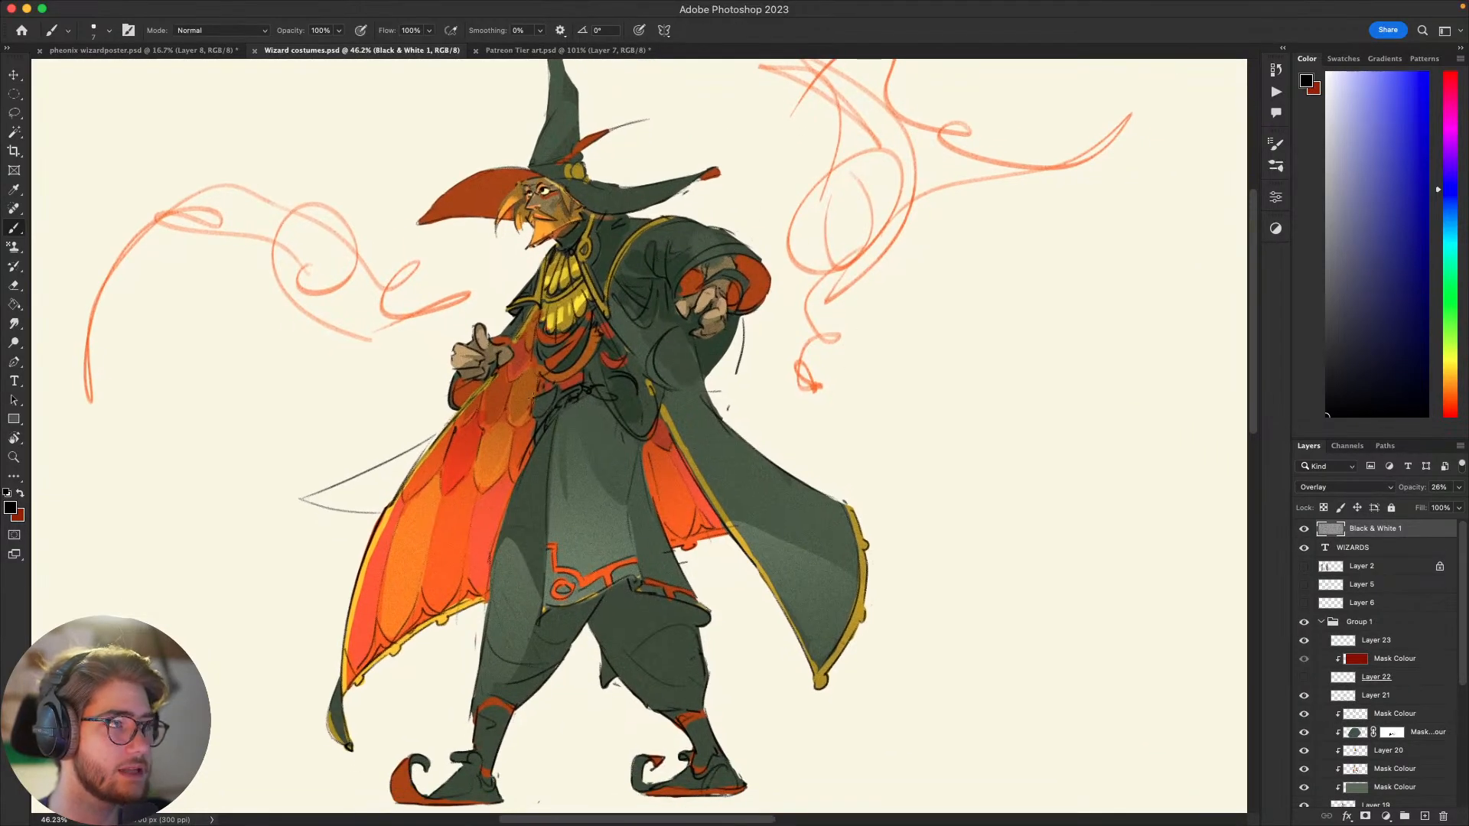
click(566, 51)
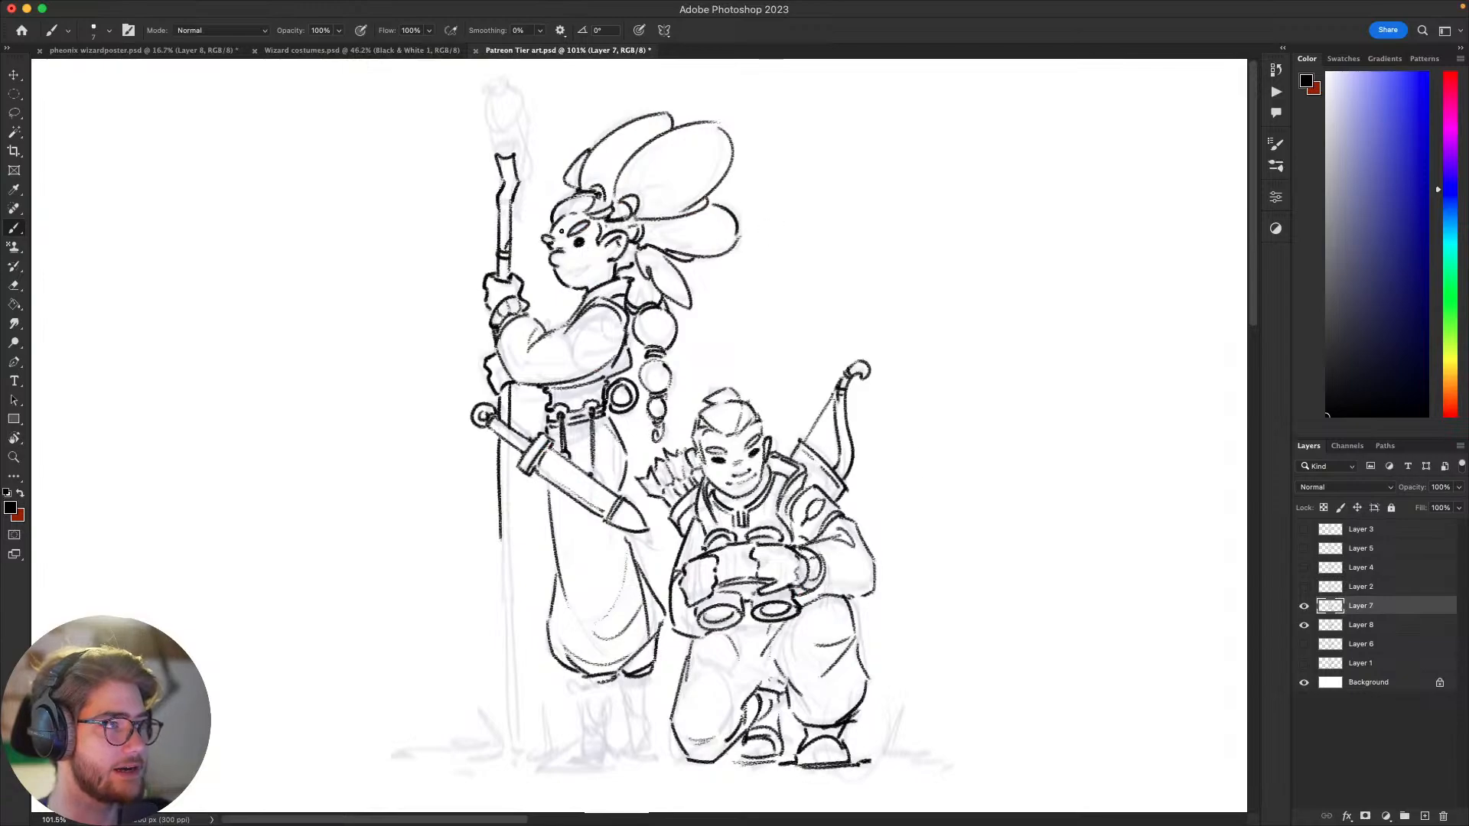
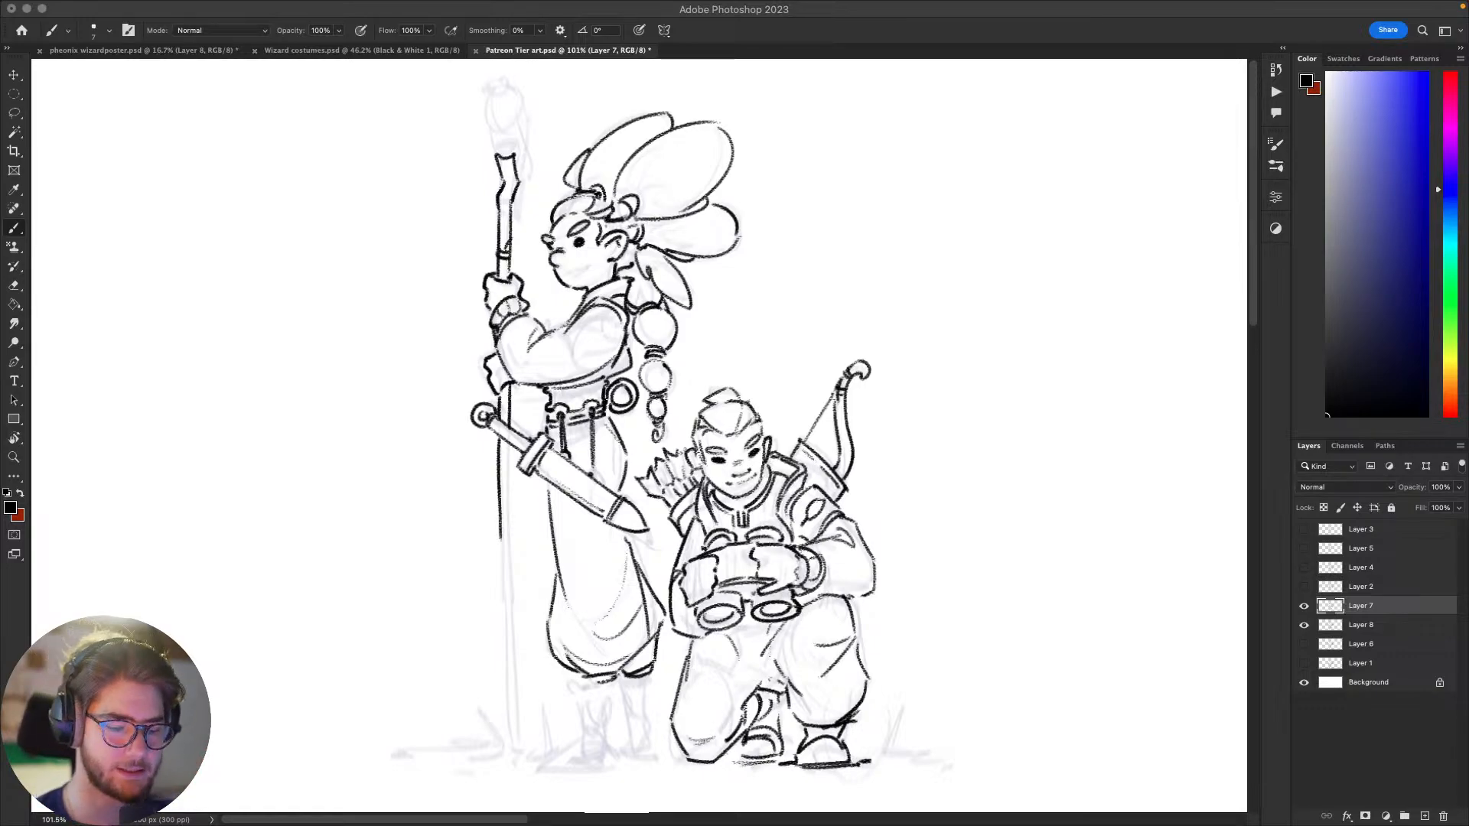
click(997, 570)
drag(1052, 569, 1082, 520)
mouse_move(1012, 608)
mouse_down()
mouse_move(991, 635)
mouse_move(1102, 576)
mouse_move(1097, 636)
mouse_up()
key(super+z)
drag(952, 610, 1084, 602)
key(super+z)
Step: Ink an open smiling mouth on the standing figure's face
scroll(1049, 623, up, 5)
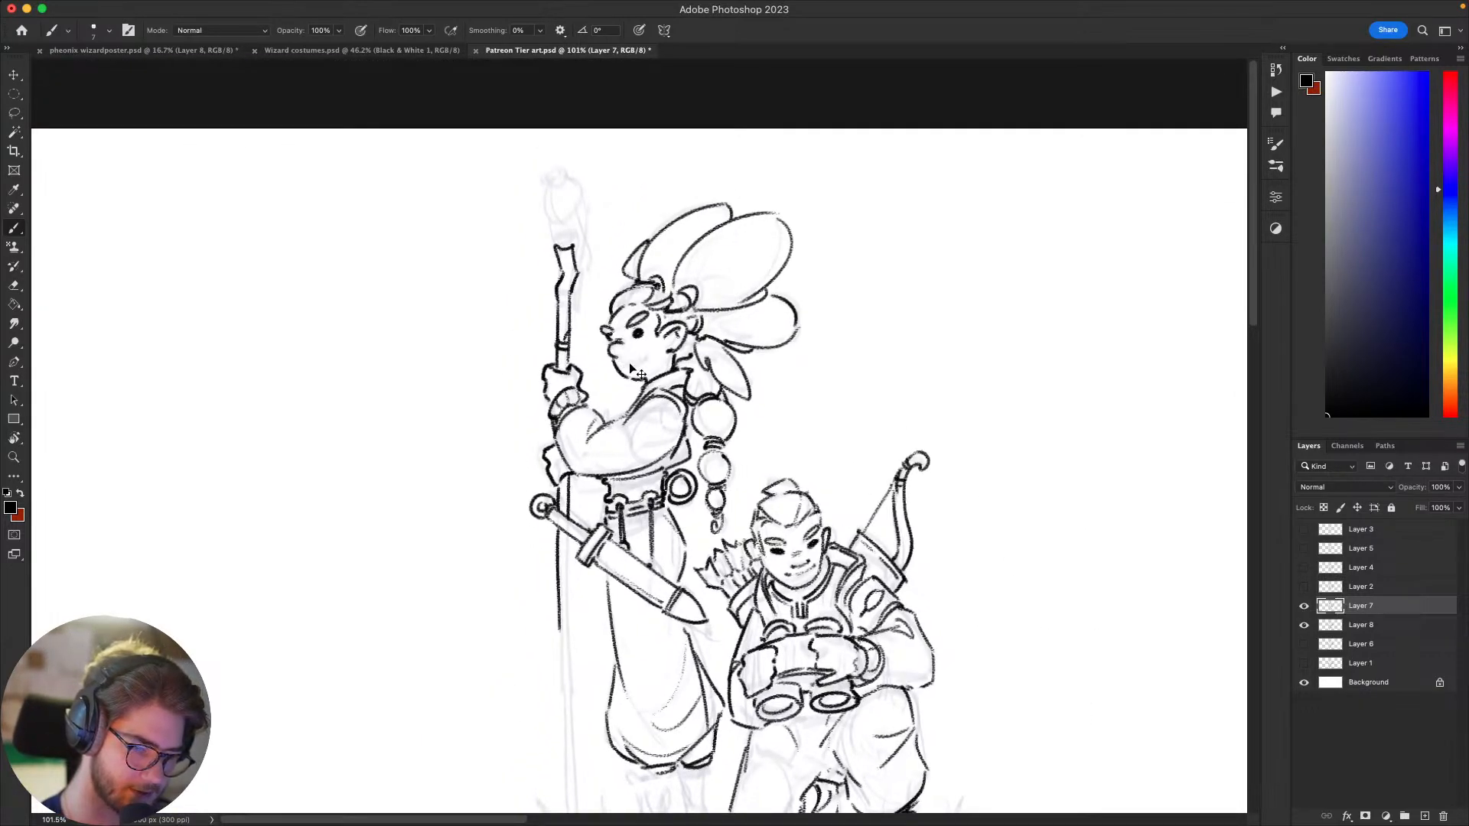
mouse_move(644, 383)
mouse_down()
mouse_move(657, 389)
mouse_move(649, 409)
mouse_up()
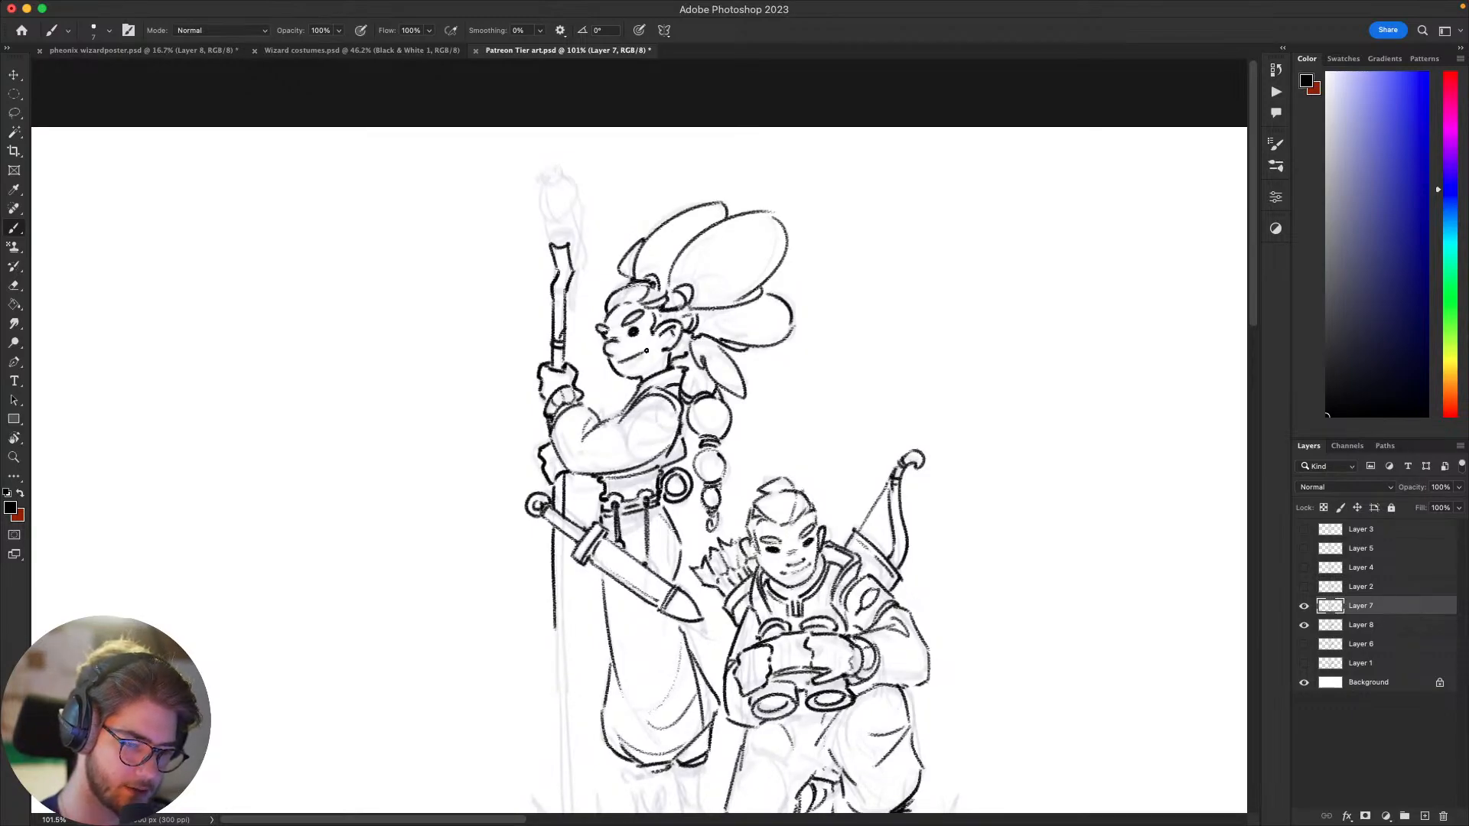
drag(615, 359, 642, 352)
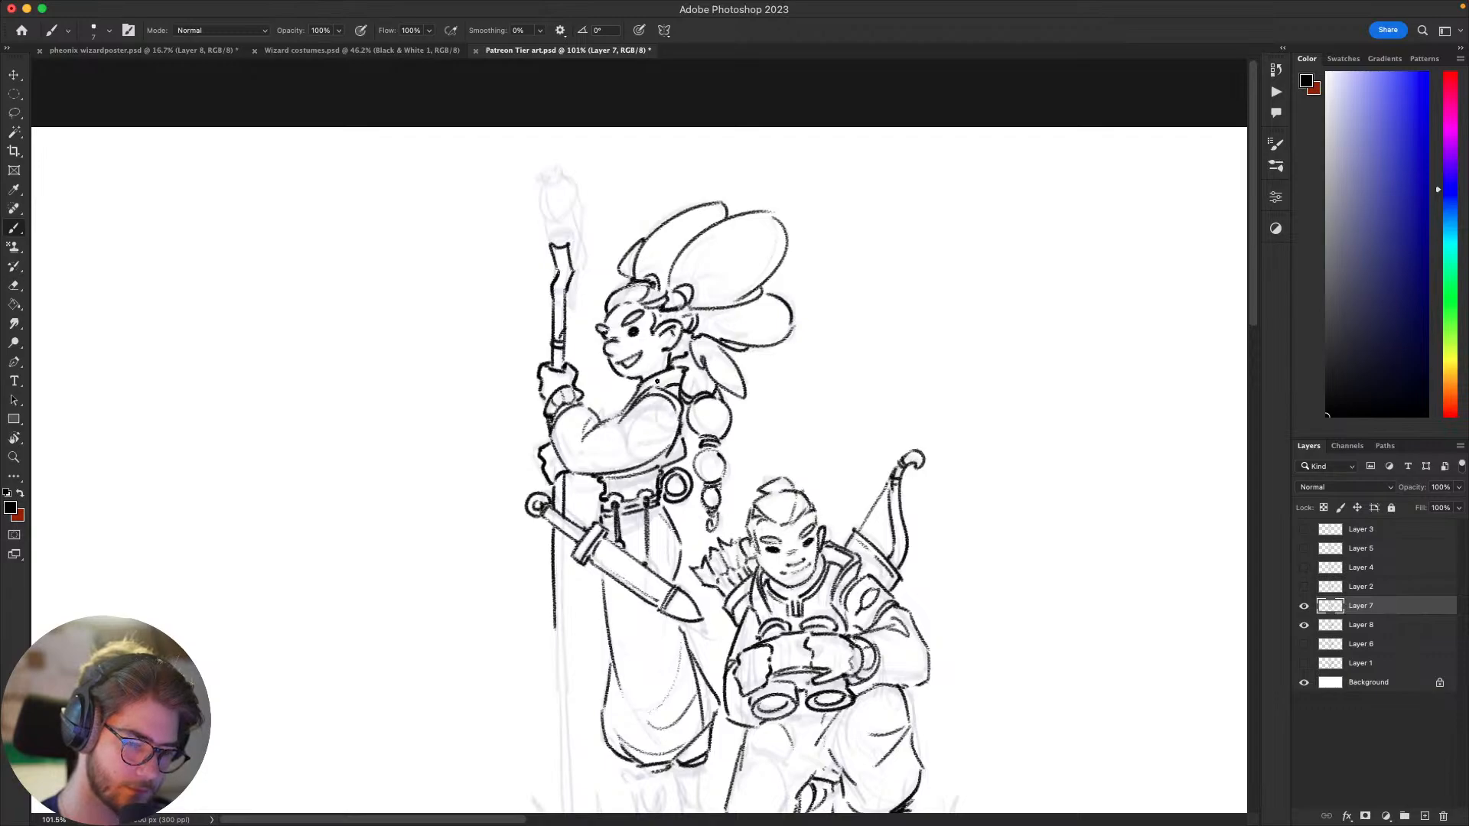
scroll(657, 381, left, 3)
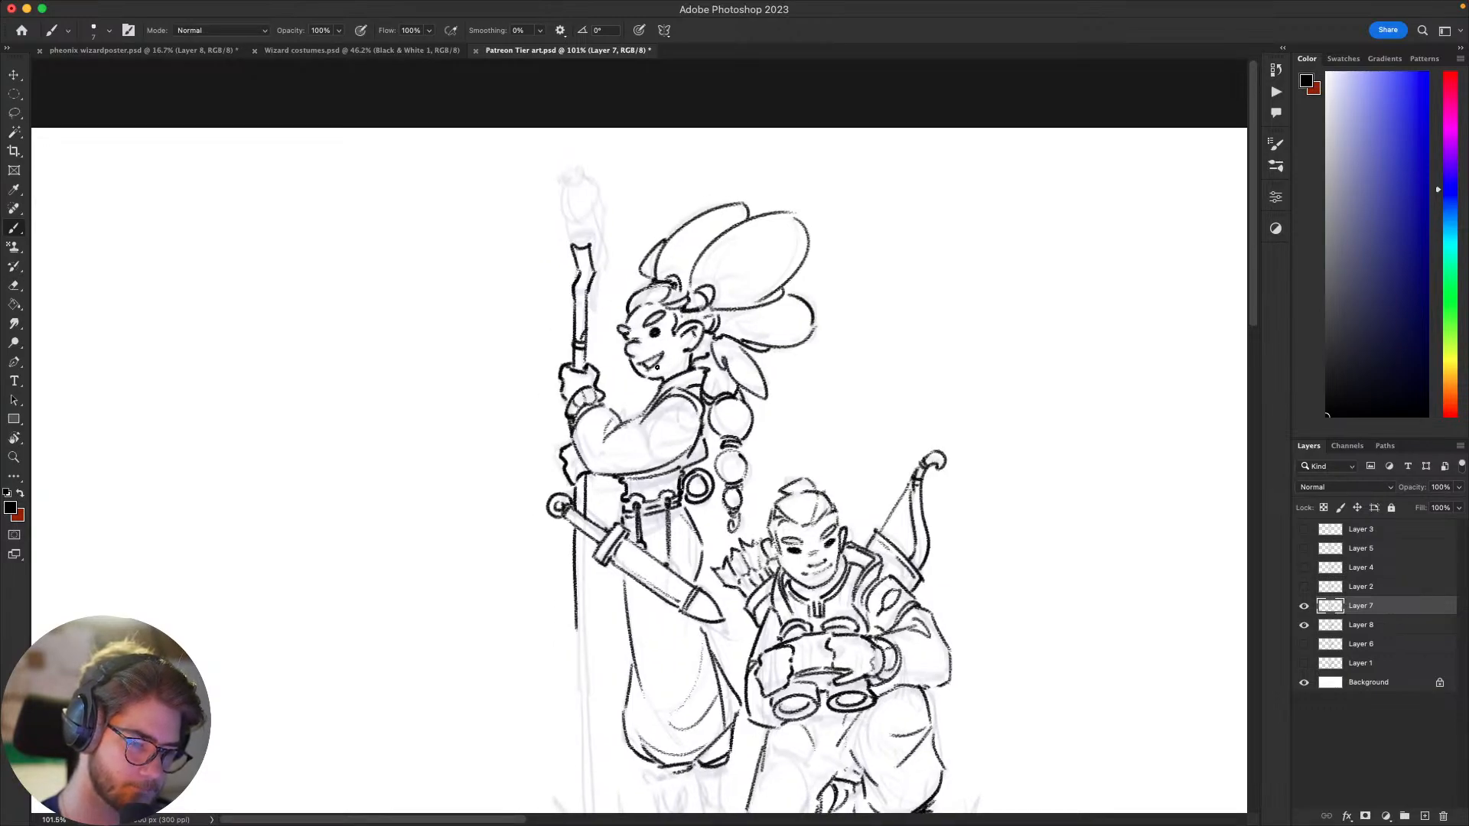
scroll(662, 420, right, 3)
scroll(663, 420, up, 2)
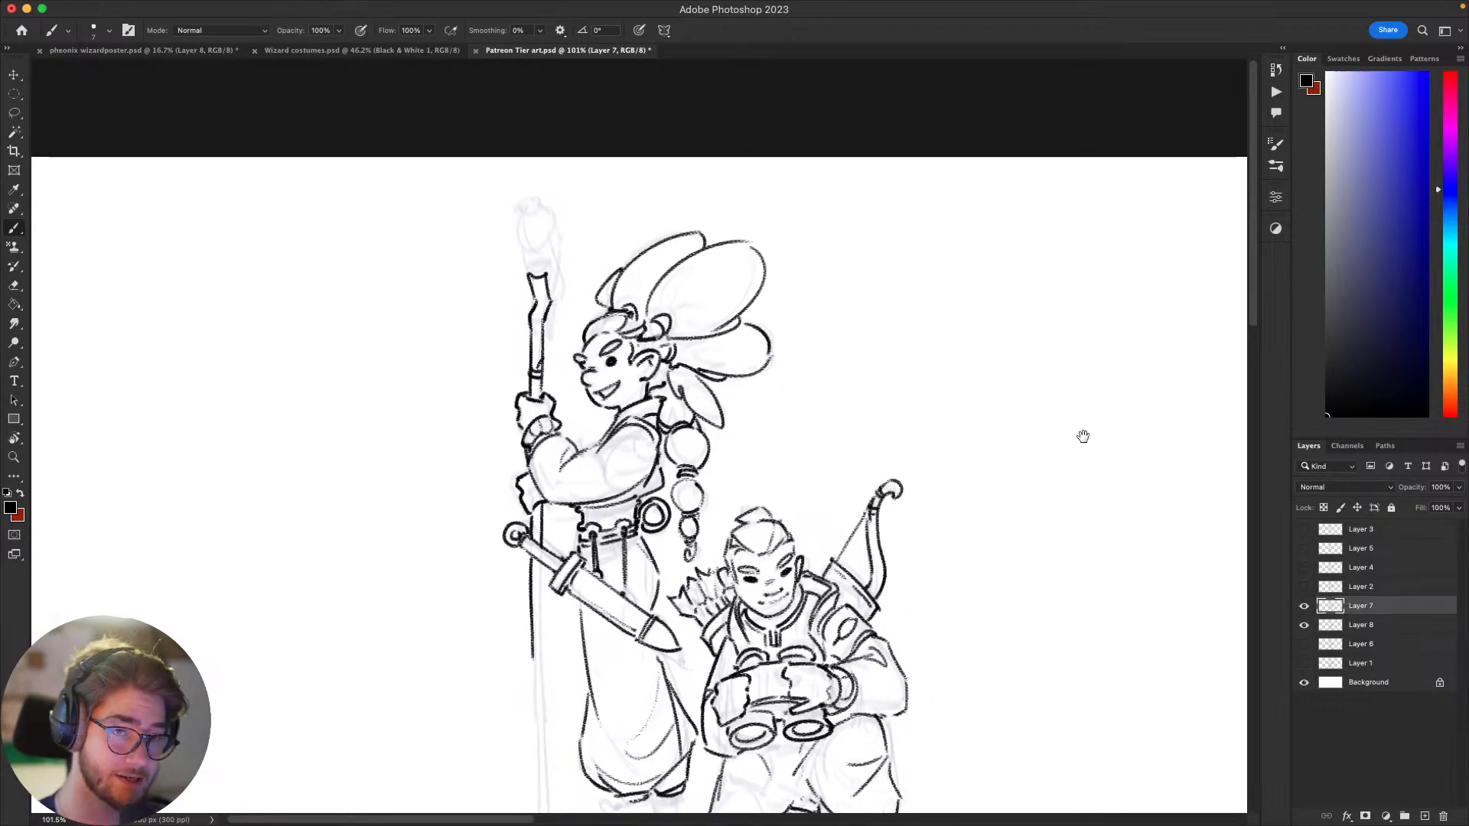
scroll(1079, 488, left, 3)
scroll(1079, 488, down, 1)
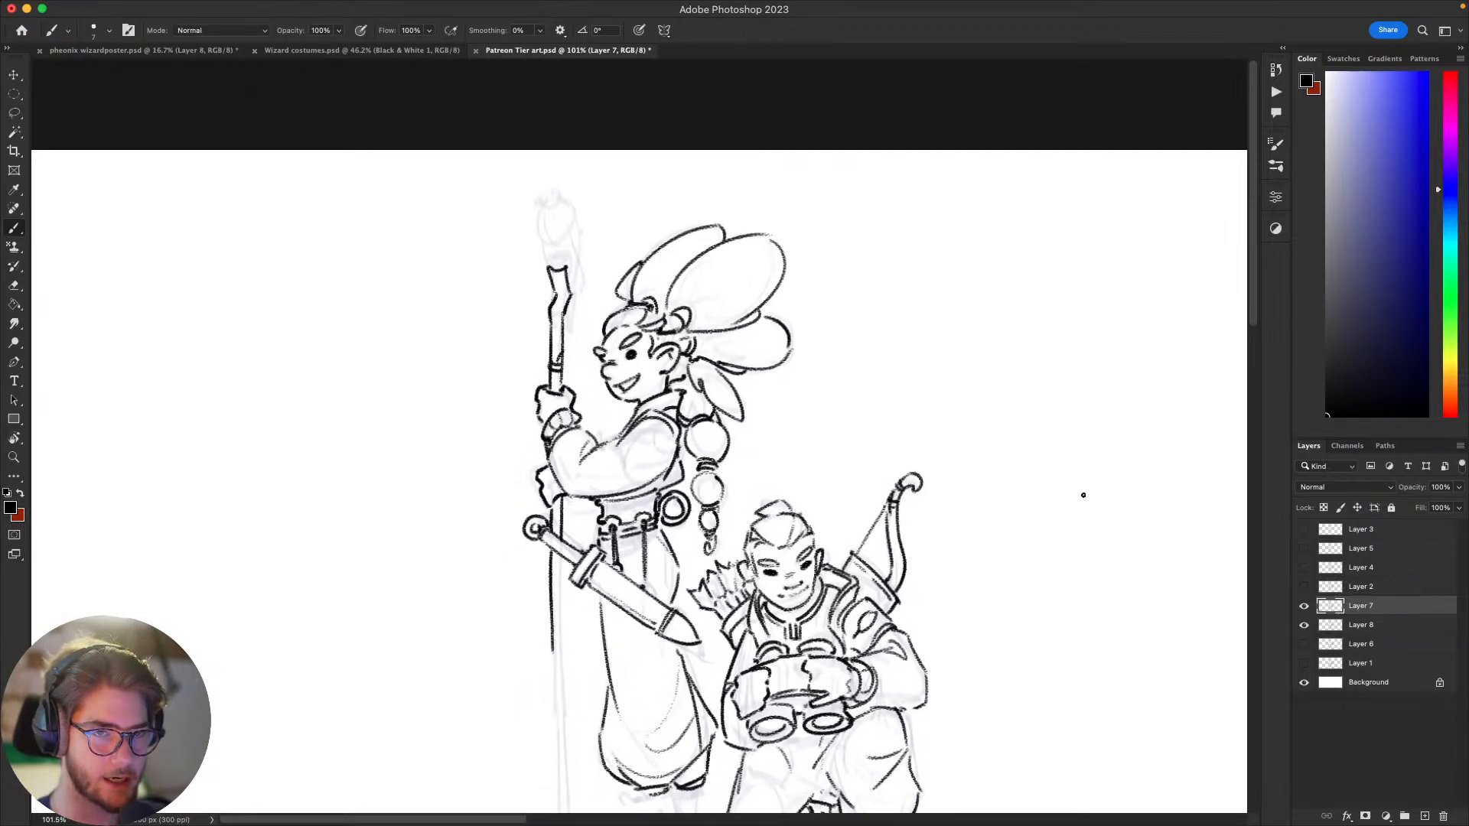
scroll(1083, 495, left, 3)
scroll(1083, 495, up, 1)
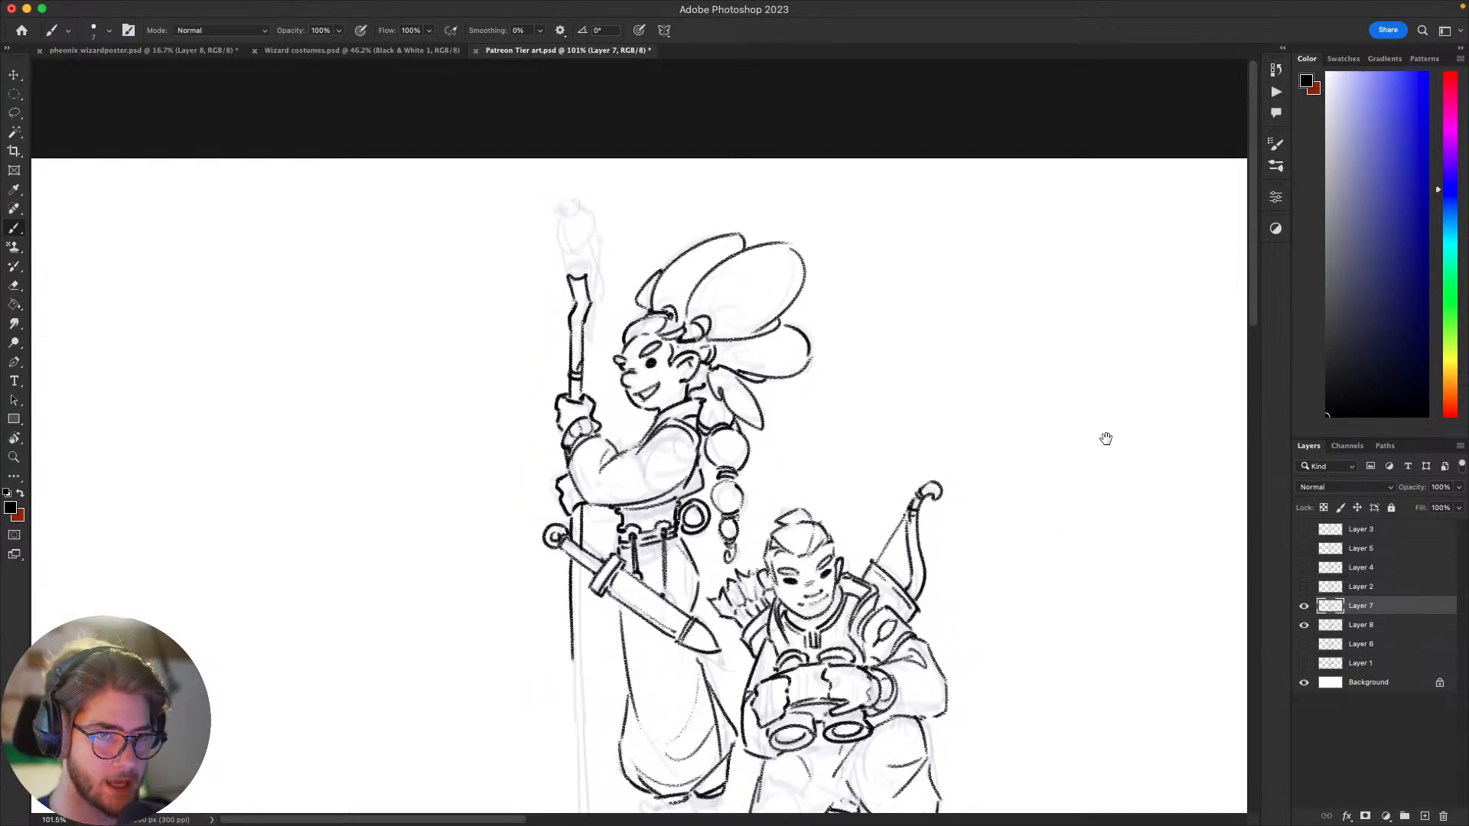
scroll(1029, 537, down, 1)
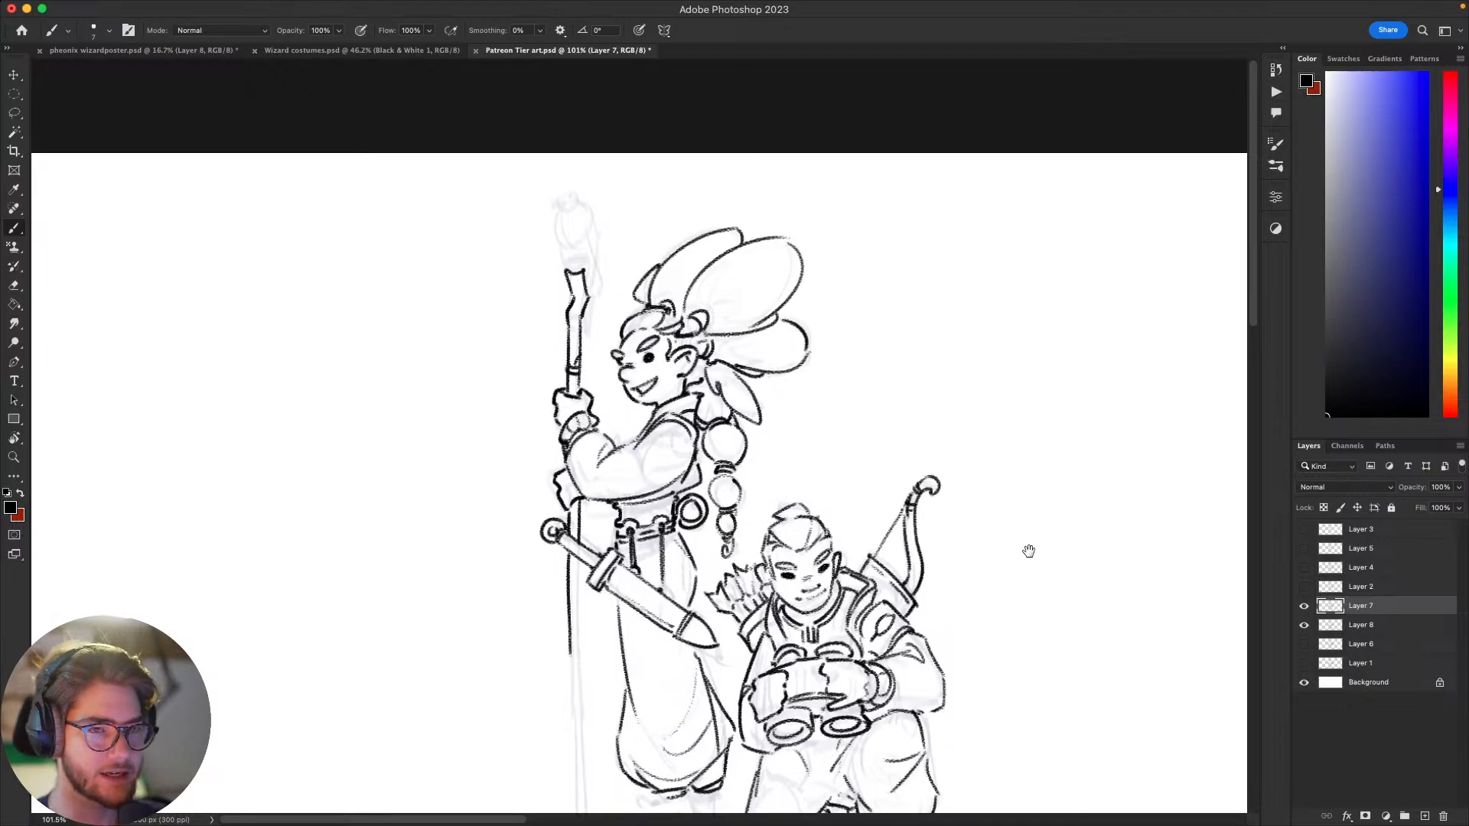
scroll(1029, 551, left, 3)
scroll(1029, 551, up, 1)
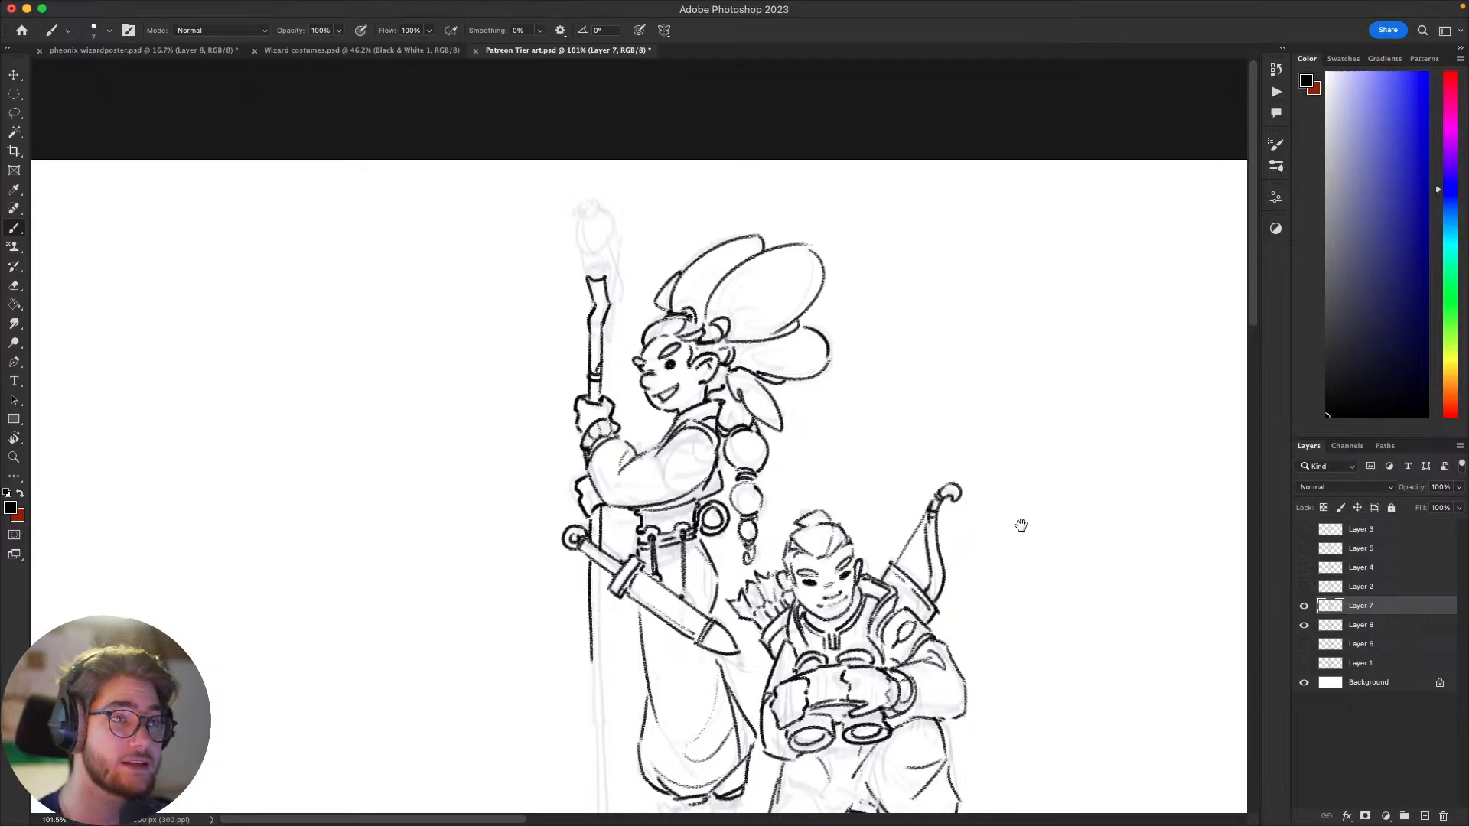
scroll(1020, 525, down, 5)
scroll(1020, 525, right, 5)
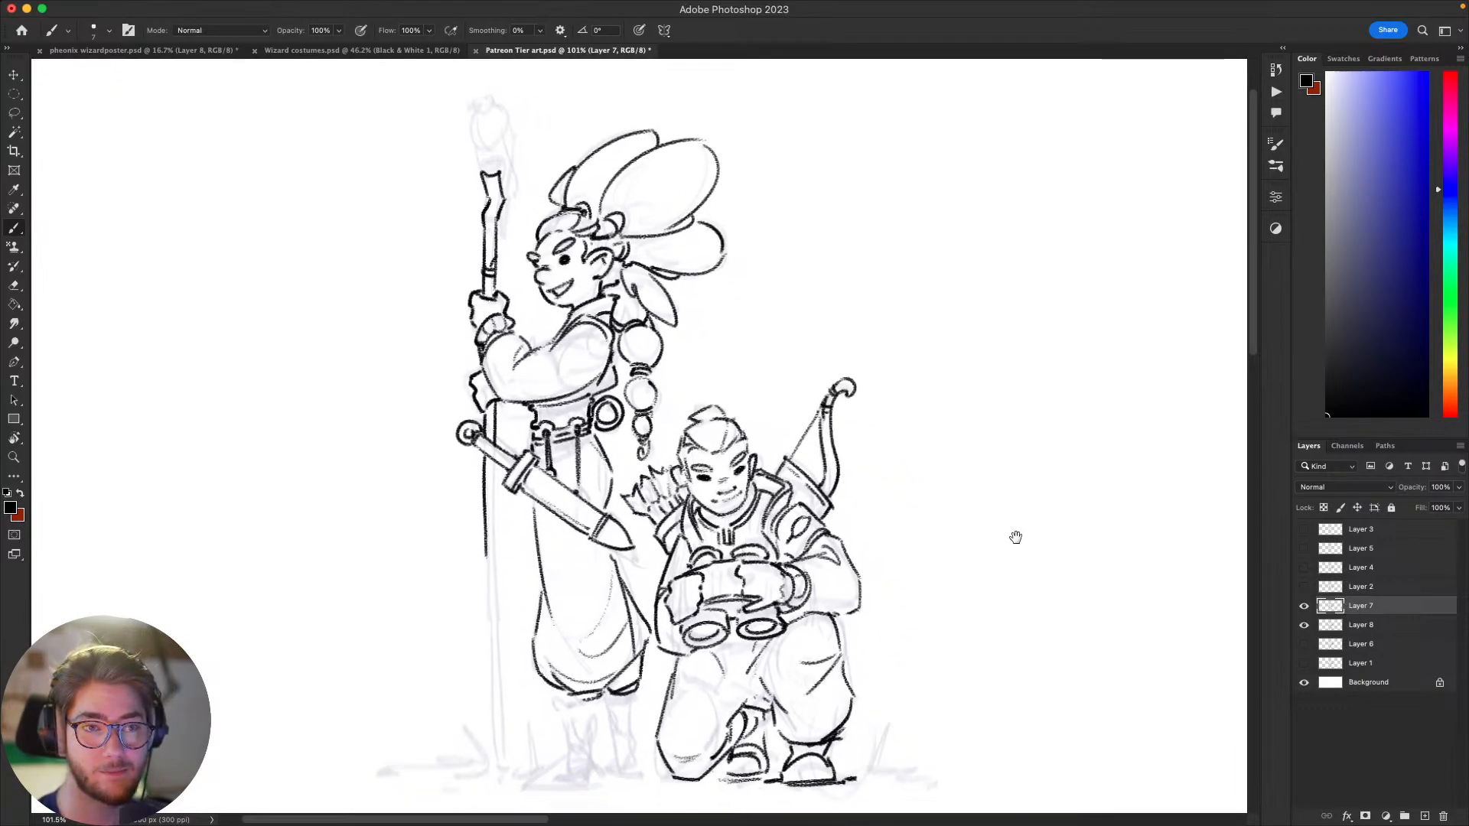
scroll(1017, 554, up, 2)
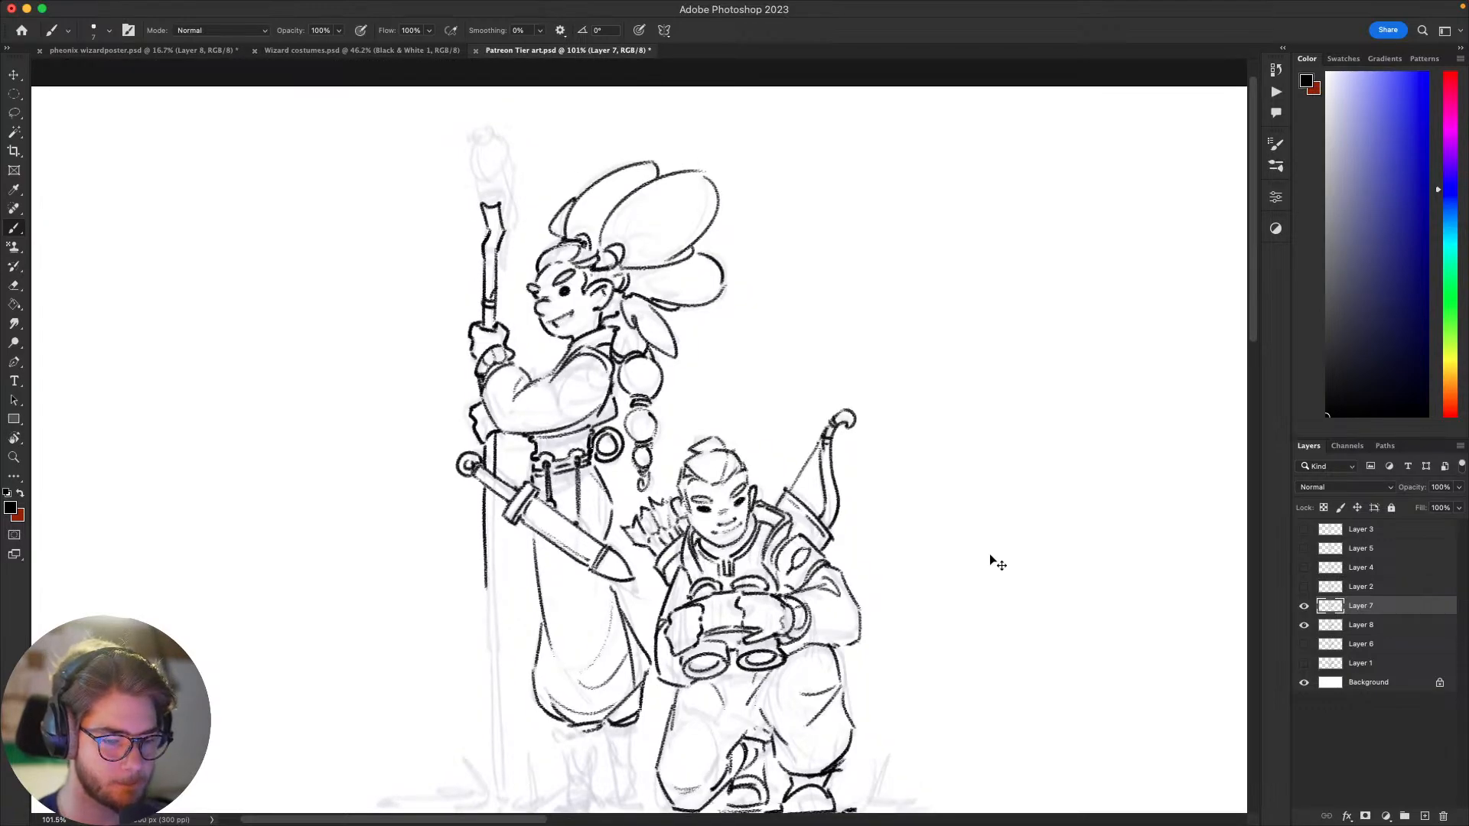
scroll(987, 551, left, 5)
scroll(987, 551, up, 1)
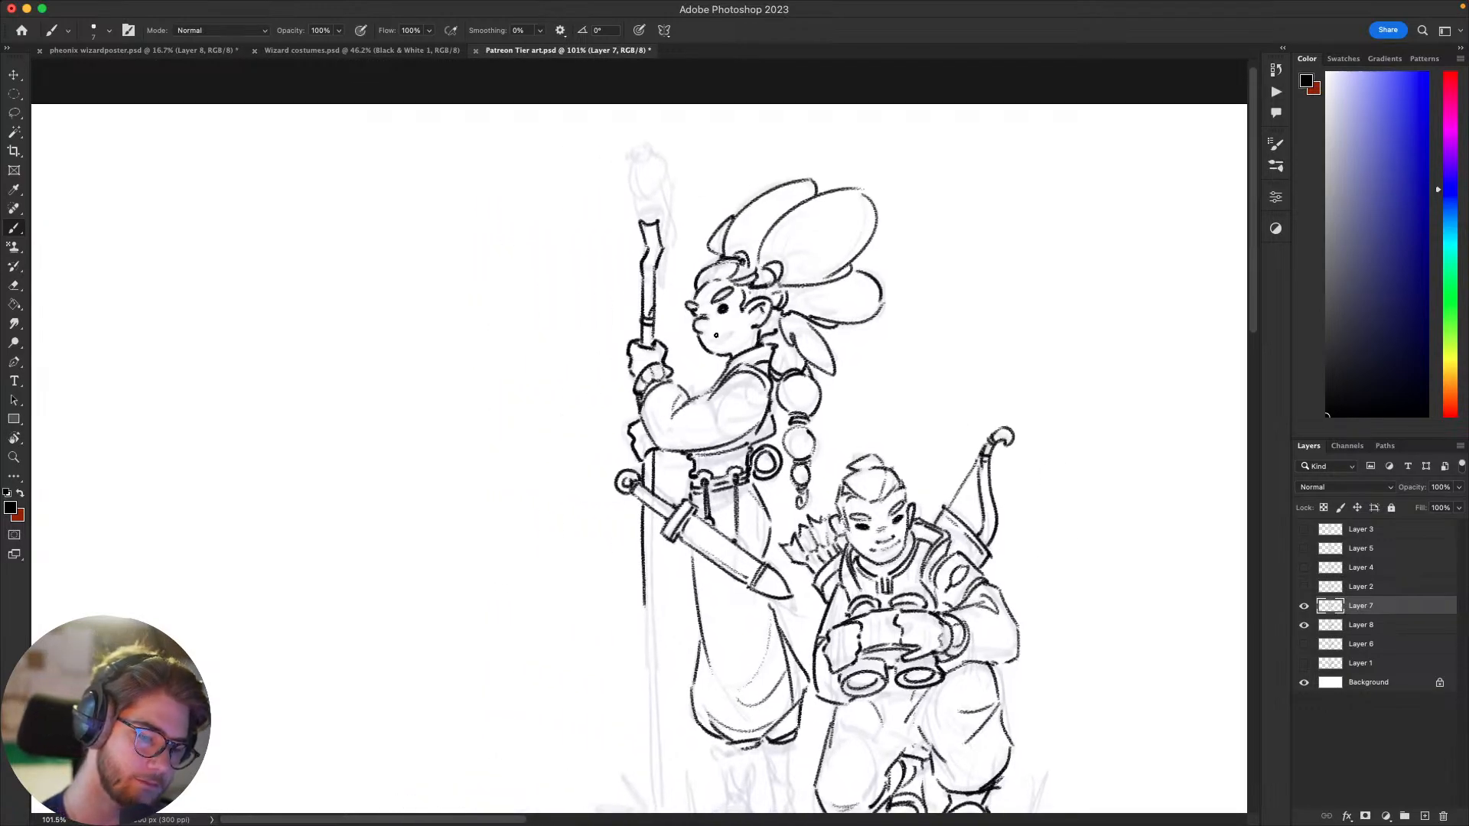
Step: Try several smaller smiles for the standing figure's mouth, undoing rejected strokes
drag(708, 340, 733, 330)
key(super+z)
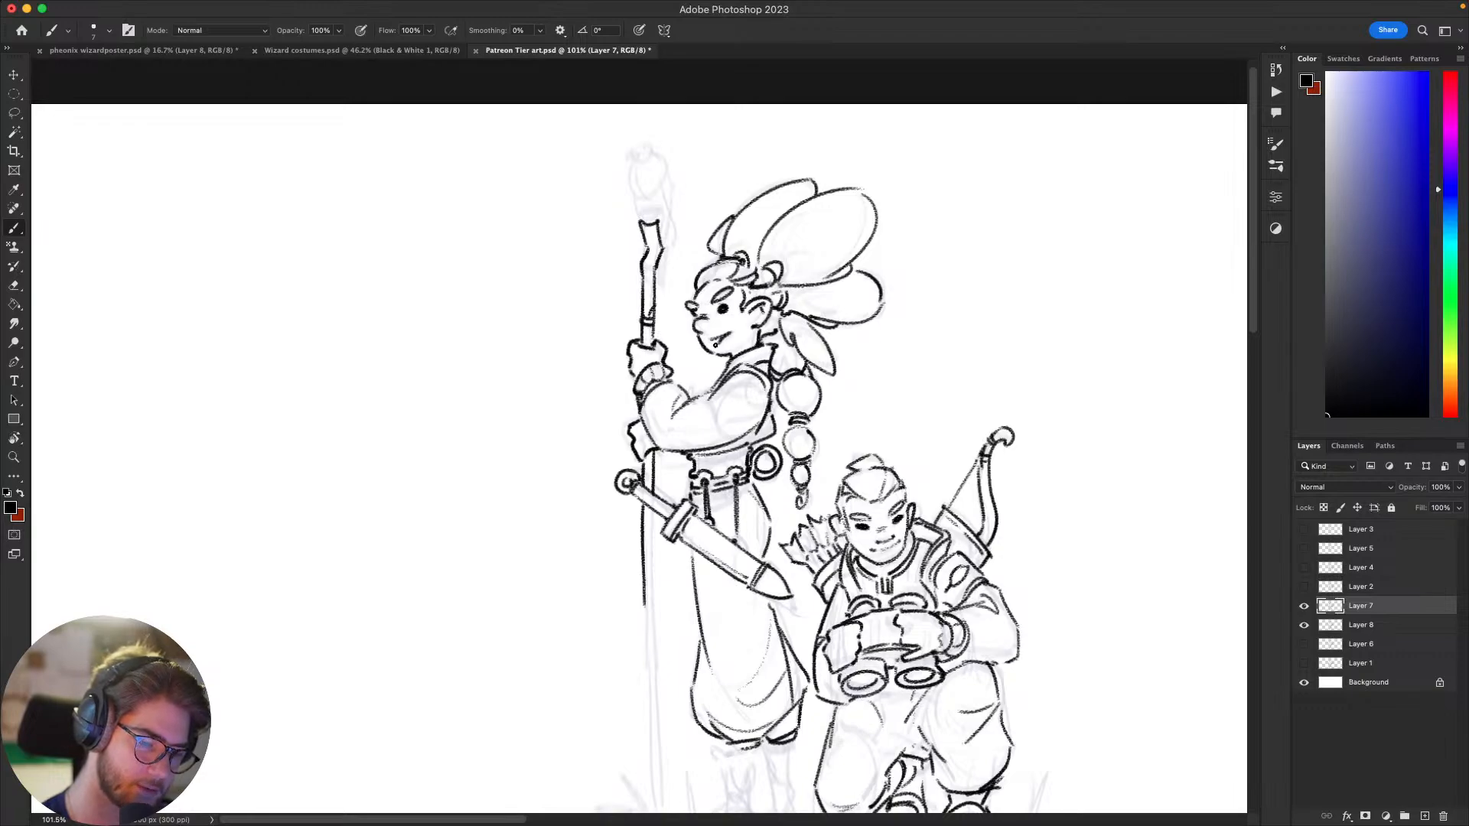
key(super+z)
key(super+z)
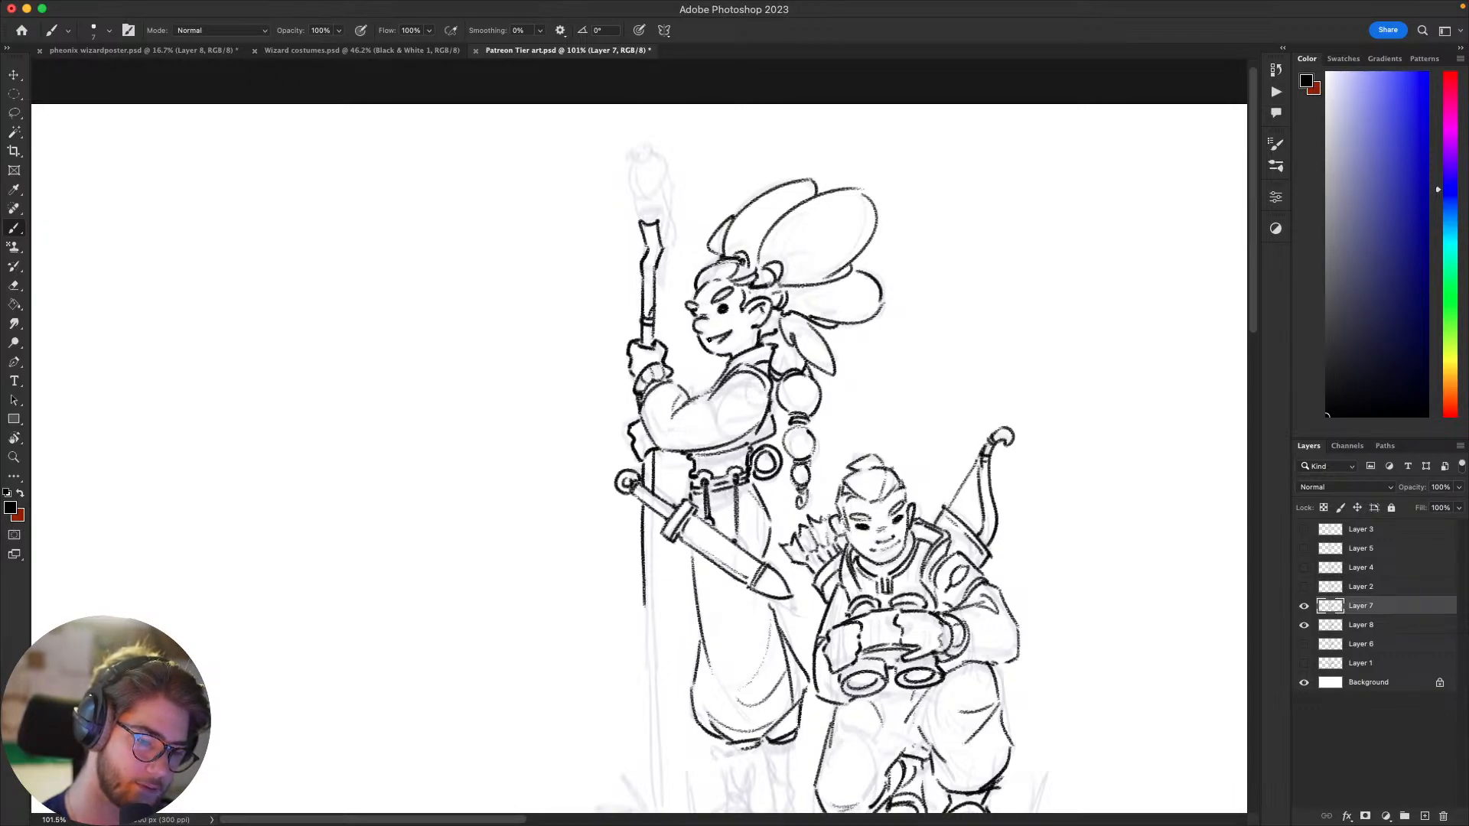
key(super+z)
key(super+z)
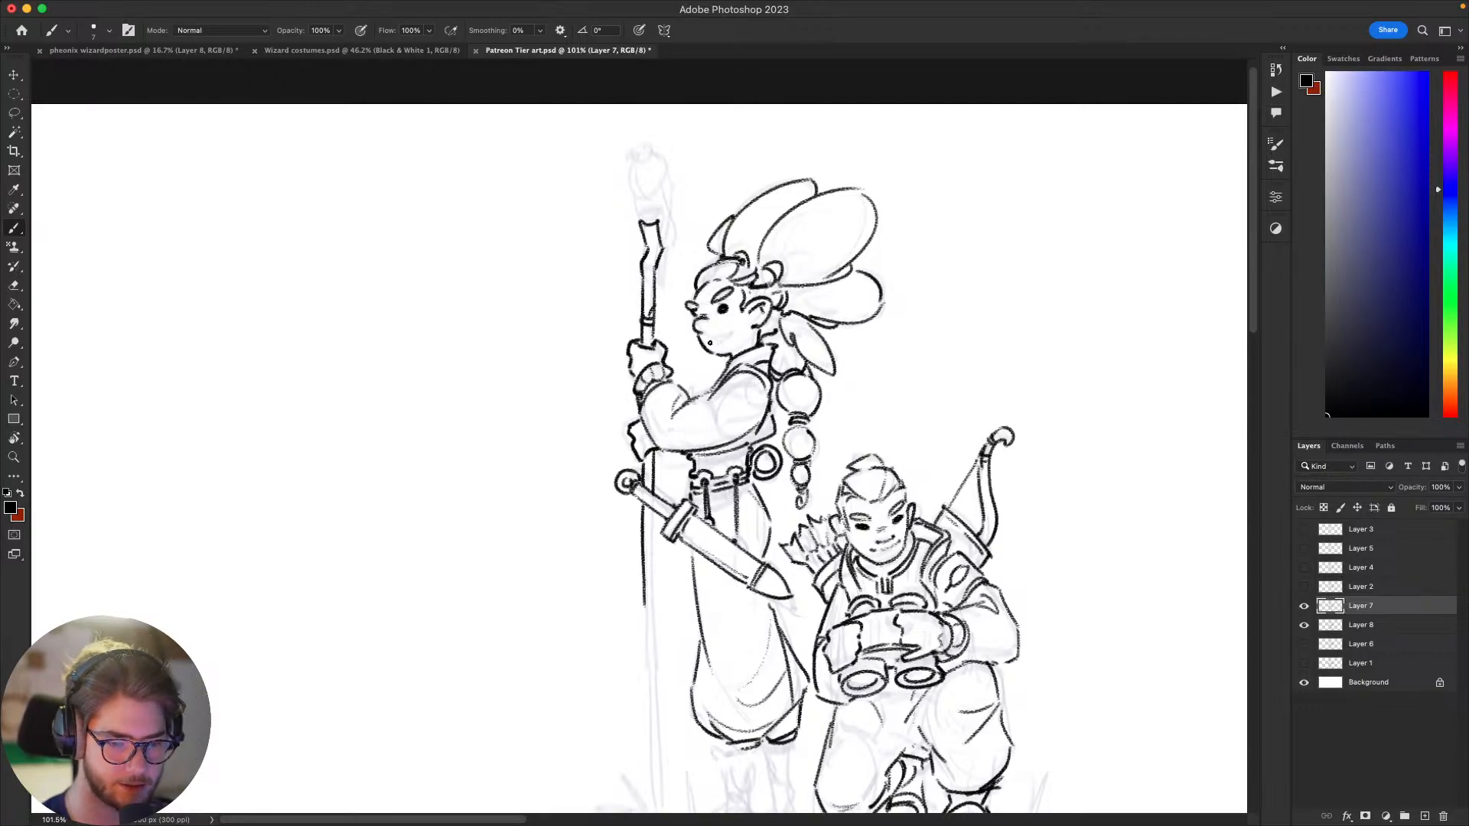
mouse_move(707, 344)
mouse_down()
mouse_move(732, 333)
mouse_move(744, 352)
mouse_move(727, 332)
mouse_up()
key(super+z)
key(super+z)
key(super+z)
drag(710, 344, 726, 334)
key(super+z)
key(super+z)
Step: Sketch a large pair of realistic eyes with irises and heavy brows in the blank area beside the archer
mouse_move(762, 418)
mouse_down()
mouse_move(689, 385)
mouse_move(583, 413)
mouse_move(564, 402)
mouse_up()
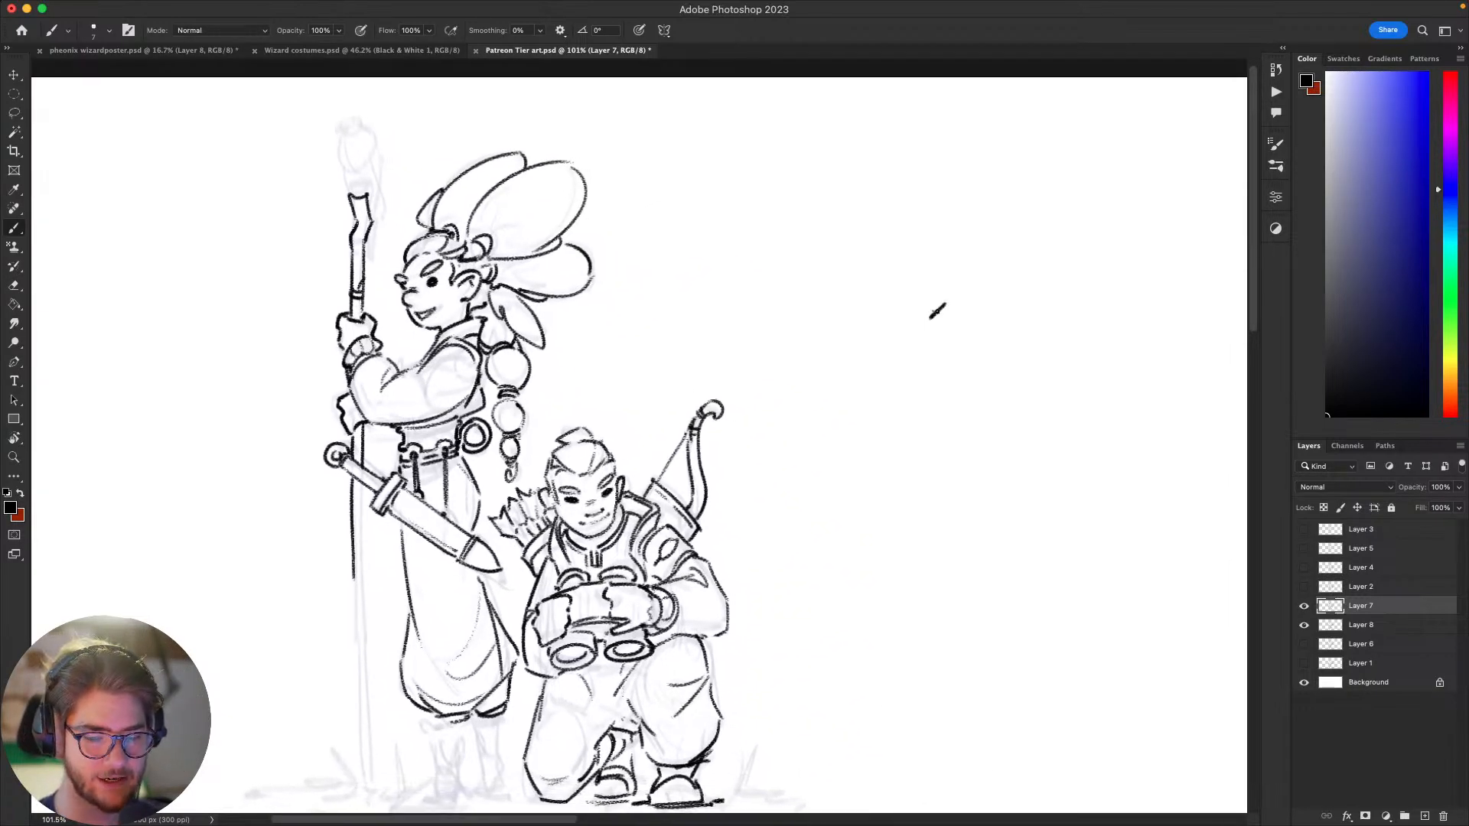
mouse_move(934, 313)
mouse_down()
mouse_move(1000, 289)
mouse_move(1014, 304)
mouse_move(941, 318)
mouse_move(781, 307)
mouse_move(831, 330)
mouse_move(869, 322)
mouse_up()
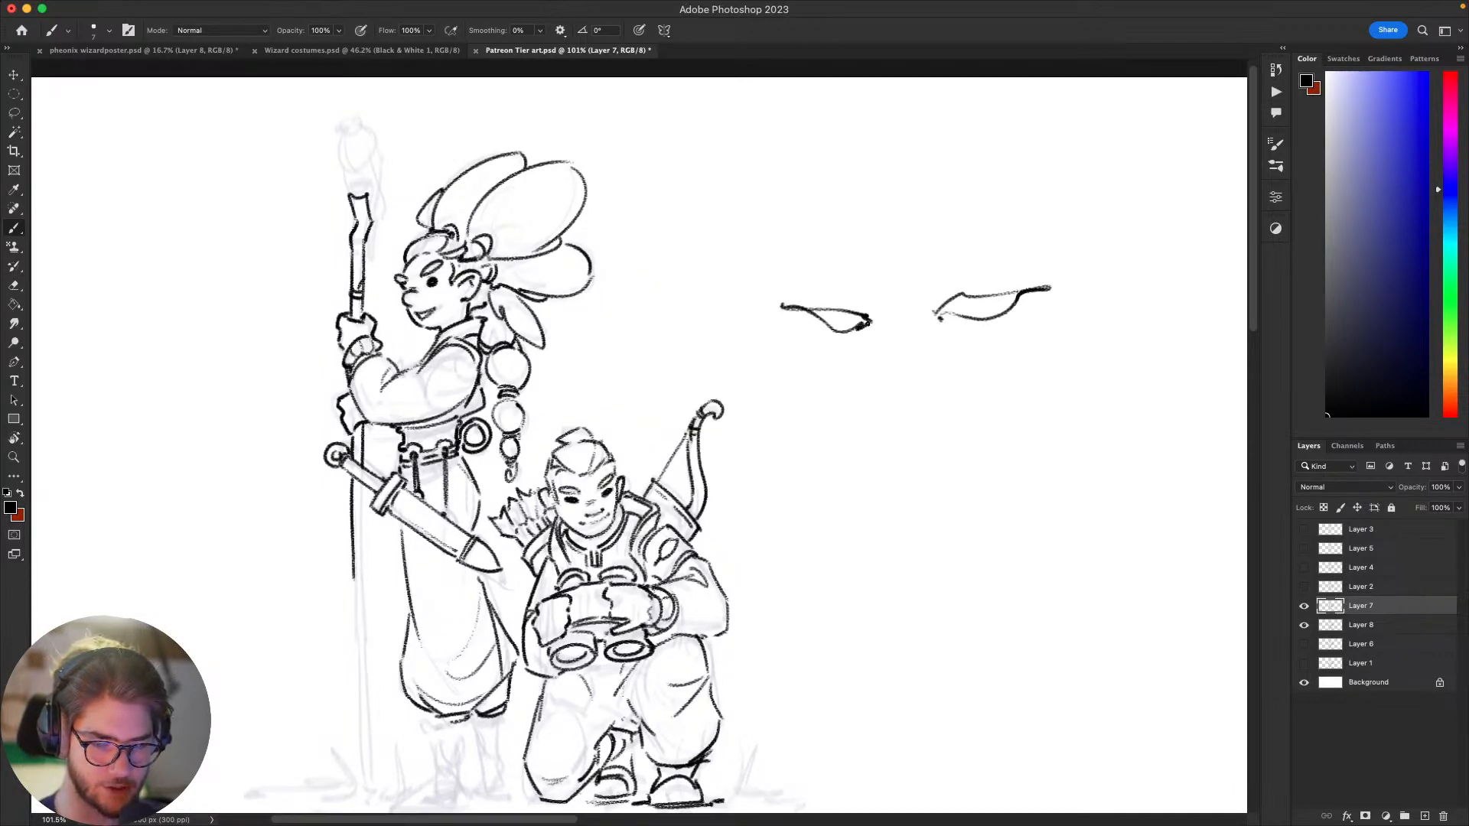
drag(970, 302, 982, 300)
mouse_move(835, 312)
mouse_down()
mouse_move(962, 270)
mouse_move(950, 260)
mouse_move(1072, 257)
mouse_up()
key(ctrl+z)
mouse_move(922, 313)
mouse_down()
mouse_move(914, 272)
mouse_move(1079, 262)
mouse_move(857, 304)
mouse_move(877, 285)
mouse_up()
drag(748, 310, 764, 309)
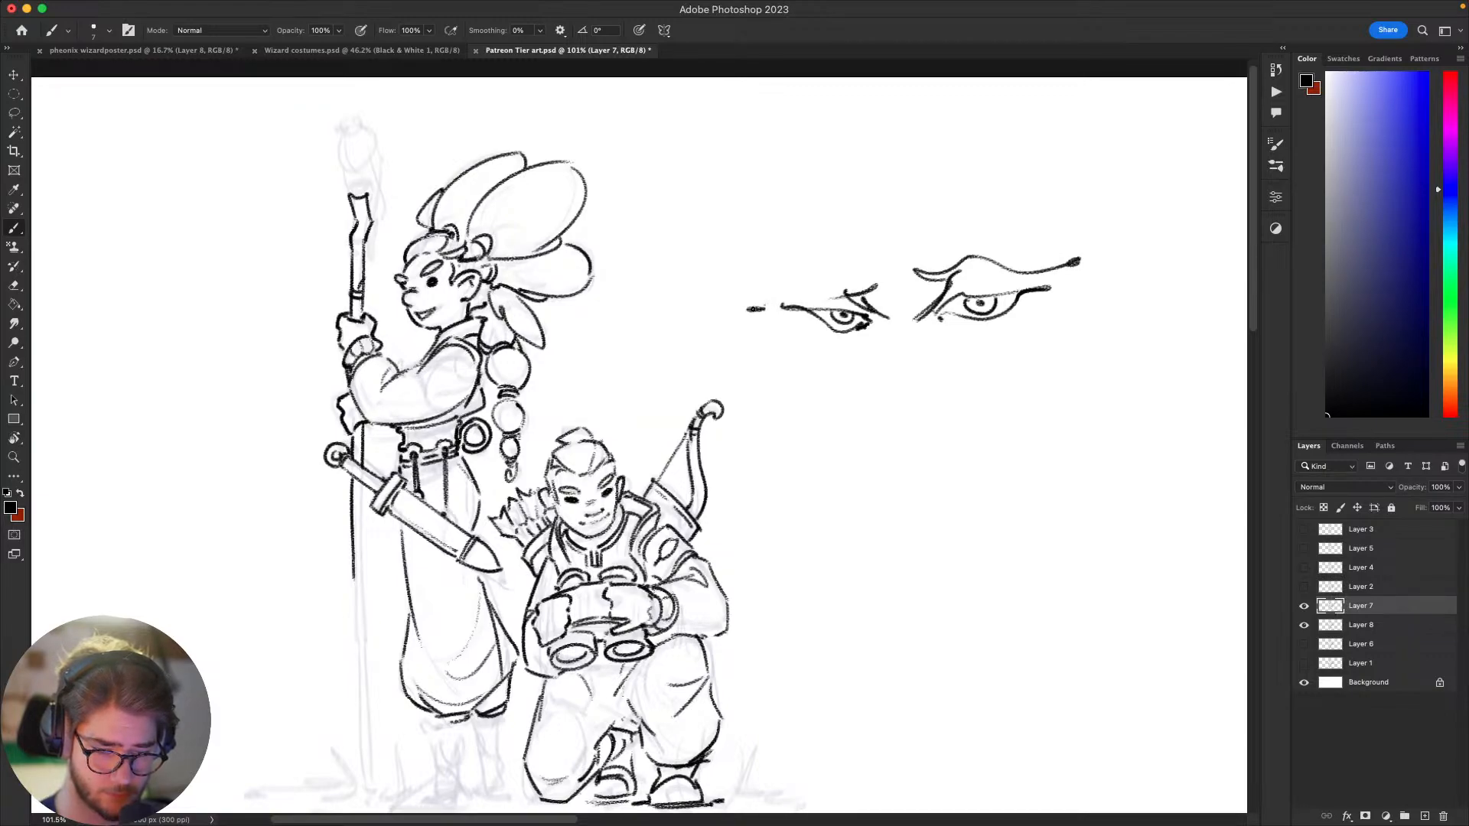
Step: Sketch a long nose below the large eyes, with its bridge, straight ridge and nostrils
drag(877, 327, 900, 357)
drag(925, 322, 896, 521)
key(ctrl+z)
drag(884, 504, 852, 458)
mouse_move(892, 518)
mouse_down()
mouse_move(971, 467)
mouse_move(950, 476)
mouse_up()
Step: Add curved bags under both large eyes and crease lines at their outer corners, undoing rejected strokes
scroll(1030, 250, up, 1)
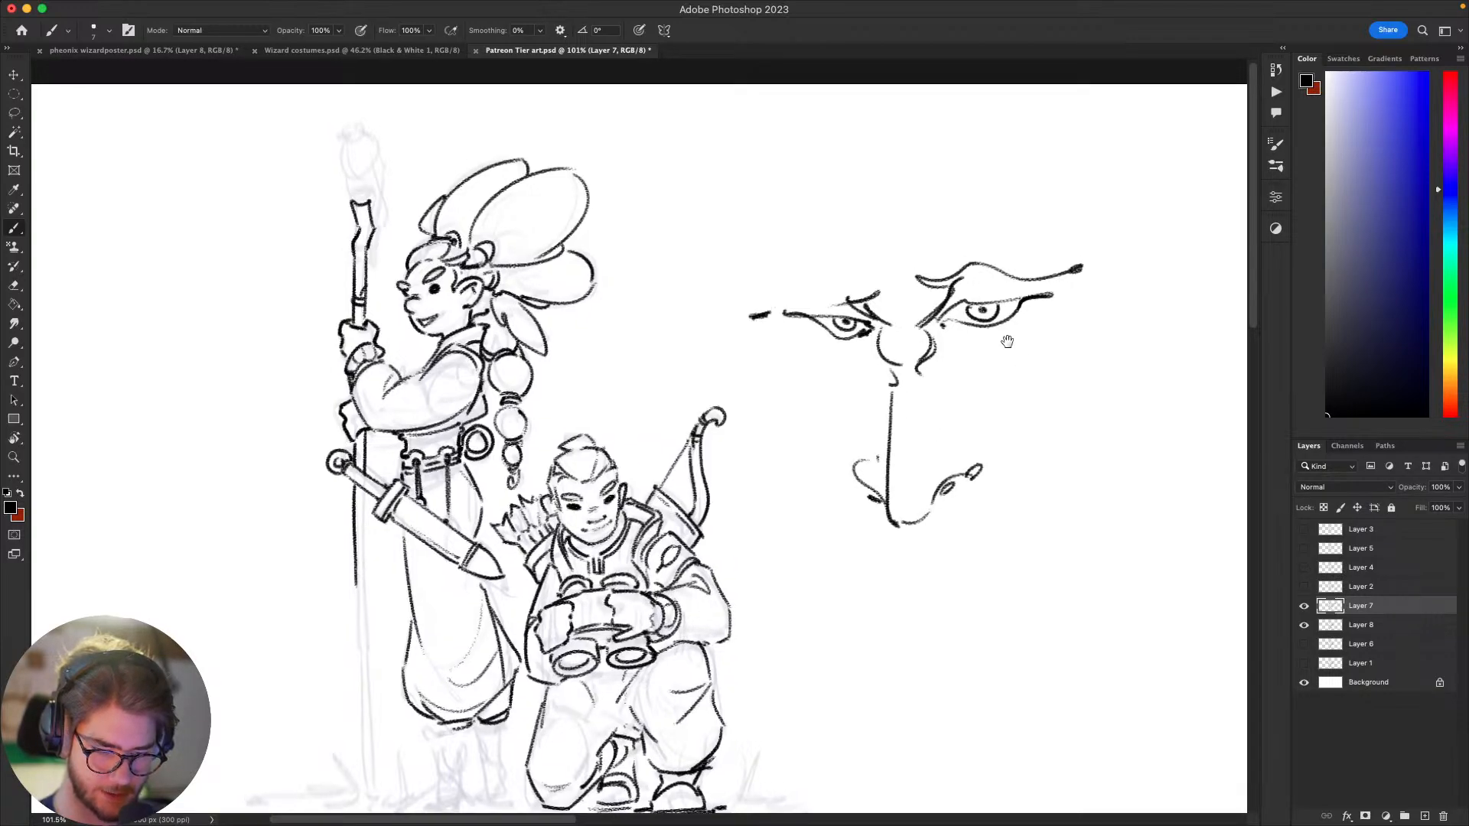
key(super+z)
mouse_move(941, 328)
mouse_down()
mouse_move(965, 334)
mouse_move(977, 367)
mouse_move(1060, 310)
mouse_up()
key(super+z)
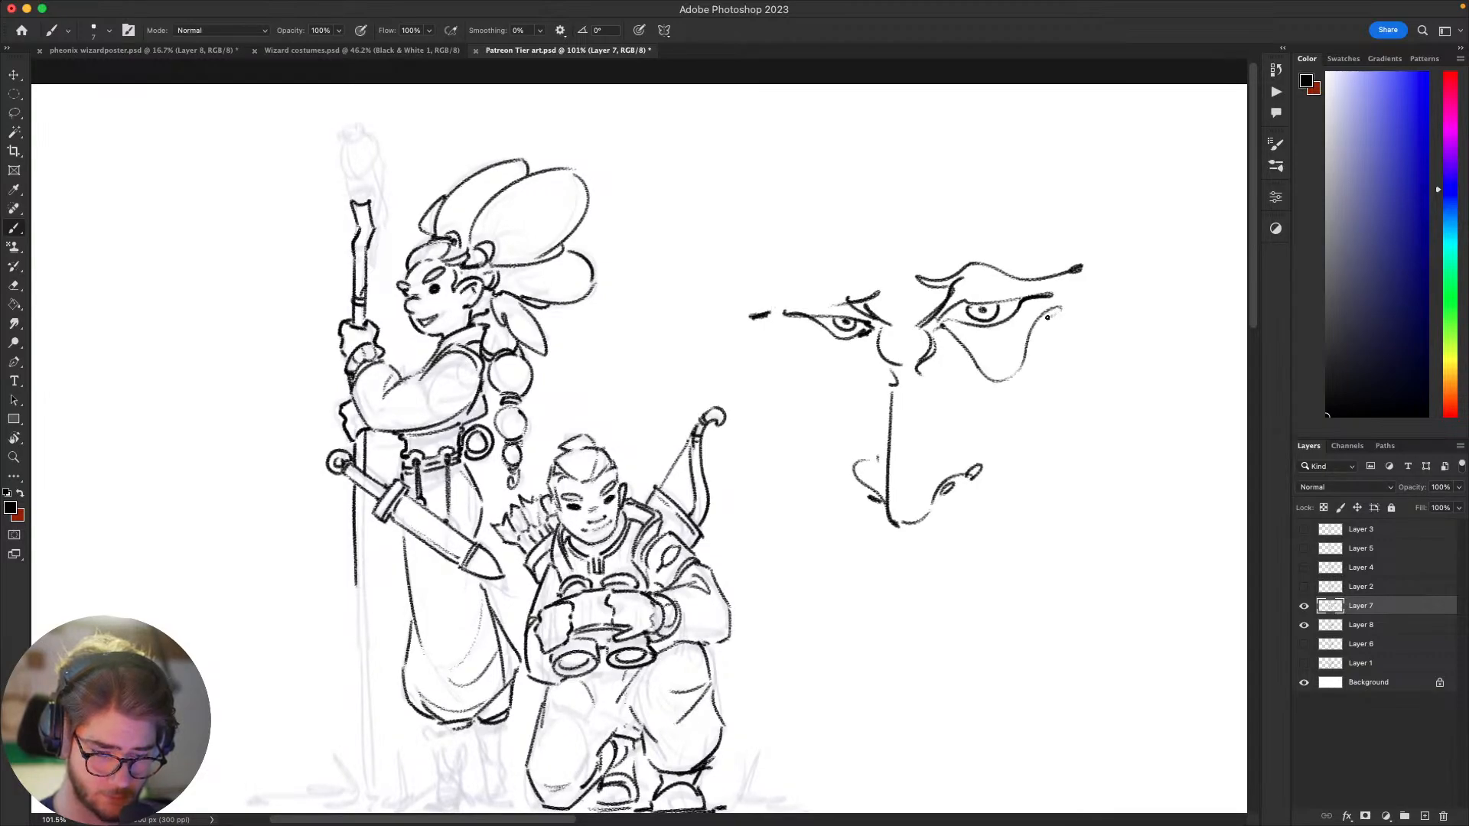
key(super+z)
mouse_move(943, 332)
mouse_down()
mouse_move(995, 358)
mouse_move(1043, 299)
mouse_up()
drag(1030, 298, 1065, 308)
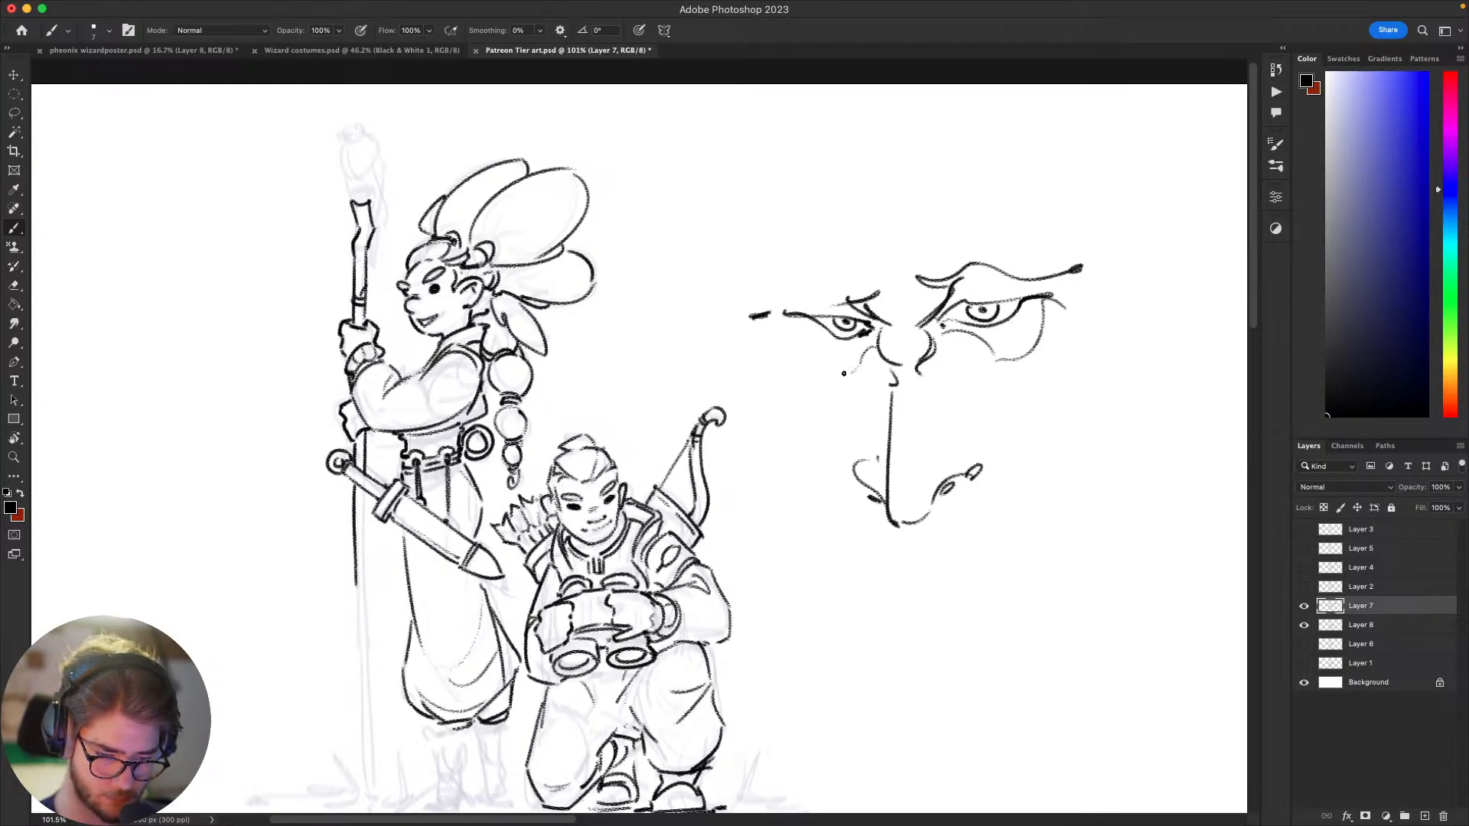
drag(844, 373, 785, 314)
drag(774, 324, 749, 337)
Step: Add a moustache, a small mouth with lower lip and long cheek lines to the large face sketch
drag(962, 443, 860, 361)
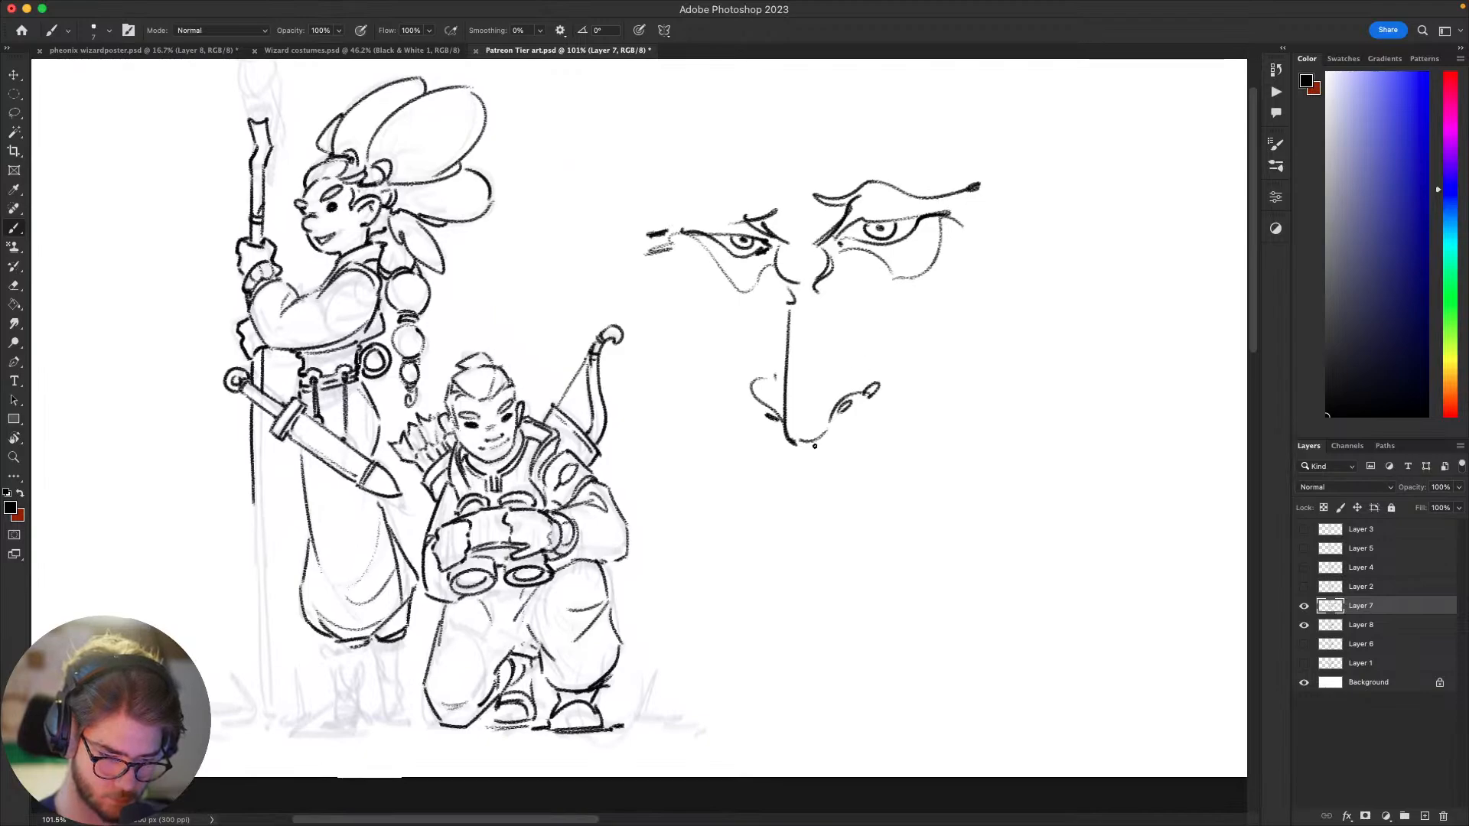
mouse_move(870, 483)
mouse_down()
mouse_move(945, 534)
mouse_move(919, 492)
mouse_move(818, 479)
mouse_move(779, 479)
mouse_move(731, 532)
mouse_move(770, 445)
mouse_move(755, 456)
mouse_move(767, 469)
mouse_move(908, 460)
mouse_up()
drag(899, 413, 907, 461)
mouse_move(796, 515)
mouse_down()
mouse_move(839, 525)
mouse_move(811, 536)
mouse_up()
mouse_move(822, 551)
mouse_down()
mouse_move(813, 596)
mouse_move(851, 563)
mouse_up()
mouse_move(963, 224)
mouse_down()
mouse_move(911, 291)
mouse_move(909, 428)
mouse_up()
mouse_move(713, 275)
mouse_down()
mouse_move(755, 324)
mouse_move(750, 425)
mouse_up()
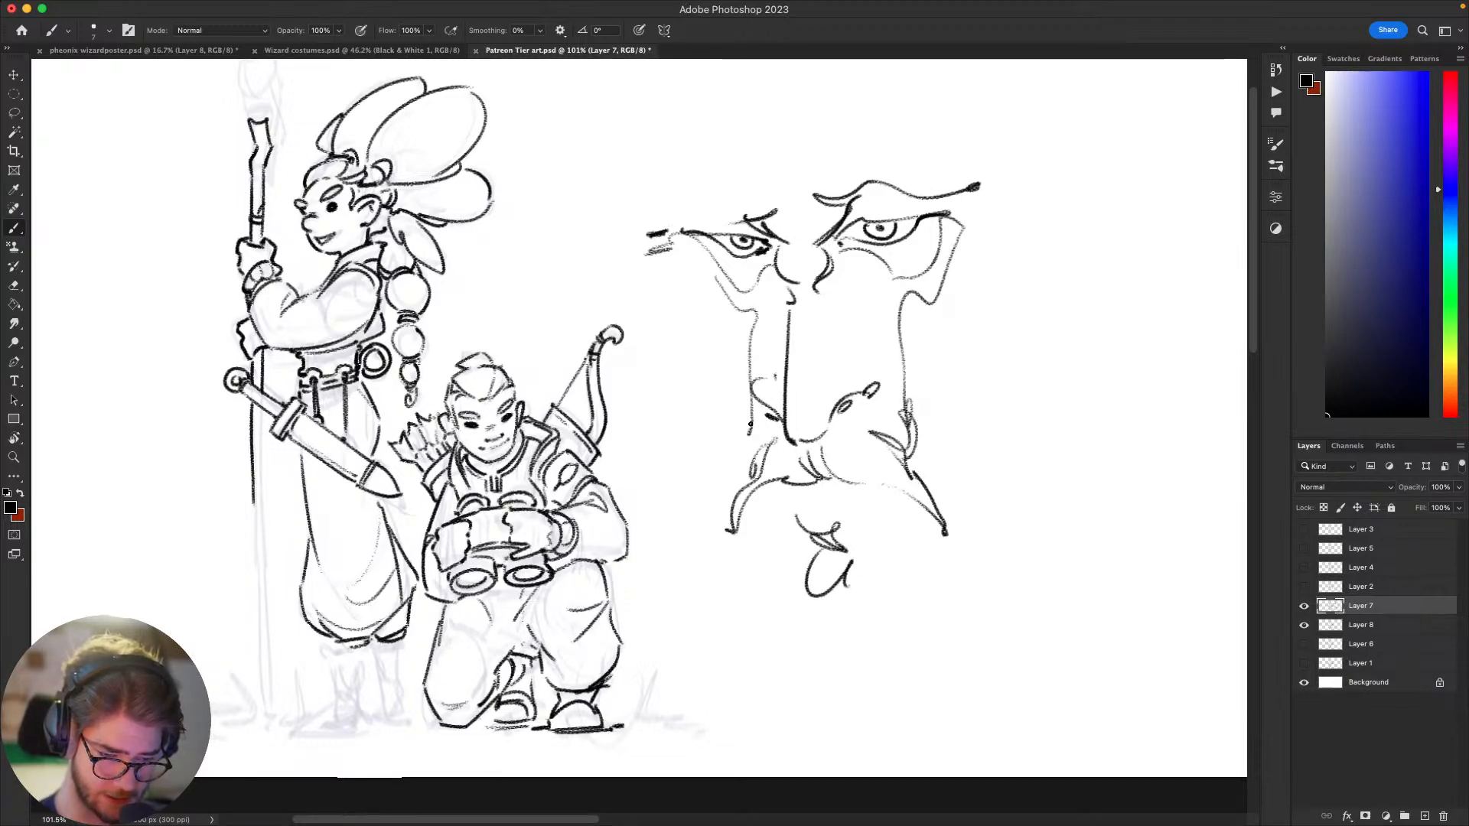
Step: Draw the sides of the large face and long pointed ears around it
drag(951, 438, 957, 452)
scroll(926, 504, up, 2)
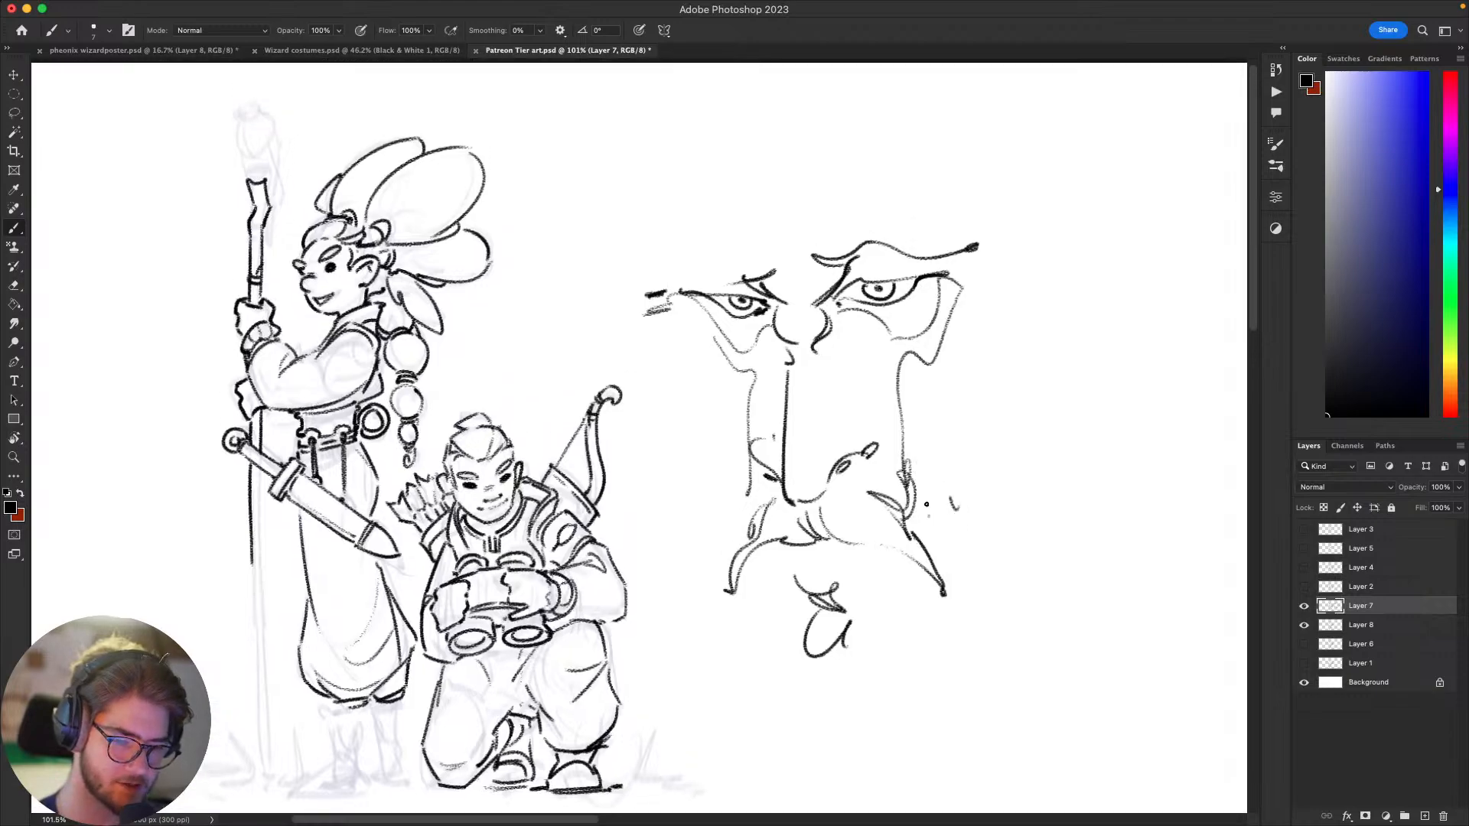
key(super+z)
mouse_move(938, 514)
mouse_down()
mouse_move(970, 259)
mouse_move(1026, 302)
mouse_move(1067, 308)
mouse_up()
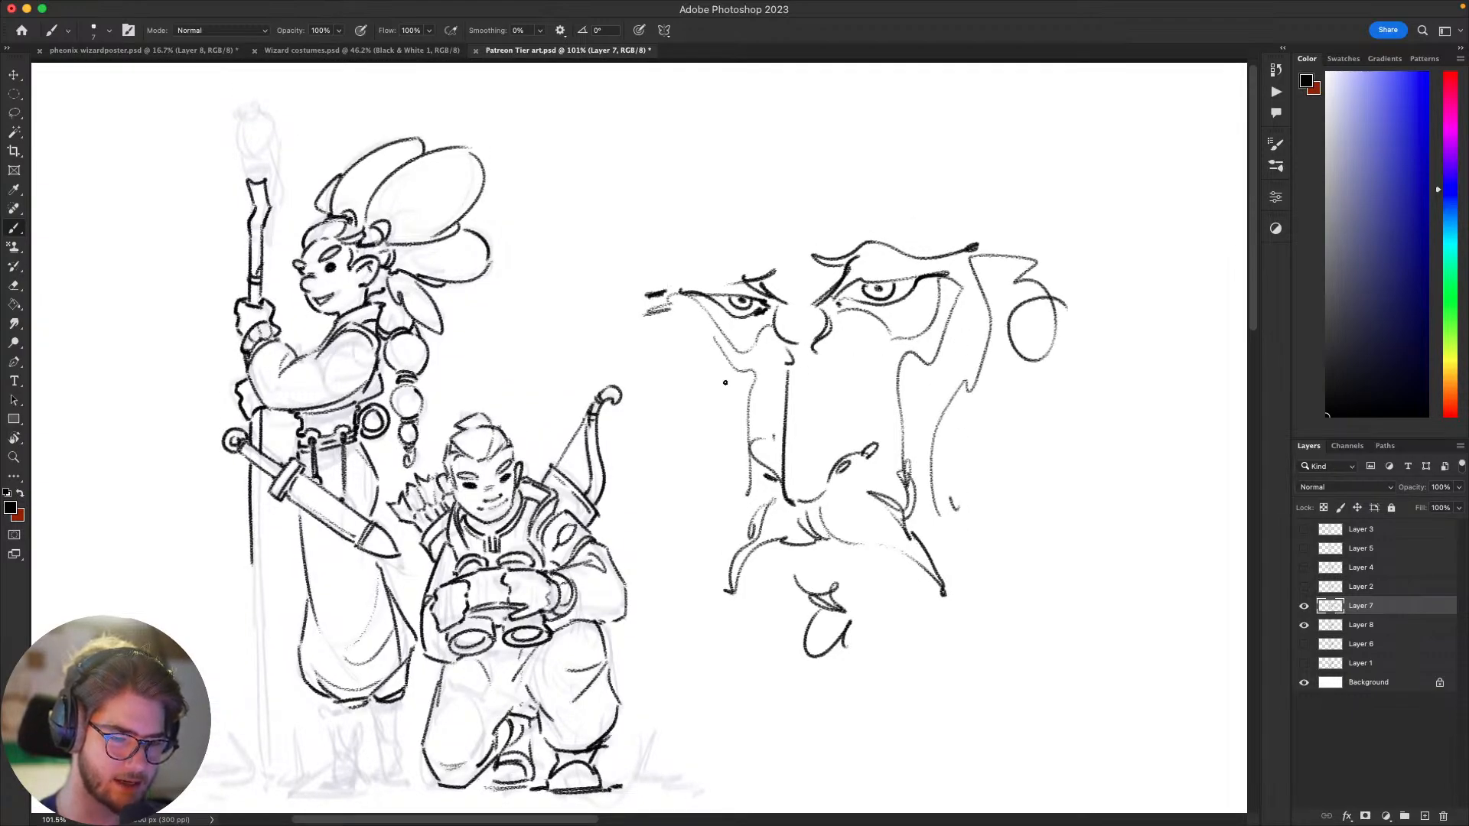
mouse_move(700, 374)
mouse_down()
mouse_move(667, 299)
mouse_move(712, 396)
mouse_up()
mouse_move(1029, 280)
mouse_down()
mouse_move(1123, 272)
mouse_move(1017, 359)
mouse_up()
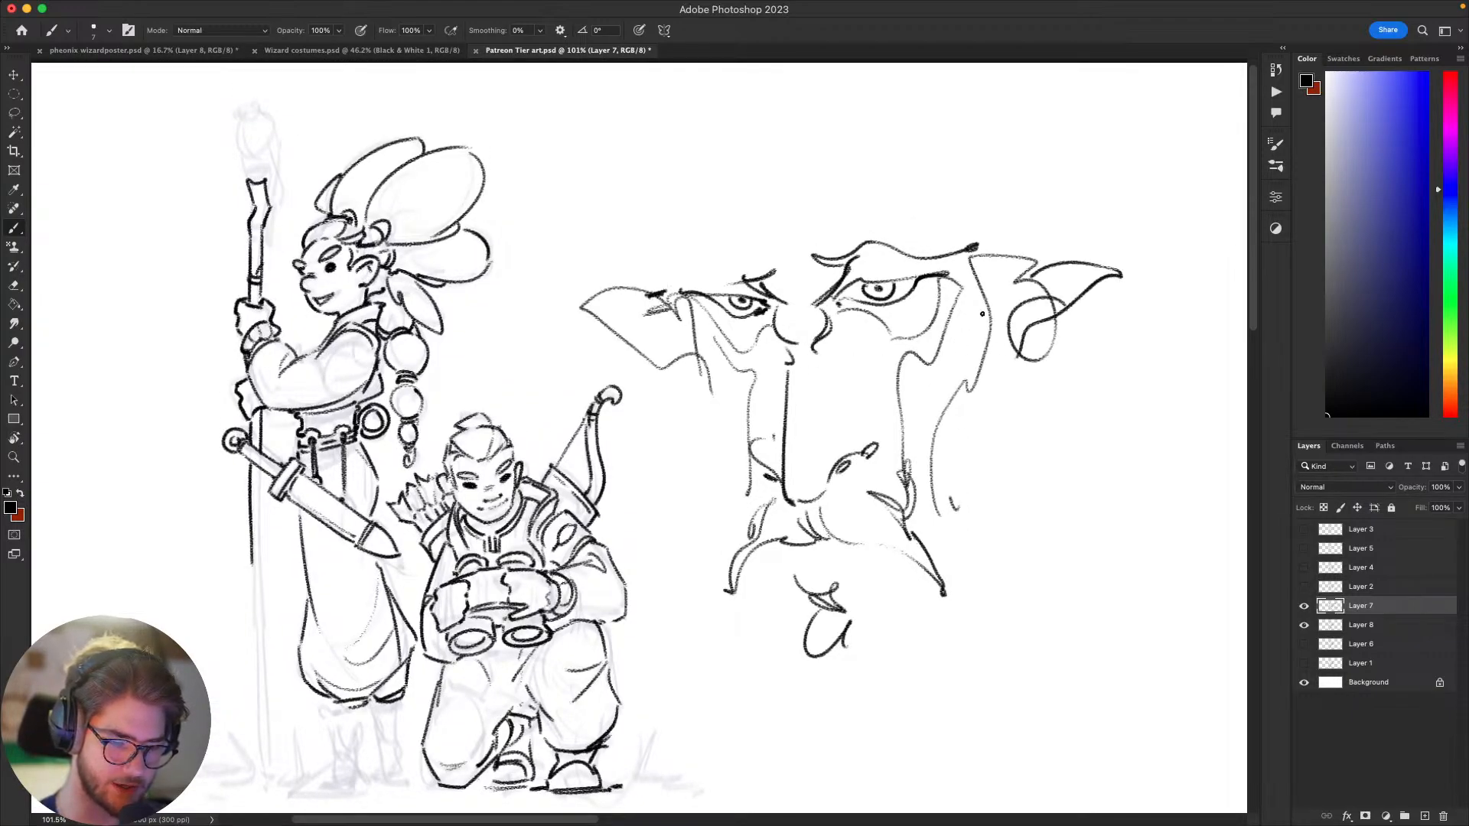
drag(733, 253, 986, 234)
Step: Lasso the whole large face sketch, delete it and return to the Brush tool
key(l)
mouse_move(1138, 197)
mouse_down()
mouse_move(692, 583)
mouse_move(612, 227)
mouse_move(1200, 239)
mouse_up()
key(BackSpace)
key(super+d)
key(b)
scroll(1065, 485, left, 5)
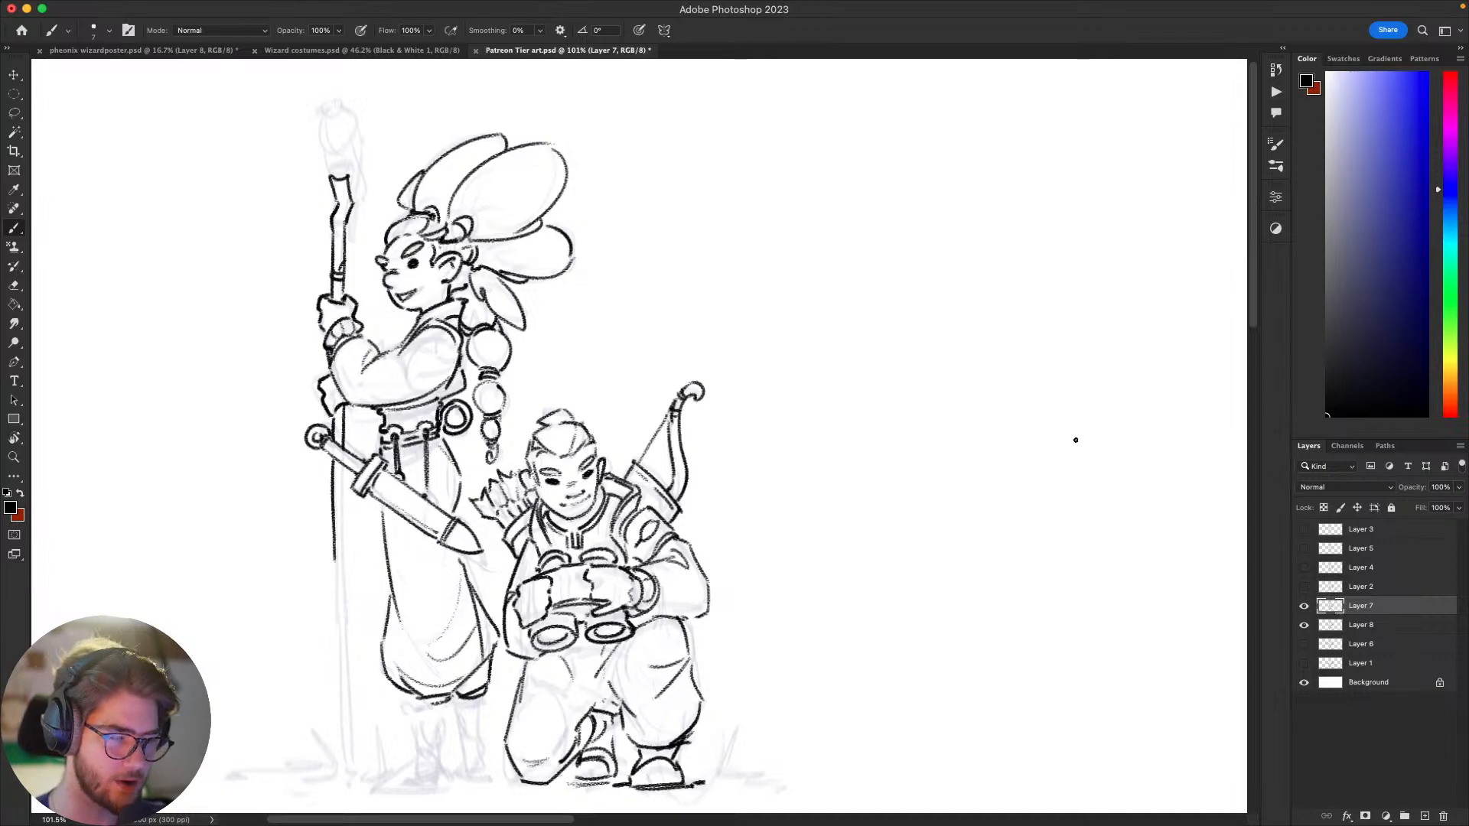
scroll(846, 581, left, 3)
scroll(846, 581, down, 2)
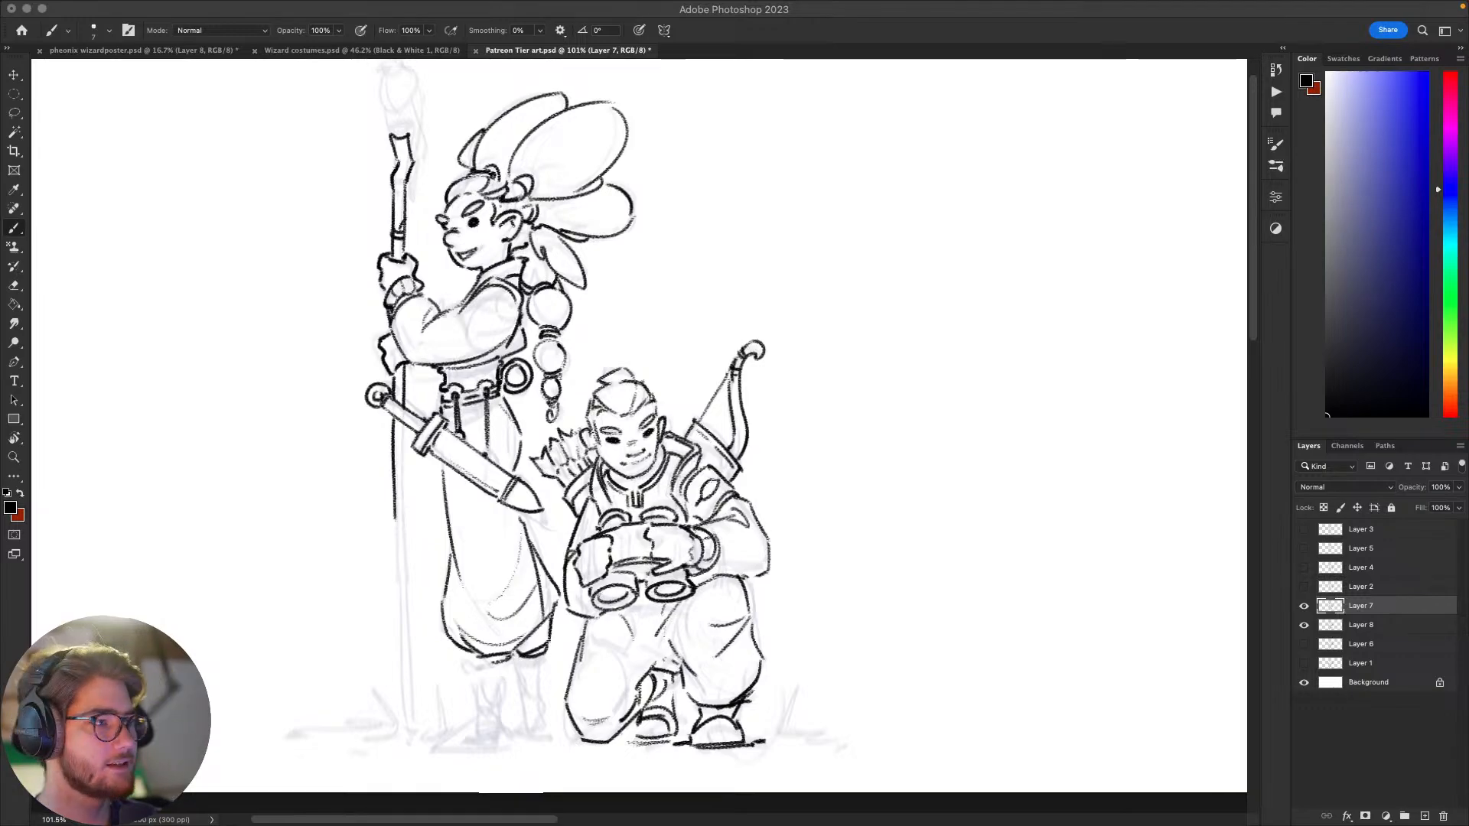
click(893, 492)
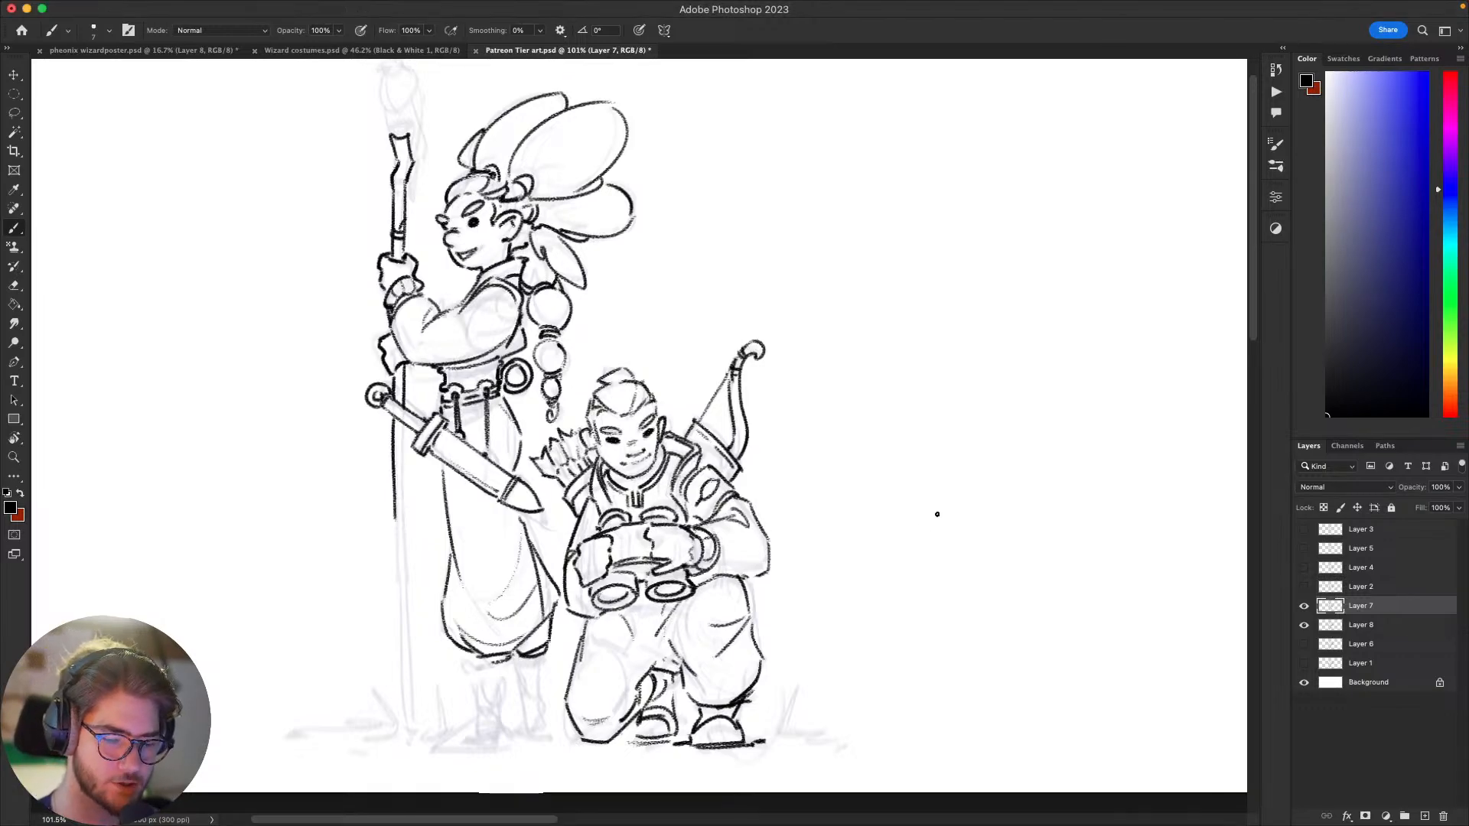
drag(865, 538, 991, 516)
drag(919, 573, 1011, 680)
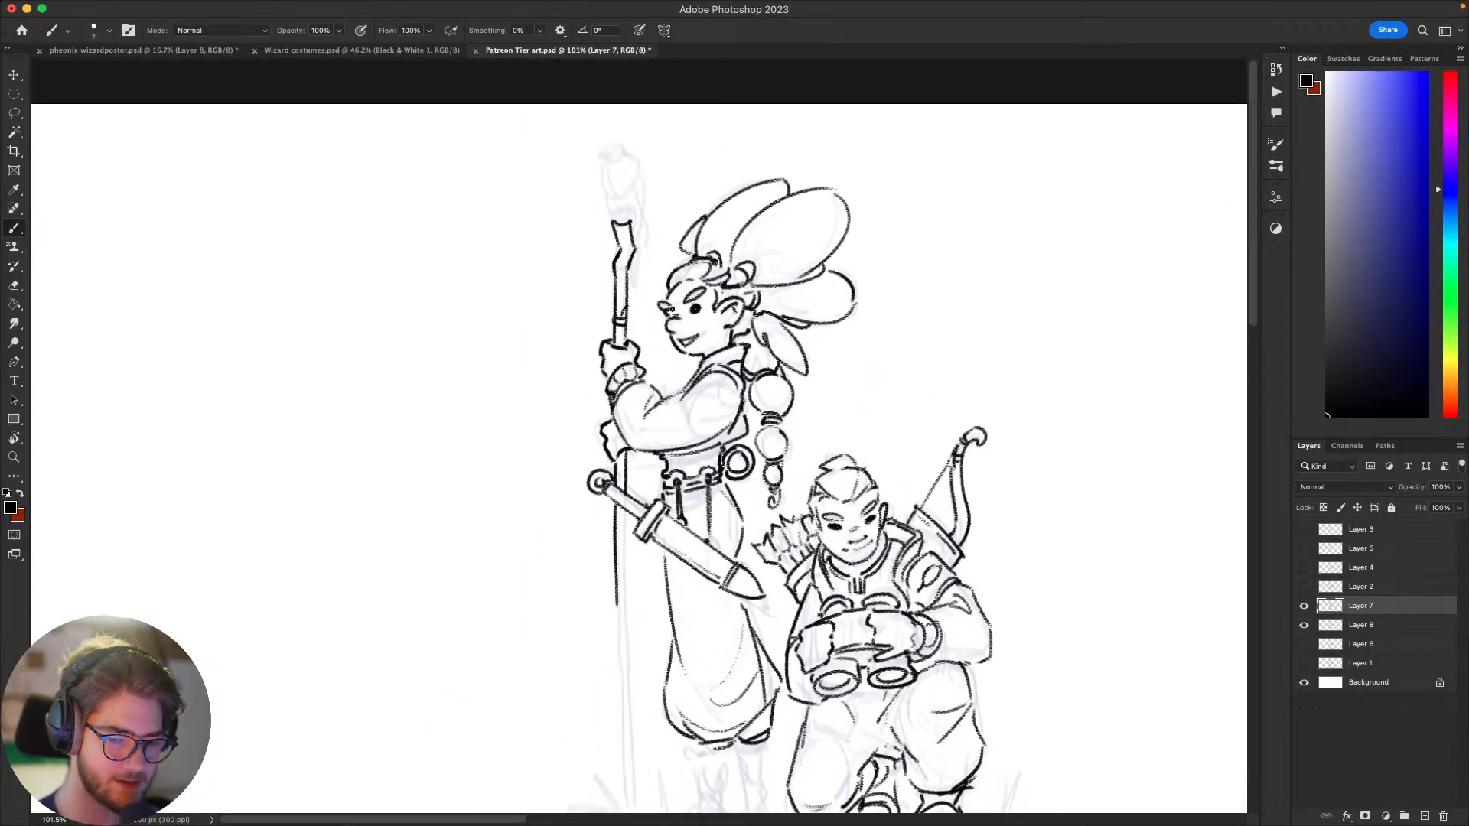
Step: Erase the standing figure's mouth with a lasso selection and re-ink it as an open smile, undoing rejected strokes
key(l)
mouse_move(696, 324)
mouse_down()
mouse_move(715, 333)
mouse_move(683, 351)
mouse_move(678, 337)
mouse_move(703, 332)
mouse_move(700, 354)
mouse_up()
key(Delete)
key(super+d)
key(b)
key(super+z)
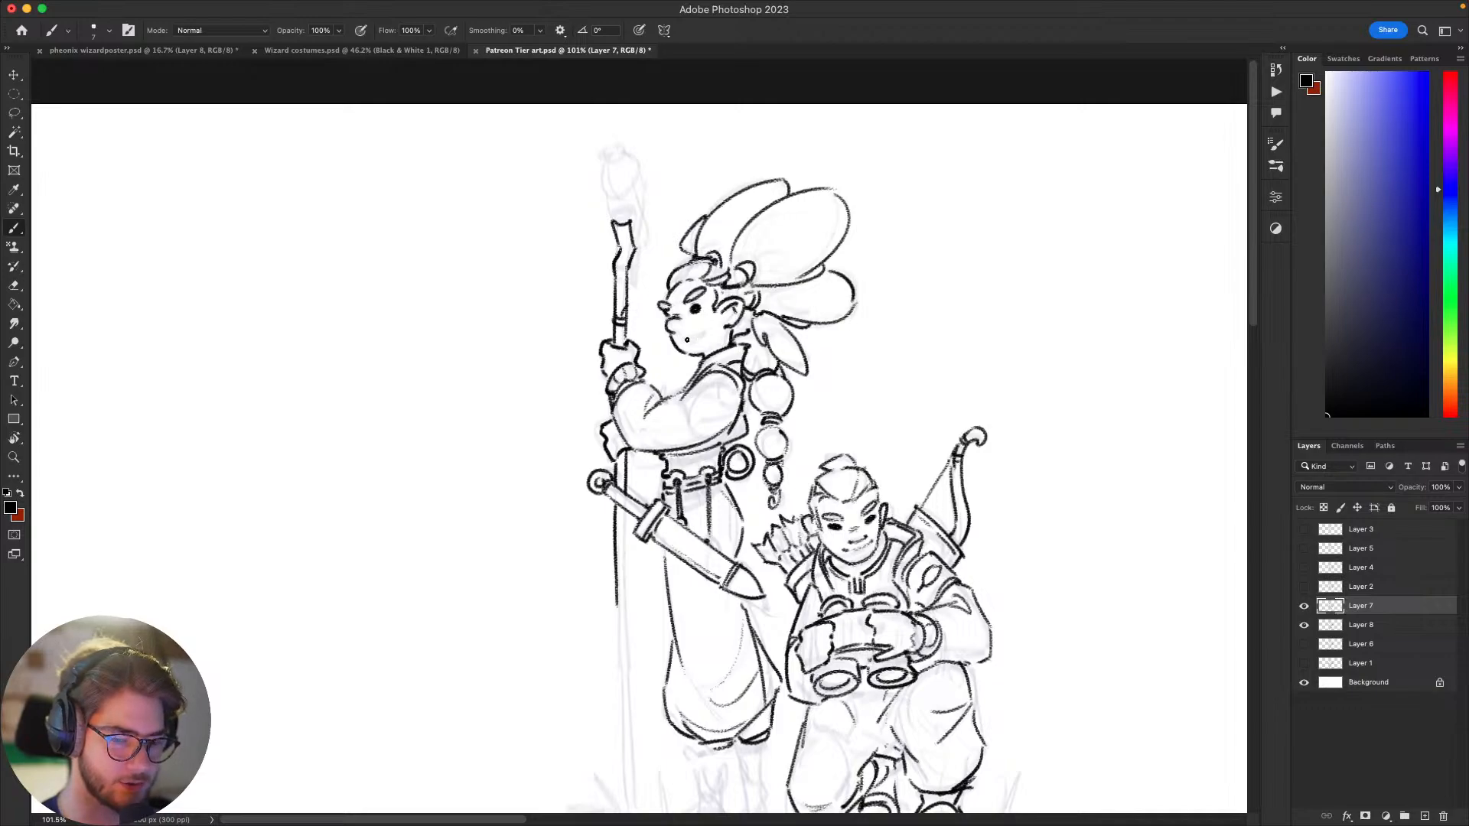
key(super+z)
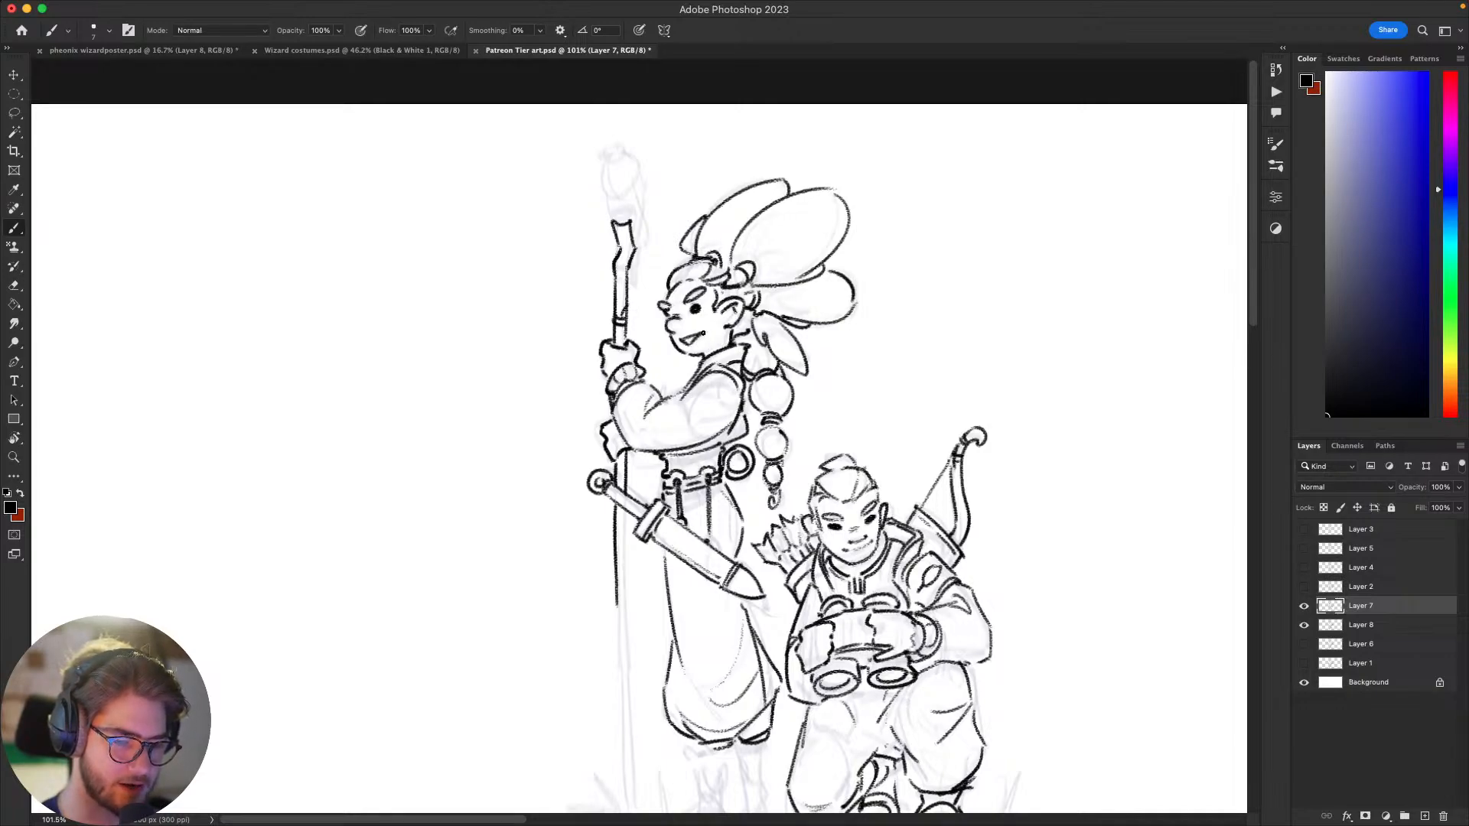
drag(684, 342, 702, 334)
scroll(879, 351, down, 3)
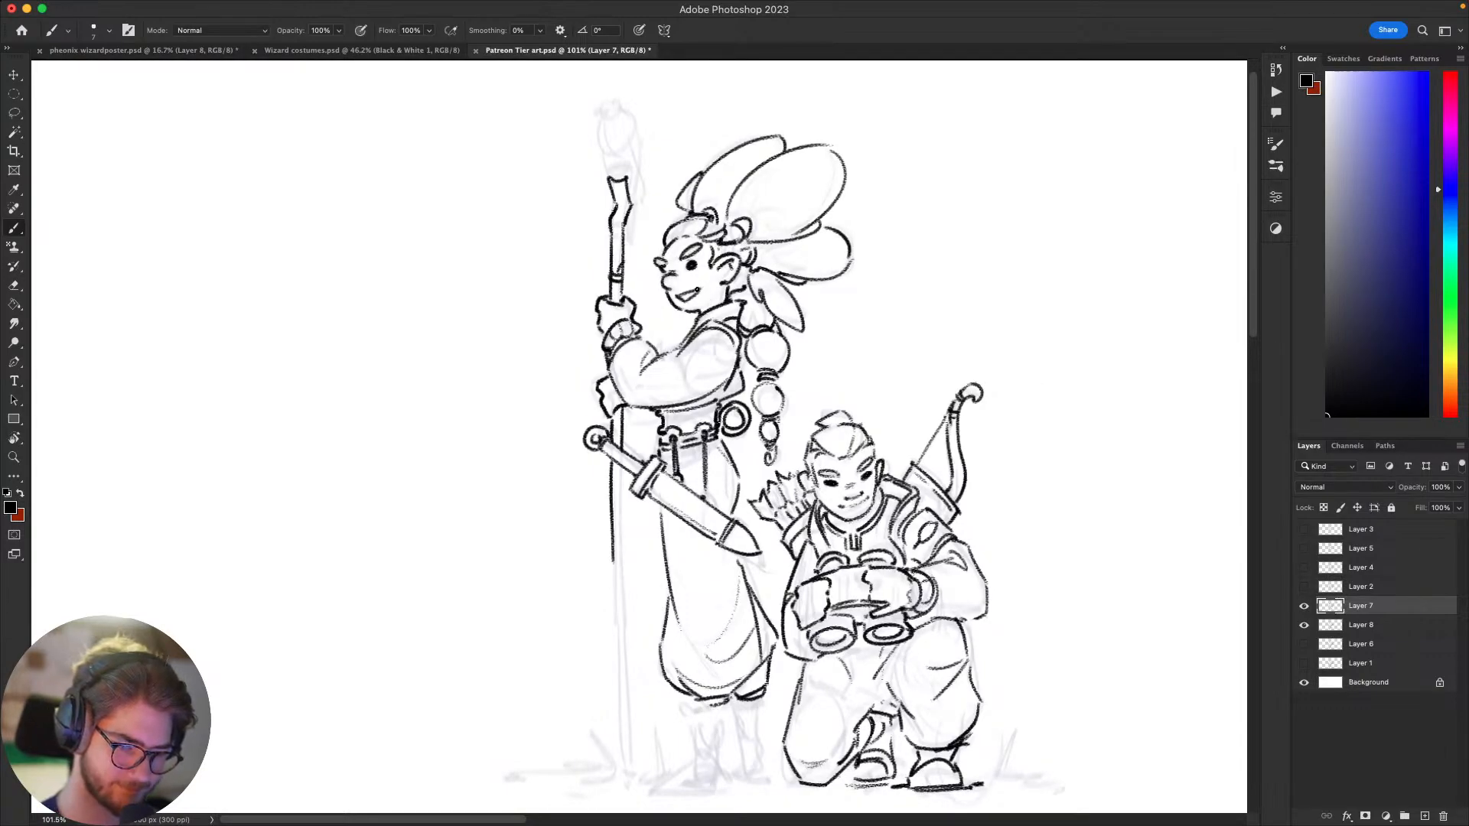
Step: Ink the lower shaft of the staff with two long lines down to the ground and close its foot, undoing rejected strokes
scroll(631, 404, down, 10)
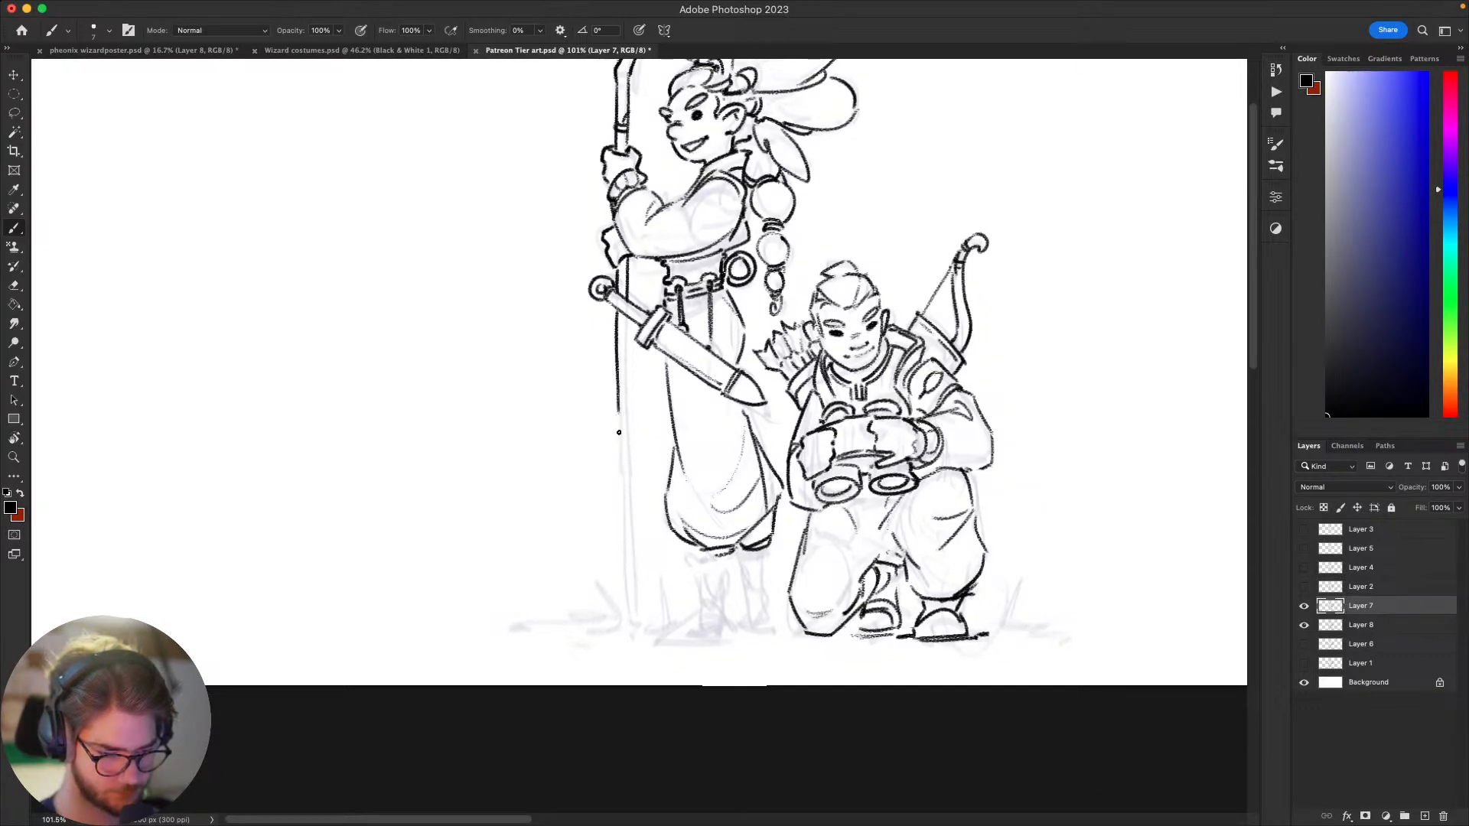
drag(617, 410, 632, 619)
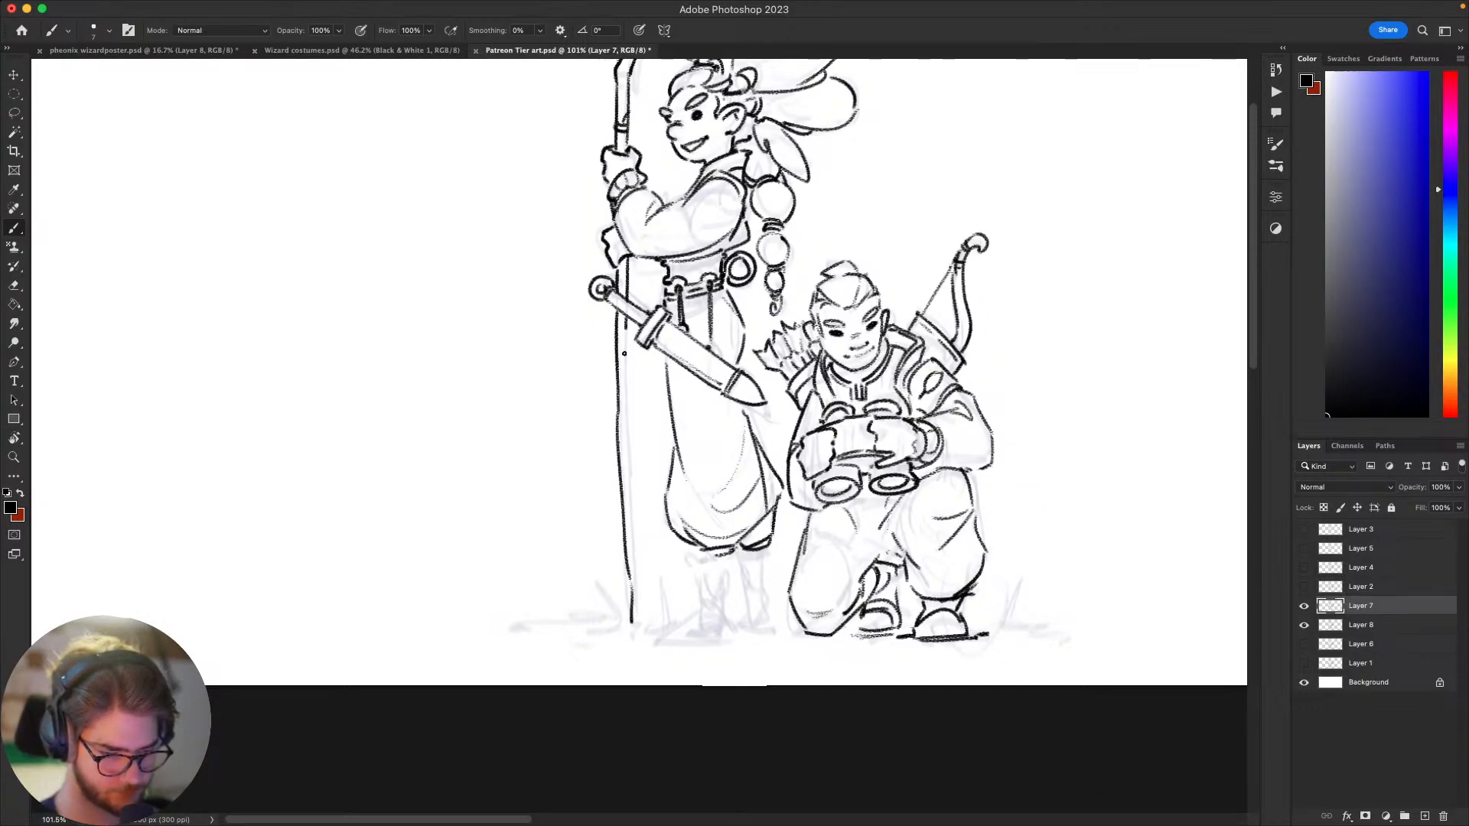
drag(623, 321, 641, 588)
key(super+z)
drag(631, 492, 647, 634)
key(super+z)
drag(656, 575, 605, 701)
drag(994, 603, 1058, 496)
drag(890, 604, 854, 598)
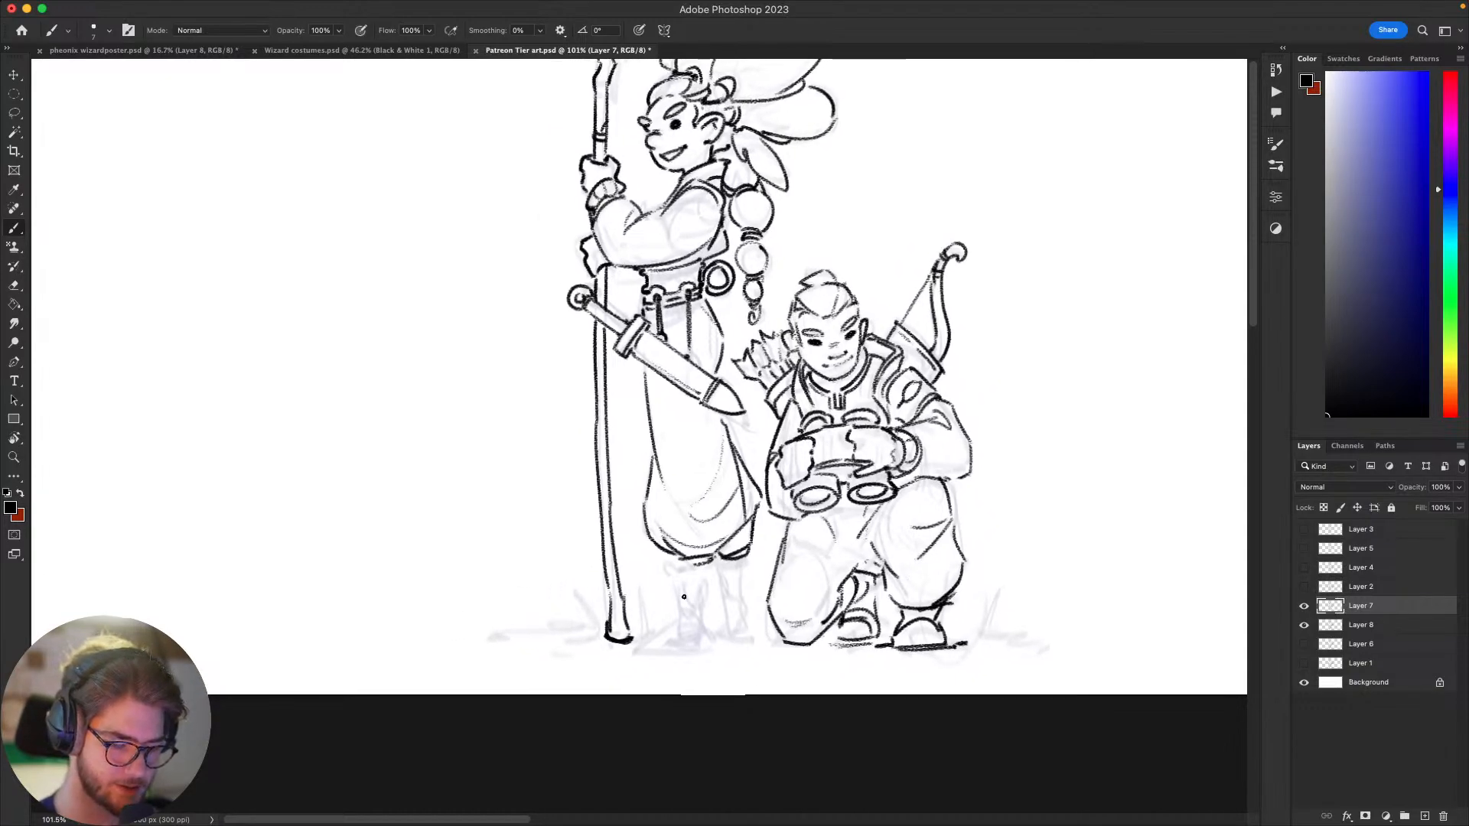
Step: Ink the standing figure's front boot shaft below the trouser cuff, with a band near the ankle
drag(673, 563, 684, 608)
mouse_move(710, 558)
mouse_down()
mouse_move(711, 600)
mouse_move(732, 574)
mouse_up()
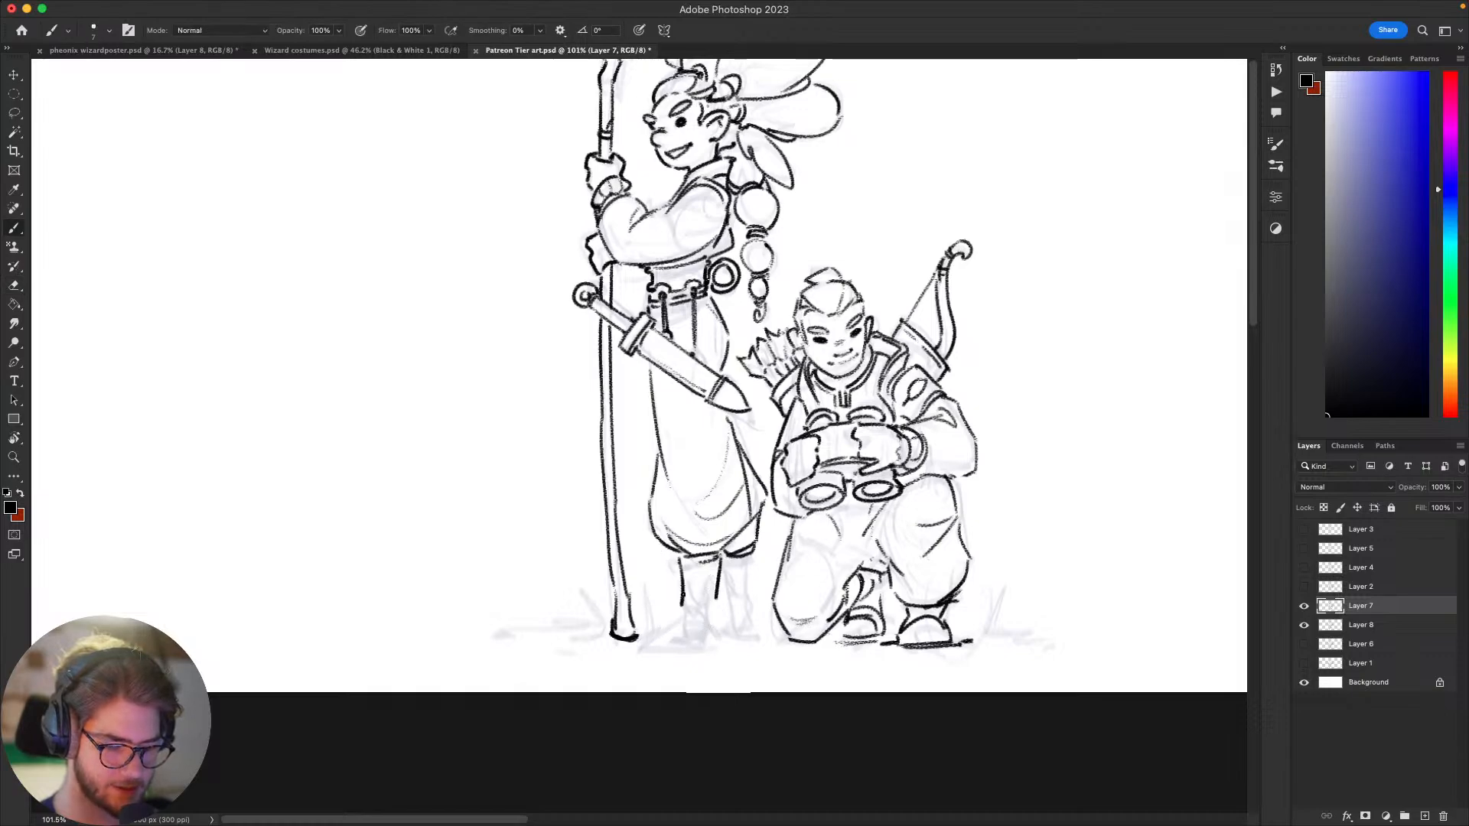
drag(683, 604, 711, 605)
key(super+z)
drag(717, 596, 714, 605)
drag(801, 502, 771, 547)
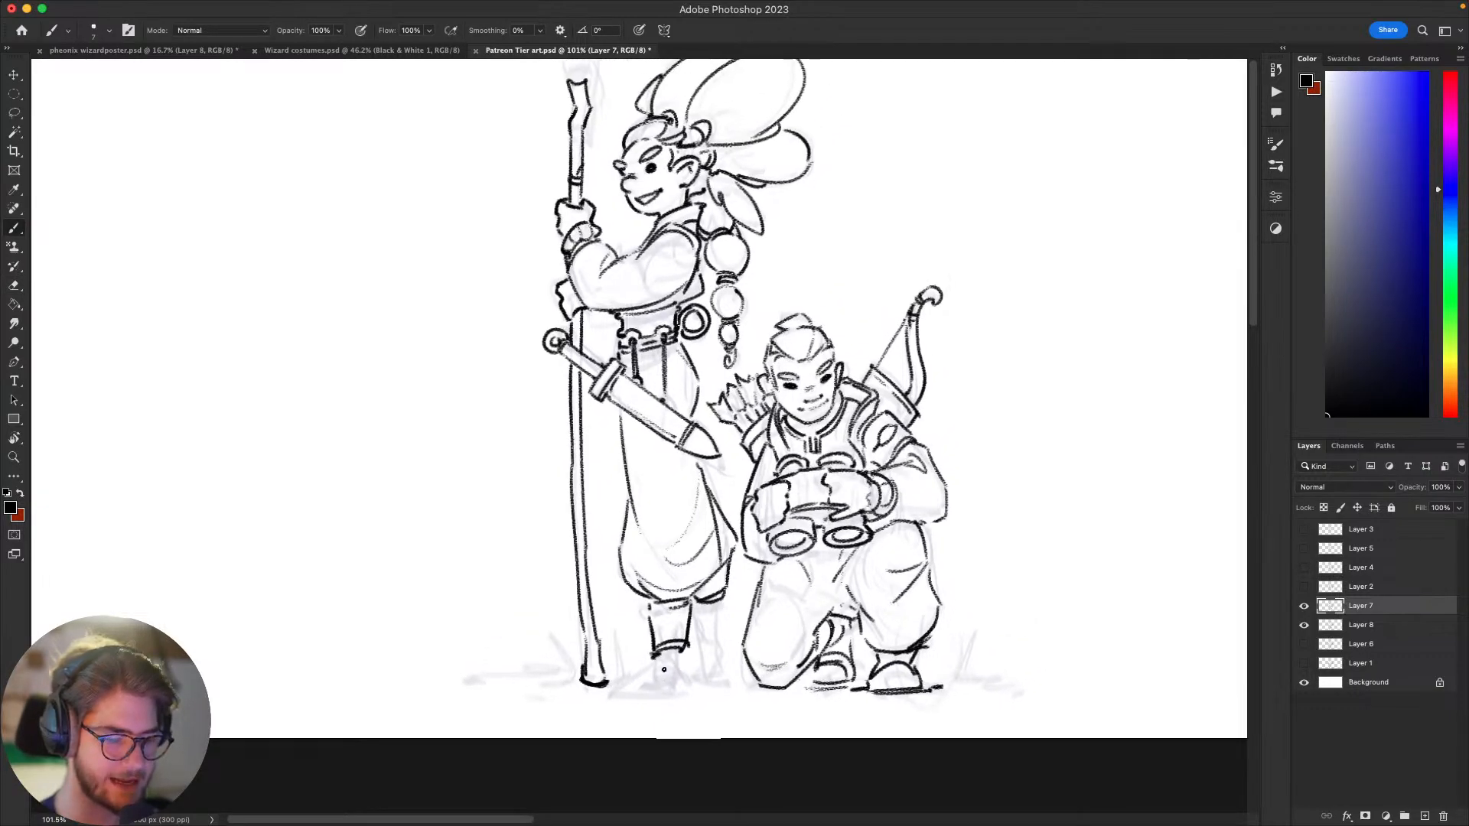
drag(953, 512, 903, 541)
mouse_move(1000, 481)
mouse_down()
mouse_move(1093, 474)
mouse_move(1049, 394)
mouse_move(941, 535)
mouse_move(1021, 515)
mouse_up()
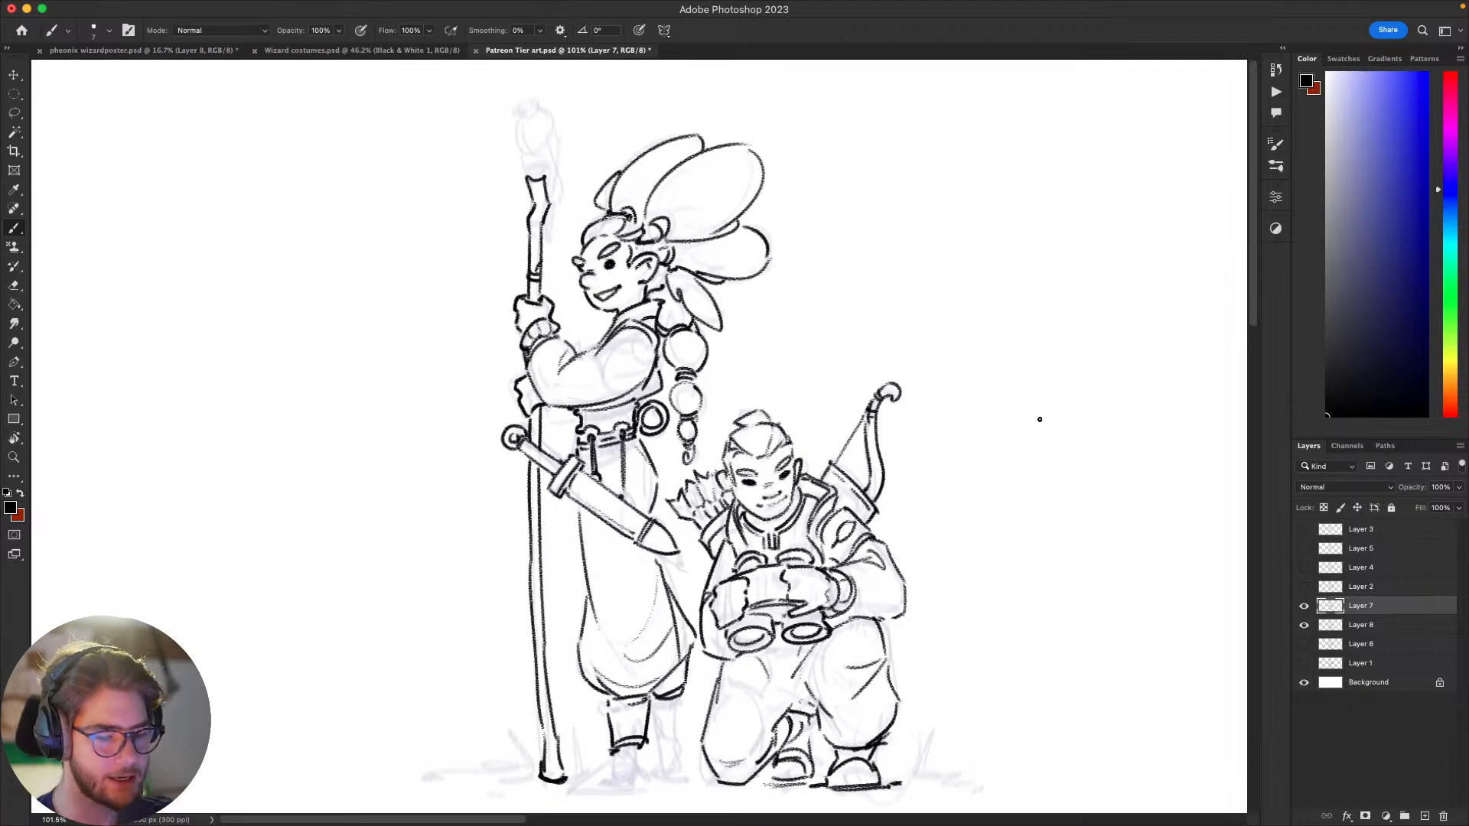
drag(1040, 419, 1151, 411)
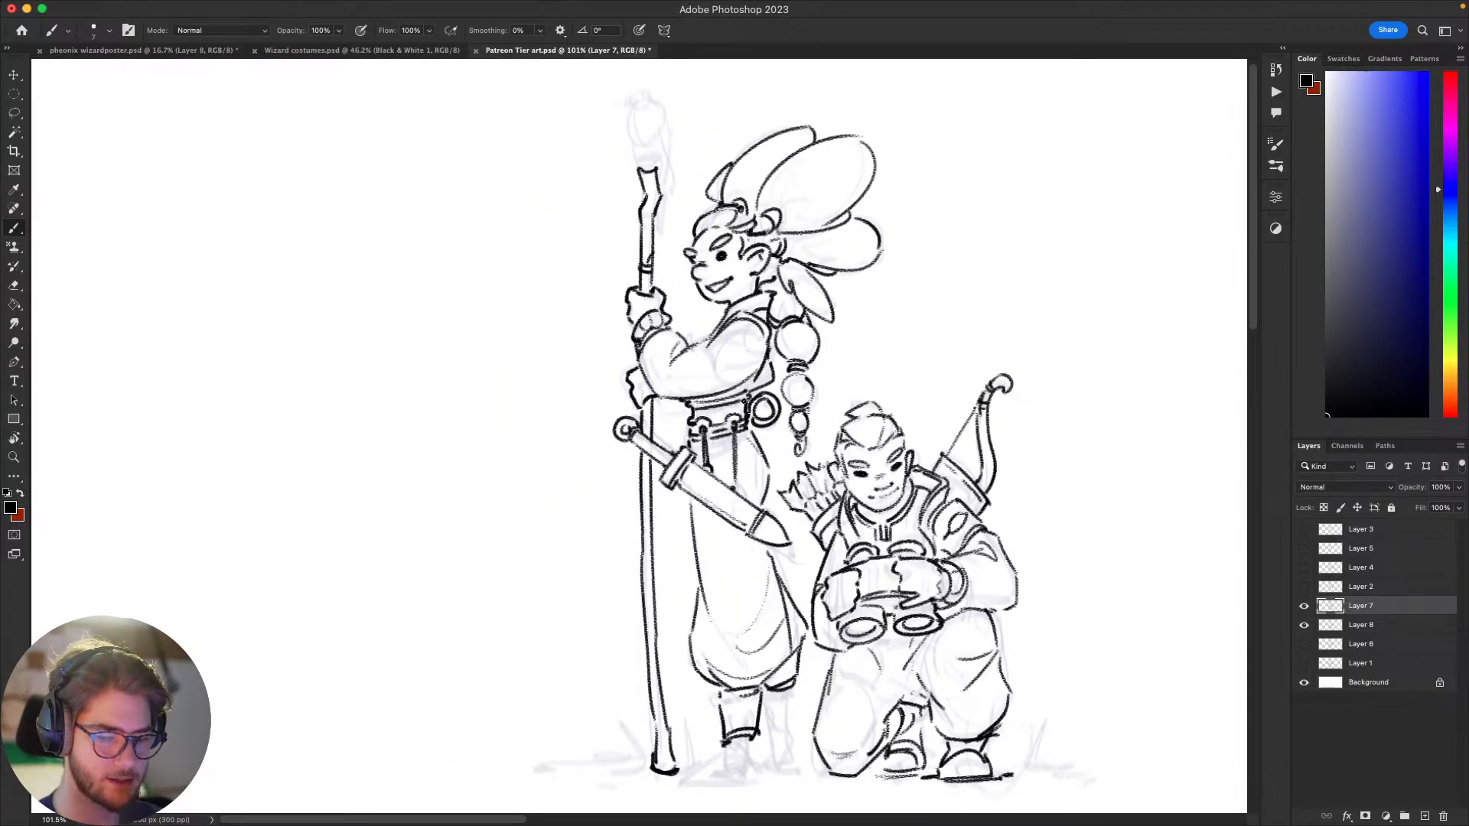
drag(1026, 561, 1007, 556)
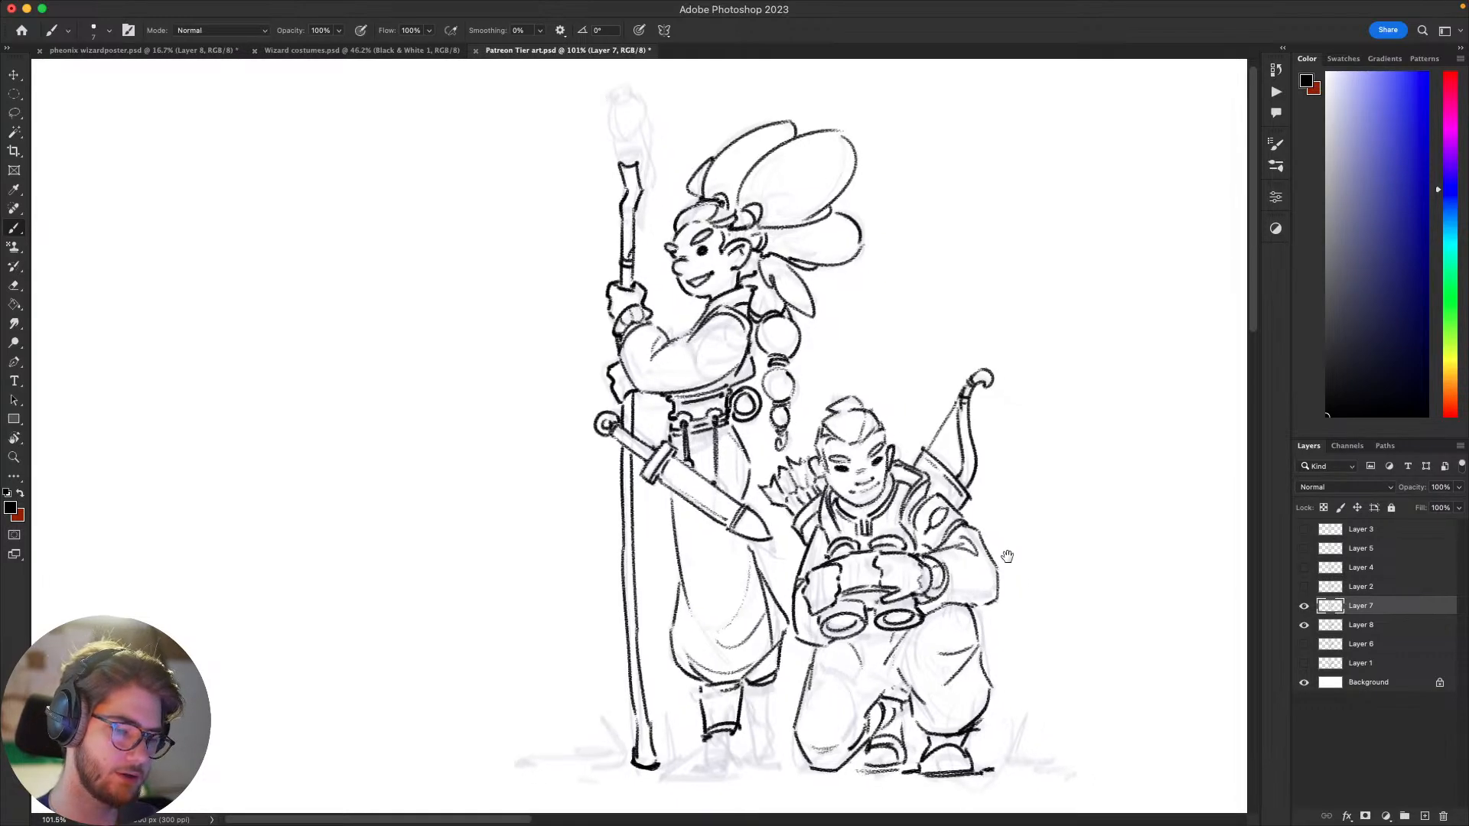
scroll(1007, 556, down, 3)
drag(1086, 528, 1077, 587)
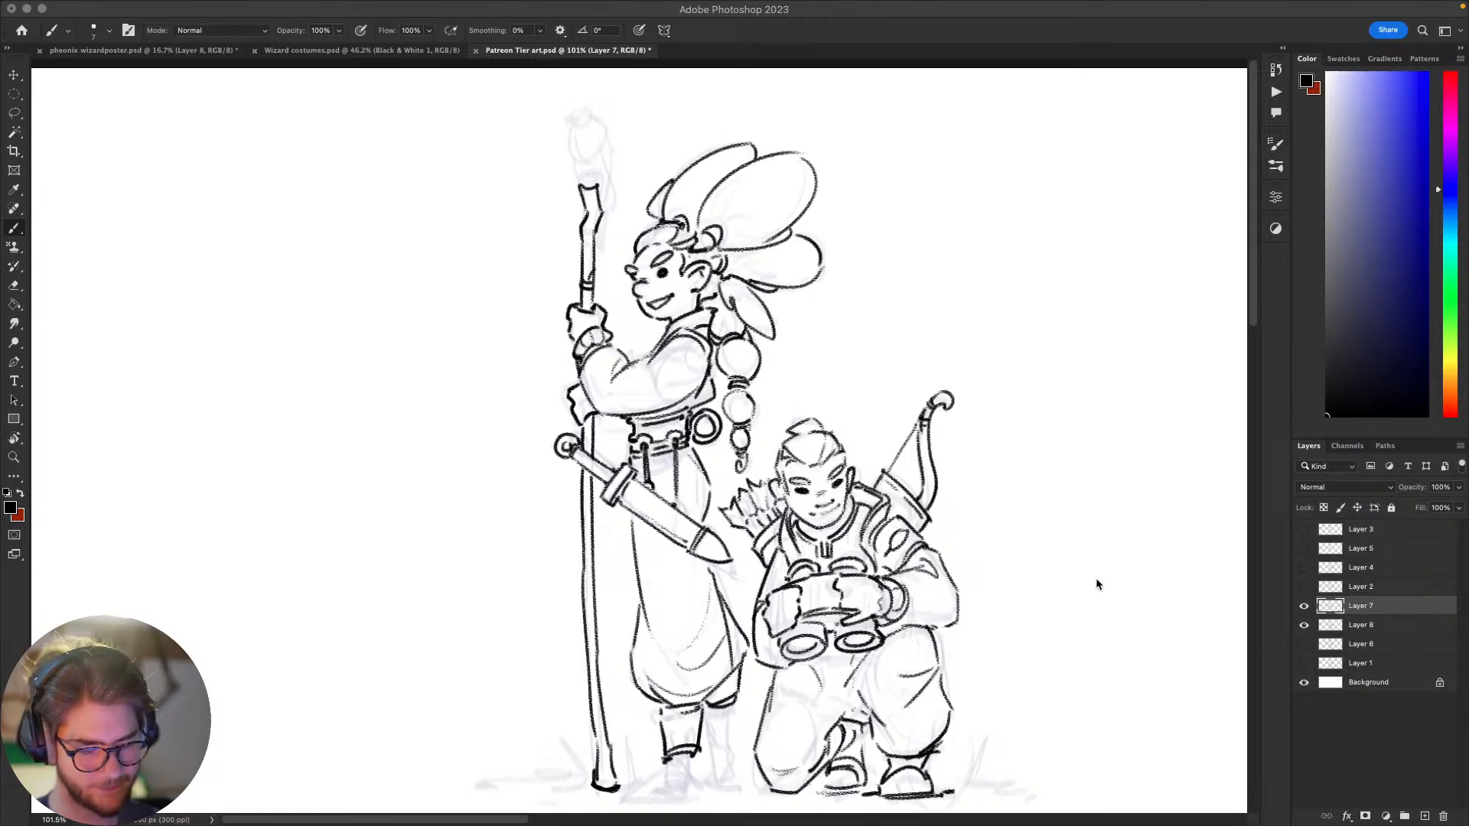
scroll(1097, 584, down, 5)
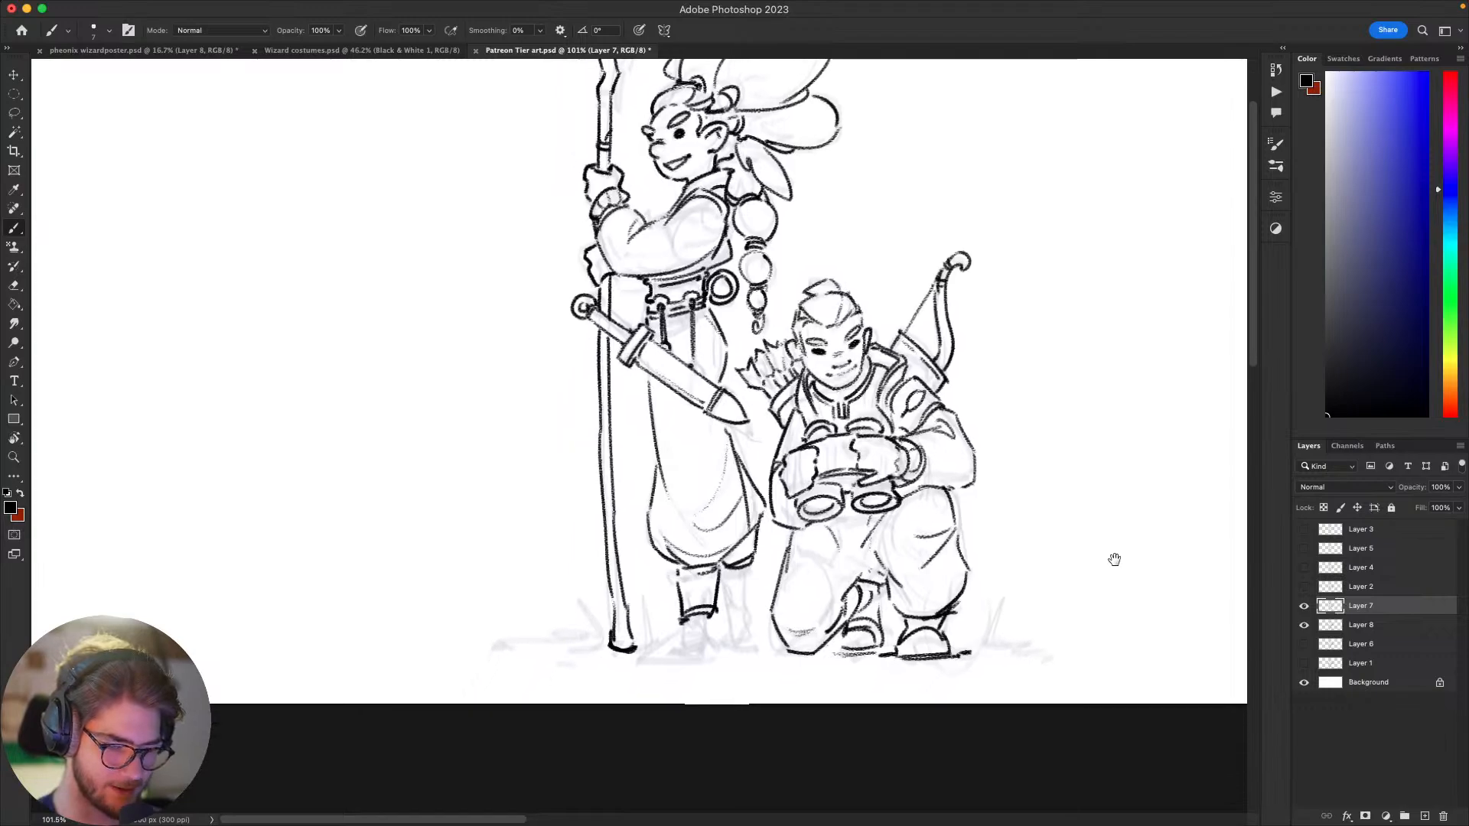
drag(1114, 560, 1053, 564)
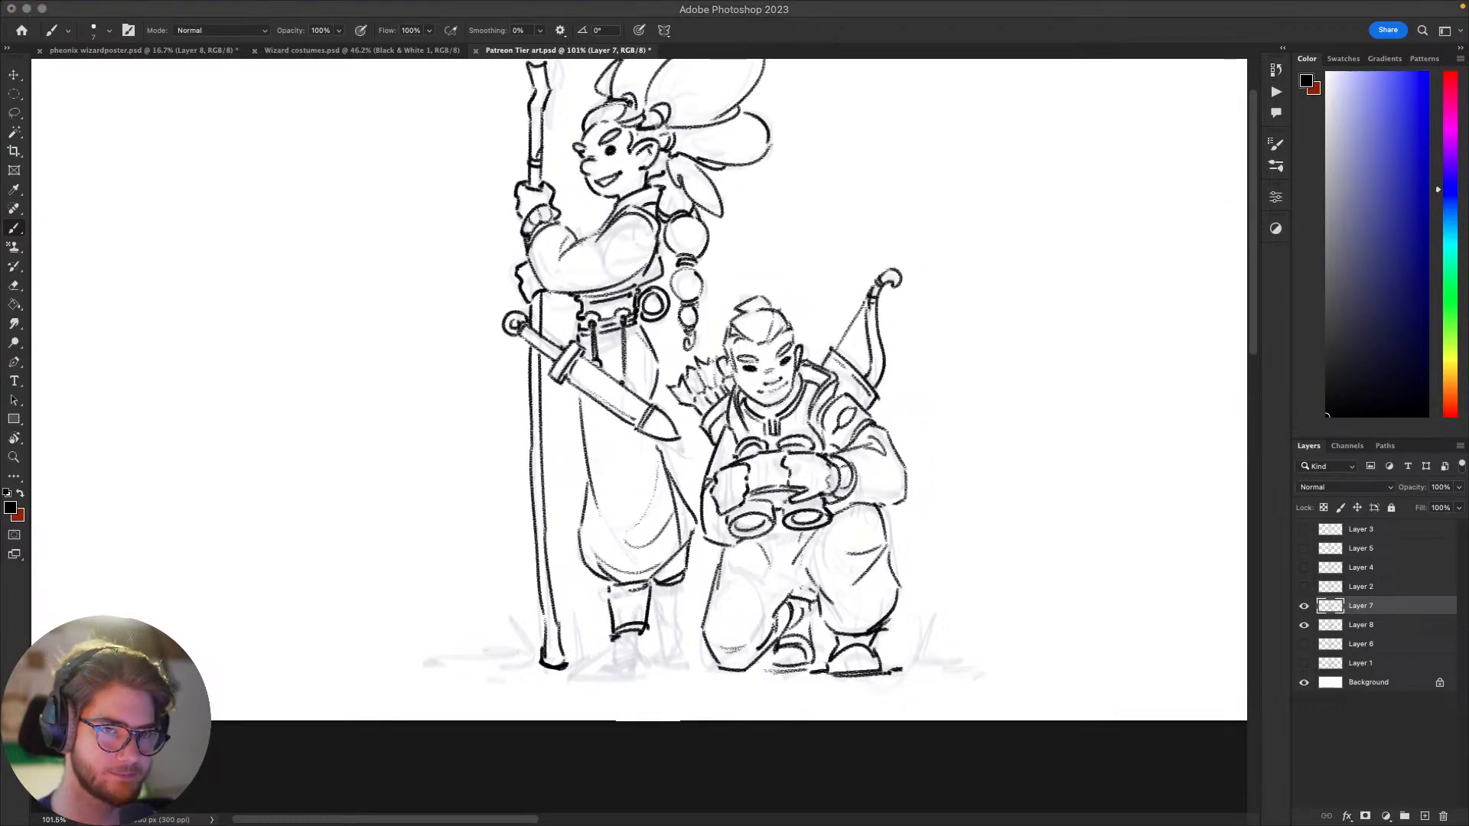
click(977, 508)
mouse_move(1014, 579)
mouse_down()
mouse_move(1033, 653)
mouse_move(1079, 600)
mouse_move(1040, 579)
mouse_move(1072, 640)
mouse_move(1059, 646)
mouse_up()
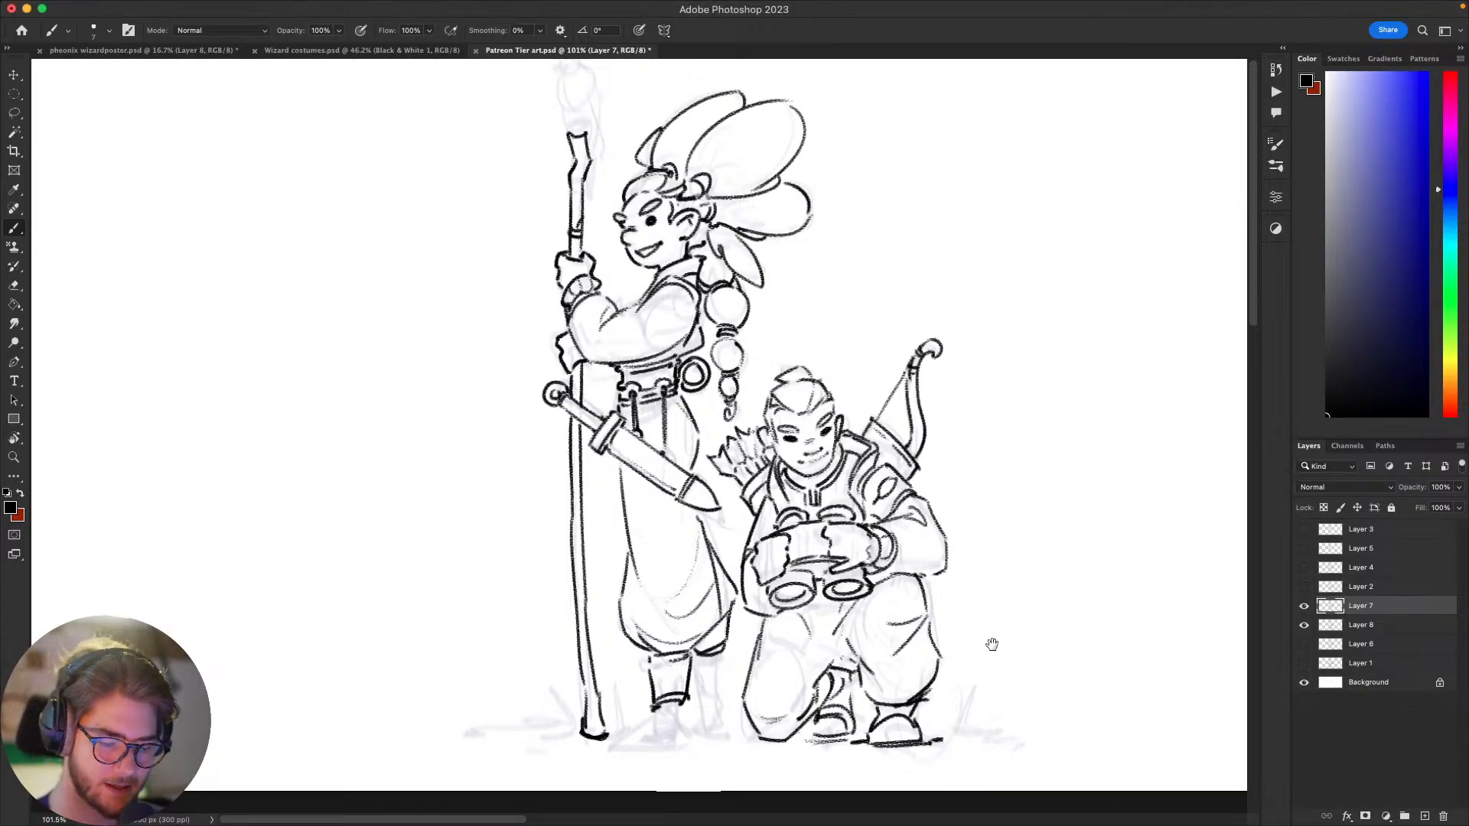
Step: Sketch the ankle of the standing figure's front boot, undoing rejected strokes and erasing stray lines
drag(992, 644, 929, 634)
drag(788, 551, 958, 466)
mouse_move(793, 606)
mouse_down()
mouse_move(782, 635)
mouse_move(786, 607)
mouse_move(760, 628)
mouse_move(776, 630)
mouse_move(764, 612)
mouse_move(772, 639)
mouse_move(801, 640)
mouse_up()
key(super+z)
Step: Draw the front boot's pointed foot with a long flat sole line, undoing rejected strokes
key(super+z)
key(super+z)
key(super+z)
key(super+z)
key(super+z)
key(super+z)
key(e)
drag(769, 636, 793, 628)
key(b)
mouse_move(763, 614)
mouse_down()
mouse_move(803, 650)
mouse_move(748, 632)
mouse_move(766, 636)
mouse_move(713, 653)
mouse_move(1008, 569)
mouse_up()
key(super+z)
key(super+z)
key(super+z)
key(super+z)
key(super+z)
key(super+z)
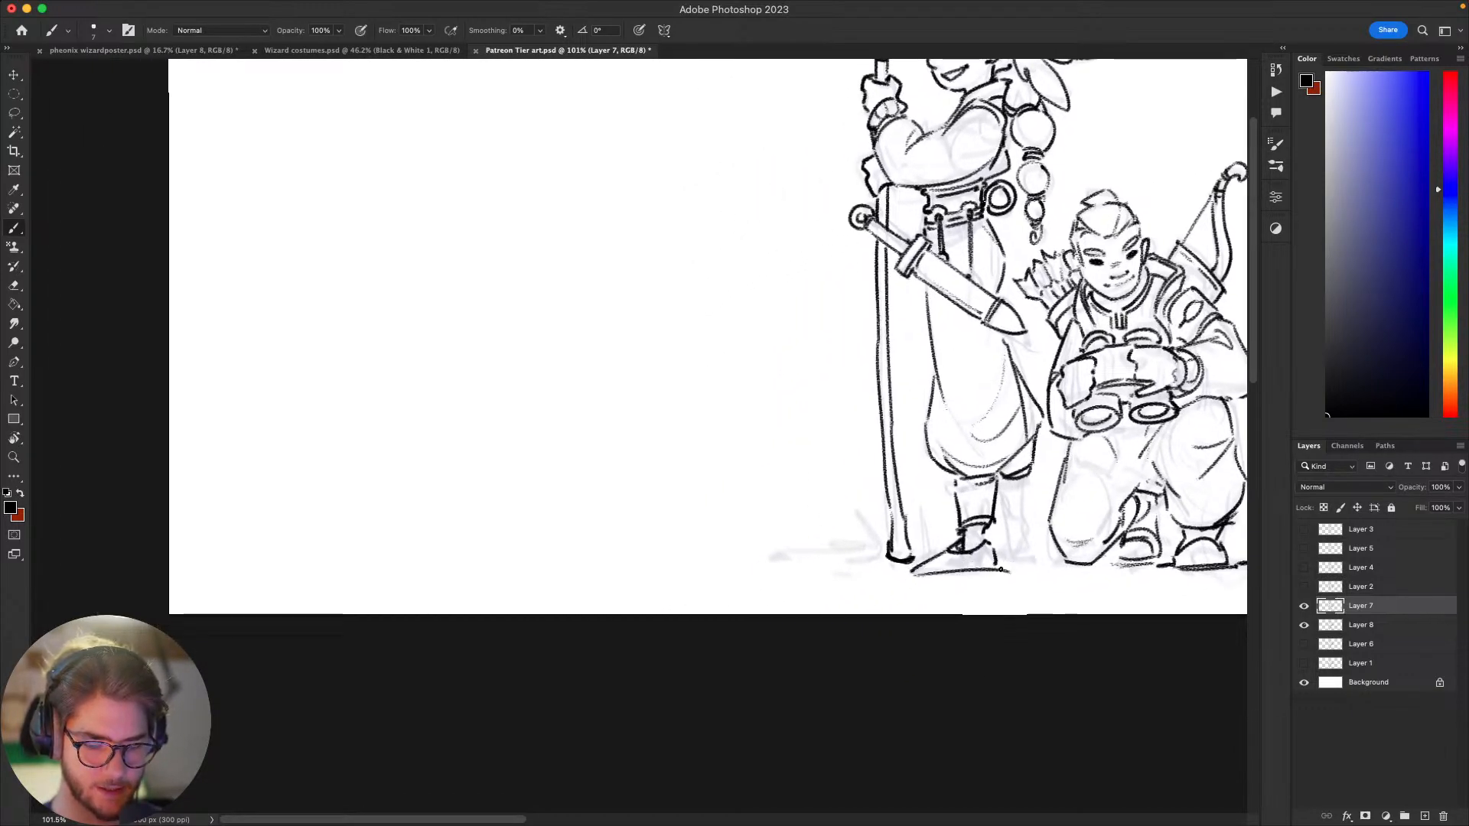
key(super+z)
drag(912, 574, 1000, 572)
drag(877, 653, 654, 722)
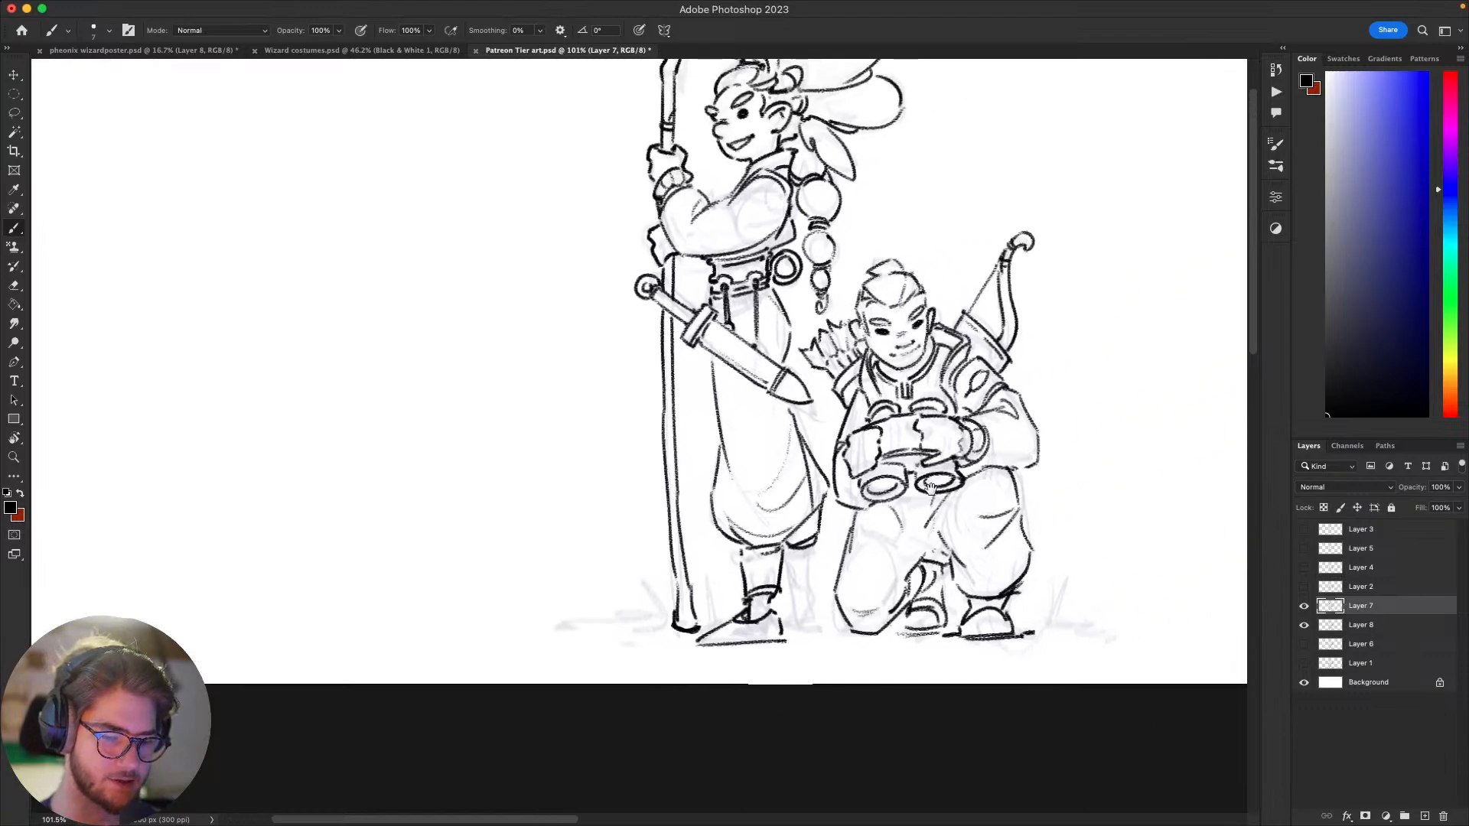
Step: Ink the standing figure's back boot shaft with its cuff and ankle band, redoing unsatisfactory strokes
mouse_move(815, 489)
mouse_down()
mouse_move(677, 642)
mouse_move(813, 525)
mouse_up()
mouse_move(796, 586)
mouse_down()
mouse_move(806, 645)
mouse_move(783, 633)
mouse_move(804, 626)
mouse_move(785, 626)
mouse_up()
key(super+z)
key(super+z)
key(super+z)
key(super+z)
key(super+z)
mouse_move(785, 623)
mouse_down()
mouse_move(804, 617)
mouse_move(806, 648)
mouse_up()
key(e)
key(b)
Step: Draw the foot and sole of the back boot, undoing rejected strokes
drag(789, 628, 793, 652)
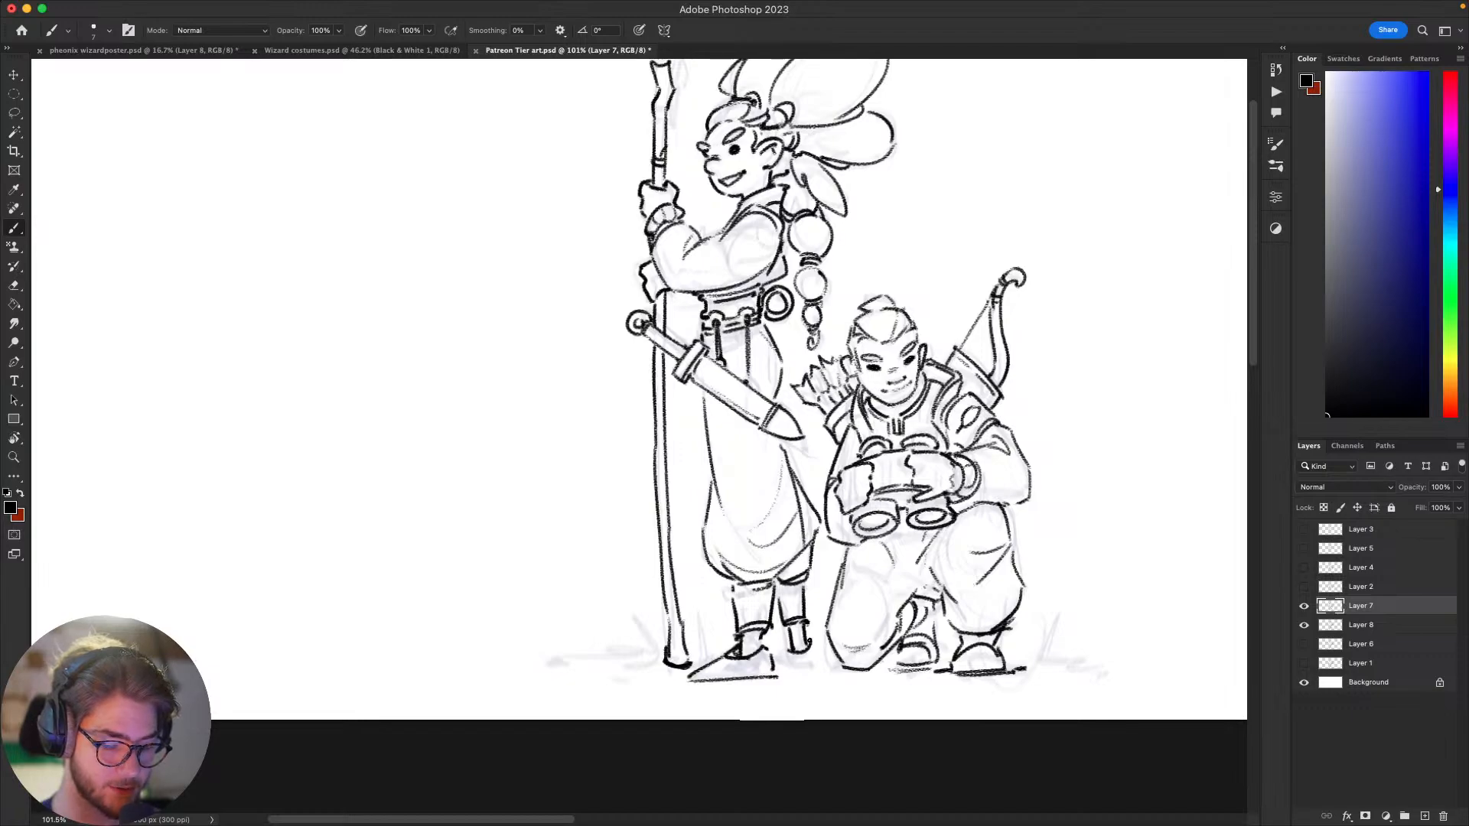
key(super+z)
mouse_move(793, 654)
mouse_down()
mouse_move(817, 658)
mouse_move(788, 663)
mouse_up()
key(super+z)
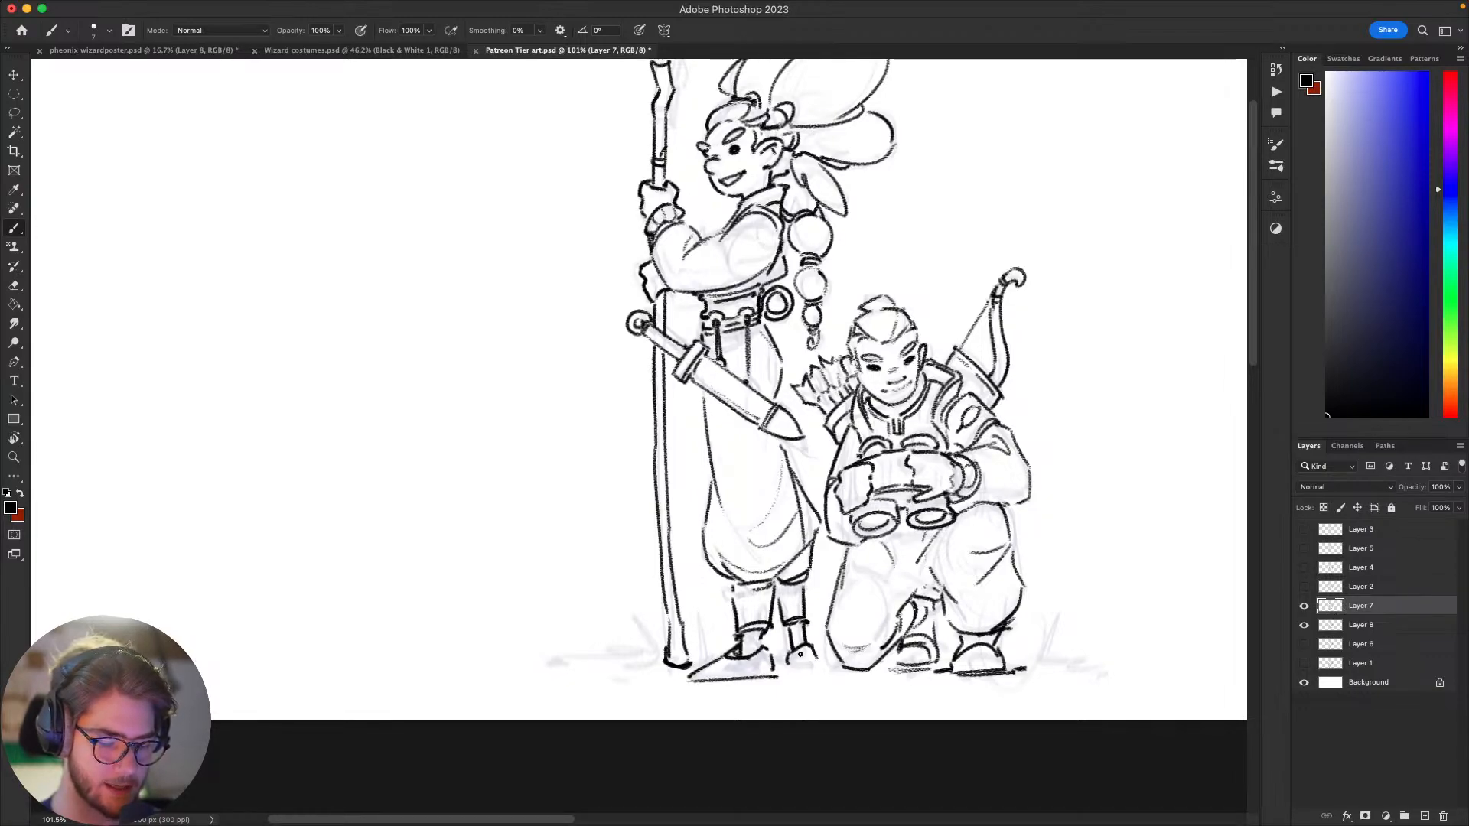
drag(887, 614, 931, 577)
mouse_move(832, 629)
mouse_down()
mouse_move(831, 644)
mouse_move(876, 639)
mouse_move(777, 760)
mouse_move(795, 618)
mouse_move(813, 627)
mouse_move(815, 691)
mouse_up()
key(super+z)
key(super+z)
key(e)
key(b)
key(super+z)
mouse_move(997, 576)
mouse_down()
mouse_move(1063, 502)
mouse_move(1010, 439)
mouse_move(1038, 433)
mouse_up()
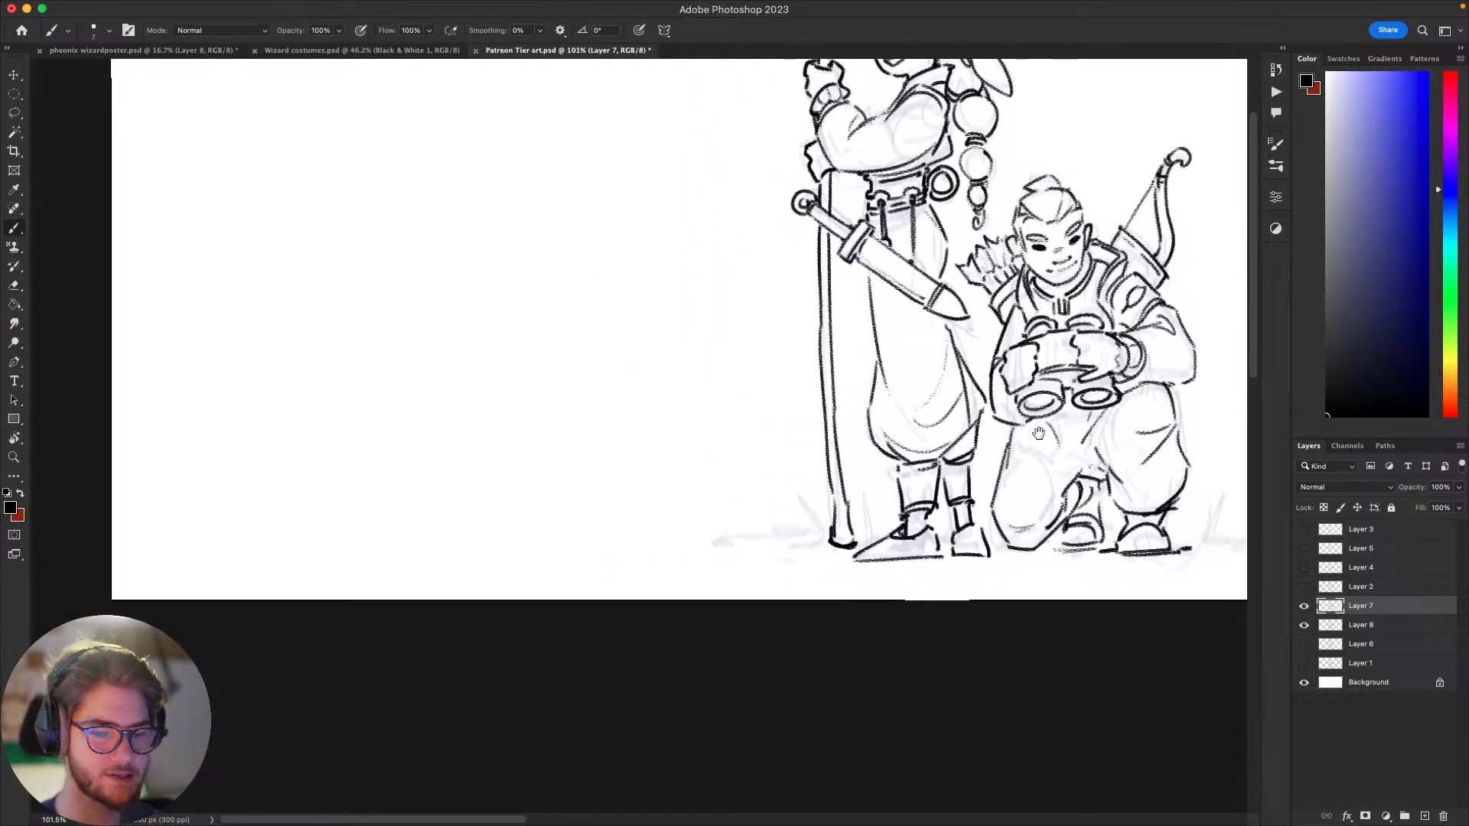
Step: Lasso the standing figure's two feet, move them slightly up, deselect and return to the Brush tool
mouse_move(872, 555)
mouse_down()
mouse_move(949, 554)
mouse_move(715, 668)
mouse_move(728, 704)
mouse_move(791, 725)
mouse_move(773, 700)
mouse_up()
key(l)
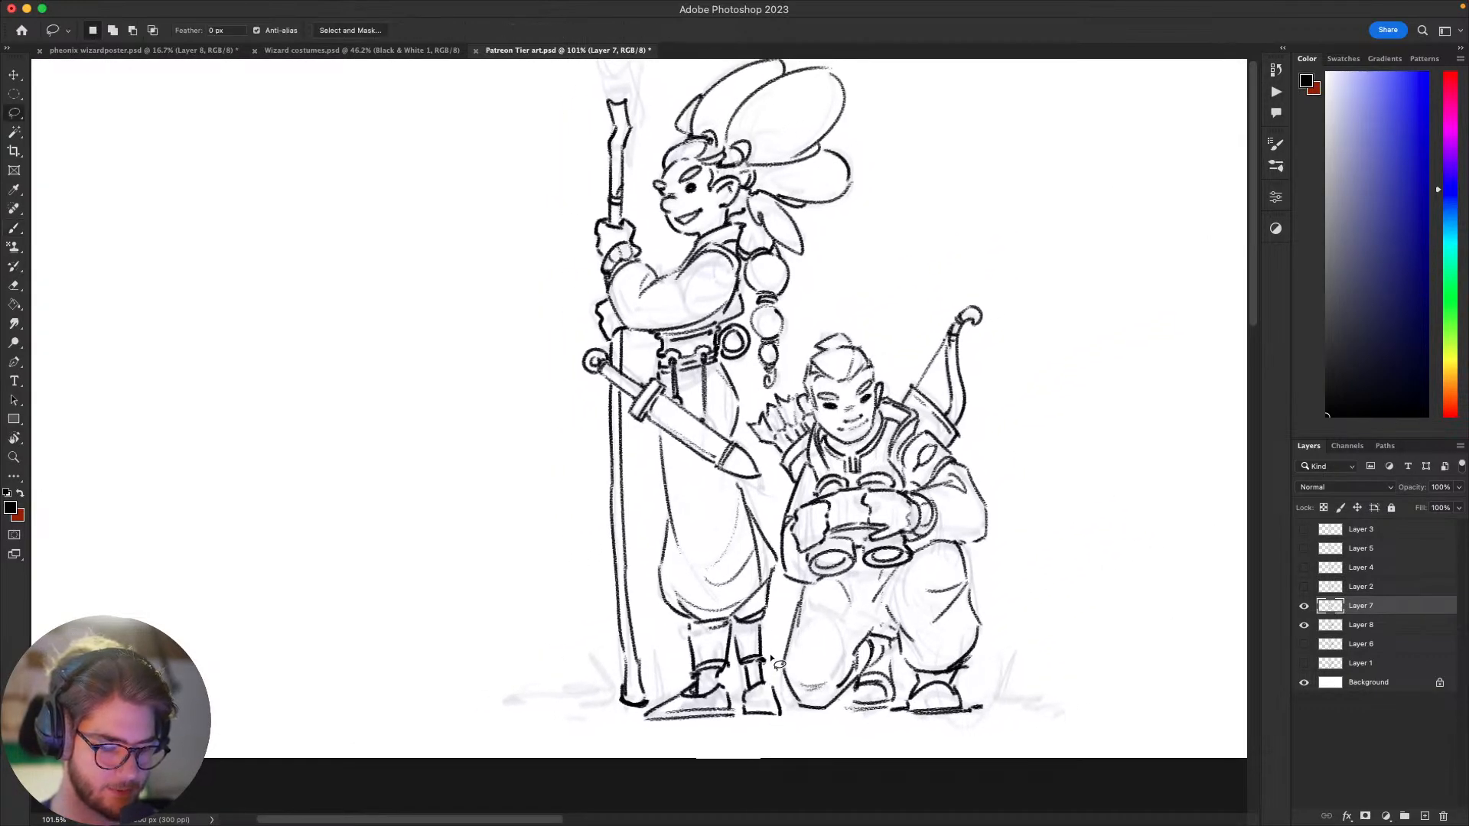
mouse_move(769, 626)
mouse_down()
mouse_move(770, 652)
mouse_move(762, 629)
mouse_move(683, 653)
mouse_move(642, 731)
mouse_move(788, 725)
mouse_move(768, 627)
mouse_up()
key(v)
drag(757, 693, 758, 684)
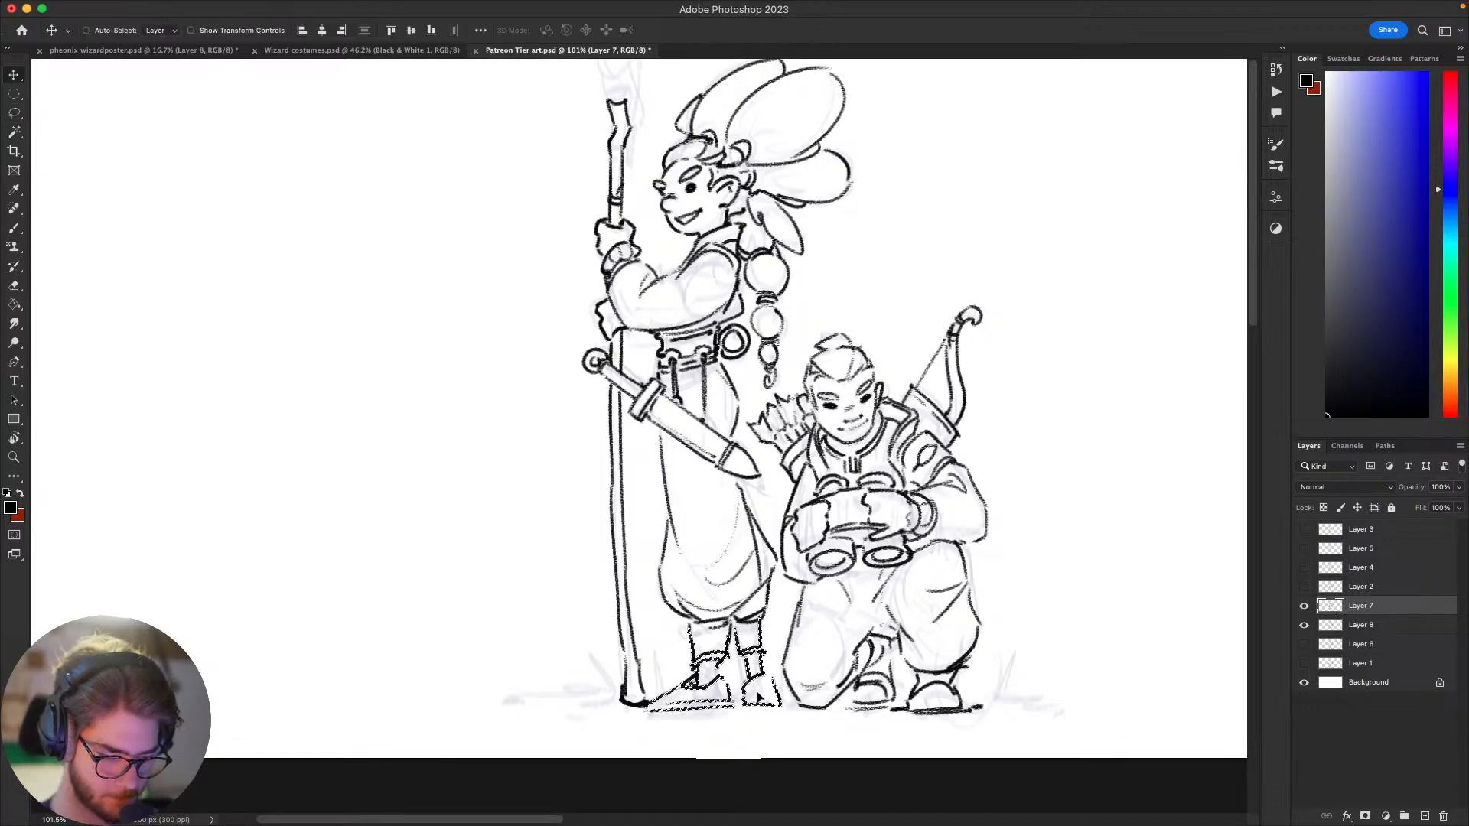
key(super+d)
key(b)
Step: Erase the front boot's long toe and re-ink it shorter and rounder, undoing rejected strokes
mouse_move(1036, 620)
mouse_down()
mouse_move(1128, 550)
mouse_move(1272, 527)
mouse_up()
key(e)
mouse_move(919, 611)
mouse_down()
mouse_move(954, 615)
mouse_move(892, 619)
mouse_move(974, 613)
mouse_move(883, 615)
mouse_move(967, 612)
mouse_up()
key(b)
key(super+z)
key(super+z)
key(super+z)
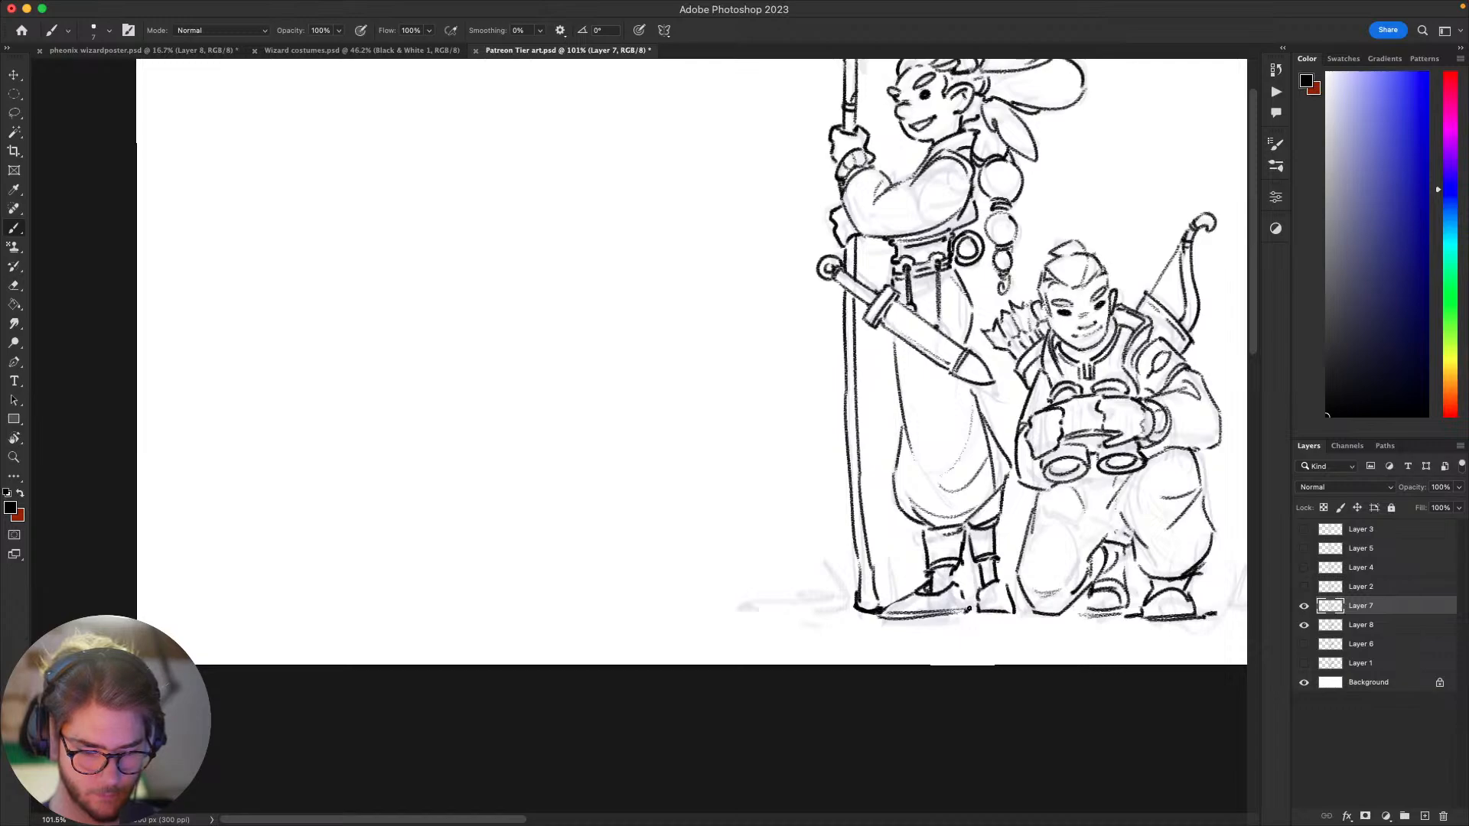
Step: Clean up the front boot with a smaller eraser and re-ink its instep and ankle lines
mouse_move(1037, 643)
mouse_down()
mouse_move(772, 753)
mouse_move(878, 716)
mouse_up()
key(e)
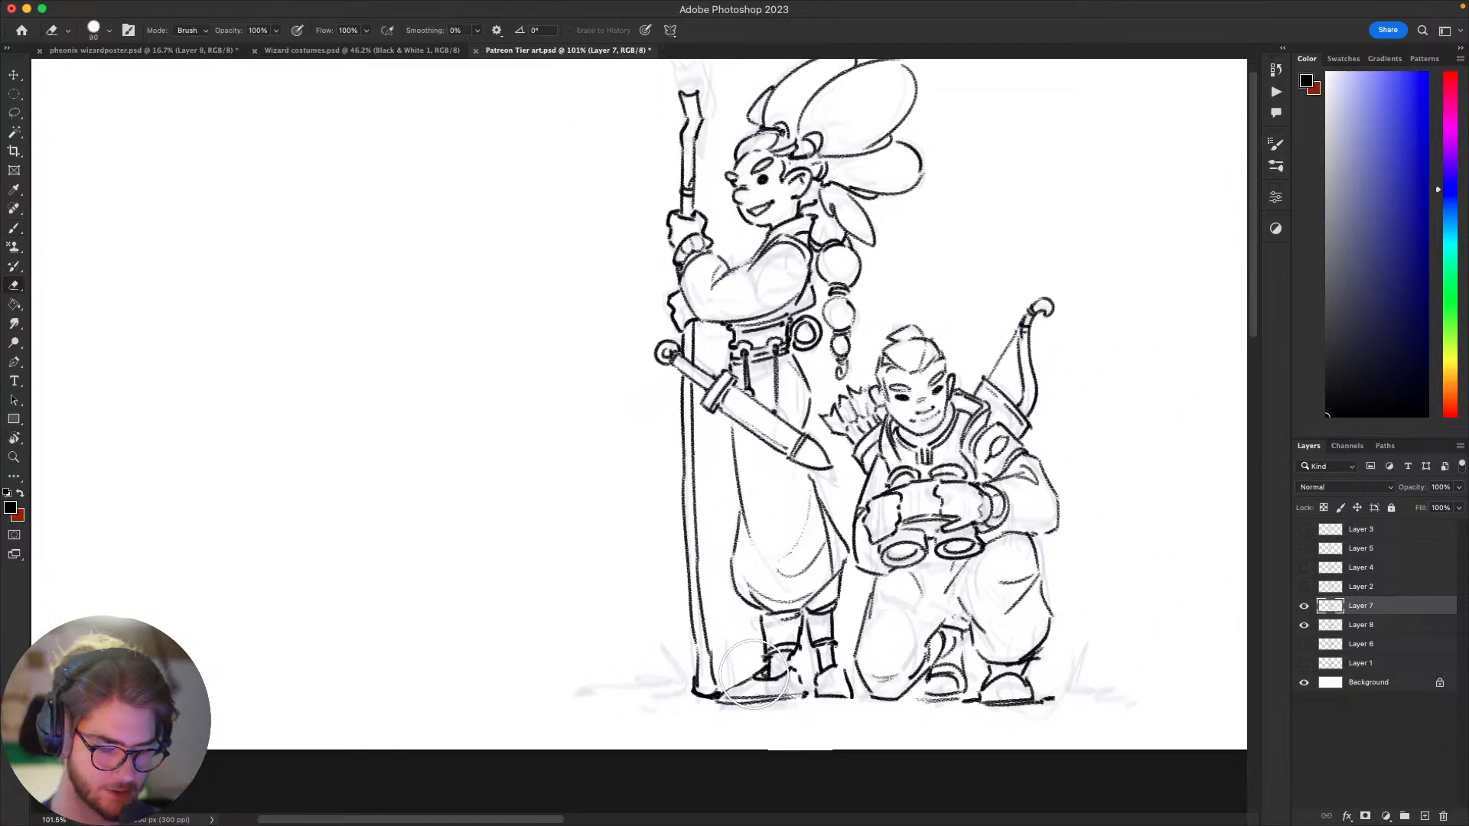
key(bracketleft)
key(bracketleft)
key(bracketleft)
key(bracketleft)
key(bracketleft)
mouse_move(736, 690)
mouse_down()
mouse_move(724, 694)
mouse_move(780, 678)
mouse_move(720, 696)
mouse_move(780, 697)
mouse_up()
key(b)
key(super+z)
key(super+z)
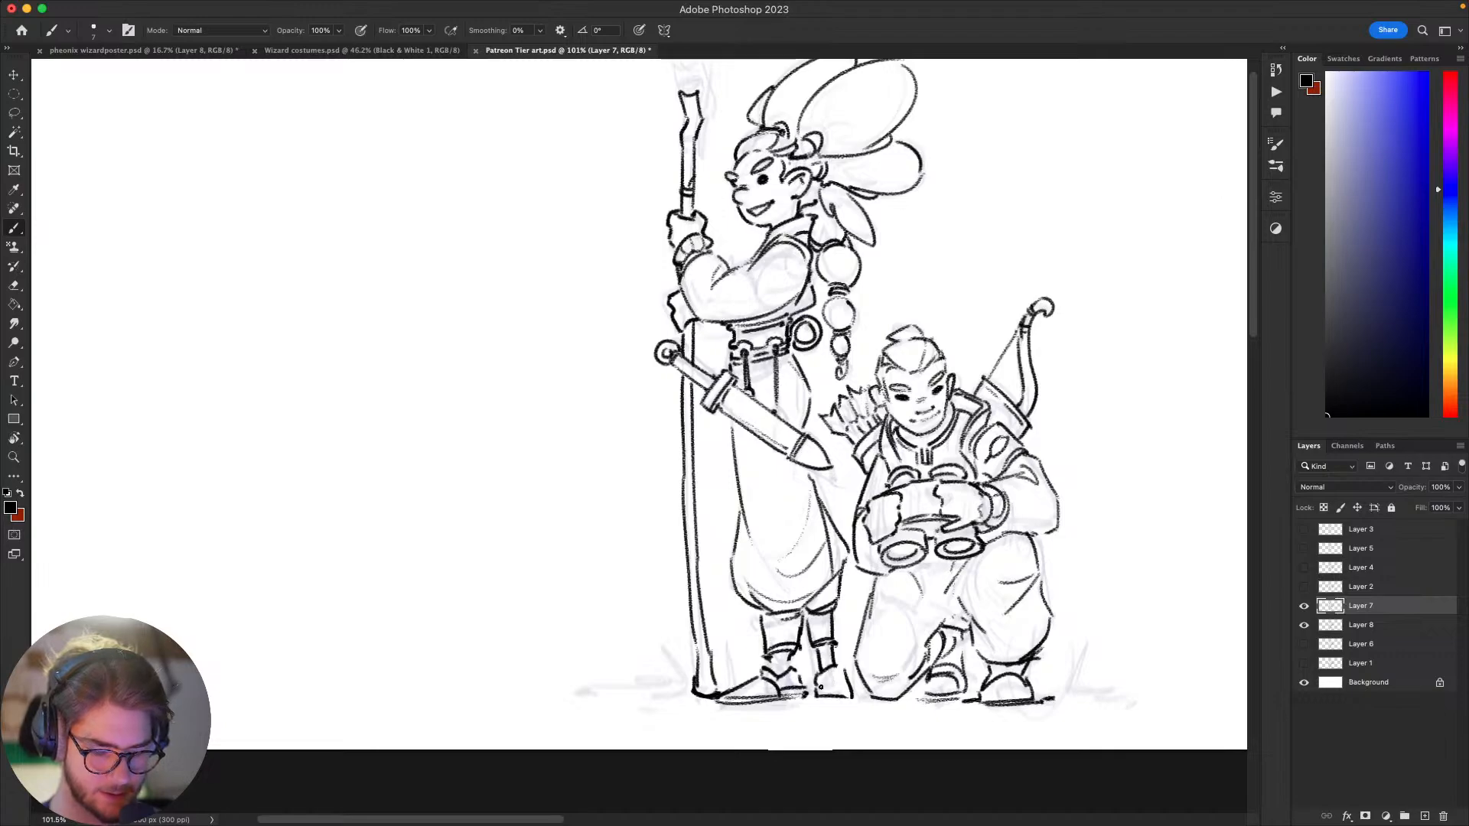
Step: Draw a tuft of grass beside the archer's rear foot and ground lines extending outward and beneath the archer
mouse_move(1025, 664)
mouse_down()
mouse_move(903, 710)
mouse_move(895, 749)
mouse_move(913, 693)
mouse_move(1010, 607)
mouse_move(1112, 600)
mouse_move(973, 712)
mouse_move(1061, 634)
mouse_up()
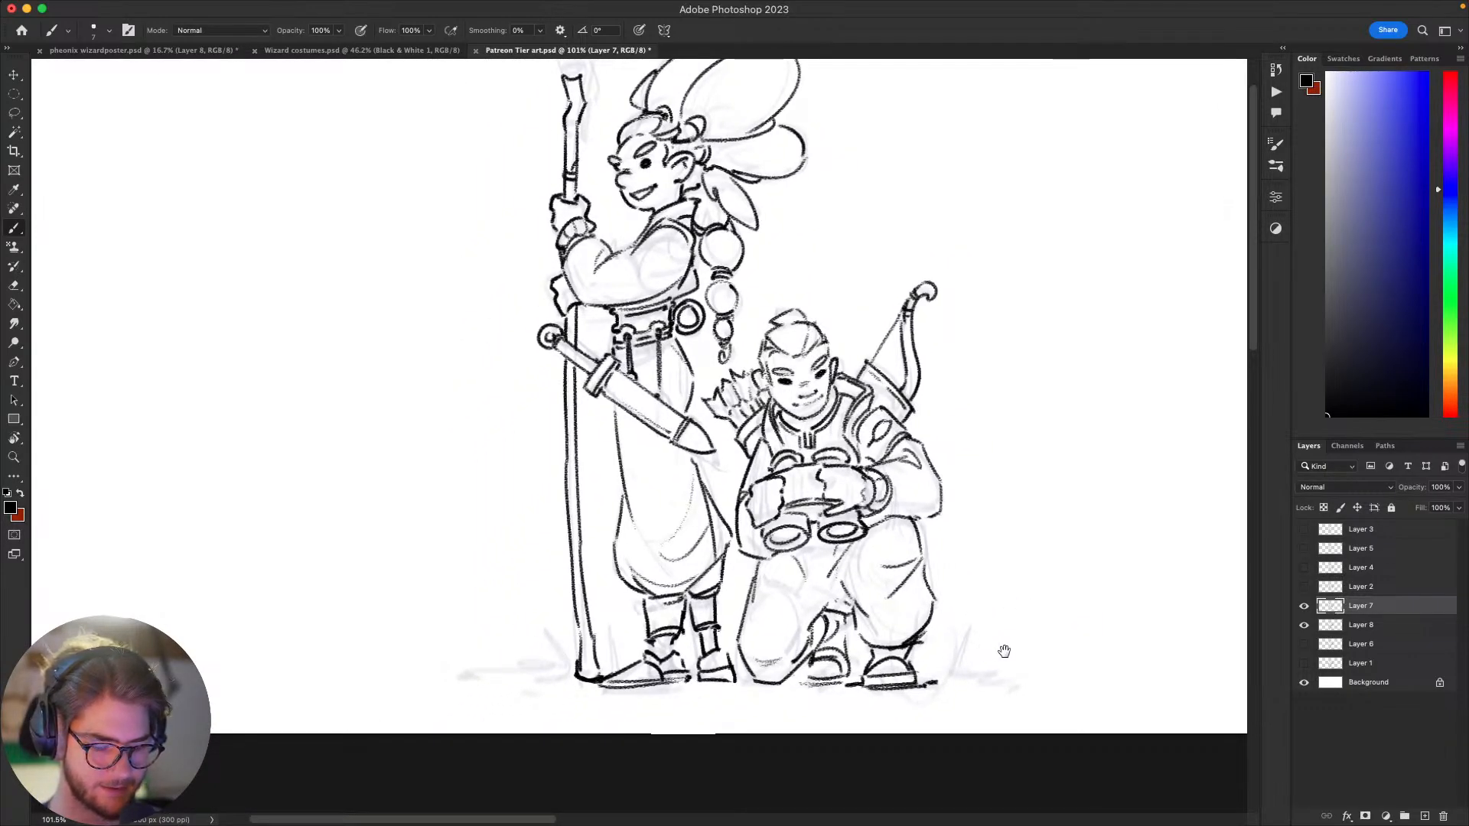
mouse_move(1004, 562)
mouse_down()
mouse_move(961, 457)
mouse_move(994, 454)
mouse_up()
drag(933, 572, 959, 521)
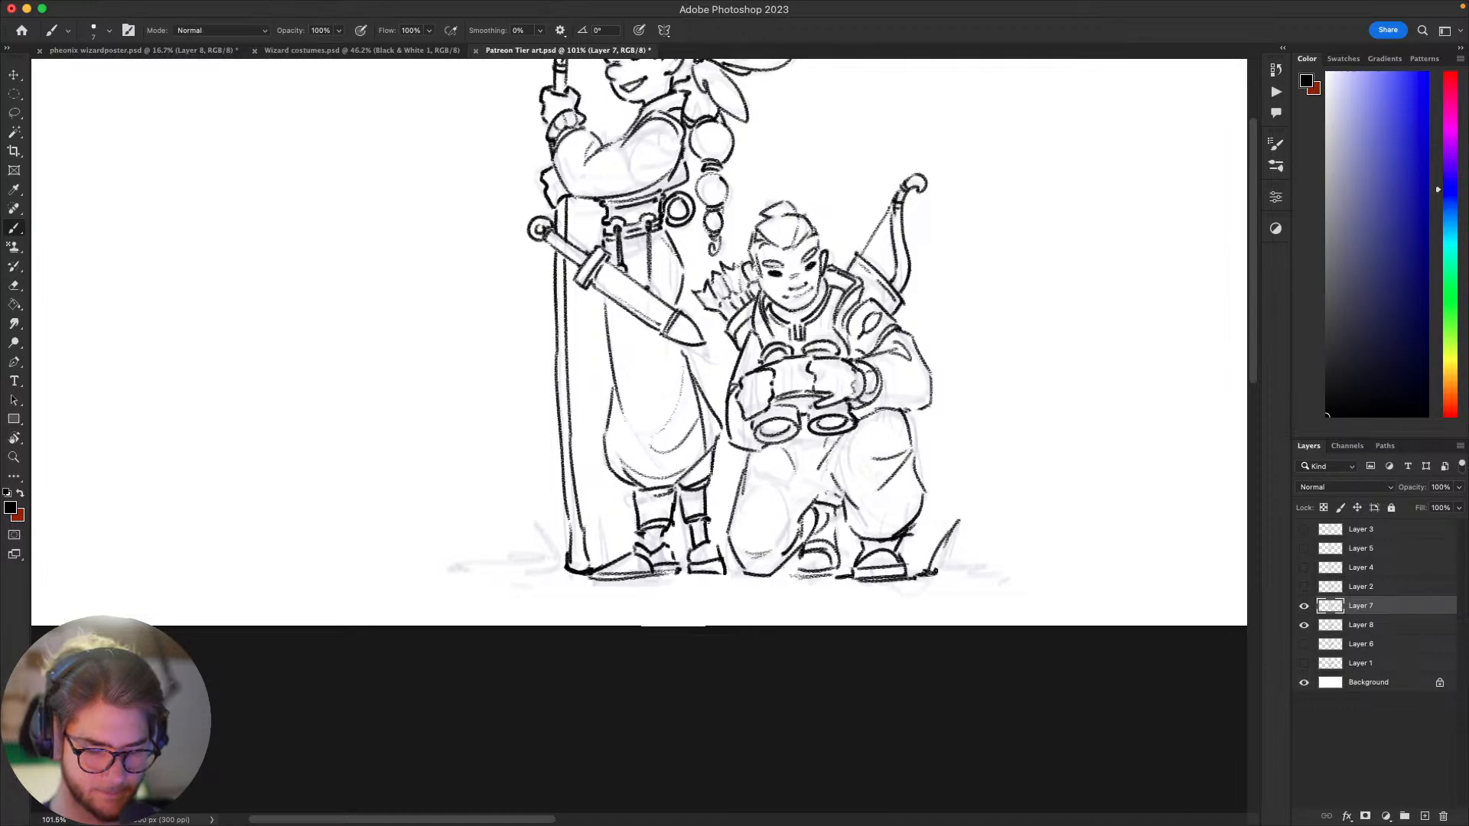
key(super+z)
mouse_move(924, 571)
mouse_down()
mouse_move(948, 520)
mouse_move(931, 570)
mouse_up()
mouse_move(932, 570)
mouse_down()
mouse_move(962, 543)
mouse_move(940, 570)
mouse_up()
mouse_move(940, 569)
mouse_down()
mouse_move(1015, 572)
mouse_move(906, 562)
mouse_move(918, 549)
mouse_up()
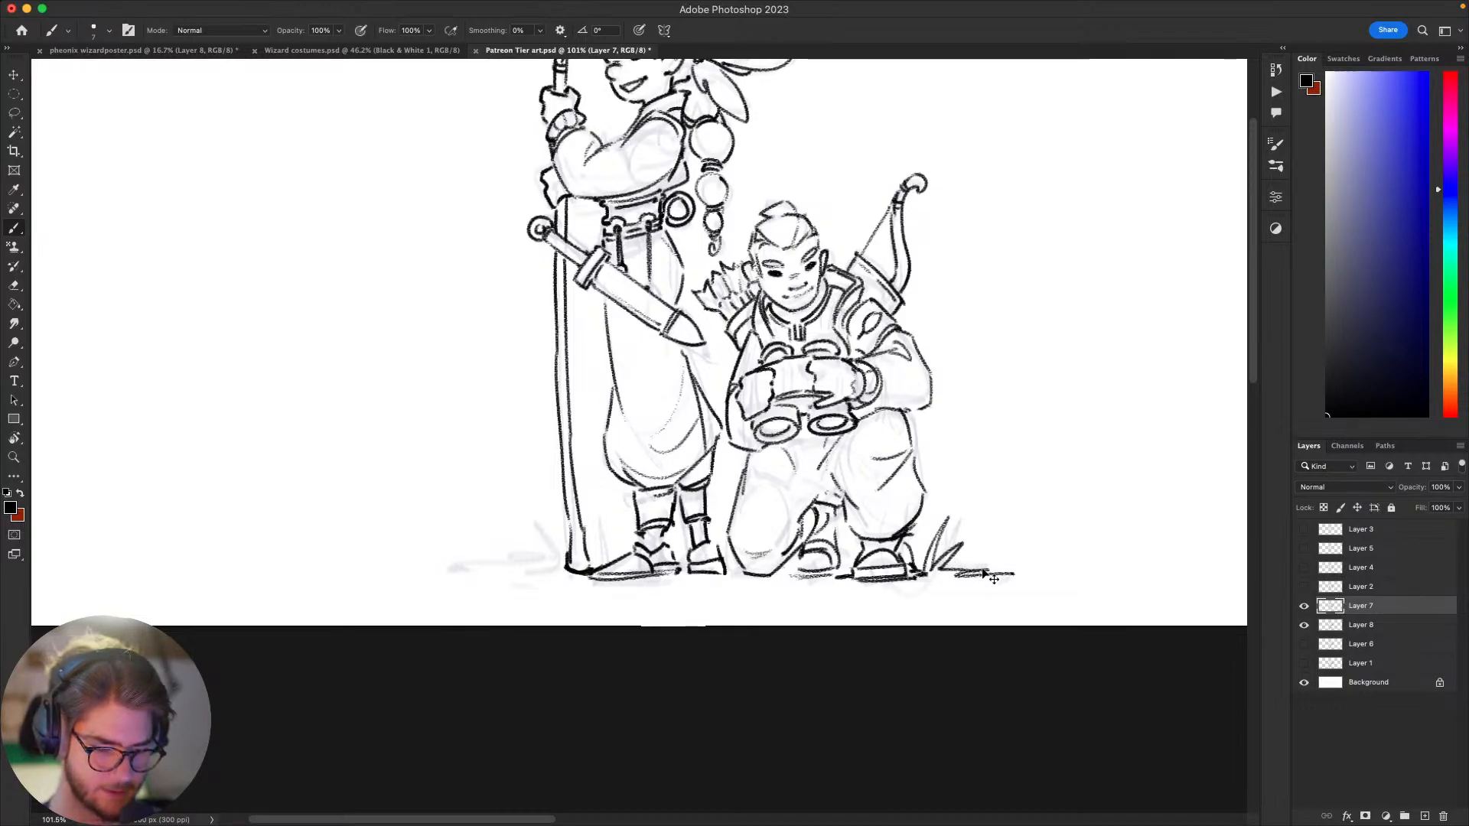
drag(774, 575, 798, 572)
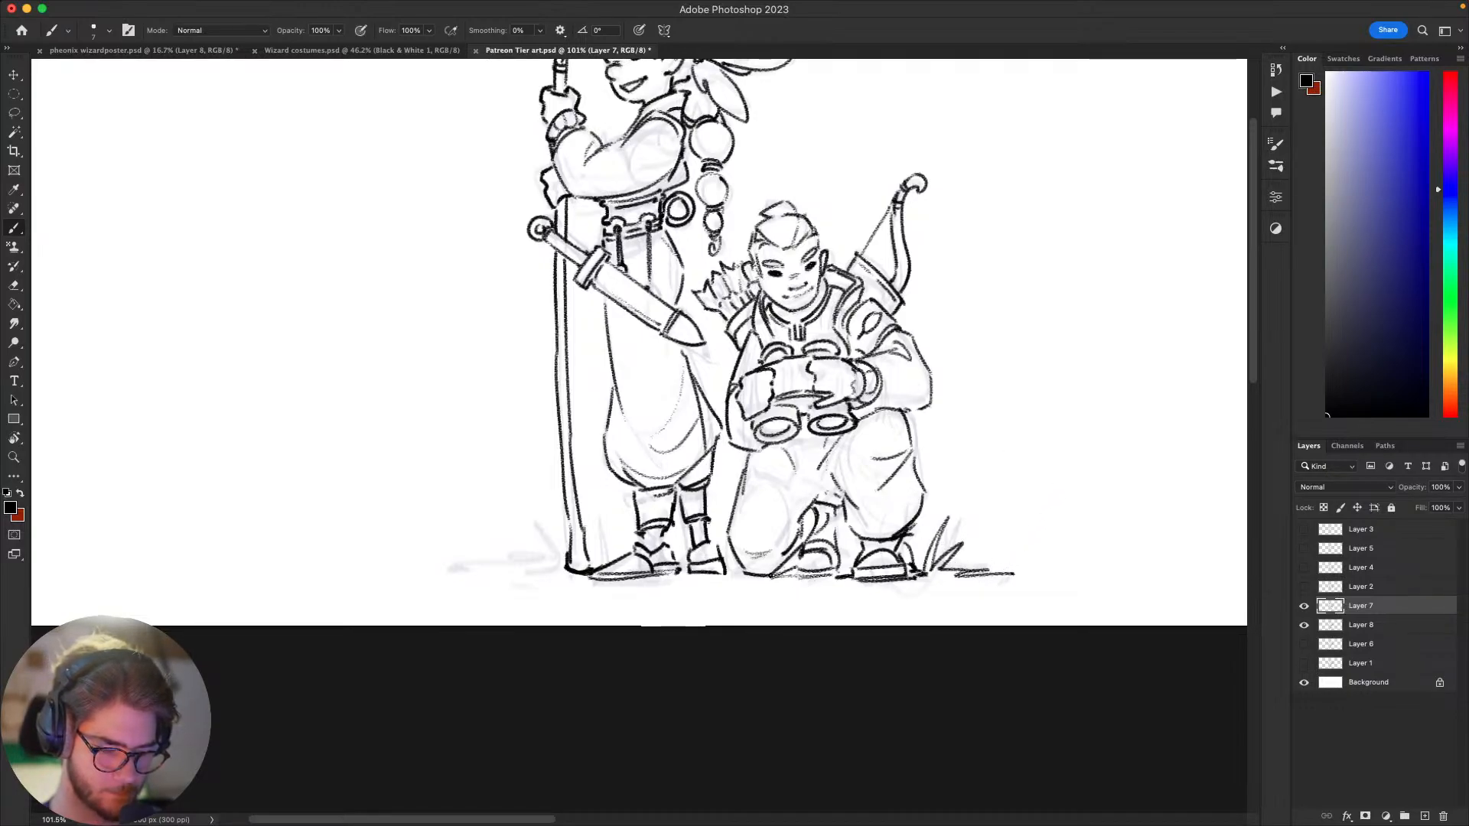
Step: Draw grass blades beside the foot of the staff and a ground line running outward from it
scroll(842, 582, left, 10)
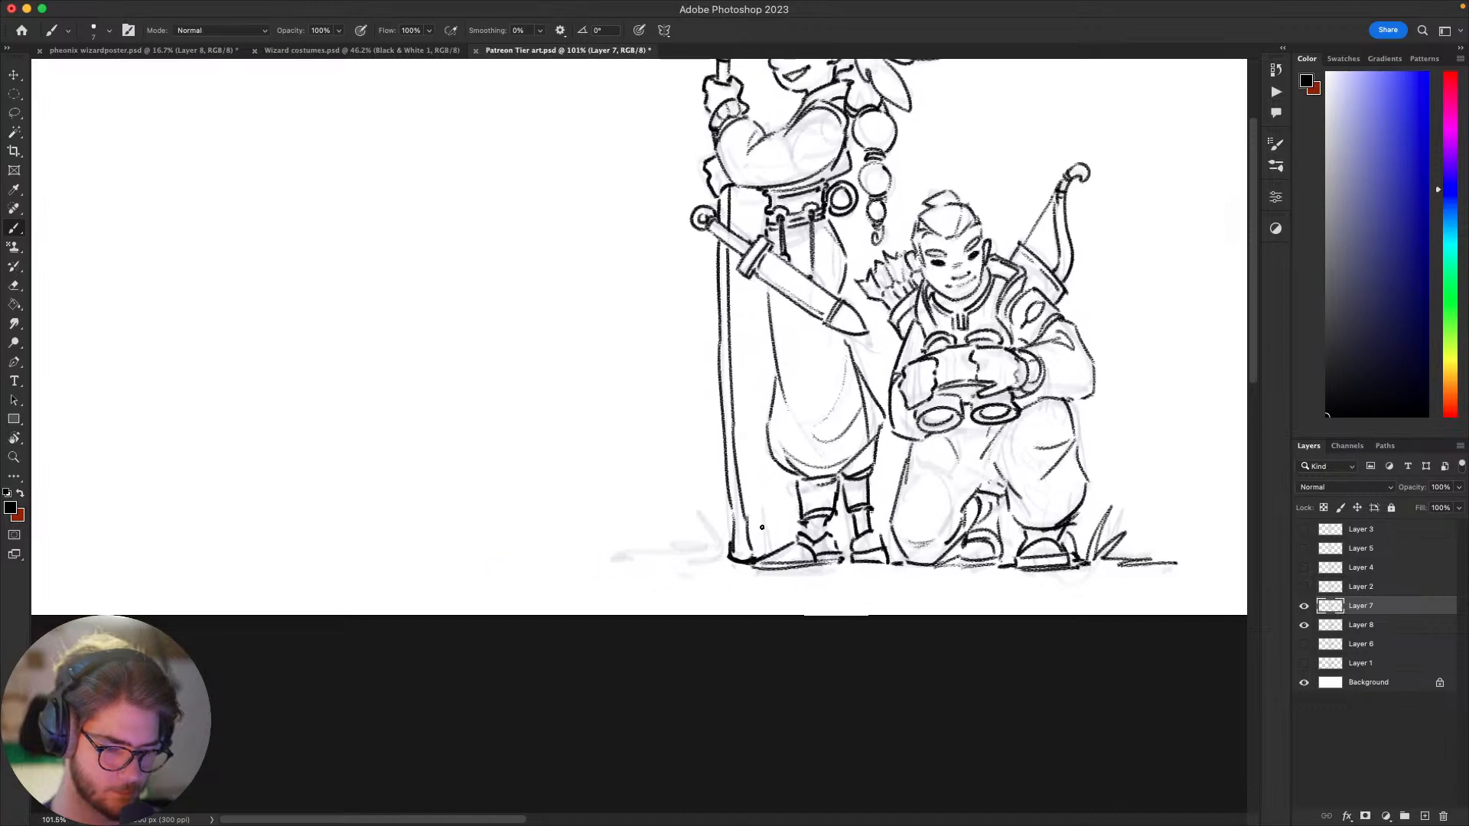
mouse_move(726, 537)
mouse_down()
mouse_move(708, 478)
mouse_move(726, 540)
mouse_up()
mouse_move(726, 542)
mouse_down()
mouse_move(690, 523)
mouse_move(691, 548)
mouse_up()
drag(694, 547, 724, 555)
mouse_move(873, 583)
mouse_down()
mouse_move(1039, 604)
mouse_move(723, 579)
mouse_up()
mouse_move(729, 585)
mouse_down()
mouse_move(443, 675)
mouse_move(412, 714)
mouse_up()
Step: Draw the head and beak of the bird perched above the staff, undoing rejected strokes
drag(769, 430, 971, 587)
drag(888, 417, 797, 441)
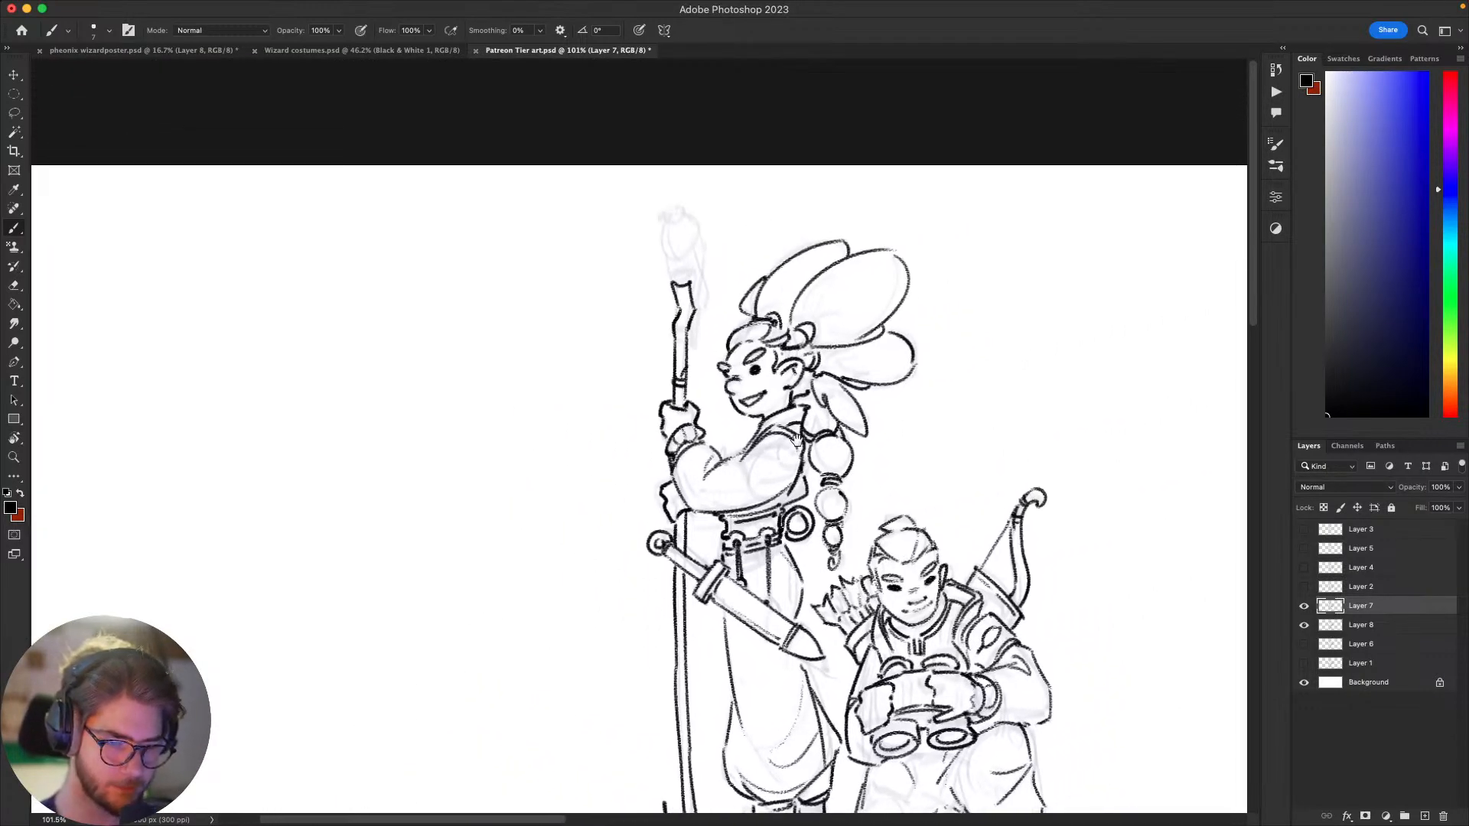
drag(699, 222, 660, 207)
key(super+z)
key(super+z)
key(super+z)
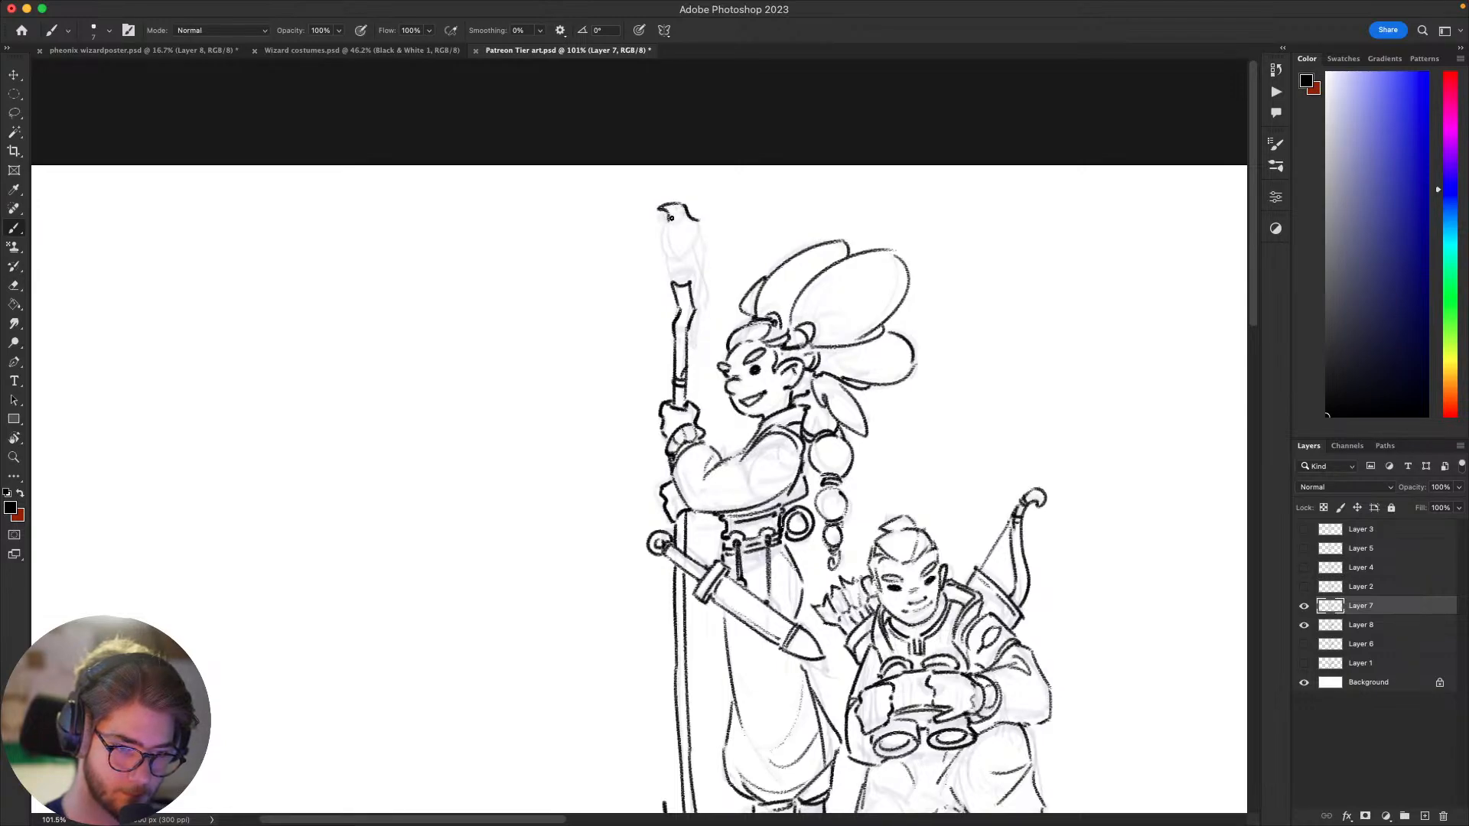
Step: Ink the bird's breast and its feet gripping the tip of the staff, undoing rejected strokes
mouse_move(667, 224)
mouse_down()
mouse_move(685, 278)
mouse_move(708, 231)
mouse_move(685, 310)
mouse_up()
key(super+z)
key(super+z)
key(super+z)
key(super+z)
key(super+z)
key(e)
key(b)
Step: Draw the bird's back, folded wing and long tail hanging behind the staff, redoing rejected strokes
key(super+z)
key(super+z)
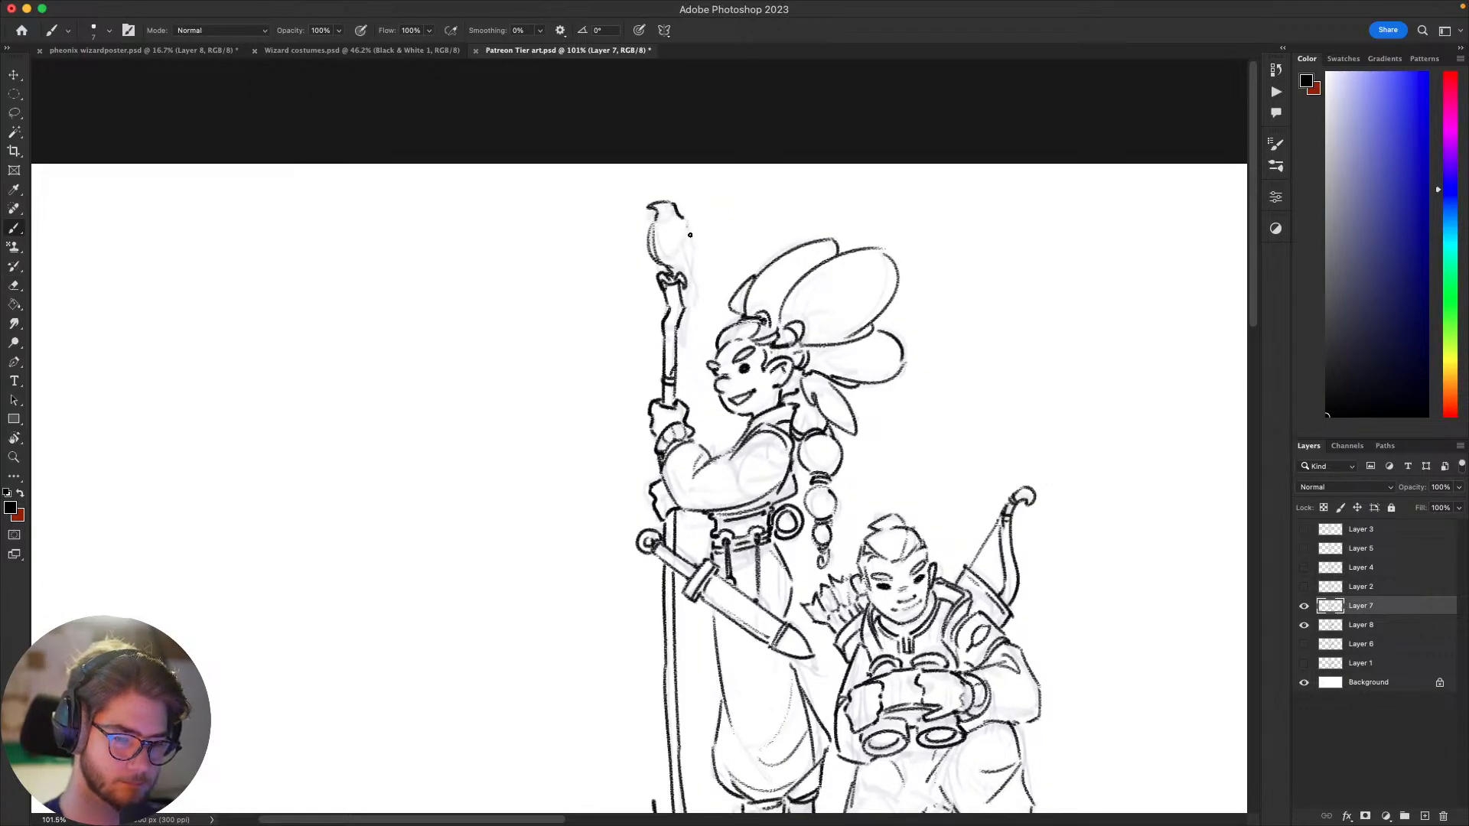
drag(689, 223, 687, 306)
key(super+z)
drag(690, 222, 689, 310)
drag(675, 220, 689, 300)
key(super+z)
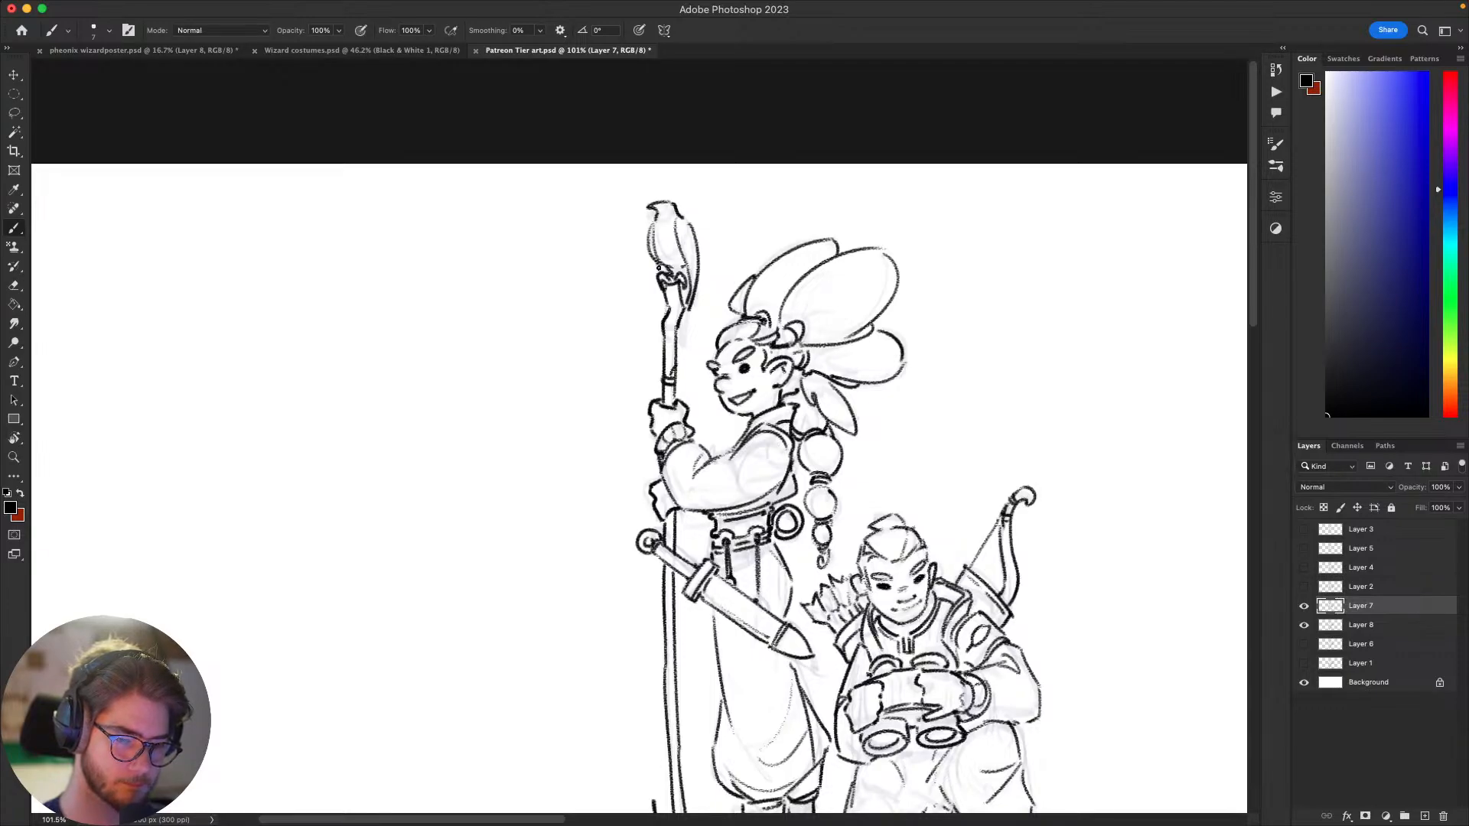
drag(687, 309, 688, 344)
key(super+z)
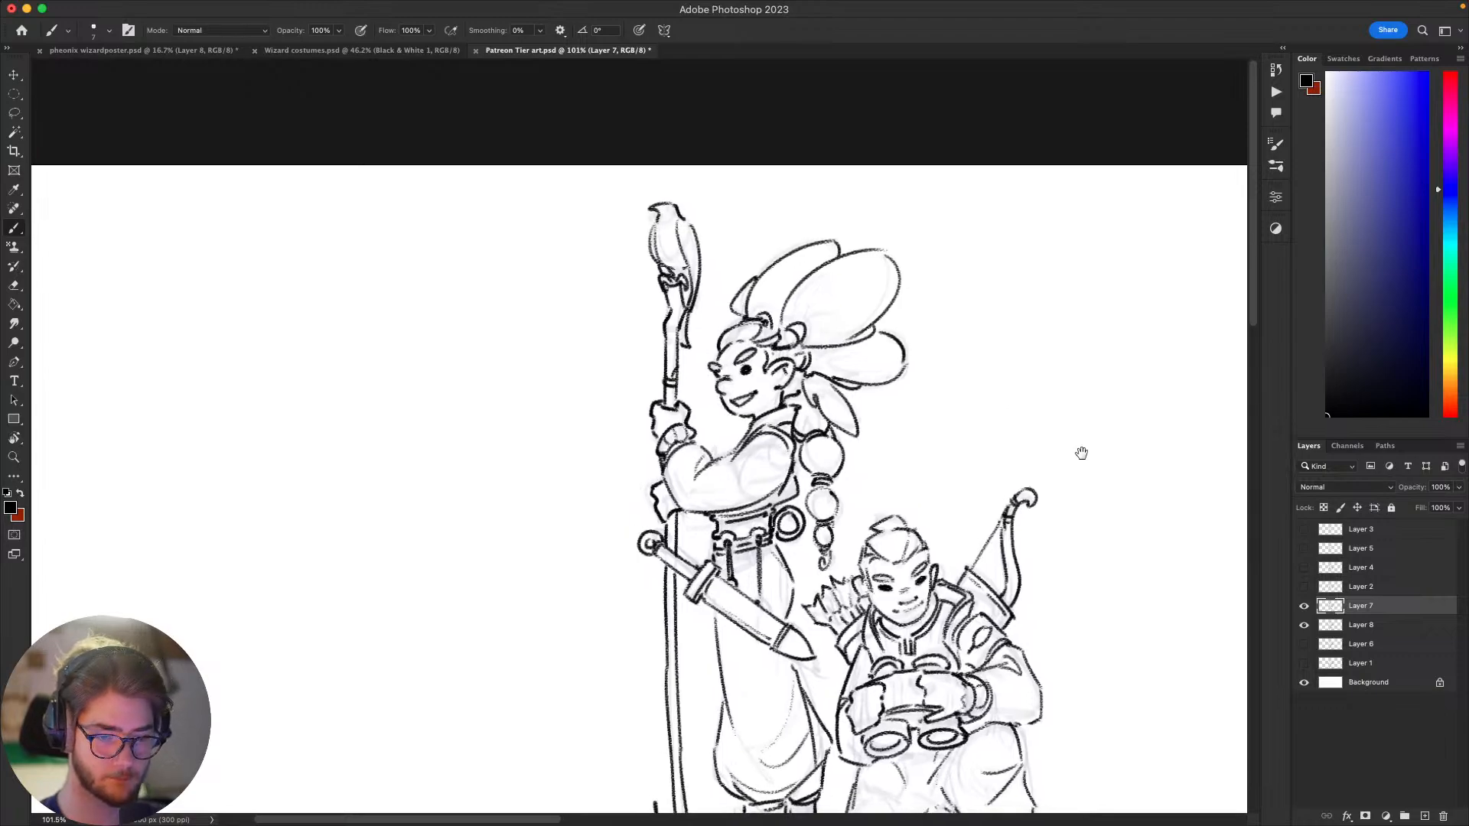
Step: Add a small eye to the bird's head
mouse_move(1081, 453)
mouse_down()
mouse_move(1066, 397)
mouse_move(1099, 457)
mouse_up()
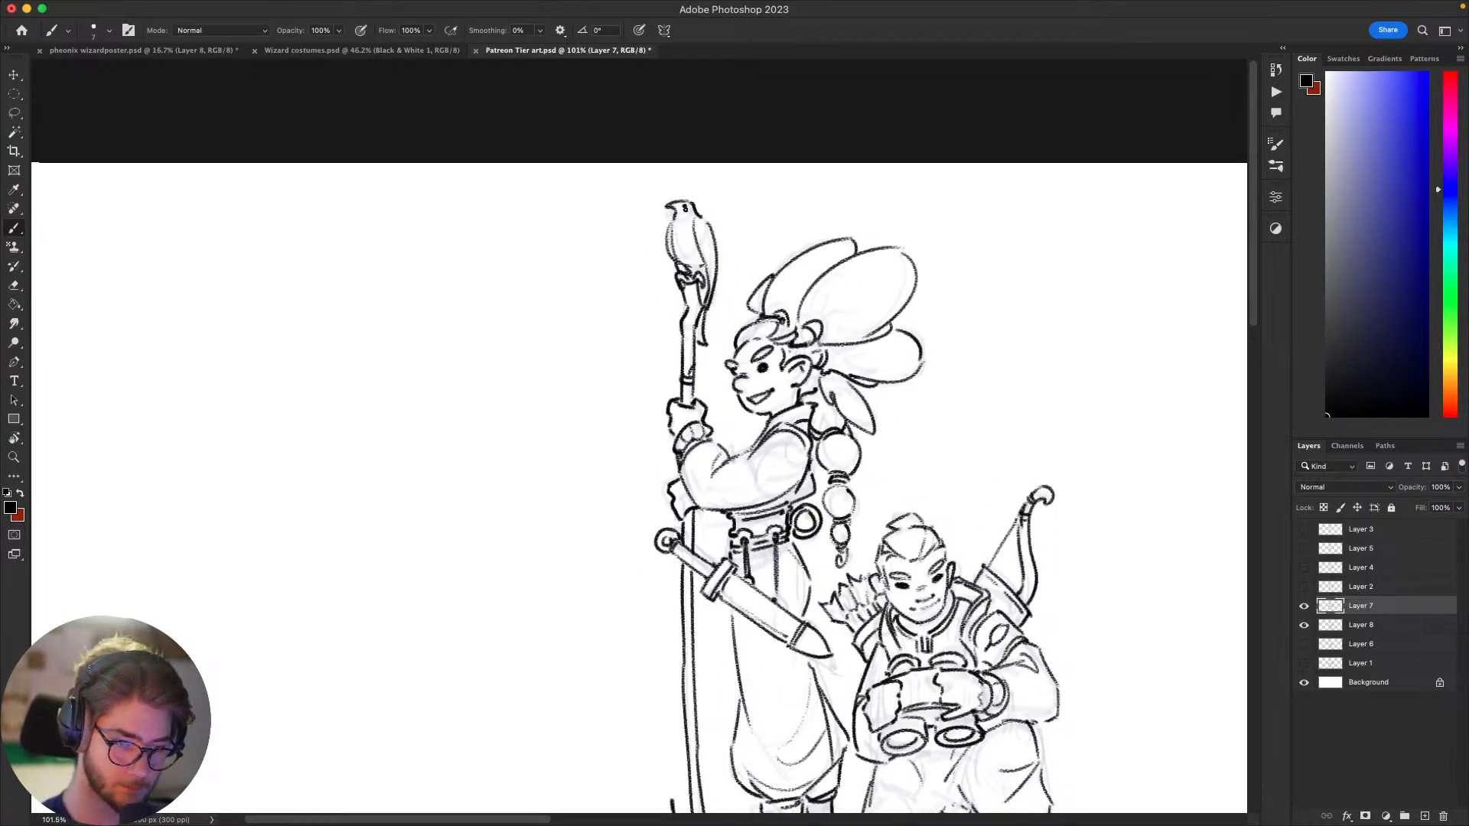
drag(1074, 612, 1036, 599)
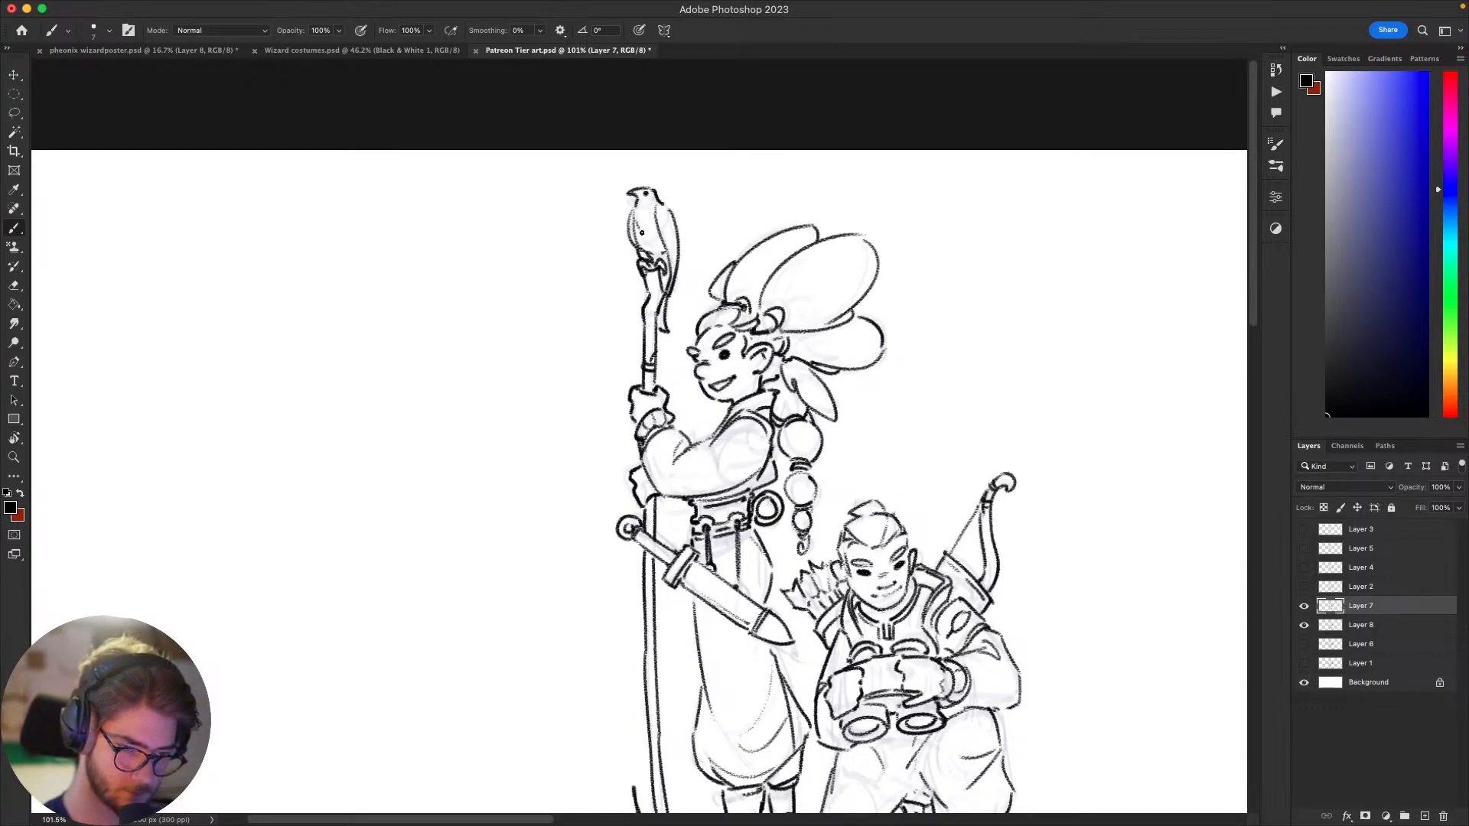
mouse_move(1112, 463)
mouse_down()
mouse_move(1068, 465)
mouse_move(1029, 442)
mouse_move(1024, 354)
mouse_up()
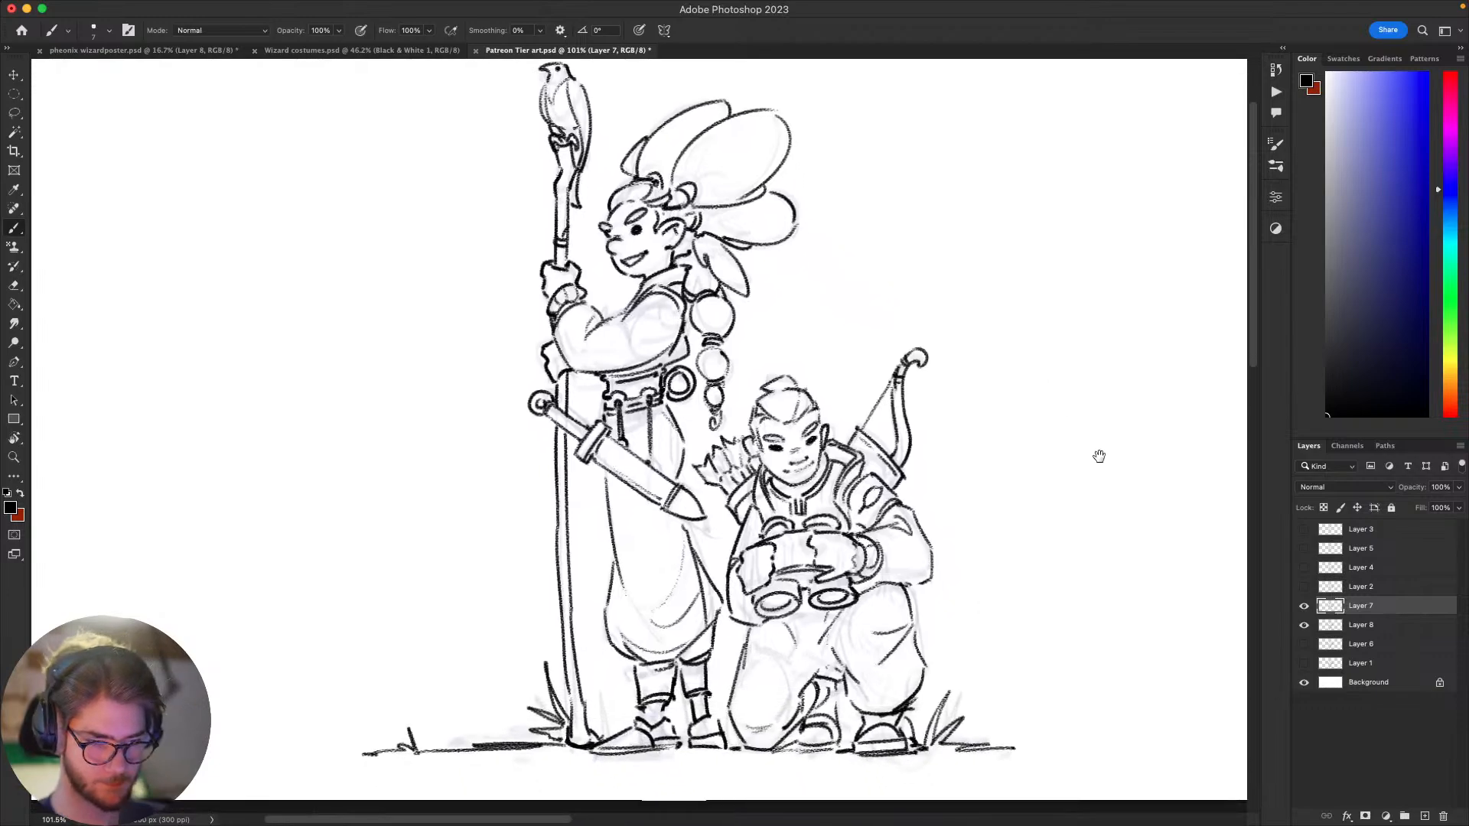
Step: Review the finished line art of both figures zoomed out and at 100%, from the bird down to the ground line
drag(1061, 522, 1028, 543)
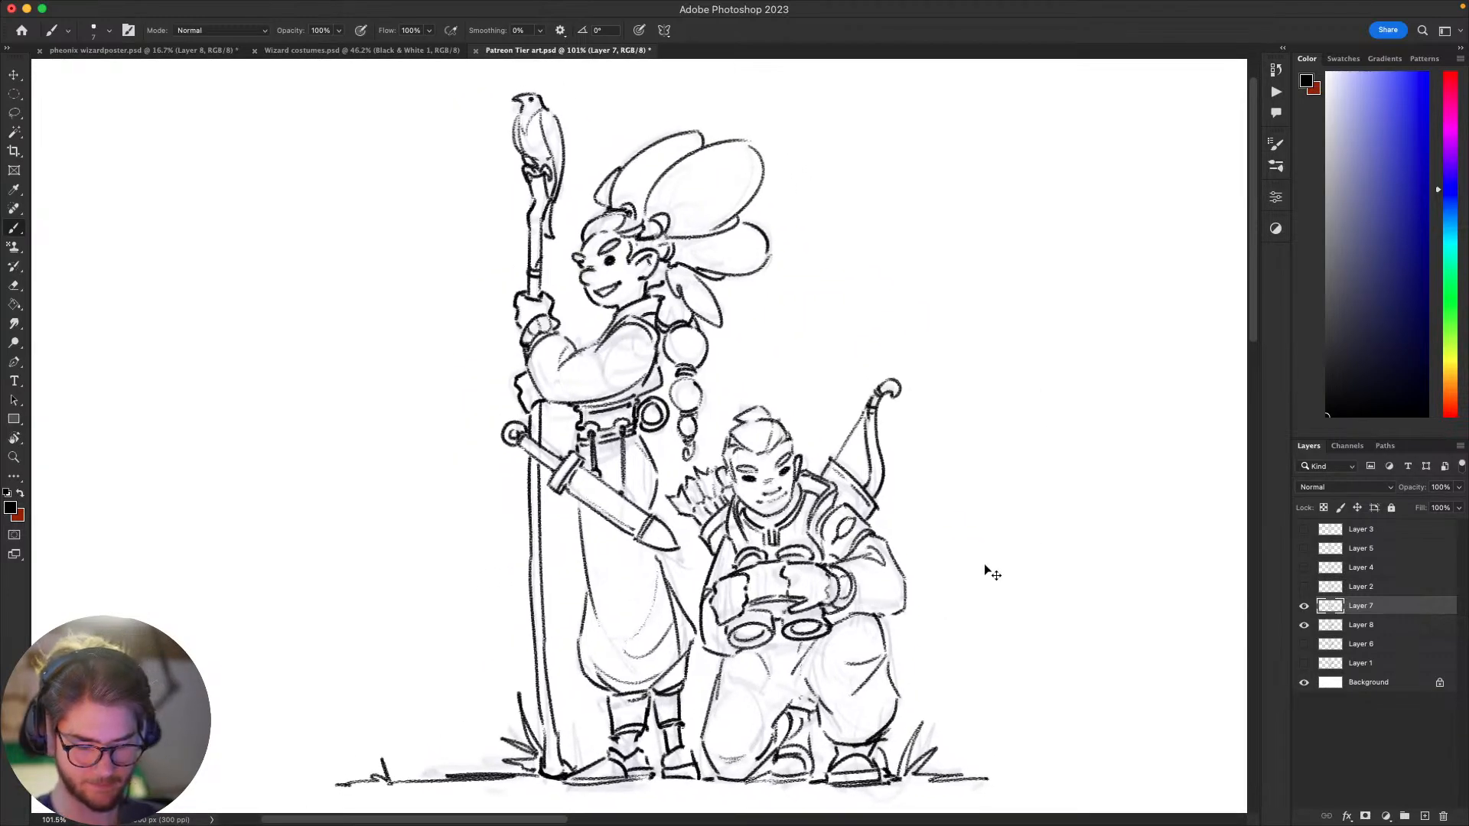
key(super+minus)
key(super+minus)
key(super+minus)
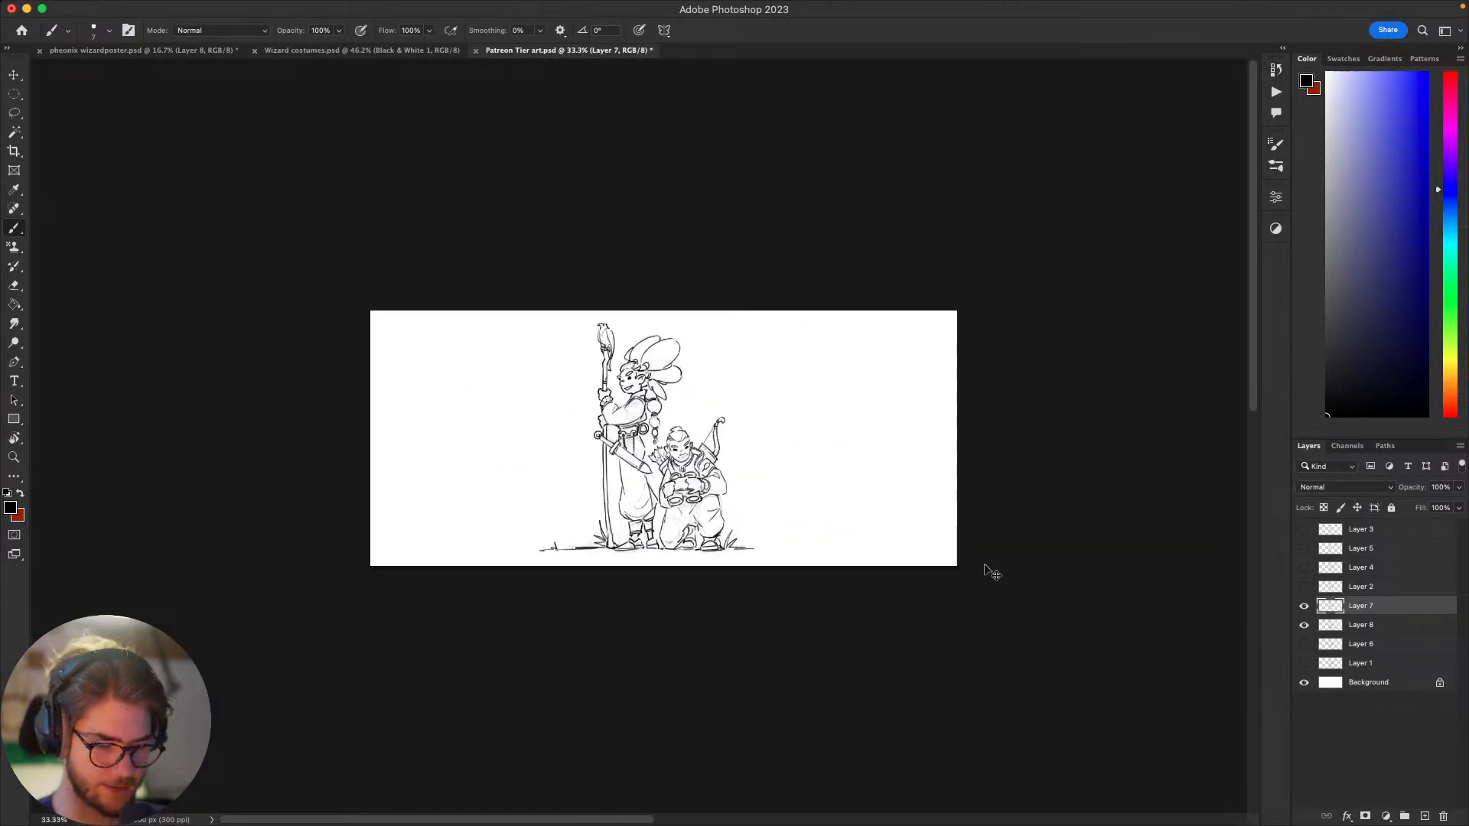
key(super+plus)
key(super+plus)
key(super+plus)
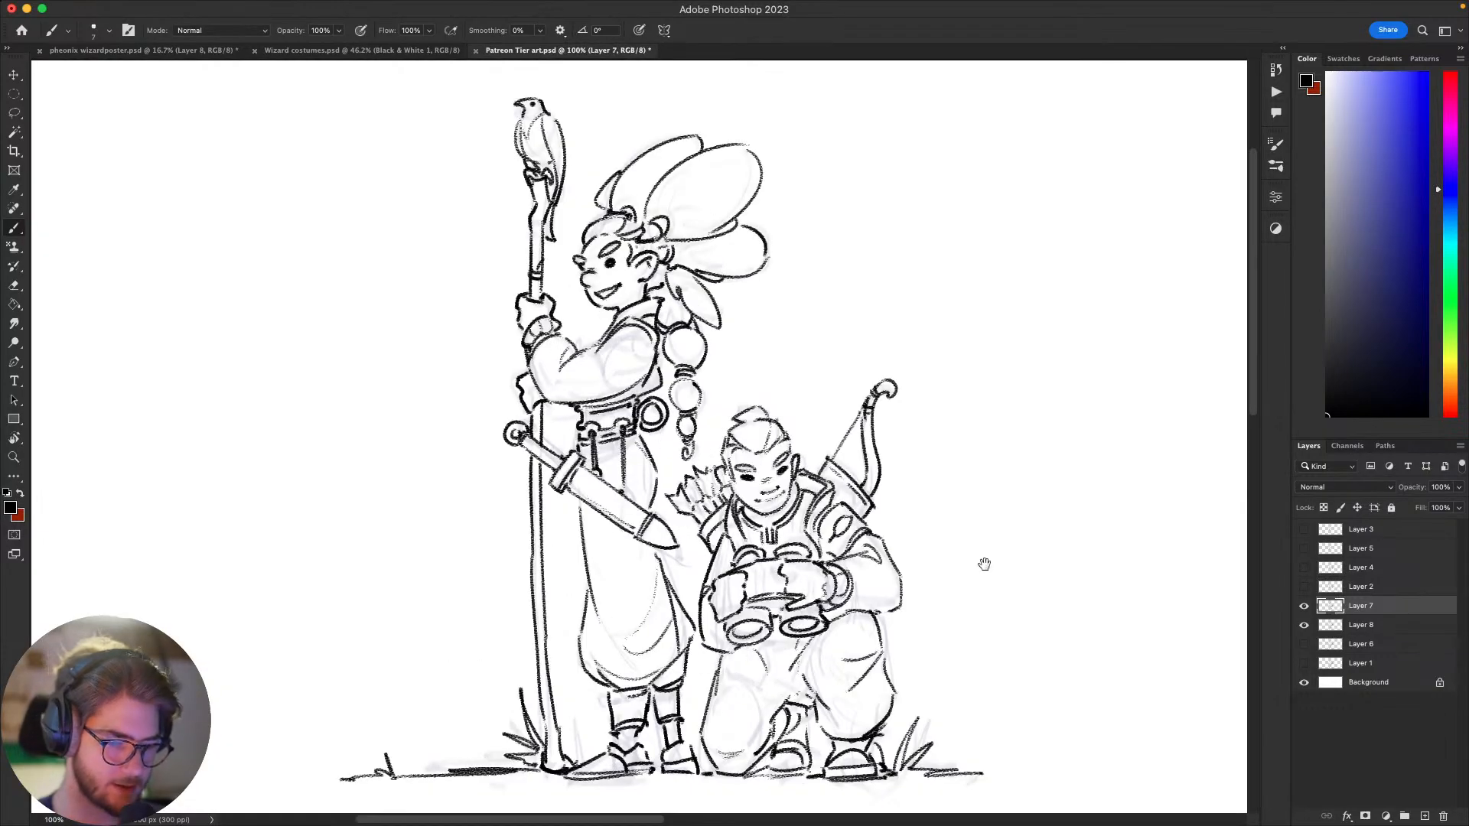
mouse_move(995, 639)
mouse_down()
mouse_move(1068, 593)
mouse_move(1248, 646)
mouse_up()
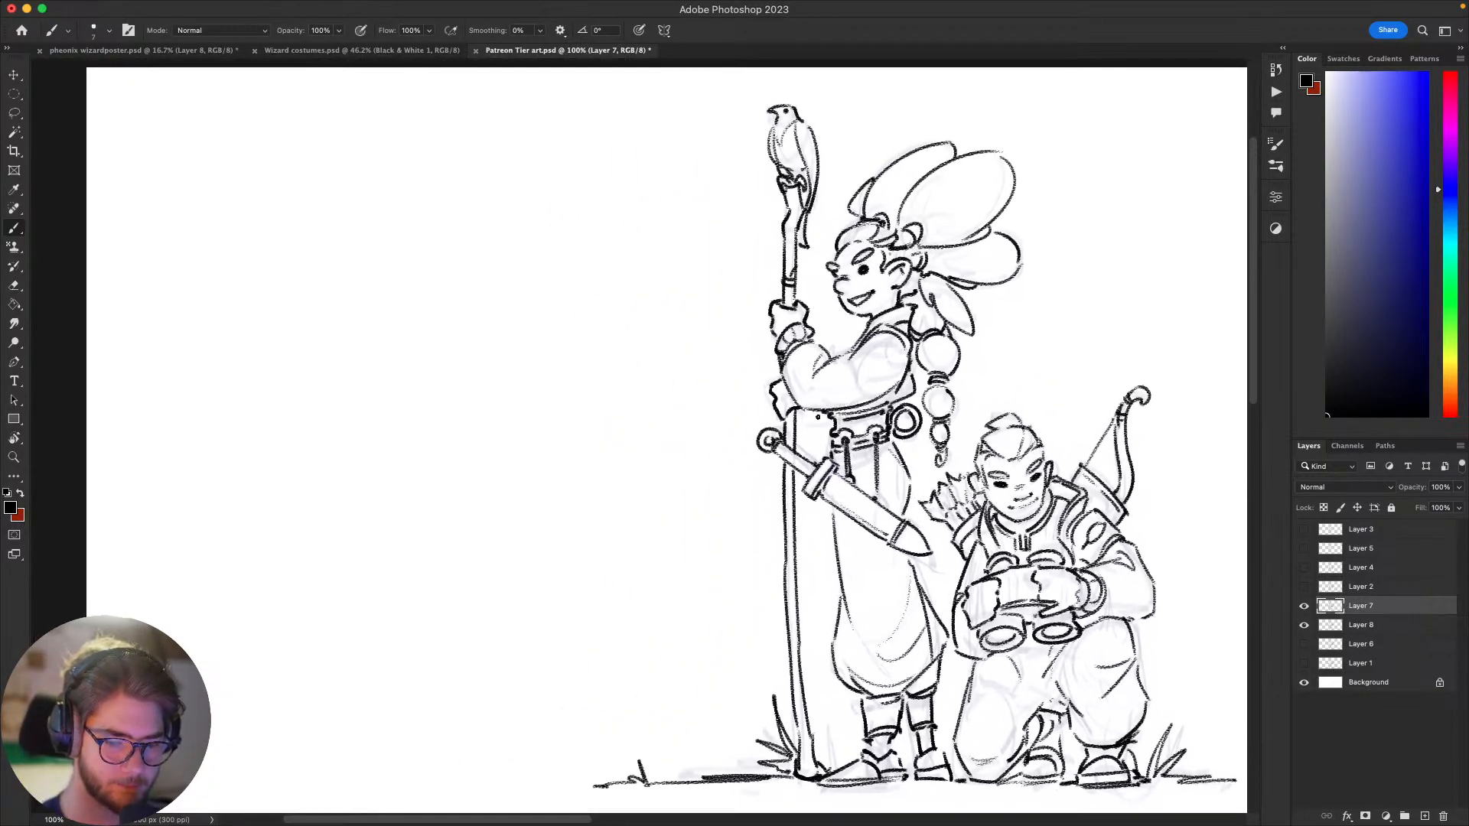
drag(1081, 600, 947, 533)
drag(1091, 548, 1105, 495)
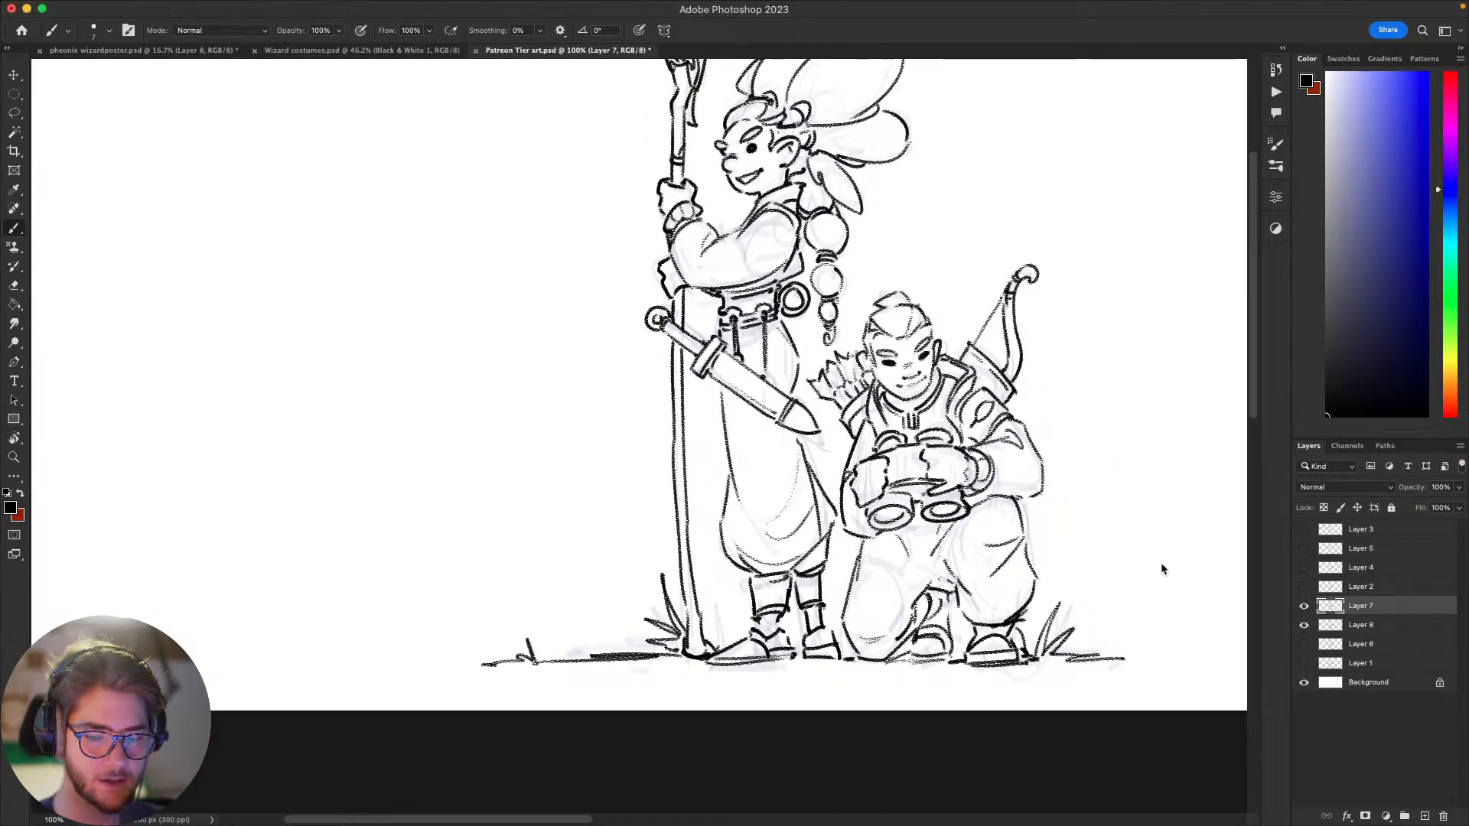
mouse_move(1164, 590)
mouse_down()
mouse_move(1007, 561)
mouse_move(1065, 521)
mouse_move(1023, 531)
mouse_move(1069, 525)
mouse_move(1026, 606)
mouse_move(1020, 584)
mouse_move(997, 616)
mouse_up()
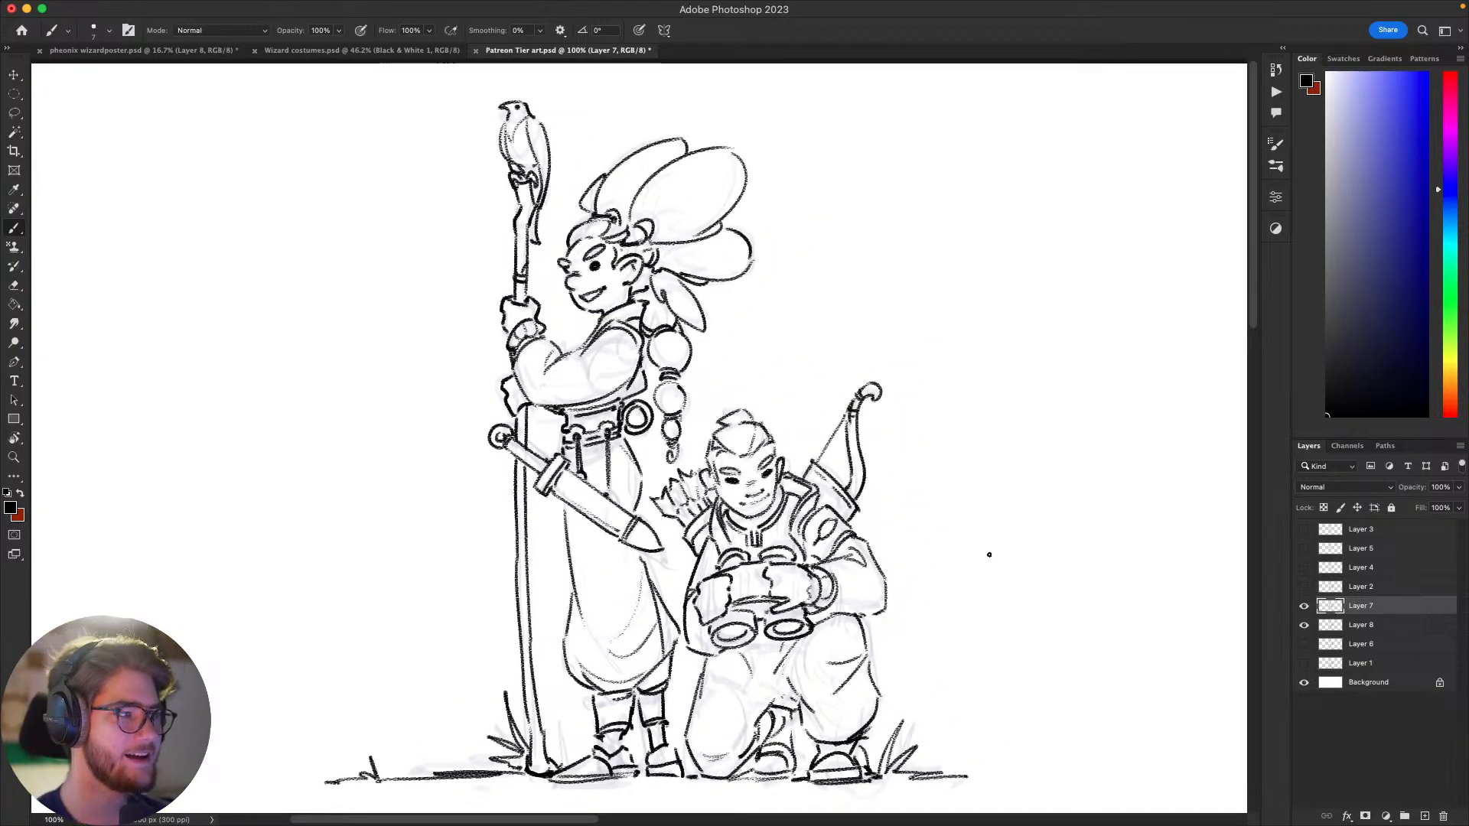
scroll(1003, 528, right, 3)
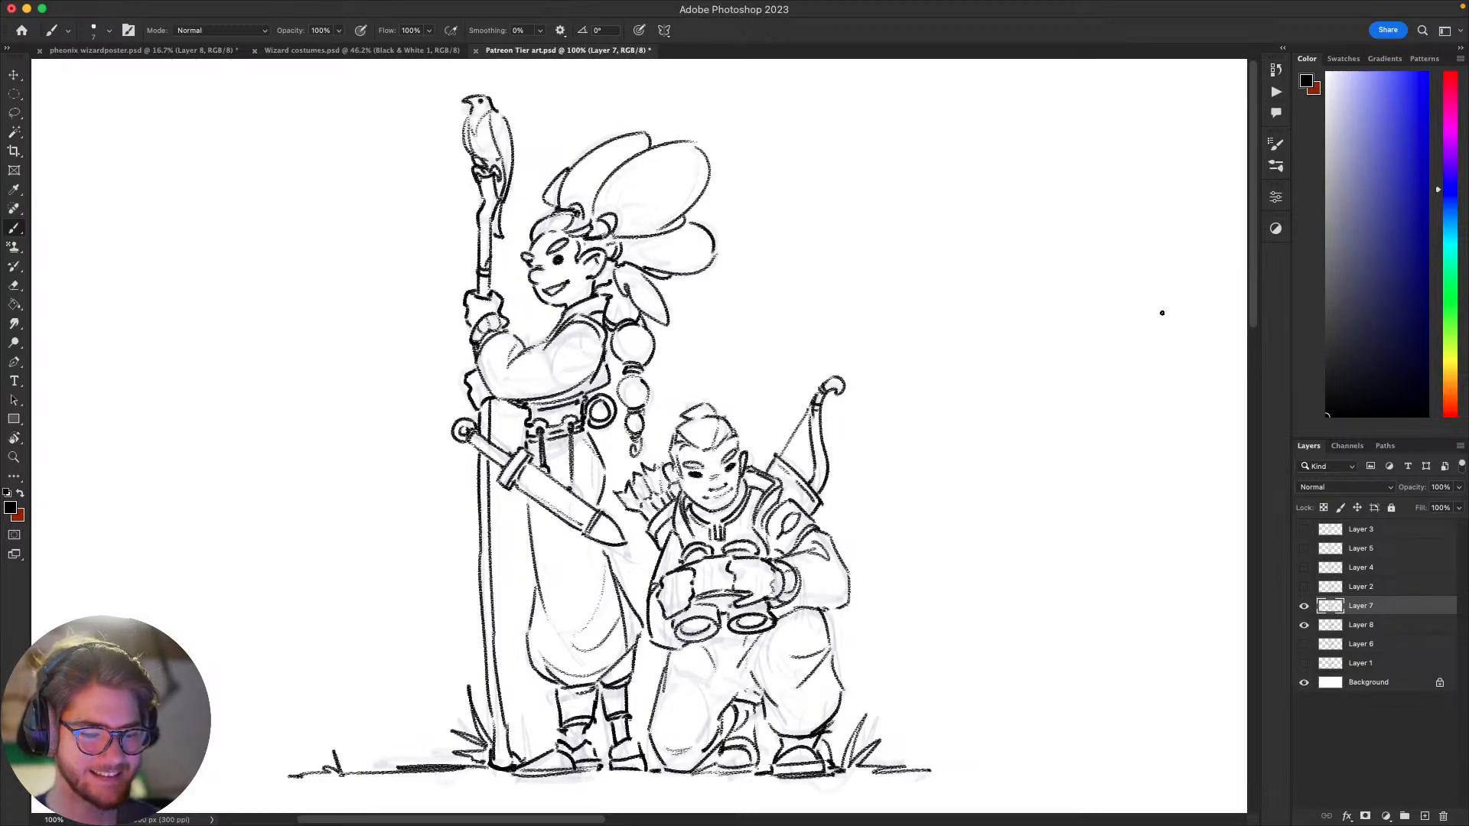
mouse_move(990, 510)
mouse_down()
mouse_move(935, 534)
mouse_move(989, 524)
mouse_up()
scroll(925, 516, down, 1)
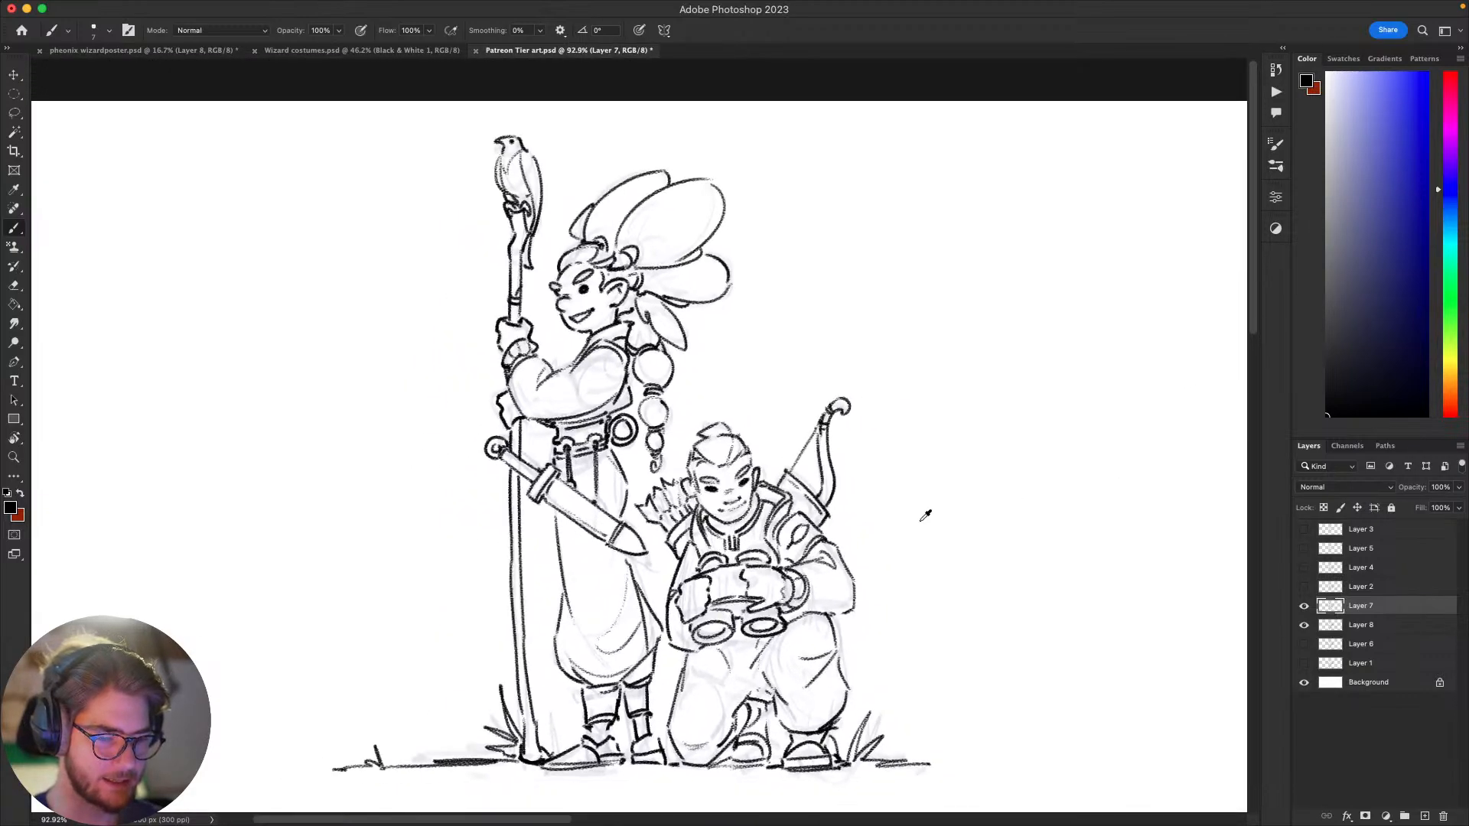
scroll(867, 497, up, 1)
mouse_move(851, 499)
mouse_down()
mouse_move(1023, 490)
mouse_move(1008, 475)
mouse_move(979, 485)
mouse_up()
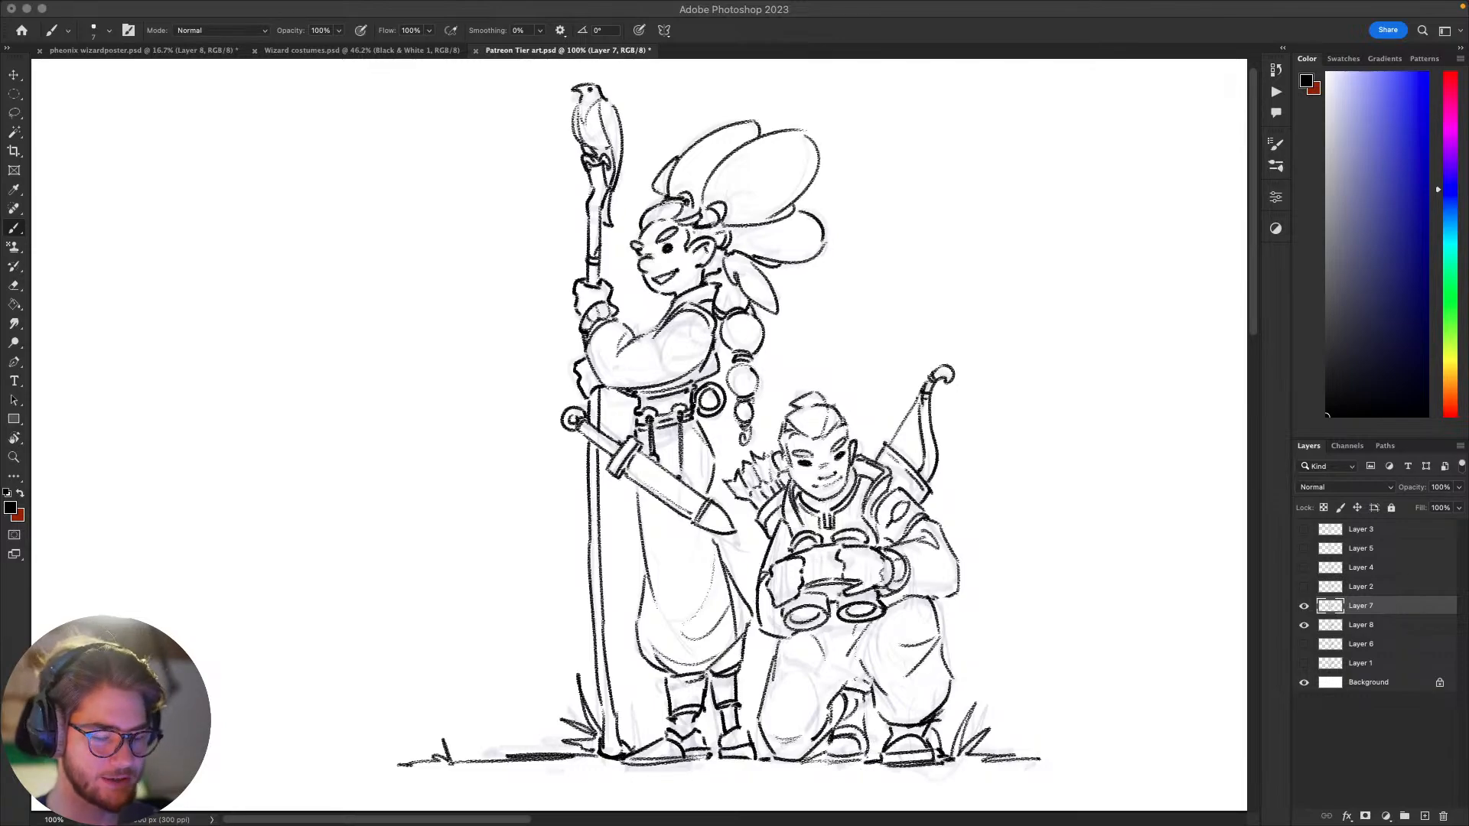
scroll(1029, 544, down, 3)
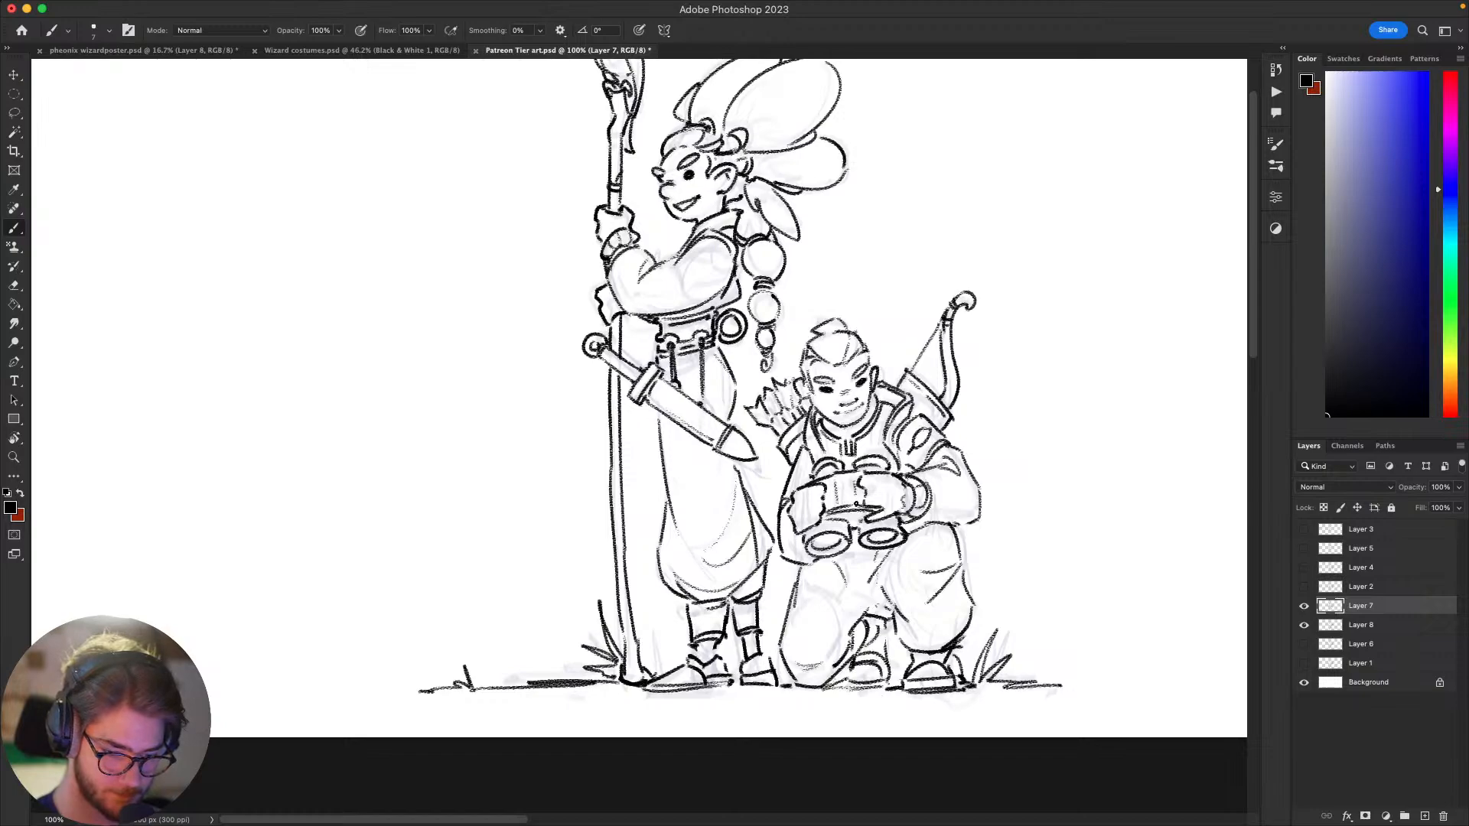
mouse_move(857, 537)
mouse_down()
mouse_move(834, 543)
mouse_move(835, 530)
mouse_up()
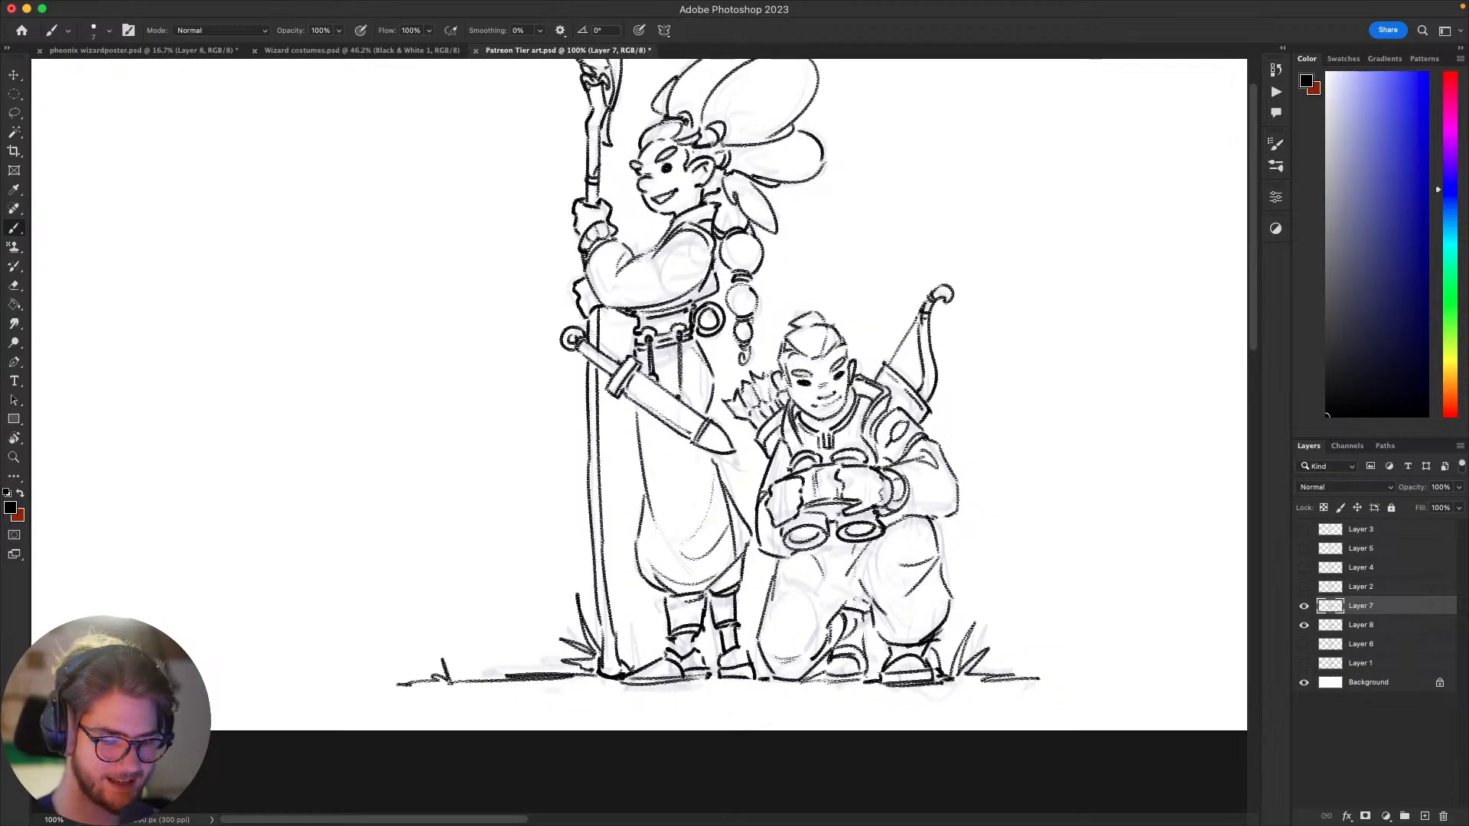
drag(934, 437, 943, 431)
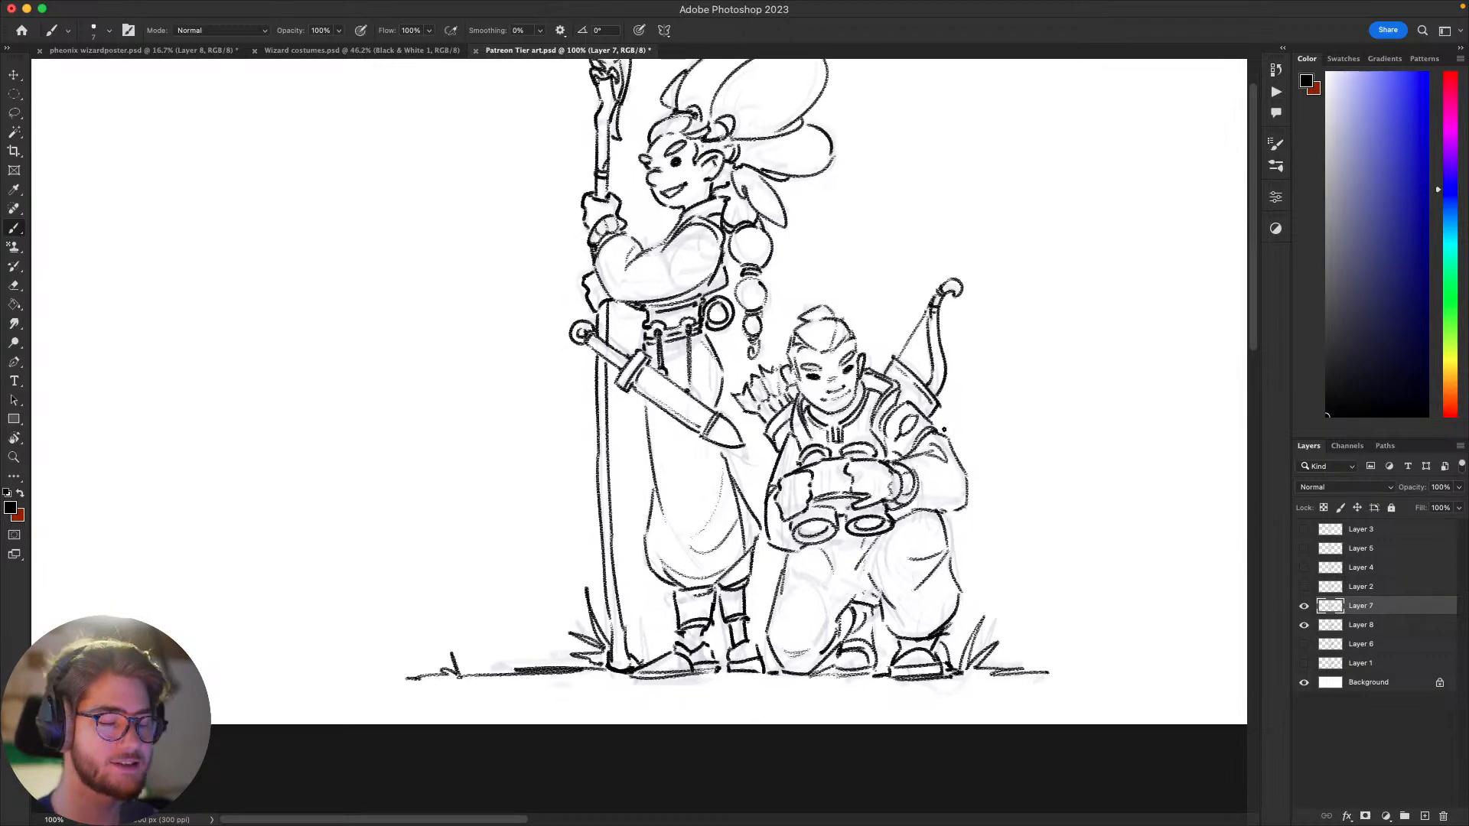
mouse_move(1003, 488)
mouse_down()
mouse_move(1006, 586)
mouse_move(1069, 506)
mouse_up()
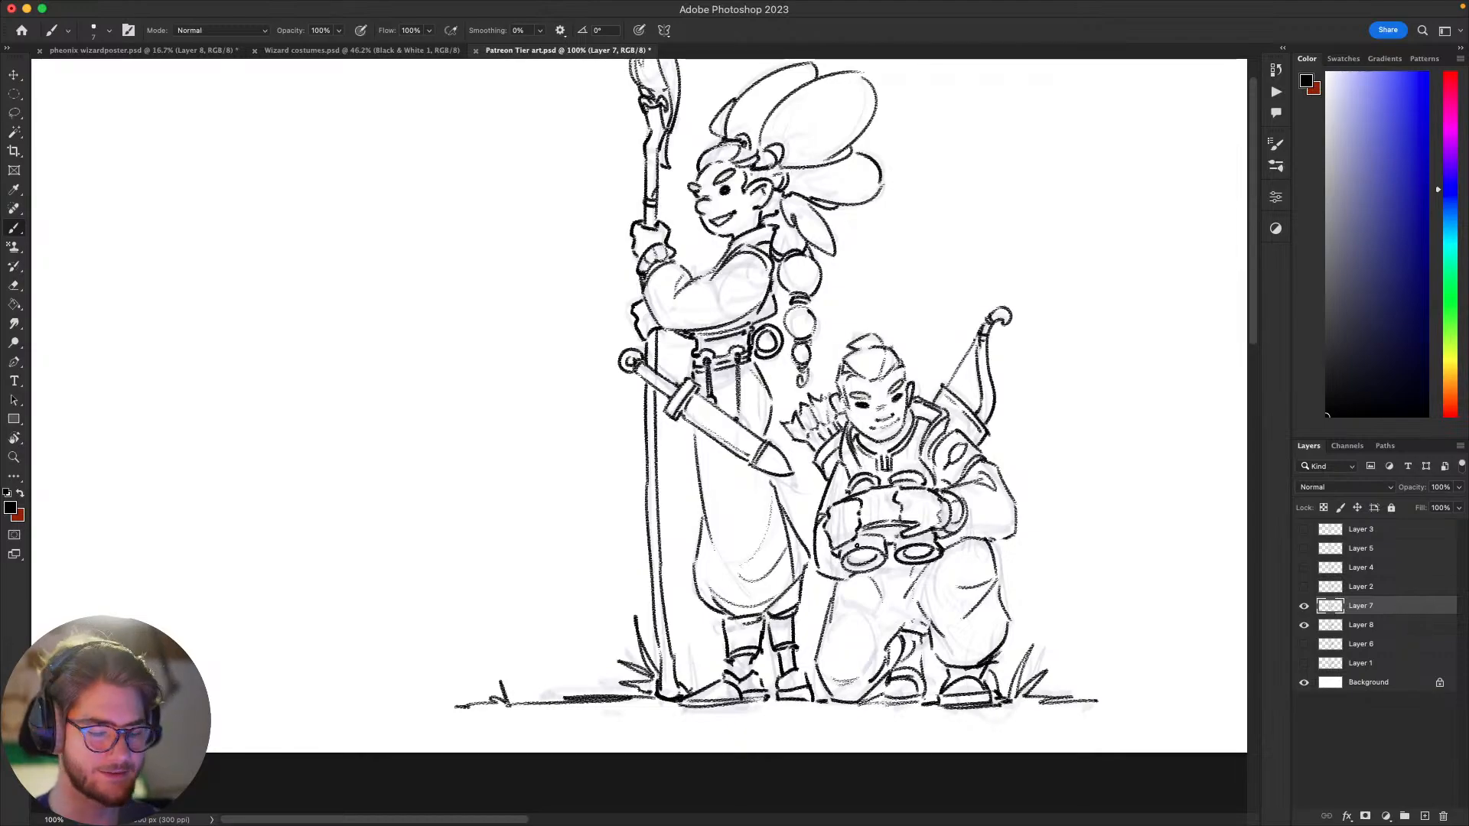
scroll(1033, 479, right, 5)
scroll(1033, 479, down, 1)
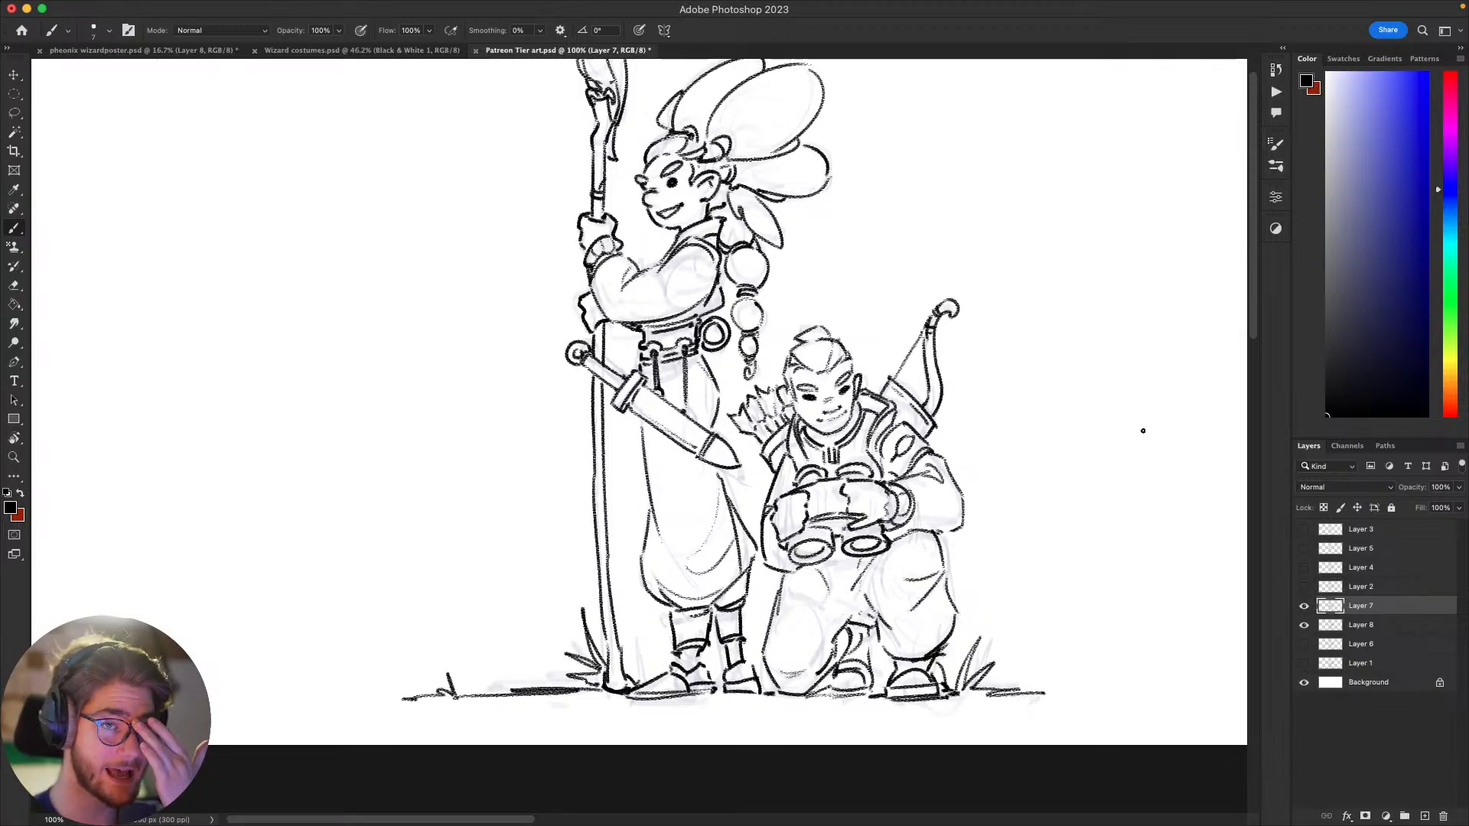
key(super+Tab)
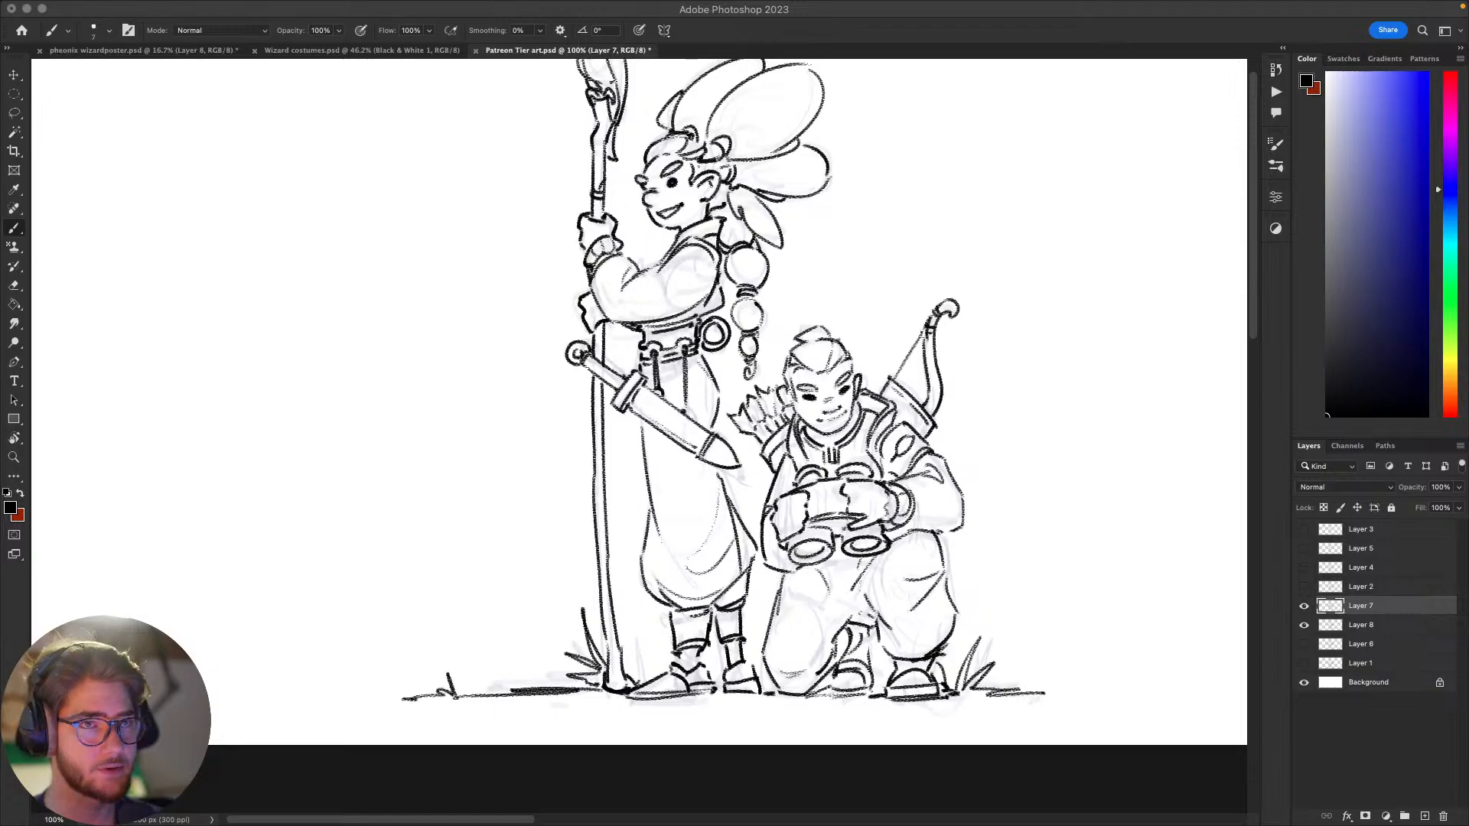
mouse_move(1020, 557)
mouse_down()
mouse_move(937, 617)
mouse_move(993, 557)
mouse_up()
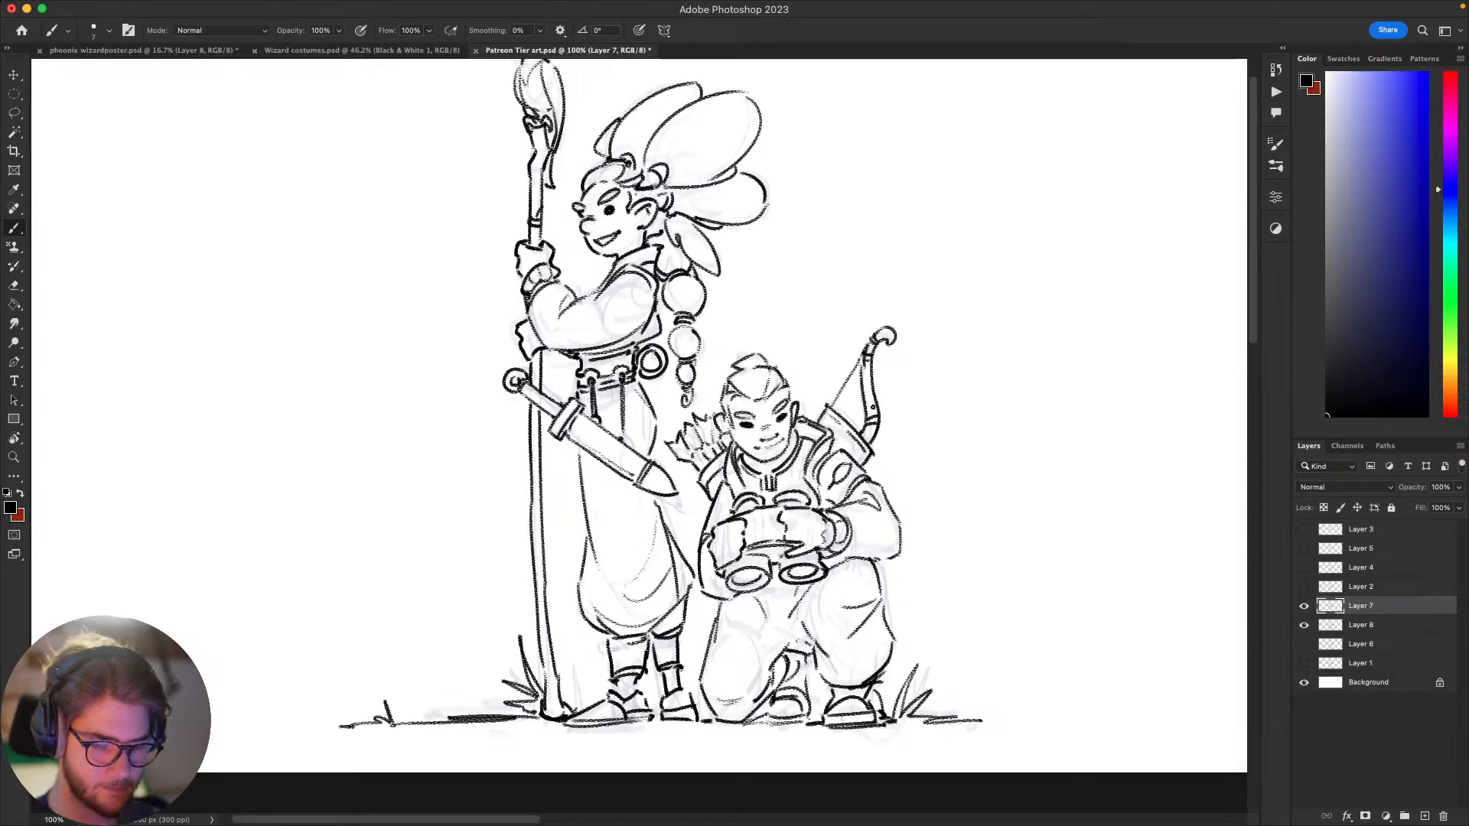
drag(862, 478, 821, 487)
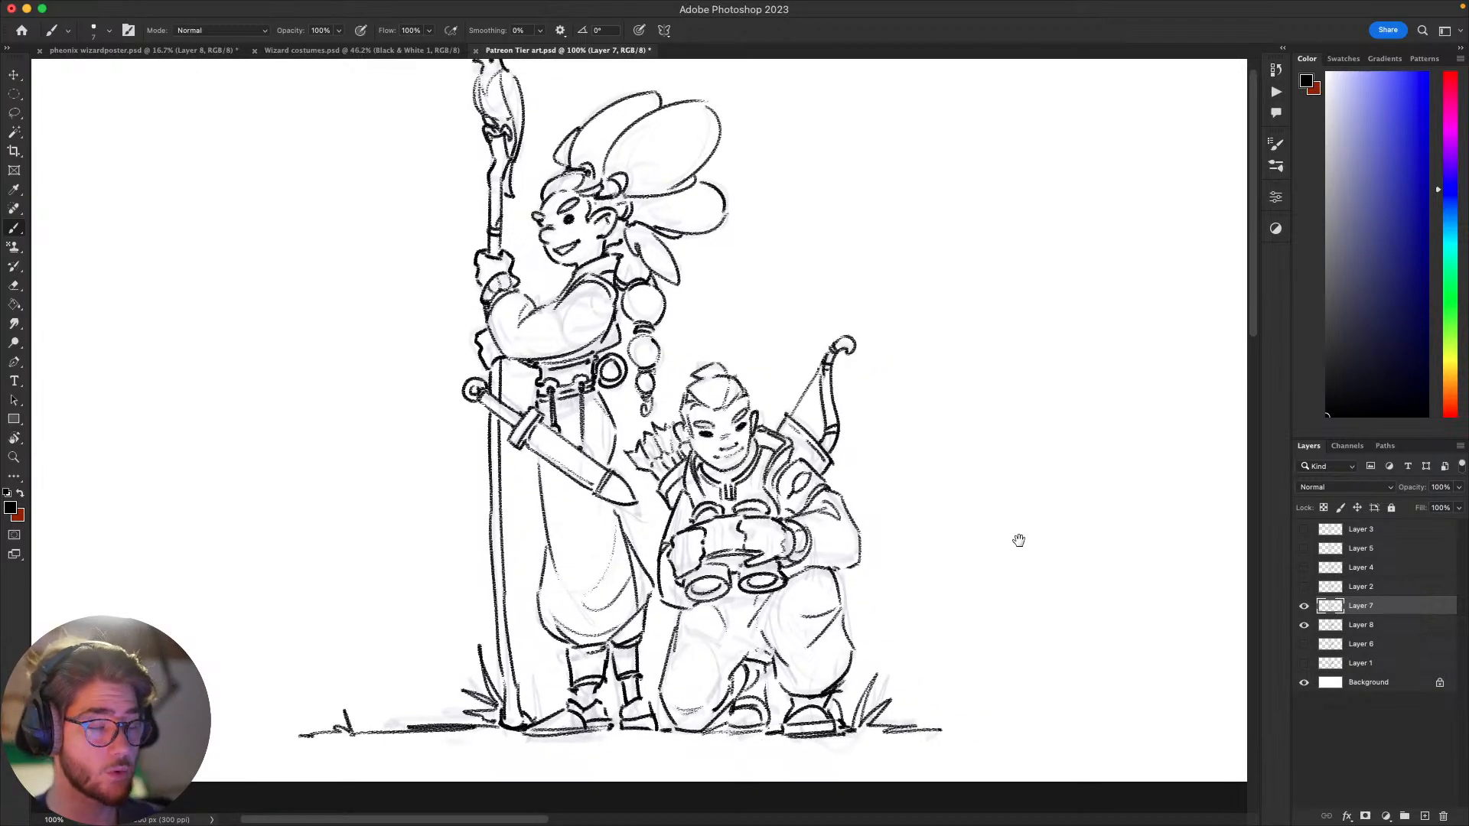
mouse_move(1018, 540)
mouse_down()
mouse_move(1000, 495)
mouse_move(1066, 498)
mouse_move(1052, 528)
mouse_move(1098, 482)
mouse_move(1066, 515)
mouse_move(1041, 590)
mouse_move(1061, 587)
mouse_move(1013, 550)
mouse_move(991, 564)
mouse_move(1066, 558)
mouse_move(1056, 547)
mouse_move(1045, 570)
mouse_move(1069, 545)
mouse_move(1105, 603)
mouse_move(1132, 604)
mouse_move(1024, 601)
mouse_up()
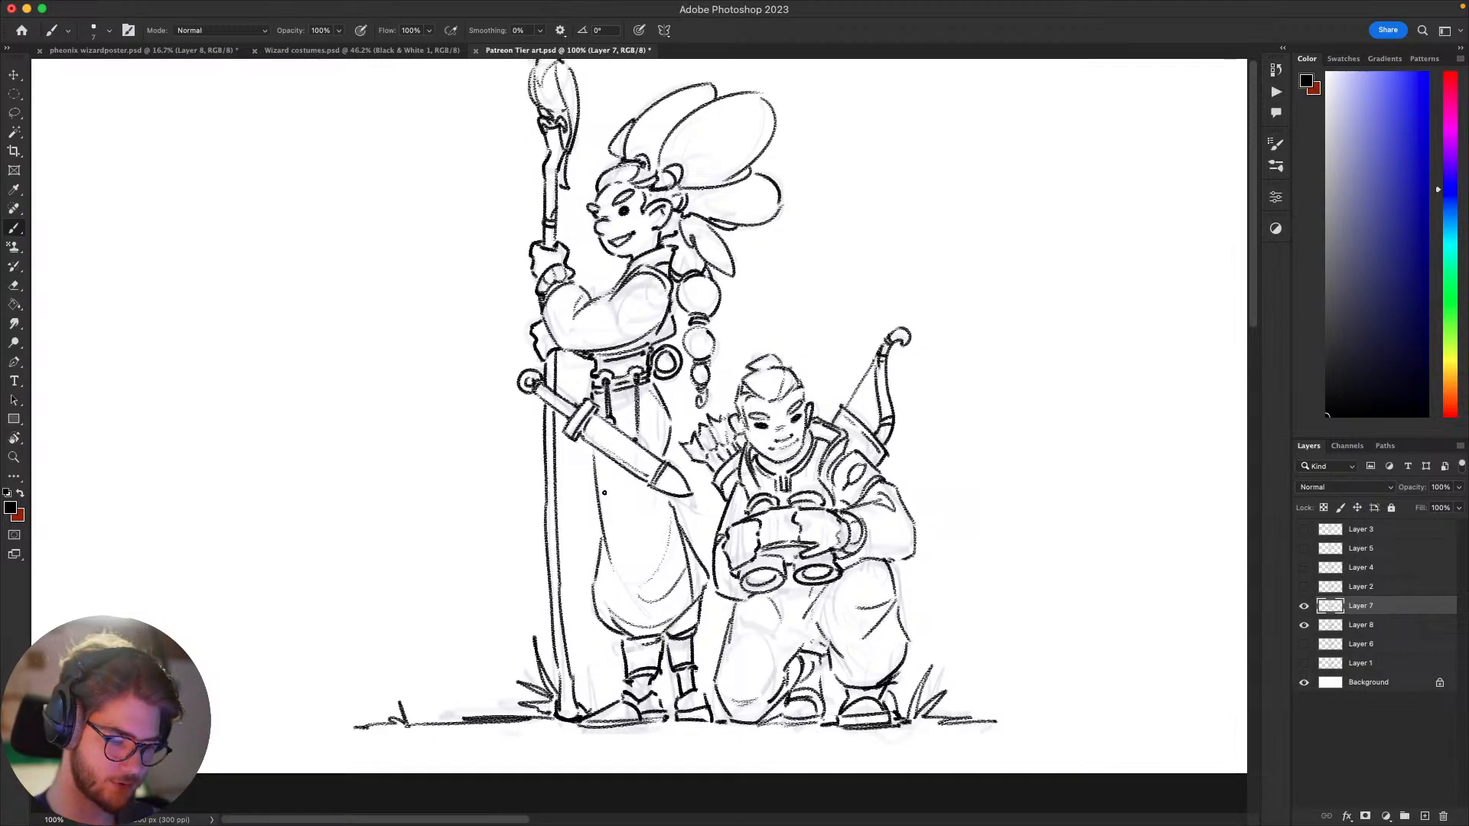
Step: Try a fold stroke near the hem of the standing figure's baggy trousers, undoing it
key(super+z)
mouse_move(618, 595)
mouse_down()
mouse_move(671, 623)
mouse_move(656, 613)
mouse_up()
key(super+z)
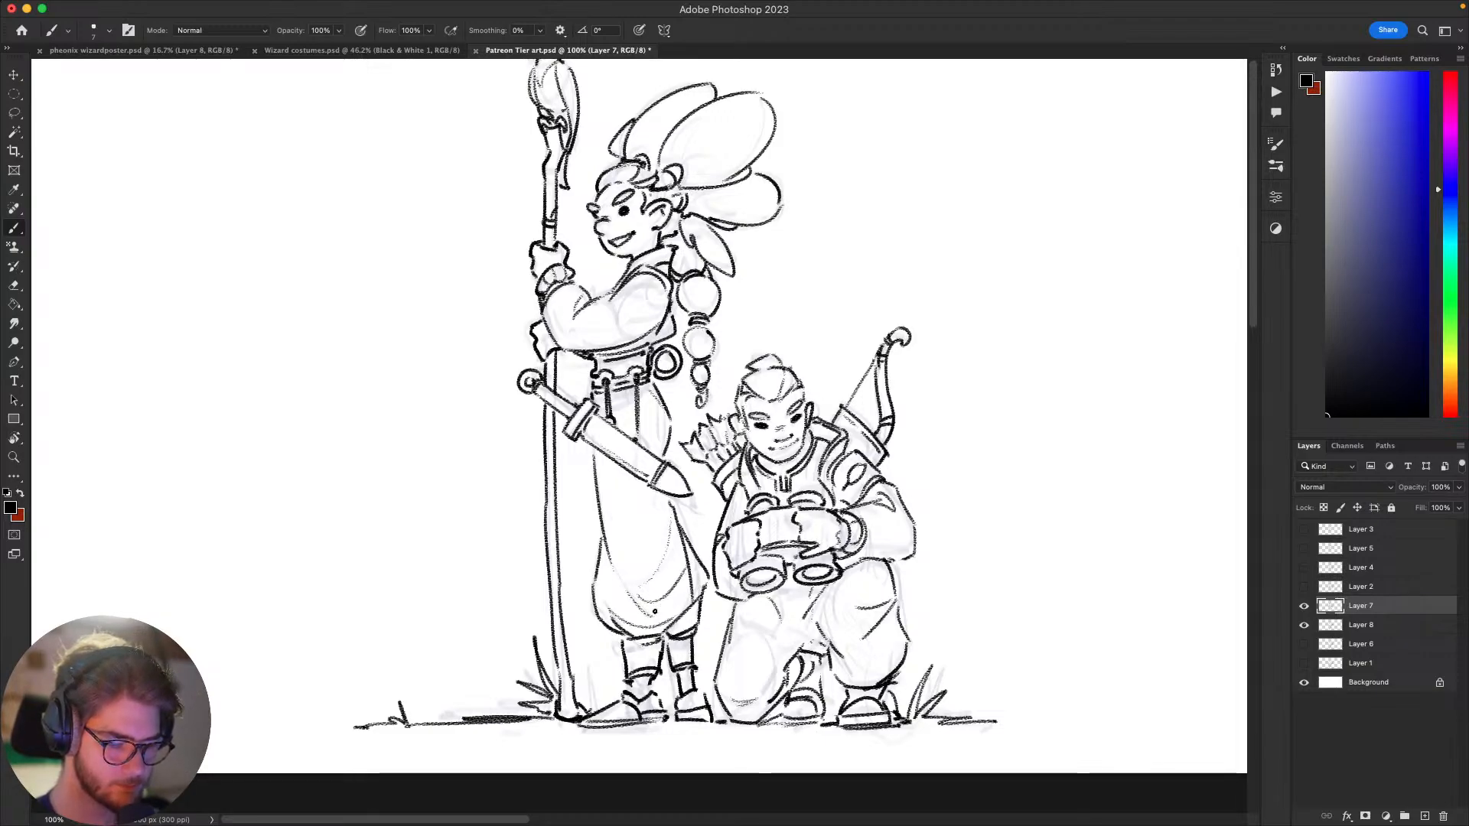
Step: Add a new empty layer between the faded sketch on Layer 8 and the line art on Layer 7
drag(958, 486, 1043, 410)
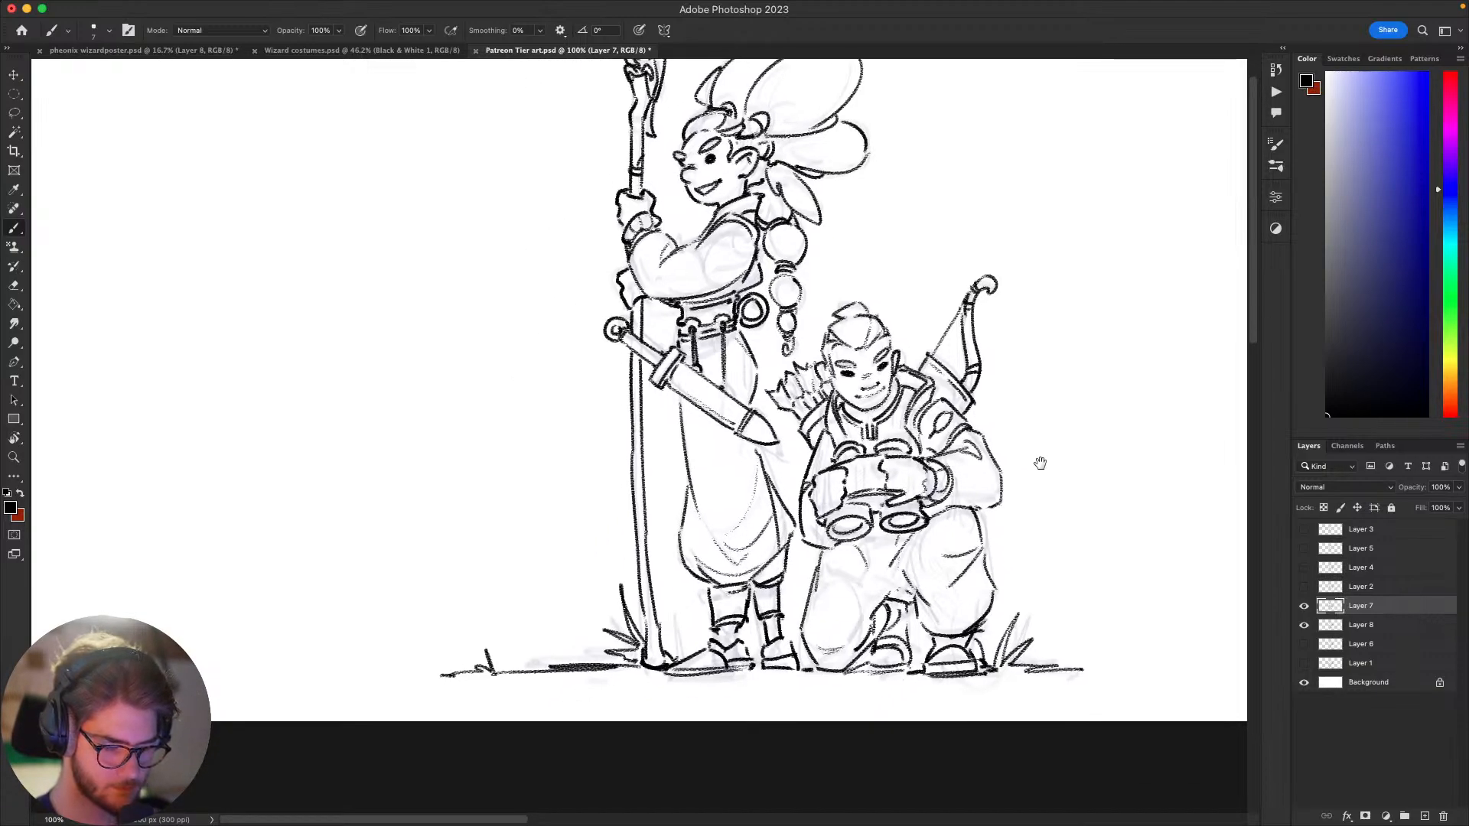
drag(1040, 463, 1037, 327)
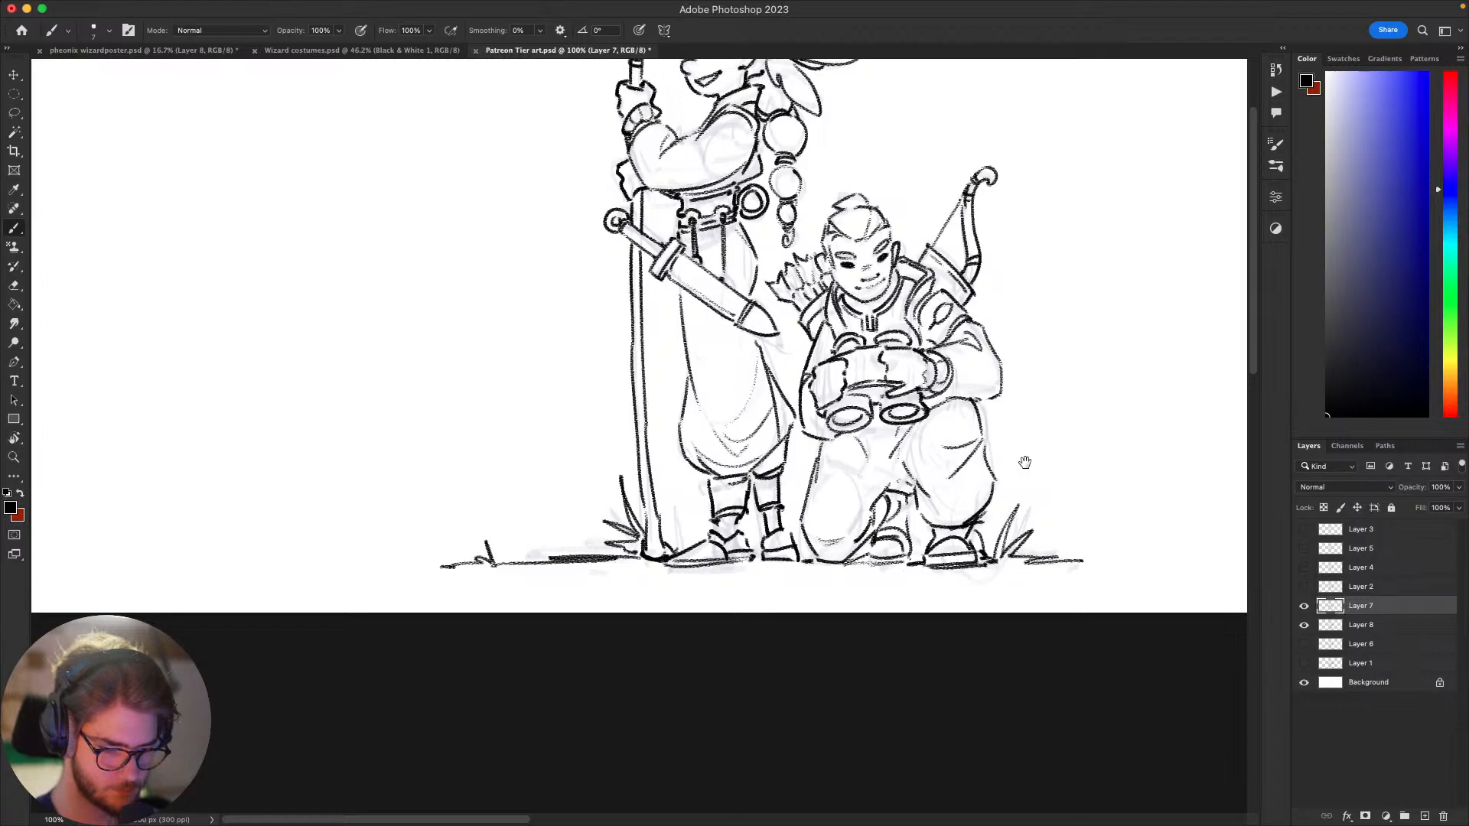
drag(1024, 463, 1027, 625)
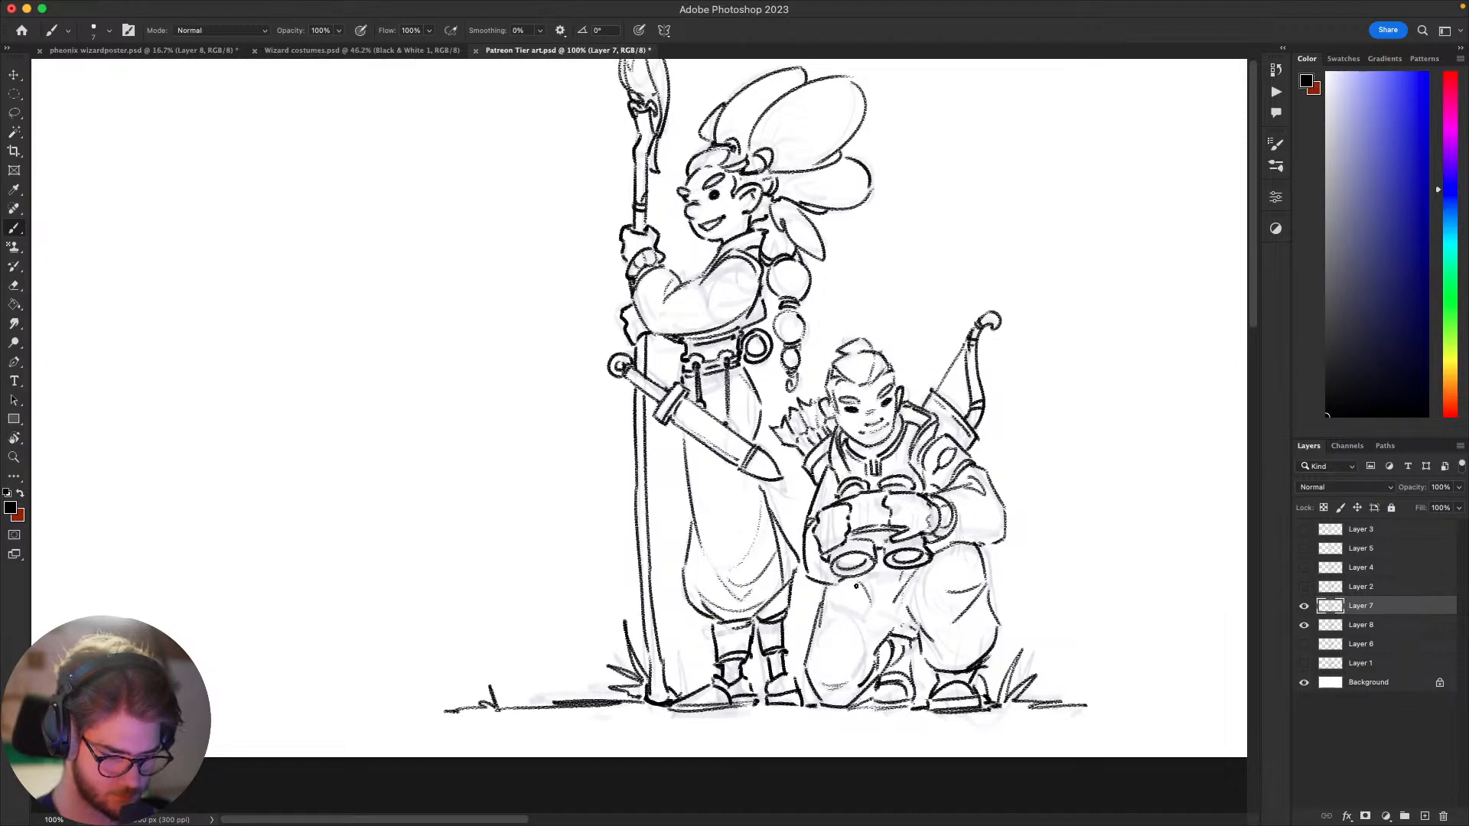
mouse_move(1006, 551)
mouse_down()
mouse_move(1070, 418)
mouse_move(1056, 358)
mouse_up()
drag(1097, 433, 855, 681)
mouse_move(971, 595)
mouse_down()
mouse_move(1069, 634)
mouse_move(1089, 564)
mouse_move(1118, 557)
mouse_move(1164, 498)
mouse_move(1164, 466)
mouse_move(1085, 512)
mouse_up()
click(1377, 626)
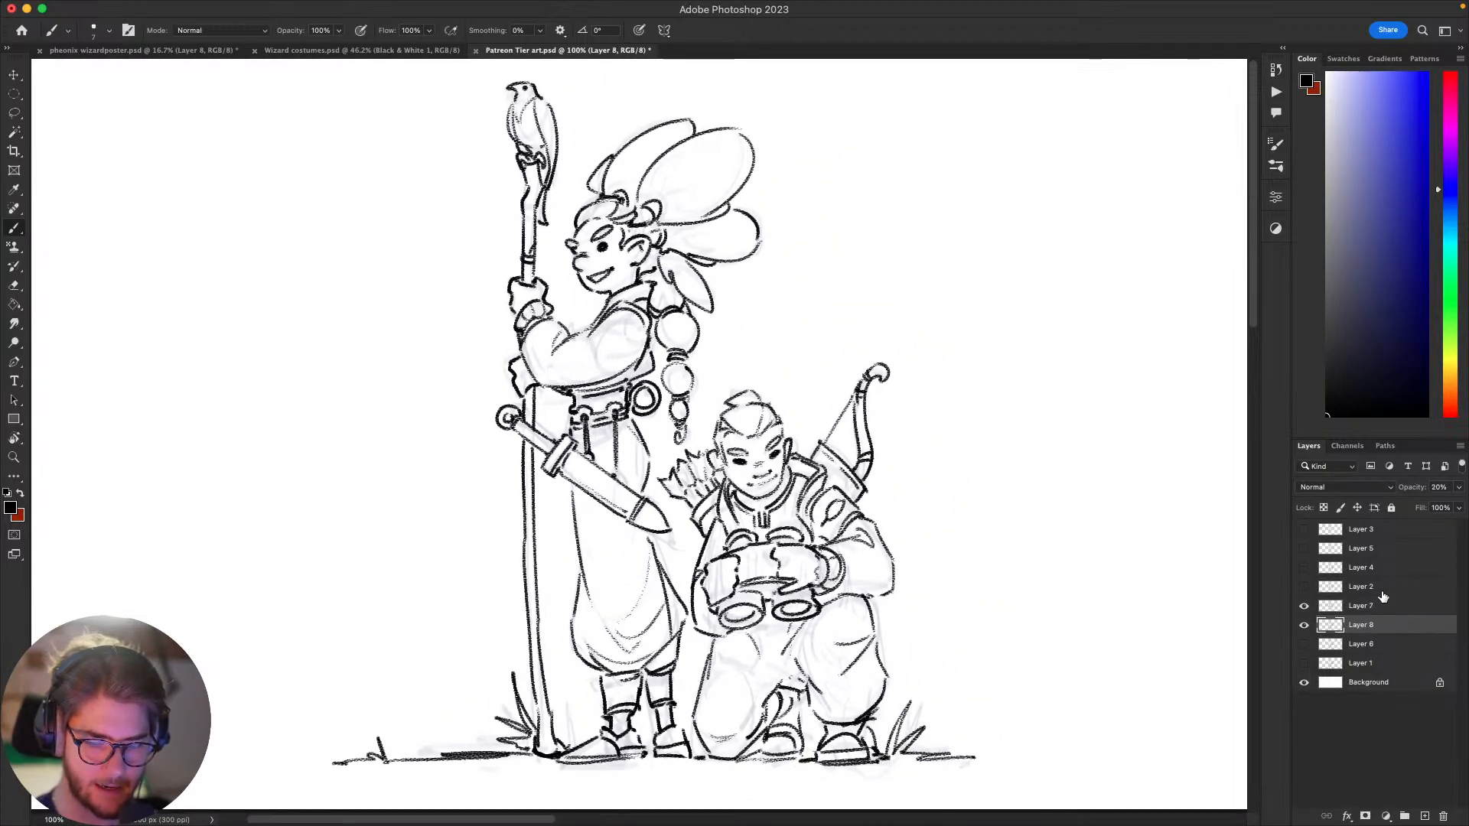
key(super+shift+alt+n)
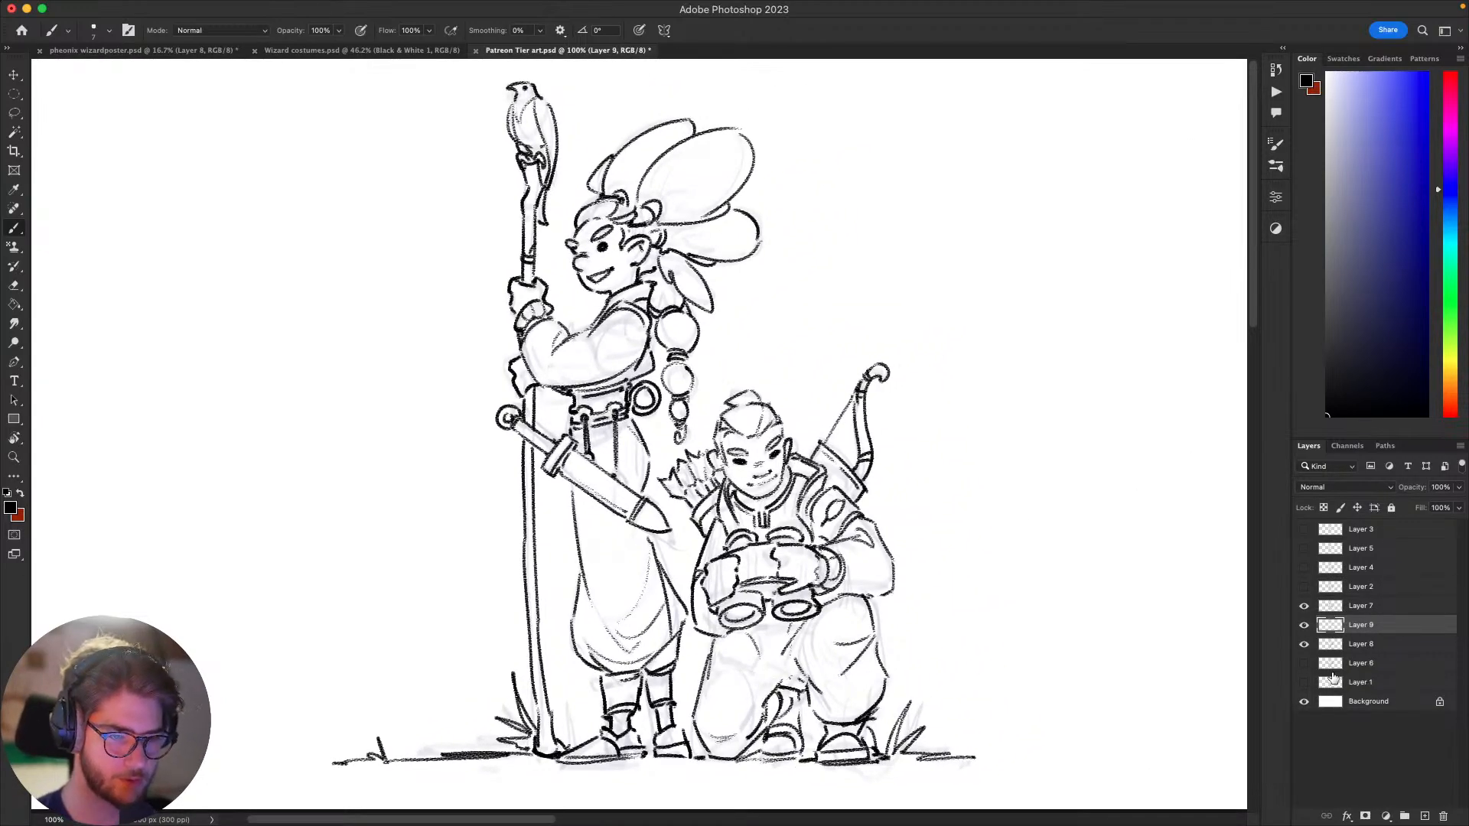
Step: Set the painting colour to a light neutral grey and choose the Hard Round Pressure Size brush
drag(962, 575, 1011, 619)
drag(1103, 550, 1004, 518)
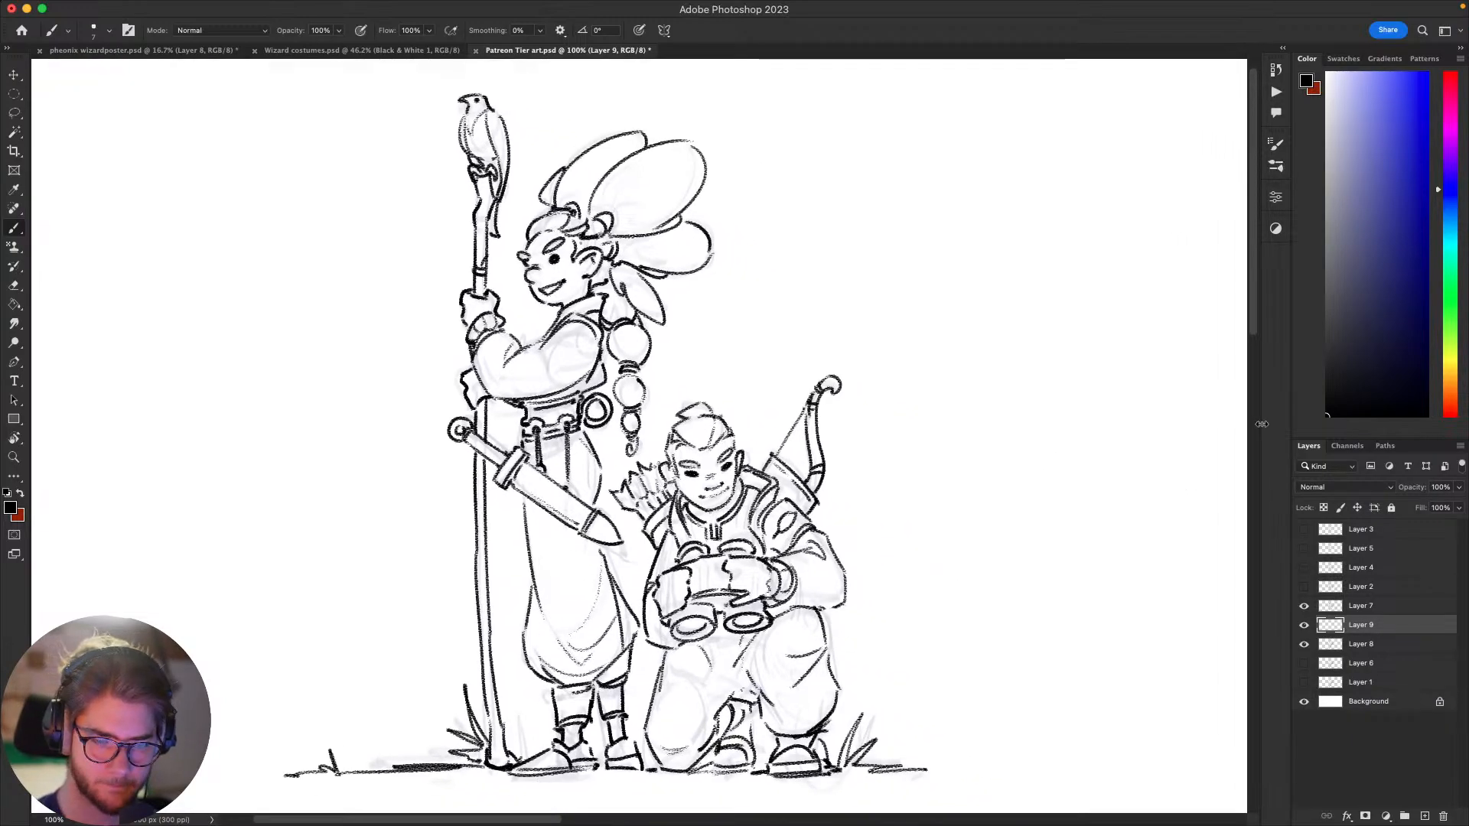
drag(1371, 269, 1251, 188)
right_click(959, 465)
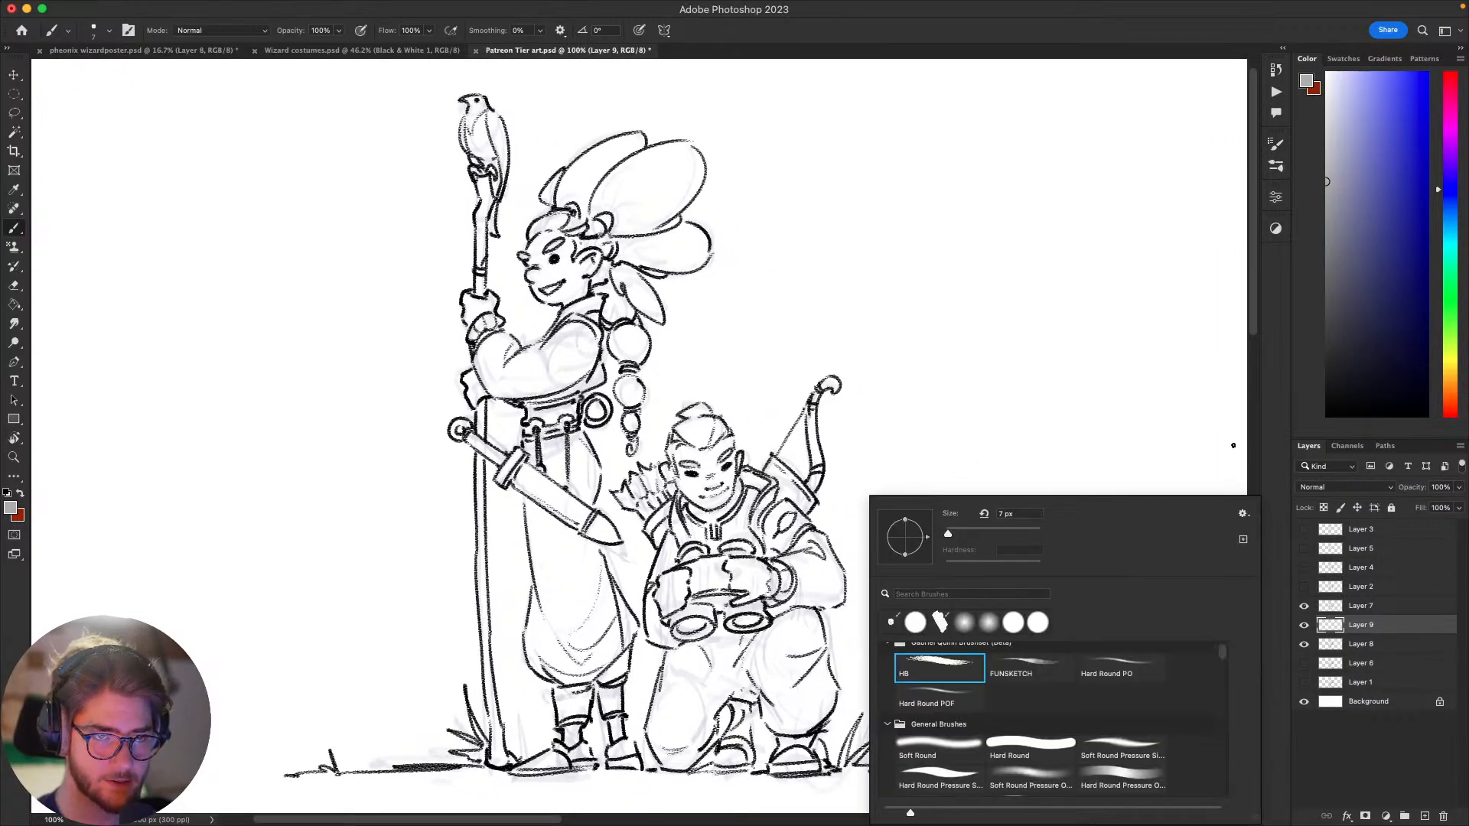
click(940, 777)
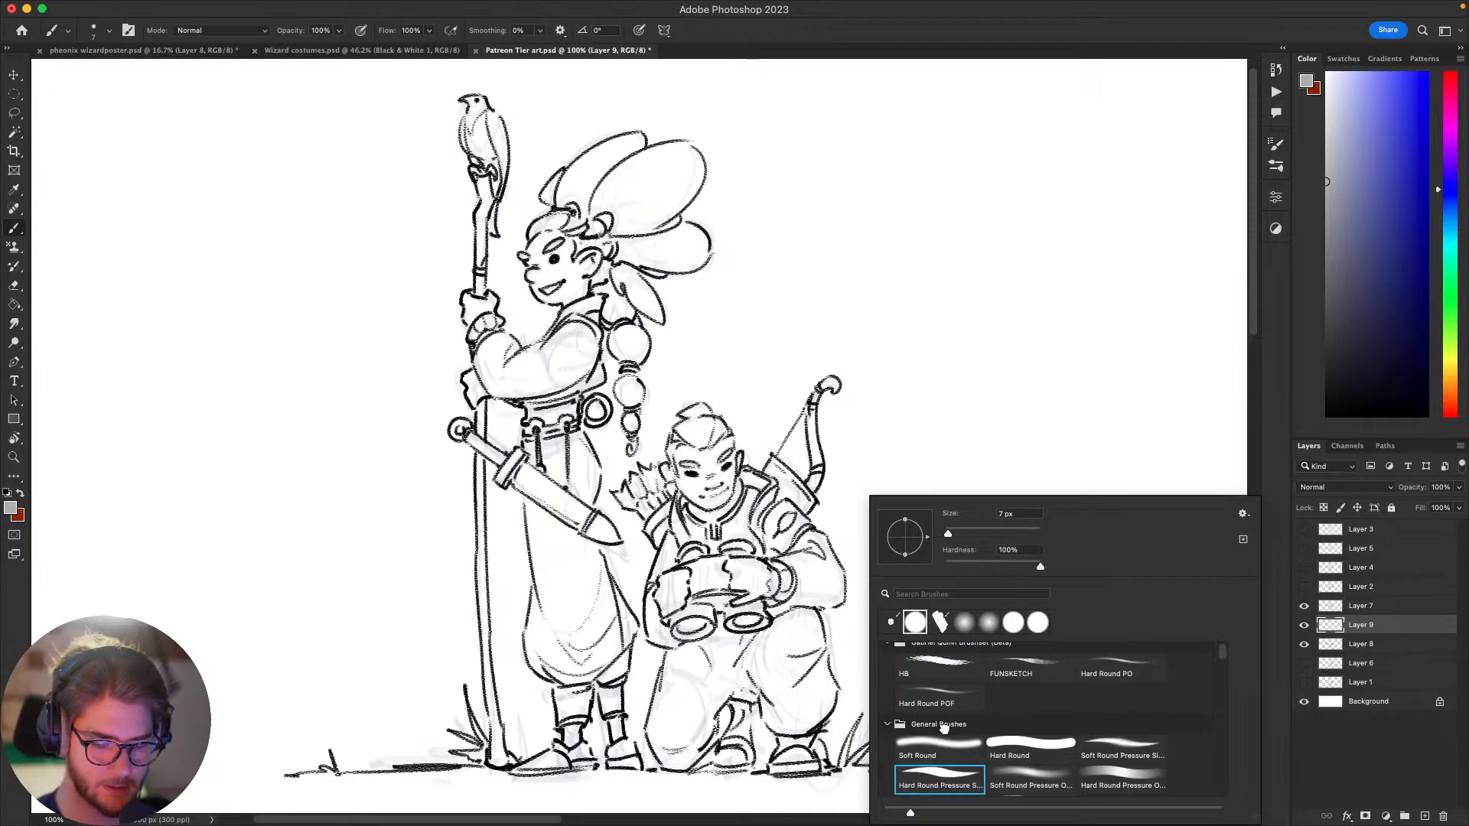
Step: Undo a test stroke on the kneeling figure's leg and enlarge the brush to suit filling narrow shapes
mouse_move(773, 688)
mouse_down()
mouse_move(809, 683)
mouse_move(819, 727)
mouse_up()
key(super+z)
key(bracketright)
key(bracketright)
key(bracketright)
key(bracketright)
key(bracketright)
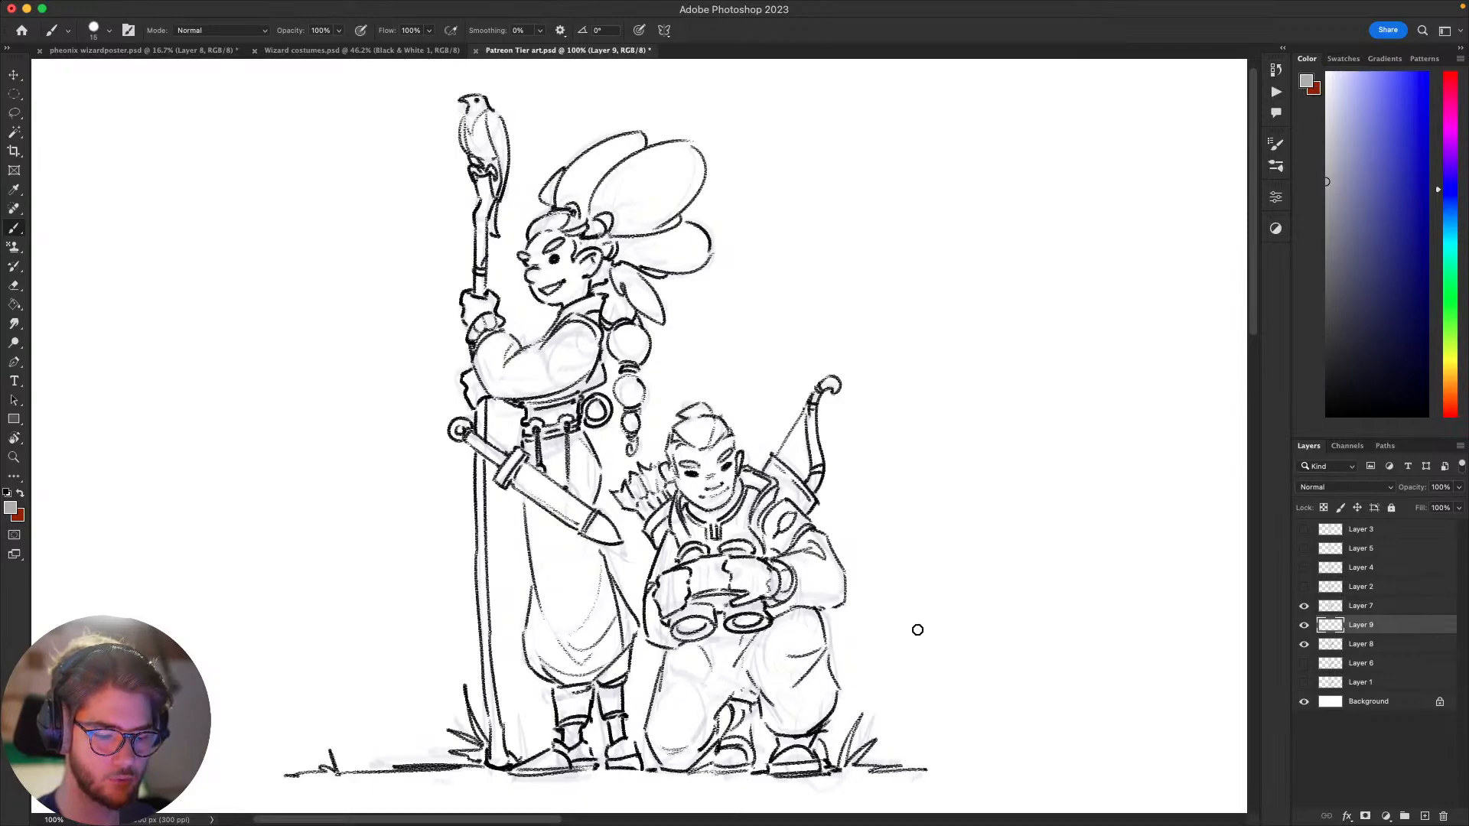
mouse_move(1007, 612)
mouse_down()
mouse_move(1082, 548)
mouse_move(1061, 564)
mouse_move(1073, 541)
mouse_up()
key(bracketleft)
key(bracketleft)
key(bracketright)
key(bracketright)
key(bracketright)
drag(968, 552, 1047, 524)
key(bracketleft)
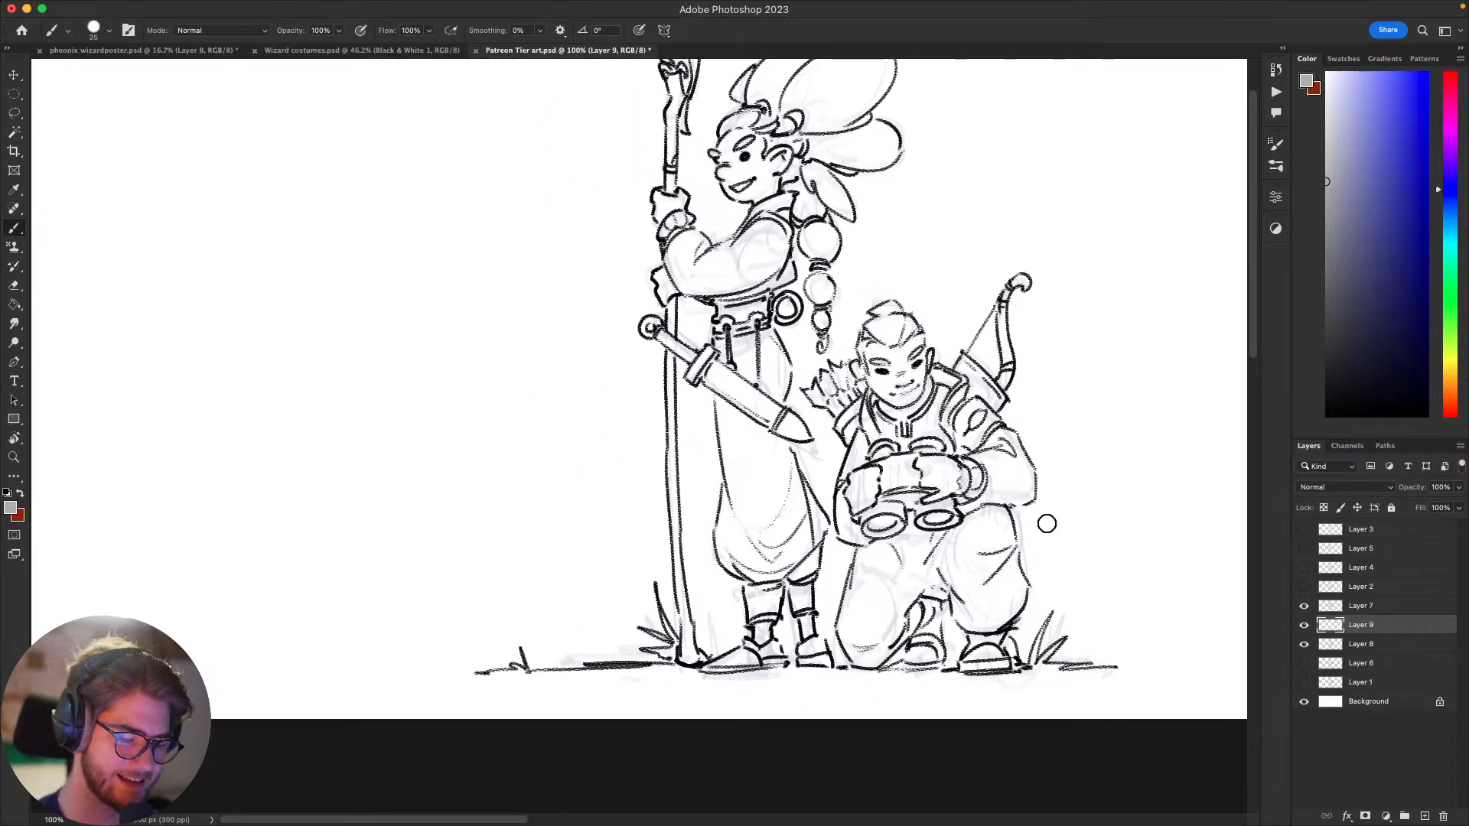
key(bracketleft)
Step: Fill the sword's round pommel and grip with flat grey beneath the line art
drag(743, 460, 719, 543)
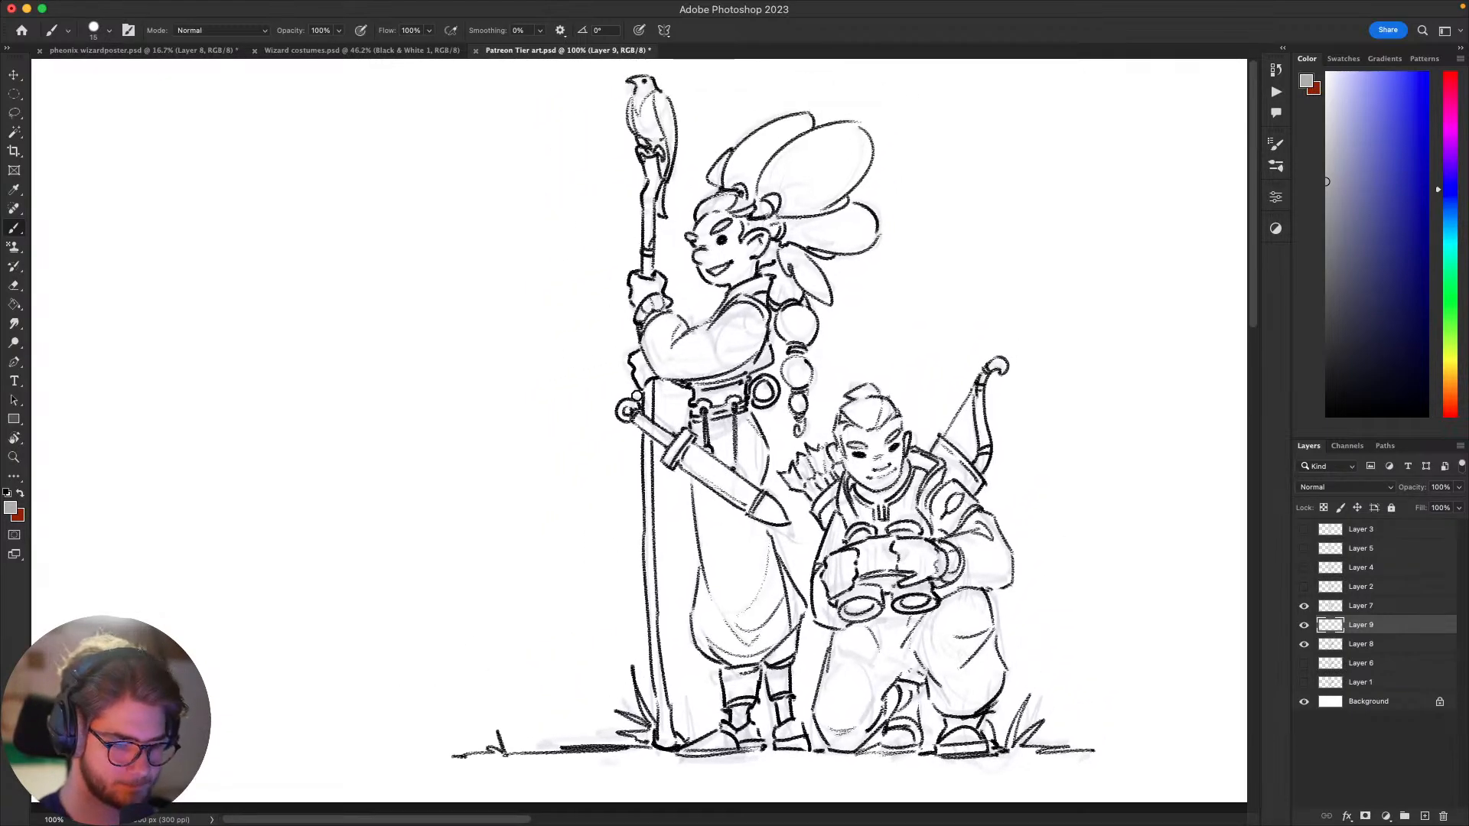
mouse_move(631, 403)
mouse_down()
mouse_move(619, 414)
mouse_move(633, 418)
mouse_move(628, 405)
mouse_up()
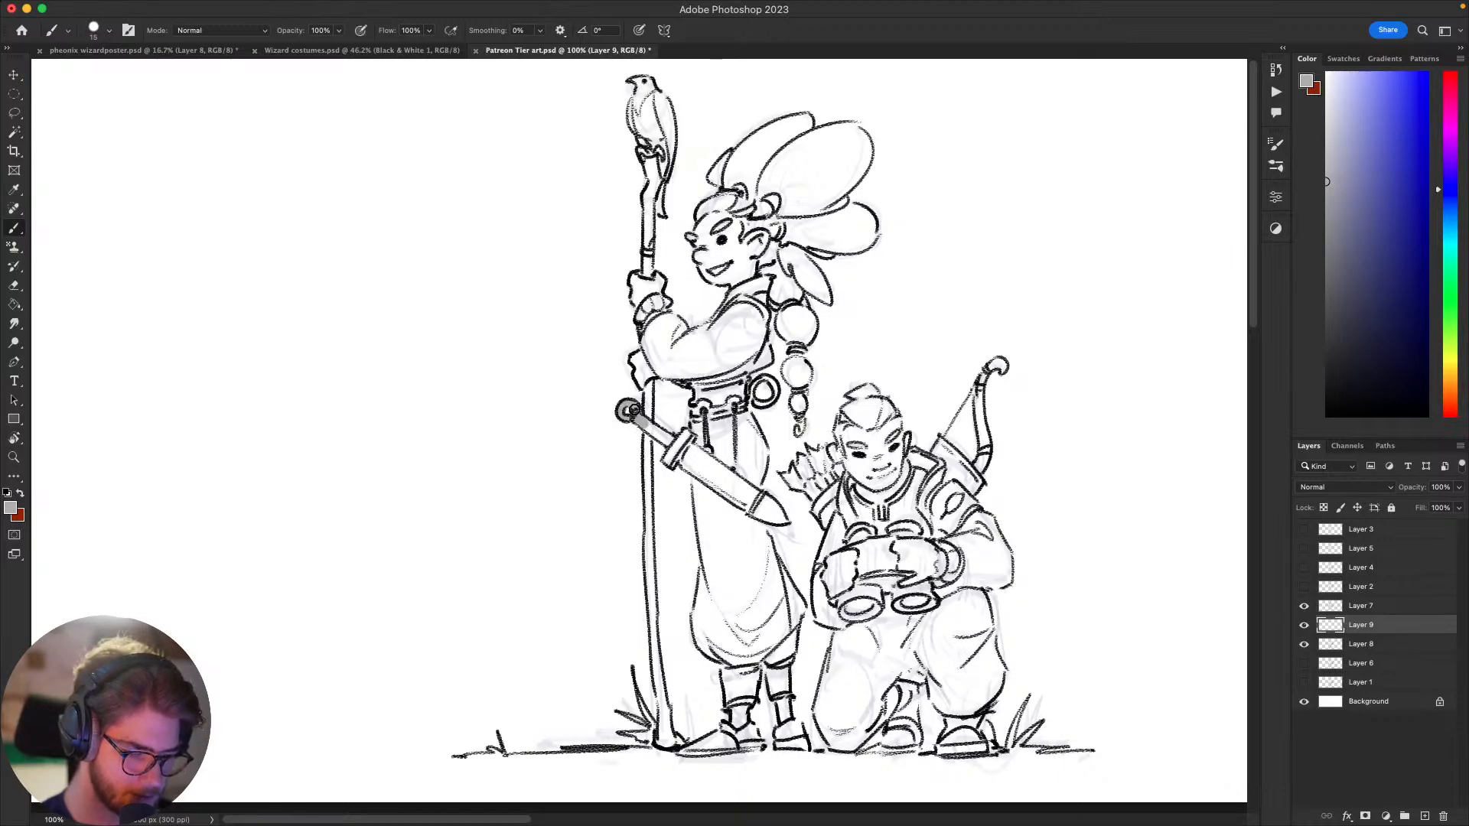
key(e)
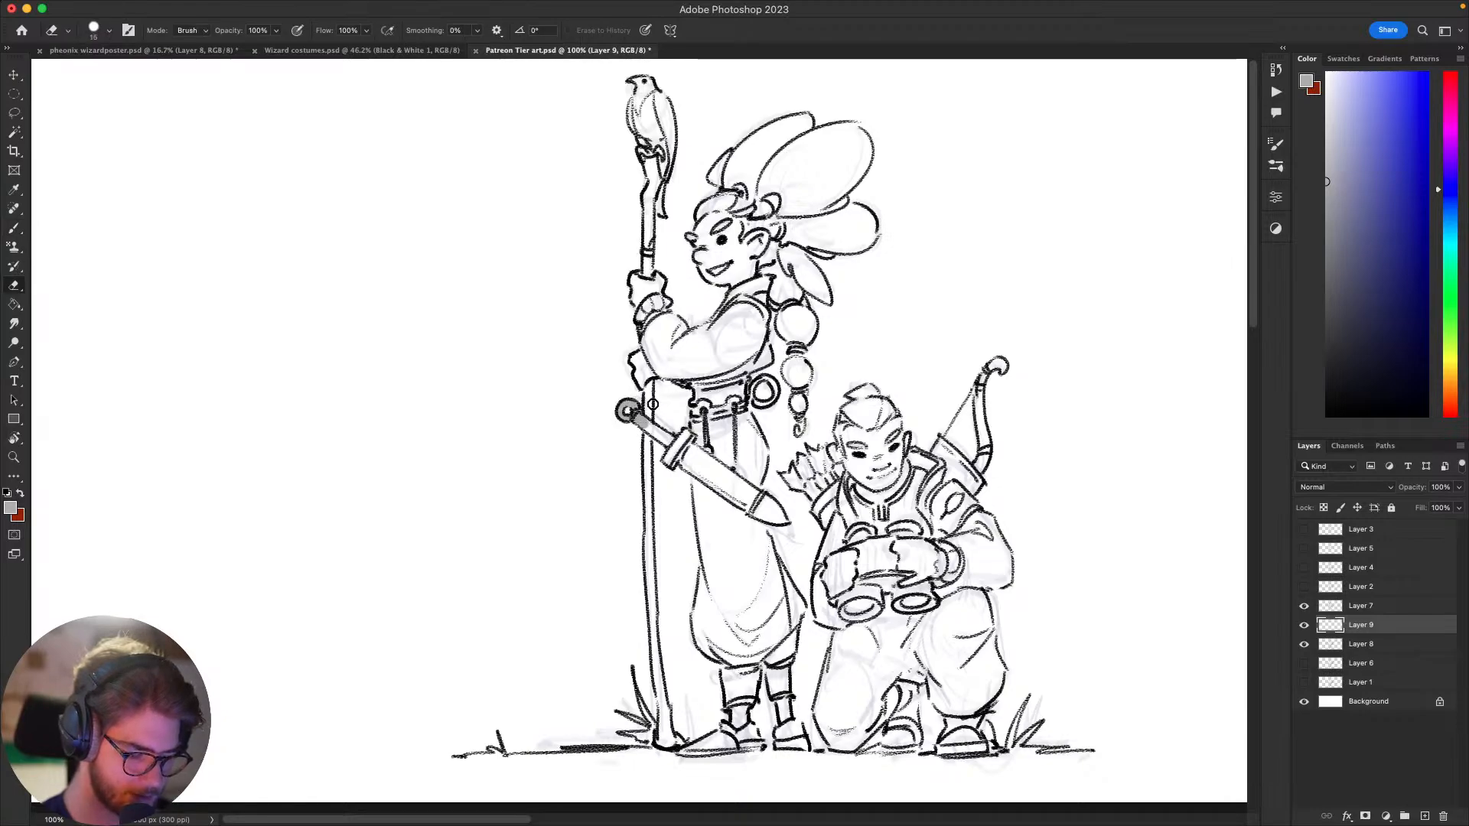
key(b)
Step: Fill the staff's lower shaft with flat grey from below the sword grip down to the ground
mouse_move(647, 418)
mouse_down()
mouse_move(650, 482)
mouse_move(647, 452)
mouse_up()
drag(649, 510, 670, 740)
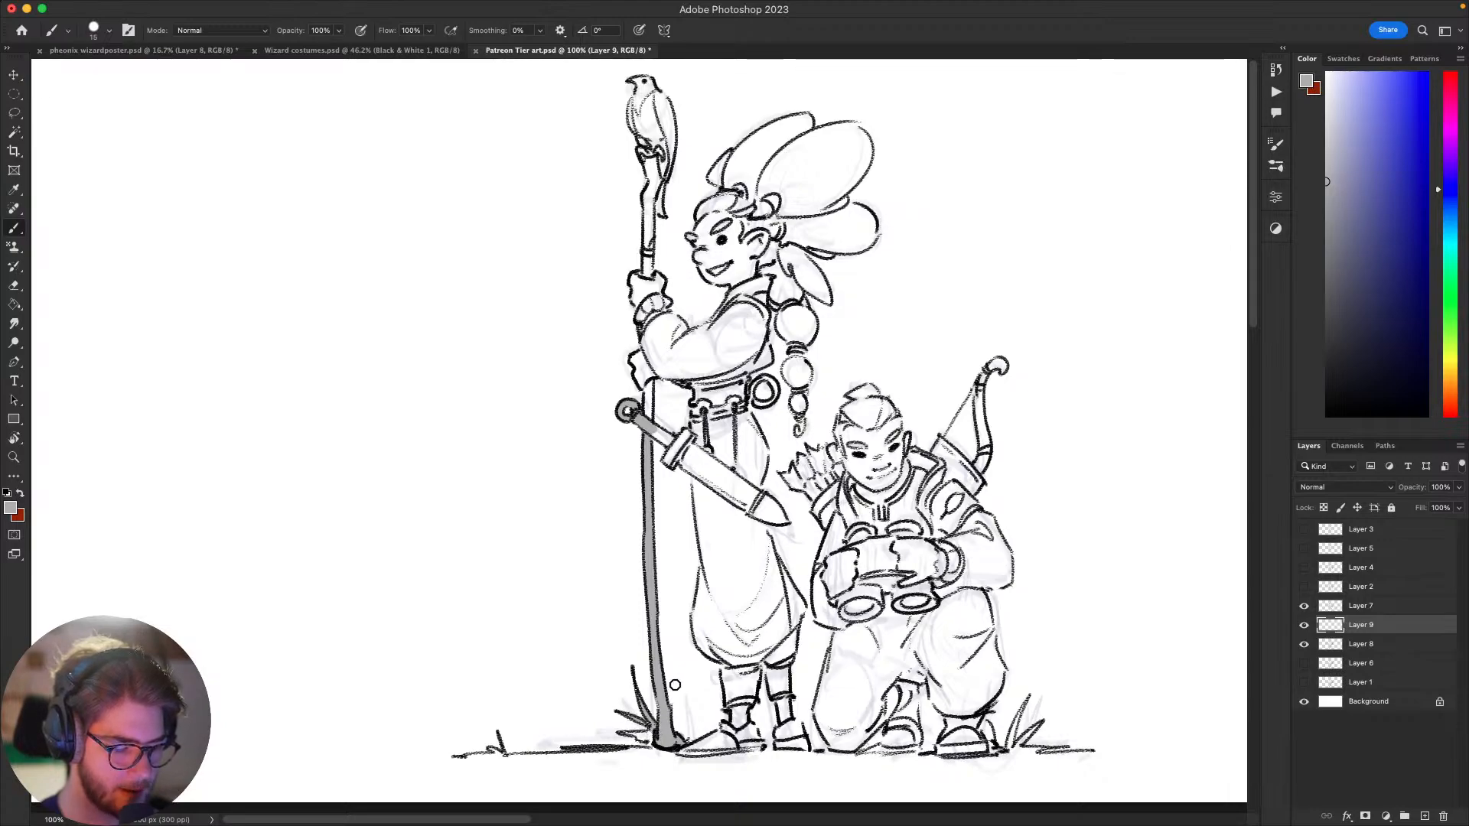
drag(675, 685, 872, 476)
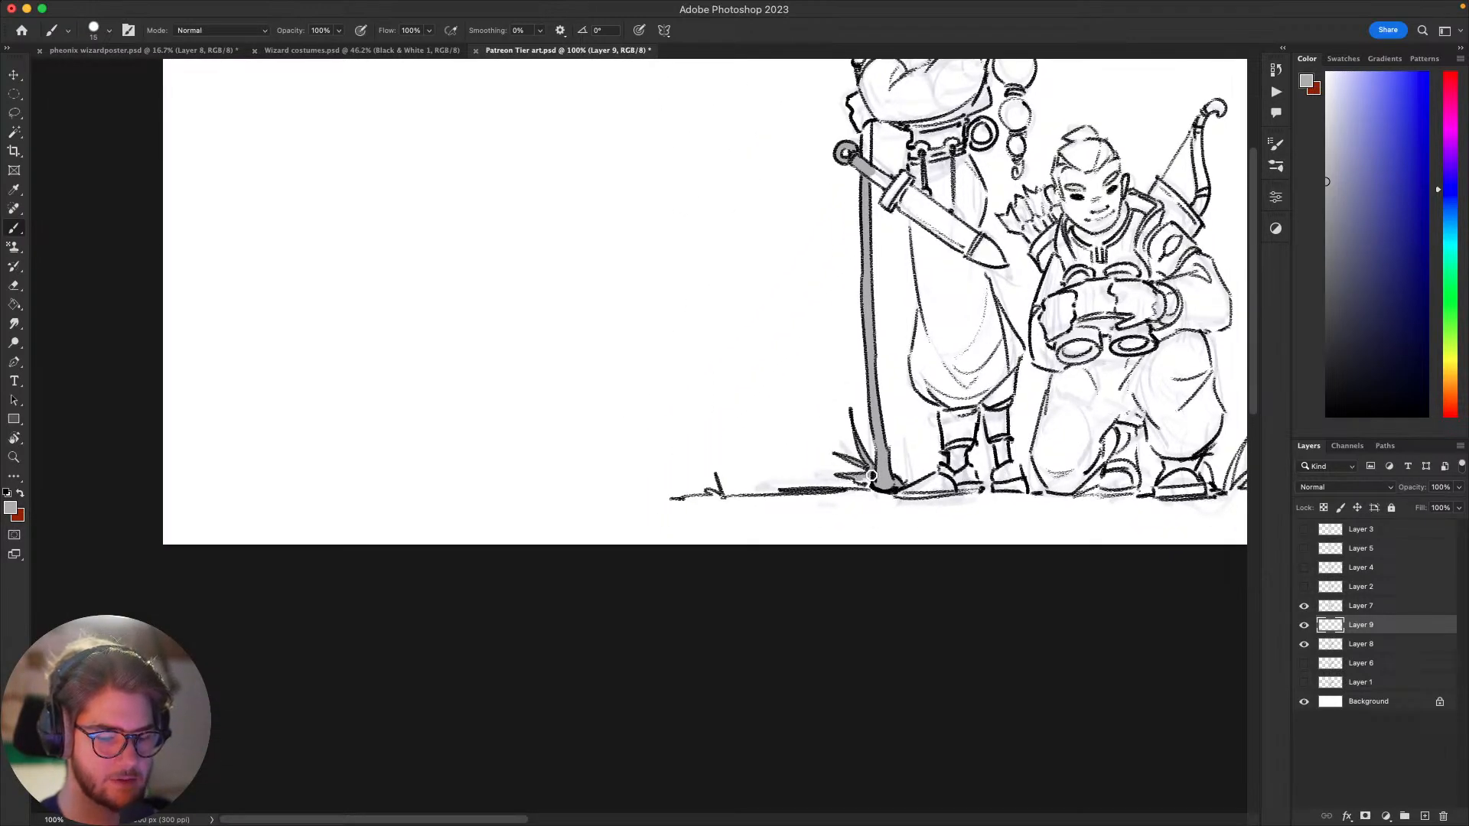
drag(859, 480, 751, 527)
drag(849, 443, 808, 500)
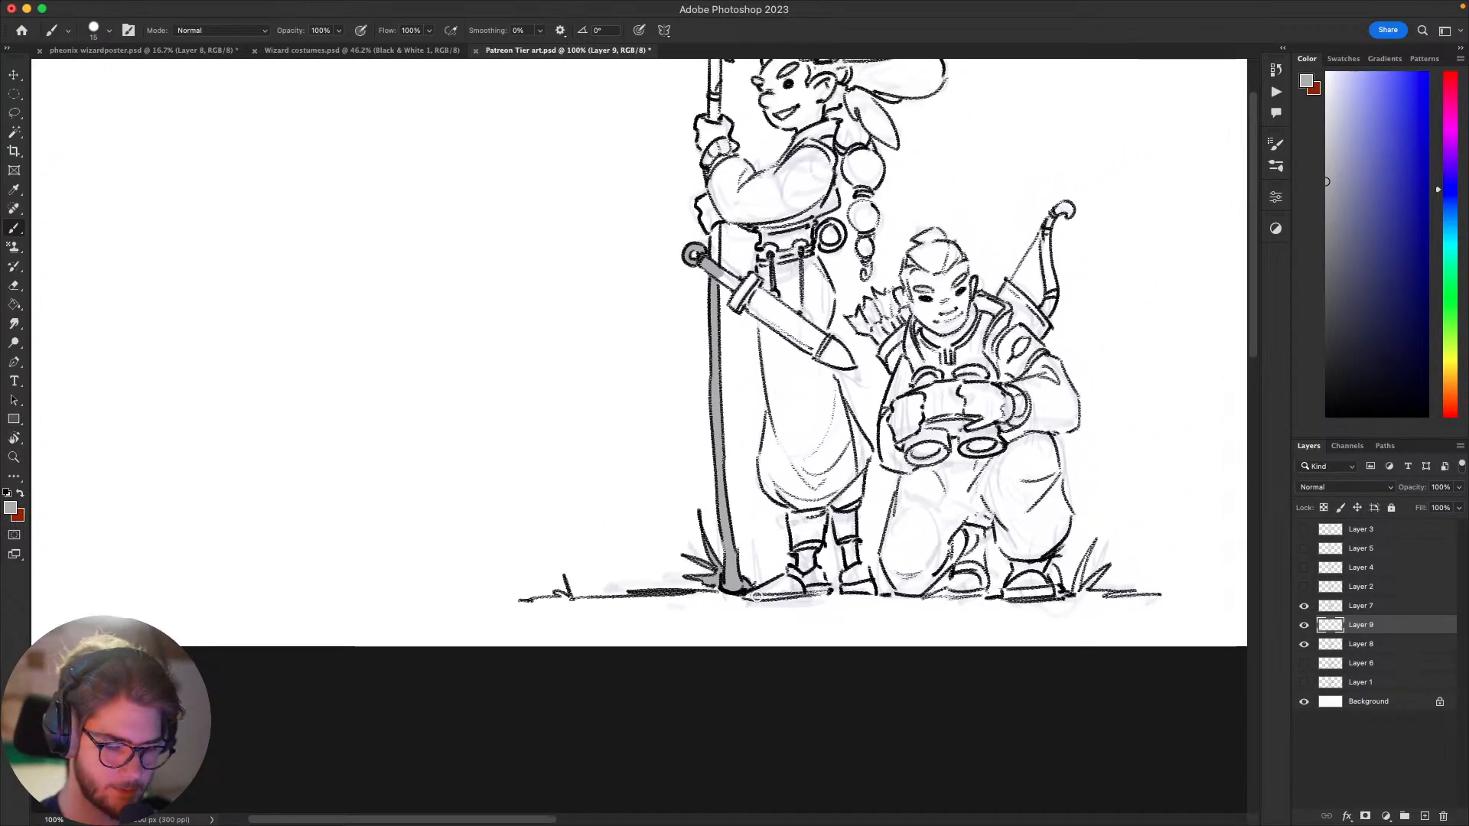
Step: Fill the standing figure's boots and lower legs with flat grey beneath the line art
mouse_move(763, 590)
mouse_down()
mouse_move(848, 561)
mouse_move(746, 594)
mouse_move(830, 587)
mouse_move(769, 600)
mouse_move(765, 585)
mouse_move(832, 526)
mouse_move(785, 518)
mouse_move(786, 594)
mouse_move(769, 564)
mouse_move(795, 522)
mouse_move(814, 516)
mouse_move(796, 529)
mouse_move(808, 522)
mouse_move(815, 551)
mouse_up()
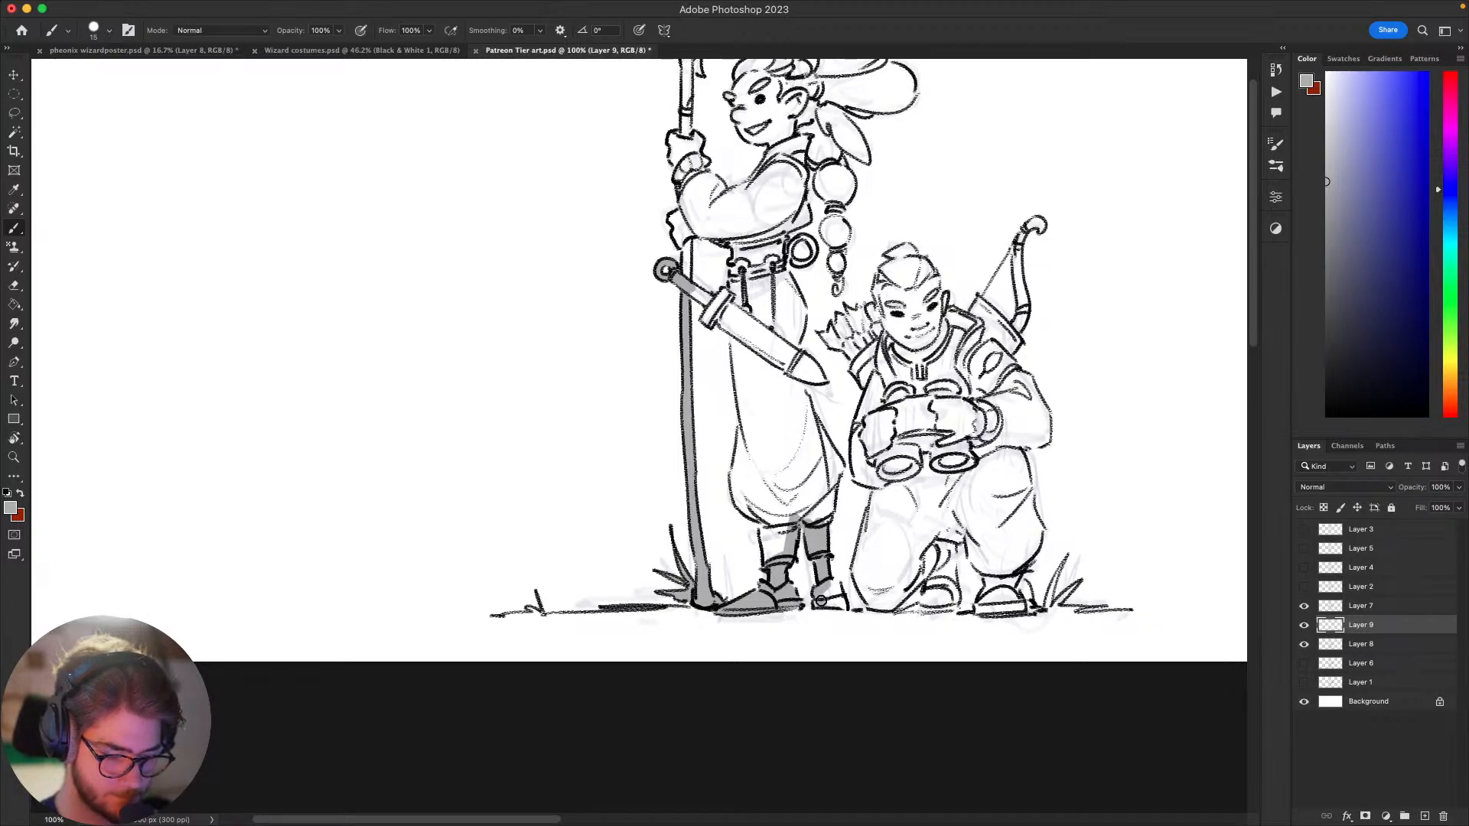
mouse_move(820, 600)
mouse_down()
mouse_move(836, 590)
mouse_move(824, 600)
mouse_up()
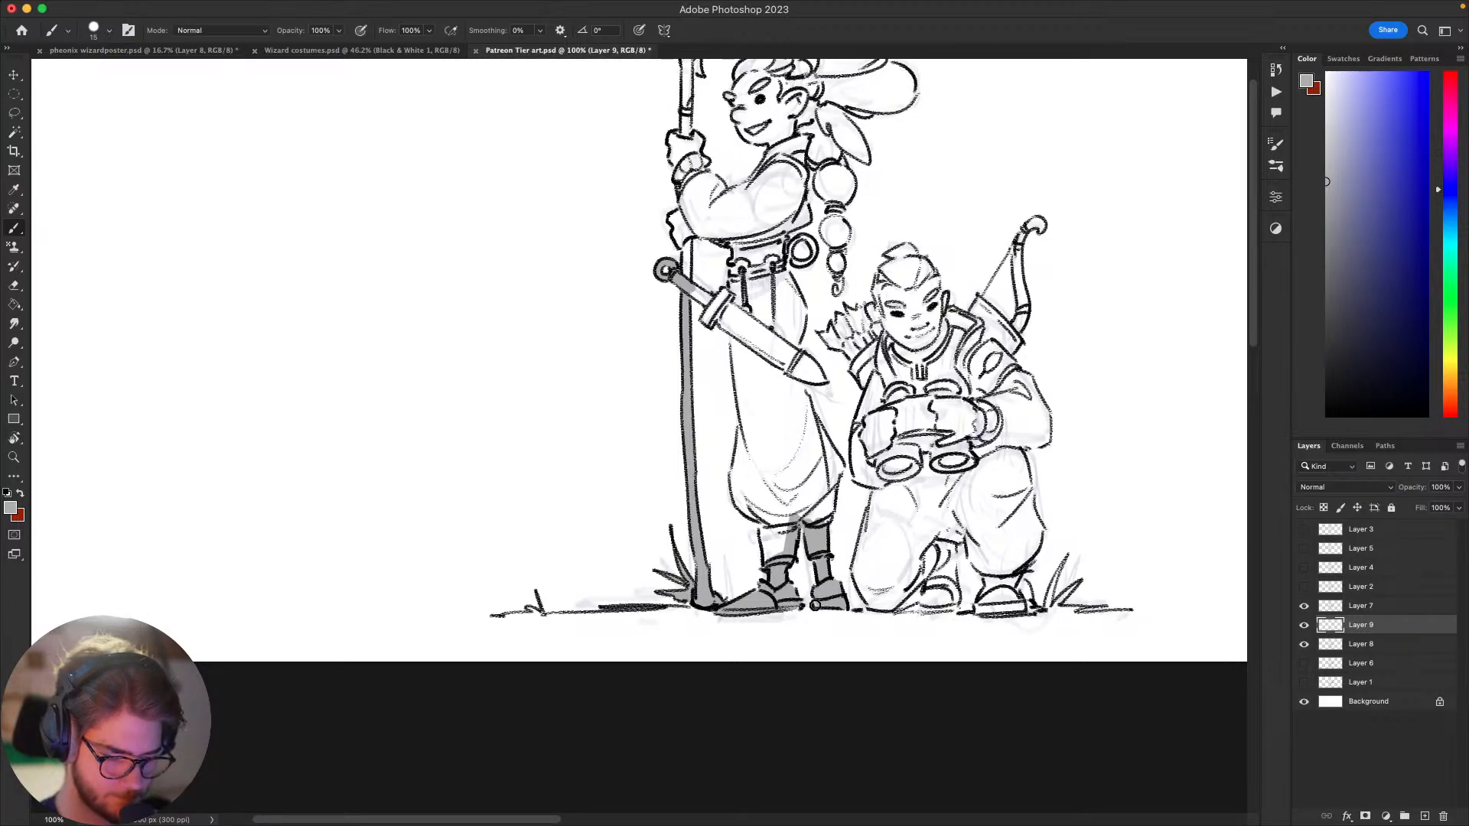
drag(853, 480, 867, 521)
Step: Paint a grey band along the front edge of the standing figure's trousers from the hem to the sword, redoing the upper stroke once
mouse_move(804, 570)
mouse_down()
mouse_move(784, 597)
mouse_move(751, 527)
mouse_move(759, 463)
mouse_move(766, 497)
mouse_up()
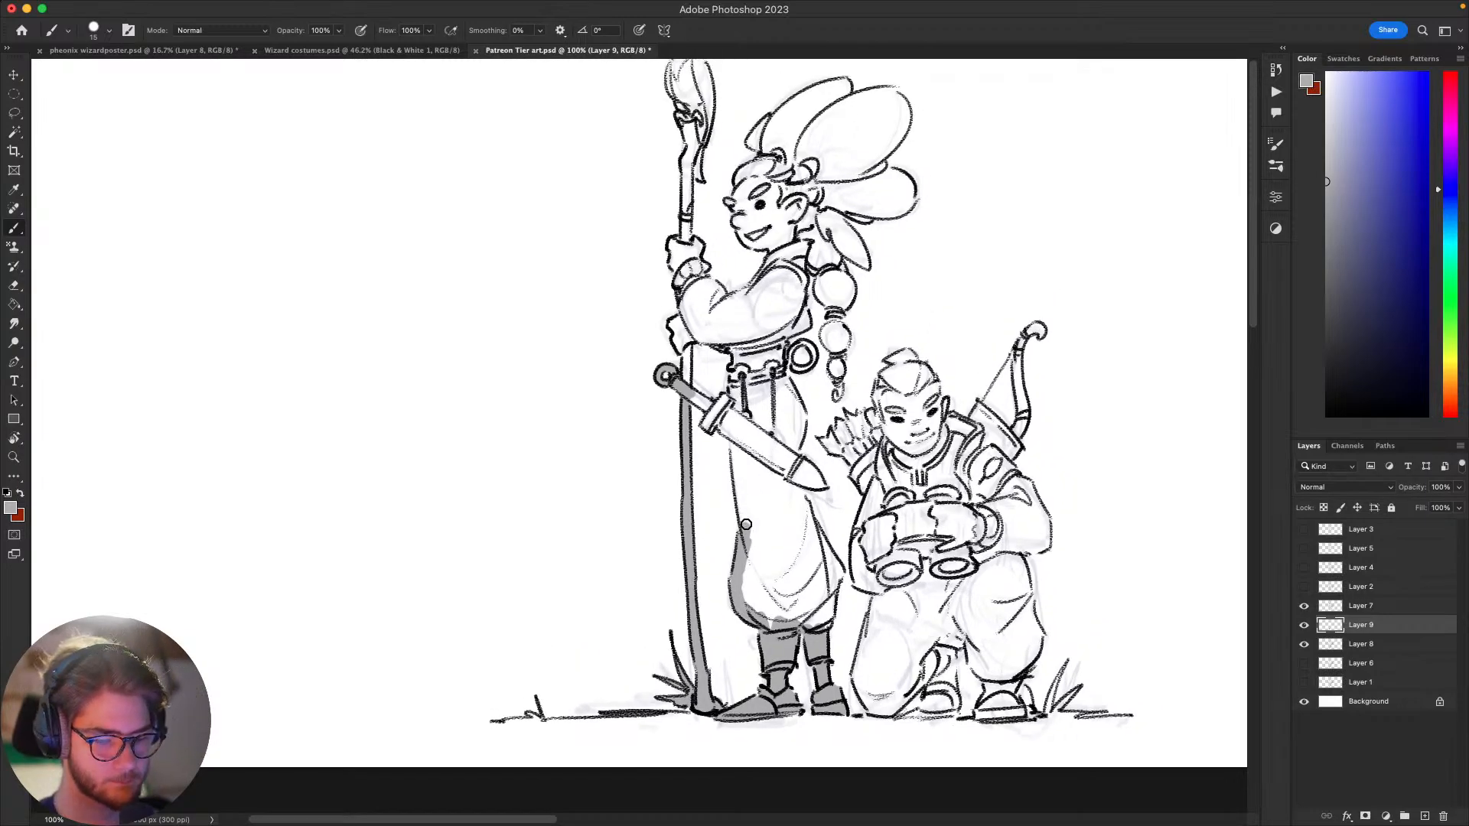
drag(733, 430, 755, 550)
key(super+z)
drag(733, 437, 750, 541)
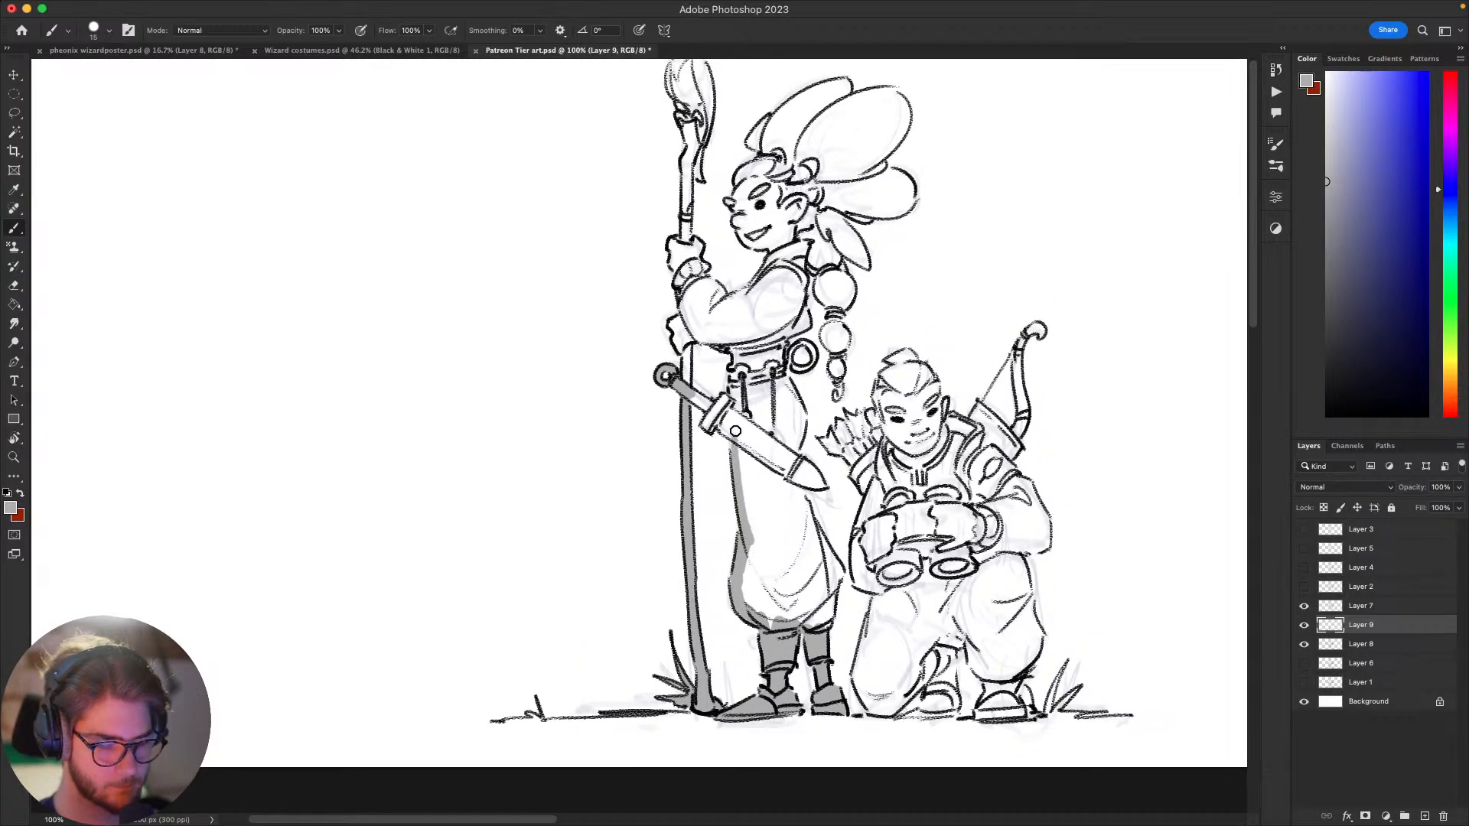
Step: Fill the sword's crossguard, the standing figure's hands, the upper staff and the perched bird with flat grey
mouse_move(733, 433)
mouse_down()
mouse_move(716, 410)
mouse_move(709, 423)
mouse_move(723, 404)
mouse_move(706, 402)
mouse_up()
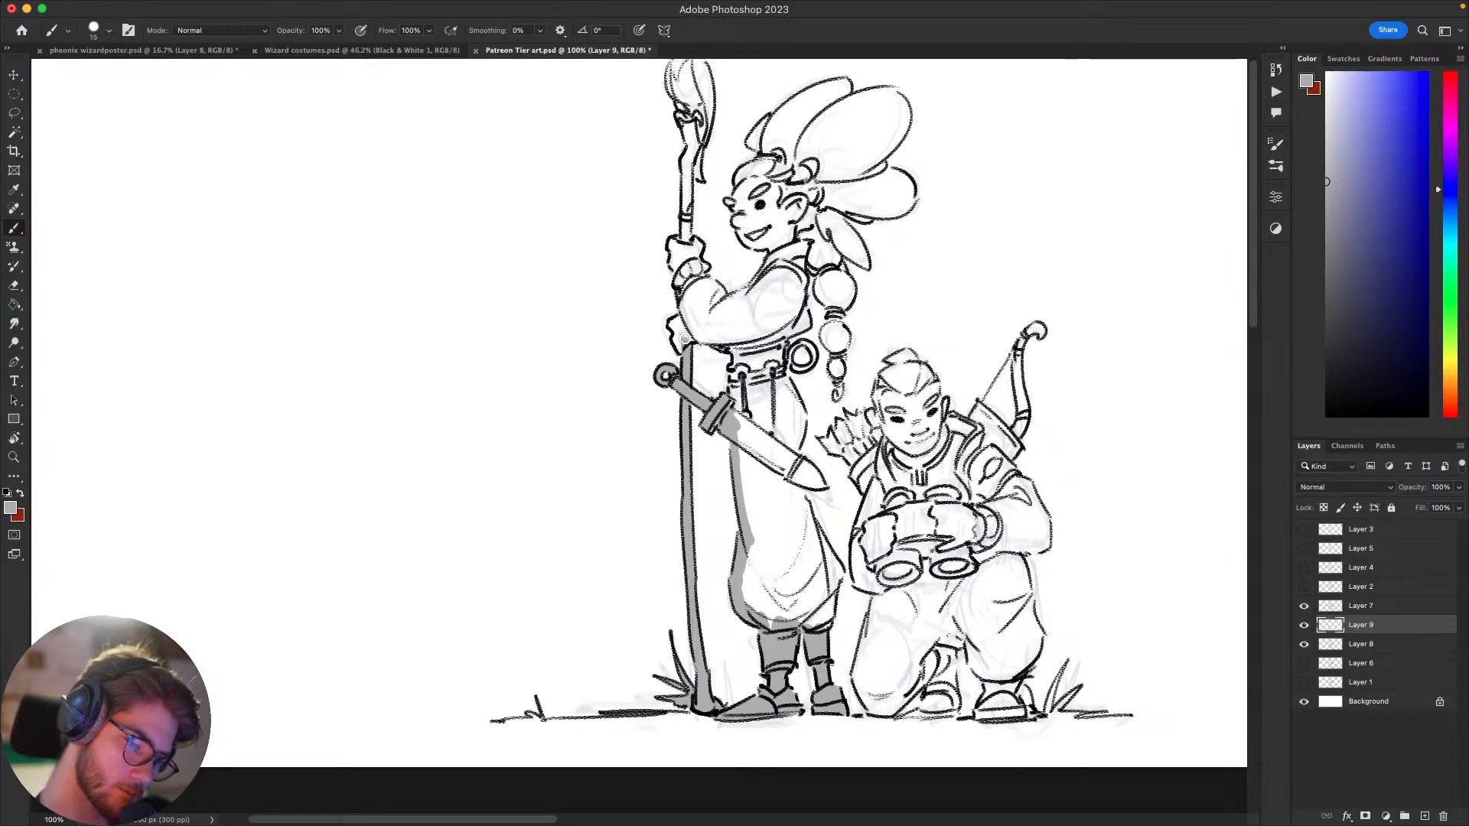
mouse_move(677, 341)
mouse_down()
mouse_move(682, 279)
mouse_move(722, 364)
mouse_move(716, 227)
mouse_move(708, 400)
mouse_move(711, 291)
mouse_up()
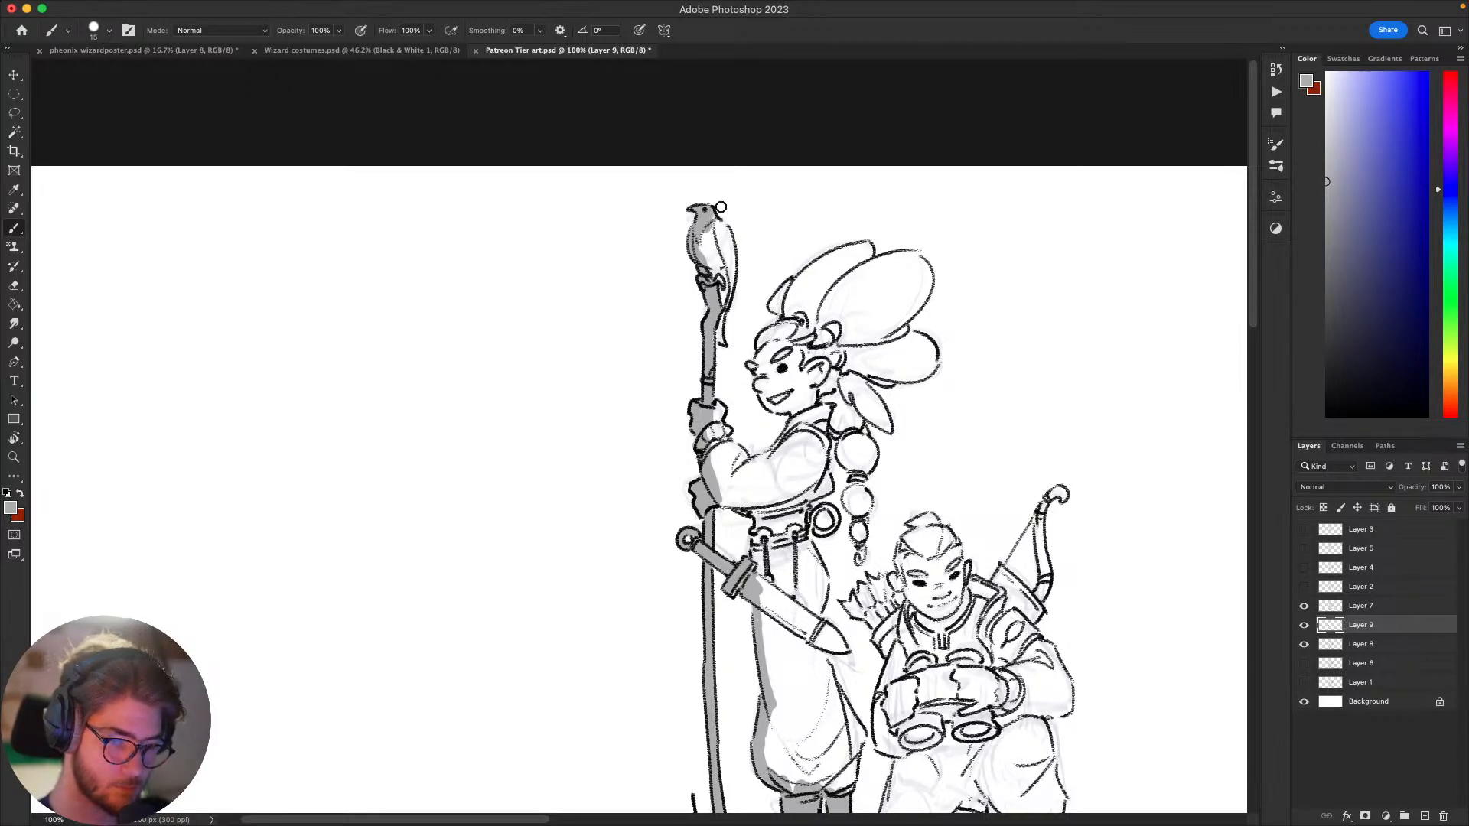
mouse_move(721, 207)
mouse_down()
mouse_move(719, 260)
mouse_move(700, 237)
mouse_move(730, 249)
mouse_move(715, 316)
mouse_up()
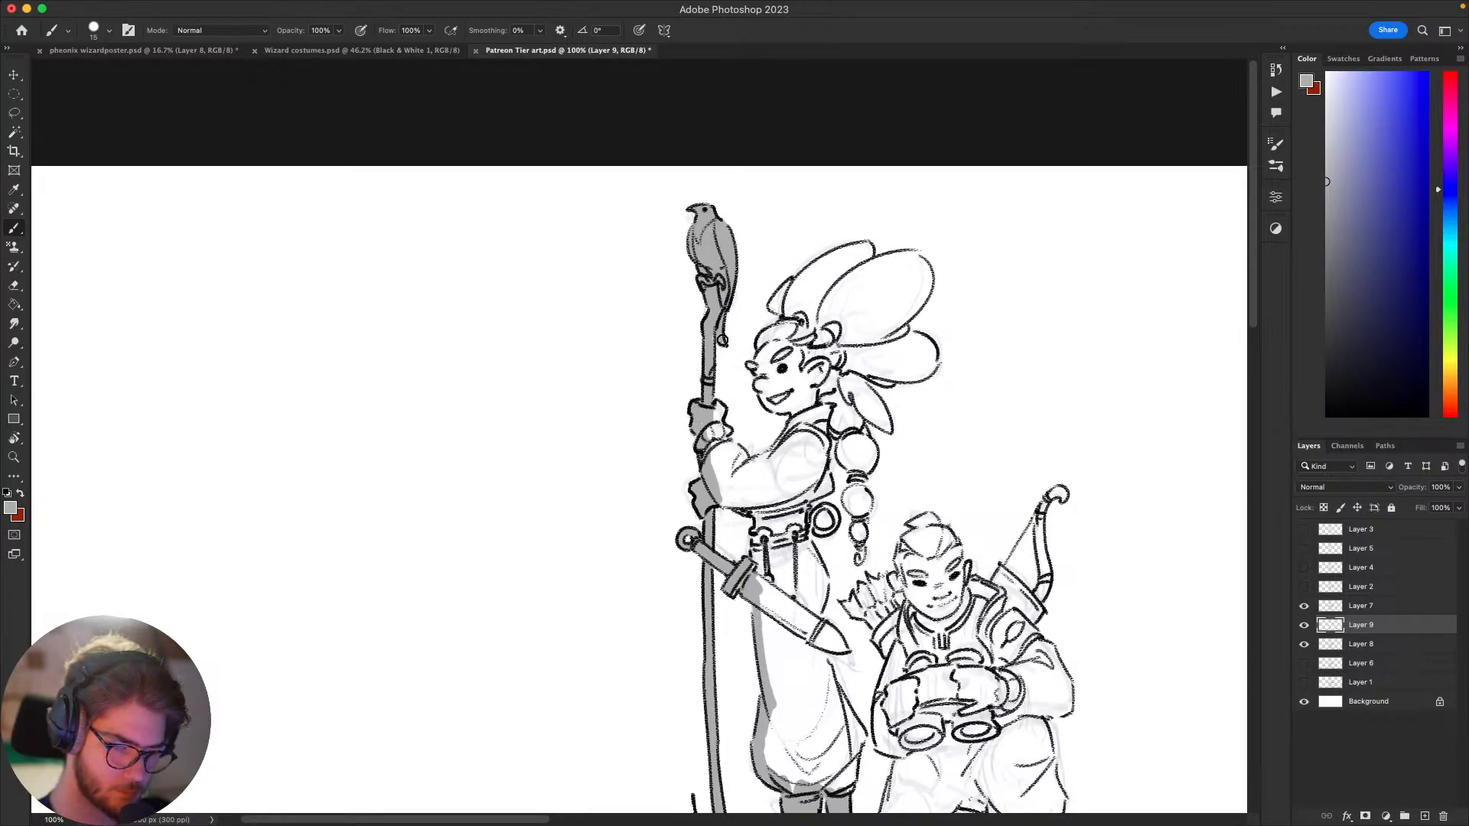
Step: Paint flat grey on the standing figure's collar and sleeve, and along the inside contours of the face, hair and large head plumes
mouse_move(788, 366)
mouse_down()
mouse_move(752, 328)
mouse_move(713, 390)
mouse_move(758, 301)
mouse_move(768, 339)
mouse_move(706, 349)
mouse_move(694, 380)
mouse_move(712, 369)
mouse_move(727, 400)
mouse_move(700, 390)
mouse_move(707, 417)
mouse_move(731, 429)
mouse_move(786, 381)
mouse_move(769, 365)
mouse_move(812, 351)
mouse_up()
key(e)
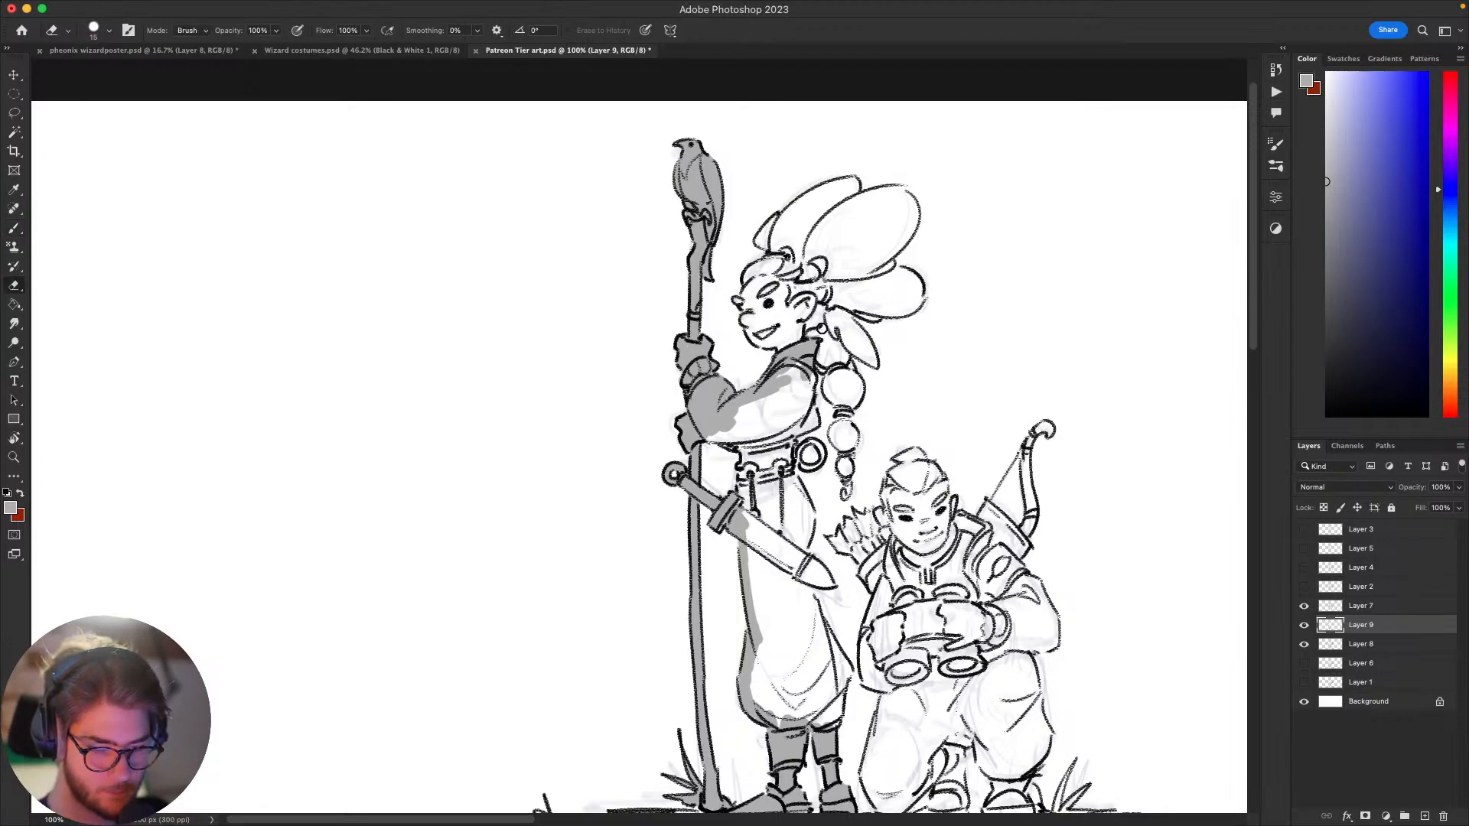
key(b)
scroll(807, 380, up, 1)
scroll(806, 379, left, 1)
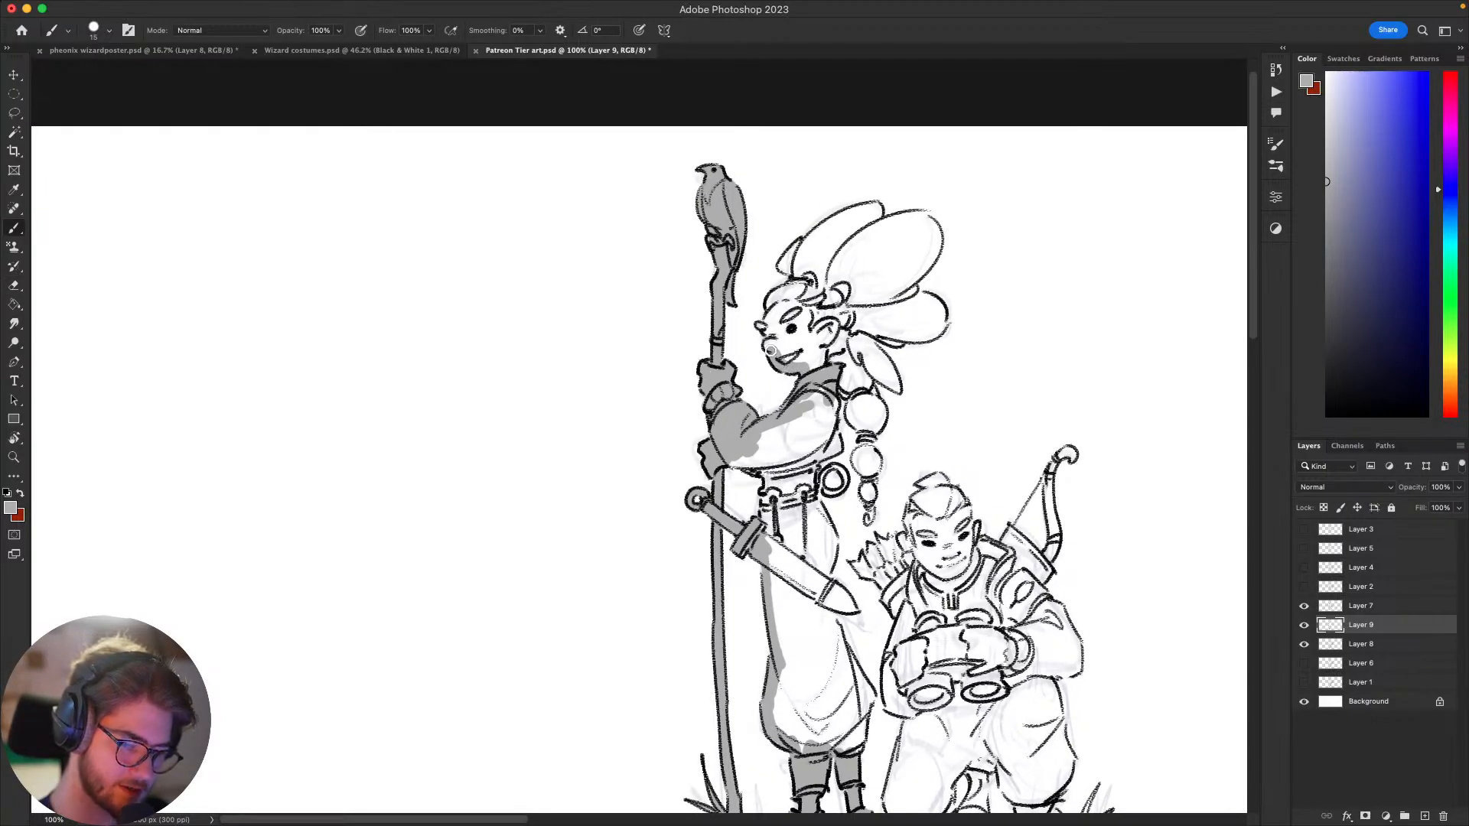
mouse_move(769, 349)
mouse_down()
mouse_move(794, 290)
mouse_move(786, 254)
mouse_move(872, 209)
mouse_move(933, 230)
mouse_move(935, 256)
mouse_move(898, 287)
mouse_move(931, 260)
mouse_move(922, 297)
mouse_move(941, 325)
mouse_move(914, 339)
mouse_move(863, 310)
mouse_move(884, 358)
mouse_up()
Step: Fill the top braid bead, belt ring and sword tip with grey, and line the back edge of the standing figure's trousers
scroll(977, 337, down, 2)
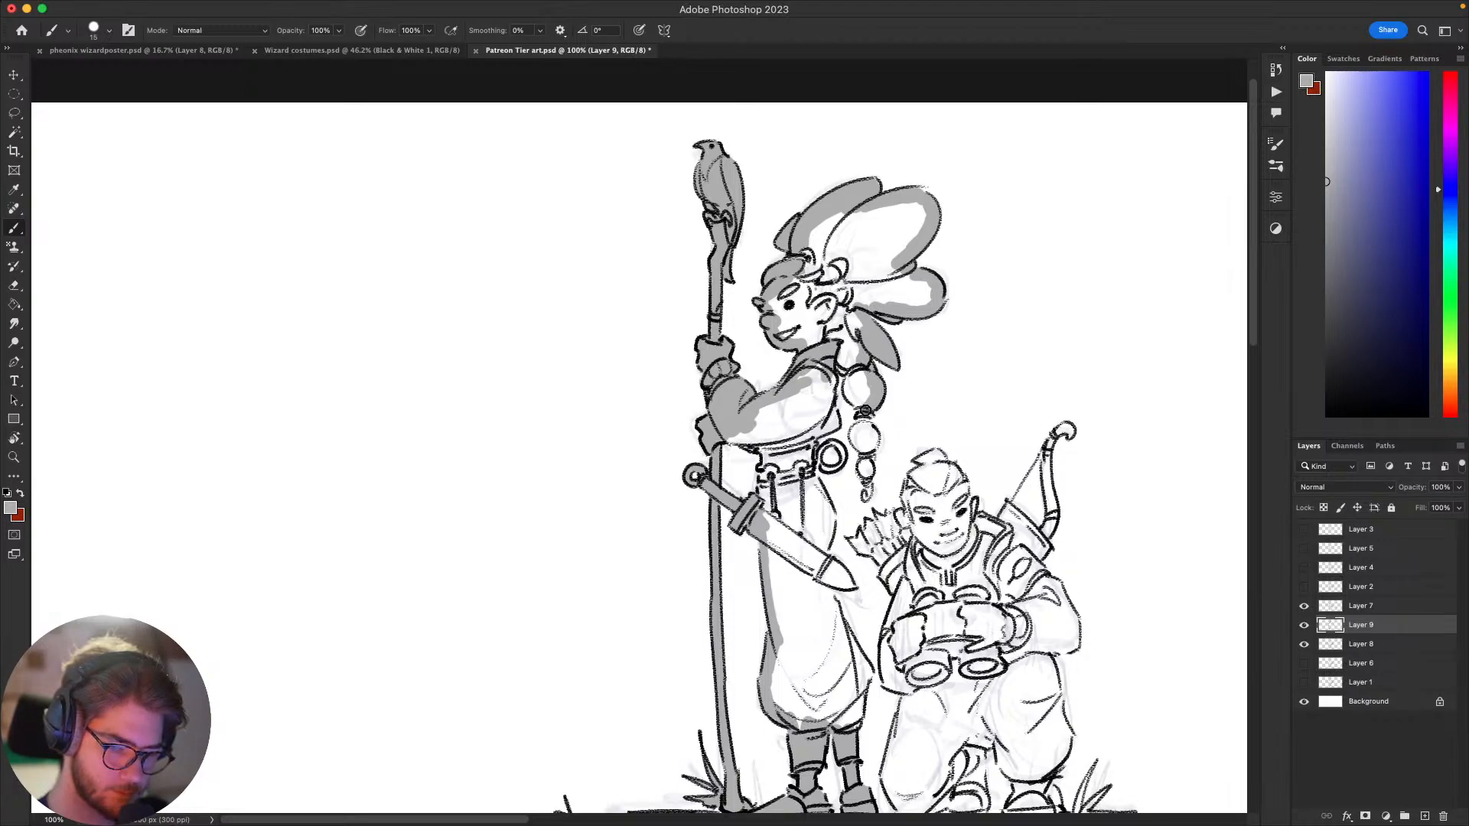
mouse_move(866, 410)
mouse_down()
mouse_move(855, 351)
mouse_move(853, 392)
mouse_move(800, 384)
mouse_move(827, 382)
mouse_move(807, 439)
mouse_up()
drag(847, 321, 869, 334)
mouse_move(832, 457)
mouse_down()
mouse_move(851, 462)
mouse_move(835, 501)
mouse_move(858, 586)
mouse_move(830, 561)
mouse_move(766, 431)
mouse_move(799, 524)
mouse_up()
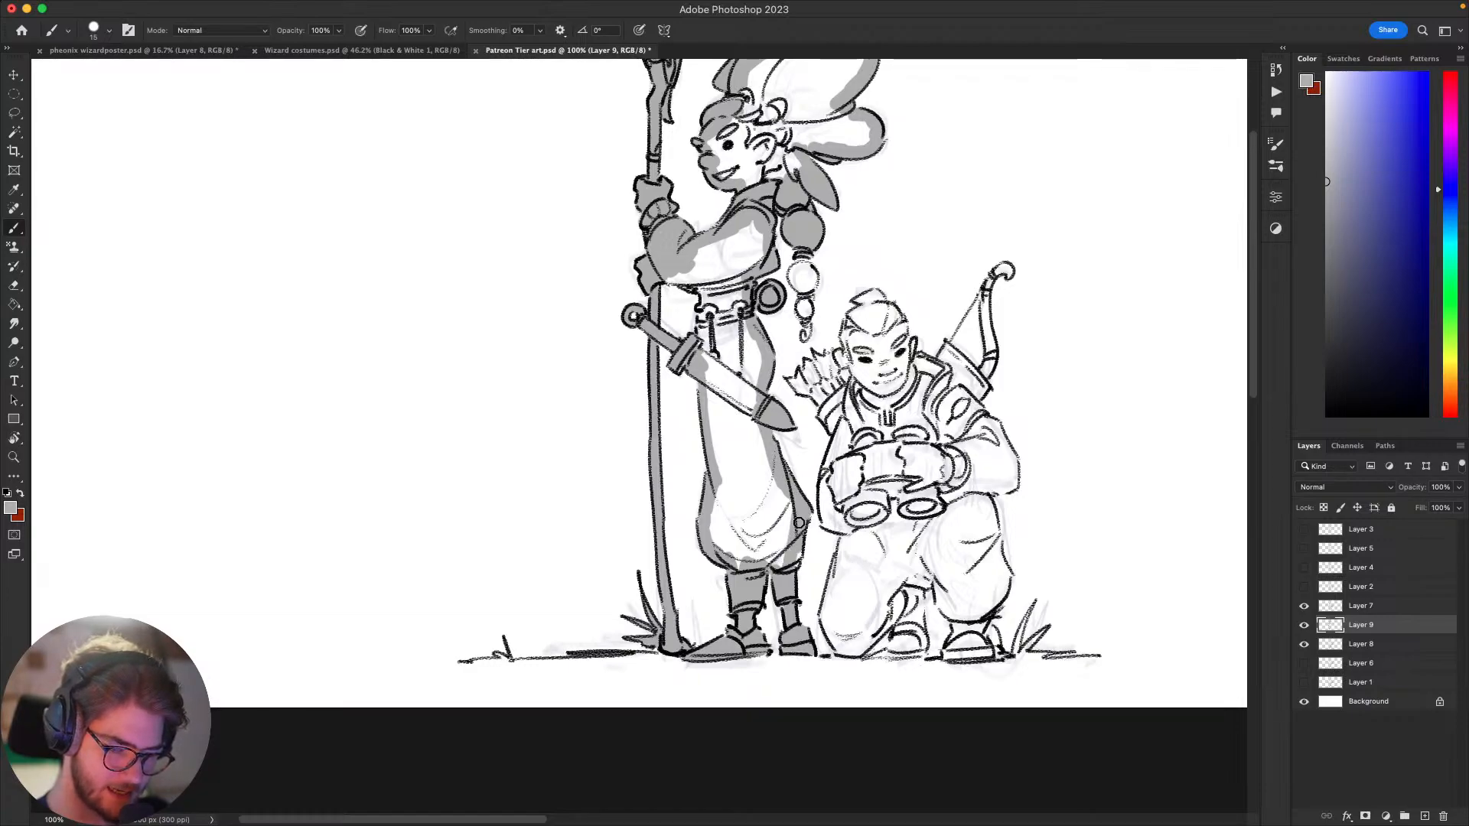
Step: View the Layer 2 sketch of the other pair alone, and restore the visibility of the current line art and tone layers
scroll(842, 475, up, 3)
scroll(841, 475, right, 5)
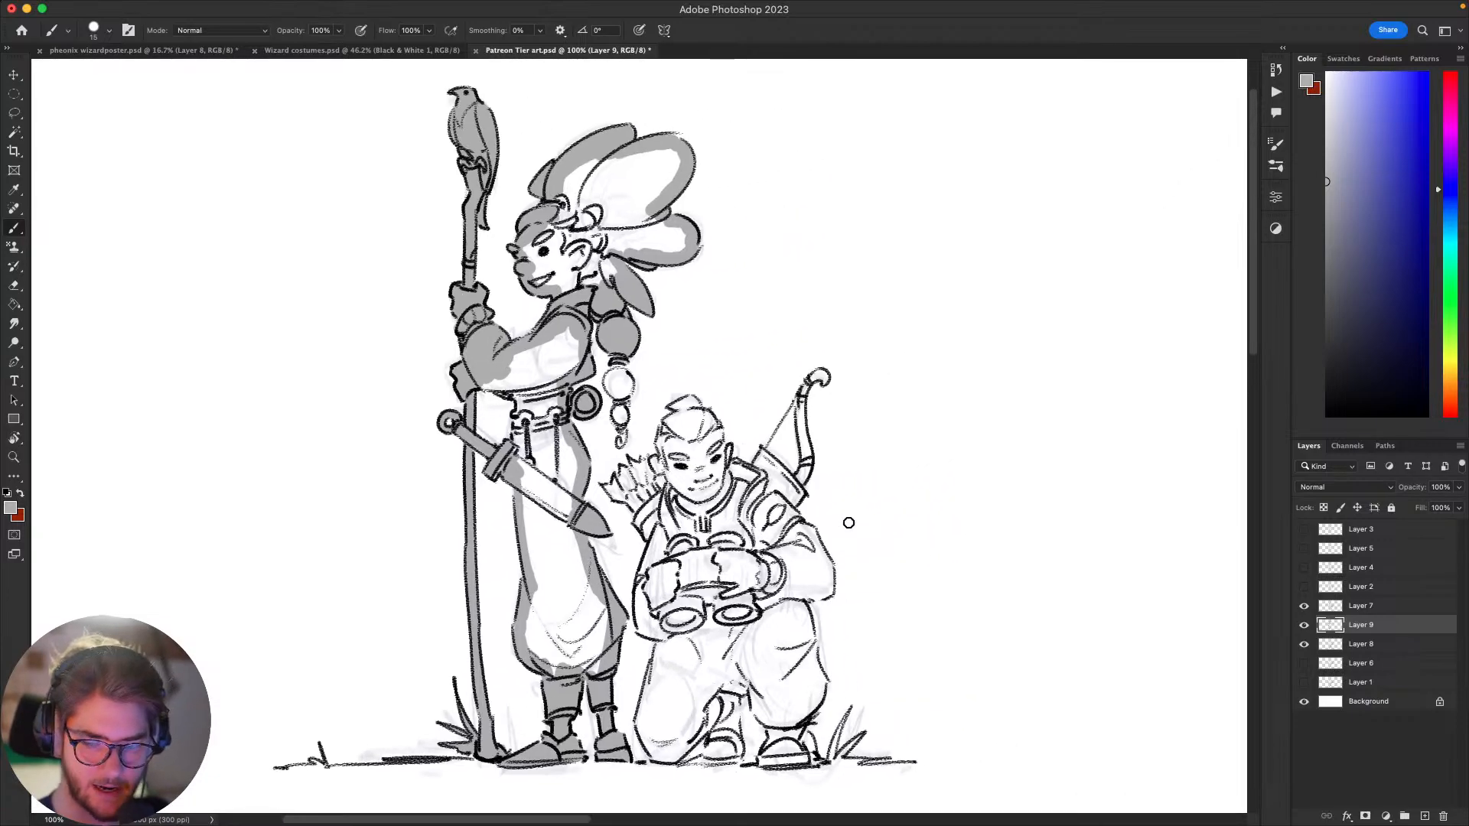
drag(1306, 612, 1306, 591)
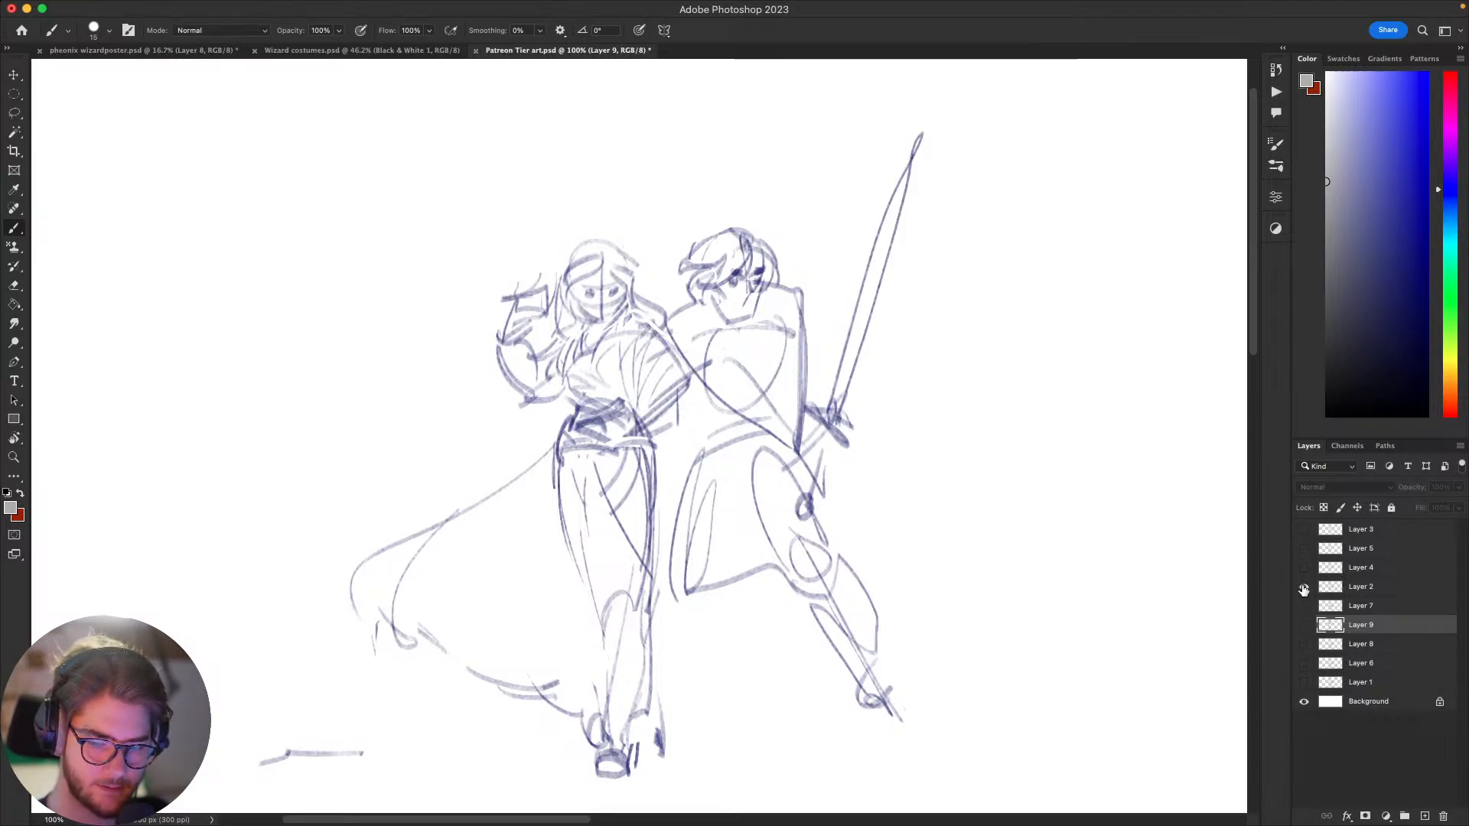
click(1304, 587)
drag(1304, 606, 1304, 644)
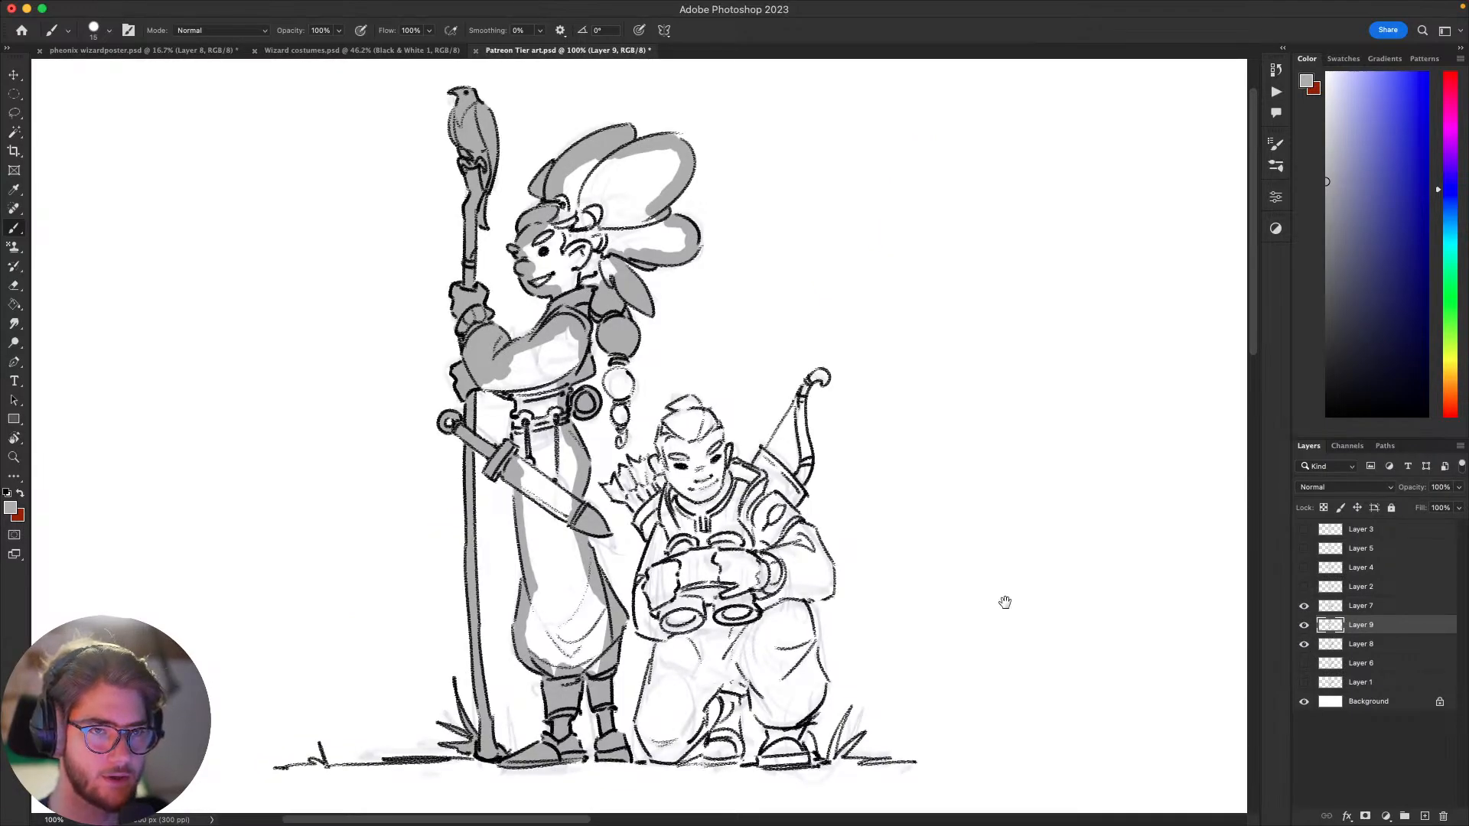
Step: Hide and show the grey tone layer to compare the drawing with and without the fill
mouse_move(995, 598)
mouse_down()
mouse_move(1043, 561)
mouse_move(974, 640)
mouse_move(1000, 610)
mouse_move(980, 613)
mouse_move(1094, 558)
mouse_move(1039, 580)
mouse_up()
click(1303, 625)
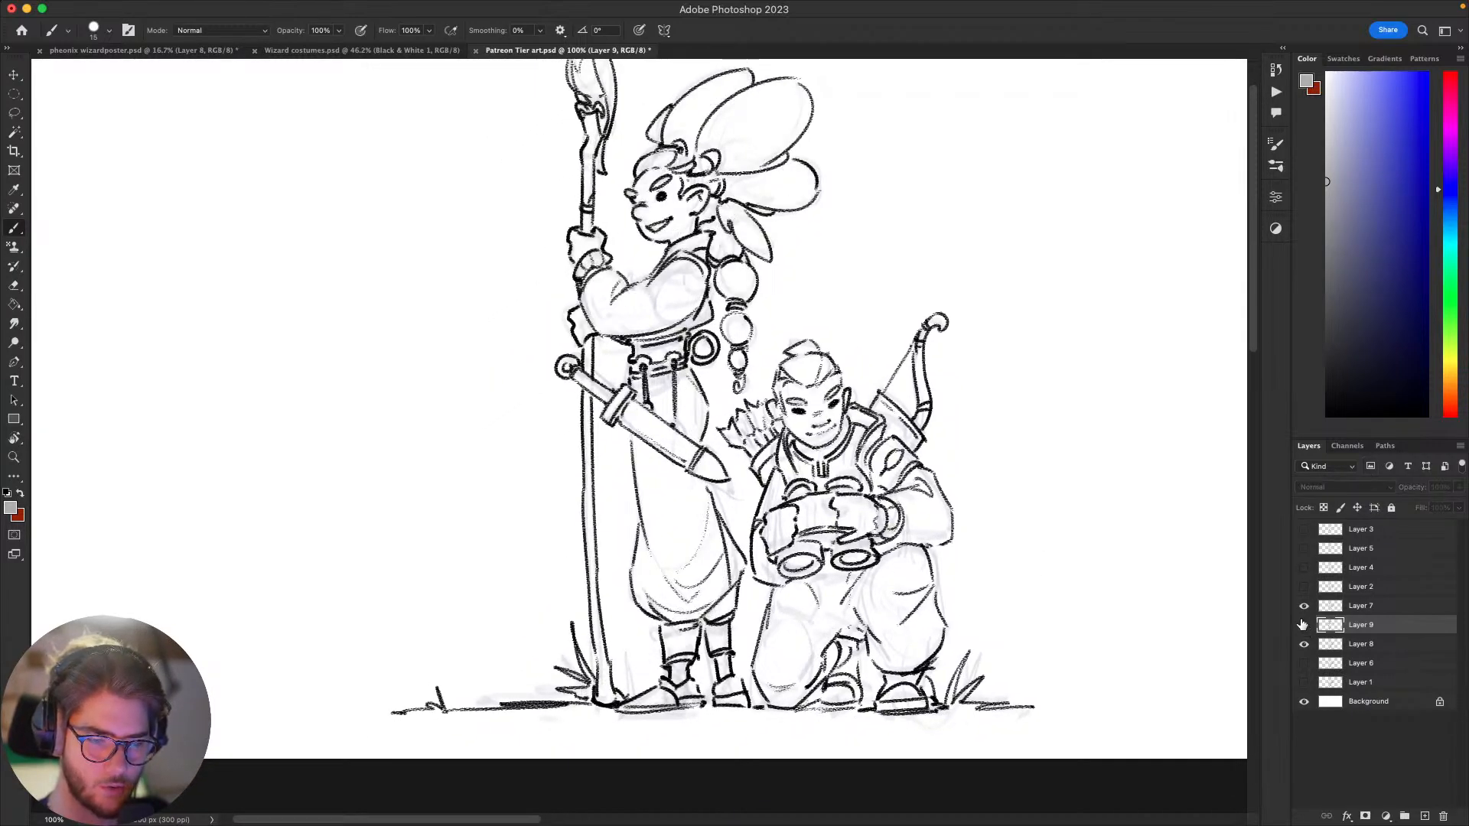
click(1304, 625)
scroll(801, 610, up, 2)
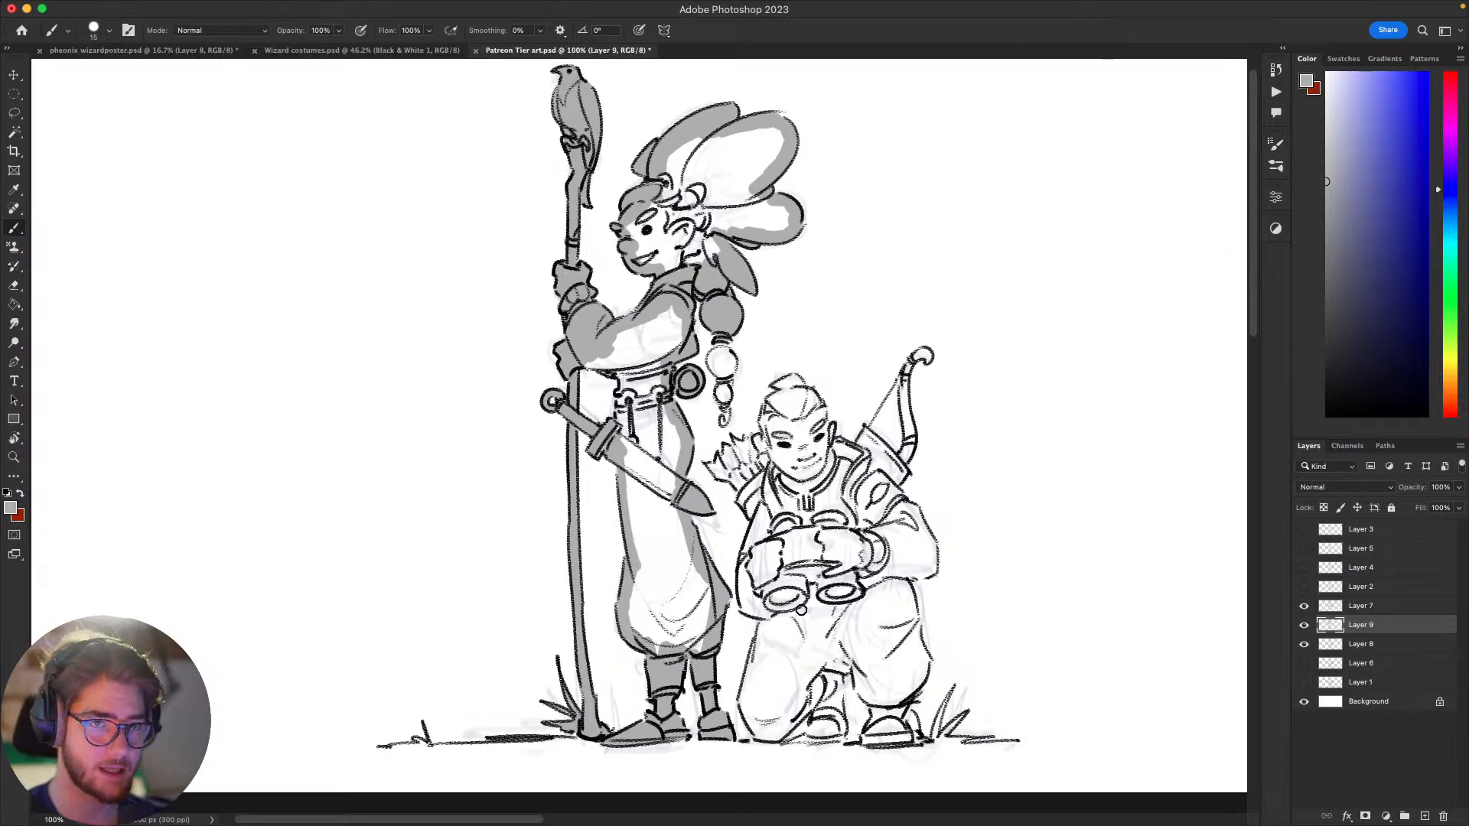
mouse_move(984, 574)
mouse_down()
mouse_move(984, 551)
mouse_move(984, 587)
mouse_move(1003, 571)
mouse_up()
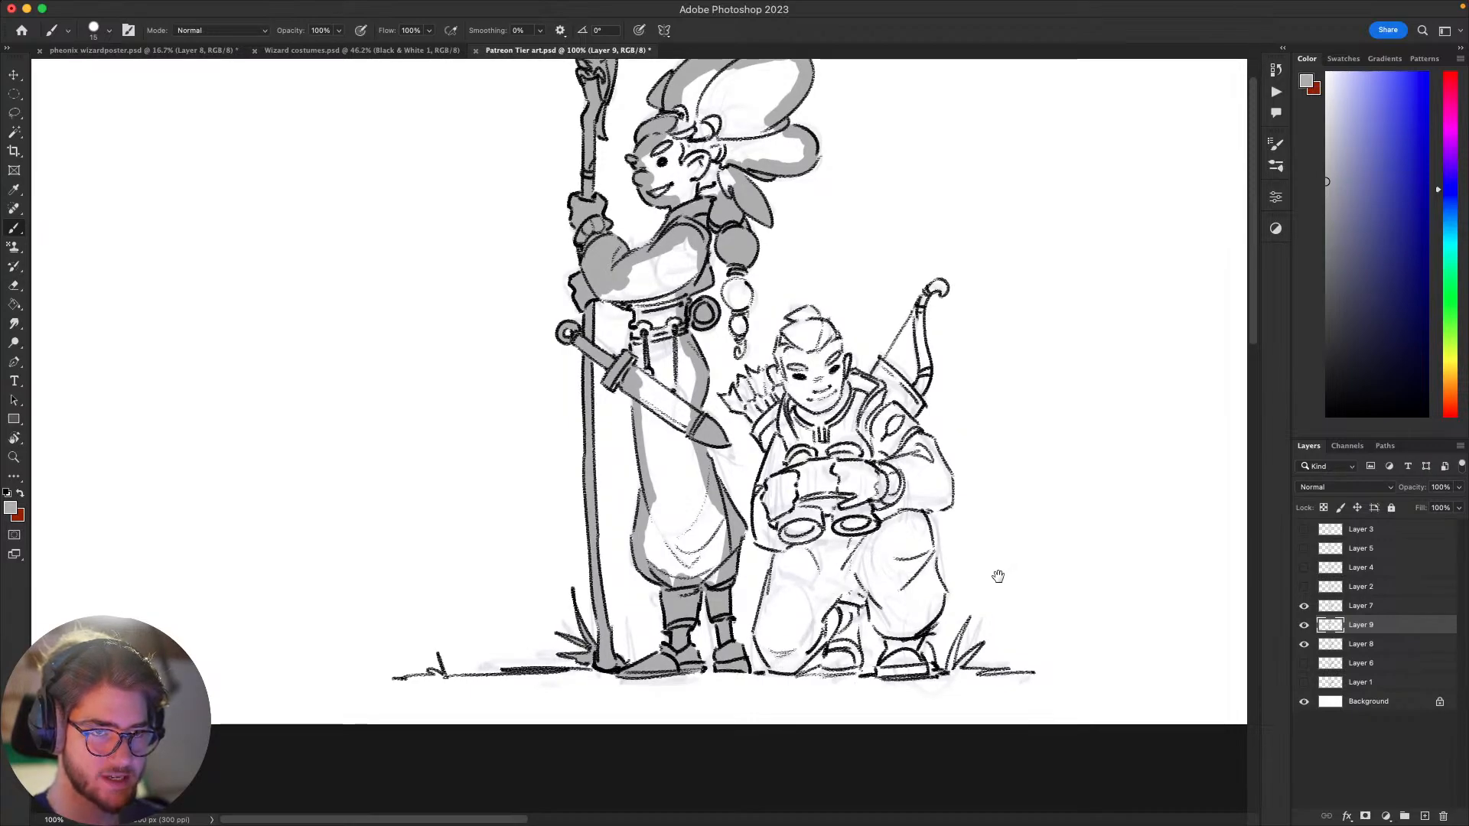
Step: Paint grey along the inside contours of the kneeling figure's arms and trousers, and fill the boots
drag(989, 499, 1002, 482)
drag(804, 339, 815, 365)
mouse_move(803, 460)
mouse_down()
mouse_move(786, 551)
mouse_move(803, 560)
mouse_move(820, 532)
mouse_move(797, 606)
mouse_move(803, 515)
mouse_move(784, 645)
mouse_move(796, 674)
mouse_move(855, 642)
mouse_move(853, 678)
mouse_move(873, 655)
mouse_move(859, 674)
mouse_move(883, 670)
mouse_move(869, 651)
mouse_move(880, 613)
mouse_move(898, 604)
mouse_move(904, 634)
mouse_move(919, 597)
mouse_move(906, 678)
mouse_move(932, 682)
mouse_move(946, 678)
mouse_move(921, 666)
mouse_move(964, 604)
mouse_move(941, 517)
mouse_move(968, 511)
mouse_move(959, 462)
mouse_up()
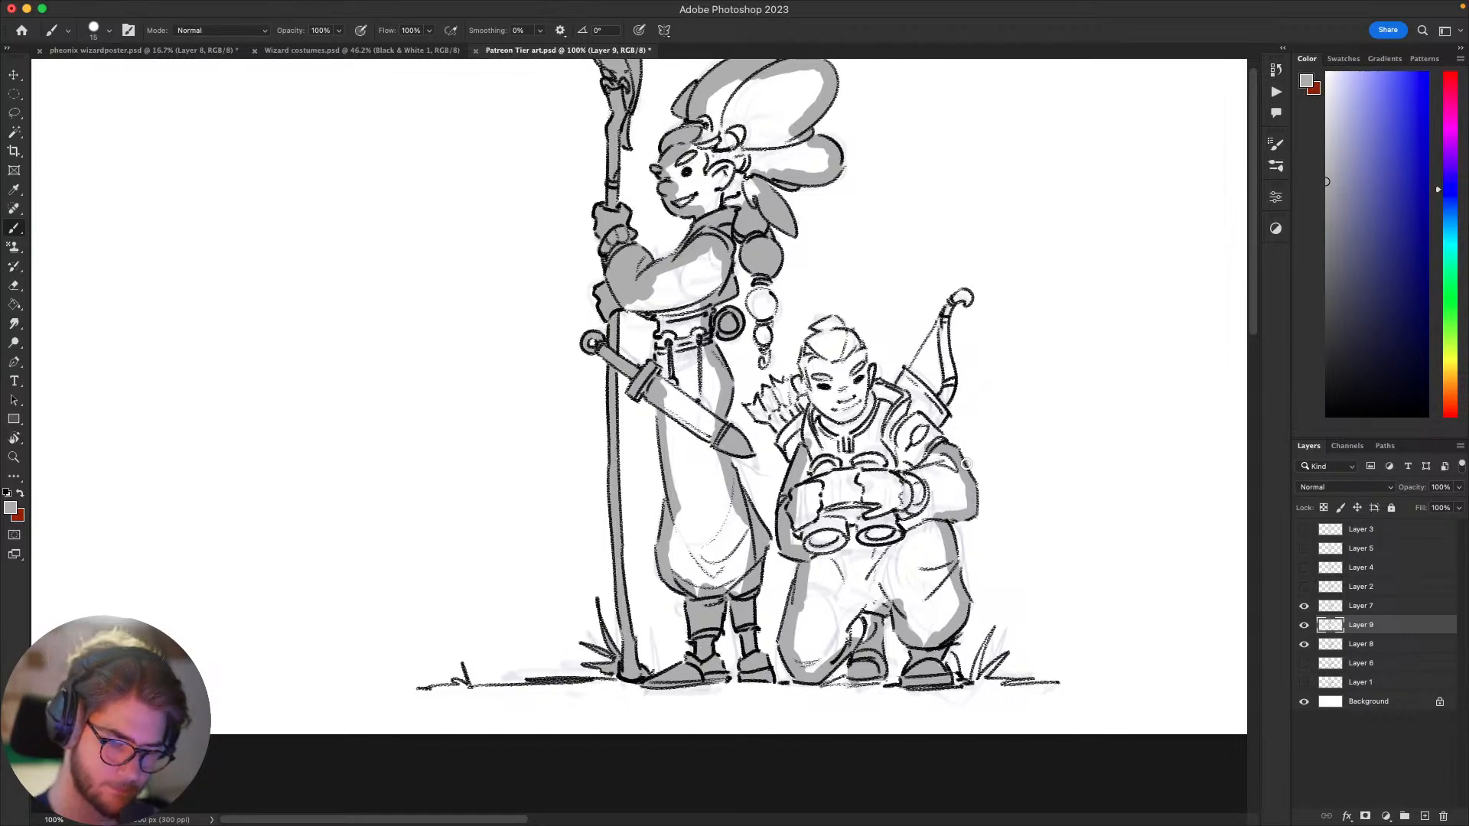
Step: Fill the kneeling figure's bow, quiver and arrow fletchings with grey, and paint along the contours of the hair and face
key(e)
key(b)
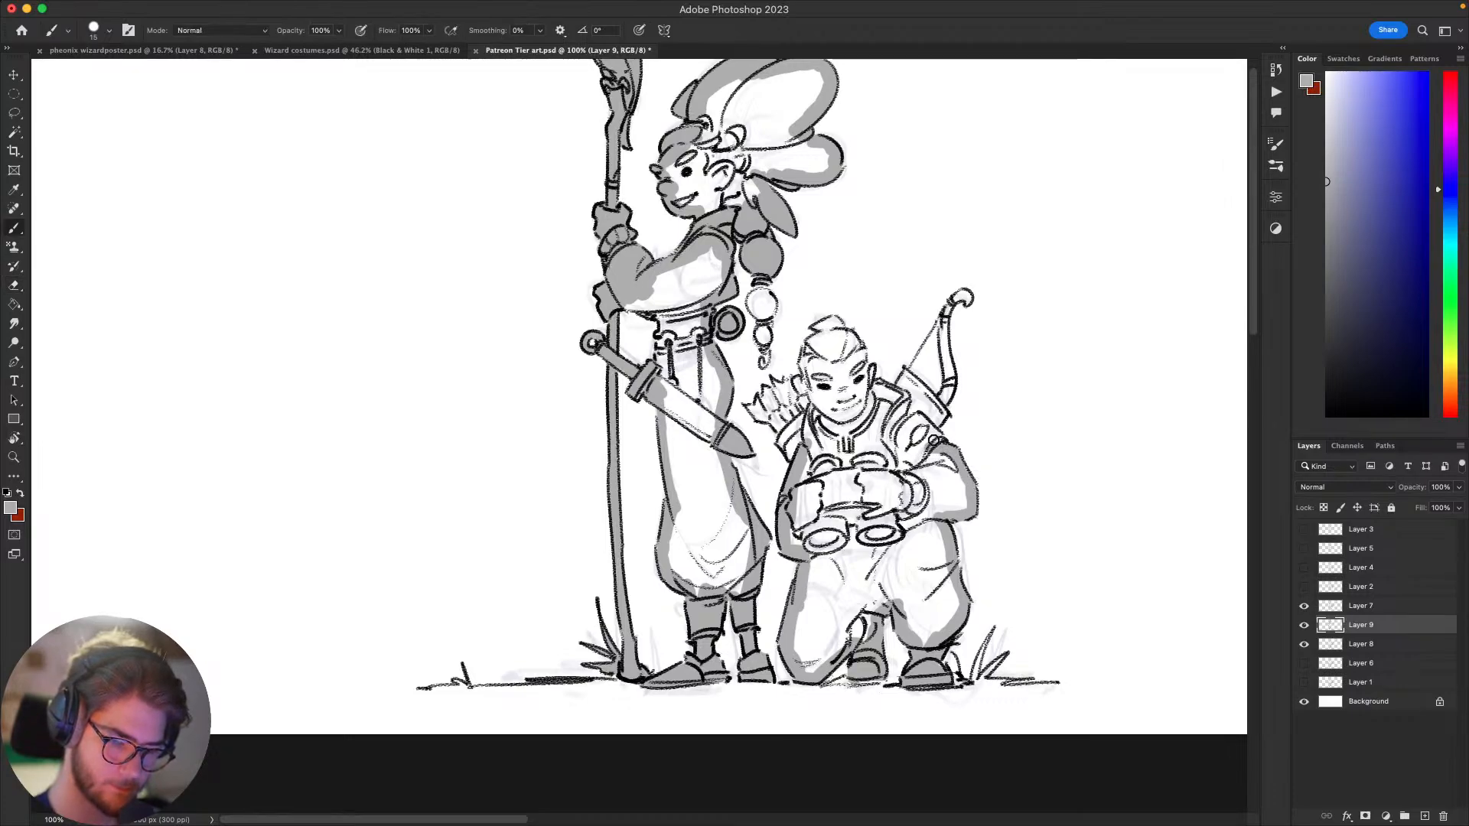
mouse_move(943, 443)
mouse_down()
mouse_move(940, 414)
mouse_move(898, 389)
mouse_up()
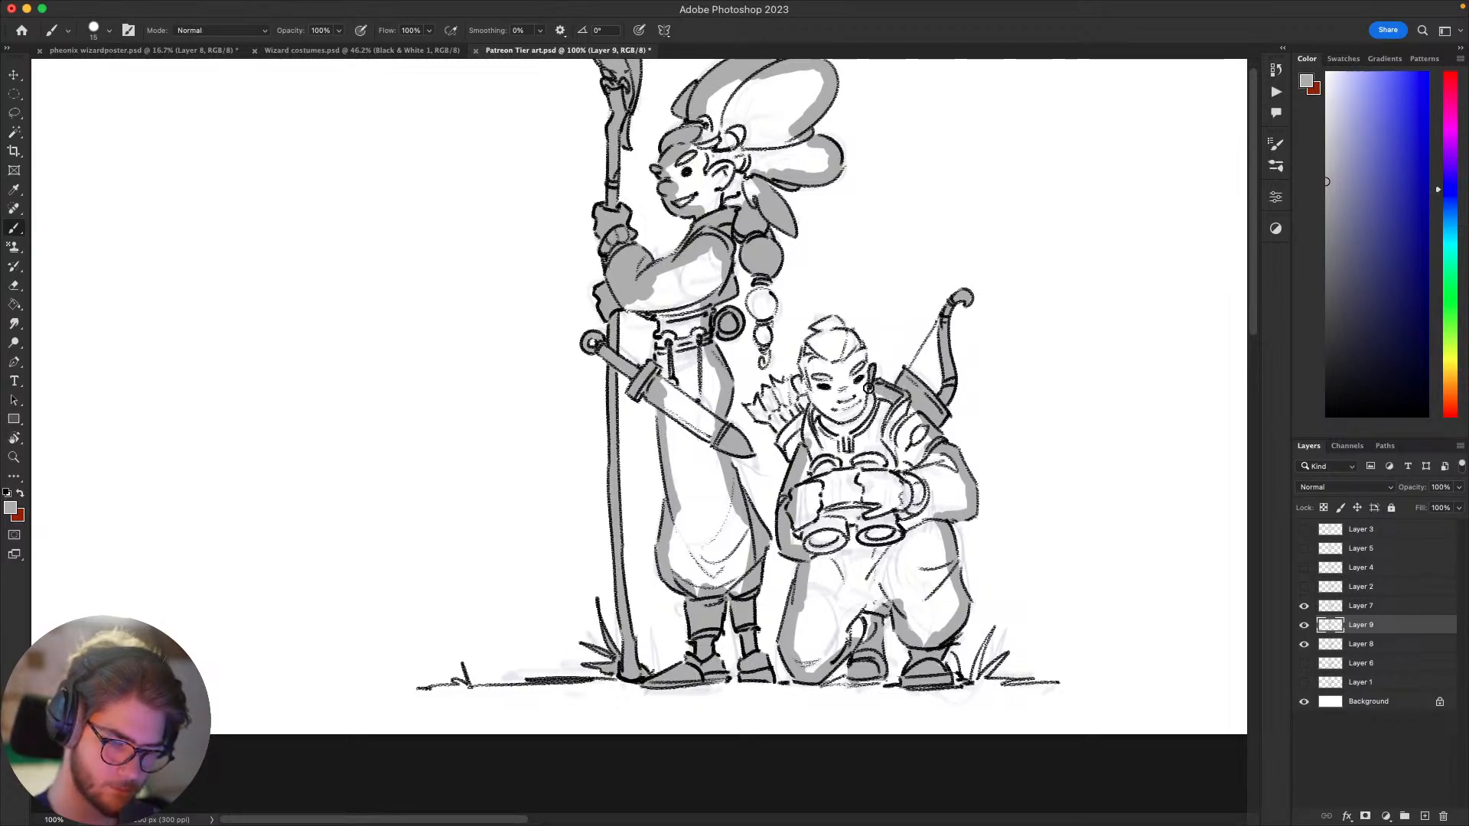
mouse_move(865, 378)
mouse_down()
mouse_move(855, 336)
mouse_move(941, 395)
mouse_up()
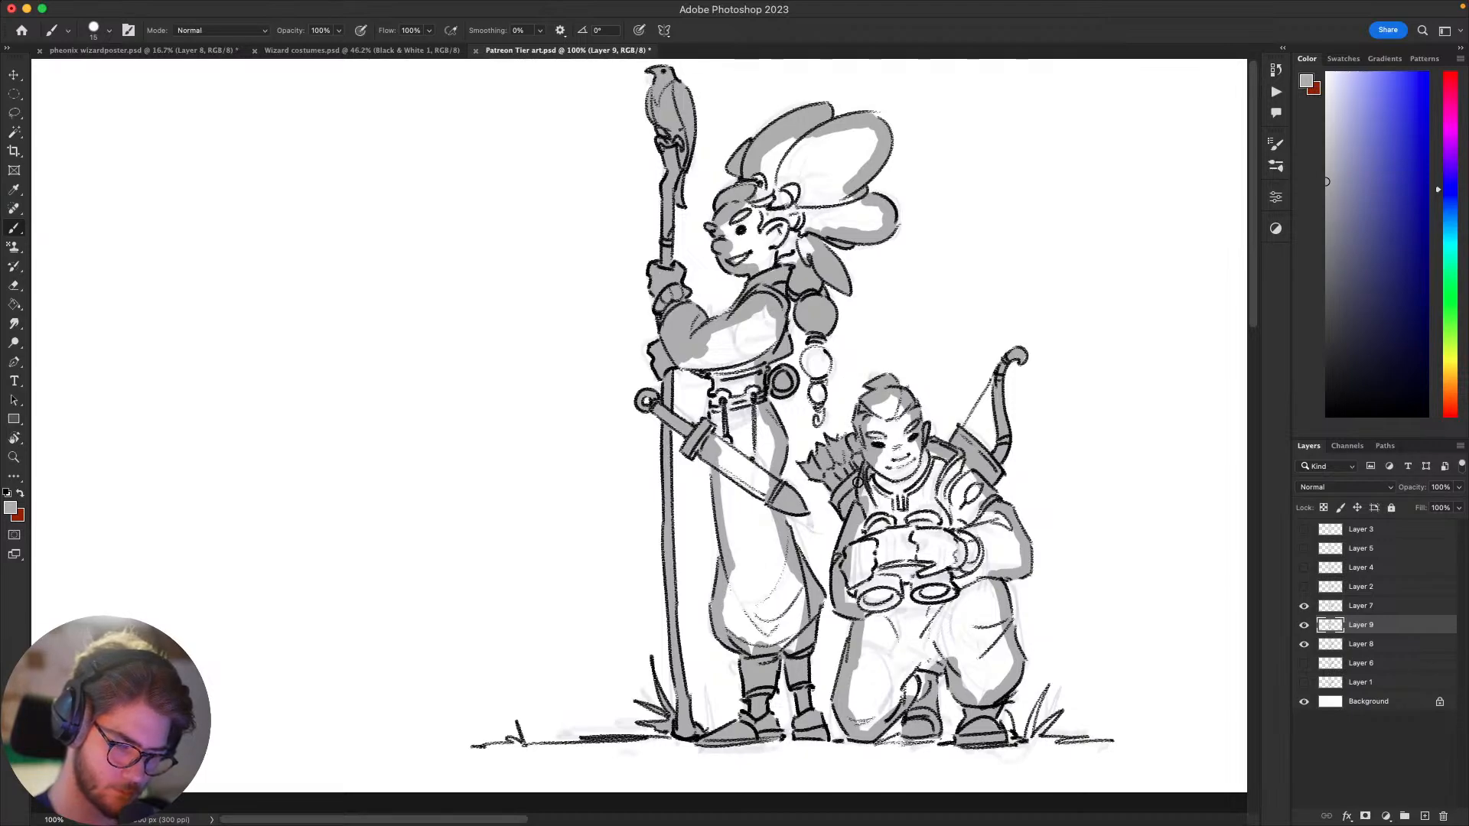
key(e)
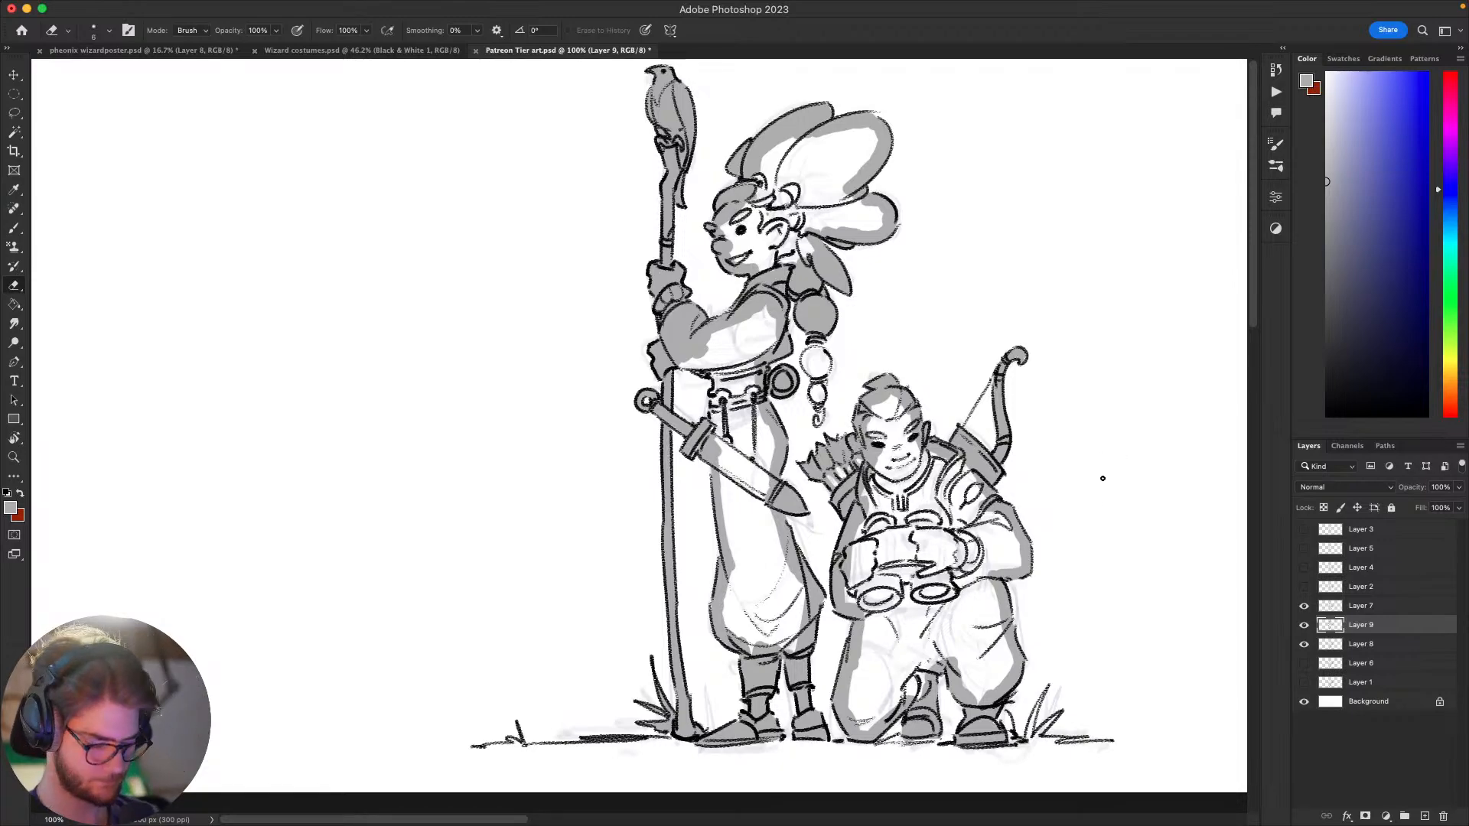
key(b)
mouse_move(1066, 508)
mouse_down()
mouse_move(1030, 515)
mouse_move(1038, 533)
mouse_move(1052, 518)
mouse_move(1023, 518)
mouse_move(987, 558)
mouse_up()
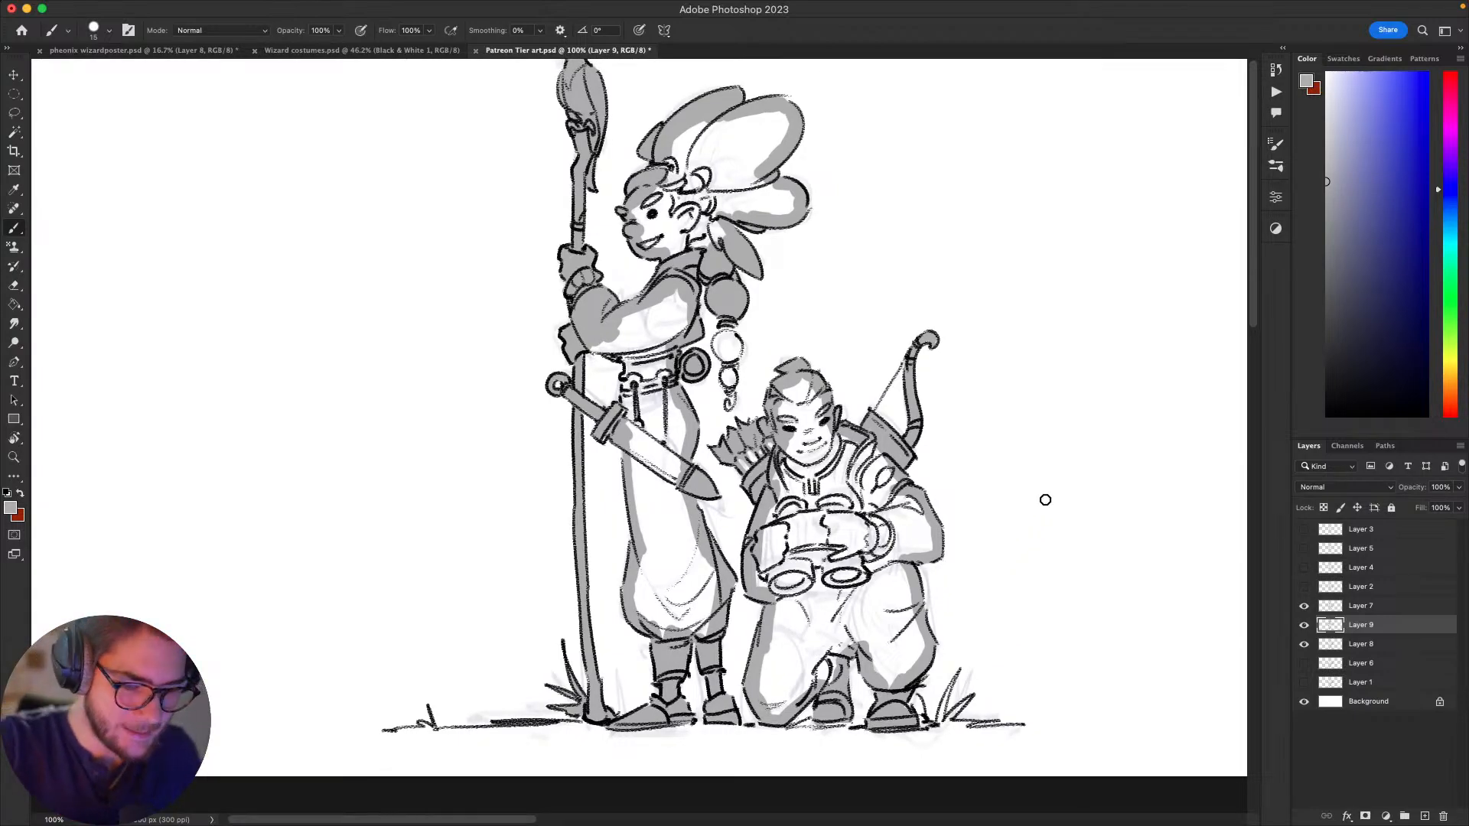
scroll(1045, 499, down, 1)
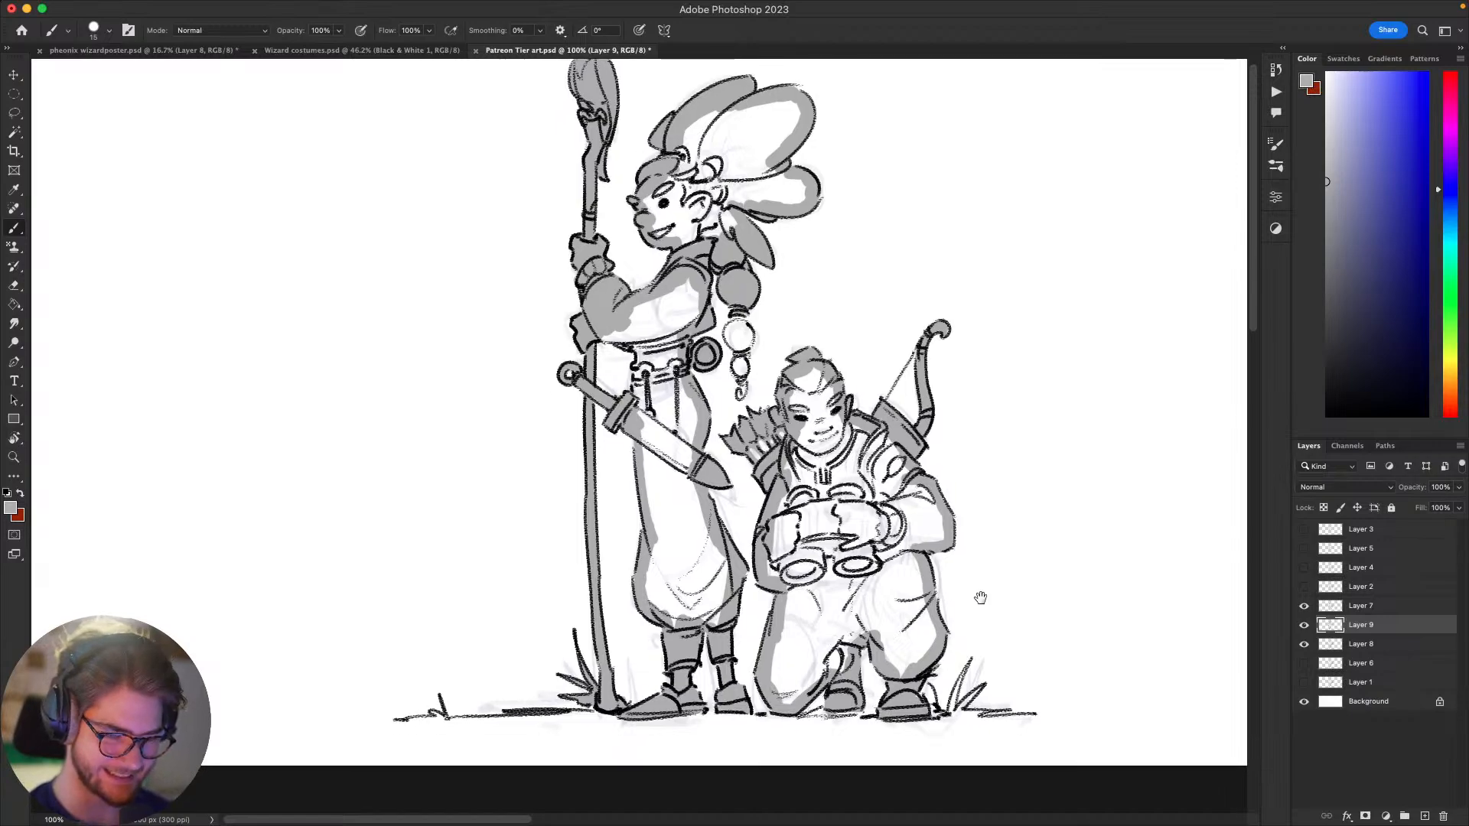
Step: Try a Magic Wand selection of the unpainted interiors and close the grey outline at the front of the standing figure's waist
key(w)
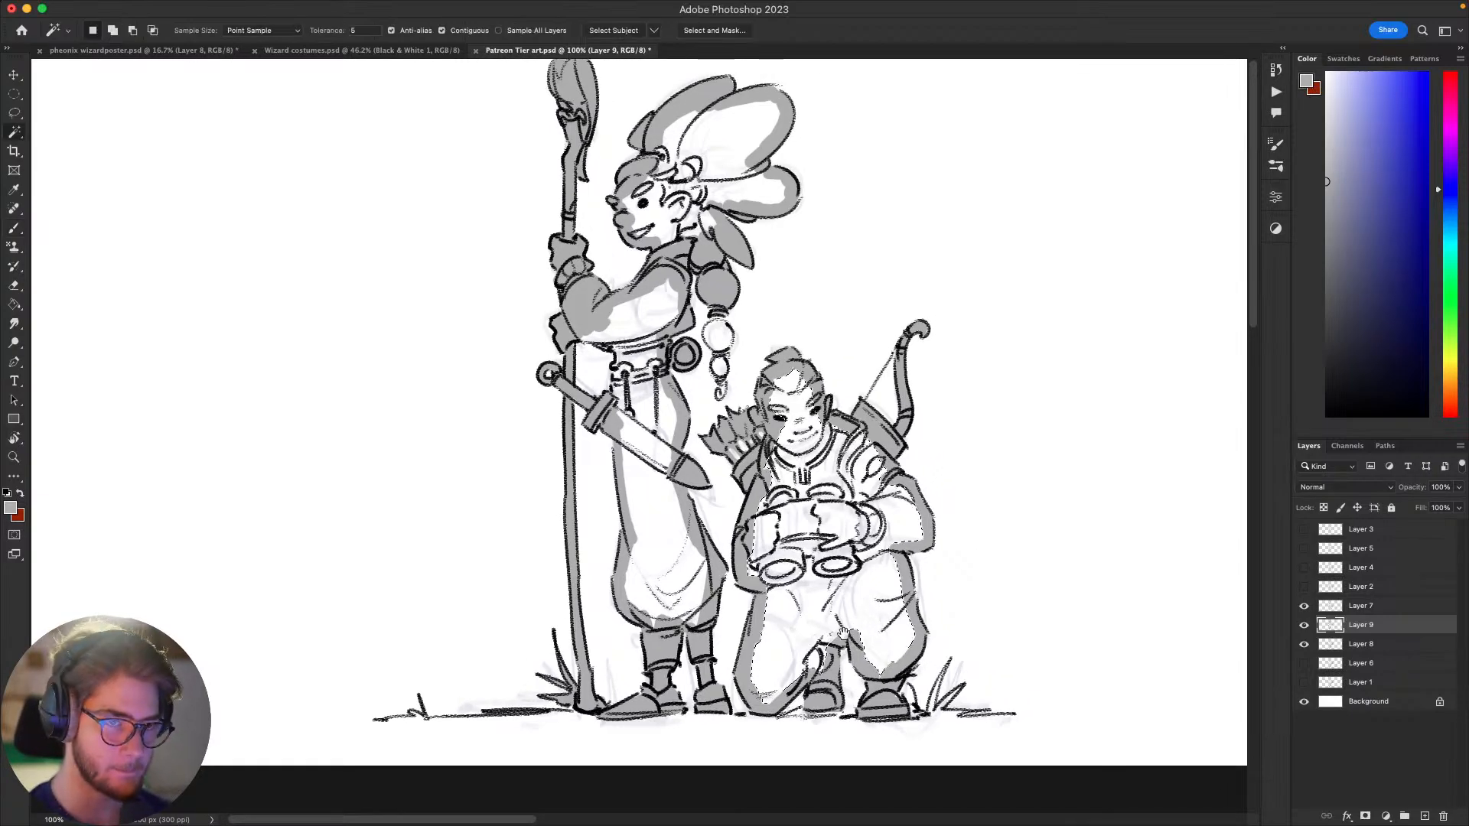
drag(857, 610, 903, 645)
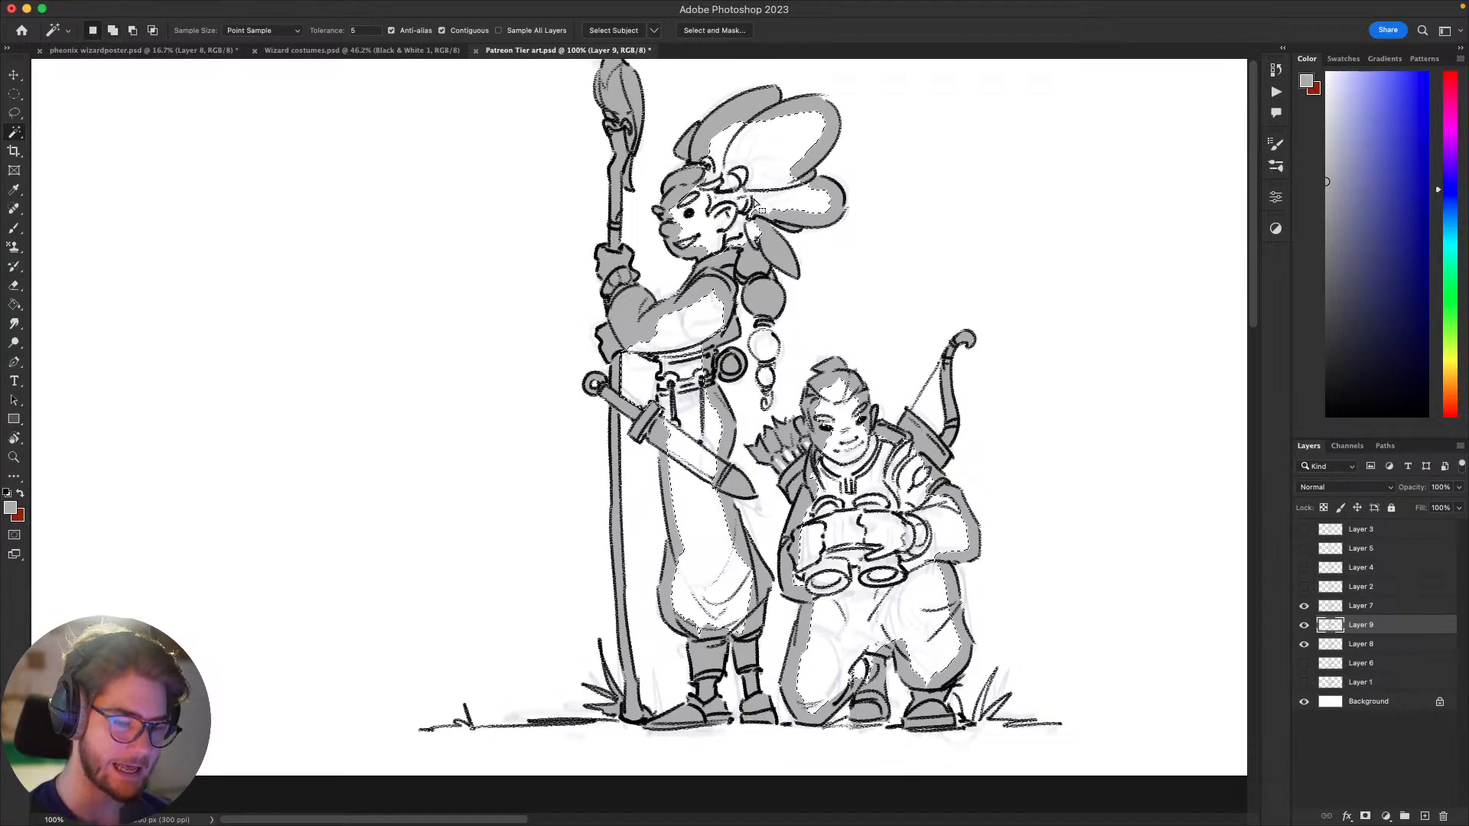
key(b)
mouse_move(657, 334)
mouse_down()
mouse_move(639, 348)
mouse_move(667, 366)
mouse_move(667, 457)
mouse_up()
Step: Select the remaining unpainted areas inside both figures with the Magic Wand, fill them with the grey foreground colour and deselect
key(w)
click(686, 341)
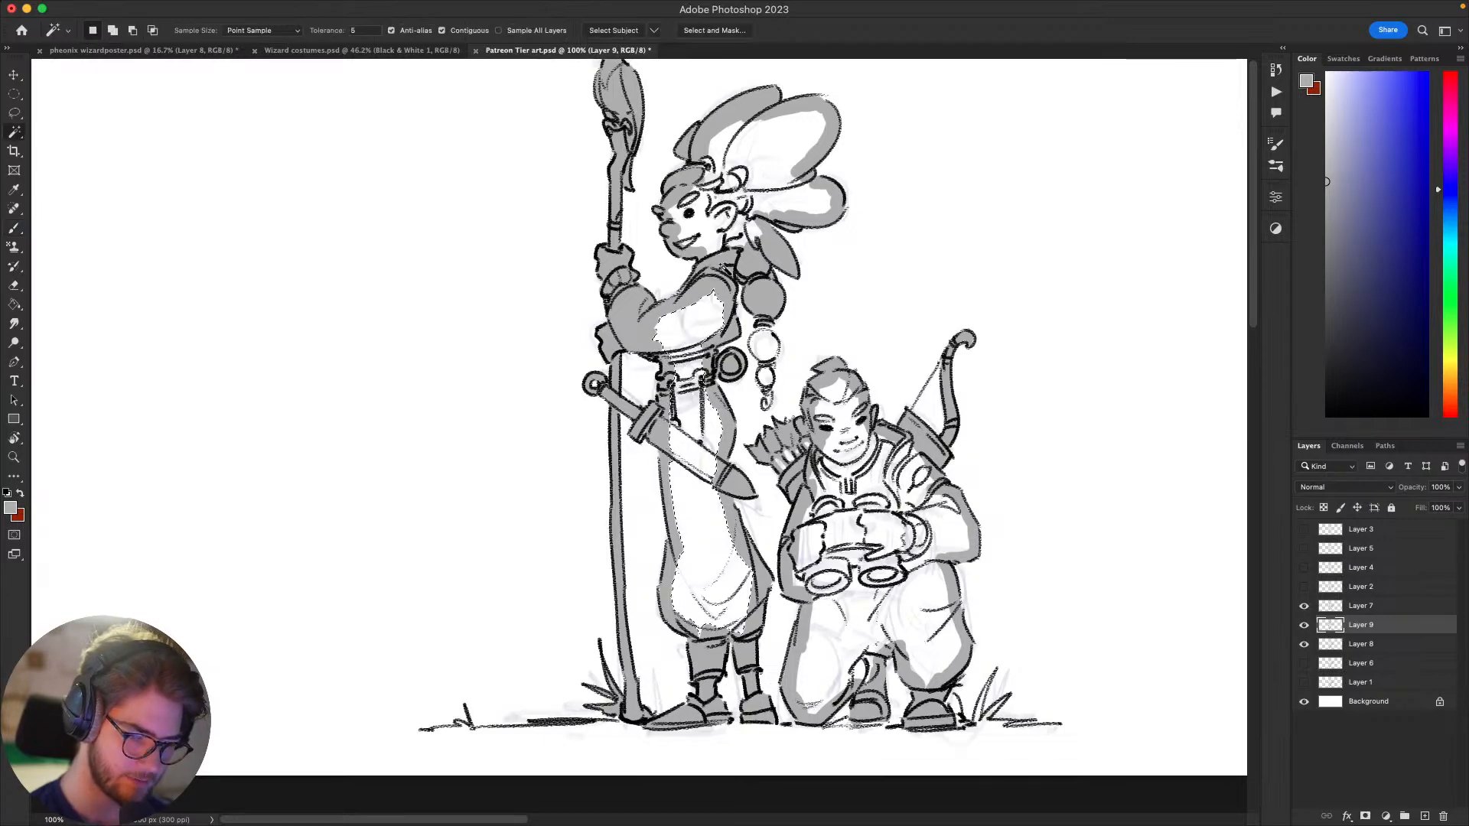
shift+click(782, 139)
shift+click(909, 477)
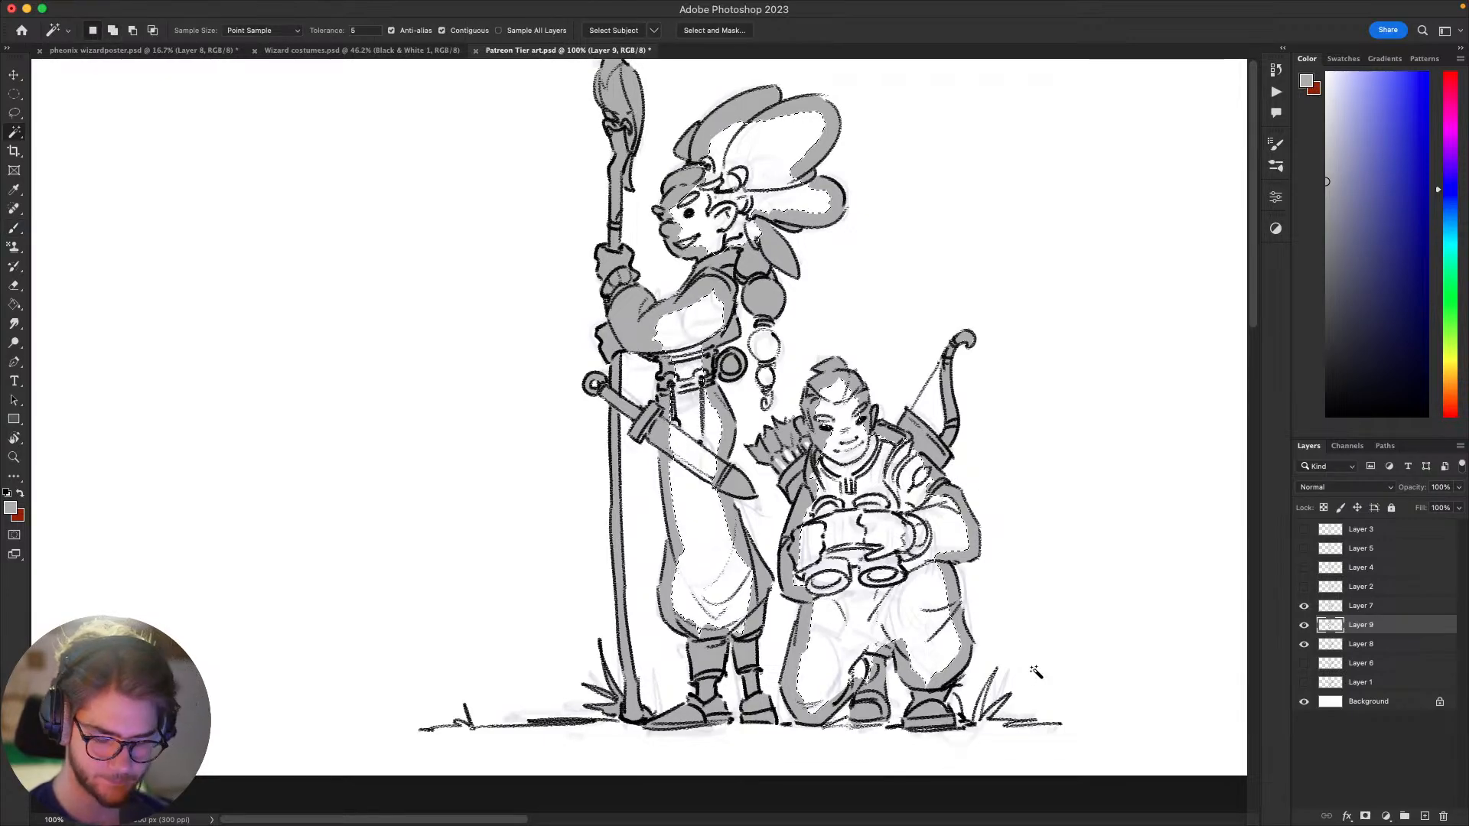
key(alt+BackSpace)
key(super+d)
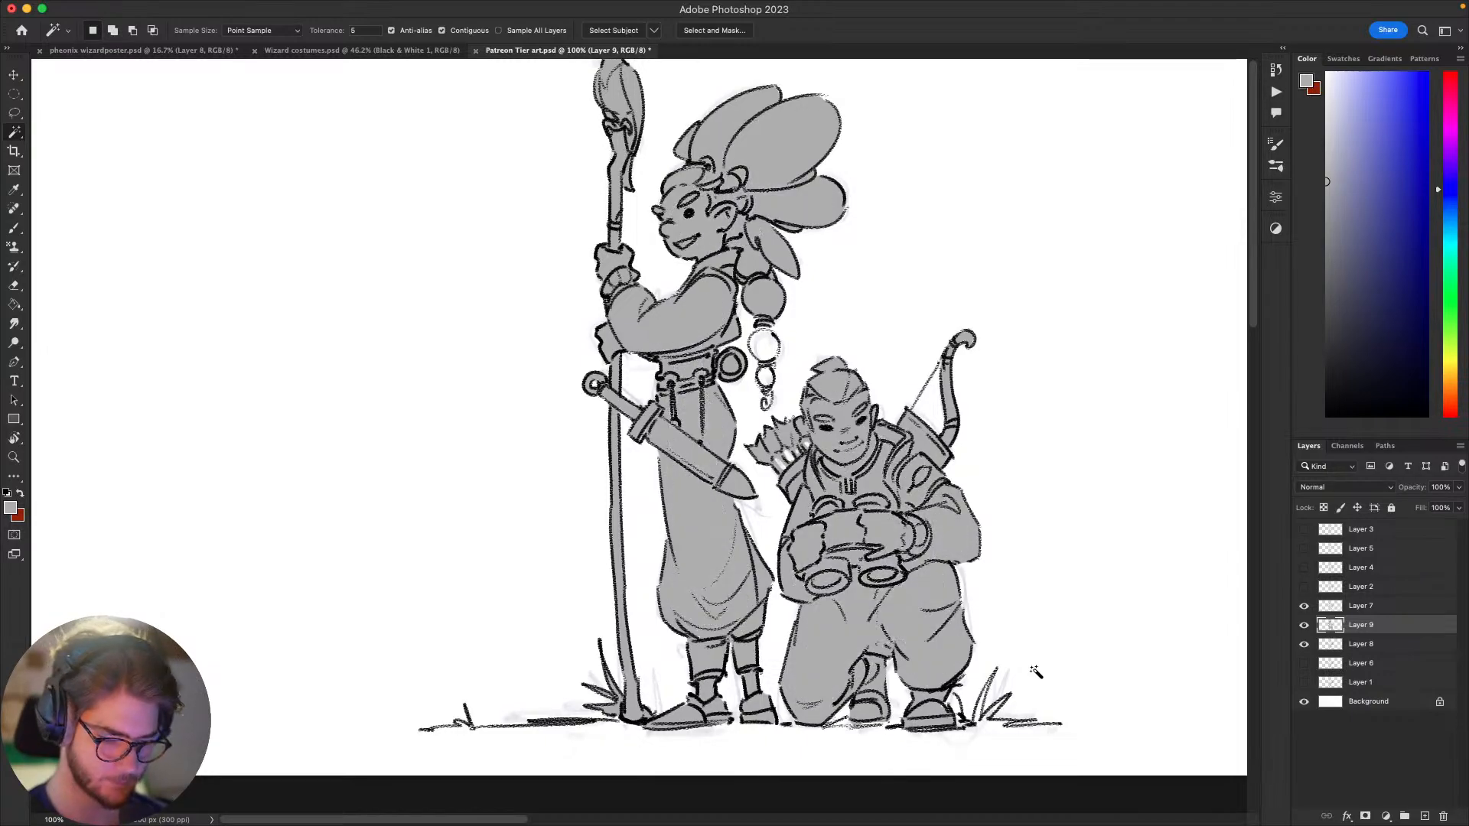
Step: Fill the remaining white beads and the hook of the hanging braid with grey, and touch up beside the kneeling figure's shoulder
key(b)
scroll(1017, 666, up, 3)
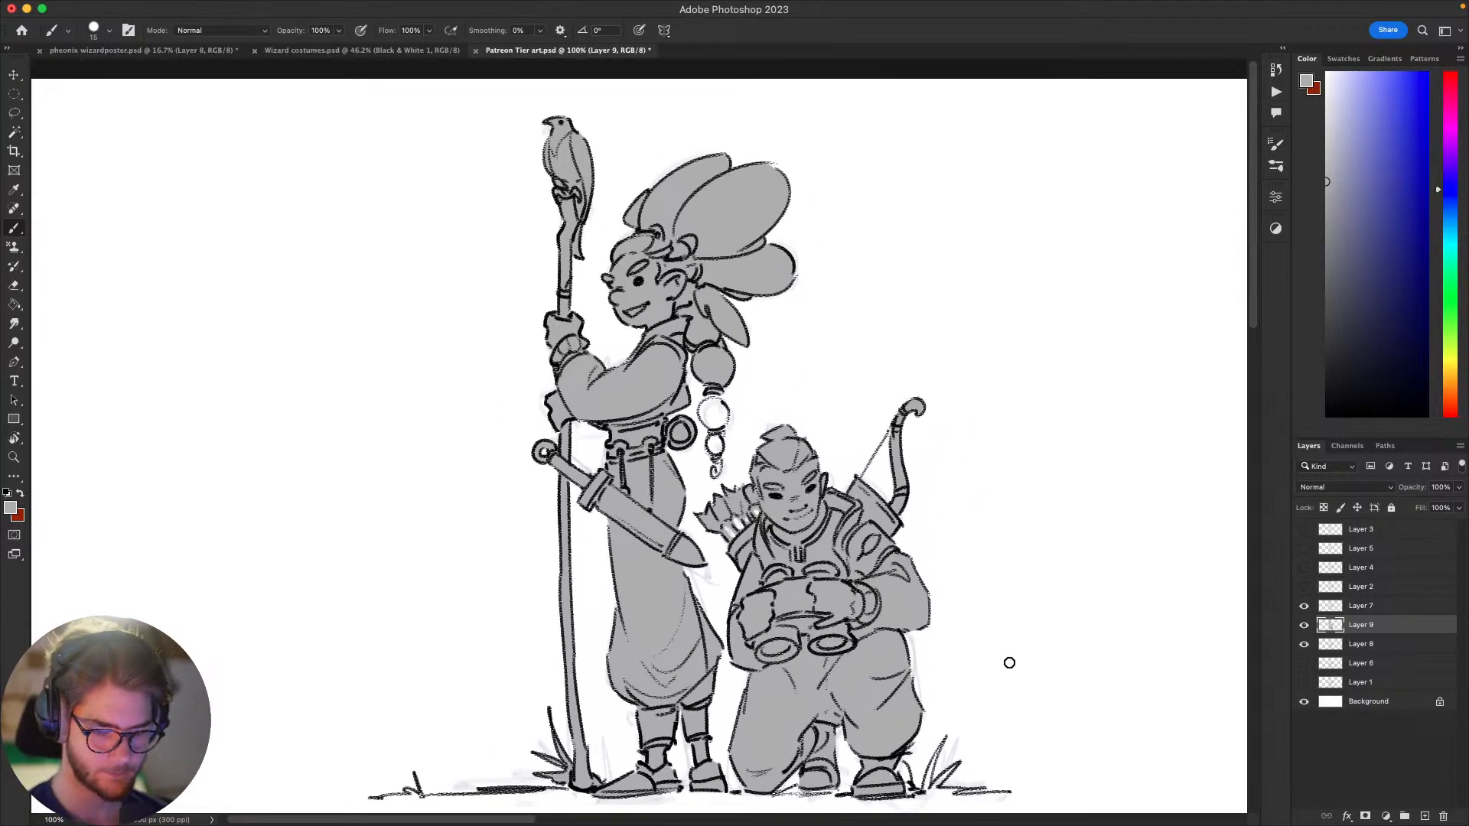
key(super+minus)
key(super+minus)
key(super+plus)
key(super+plus)
key(super+minus)
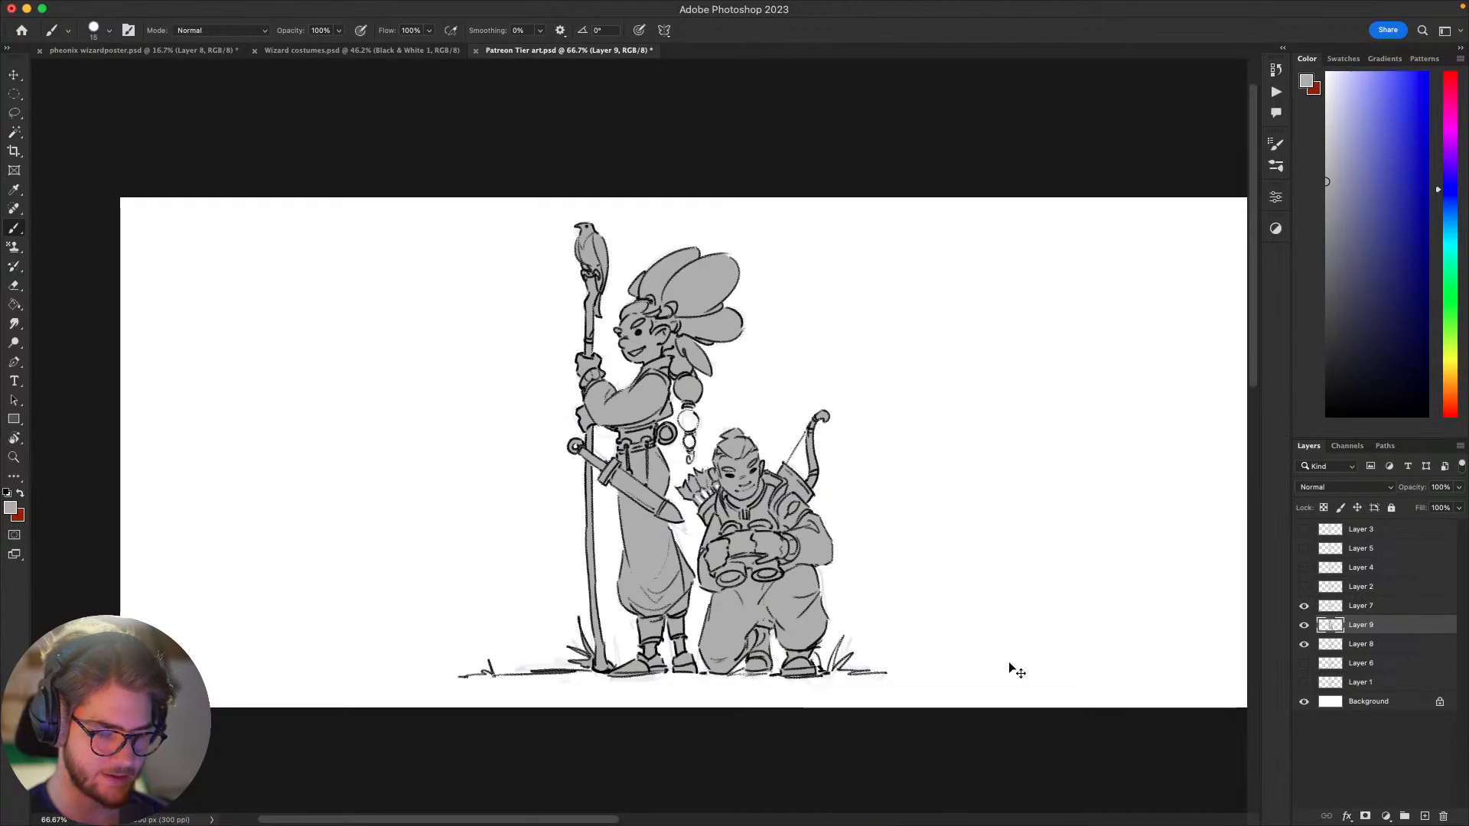
key(super+plus)
scroll(783, 325, left, 2)
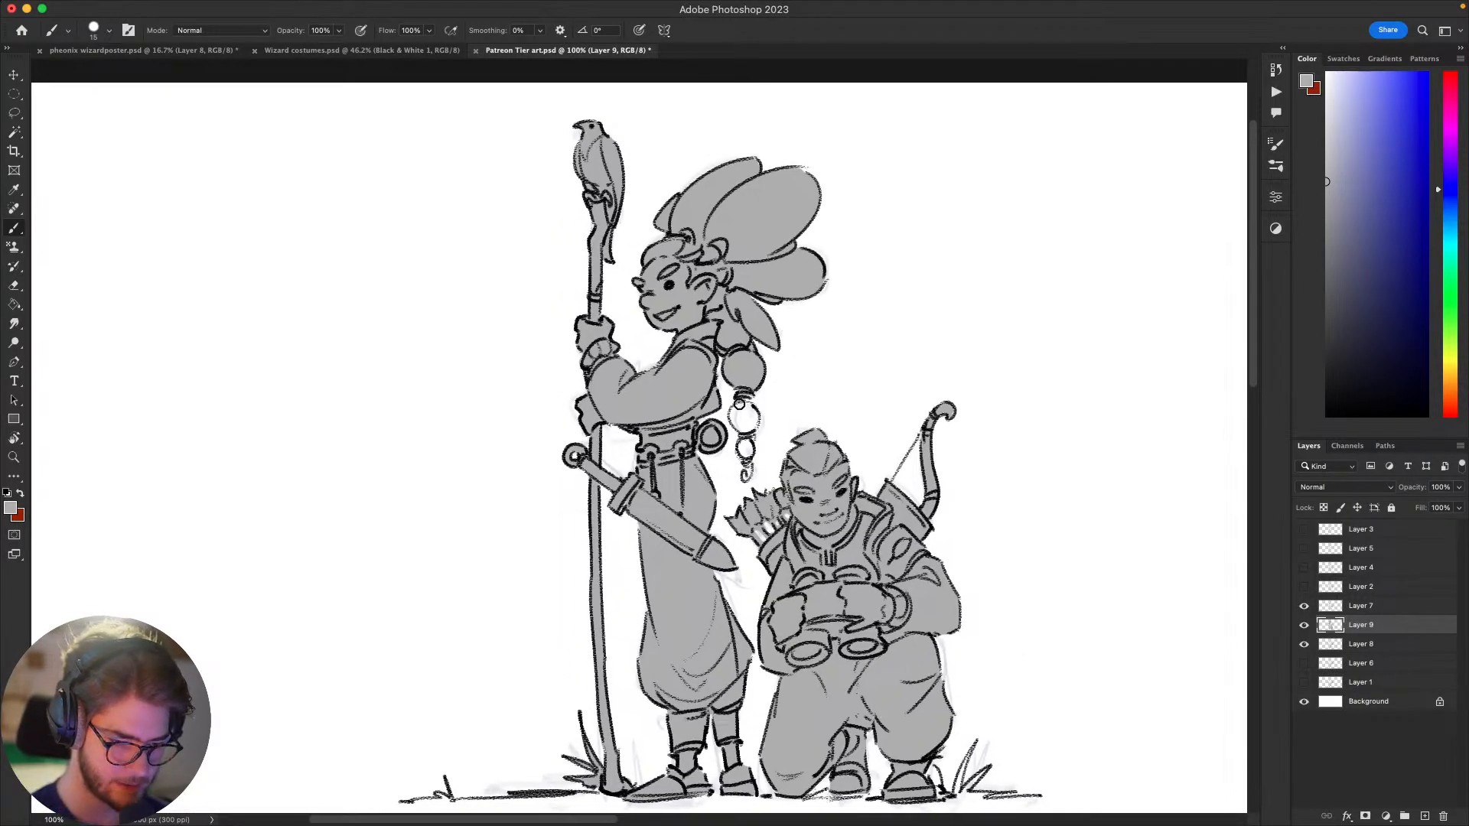
mouse_move(748, 403)
mouse_down()
mouse_move(752, 425)
mouse_move(733, 415)
mouse_move(748, 475)
mouse_up()
drag(756, 556, 748, 559)
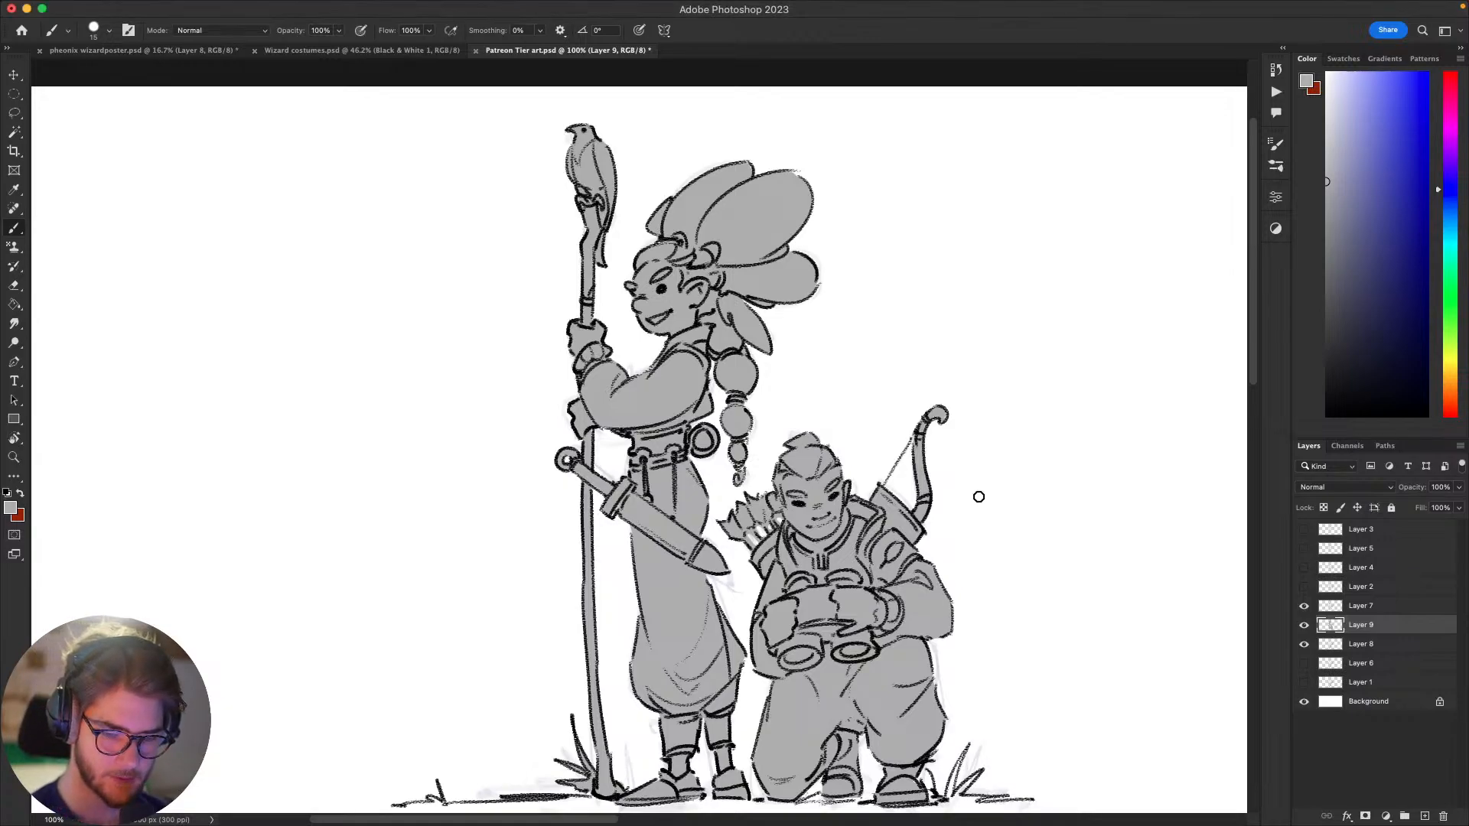
scroll(938, 492, down, 3)
scroll(1064, 648, up, 2)
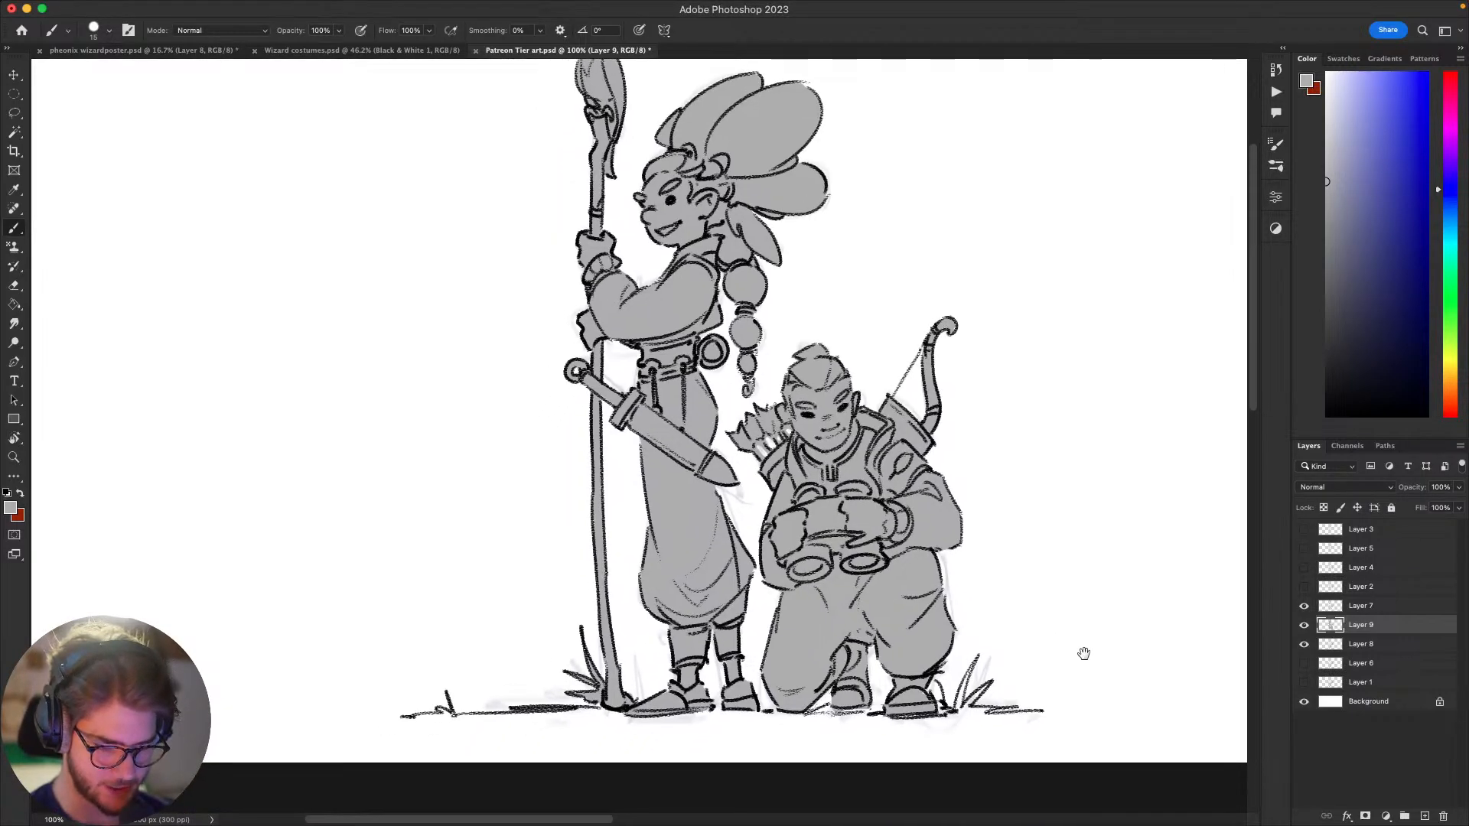
scroll(1183, 675, up, 2)
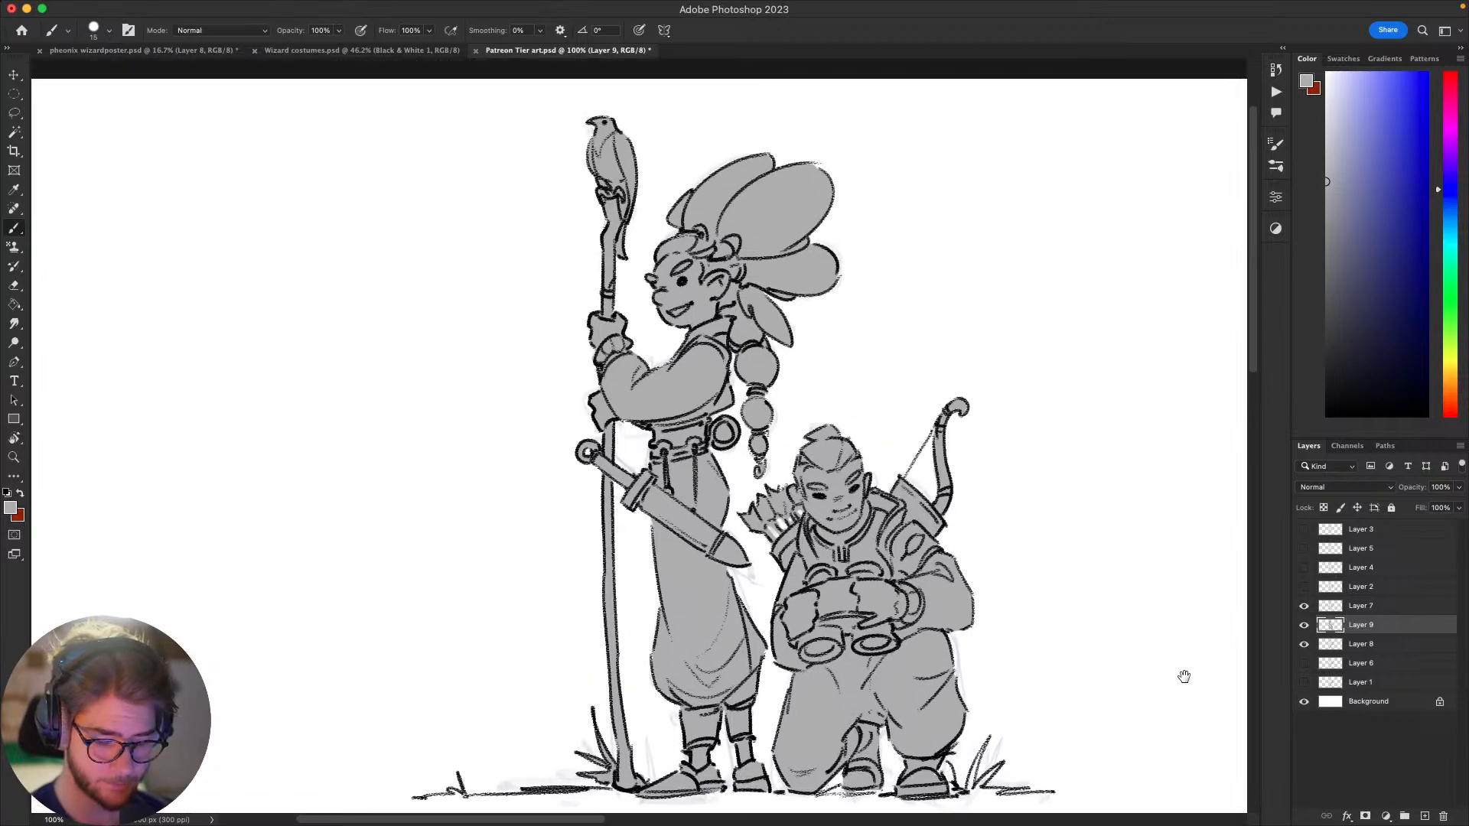
Step: Fill the grass tuft beside the kneeling figure's front foot with grey
scroll(1137, 688, down, 5)
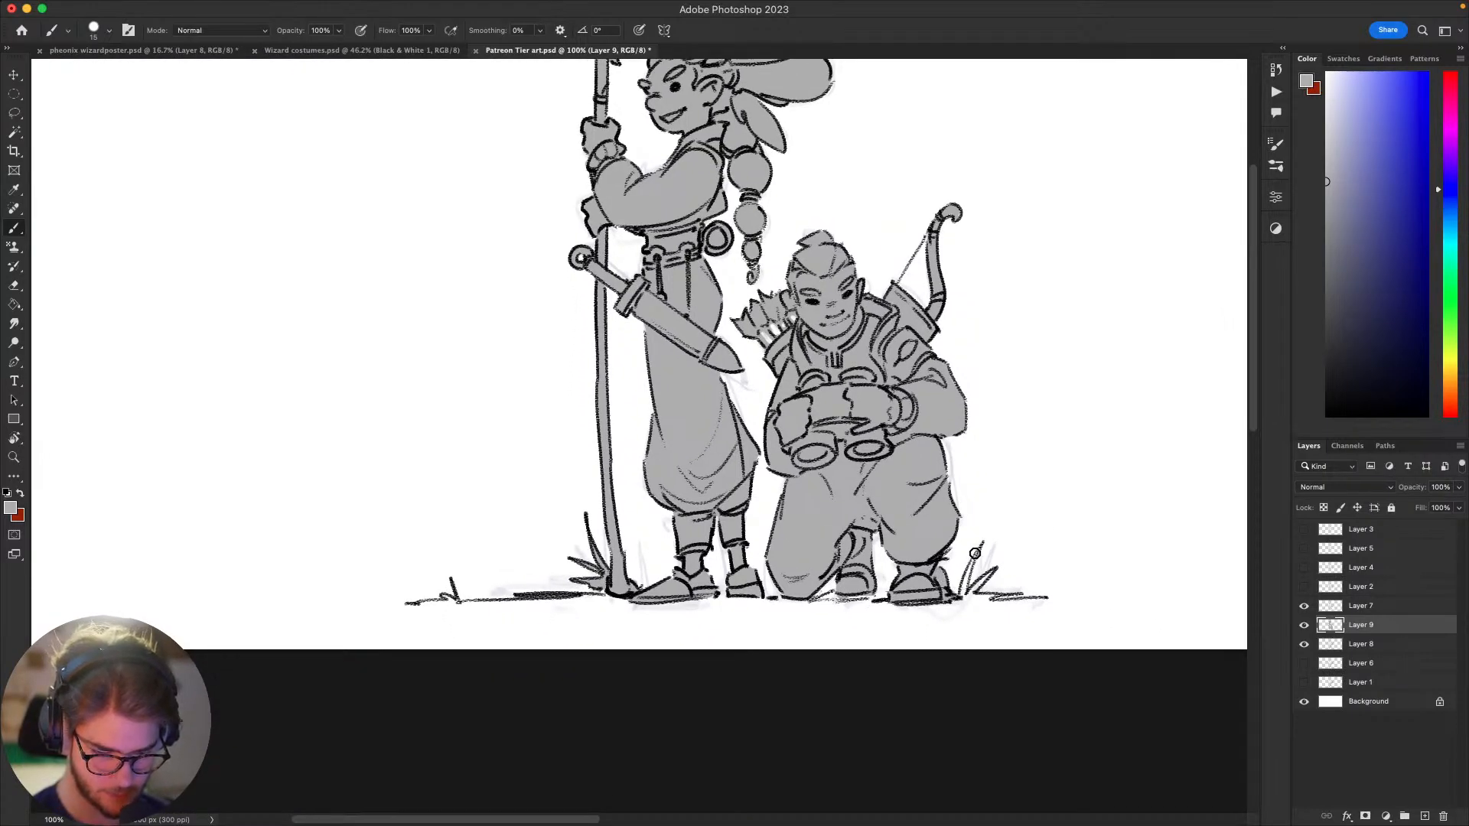
mouse_move(975, 553)
mouse_down()
mouse_move(969, 596)
mouse_move(1100, 554)
mouse_up()
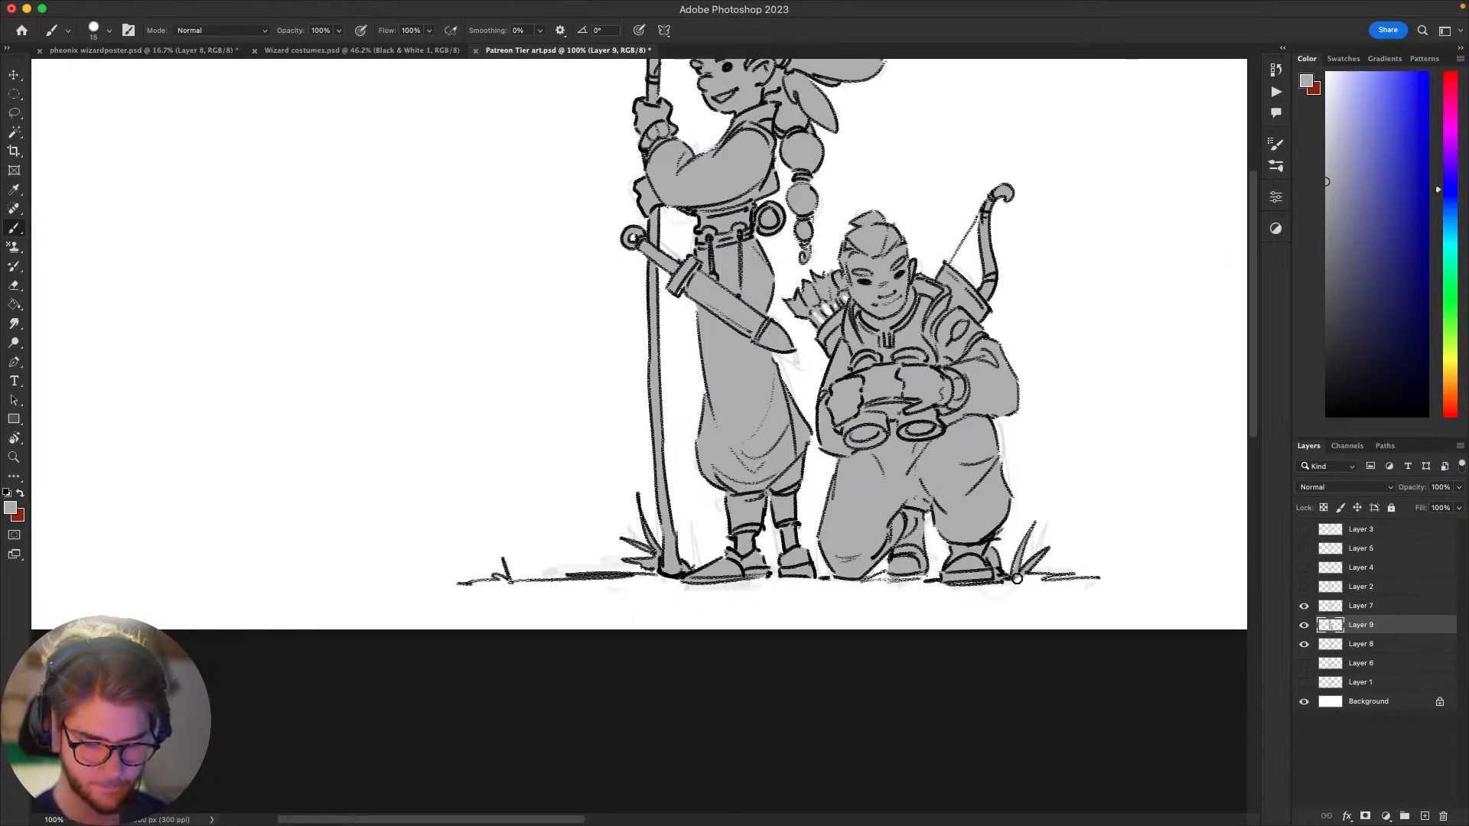
mouse_move(1017, 579)
mouse_down()
mouse_move(1069, 576)
mouse_move(908, 658)
mouse_up()
key(e)
key(b)
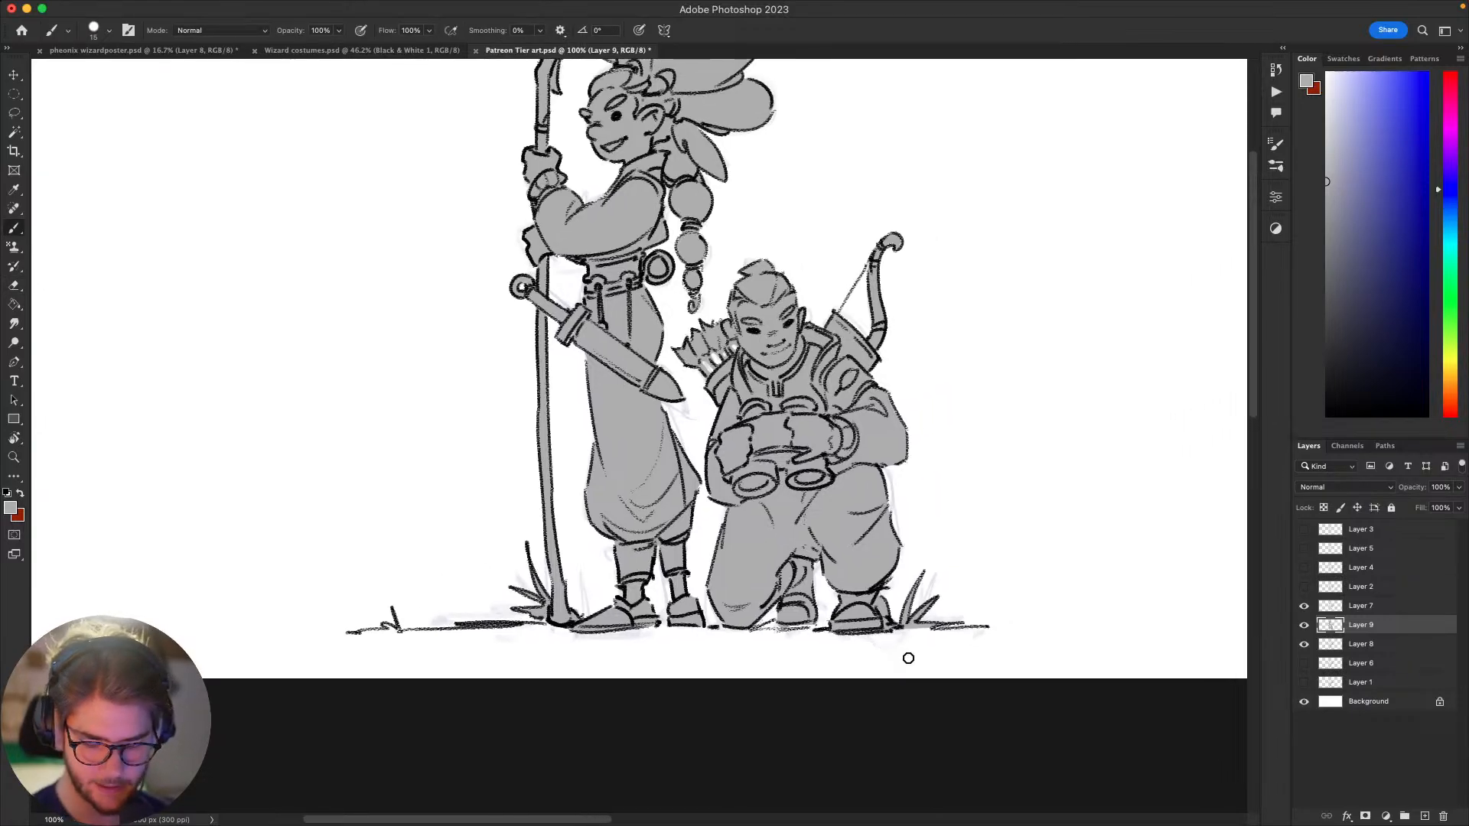
Step: Add a Mask Colour layer clipped to the grey silhouette layer beneath the line art
key(F2)
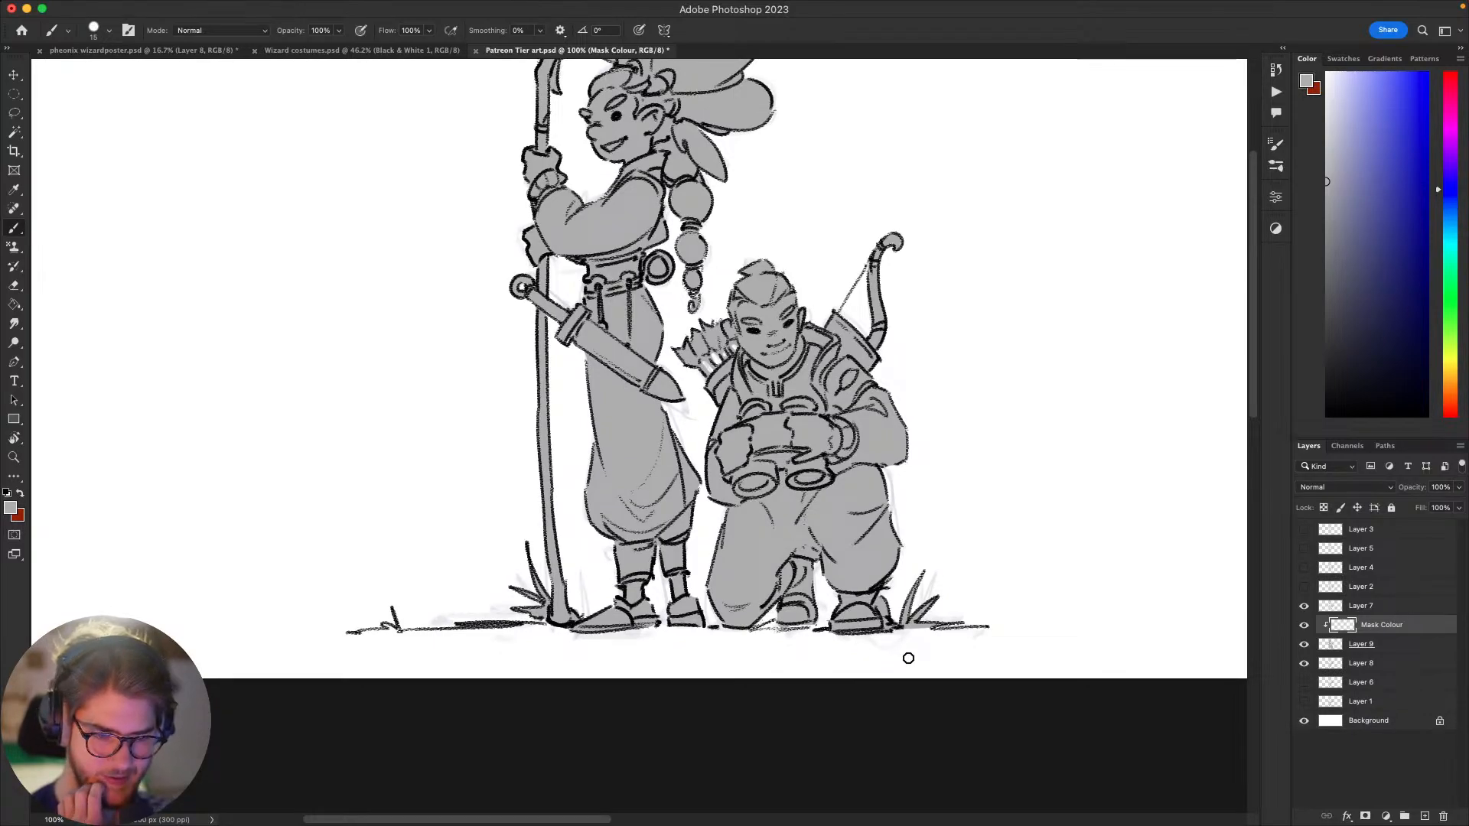
scroll(956, 568, up, 2)
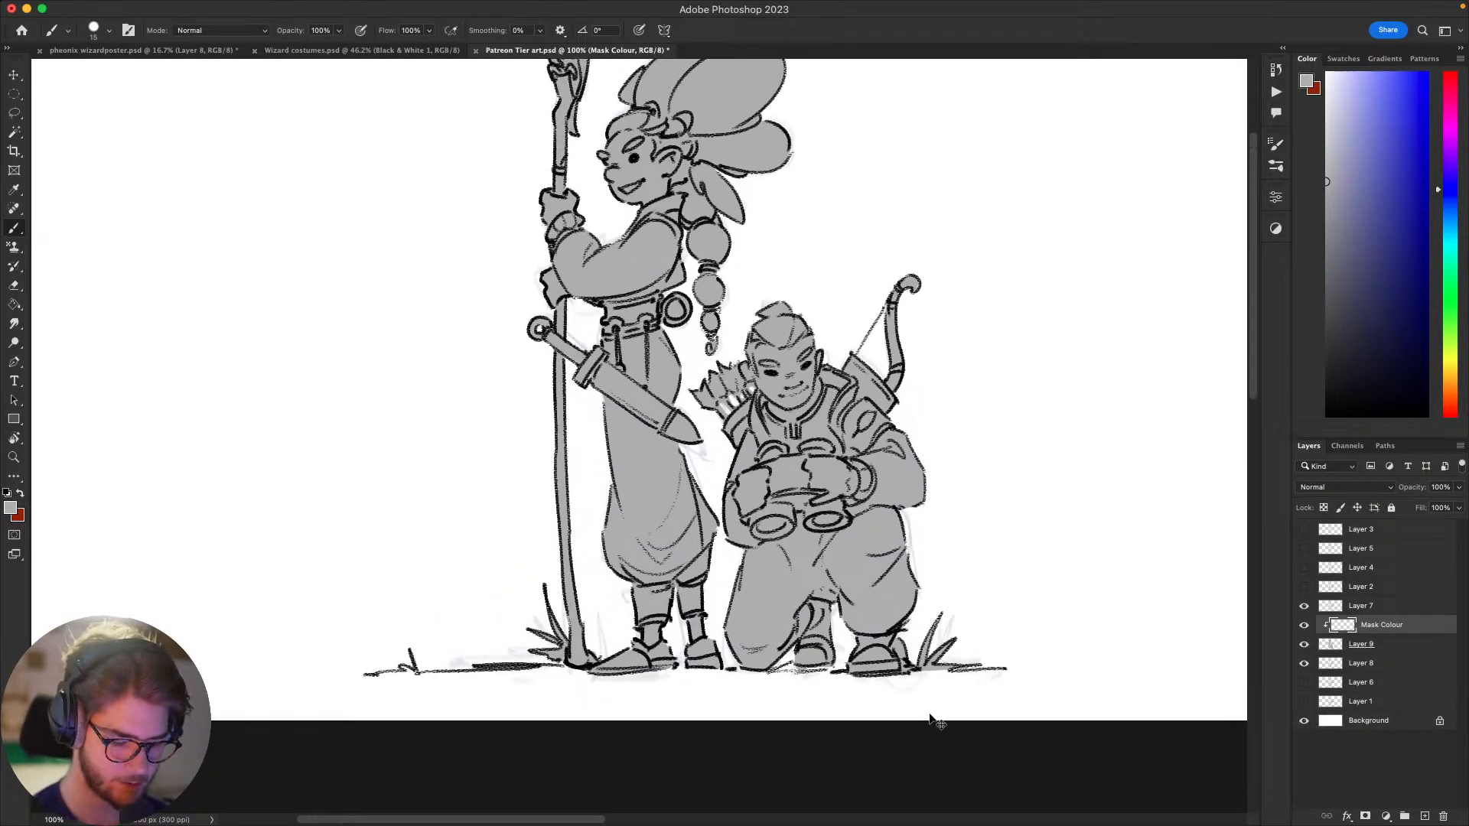
key(super+minus)
Step: Paint both grey silhouettes entirely in a flat hot pink on the clipped layer, using a 160 px brush
key(bracketright)
key(bracketright)
key(bracketright)
key(bracketright)
key(bracketright)
key(bracketright)
key(bracketright)
key(bracketright)
key(bracketright)
key(bracketright)
key(bracketright)
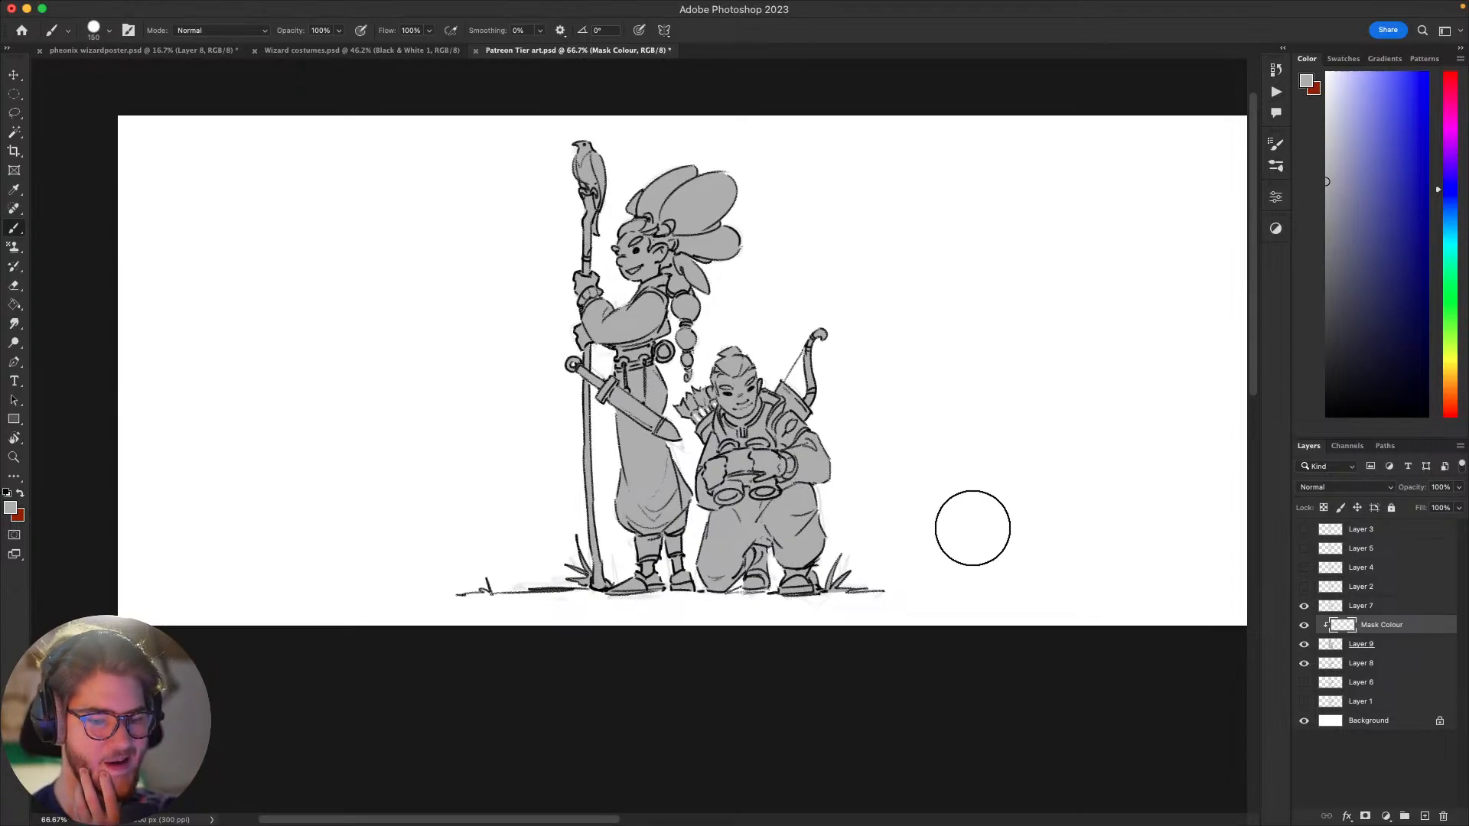
click(1458, 107)
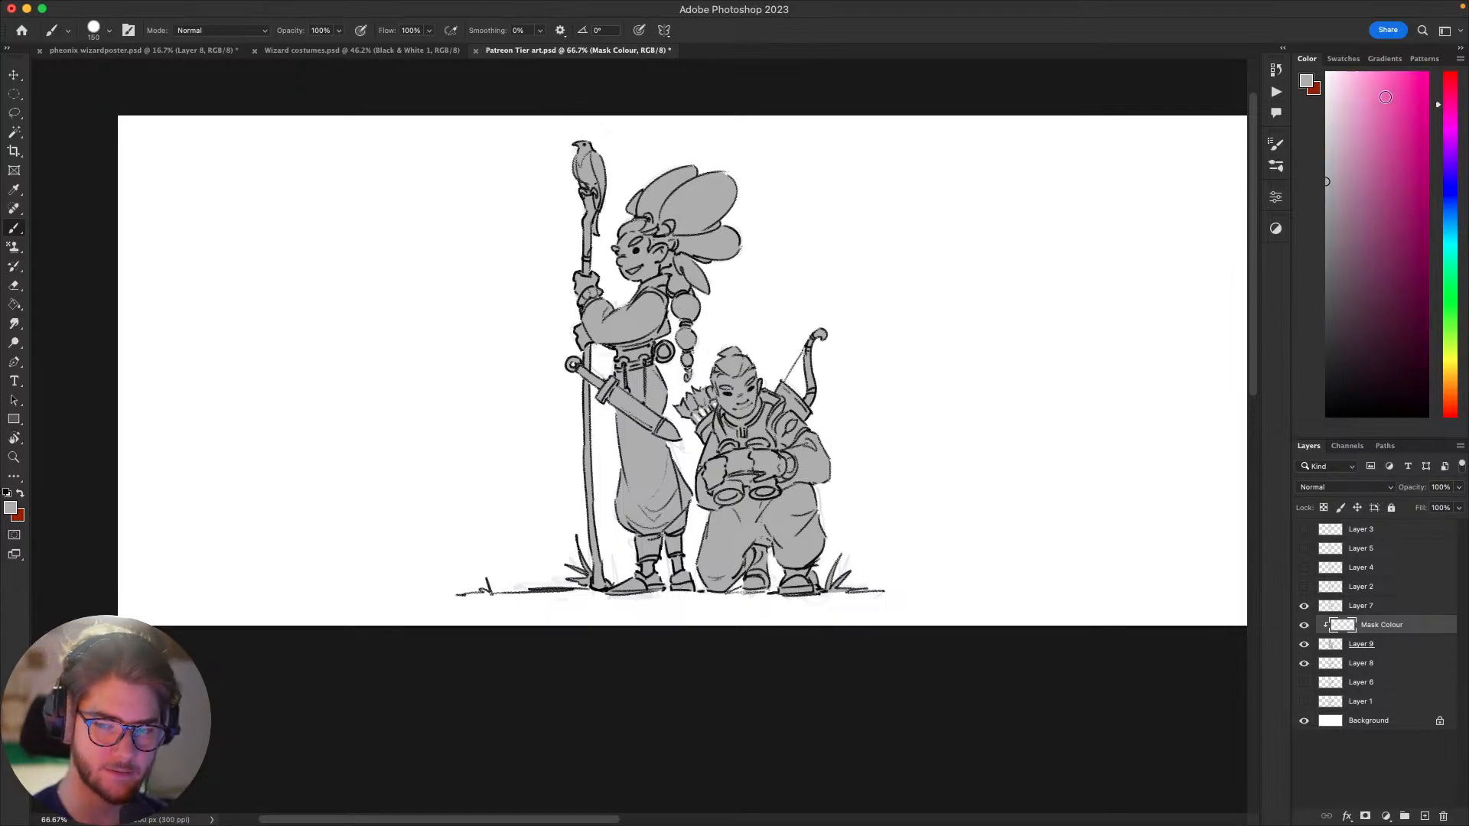
click(1408, 87)
mouse_move(796, 428)
mouse_down()
mouse_move(766, 360)
mouse_move(748, 229)
mouse_move(620, 134)
mouse_move(719, 264)
mouse_move(784, 393)
mouse_up()
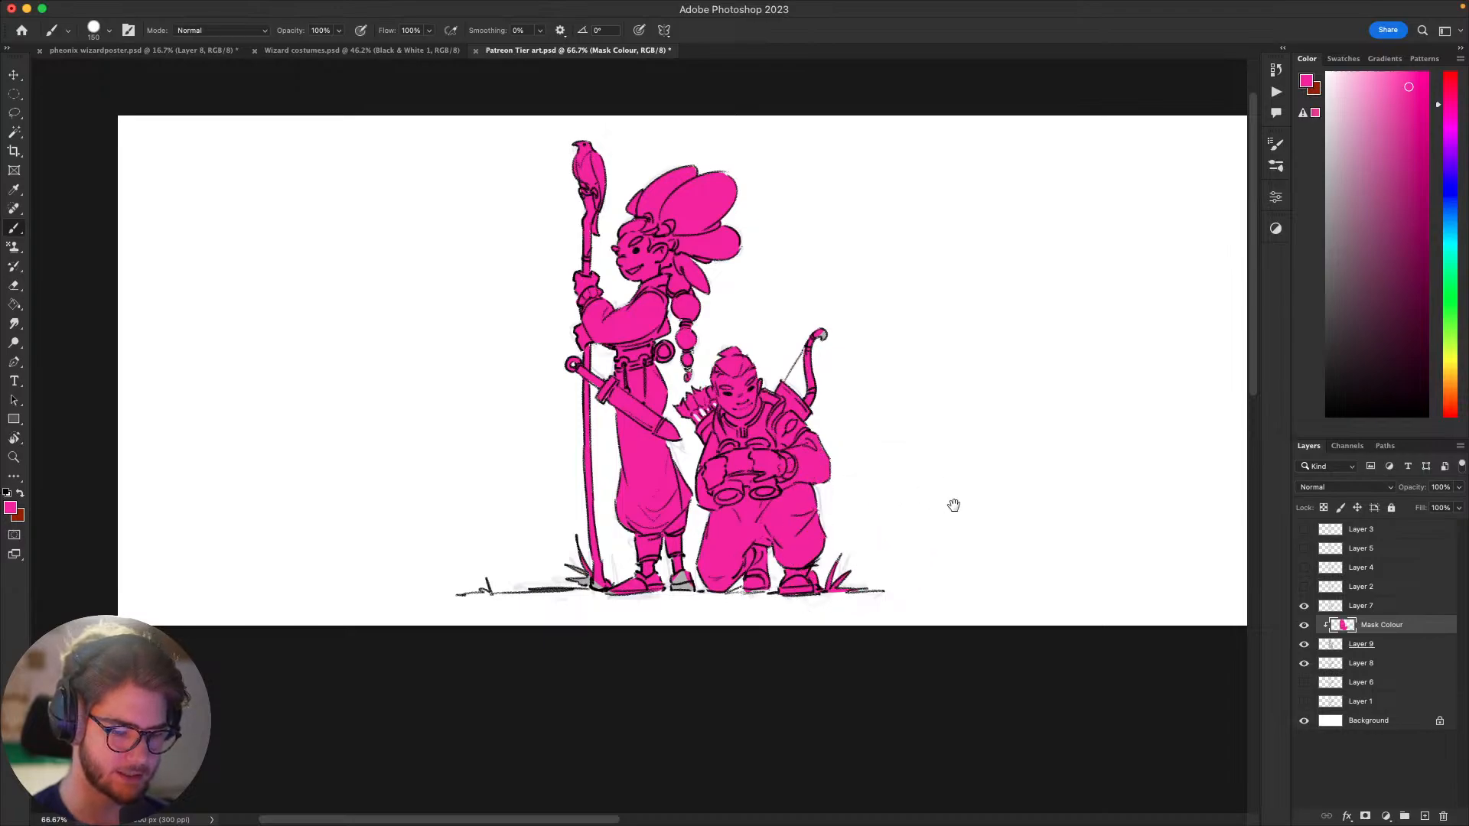
drag(954, 505, 994, 497)
drag(721, 579, 633, 535)
drag(970, 512, 940, 534)
drag(1446, 111, 1448, 96)
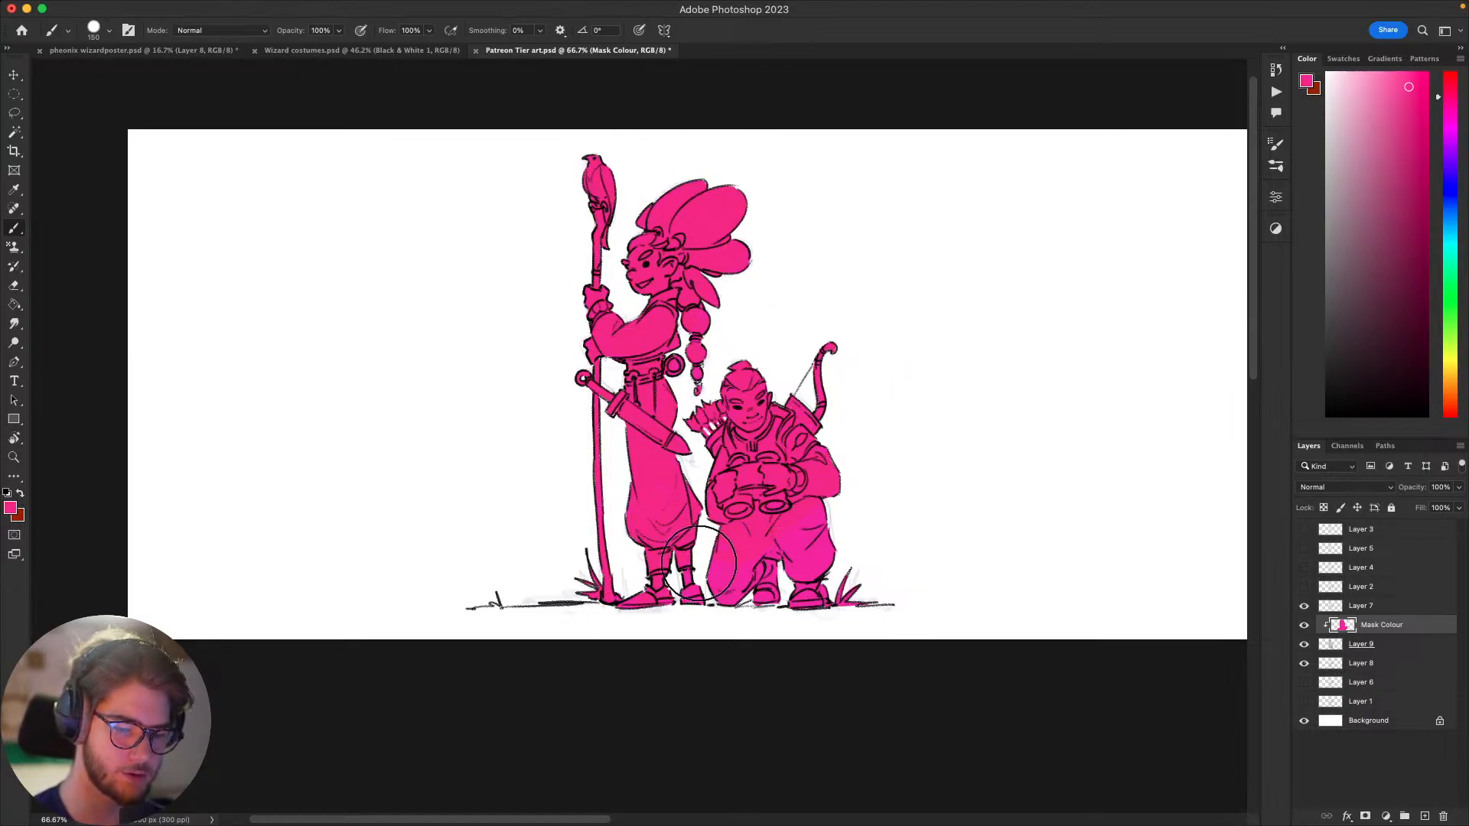
drag(964, 556, 1040, 499)
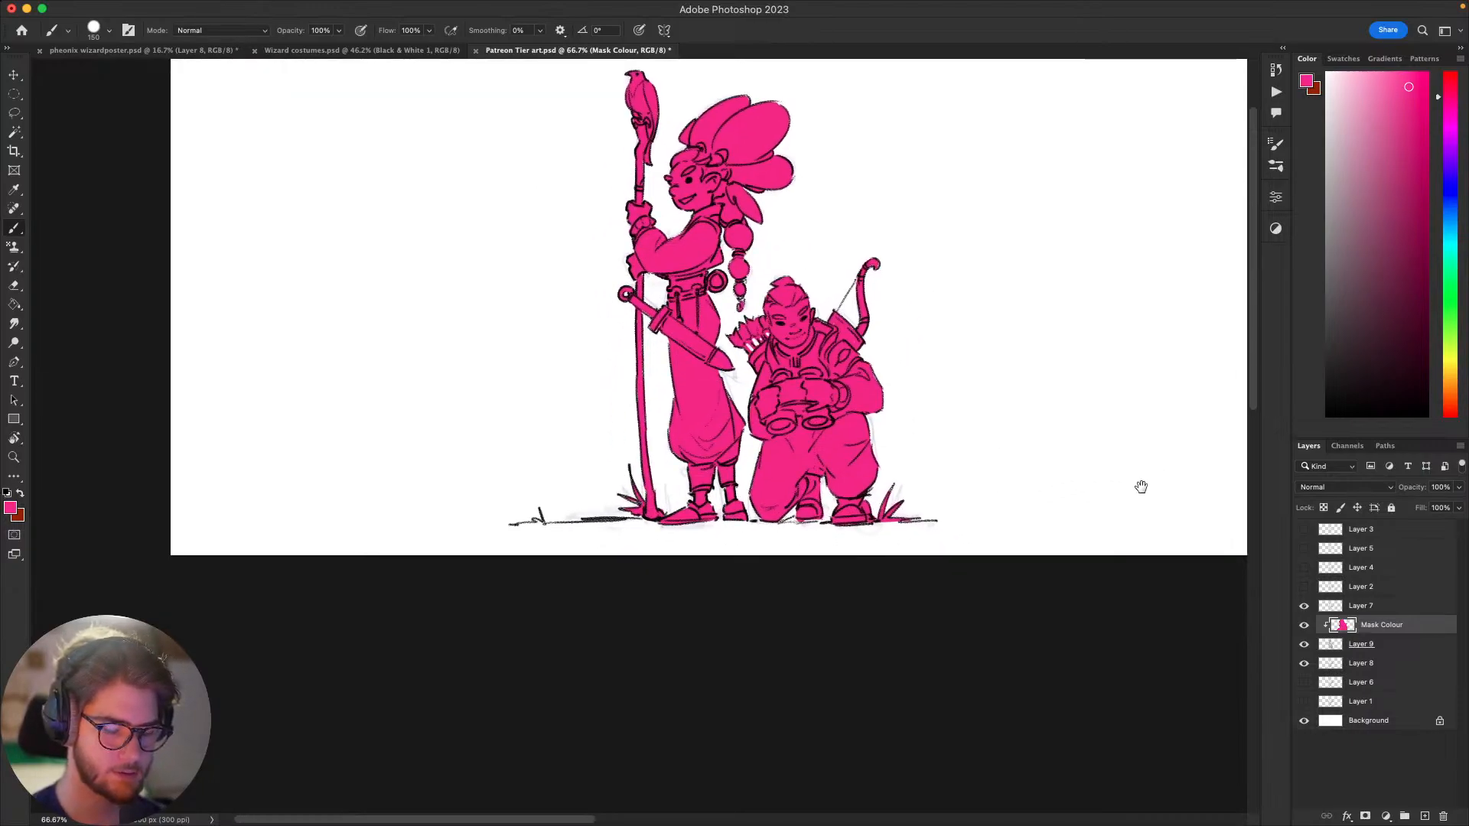
mouse_move(1141, 485)
mouse_down()
mouse_move(1016, 599)
mouse_move(1082, 610)
mouse_move(1095, 630)
mouse_up()
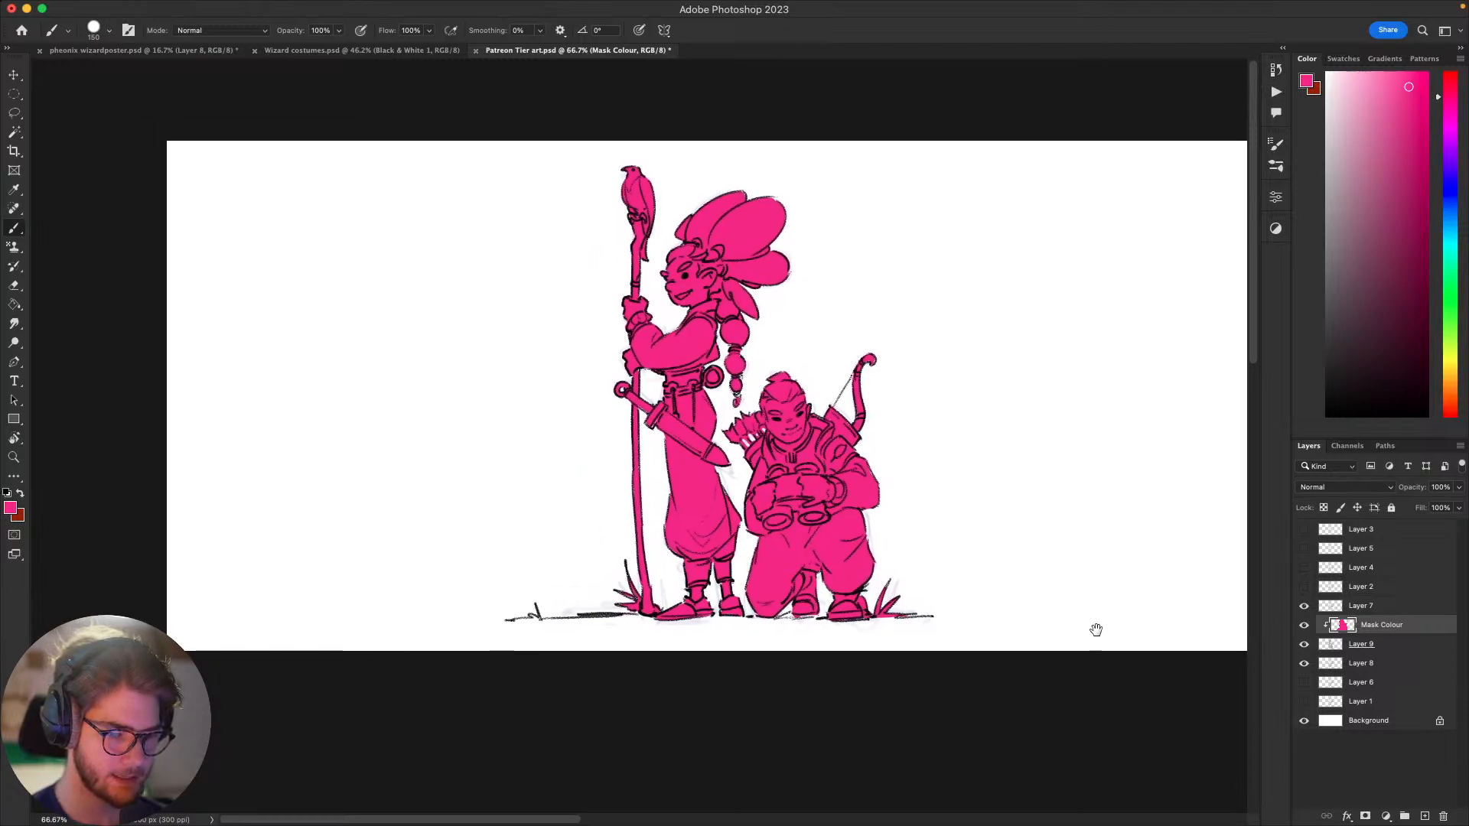
Step: Paint the standing figure's raised sleeve in a muted yellow-green with a 25 px brush
key(bracketleft)
key(bracketleft)
key(bracketleft)
key(bracketleft)
key(bracketleft)
key(bracketleft)
key(bracketleft)
key(bracketleft)
key(bracketleft)
key(bracketleft)
key(bracketleft)
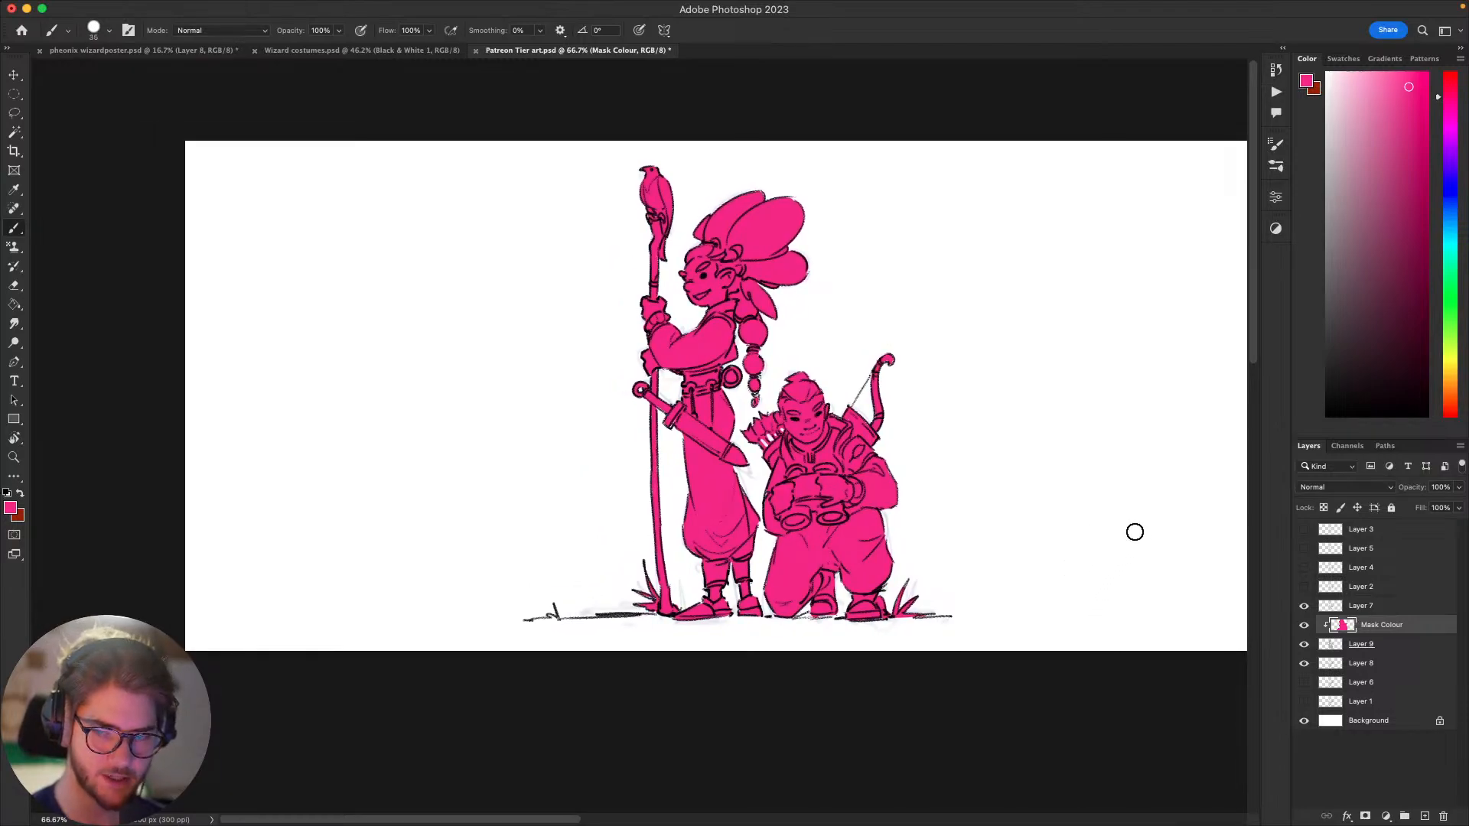
click(1452, 222)
click(1372, 85)
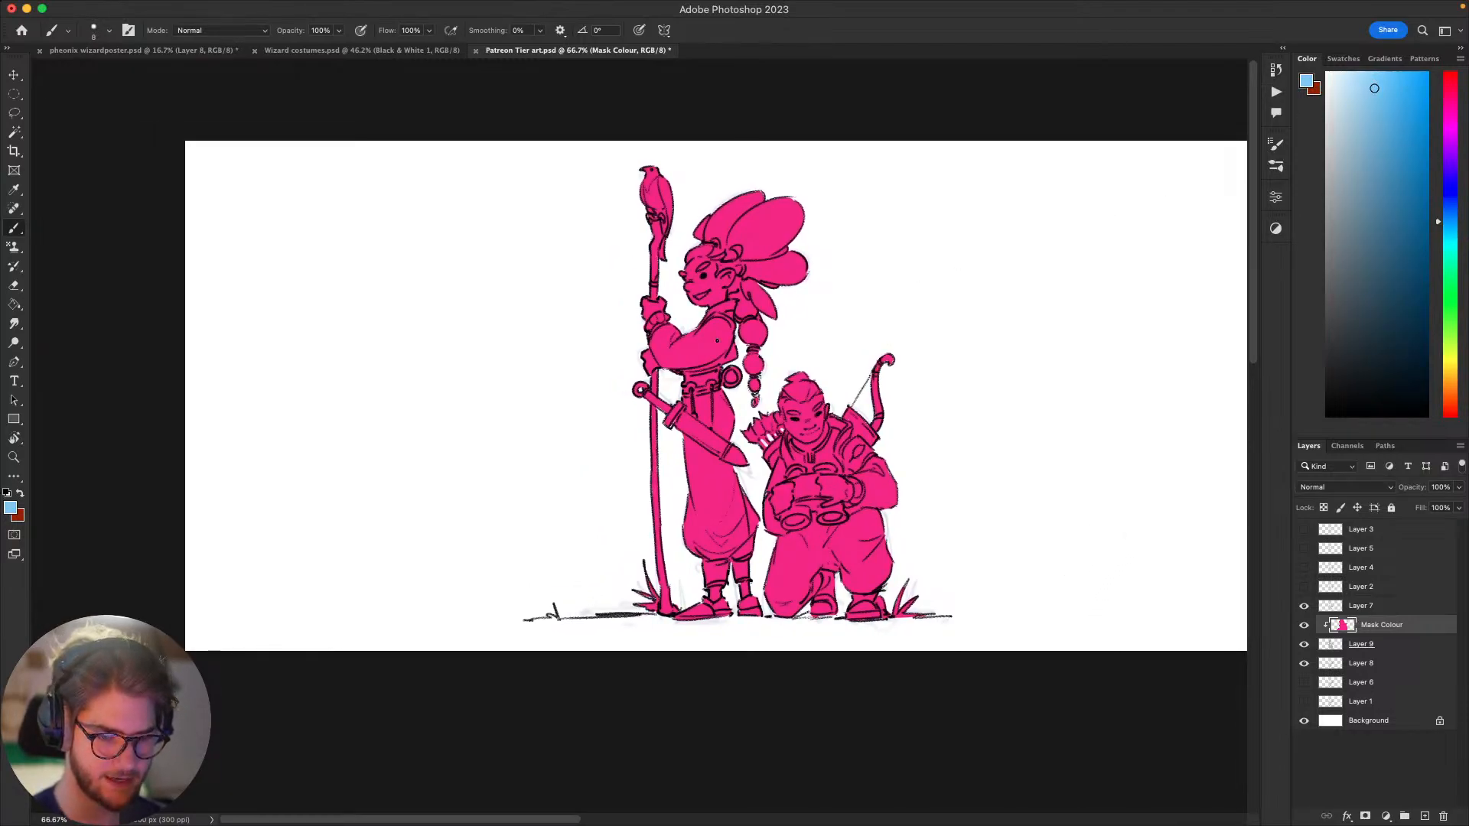
key(bracketright)
key(bracketright)
key(bracketright)
key(bracketright)
key(bracketright)
drag(957, 507, 998, 465)
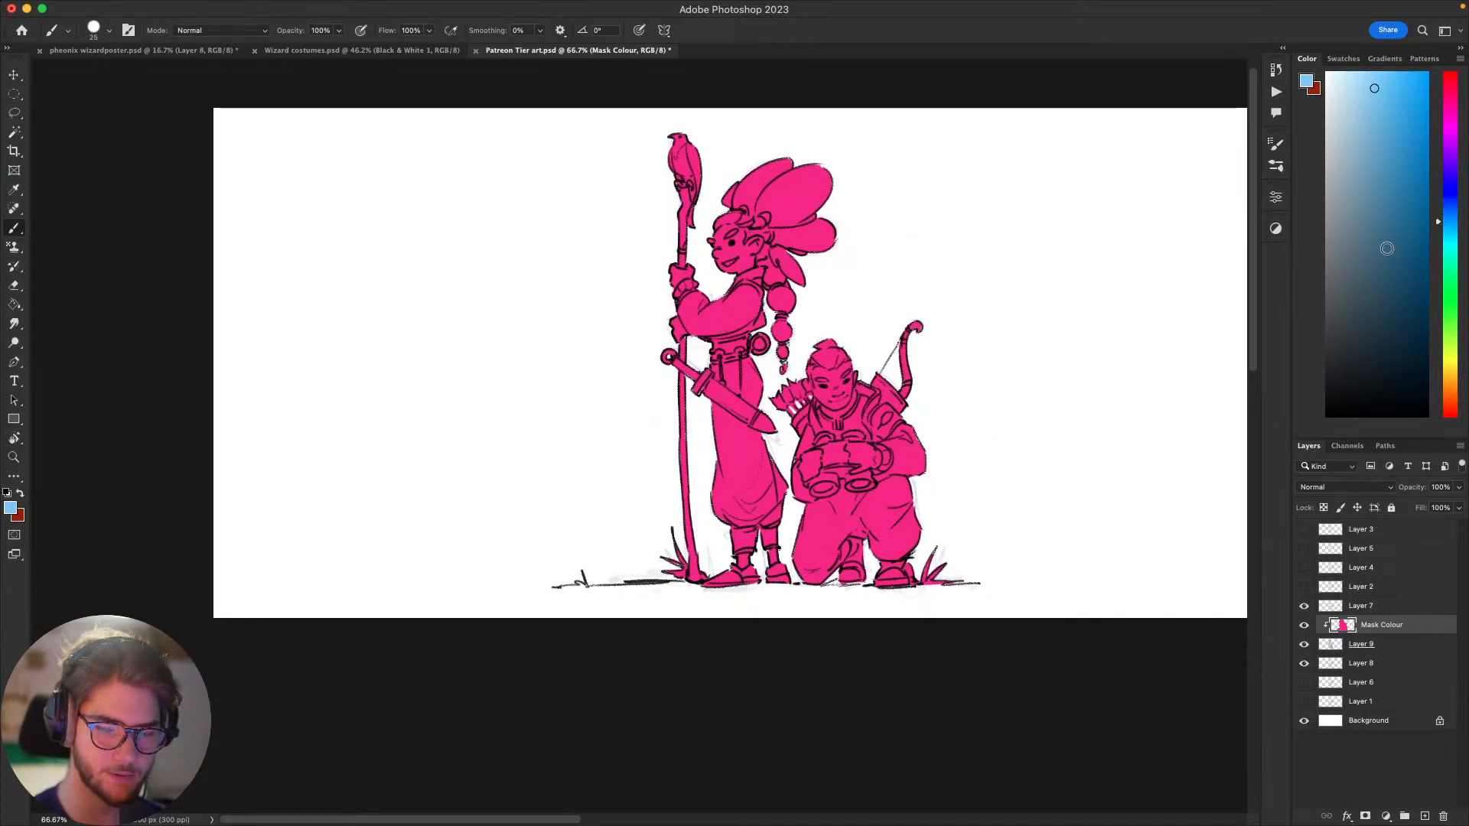
click(1451, 335)
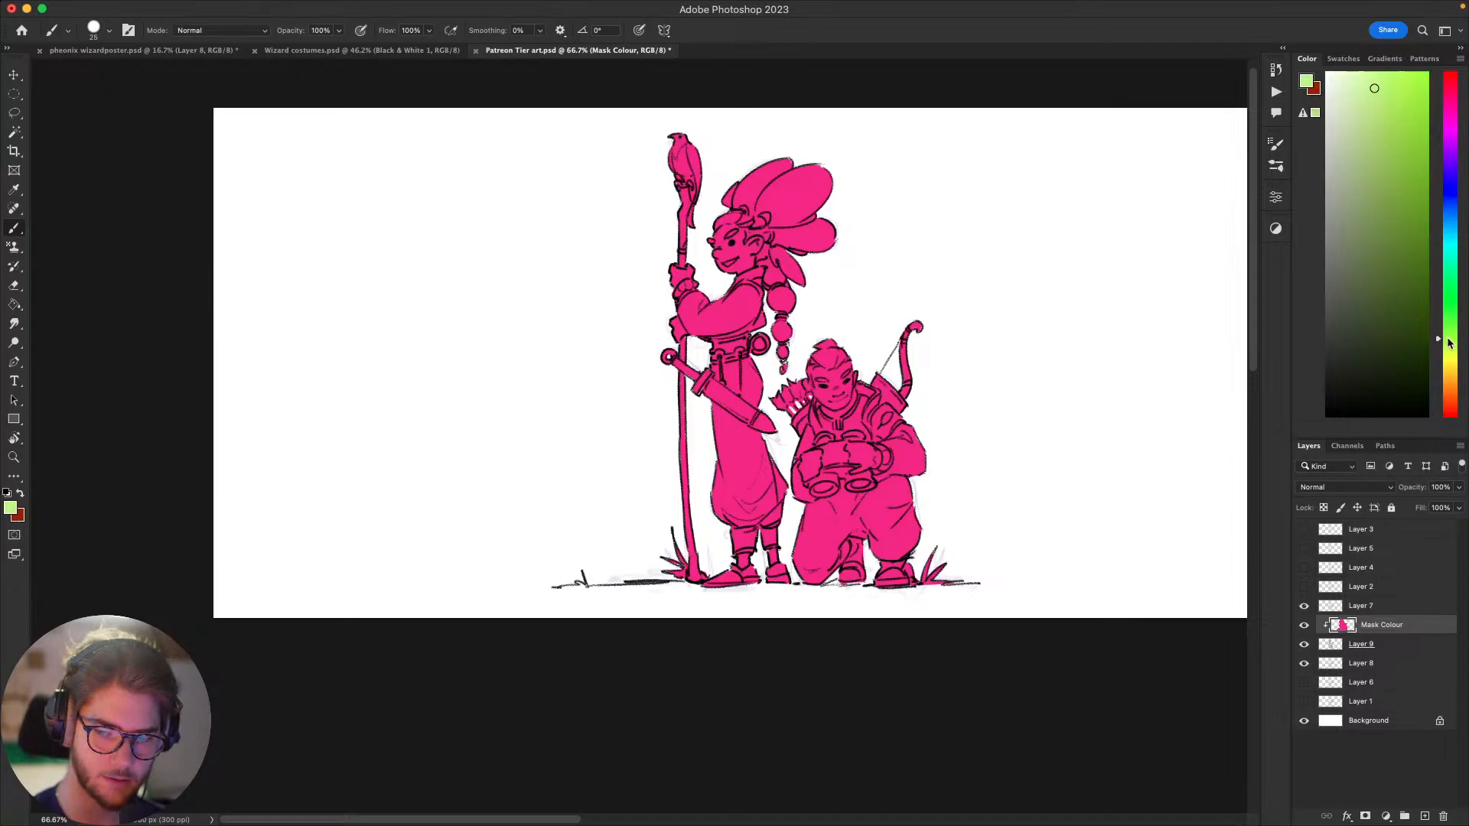
mouse_move(731, 319)
mouse_down()
mouse_move(719, 325)
mouse_move(750, 302)
mouse_move(737, 309)
mouse_up()
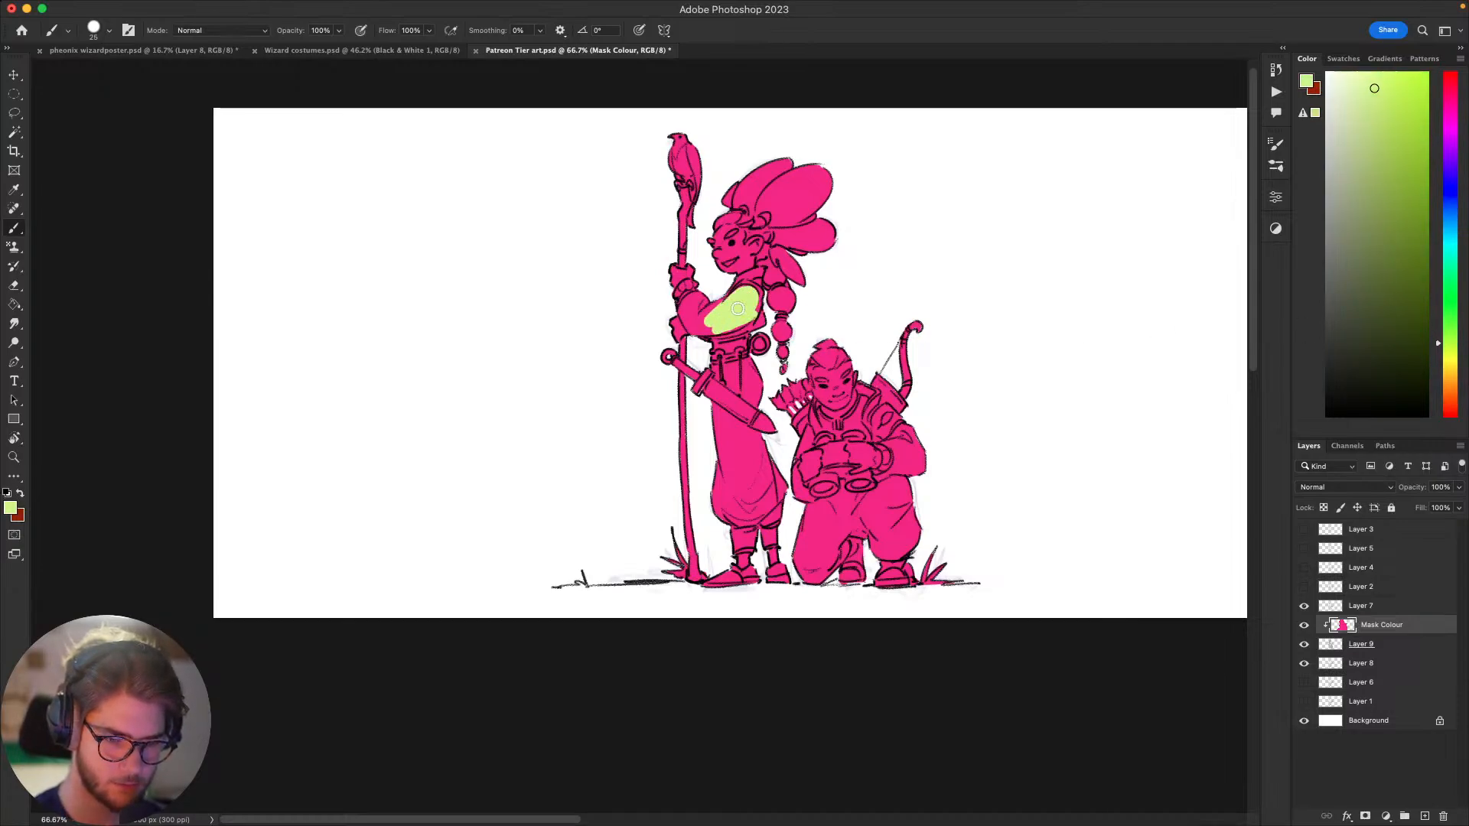
click(1359, 140)
mouse_move(746, 313)
mouse_down()
mouse_move(723, 325)
mouse_move(754, 306)
mouse_move(721, 318)
mouse_move(746, 288)
mouse_move(700, 325)
mouse_move(712, 332)
mouse_move(717, 305)
mouse_move(693, 321)
mouse_move(683, 302)
mouse_move(689, 333)
mouse_up()
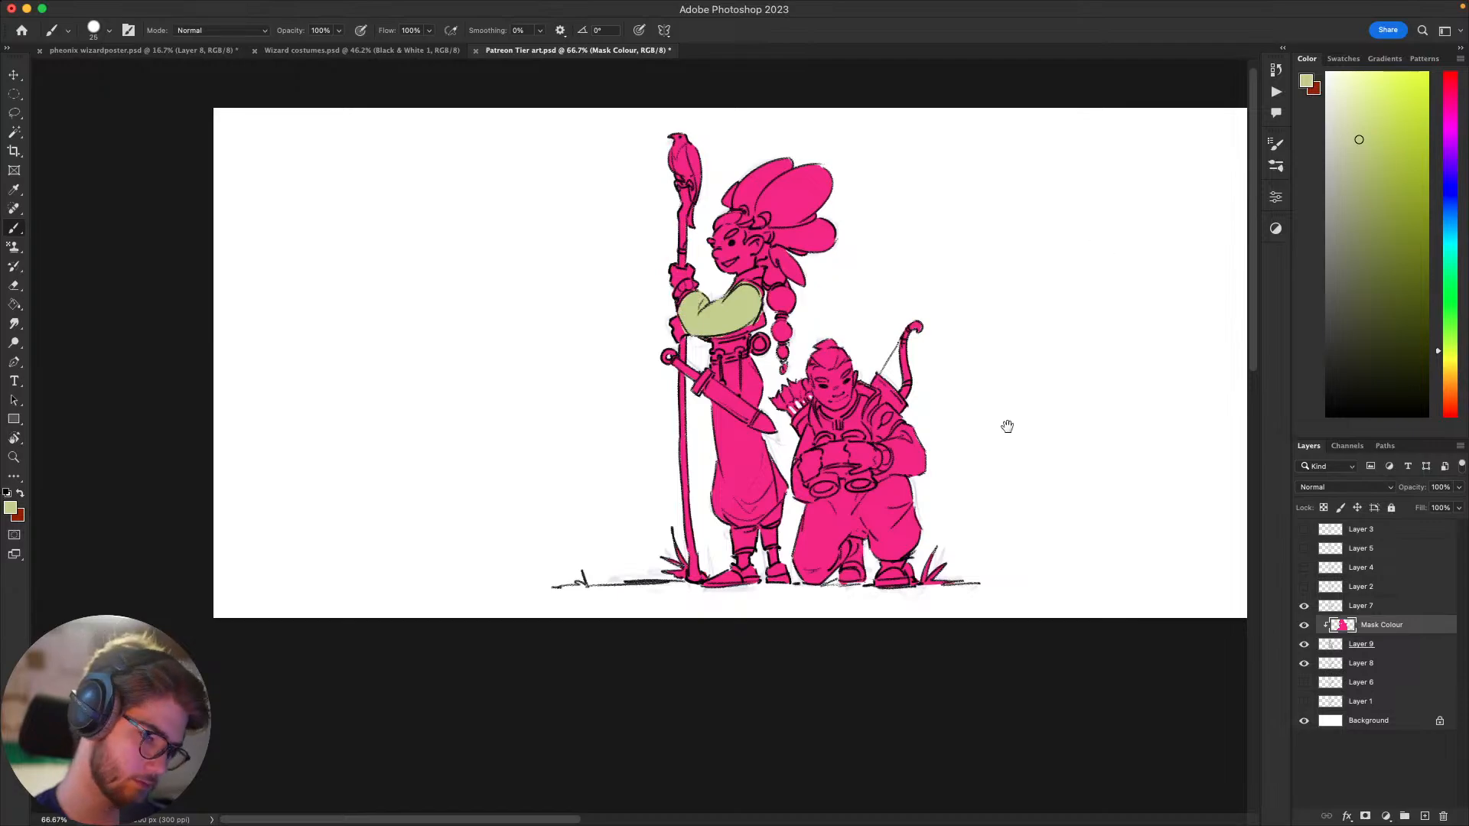
scroll(1007, 426, down, 3)
scroll(1007, 426, left, 2)
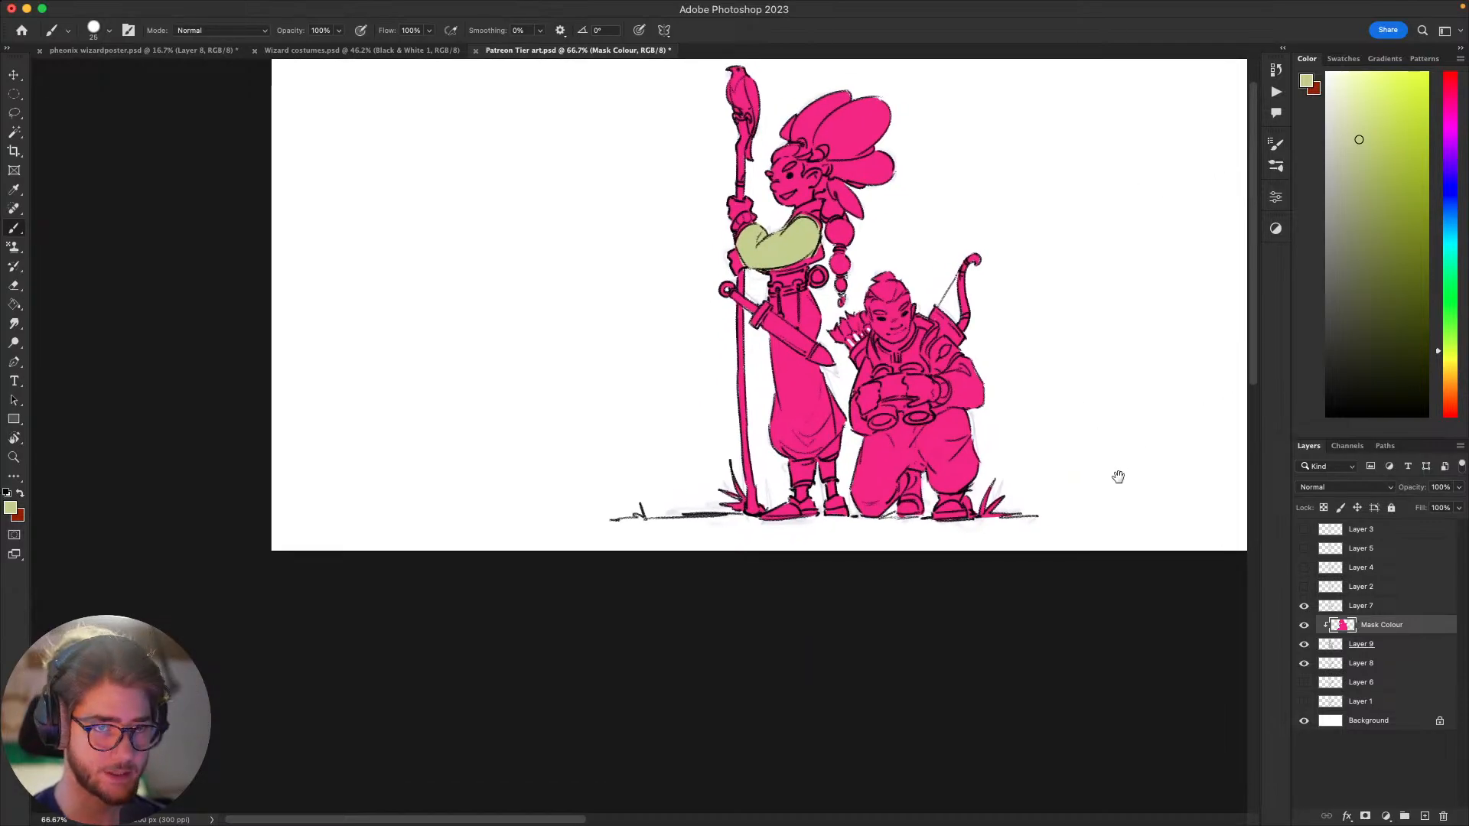
scroll(1117, 477, up, 1)
scroll(1117, 477, right, 2)
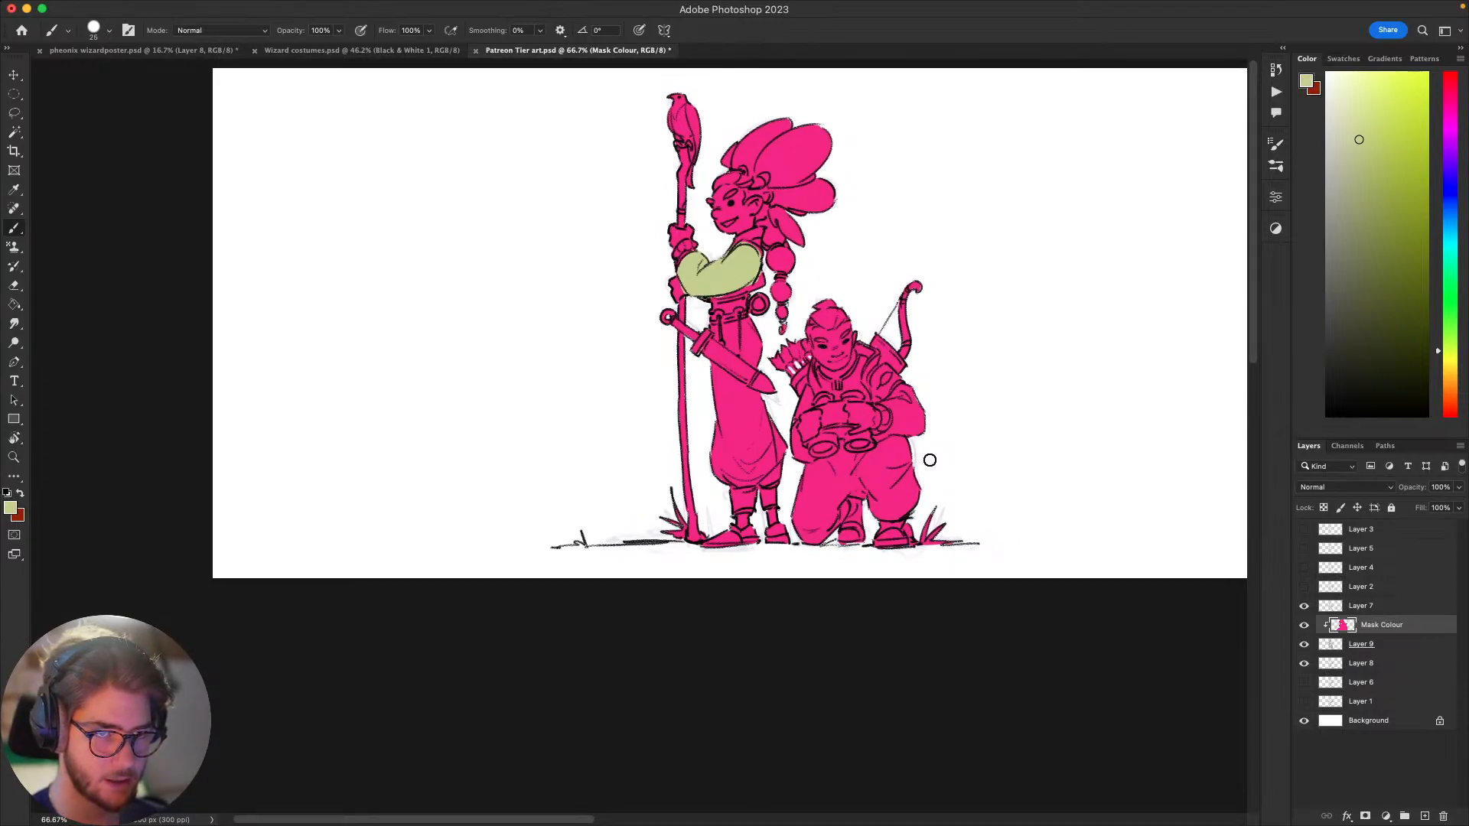
scroll(1007, 487, right, 2)
scroll(1007, 487, up, 1)
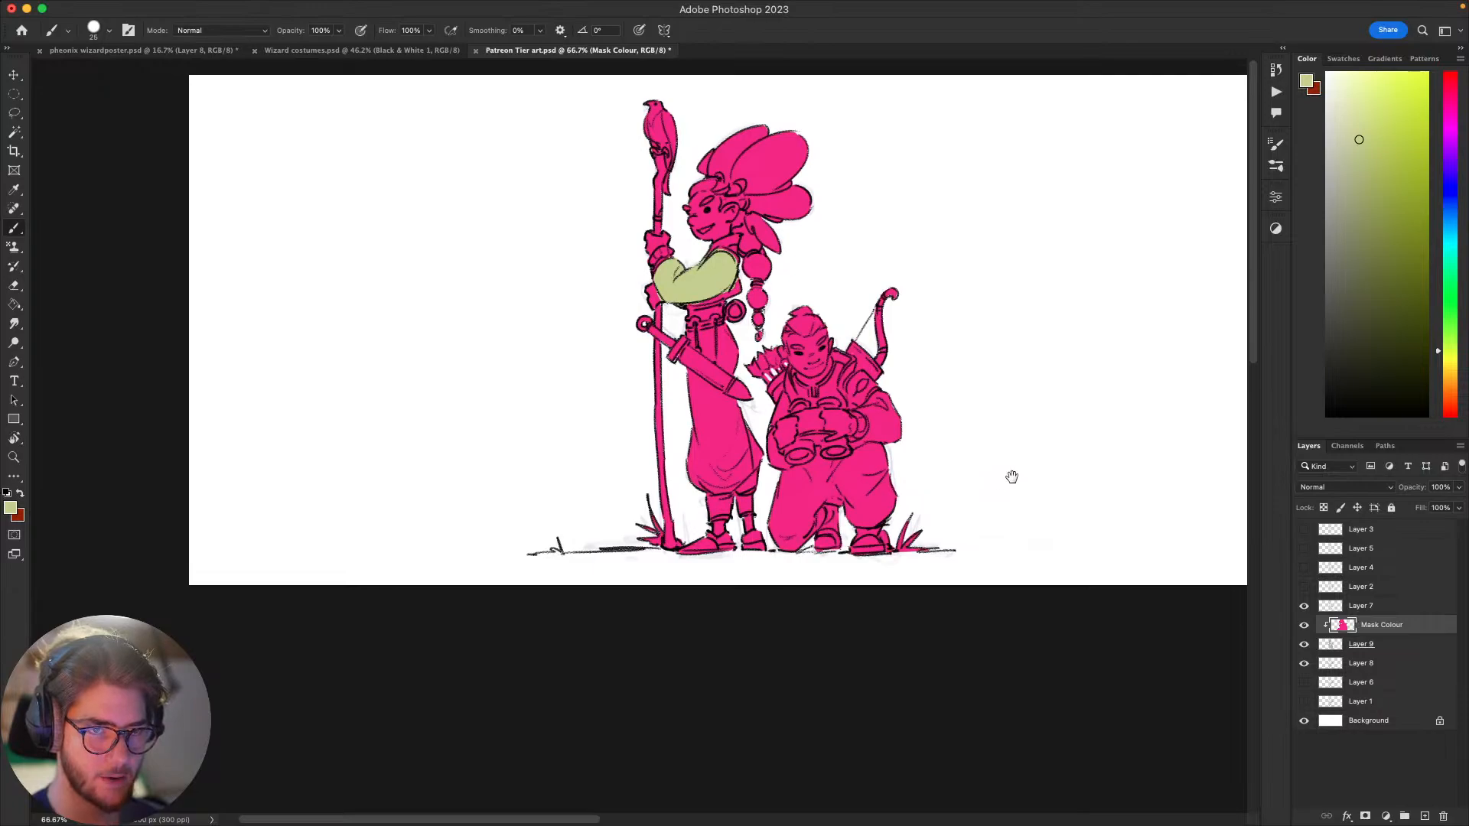
drag(999, 497, 1049, 548)
drag(1027, 472, 1075, 470)
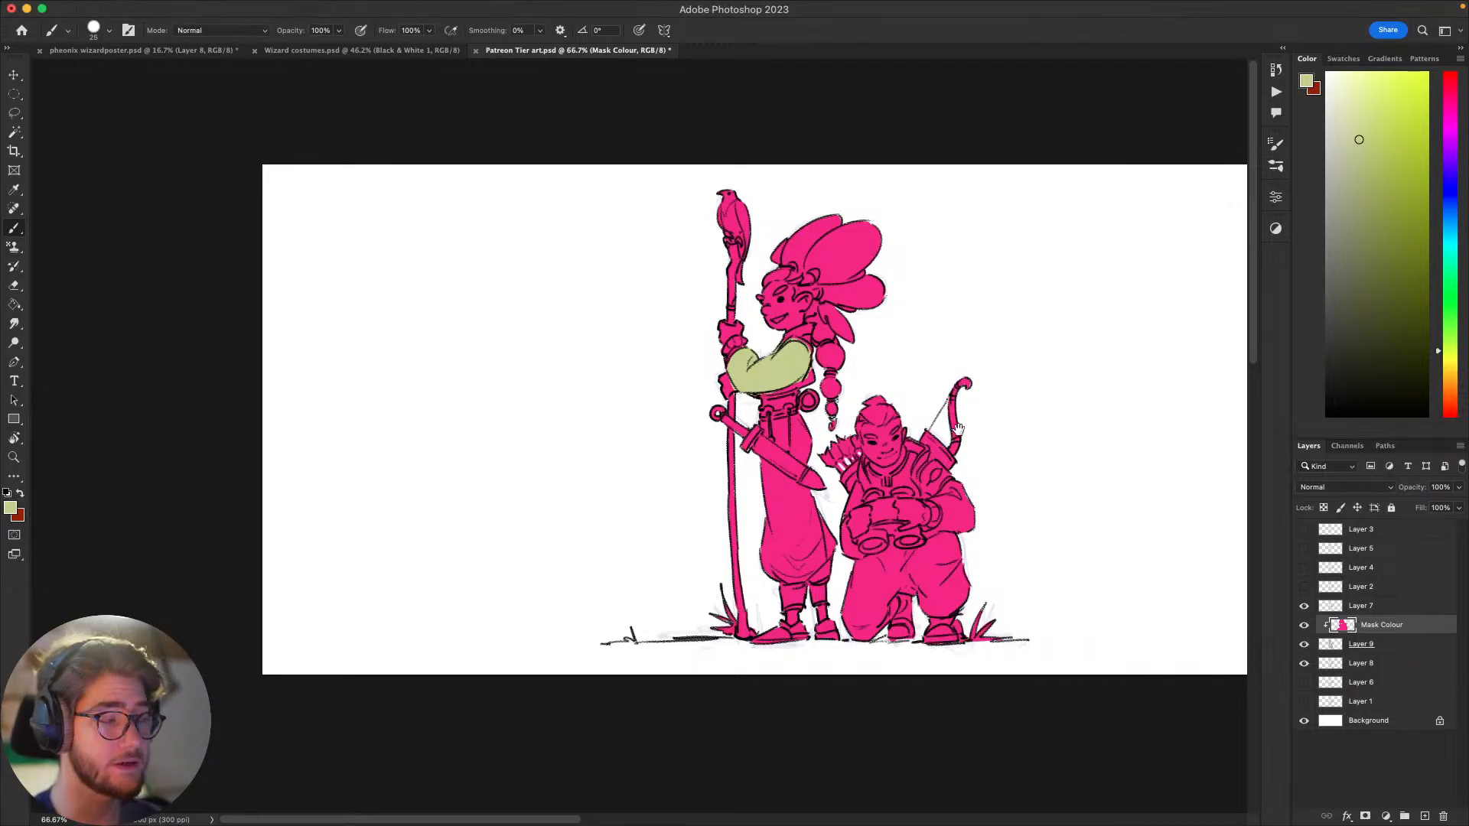
Step: Extend the yellow-green over the standing figure's shirt up to the shoulder and restore the pink along the upper edge of the belt
drag(980, 468, 1086, 484)
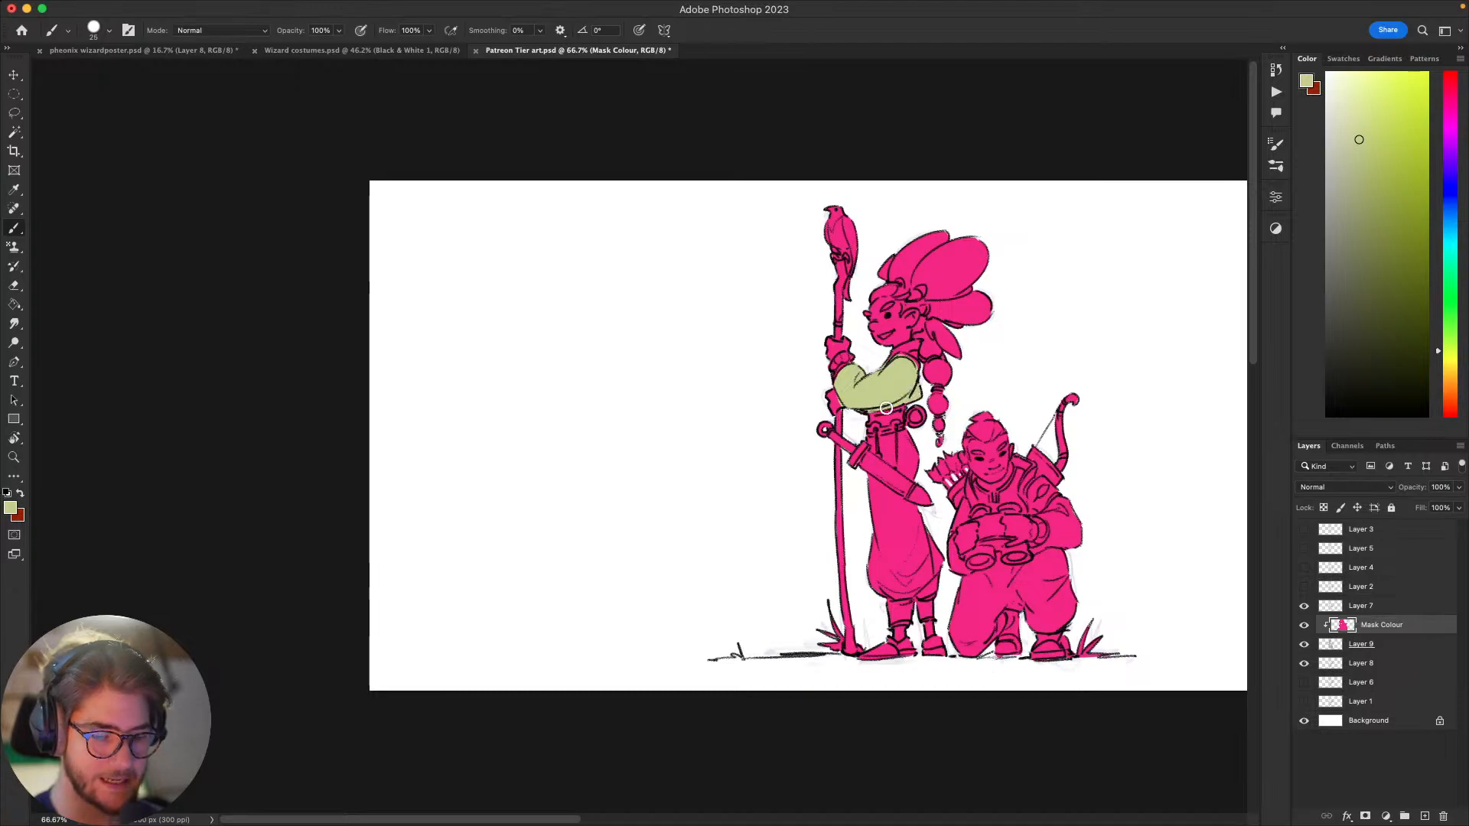
key(e)
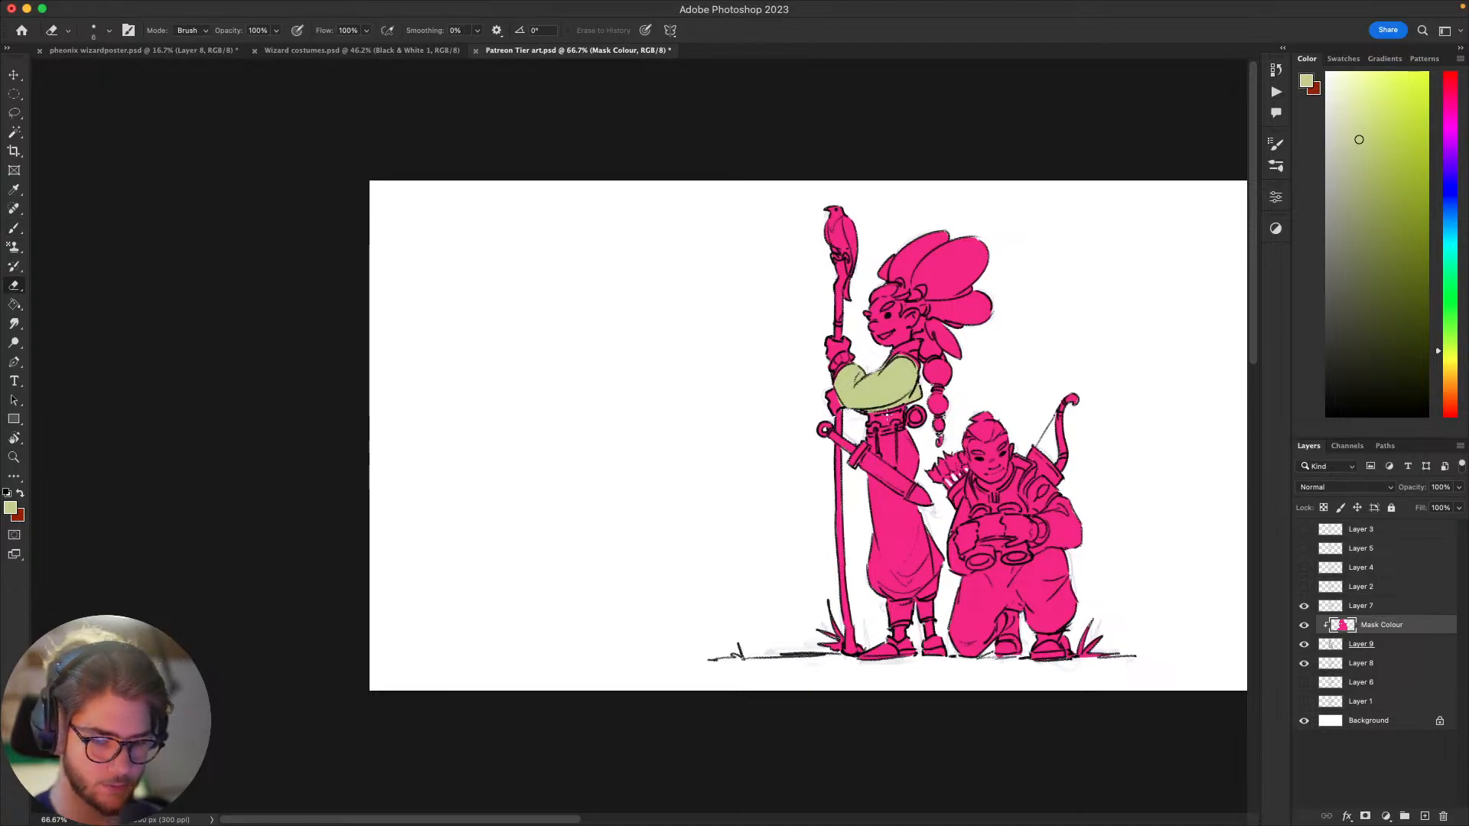
key(b)
alt+click(899, 412)
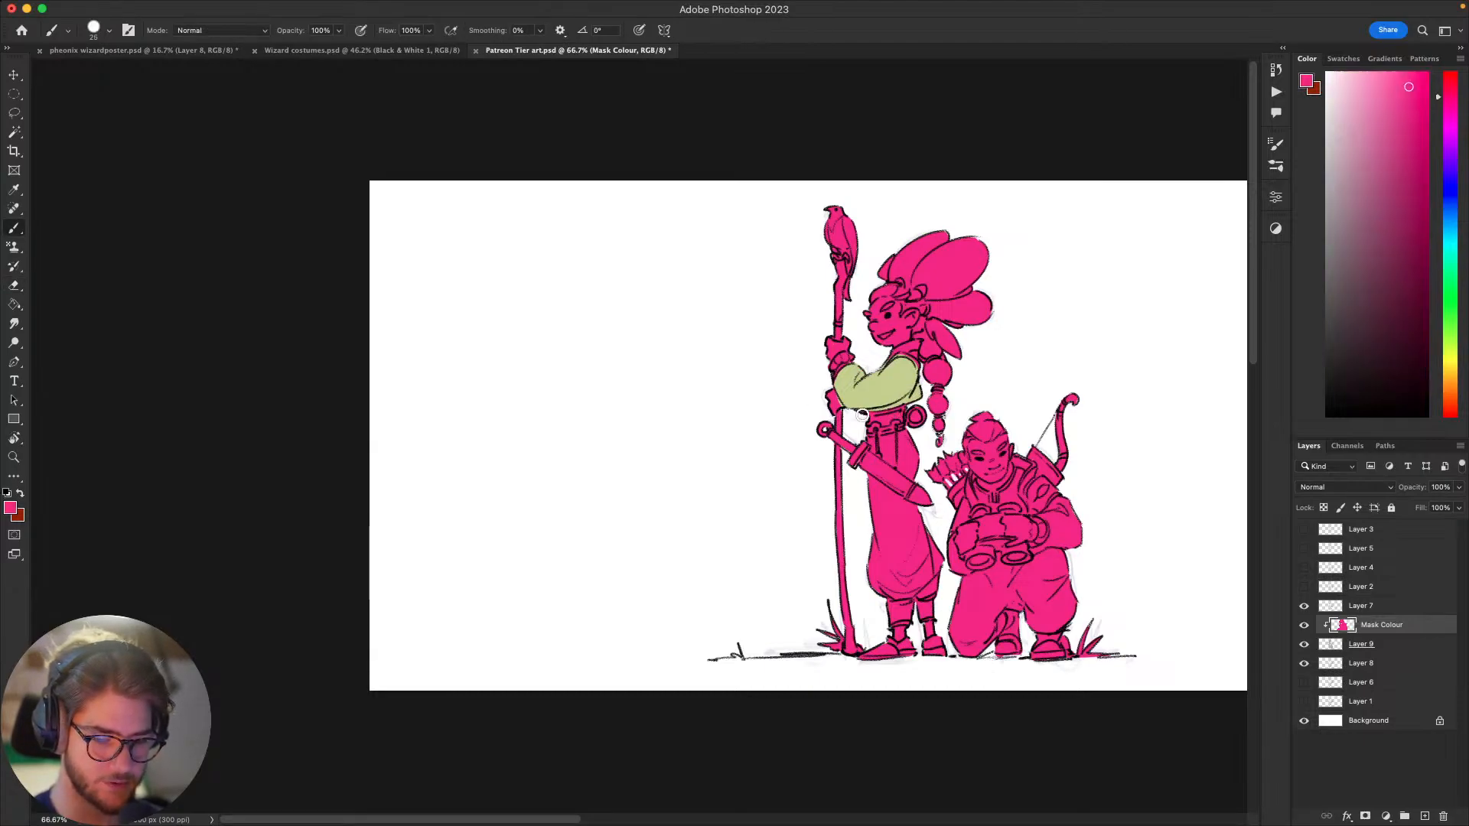
drag(822, 511, 791, 508)
alt+click(860, 385)
drag(873, 376, 844, 403)
key(bracketleft)
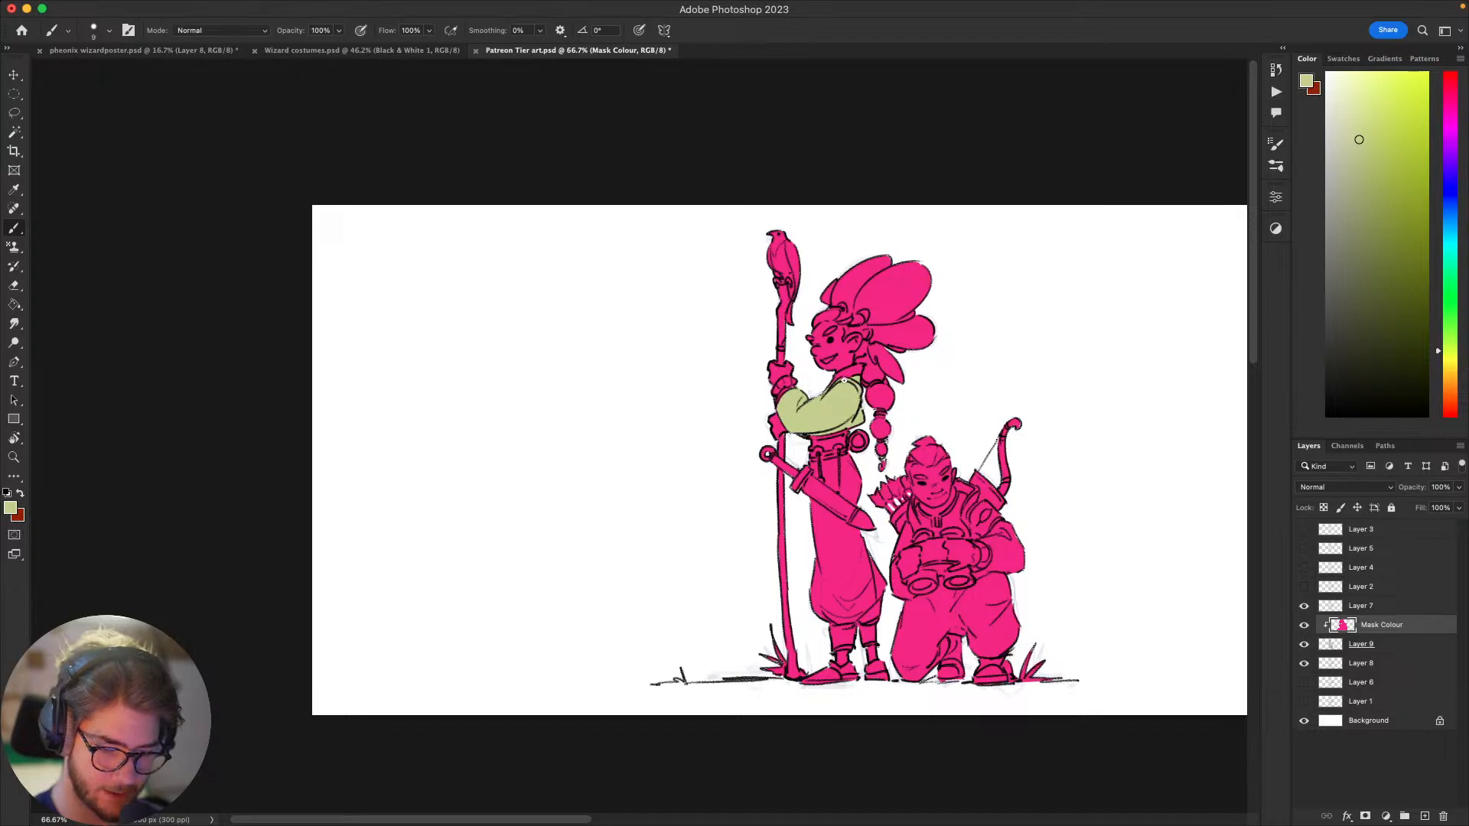
drag(859, 392, 804, 398)
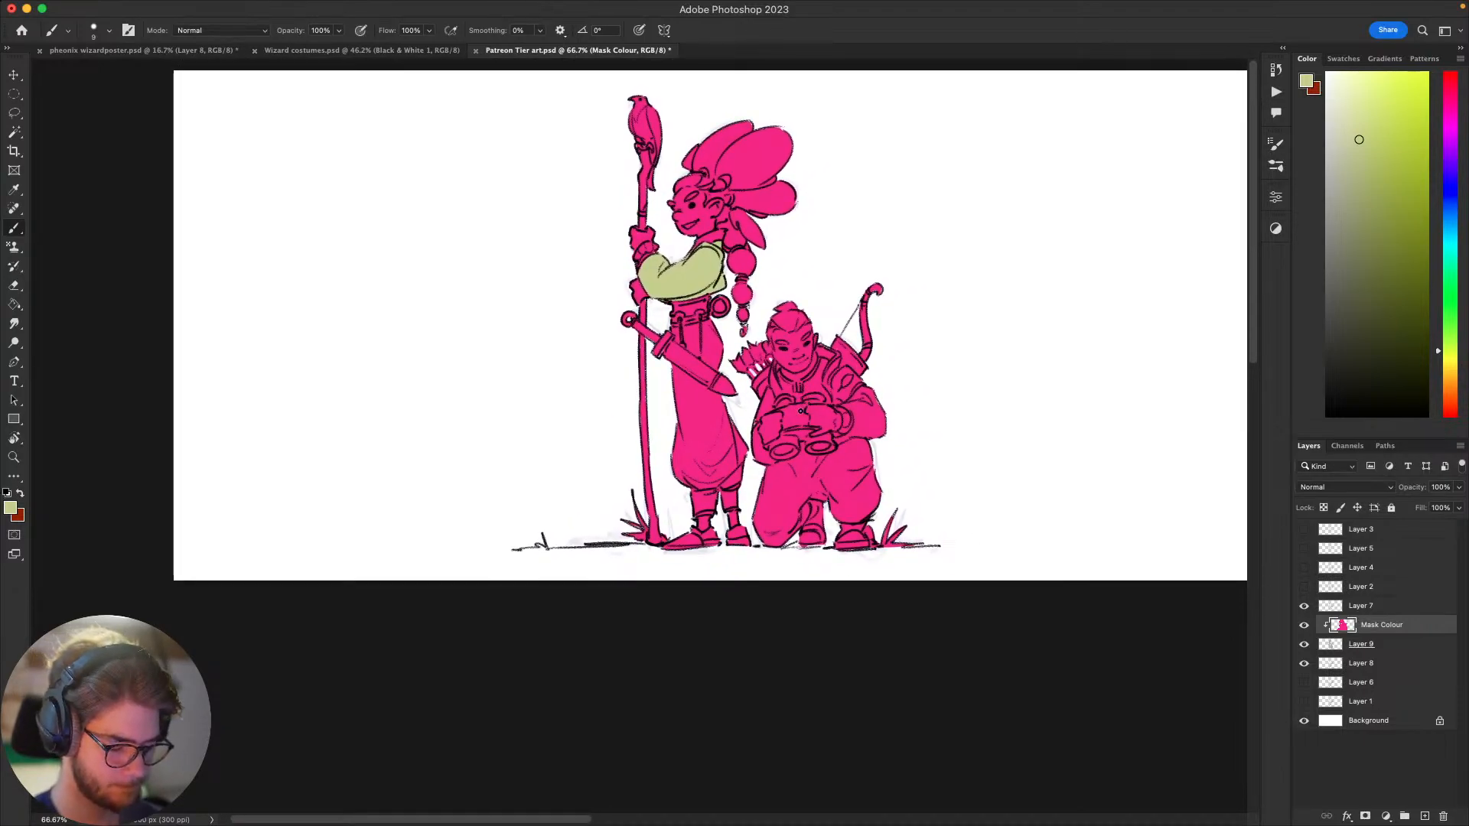
Step: Paint the standing figure's trousers yellow-green from the belt down to the ankle cuffs, leaving the sword pink
key(bracketright)
key(bracketright)
key(bracketright)
key(bracketright)
key(bracketright)
key(bracketright)
key(bracketright)
mouse_move(685, 333)
mouse_down()
mouse_move(736, 291)
mouse_move(704, 340)
mouse_move(682, 337)
mouse_move(716, 359)
mouse_move(702, 347)
mouse_move(713, 342)
mouse_move(708, 364)
mouse_move(727, 371)
mouse_move(703, 356)
mouse_move(728, 373)
mouse_move(687, 243)
mouse_move(710, 405)
mouse_move(670, 372)
mouse_move(727, 417)
mouse_move(668, 370)
mouse_move(726, 411)
mouse_up()
key(super+z)
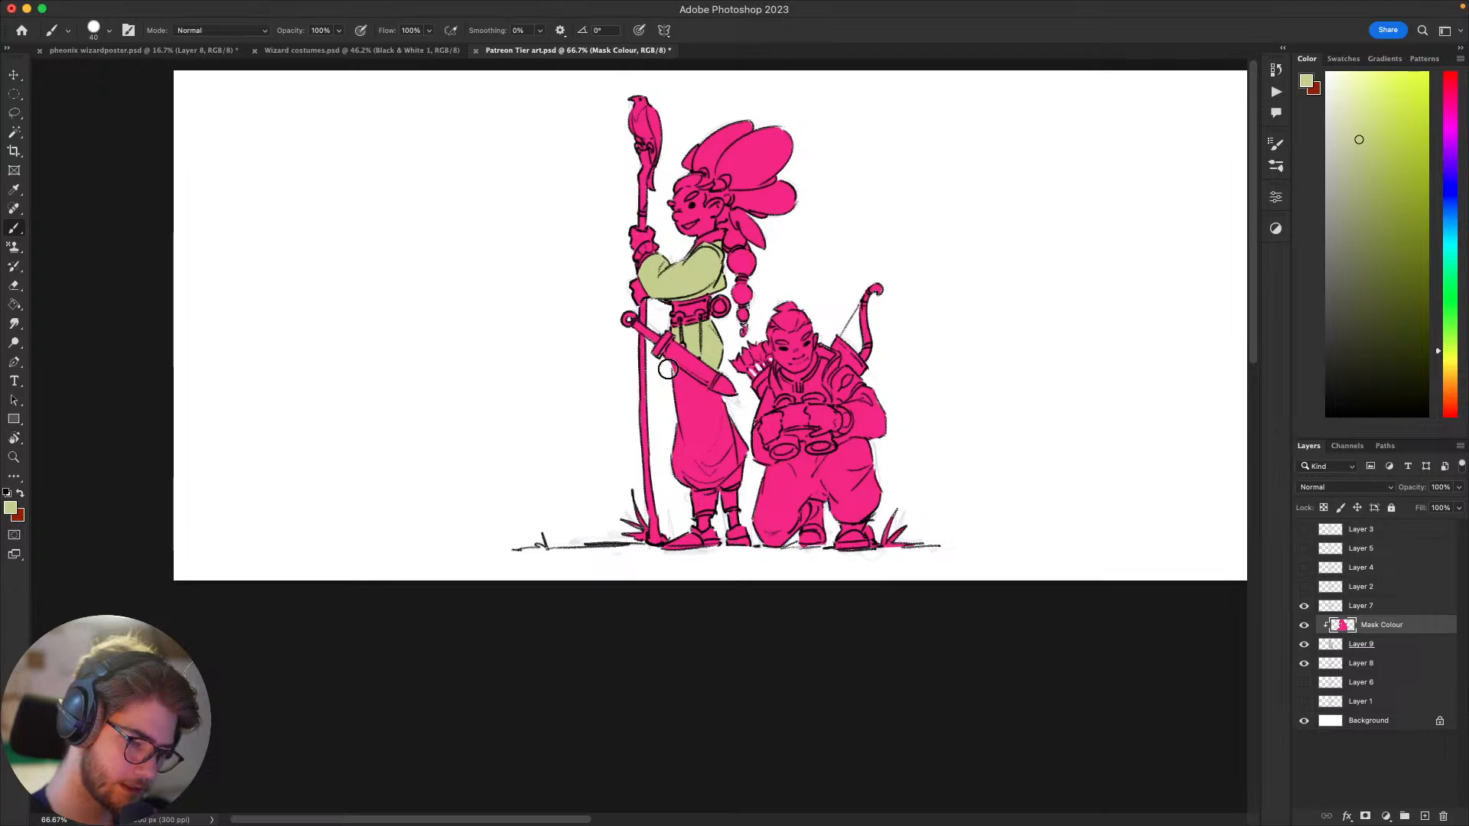
mouse_move(670, 370)
mouse_down()
mouse_move(728, 403)
mouse_move(715, 417)
mouse_move(738, 474)
mouse_move(703, 479)
mouse_move(677, 419)
mouse_move(717, 438)
mouse_move(722, 464)
mouse_move(697, 449)
mouse_up()
drag(767, 498, 735, 551)
drag(772, 371, 930, 252)
drag(1137, 425, 1089, 524)
drag(1005, 579, 974, 529)
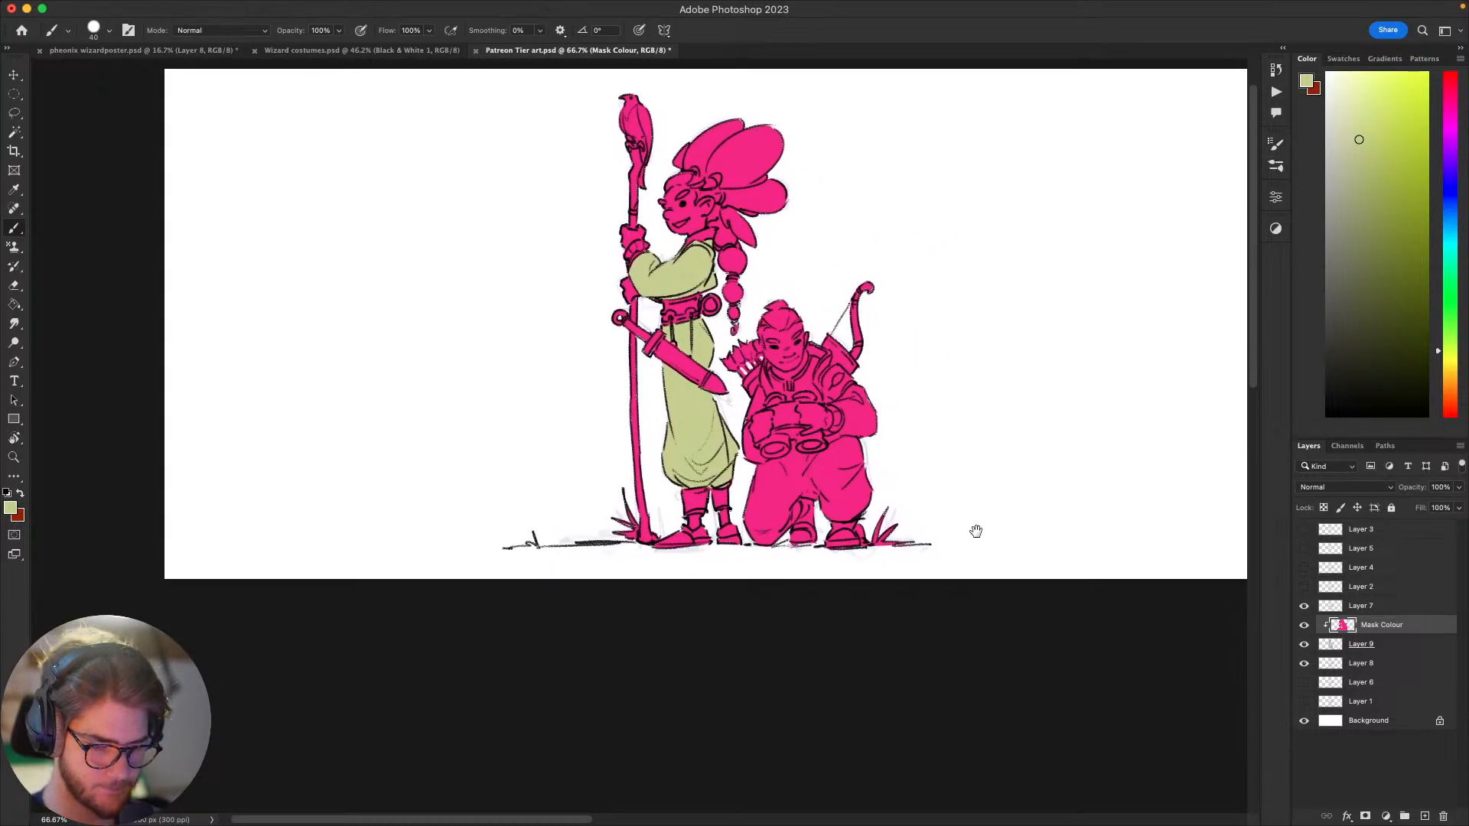
Step: Paint both trouser legs of the kneeling figure in the same yellow-green, using a smaller brush along the binoculars and hands
mouse_move(952, 468)
mouse_down()
mouse_move(955, 514)
mouse_move(941, 453)
mouse_move(965, 498)
mouse_up()
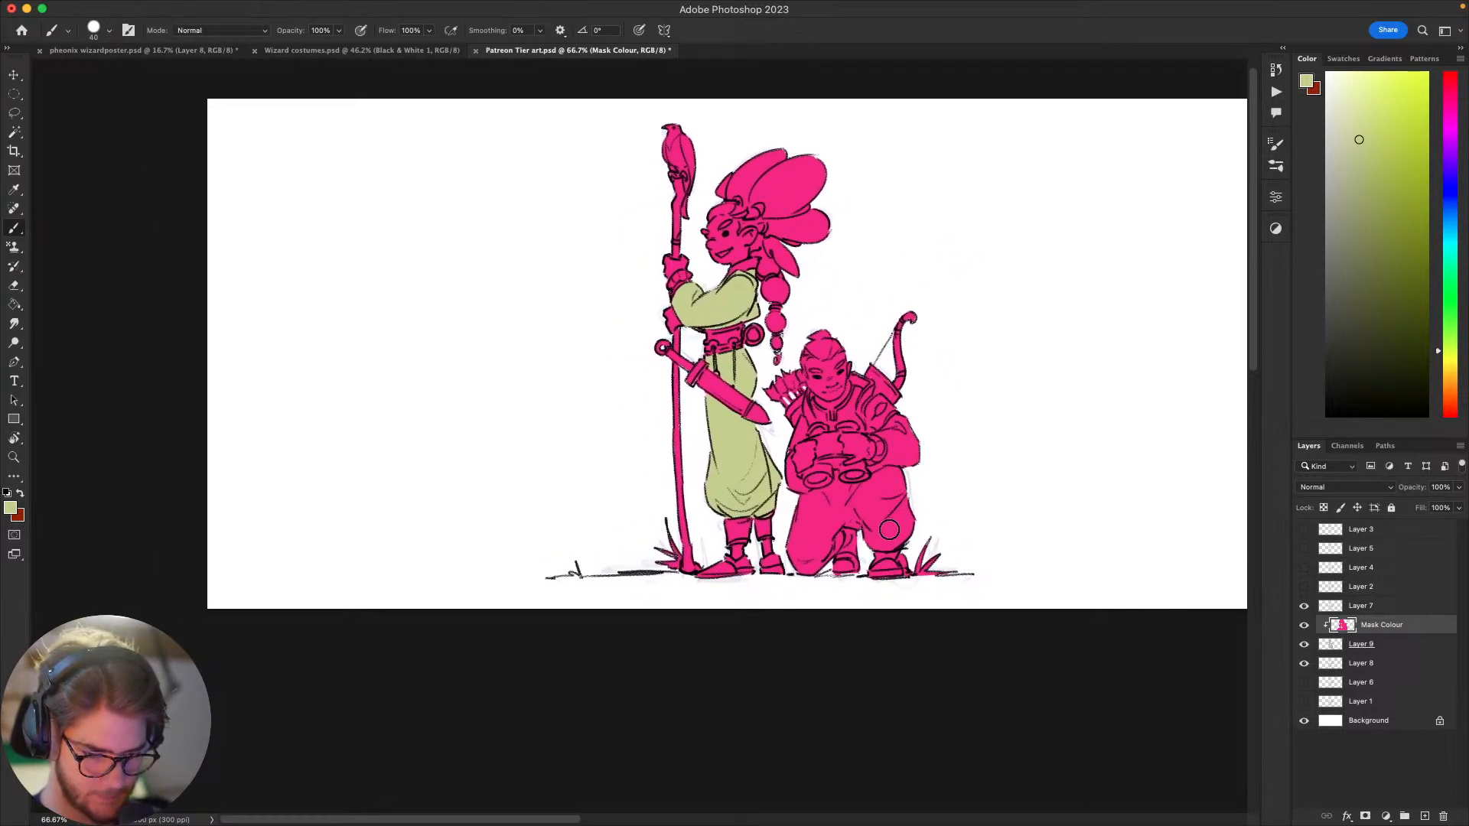
mouse_move(887, 530)
mouse_down()
mouse_move(917, 509)
mouse_move(884, 541)
mouse_move(867, 519)
mouse_move(872, 534)
mouse_move(832, 518)
mouse_move(818, 565)
mouse_move(791, 554)
mouse_move(804, 506)
mouse_move(832, 492)
mouse_move(820, 522)
mouse_move(843, 494)
mouse_move(884, 500)
mouse_up()
drag(883, 500, 879, 502)
key([)
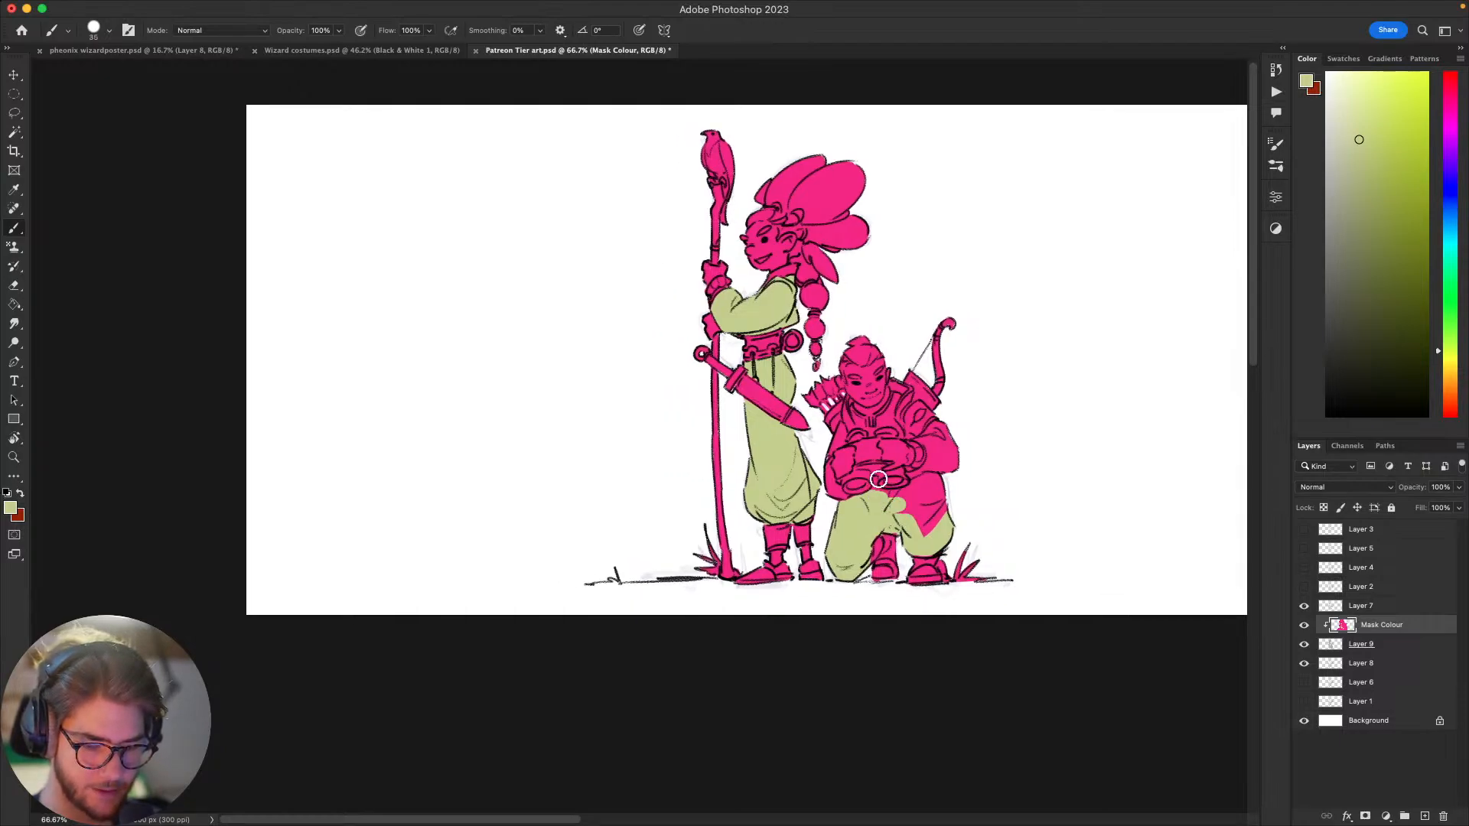
key([)
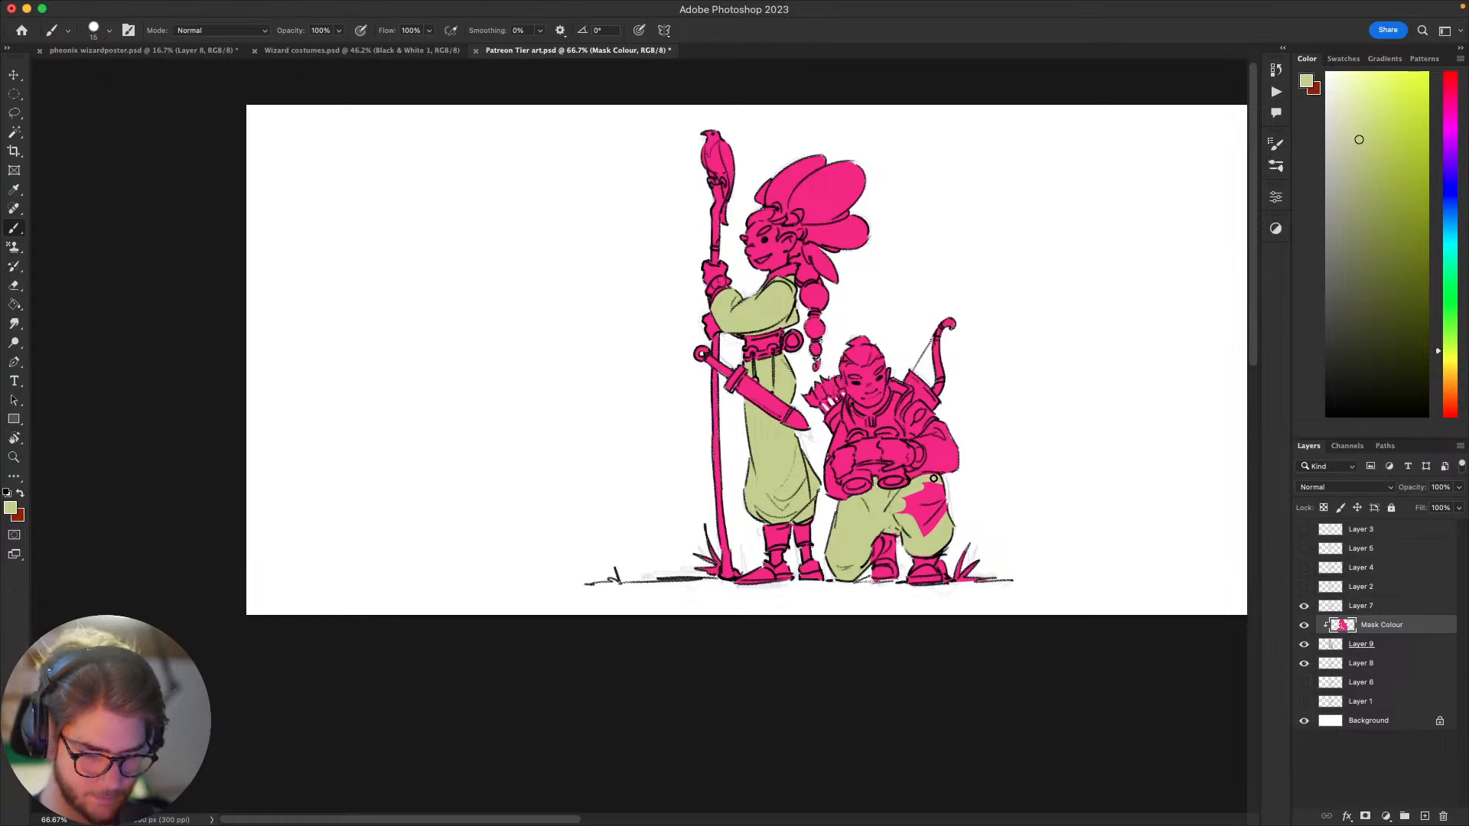
mouse_move(903, 500)
mouse_down()
mouse_move(948, 533)
mouse_move(895, 533)
mouse_move(923, 516)
mouse_move(932, 567)
mouse_move(918, 584)
mouse_move(1002, 463)
mouse_move(984, 435)
mouse_move(902, 465)
mouse_move(884, 533)
mouse_up()
Step: Select the yellow-green clothing on both figures with the Magic Wand and fill it with light blue using the Paint Bucket
click(1446, 219)
click(1377, 72)
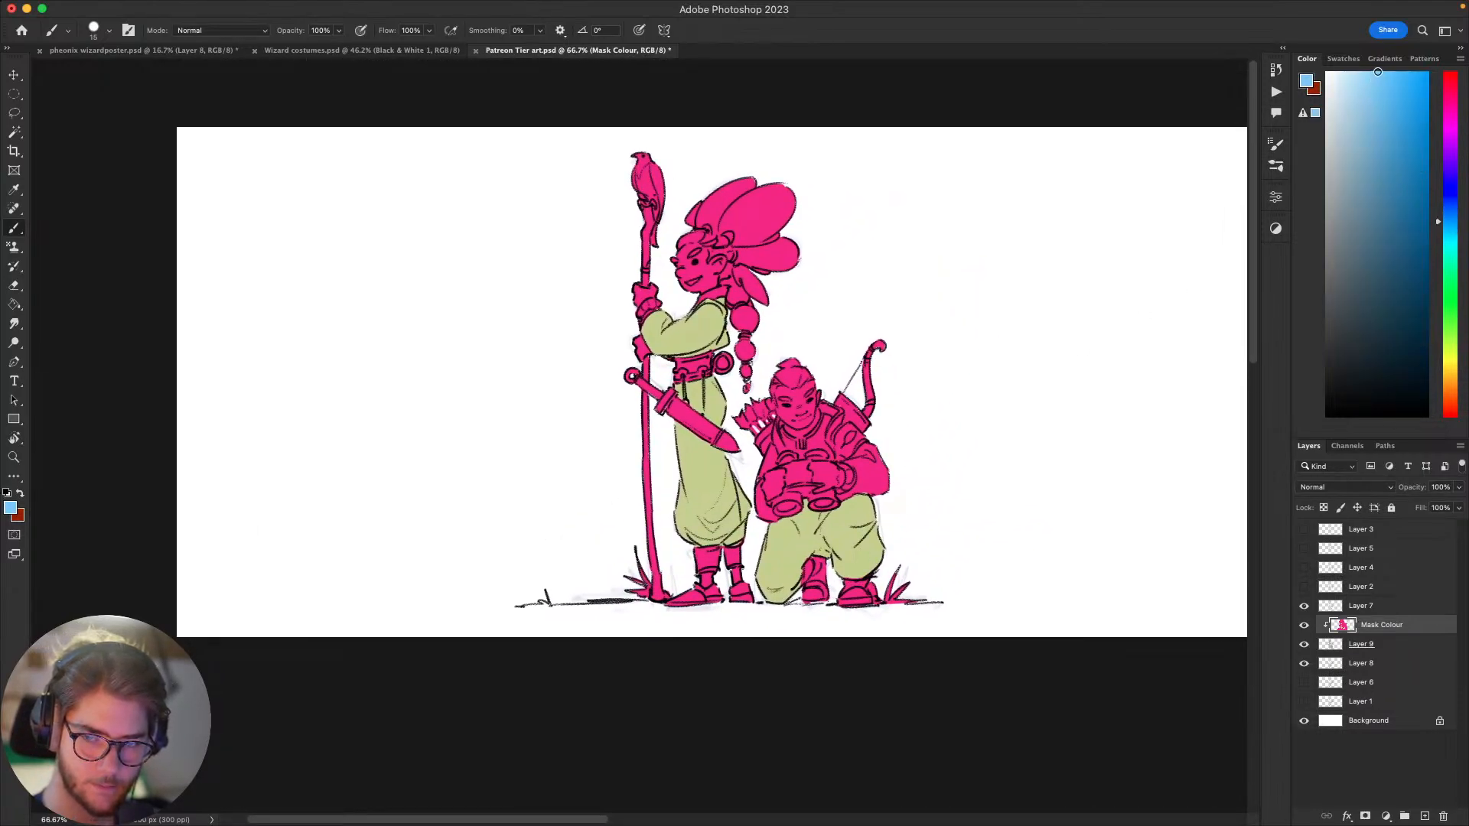
key(w)
click(836, 534)
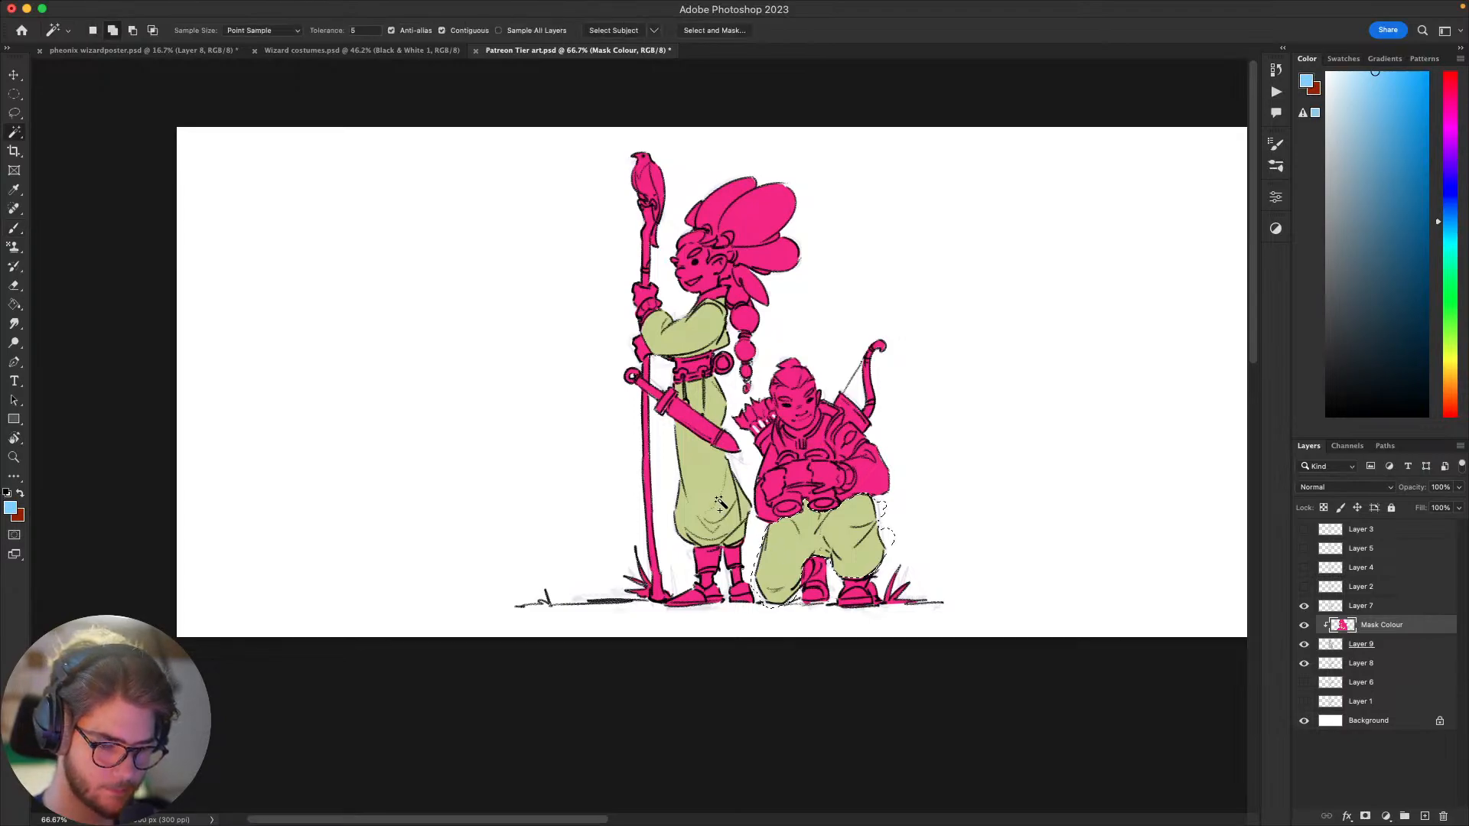
click(714, 354)
key(g)
click(716, 383)
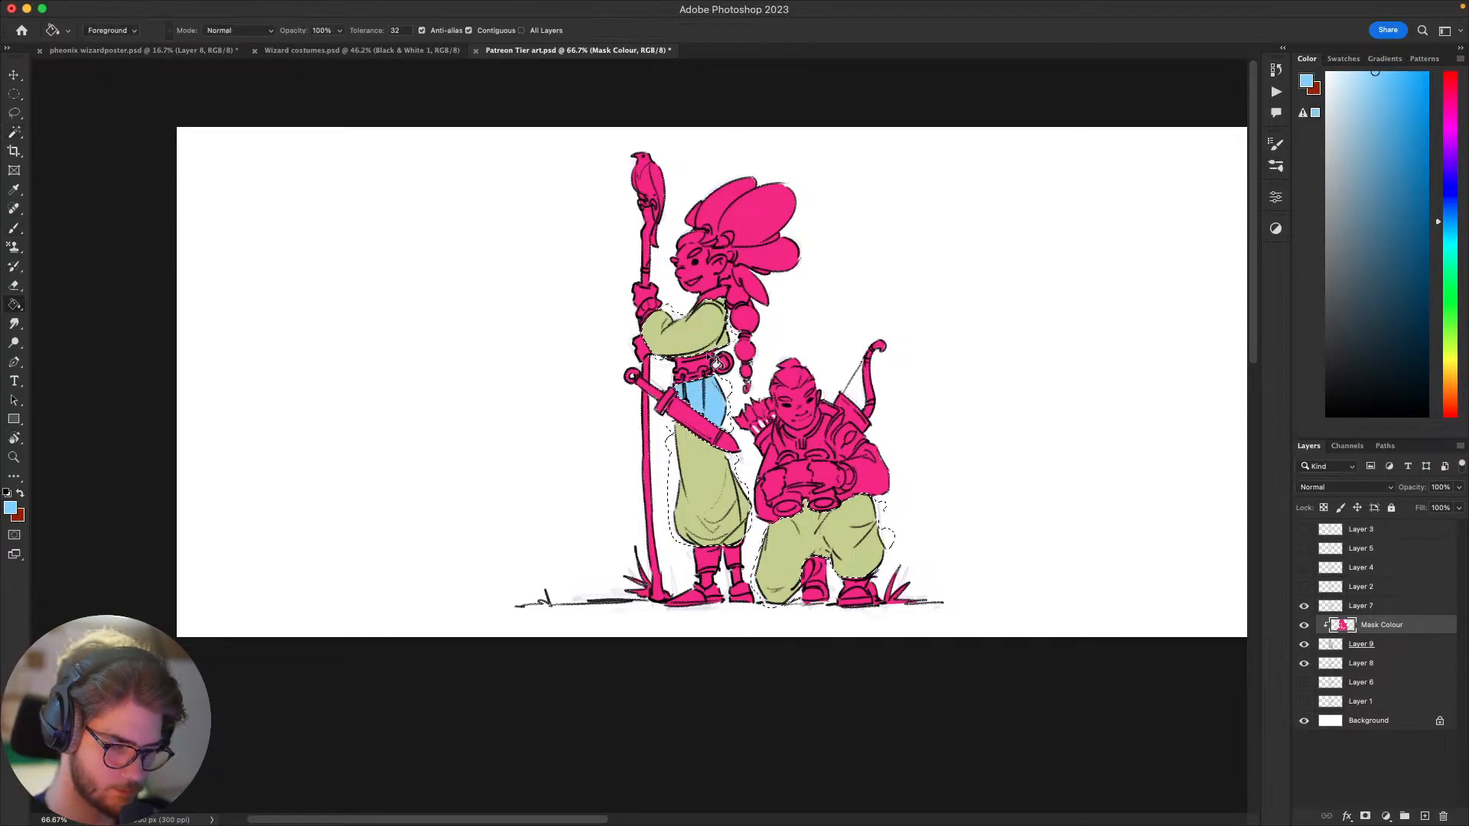
Step: Paint both sleeves of the kneeling figure light blue with the Brush, keeping the hands and binoculars pink
mouse_move(1027, 514)
mouse_down()
mouse_move(1033, 472)
mouse_move(1082, 414)
mouse_move(997, 426)
mouse_move(999, 476)
mouse_move(1046, 456)
mouse_move(980, 509)
mouse_move(949, 510)
mouse_move(987, 489)
mouse_move(961, 508)
mouse_move(1007, 403)
mouse_move(967, 436)
mouse_move(1032, 429)
mouse_move(931, 508)
mouse_move(990, 426)
mouse_move(954, 450)
mouse_move(931, 515)
mouse_move(980, 485)
mouse_move(961, 498)
mouse_move(1013, 494)
mouse_up()
key(b)
drag(875, 368, 872, 498)
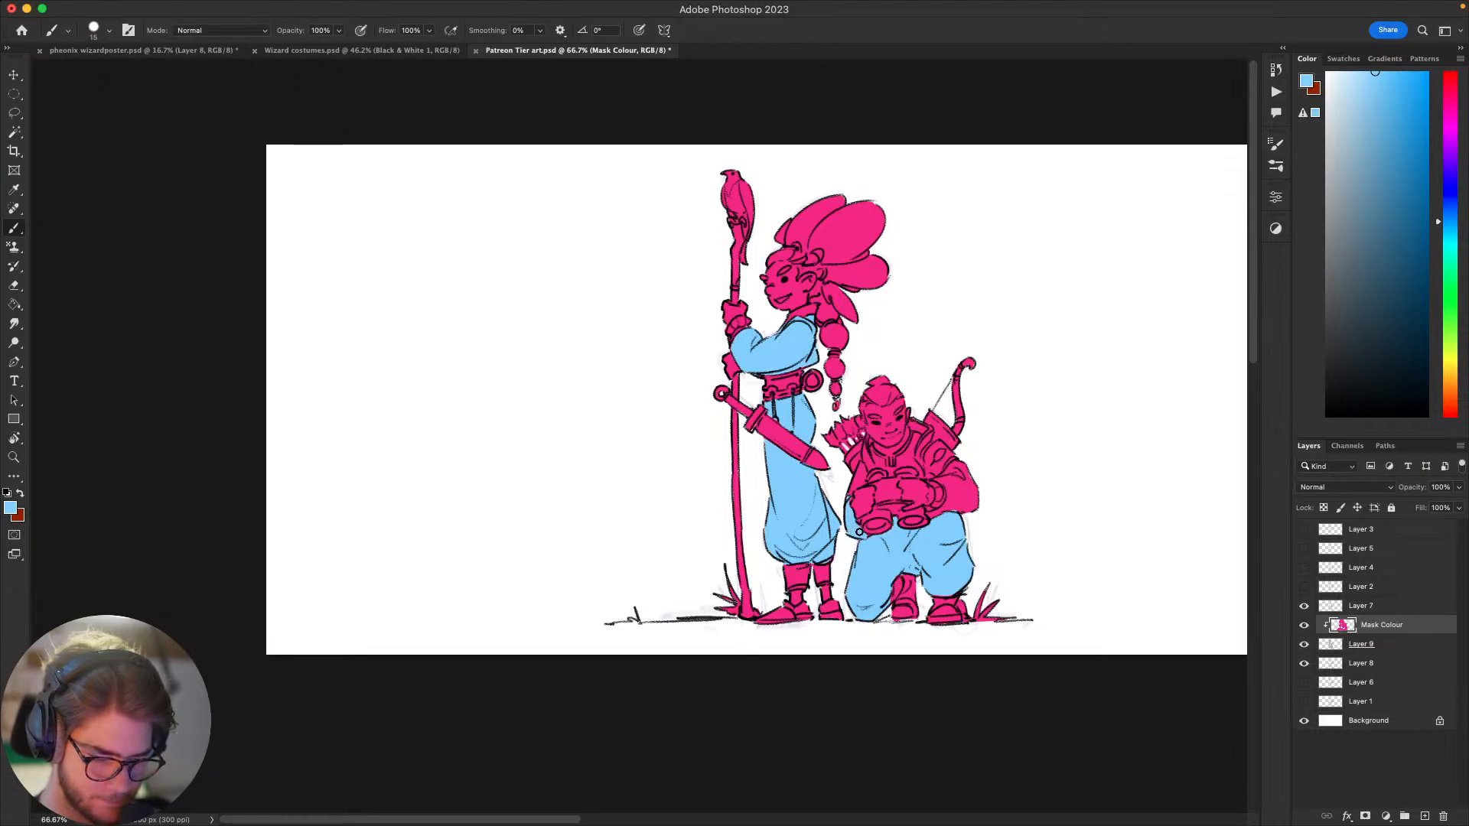
alt+click(867, 528)
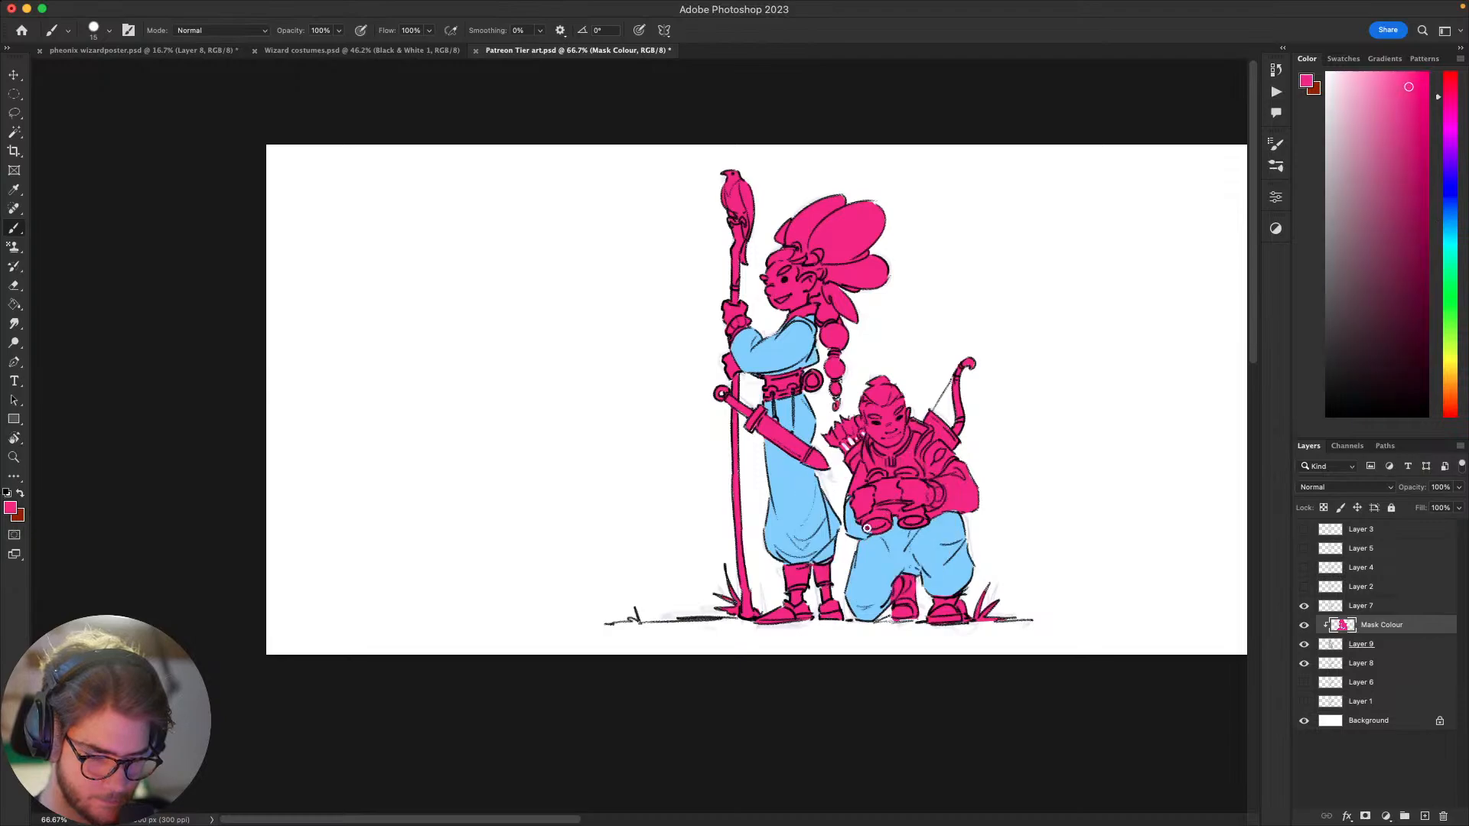
alt+click(942, 537)
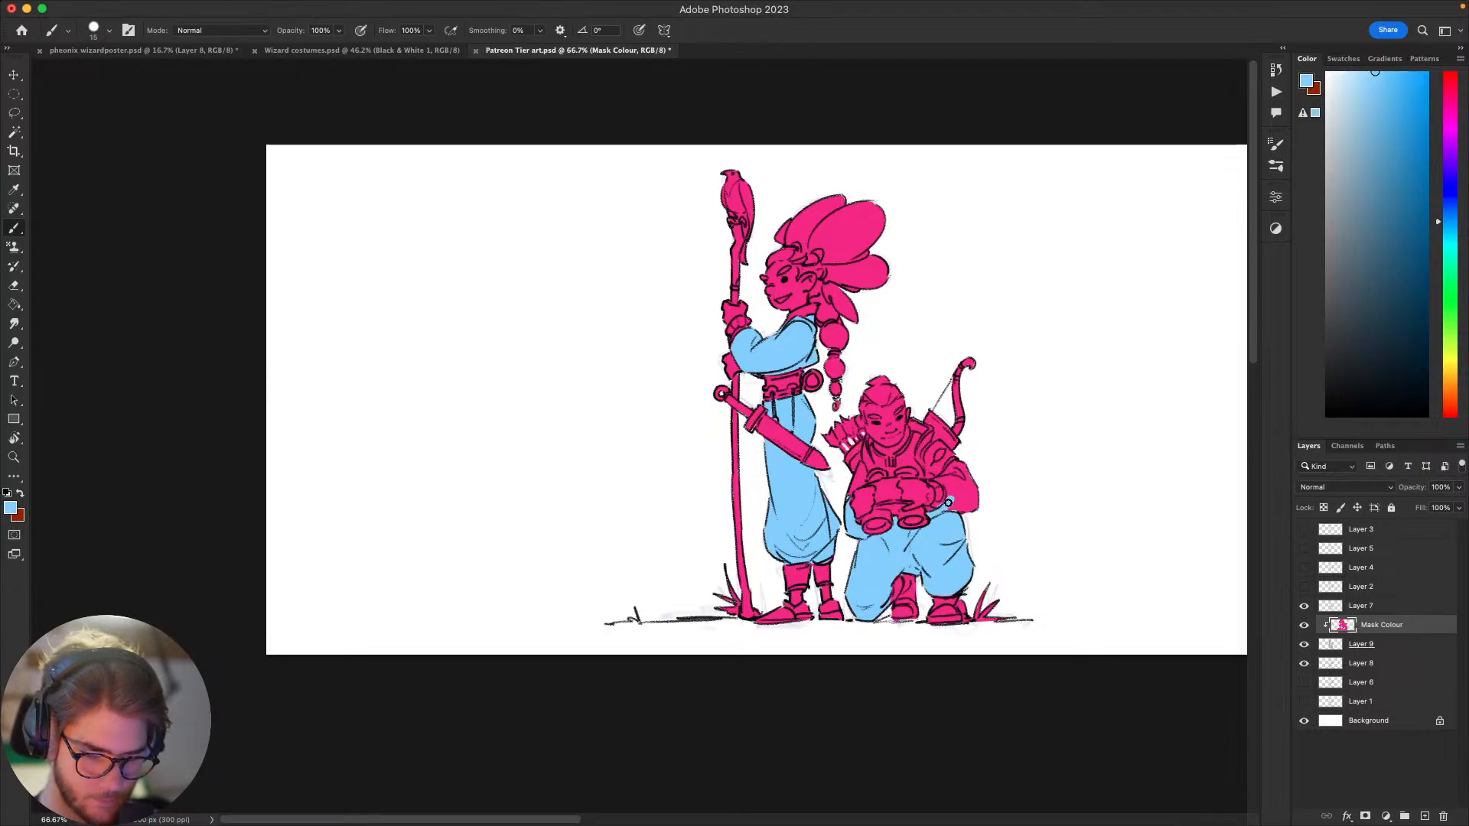
drag(948, 502, 947, 485)
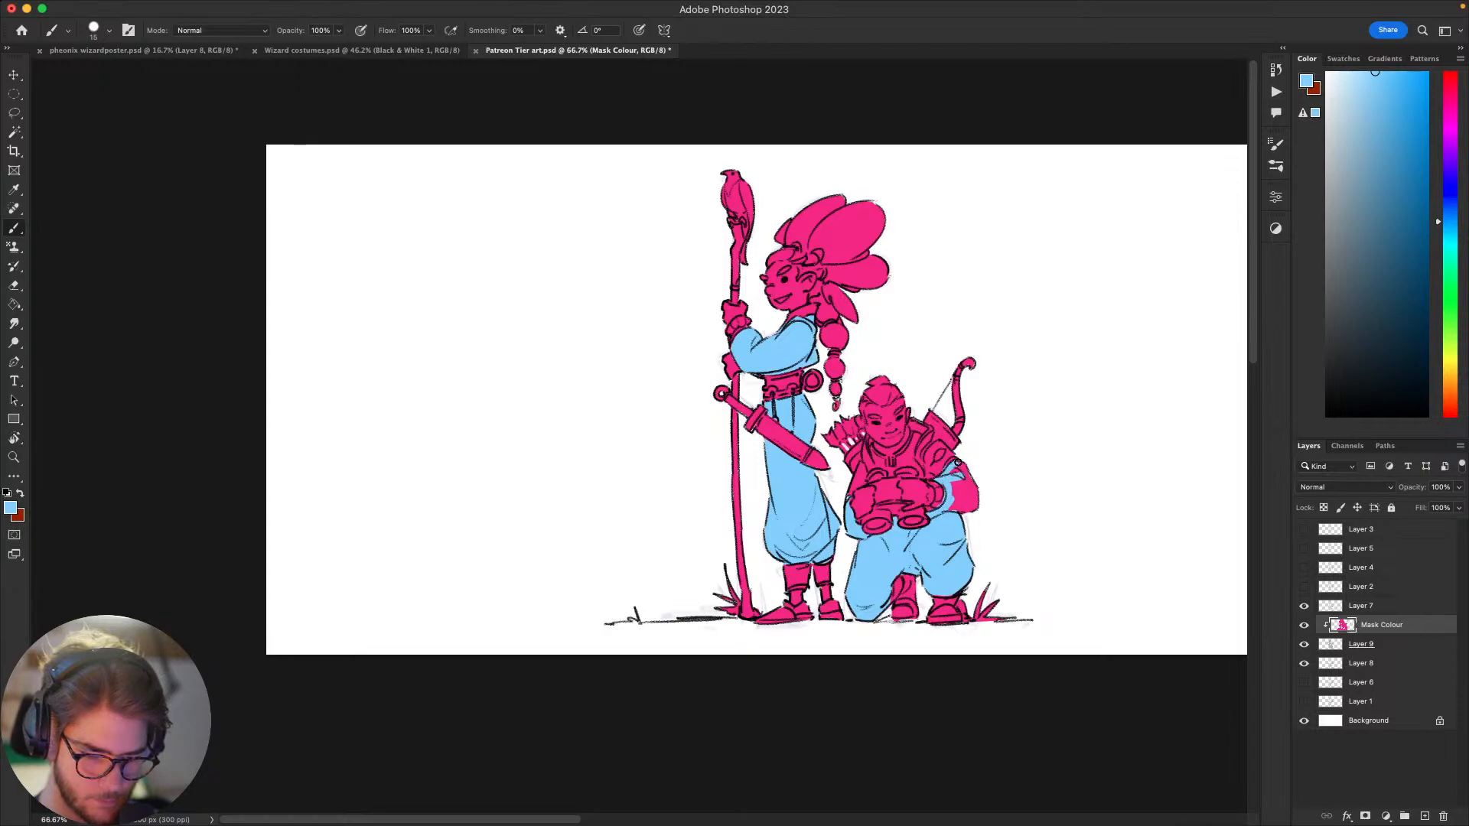
drag(964, 478, 980, 497)
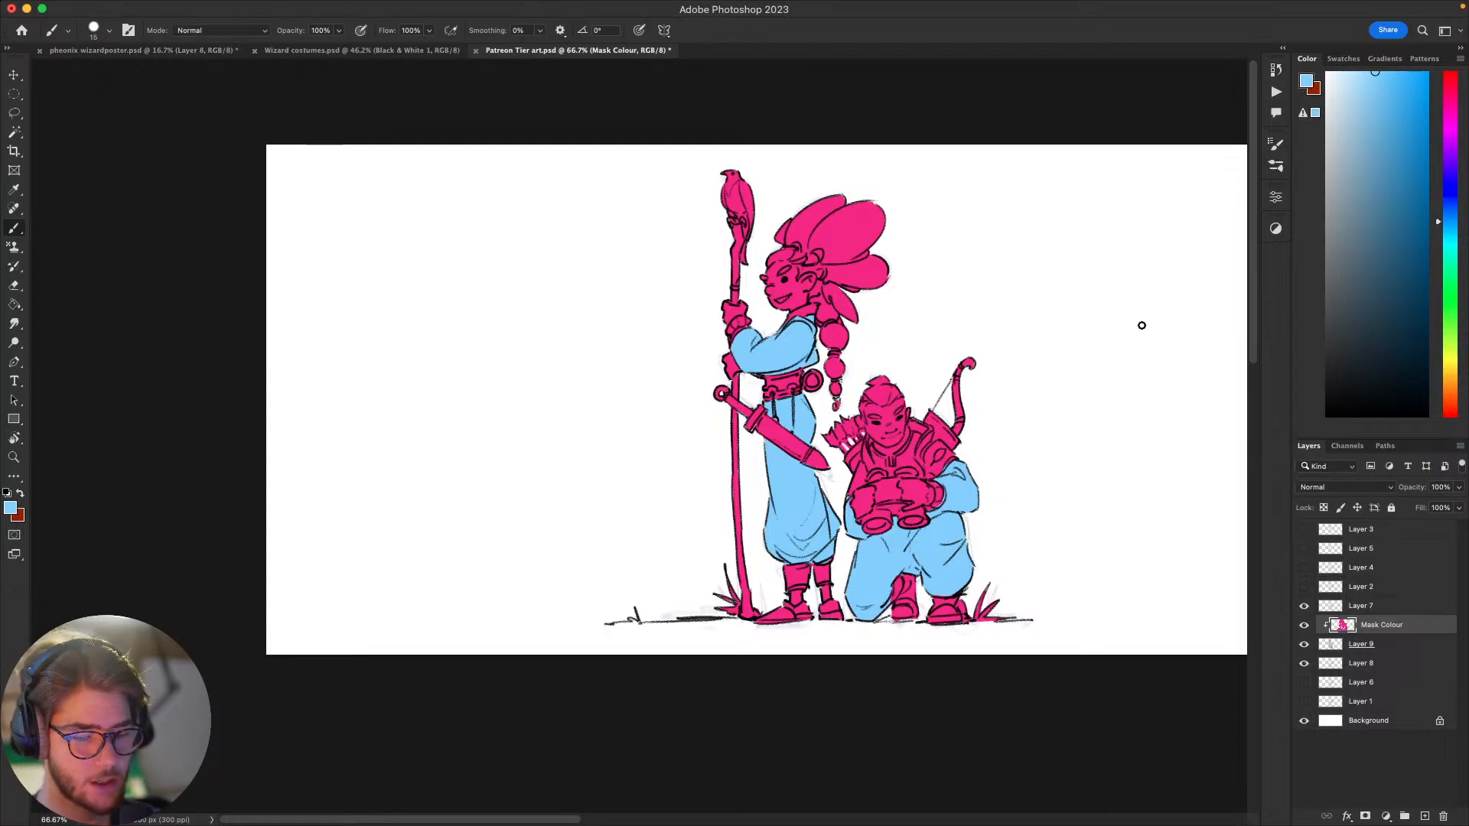
Step: Paint the kneeling figure's shirt light blue across the chest, leaving the collar, straps and shoulder gear pink
drag(1016, 457, 1034, 460)
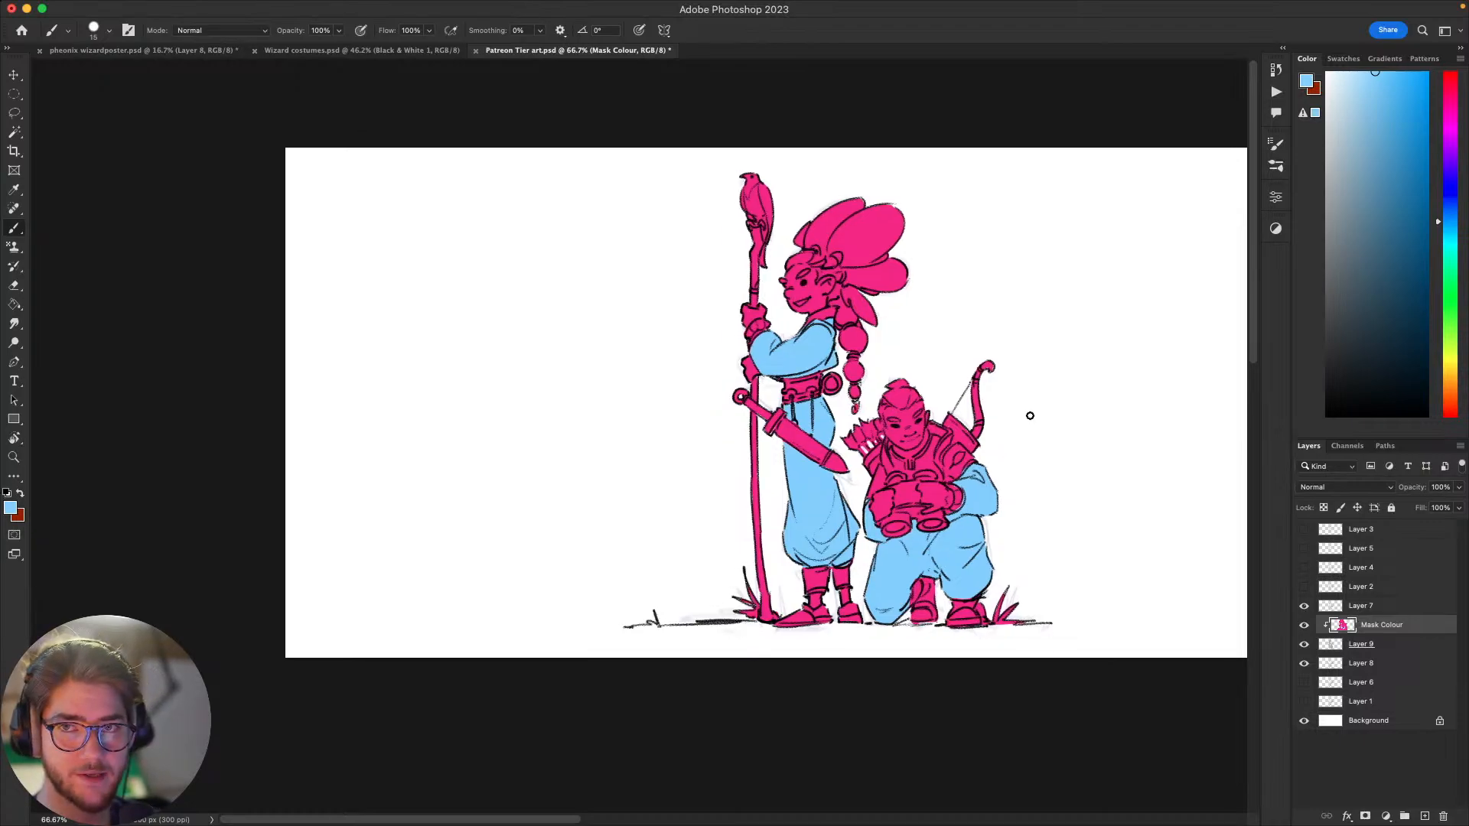
drag(926, 440, 961, 458)
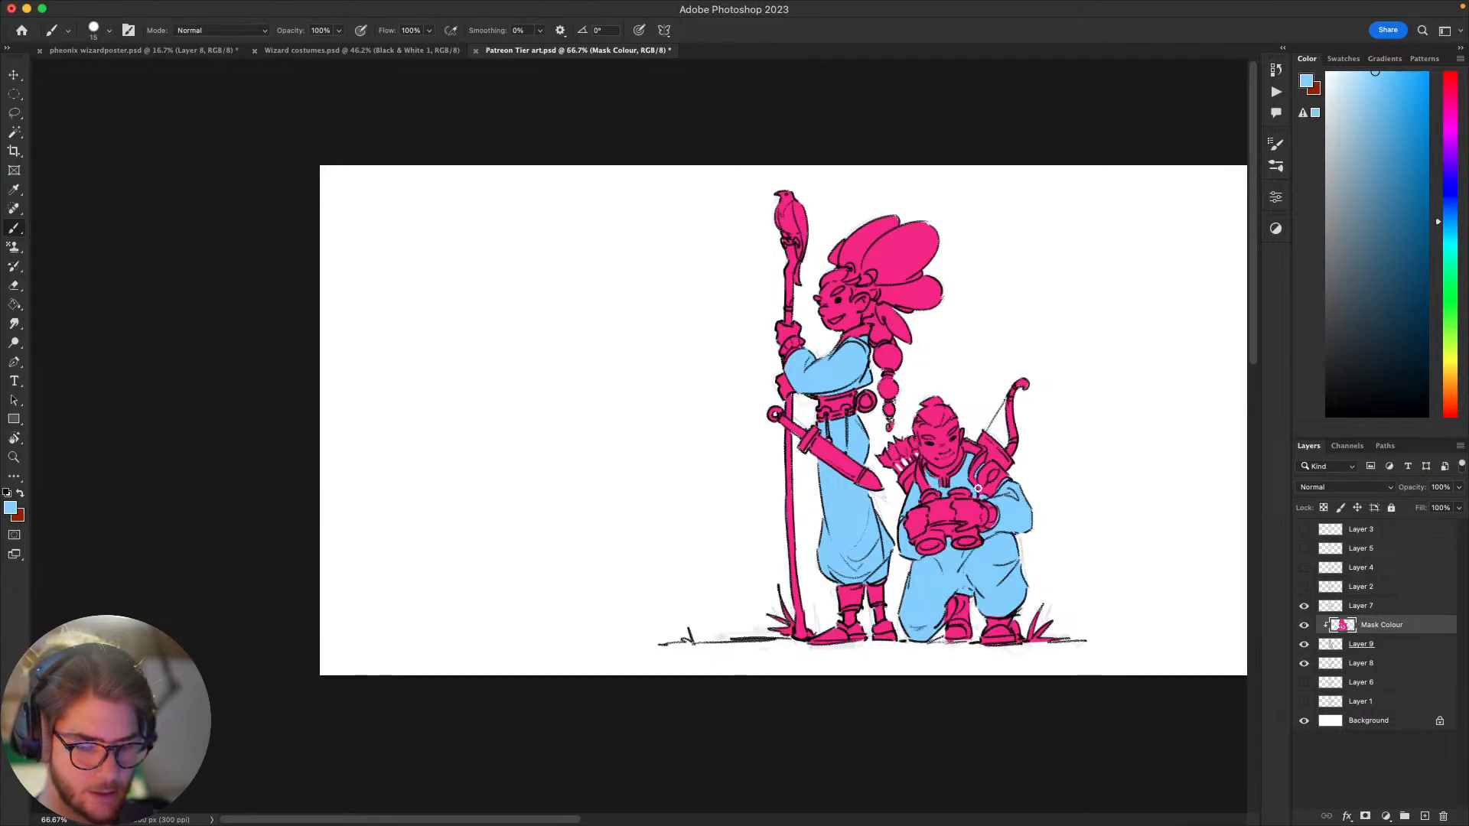
drag(997, 514, 892, 501)
drag(1008, 394, 930, 340)
drag(1011, 476, 1021, 344)
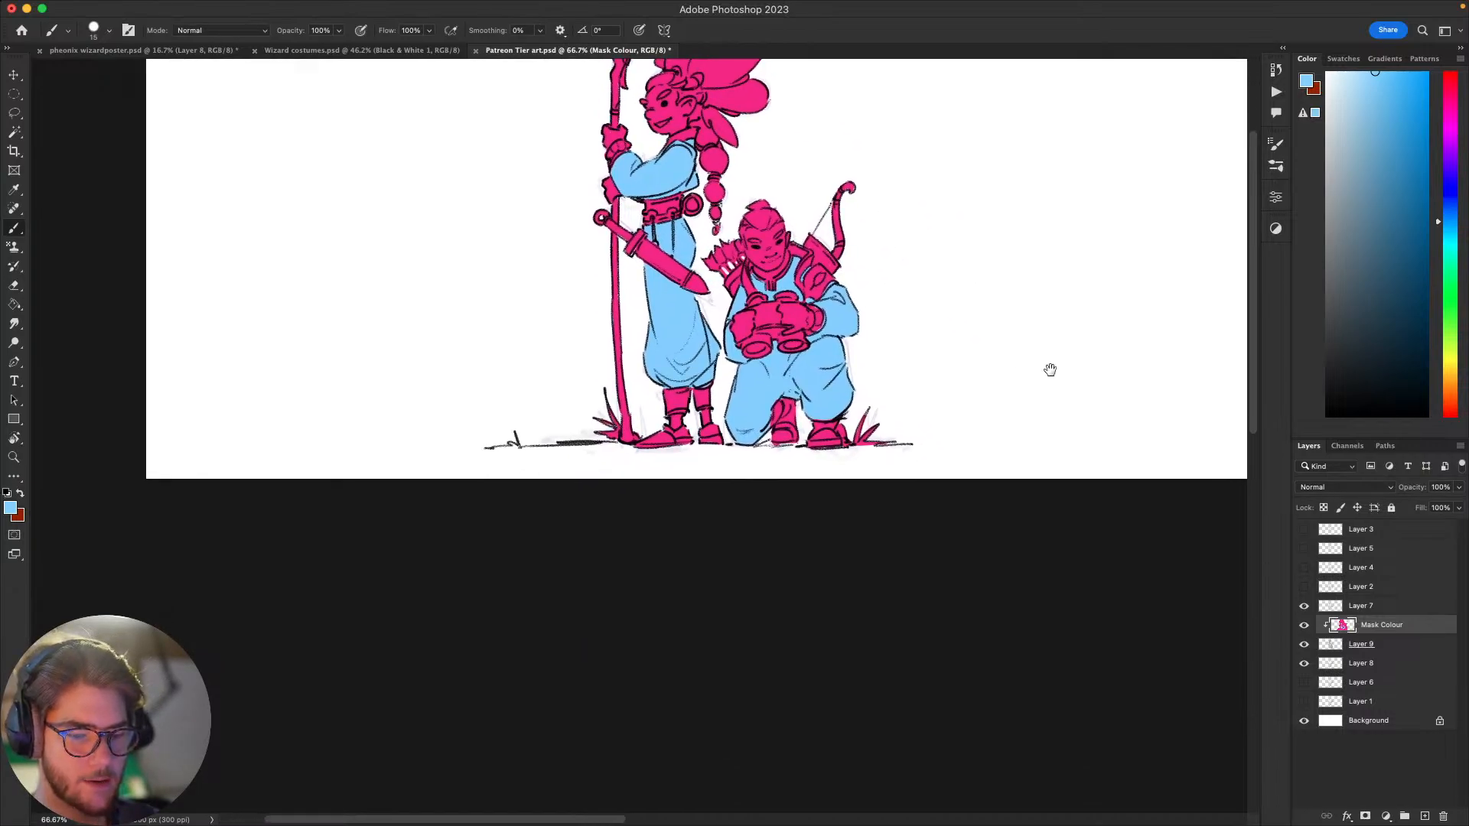
drag(1004, 423, 922, 532)
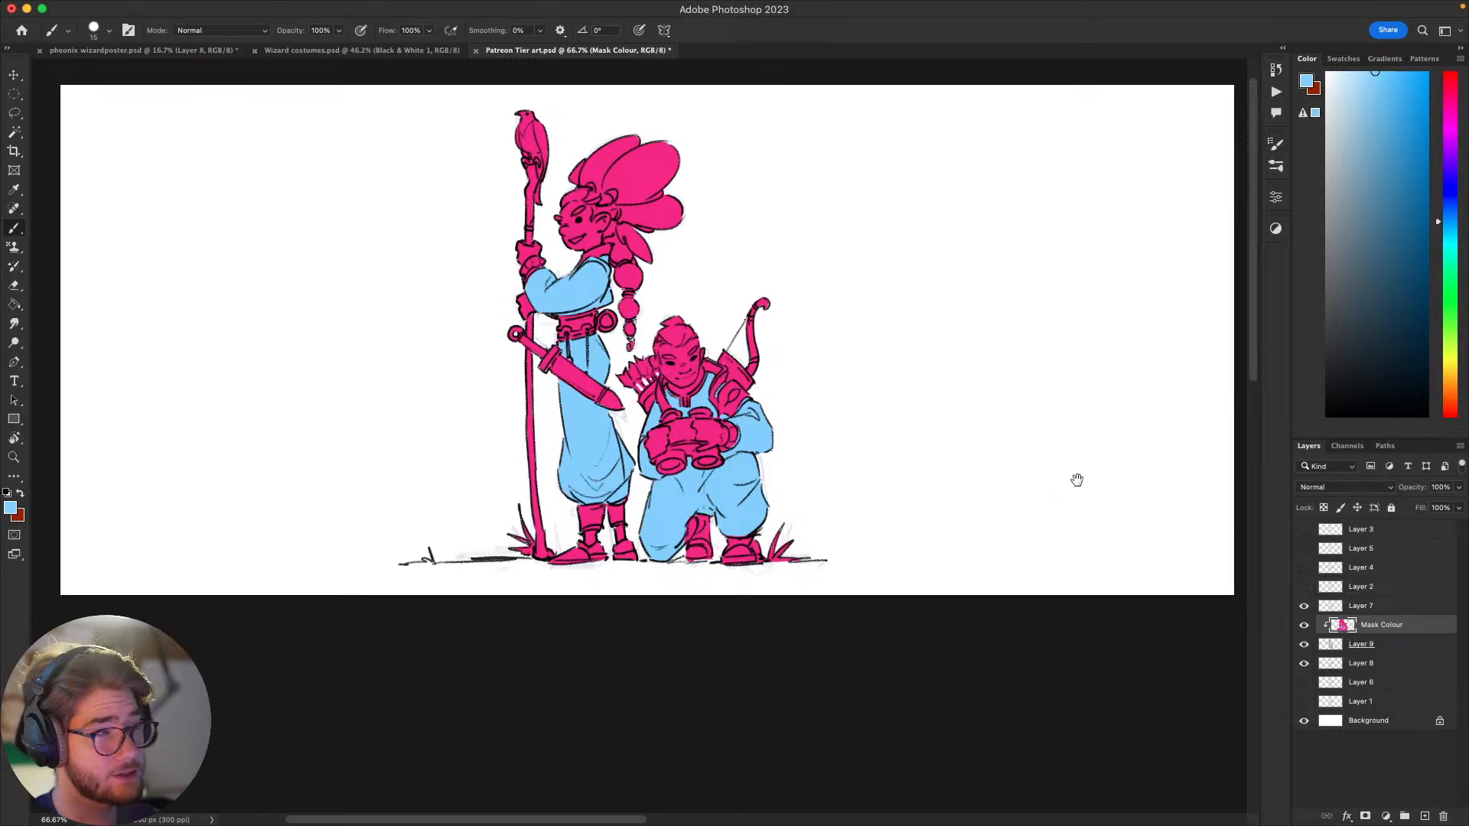
drag(1077, 479, 1057, 499)
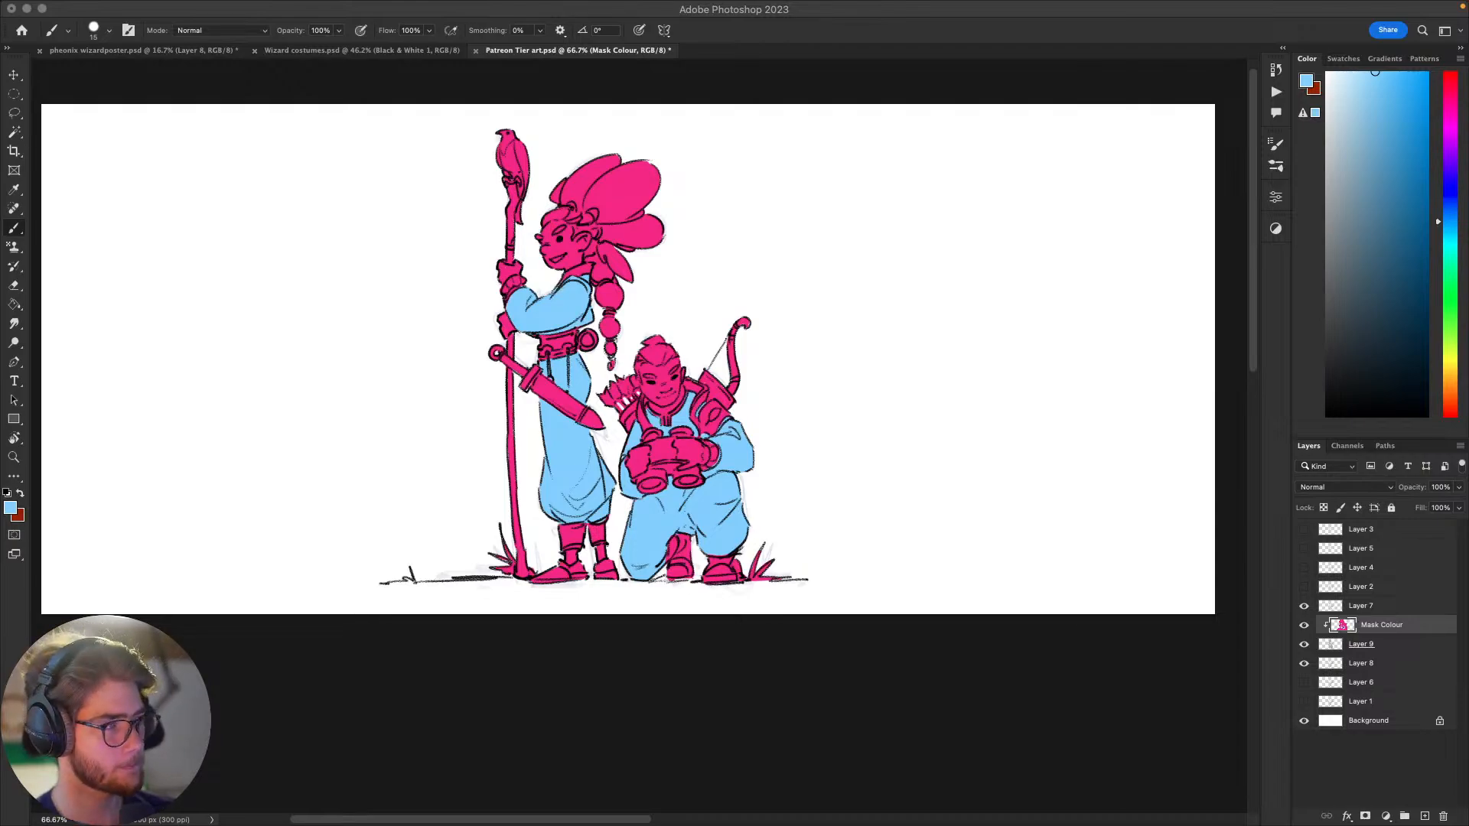
click(973, 463)
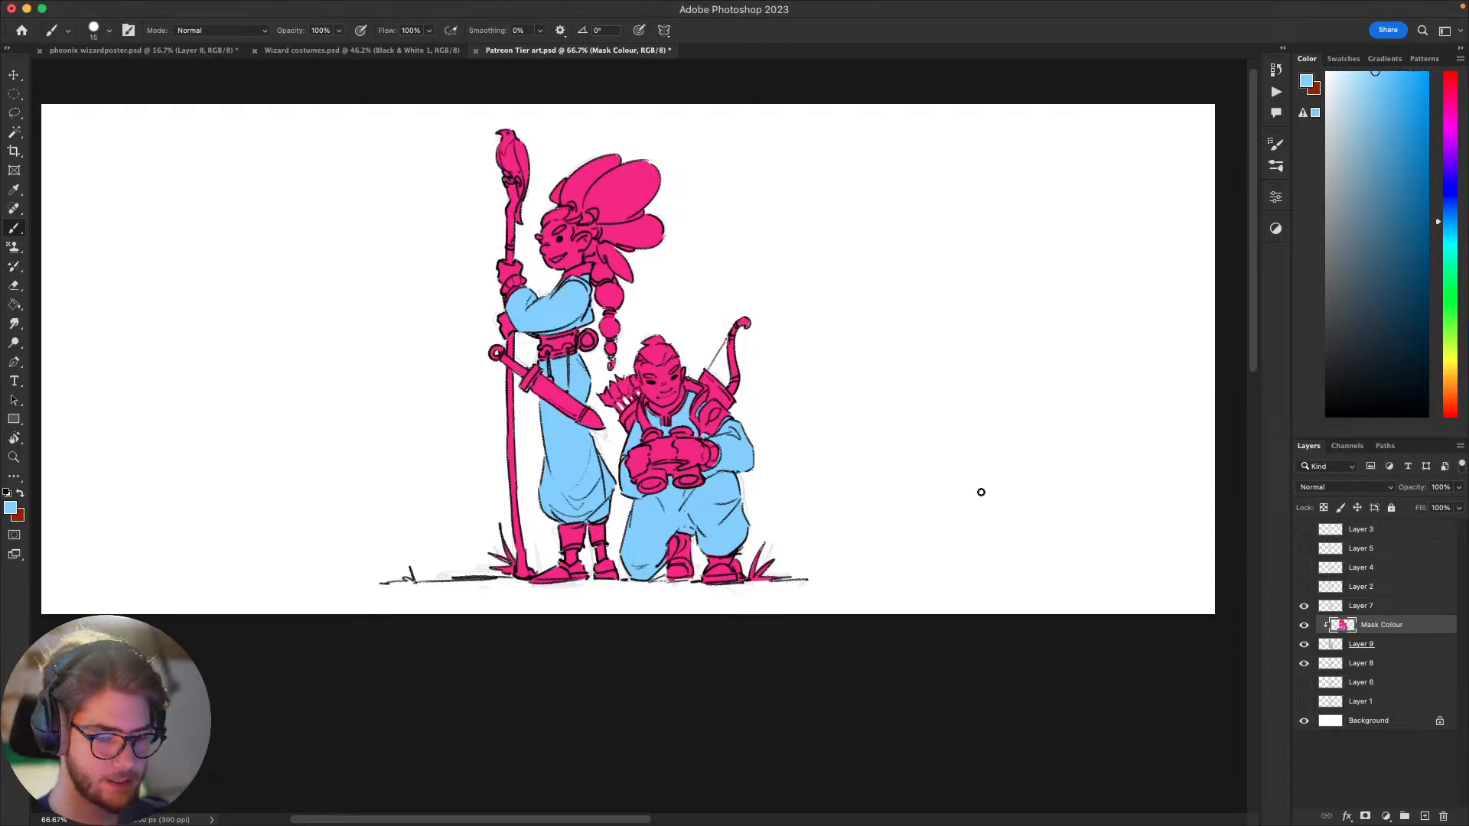
drag(973, 496, 946, 538)
scroll(948, 559, down, 5)
scroll(948, 559, left, 3)
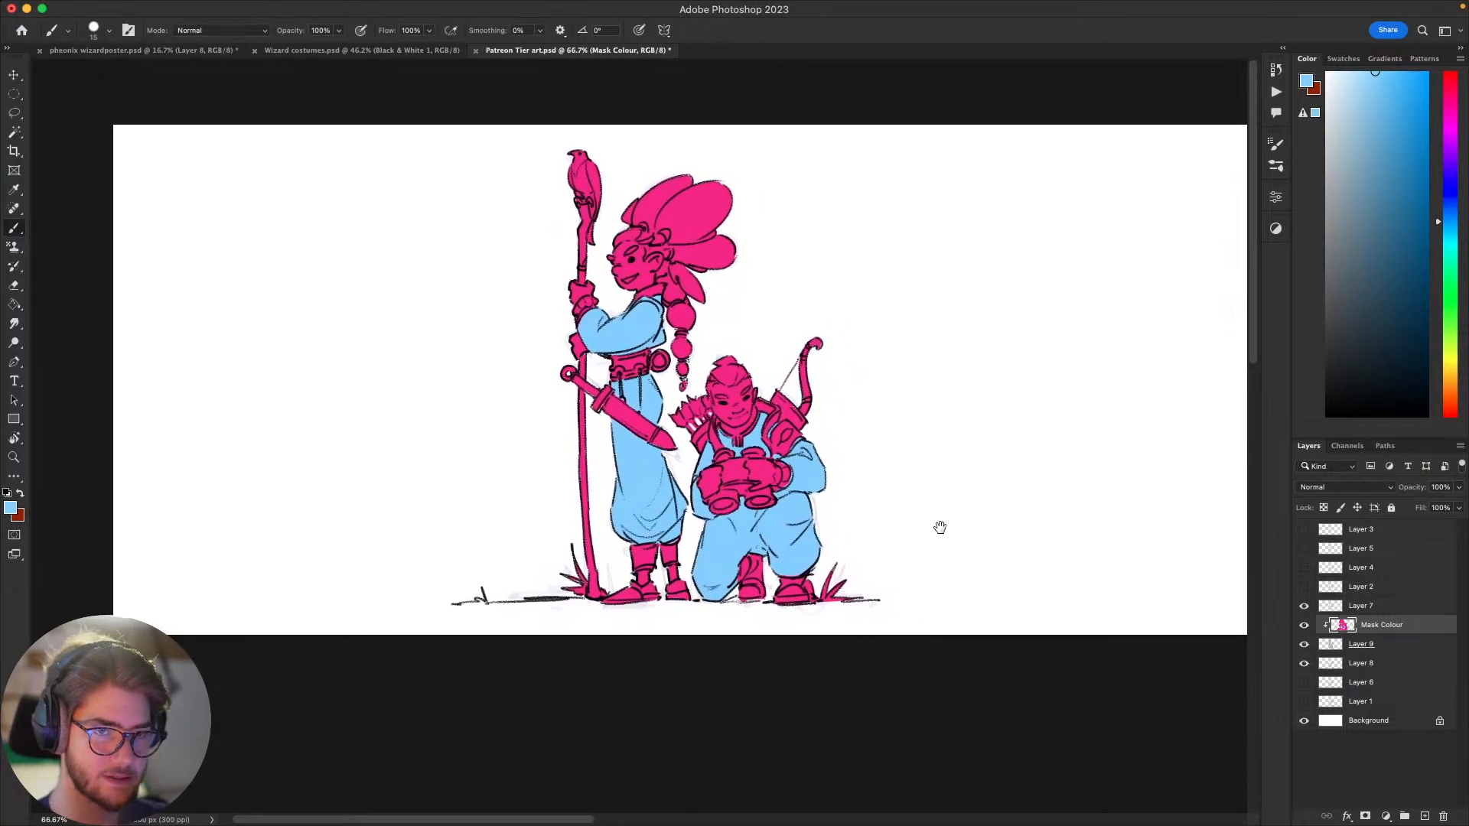
scroll(938, 525, down, 1)
scroll(938, 525, left, 1)
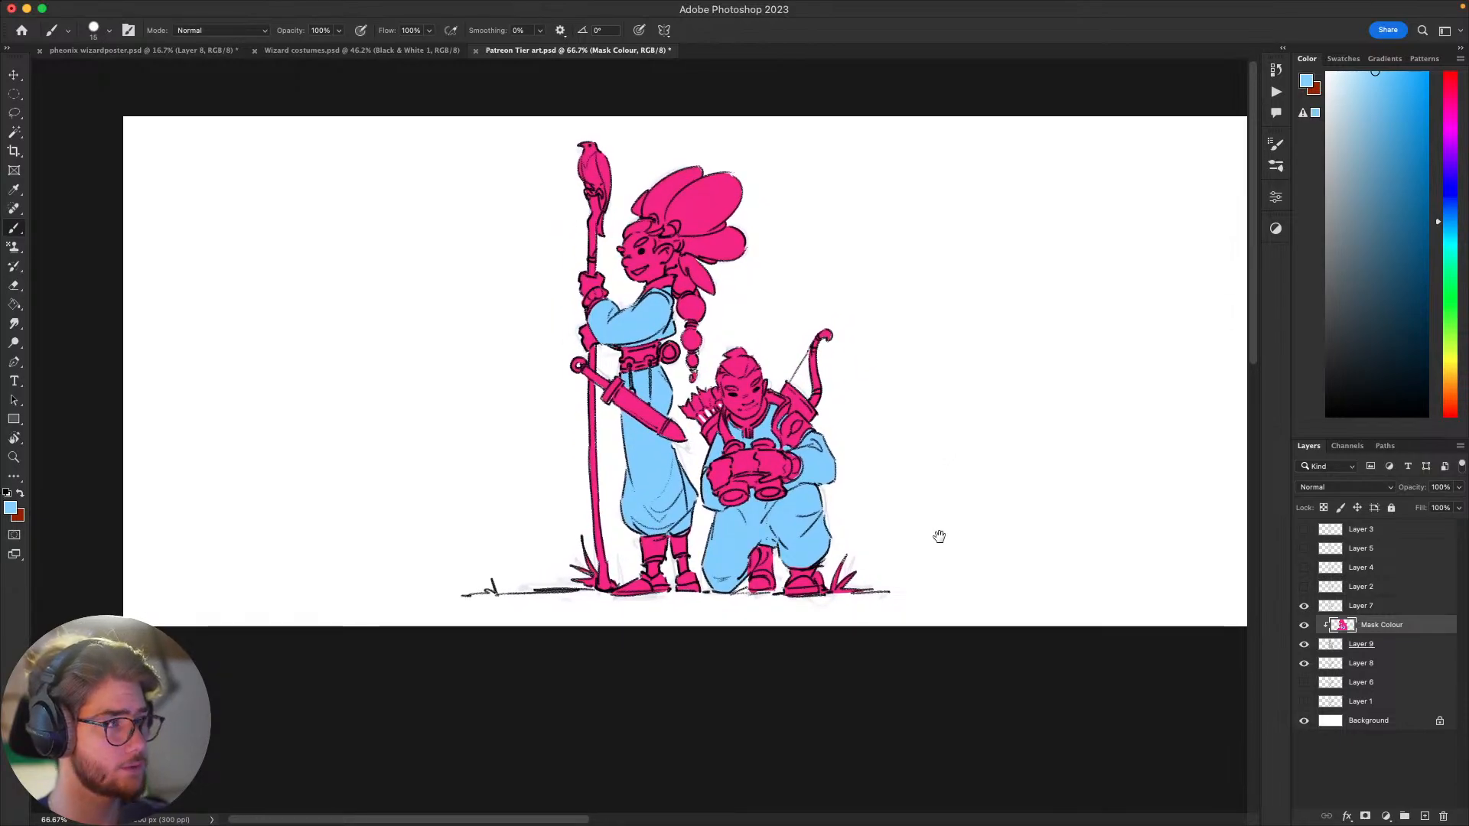
mouse_move(942, 563)
mouse_down()
mouse_move(978, 542)
mouse_move(970, 565)
mouse_move(935, 567)
mouse_up()
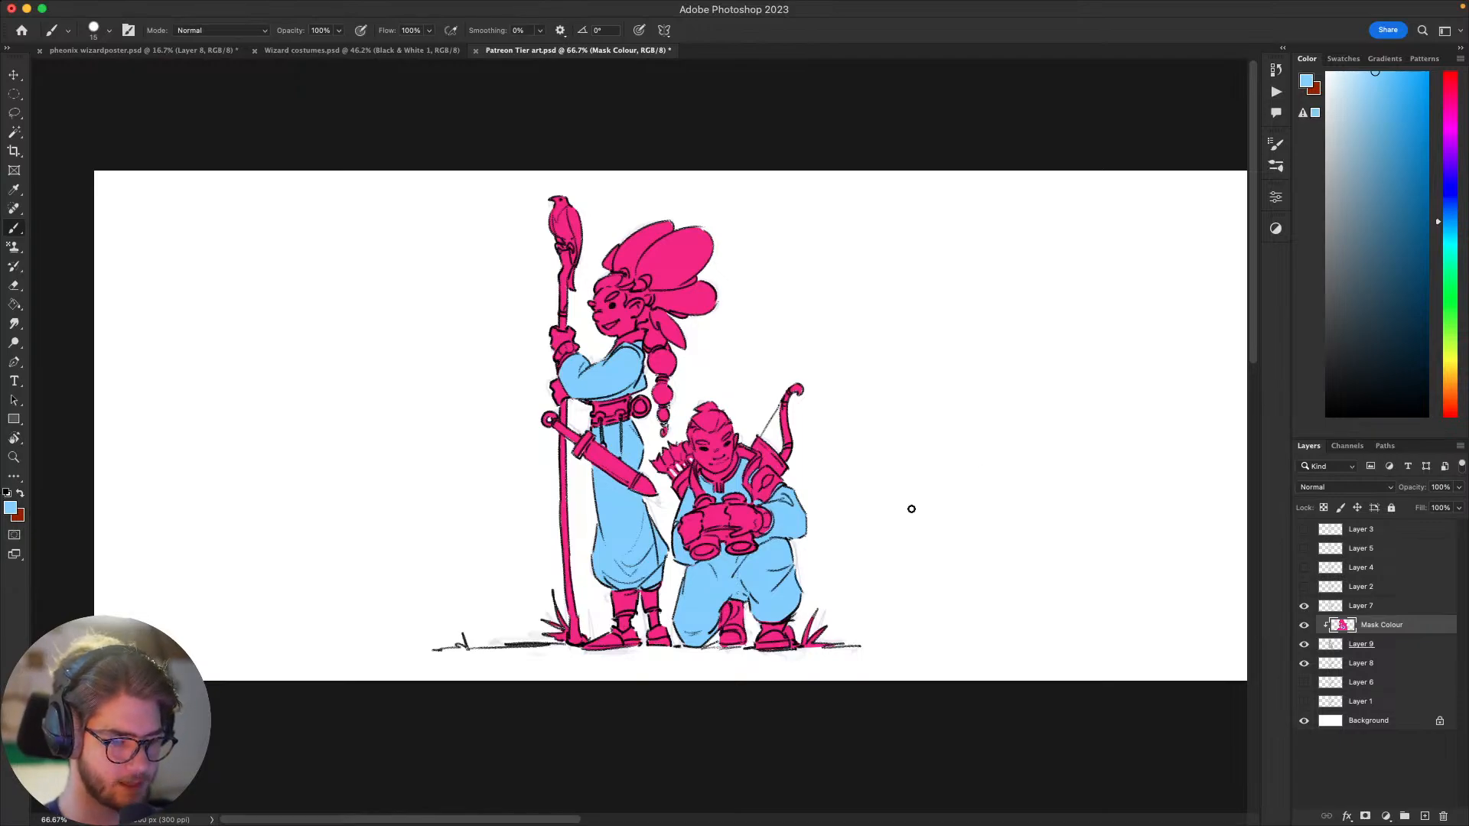
mouse_move(984, 485)
mouse_down()
mouse_move(922, 525)
mouse_move(974, 477)
mouse_up()
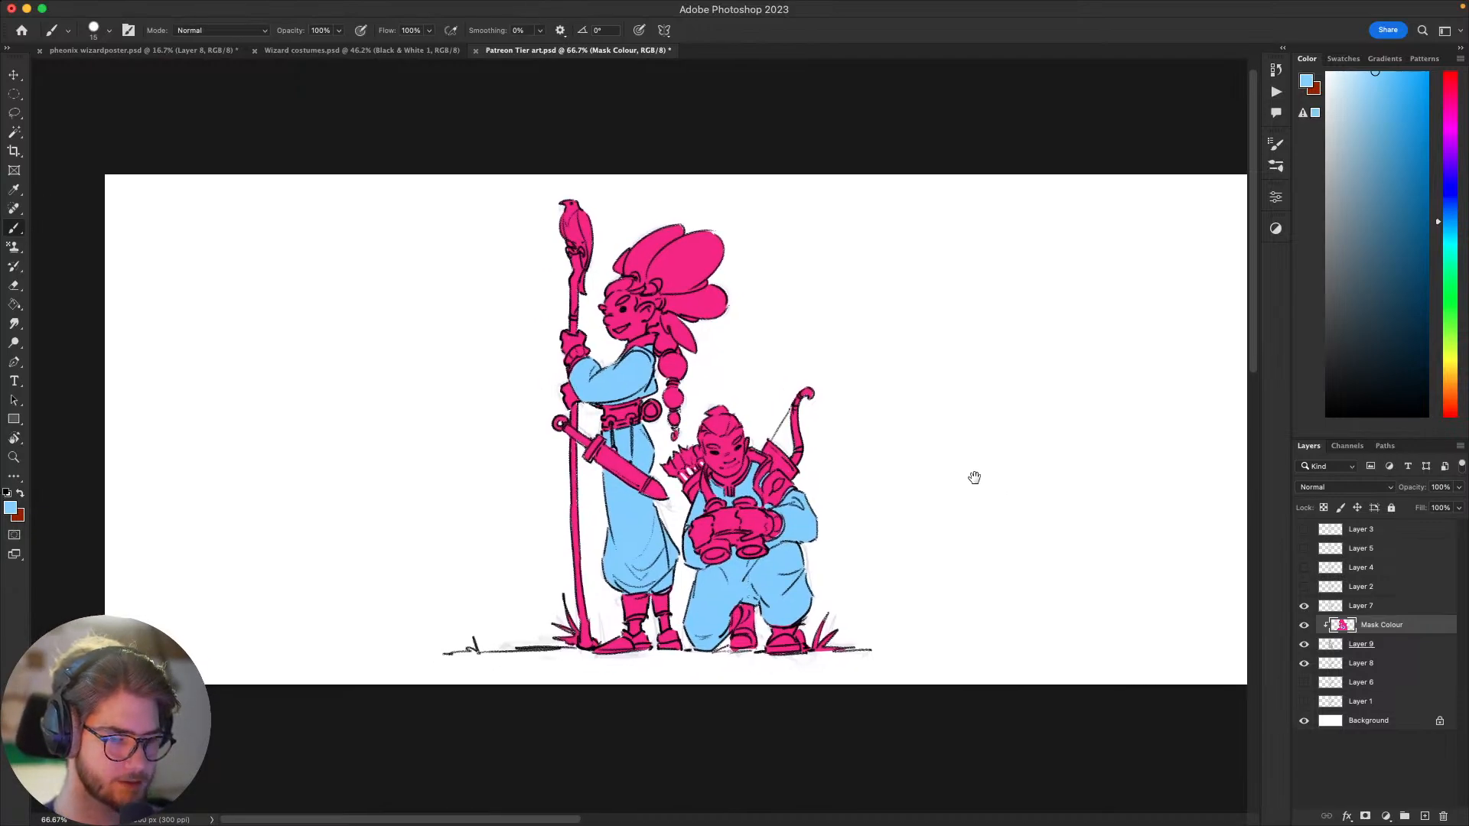
Step: Choose a light orange-tan skin colour and paint the standing figure's face with it
click(1450, 381)
click(1348, 131)
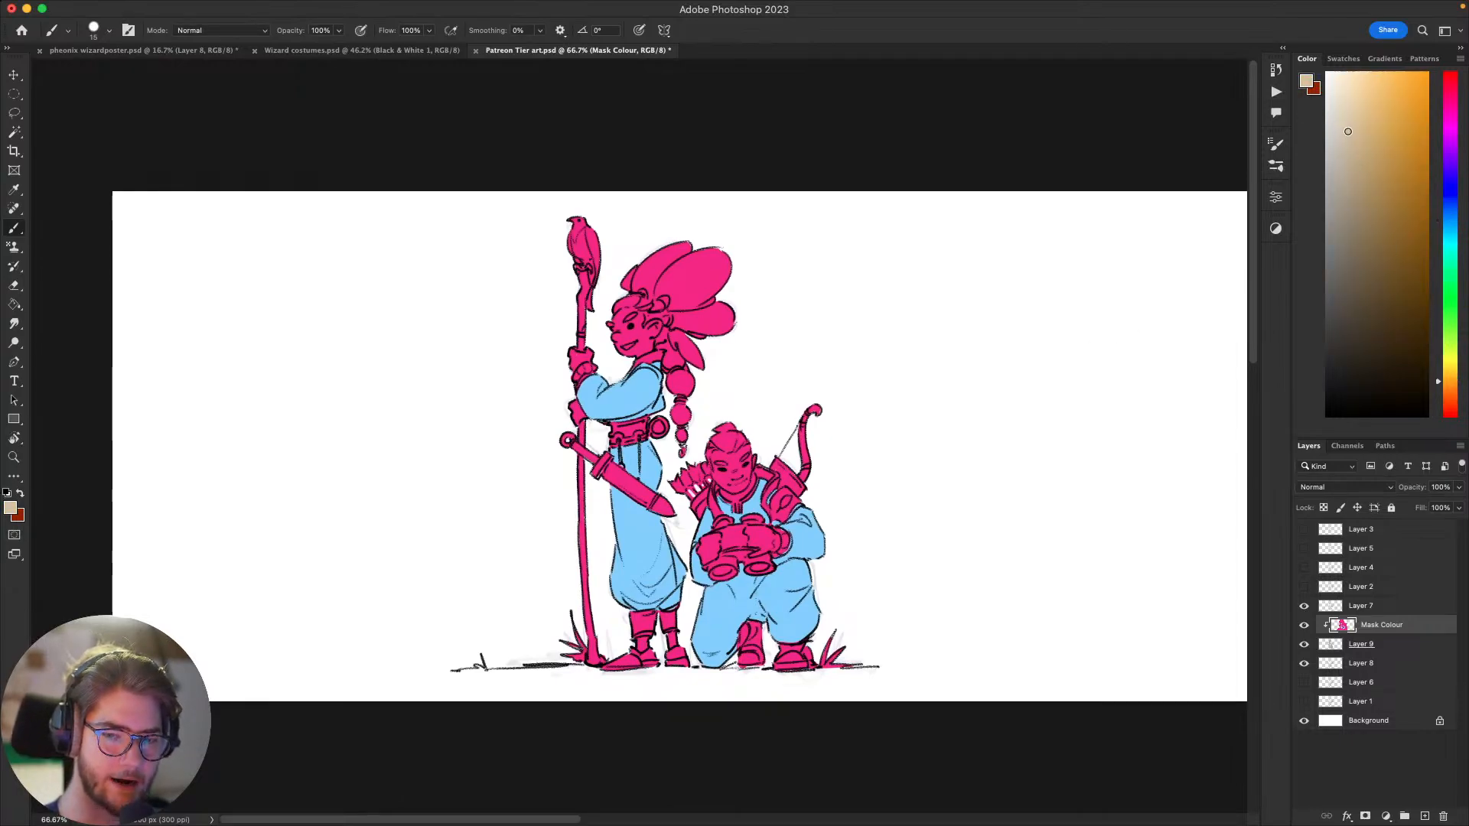
click(1368, 127)
click(1452, 392)
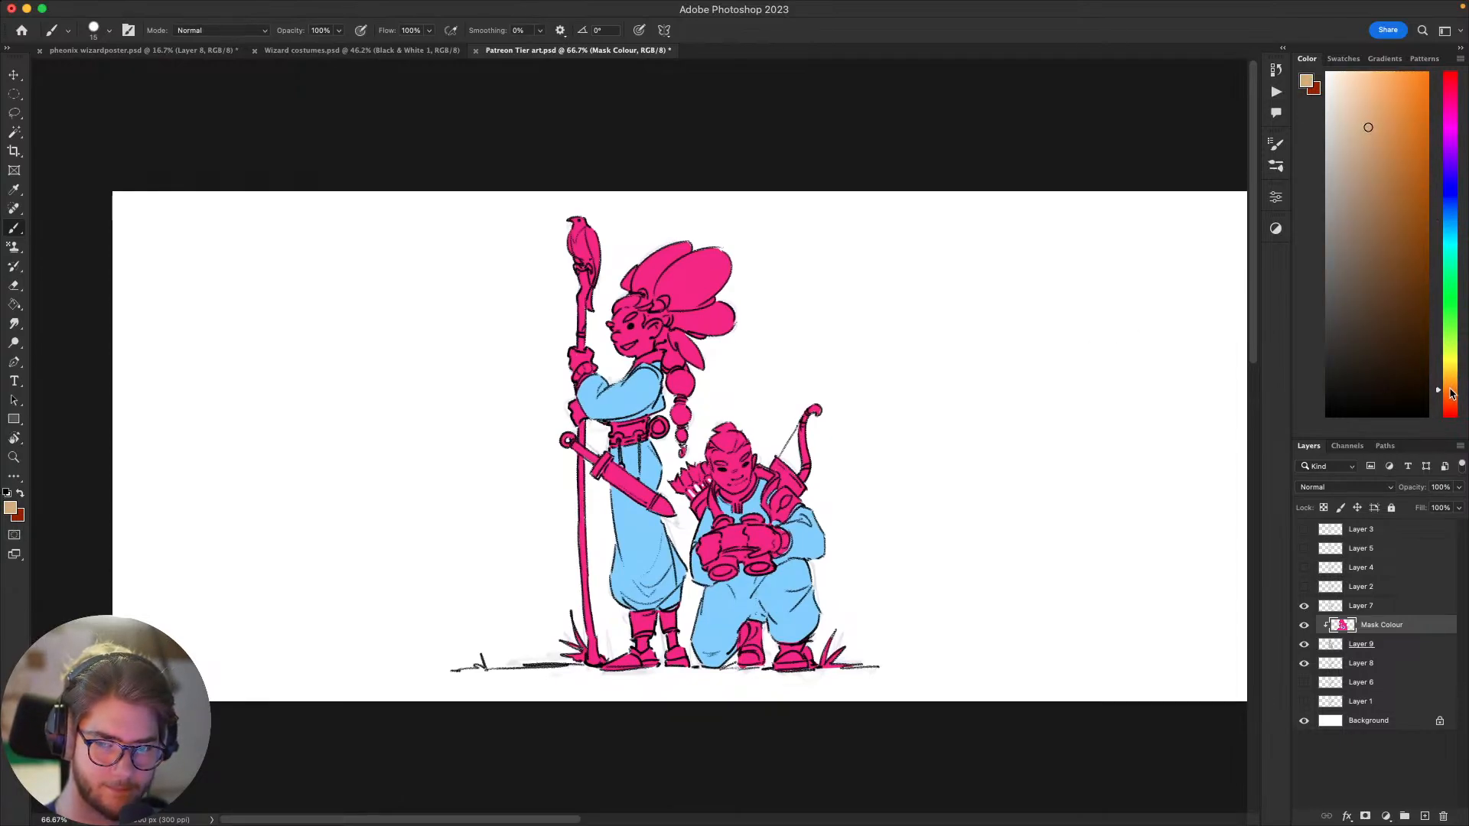
click(1450, 392)
drag(946, 356, 1040, 375)
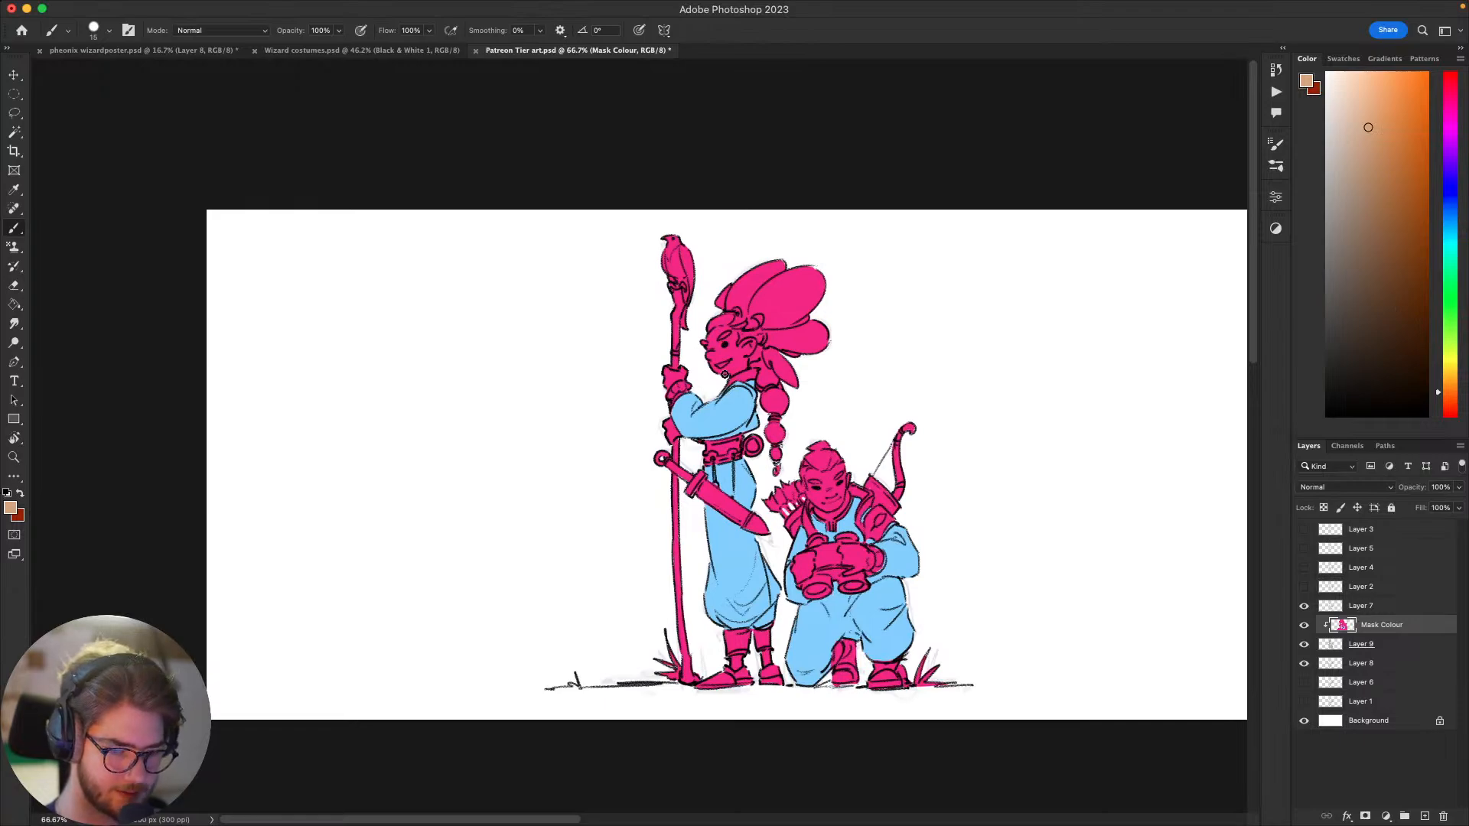
mouse_move(725, 374)
mouse_down()
mouse_move(738, 367)
mouse_move(711, 366)
mouse_move(731, 356)
mouse_move(712, 346)
mouse_move(716, 329)
mouse_move(716, 346)
mouse_move(727, 329)
mouse_move(732, 344)
mouse_up()
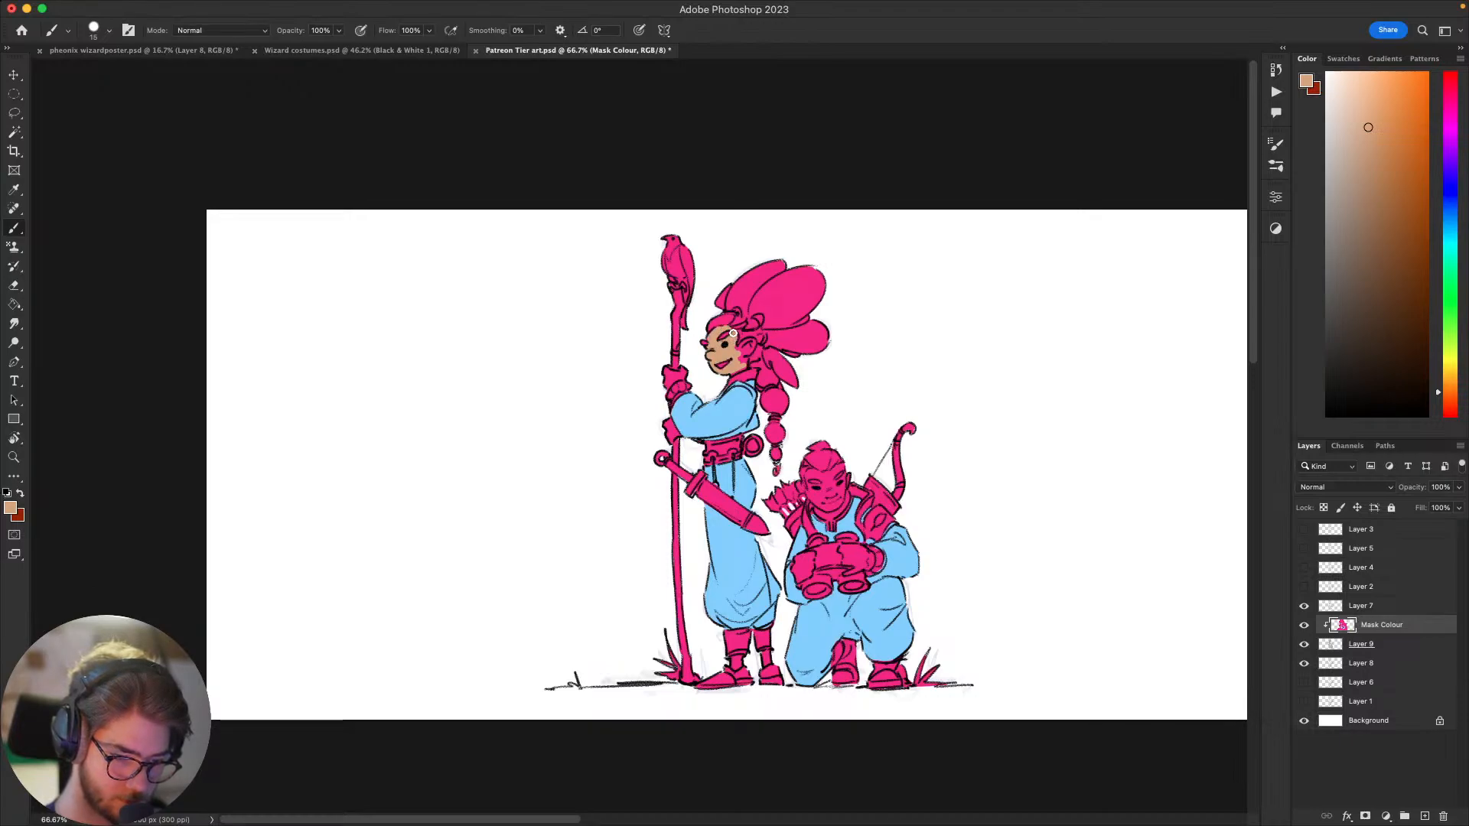
Step: Paint the standing figure's teeth white and return to the tan skin colour for touch-ups around the ear
alt+click(727, 363)
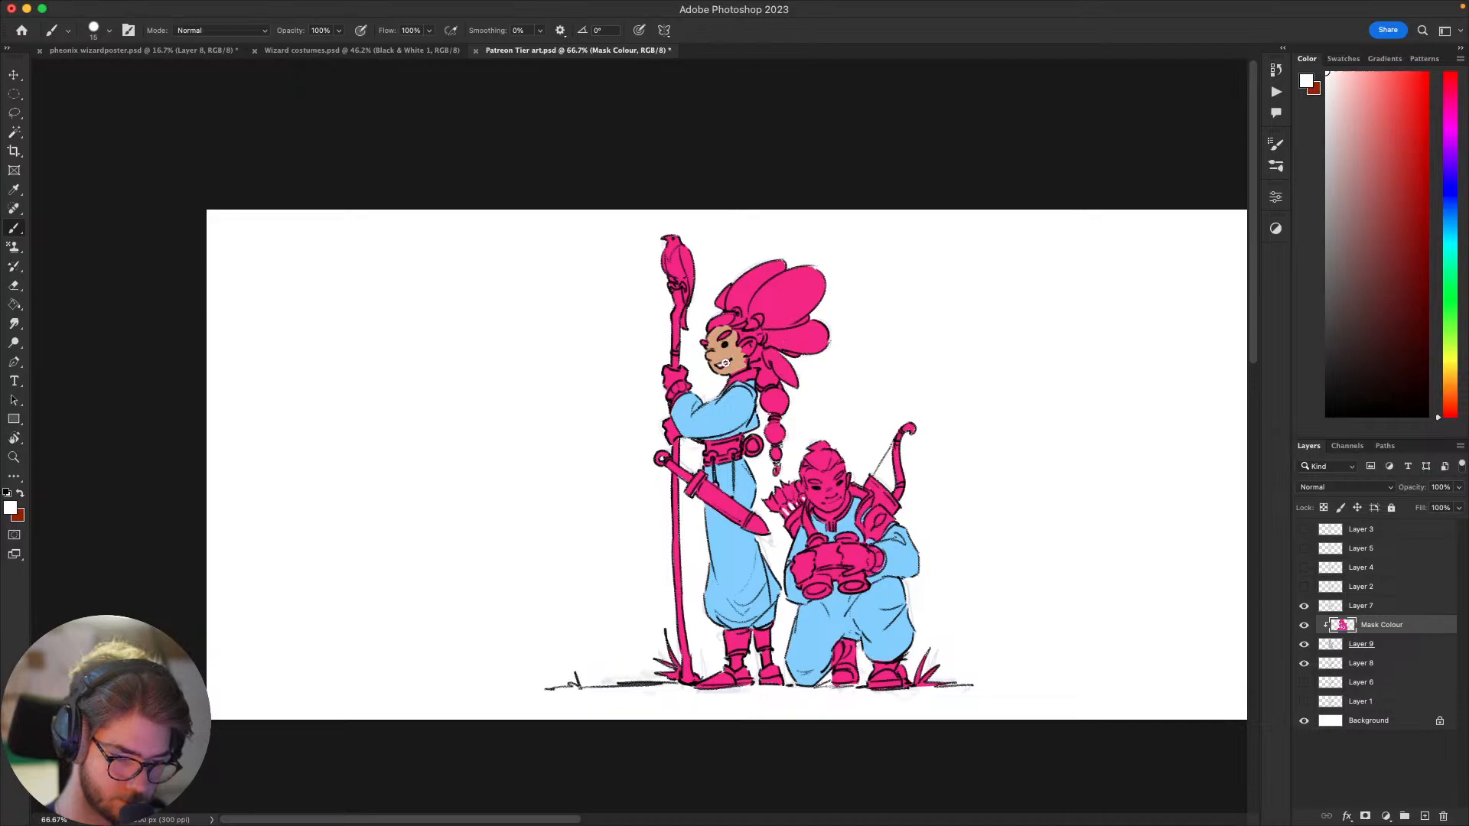
alt+click(730, 362)
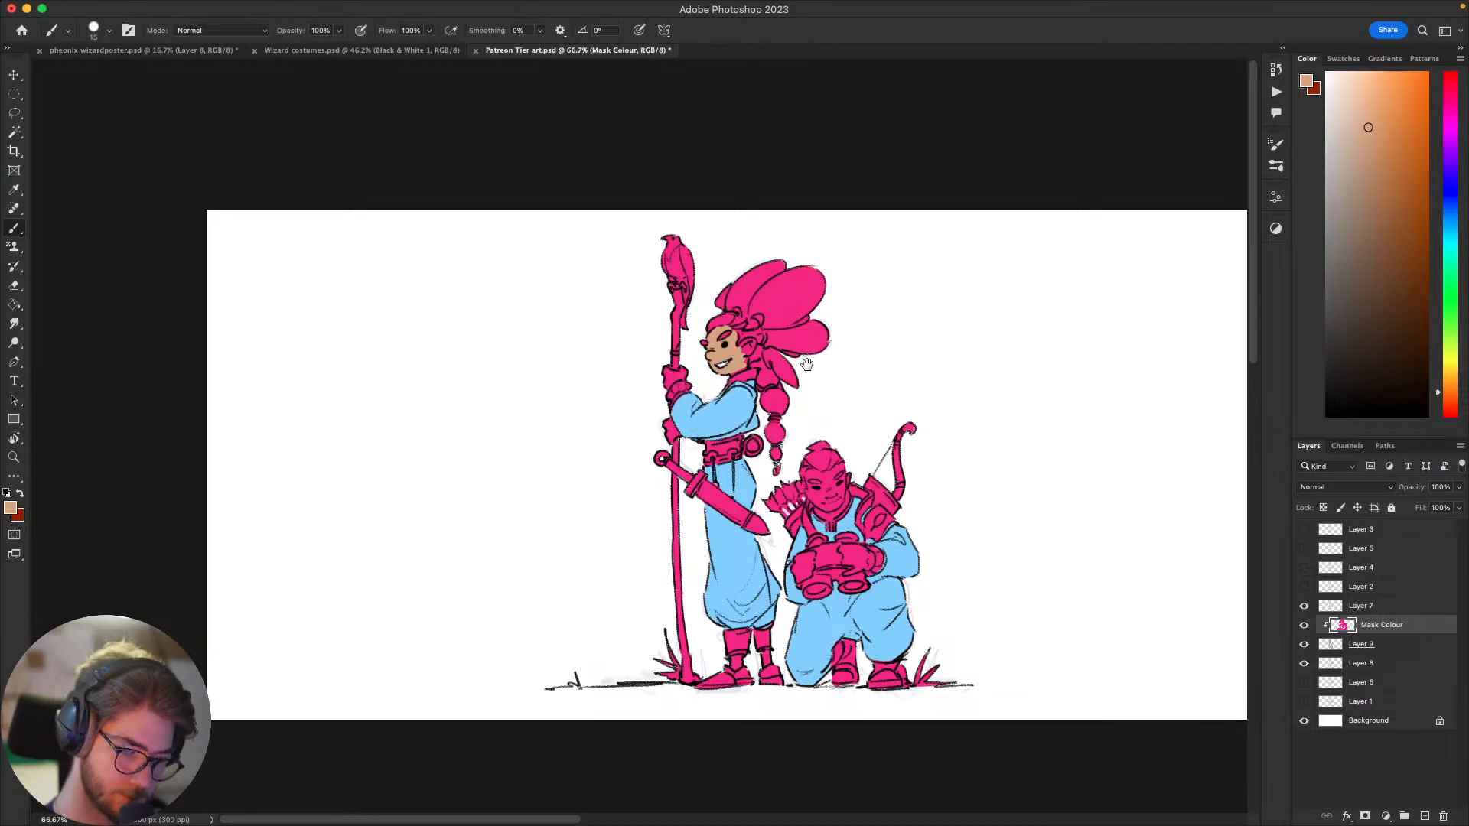
drag(806, 363, 803, 362)
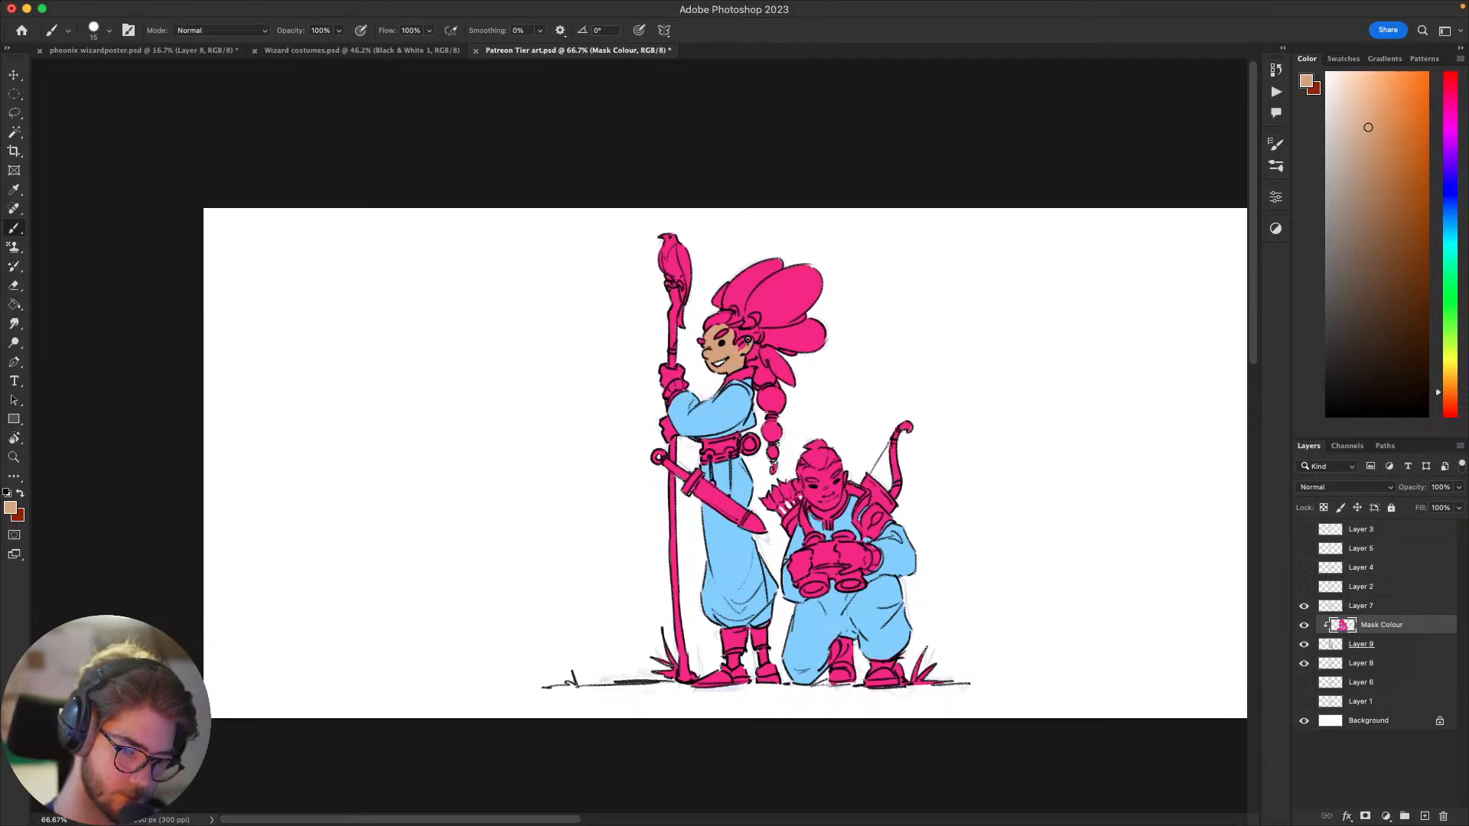
drag(1107, 308, 1026, 306)
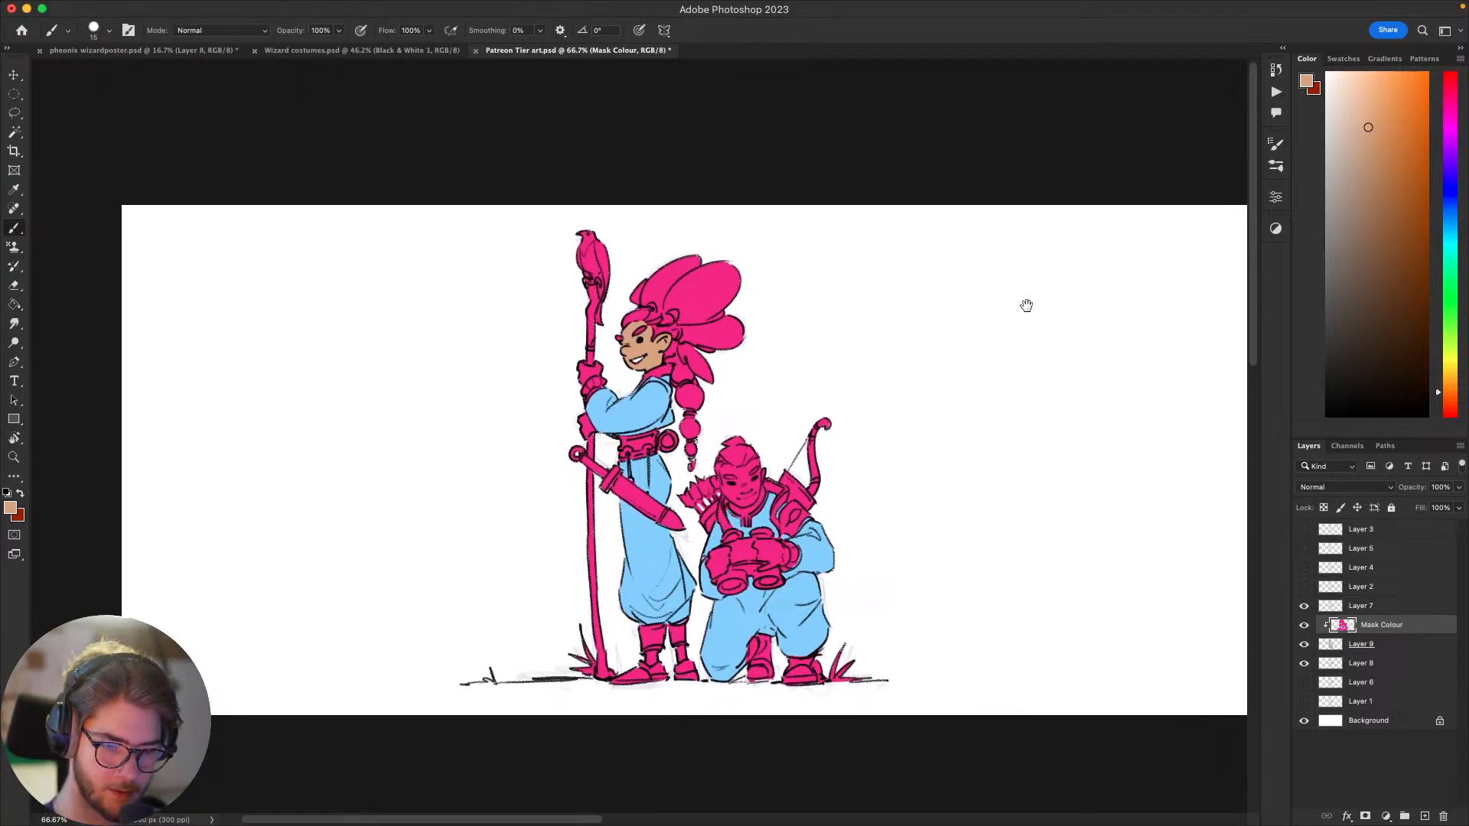
Step: Recolour the standing figure's face and ear with a deeper orange-brown, using a larger brush, and clear any selection
click(1386, 141)
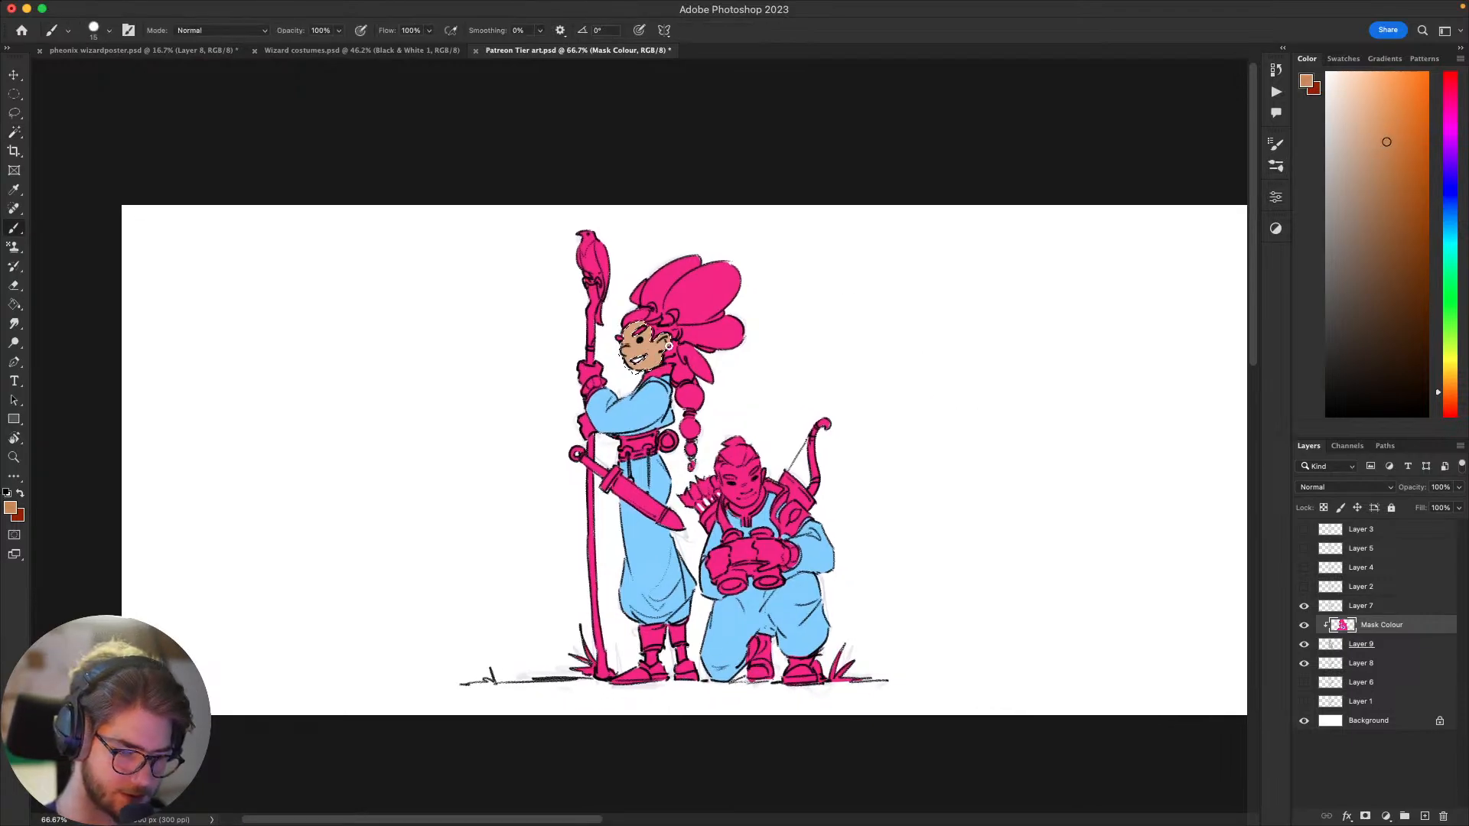
mouse_move(660, 350)
mouse_down()
mouse_move(627, 386)
mouse_move(674, 316)
mouse_move(637, 321)
mouse_up()
key(bracketright)
key(bracketright)
key(bracketright)
key(bracketright)
key(bracketright)
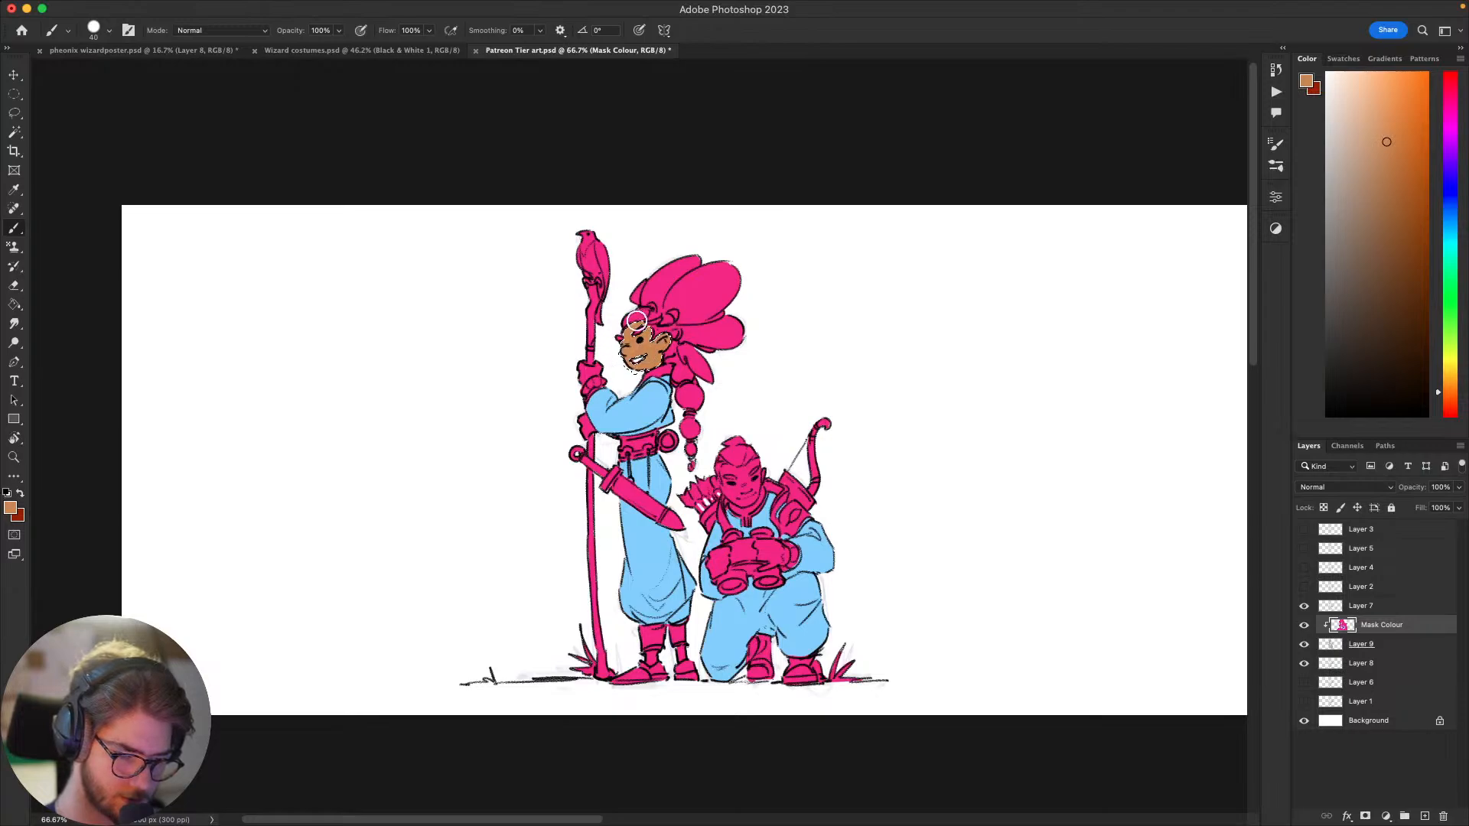
key(super+d)
Step: Paint both of the standing figure's hands on the staff in the same orange-brown with a smaller brush
mouse_move(921, 370)
mouse_down()
mouse_move(944, 315)
mouse_move(987, 374)
mouse_up()
key(bracketleft)
key(bracketleft)
key(bracketleft)
key(bracketleft)
key(bracketleft)
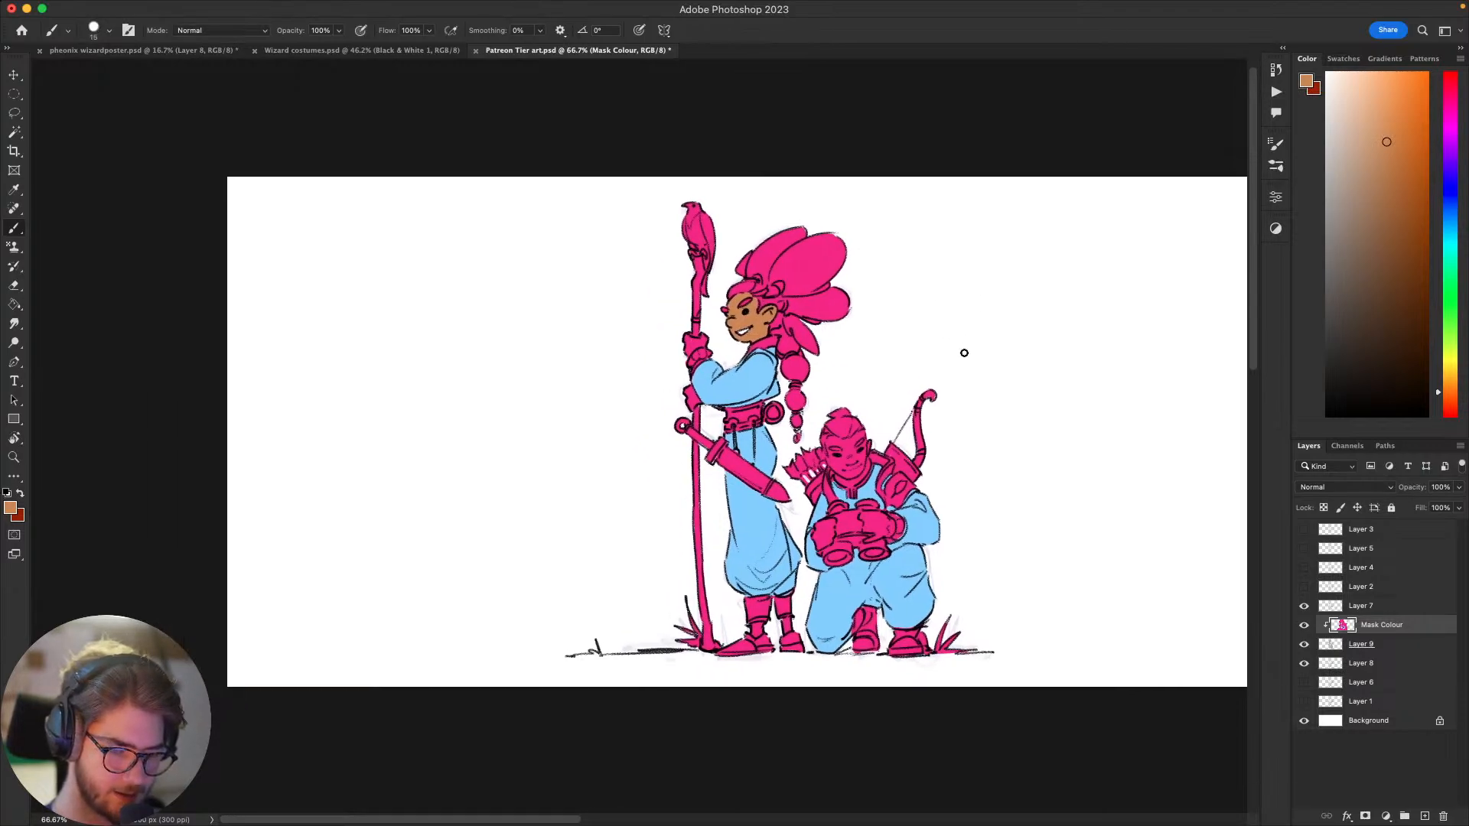
mouse_move(706, 344)
mouse_down()
mouse_move(688, 349)
mouse_move(700, 344)
mouse_move(688, 337)
mouse_up()
drag(688, 392, 690, 408)
scroll(1056, 419, down, 3)
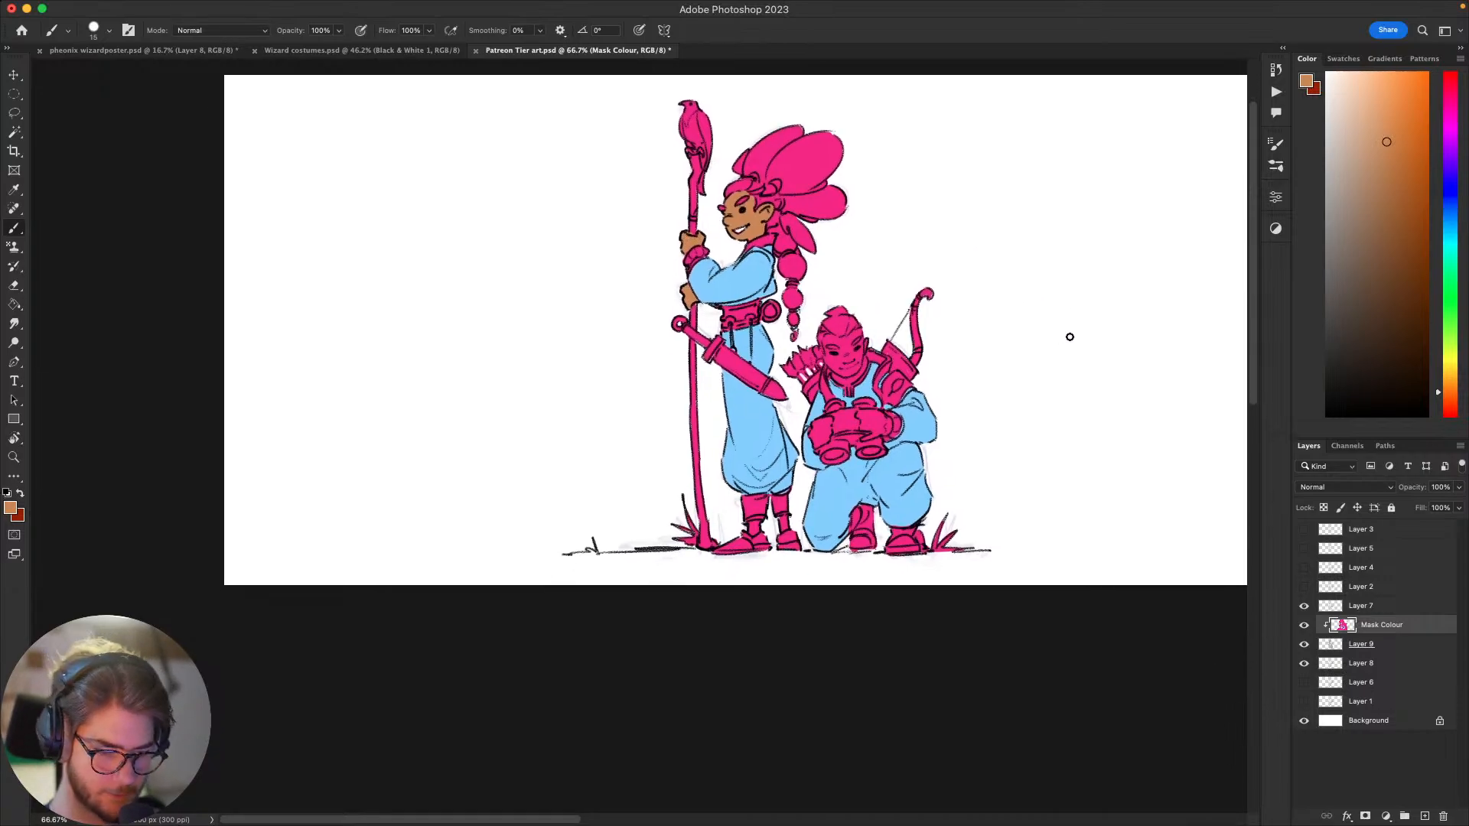
Step: Paint the standing figure's bare ankles between the leg cuffs and shoes in the orange-brown skin colour
mouse_move(1097, 379)
mouse_down()
mouse_move(1068, 362)
mouse_move(1043, 370)
mouse_up()
drag(784, 532, 789, 540)
drag(821, 529, 818, 532)
Step: Choose a pale cream skin colour and paint the kneeling figure's face and ears with it, leaving the hair pink
mouse_move(1075, 464)
mouse_down()
mouse_move(957, 502)
mouse_move(954, 482)
mouse_move(944, 521)
mouse_move(969, 515)
mouse_move(947, 535)
mouse_move(1020, 475)
mouse_move(977, 518)
mouse_move(1006, 495)
mouse_move(988, 506)
mouse_up()
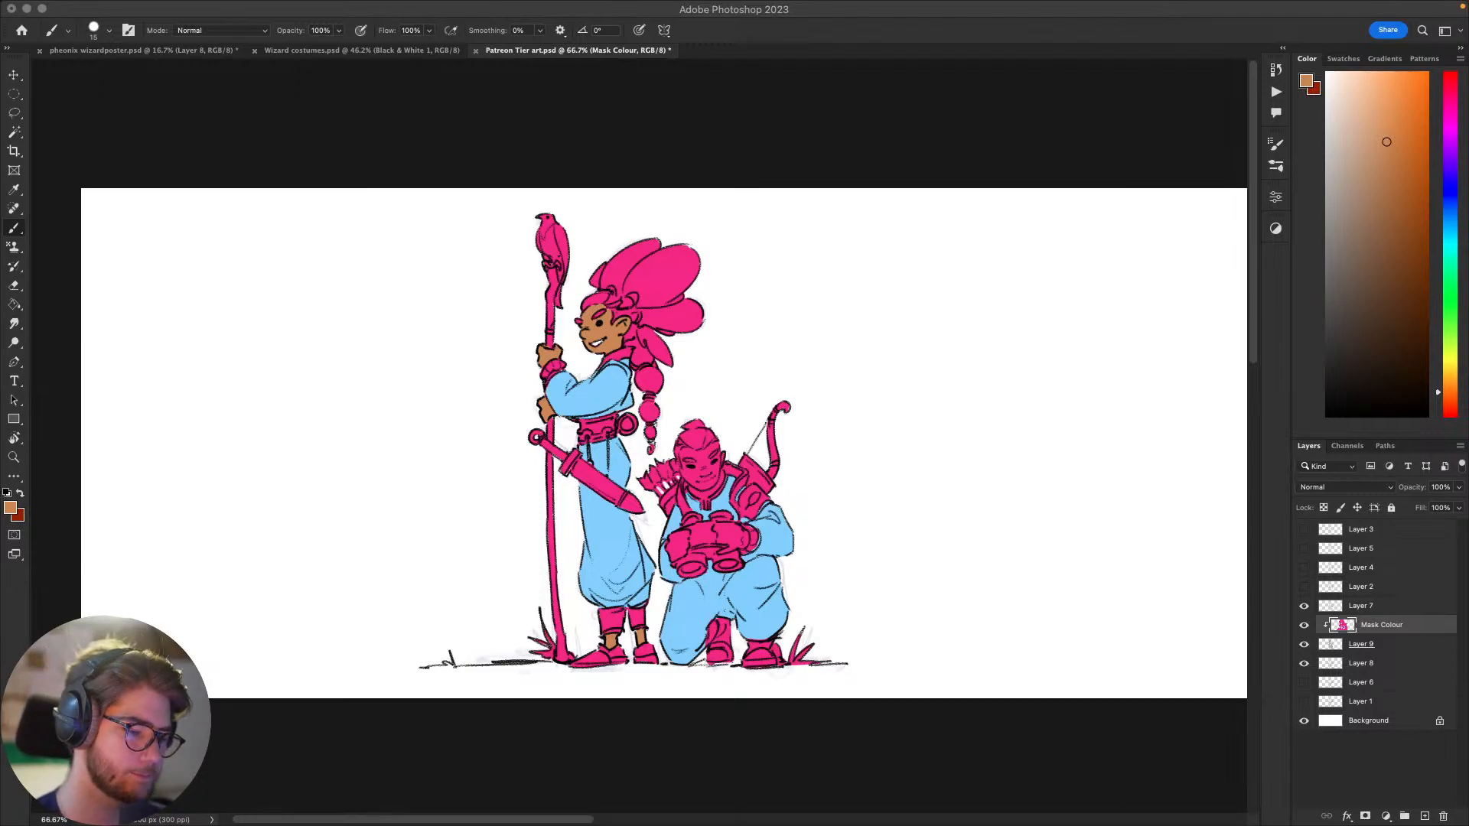
click(972, 511)
drag(1077, 540, 1144, 498)
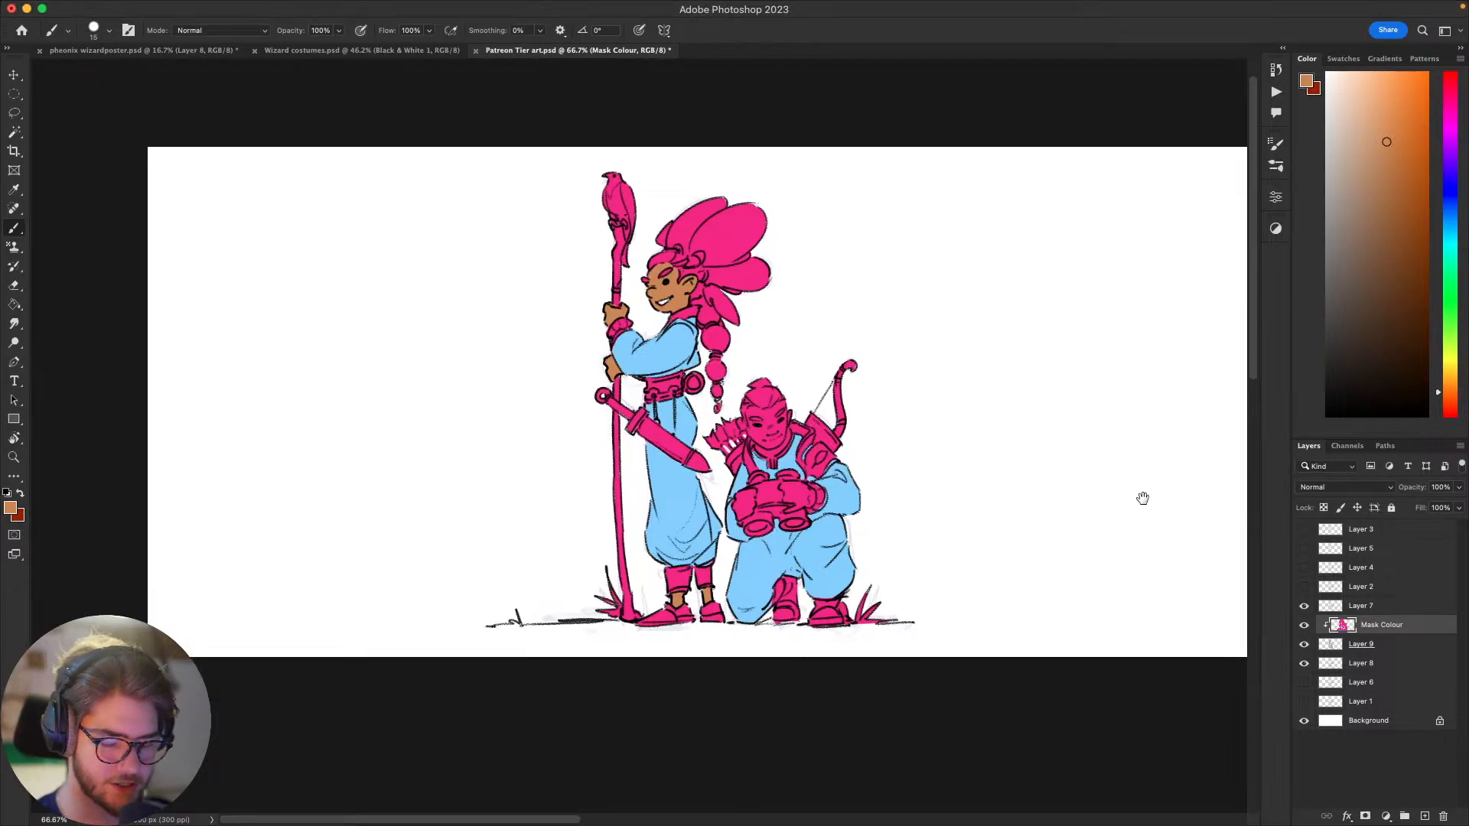
click(1453, 379)
click(1357, 95)
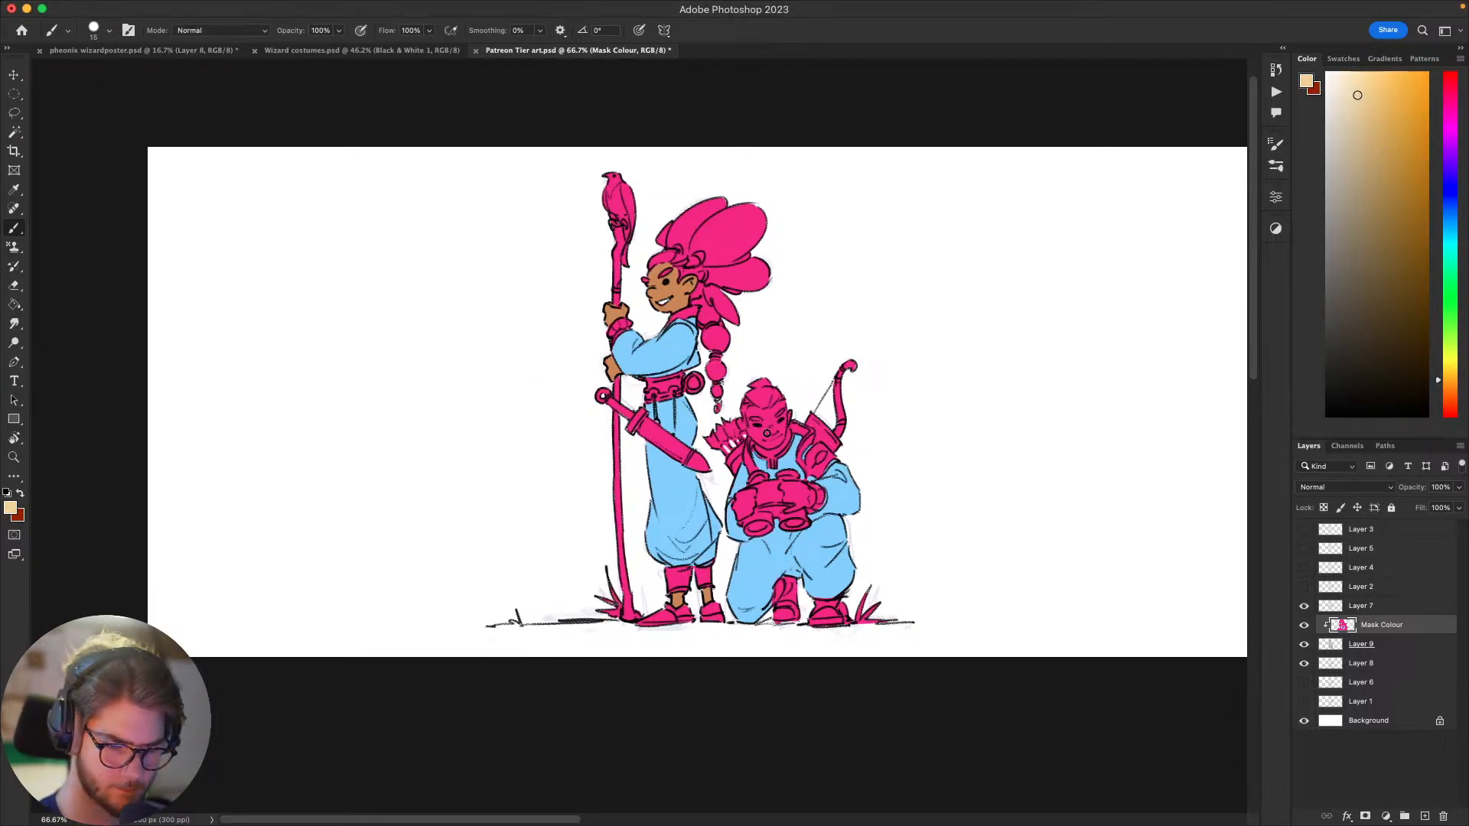
mouse_move(767, 434)
mouse_down()
mouse_move(779, 433)
mouse_move(757, 431)
mouse_up()
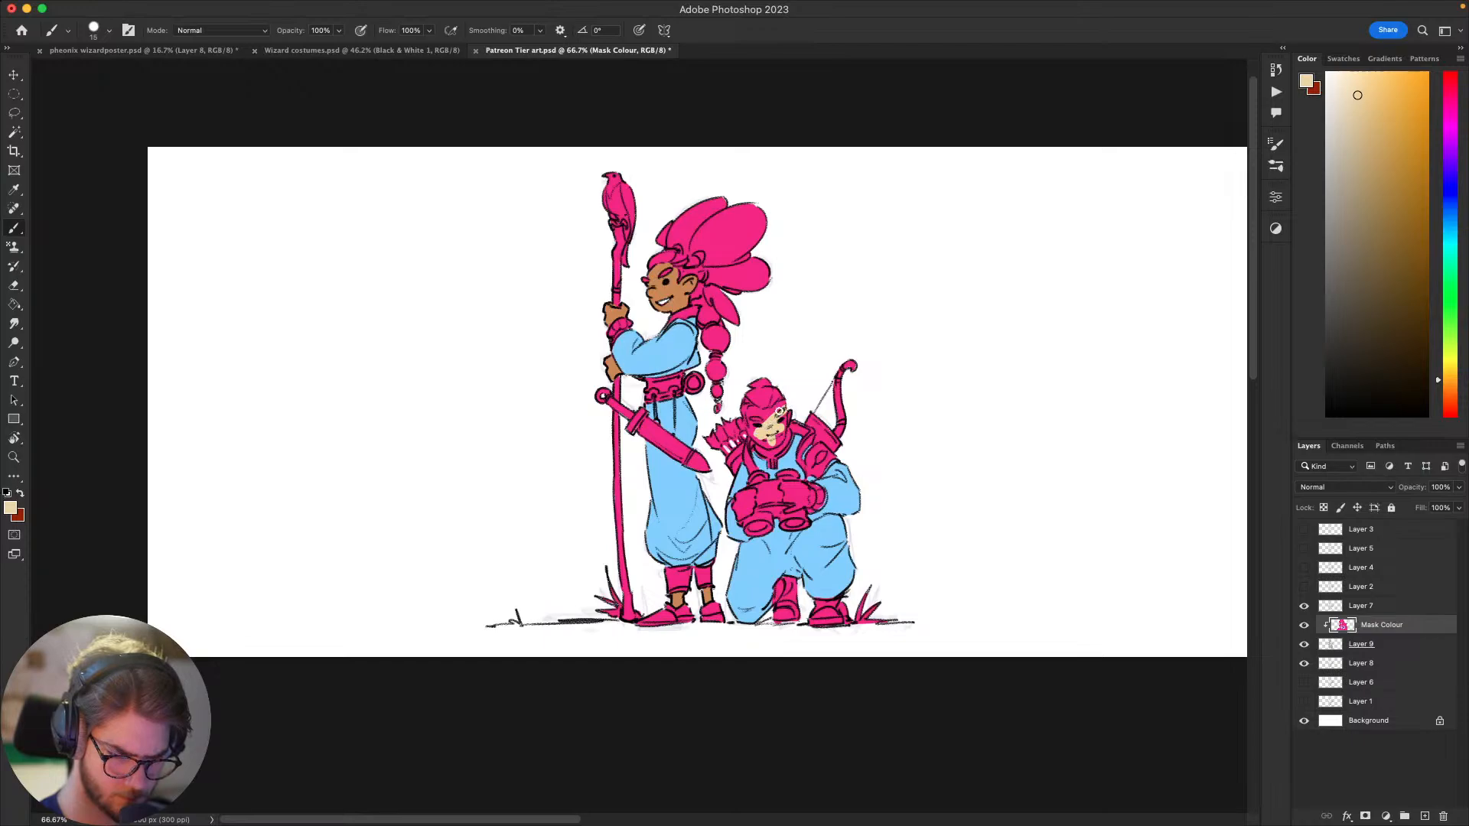
drag(779, 404, 768, 411)
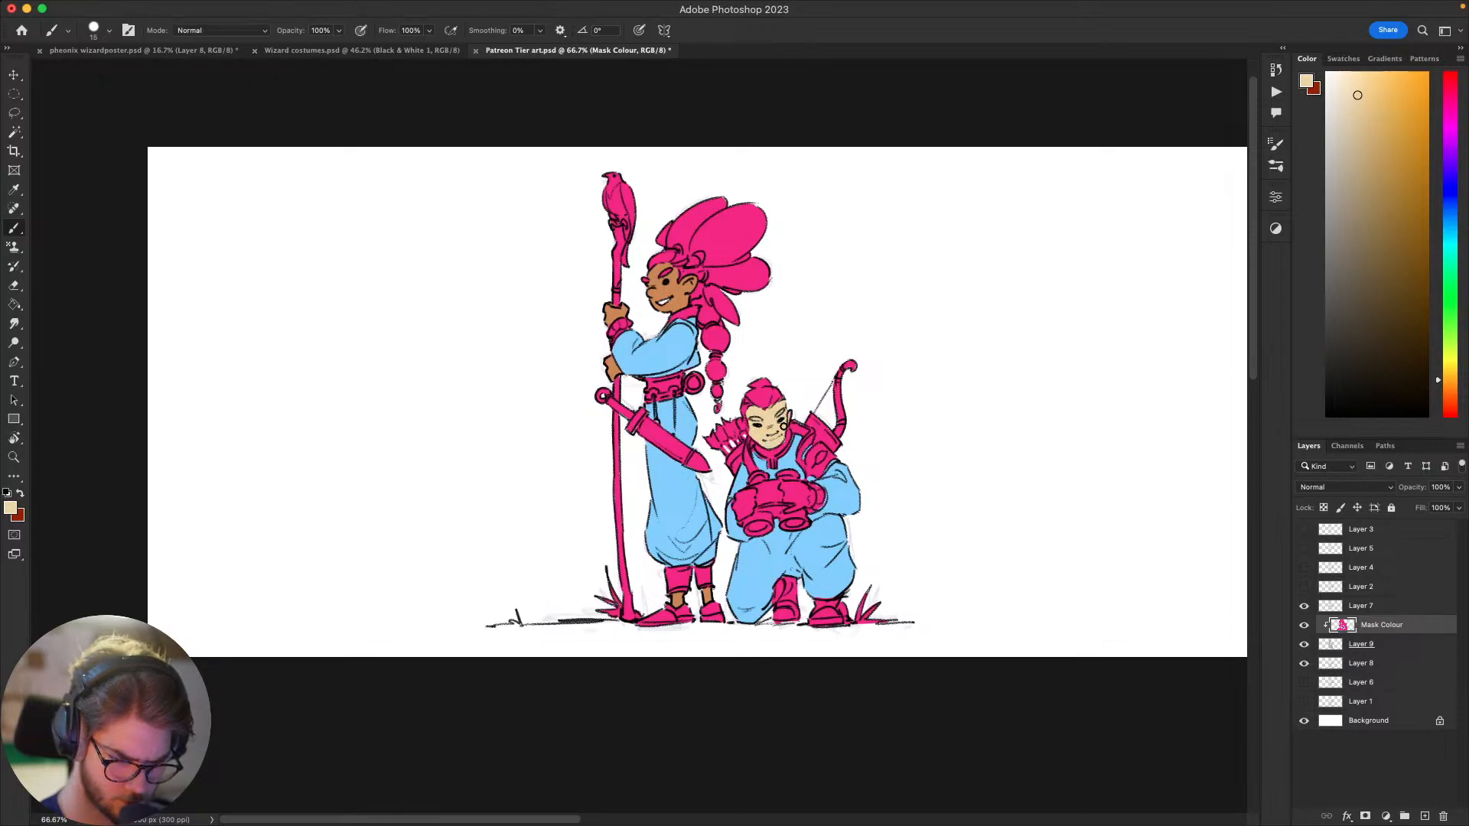
drag(743, 426, 751, 429)
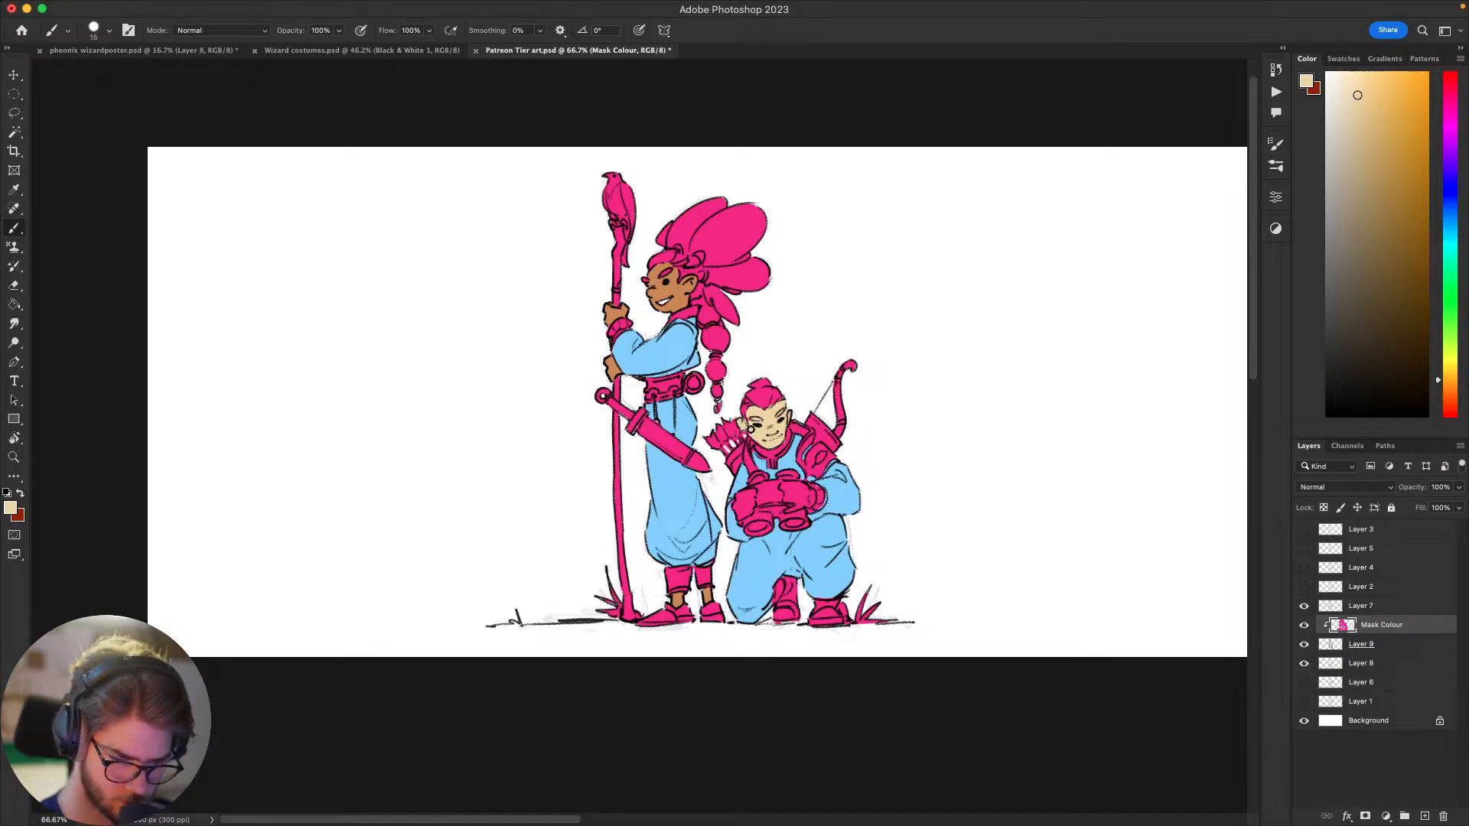
drag(811, 486, 774, 517)
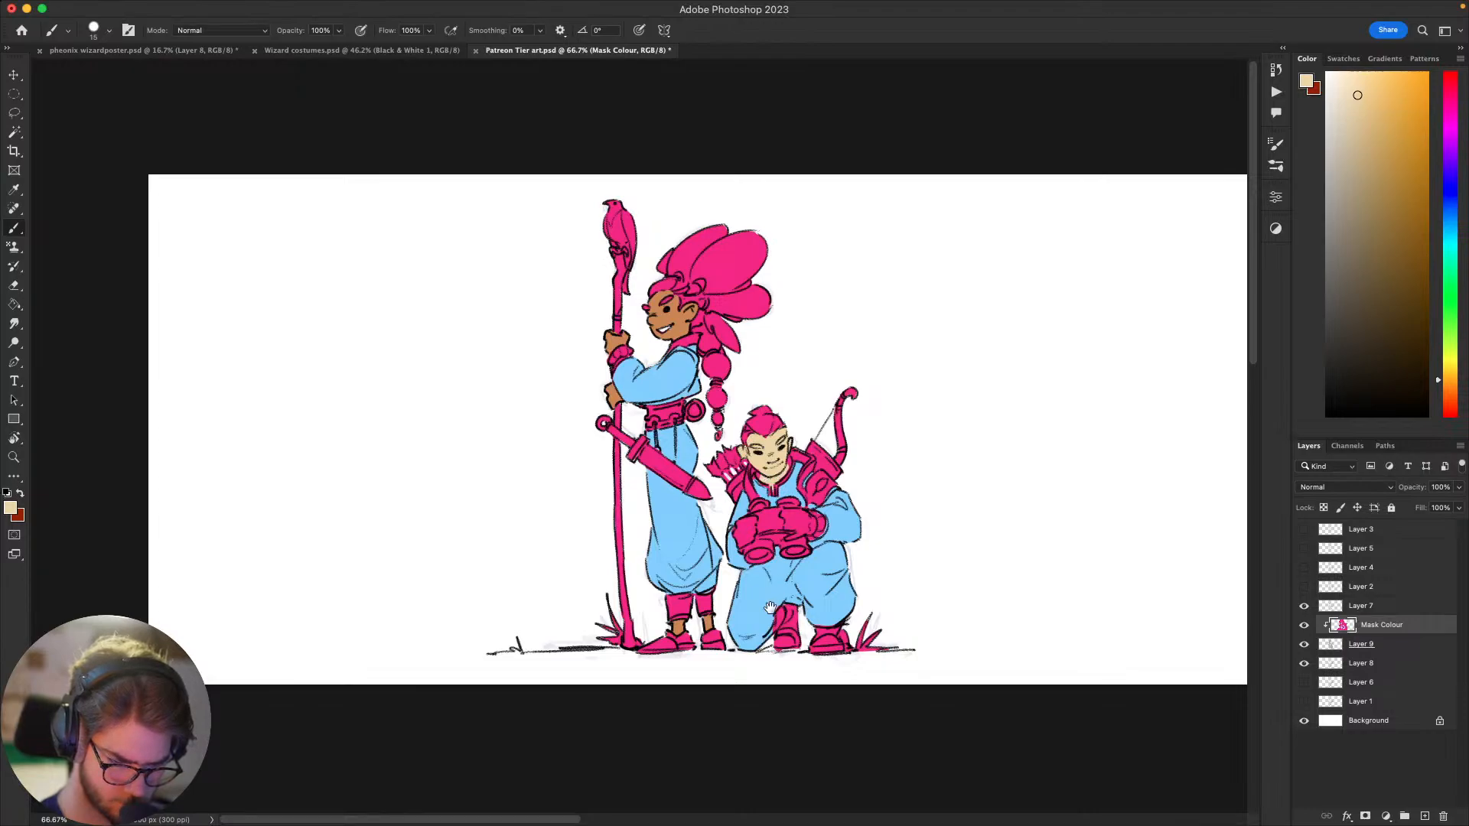
mouse_move(764, 480)
mouse_down()
mouse_move(758, 498)
mouse_move(784, 480)
mouse_up()
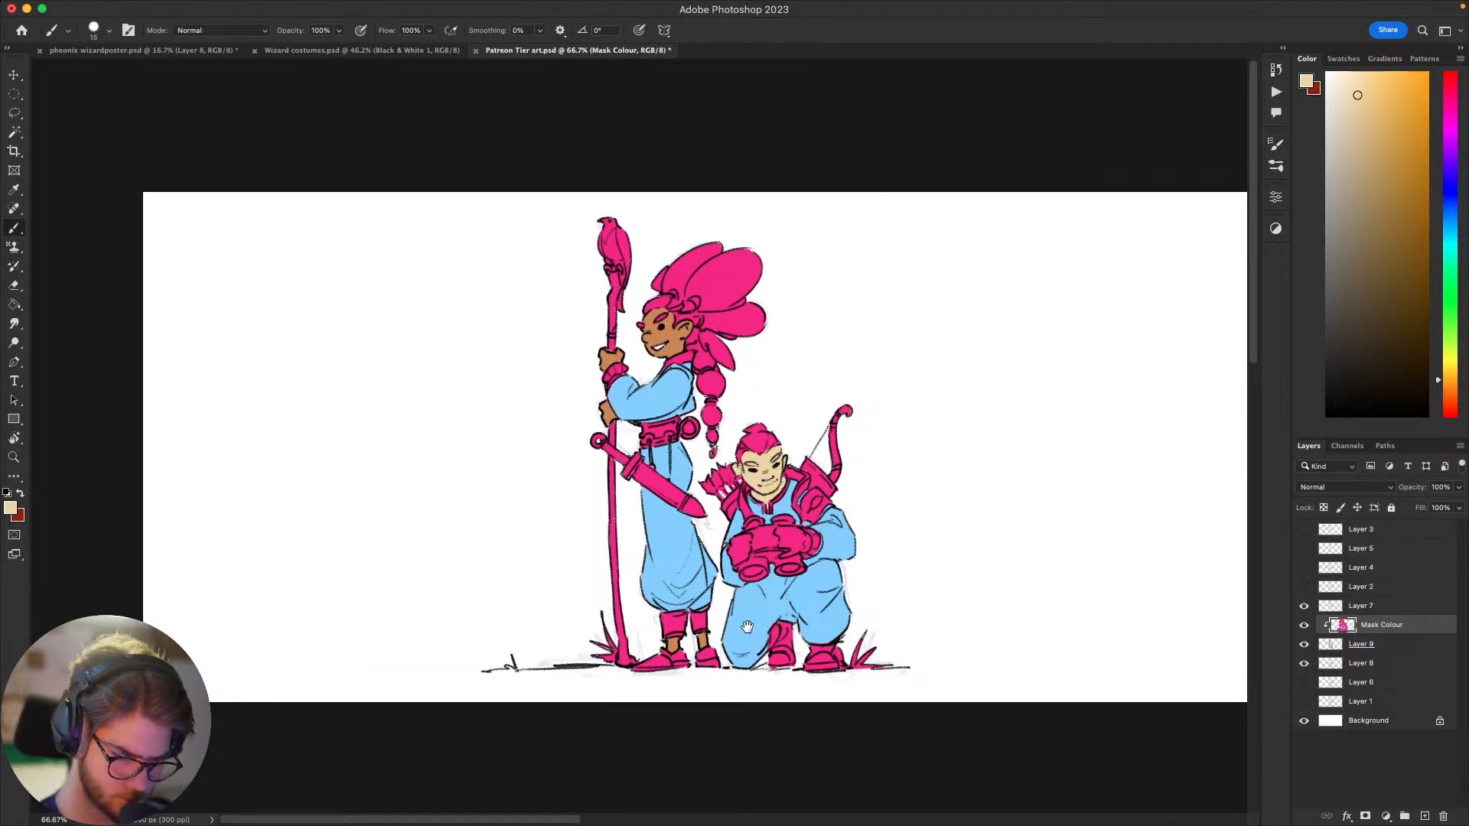
Step: Choose a deeper tan skin colour and repaint the kneeling figure's face and ears with it
drag(1051, 339, 1023, 348)
drag(1103, 419, 1141, 315)
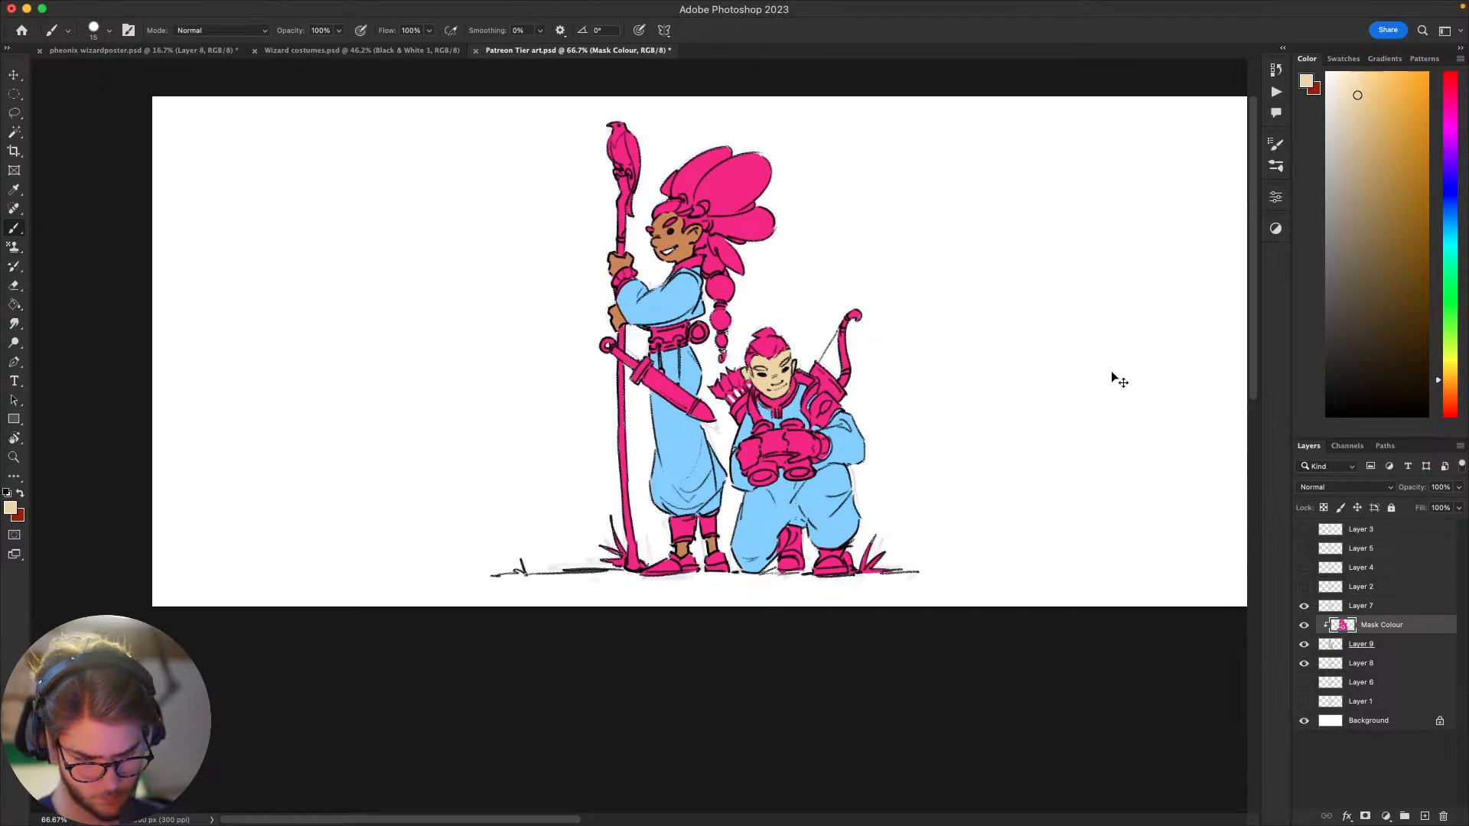
drag(1095, 383, 1006, 466)
drag(1365, 100, 1378, 106)
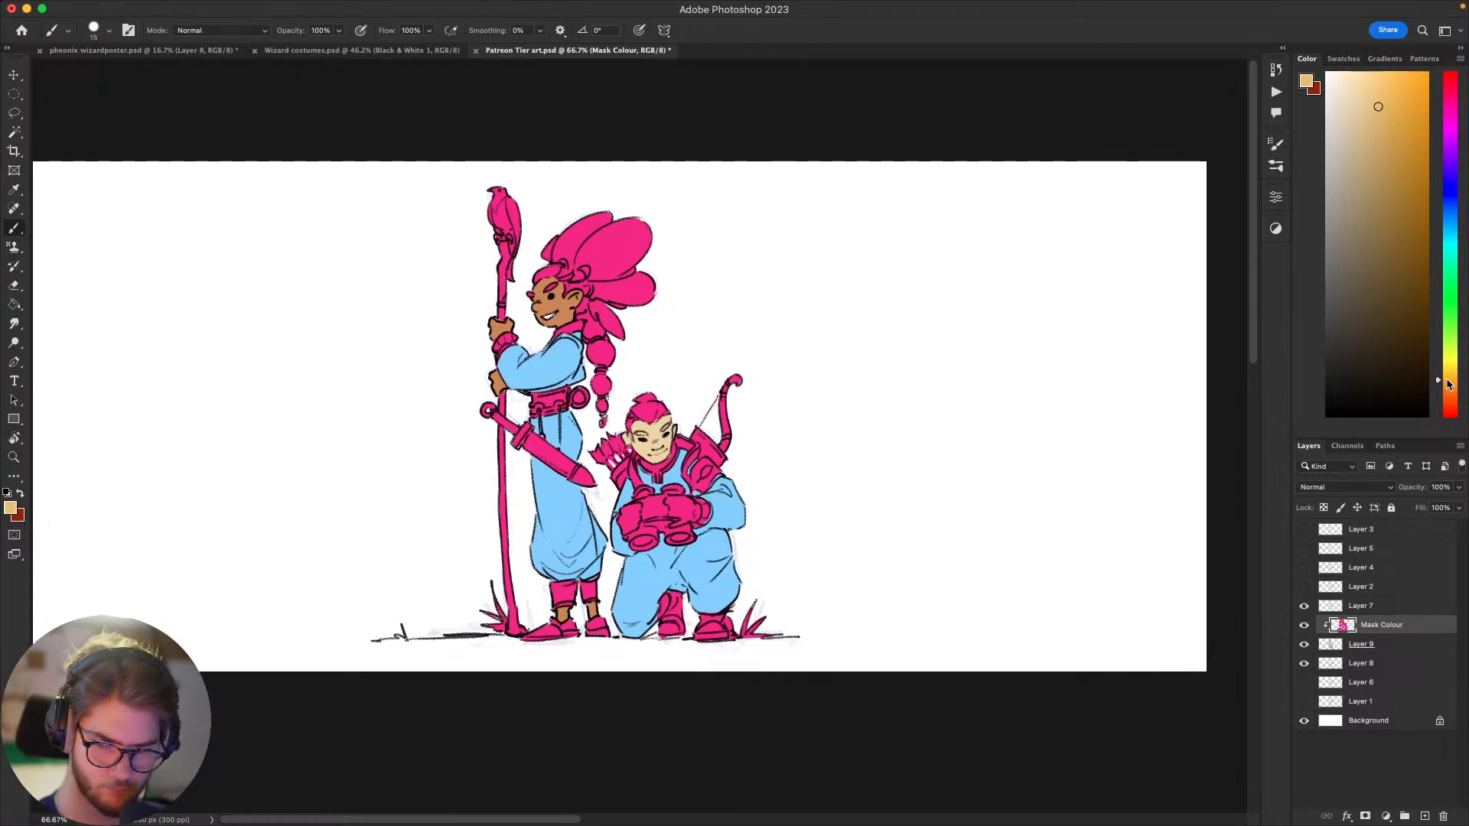
drag(734, 427, 880, 416)
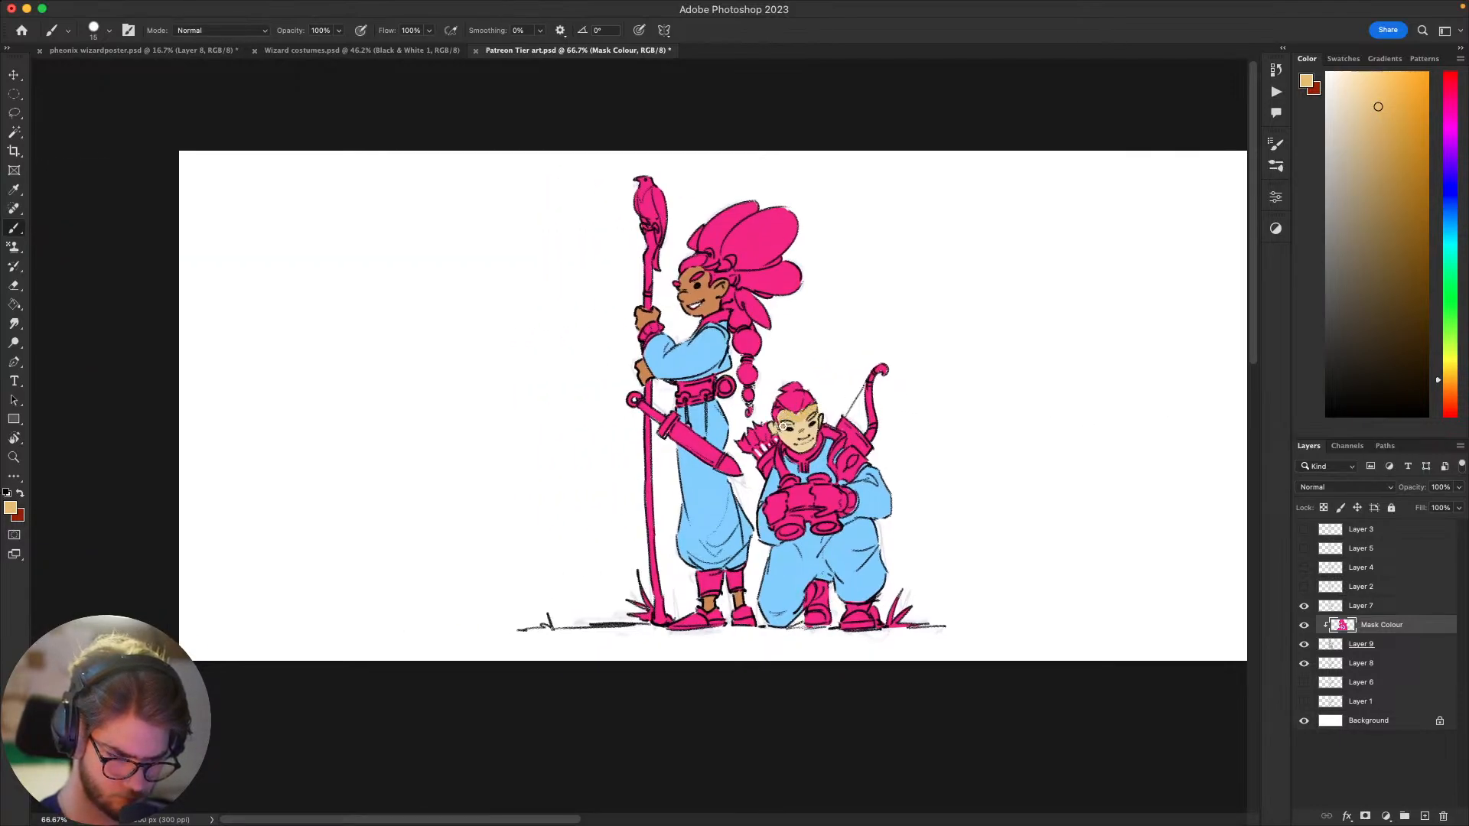
drag(797, 422, 816, 423)
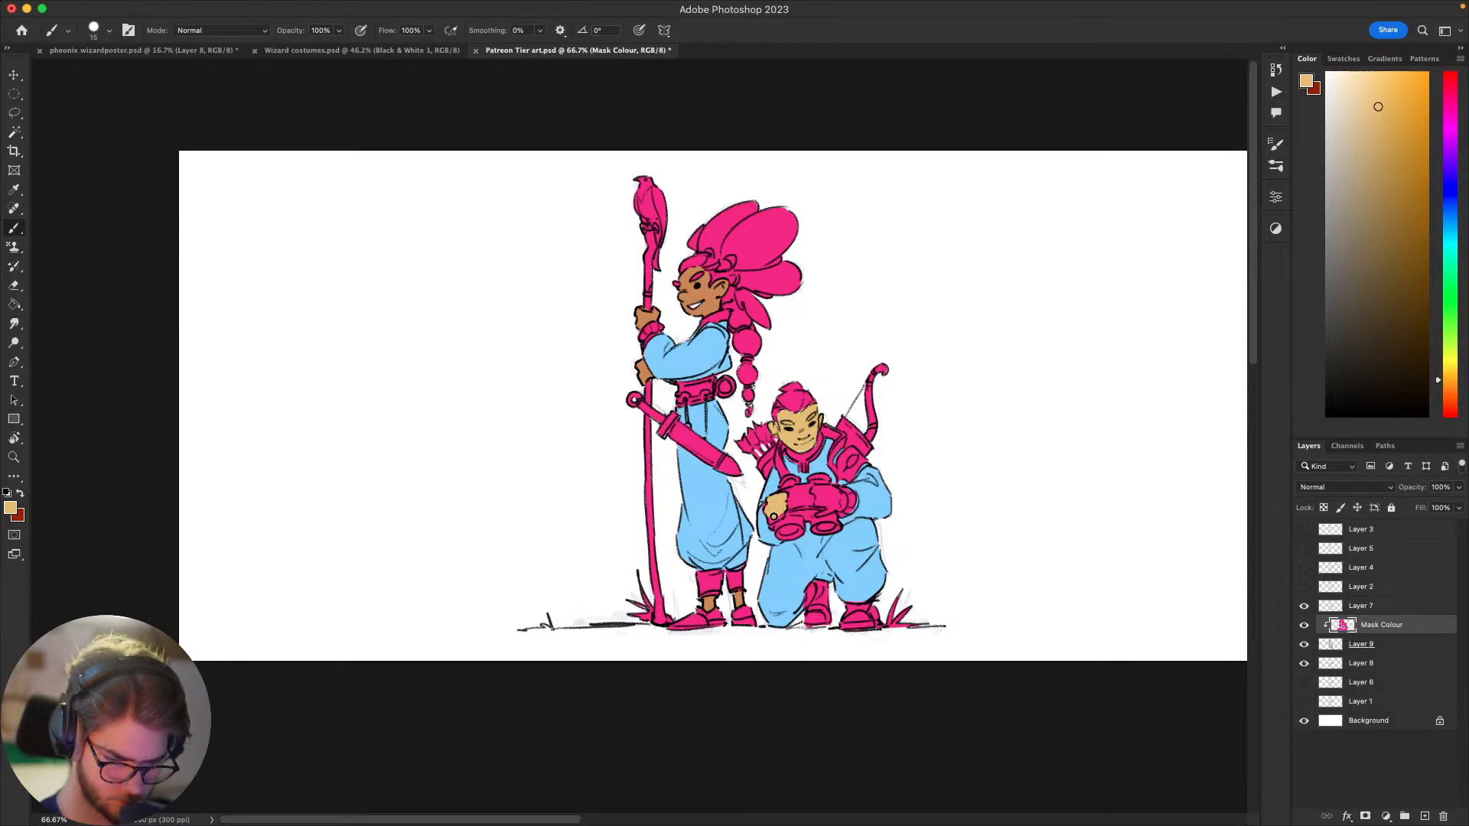
Step: Paint both of the kneeling figure's hands around the binoculars in the same tan skin colour
drag(828, 497, 908, 377)
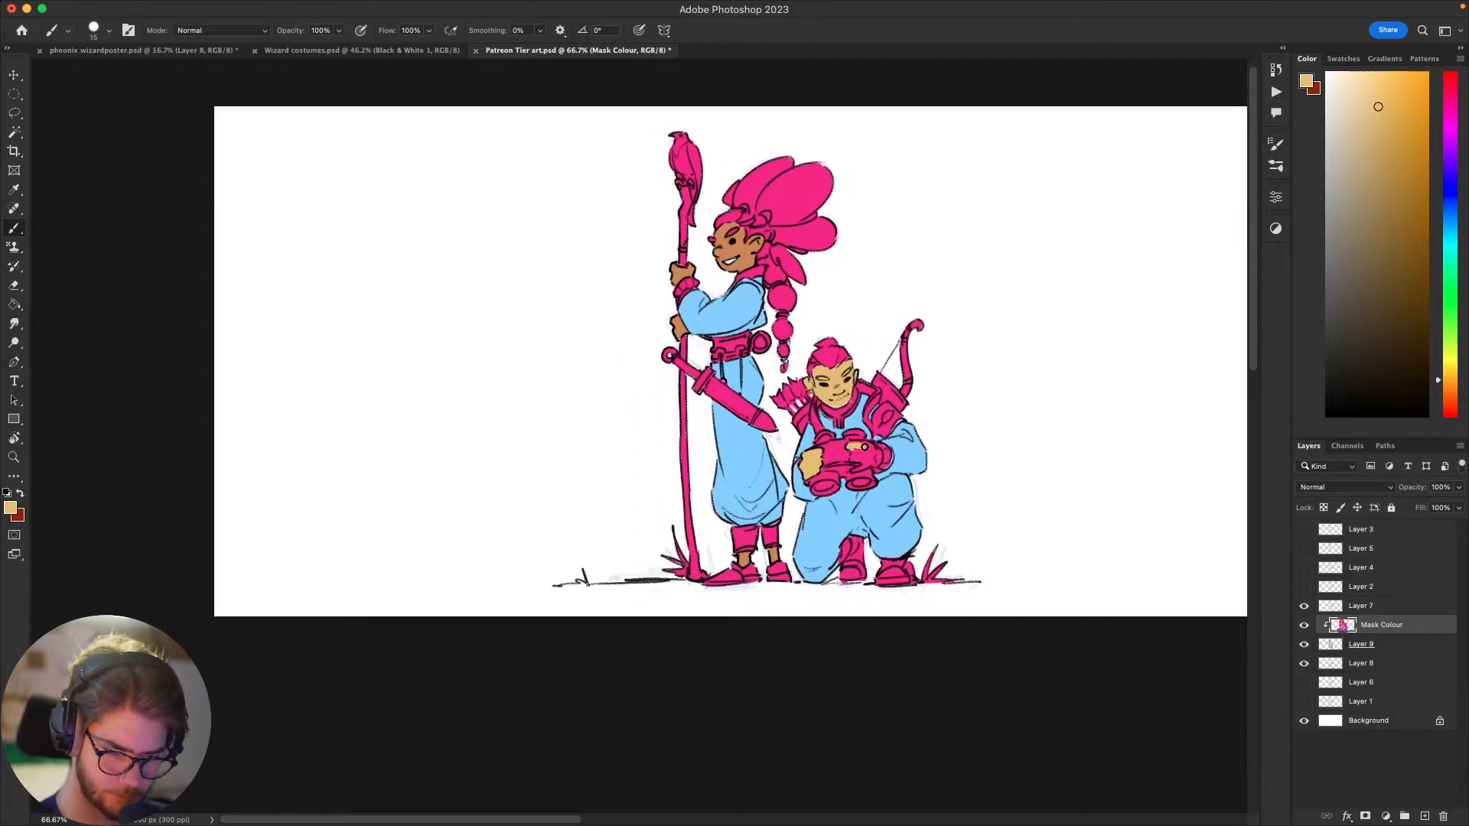
drag(858, 457, 851, 446)
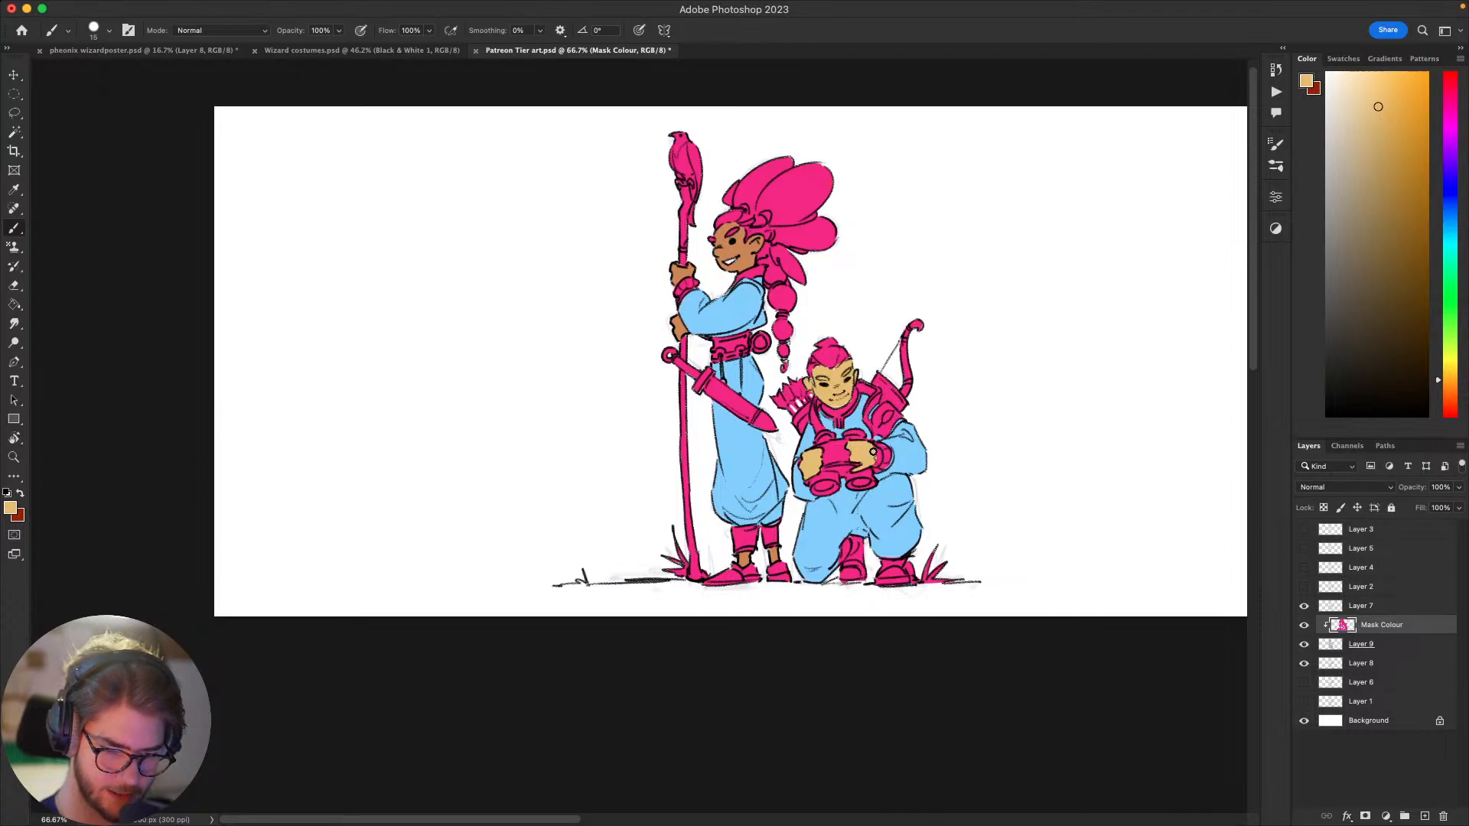
mouse_move(890, 444)
mouse_down()
mouse_move(974, 505)
mouse_move(888, 525)
mouse_move(984, 466)
mouse_move(992, 356)
mouse_move(944, 521)
mouse_move(980, 547)
mouse_move(1023, 518)
mouse_up()
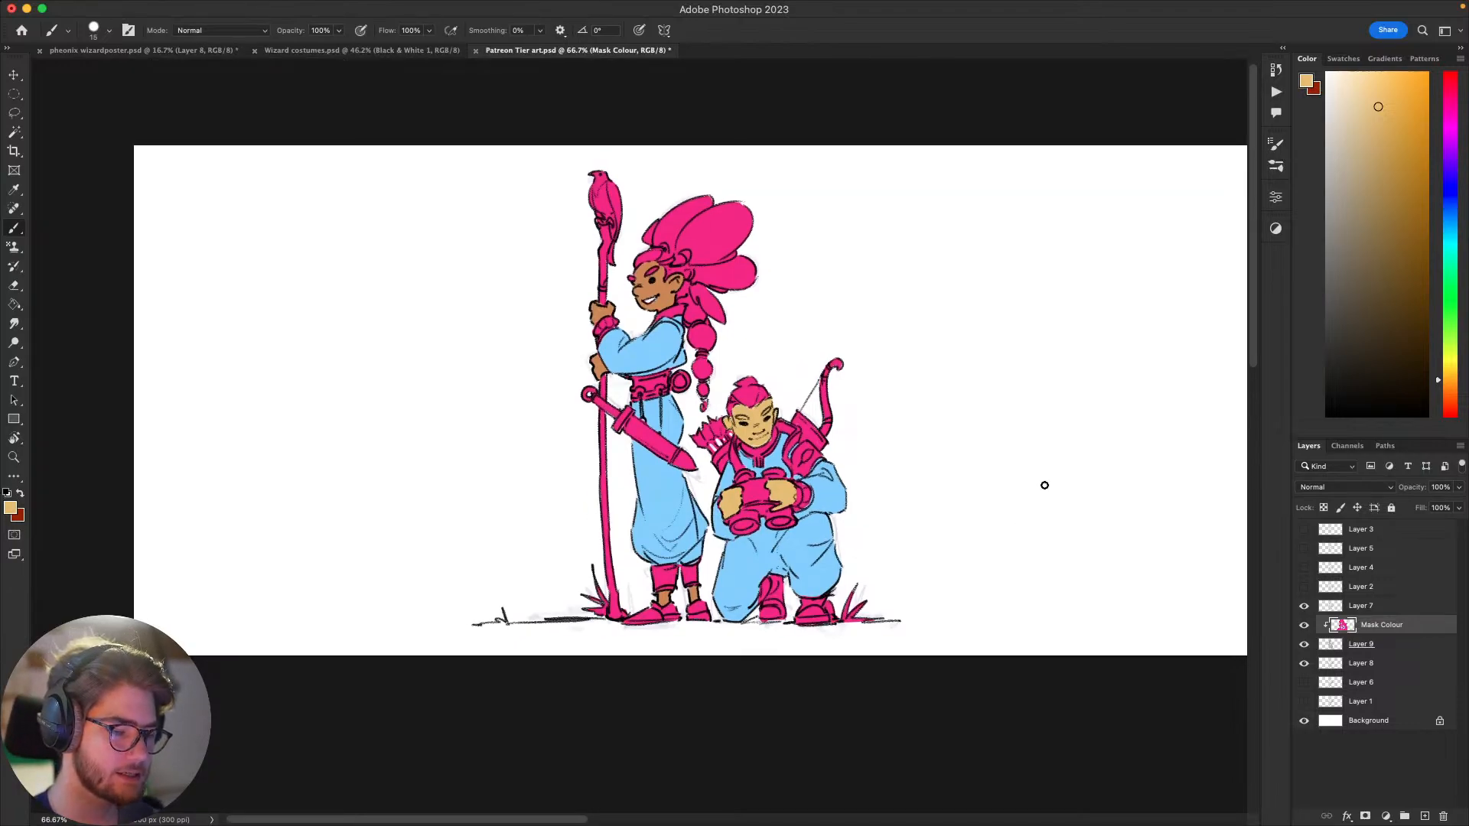
Step: Choose a dark grey, paint the kneeling figure's hair with it, and pick up the tan skin colour again
drag(923, 452, 947, 465)
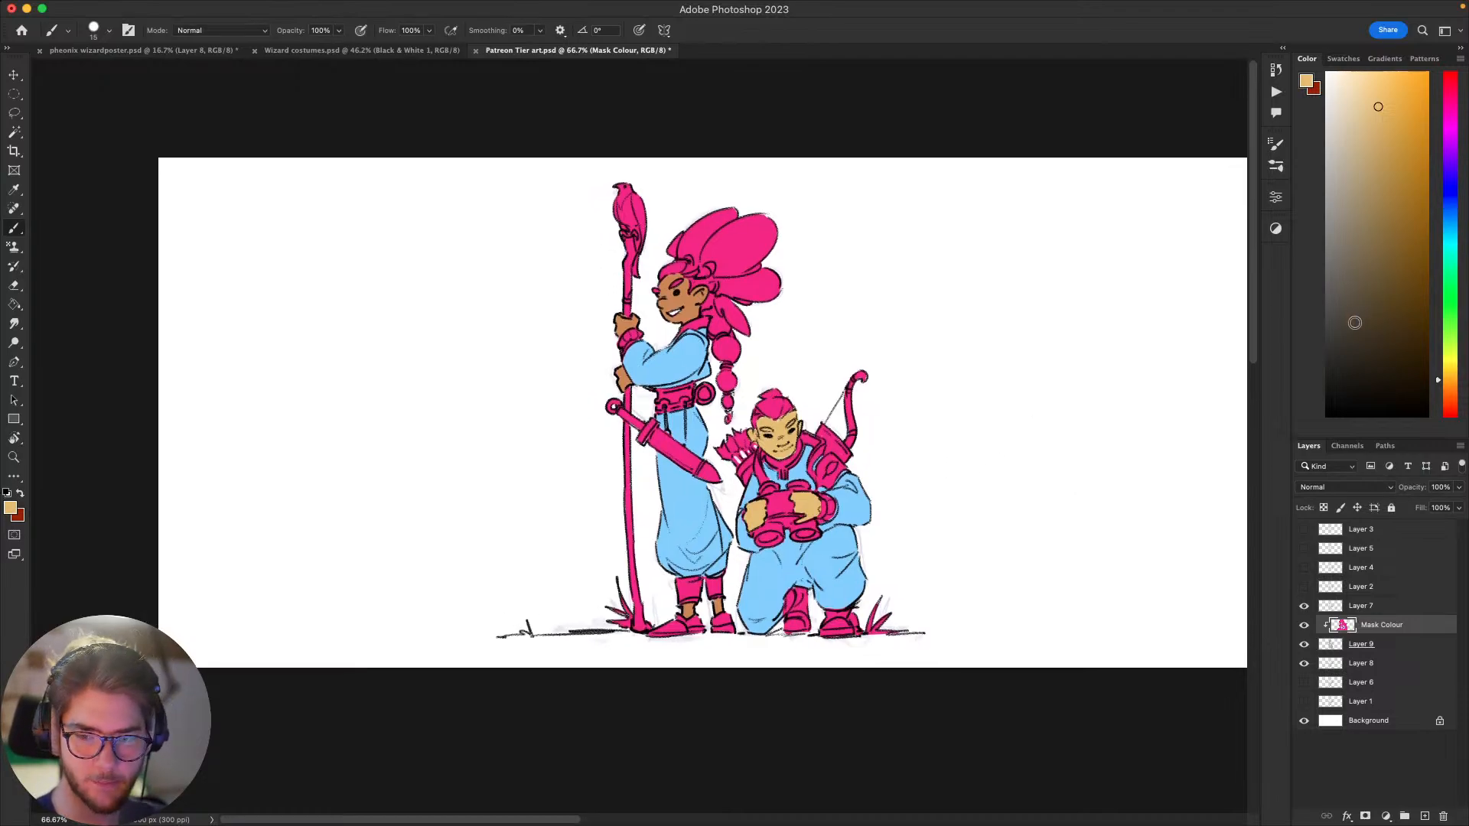
drag(1354, 322, 1323, 326)
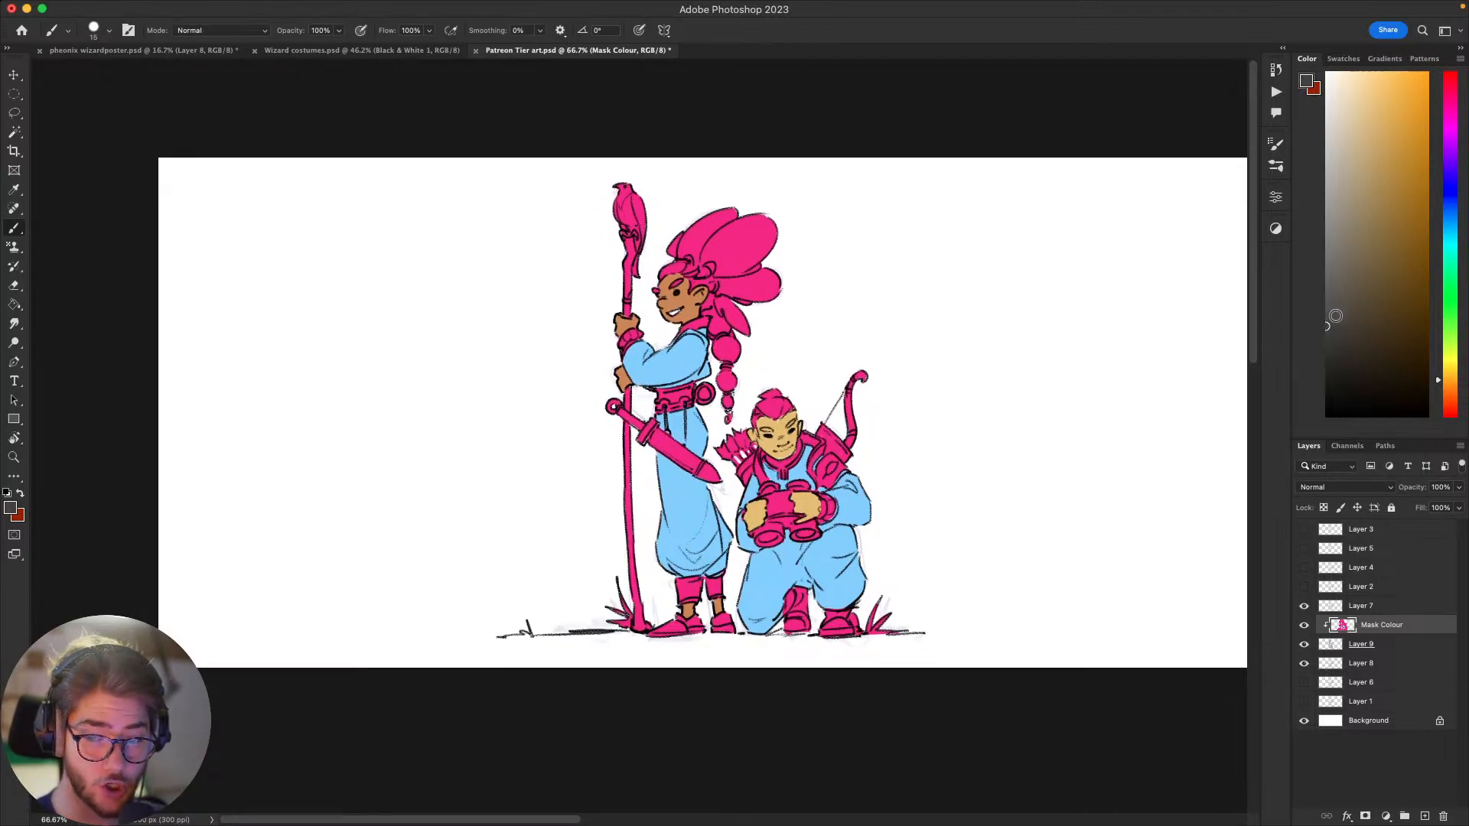
drag(1092, 402, 1140, 420)
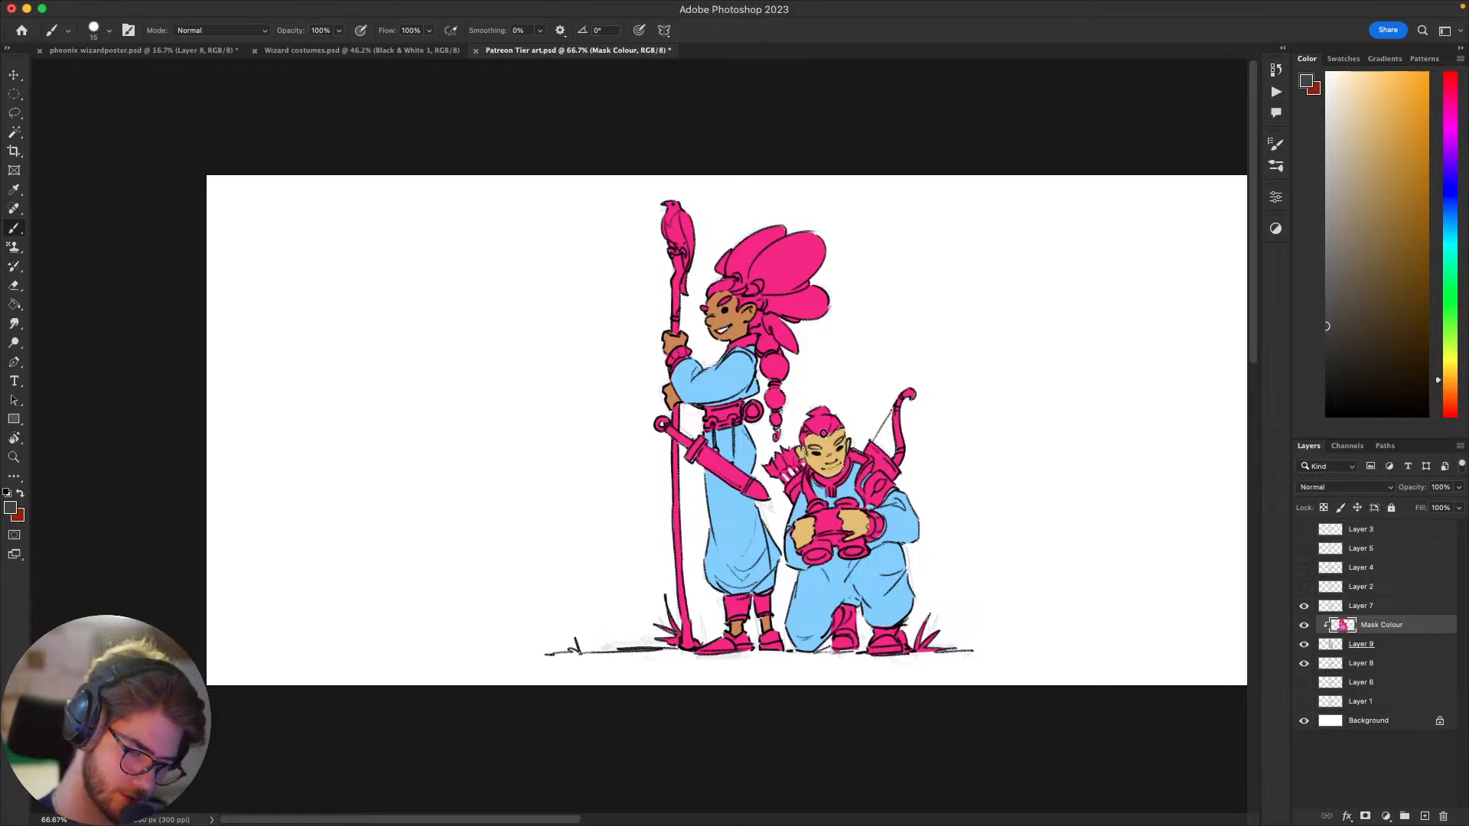
mouse_move(813, 429)
mouse_down()
mouse_move(812, 413)
mouse_move(843, 419)
mouse_up()
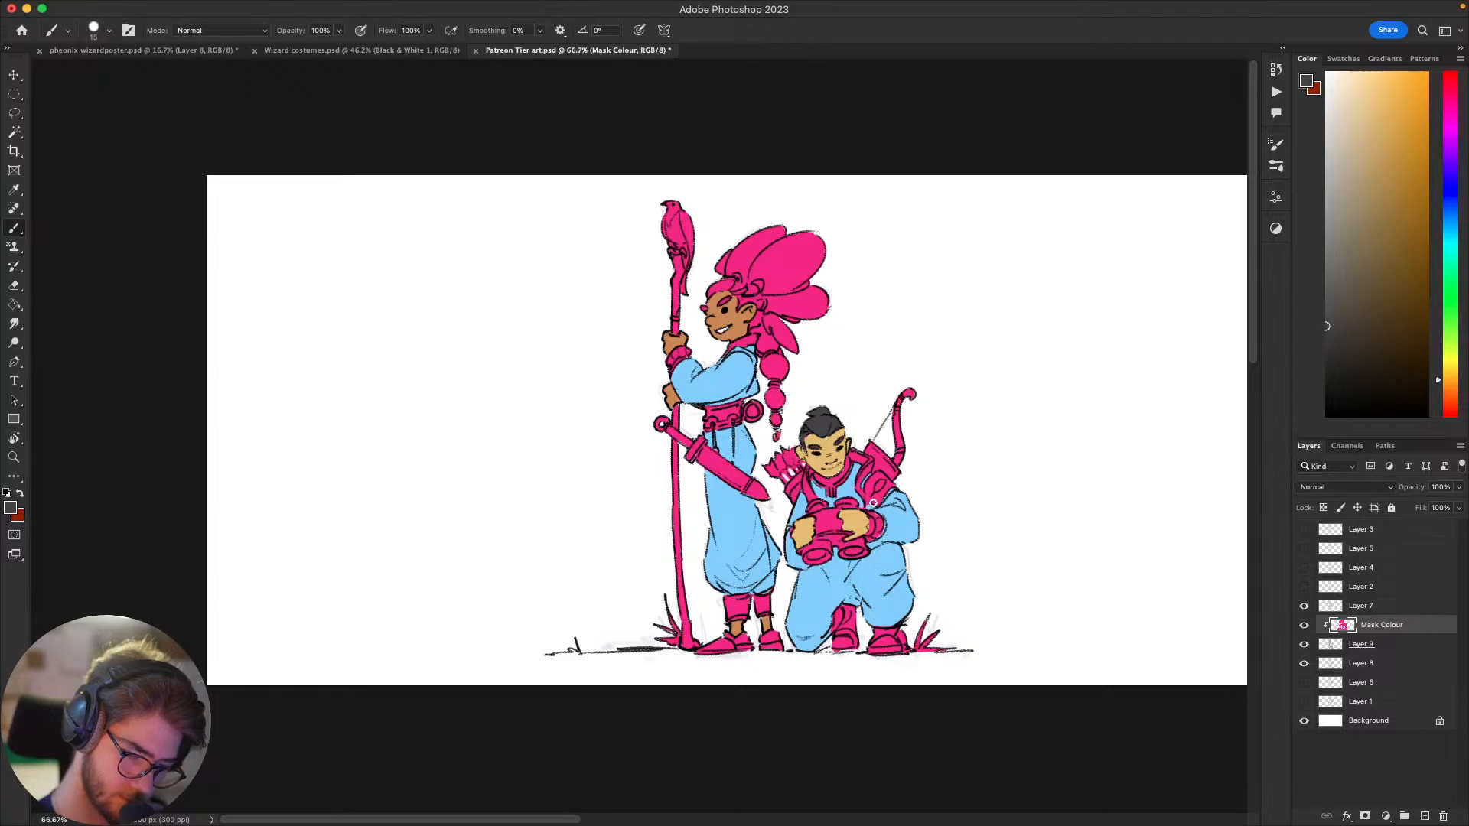
drag(849, 531, 883, 482)
alt+click(857, 425)
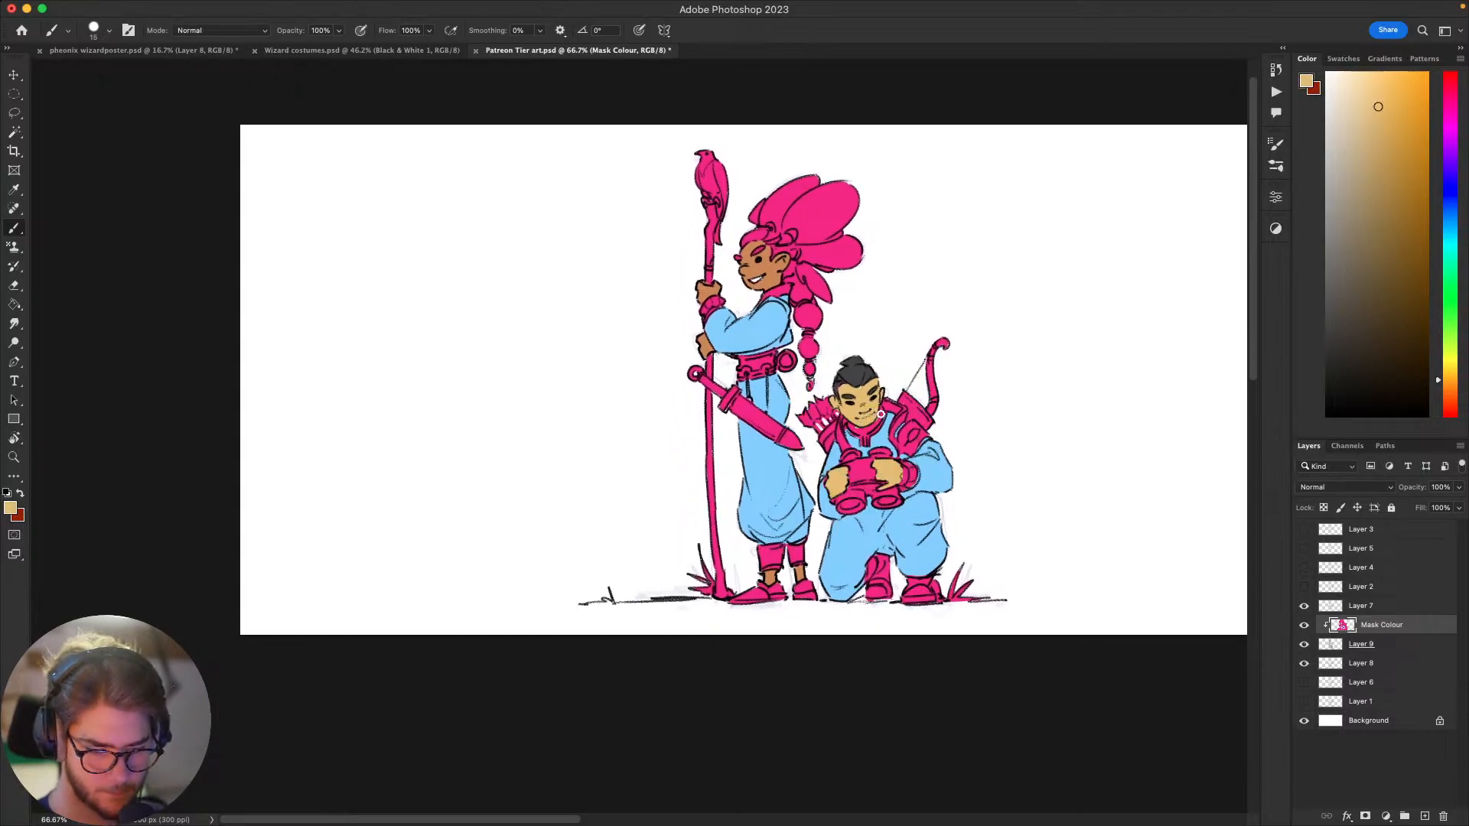
scroll(887, 421, down, 2)
scroll(888, 420, right, 3)
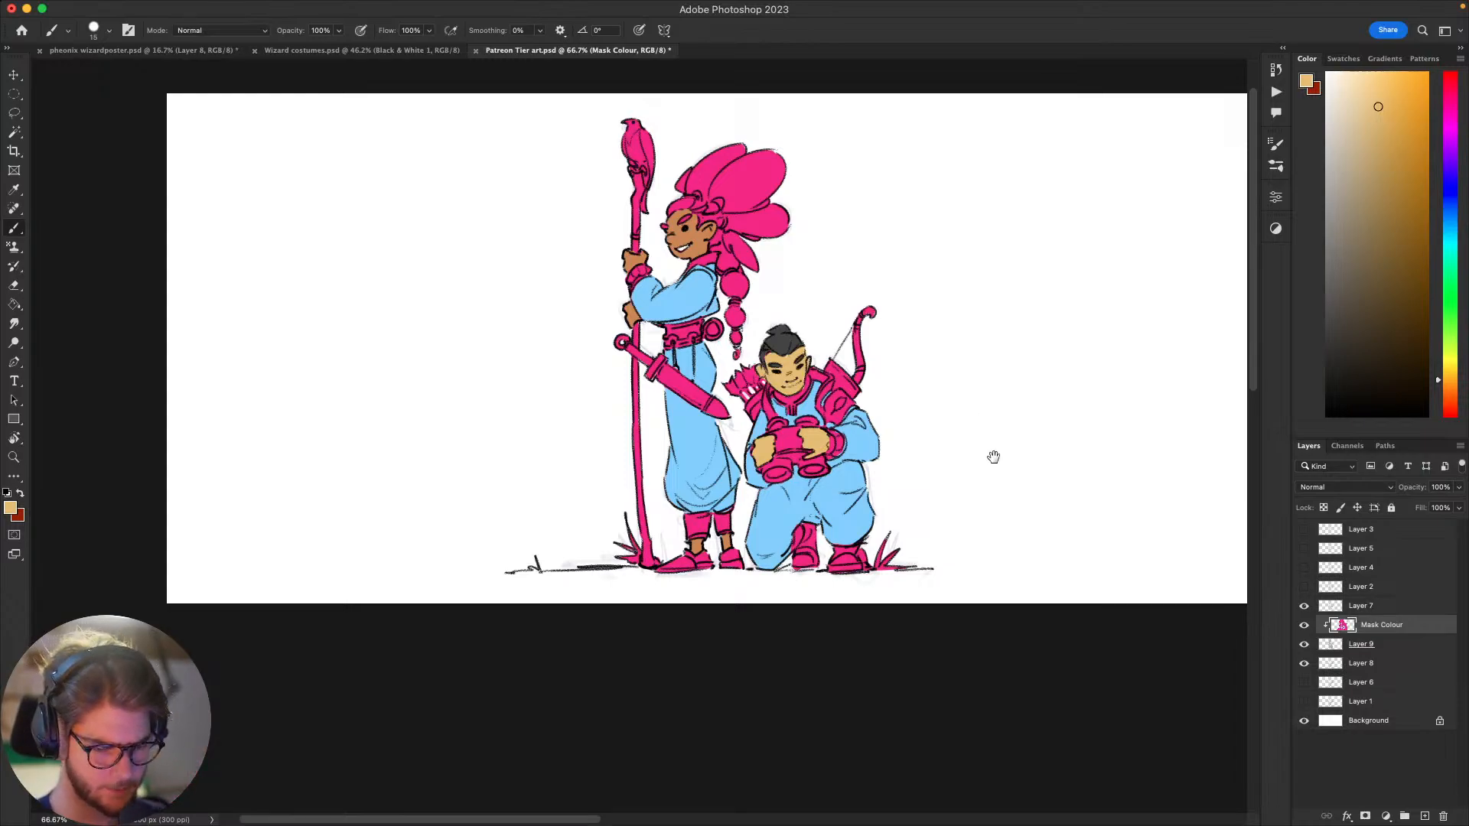
Step: Choose a soft, muted mid-green as the painting colour for the kneeling figure's clothing
drag(990, 456, 847, 484)
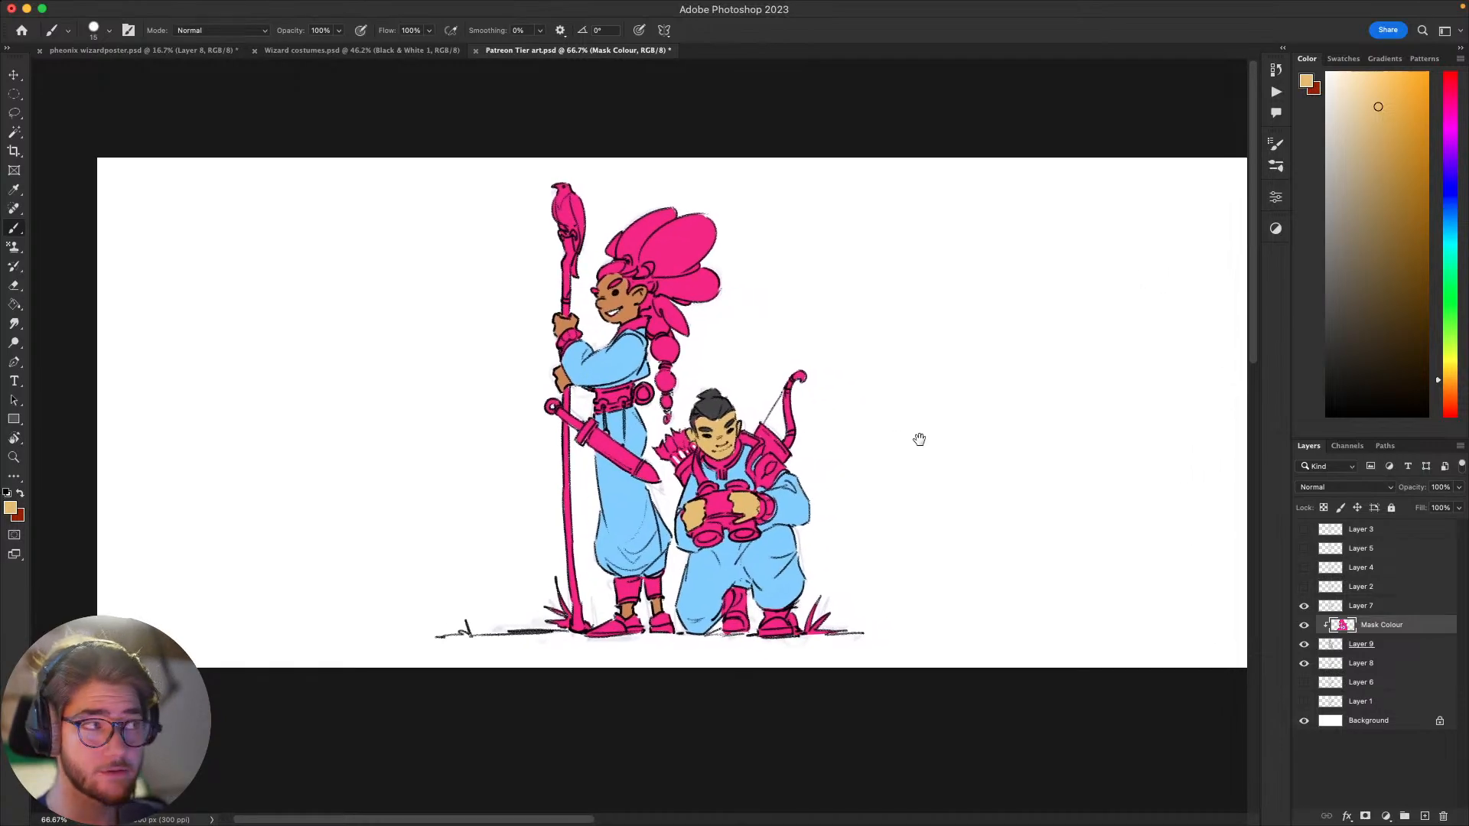
drag(919, 439, 1032, 412)
click(1441, 315)
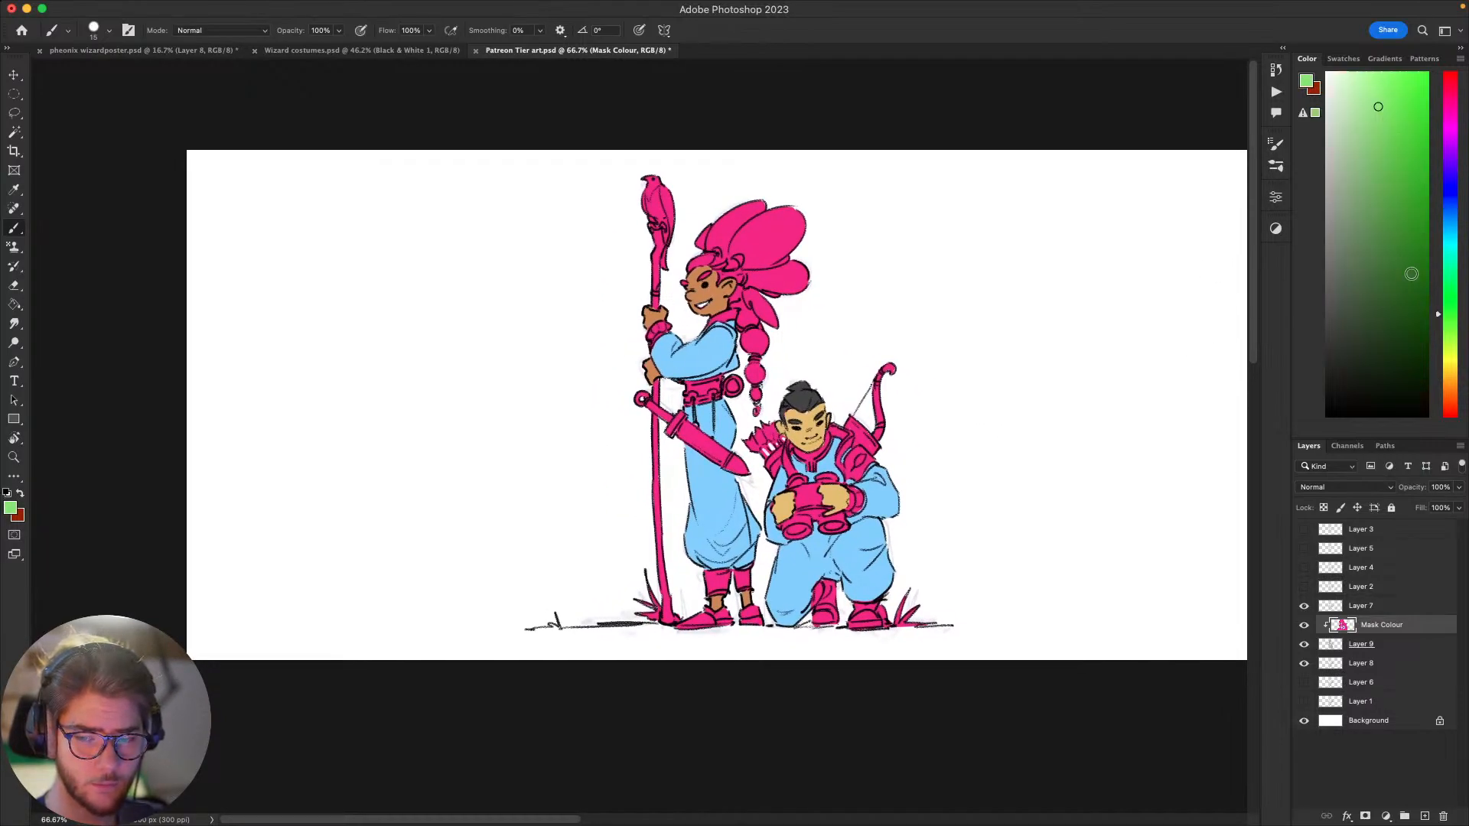
click(1371, 212)
click(1391, 172)
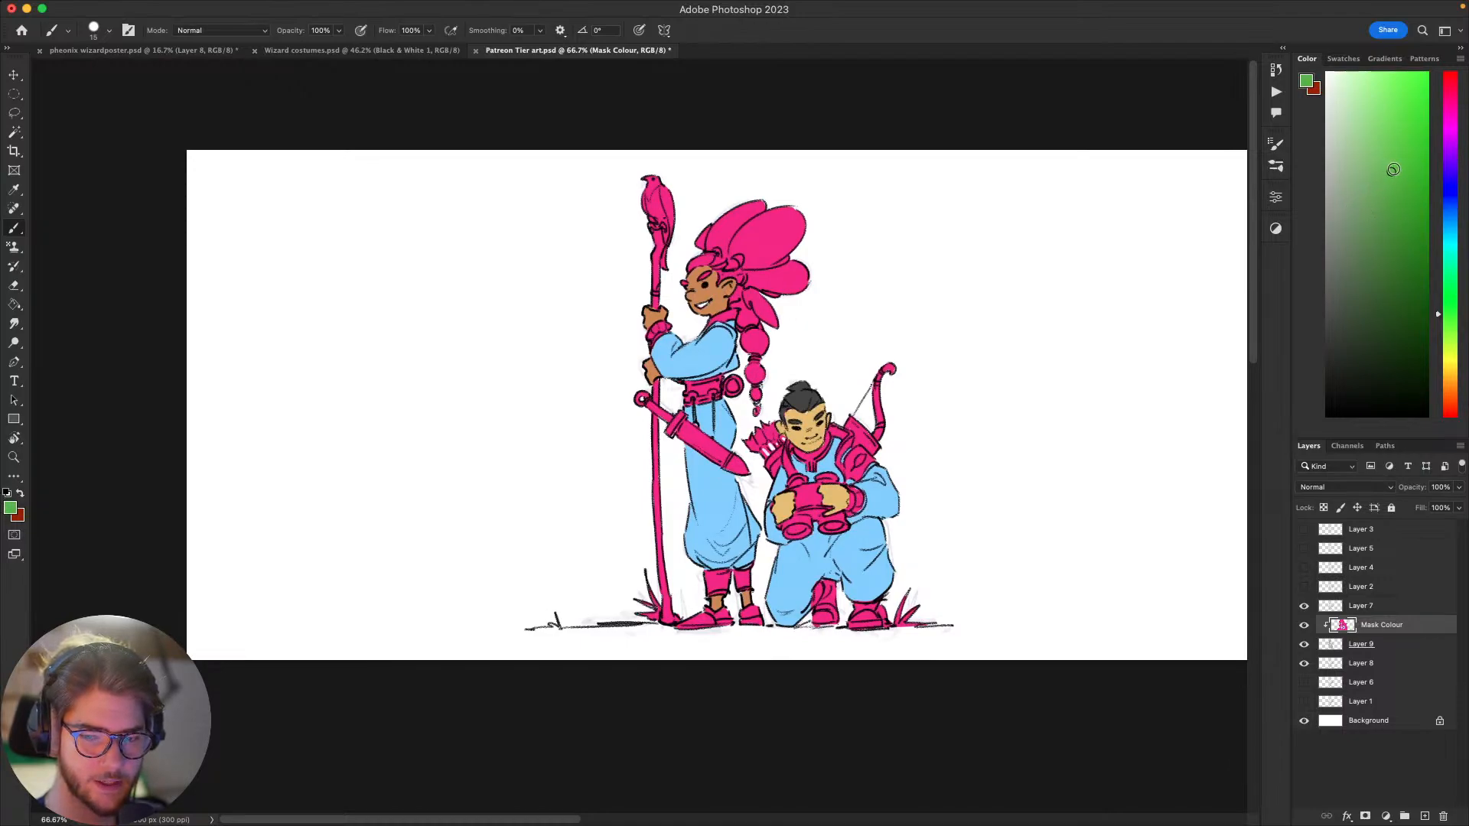
click(1370, 156)
drag(911, 398, 915, 331)
drag(885, 461, 910, 462)
key(ctrl+z)
Step: Isolate the kneeling figure's blue clothing with the Magic Wand, paint it muted green, clear the selection, and cover the chest area too
key(w)
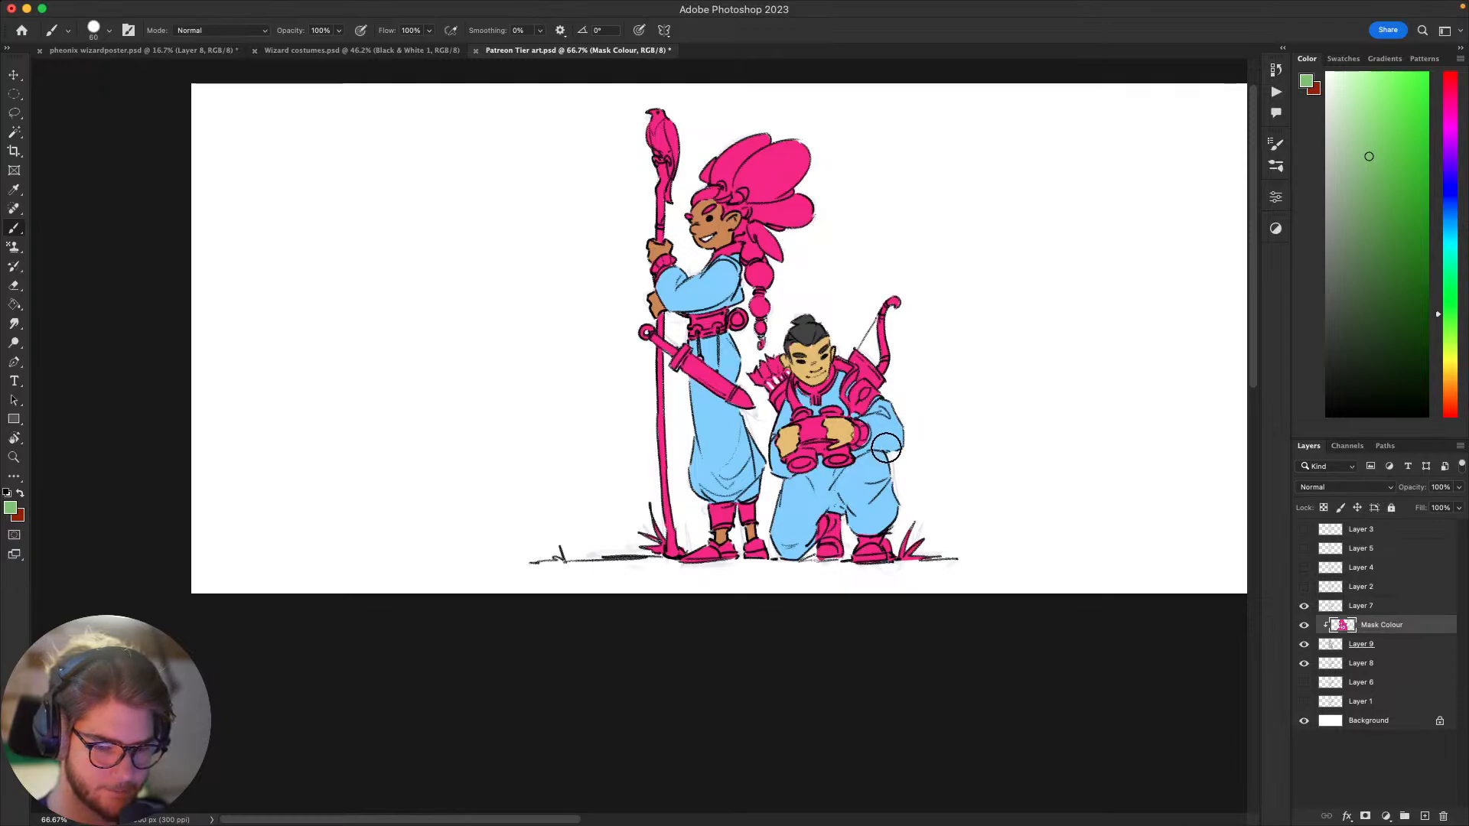
key(d)
key(q)
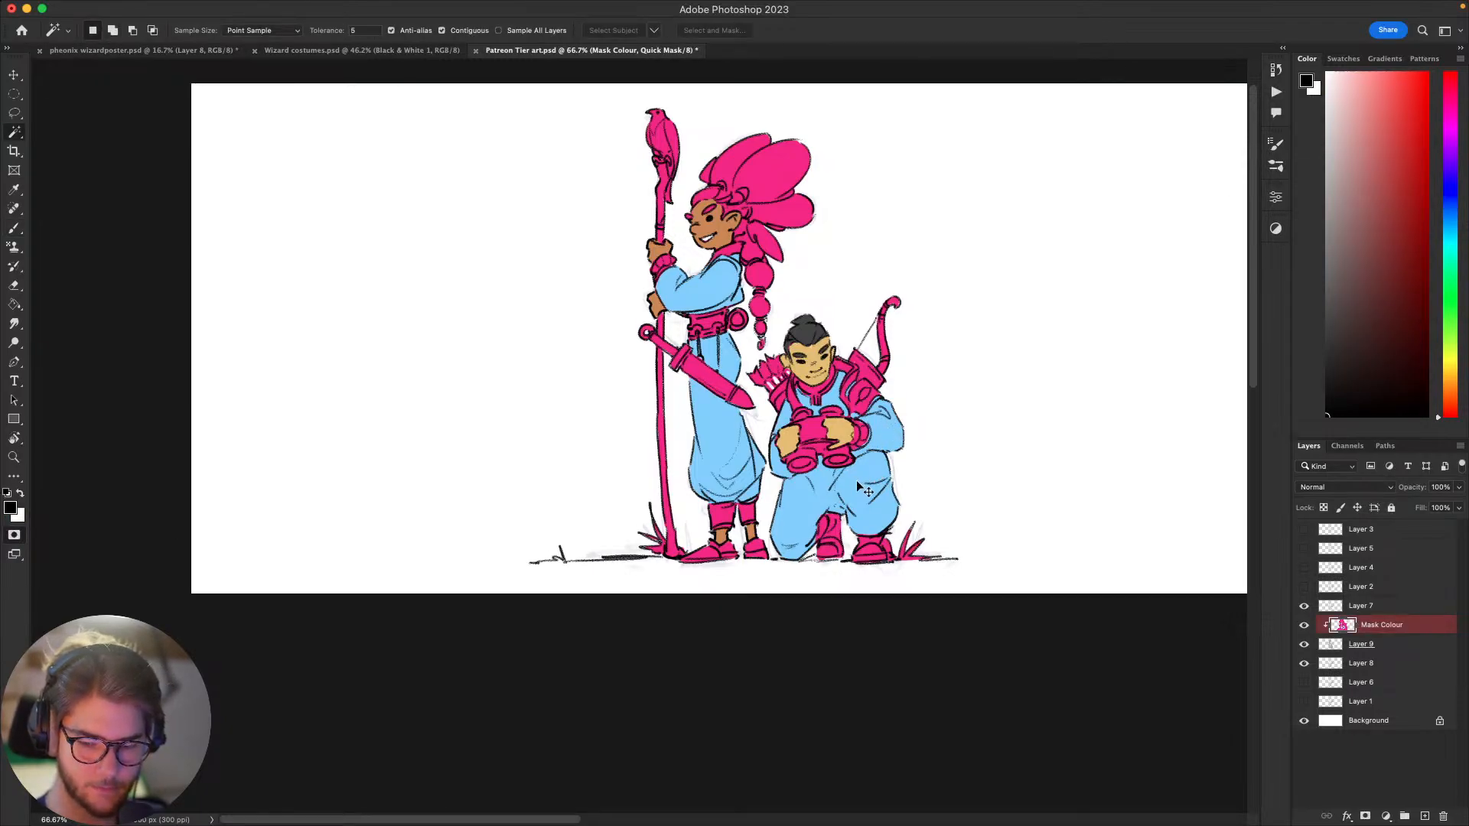
key(q)
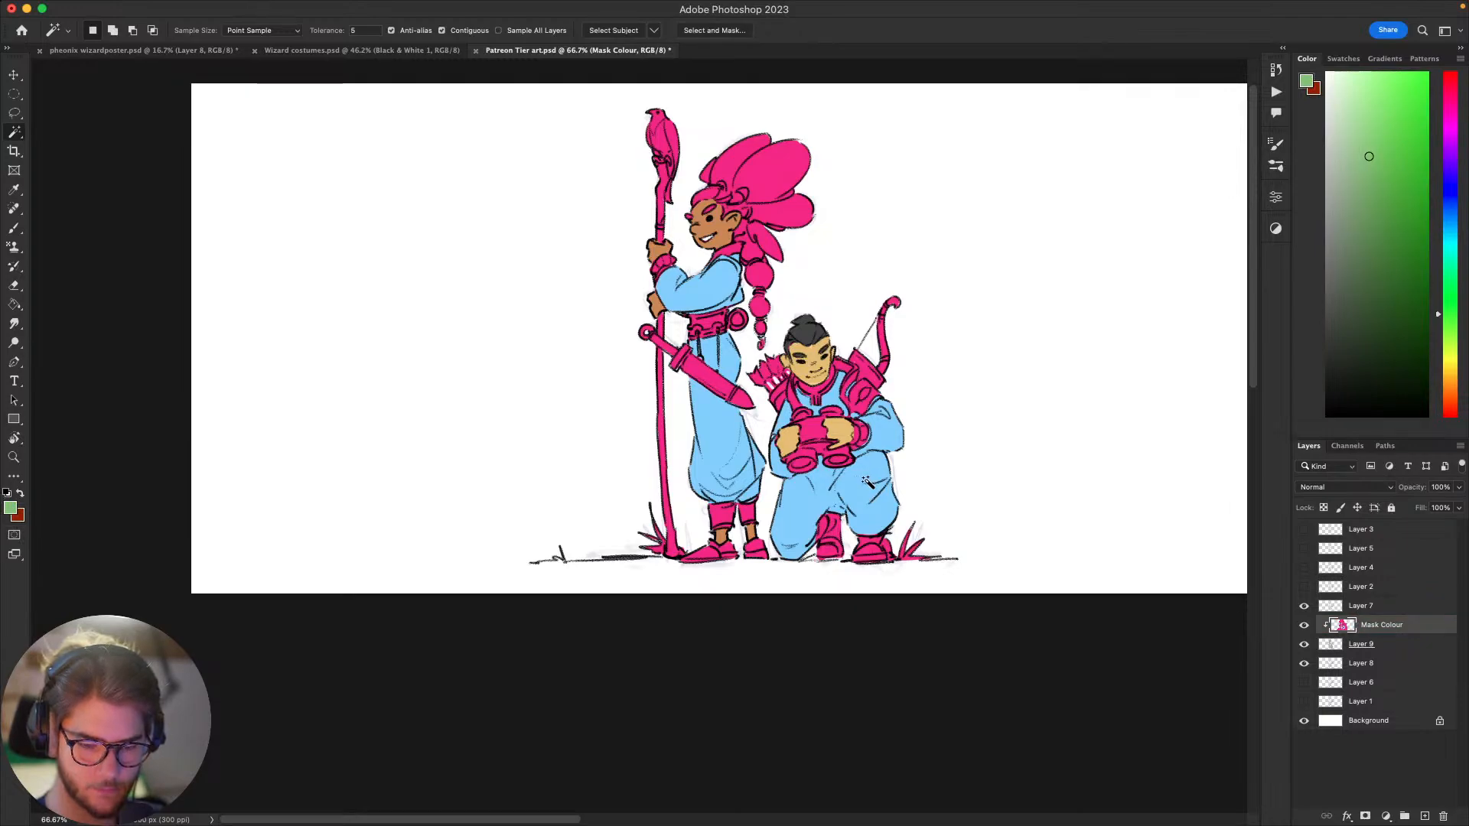
click(865, 476)
key(b)
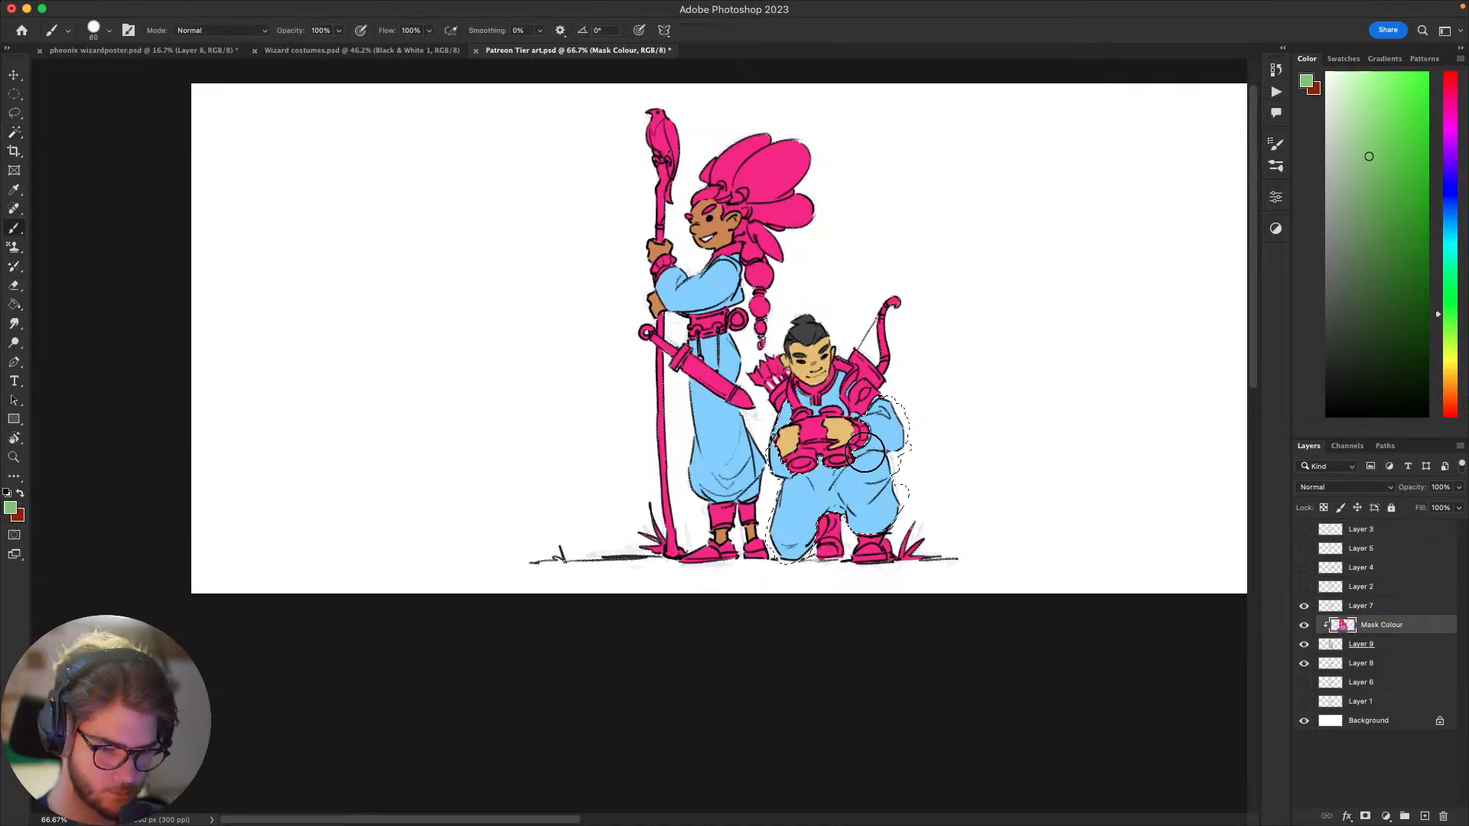
drag(880, 428, 853, 490)
key(ctrl+d)
drag(819, 402, 850, 386)
Step: Select the pink areas with the Magic Wand, paint the kneeling figure's gear, shoes and nearby grass dark grey-green with a large brush, and deselect
key(w)
click(862, 400)
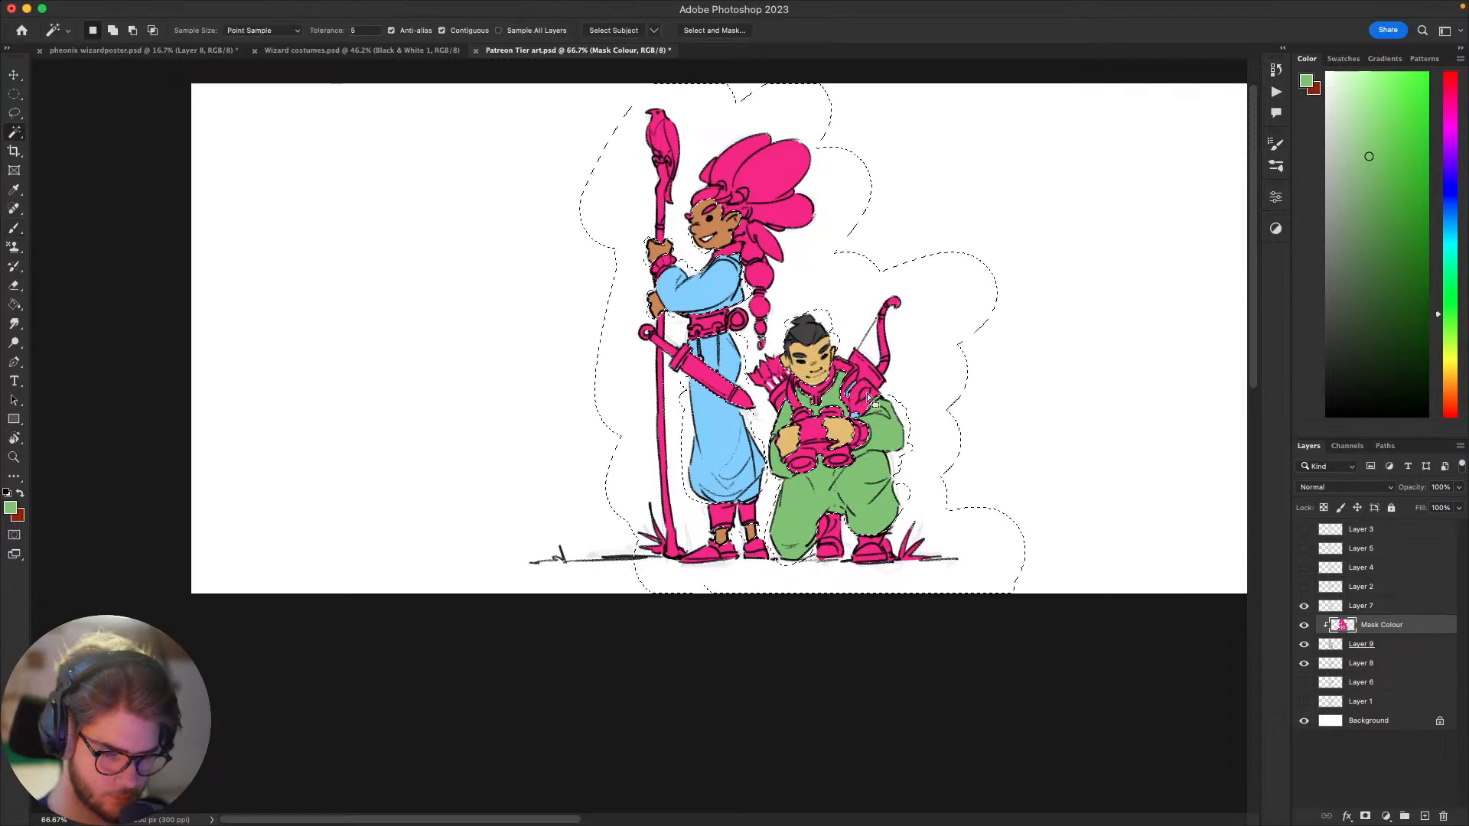
key(b)
scroll(974, 360, up, 1)
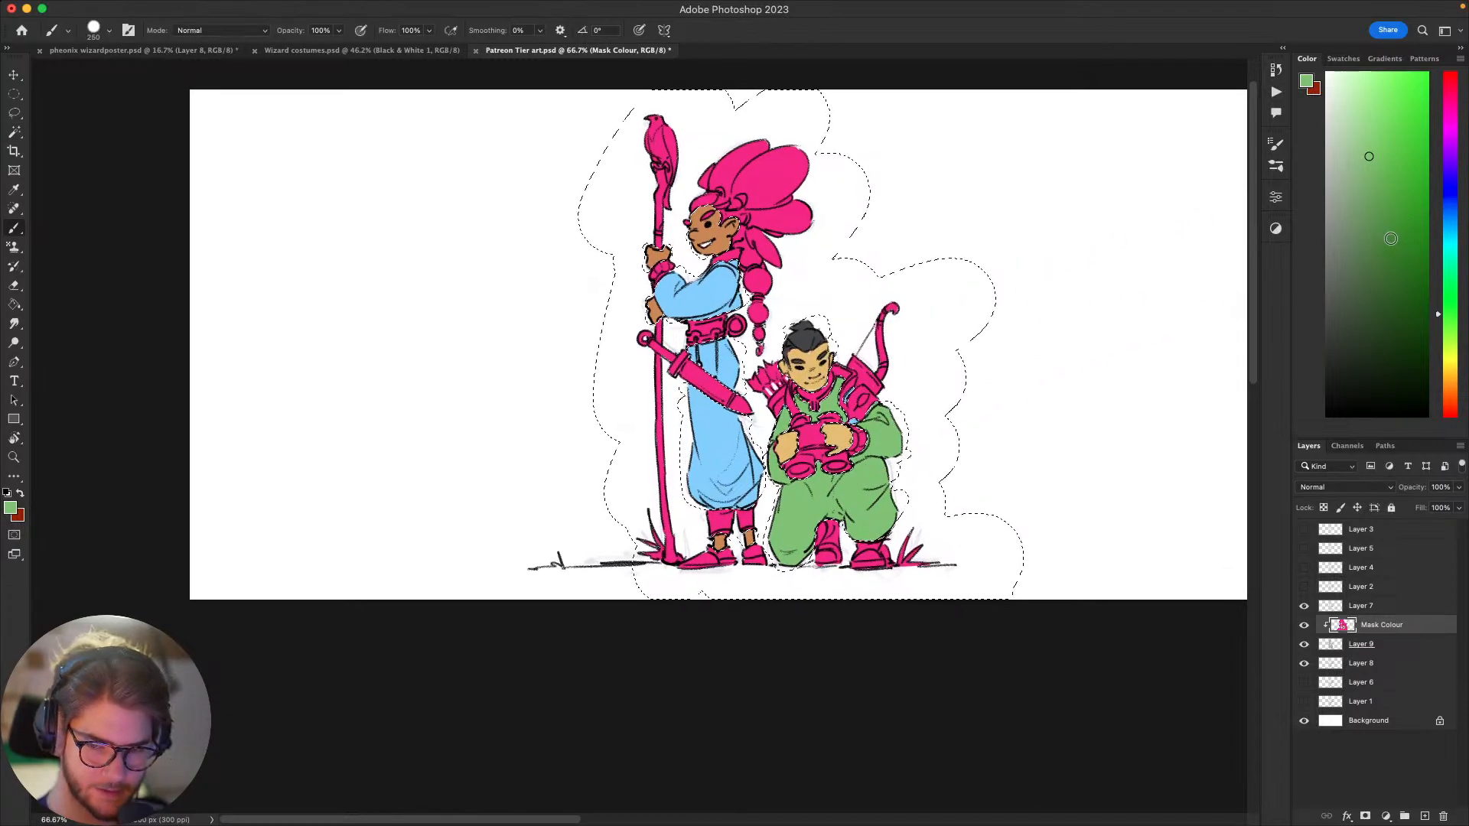
click(1343, 233)
mouse_move(918, 548)
mouse_down()
mouse_move(846, 425)
mouse_move(861, 353)
mouse_move(839, 349)
mouse_move(795, 409)
mouse_up()
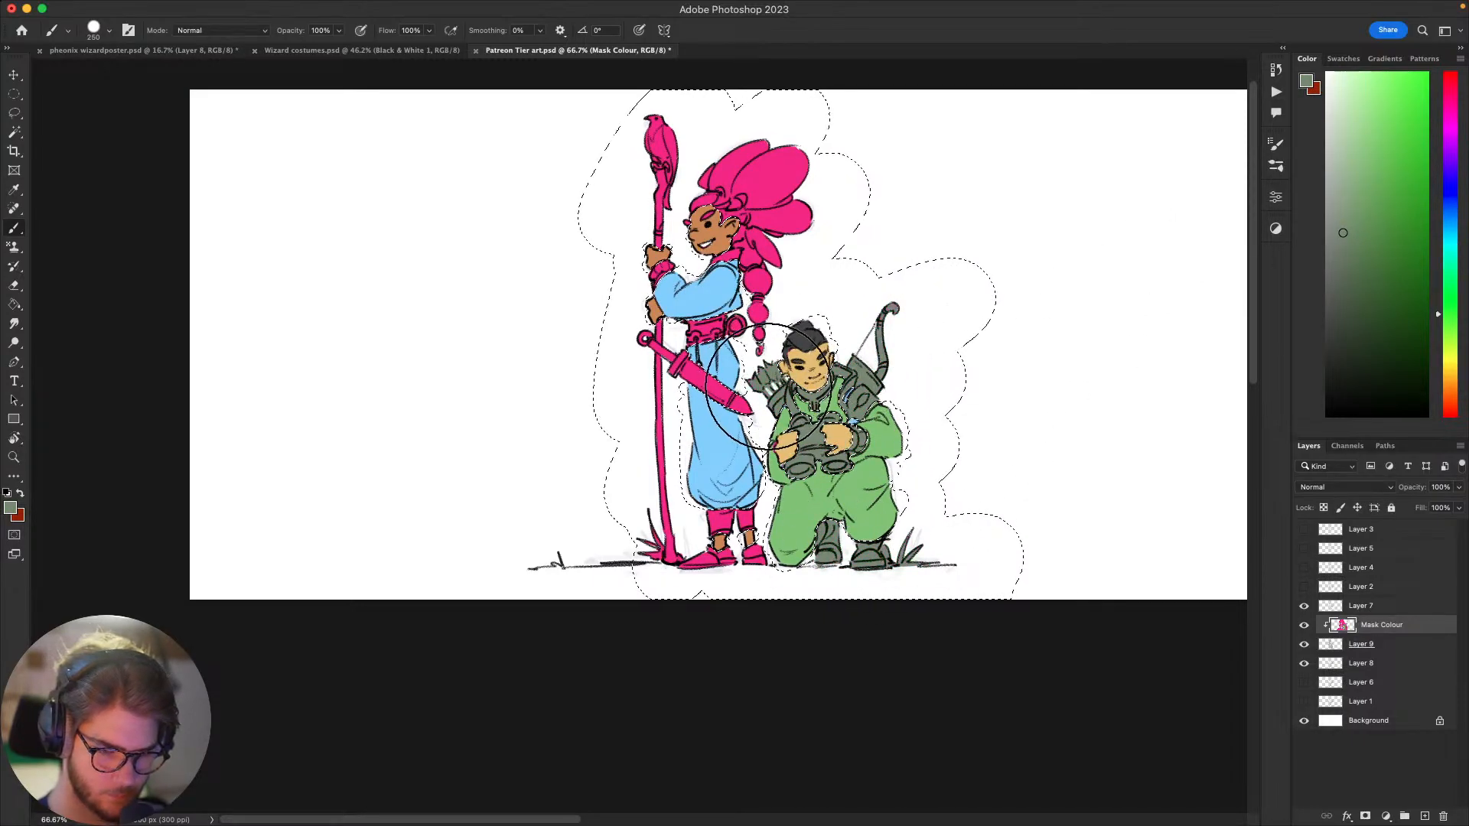
key(super+d)
Step: Choose a warm brown and, with a much smaller brush, paint the middle of the binoculars and the kneeling figure's shoulder straps
mouse_move(1032, 429)
mouse_down()
mouse_move(1033, 323)
mouse_move(1067, 252)
mouse_move(945, 515)
mouse_move(873, 548)
mouse_move(915, 410)
mouse_move(1026, 360)
mouse_move(1020, 328)
mouse_move(893, 485)
mouse_move(927, 509)
mouse_move(1072, 472)
mouse_move(1052, 472)
mouse_move(1072, 429)
mouse_move(1059, 406)
mouse_move(974, 397)
mouse_move(915, 417)
mouse_up()
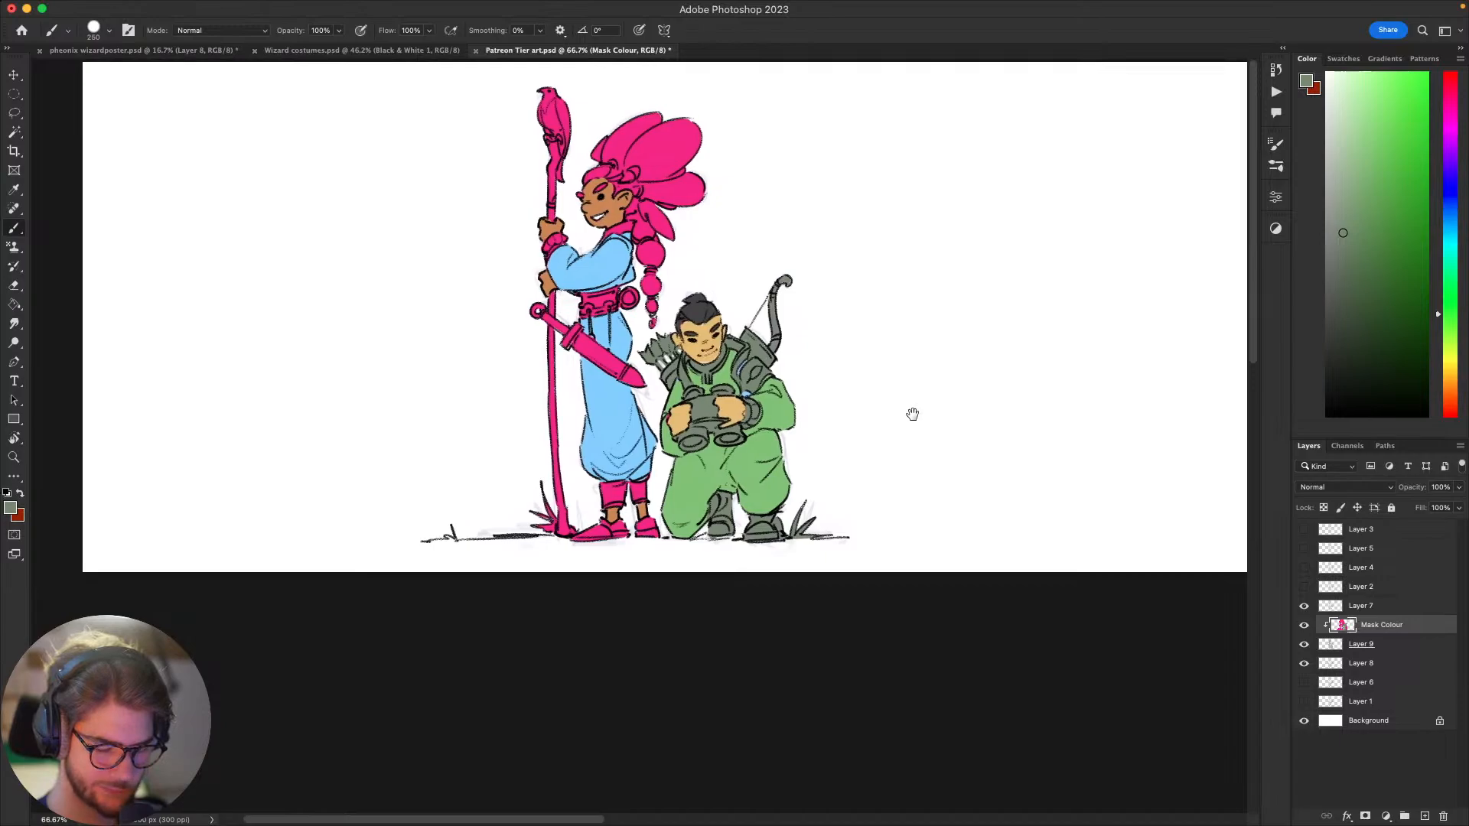
drag(896, 349, 1004, 425)
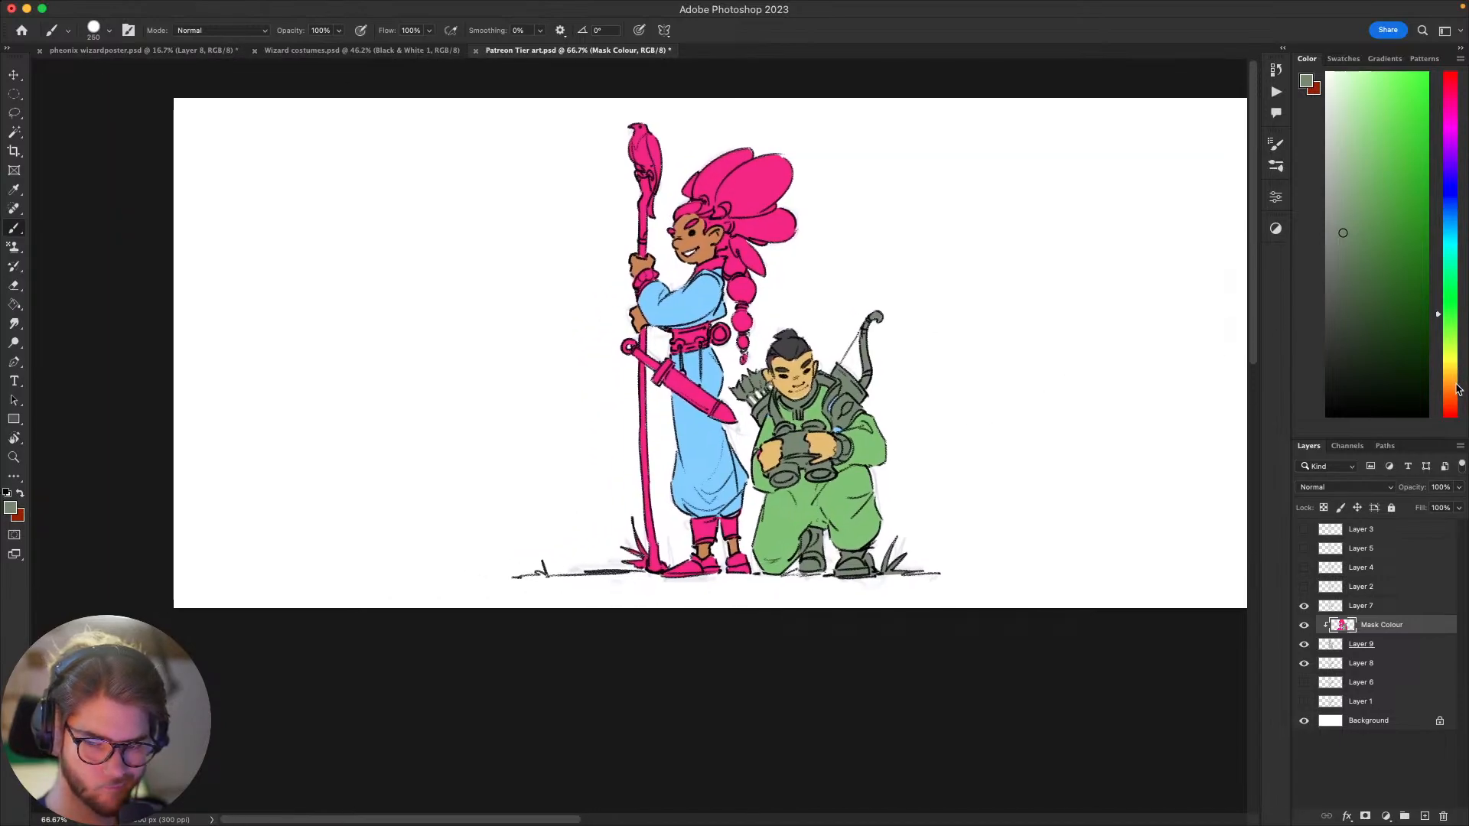
click(1451, 414)
click(1451, 402)
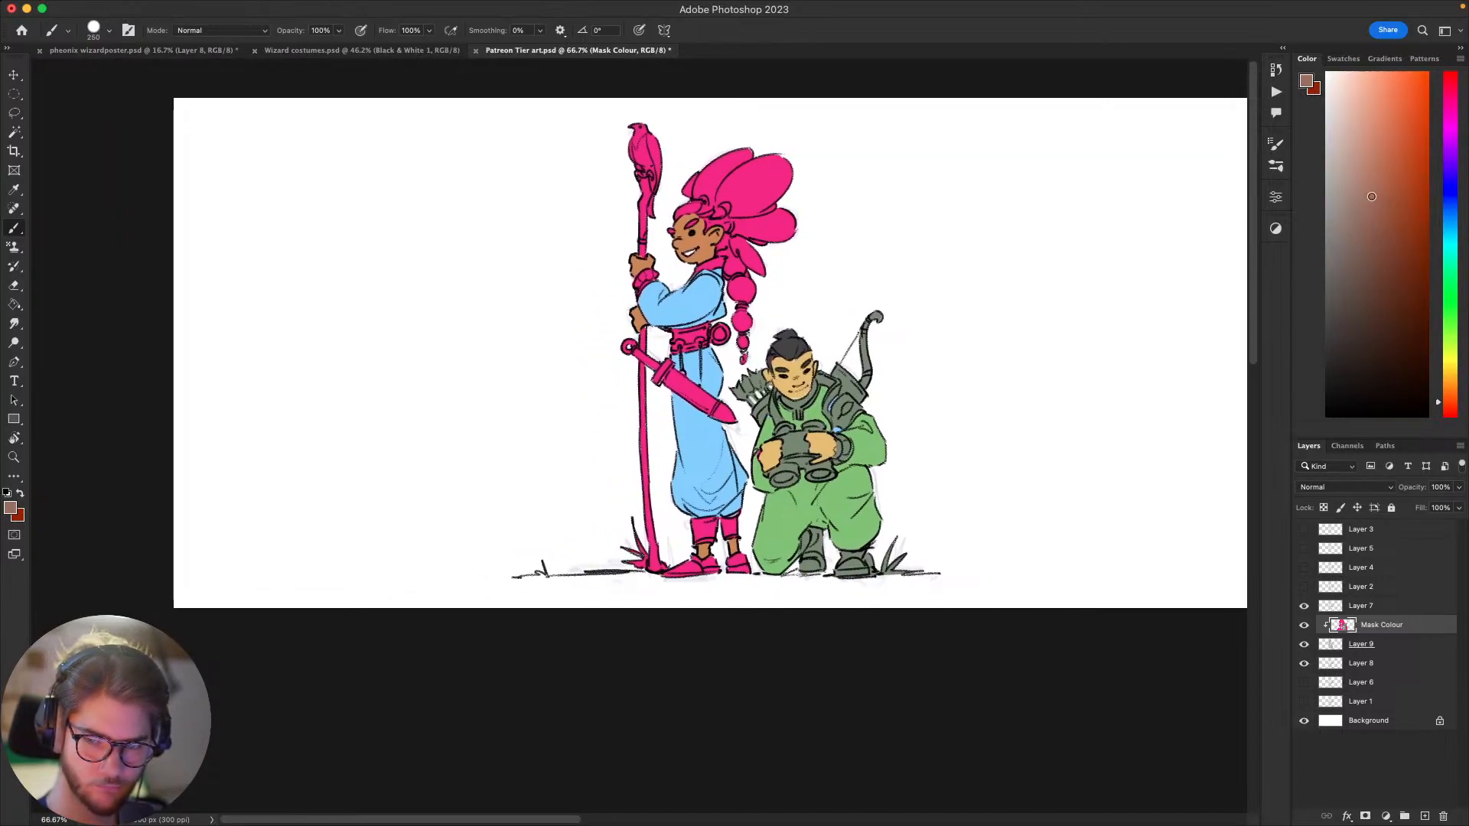
click(1389, 161)
click(1450, 394)
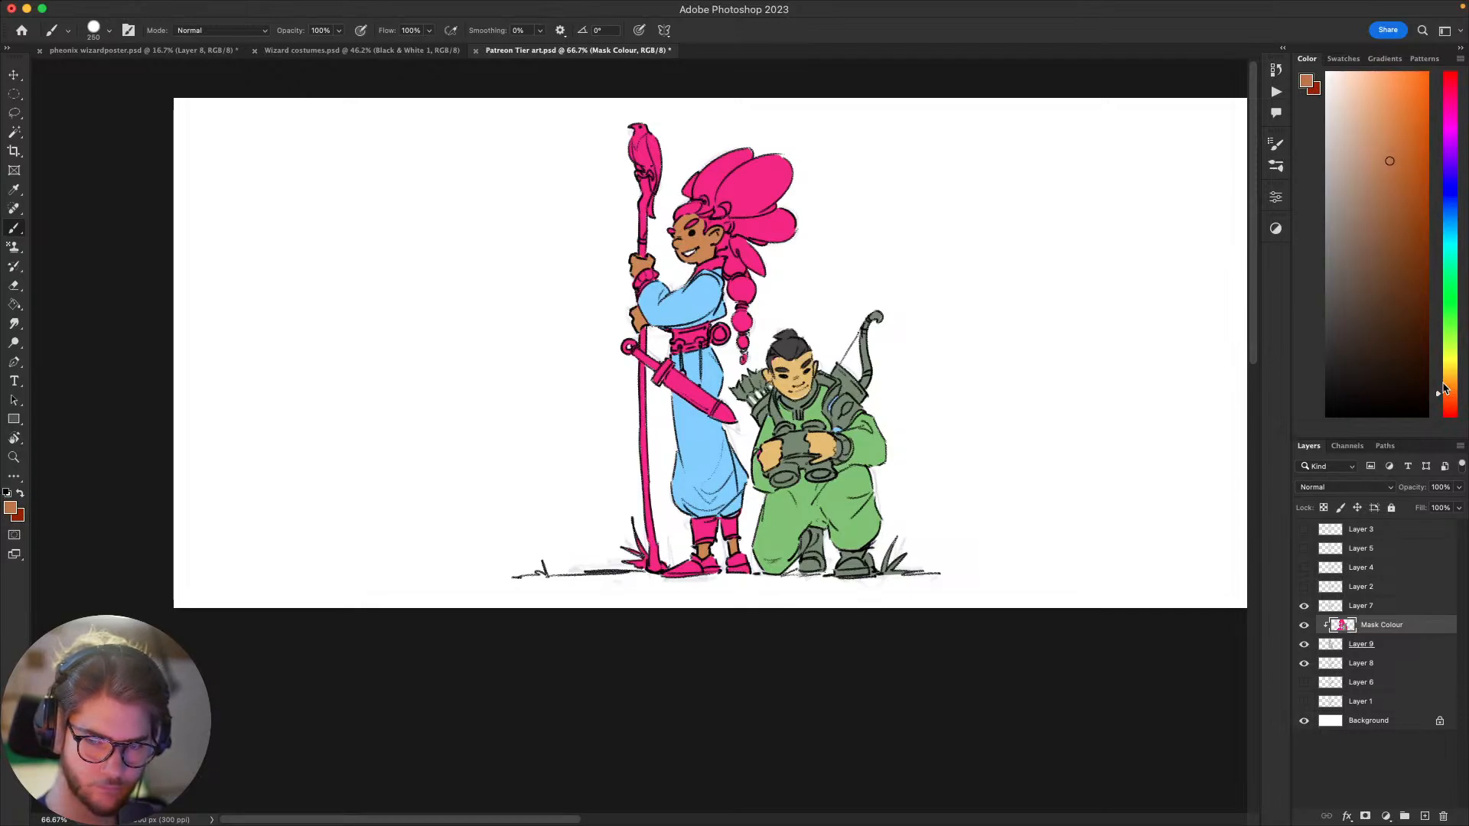
click(1394, 194)
key(bracketleft)
key(bracketleft)
key(bracketleft)
key(bracketleft)
key(bracketleft)
key(bracketleft)
key(bracketleft)
key(bracketleft)
key(bracketleft)
key(bracketleft)
key(bracketleft)
key(bracketleft)
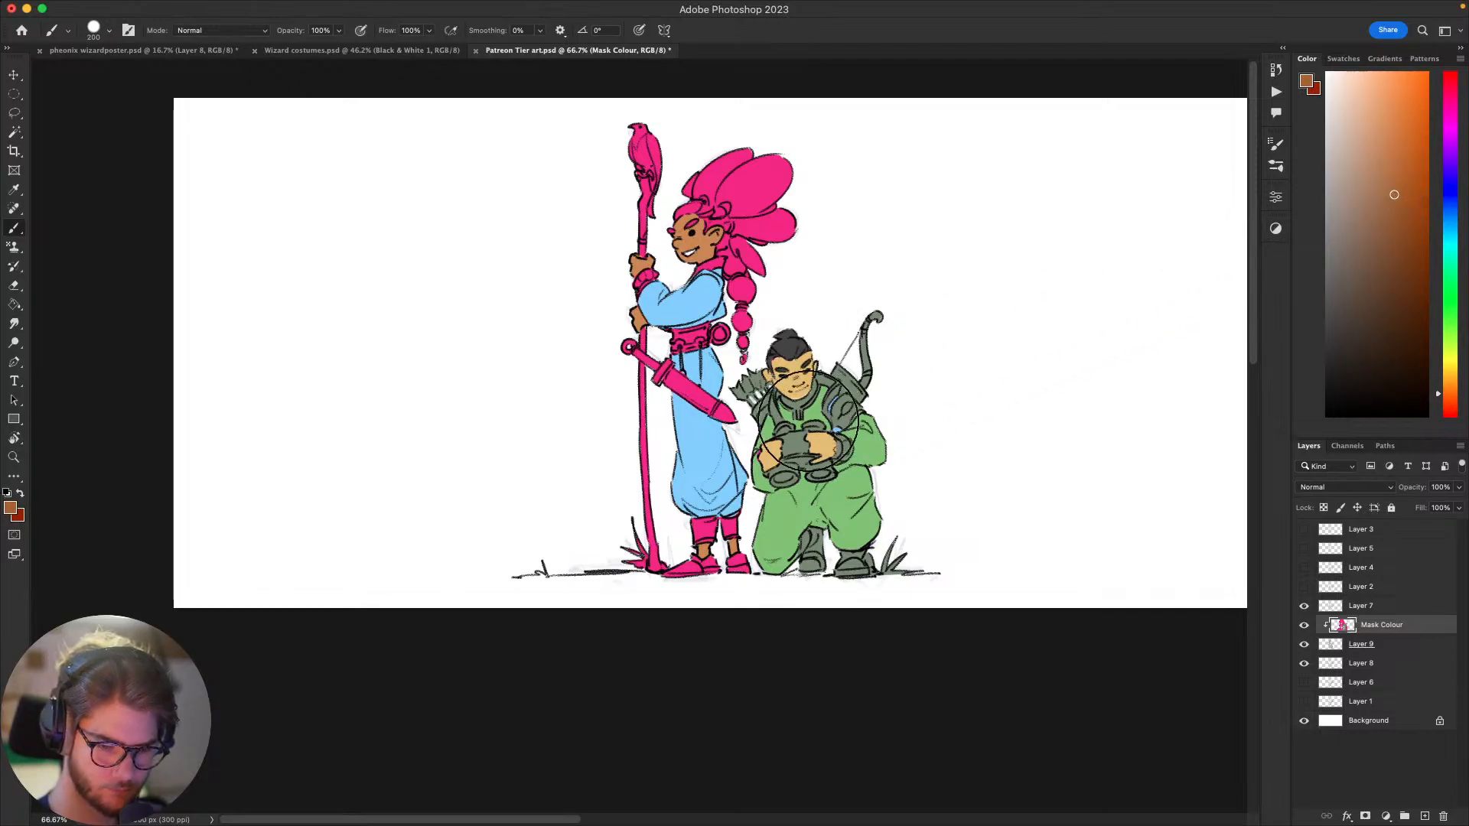
key(bracketleft)
key(bracketleft)
key(bracketleft)
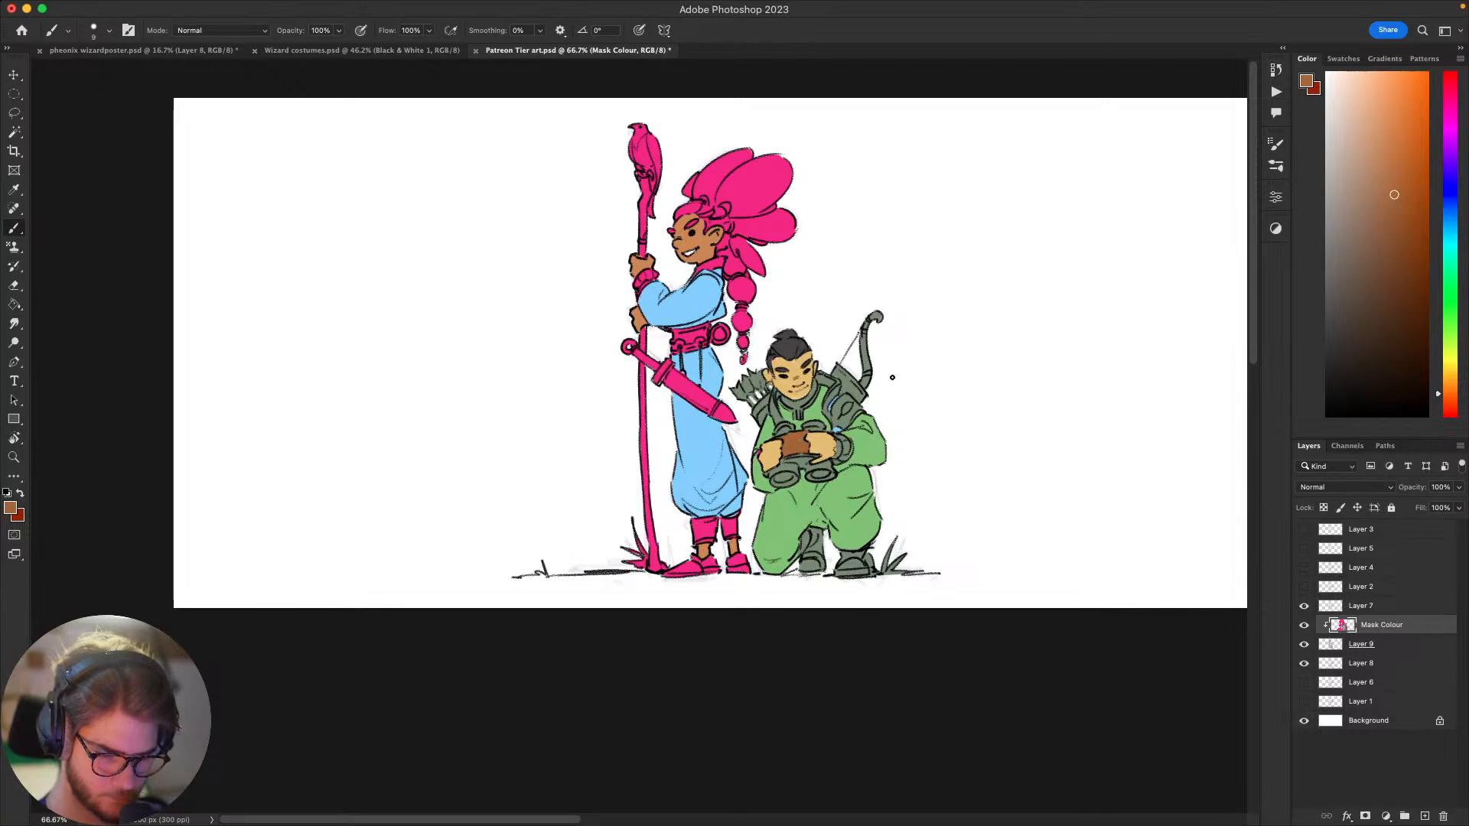
scroll(1086, 364, up, 2)
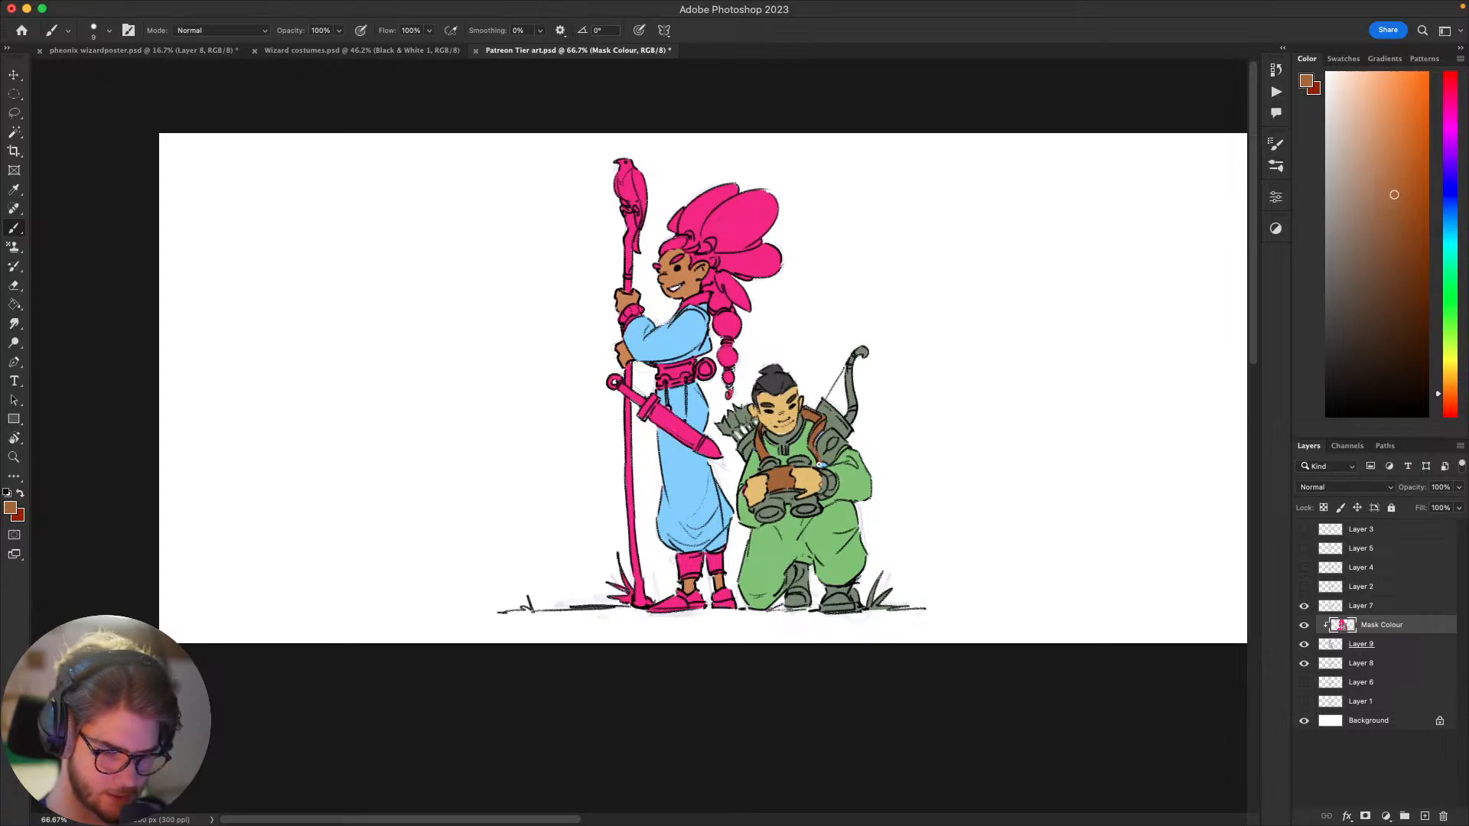
Step: Paint both of the kneeling figure's shoes in the same brown with a slightly larger brush, undoing the first misplaced stroke
key(bracketright)
key(bracketright)
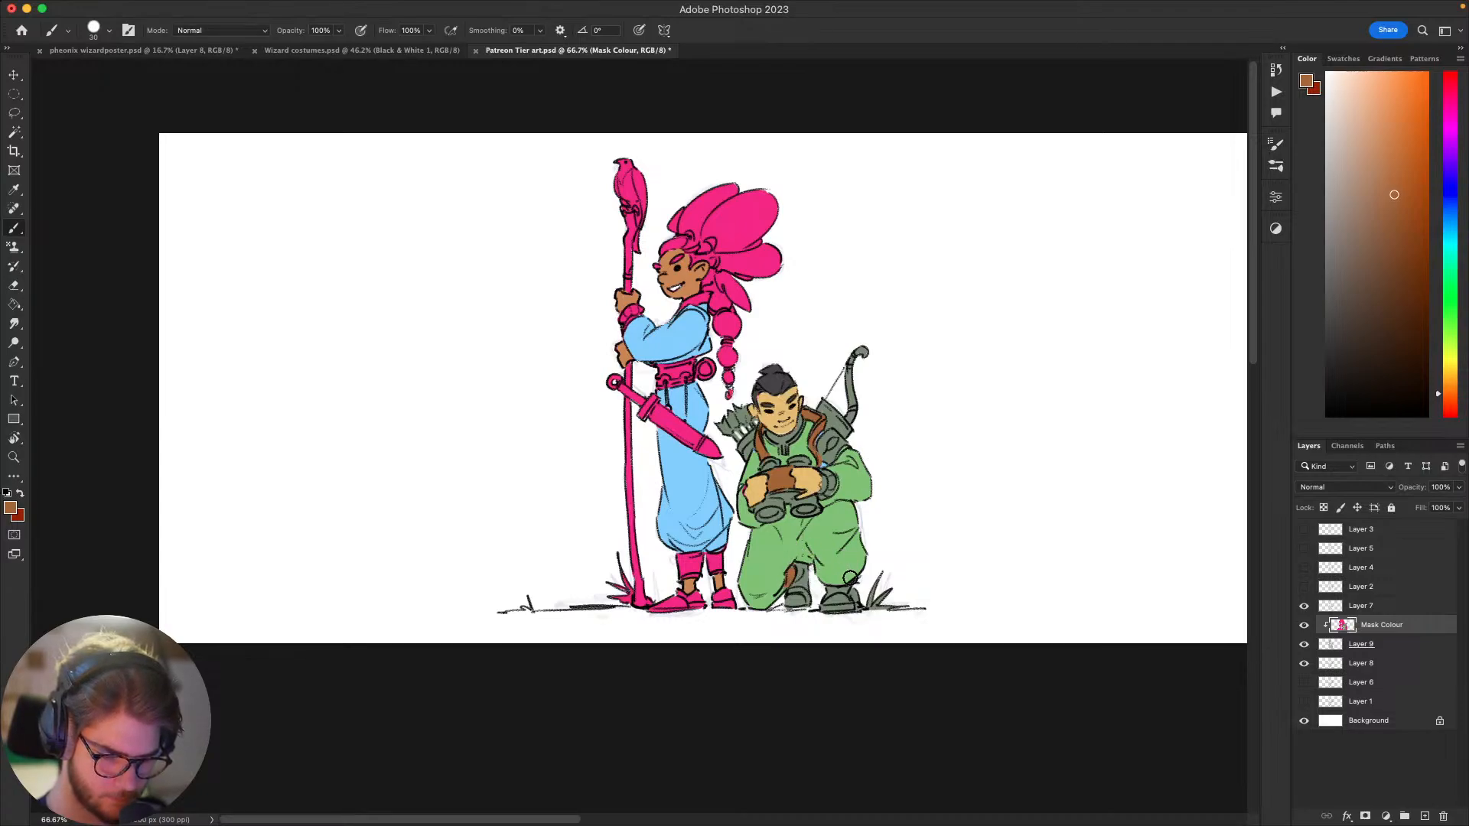
key(super+z)
mouse_move(801, 568)
mouse_down()
mouse_move(785, 601)
mouse_move(850, 606)
mouse_up()
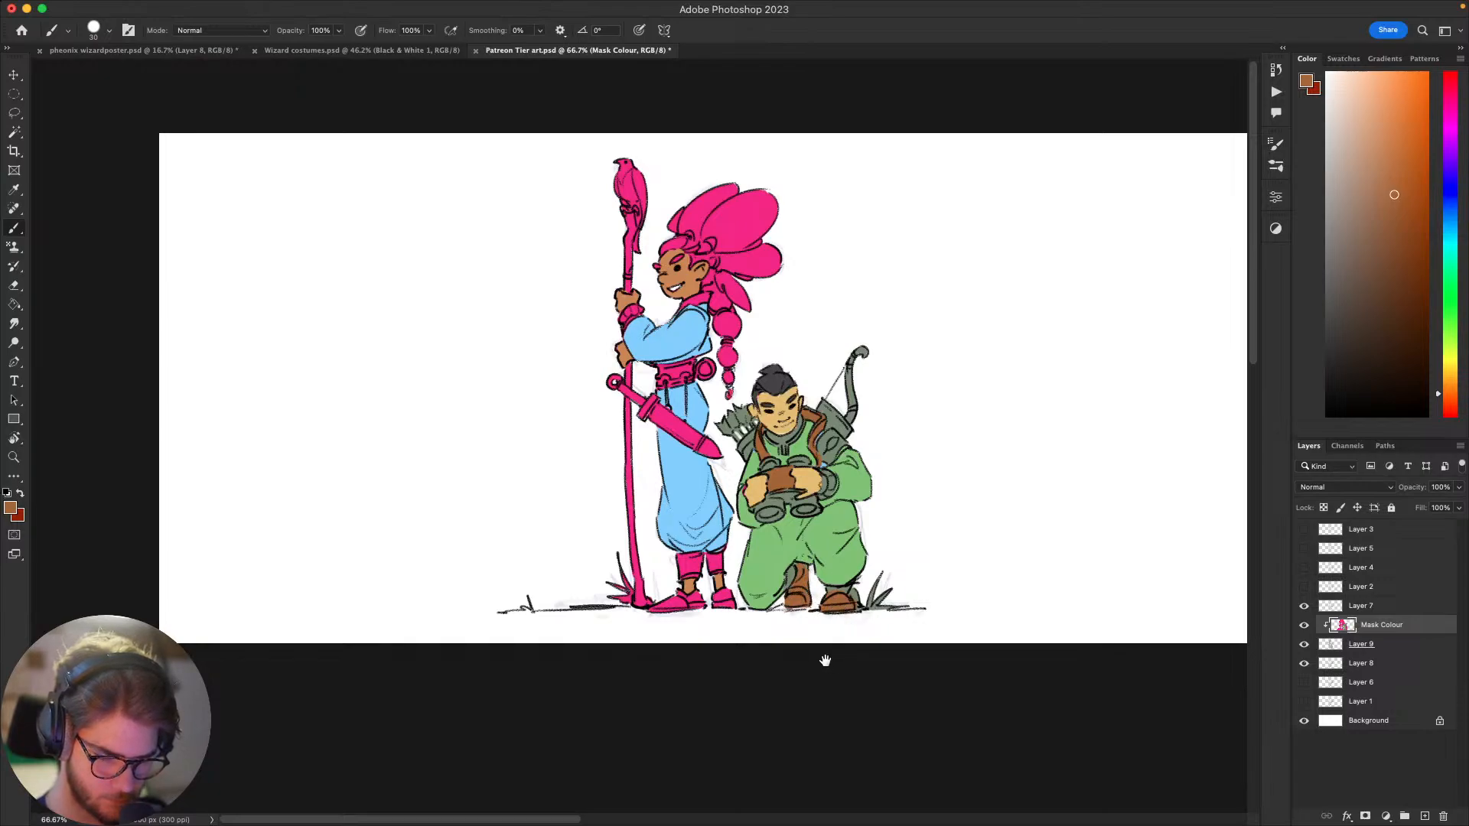
Step: Select the kneeling figure's light green clothing with the Magic Wand and repaint it a darker olive green
drag(826, 662, 872, 524)
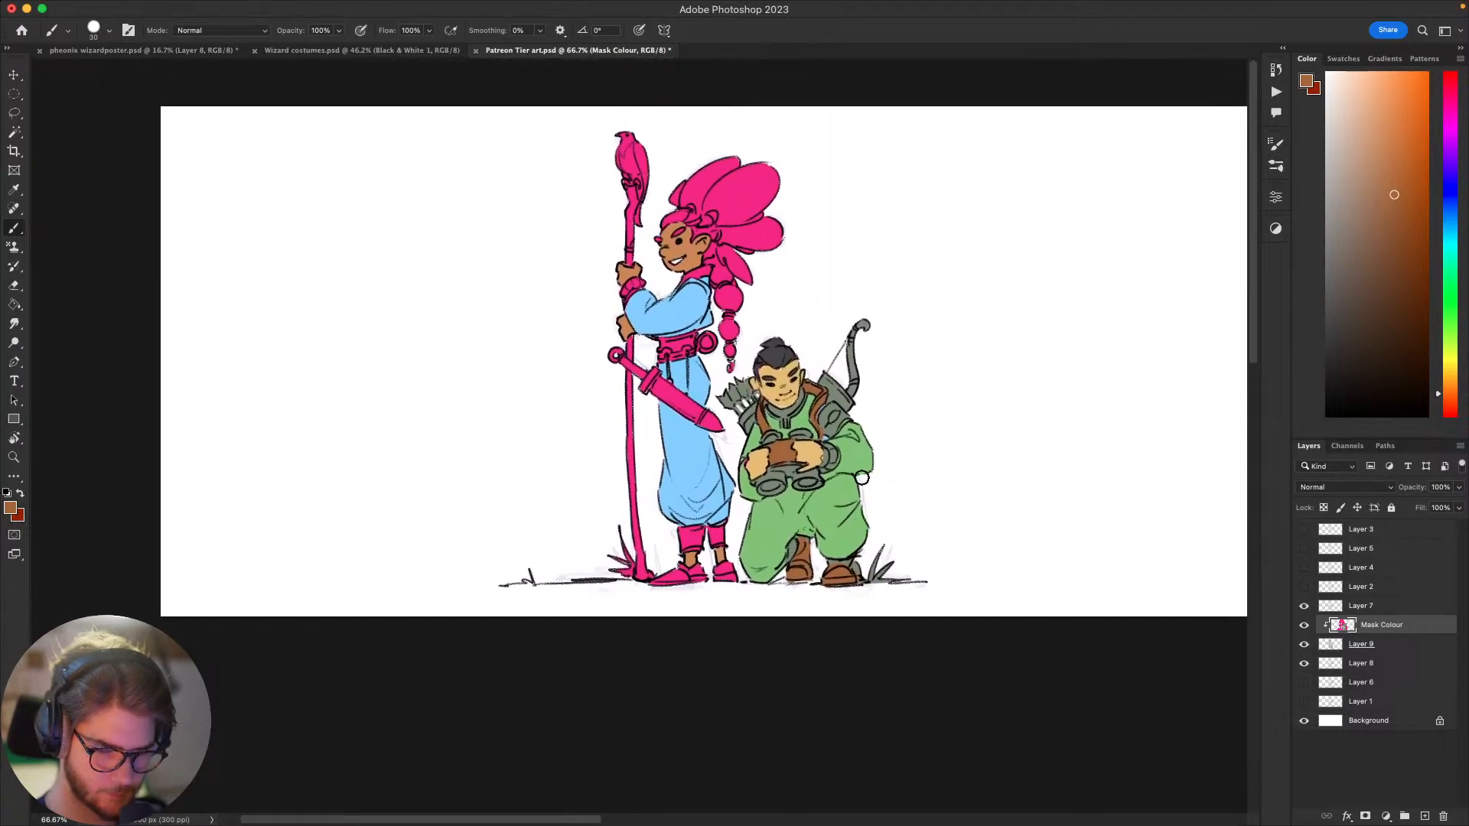
alt+click(839, 493)
click(1459, 335)
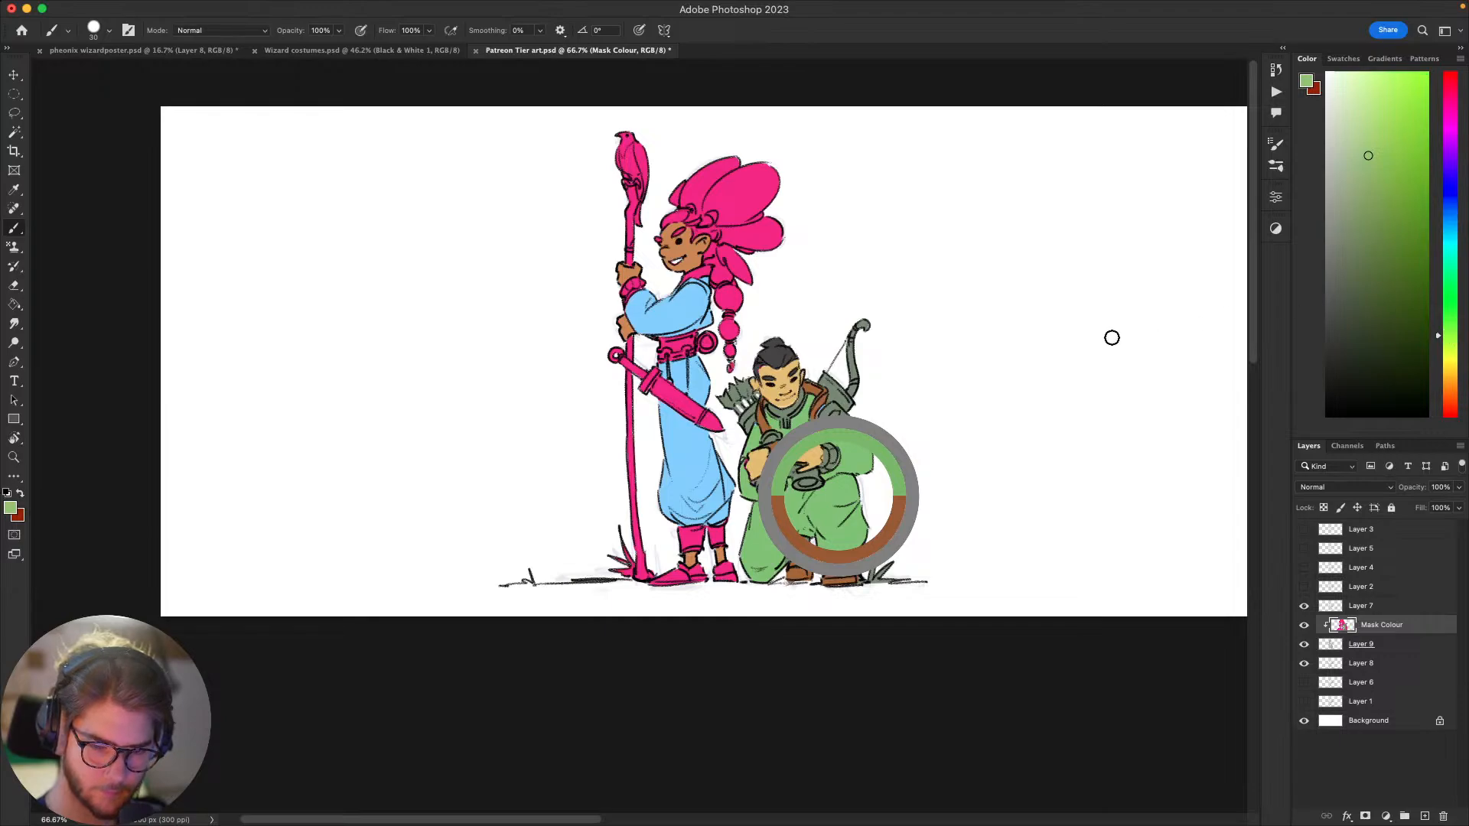
key(w)
click(839, 489)
key(b)
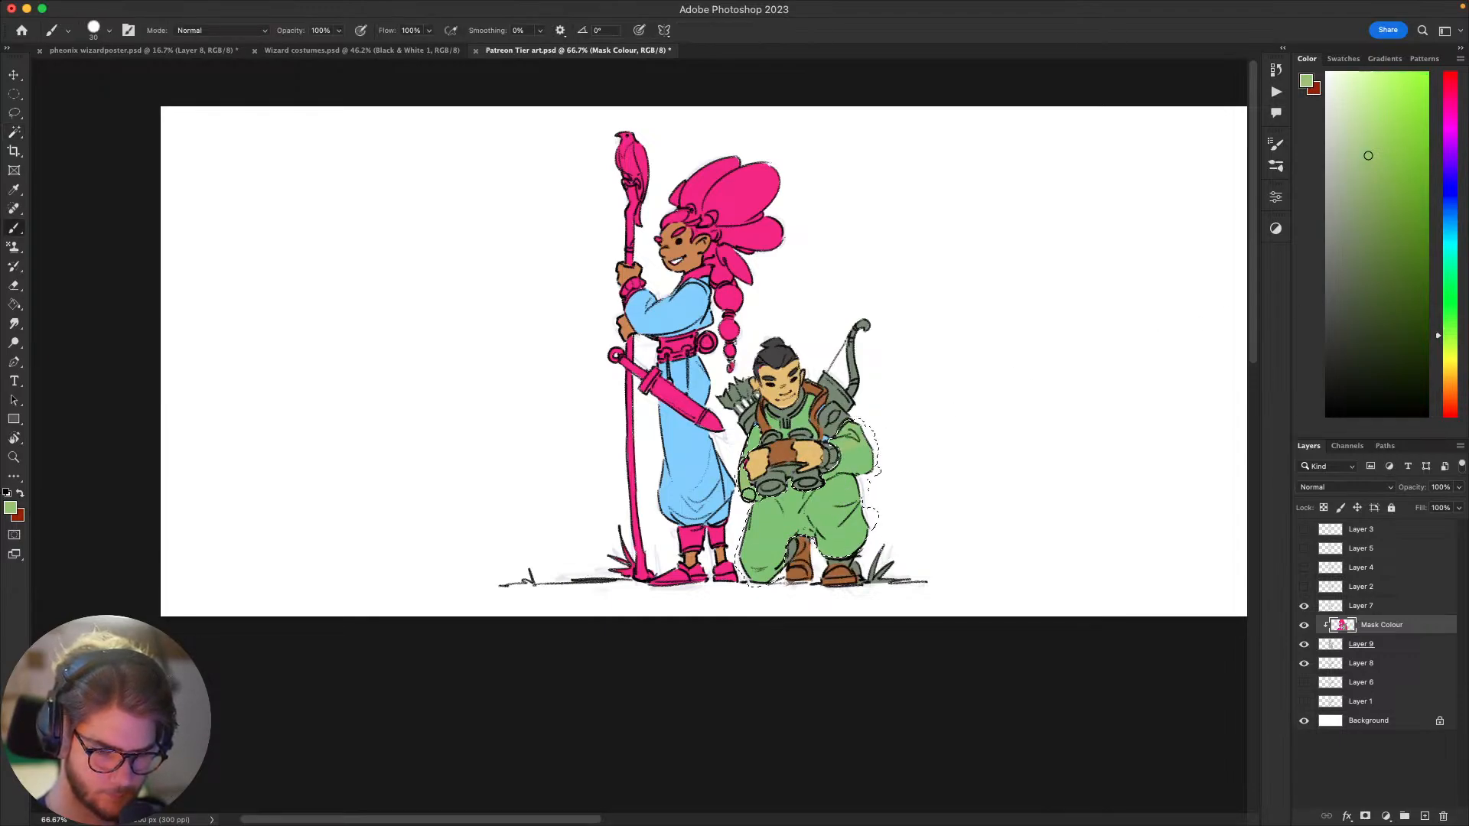
click(1377, 195)
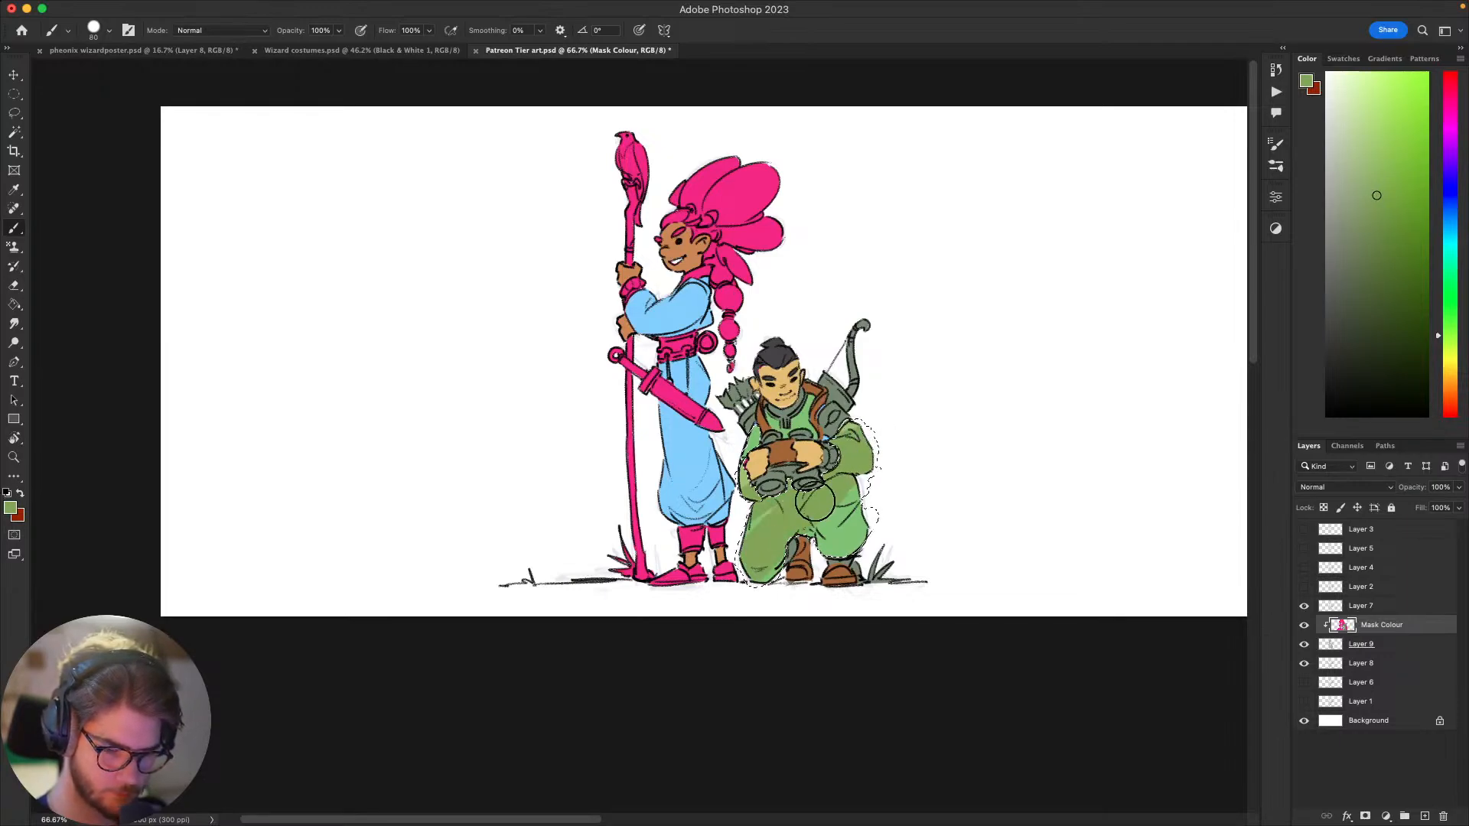
drag(746, 443, 801, 426)
Step: Repaint the kneeling figure's chest area in the same olive green, clear the selection, and reduce the brush size
key(w)
key(super+d)
key(b)
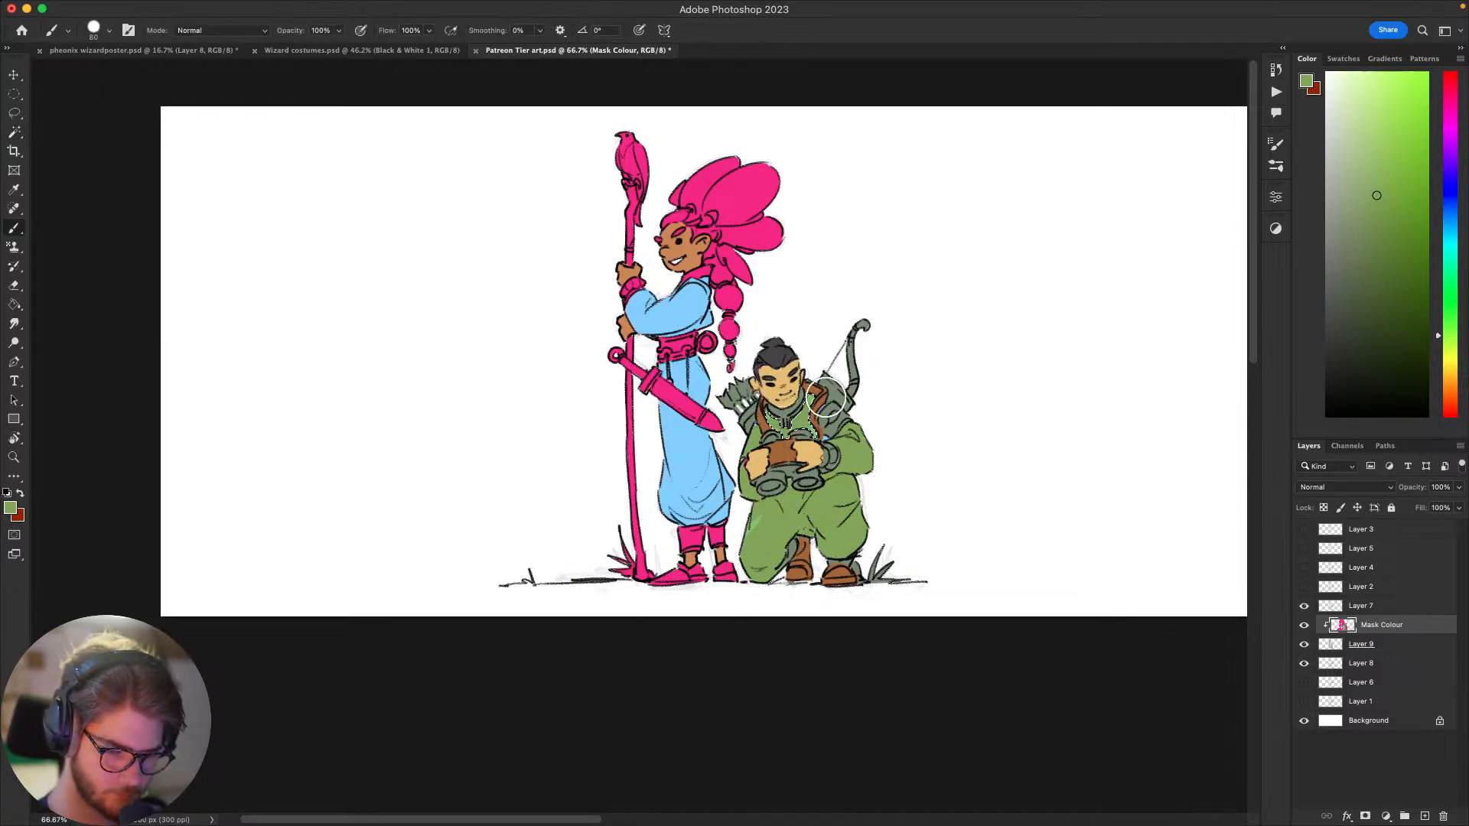
mouse_move(1000, 471)
mouse_down()
mouse_move(1005, 443)
mouse_move(823, 425)
mouse_move(989, 469)
mouse_up()
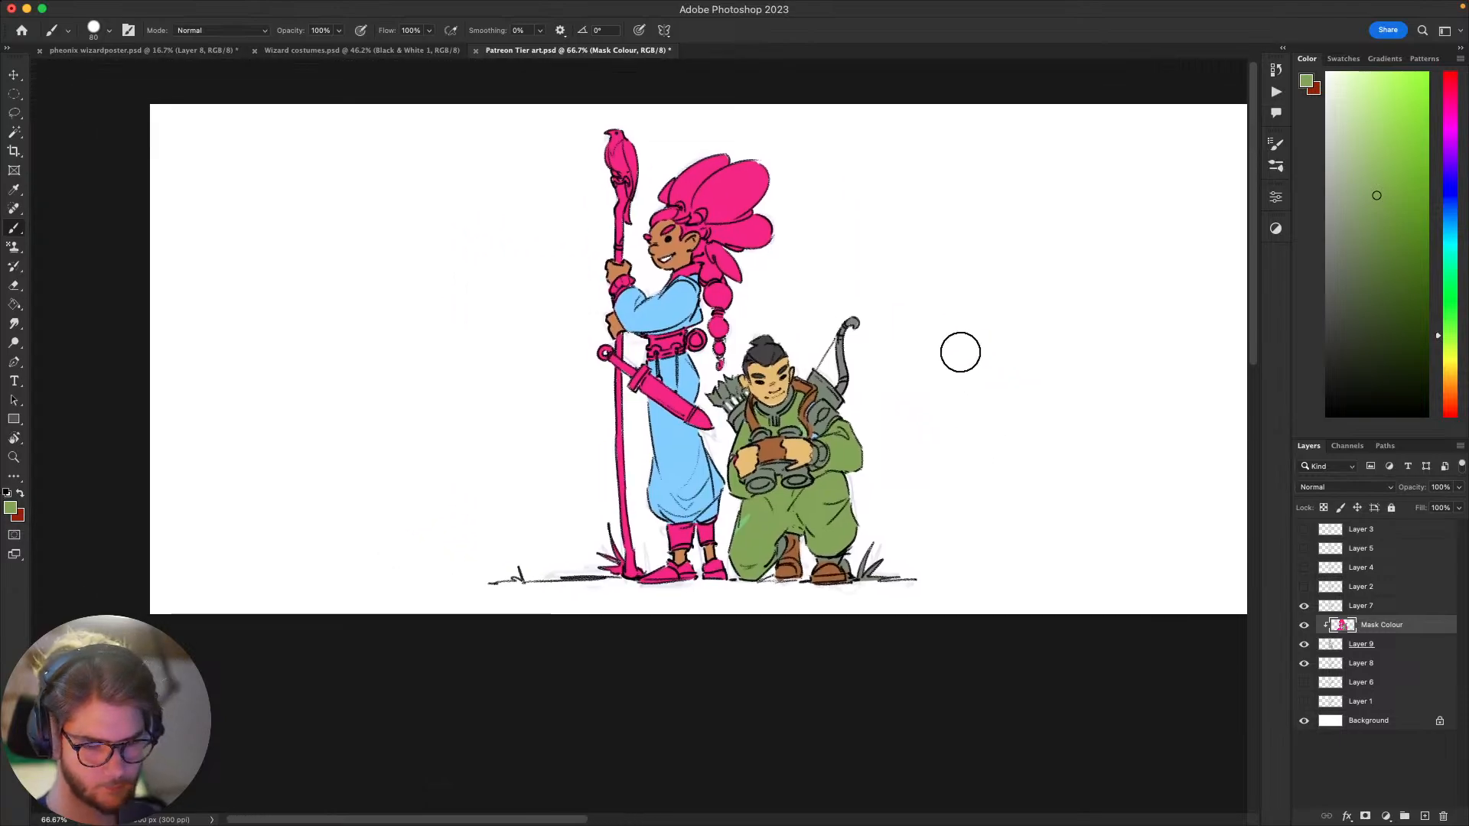
key(bracketleft)
key(bracketleft)
key(bracketleft)
key(bracketleft)
key(bracketleft)
key(bracketleft)
drag(1045, 511, 910, 484)
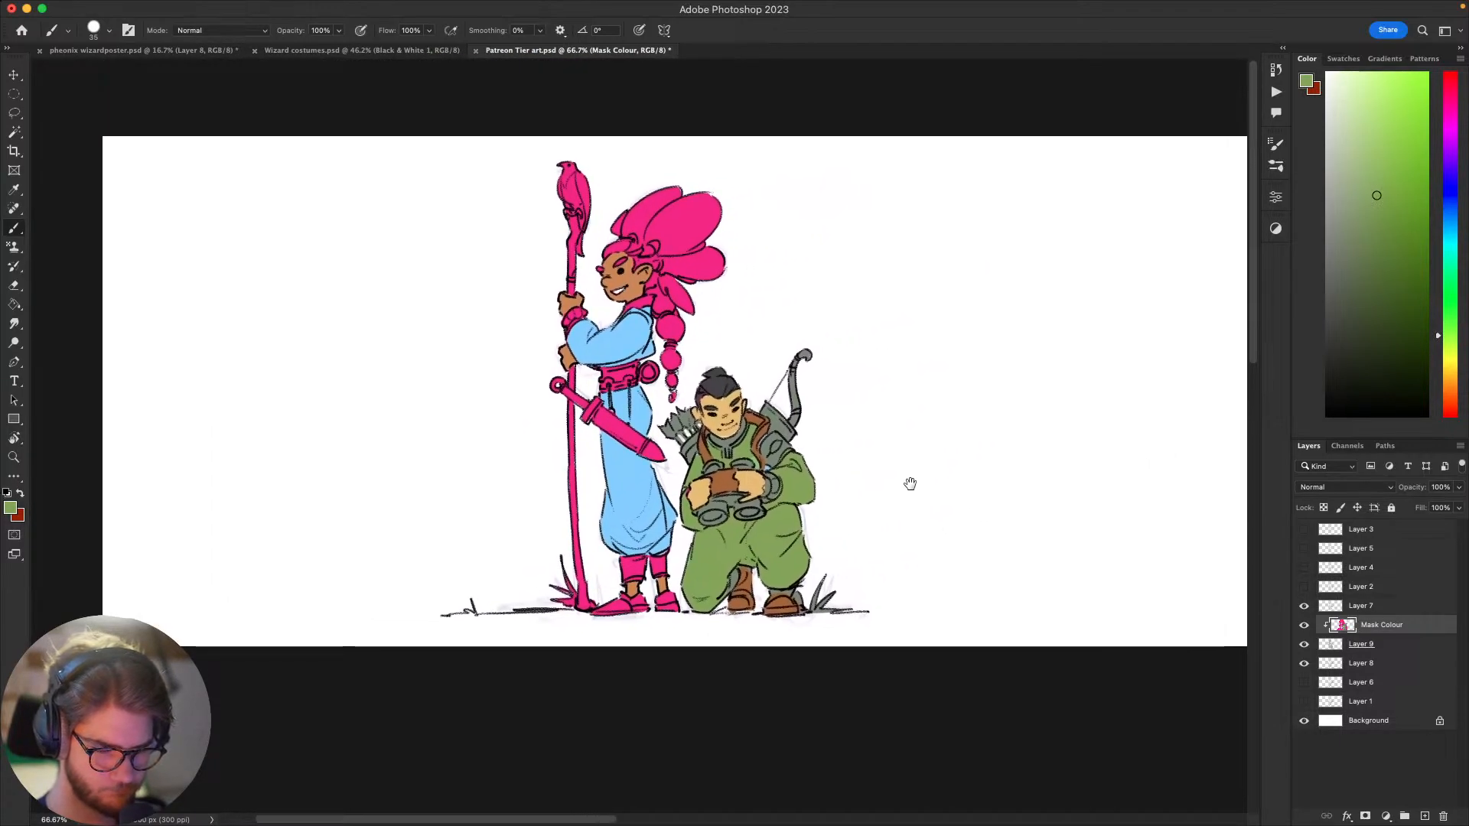
Step: Compare how both coloured figures read at thumbnail size and close up
key(super+minus)
key(super+minus)
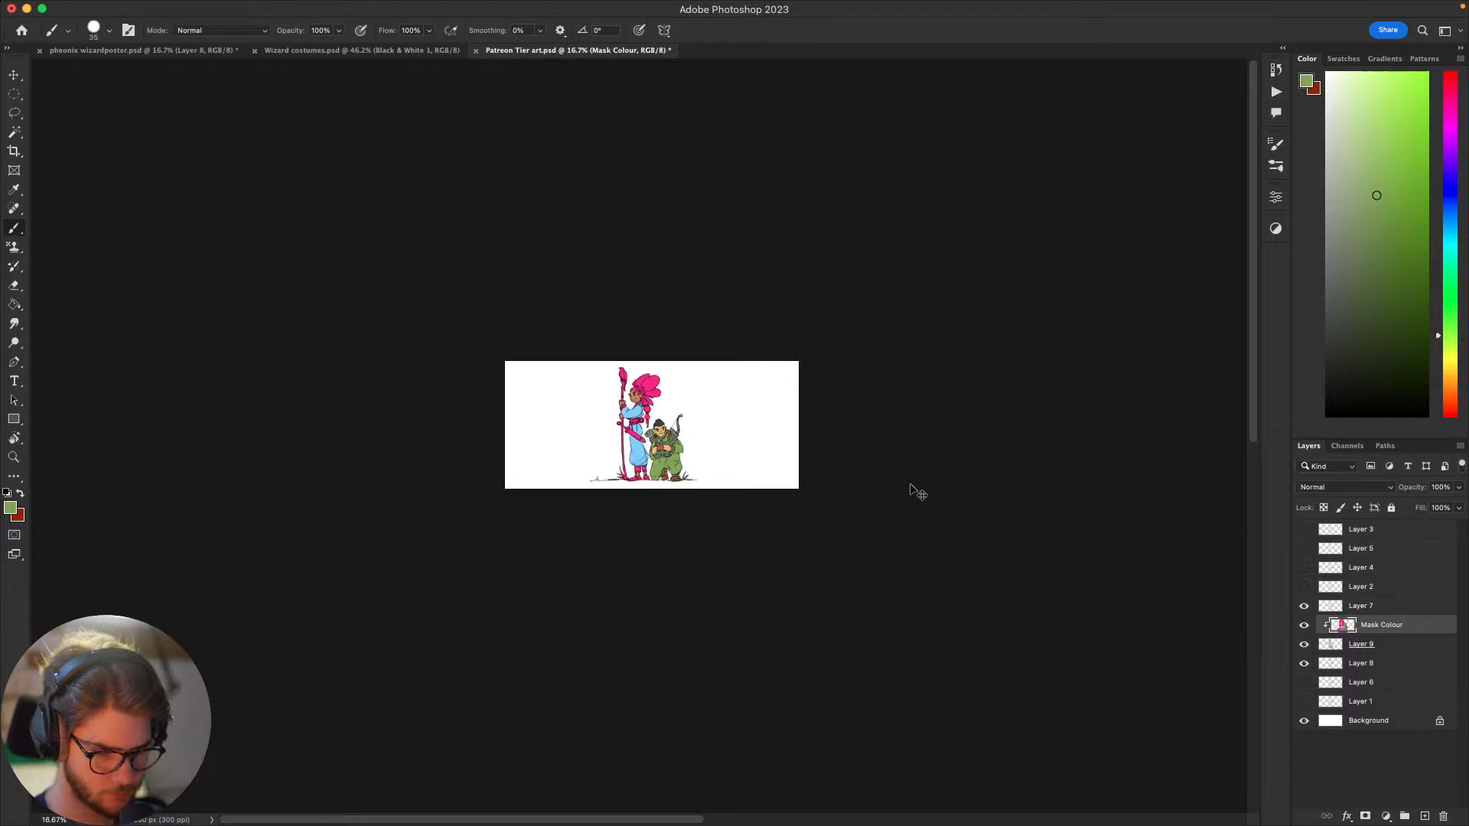
key(super+equal)
key(super+equal)
key(super+equal)
key(super+equal)
key(super+equal)
key(super+minus)
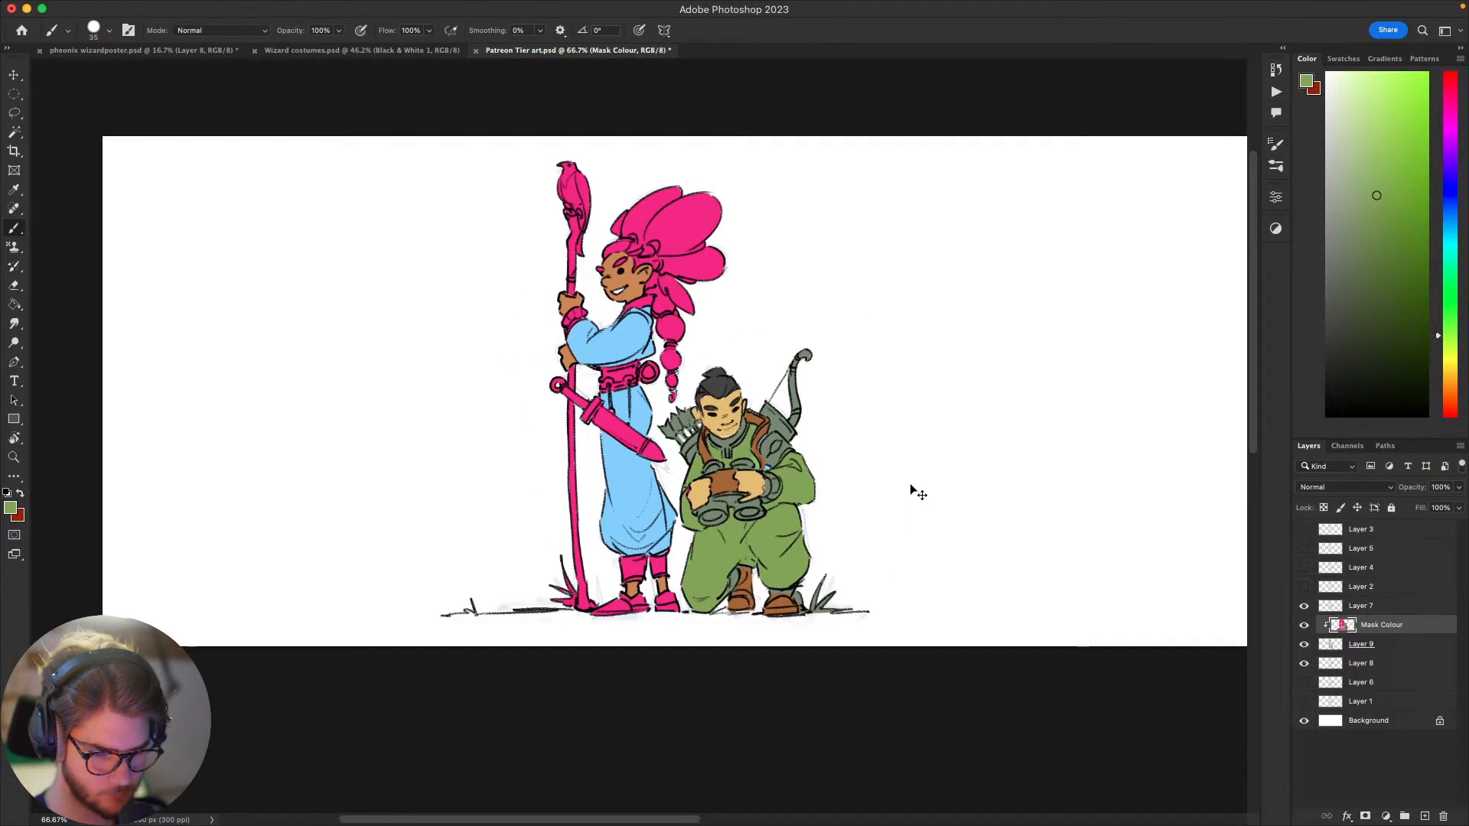
key(super+equal)
key(super+minus)
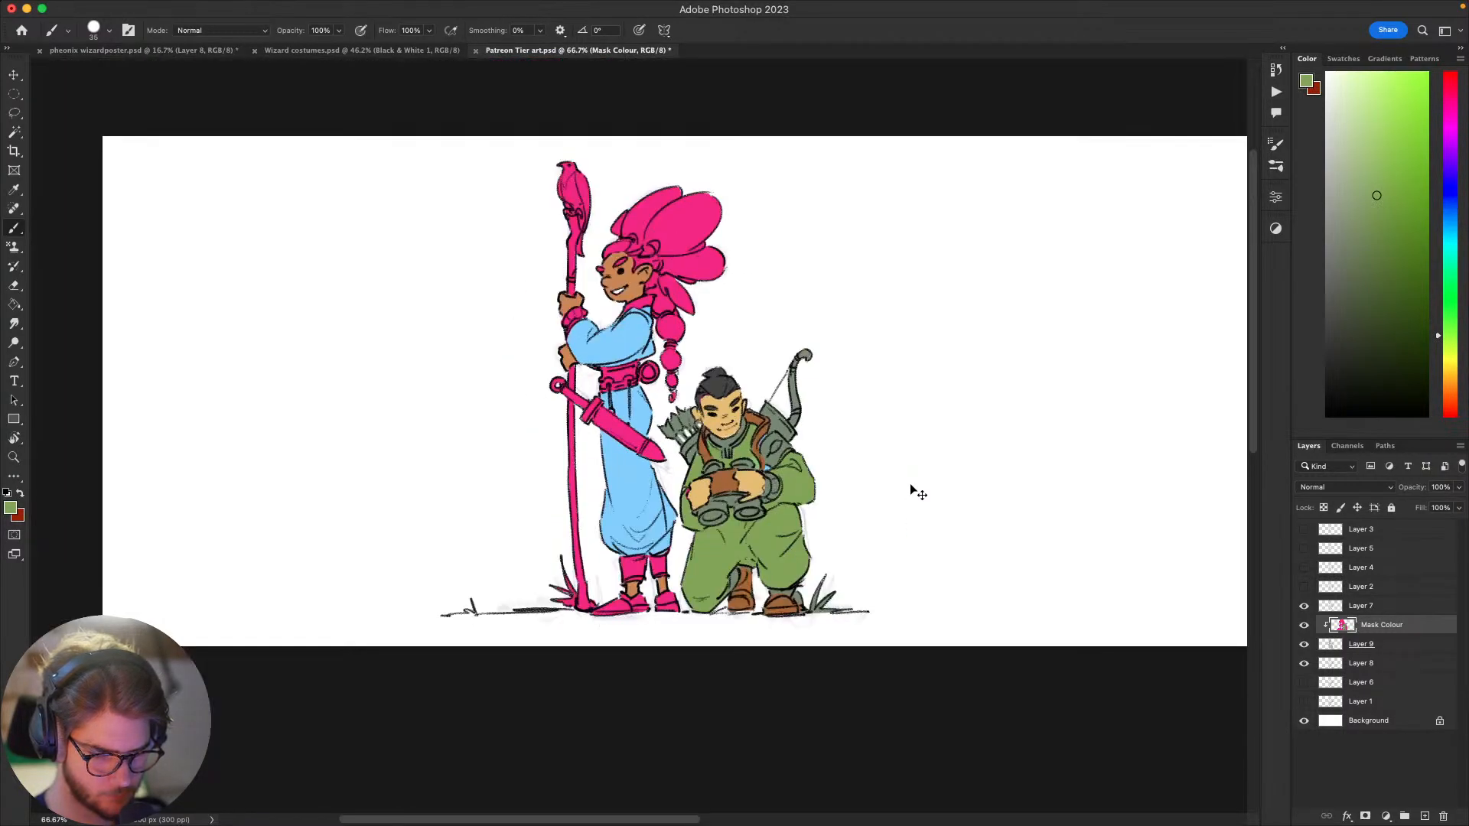
key(super+equal)
key(super+minus)
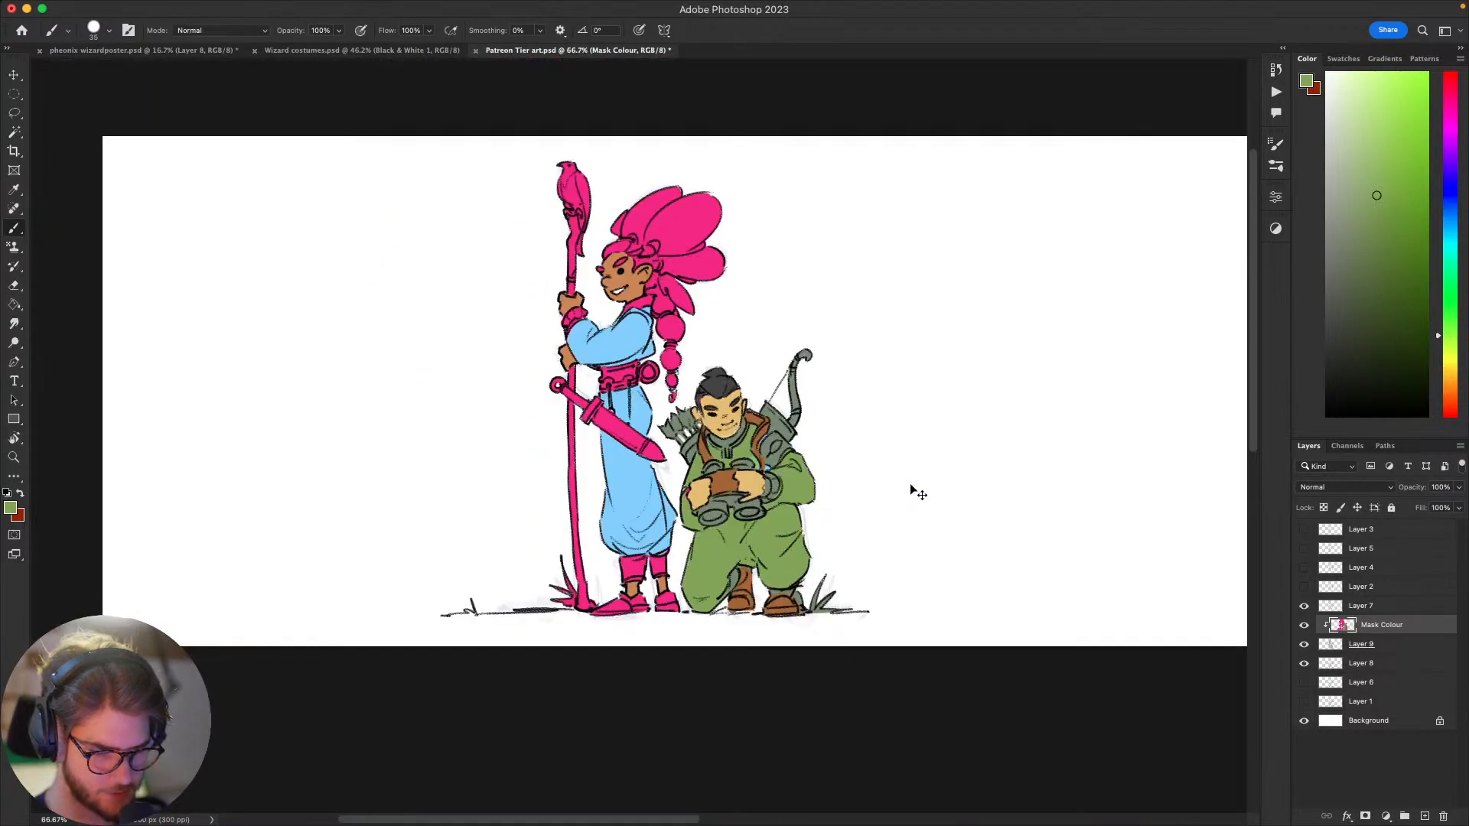
key(super+equal)
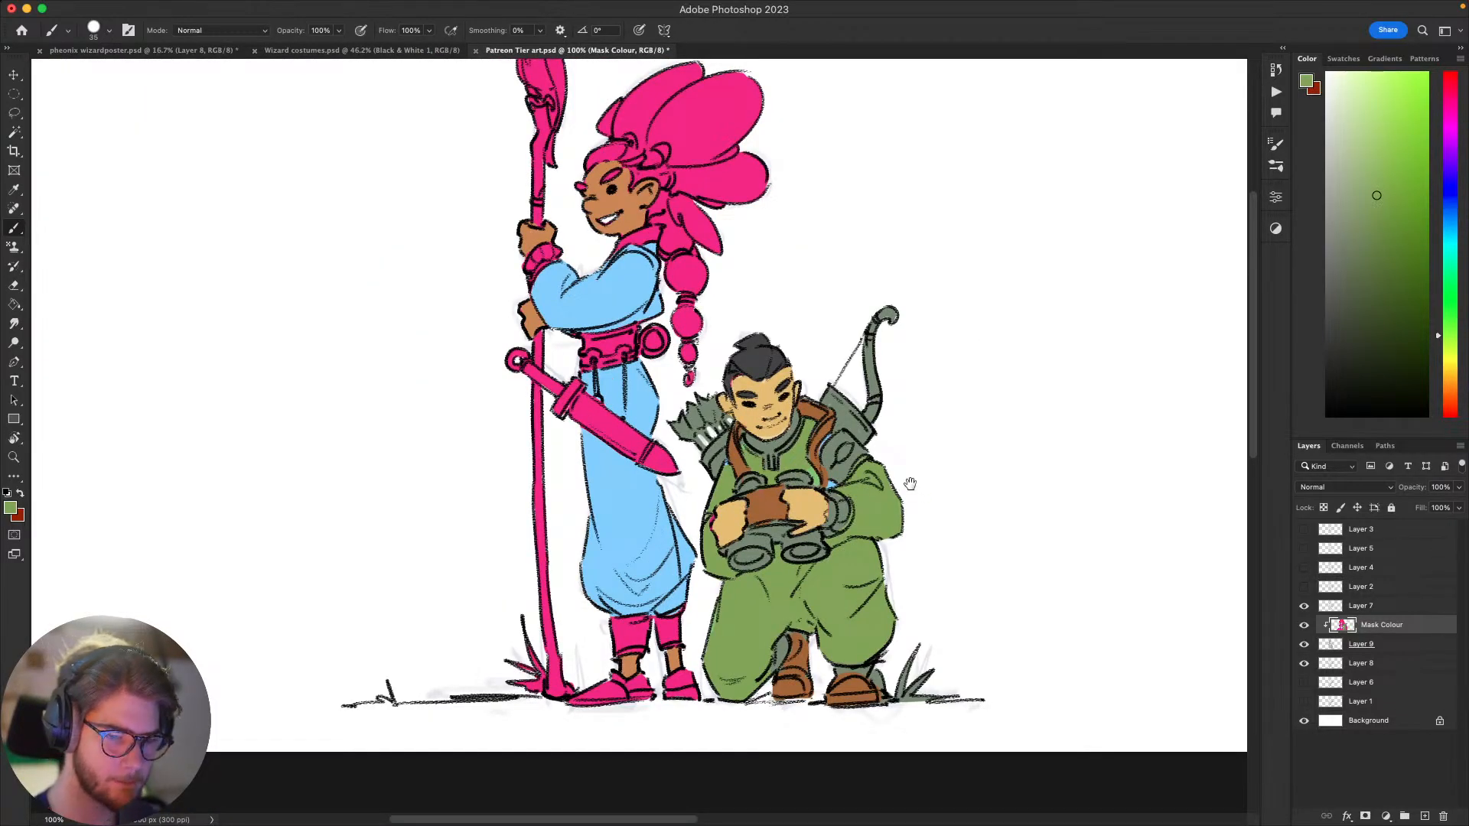
drag(1014, 564, 875, 620)
drag(1066, 623, 1111, 619)
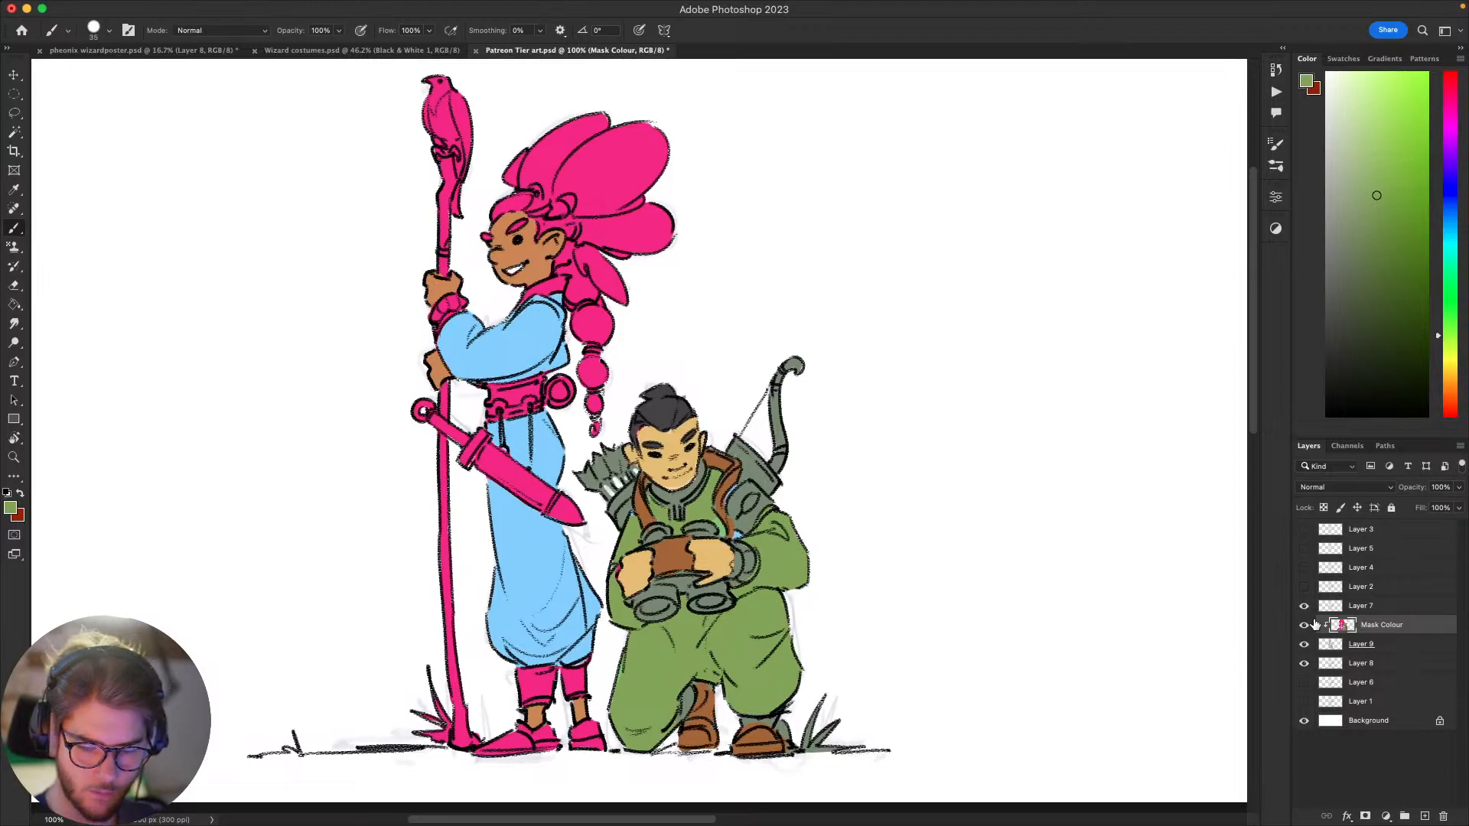
Step: Hide the grey silhouettes with their clipped colours, add a hidden layer above Layer 7, and make the Layer 7 line art active
click(1305, 645)
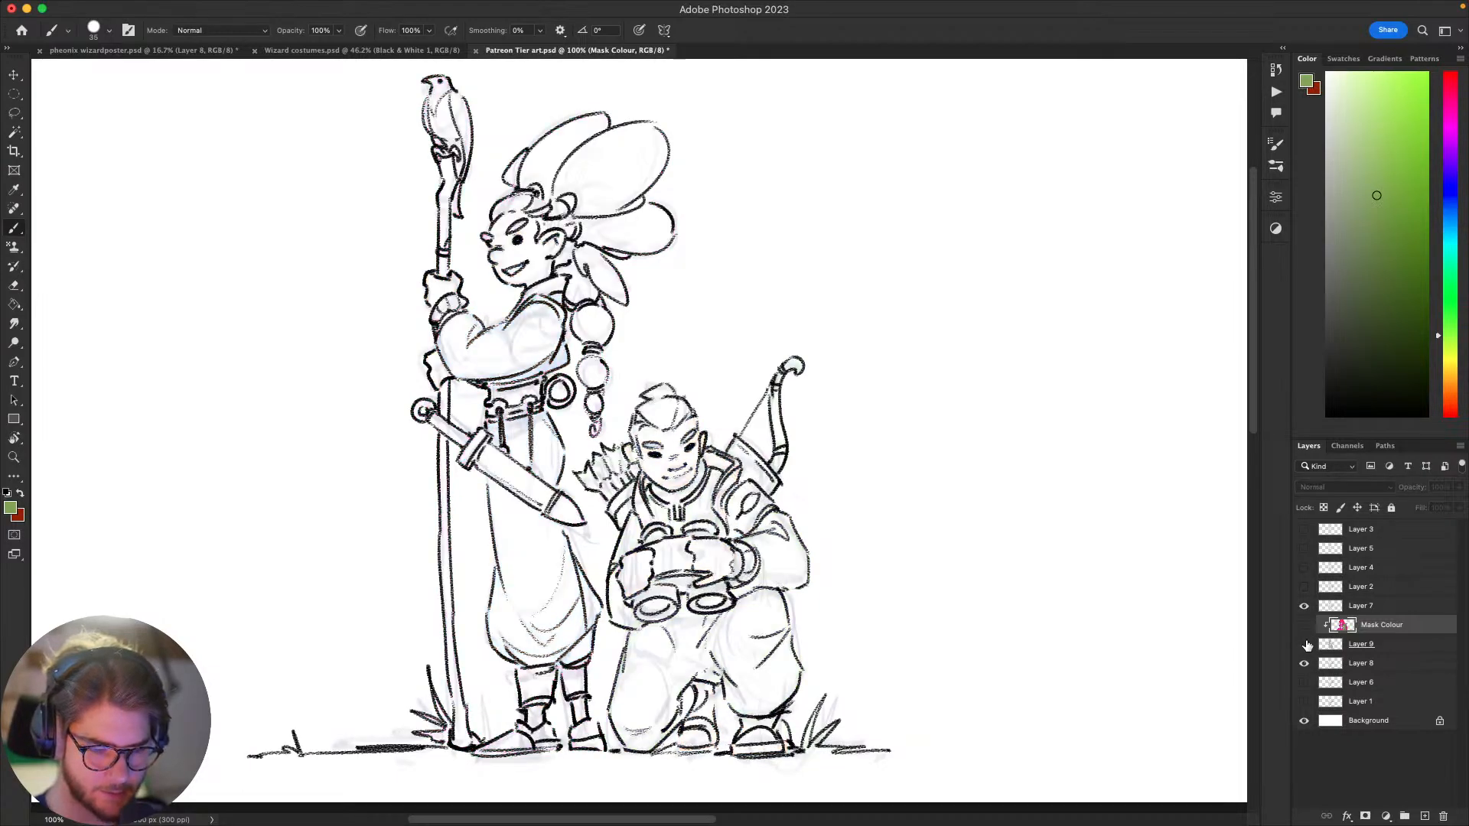
click(1351, 605)
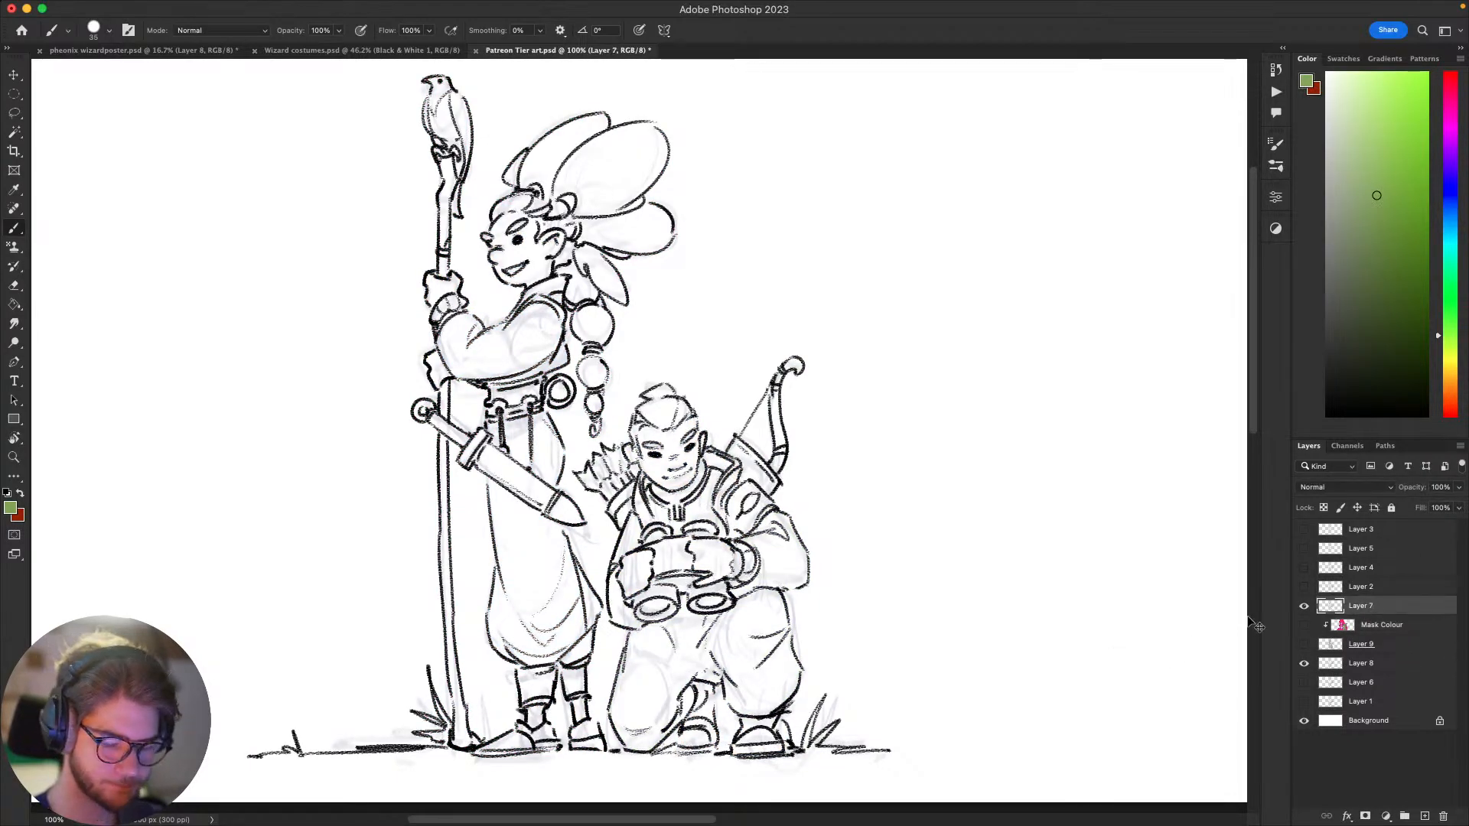
key(alt+shift+super+n)
click(1305, 605)
click(1347, 625)
scroll(947, 600, left, 2)
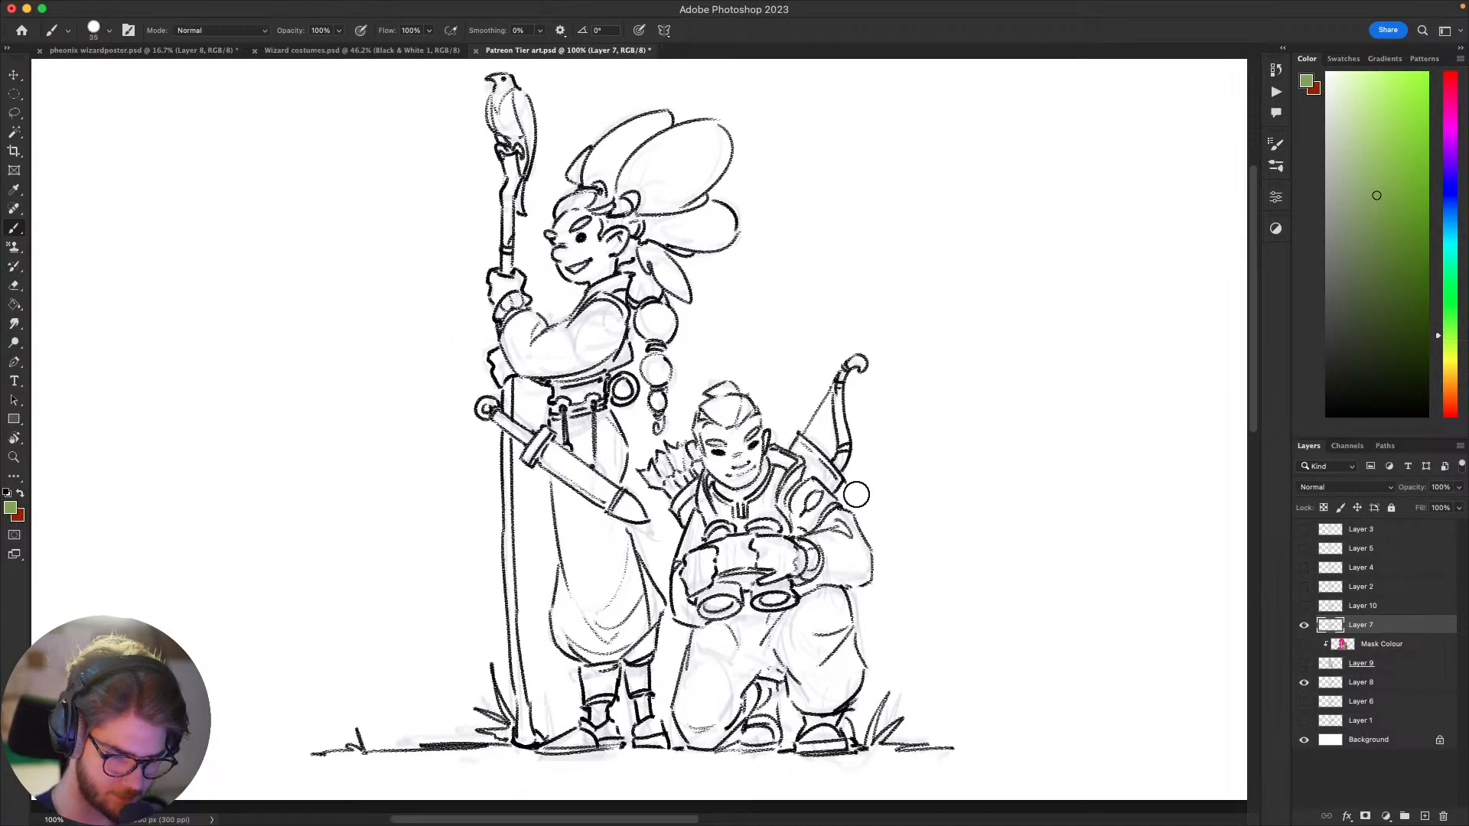
Step: Erase the collar and neck lines below the kneeling figure's face from the line art
key(e)
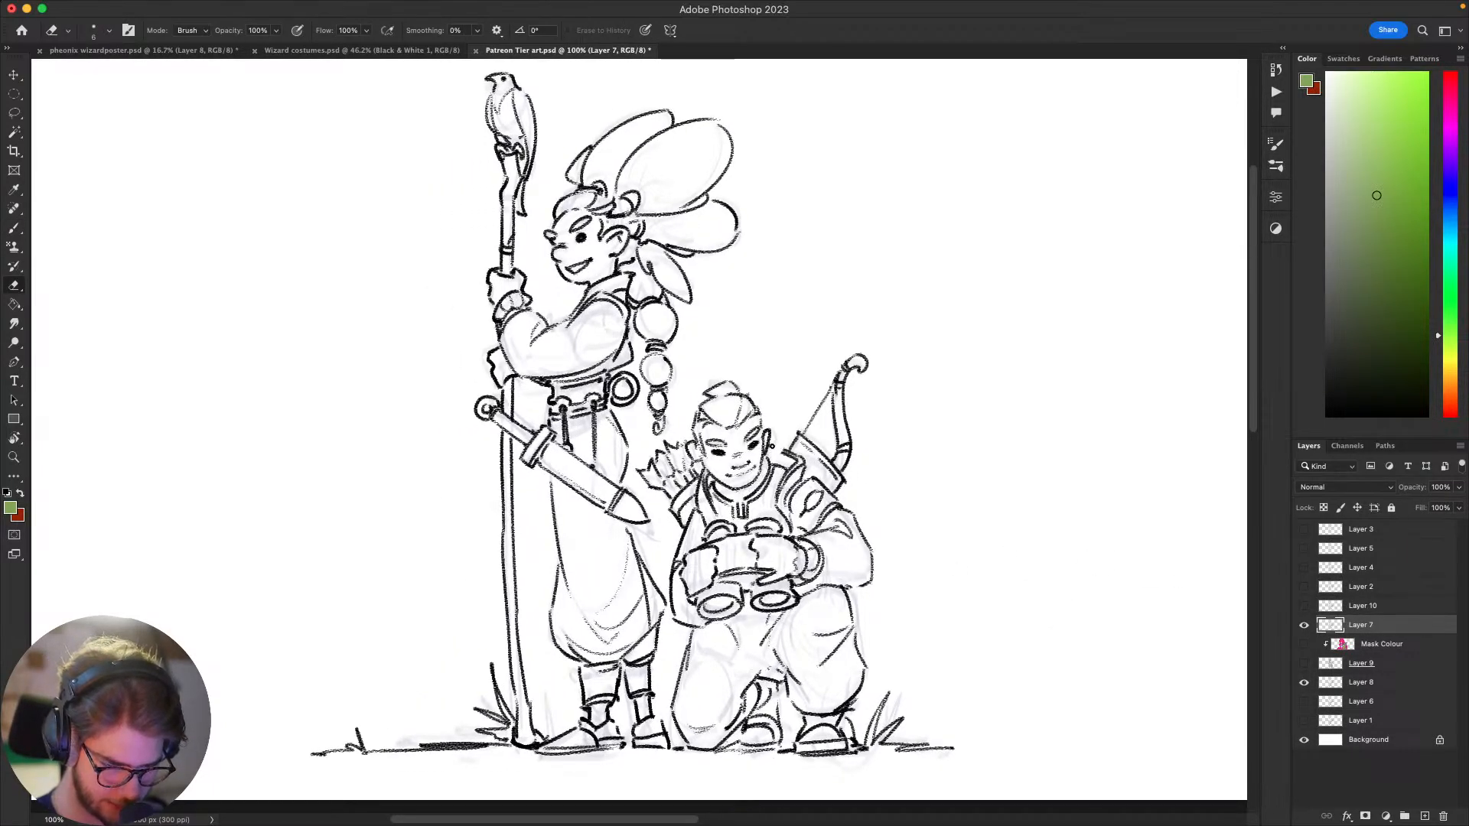
drag(769, 462, 764, 489)
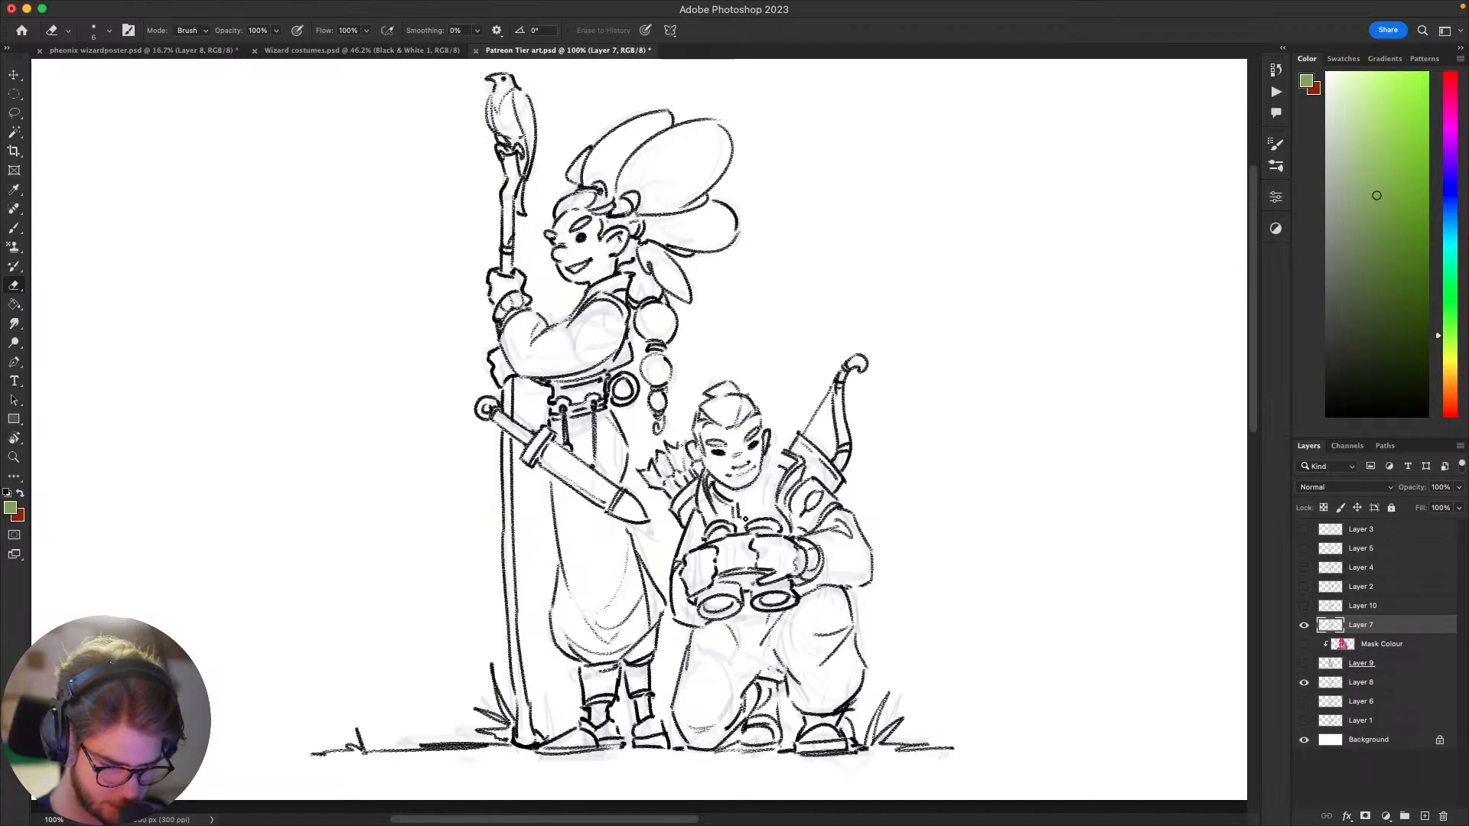
drag(727, 499, 714, 485)
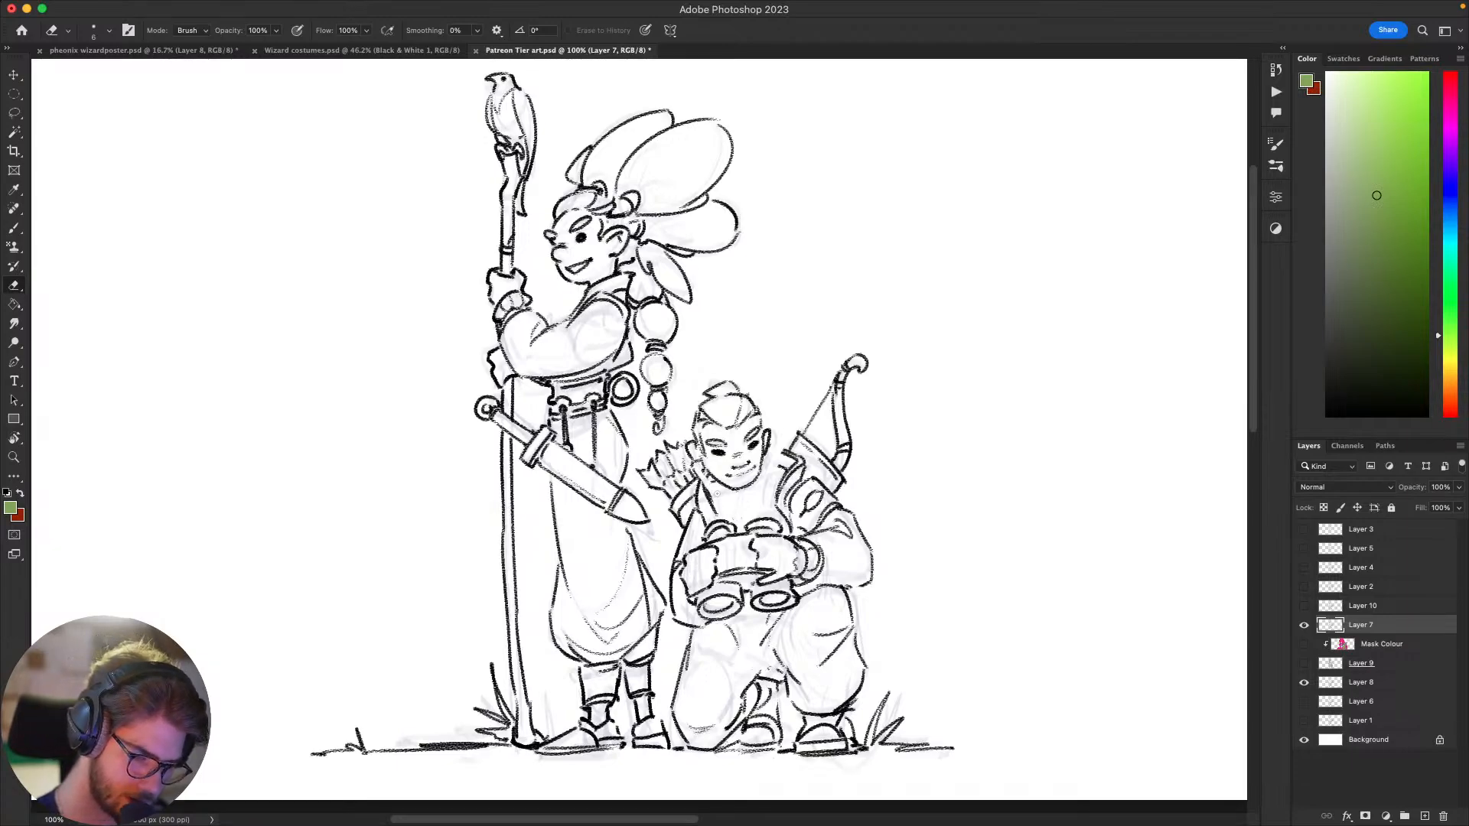
Step: Lasso the kneeling figure's head, scale it to about 104% with Free Transform, and adjust its position over the neck
key(l)
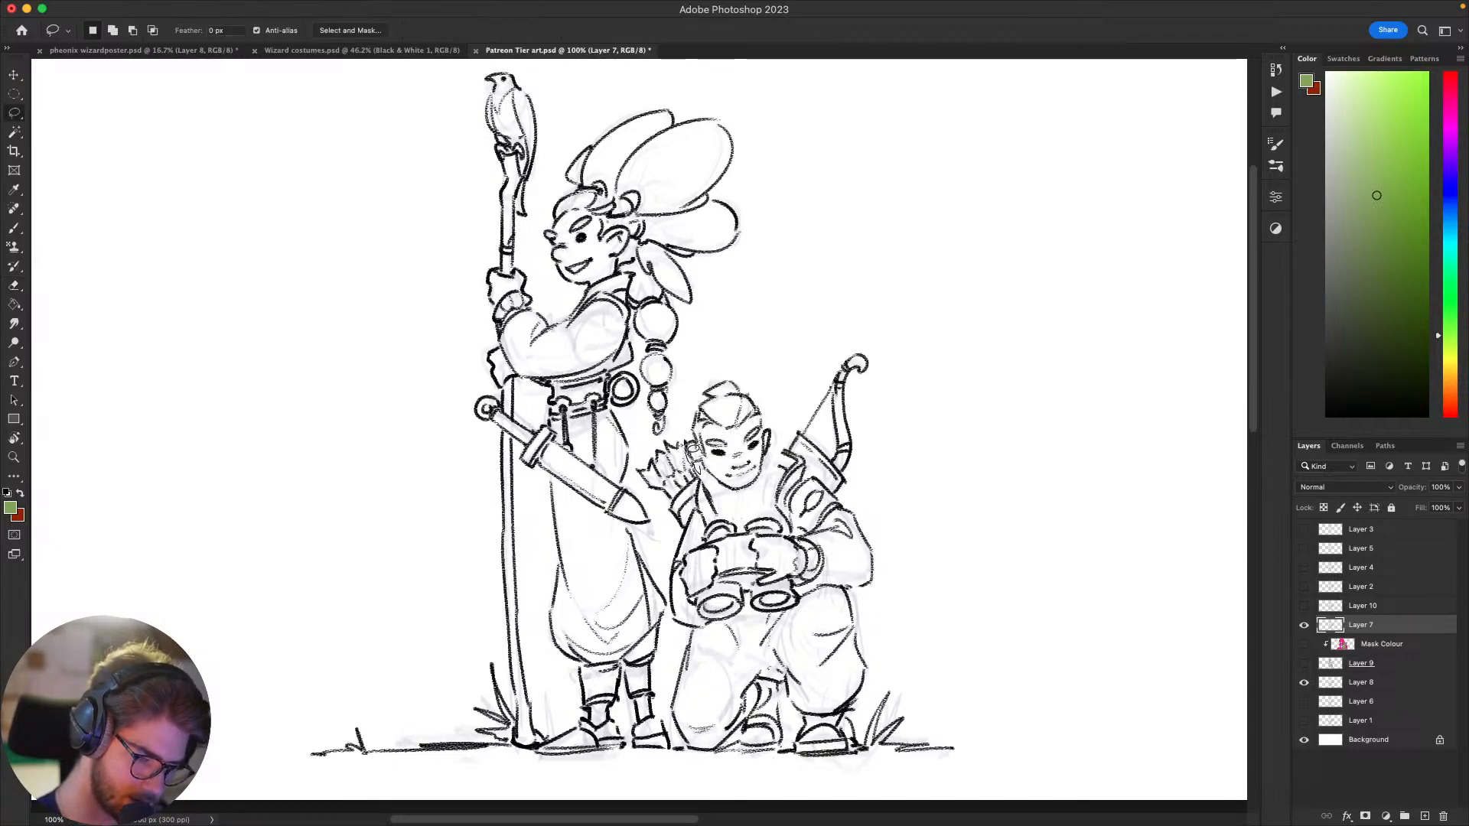
mouse_move(692, 450)
mouse_down()
mouse_move(772, 394)
mouse_move(769, 484)
mouse_move(716, 494)
mouse_move(691, 455)
mouse_up()
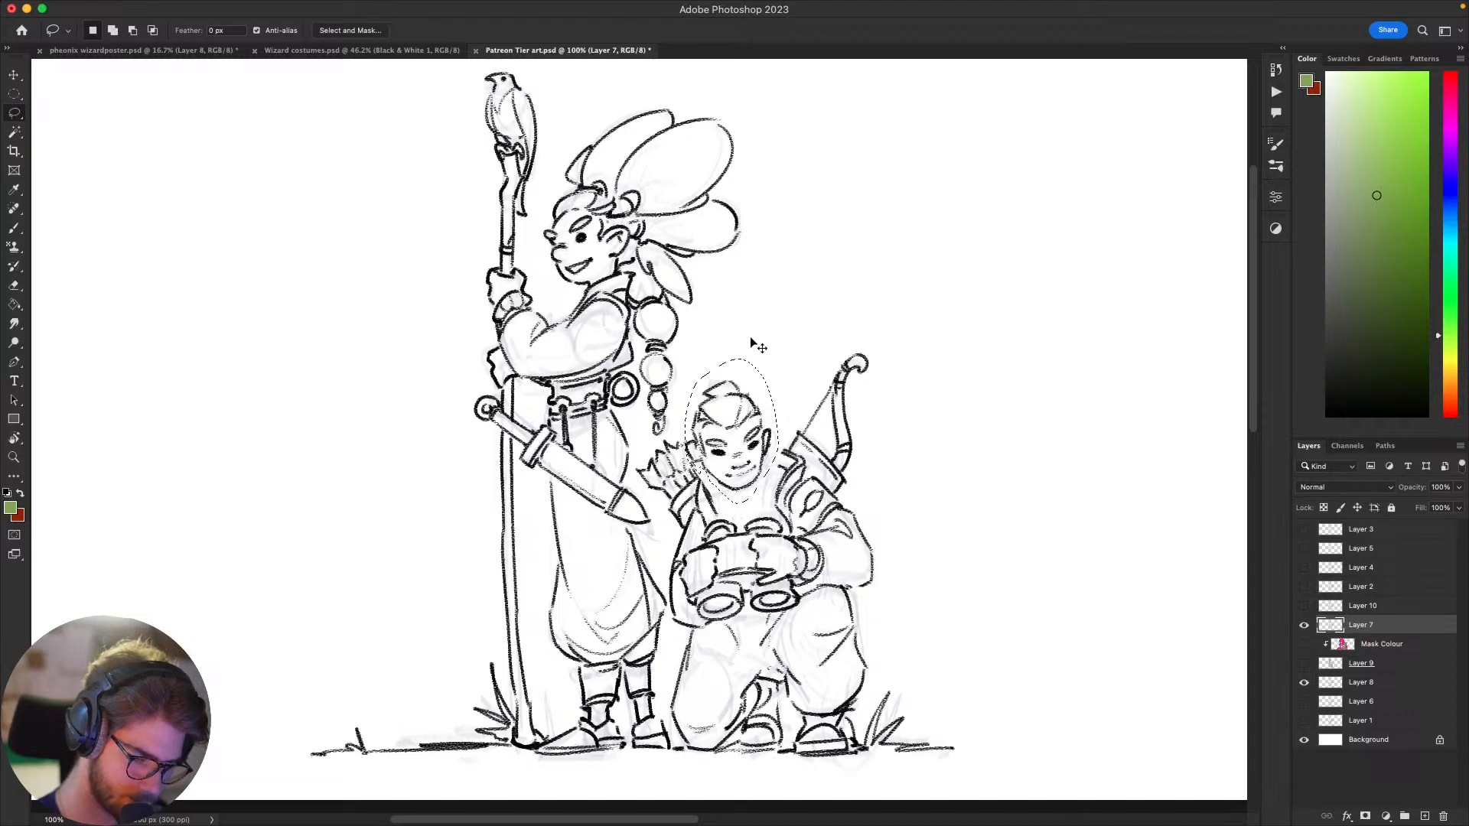
key(super+t)
drag(732, 505, 772, 493)
drag(998, 509, 1034, 501)
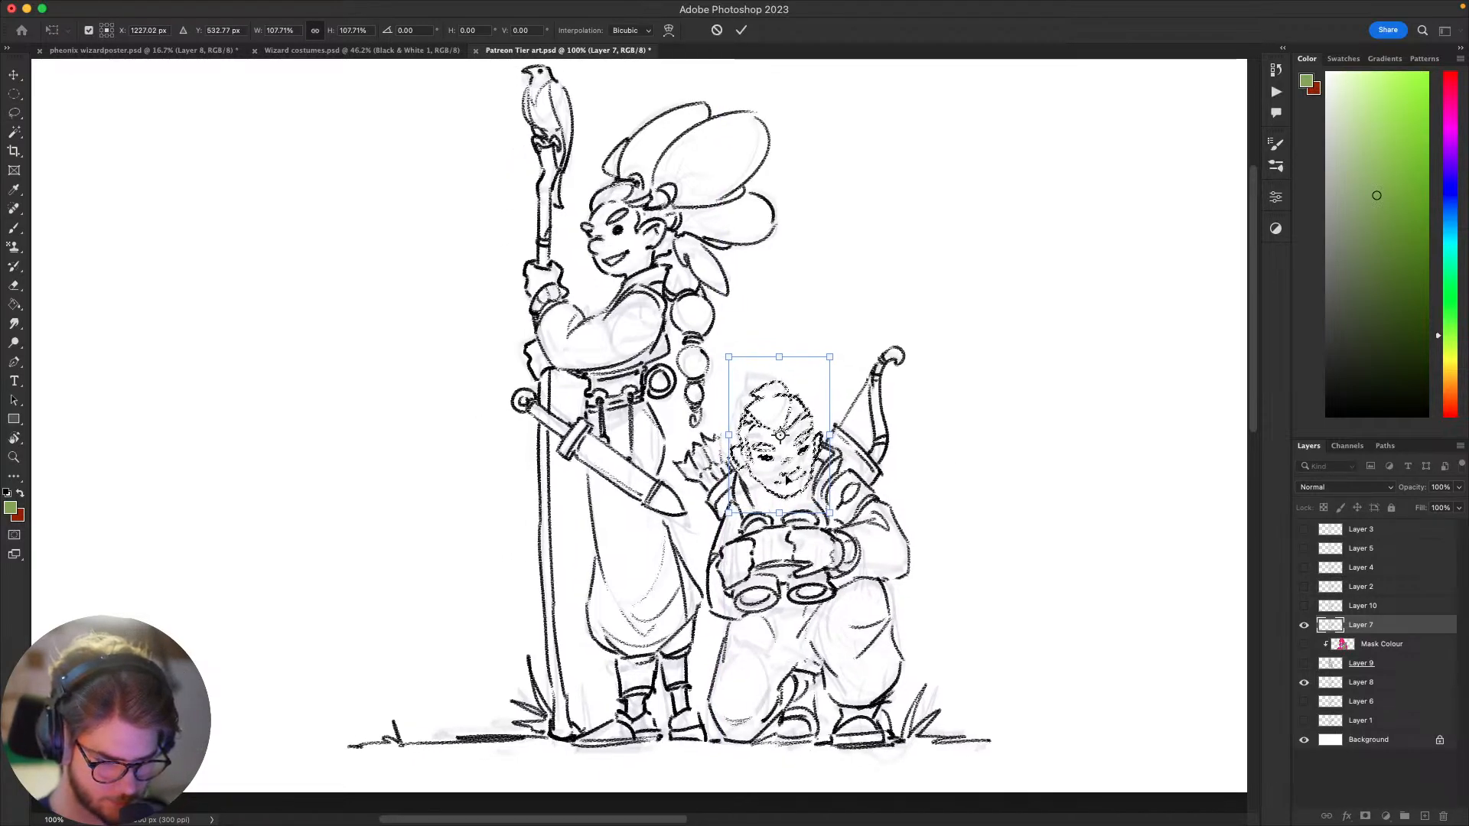
drag(785, 480, 785, 482)
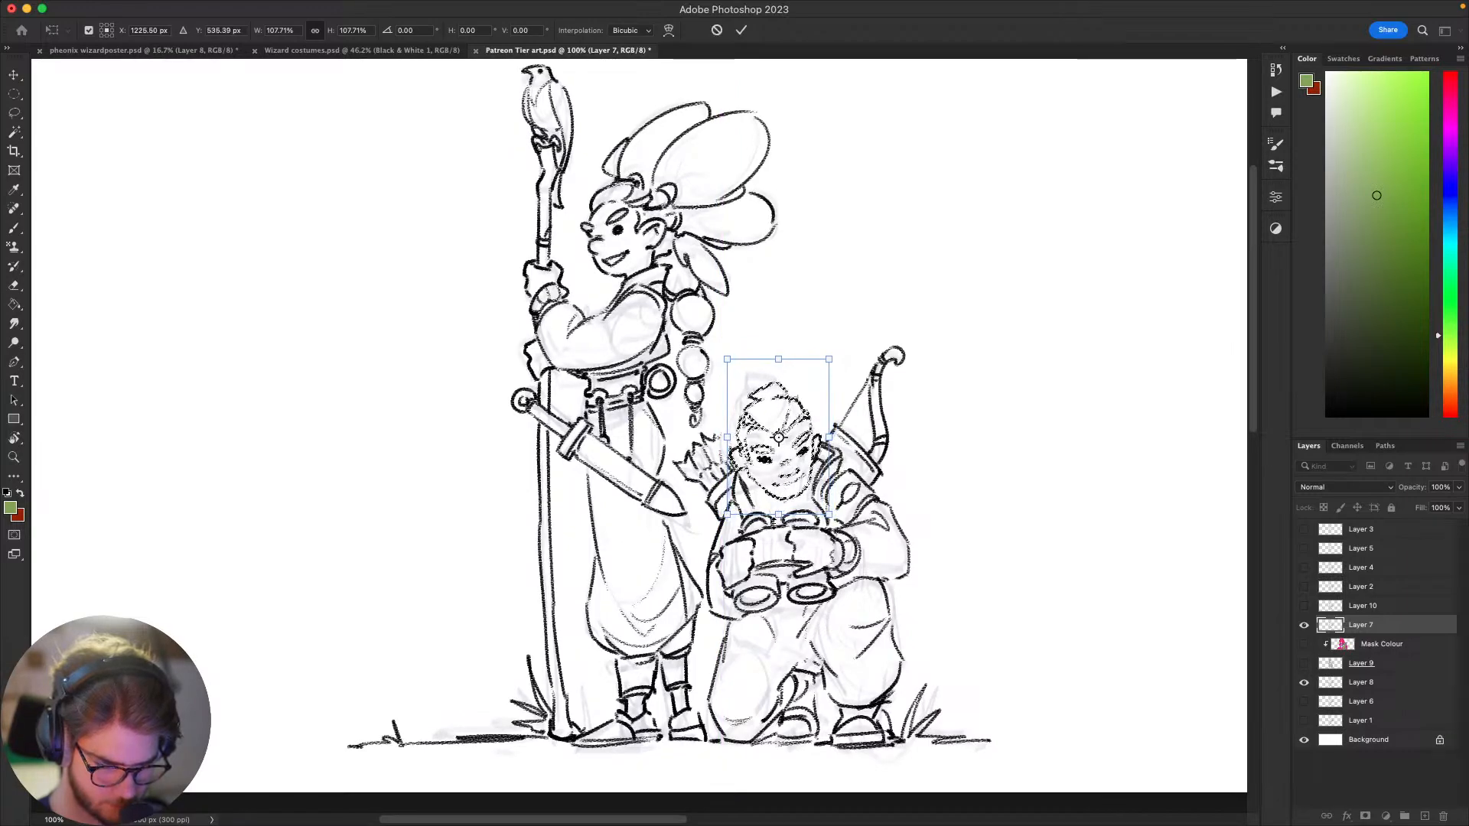
mouse_move(1127, 485)
mouse_down()
mouse_move(1154, 342)
mouse_move(1116, 584)
mouse_up()
drag(822, 399, 819, 406)
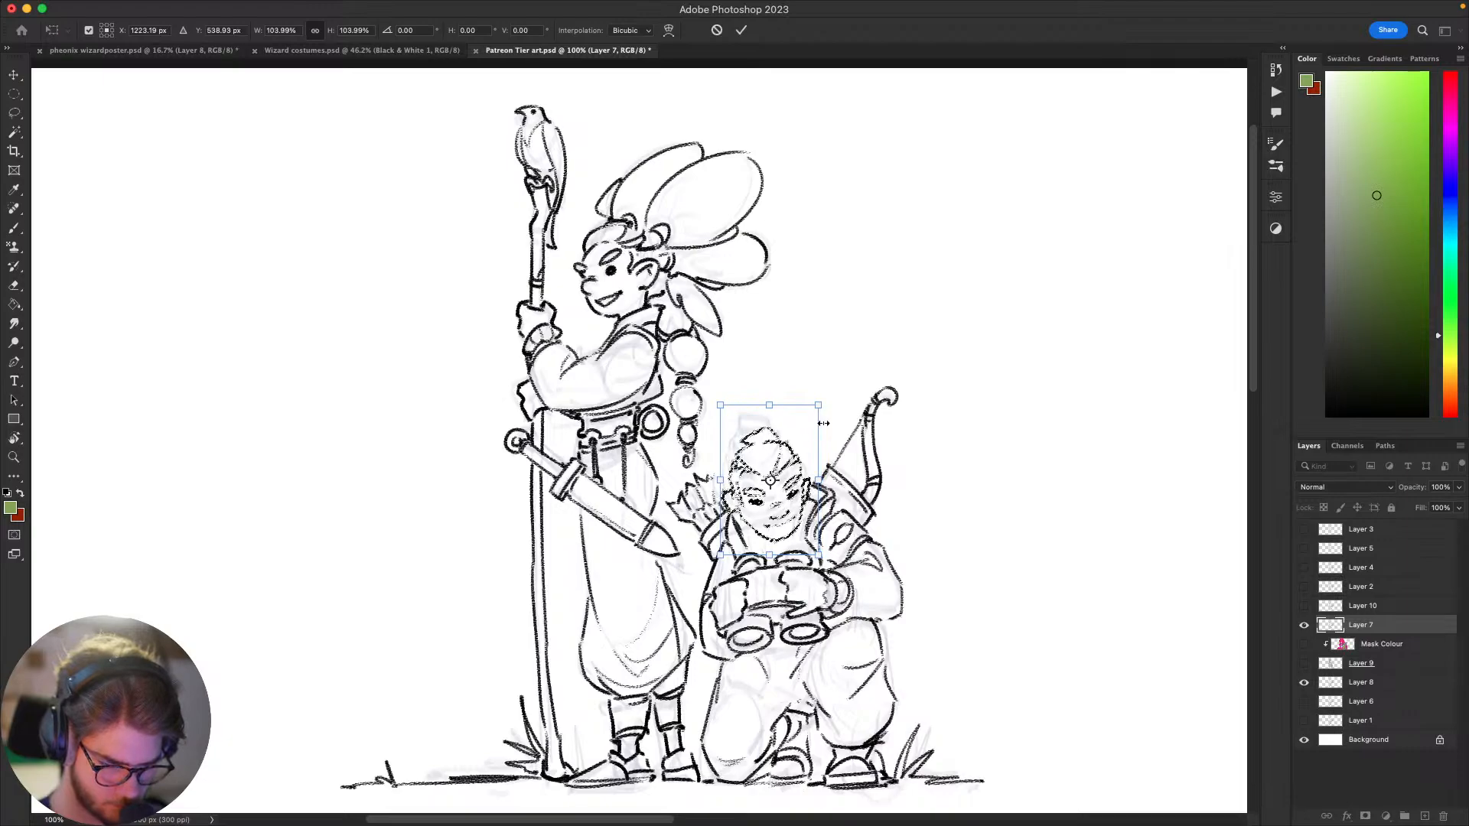
key(Return)
Step: Undo the green test stroke, switch to a small dark grey brush, and touch up the lines around the kneeling figure's neck
key(b)
drag(903, 581, 957, 587)
right_click(879, 593)
click(958, 668)
drag(843, 612, 867, 599)
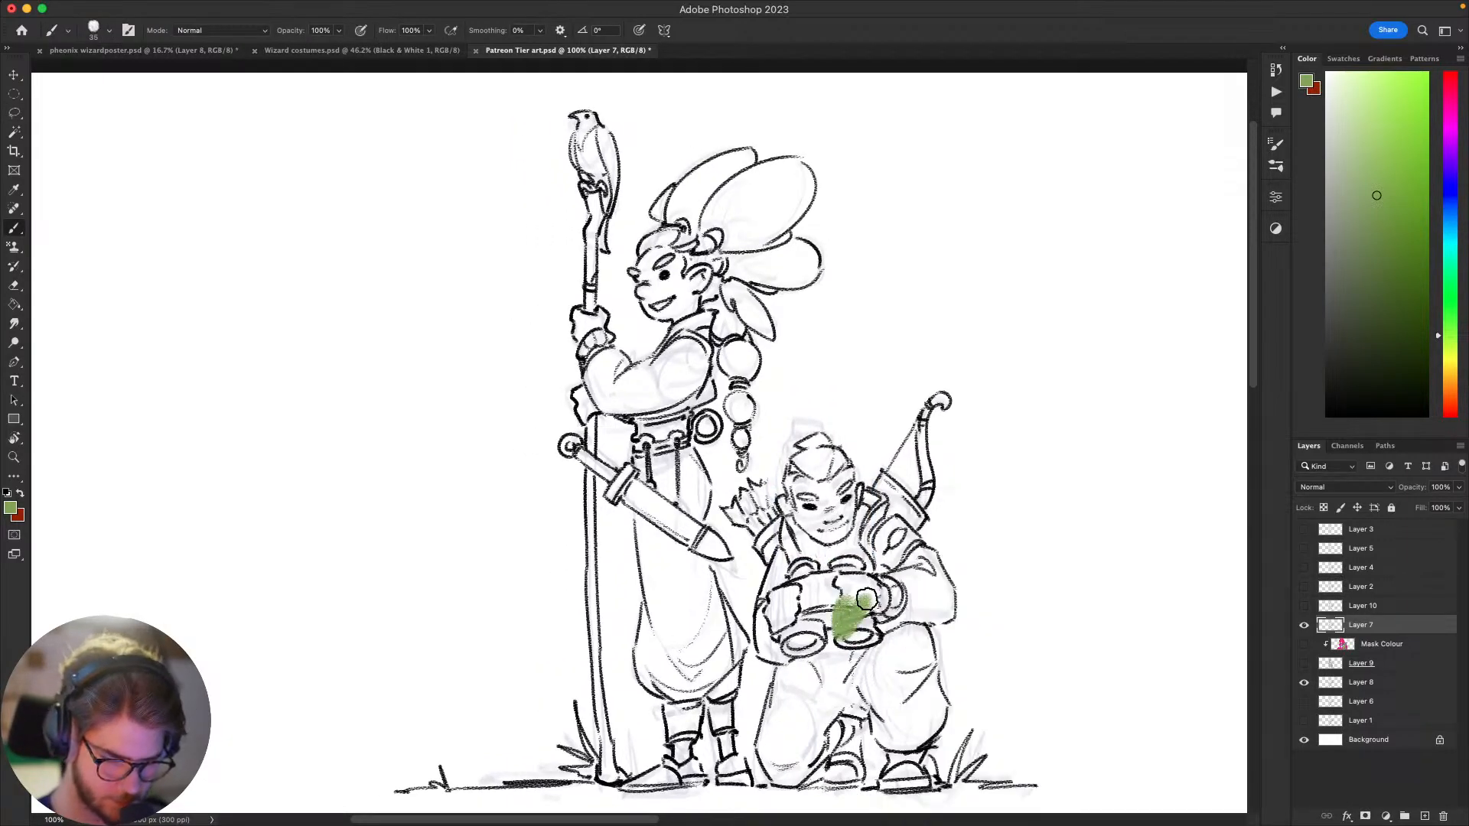
key(ctrl+z)
alt+click(922, 742)
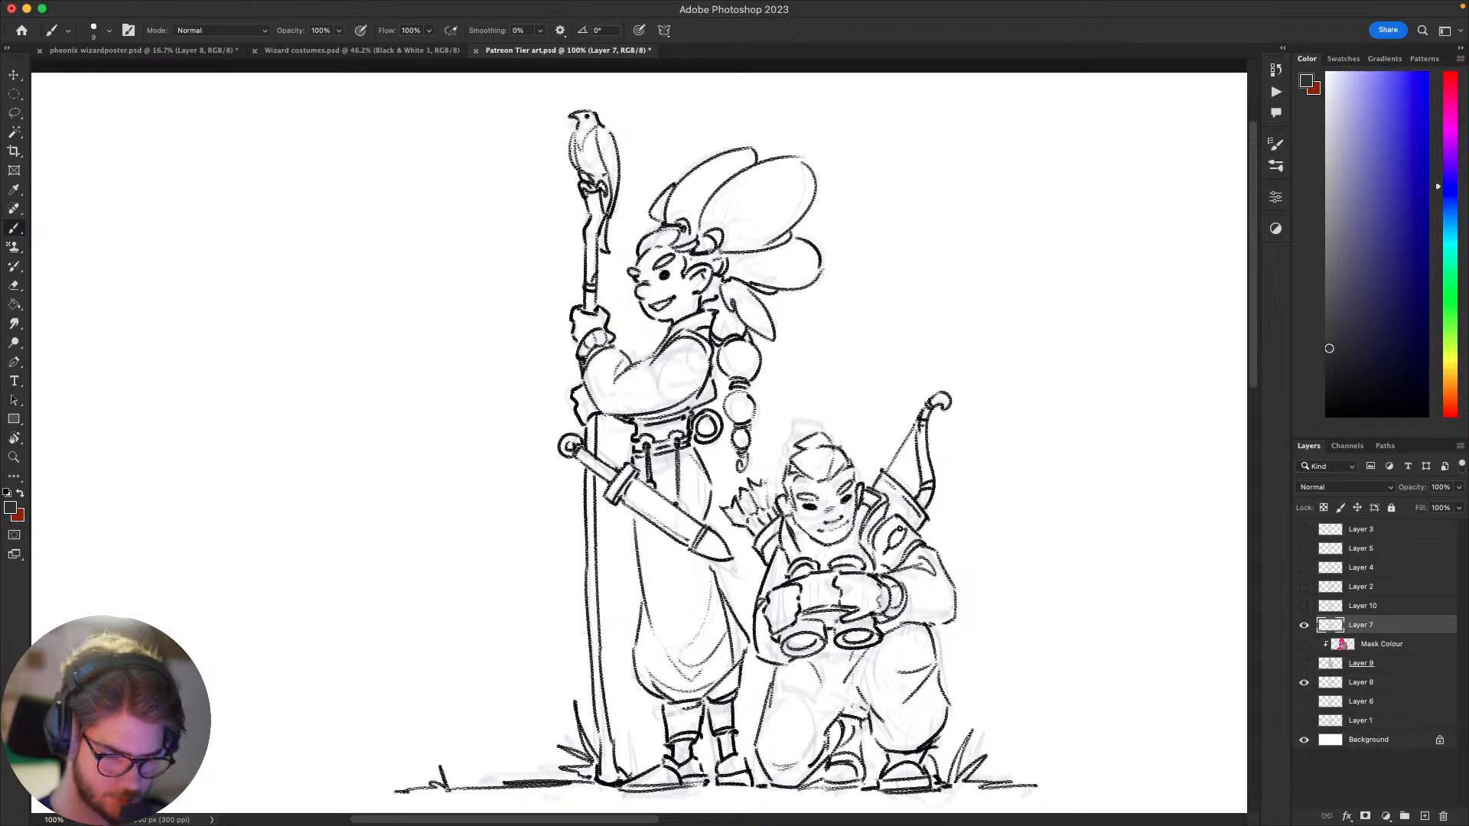
key(e)
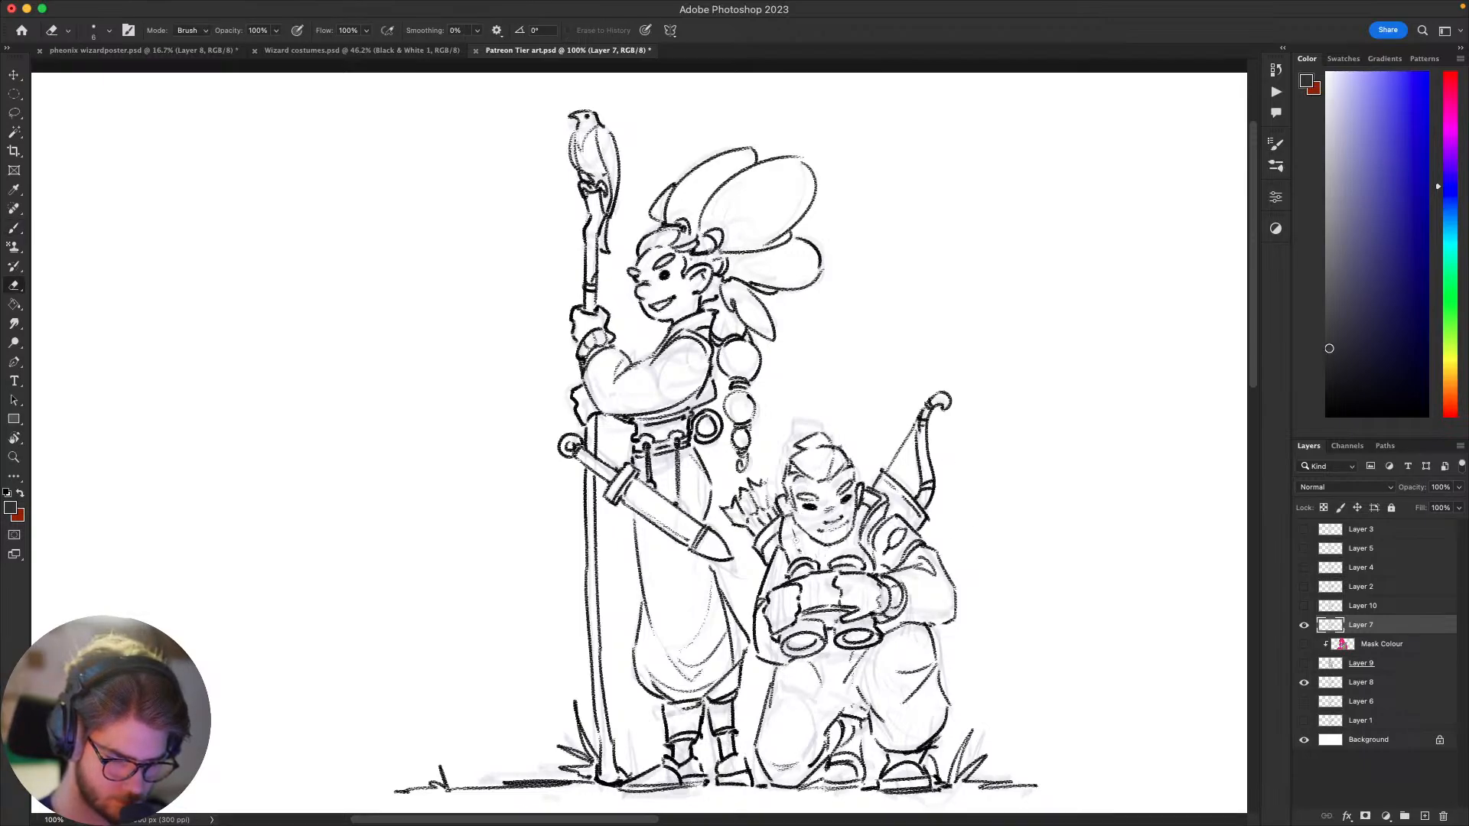
key(b)
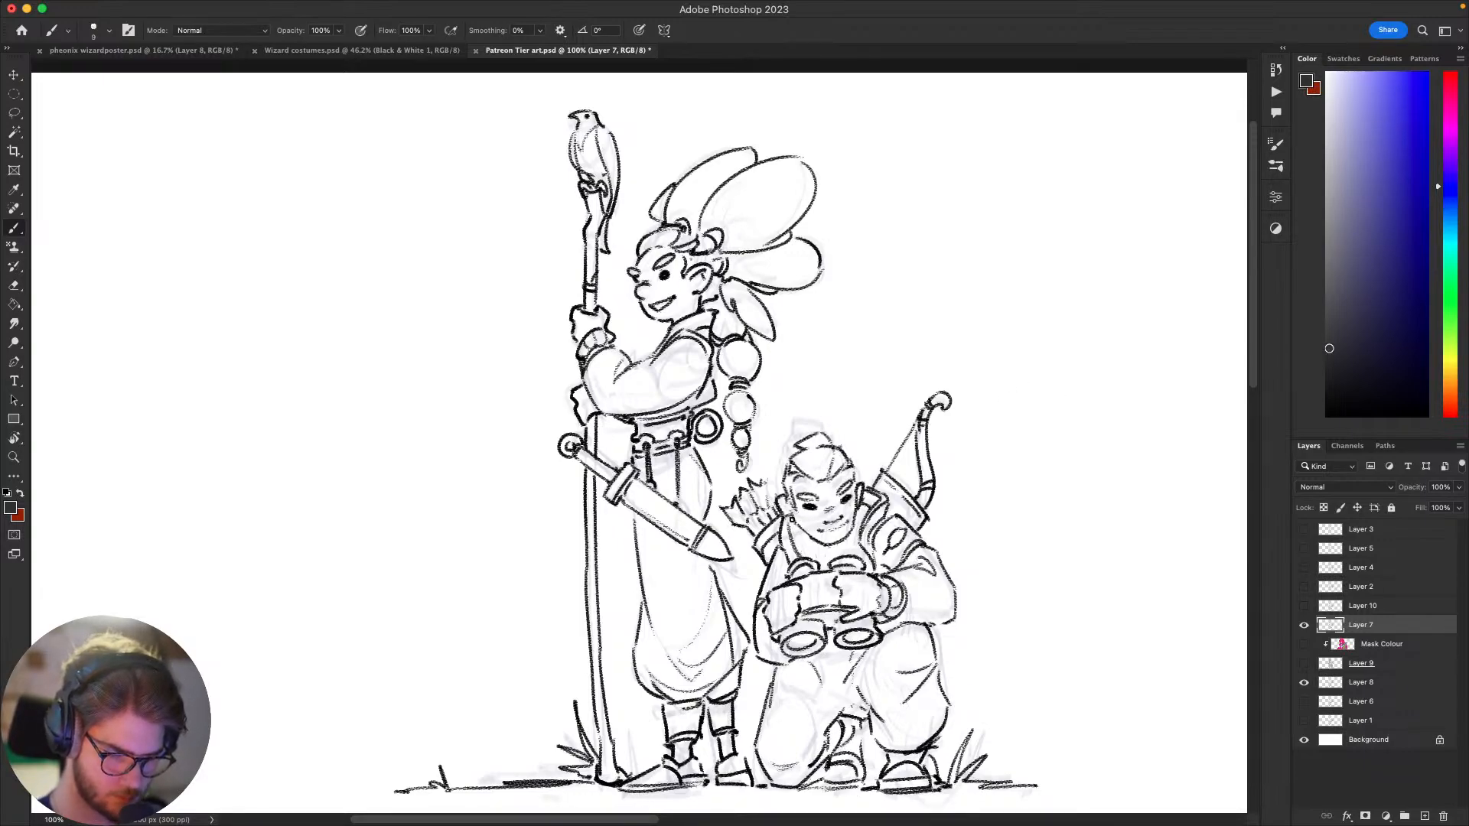
scroll(1017, 397, down, 3)
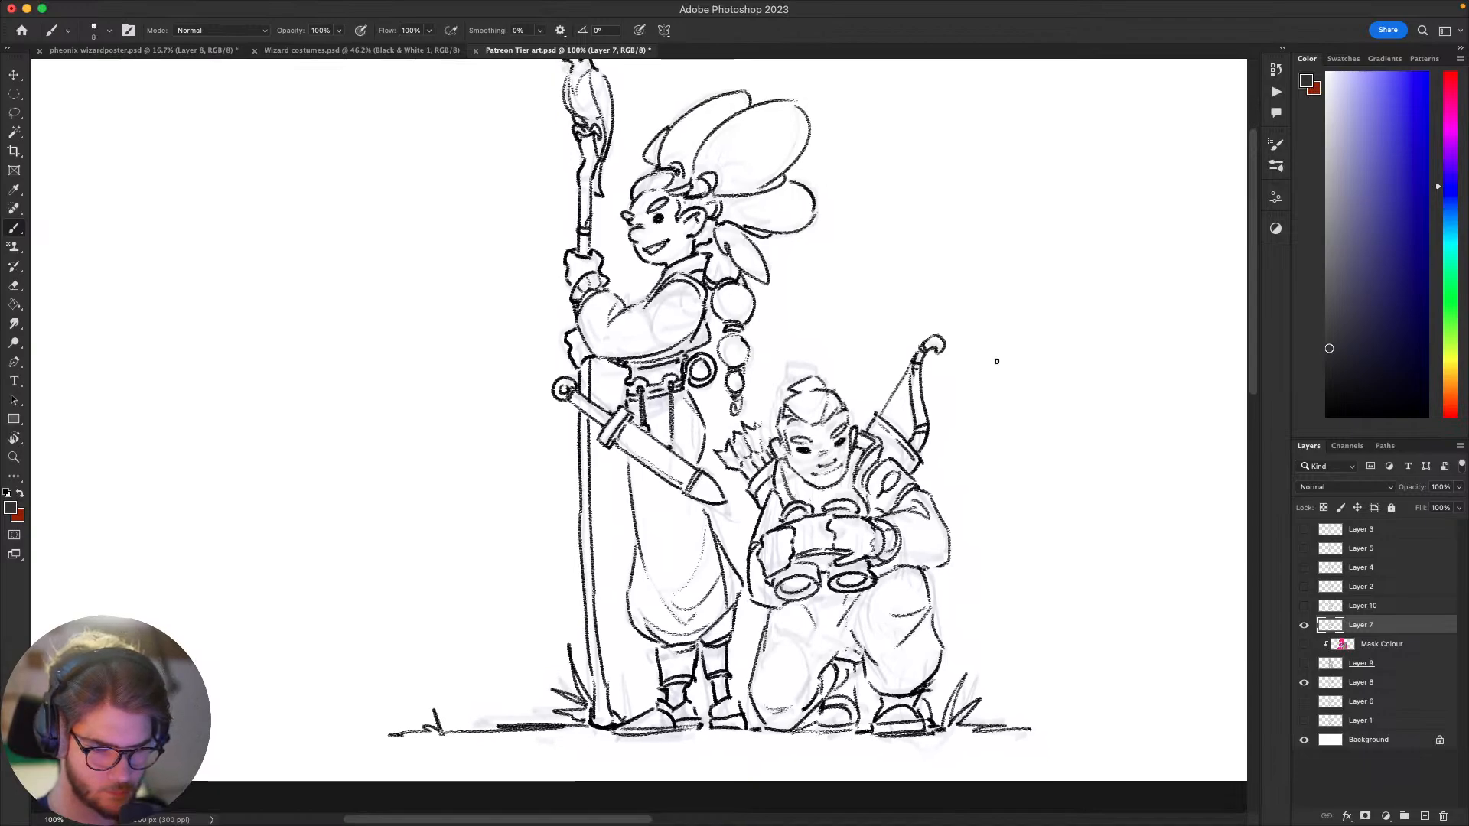
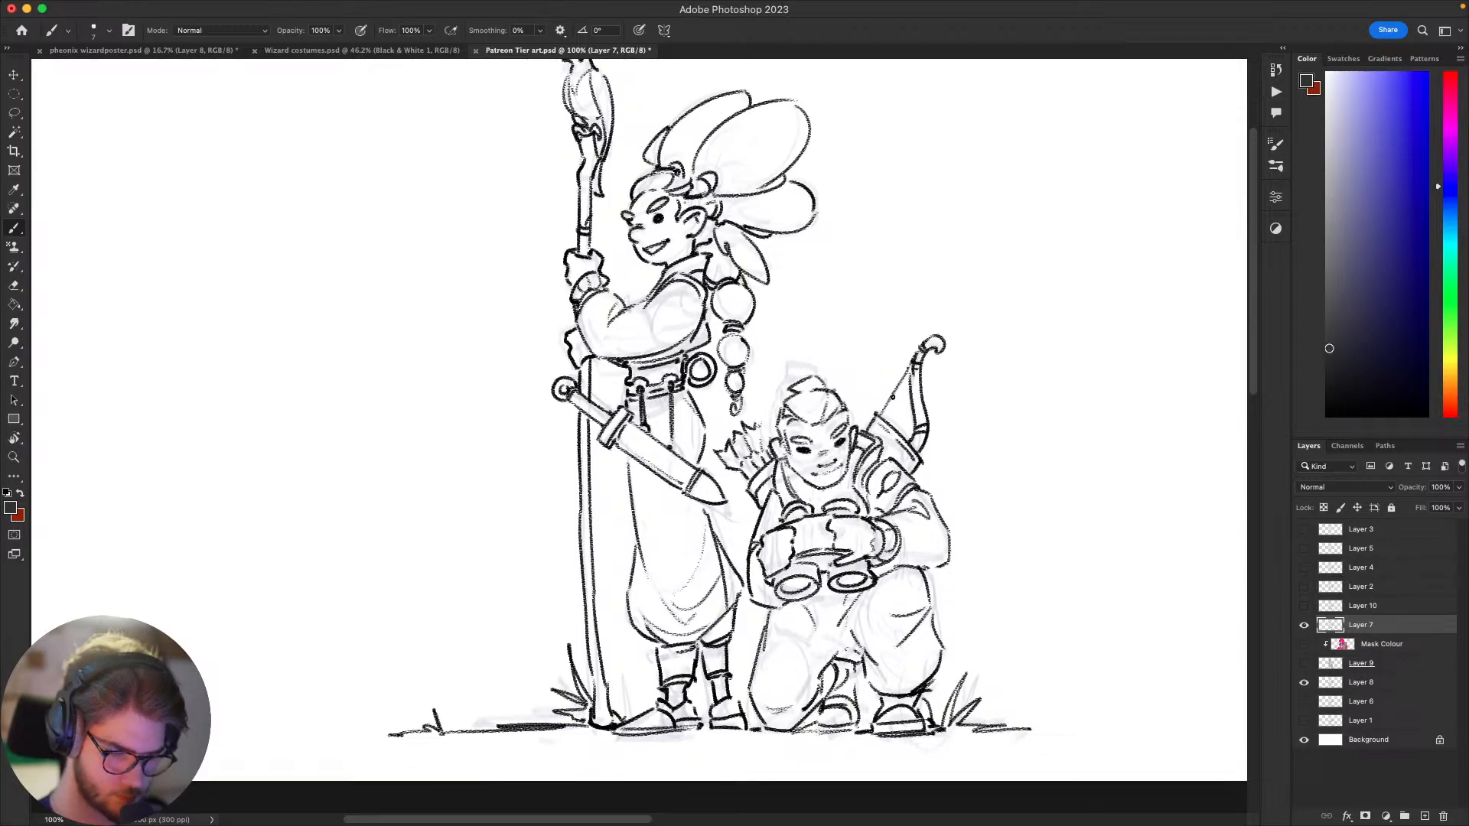
Step: Examine the line art of both figures in close-up and across the whole canvas
mouse_move(892, 398)
mouse_down()
mouse_move(893, 328)
mouse_move(869, 275)
mouse_move(867, 380)
mouse_up()
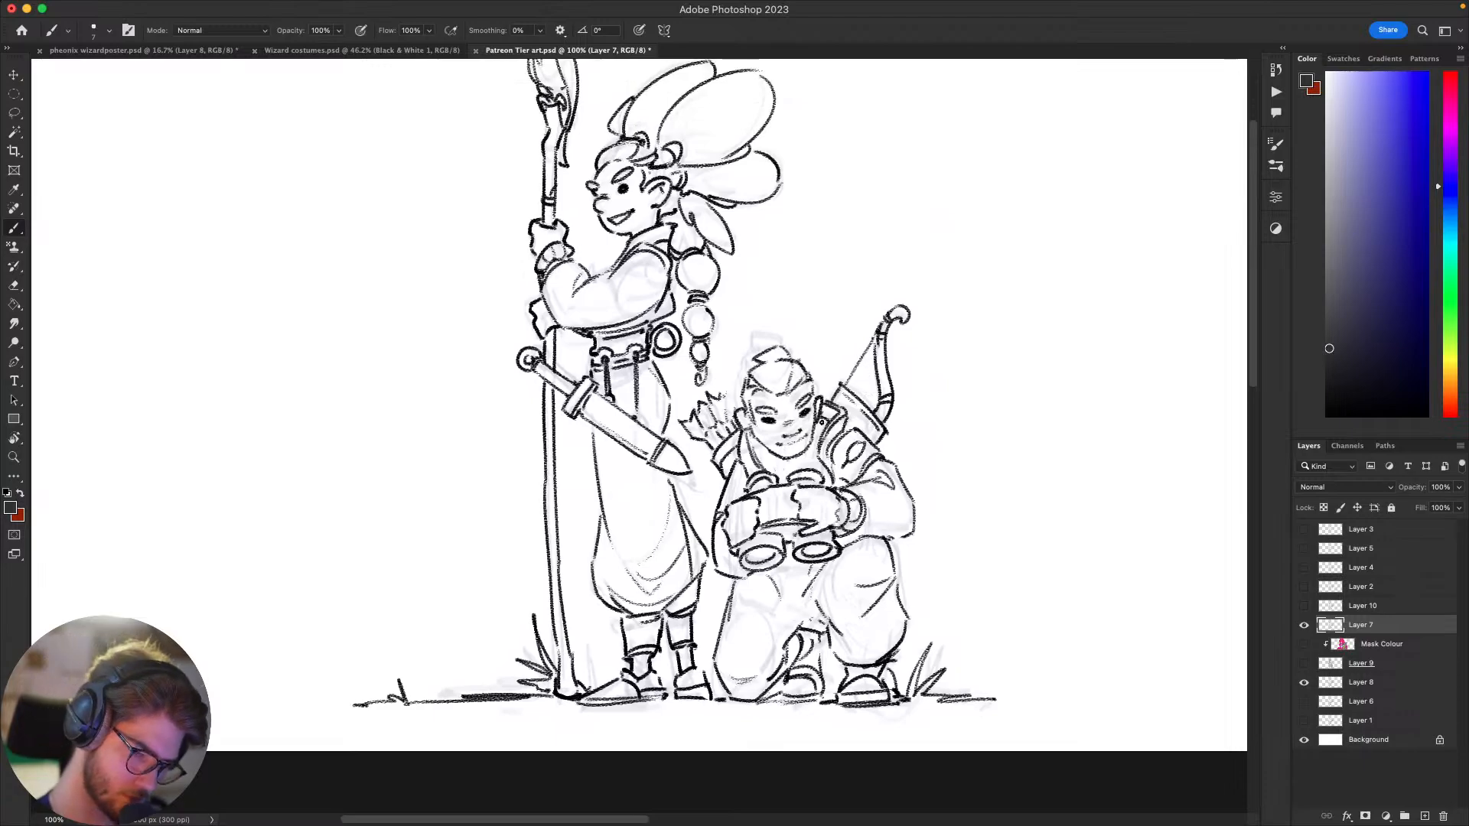
drag(876, 459, 1014, 287)
drag(1109, 547, 849, 739)
key(super+minus)
key(super+minus)
key(super+minus)
key(super+minus)
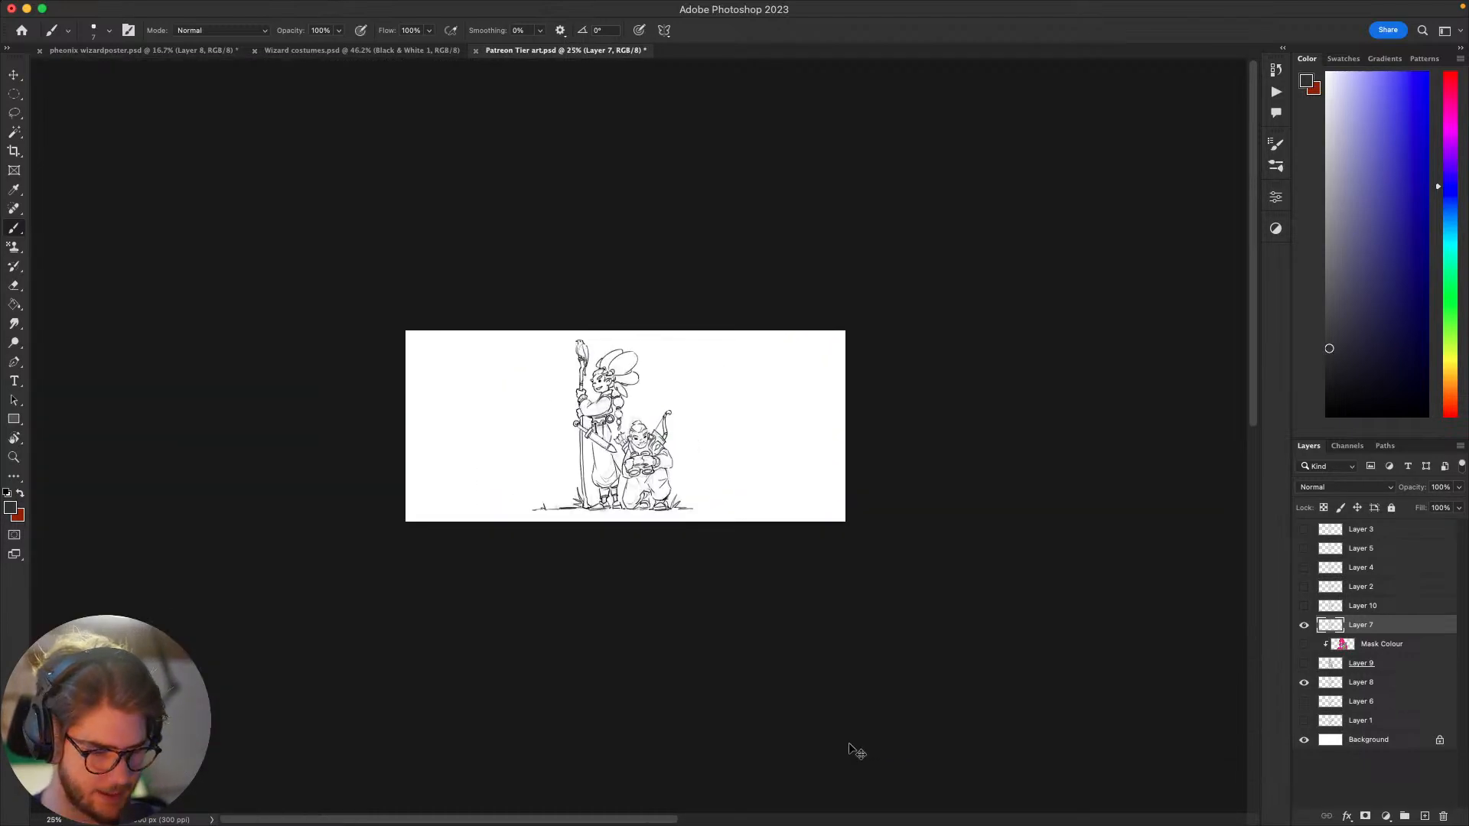
key(super+plus)
key(super+plus)
key(super+plus)
key(super+plus)
key(super+plus)
key(super+minus)
key(super+plus)
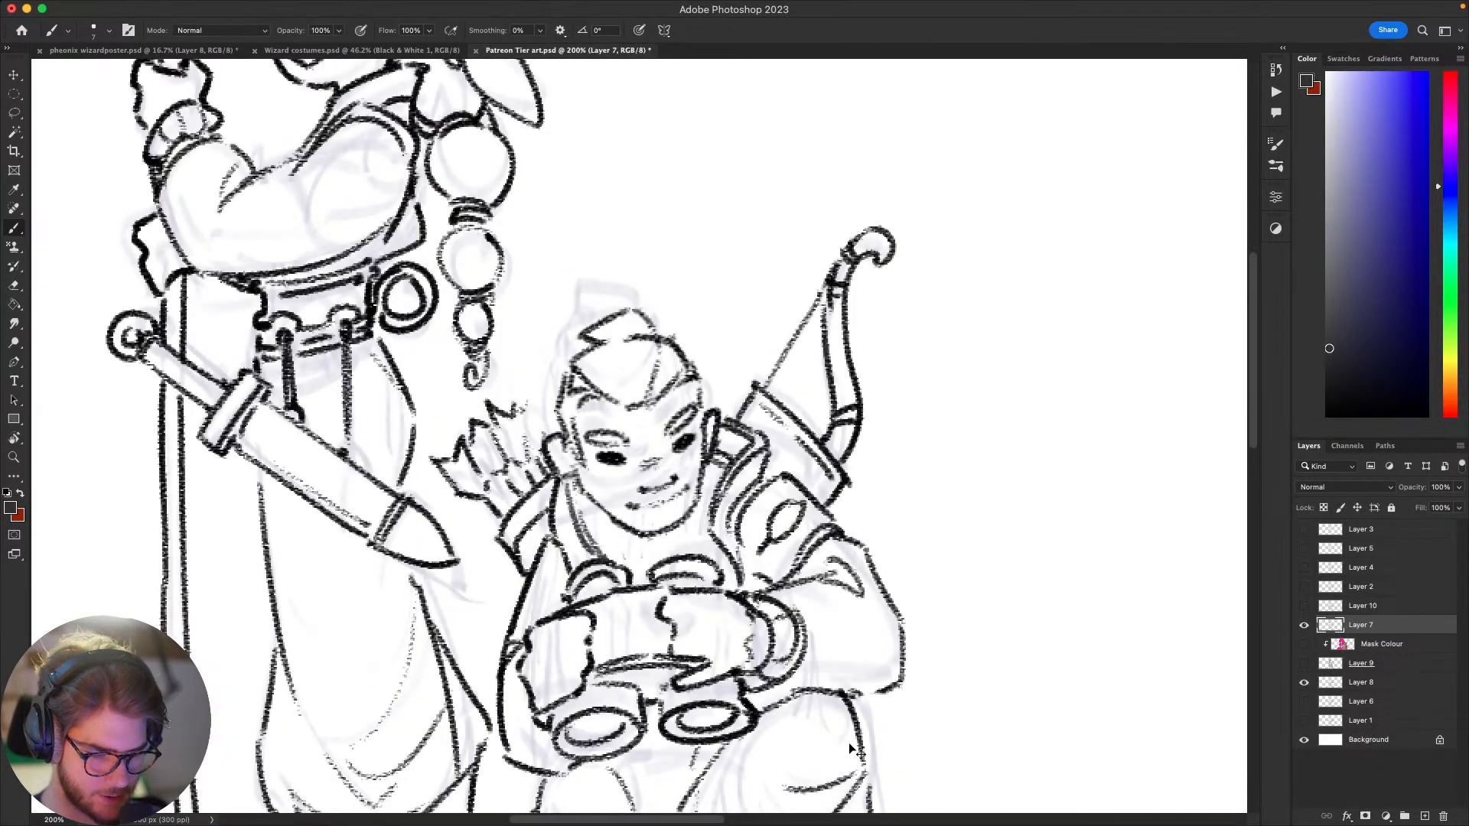
key(super+minus)
key(super+minus)
key(super+minus)
key(super+minus)
key(super+plus)
key(super+plus)
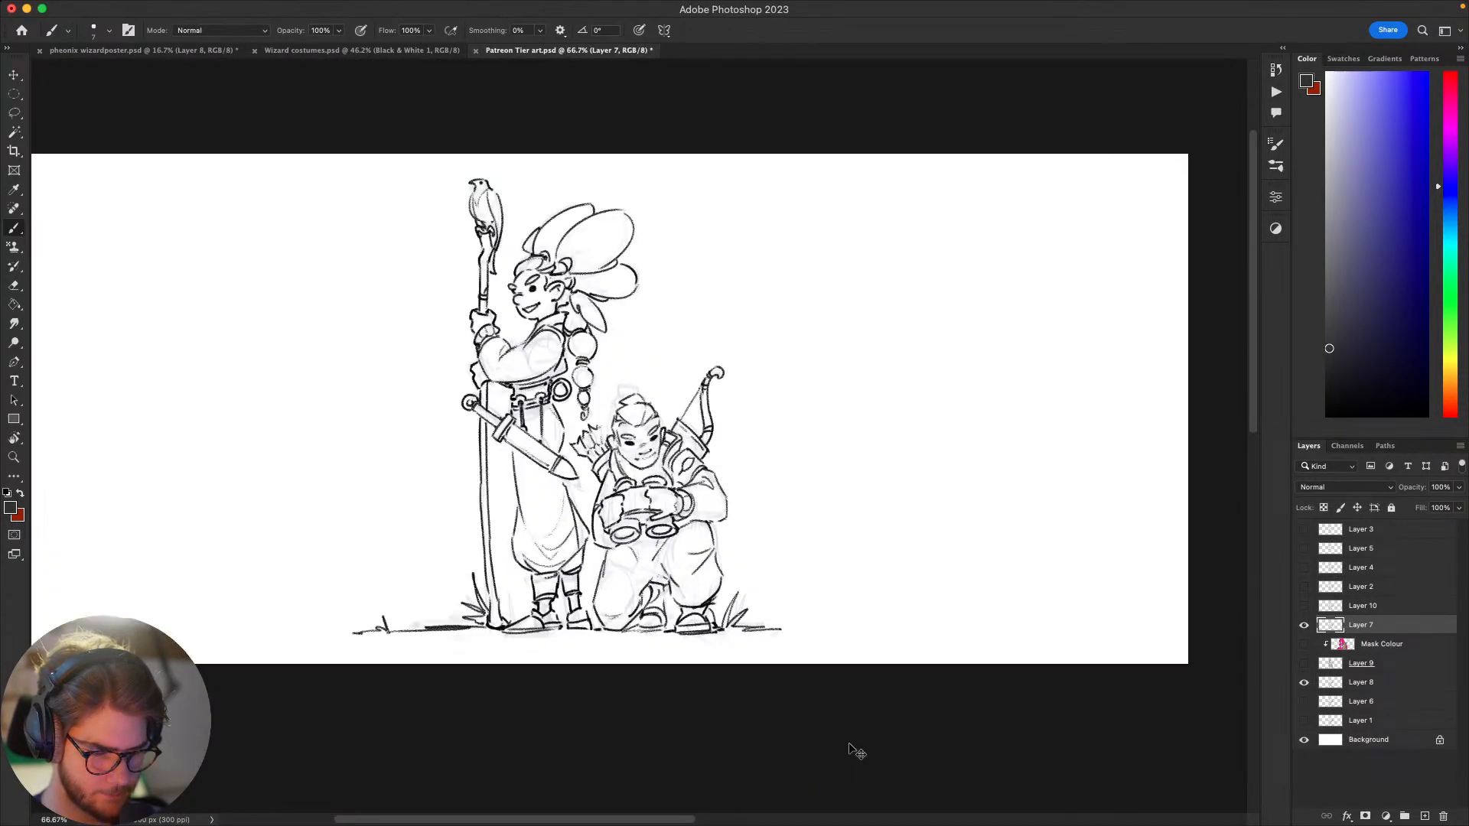
key(super+plus)
key(super+minus)
key(super+plus)
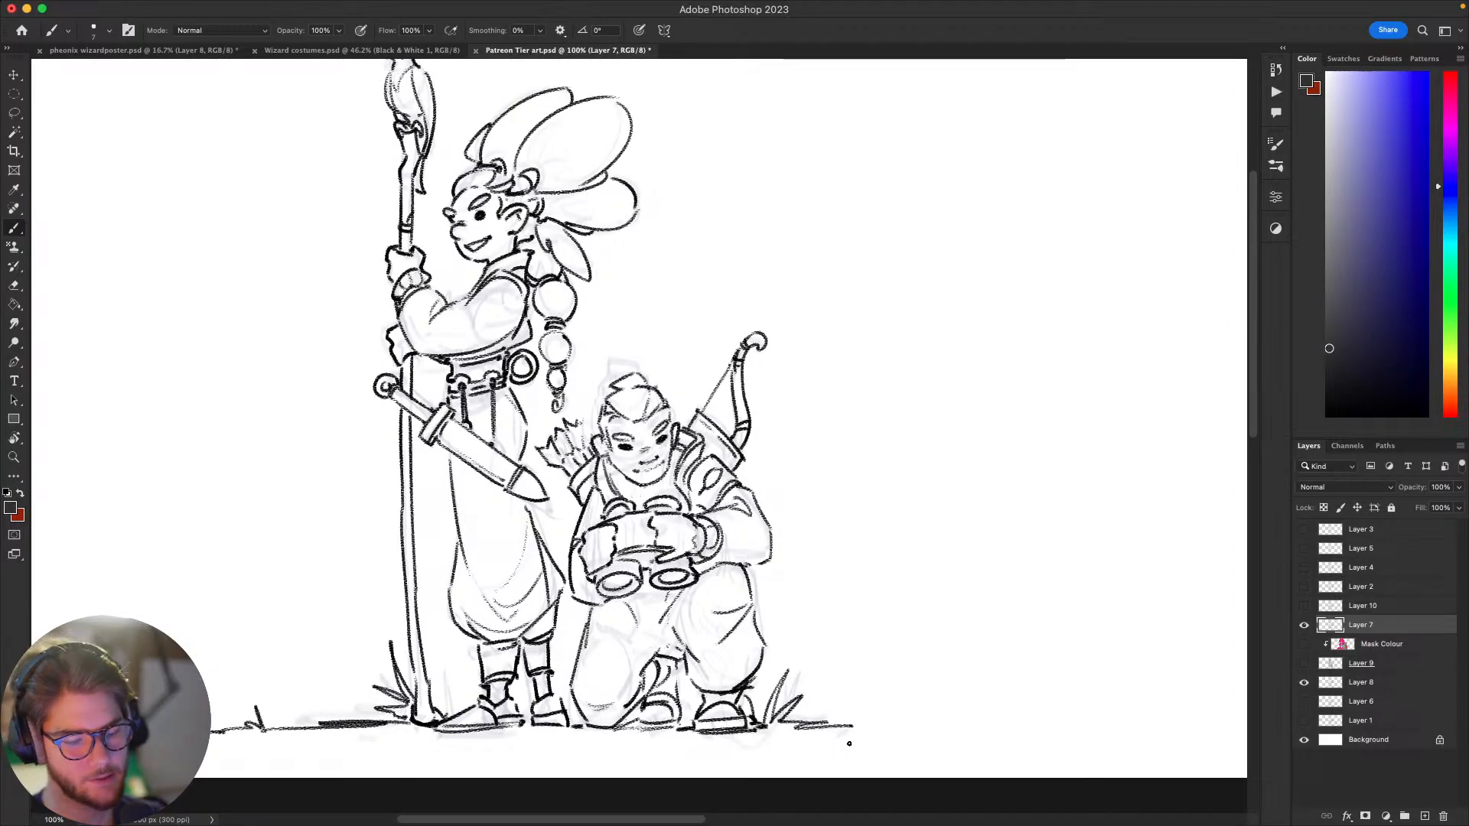
Step: Lasso and delete the lower trouser lines of the kneeling figure's raised leg, and clear the selection
mouse_move(840, 593)
mouse_down()
mouse_move(874, 607)
mouse_move(995, 560)
mouse_move(979, 543)
mouse_move(916, 567)
mouse_move(852, 653)
mouse_up()
key(l)
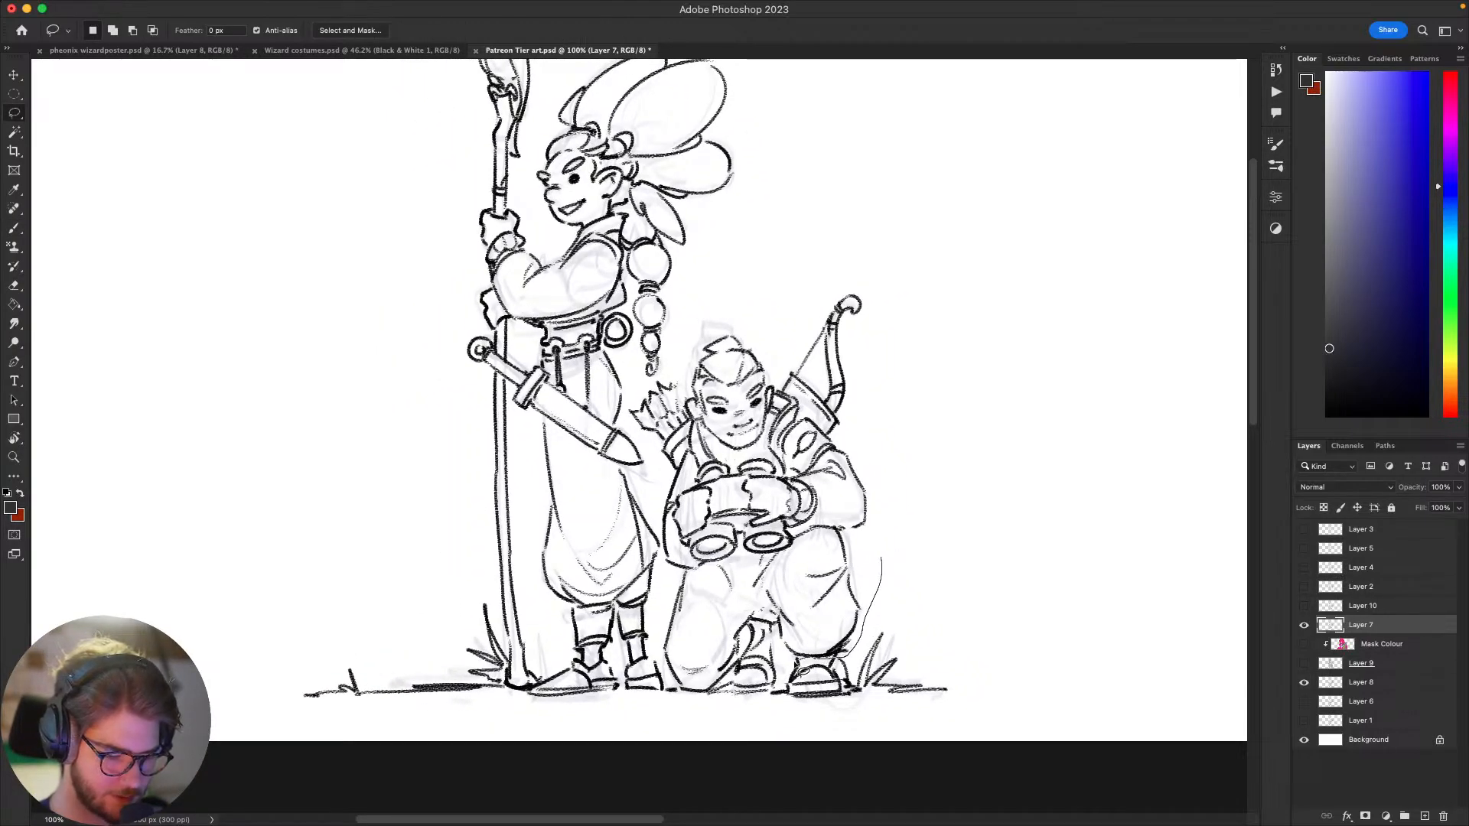
drag(774, 623, 776, 624)
key(Delete)
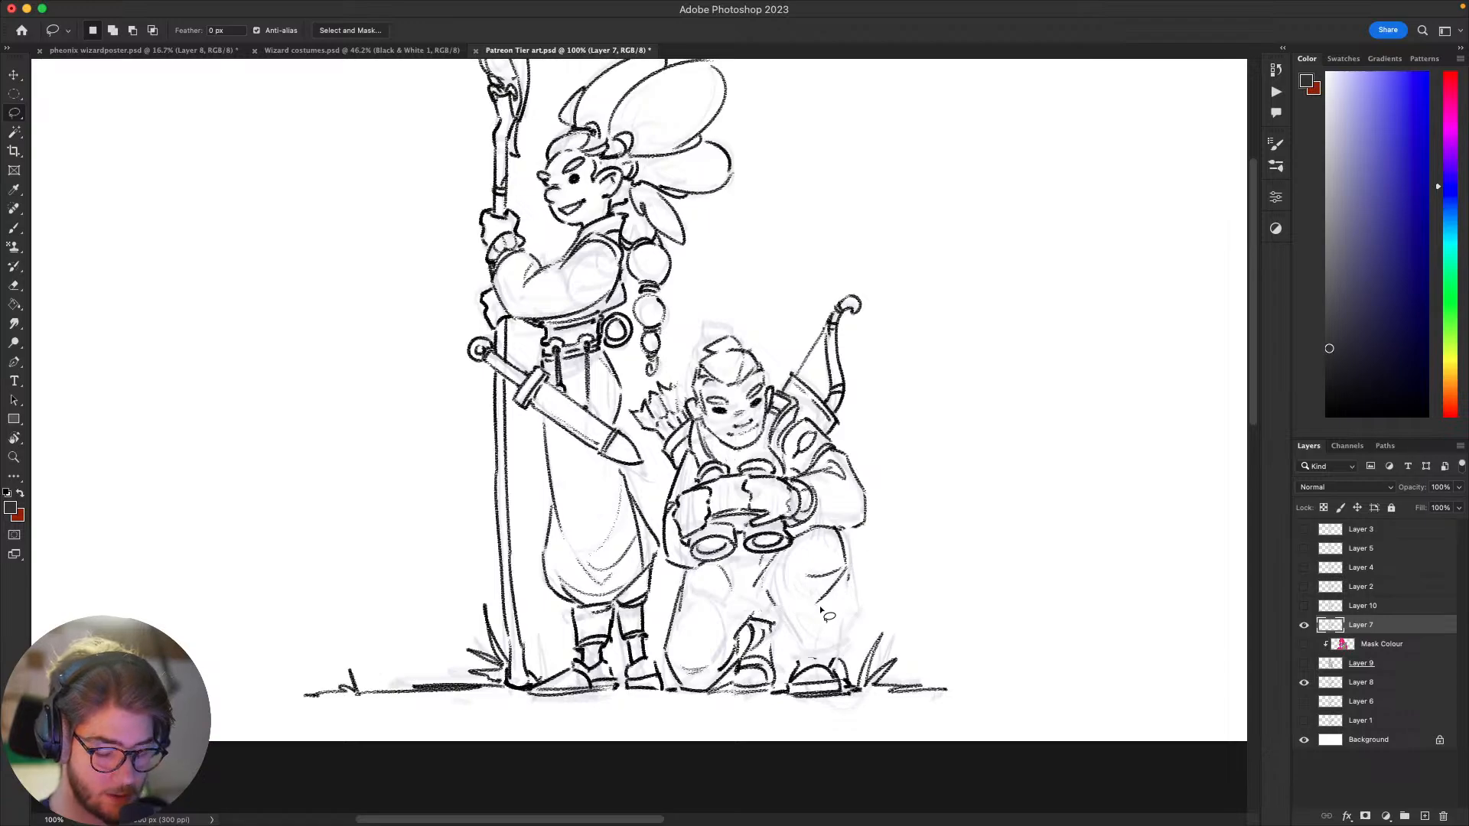
key(ctrl+d)
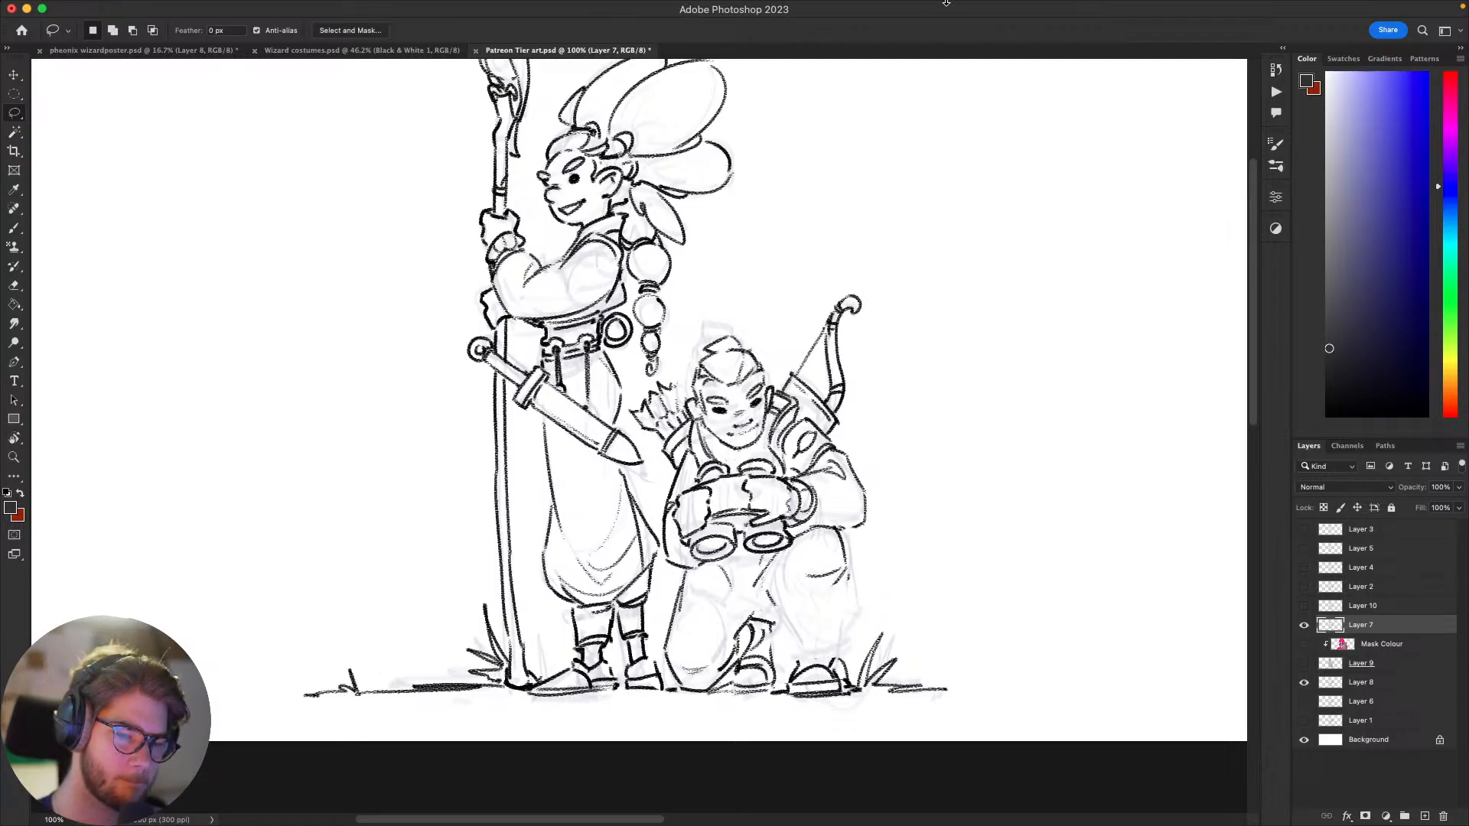
mouse_move(952, 5)
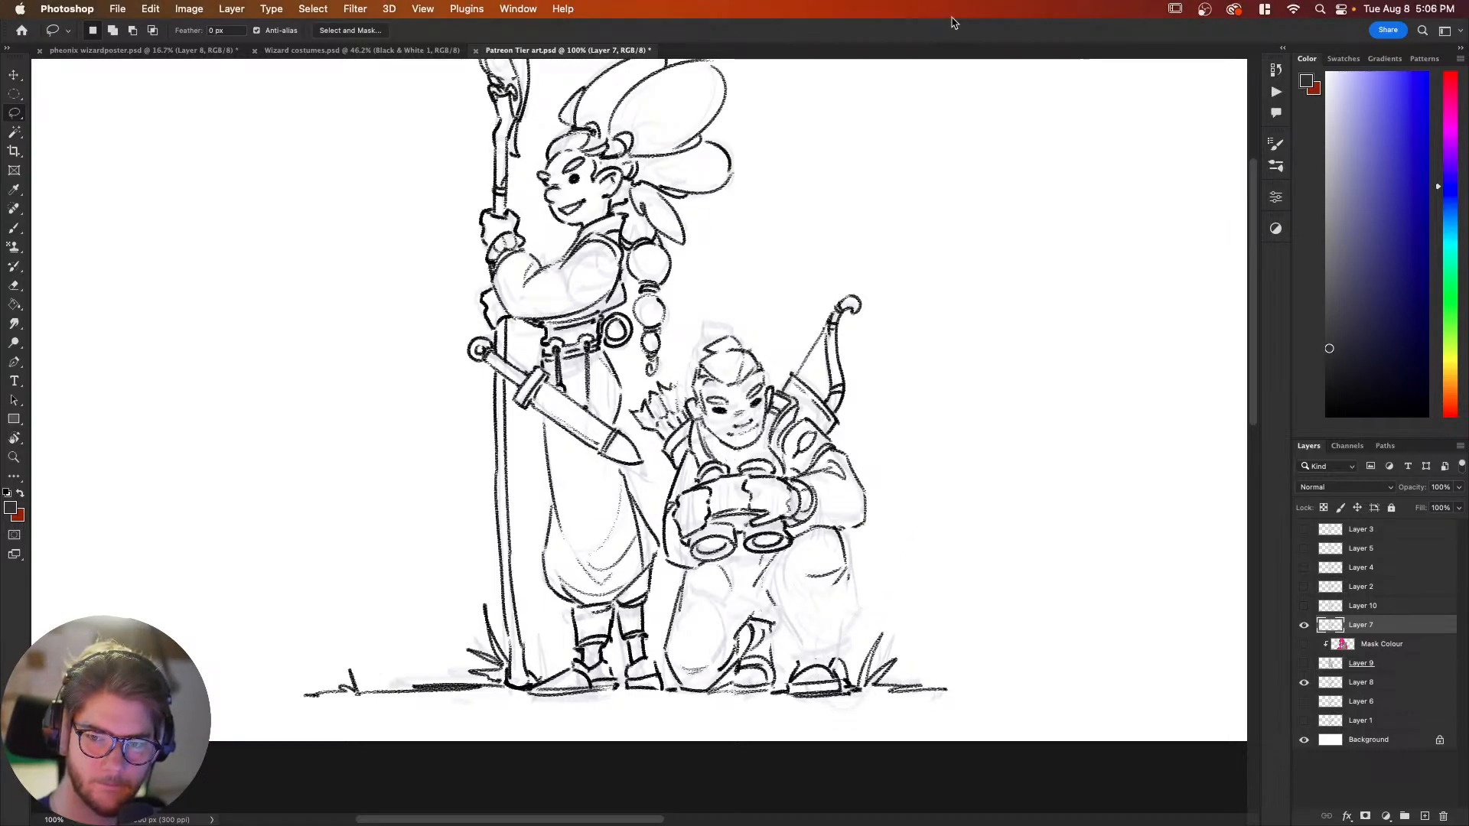
Step: Try a baggy trouser leg gathered below the kneeling figure's raised knee, and undo its strokes
key(b)
drag(931, 567, 962, 578)
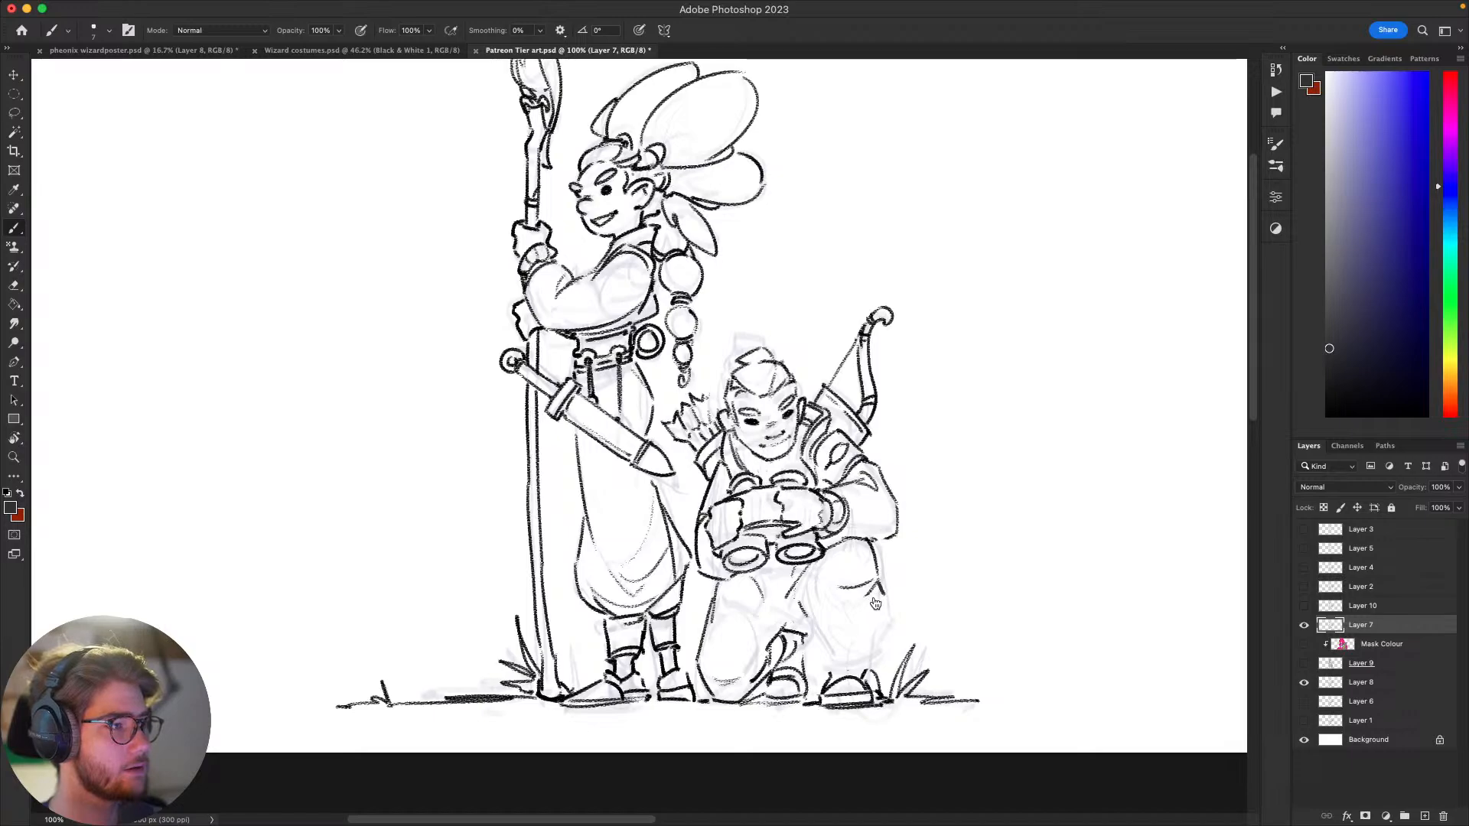
key(super+Tab)
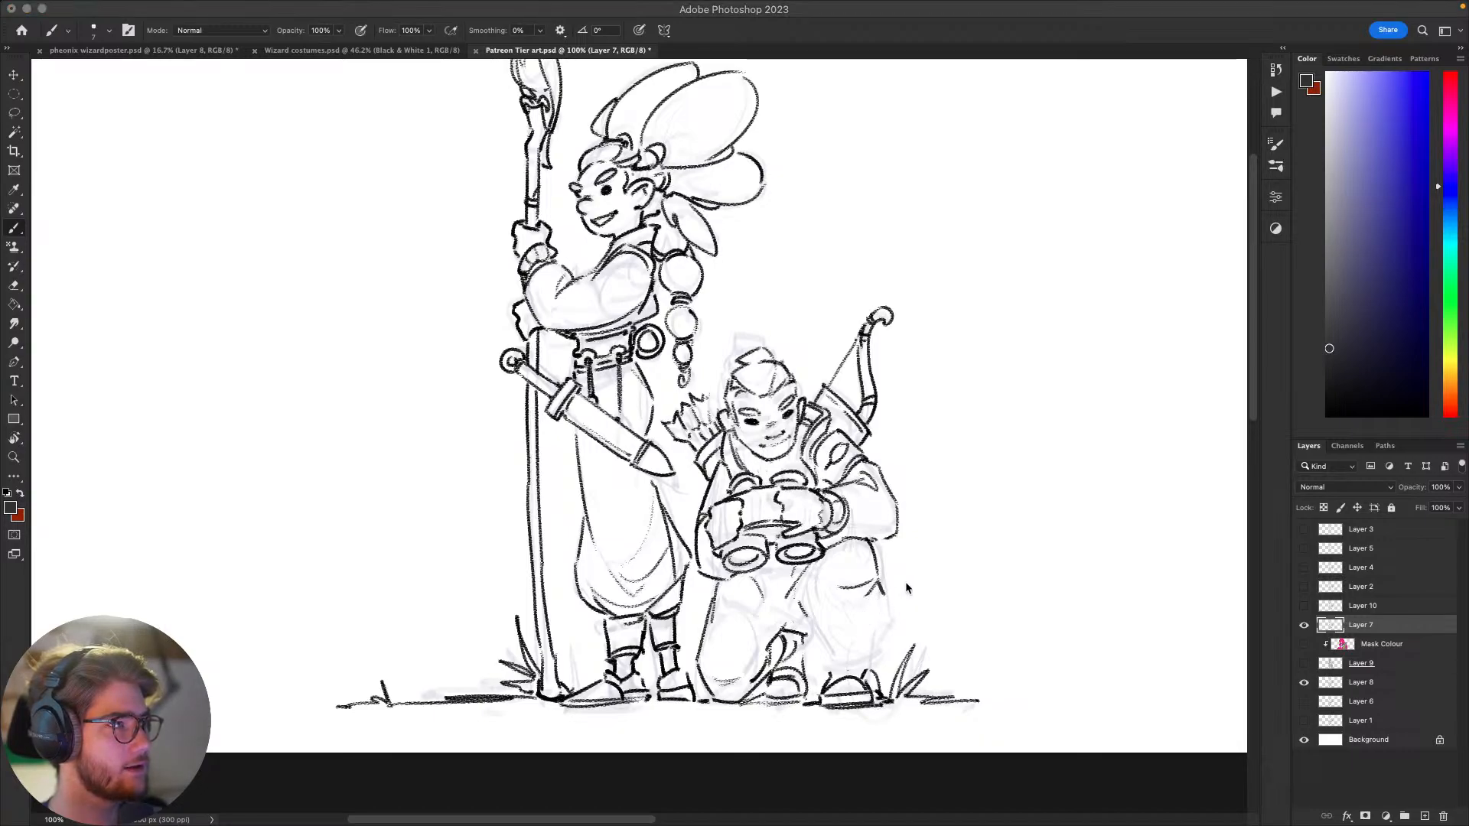
click(935, 552)
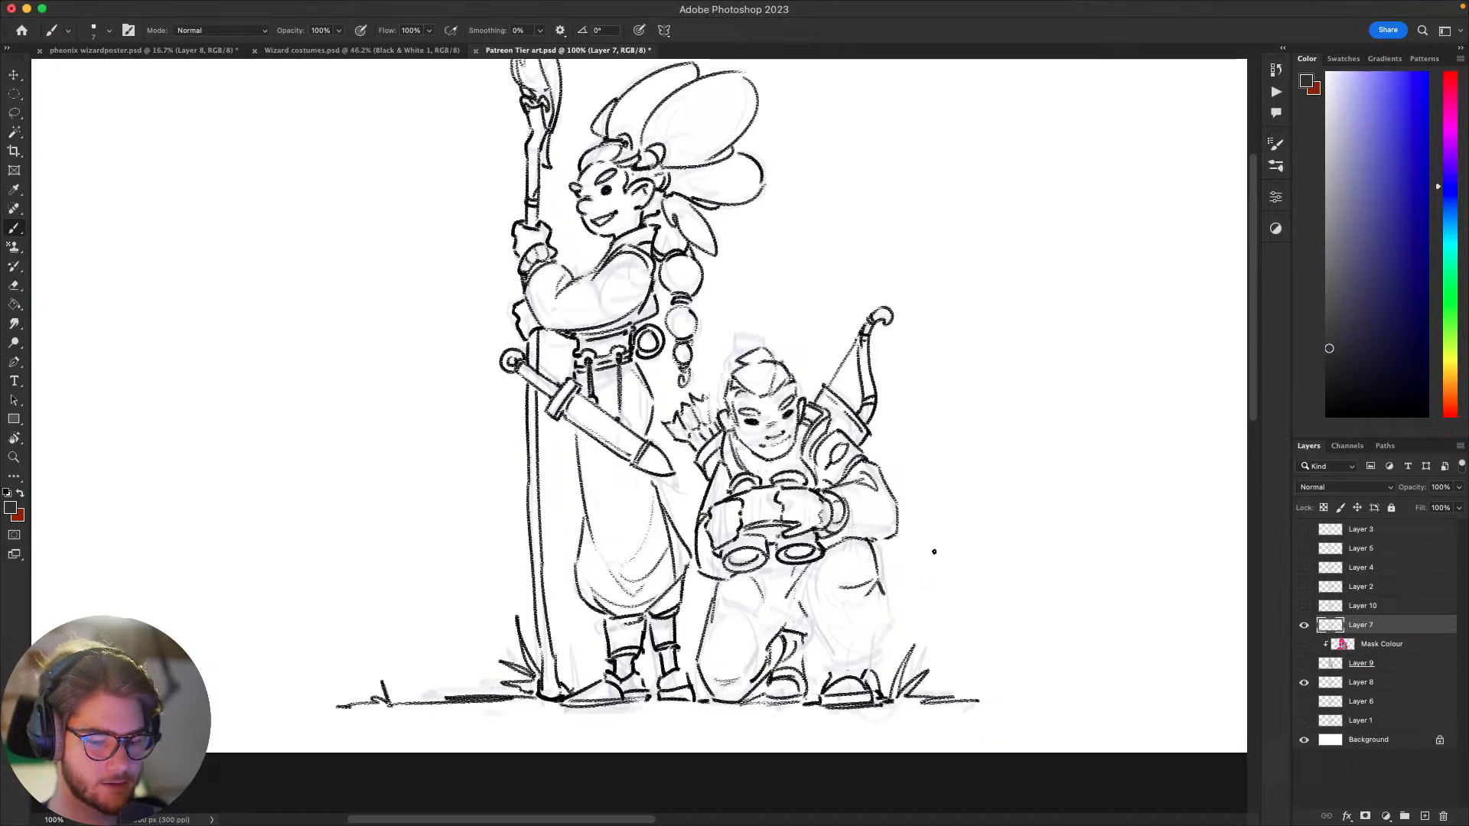
drag(885, 593, 864, 628)
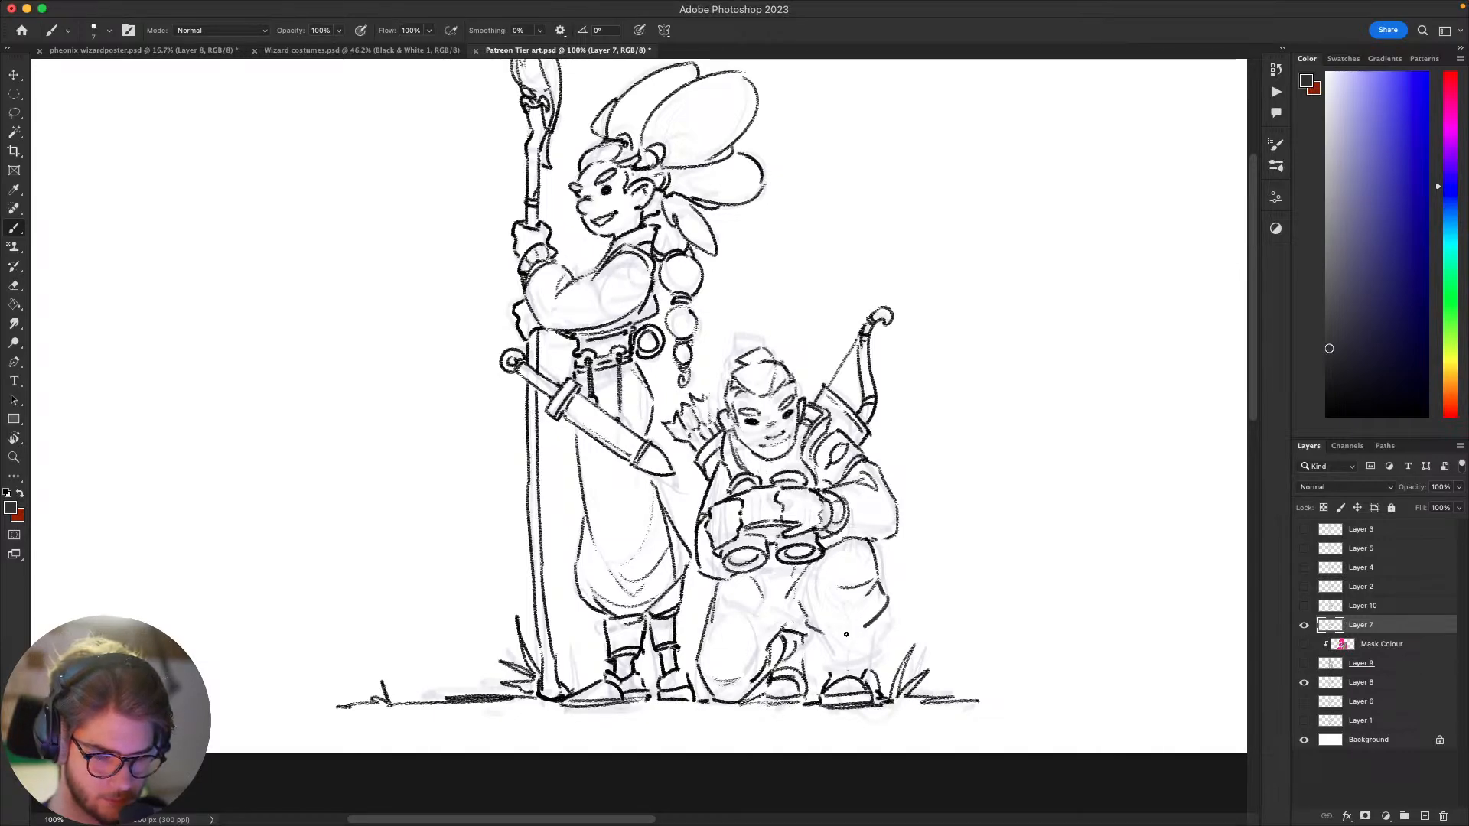
drag(830, 633, 871, 626)
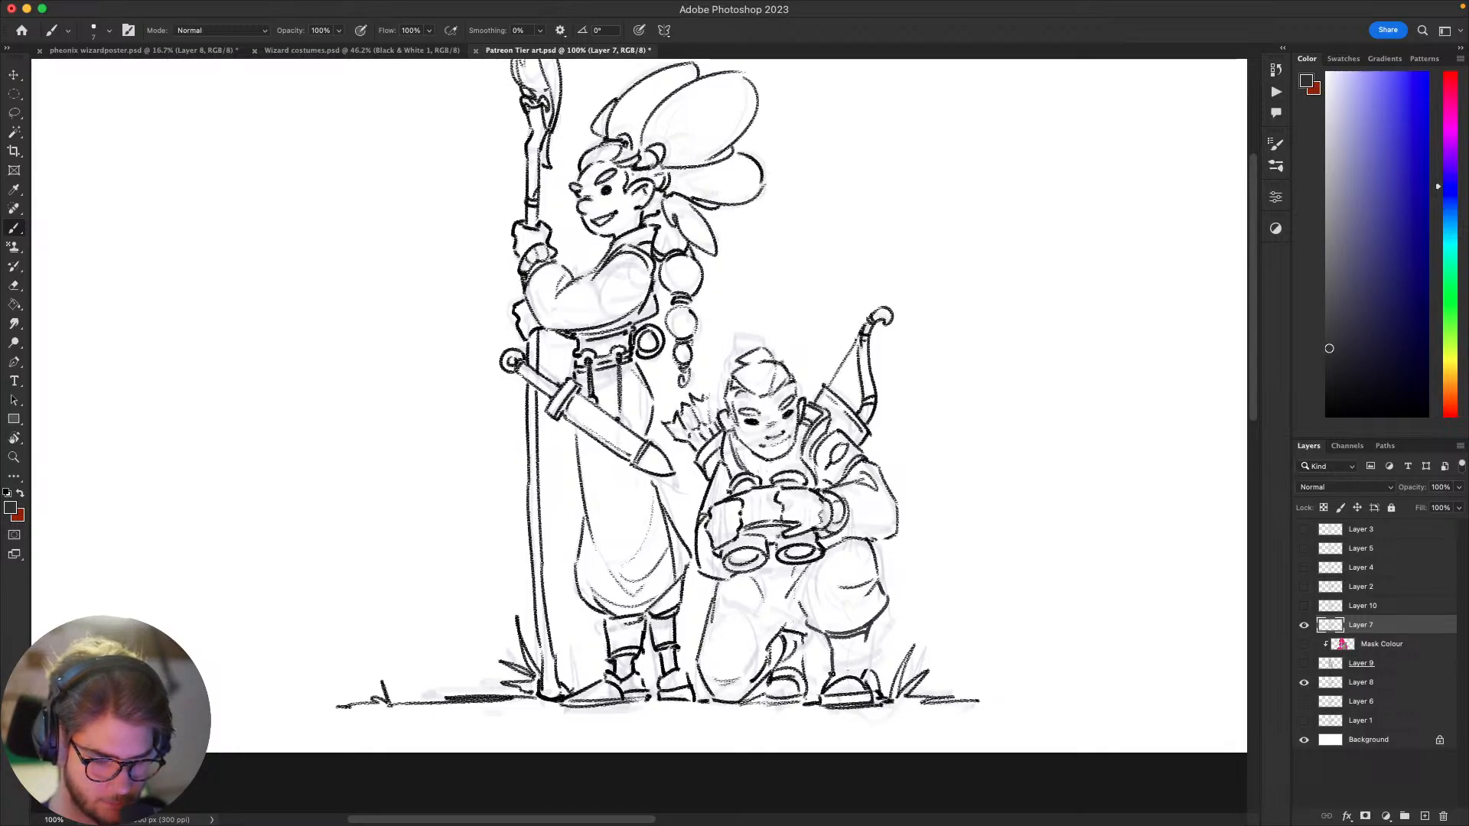
drag(983, 558, 1015, 505)
key(super+z)
key(super+z)
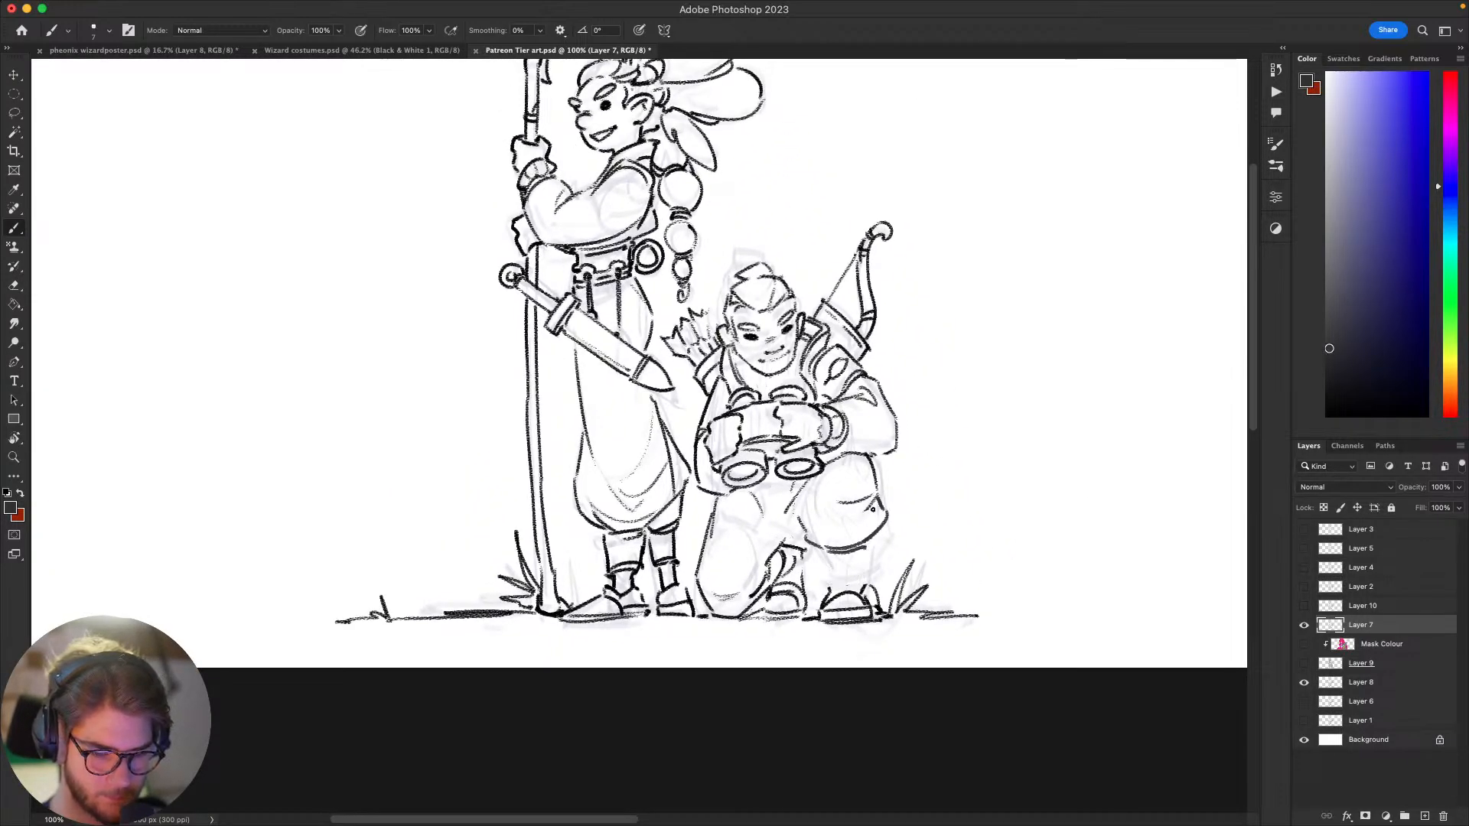
key(super+z)
key(super+z)
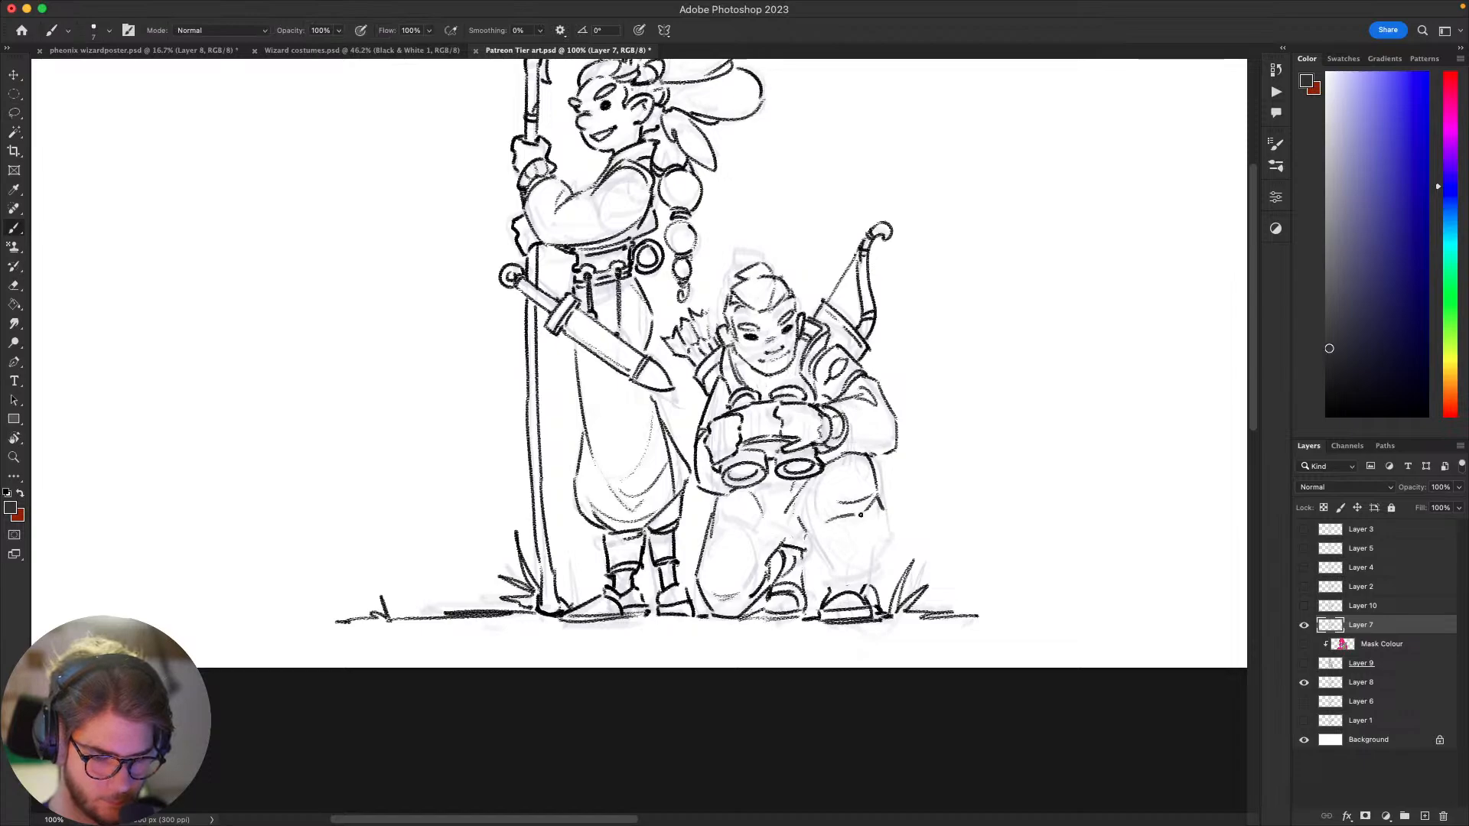
Step: Try a curved trouser hem across the kneeling figure's raised knee, with shin lines running down to the boot
drag(860, 515, 866, 526)
key(super+z)
drag(826, 522, 865, 526)
drag(886, 511, 829, 529)
key(super+z)
key(super+z)
key(super+z)
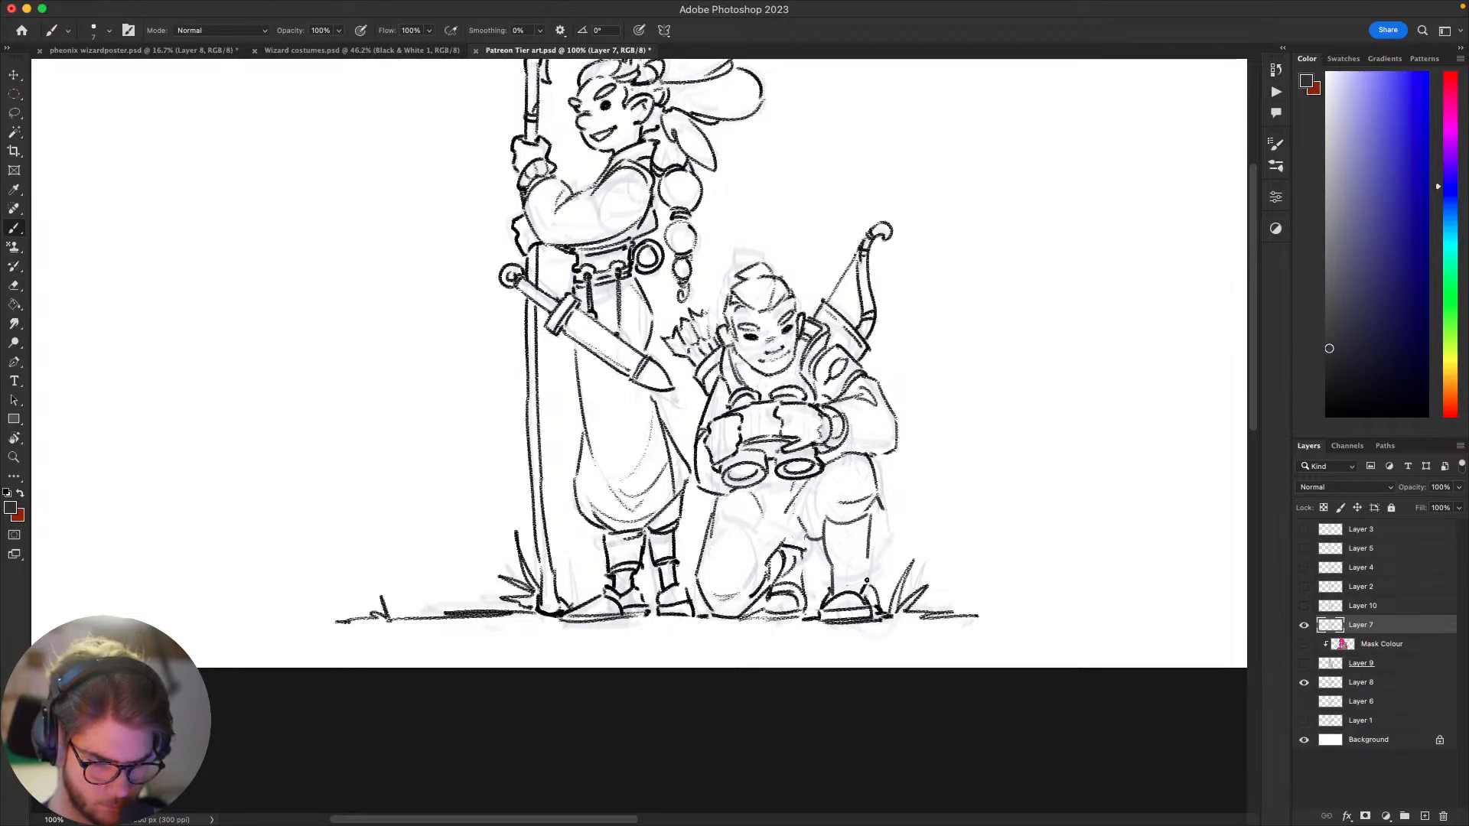
key(e)
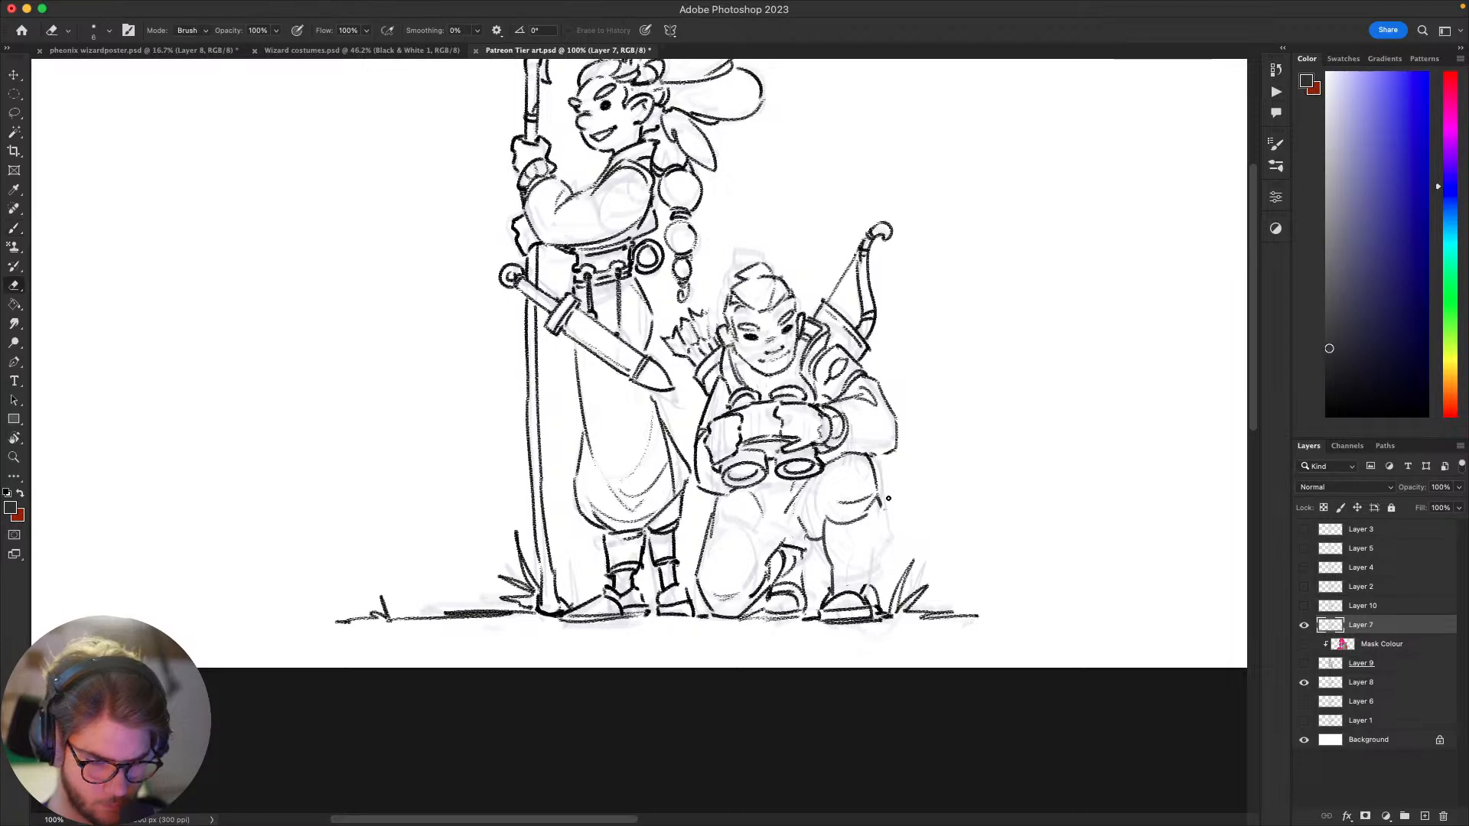
key(b)
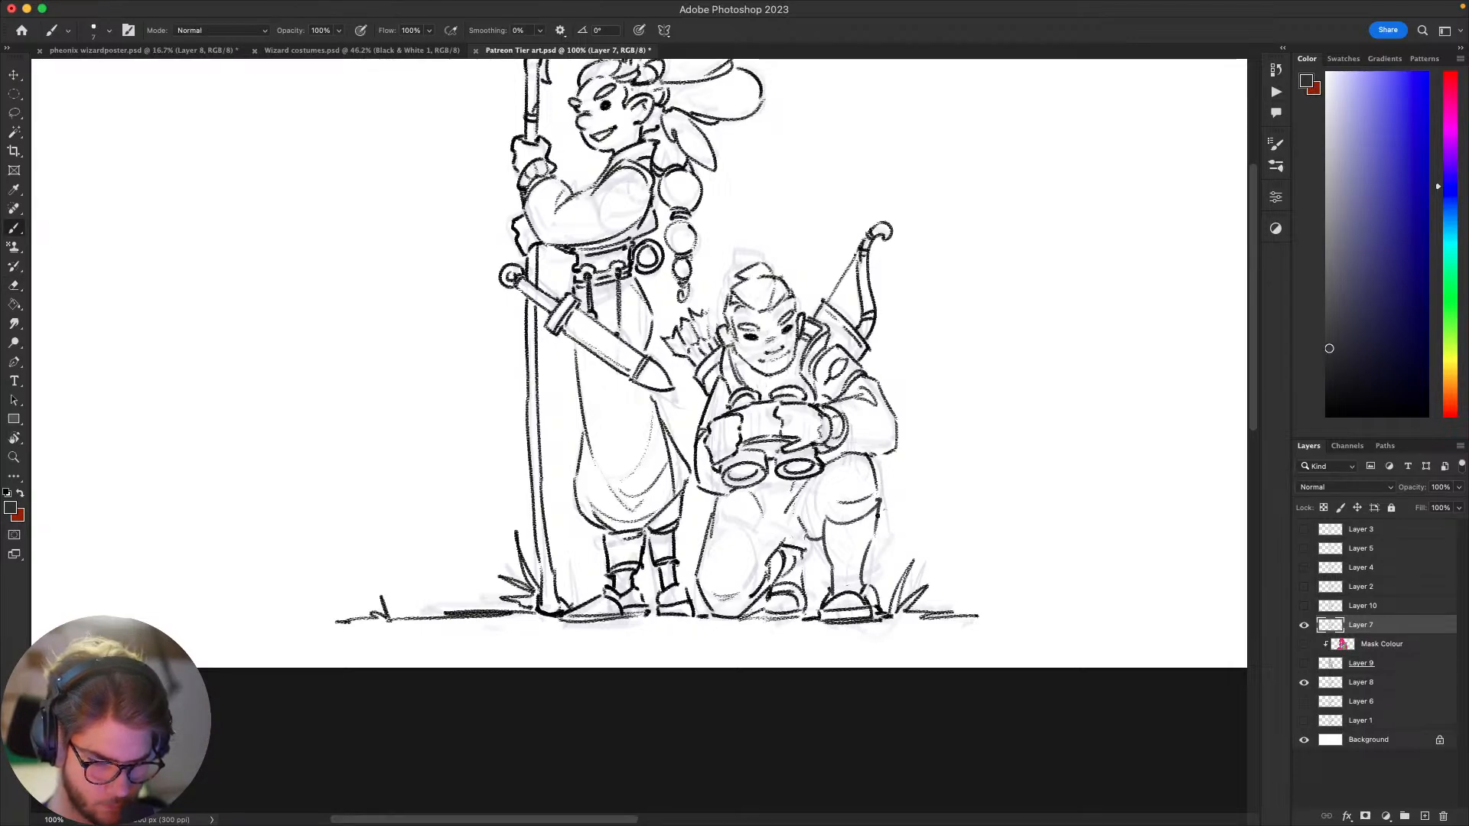
Step: Try a flared trouser edge at the outer side of the raised knee and touch up the lower leg
mouse_move(878, 507)
mouse_down()
mouse_move(896, 515)
mouse_move(890, 459)
mouse_up()
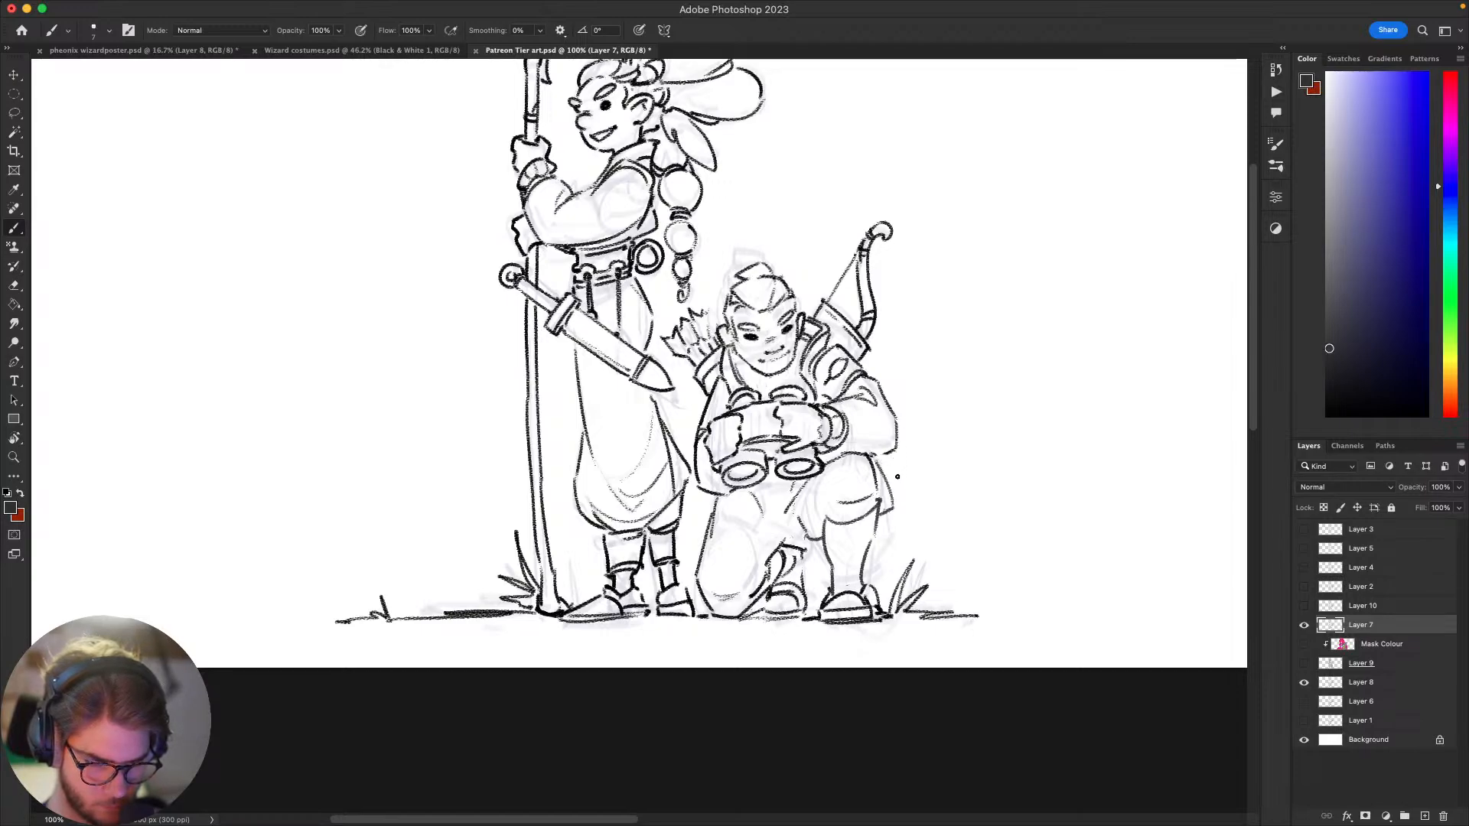
key(e)
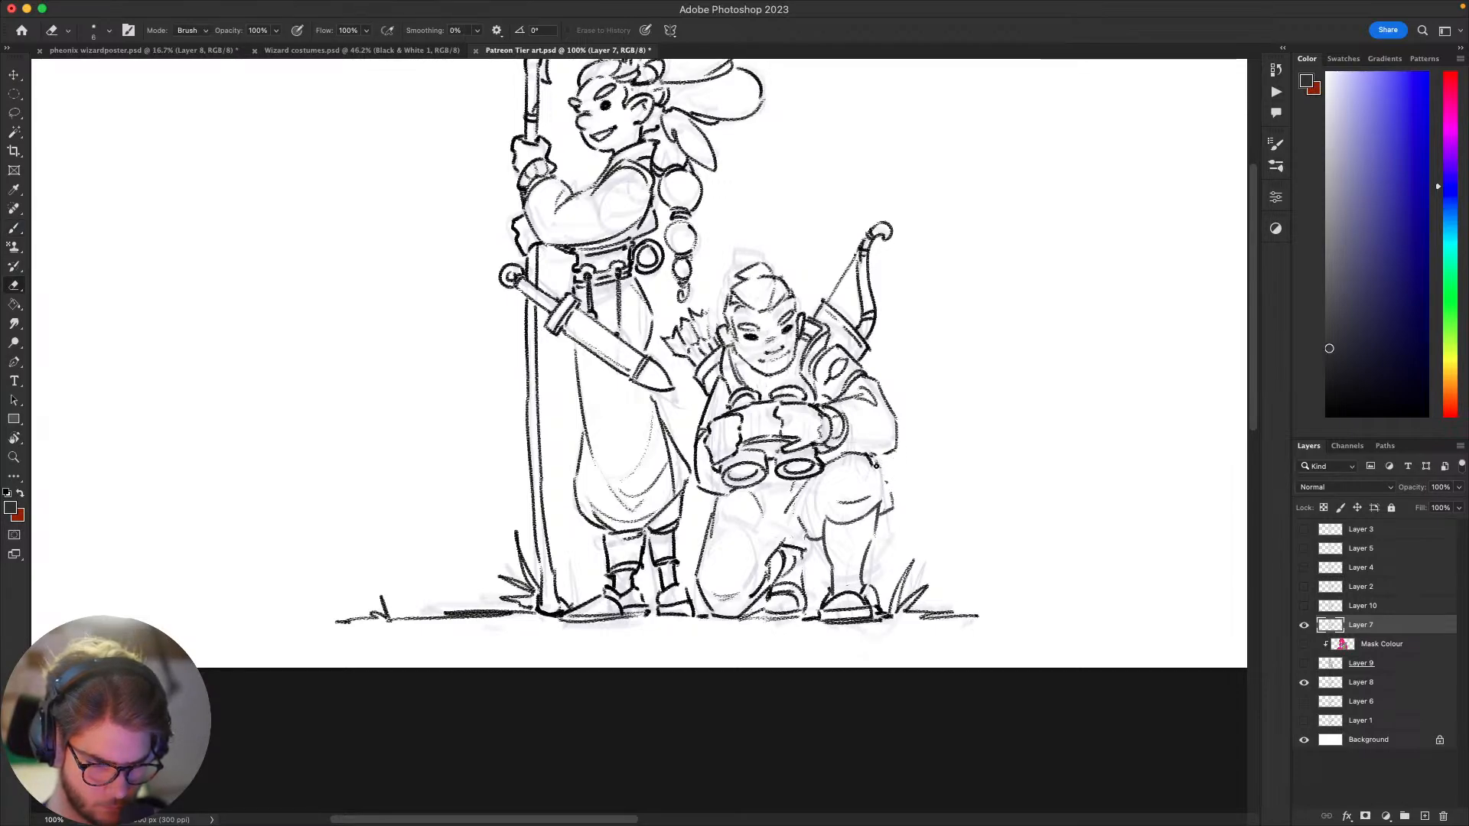
key(b)
mouse_move(897, 485)
mouse_down()
mouse_move(878, 505)
mouse_move(893, 487)
mouse_up()
mouse_move(854, 577)
mouse_down()
mouse_move(817, 635)
mouse_move(875, 611)
mouse_up()
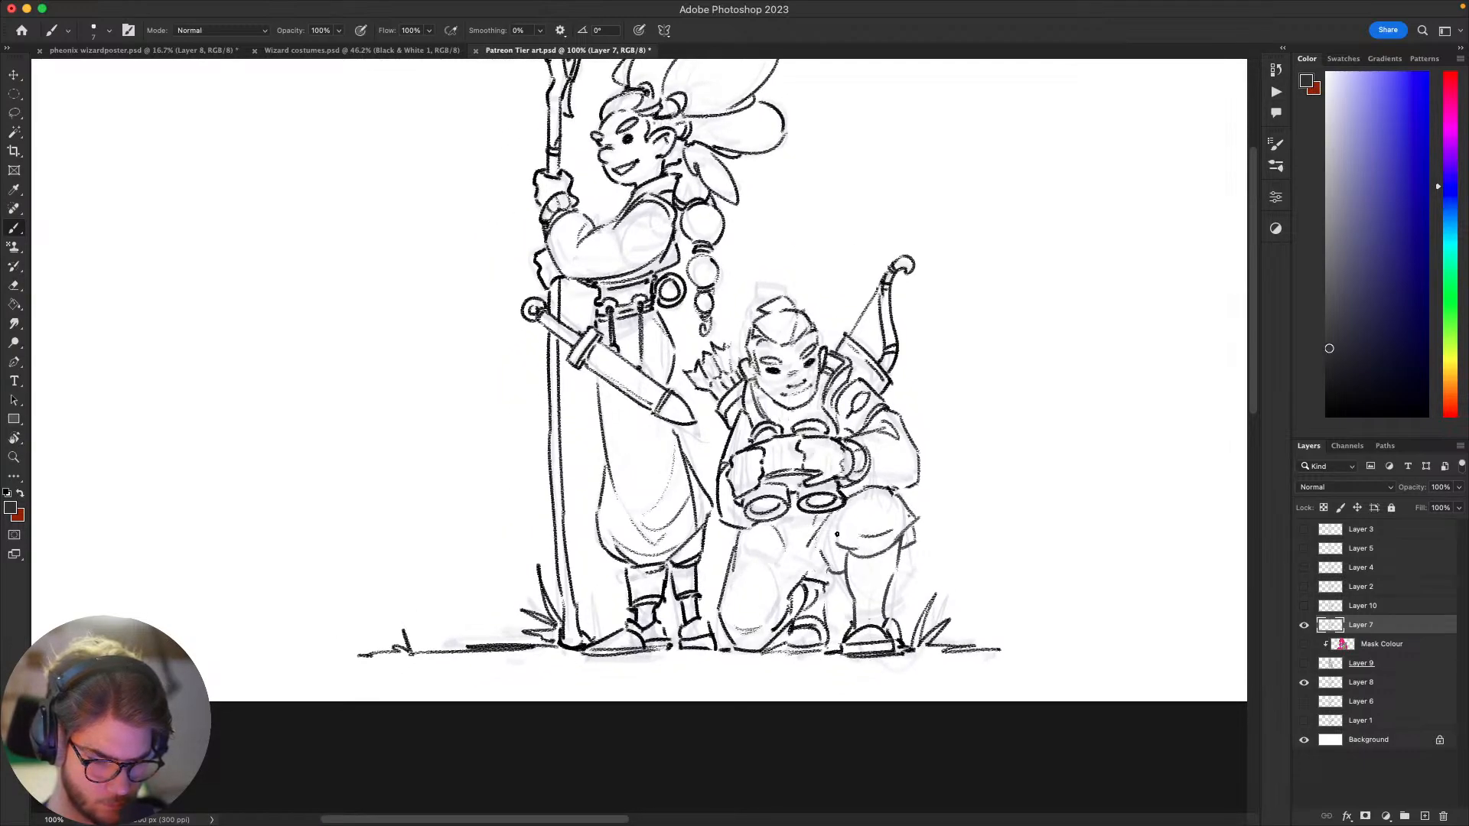
Step: Lasso away the raised leg's knee hem and shin lines, and redraw it with a lower trouser hem, shin and boot lines
drag(1020, 472, 934, 400)
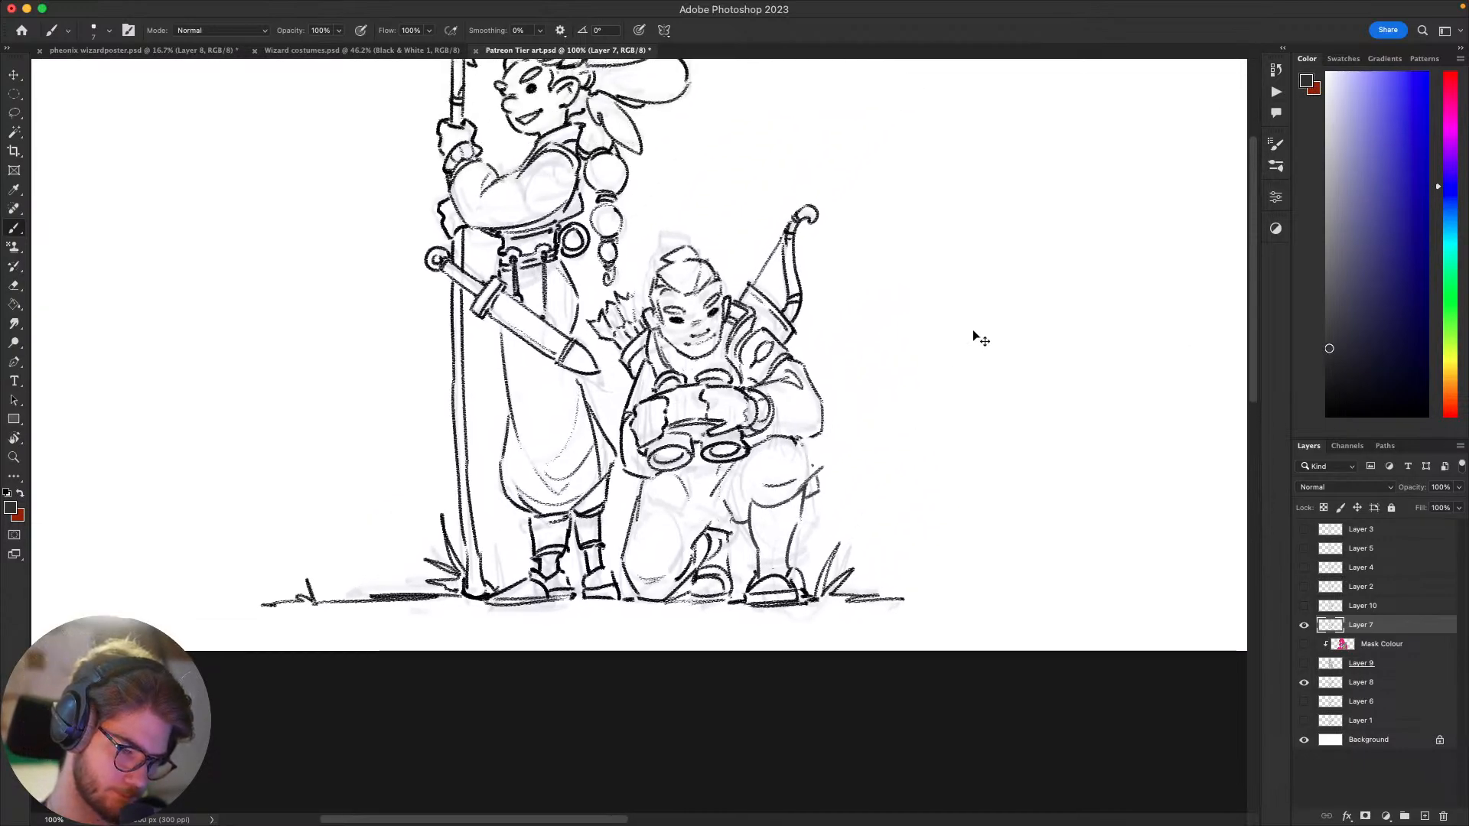
key(l)
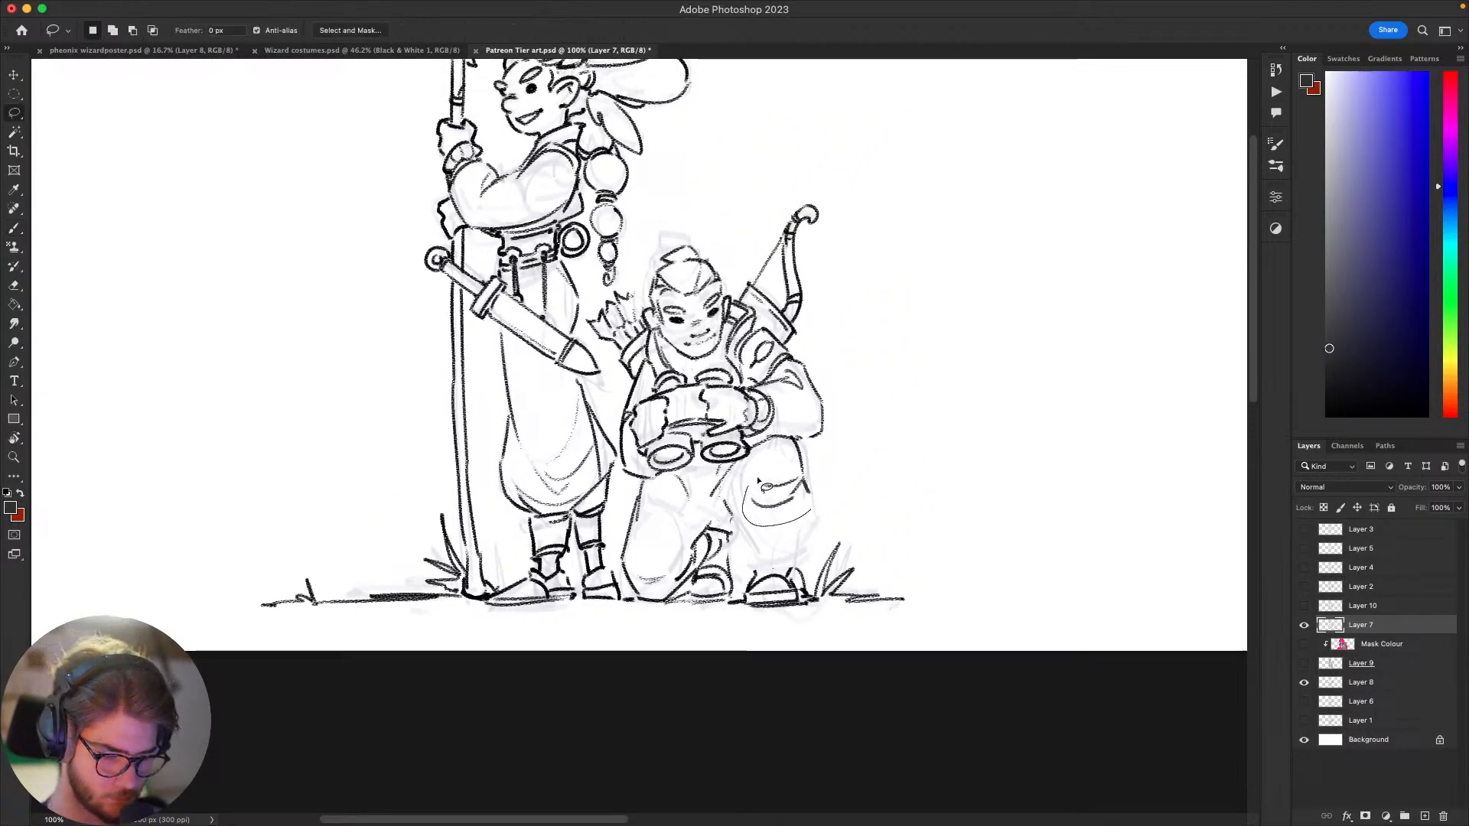
key(b)
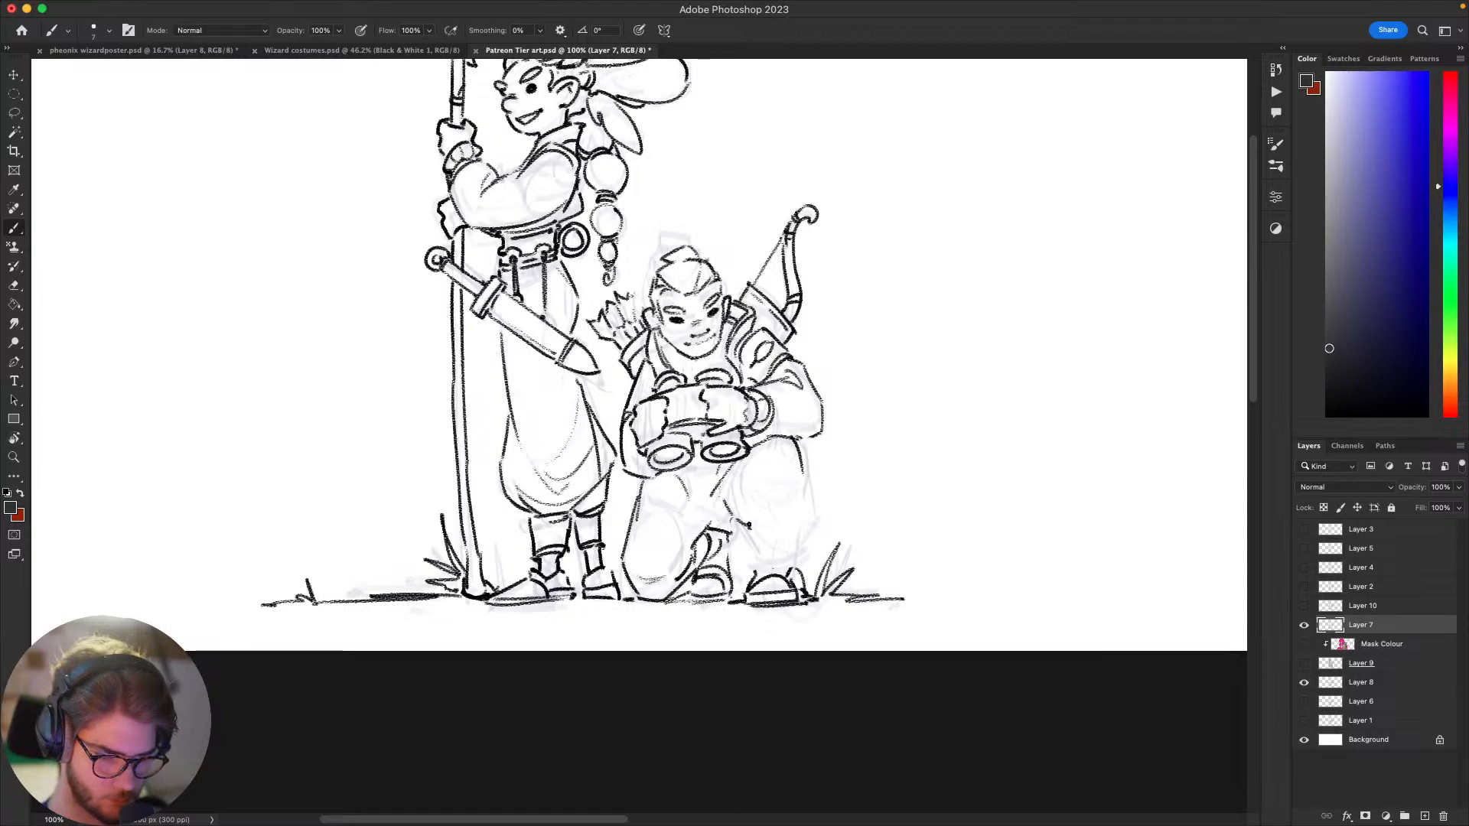
drag(757, 526, 796, 517)
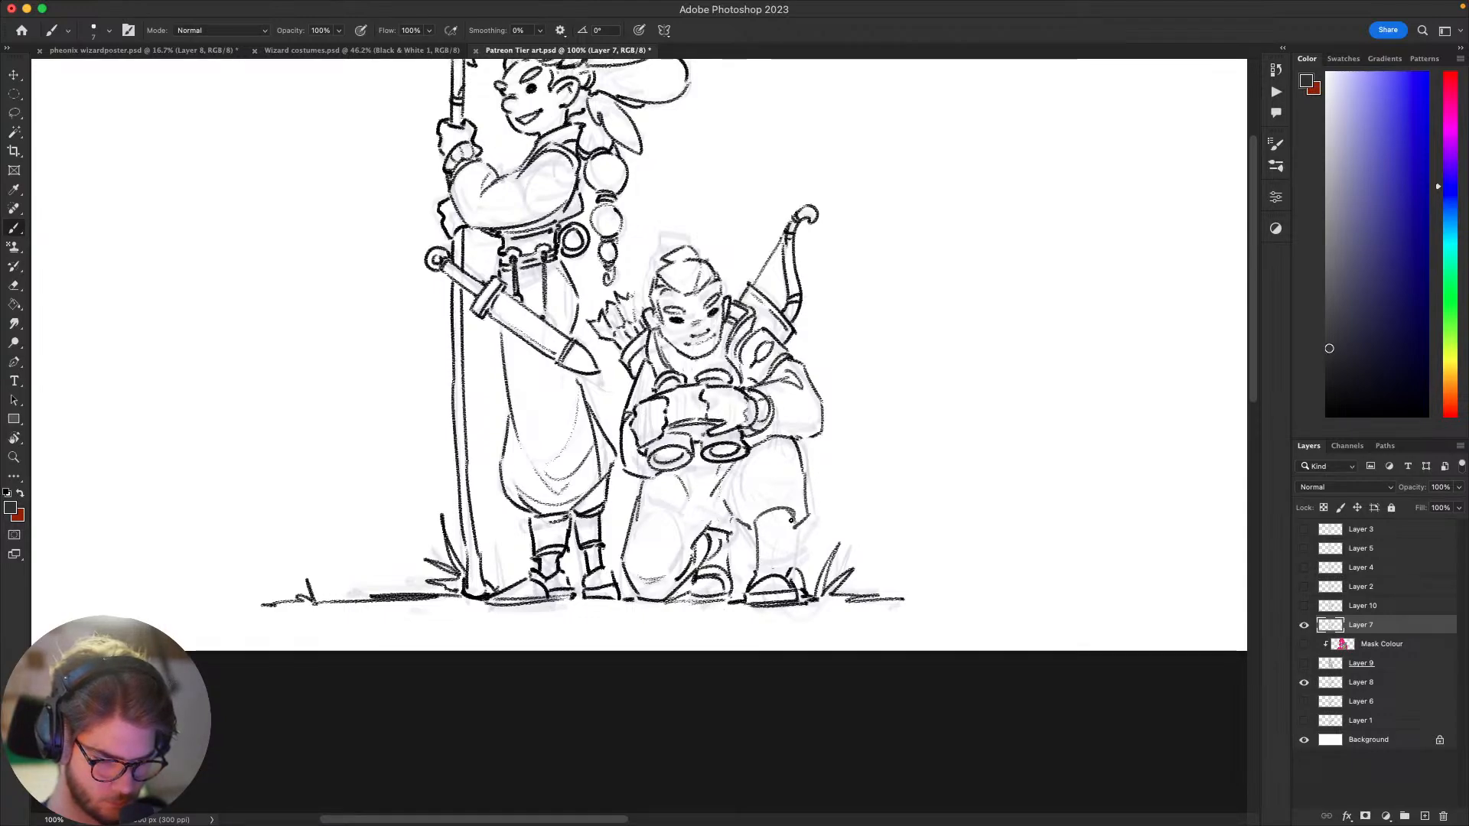
drag(791, 521, 784, 566)
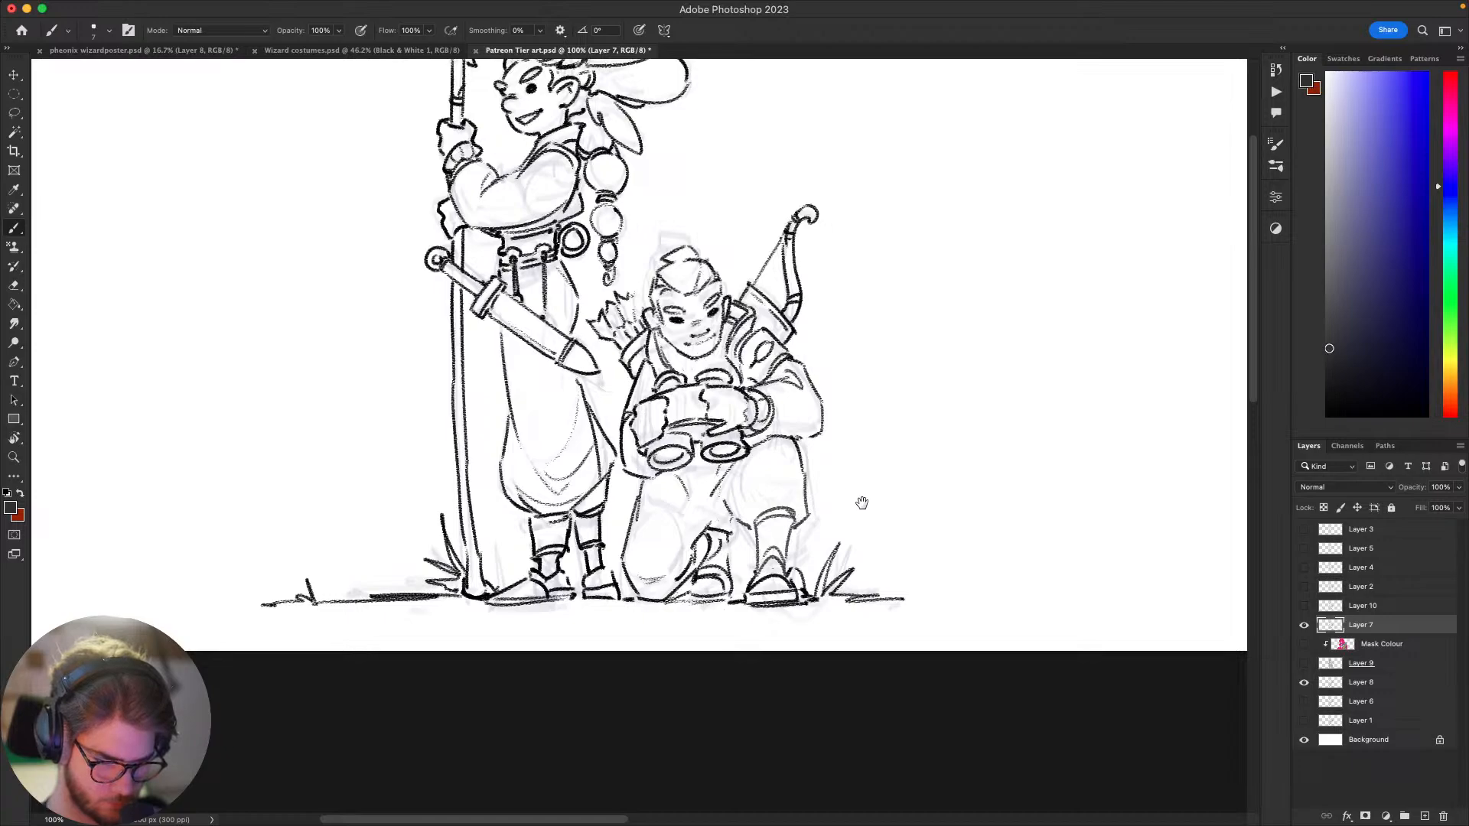
Step: Lasso the grass and ground line beside the kneeling figure's front foot, shift them outward from the foot, and deselect
mouse_move(861, 502)
mouse_down()
mouse_move(993, 332)
mouse_move(938, 321)
mouse_move(699, 439)
mouse_move(994, 484)
mouse_move(1148, 437)
mouse_move(1006, 475)
mouse_move(956, 505)
mouse_up()
key(l)
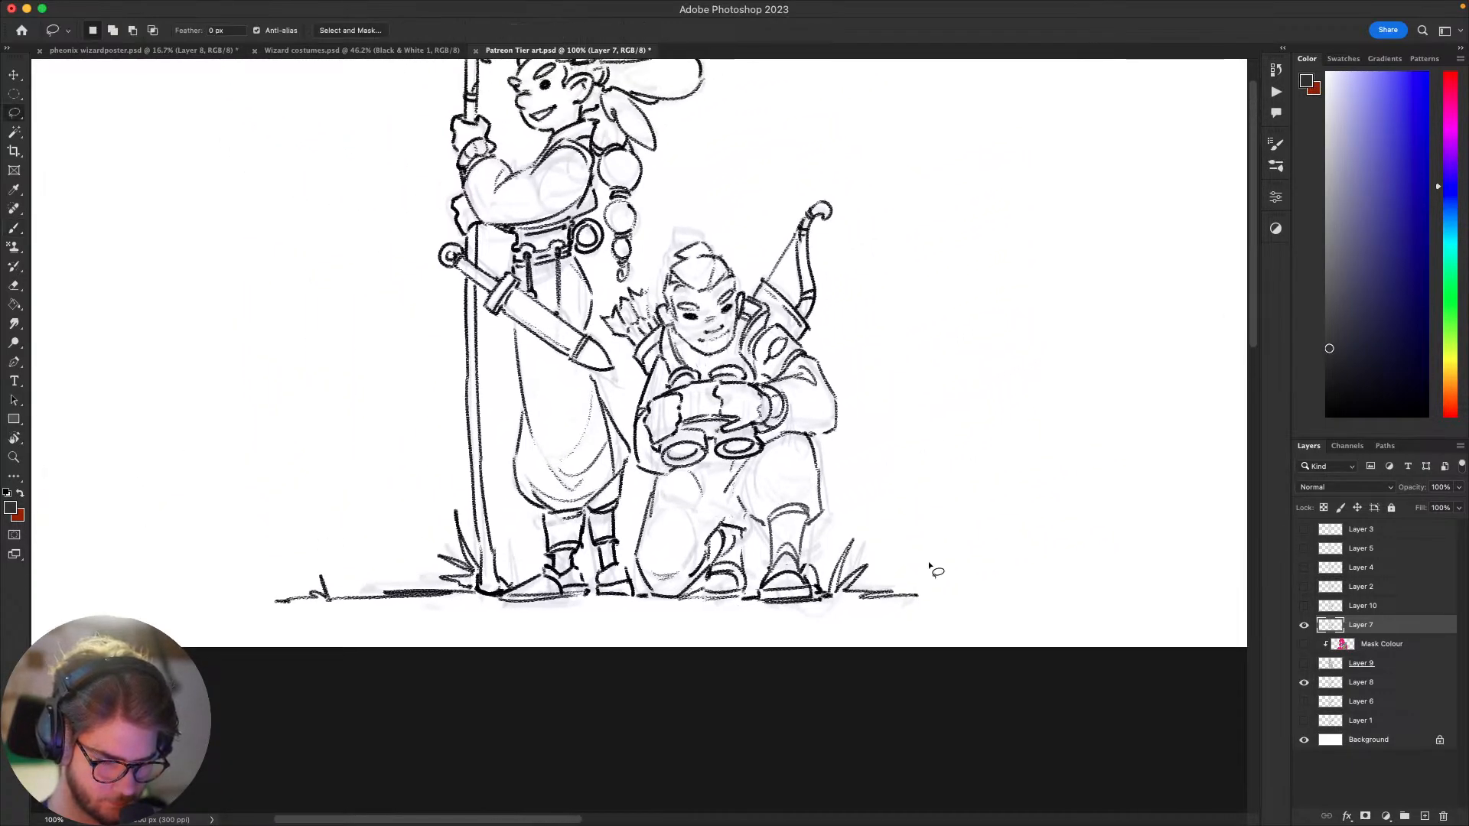
mouse_move(931, 566)
mouse_down()
mouse_move(830, 622)
mouse_move(847, 600)
mouse_up()
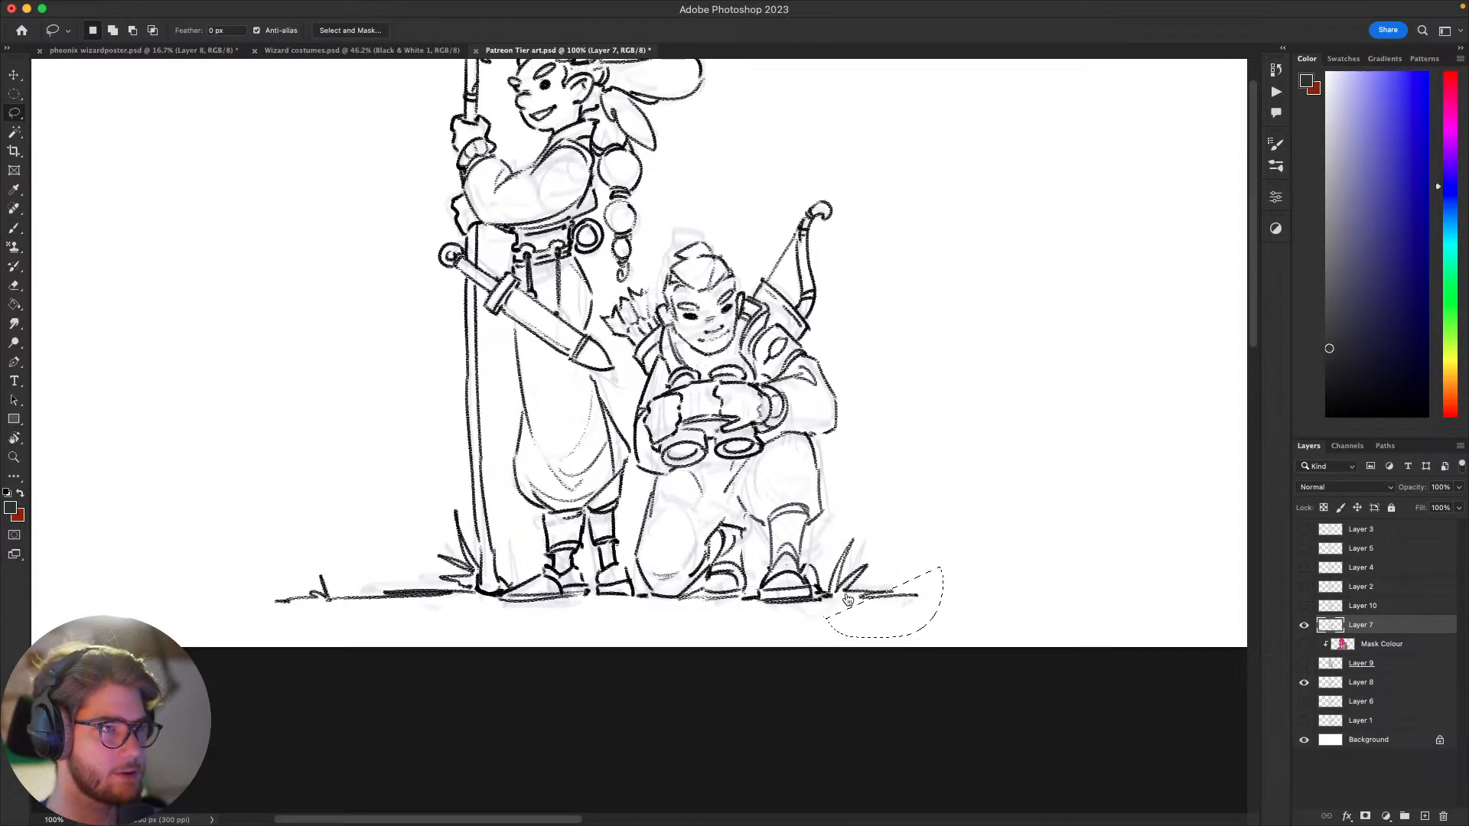
mouse_move(917, 564)
mouse_down()
mouse_move(922, 526)
mouse_move(943, 516)
mouse_up()
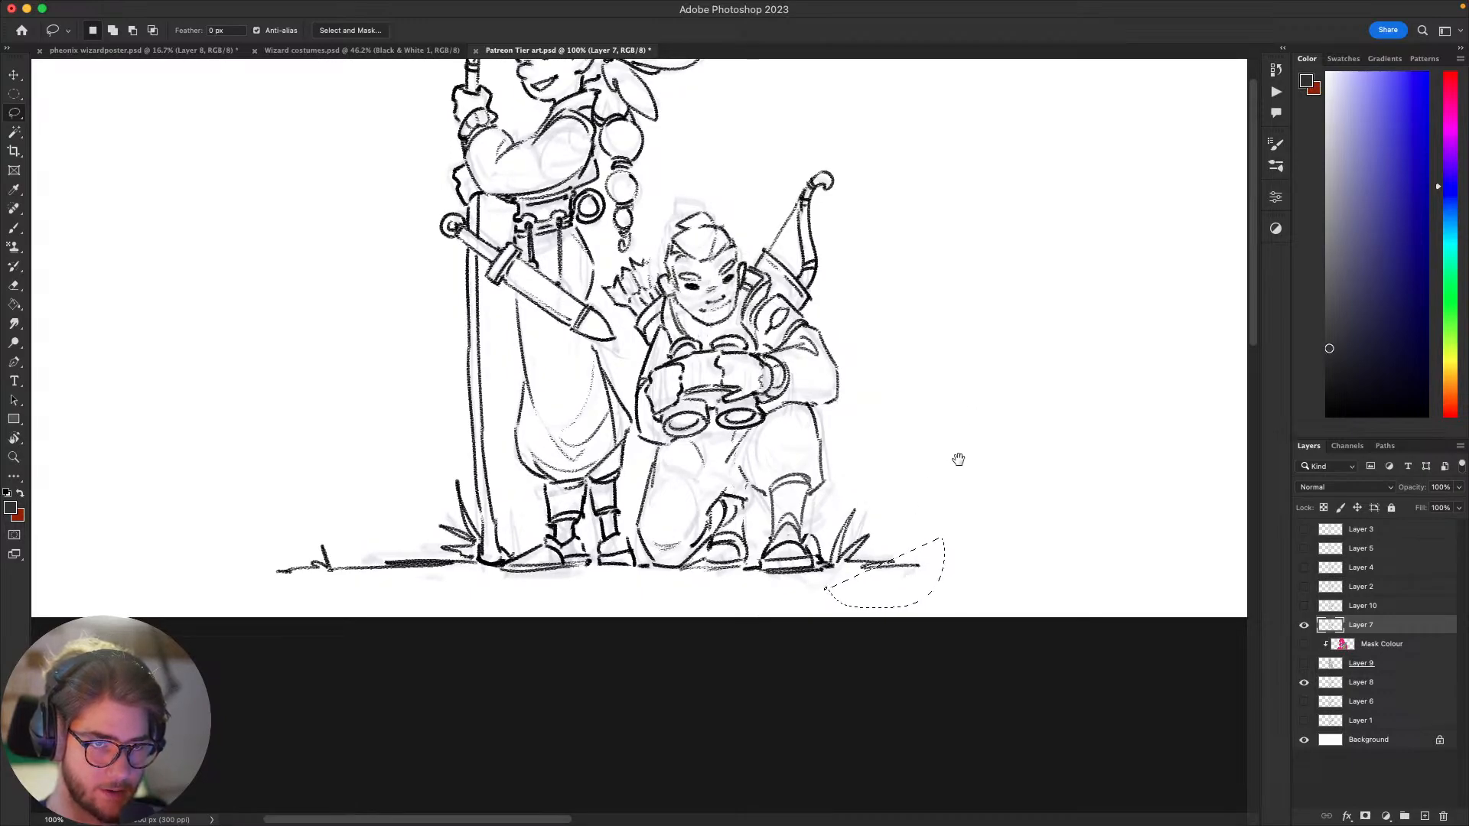
mouse_move(958, 459)
mouse_down()
mouse_move(888, 531)
mouse_move(895, 551)
mouse_move(866, 564)
mouse_move(941, 528)
mouse_up()
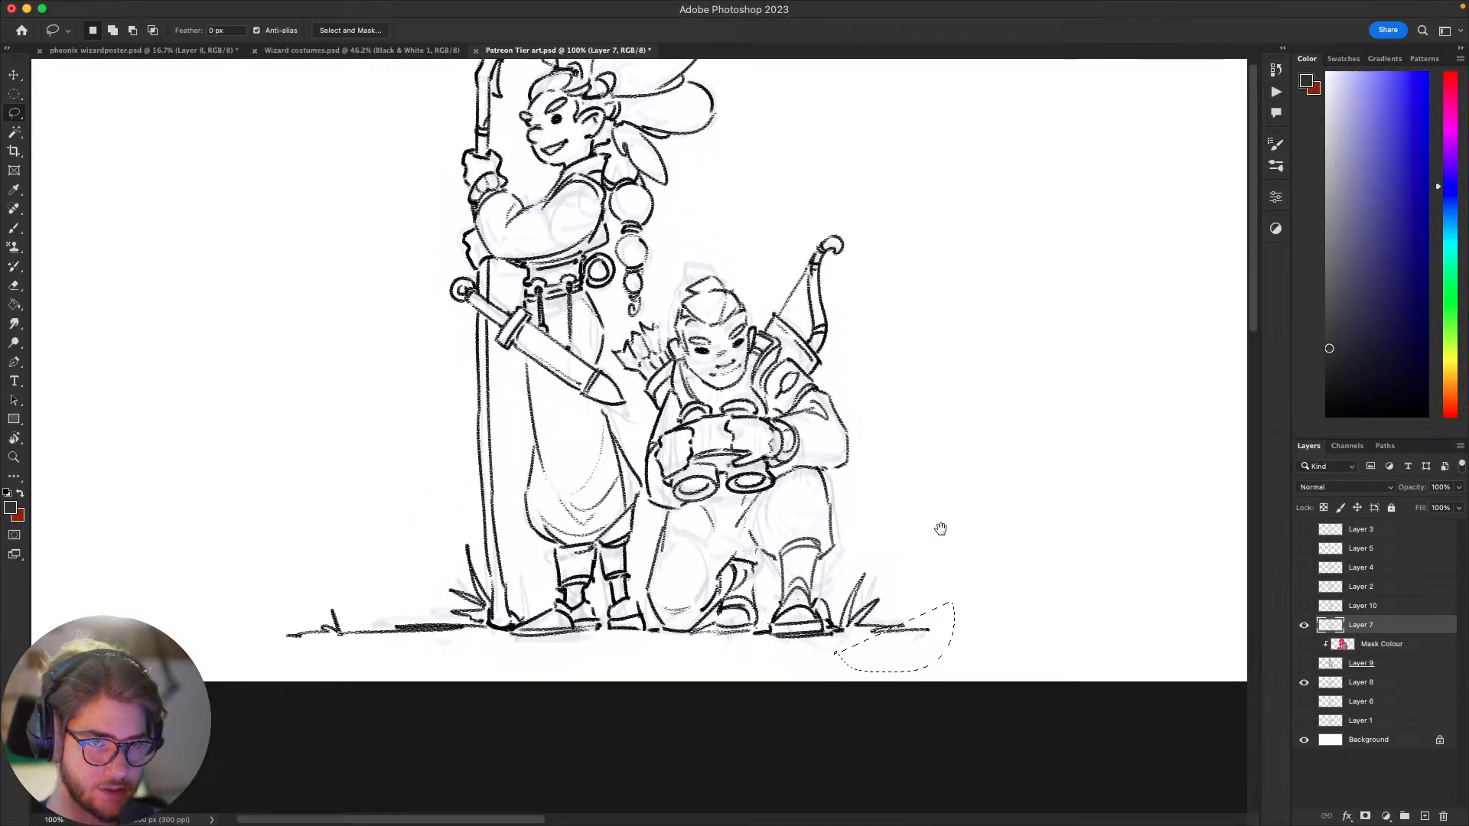
mouse_move(974, 462)
mouse_down()
mouse_move(950, 581)
mouse_move(990, 665)
mouse_move(879, 696)
mouse_move(836, 675)
mouse_move(820, 635)
mouse_move(922, 572)
mouse_up()
key(v)
drag(883, 665, 908, 665)
key(super+d)
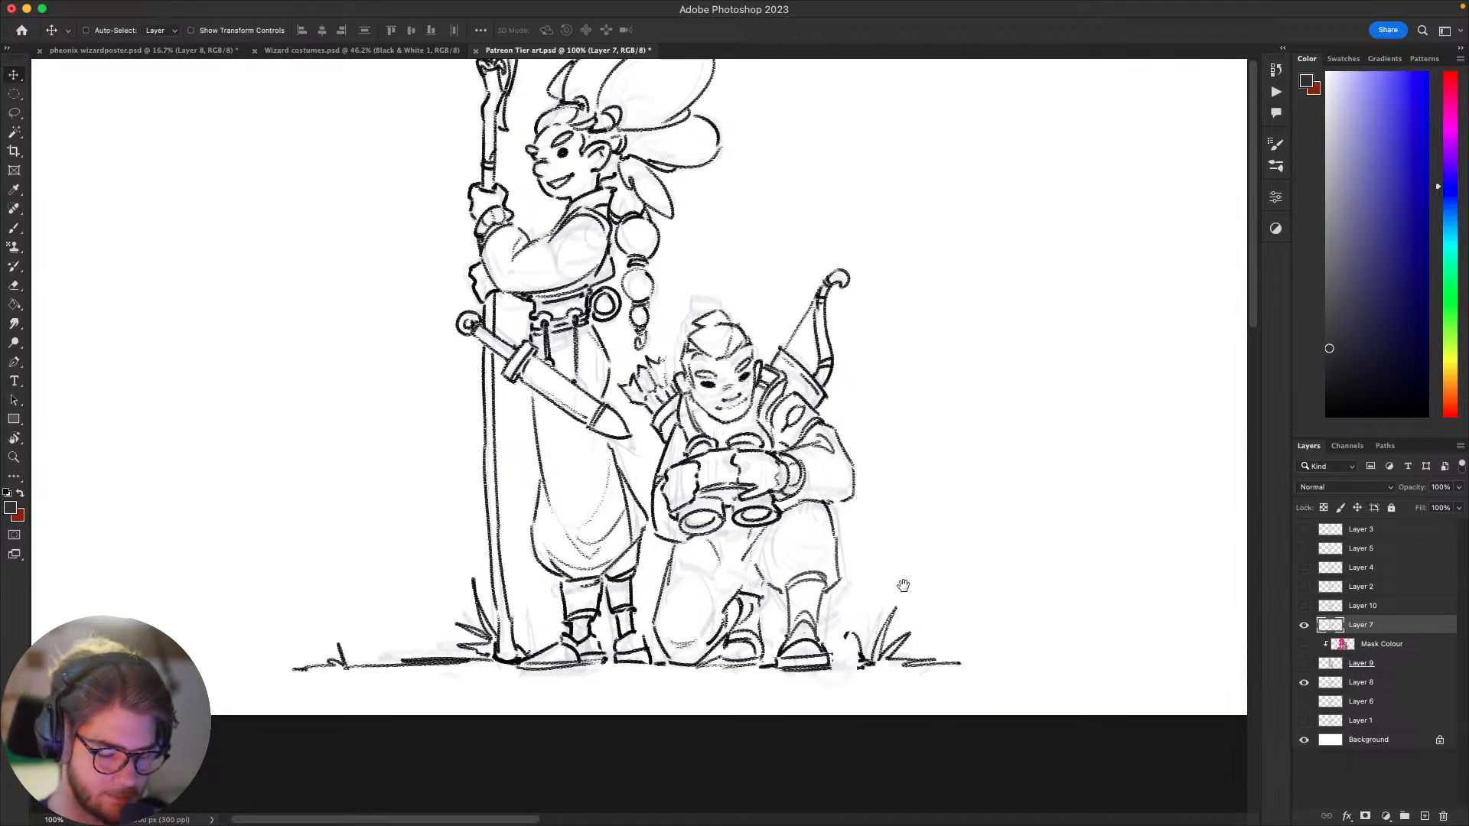
Step: Lasso the kneeling figure's raised leg and rotate it -4.75° with Free Transform, swinging the foot outward
key(l)
mouse_move(902, 587)
mouse_down()
mouse_move(874, 614)
mouse_move(879, 659)
mouse_move(840, 705)
mouse_move(803, 688)
mouse_move(819, 643)
mouse_move(807, 594)
mouse_move(836, 533)
mouse_move(863, 511)
mouse_move(970, 540)
mouse_move(887, 575)
mouse_up()
key(super+t)
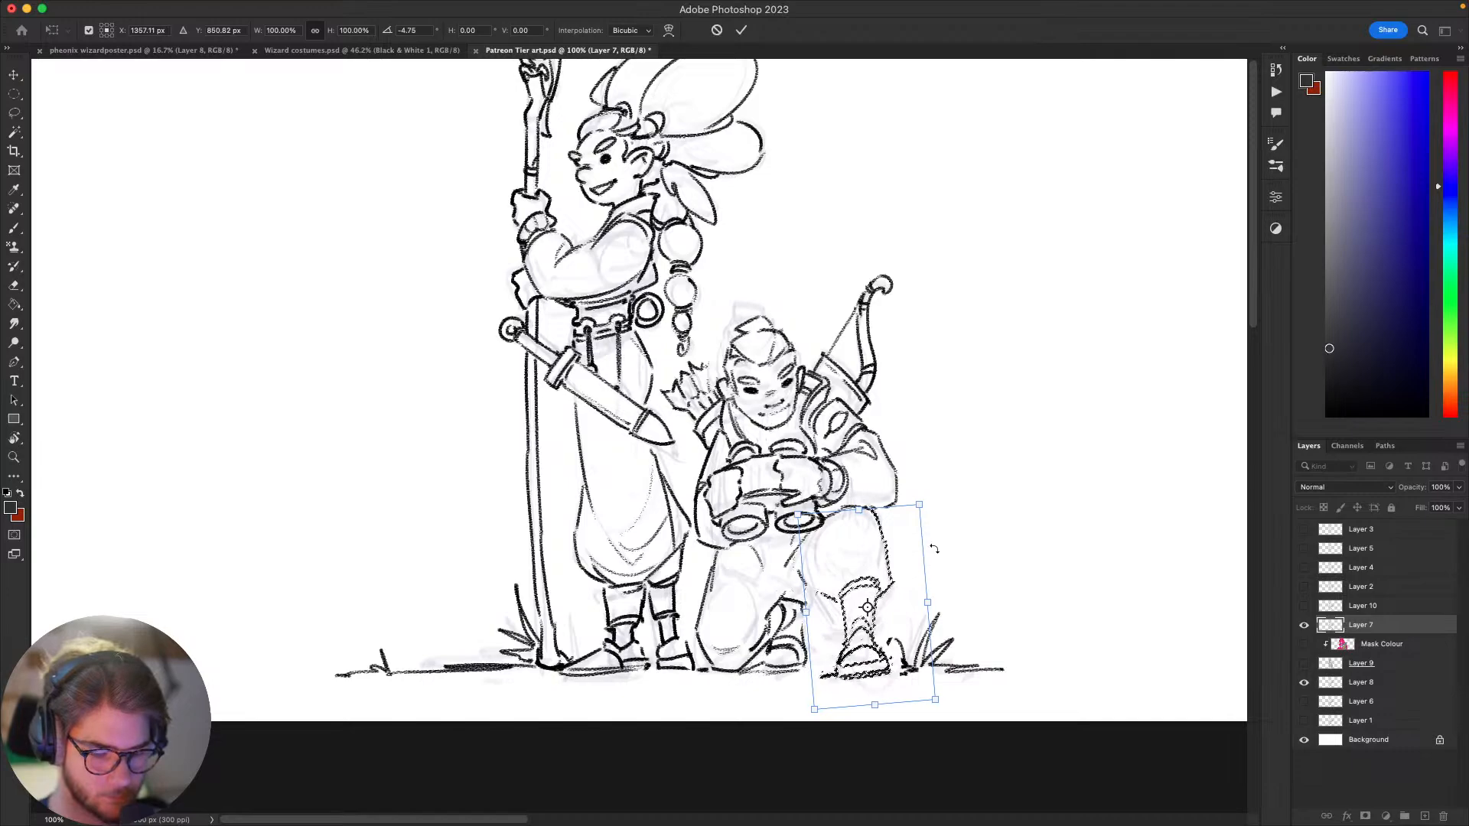
key(Return)
Step: Rotate the canvas view and touch up the trouser line between the kneeling figure's legs, below the raised thigh
key(b)
scroll(994, 555, down, 3)
scroll(1007, 555, up, 3)
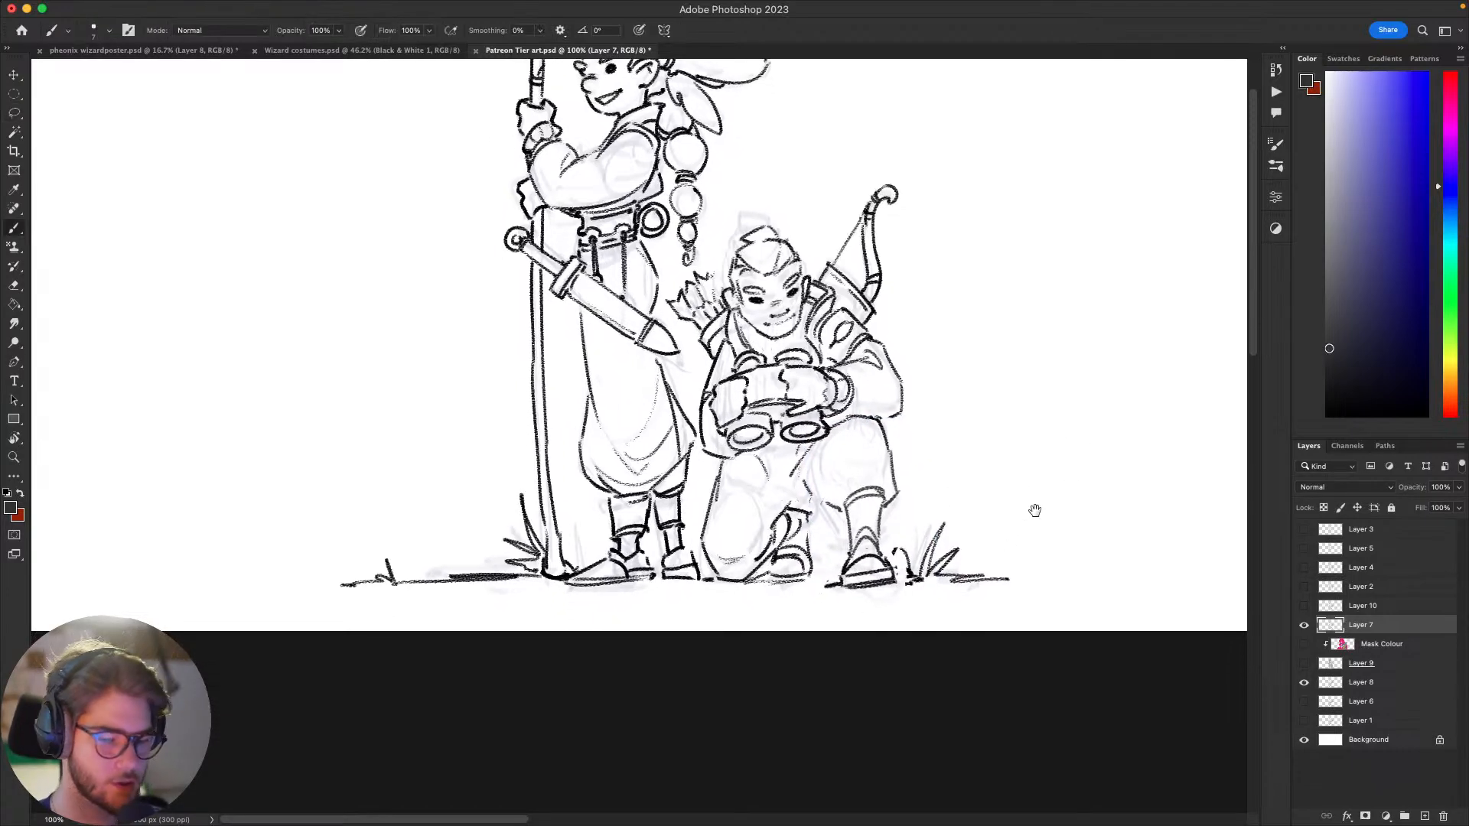
key(r)
drag(1046, 600, 912, 418)
scroll(913, 418, up, 2)
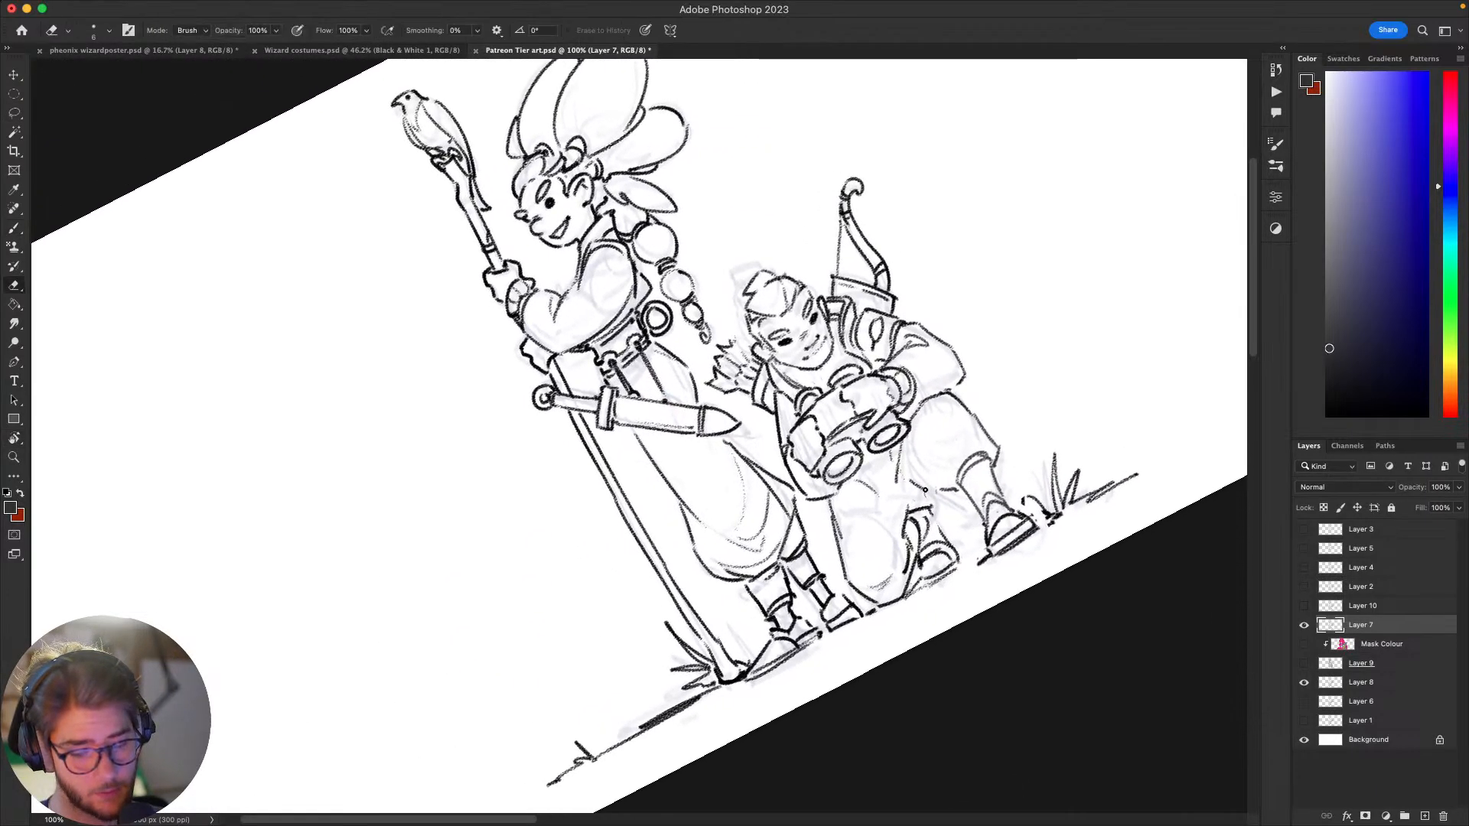
key(e)
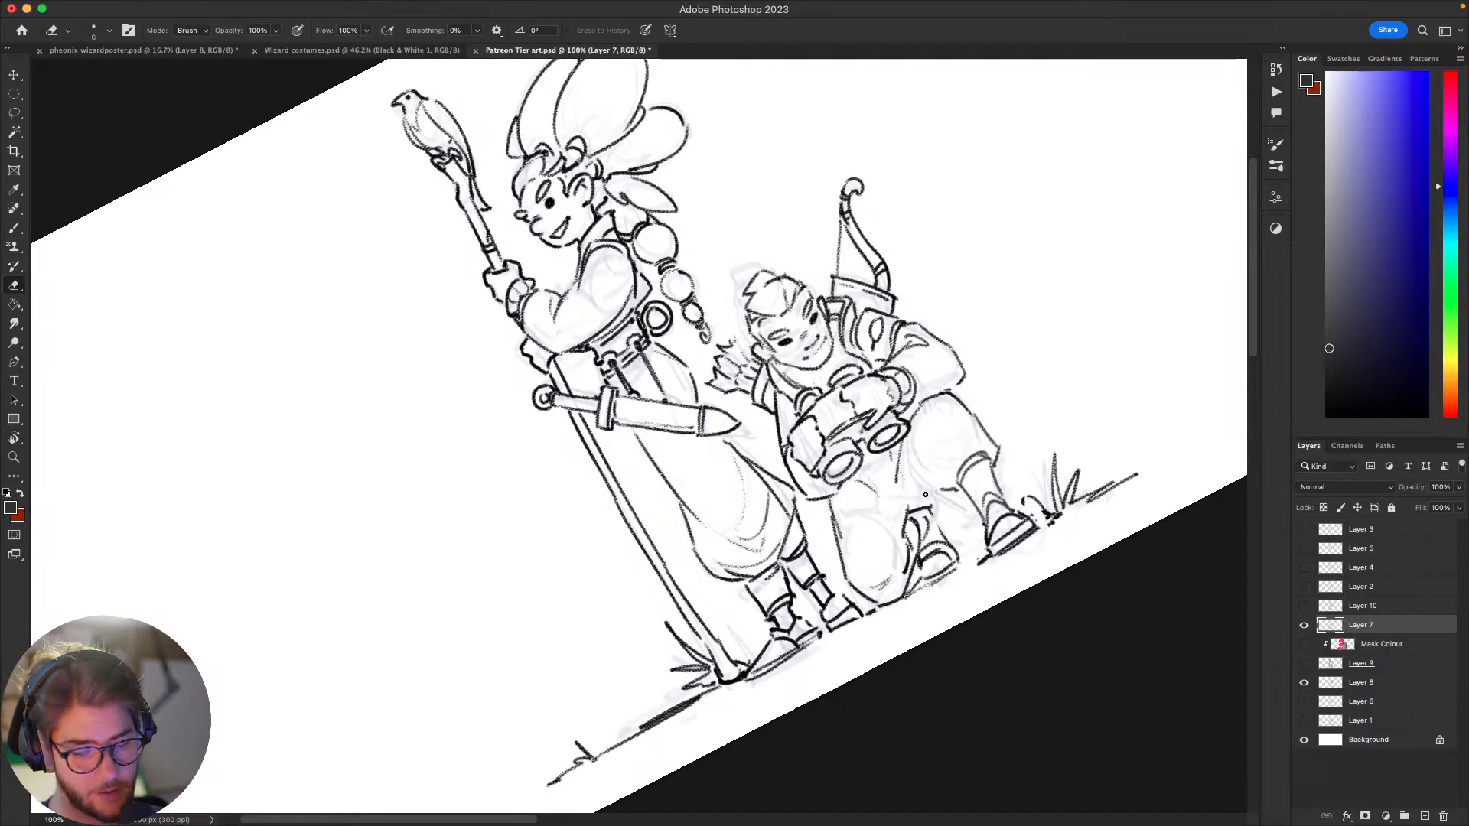
key(b)
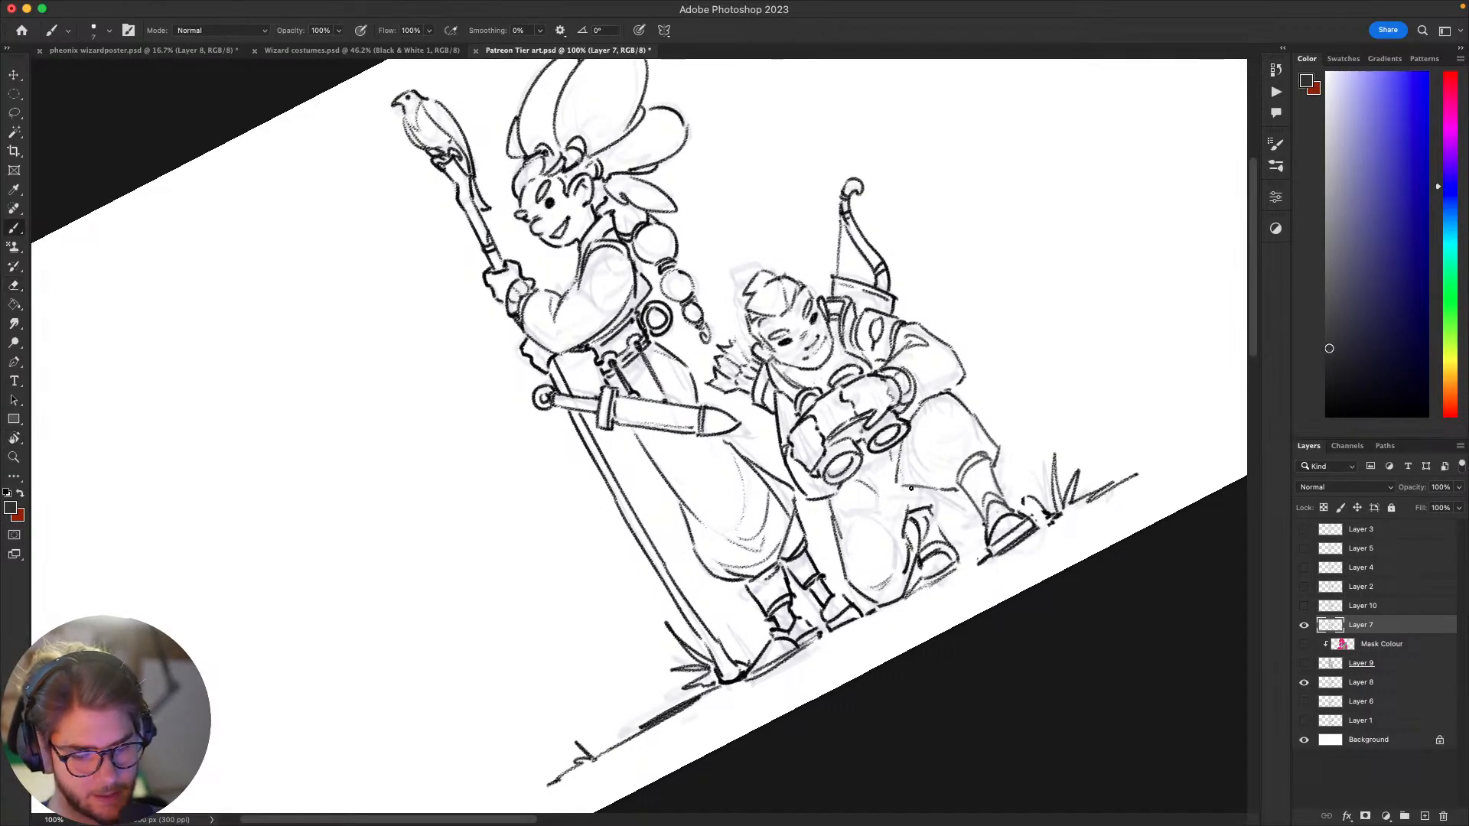
key(super+z)
key(Escape)
mouse_move(1026, 515)
mouse_down()
mouse_move(1095, 374)
mouse_move(994, 357)
mouse_move(908, 384)
mouse_move(843, 462)
mouse_move(869, 494)
mouse_move(909, 492)
mouse_up()
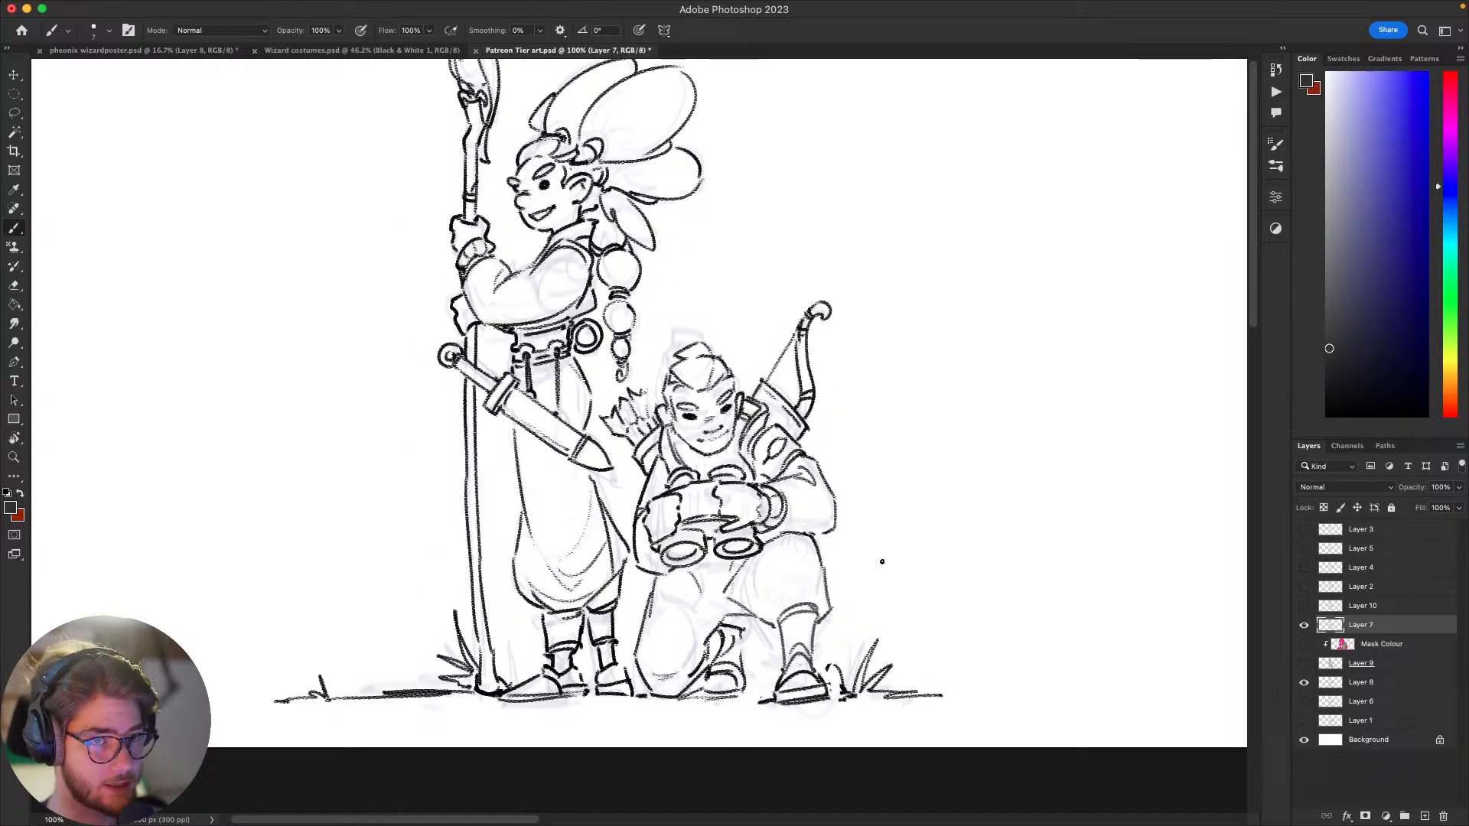
drag(872, 564, 909, 575)
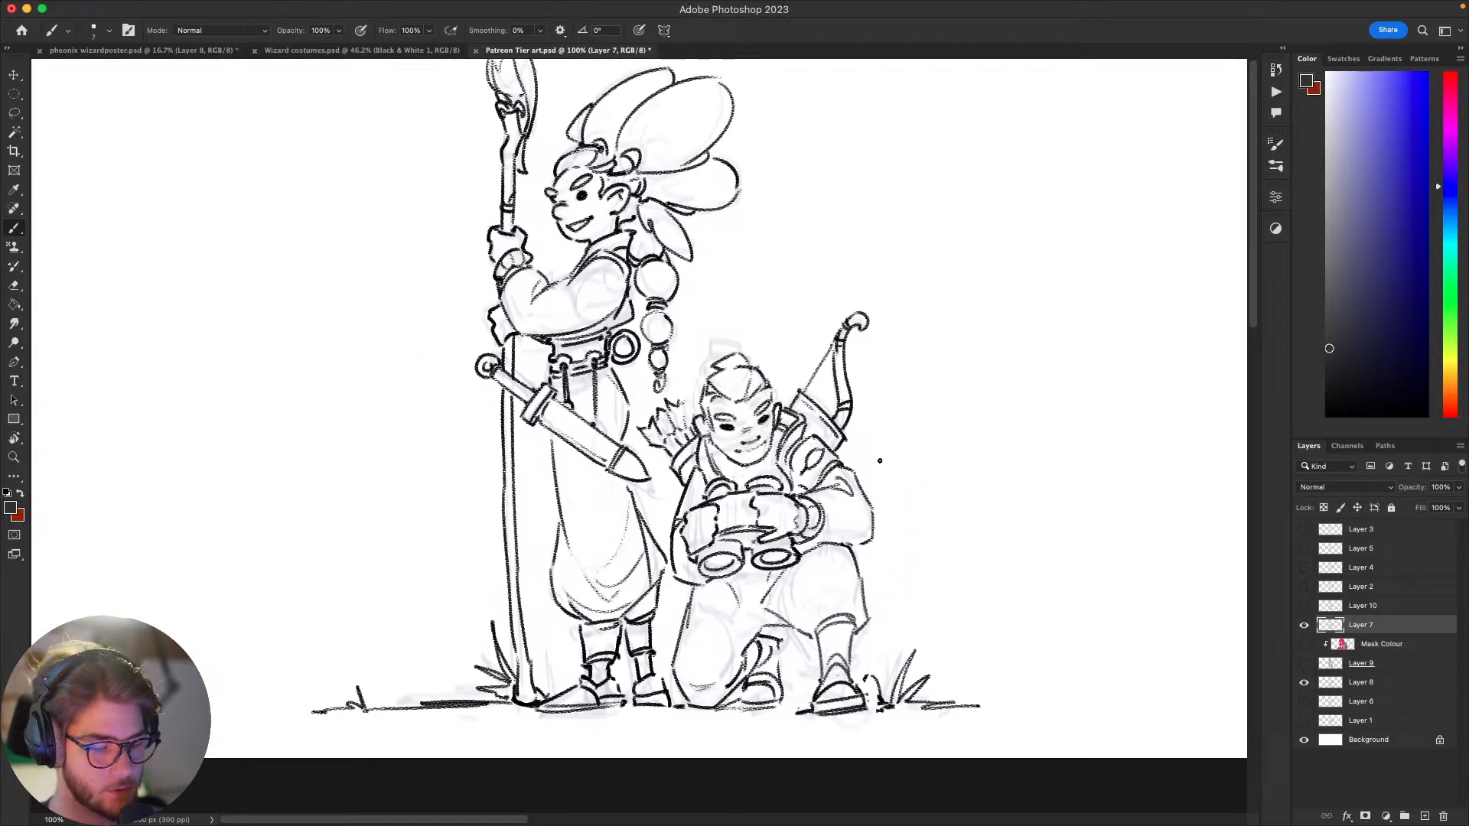
Step: Lasso the kneeling figure's sleeve and elbow lines beside the binoculars and cut them away
key(l)
mouse_move(891, 480)
mouse_down()
mouse_move(872, 567)
mouse_move(819, 498)
mouse_move(890, 465)
mouse_move(918, 502)
mouse_move(836, 490)
mouse_up()
key(super+x)
key(b)
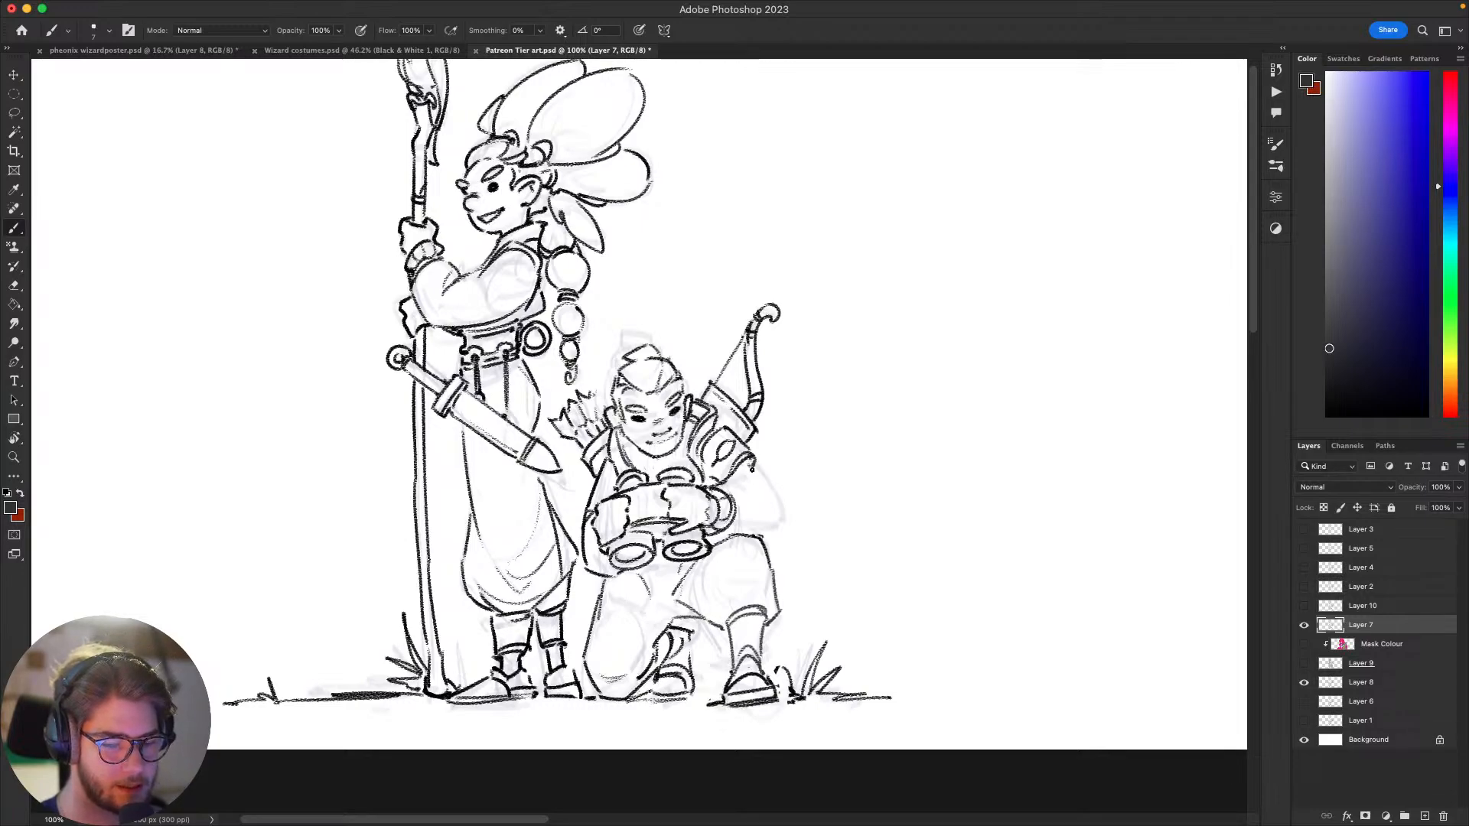
Step: Try new sleeve strokes from the kneeling figure's shoulder armour towards the elbow, undoing each attempt
mouse_move(783, 476)
mouse_down()
mouse_move(869, 286)
mouse_move(785, 356)
mouse_move(809, 404)
mouse_move(869, 250)
mouse_move(1010, 485)
mouse_move(934, 474)
mouse_move(980, 498)
mouse_up()
key(super+z)
key(super+z)
mouse_move(913, 465)
mouse_down()
mouse_move(966, 487)
mouse_move(942, 471)
mouse_up()
key(super+z)
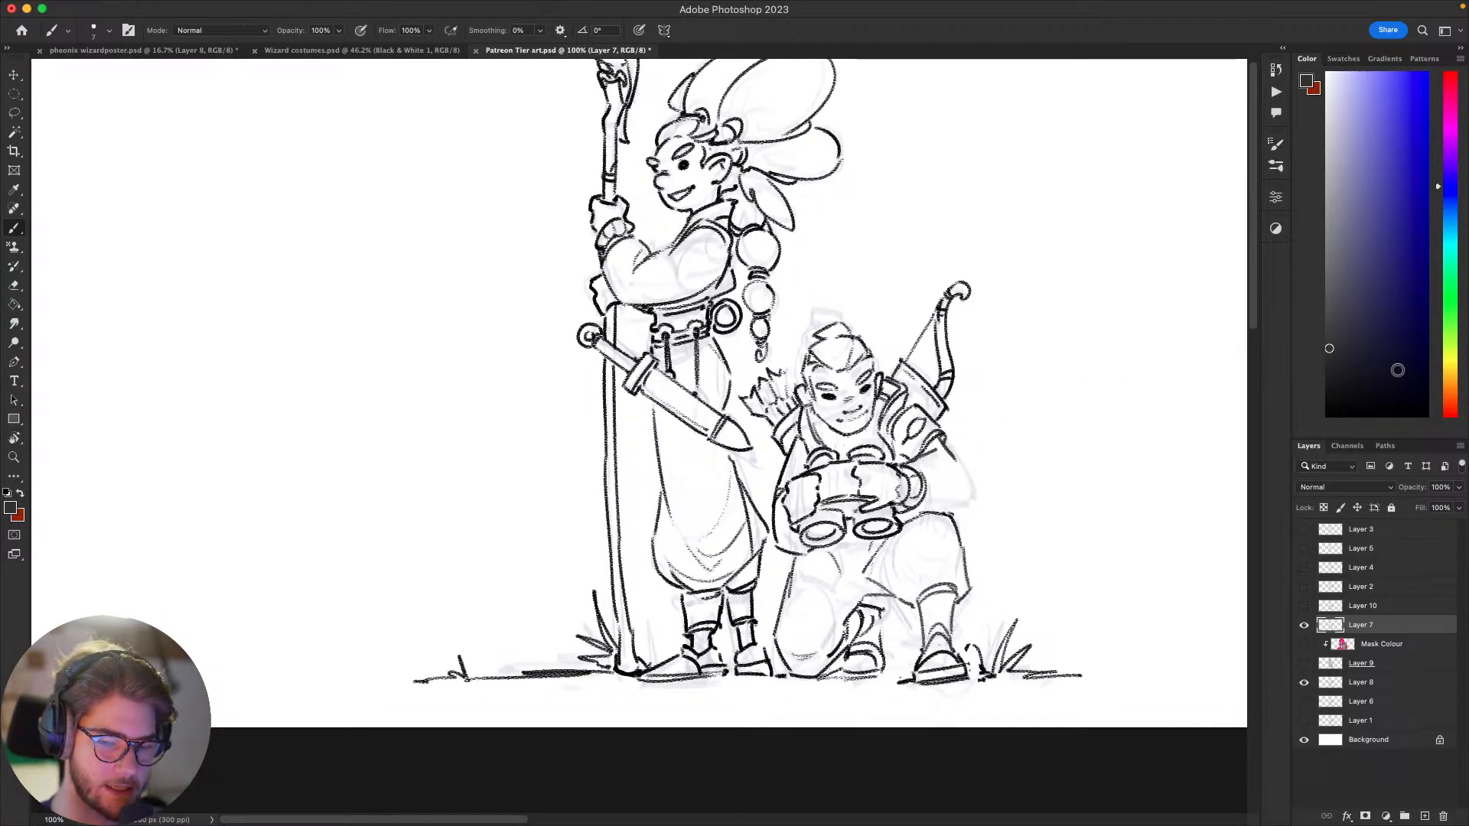
Step: Set the brush colour to black and redraw the kneeling figure's sleeve from the shoulder armour down to the elbow
drag(1398, 370, 1323, 414)
key(super+z)
key(super+z)
mouse_move(901, 464)
mouse_down()
mouse_move(946, 456)
mouse_move(993, 477)
mouse_move(977, 534)
mouse_up()
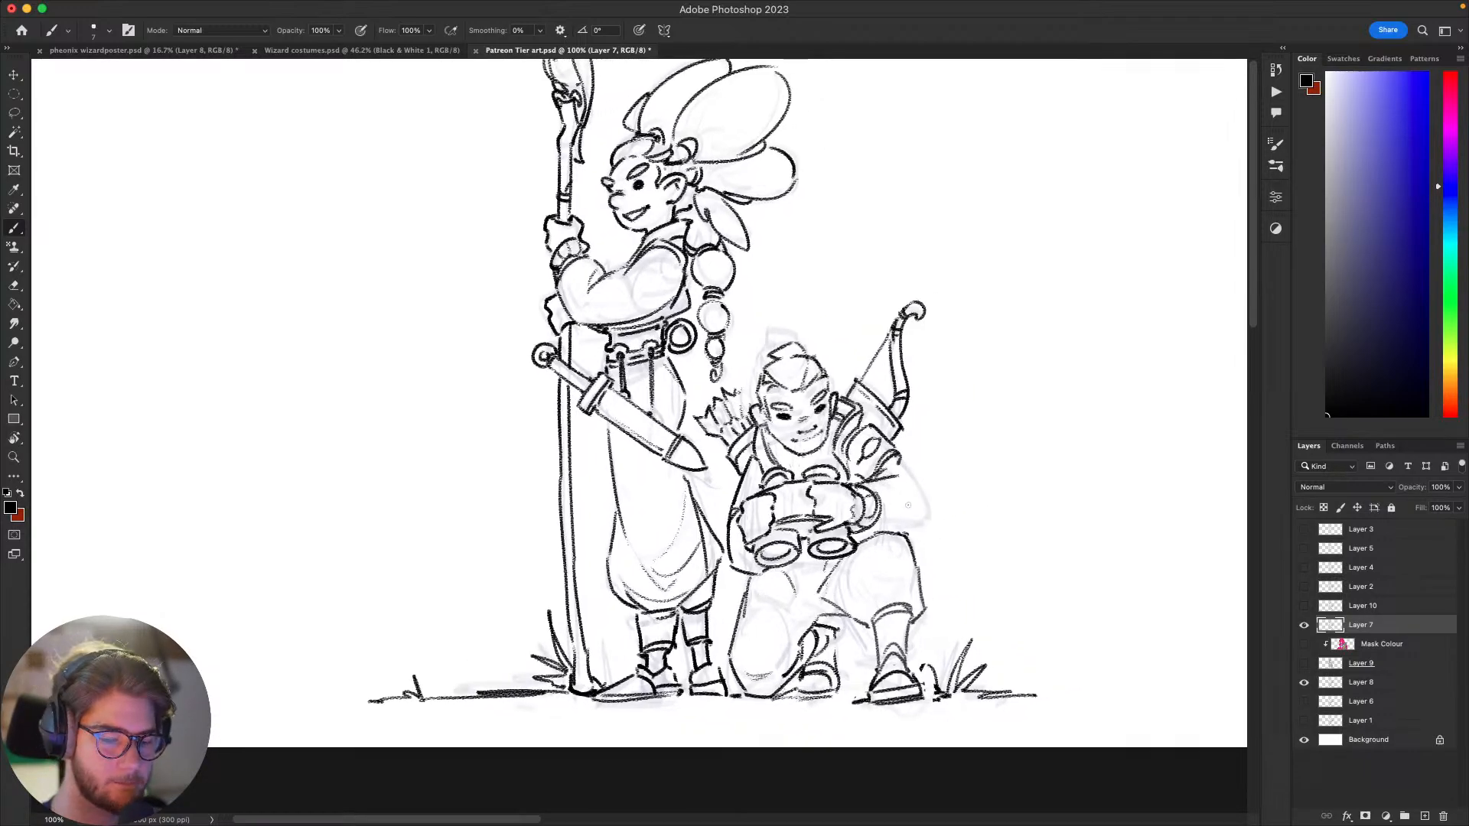
drag(902, 474, 924, 512)
key(super+z)
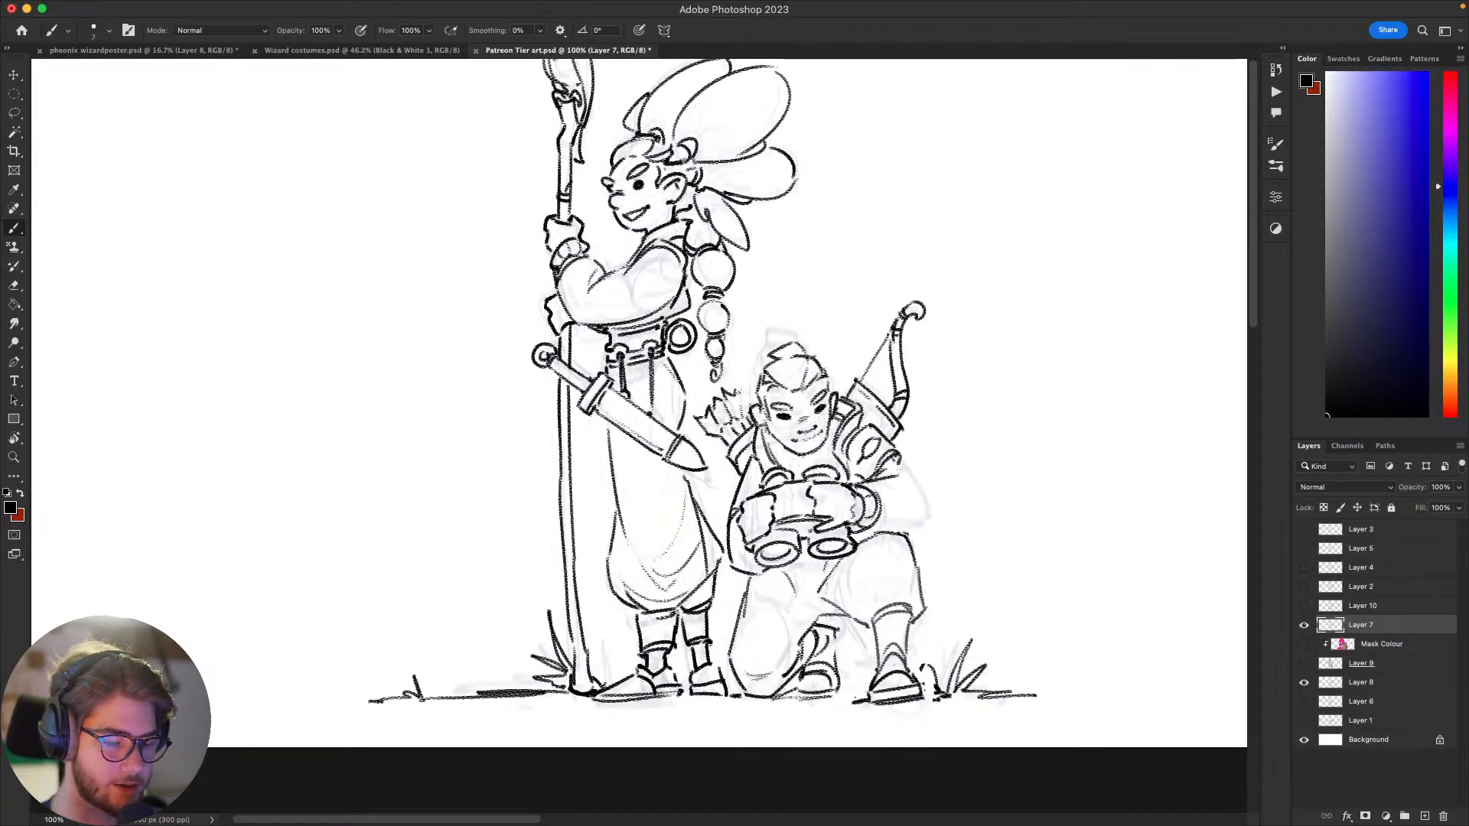
key(super+z)
drag(898, 461, 920, 530)
key(super+z)
key(super+z)
mouse_move(985, 455)
mouse_down()
mouse_move(978, 423)
mouse_move(937, 405)
mouse_move(915, 425)
mouse_up()
drag(977, 389, 1007, 379)
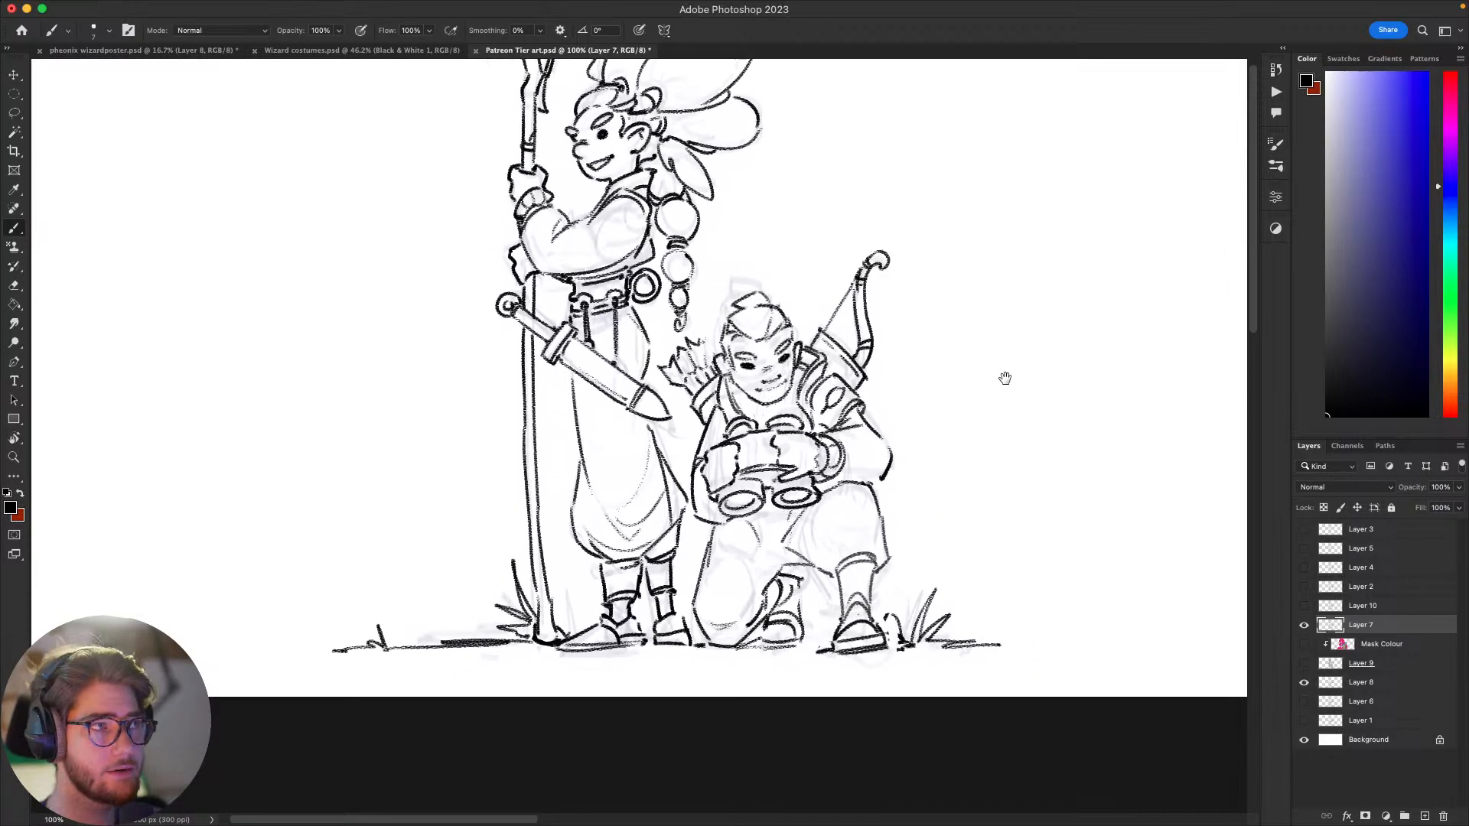
Step: Refine the elbow contour and the underside of the kneeling figure's forearm with brush strokes
drag(1005, 321, 1080, 339)
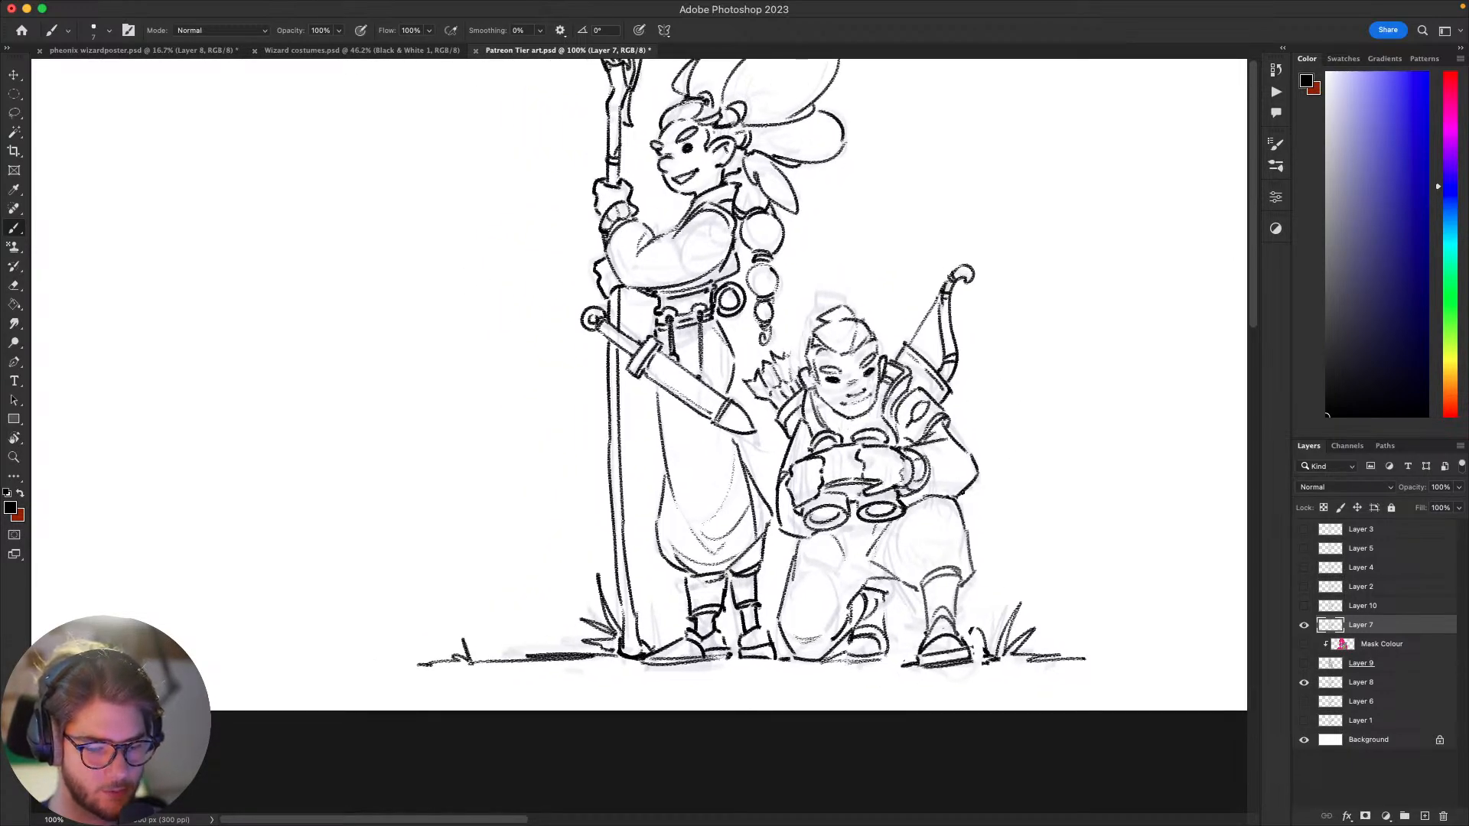
drag(962, 513, 888, 550)
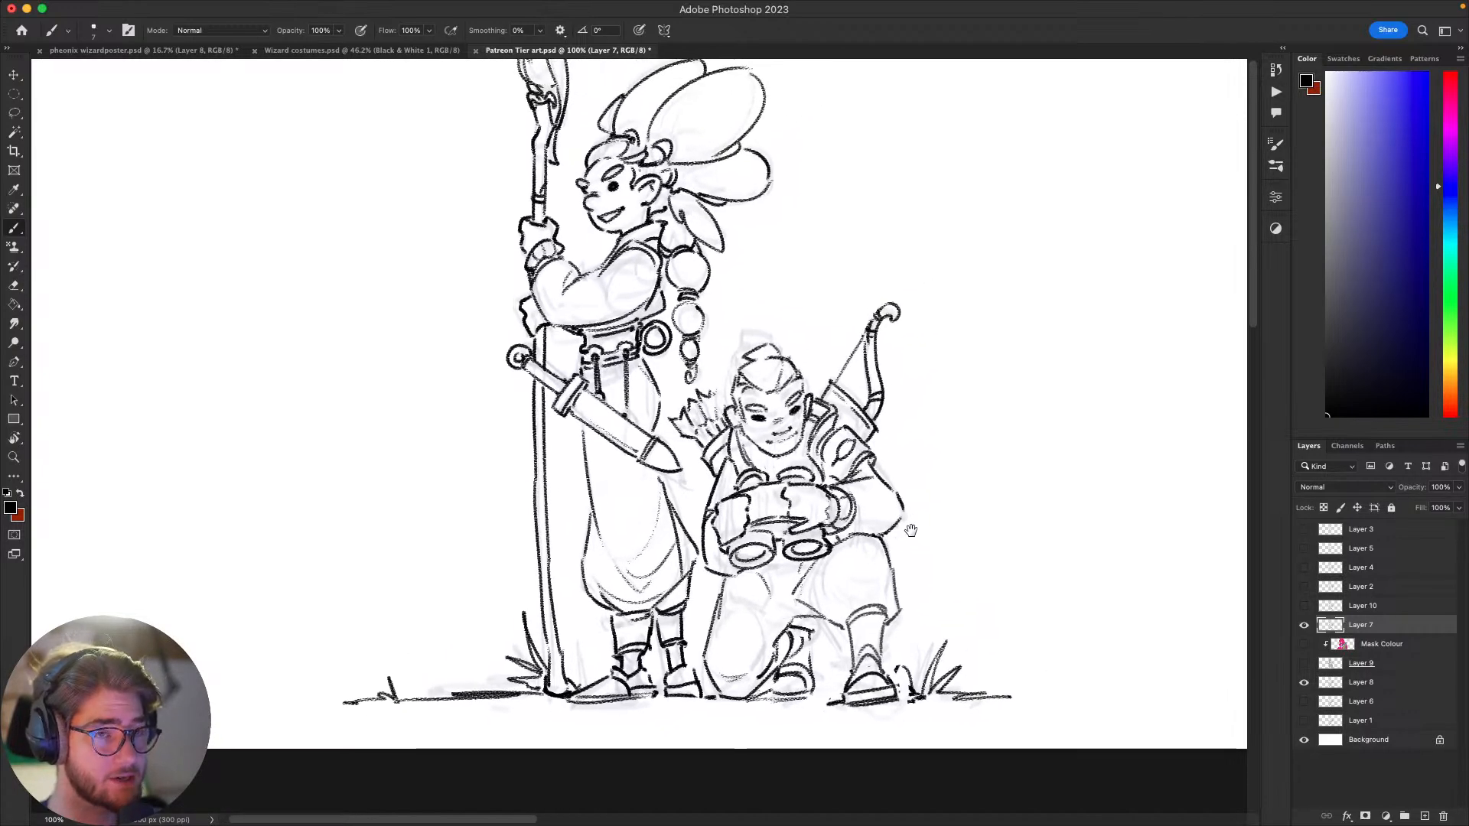
mouse_move(913, 492)
mouse_down()
mouse_move(898, 468)
mouse_move(891, 544)
mouse_move(944, 542)
mouse_up()
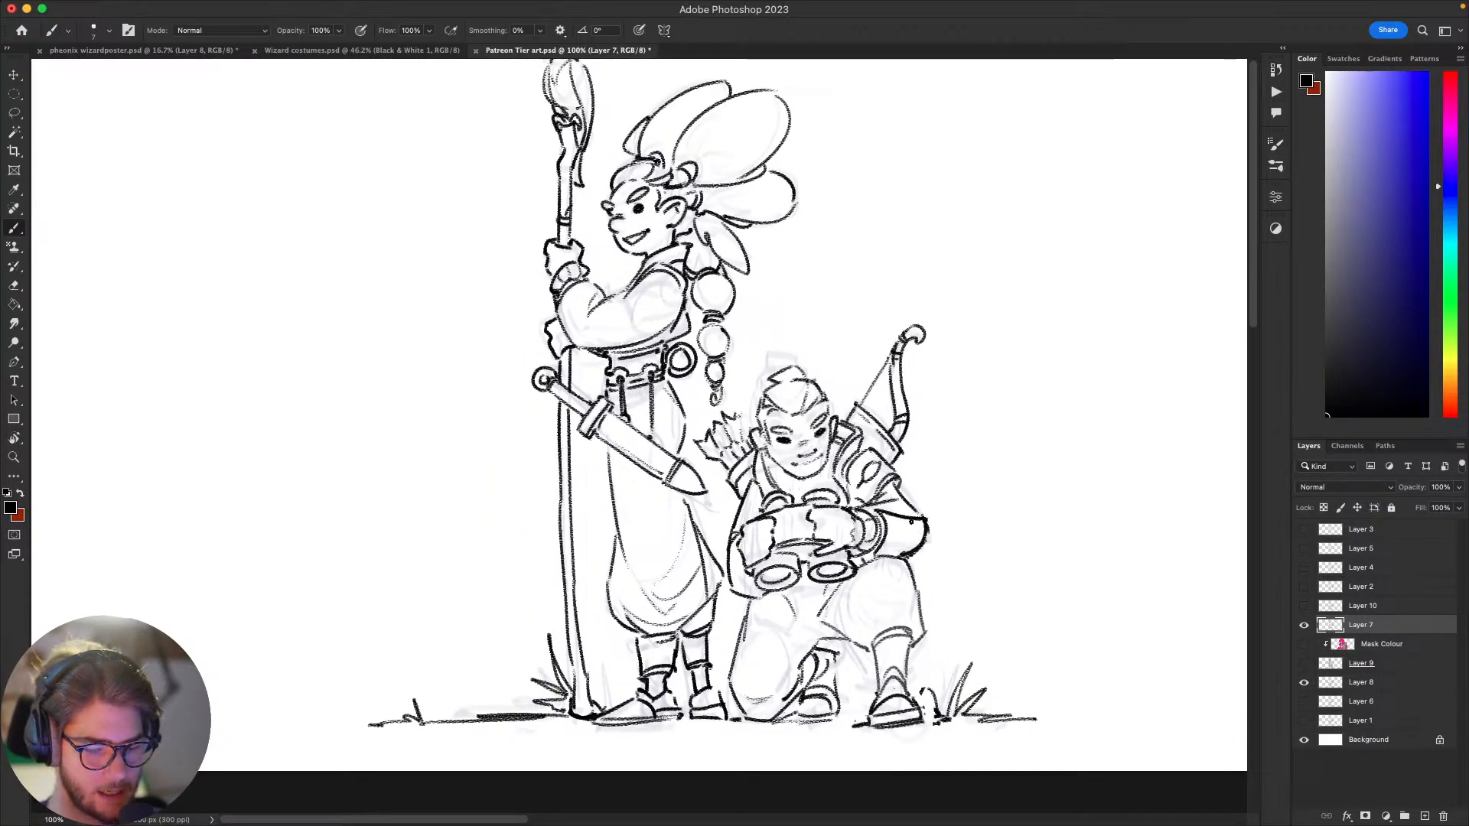
mouse_move(889, 511)
mouse_down()
mouse_move(868, 540)
mouse_move(925, 535)
mouse_up()
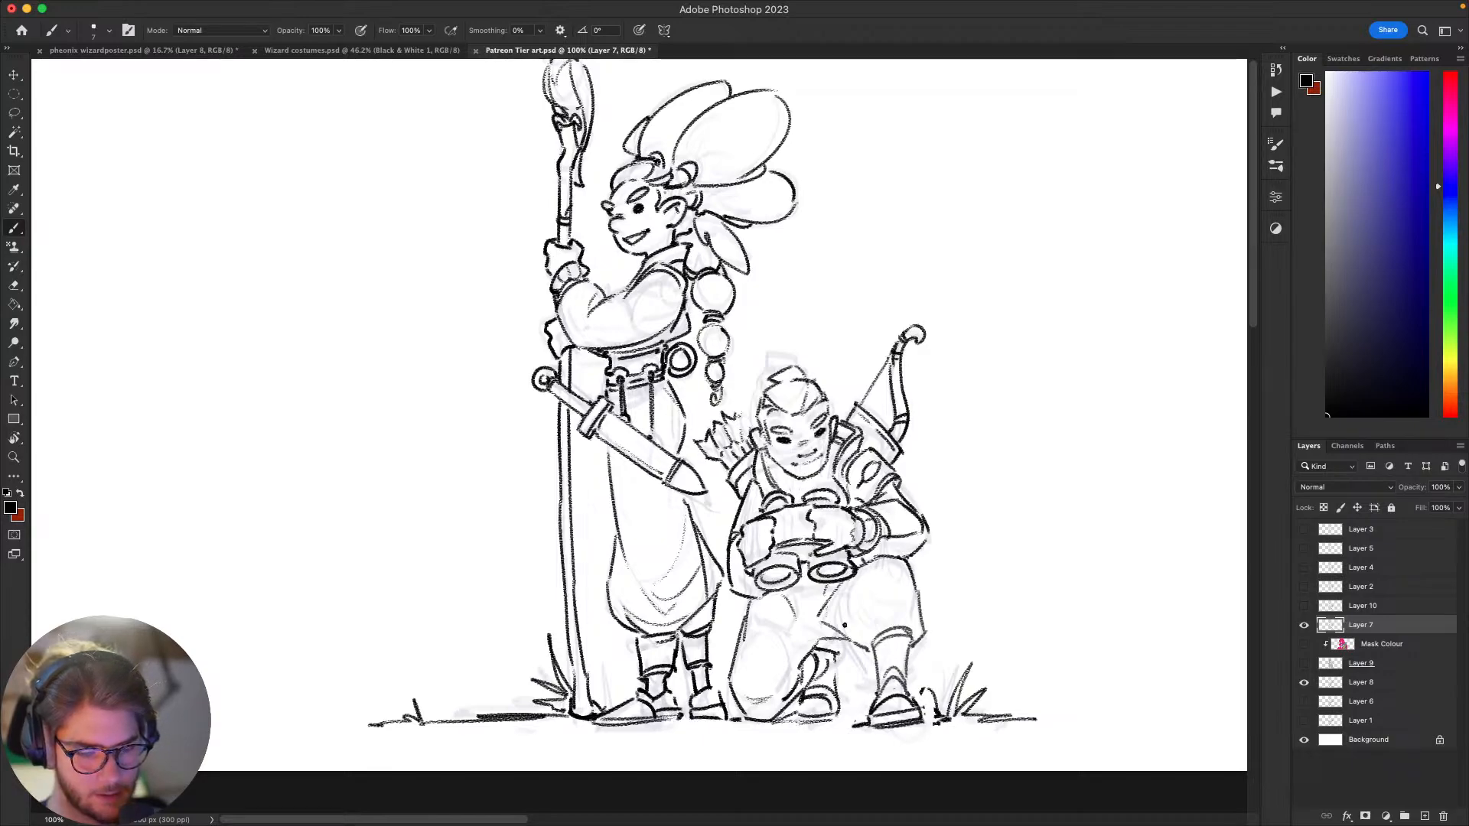
drag(862, 637, 958, 438)
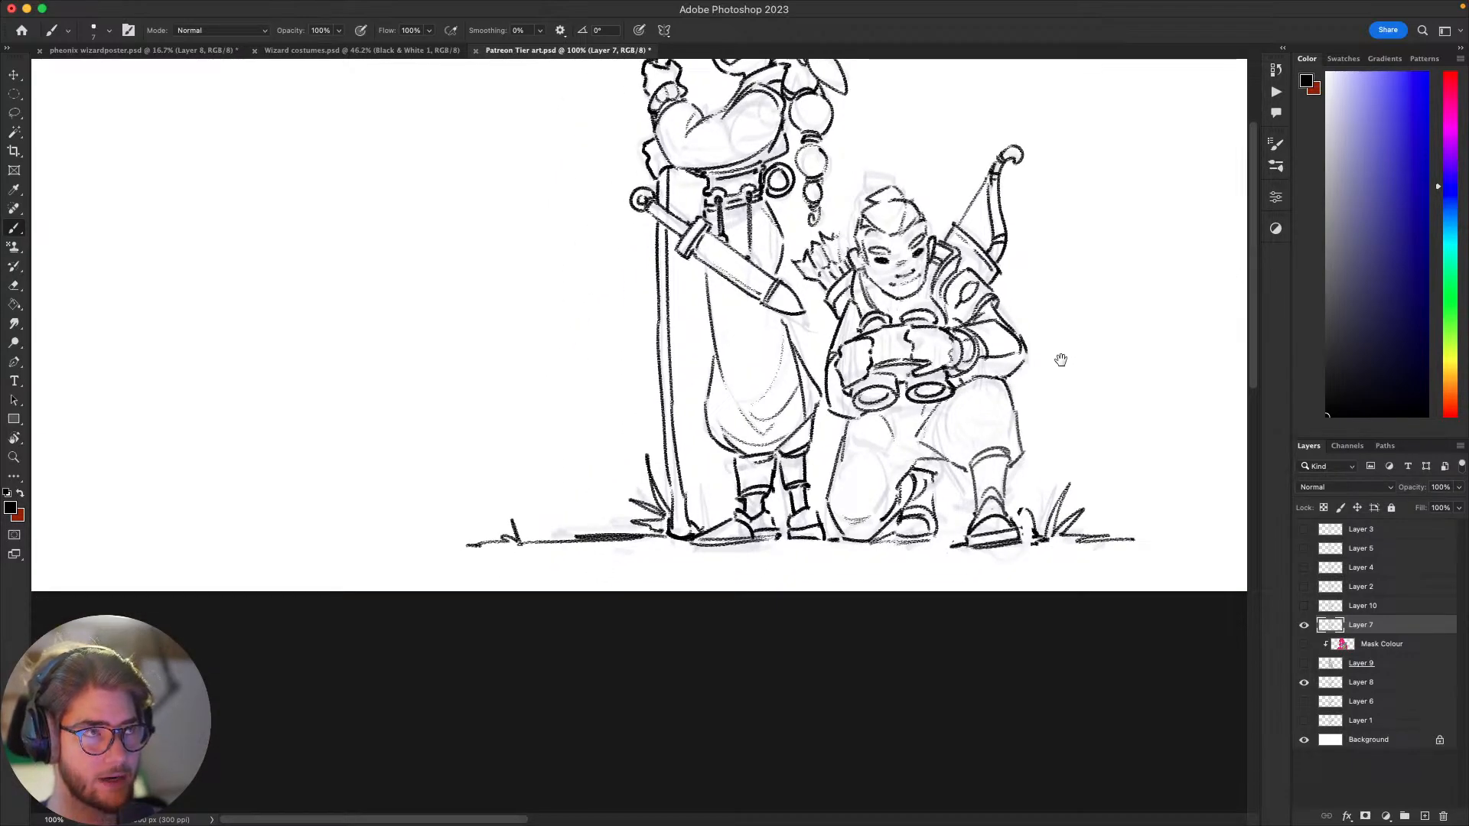
drag(1059, 360, 967, 426)
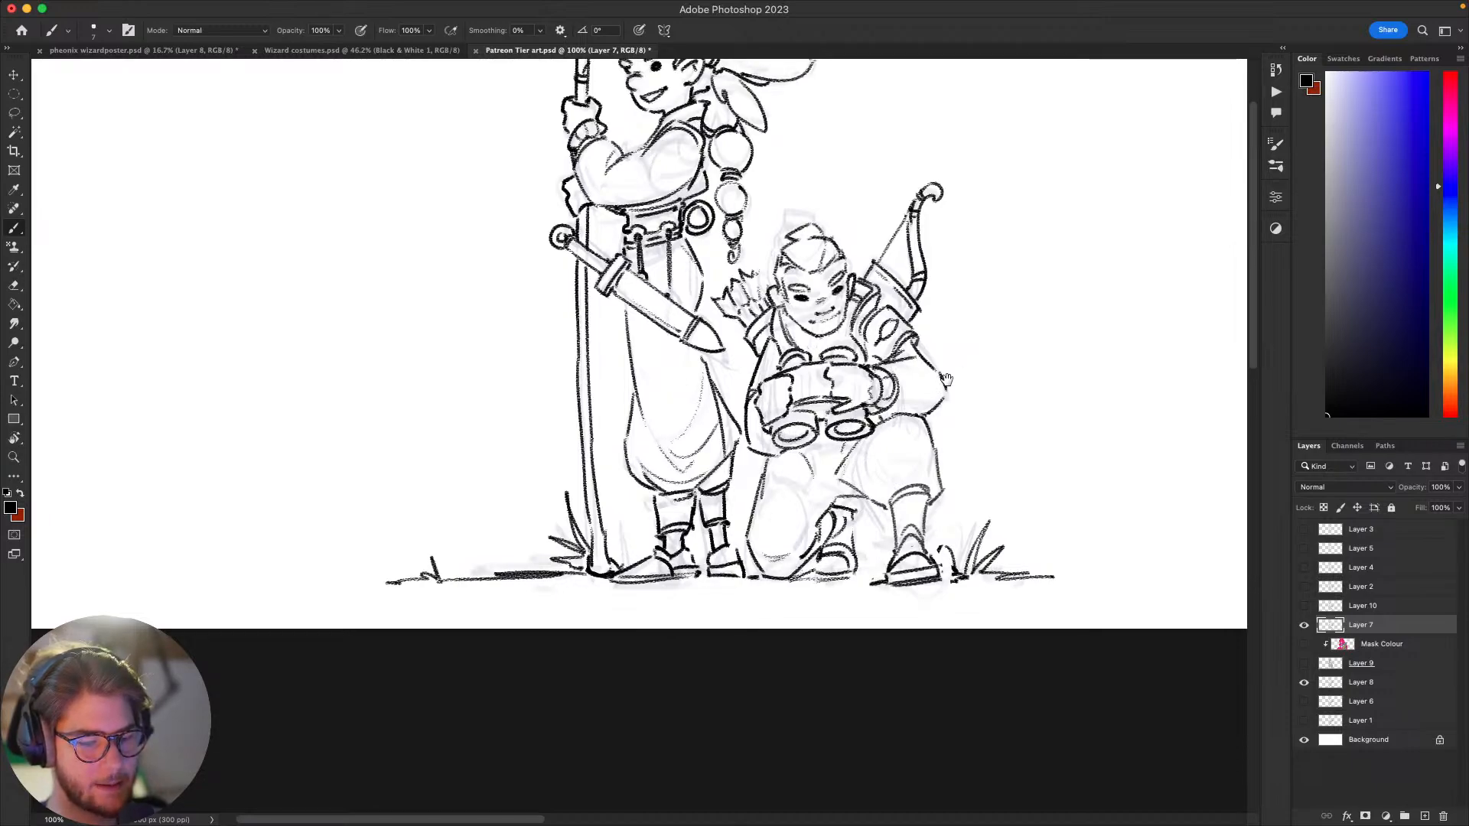
drag(946, 380, 919, 387)
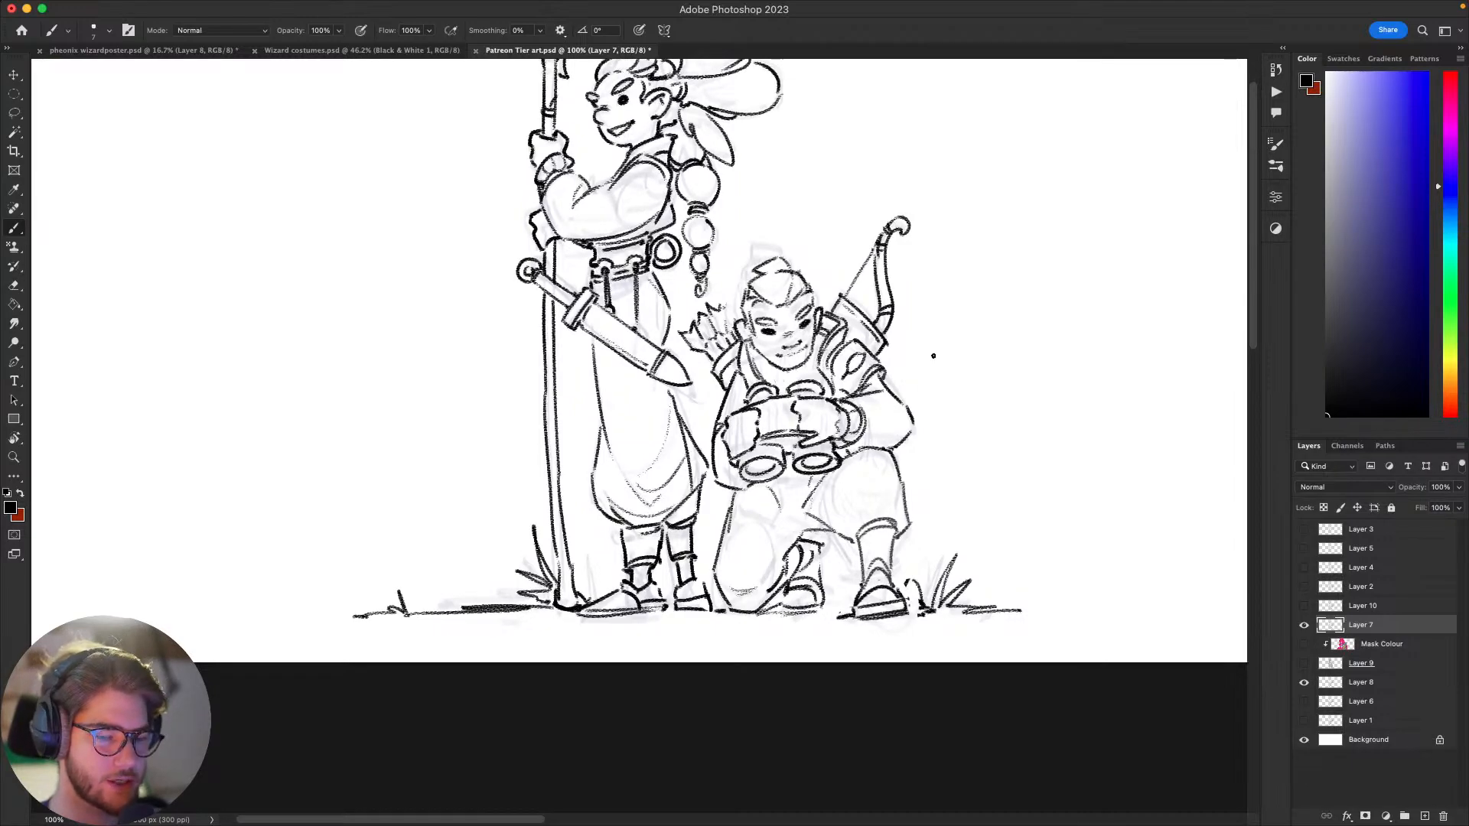
Step: Draw light fabric folds at the kneeling figure's crotch and across the thigh of the grounded leg
mouse_move(1017, 413)
mouse_down()
mouse_move(915, 498)
mouse_move(892, 495)
mouse_up()
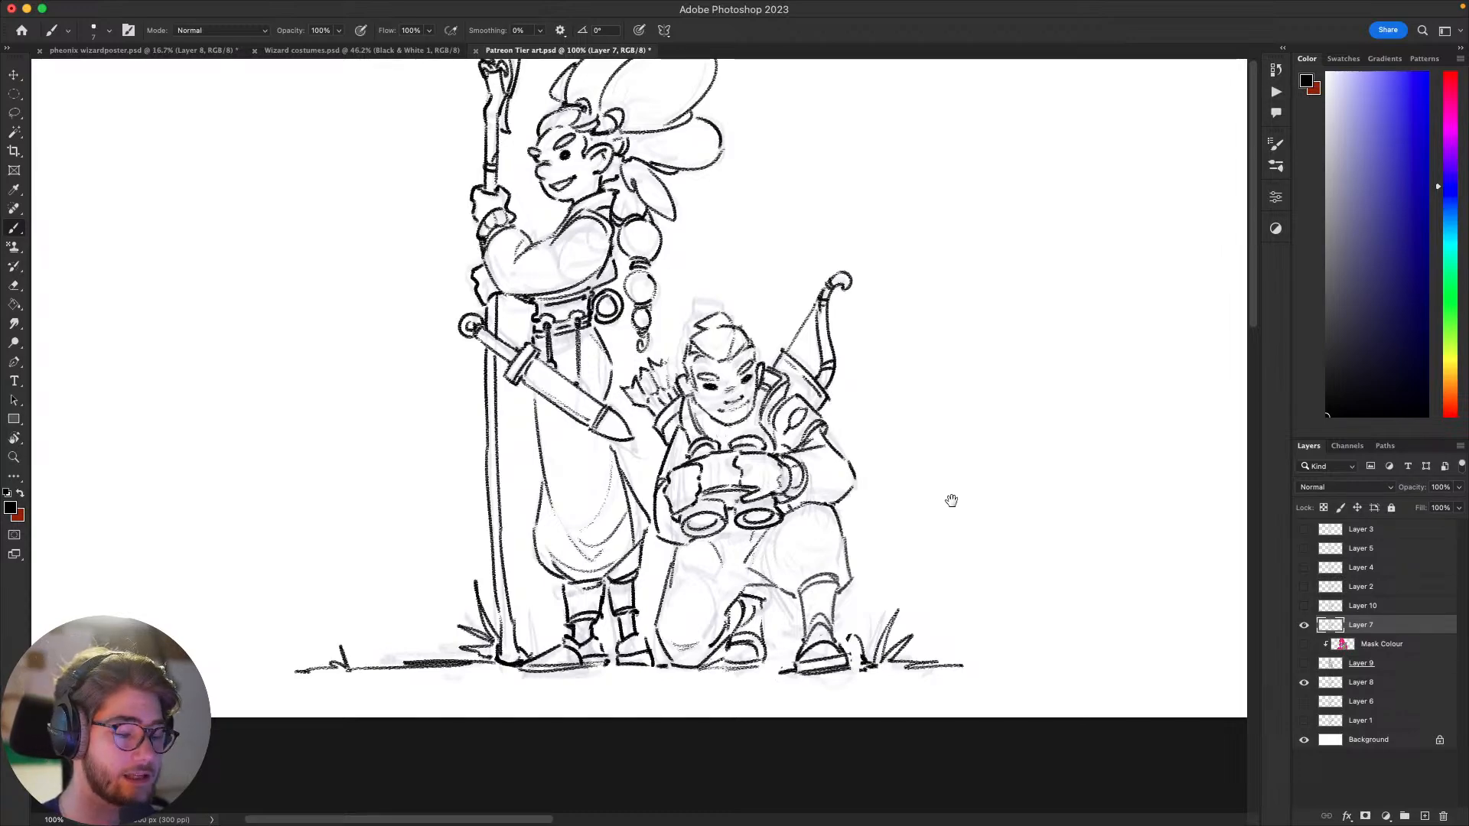
key(l)
scroll(949, 501, left, 3)
scroll(948, 501, down, 1)
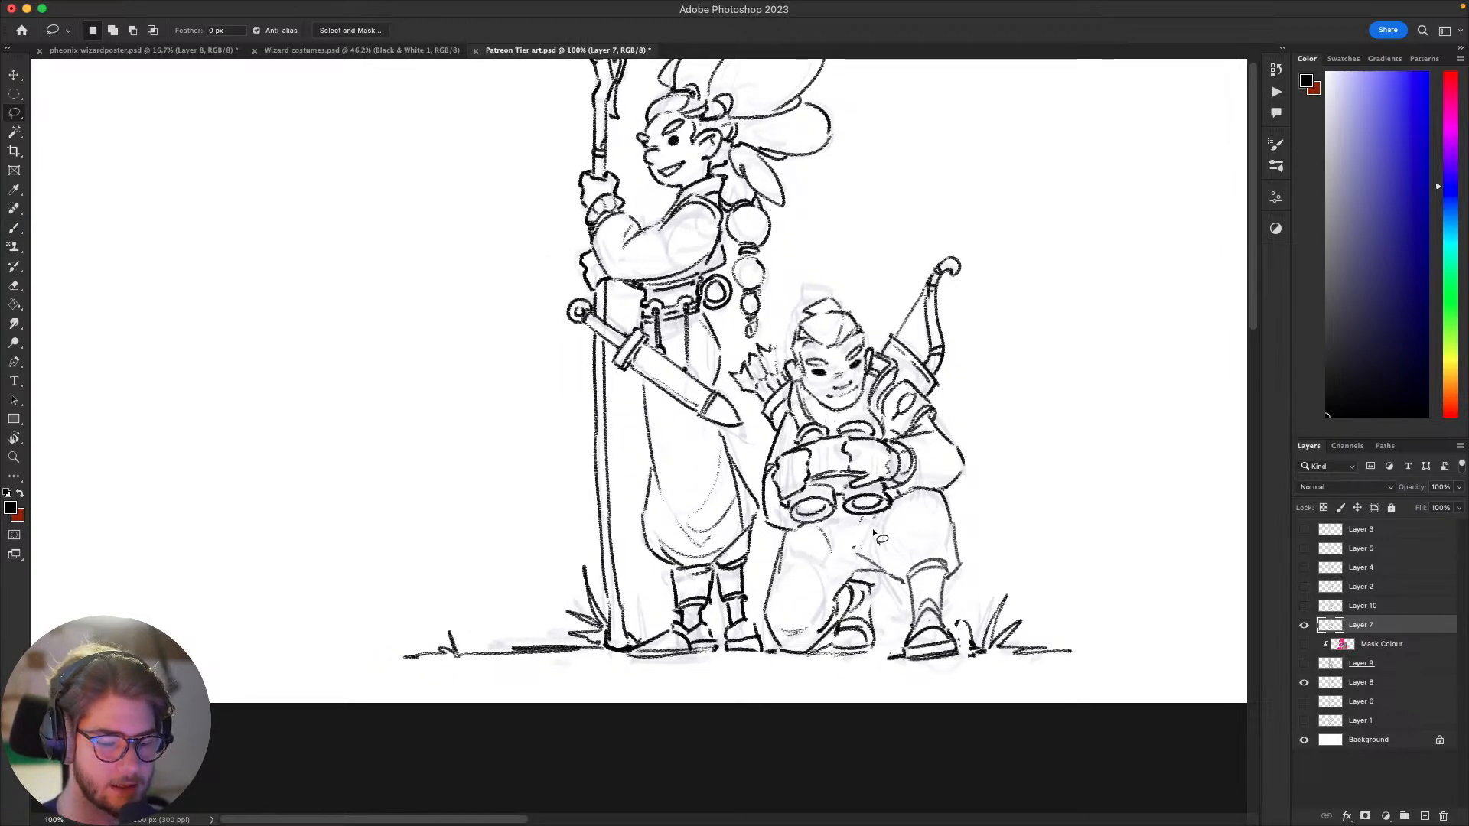
key(b)
drag(858, 531, 859, 540)
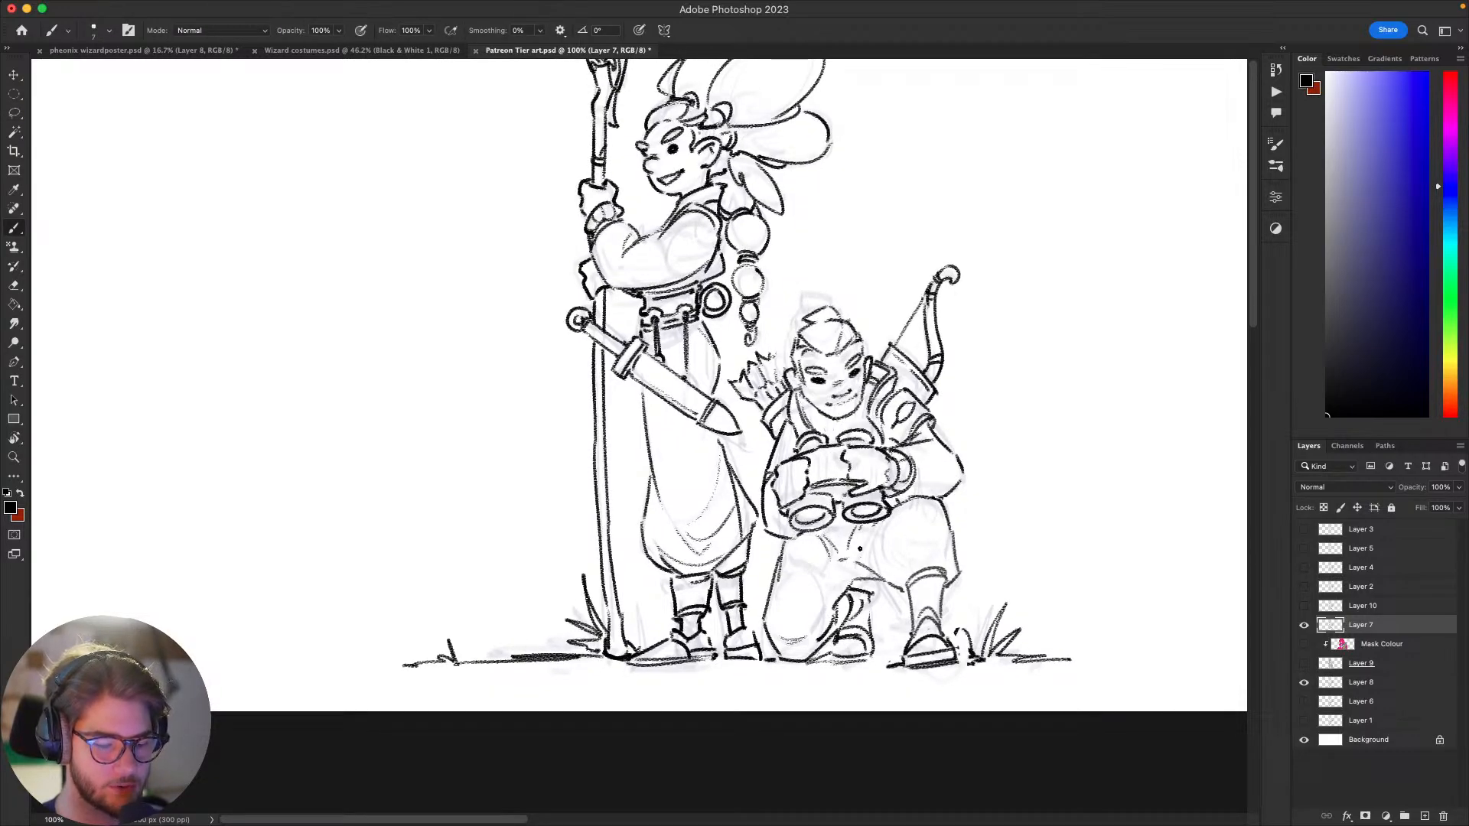
scroll(932, 464, down, 5)
scroll(932, 464, right, 2)
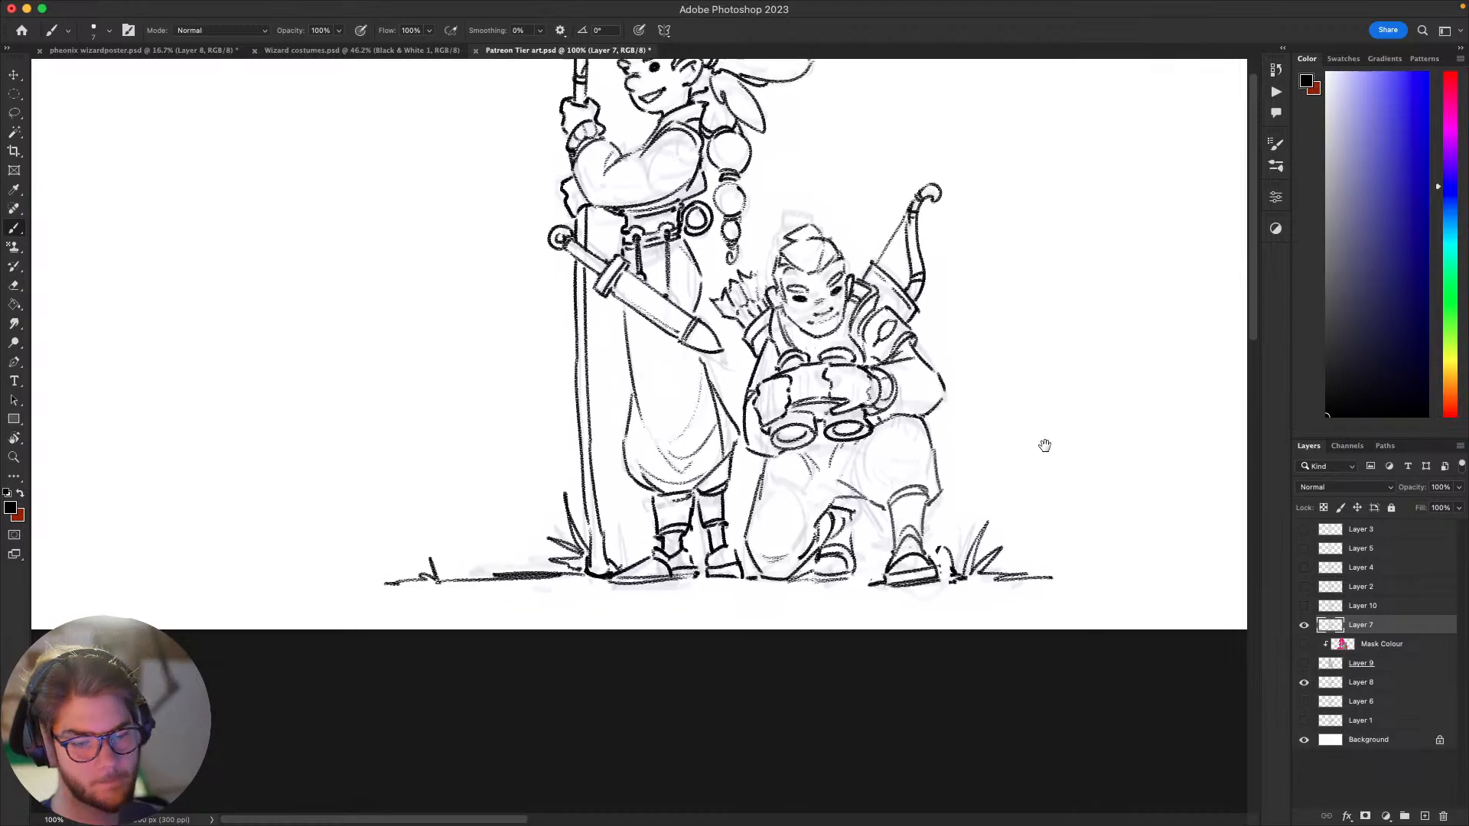
scroll(1035, 453, up, 2)
scroll(1035, 453, left, 2)
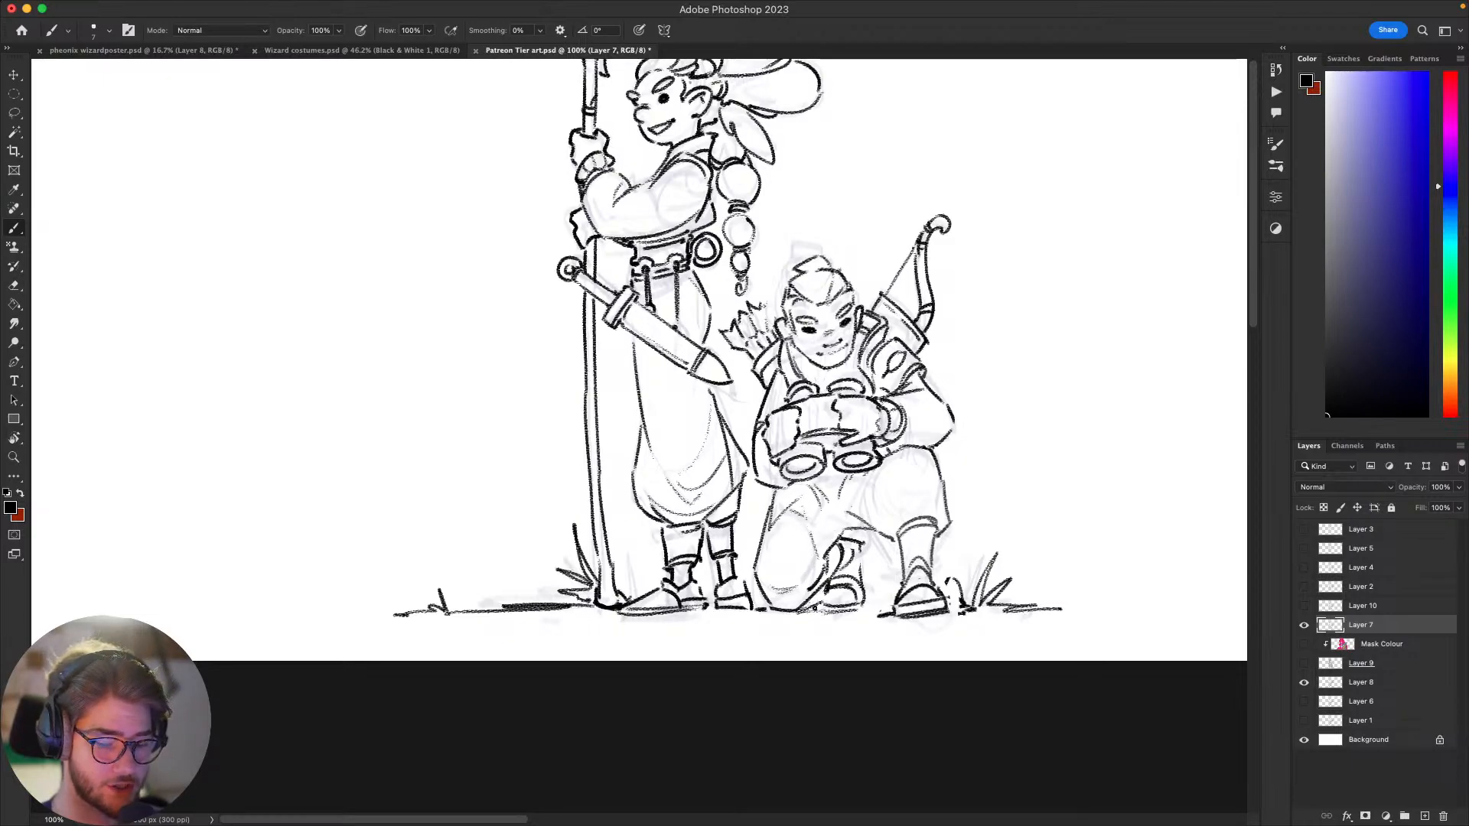
drag(837, 573, 792, 597)
drag(960, 515, 978, 503)
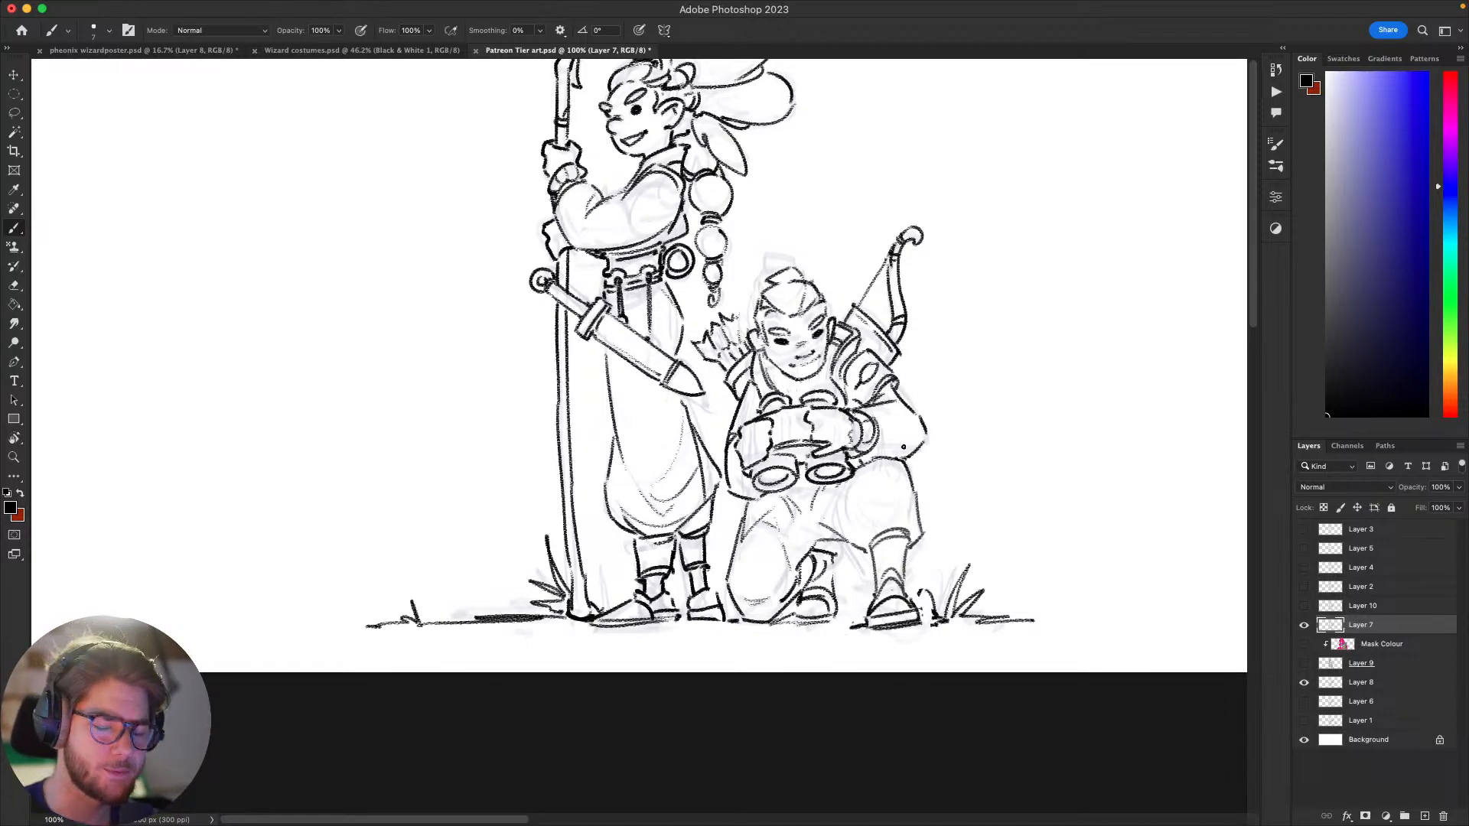
mouse_move(995, 550)
mouse_down()
mouse_move(1007, 538)
mouse_move(994, 544)
mouse_up()
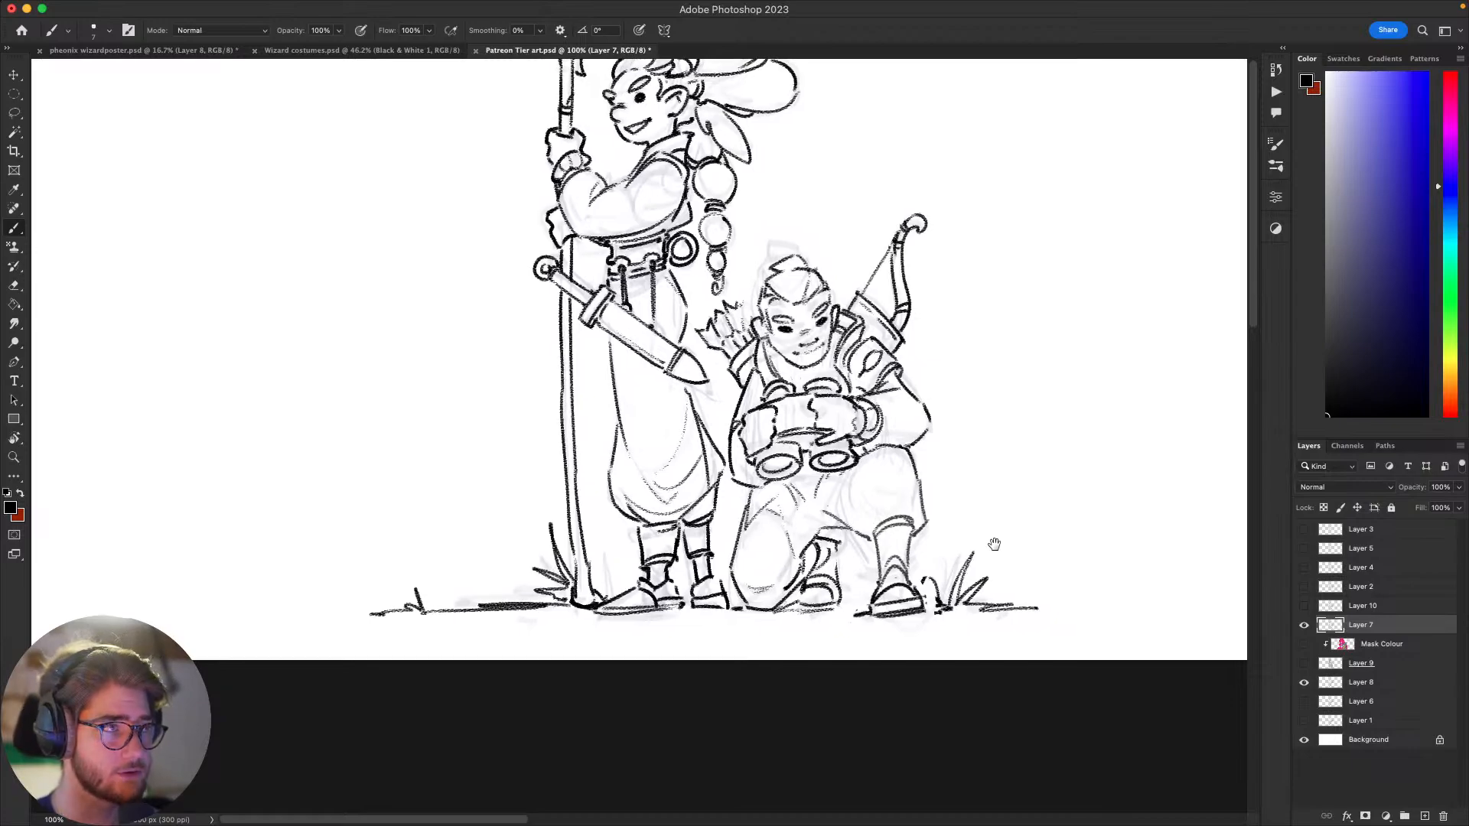
drag(991, 614, 971, 600)
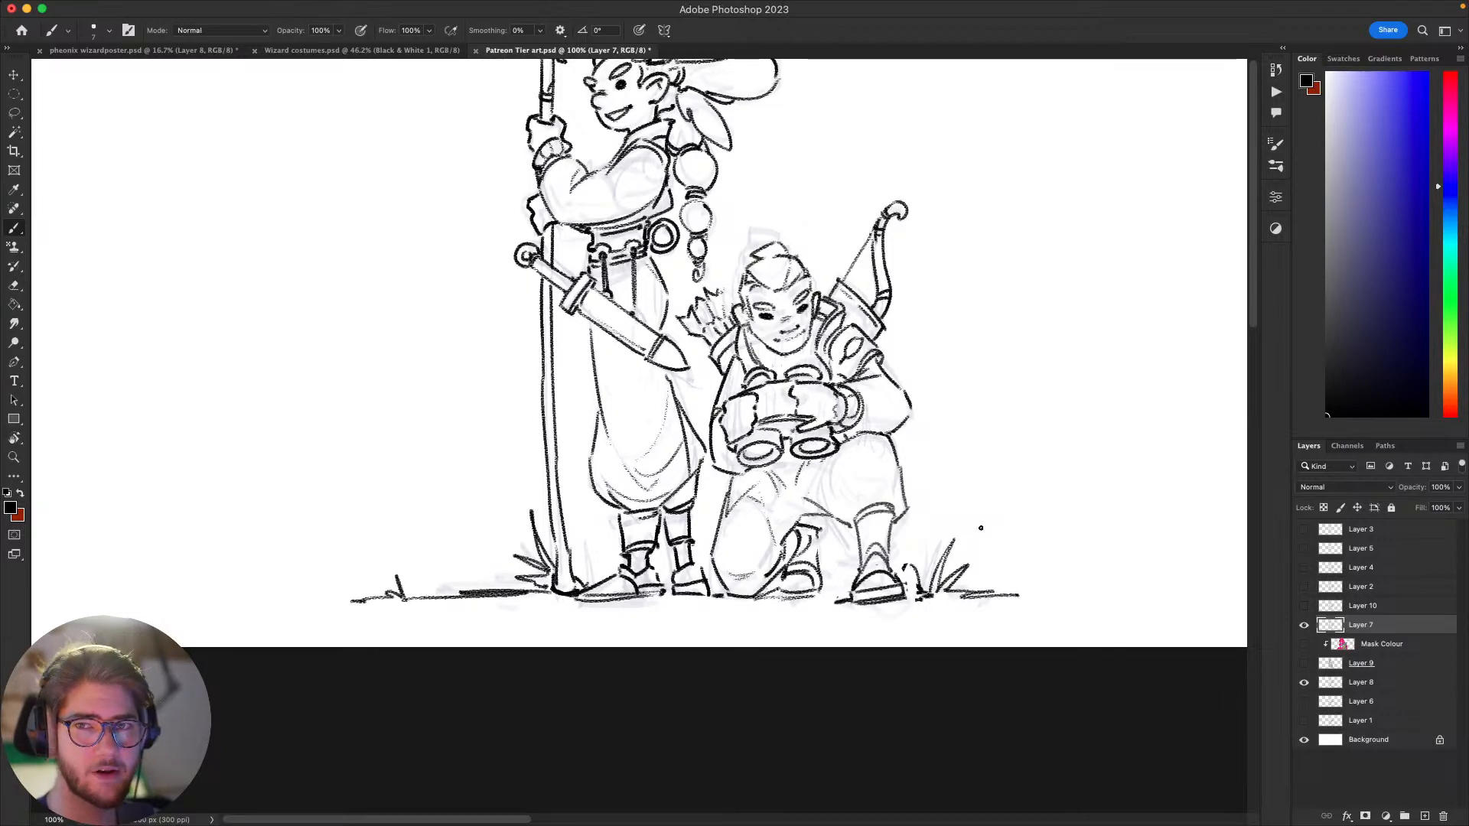
drag(1004, 526, 1011, 518)
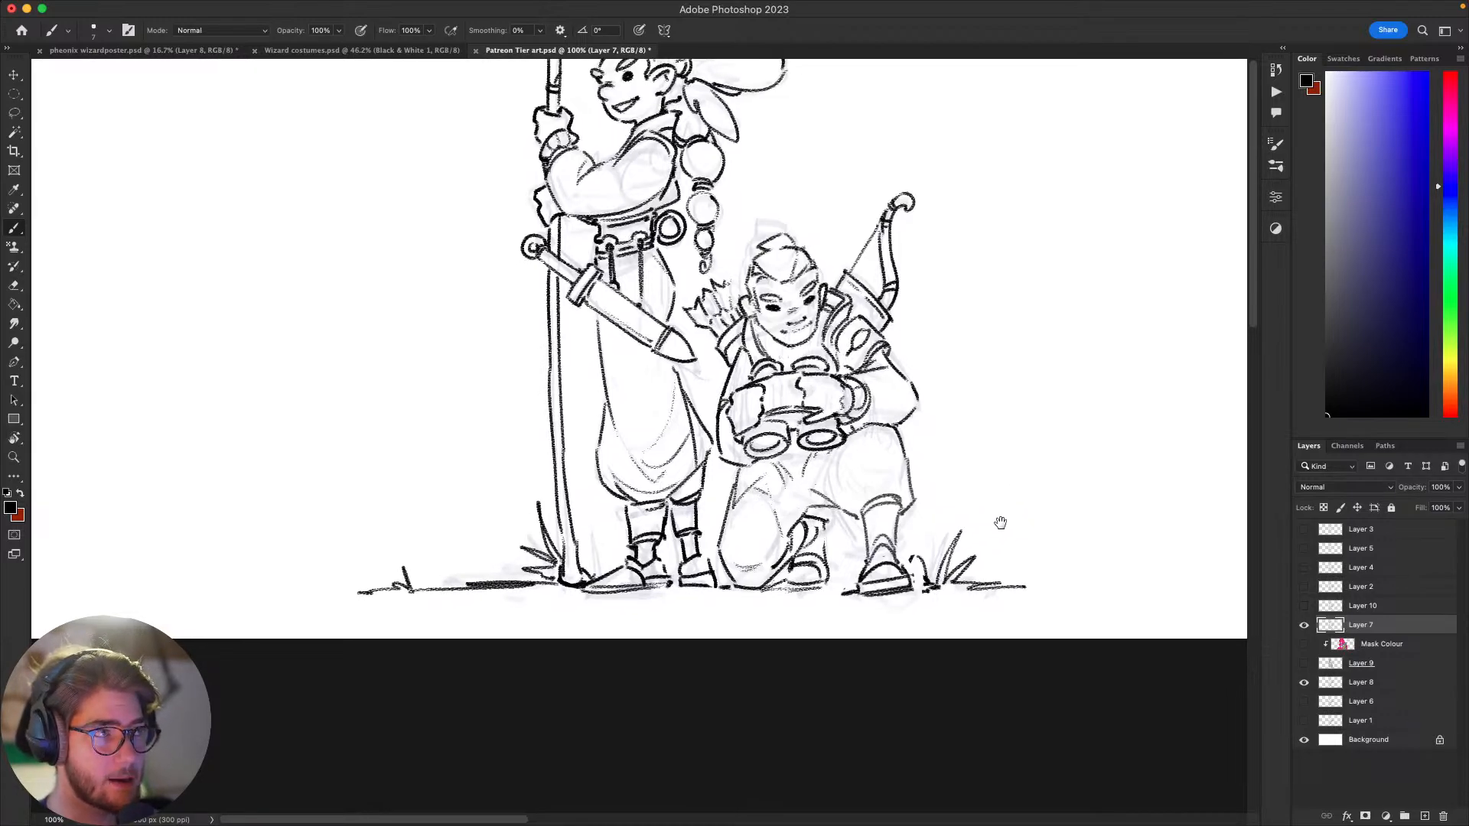
scroll(1045, 448, down, 5)
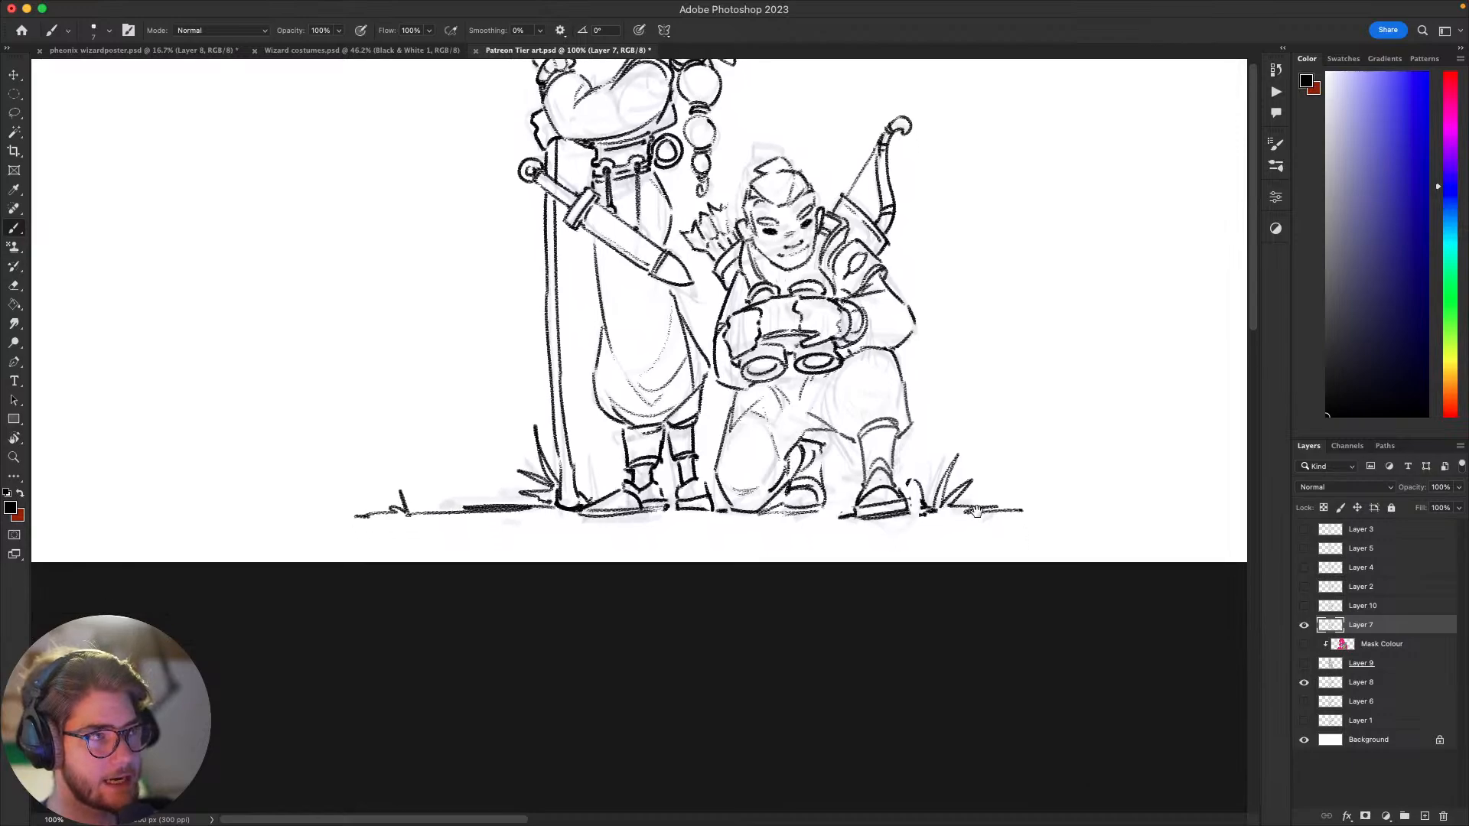
scroll(943, 567, up, 5)
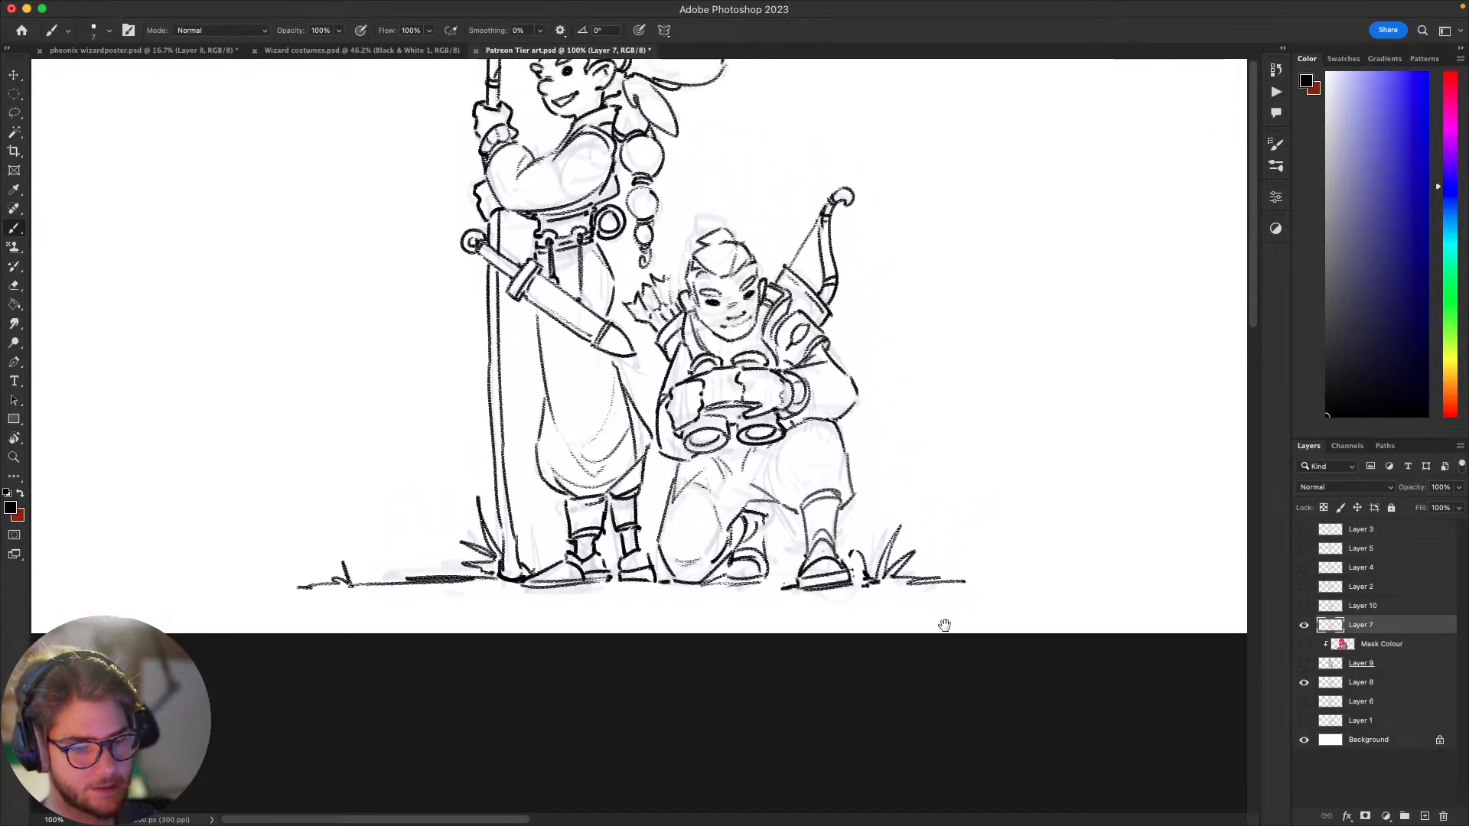
Step: Lasso the whole kneeling figure with its grass, move it slightly away from the standing figure, deselect, and hide the Layer 8 sketch
key(l)
mouse_move(989, 524)
mouse_down()
mouse_move(857, 646)
mouse_move(713, 634)
mouse_move(682, 615)
mouse_move(647, 288)
mouse_move(711, 219)
mouse_move(864, 142)
mouse_move(1026, 295)
mouse_move(1010, 481)
mouse_move(966, 507)
mouse_up()
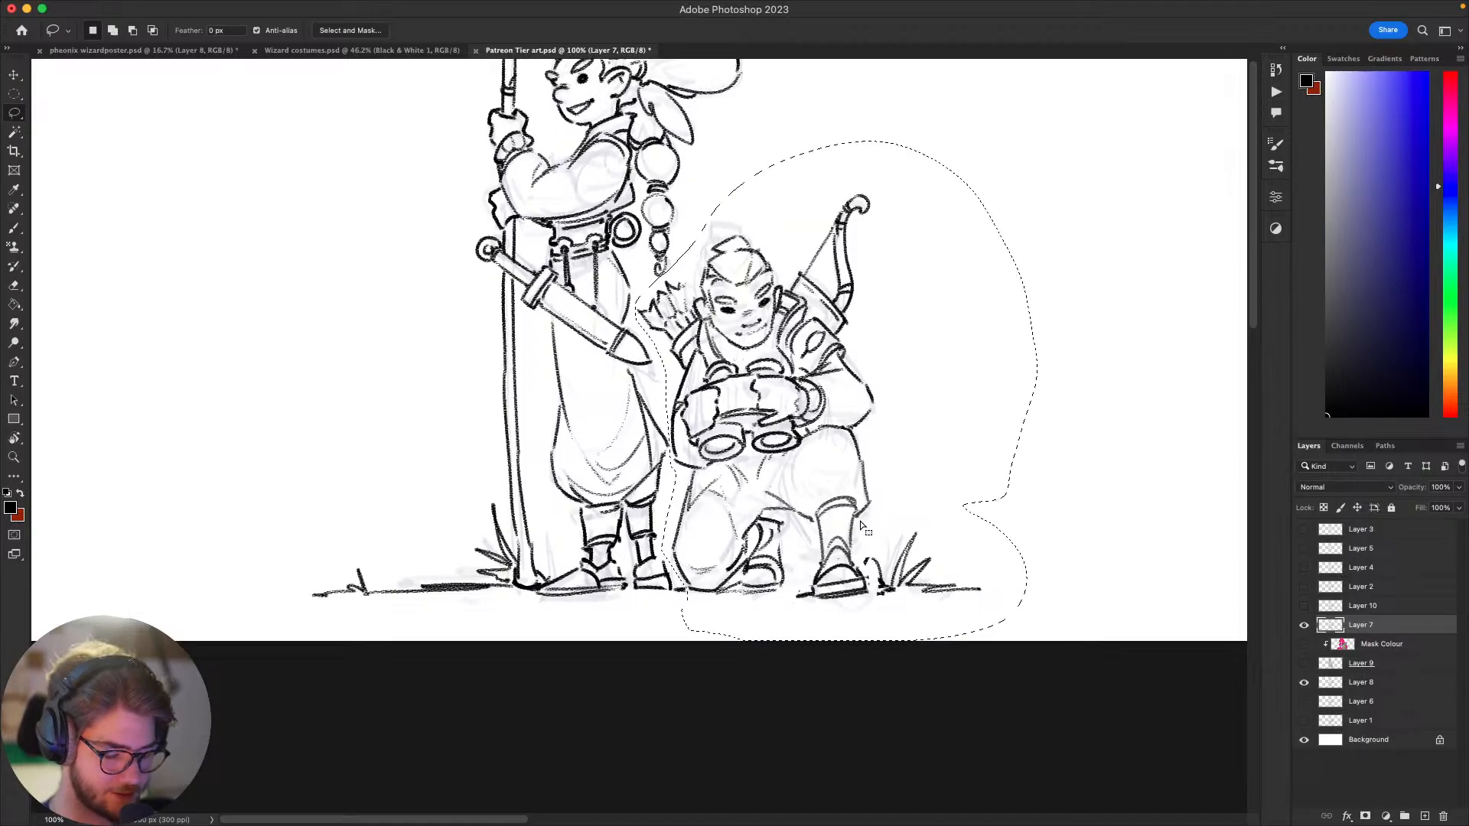
key(v)
drag(840, 530, 861, 530)
key(super+d)
drag(937, 588, 851, 709)
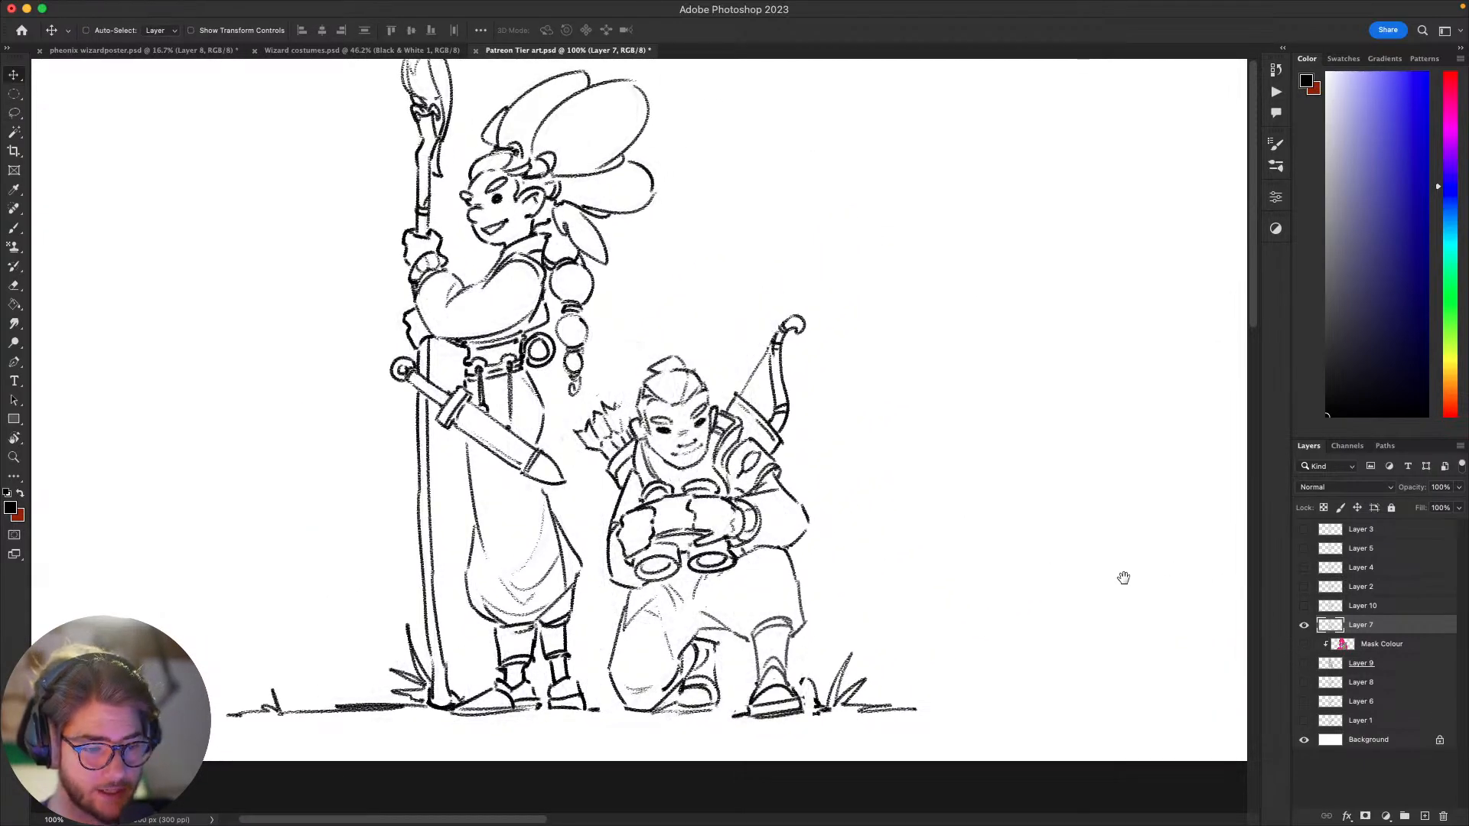
drag(1103, 606, 1118, 516)
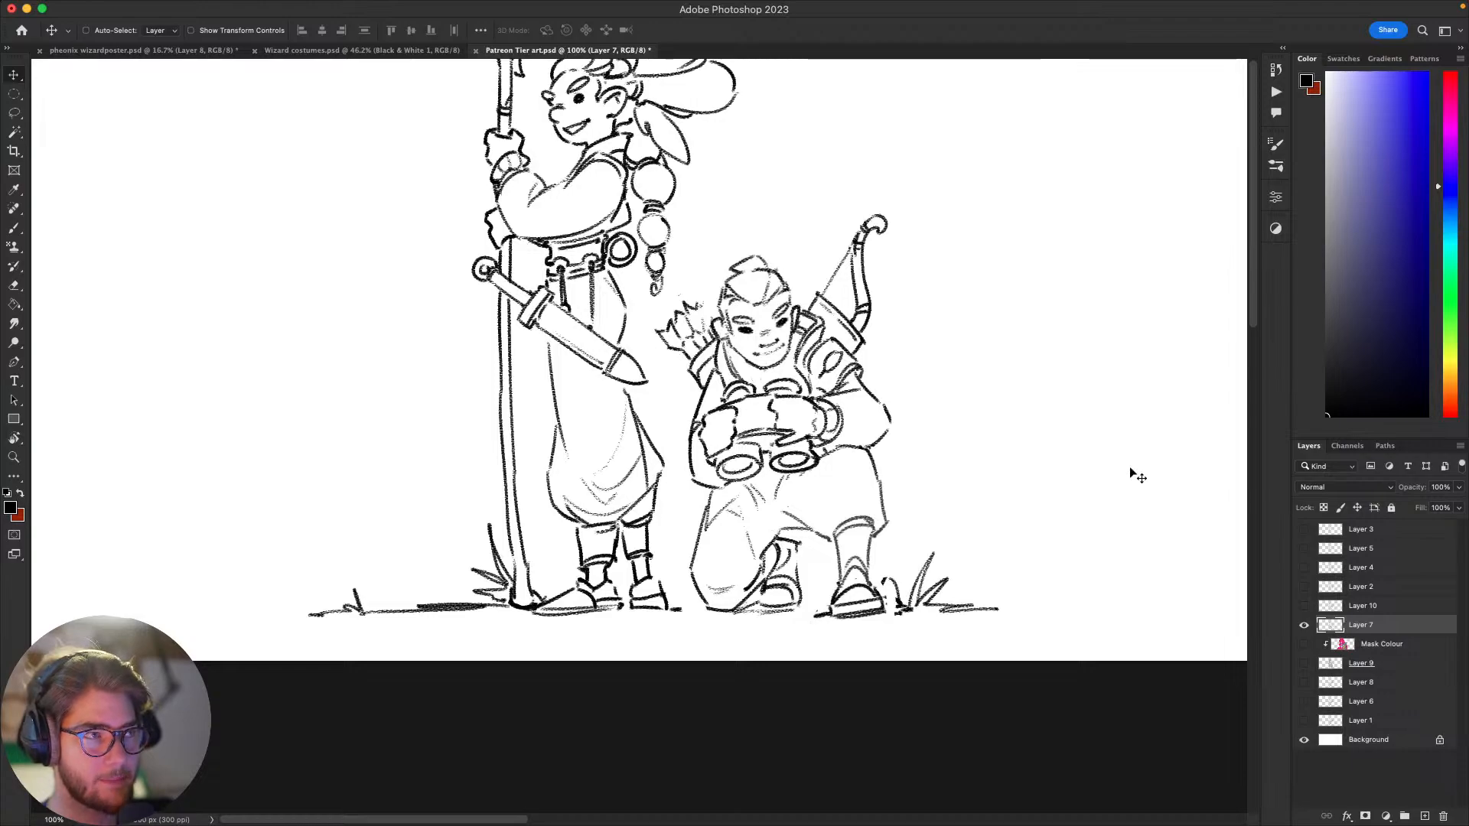
key(b)
drag(1059, 470, 1055, 567)
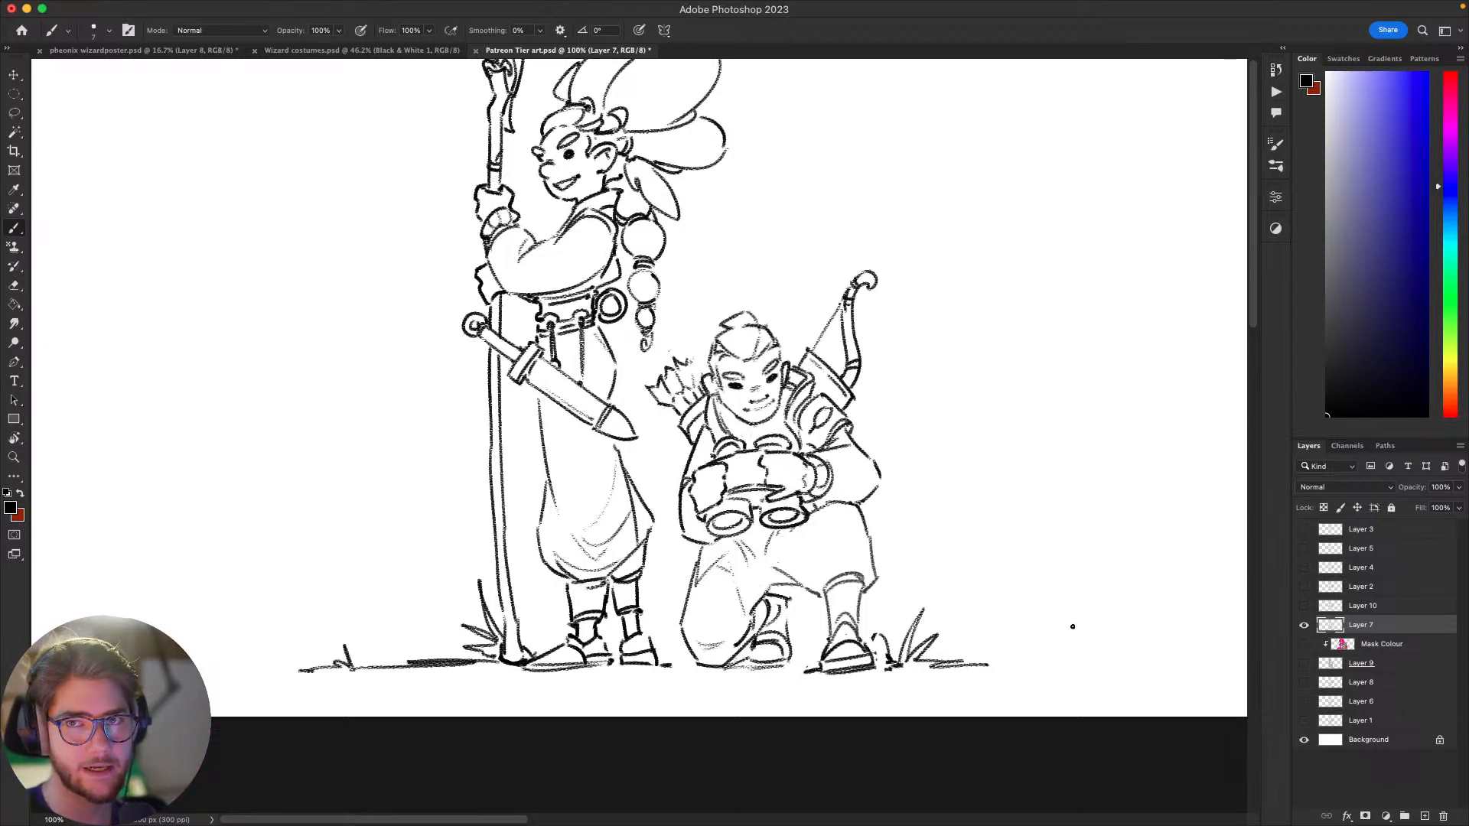
mouse_move(995, 542)
mouse_down()
mouse_move(1160, 640)
mouse_move(1056, 659)
mouse_move(1055, 633)
mouse_move(1109, 581)
mouse_move(1065, 610)
mouse_up()
key(super+z)
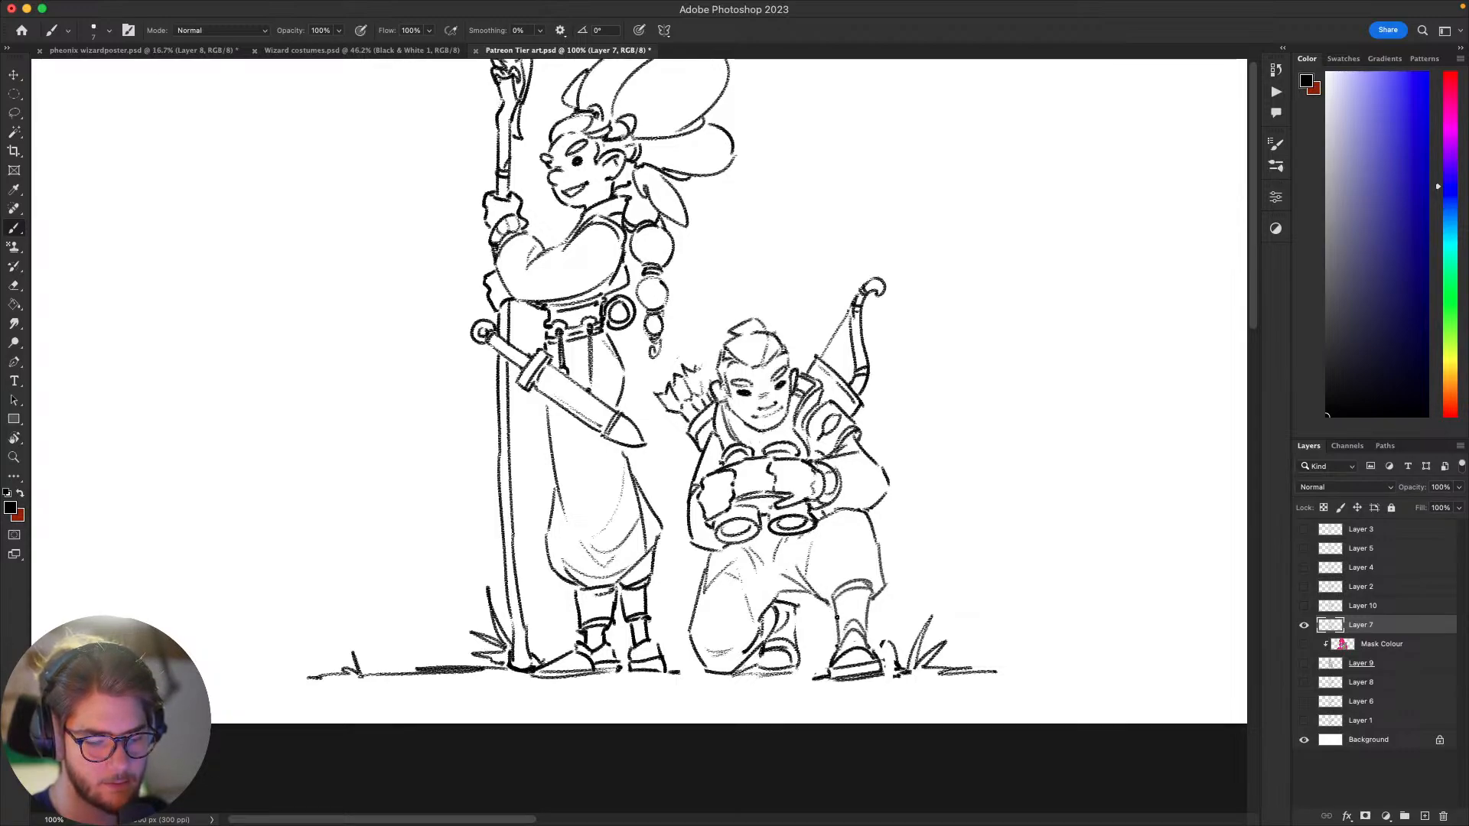
drag(880, 604, 877, 537)
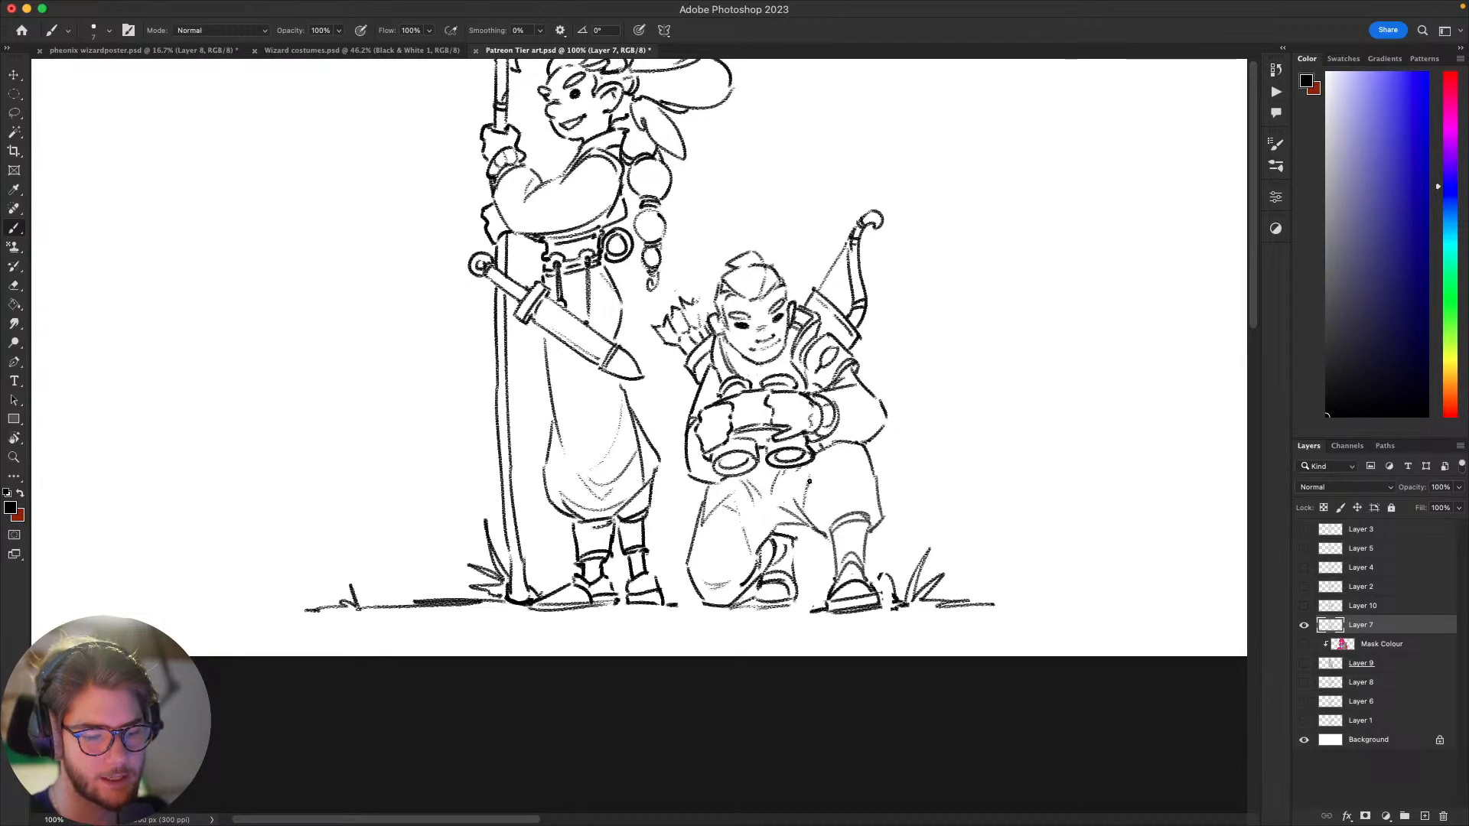
drag(892, 578, 865, 594)
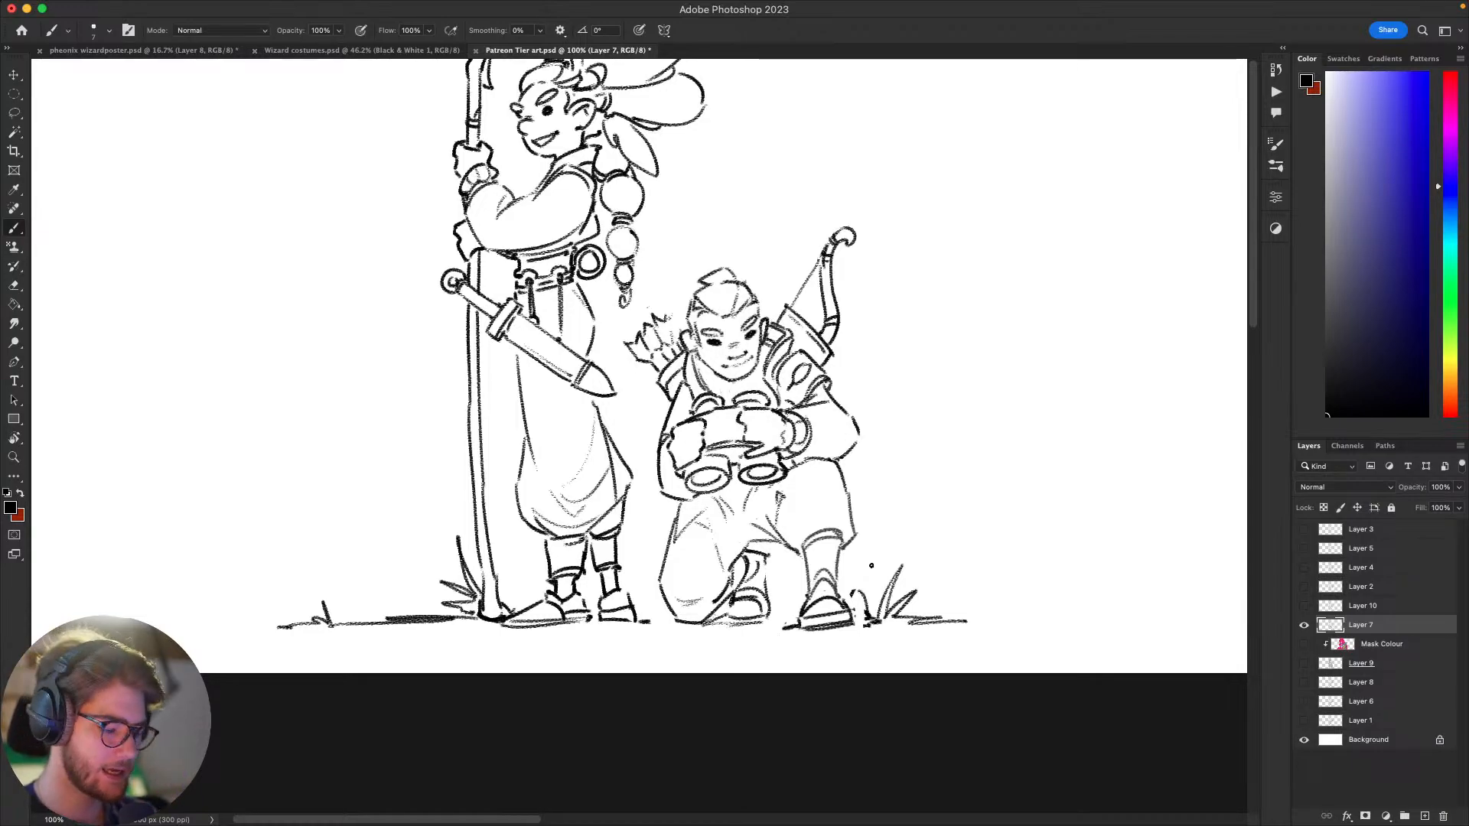
key(super+Tab)
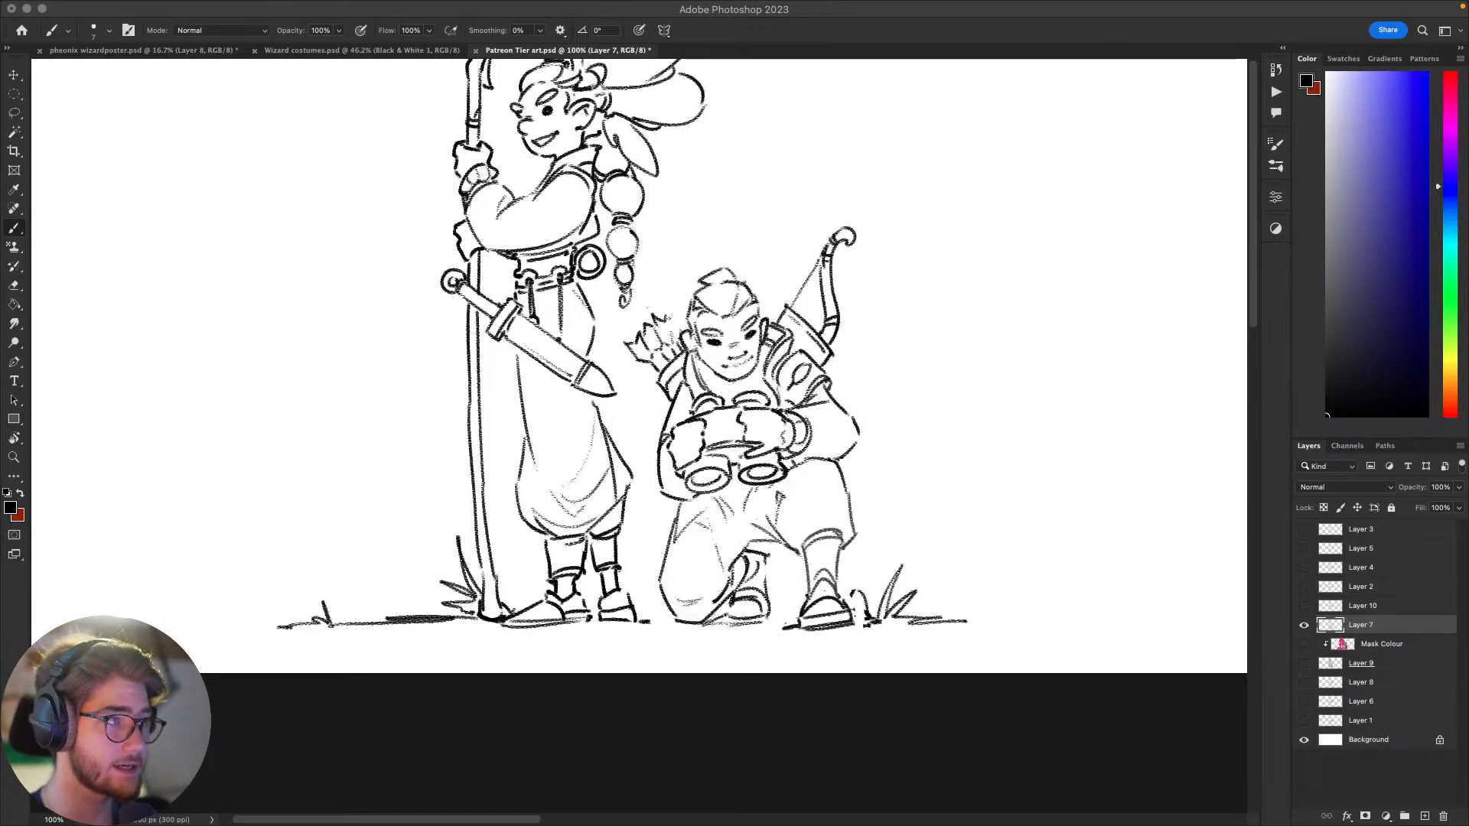
click(1016, 536)
drag(1019, 504, 1015, 532)
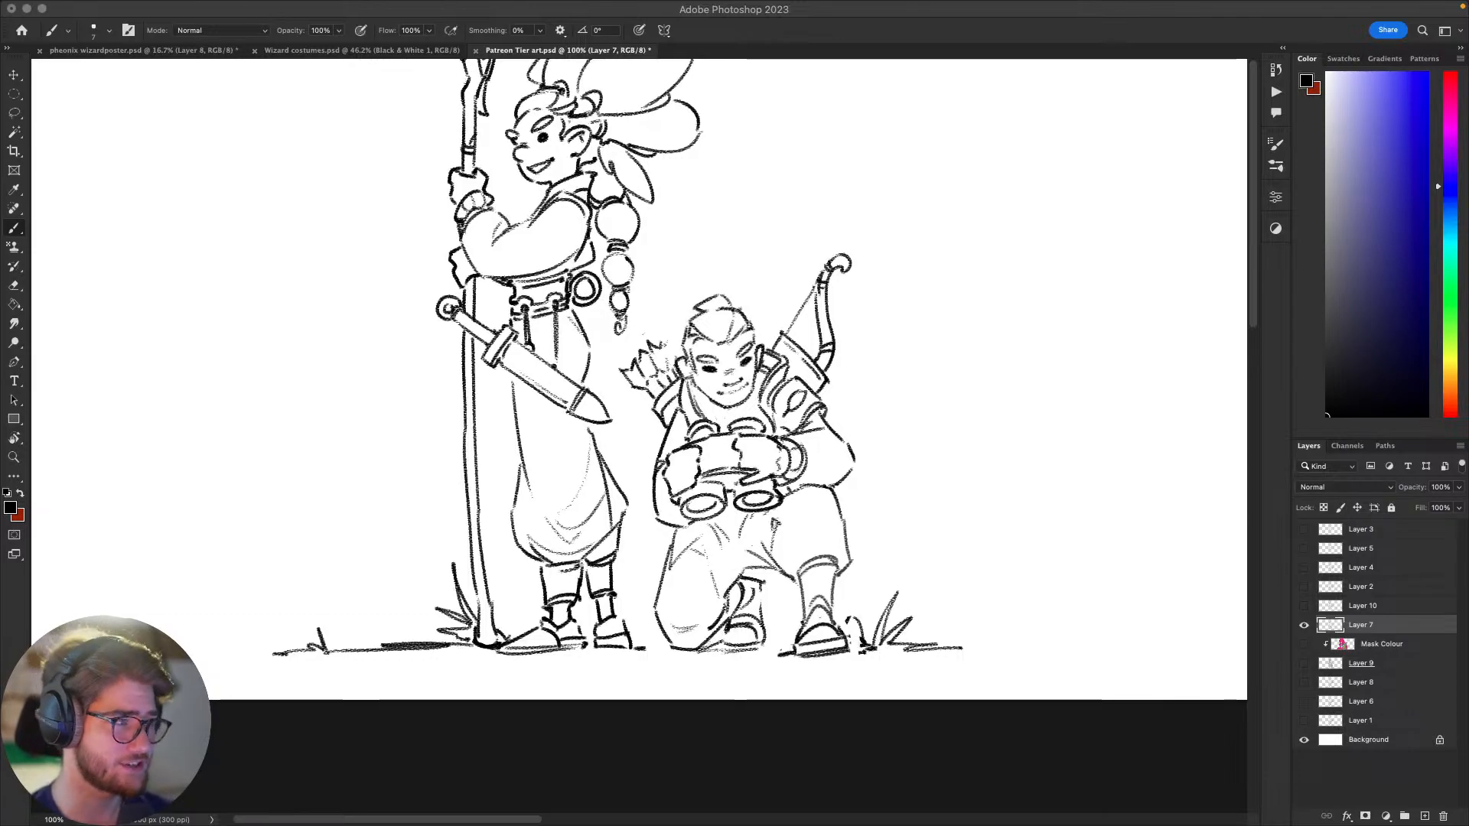
scroll(993, 469, up, 3)
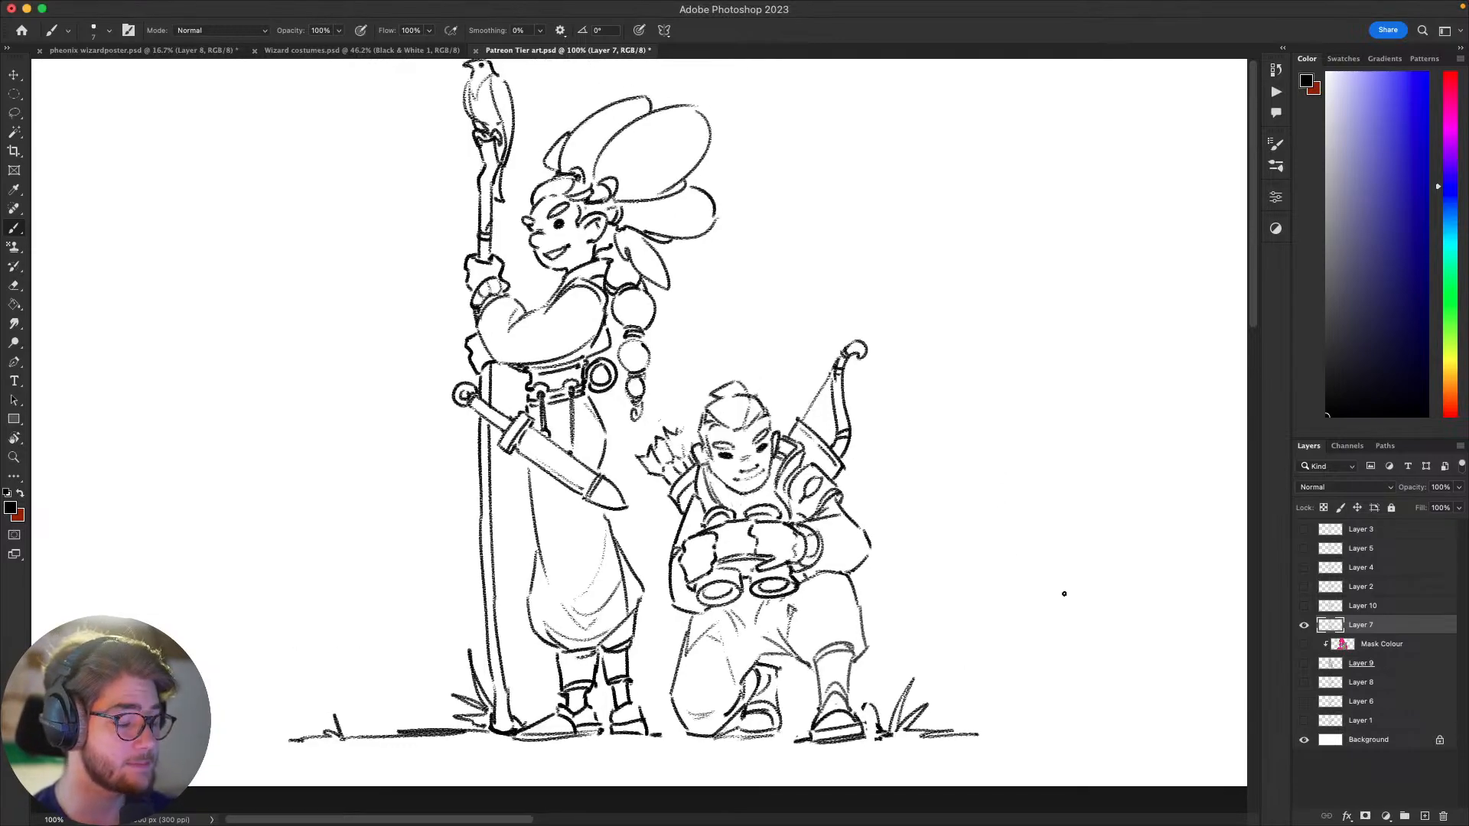
scroll(1128, 583, right, 2)
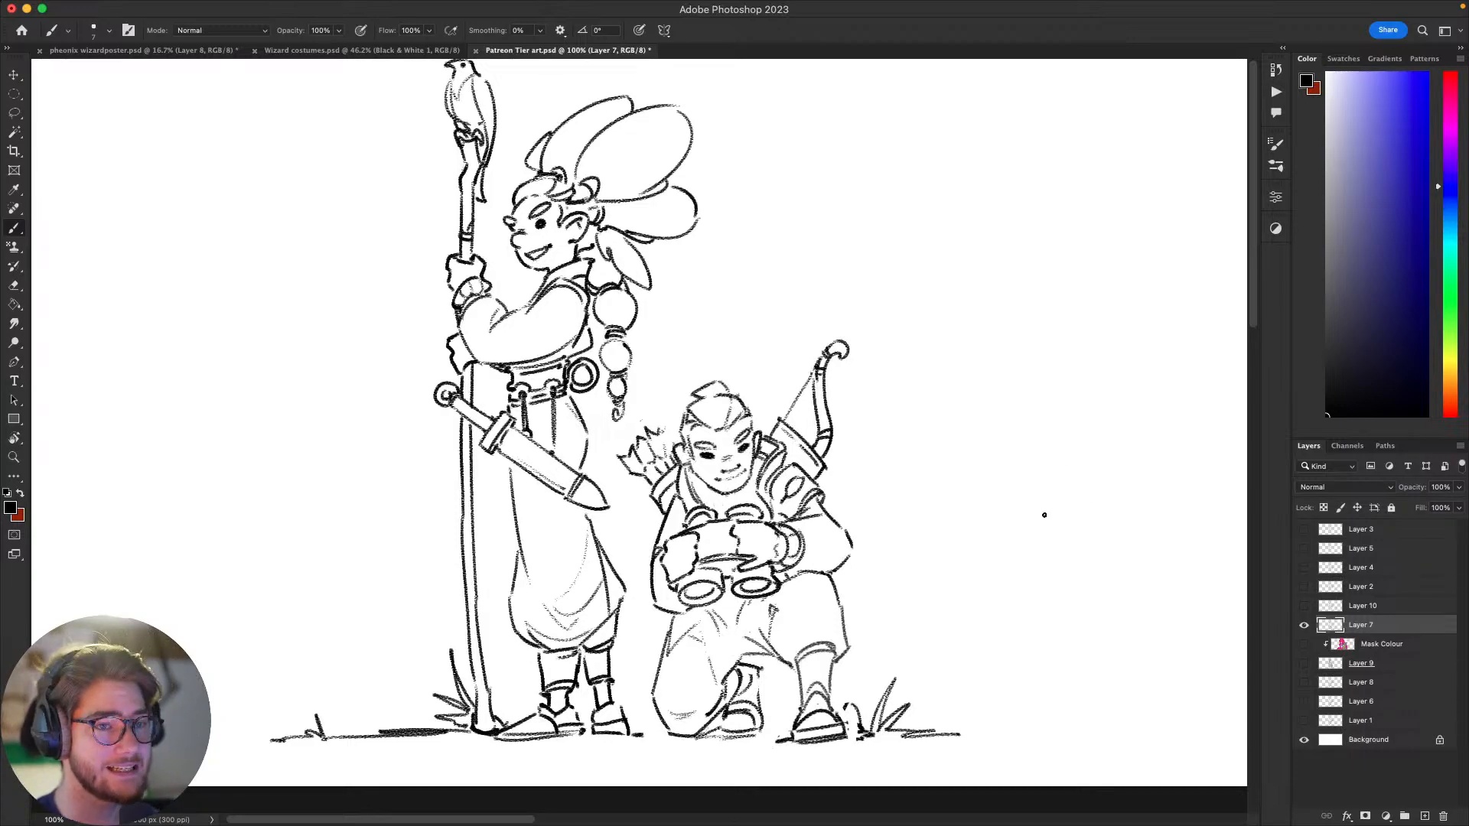
mouse_move(1025, 598)
mouse_down()
mouse_move(1036, 627)
mouse_move(1018, 700)
mouse_up()
key(super+z)
mouse_move(1067, 621)
mouse_down()
mouse_move(1063, 677)
mouse_move(1069, 620)
mouse_up()
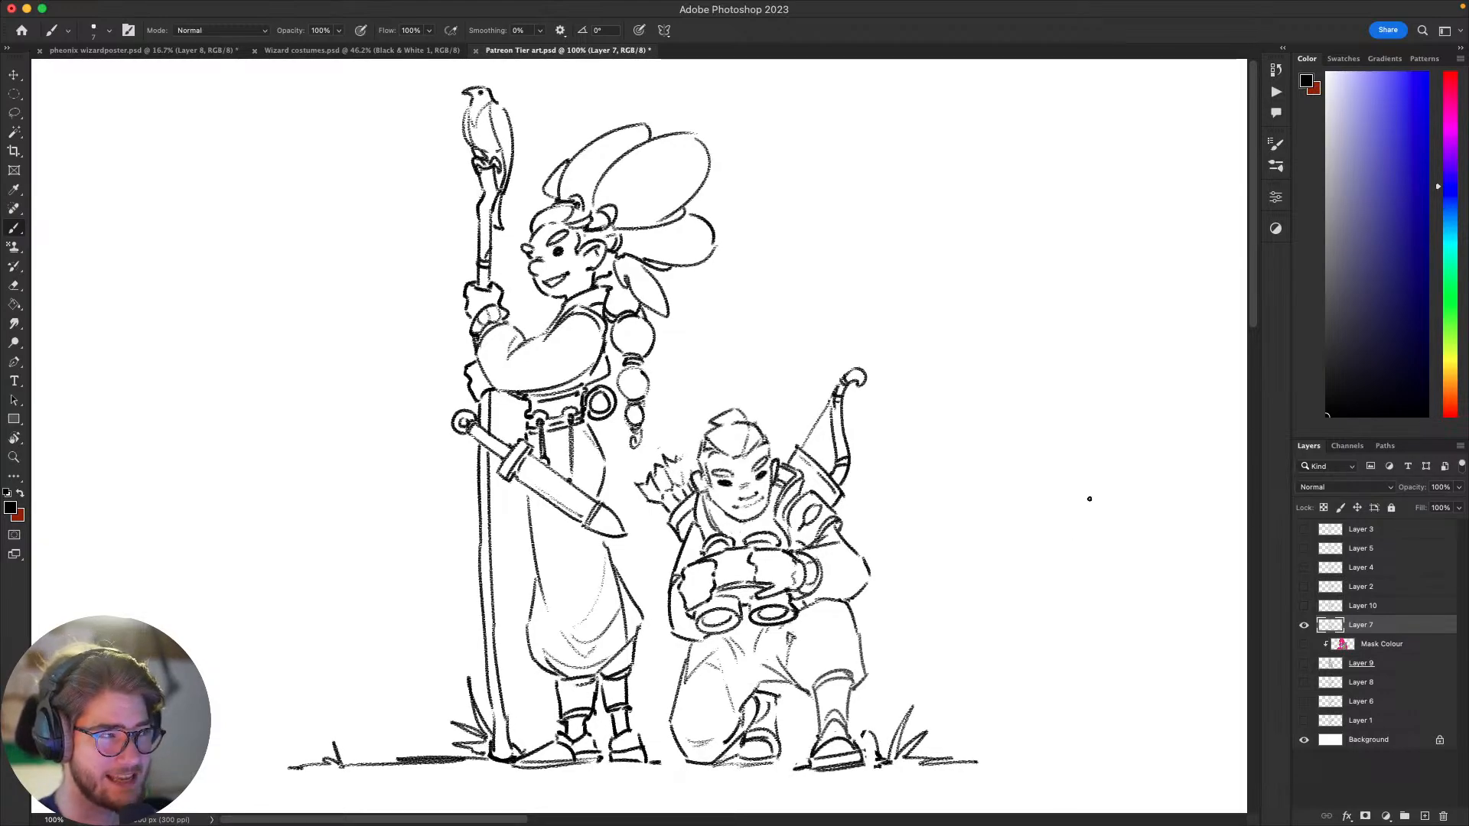
scroll(967, 475, up, 1)
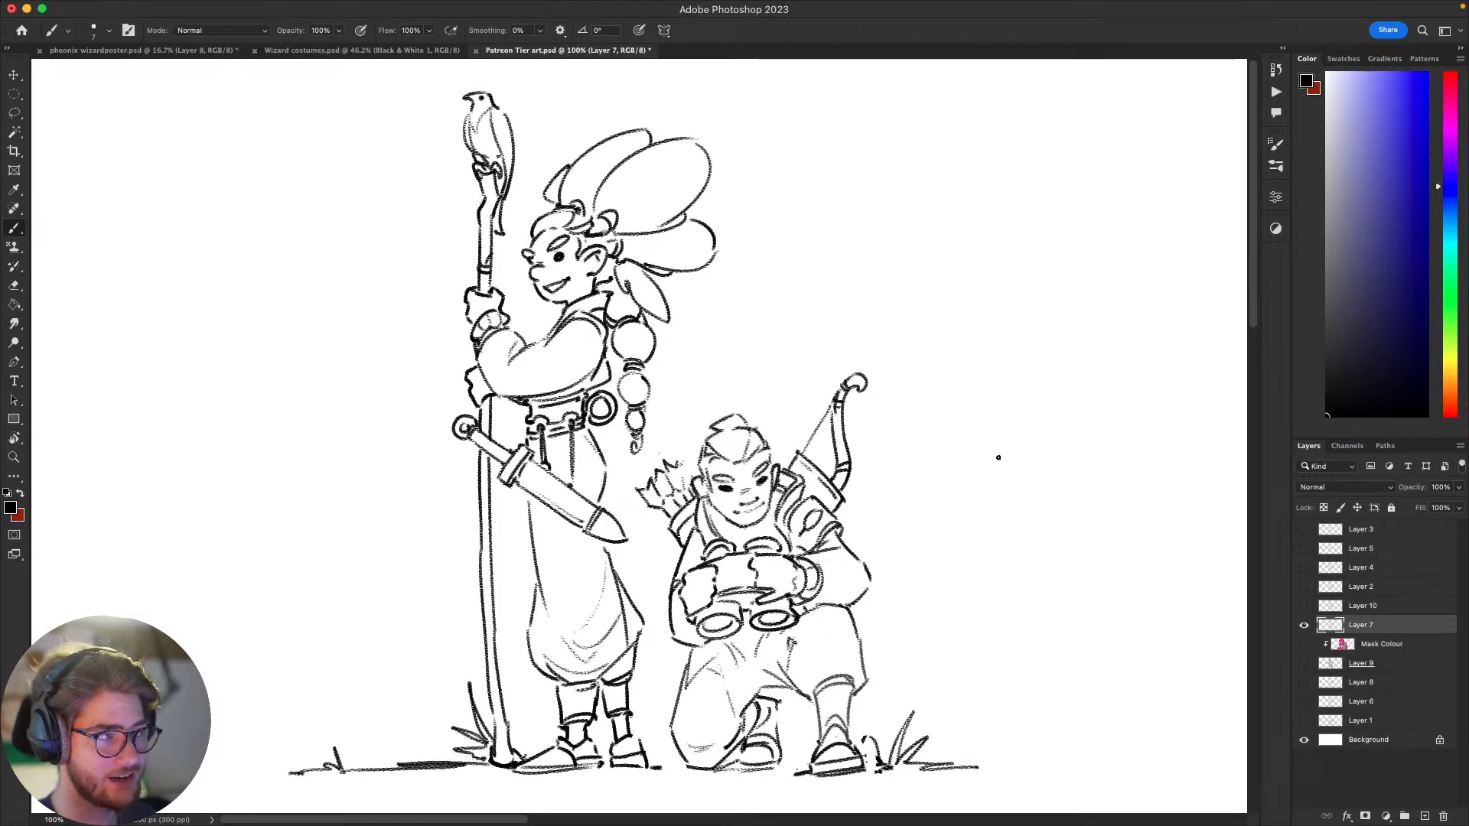
mouse_move(1020, 542)
mouse_down()
mouse_move(1013, 566)
mouse_move(1034, 502)
mouse_move(1066, 505)
mouse_move(1075, 426)
mouse_up()
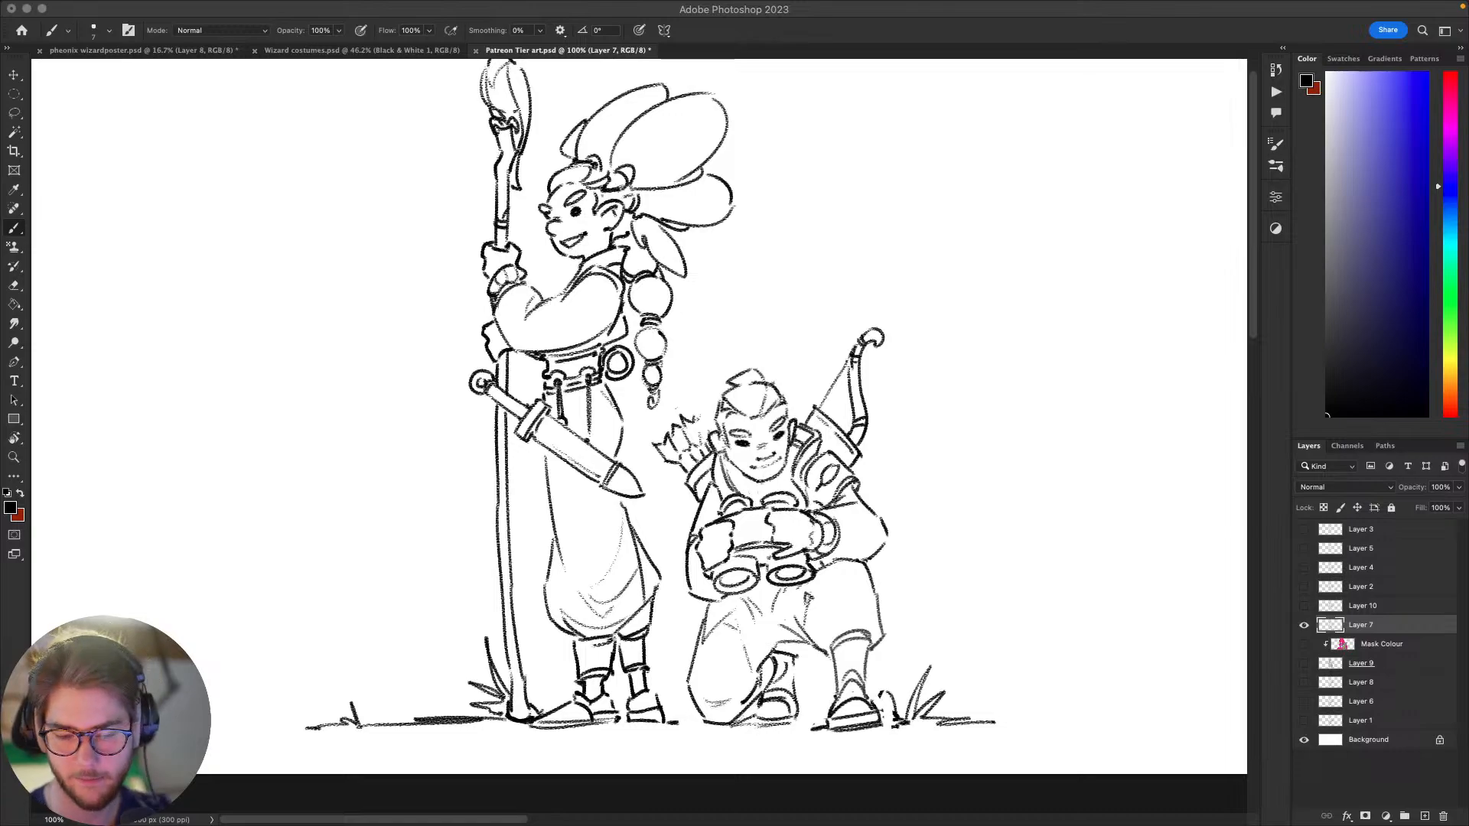
Step: Handwrite the note "Blue bird -" in black in the empty canvas area beside the kneeling figure, undoing misdrawn strokes
click(1048, 414)
mouse_move(1028, 668)
mouse_down()
mouse_move(934, 669)
mouse_move(858, 622)
mouse_move(759, 606)
mouse_move(767, 655)
mouse_up()
mouse_move(757, 609)
mouse_down()
mouse_move(770, 638)
mouse_move(789, 609)
mouse_move(768, 639)
mouse_move(776, 608)
mouse_move(837, 635)
mouse_up()
key(super+z)
key(super+z)
key(super+z)
drag(842, 625, 905, 635)
click(912, 610)
mouse_move(911, 619)
mouse_down()
mouse_move(941, 622)
mouse_move(955, 580)
mouse_up()
drag(923, 623, 936, 621)
key(super+z)
key(super+z)
key(super+z)
mouse_move(949, 622)
mouse_down()
mouse_move(948, 502)
mouse_move(930, 478)
mouse_up()
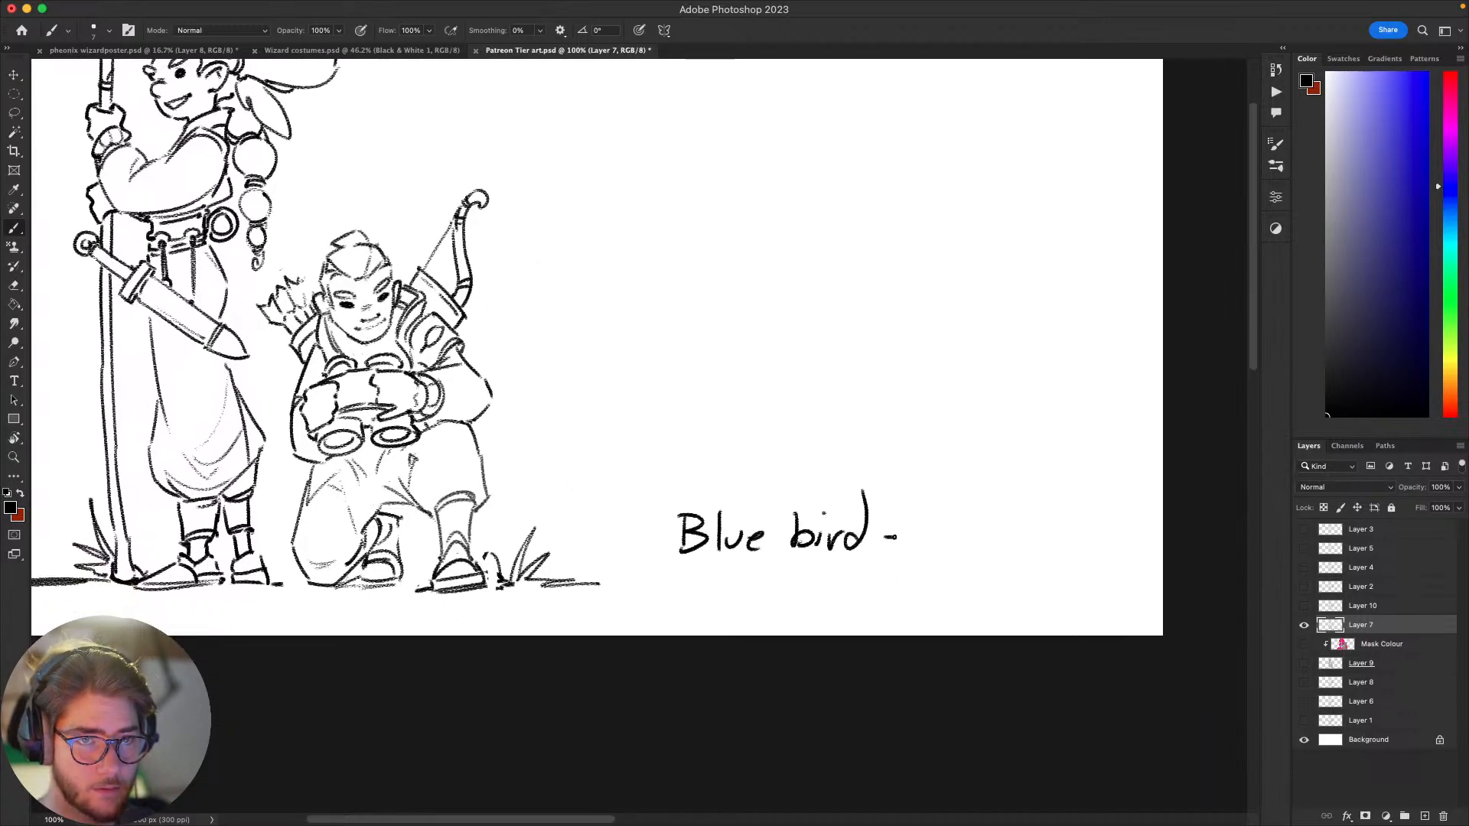
Step: Handwrite a person's name after the dash of the note beside the kneeling figure and undo the last stray stroke
mouse_move(935, 541)
mouse_down()
mouse_move(881, 549)
mouse_move(839, 530)
mouse_move(861, 486)
mouse_move(867, 540)
mouse_move(874, 511)
mouse_move(906, 531)
mouse_up()
mouse_move(897, 510)
mouse_down()
mouse_move(943, 533)
mouse_move(956, 494)
mouse_move(988, 534)
mouse_up()
mouse_move(988, 519)
mouse_down()
mouse_move(1008, 533)
mouse_move(1018, 521)
mouse_up()
drag(1008, 527, 1057, 518)
click(1042, 517)
mouse_move(1065, 501)
mouse_down()
mouse_move(1061, 532)
mouse_move(1075, 498)
mouse_move(999, 554)
mouse_up()
key(super+z)
scroll(1026, 550, left, 10)
scroll(1026, 549, up, 2)
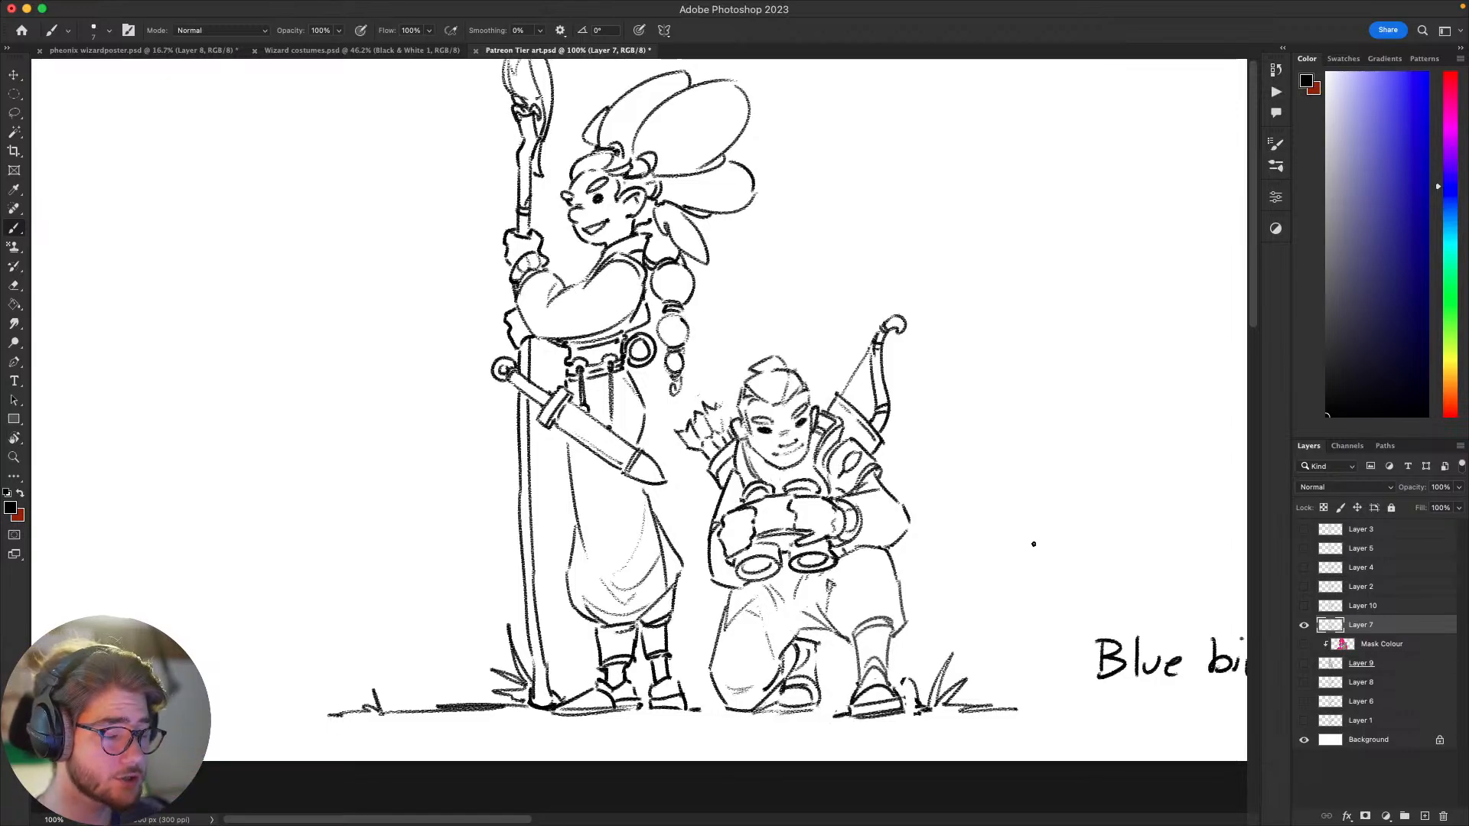
drag(1072, 514, 989, 639)
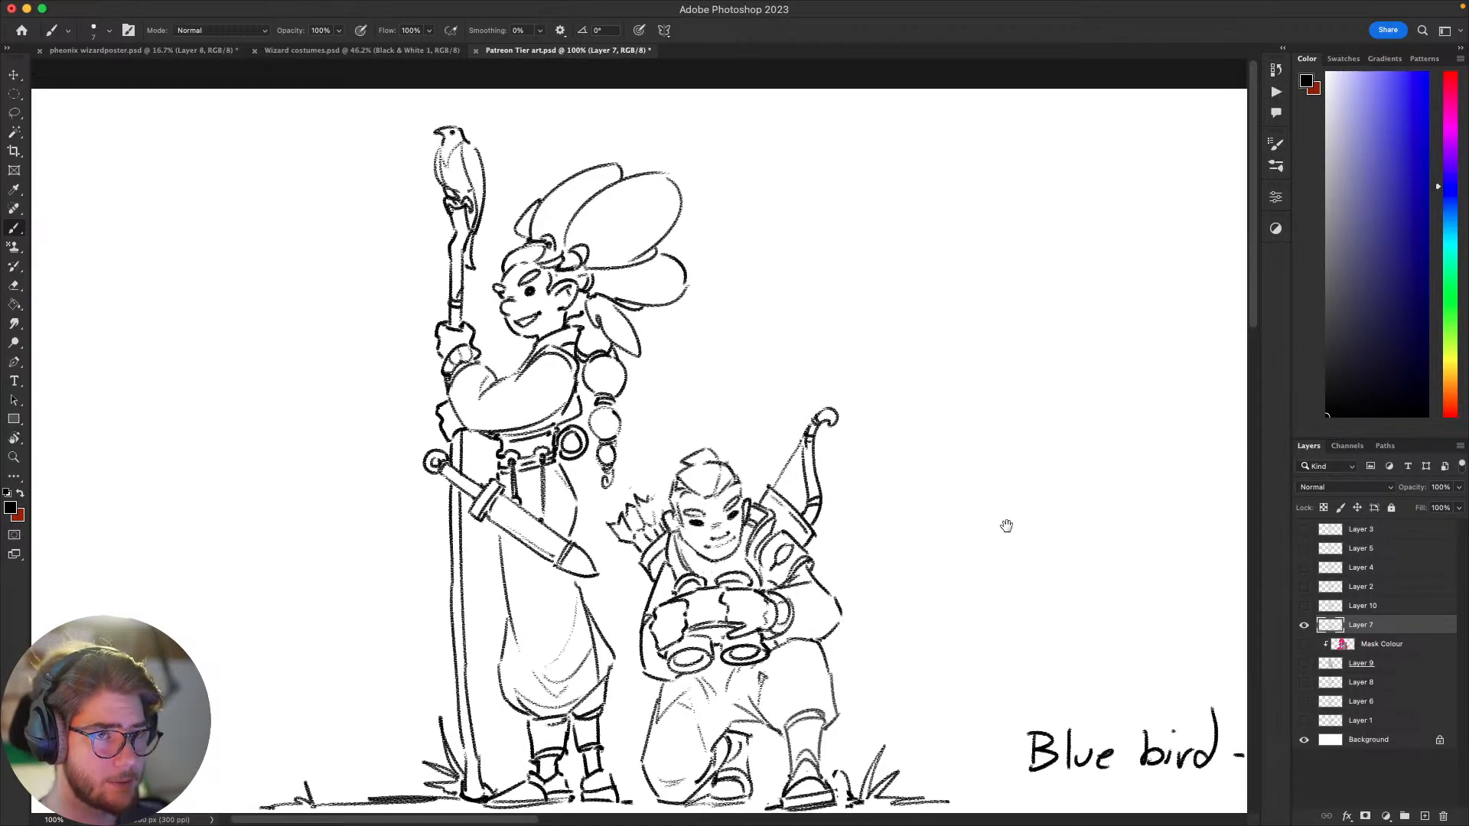
drag(1007, 525, 1069, 485)
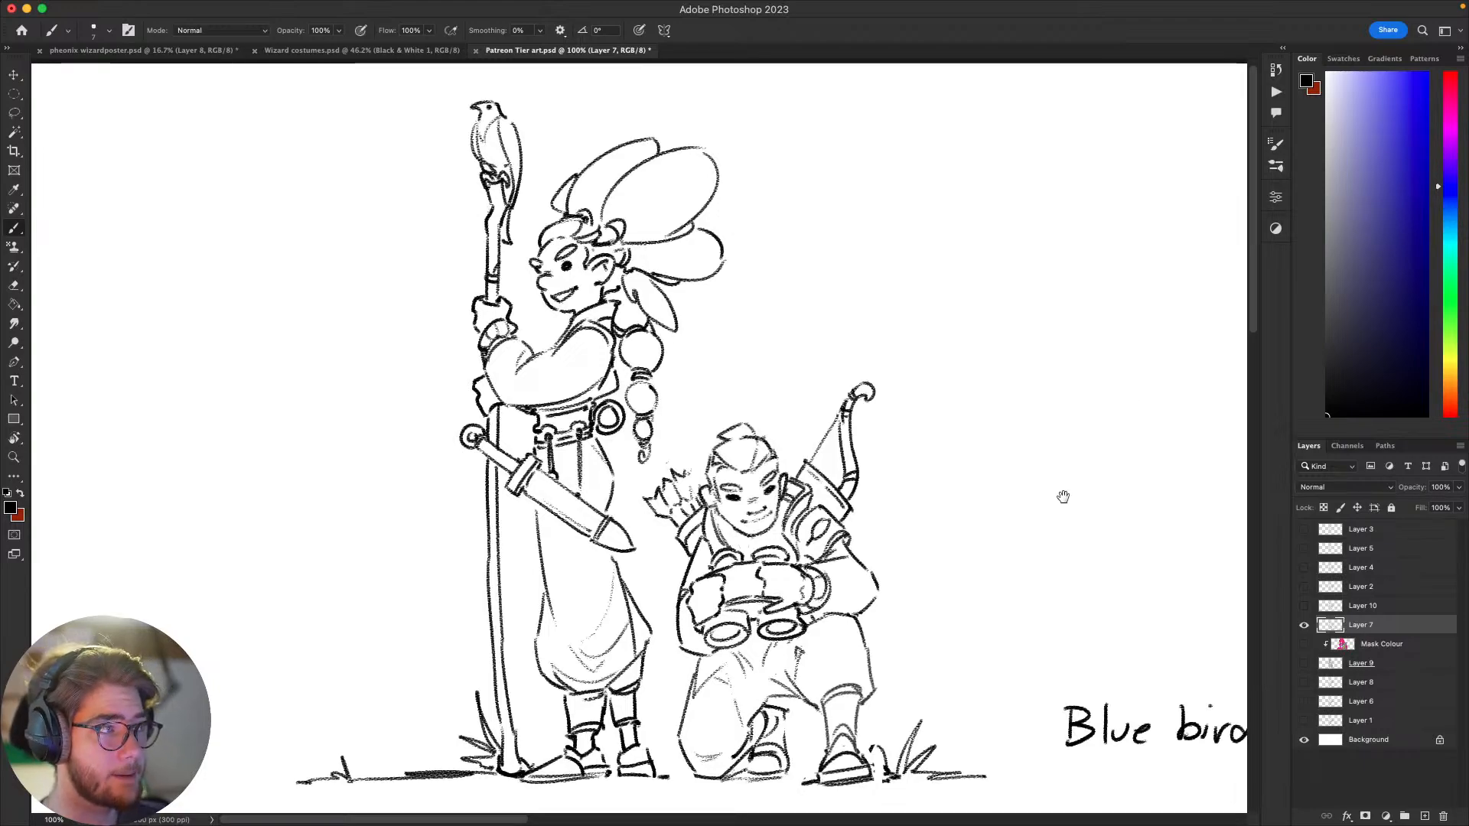
drag(1060, 498, 1025, 472)
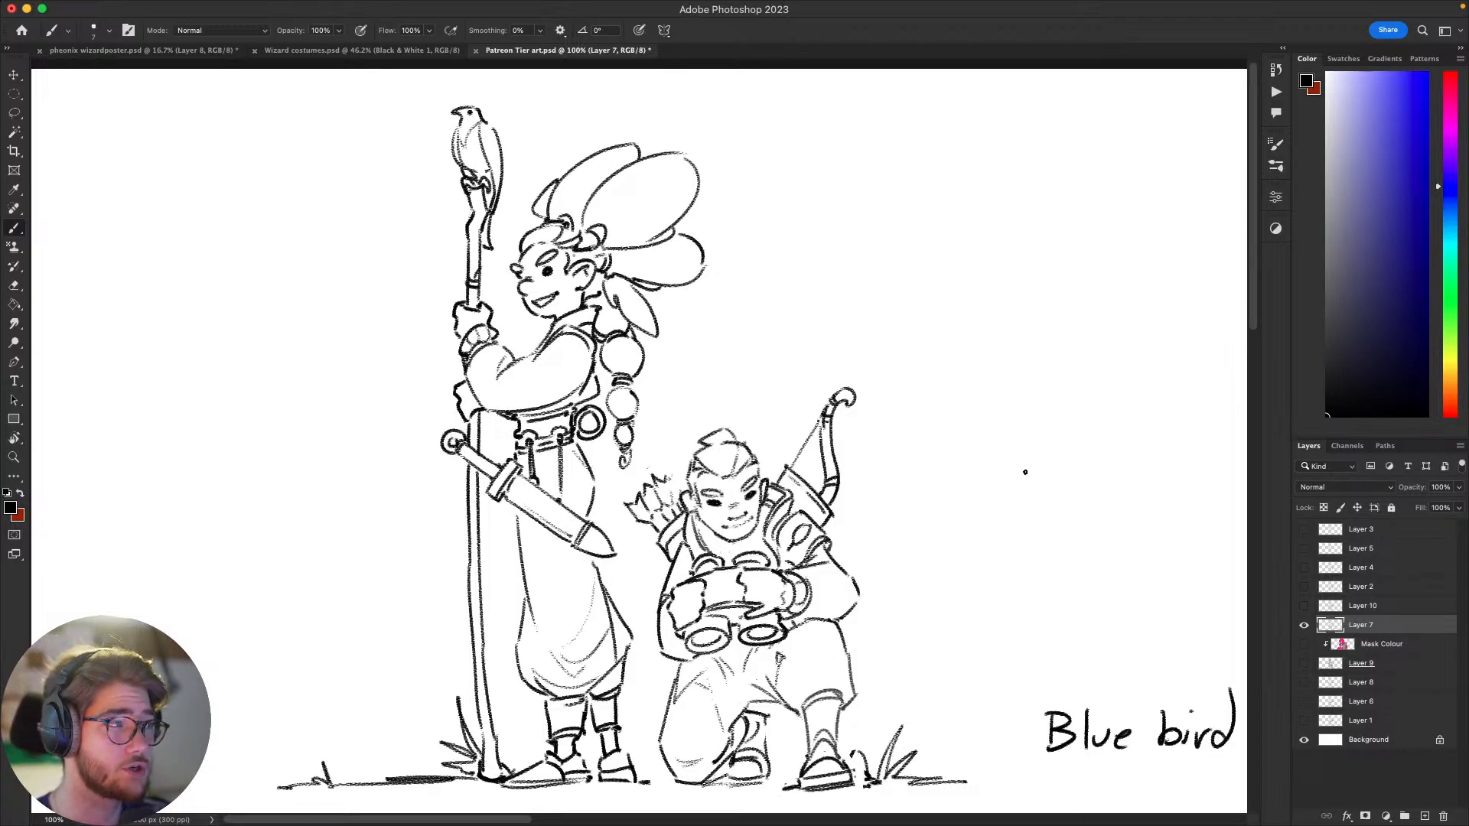
mouse_move(1024, 537)
mouse_down()
mouse_move(1091, 546)
mouse_move(1027, 485)
mouse_move(1001, 526)
mouse_move(1005, 595)
mouse_move(1050, 528)
mouse_move(1103, 528)
mouse_move(1188, 439)
mouse_up()
key(super+z)
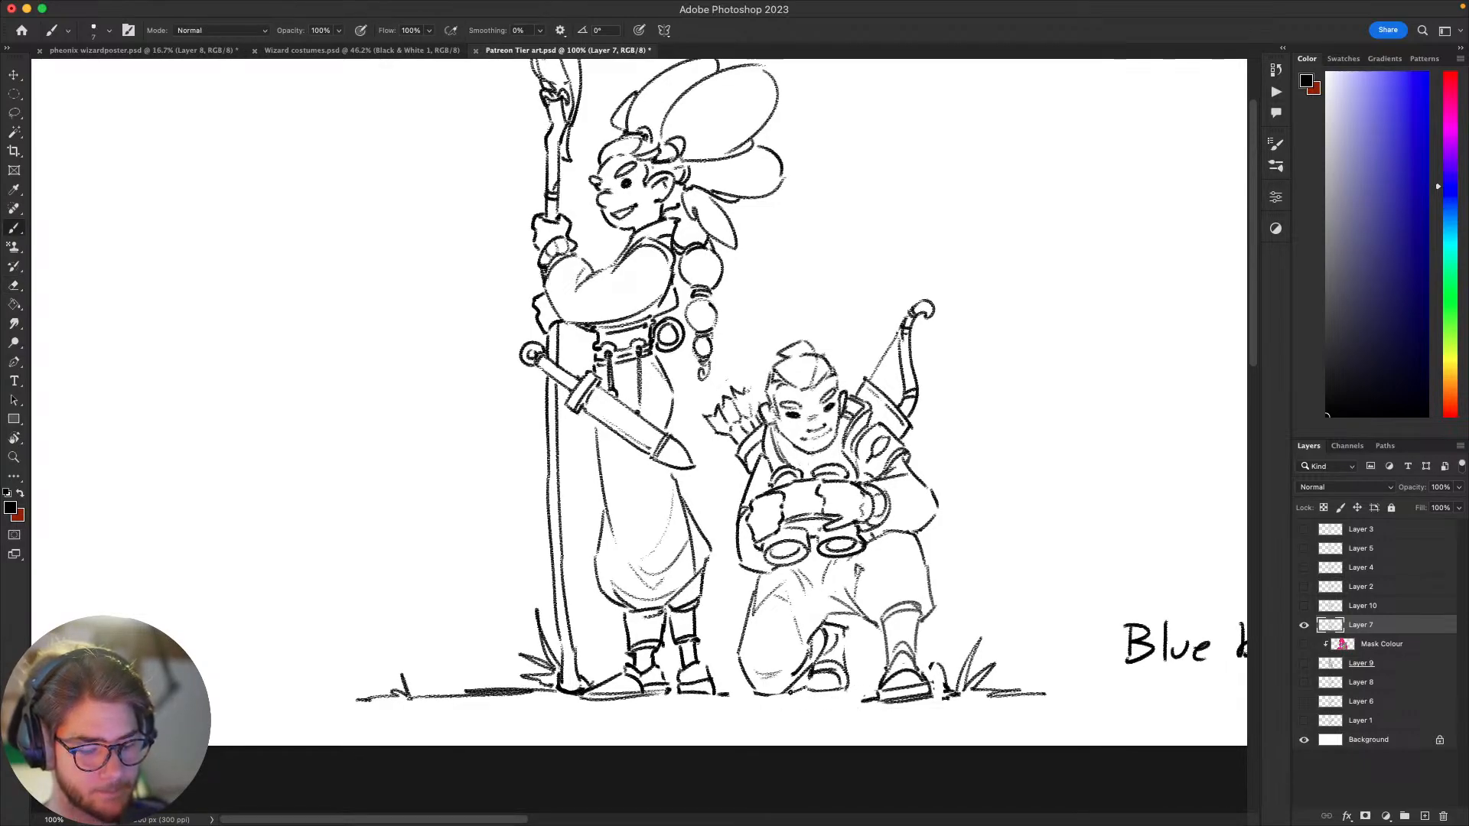
scroll(1035, 699, down, 3)
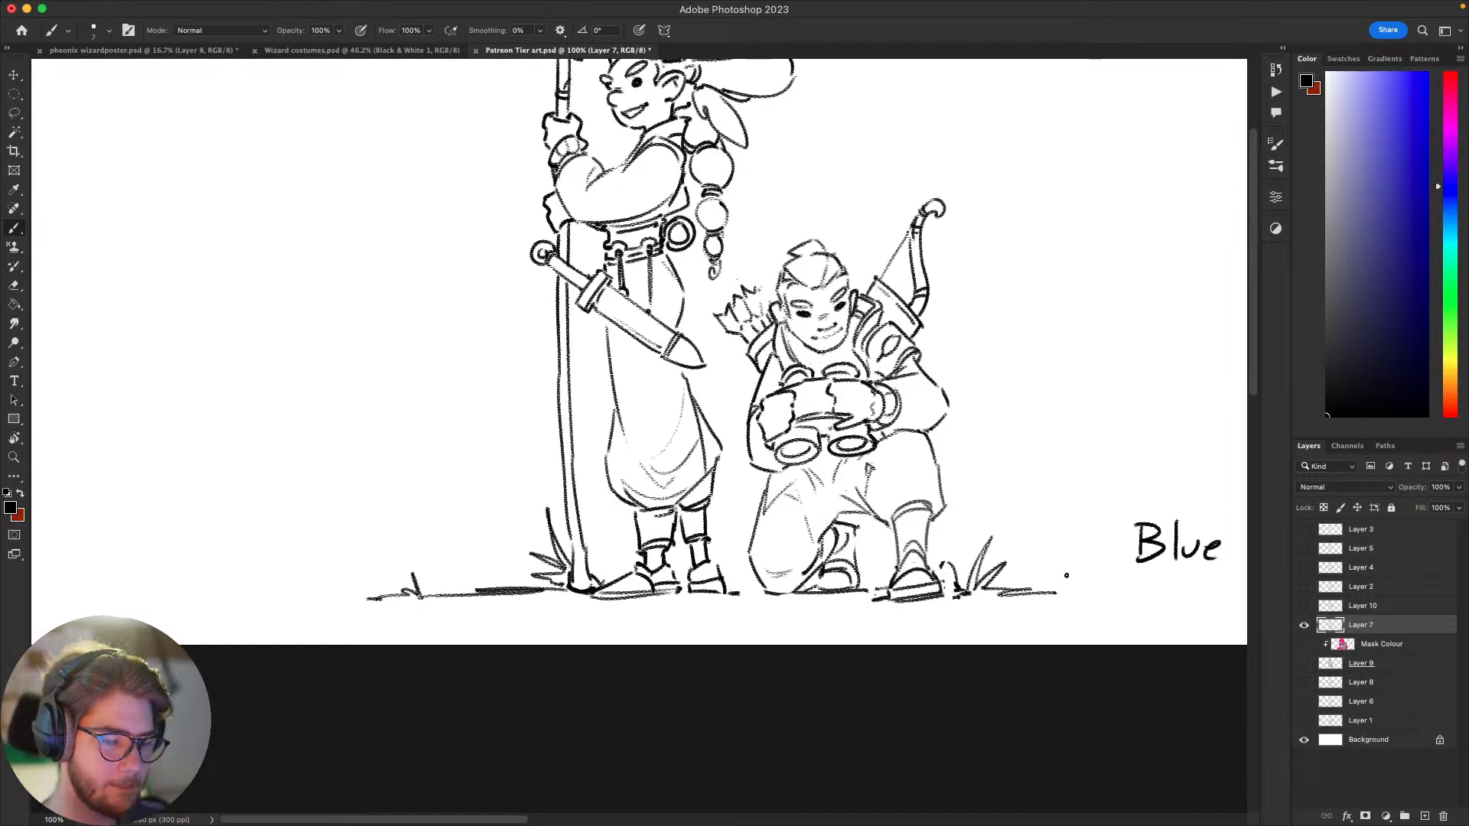
mouse_move(1077, 620)
mouse_down()
mouse_move(969, 623)
mouse_move(1057, 705)
mouse_move(1079, 685)
mouse_move(1007, 696)
mouse_move(961, 656)
mouse_move(895, 642)
mouse_move(847, 662)
mouse_move(938, 649)
mouse_move(889, 639)
mouse_up()
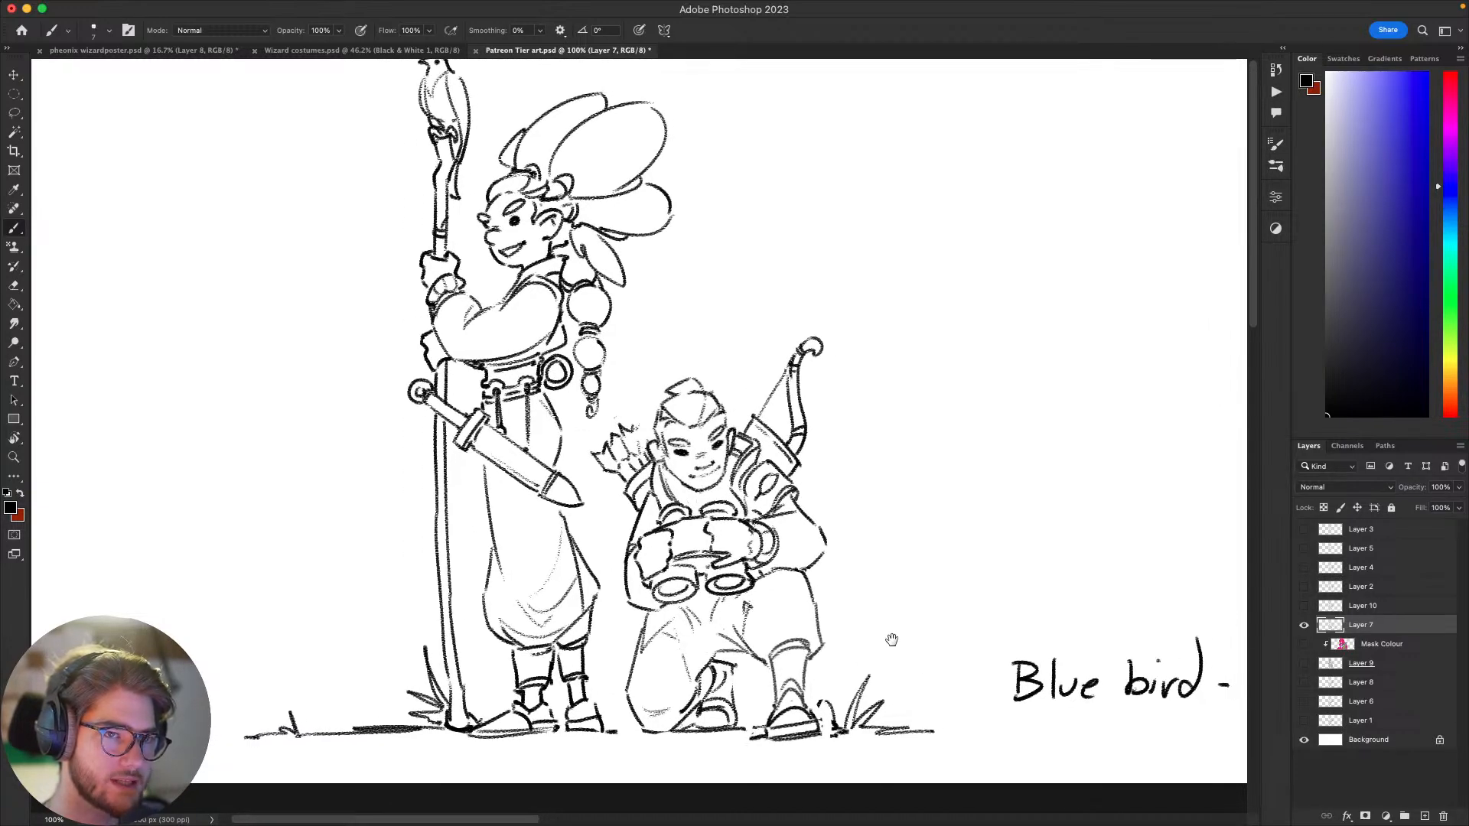
mouse_move(1093, 696)
mouse_down()
mouse_move(1058, 614)
mouse_move(1001, 615)
mouse_move(1056, 700)
mouse_move(1115, 656)
mouse_up()
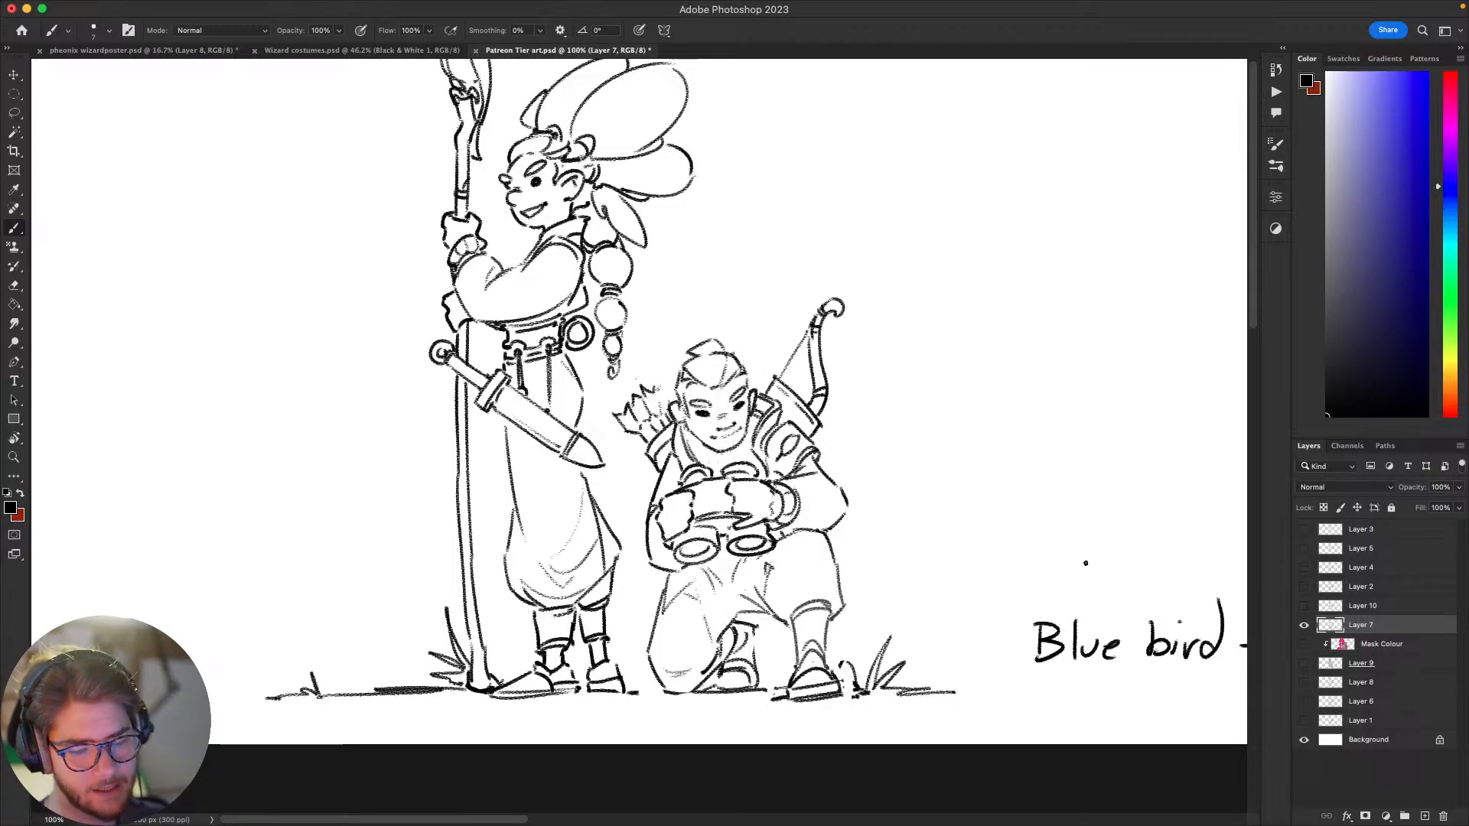
mouse_move(1125, 508)
mouse_down()
mouse_move(990, 541)
mouse_move(1062, 551)
mouse_move(1033, 594)
mouse_move(1007, 581)
mouse_move(1027, 543)
mouse_up()
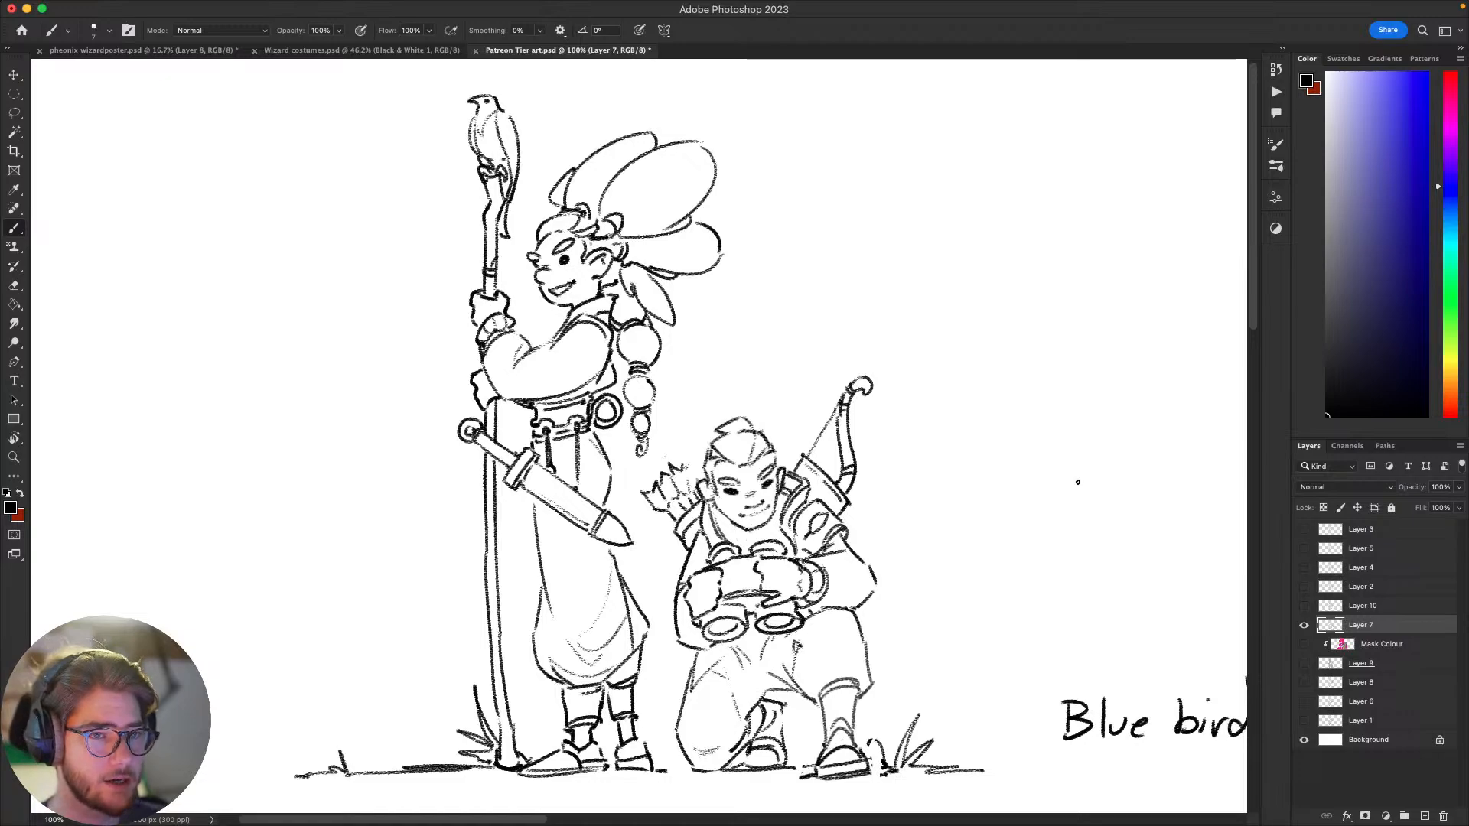
drag(1118, 575, 1105, 568)
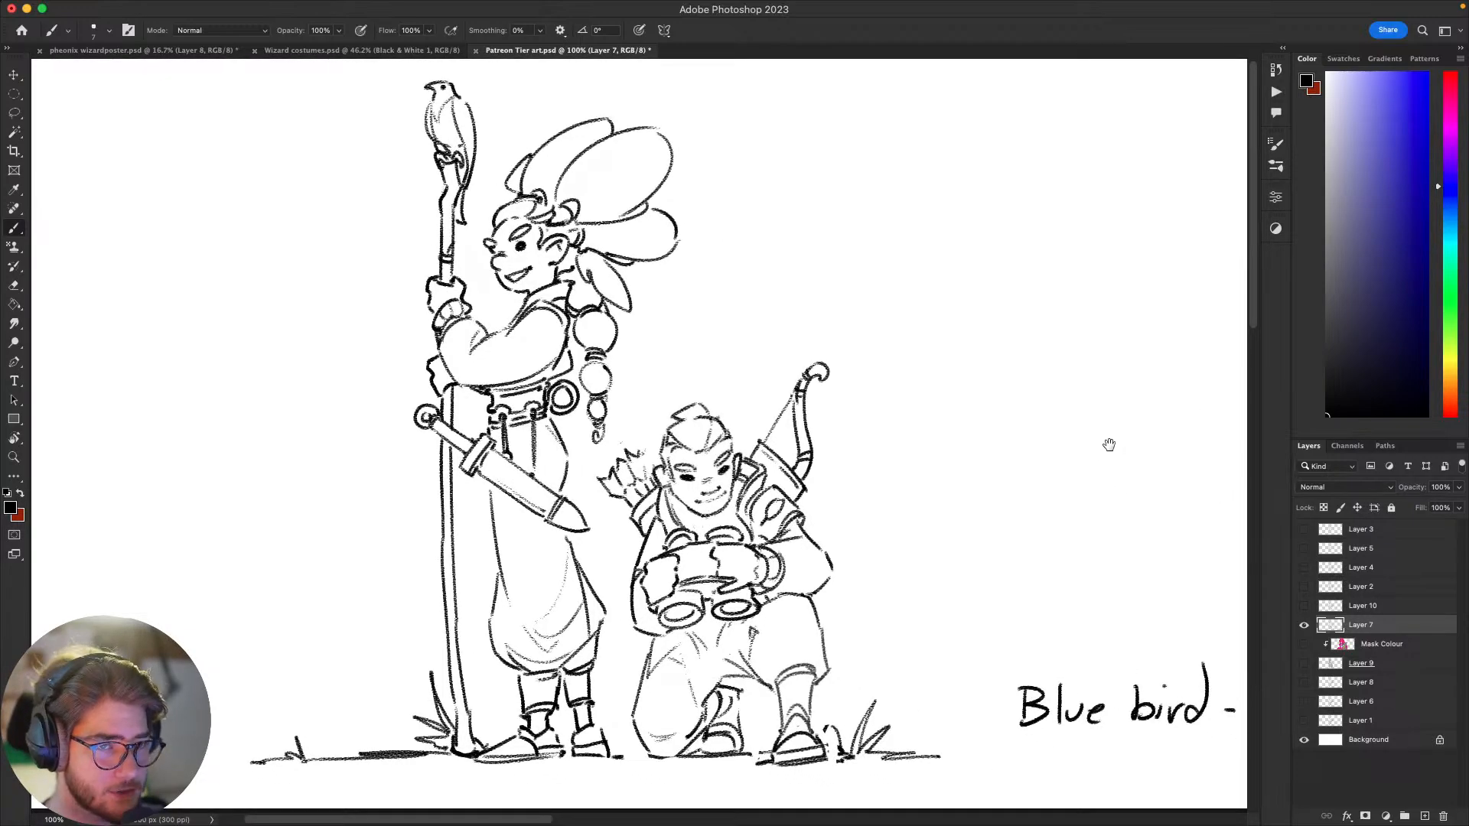
drag(1096, 547, 1003, 459)
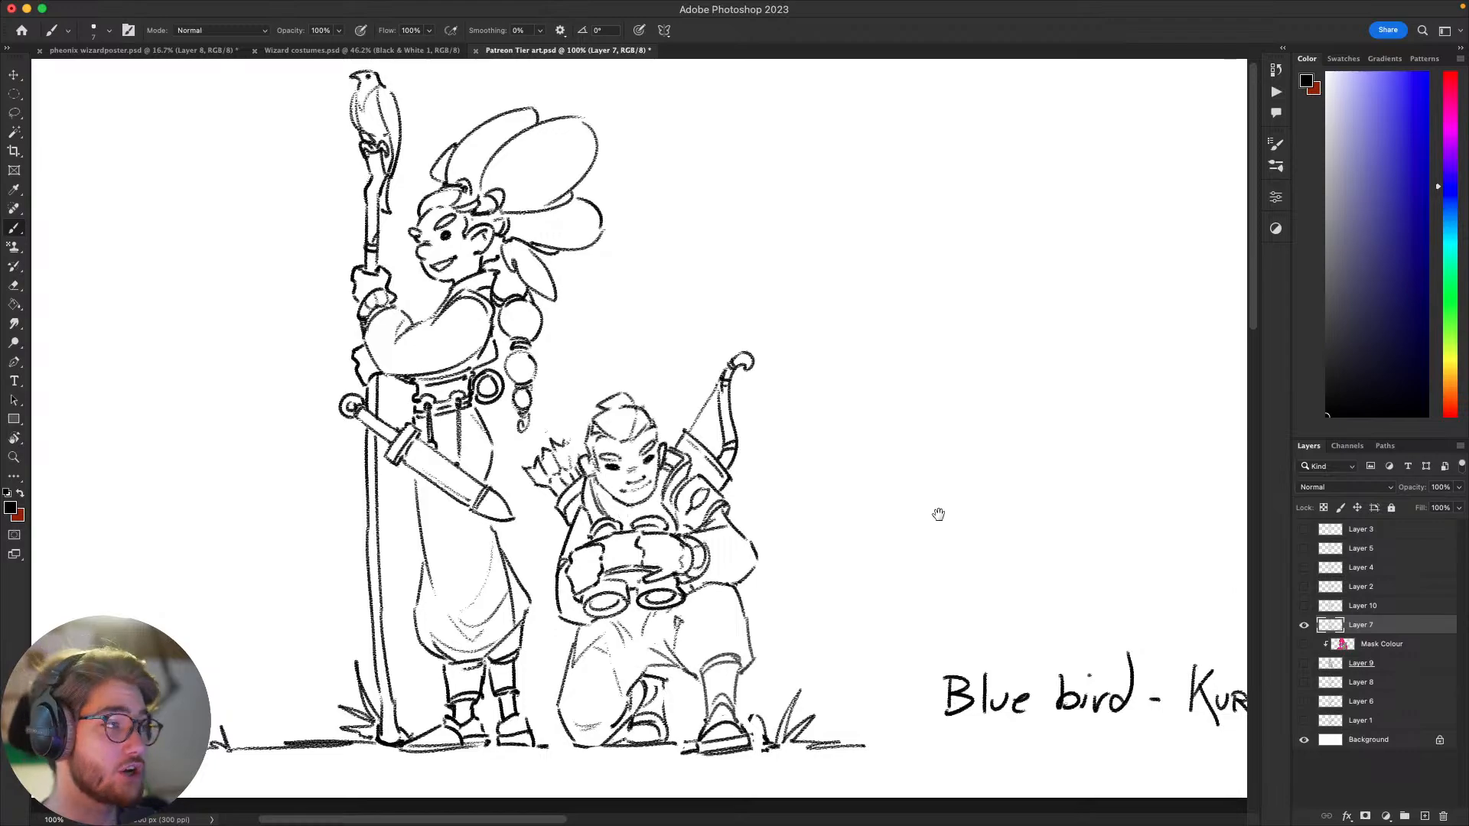
mouse_move(938, 511)
mouse_down()
mouse_move(920, 541)
mouse_move(946, 506)
mouse_move(927, 580)
mouse_move(906, 584)
mouse_up()
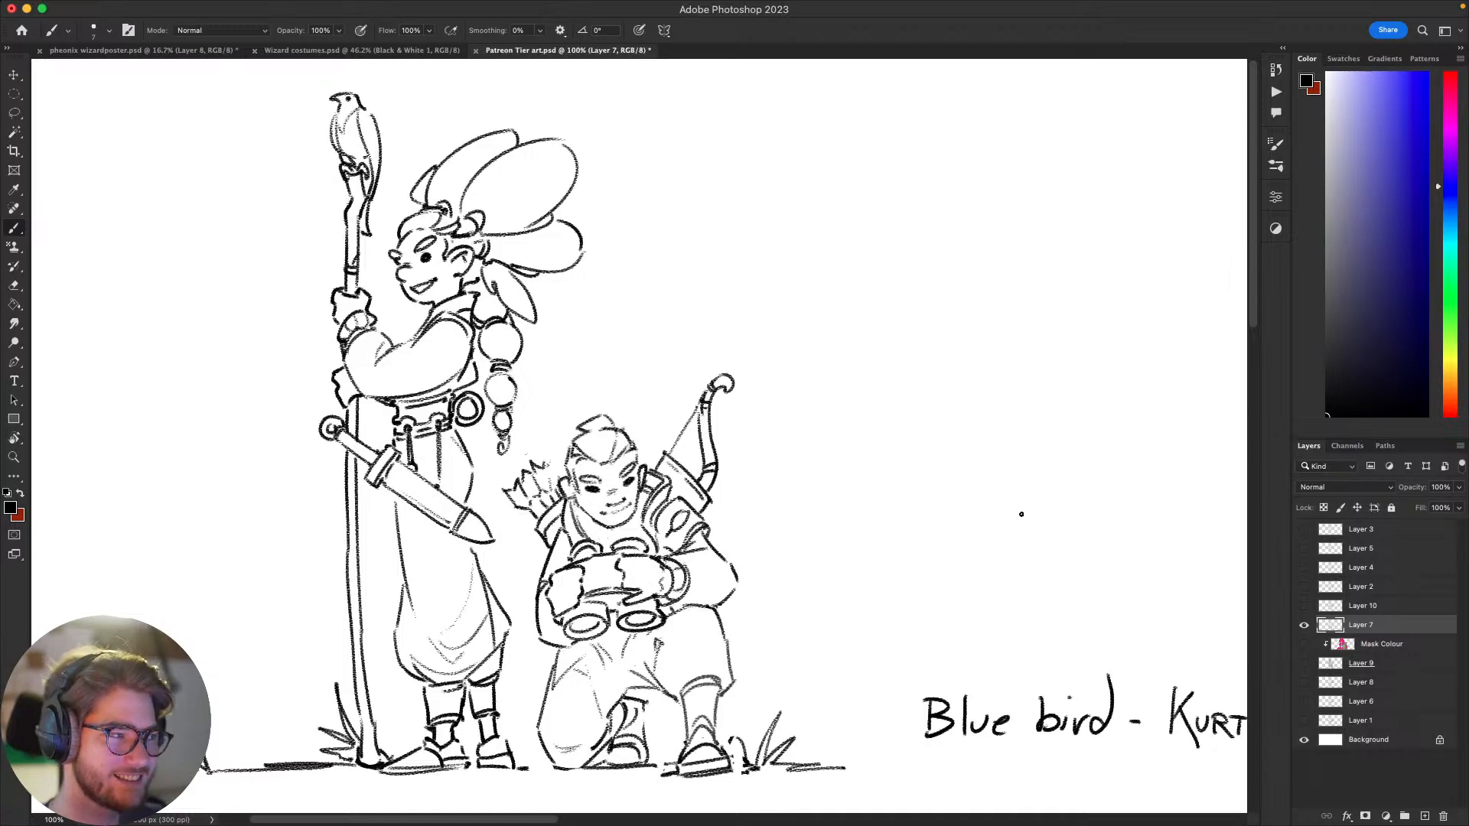
key(super+z)
mouse_move(1047, 529)
mouse_down()
mouse_move(1018, 566)
mouse_move(1030, 528)
mouse_move(1140, 496)
mouse_up()
drag(999, 491, 1049, 501)
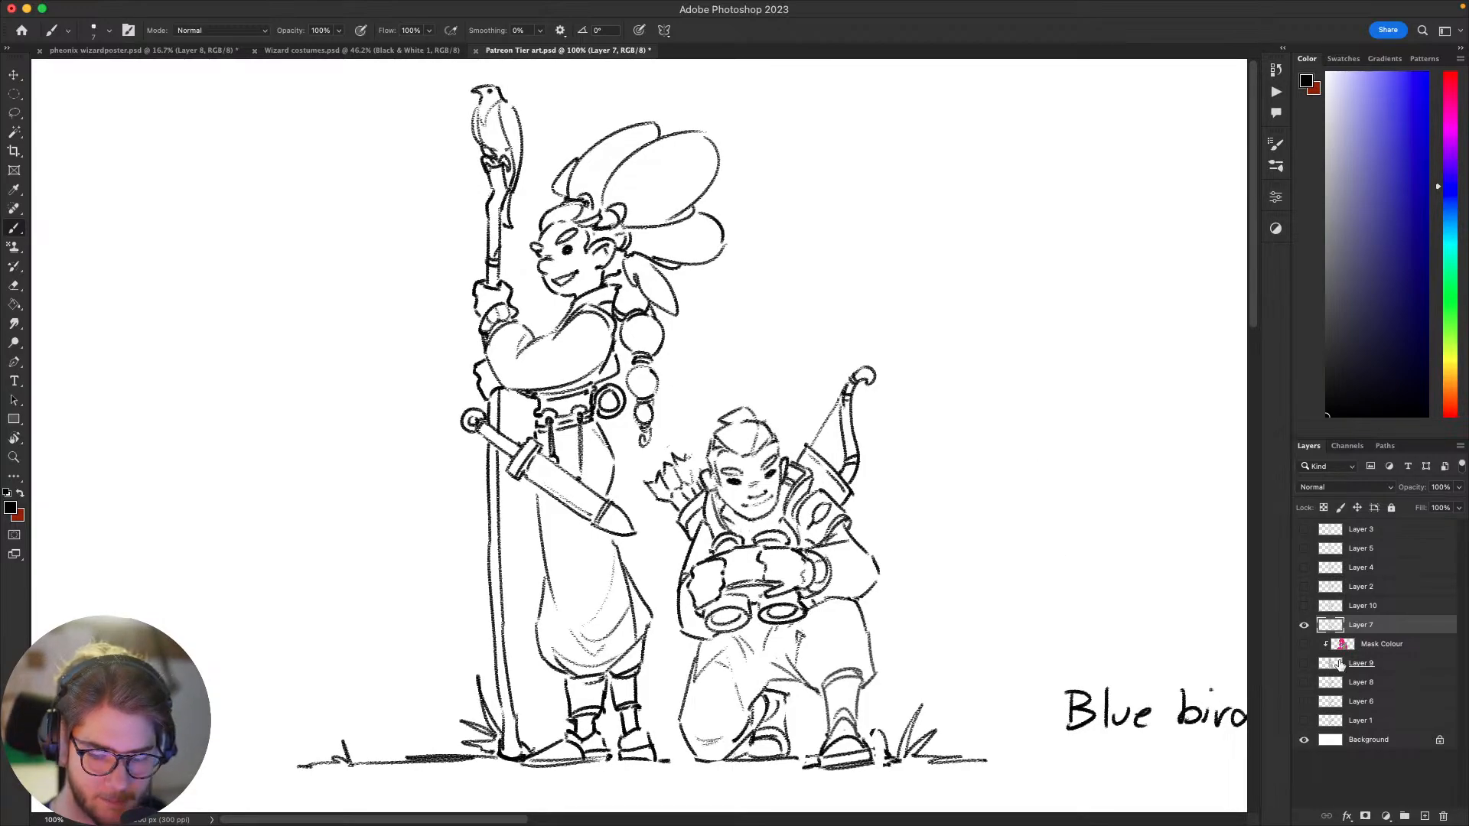
Step: Show Layer 9 and its clipped Mask Colour layer, and make Layer 9 the active layer
drag(1304, 663, 1304, 644)
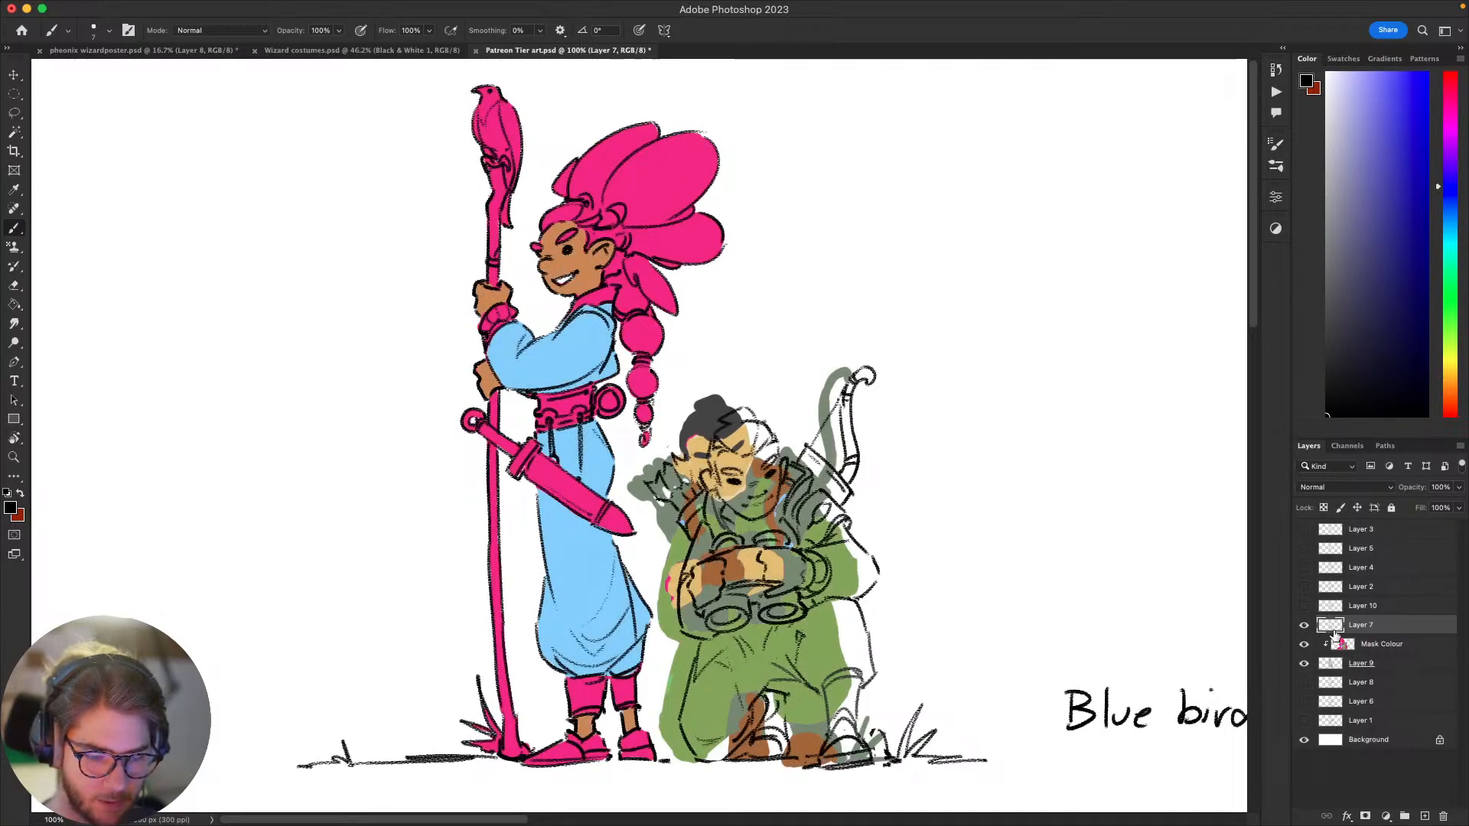
click(1370, 662)
scroll(915, 655, down, 1)
Step: Hide the Mask Colour layer, lasso the kneeling figure's grey base on Layer 9, and move it under the repositioned line art
key(l)
mouse_move(935, 636)
mouse_down()
mouse_move(1010, 692)
mouse_move(761, 803)
mouse_move(674, 762)
mouse_up()
click(1304, 644)
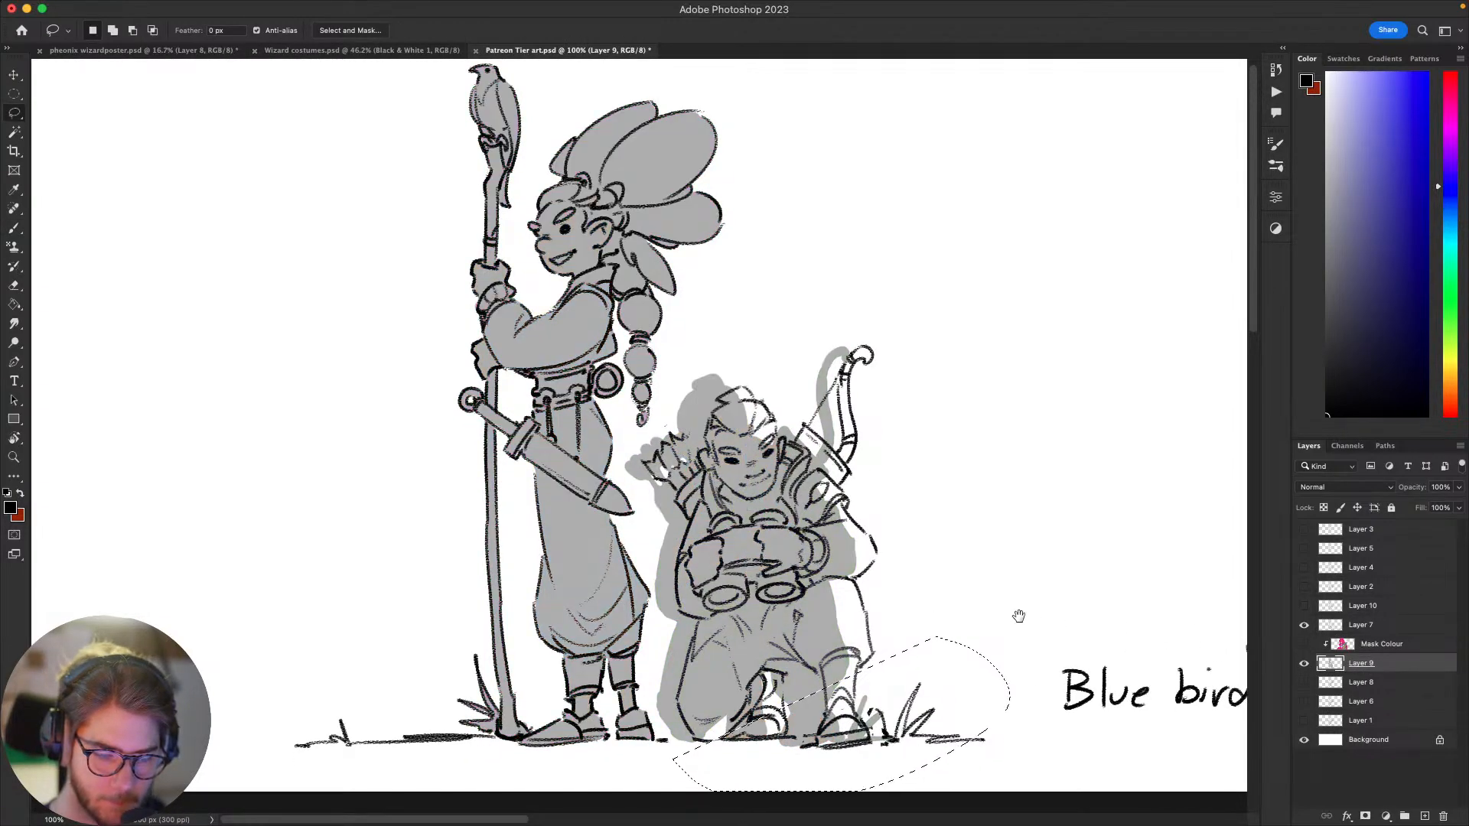
scroll(1019, 616, up, 1)
mouse_move(963, 585)
mouse_down()
mouse_move(984, 662)
mouse_move(873, 798)
mouse_move(675, 772)
mouse_move(649, 713)
mouse_move(651, 548)
mouse_move(625, 467)
mouse_move(689, 370)
mouse_move(895, 307)
mouse_move(956, 489)
mouse_move(945, 538)
mouse_up()
key(v)
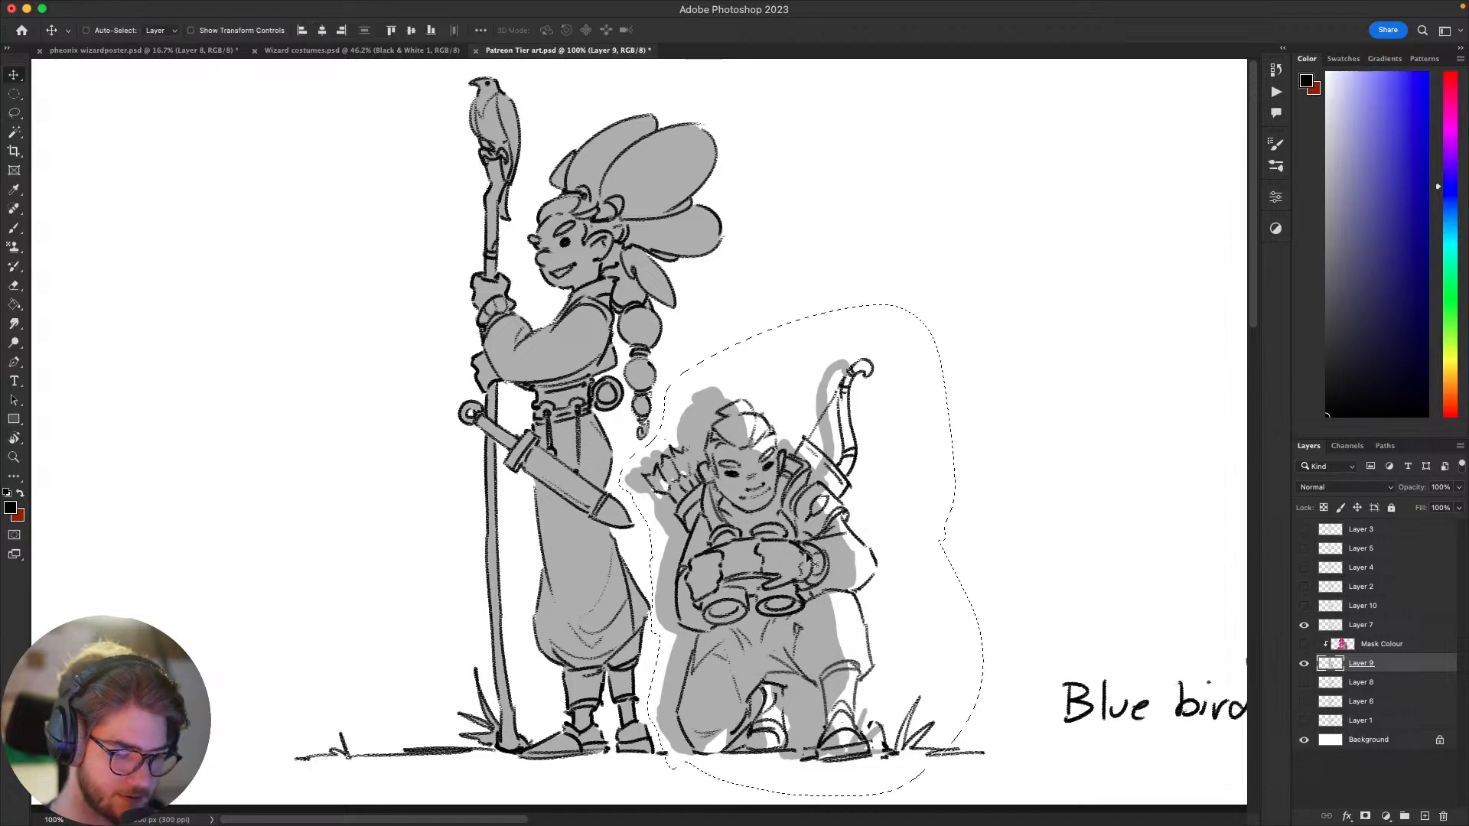
drag(786, 621, 874, 621)
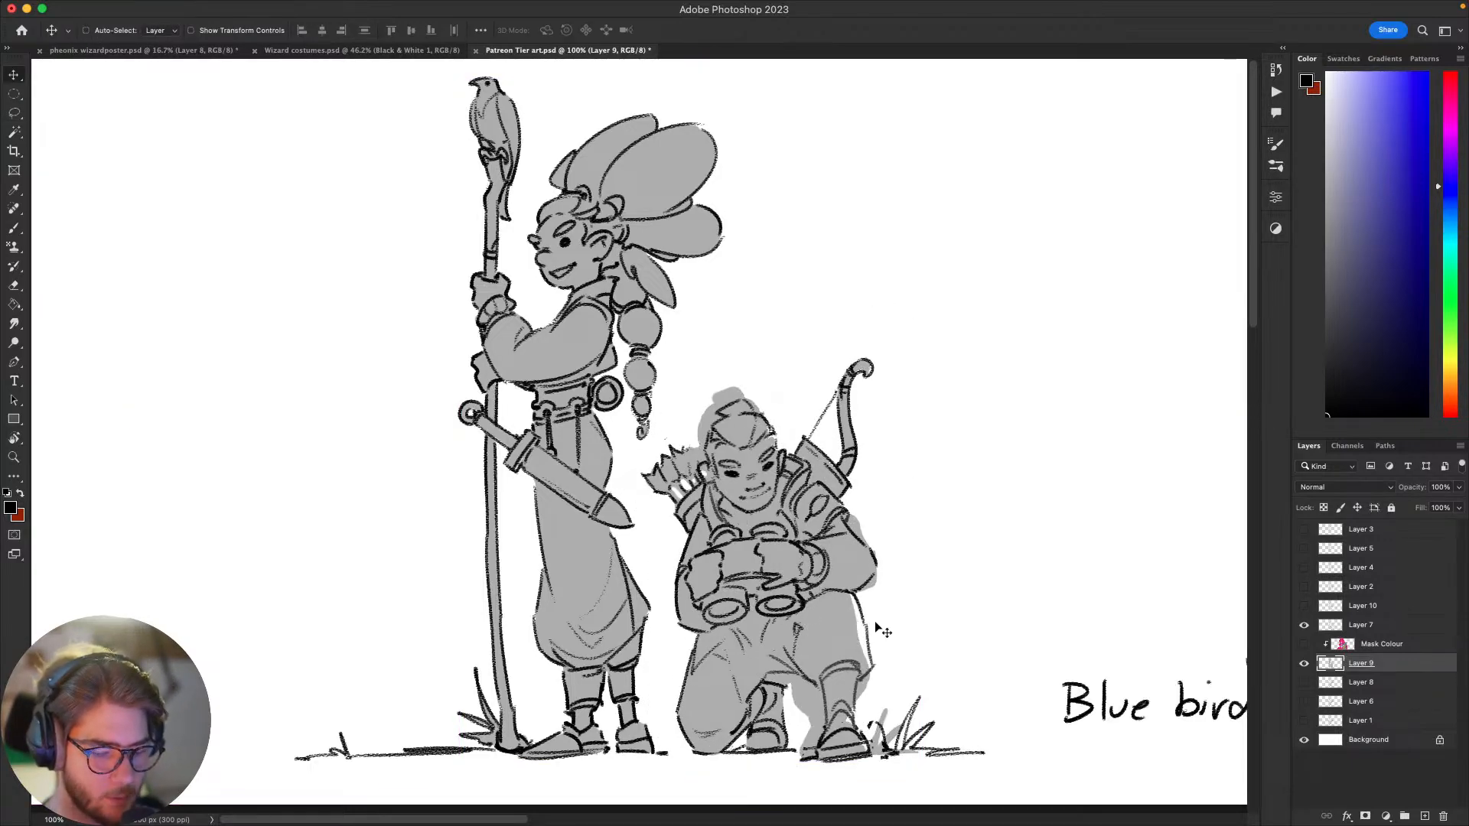
Step: Sample the base grey as the brush colour and touch up the grey fill at the kneeling figure's raised lower leg and boot
key(b)
alt+click(841, 622)
right_click(845, 621)
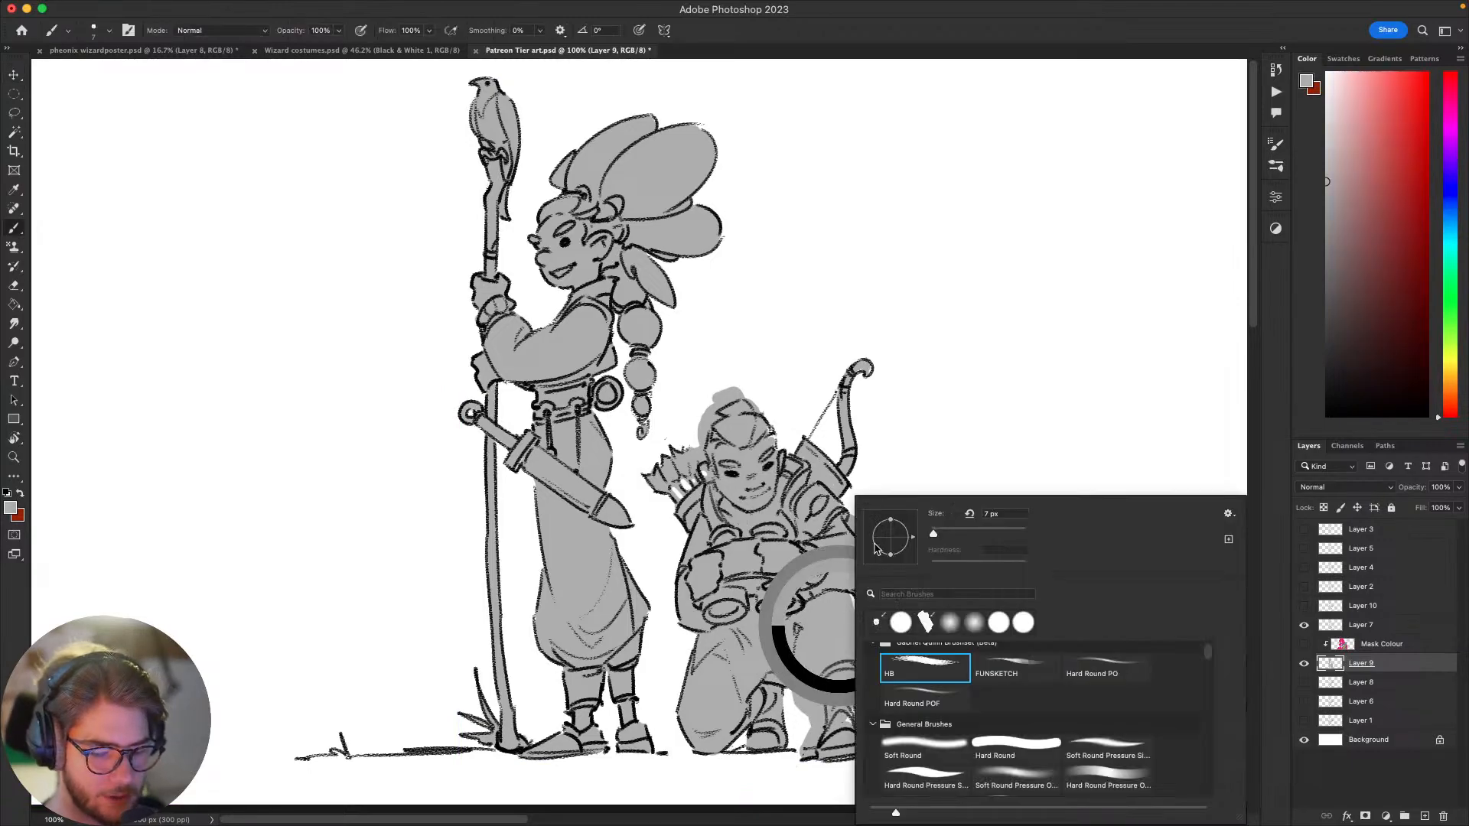
click(929, 769)
click(847, 666)
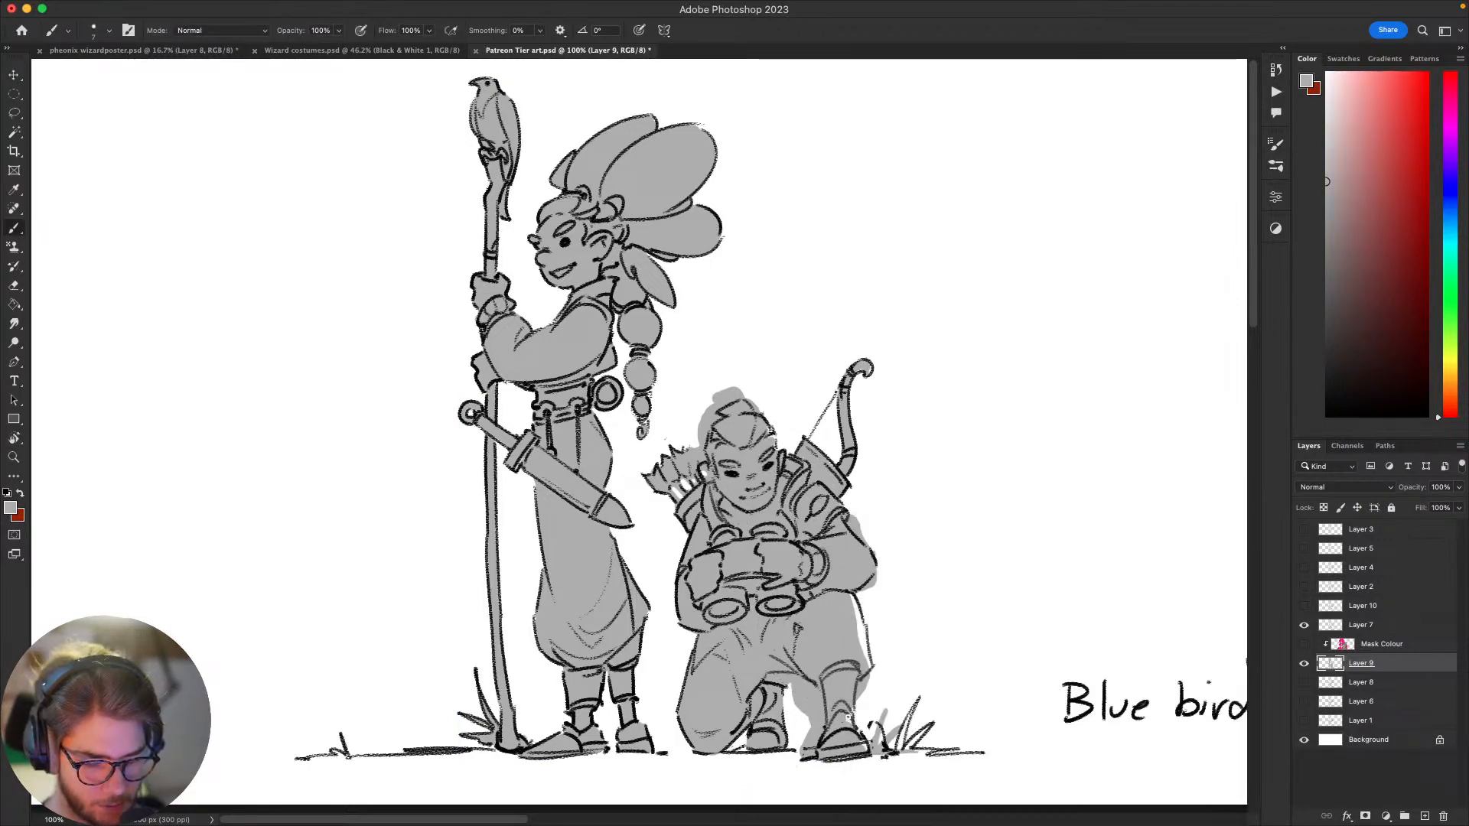
drag(848, 733, 861, 739)
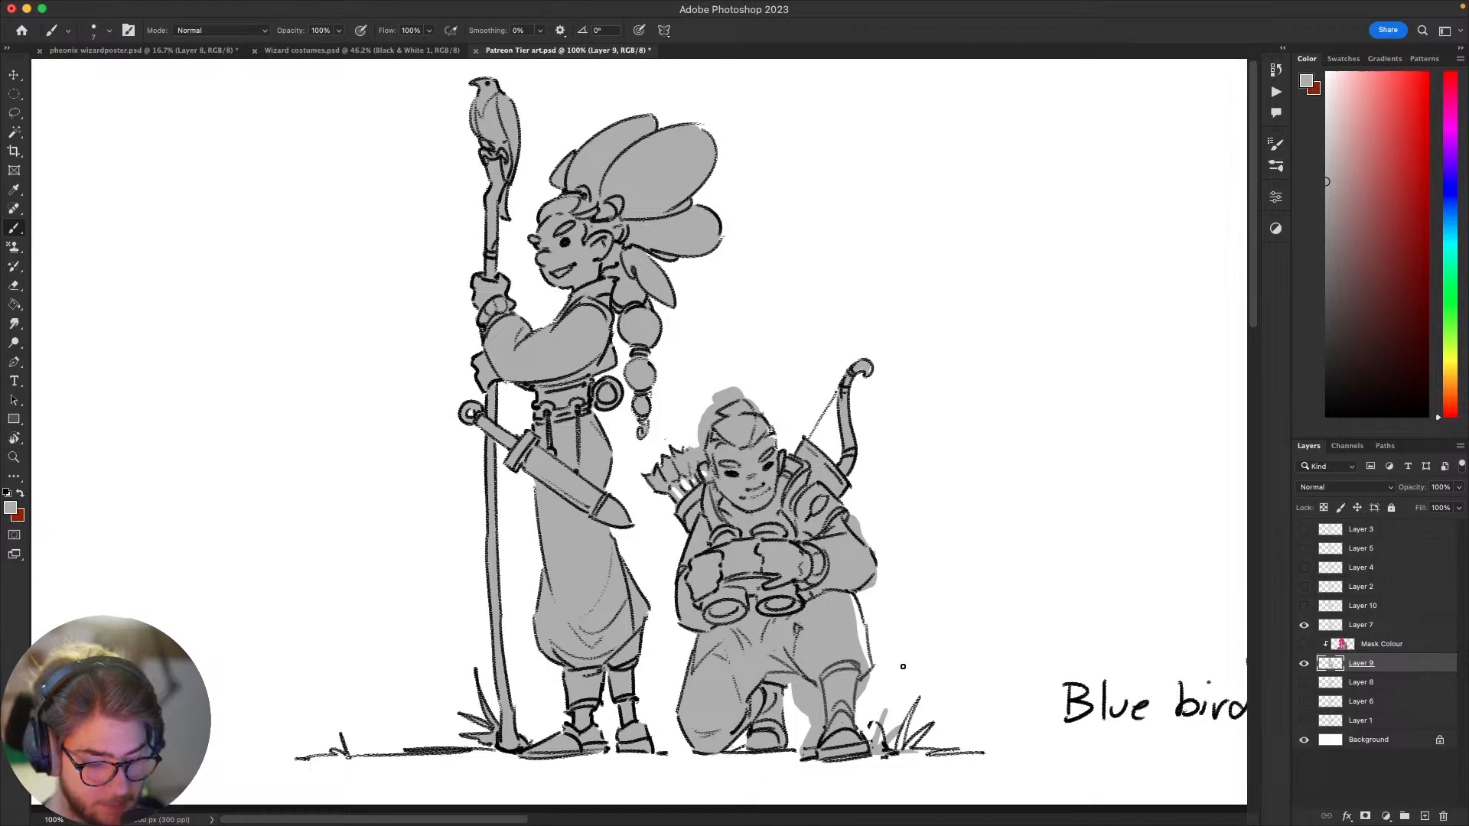
Step: Lasso and clear the excess grey on Layer 9 between the kneeling figure's legs and around the front lower leg and boot
scroll(937, 704, down, 3)
key(l)
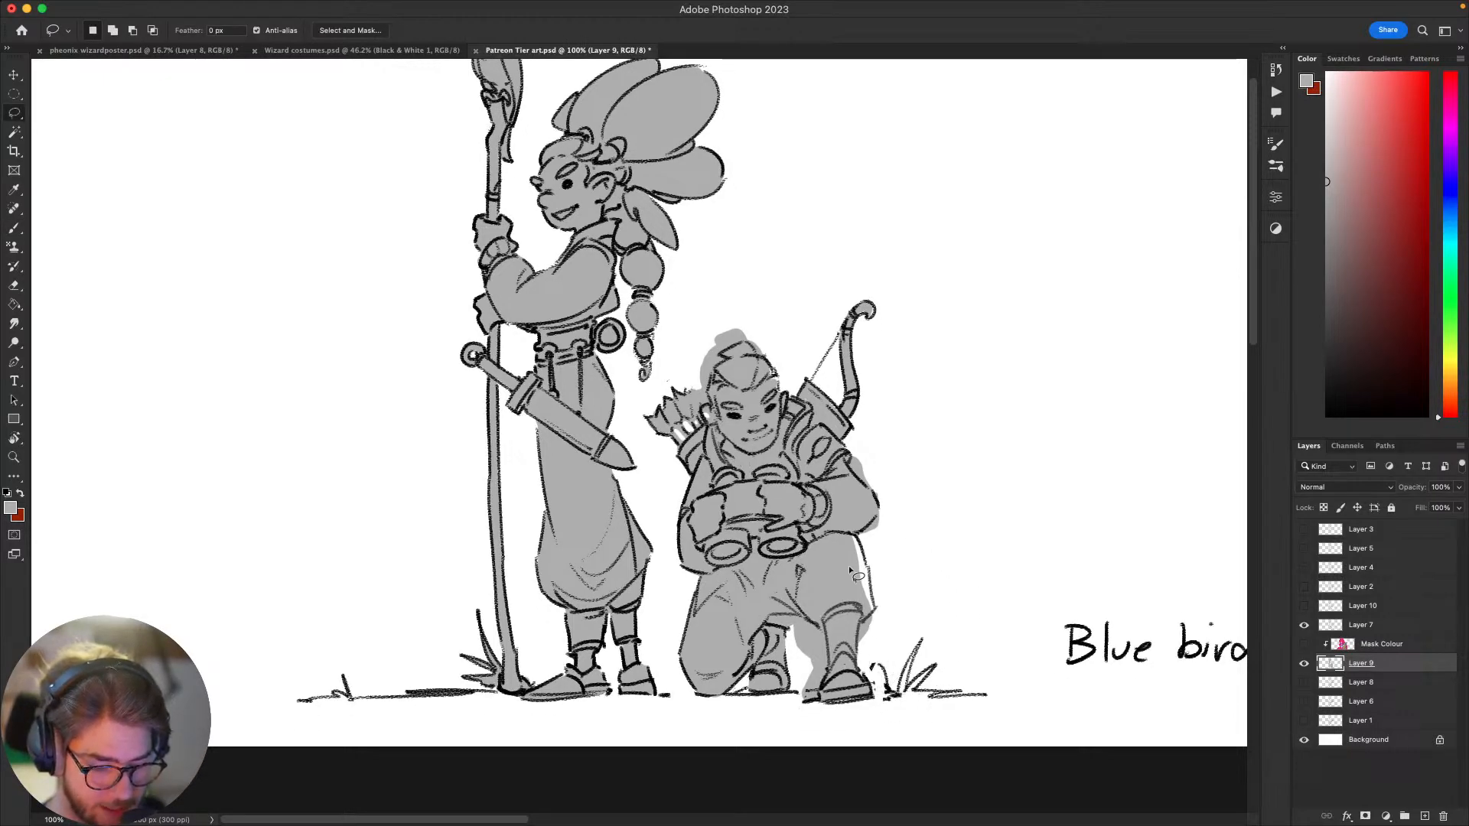
mouse_move(794, 678)
mouse_down()
mouse_move(797, 730)
mouse_move(795, 711)
mouse_move(821, 708)
mouse_move(827, 642)
mouse_move(798, 614)
mouse_move(774, 615)
mouse_move(796, 676)
mouse_up()
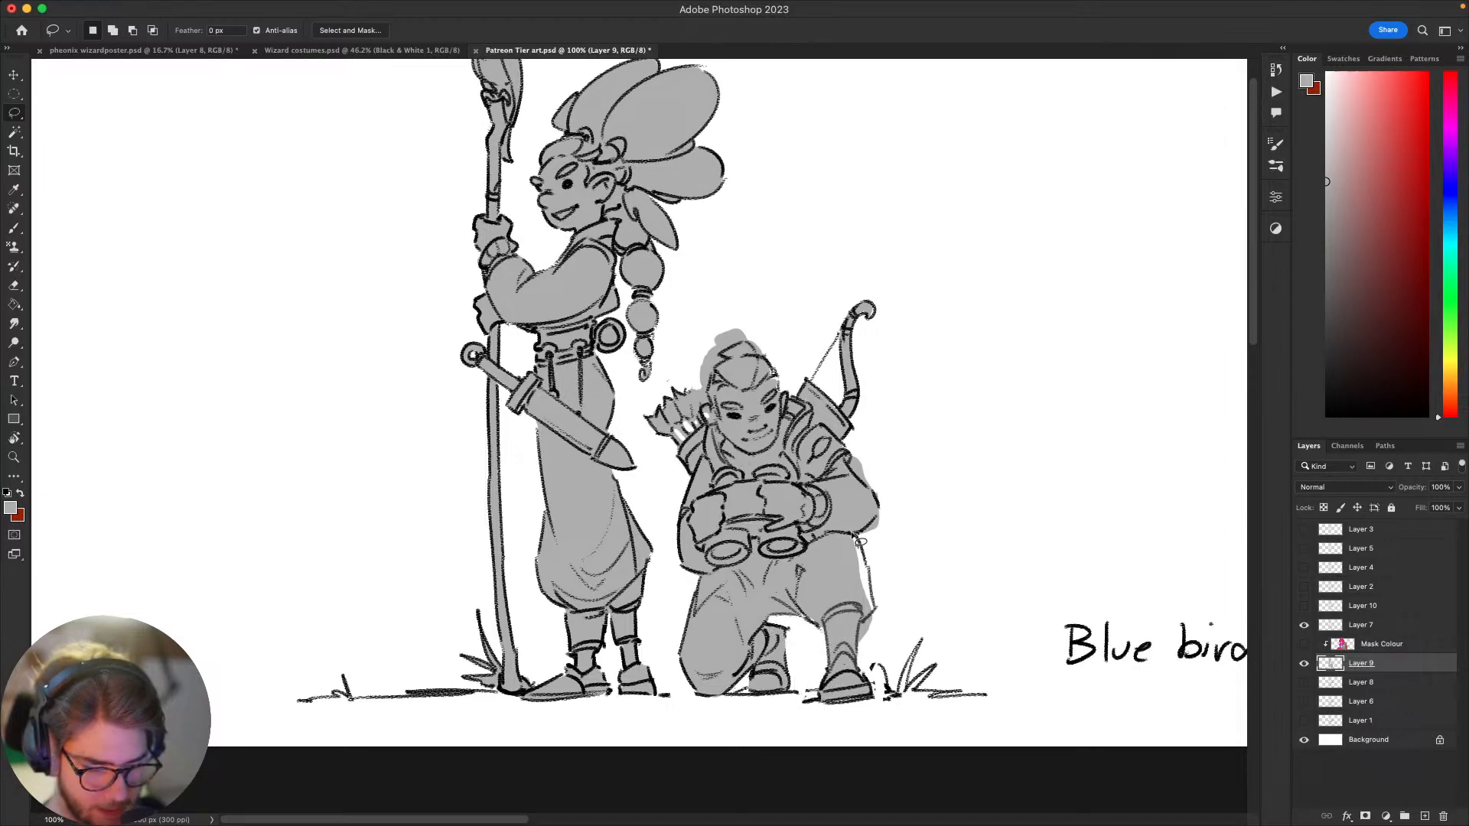
mouse_move(899, 592)
mouse_down()
mouse_move(863, 649)
mouse_move(858, 634)
mouse_move(905, 583)
mouse_up()
Step: Enlarge the brush and paint grey into the gap along the outer edge of the kneeling figure's raised knee
key(b)
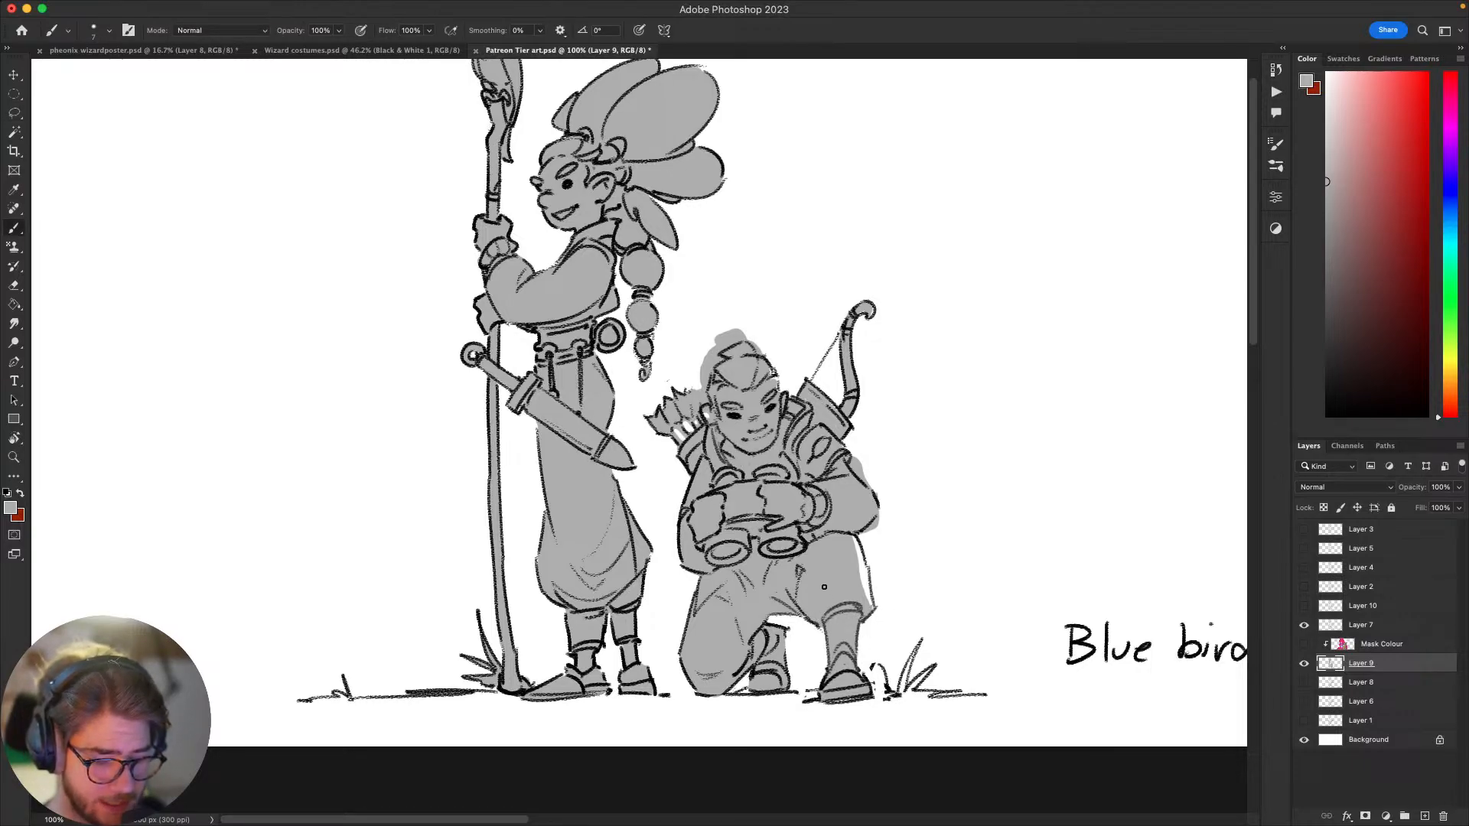
key(bracketright)
key(bracketright)
key(bracketright)
key(bracketright)
drag(853, 539, 868, 616)
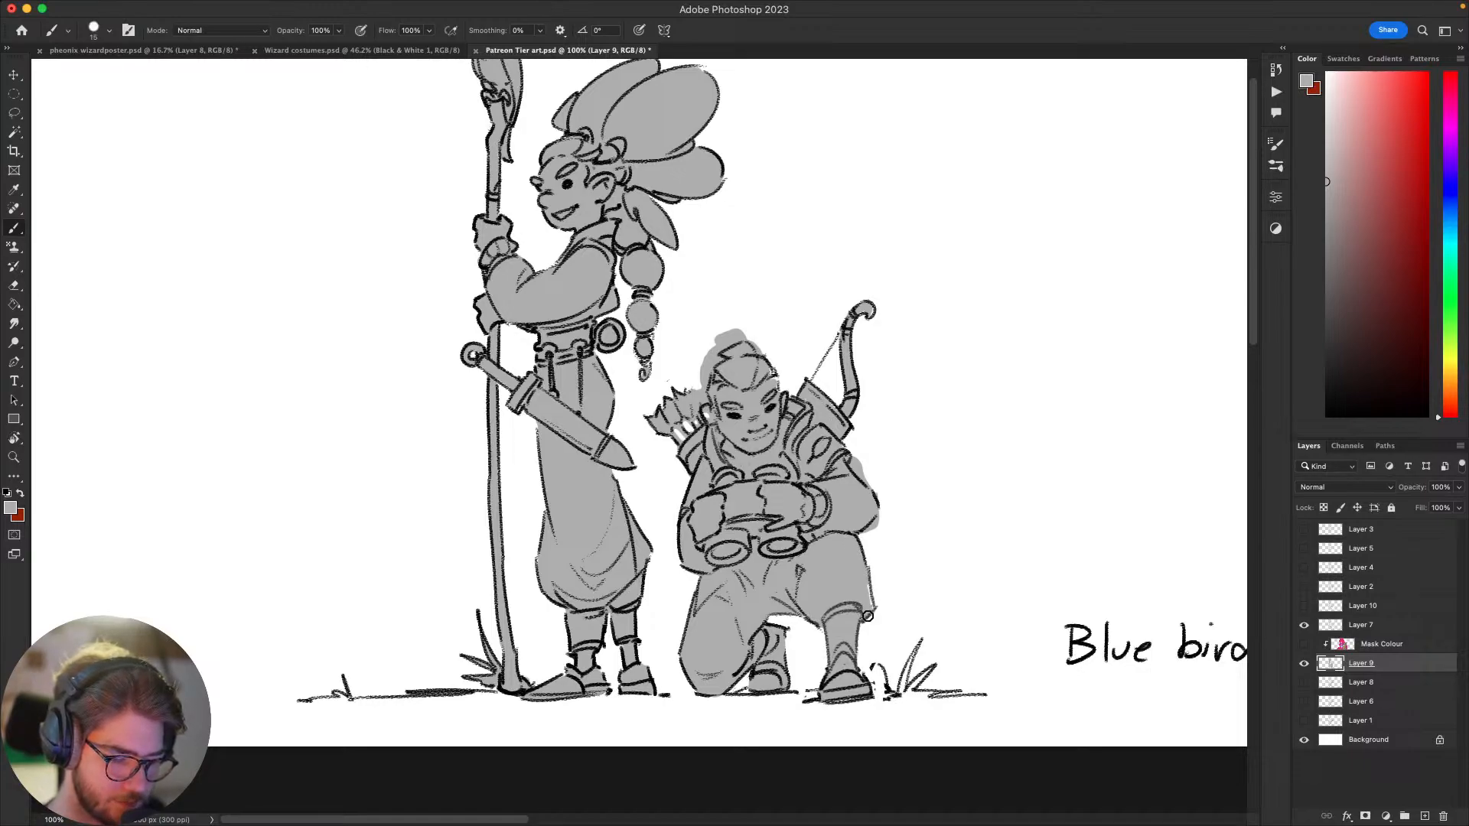
Step: Lasso and cut away the grey spilling outside the line art at the kneeling figure's elbow and upper arm
scroll(878, 551, up, 1)
key(l)
mouse_move(903, 528)
mouse_down()
mouse_move(867, 556)
mouse_move(894, 523)
mouse_move(889, 597)
mouse_up()
key(super+x)
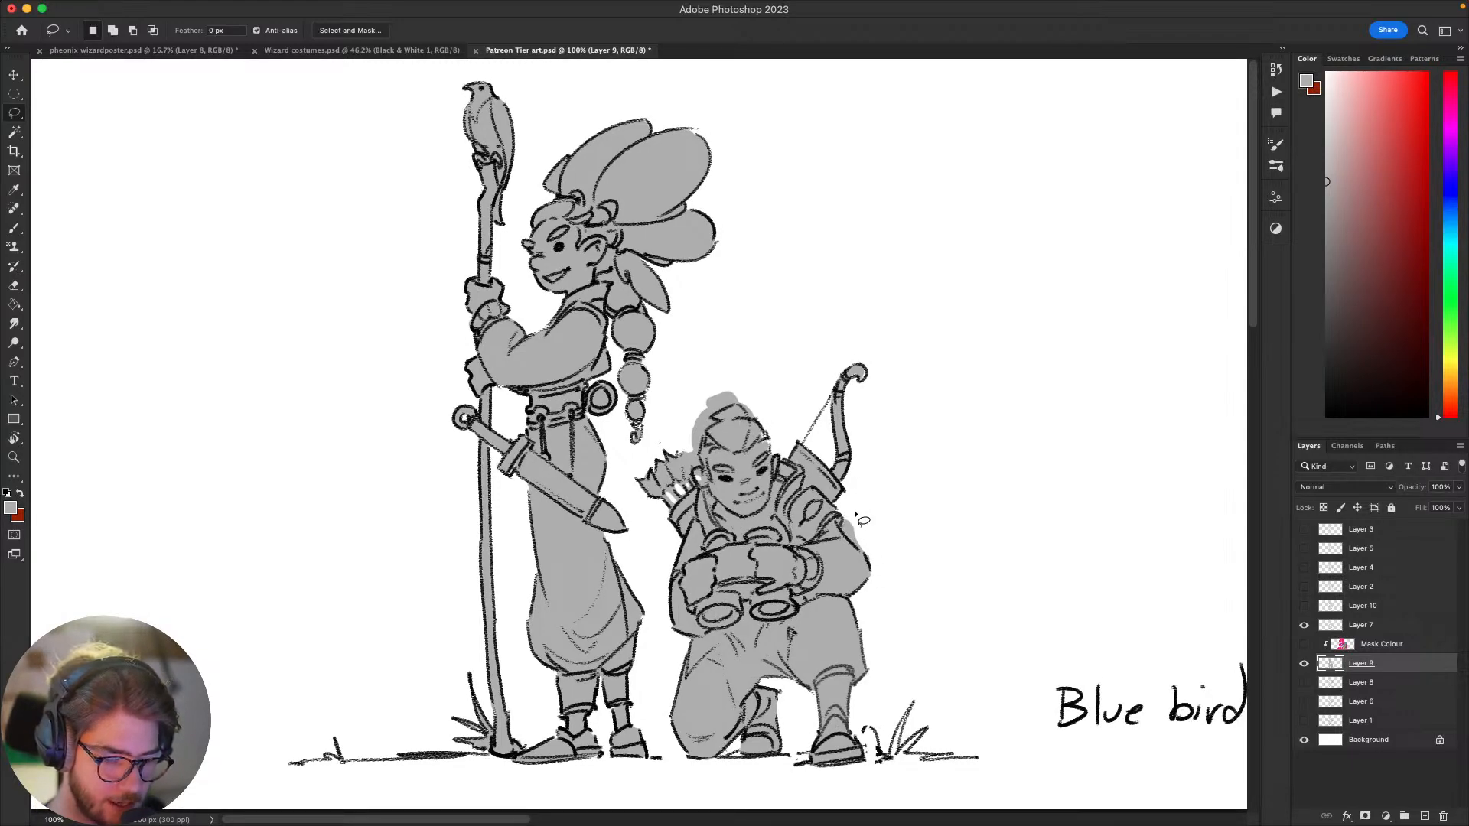
mouse_move(860, 513)
mouse_down()
mouse_move(842, 531)
mouse_move(878, 577)
mouse_move(886, 521)
mouse_move(904, 554)
mouse_move(938, 565)
mouse_up()
key(super+x)
Step: Erase the excess grey around the kneeling figure's topknot and the side of the head, finishing with the Brush tool active
drag(845, 419, 873, 450)
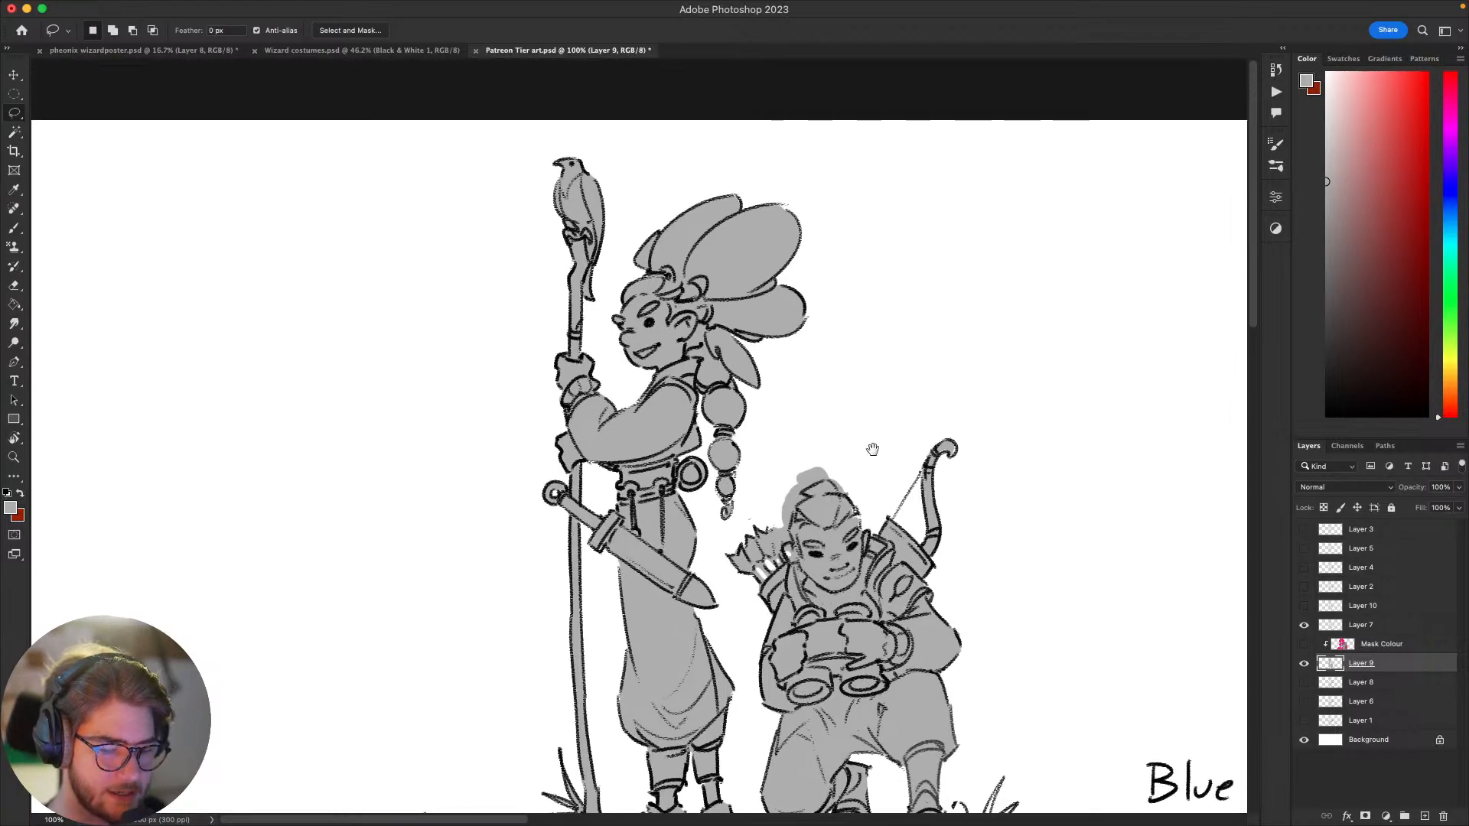
key(b)
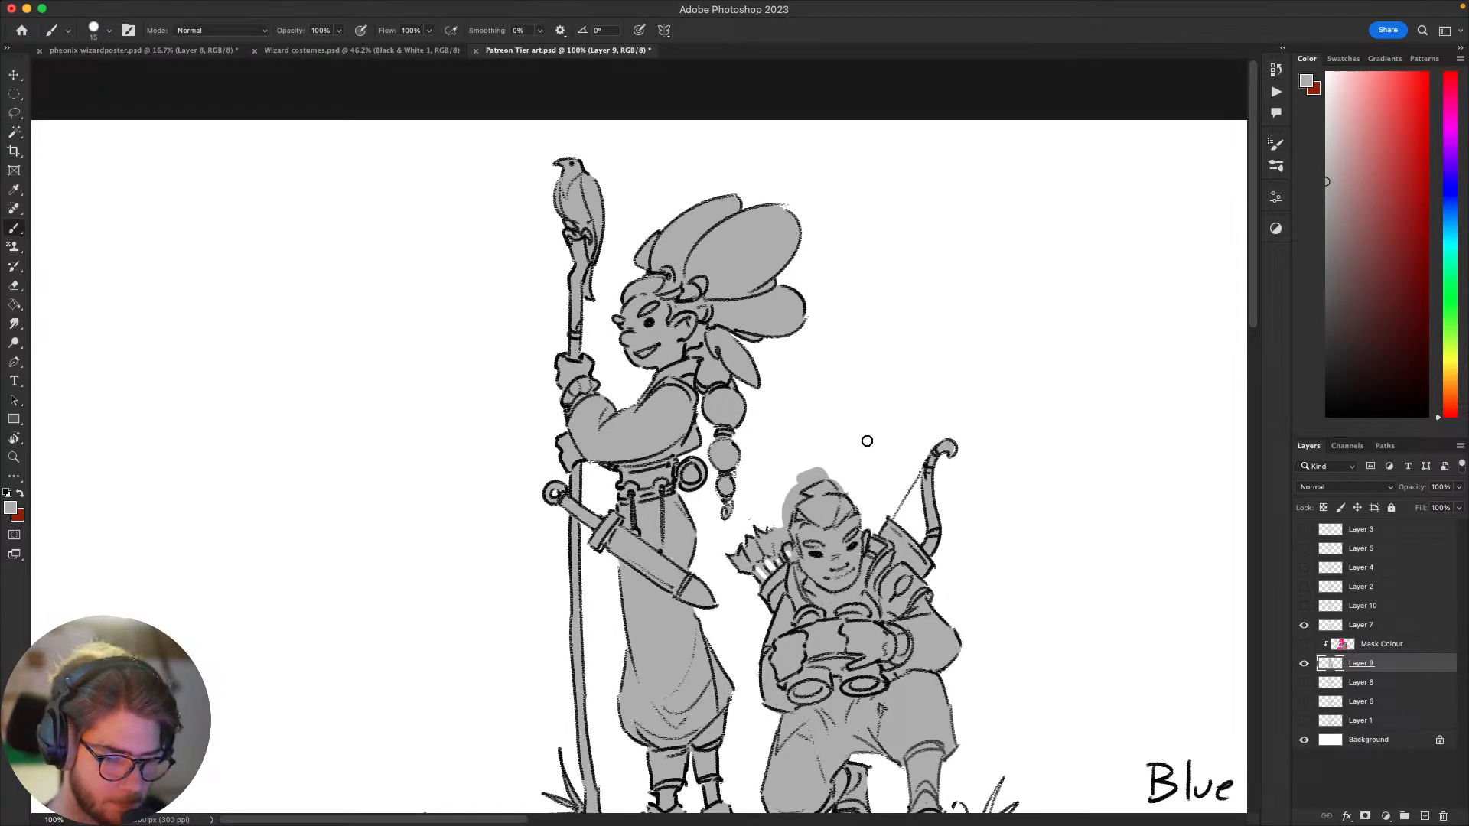
key(e)
mouse_move(797, 483)
mouse_down()
mouse_move(833, 472)
mouse_move(797, 479)
mouse_up()
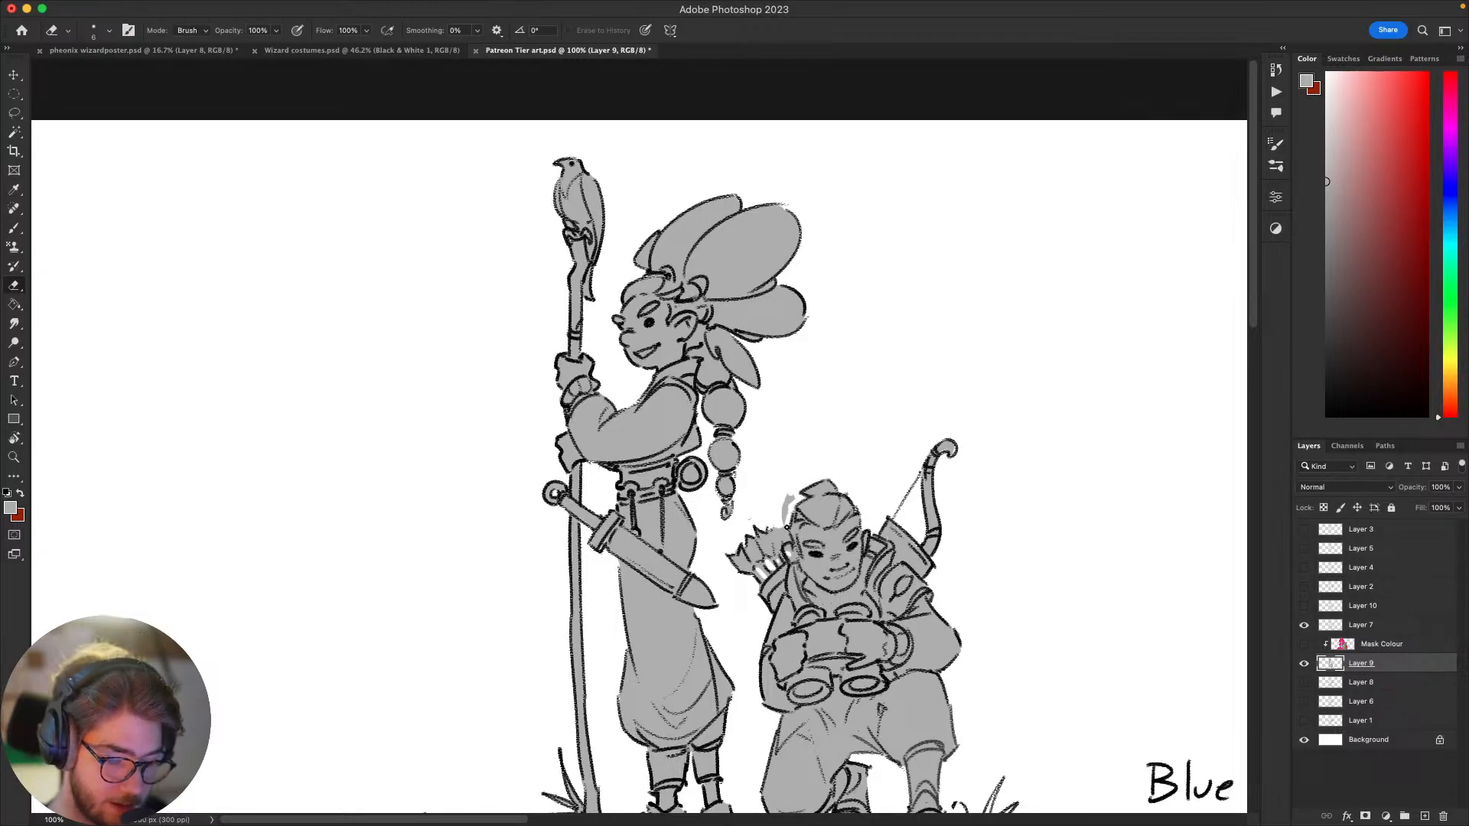
drag(787, 527, 790, 491)
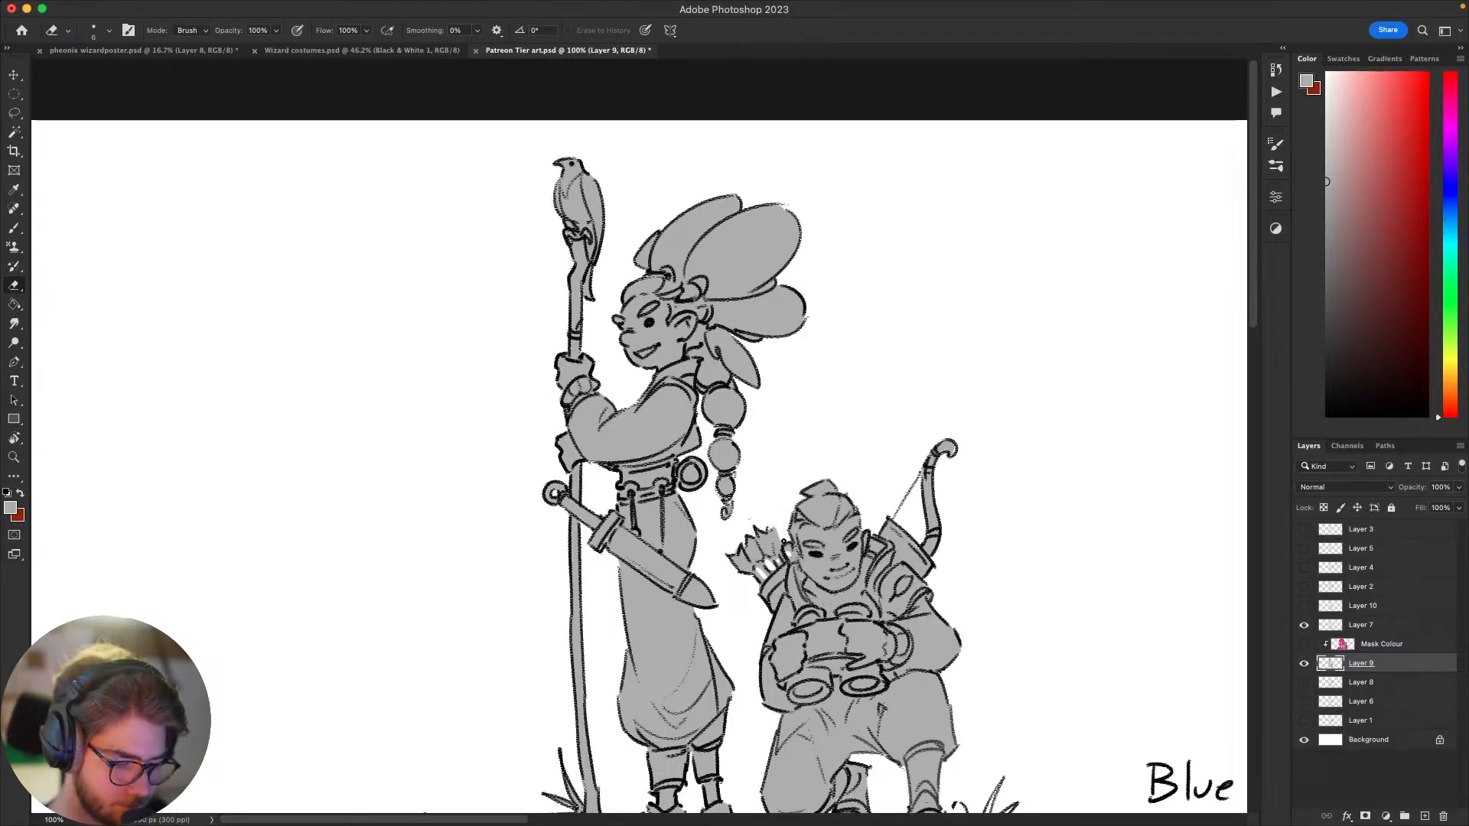
key(b)
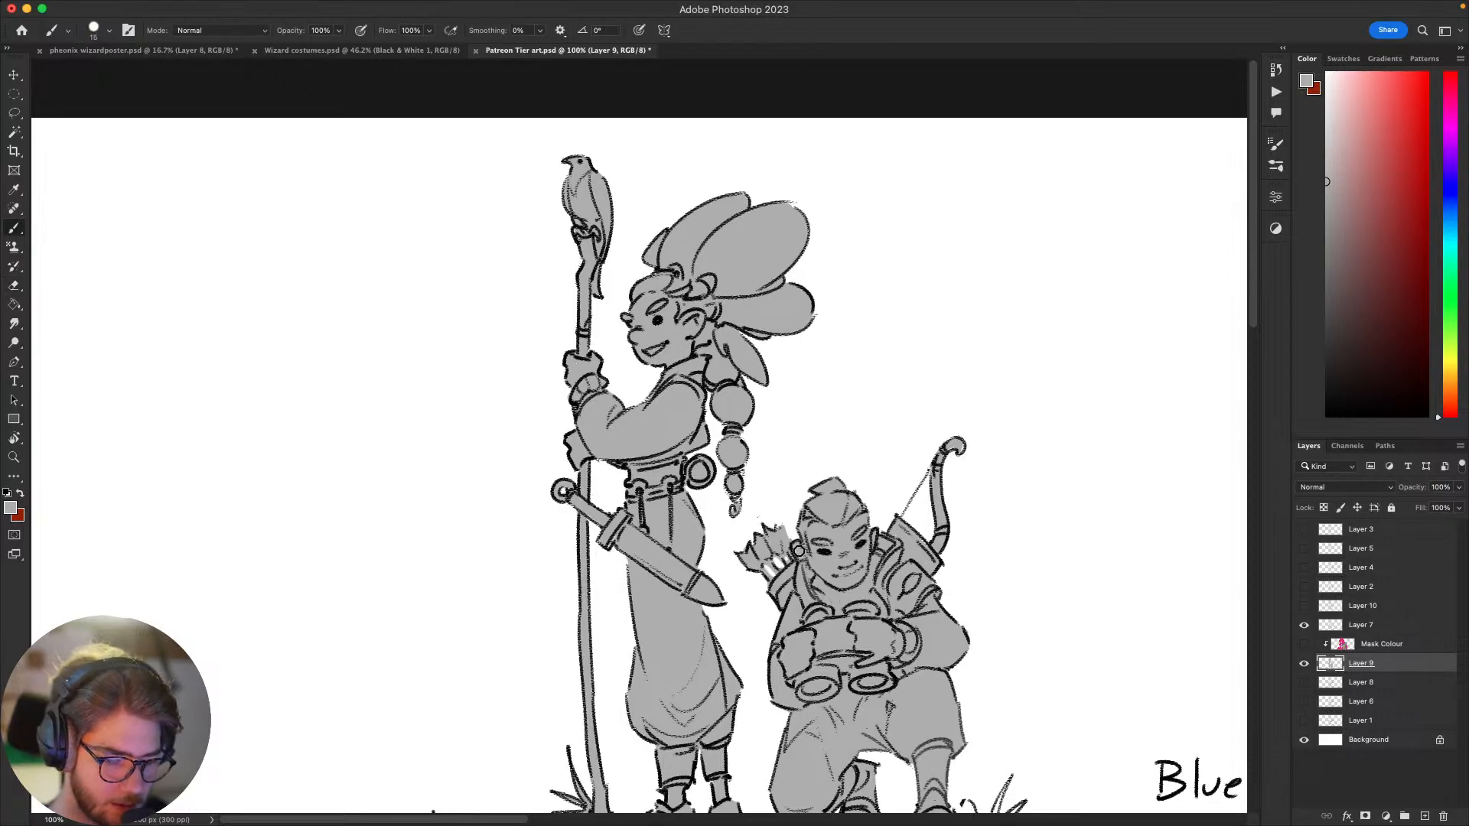
scroll(1000, 485, down, 3)
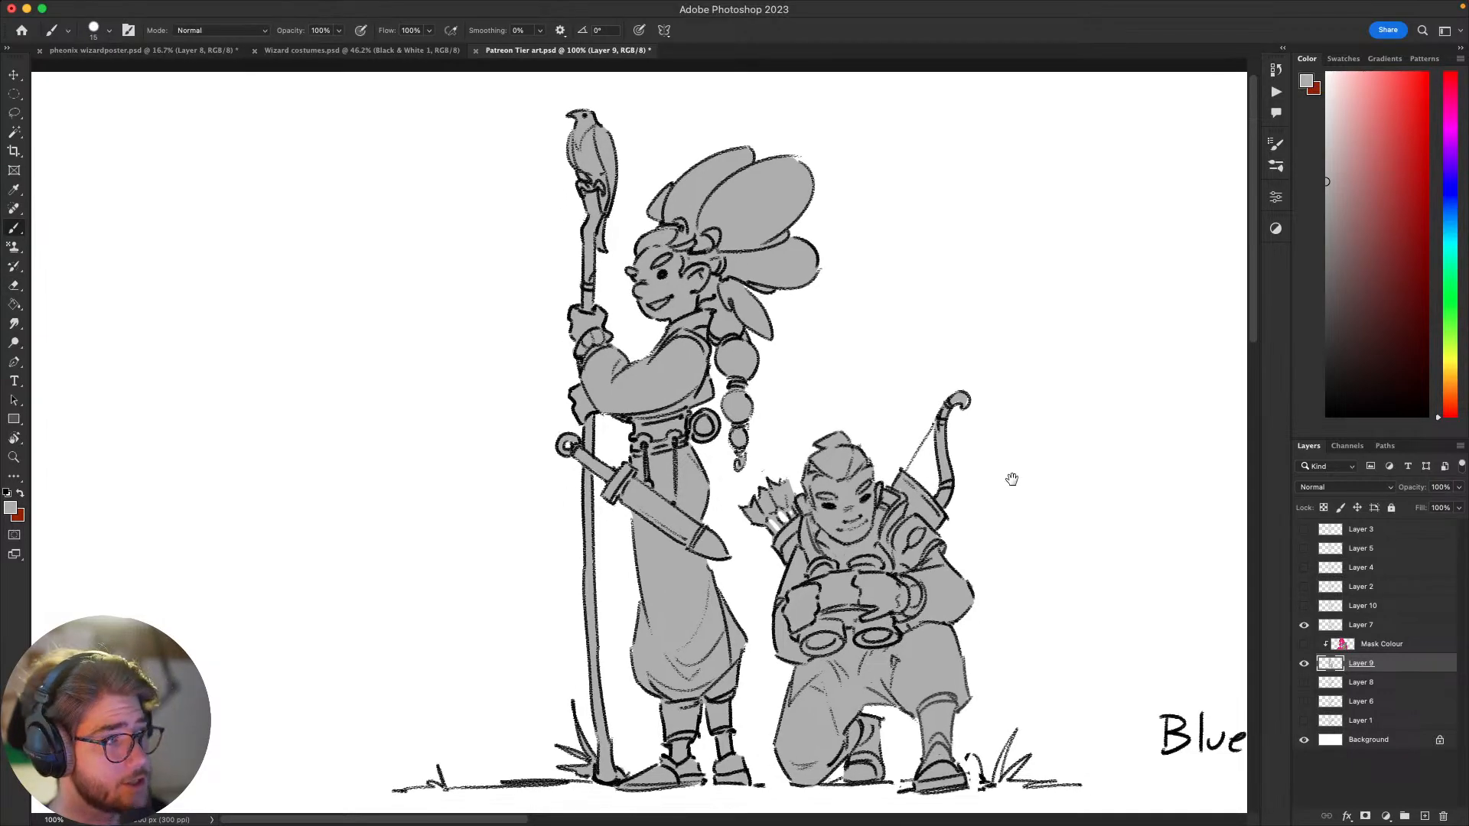
scroll(990, 482, up, 2)
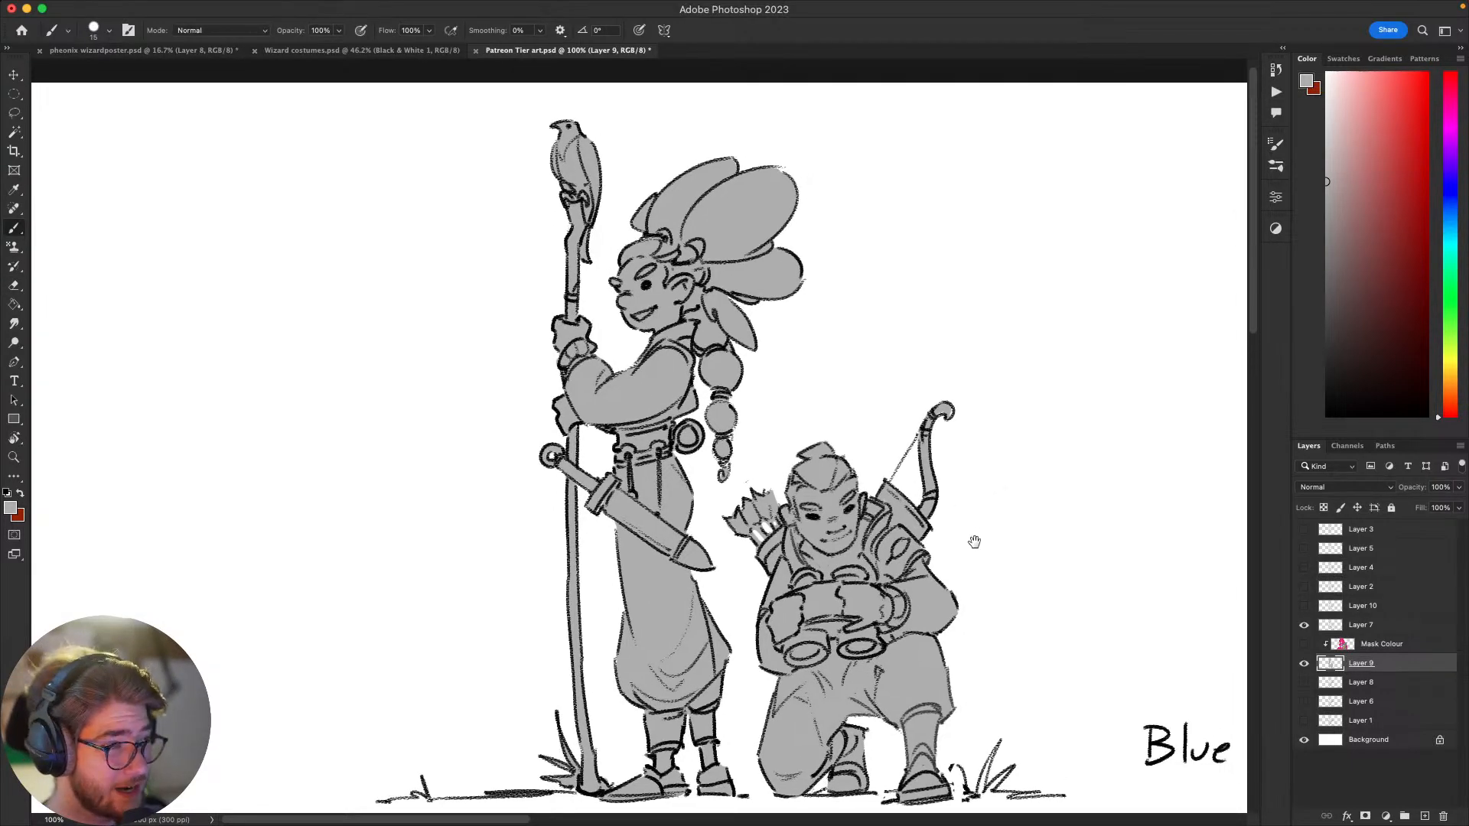
scroll(974, 542, right, 3)
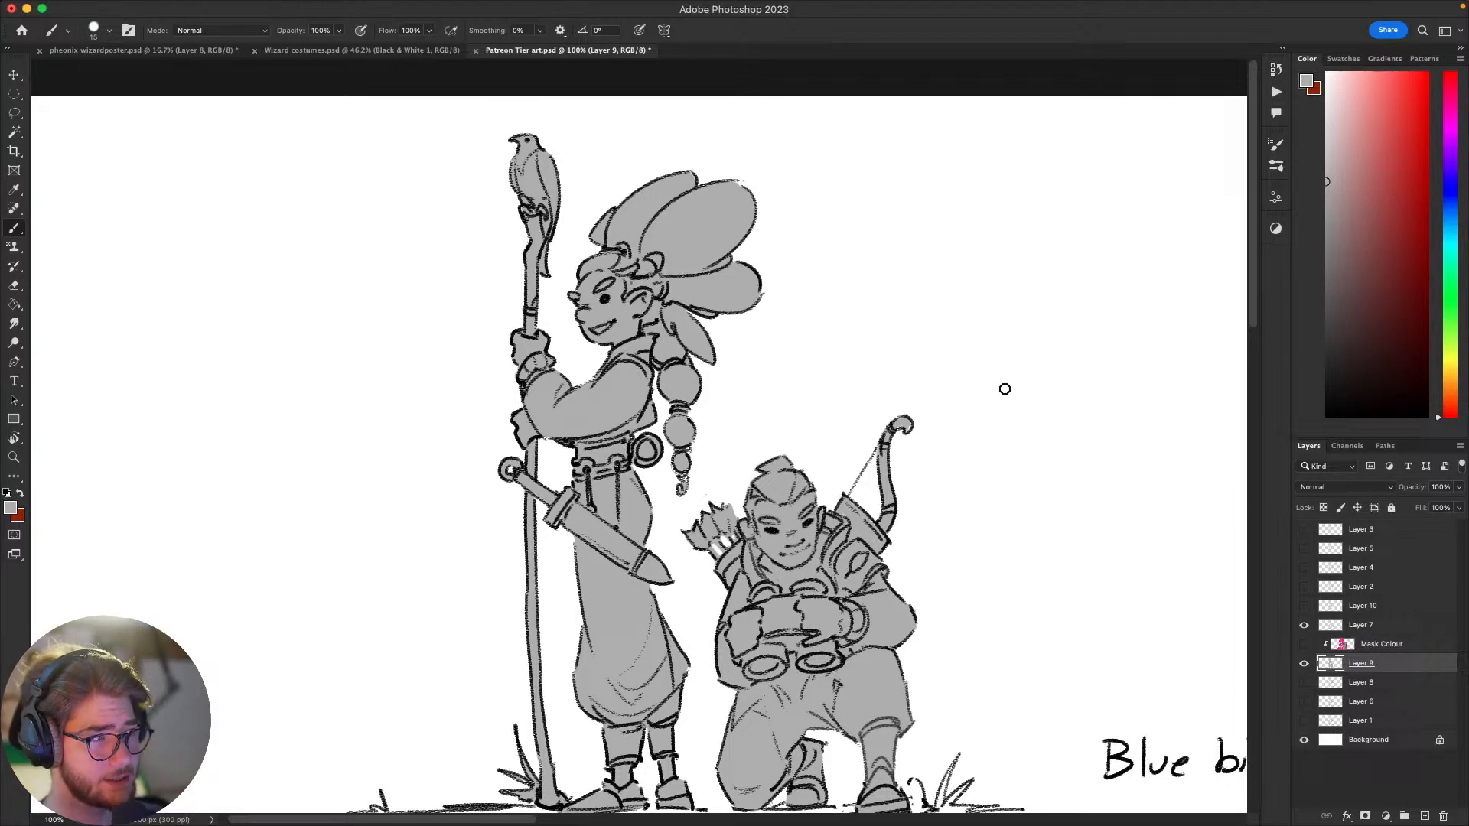
scroll(1005, 388, down, 2)
scroll(1005, 388, right, 3)
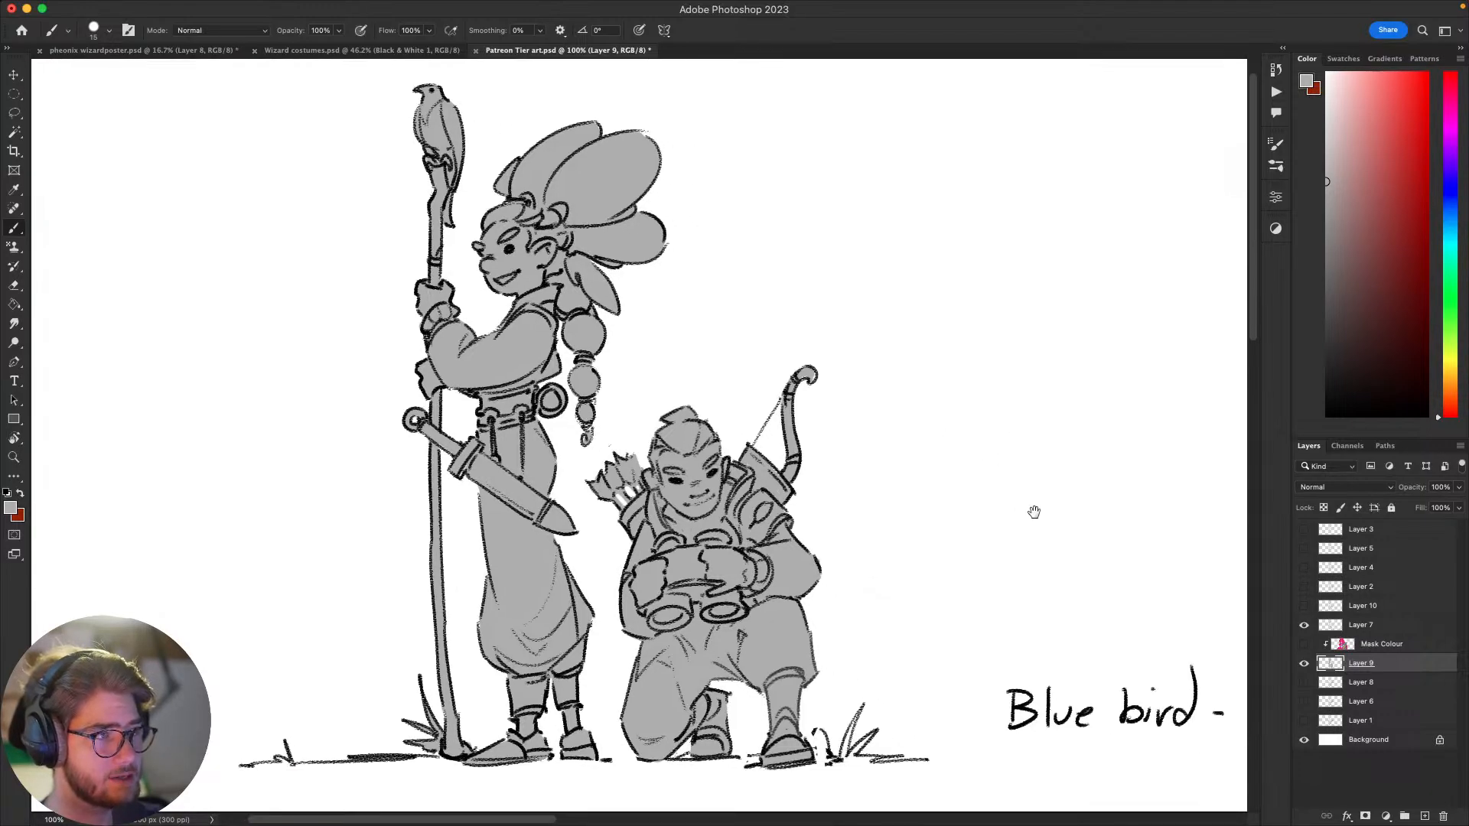
scroll(1059, 426, up, 1)
scroll(1059, 426, left, 1)
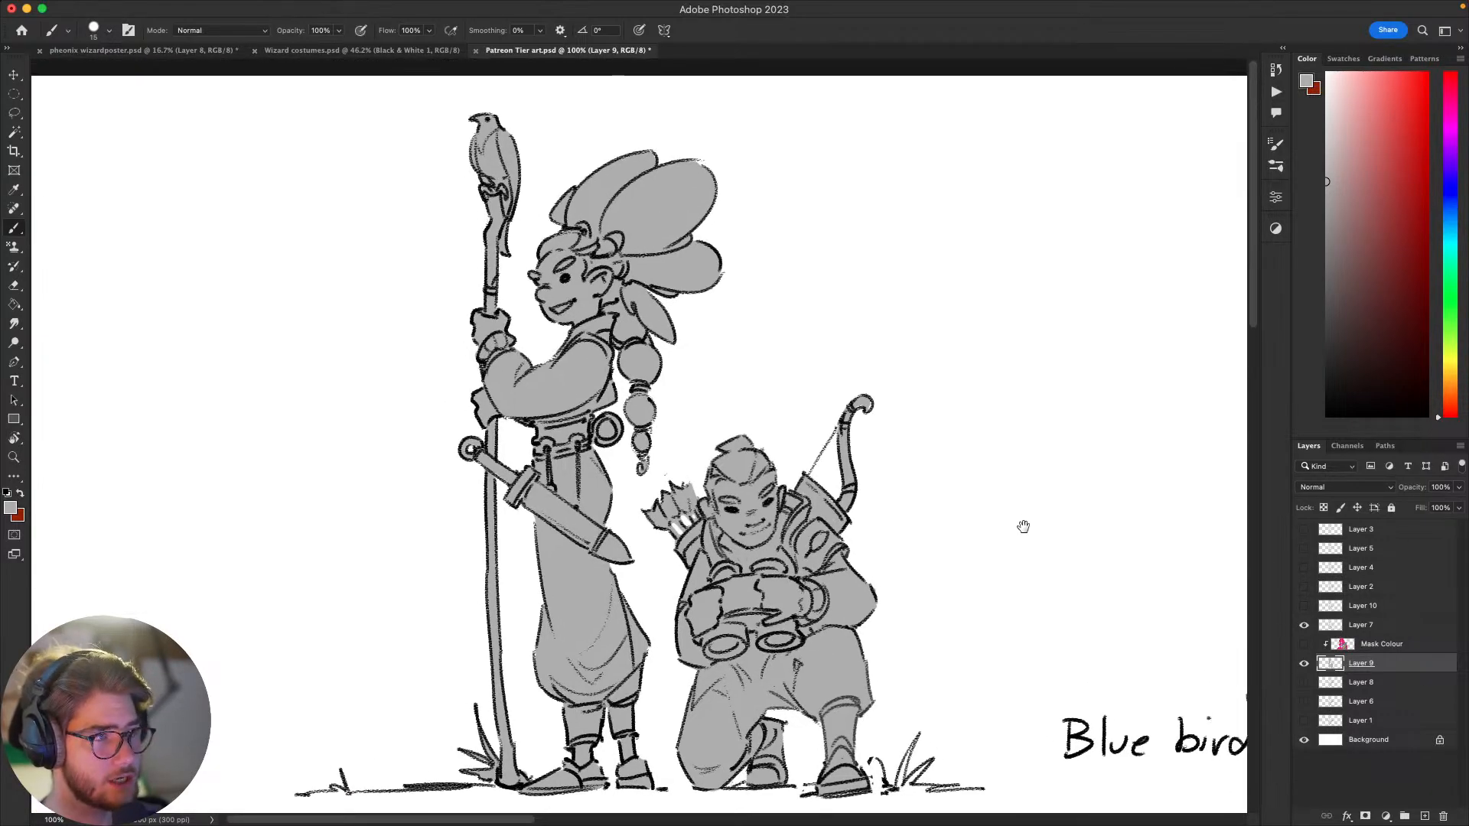
scroll(988, 504, down, 2)
scroll(988, 504, left, 1)
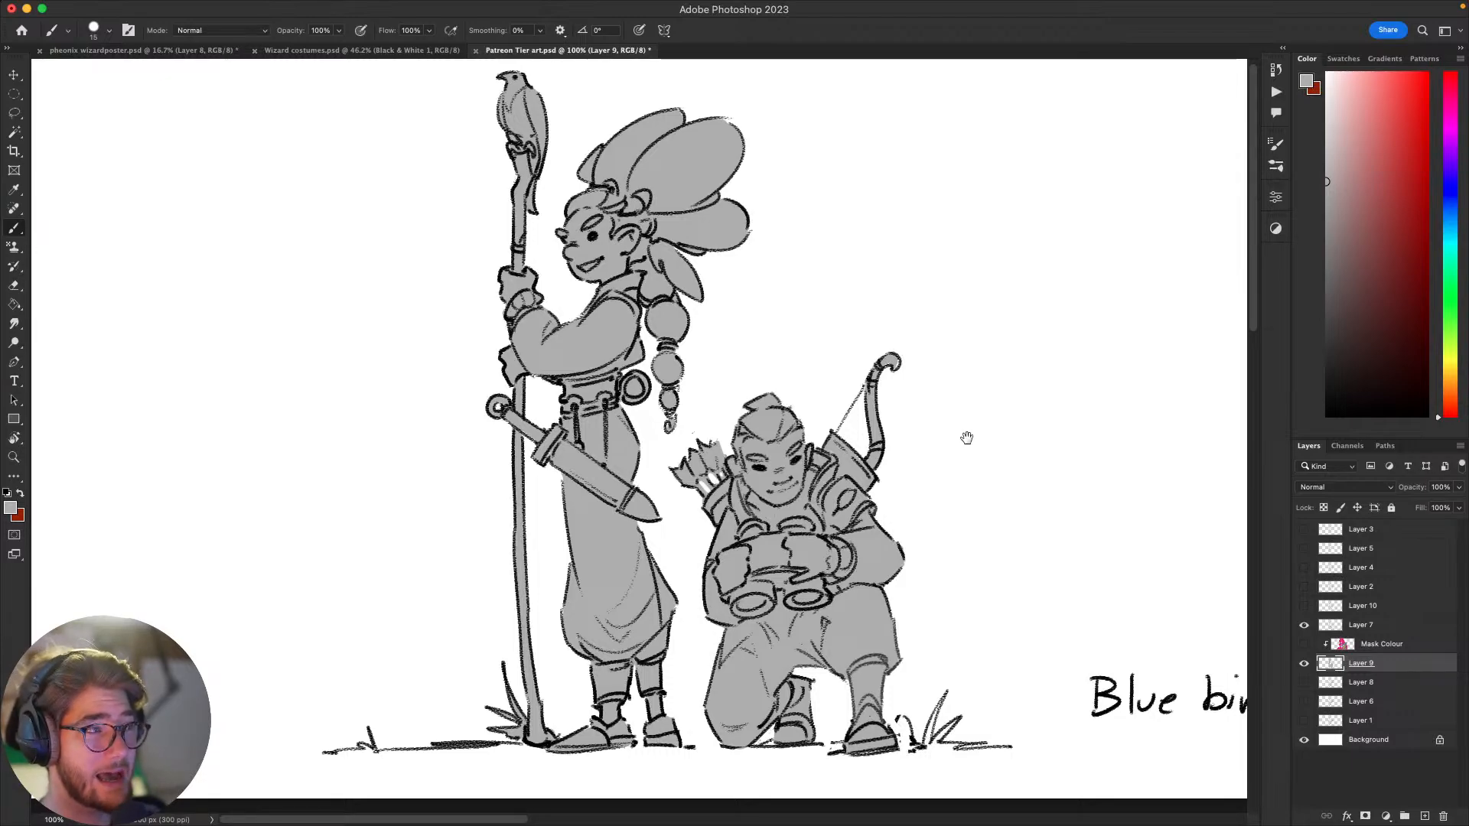
scroll(967, 462, up, 1)
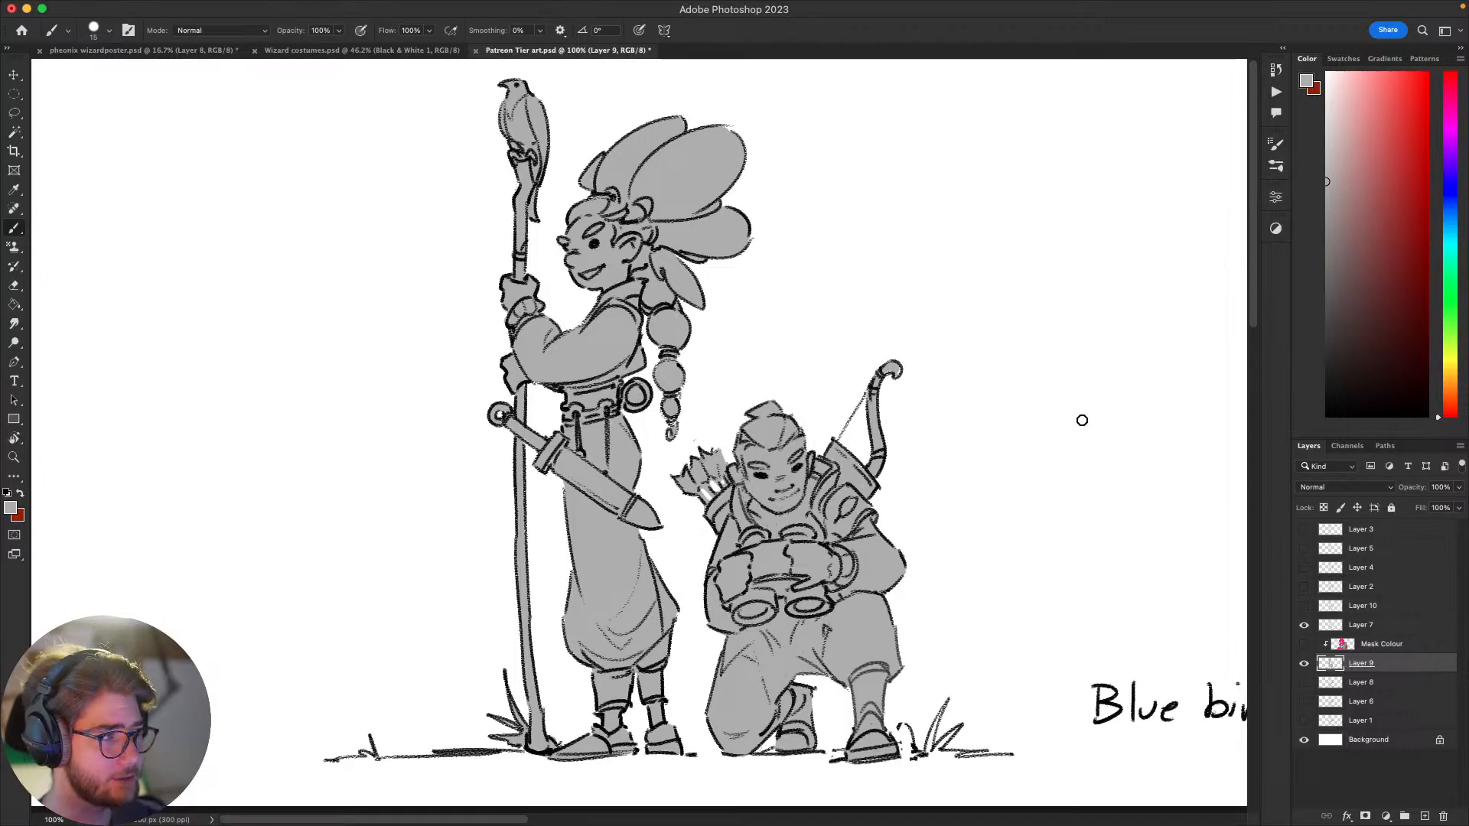
scroll(1026, 515, up, 2)
scroll(1026, 515, right, 2)
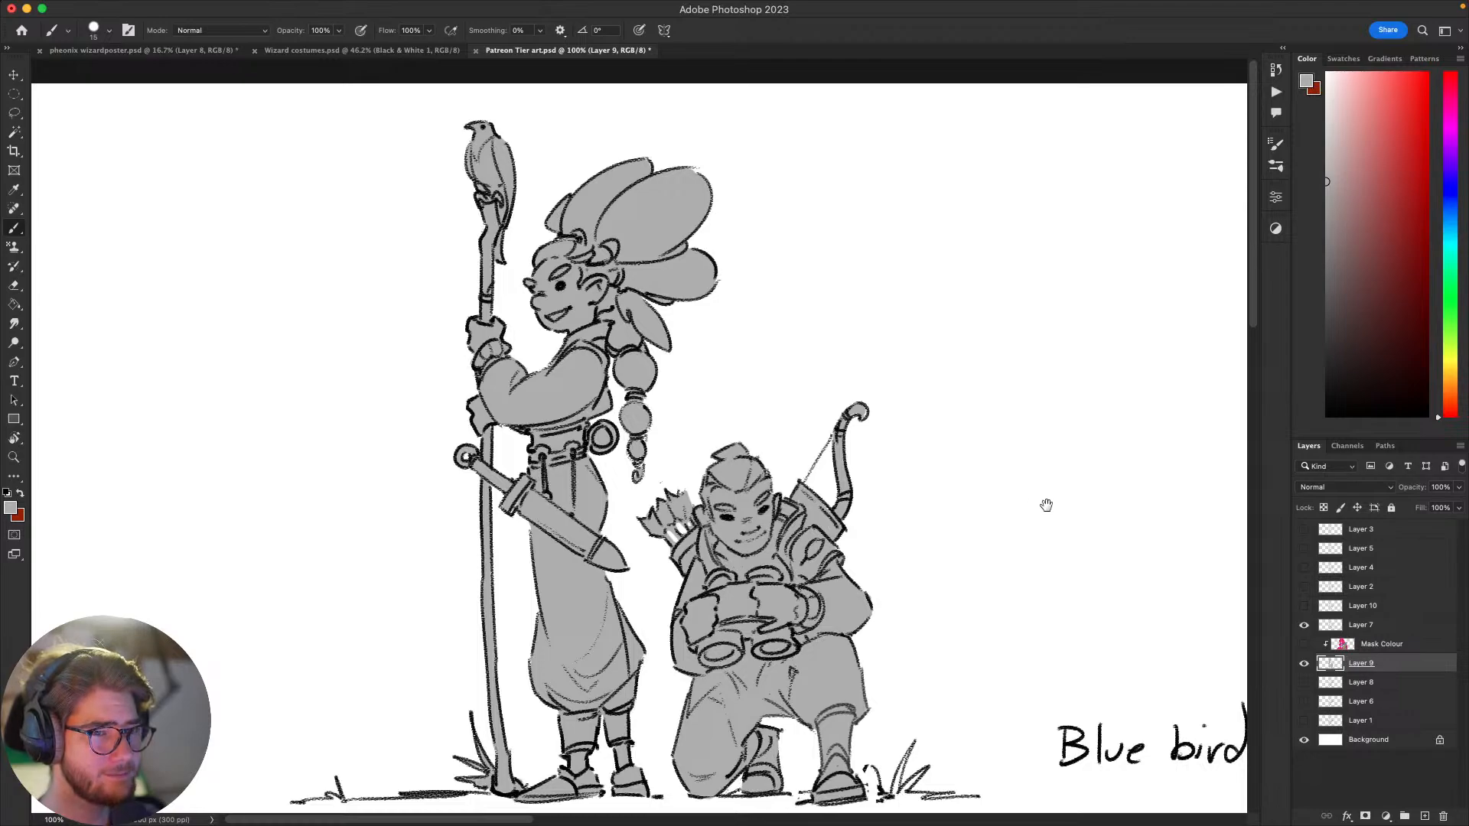
mouse_move(1043, 505)
mouse_down()
mouse_move(1067, 458)
mouse_move(1063, 508)
mouse_move(1039, 528)
mouse_up()
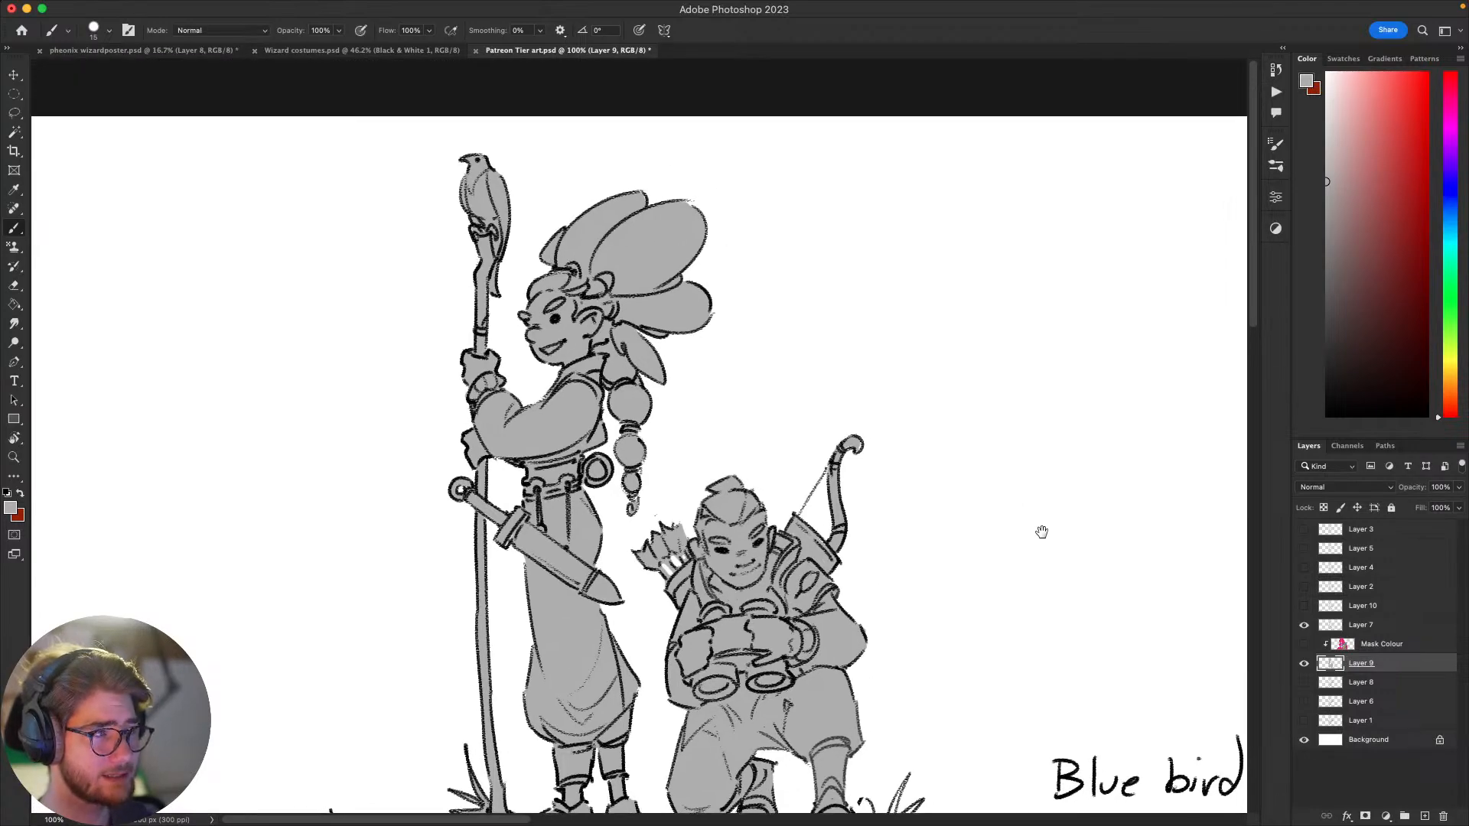
scroll(1051, 507, down, 3)
scroll(1052, 507, left, 1)
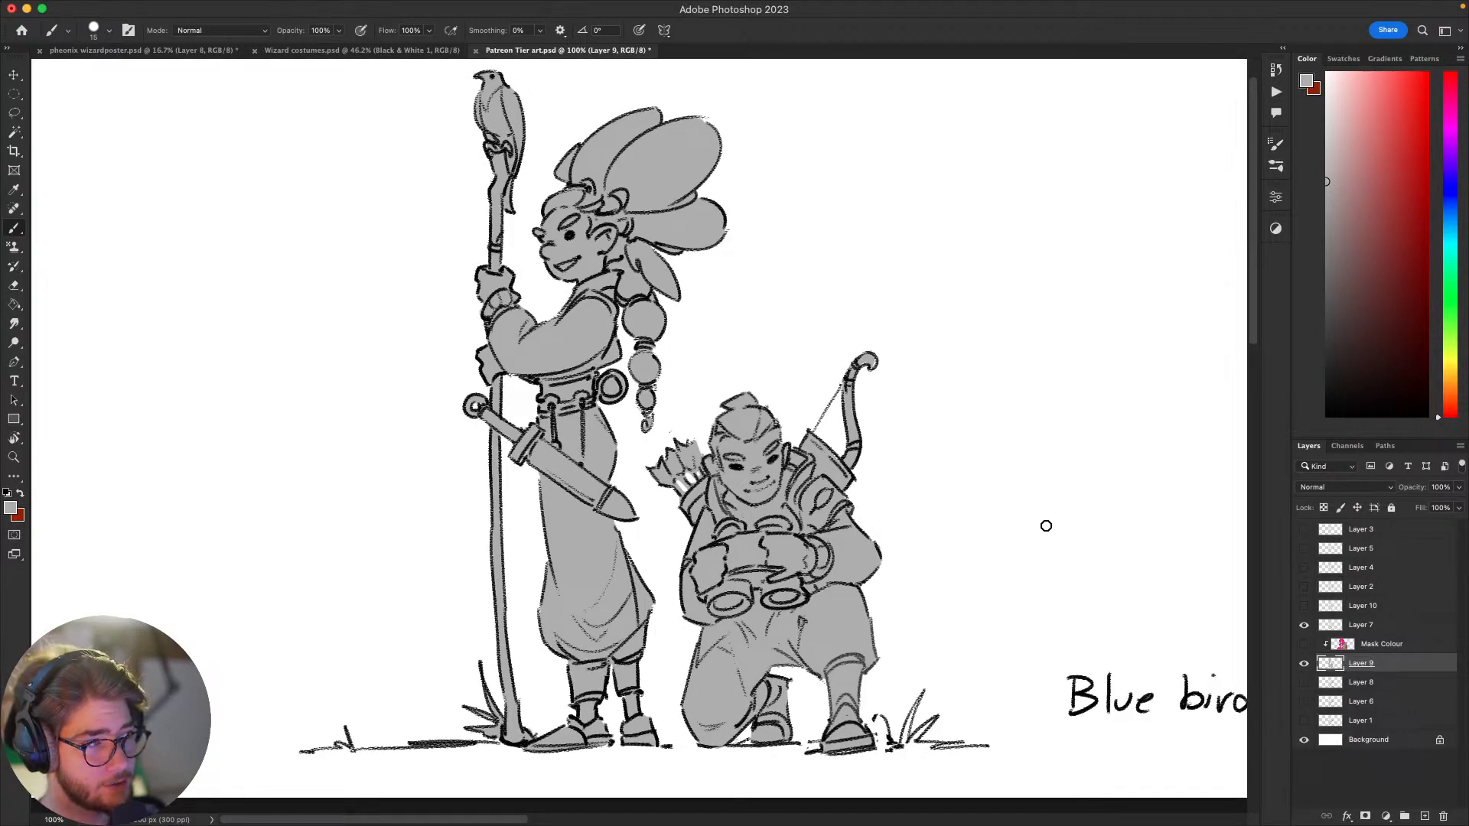
drag(1053, 541, 989, 567)
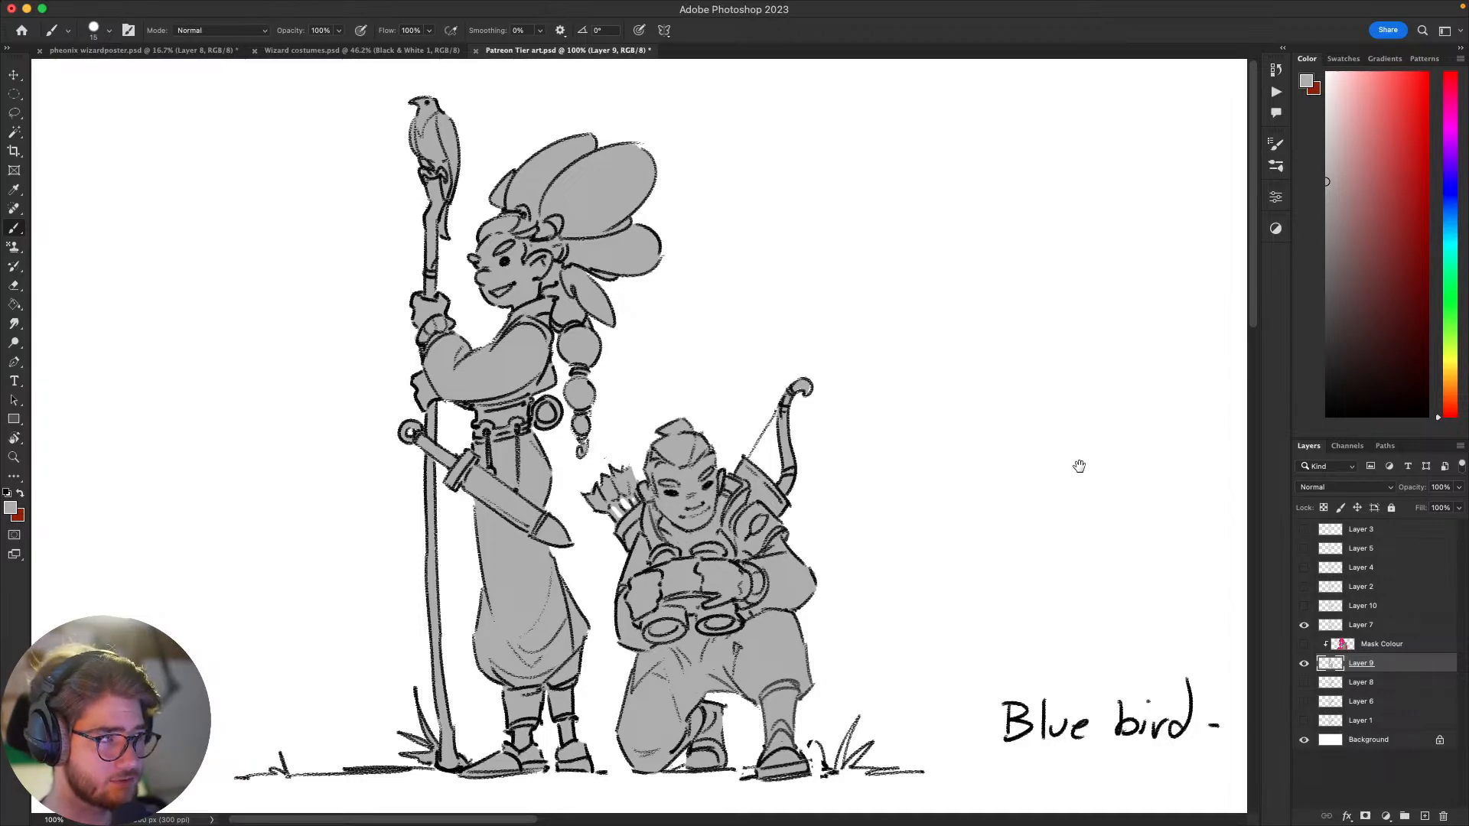
drag(1079, 466, 991, 581)
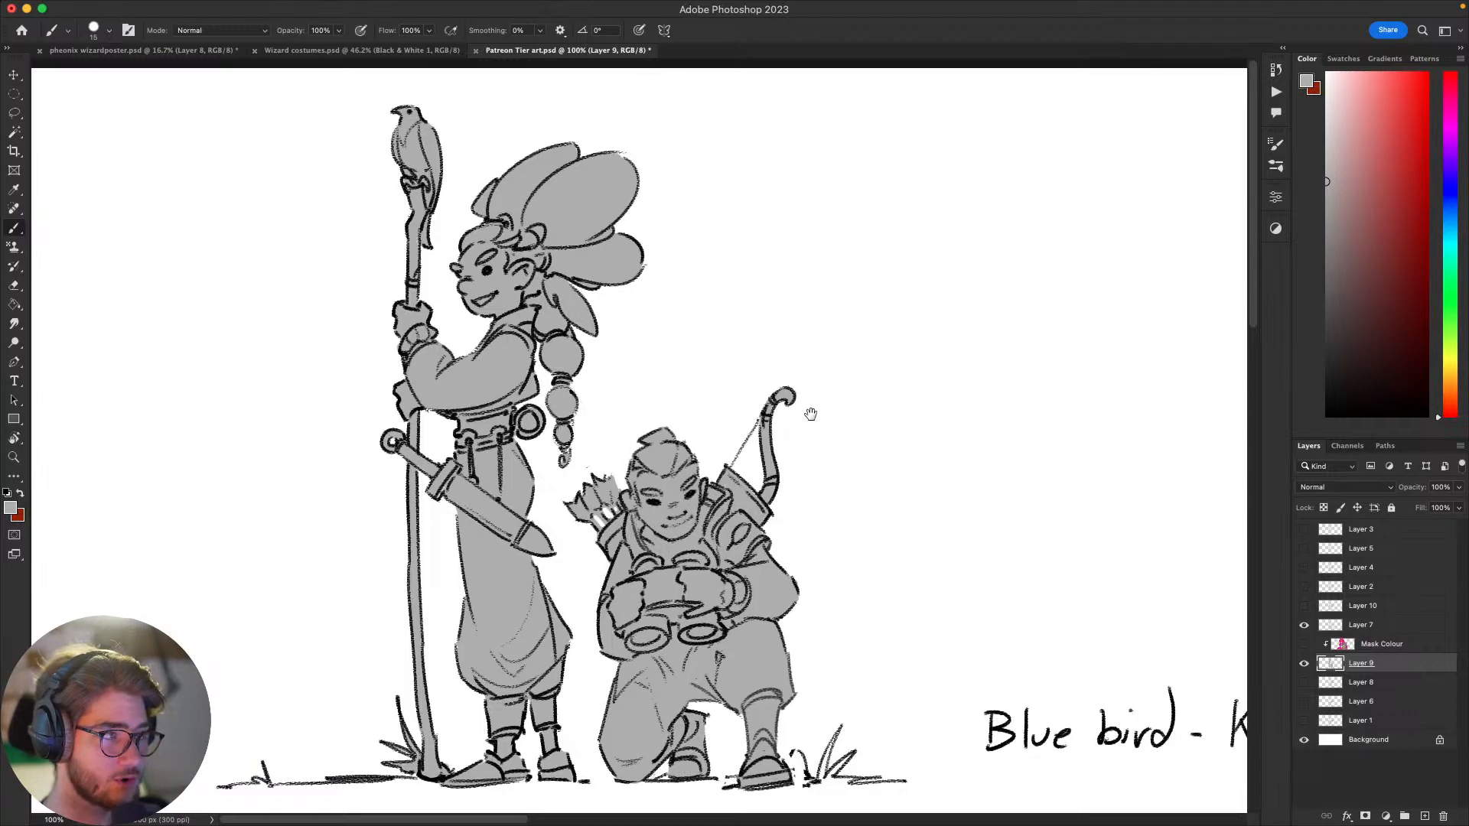
drag(813, 424, 808, 440)
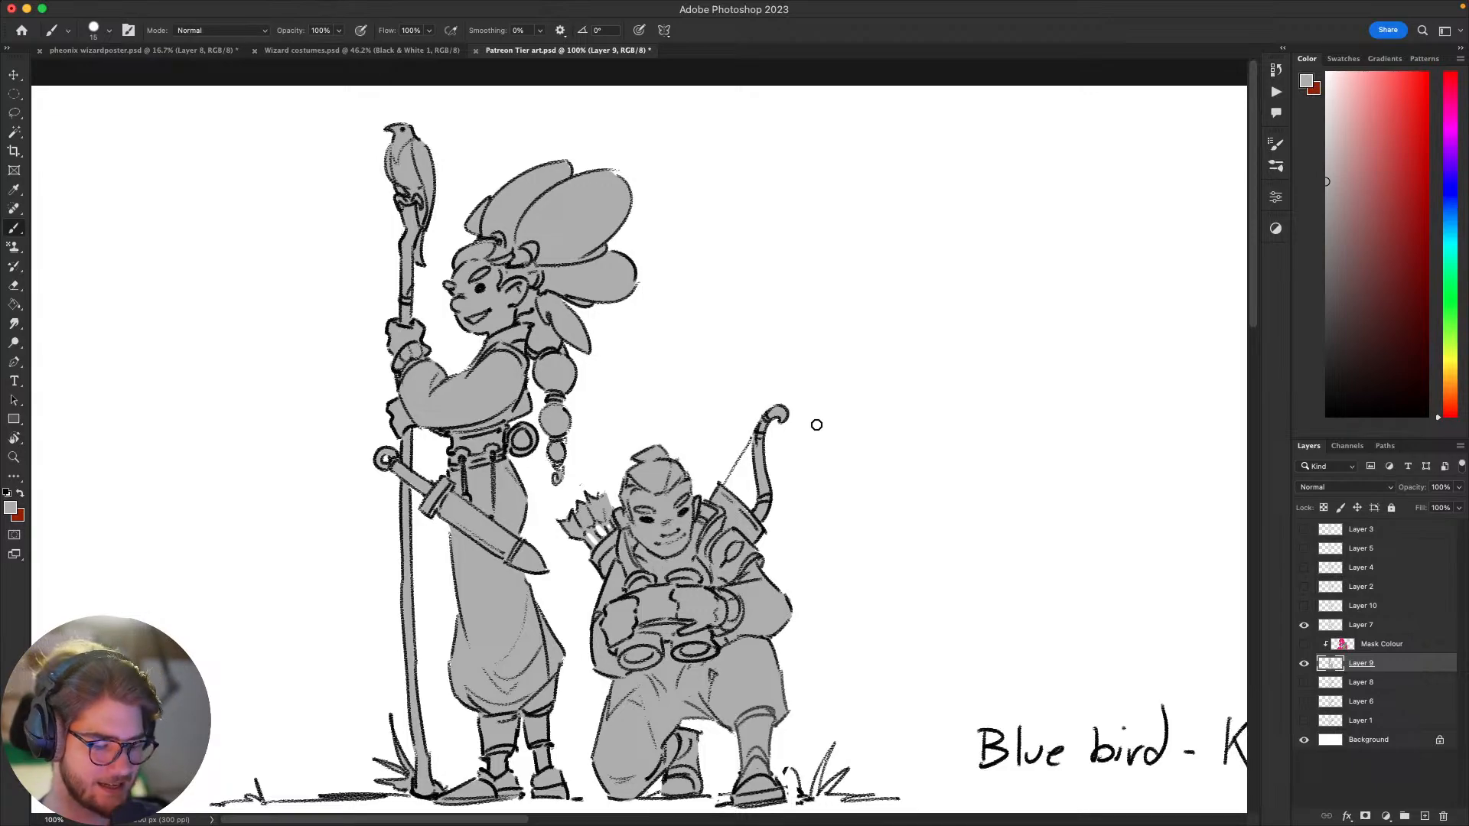
scroll(970, 620, down, 3)
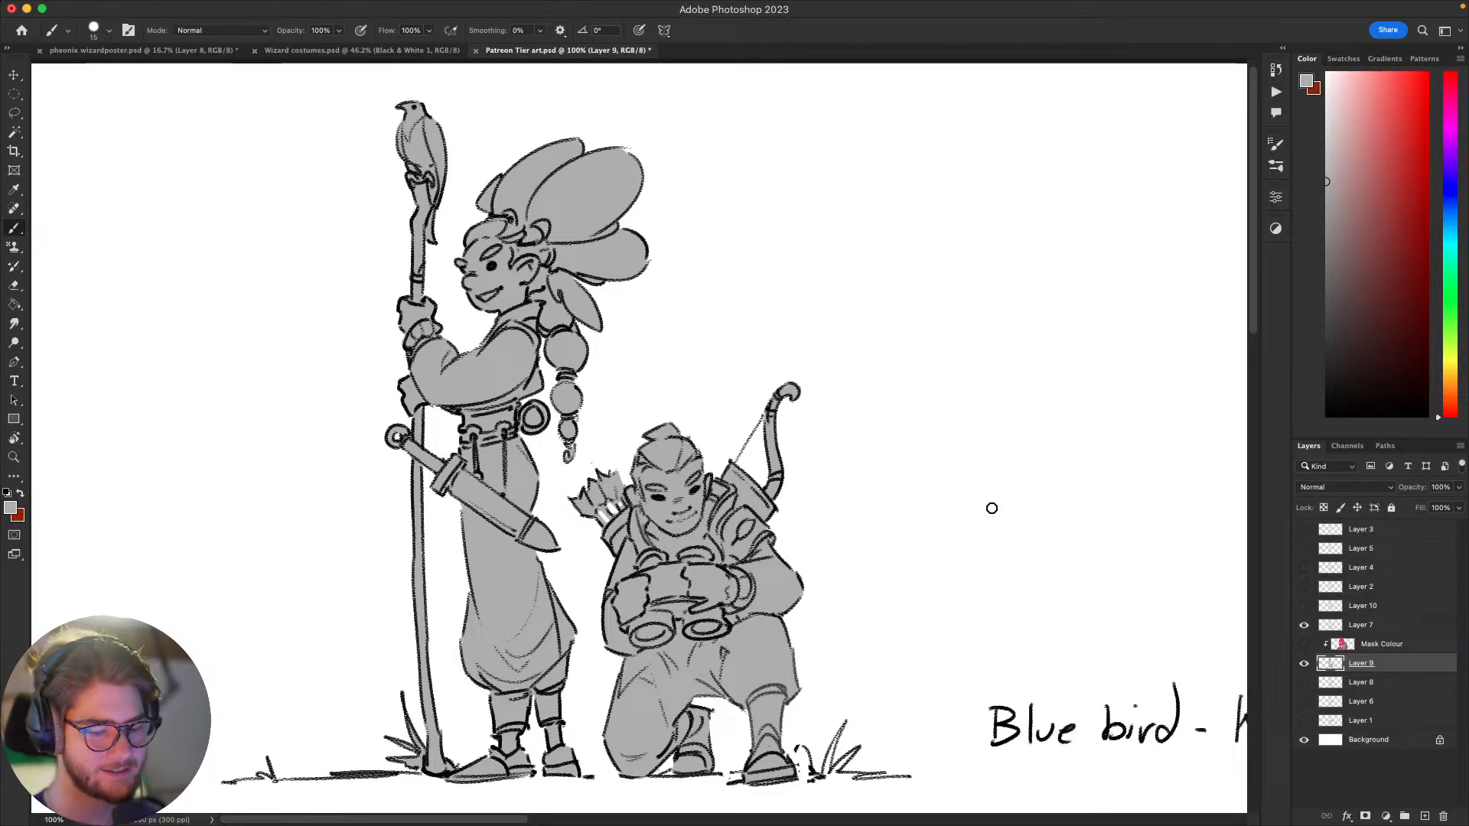
scroll(1063, 599, down, 1)
scroll(1064, 599, left, 1)
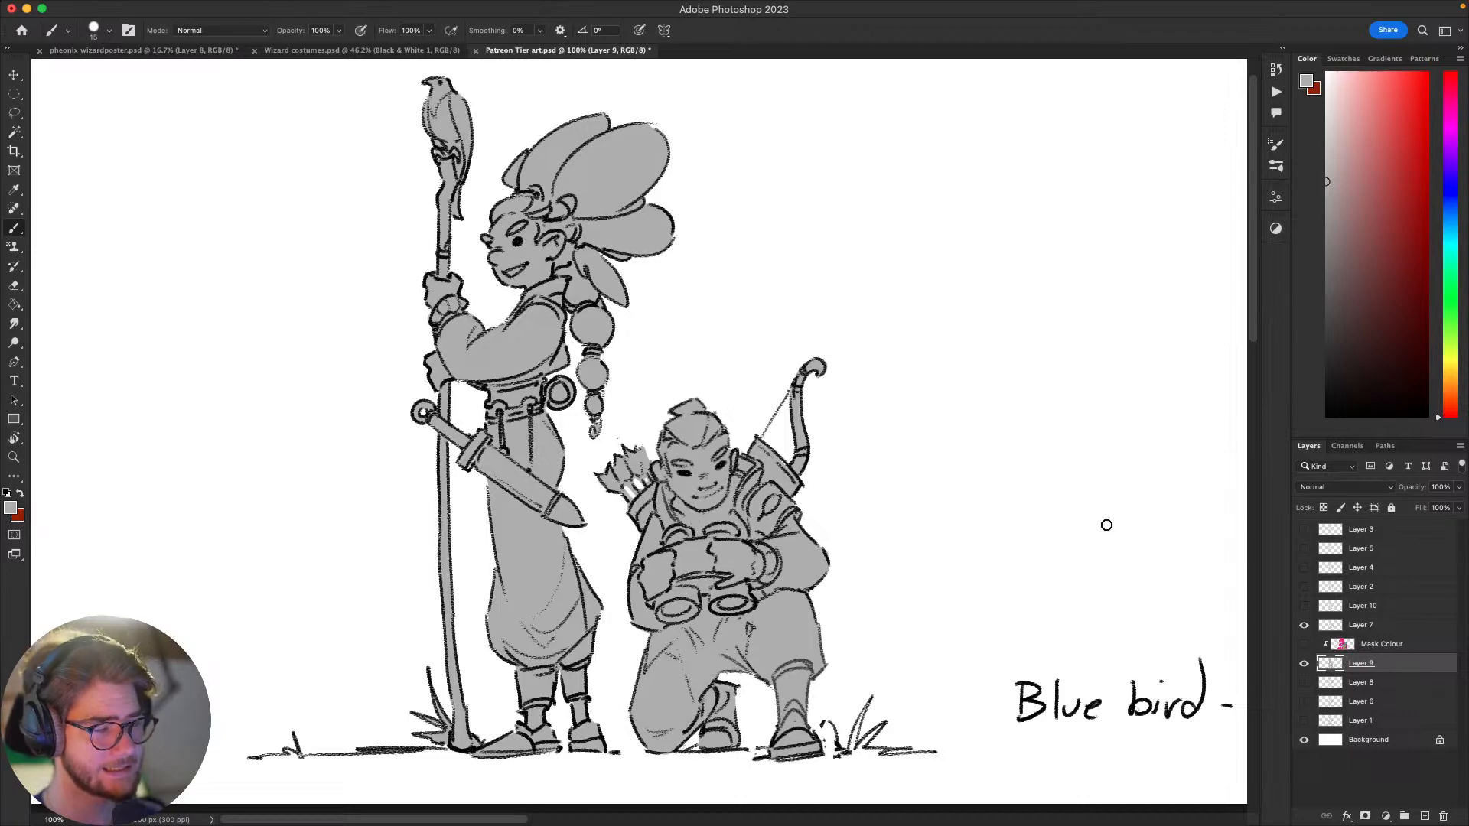
mouse_move(1031, 600)
mouse_down()
mouse_move(1013, 600)
mouse_move(1059, 584)
mouse_move(1031, 602)
mouse_up()
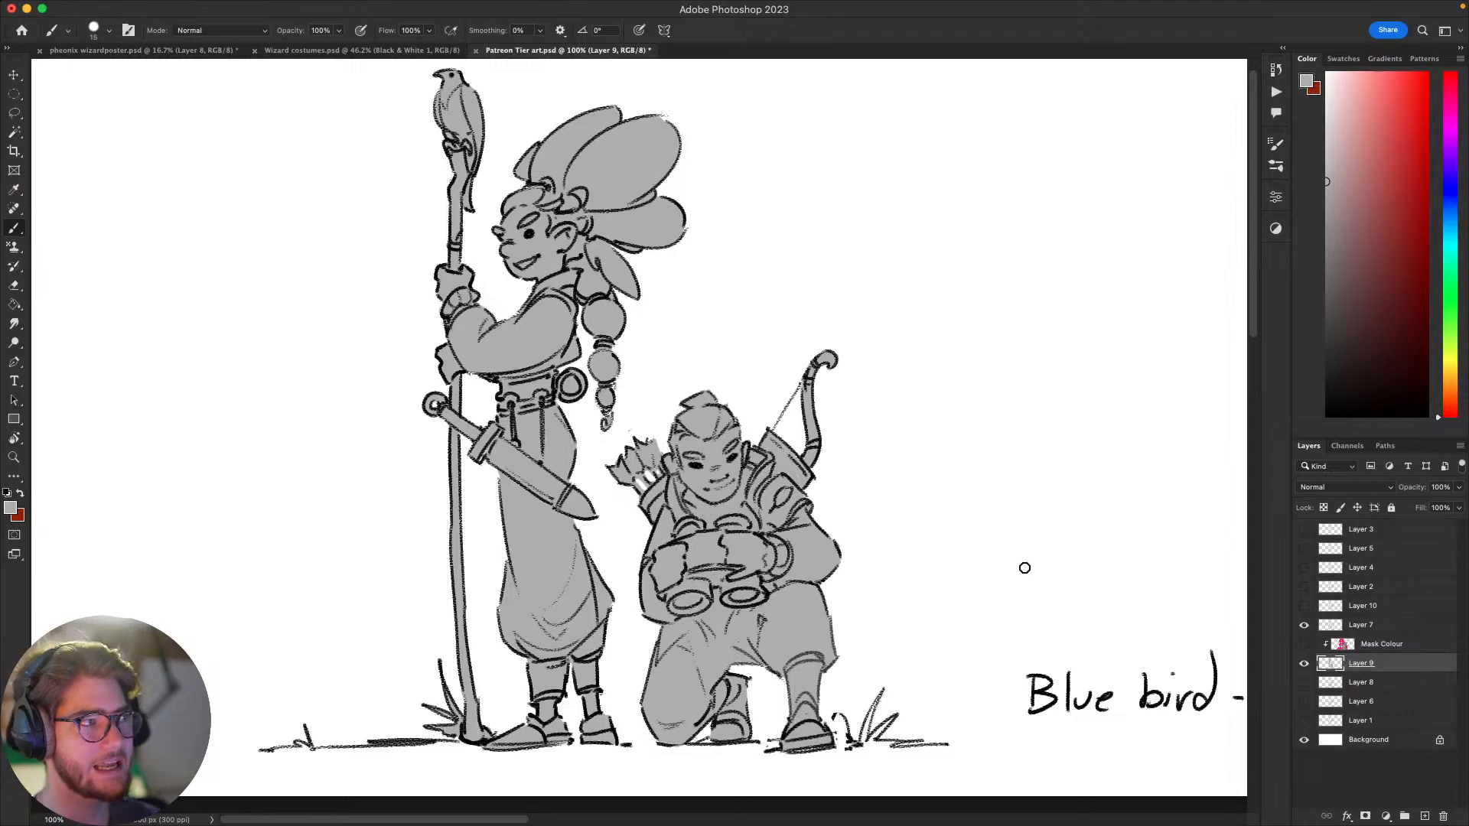
drag(1092, 502, 1045, 517)
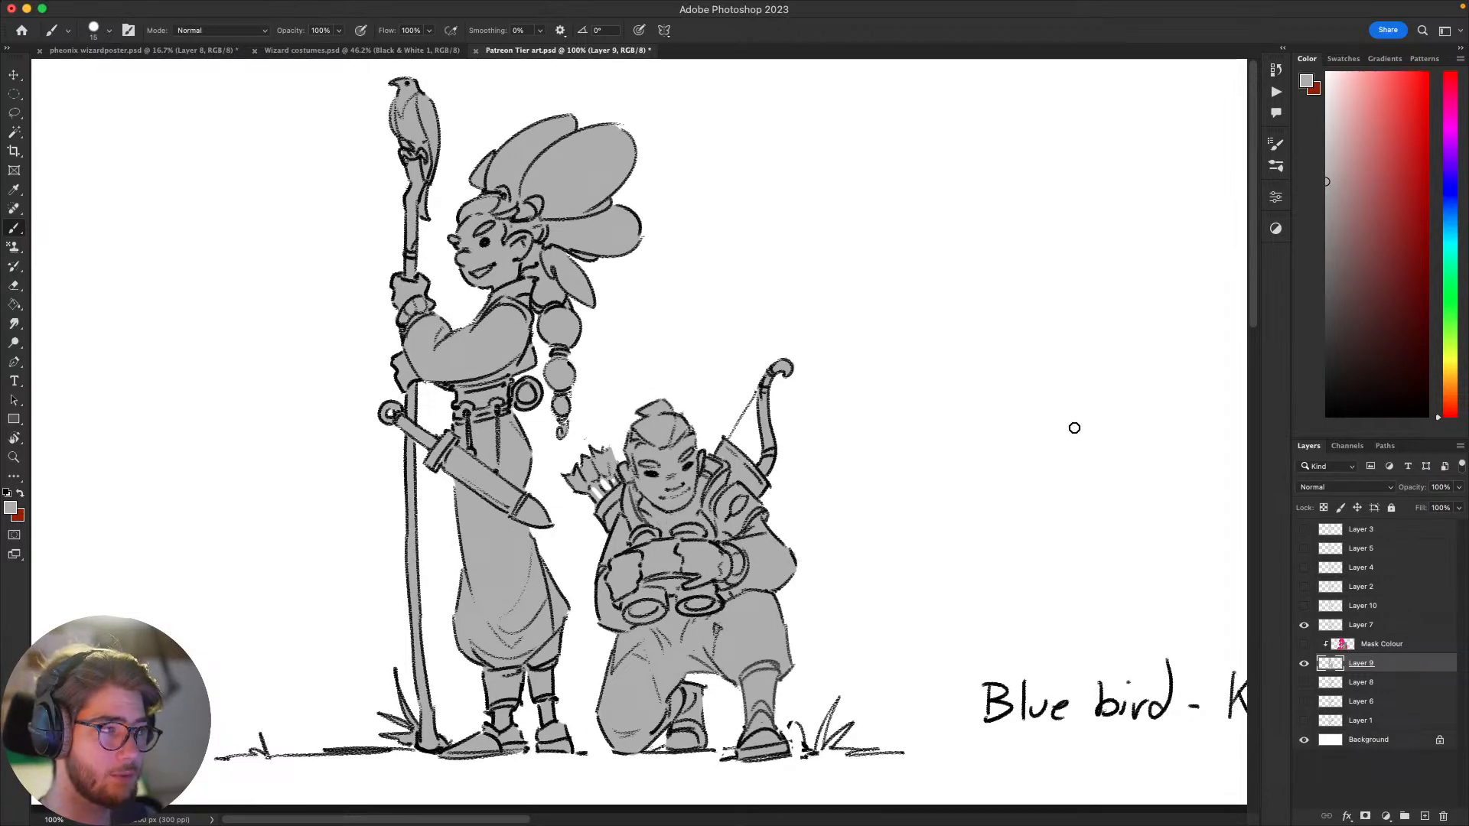
drag(973, 483, 1046, 471)
drag(961, 525, 979, 498)
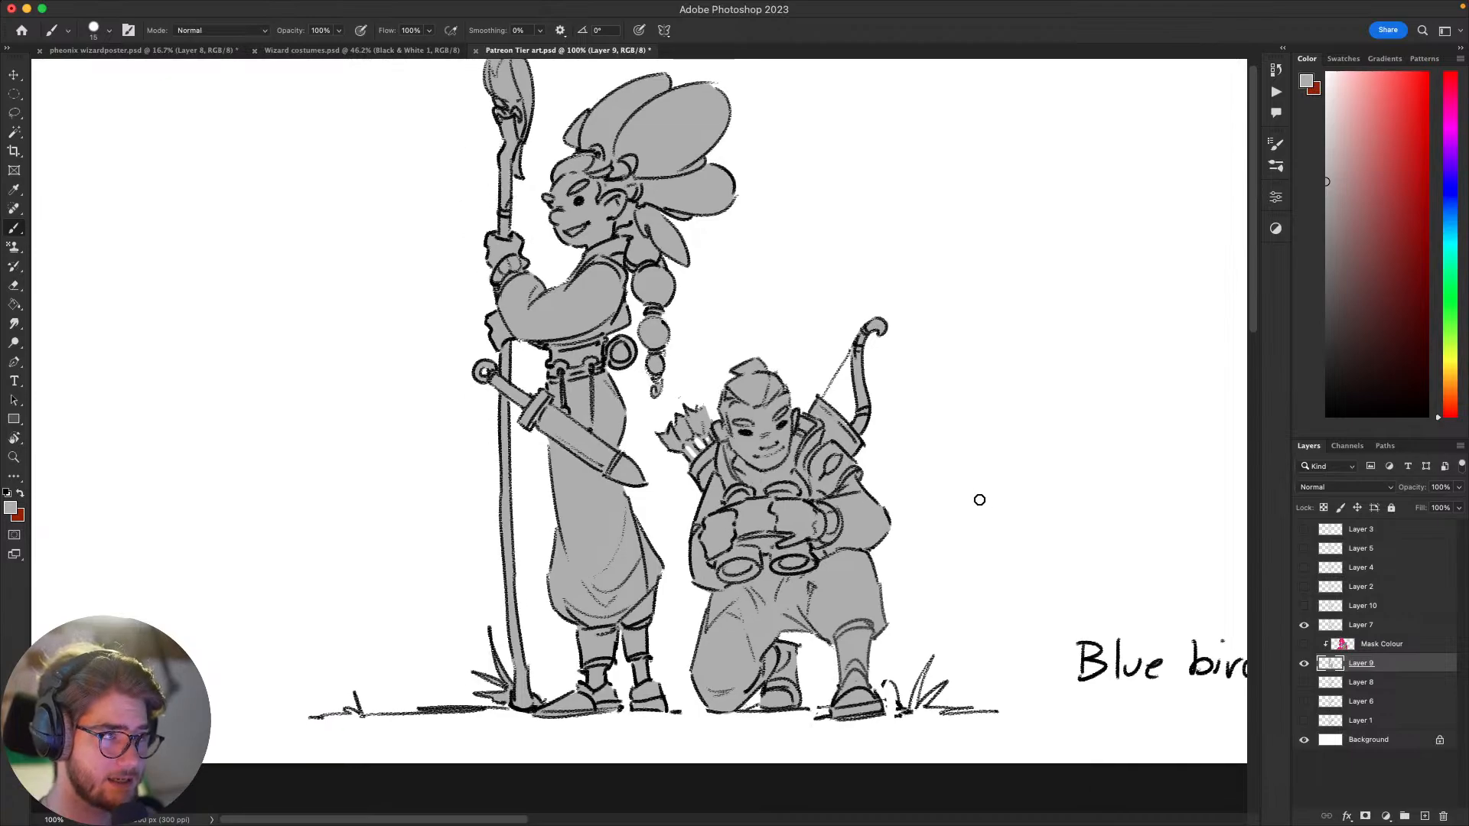
drag(984, 561, 938, 617)
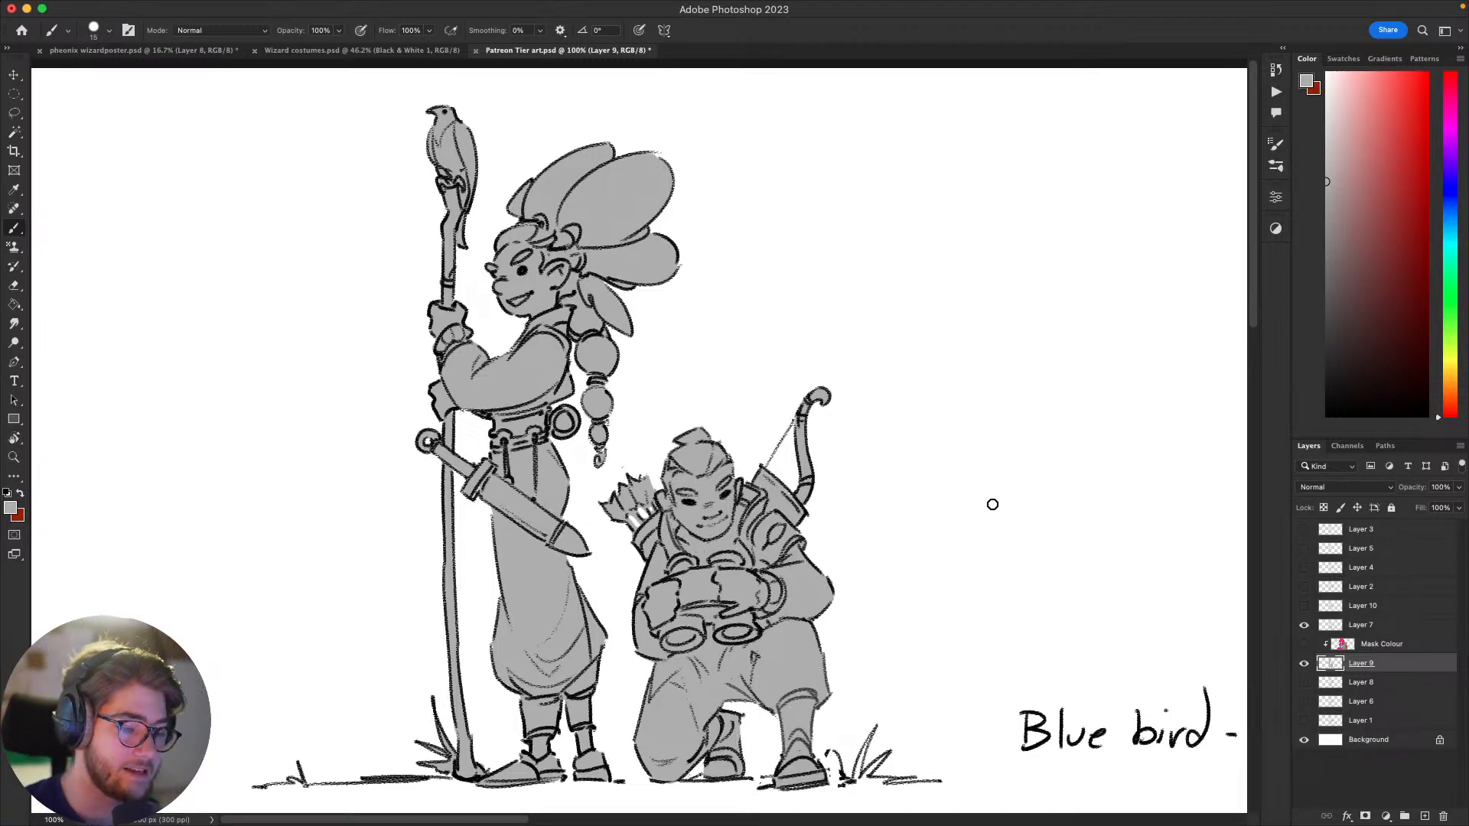
mouse_move(1125, 530)
mouse_down()
mouse_move(1076, 551)
mouse_move(1105, 567)
mouse_up()
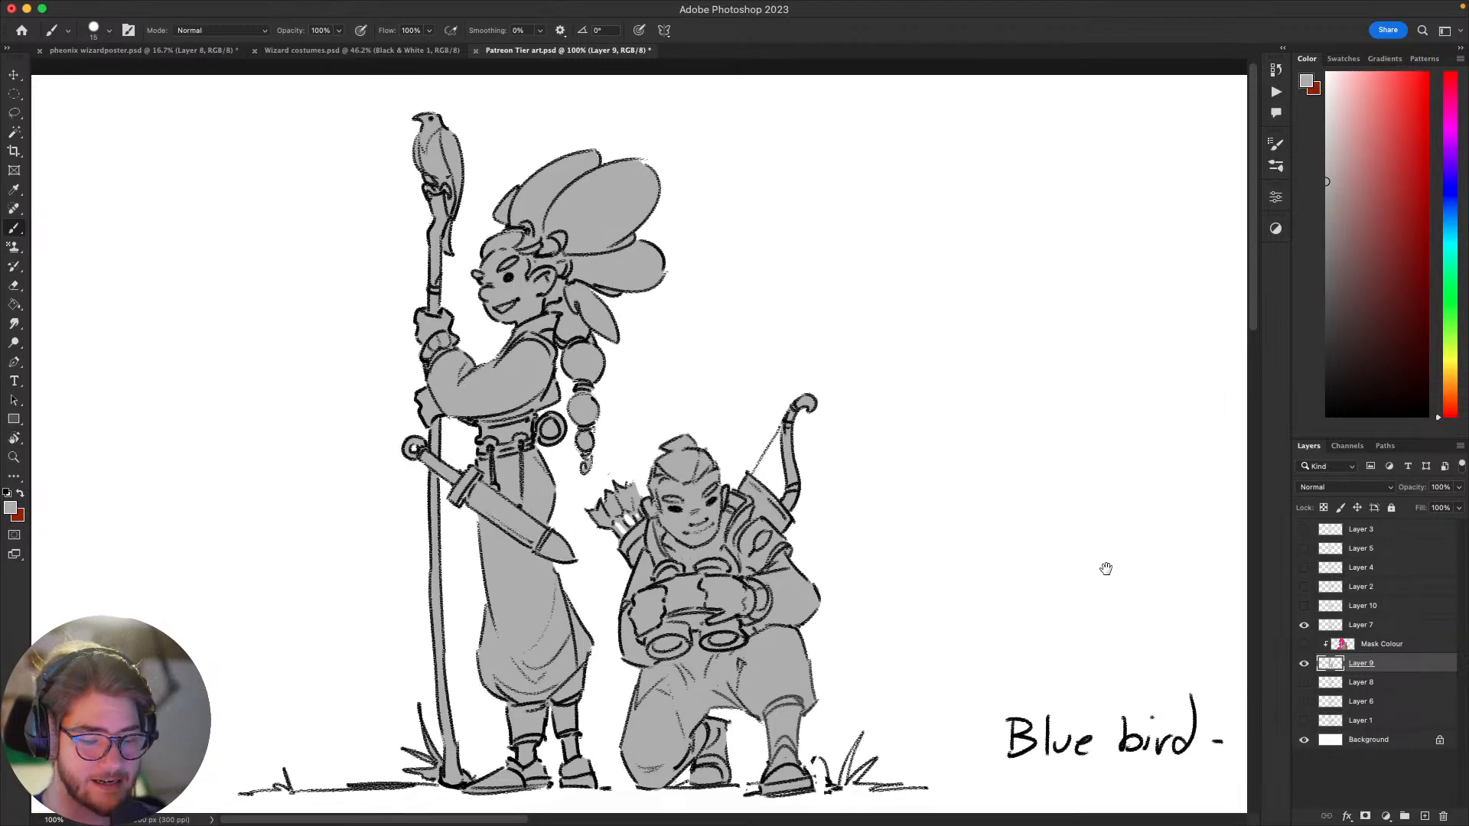
mouse_move(1029, 609)
mouse_down()
mouse_move(1039, 564)
mouse_move(1056, 564)
mouse_move(1043, 597)
mouse_move(1066, 595)
mouse_move(1026, 610)
mouse_move(1055, 587)
mouse_up()
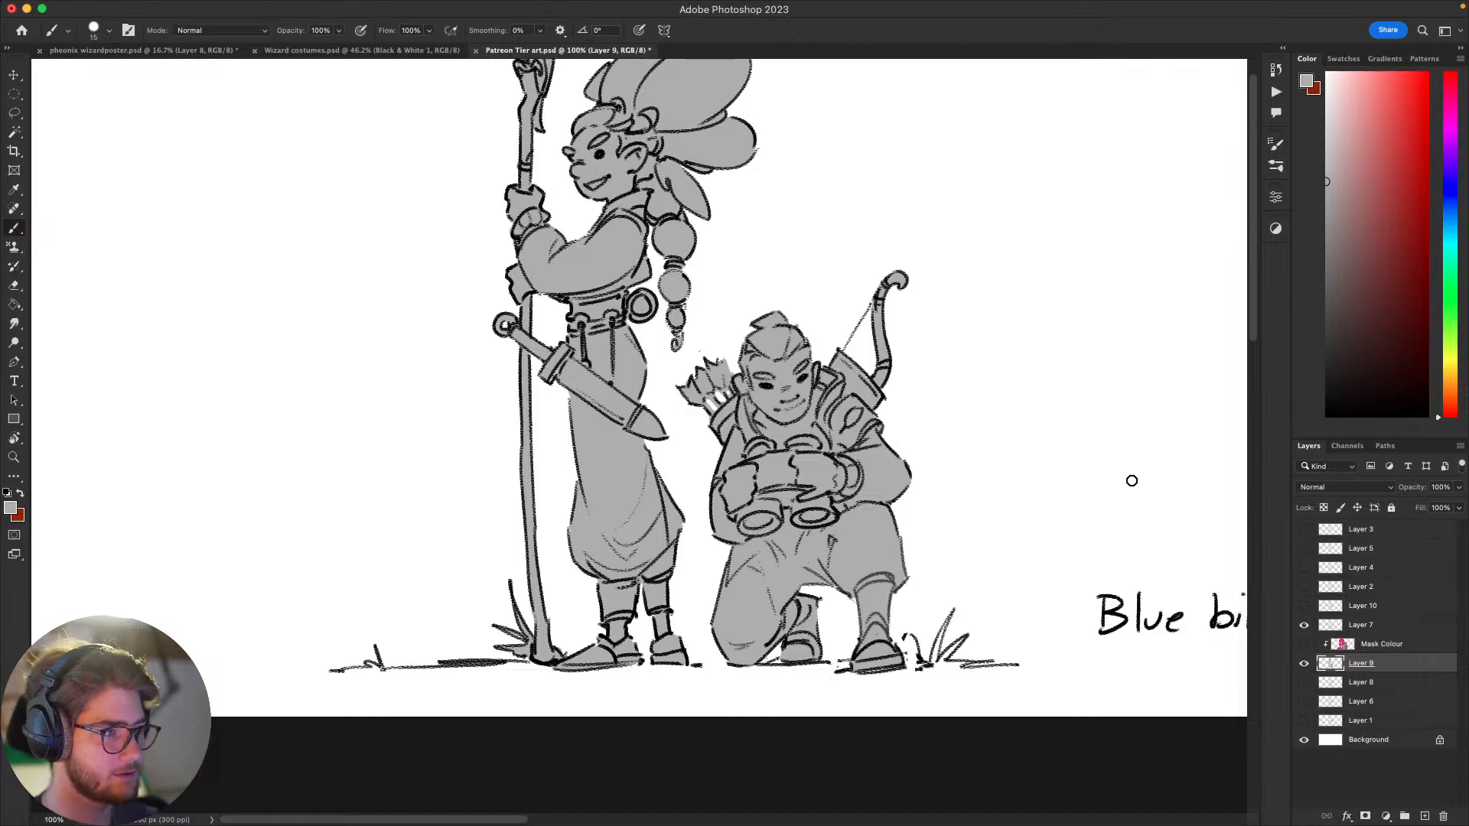
drag(1088, 431, 1035, 458)
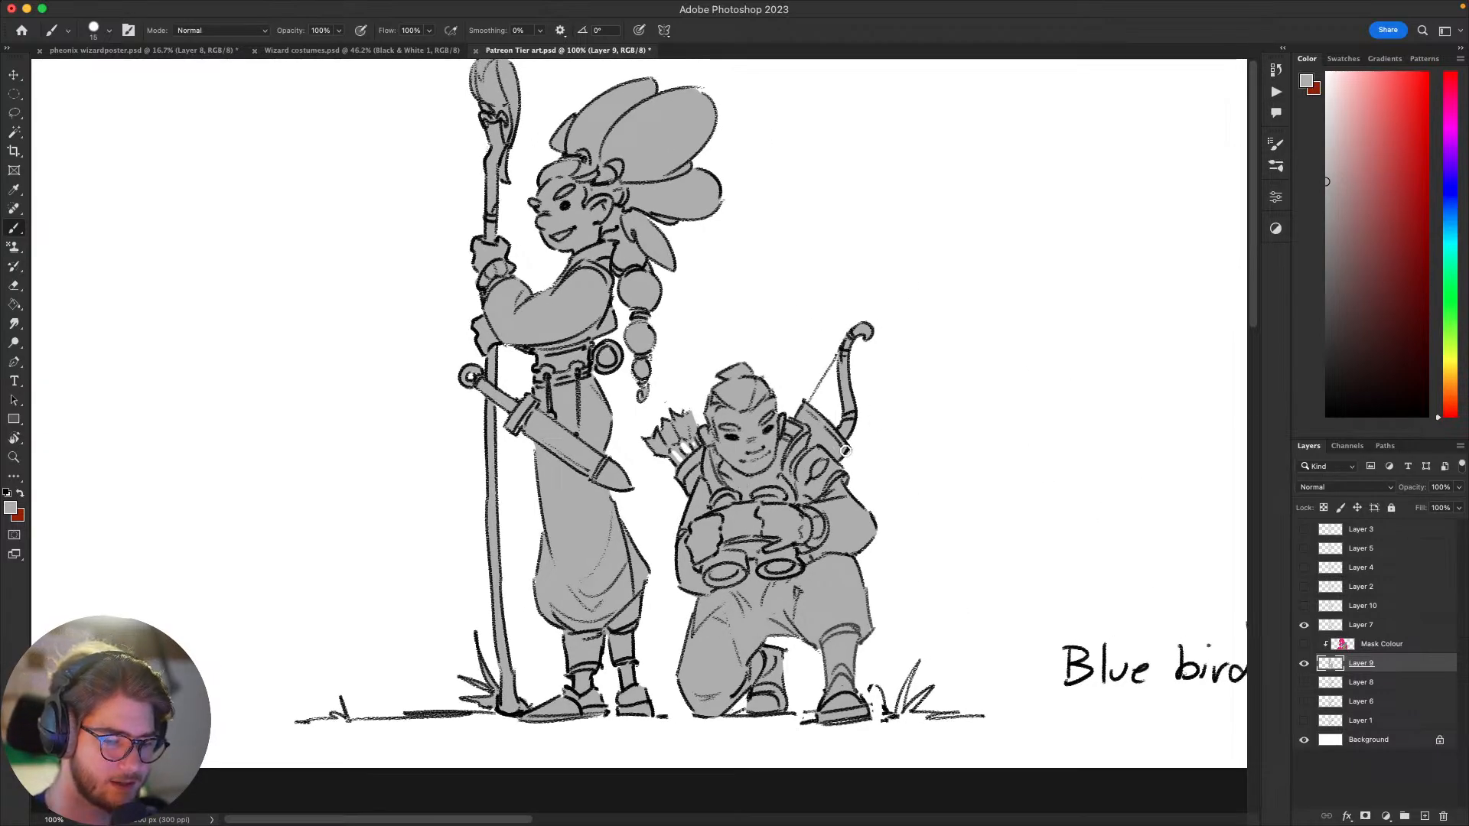
scroll(839, 389, up, 2)
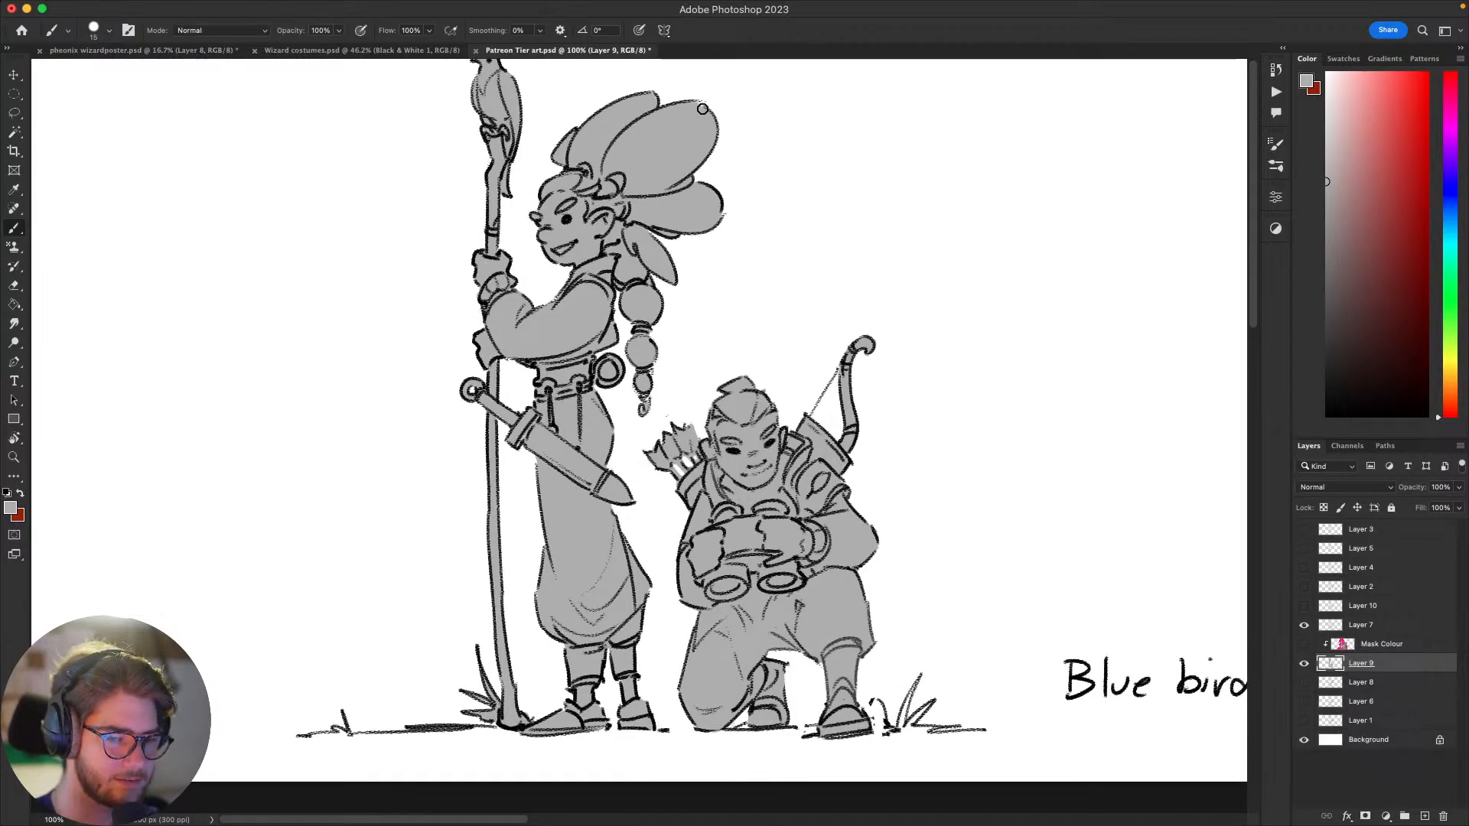
drag(621, 173, 609, 200)
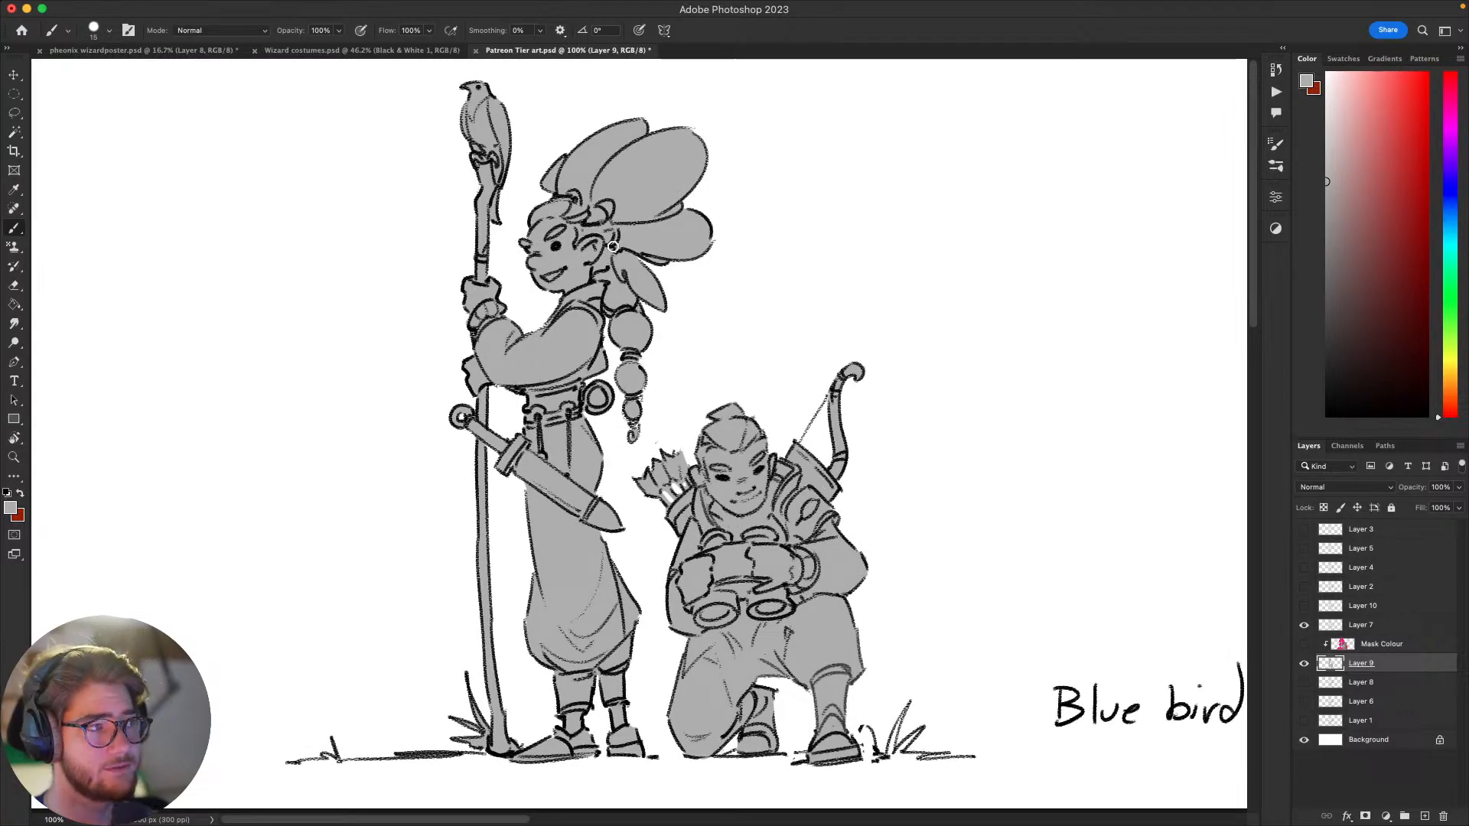
Step: Show the Mask Colour layer, lasso around the kneeling figure on it and fill the selection with flat grey to cover the misaligned colours
click(1304, 645)
click(1372, 643)
key(l)
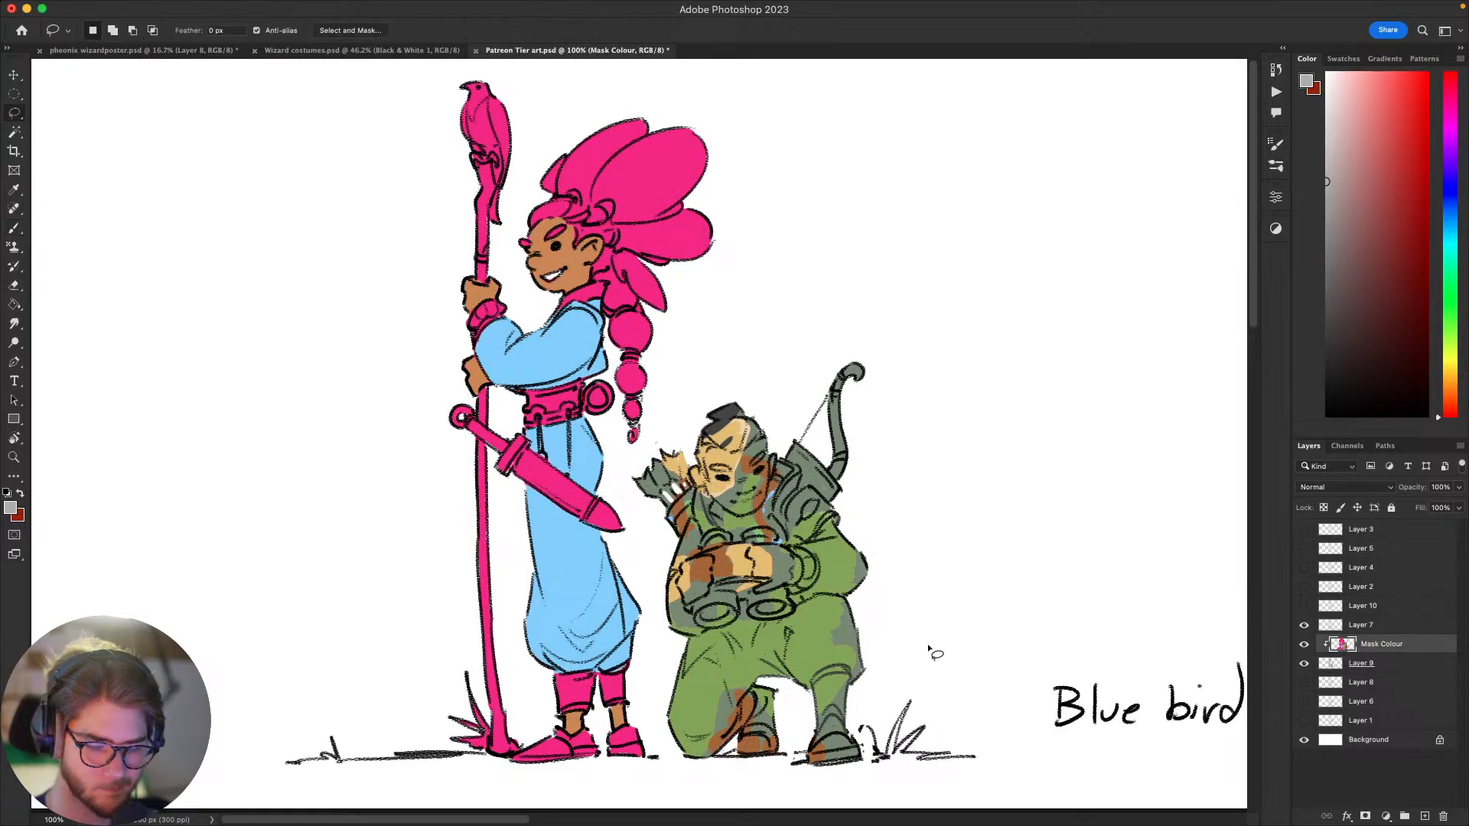
mouse_move(932, 601)
mouse_down()
mouse_move(880, 807)
mouse_move(649, 673)
mouse_move(647, 528)
mouse_move(791, 330)
mouse_move(993, 508)
mouse_move(947, 529)
mouse_move(1033, 480)
mouse_up()
key(alt+BackSpace)
key(ctrl+d)
key(b)
drag(1123, 486, 1118, 551)
mouse_move(1096, 610)
mouse_down()
mouse_move(1066, 605)
mouse_move(1137, 528)
mouse_move(1072, 574)
mouse_move(1079, 594)
mouse_move(1103, 570)
mouse_up()
drag(1123, 465, 1115, 427)
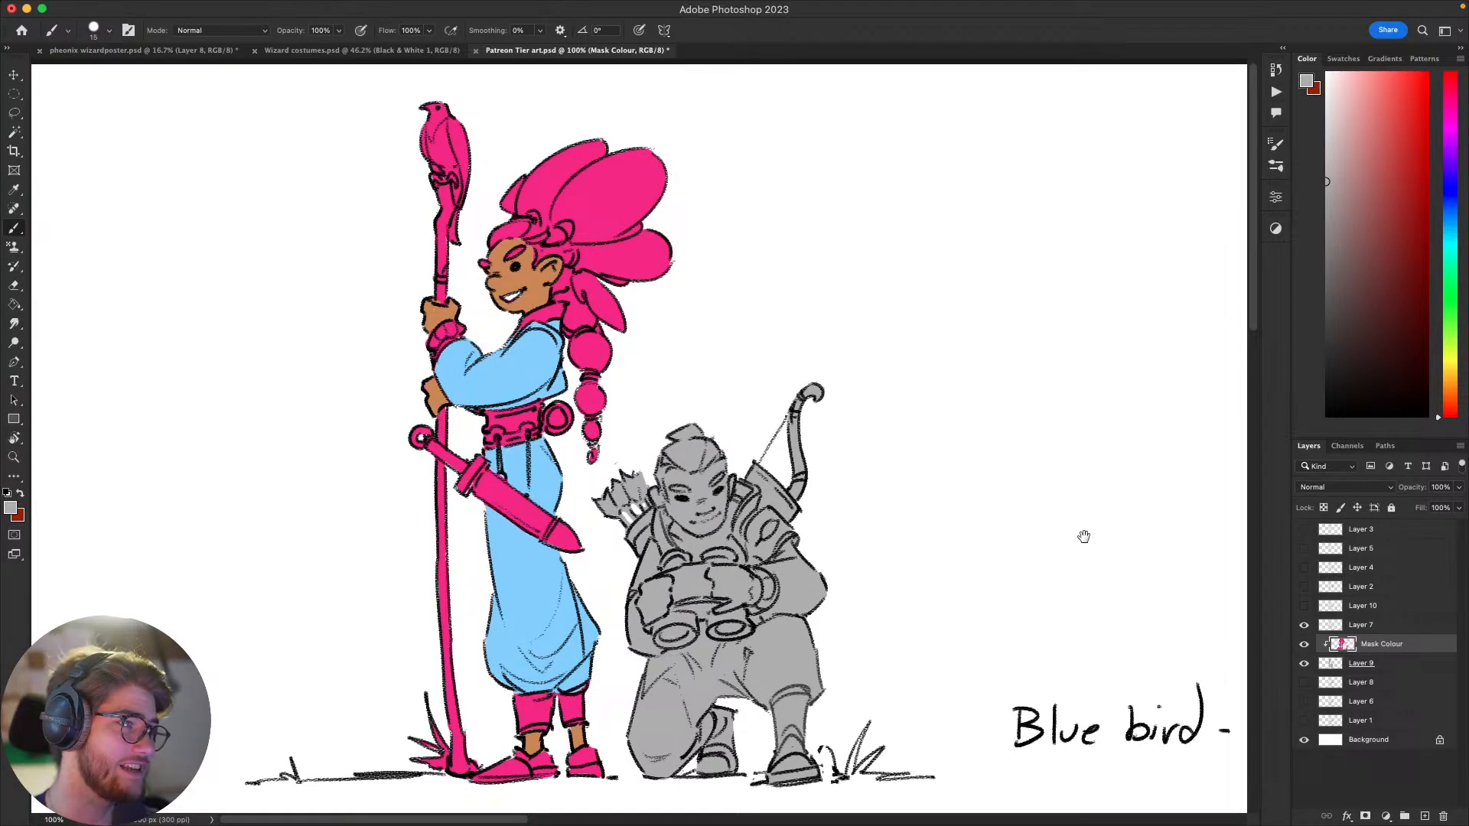
drag(1082, 534, 1060, 540)
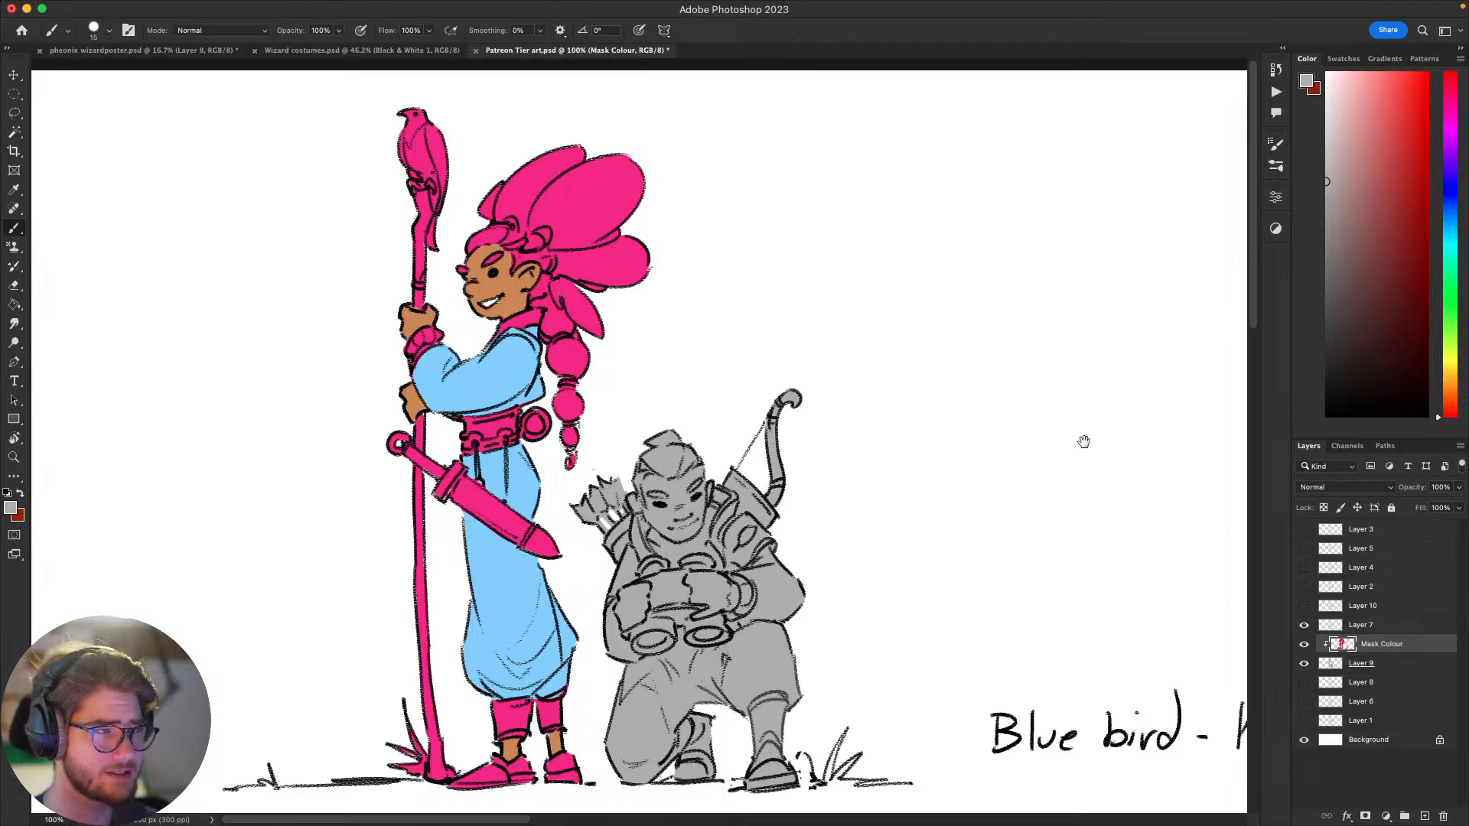
Step: Sample the standing figure's brown skin tone from the face as the brush colour on the Mask Colour layer
drag(1083, 442, 1141, 574)
key(v)
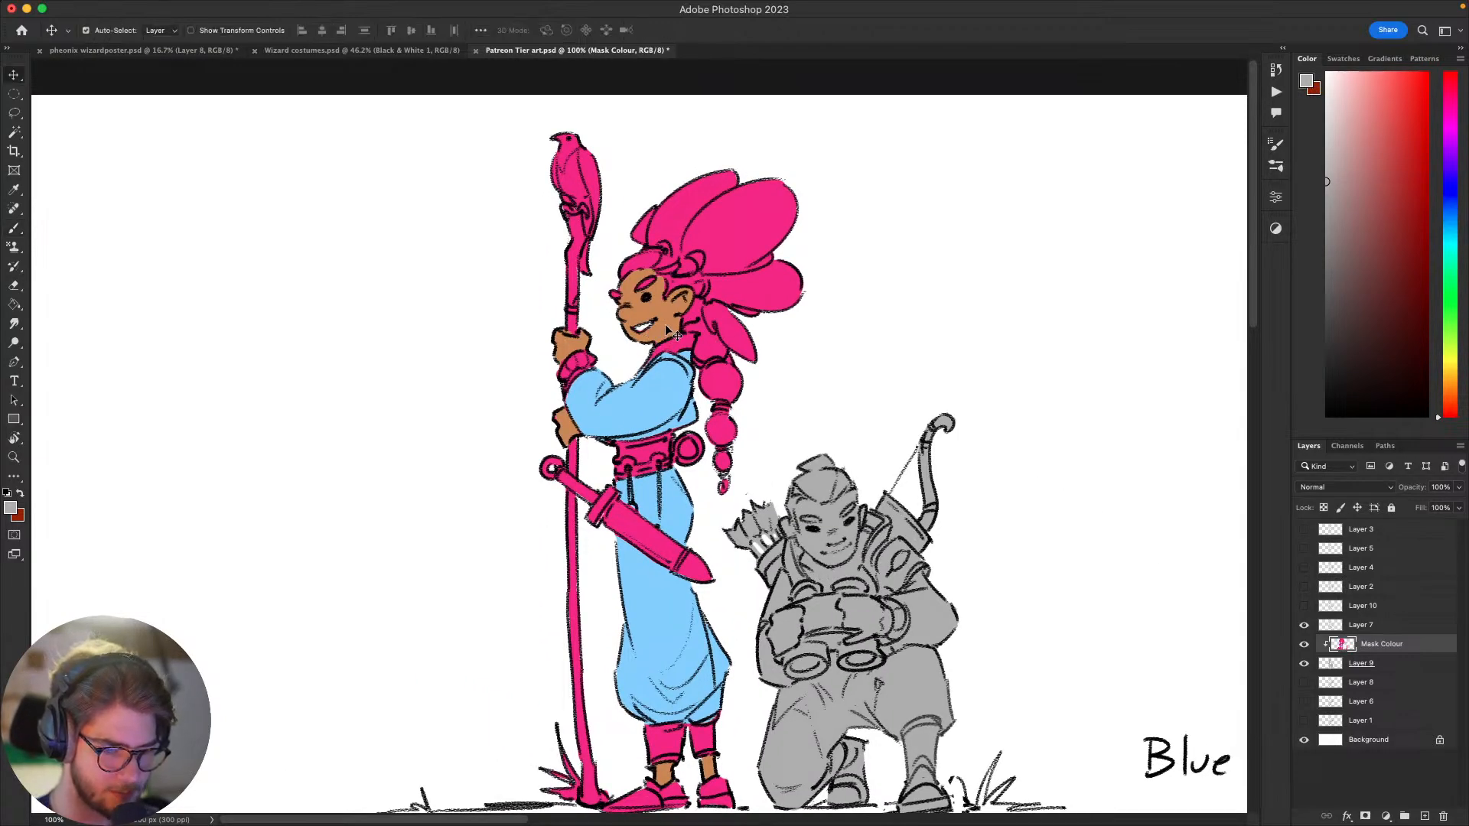
key(b)
alt+click(657, 327)
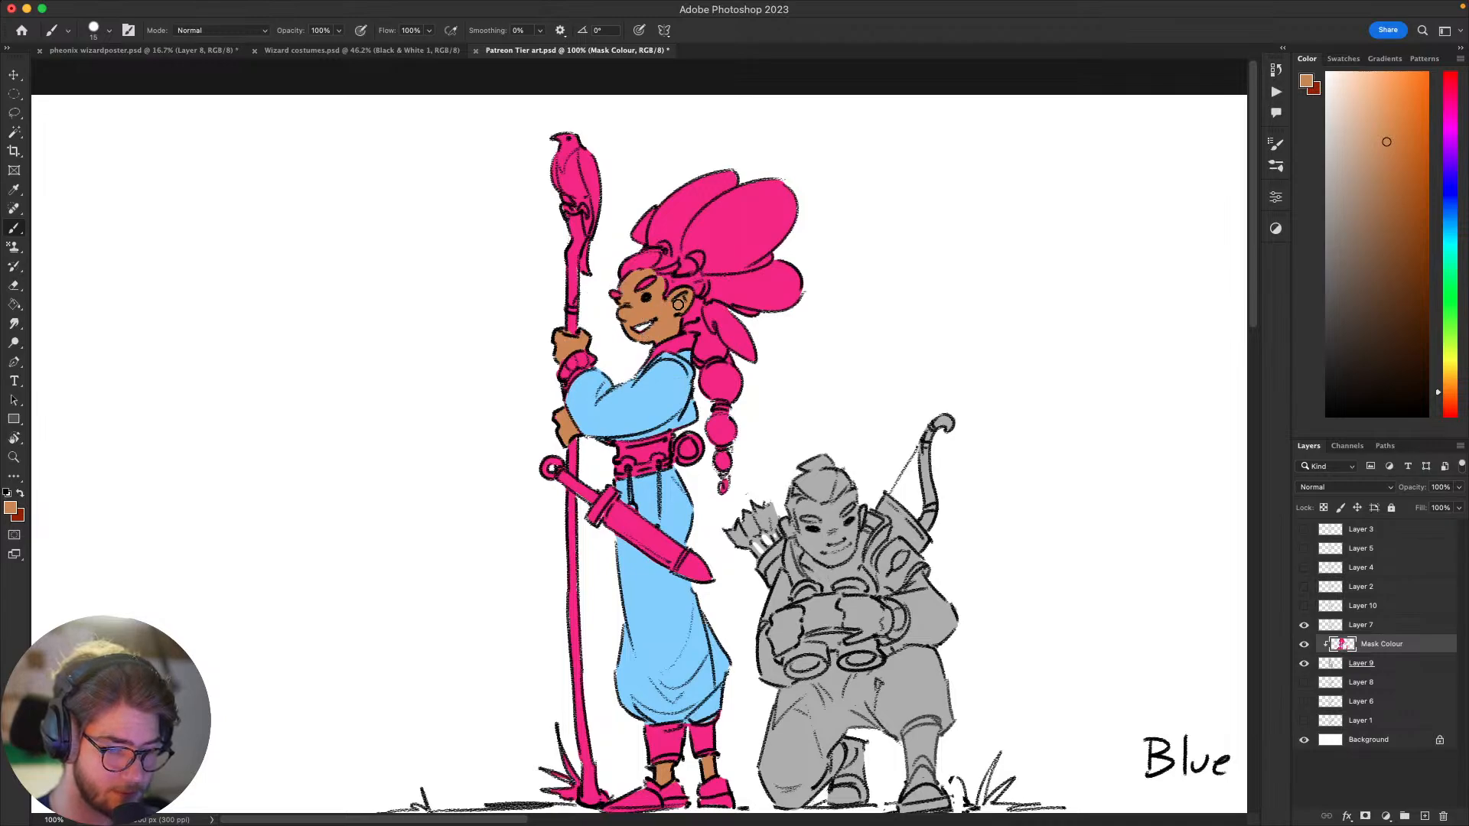
alt+click(766, 330)
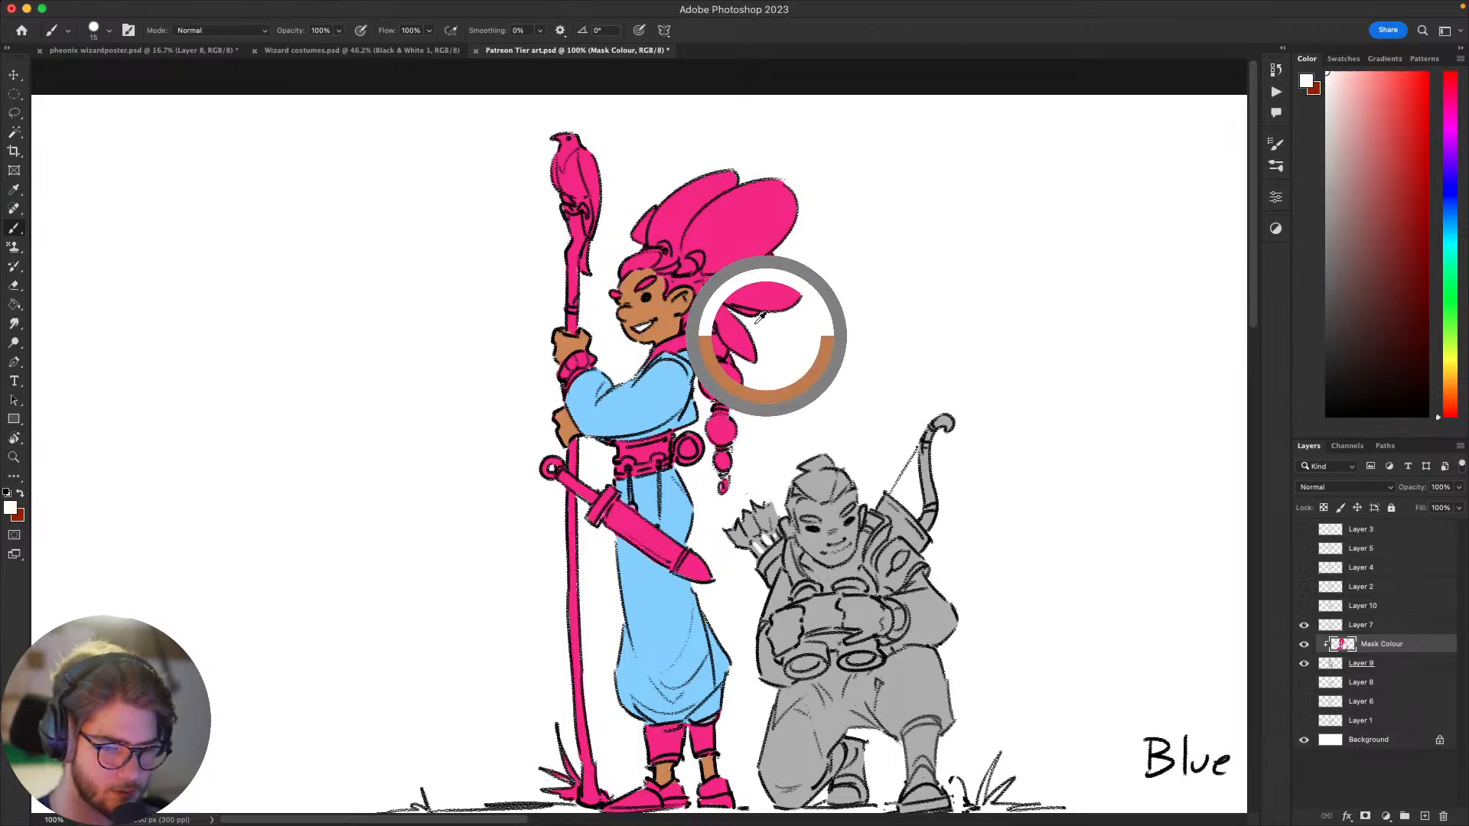
drag(689, 355, 668, 375)
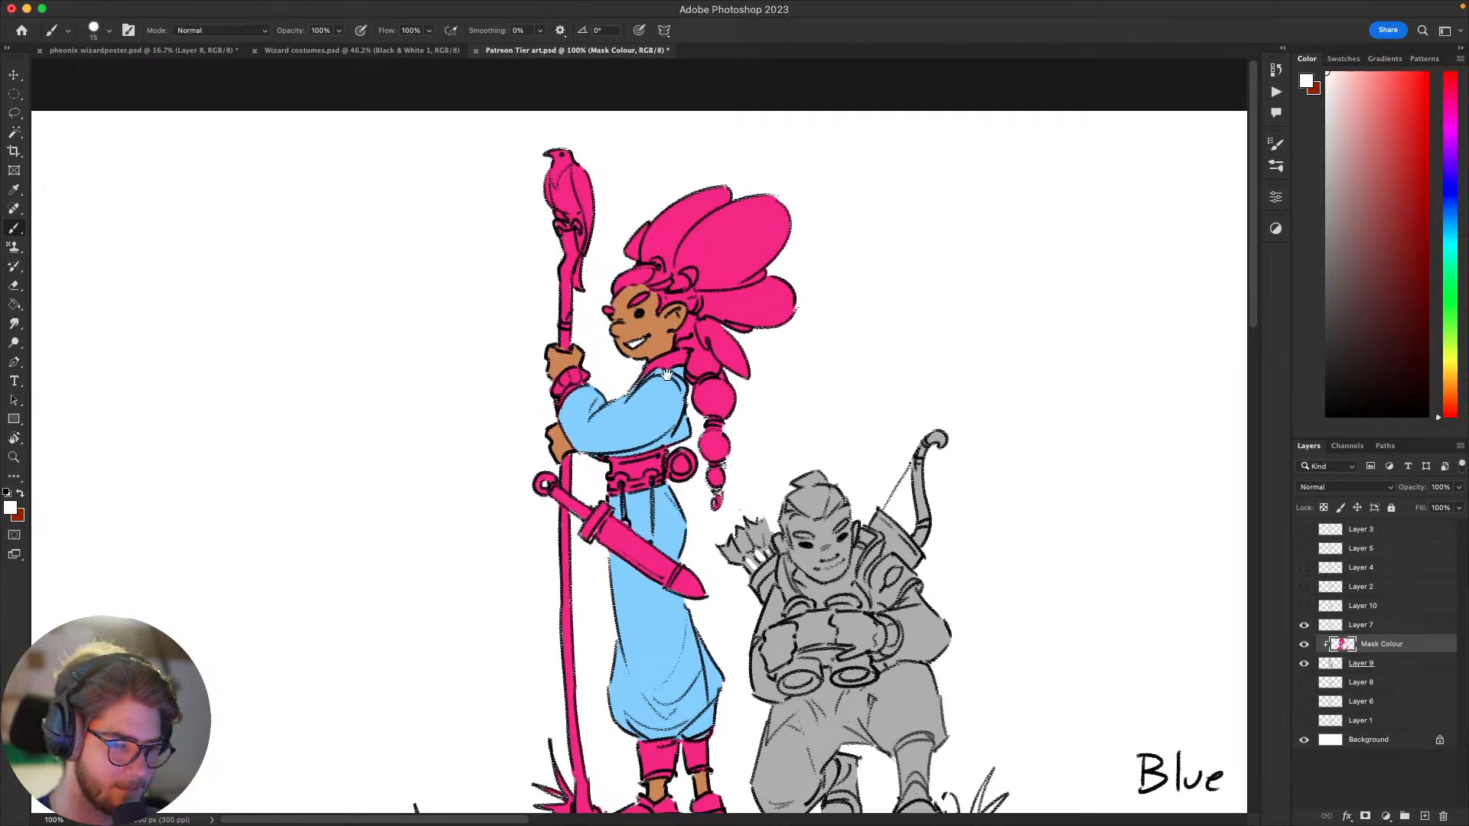
alt+click(662, 345)
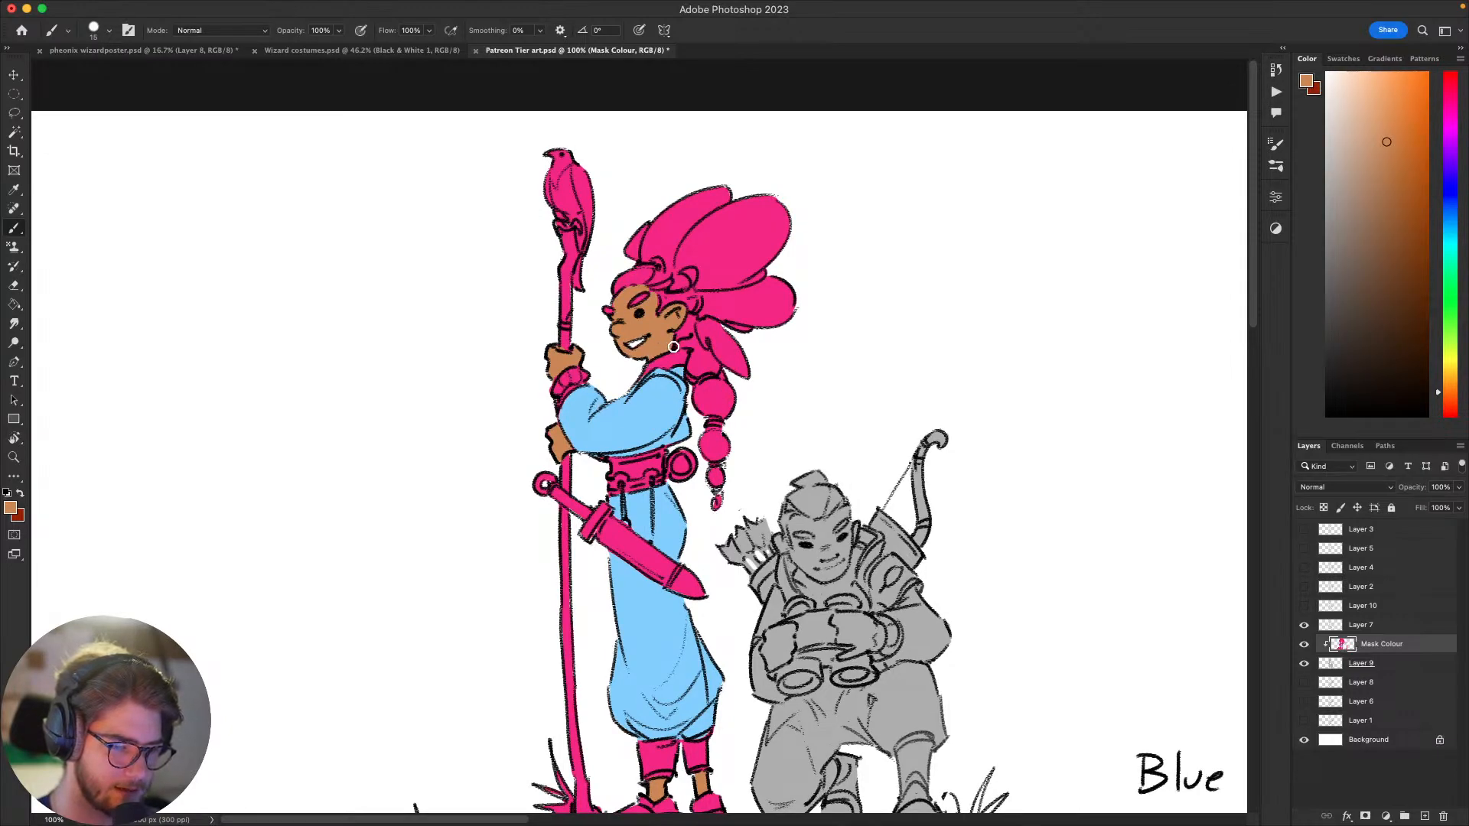
mouse_move(1036, 502)
mouse_down()
mouse_move(925, 541)
mouse_move(1078, 510)
mouse_up()
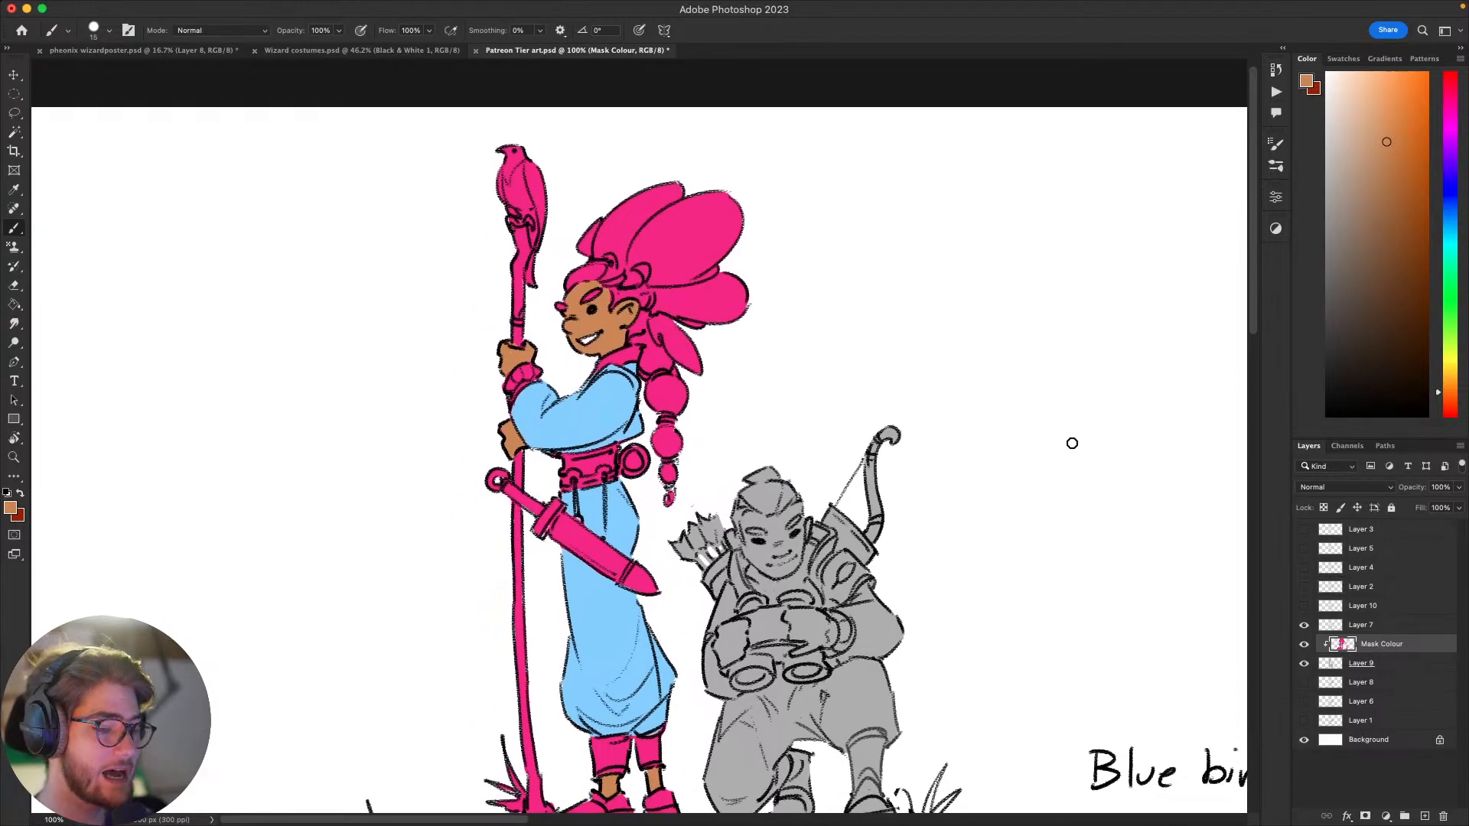
drag(1056, 430, 1188, 450)
alt+click(739, 348)
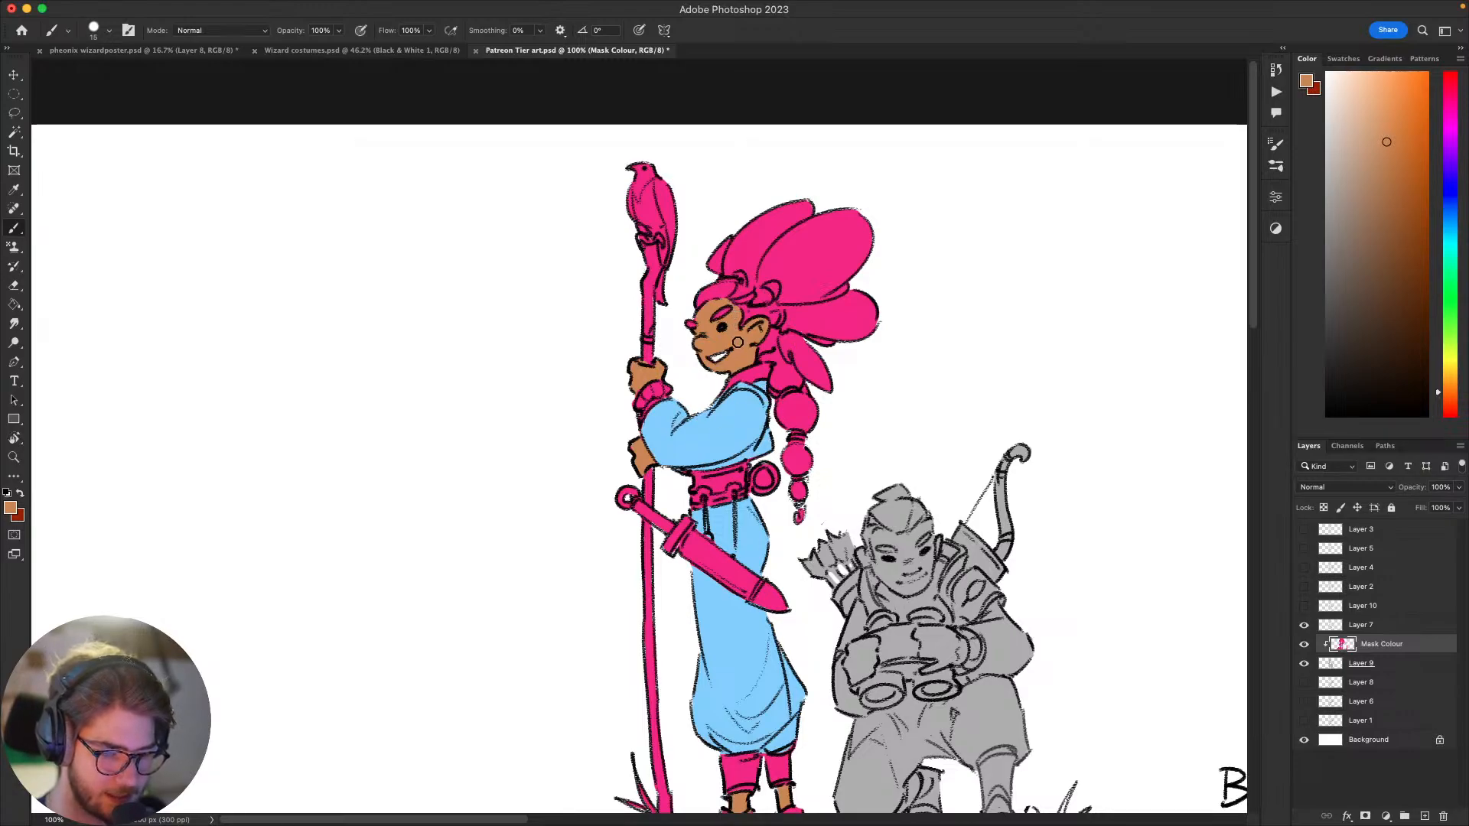
drag(724, 374, 725, 395)
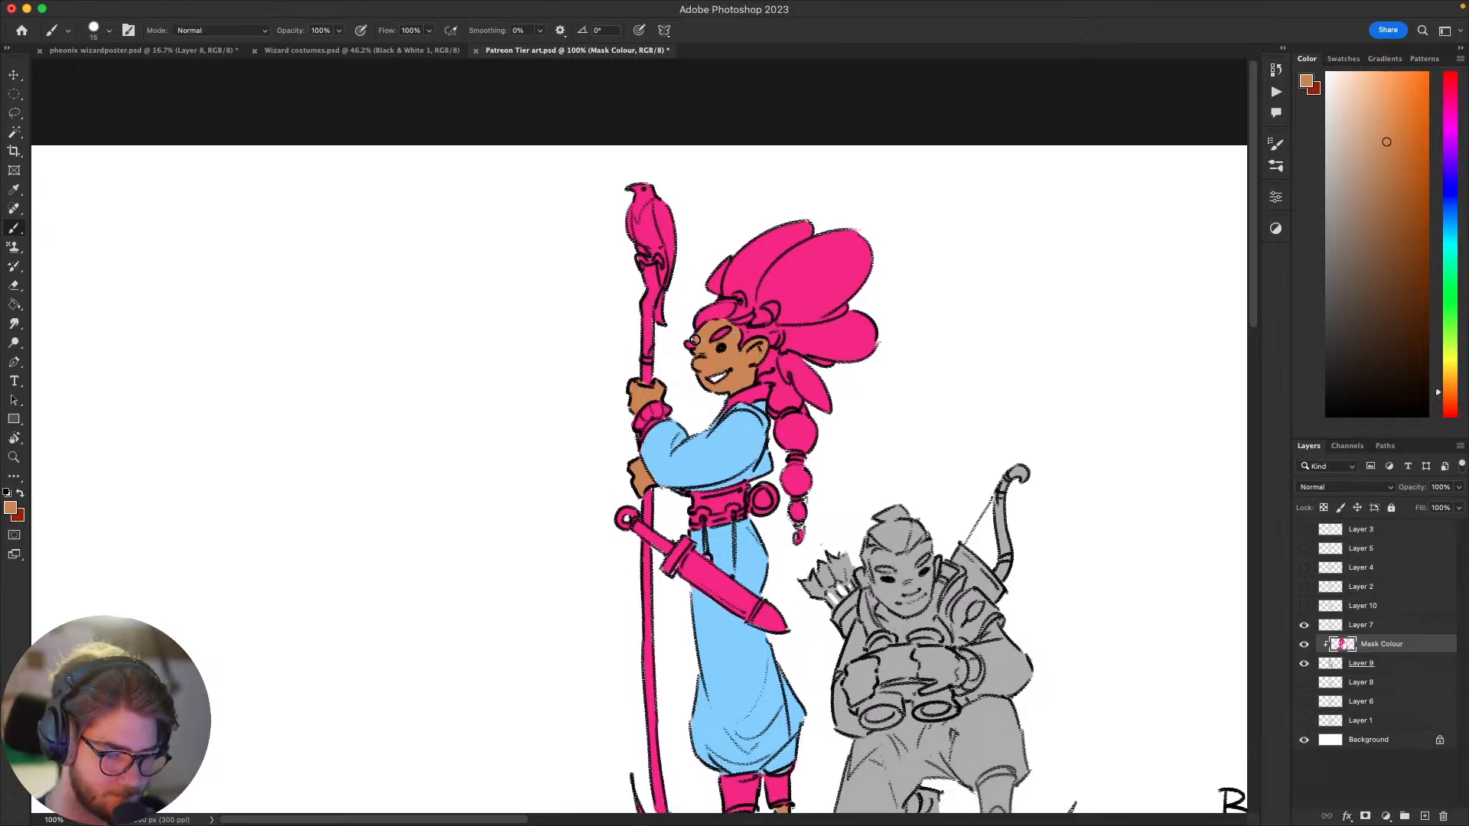
scroll(707, 413, right, 5)
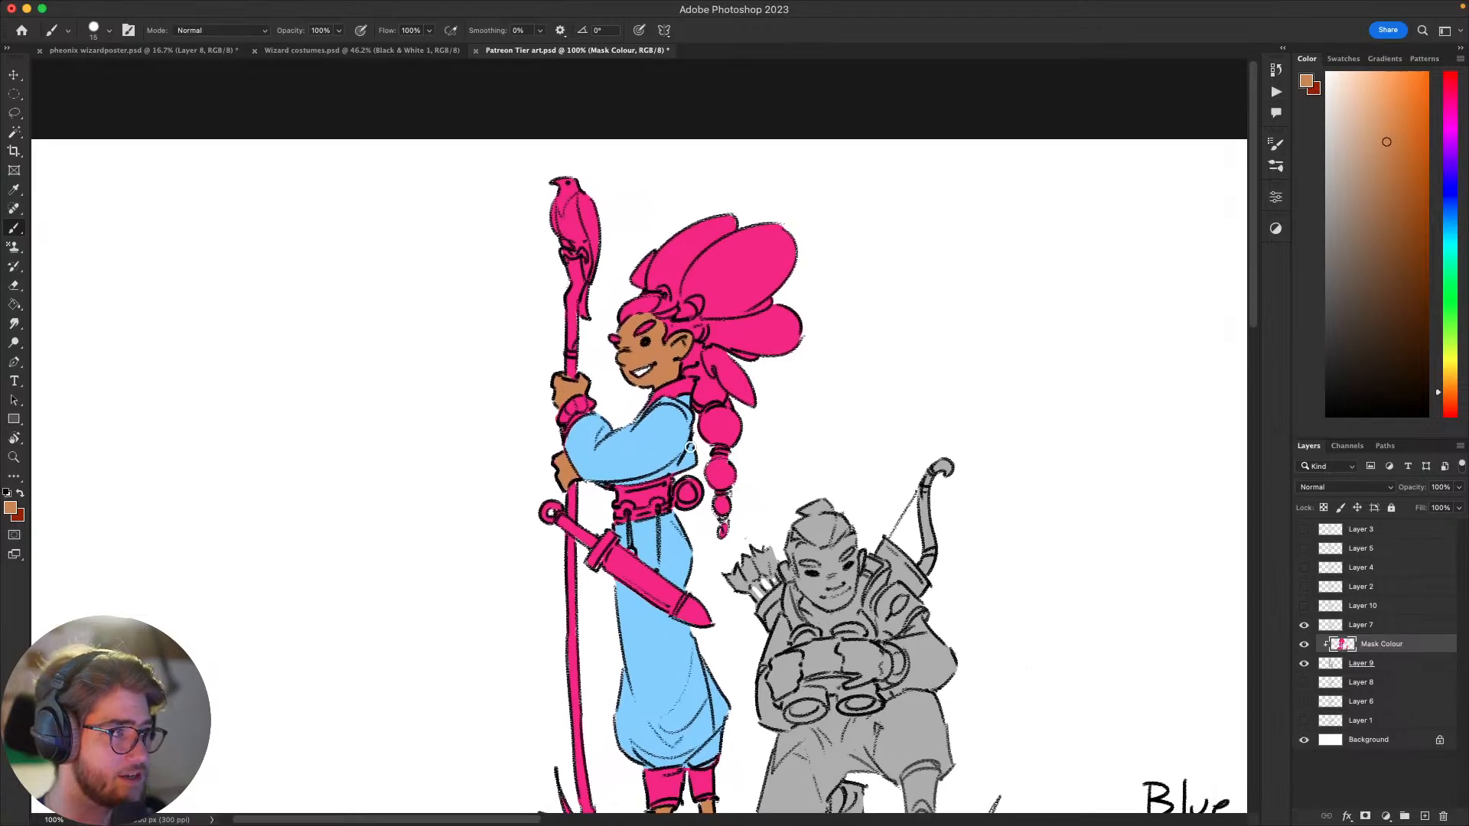
drag(690, 447, 673, 476)
scroll(1076, 534, up, 3)
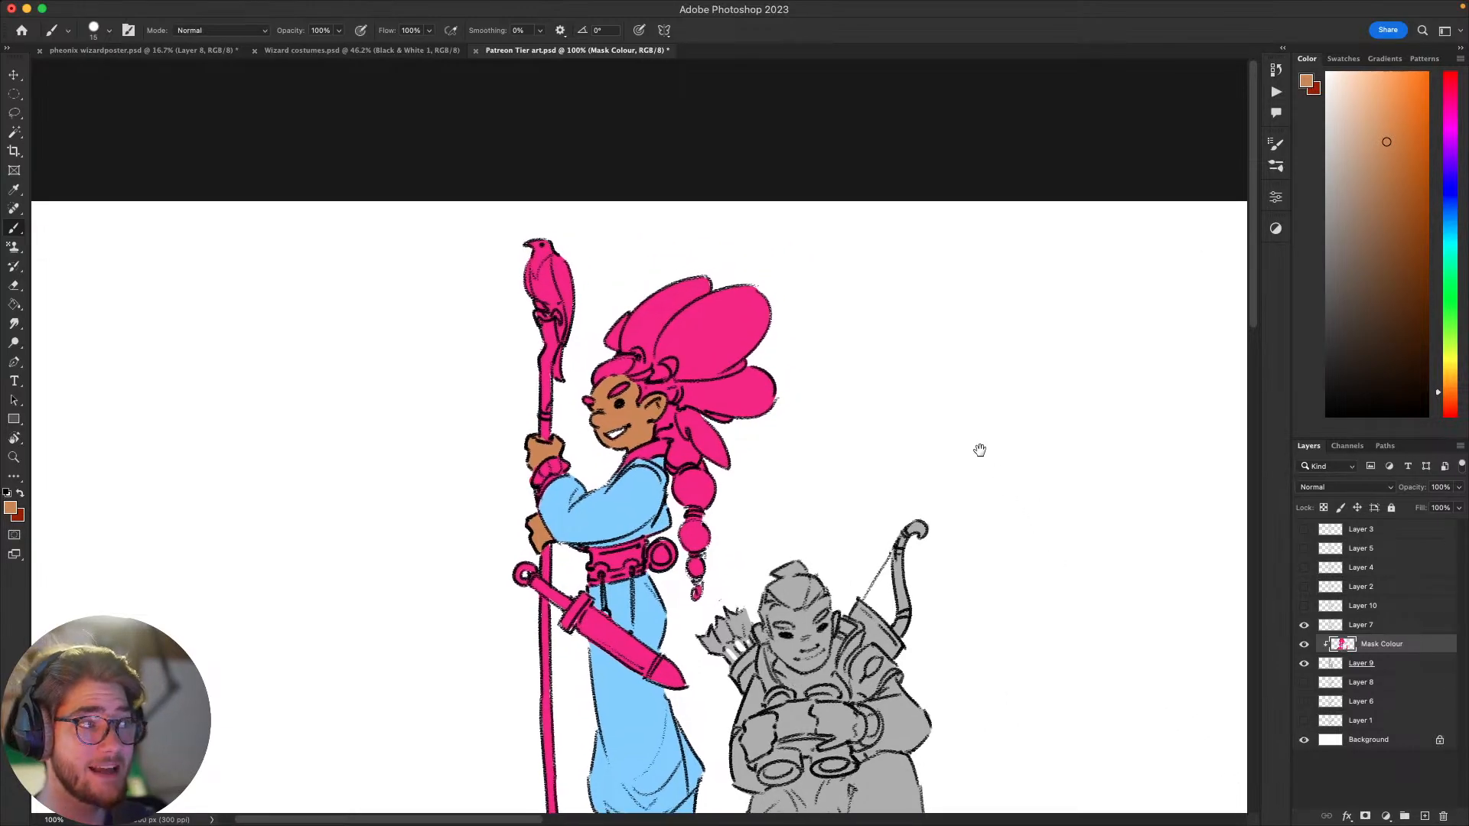
scroll(977, 449, left, 4)
scroll(1136, 387, down, 4)
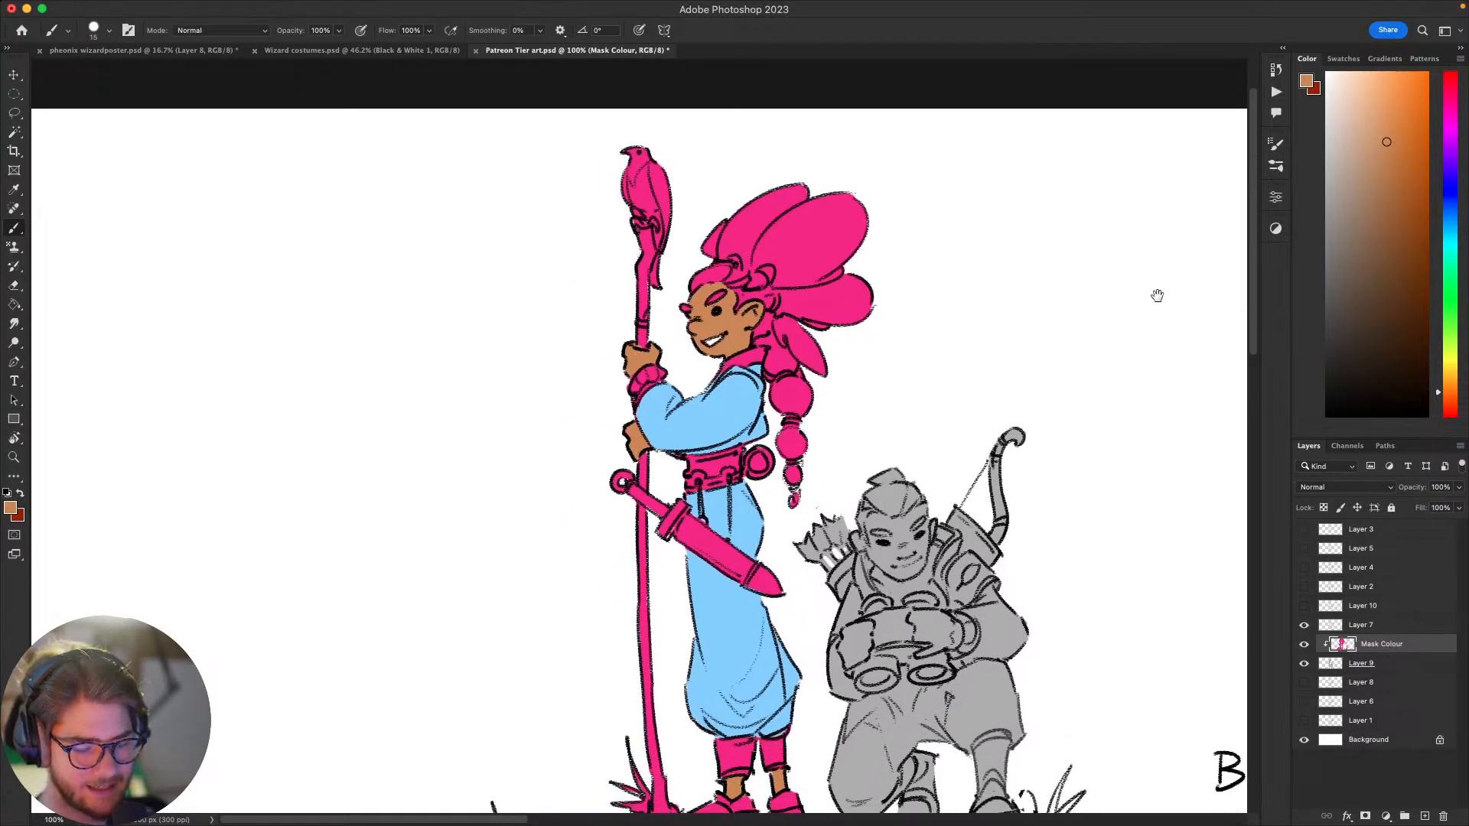
scroll(987, 466, right, 8)
scroll(1010, 428, down, 5)
scroll(1009, 429, left, 6)
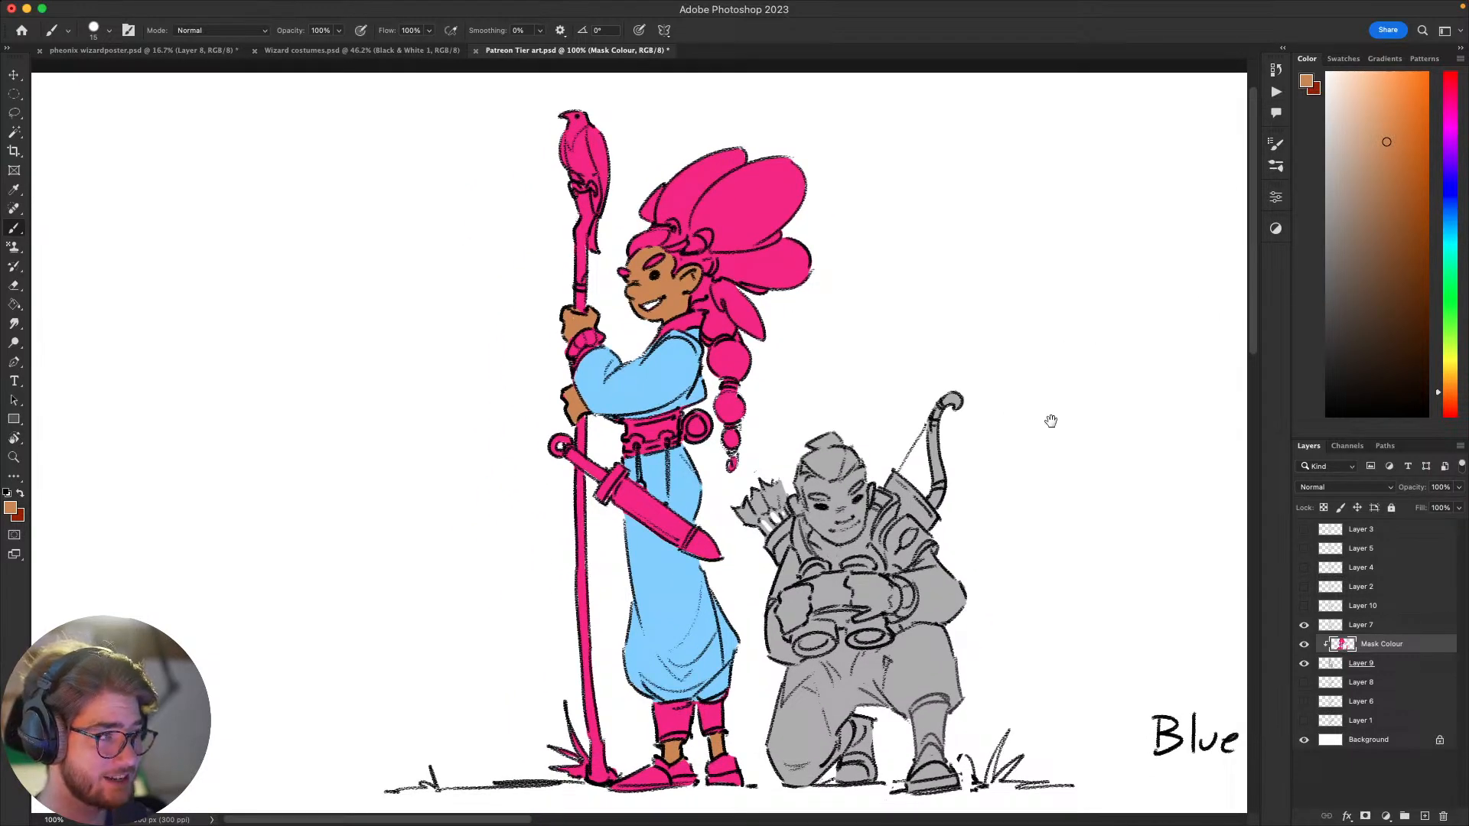
scroll(1049, 416, right, 6)
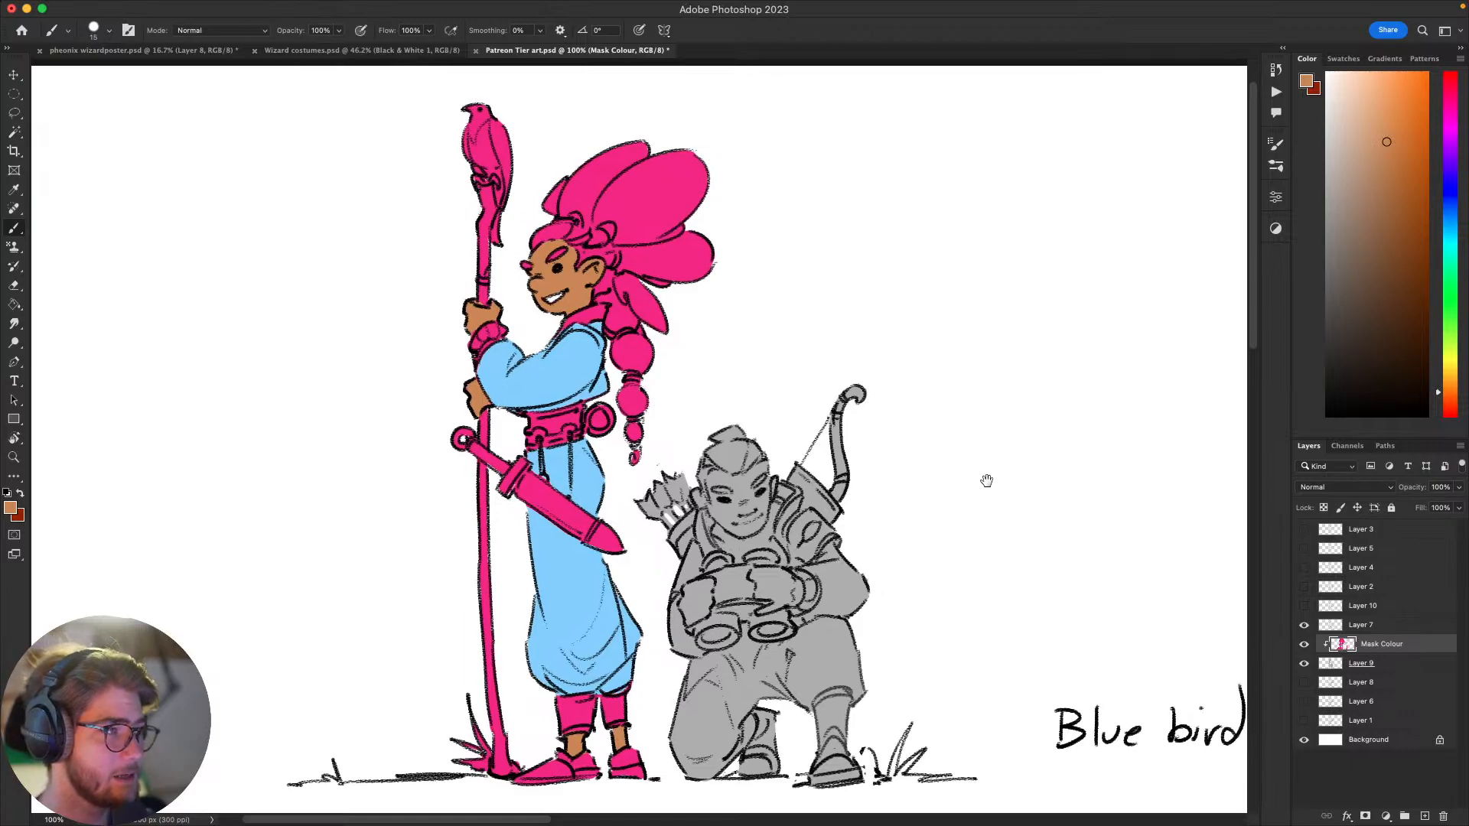
drag(984, 479, 939, 482)
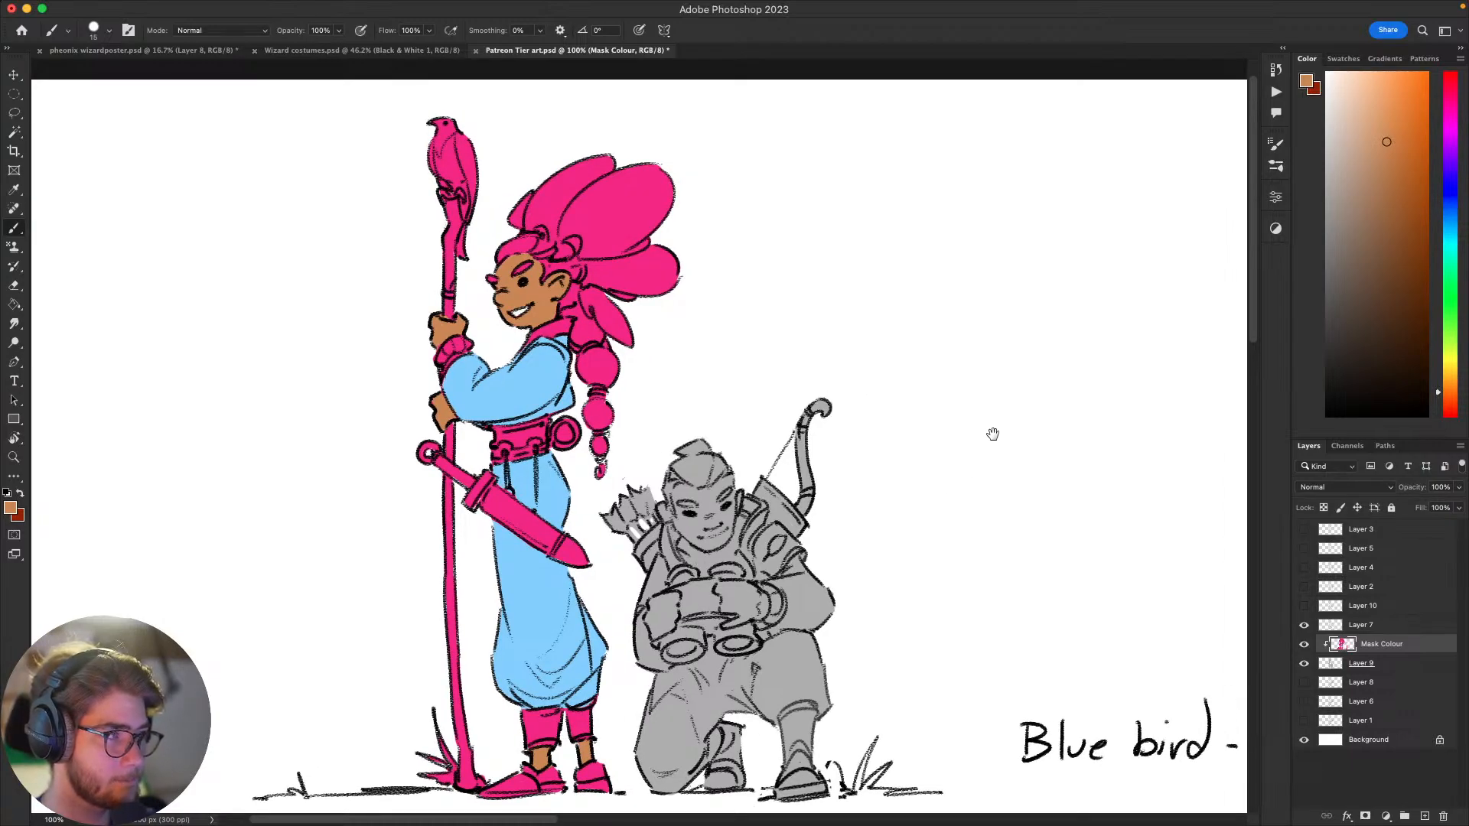
drag(1026, 438, 1052, 375)
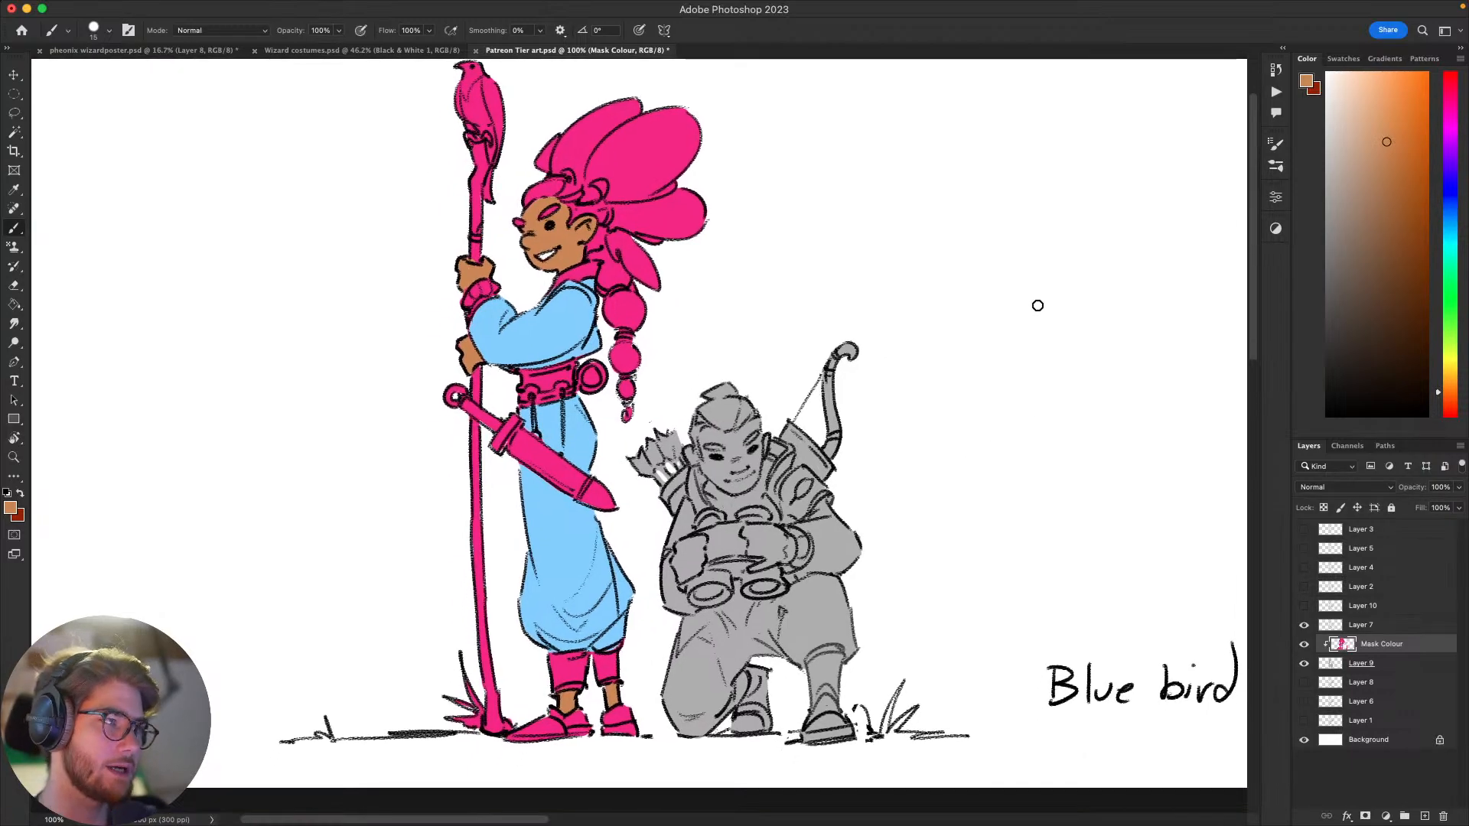
mouse_move(1001, 472)
mouse_down()
mouse_move(1028, 470)
mouse_move(1030, 452)
mouse_move(974, 492)
mouse_move(1019, 466)
mouse_up()
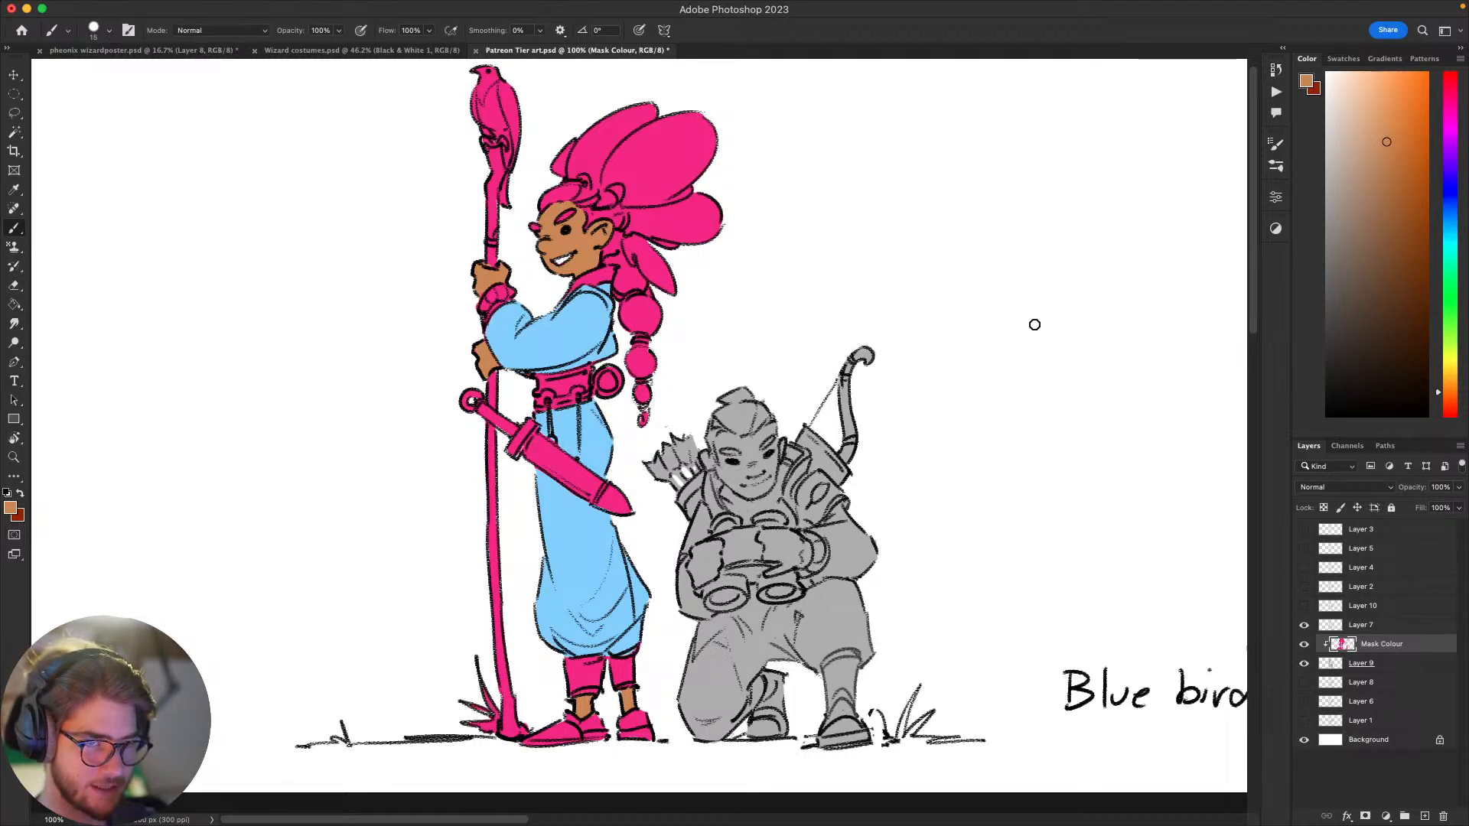
mouse_move(994, 488)
mouse_down()
mouse_move(1010, 446)
mouse_move(985, 482)
mouse_up()
drag(1003, 401, 1019, 443)
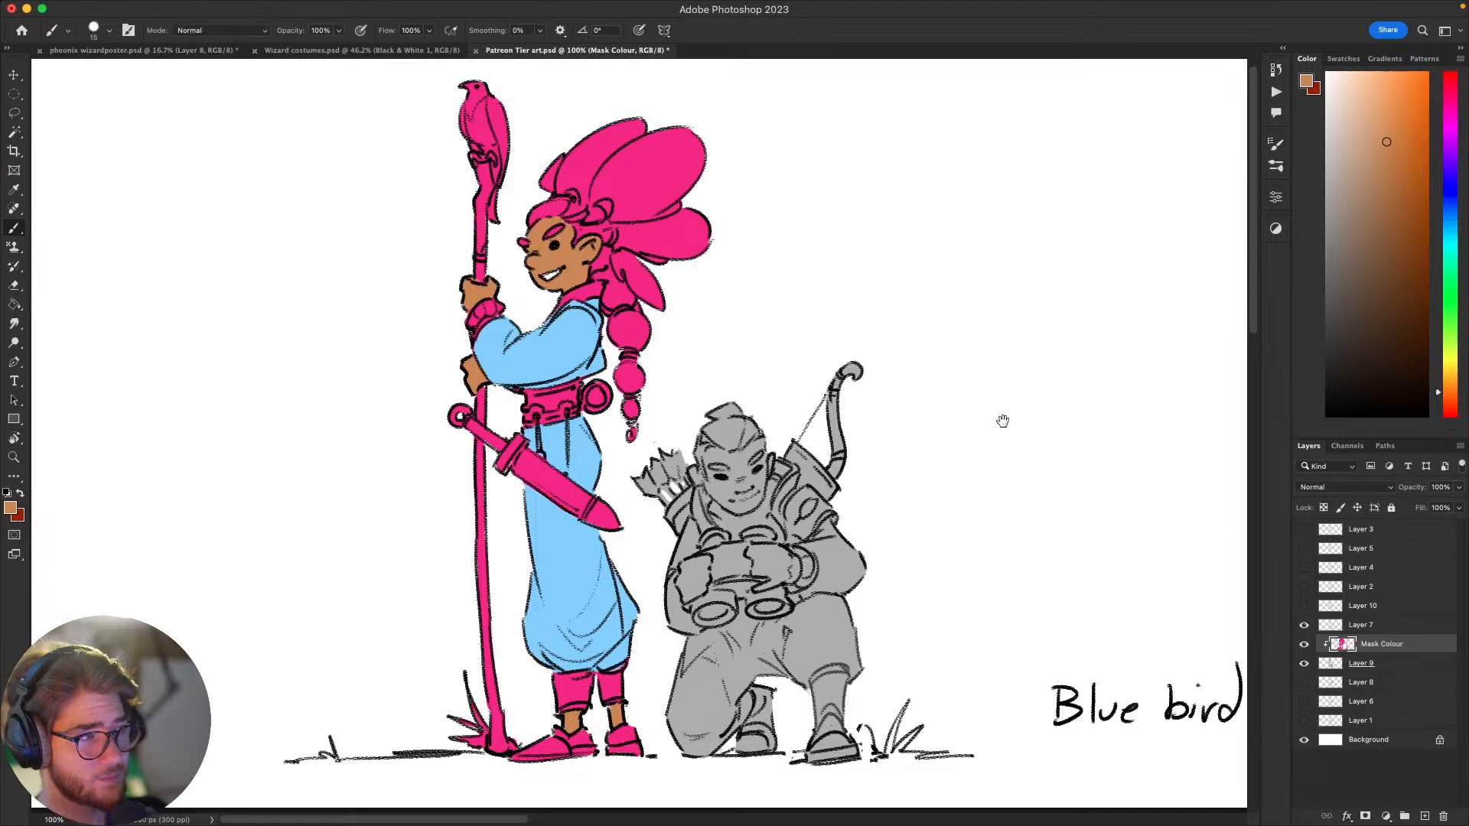
mouse_move(975, 452)
mouse_down()
mouse_move(1012, 440)
mouse_move(1008, 423)
mouse_move(1044, 483)
mouse_up()
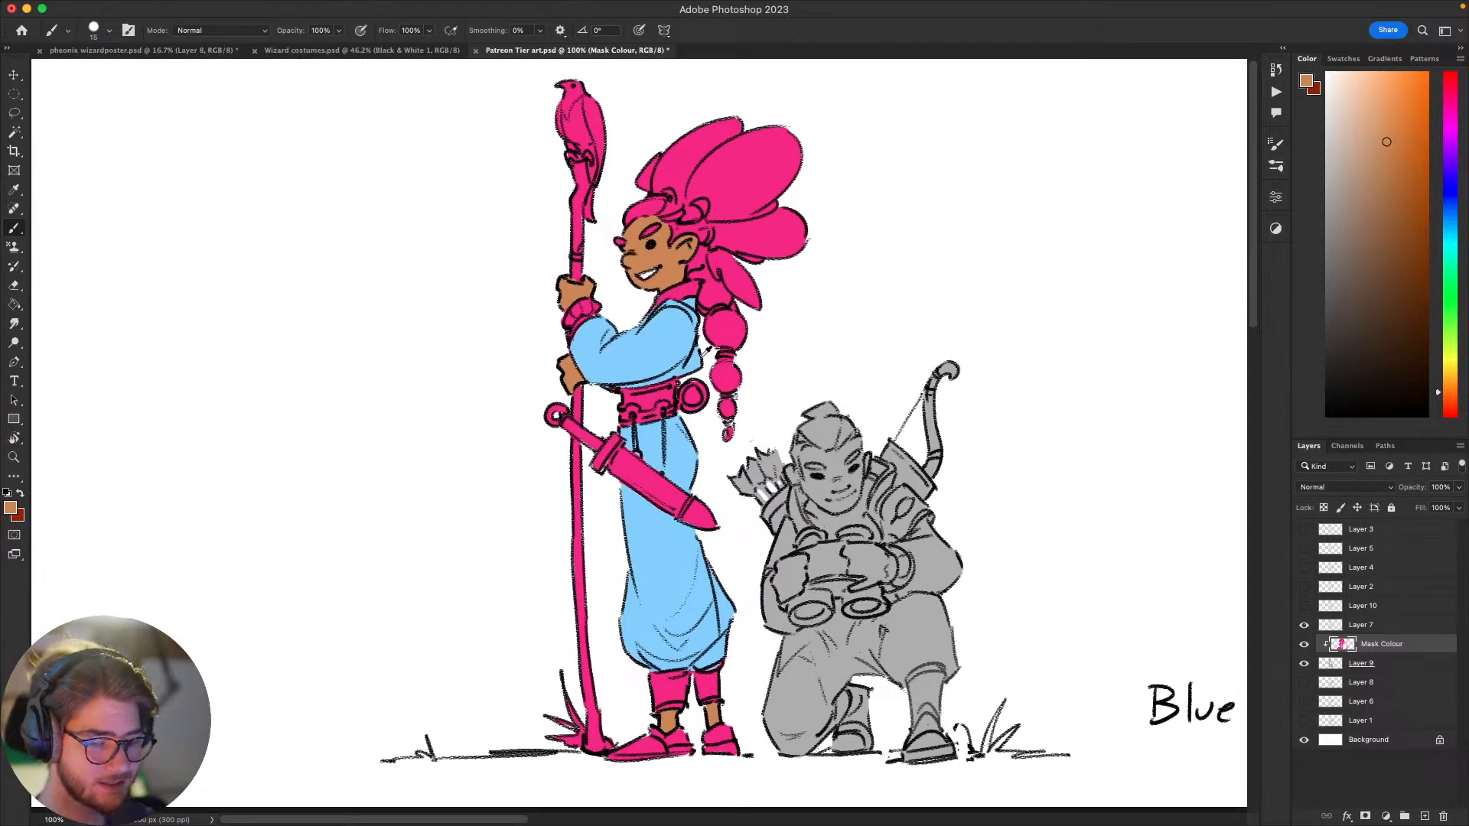
Step: Sample the tunic's light blue and paint a band of it inside the standing figure's pink collar, undoing unwanted strokes
alt+click(701, 354)
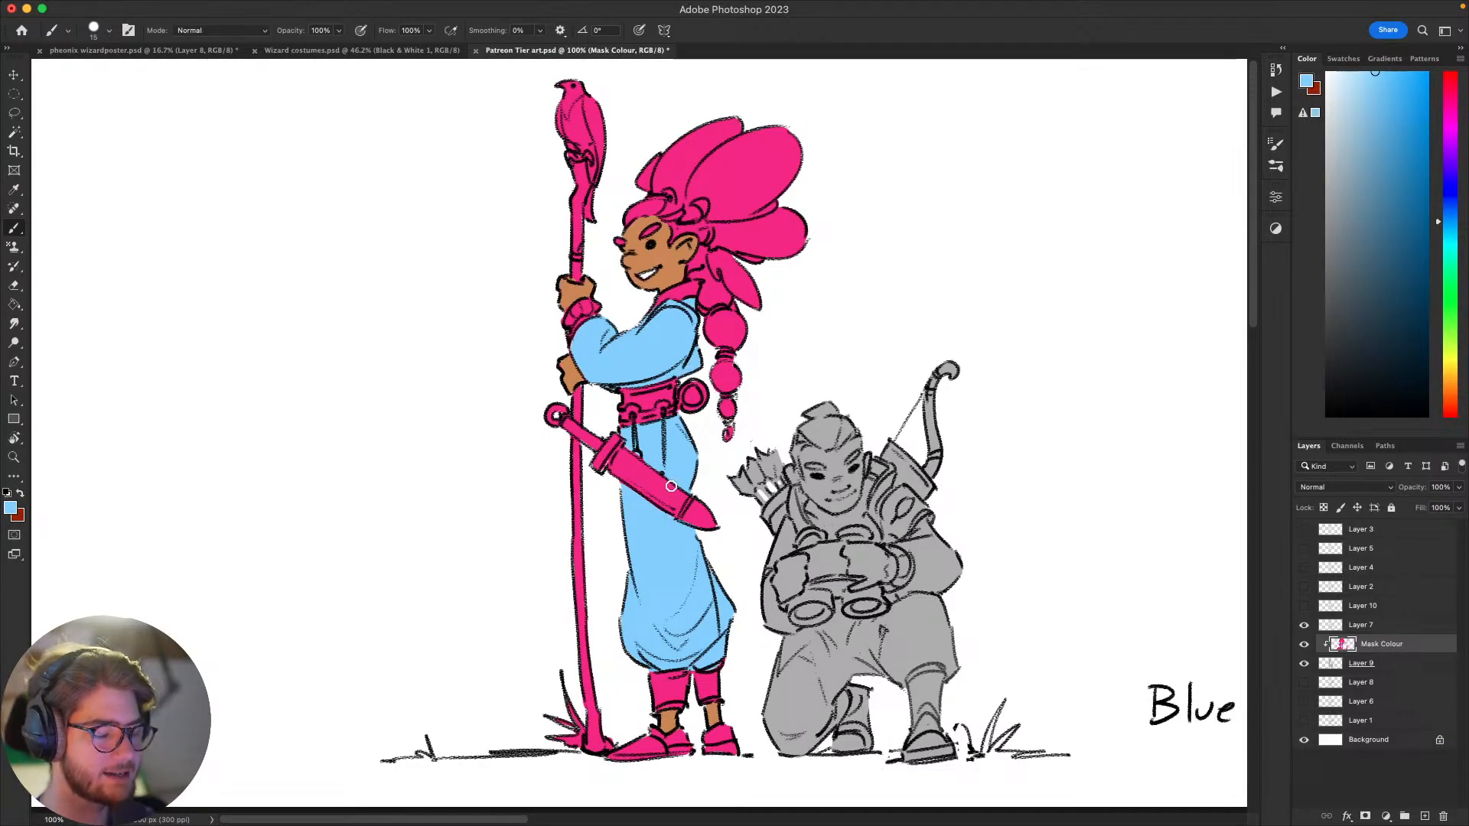
drag(990, 469, 1069, 444)
mouse_move(762, 360)
mouse_down()
mouse_move(791, 348)
mouse_move(759, 361)
mouse_move(797, 346)
mouse_move(814, 362)
mouse_move(769, 356)
mouse_move(797, 345)
mouse_move(770, 355)
mouse_move(759, 365)
mouse_up()
key(super+z)
key(super+z)
key(super+z)
key(super+z)
key(super+z)
key(super+z)
key(super+z)
key(super+z)
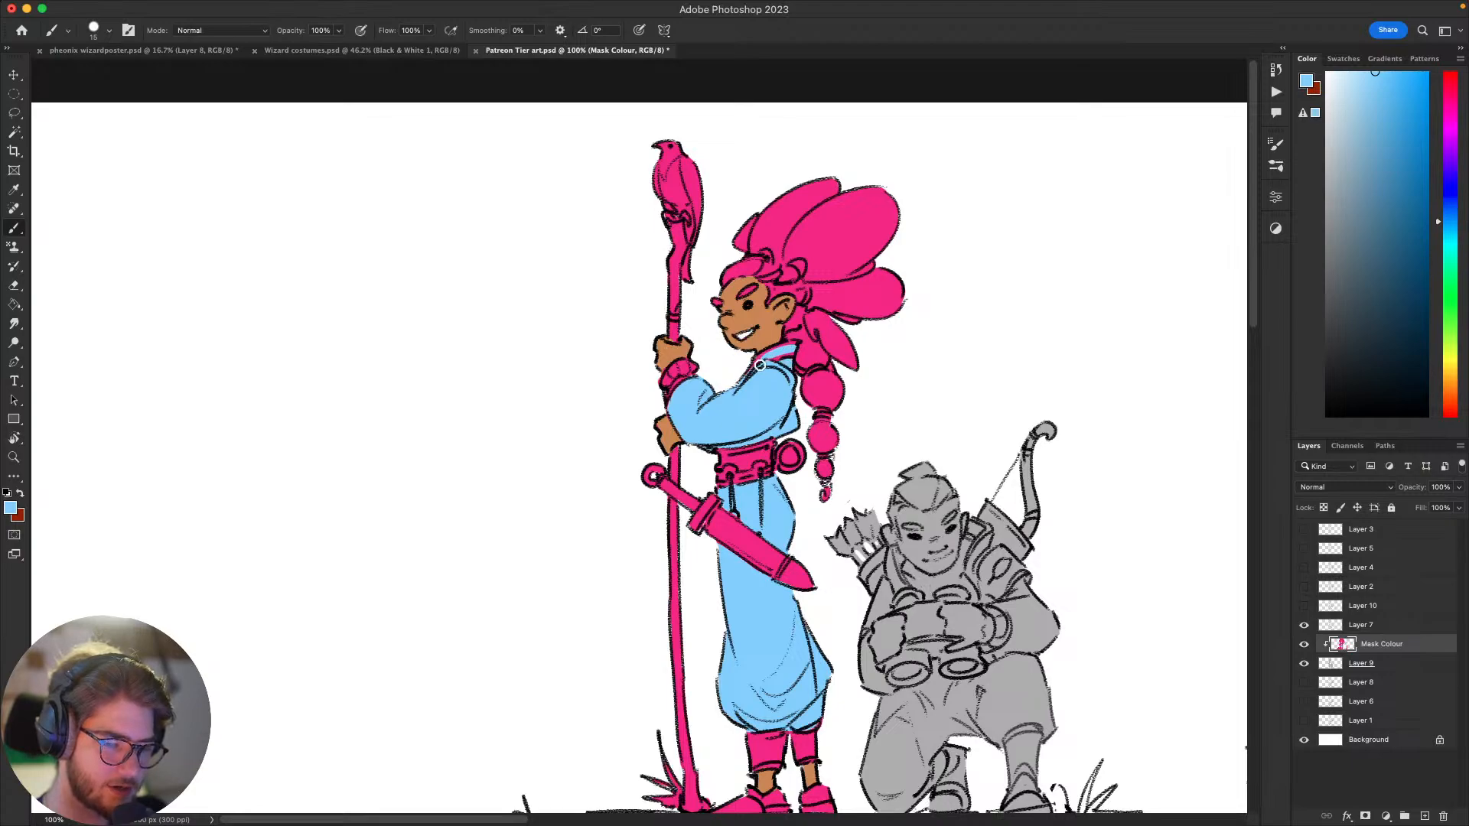
drag(780, 423, 736, 448)
mouse_move(1069, 532)
mouse_down()
mouse_move(1100, 414)
mouse_move(1016, 419)
mouse_move(1075, 554)
mouse_move(1071, 533)
mouse_up()
drag(1120, 481, 965, 483)
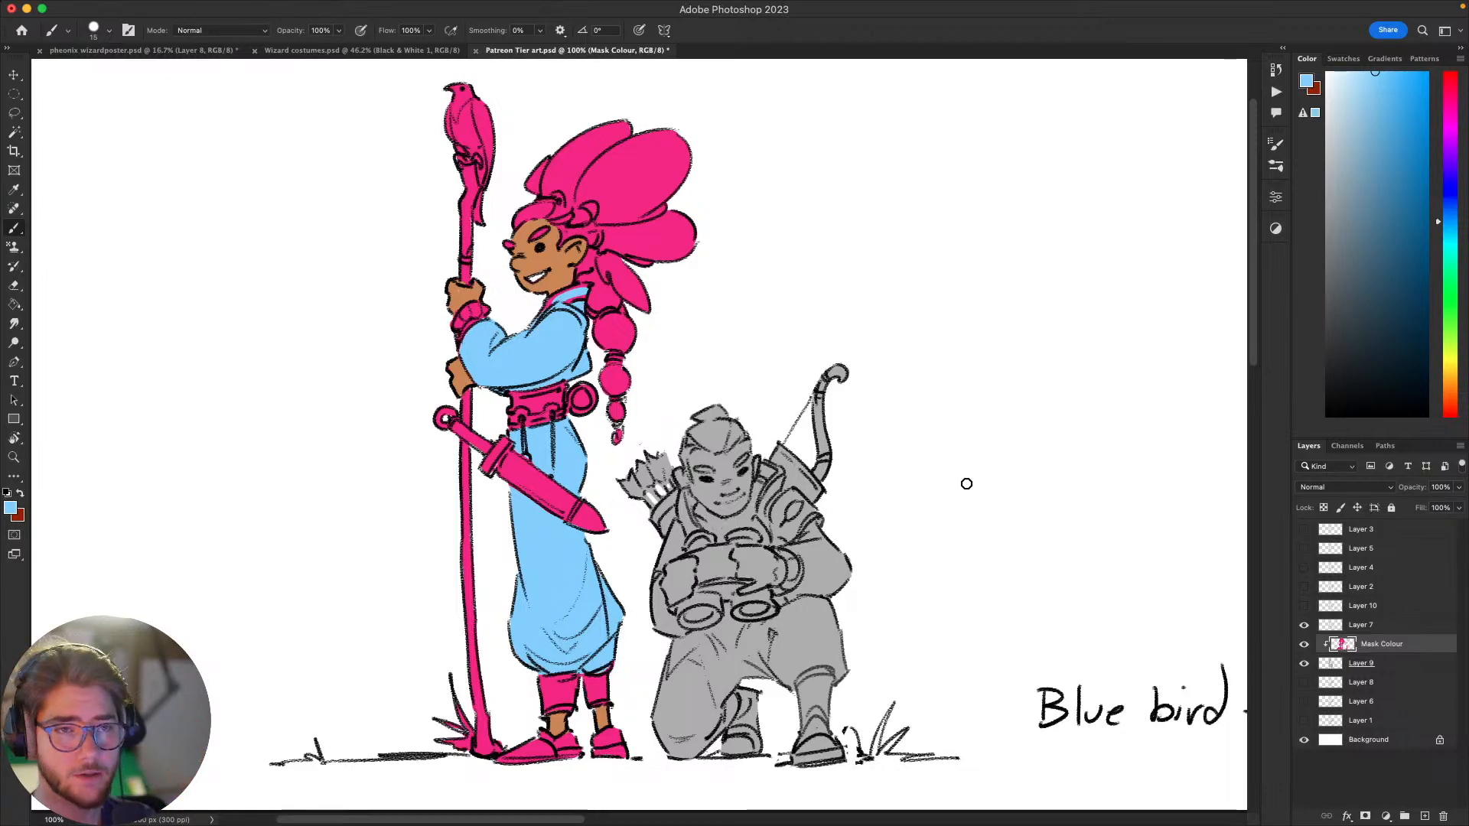
mouse_move(994, 523)
mouse_down()
mouse_move(1043, 503)
mouse_move(1011, 539)
mouse_up()
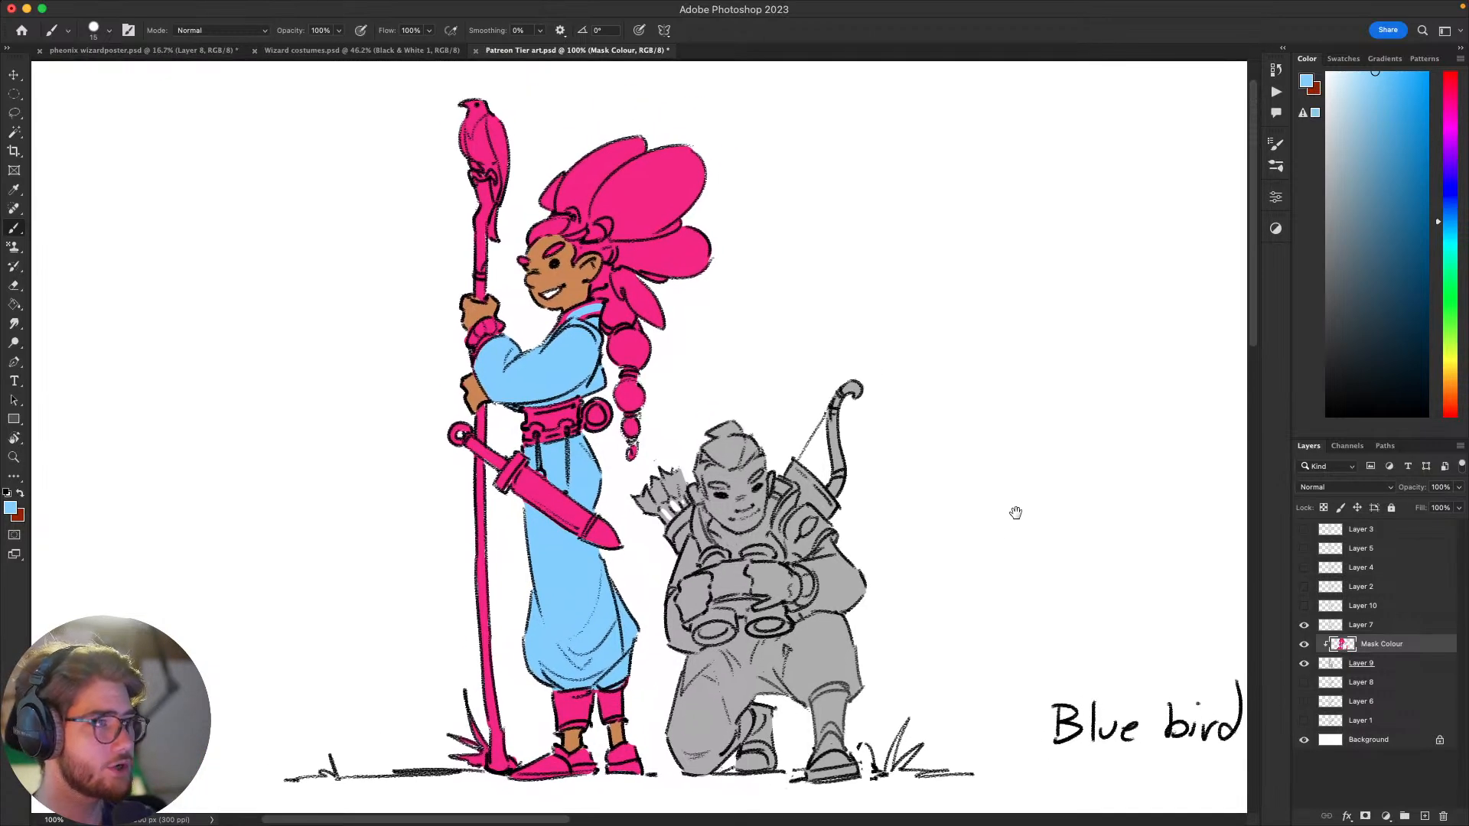
Step: Paint the middle of both of the standing figure's leg wraps light blue, leaving pink bands along the edges
scroll(1015, 513, down, 3)
scroll(1015, 512, left, 7)
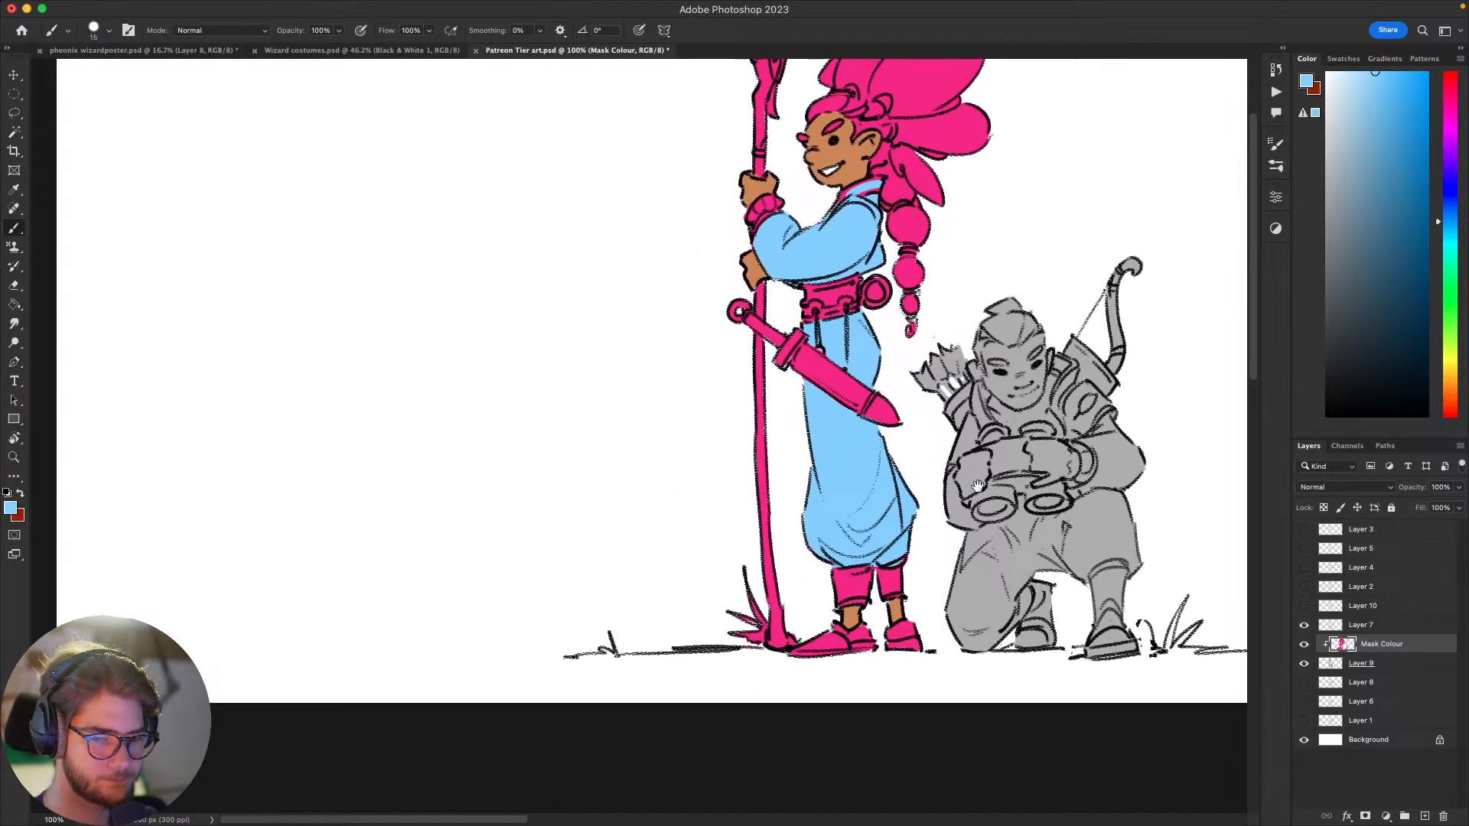
scroll(978, 485, down, 1)
scroll(978, 486, left, 2)
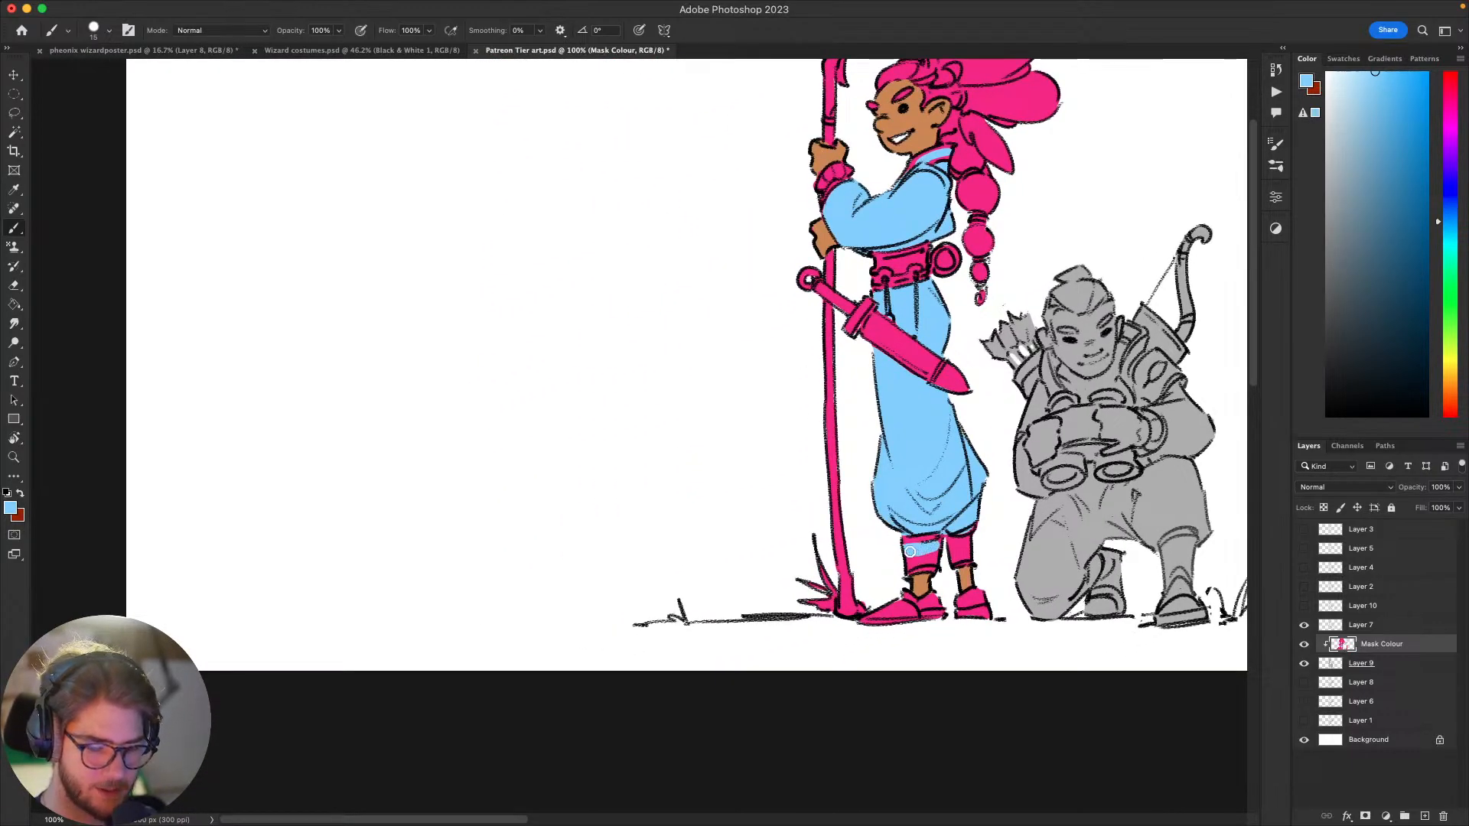
mouse_move(932, 557)
mouse_down()
mouse_move(947, 529)
mouse_move(918, 558)
mouse_up()
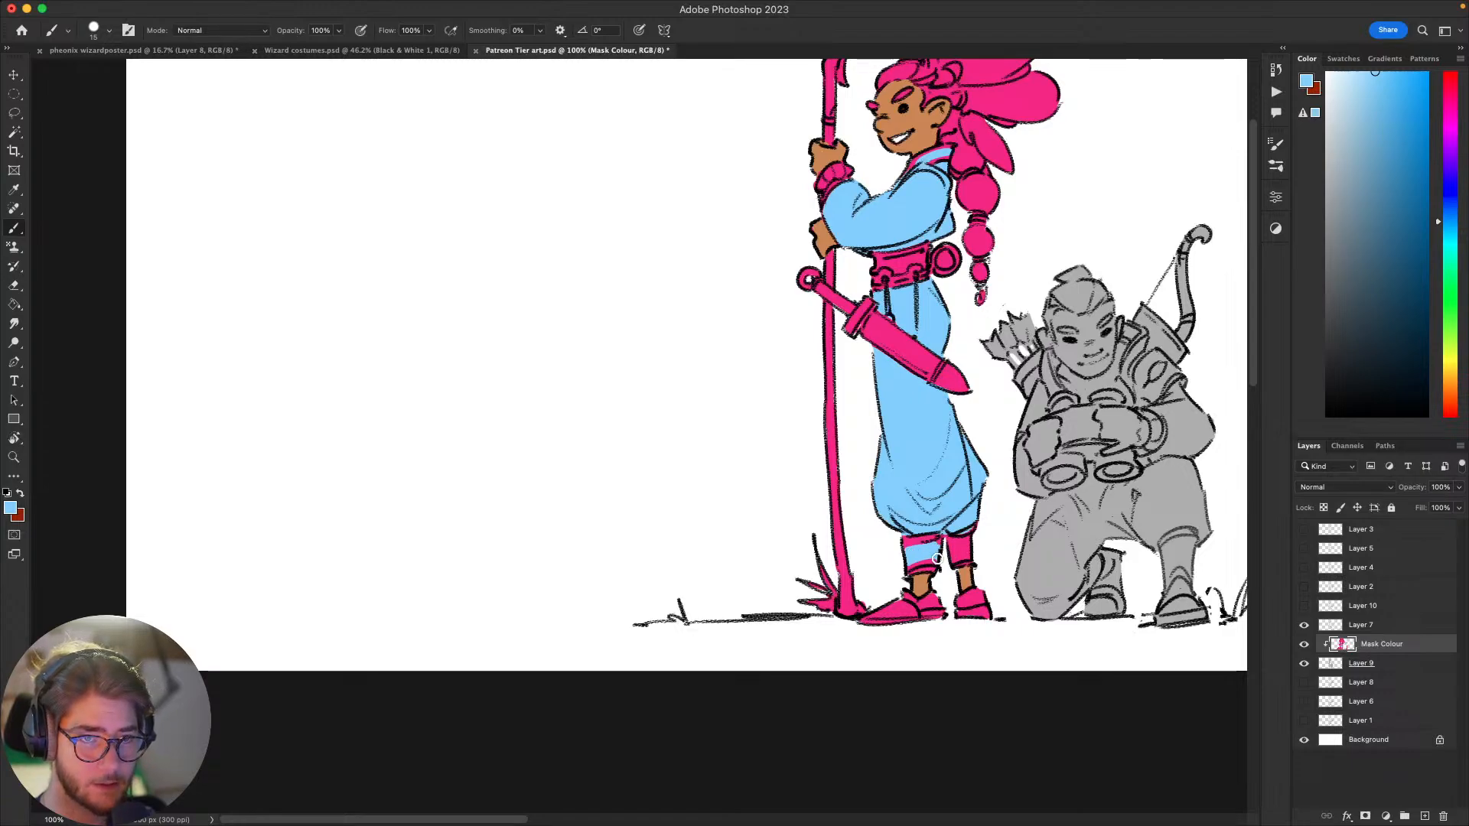
scroll(938, 550, right, 2)
scroll(938, 550, down, 1)
drag(871, 559, 871, 564)
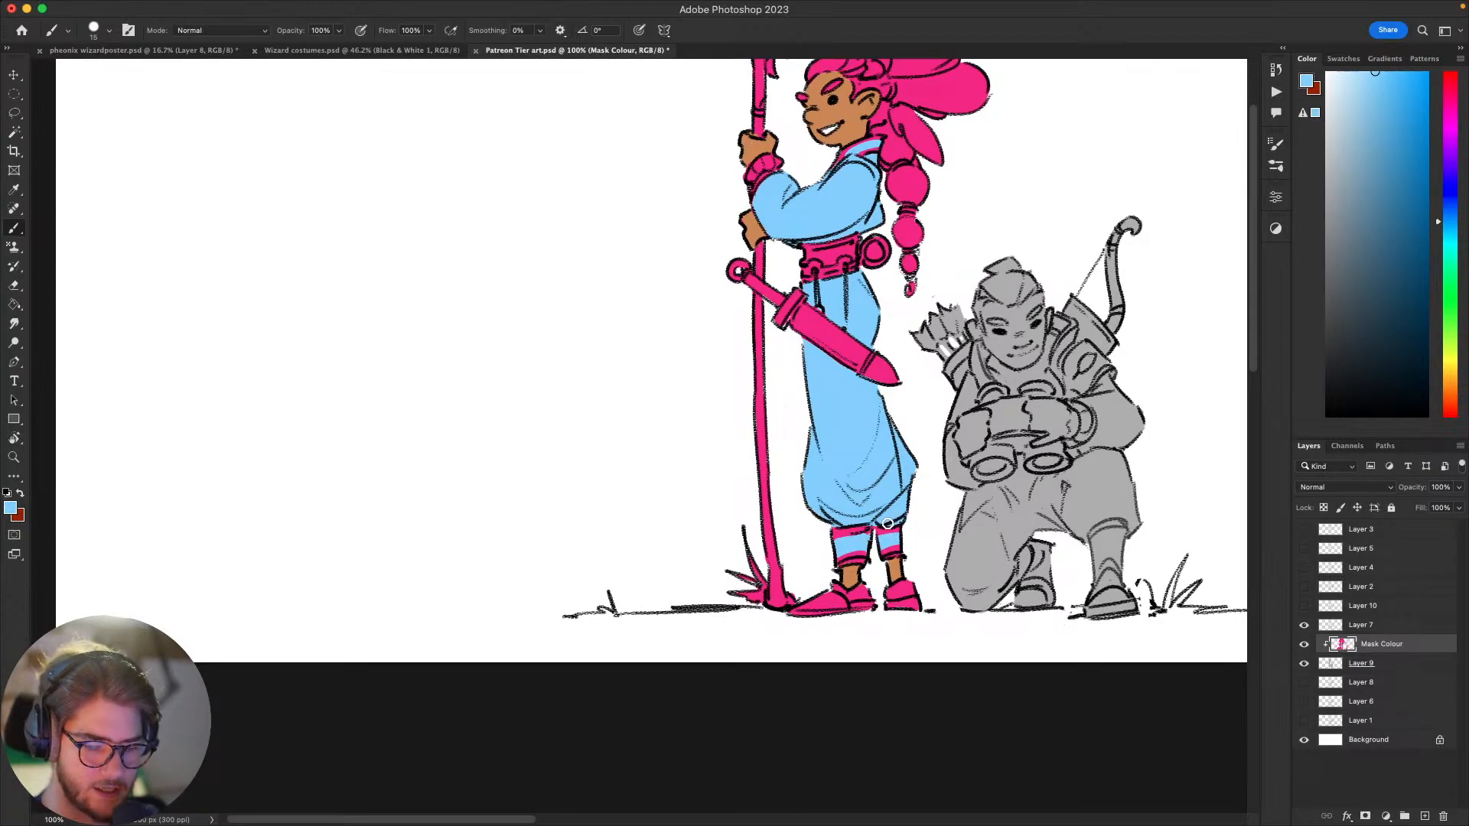
Step: Paint the upper ankle sections of both of the standing figure's pink shoes light blue
scroll(887, 524, right, 3)
scroll(887, 524, up, 2)
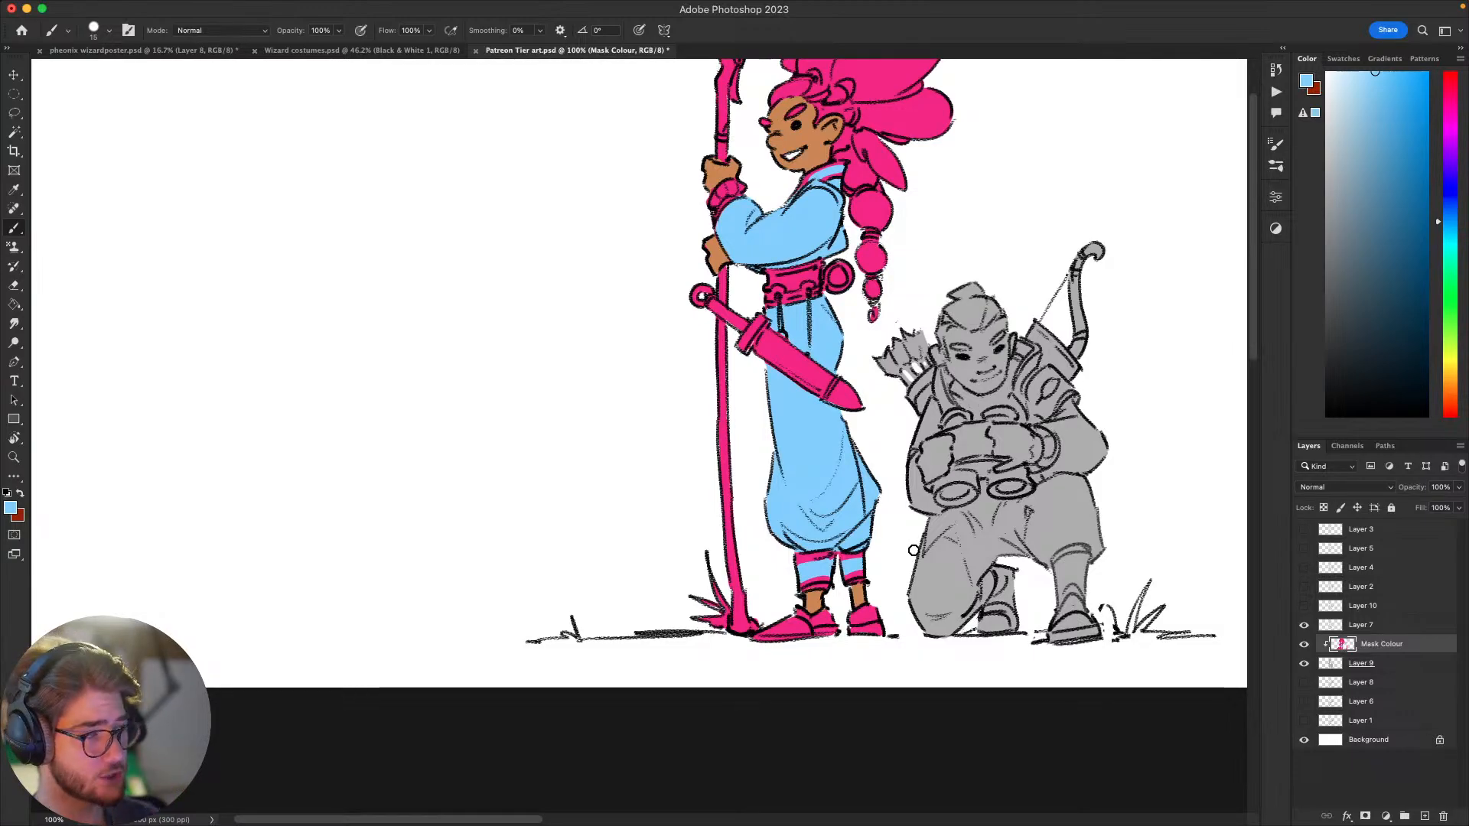
scroll(914, 549, down, 4)
scroll(914, 549, left, 2)
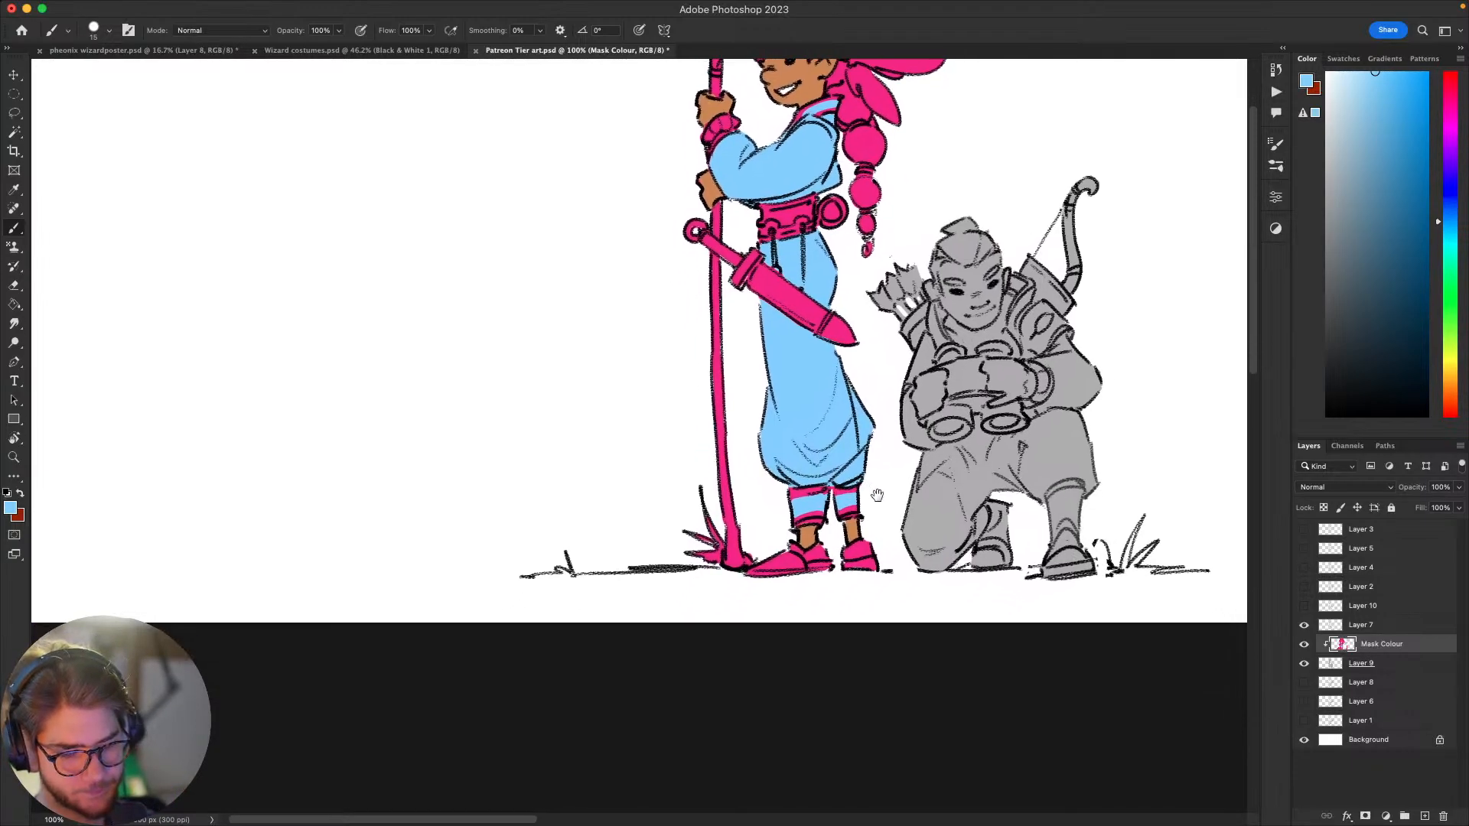
scroll(891, 566, left, 3)
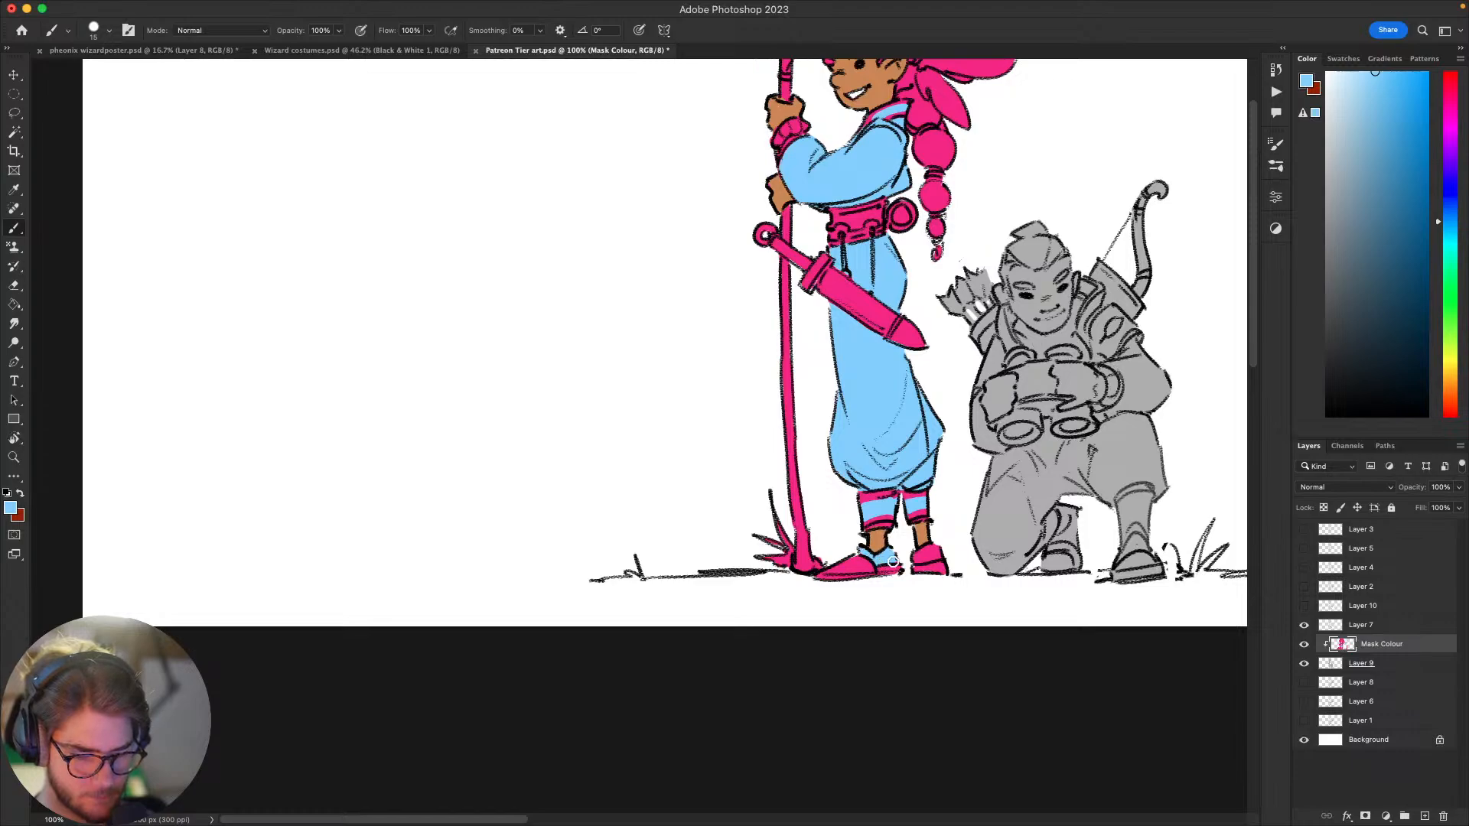
mouse_move(924, 562)
mouse_down()
mouse_move(837, 665)
mouse_move(701, 612)
mouse_move(761, 583)
mouse_up()
drag(931, 529, 894, 567)
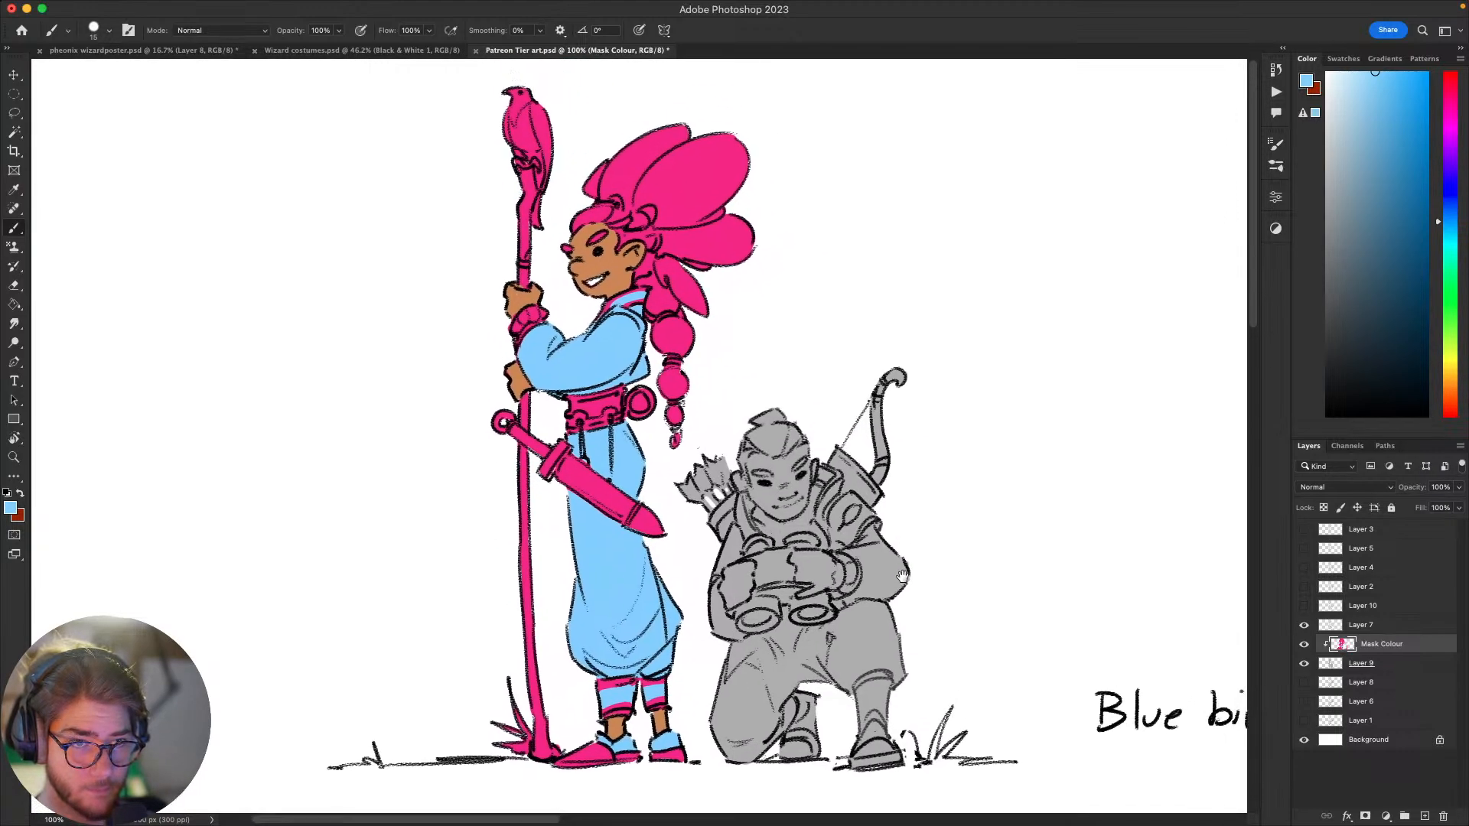
drag(797, 591, 752, 605)
mouse_move(882, 567)
mouse_down()
mouse_move(928, 568)
mouse_move(910, 599)
mouse_move(938, 599)
mouse_up()
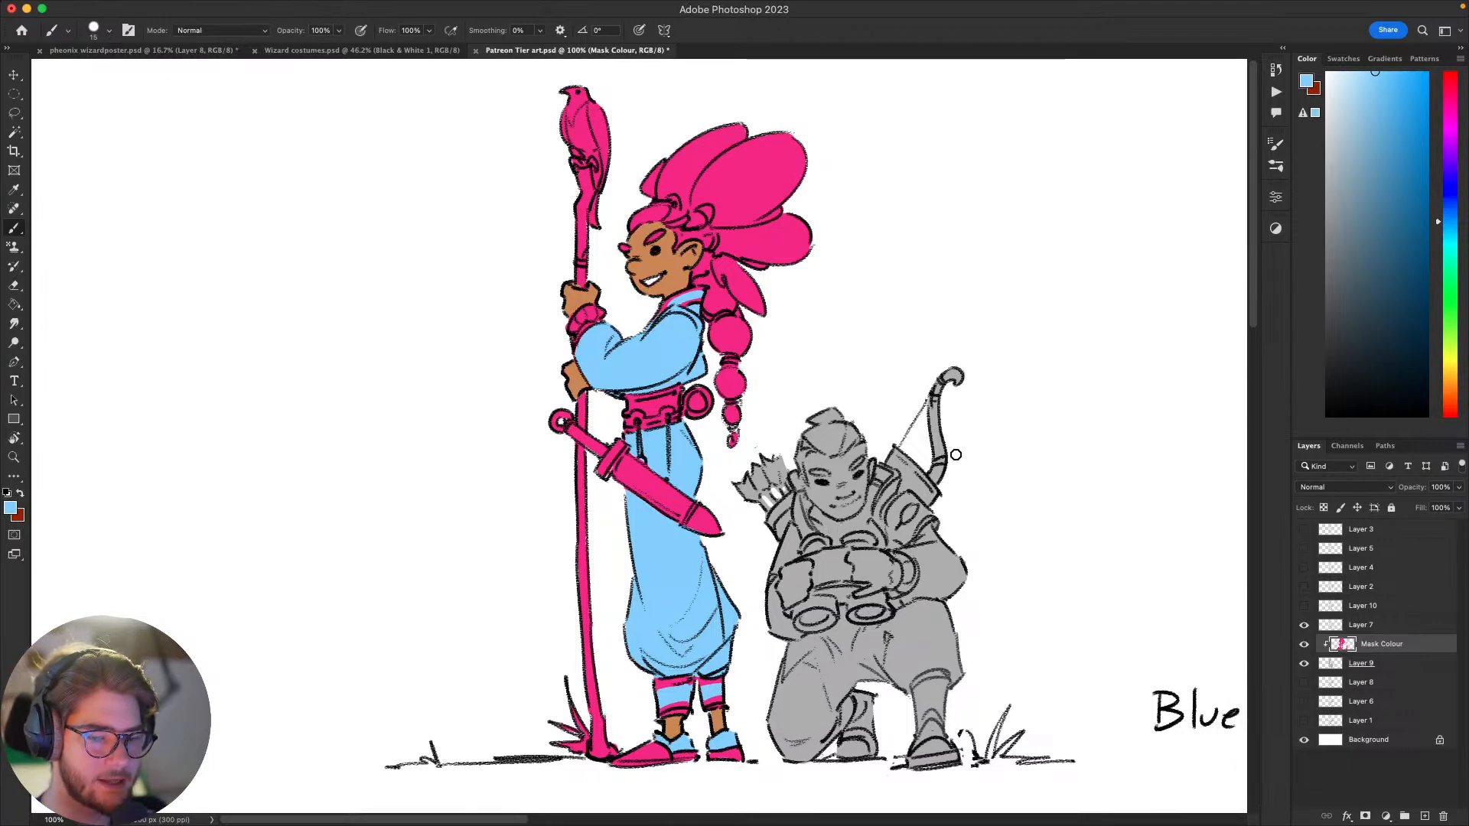
drag(936, 464, 797, 452)
drag(994, 461, 1009, 444)
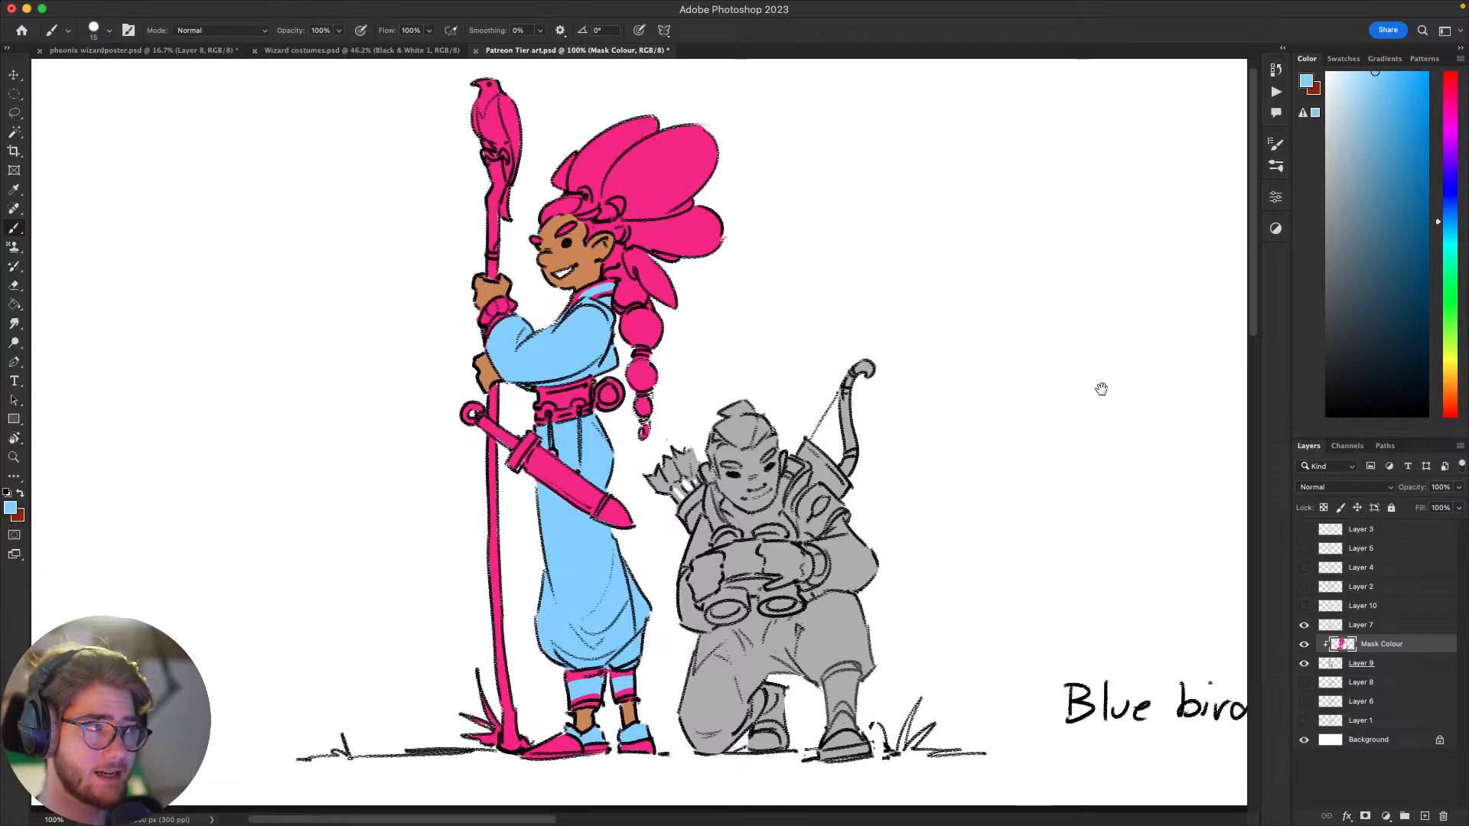
drag(1101, 388, 1081, 483)
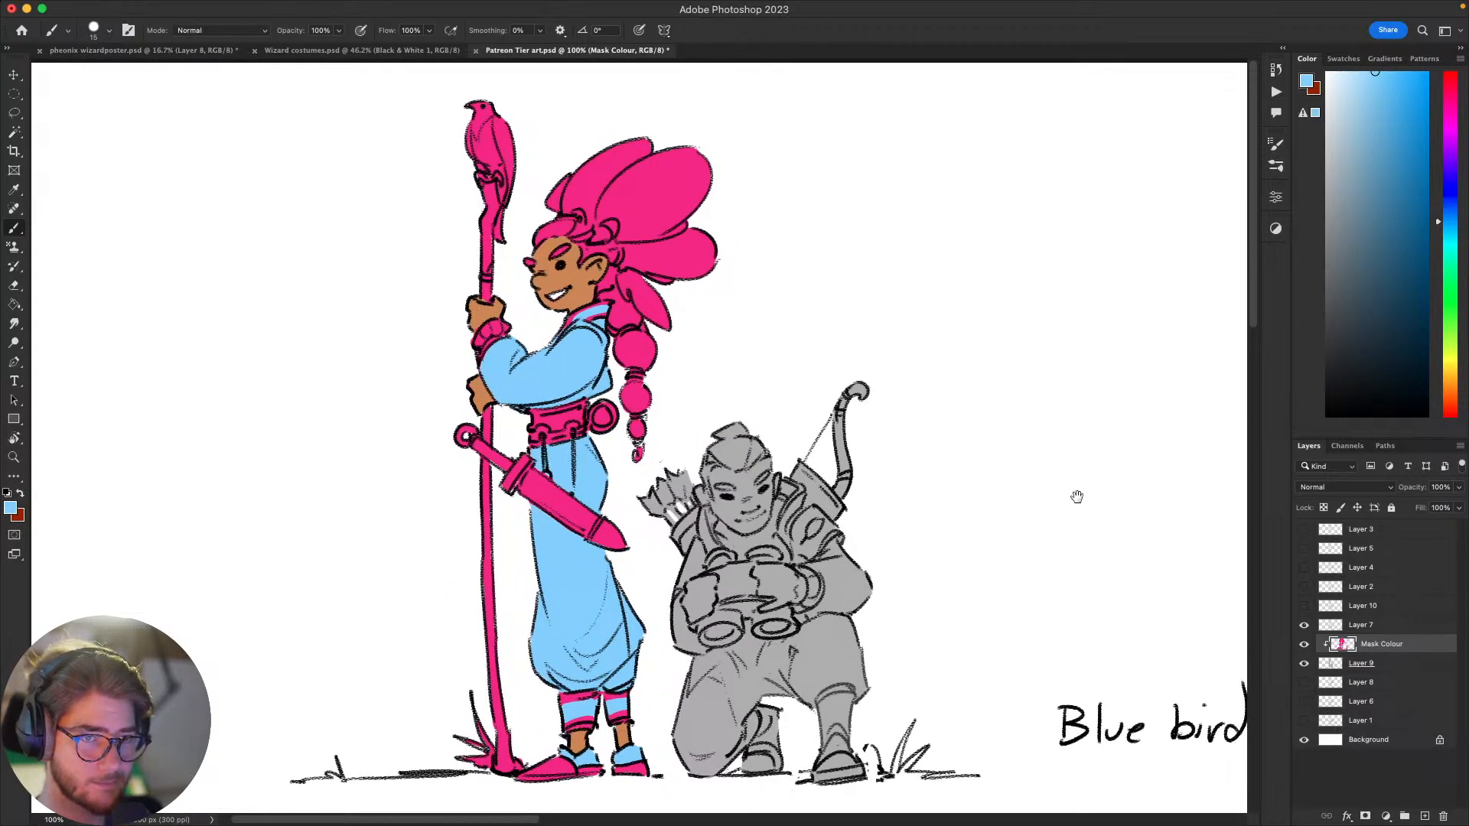
mouse_move(1077, 498)
mouse_down()
mouse_move(1075, 472)
mouse_move(1074, 495)
mouse_move(1072, 475)
mouse_move(1058, 489)
mouse_up()
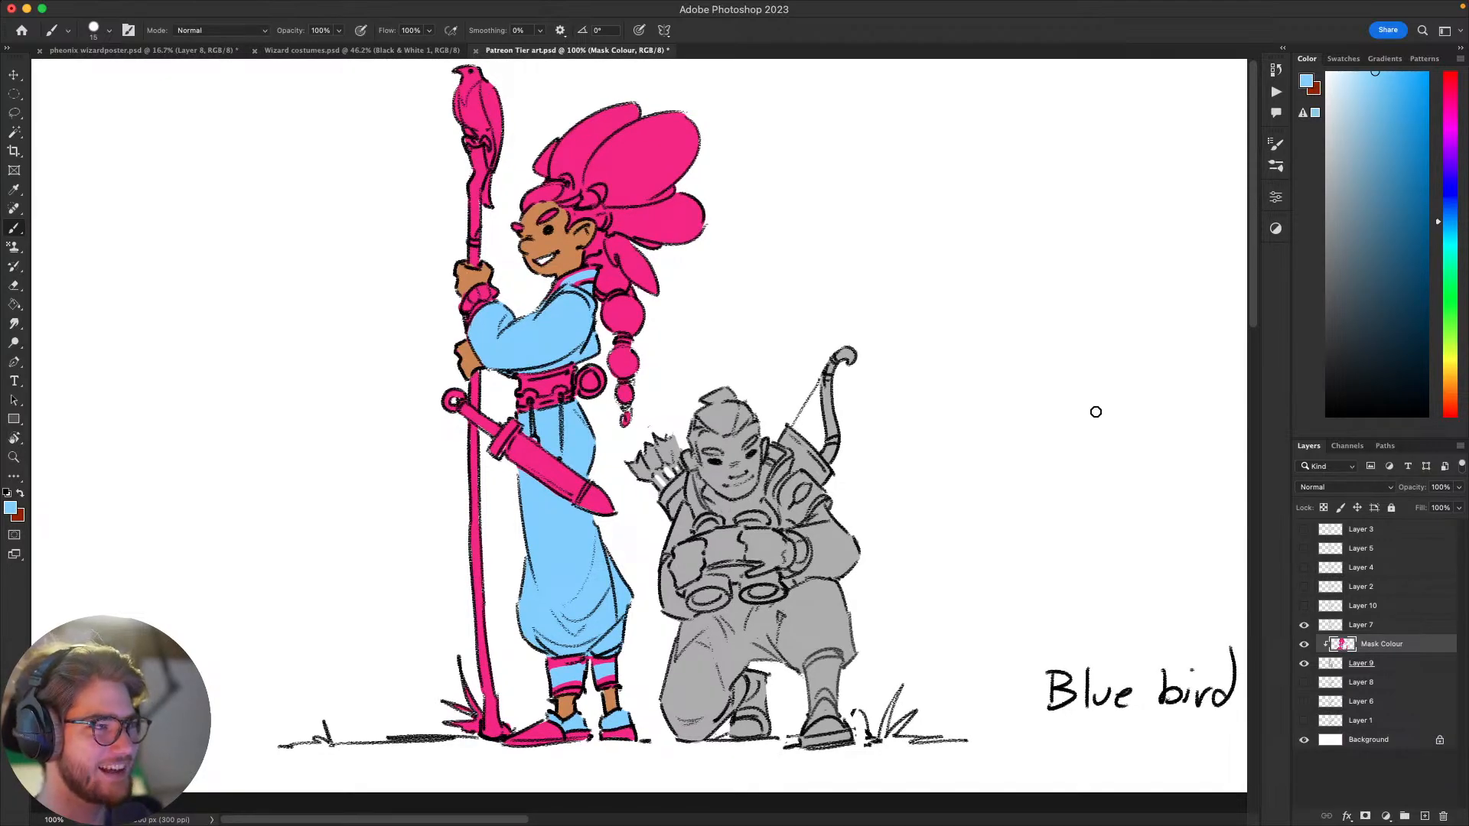
drag(1046, 455, 1062, 445)
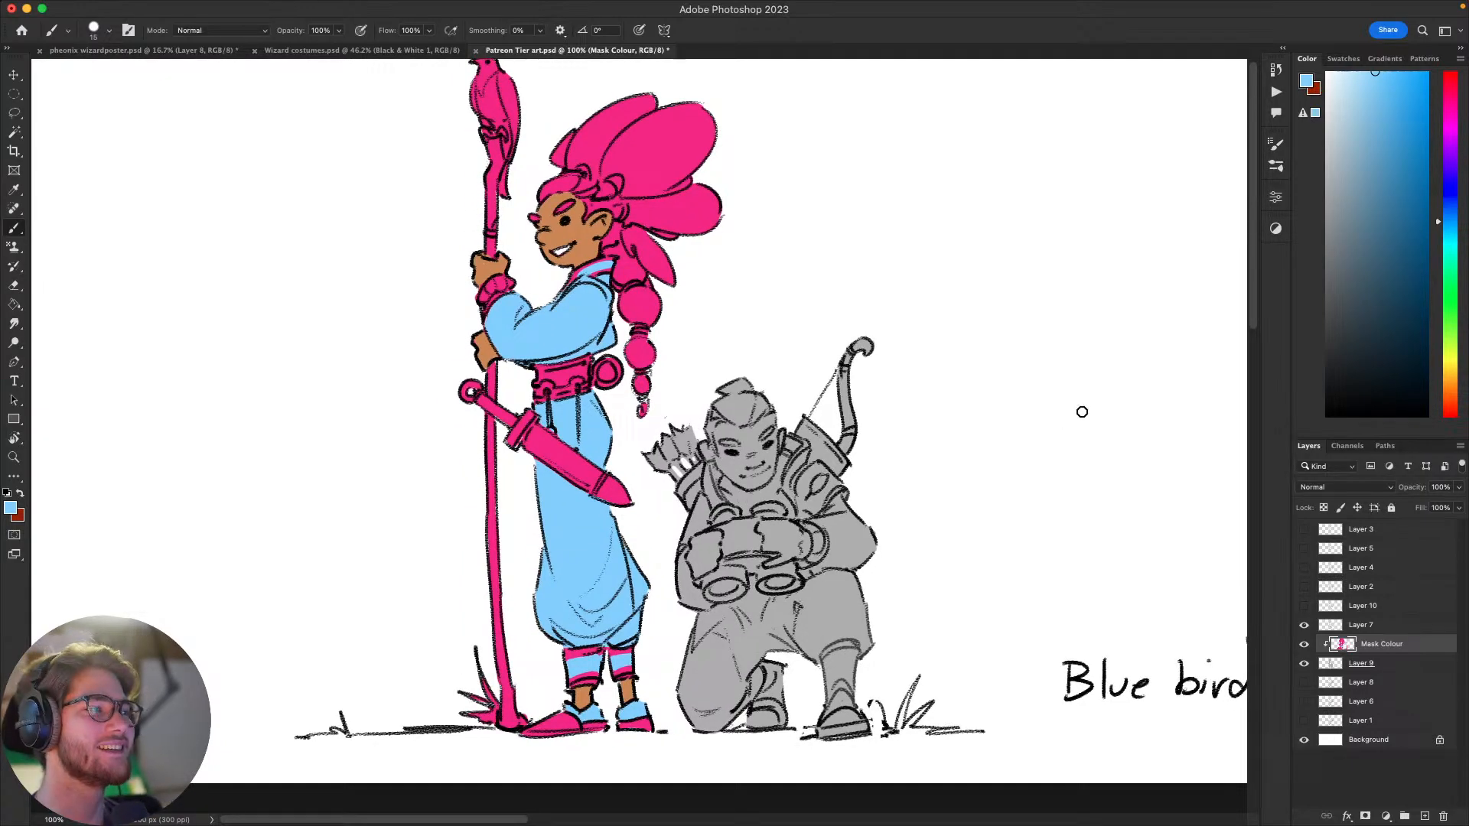
drag(947, 546, 1038, 527)
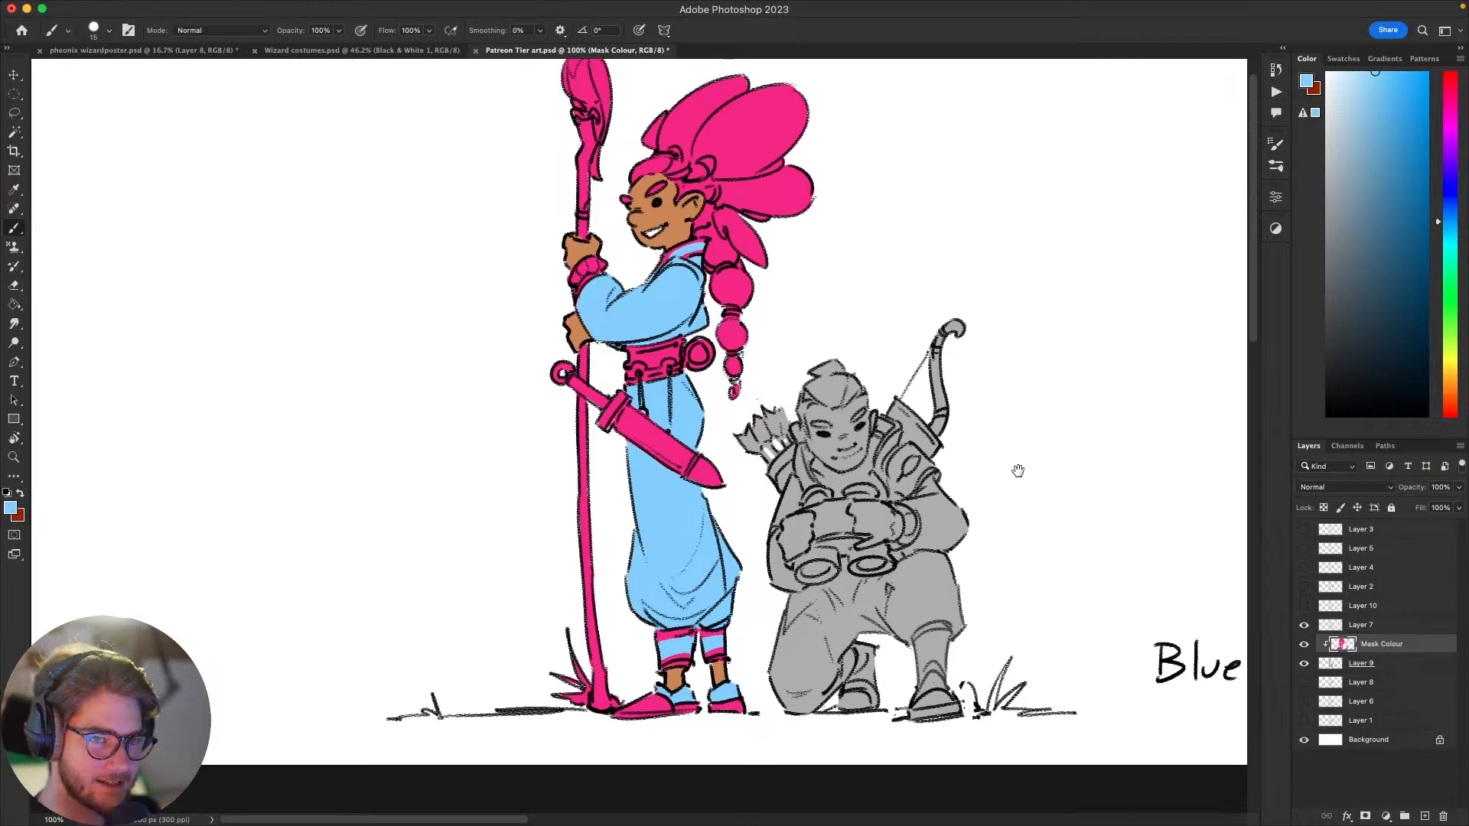
mouse_move(1017, 471)
mouse_down()
mouse_move(971, 544)
mouse_move(1023, 498)
mouse_move(1013, 528)
mouse_move(954, 534)
mouse_up()
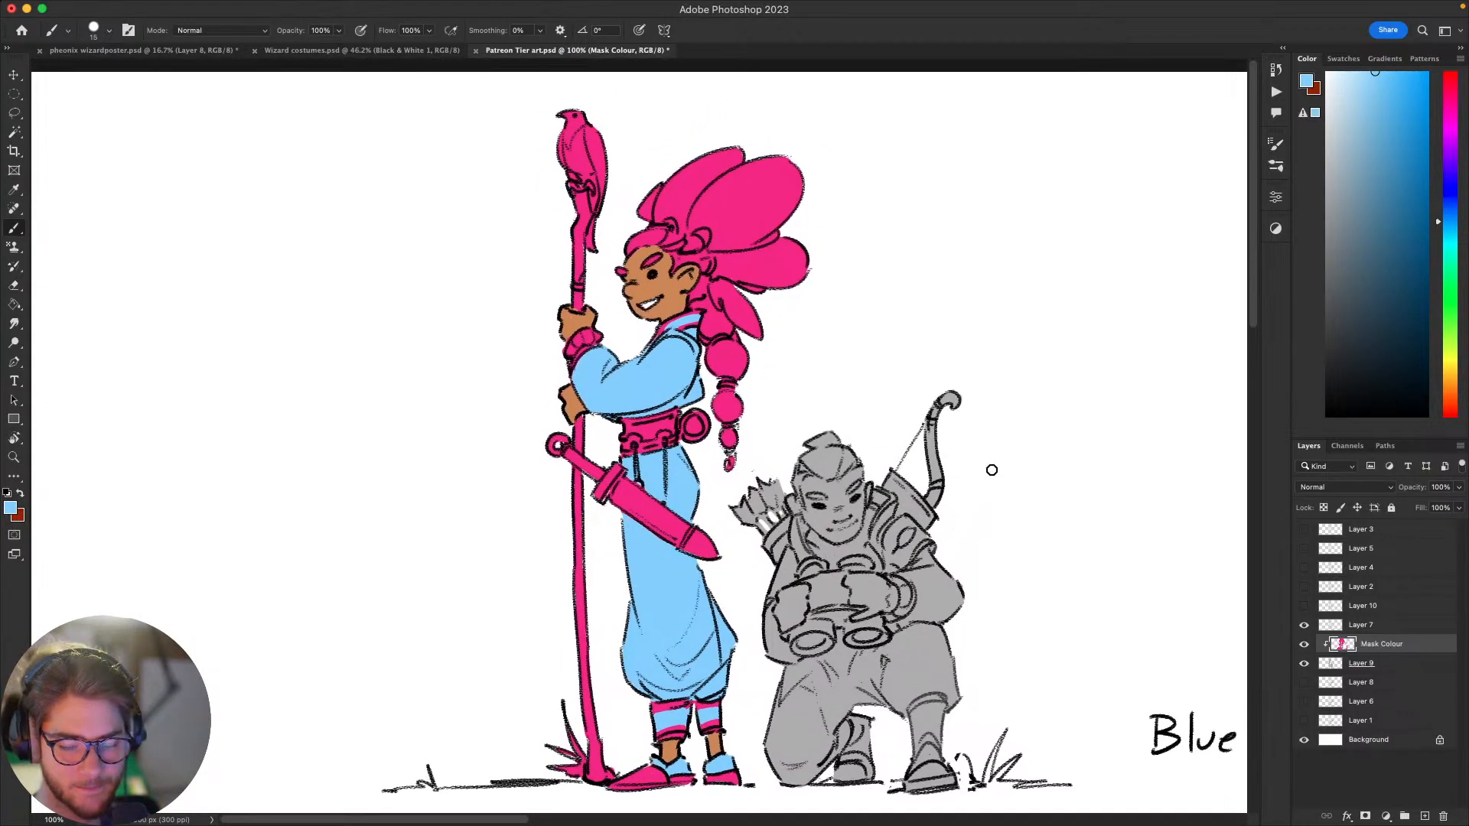
click(1350, 664)
drag(1059, 424, 1125, 425)
key(l)
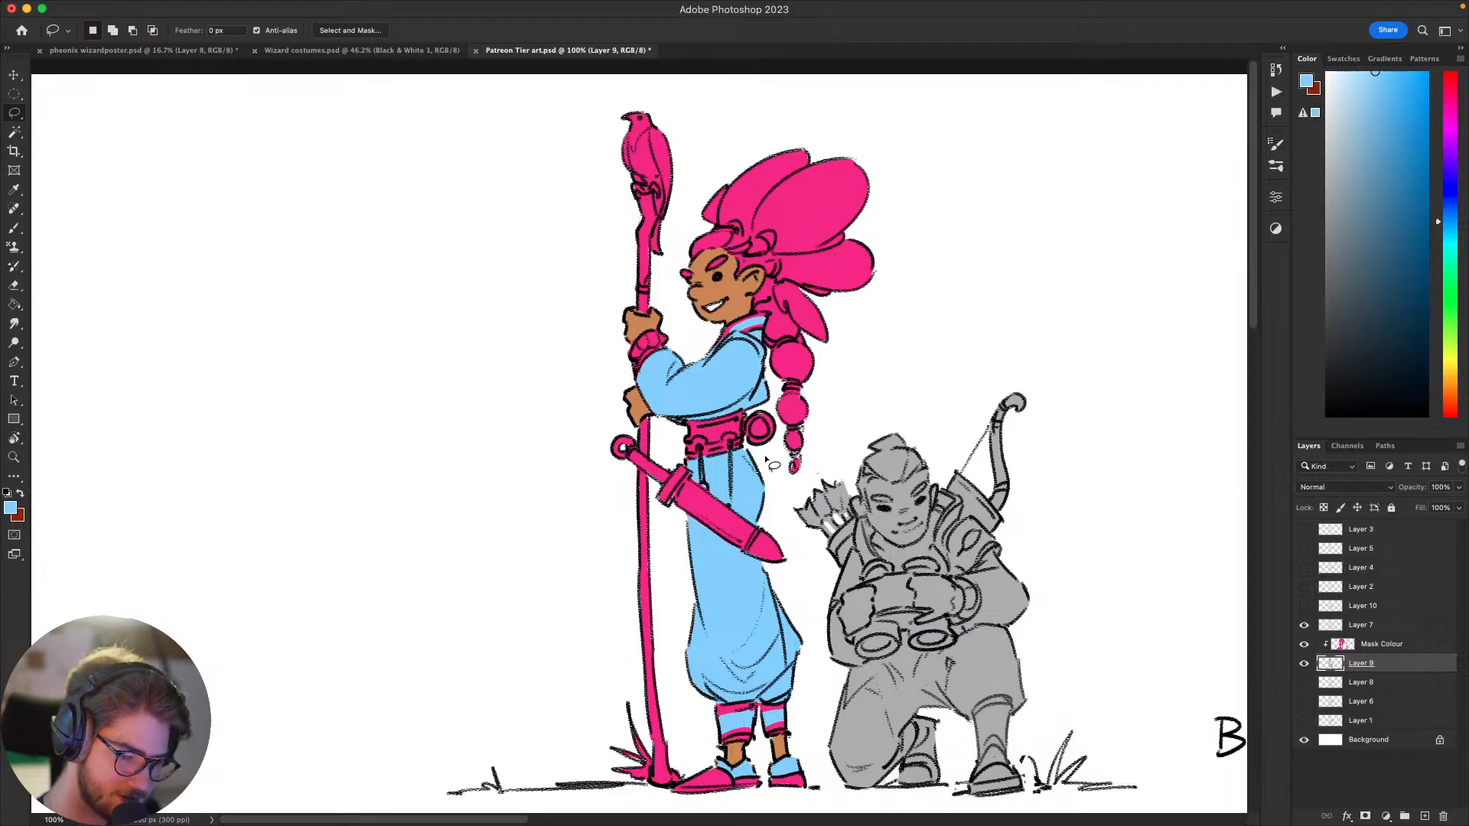
key(b)
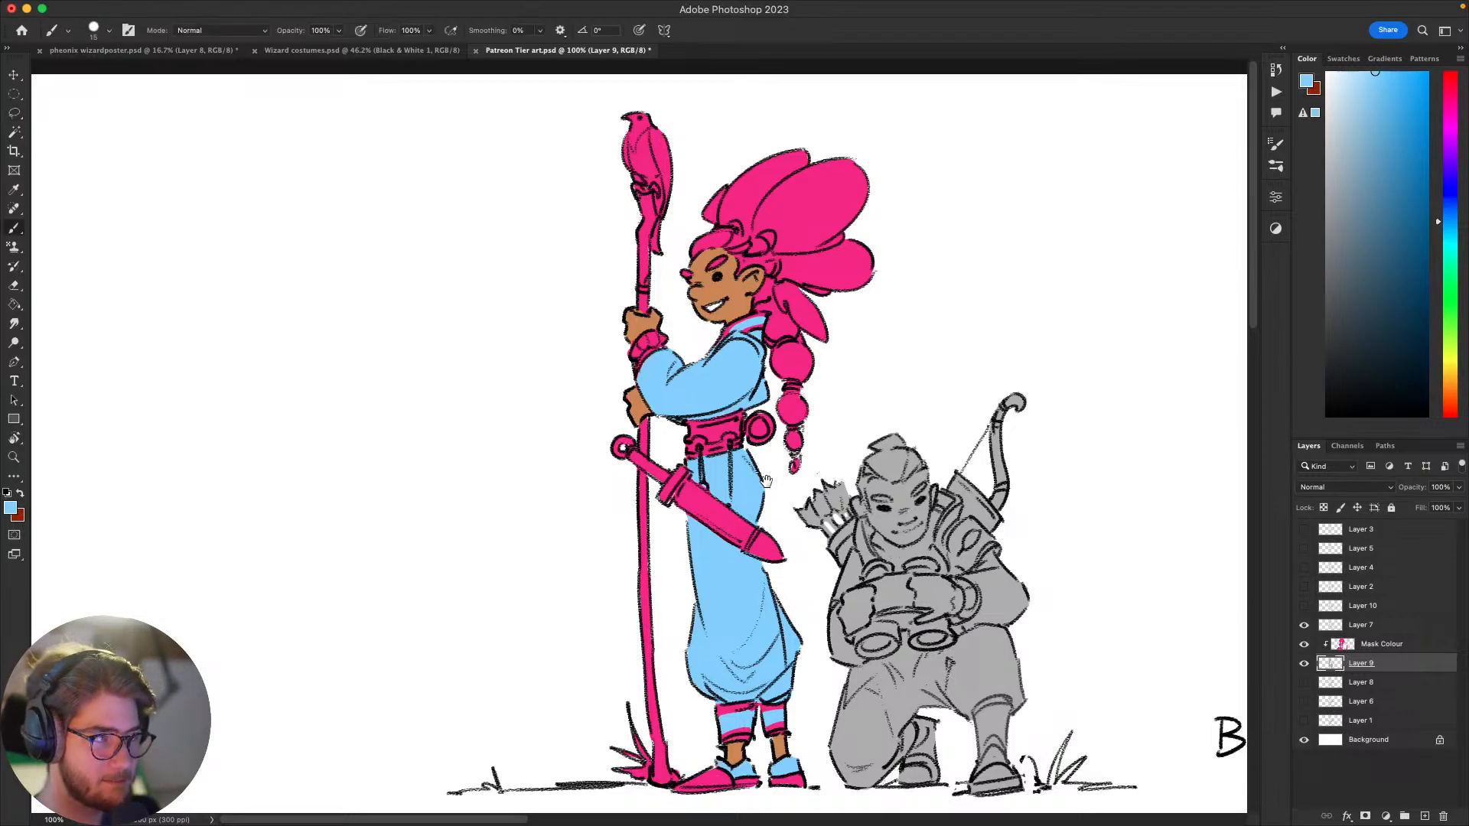
scroll(773, 455, up, 1)
mouse_move(1045, 431)
mouse_down()
mouse_move(1072, 502)
mouse_move(1145, 403)
mouse_move(1109, 460)
mouse_move(1133, 460)
mouse_up()
key(l)
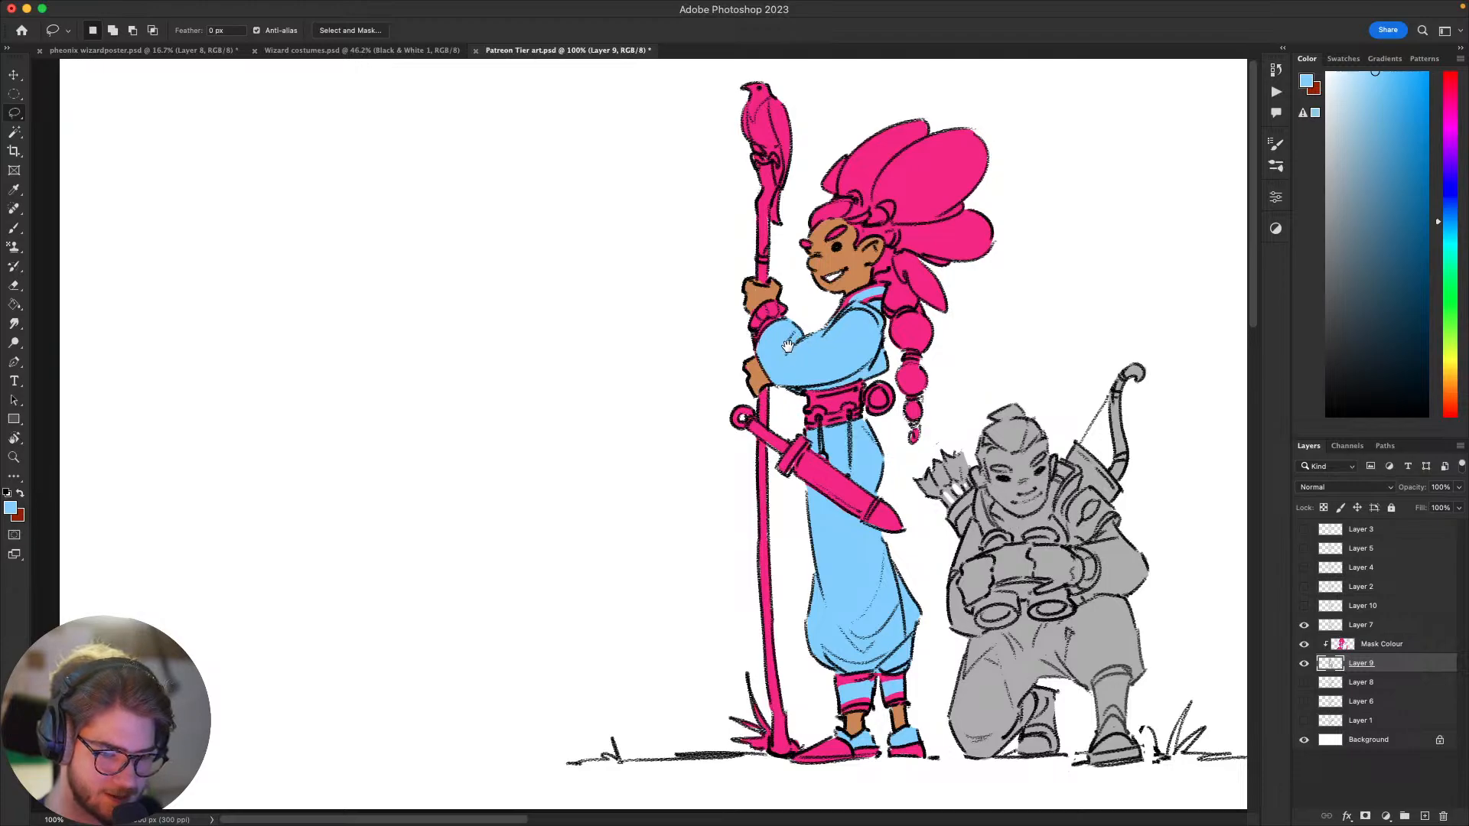
mouse_move(784, 355)
mouse_down()
mouse_move(759, 382)
mouse_move(706, 305)
mouse_up()
key(b)
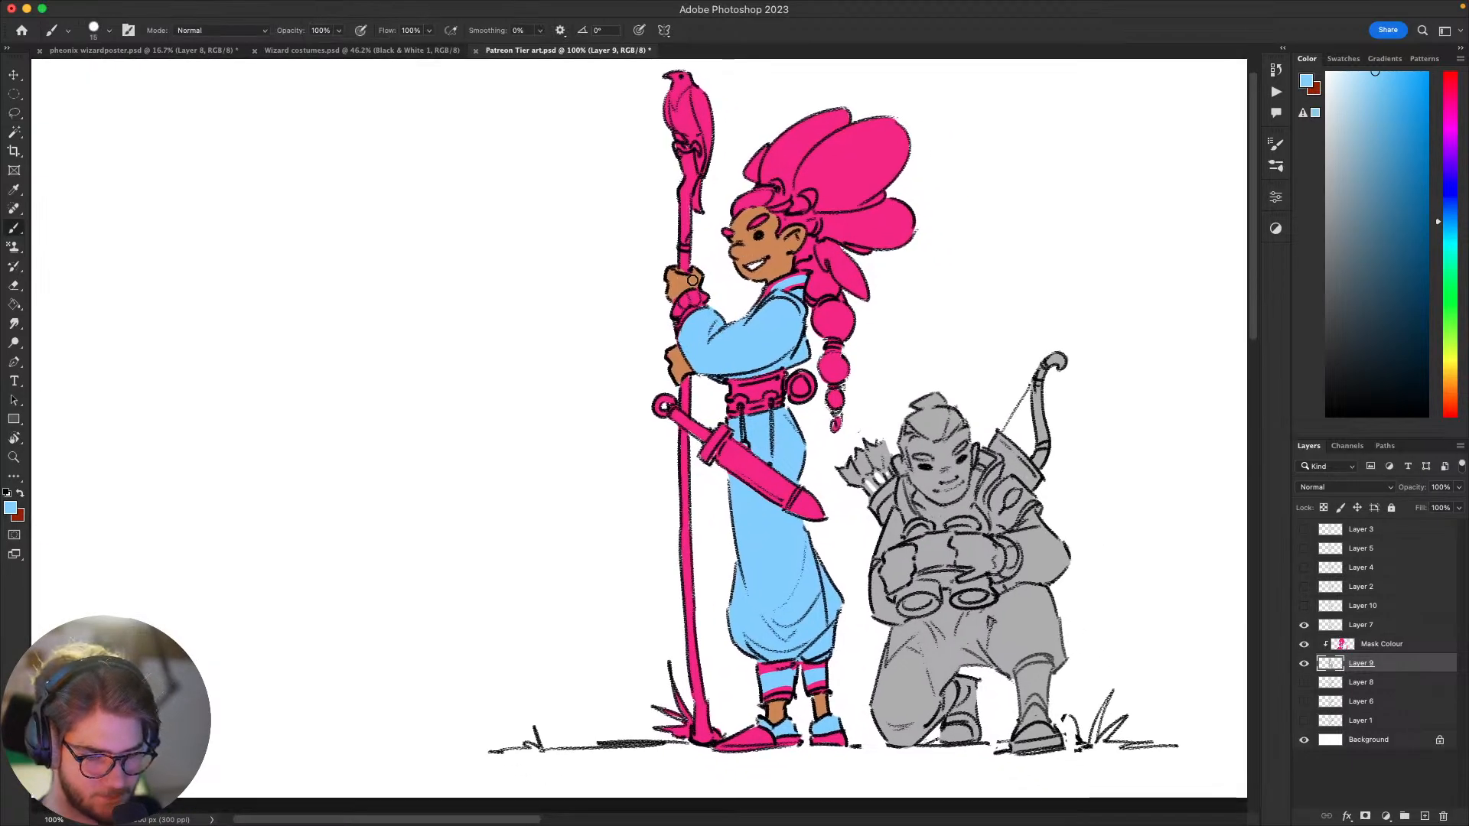
mouse_move(1102, 442)
mouse_down()
mouse_move(1123, 406)
mouse_move(1105, 410)
mouse_move(1086, 456)
mouse_move(1138, 482)
mouse_move(1072, 524)
mouse_move(1059, 482)
mouse_move(1111, 420)
mouse_move(955, 470)
mouse_move(1118, 397)
mouse_move(1010, 457)
mouse_up()
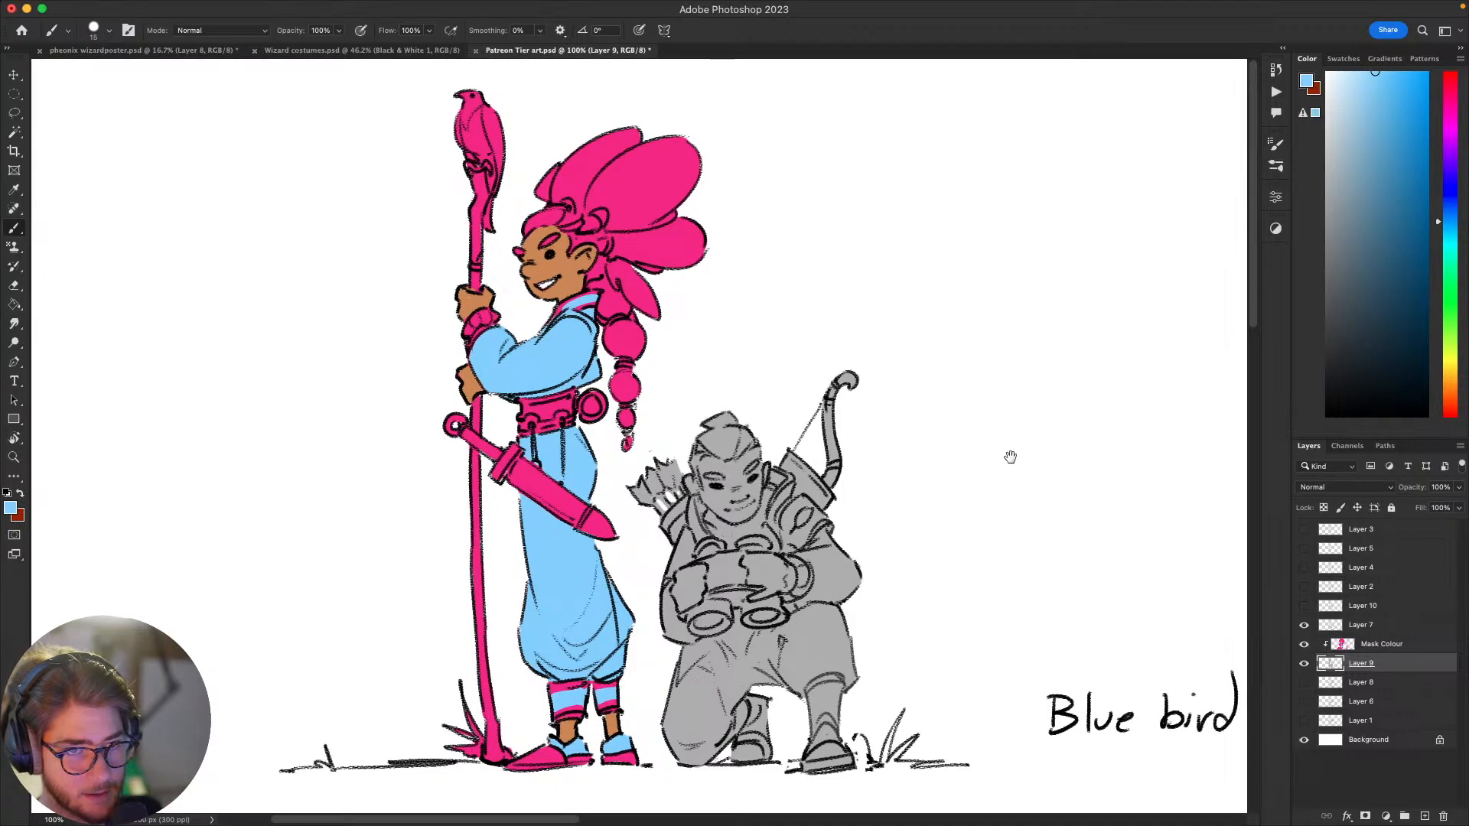
mouse_move(1010, 457)
mouse_down()
mouse_move(1059, 443)
mouse_move(1051, 479)
mouse_move(1075, 462)
mouse_up()
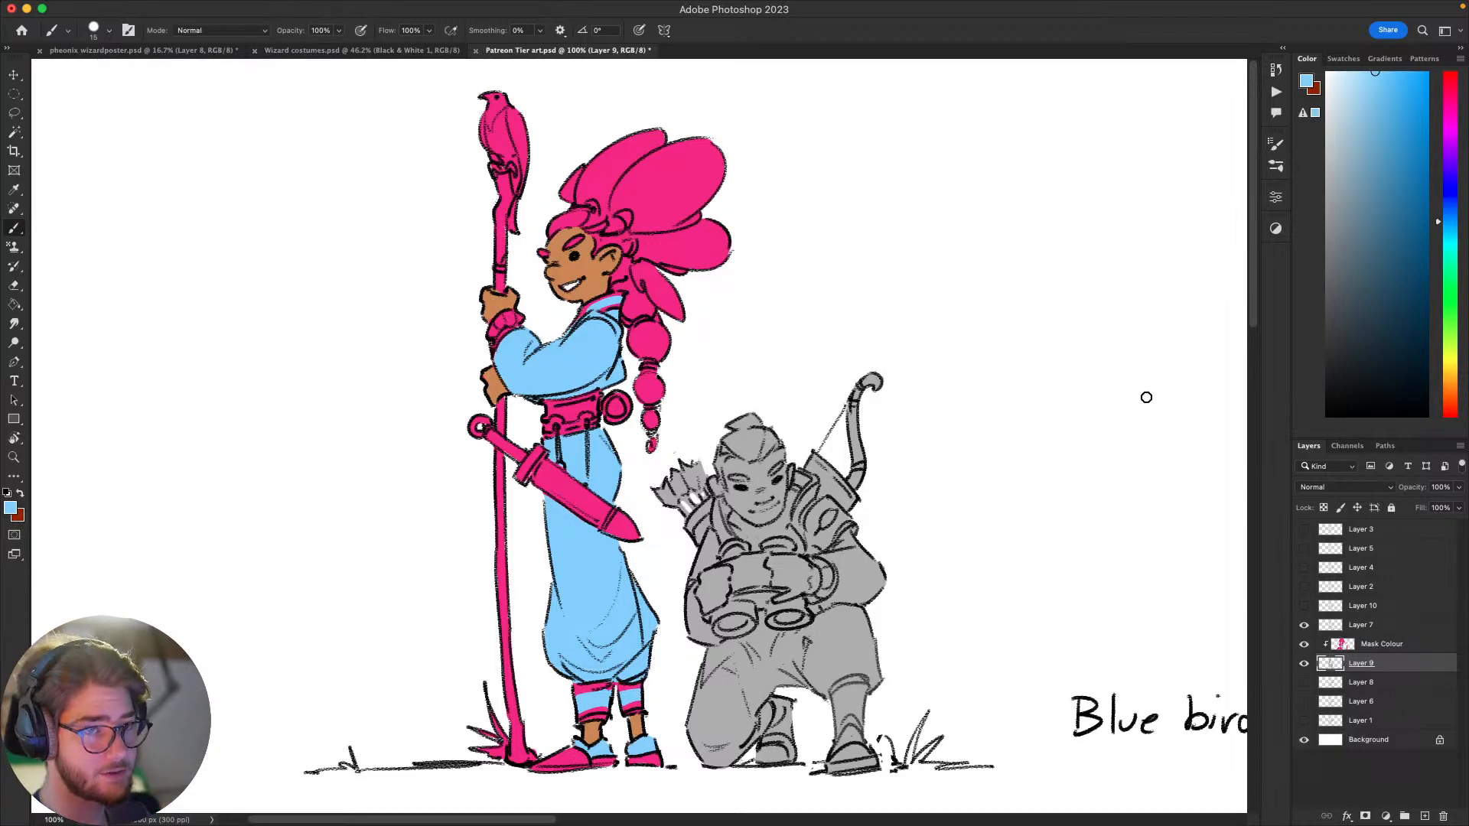
mouse_move(1015, 490)
mouse_down()
mouse_move(1048, 446)
mouse_move(961, 475)
mouse_move(1019, 440)
mouse_move(948, 499)
mouse_move(980, 515)
mouse_move(908, 538)
mouse_up()
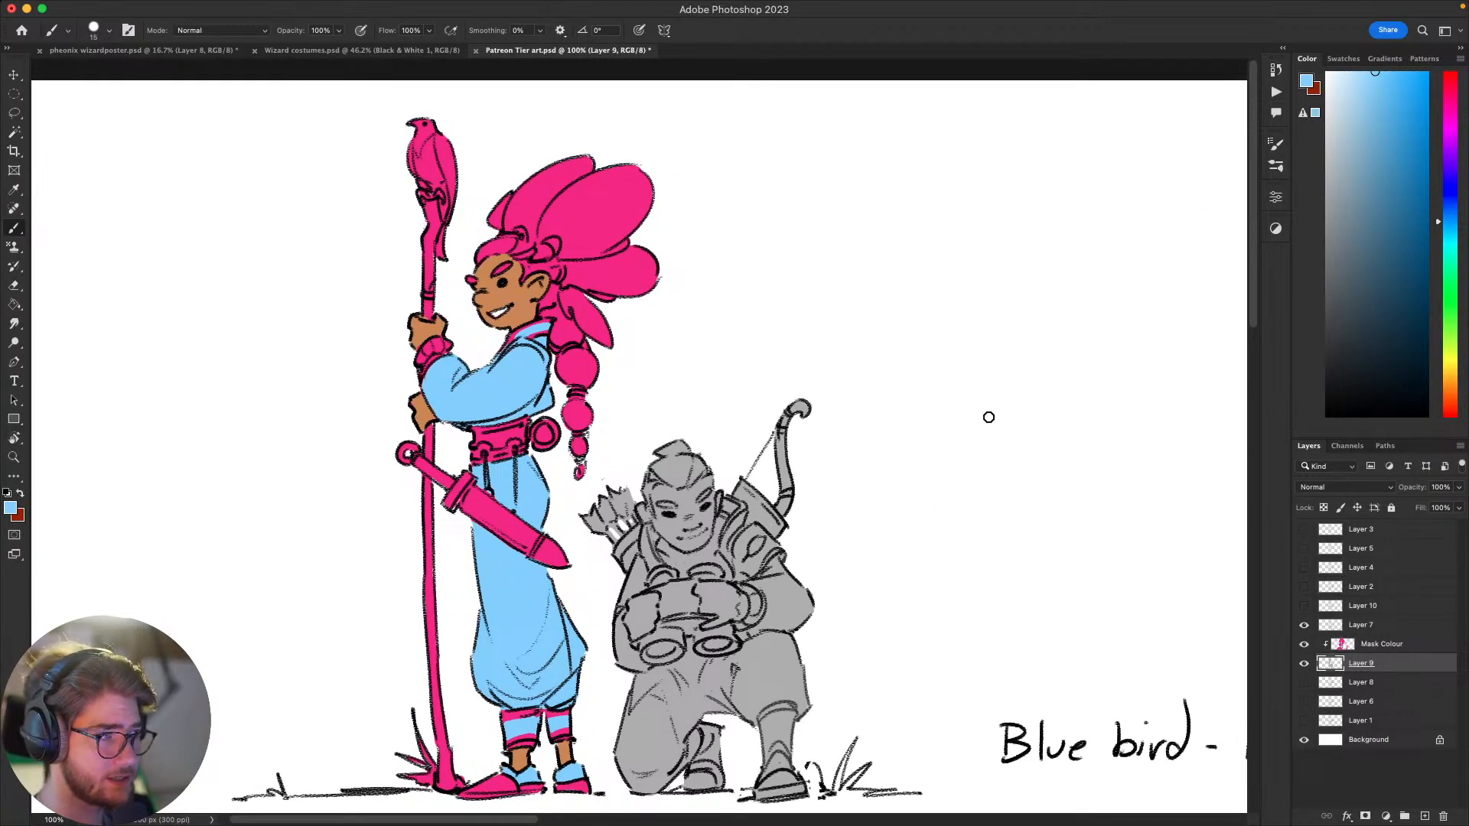
mouse_move(993, 436)
mouse_down()
mouse_move(984, 485)
mouse_move(1000, 489)
mouse_move(938, 501)
mouse_move(951, 502)
mouse_move(934, 541)
mouse_move(951, 489)
mouse_move(928, 521)
mouse_move(928, 497)
mouse_up()
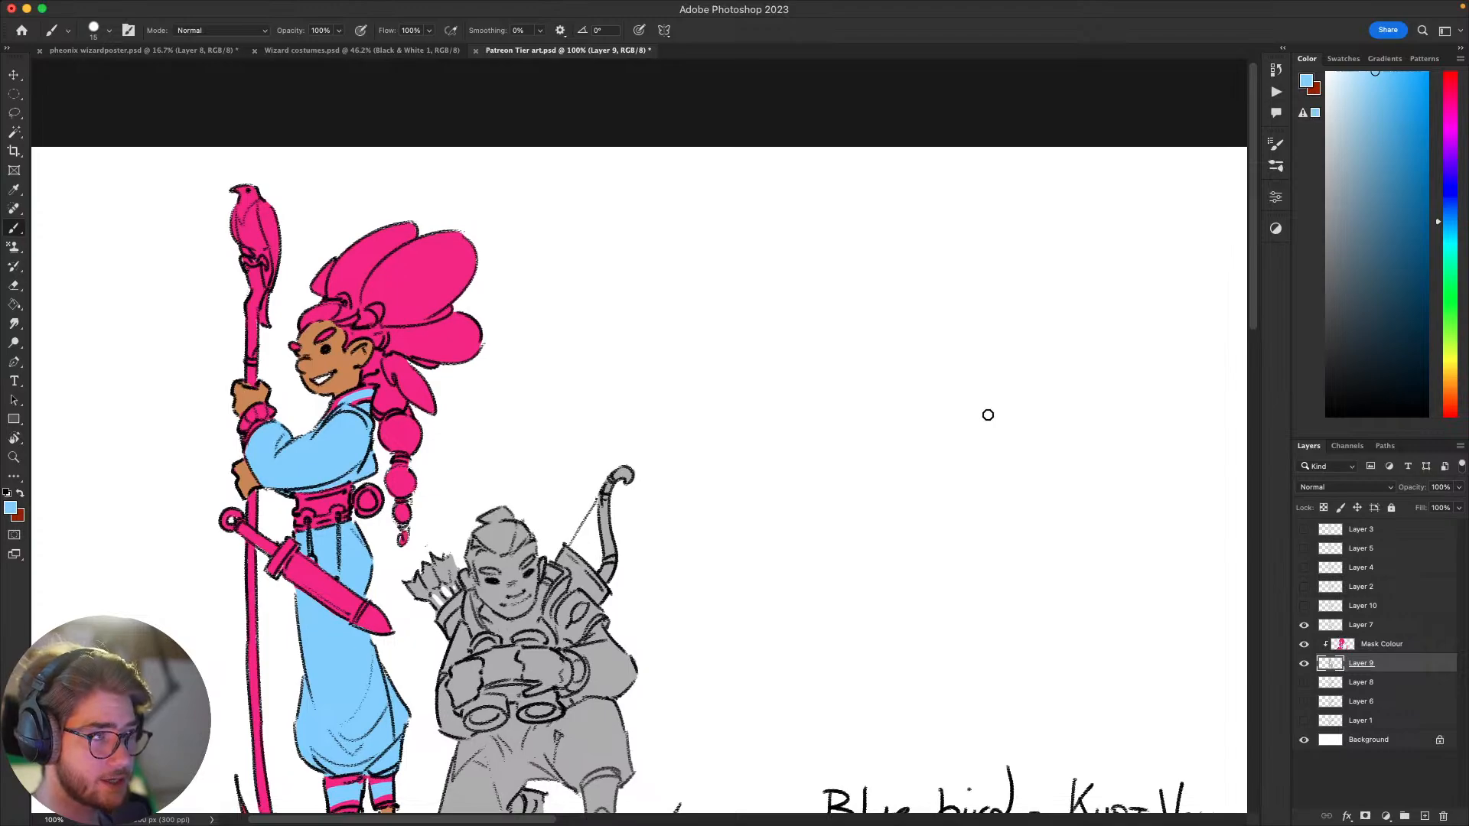
drag(934, 561, 994, 463)
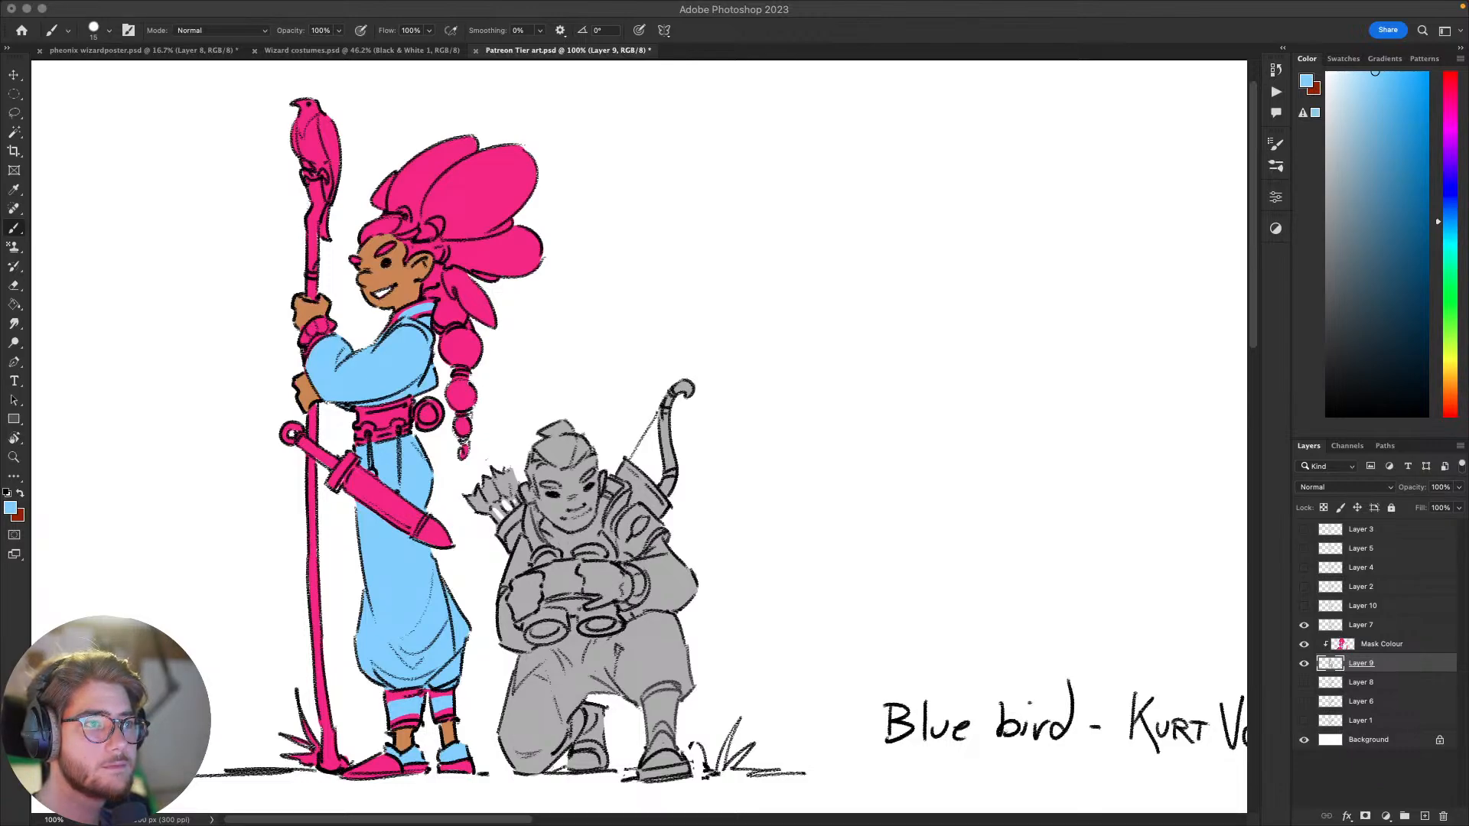
Step: Switch to the Patreon page in the browser and look over its banner and the Scout! membership tier card
drag(1, 92, 1137, 64)
scroll(899, 494, up, 5)
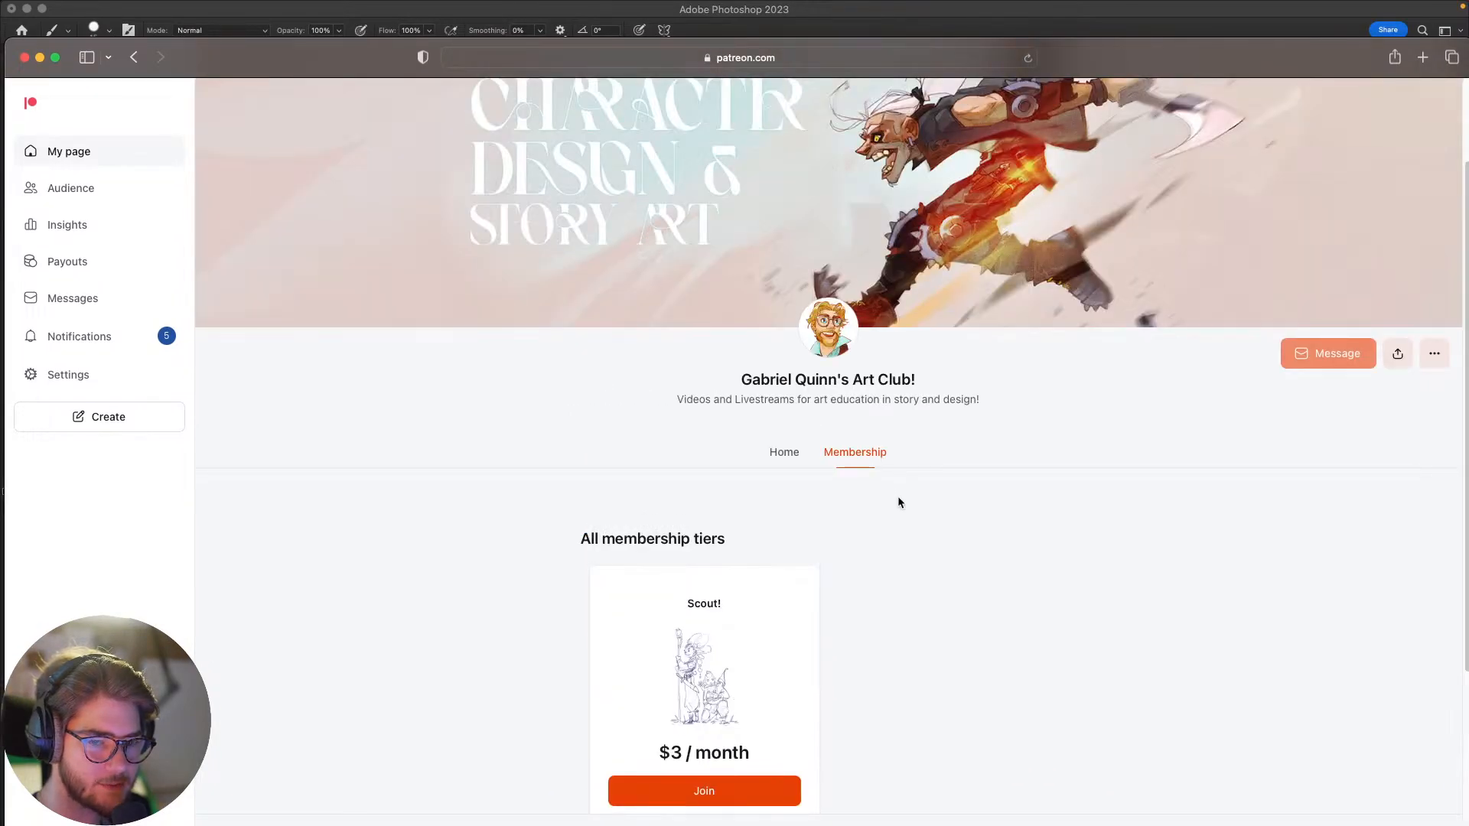
scroll(901, 505, up, 1)
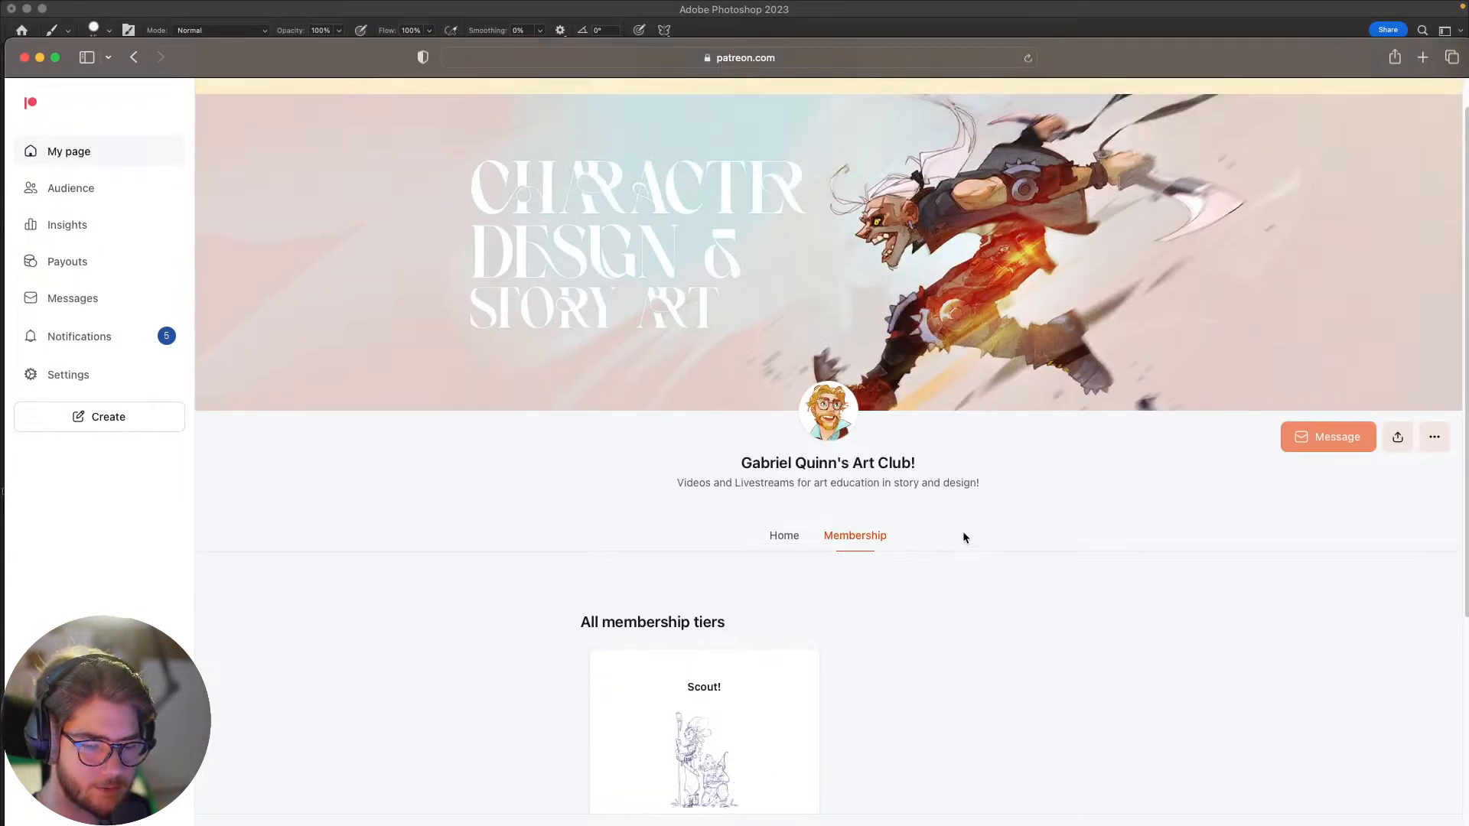
scroll(1011, 567, down, 1)
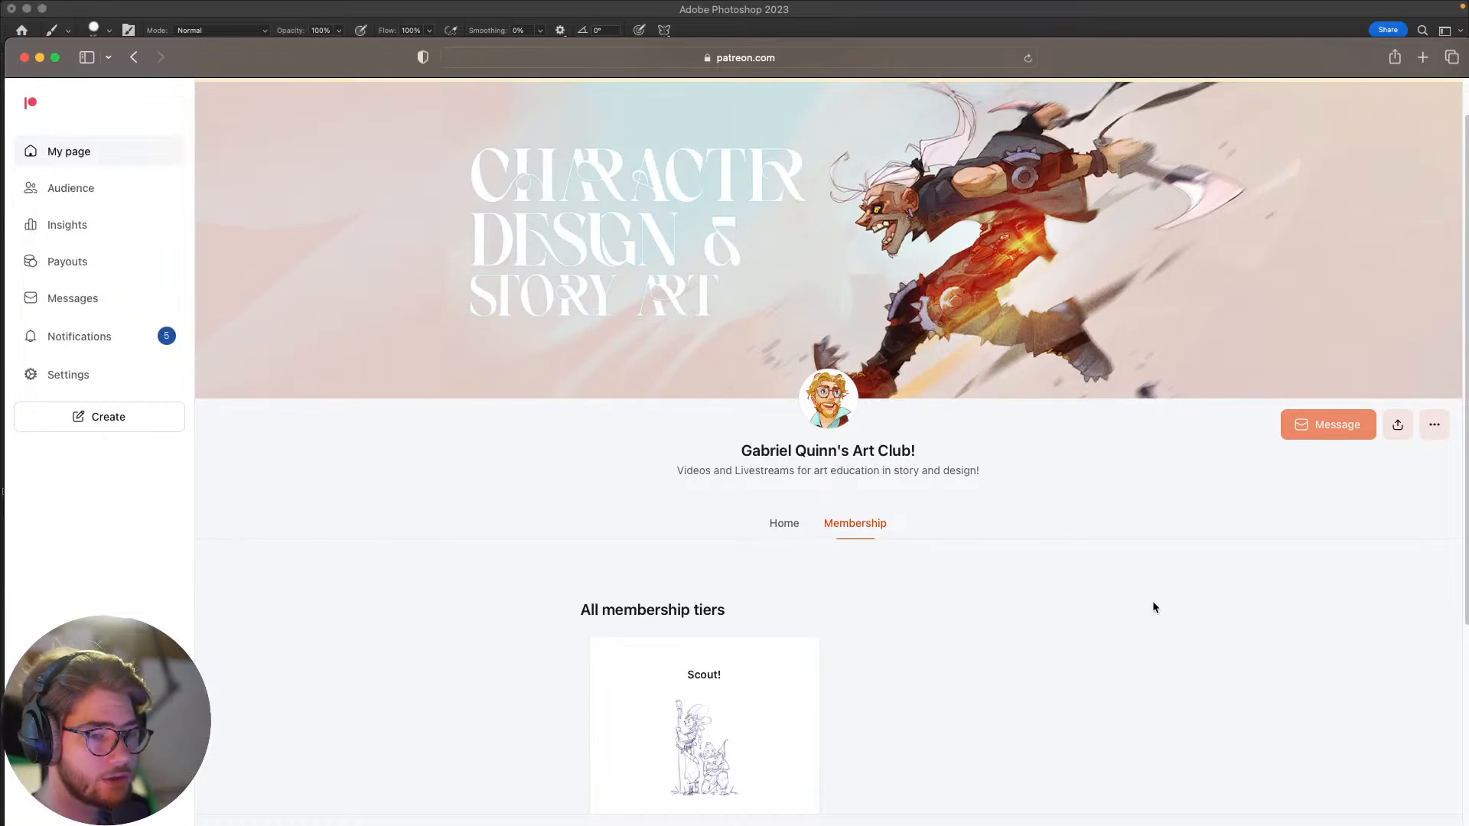
scroll(979, 635, down, 5)
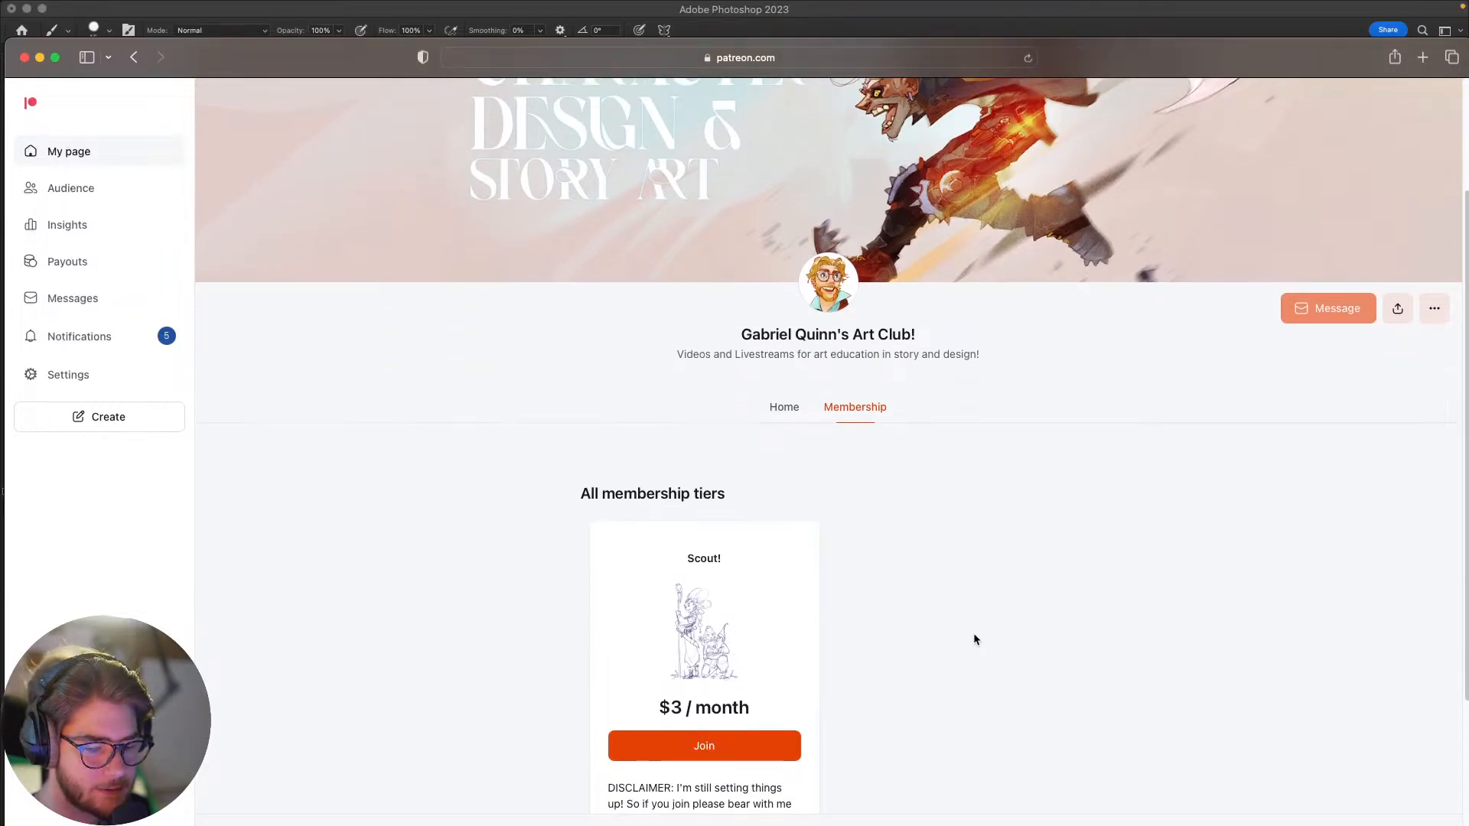
scroll(973, 639, down, 1)
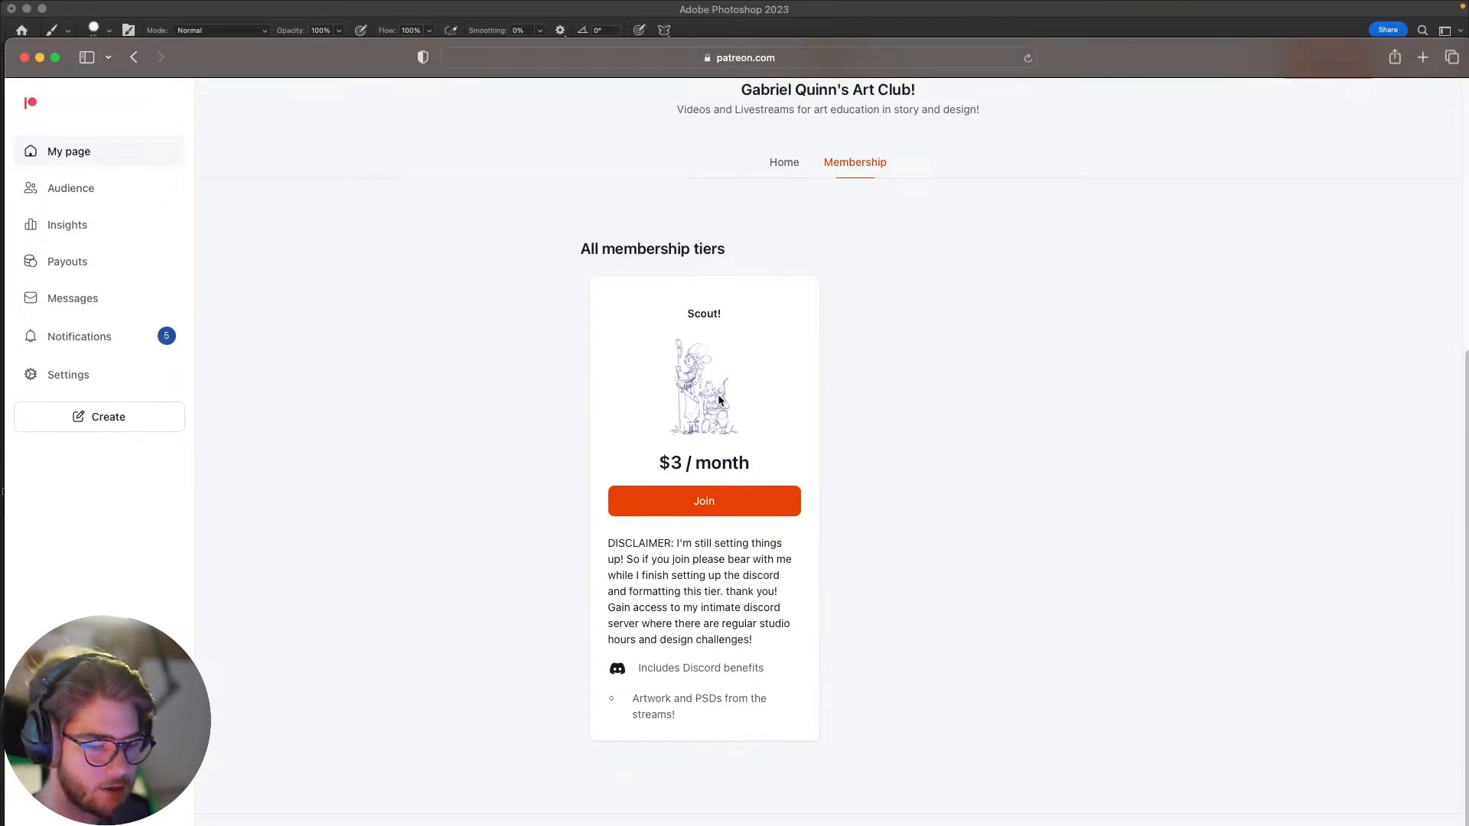
Step: Read through the Scout! tier's description and listed benefits, and close the browser window
drag(663, 669, 725, 668)
click(723, 669)
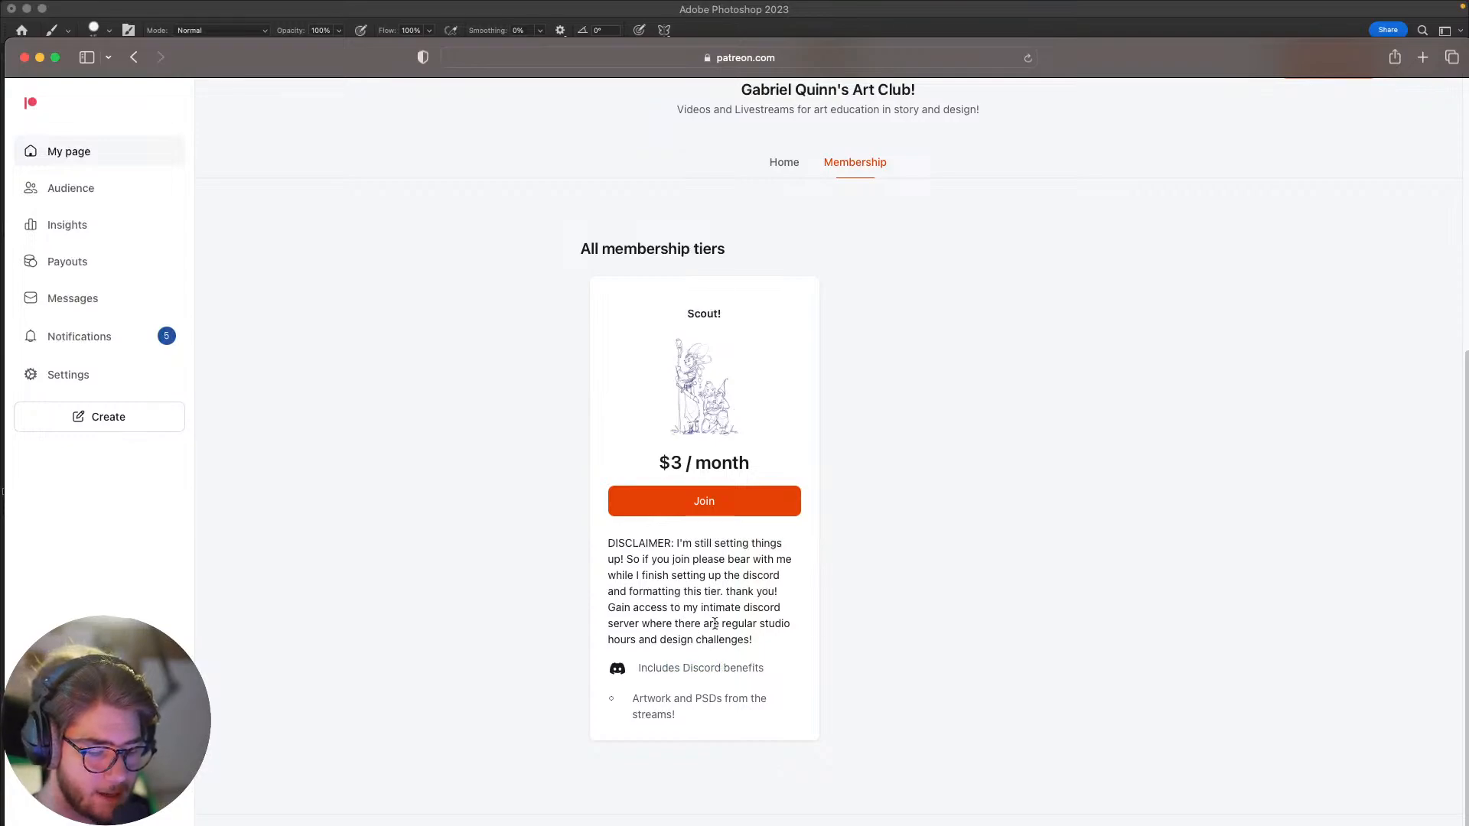
drag(655, 698, 700, 706)
click(668, 708)
click(678, 722)
click(684, 721)
click(684, 716)
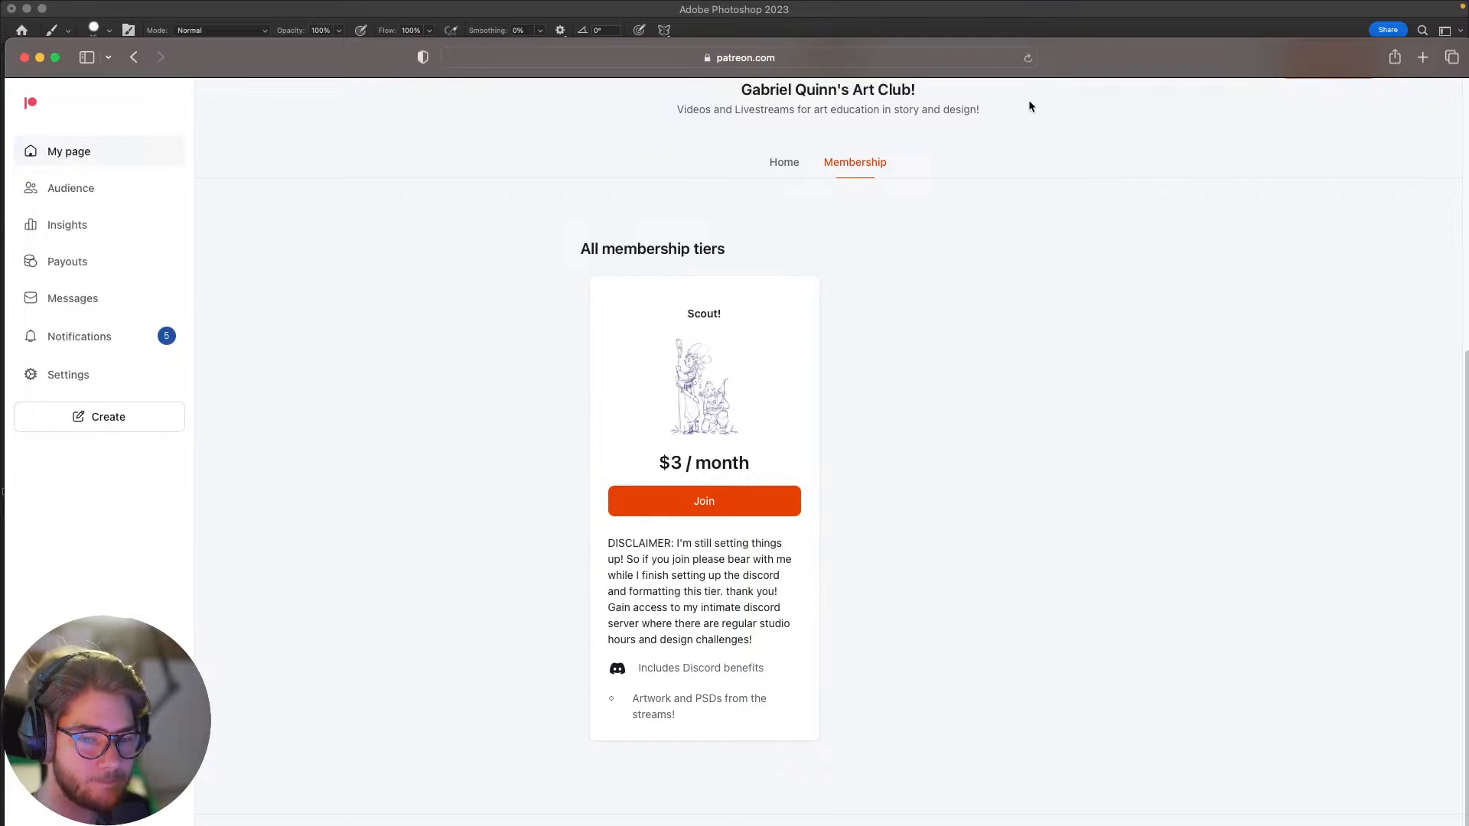
double_click(1068, 58)
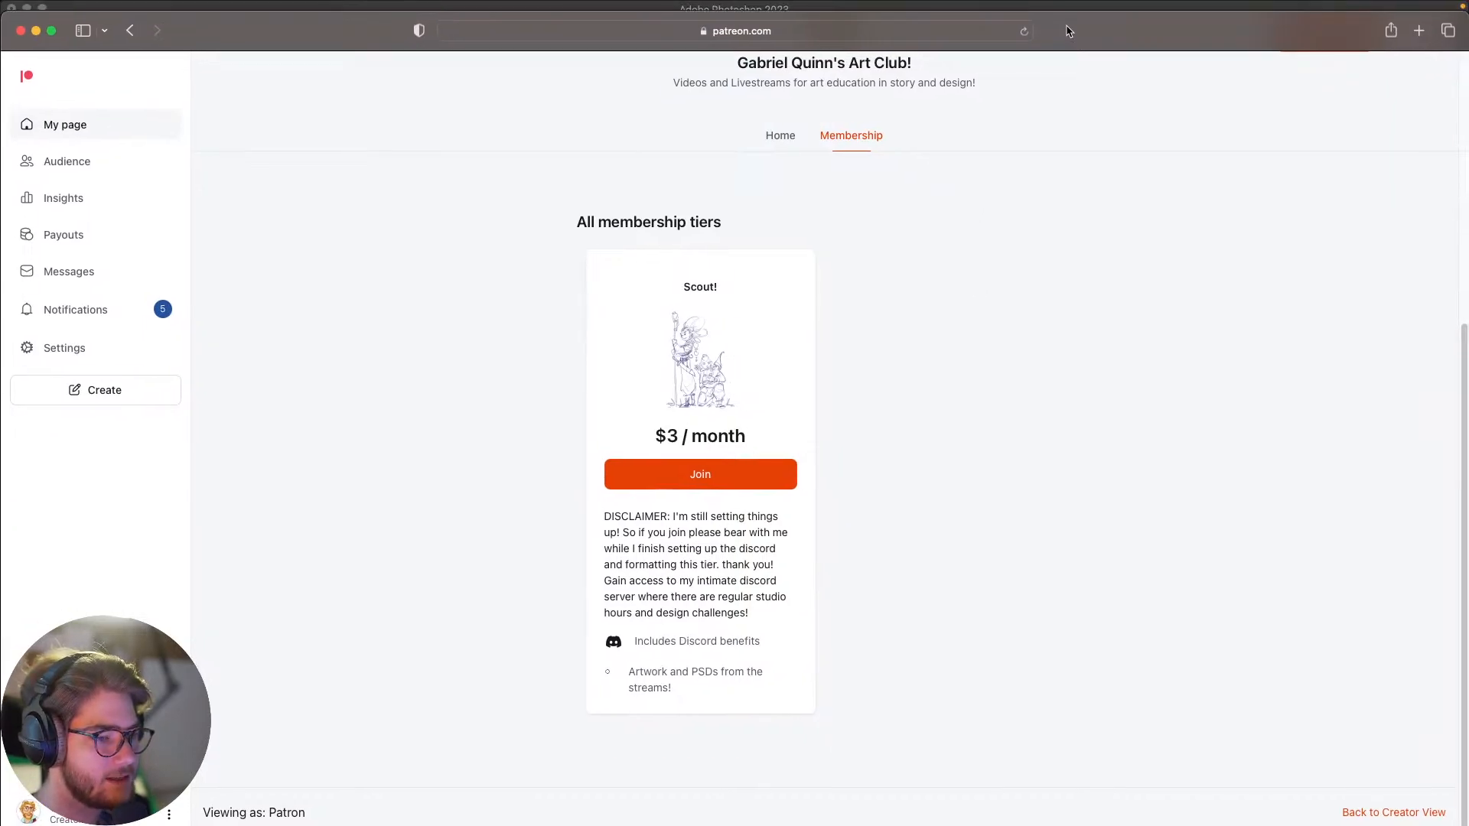
drag(1069, 35, 1071, 48)
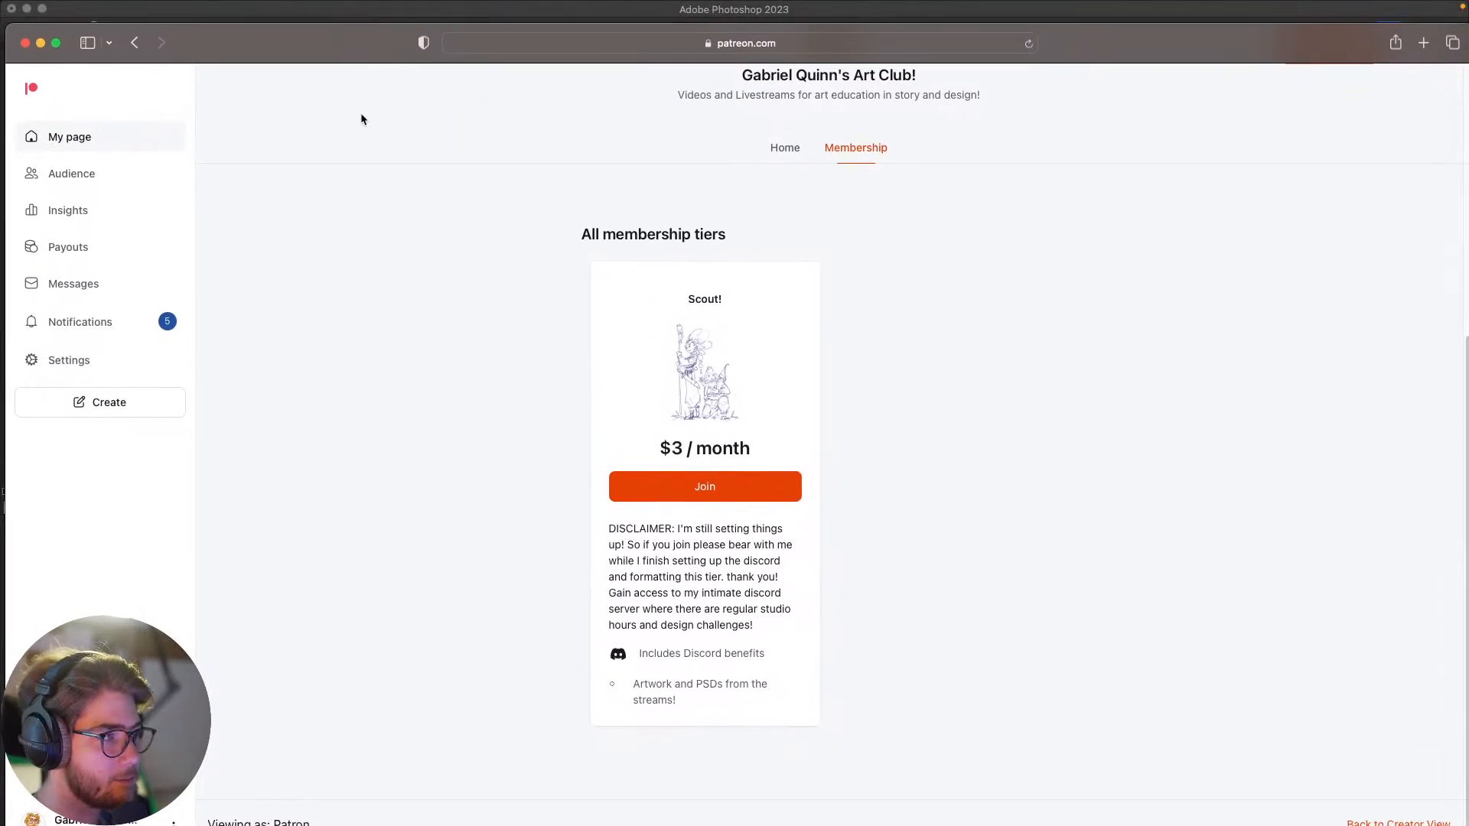
click(26, 44)
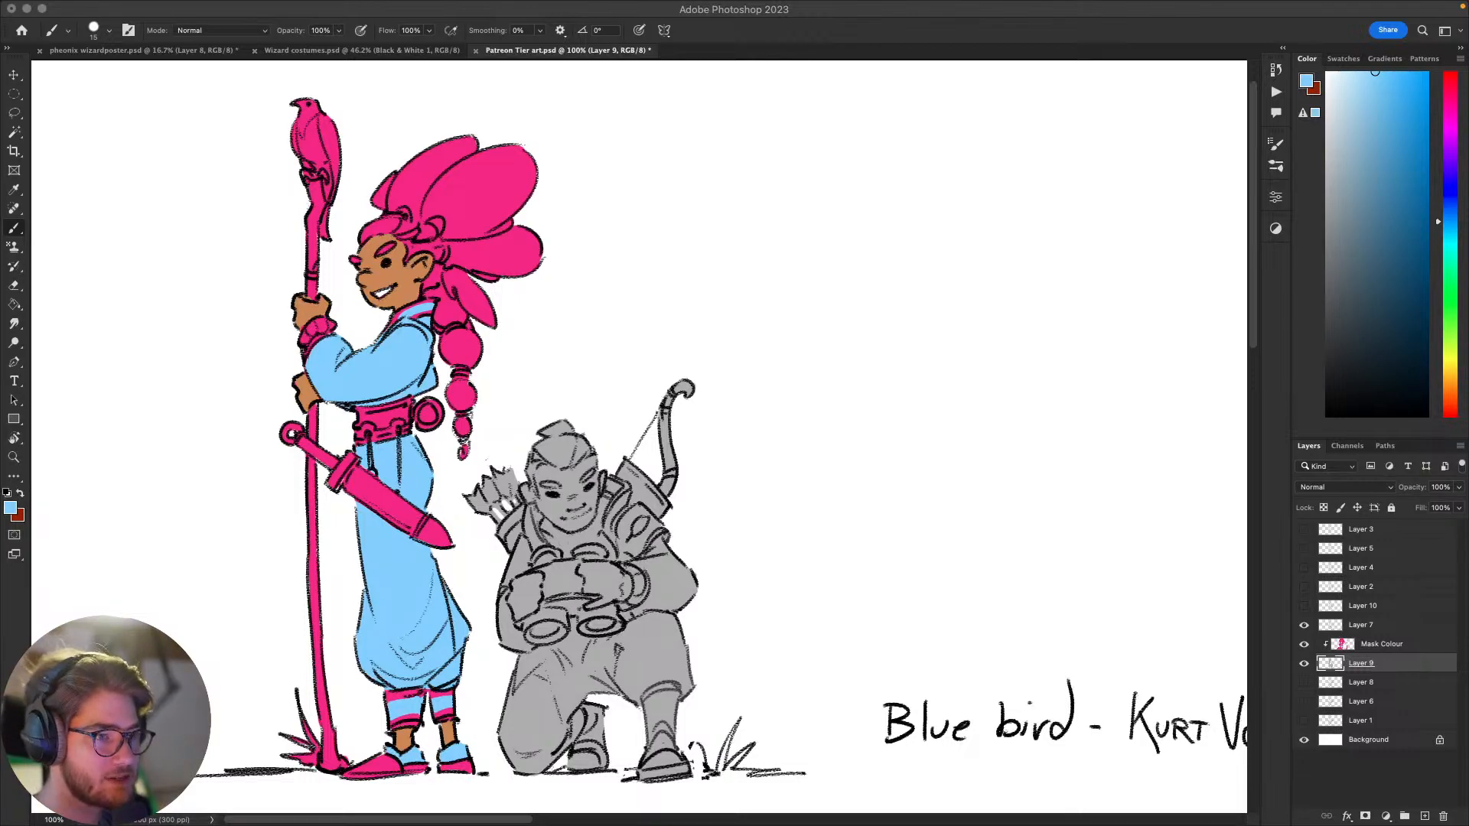
Step: Return to Photoshop, choose a very dark reddish brown as the brush colour, and make Mask Colour the active layer
click(709, 192)
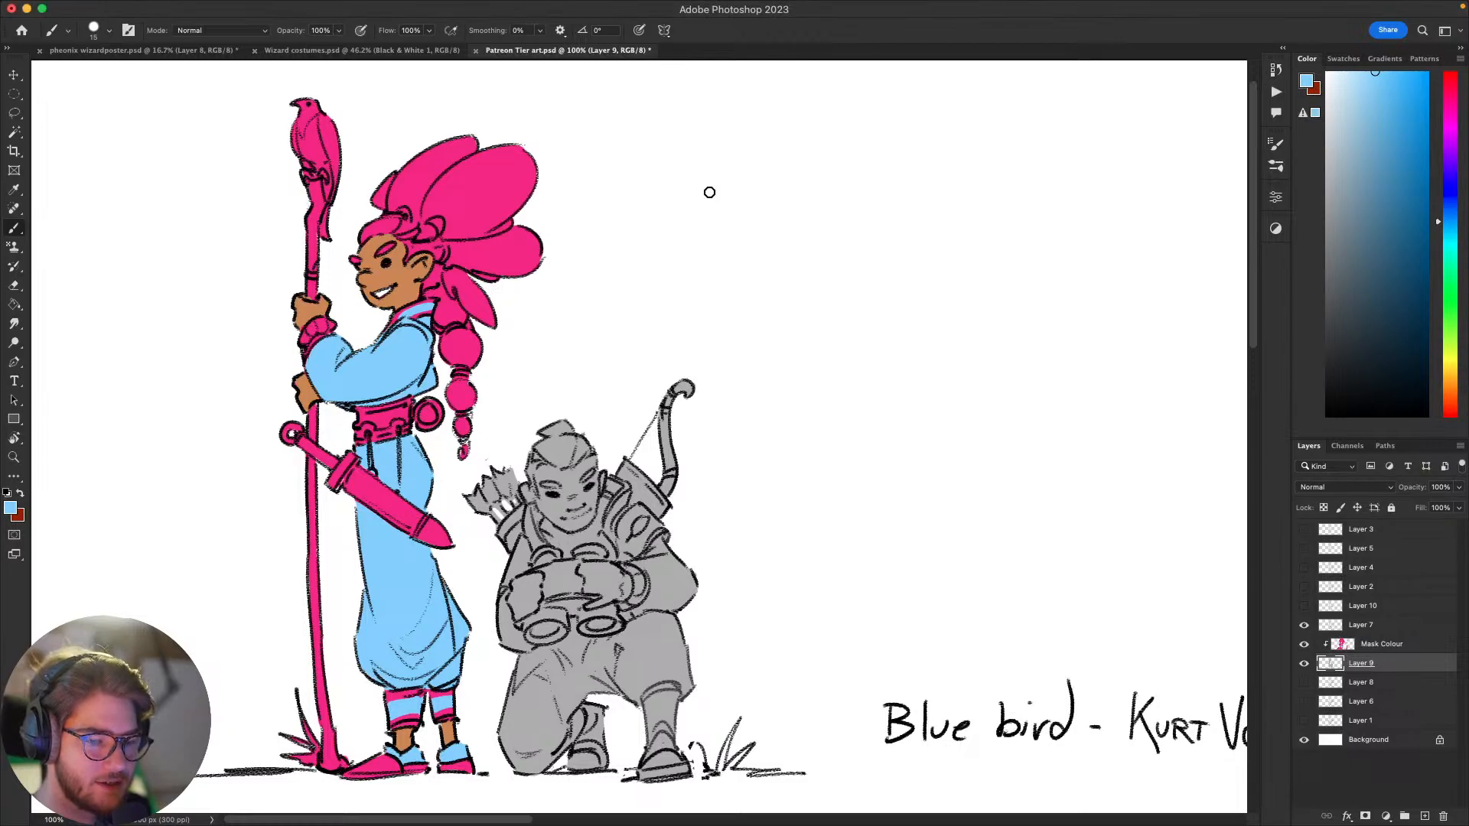
drag(890, 547, 1007, 462)
drag(920, 518, 1030, 574)
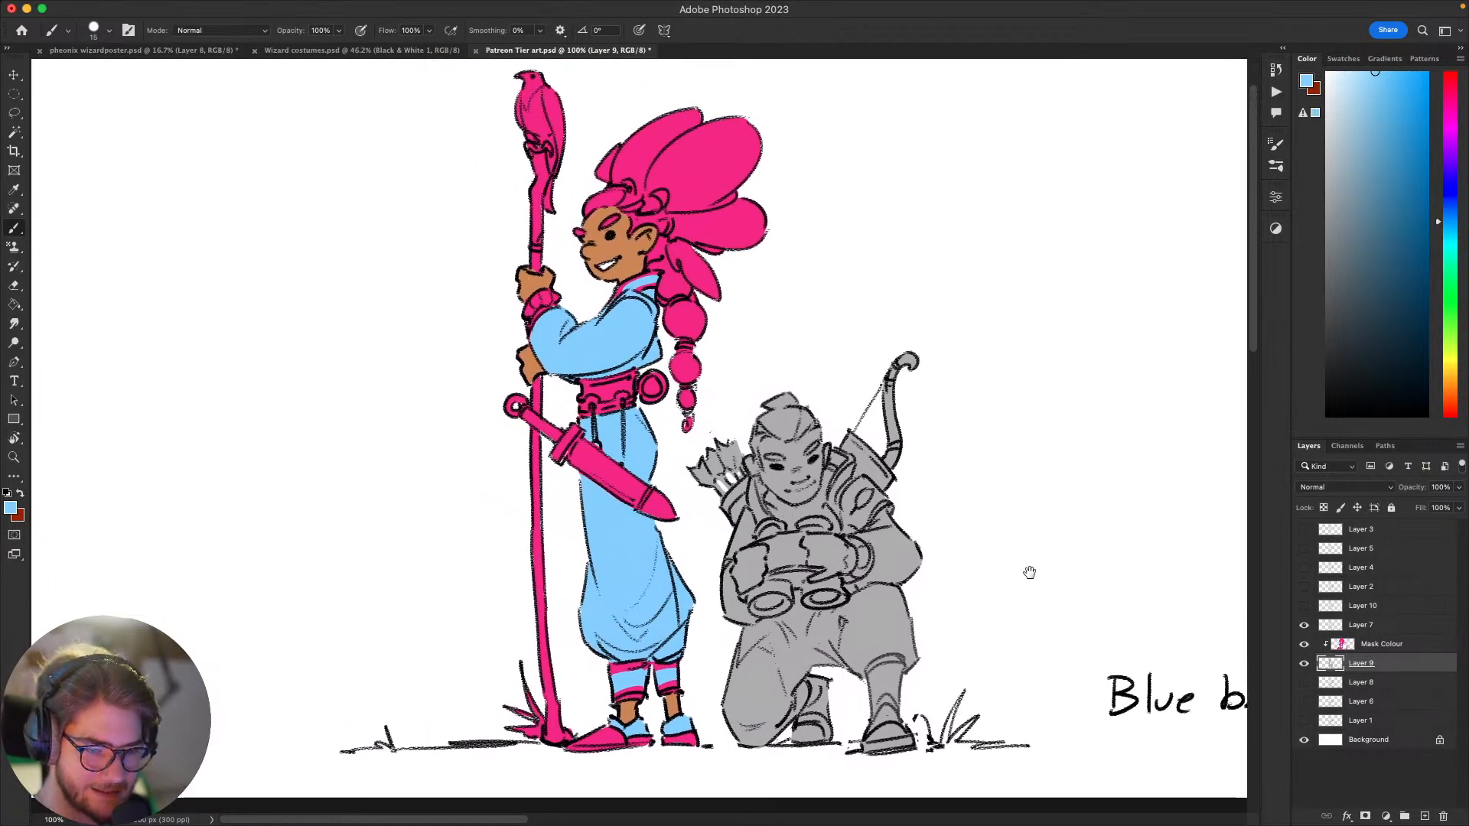
drag(966, 516, 1014, 588)
mouse_move(961, 409)
mouse_down()
mouse_move(1026, 403)
mouse_move(967, 426)
mouse_up()
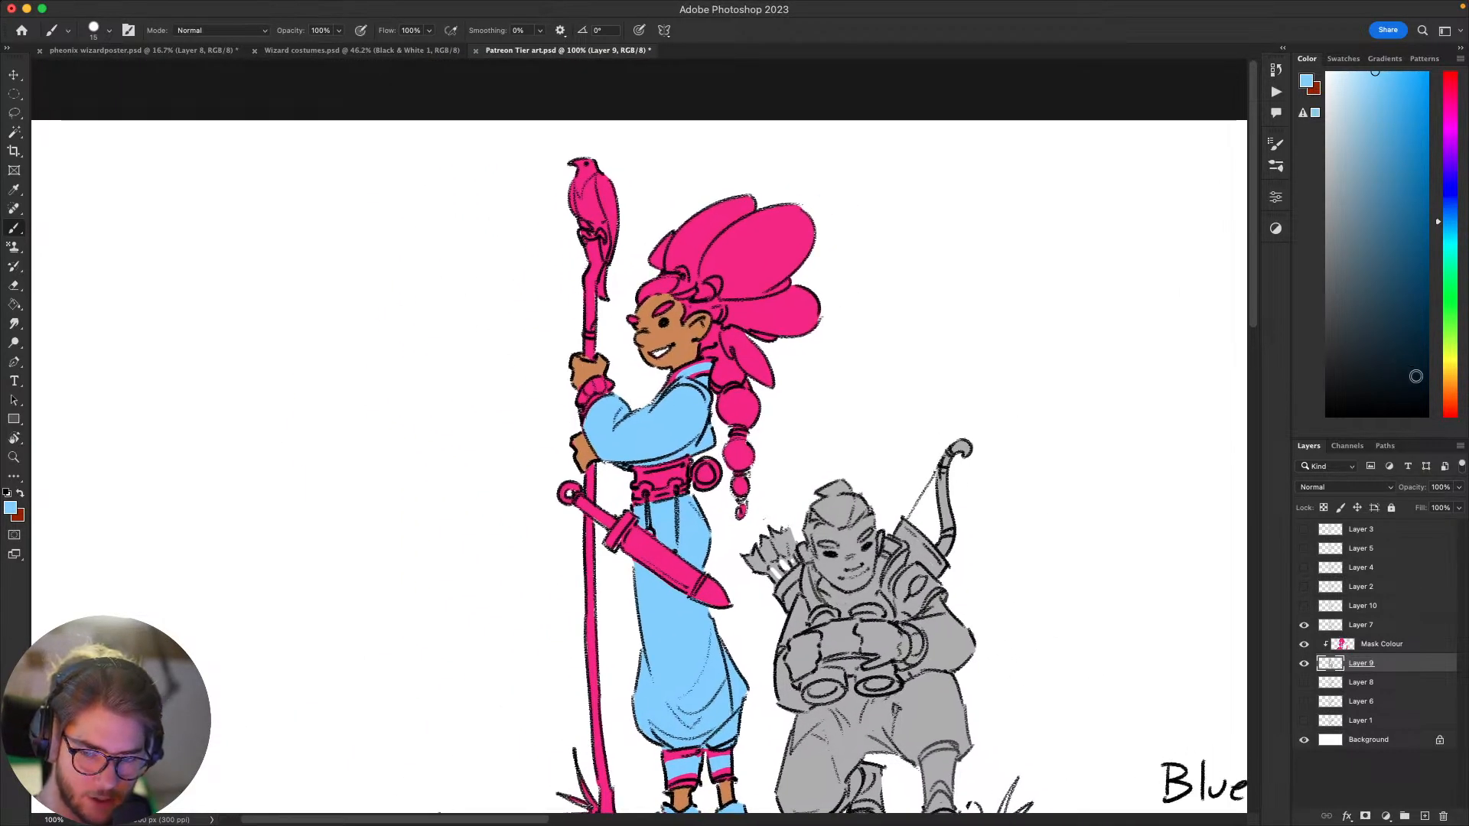
drag(1447, 310, 1373, 355)
scroll(1116, 339, left, 5)
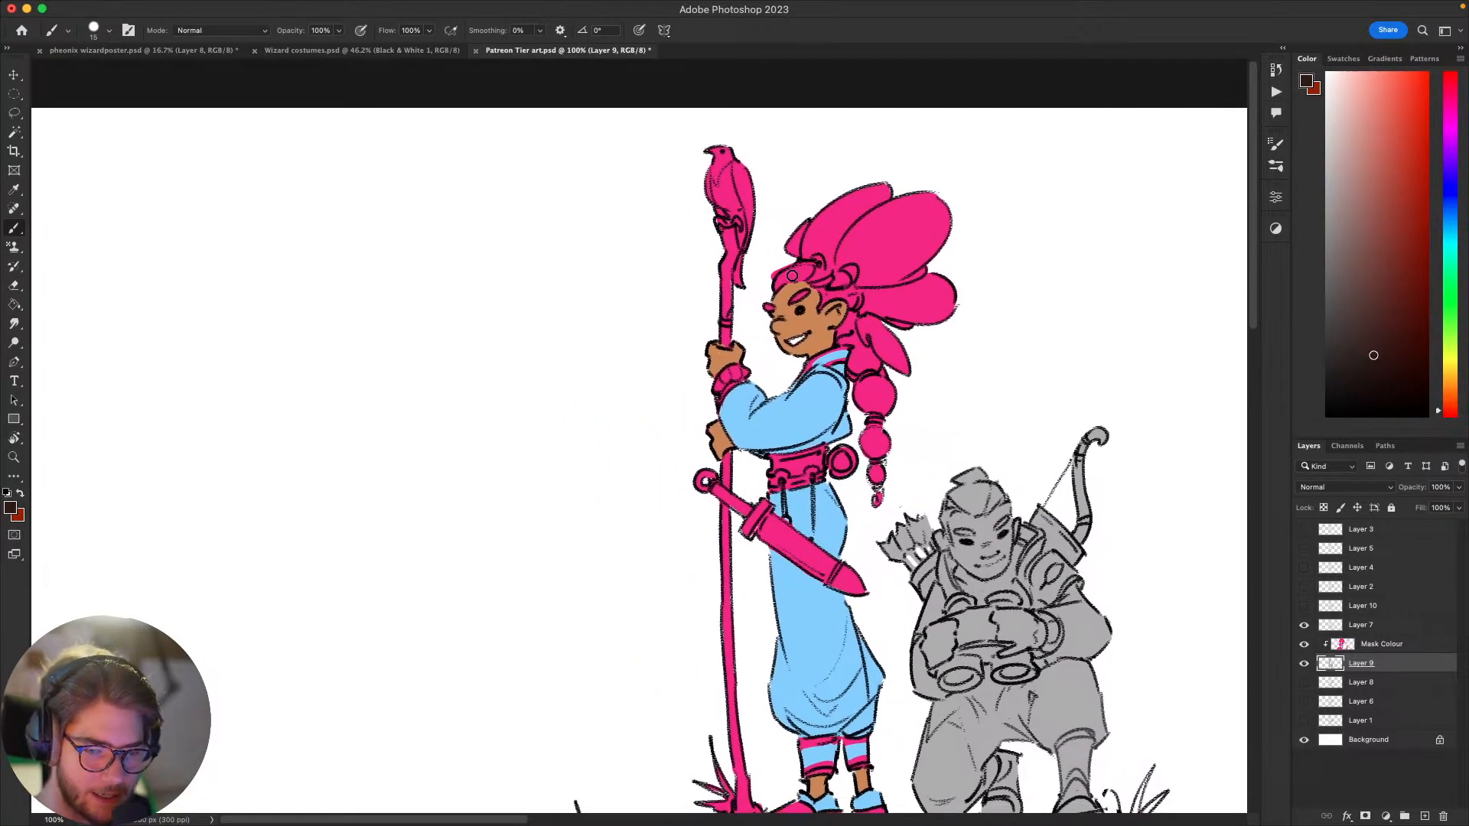
click(1371, 638)
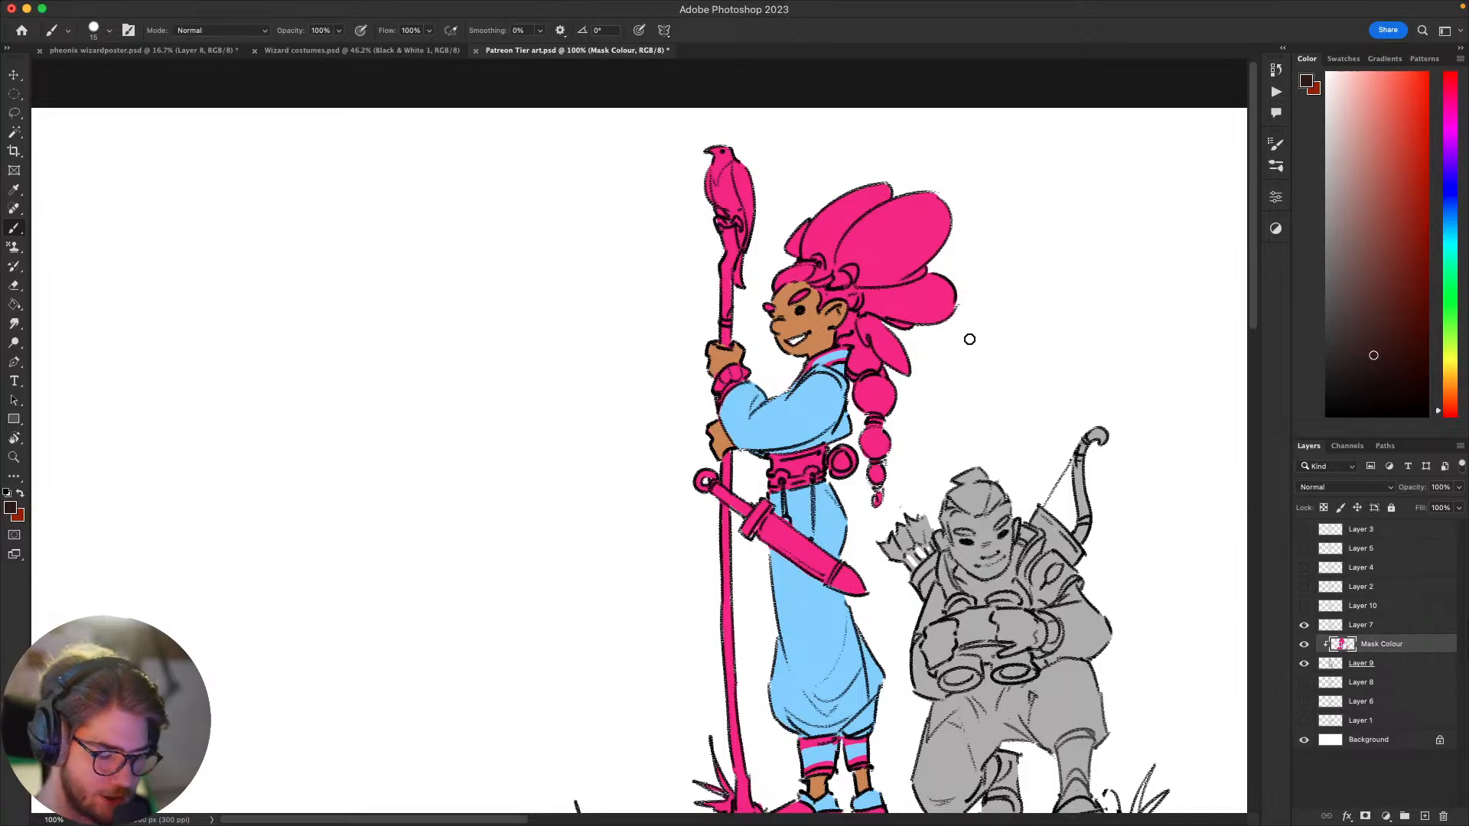
Step: Lighten the dark brown slightly, undo the trial hair stroke, and paint the standing figure's hair puffs and braid with an enlarged brush
mouse_move(822, 209)
mouse_down()
mouse_move(872, 200)
mouse_move(796, 237)
mouse_move(880, 230)
mouse_move(860, 250)
mouse_move(884, 269)
mouse_move(872, 222)
mouse_move(970, 157)
mouse_up()
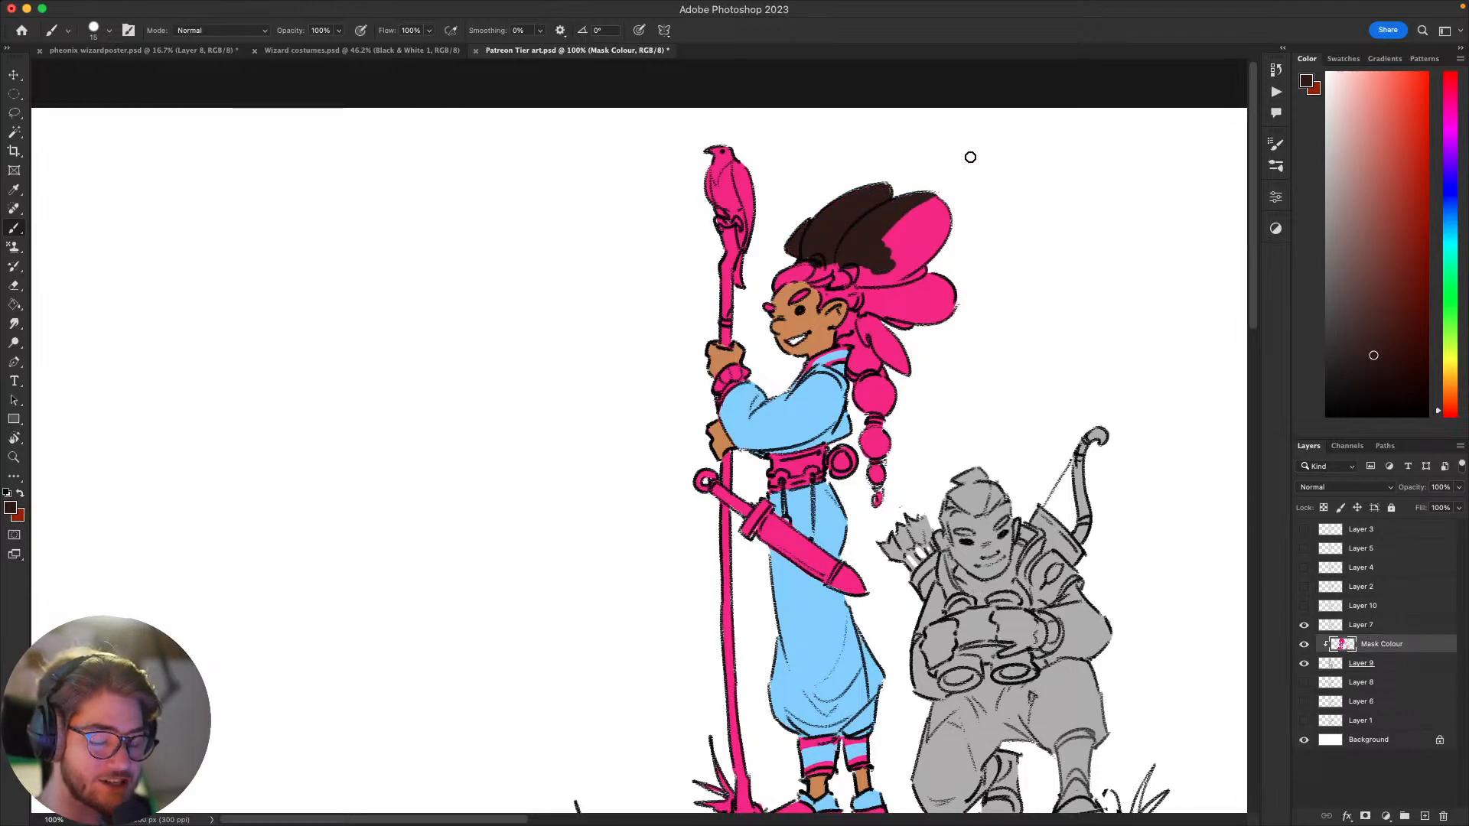
click(1376, 336)
key(super+z)
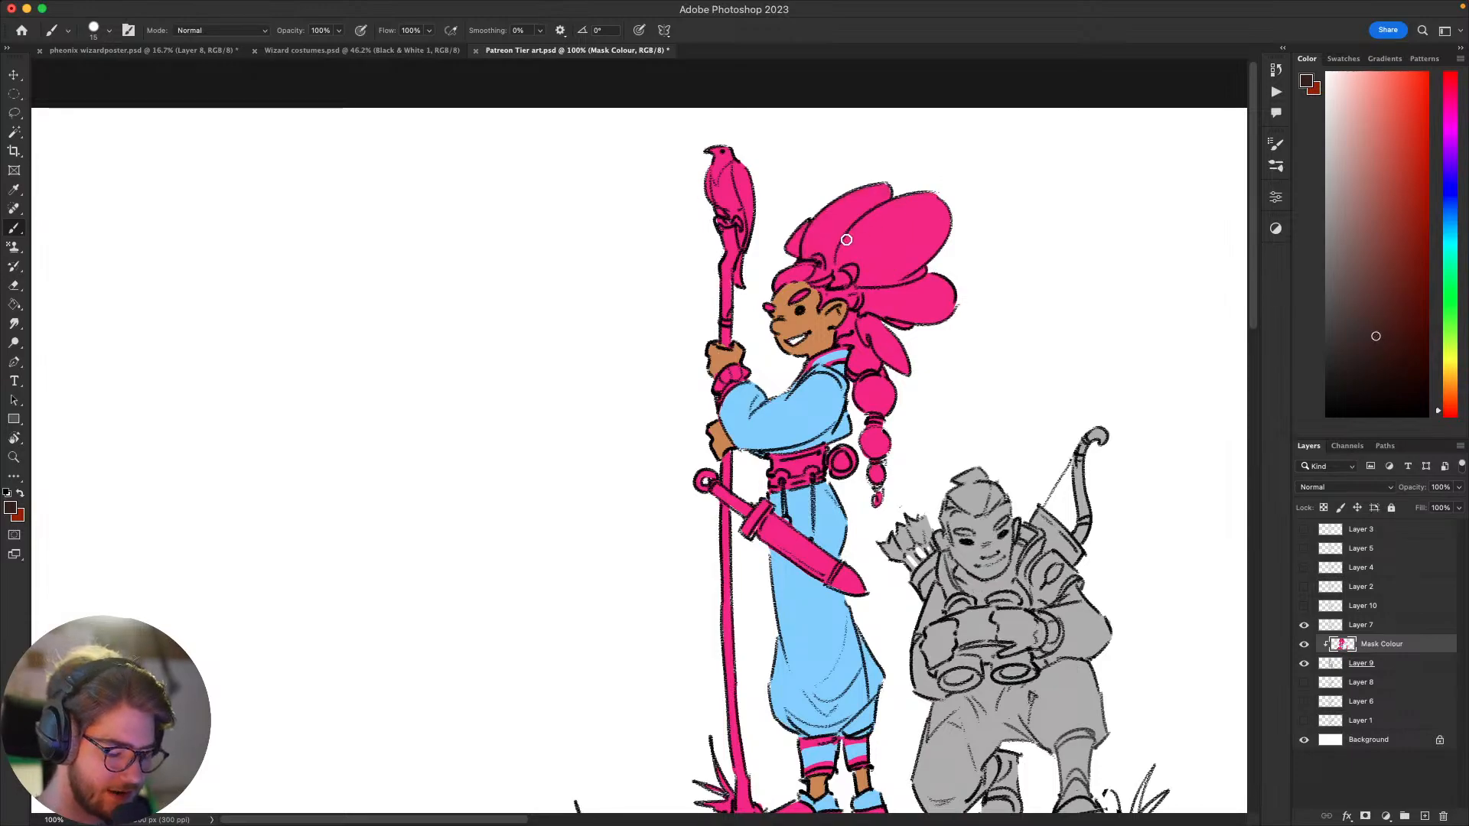
key(bracketright)
key(bracketright)
key(bracketright)
key(bracketright)
mouse_move(811, 241)
mouse_down()
mouse_move(894, 188)
mouse_move(788, 249)
mouse_move(863, 205)
mouse_move(826, 251)
mouse_move(914, 213)
mouse_move(861, 274)
mouse_move(964, 212)
mouse_move(897, 277)
mouse_move(945, 296)
mouse_move(954, 287)
mouse_move(866, 312)
mouse_move(873, 324)
mouse_move(851, 311)
mouse_move(838, 332)
mouse_move(855, 338)
mouse_move(837, 344)
mouse_move(859, 349)
mouse_move(858, 394)
mouse_move(855, 330)
mouse_move(878, 337)
mouse_move(893, 311)
mouse_move(866, 408)
mouse_move(863, 370)
mouse_move(871, 411)
mouse_move(894, 337)
mouse_move(881, 344)
mouse_move(882, 395)
mouse_move(910, 344)
mouse_move(915, 358)
mouse_move(870, 475)
mouse_move(870, 404)
mouse_move(880, 475)
mouse_up()
Step: Reduce the brush size to 10 and paint the standing figure's pink hairline and eyebrows dark brown, undoing stray strokes
key(bracketleft)
key(bracketleft)
key(bracketleft)
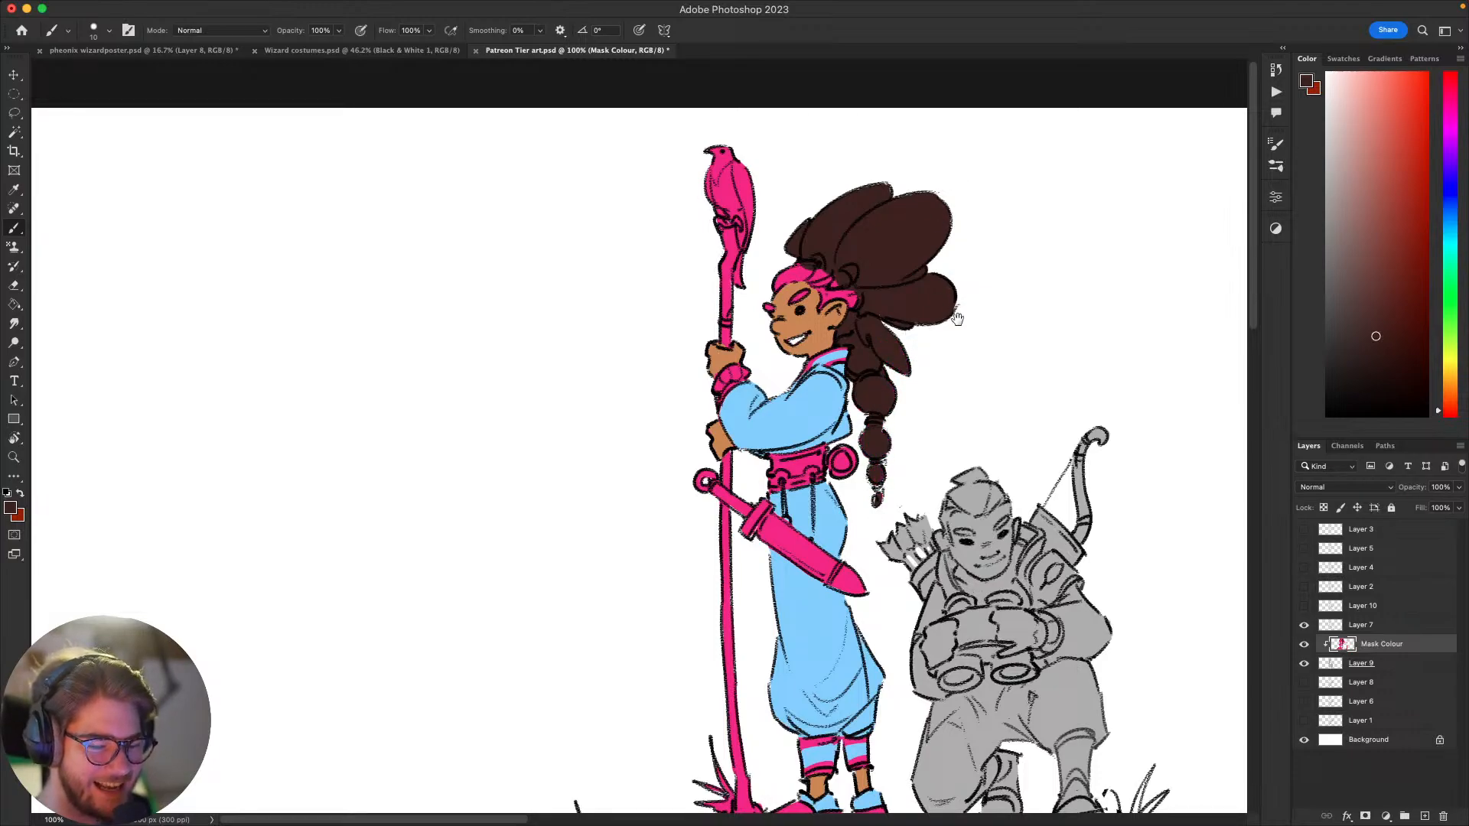
scroll(958, 319, up, 3)
scroll(958, 319, left, 5)
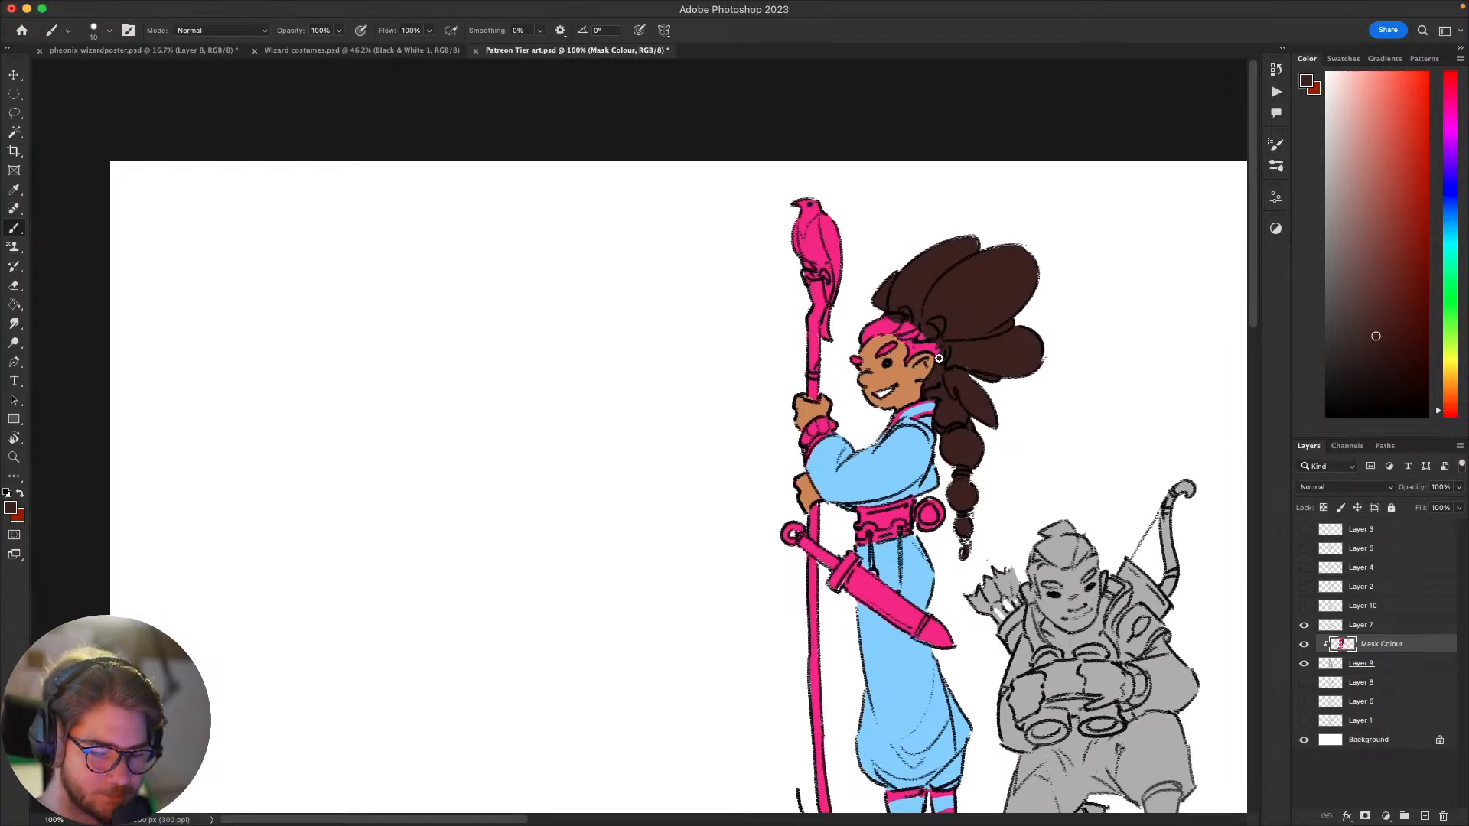
drag(939, 359, 915, 349)
key(super+z)
key(super+z)
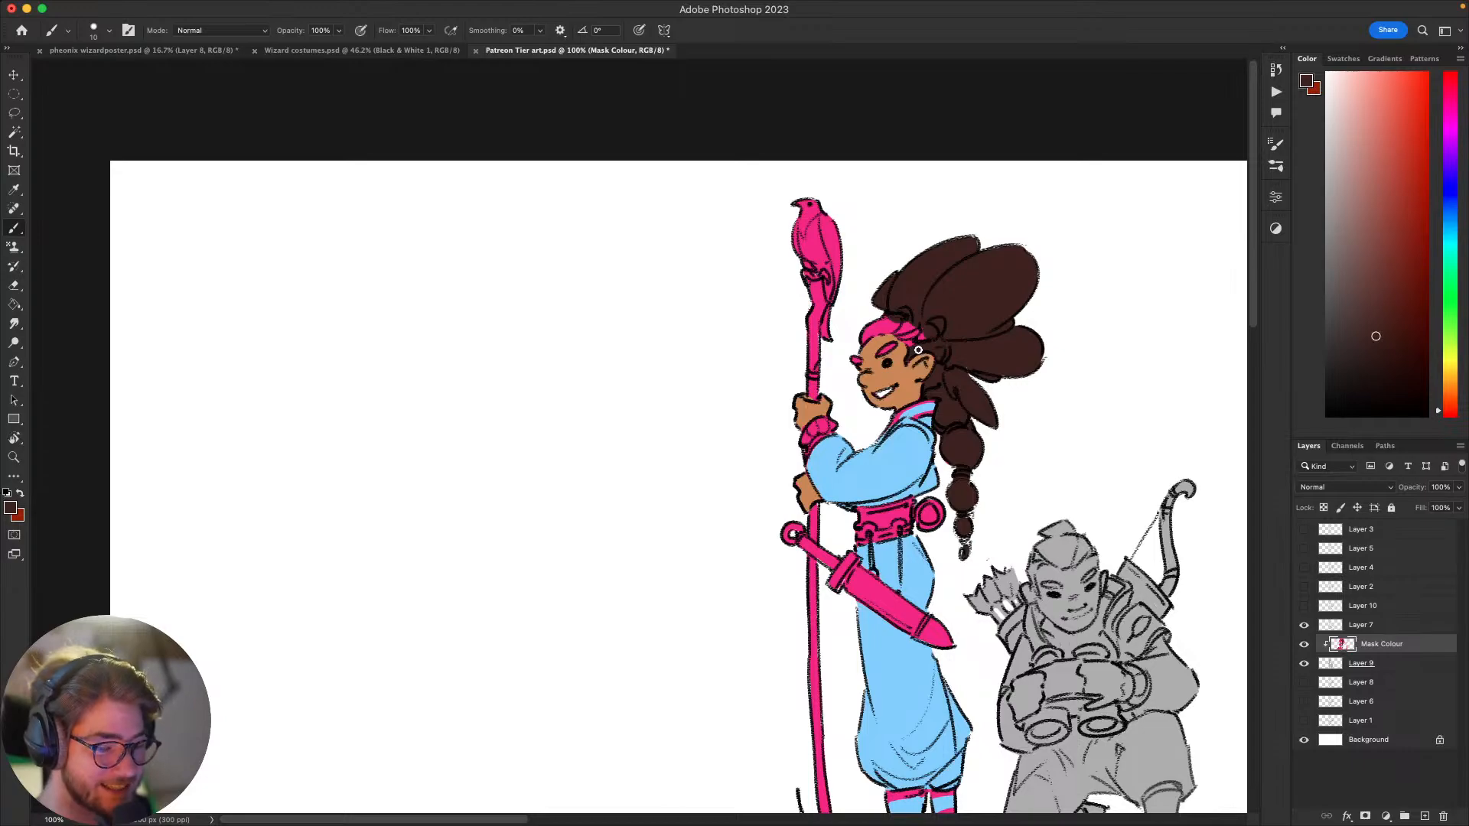
mouse_move(907, 342)
mouse_down()
mouse_move(858, 344)
mouse_move(925, 333)
mouse_up()
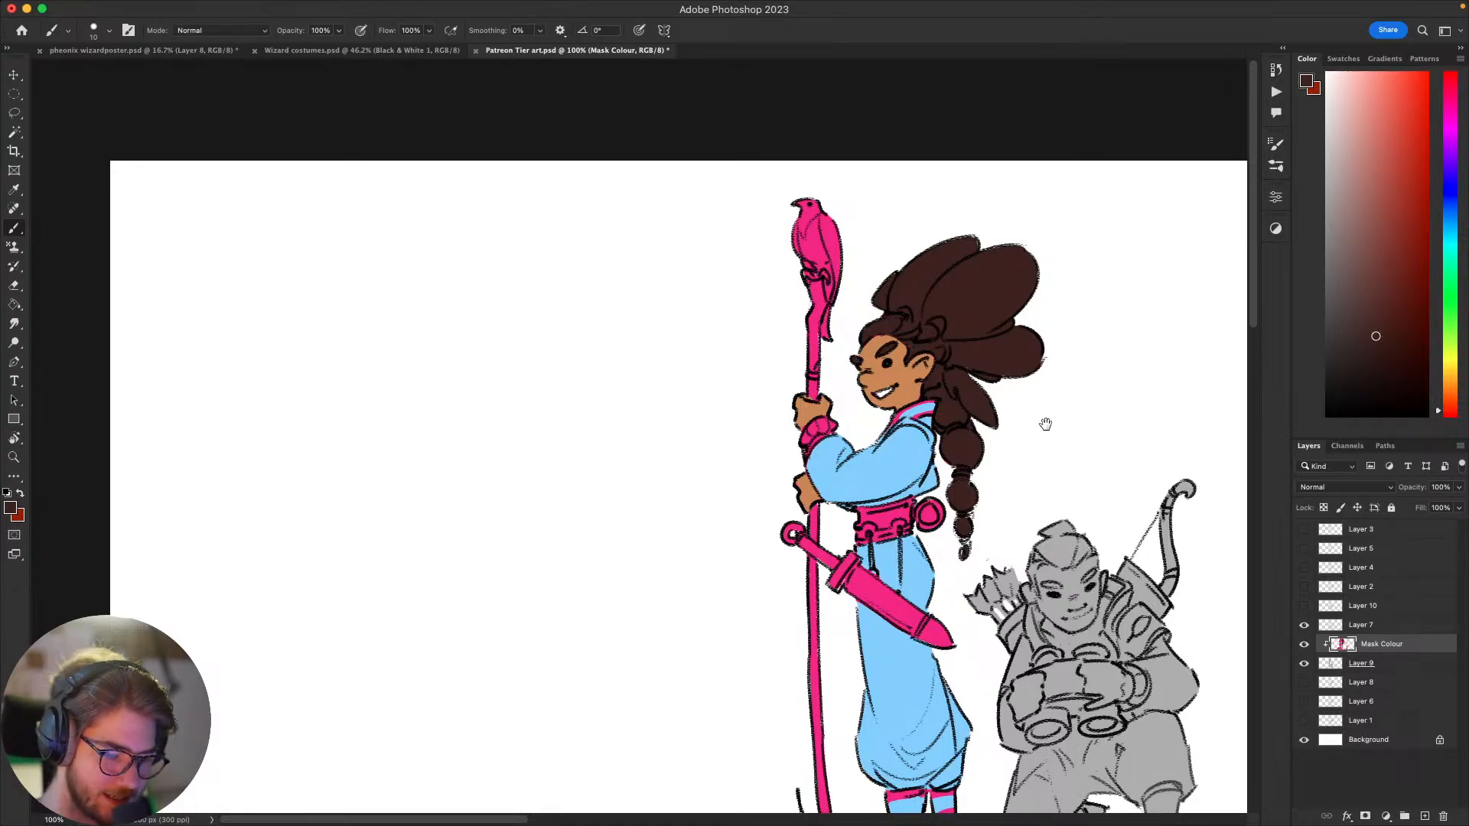
Step: Shift the brush colour to a slightly warmer brown, select the standing figure's hair area, and repaint it with an enlarged brush
drag(1018, 461, 904, 386)
drag(964, 491, 960, 464)
mouse_move(938, 519)
mouse_down()
mouse_move(846, 596)
mouse_move(910, 564)
mouse_up()
mouse_move(1000, 488)
mouse_down()
mouse_move(1042, 413)
mouse_move(1005, 418)
mouse_move(877, 509)
mouse_move(998, 567)
mouse_up()
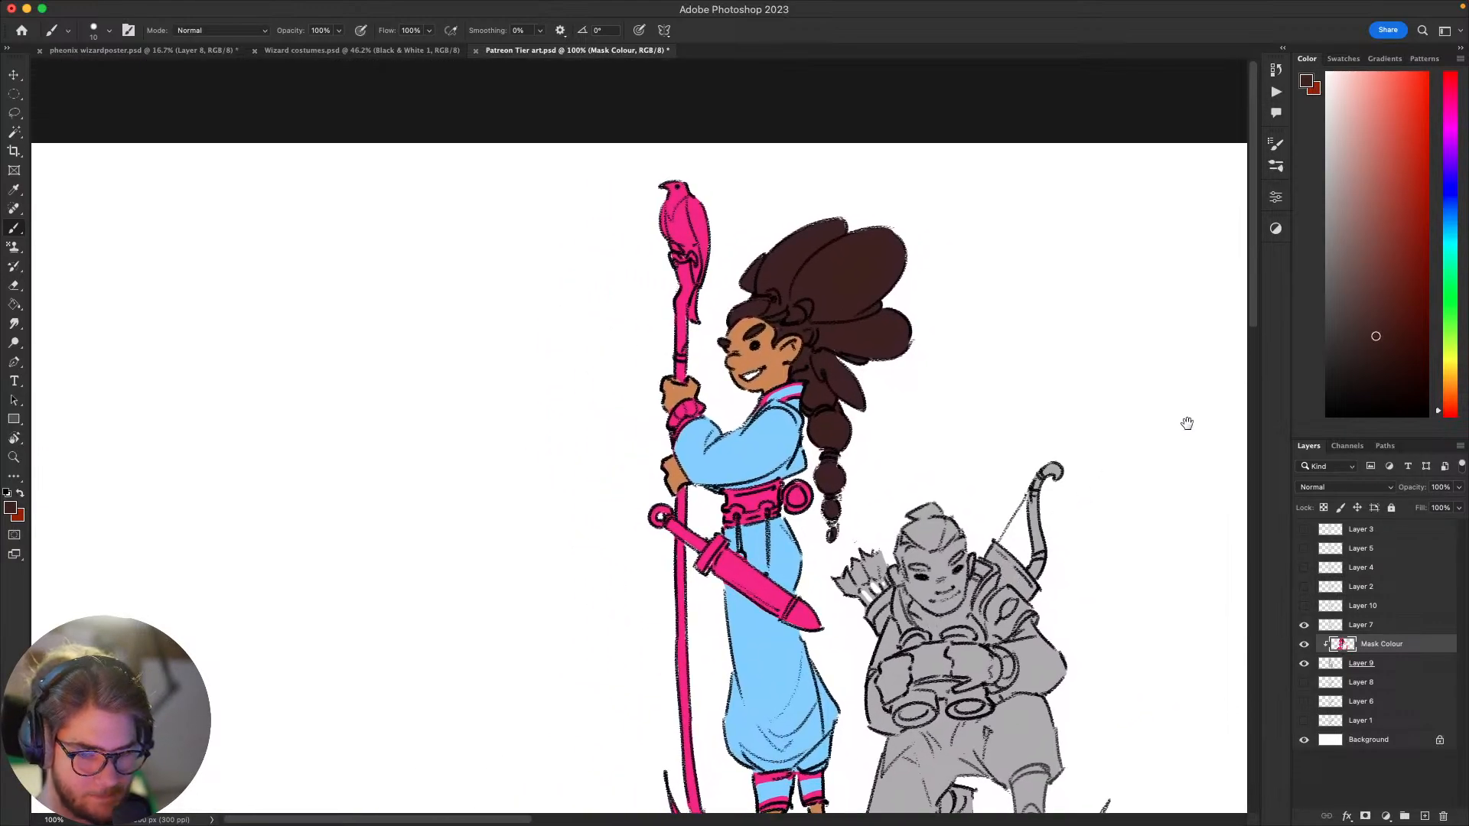
drag(1454, 411, 1454, 399)
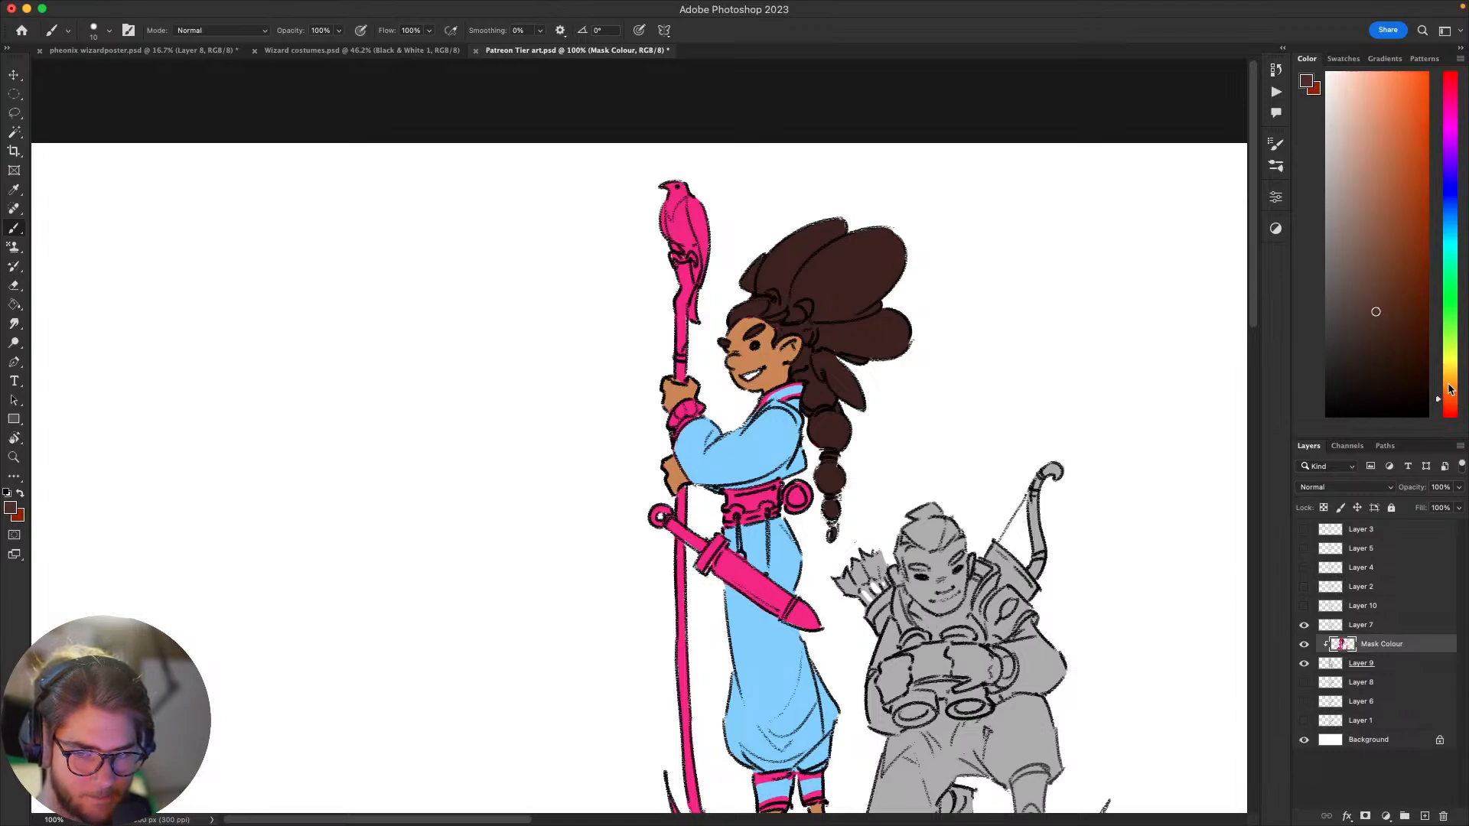
key(w)
click(845, 276)
key(b)
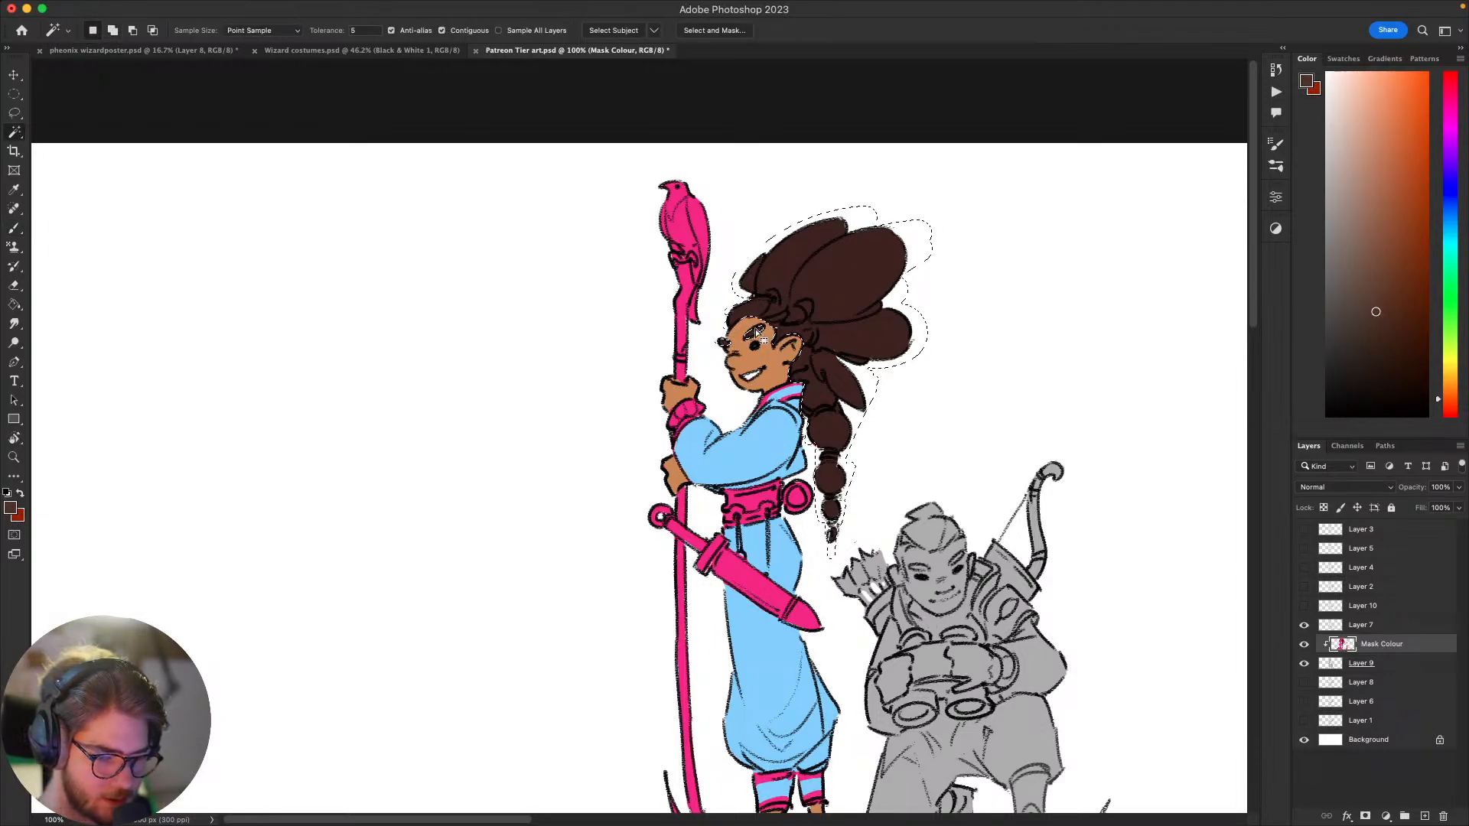
key(])
mouse_move(788, 284)
mouse_down()
mouse_move(750, 307)
mouse_move(929, 279)
mouse_move(847, 507)
mouse_up()
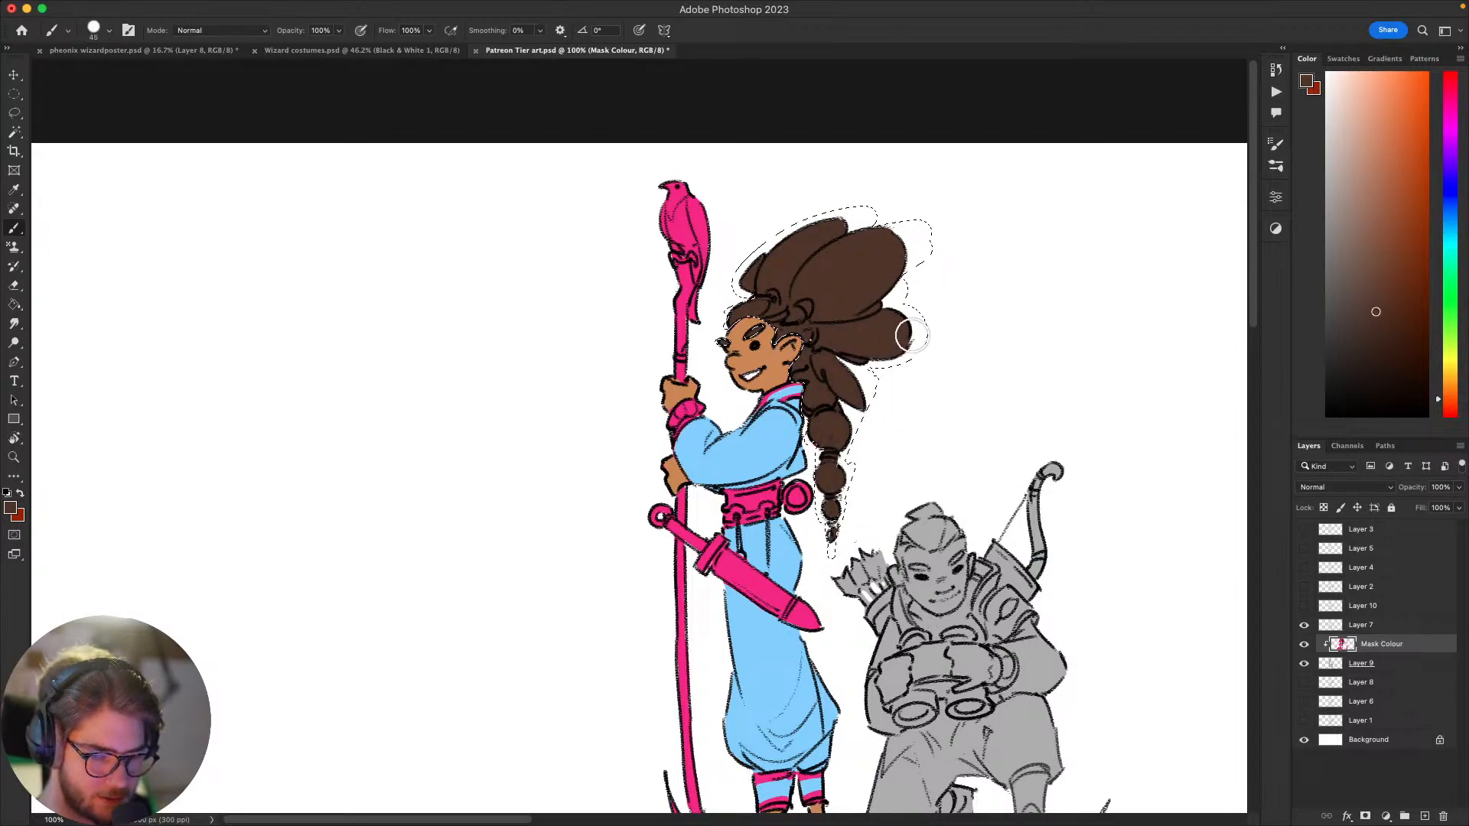
key(super+d)
mouse_move(980, 393)
mouse_down()
mouse_move(1092, 263)
mouse_move(1058, 424)
mouse_move(1104, 426)
mouse_up()
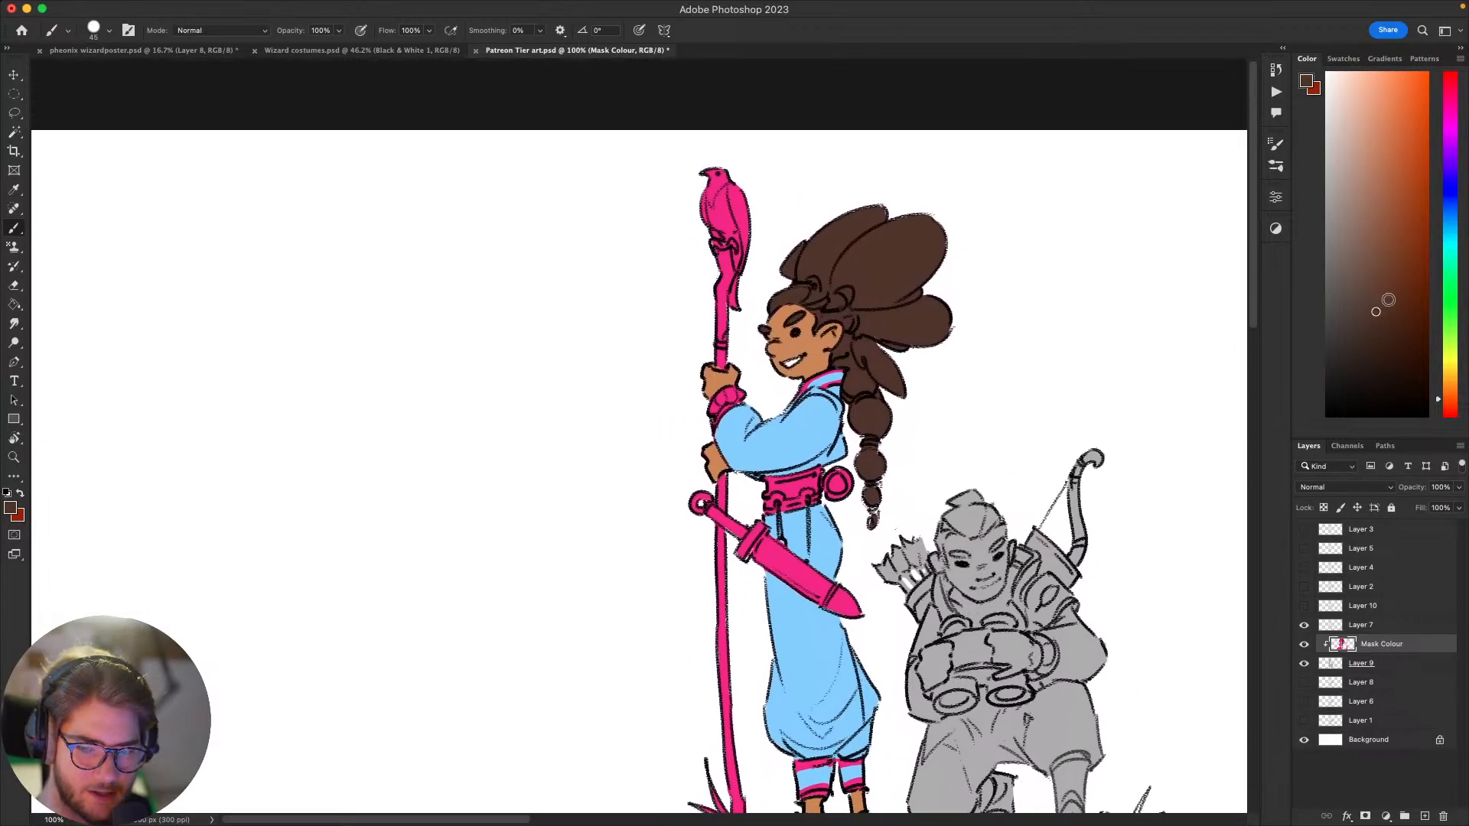
Step: Try a slightly lighter, redder brown on the standing figure's upper hair puff
click(1384, 288)
drag(1071, 352, 1131, 350)
mouse_move(916, 268)
mouse_down()
mouse_move(992, 231)
mouse_move(902, 280)
mouse_up()
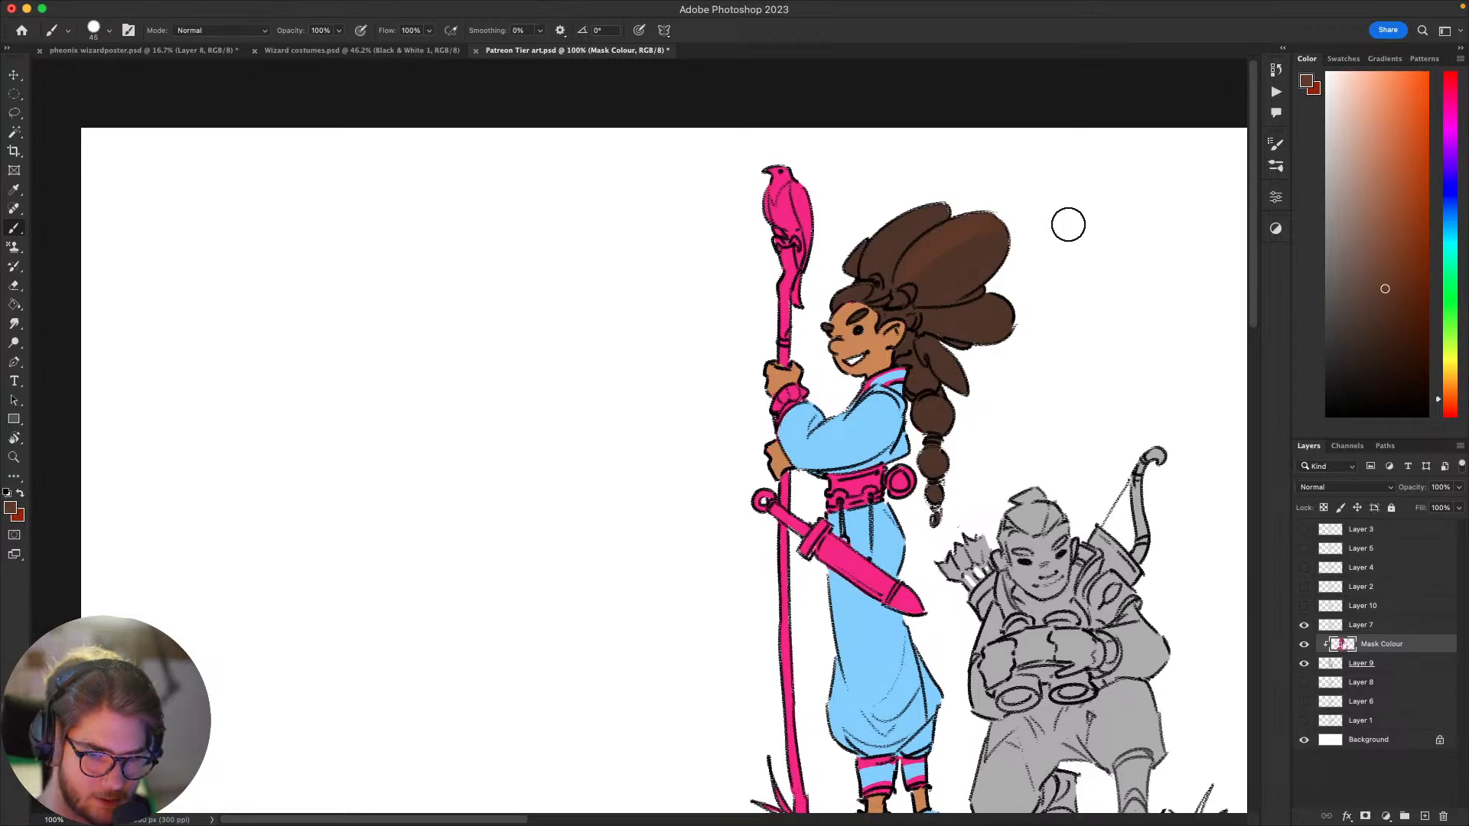
mouse_move(1034, 332)
mouse_down()
mouse_move(882, 305)
mouse_move(861, 222)
mouse_up()
mouse_move(1090, 432)
mouse_down()
mouse_move(1030, 391)
mouse_move(1000, 400)
mouse_move(1066, 459)
mouse_move(1090, 523)
mouse_move(1118, 397)
mouse_move(1000, 492)
mouse_move(1000, 508)
mouse_move(1082, 449)
mouse_move(1076, 550)
mouse_up()
Step: Select the standing figure's hair area again, recolour the hair and eyebrows bright orange, and clear the selection
key(w)
click(836, 325)
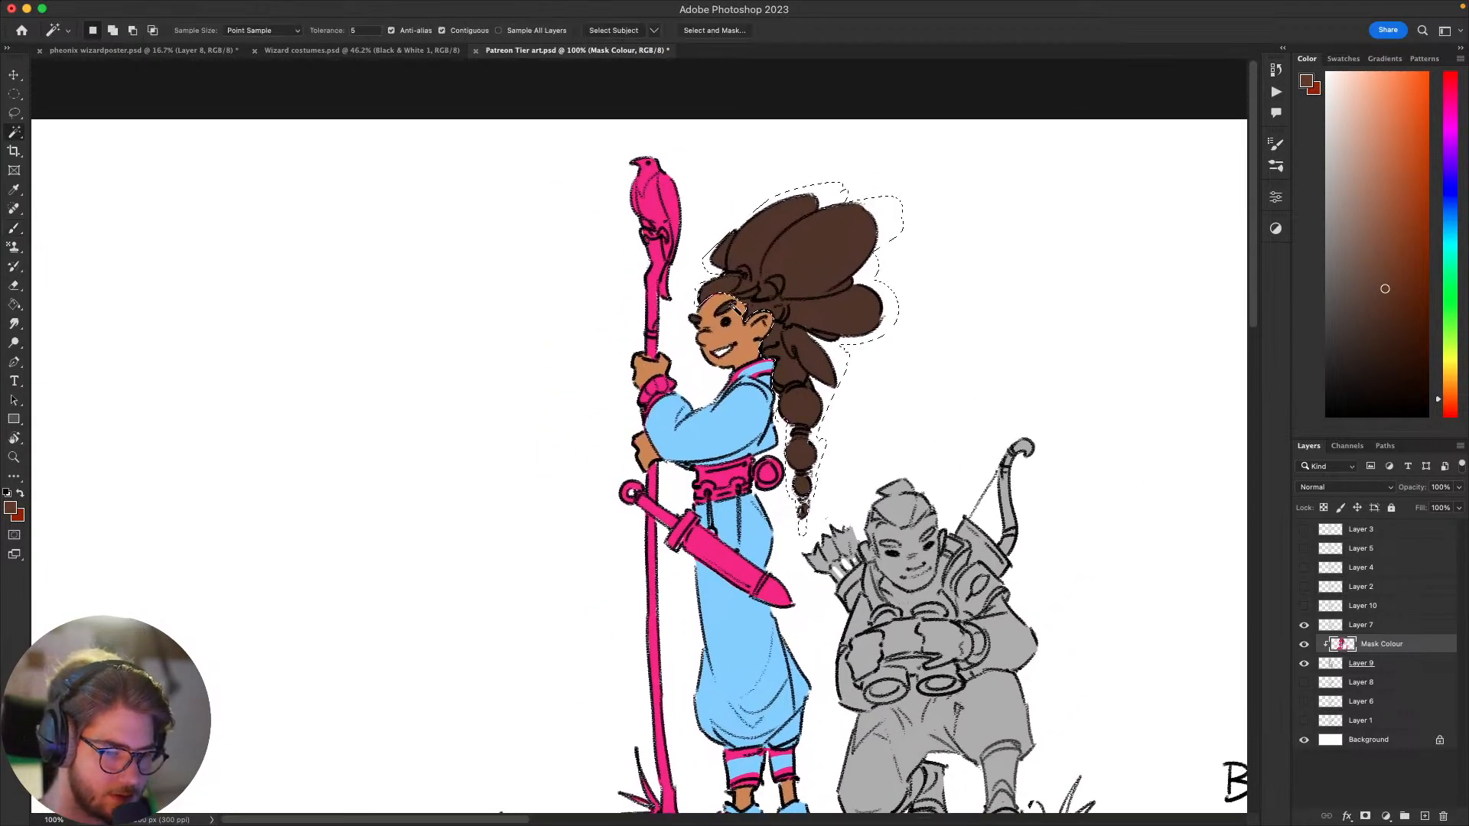
key(b)
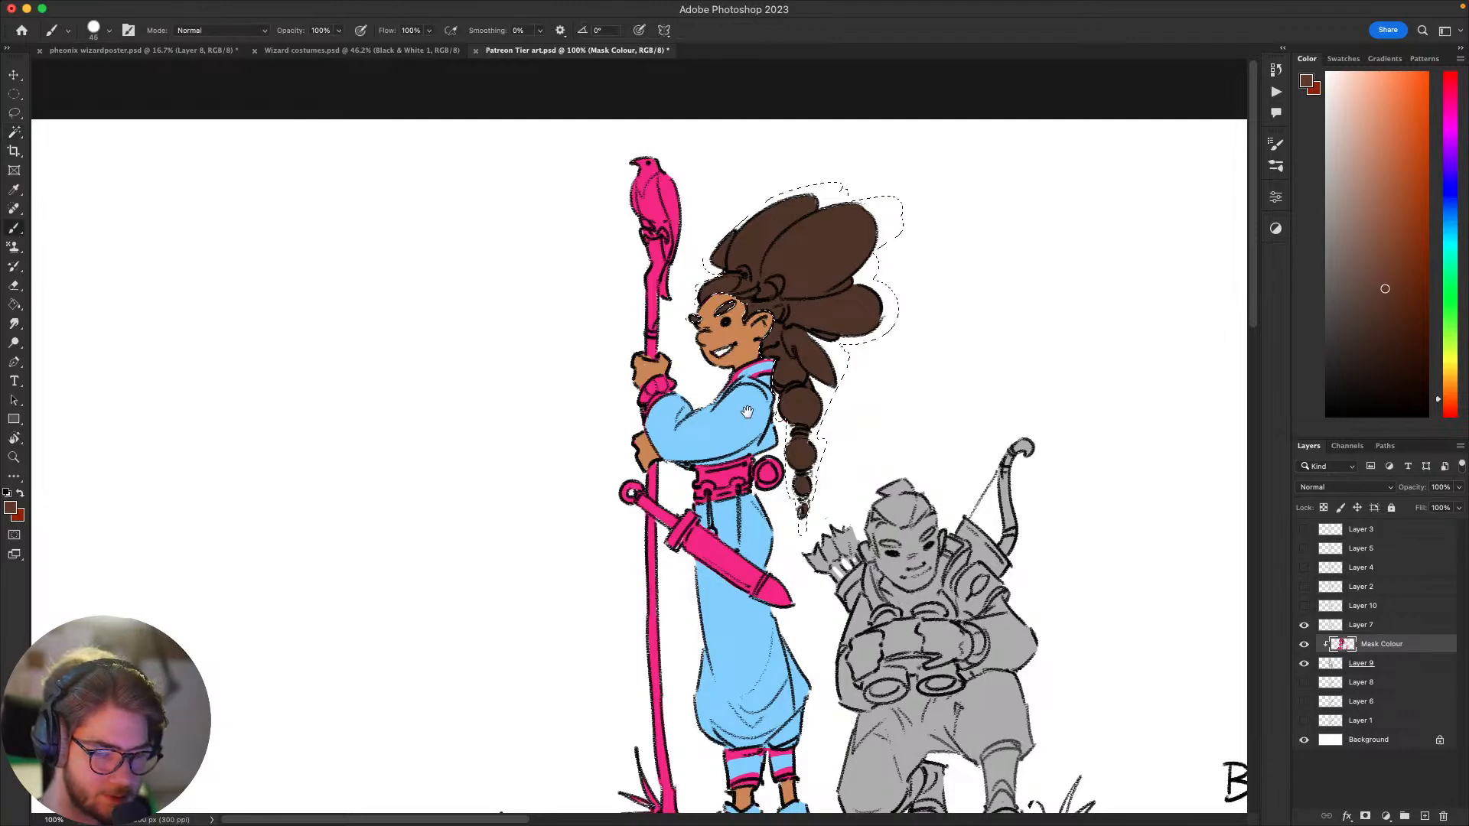
drag(1145, 337, 1118, 360)
drag(1178, 438, 1207, 413)
click(1427, 77)
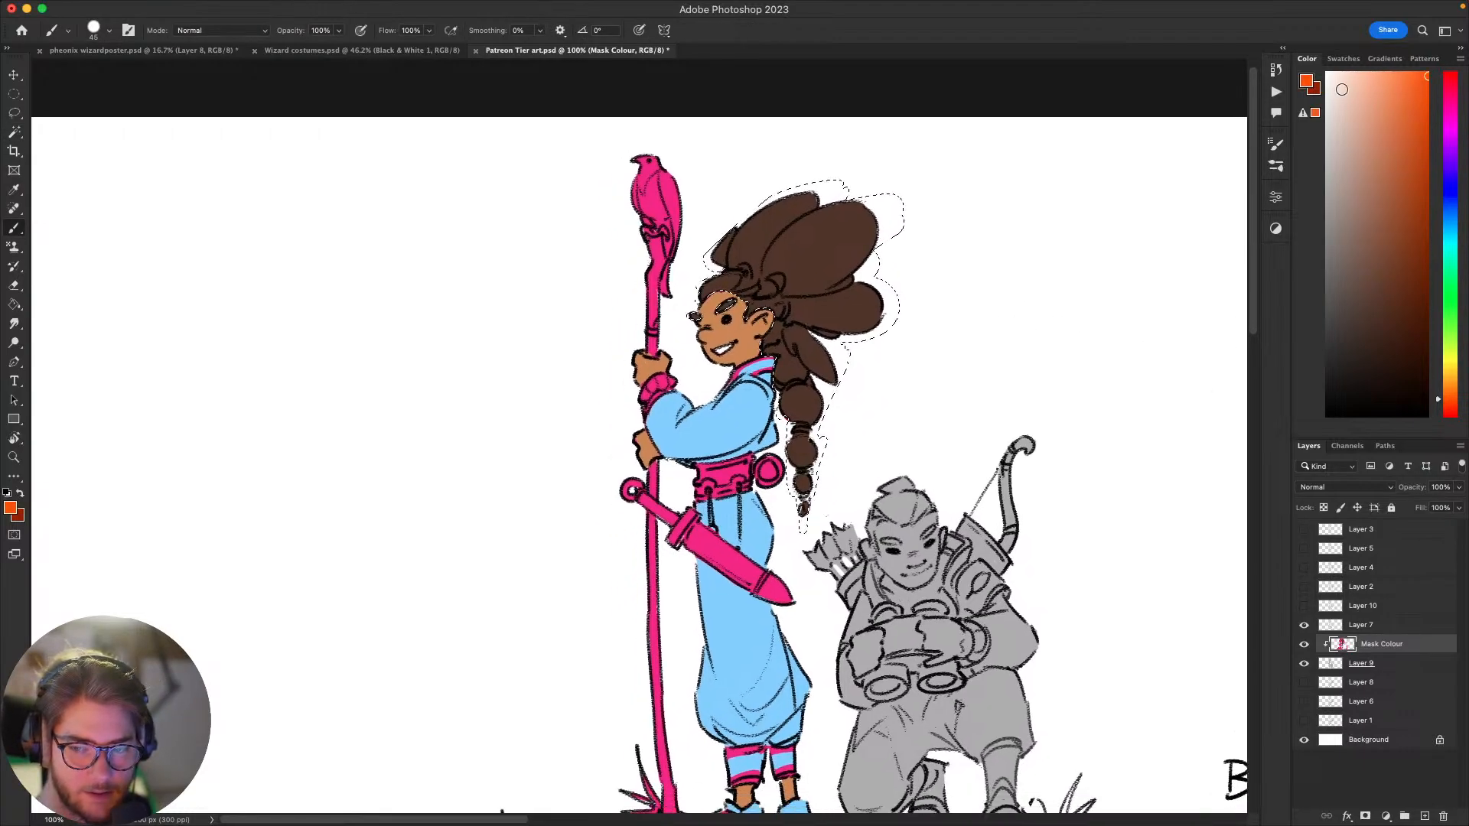
mouse_move(735, 296)
mouse_down()
mouse_move(757, 263)
mouse_move(716, 290)
mouse_move(846, 226)
mouse_move(853, 360)
mouse_up()
key(ctrl+d)
mouse_move(1131, 541)
mouse_down()
mouse_move(1030, 400)
mouse_move(934, 535)
mouse_move(1036, 508)
mouse_move(1042, 482)
mouse_move(1063, 482)
mouse_move(1082, 518)
mouse_move(1065, 537)
mouse_move(1069, 571)
mouse_up()
Step: Sample the robe's light blue, reduce the brush size to 10, and paint the standing figure's hair ties and braid bands
alt+click(841, 391)
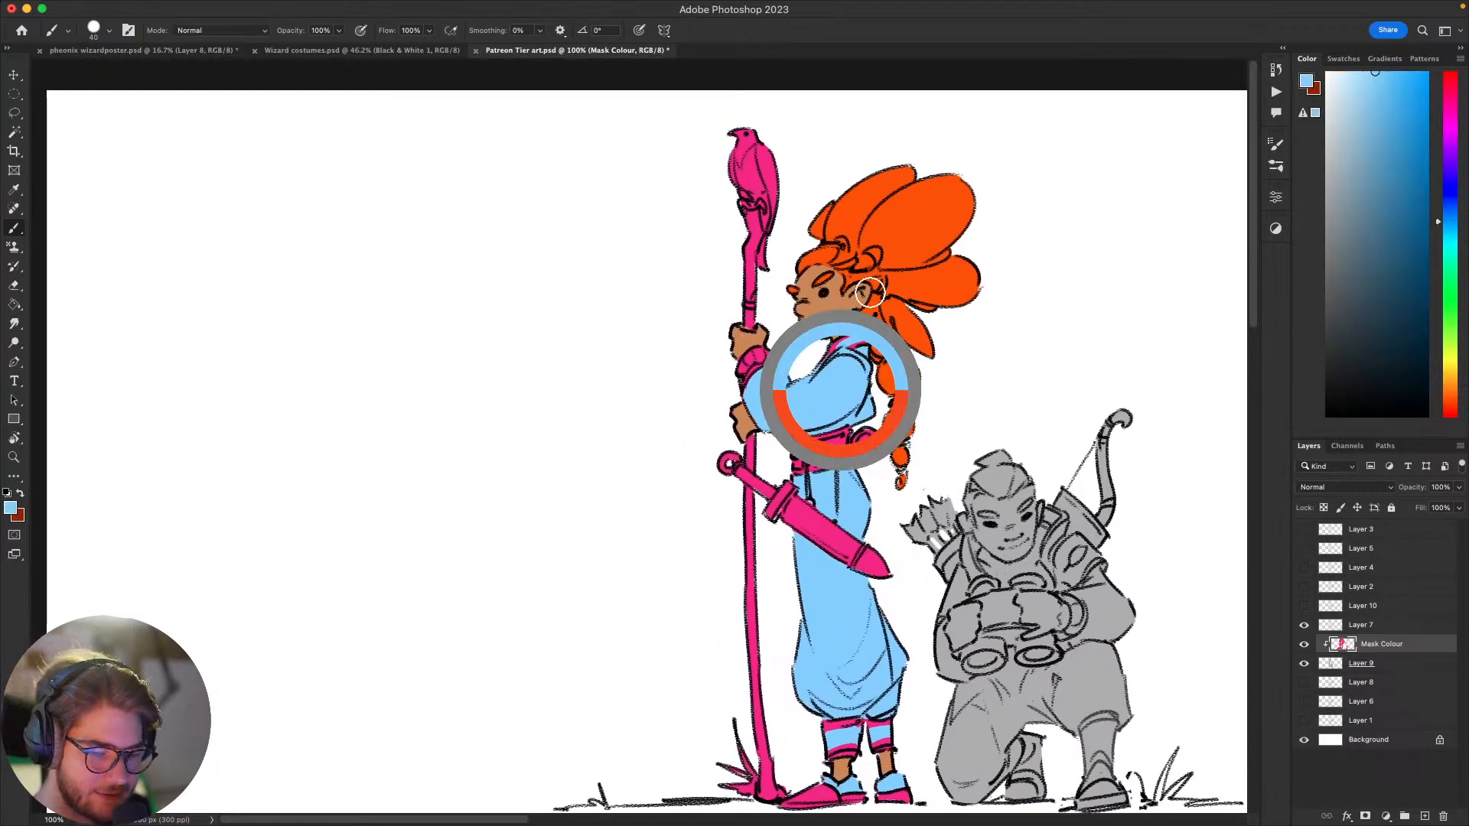
key(bracketleft)
key(bracketleft)
key(bracketleft)
key(bracketleft)
key(bracketleft)
key(bracketleft)
key(bracketleft)
drag(870, 254, 875, 259)
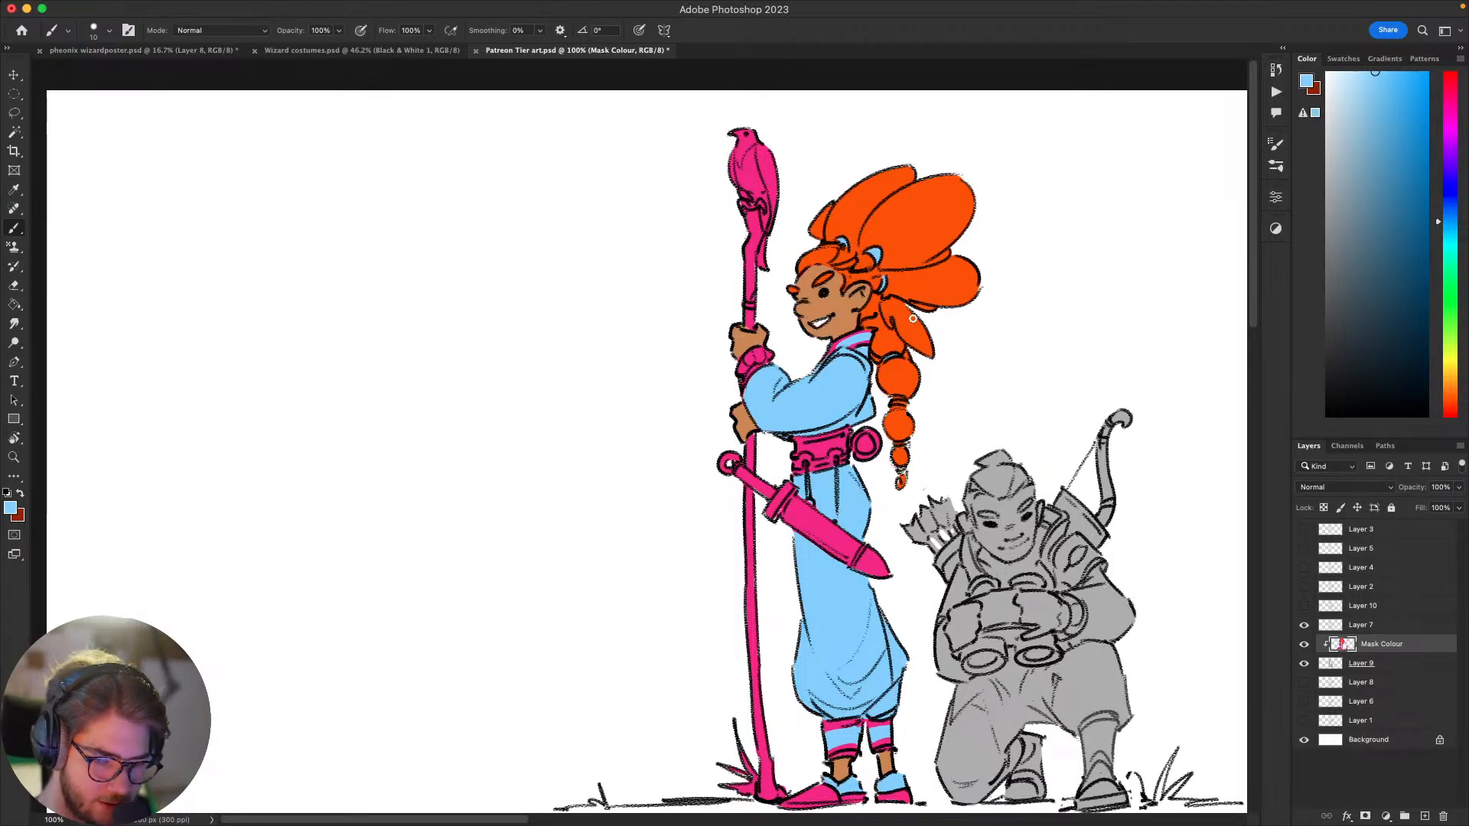
drag(889, 398, 895, 406)
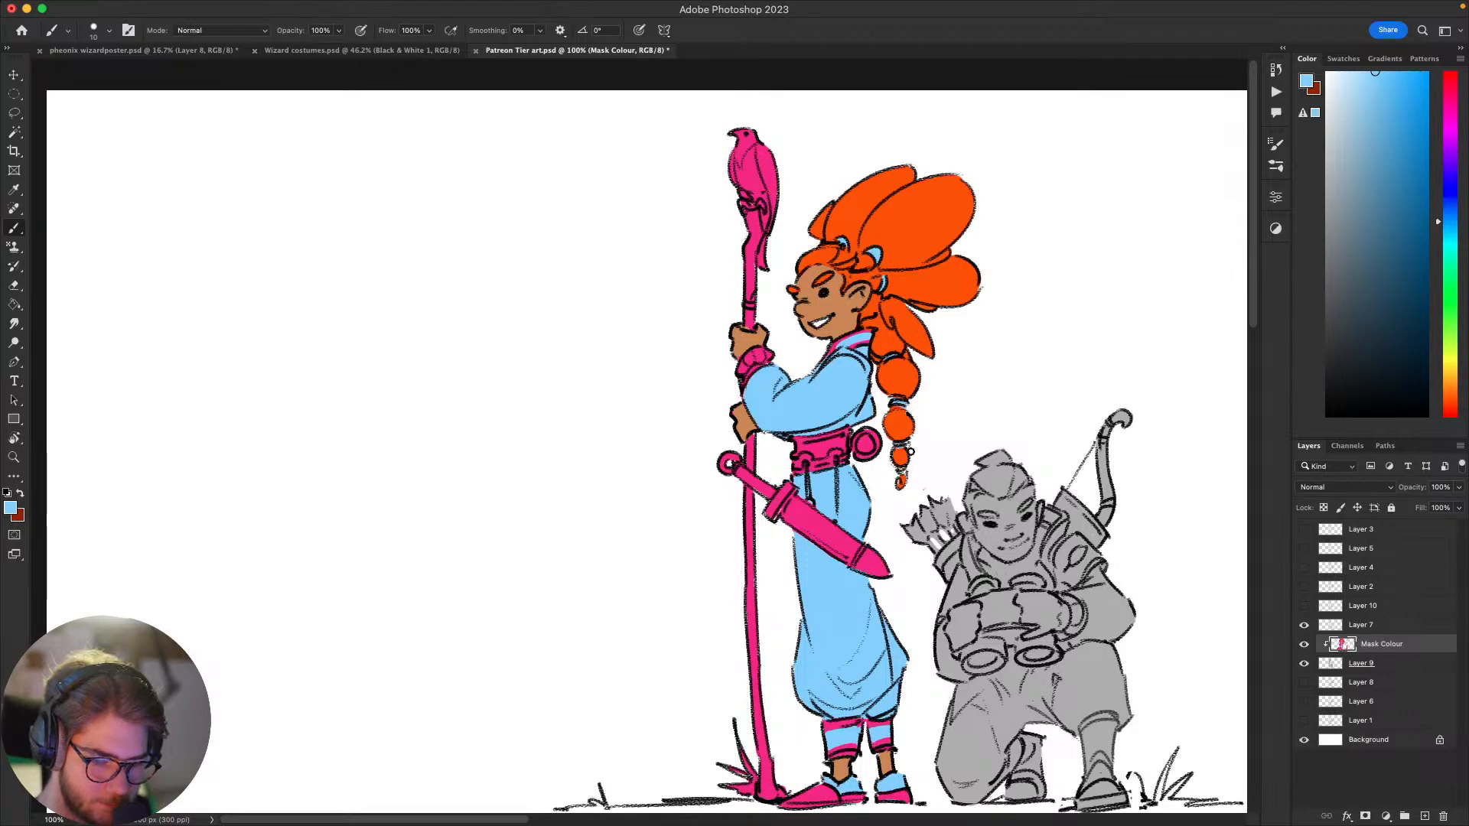
drag(1046, 439, 847, 270)
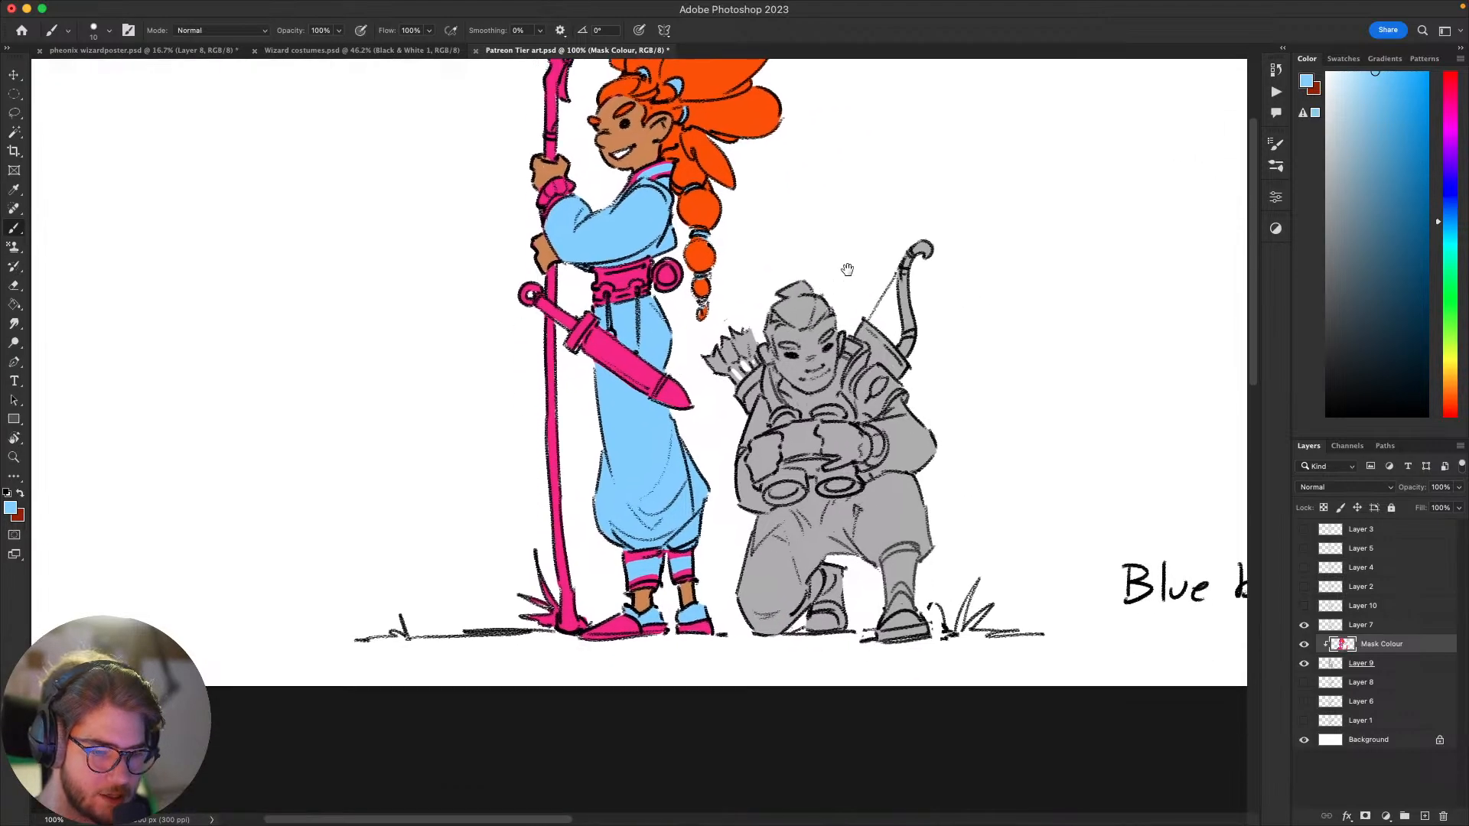
drag(583, 347, 548, 450)
drag(731, 502, 787, 445)
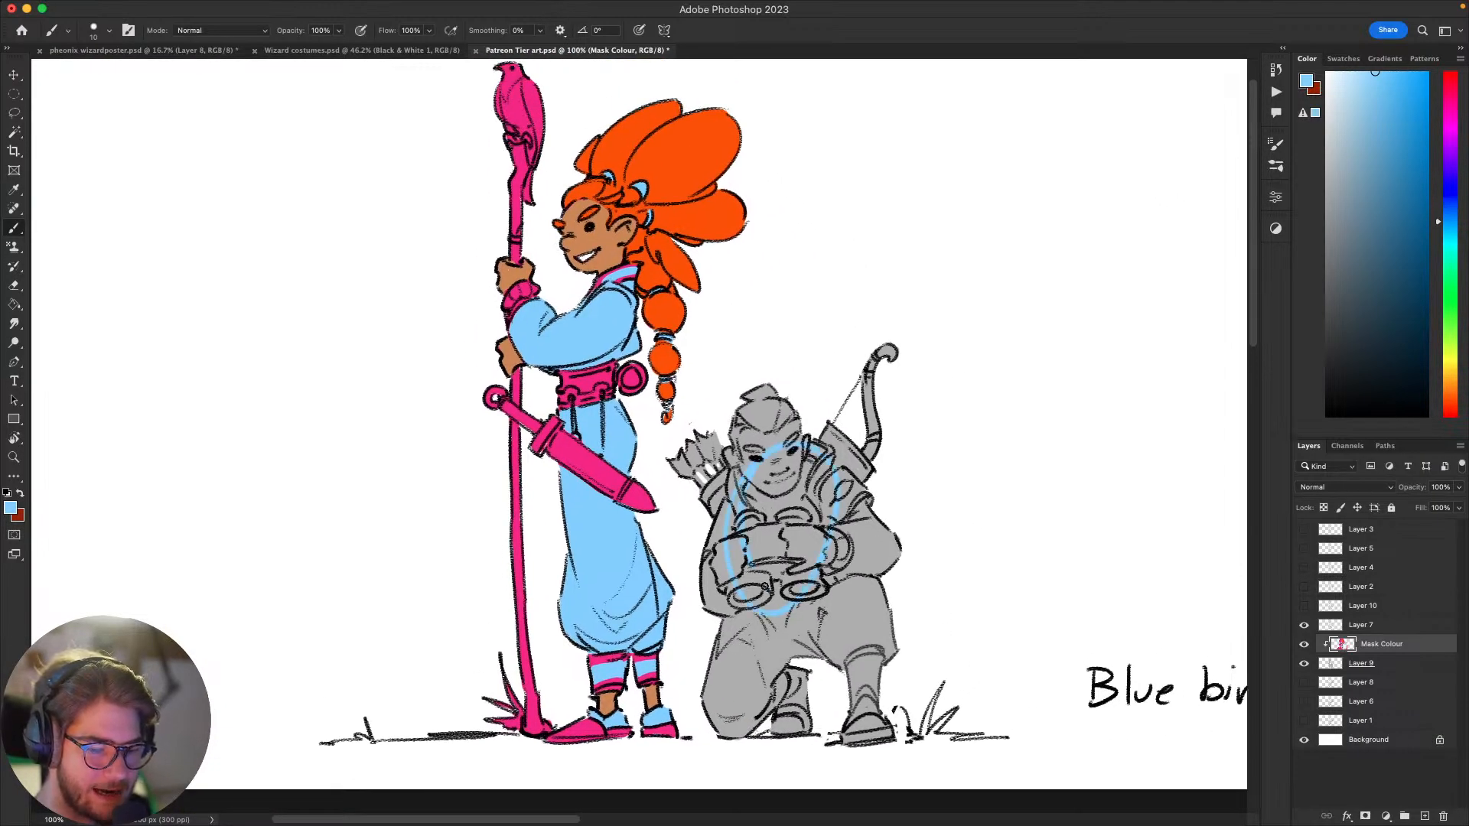
key(super+z)
mouse_move(939, 554)
mouse_down()
mouse_move(875, 642)
mouse_move(938, 567)
mouse_move(928, 525)
mouse_up()
drag(934, 452, 978, 480)
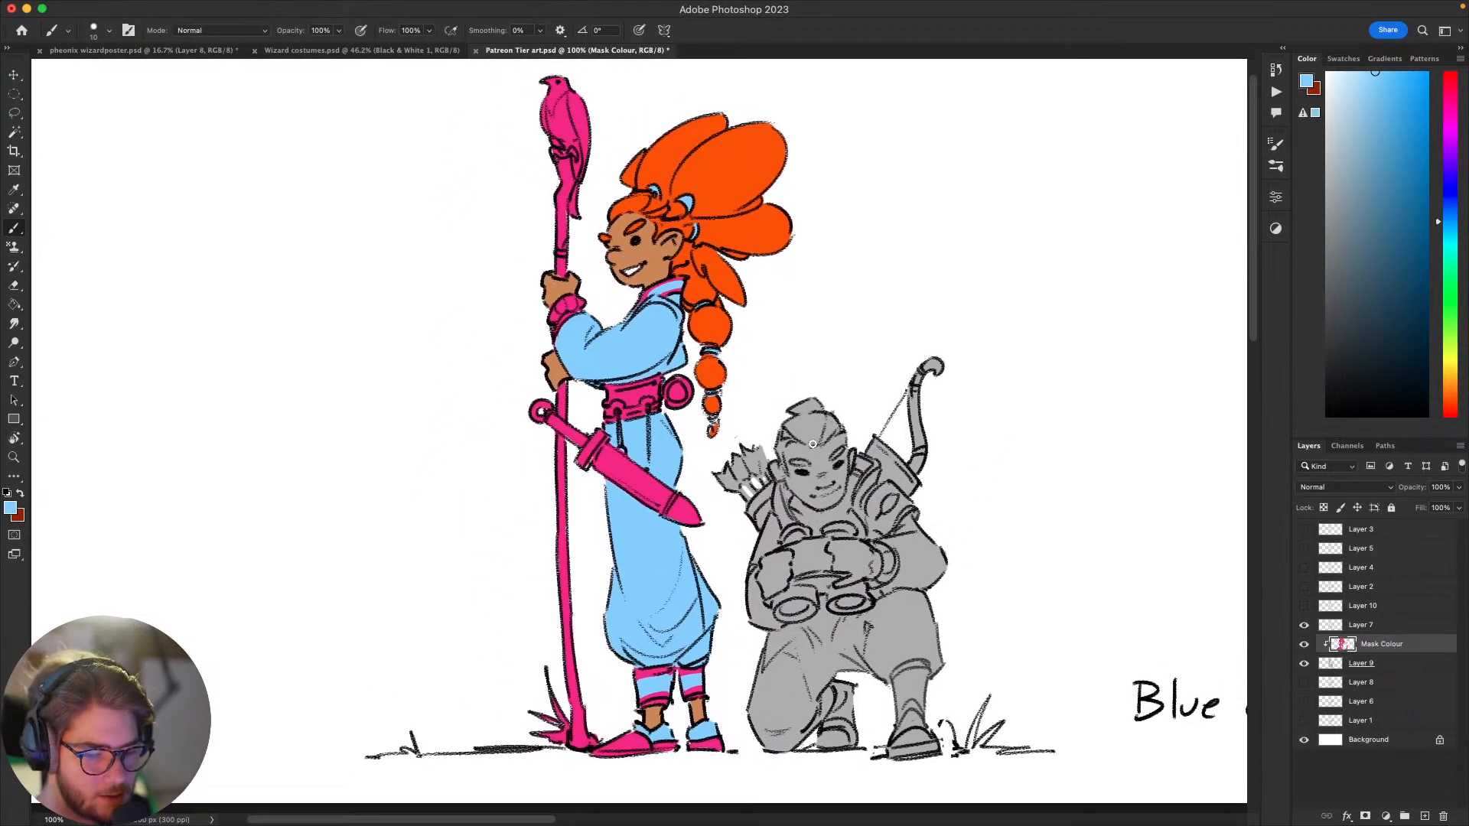
Step: Paint the crouching figure's topknot and top hair light blue with the size 10 brush
mouse_move(807, 439)
mouse_down()
mouse_move(835, 419)
mouse_move(777, 417)
mouse_move(790, 435)
mouse_up()
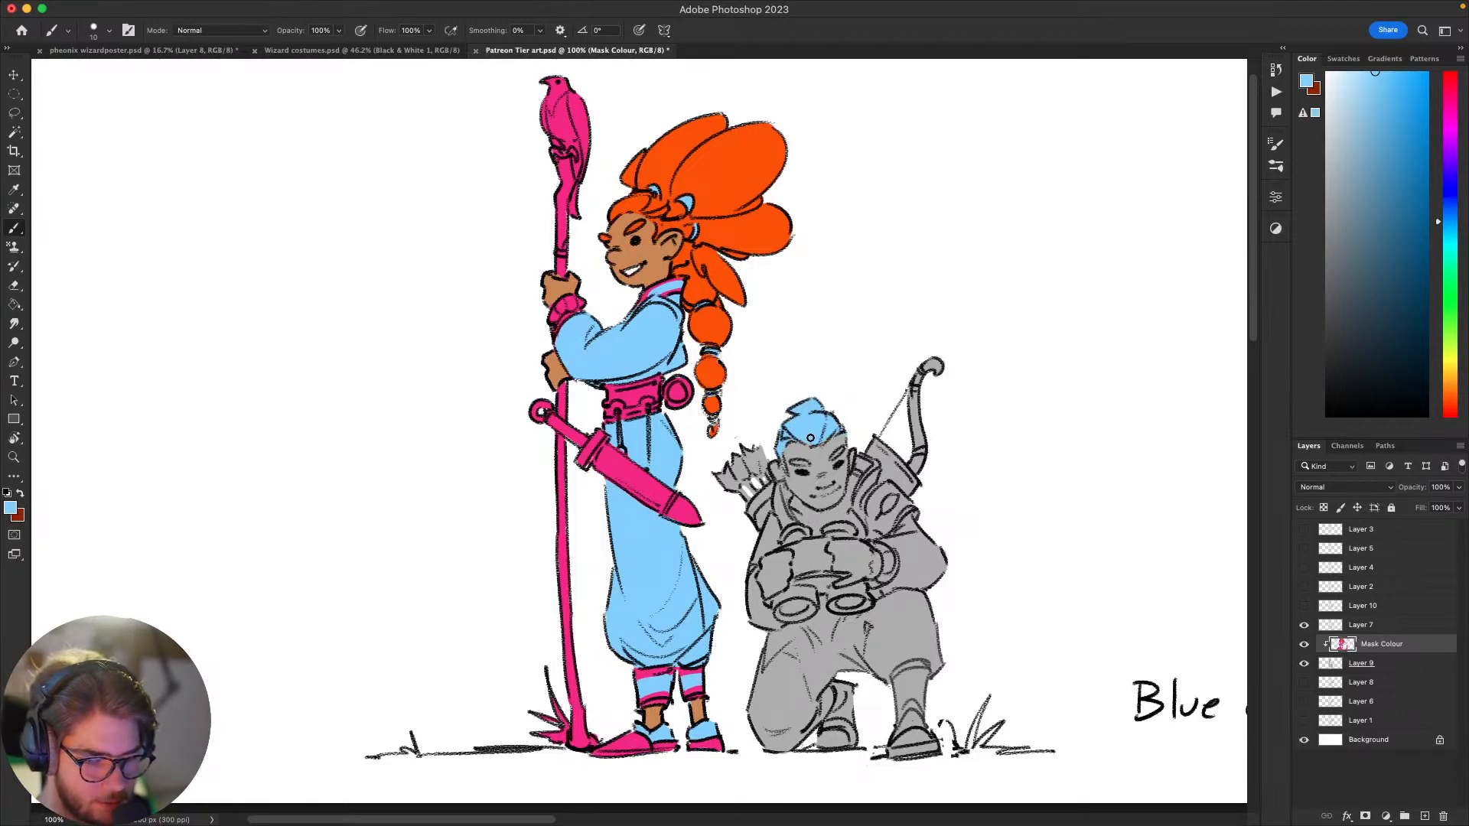
mouse_move(1102, 419)
mouse_down()
mouse_move(1105, 348)
mouse_move(1094, 412)
mouse_up()
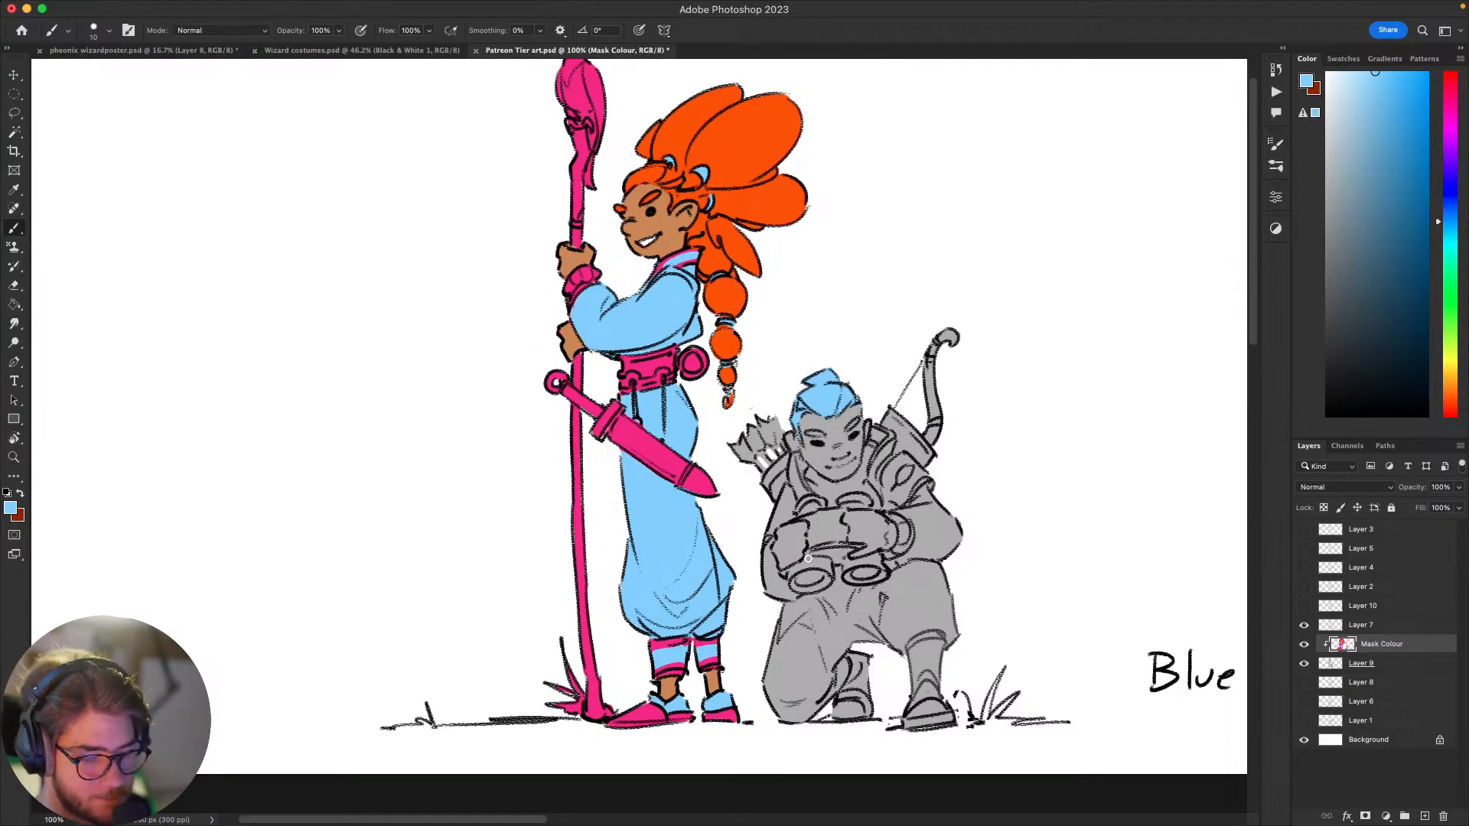
drag(853, 444, 882, 453)
Step: Choose a muted greyish brown, lighten it to tan, and paint test strokes on the side of the crouching figure's head
click(1351, 226)
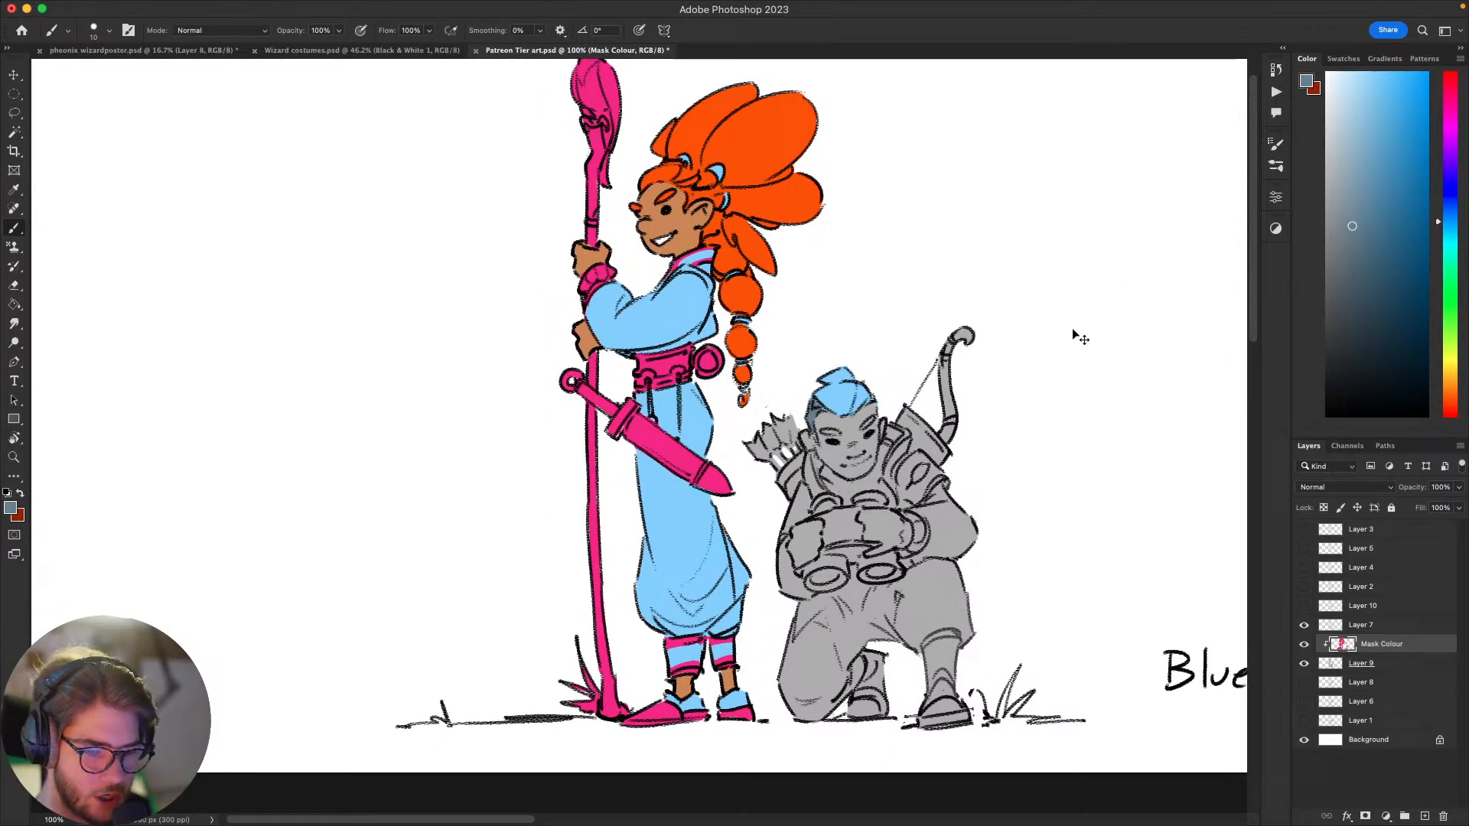
click(1450, 380)
click(1452, 387)
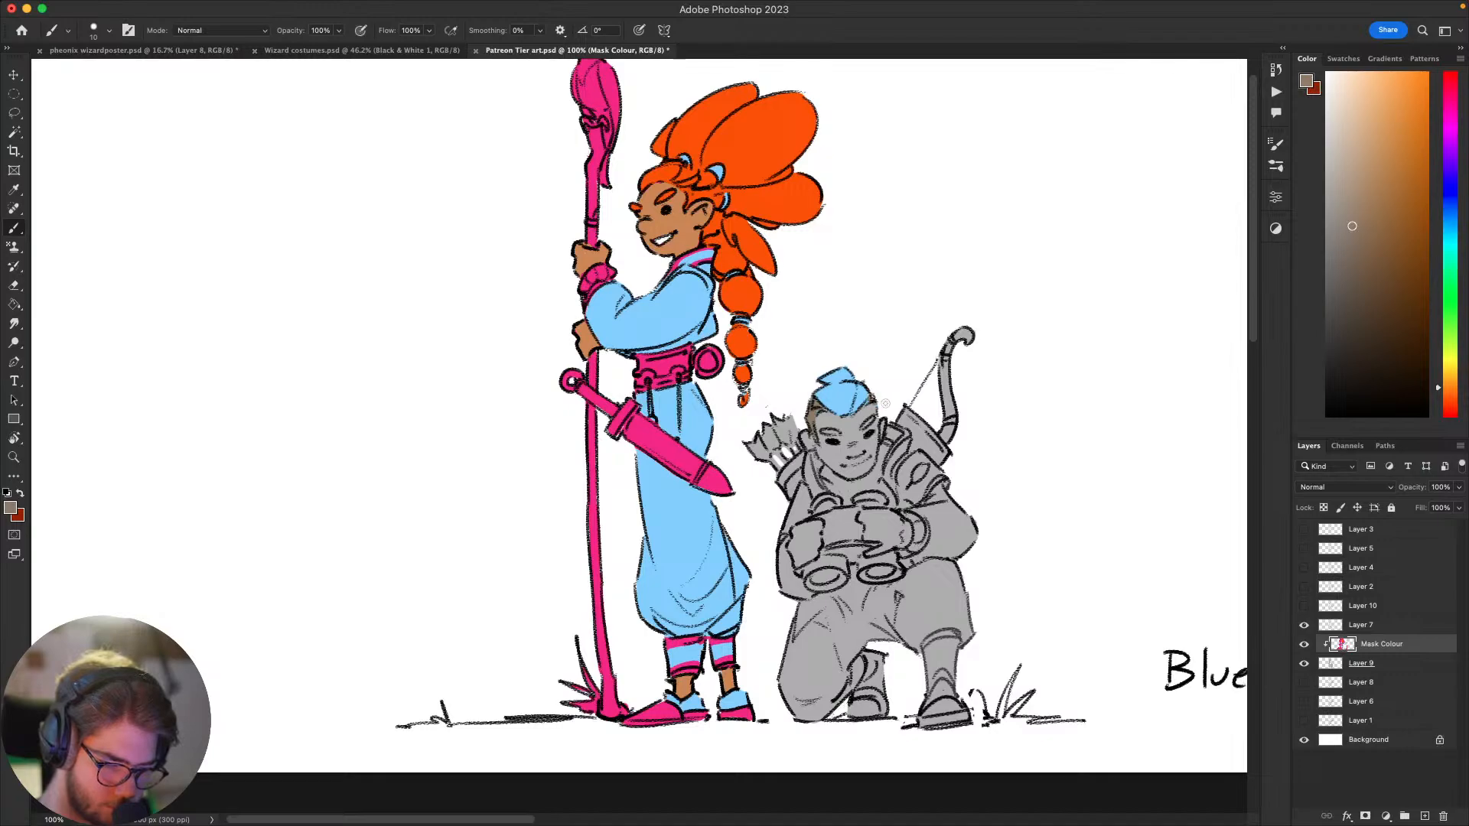
click(1365, 178)
drag(821, 426, 823, 439)
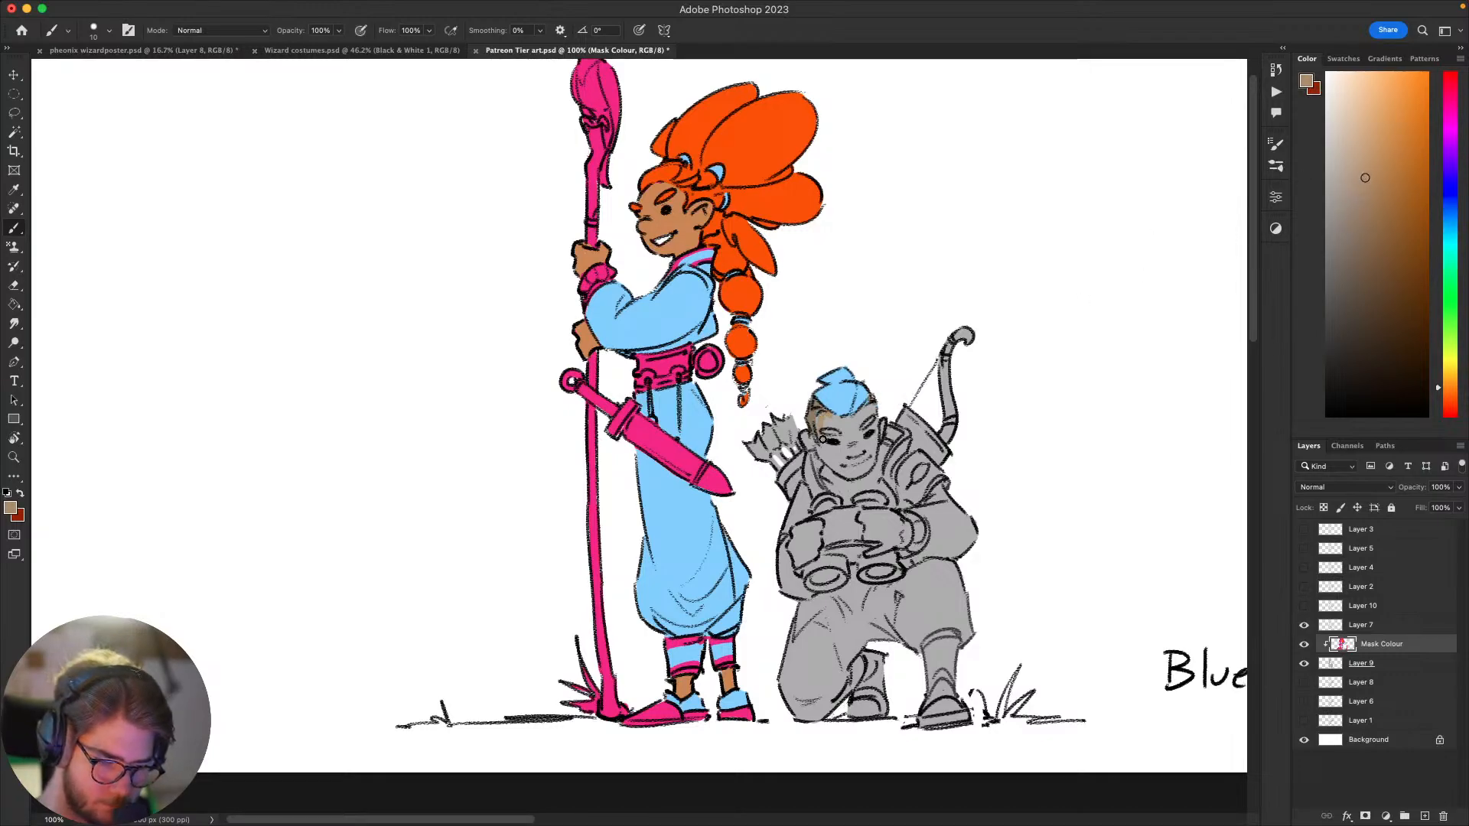
Step: Choose a light golden skin tone, shift its hue slightly towards orange, and paint the crouching figure's forehead, cheeks and eye area
click(1371, 140)
click(1450, 370)
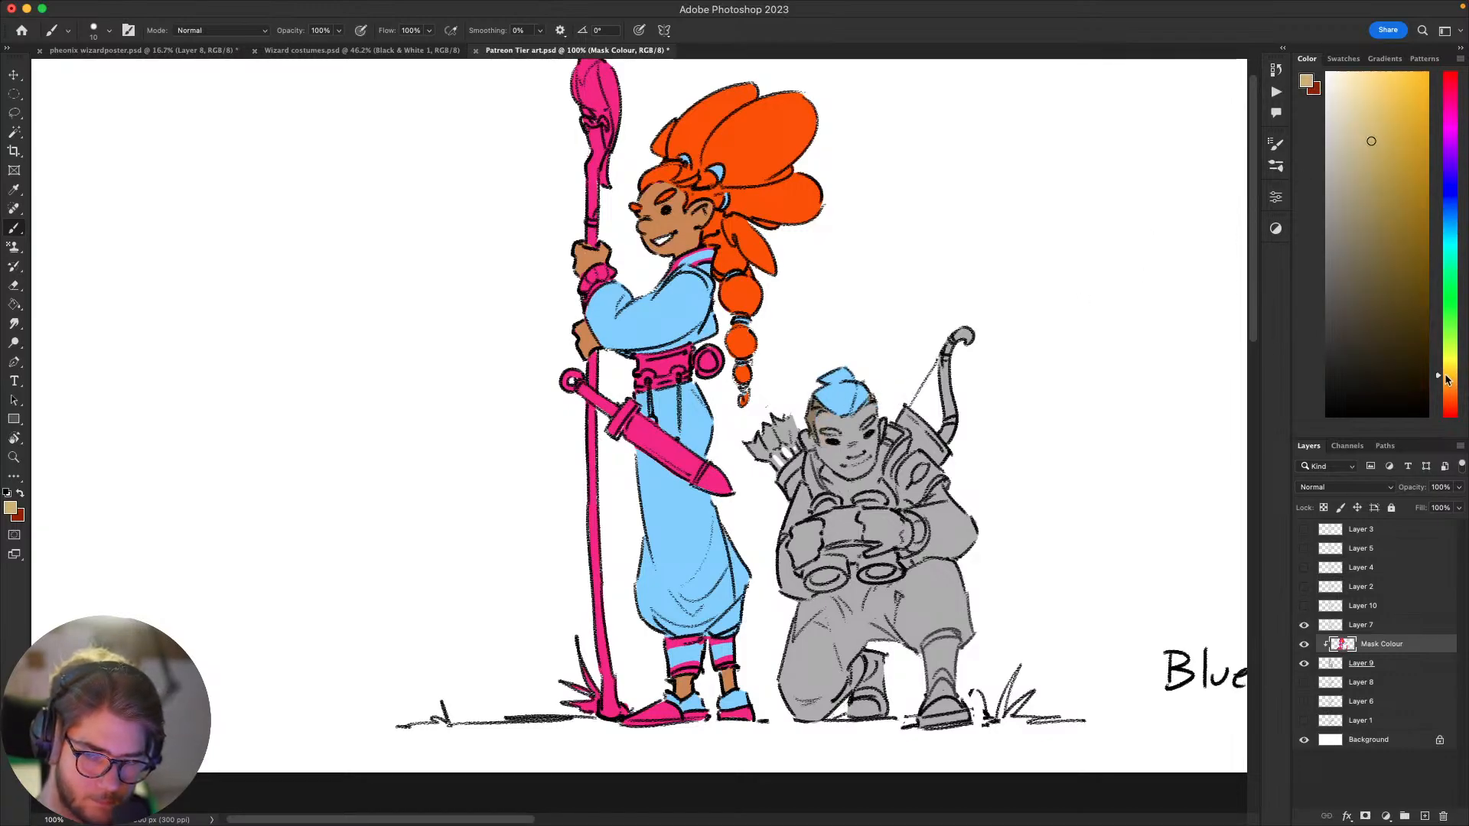
click(1450, 375)
click(1380, 115)
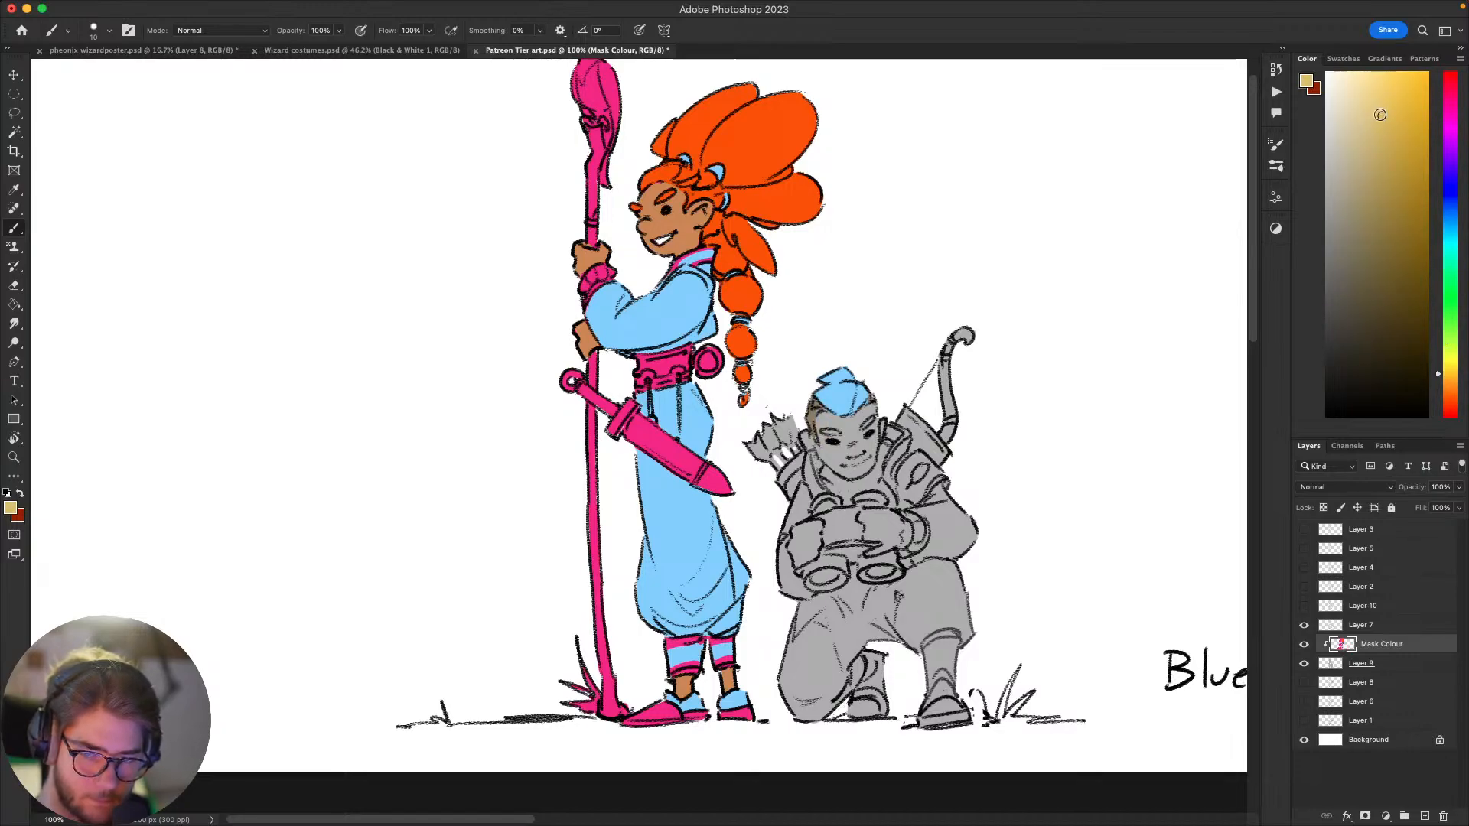
mouse_move(824, 414)
mouse_down()
mouse_move(825, 450)
mouse_move(850, 433)
mouse_up()
click(1447, 376)
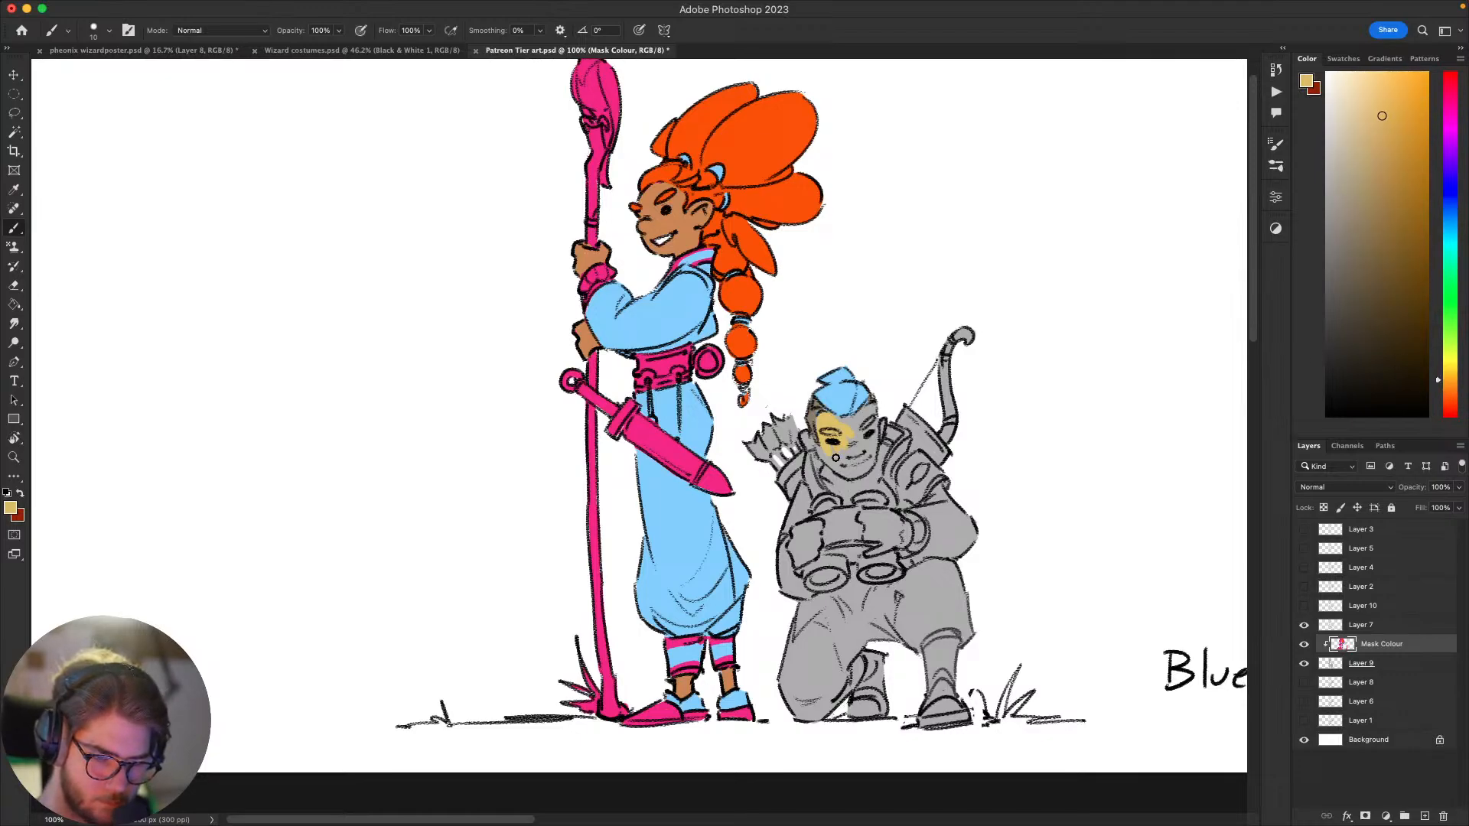
drag(827, 453, 831, 417)
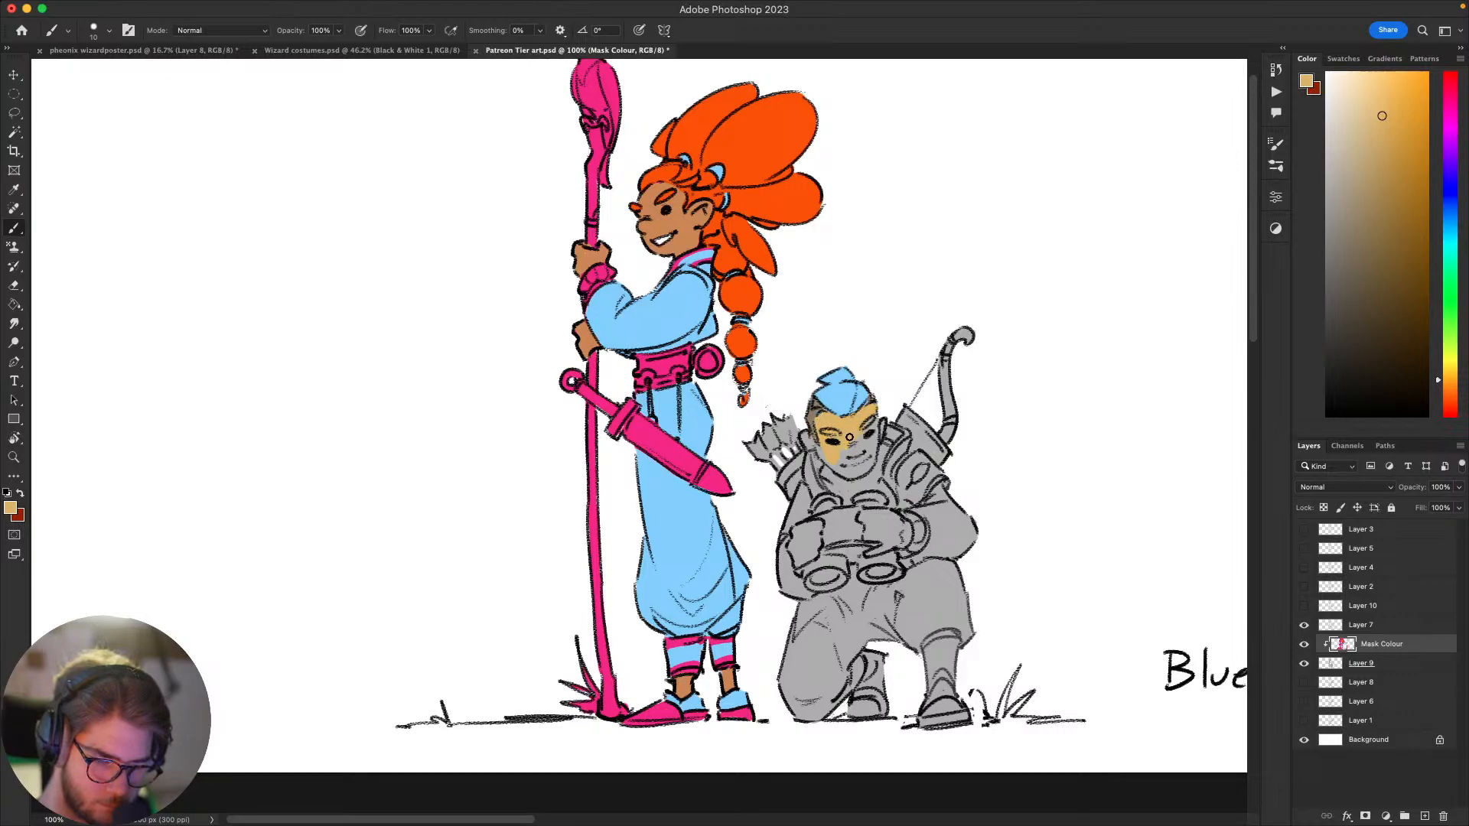
drag(872, 422, 878, 433)
Step: Review the handwritten "Blue bird - Kurt Vonnegut" note beside the characters and check the colouring of both figures
key(super+Tab)
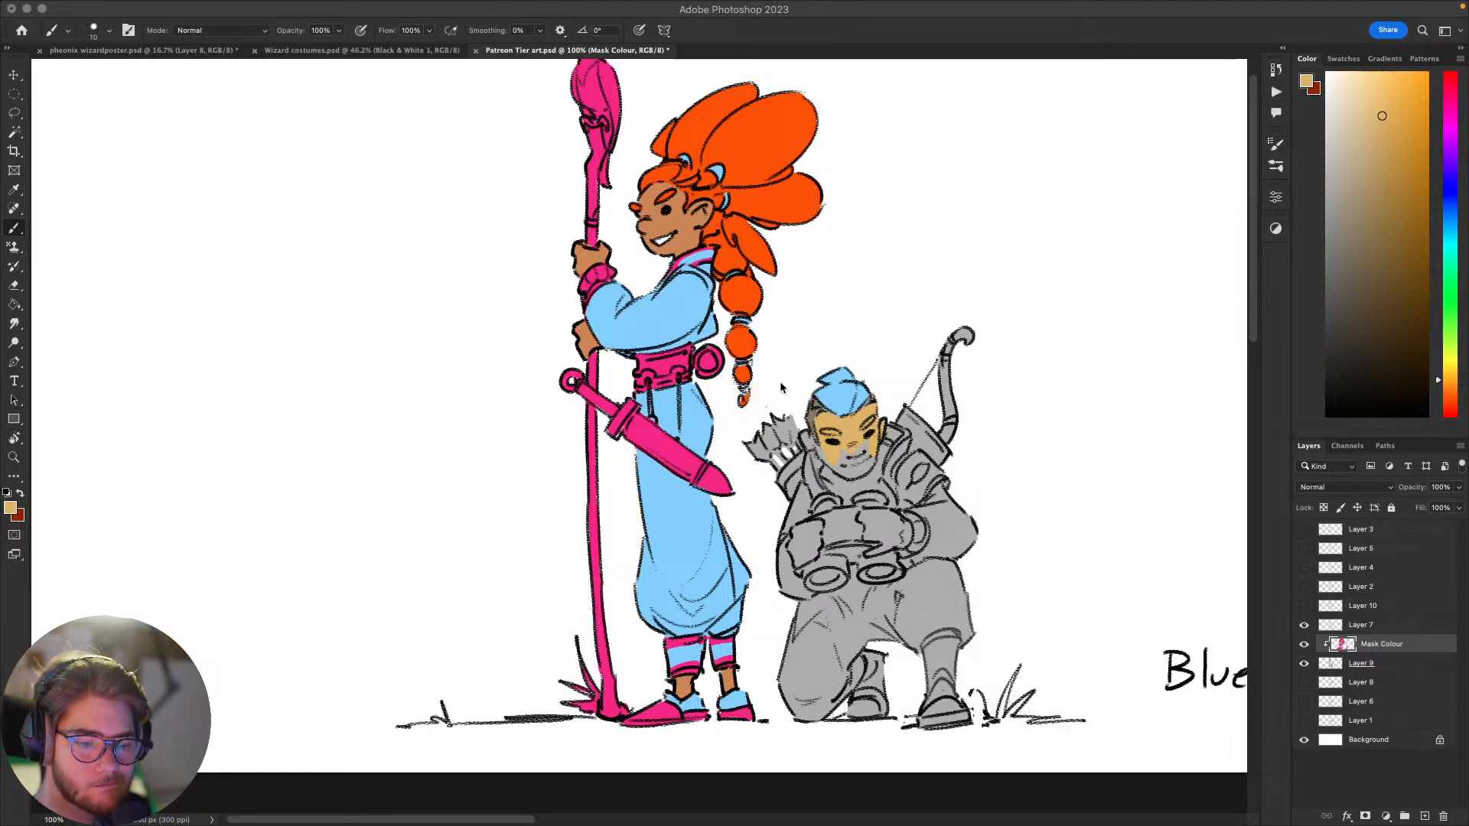
drag(994, 410, 469, 341)
drag(615, 406, 589, 424)
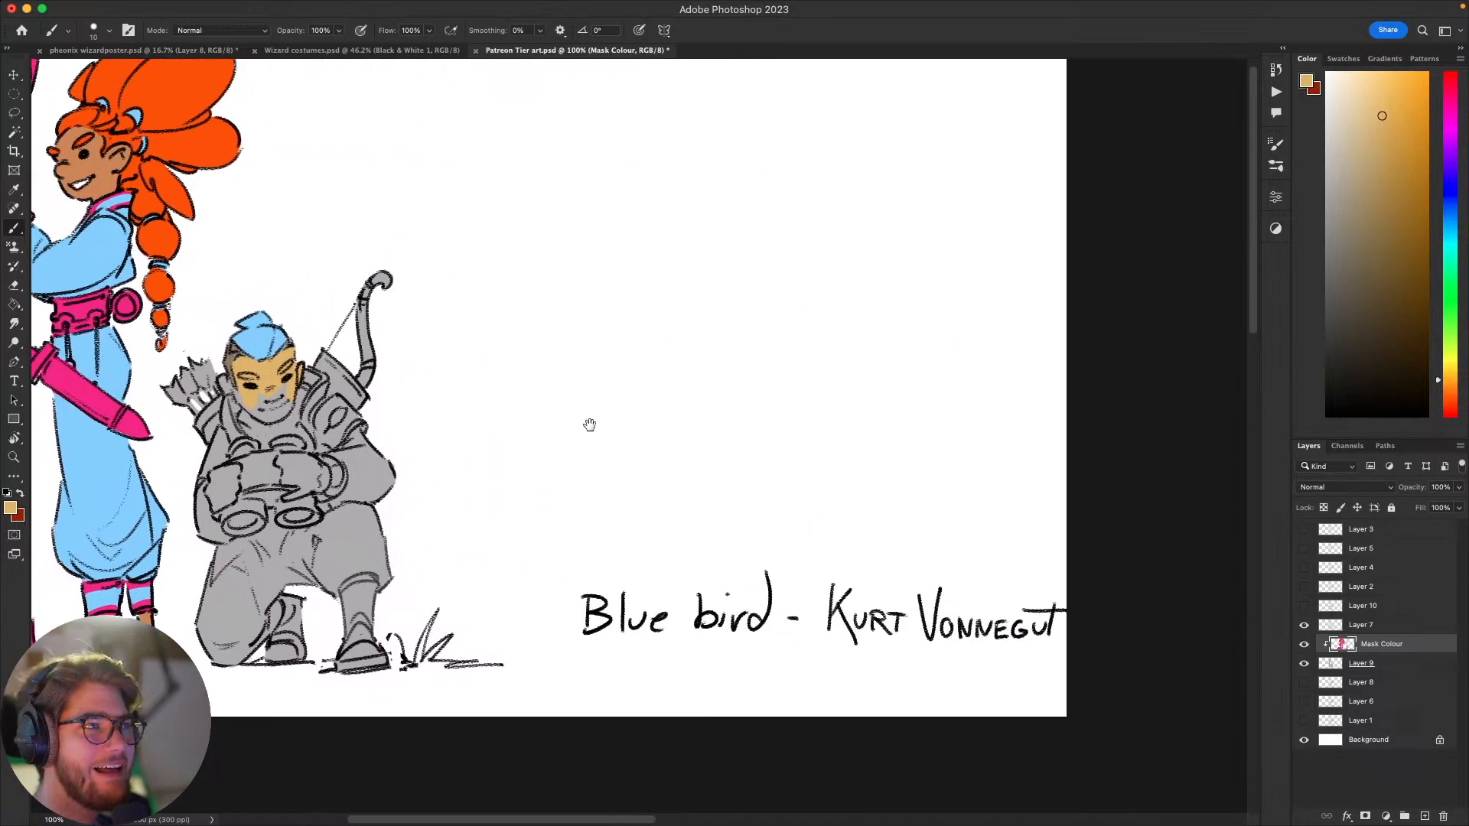
drag(845, 662, 896, 681)
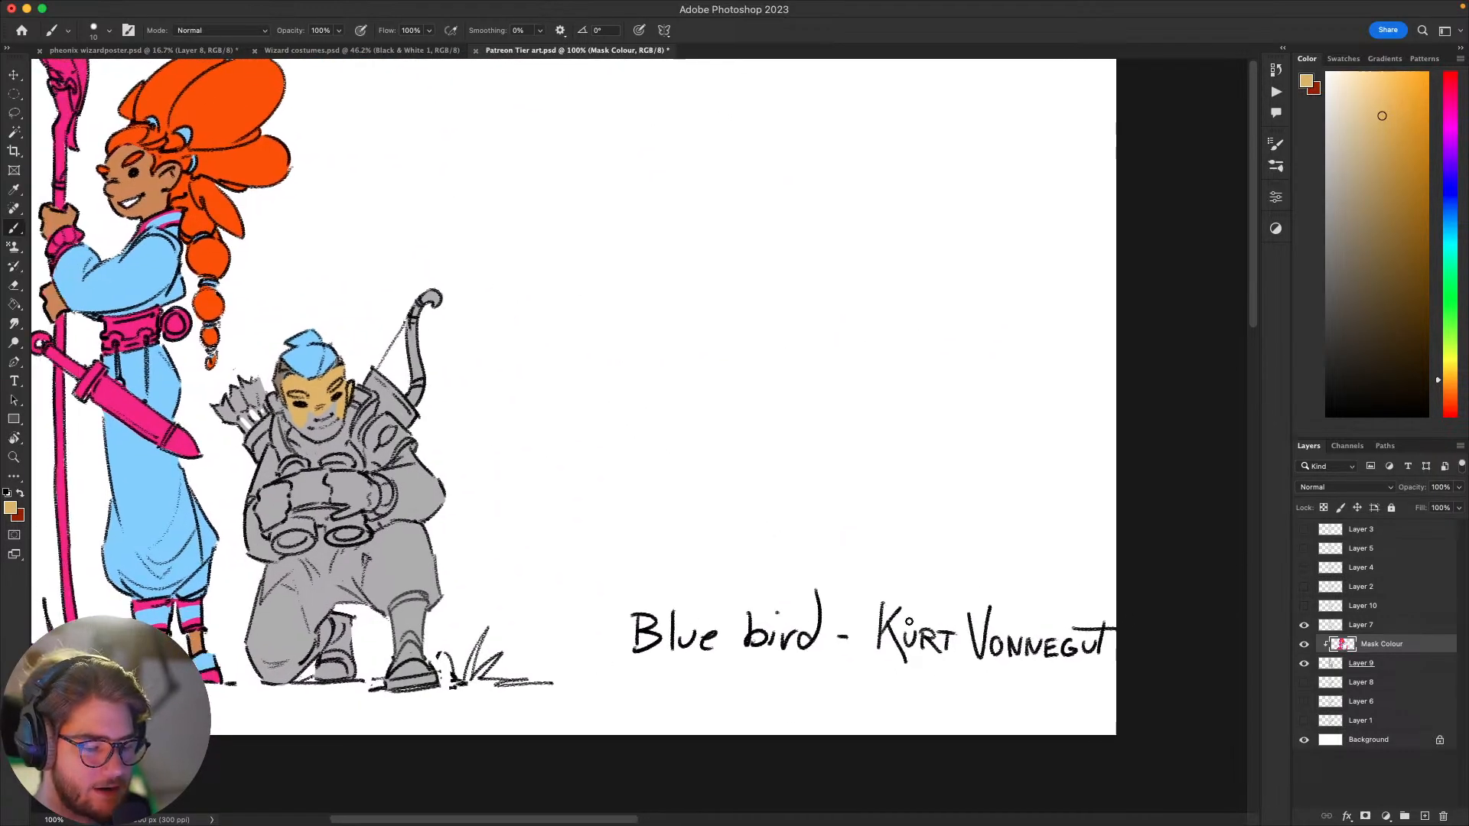
drag(813, 555, 854, 571)
drag(638, 538, 915, 647)
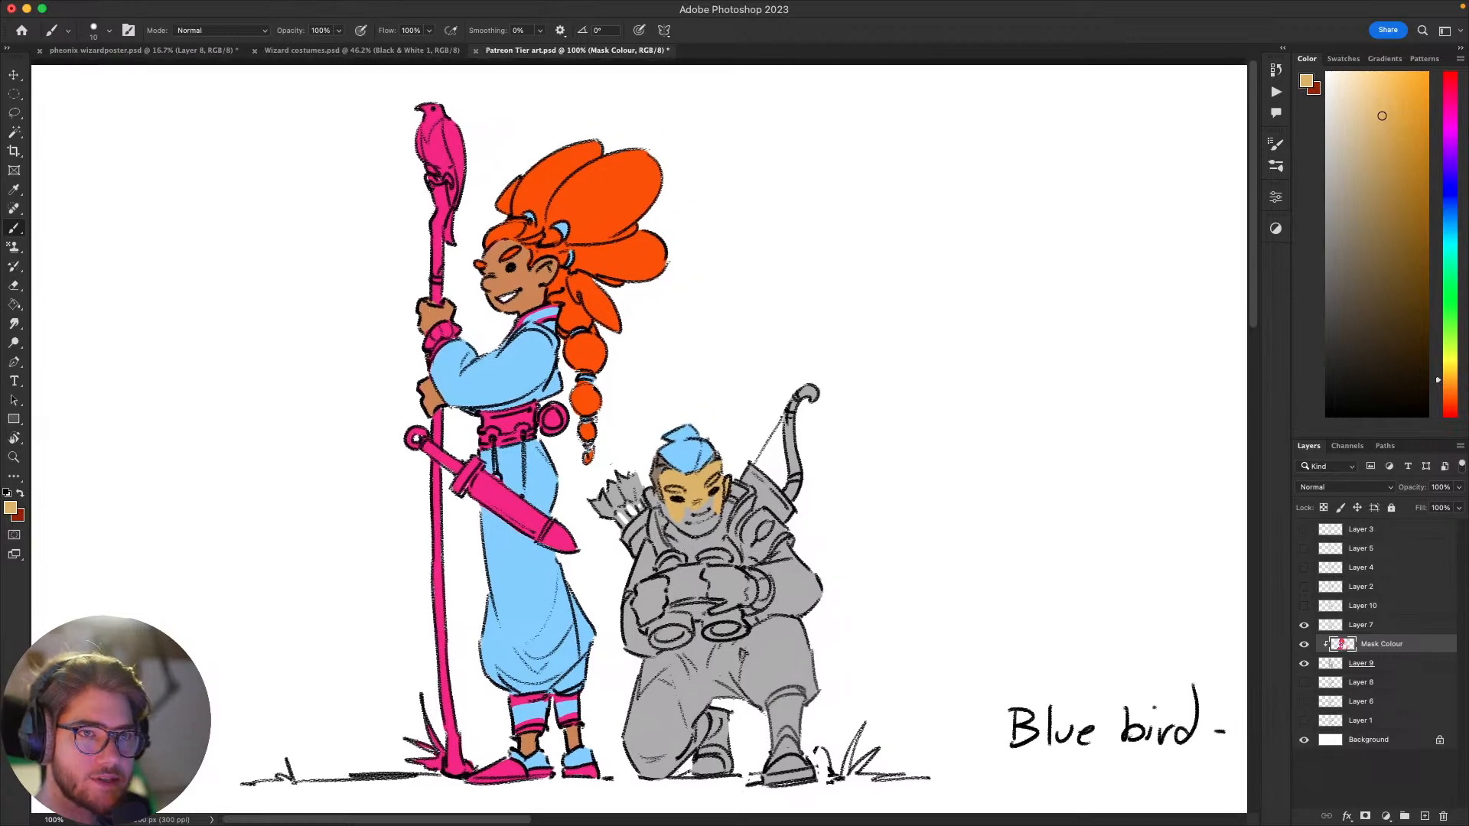
key(super+Tab)
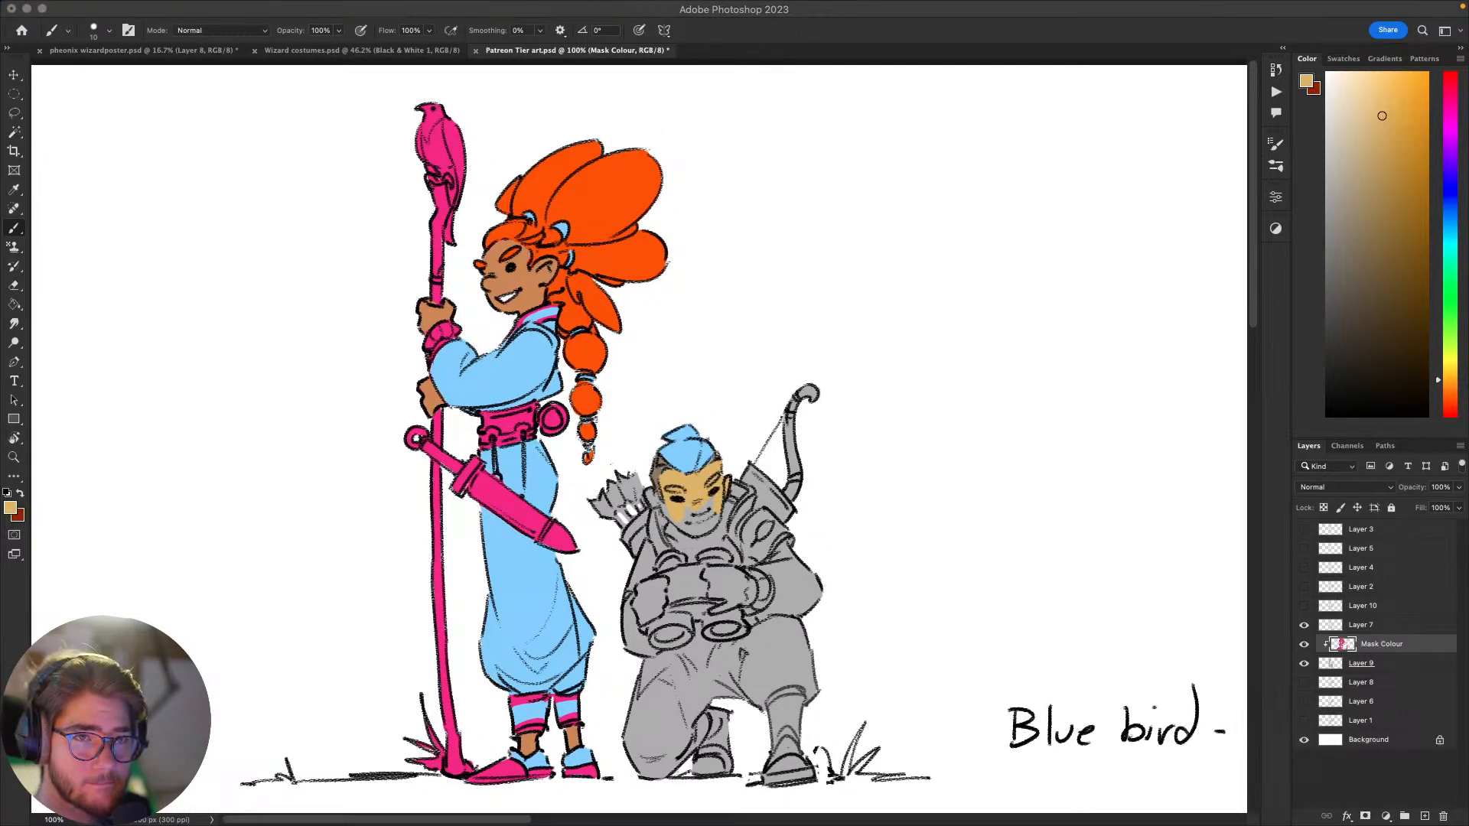
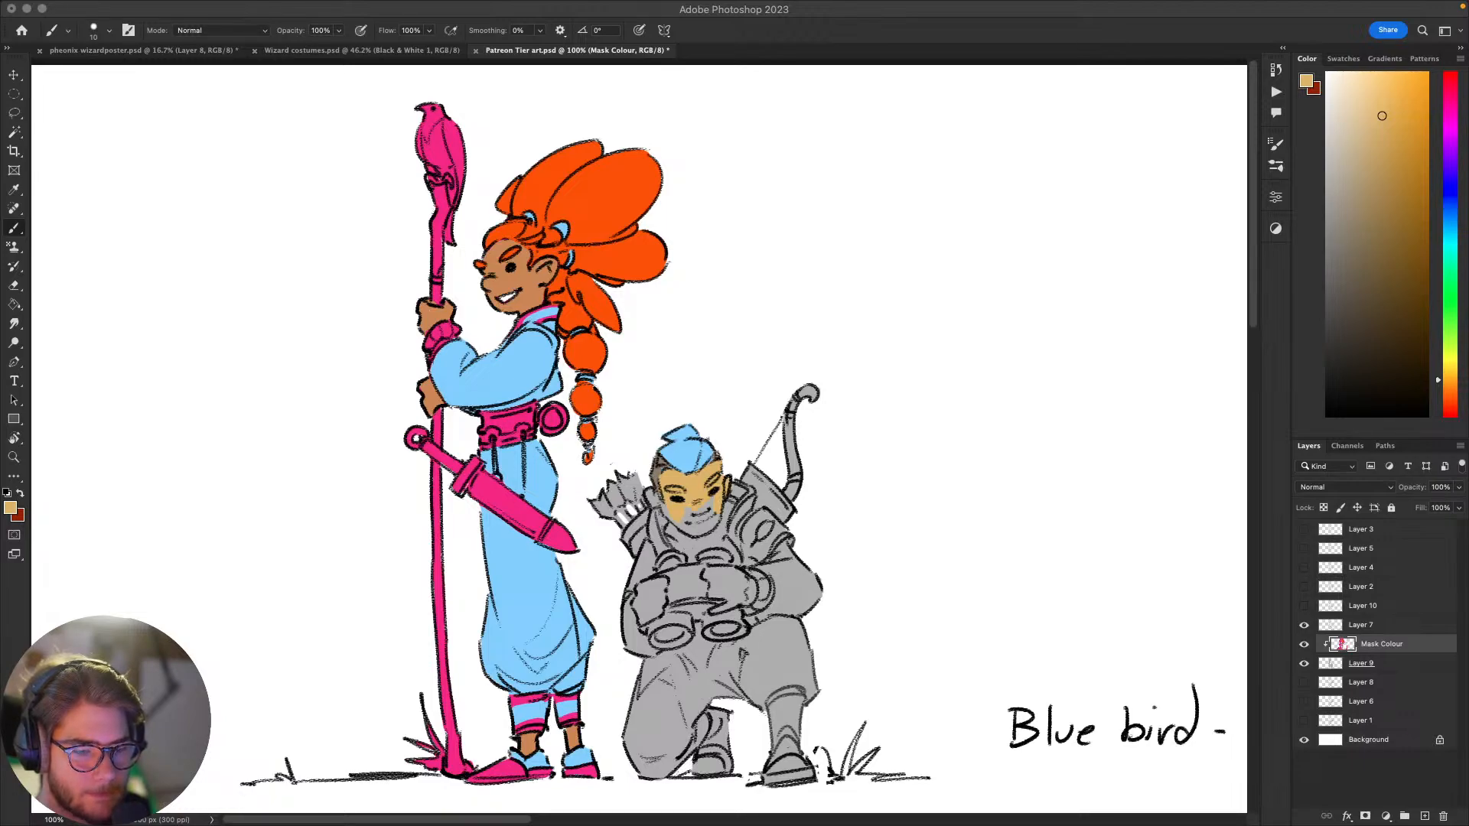
Step: Paint the remaining grey areas of the crouching archer's face and chin with the tan skin colour
click(855, 305)
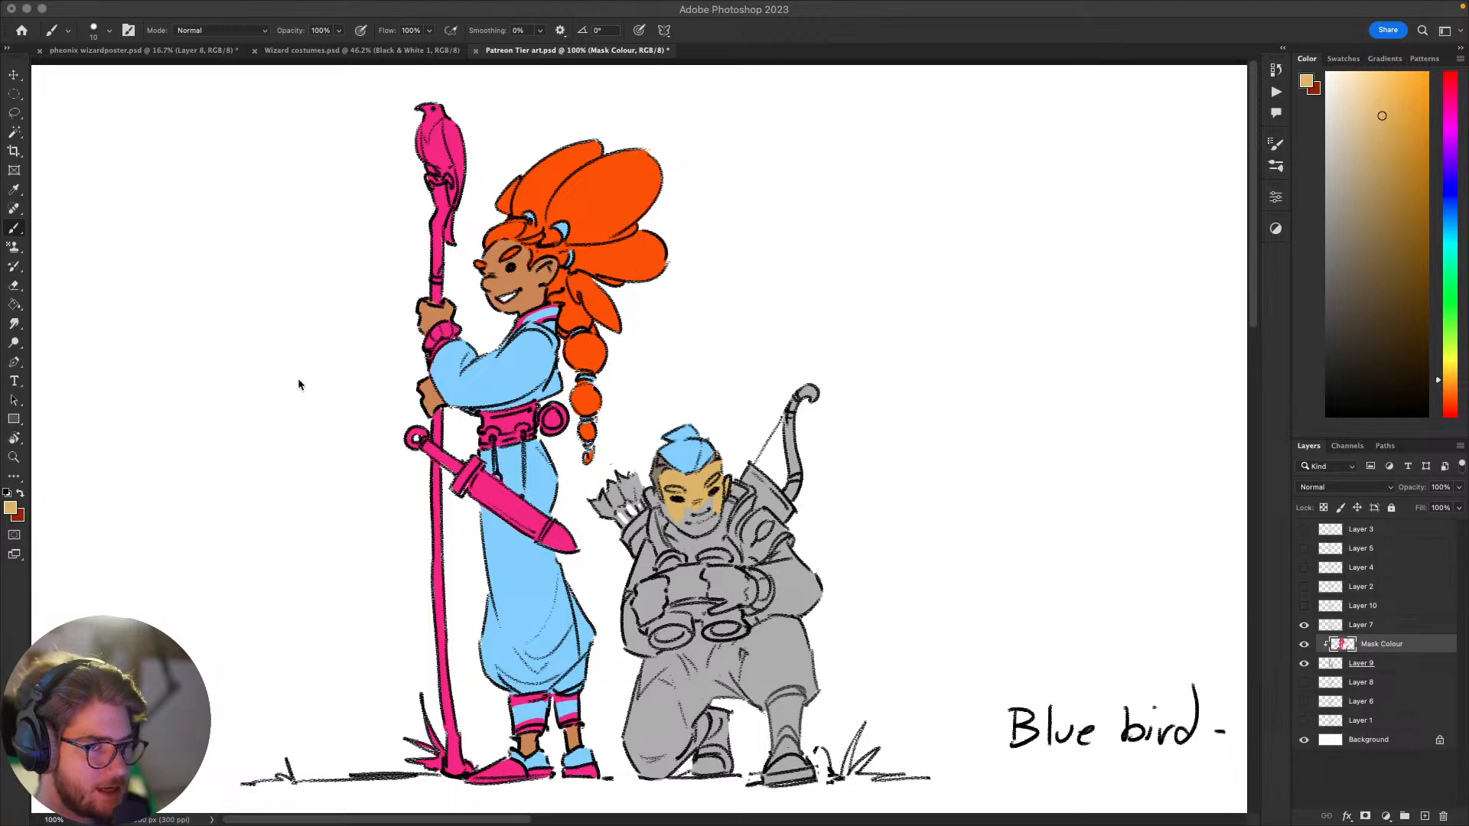
click(1068, 355)
drag(1068, 355, 998, 362)
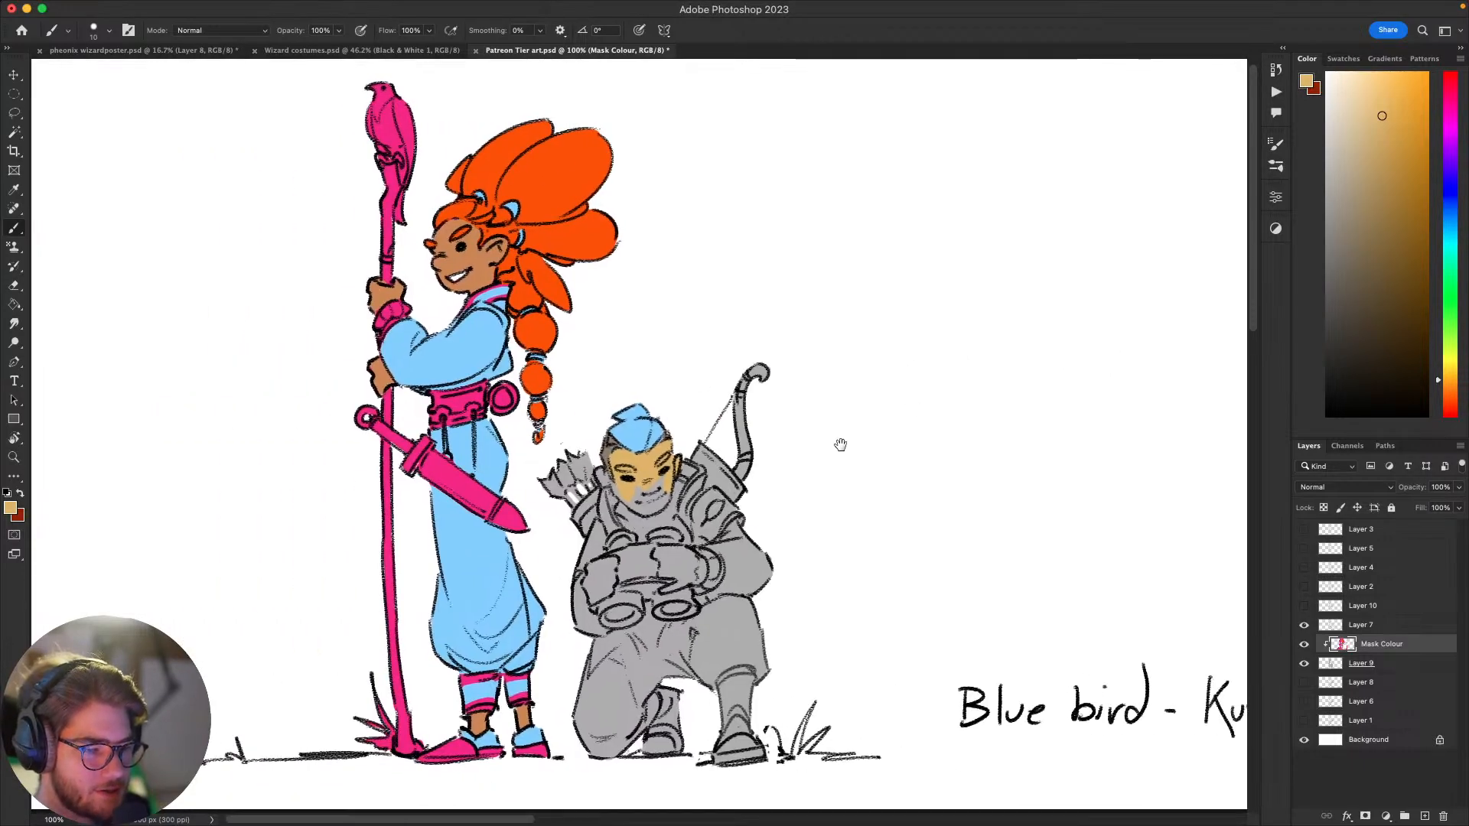
drag(841, 444, 954, 505)
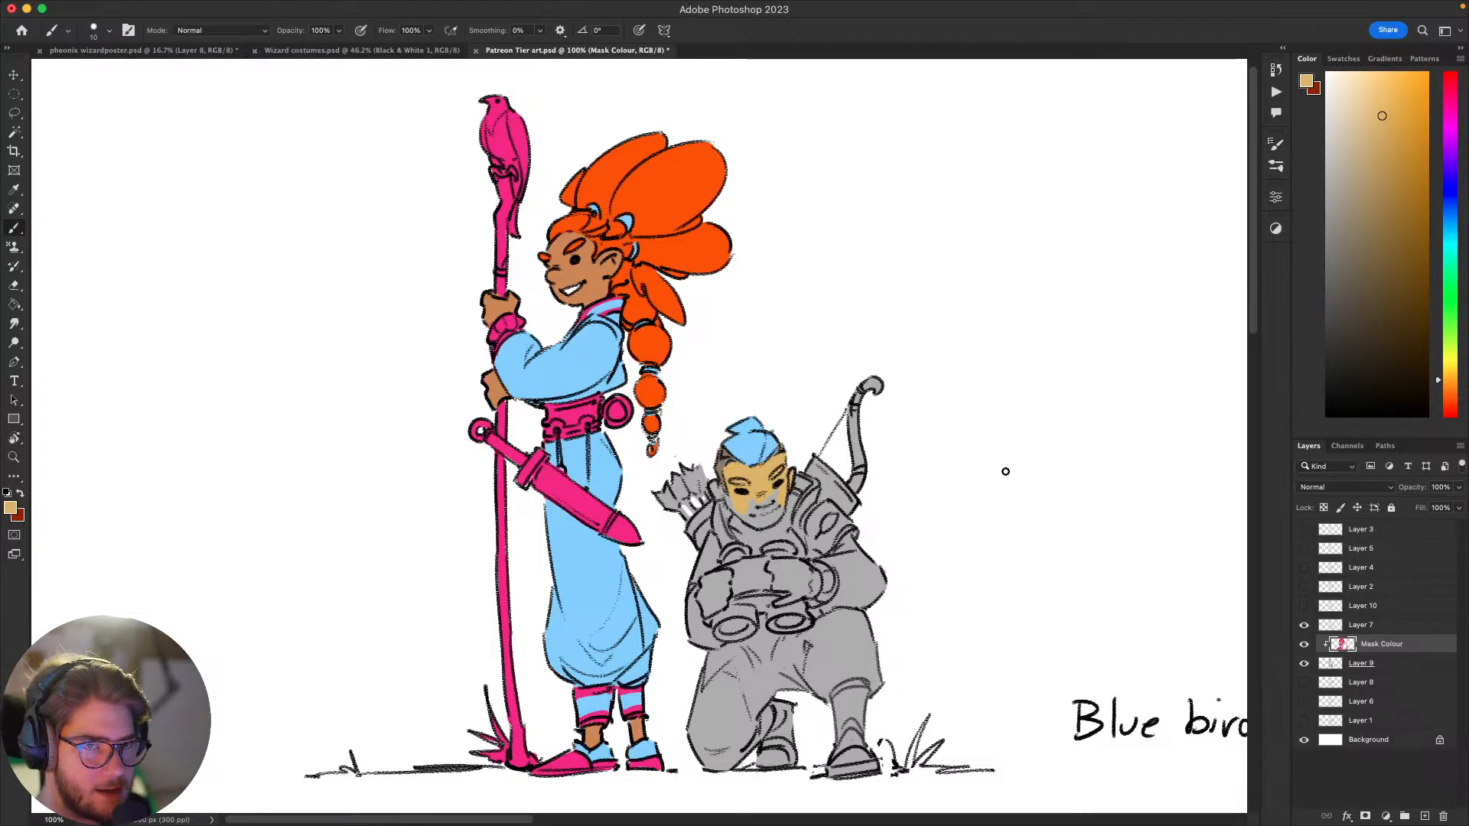
drag(973, 546, 1008, 481)
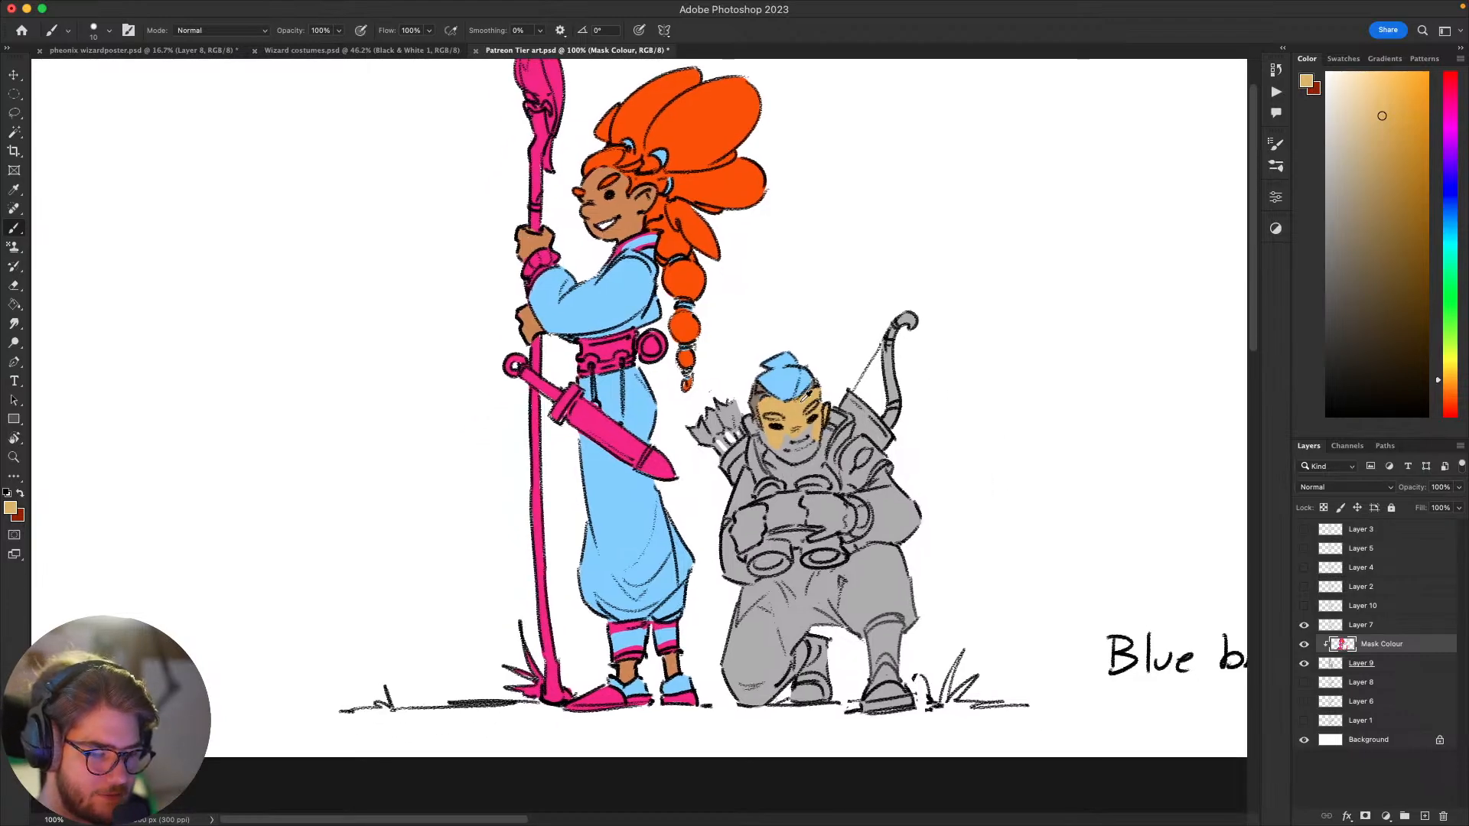
alt+click(794, 411)
drag(791, 441, 779, 429)
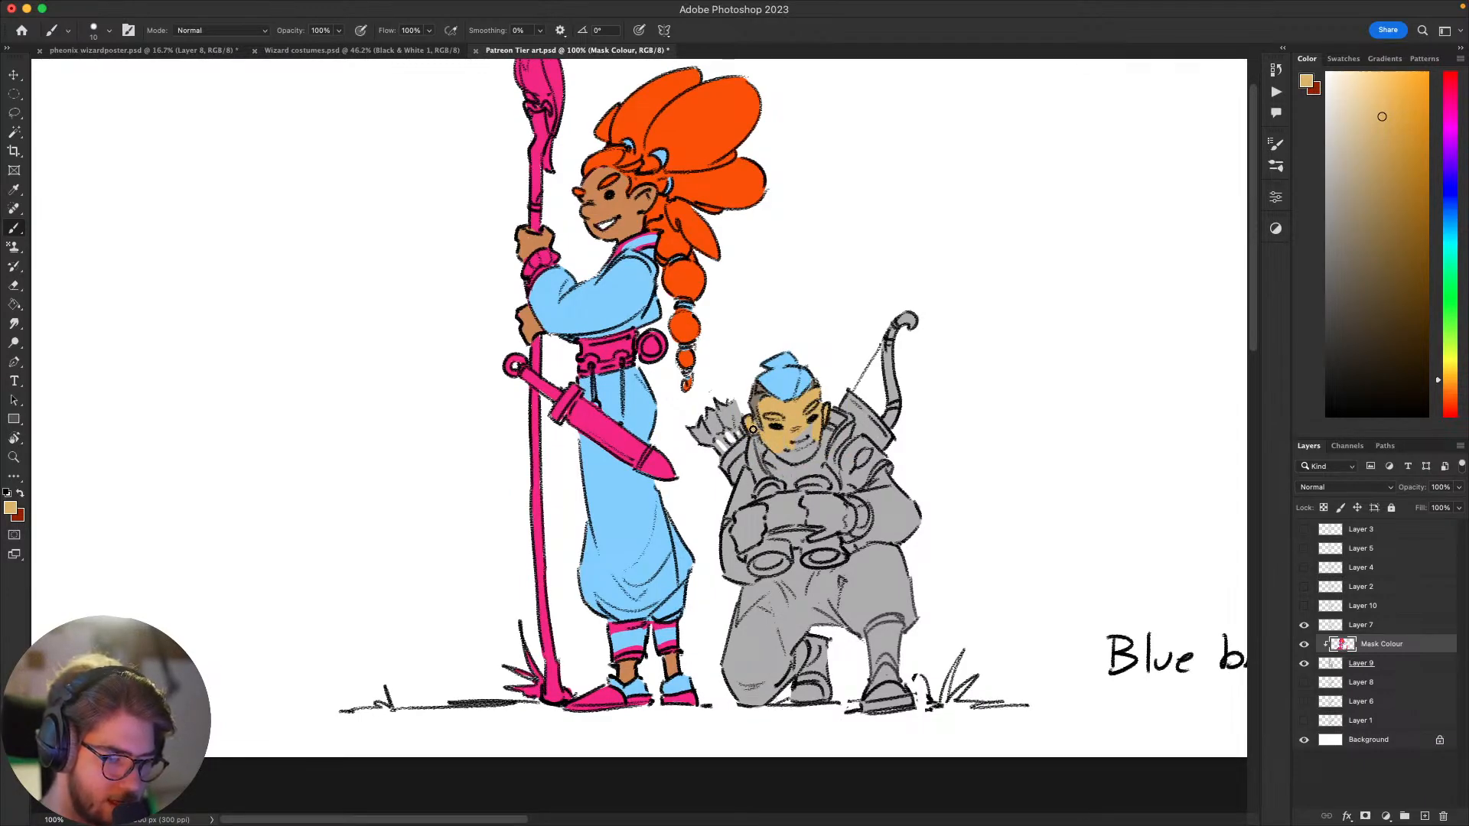
alt+click(799, 466)
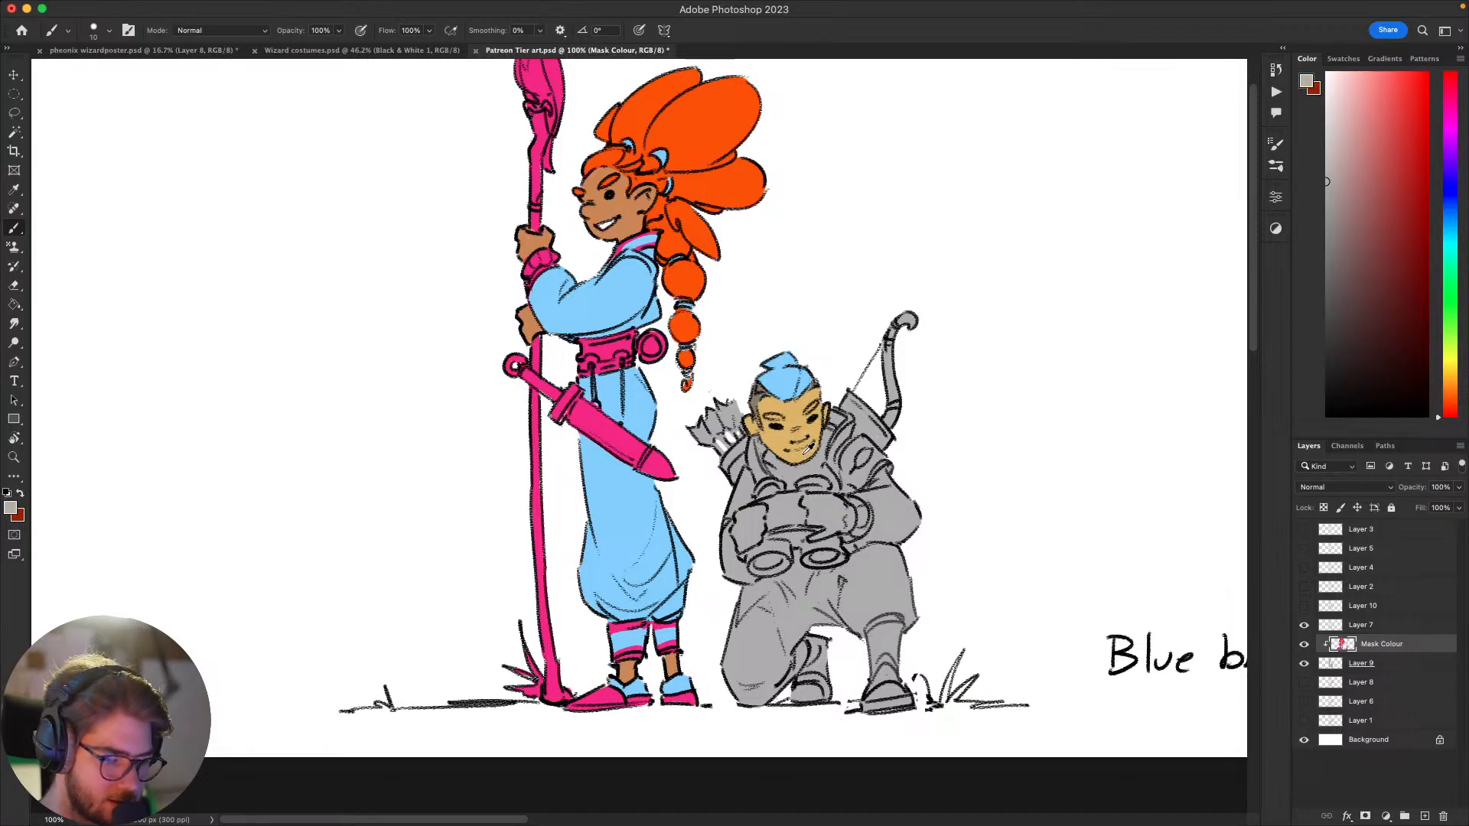
Step: Sample the archer's tan skin colour and paint both hands holding the binoculars with it
alt+click(808, 450)
scroll(785, 509, left, 2)
mouse_move(772, 526)
mouse_down()
mouse_move(765, 503)
mouse_move(793, 491)
mouse_move(787, 519)
mouse_move(775, 498)
mouse_move(840, 486)
mouse_move(863, 503)
mouse_move(846, 520)
mouse_move(873, 508)
mouse_move(865, 483)
mouse_move(875, 512)
mouse_up()
drag(864, 588, 759, 657)
drag(856, 558, 893, 625)
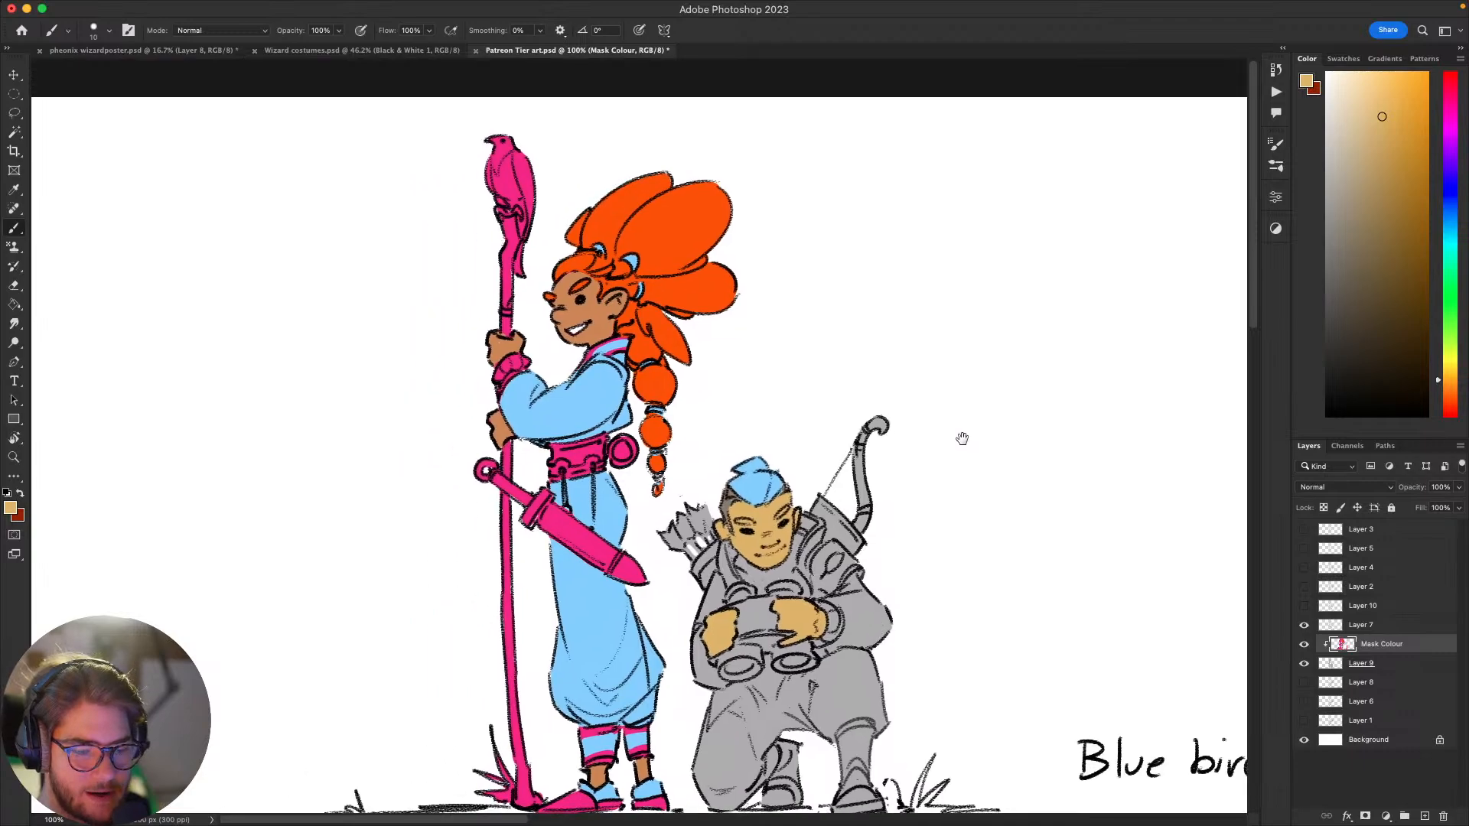
Step: Choose a slightly more orange skin tone, enlarge the brush and recolour the archer's face and hands within a selection
drag(1452, 389, 1451, 386)
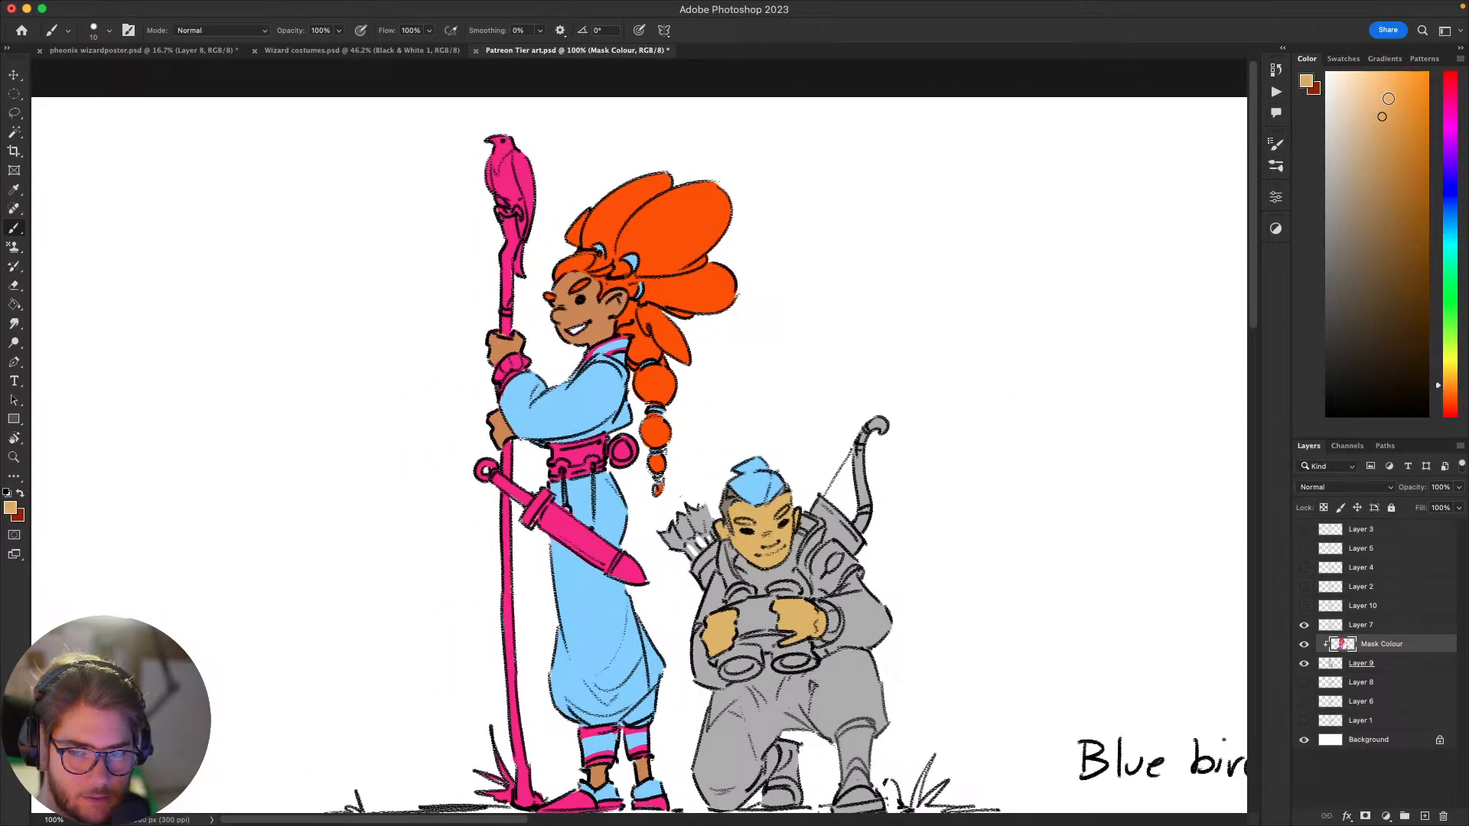
click(1385, 96)
key(bracketright)
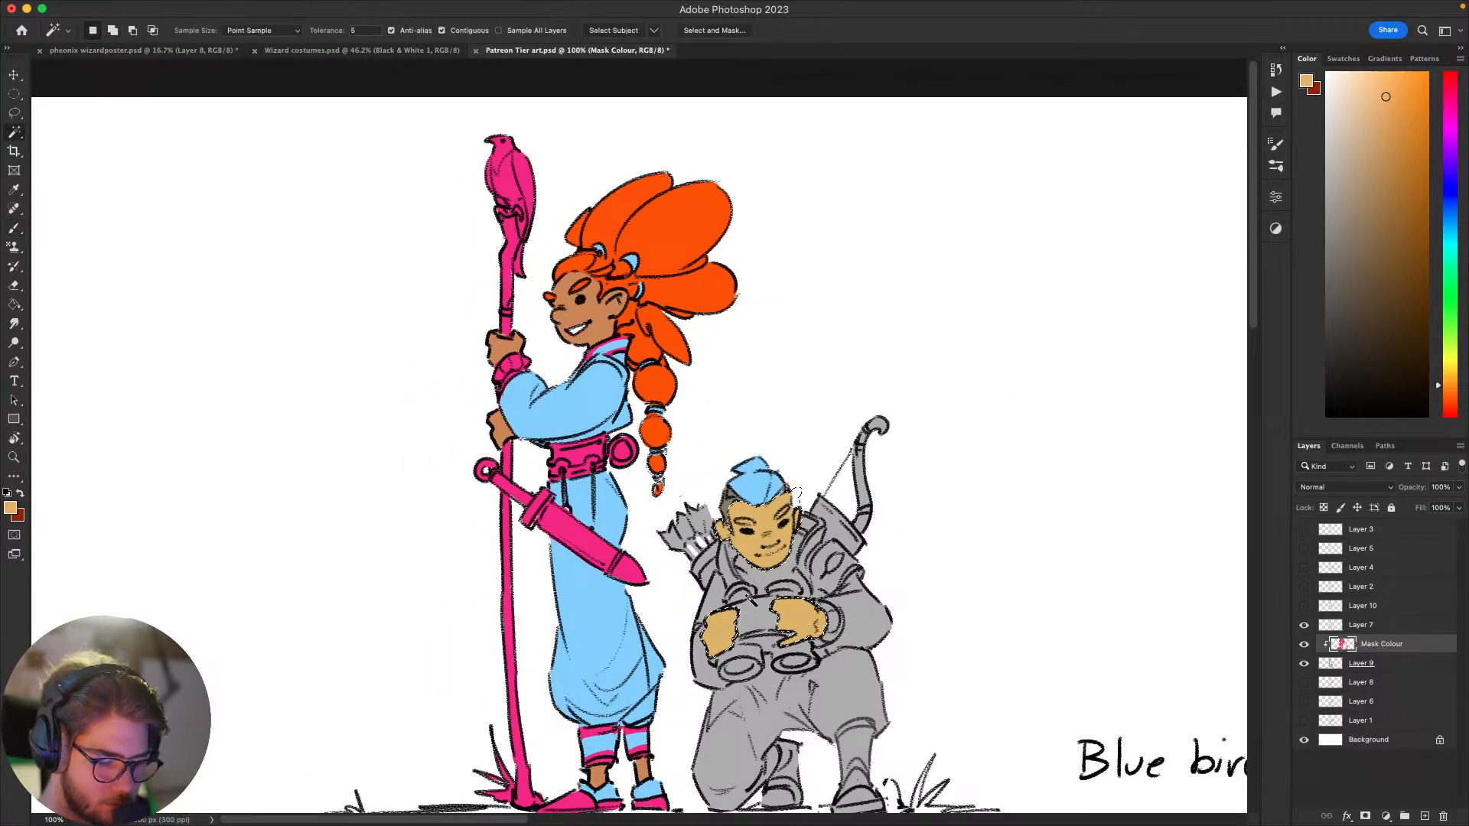
key(bracketright)
key(bracketright)
key(bracketright)
key(bracketright)
key(bracketright)
key(bracketright)
key(bracketright)
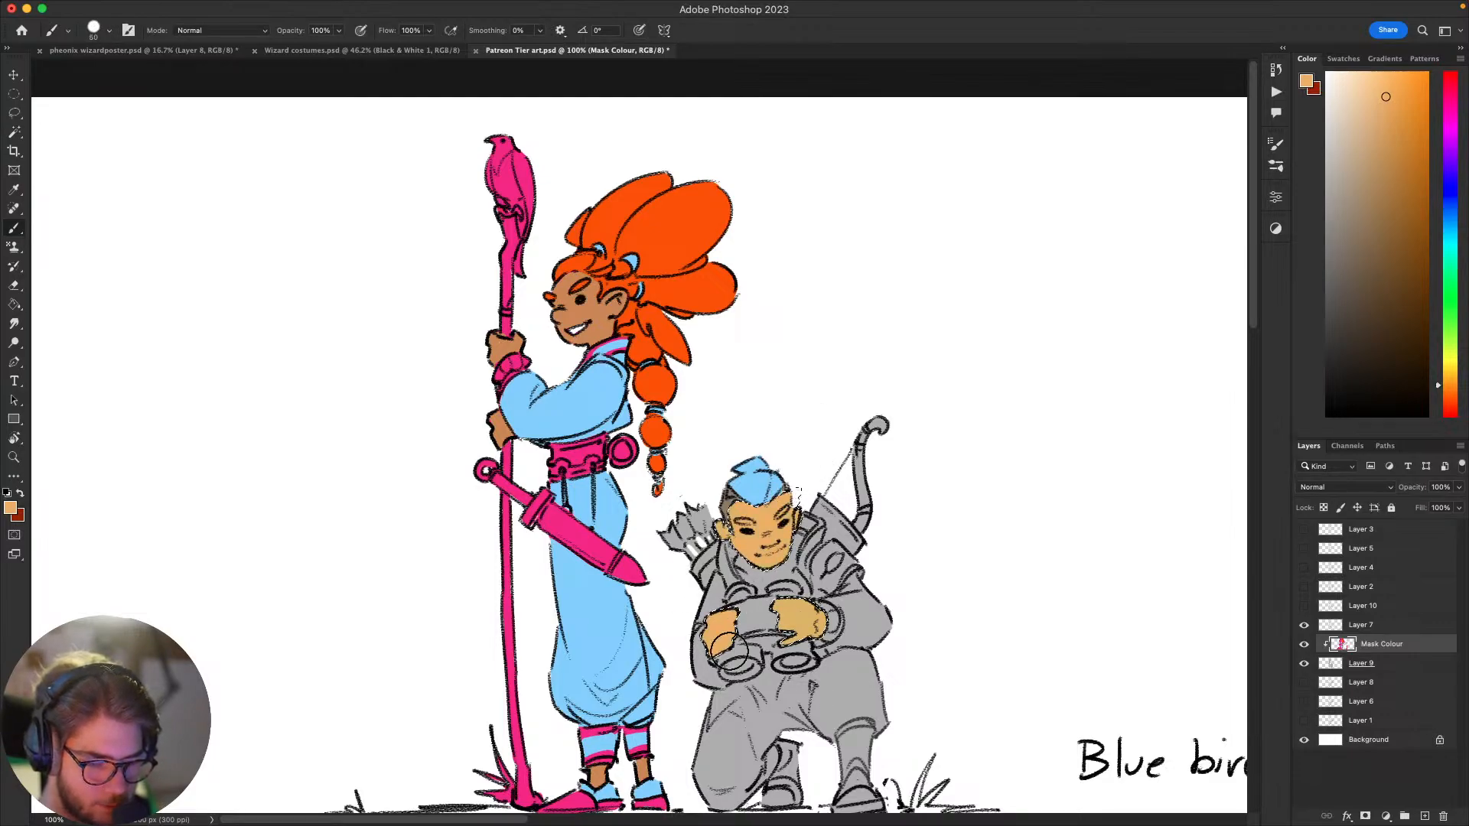
Step: Select the archer's blue hair area, paint it dark grey and clear the selection
mouse_move(998, 464)
mouse_down()
mouse_move(1059, 301)
mouse_move(1008, 330)
mouse_move(1044, 482)
mouse_move(981, 552)
mouse_move(998, 555)
mouse_up()
key(w)
click(889, 445)
key(b)
drag(1176, 379, 1175, 391)
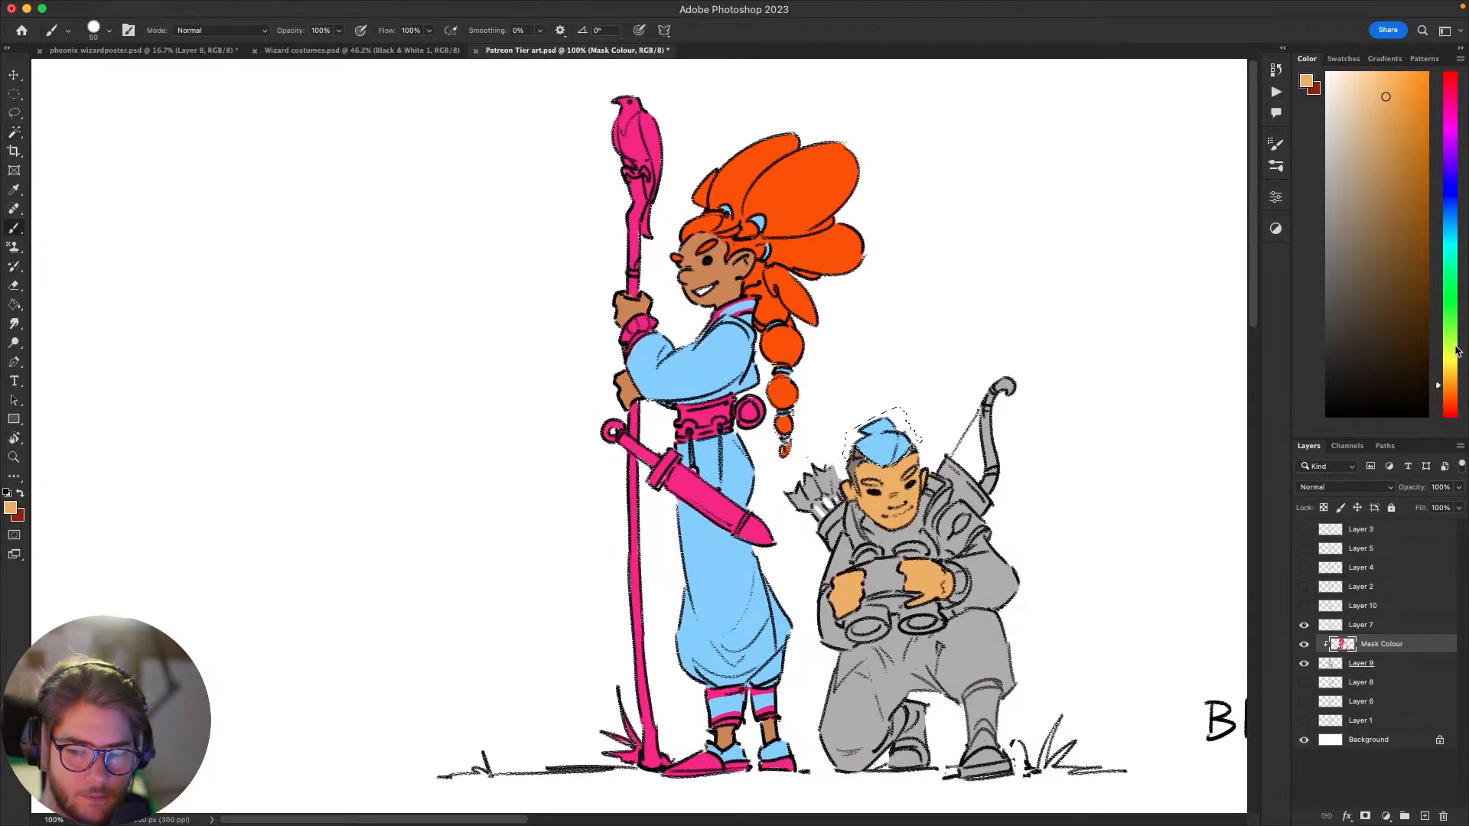
click(1340, 301)
drag(1340, 301, 1334, 302)
drag(917, 461, 868, 447)
key(super+d)
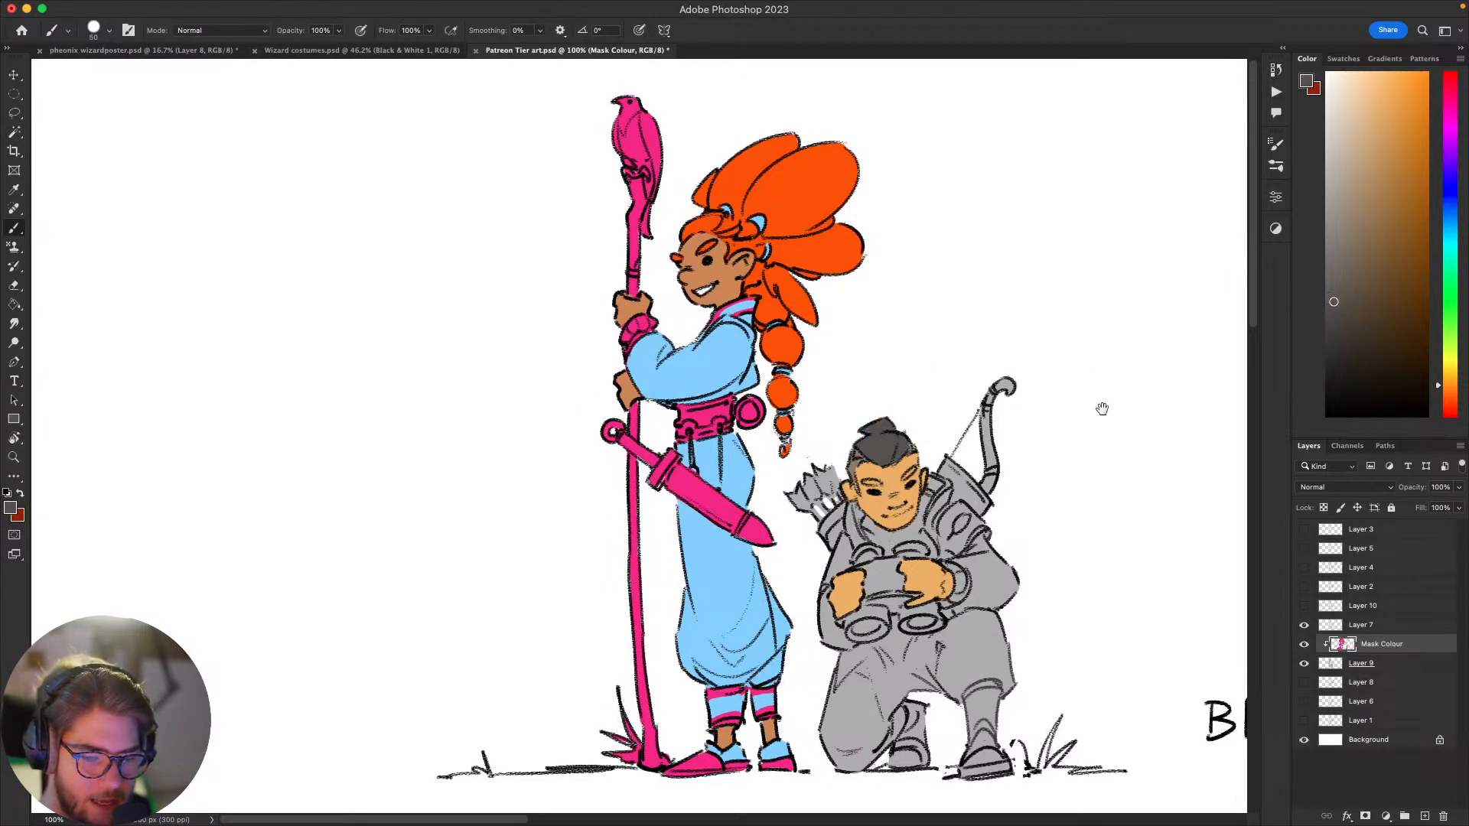
drag(1097, 414, 1080, 285)
drag(1043, 424, 1036, 513)
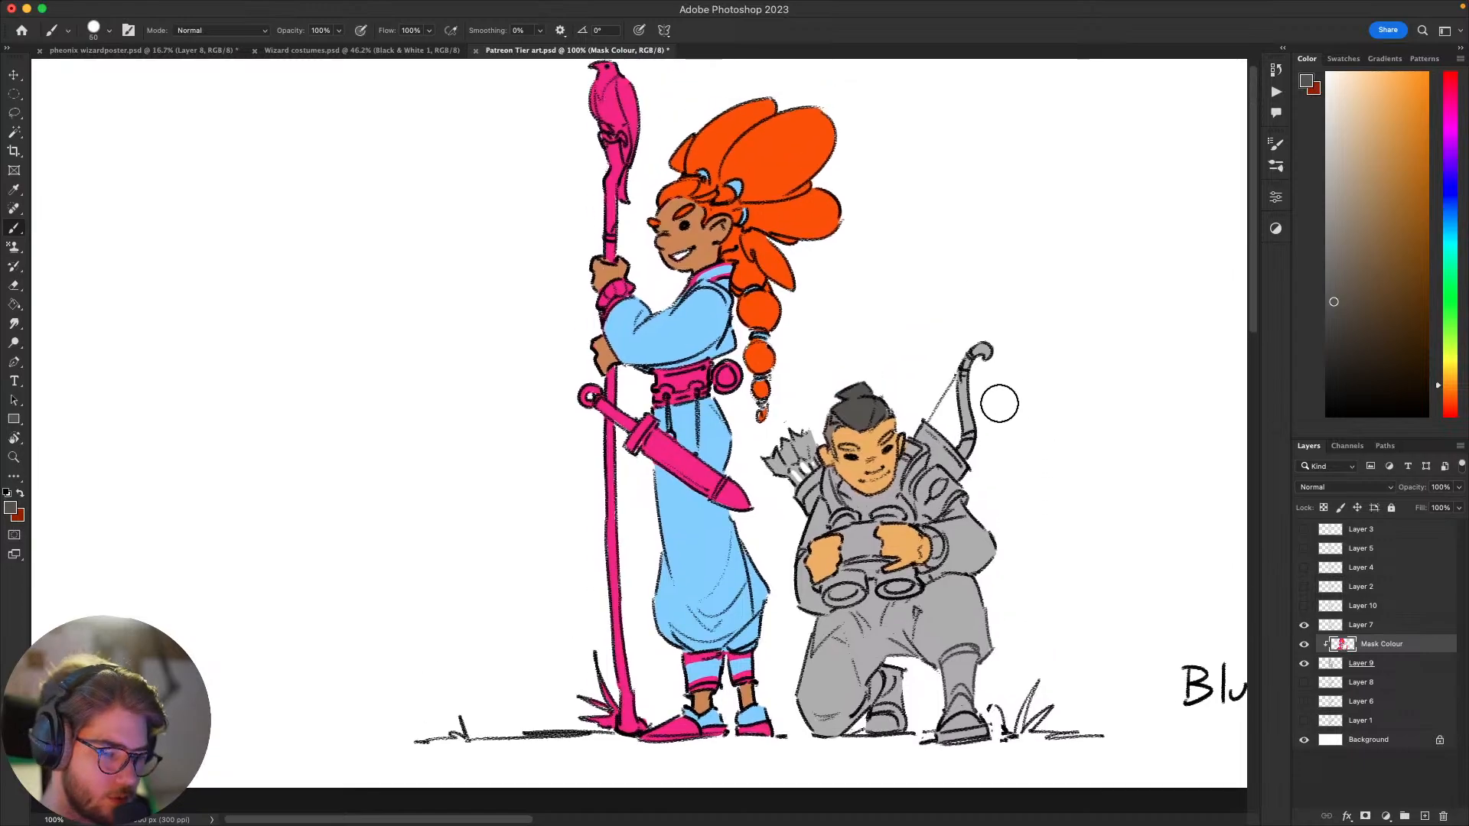
mouse_move(982, 466)
mouse_down()
mouse_move(910, 455)
mouse_move(984, 485)
mouse_move(967, 499)
mouse_move(970, 541)
mouse_move(1006, 528)
mouse_move(945, 606)
mouse_move(892, 604)
mouse_move(925, 574)
mouse_move(889, 559)
mouse_move(880, 580)
mouse_move(938, 547)
mouse_move(982, 550)
mouse_move(972, 570)
mouse_up()
scroll(983, 547, left, 4)
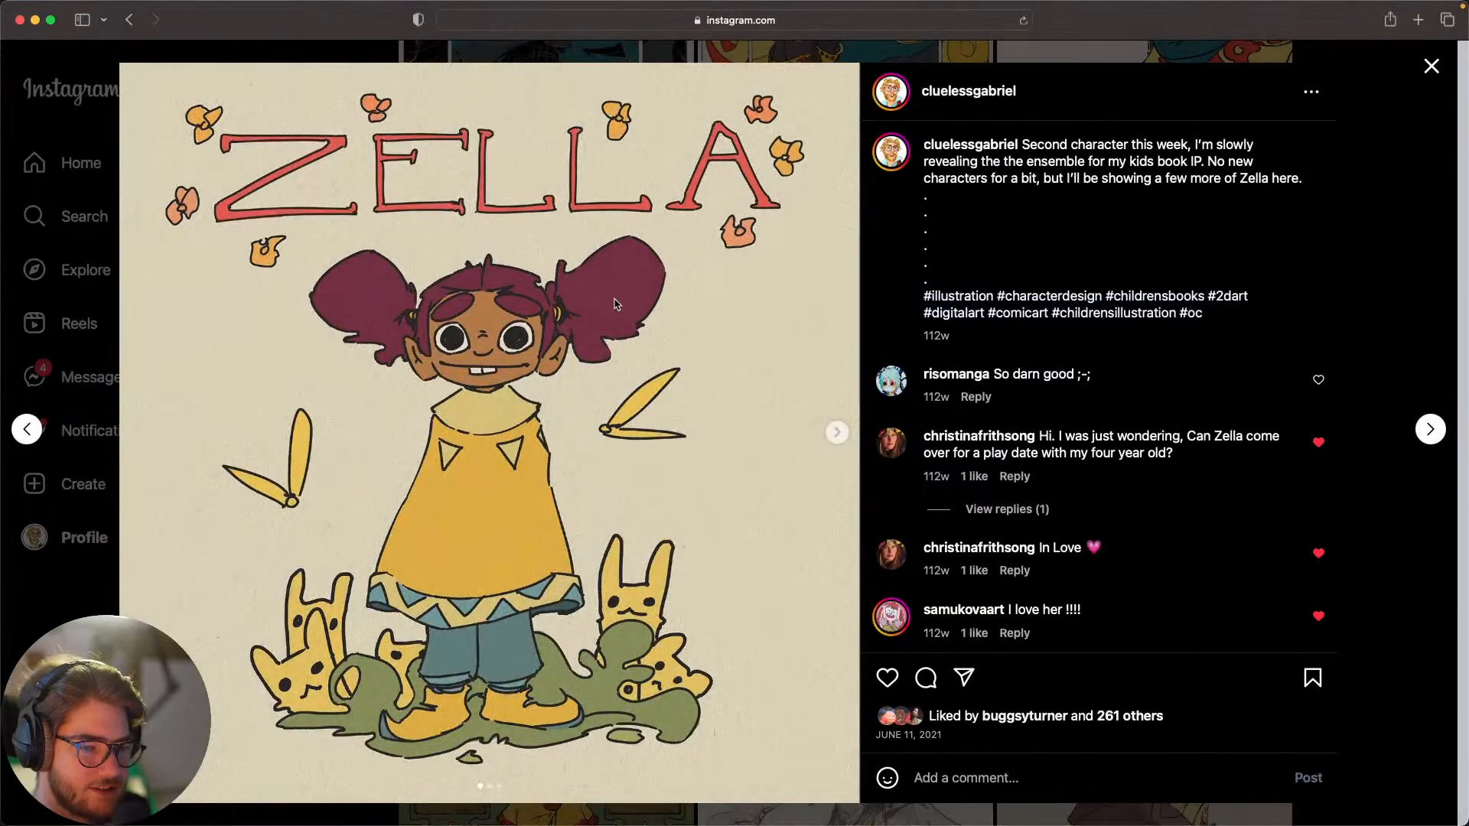
Step: Look through the images of the Zella character post on Instagram and close the post
click(837, 433)
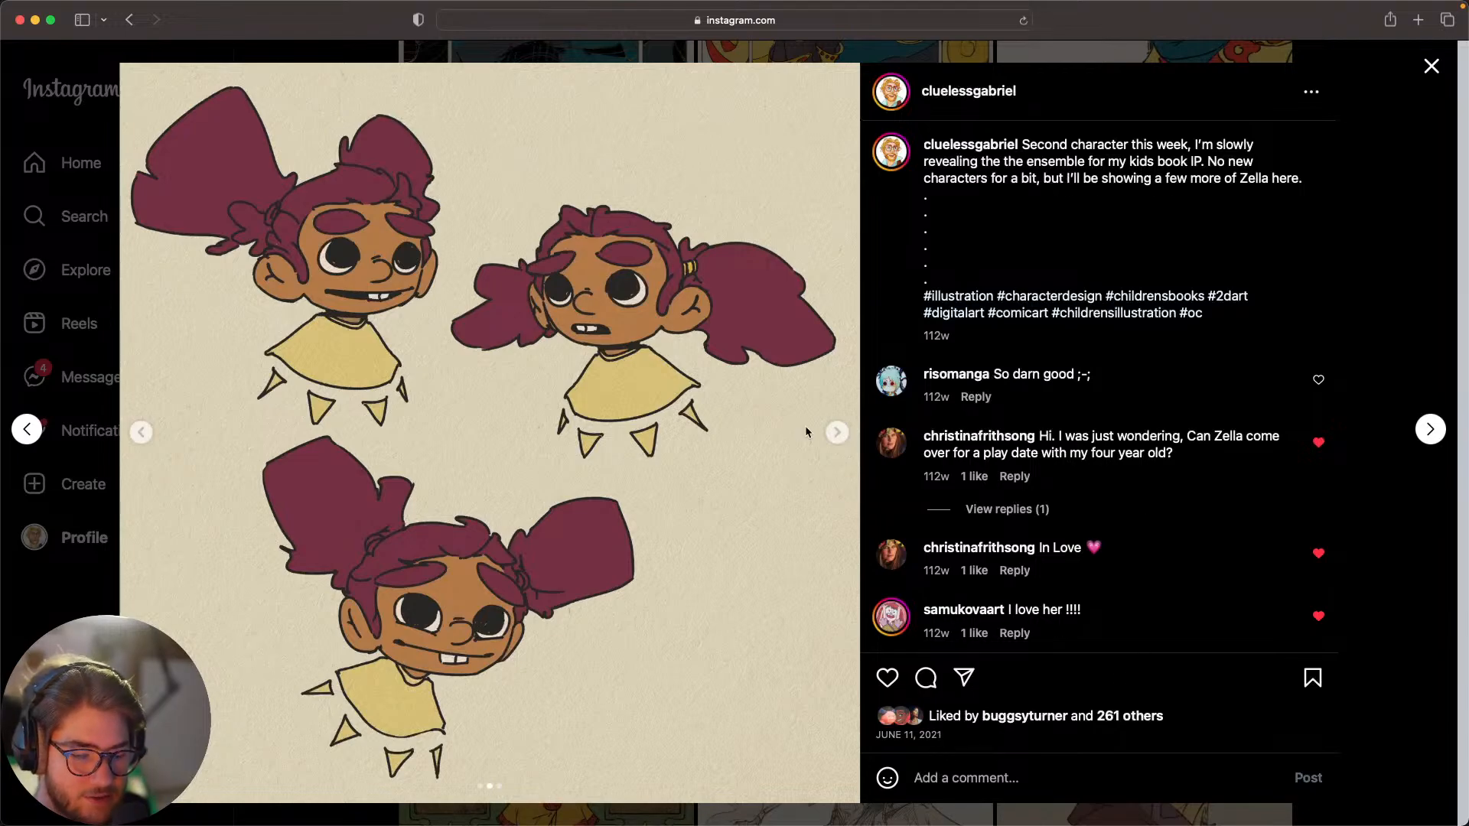
click(836, 434)
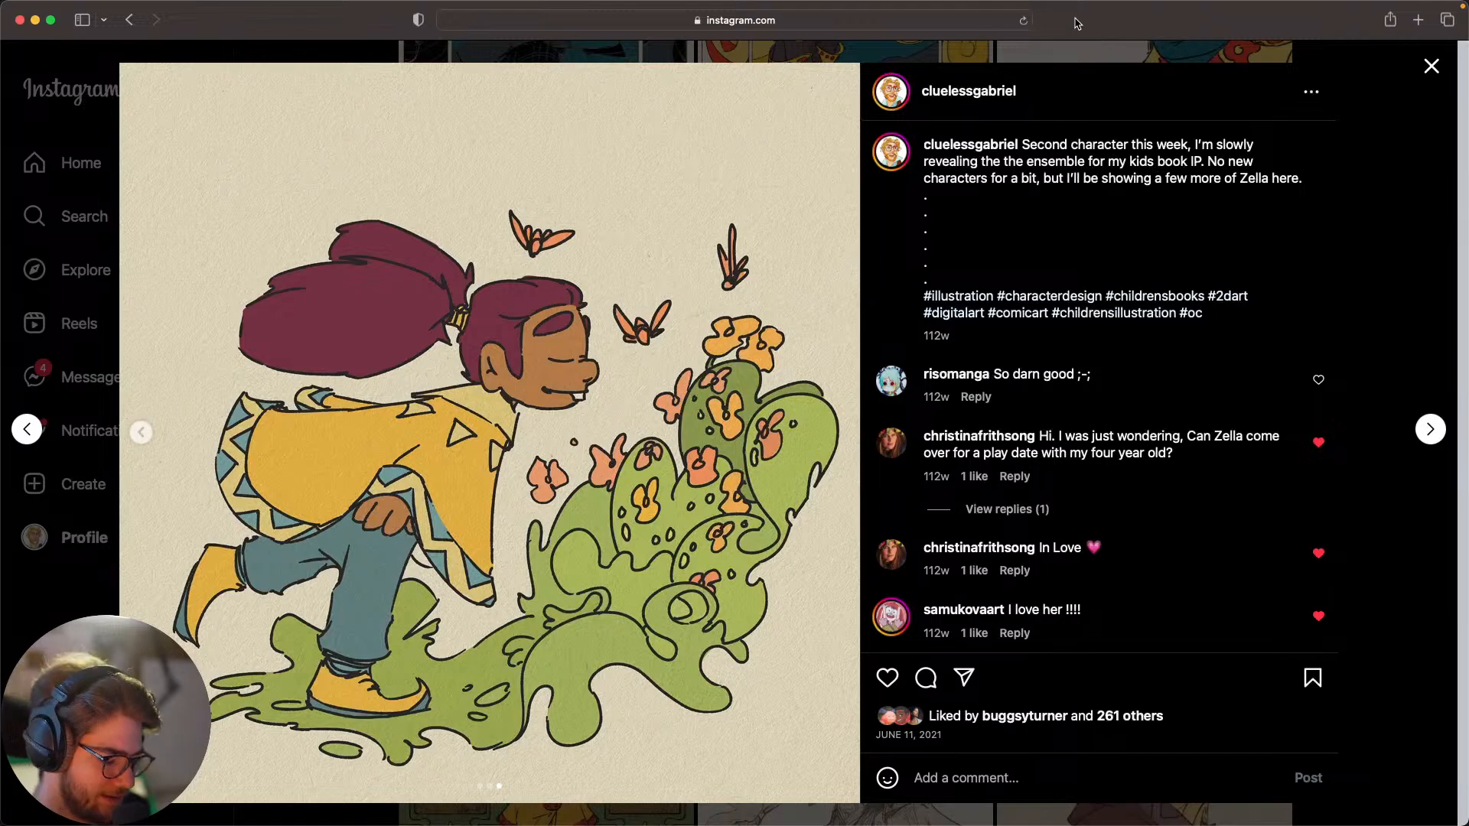
key(super+Tab)
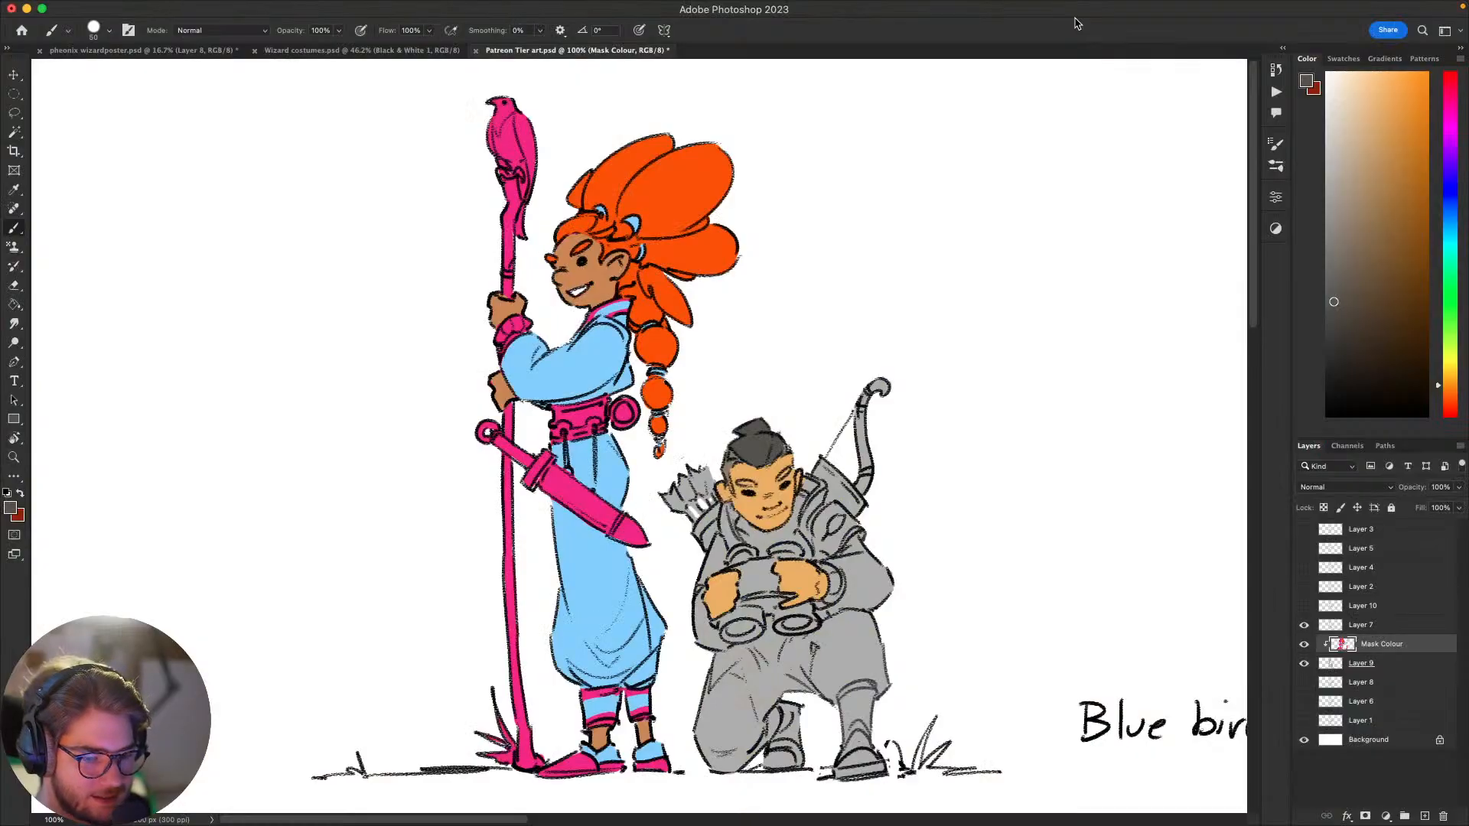
key(super+Tab)
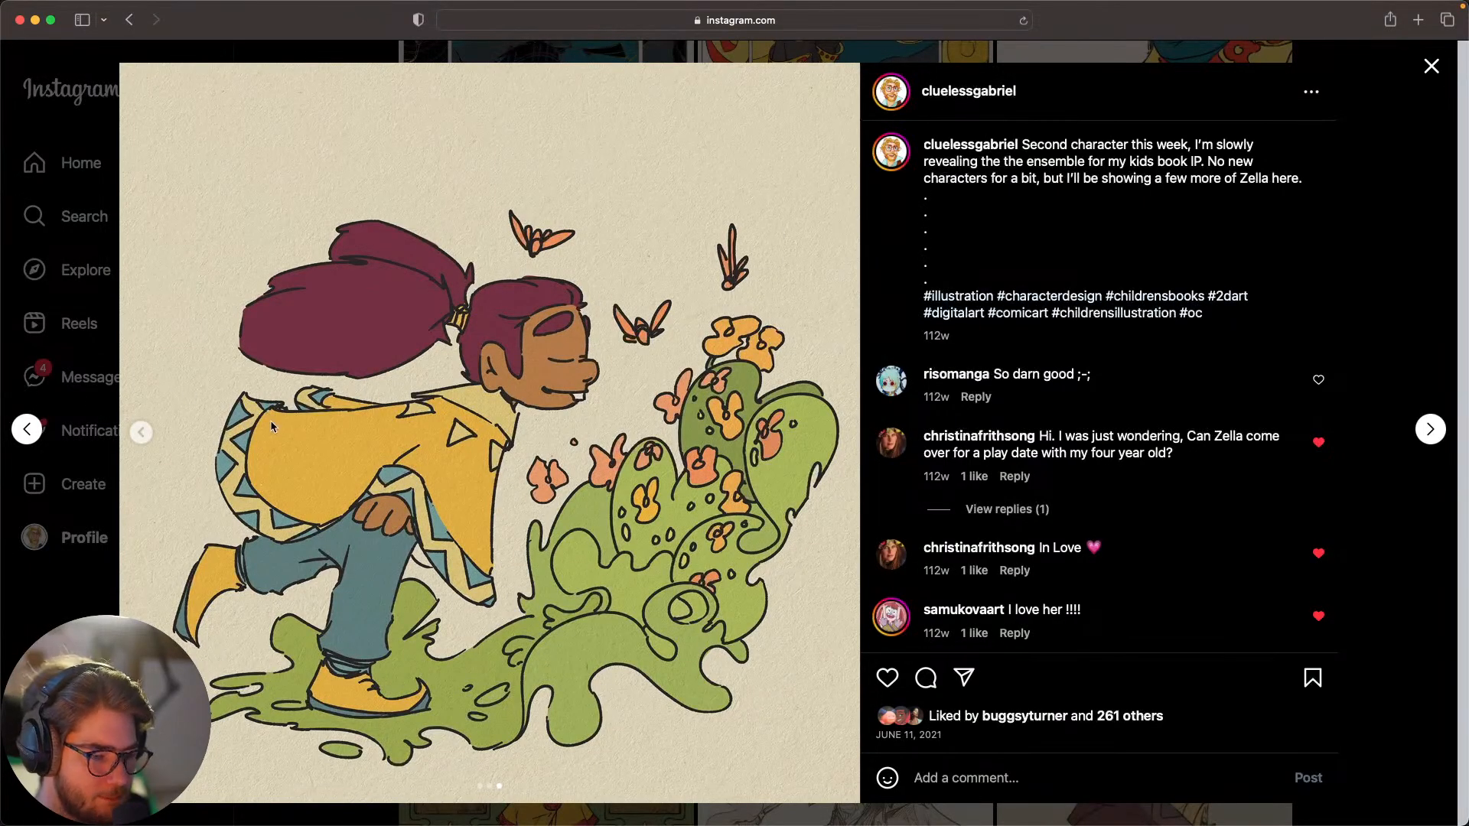
click(142, 433)
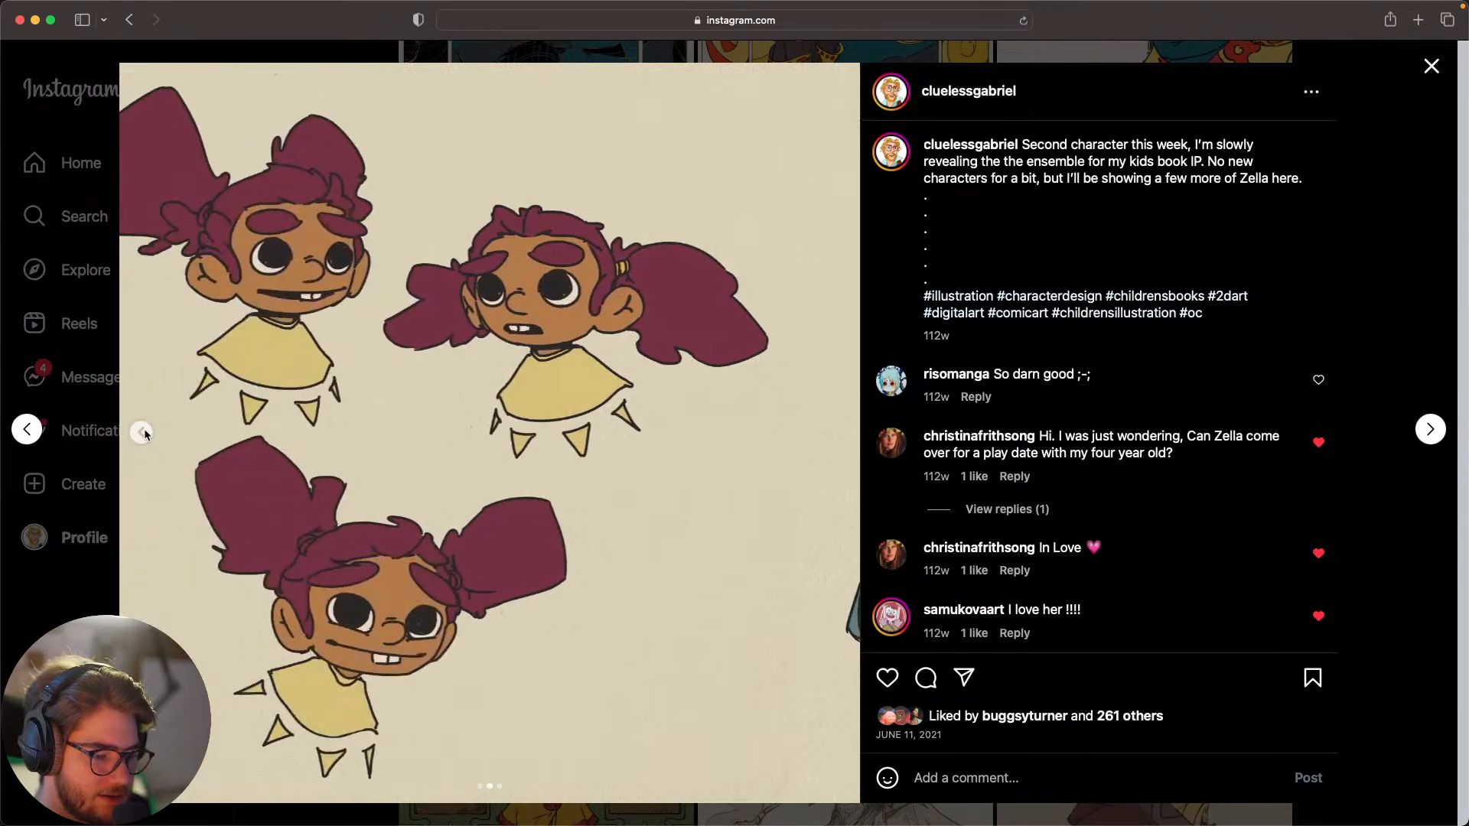
click(142, 433)
click(66, 587)
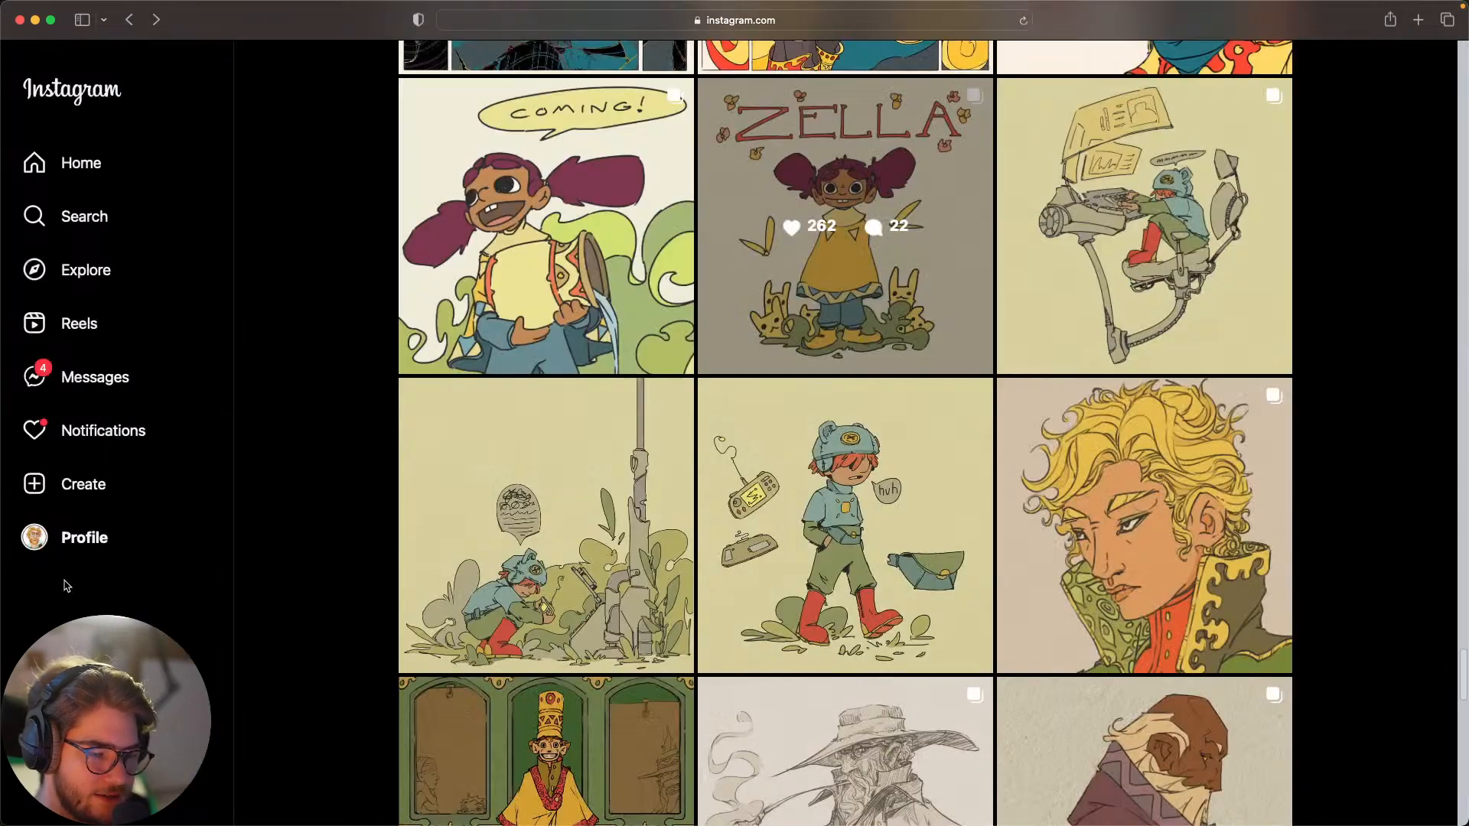
Step: Examine the first two images of the "COMING!" character post and close it
click(656, 247)
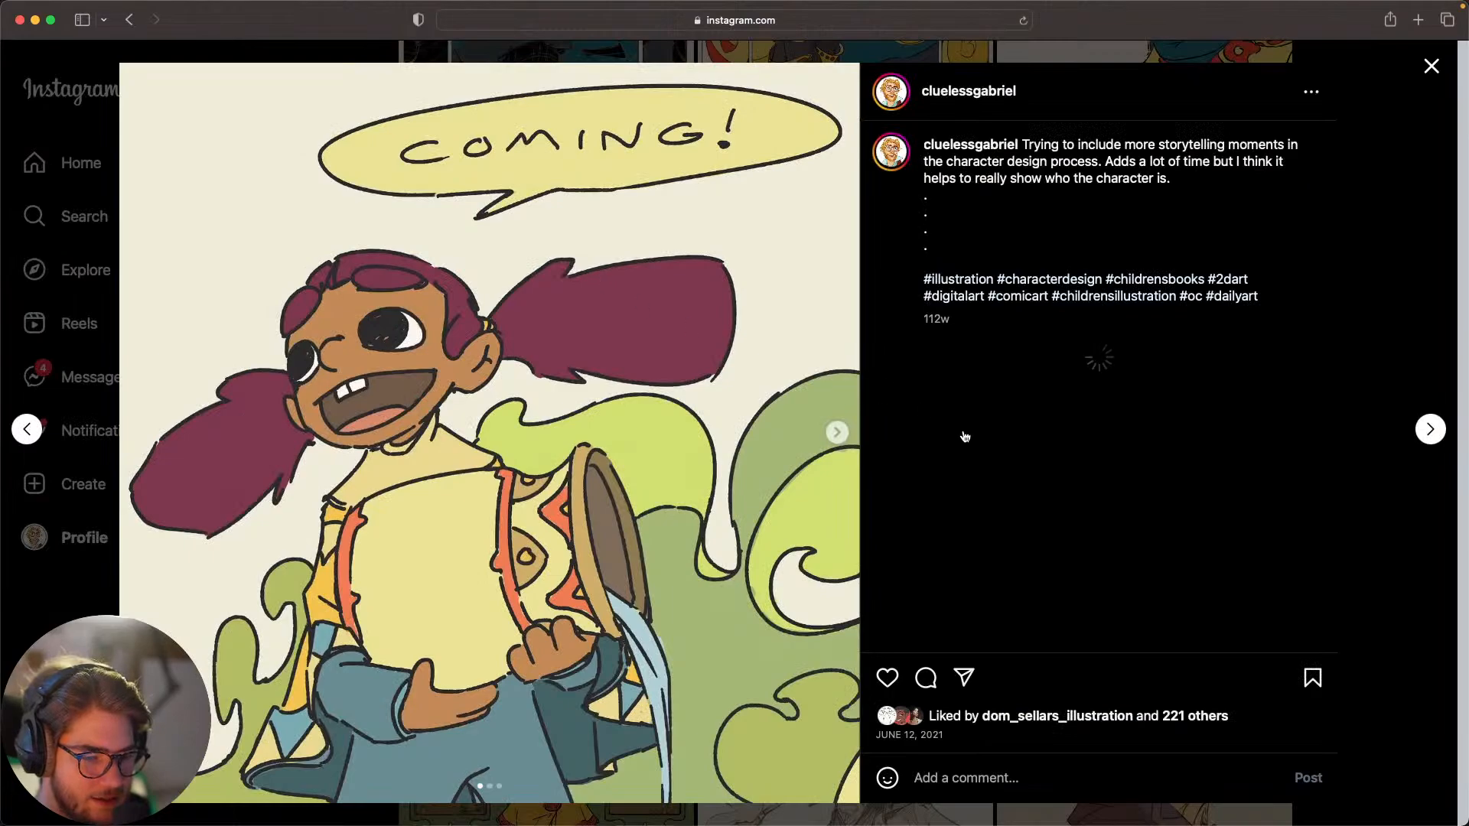
click(836, 433)
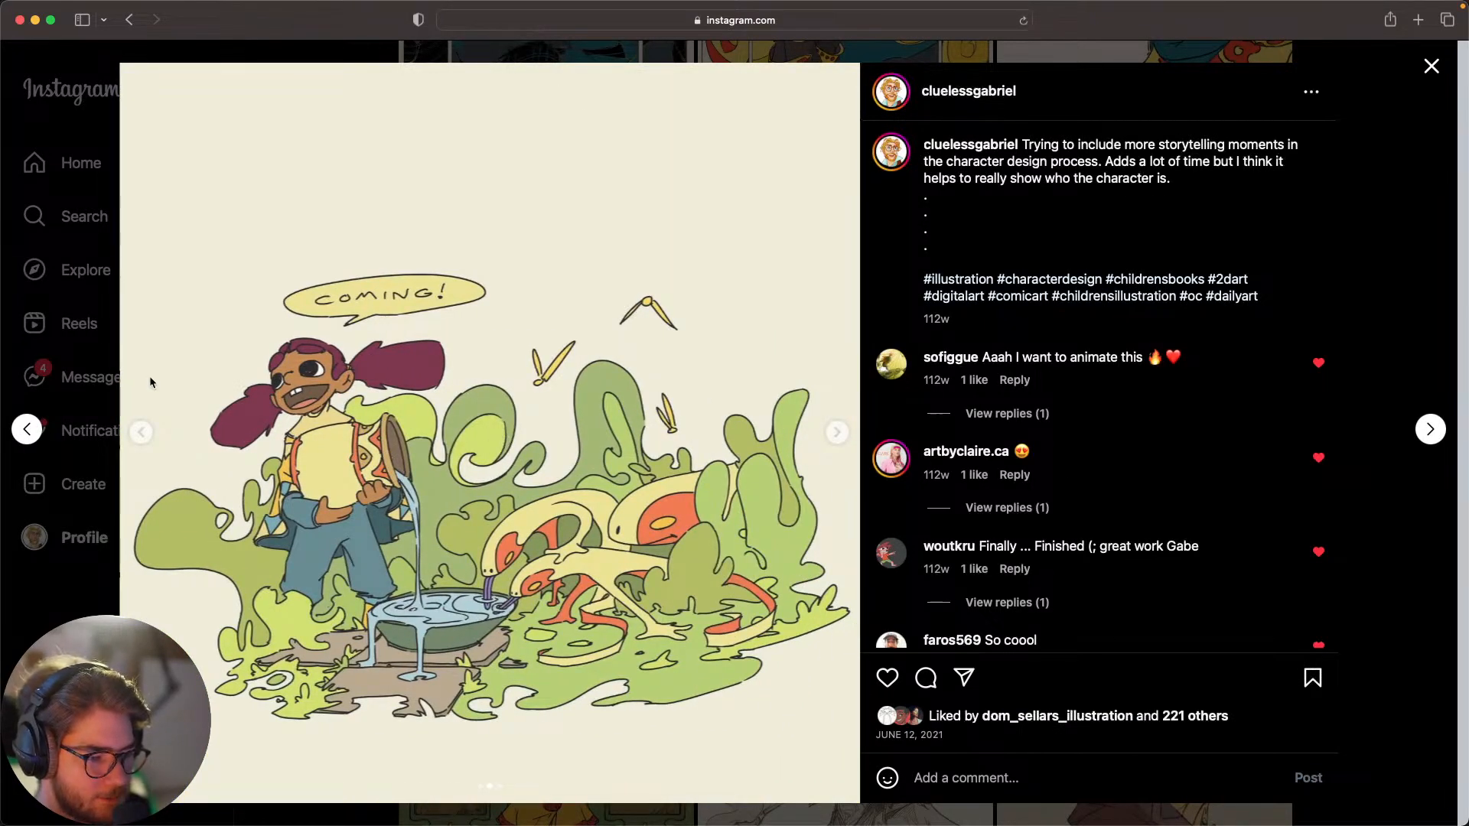
click(65, 608)
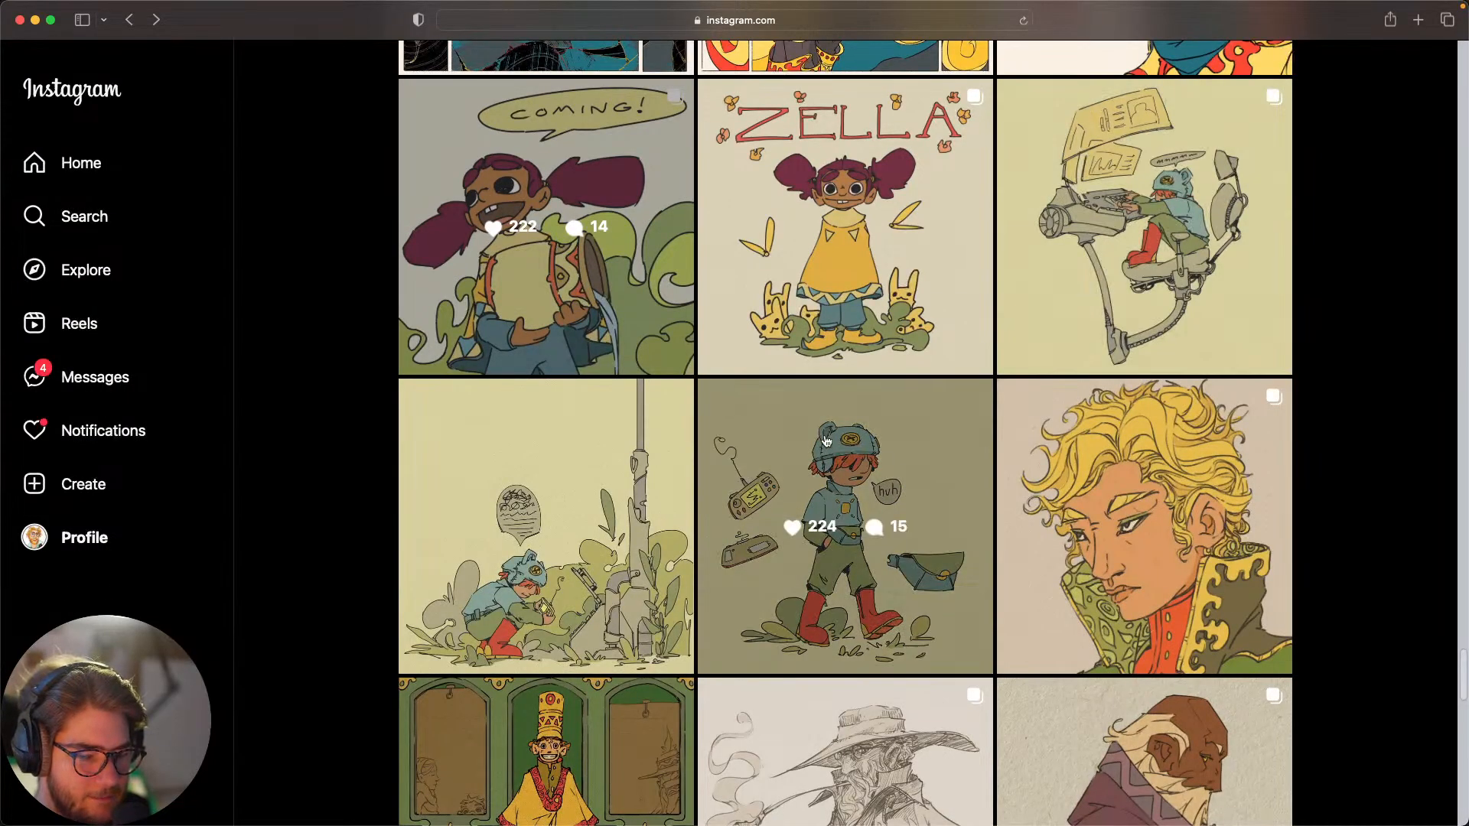
Step: Examine the three posts of the boy in the bear-eared cap, including the second image of the solar mechanic-style post
click(819, 432)
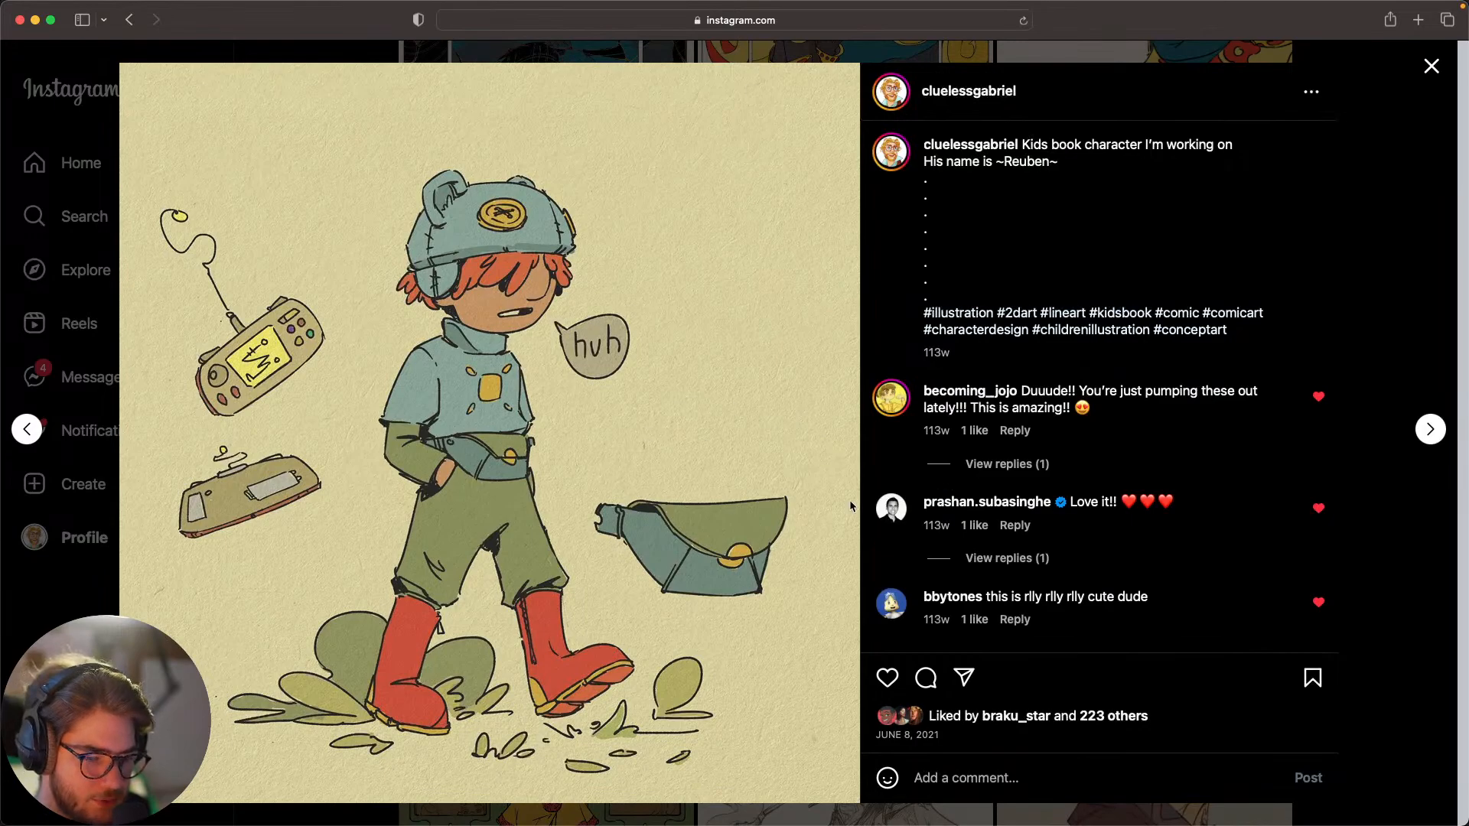
click(105, 583)
click(643, 609)
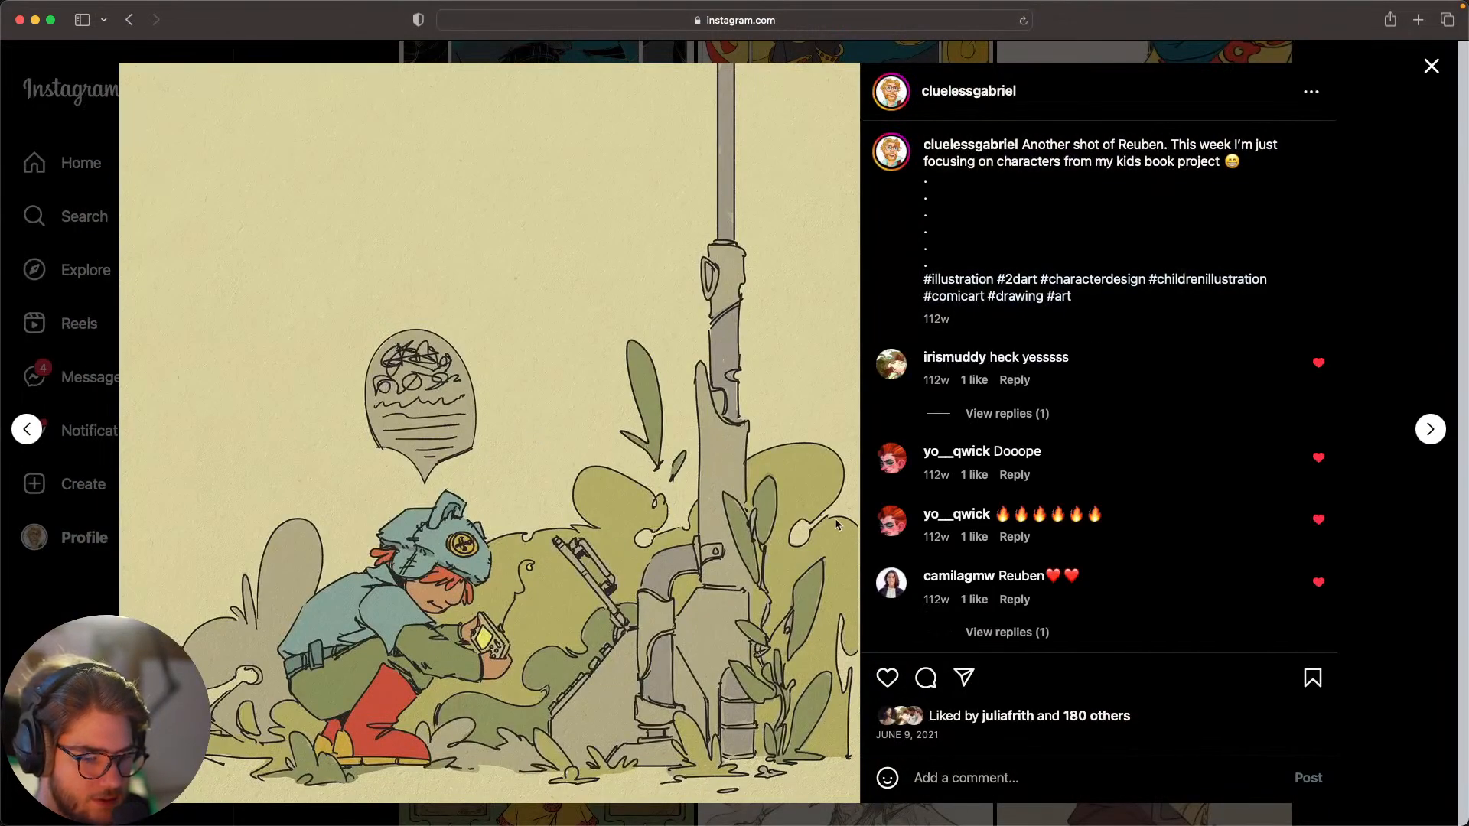
click(1403, 263)
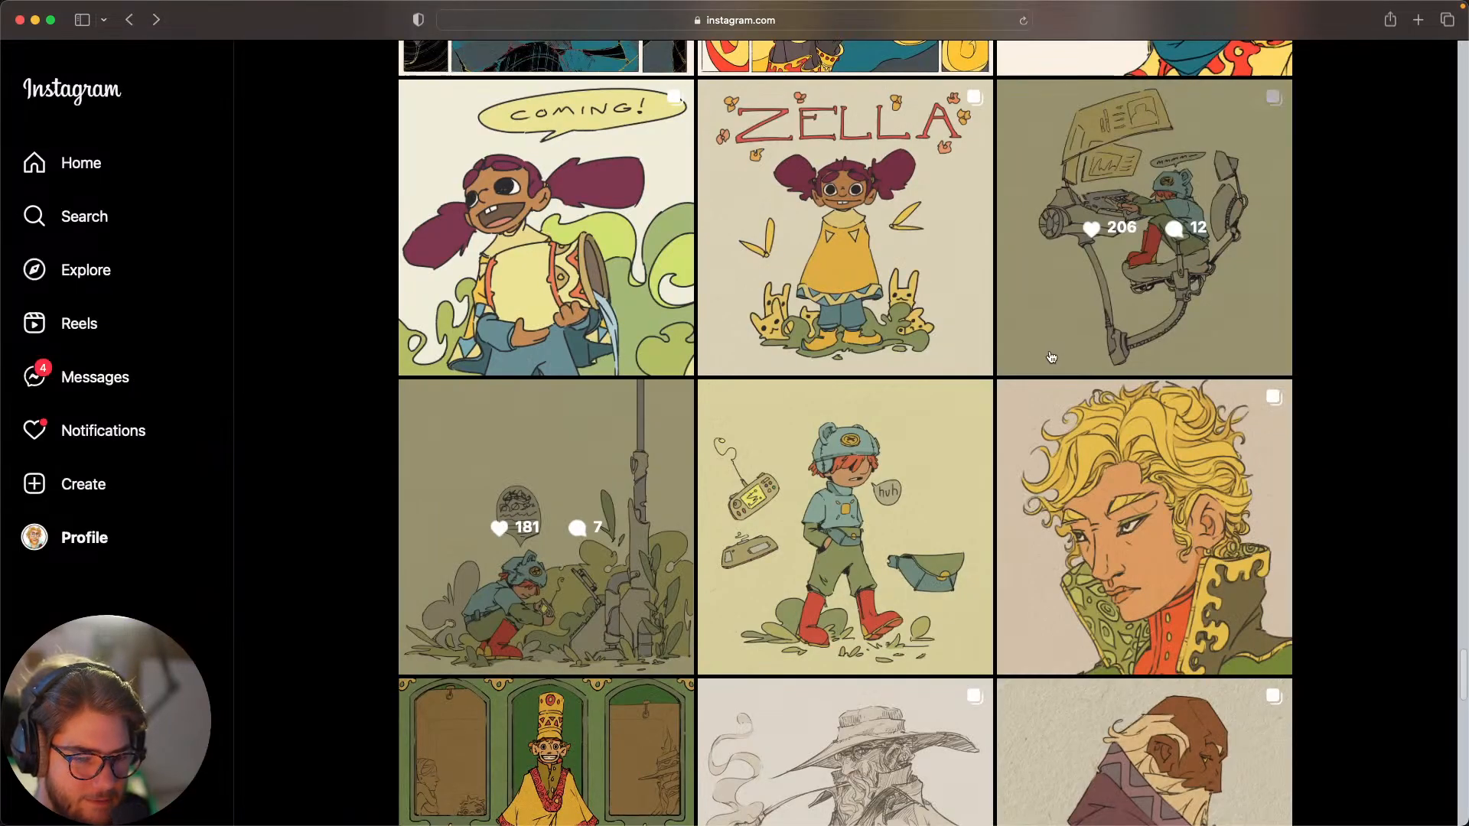
click(841, 437)
click(838, 434)
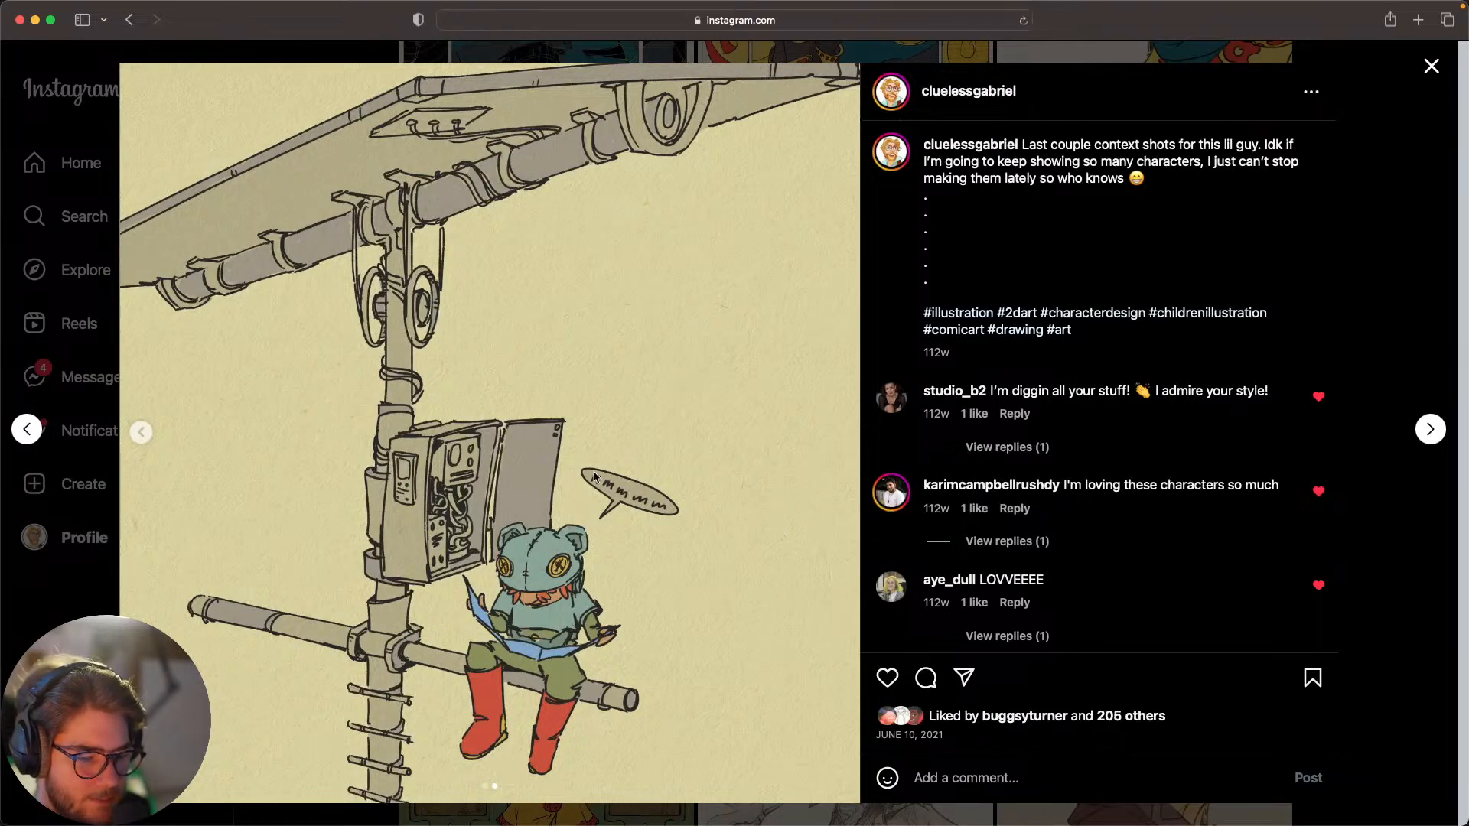
click(1406, 291)
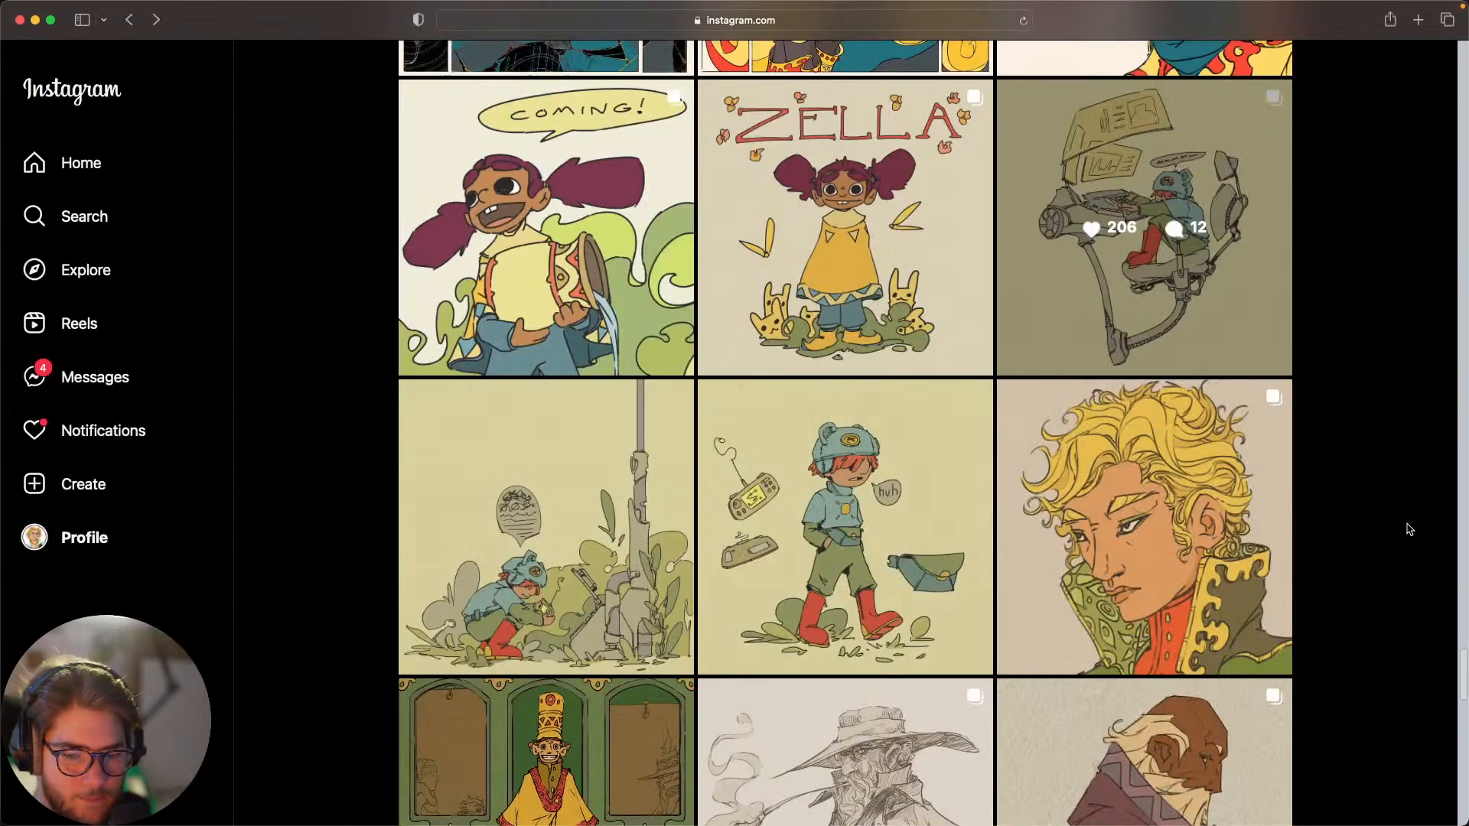
Step: Reopen the Zella character post, then switch back to the Patreon Tier art drawing in Photoshop
scroll(994, 383, up, 1)
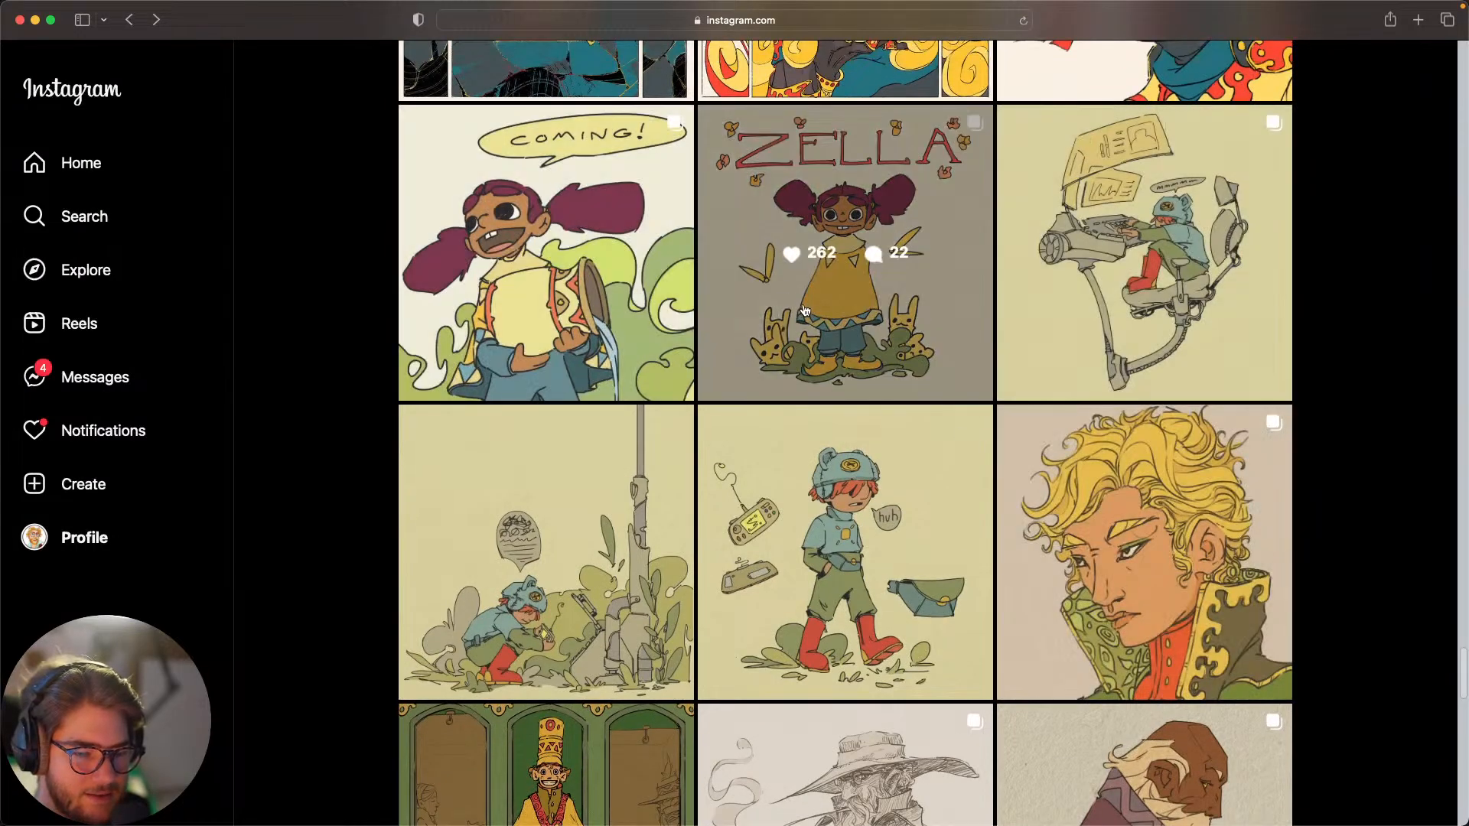
click(805, 310)
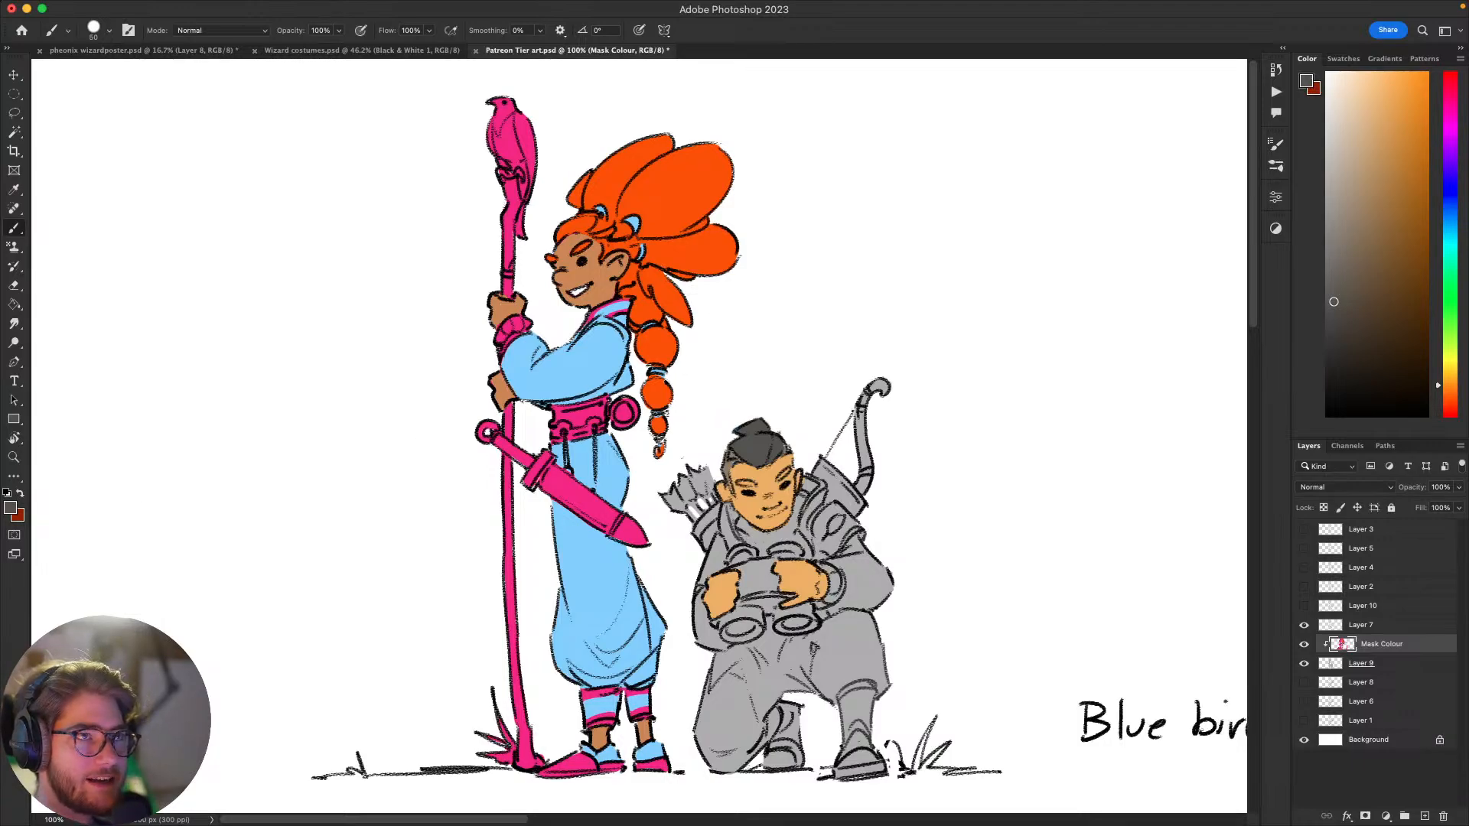
key(super+Tab)
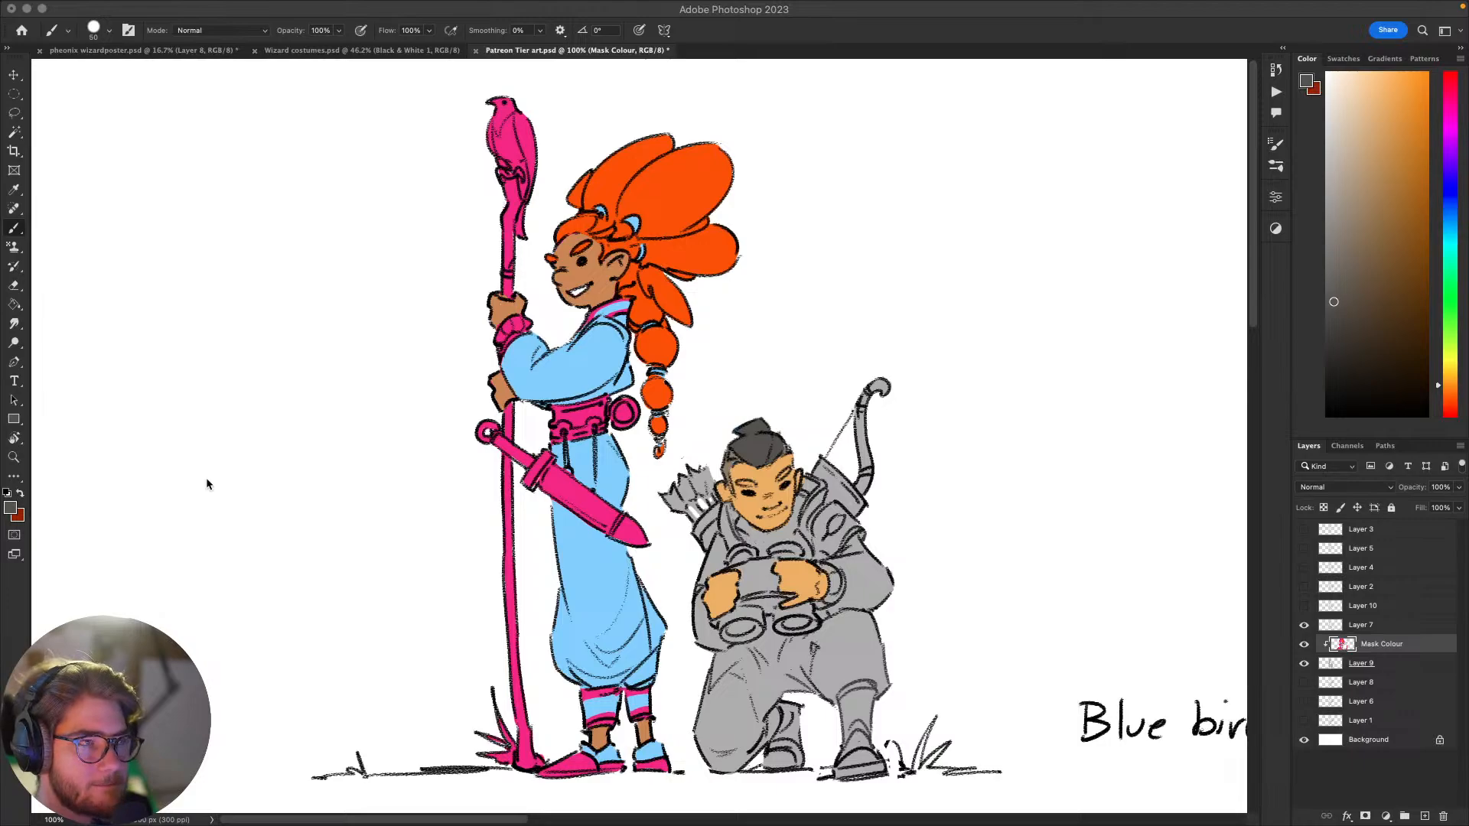
click(832, 434)
mouse_move(857, 435)
mouse_down()
mouse_move(707, 437)
mouse_move(854, 442)
mouse_up()
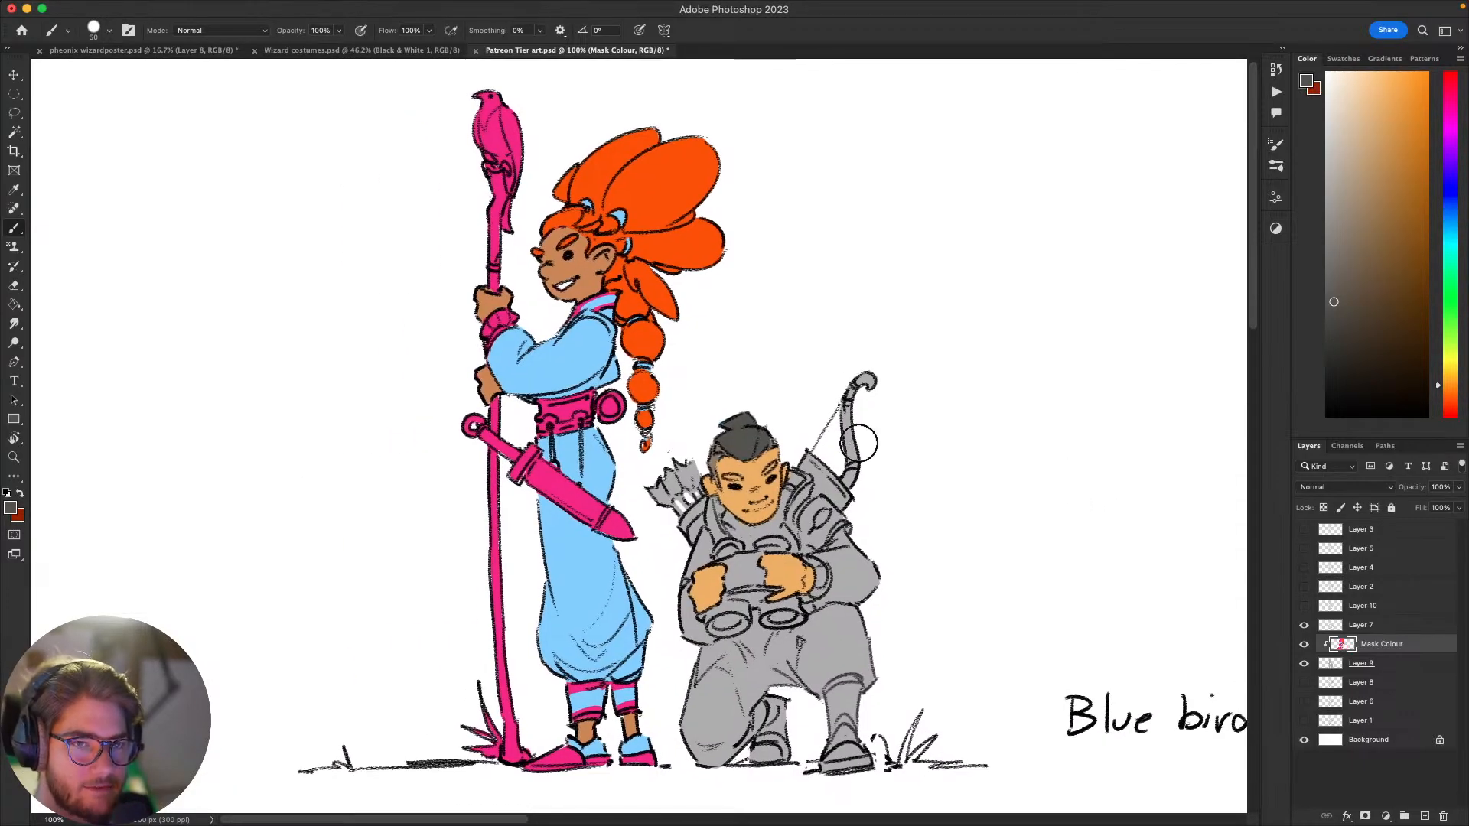
mouse_move(1043, 521)
mouse_down()
mouse_move(1056, 518)
mouse_move(996, 587)
mouse_move(1041, 548)
mouse_move(1060, 551)
mouse_move(1042, 571)
mouse_move(1040, 535)
mouse_up()
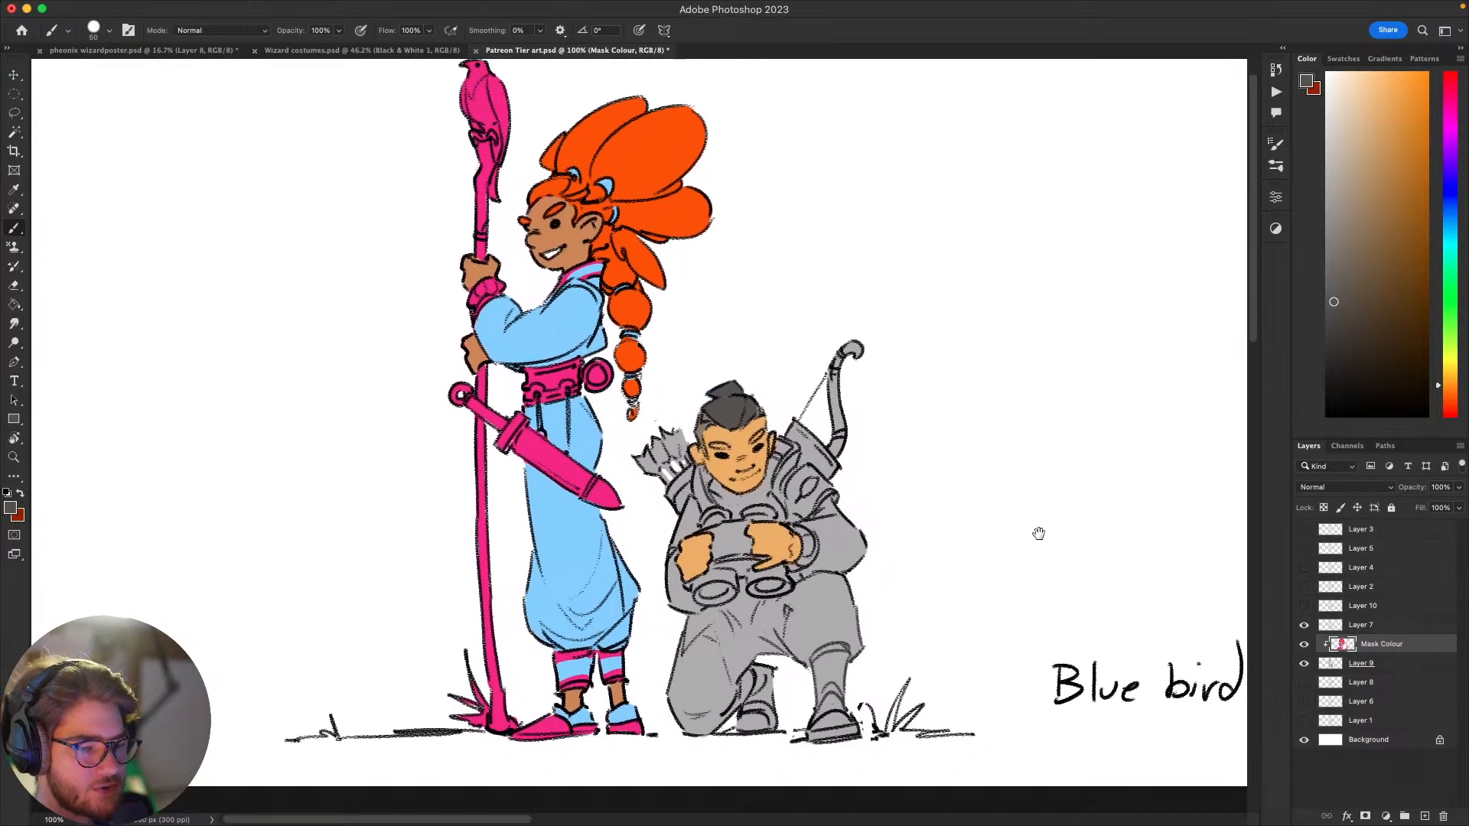
drag(1017, 628, 1046, 564)
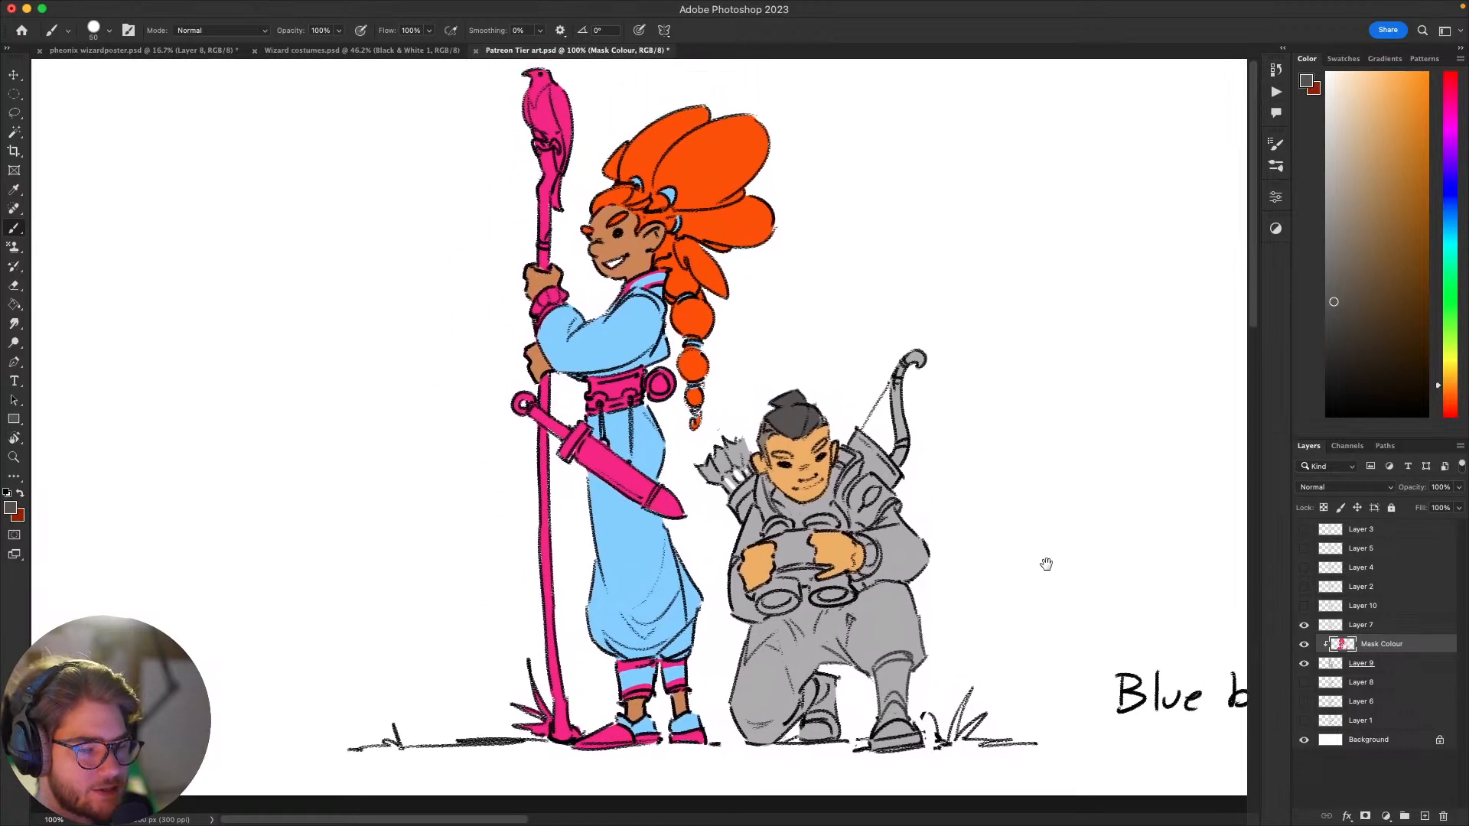
drag(1036, 439, 1056, 489)
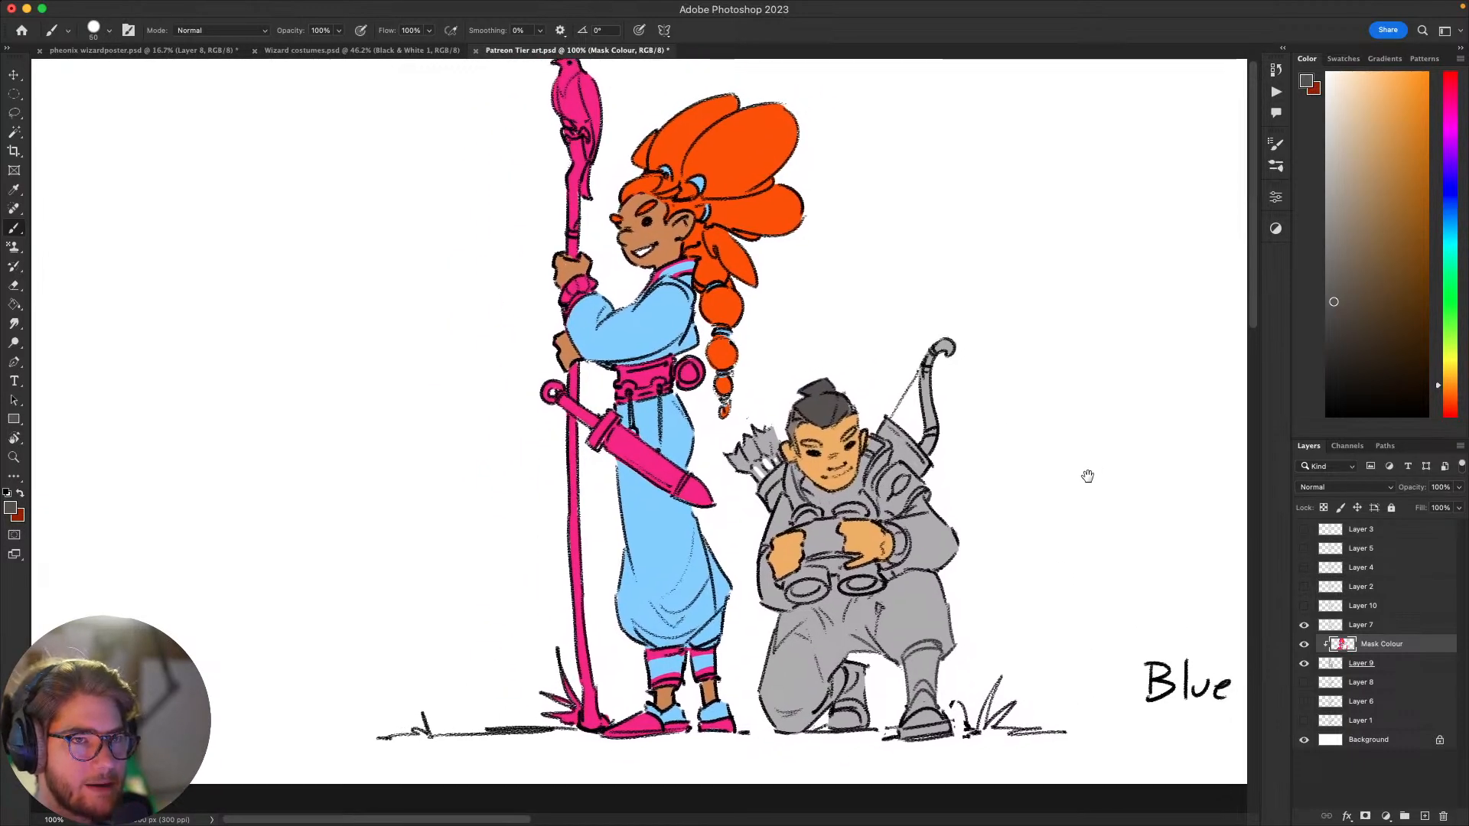
mouse_move(1059, 561)
mouse_down()
mouse_move(1065, 545)
mouse_move(1013, 573)
mouse_move(1008, 595)
mouse_move(1059, 604)
mouse_move(1013, 611)
mouse_move(997, 590)
mouse_move(1075, 524)
mouse_move(987, 566)
mouse_move(938, 567)
mouse_move(931, 594)
mouse_move(965, 620)
mouse_up()
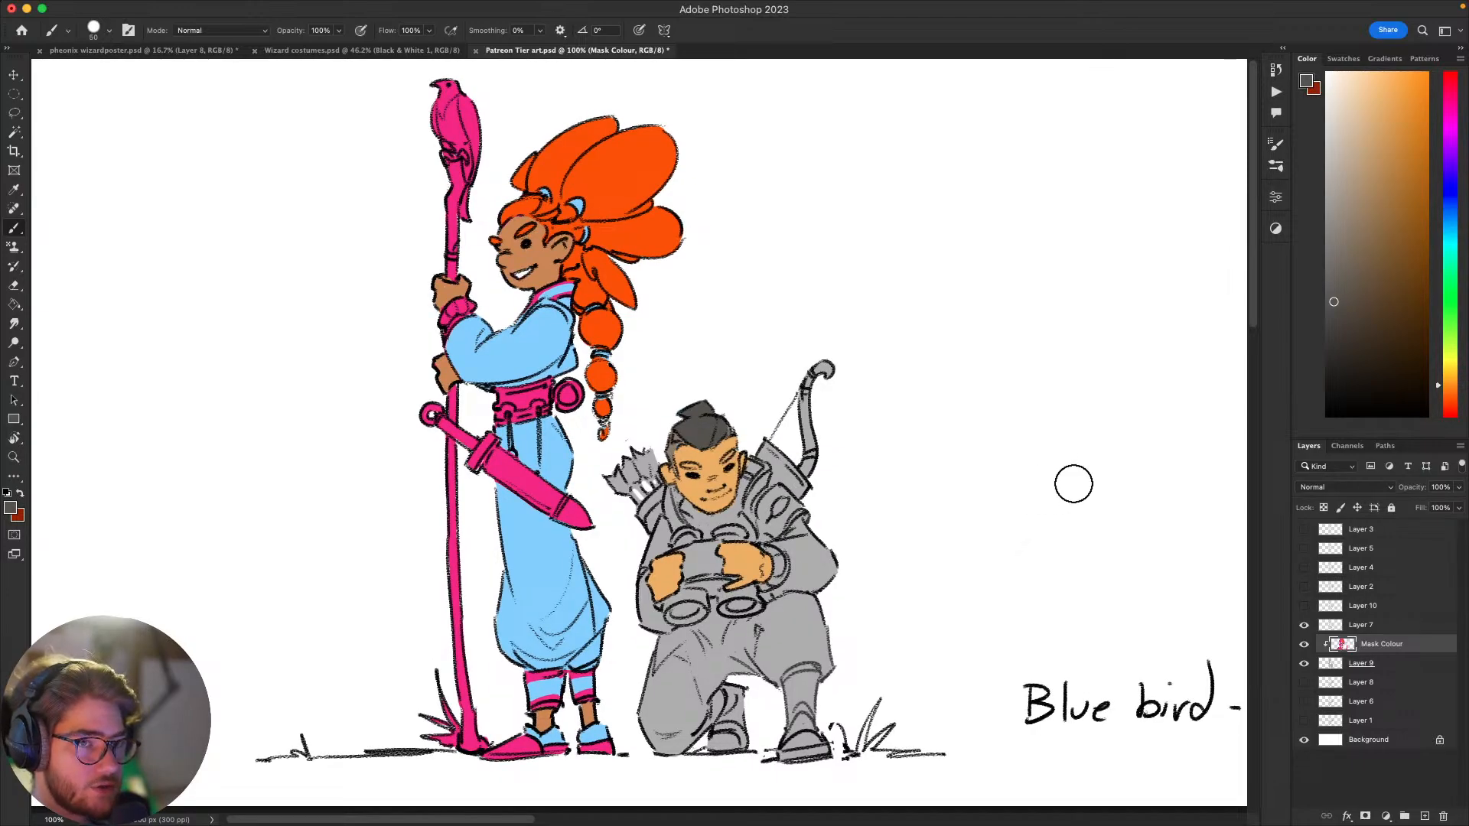
scroll(1004, 605, left, 2)
scroll(1004, 604, down, 1)
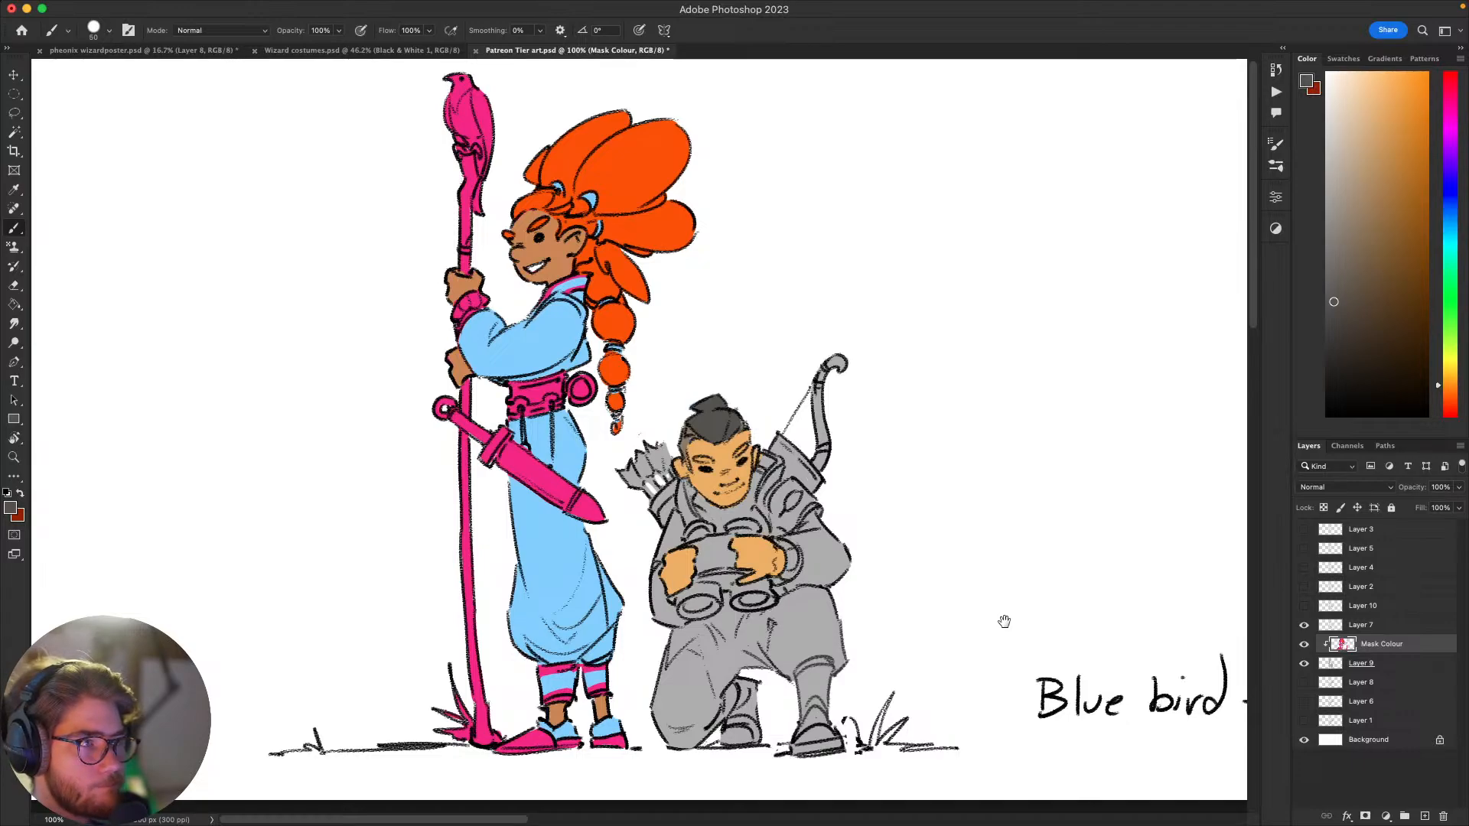
scroll(1010, 620, down, 2)
scroll(1010, 620, left, 2)
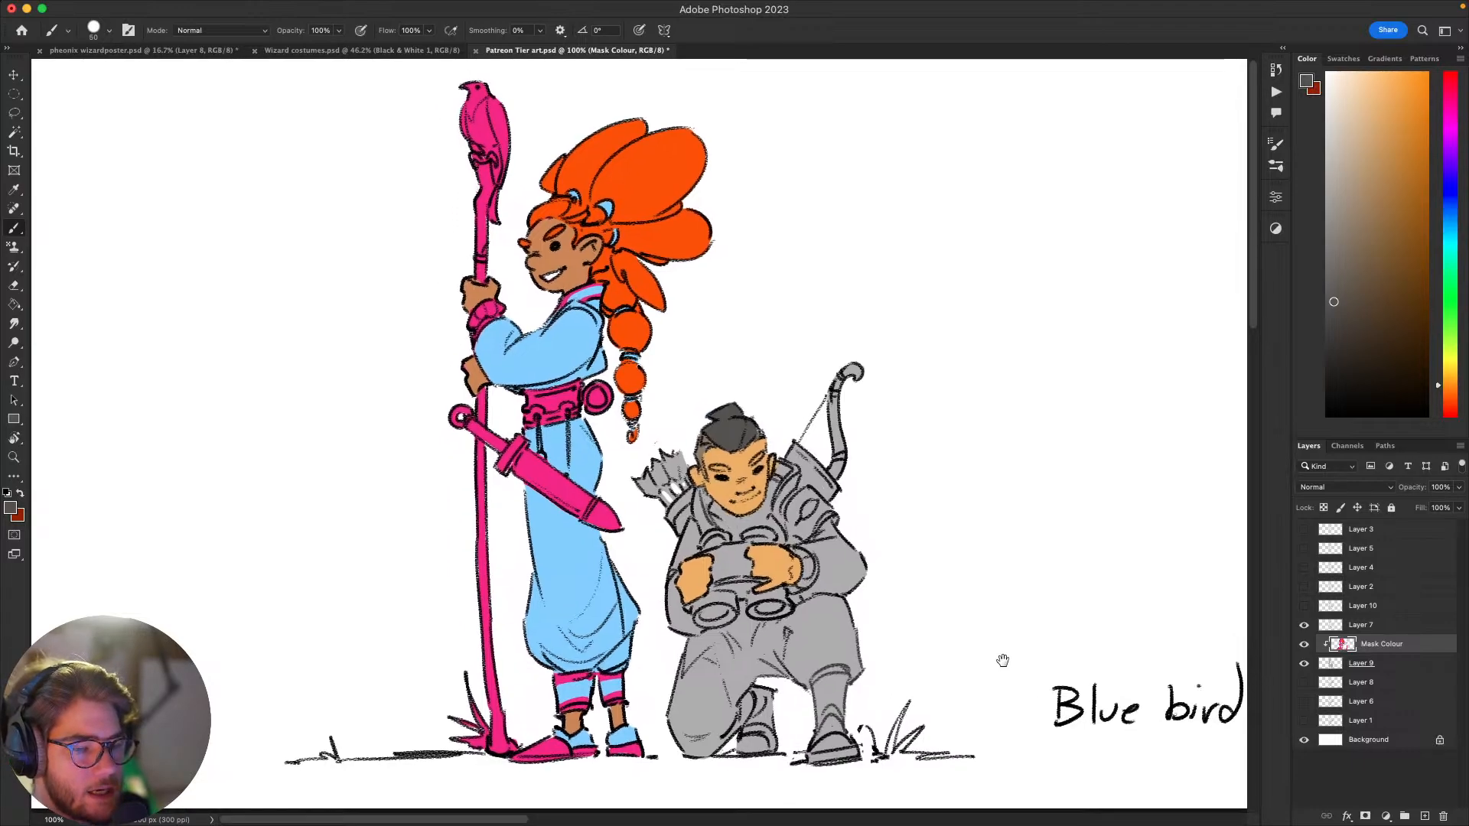
scroll(1022, 616, up, 2)
scroll(1022, 617, left, 2)
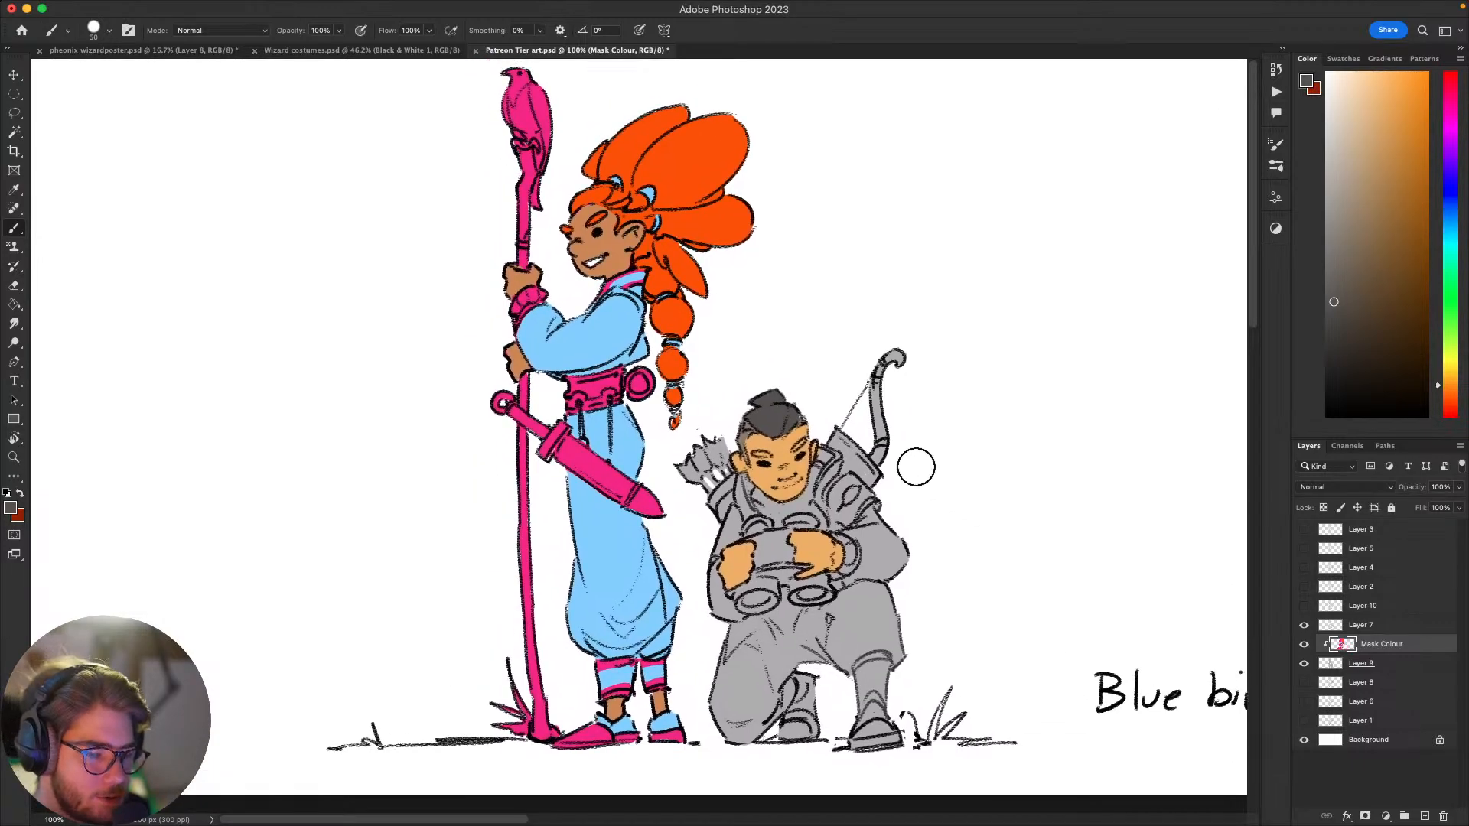
Step: Thicken the crouching archer's eyebrows with a small brush in the dark grey sampled from his hair
alt+click(749, 432)
key(bracketleft)
key(bracketleft)
key(bracketleft)
key(bracketleft)
key(bracketleft)
key(bracketleft)
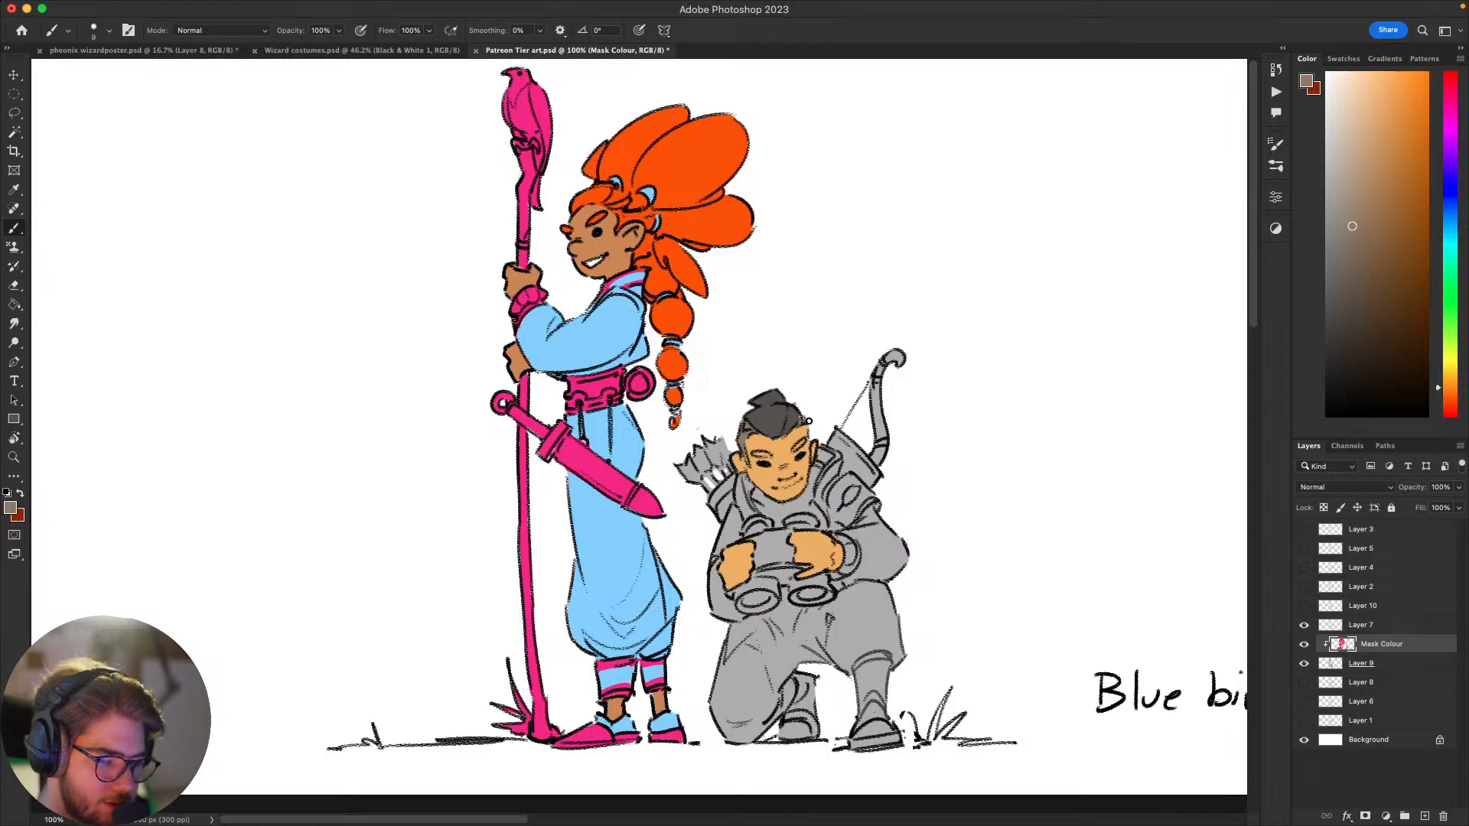
alt+click(784, 413)
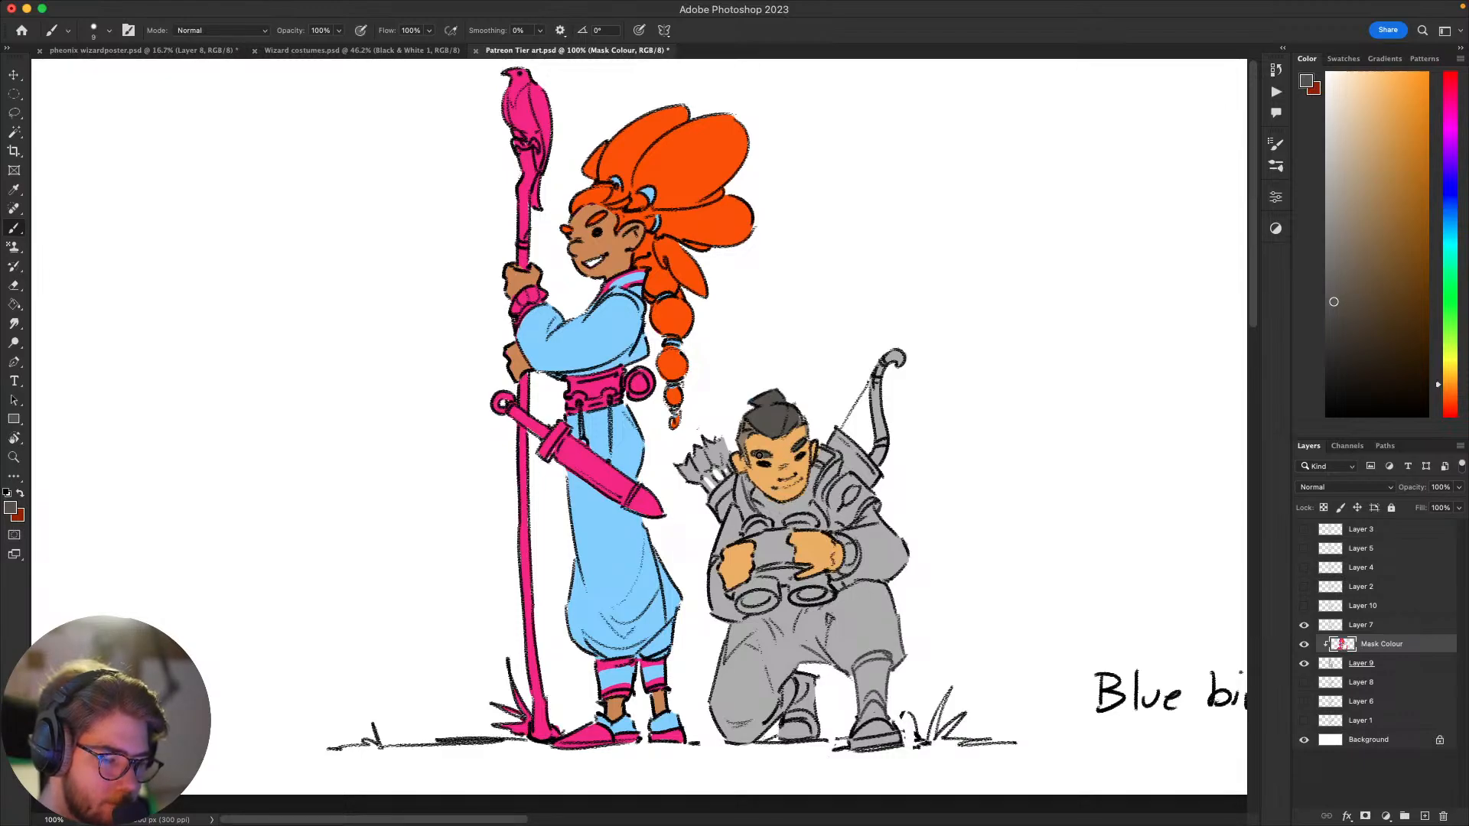
drag(822, 491, 806, 509)
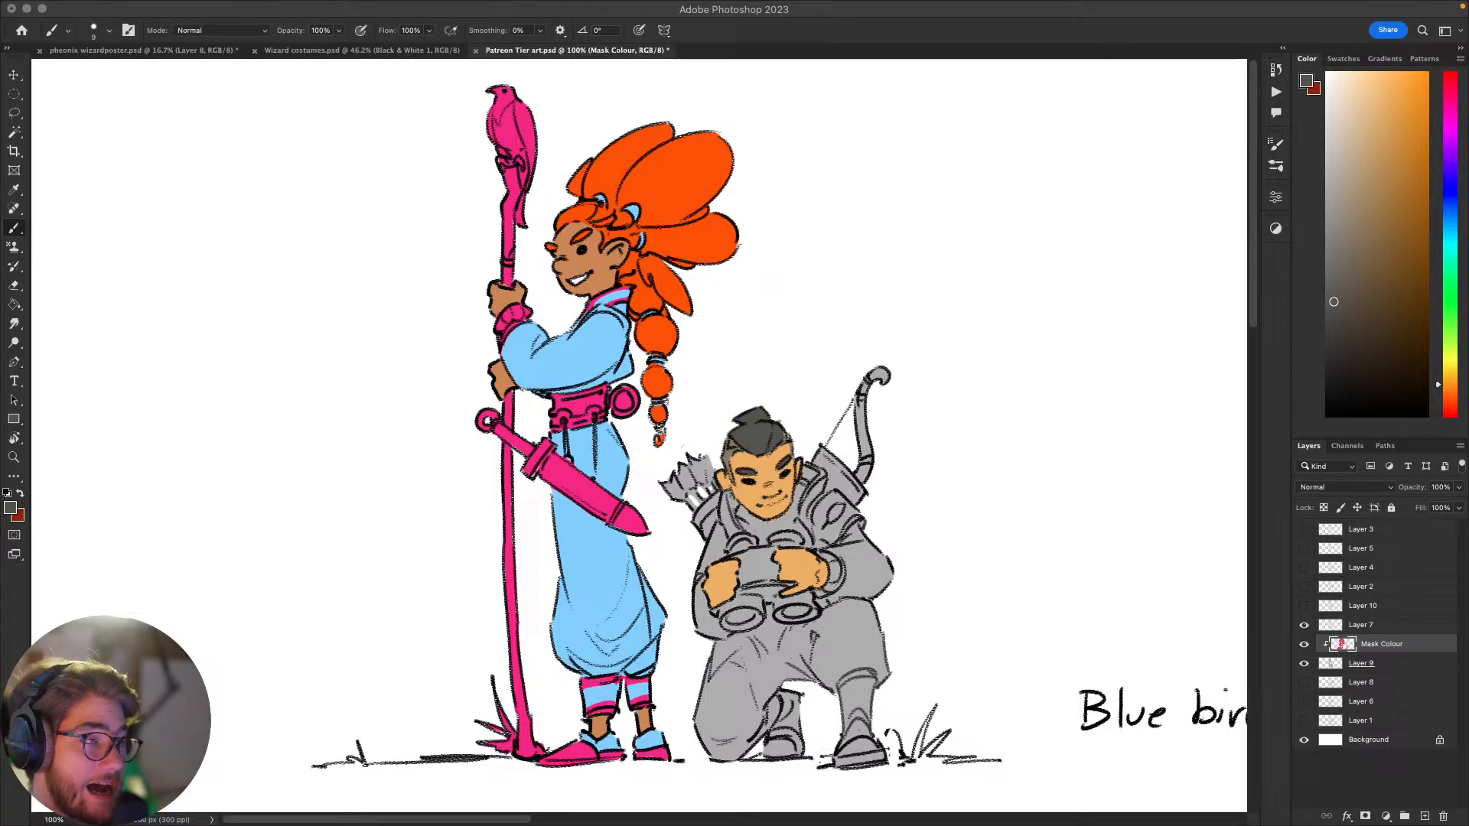
Step: Select the staff bearer's orange hair area on the Mask Colour layer with the Magic Wand and return to the Brush
click(990, 412)
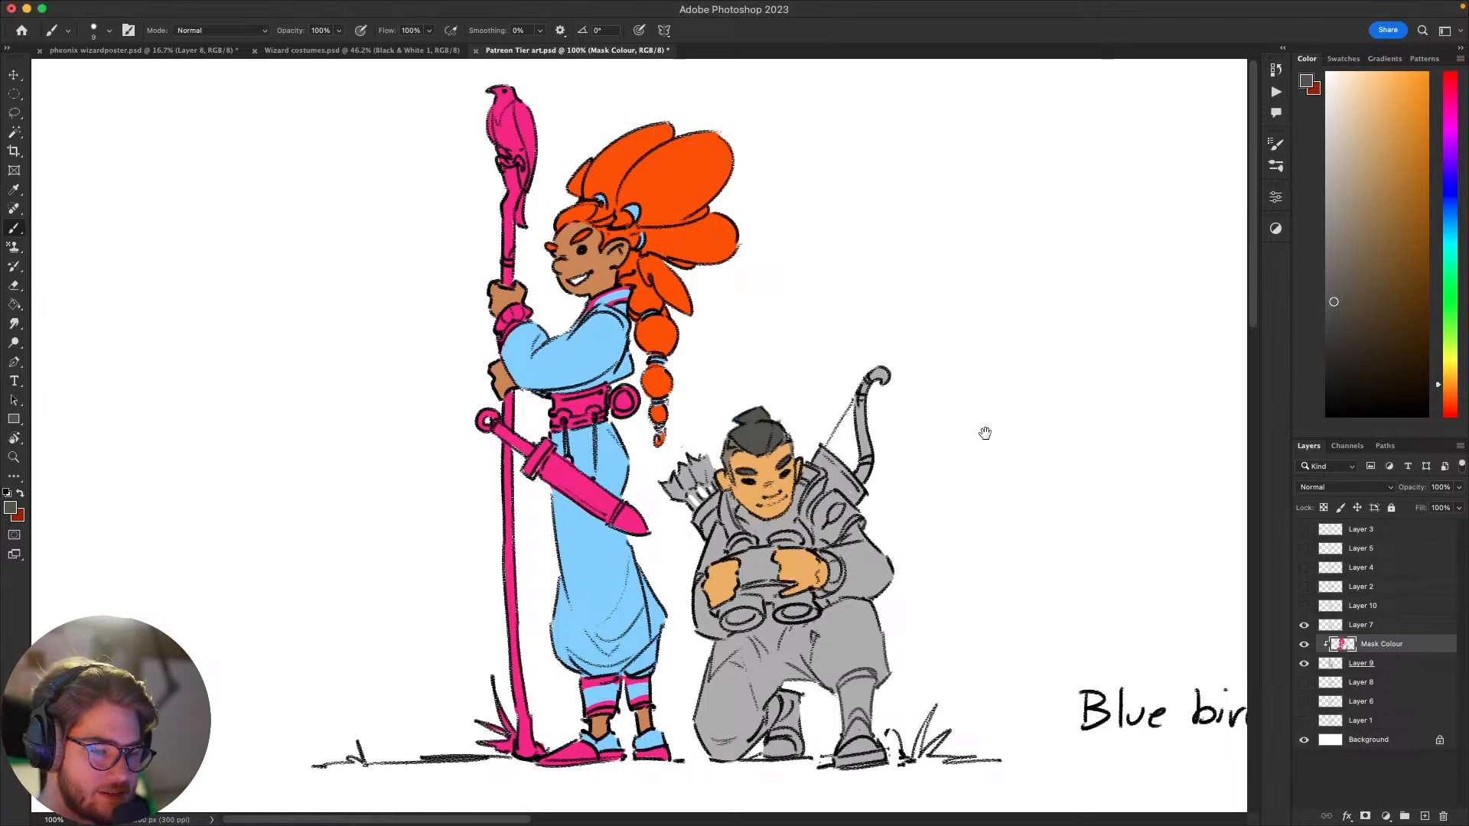
drag(985, 434, 1072, 475)
key(w)
click(779, 237)
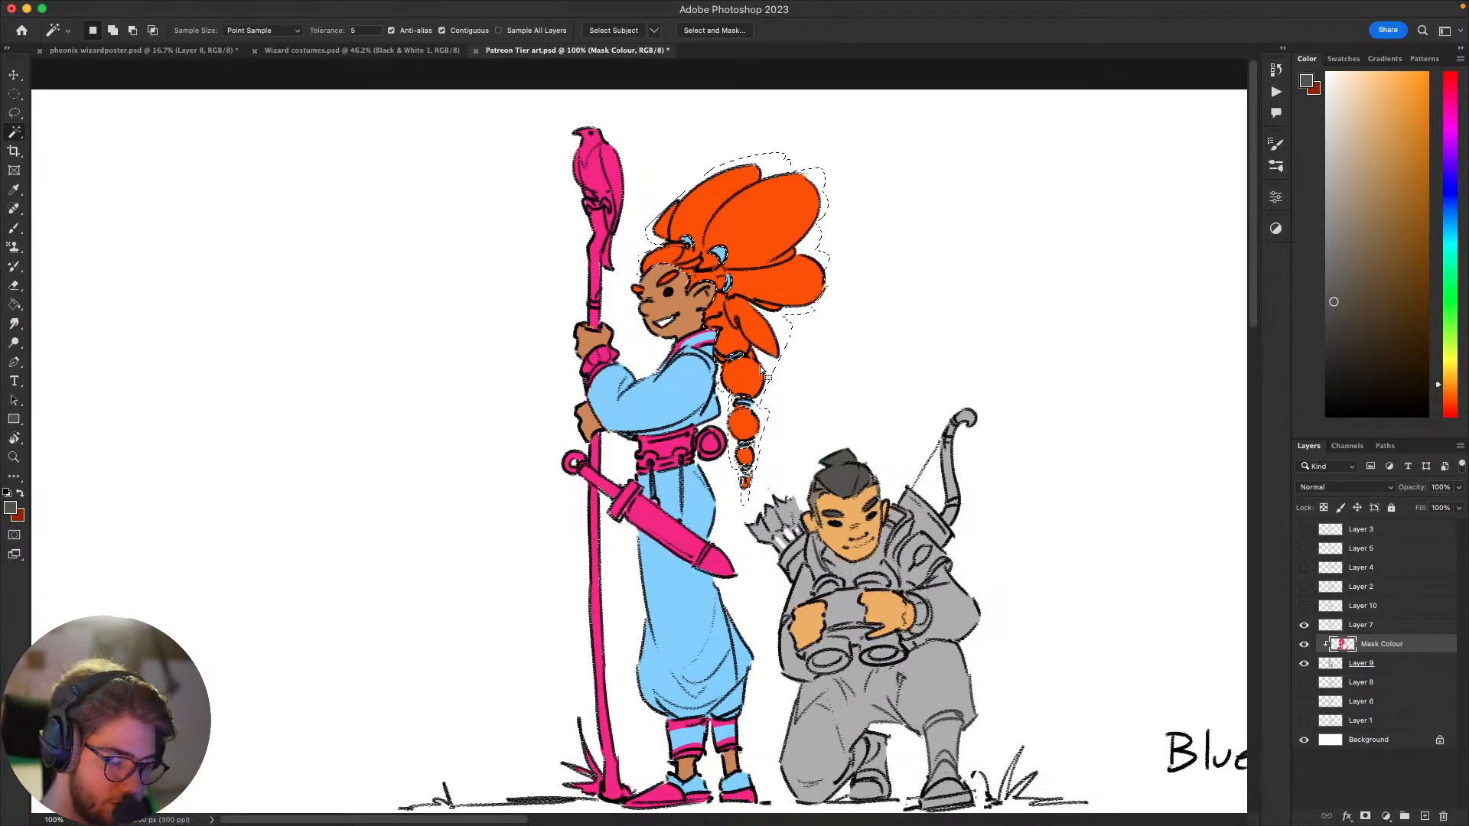
key(b)
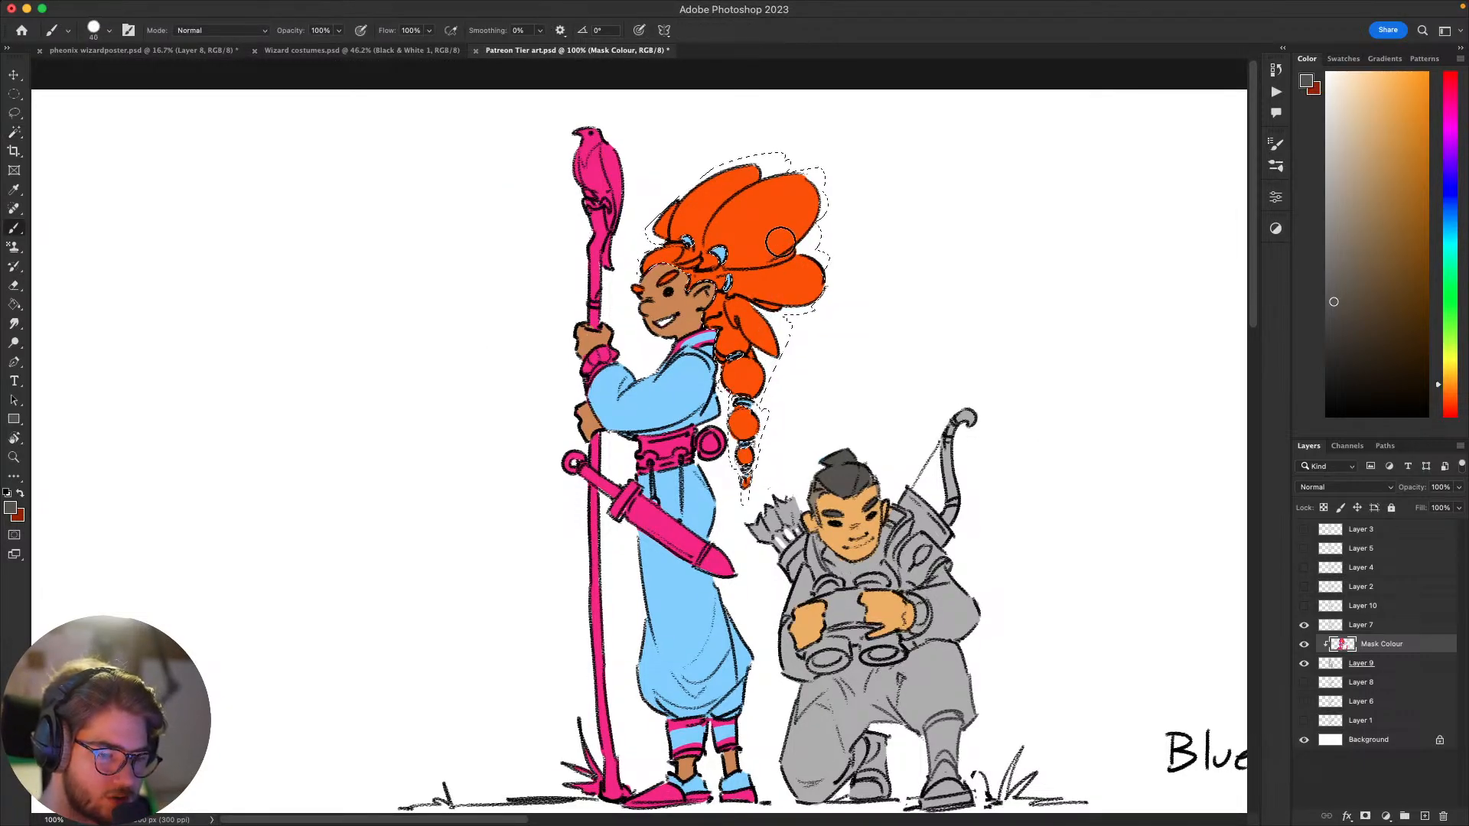
Step: Try repainting the selected hair in a lighter orange, and undo the stroke
alt+click(765, 228)
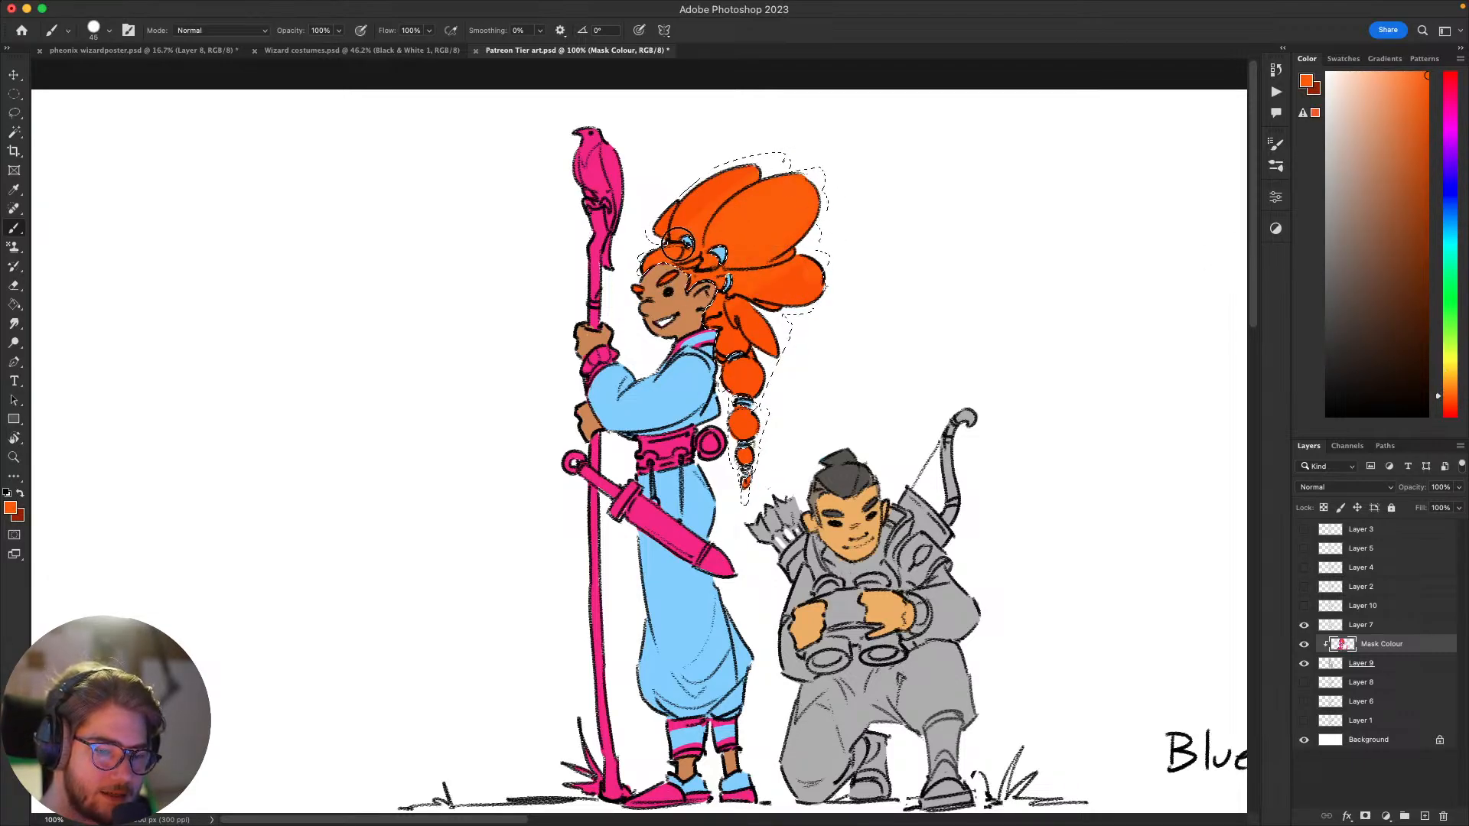
drag(758, 227, 787, 280)
key(super+z)
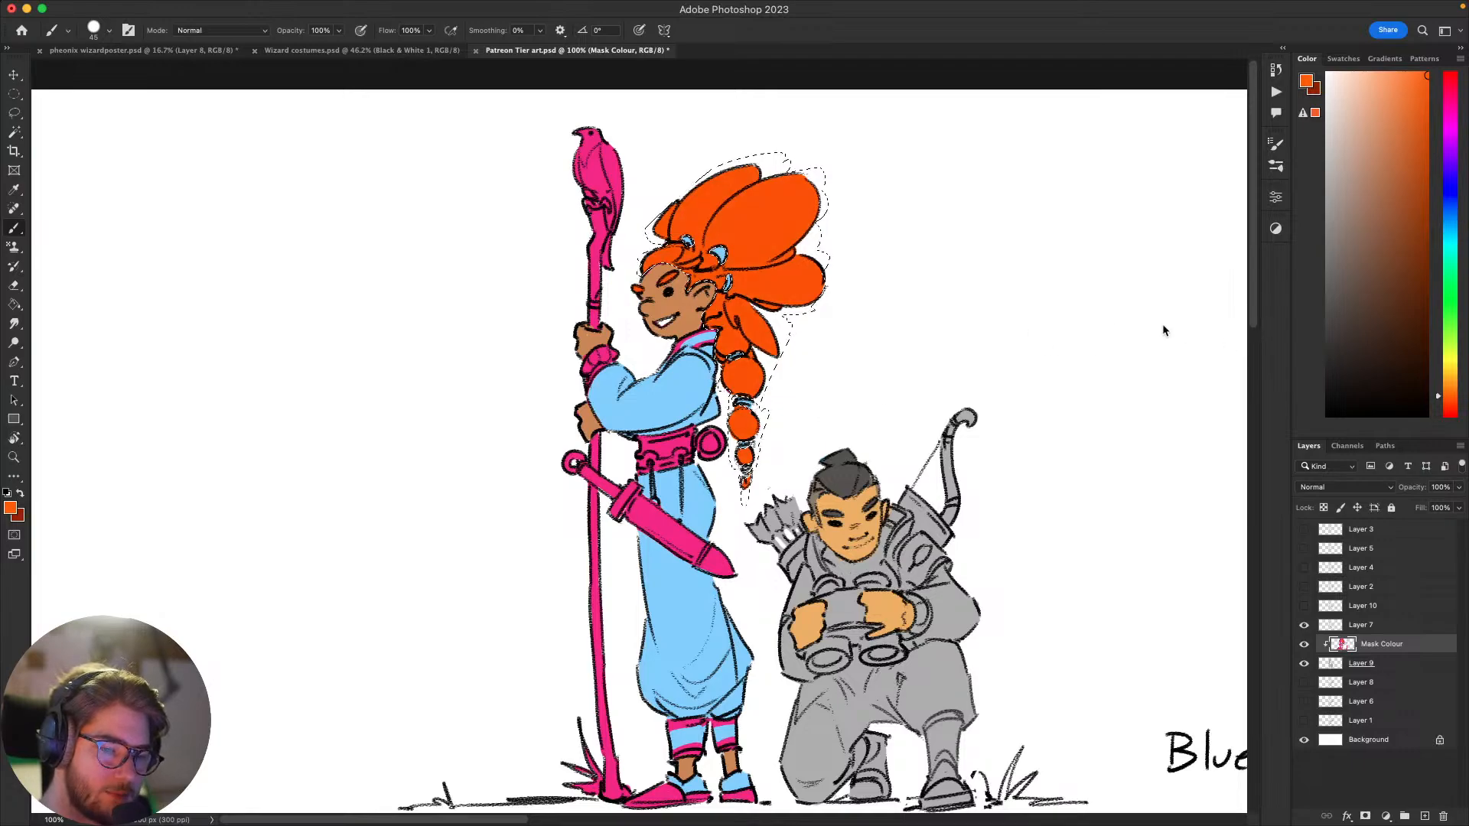
Step: Shift the sampled hair orange towards red, repaint the selected hair and braid with it, and deselect
alt+click(794, 203)
click(1450, 404)
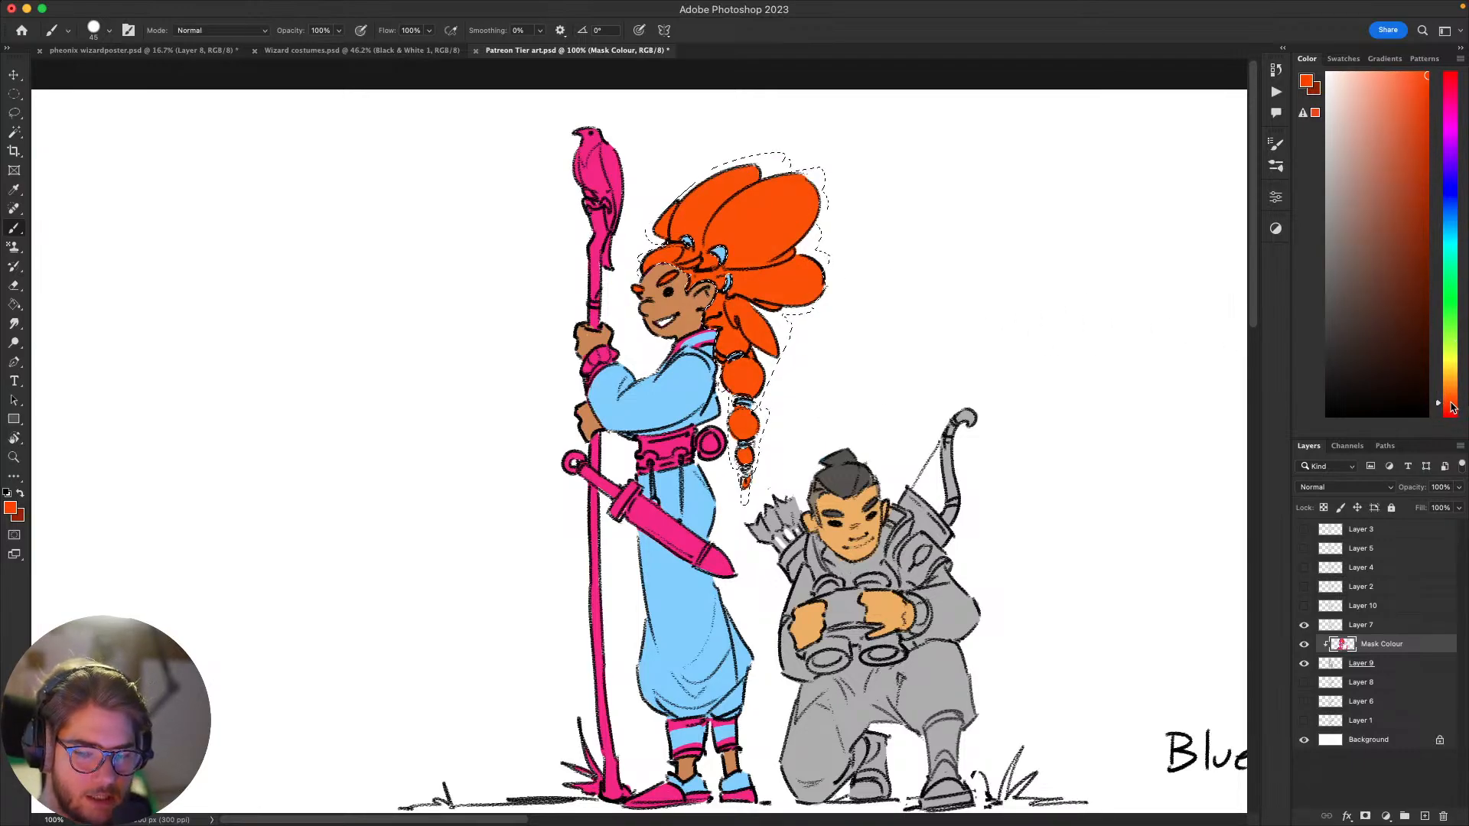
mouse_move(829, 240)
mouse_down()
mouse_move(844, 177)
mouse_move(825, 147)
mouse_move(665, 224)
mouse_move(676, 280)
mouse_move(810, 220)
mouse_move(743, 392)
mouse_move(754, 444)
mouse_up()
key(super+d)
Step: Touch up the staff bearer's face around the eyebrow with a small brush in her sampled brown skin tone
mouse_move(1049, 479)
mouse_down()
mouse_move(1065, 364)
mouse_move(1062, 469)
mouse_move(1023, 523)
mouse_move(1066, 554)
mouse_move(981, 673)
mouse_move(1010, 590)
mouse_up()
key([)
key([)
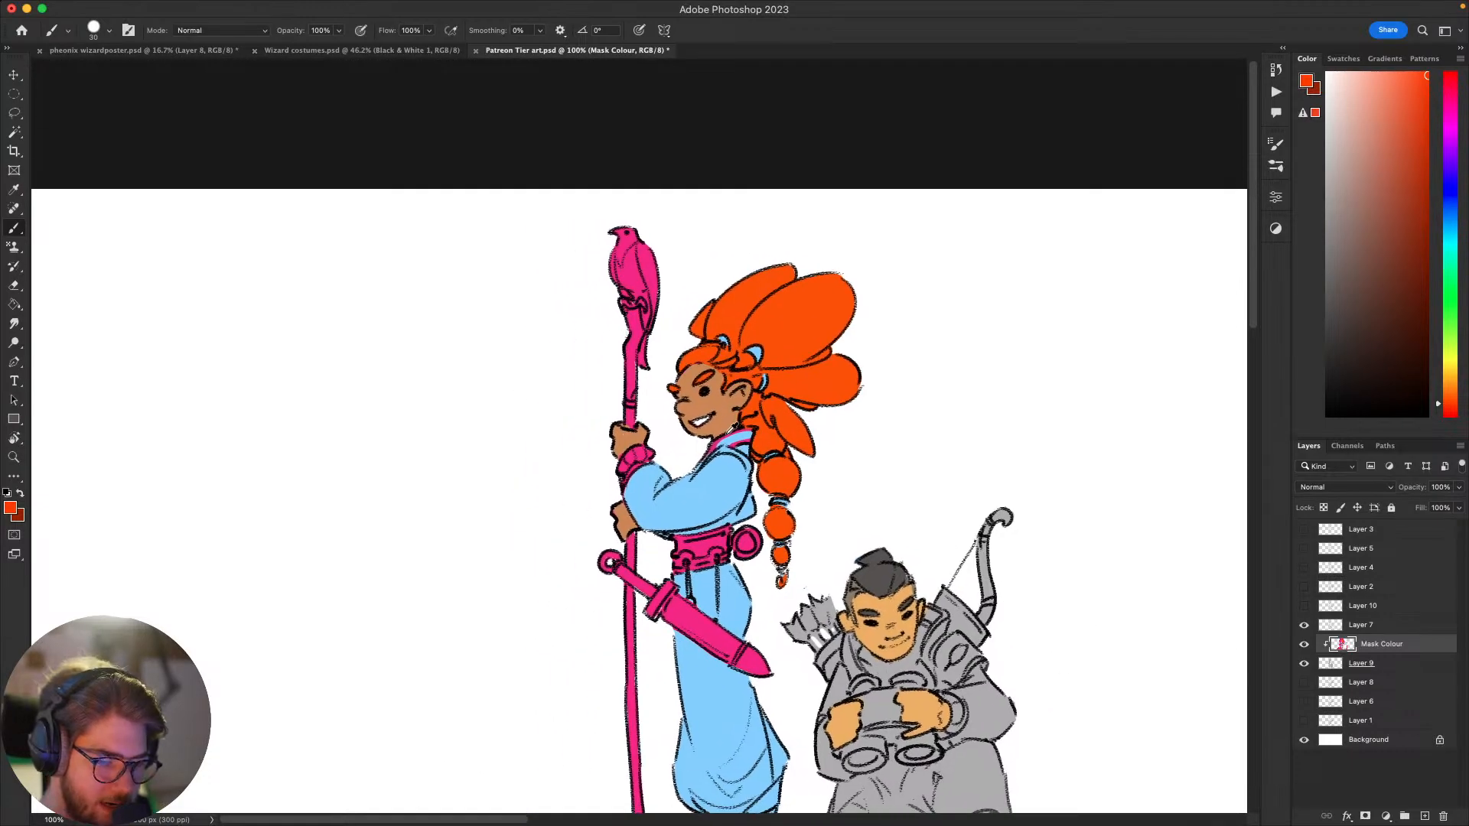
alt+click(740, 417)
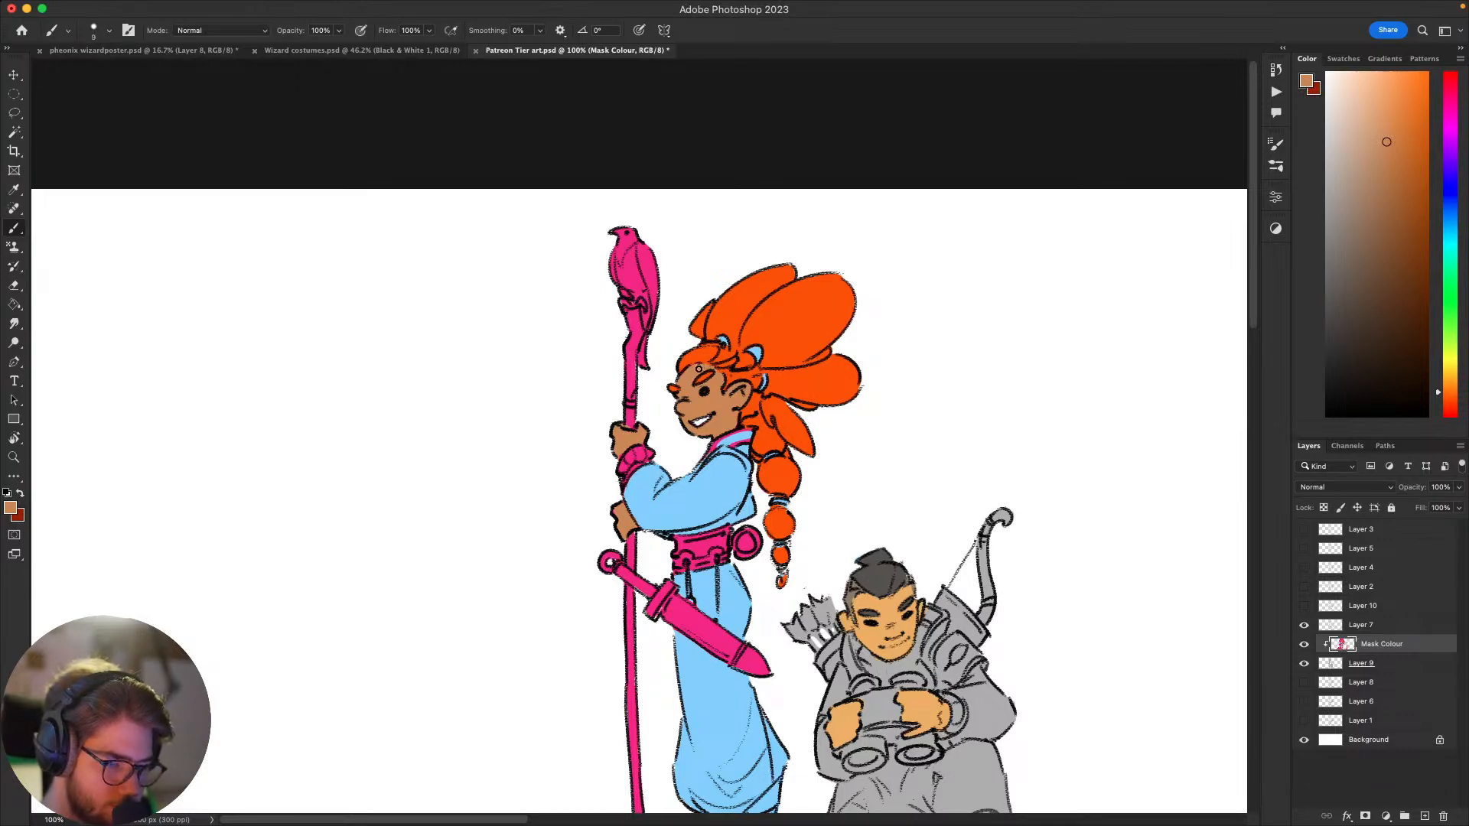
drag(814, 464, 800, 377)
Step: Paint the archer's shoulder guards and the bands on his bow in the light blue sampled from the staff bearer's robe
mouse_move(1008, 516)
mouse_down()
mouse_move(954, 463)
mouse_move(1036, 446)
mouse_move(937, 474)
mouse_move(1066, 439)
mouse_move(991, 443)
mouse_move(878, 593)
mouse_move(1010, 483)
mouse_move(994, 548)
mouse_move(974, 551)
mouse_move(973, 481)
mouse_move(1006, 384)
mouse_up()
alt+click(668, 529)
mouse_move(971, 568)
mouse_down()
mouse_move(959, 603)
mouse_move(978, 626)
mouse_up()
drag(1003, 502, 1003, 556)
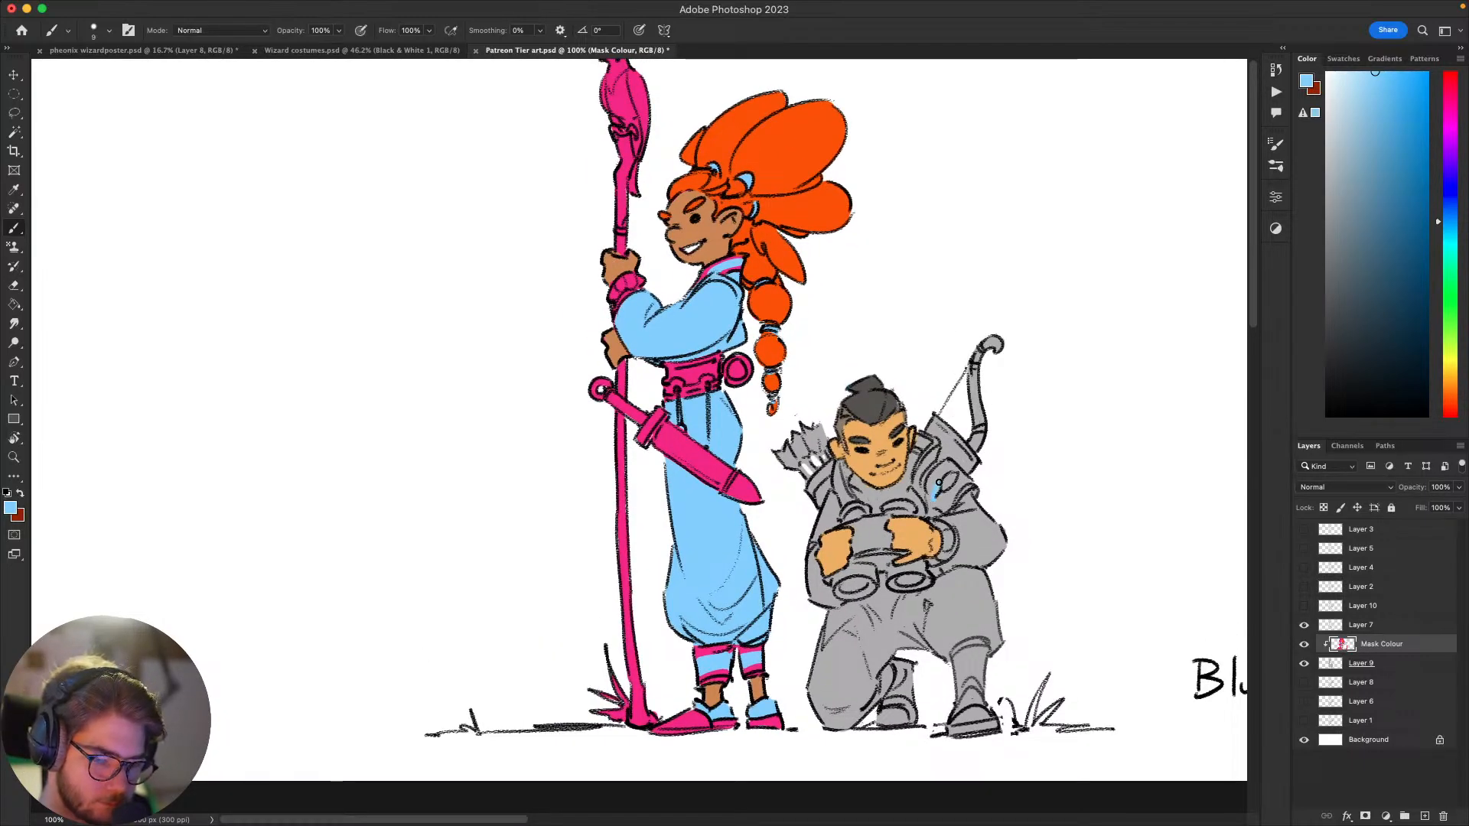
mouse_move(942, 466)
mouse_down()
mouse_move(931, 494)
mouse_move(950, 506)
mouse_move(936, 505)
mouse_up()
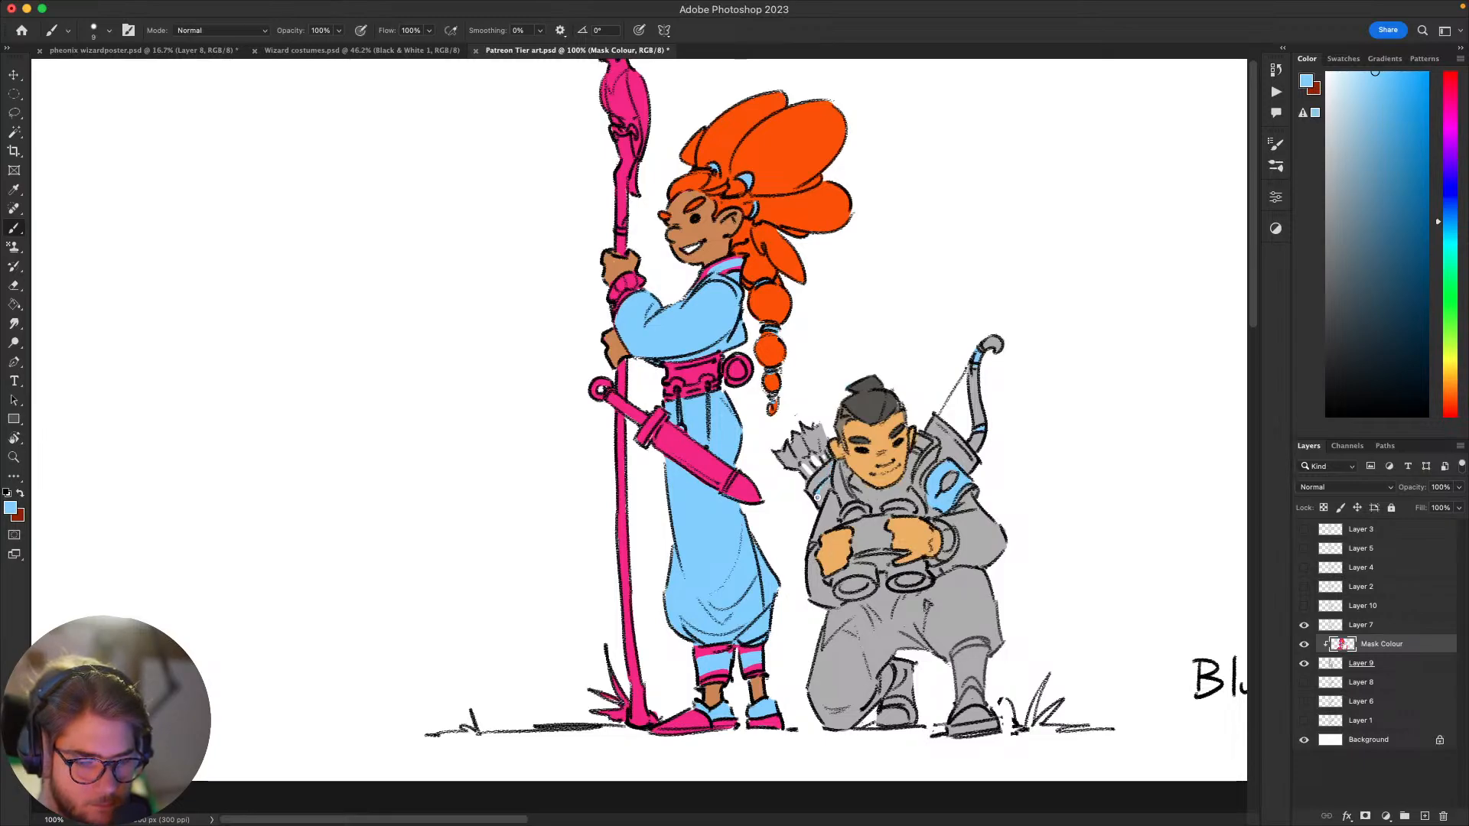
drag(821, 498, 824, 482)
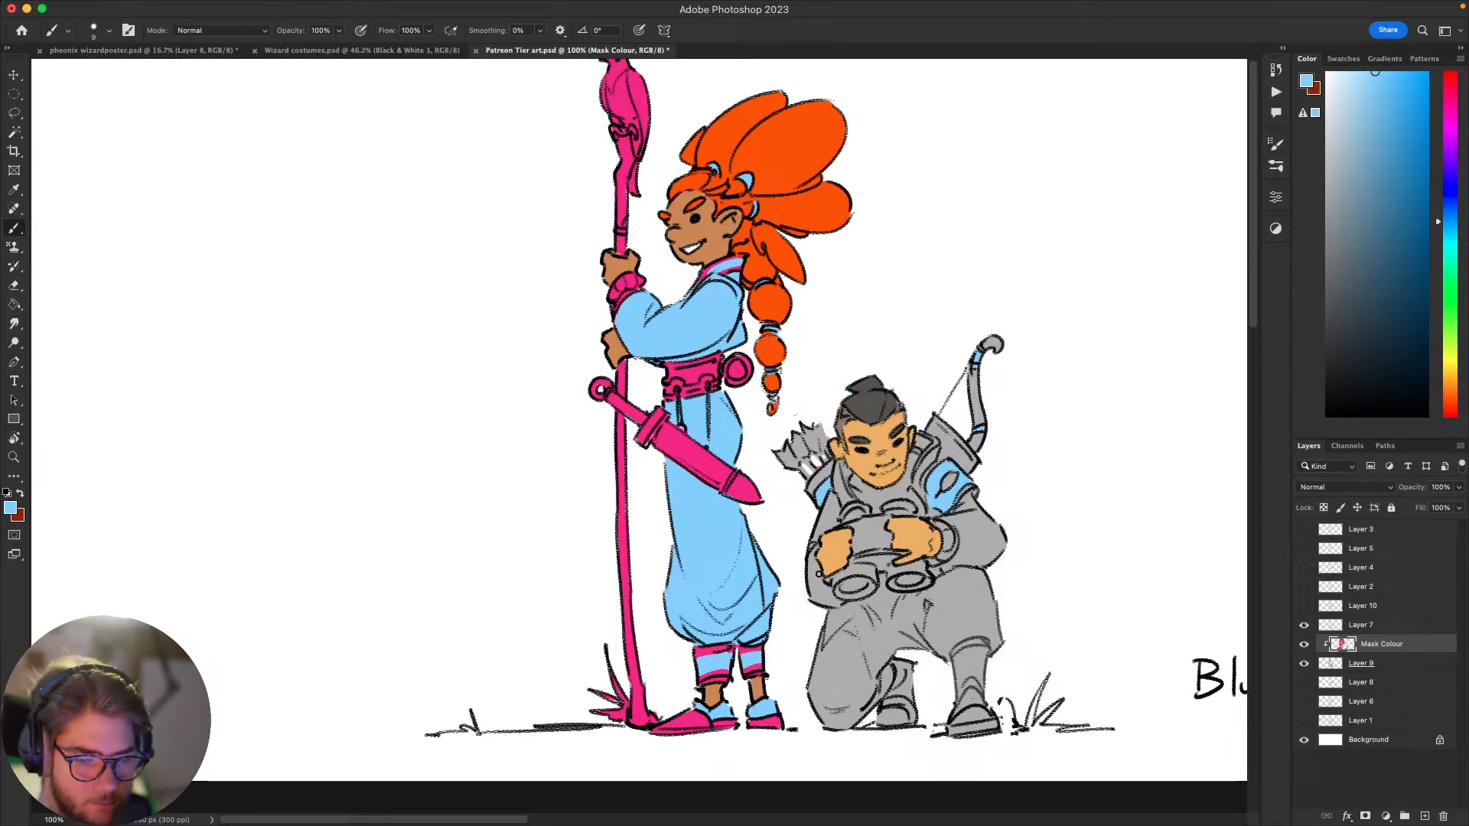
scroll(996, 491, down, 4)
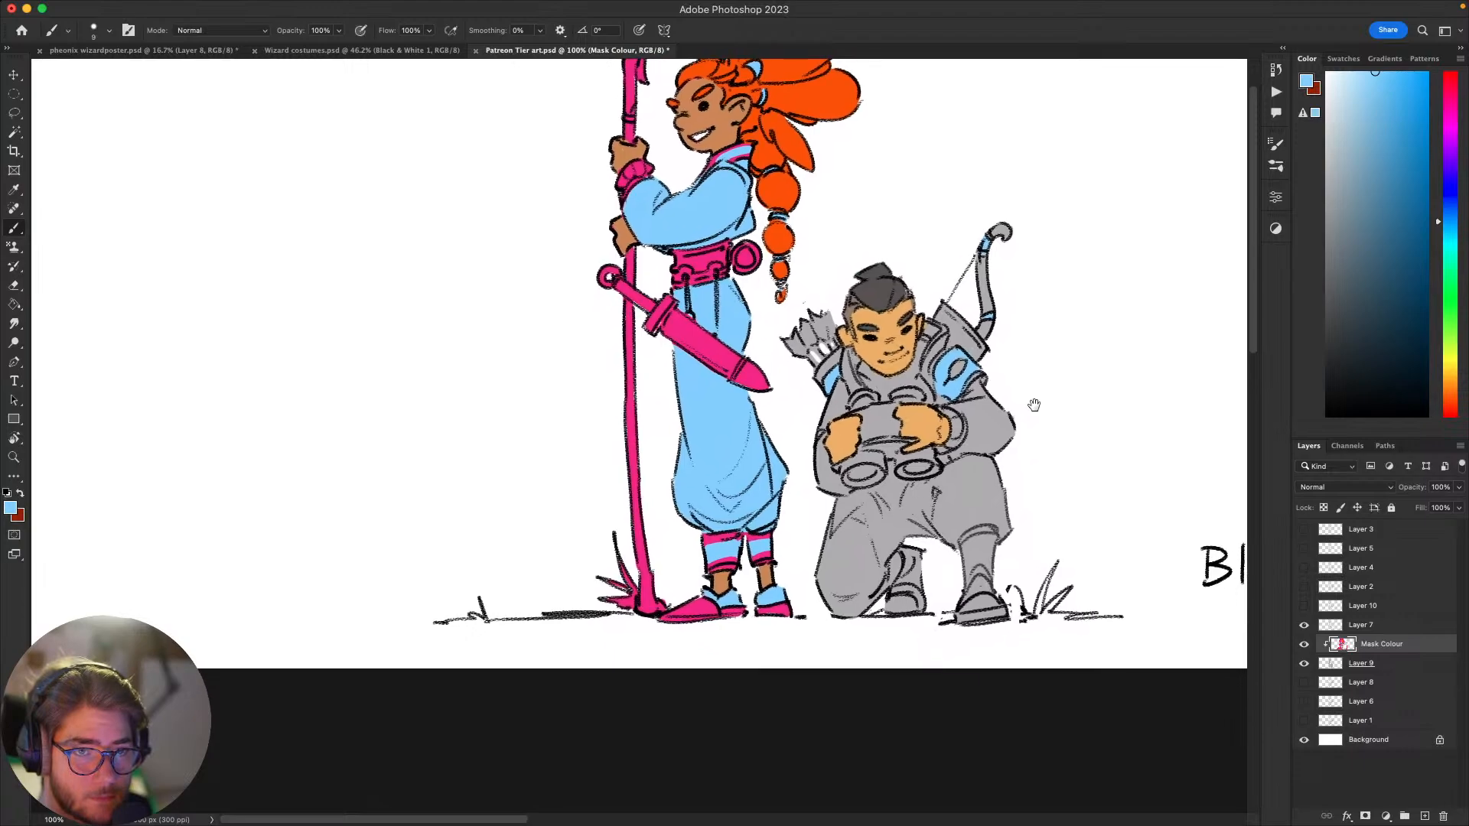
mouse_move(1034, 405)
mouse_down()
mouse_move(1020, 387)
mouse_move(1000, 400)
mouse_move(1019, 454)
mouse_move(973, 488)
mouse_move(993, 479)
mouse_up()
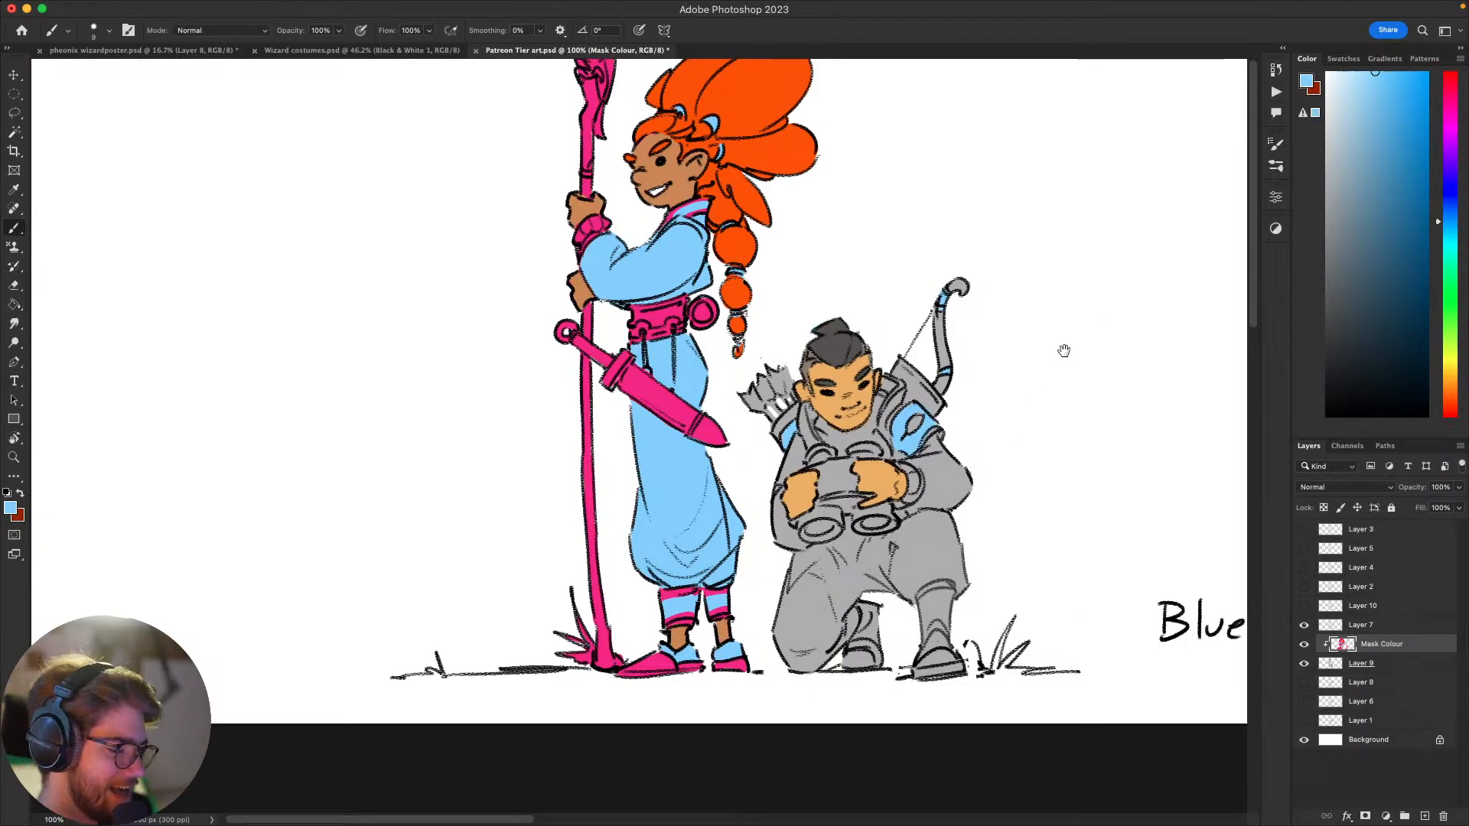
drag(998, 464, 976, 479)
drag(972, 489, 973, 523)
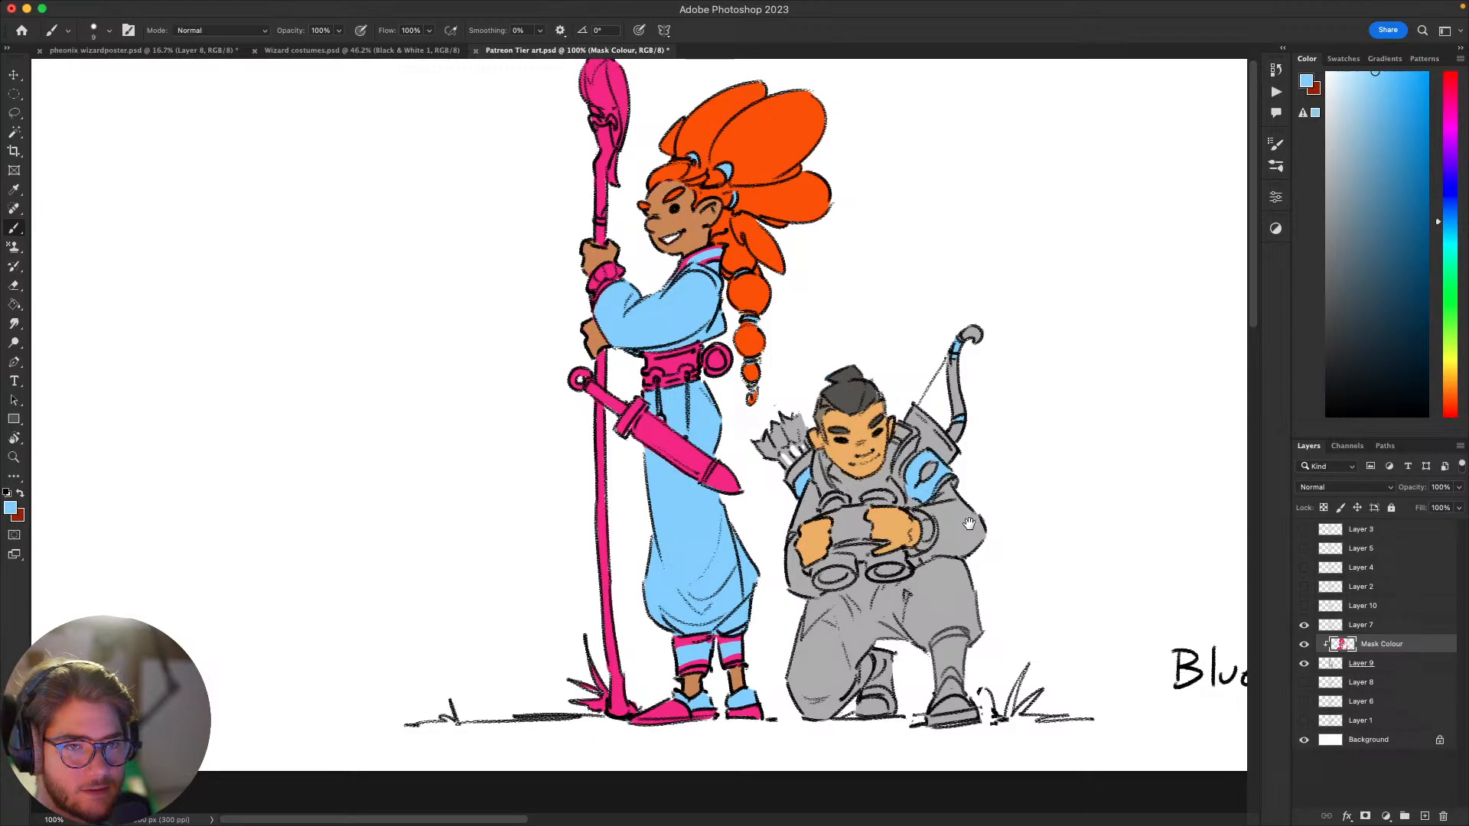
mouse_move(967, 526)
mouse_down()
mouse_move(986, 495)
mouse_move(967, 510)
mouse_up()
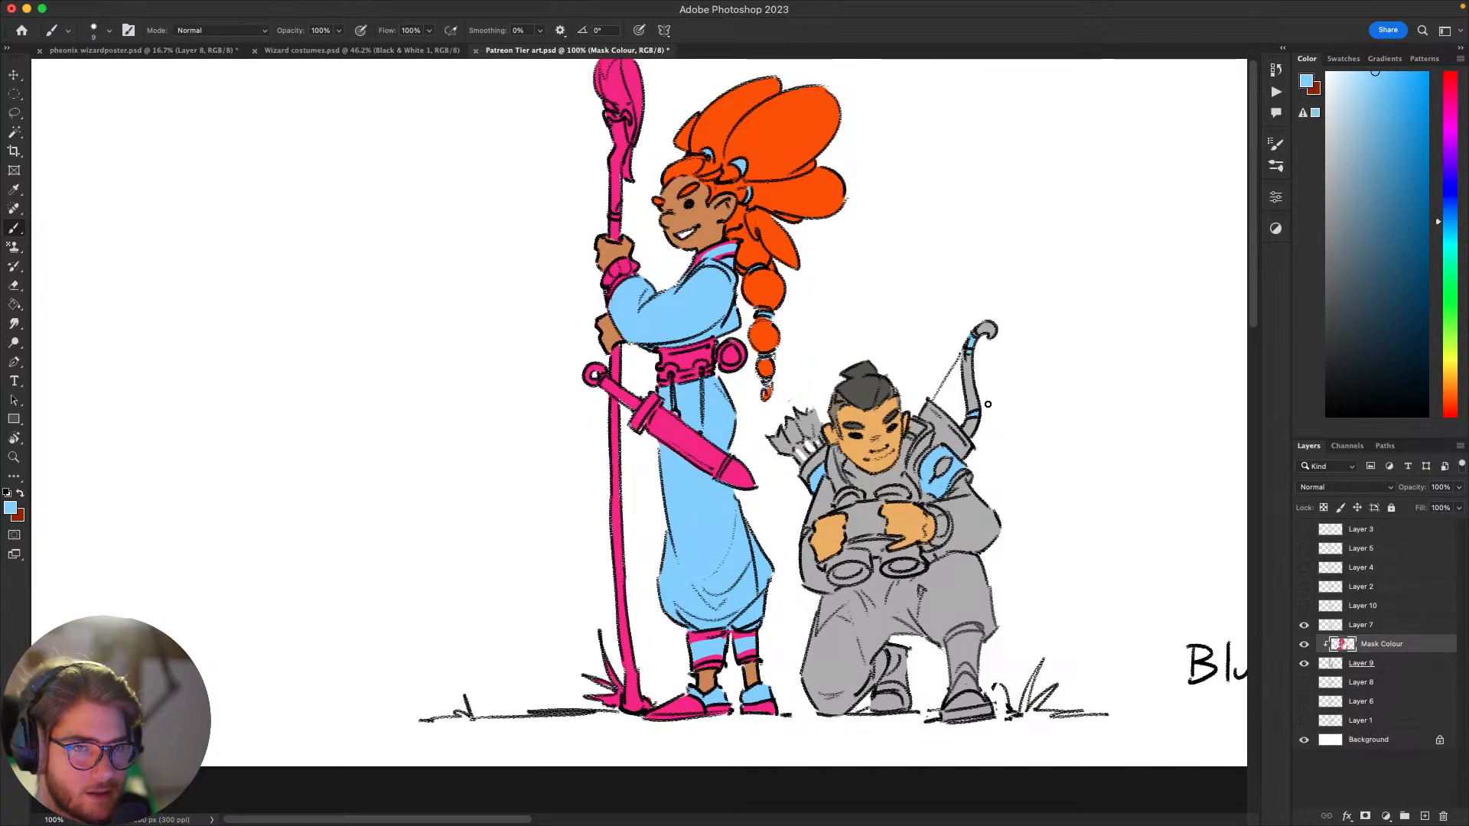
drag(966, 559, 979, 525)
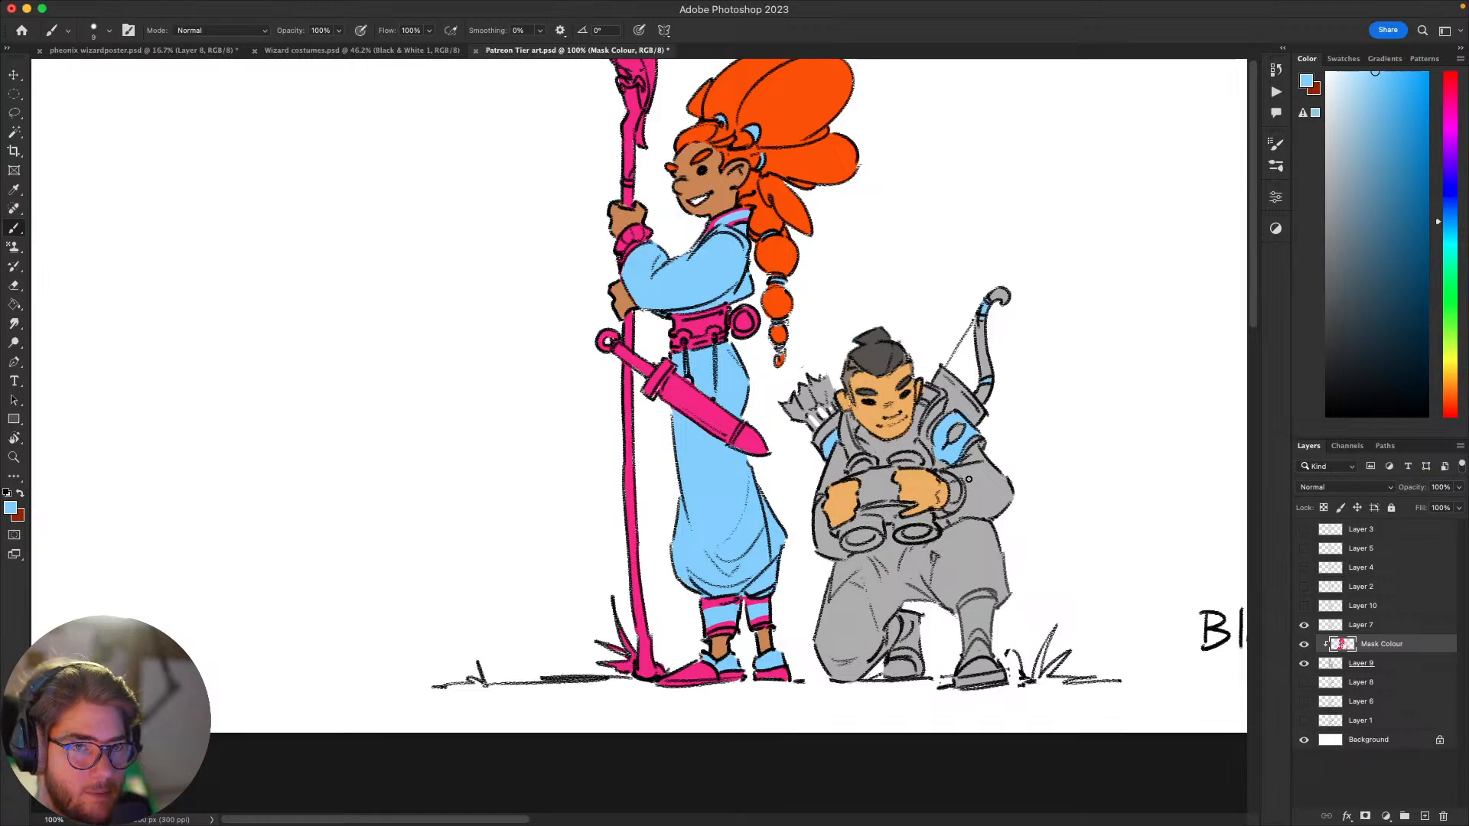
drag(962, 534, 970, 521)
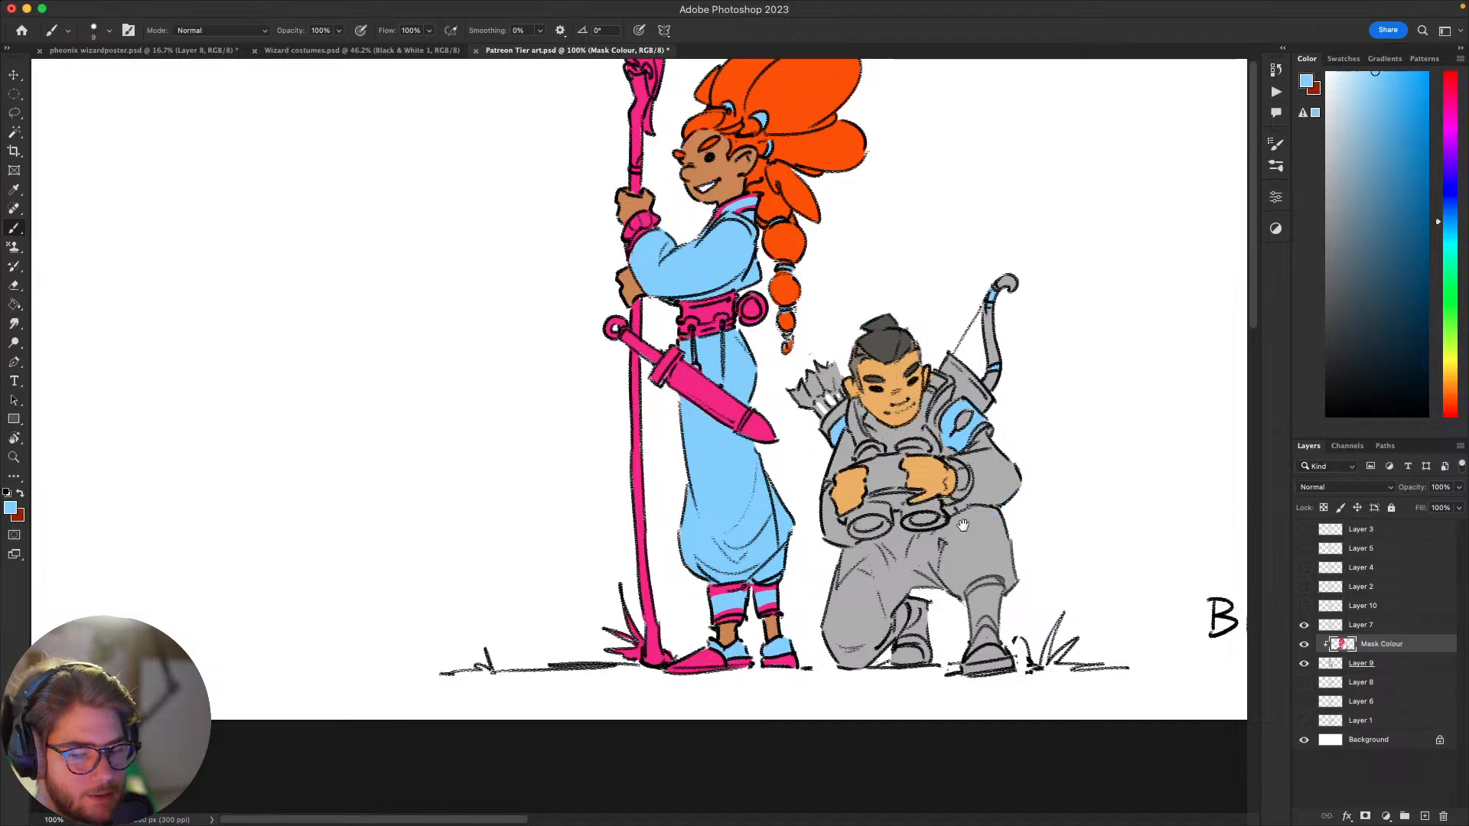
drag(958, 544, 927, 542)
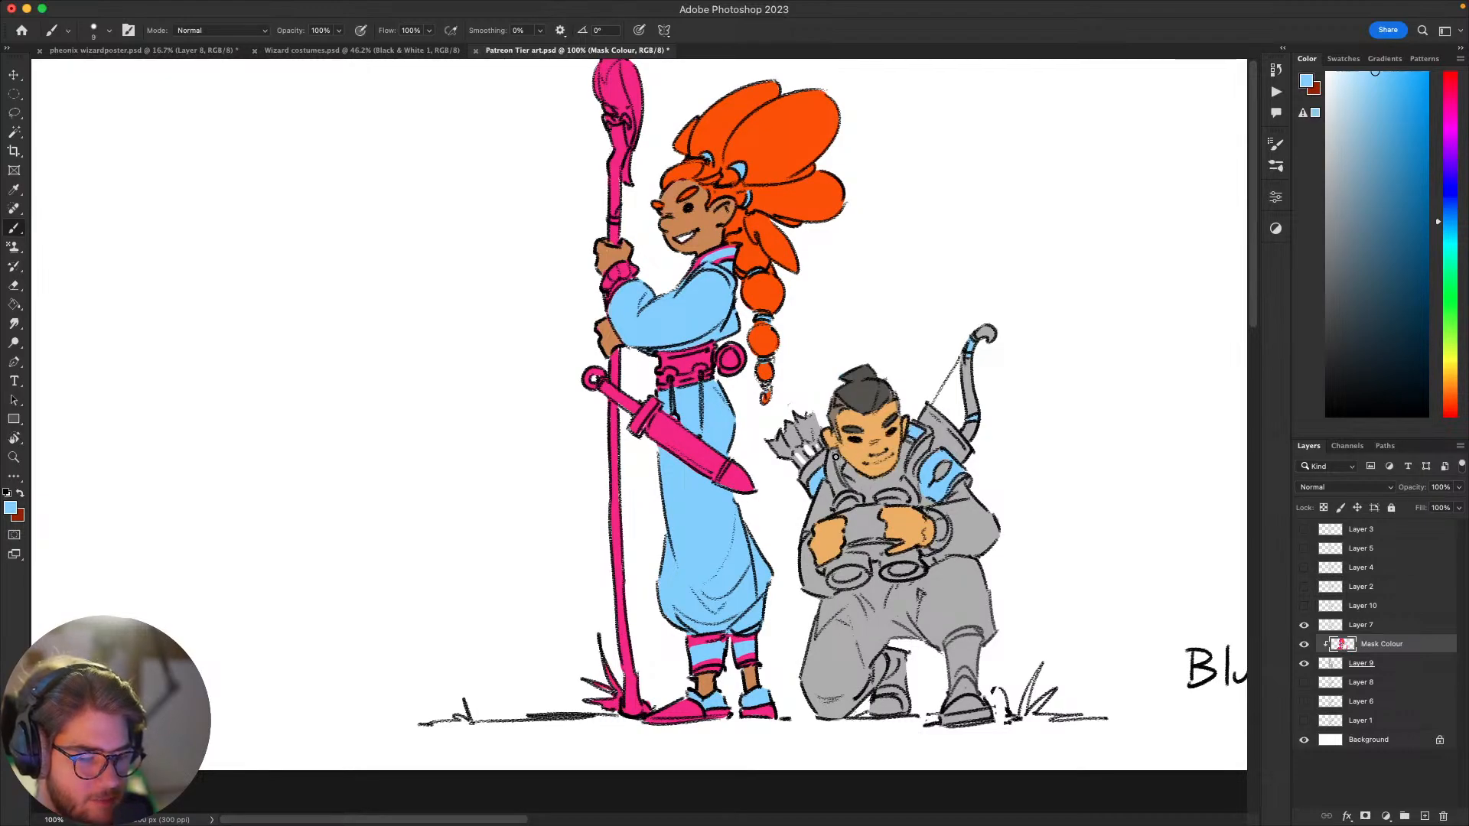
Step: Paint light blue trim on both of the archer's boots, and tidy the front boot's trim with the sampled grey
mouse_move(1033, 482)
mouse_down()
mouse_move(1053, 410)
mouse_move(1016, 471)
mouse_up()
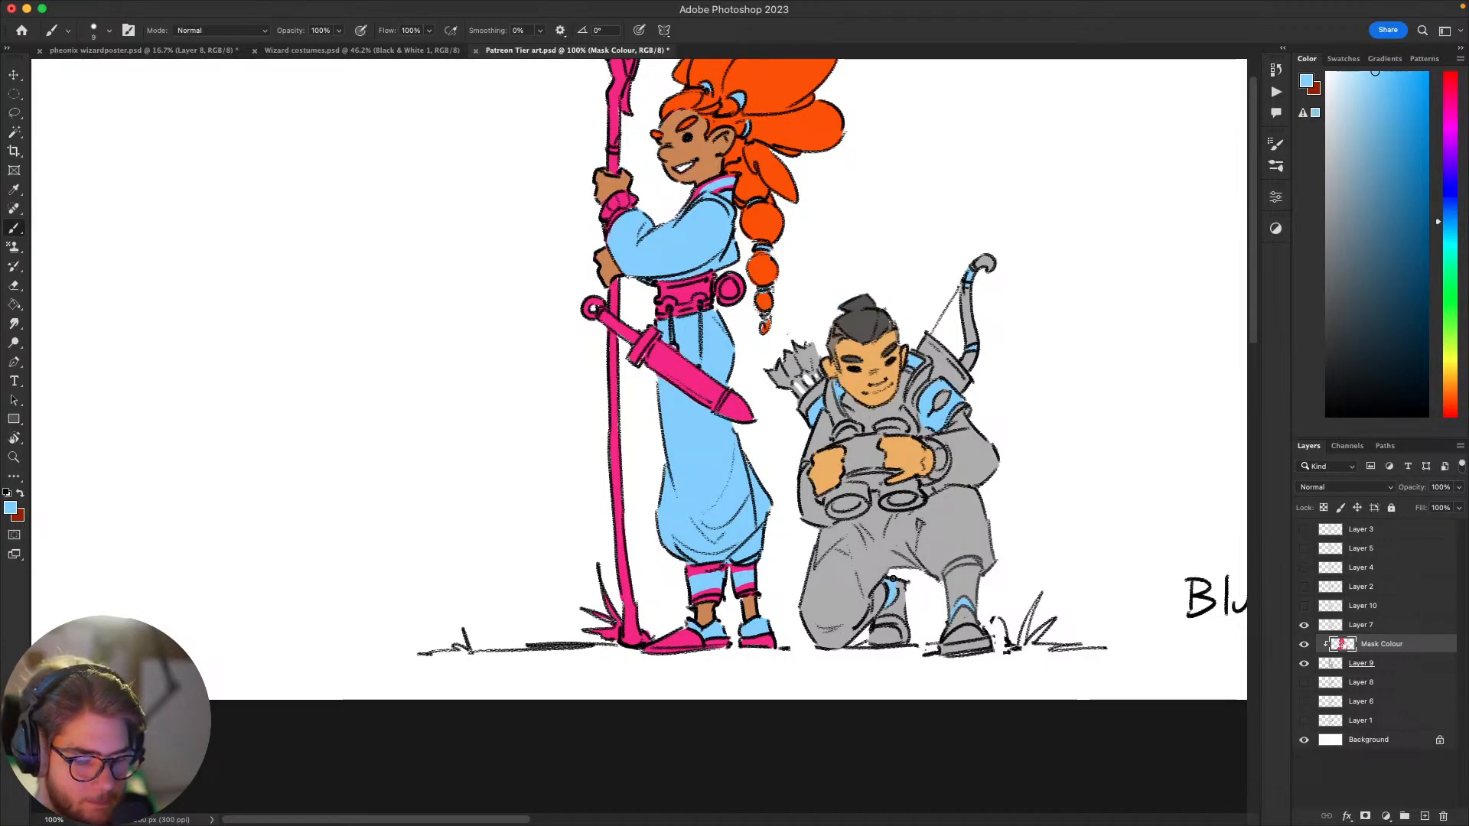
scroll(893, 579, up, 2)
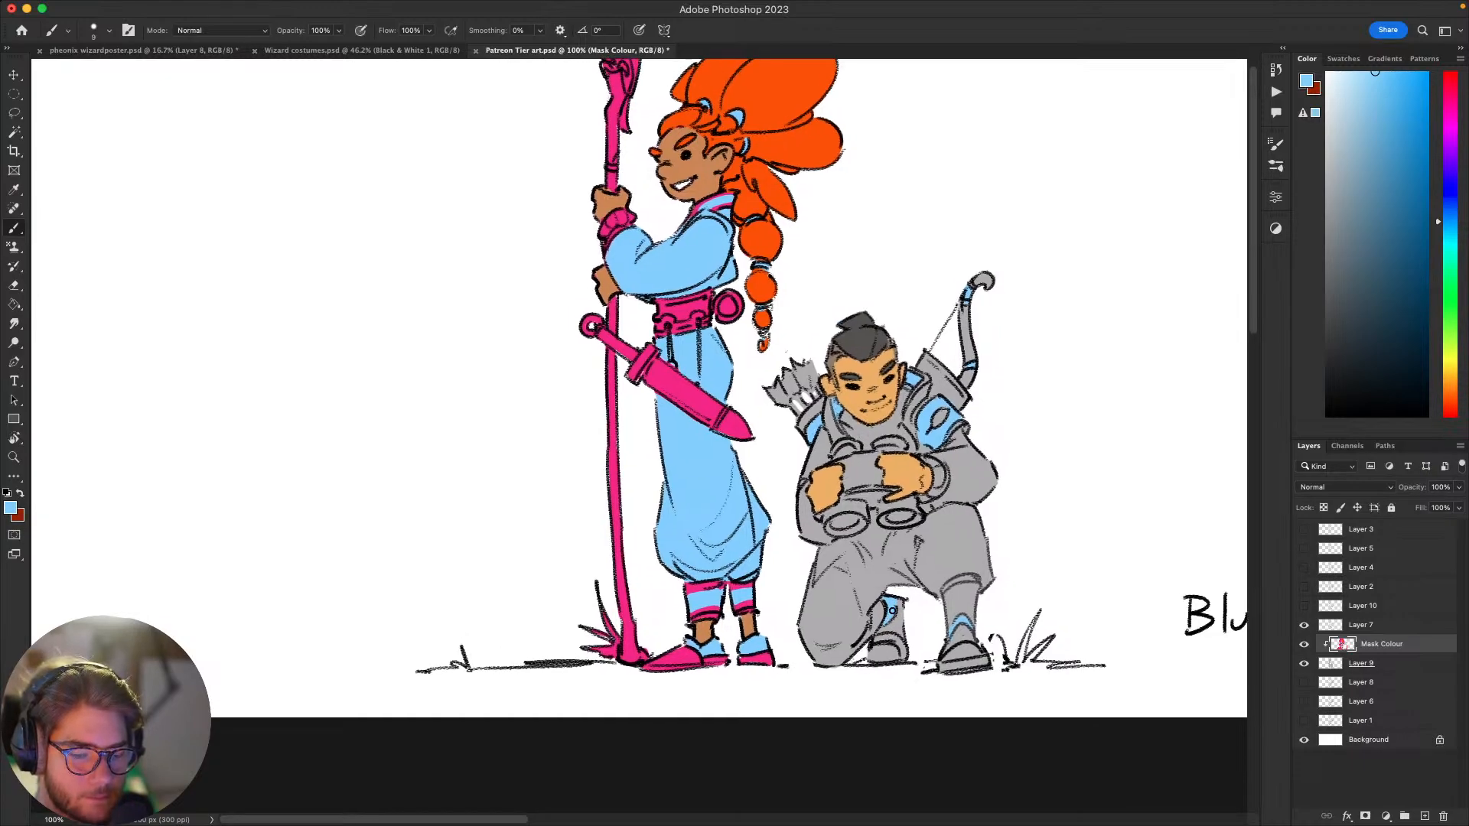
mouse_move(904, 622)
mouse_down()
mouse_move(881, 629)
mouse_move(870, 676)
mouse_move(915, 603)
mouse_move(964, 585)
mouse_move(883, 608)
mouse_move(861, 639)
mouse_up()
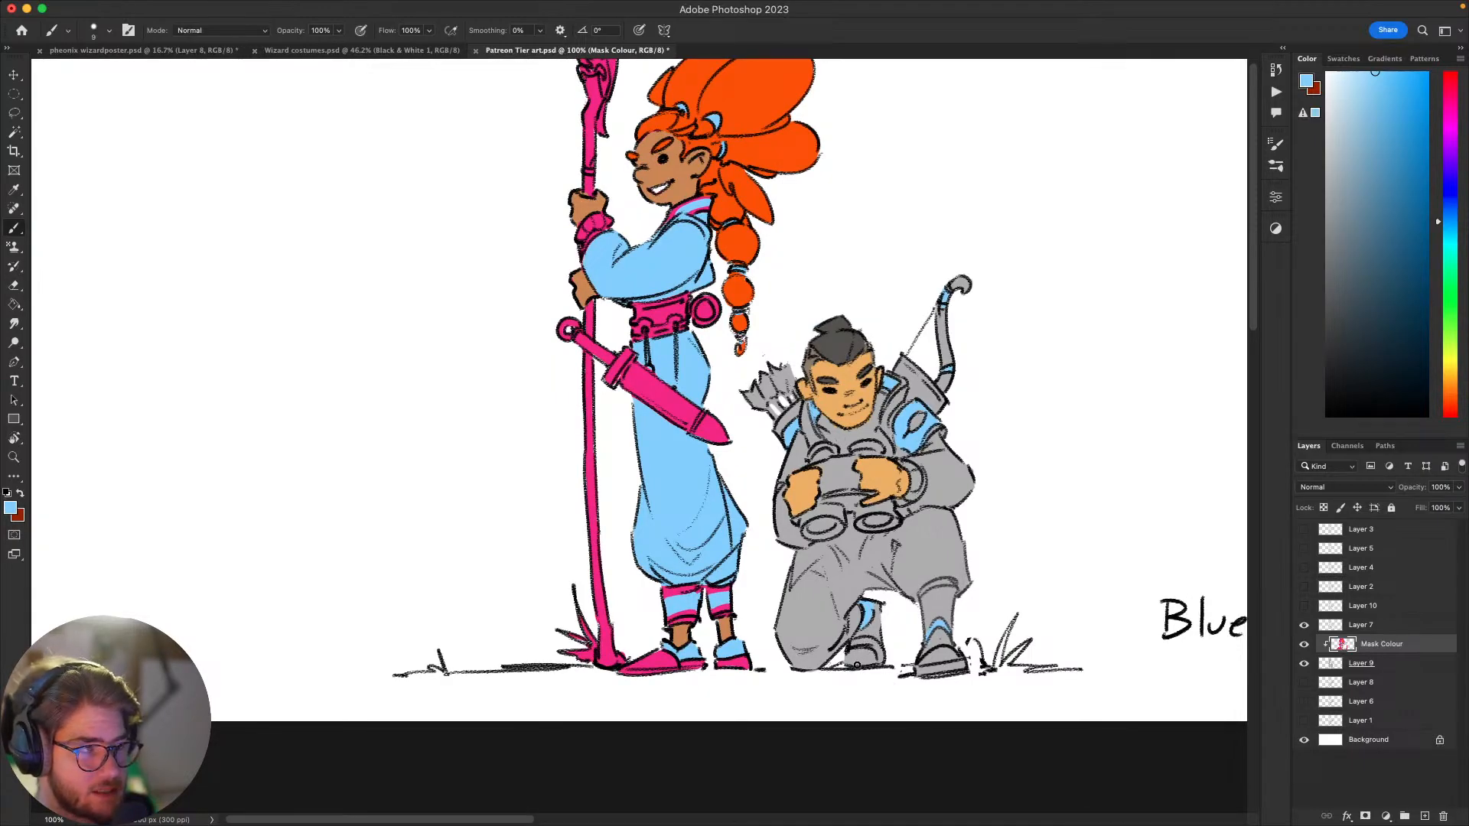
drag(903, 649, 907, 649)
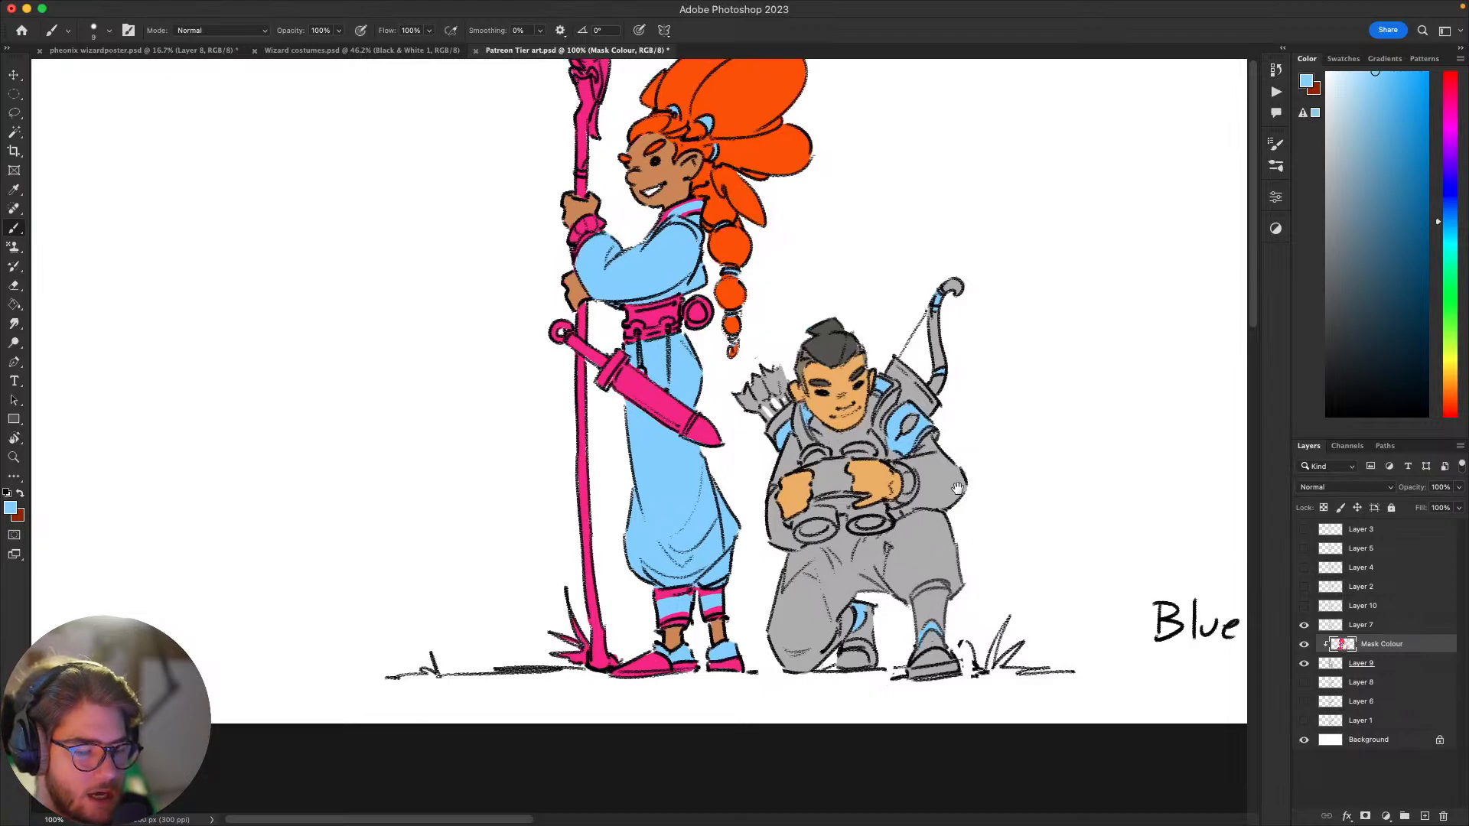
alt+click(929, 642)
drag(927, 640, 940, 641)
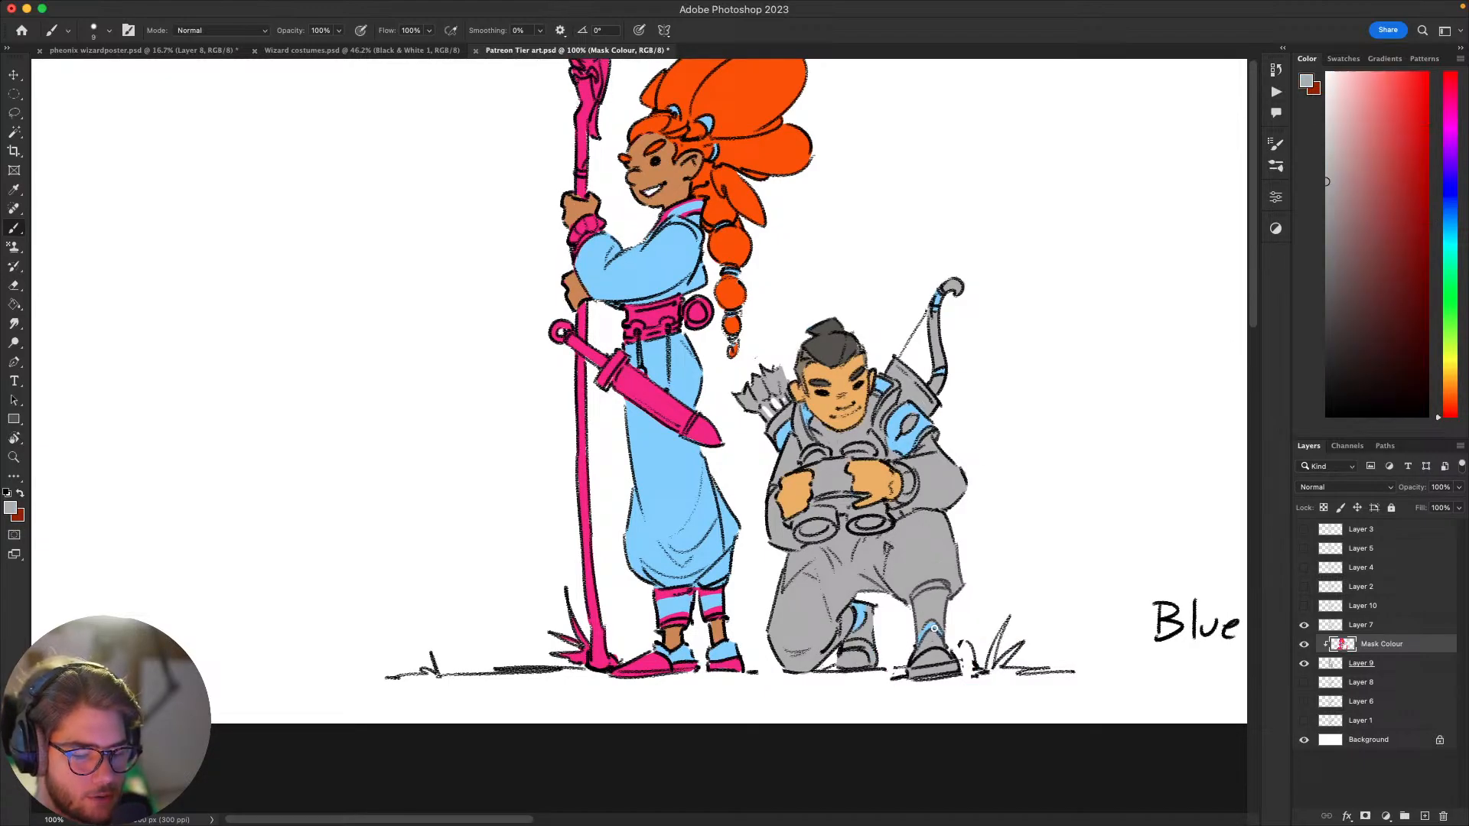
alt+click(931, 628)
drag(945, 577, 991, 523)
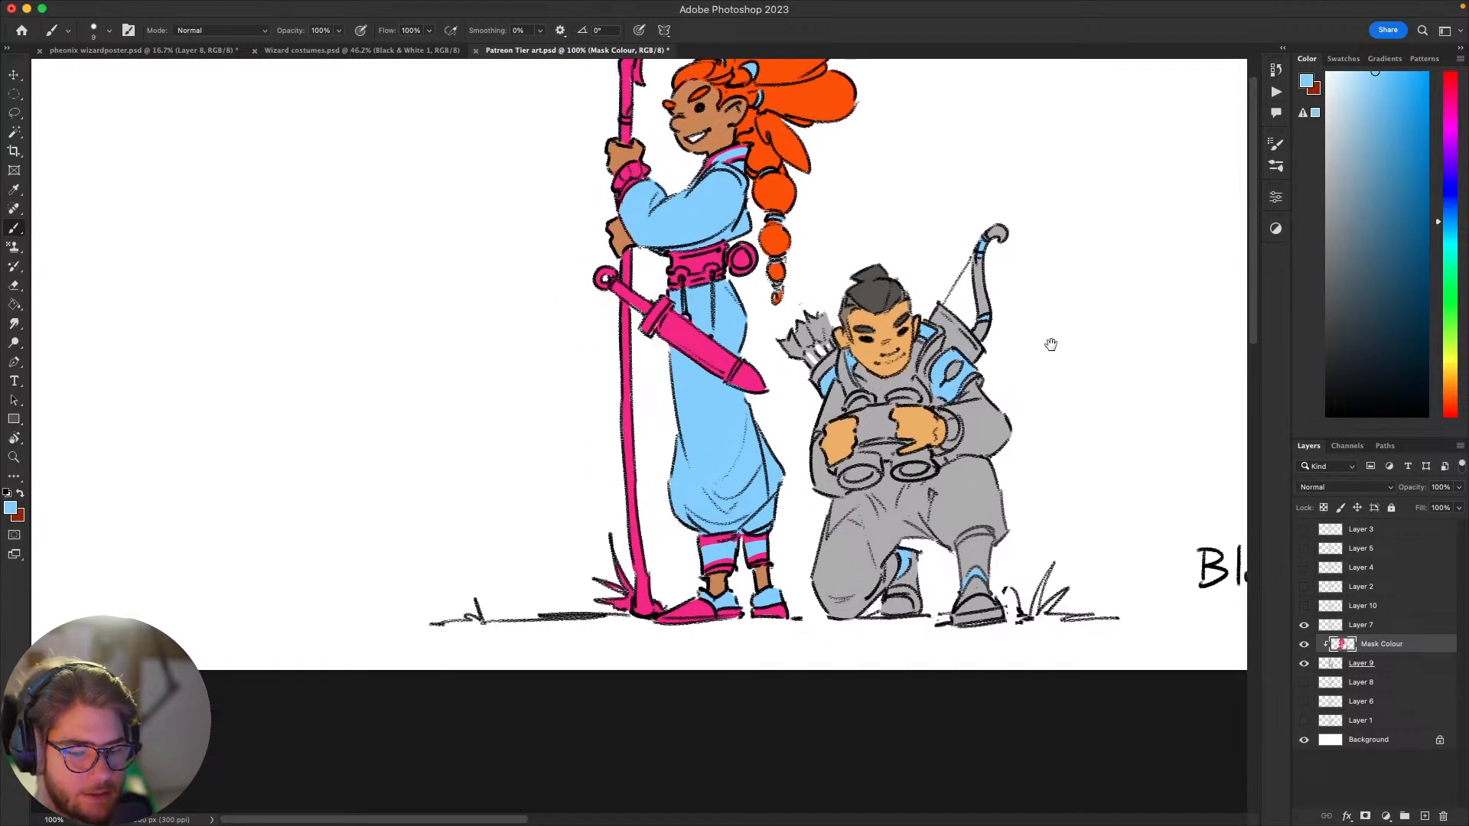
Step: Select the pink areas of the staff bearer's sword, belt and staff with the Magic Wand
drag(1051, 344, 1017, 604)
key(w)
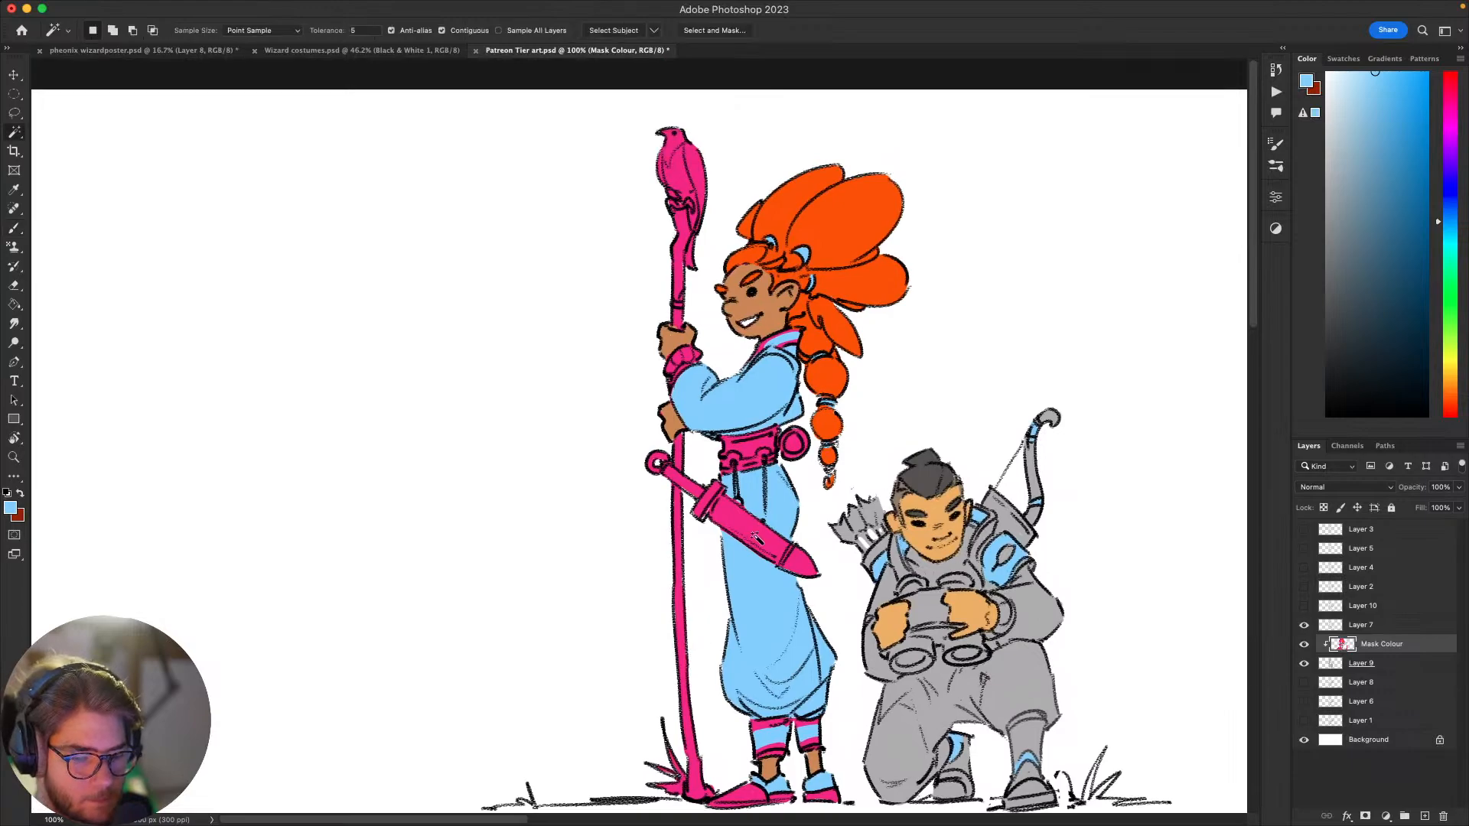
click(756, 538)
key(shift)
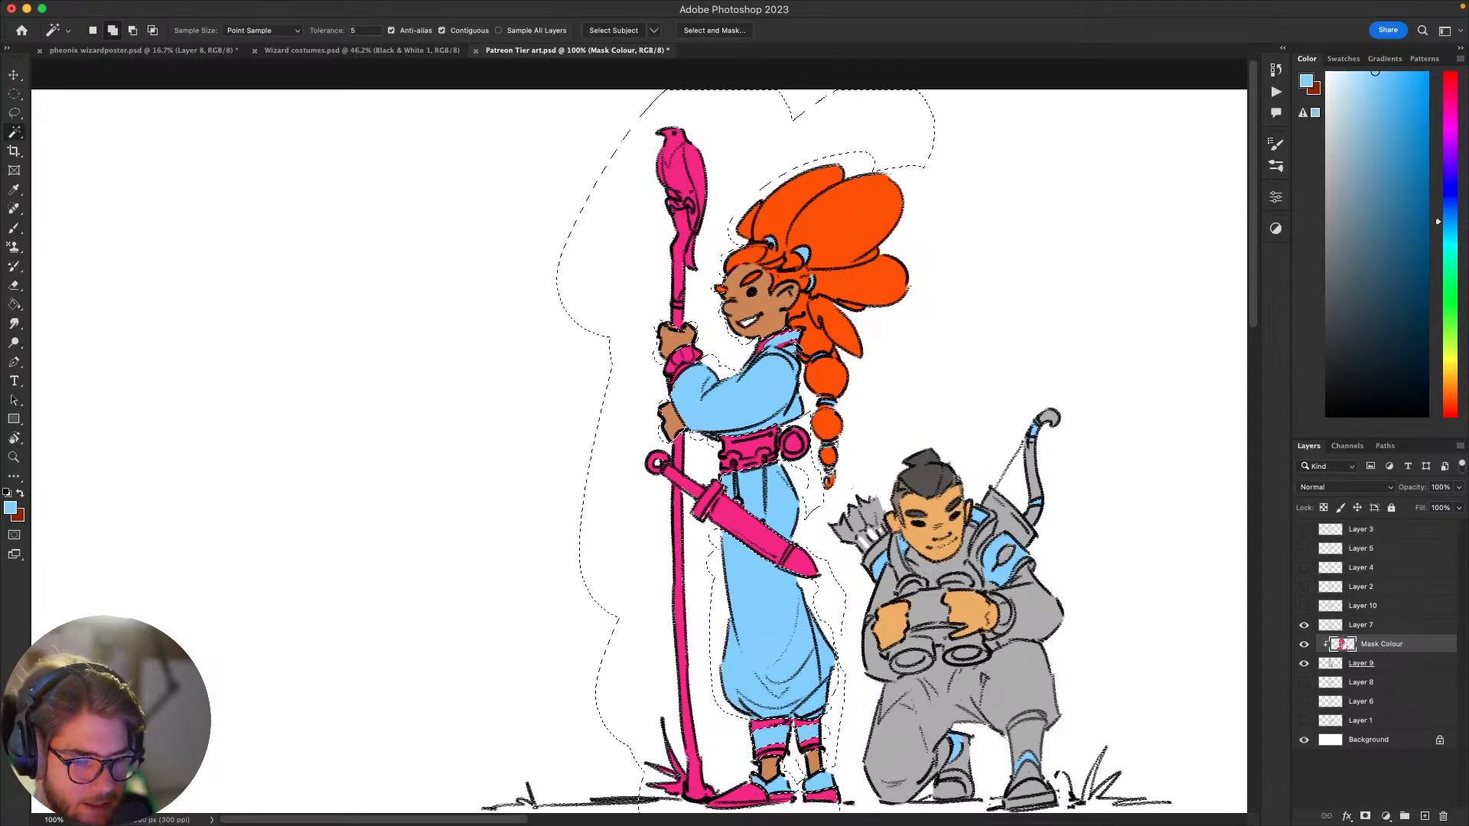
Step: Recolour the selected pink sword, belt and staff crimson red with a larger brush, and clear the selection
key(b)
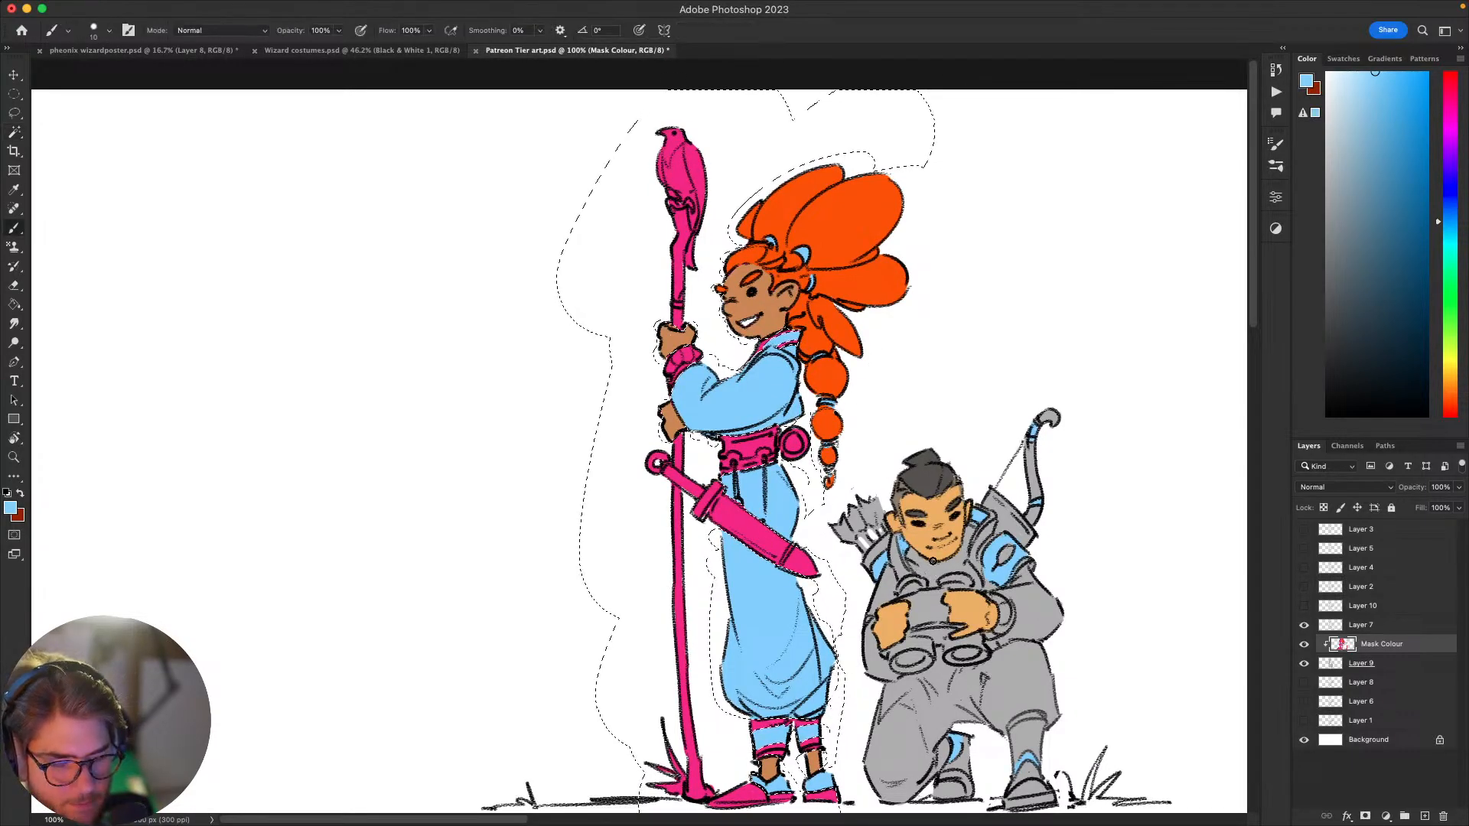
key(bracketright)
key(bracketright)
key(bracketright)
key(bracketright)
key(bracketright)
key(bracketright)
key(bracketright)
key(bracketright)
alt+click(794, 444)
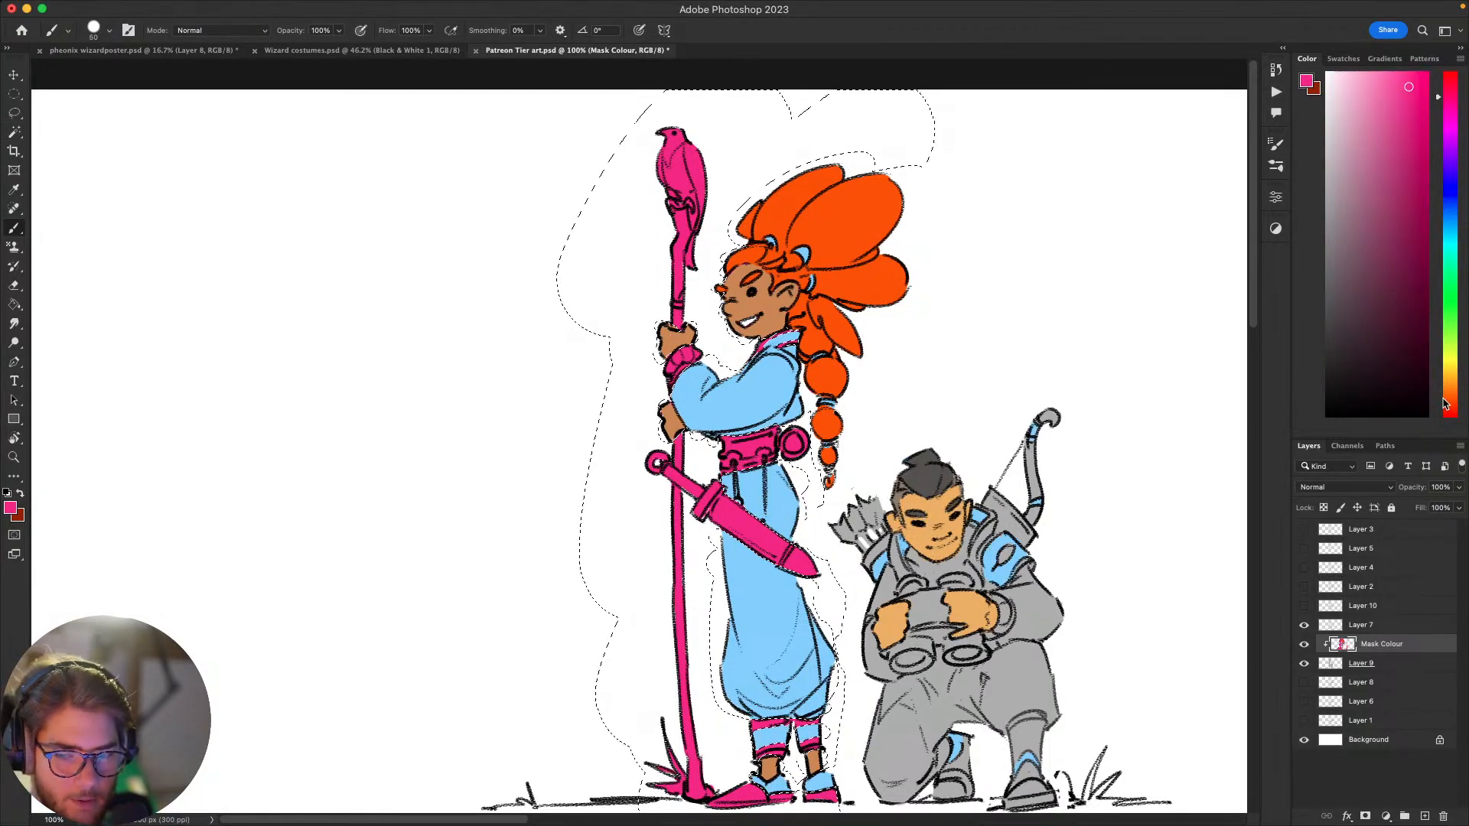
click(1450, 80)
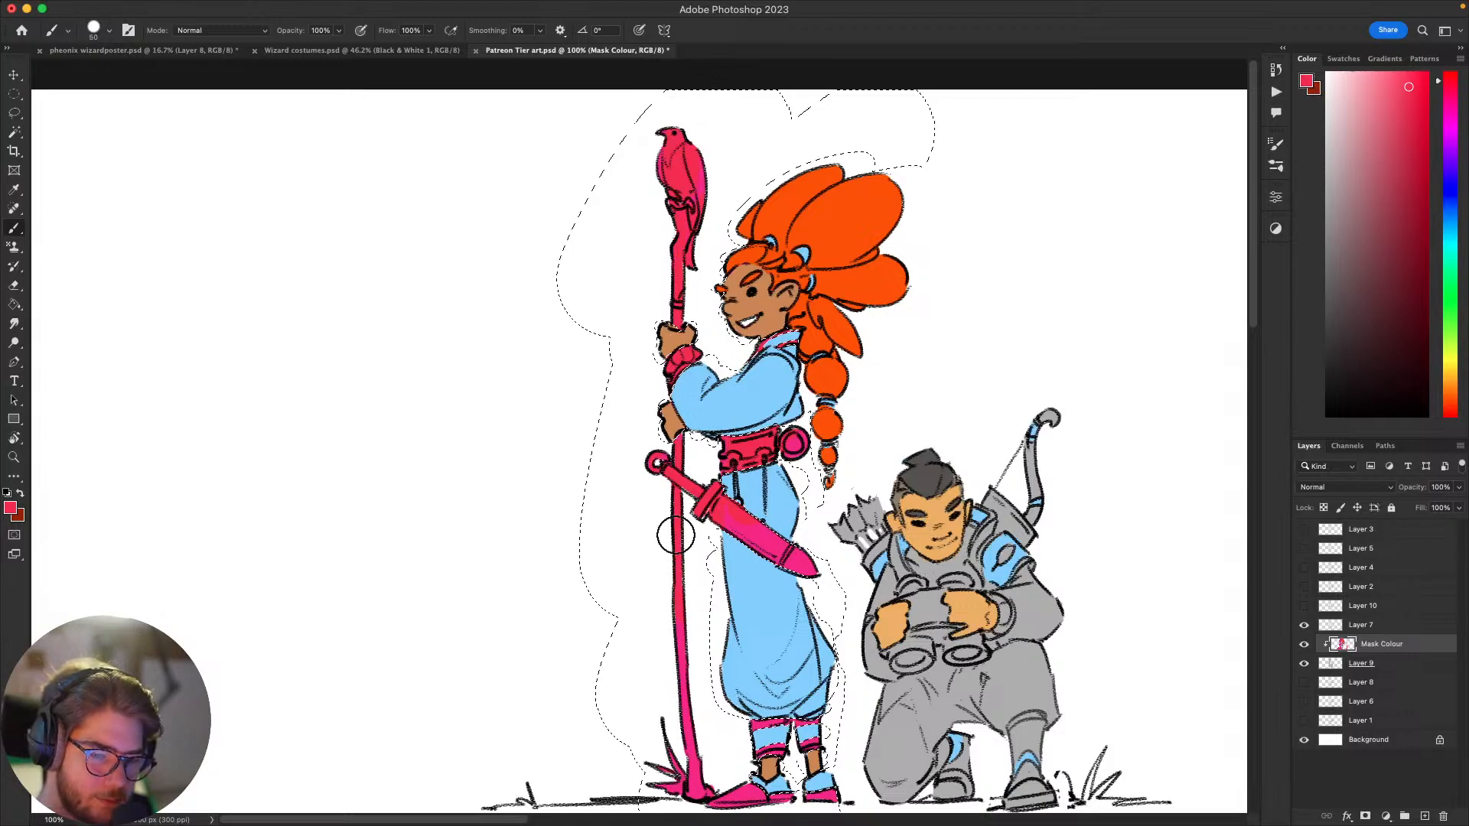
drag(814, 526, 837, 381)
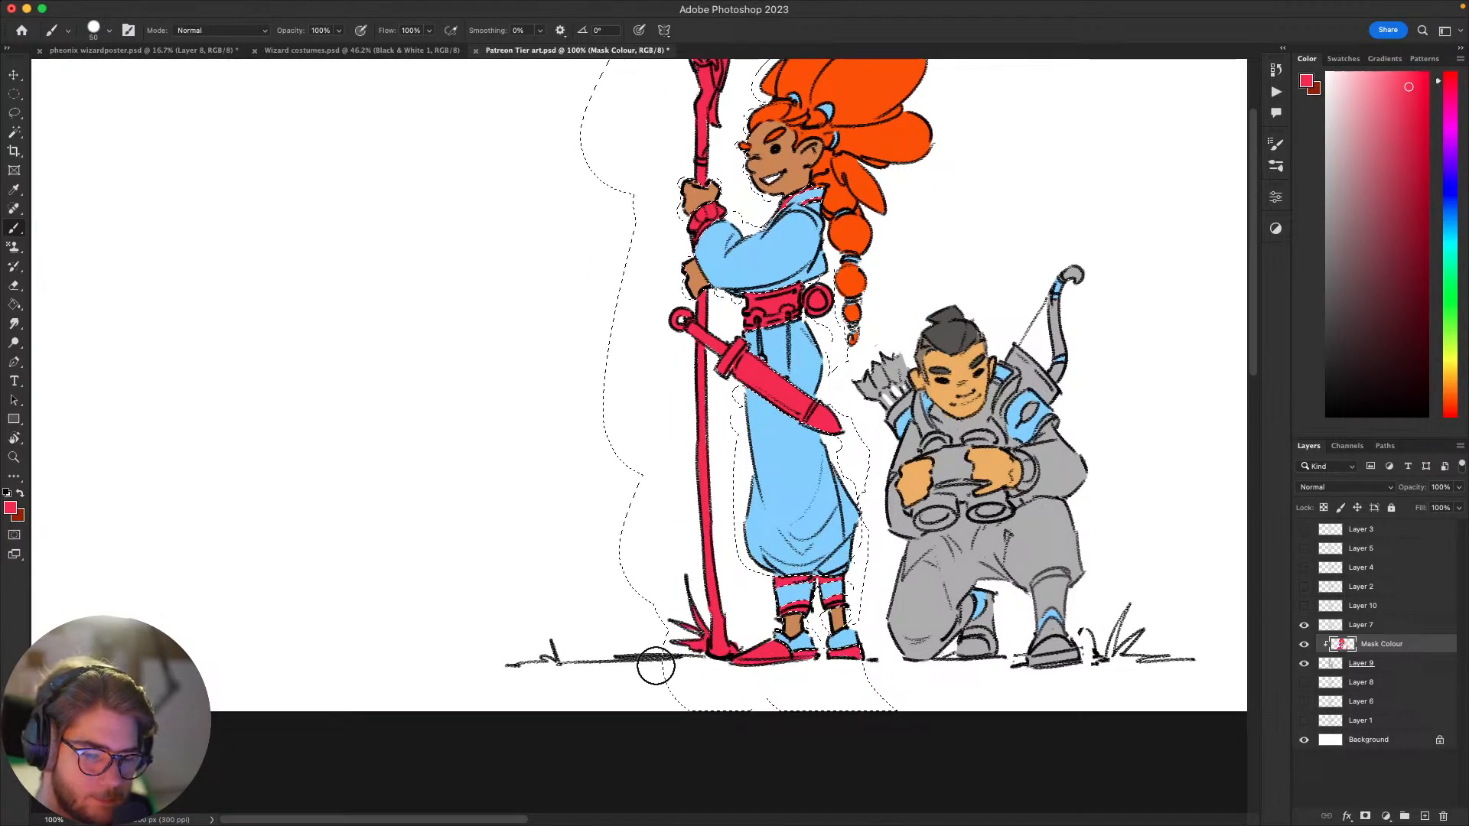
key(ctrl+d)
Step: Paint small crimson accents on the archer's bow and along the edges of his shoulder guard with a small brush
mouse_move(1101, 536)
mouse_down()
mouse_move(920, 564)
mouse_move(963, 551)
mouse_up()
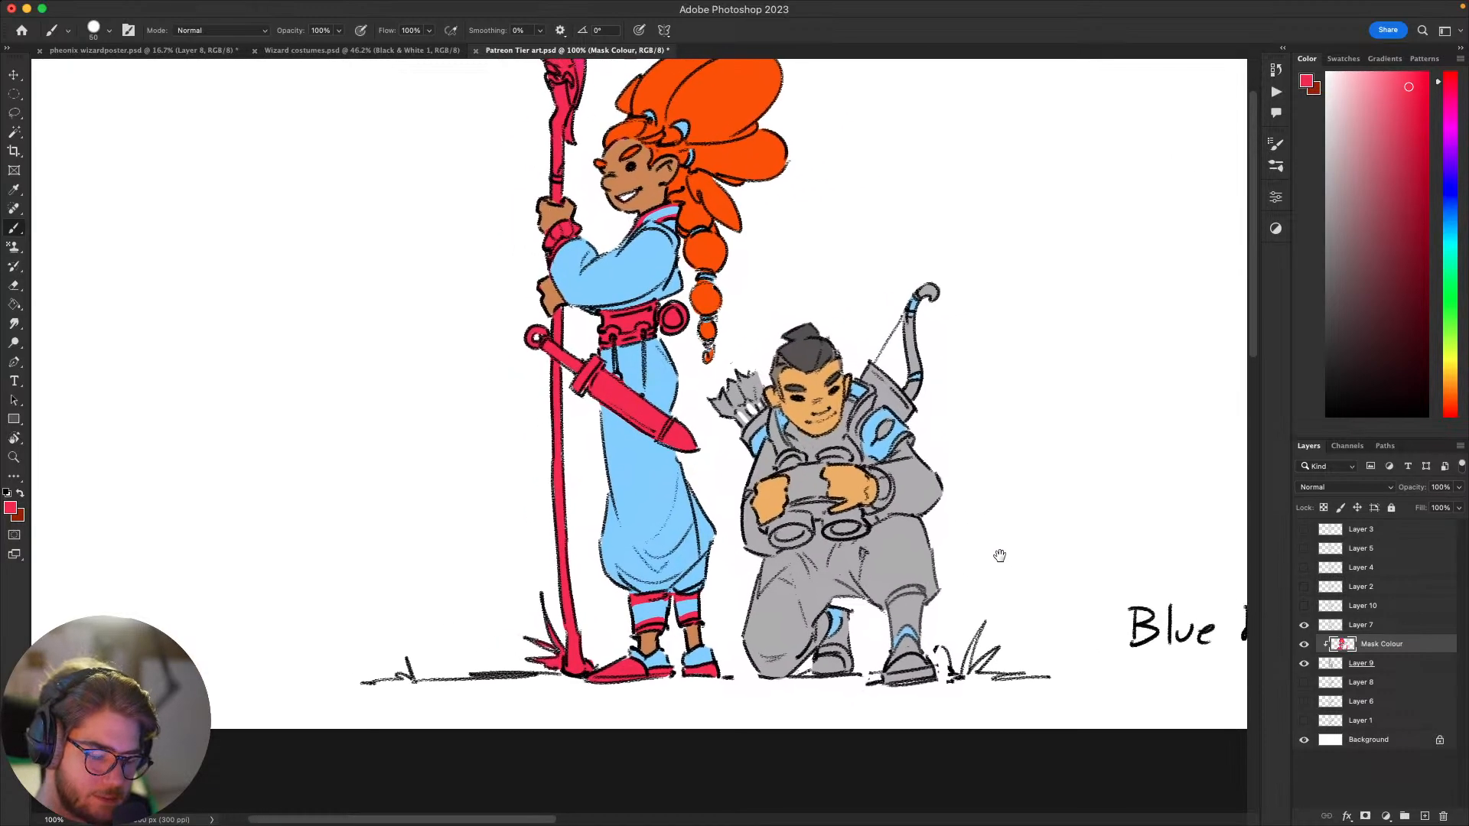
key([)
key([)
key([)
key([)
key([)
key([)
key([)
key([)
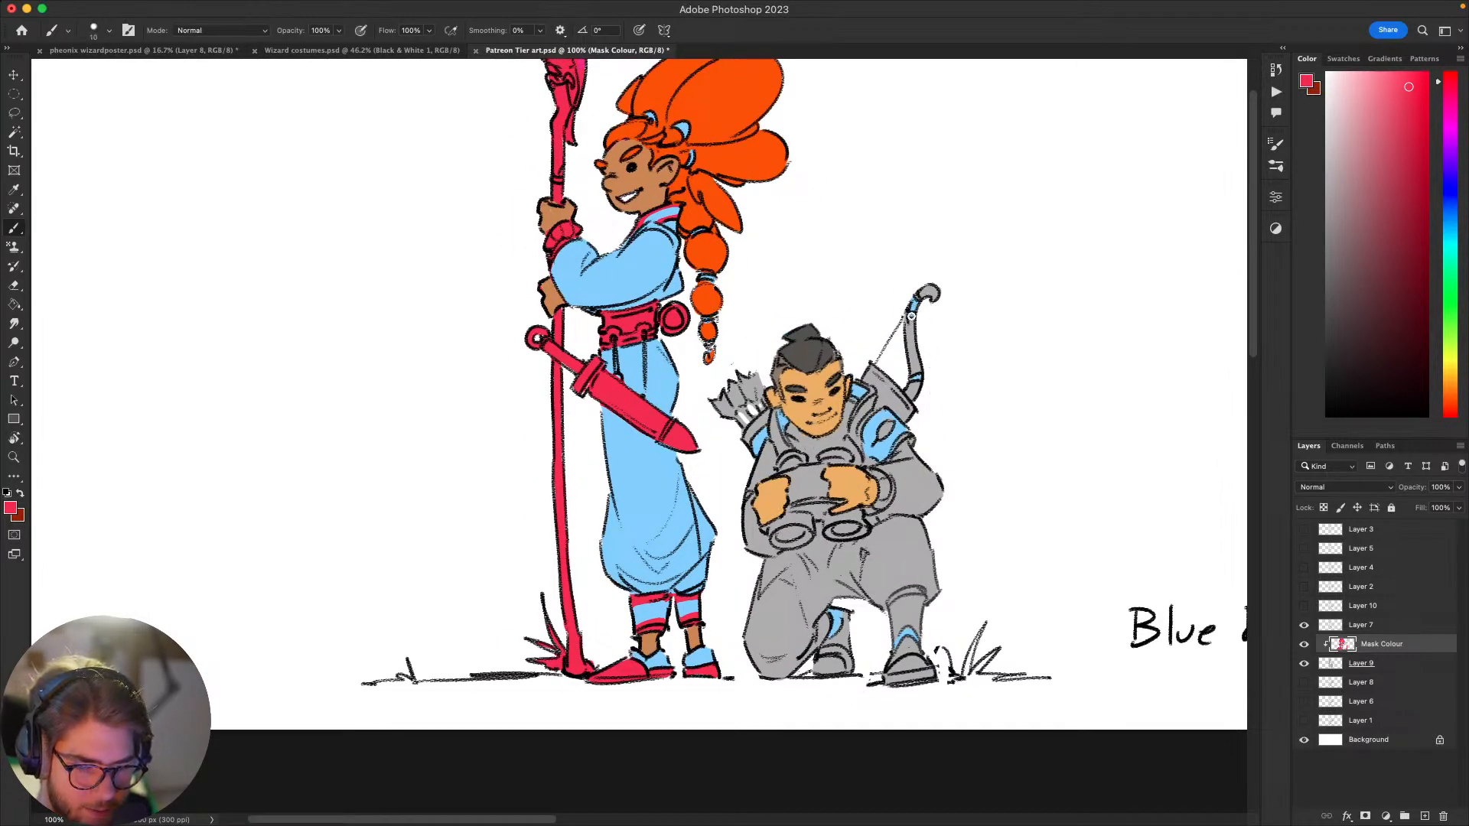
drag(928, 293, 919, 293)
drag(917, 414, 947, 338)
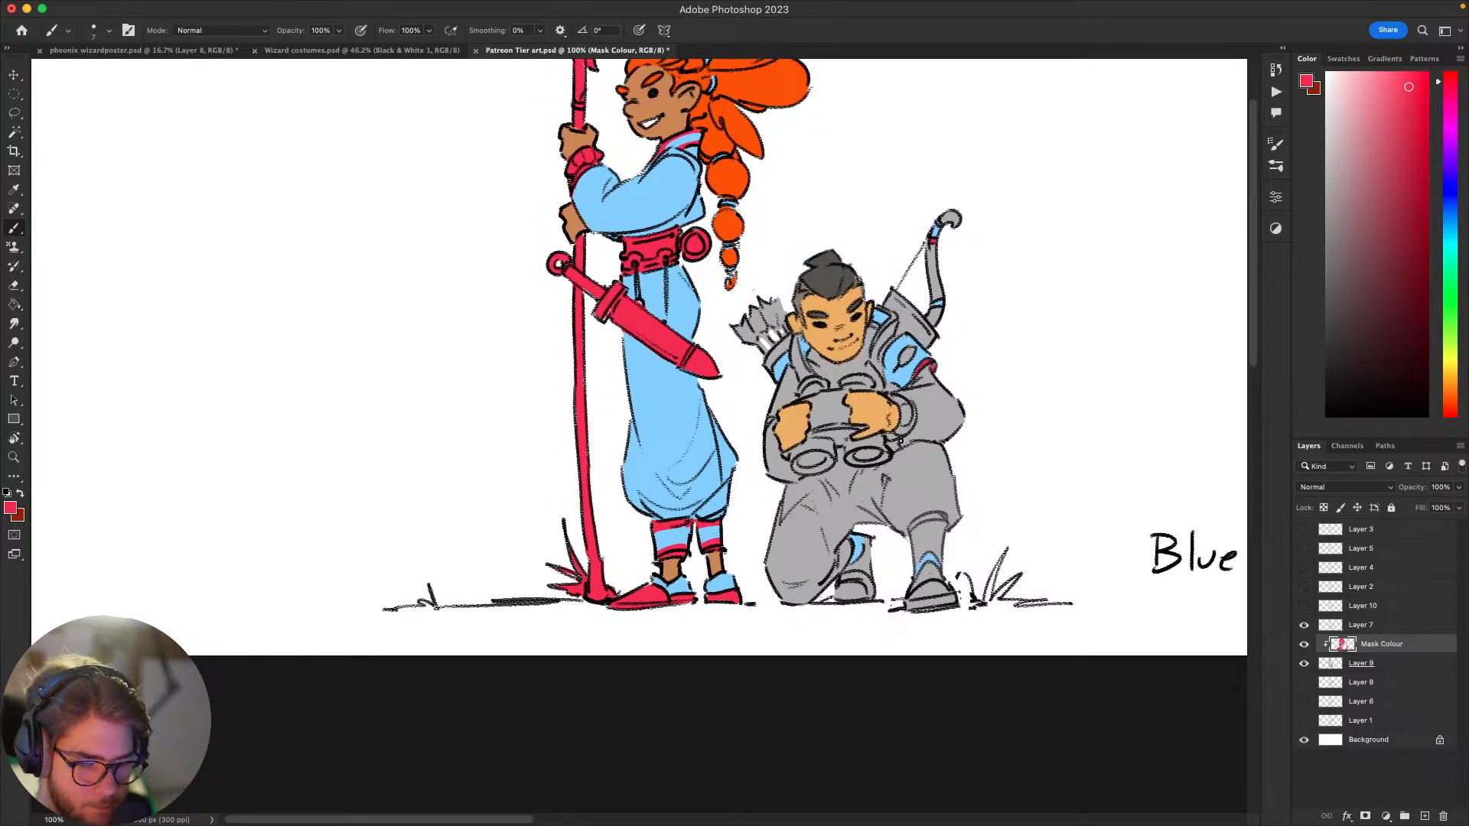
drag(877, 475, 876, 483)
drag(885, 367, 888, 350)
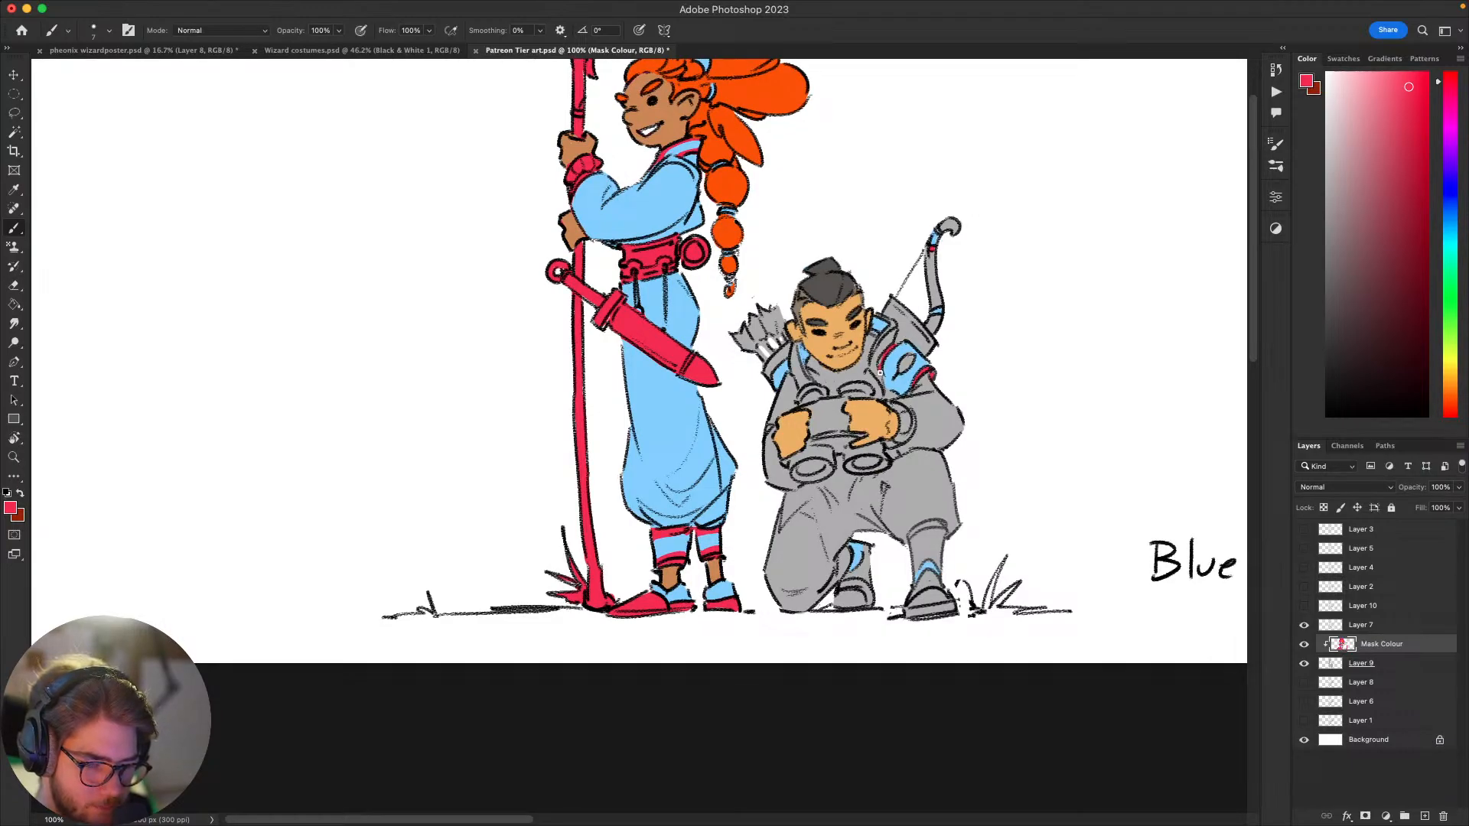
drag(877, 496, 870, 505)
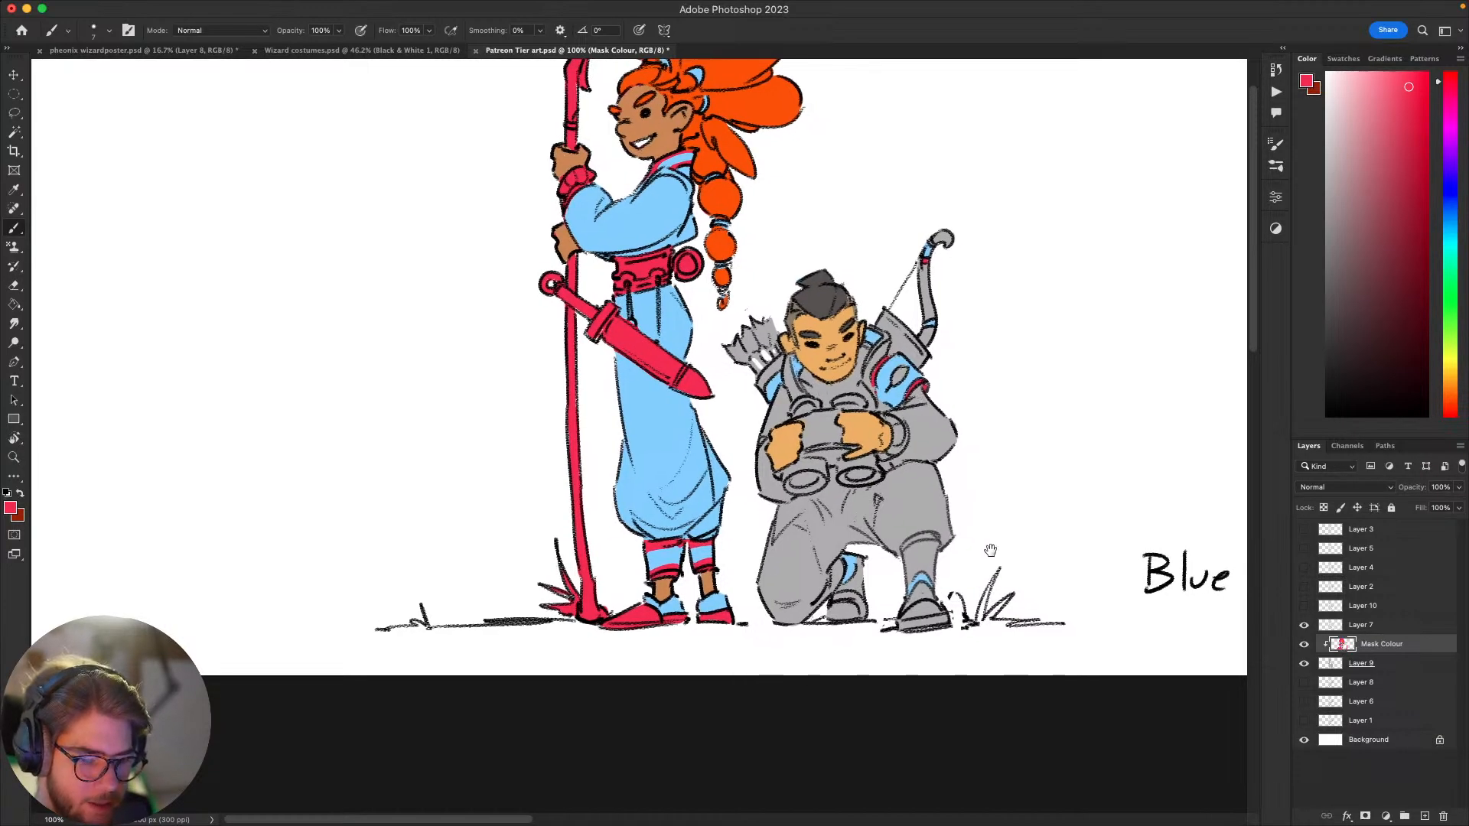
Step: Fill the upper sections of both of the archer's boots with crimson above the light blue trim
drag(990, 551, 1002, 499)
drag(958, 422, 958, 431)
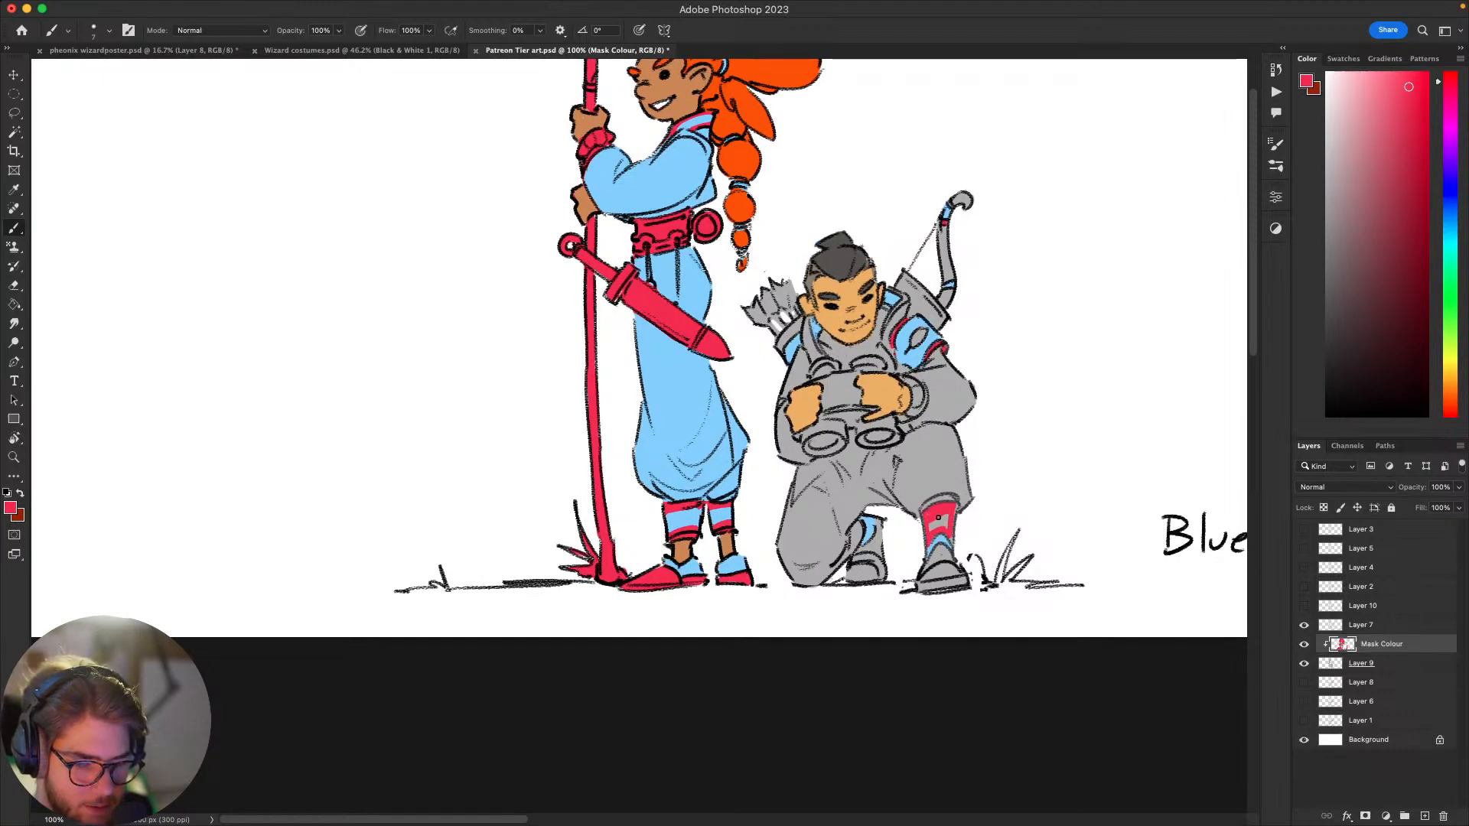
drag(938, 518, 935, 525)
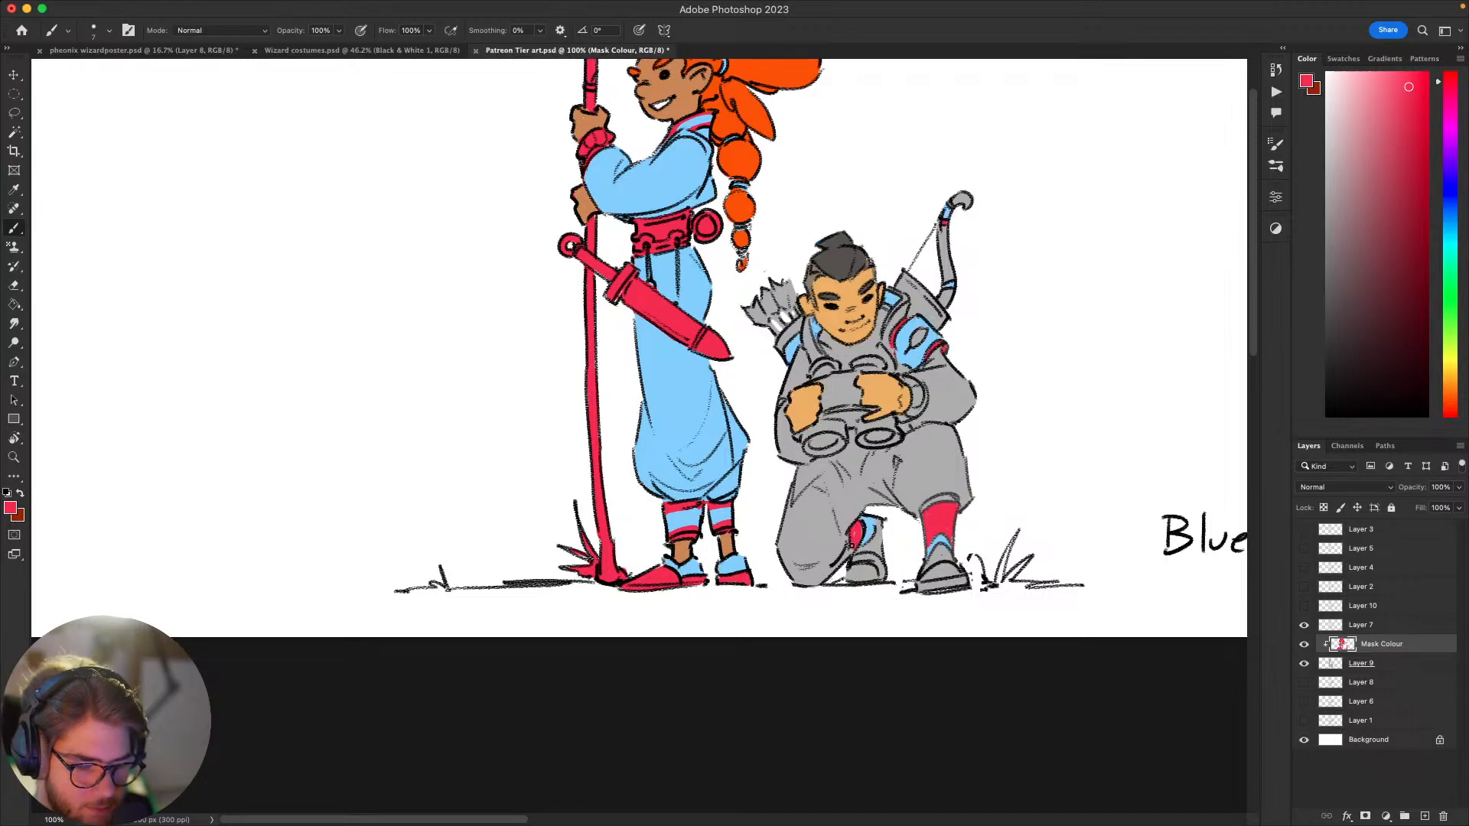
mouse_move(916, 565)
mouse_down()
mouse_move(855, 651)
mouse_move(899, 606)
mouse_move(856, 612)
mouse_move(883, 591)
mouse_up()
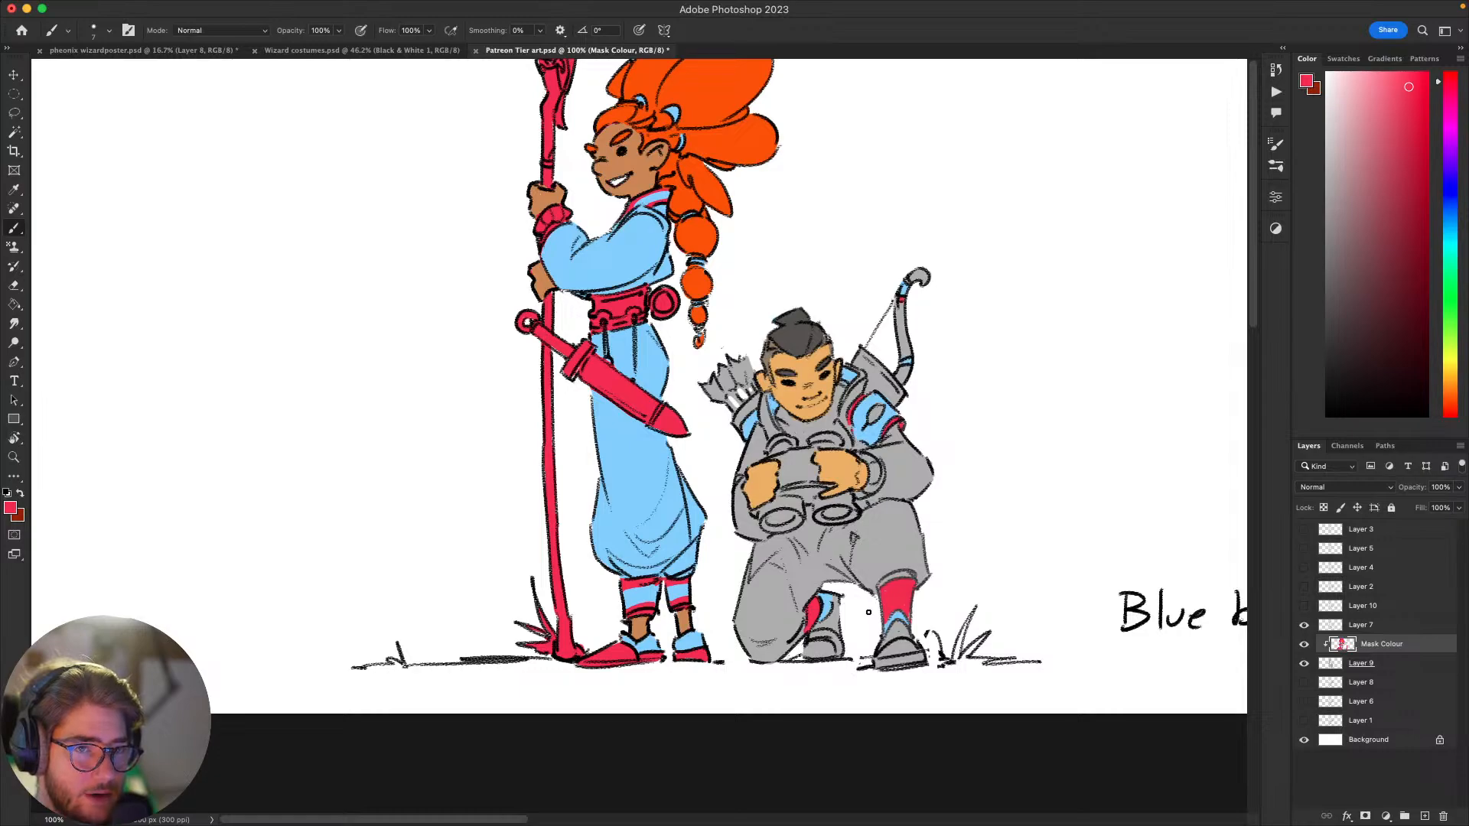
Step: Try a light green and a darker green on the archer's trousers, undoing each test stroke
drag(865, 606, 873, 583)
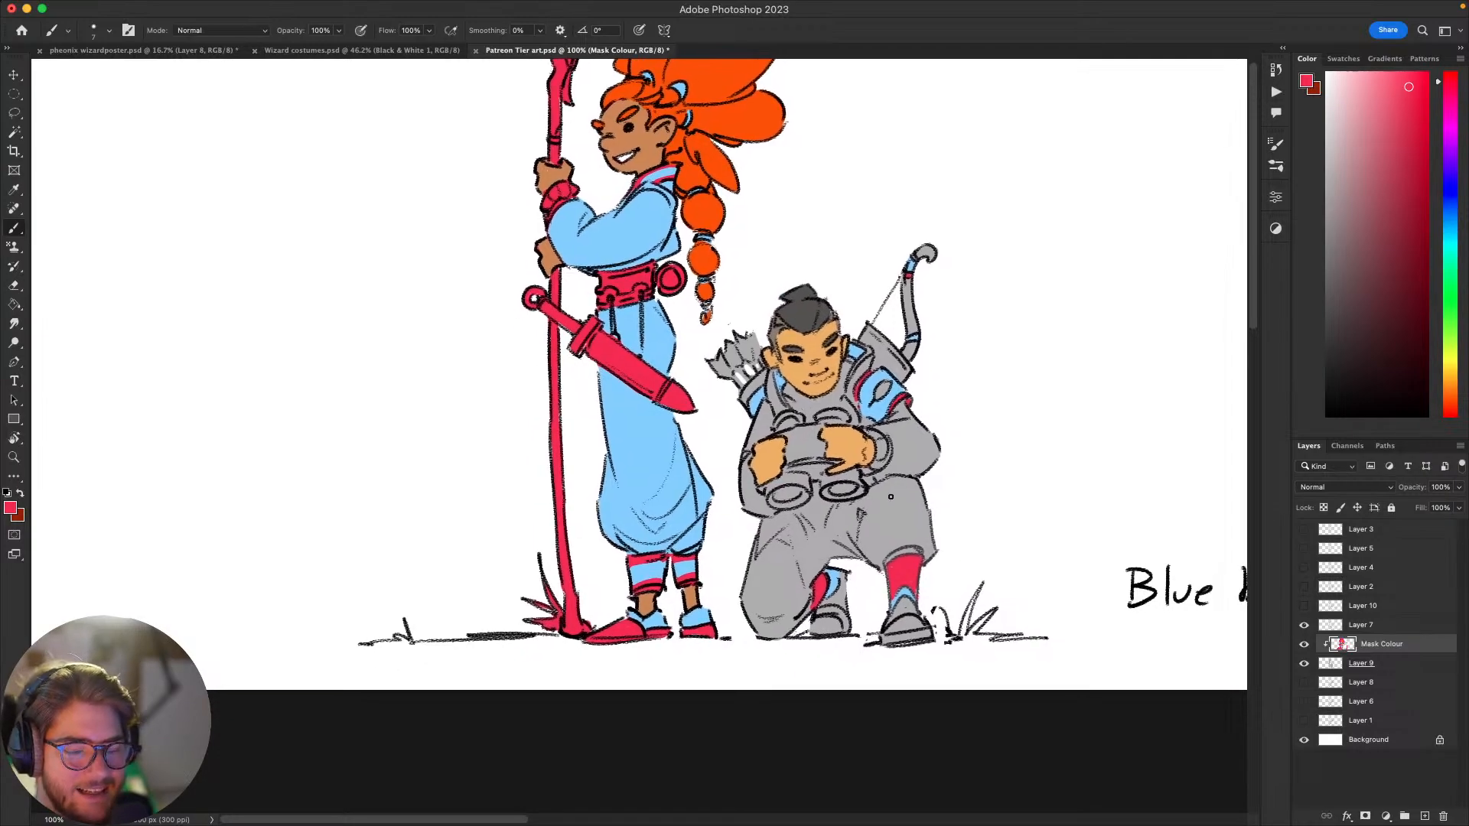
click(1452, 343)
click(1386, 145)
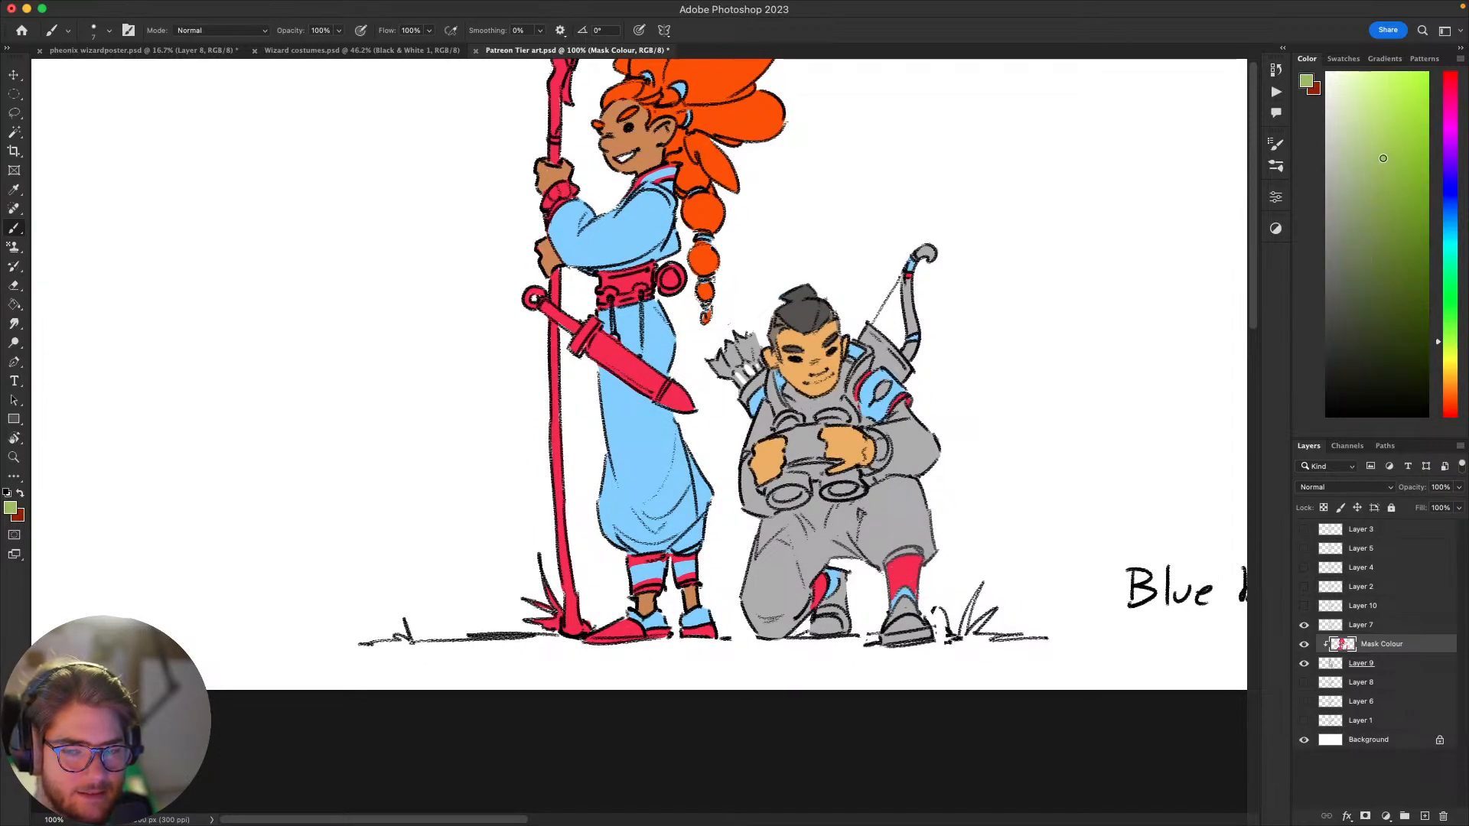
mouse_move(897, 544)
mouse_down()
mouse_move(912, 519)
mouse_move(1003, 532)
mouse_up()
key(super+z)
click(1379, 226)
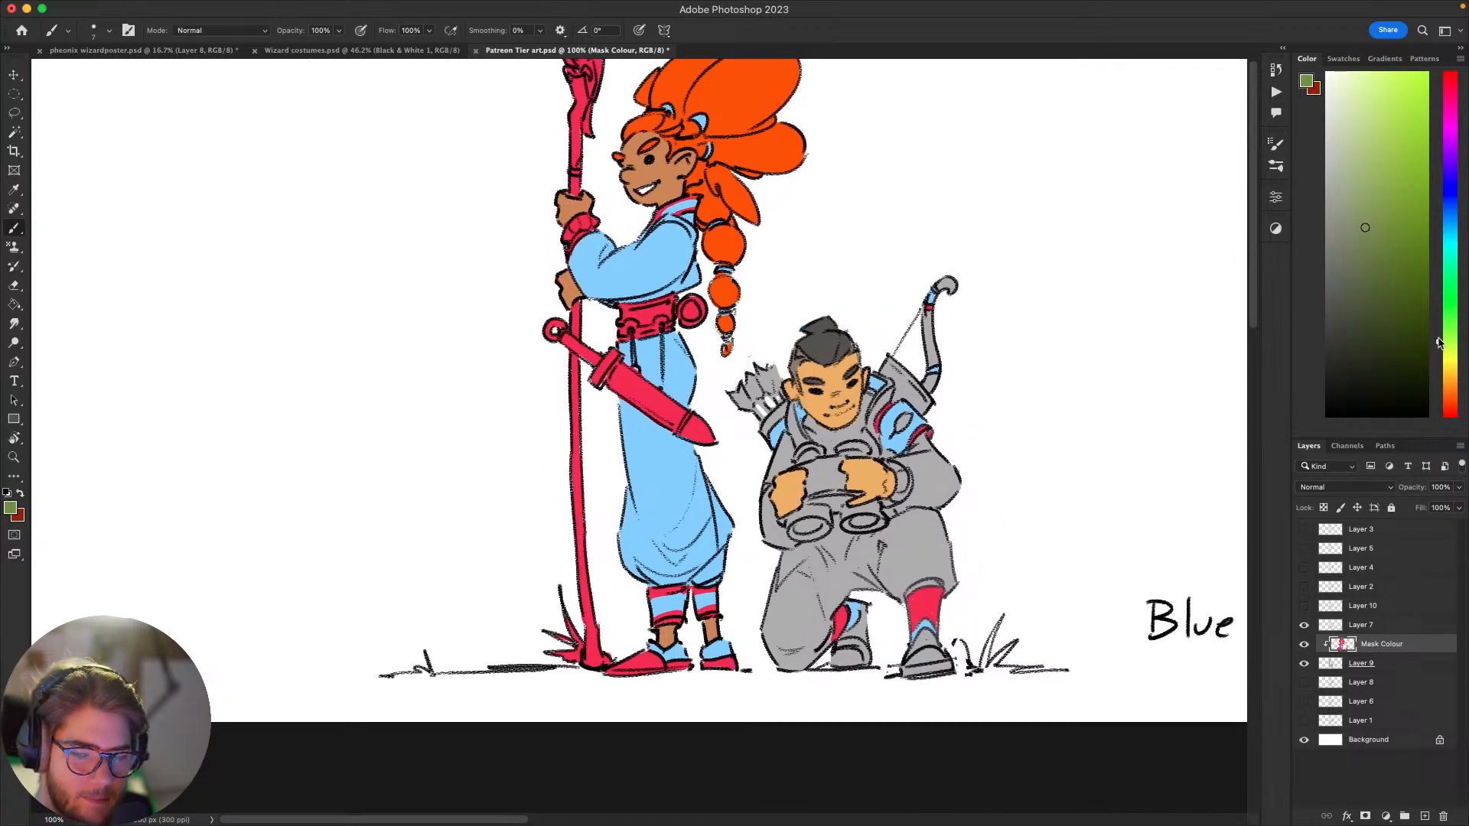
mouse_move(880, 509)
mouse_down()
mouse_move(876, 554)
mouse_move(943, 555)
mouse_up()
key(super+z)
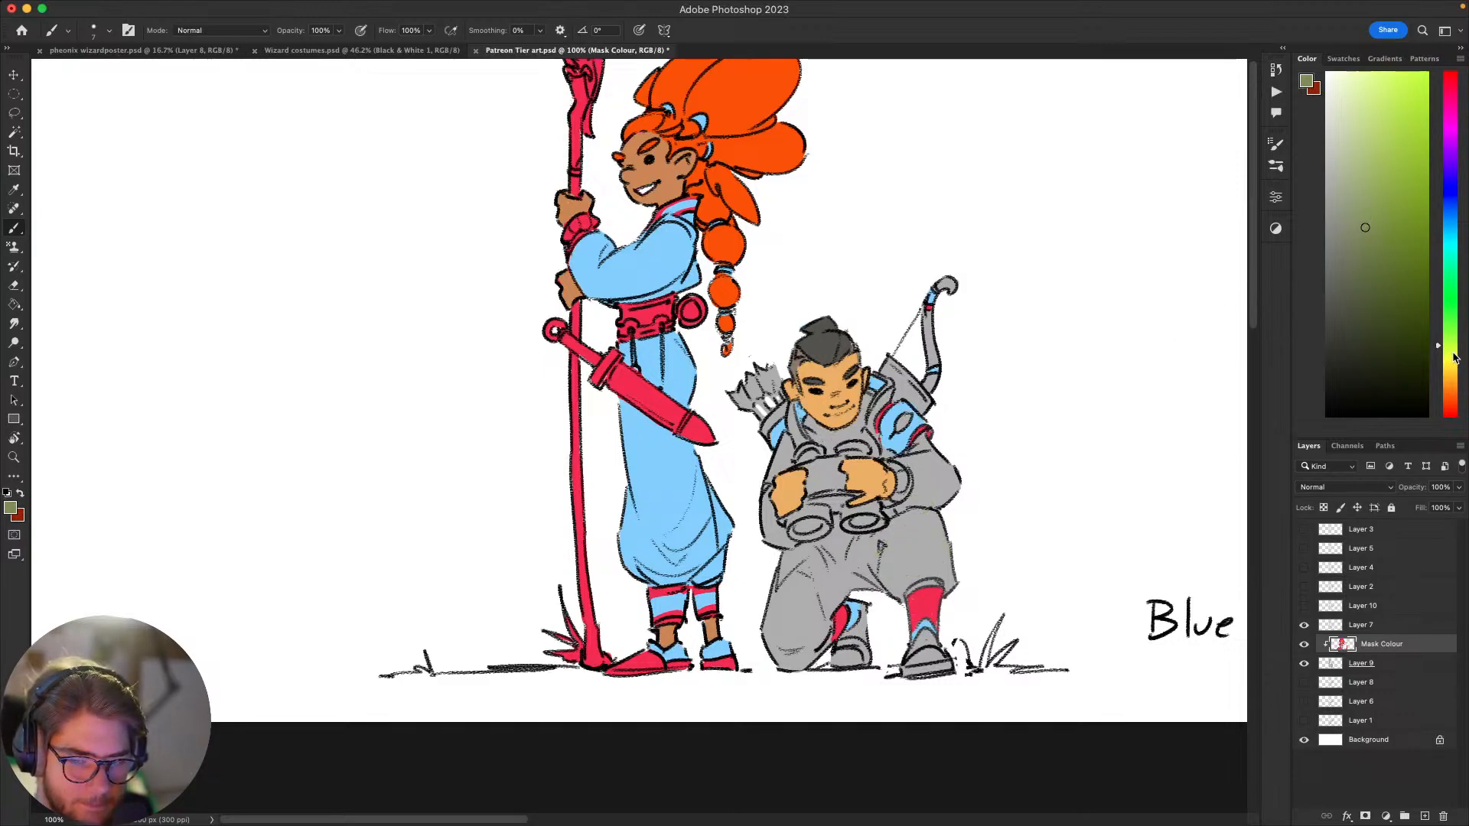
Step: Choose a muted olive green and paint both legs of the archer's trousers, using a smaller brush near the edges
click(1365, 206)
key(g)
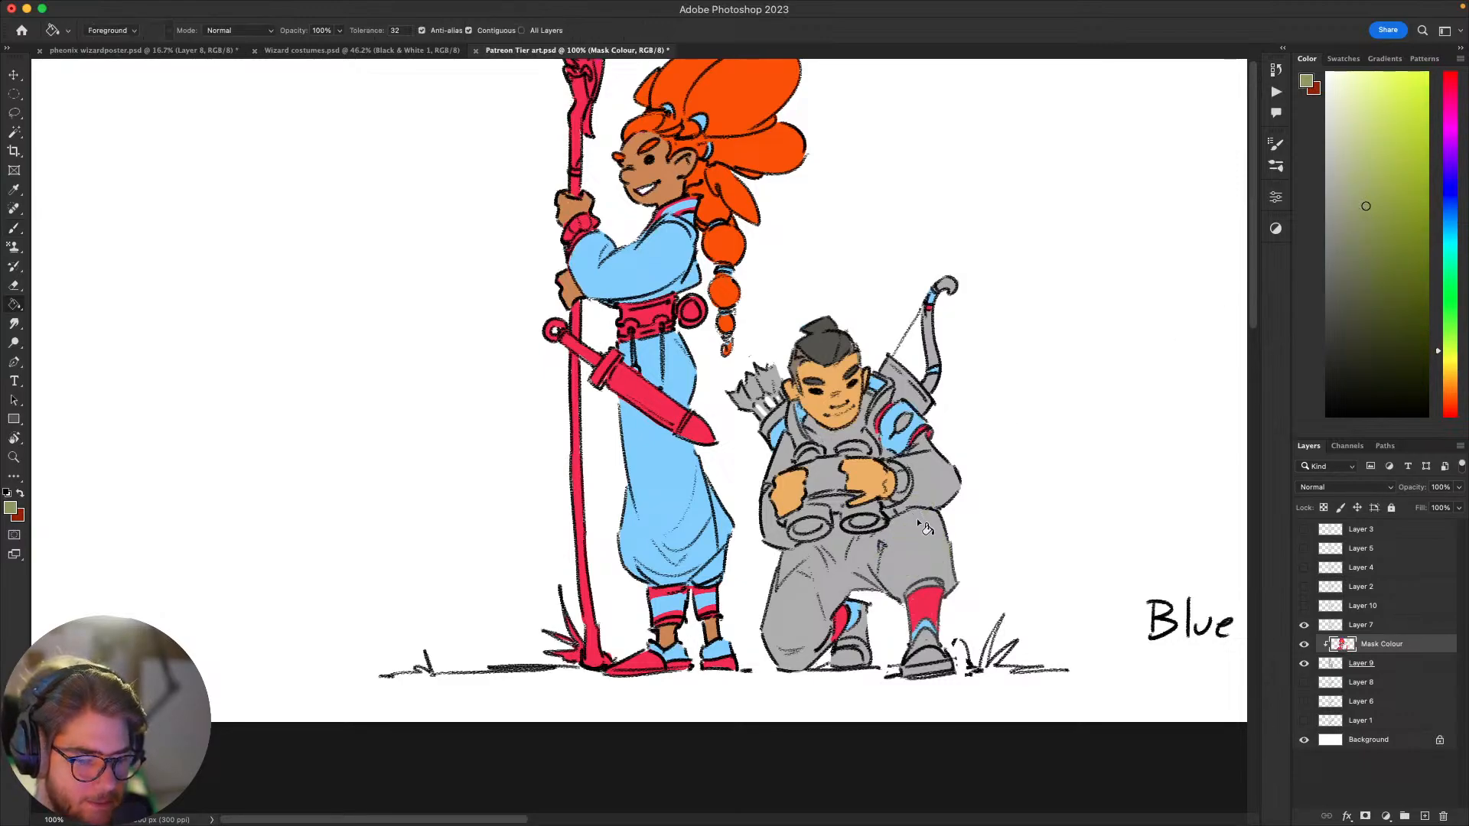
key(b)
key(bracketright)
key(bracketright)
key(bracketright)
key(bracketright)
key(bracketright)
key(bracketright)
key(bracketright)
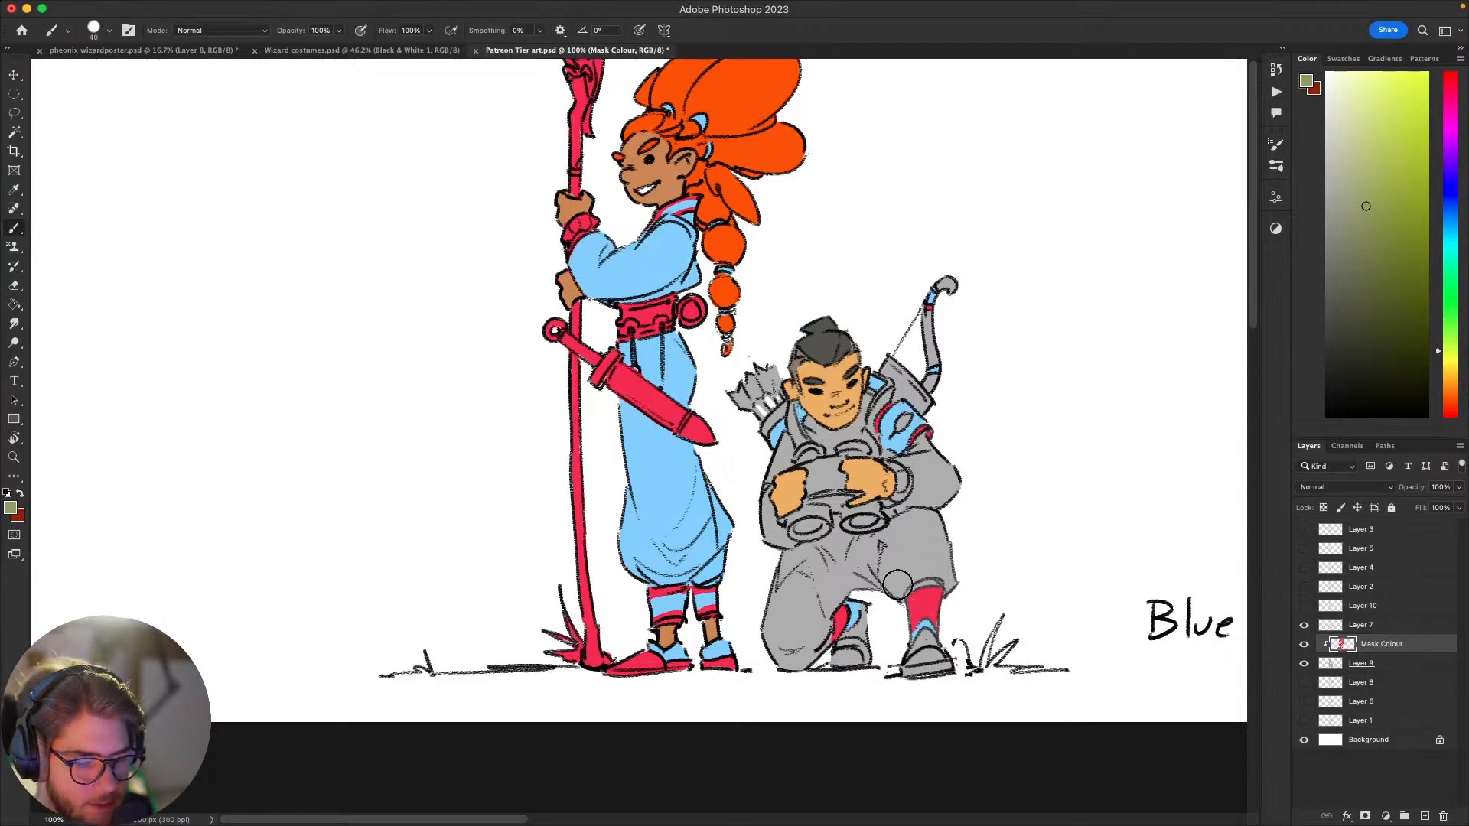
mouse_move(894, 590)
mouse_down()
mouse_move(932, 558)
mouse_move(896, 589)
mouse_move(938, 570)
mouse_move(959, 582)
mouse_move(931, 568)
mouse_move(905, 584)
mouse_move(949, 579)
mouse_move(954, 595)
mouse_move(953, 580)
mouse_move(920, 573)
mouse_move(893, 603)
mouse_move(946, 547)
mouse_move(937, 523)
mouse_move(889, 552)
mouse_move(897, 536)
mouse_move(840, 538)
mouse_up()
key(bracketleft)
key(bracketleft)
key(bracketleft)
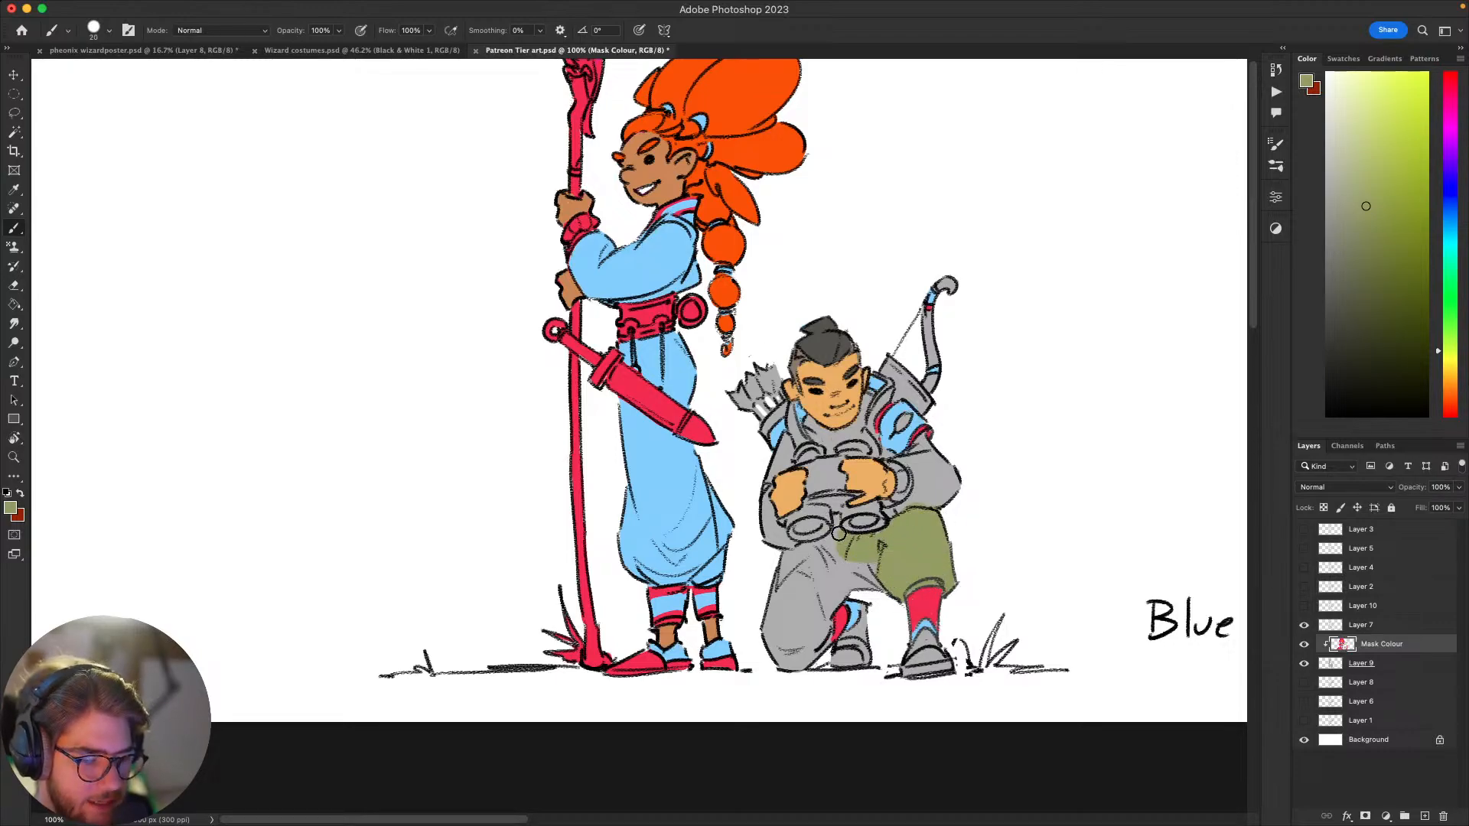
key(bracketleft)
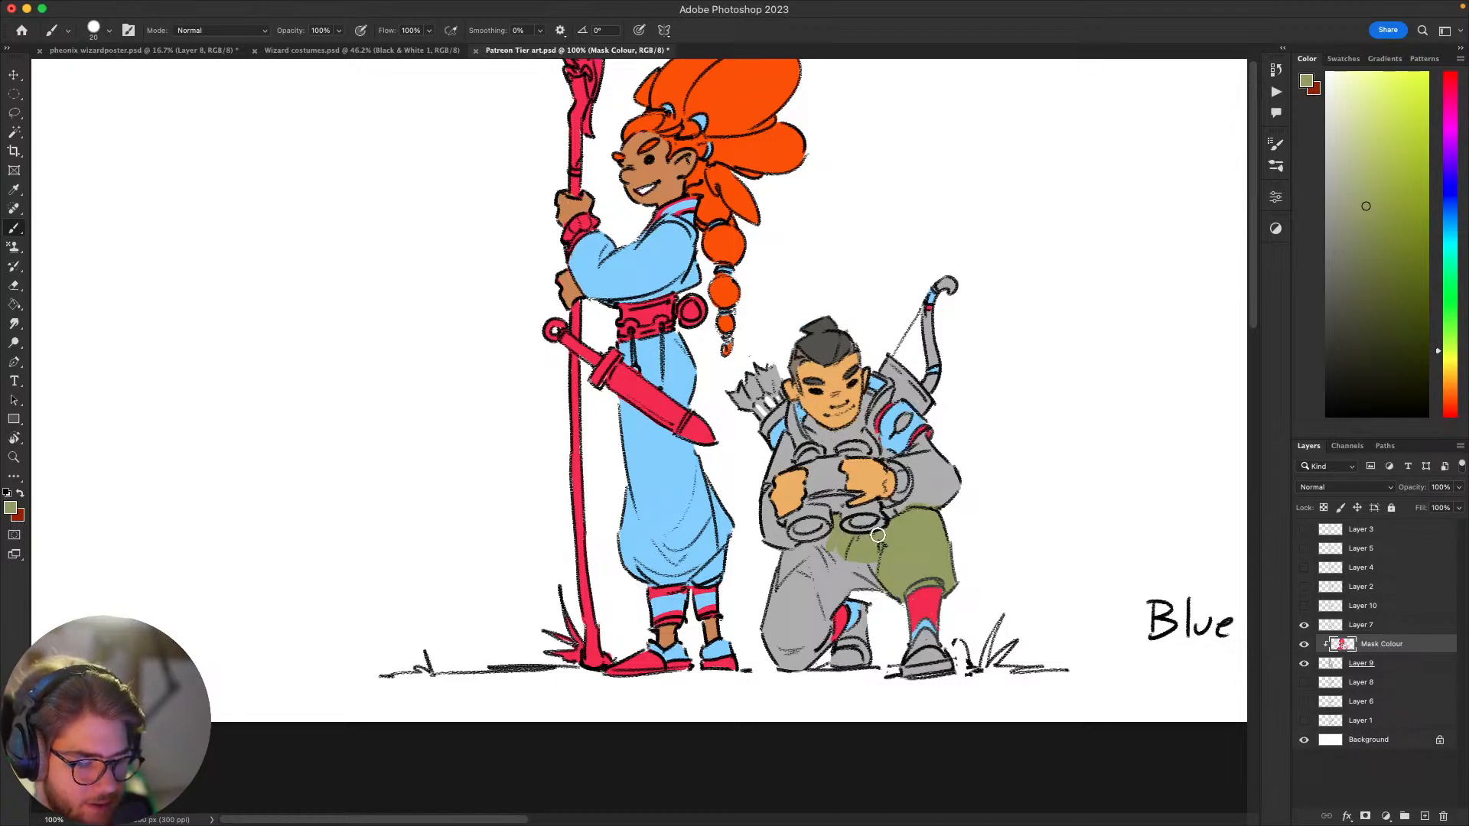
mouse_move(837, 546)
mouse_down()
mouse_move(786, 558)
mouse_move(774, 627)
mouse_move(807, 561)
mouse_move(813, 588)
mouse_move(776, 667)
mouse_move(805, 664)
mouse_move(861, 573)
mouse_move(842, 565)
mouse_move(879, 583)
mouse_move(850, 579)
mouse_move(883, 543)
mouse_move(869, 586)
mouse_move(880, 592)
mouse_move(852, 594)
mouse_move(820, 641)
mouse_up()
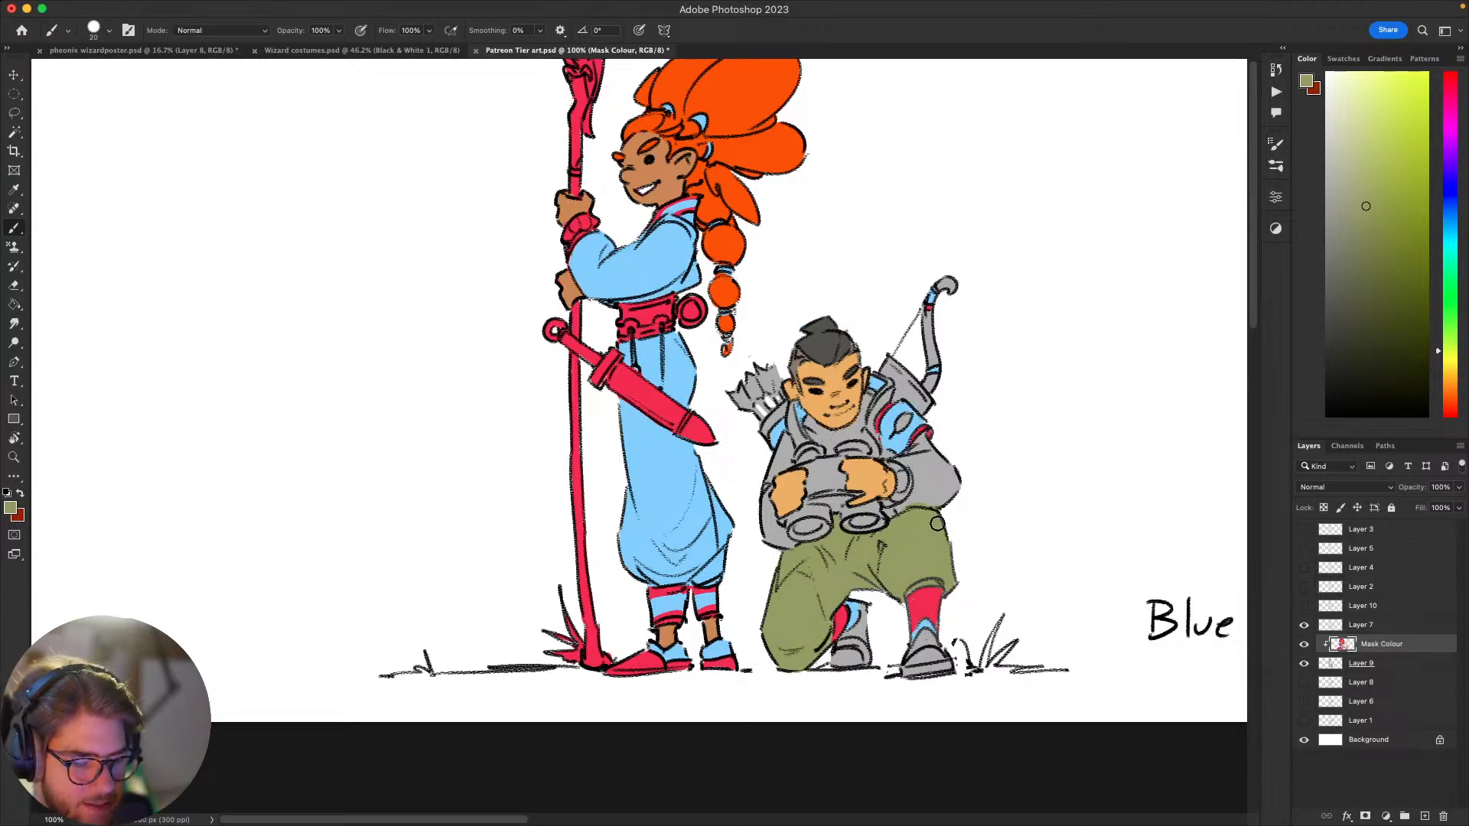
drag(940, 522, 1015, 591)
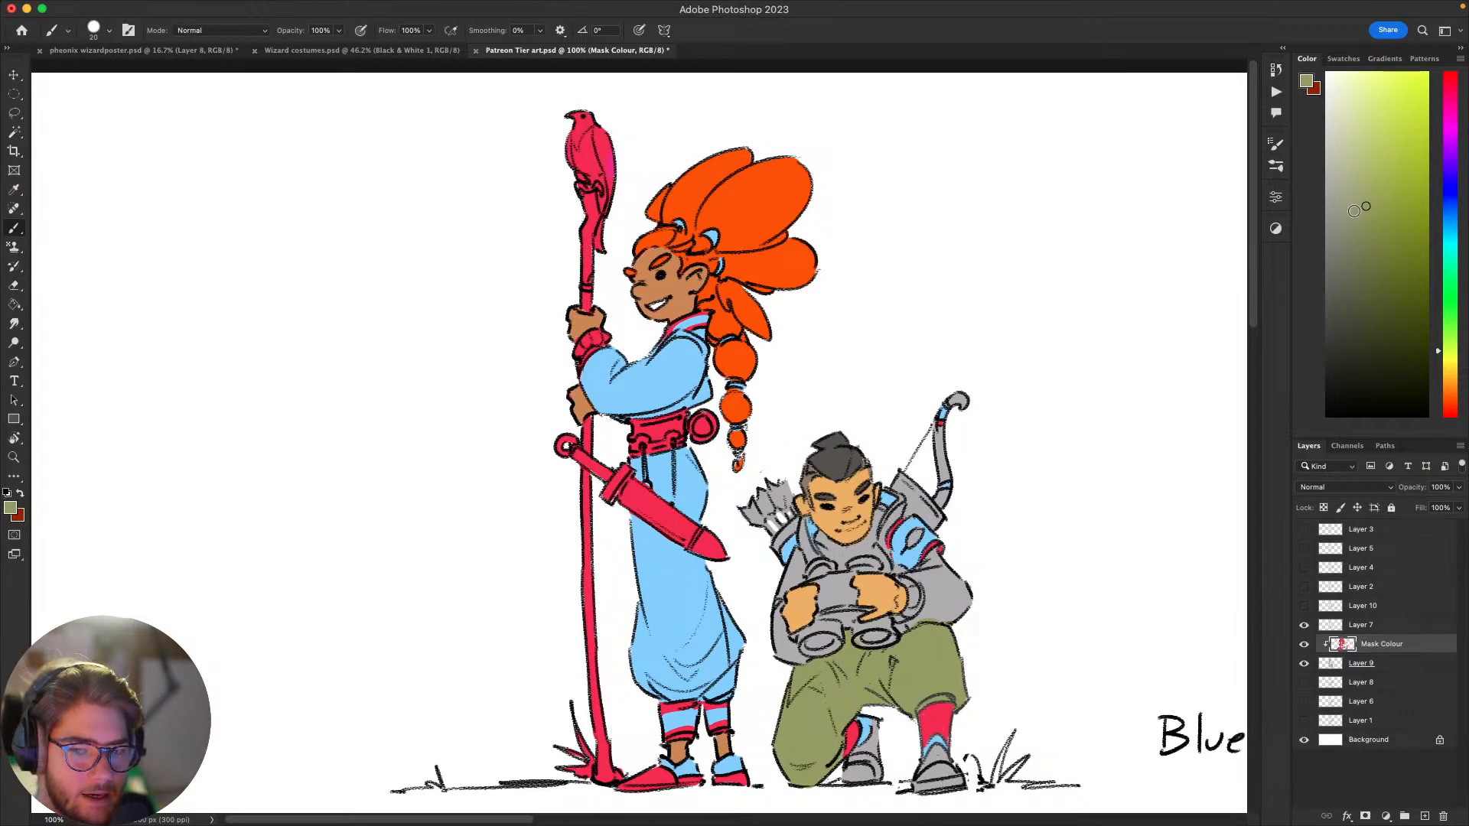
Step: Select the archer's green trousers and repaint them in a greyer, darker olive with a larger brush
drag(975, 565, 1011, 537)
key(bracketright)
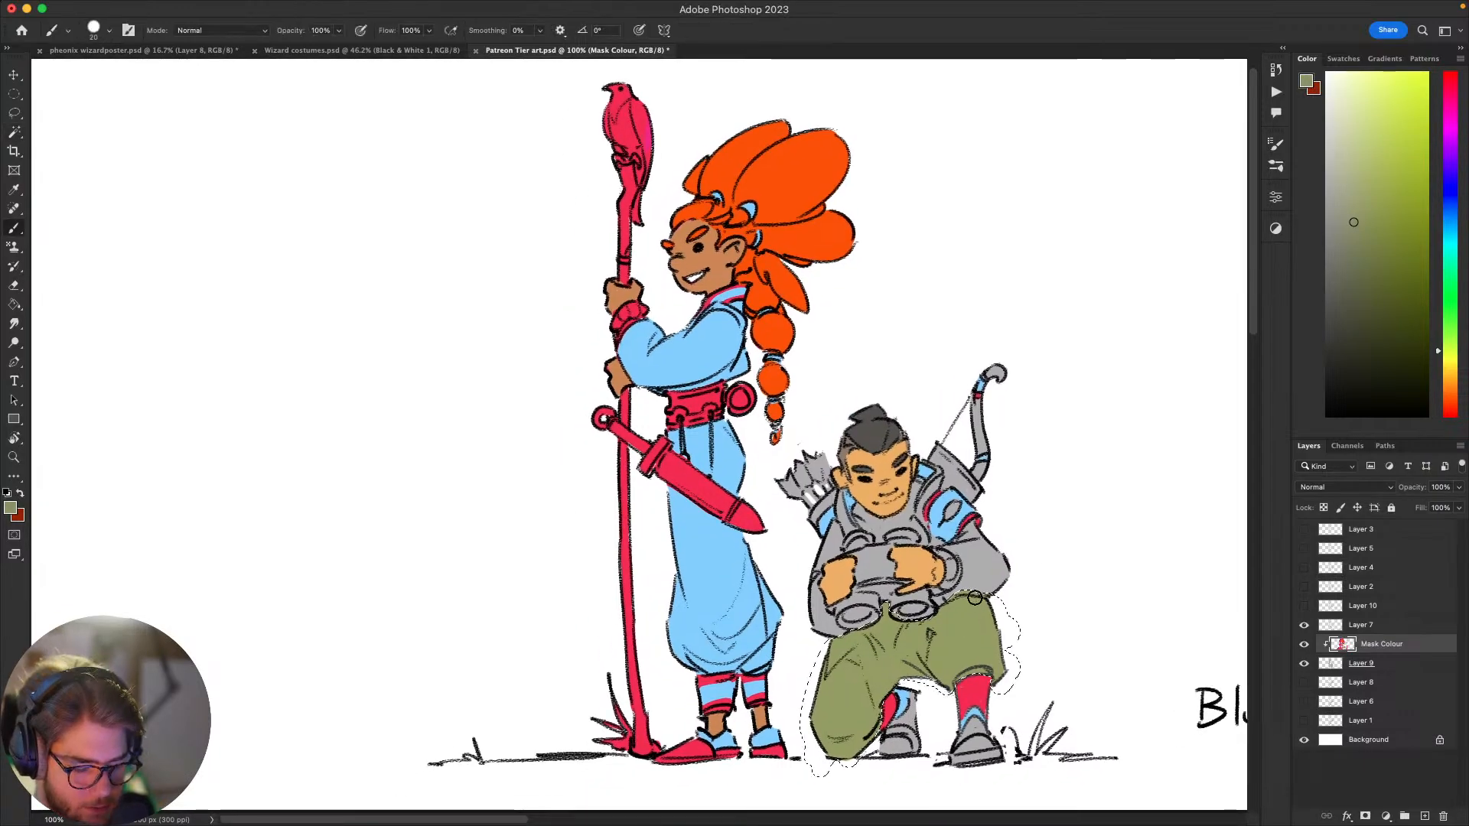
key(bracketright)
key(bracketright)
key(bracketright)
key(bracketright)
key(bracketright)
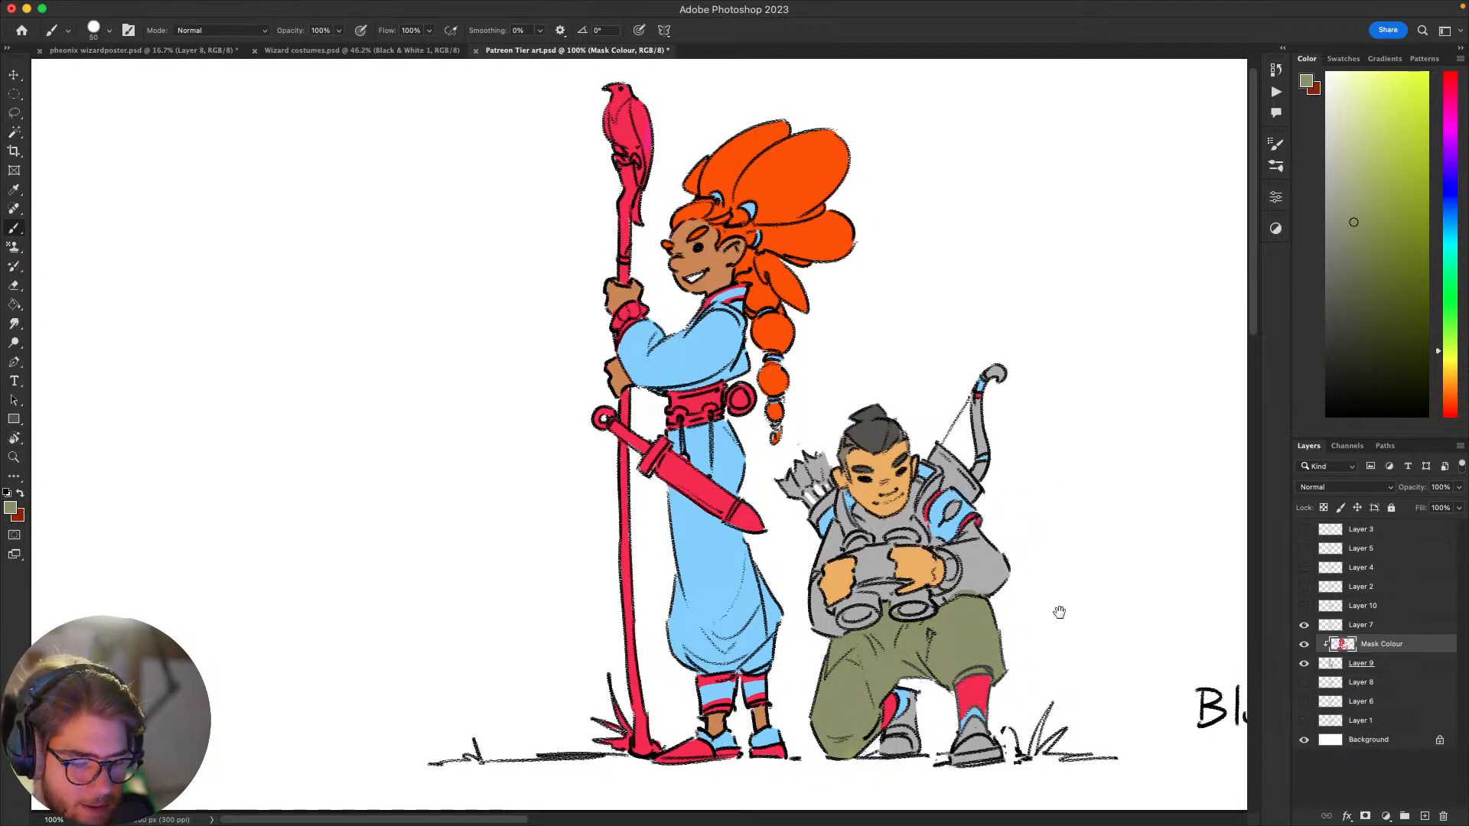
Step: Reselect the archer's trousers with the Magic Wand, repaint them in a slightly lighter olive green, and deselect
drag(1056, 610, 1081, 521)
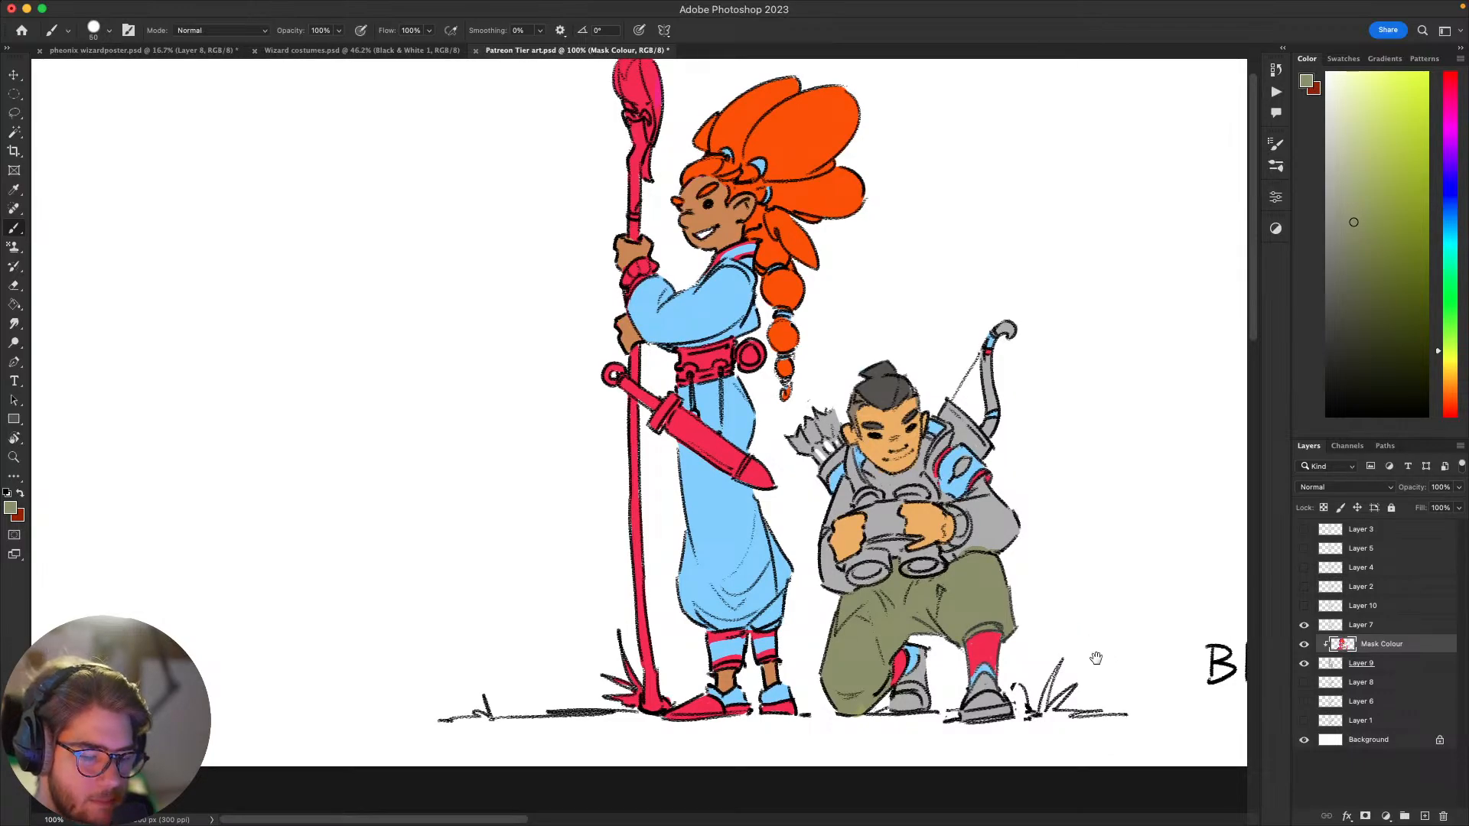
drag(1096, 658, 1084, 666)
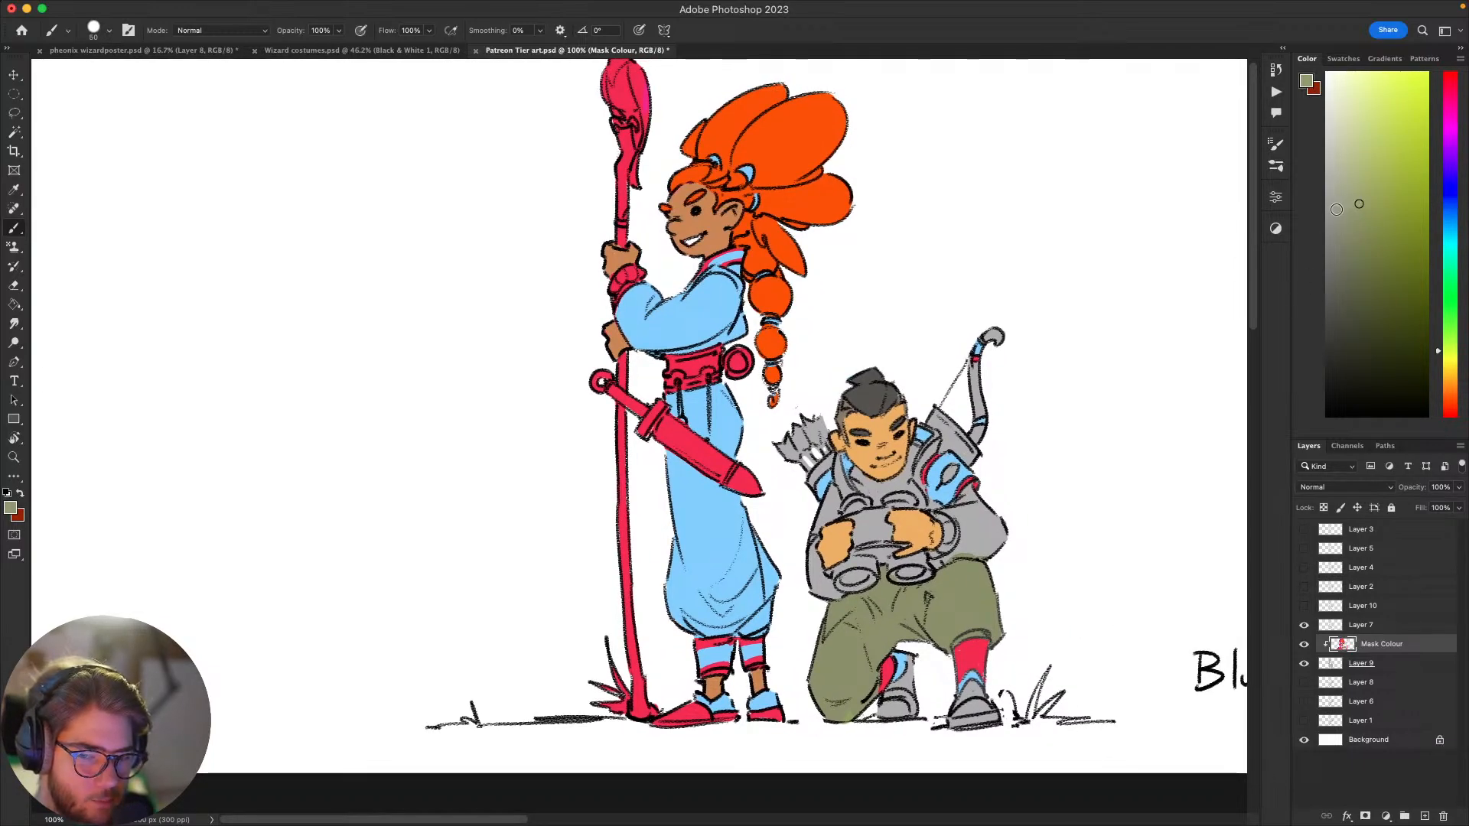
key(w)
click(987, 607)
key(b)
key(bracketright)
key(bracketright)
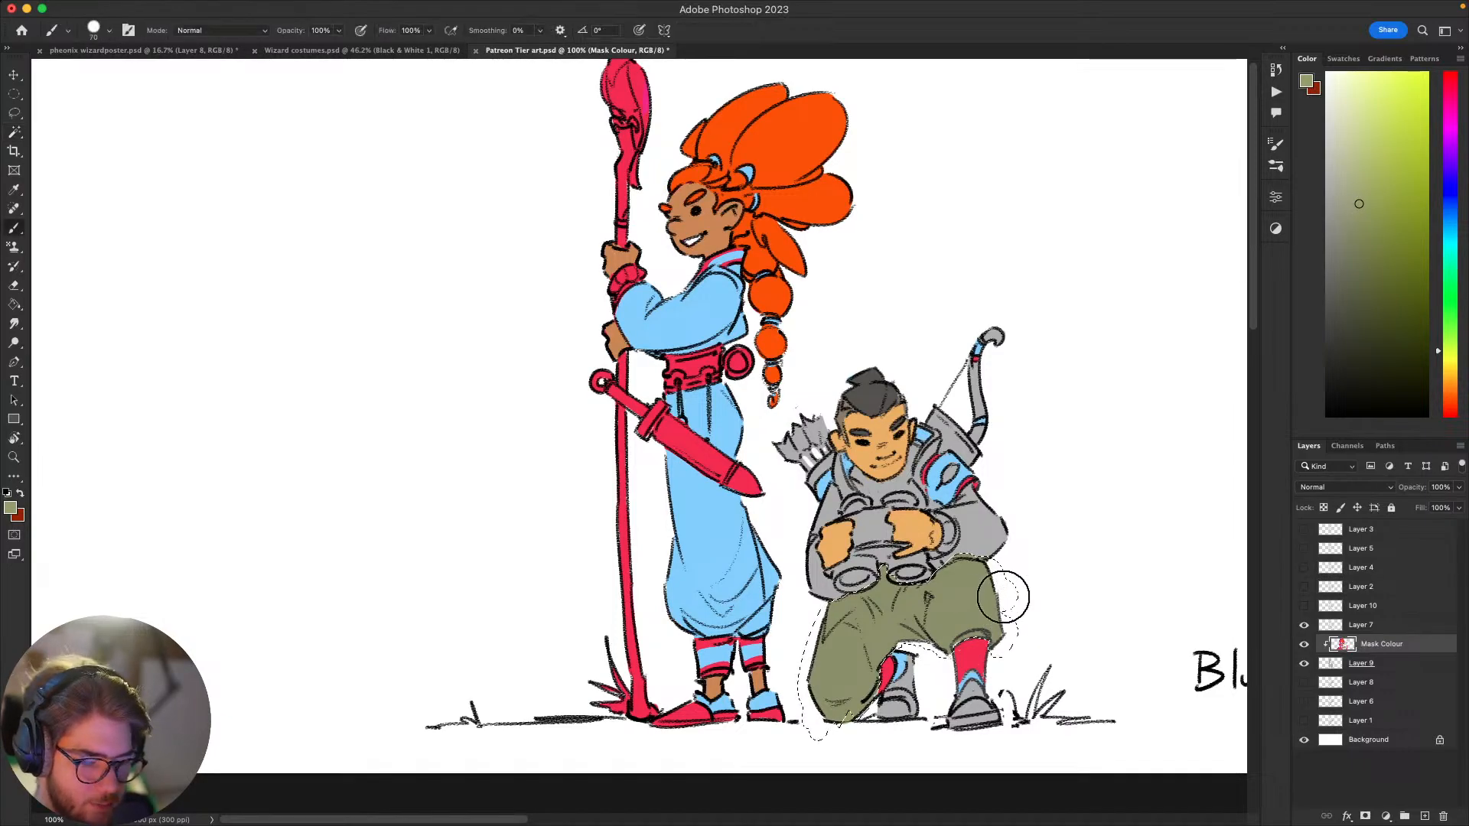
mouse_move(1003, 597)
mouse_down()
mouse_move(937, 589)
mouse_move(805, 690)
mouse_move(771, 765)
mouse_move(850, 733)
mouse_up()
key(super+d)
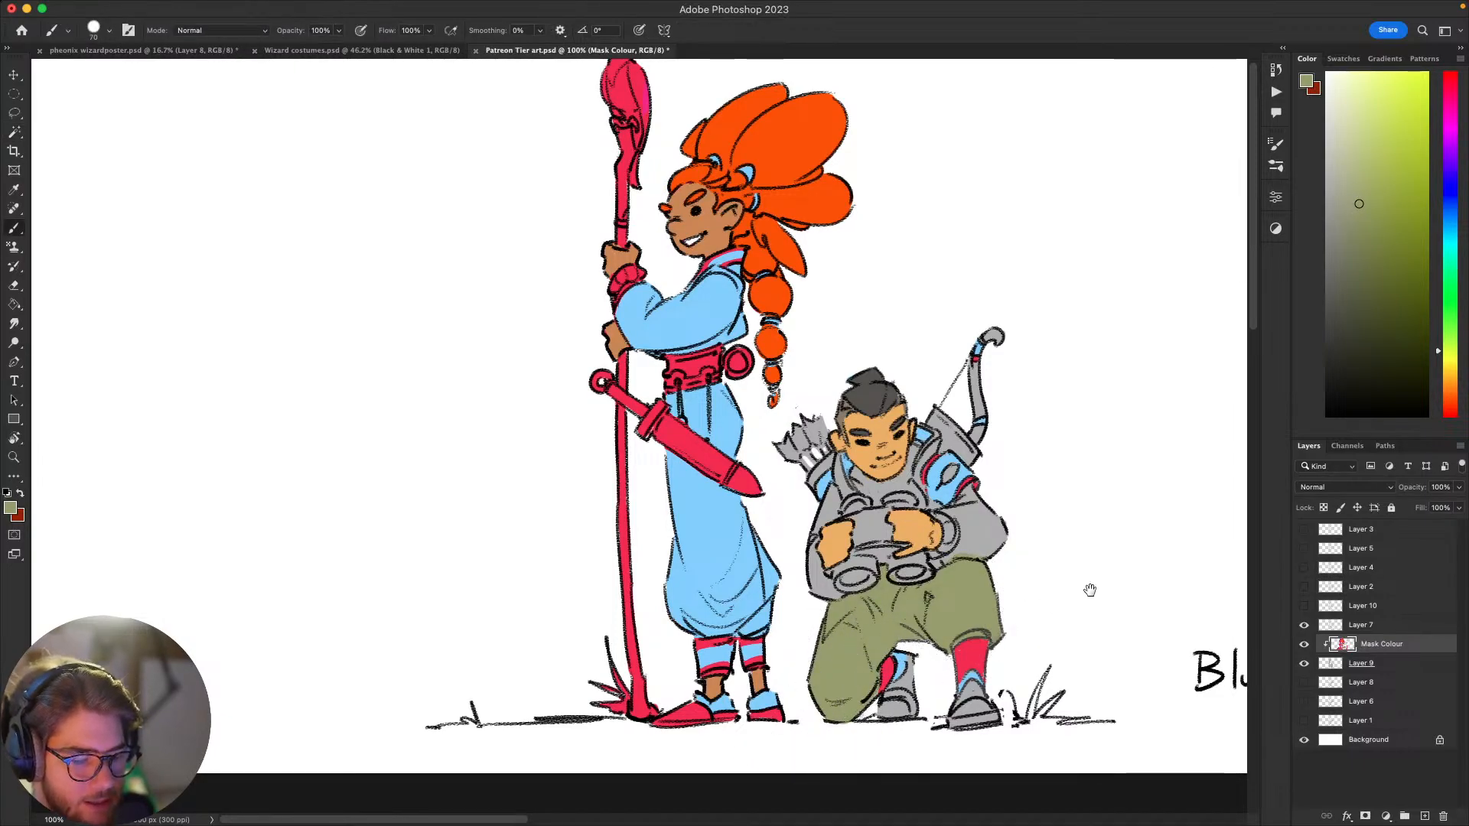
Step: Paint both of the archer's sleeves in the same olive green with a smaller brush, keeping around the hands and binoculars
mouse_move(1077, 580)
mouse_down()
mouse_move(1083, 548)
mouse_move(1072, 624)
mouse_up()
key(bracketleft)
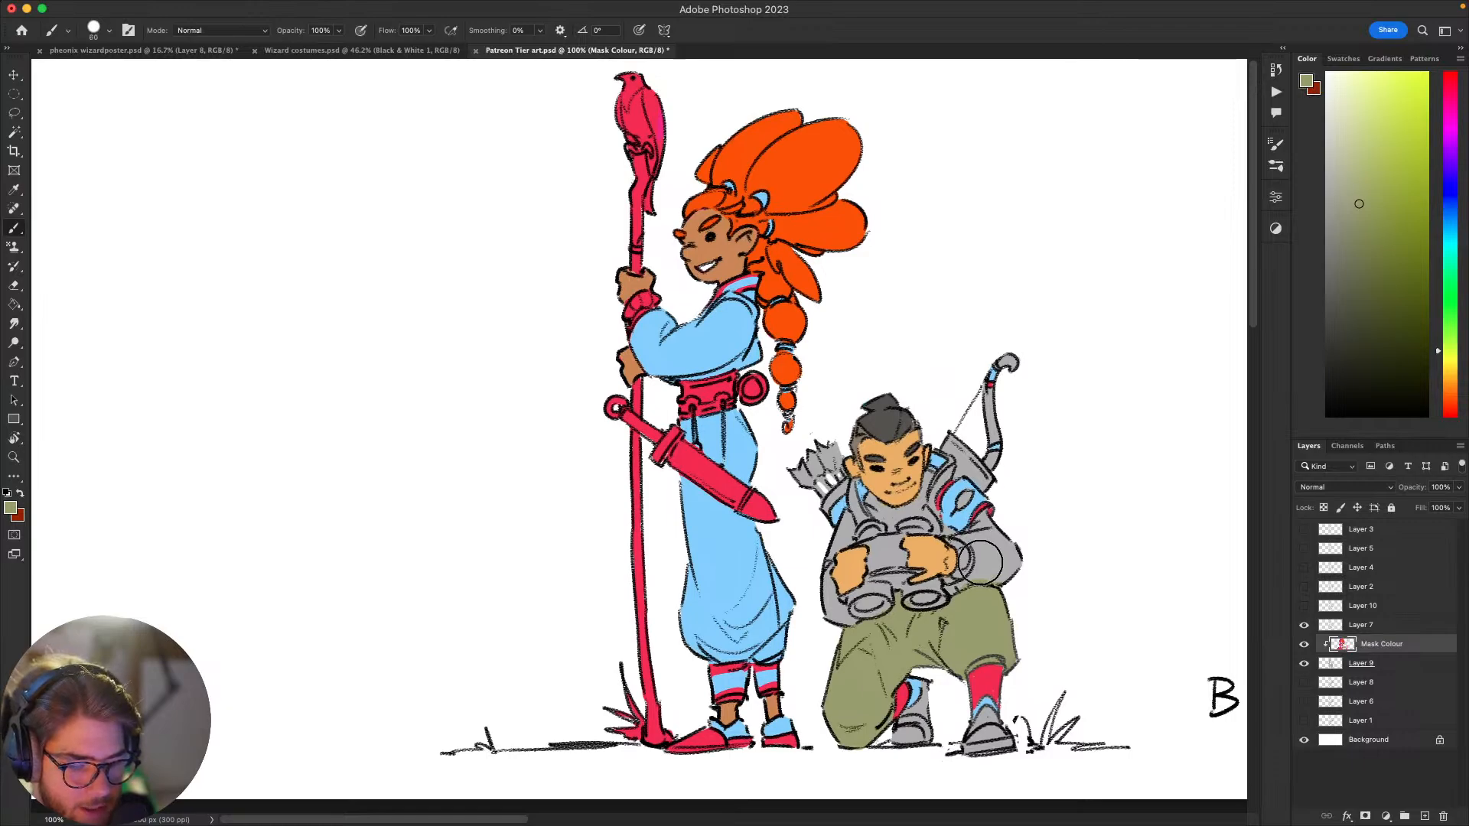
key(bracketleft)
key(bracketleft)
key(bracketleft)
key(bracketleft)
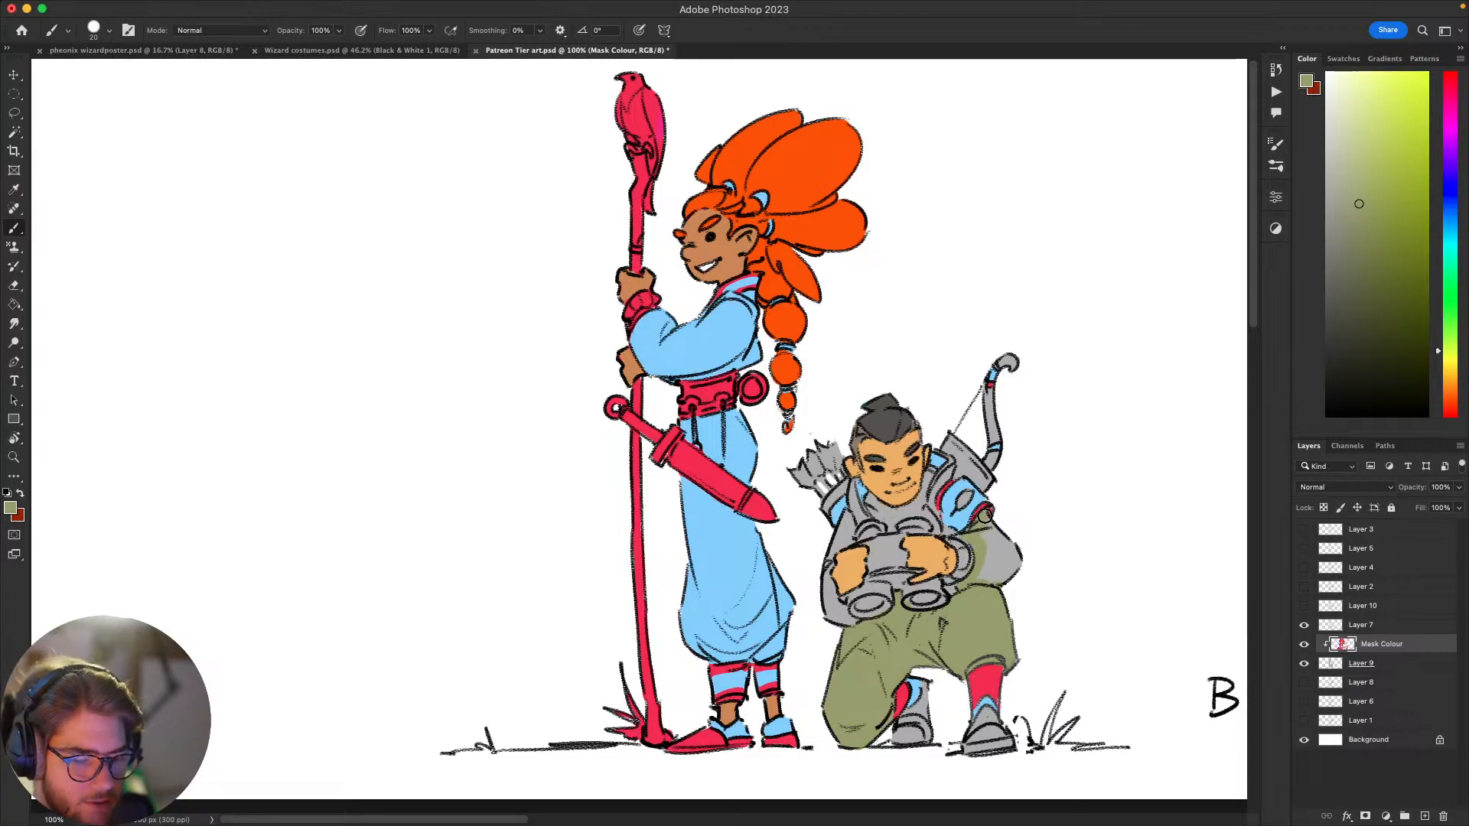
mouse_move(983, 533)
mouse_down()
mouse_move(998, 557)
mouse_move(967, 624)
mouse_up()
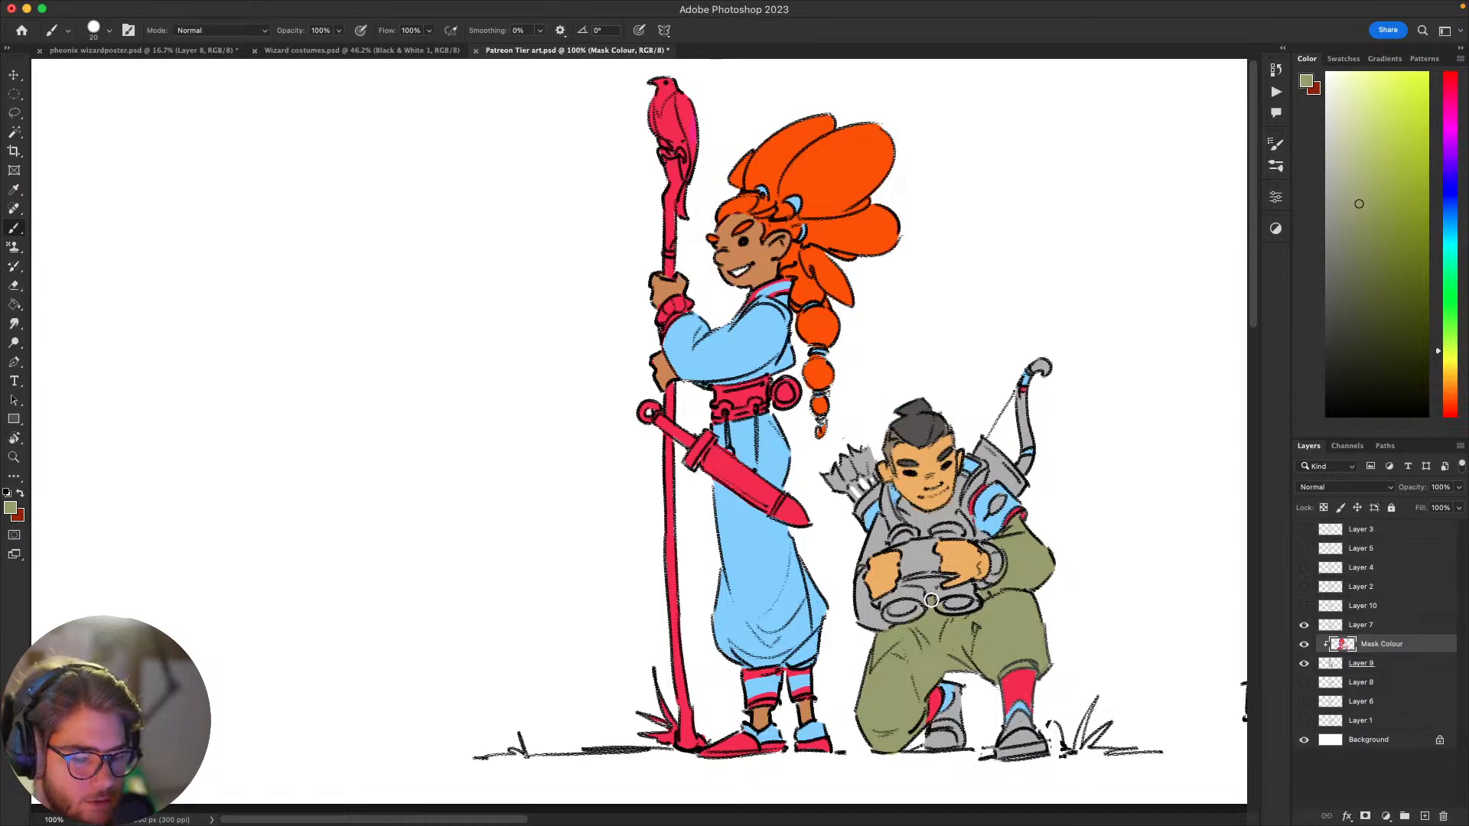
drag(919, 634, 949, 652)
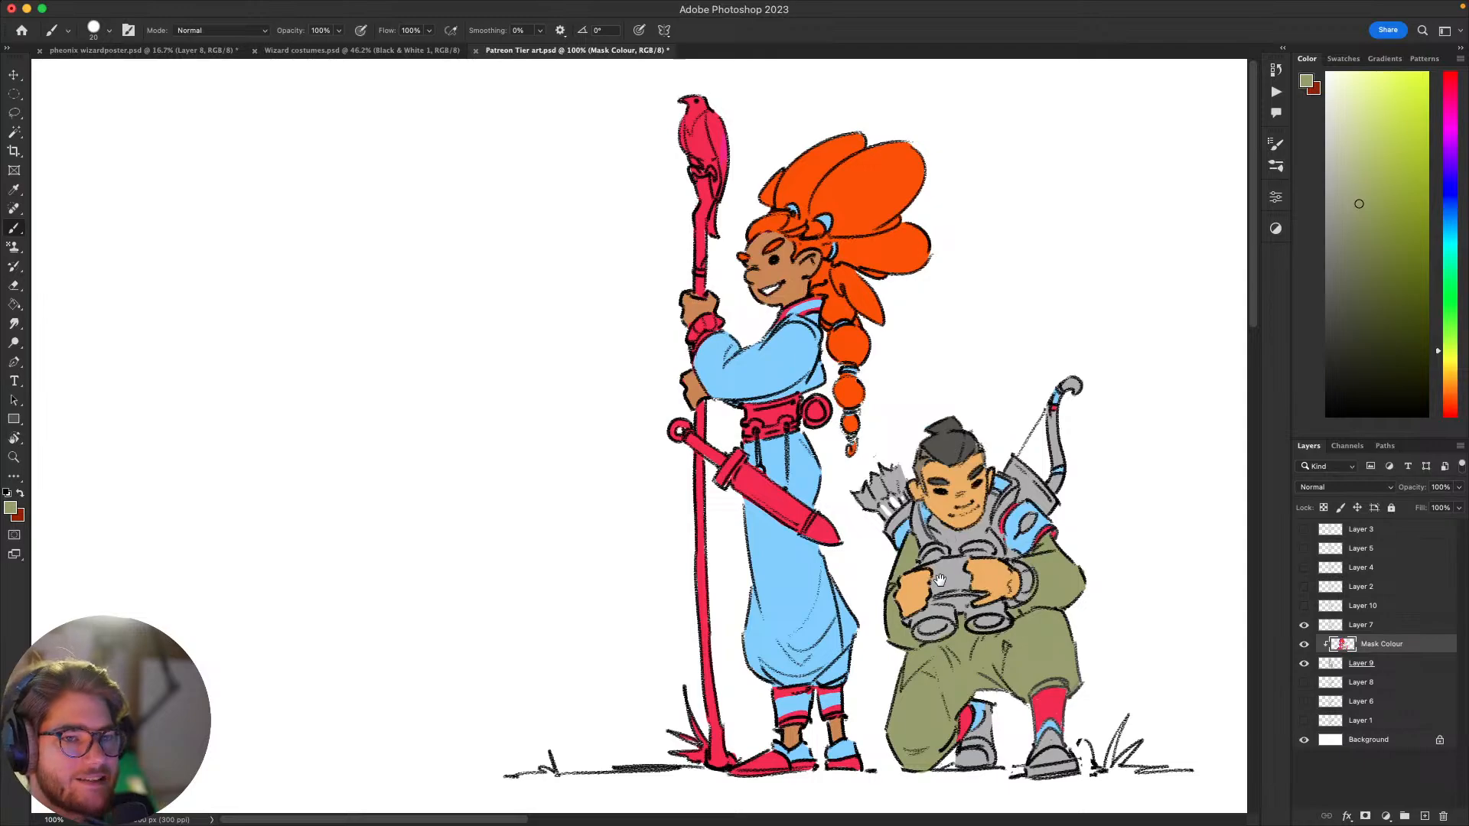
Step: Paint the archer's quiver, chest and wrist cuff in the same olive green as the sleeves and trousers
drag(981, 583, 1023, 490)
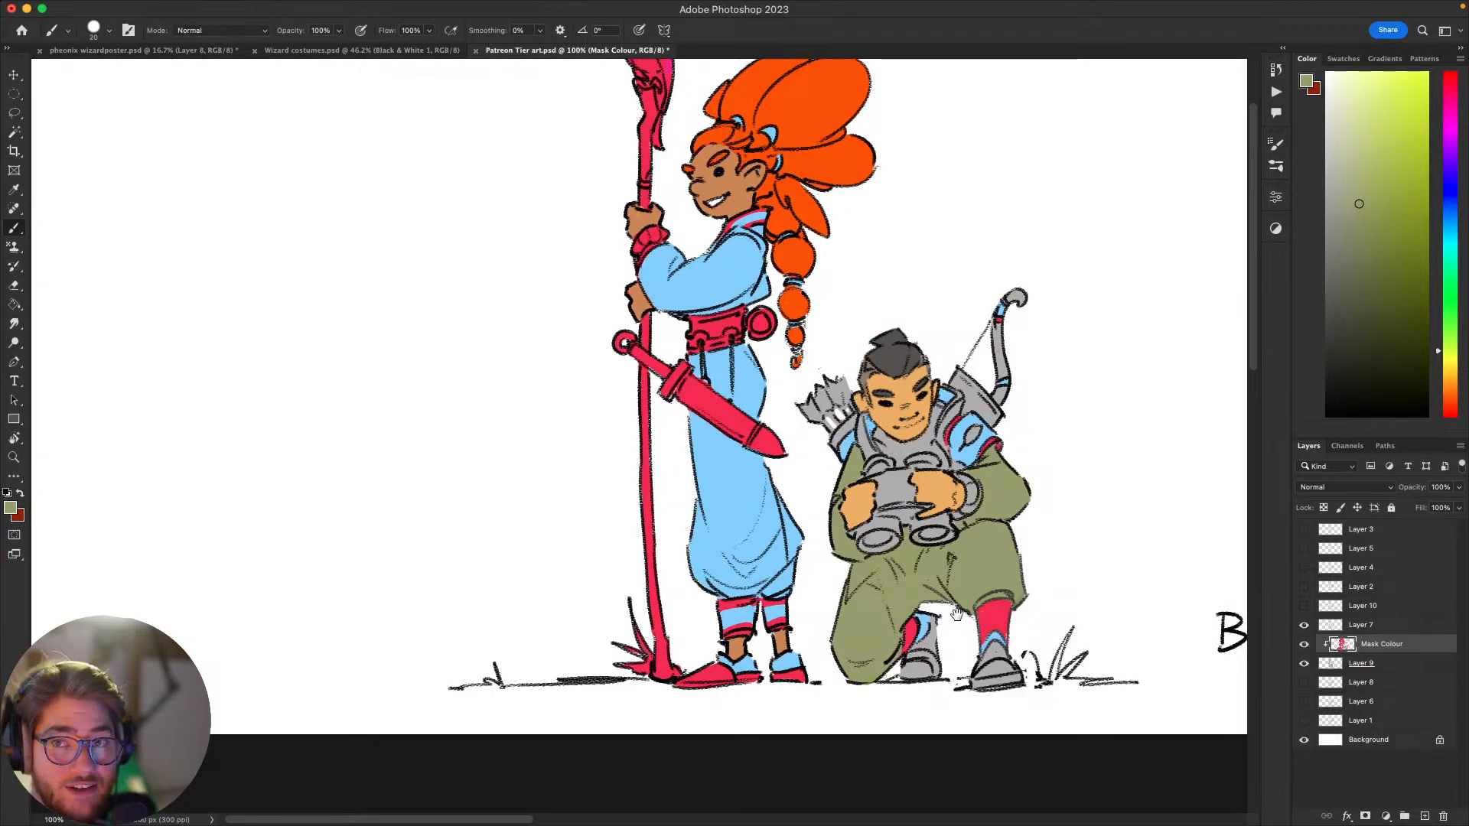
drag(956, 624, 932, 621)
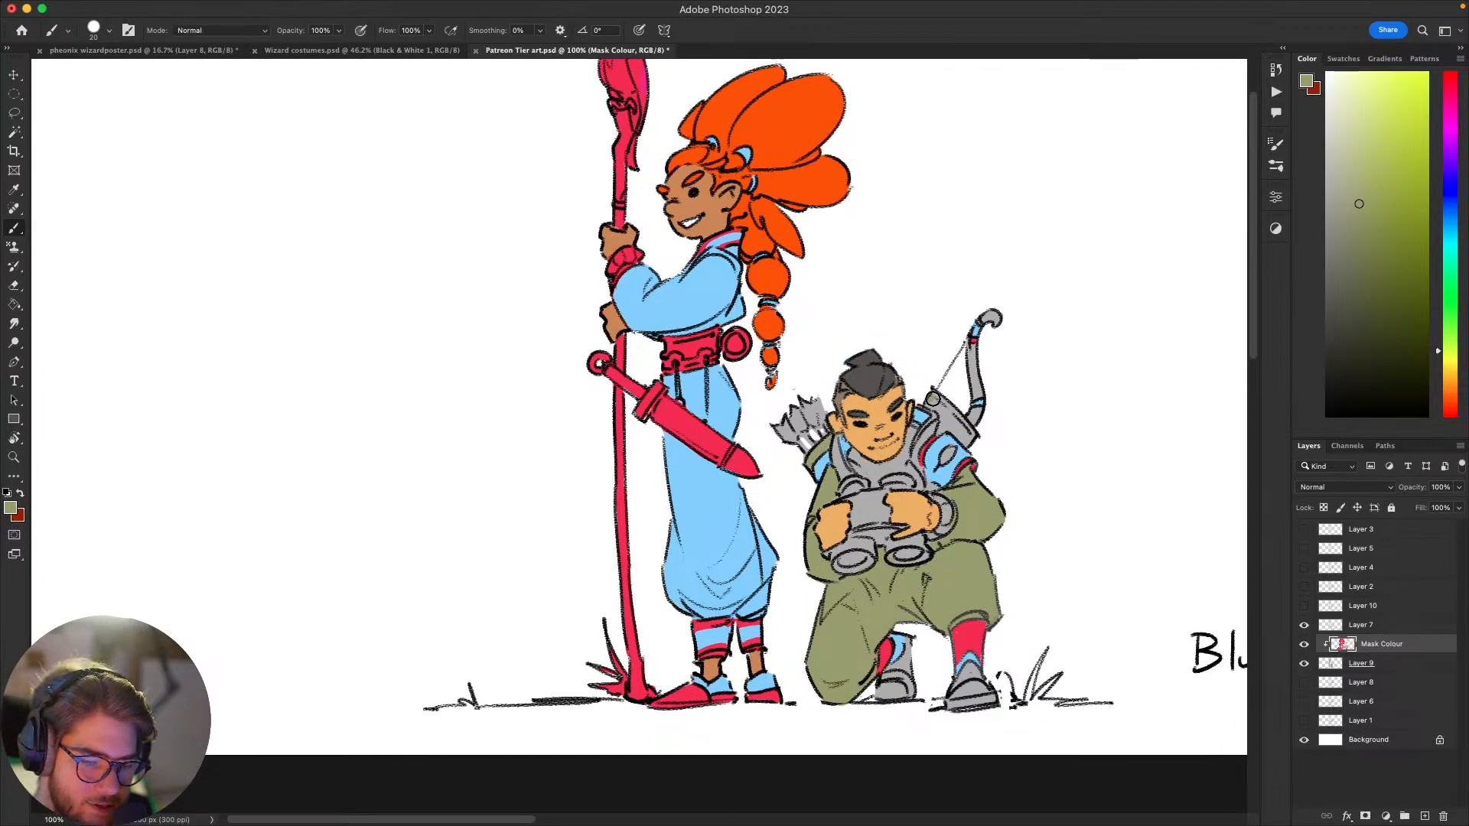
mouse_move(932, 398)
mouse_down()
mouse_move(958, 422)
mouse_move(929, 402)
mouse_up()
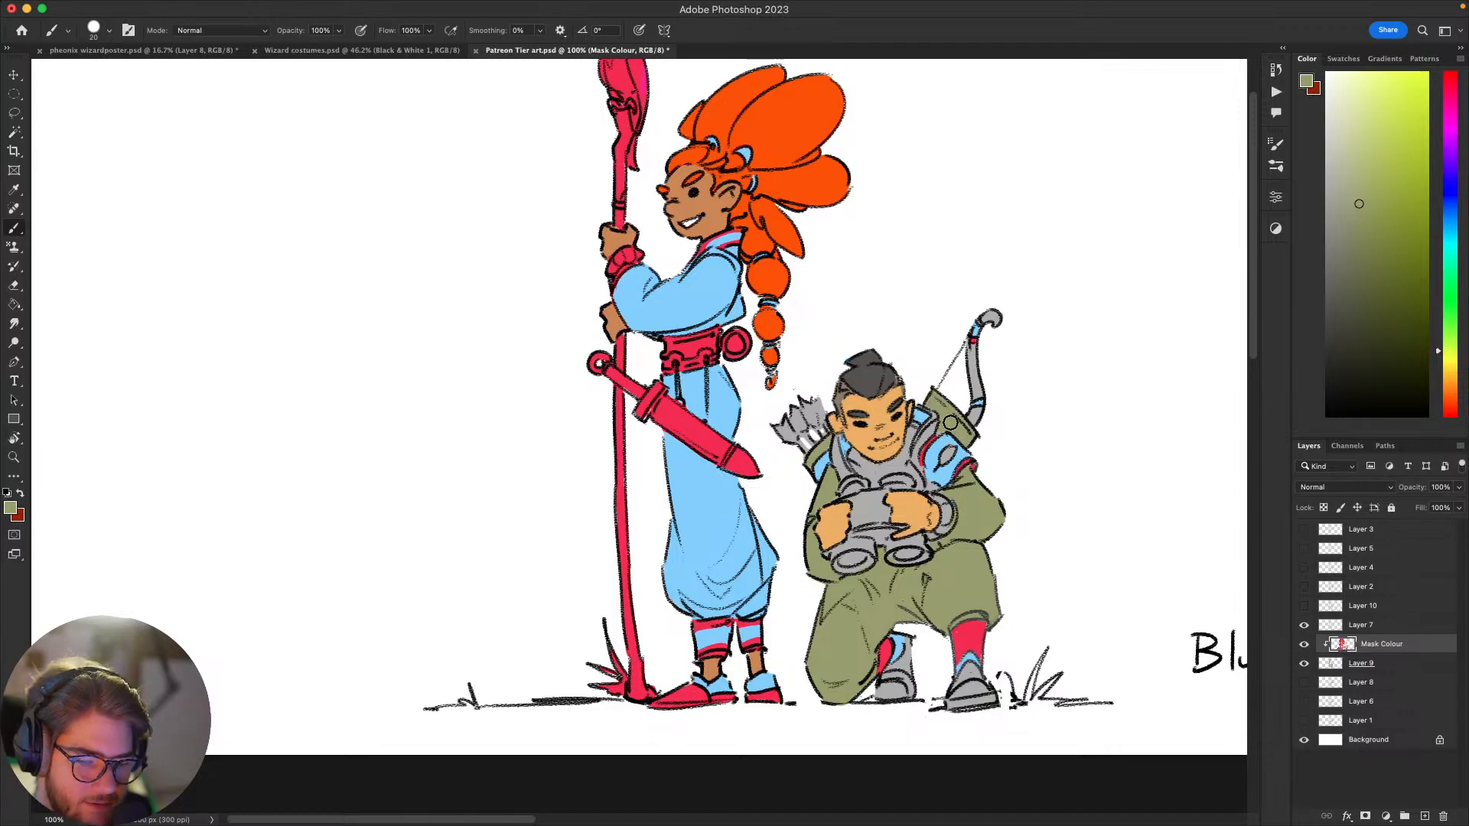
scroll(949, 425, down, 2)
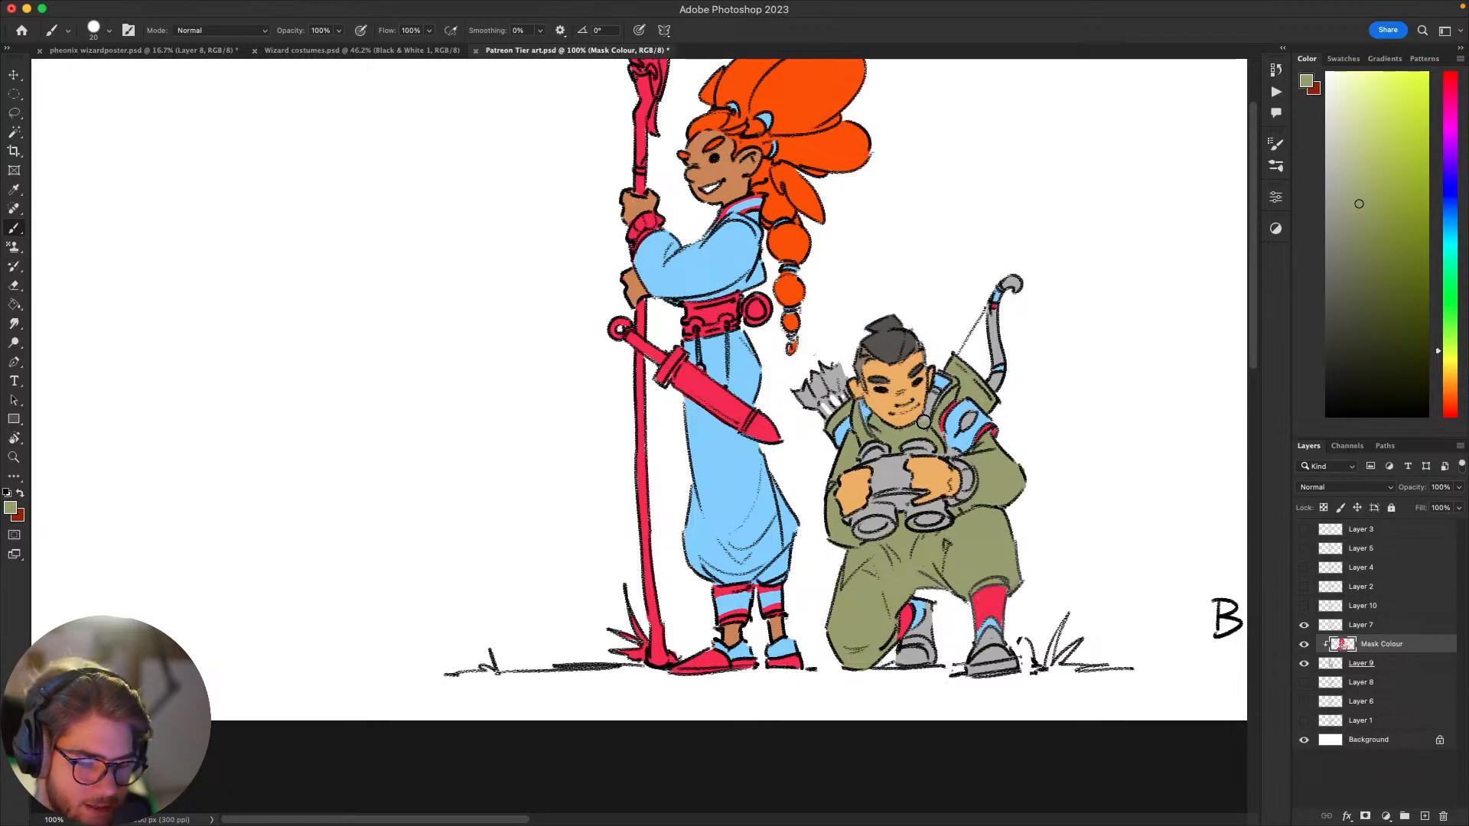
mouse_move(1018, 495)
mouse_down()
mouse_move(1032, 364)
mouse_move(1028, 398)
mouse_move(1050, 404)
mouse_move(937, 498)
mouse_move(960, 505)
mouse_move(996, 404)
mouse_move(974, 469)
mouse_up()
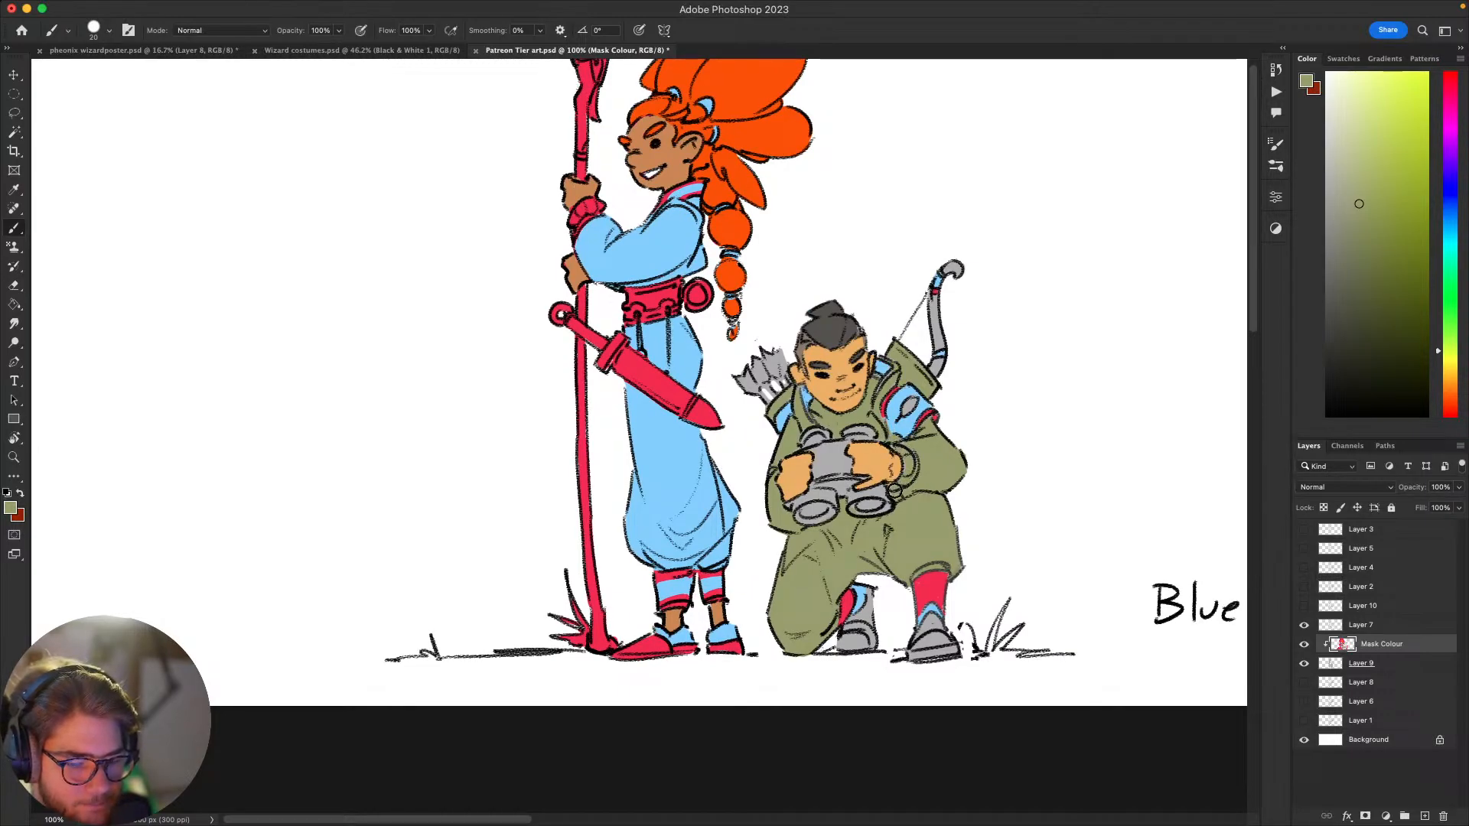
drag(900, 495, 873, 608)
Step: Check the whole illustration at a reduced size and set the blend mode of Layer 7 to Multiply
key(ctrl+minus)
key(ctrl+minus)
key(ctrl+minus)
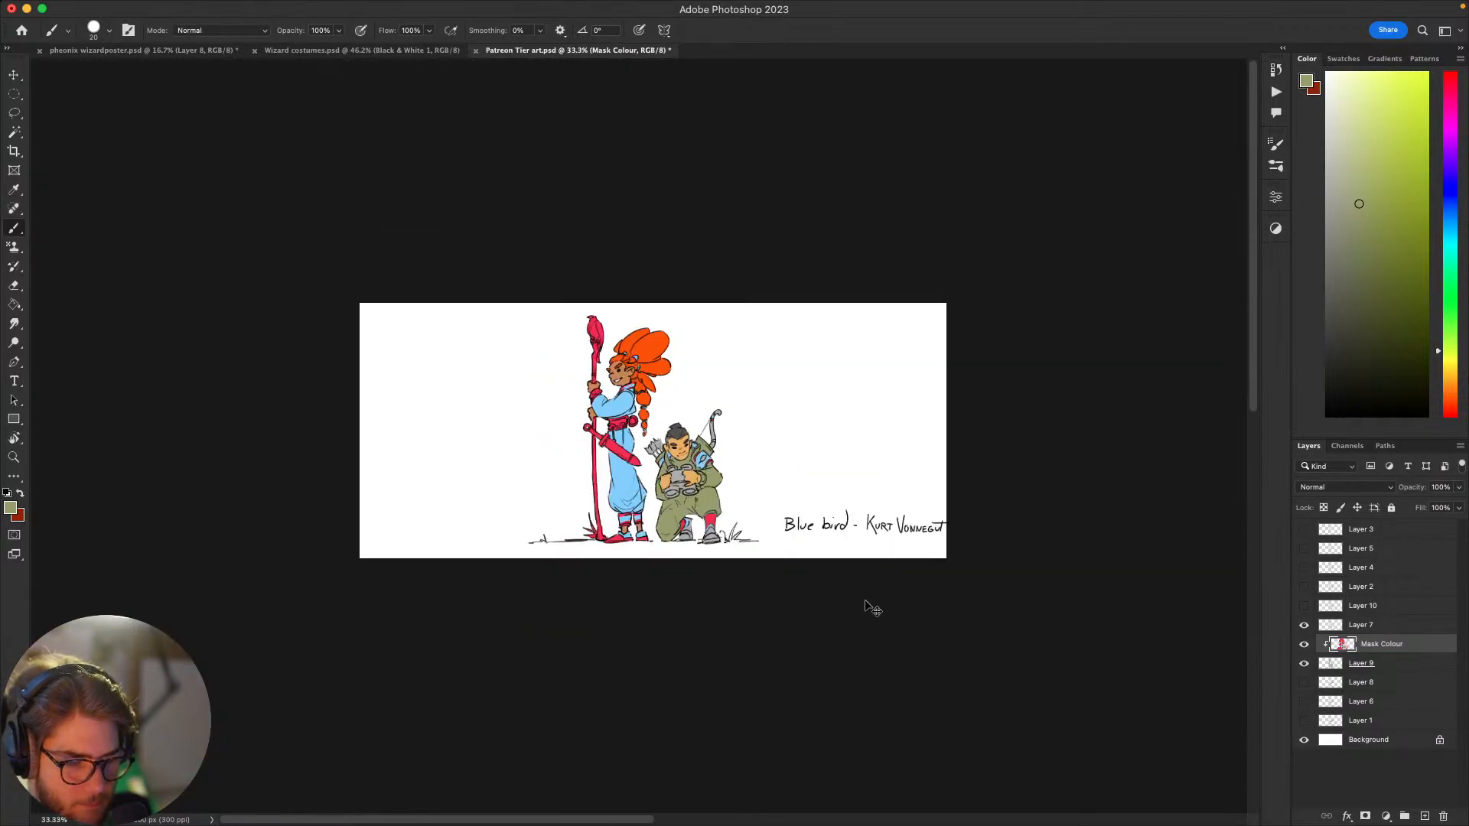
key(ctrl+minus)
key(ctrl+plus)
key(ctrl+plus)
key(ctrl+plus)
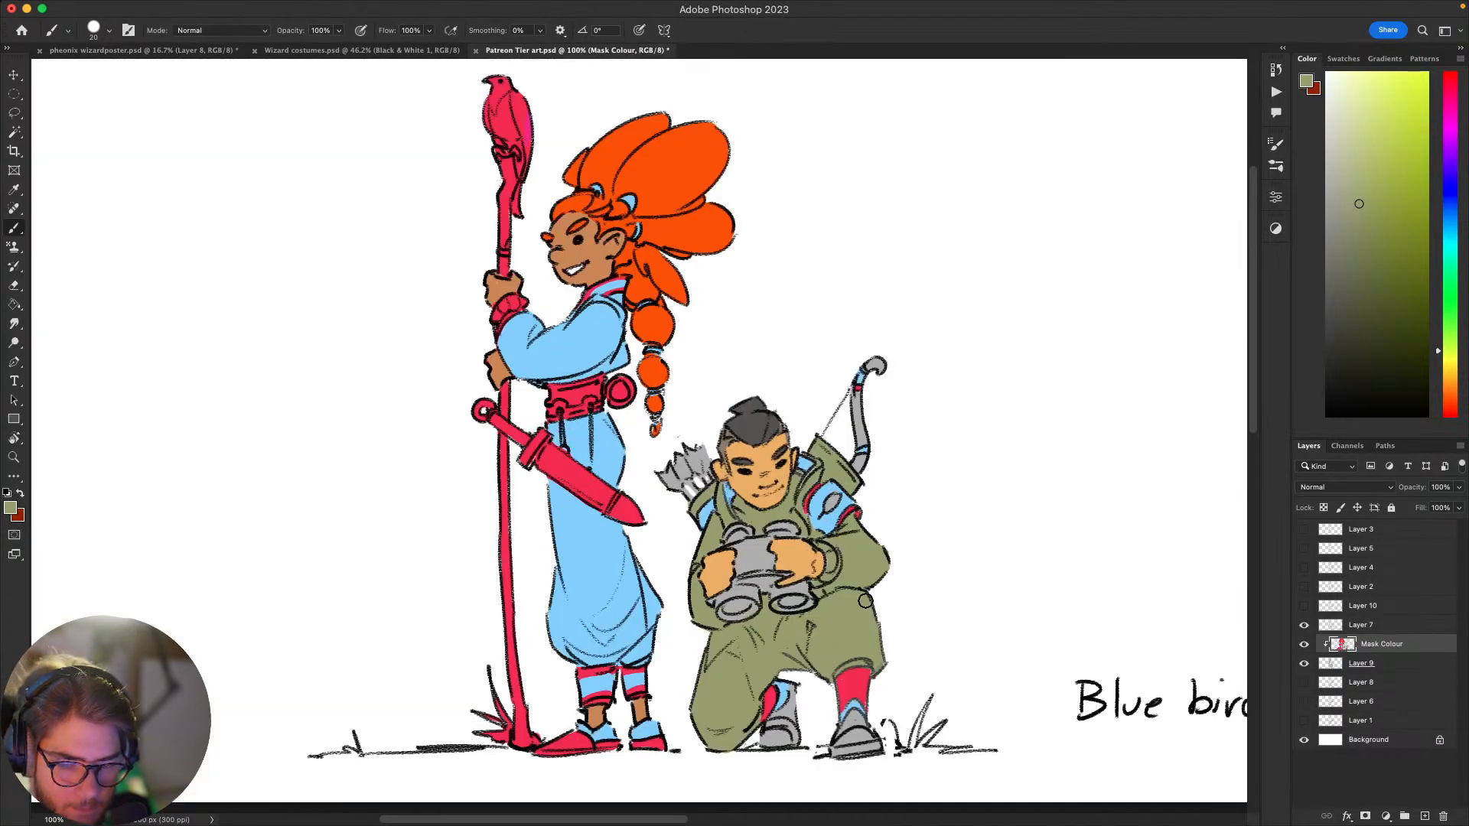
click(1366, 626)
click(1345, 487)
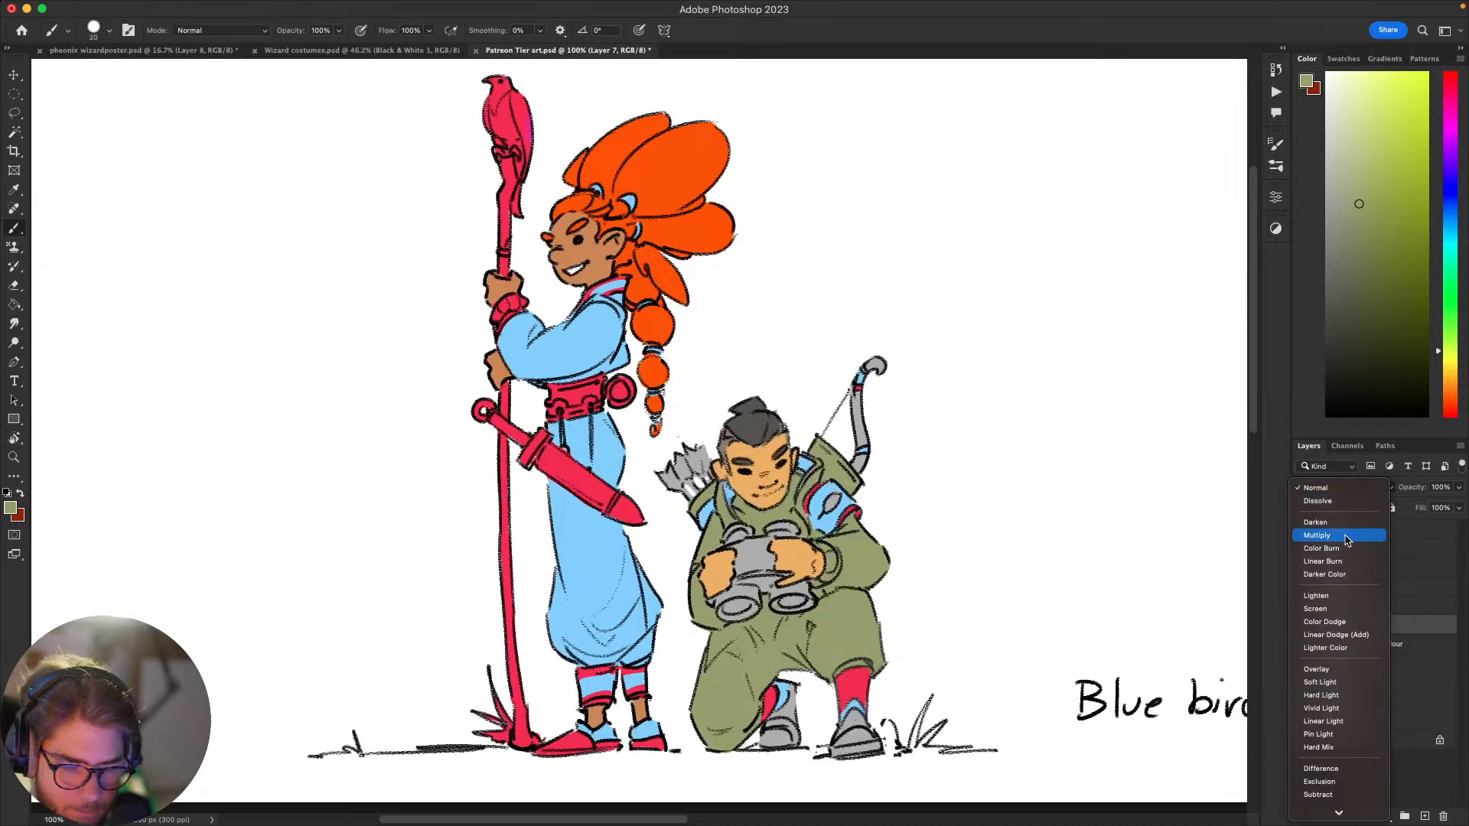
click(1346, 540)
scroll(1200, 584, down, 3)
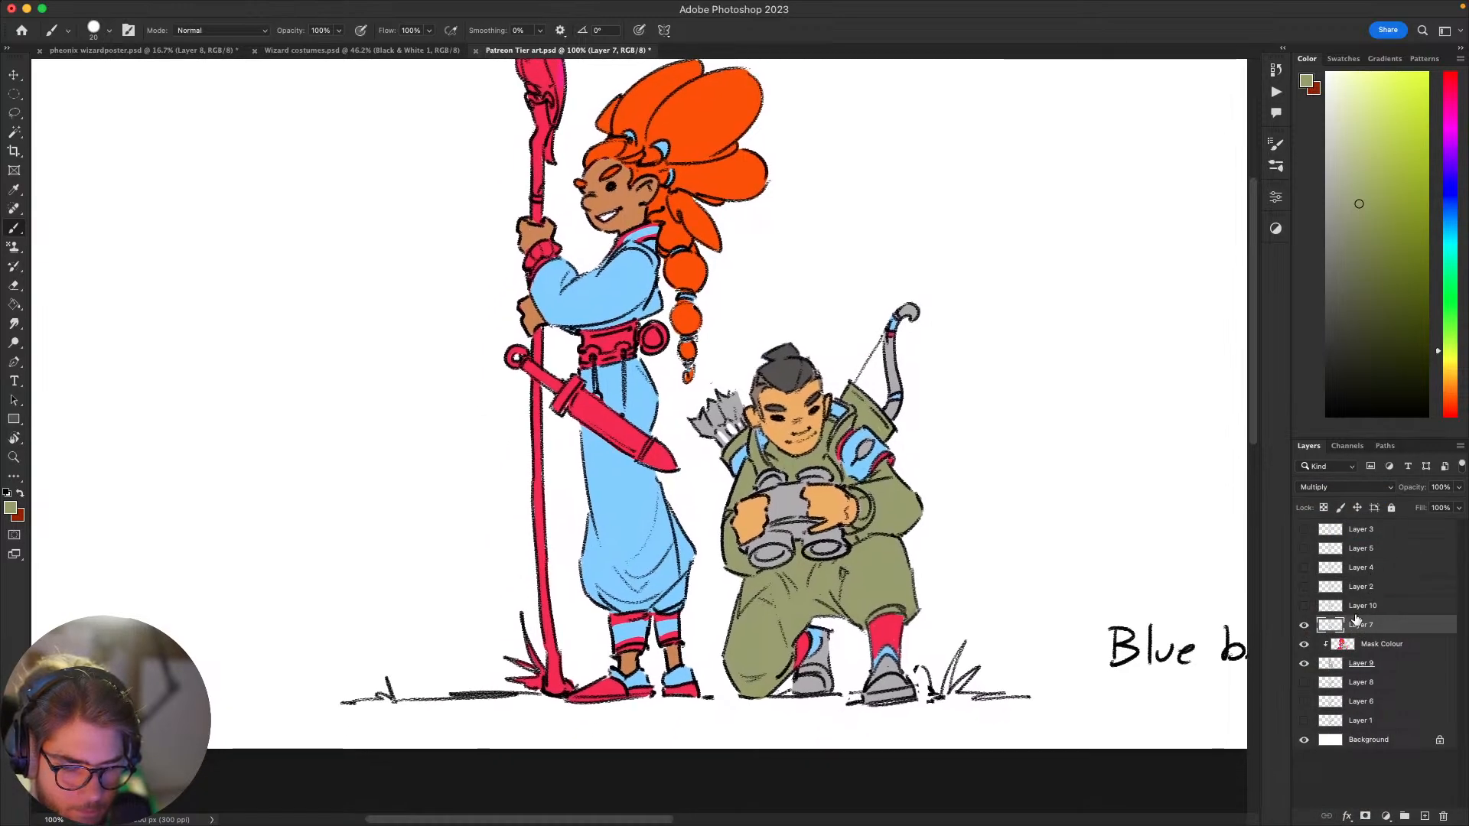
Step: On the Mask Colour layer, select the archer's olive clothing and quiver with the Magic Wand, repaint them warm yellow with a larger brush, and deselect
click(1370, 644)
scroll(1163, 524, down, 2)
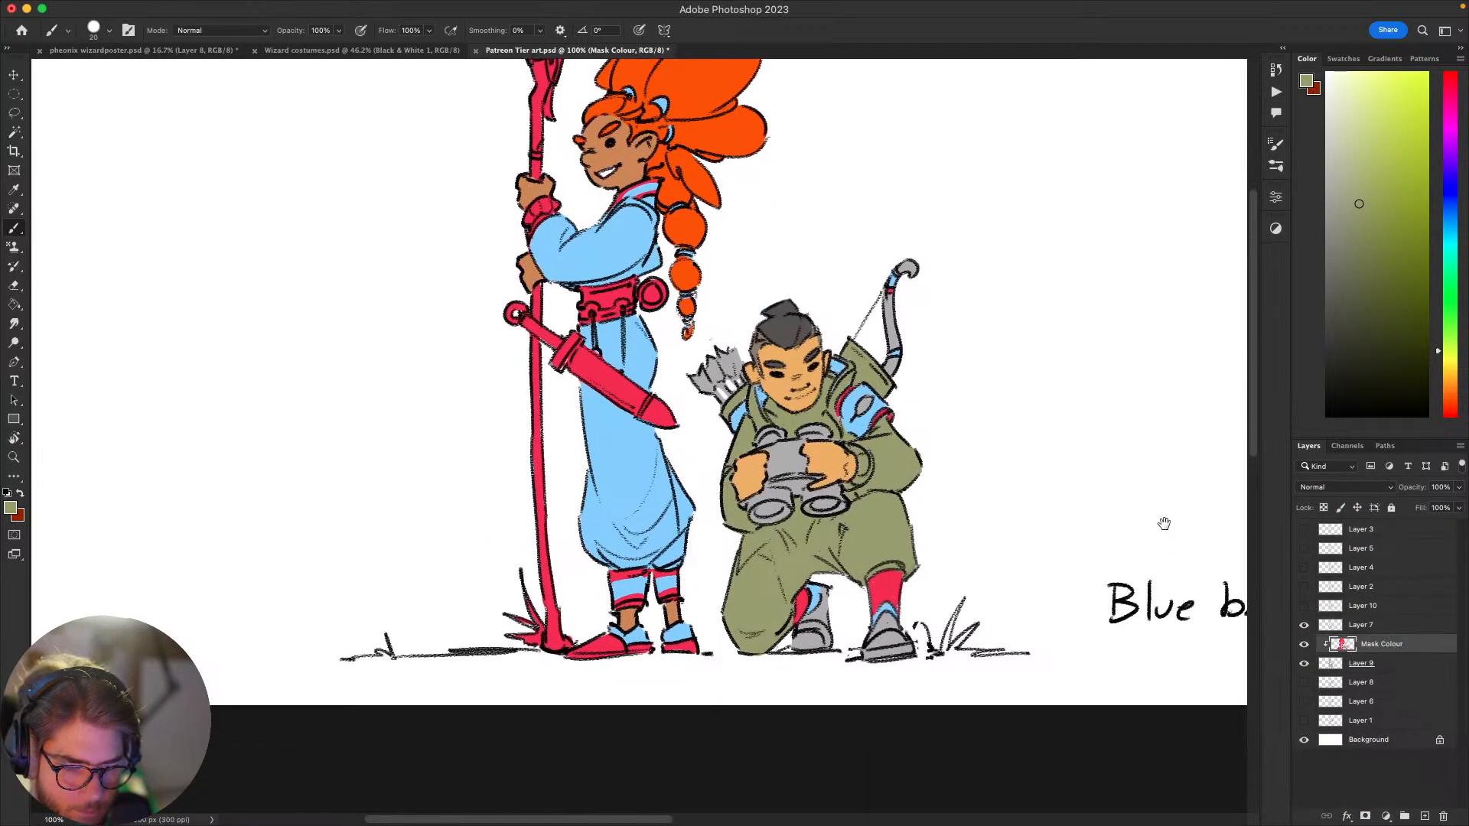
scroll(1164, 524, up, 2)
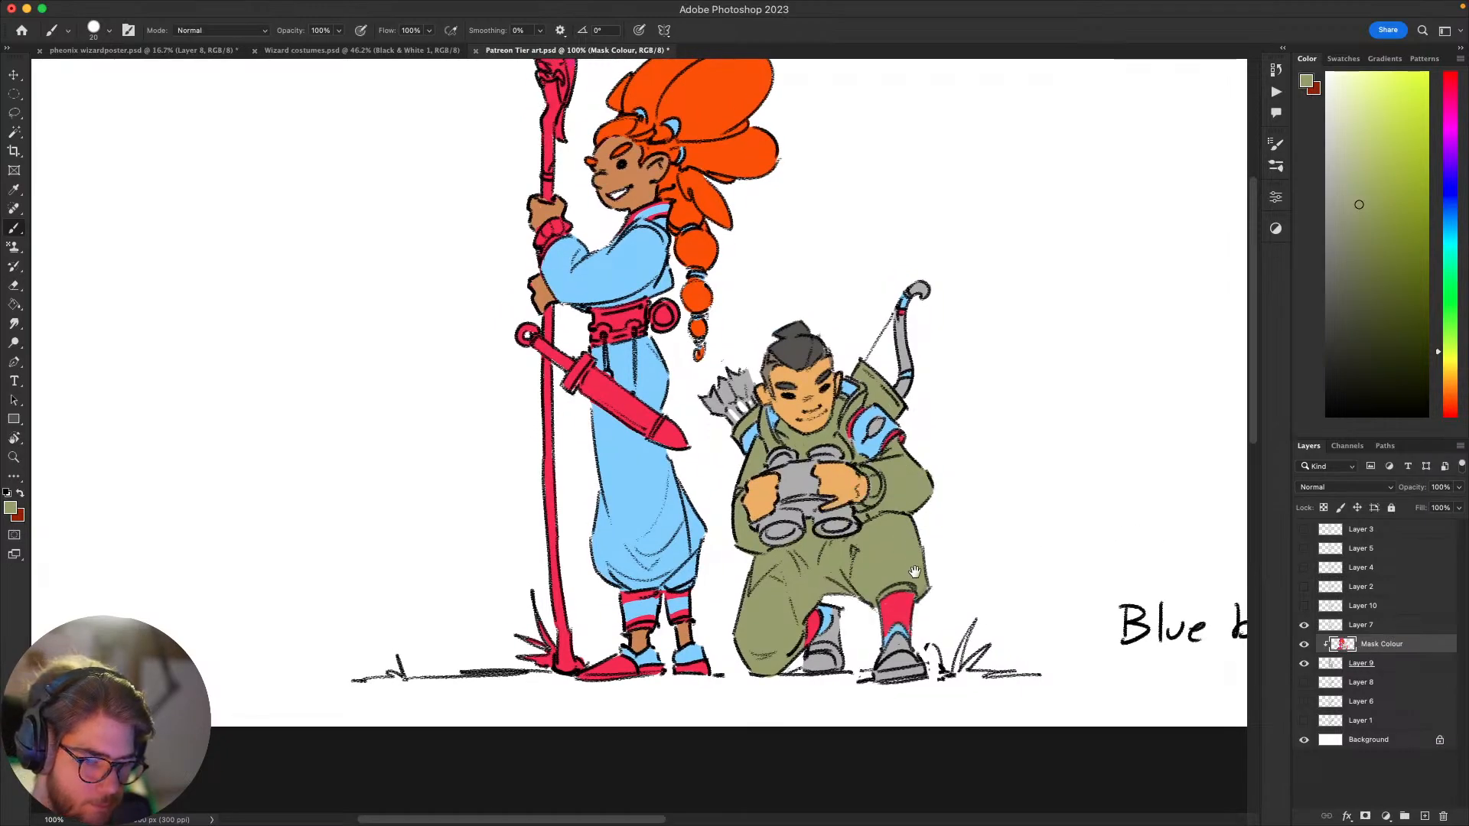
mouse_move(915, 572)
mouse_down()
mouse_move(907, 592)
mouse_move(960, 546)
mouse_move(905, 591)
mouse_move(902, 620)
mouse_move(929, 617)
mouse_up()
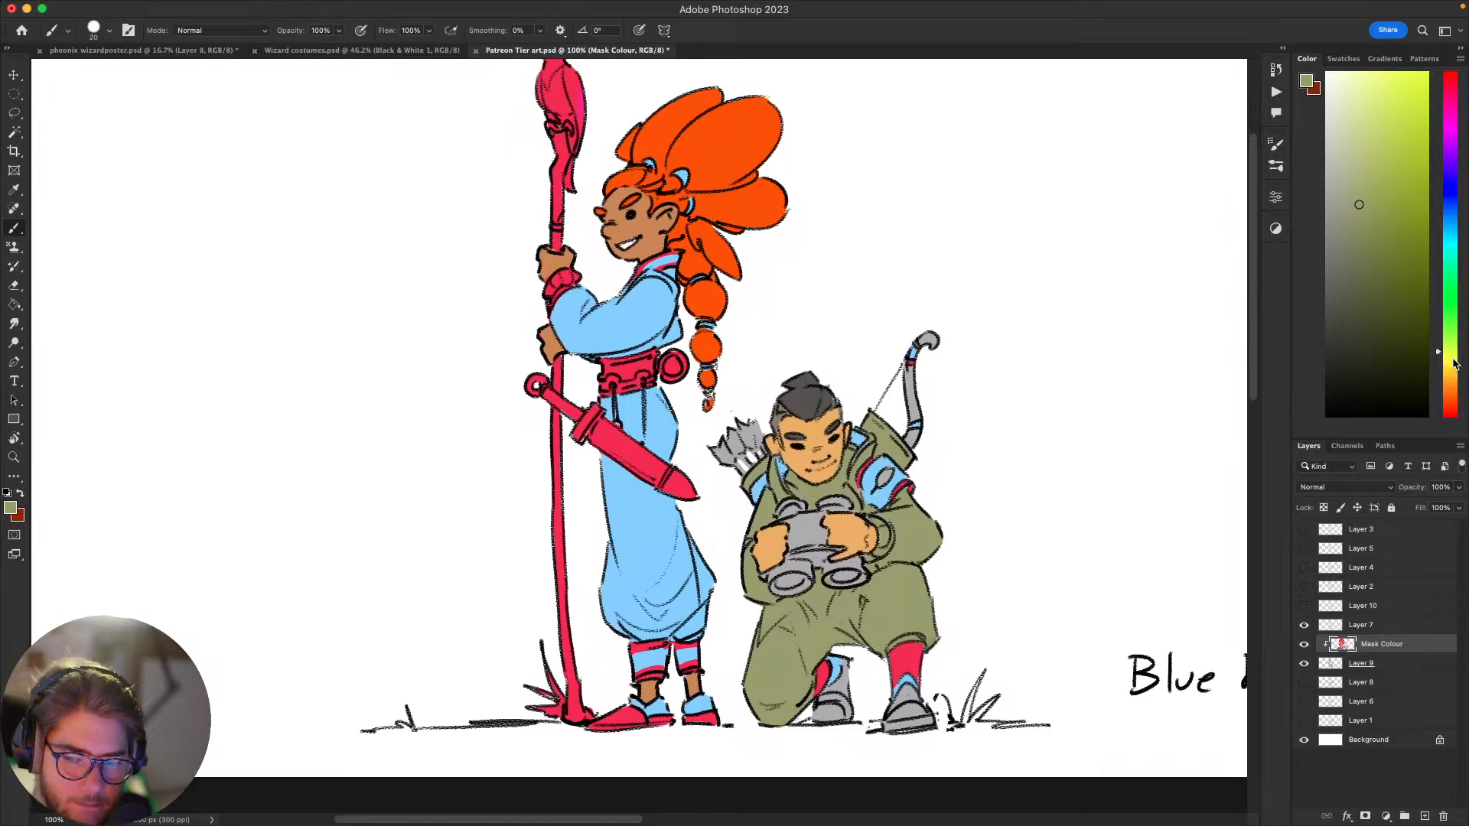
drag(1453, 364, 1454, 372)
click(1404, 99)
click(1405, 79)
key(w)
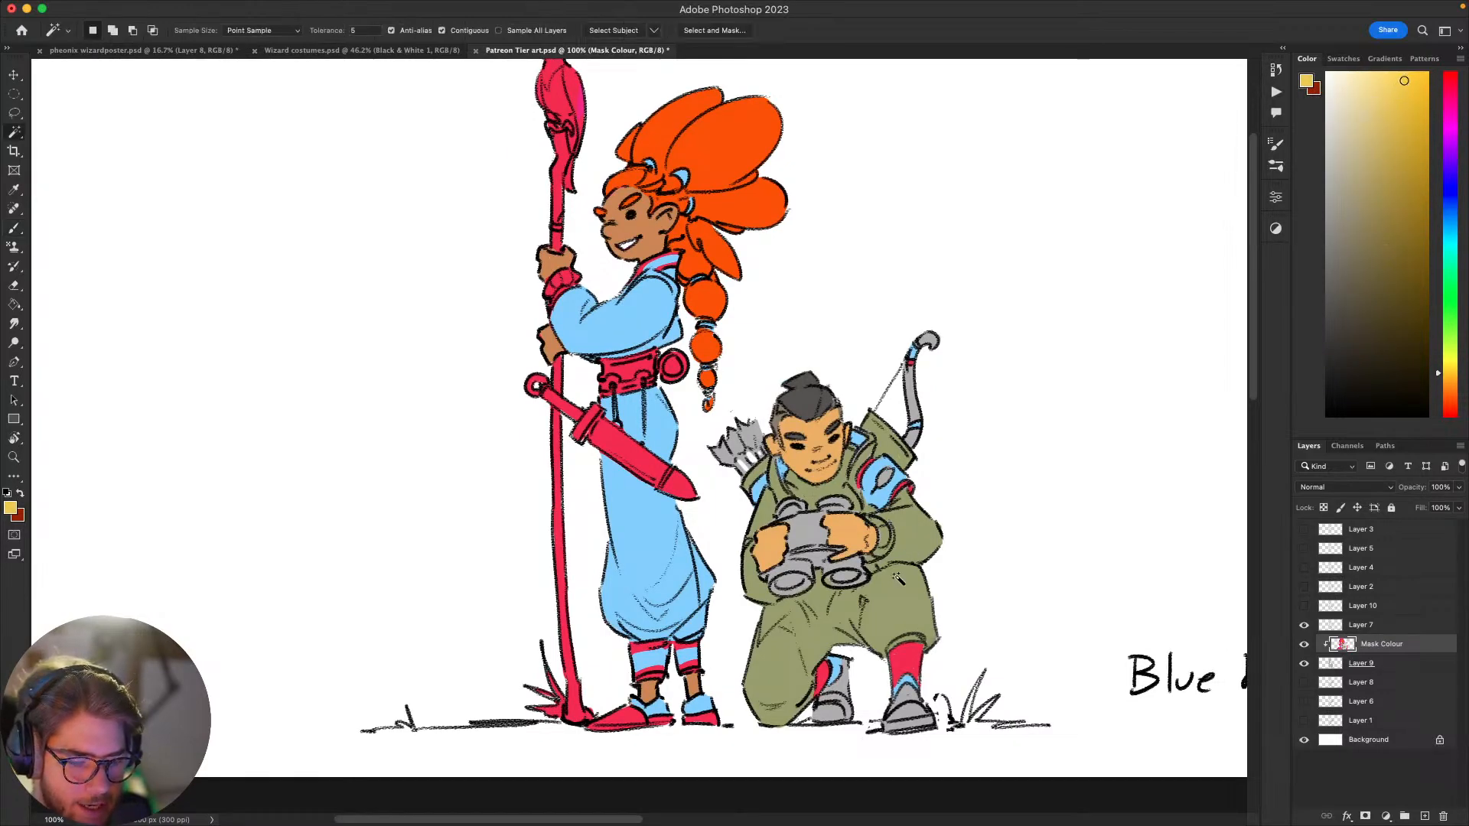
click(911, 580)
key(b)
key(])
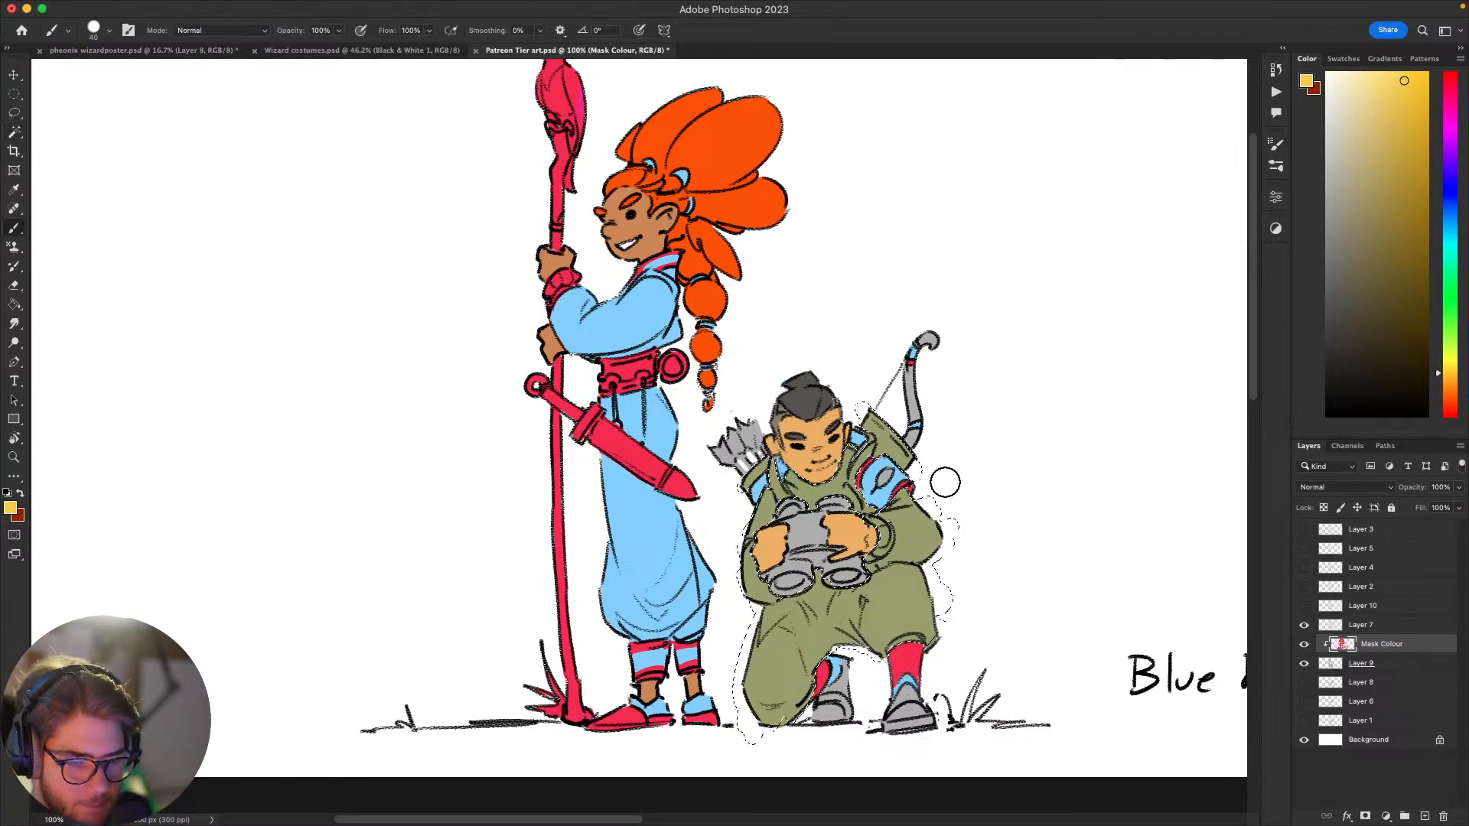
key(])
key(])
key(])
key(])
key(])
key(])
key(])
key(])
key(])
key(])
mouse_move(944, 485)
mouse_down()
mouse_move(799, 638)
mouse_move(705, 645)
mouse_up()
key(super+d)
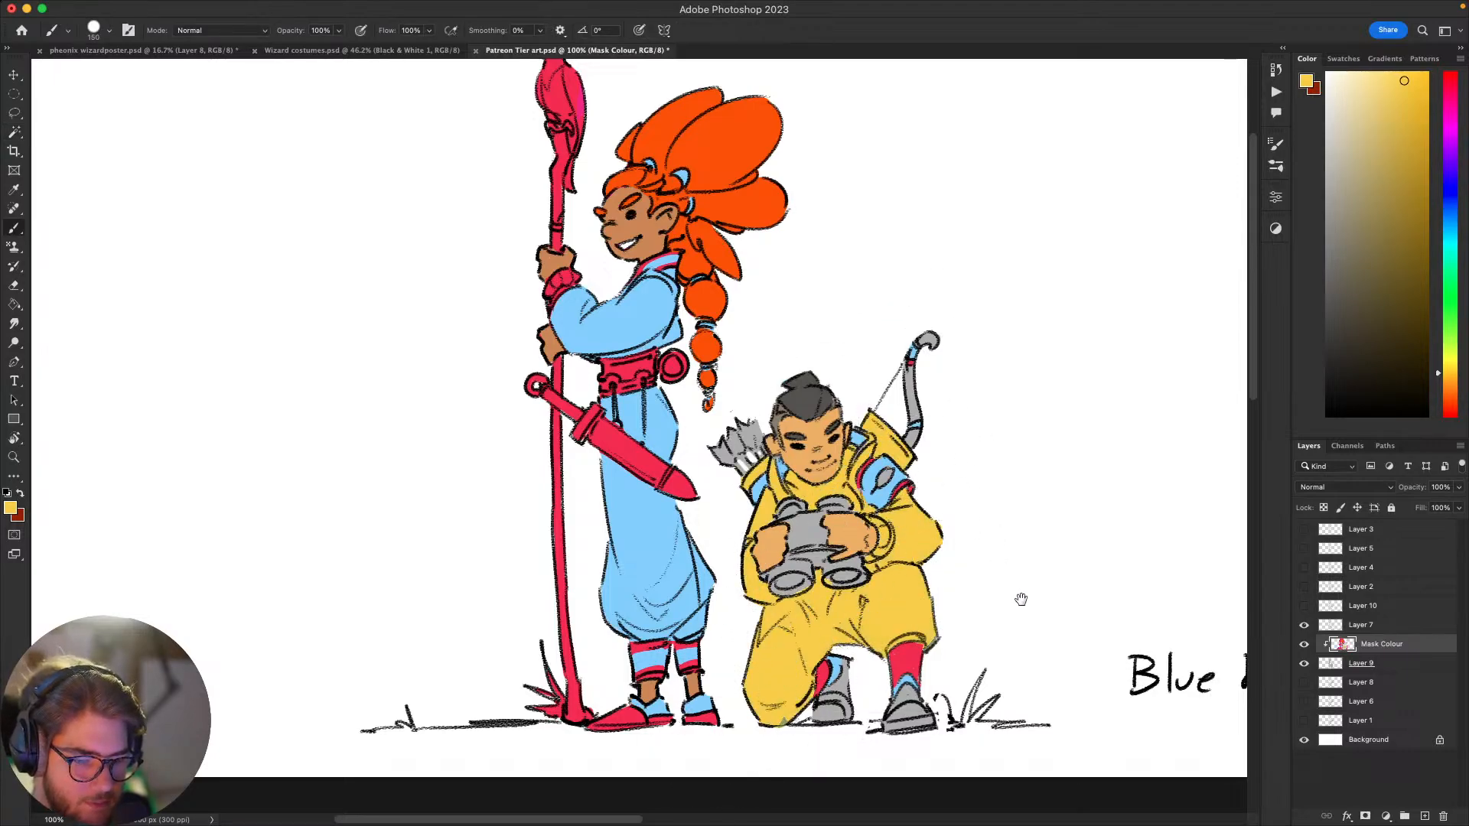
drag(1020, 601, 900, 712)
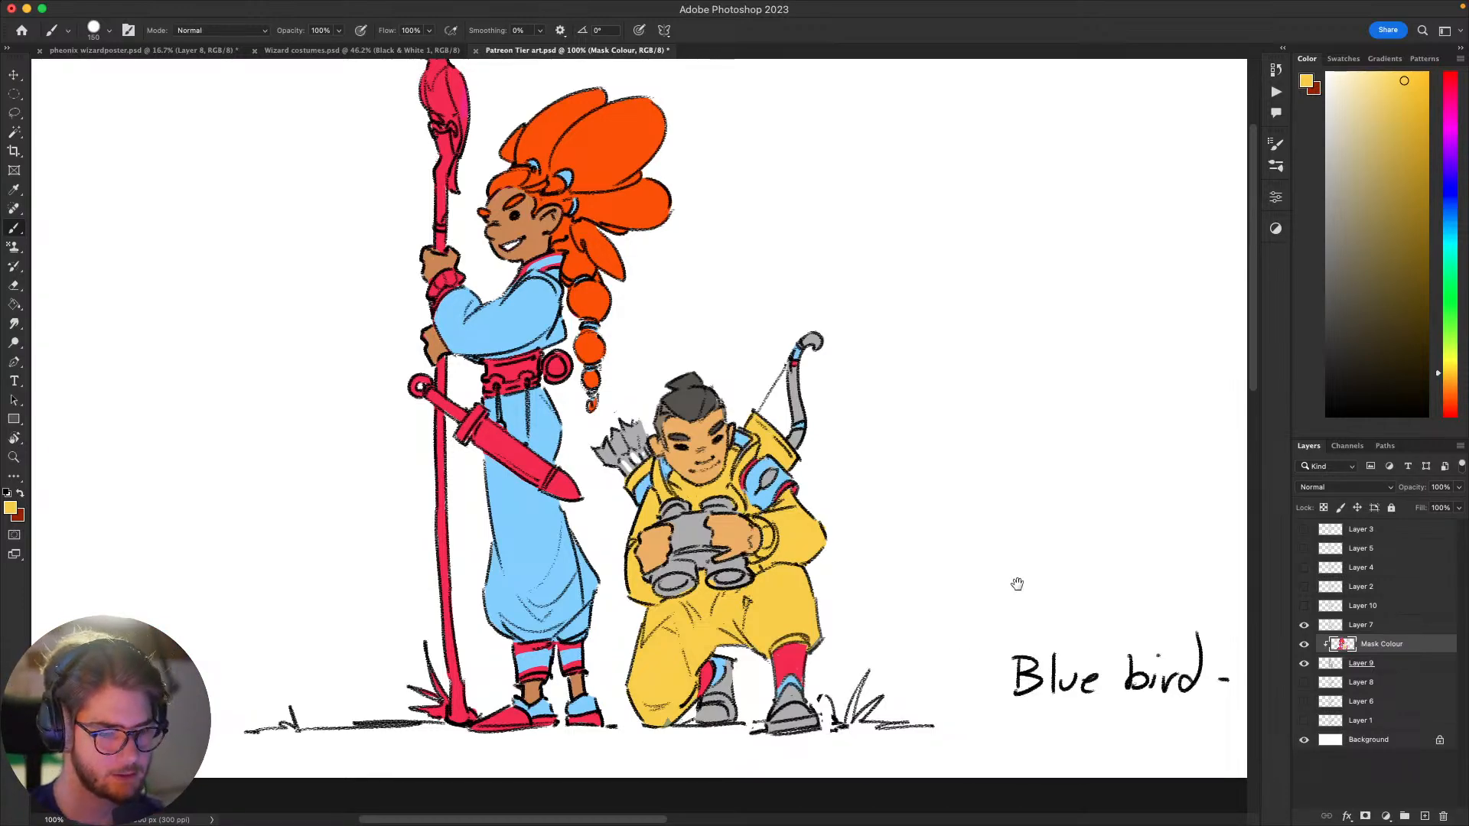
Step: Paint the archer's arrow fletchings in light blue, crimson and yellow sampled from the clothing, using a much smaller brush
drag(1051, 569, 1080, 512)
alt+click(788, 413)
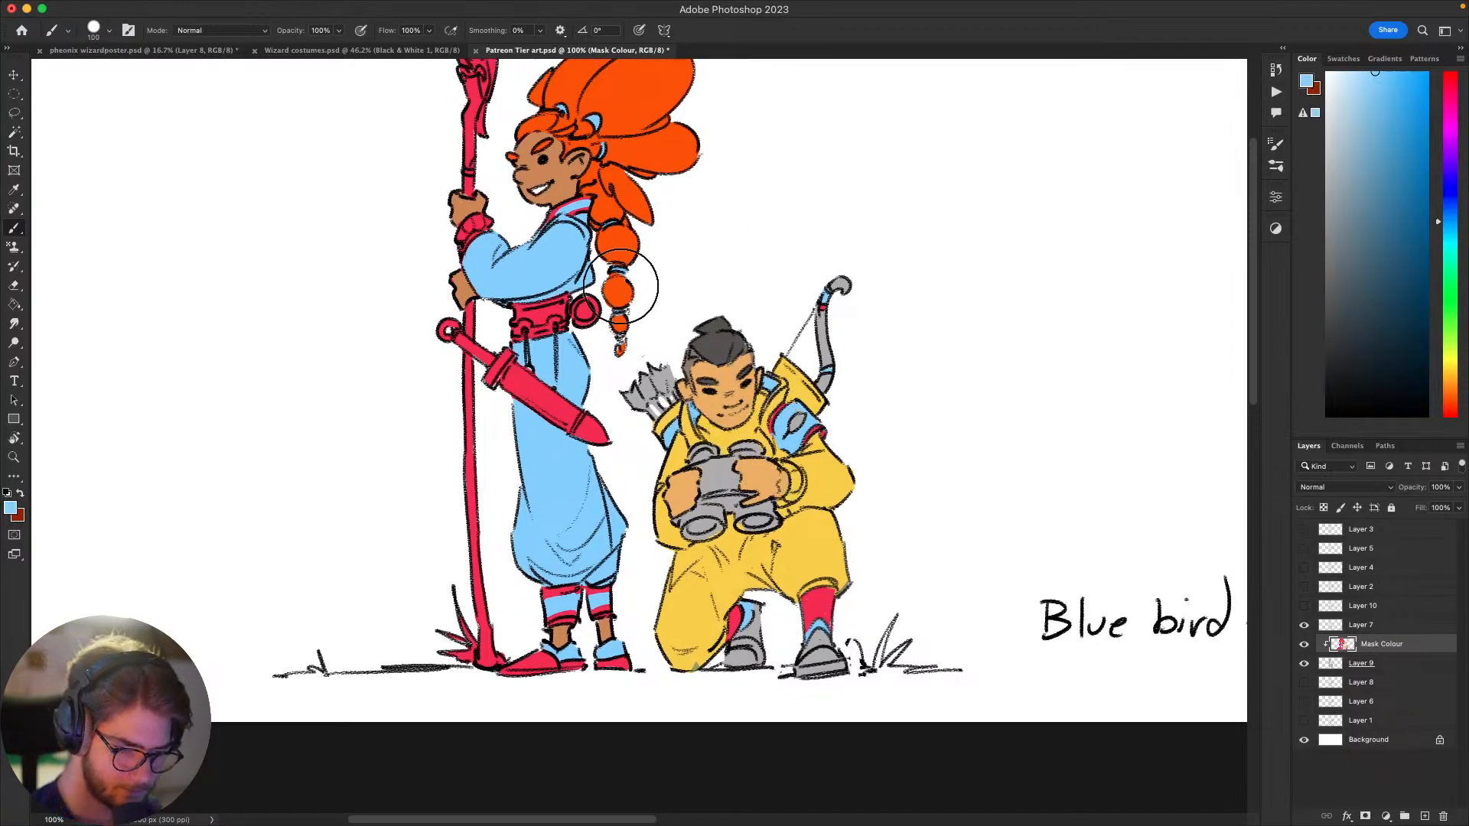
key(bracketleft)
key(bracketleft)
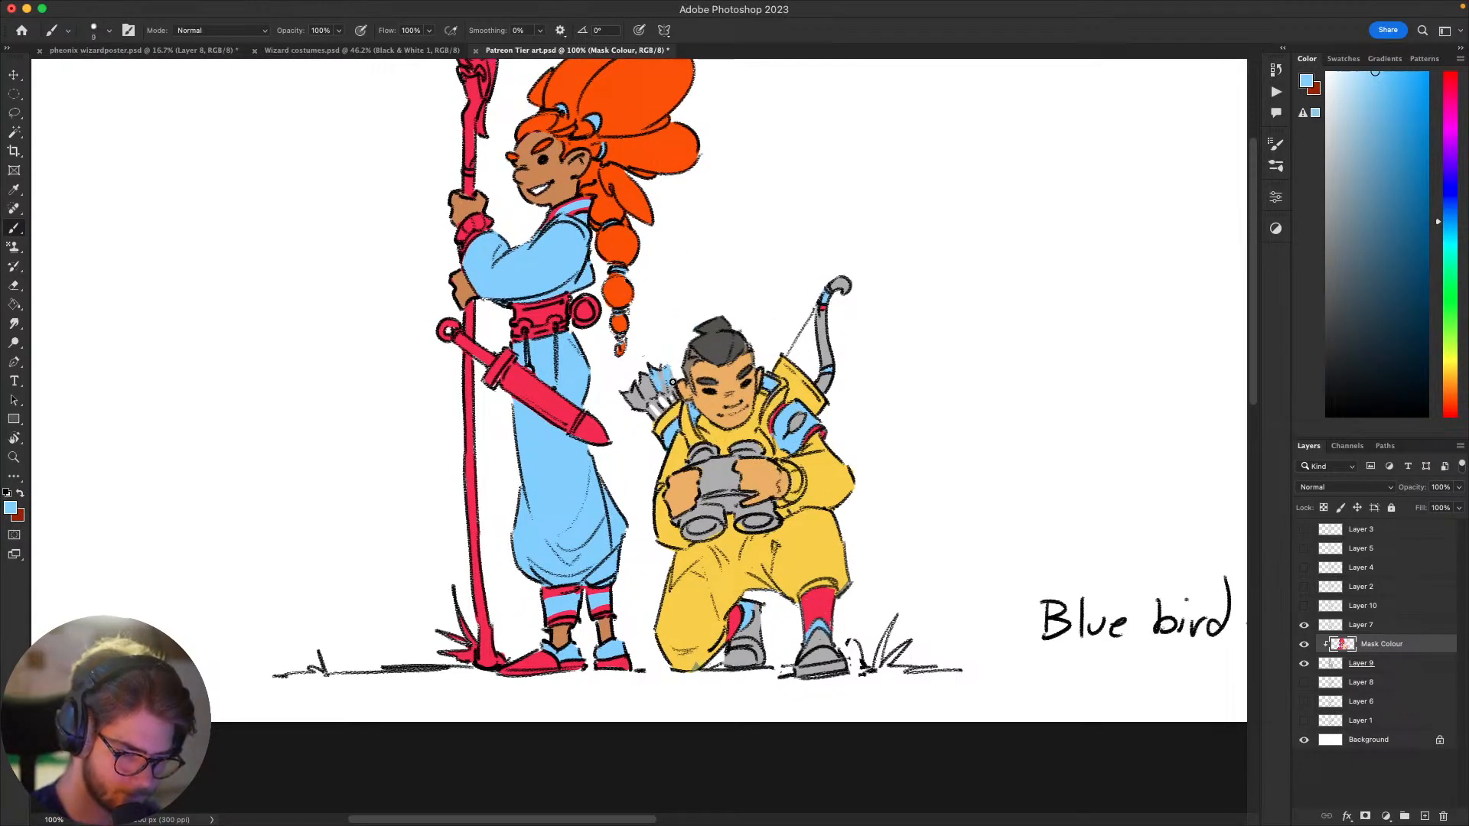
mouse_move(647, 396)
mouse_down()
mouse_move(626, 404)
mouse_move(656, 406)
mouse_up()
alt+click(824, 603)
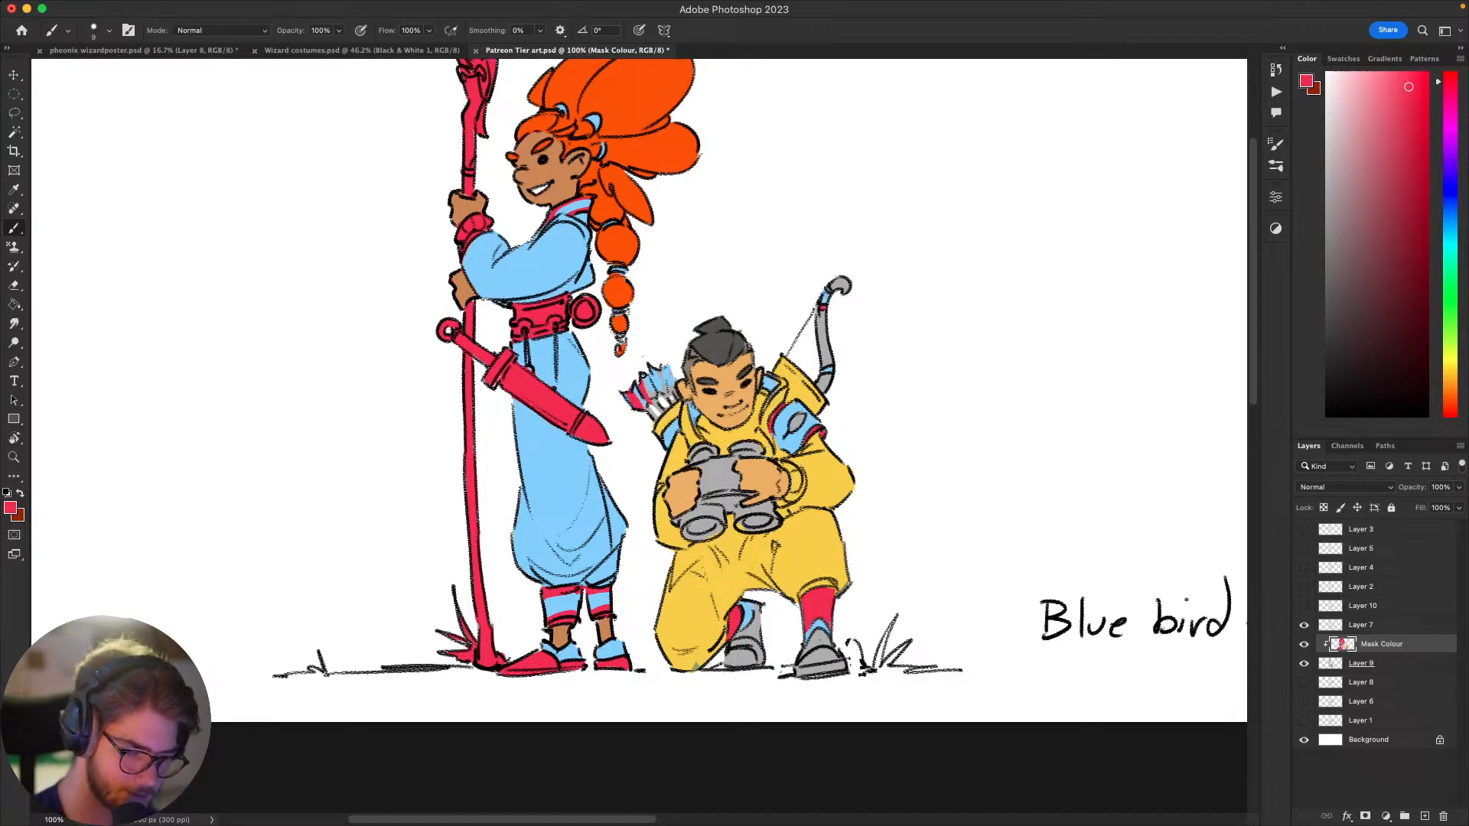
alt+click(693, 416)
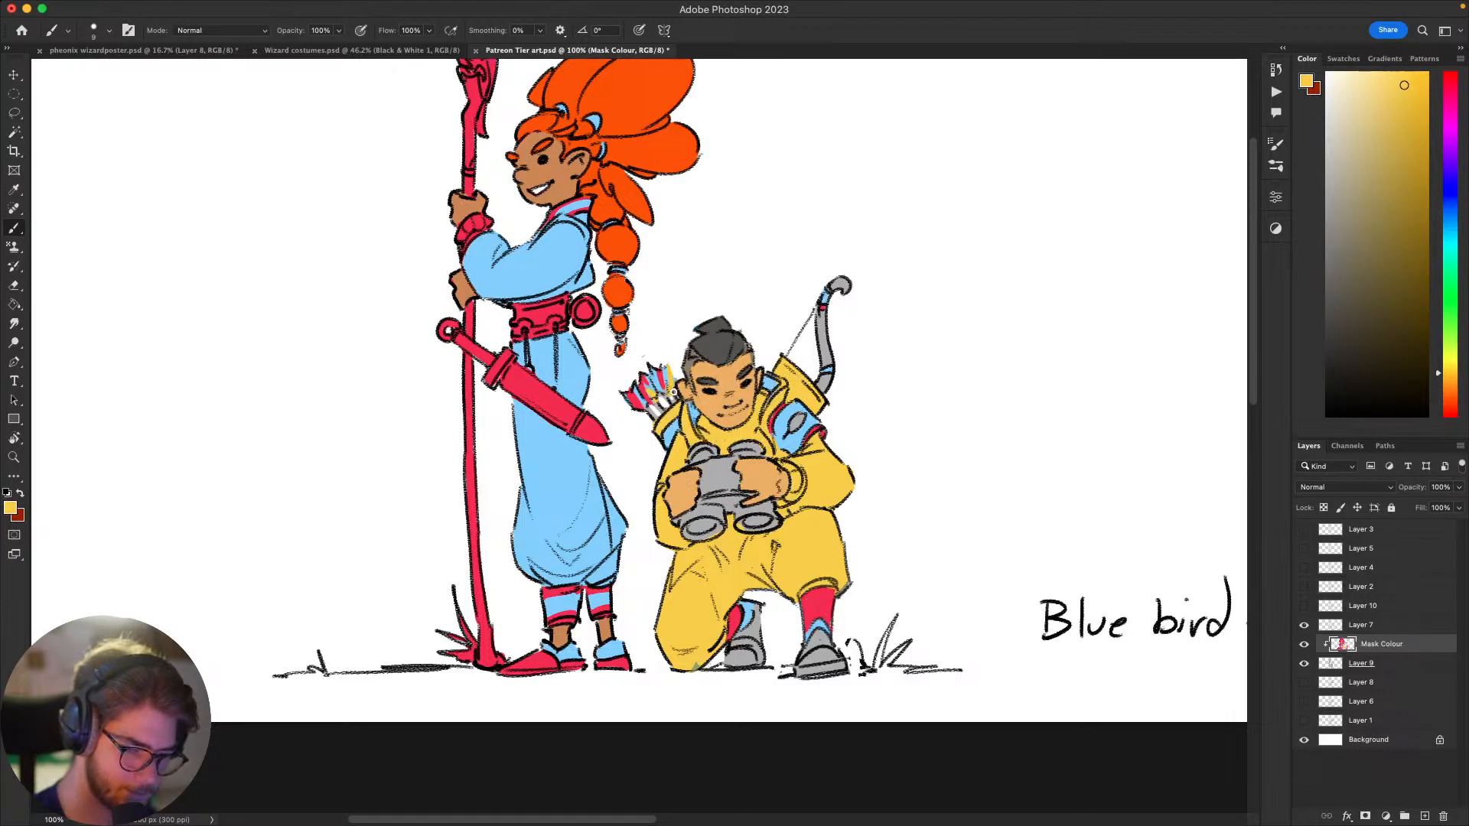
scroll(673, 363, up, 2)
scroll(673, 363, right, 2)
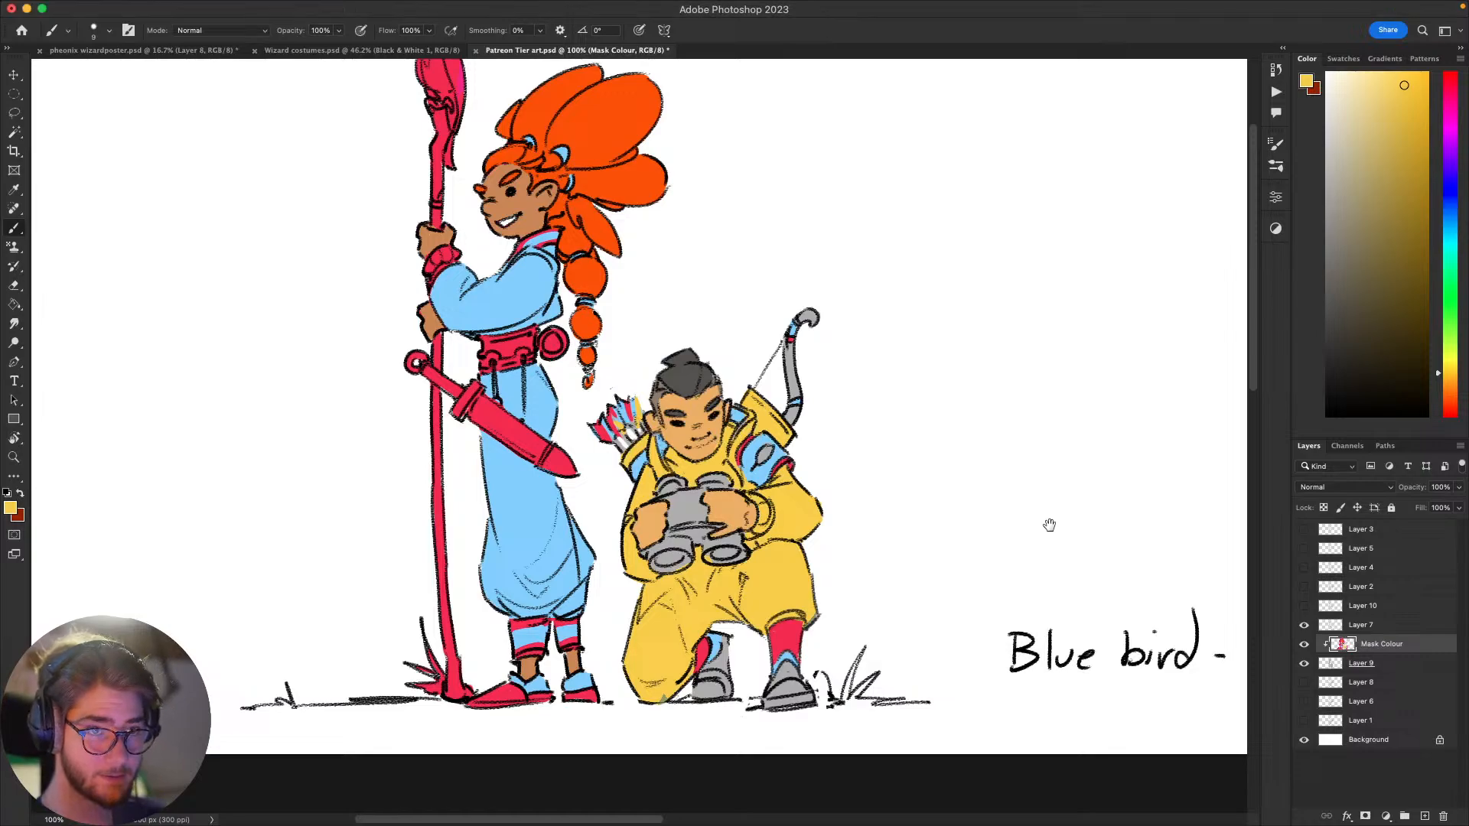
drag(1049, 525, 1033, 482)
alt+click(816, 584)
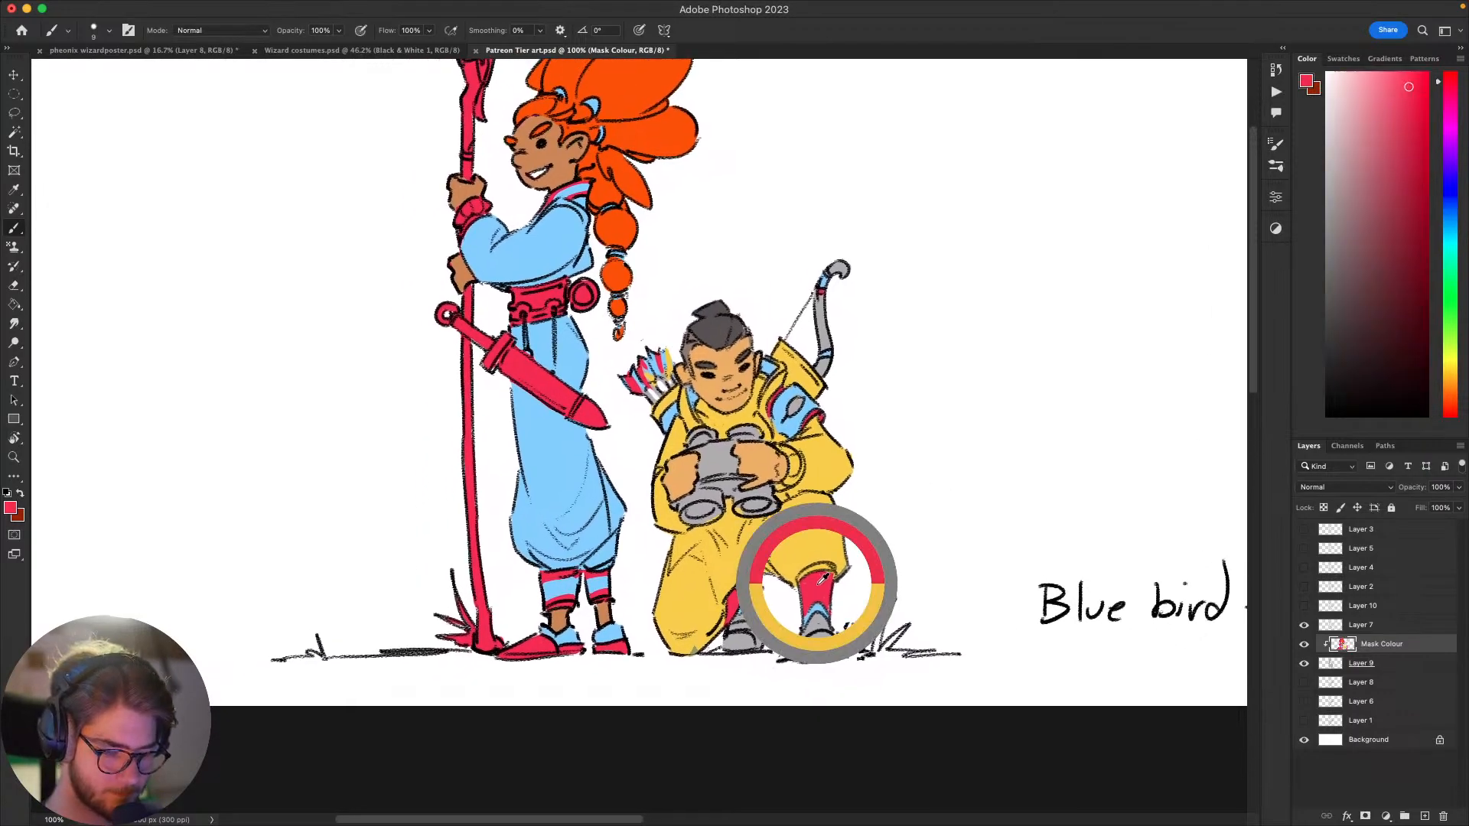
mouse_move(865, 553)
mouse_down()
mouse_move(908, 544)
mouse_move(841, 570)
mouse_move(878, 557)
mouse_up()
key(super+z)
key(super+z)
key(super+z)
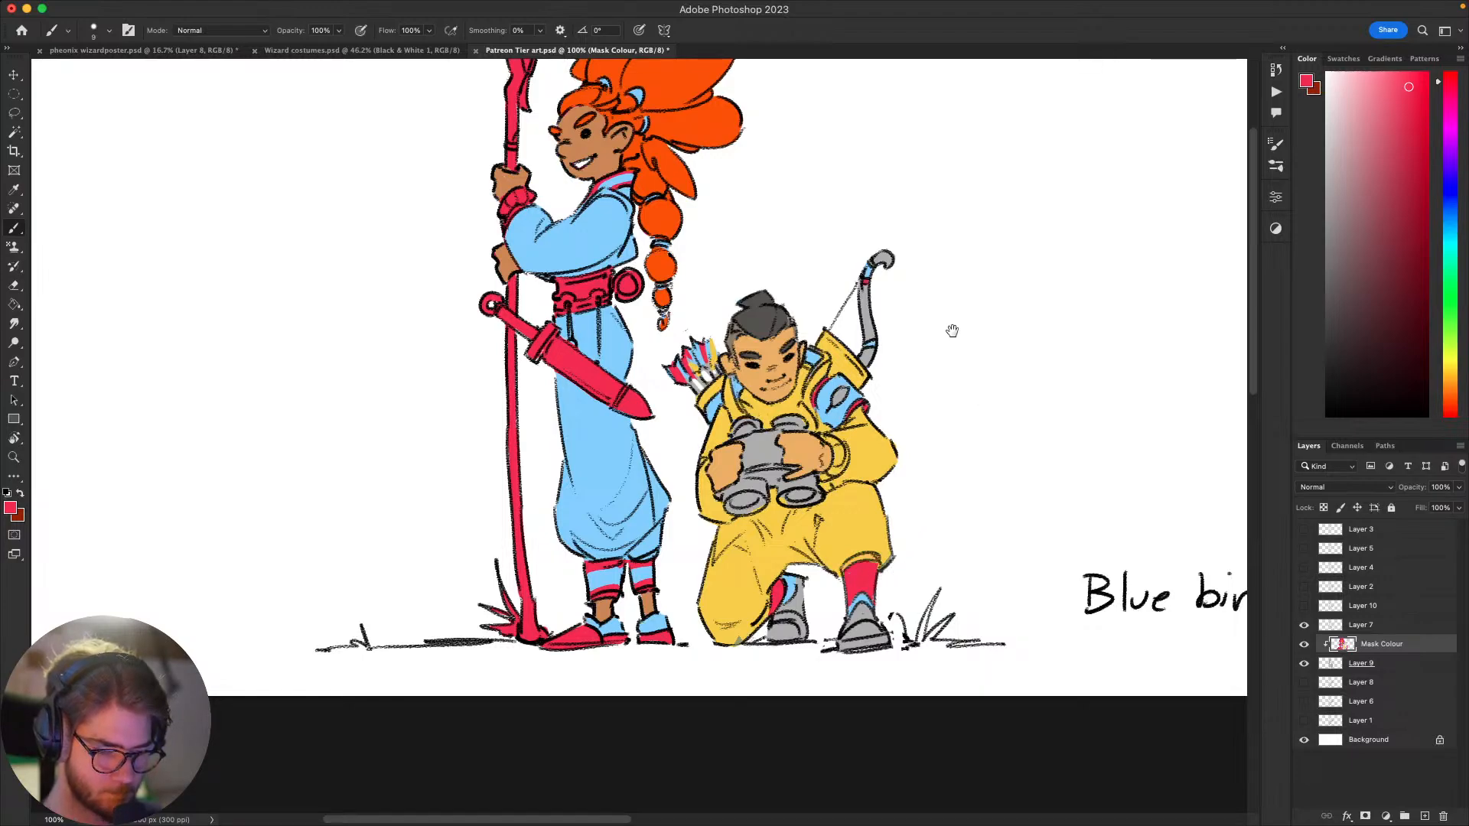
drag(966, 520, 1034, 557)
key(e)
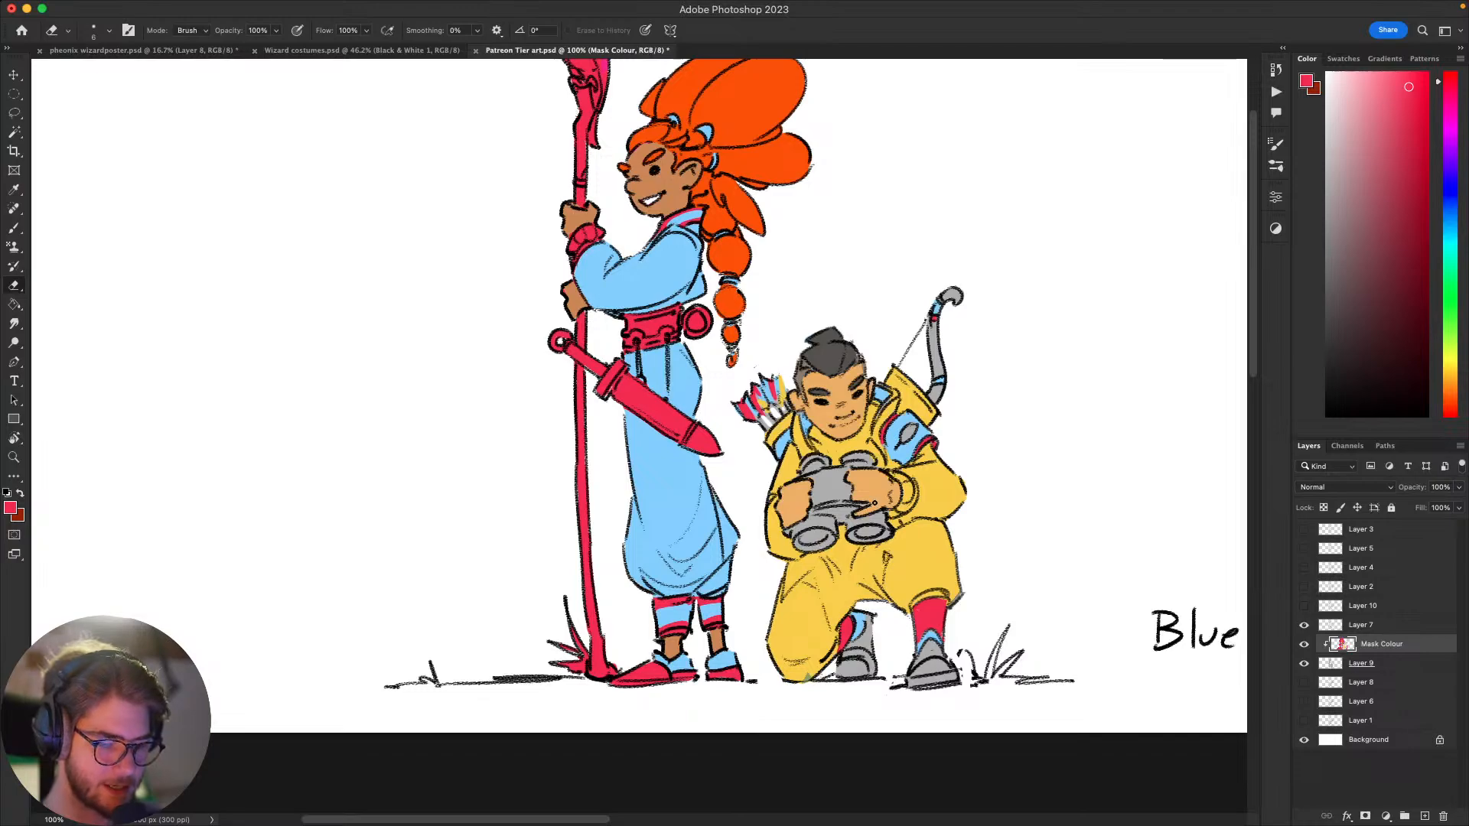
key(b)
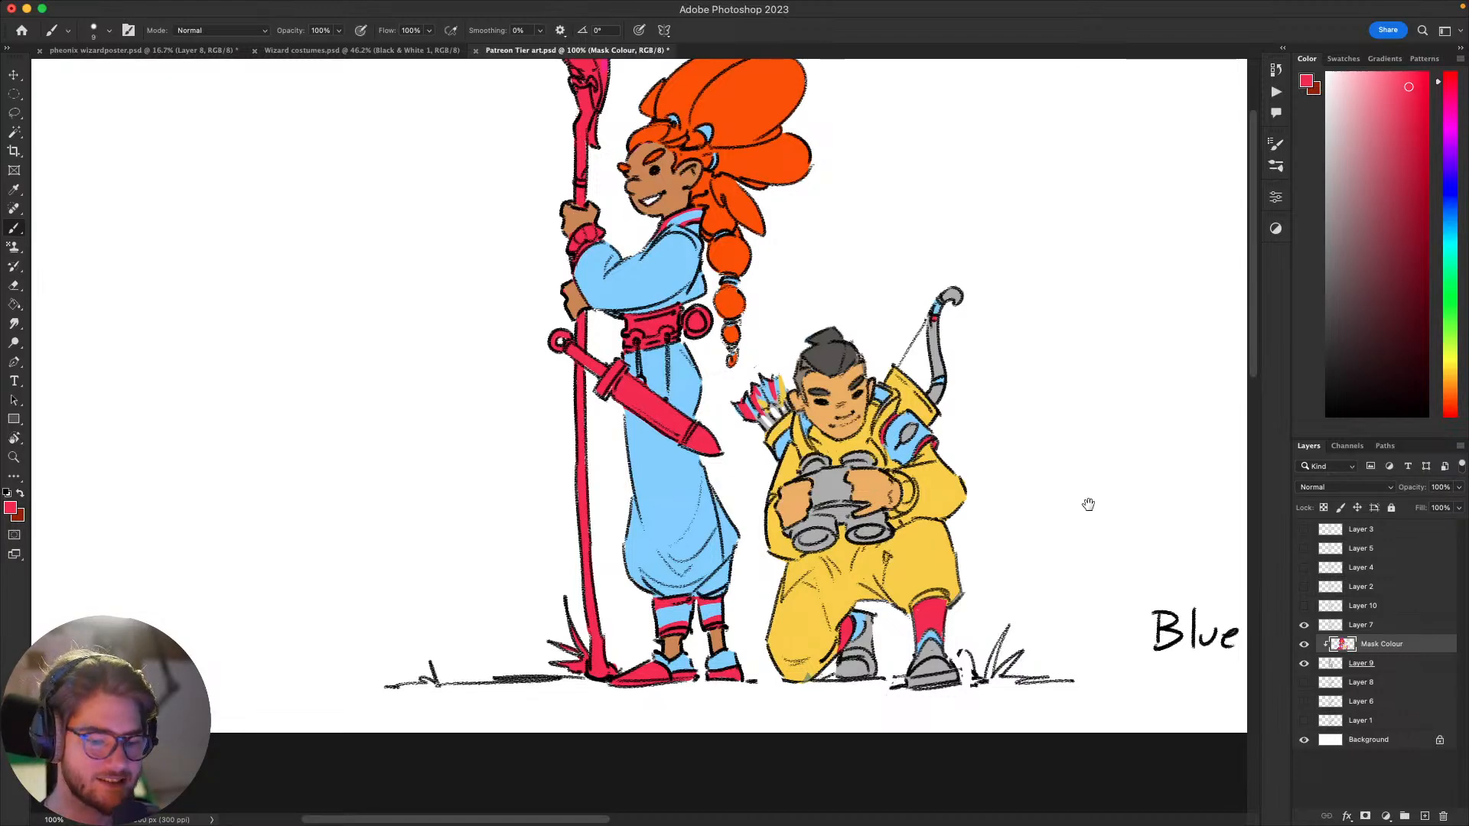
Step: Sample the crimson from the archer's lower leg and paint both trouser legs with it, adjusting the brush size for the edges
mouse_move(1089, 502)
mouse_down()
mouse_move(1125, 442)
mouse_move(1041, 484)
mouse_up()
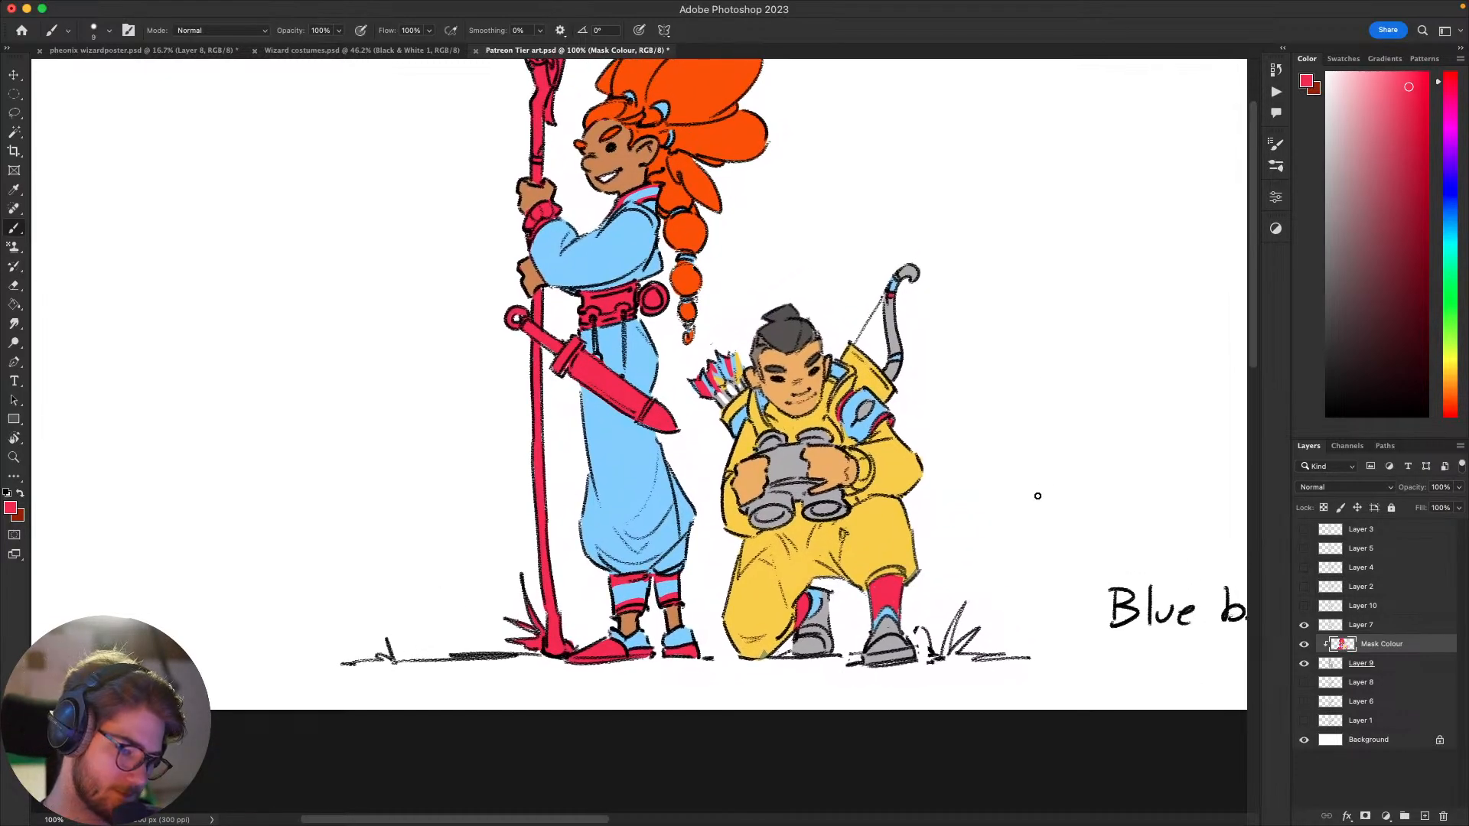
drag(1025, 551, 1141, 370)
drag(1078, 426, 992, 455)
alt+click(961, 583)
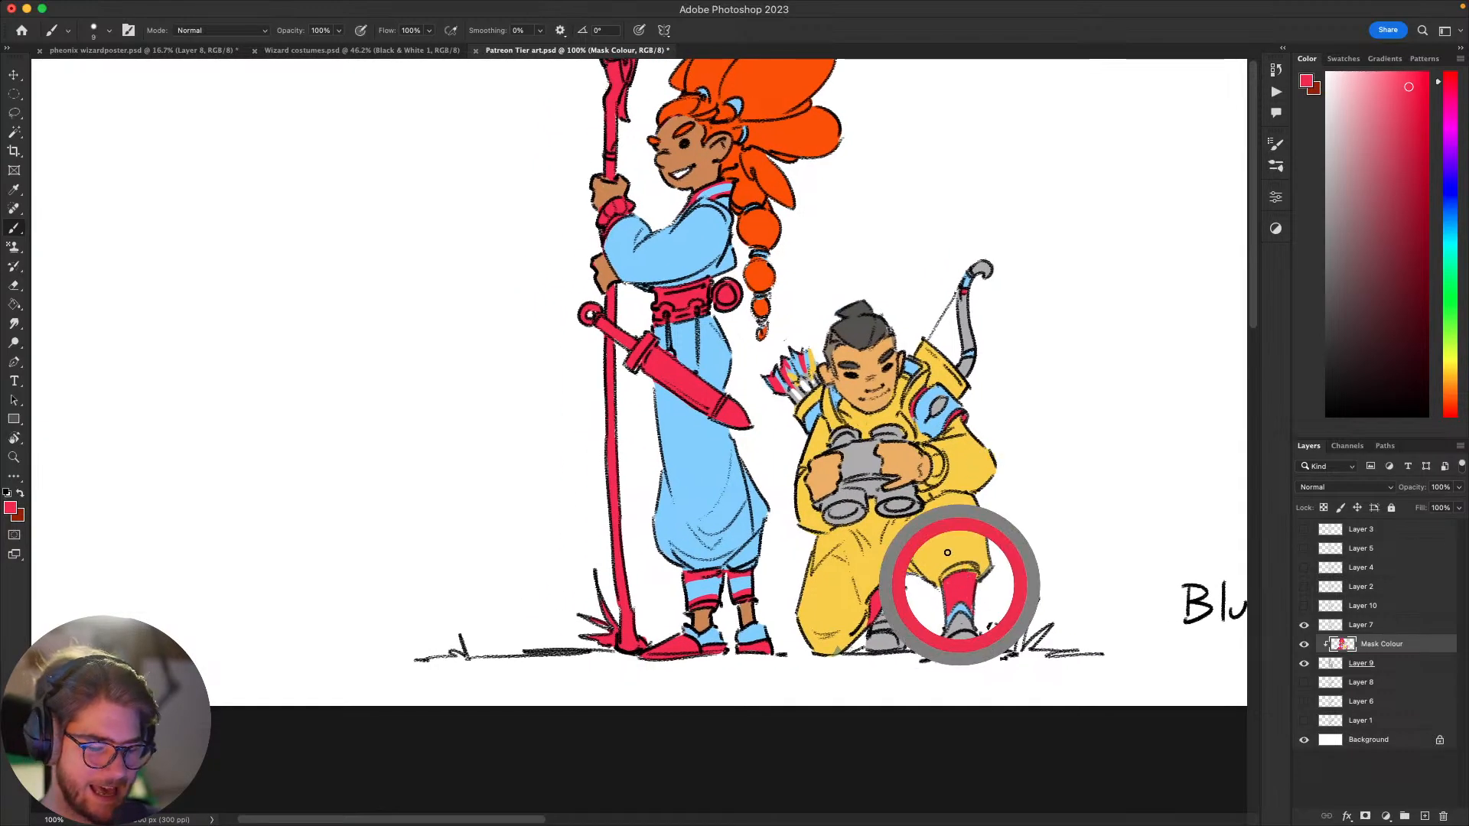
mouse_move(947, 551)
mouse_down()
mouse_move(986, 570)
mouse_move(910, 577)
mouse_move(953, 502)
mouse_move(928, 531)
mouse_move(877, 537)
mouse_move(874, 515)
mouse_move(893, 522)
mouse_move(874, 501)
mouse_move(879, 524)
mouse_move(816, 544)
mouse_move(788, 582)
mouse_move(836, 586)
mouse_move(907, 545)
mouse_move(872, 581)
mouse_move(851, 643)
mouse_move(831, 650)
mouse_move(838, 572)
mouse_move(814, 560)
mouse_move(827, 539)
mouse_move(873, 564)
mouse_up()
key(super+z)
key(bracketright)
key(bracketright)
key(bracketright)
key(bracketright)
key(bracketleft)
key(bracketleft)
key(bracketleft)
key(bracketleft)
key(bracketleft)
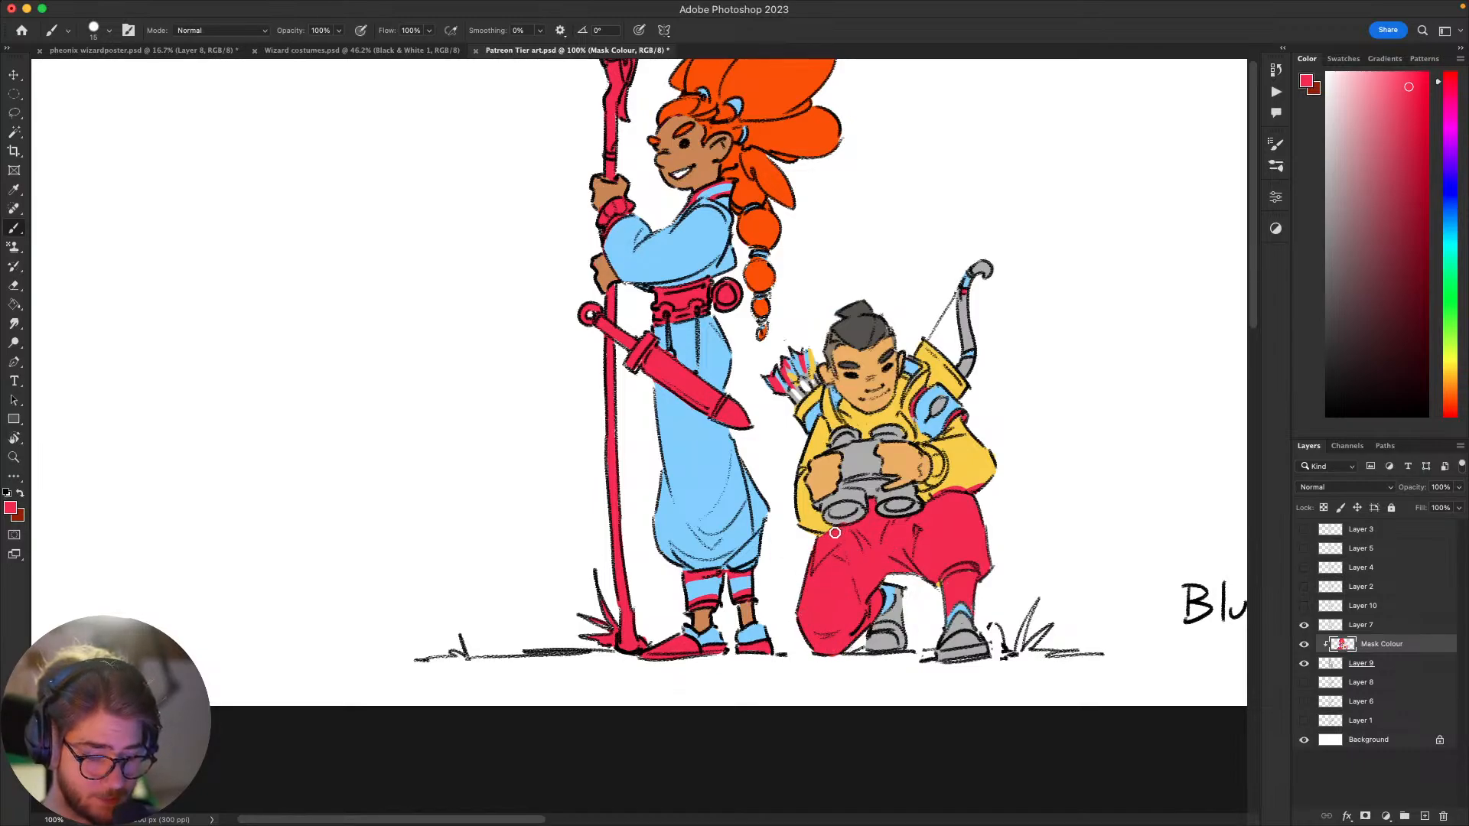
Step: Paint the archer's cuff, both sleeves and chest crimson, keeping around the hands, binoculars and shoulder straps
scroll(835, 533, up, 3)
scroll(835, 532, right, 2)
drag(871, 578, 876, 583)
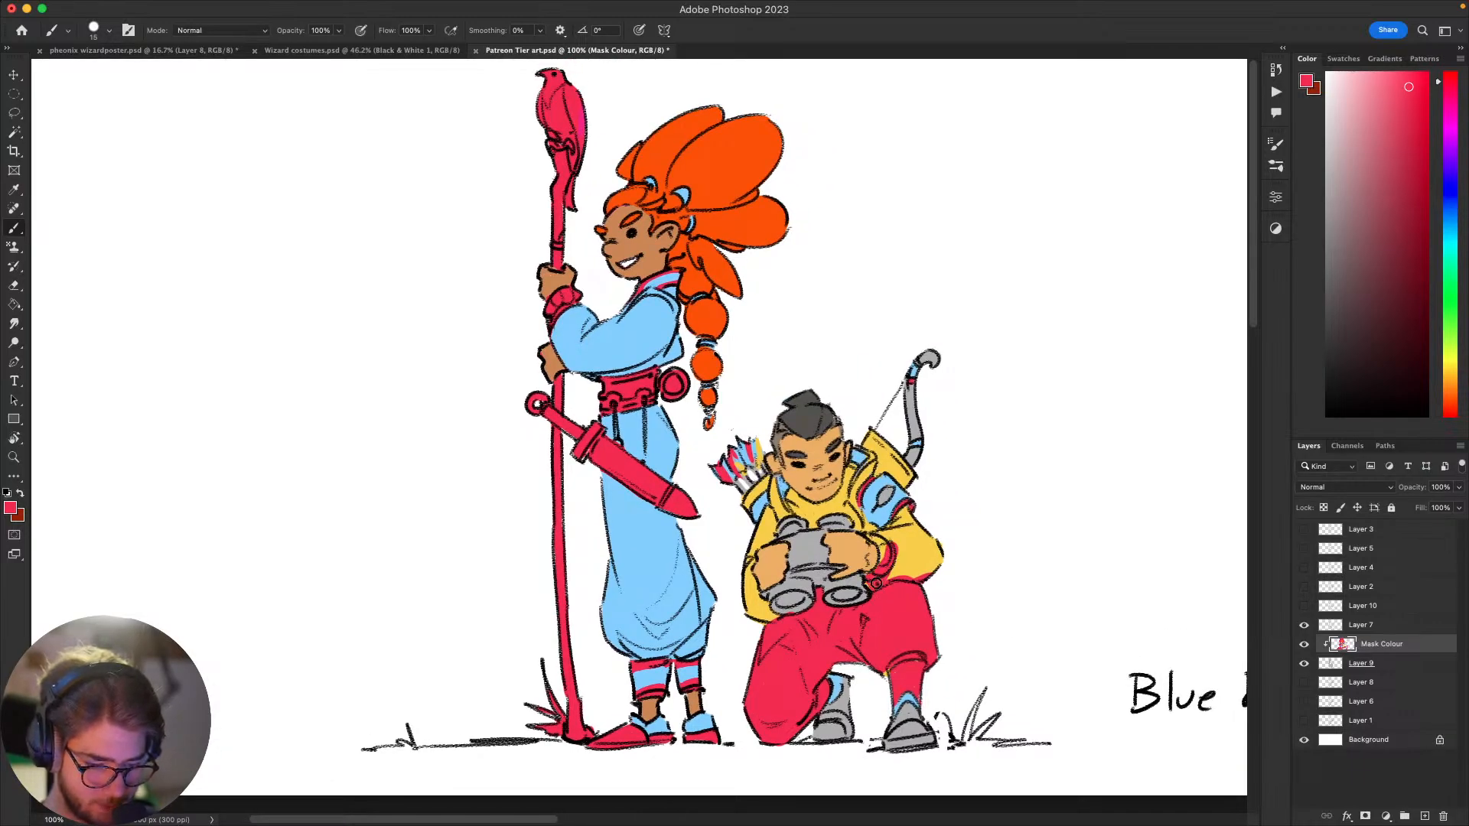
mouse_move(873, 530)
mouse_down()
mouse_move(922, 517)
mouse_move(896, 584)
mouse_move(970, 597)
mouse_move(1042, 635)
mouse_up()
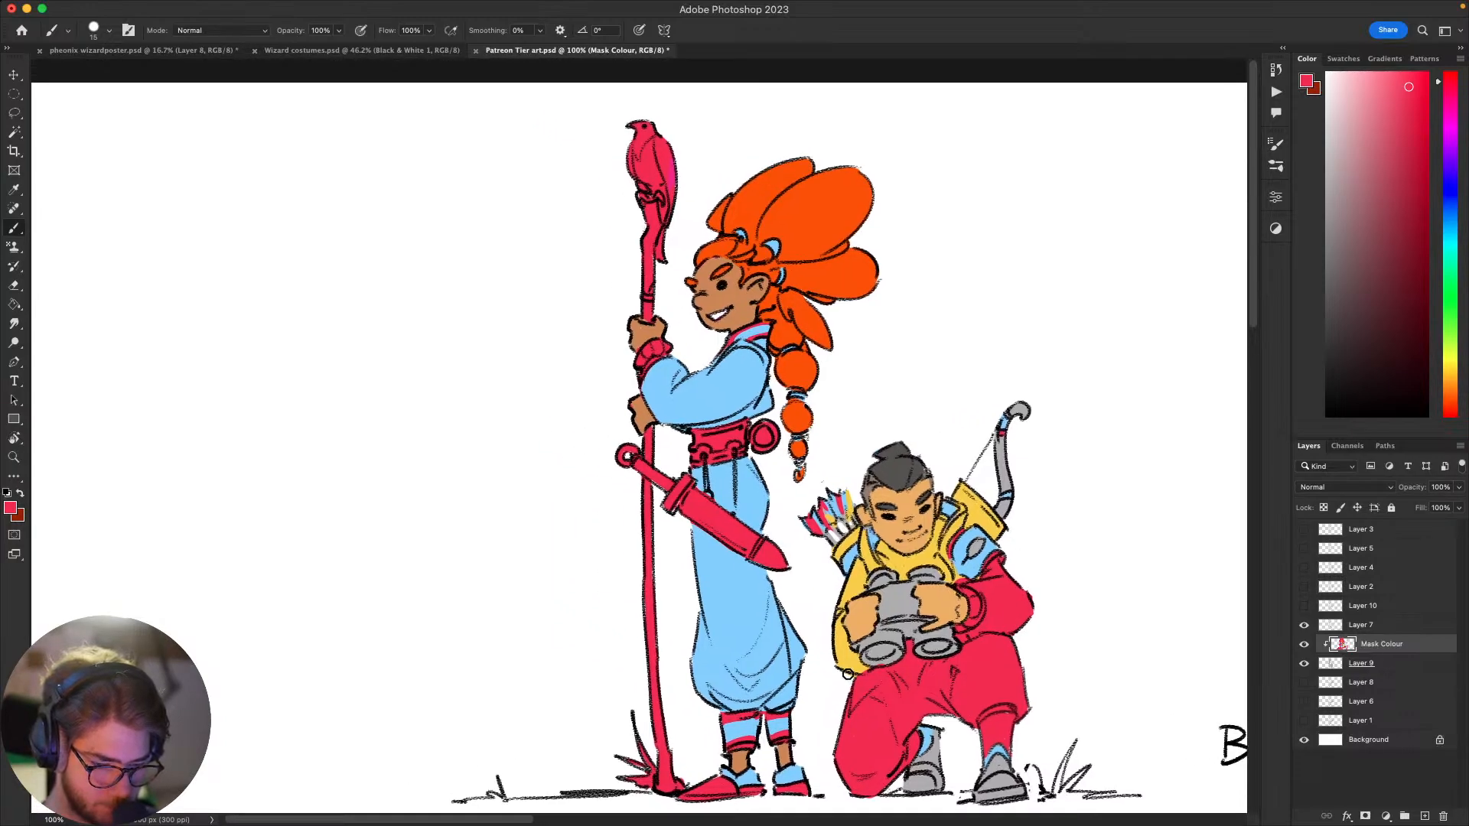
mouse_move(852, 657)
mouse_down()
mouse_move(842, 596)
mouse_move(881, 546)
mouse_move(866, 540)
mouse_move(870, 565)
mouse_move(901, 544)
mouse_move(882, 556)
mouse_move(892, 563)
mouse_move(886, 550)
mouse_move(928, 552)
mouse_move(942, 521)
mouse_move(935, 555)
mouse_move(904, 574)
mouse_up()
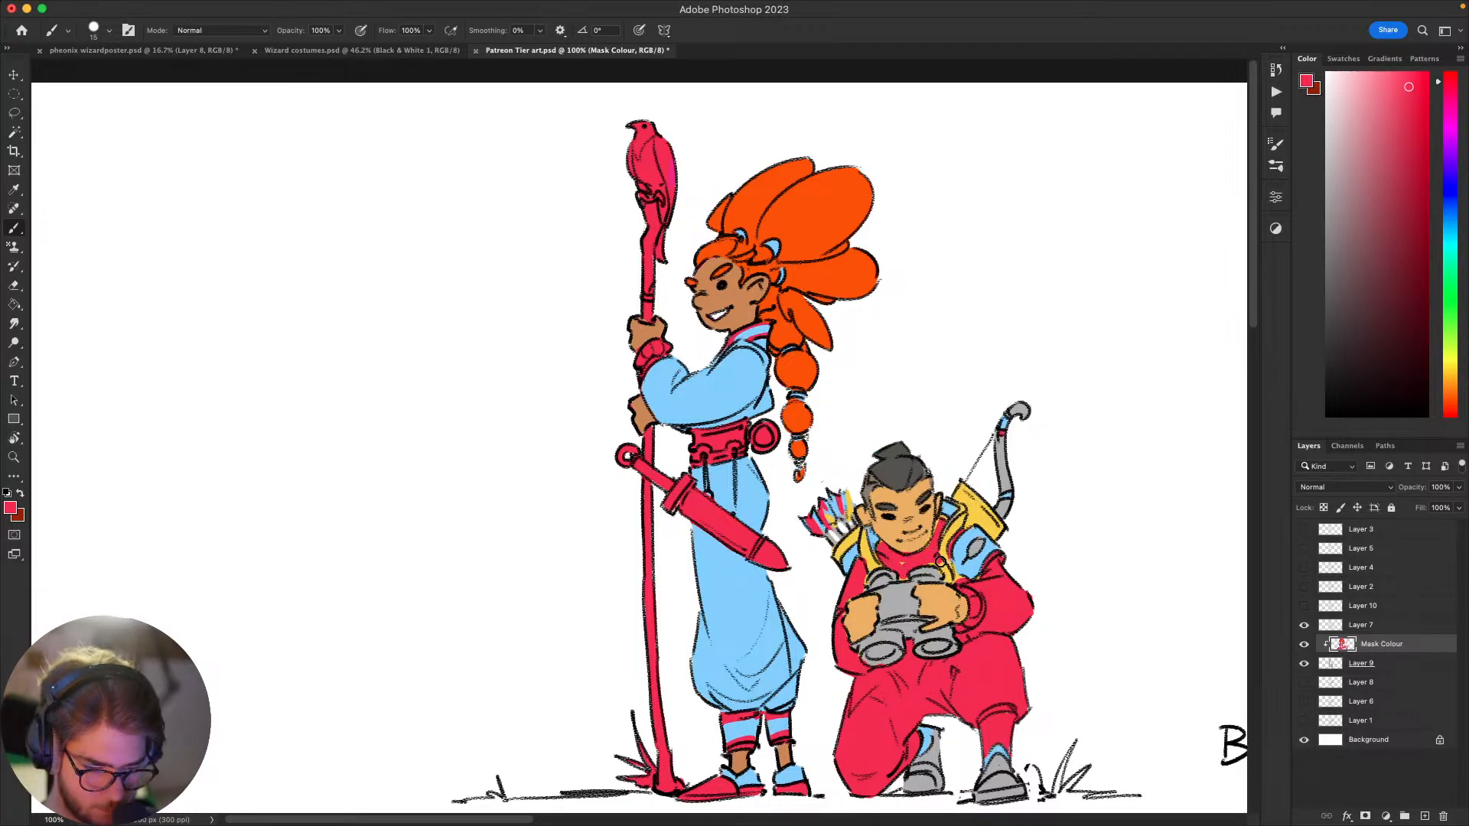
Step: Repaint the archer's near sleeve in light blue sampled from the shoulder pad, using a slightly larger brush
key(super+minus)
key(super+minus)
key(super+minus)
key(super+minus)
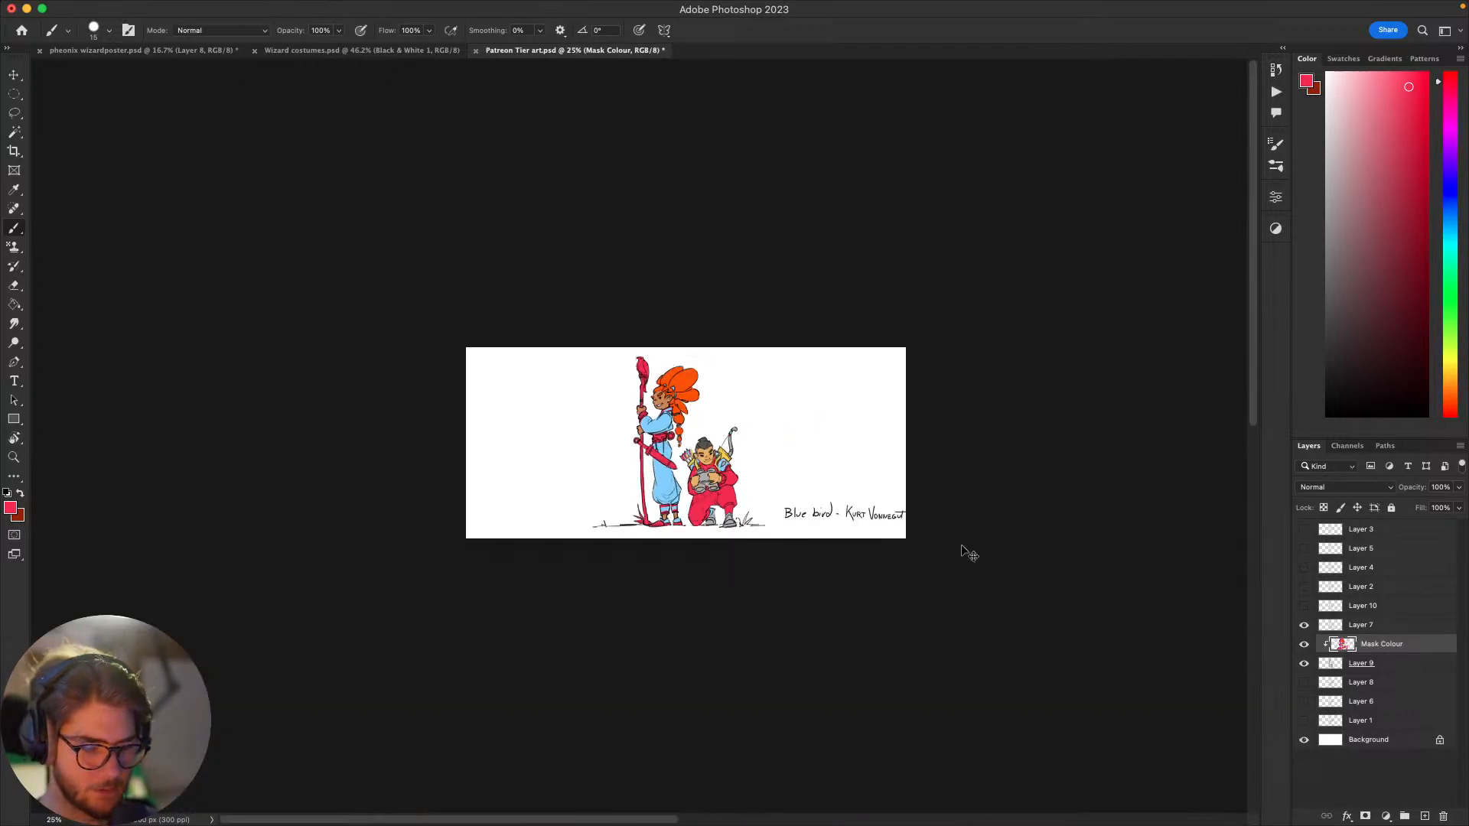
key(super+plus)
key(super+plus)
key(super+plus)
key(super+plus)
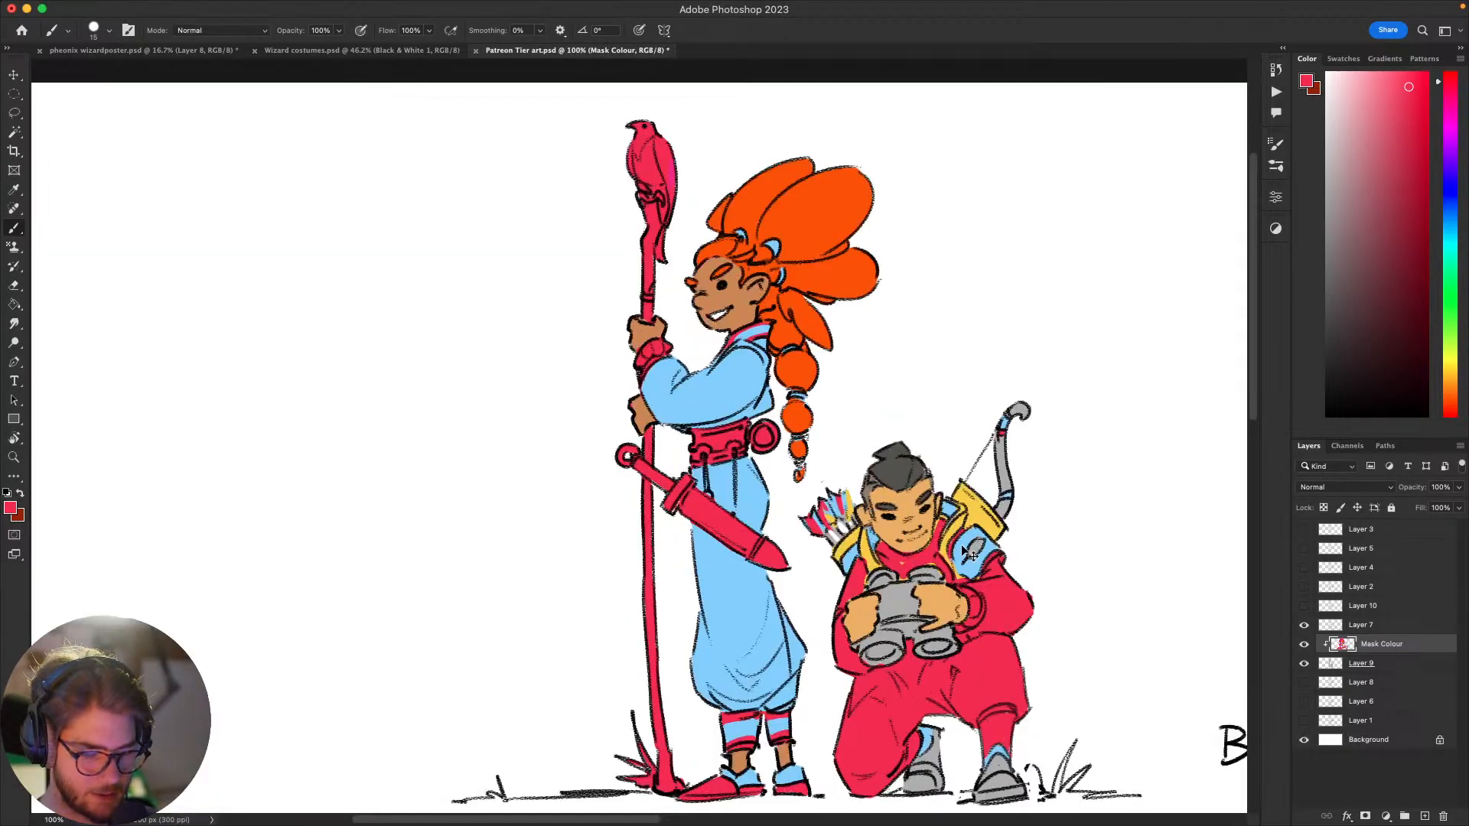
key(super+minus)
key(super+plus)
drag(1050, 670, 1004, 636)
alt+click(932, 529)
key(bracketright)
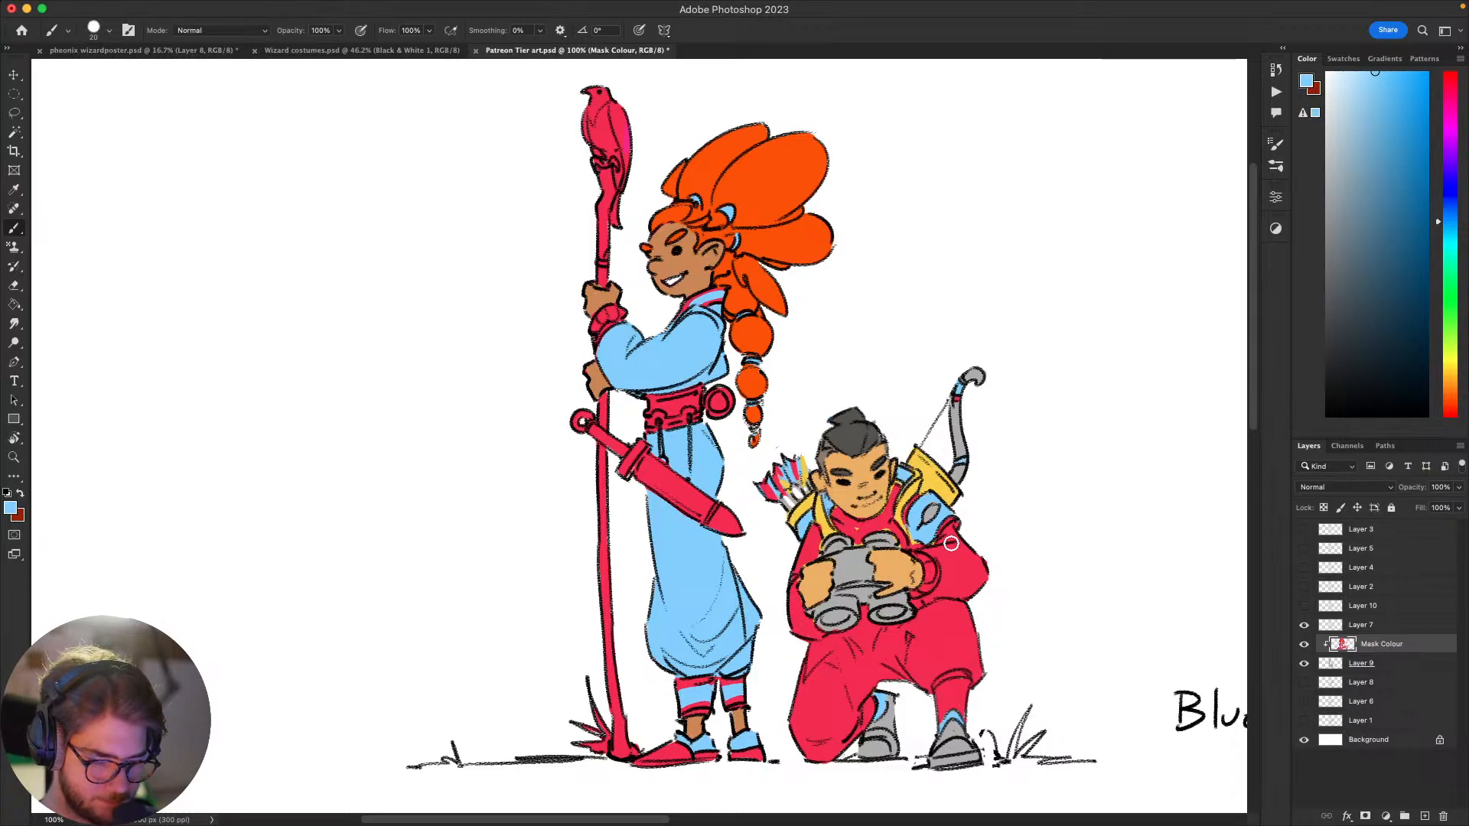
mouse_move(937, 550)
mouse_down()
mouse_move(970, 570)
mouse_move(952, 535)
mouse_up()
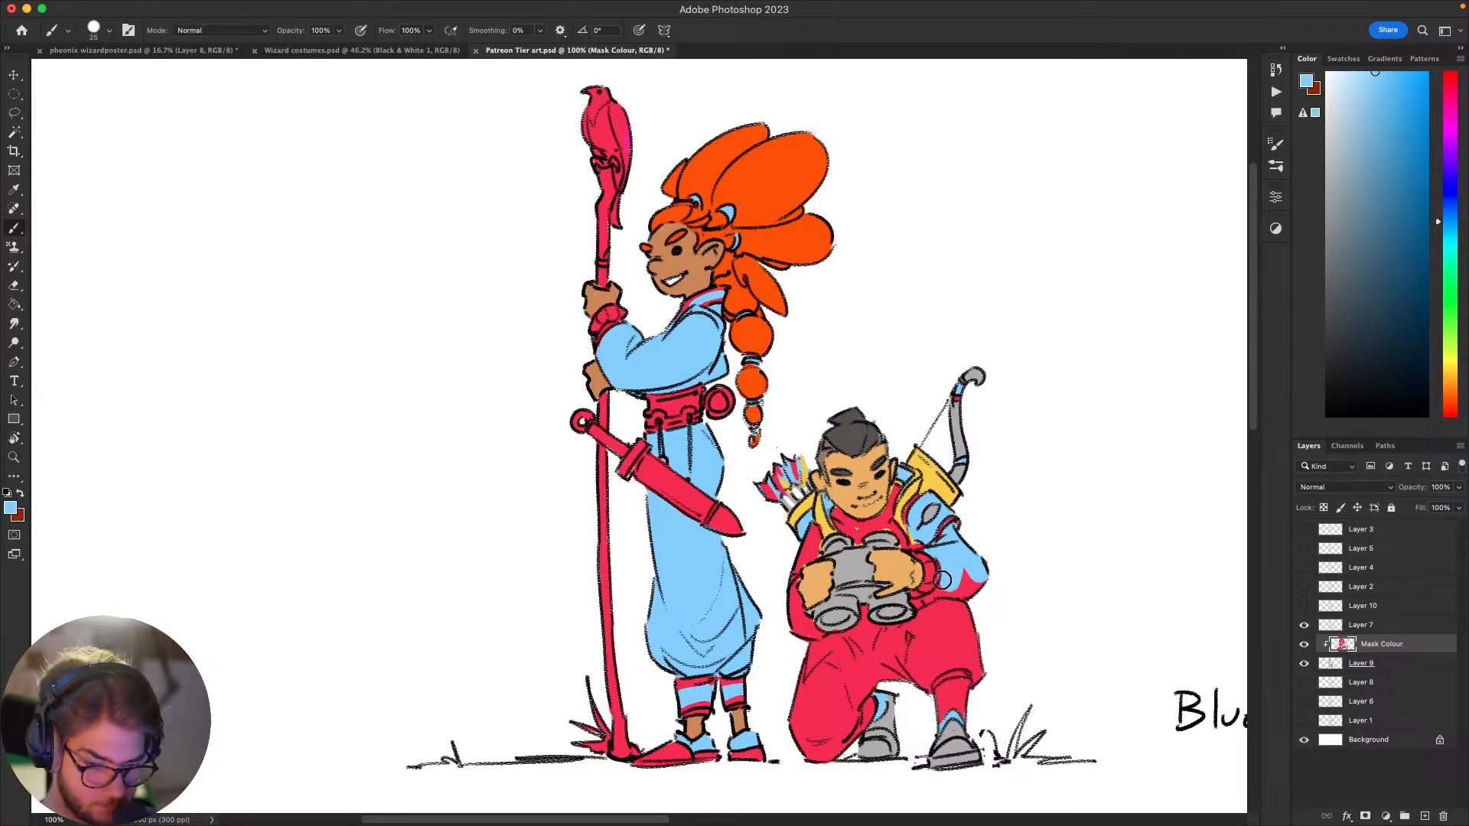
Step: Paint both of the archer's trouser legs light blue down to the crimson lower legs, using a smaller brush for the edges
mouse_move(926, 598)
mouse_down()
mouse_move(964, 582)
mouse_move(967, 619)
mouse_move(1024, 584)
mouse_move(951, 624)
mouse_move(942, 600)
mouse_move(969, 558)
mouse_move(952, 593)
mouse_move(965, 598)
mouse_move(995, 561)
mouse_move(980, 547)
mouse_move(945, 580)
mouse_move(914, 574)
mouse_move(908, 591)
mouse_move(938, 605)
mouse_move(901, 581)
mouse_move(915, 572)
mouse_move(876, 581)
mouse_move(914, 571)
mouse_move(866, 580)
mouse_move(976, 477)
mouse_move(903, 563)
mouse_move(846, 586)
mouse_move(826, 615)
mouse_move(910, 586)
mouse_move(926, 611)
mouse_move(888, 620)
mouse_move(844, 695)
mouse_move(863, 648)
mouse_move(825, 656)
mouse_up()
scroll(995, 627, down, 2)
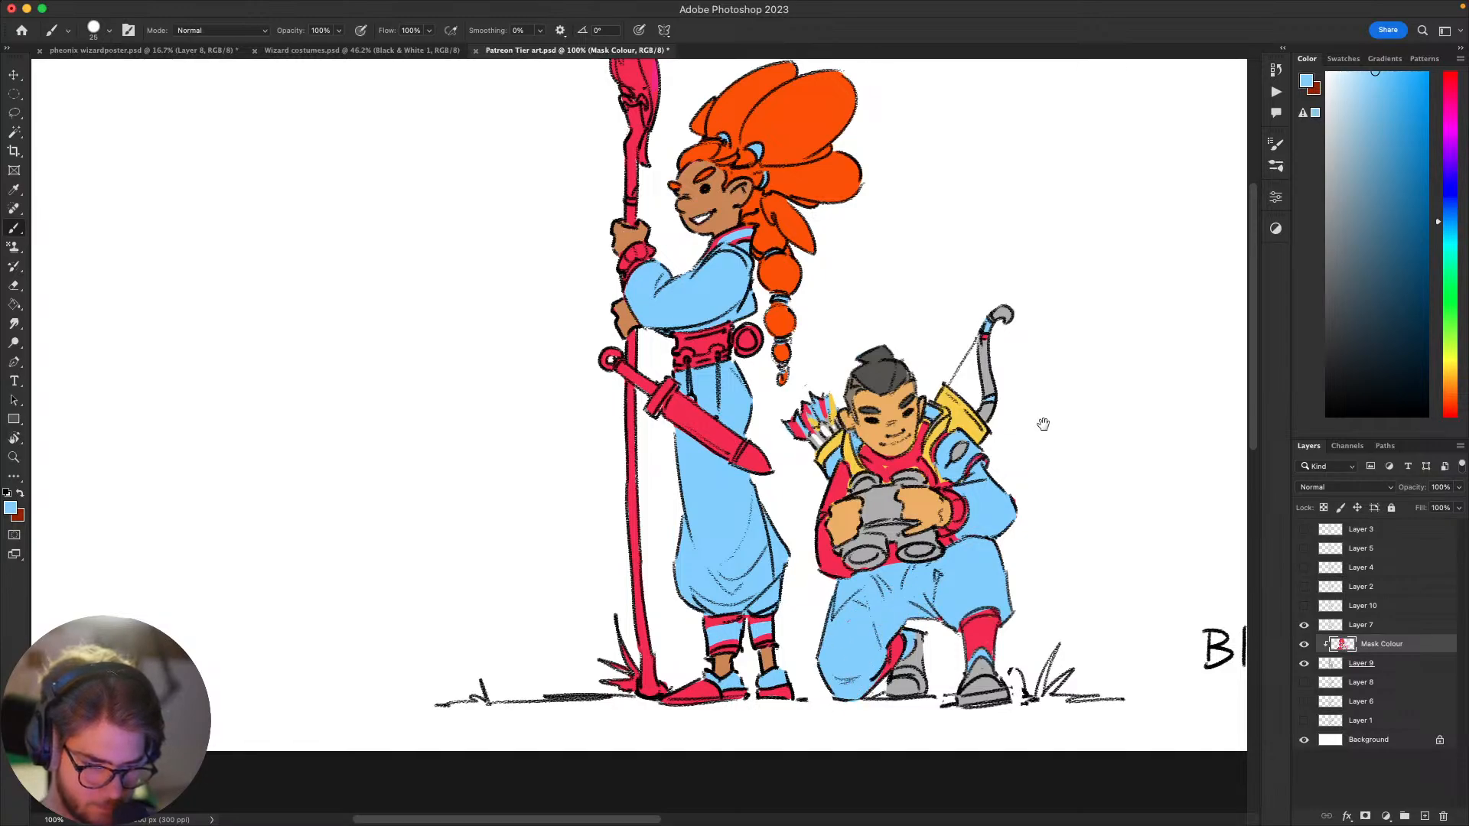
mouse_move(1055, 499)
mouse_down()
mouse_move(1062, 542)
mouse_move(1022, 478)
mouse_move(1082, 454)
mouse_move(1074, 446)
mouse_up()
key(bracketleft)
key(bracketleft)
key(bracketleft)
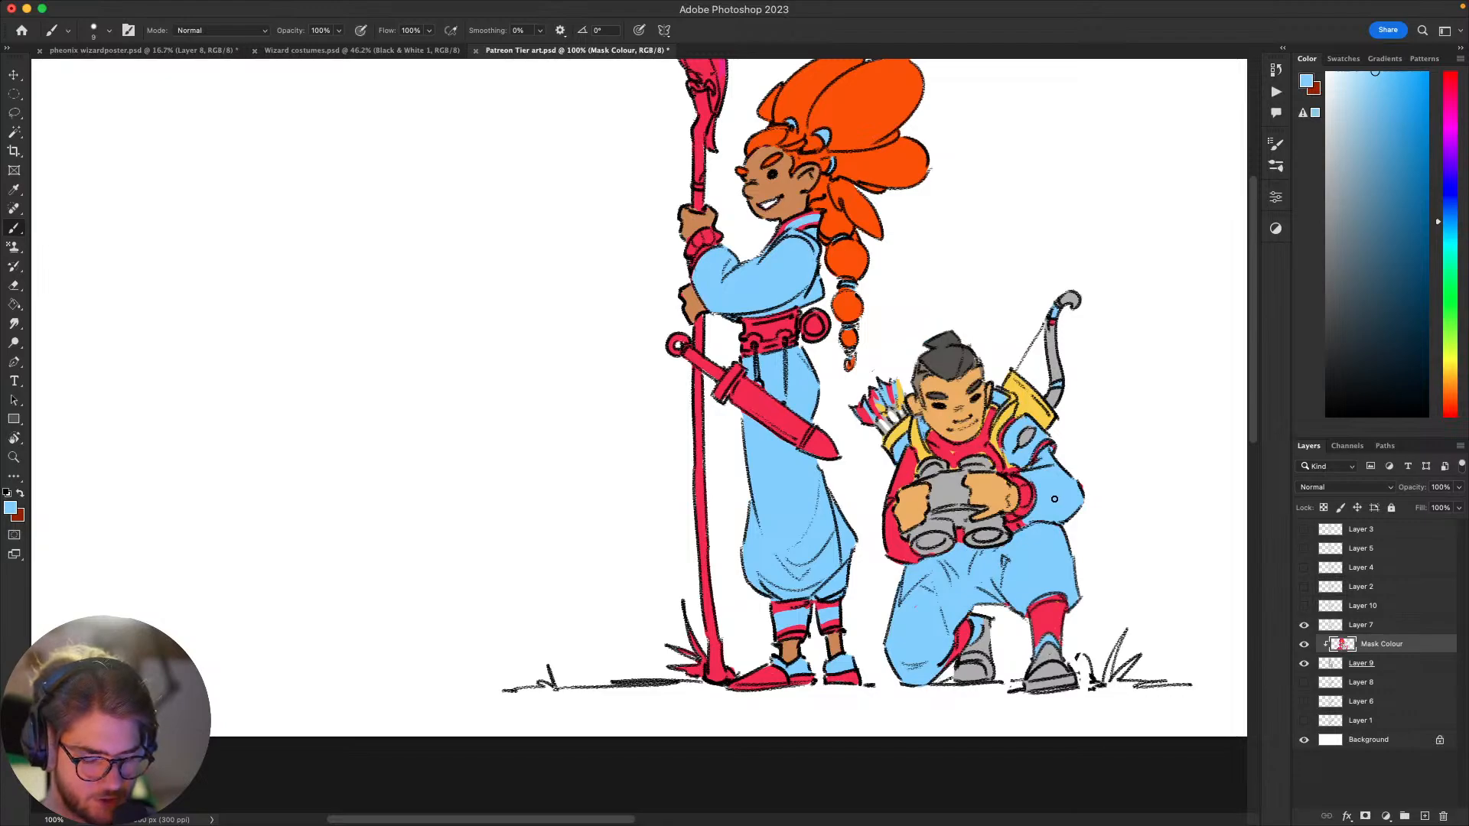
Step: Touch up the shoulder strap in yellow and repaint the archer's chest and far sleeve light blue, keeping the collar crimson
scroll(1026, 536, up, 2)
scroll(1025, 532, up, 5)
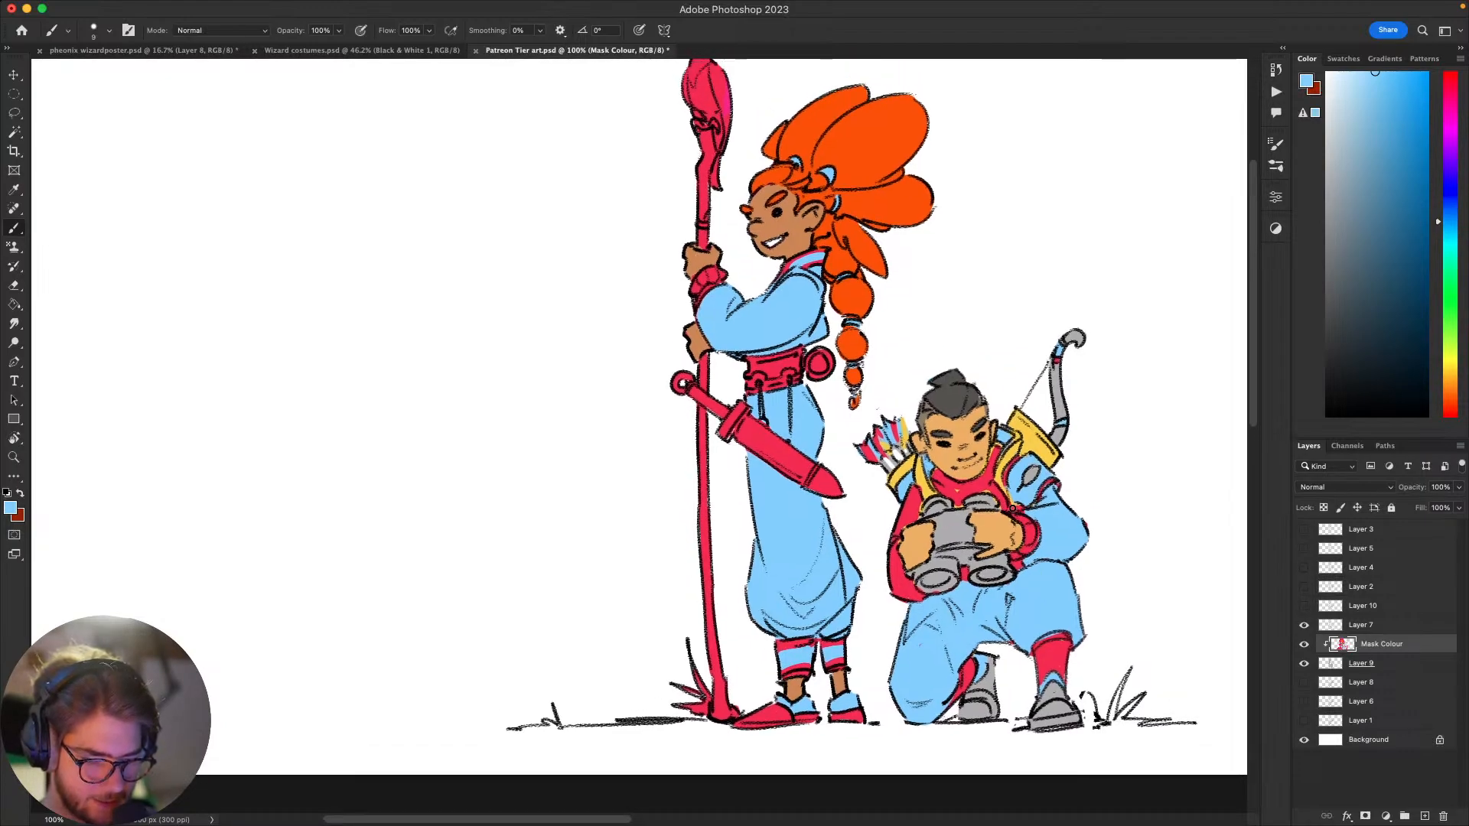
alt+click(1016, 506)
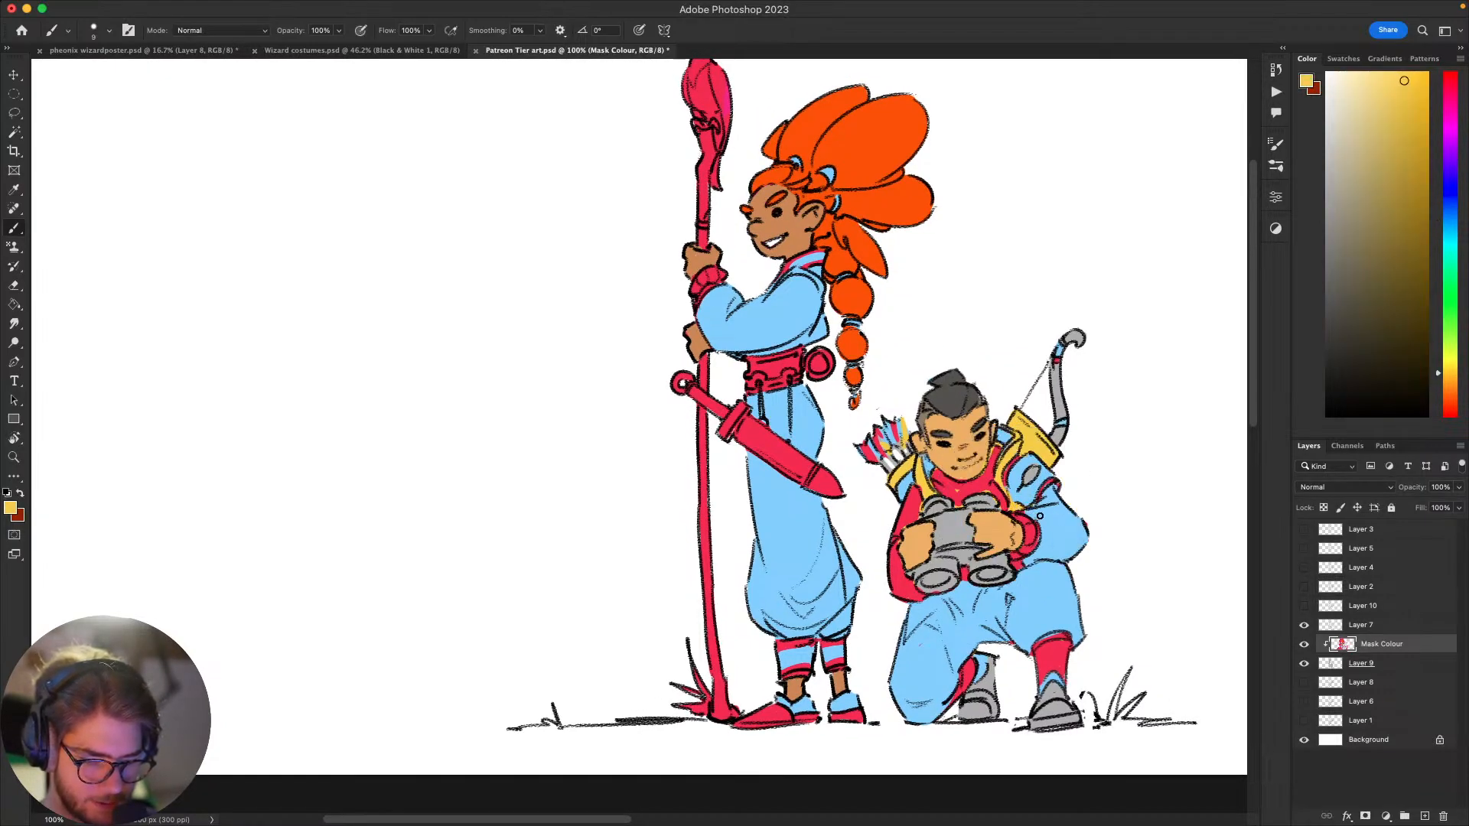
alt+click(1041, 509)
scroll(1041, 505, down, 5)
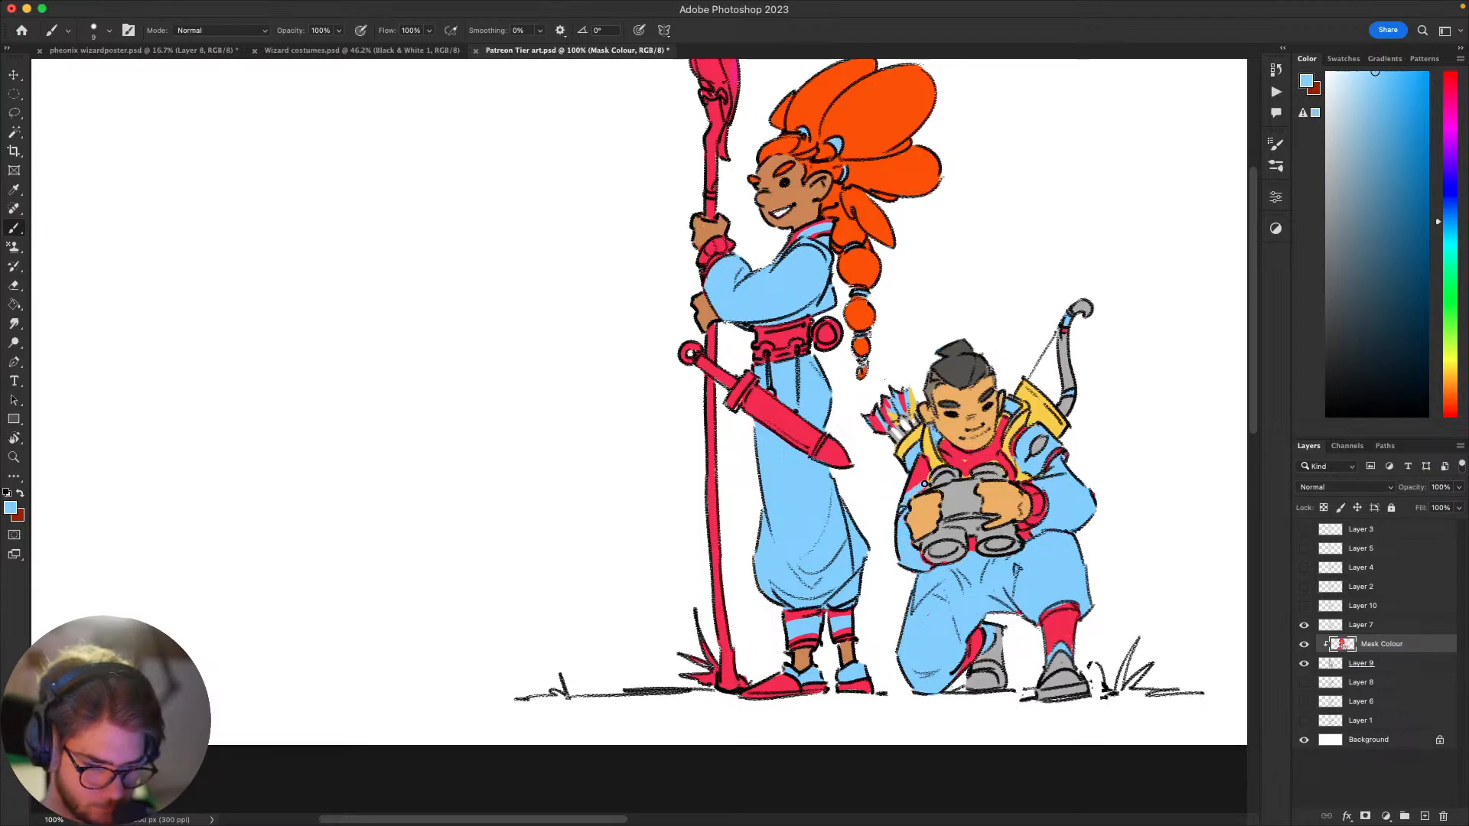
drag(924, 456, 913, 489)
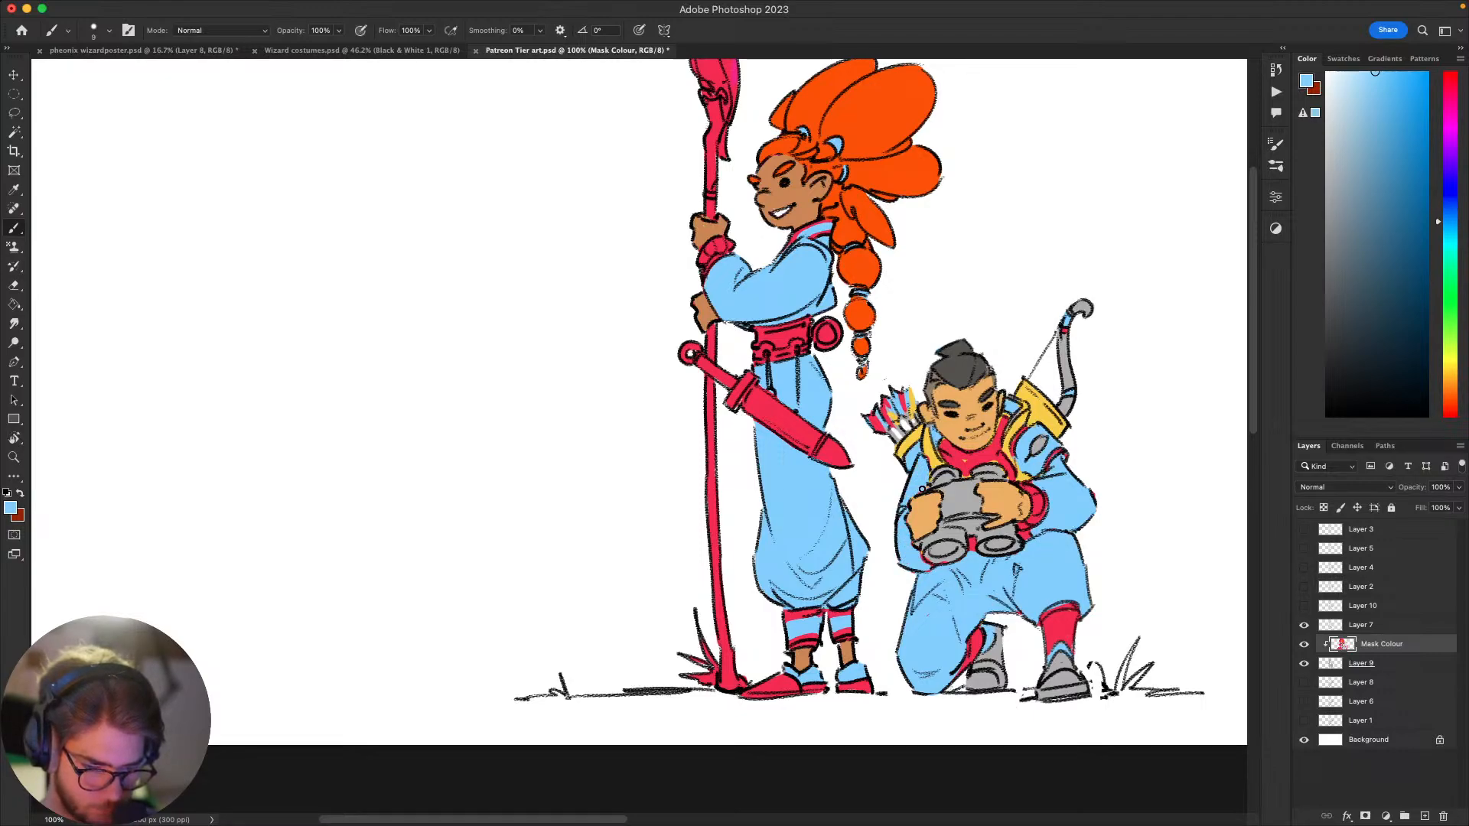
scroll(1102, 433, up, 3)
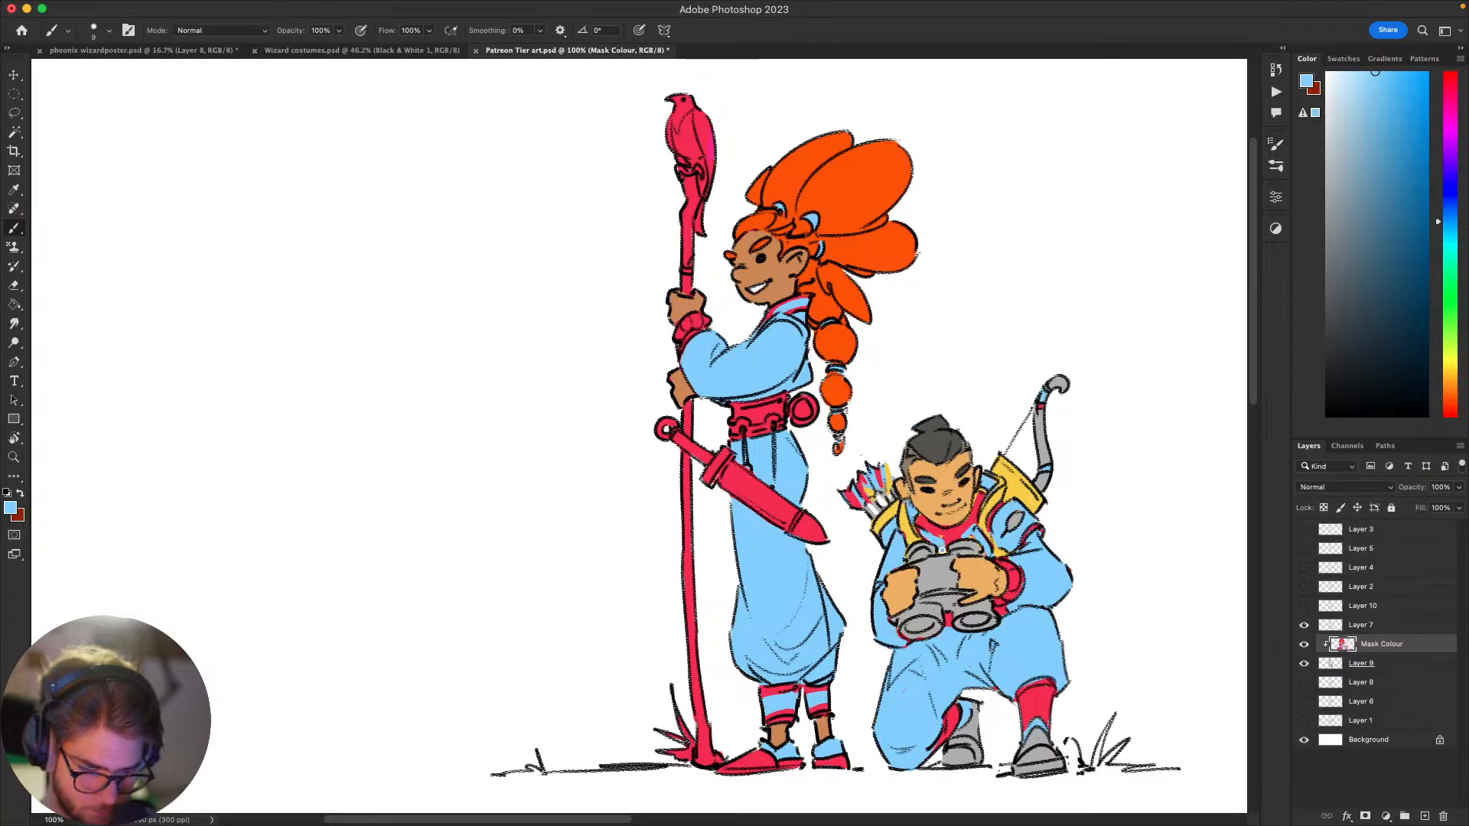
Step: Sample the crimson from the archer's lower leg and paint the shoulder pad with it using a larger brush
drag(1037, 554, 1064, 470)
alt+click(976, 459)
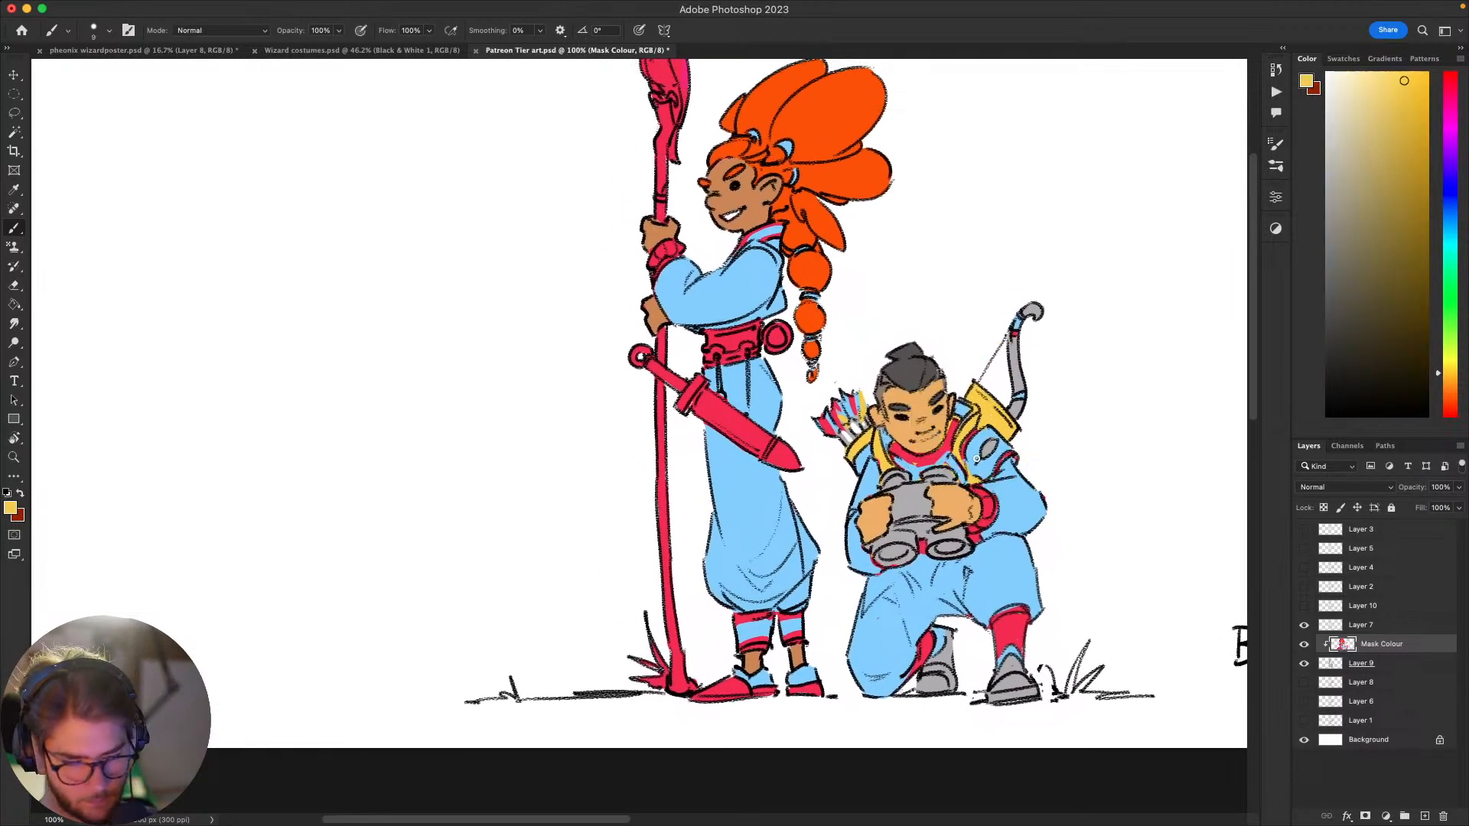
drag(990, 564, 973, 616)
drag(999, 521, 995, 537)
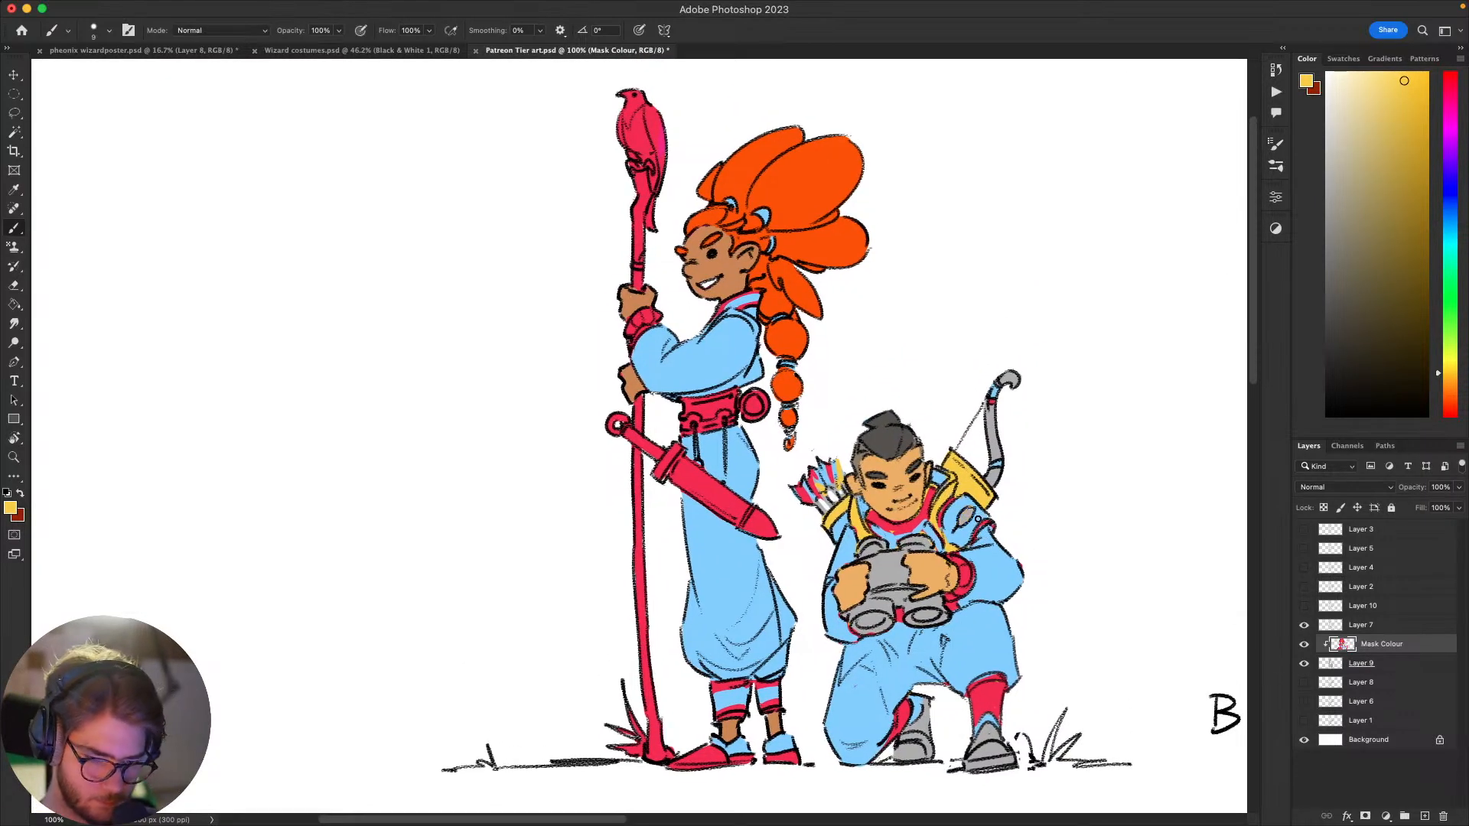
alt+click(984, 694)
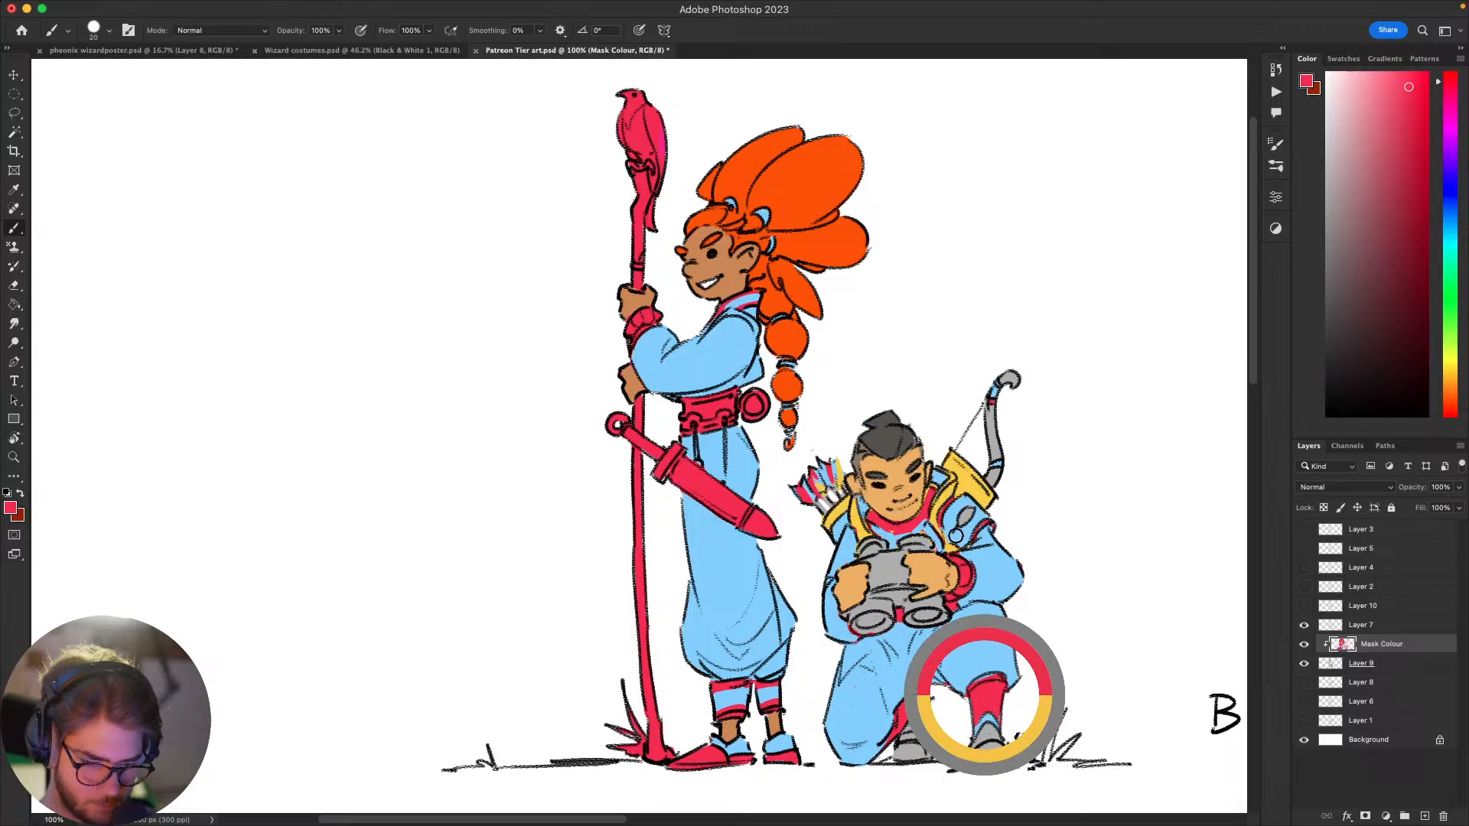
key(bracketright)
mouse_move(955, 536)
mouse_down()
mouse_move(960, 508)
mouse_move(953, 519)
mouse_up()
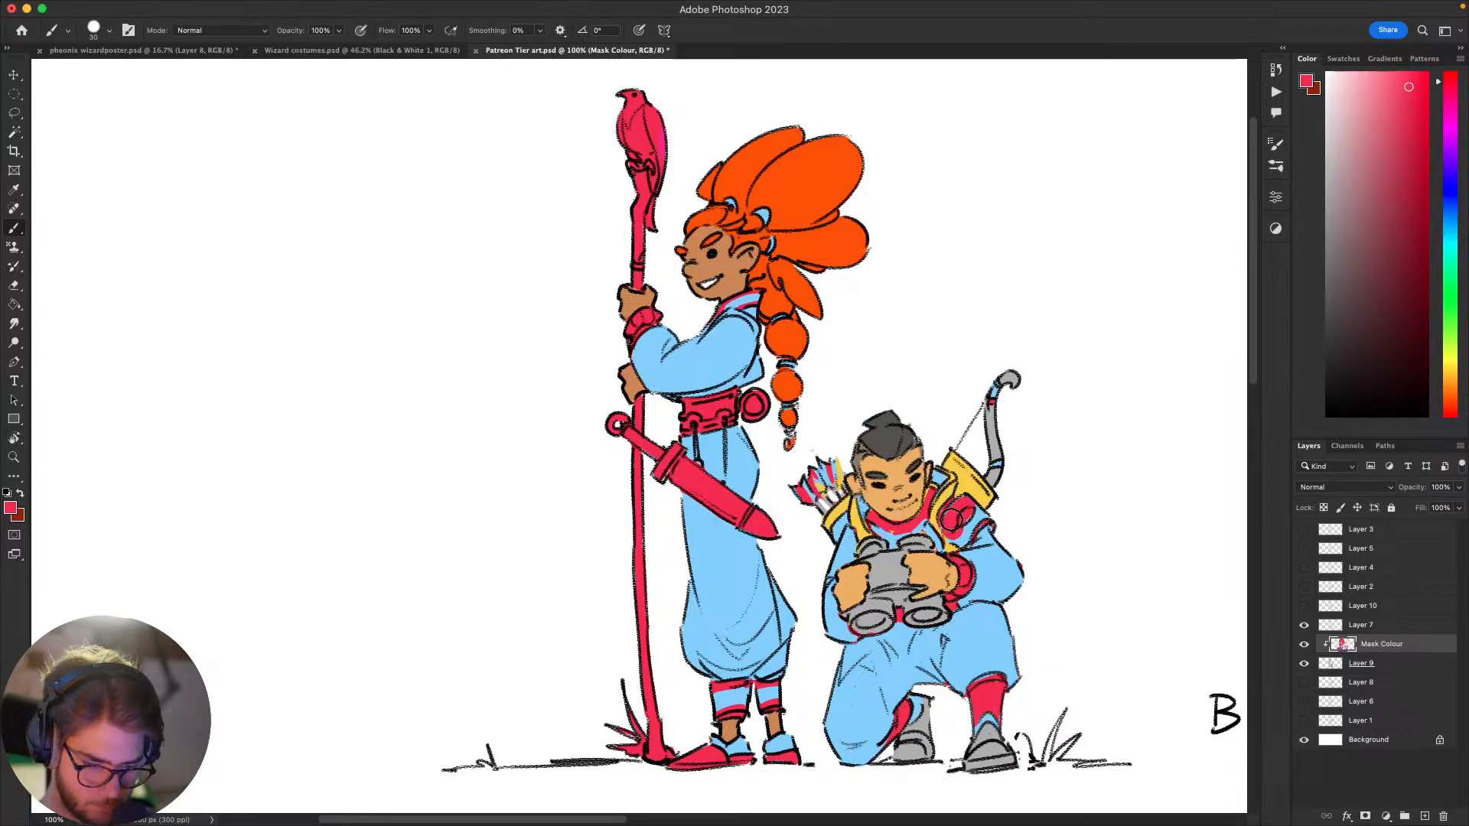
Step: Paint the oval emblem on the crimson shoulder pad with a small brush, trying yellow and settling on light blue
alt+click(991, 555)
key(bracketleft)
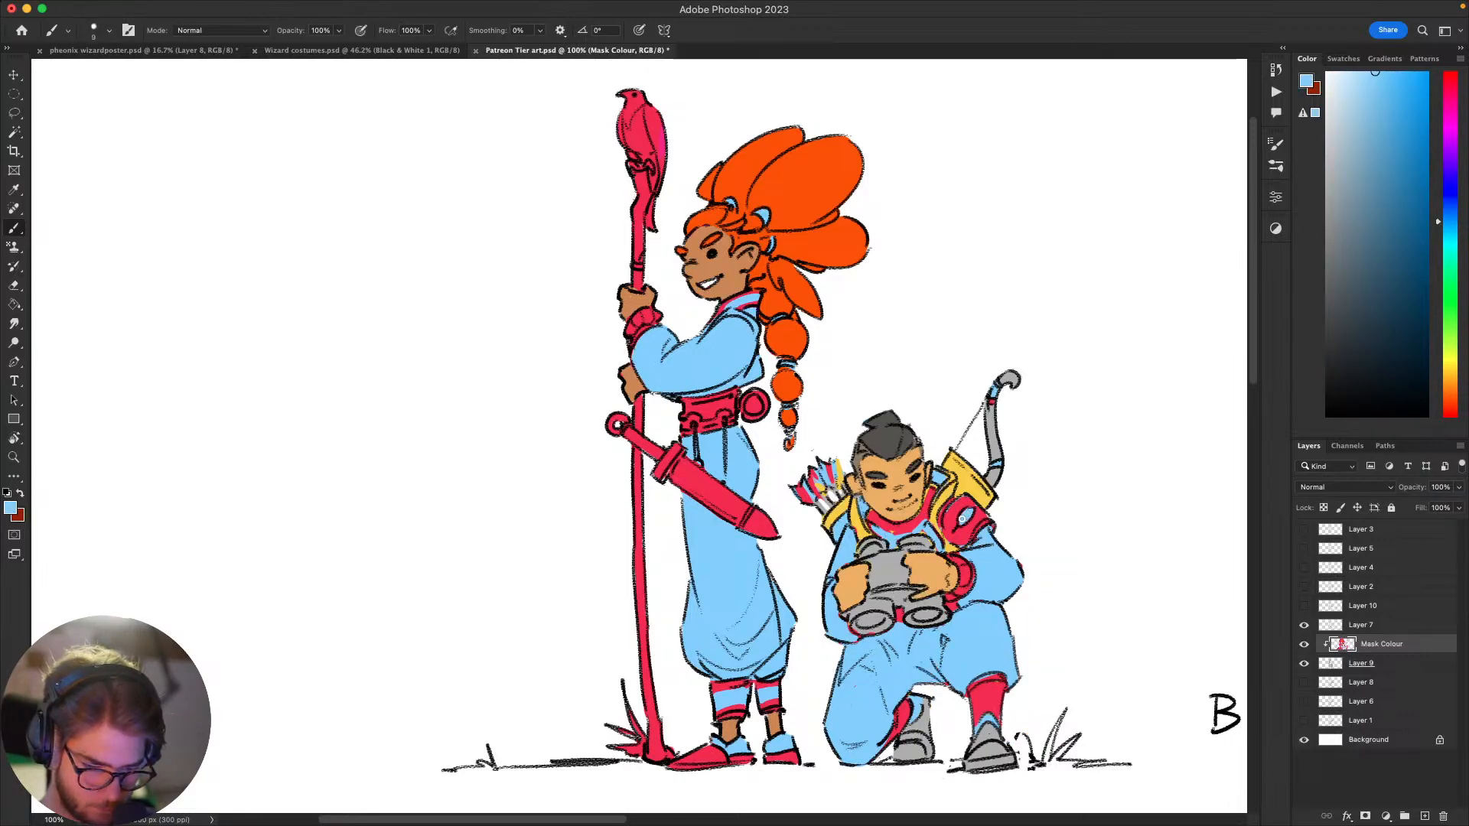
alt+click(968, 511)
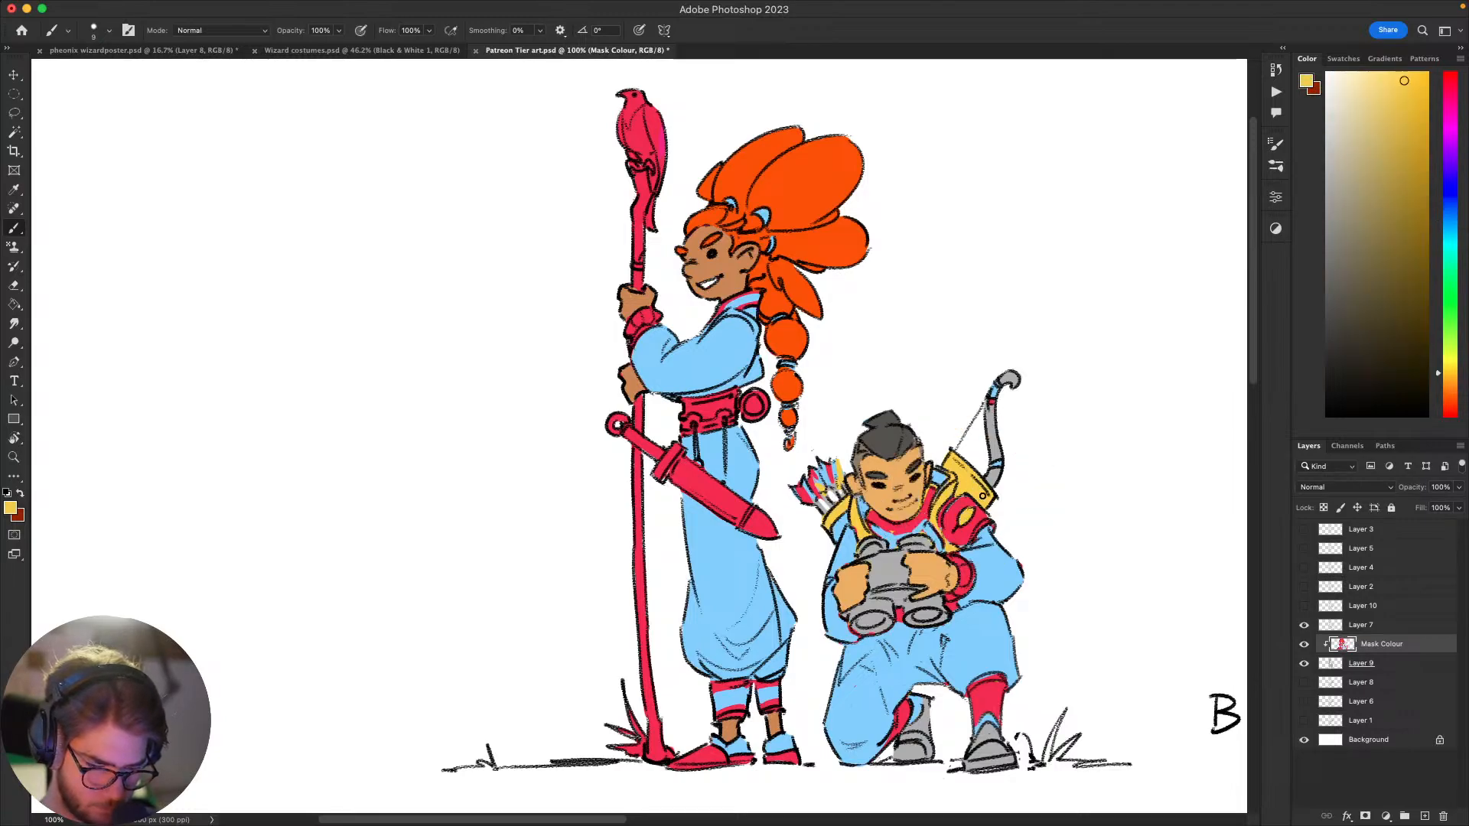
alt+click(987, 579)
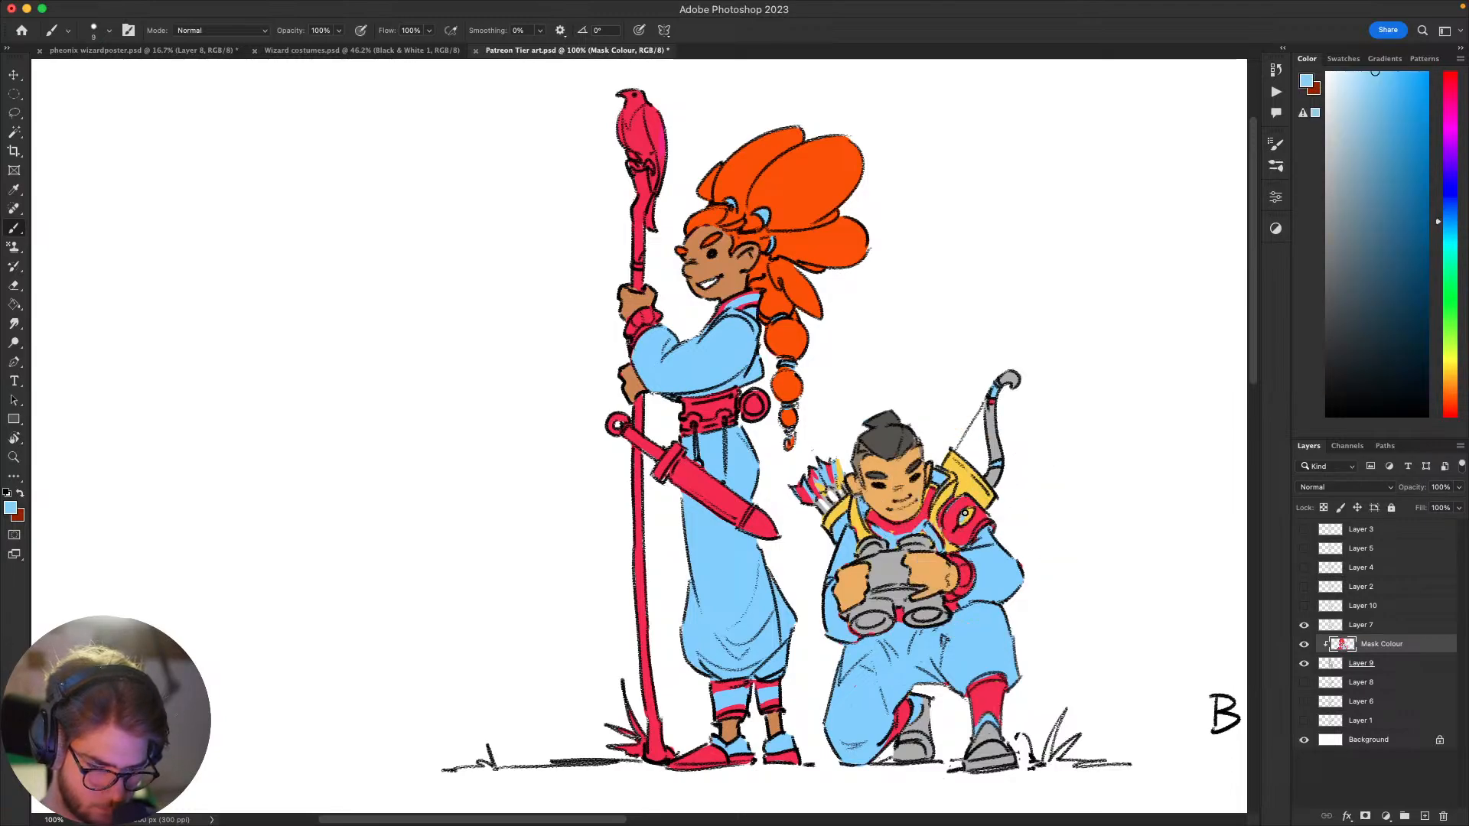
scroll(978, 506, down, 1)
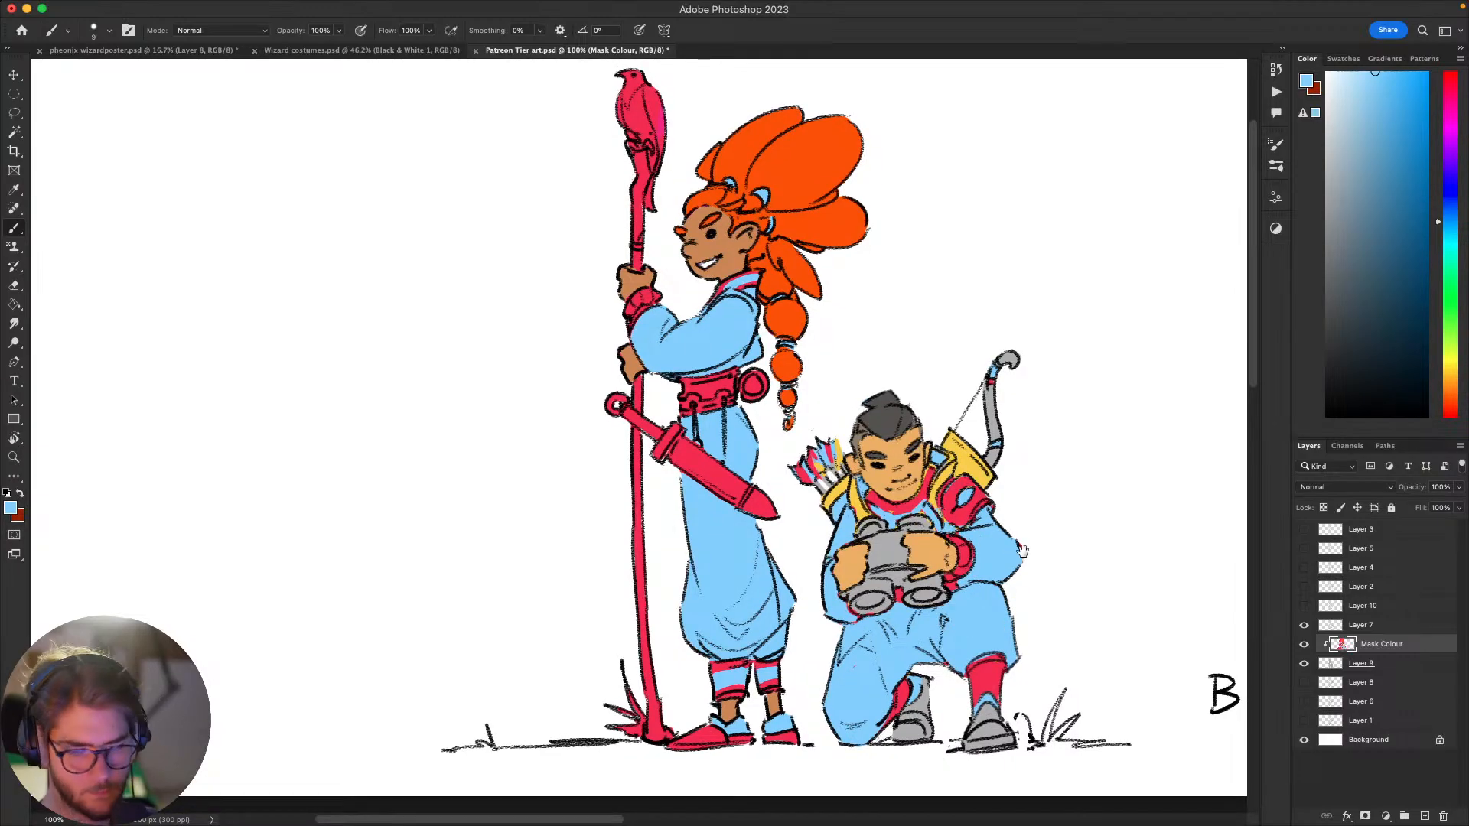
scroll(1023, 549, up, 1)
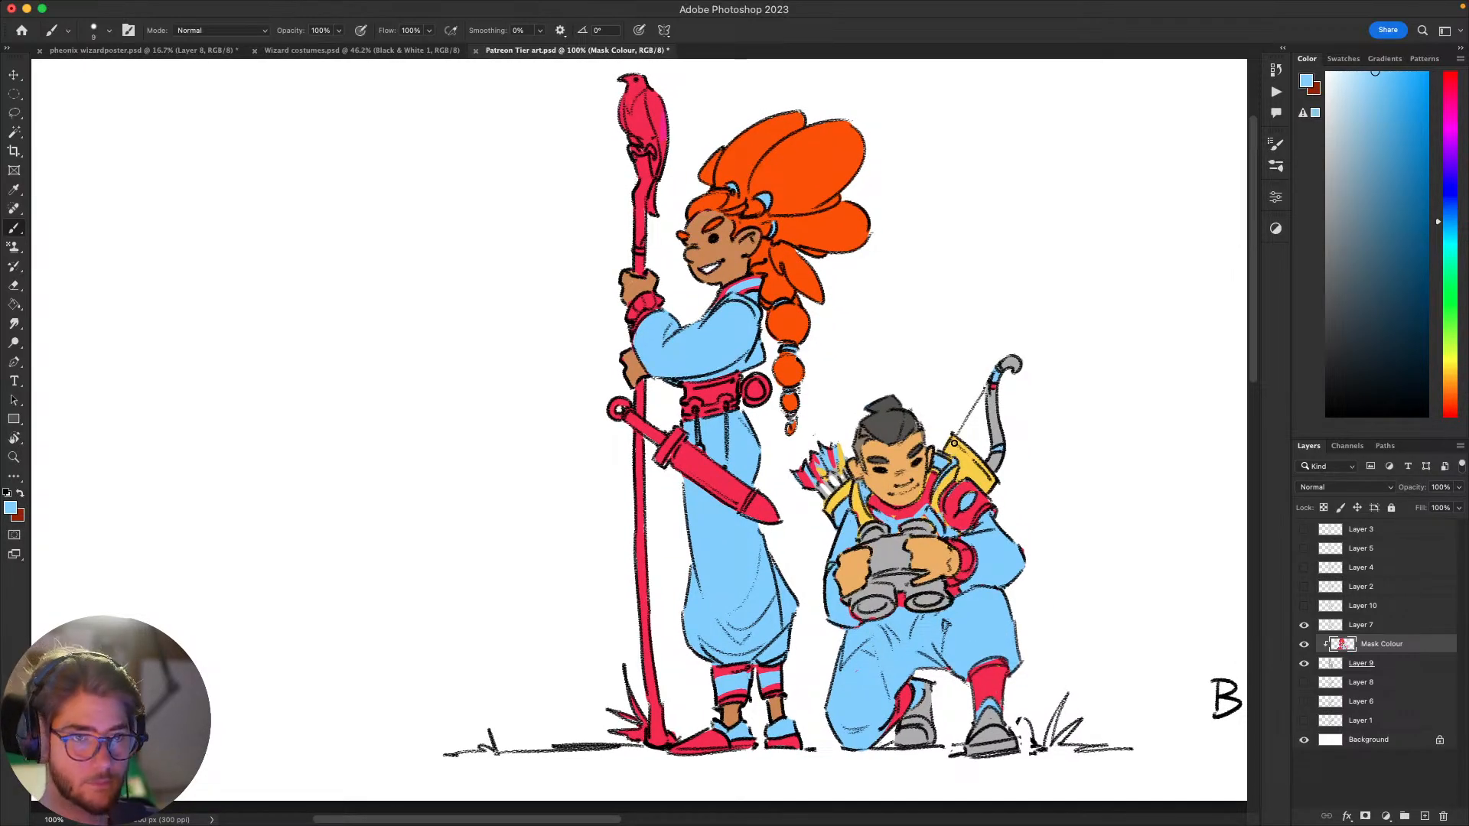
drag(1009, 442, 991, 502)
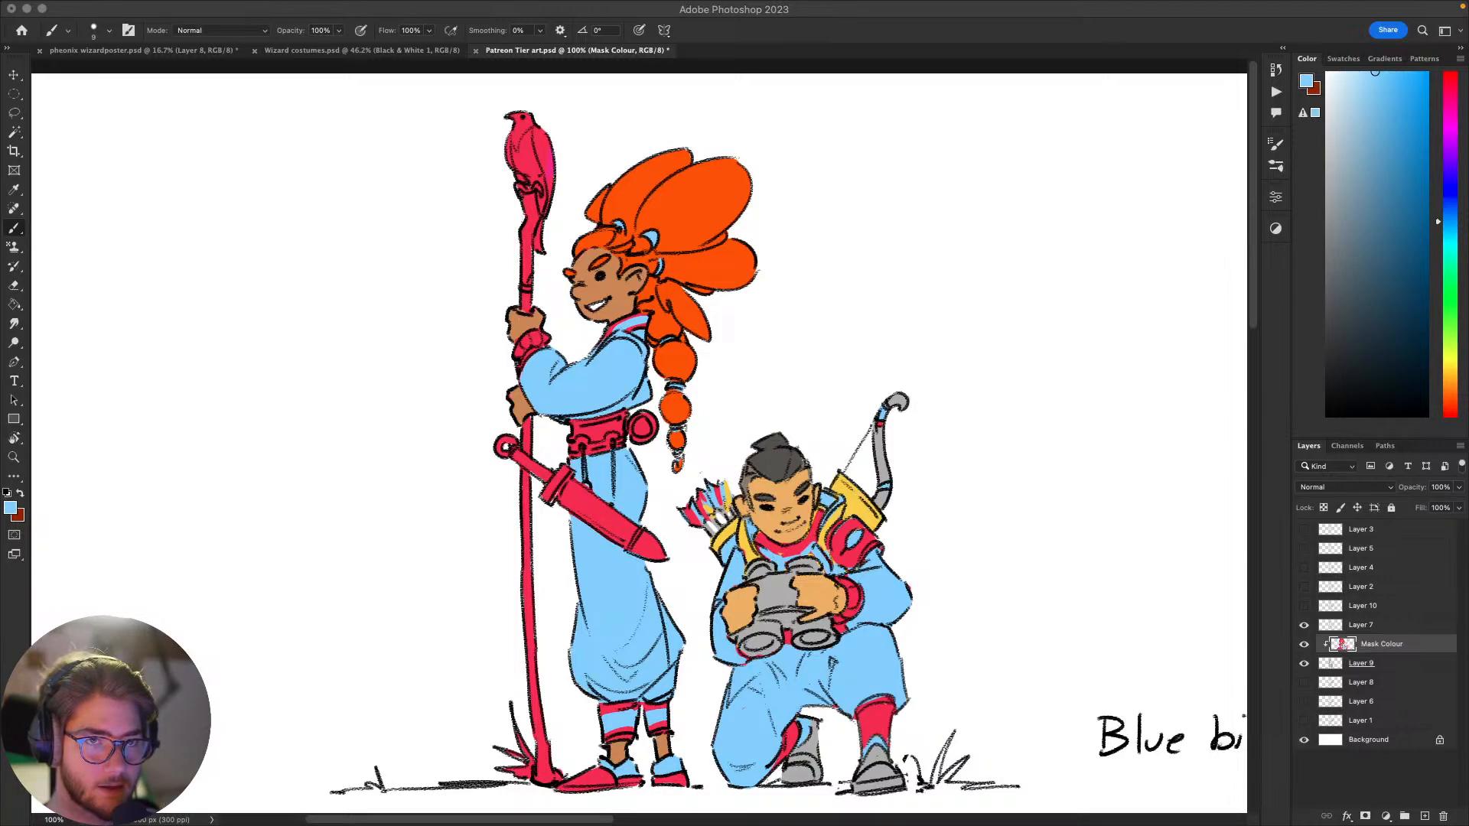
Step: On Layer 7, lasso the "b" of "bird" in the handwritten caption, move it up against "Blue", and deselect
drag(1040, 485, 475, 347)
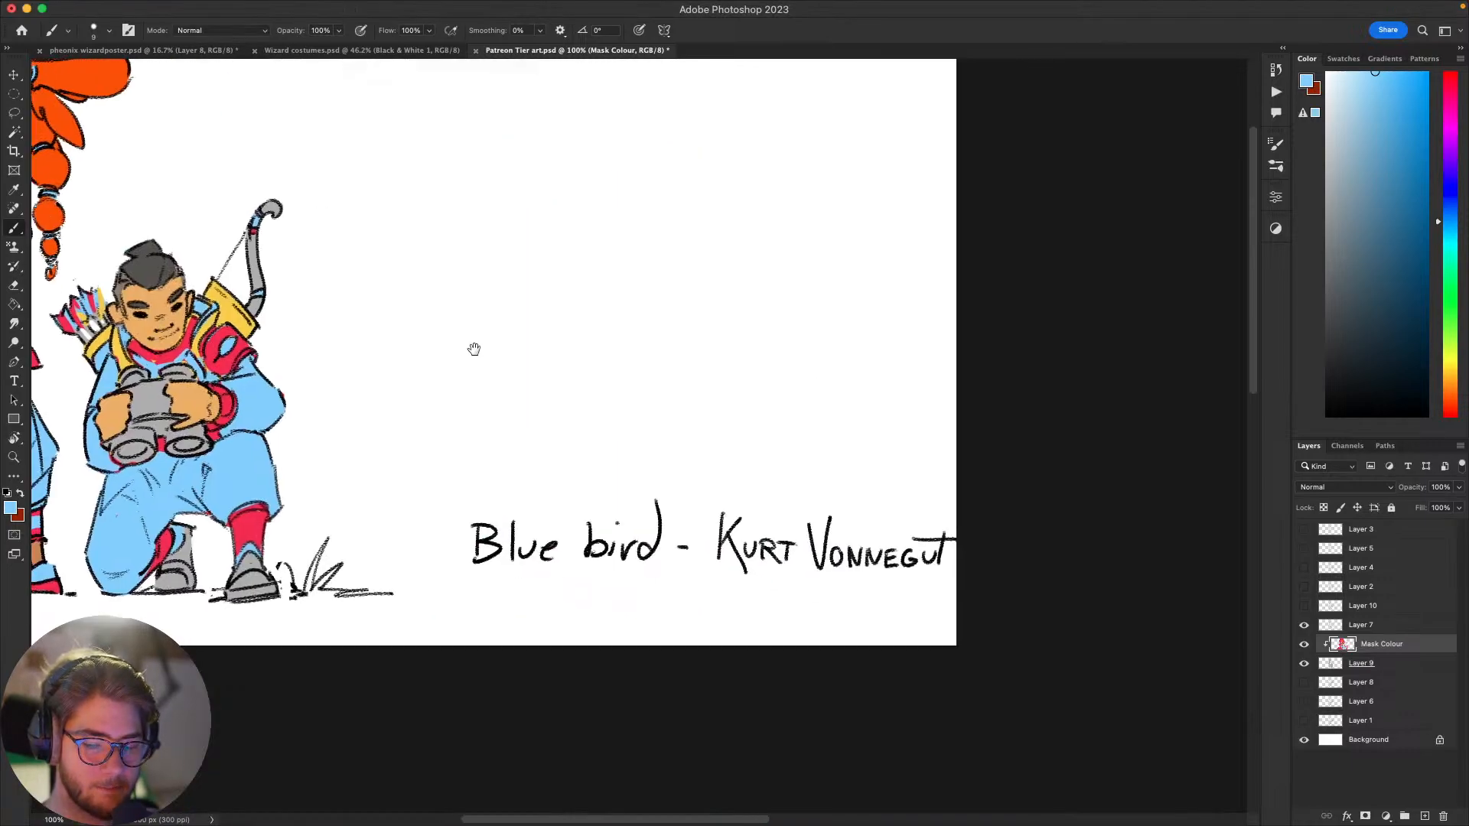
drag(945, 585, 1132, 630)
key(e)
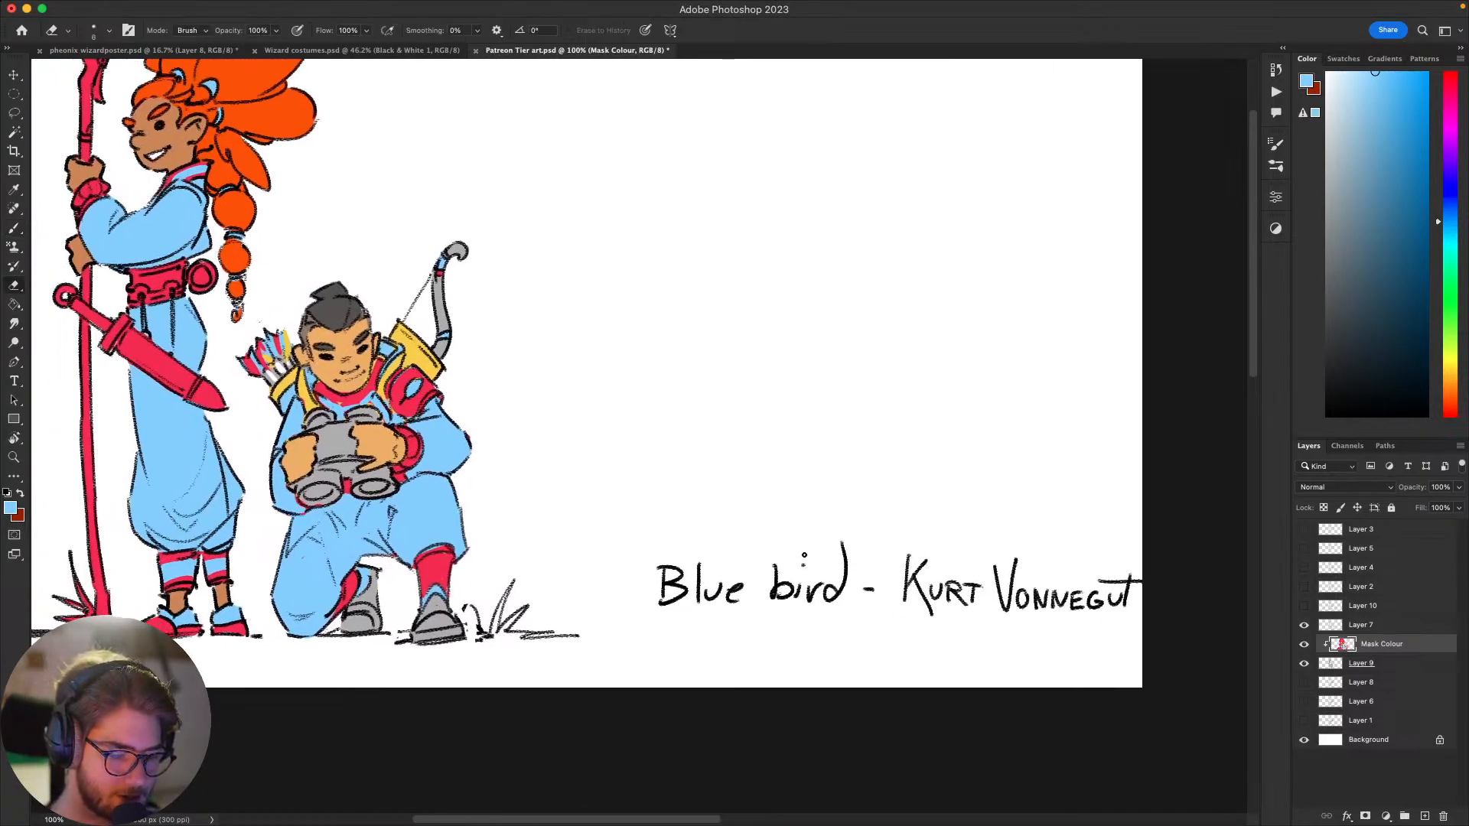
key(v)
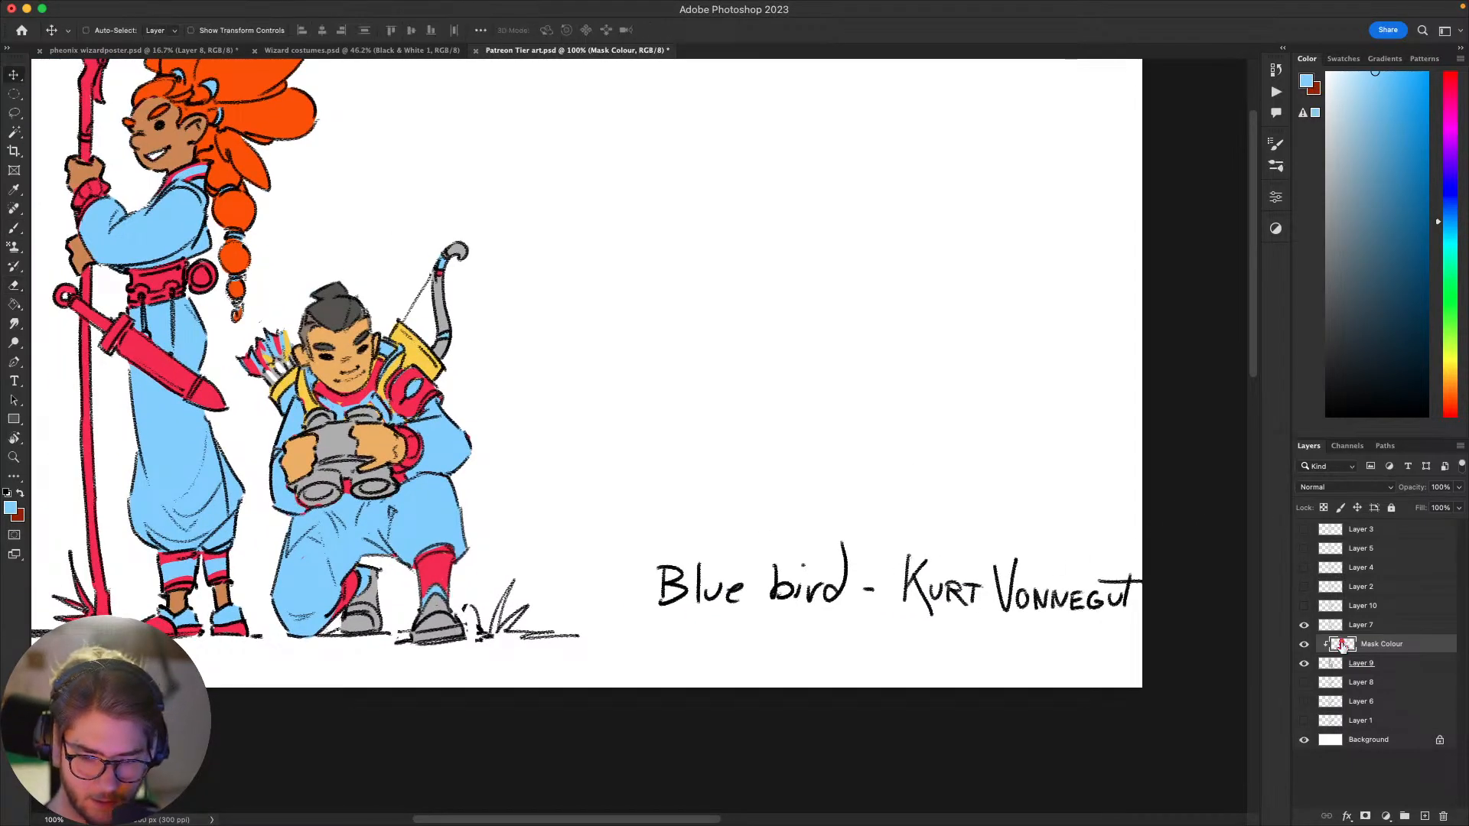
key(alt+bracketright)
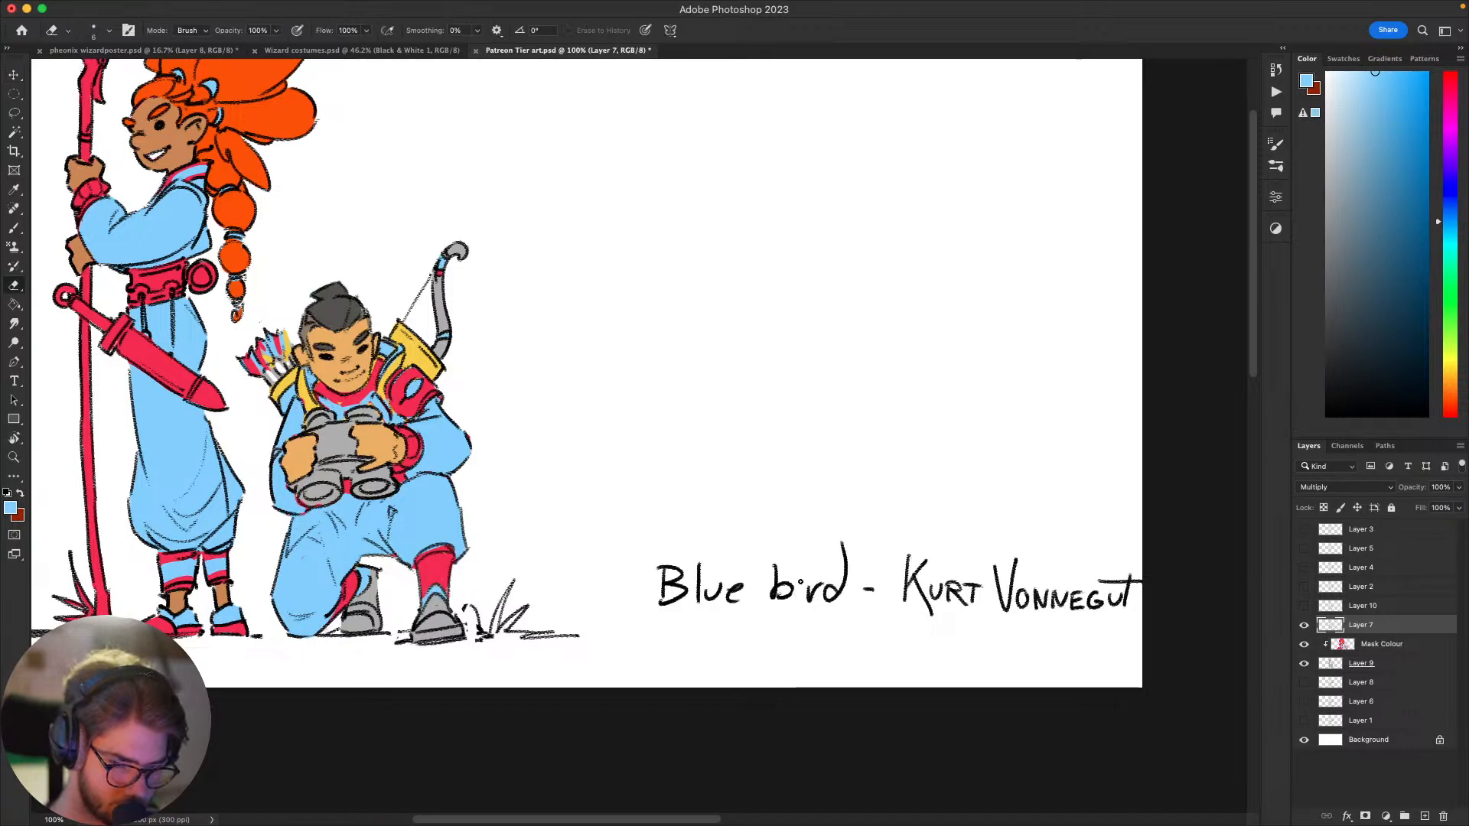
key(l)
mouse_move(810, 565)
mouse_down()
mouse_move(773, 623)
mouse_move(797, 560)
mouse_move(771, 589)
mouse_up()
key(v)
key(super+d)
key(b)
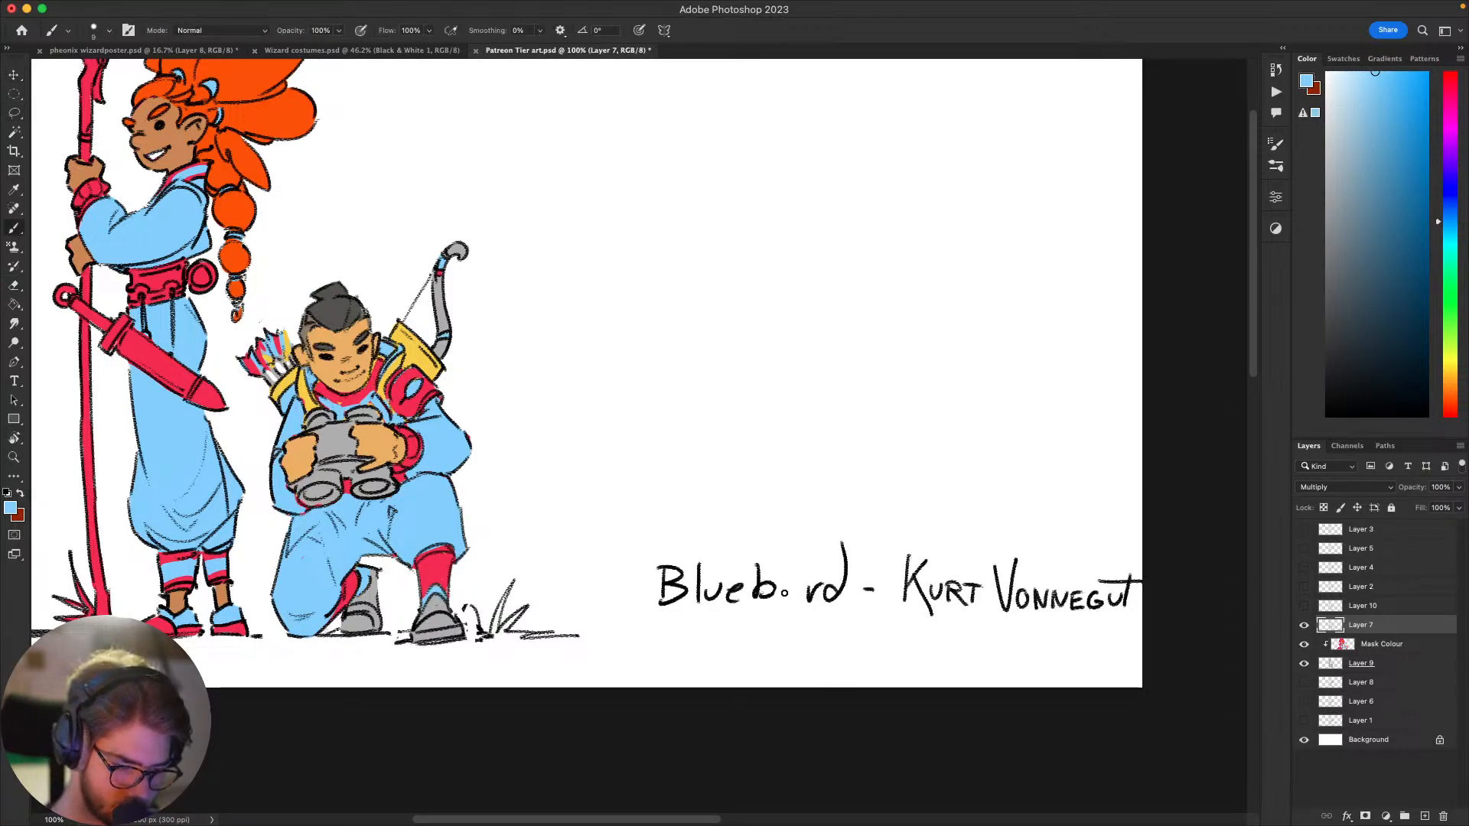
Step: Erase the remaining letters of "bird" and handwrite "eard" in light blue so the caption reads "Bluebeard"
key(e)
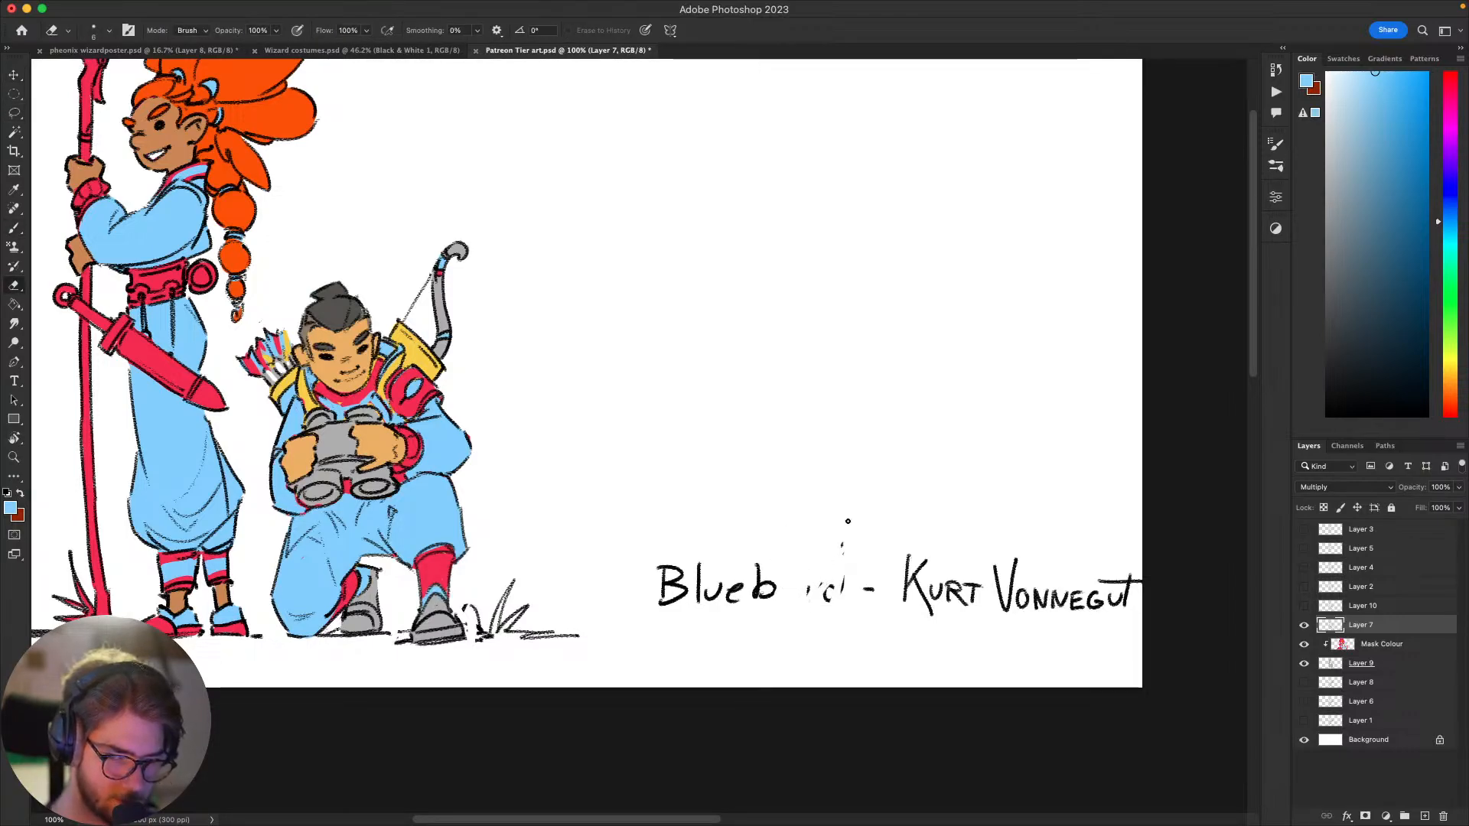
drag(825, 596, 847, 585)
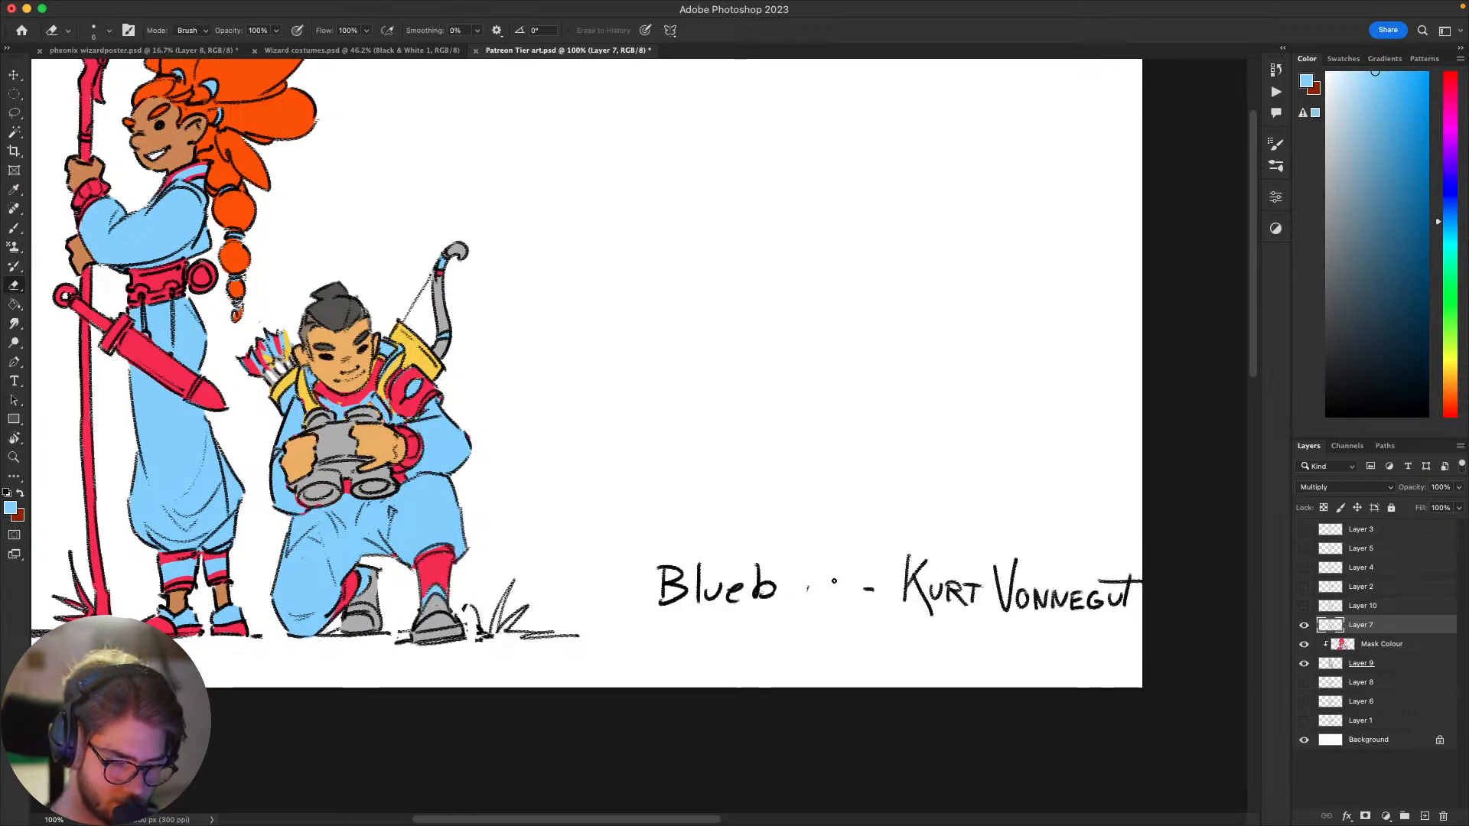
key(b)
mouse_move(784, 590)
mouse_down()
mouse_move(846, 588)
mouse_move(853, 540)
mouse_up()
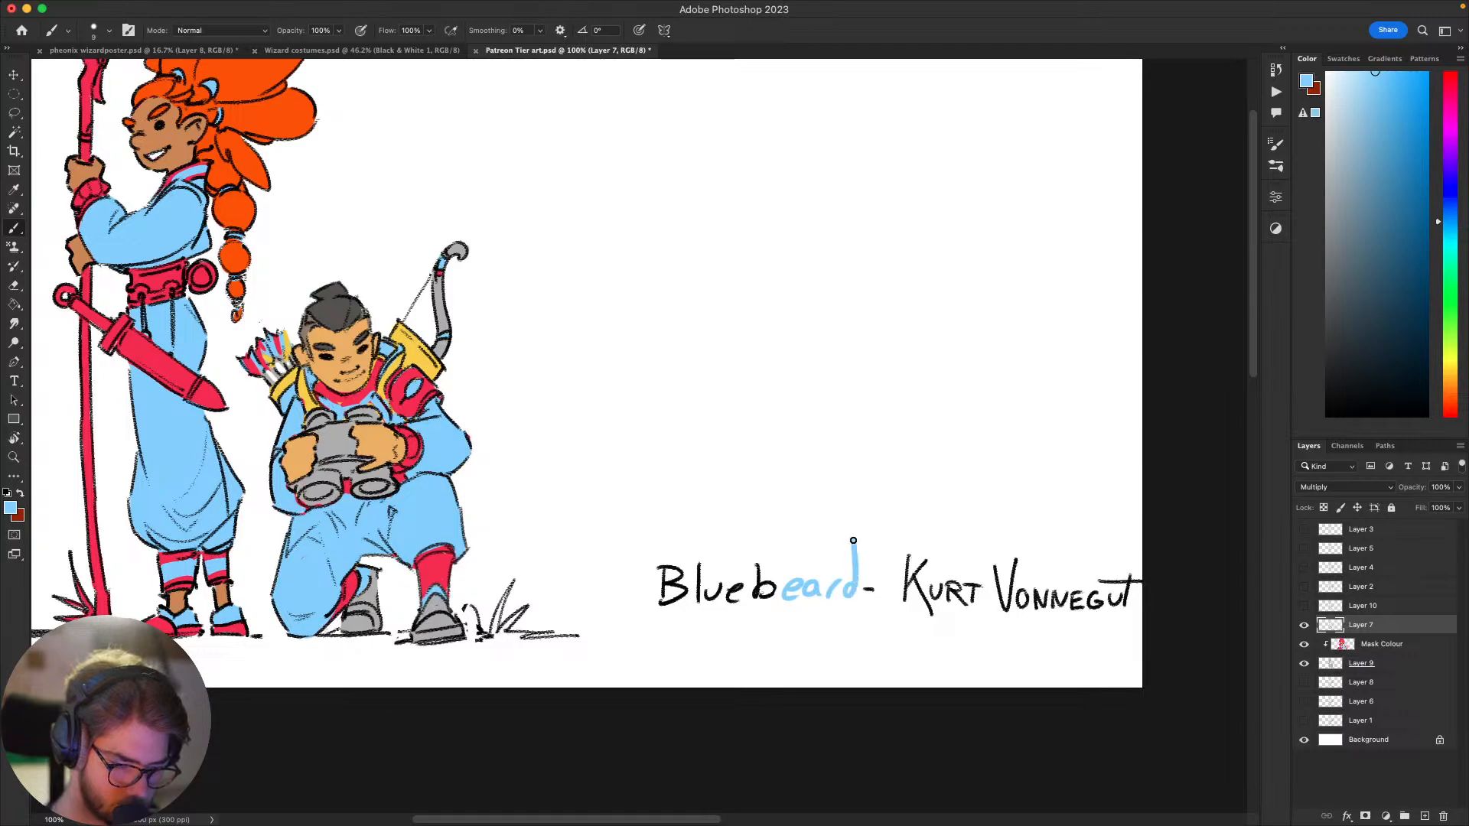
Step: Lasso the handwritten caption, cut it to a new layer, hide that layer, and make Mask Colour active
drag(985, 530, 1263, 614)
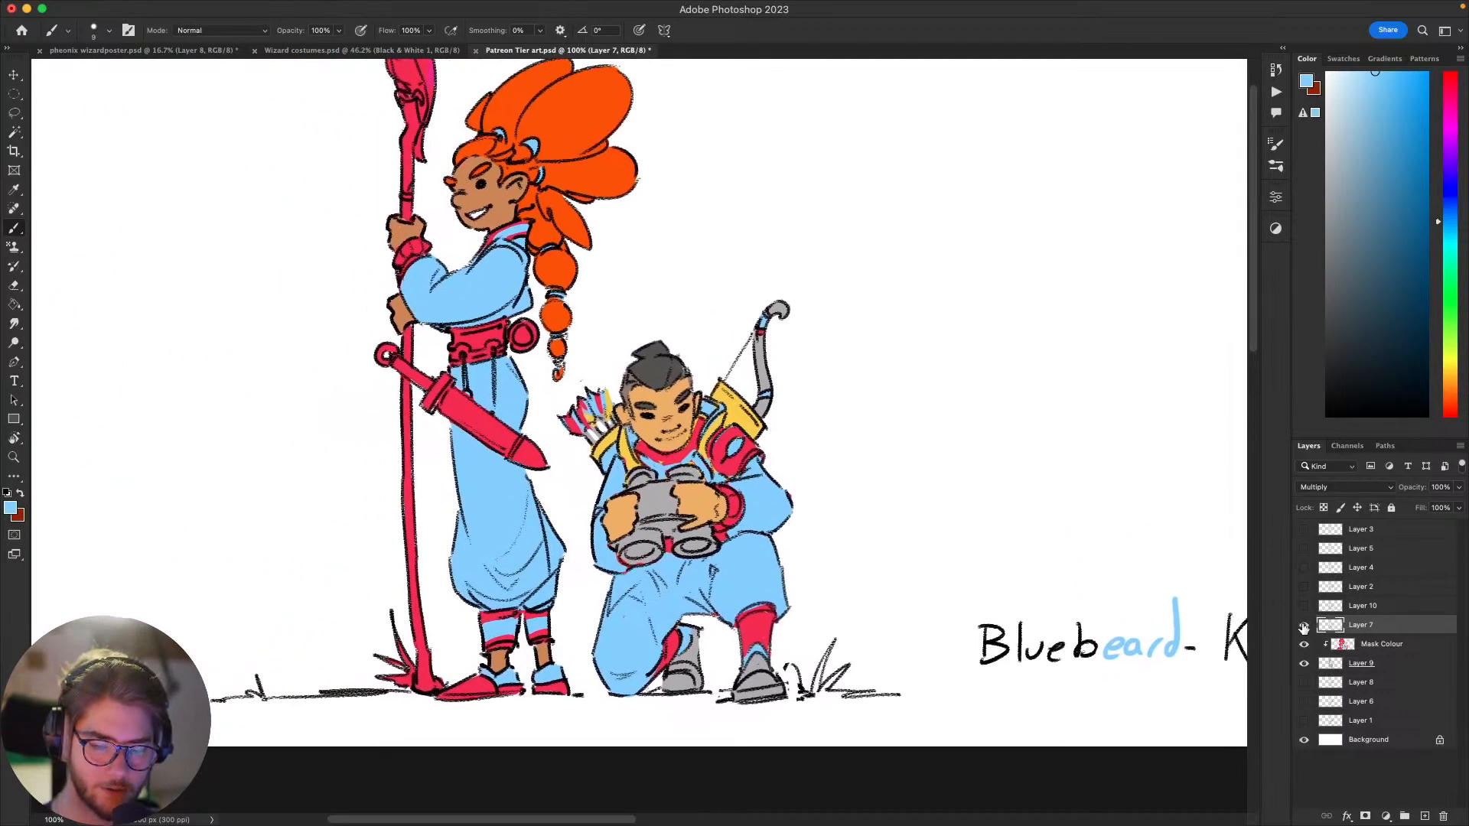
drag(1156, 651, 880, 625)
key(l)
mouse_move(1003, 506)
mouse_down()
mouse_move(1062, 720)
mouse_move(790, 524)
mouse_move(811, 521)
mouse_up()
right_click(879, 621)
click(994, 624)
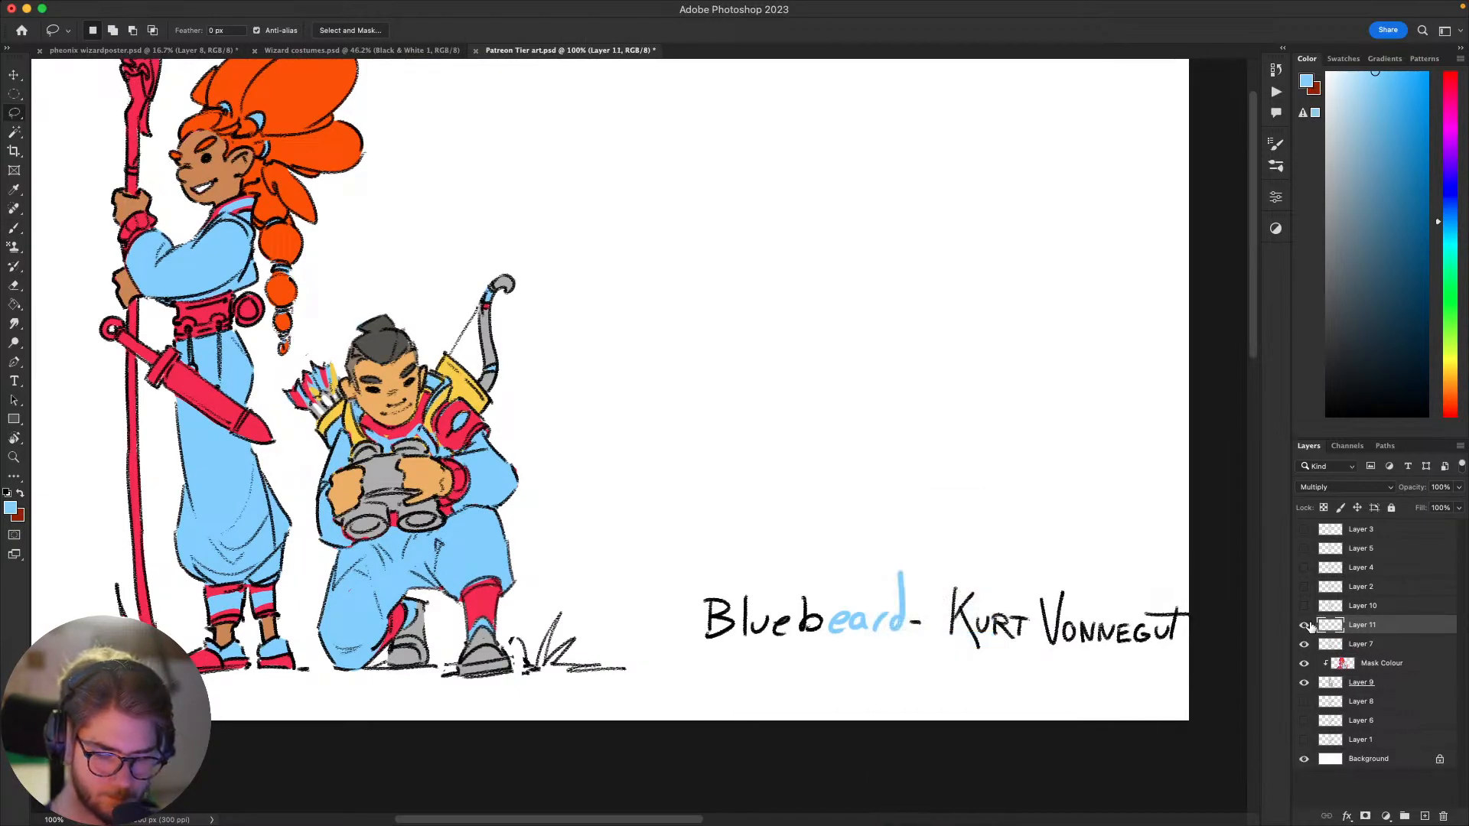
click(1345, 648)
click(1351, 670)
drag(841, 542, 1066, 580)
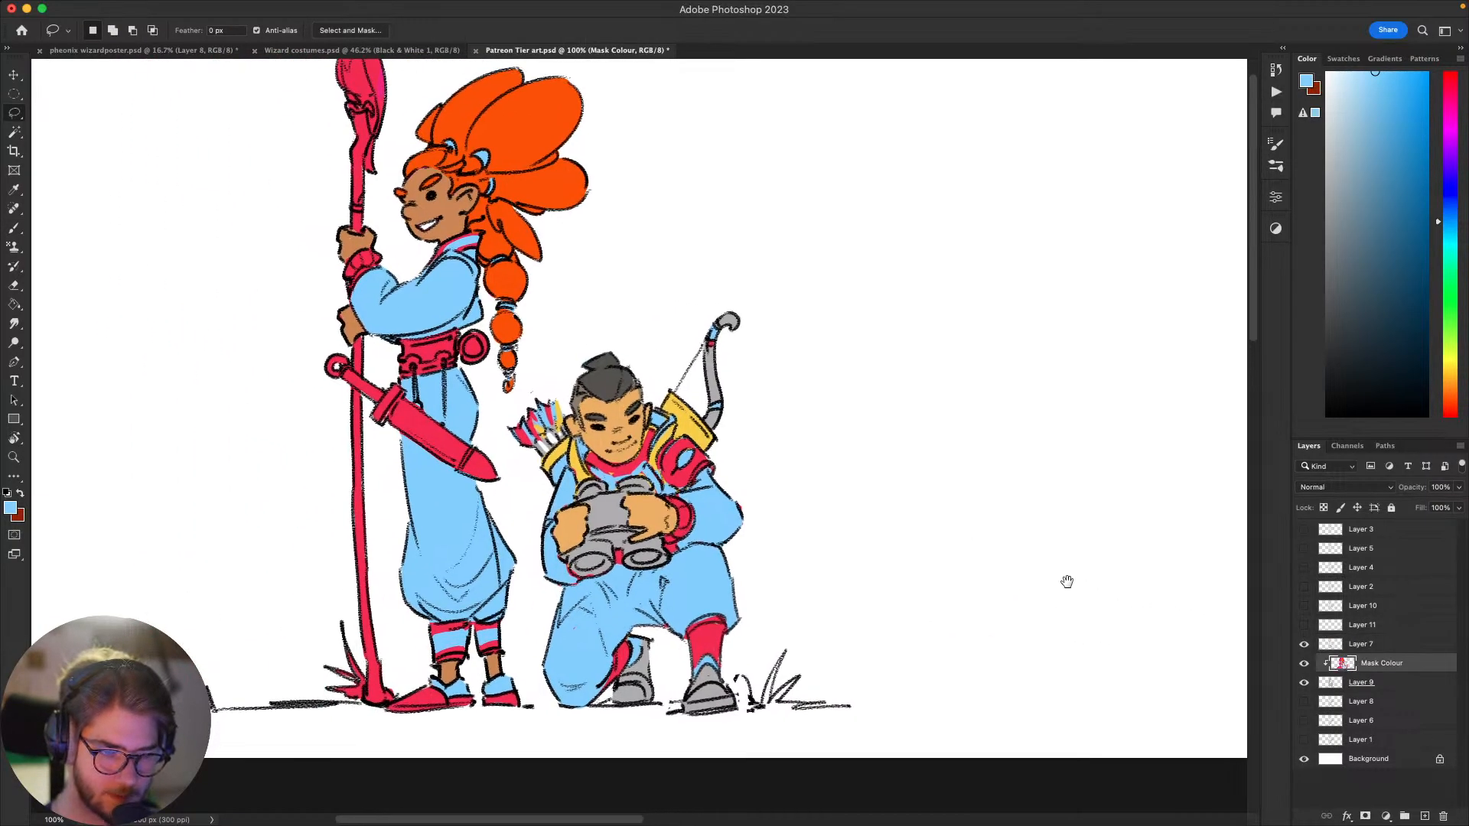
drag(971, 632, 1080, 649)
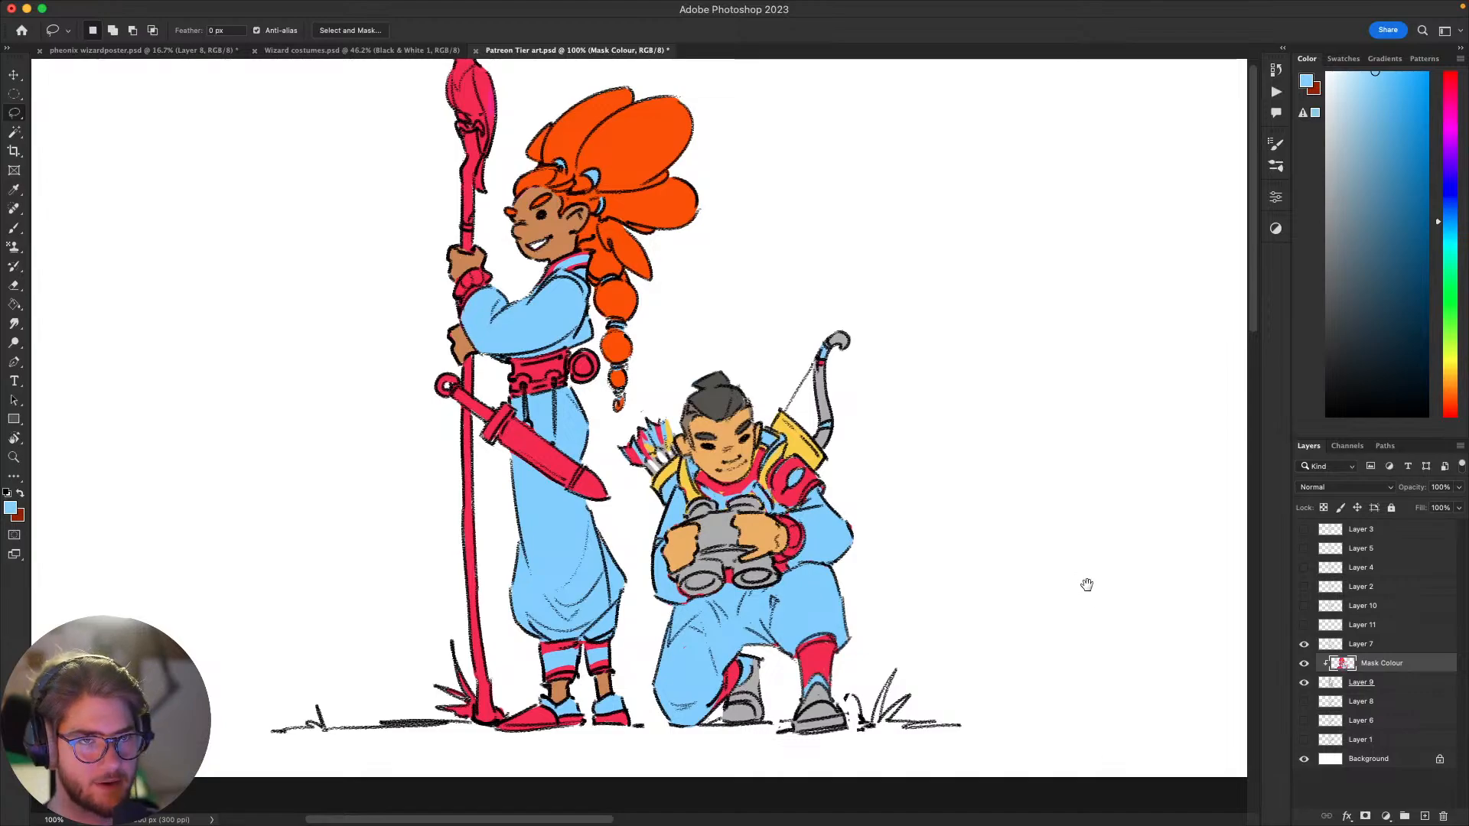
mouse_move(1087, 585)
mouse_down()
mouse_move(1040, 623)
mouse_move(1036, 603)
mouse_move(1078, 586)
mouse_move(1049, 610)
mouse_up()
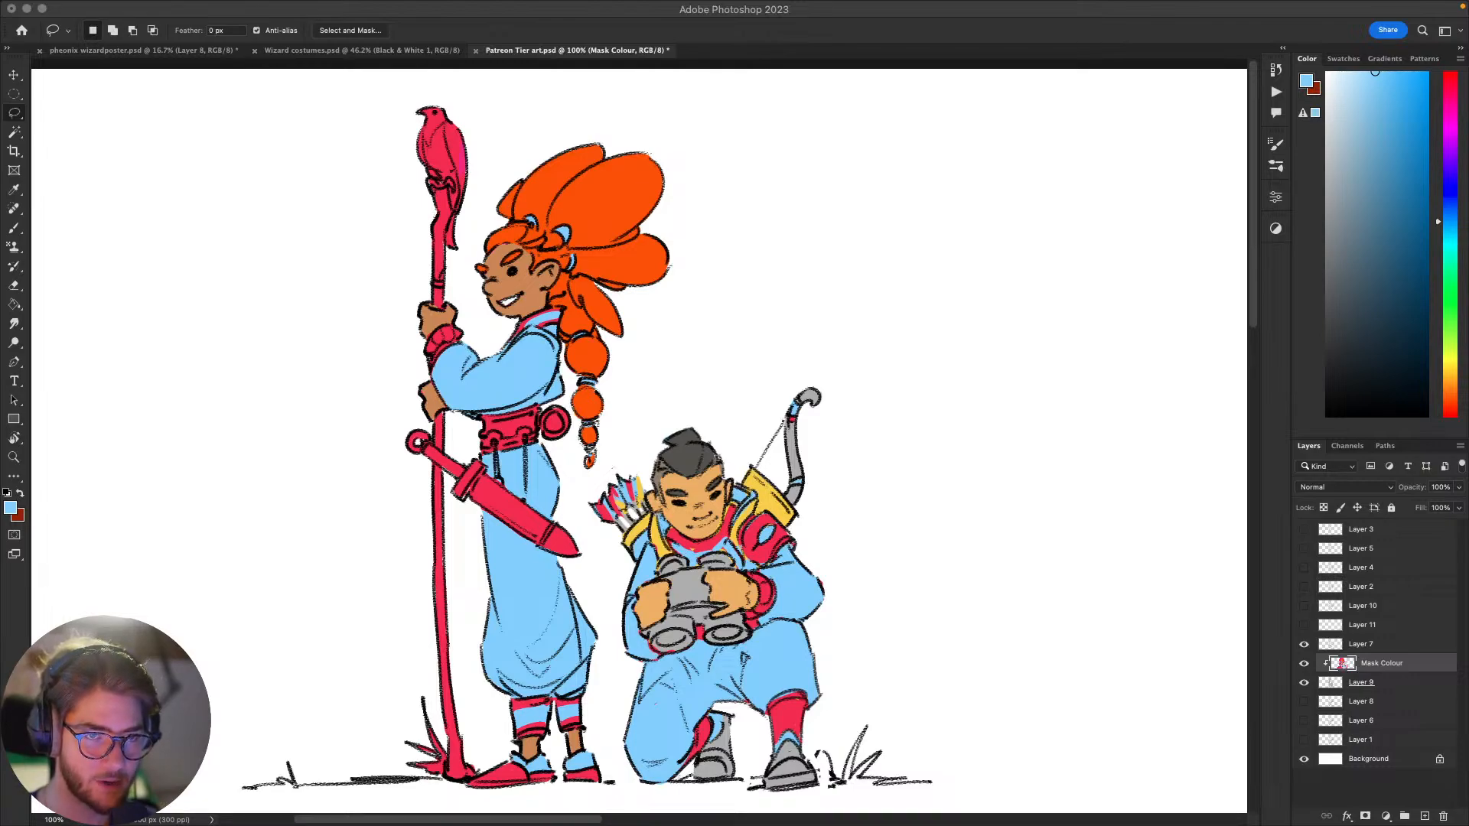
drag(789, 544, 817, 522)
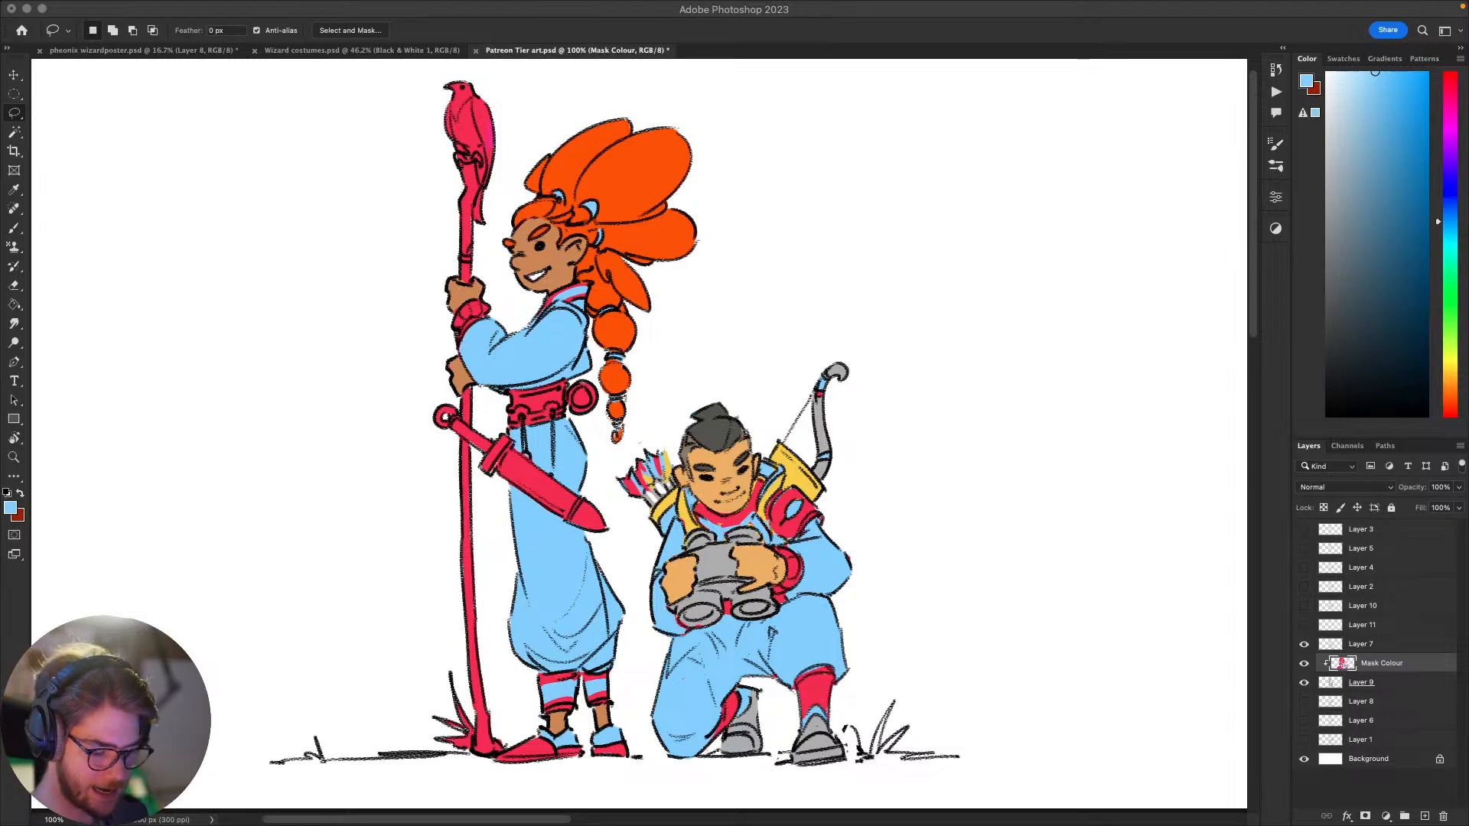
click(985, 521)
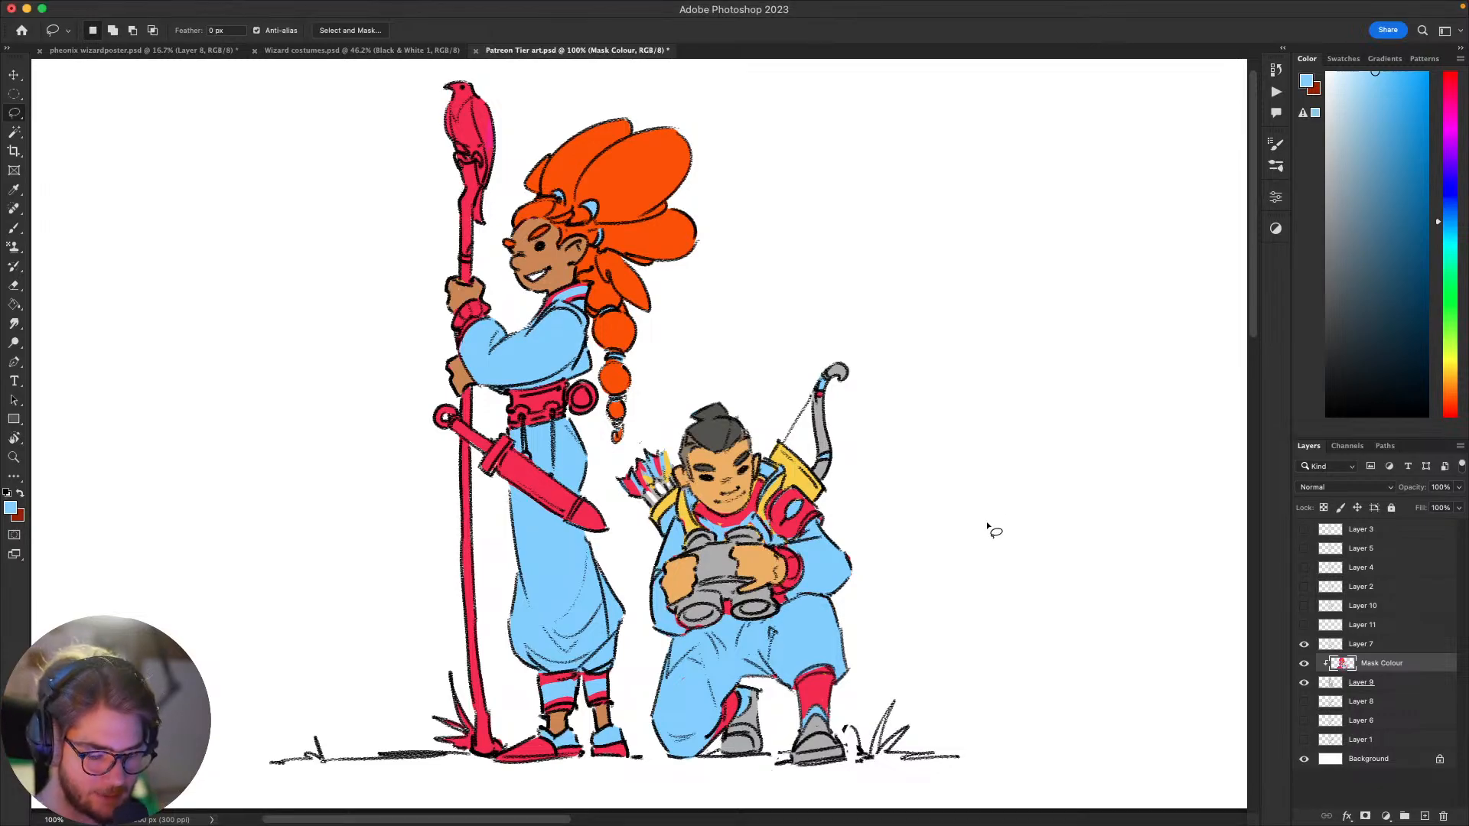
key(super+minus)
key(super+minus)
key(super+equal)
key(super+equal)
key(super+minus)
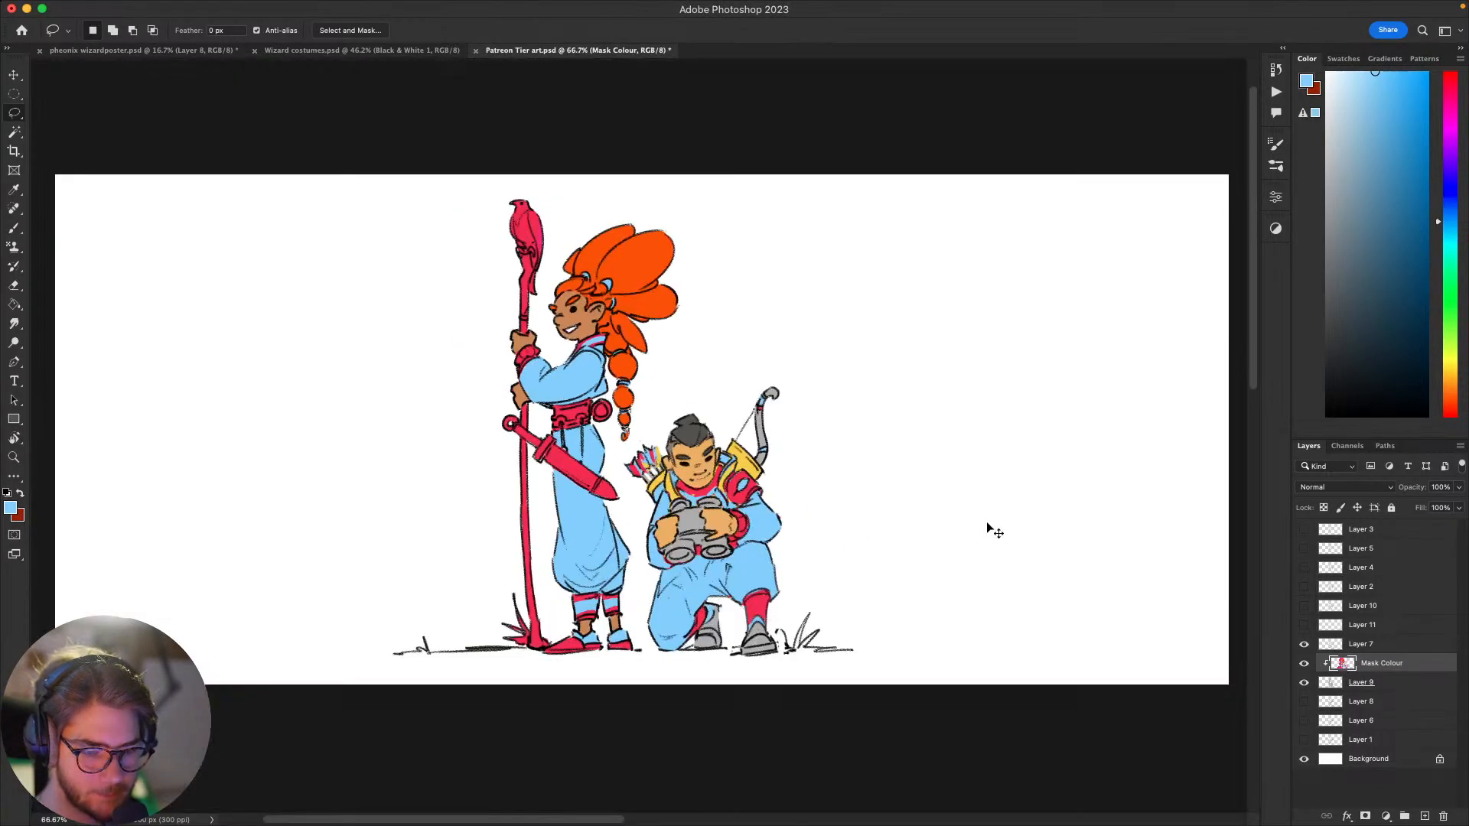
key(super+equal)
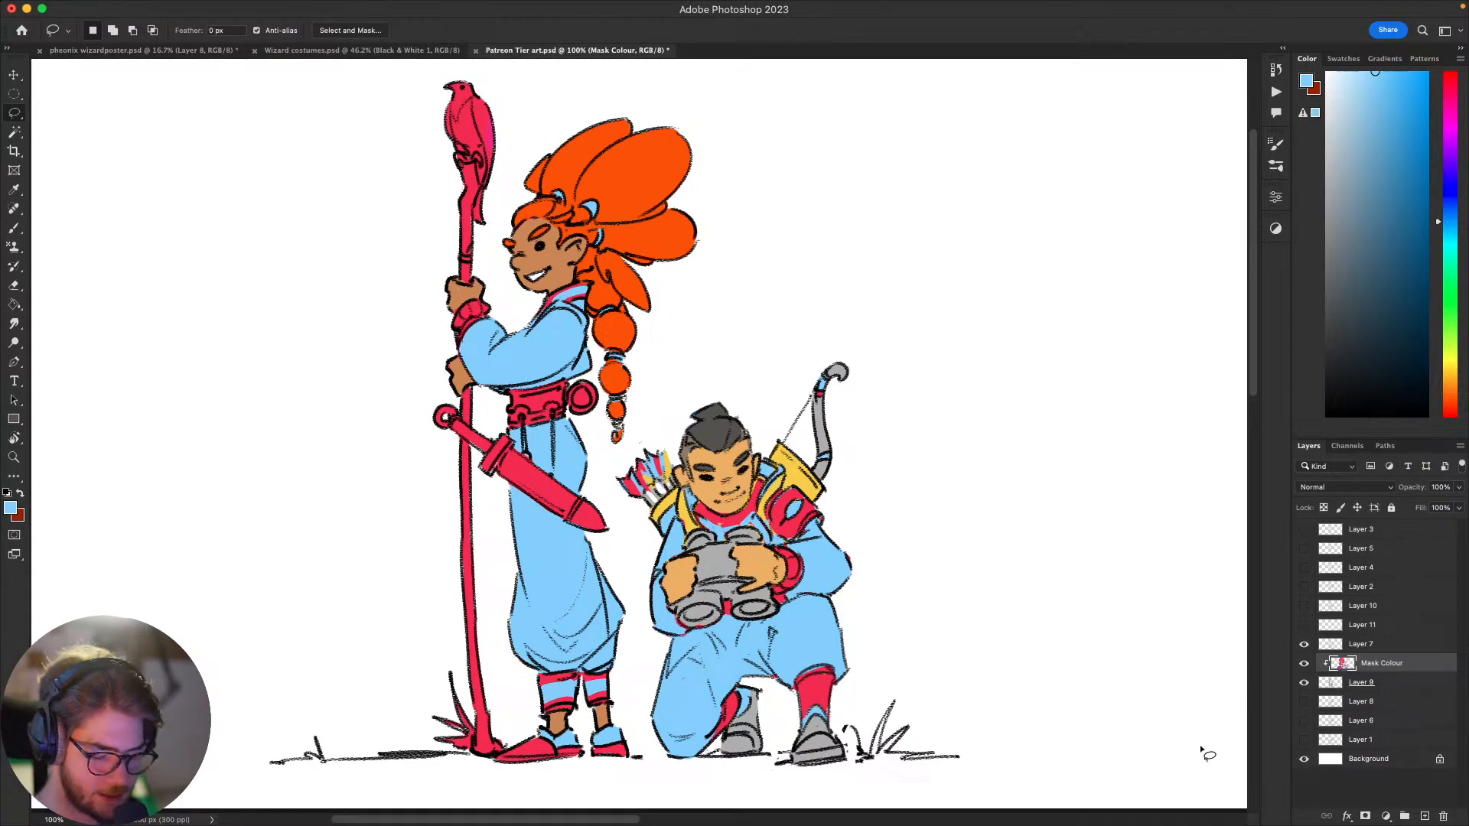
Step: Hide the coloured Mask Colour layer and add an empty clipped Mask Colour layer above it
click(1304, 663)
key(super+j)
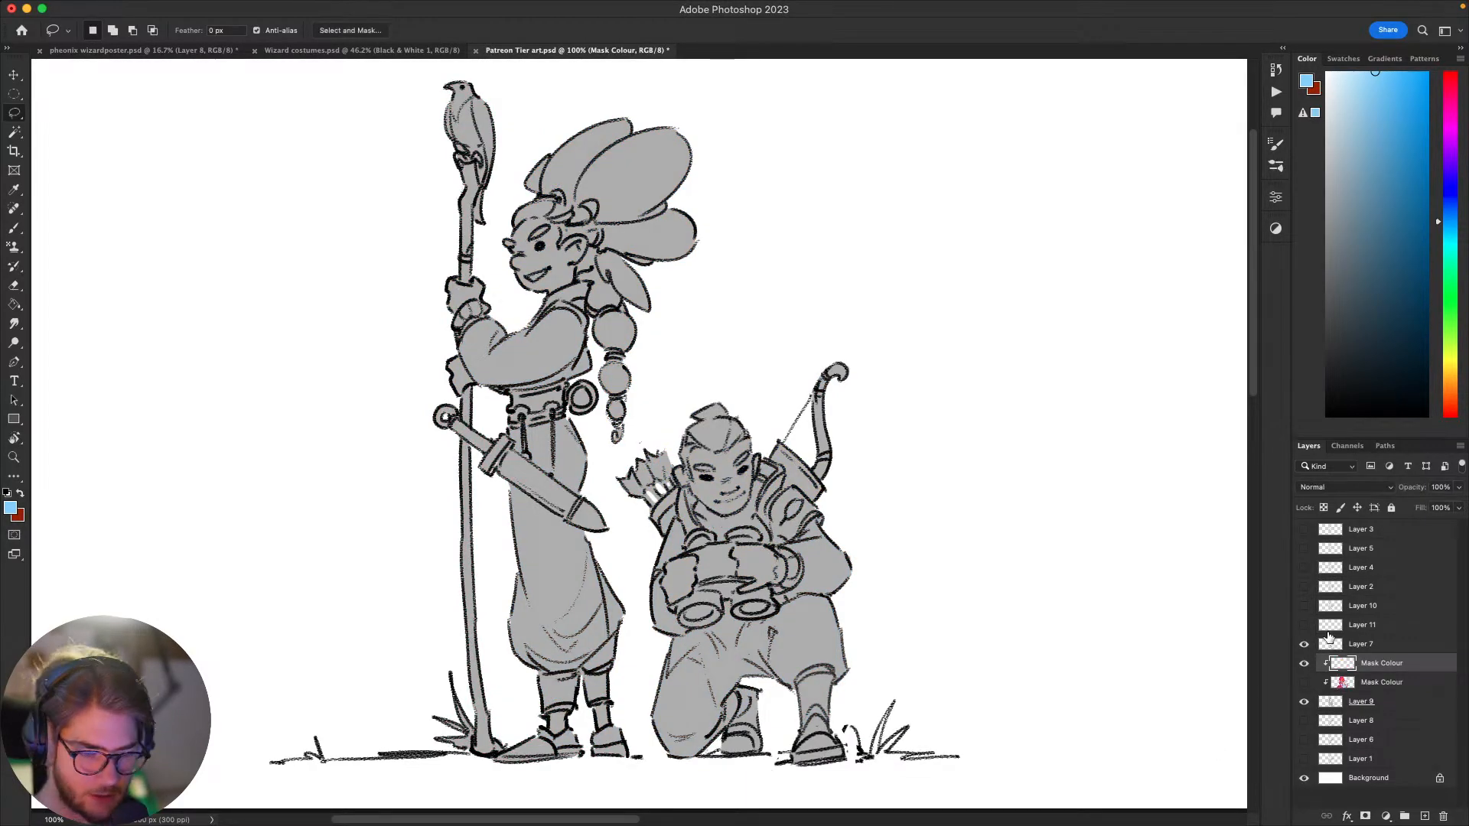
Step: Cover both characters with a flat medium green using a very large brush on the new Mask Colour layer
key(b)
click(1449, 324)
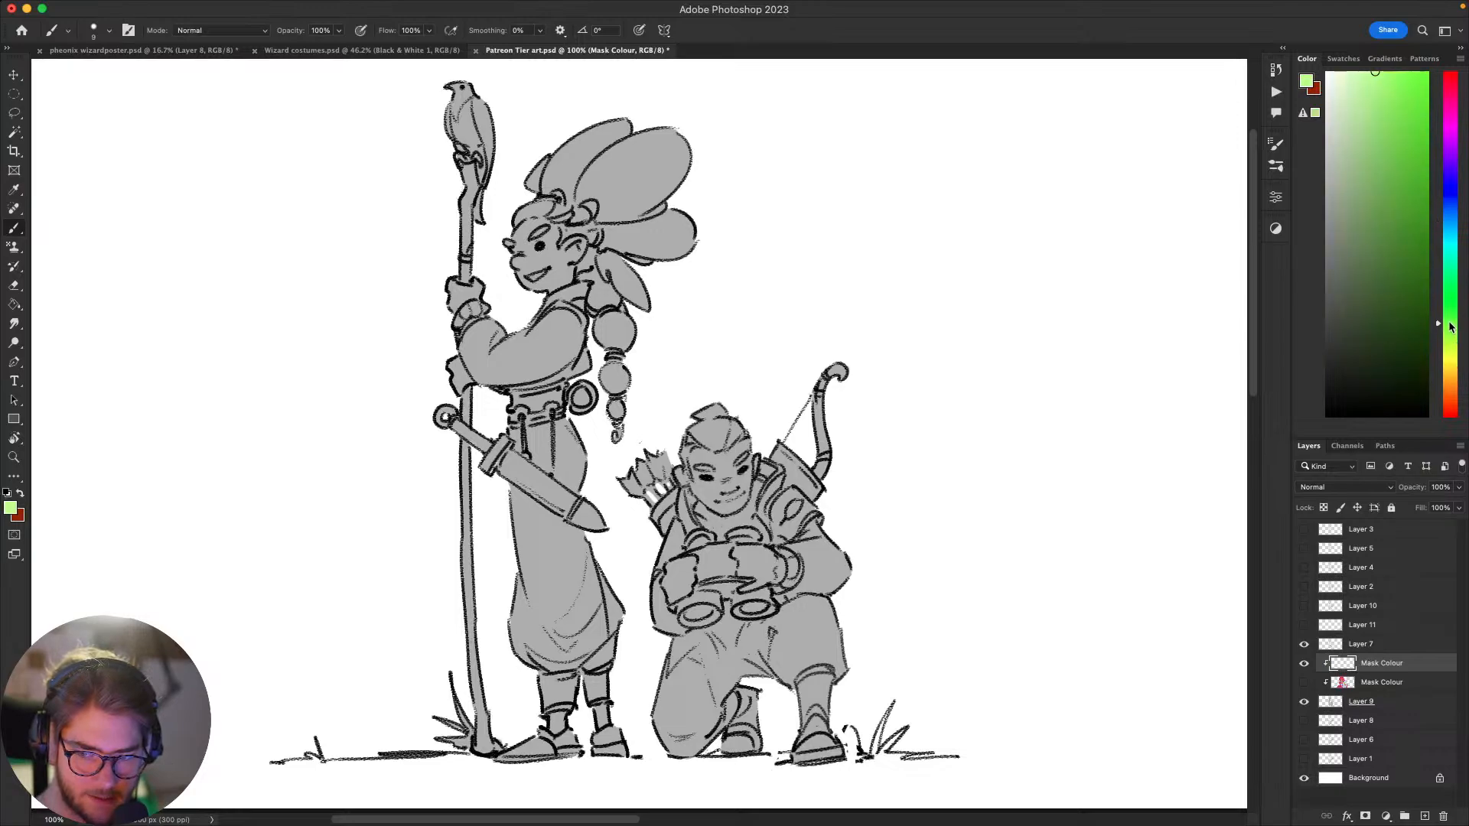
click(1424, 245)
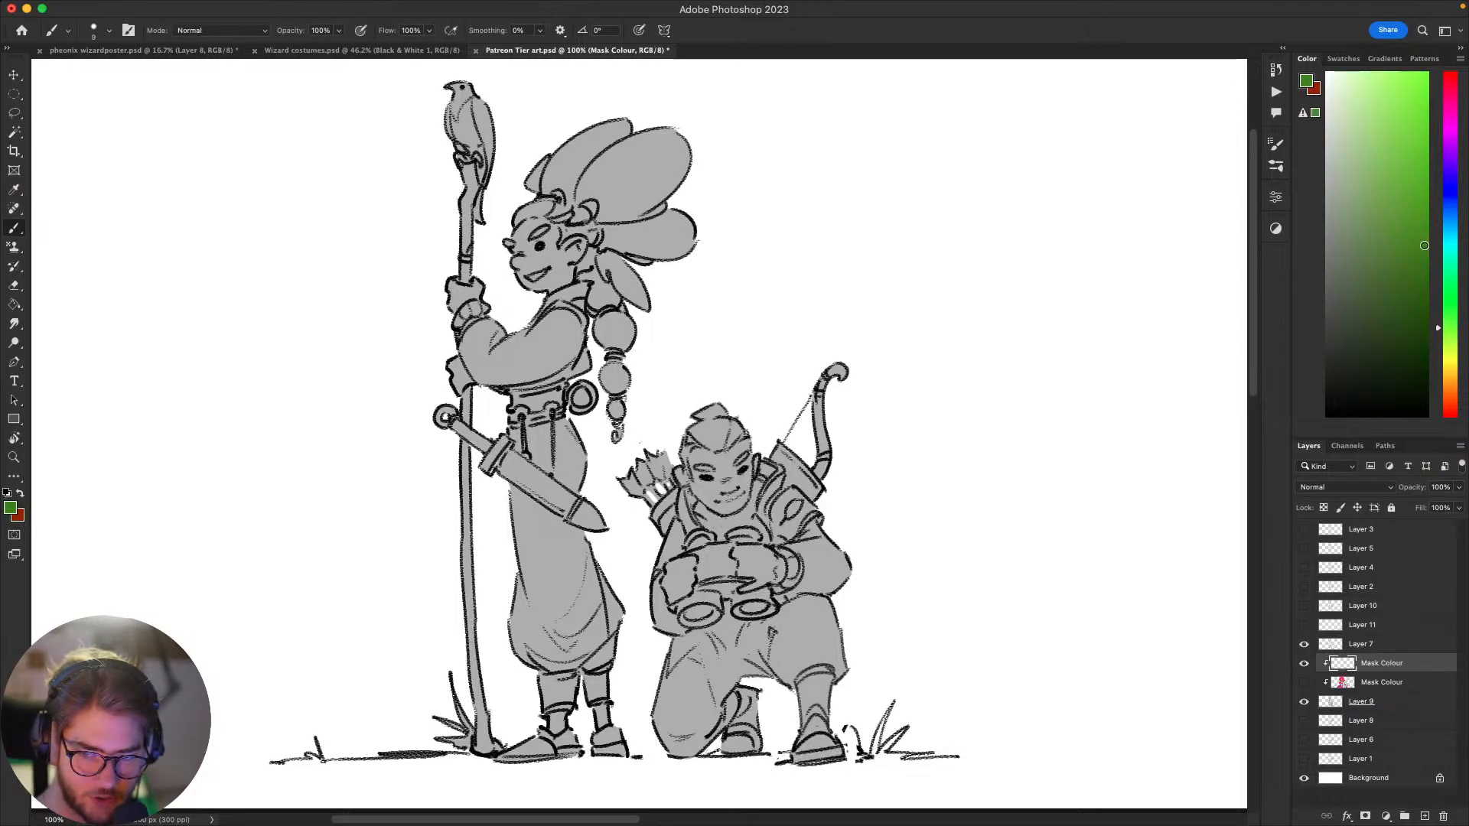
click(1405, 202)
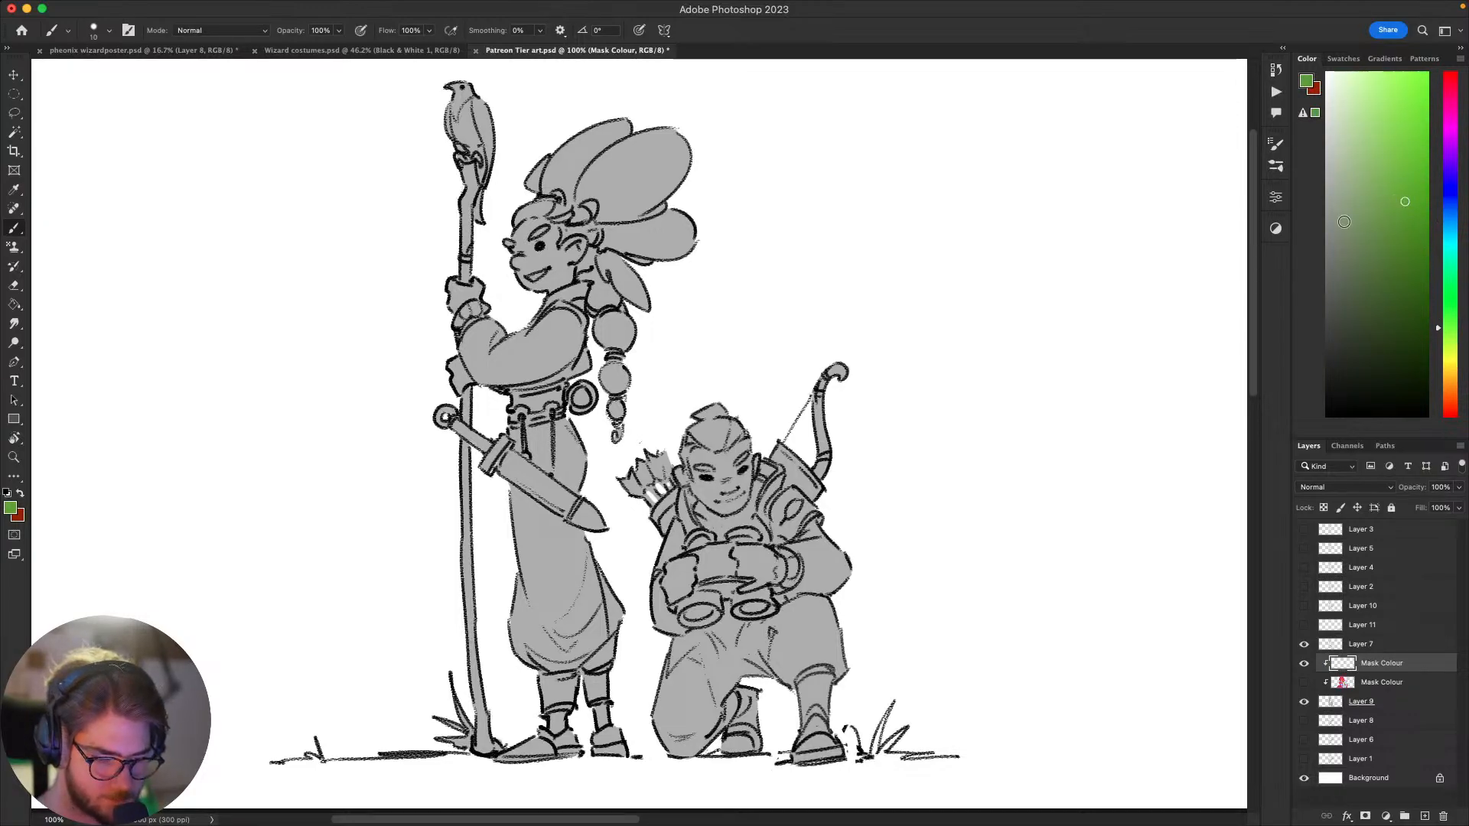
key(bracketright)
key(bracketright)
key(bracketright)
key(bracketright)
key(bracketright)
key(bracketright)
key(bracketright)
key(bracketright)
key(bracketright)
key(bracketright)
key(bracketright)
key(bracketright)
key(bracketright)
key(bracketright)
key(bracketright)
key(bracketright)
key(bracketright)
key(bracketright)
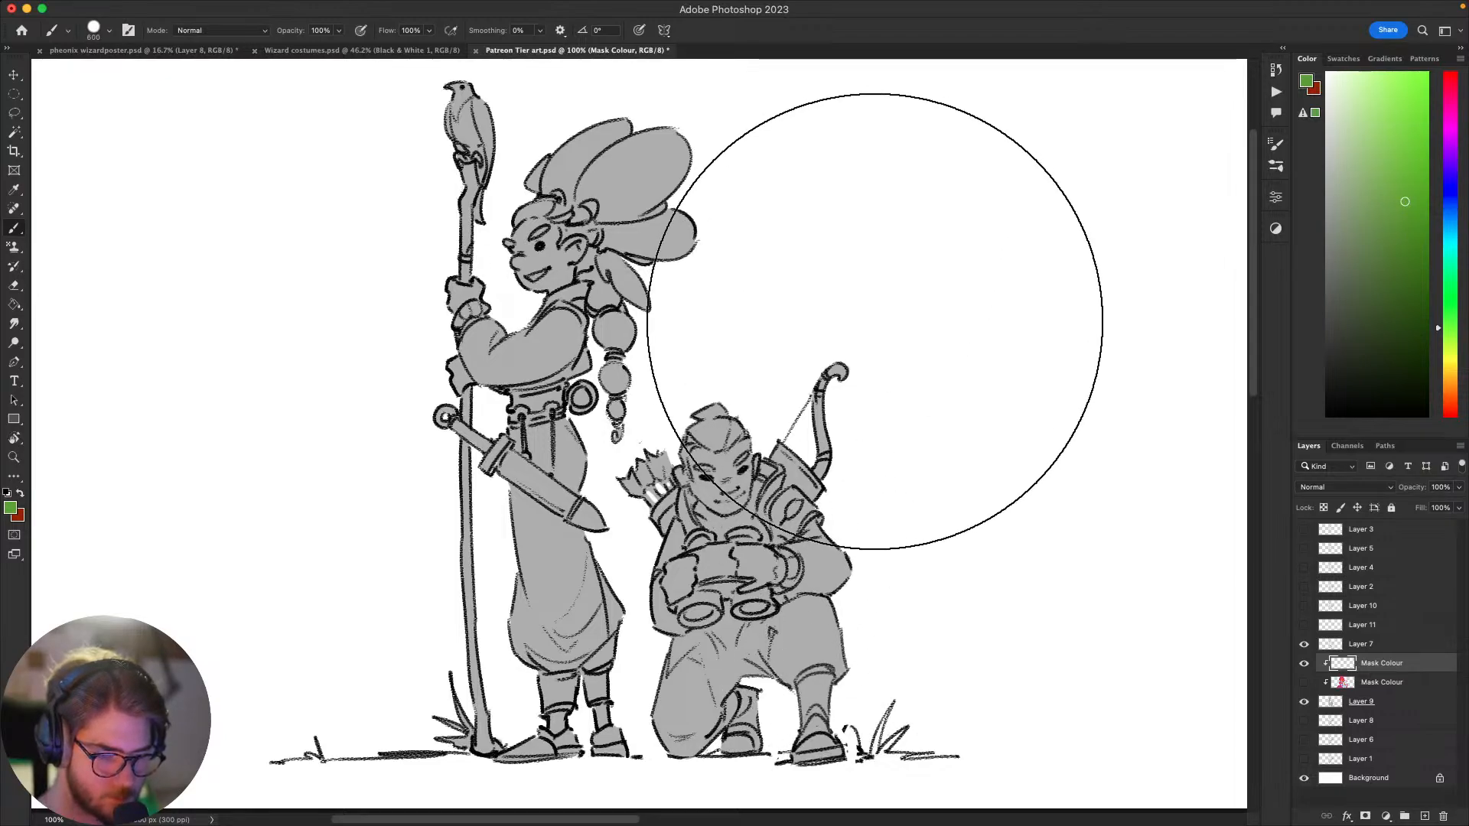
mouse_move(874, 322)
mouse_down()
mouse_move(756, 747)
mouse_move(712, 683)
mouse_move(710, 251)
mouse_move(532, 316)
mouse_move(542, 154)
mouse_move(444, 524)
mouse_move(658, 591)
mouse_move(887, 573)
mouse_move(1000, 484)
mouse_move(976, 439)
mouse_move(1026, 489)
mouse_up()
mouse_move(1001, 590)
mouse_down()
mouse_move(974, 577)
mouse_move(971, 545)
mouse_move(974, 601)
mouse_up()
Step: Choose a bright saturated yellow, try a stroke on the archer's raised knee with a smaller brush, and undo it
click(1446, 383)
click(1451, 364)
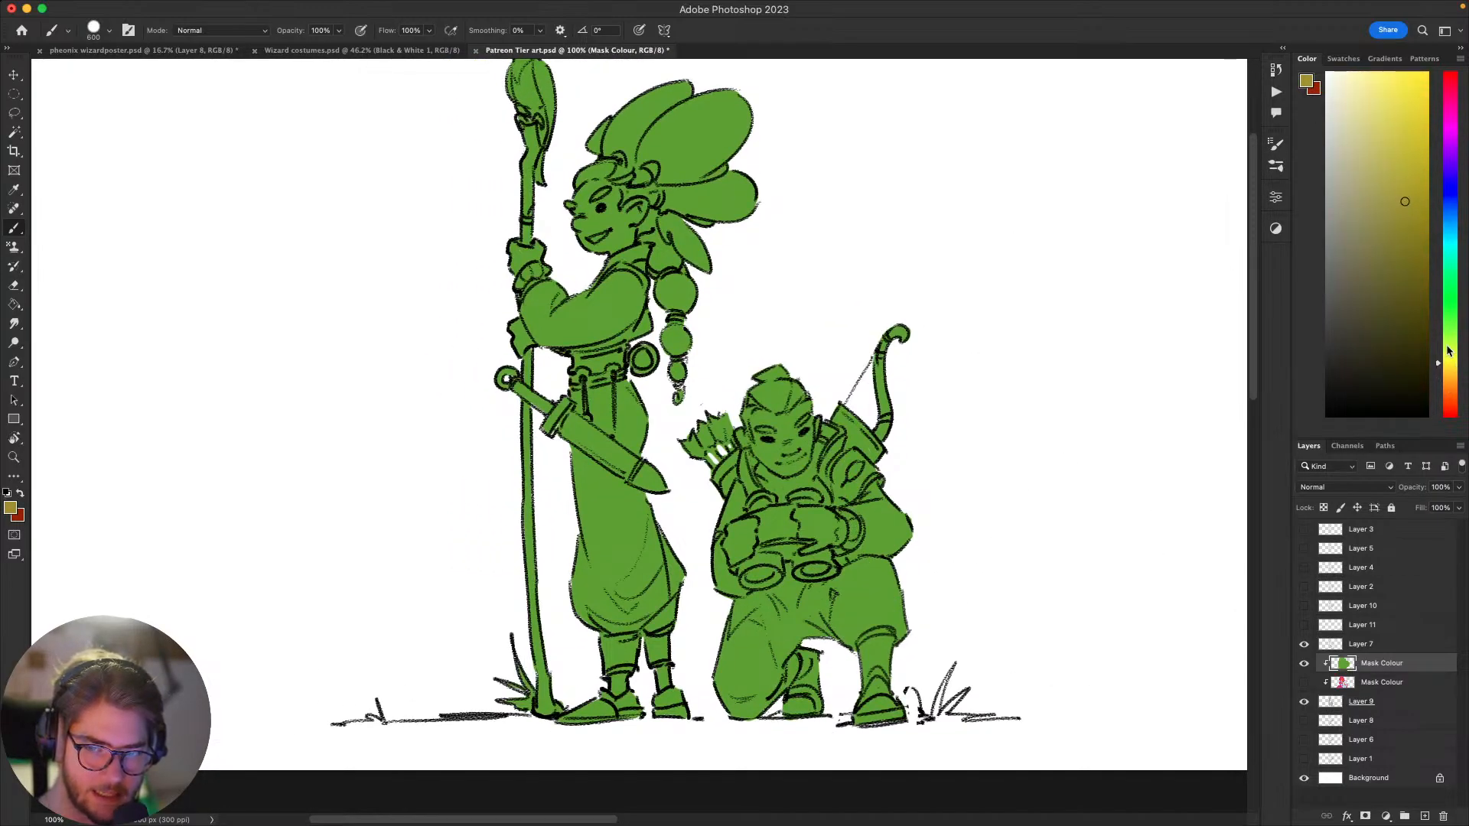
key(bracketleft)
key(bracketleft)
key(bracketleft)
key(bracketleft)
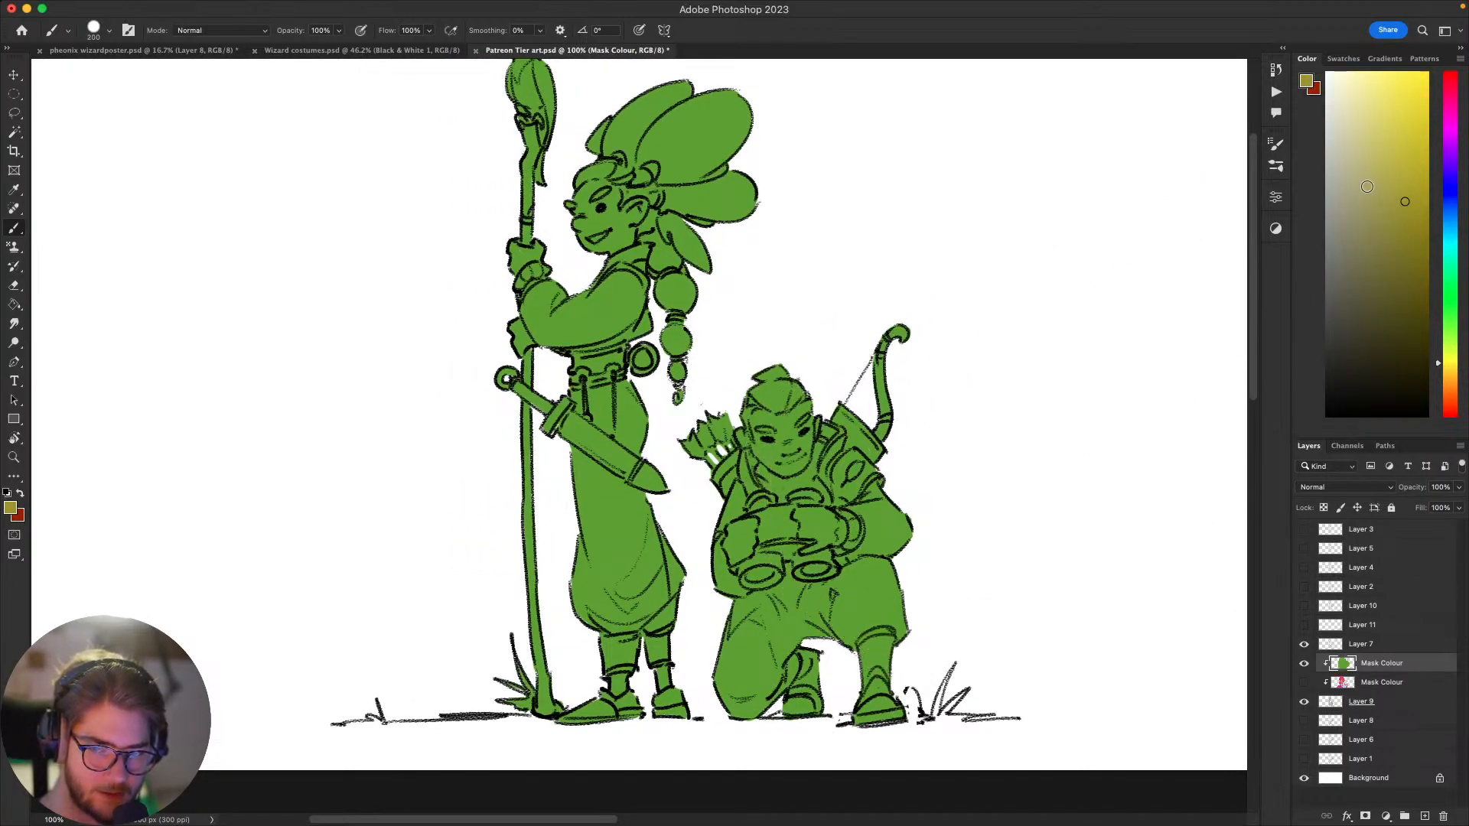
drag(1367, 186, 1428, 72)
key(bracketleft)
drag(860, 612, 886, 602)
key(super+z)
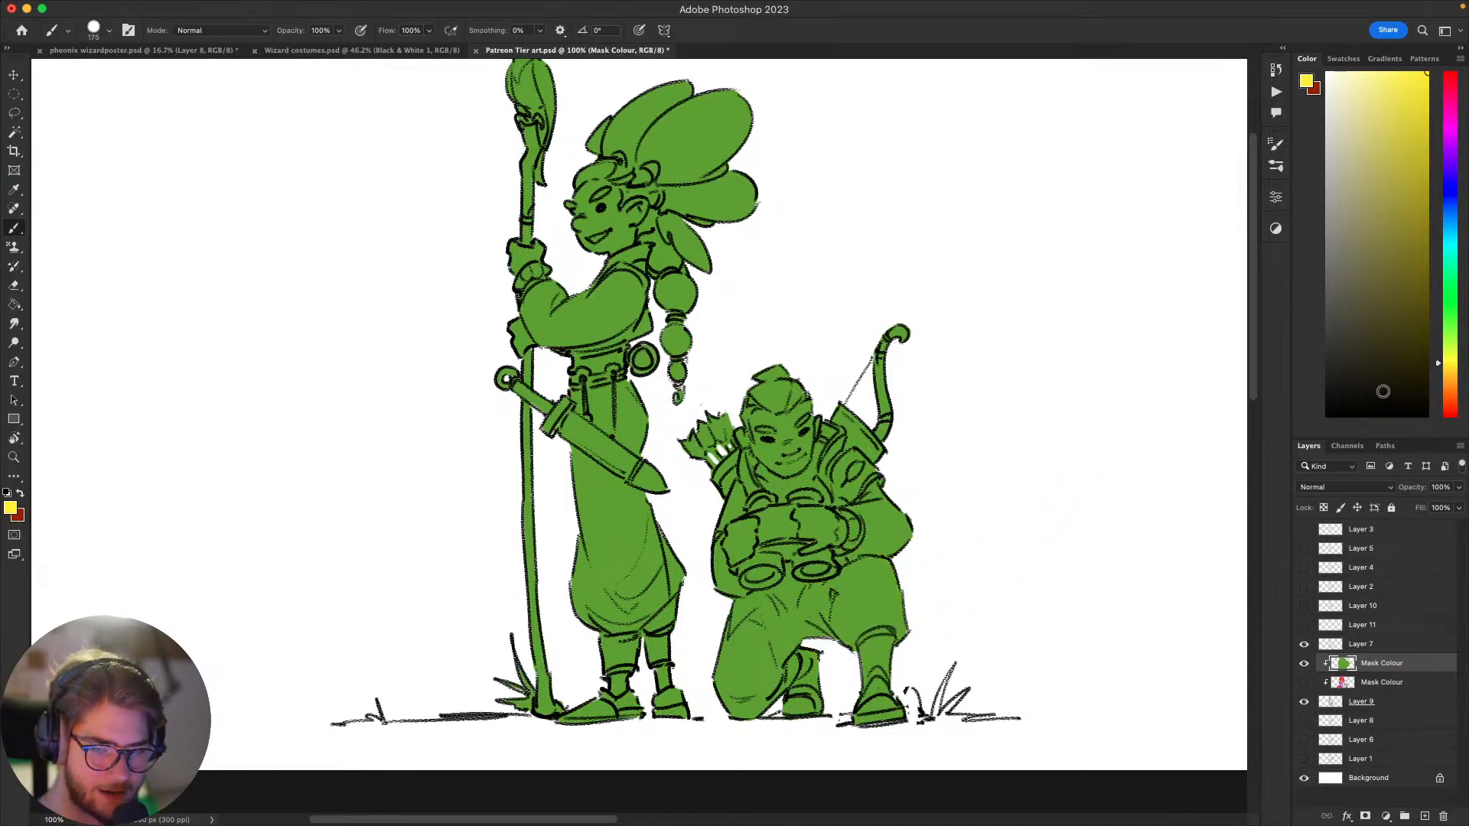
Step: Shift the yellow to a warmer golden tone, try it on the archer's front shin, and undo the stroke
click(1451, 374)
key(bracketleft)
key(bracketleft)
key(bracketleft)
key(bracketleft)
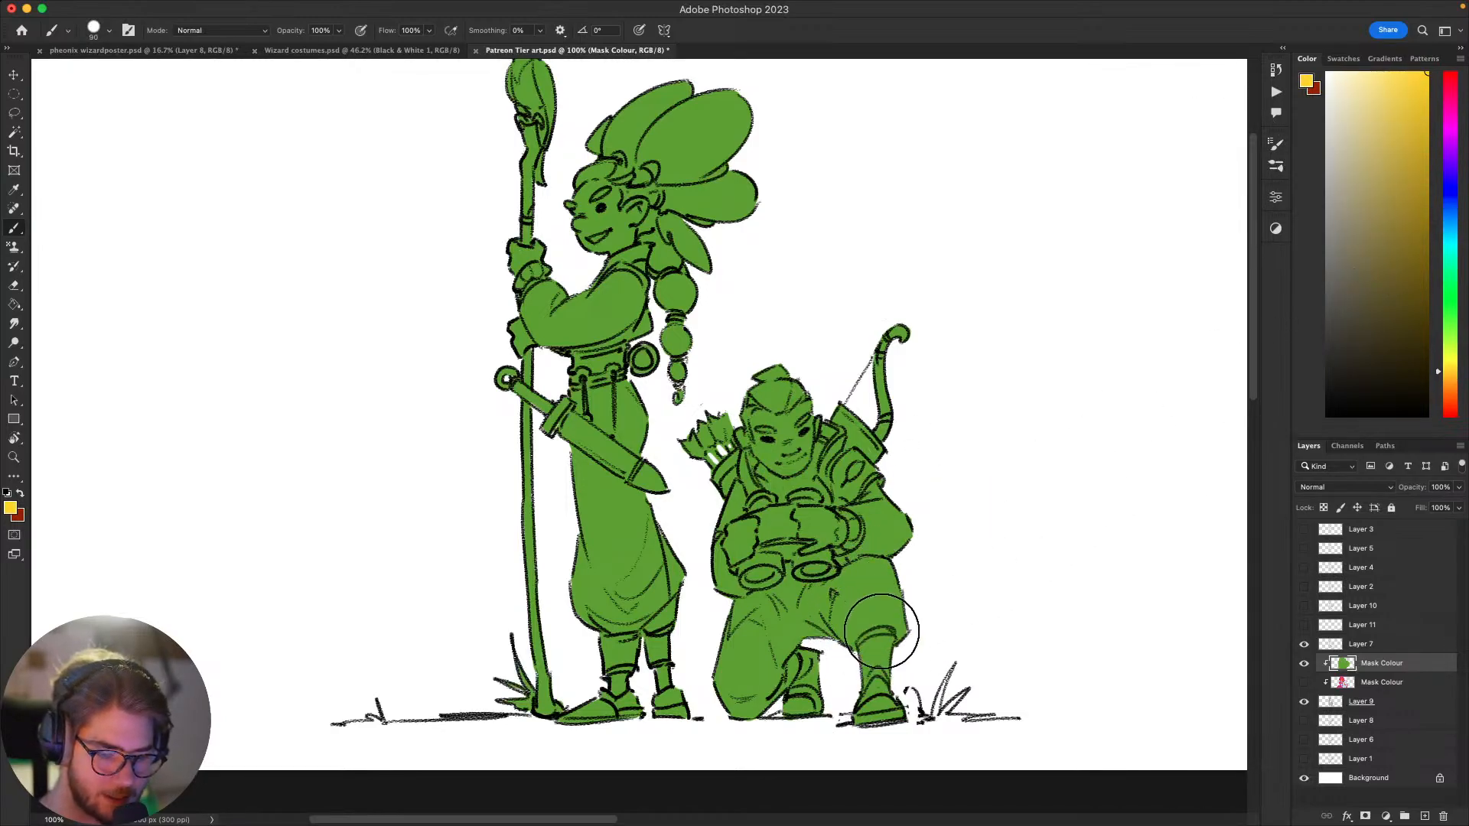
drag(881, 630, 874, 701)
key(super+z)
Step: Reduce the brush size to 25 px
key(bracketleft)
key(bracketleft)
key(bracketleft)
scroll(952, 521, down, 1)
scroll(951, 521, left, 1)
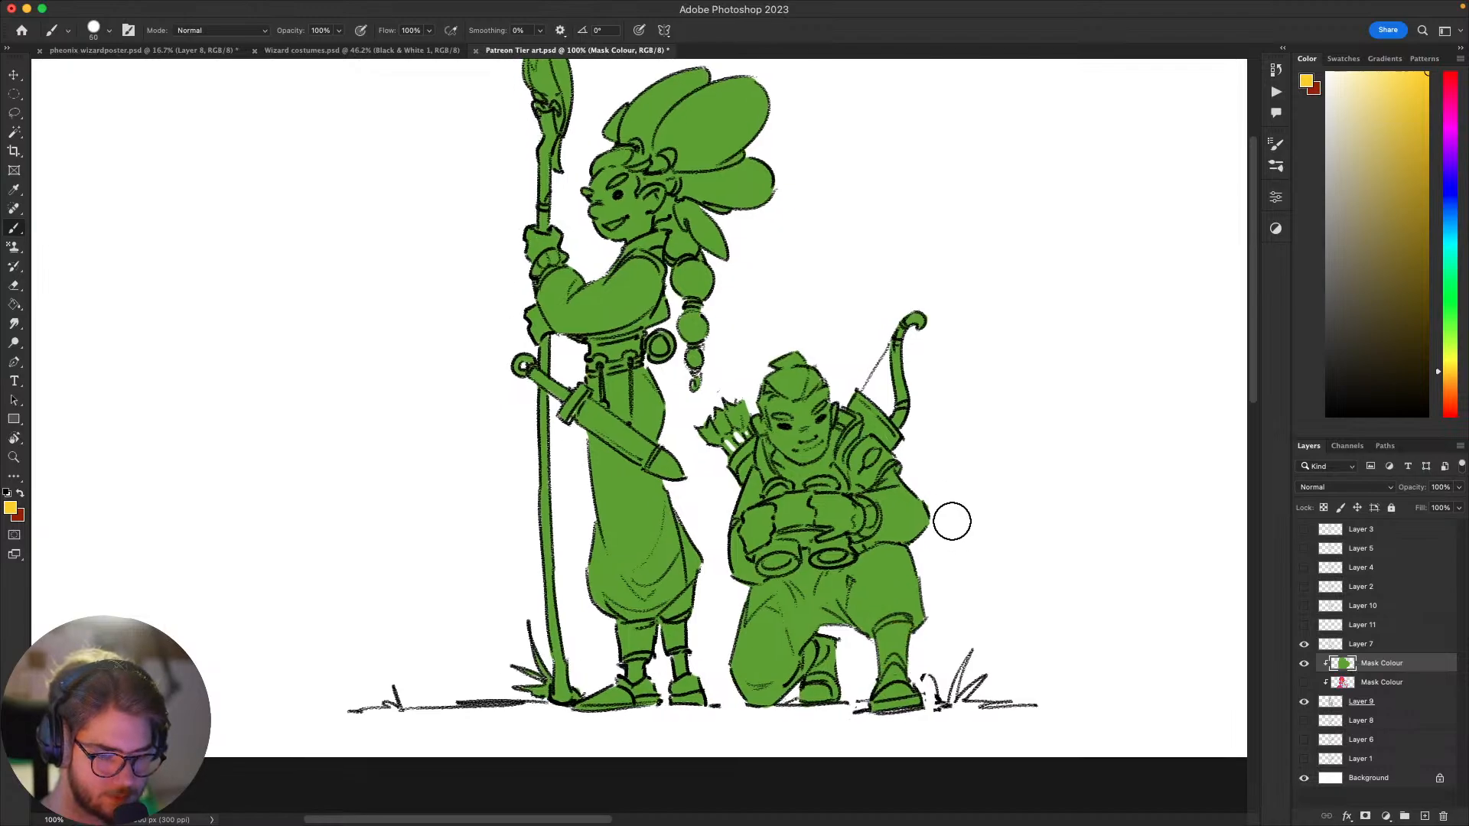
key(bracketleft)
key(bracketleft)
key(bracketleft)
key(bracketleft)
scroll(955, 528, down, 2)
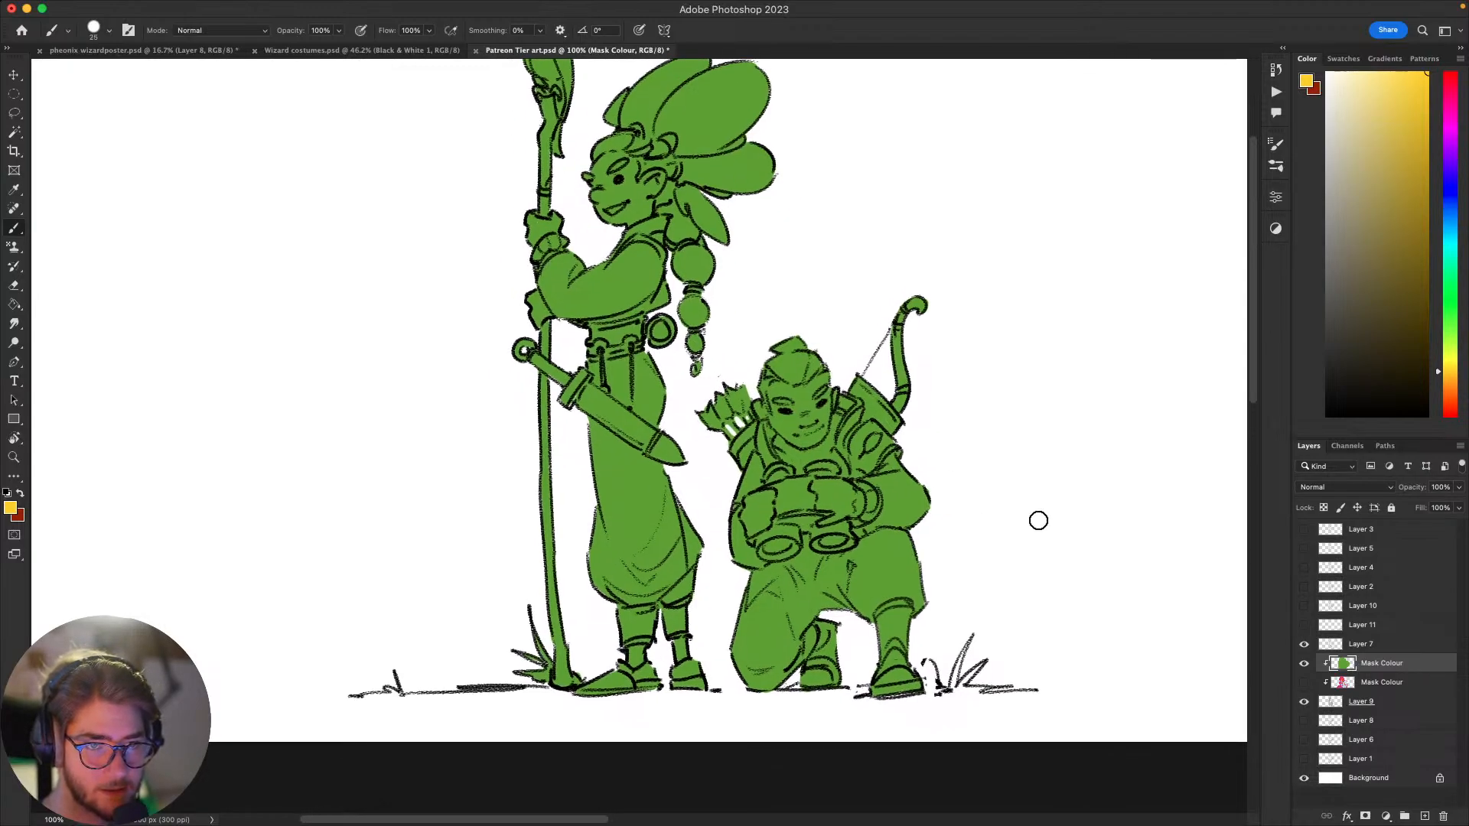
scroll(1038, 521, up, 1)
scroll(1038, 521, right, 2)
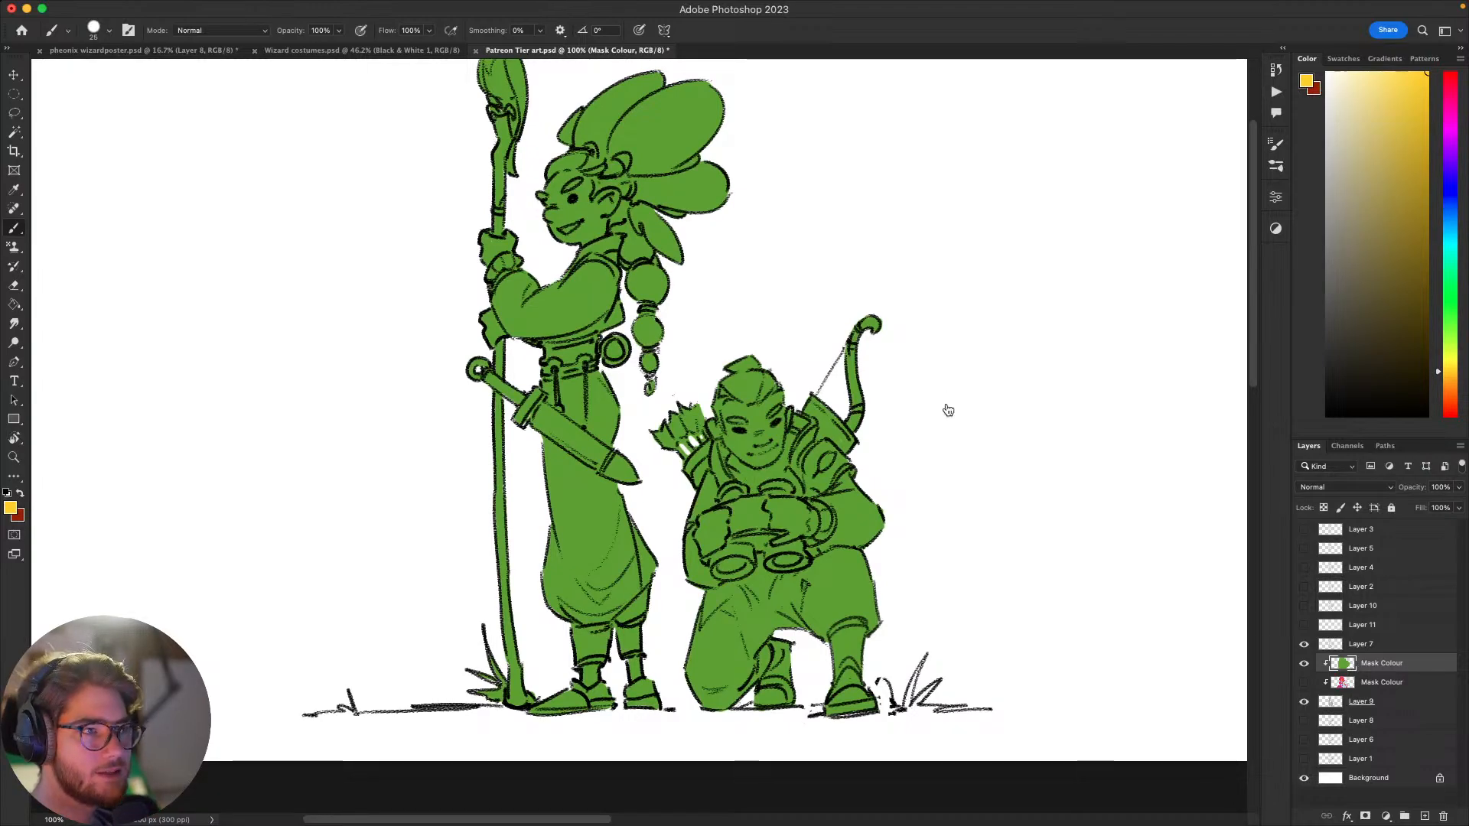
Step: Switch to the browser to view the artist's Instagram profile, and return to the illustration in Photoshop
key(super+Tab)
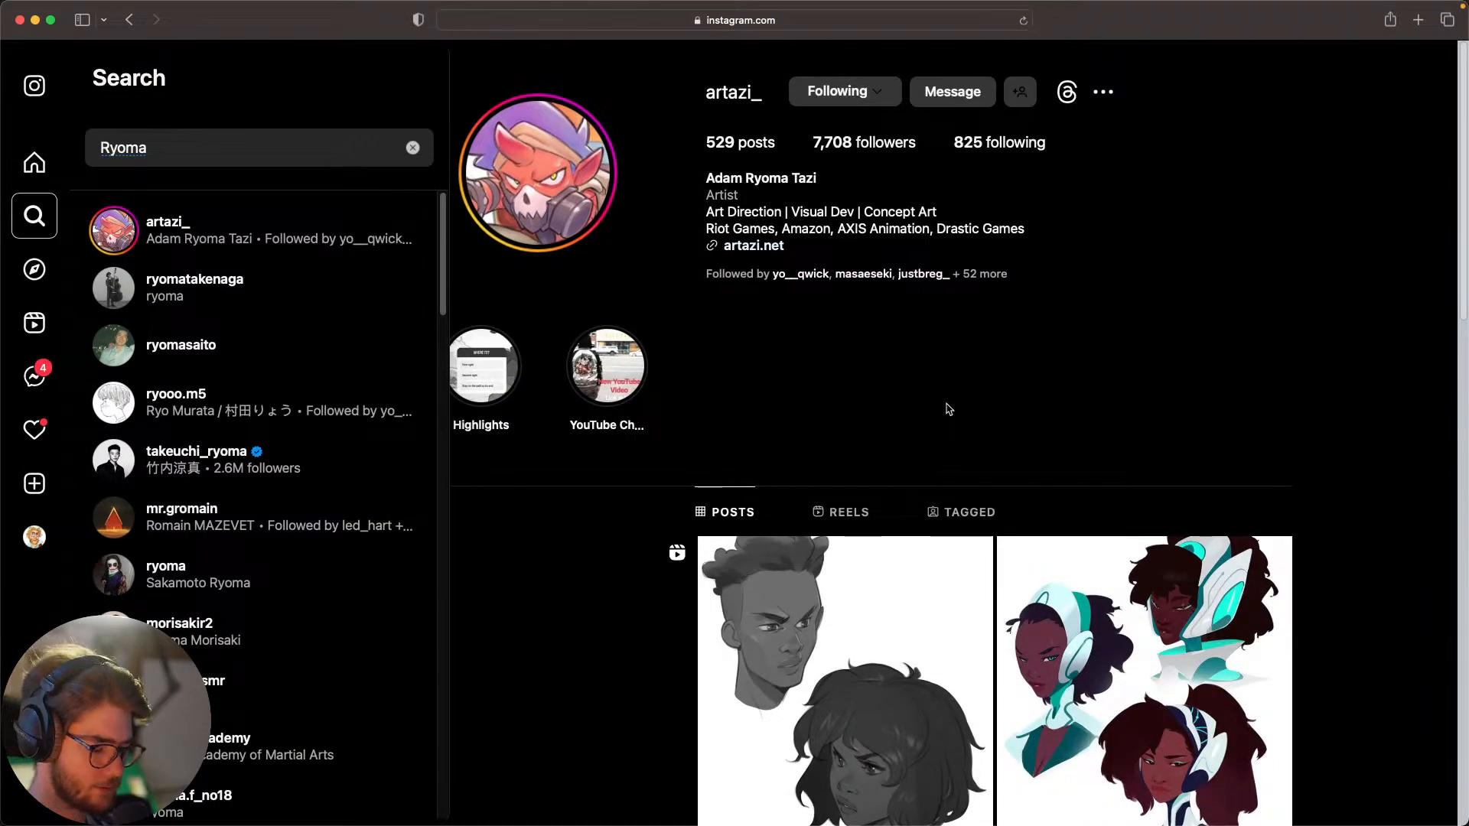
key(super+Tab)
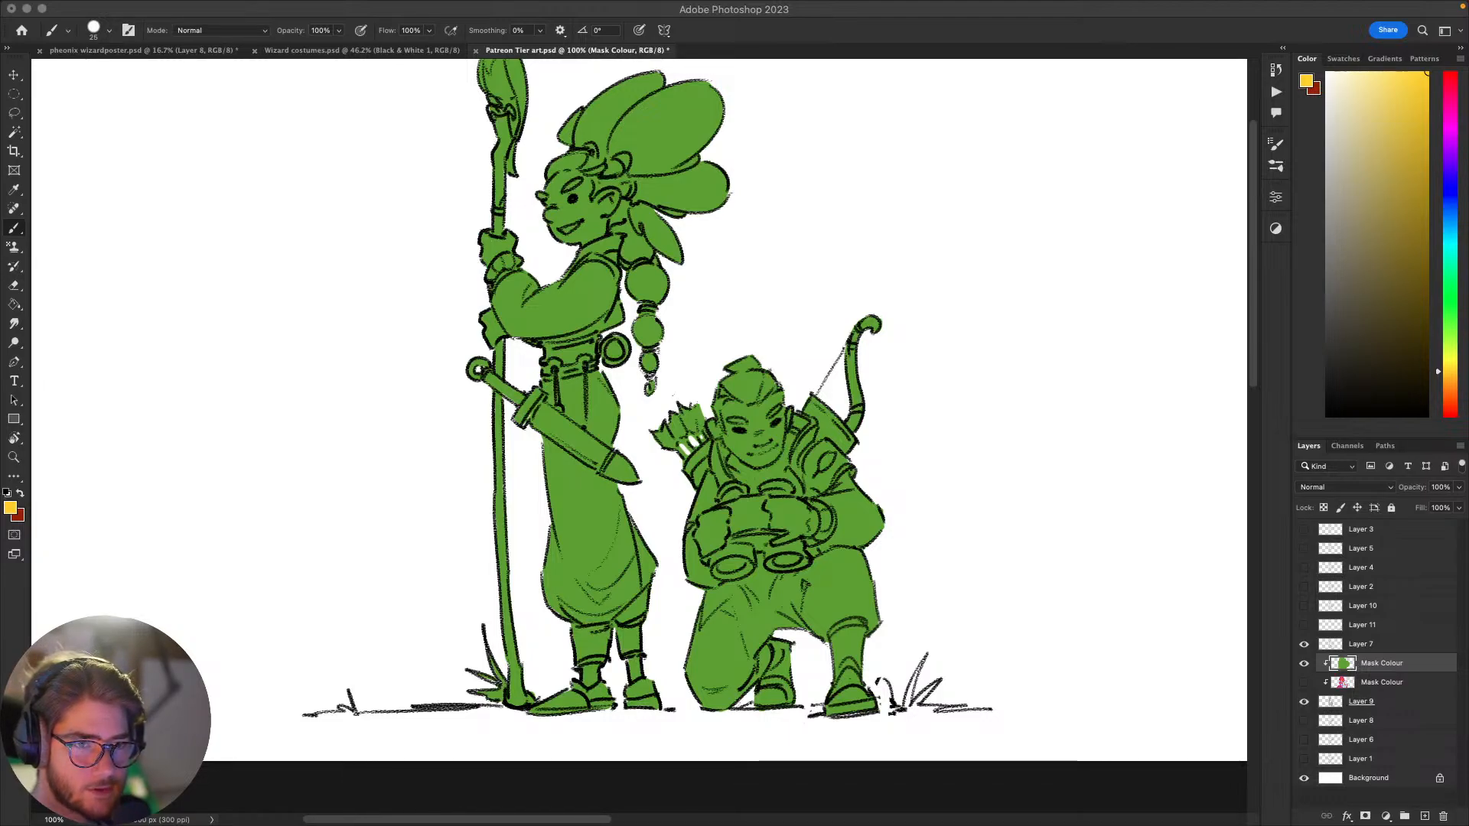
click(1006, 546)
Step: Paint the staff bearer's belt trim, wrist cuff and collar golden yellow with a 15 px brush
key(space)
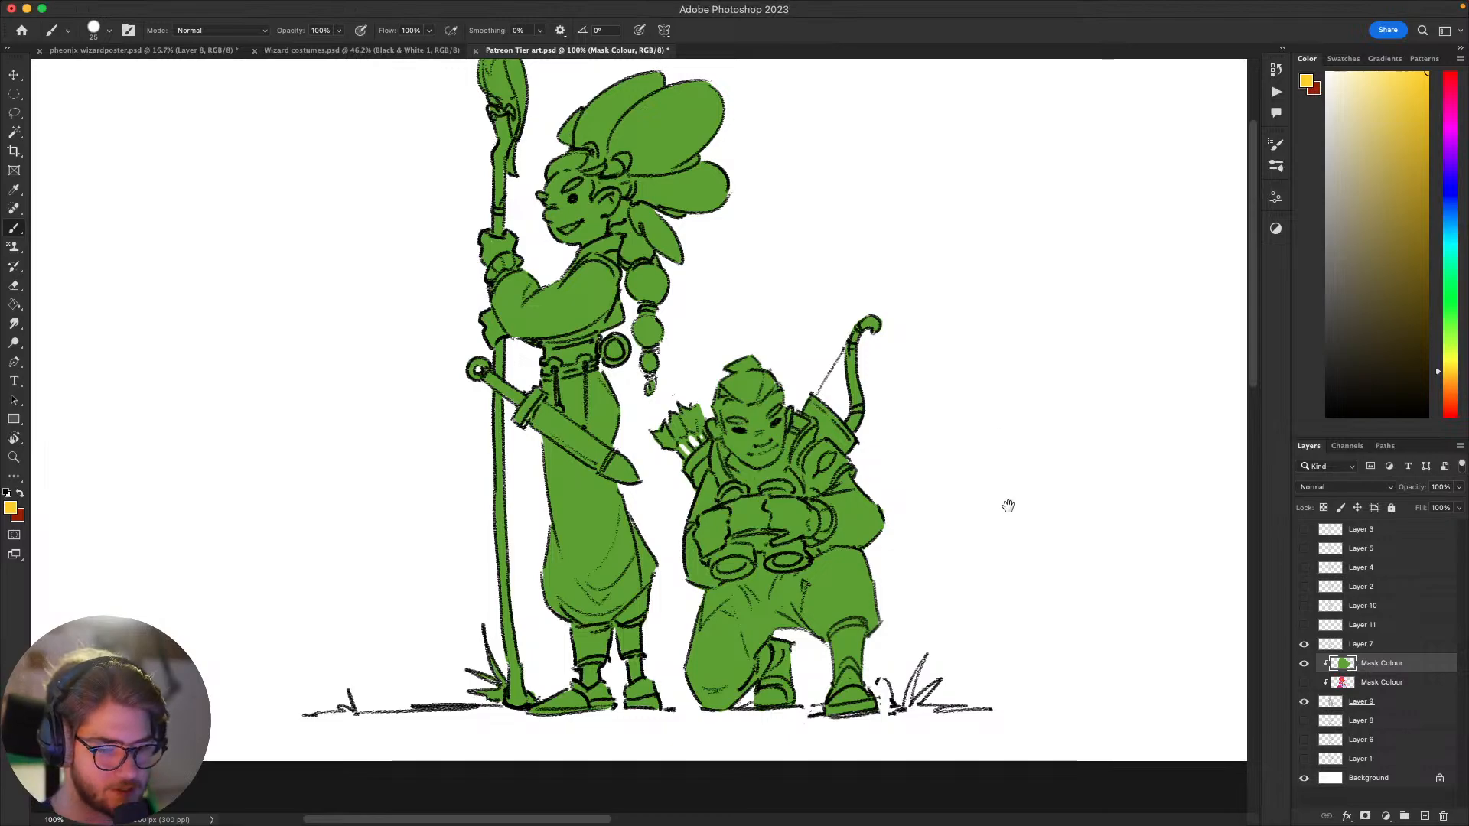
drag(1008, 506, 1115, 439)
mouse_move(1030, 498)
mouse_down()
mouse_move(1049, 515)
mouse_move(1029, 449)
mouse_move(1039, 430)
mouse_move(1115, 420)
mouse_move(1082, 456)
mouse_move(1067, 445)
mouse_move(1076, 397)
mouse_move(1085, 497)
mouse_up()
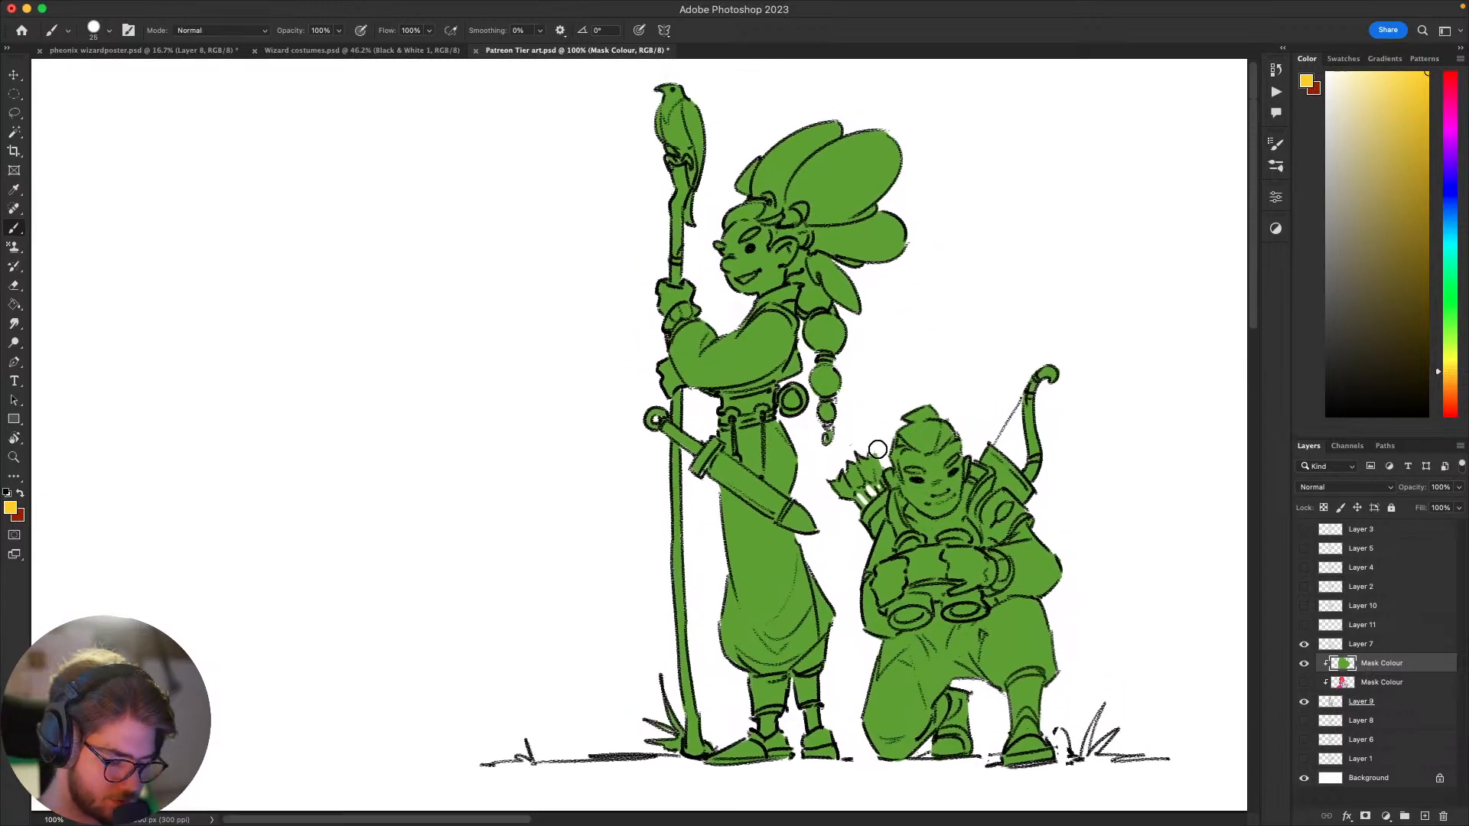
key(bracketleft)
mouse_move(736, 419)
mouse_down()
mouse_move(759, 411)
mouse_move(729, 417)
mouse_up()
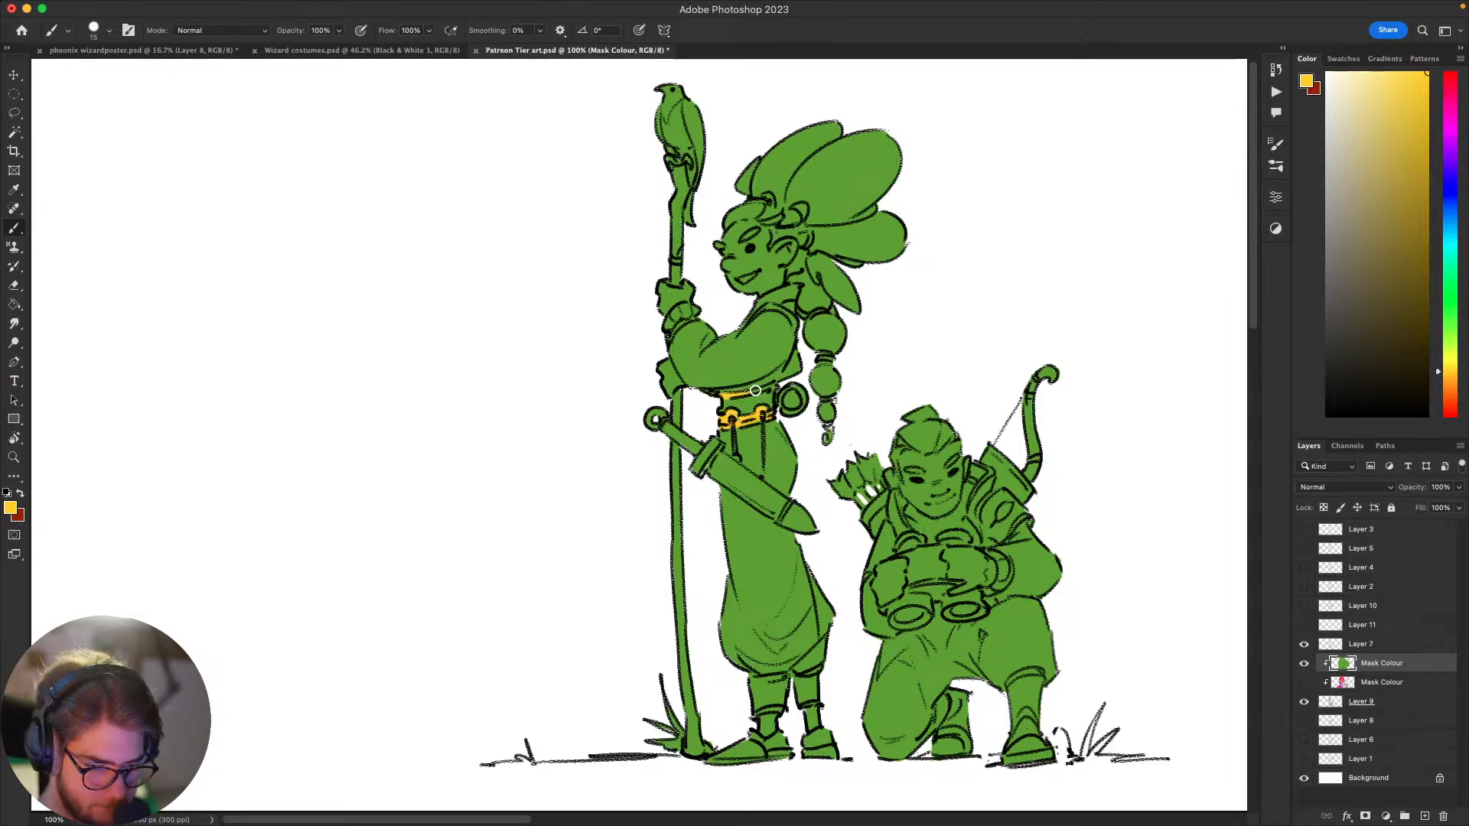
drag(764, 380, 772, 401)
mouse_move(671, 354)
mouse_down()
mouse_move(705, 333)
mouse_move(673, 353)
mouse_up()
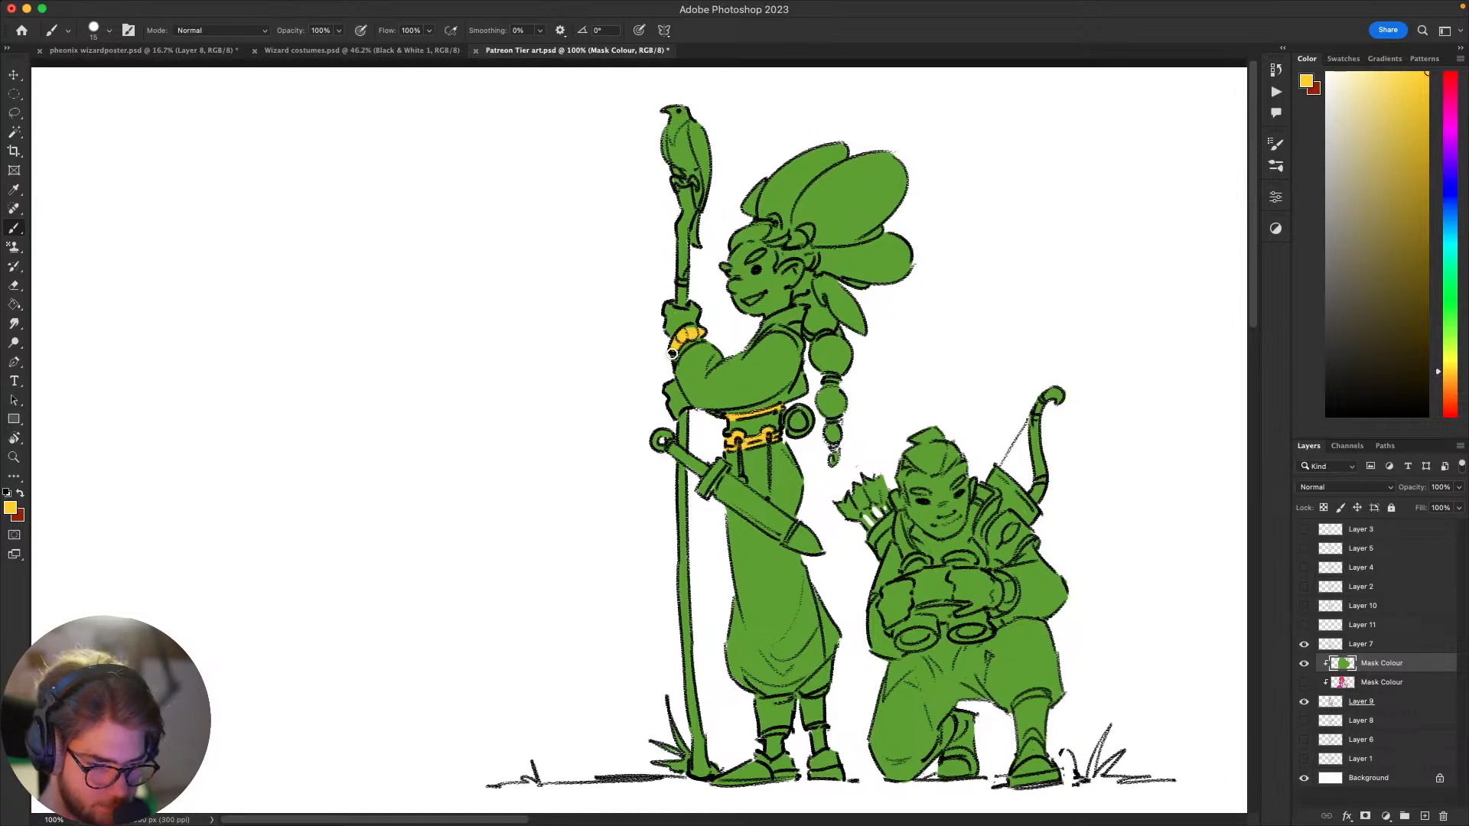
drag(926, 404, 980, 427)
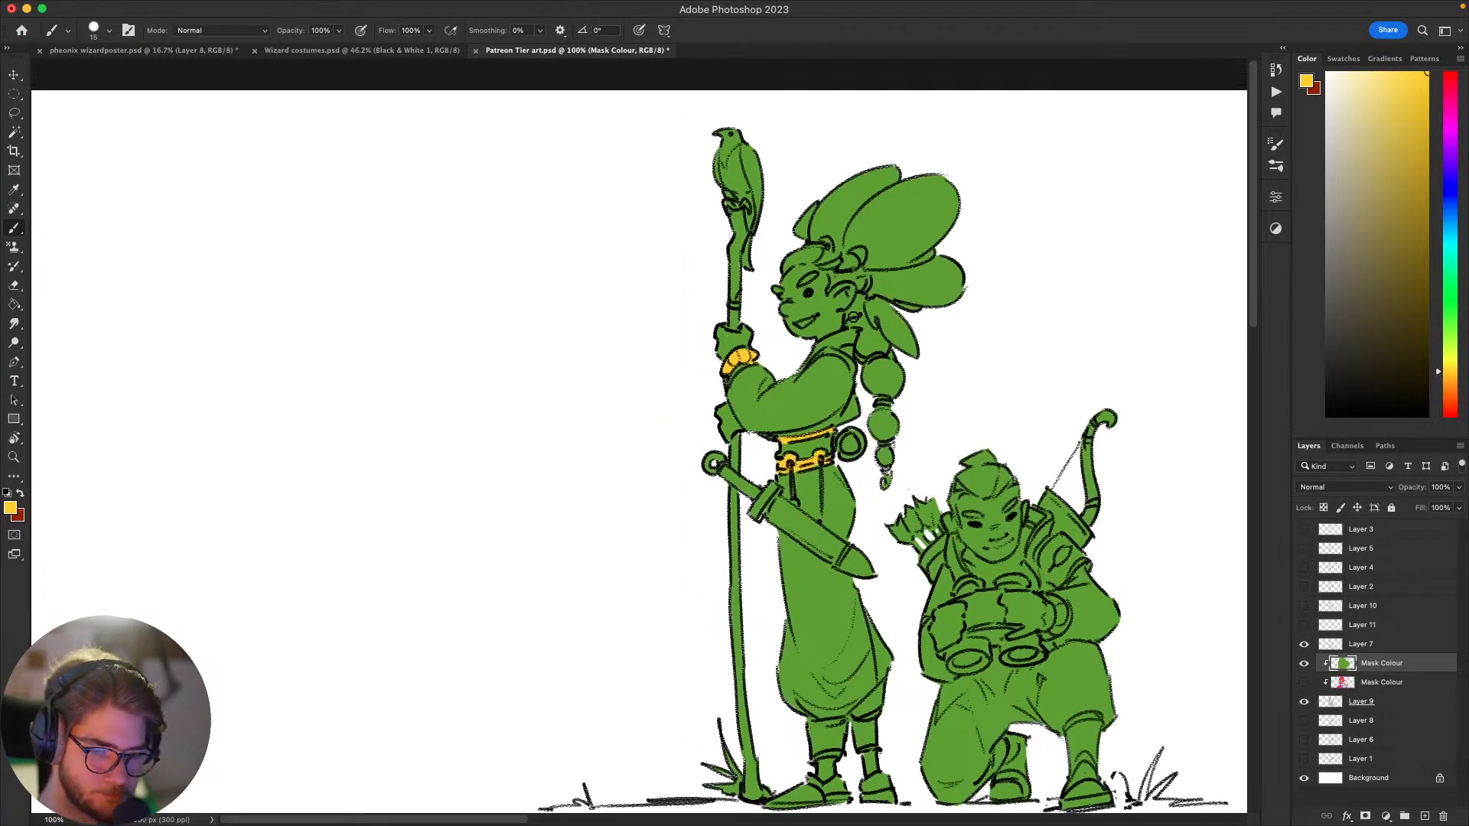
drag(852, 333, 814, 348)
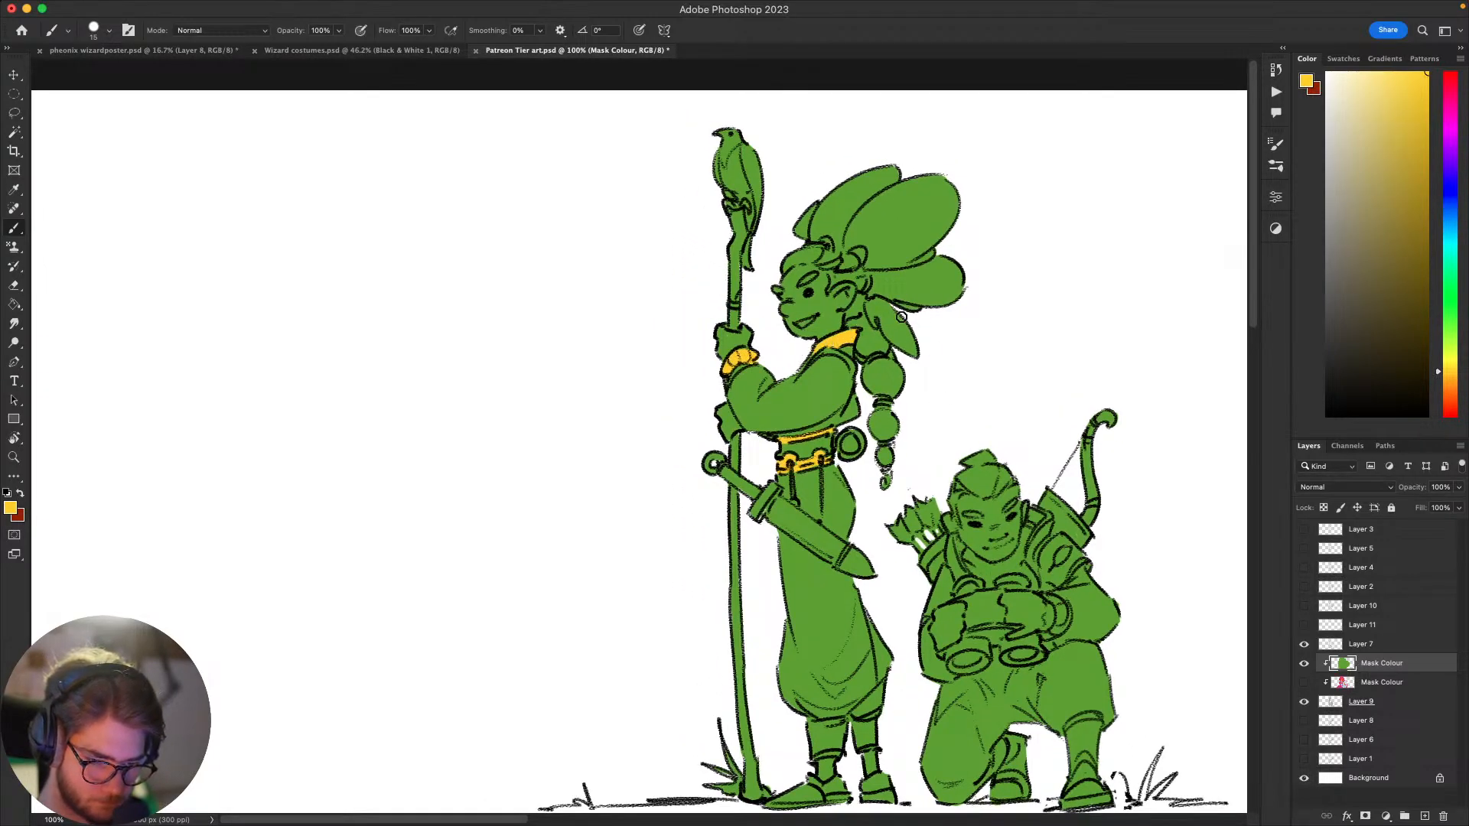
Step: Paint the main section of the staff bearer's sword below the guard golden yellow, leaving the tip green
drag(831, 453, 864, 352)
drag(957, 306, 871, 217)
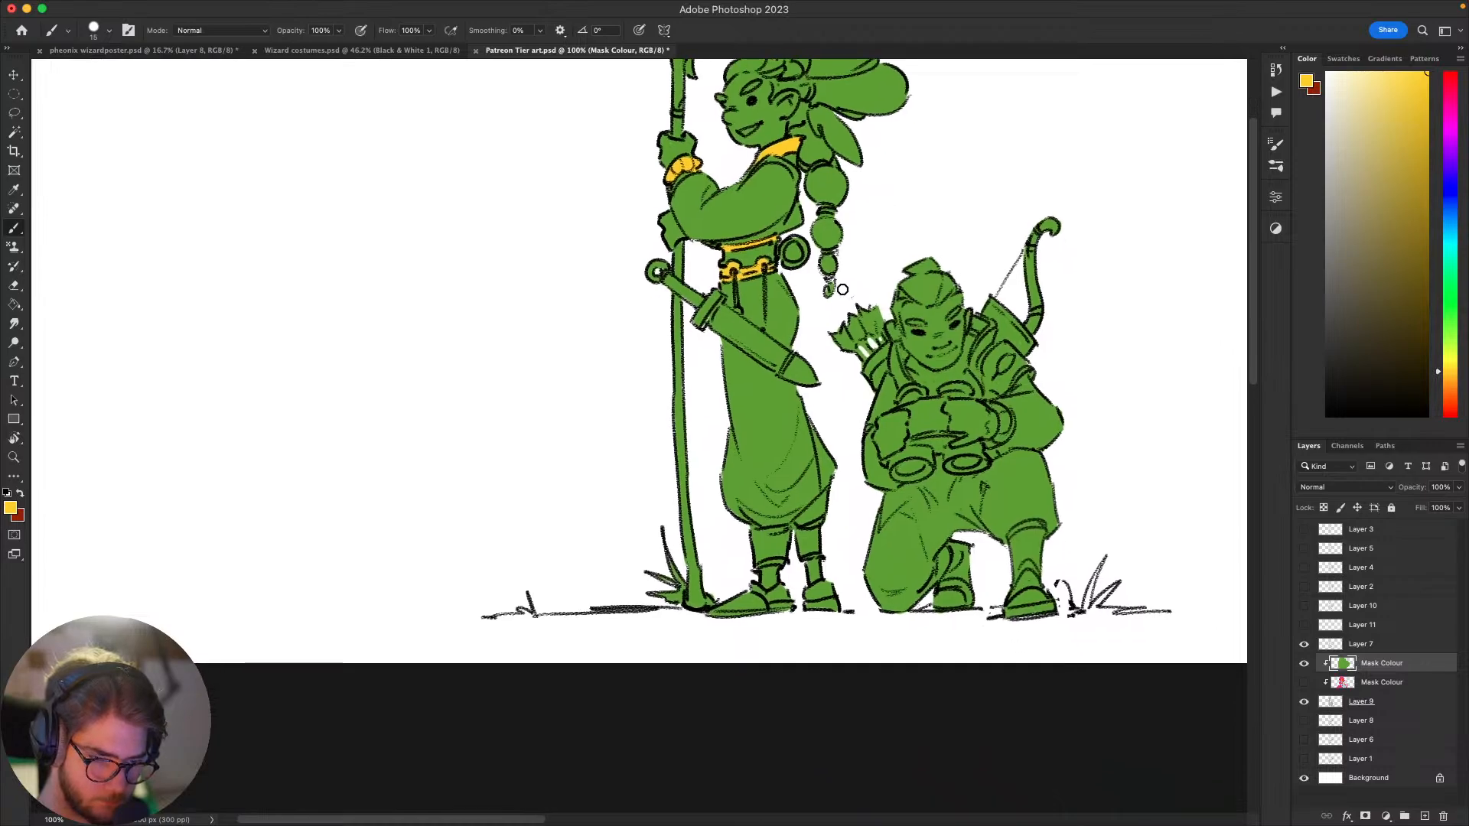
drag(843, 338, 938, 468)
drag(825, 652, 895, 500)
drag(768, 273, 780, 345)
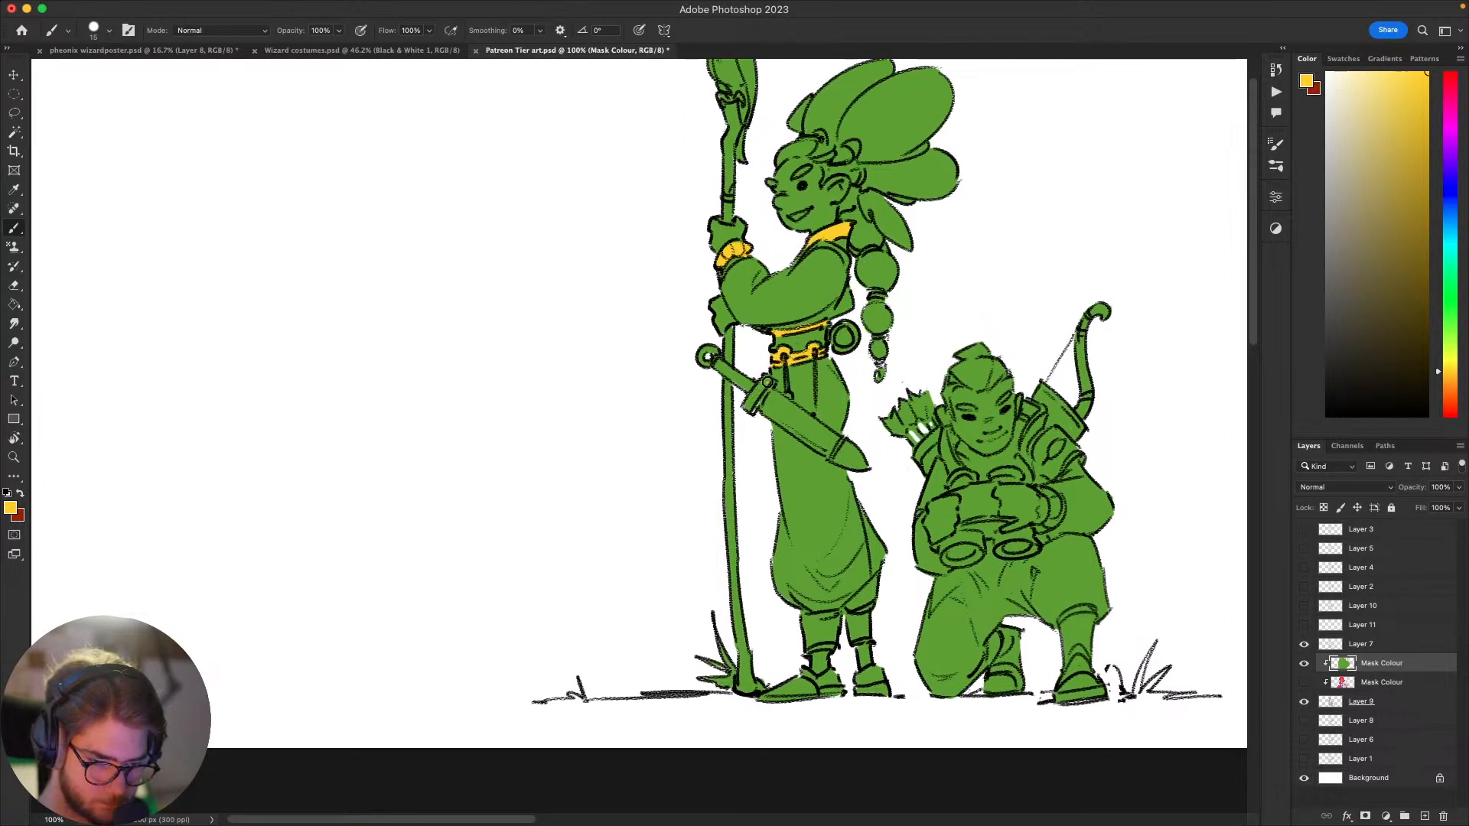
mouse_move(766, 410)
mouse_down()
mouse_move(831, 446)
mouse_move(793, 419)
mouse_up()
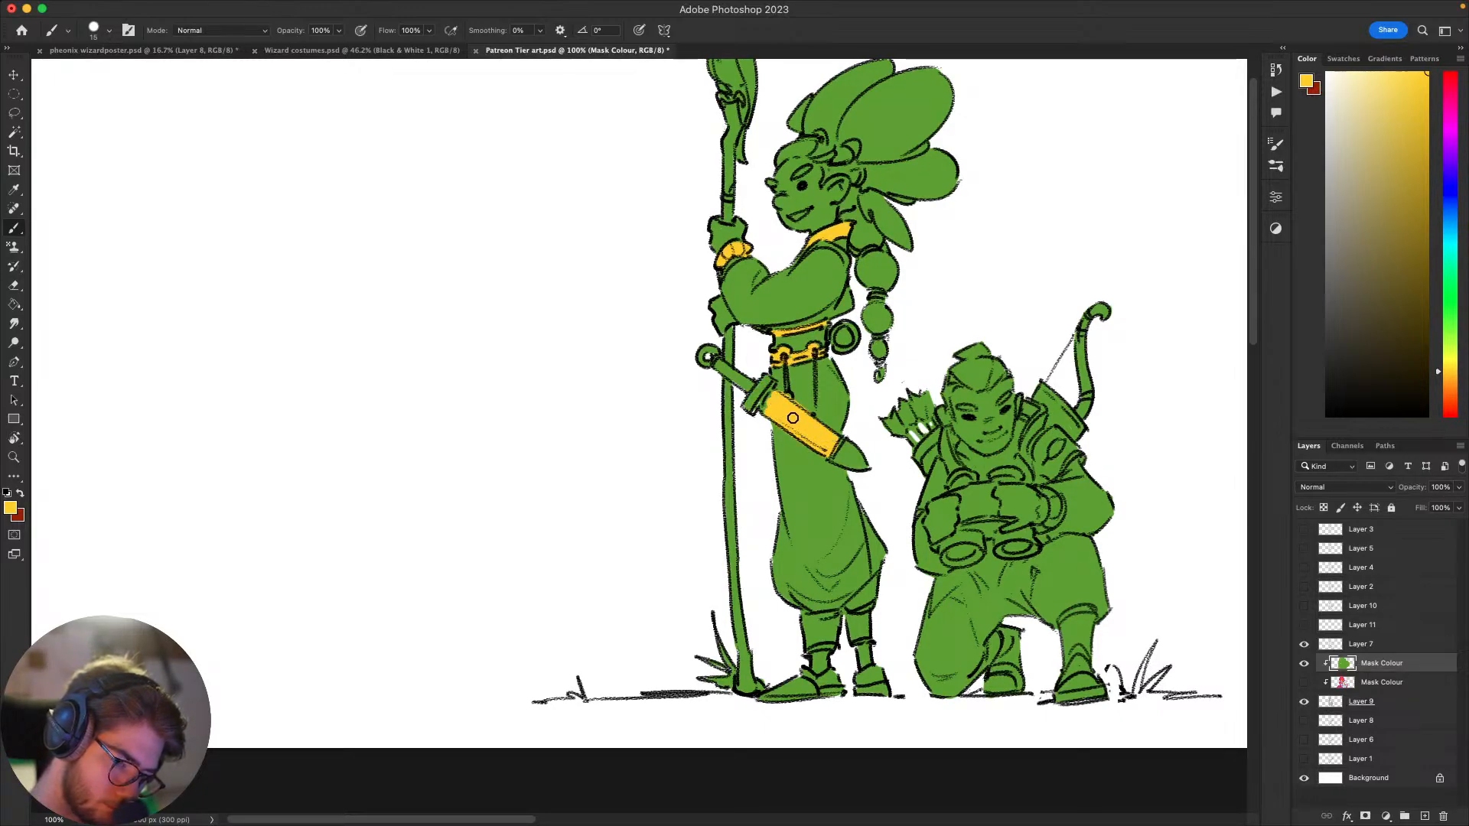
Step: Paint the staff bearer's ankles, hair rings and upper braid tie golden yellow
mouse_move(1041, 527)
mouse_down()
mouse_move(1127, 435)
mouse_move(1078, 375)
mouse_move(944, 613)
mouse_move(1119, 436)
mouse_up()
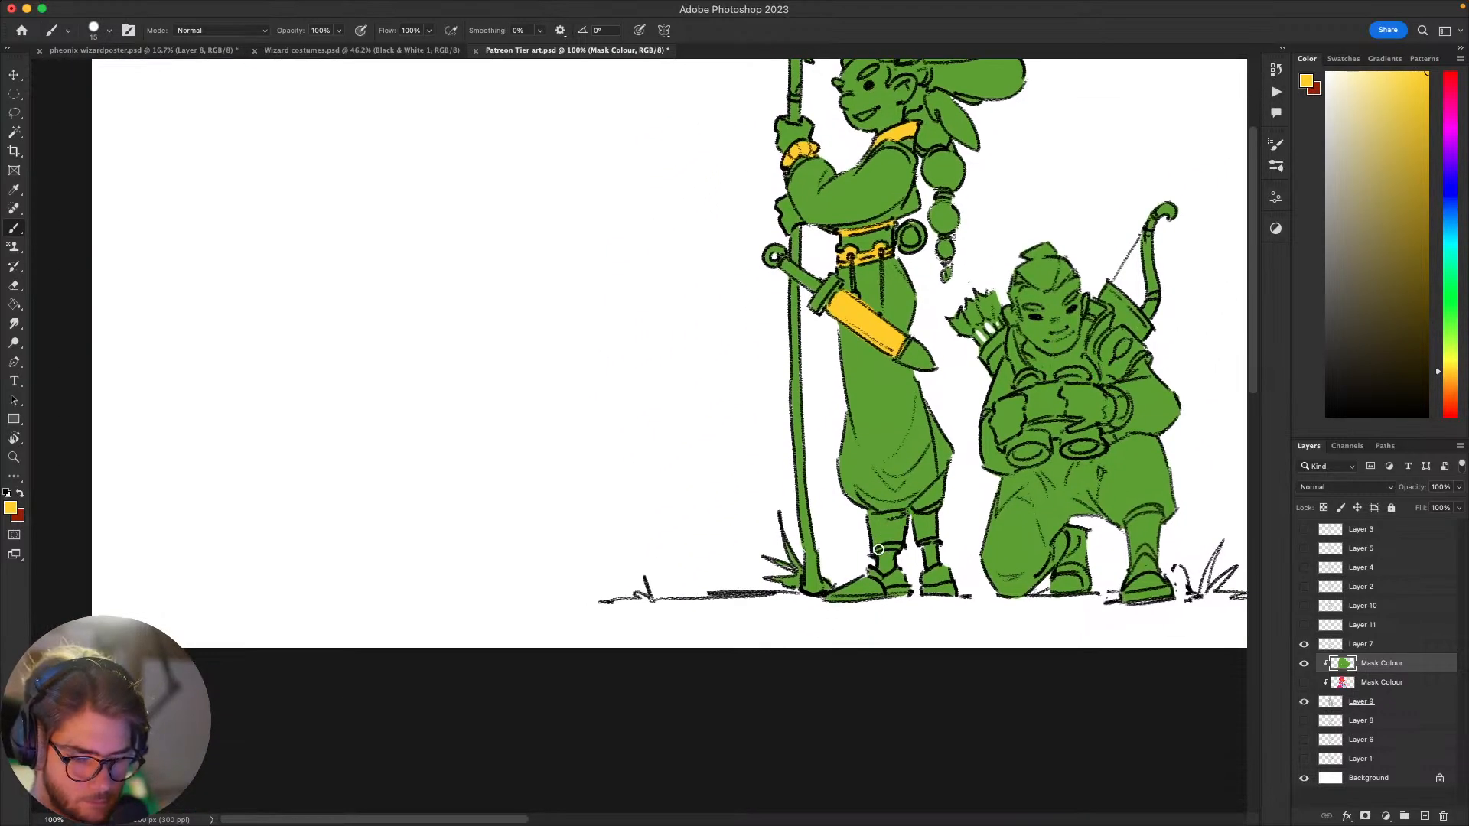
mouse_move(878, 549)
mouse_down()
mouse_move(933, 547)
mouse_move(935, 565)
mouse_move(889, 649)
mouse_move(896, 680)
mouse_up()
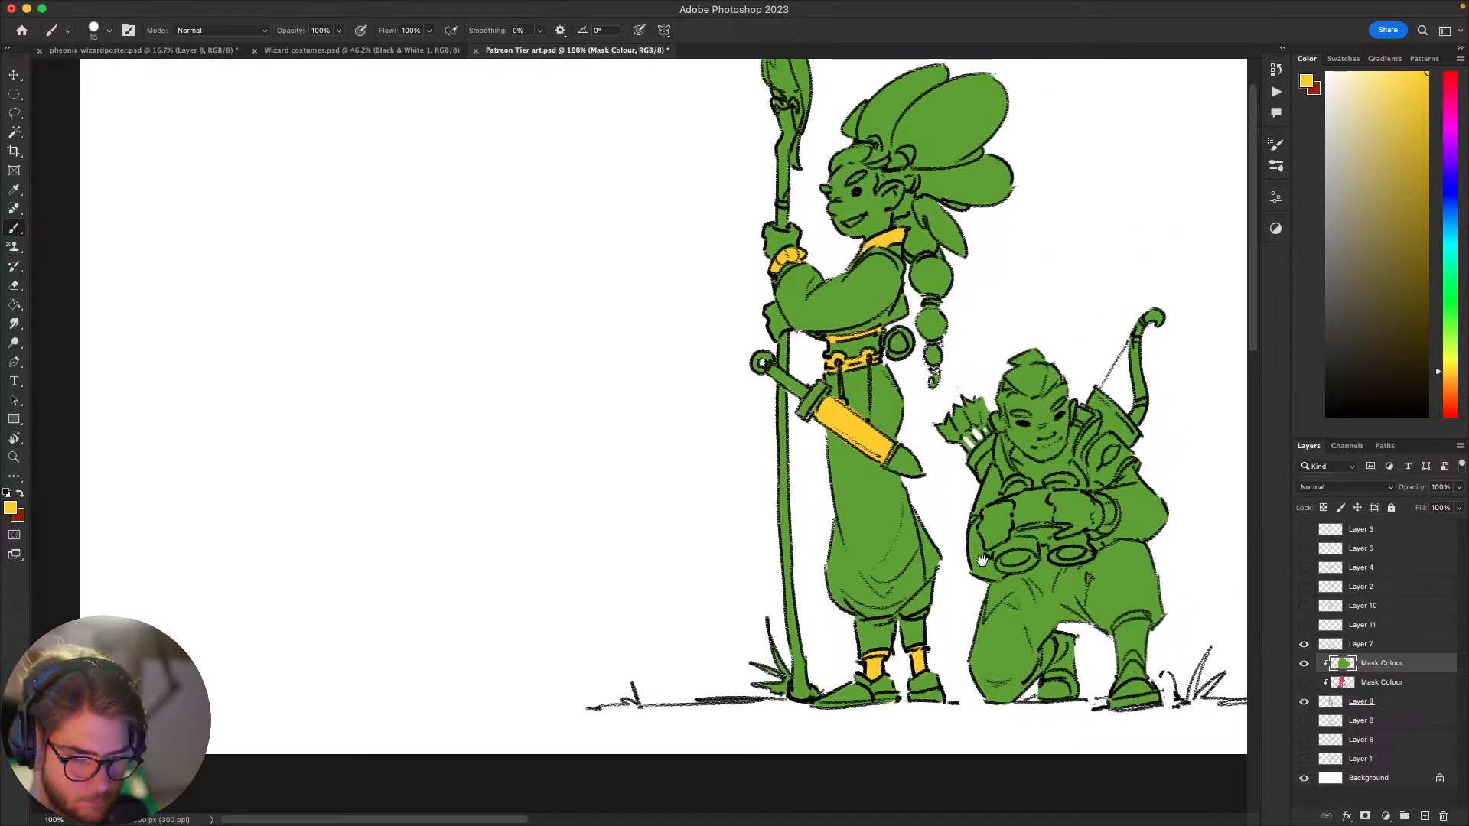
drag(982, 561, 1047, 574)
drag(1041, 306, 977, 399)
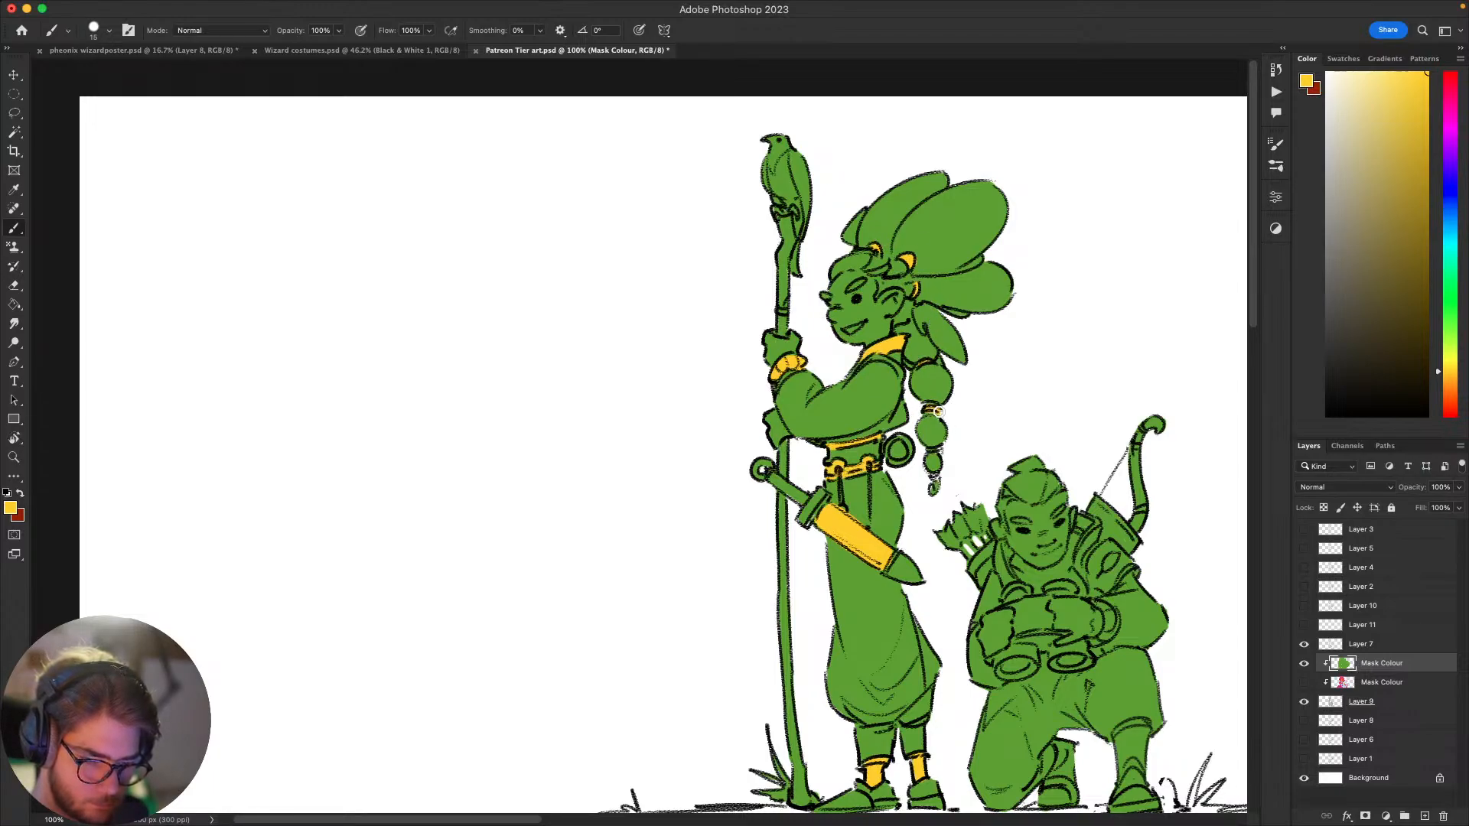
drag(956, 442, 978, 205)
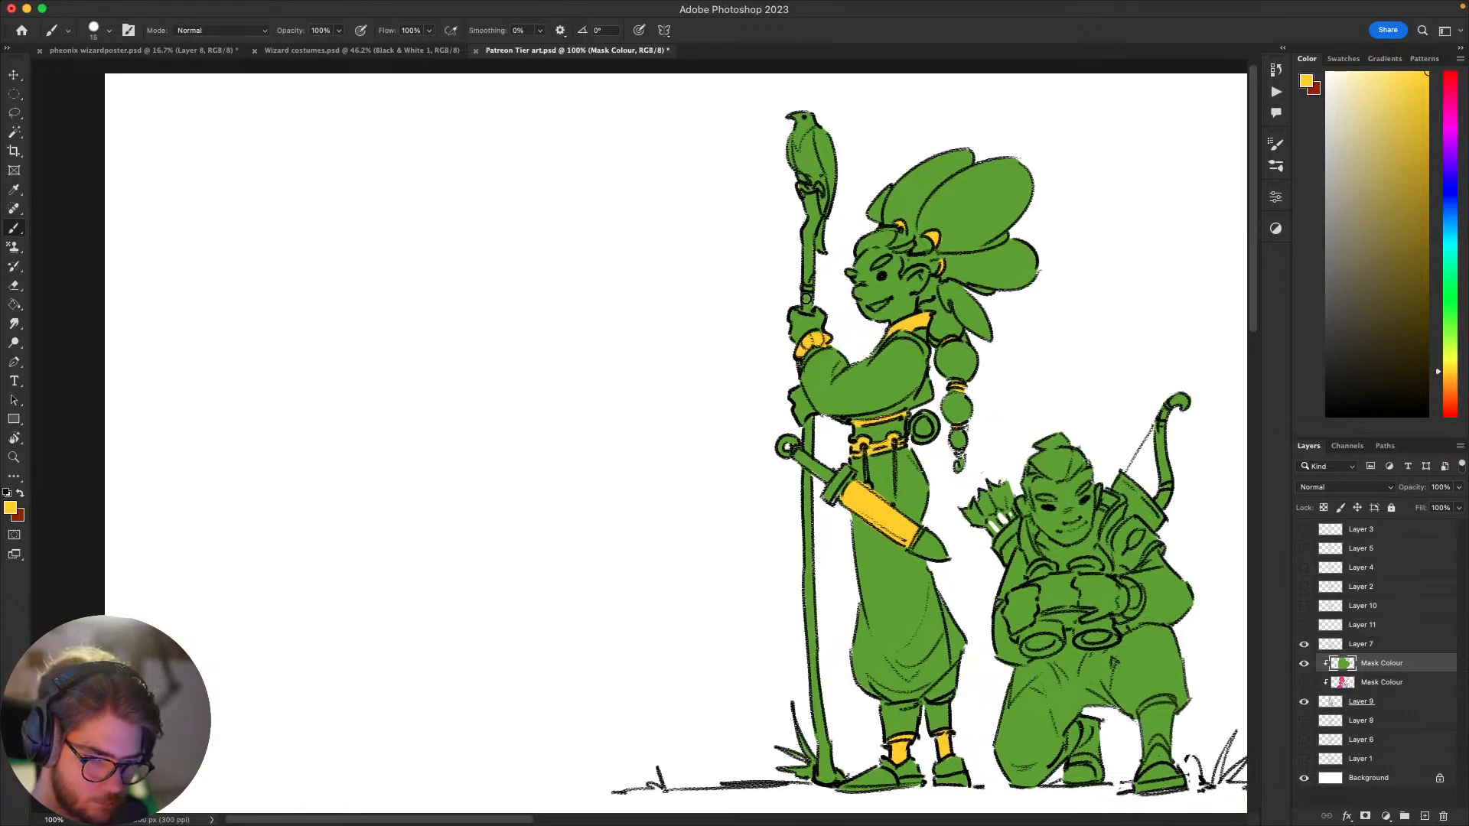
Step: Undo the last stroke and paint the staff section just above the upper hand golden yellow
key(super+z)
drag(807, 307, 806, 297)
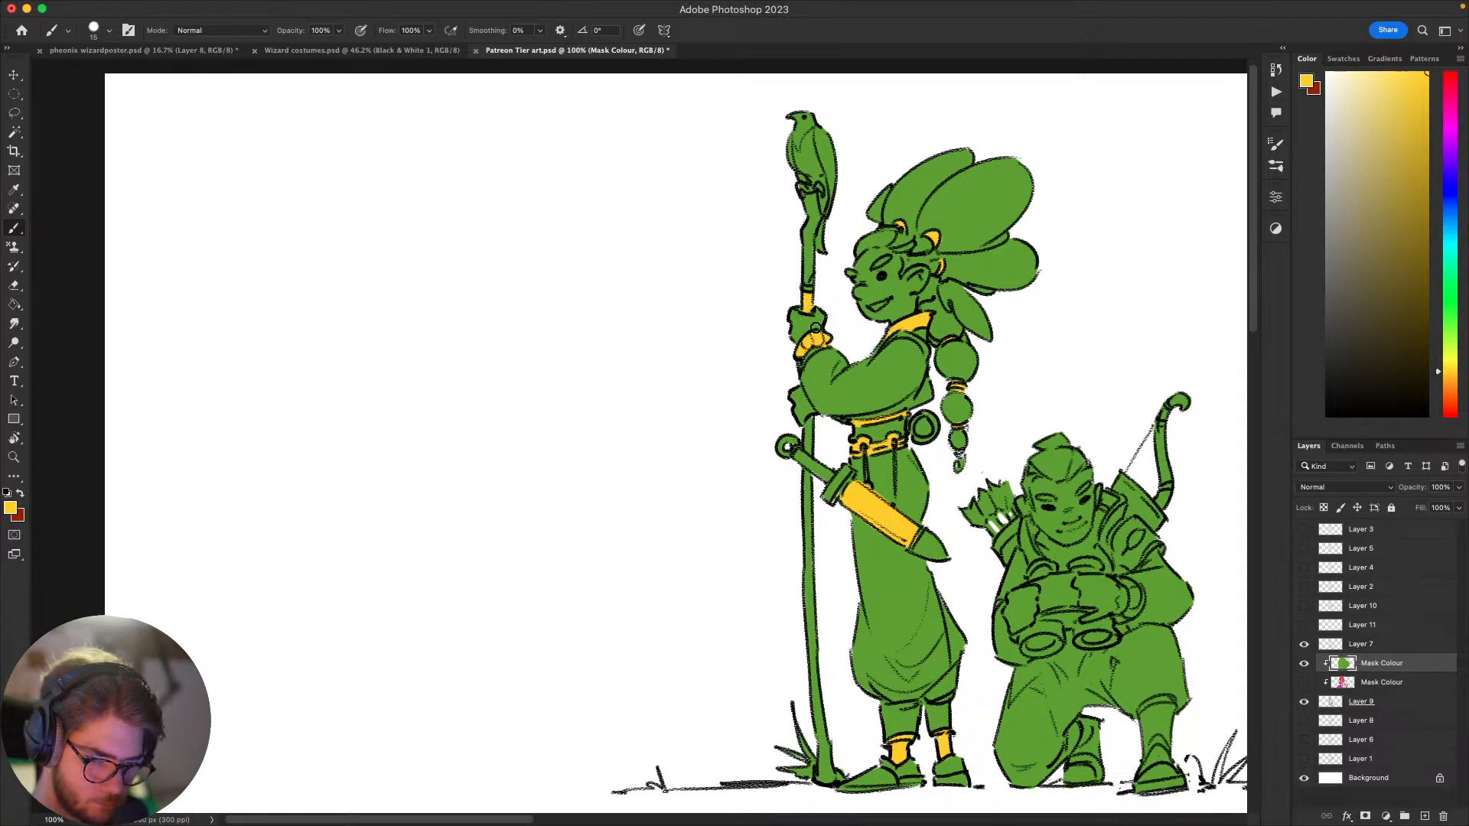
scroll(913, 561, down, 3)
scroll(912, 561, right, 2)
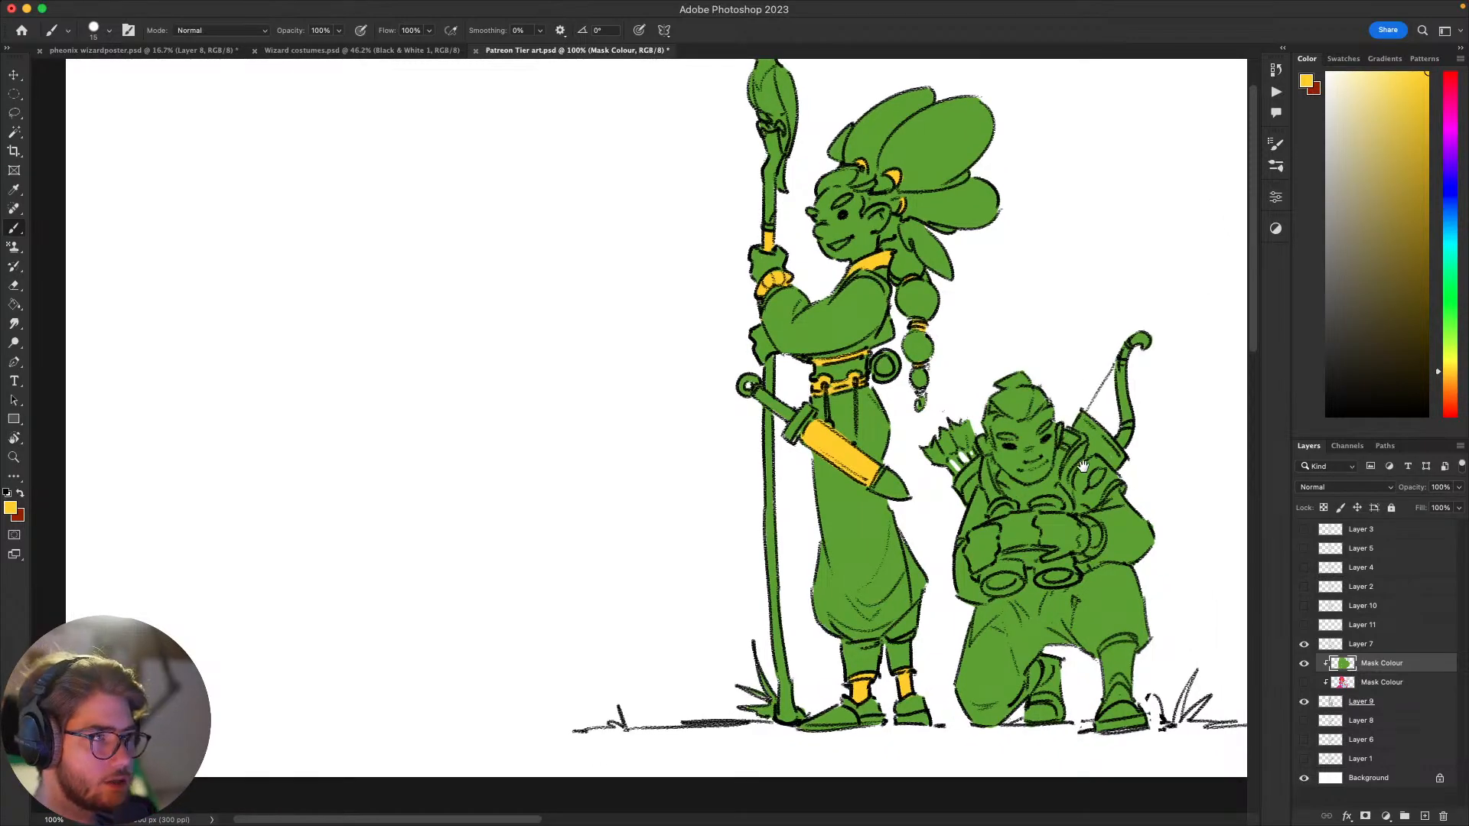
Step: Switch to Spotify
mouse_move(1082, 467)
mouse_down()
mouse_move(996, 485)
mouse_move(1046, 482)
mouse_move(988, 521)
mouse_move(1050, 467)
mouse_move(1014, 482)
mouse_move(994, 429)
mouse_move(1056, 456)
mouse_move(1036, 491)
mouse_up()
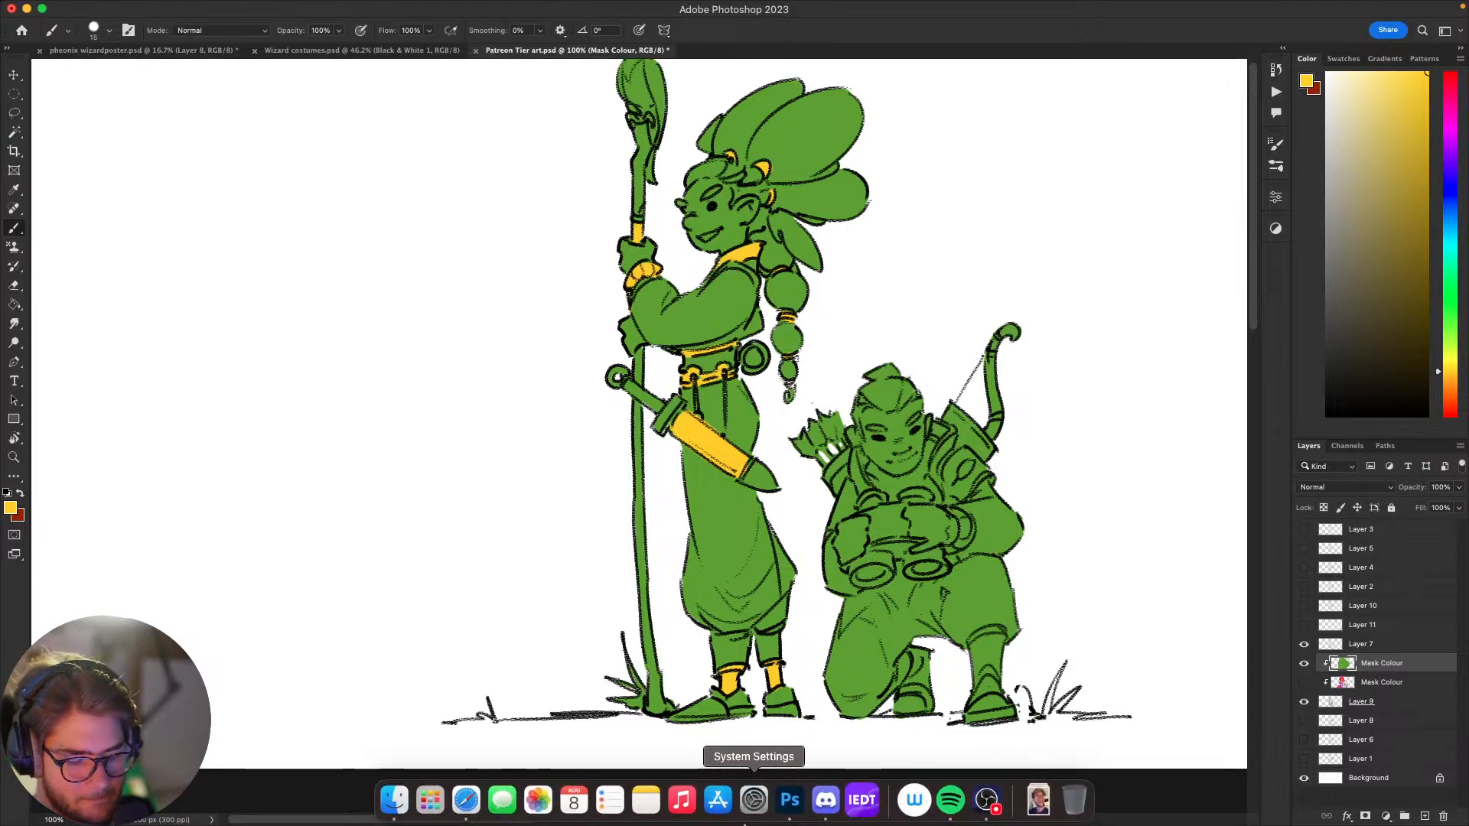
click(951, 801)
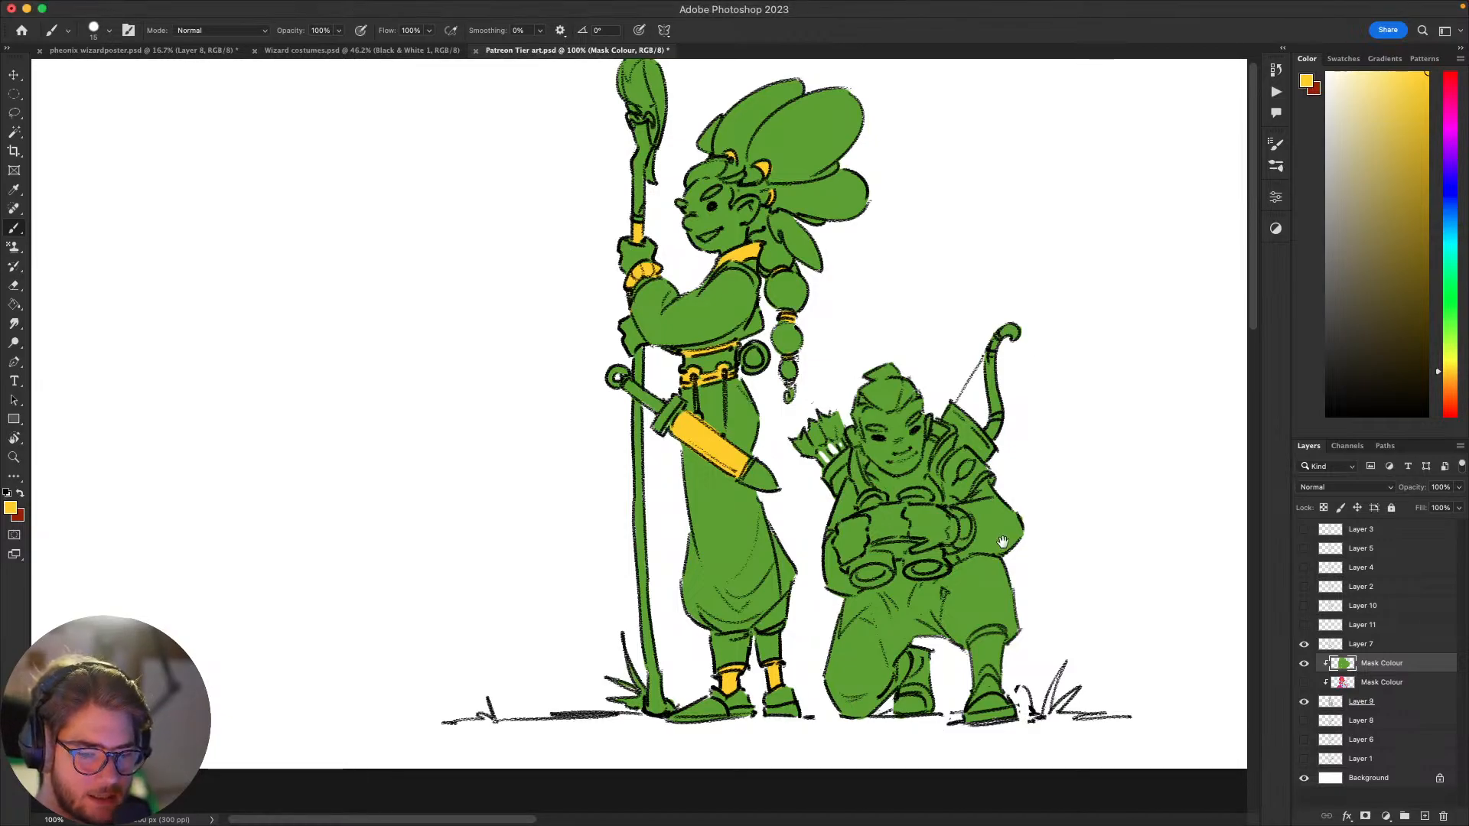
Step: Paint the kneeling archer's collar golden yellow on both sides of the neck
drag(1003, 541, 994, 331)
drag(1024, 410, 917, 384)
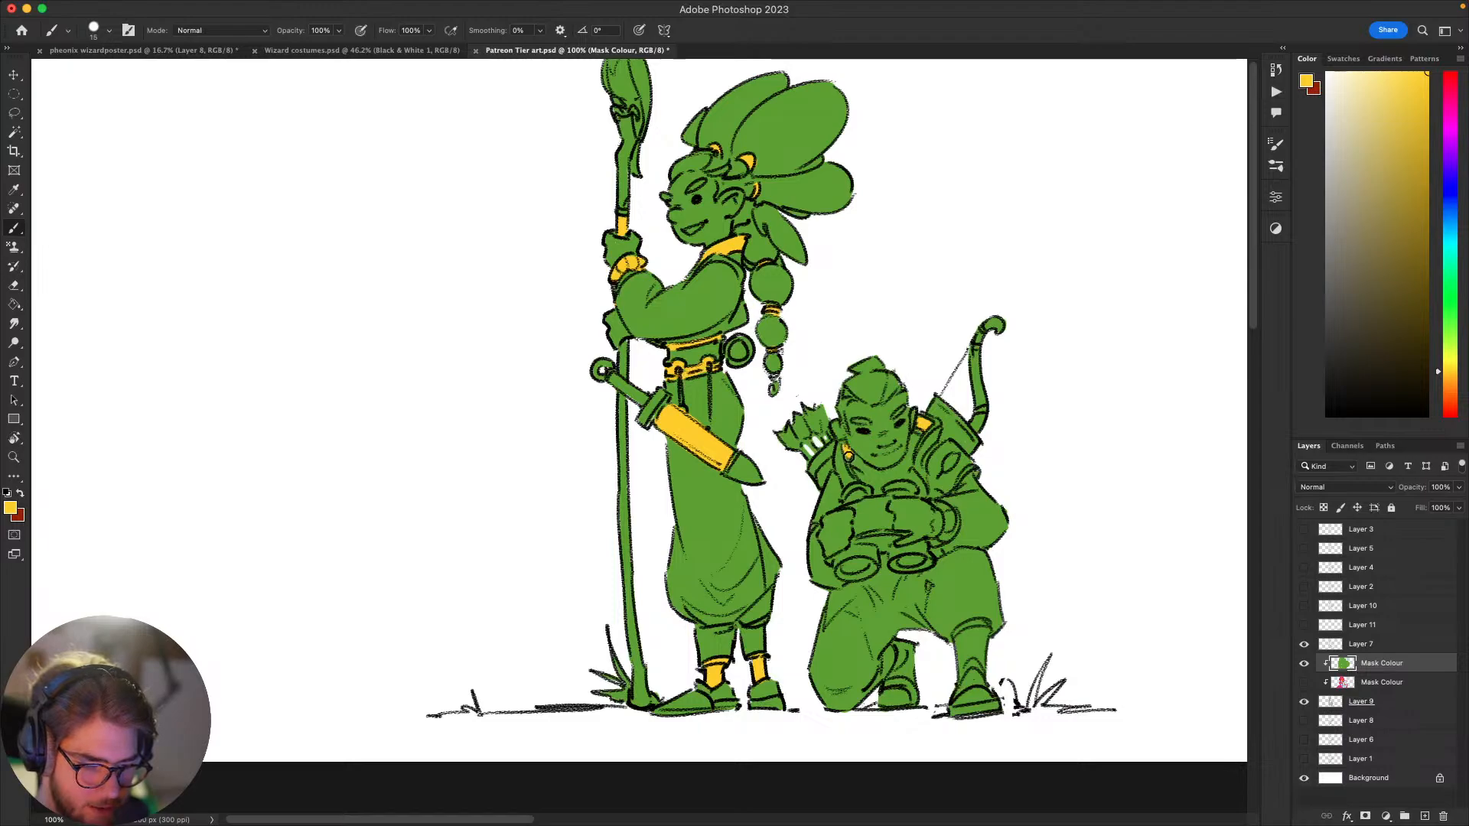
drag(874, 537, 790, 544)
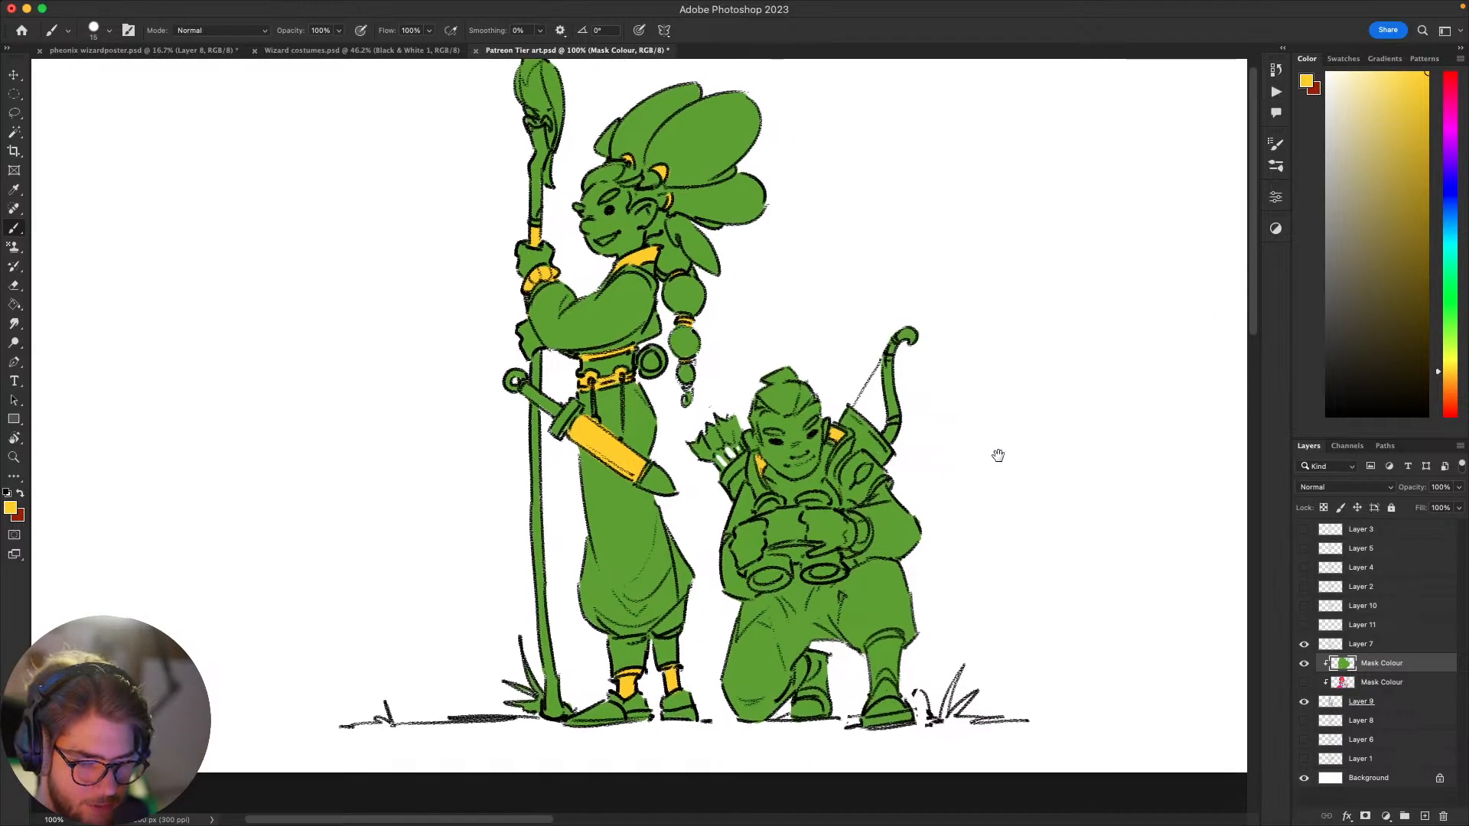
drag(997, 456, 1026, 468)
key(super+z)
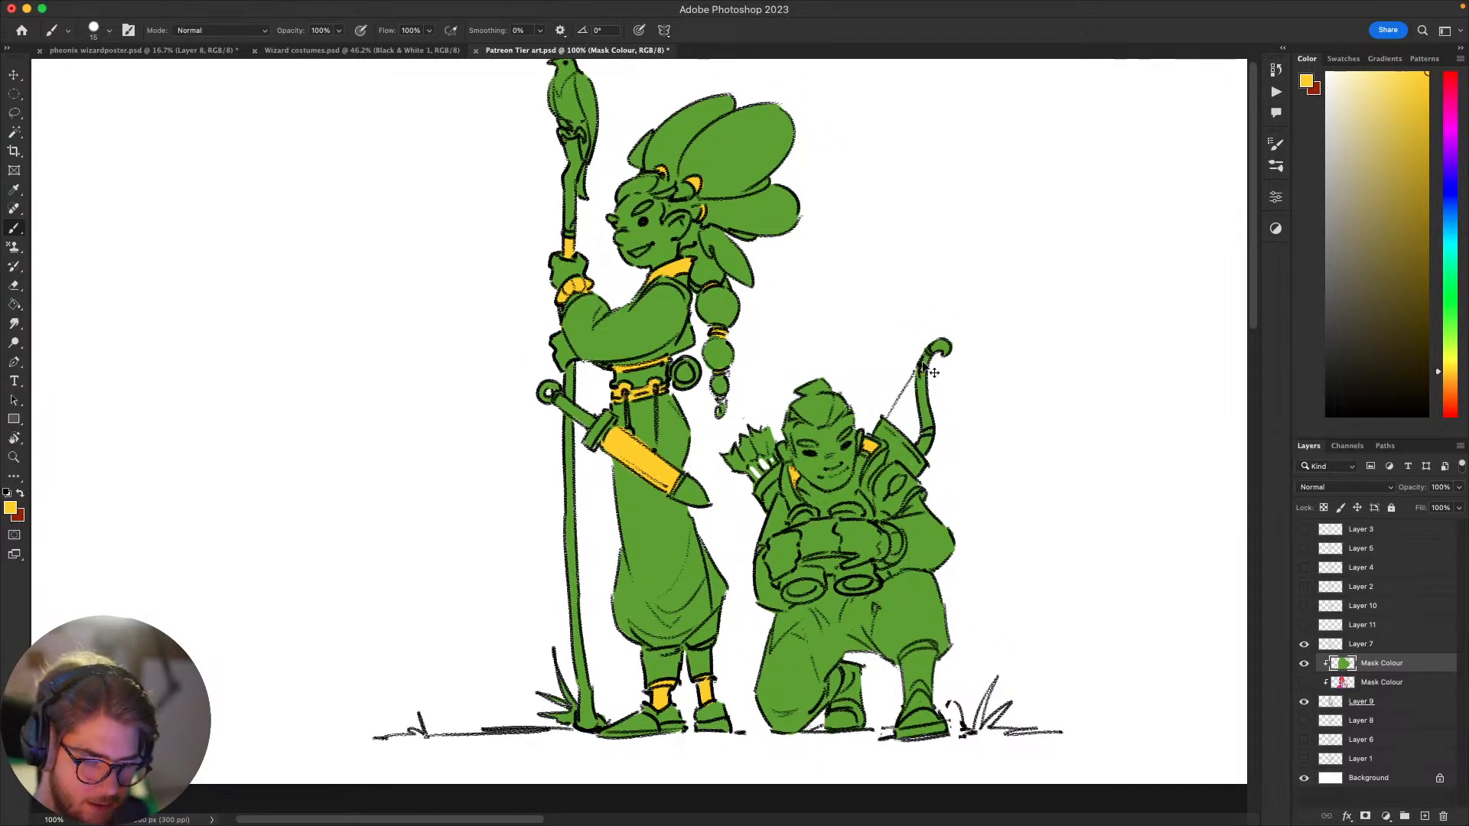
Step: Paint the bands on the archer's bow and the strip below the arrows golden yellow
drag(927, 354, 924, 362)
mouse_move(895, 478)
mouse_down()
mouse_move(923, 423)
mouse_move(953, 441)
mouse_move(962, 429)
mouse_move(882, 494)
mouse_up()
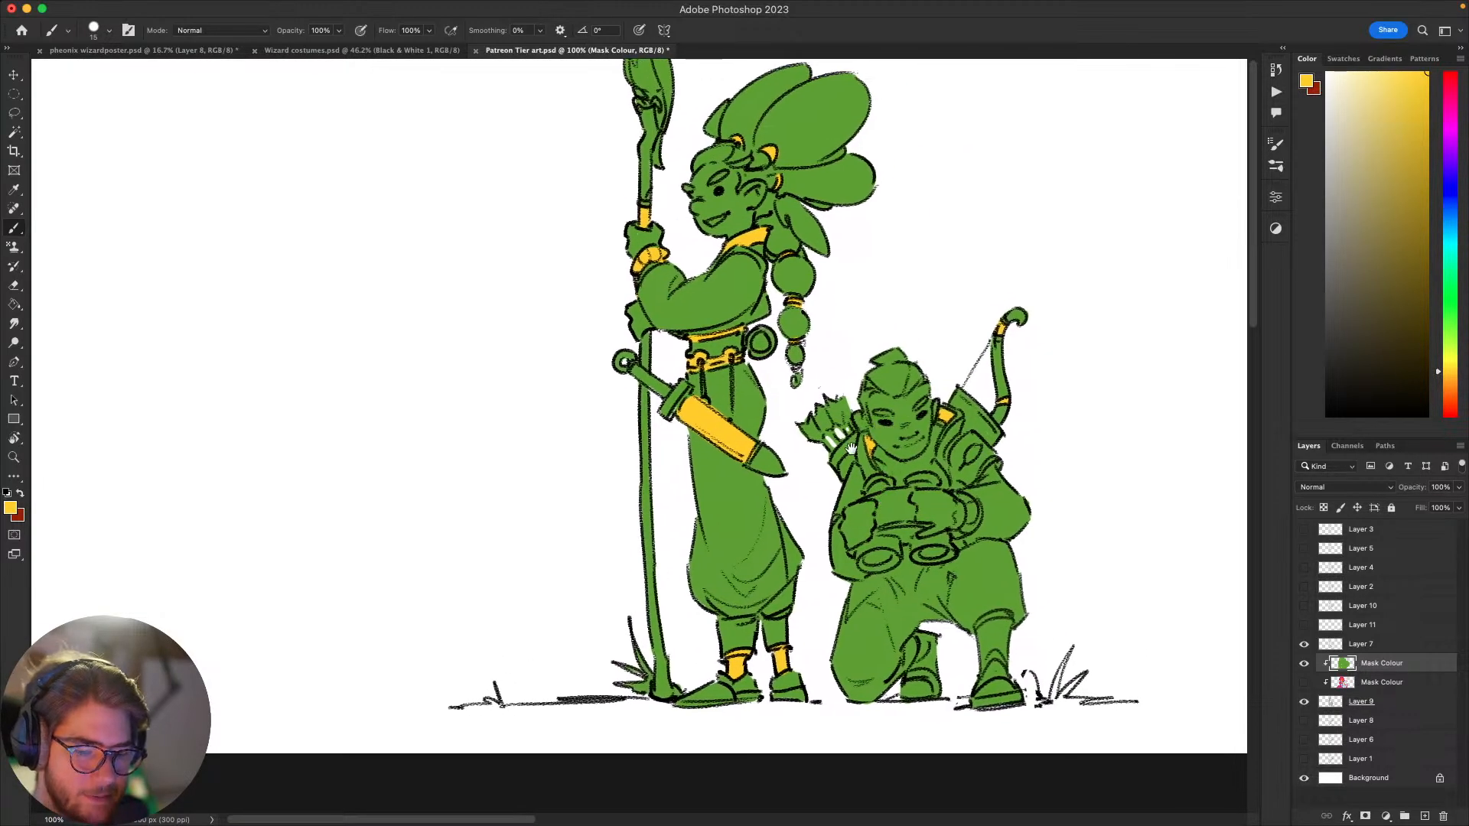
mouse_move(853, 442)
mouse_down()
mouse_move(829, 470)
mouse_move(853, 463)
mouse_move(835, 471)
mouse_move(856, 434)
mouse_up()
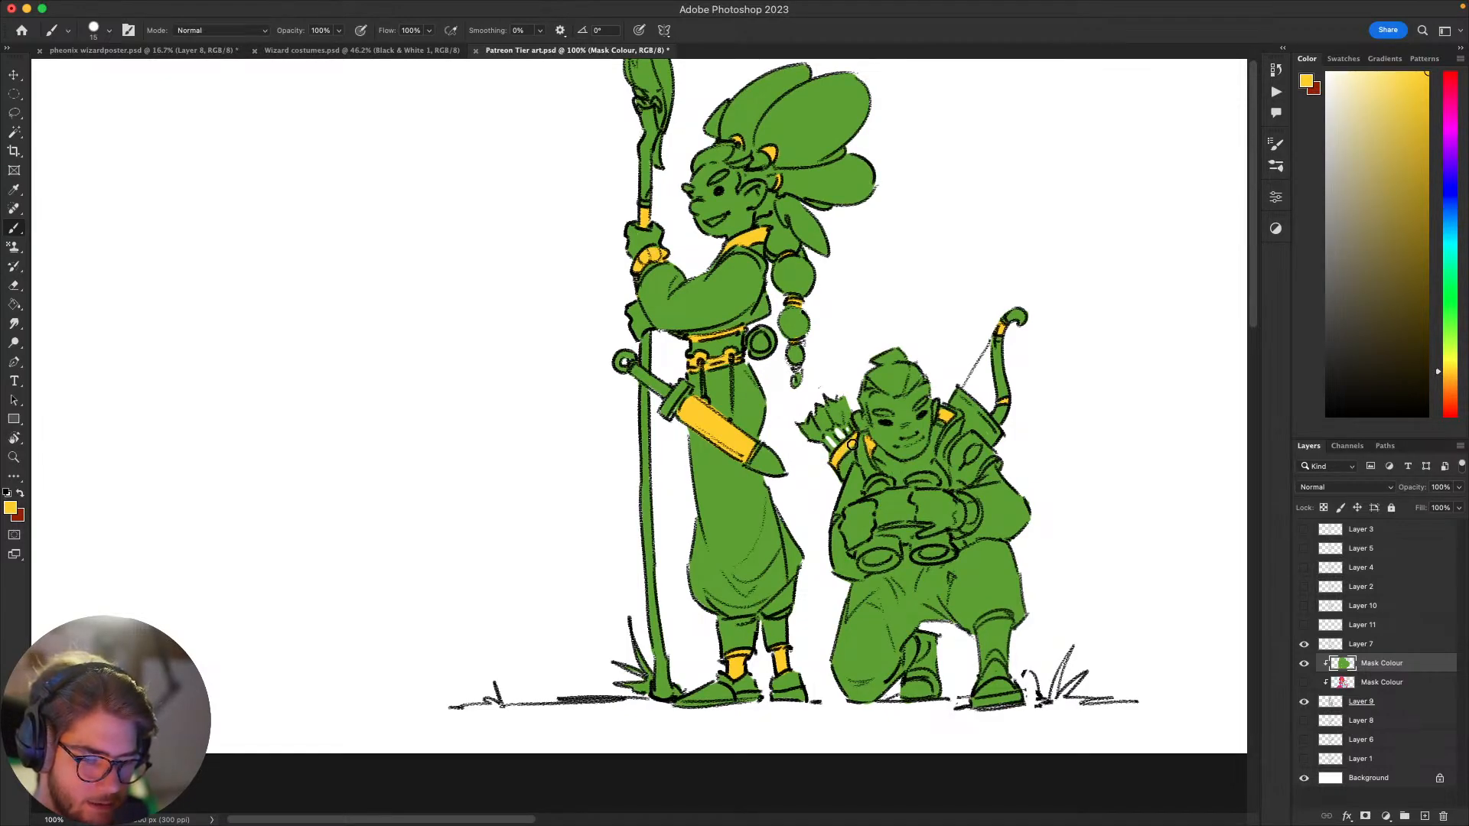
Step: Paint the archer's shoulder pad golden yellow, leaving its leaf-shaped emblem green
drag(1090, 383, 991, 293)
mouse_move(995, 410)
mouse_down()
mouse_move(1036, 380)
mouse_move(1020, 469)
mouse_up()
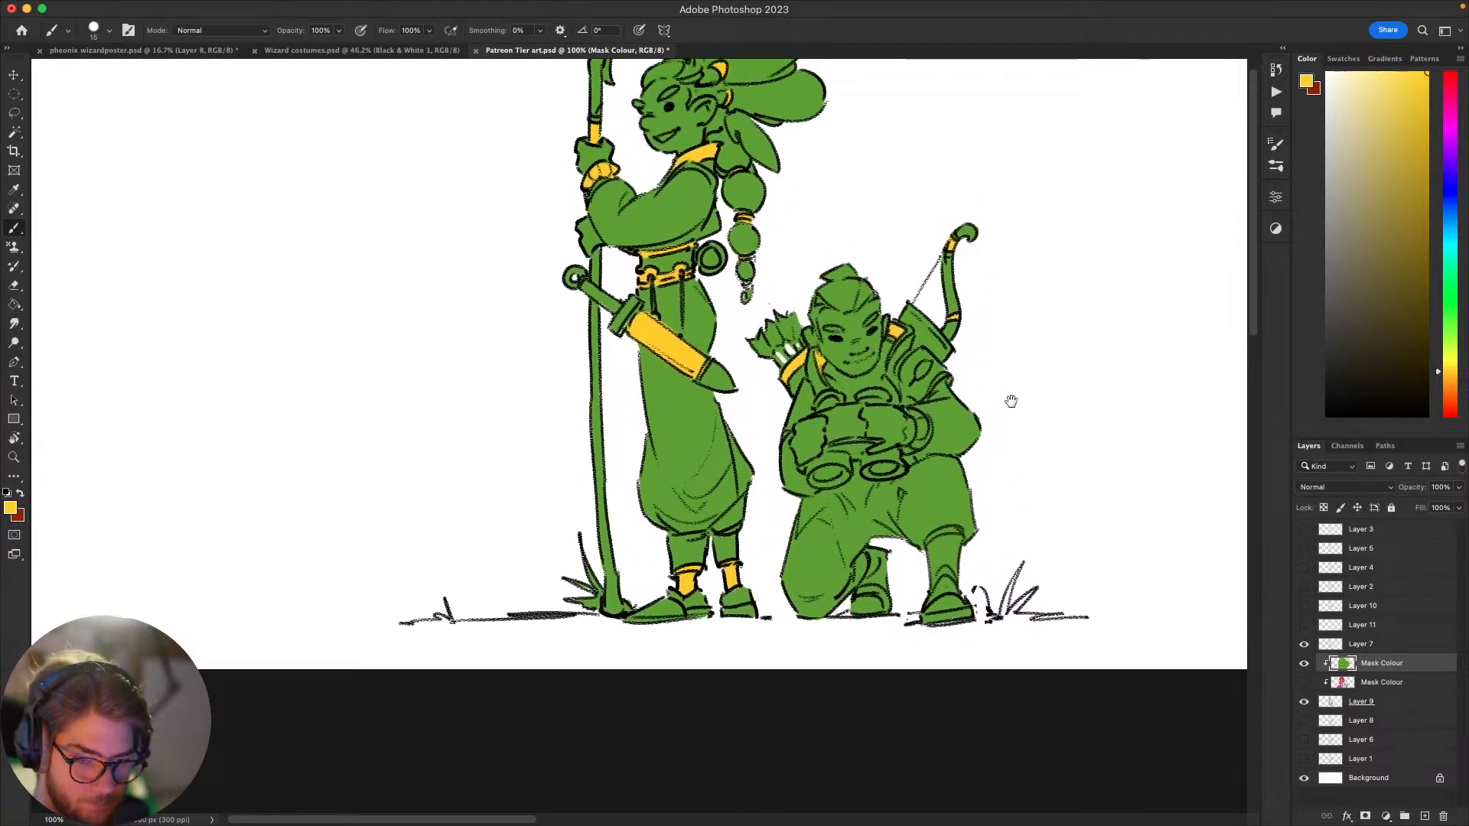
mouse_move(928, 381)
mouse_down()
mouse_move(917, 390)
mouse_move(925, 354)
mouse_move(912, 361)
mouse_up()
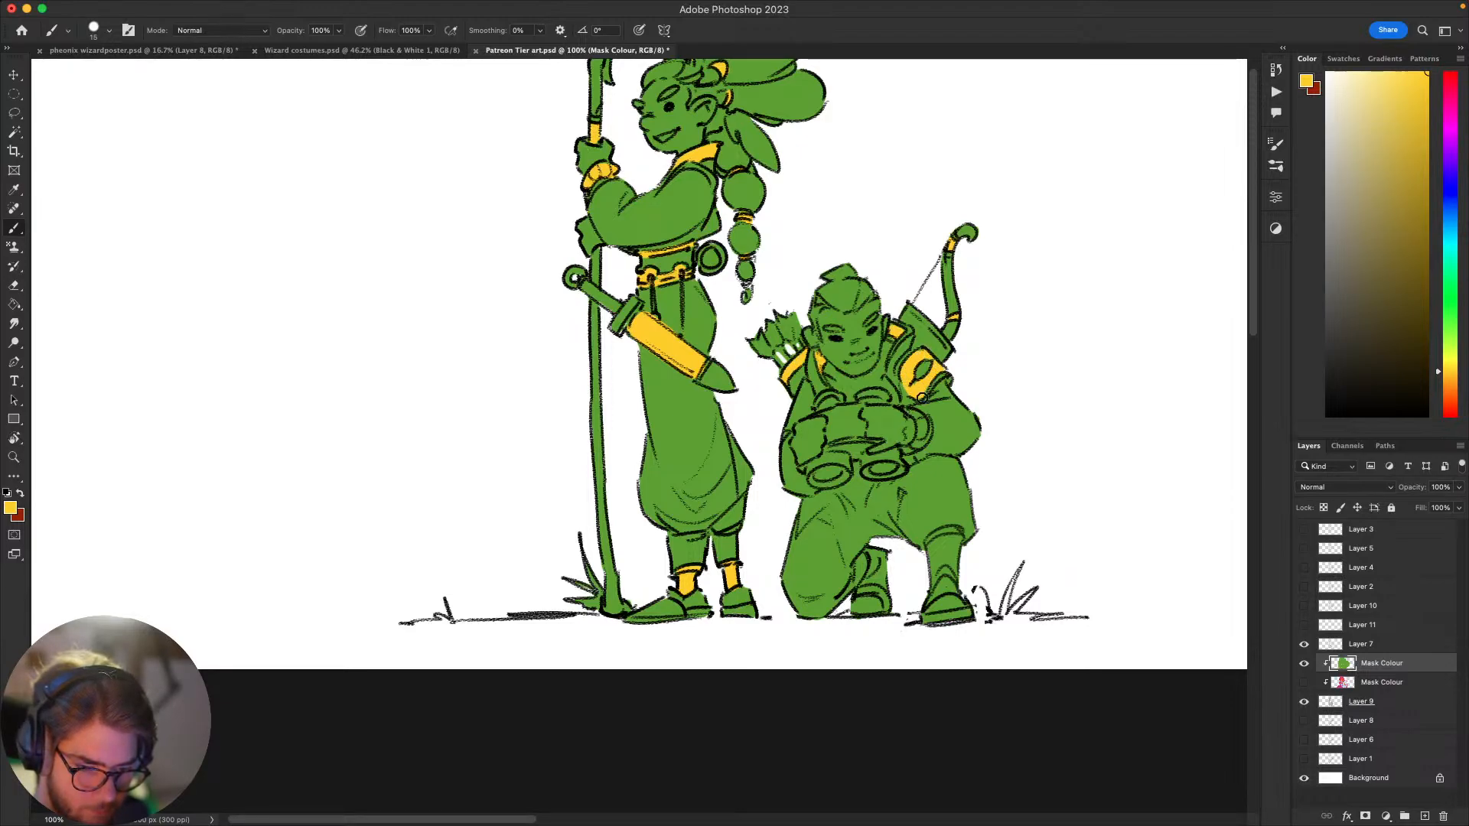
Step: Paint golden yellow trim around the tops of both of the archer's boots, tidying the edge with the base green
mouse_move(918, 522)
mouse_down()
mouse_move(931, 437)
mouse_move(956, 449)
mouse_up()
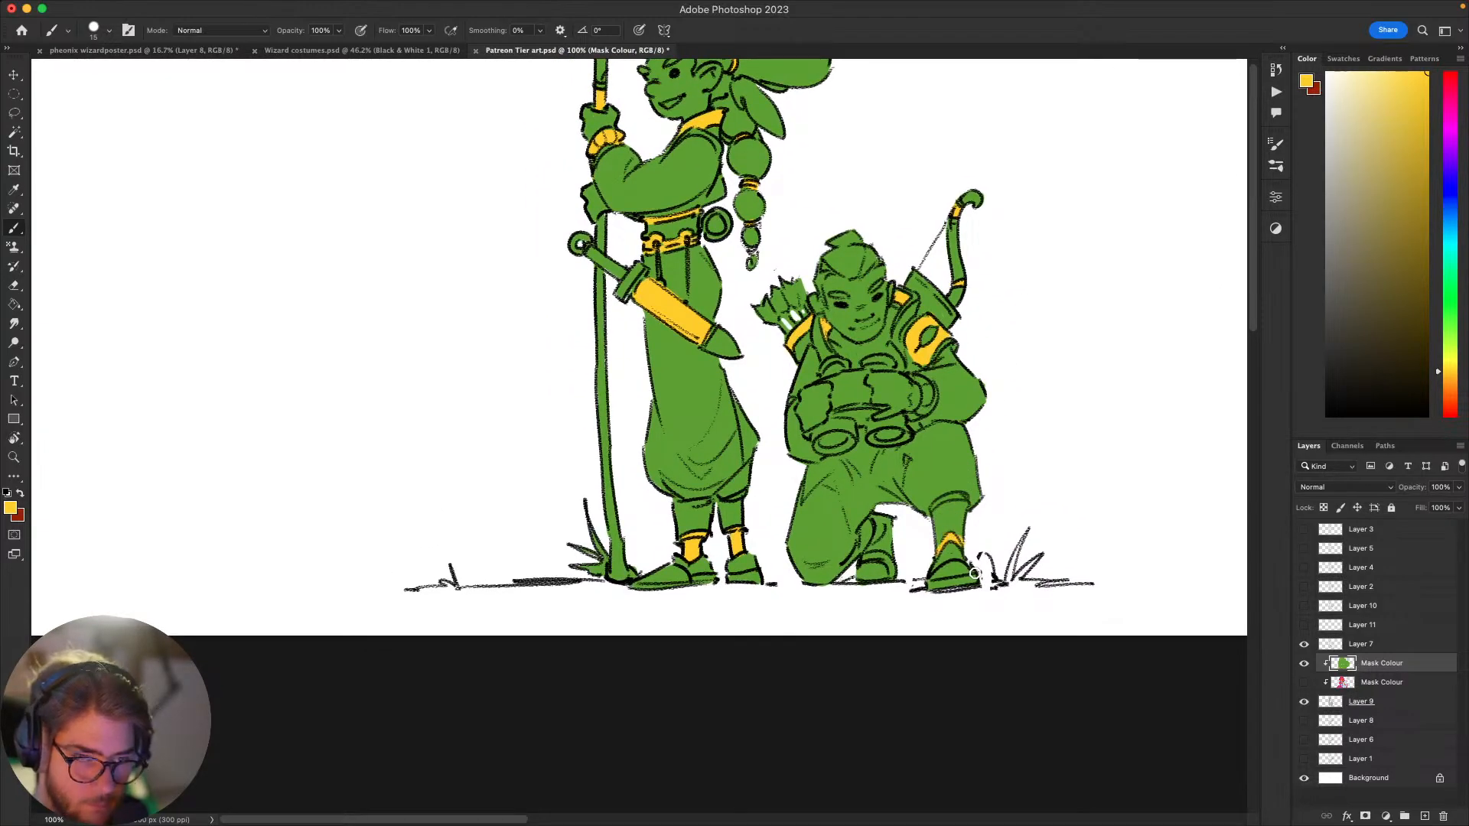
alt+click(961, 530)
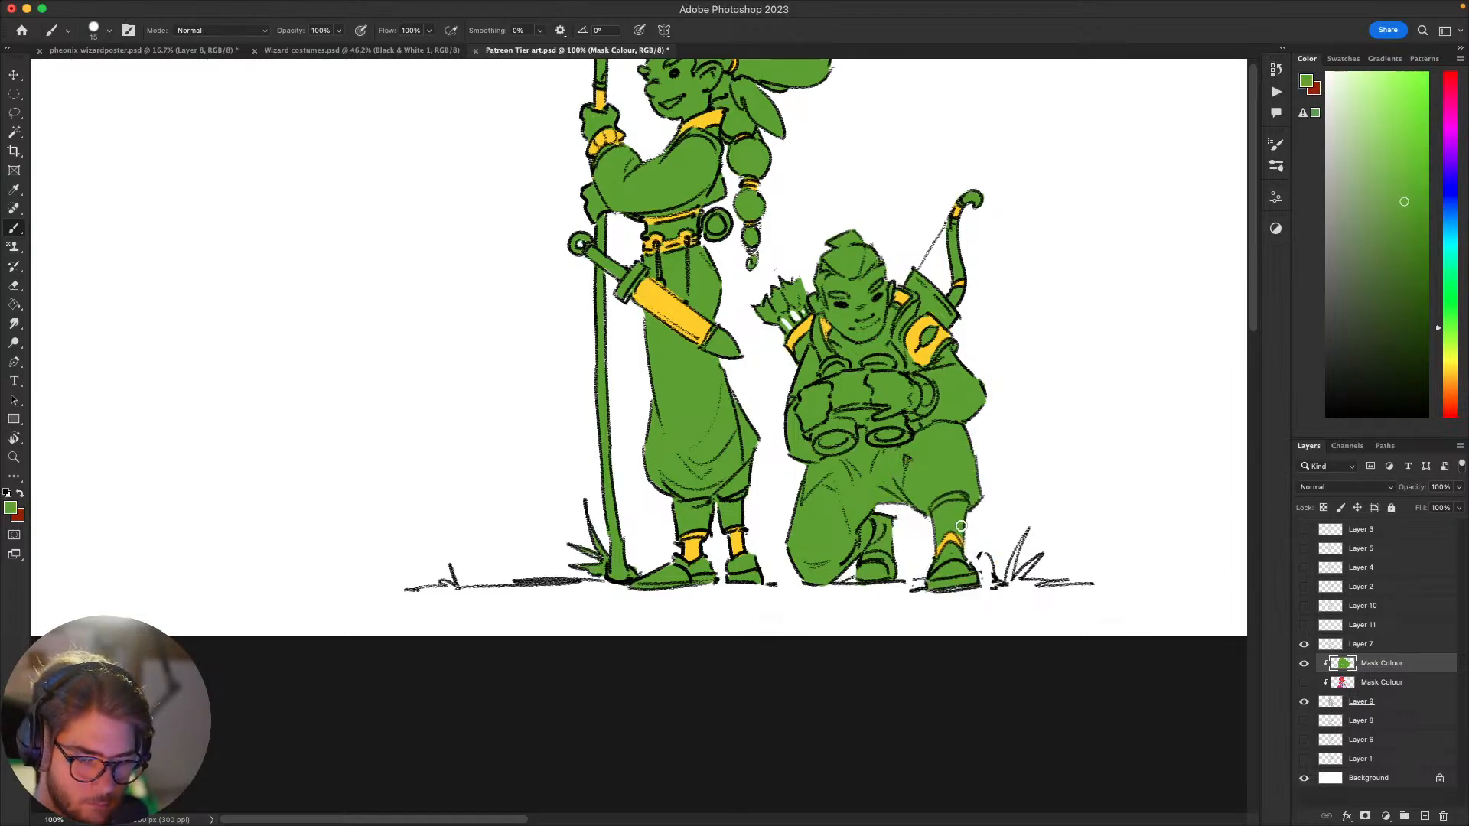
alt+click(932, 332)
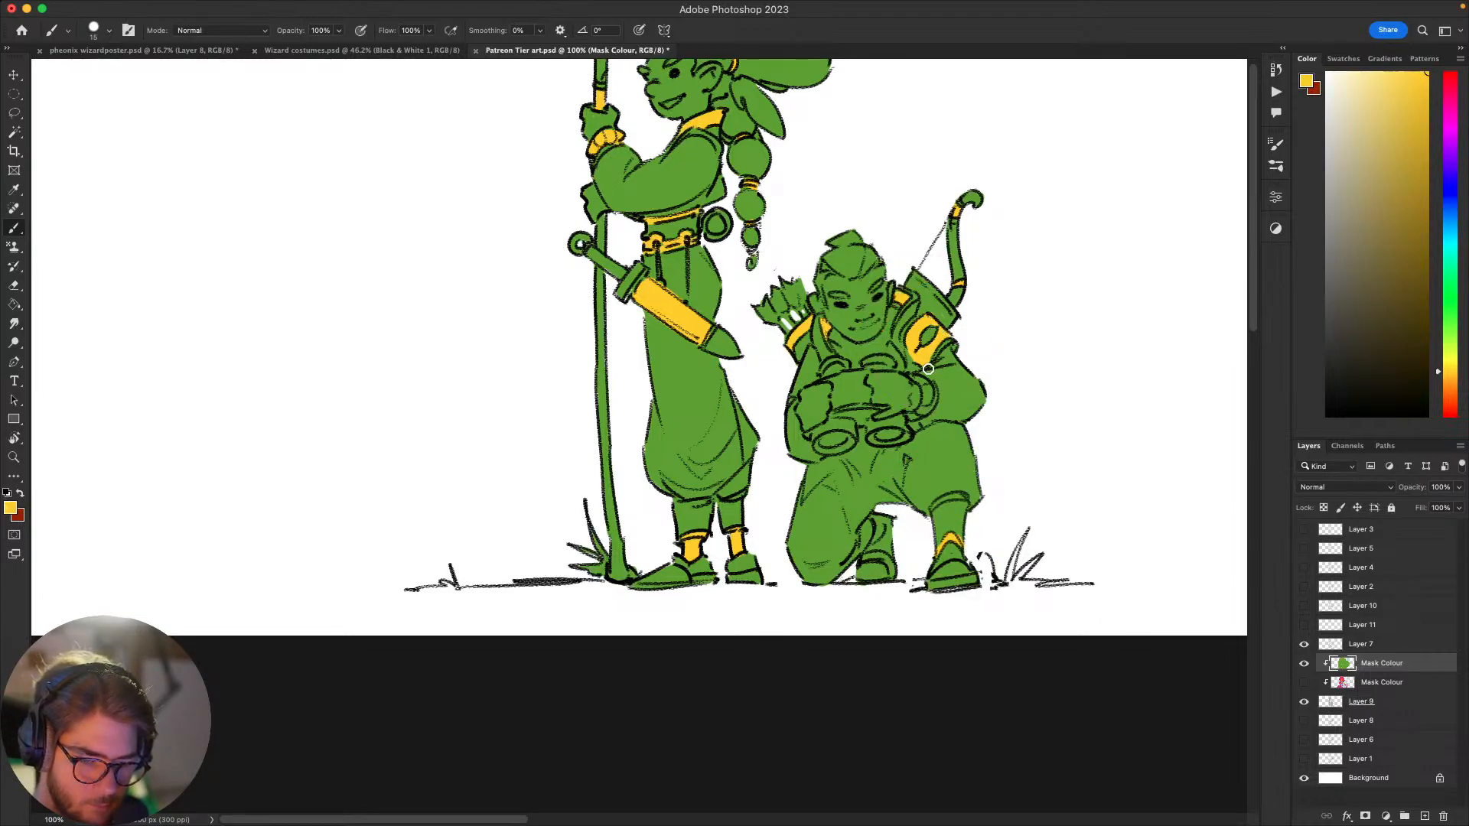
drag(880, 547, 877, 514)
mouse_move(1005, 441)
mouse_down()
mouse_move(1082, 485)
mouse_move(1036, 462)
mouse_move(1059, 452)
mouse_move(1082, 505)
mouse_move(1010, 584)
mouse_move(1014, 601)
mouse_up()
Step: Show the lower Mask Colour layer and clear the green over the archer's head to expose the original skin and hair colours
click(1449, 385)
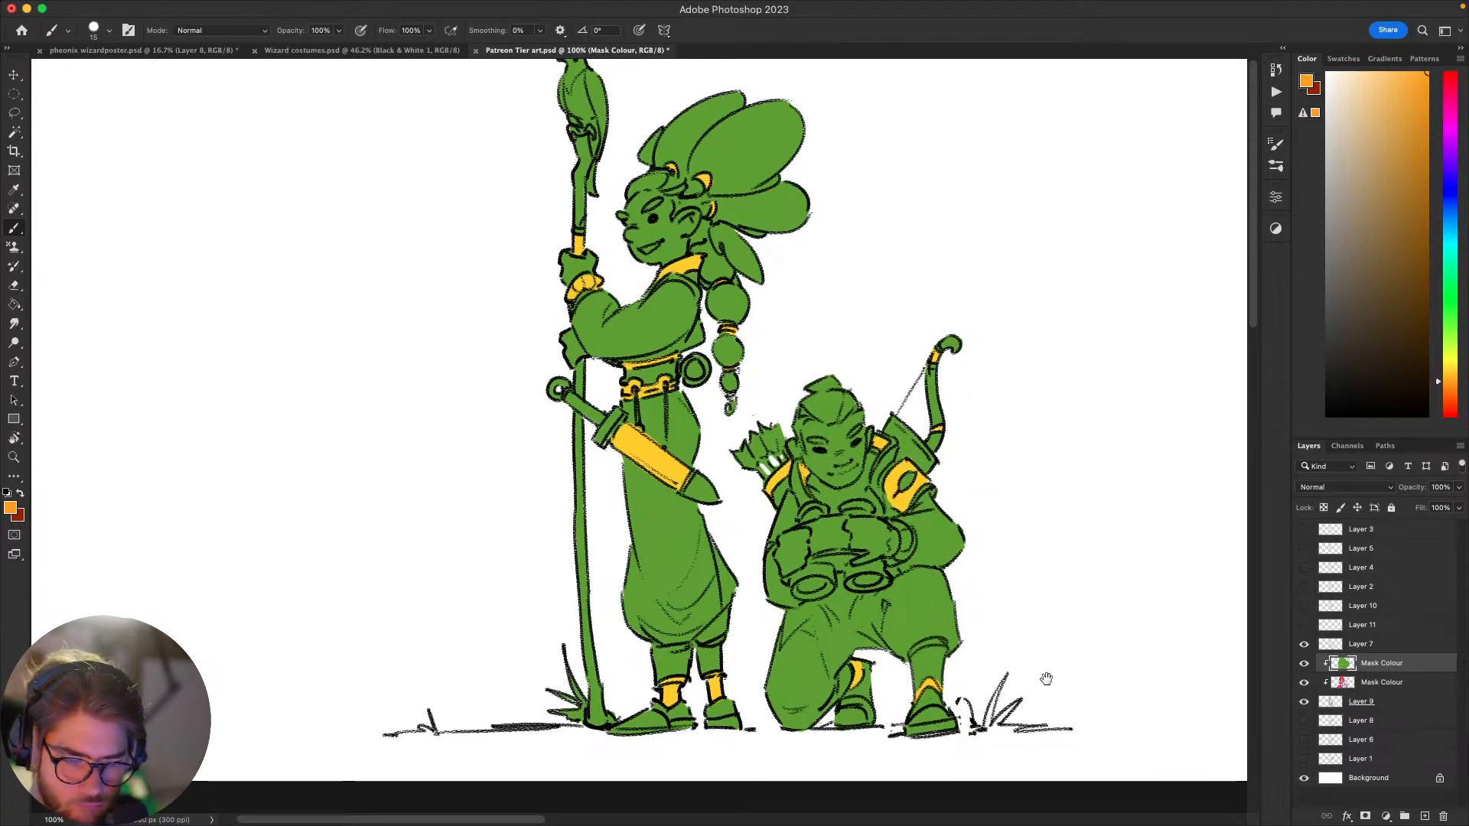
drag(1030, 576, 1084, 594)
key(l)
mouse_move(930, 447)
mouse_down()
mouse_move(894, 507)
mouse_move(860, 487)
mouse_move(857, 390)
mouse_move(918, 430)
mouse_up()
key(Delete)
key(super+d)
Step: Lasso both of the archer's hands and clear the green from them to expose the original skin colour
mouse_move(999, 514)
mouse_down()
mouse_move(1039, 374)
mouse_move(993, 343)
mouse_move(879, 341)
mouse_move(993, 459)
mouse_move(1026, 406)
mouse_up()
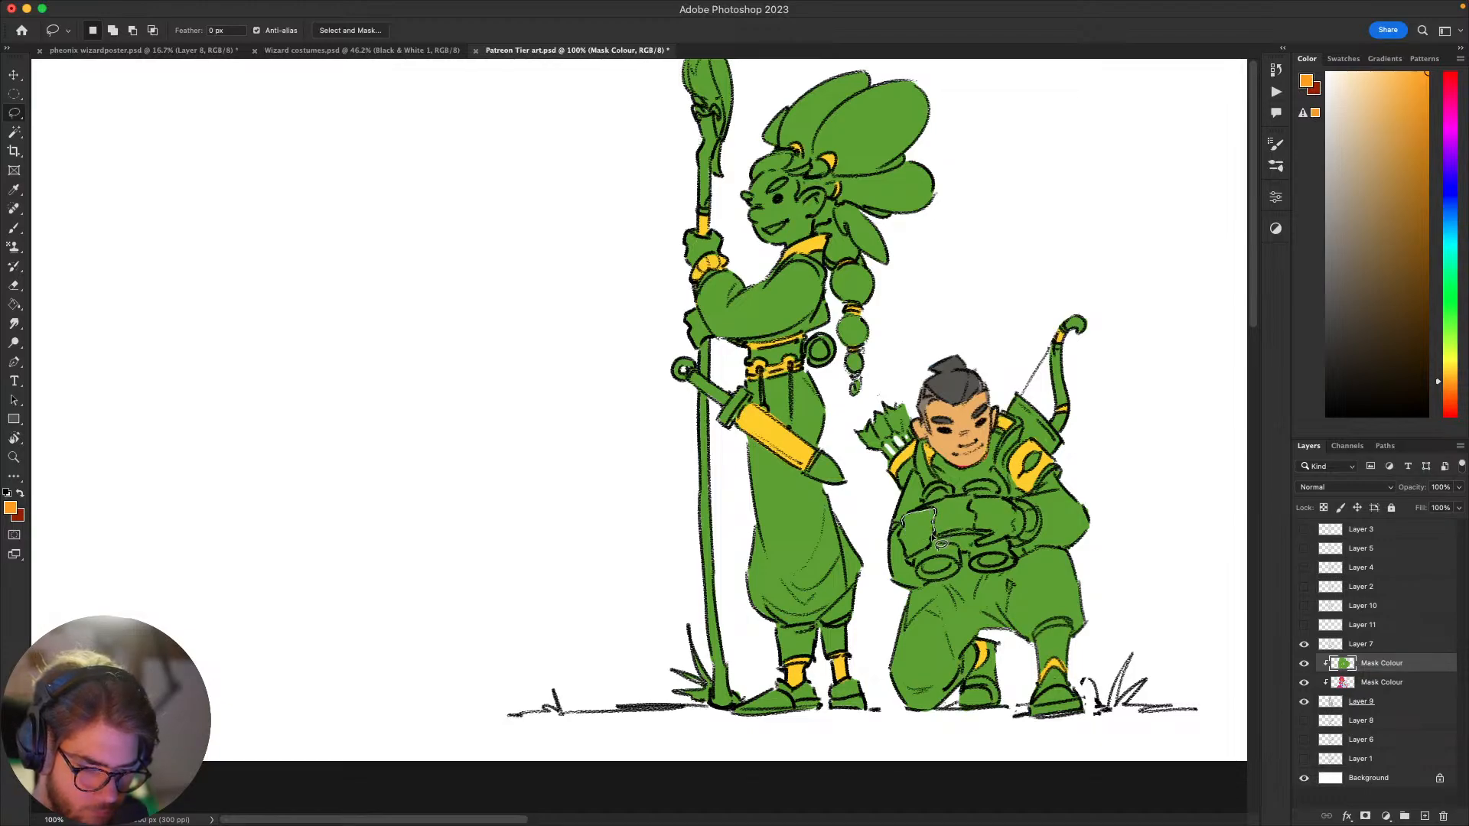
mouse_move(941, 543)
mouse_down()
mouse_move(916, 569)
mouse_move(929, 511)
mouse_up()
key(alt+BackSpace)
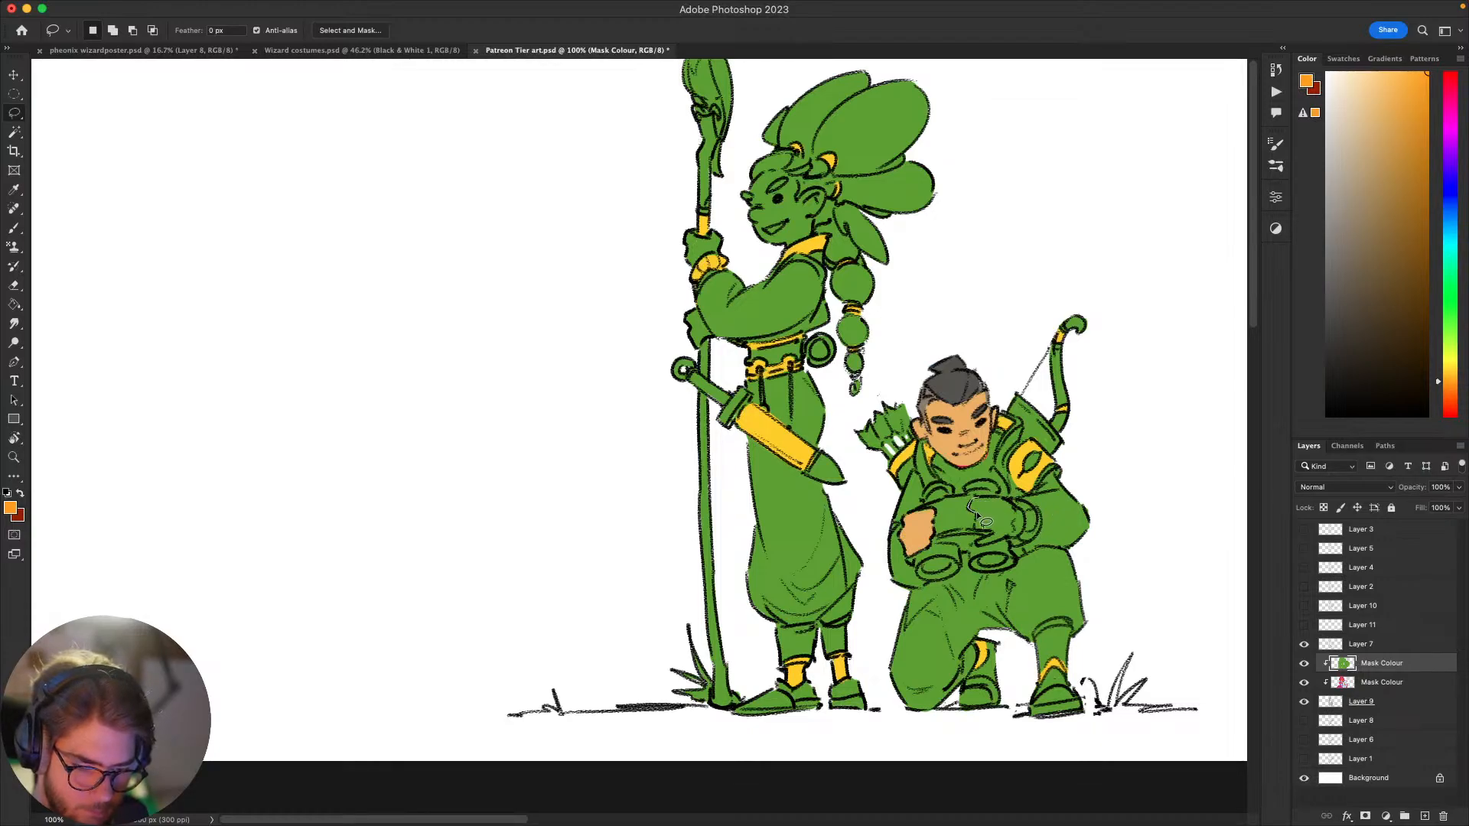
mouse_move(993, 542)
mouse_down()
mouse_move(994, 554)
mouse_move(1031, 525)
mouse_move(988, 501)
mouse_up()
key(alt+BackSpace)
key(super+d)
Step: Lasso both of the staff bearer's hands and clear the green from them to expose the original skin colour
mouse_move(1084, 446)
mouse_down()
mouse_move(1058, 388)
mouse_move(984, 429)
mouse_move(999, 454)
mouse_move(1049, 459)
mouse_move(1053, 515)
mouse_move(1090, 519)
mouse_move(1118, 489)
mouse_move(1043, 518)
mouse_move(1104, 505)
mouse_move(1094, 498)
mouse_move(1094, 568)
mouse_up()
mouse_move(828, 239)
mouse_down()
mouse_move(876, 309)
mouse_move(784, 353)
mouse_move(793, 317)
mouse_move(811, 313)
mouse_up()
key(Delete)
key(super+d)
mouse_move(824, 438)
mouse_down()
mouse_move(846, 425)
mouse_move(808, 375)
mouse_up()
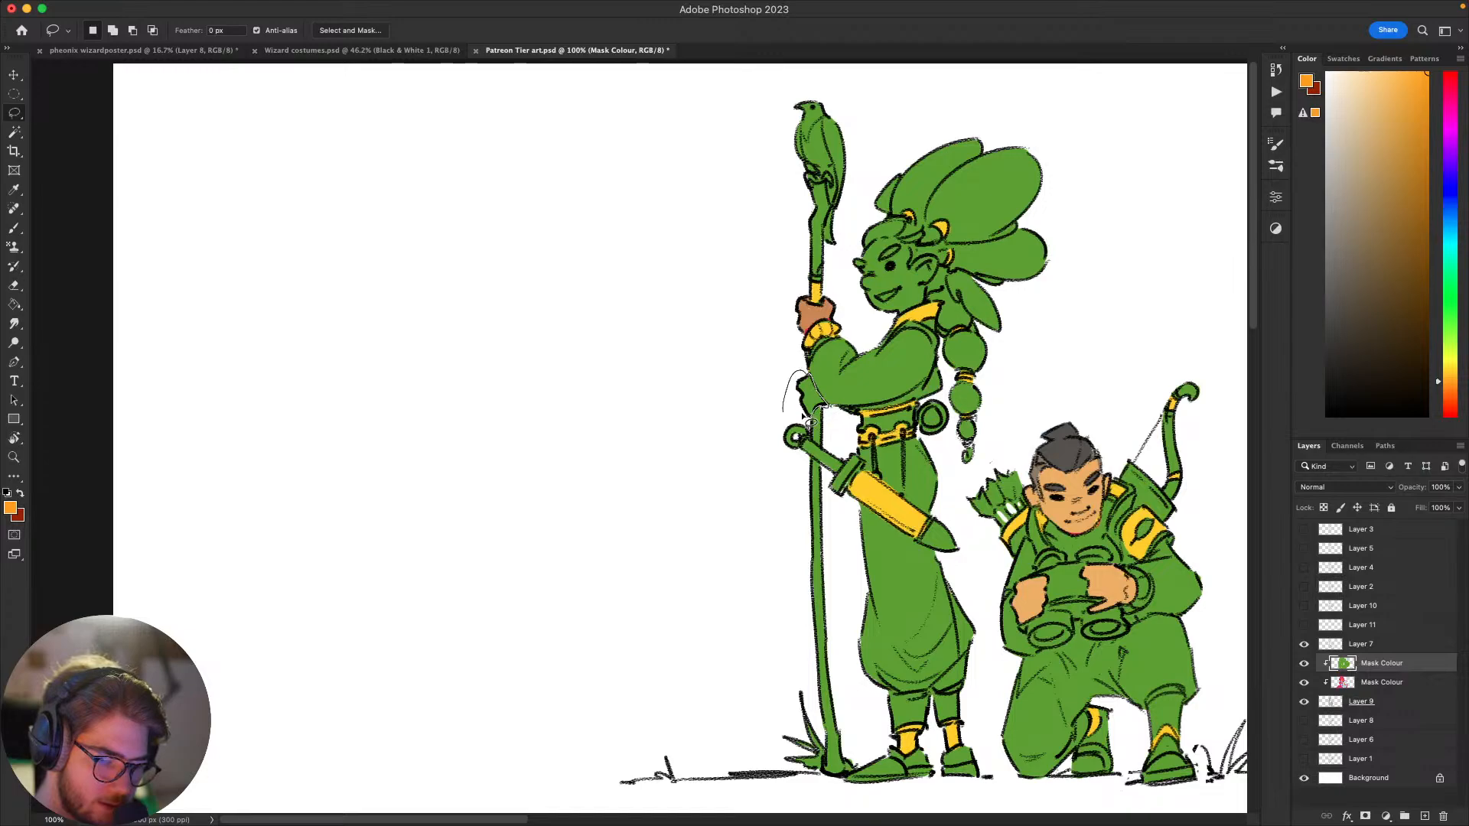
drag(802, 415, 785, 414)
key(BackSpace)
key(super+d)
Step: Lasso the staff bearer's head, hair and braid and clear the green to expose the original skin and orange hair
drag(999, 372, 950, 356)
drag(1100, 420, 951, 378)
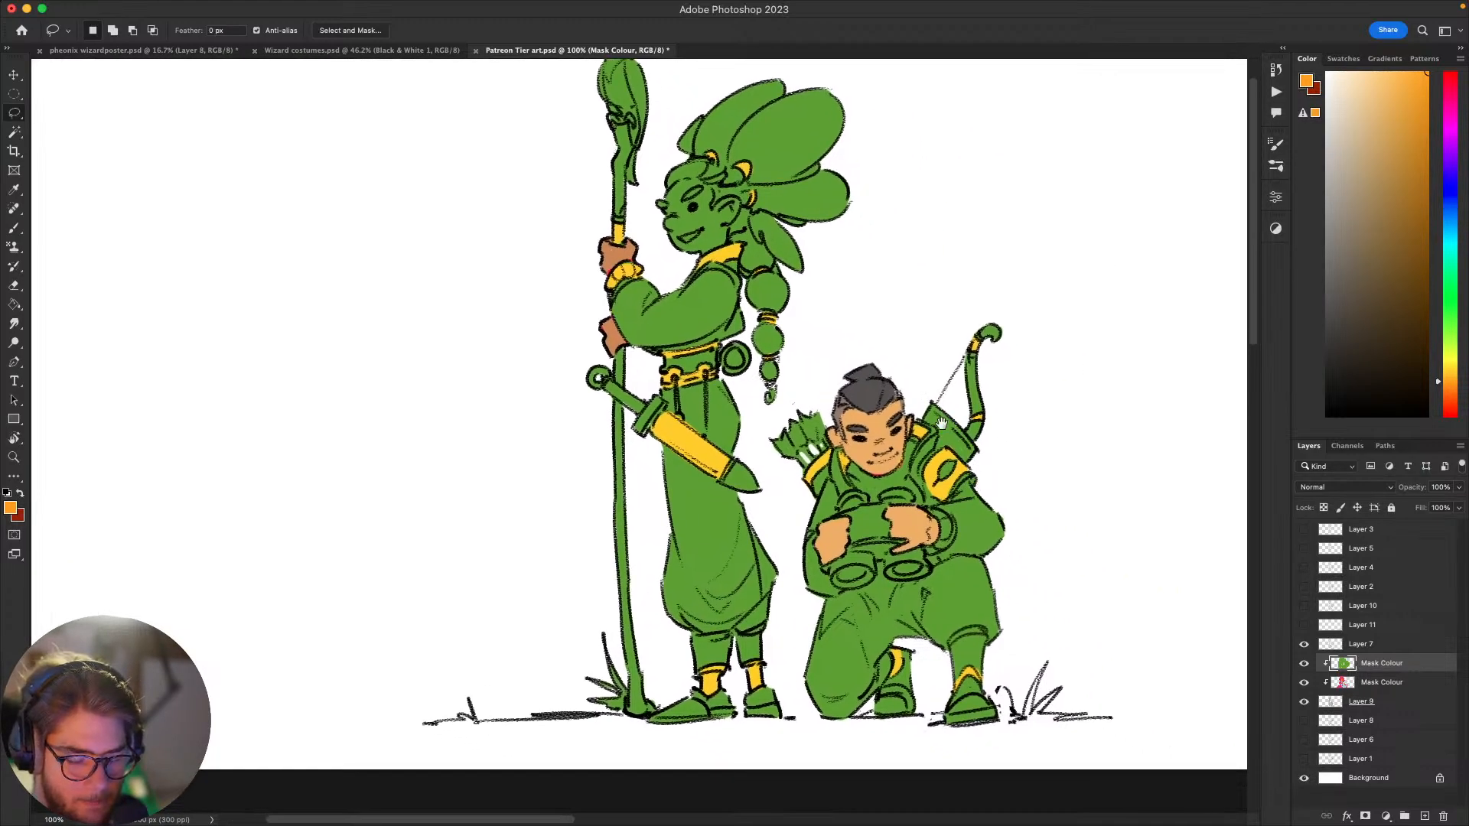
scroll(941, 423, up, 3)
scroll(941, 423, left, 3)
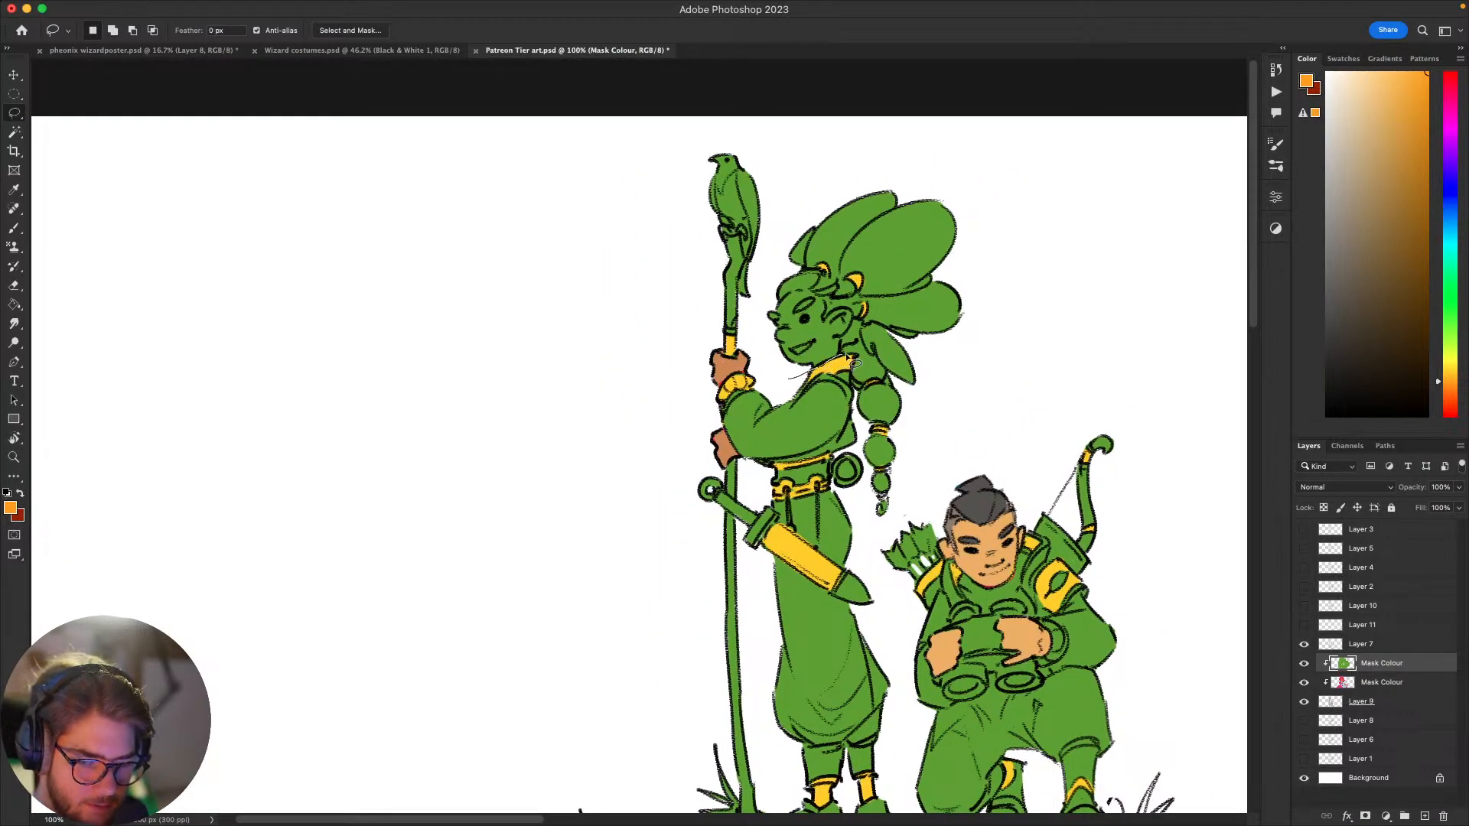
mouse_move(863, 364)
mouse_down()
mouse_move(806, 387)
mouse_move(866, 365)
mouse_move(878, 532)
mouse_move(1003, 373)
mouse_move(786, 198)
mouse_up()
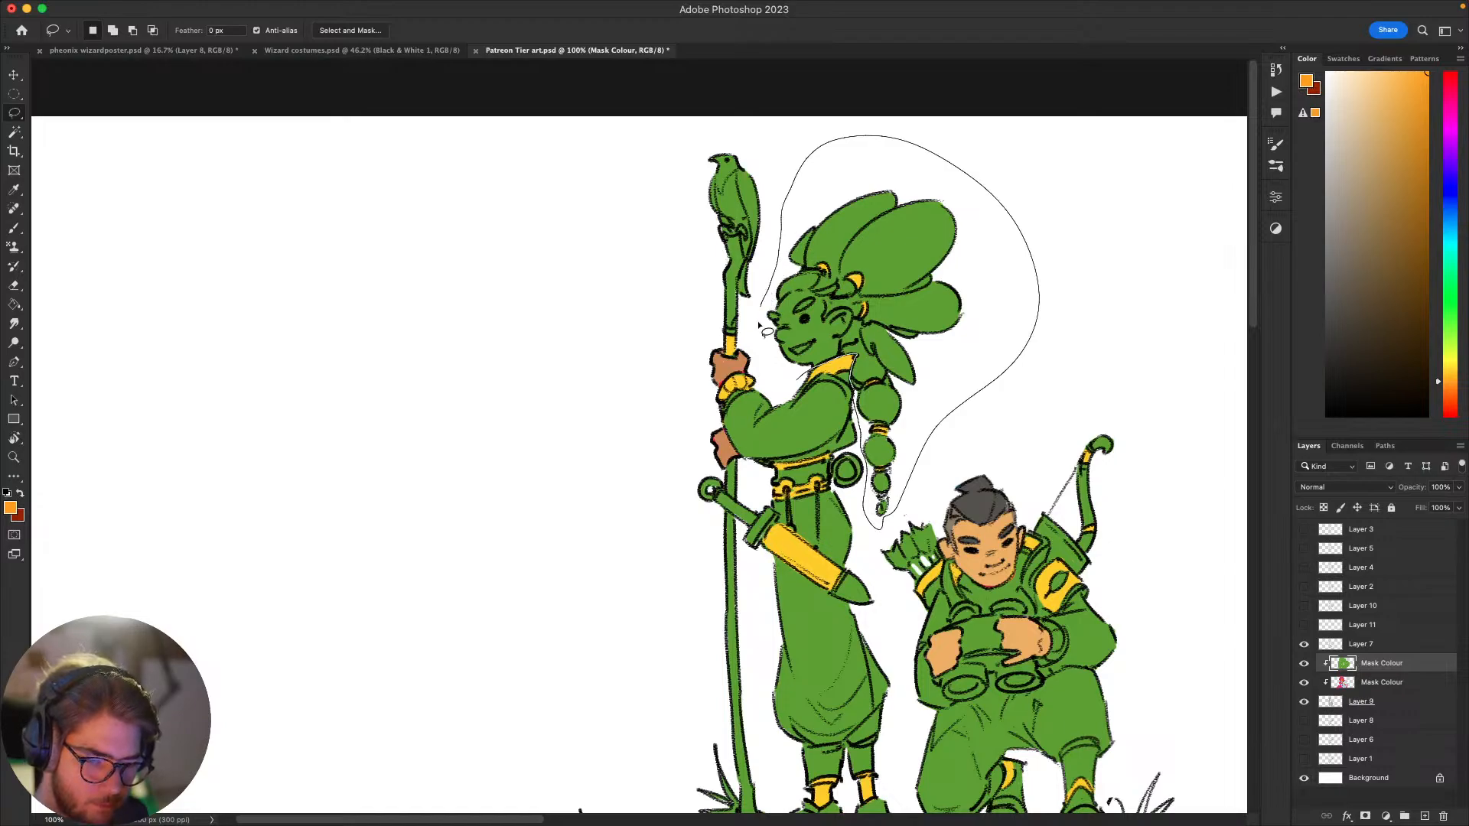
drag(759, 325, 789, 379)
key(Delete)
key(super+d)
mouse_move(1039, 450)
mouse_down()
mouse_move(1053, 325)
mouse_move(887, 304)
mouse_up()
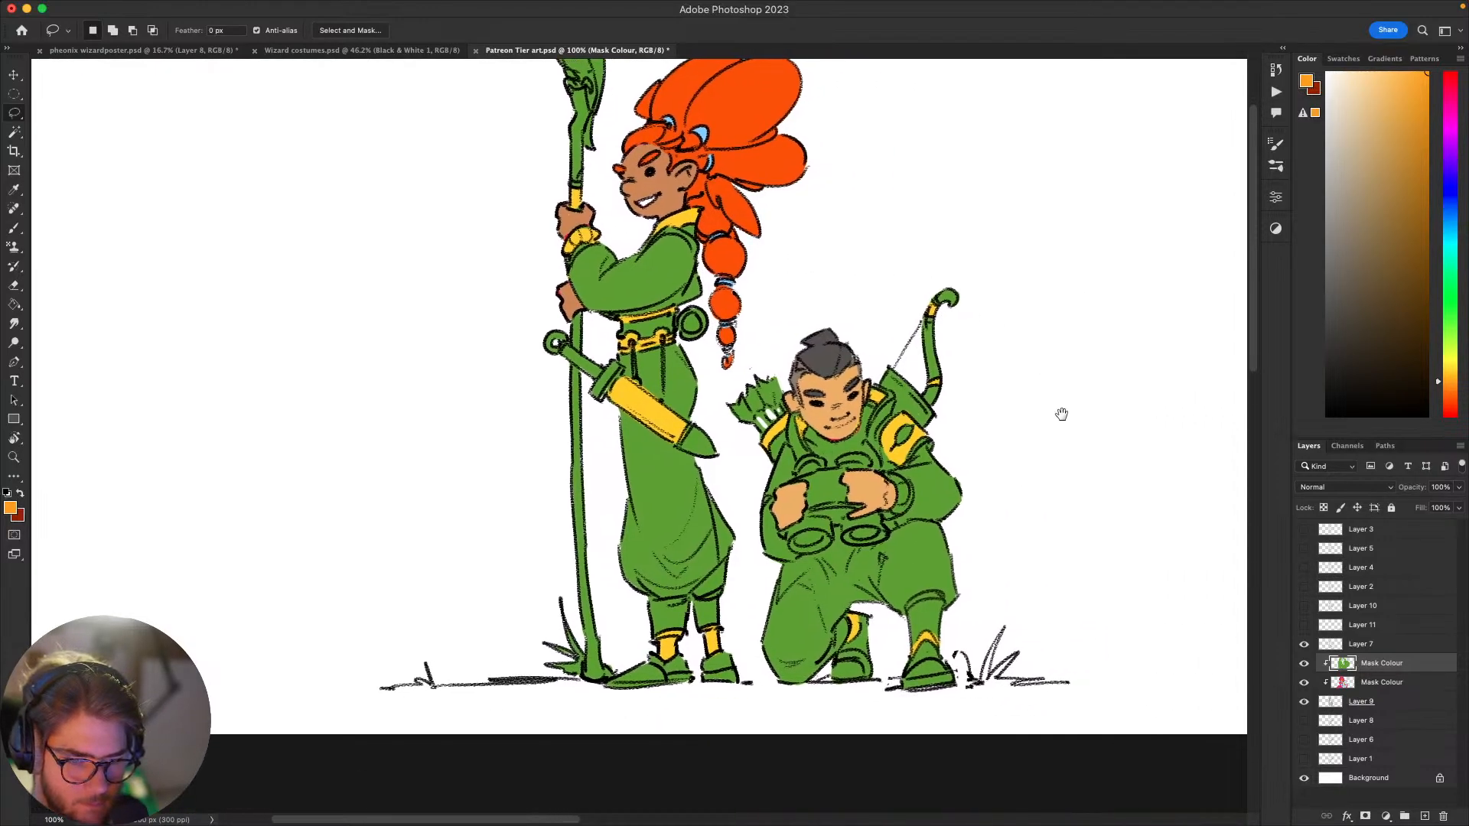
Step: Sample the golden yellow and repaint the staff bearer's hair rings and braid ties with the brush
drag(1062, 414, 1003, 481)
mouse_move(1038, 352)
mouse_down()
mouse_move(957, 368)
mouse_move(1039, 431)
mouse_move(1098, 378)
mouse_up()
key(b)
alt+click(876, 411)
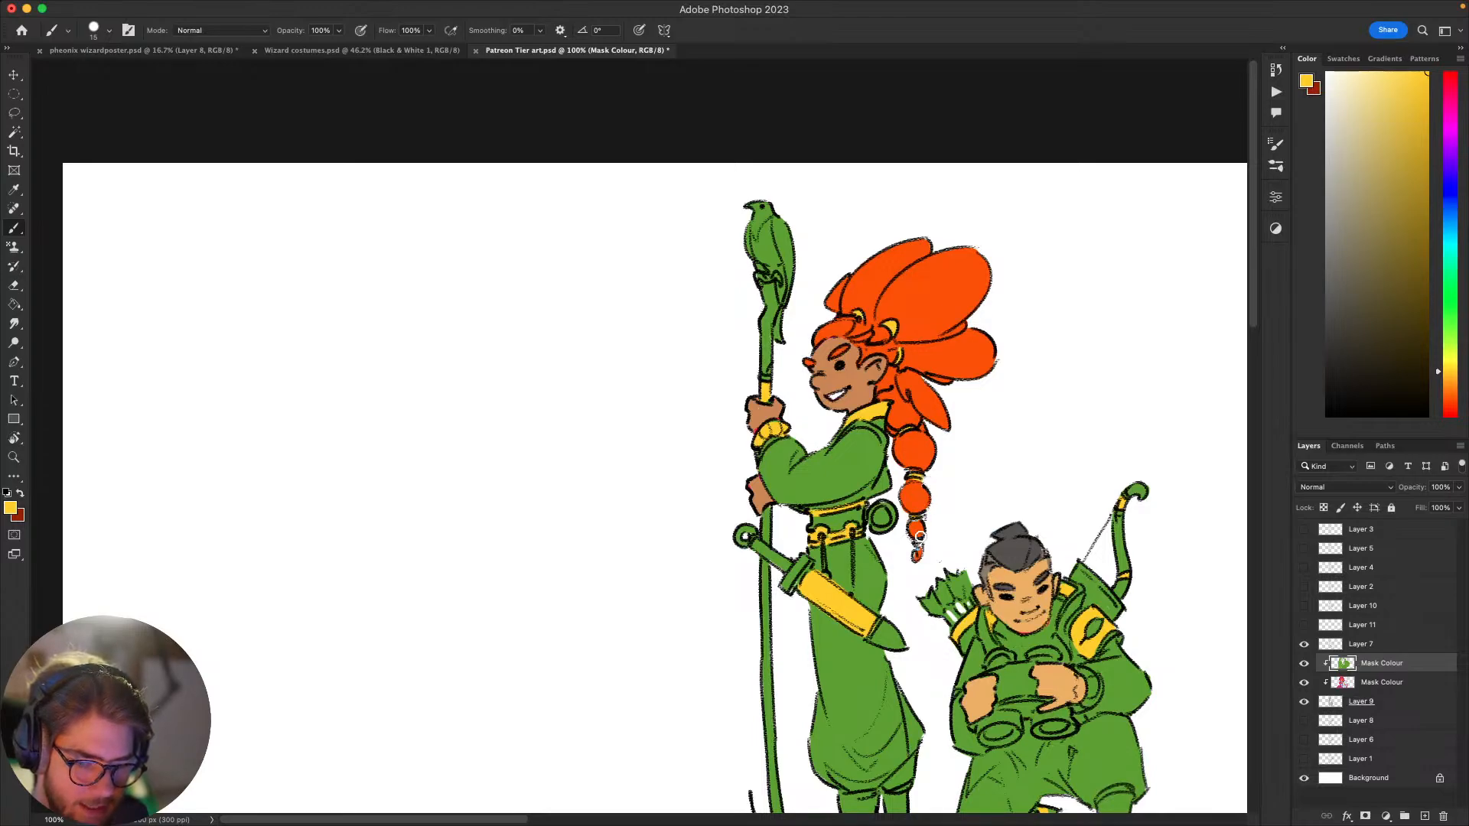
drag(942, 532, 827, 421)
drag(1078, 446, 1011, 481)
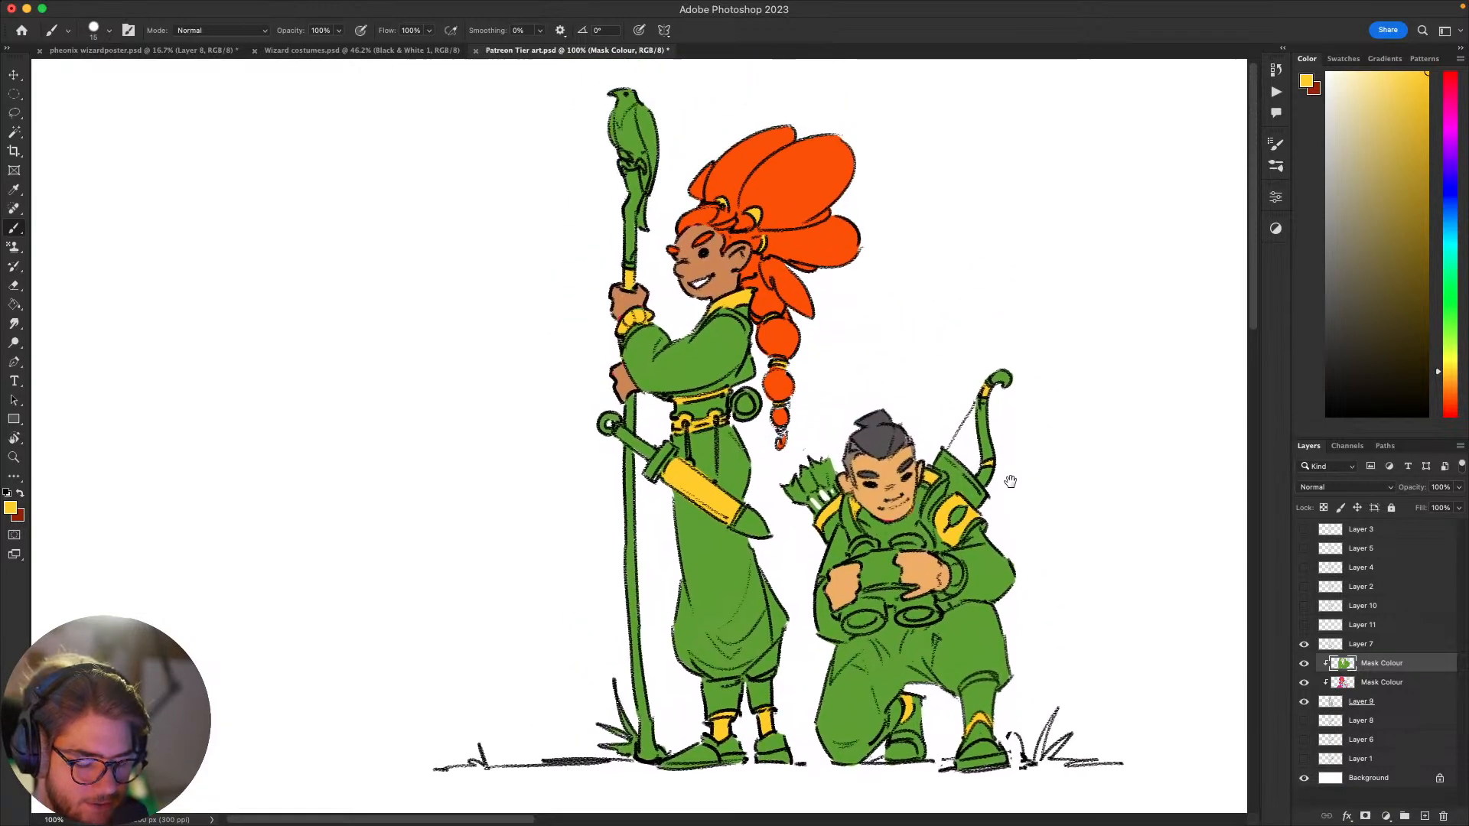
Step: Clean up the edge between the archer's jaw and clothing with sampled base green and skin colour
alt+click(913, 513)
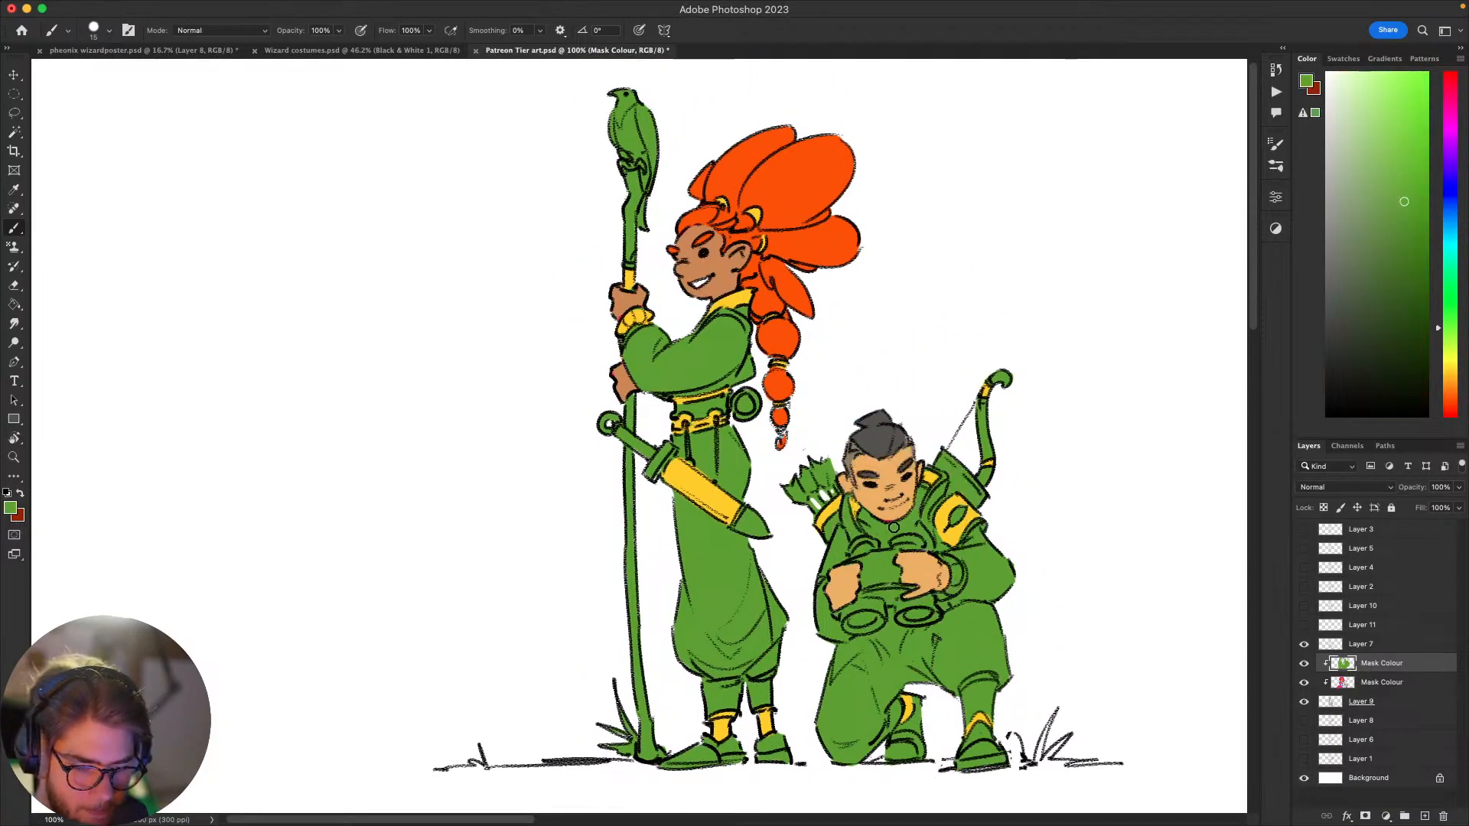
alt+click(882, 516)
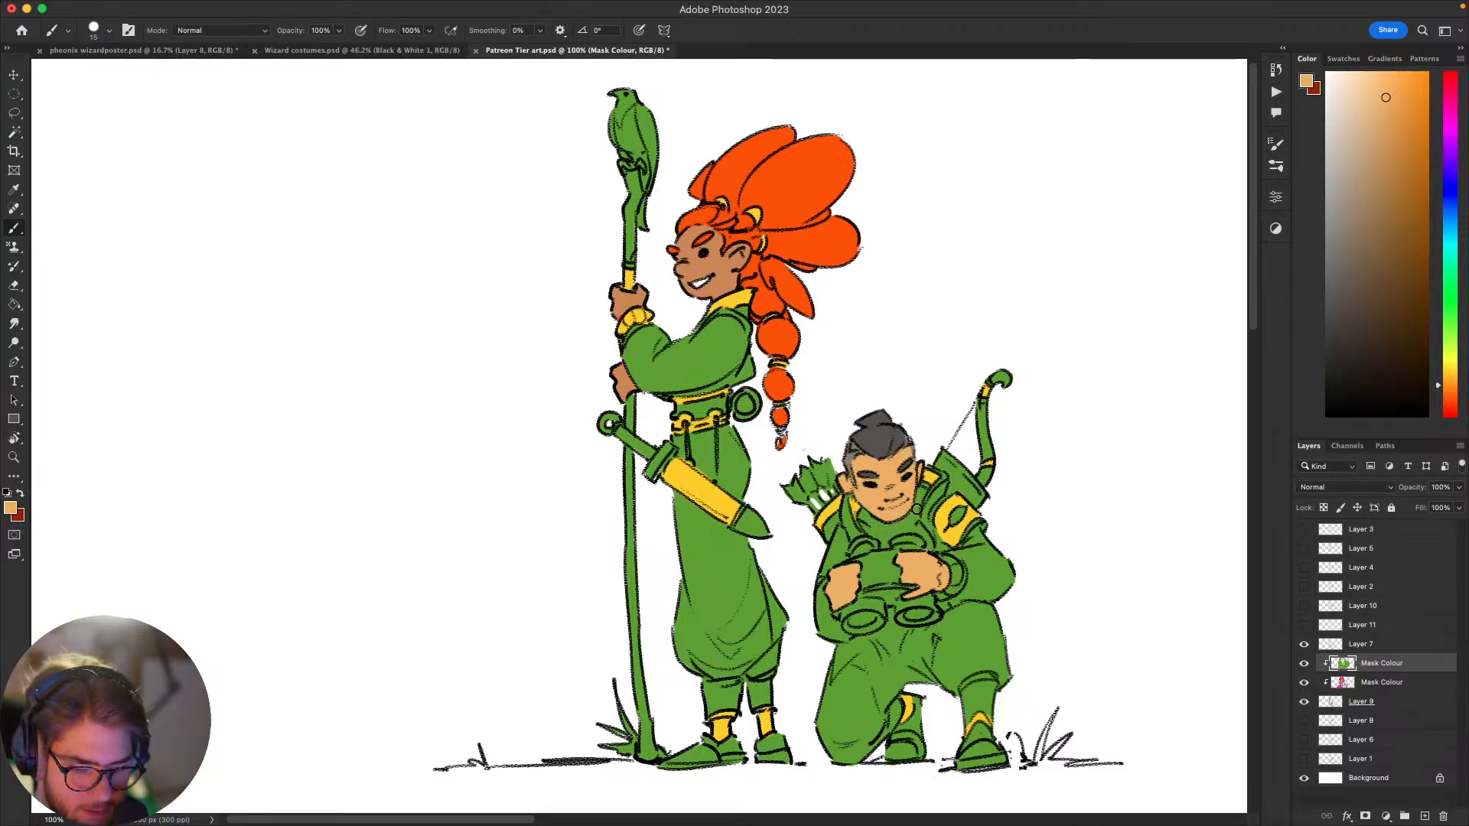
alt+click(917, 505)
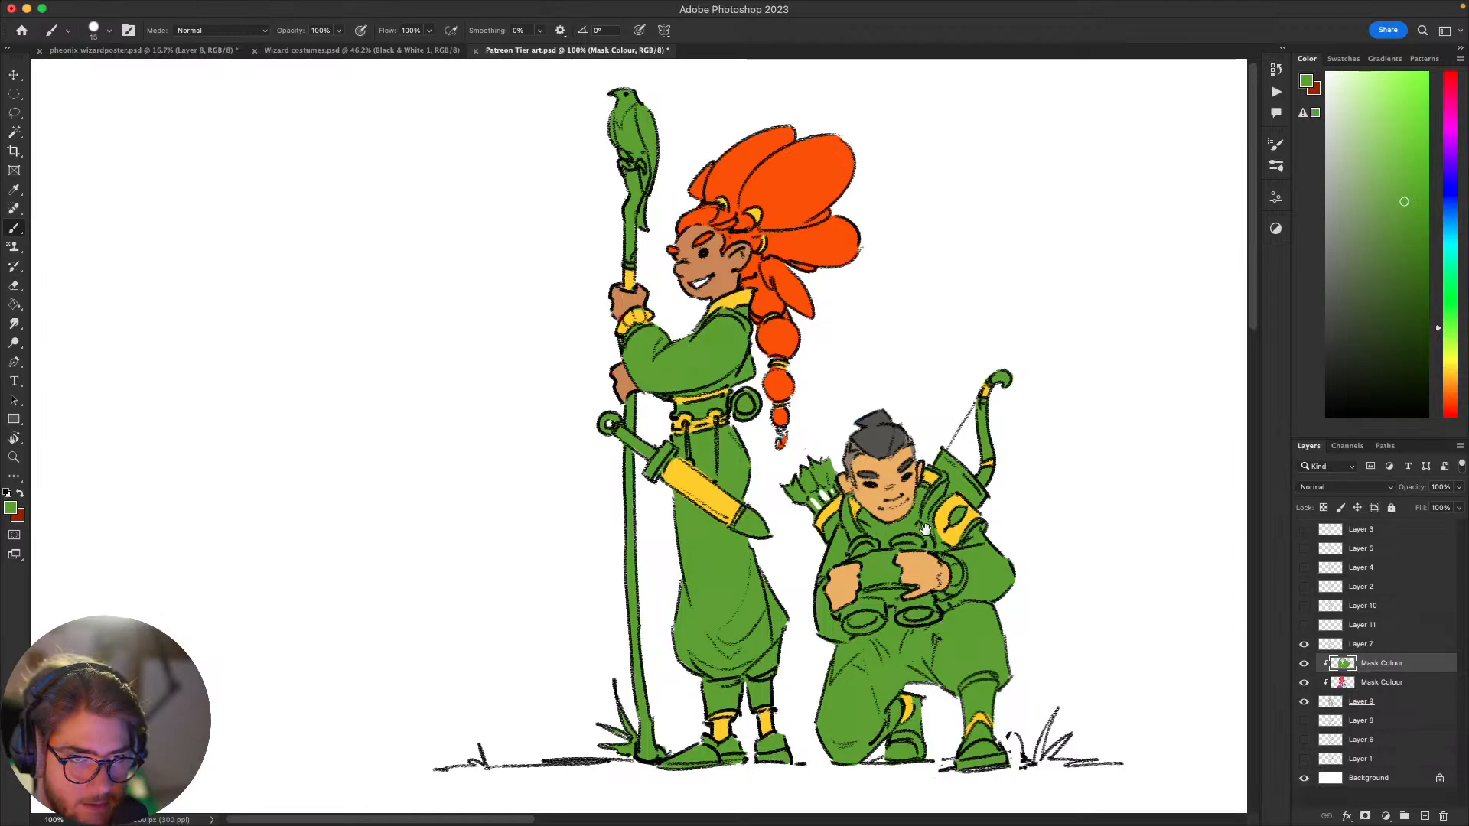
mouse_move(926, 529)
mouse_down()
mouse_move(905, 544)
mouse_move(921, 507)
mouse_up()
drag(1013, 490, 1075, 439)
drag(991, 549, 910, 641)
drag(1026, 517, 993, 500)
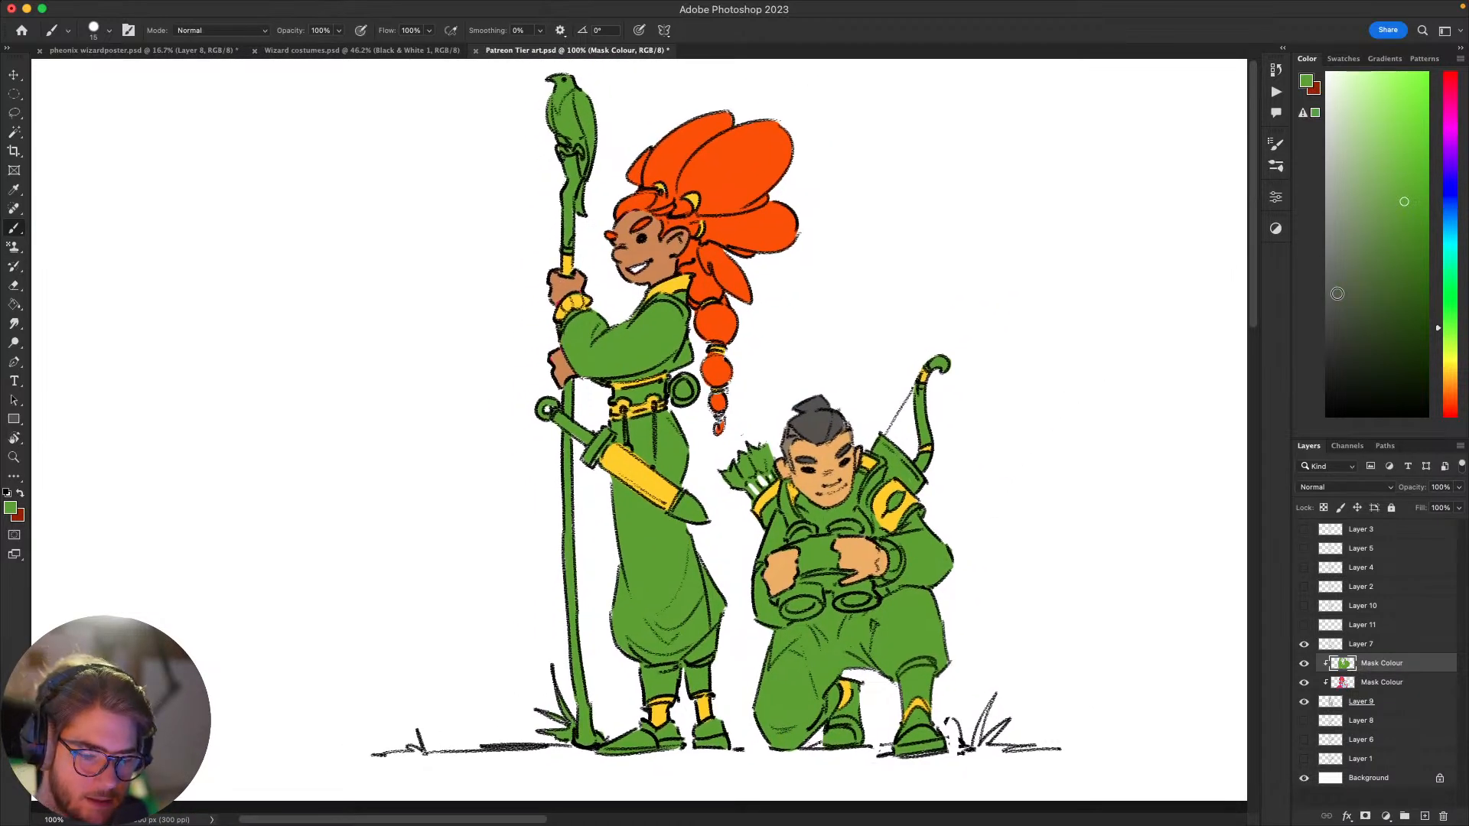
Step: Try a pale grey-green on the binocular barrel nearest the staff bearer
click(1338, 124)
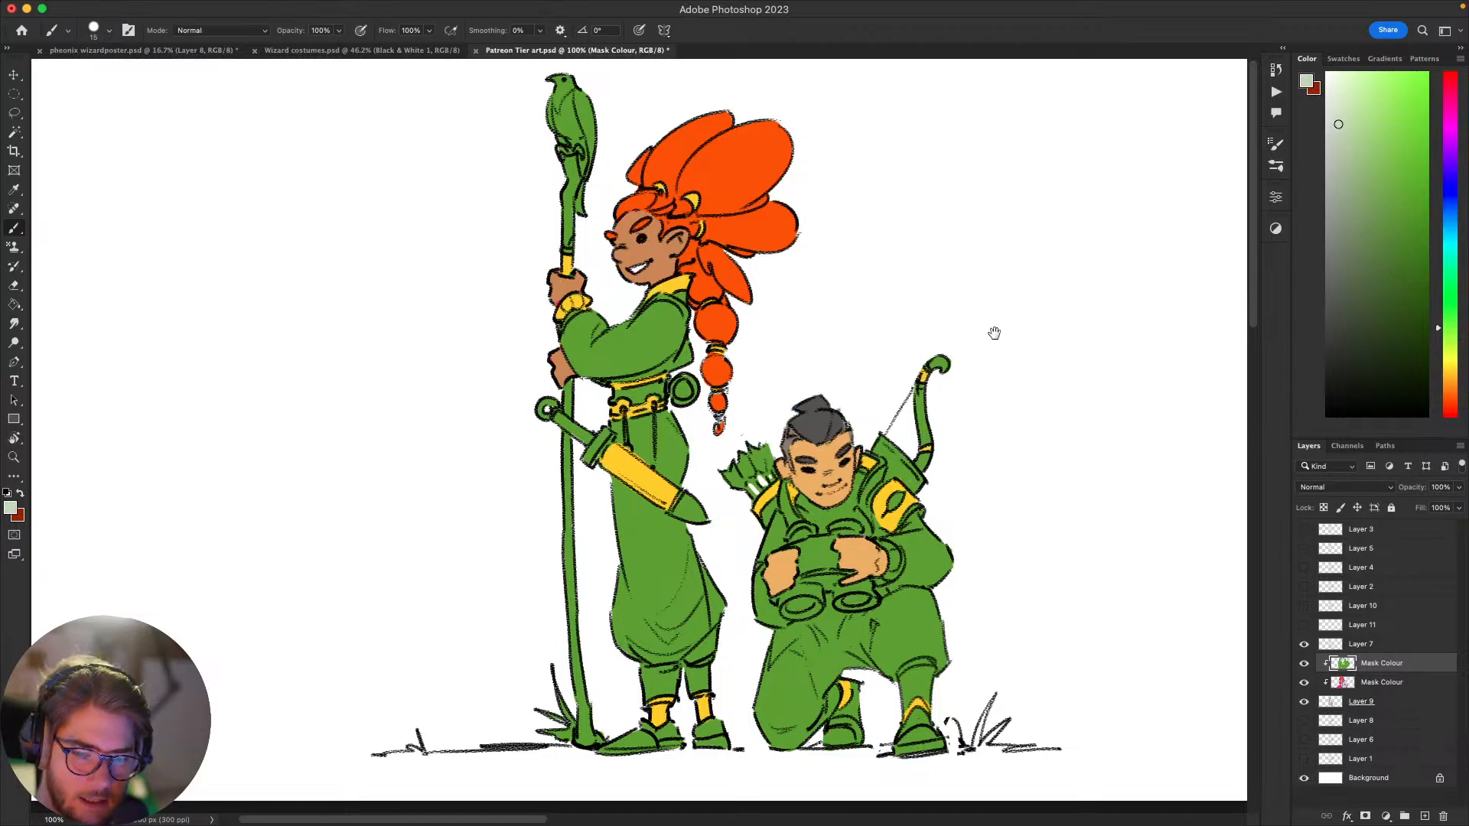
drag(995, 333, 1159, 257)
drag(946, 531, 976, 520)
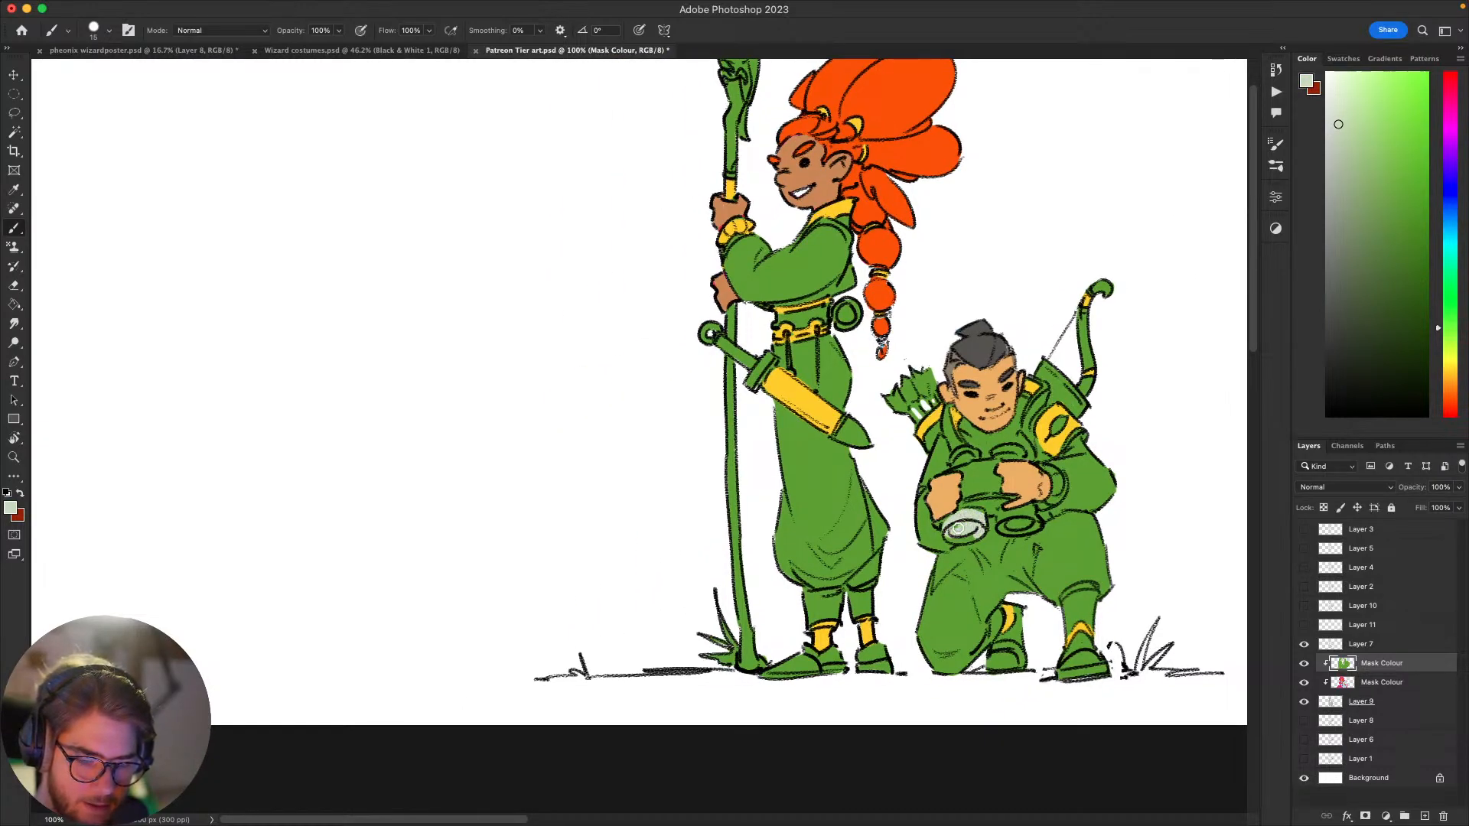
Step: Choose a slightly muted golden yellow and paint both large front barrels of the archer's binoculars
drag(1447, 330, 1447, 372)
click(1404, 105)
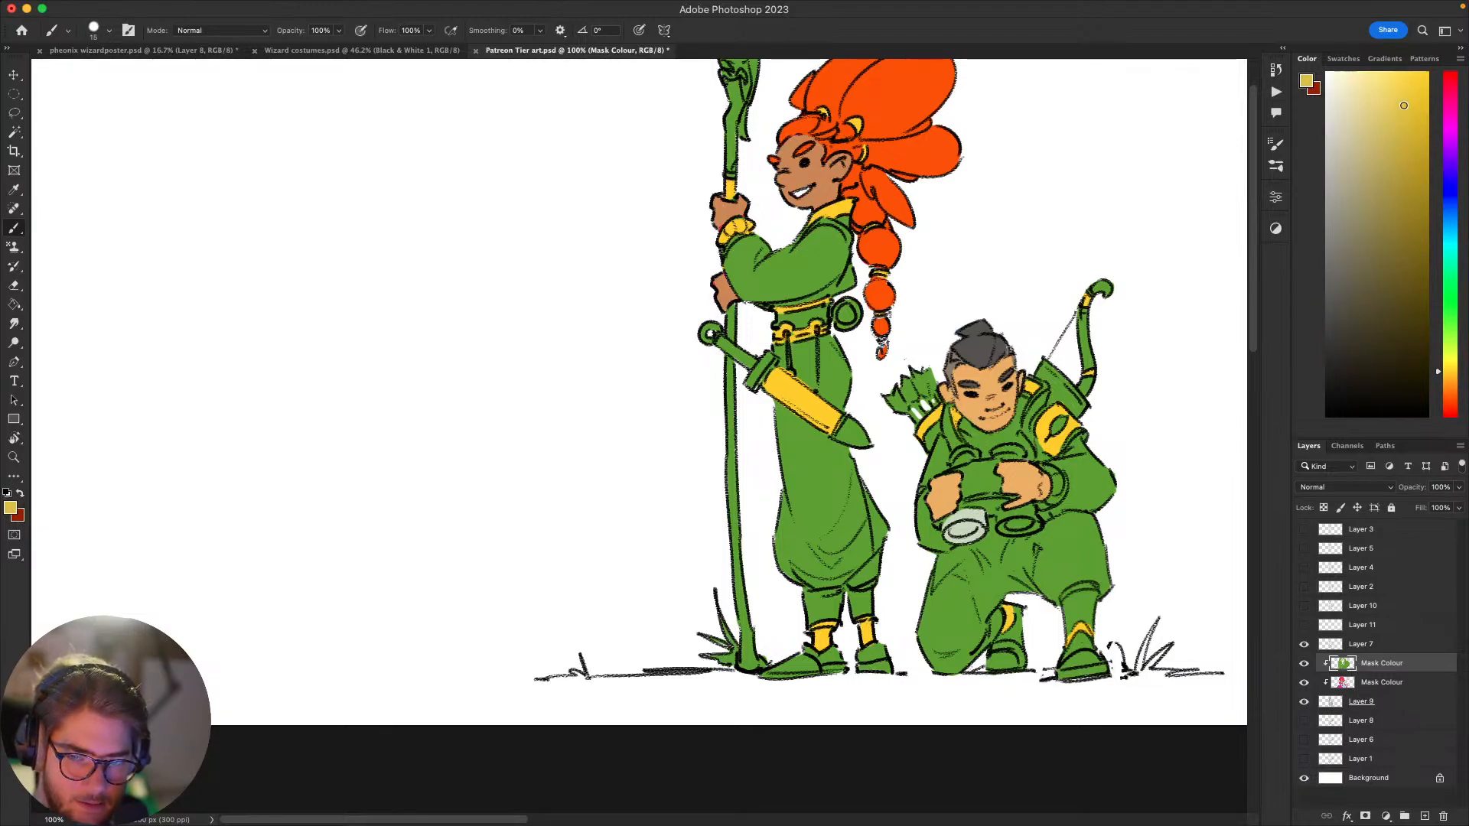
drag(968, 530, 950, 538)
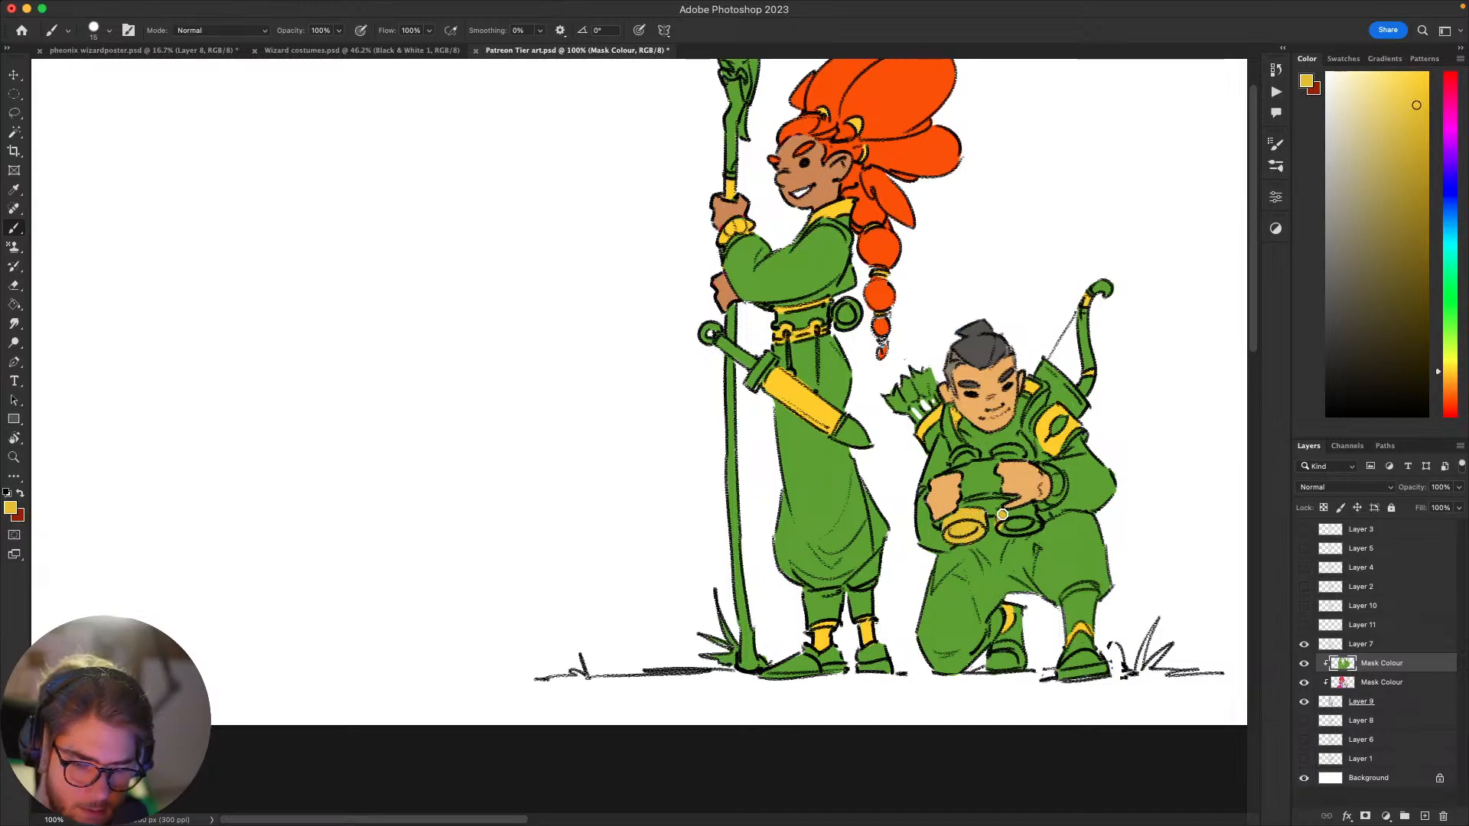
mouse_move(1002, 515)
mouse_down()
mouse_move(1029, 509)
mouse_move(1023, 528)
mouse_up()
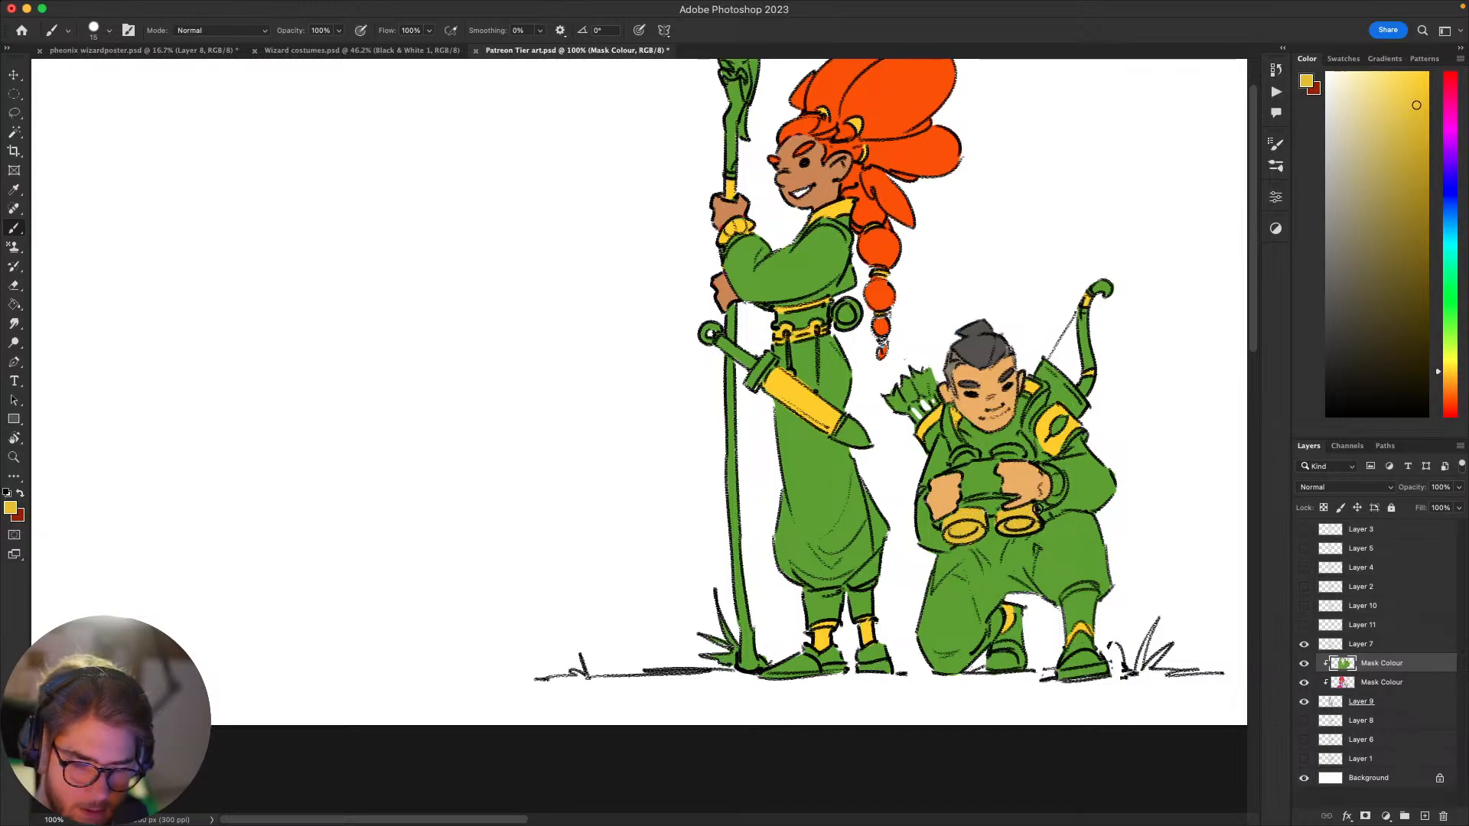
scroll(1038, 510, up, 1)
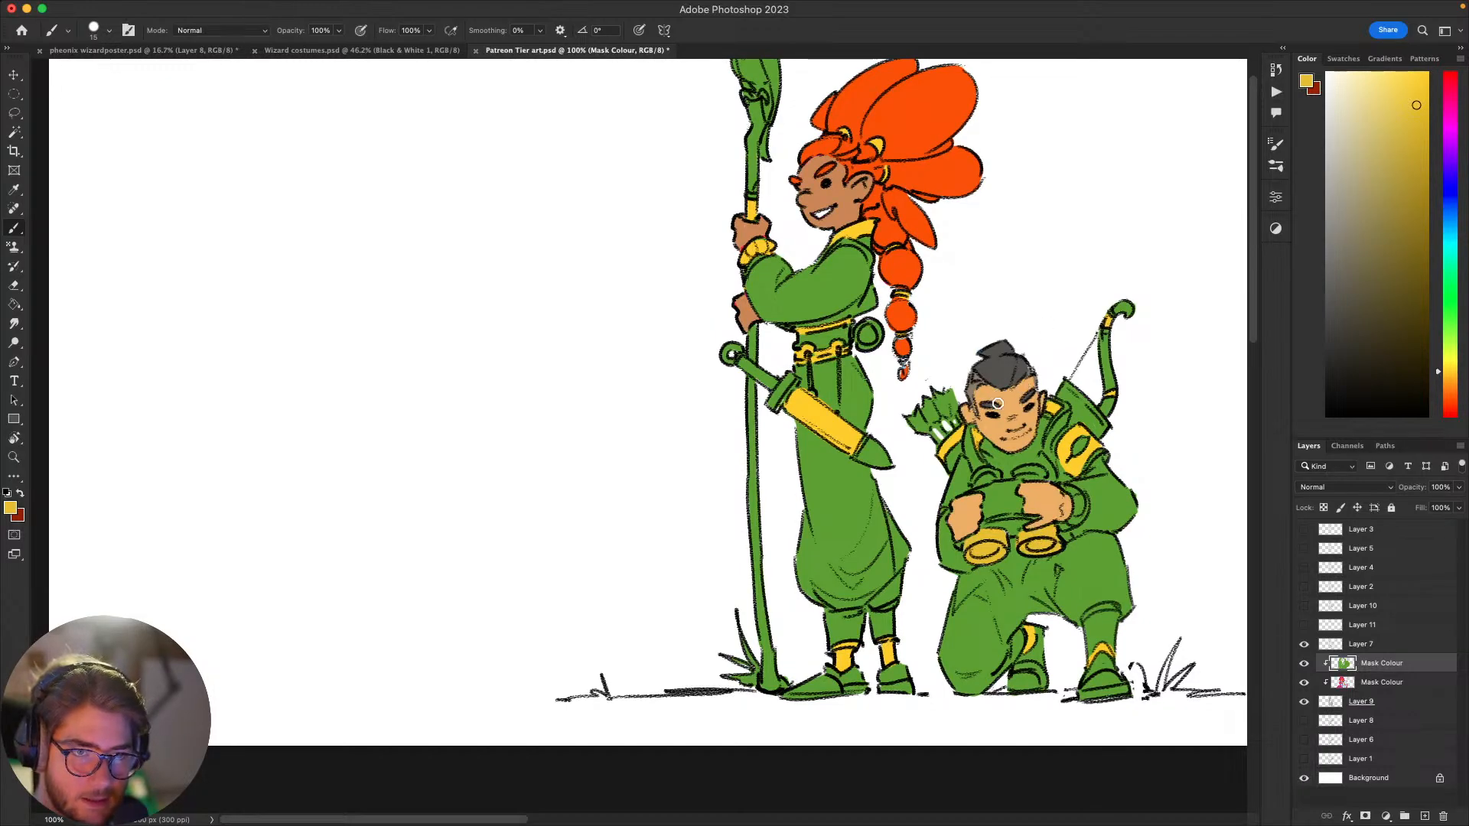
Step: Paint the binoculars' eyepieces and the bridge between the front barrels in the same muted golden yellow
drag(1014, 409, 1029, 437)
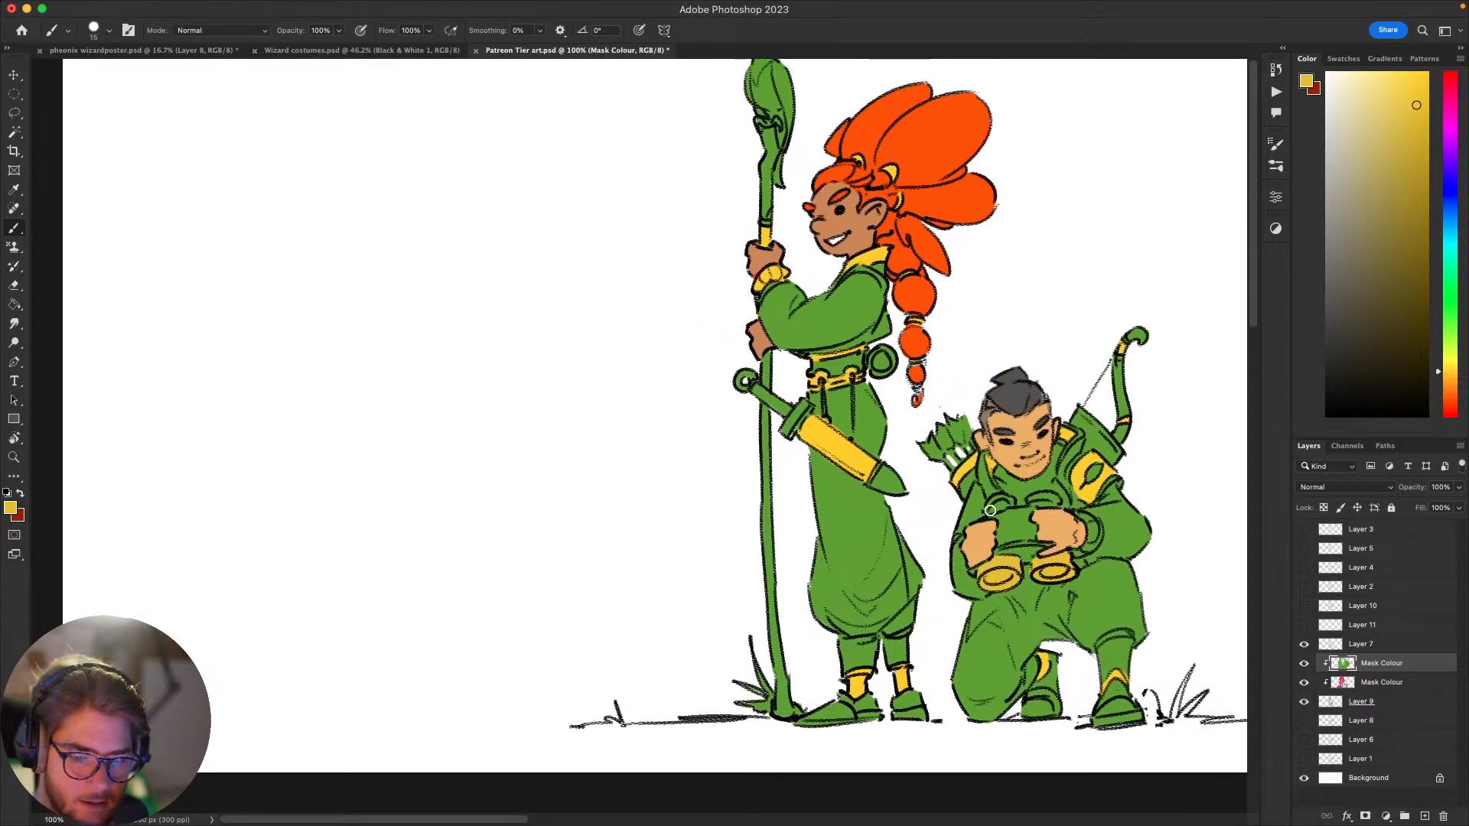
drag(990, 510, 1051, 500)
scroll(1102, 468, down, 3)
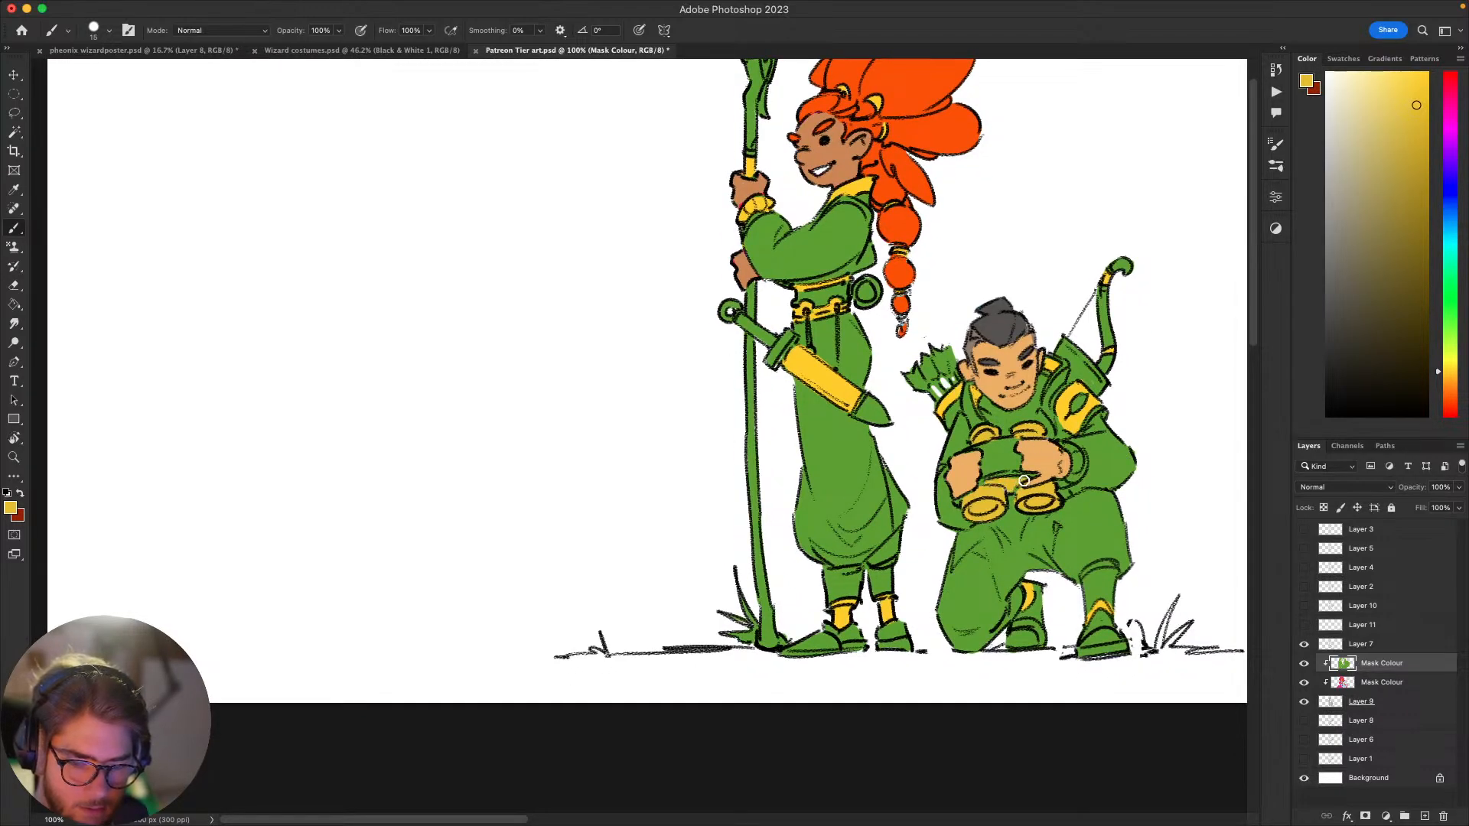
mouse_move(1127, 469)
mouse_down()
mouse_move(1117, 499)
mouse_move(994, 514)
mouse_up()
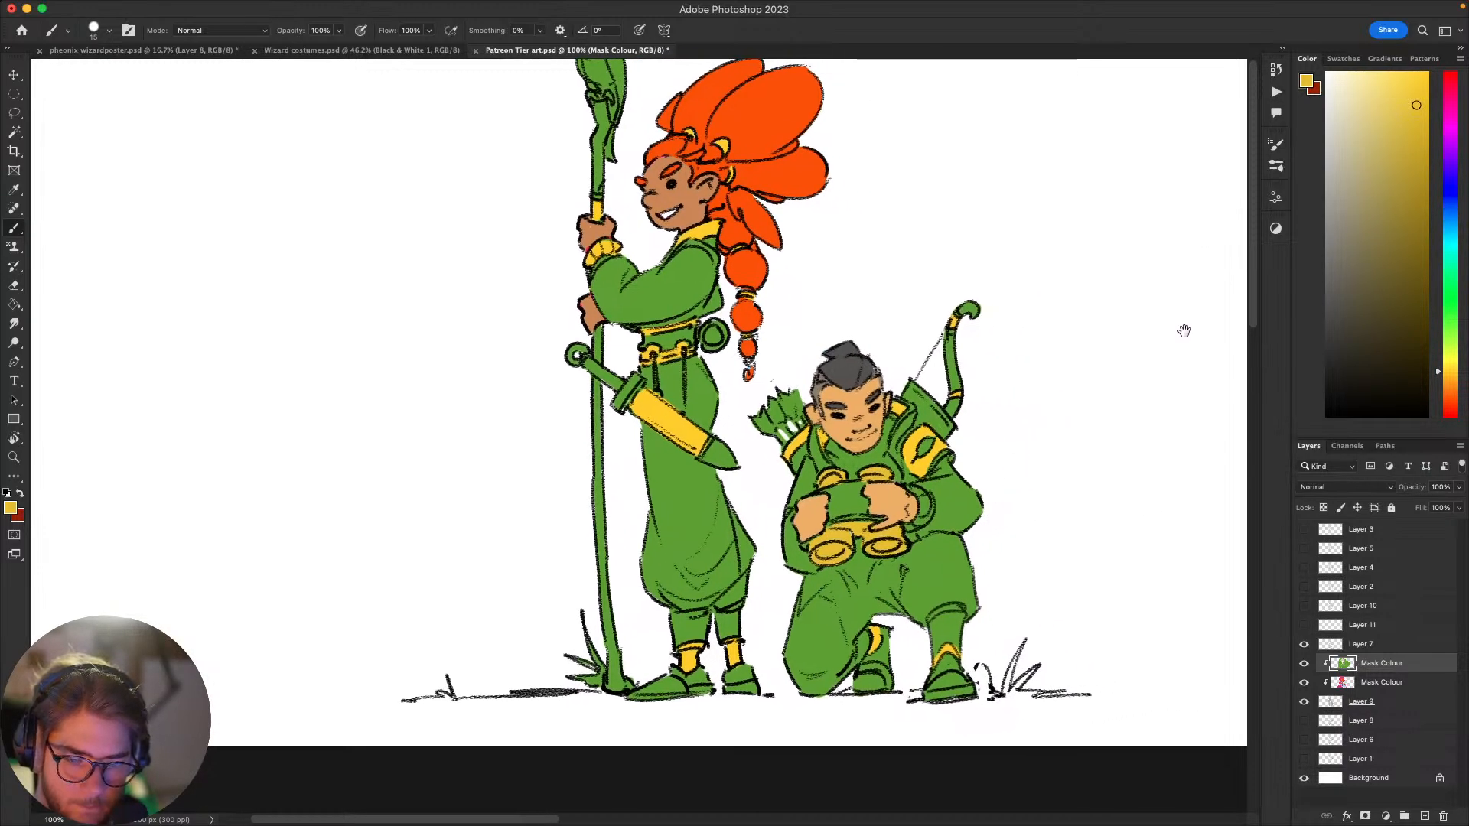
Step: Choose a muted brown and paint the body of the binoculars between the archer's hands
click(1450, 392)
click(1376, 235)
click(1374, 192)
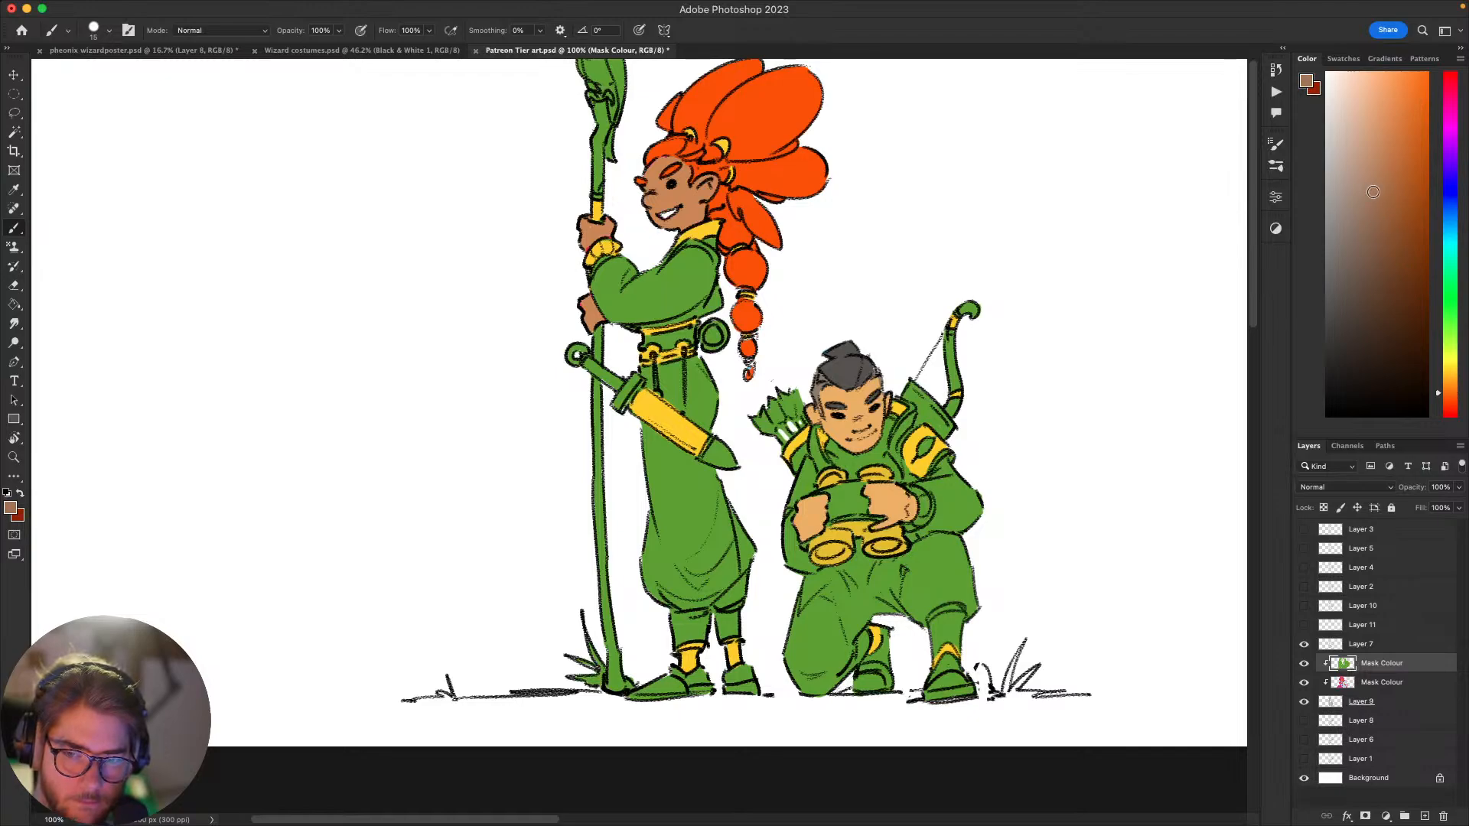
drag(1098, 337, 1197, 314)
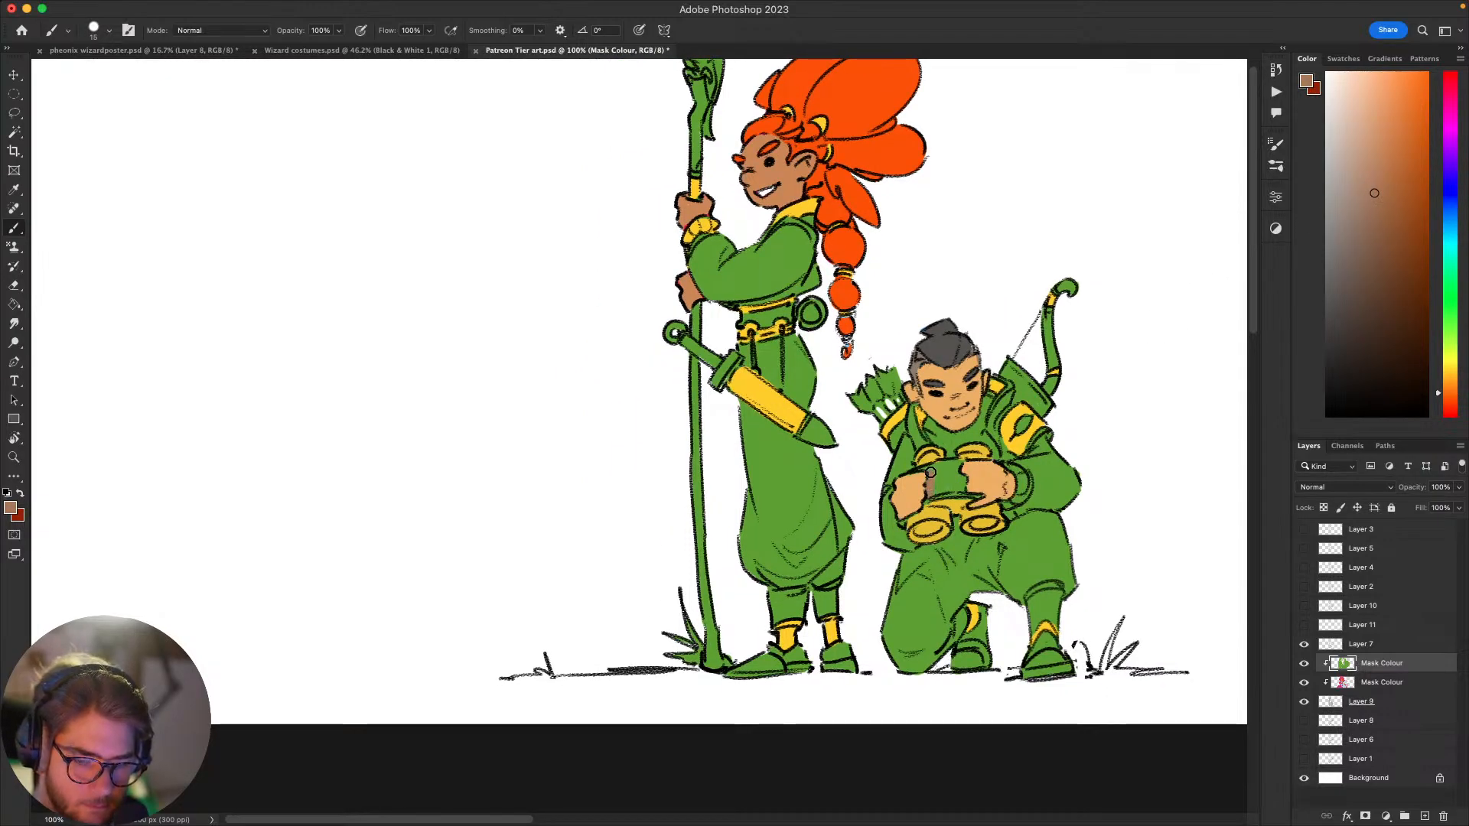
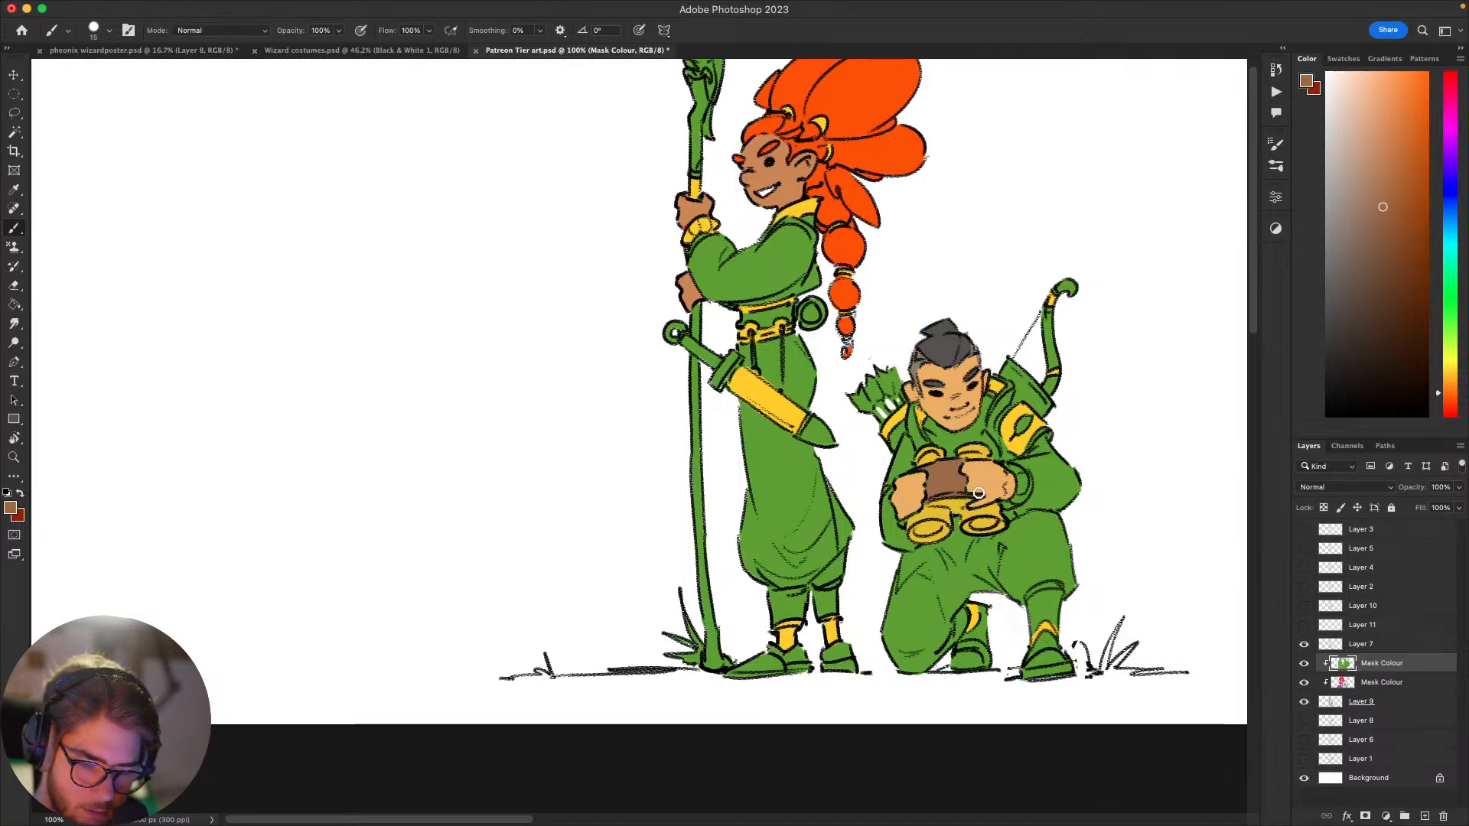
Step: Sample the archer's skin tone and touch up the hands around the brown binocular body
scroll(926, 573, up, 1)
alt+click(909, 524)
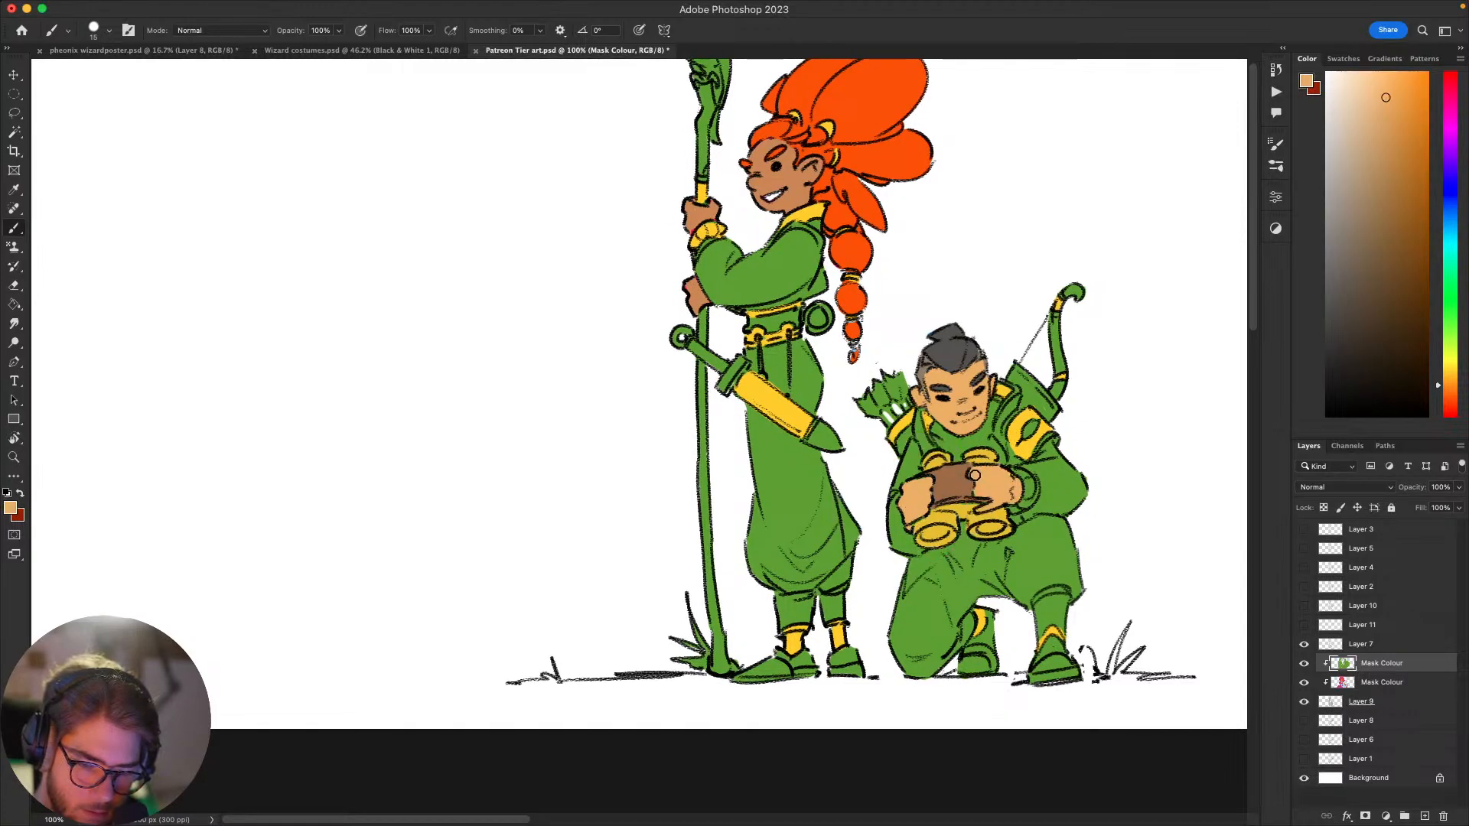
drag(1048, 536, 987, 555)
Step: Paint the cuff at the archer's wrist golden yellow, using the colour of the existing accents
alt+click(940, 484)
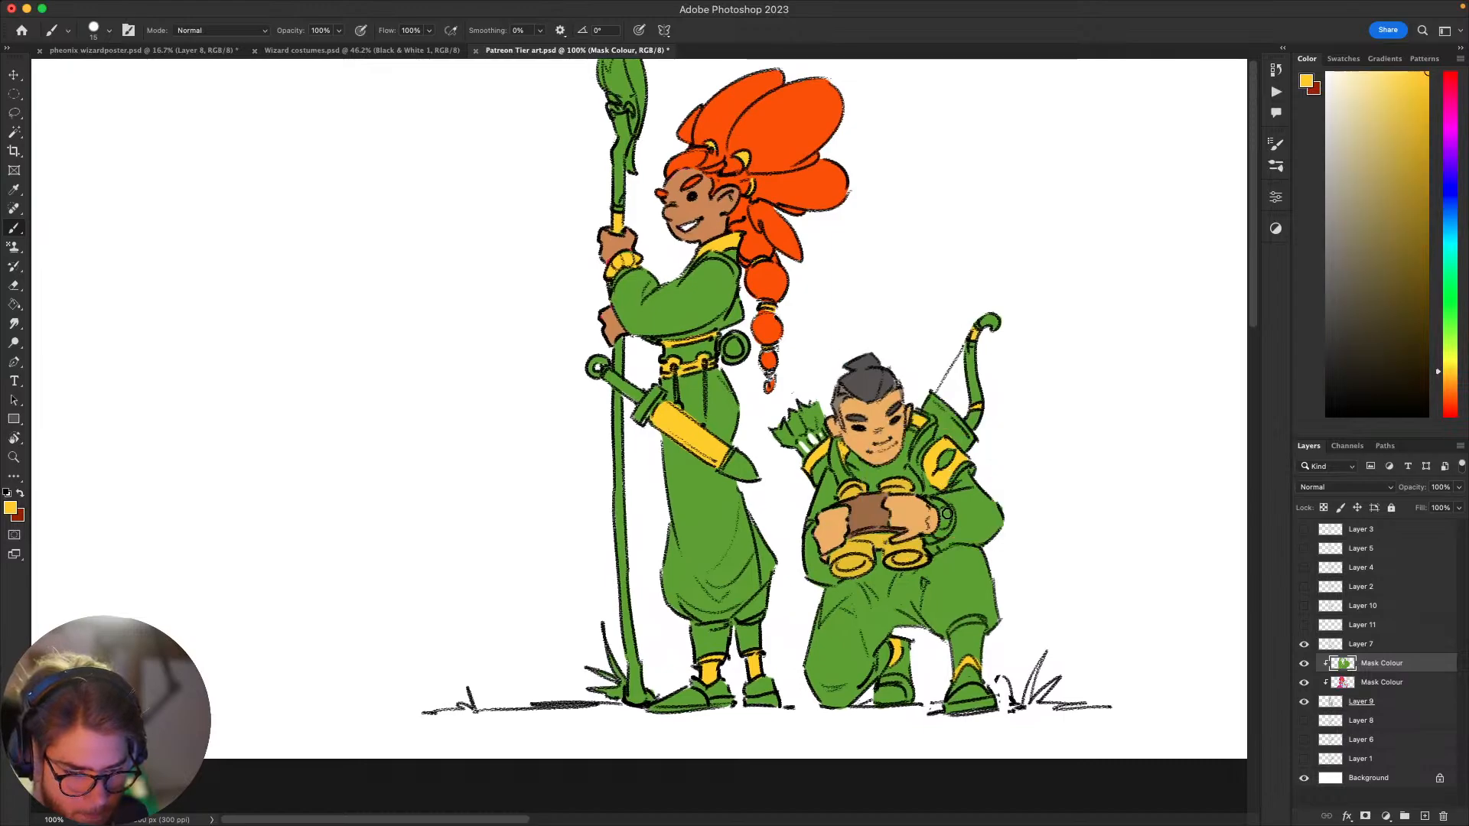
drag(949, 505, 951, 528)
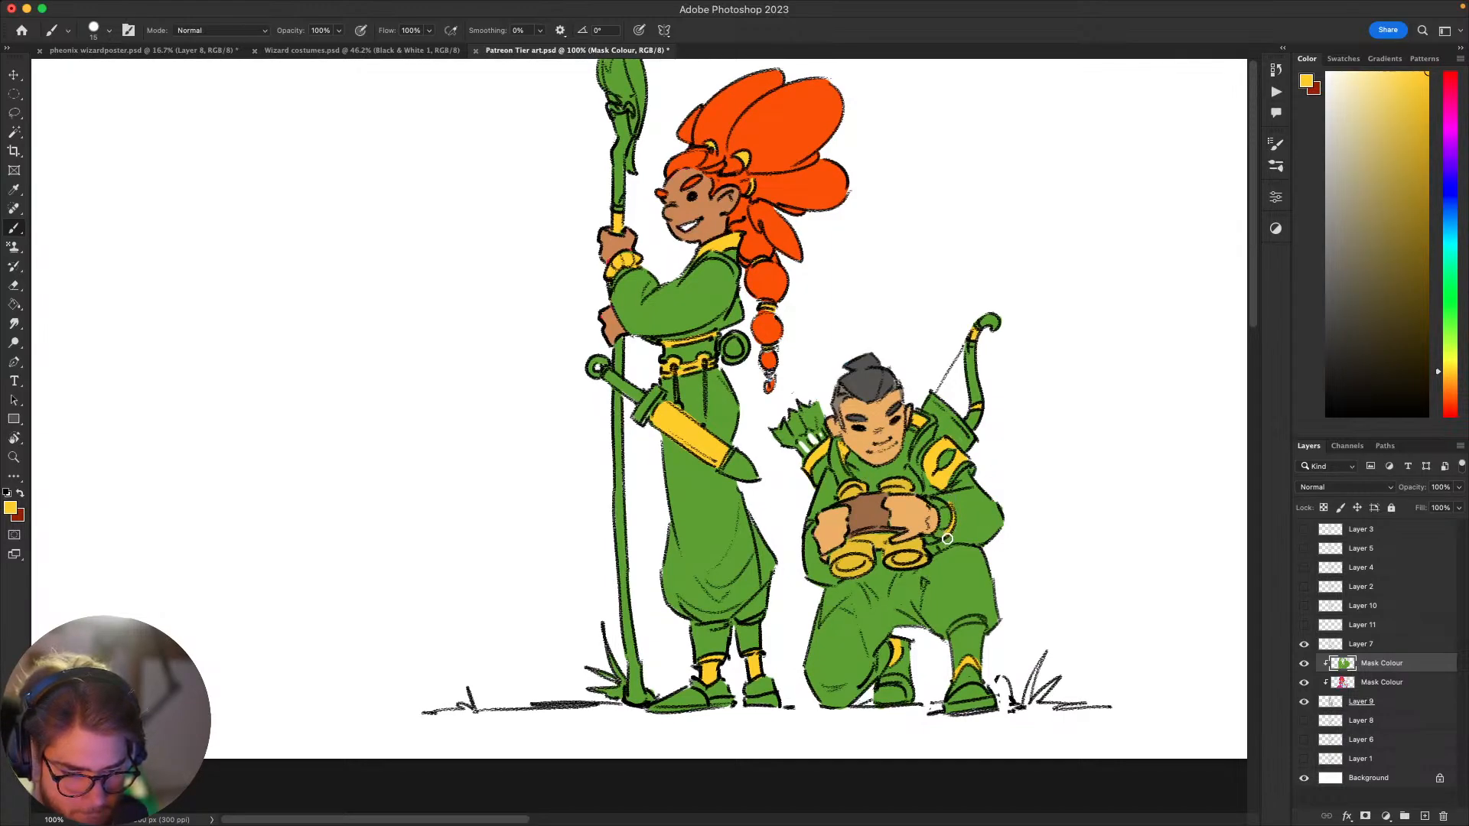
alt+click(943, 536)
drag(925, 633, 945, 572)
Step: Choose a pale blue-green and paint both front lenses of the archer's binoculars
click(1453, 257)
click(1333, 121)
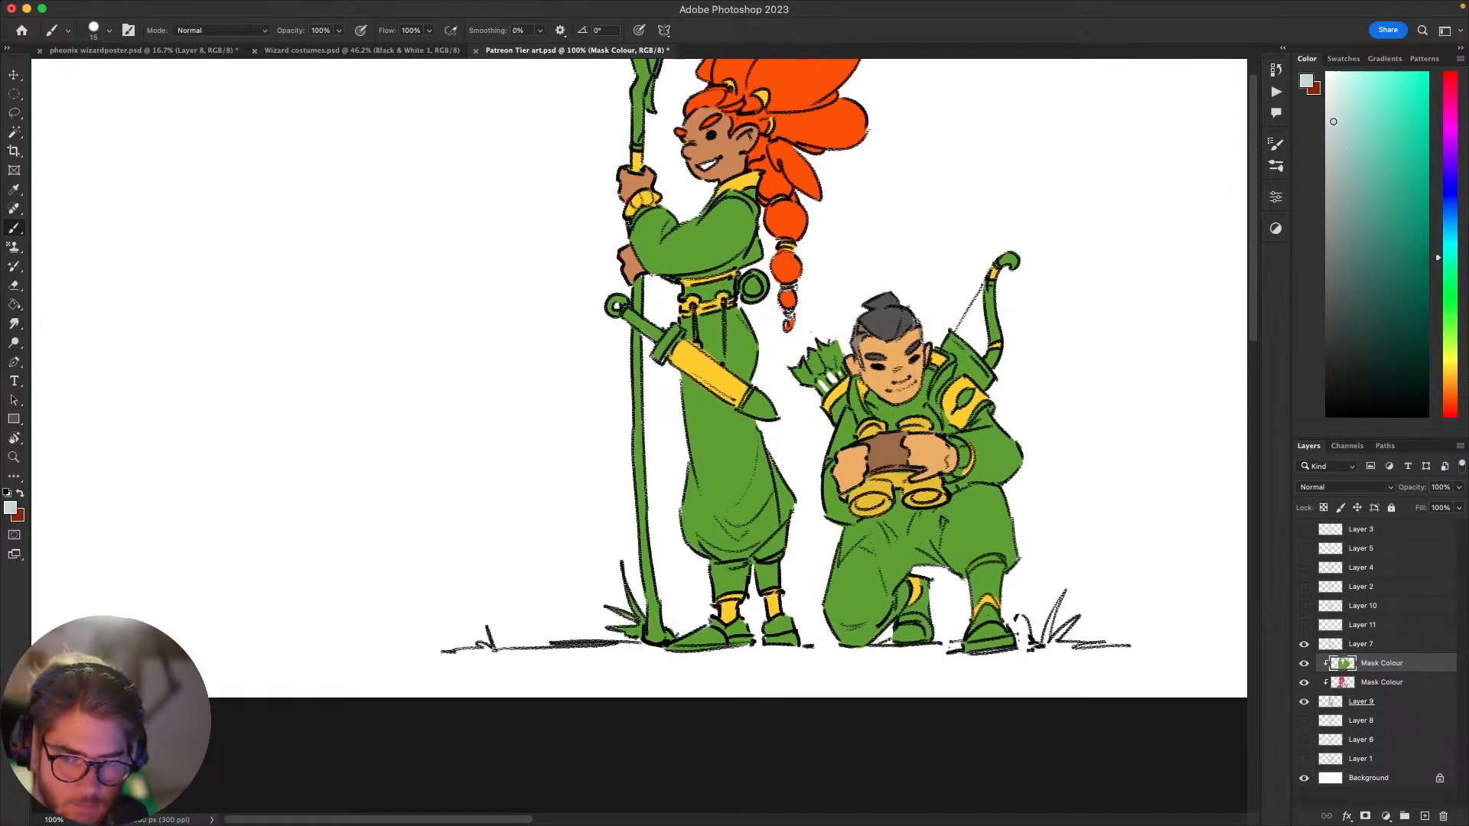
drag(877, 500, 863, 501)
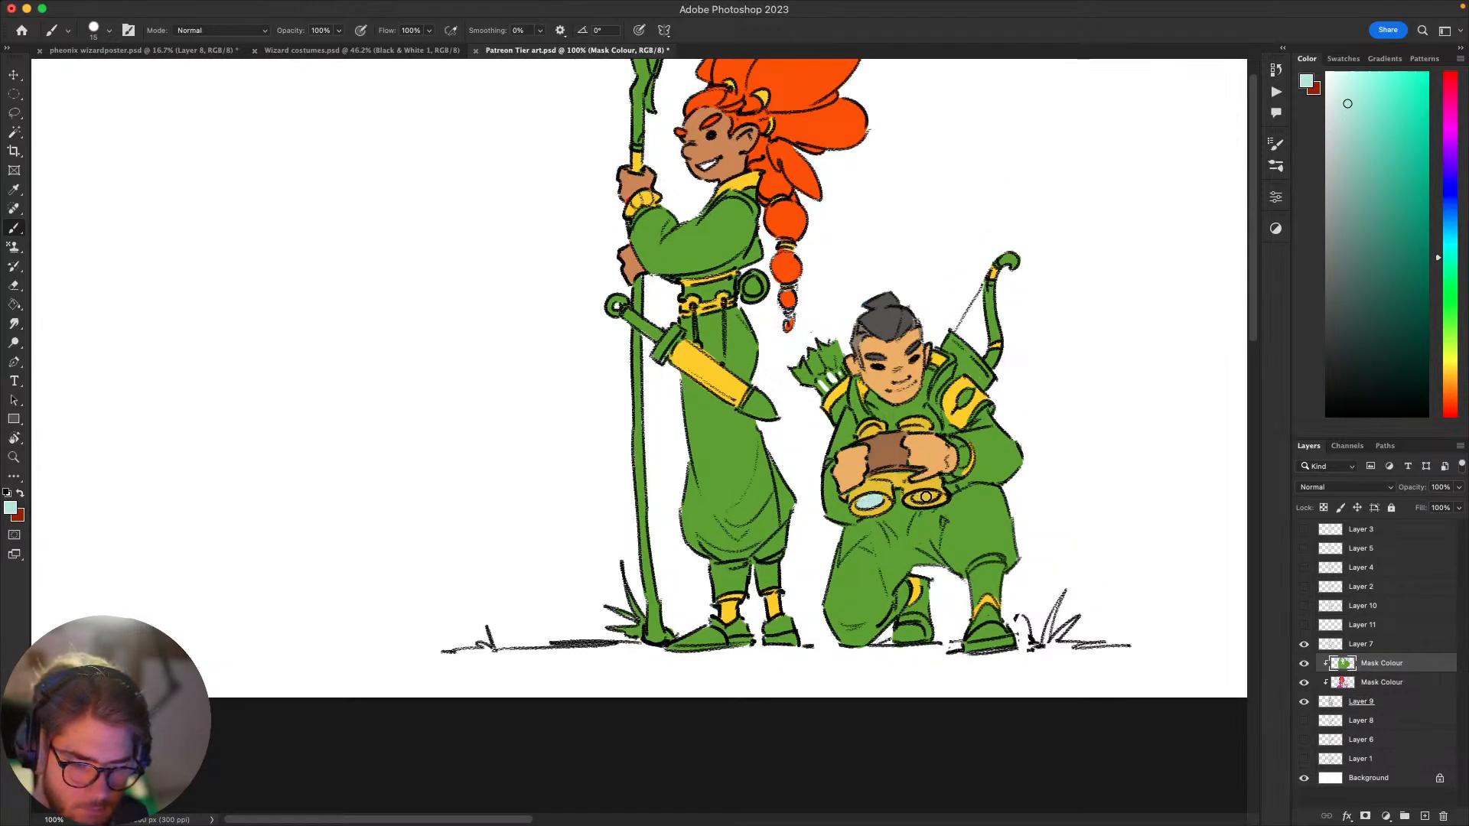
mouse_move(900, 589)
mouse_down()
mouse_move(909, 474)
mouse_move(894, 530)
mouse_move(934, 517)
mouse_move(885, 560)
mouse_move(920, 548)
mouse_move(845, 582)
mouse_move(827, 626)
mouse_move(792, 616)
mouse_move(810, 629)
mouse_move(877, 615)
mouse_up()
mouse_move(881, 545)
mouse_down()
mouse_move(860, 616)
mouse_move(833, 633)
mouse_move(872, 645)
mouse_move(857, 649)
mouse_move(941, 618)
mouse_move(960, 486)
mouse_move(901, 535)
mouse_move(945, 662)
mouse_up()
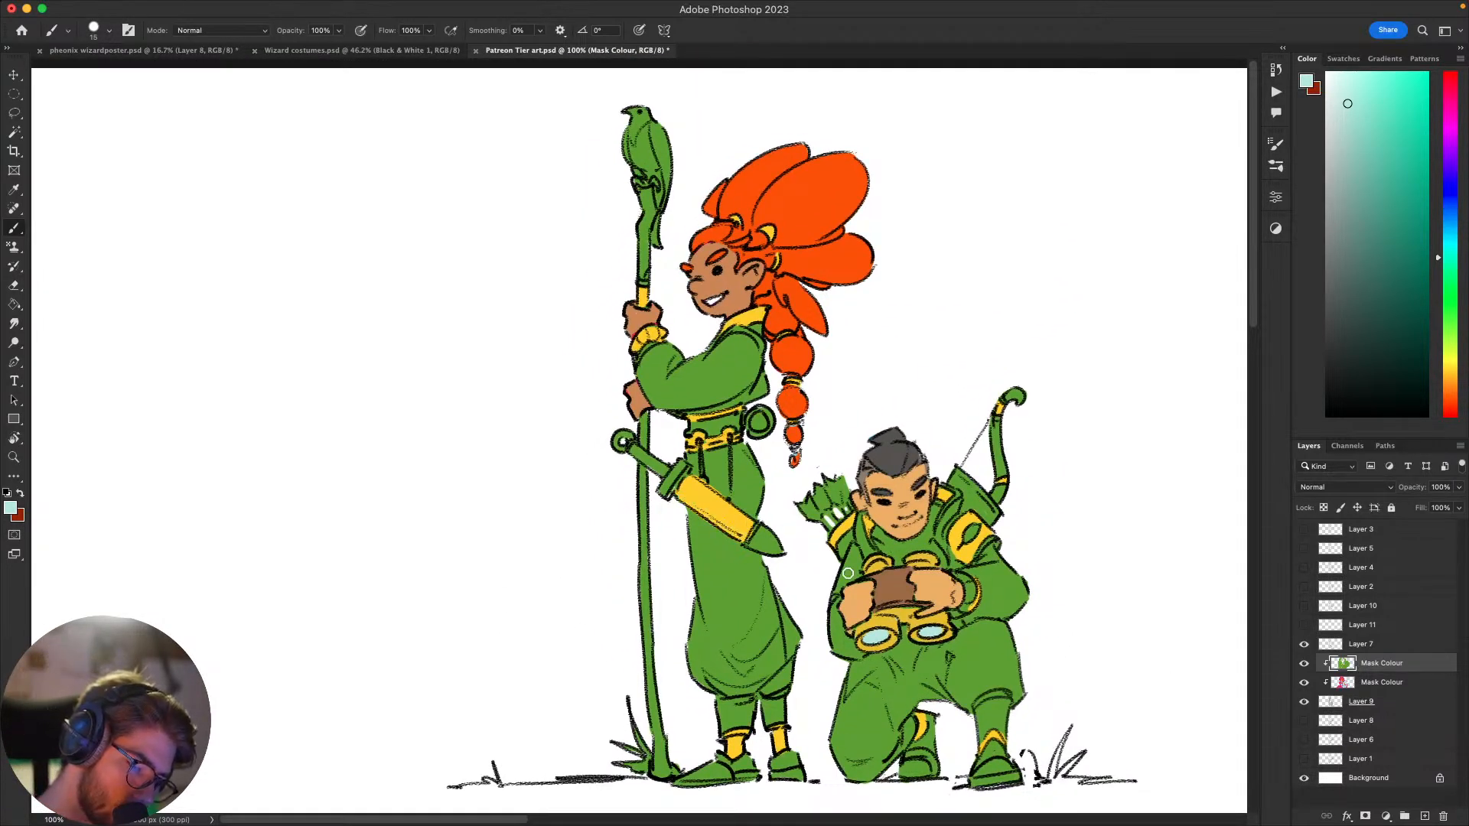
Step: Paint the sword's scabbard in the binoculars' muted brown and clean up its edges with the clothing green
alt+click(686, 497)
drag(684, 495, 741, 533)
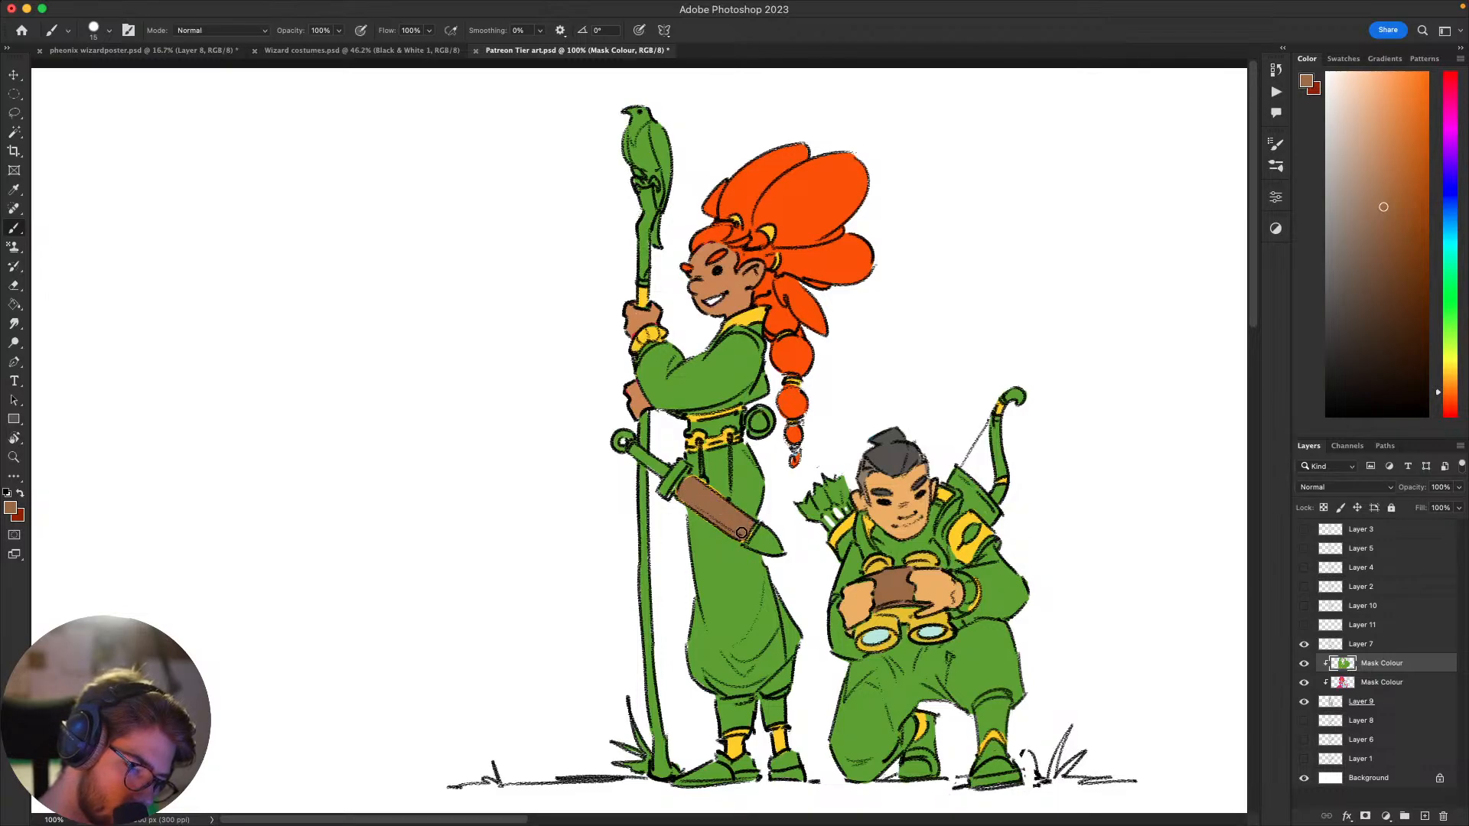
alt+click(720, 484)
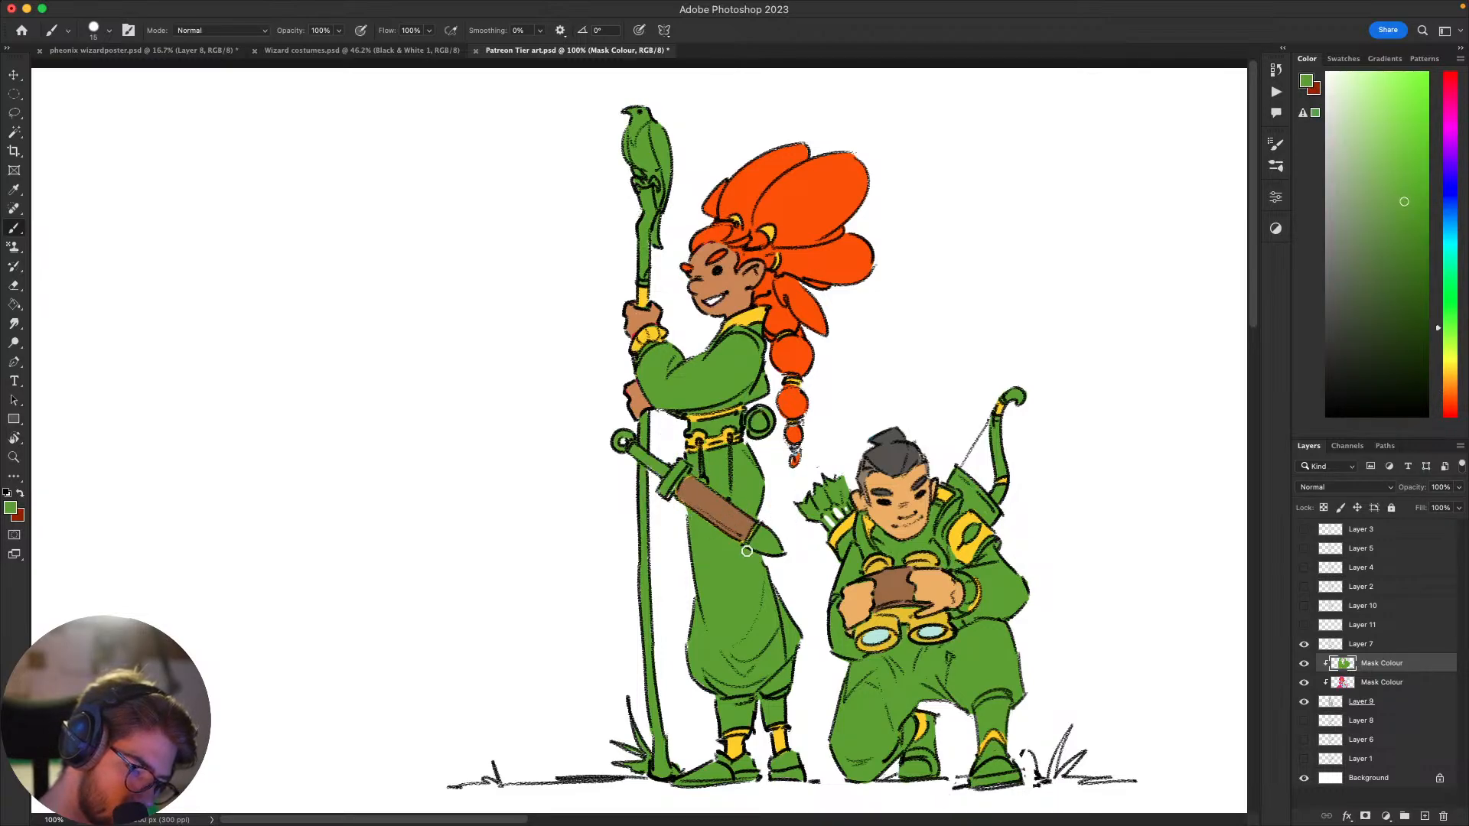
drag(762, 542, 830, 473)
Step: Paint the scabbard's tip and the sword's crossguard in the binoculars' muted golden yellow
alt+click(979, 518)
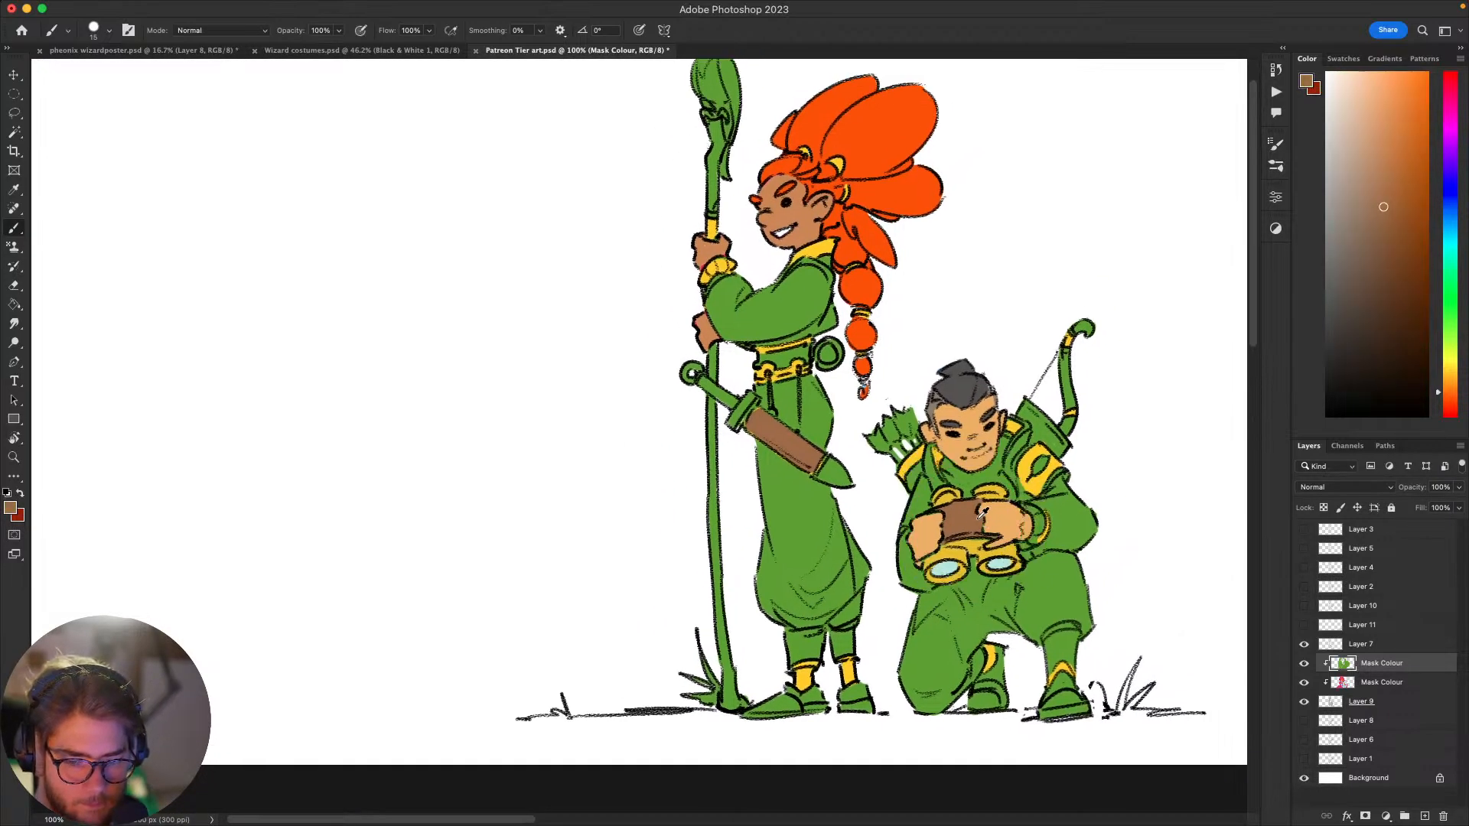
alt+click(972, 544)
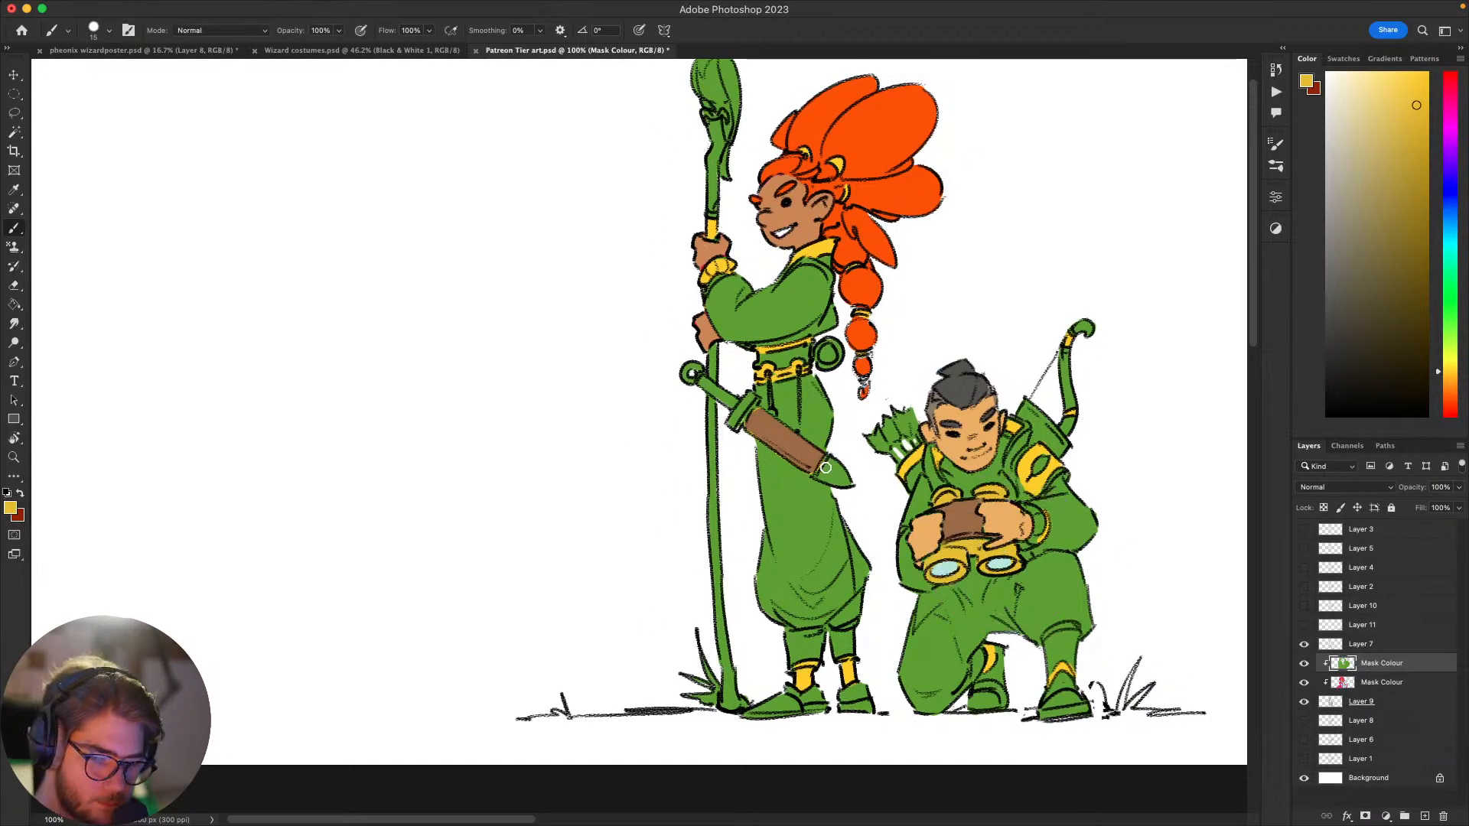
drag(826, 467, 840, 473)
drag(733, 420, 751, 399)
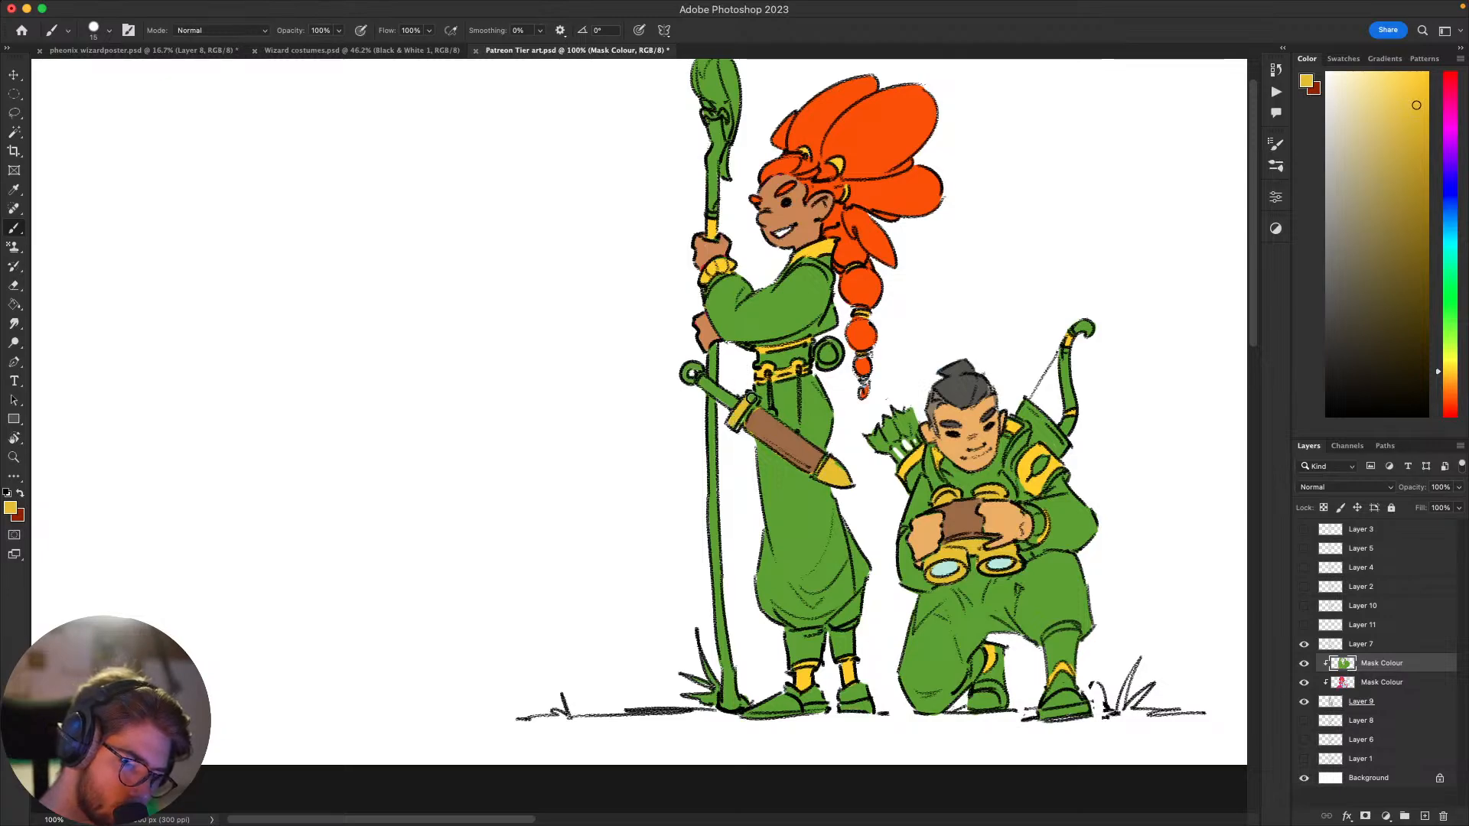
drag(849, 490, 876, 549)
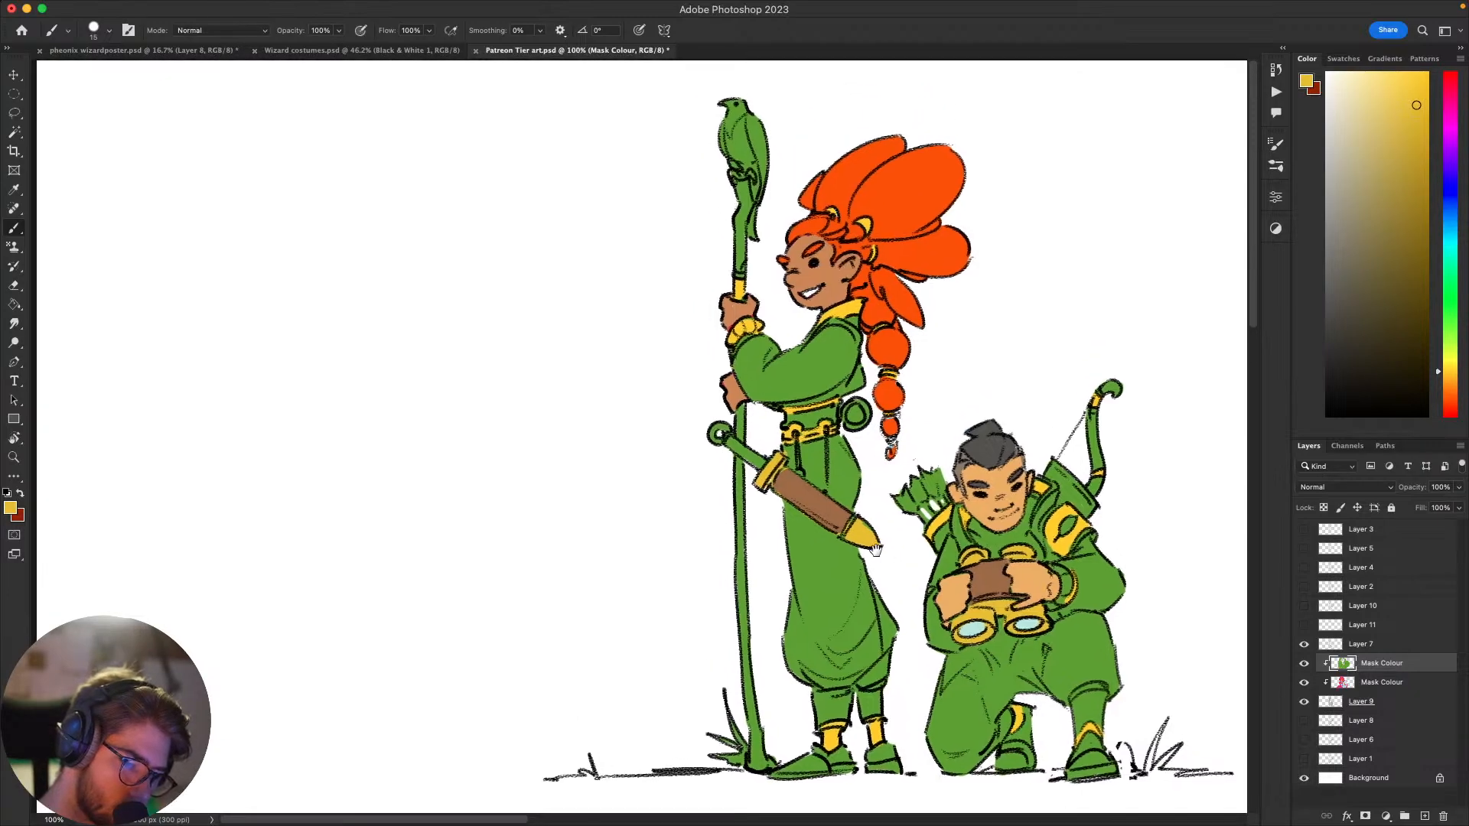
Step: Paint the sword's grip in a muted pink-purple and its round pommel in the muted golden yellow
alt+click(786, 450)
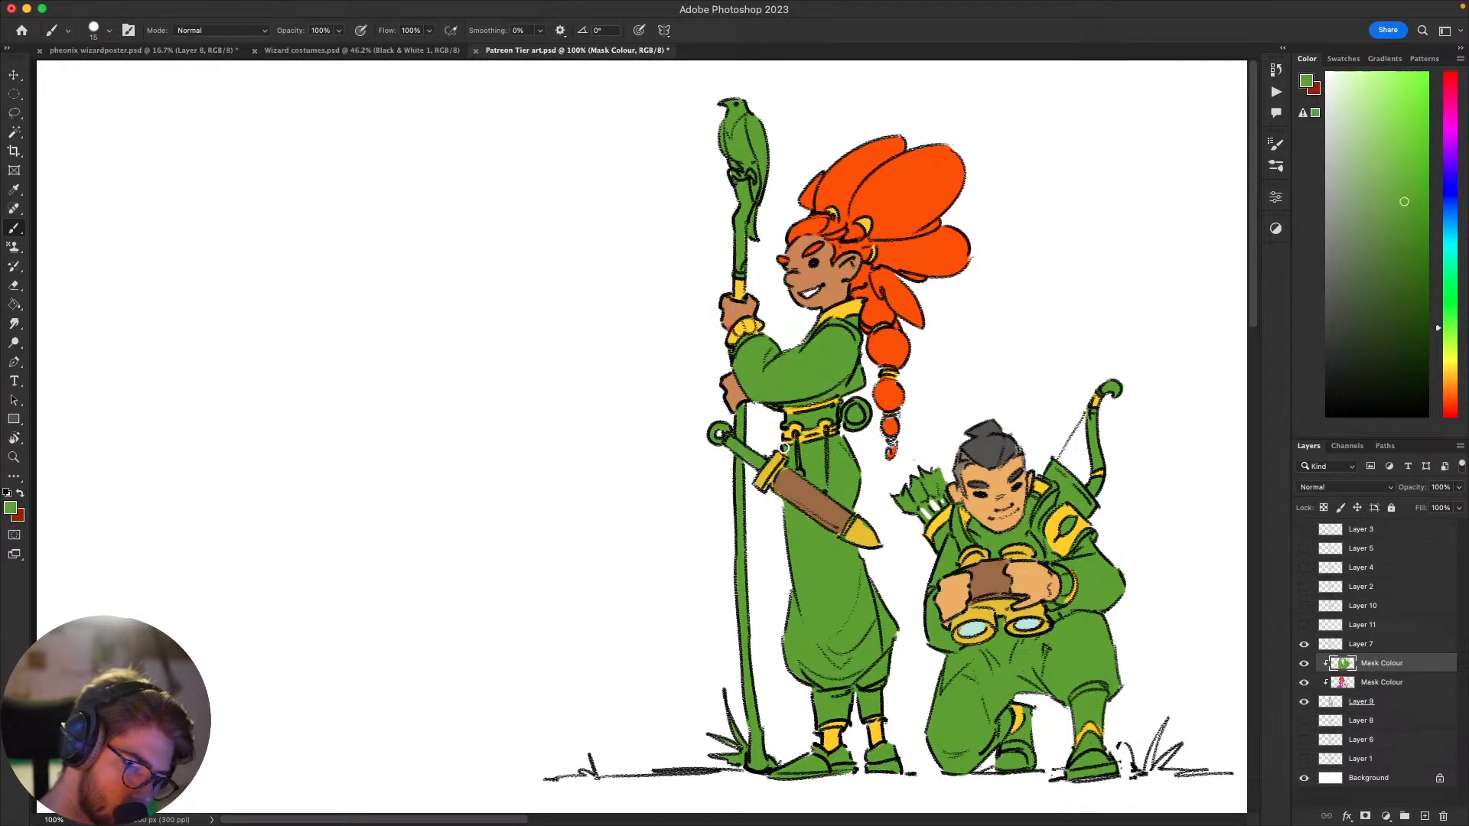
drag(948, 521, 933, 516)
click(1449, 121)
drag(1356, 89, 1362, 161)
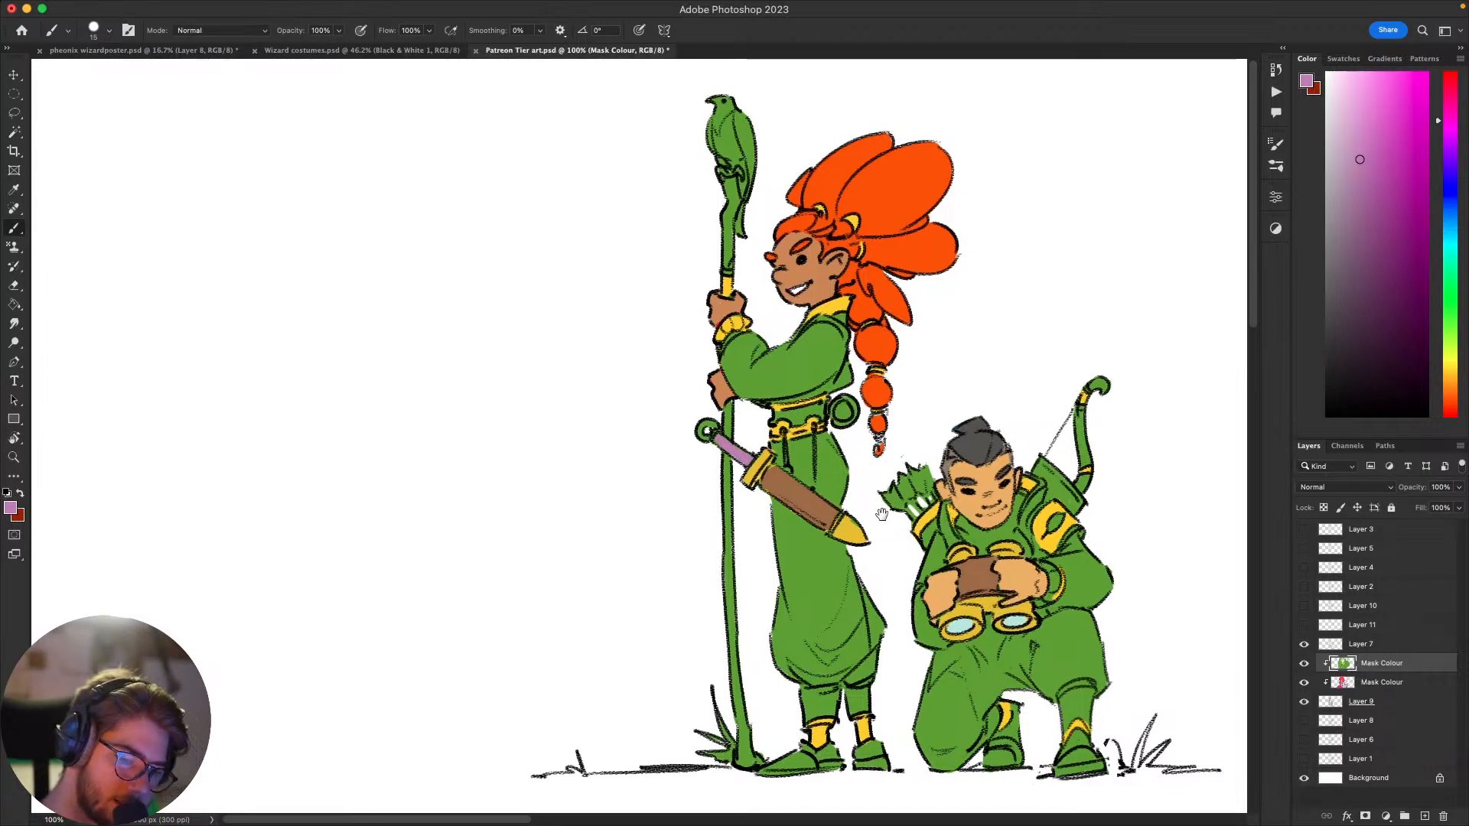
drag(778, 316, 839, 350)
alt+click(913, 553)
drag(763, 450, 766, 458)
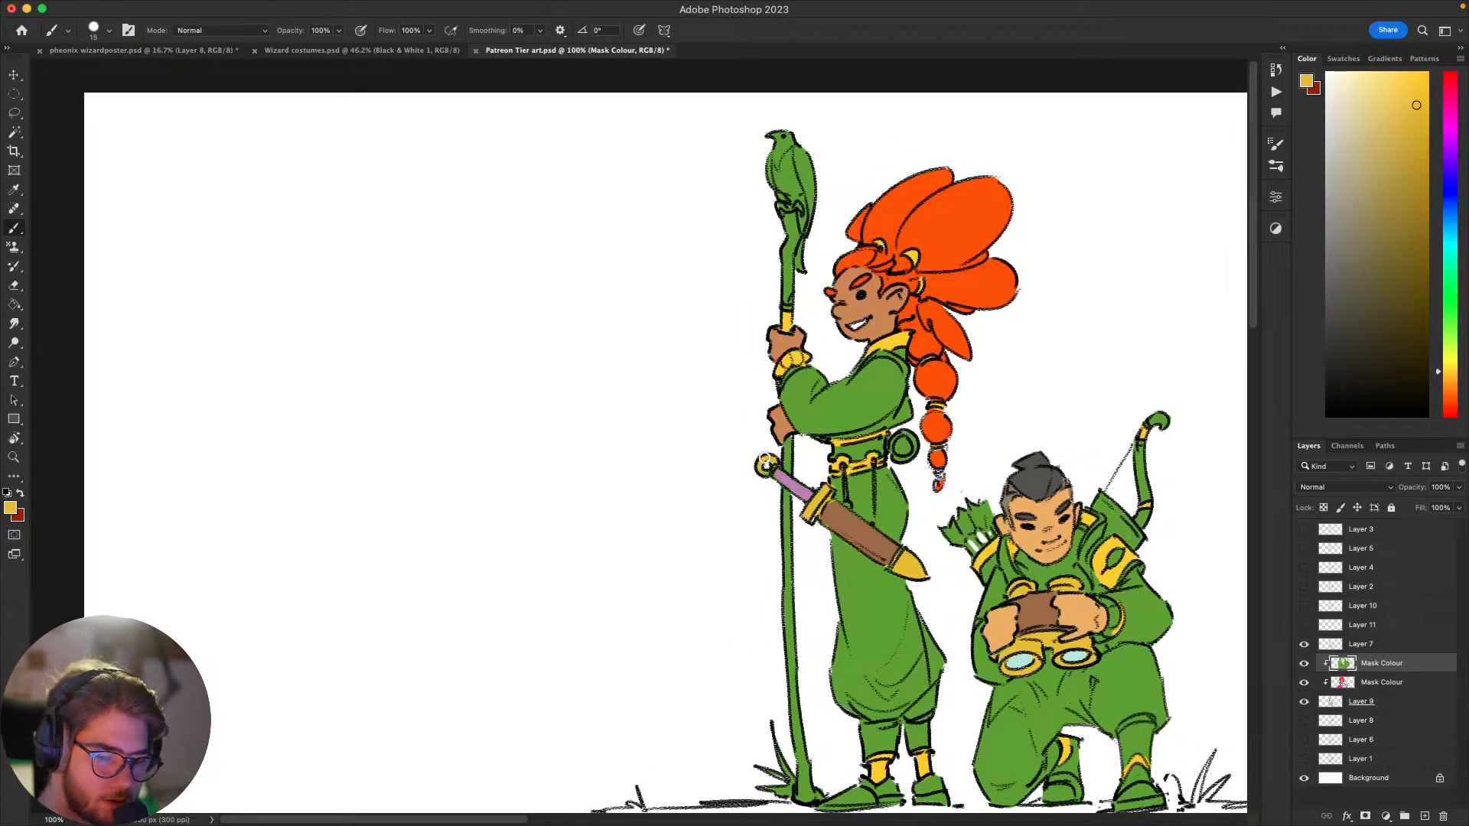
Step: Paint the fletchings of the archer's arrows pink-purple, lightening the shade, and colour the arrow shafts muted brown
alt+click(801, 488)
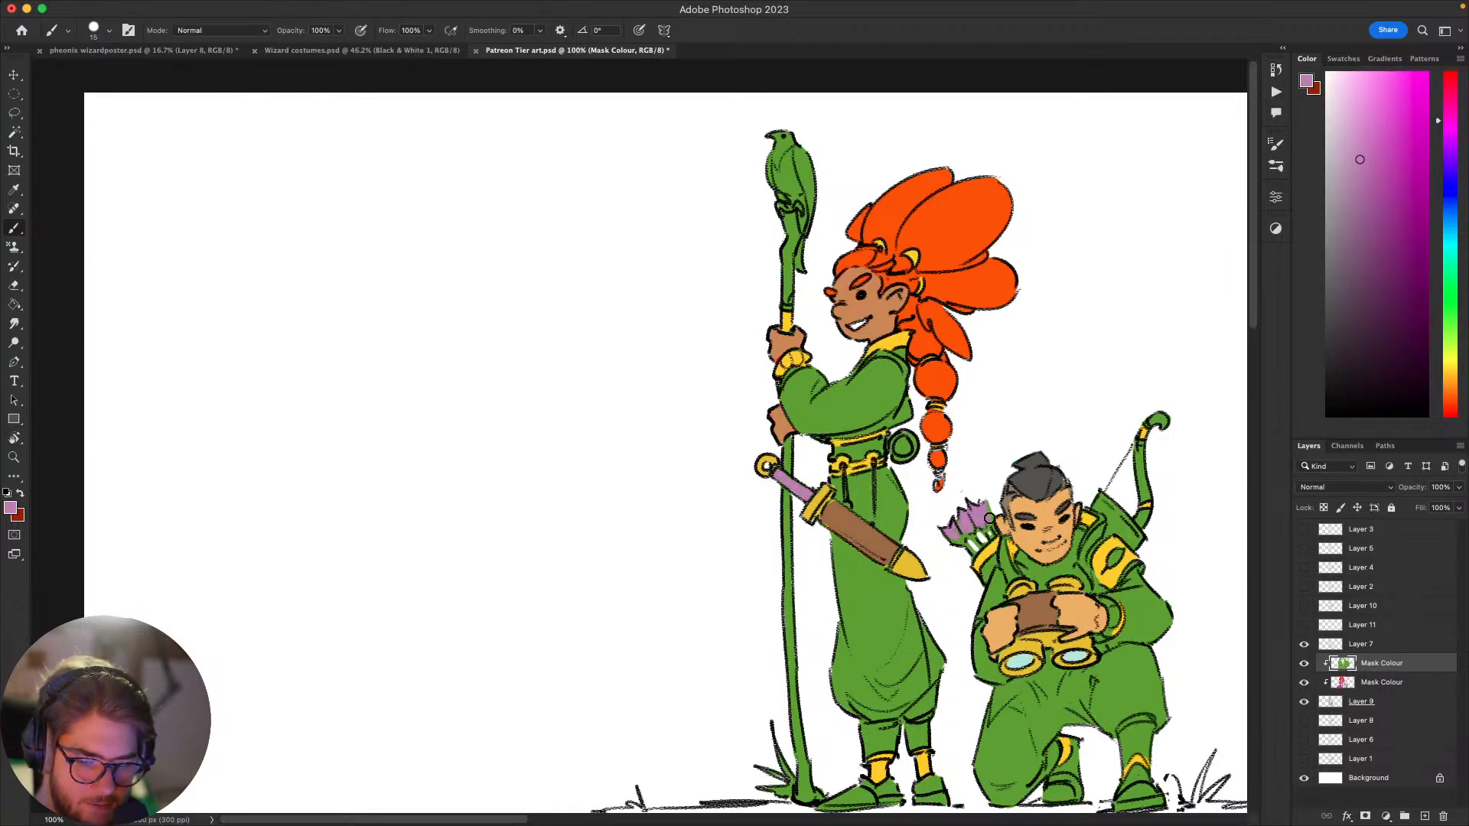
drag(1130, 331, 1044, 262)
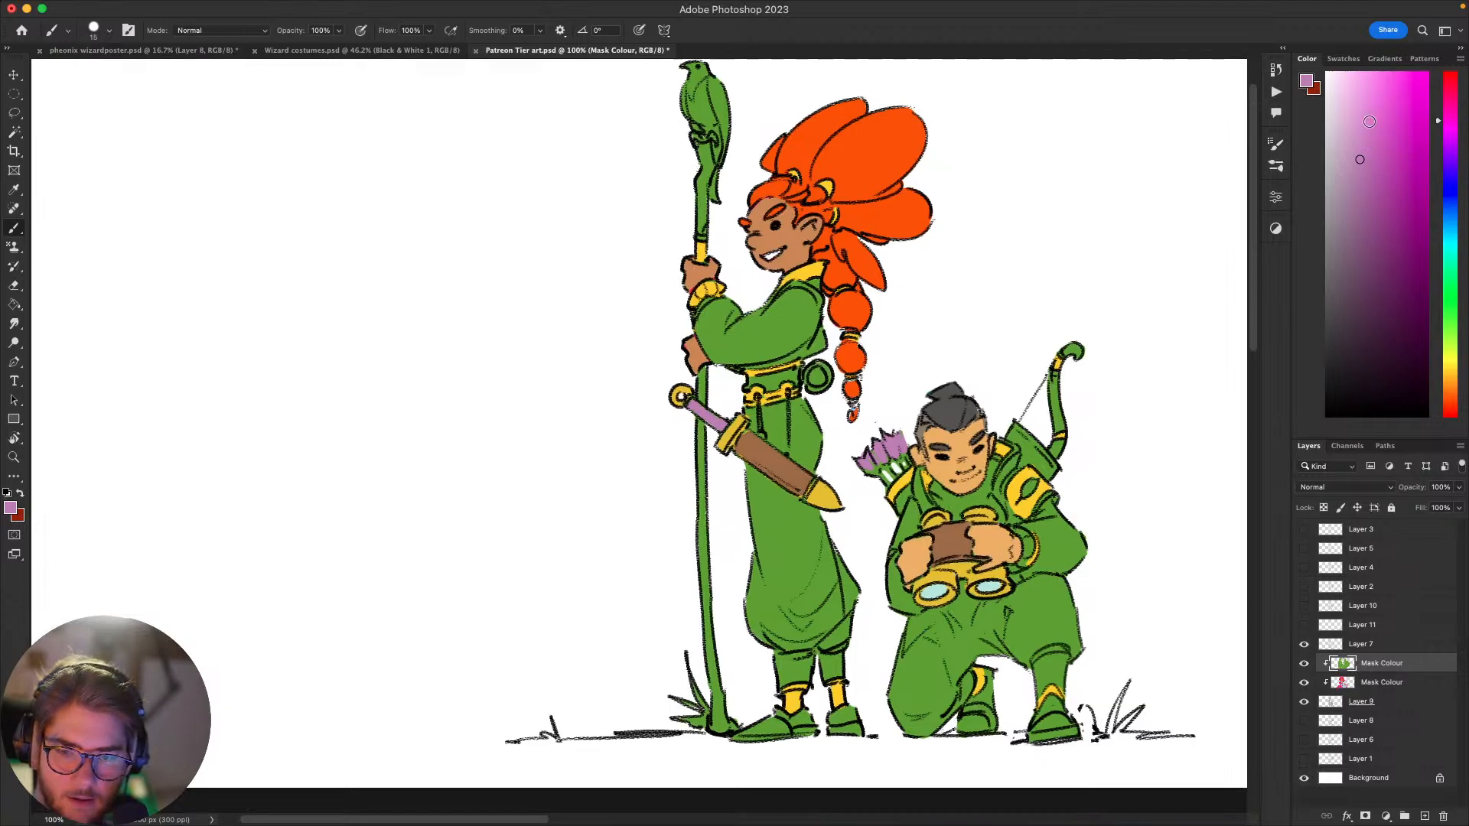
click(1361, 128)
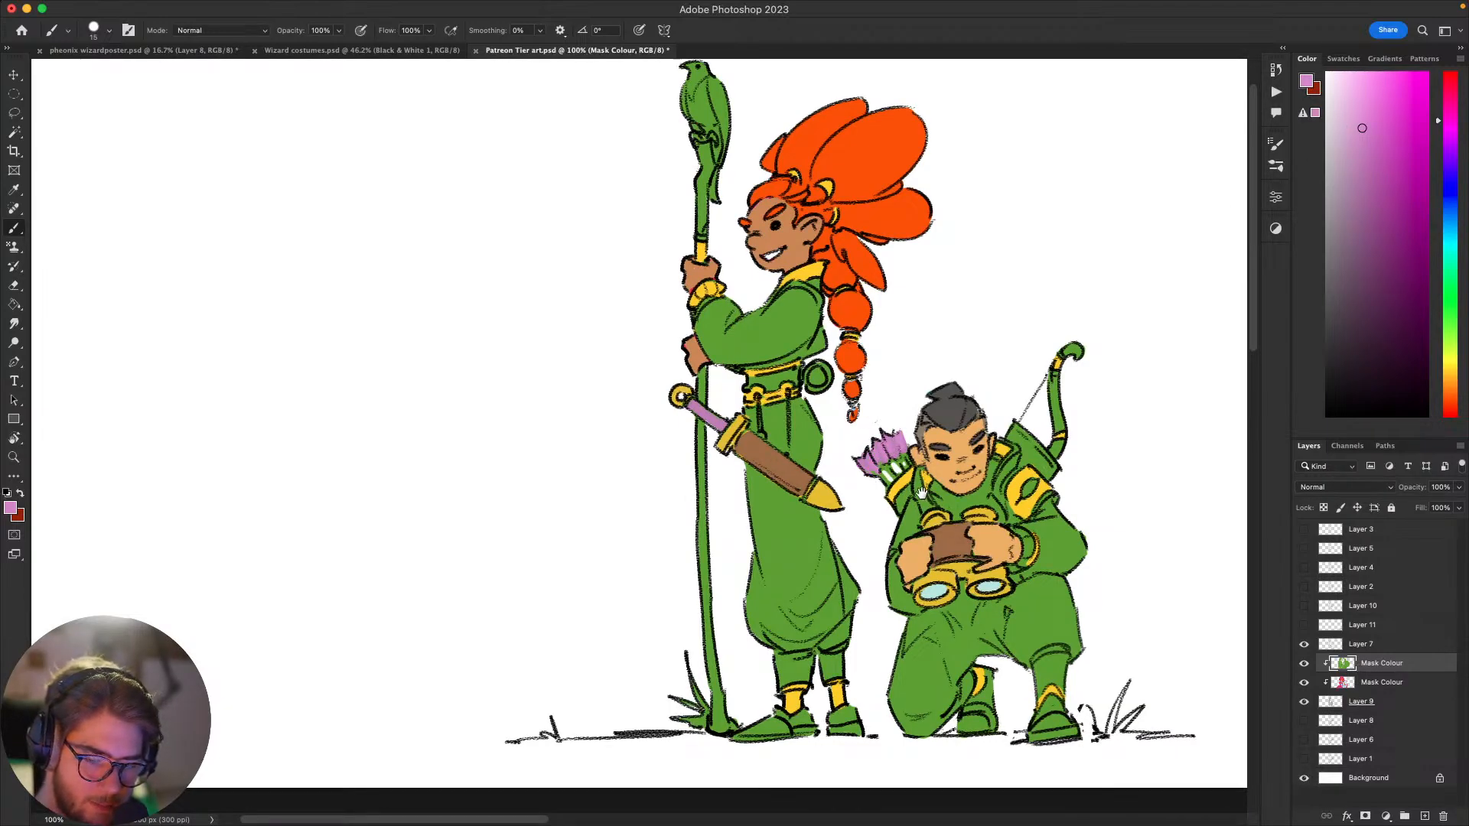
scroll(895, 436, down, 2)
alt+click(952, 489)
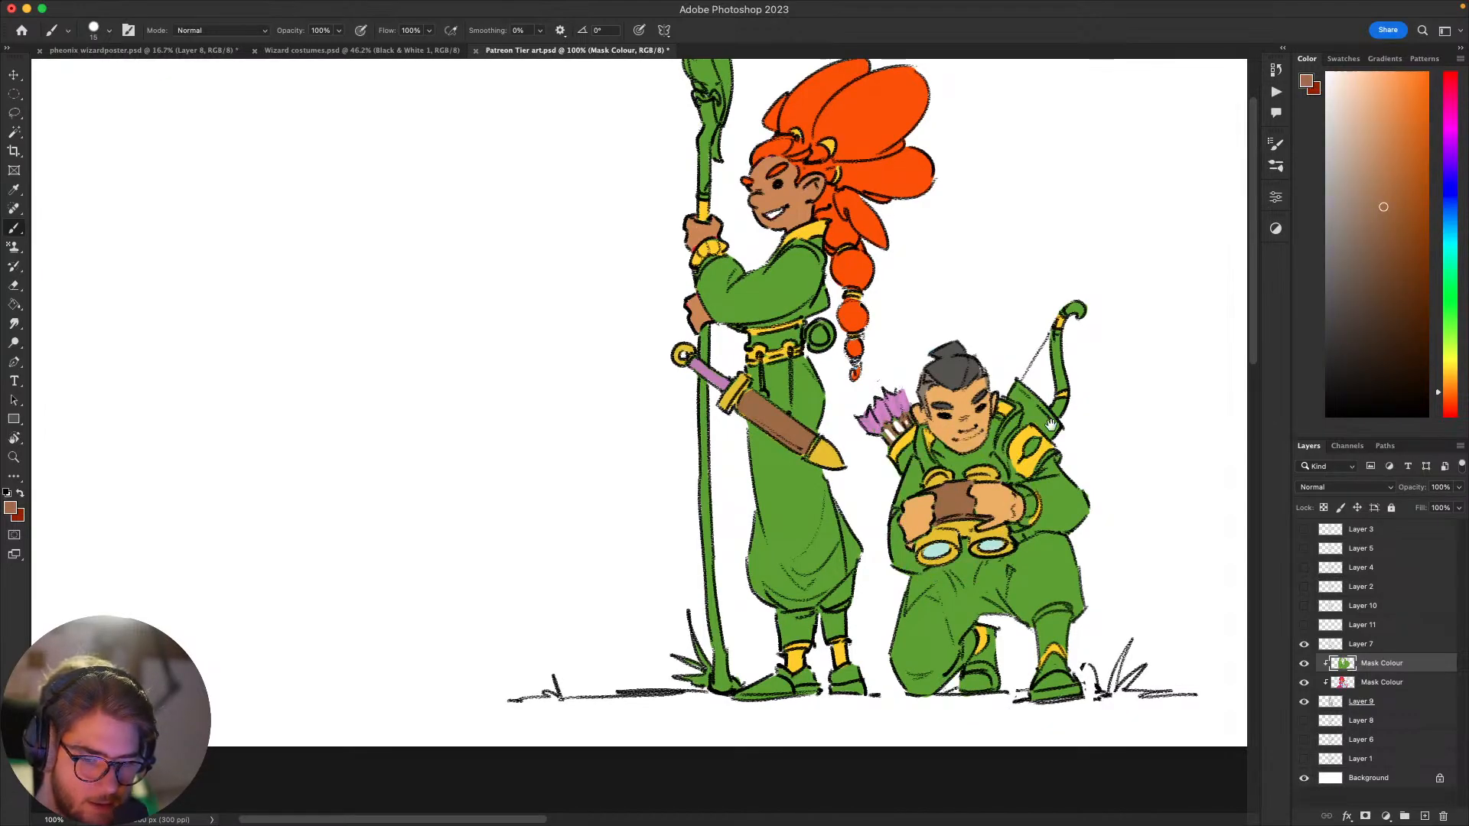
Step: Paint the bow's limb and curled tip muted brown, and its lower section beside the quiver muted pink-purple
drag(1051, 424, 967, 319)
mouse_move(1061, 409)
mouse_down()
mouse_move(1086, 341)
mouse_move(1072, 514)
mouse_up()
drag(975, 337, 976, 313)
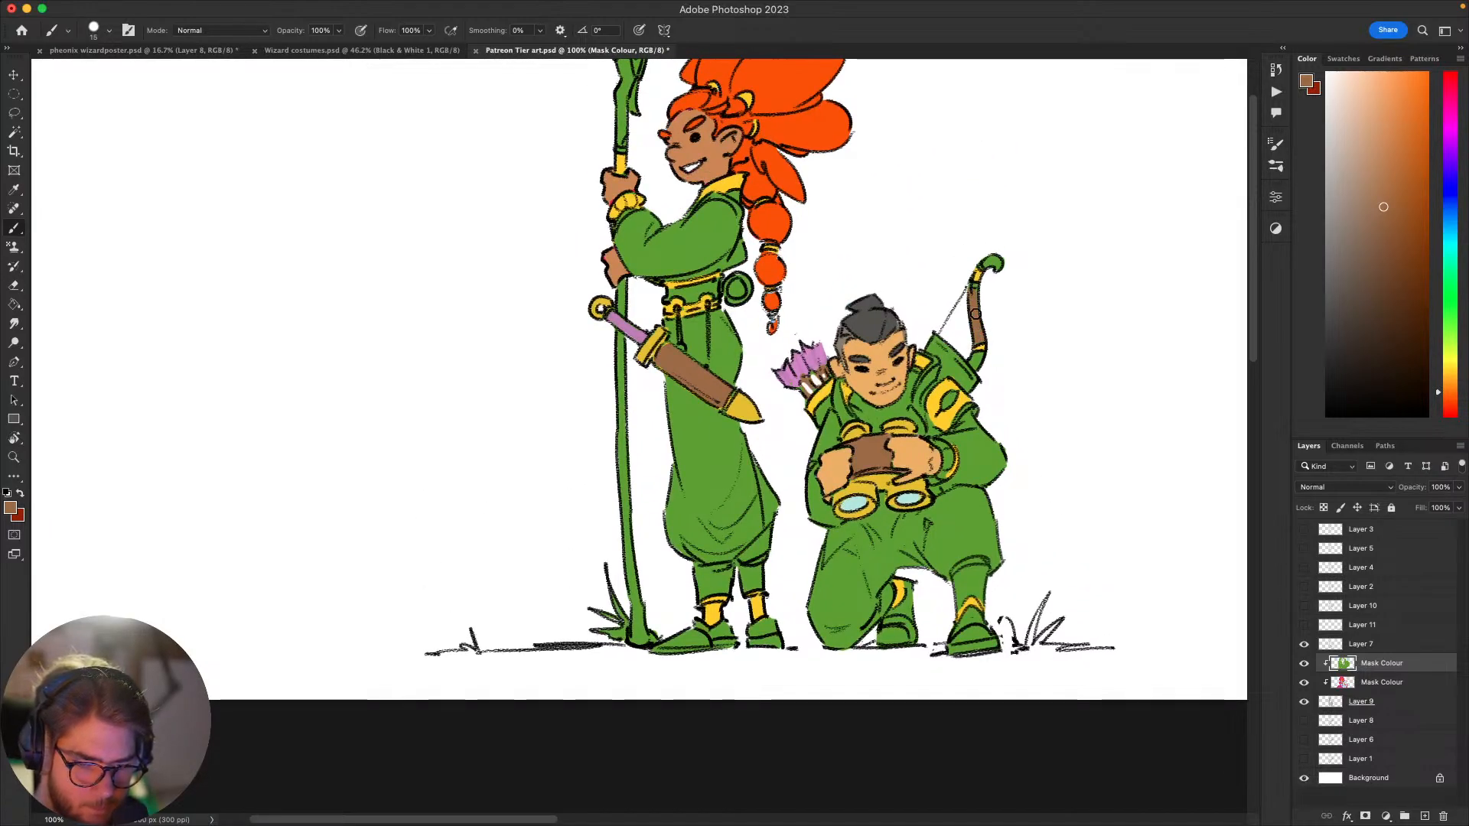
drag(996, 261, 1001, 260)
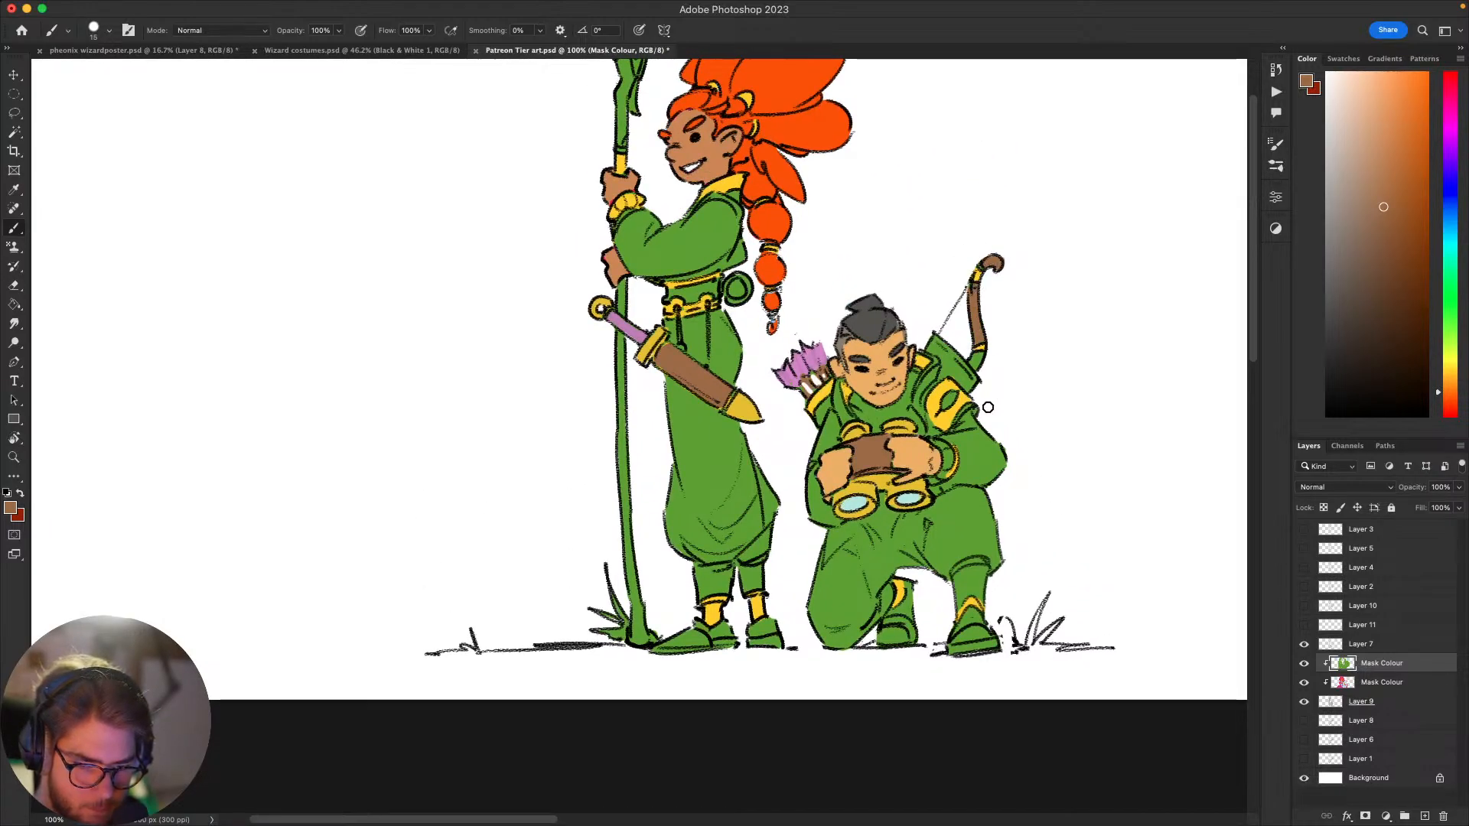
drag(994, 454, 982, 479)
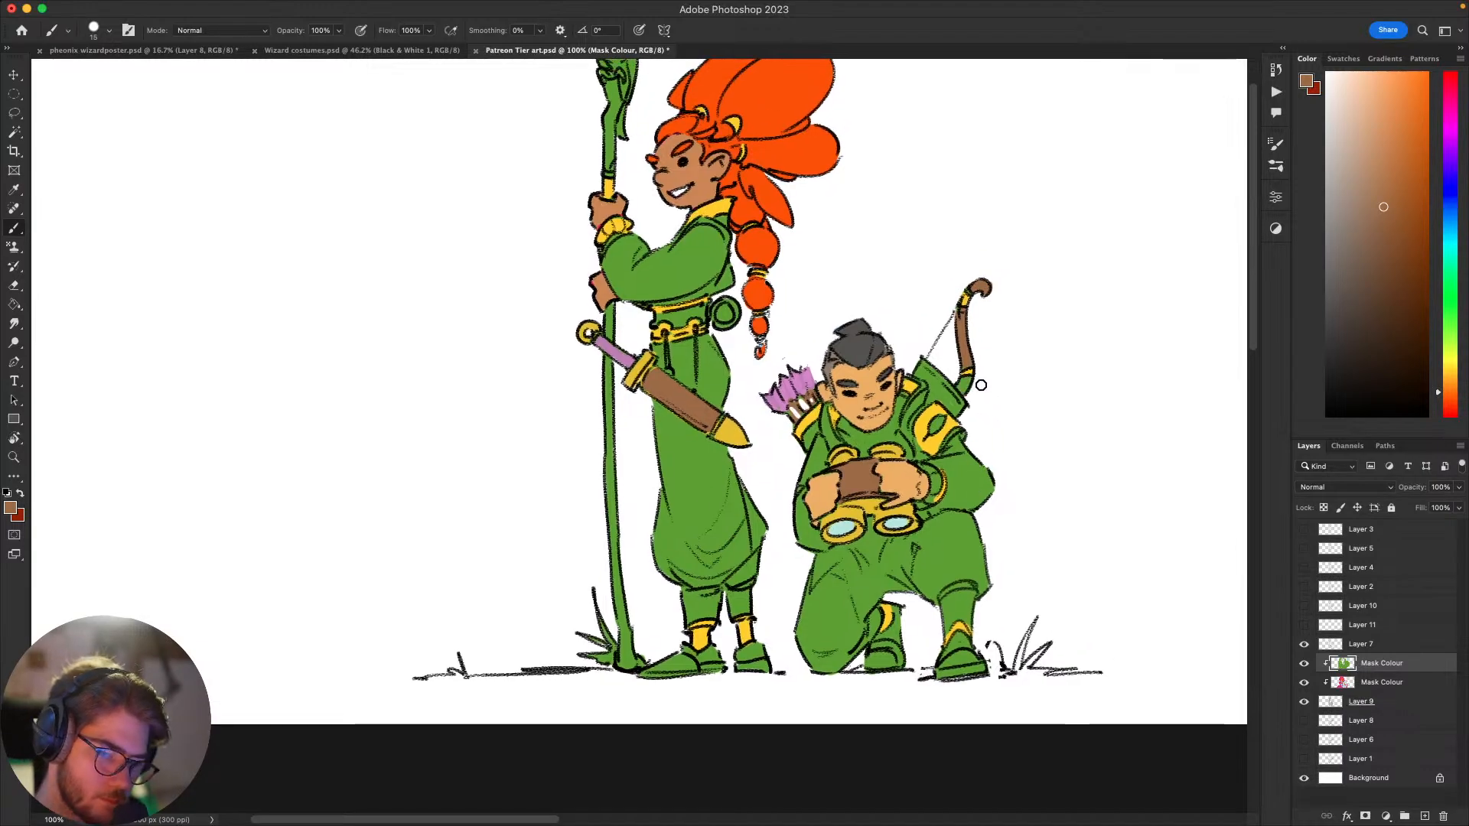
drag(980, 385, 1014, 406)
alt+click(659, 377)
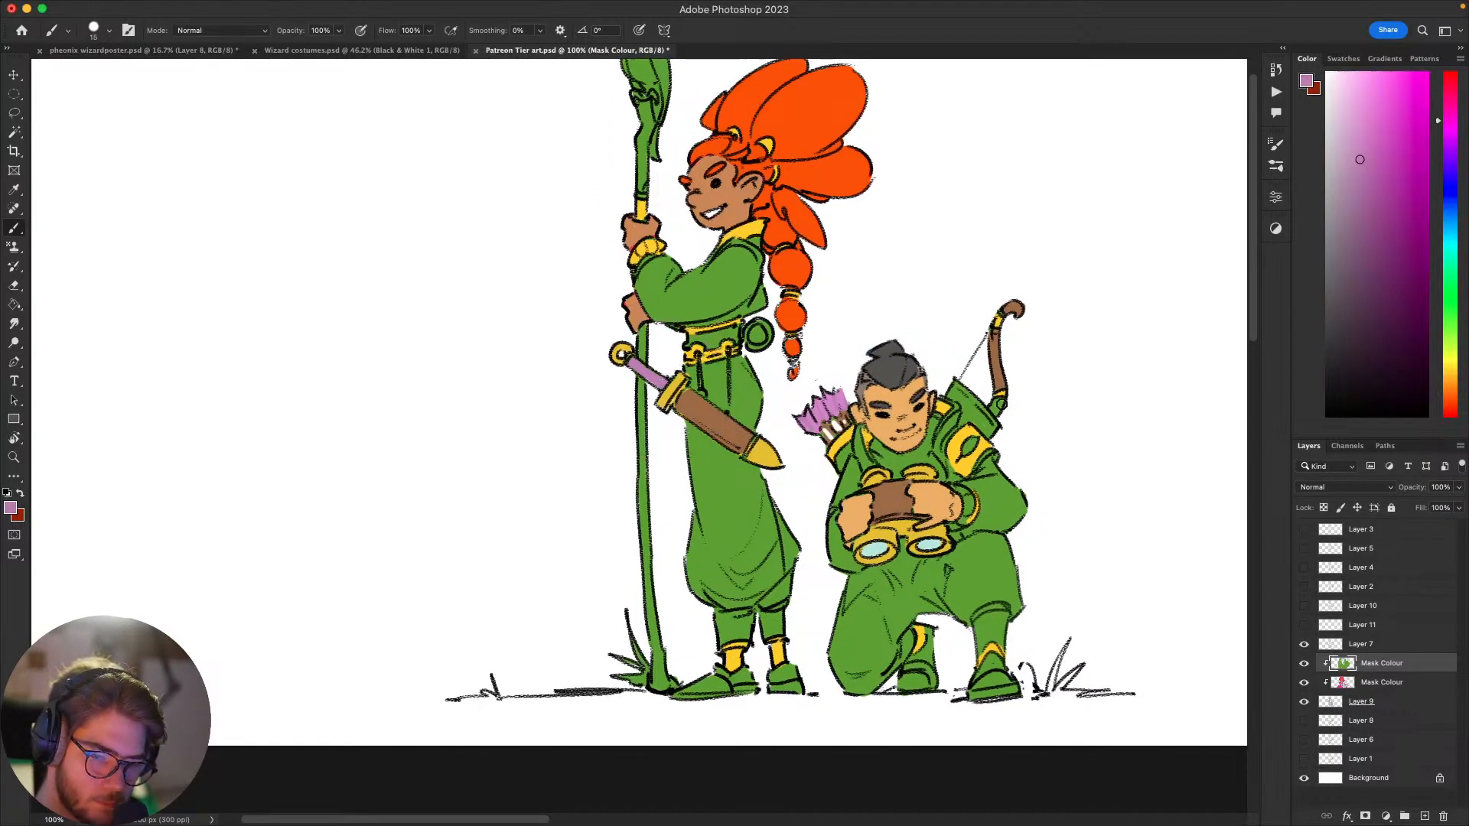
drag(1094, 440, 984, 527)
Step: Examine the colour scheme of both characters at thumbnail size and at full size
key(super+minus)
key(super+minus)
key(super+minus)
key(super+minus)
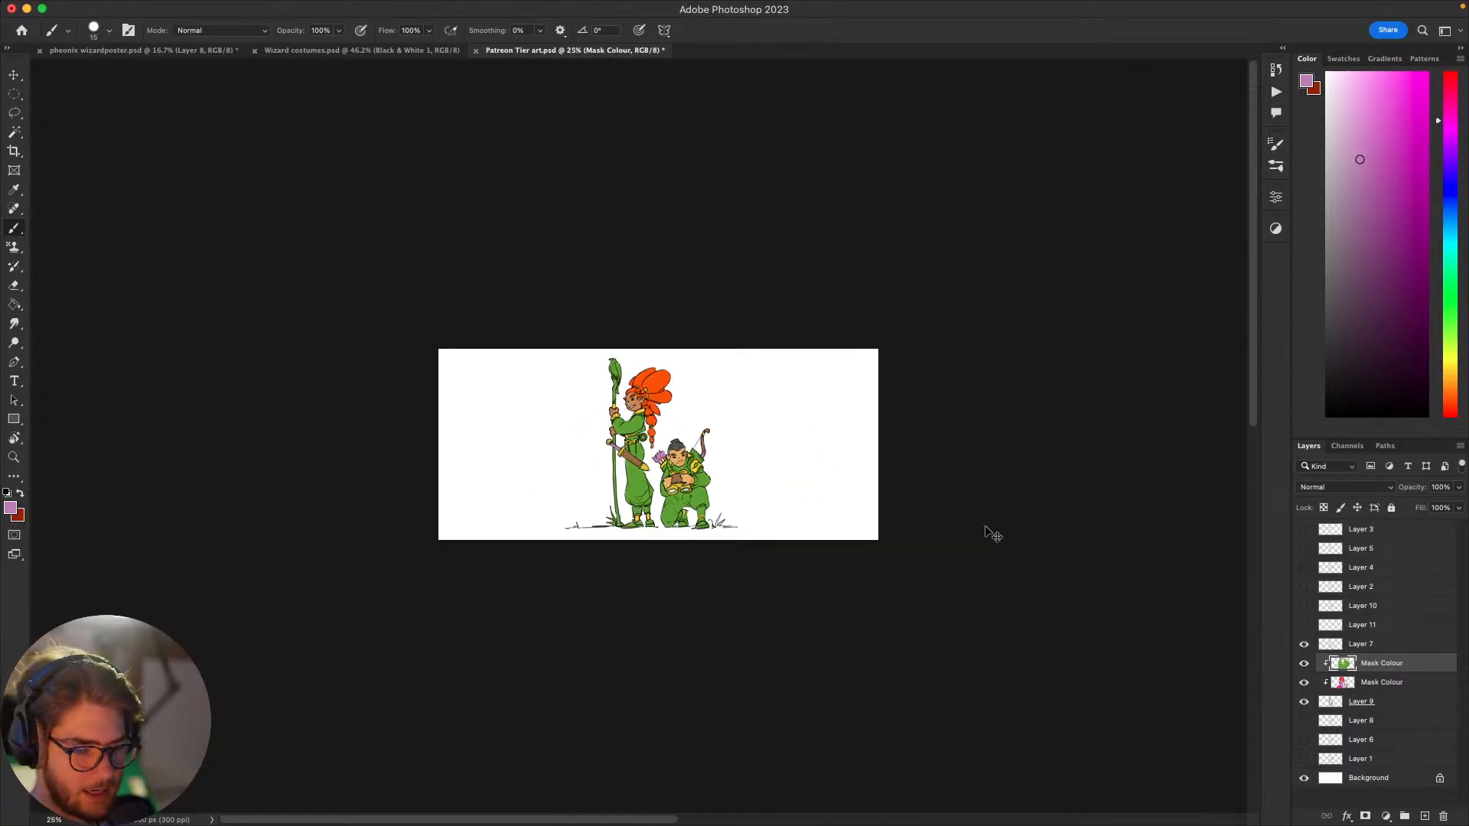
key(super+equal)
key(super+equal)
key(super+equal)
key(super+equal)
key(super+minus)
key(super+equal)
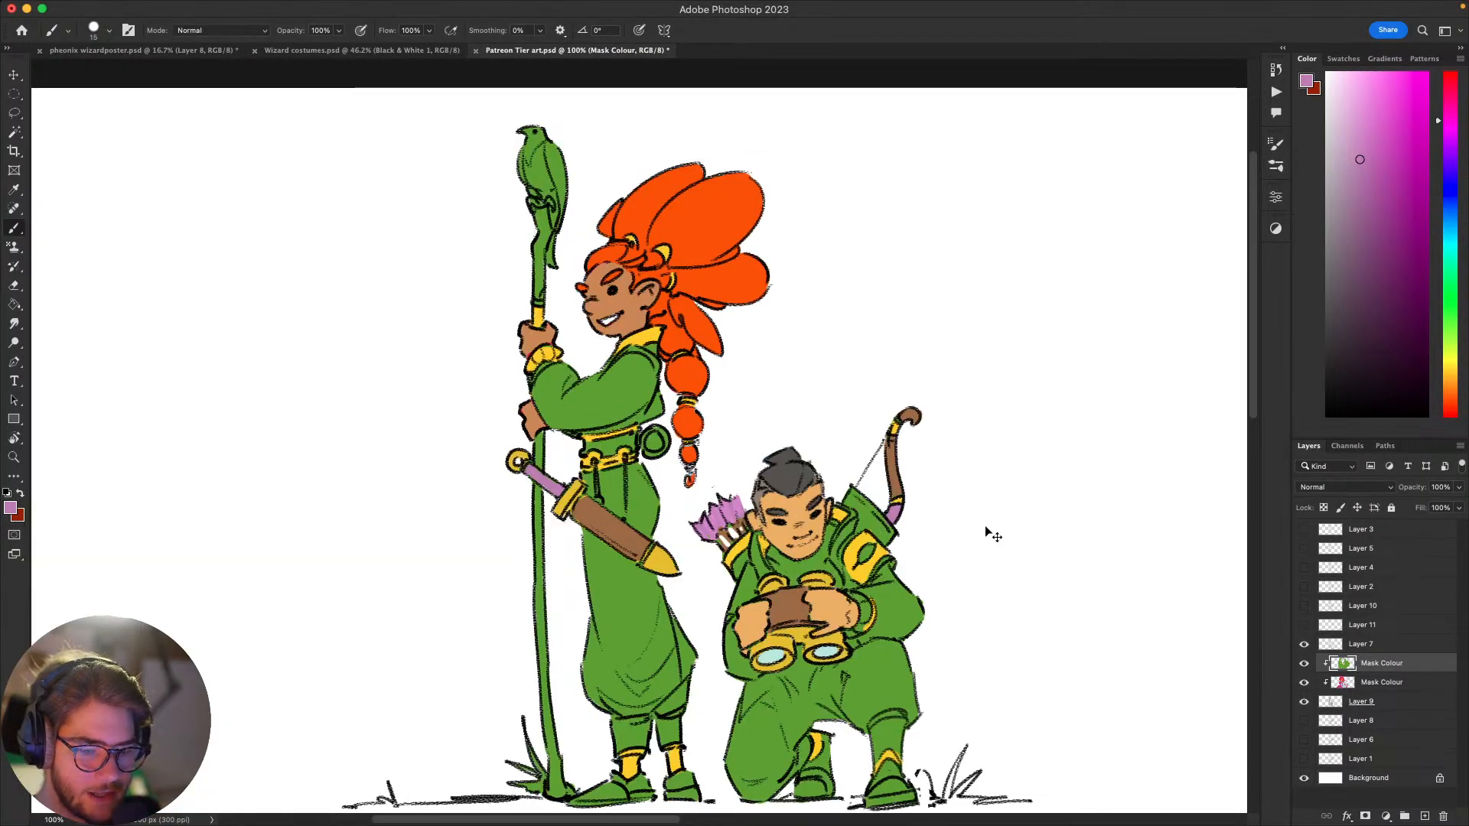
key(super+minus)
key(super+equal)
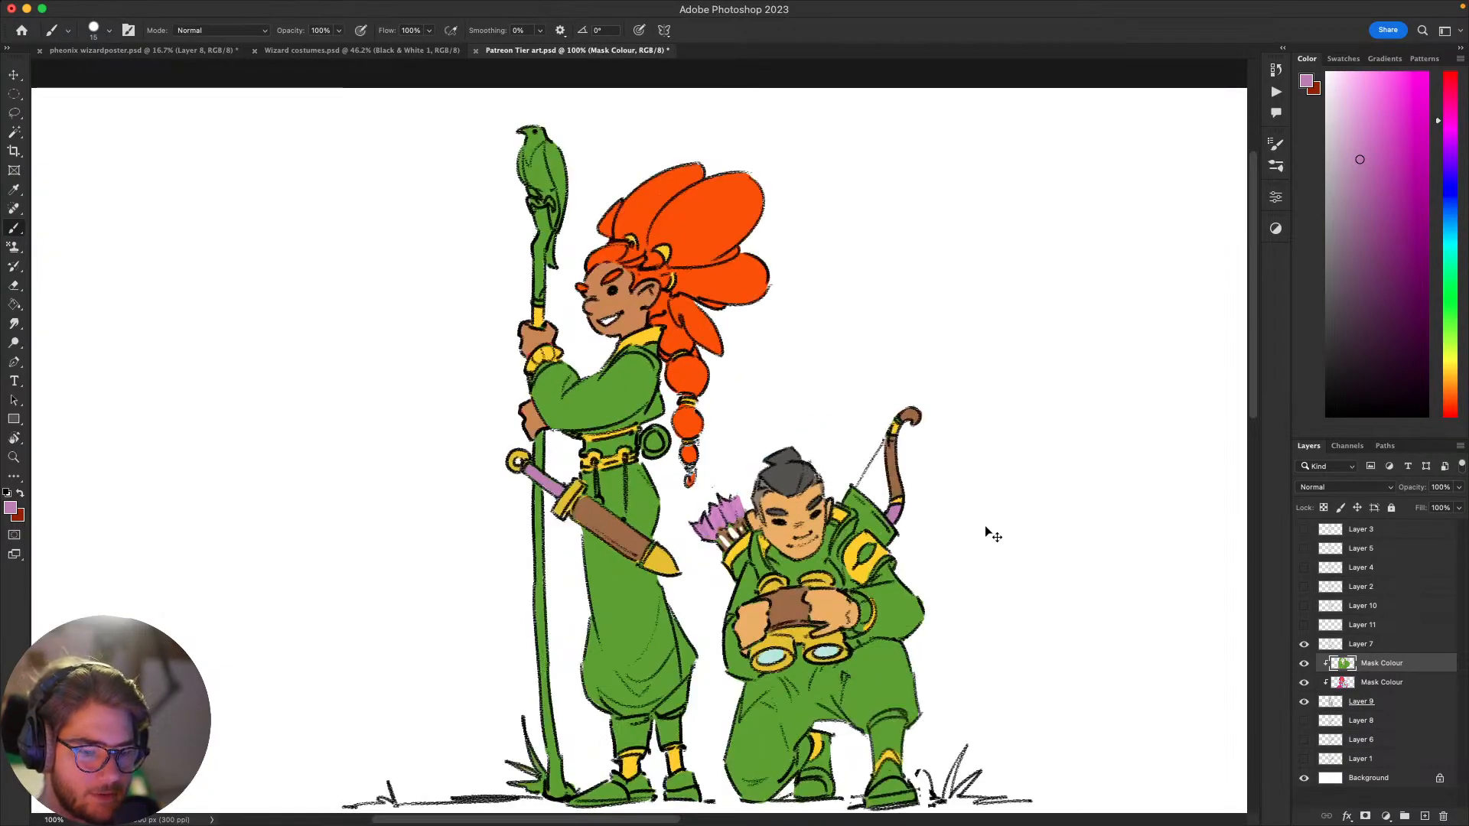
Step: Paint the upper parts of both characters' shoes in the muted pink-purple
drag(1012, 487, 1066, 345)
drag(1104, 490, 1134, 433)
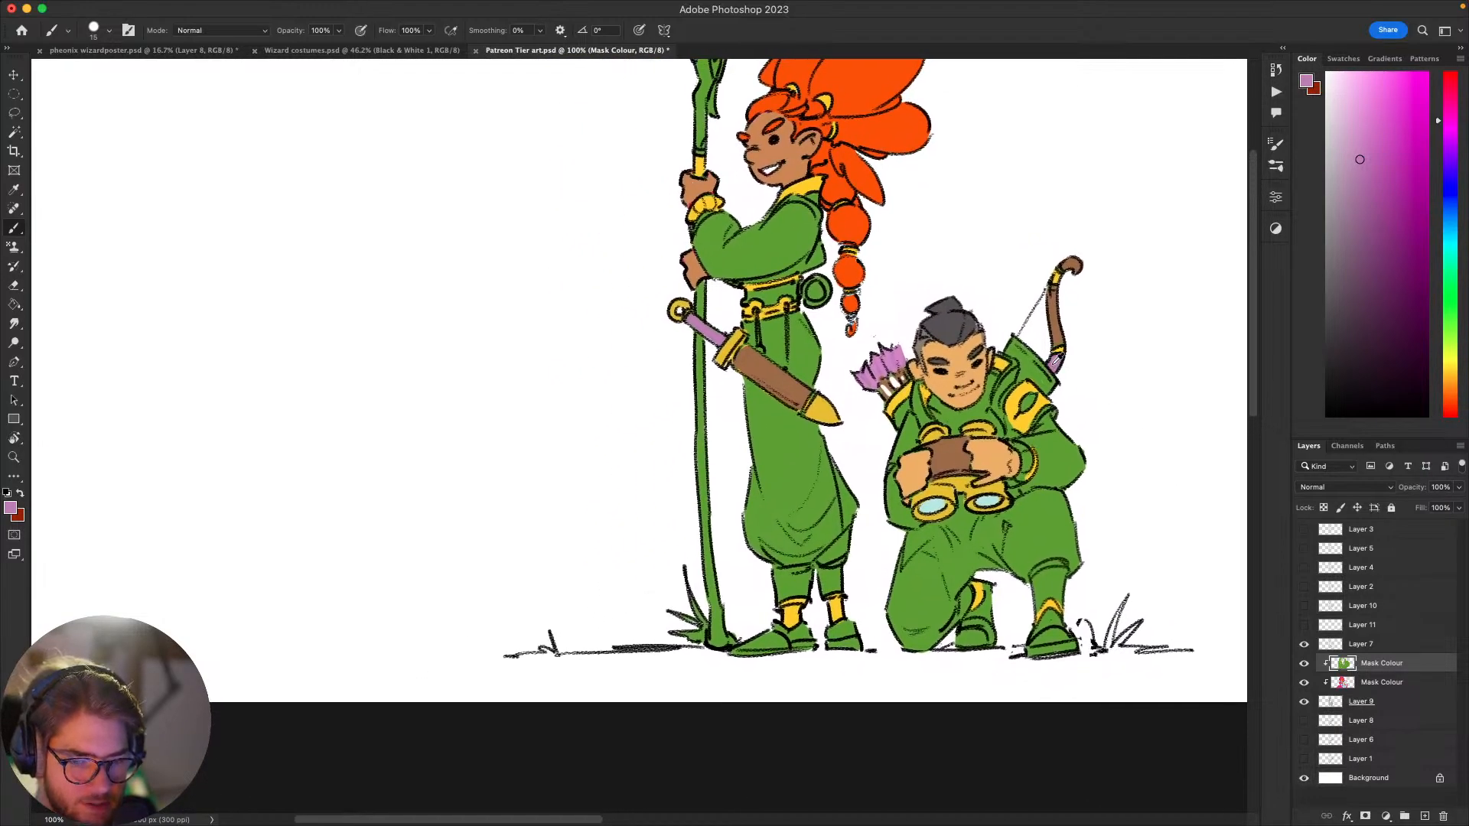
alt+click(1052, 367)
drag(1090, 527, 1122, 508)
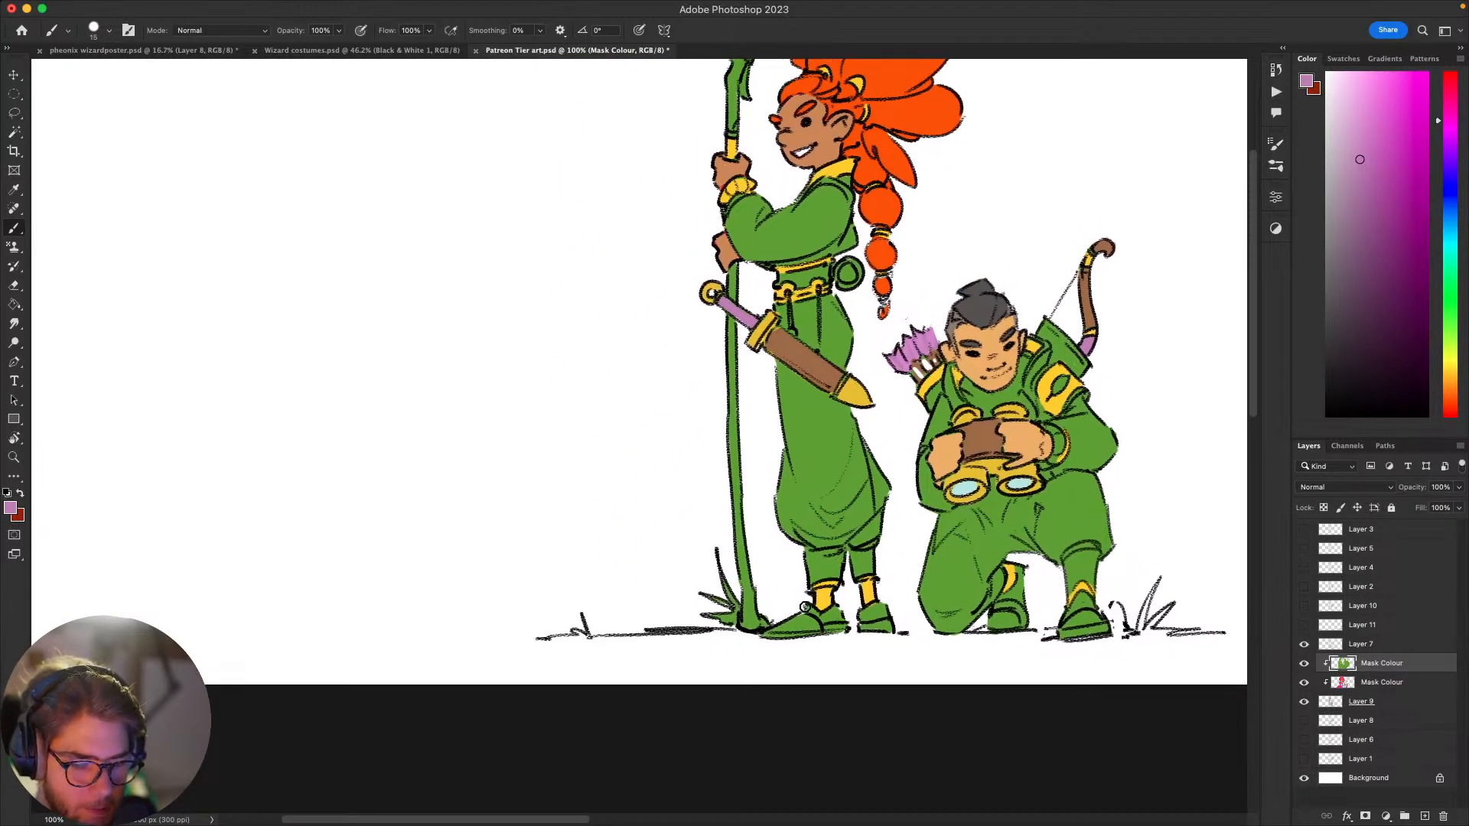
drag(805, 606, 830, 614)
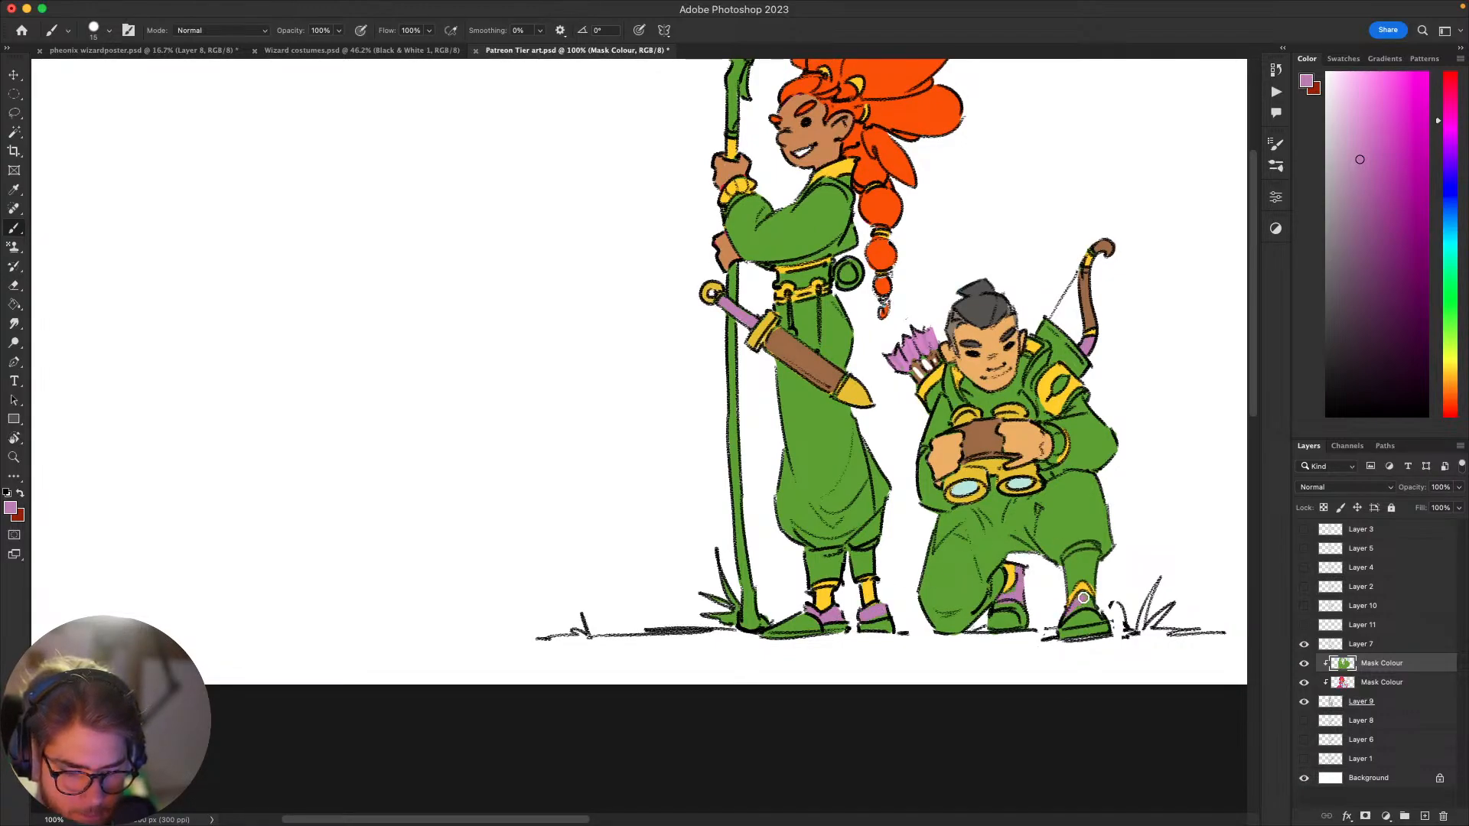
drag(1151, 583, 1075, 504)
Step: Paint the rim of the archer's quiver golden yellow and its body muted brown
alt+click(1071, 528)
drag(1097, 571, 1014, 588)
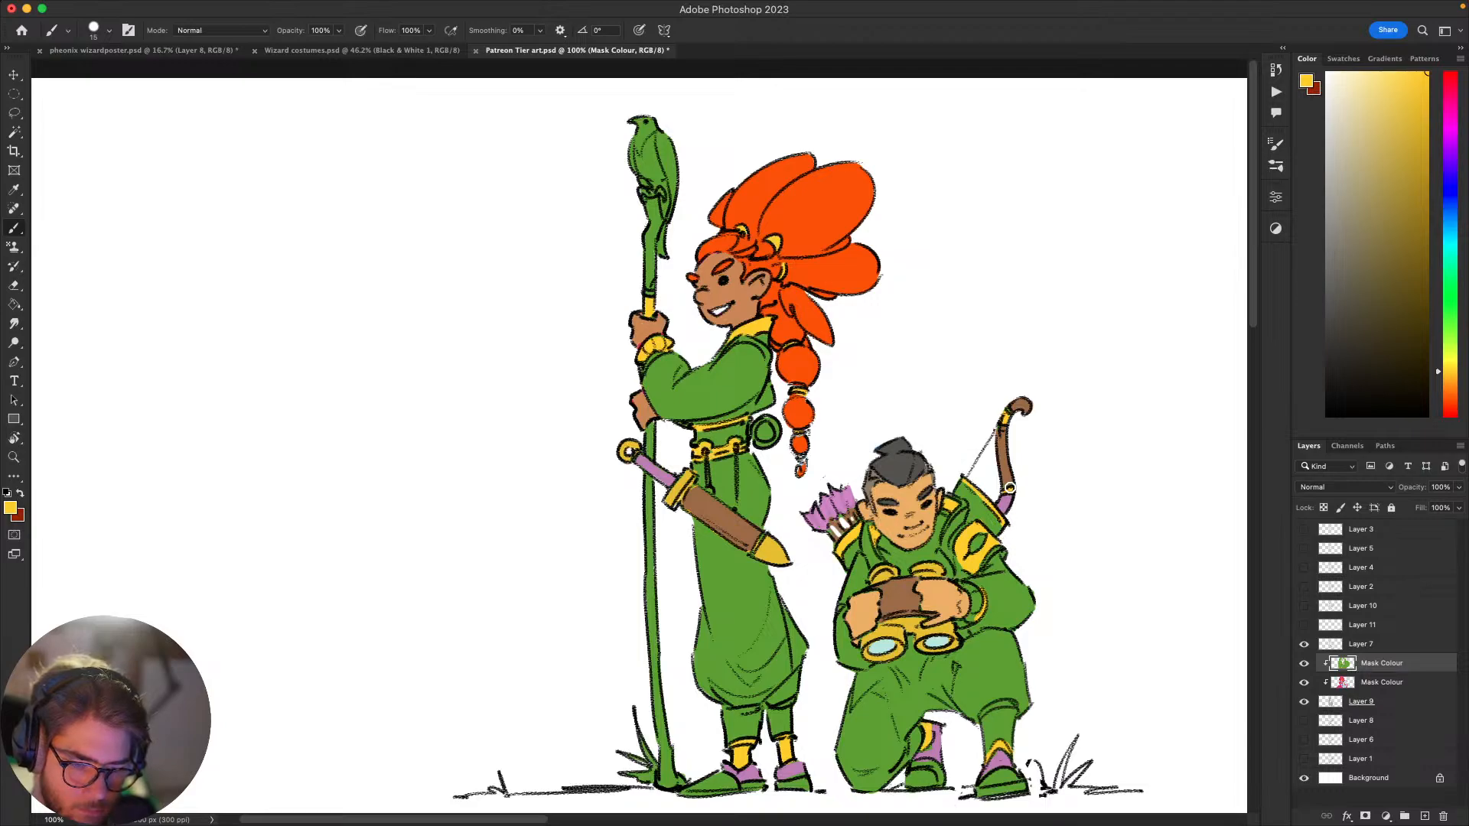
alt+click(1012, 465)
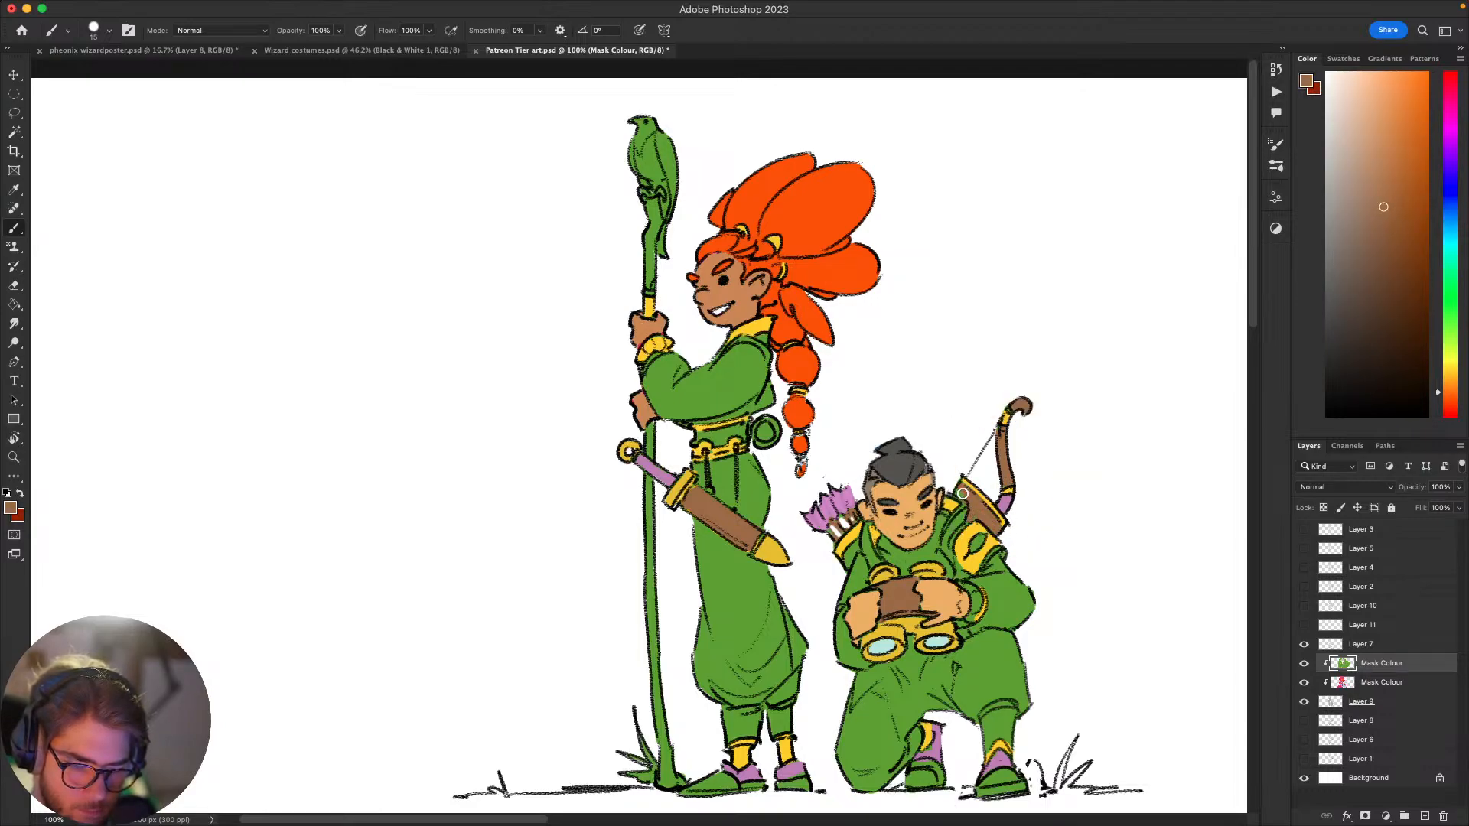
drag(981, 457, 993, 444)
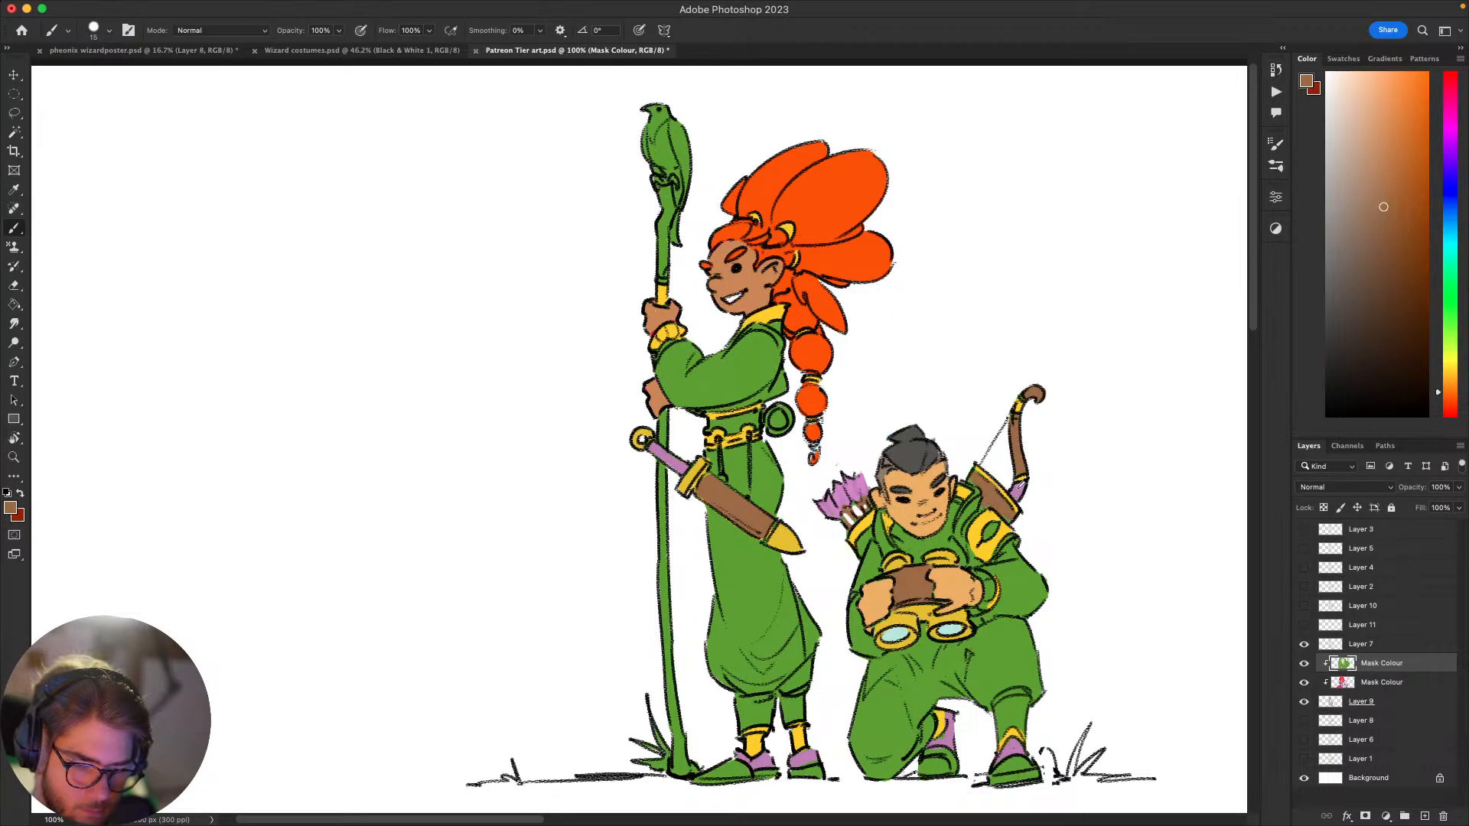
Step: Touch up the archer's shoulder beside the quiver in muted pink-purple and the collar's edge in golden yellow
alt+click(1016, 488)
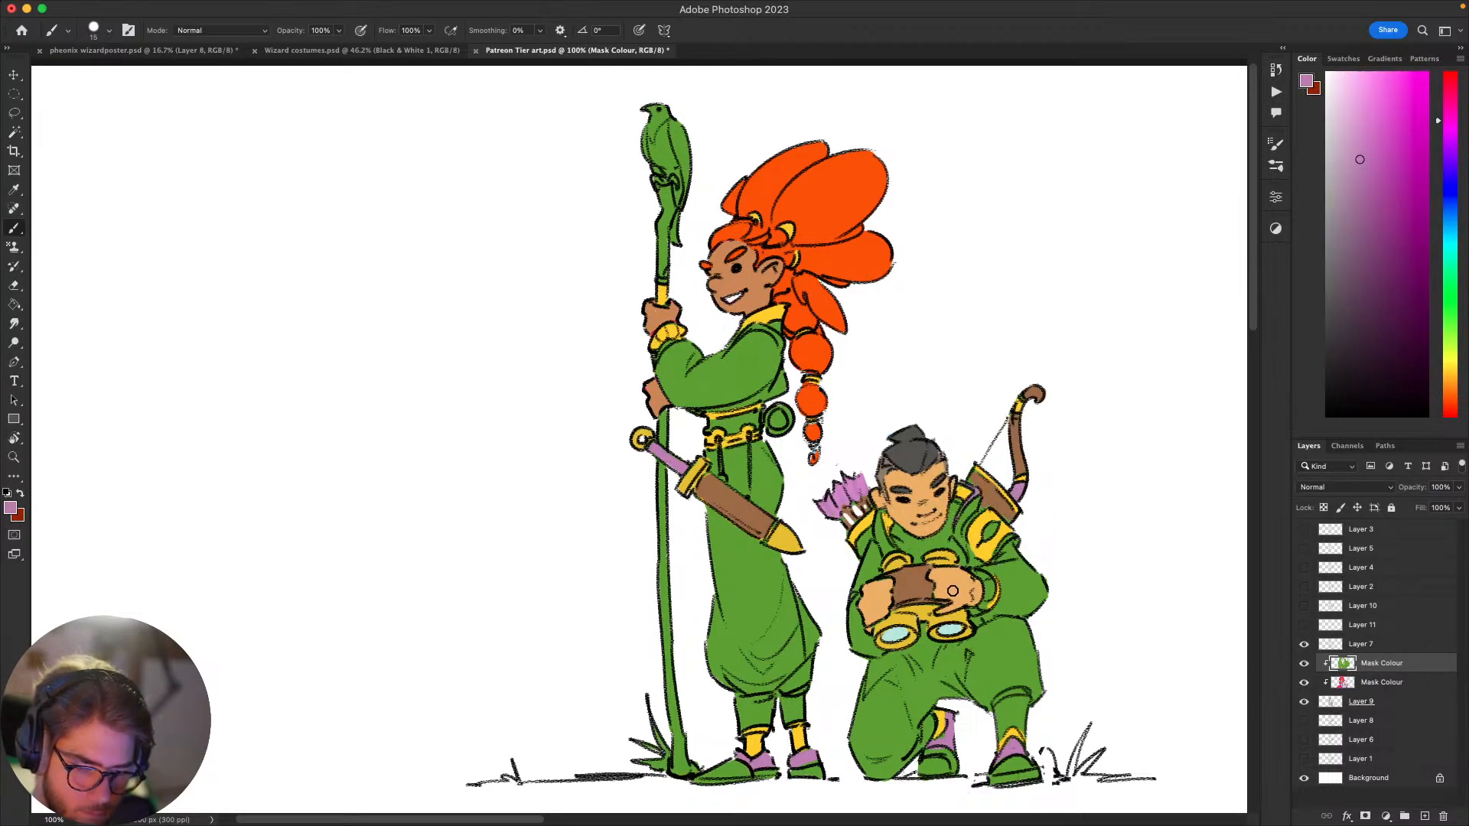
drag(1072, 647, 1121, 507)
alt+click(1040, 396)
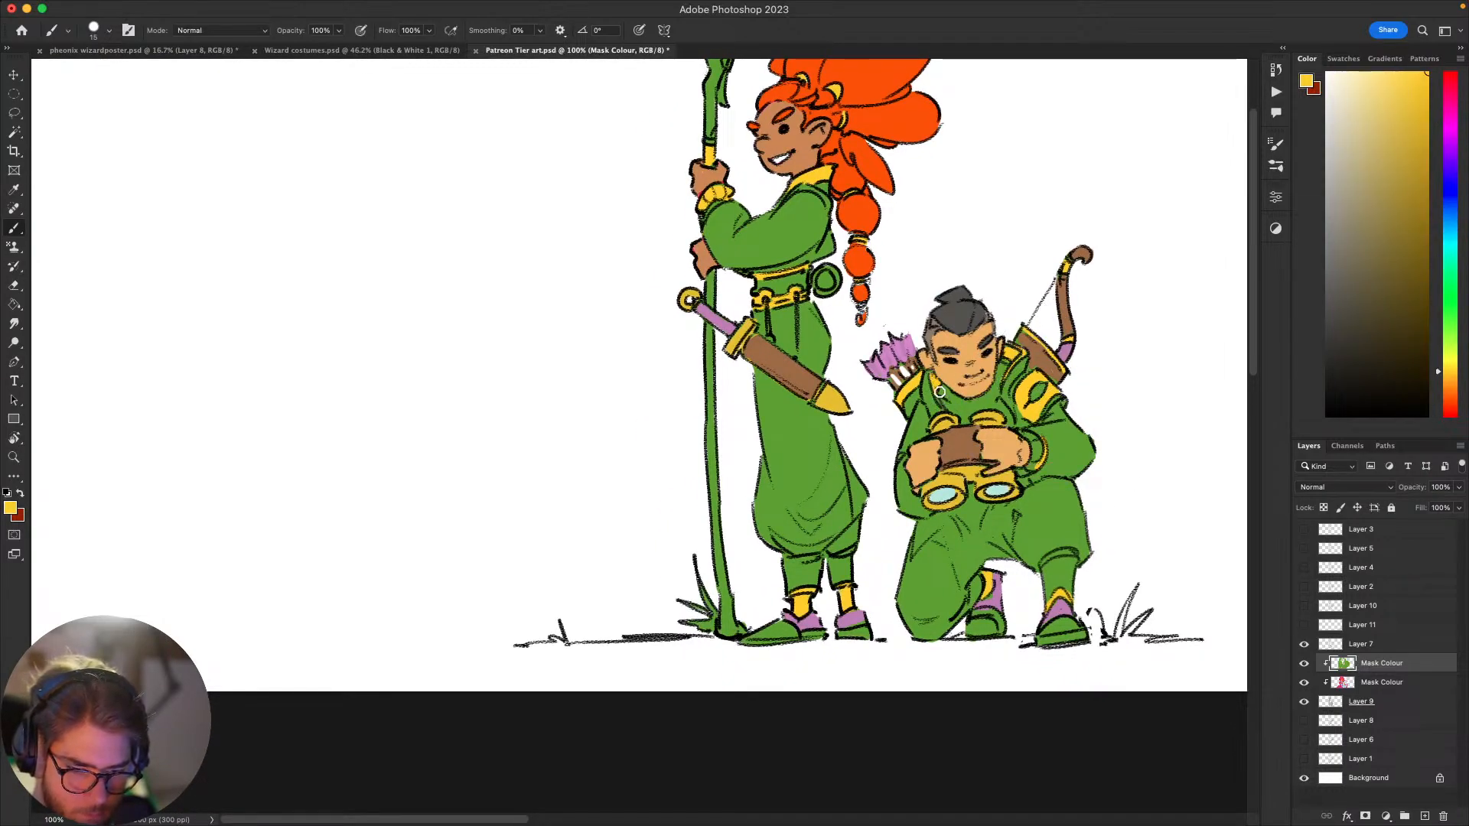
drag(939, 392, 946, 407)
drag(1065, 466, 1042, 516)
mouse_move(1102, 619)
mouse_down()
mouse_move(1110, 553)
mouse_move(1127, 548)
mouse_move(1079, 534)
mouse_up()
drag(1031, 610, 1073, 658)
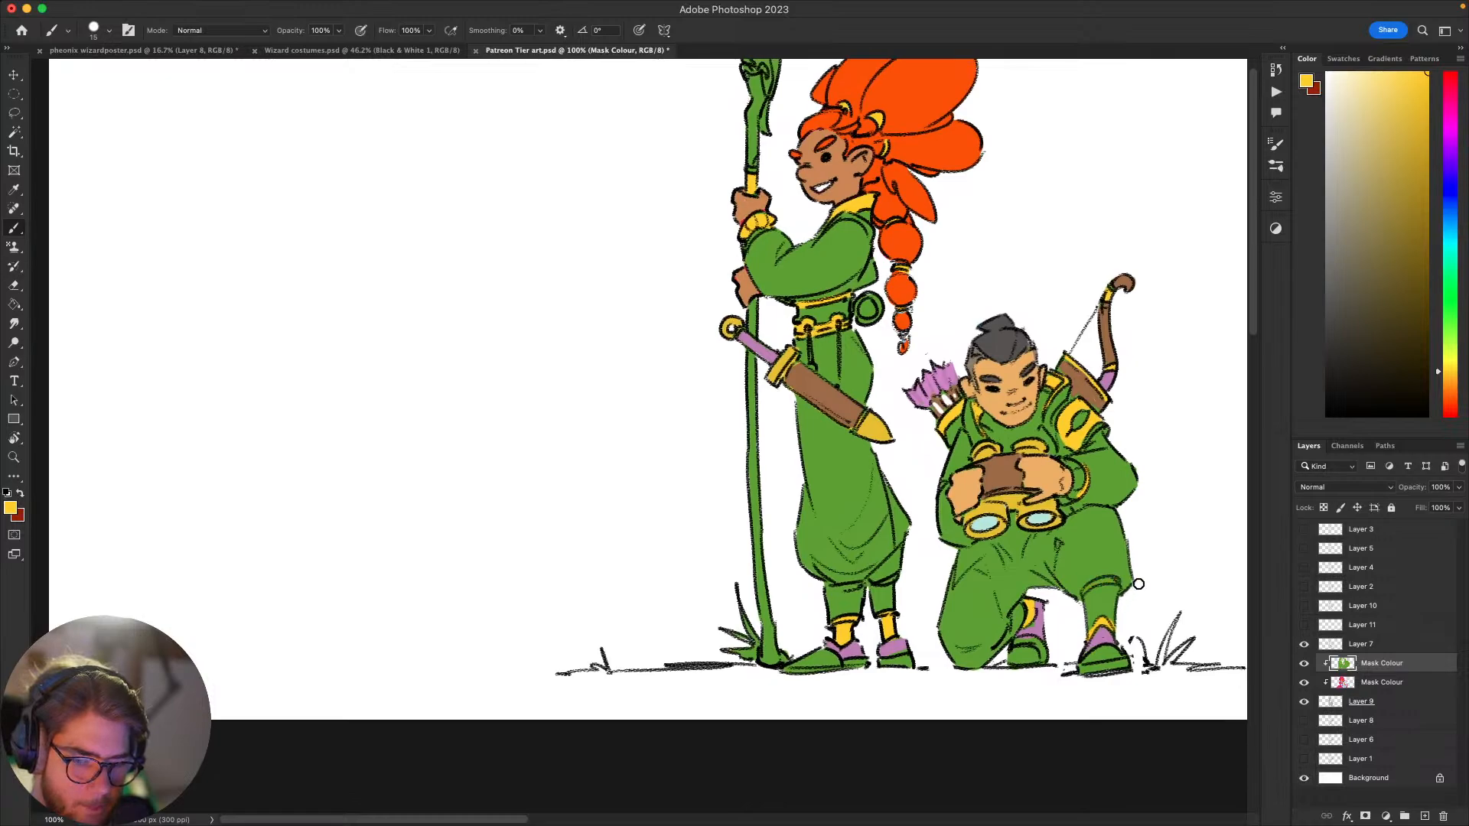
Step: Add a clipped layer above the green flat colours and paint light green highlights on the standing character's sleeve
drag(1131, 605, 989, 738)
drag(1043, 689, 1194, 666)
alt+click(863, 368)
drag(1383, 140, 1395, 153)
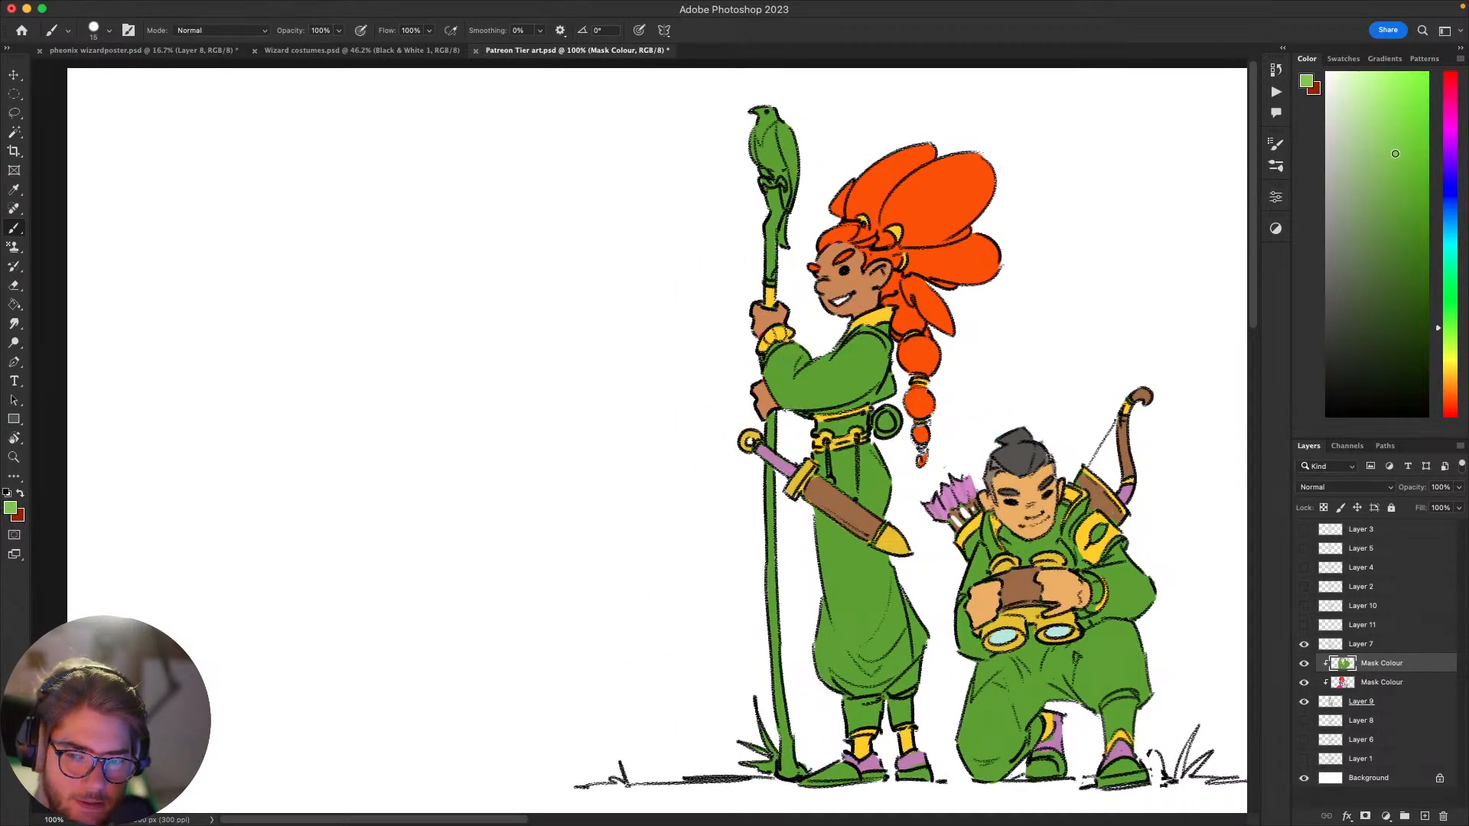
drag(845, 360, 869, 339)
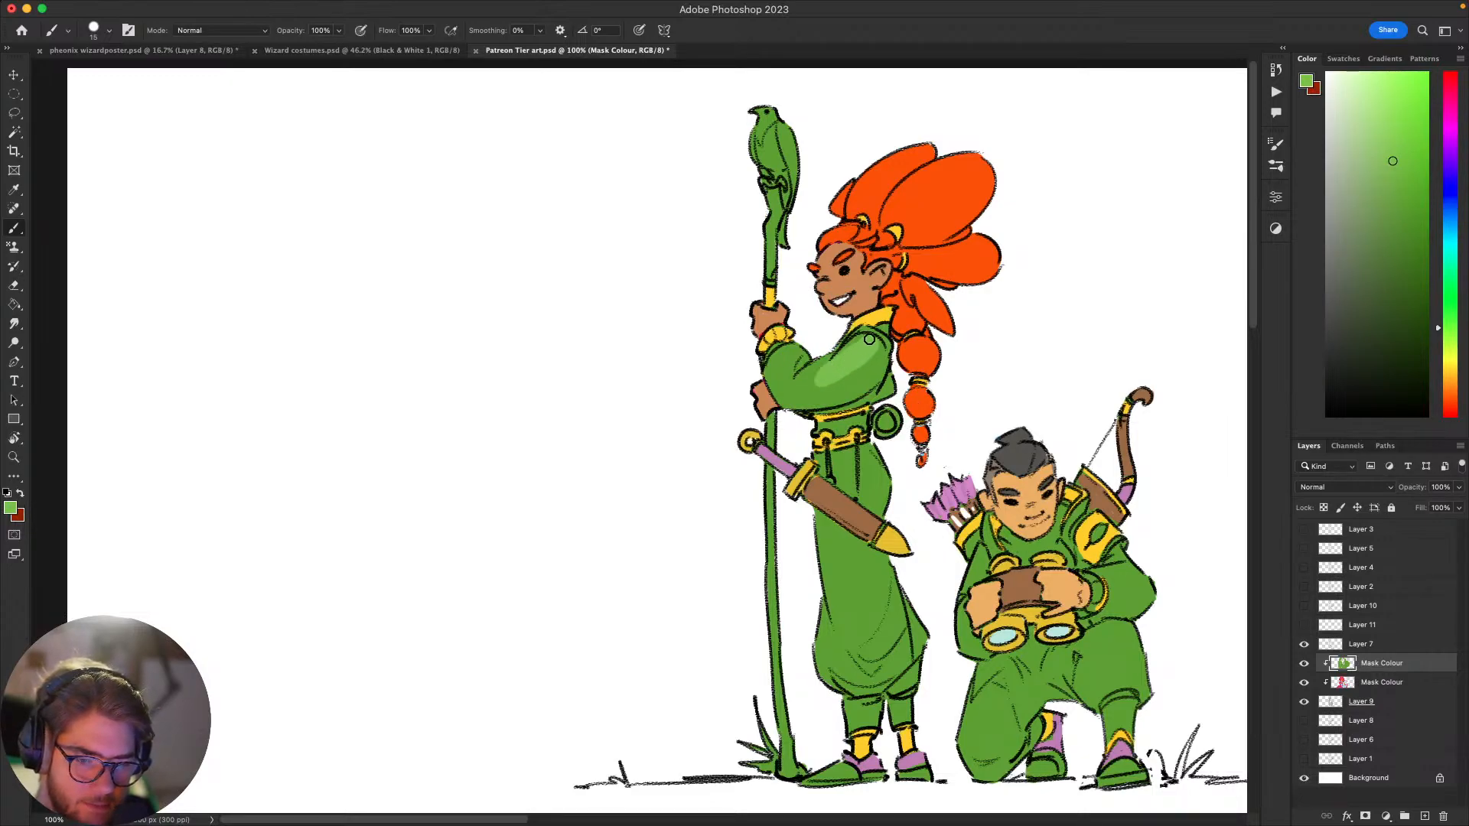
key(super+z)
key(super+alt+shift+n)
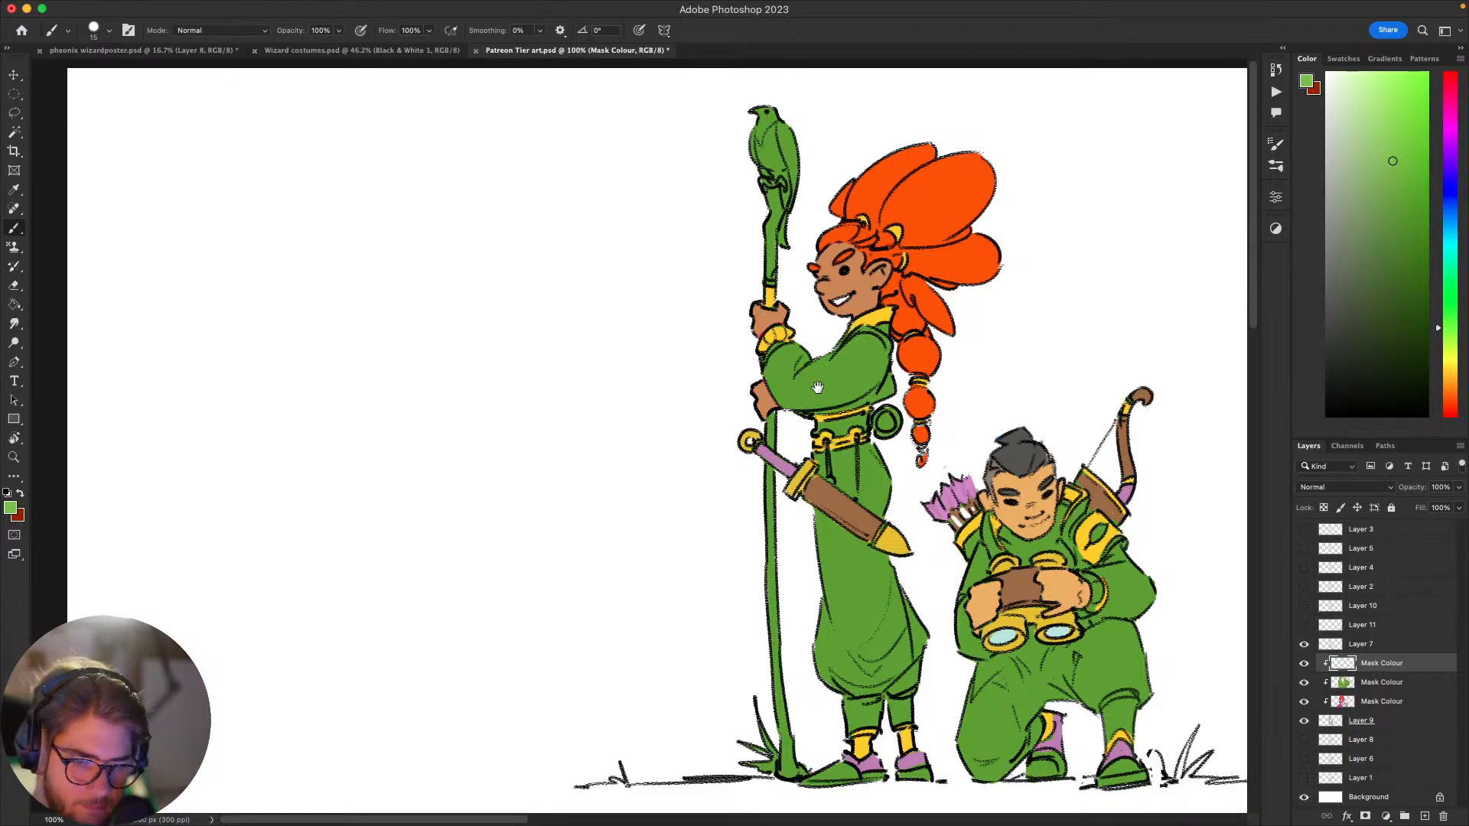
key(bracketright)
key(bracketright)
key(bracketright)
key(bracketright)
drag(862, 344, 790, 373)
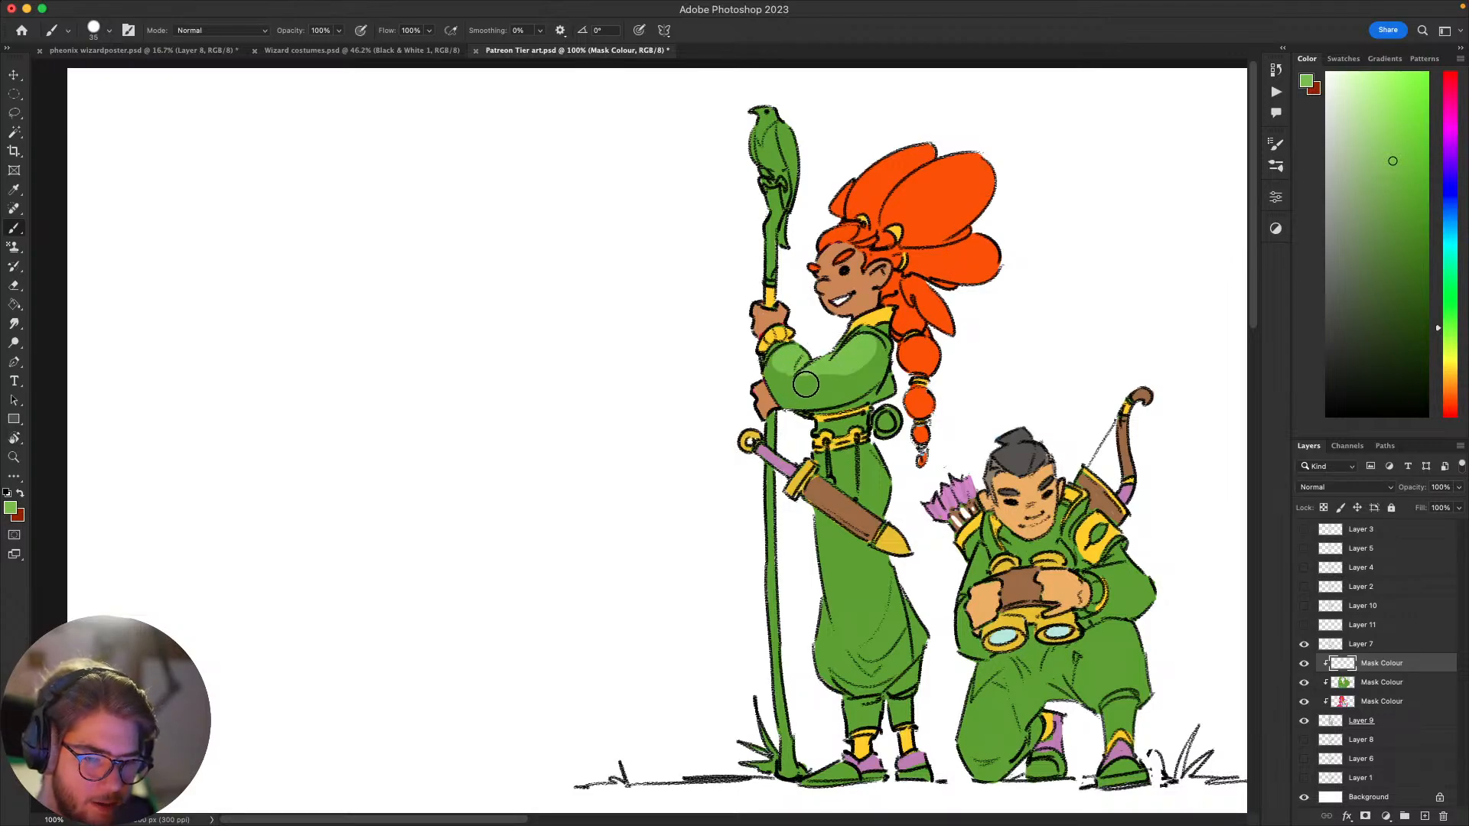
Step: Paint light green highlights down the thigh of the standing character's baggy trousers
drag(784, 398, 786, 467)
drag(876, 533, 895, 403)
mouse_move(852, 567)
mouse_down()
mouse_move(857, 628)
mouse_move(834, 523)
mouse_move(864, 538)
mouse_up()
key(z)
key(b)
key(super+z)
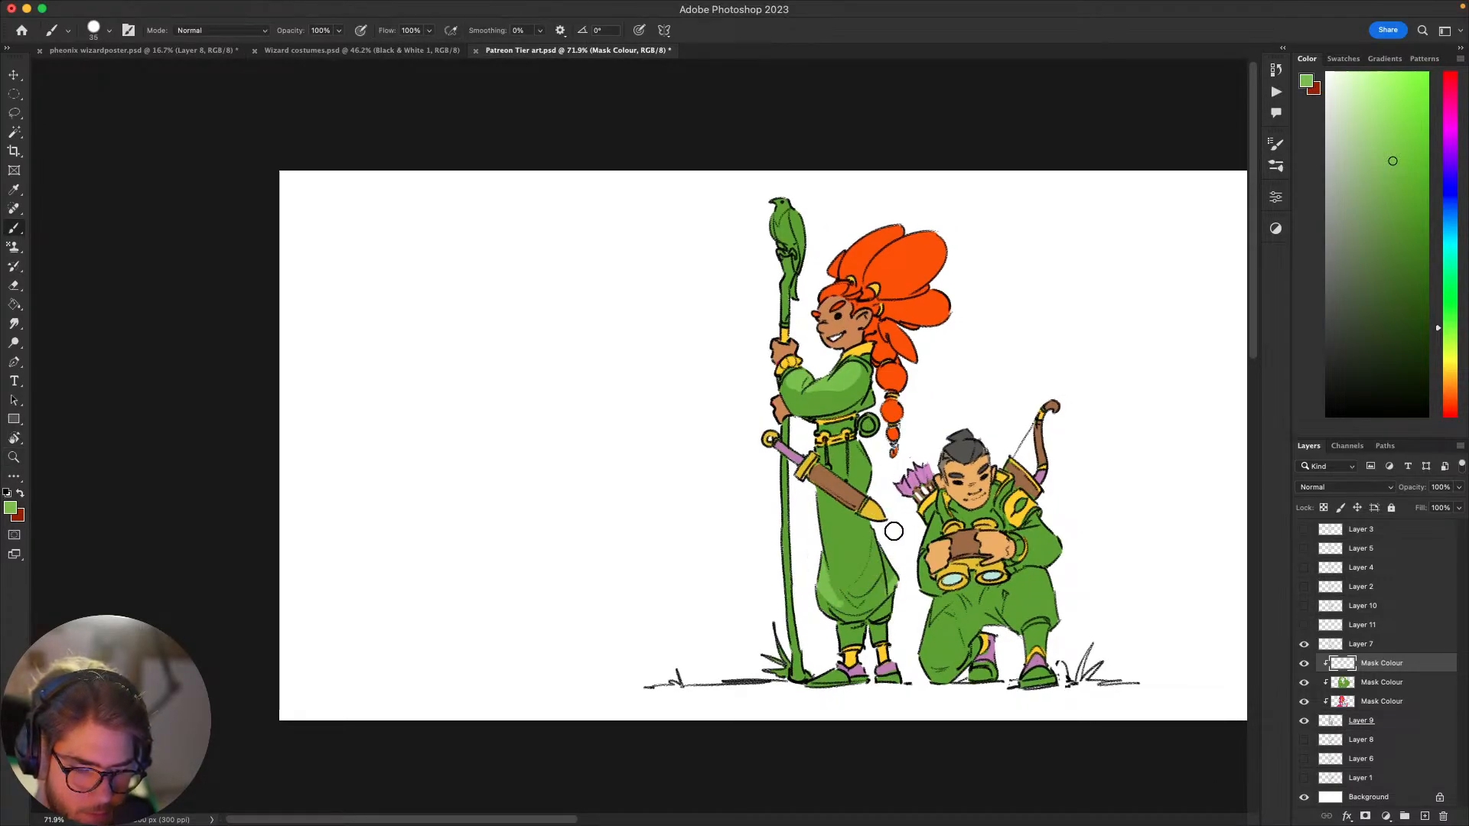
drag(822, 531, 838, 566)
Step: Paint light green highlights on the kneeling archer's sleeve and raised knee
drag(1077, 570, 1079, 574)
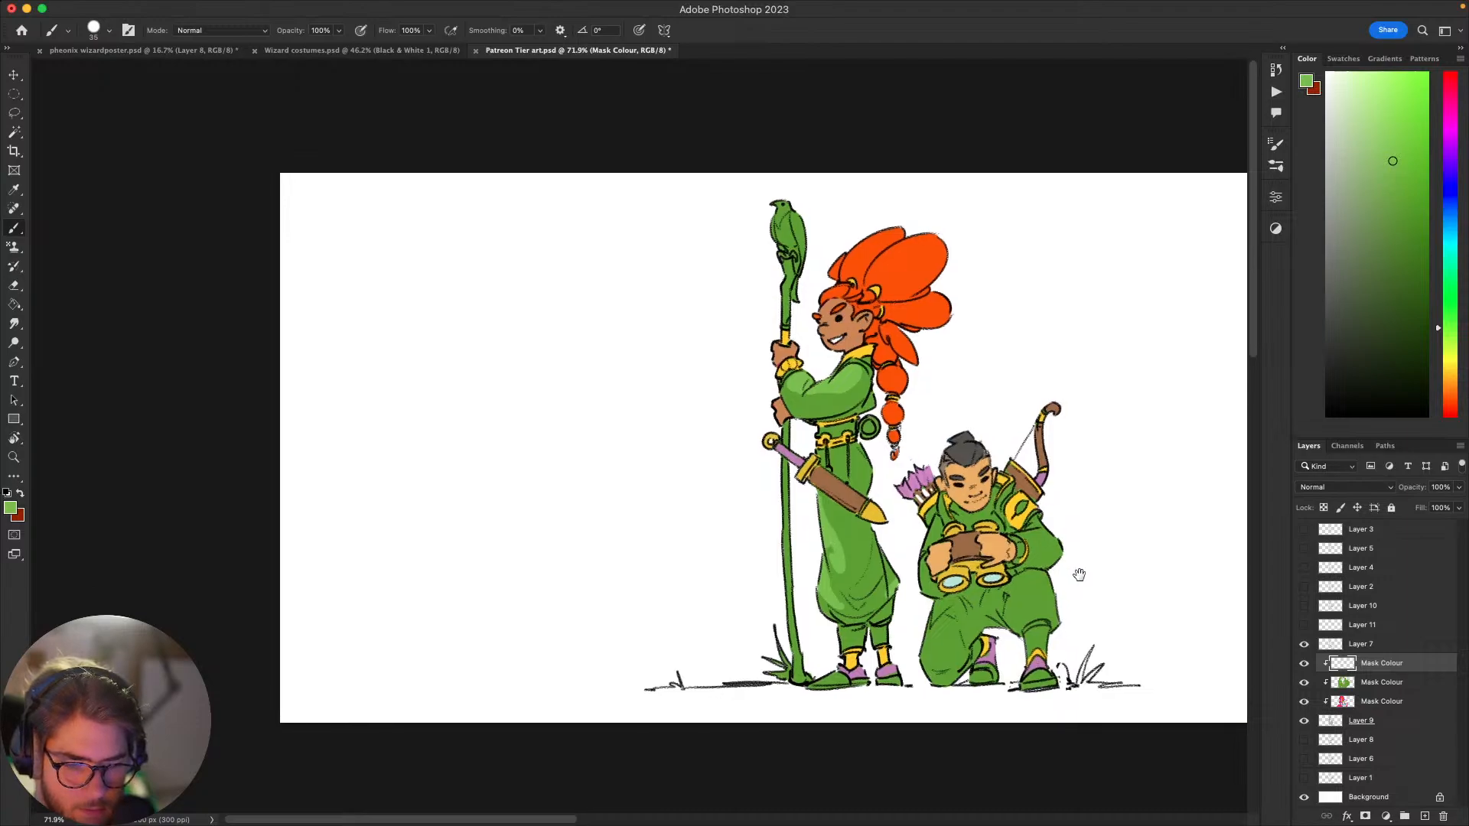
drag(948, 380, 1027, 402)
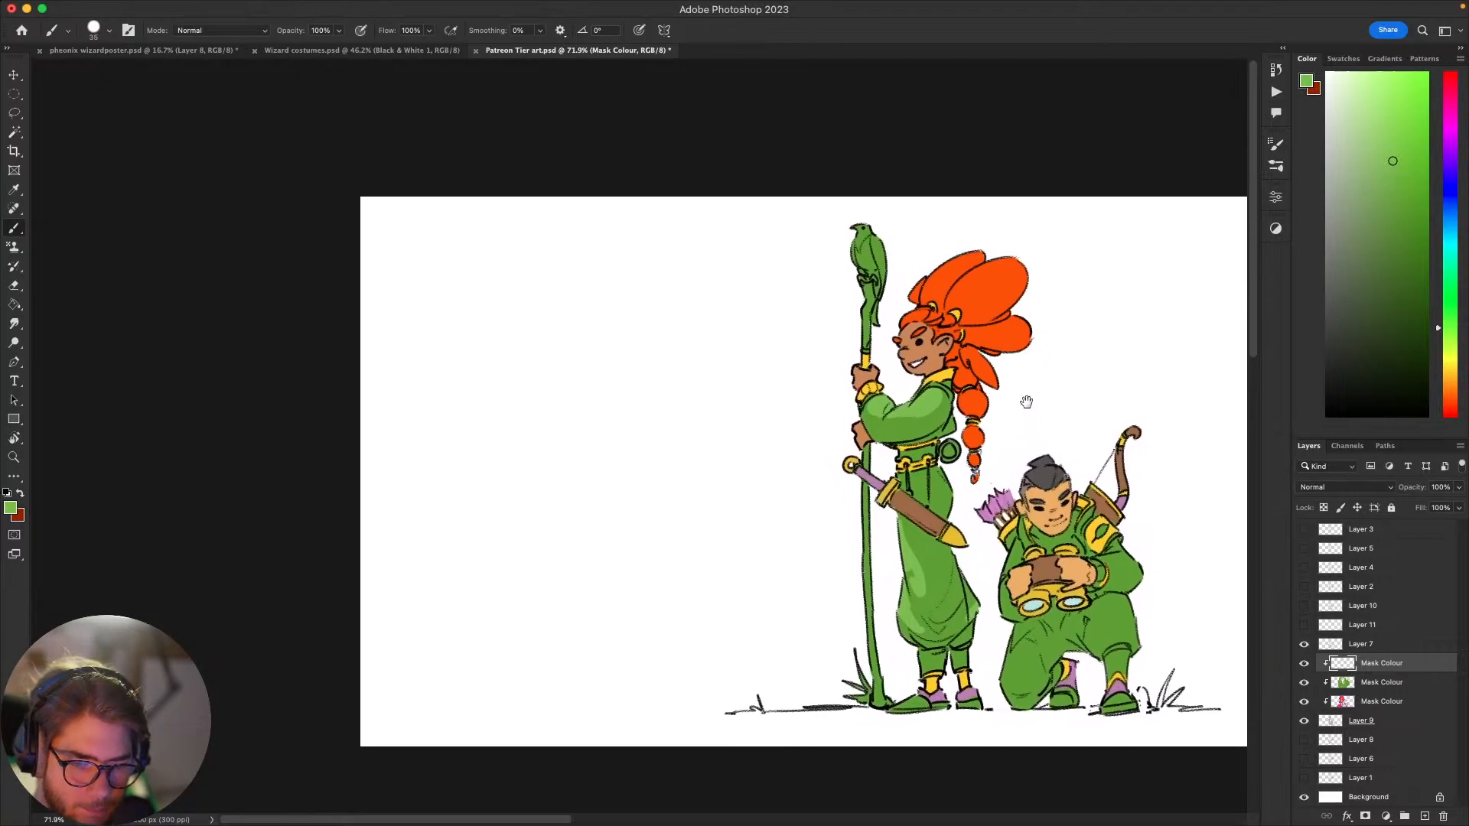
drag(1102, 567, 993, 406)
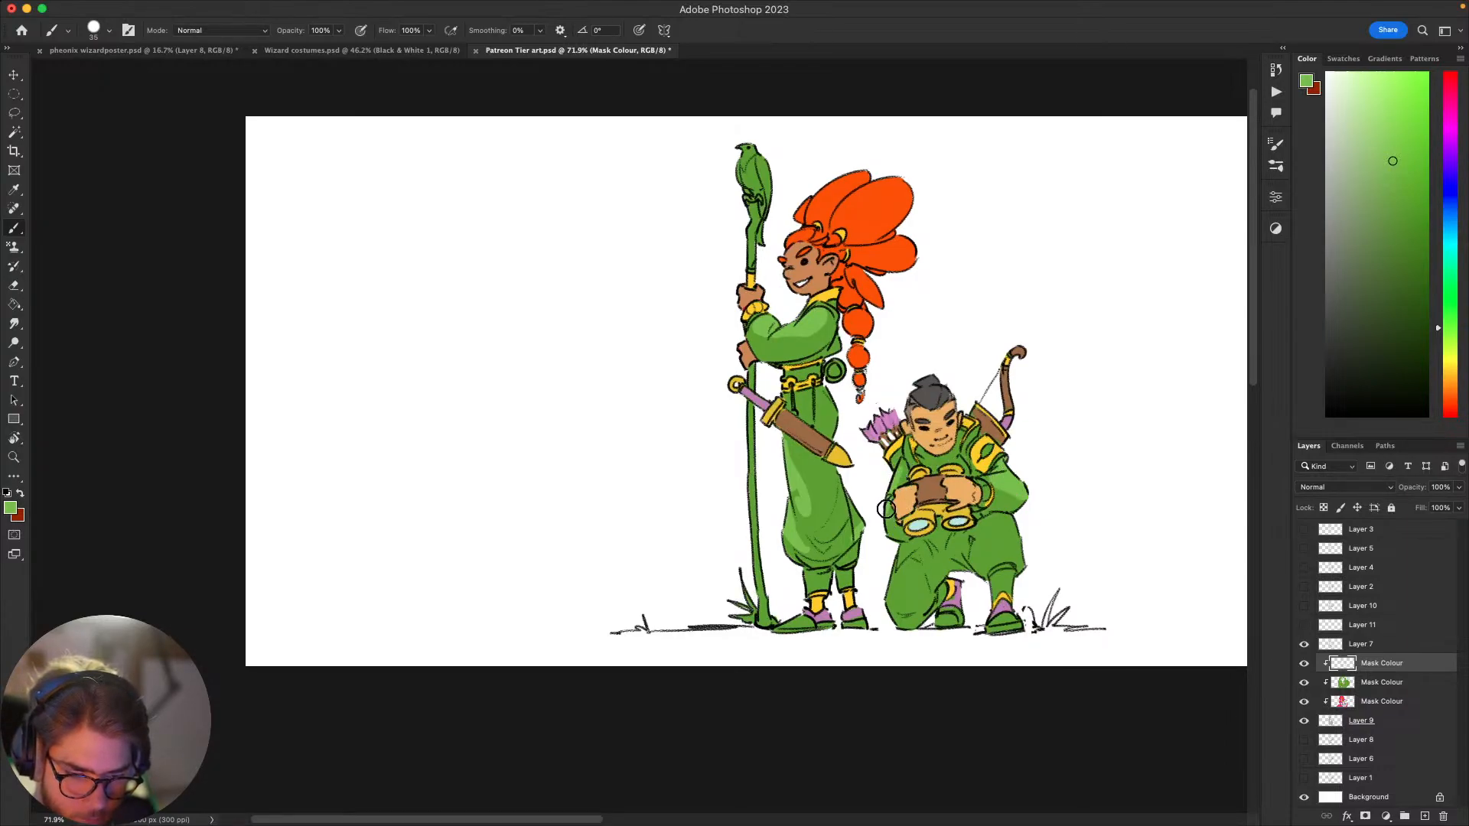
drag(994, 524, 1000, 532)
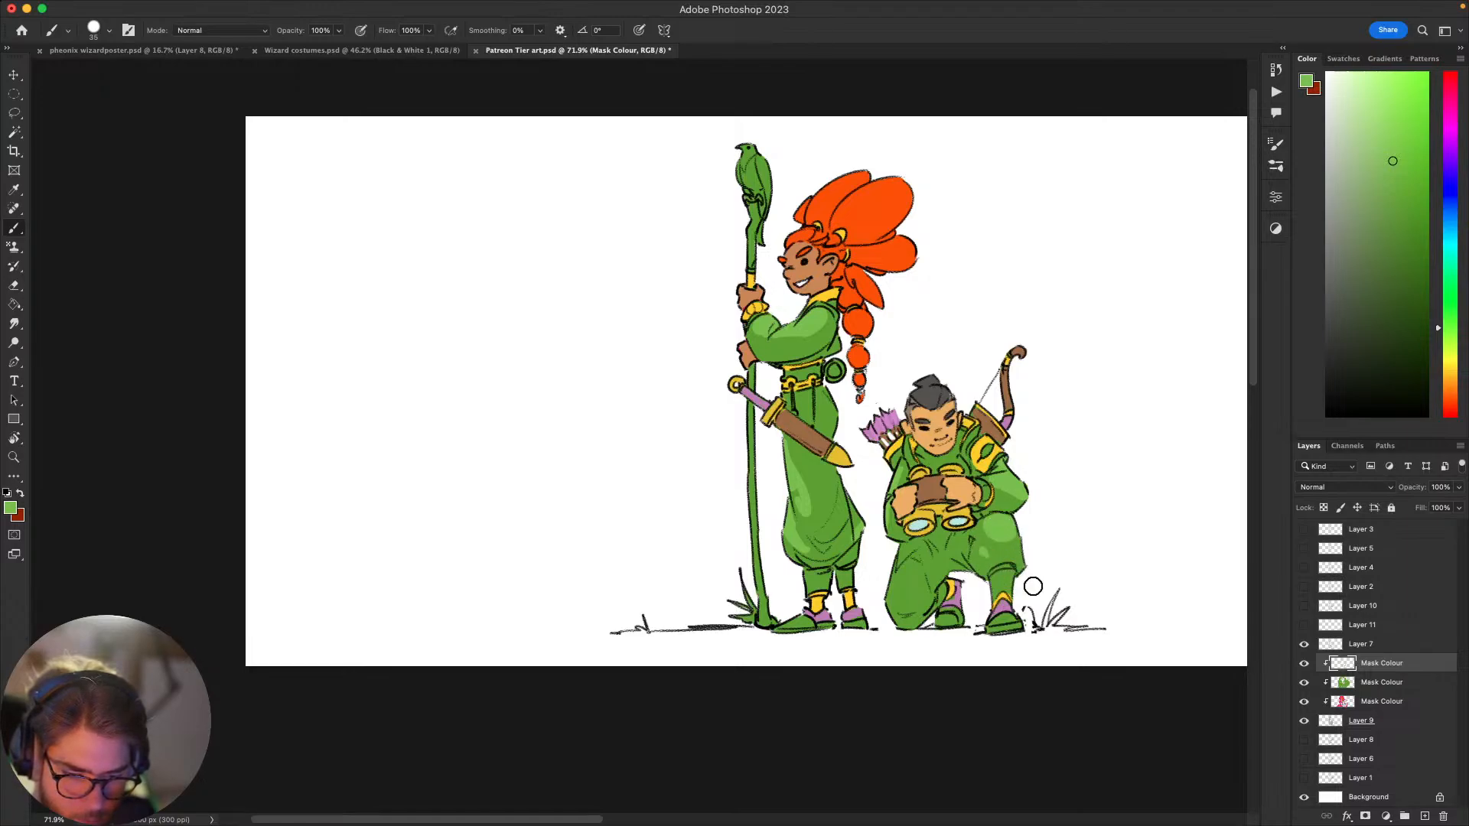
drag(891, 565, 896, 607)
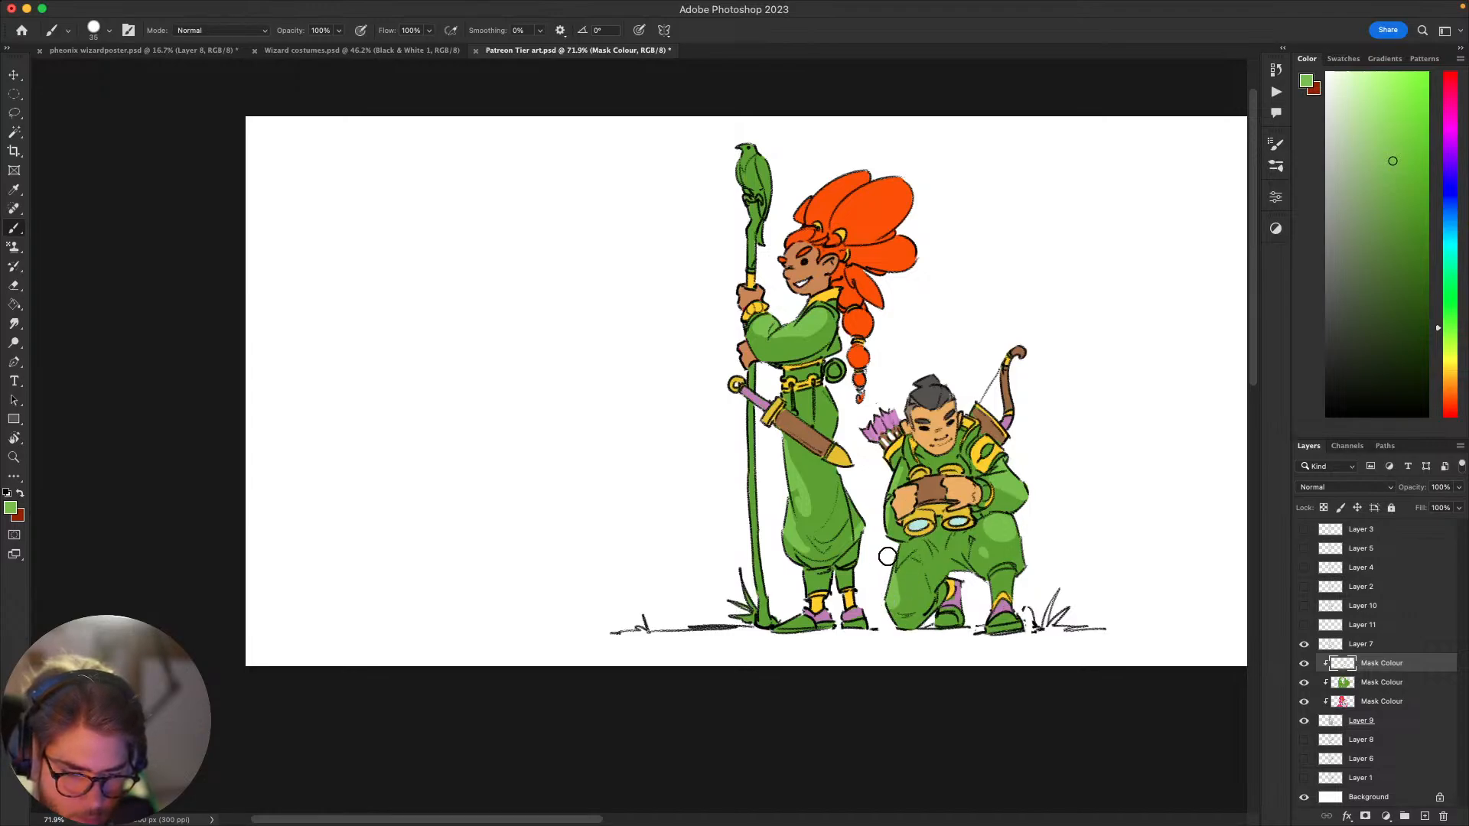
Step: Examine the highlights on both characters' clothing at reduced size and at 100%
drag(1077, 628, 1079, 692)
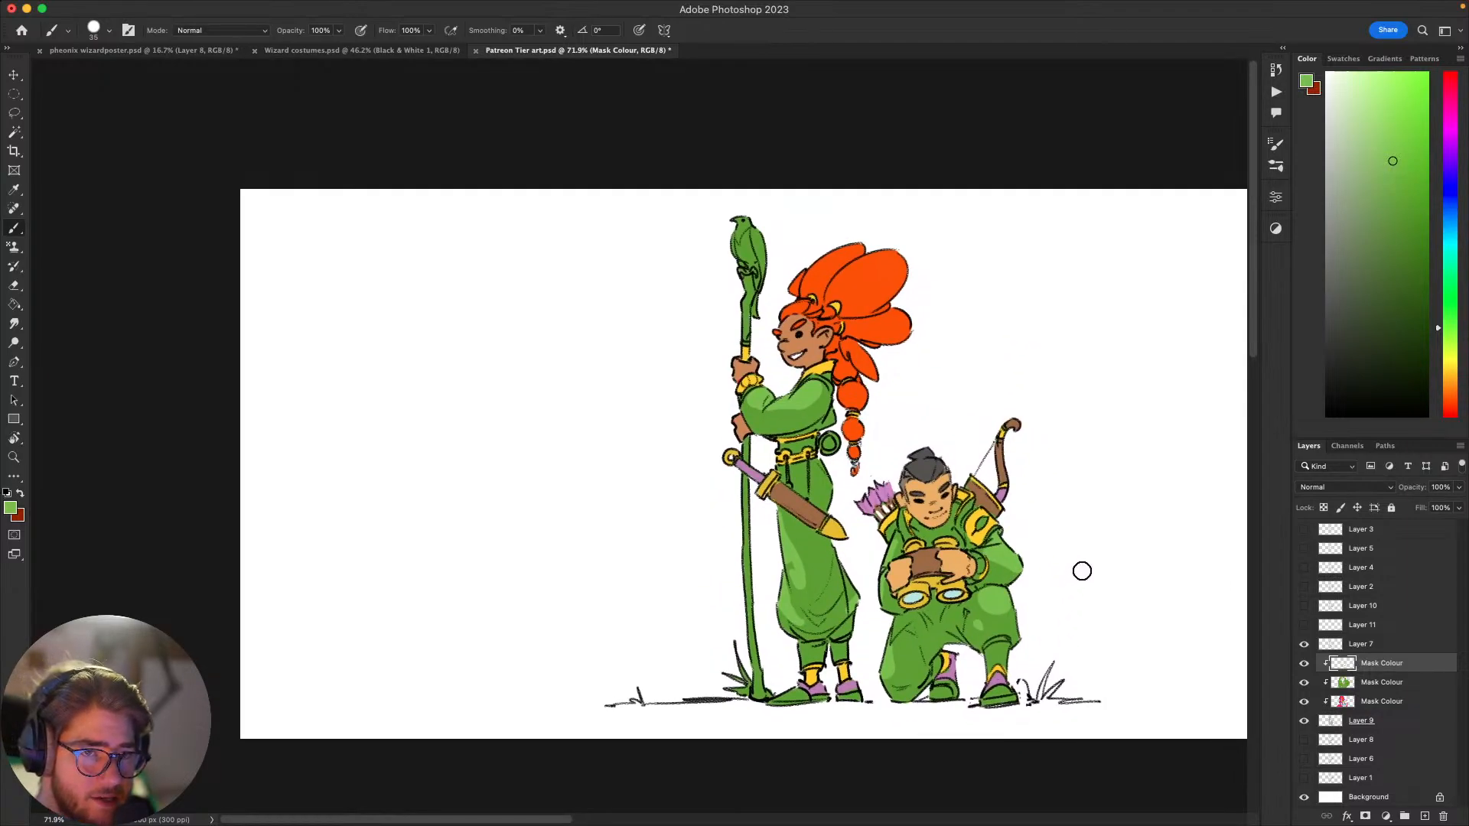
drag(1082, 570, 1082, 589)
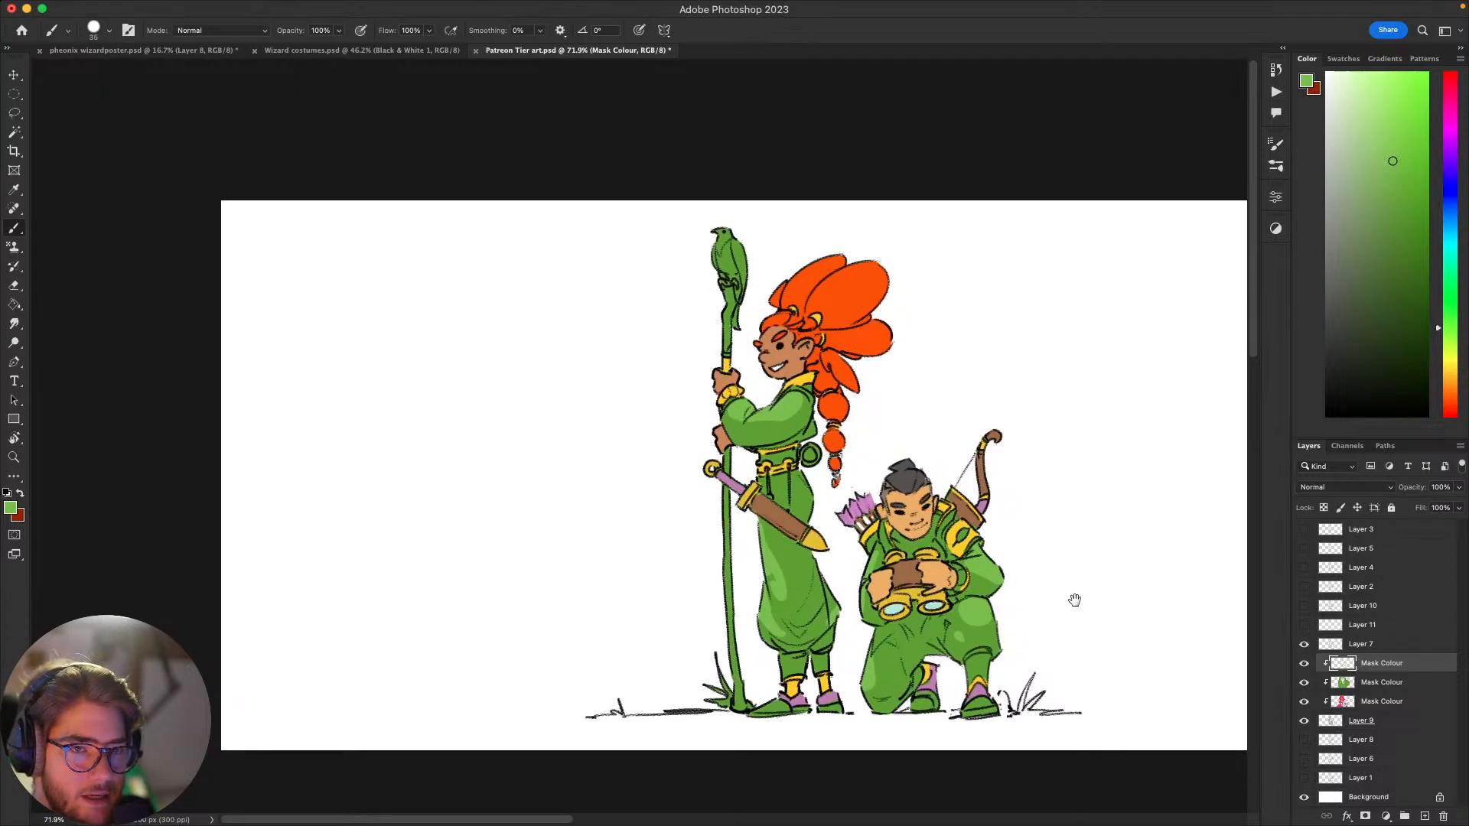
mouse_move(1075, 600)
mouse_down()
mouse_move(1106, 551)
mouse_move(1074, 534)
mouse_move(1082, 597)
mouse_move(1111, 550)
mouse_move(1078, 597)
mouse_up()
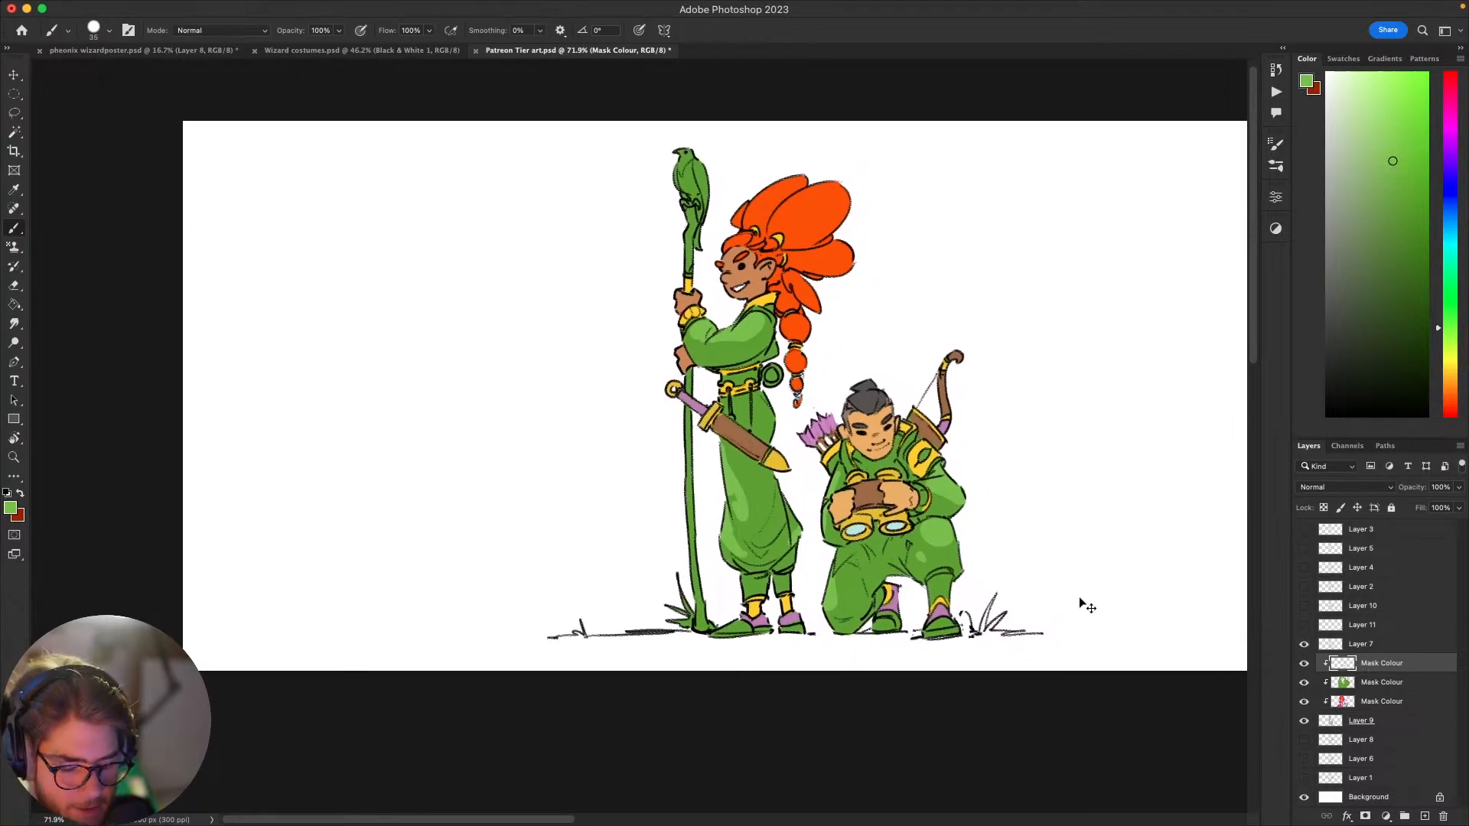
key(super+1)
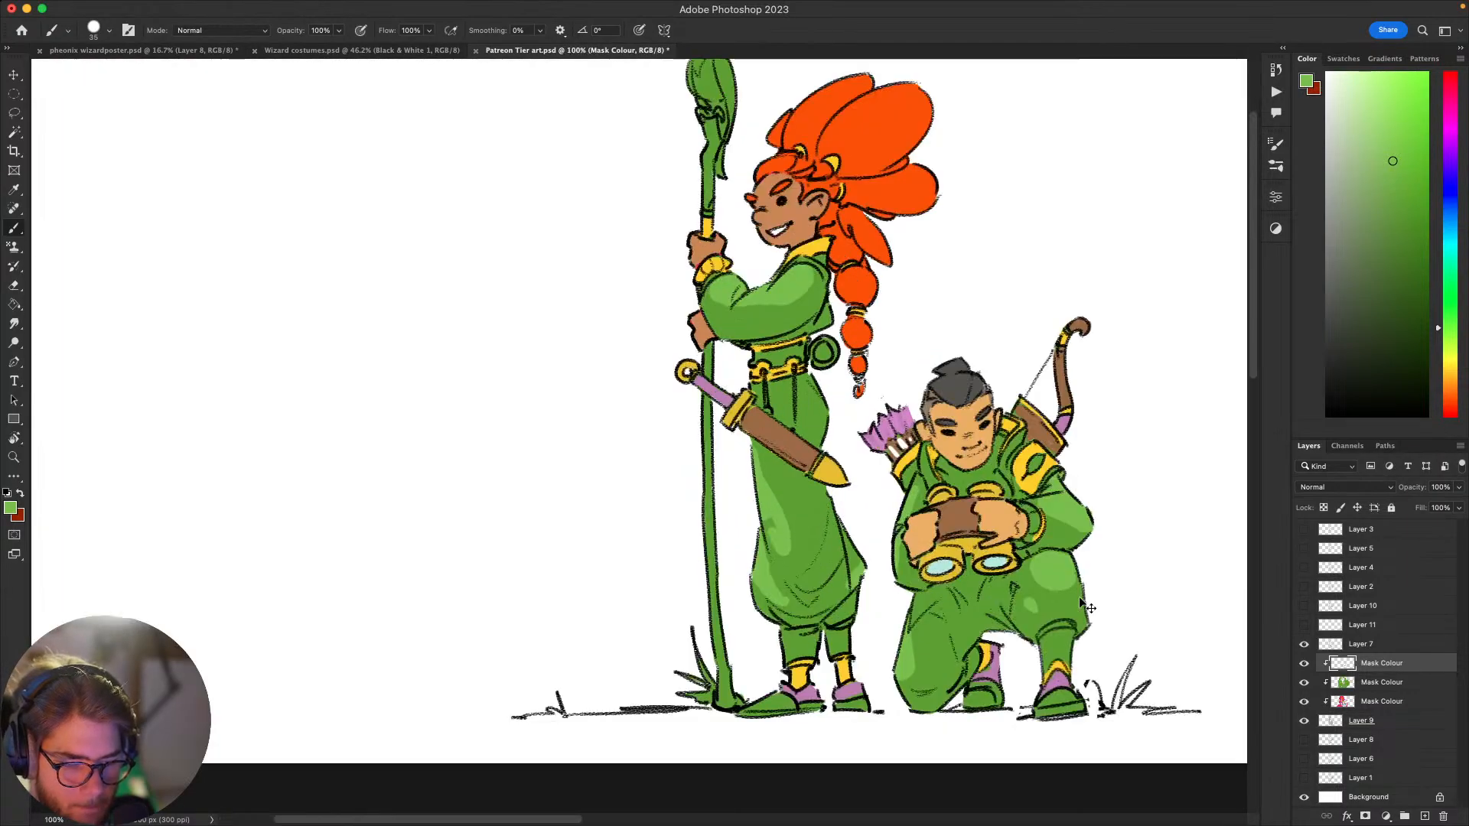
alt+click(756, 424)
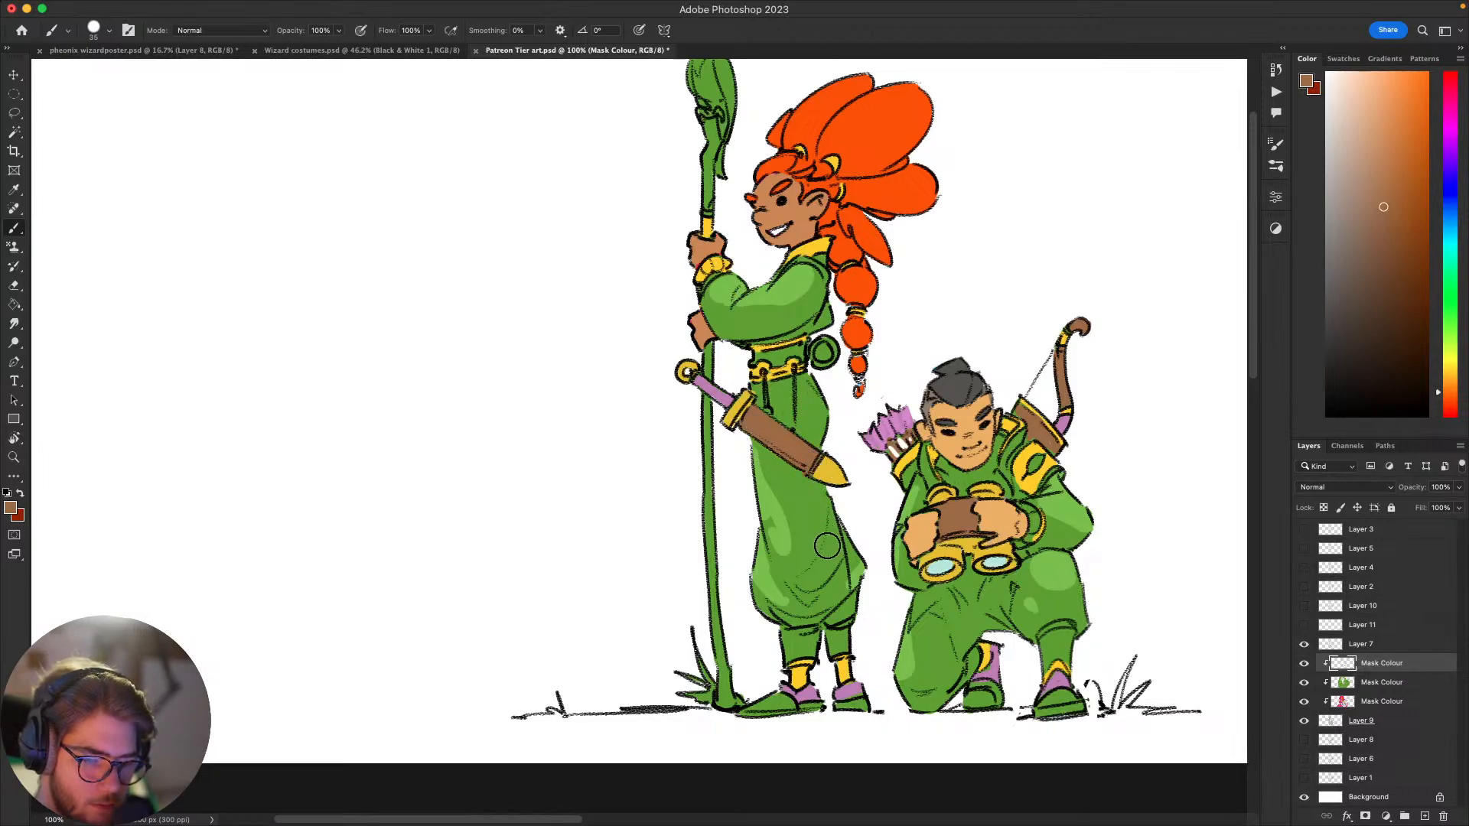
drag(817, 602, 791, 610)
drag(785, 530, 834, 547)
drag(938, 453, 908, 412)
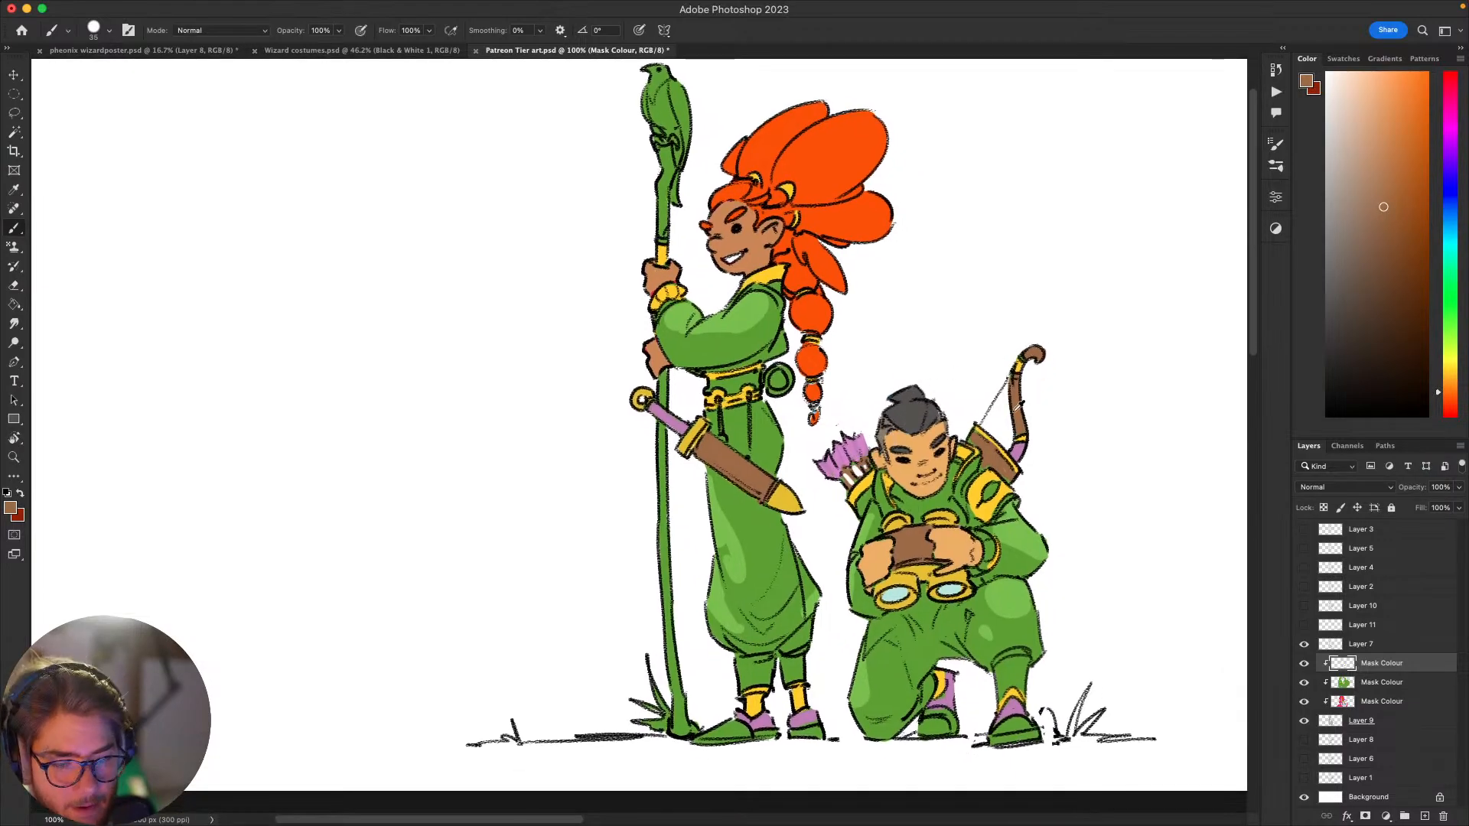
Step: Paint the standing character's waist sash in the muted pink-purple of the bow grip with a smaller brush
alt+click(1019, 448)
drag(1028, 418, 1112, 400)
key([)
key([)
key([)
key([)
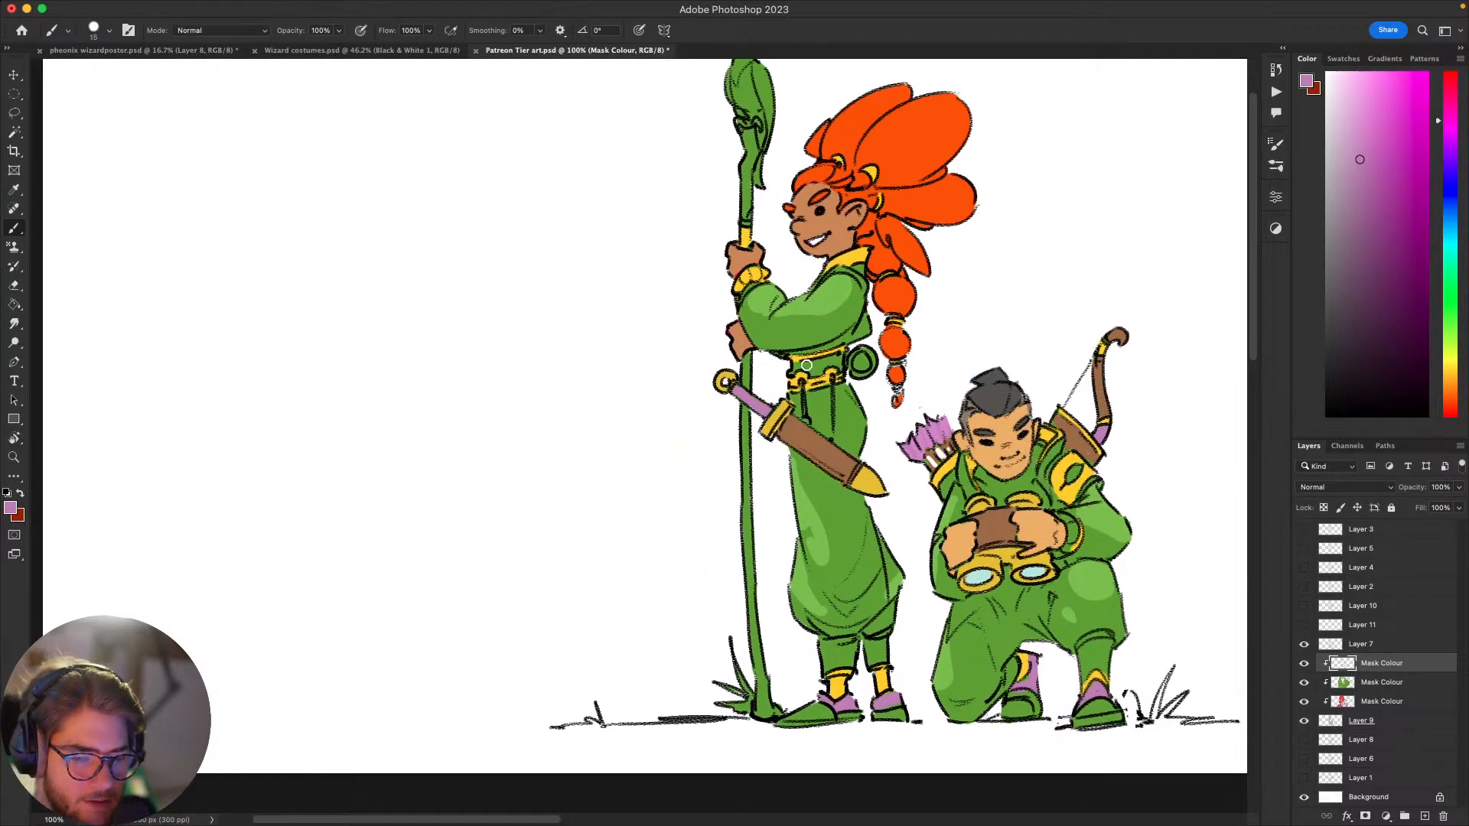
drag(791, 373, 833, 360)
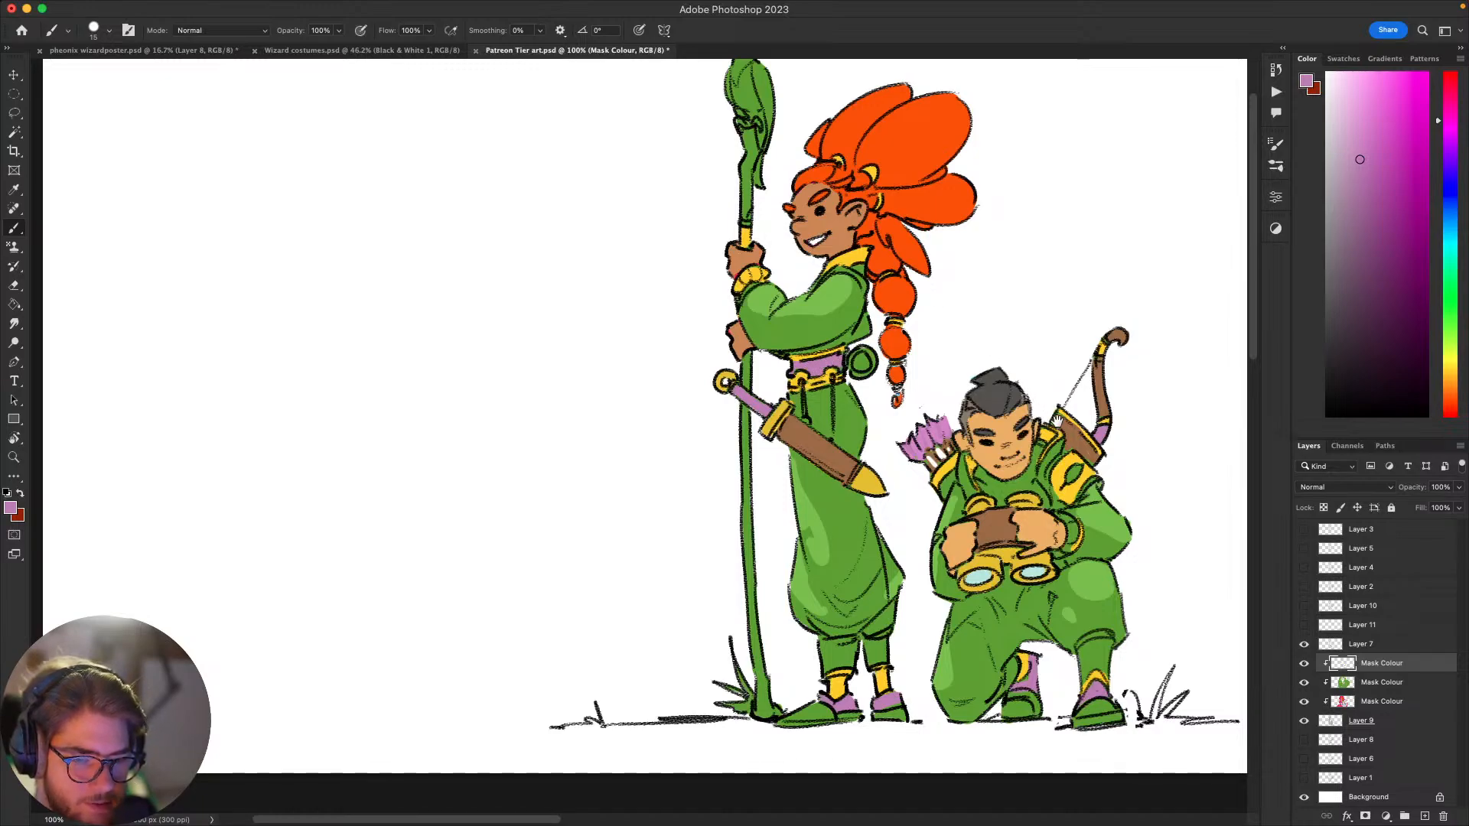
Step: Add another clipped layer above the highlights and fill it with light orange
drag(1056, 421, 782, 395)
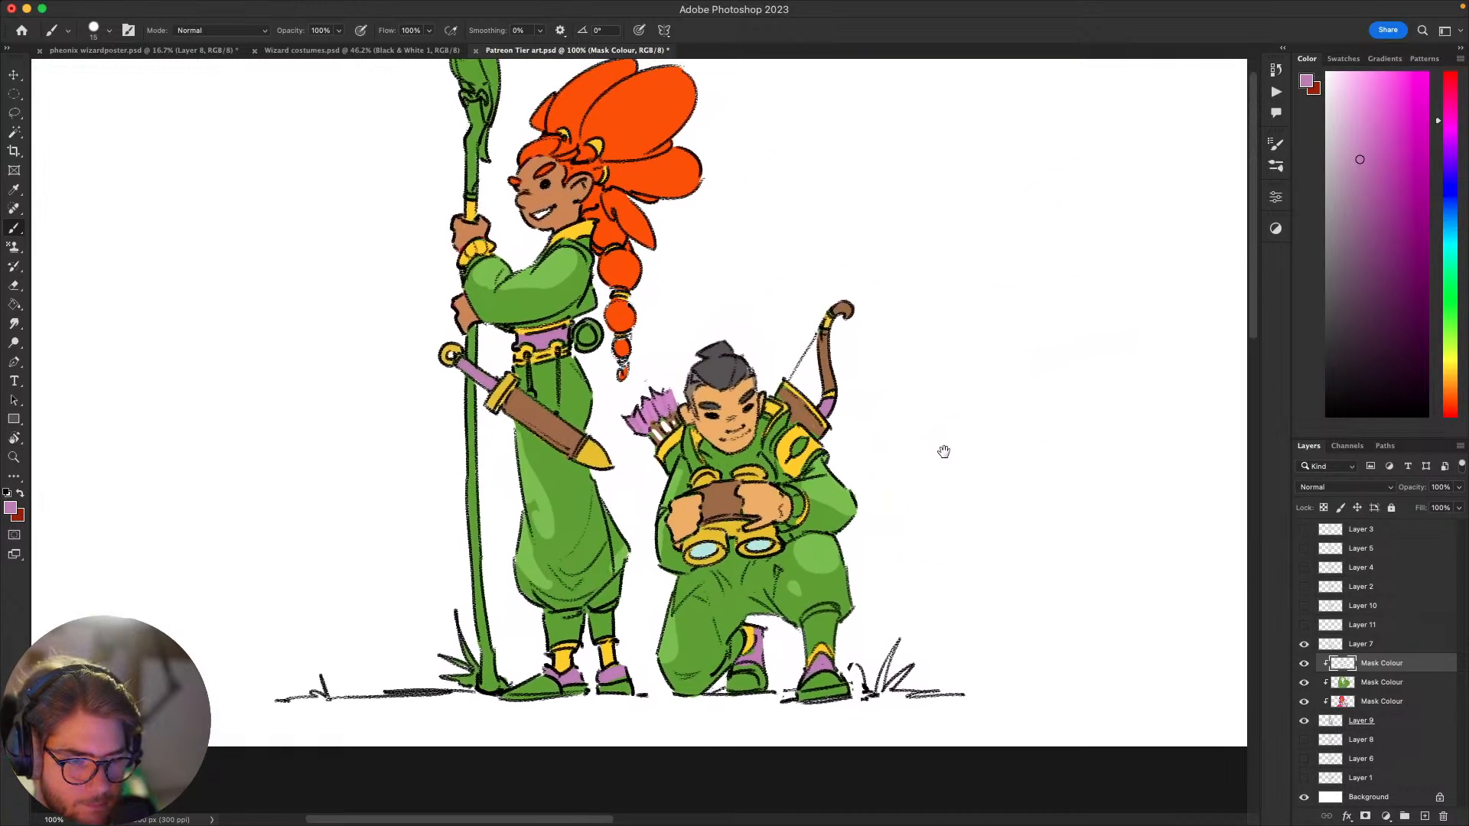
mouse_move(943, 452)
mouse_down()
mouse_move(1056, 393)
mouse_move(1072, 416)
mouse_move(1059, 335)
mouse_move(1007, 397)
mouse_move(934, 411)
mouse_move(884, 450)
mouse_move(961, 495)
mouse_up()
alt+click(874, 472)
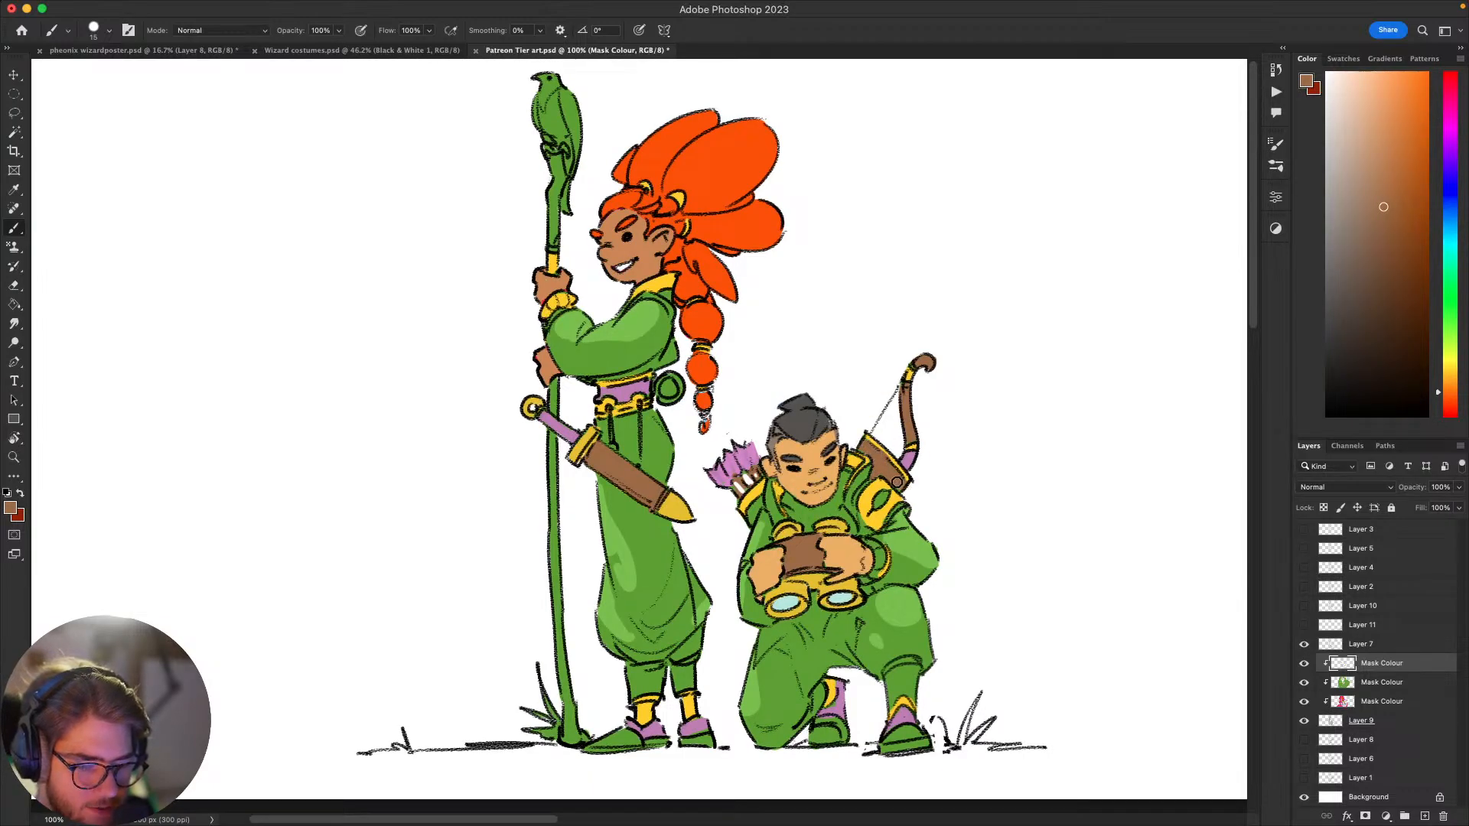
drag(977, 501, 1036, 441)
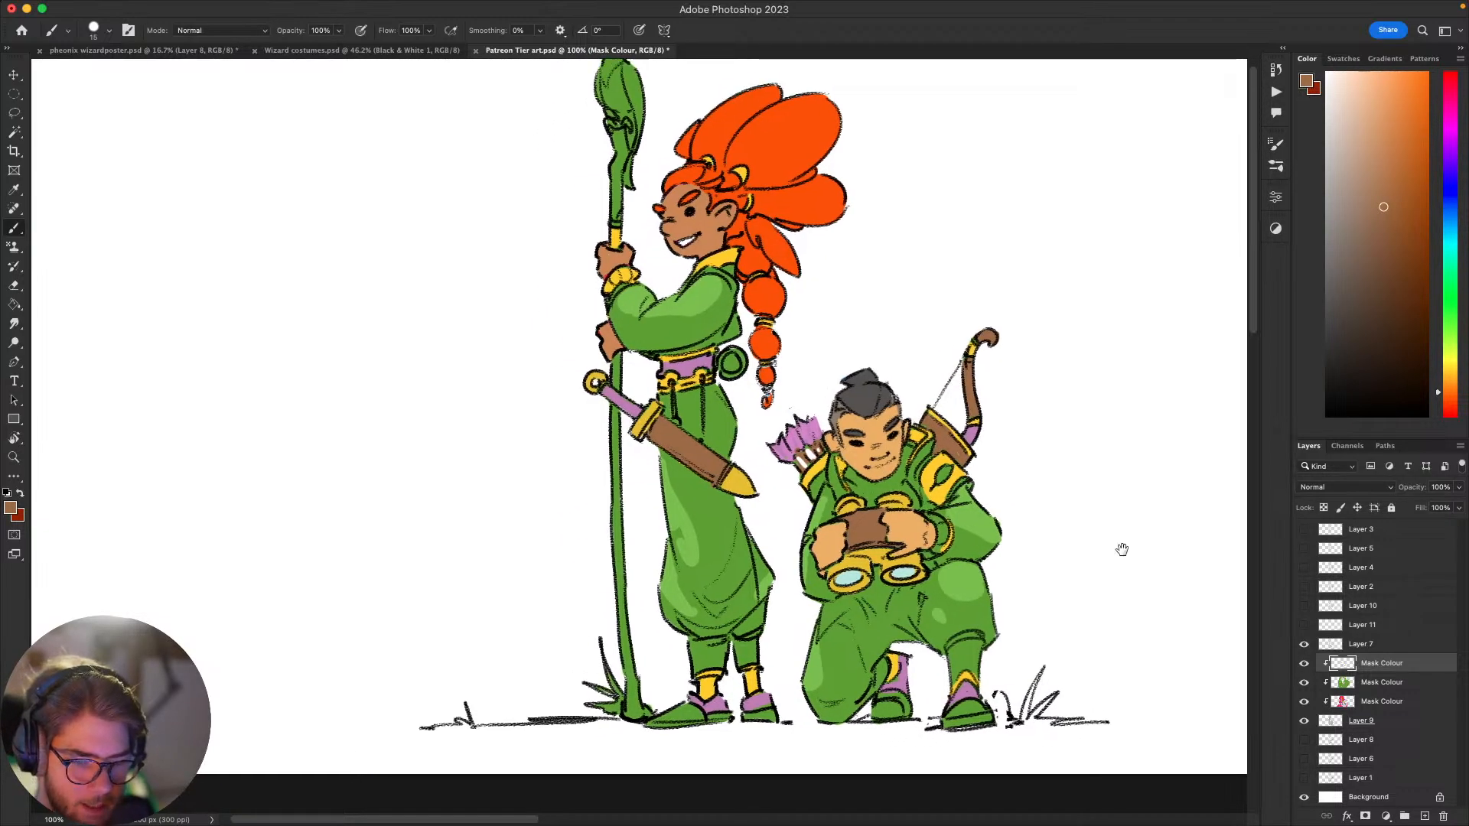
drag(1122, 550, 1051, 533)
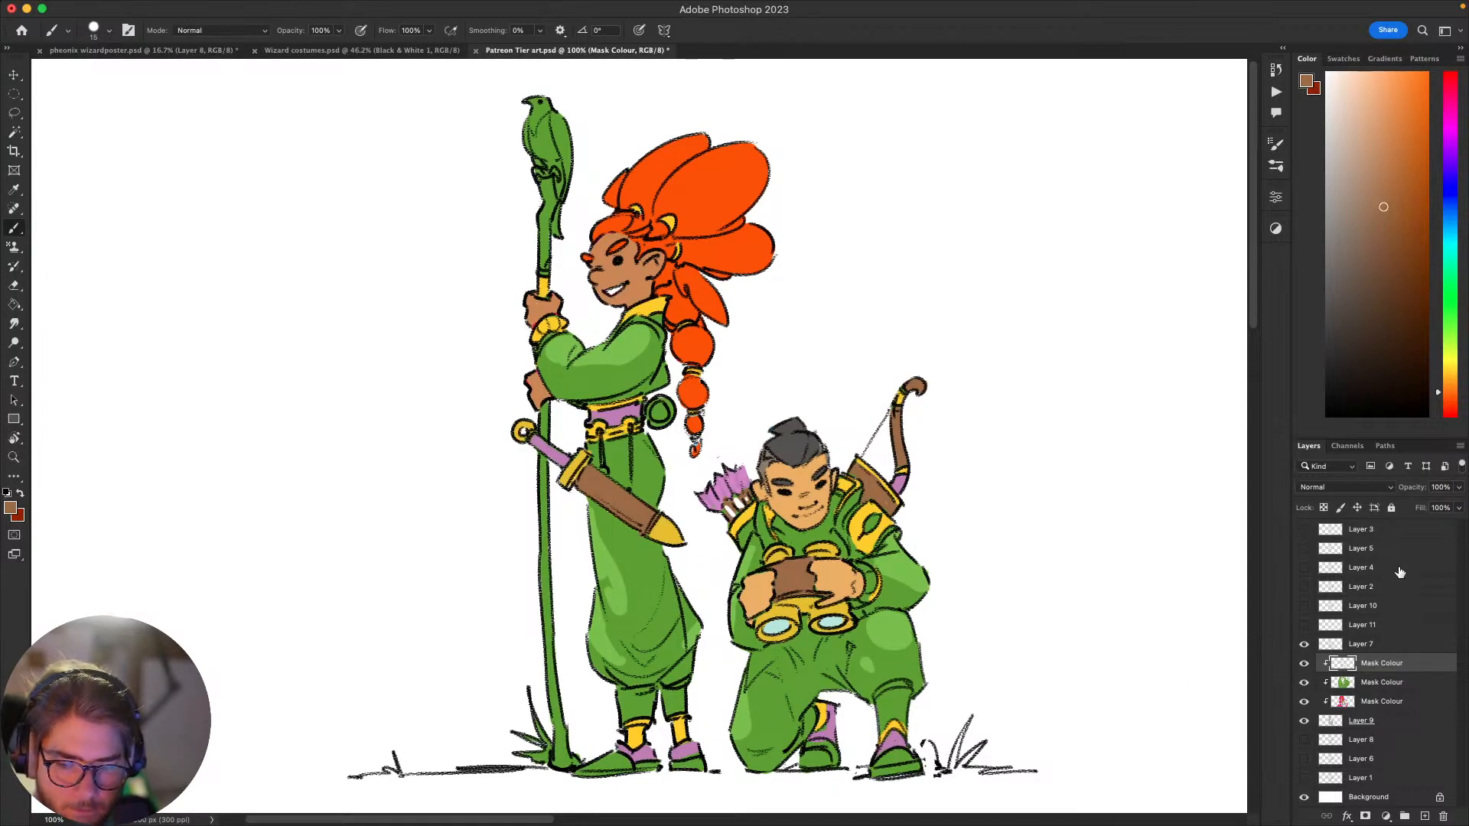
key(super+j)
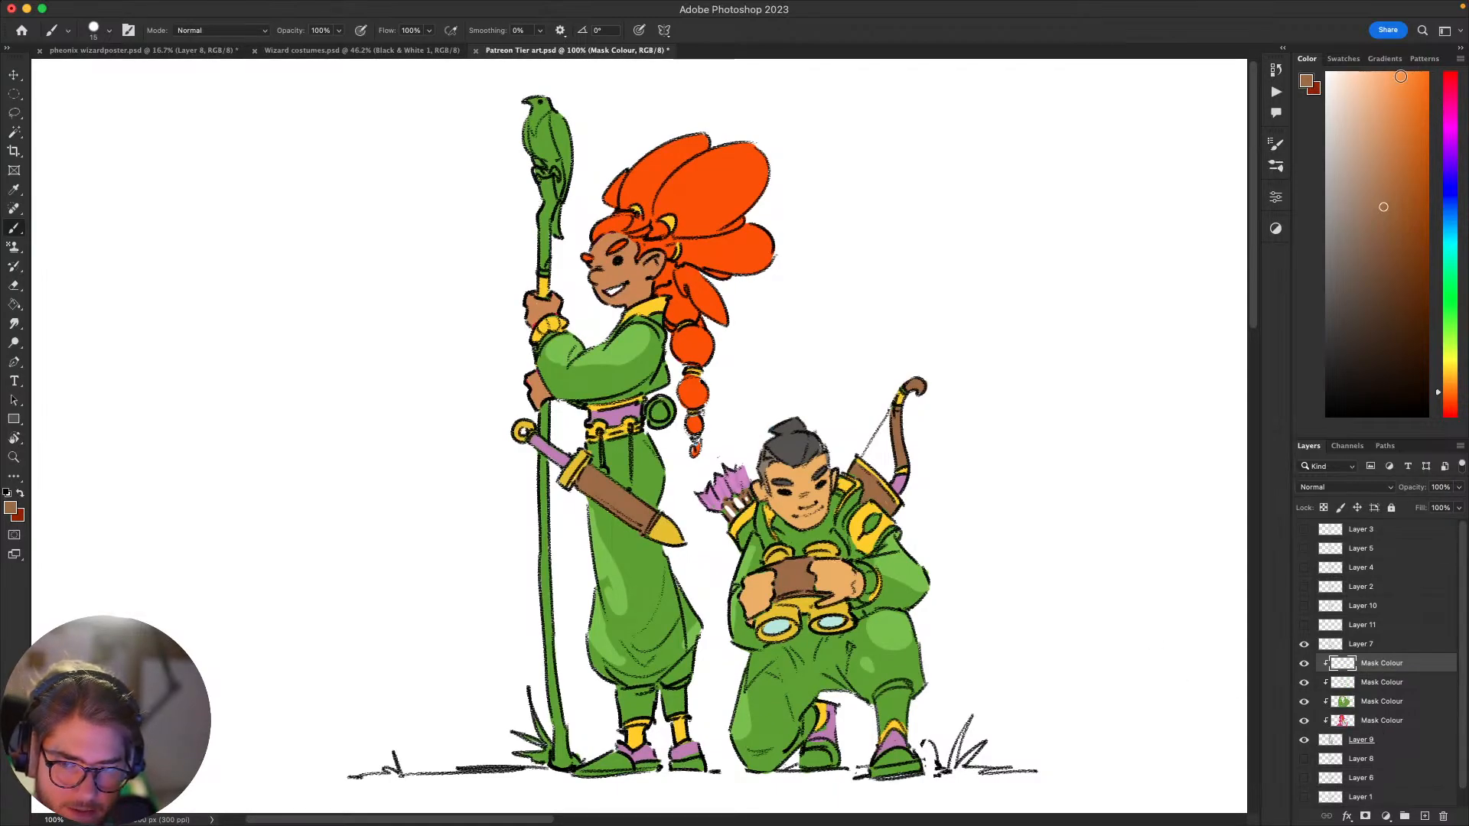
click(1400, 77)
key(g)
click(985, 361)
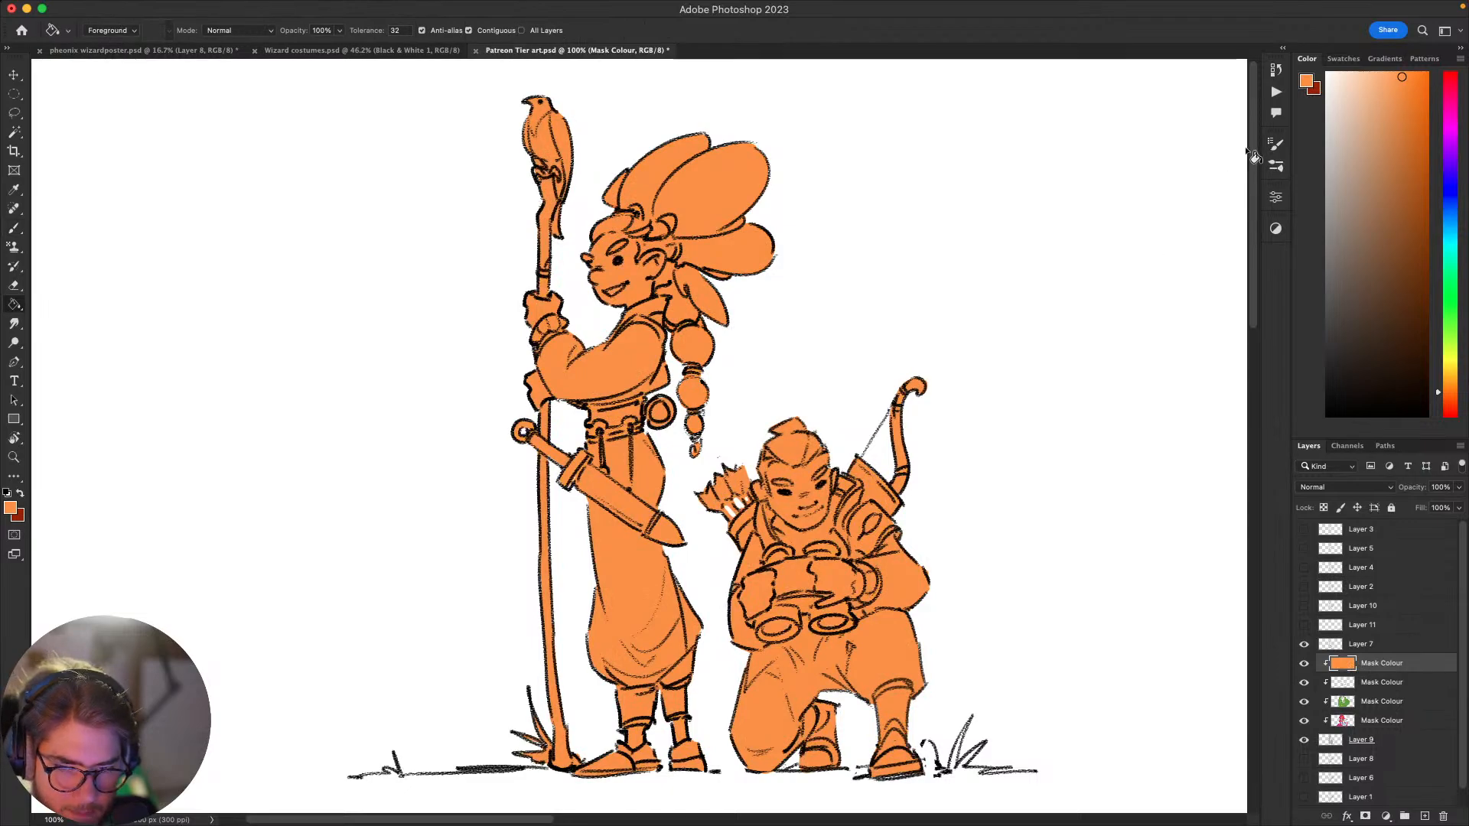
Step: Set the orange layer's blend mode to Color Burn and its opacity to 16%
click(1331, 488)
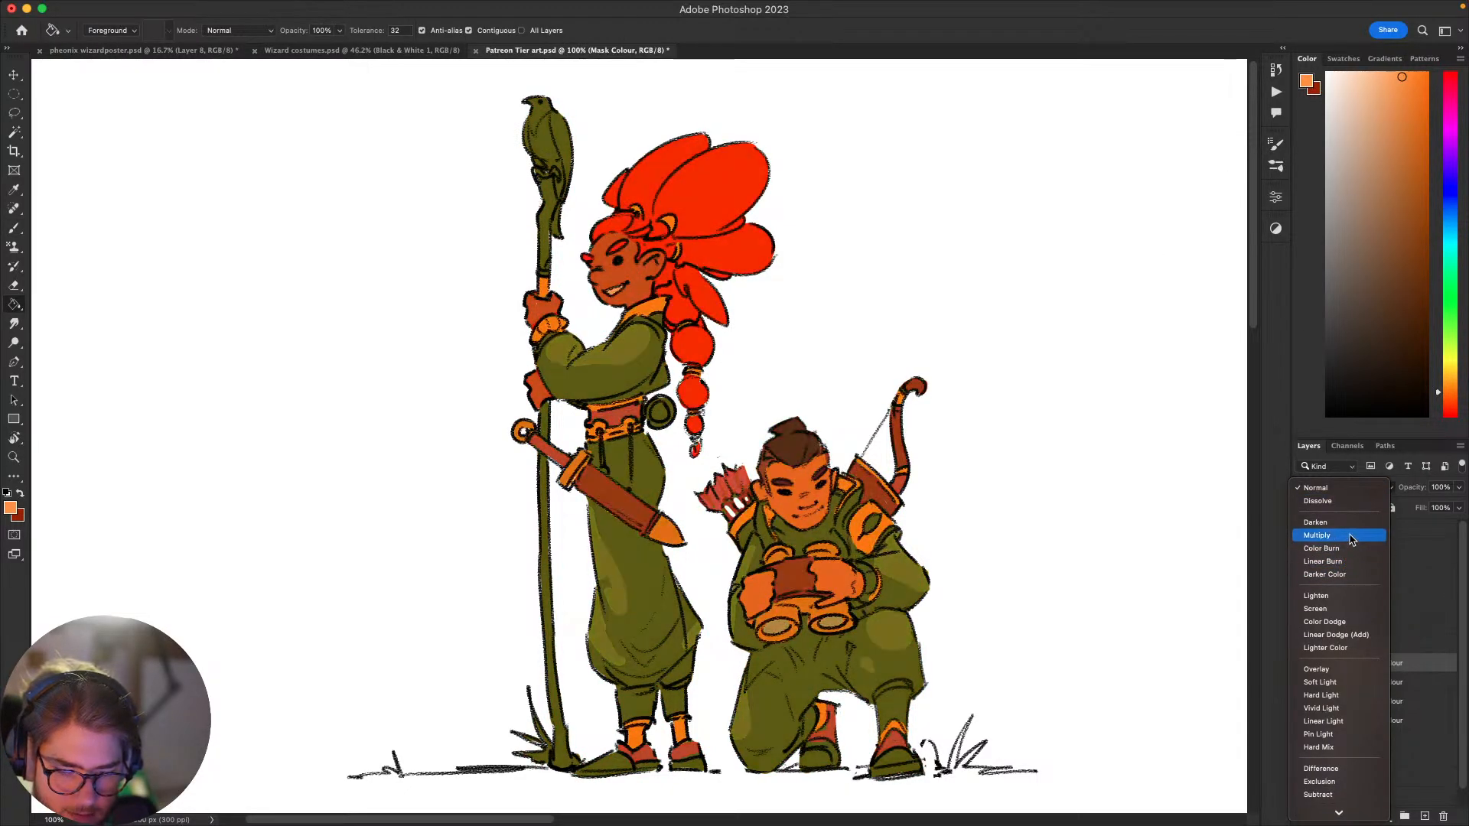
click(1352, 554)
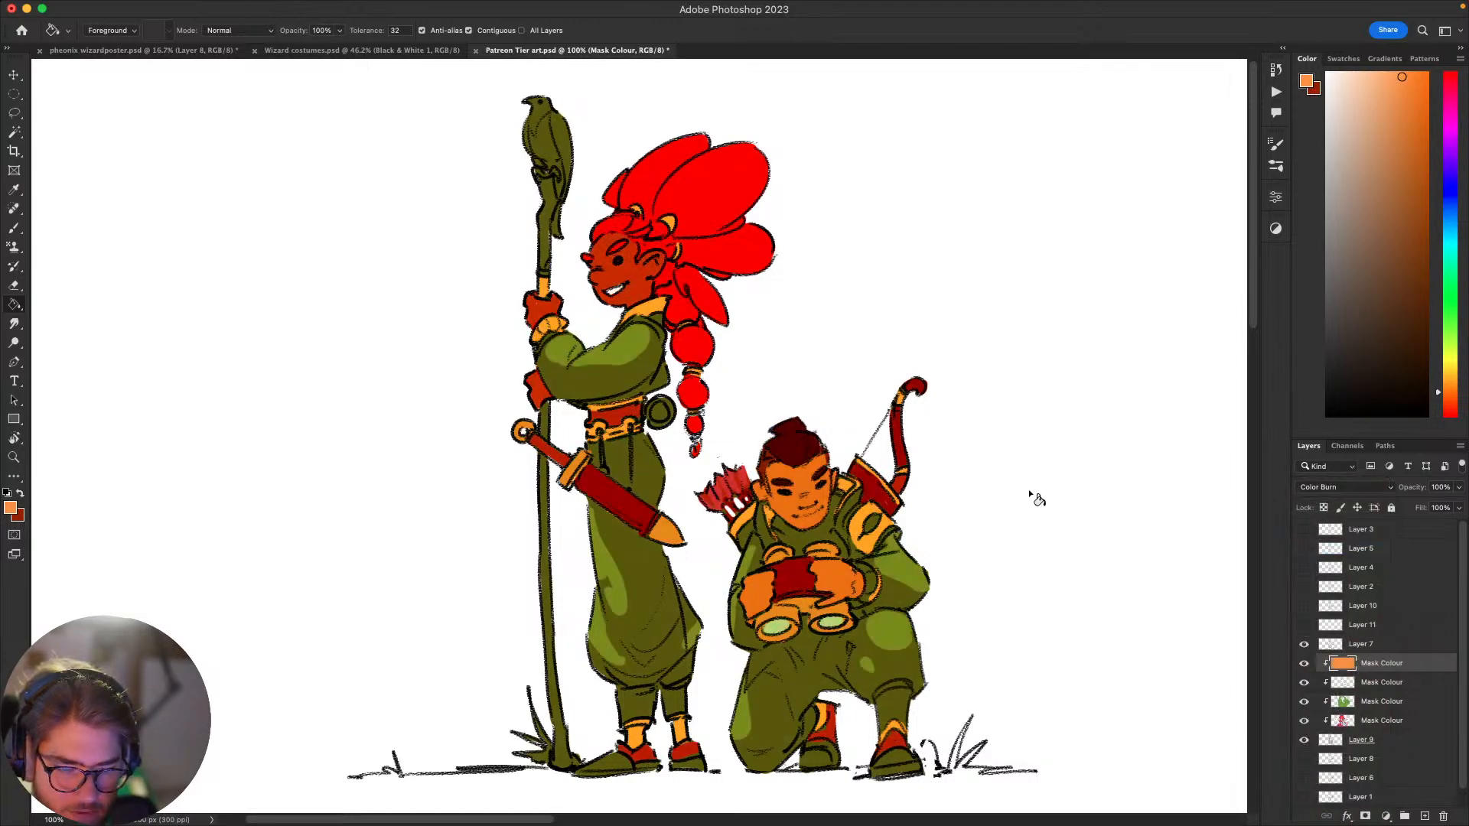
click(1461, 488)
drag(1457, 505, 1395, 506)
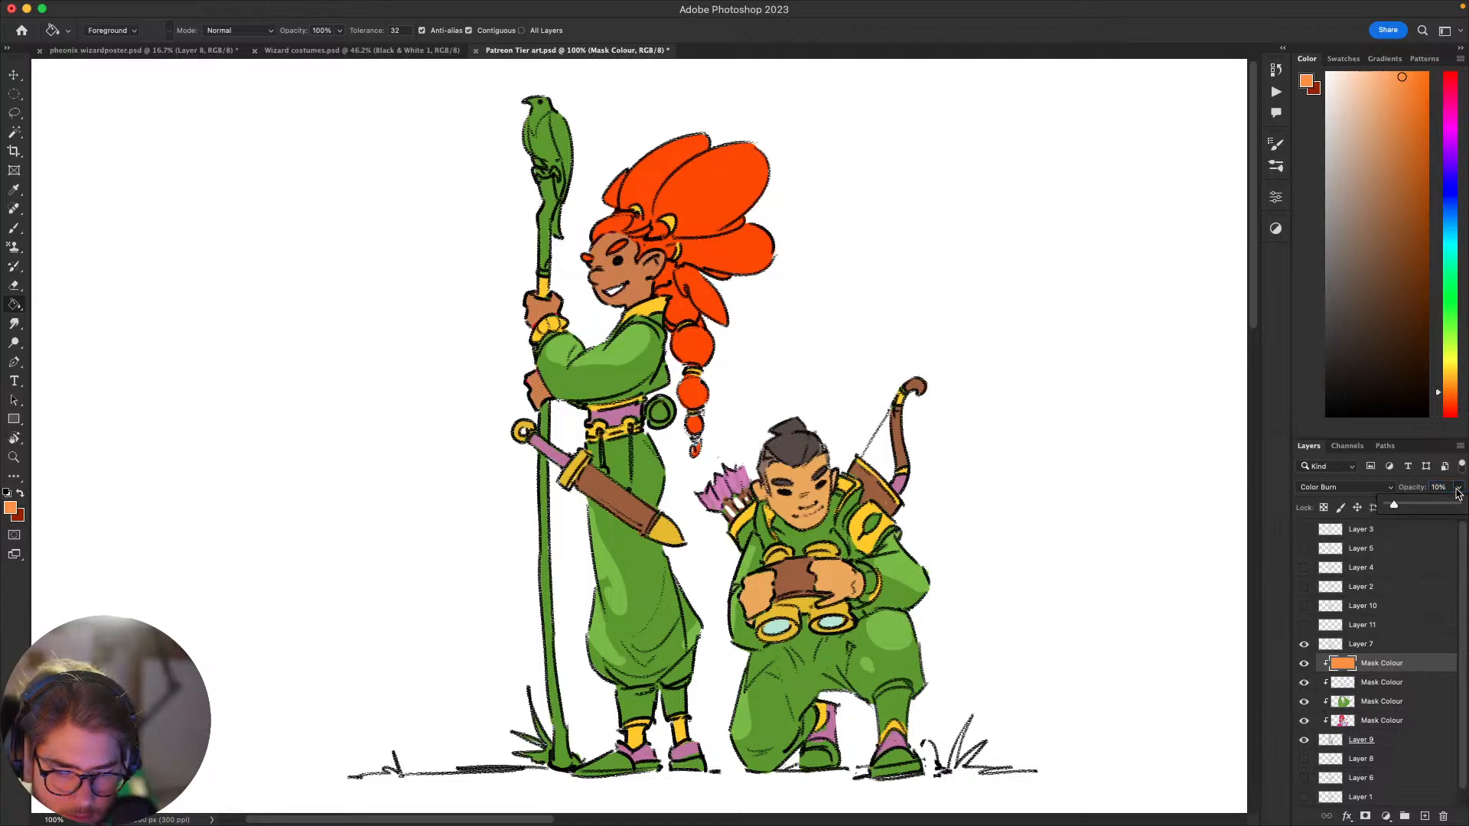
drag(1395, 505, 1401, 506)
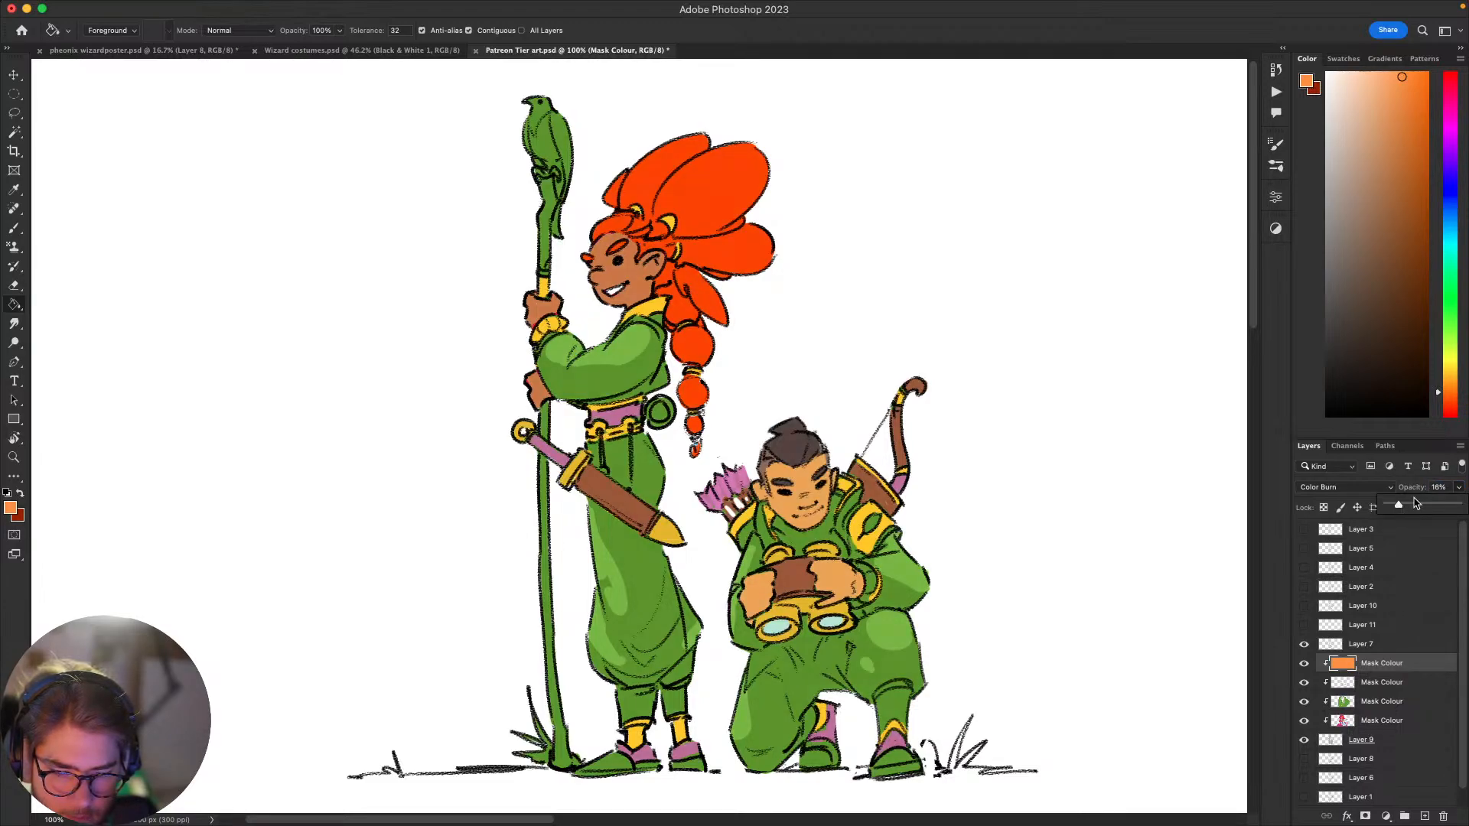
click(1459, 489)
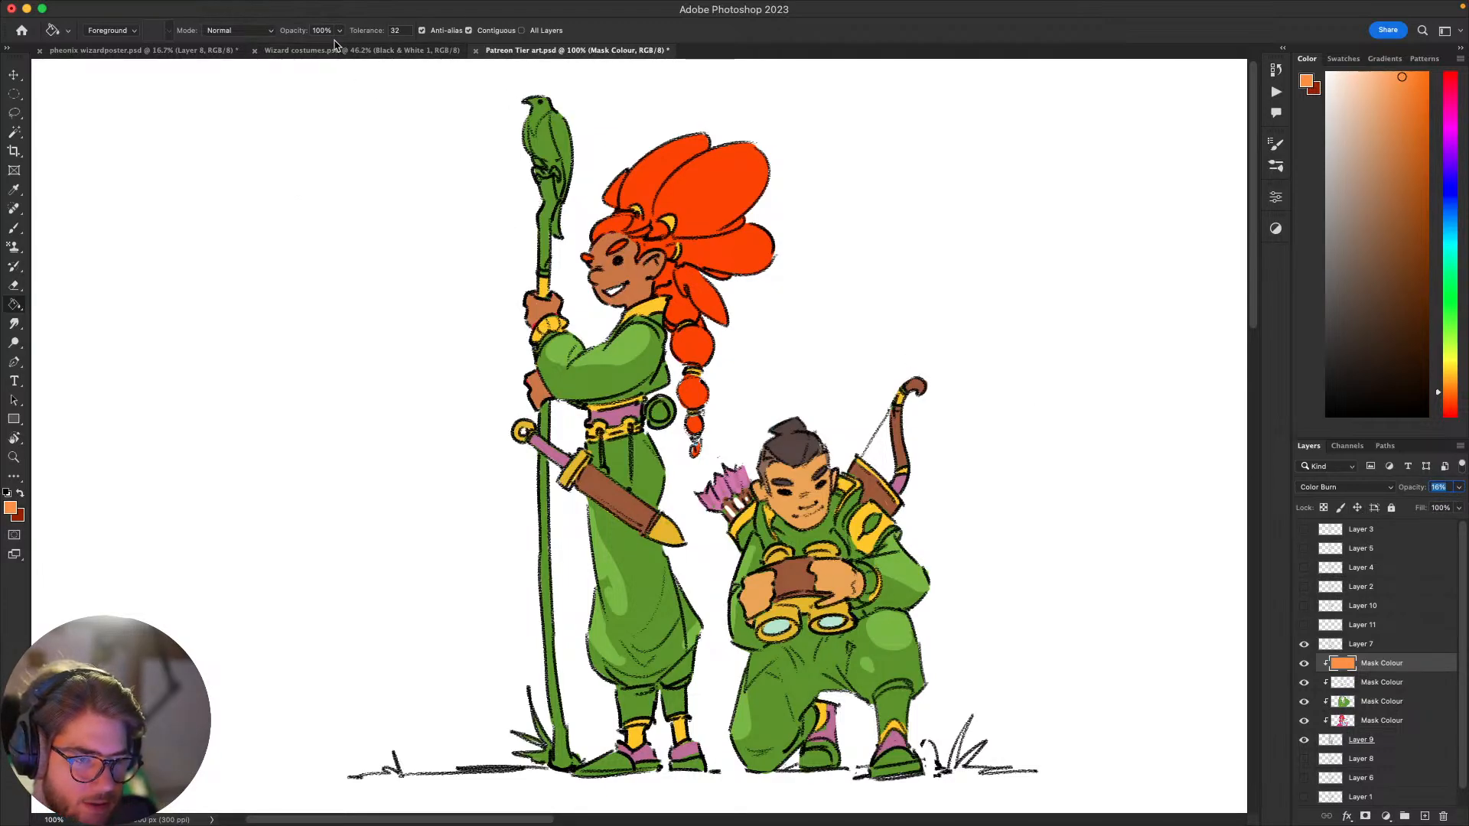
Step: Copy the Black & White 1 grain layer from Wizard costumes.psd to above Layer 7 and set its opacity to 13%
click(362, 52)
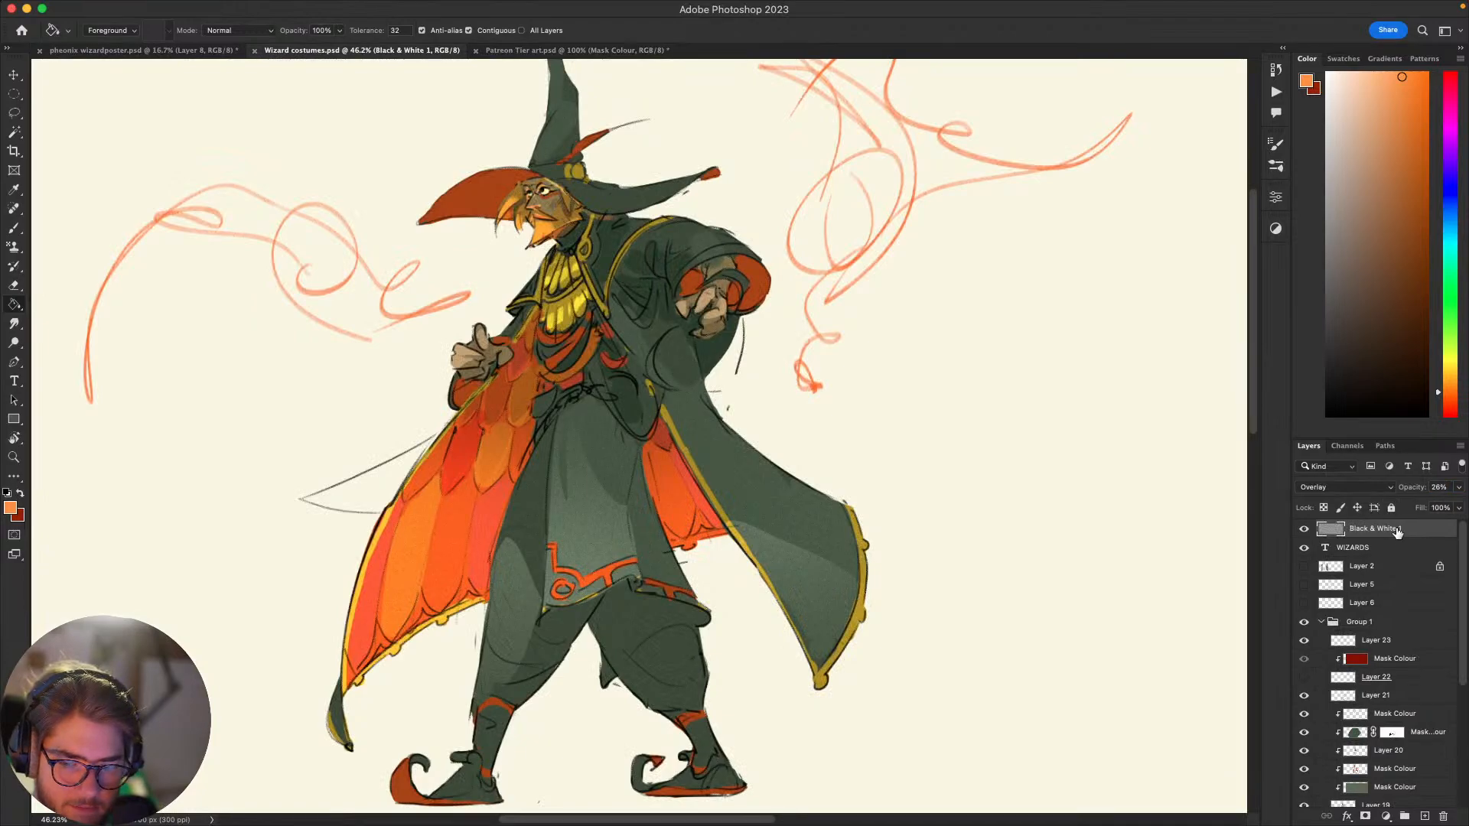
click(610, 51)
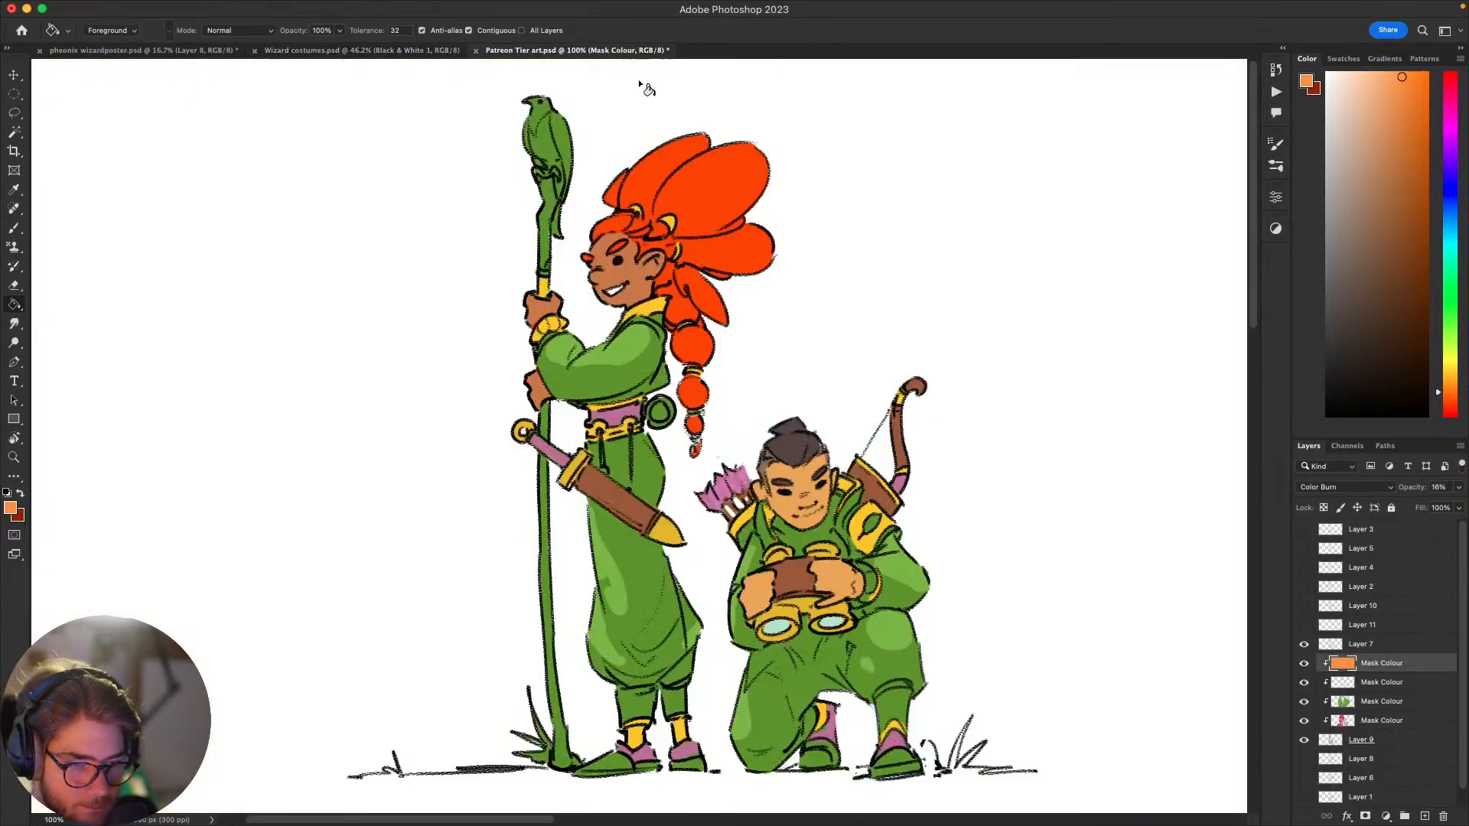
key(super+v)
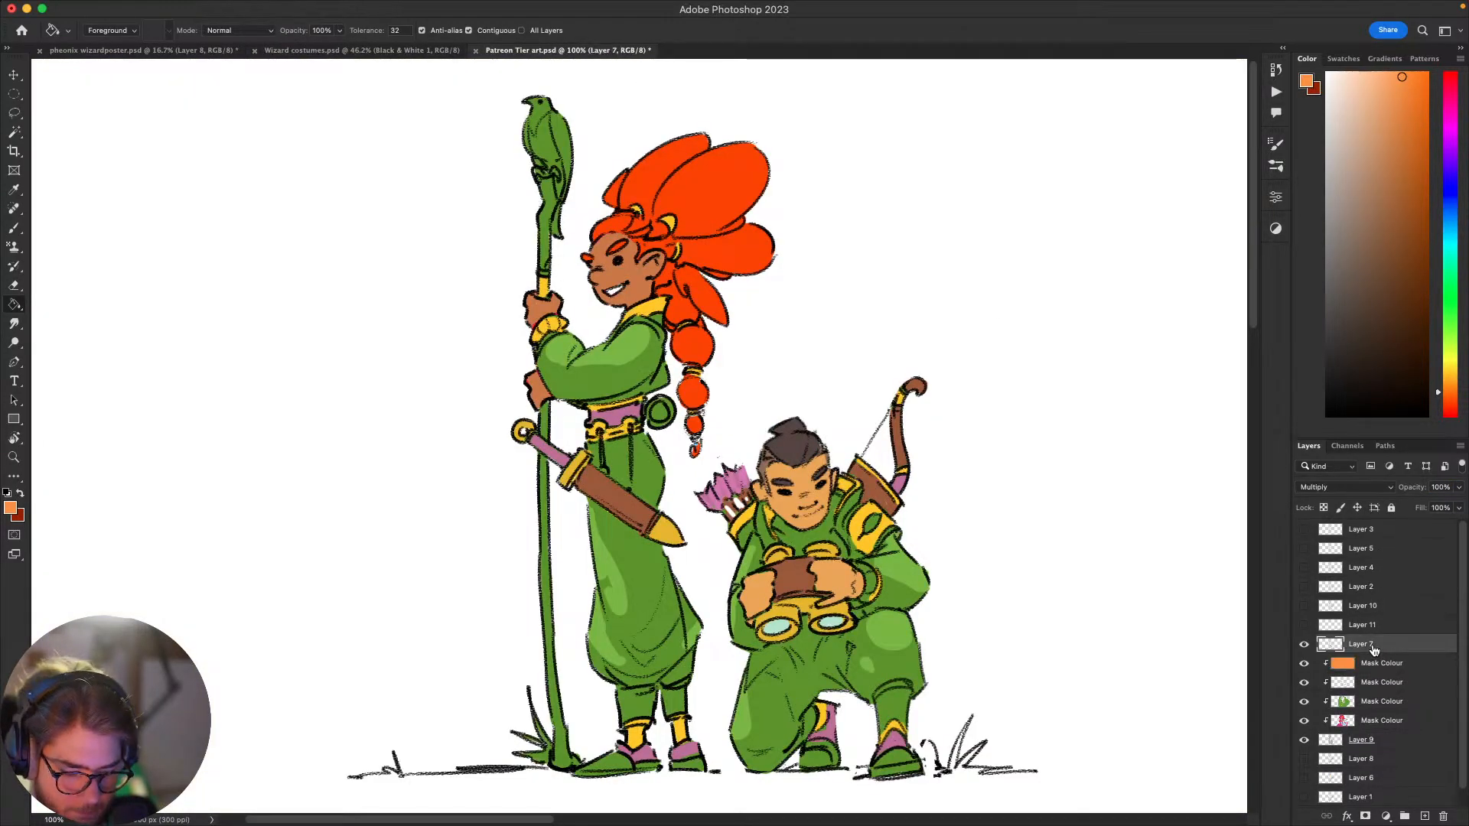
drag(1128, 553, 1153, 560)
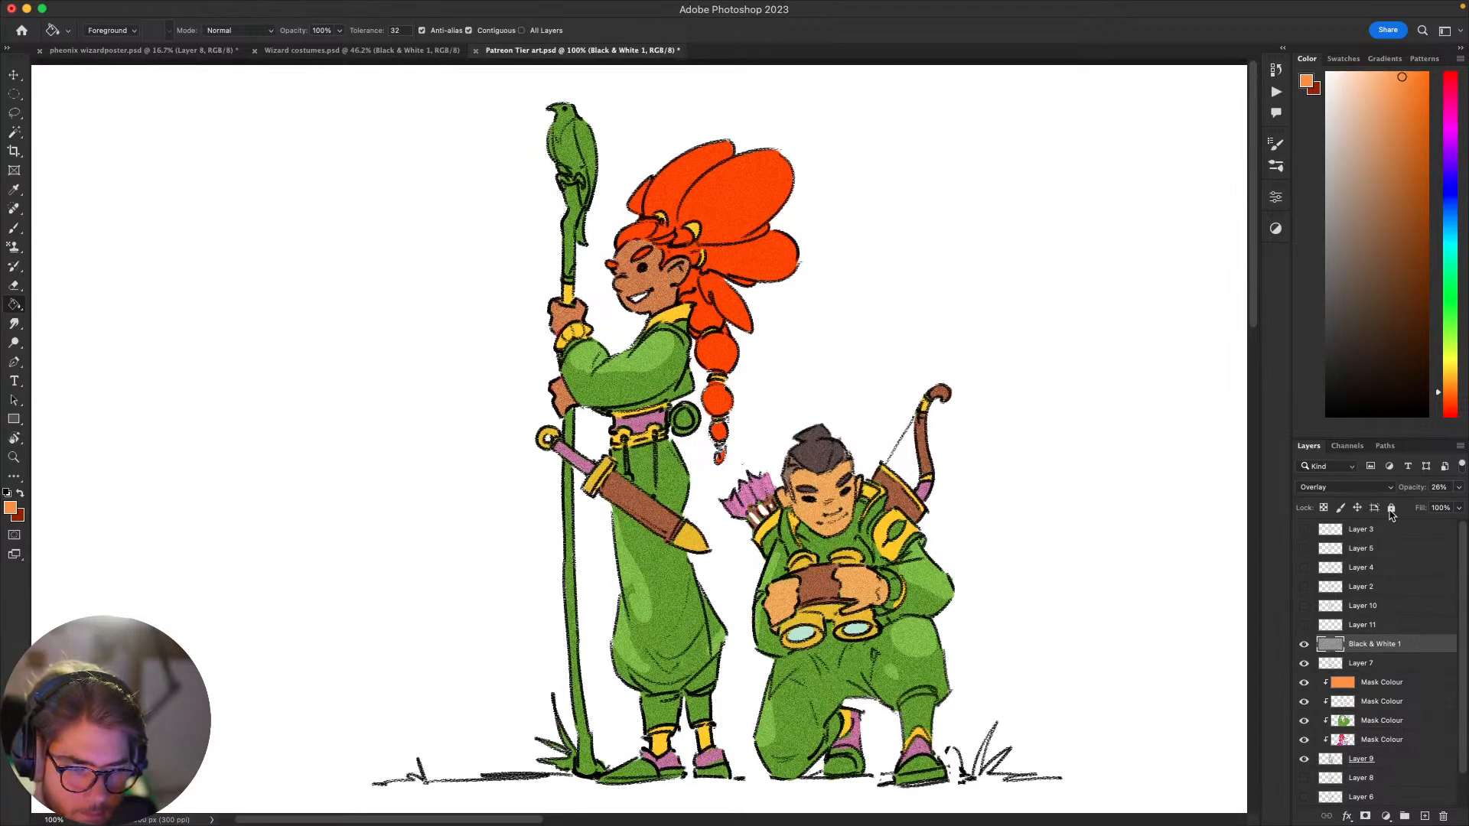
click(1460, 488)
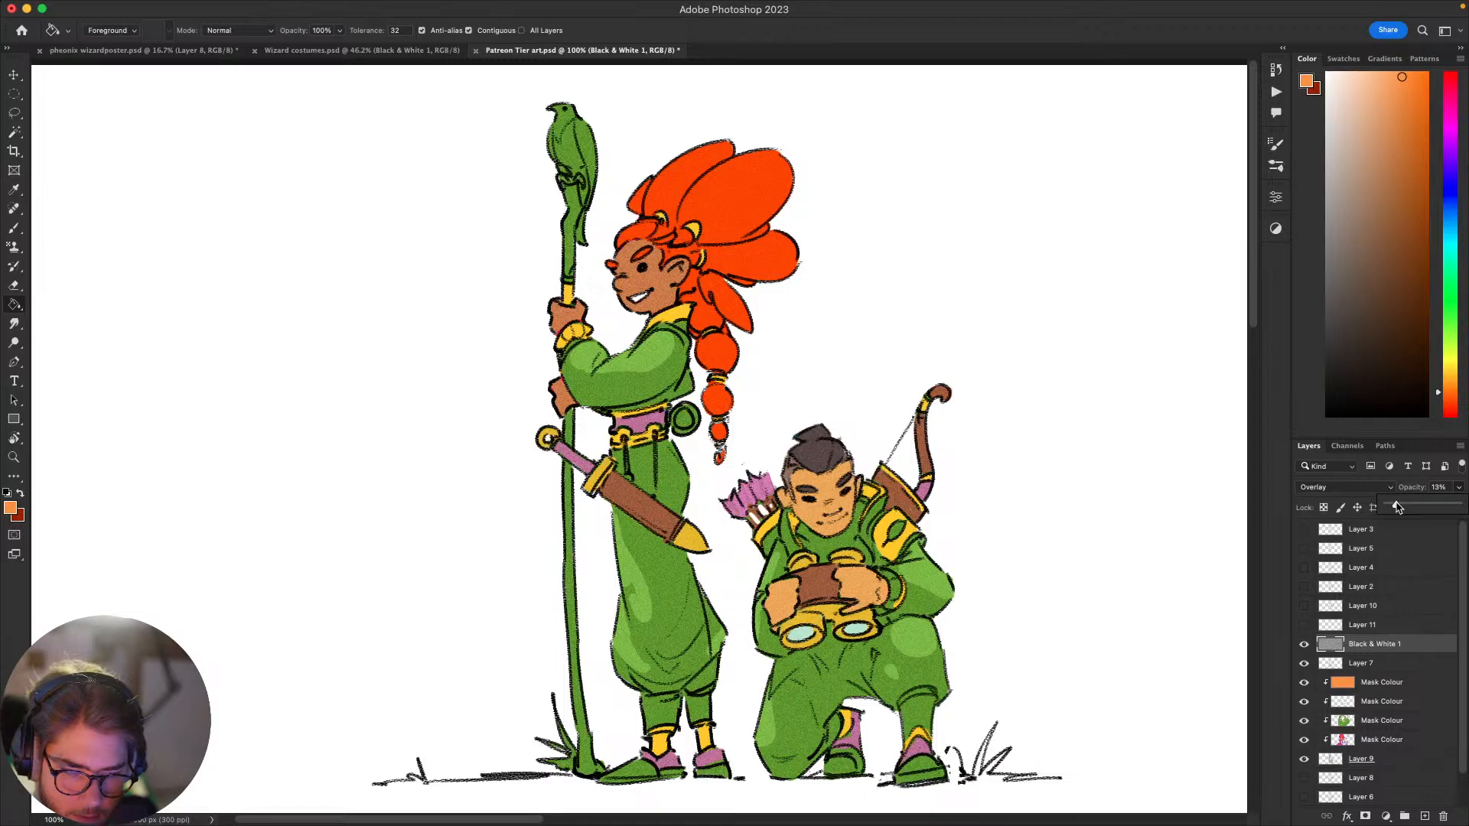
click(1257, 524)
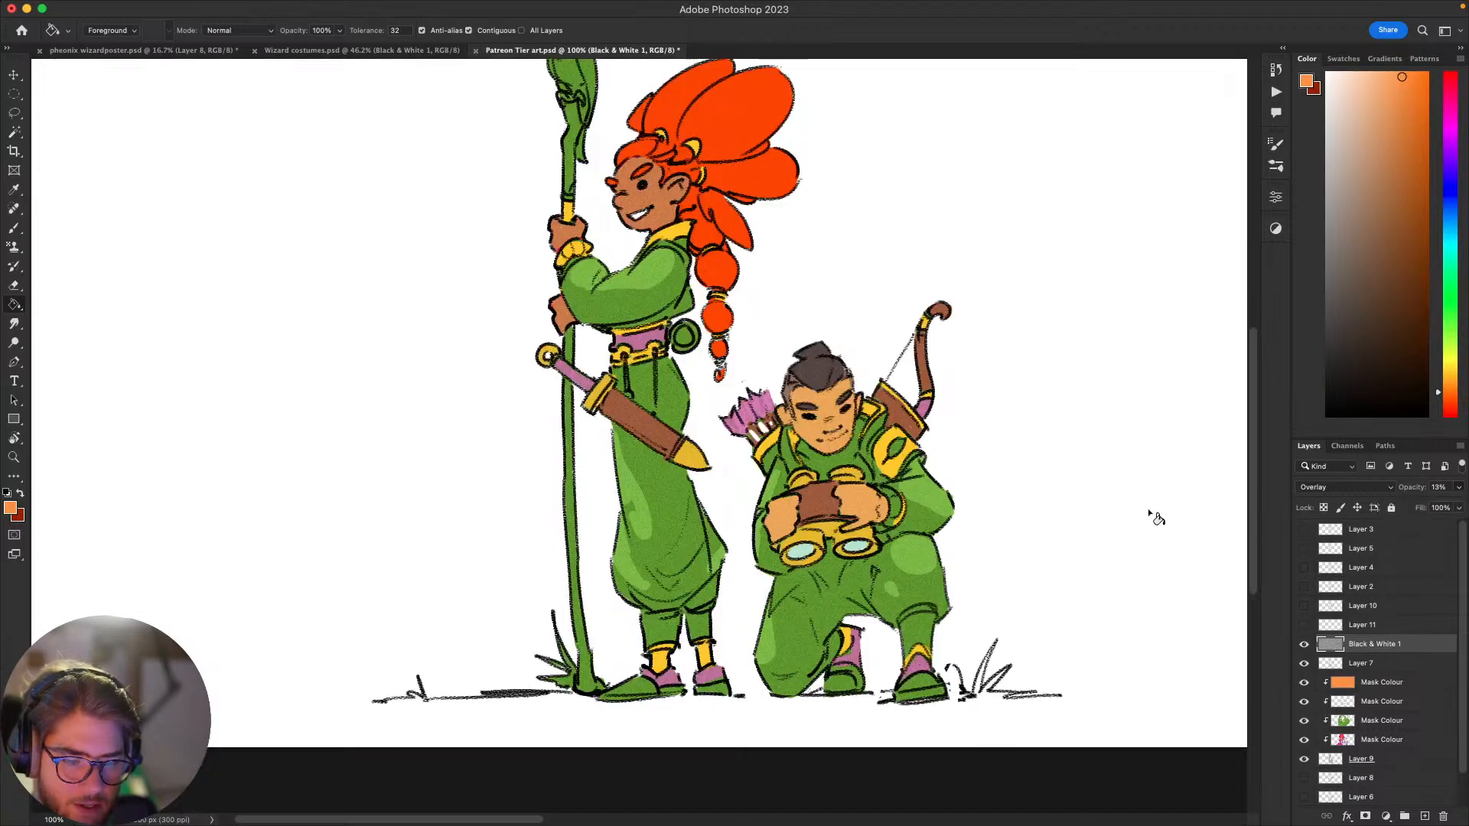
Step: Paint the round disc behind the standing character's belt golden yellow on the highlights layer
drag(1136, 507, 1077, 531)
scroll(866, 496, up, 2)
scroll(865, 496, down, 10)
scroll(817, 470, up, 10)
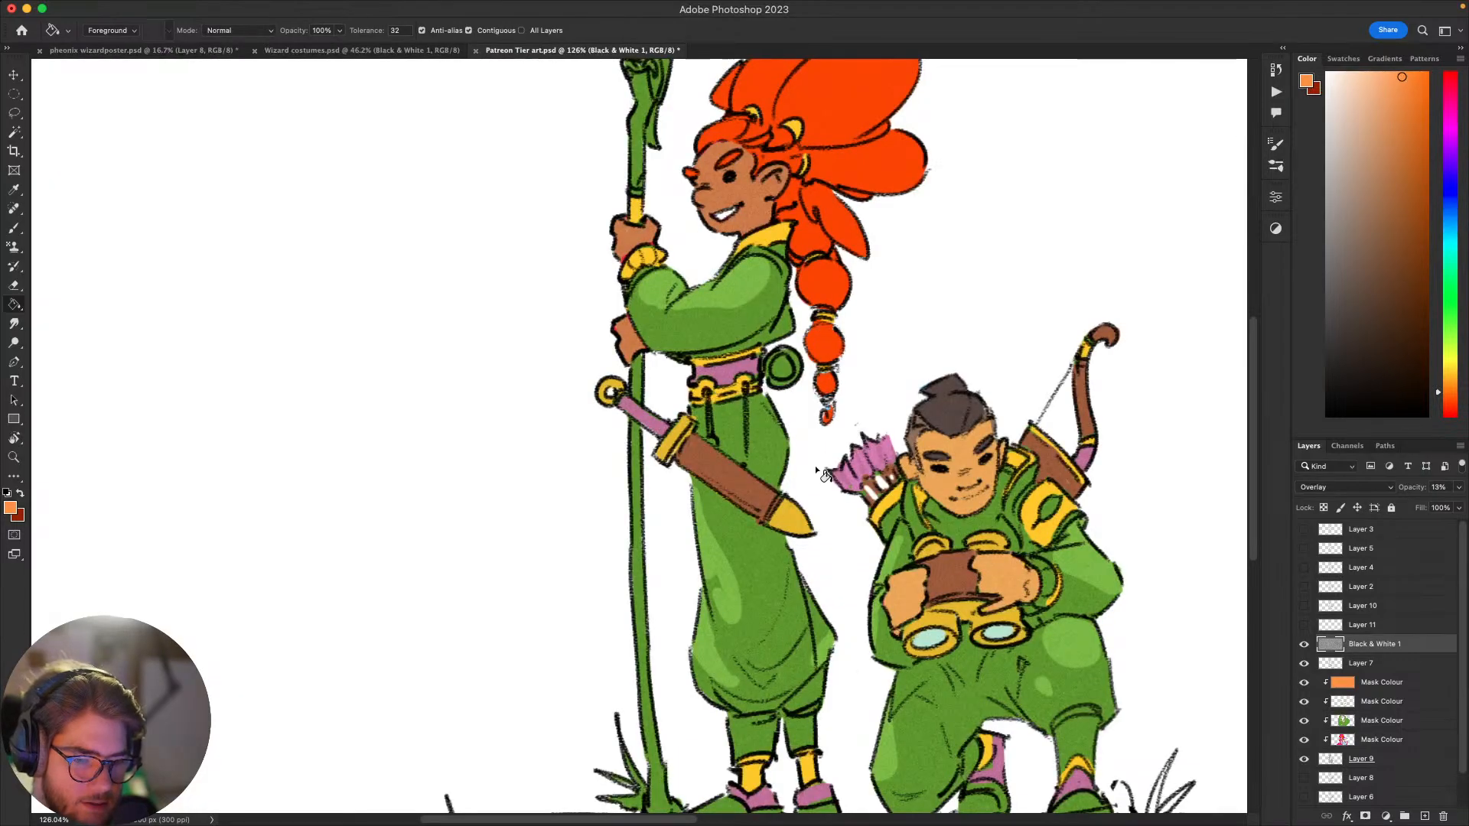
key(b)
drag(849, 439, 891, 493)
alt+click(821, 282)
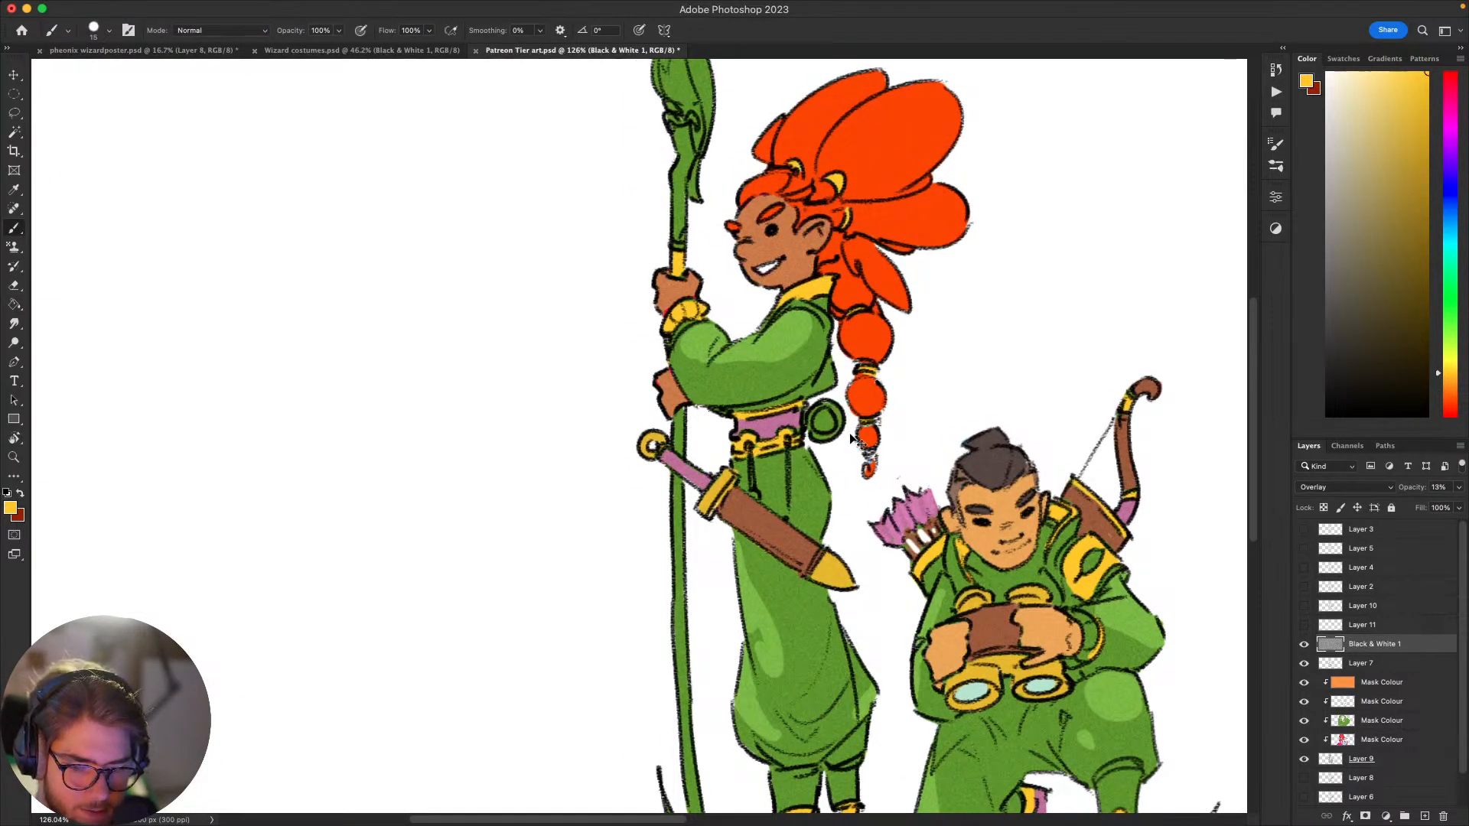
click(1382, 699)
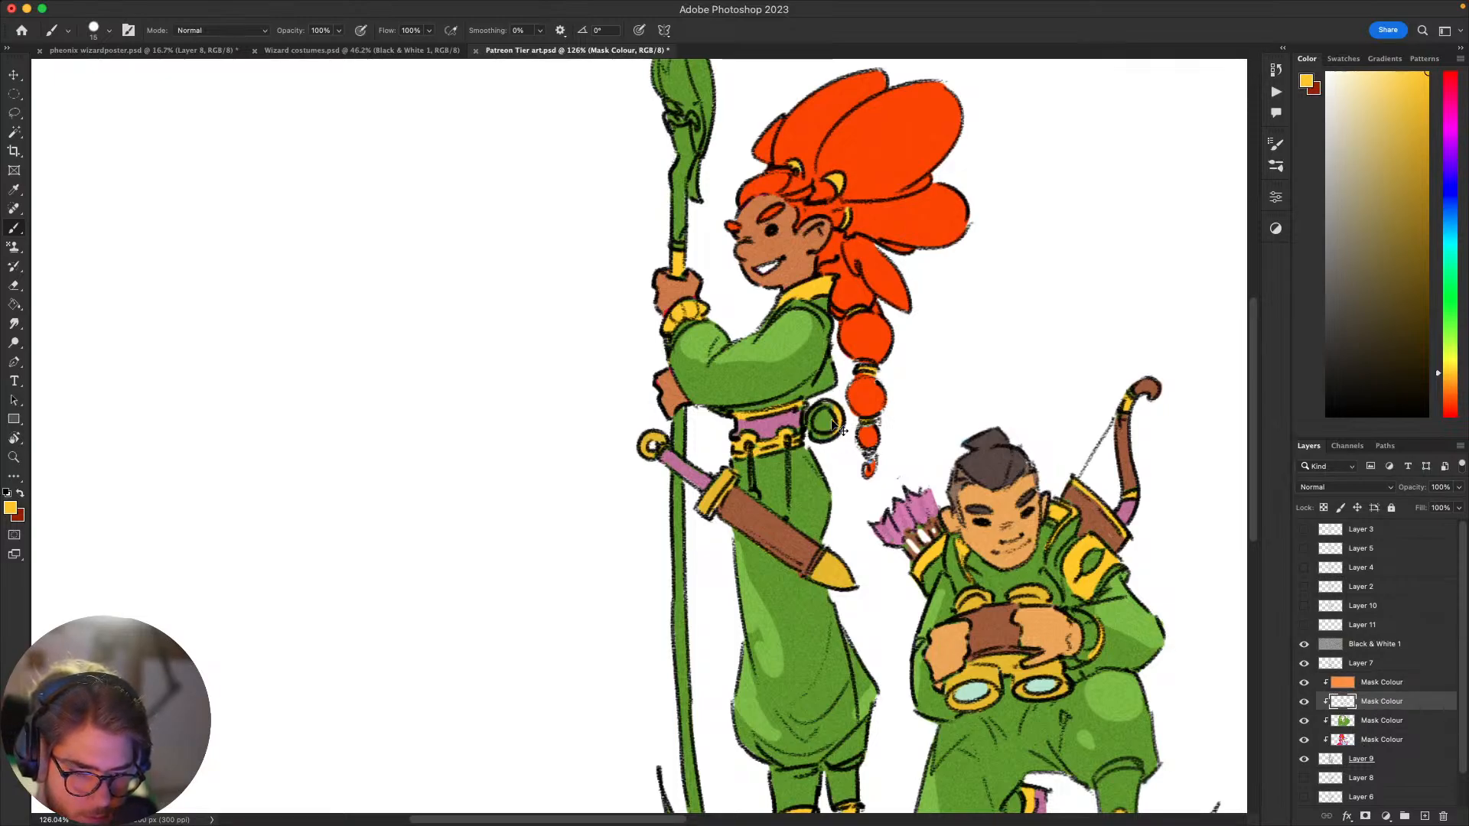
key(super+z)
mouse_move(841, 422)
mouse_down()
mouse_move(817, 405)
mouse_move(813, 437)
mouse_move(834, 436)
mouse_move(827, 399)
mouse_move(821, 434)
mouse_up()
drag(915, 649, 844, 637)
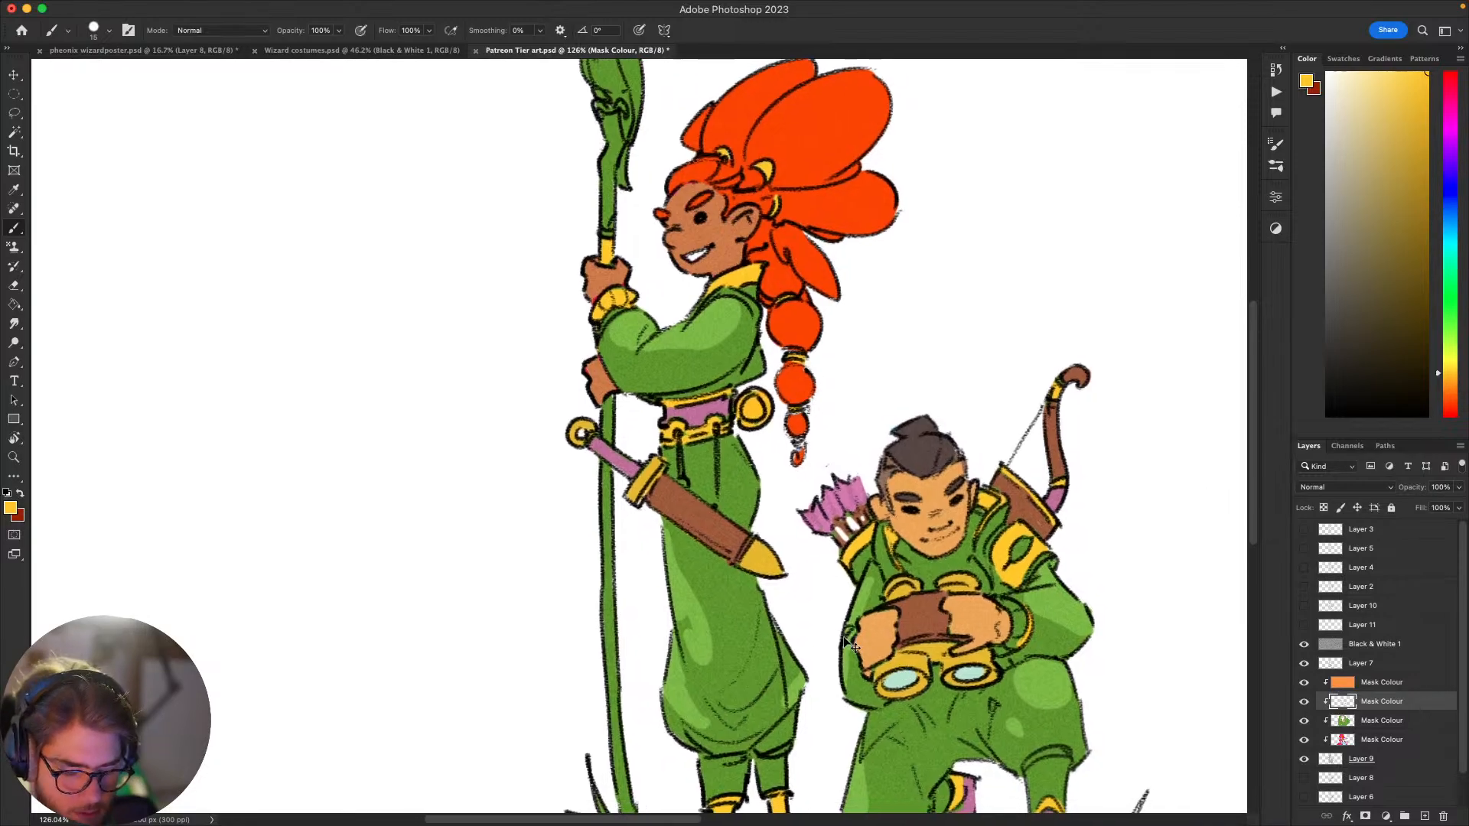
Step: Add a new layer above Layer 7 and paint over the round disc behind the belt in white
key(super+0)
key(super+equal)
key(super+equal)
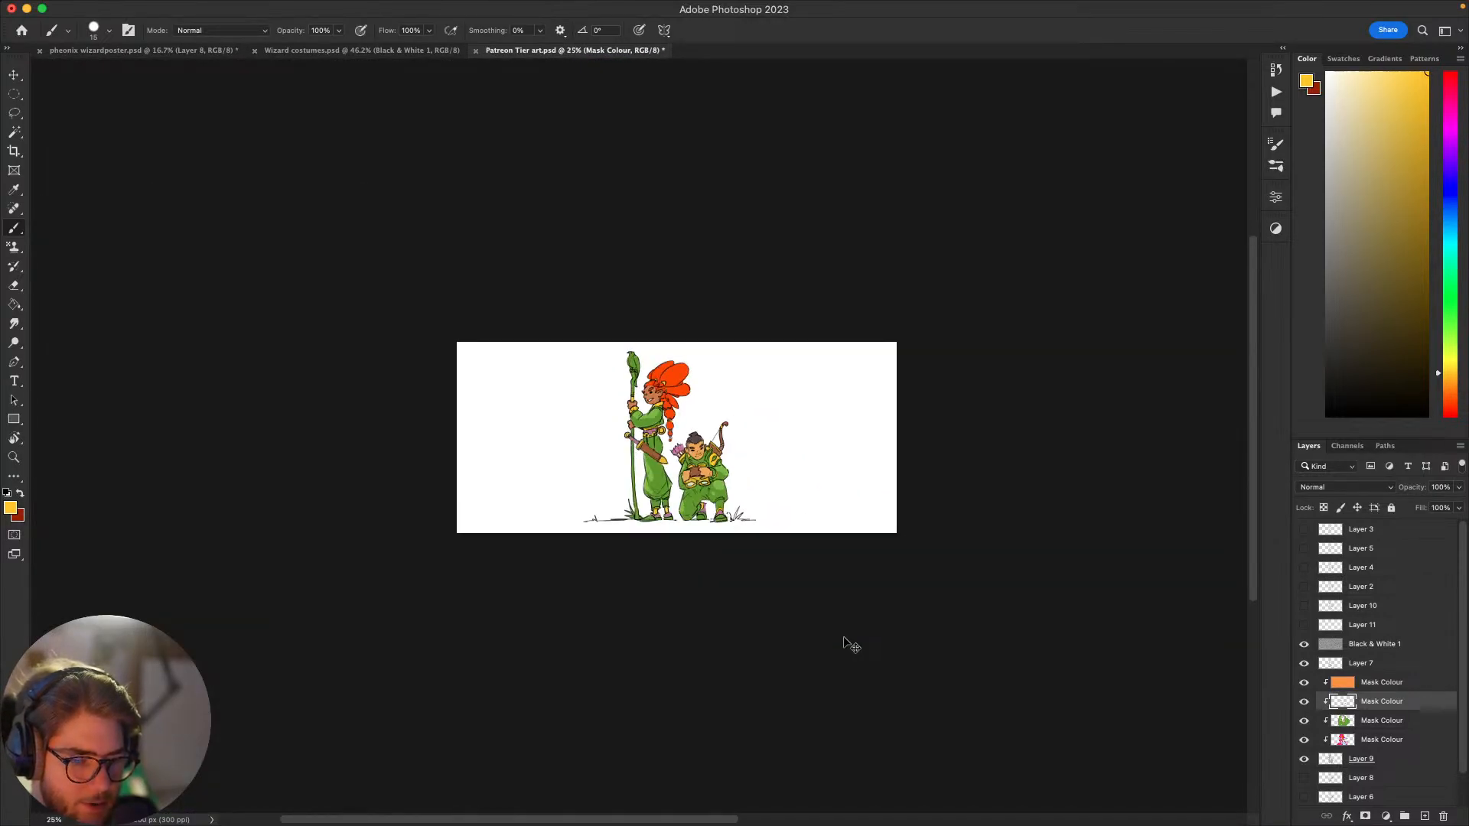
key(super+equal)
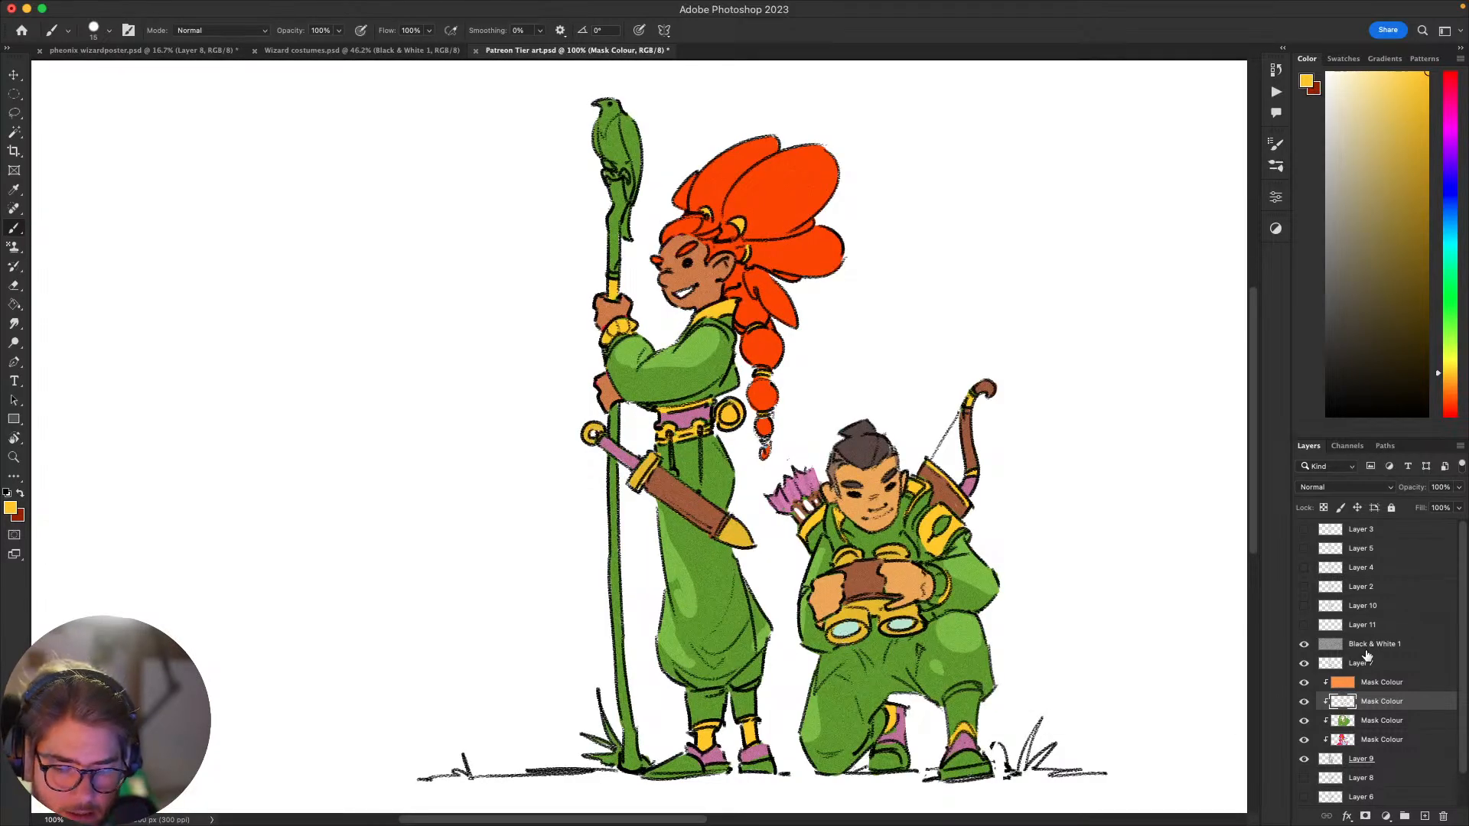
click(1346, 667)
key(alt+shift+super+n)
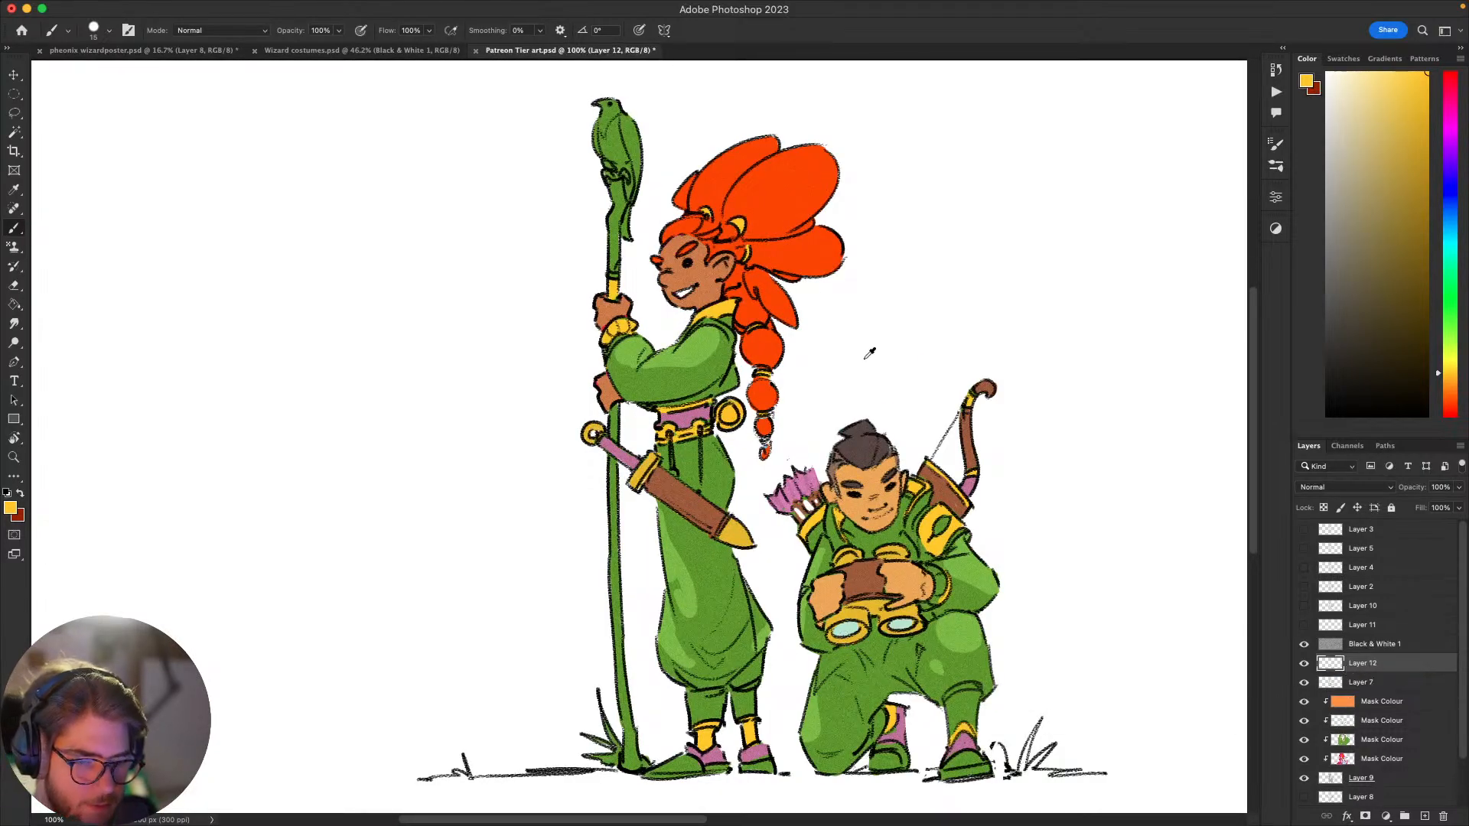
alt+click(865, 357)
drag(744, 424, 722, 429)
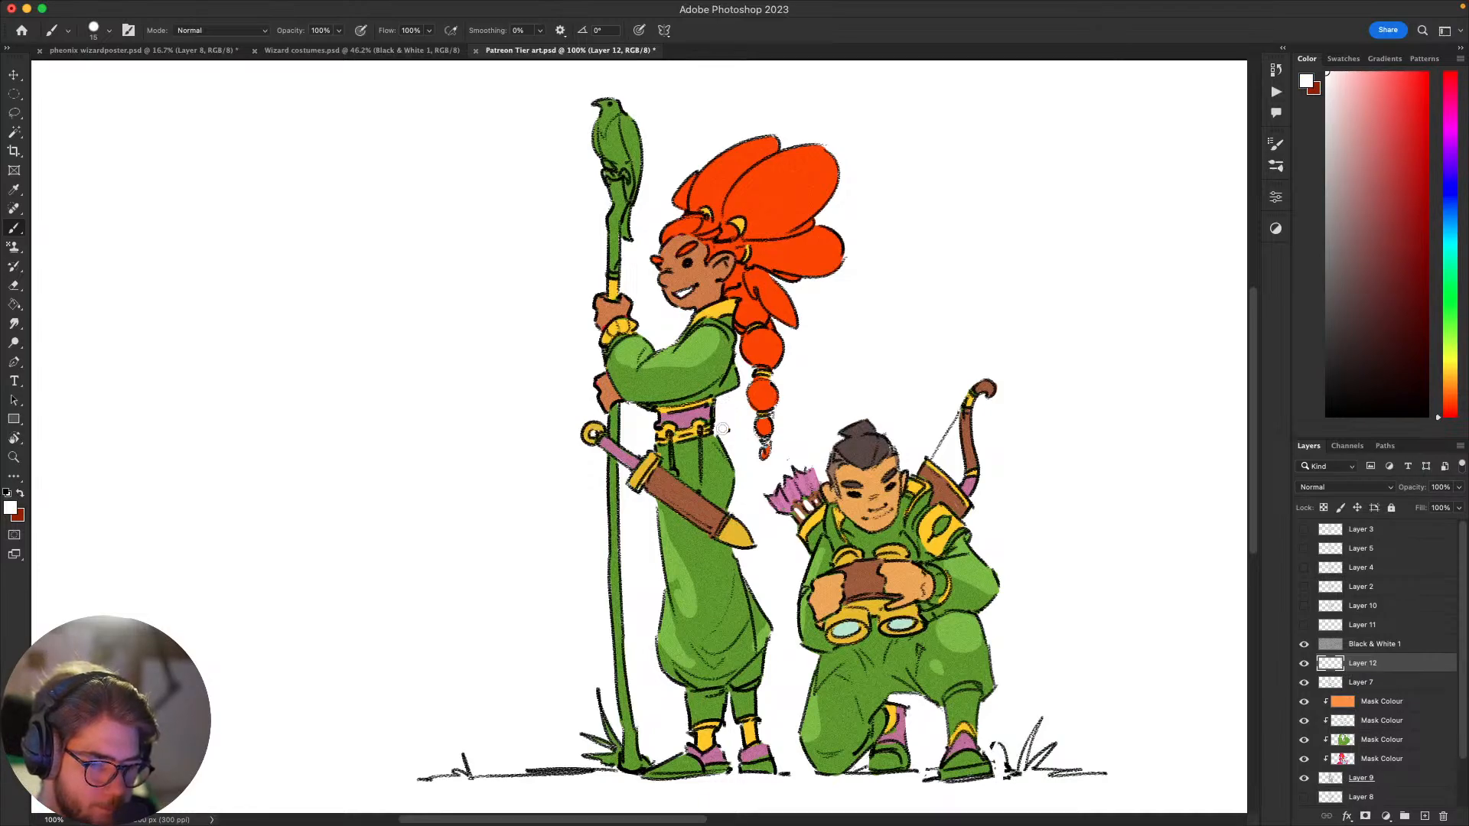
Step: Examine the green colour scheme on the whole illustration and at closer zoom
scroll(791, 398, left, 5)
scroll(790, 397, down, 2)
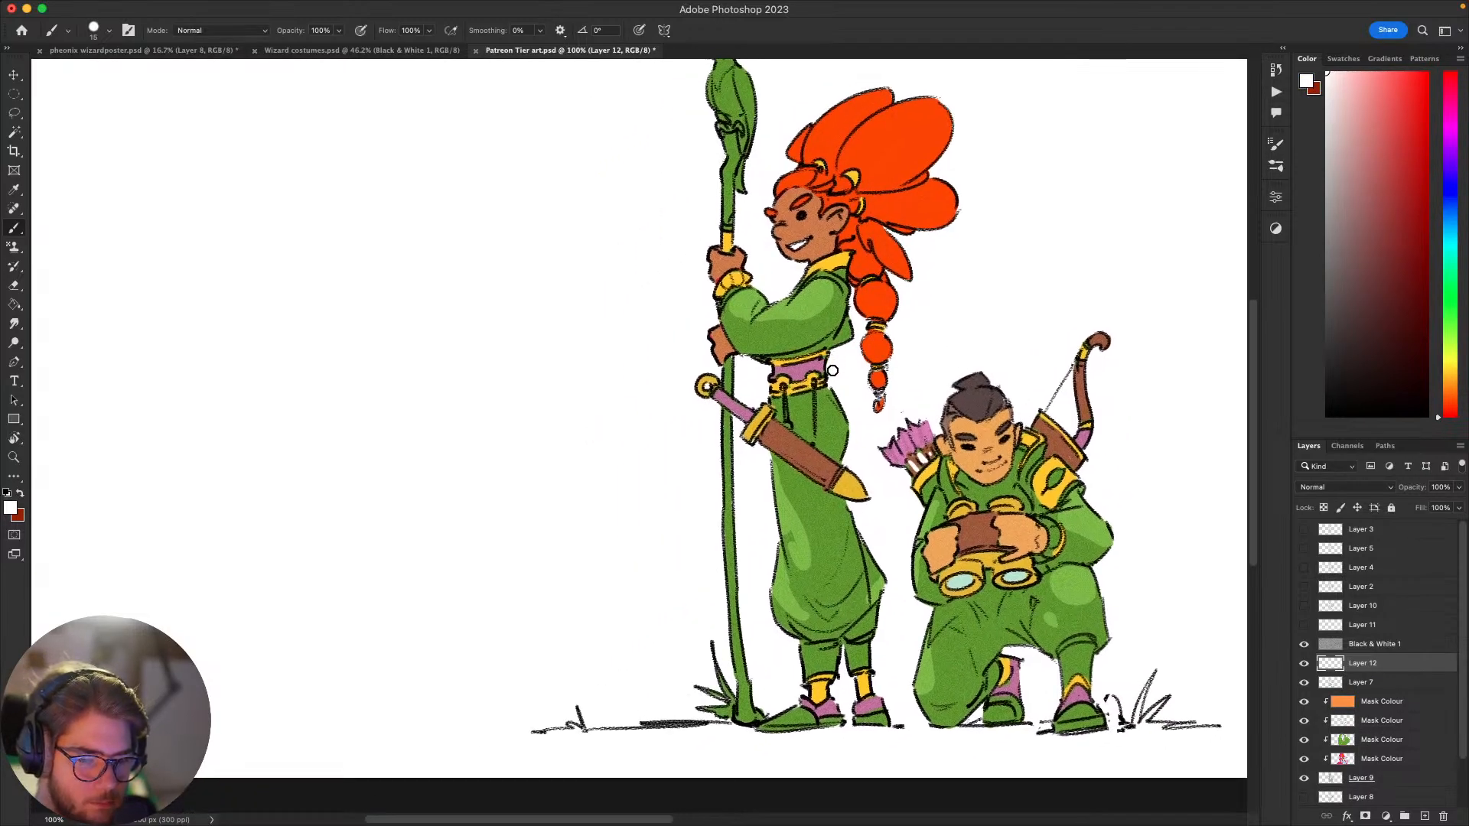
key(super+minus)
key(super+minus)
key(super+minus)
key(super+minus)
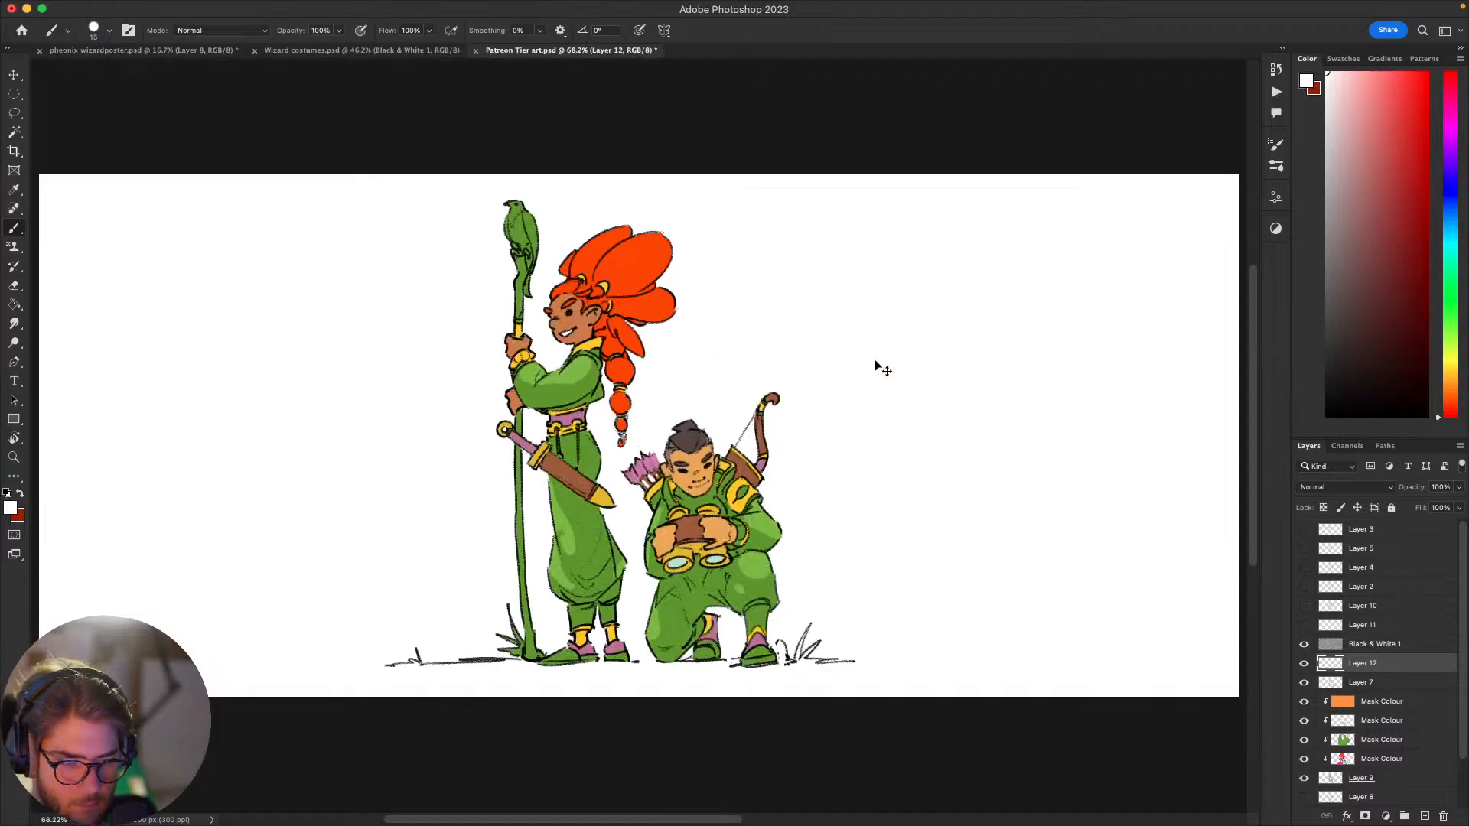
key(super+plus)
key(super+plus)
key(super+plus)
key(super+plus)
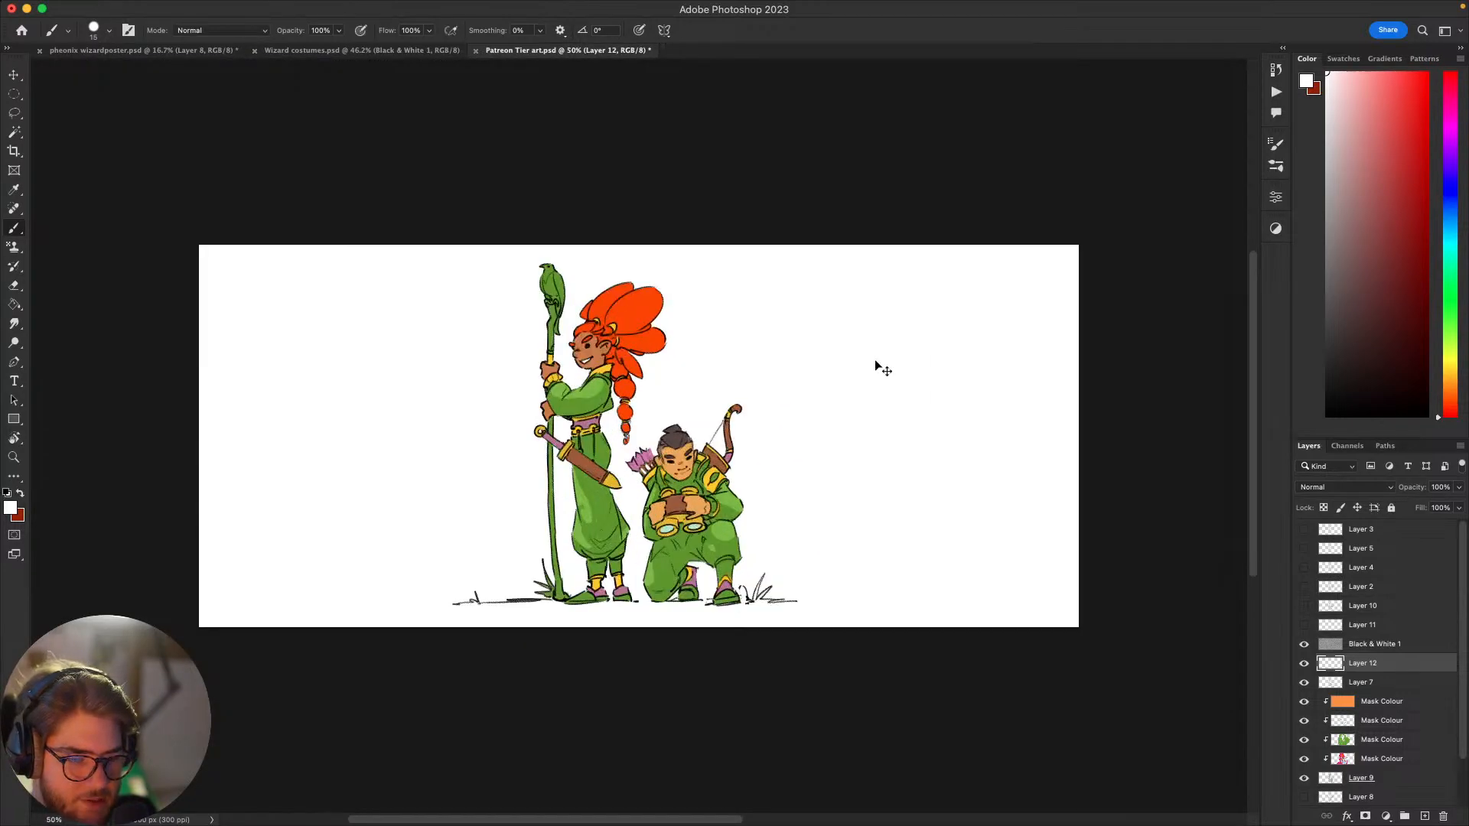
drag(968, 641, 1059, 691)
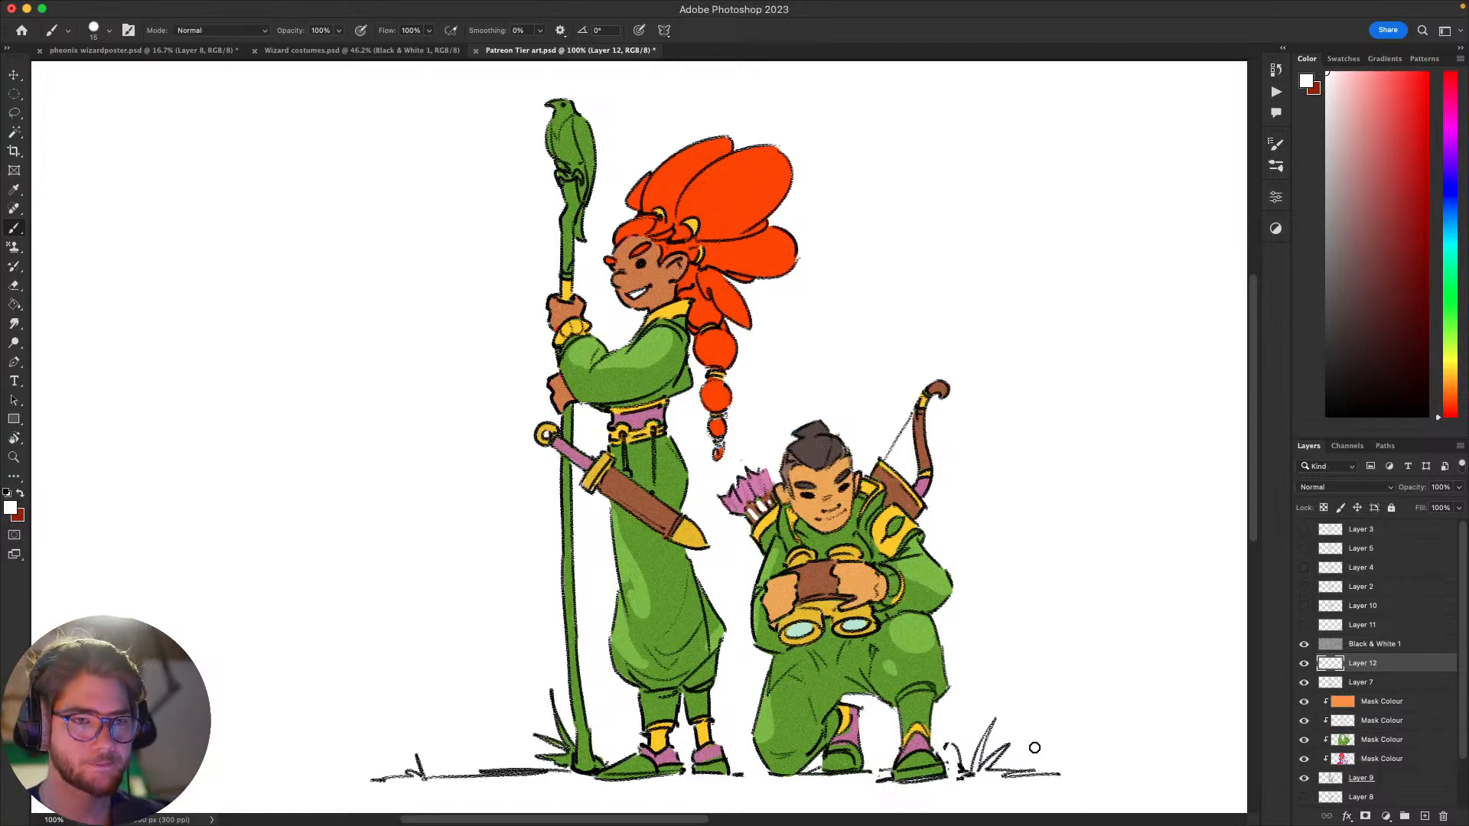
drag(1081, 633, 1040, 608)
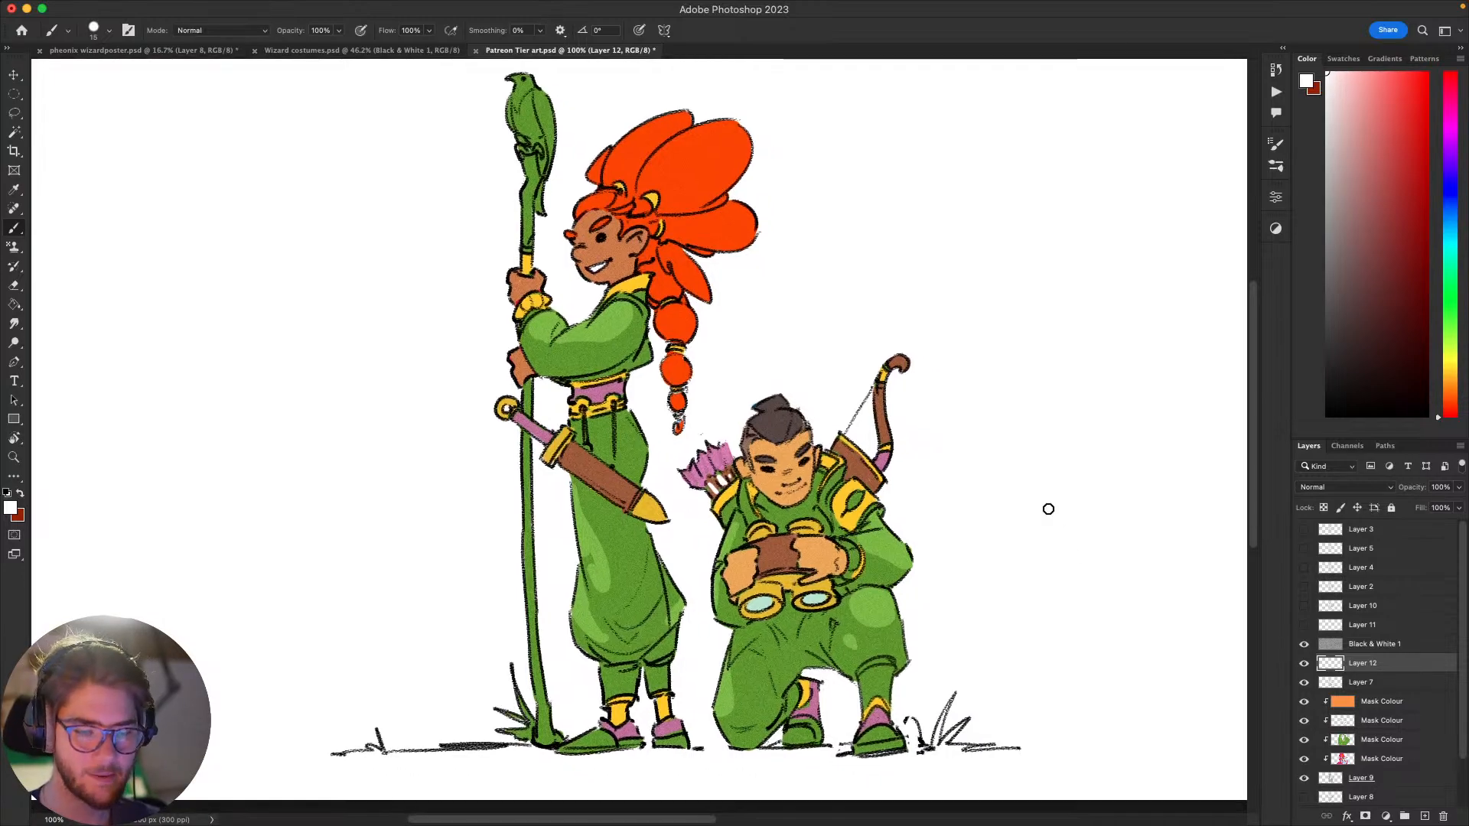
Step: Compare the green scheme with the original blue and red one by toggling the green colour and highlight layers
click(1305, 740)
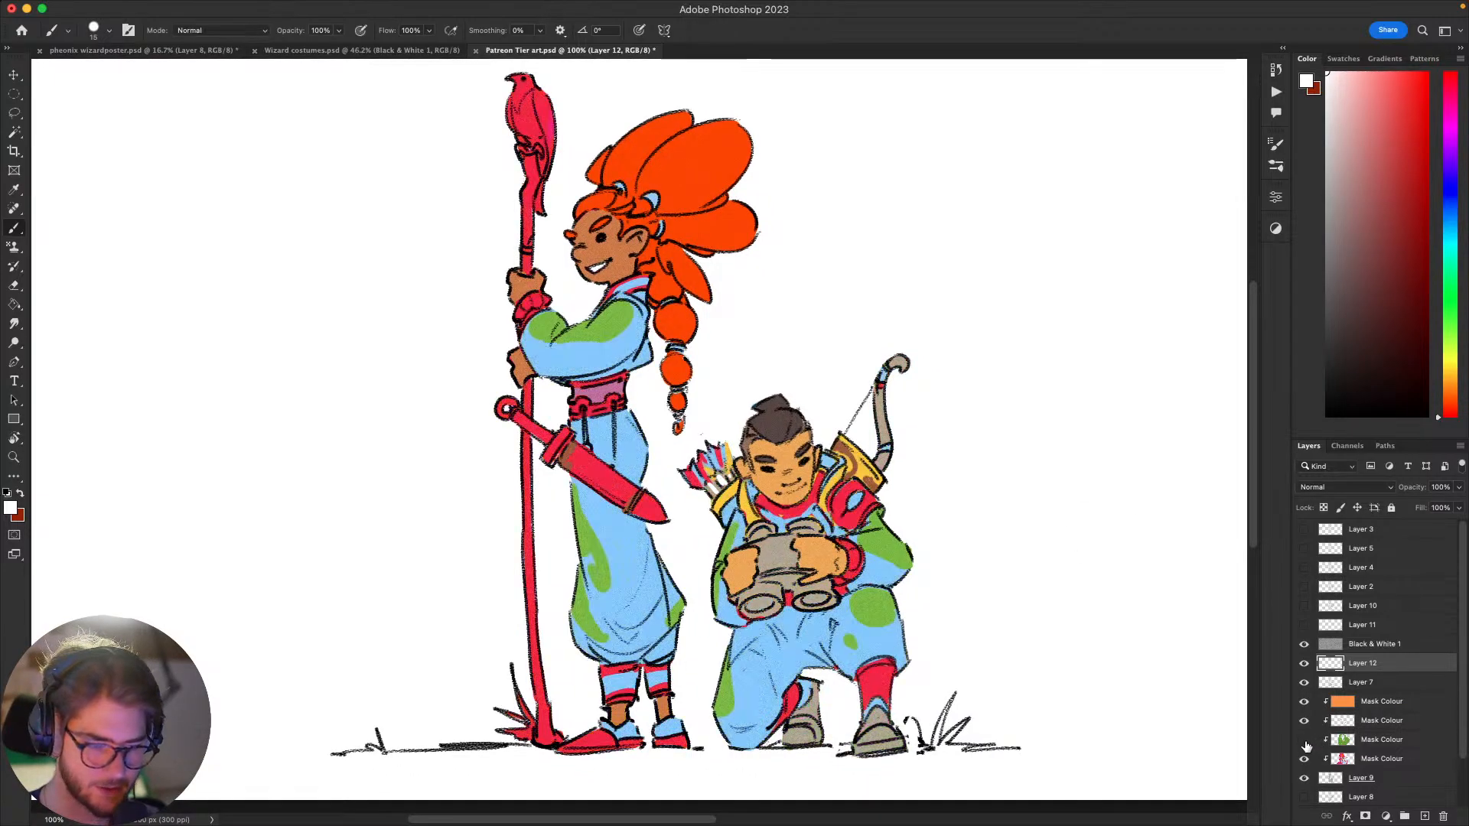
click(1305, 740)
click(1304, 721)
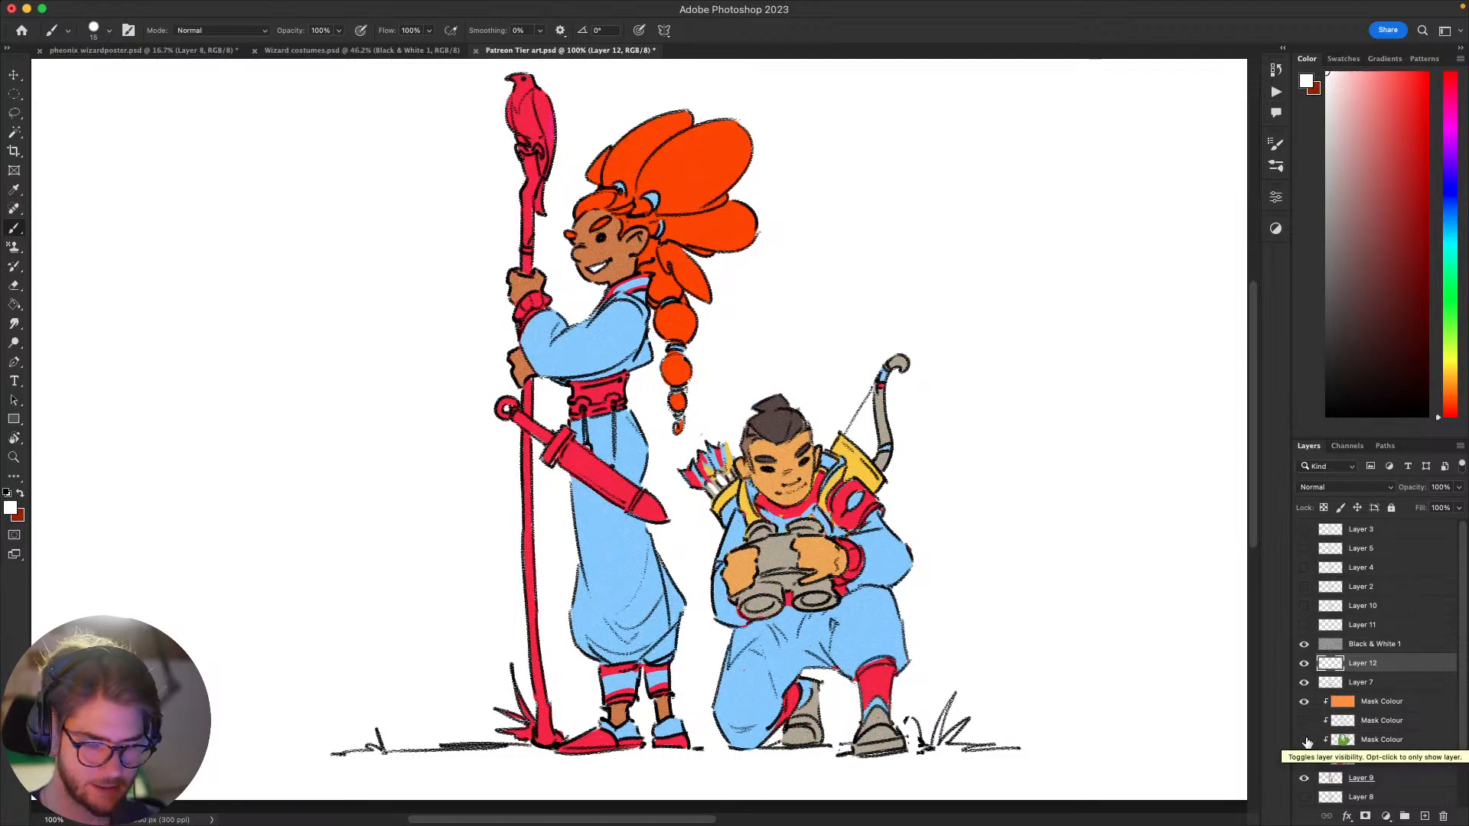
click(1306, 742)
click(1306, 746)
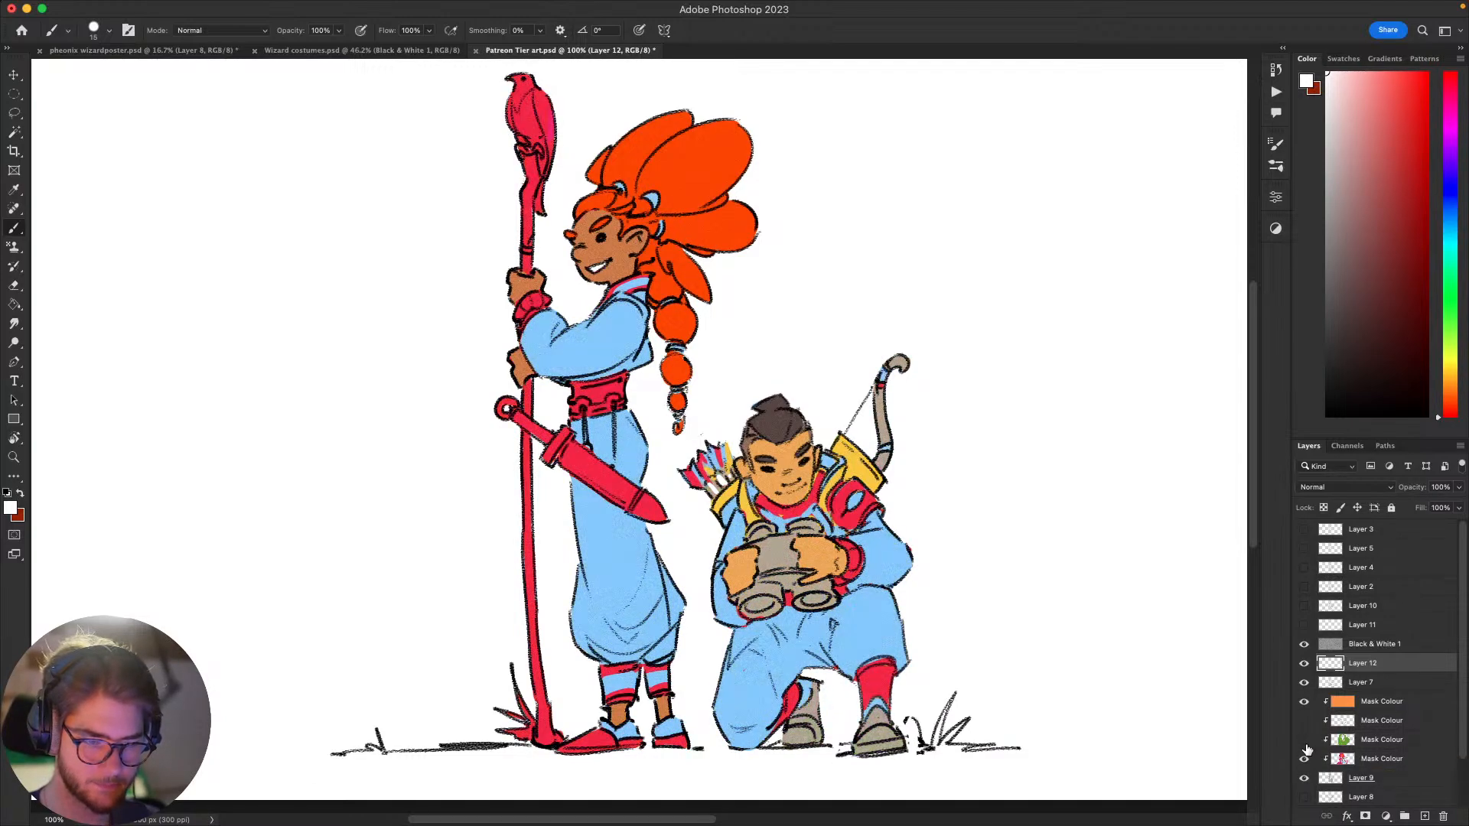
click(1306, 746)
click(1307, 747)
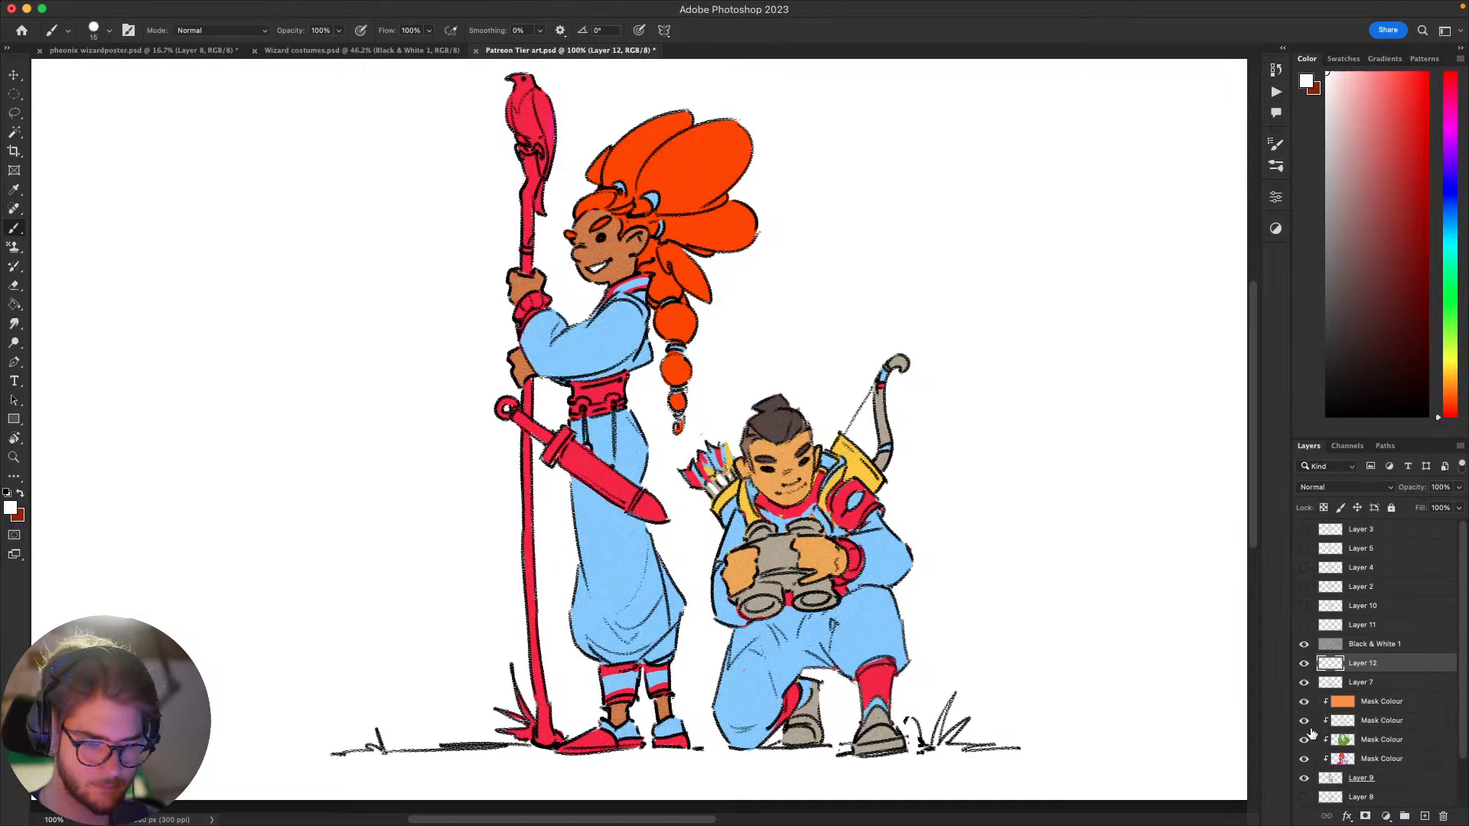
click(1311, 727)
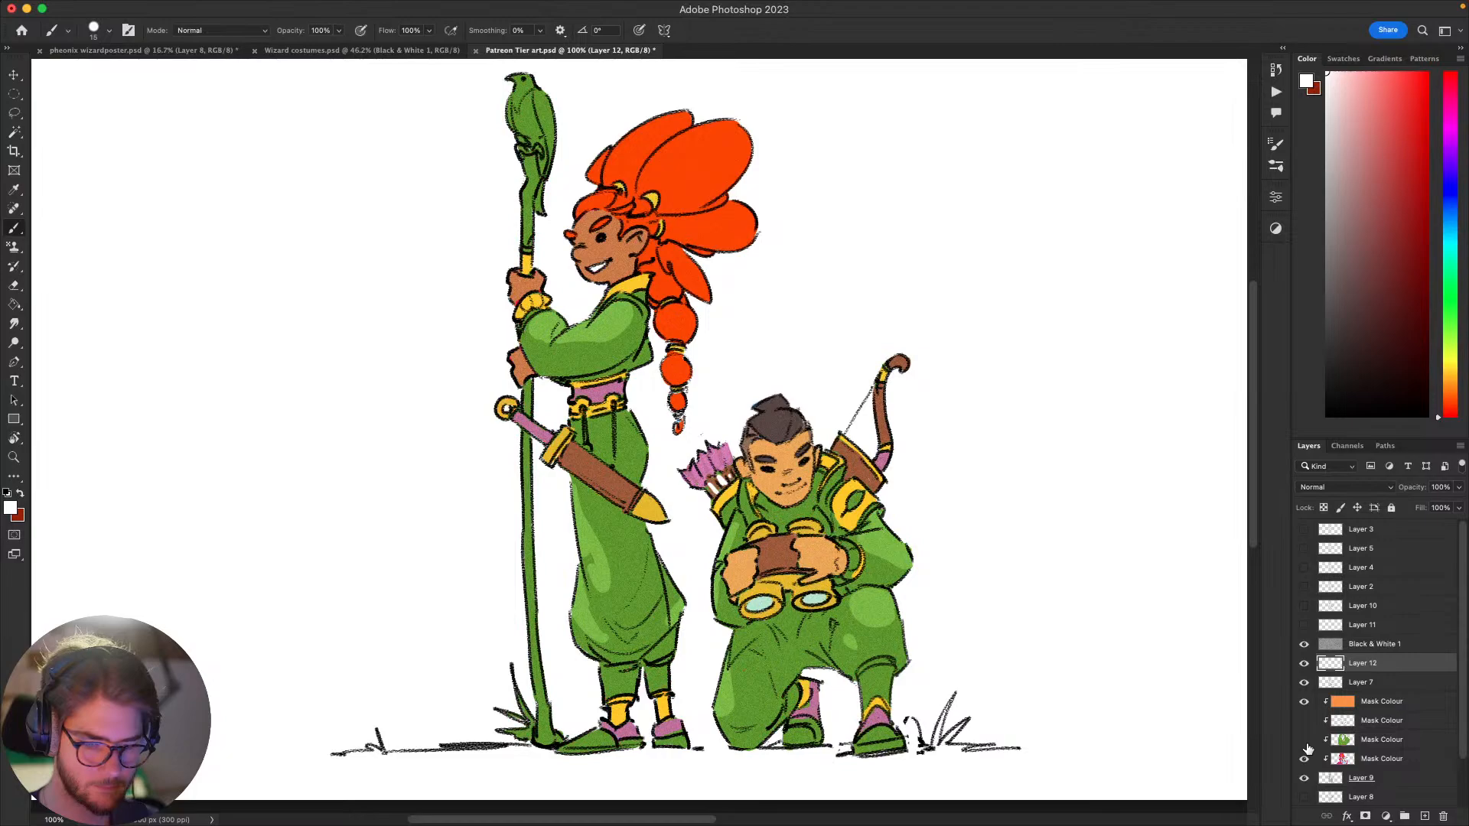
click(1308, 747)
click(1306, 724)
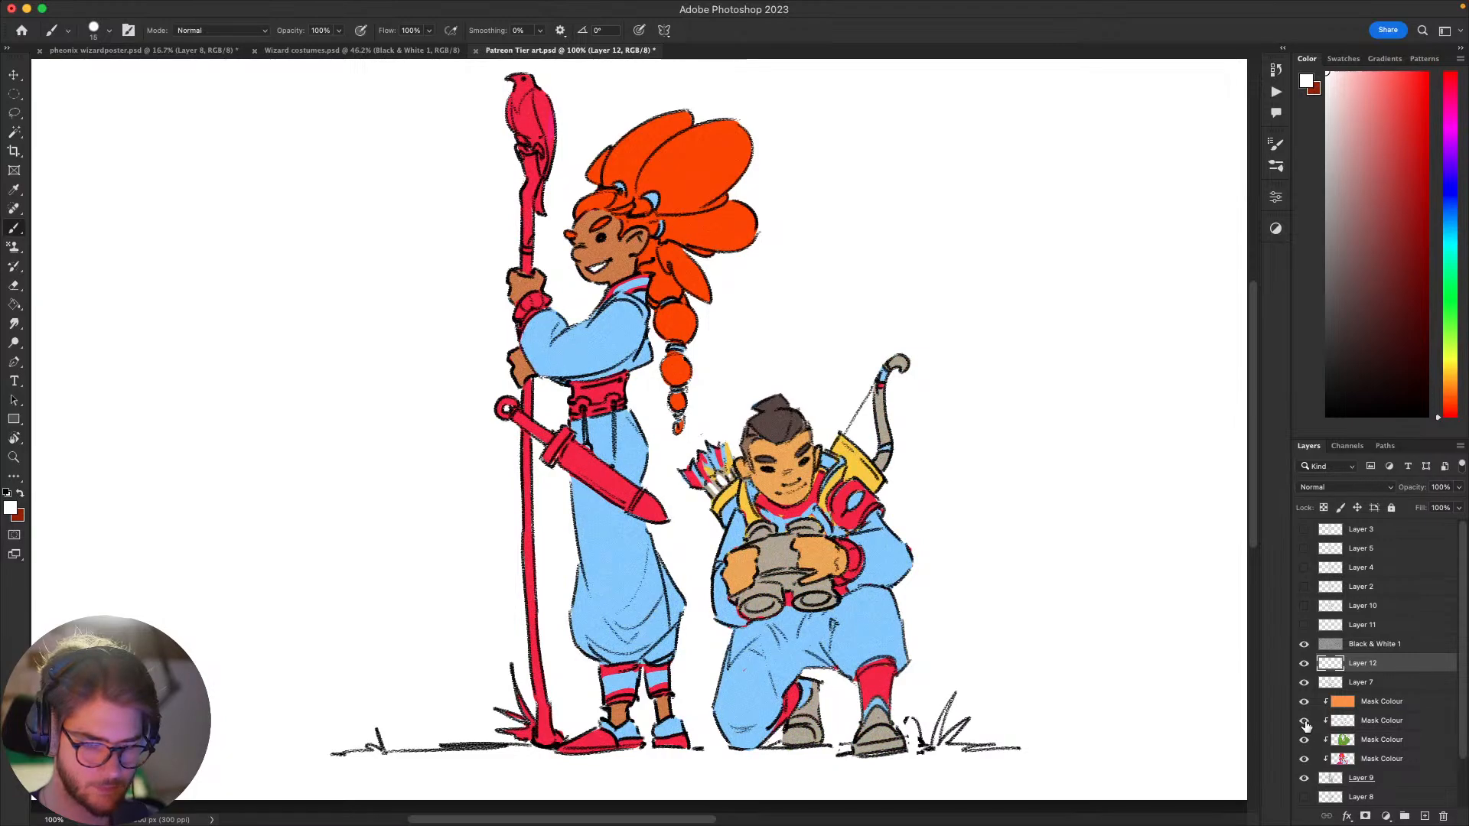
click(1305, 725)
click(1308, 744)
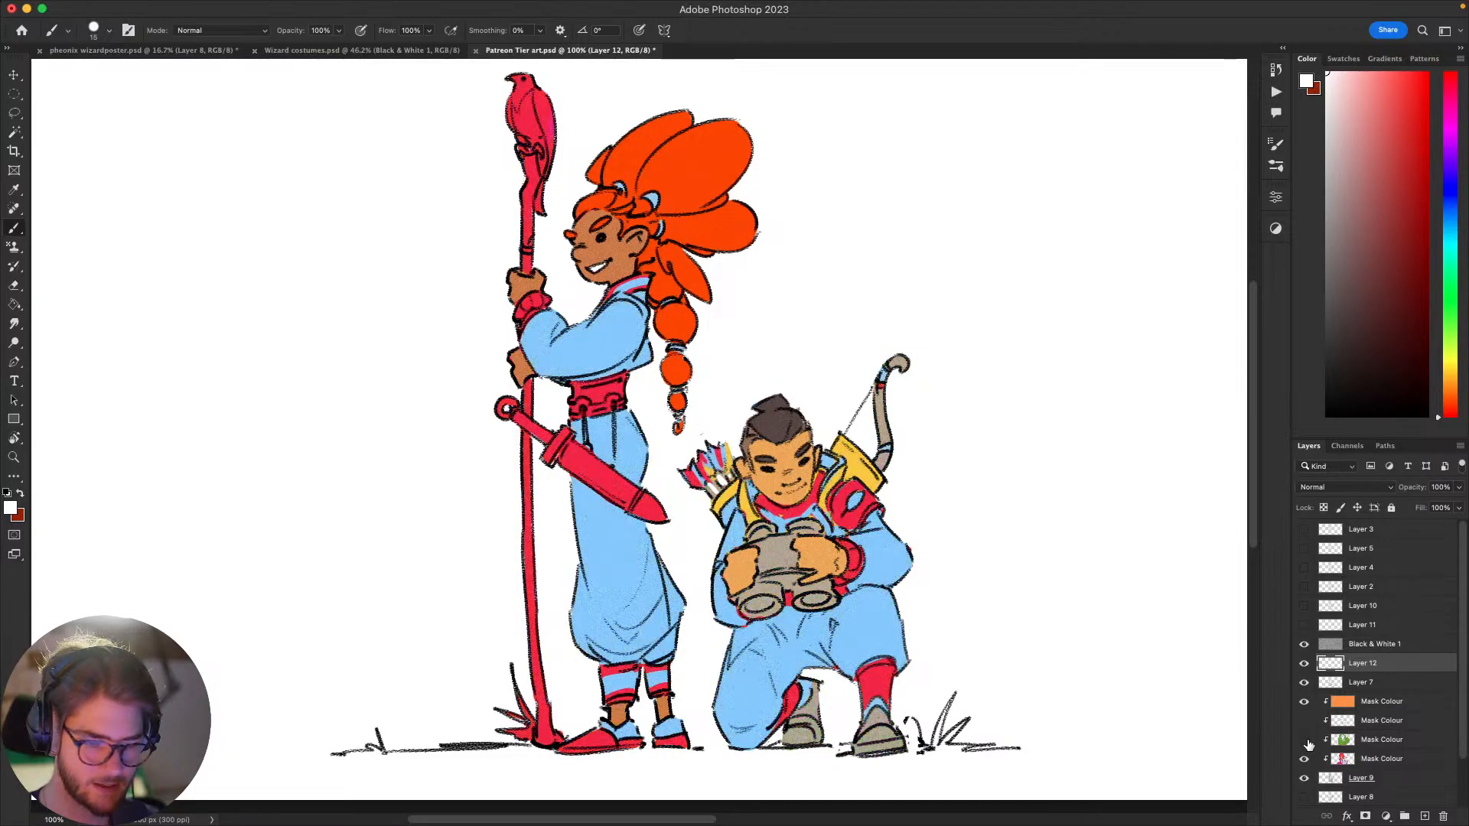
drag(1307, 744, 1304, 726)
Step: Paint the wings and tail of the bird on the staff in the hair's orange-red on the green colour layer
drag(1049, 680, 866, 610)
scroll(682, 511, down, 1)
scroll(679, 512, down, 3)
drag(678, 510, 928, 570)
scroll(928, 570, up, 4)
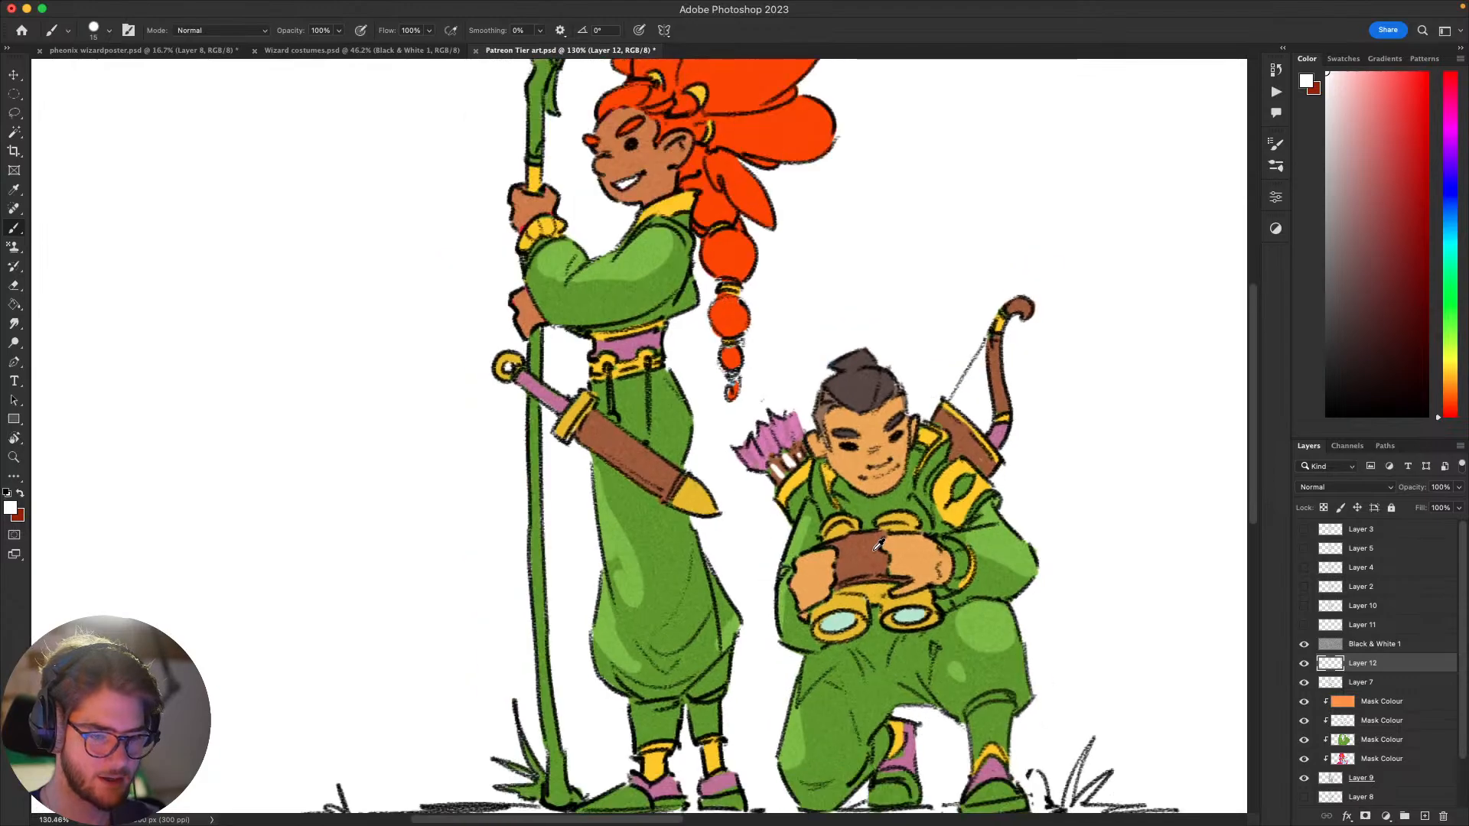
scroll(932, 542, down, 1)
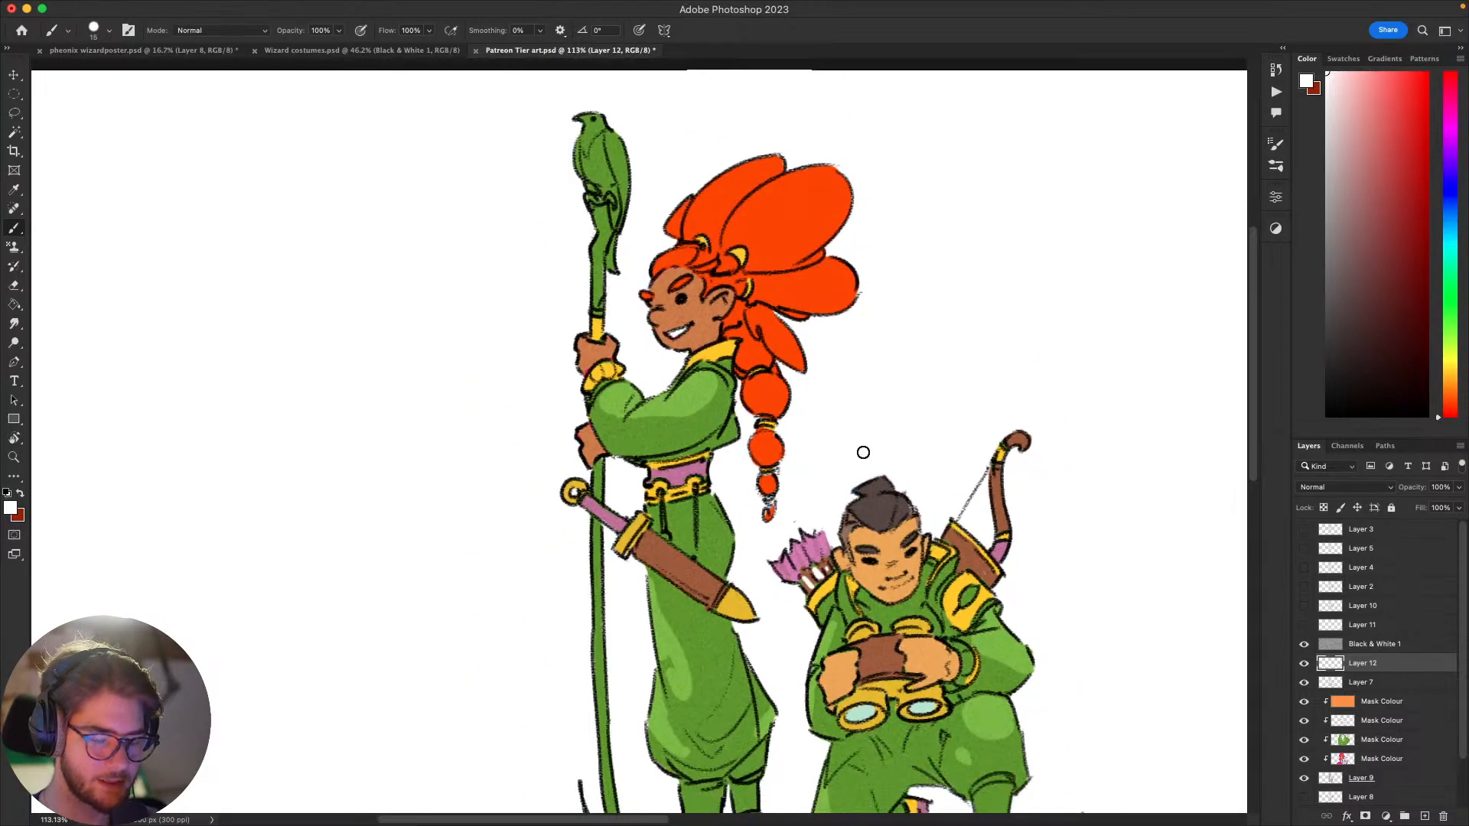
scroll(855, 452, up, 1)
drag(843, 392, 1078, 559)
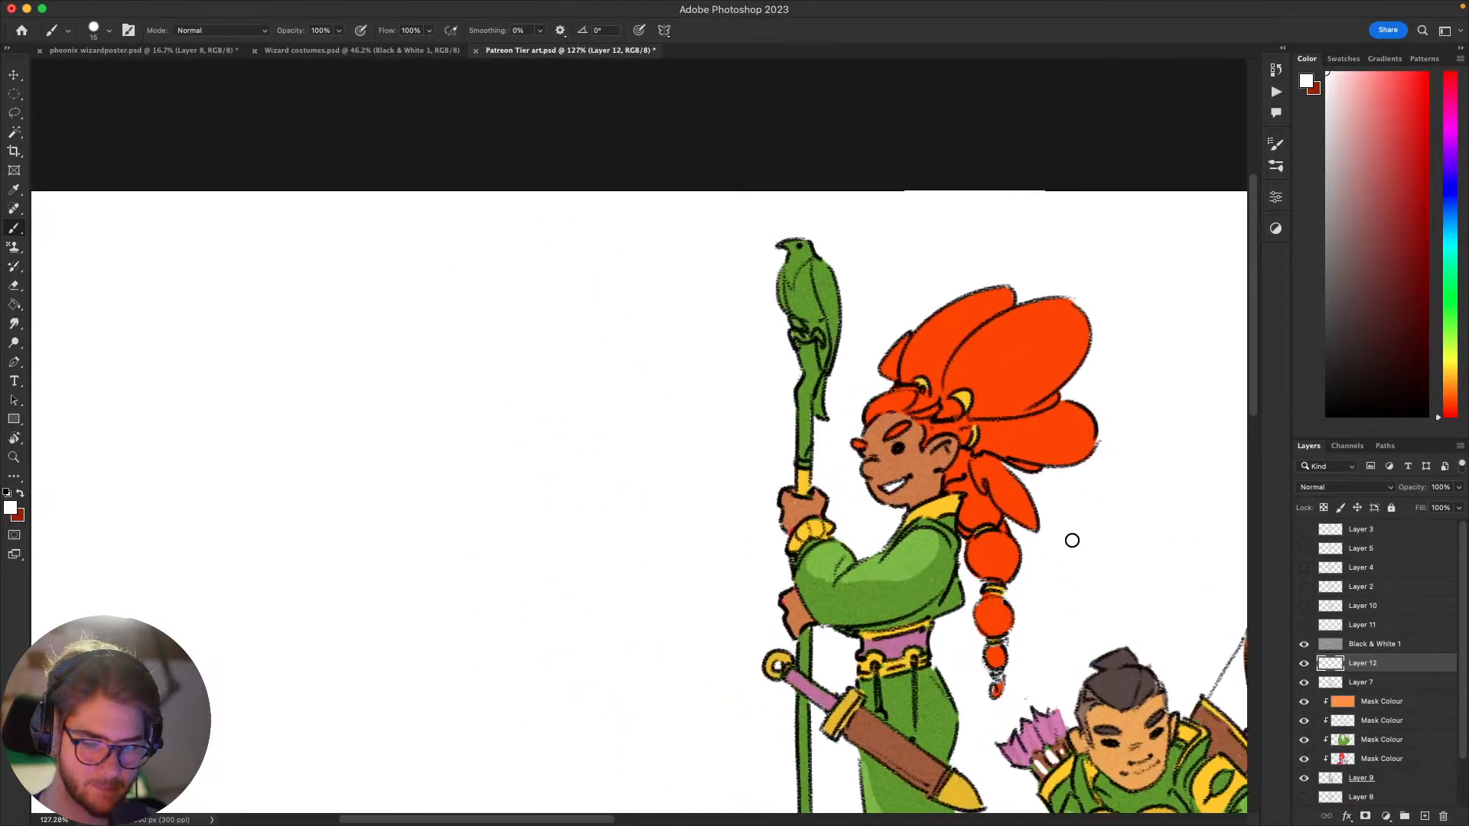
click(1367, 759)
drag(1121, 706, 1011, 534)
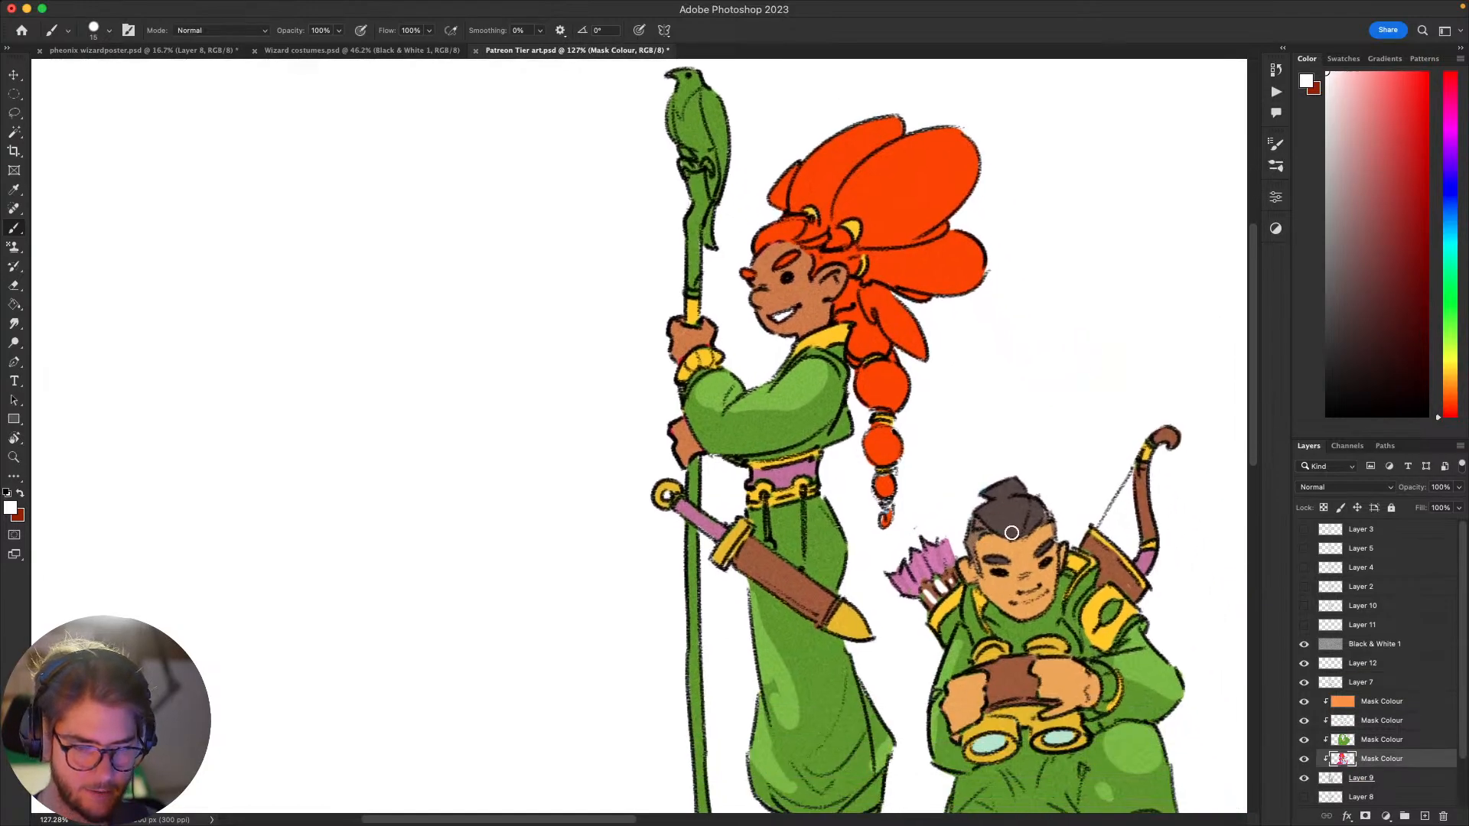
alt+click(895, 198)
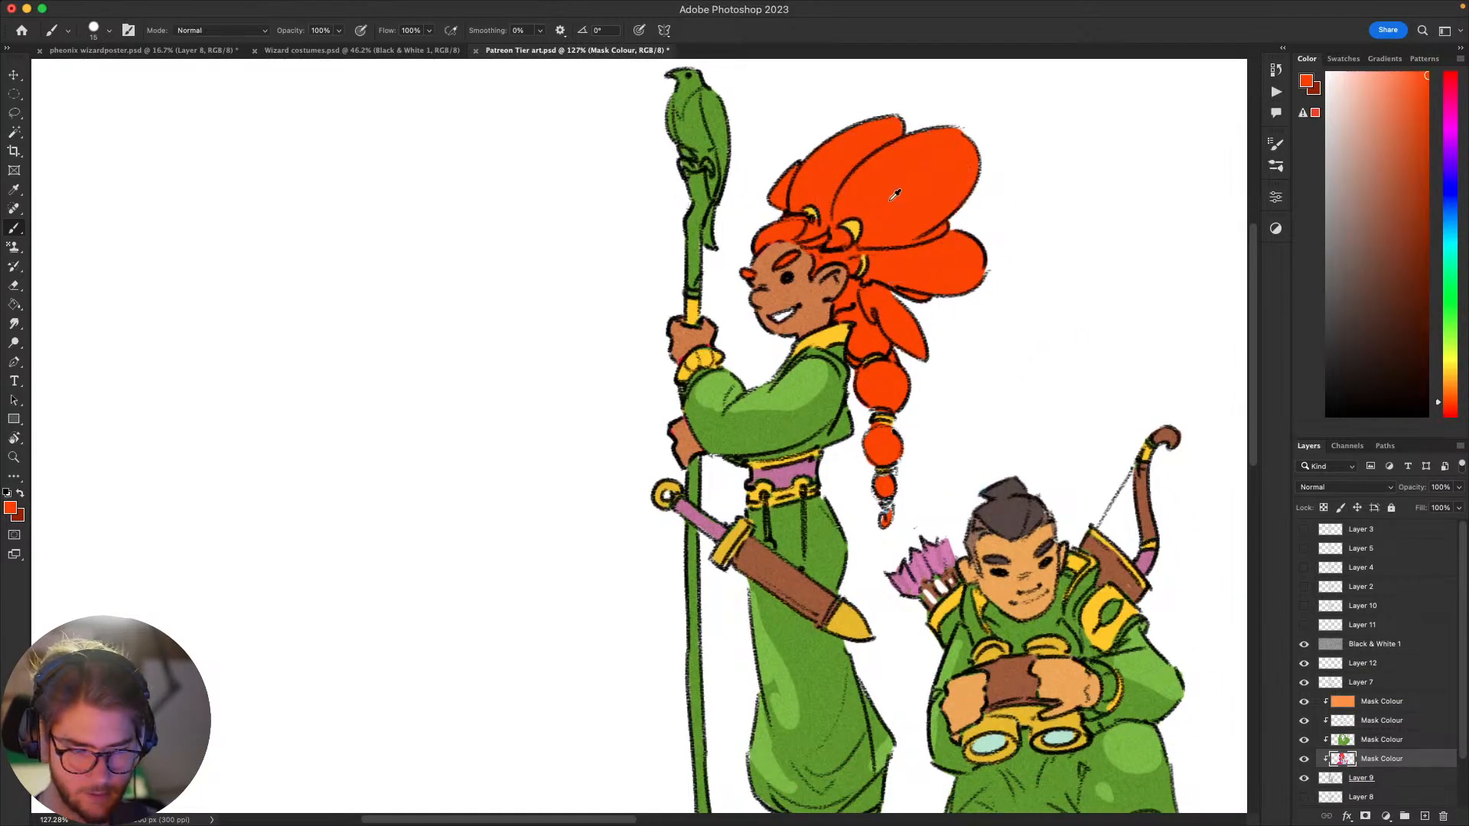
click(1378, 740)
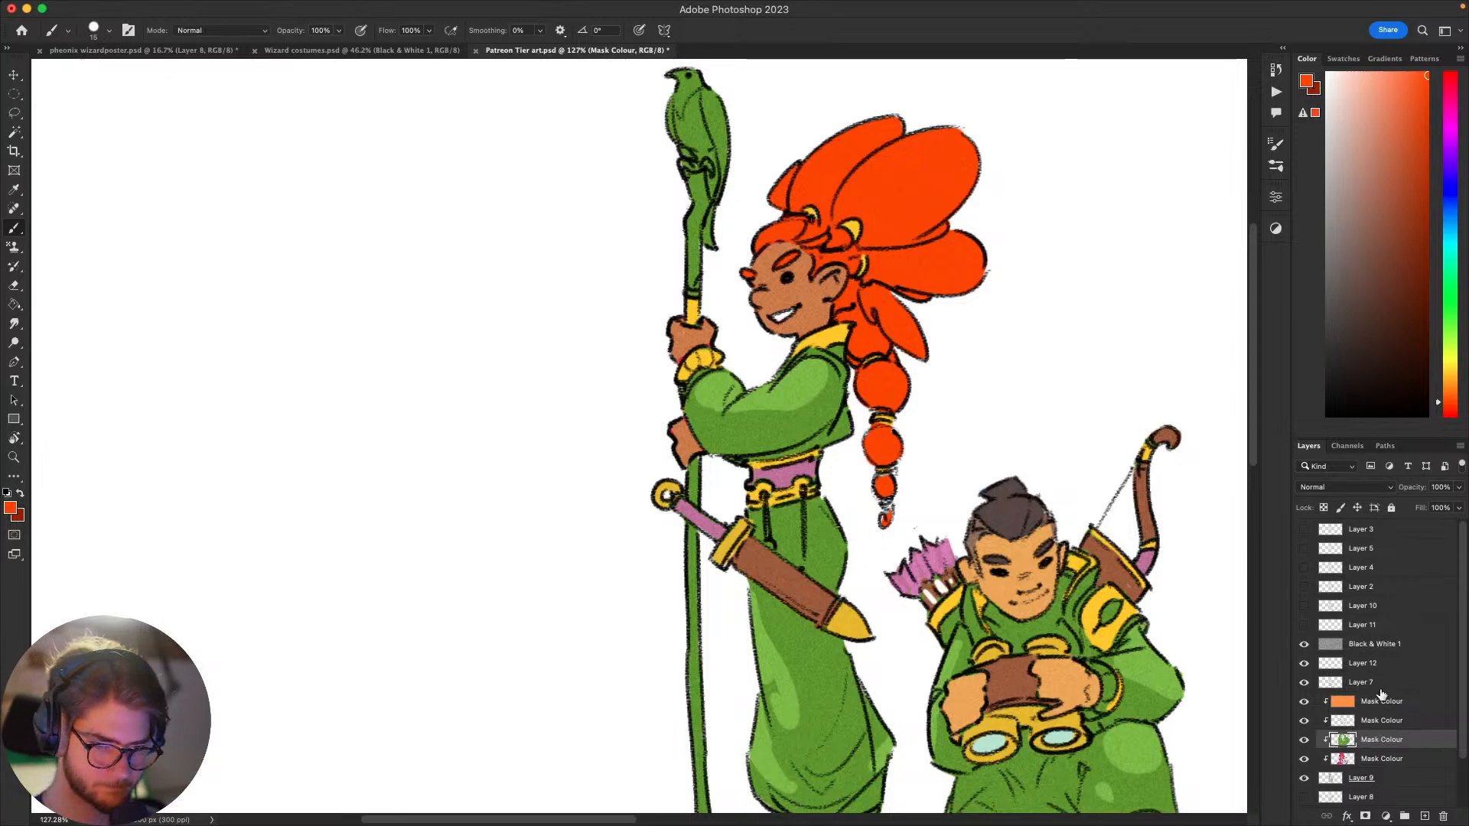
mouse_move(714, 248)
mouse_down()
mouse_move(720, 205)
mouse_move(709, 247)
mouse_move(723, 111)
mouse_move(677, 143)
mouse_up()
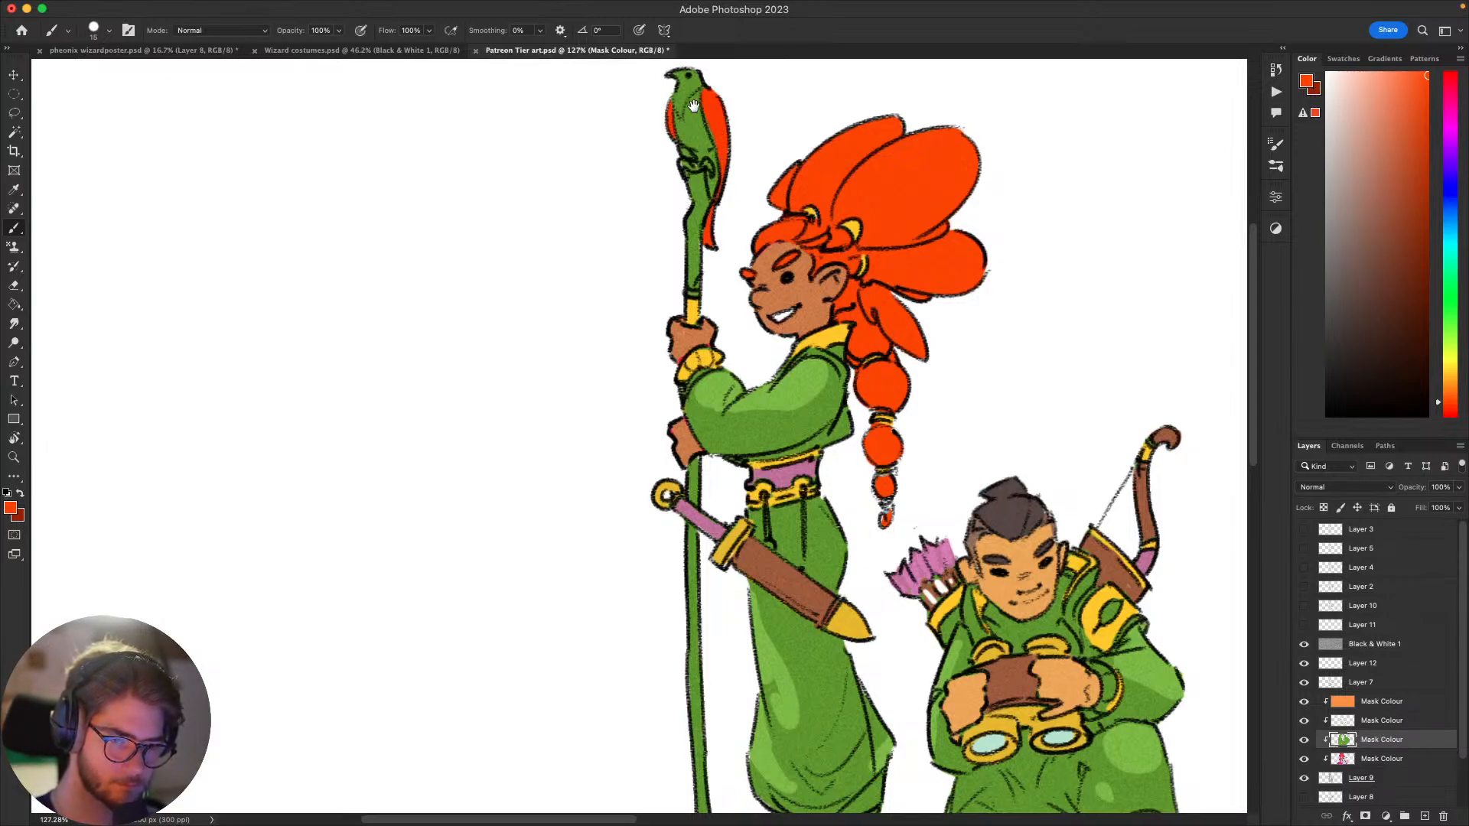
Step: Paint the head and body of the bird on the staff light orange
scroll(716, 120, up, 2)
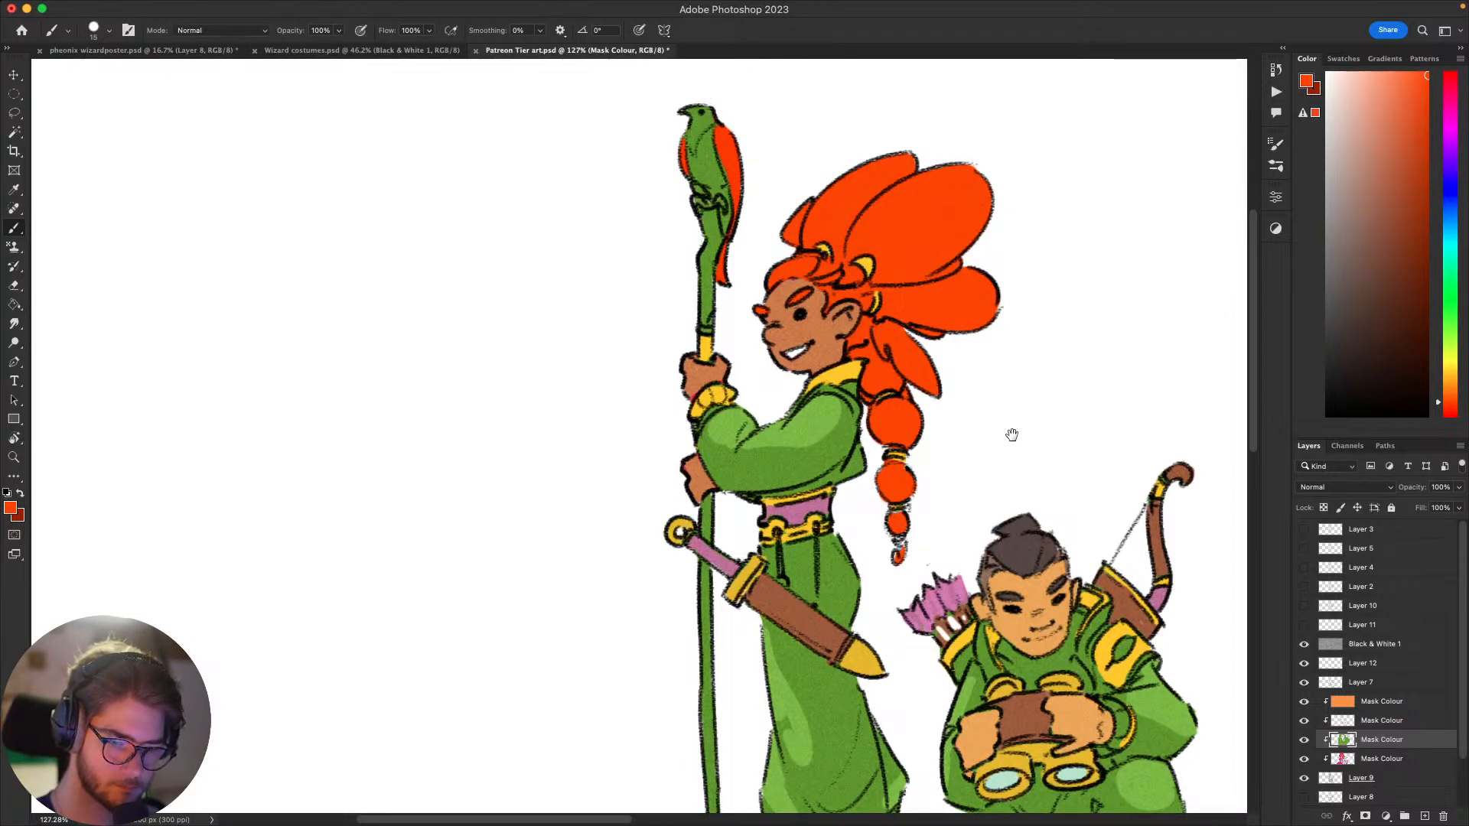
drag(1012, 435, 924, 529)
click(1450, 381)
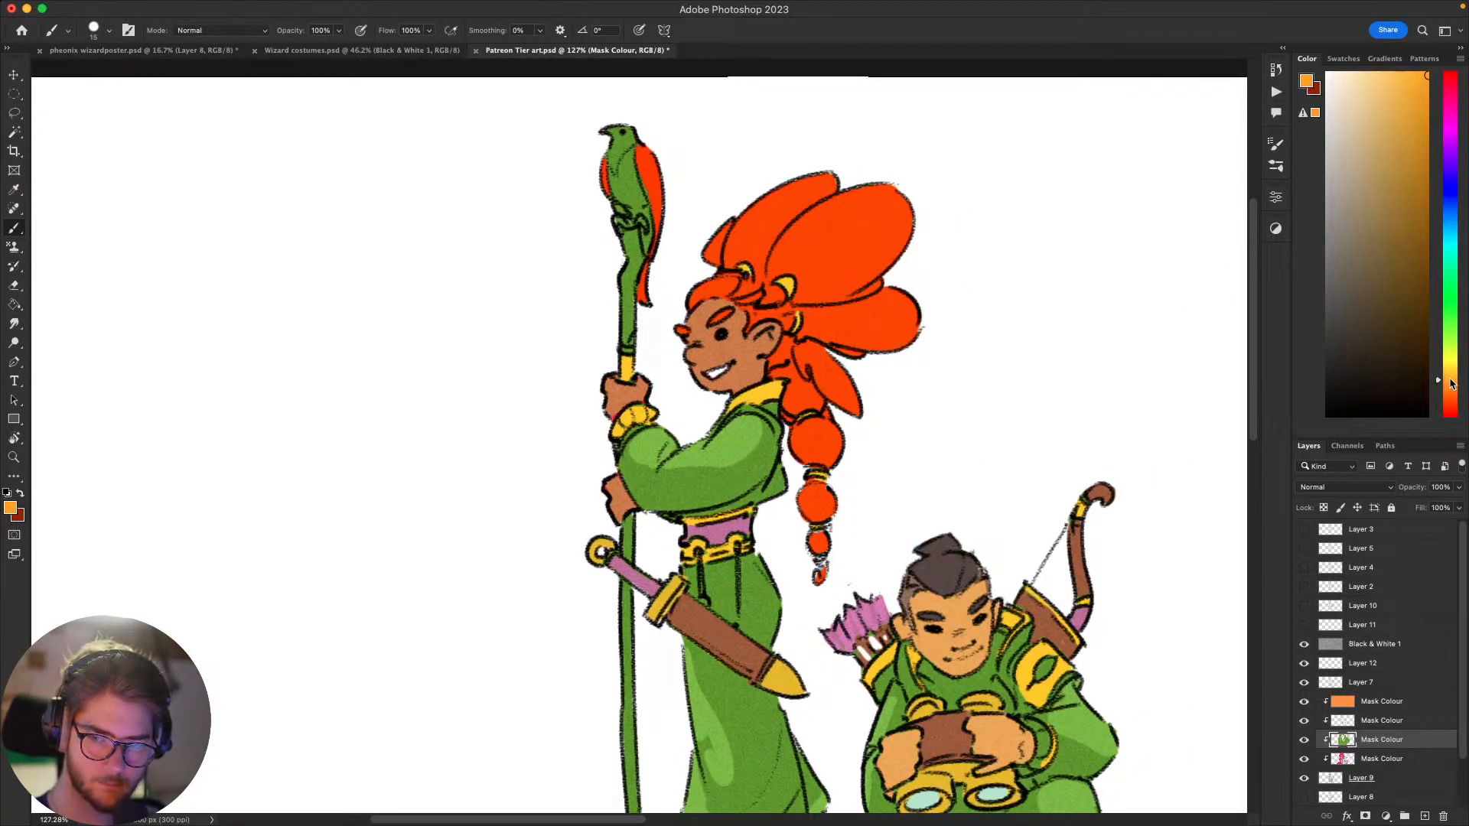
click(1395, 74)
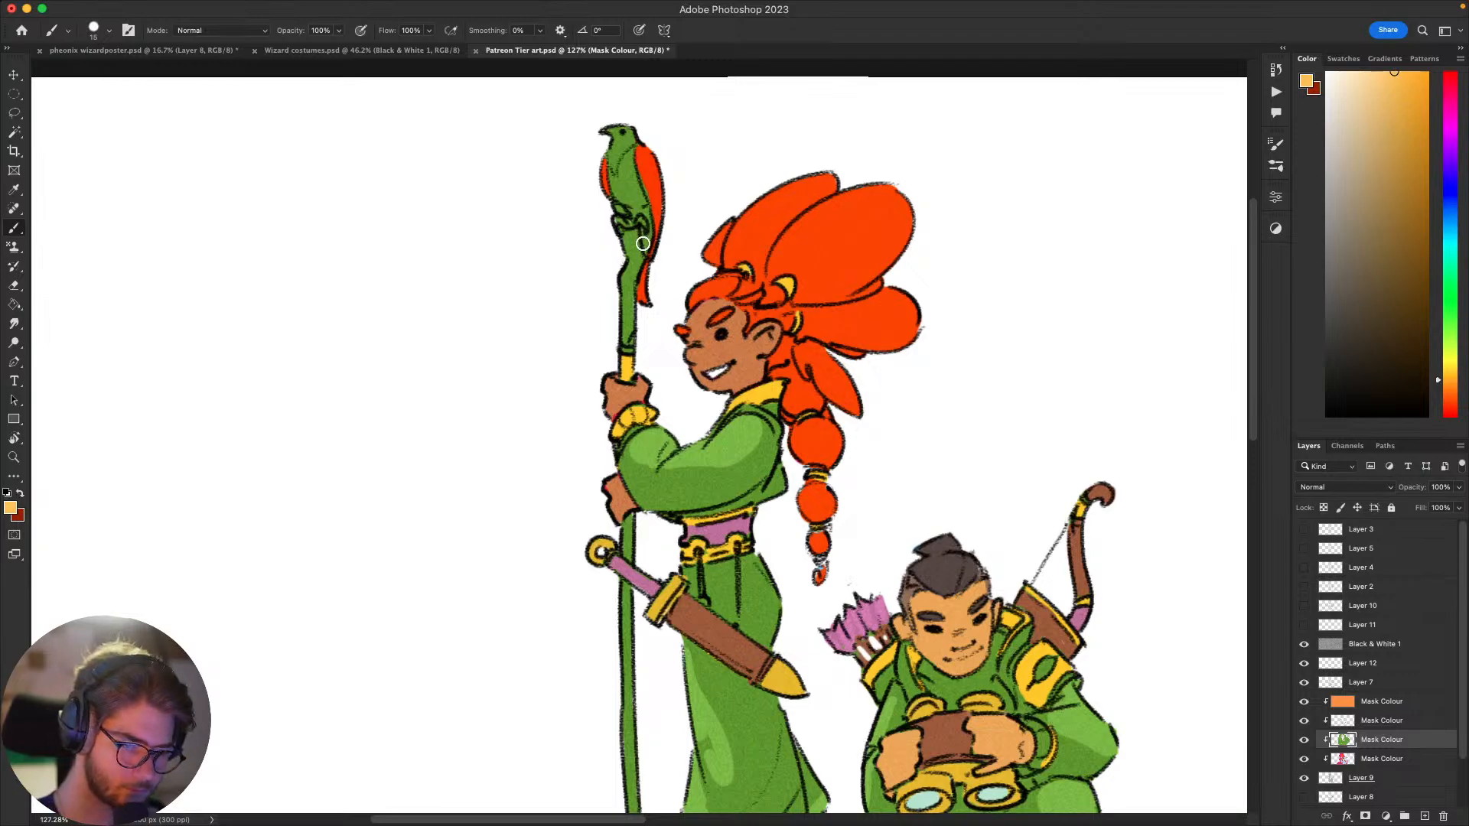
mouse_move(643, 244)
mouse_down()
mouse_move(614, 168)
mouse_move(623, 188)
mouse_move(622, 151)
mouse_move(641, 206)
mouse_move(620, 125)
mouse_move(640, 115)
mouse_move(626, 163)
mouse_up()
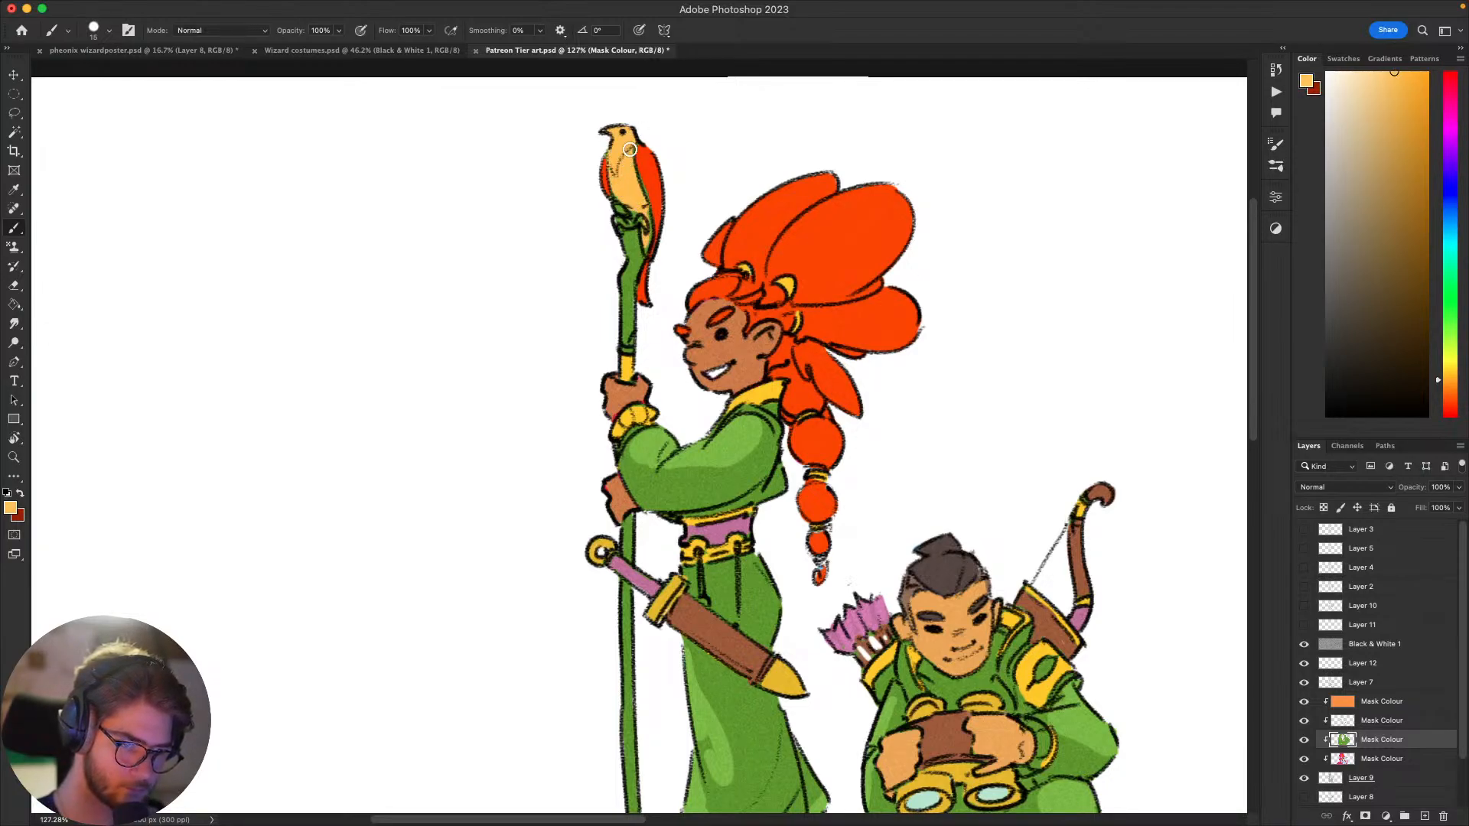
Step: Touch up the area around the bird's feet with light orange and the orange-red of its wings
drag(823, 557, 675, 576)
drag(1029, 464, 1038, 414)
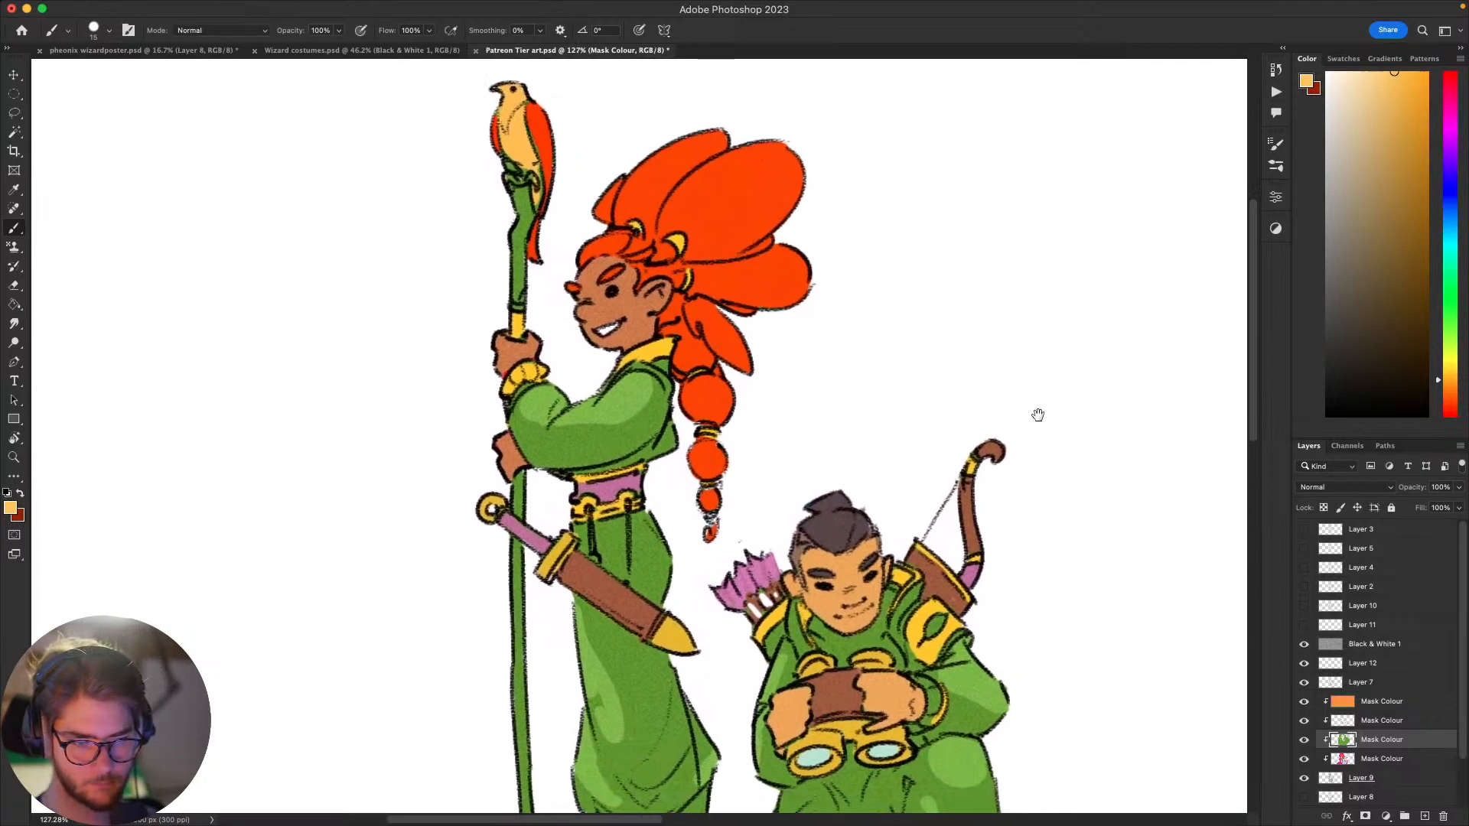
key(super+0)
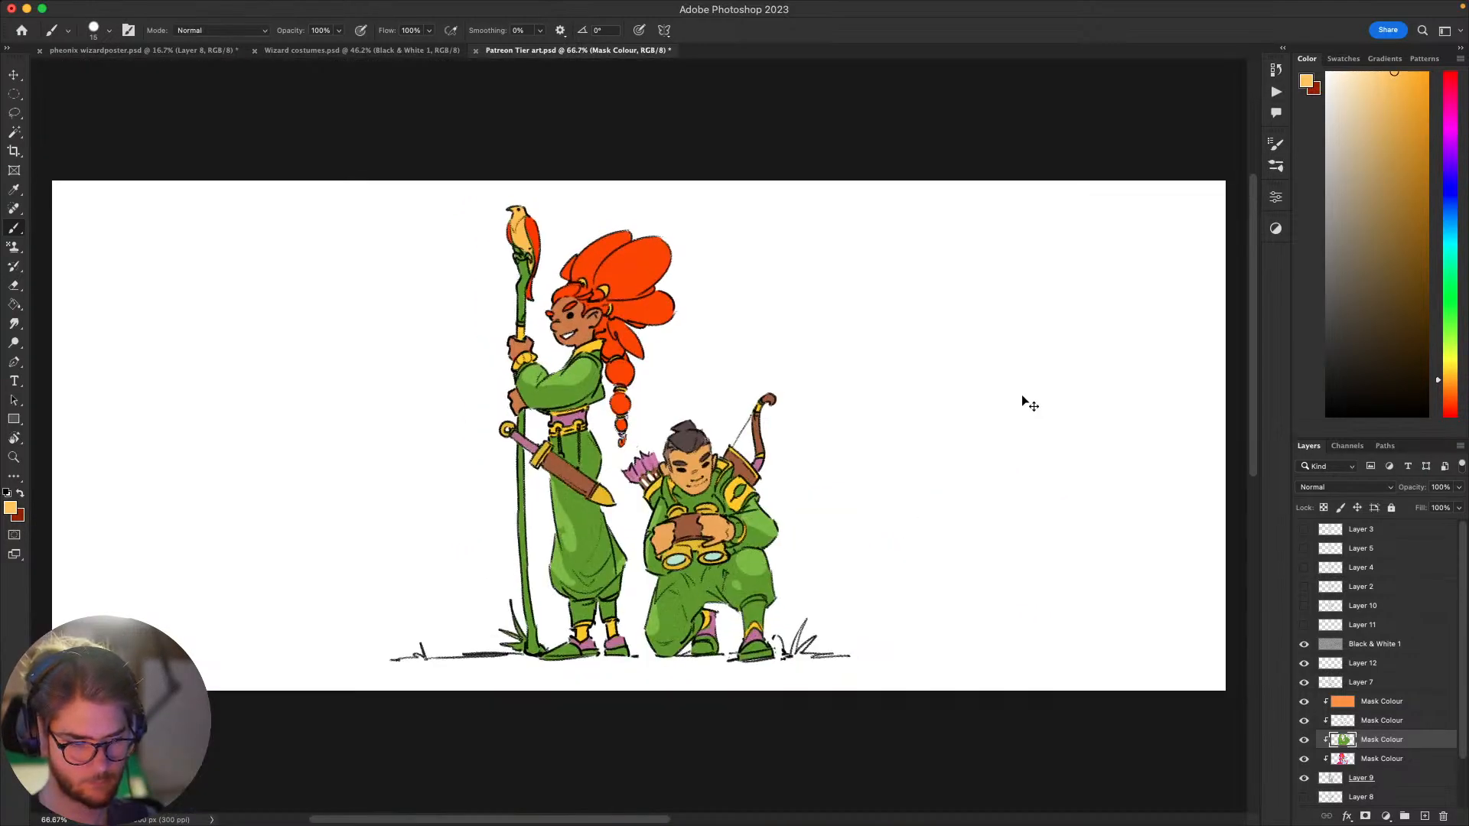
key(super+1)
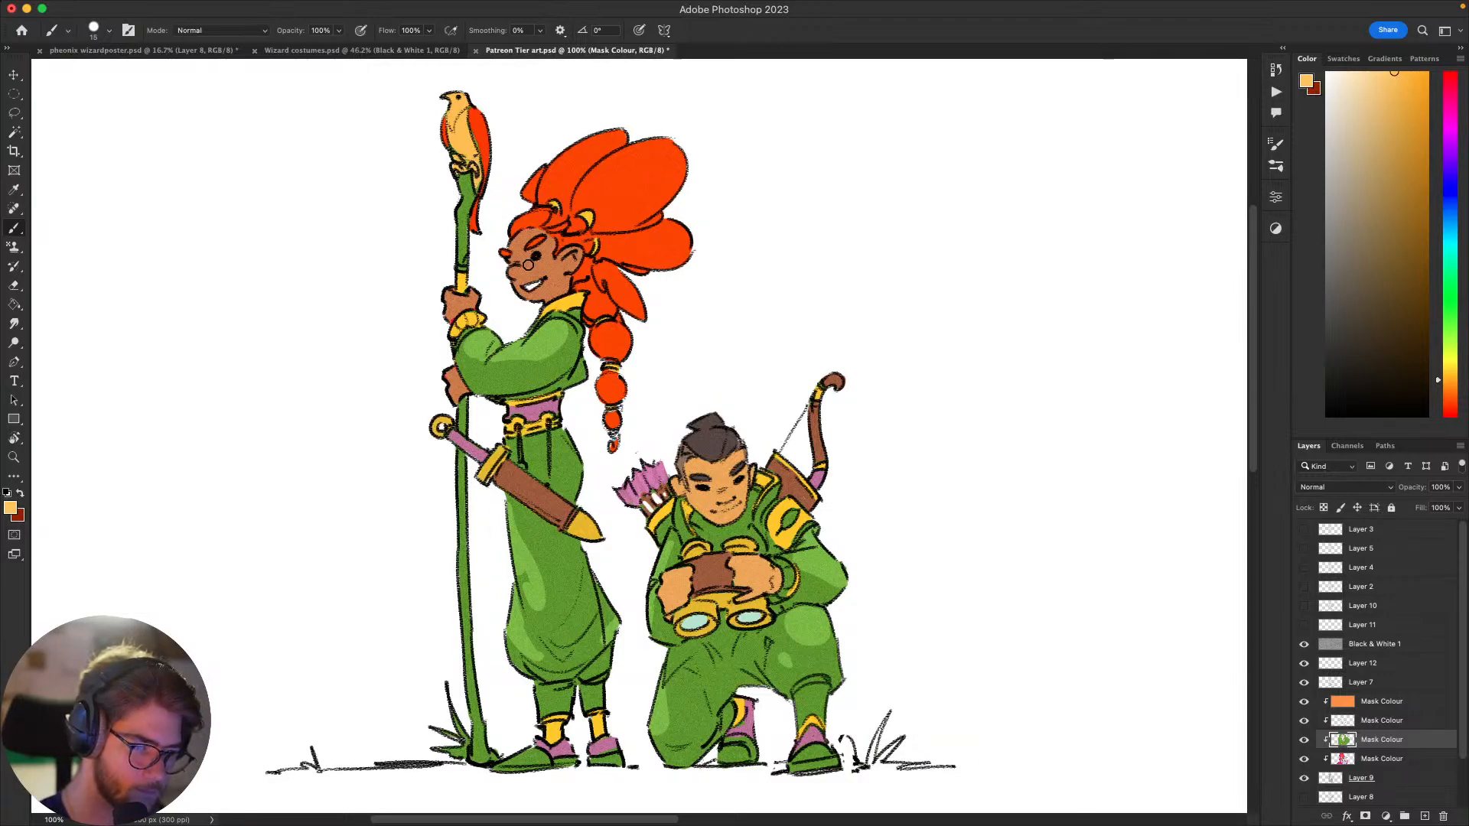
alt+click(451, 152)
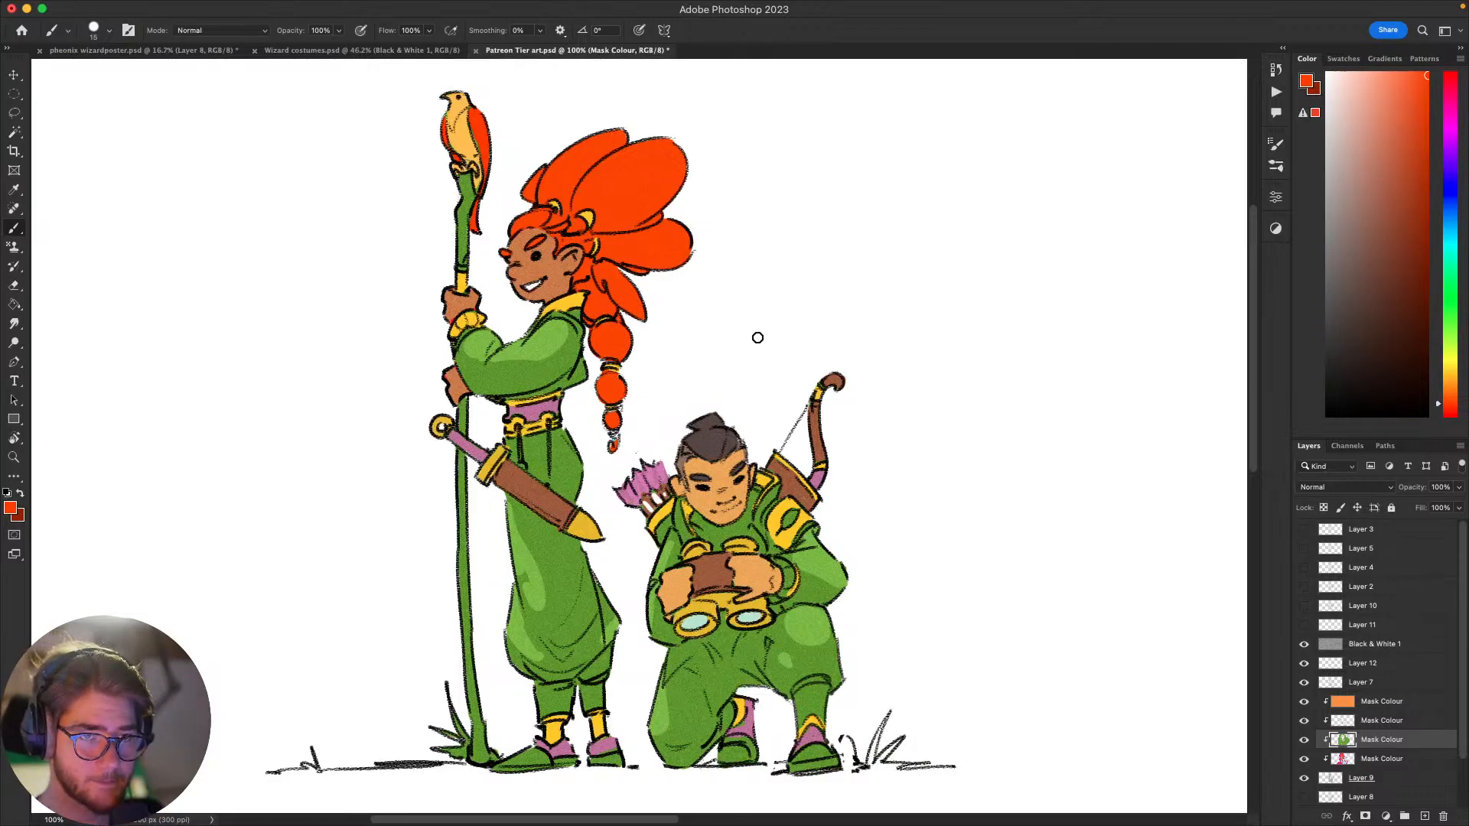
drag(757, 334, 854, 418)
scroll(820, 401, down, 1)
scroll(820, 401, up, 2)
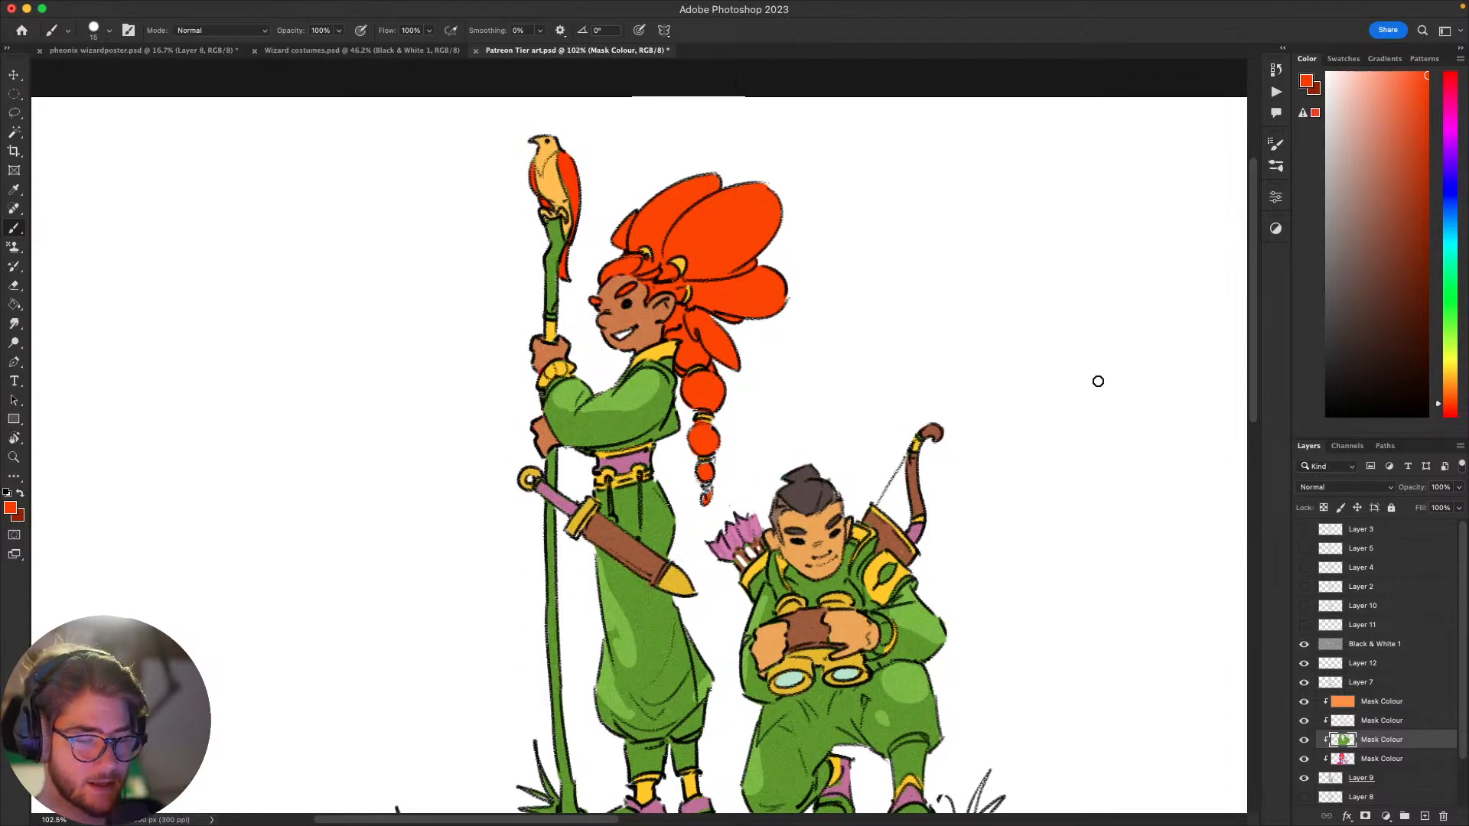
drag(1031, 412, 994, 381)
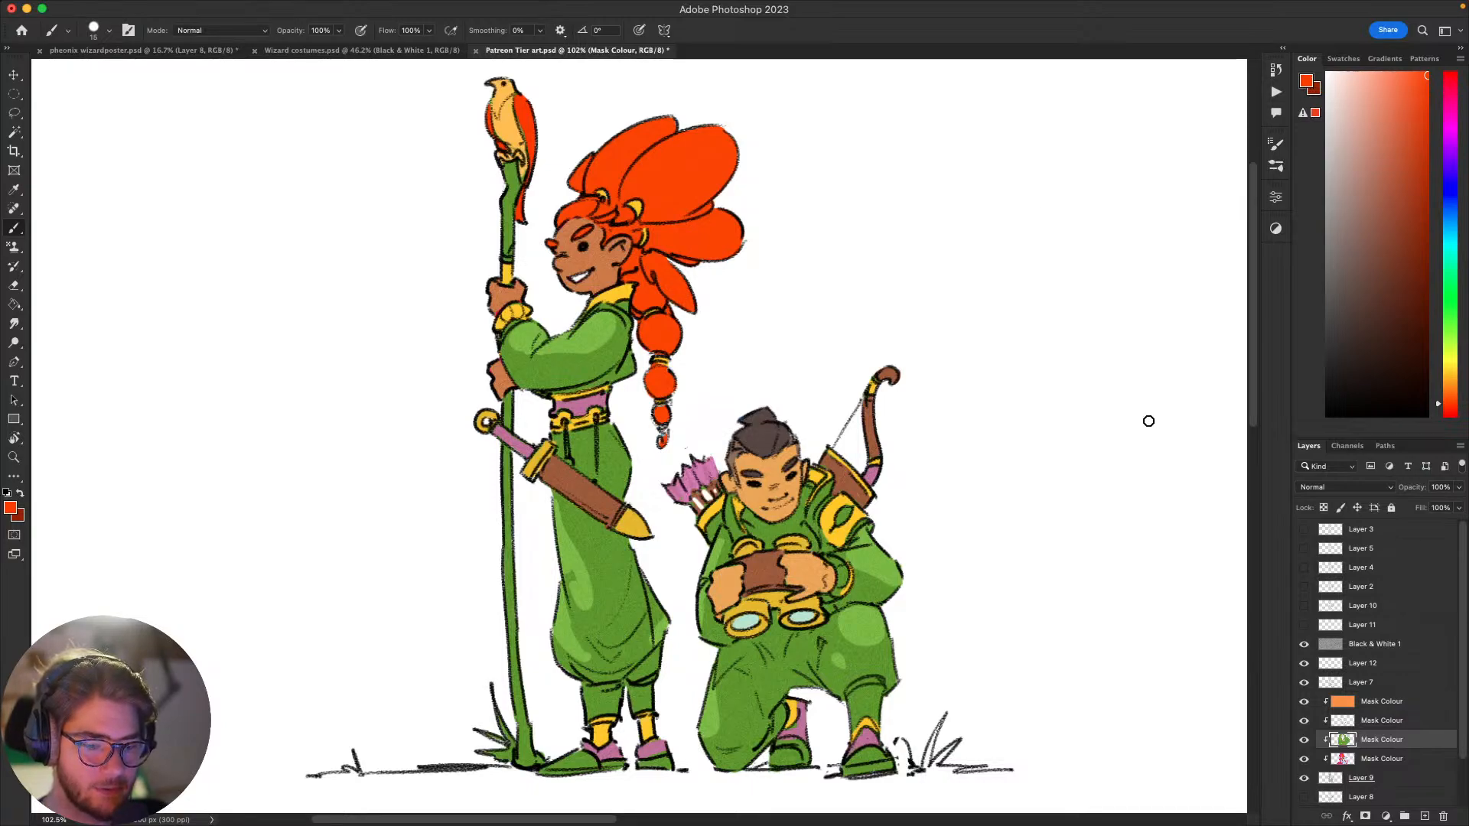
drag(1153, 439, 1152, 450)
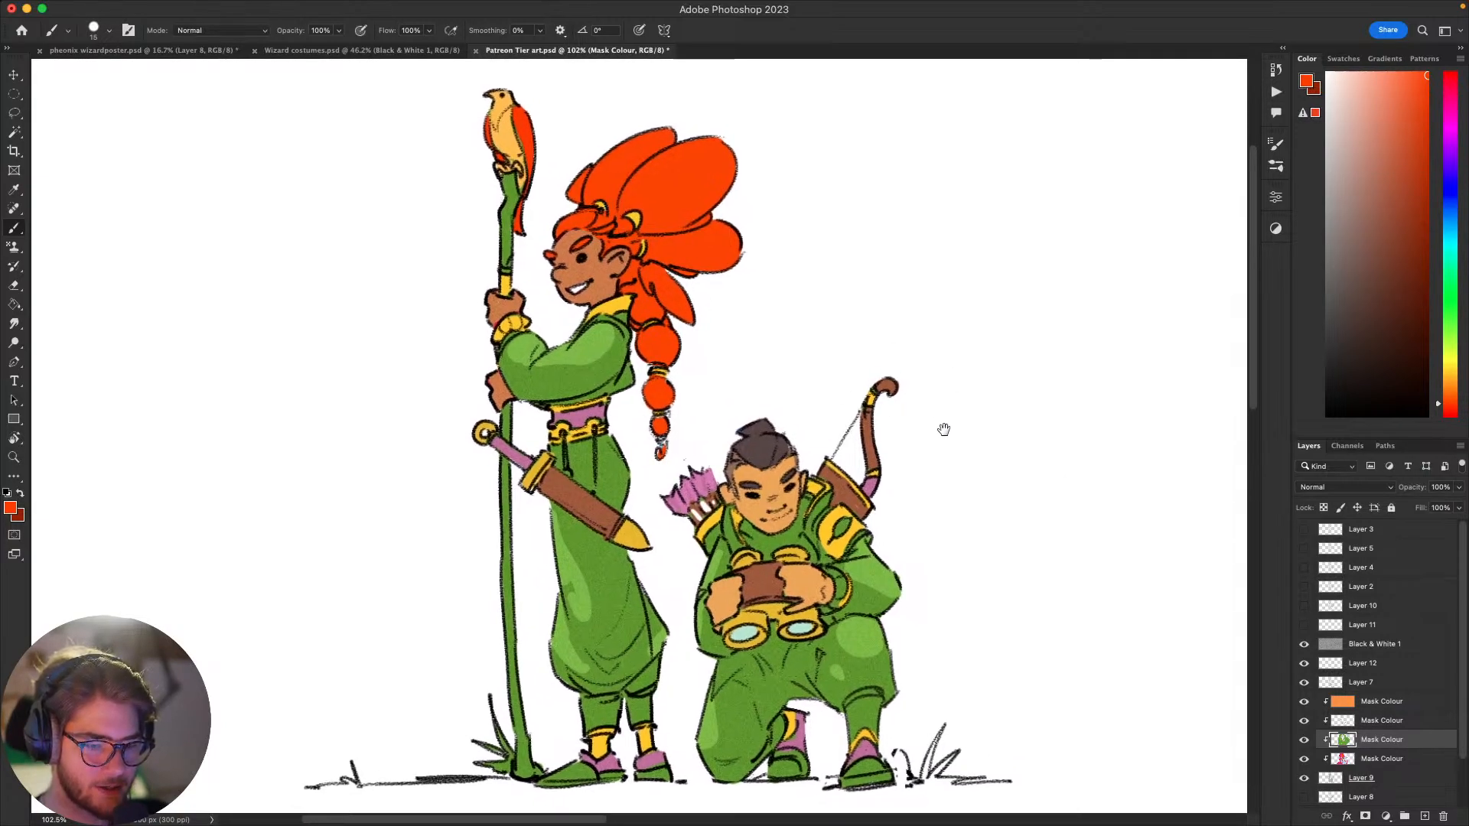
drag(943, 429, 948, 425)
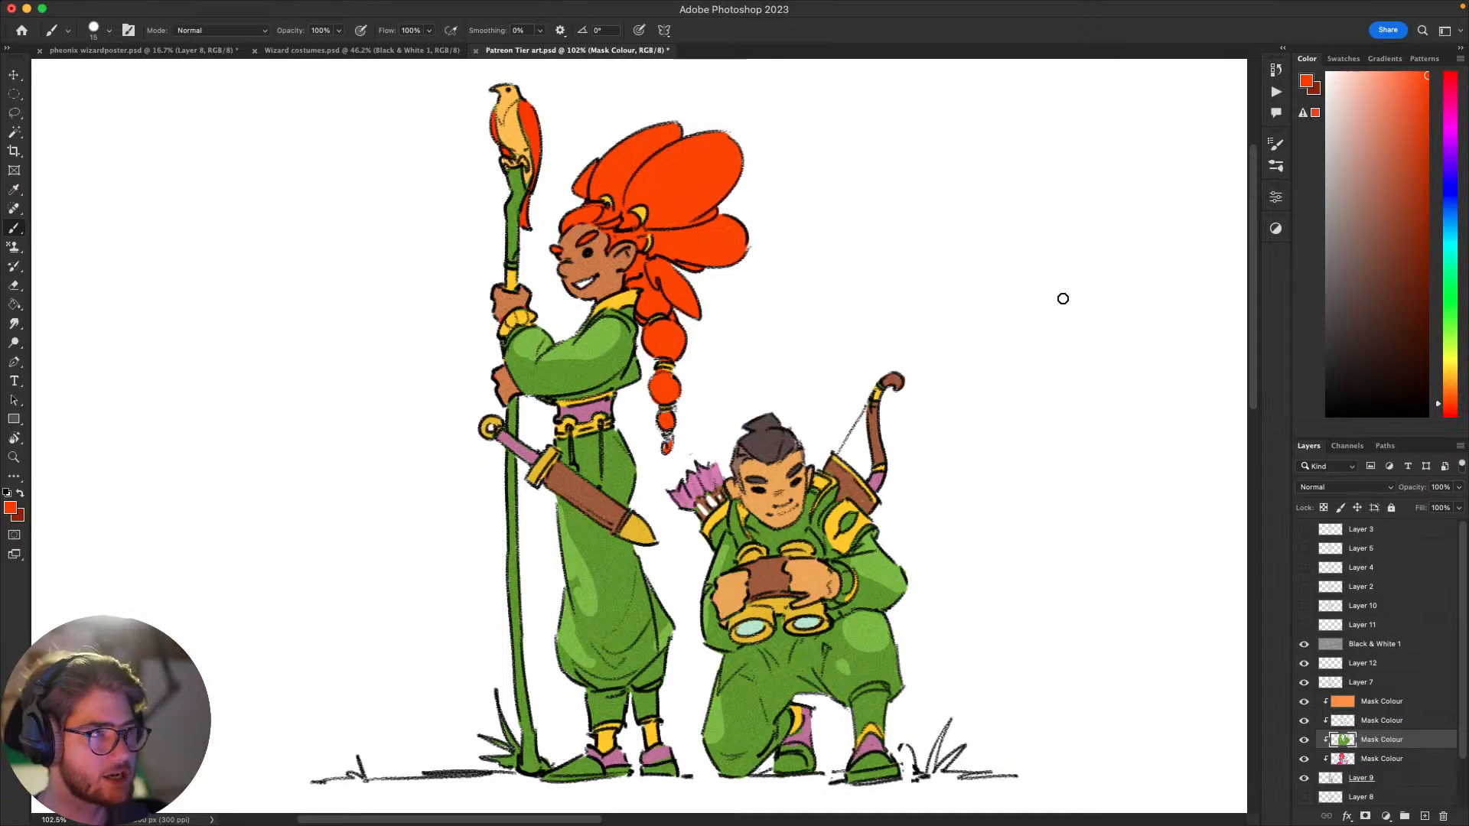
drag(1086, 335, 1074, 337)
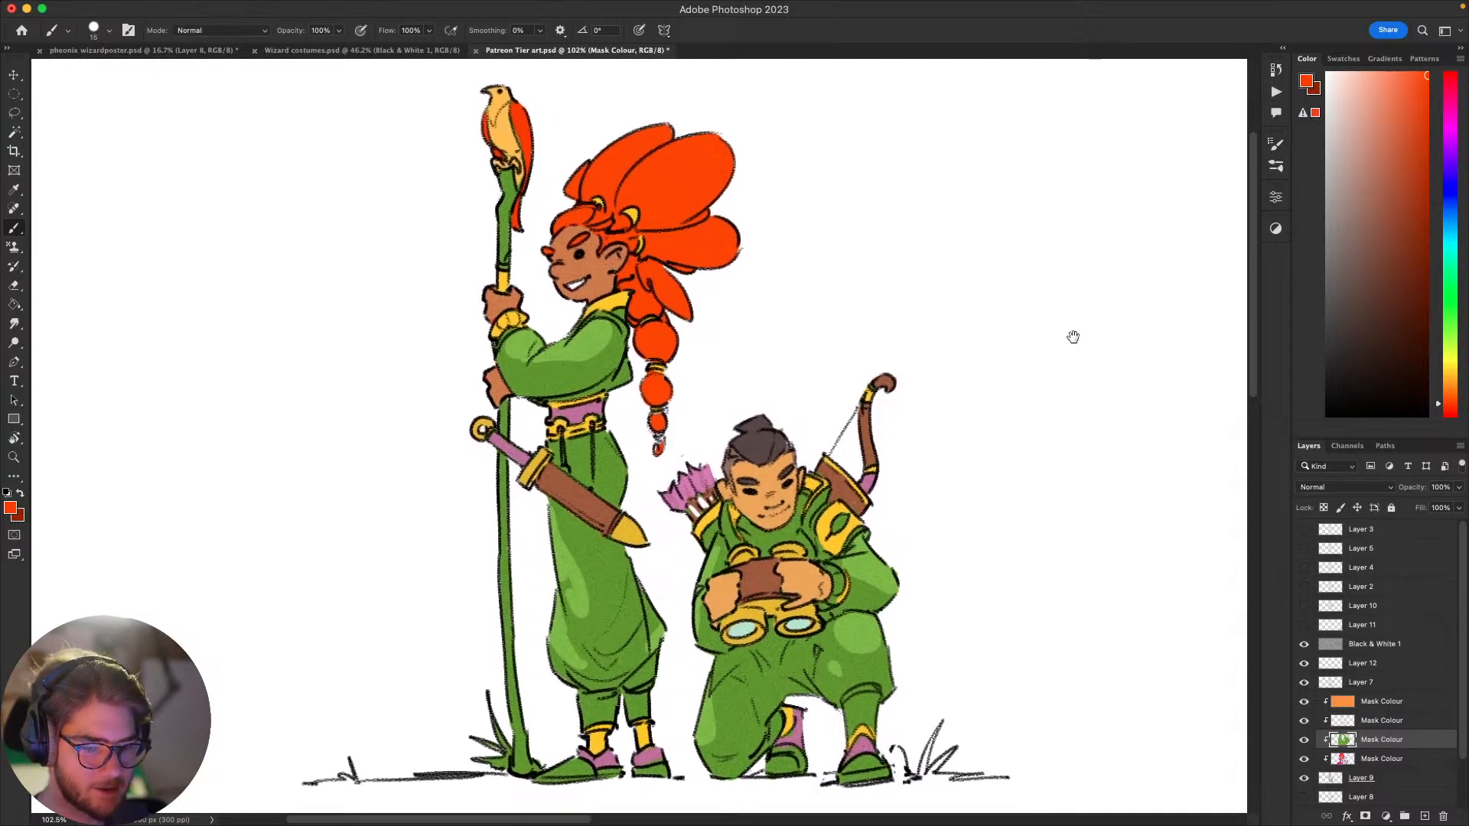
scroll(1043, 345, down, 2)
scroll(931, 357, up, 3)
scroll(931, 357, down, 2)
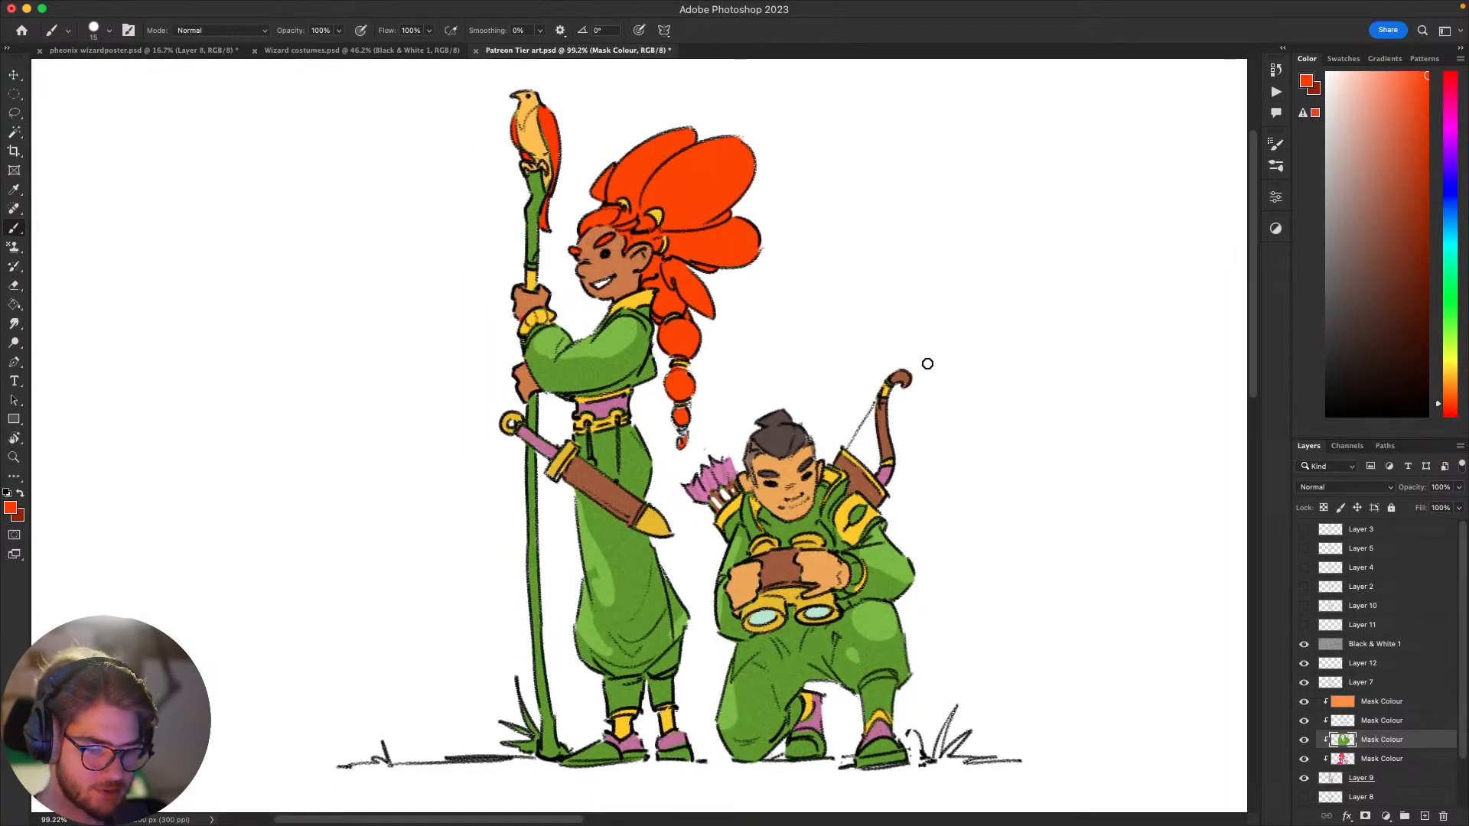
drag(942, 400, 944, 398)
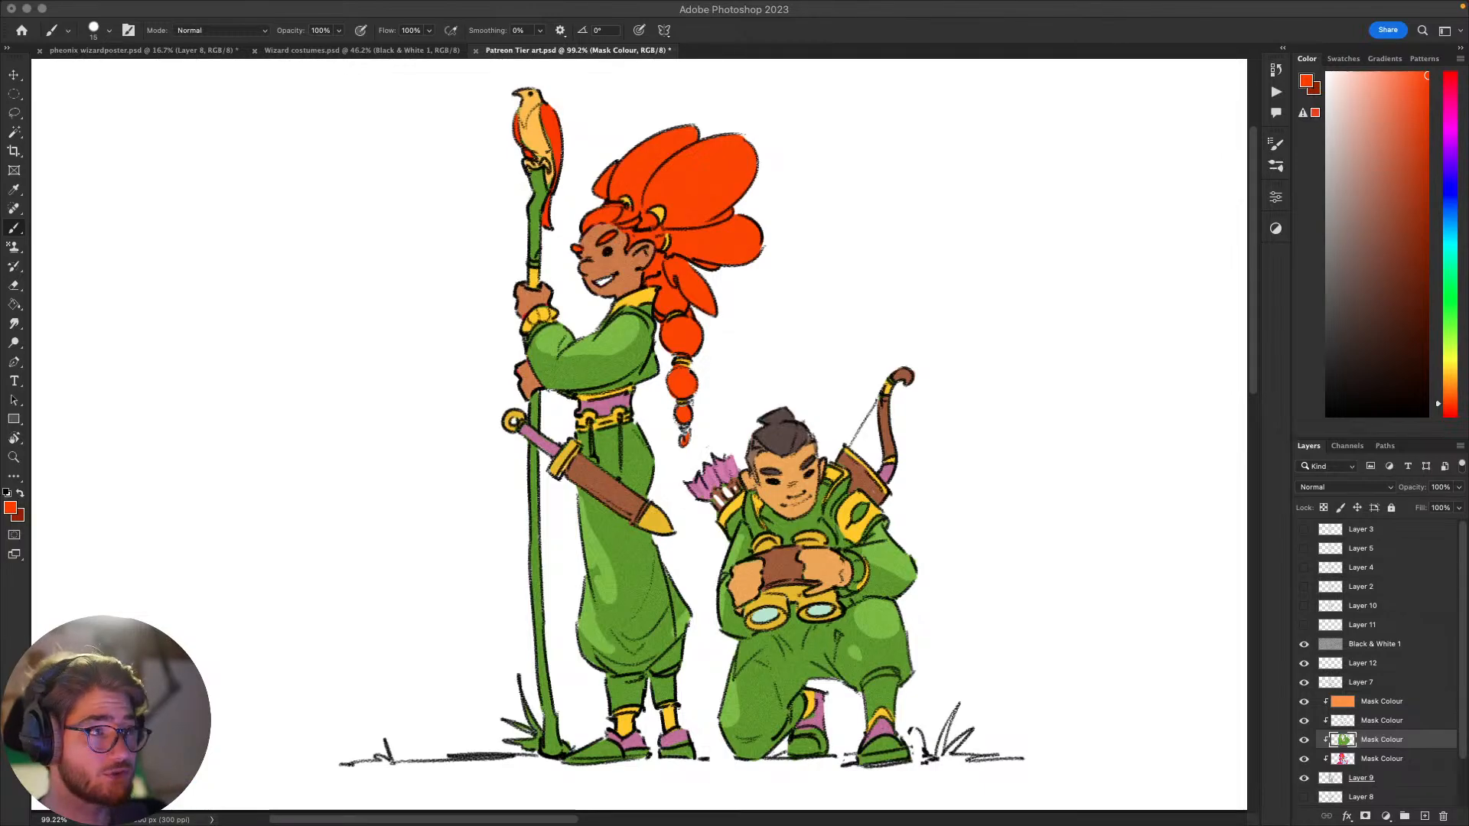
key(super+Tab)
key(super+Tab)
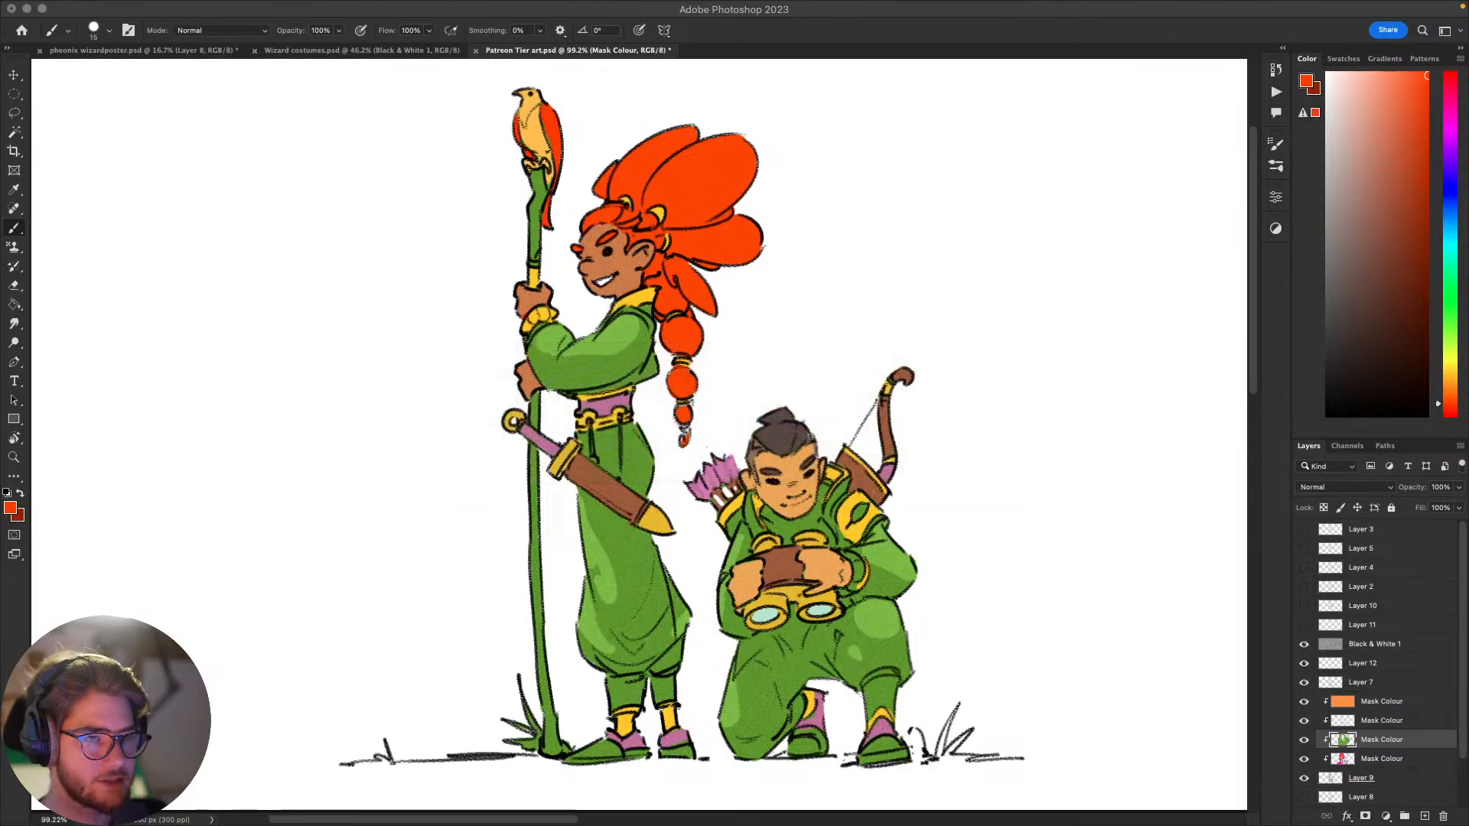
key(super+Tab)
key(super+Tab)
key(super+Tab)
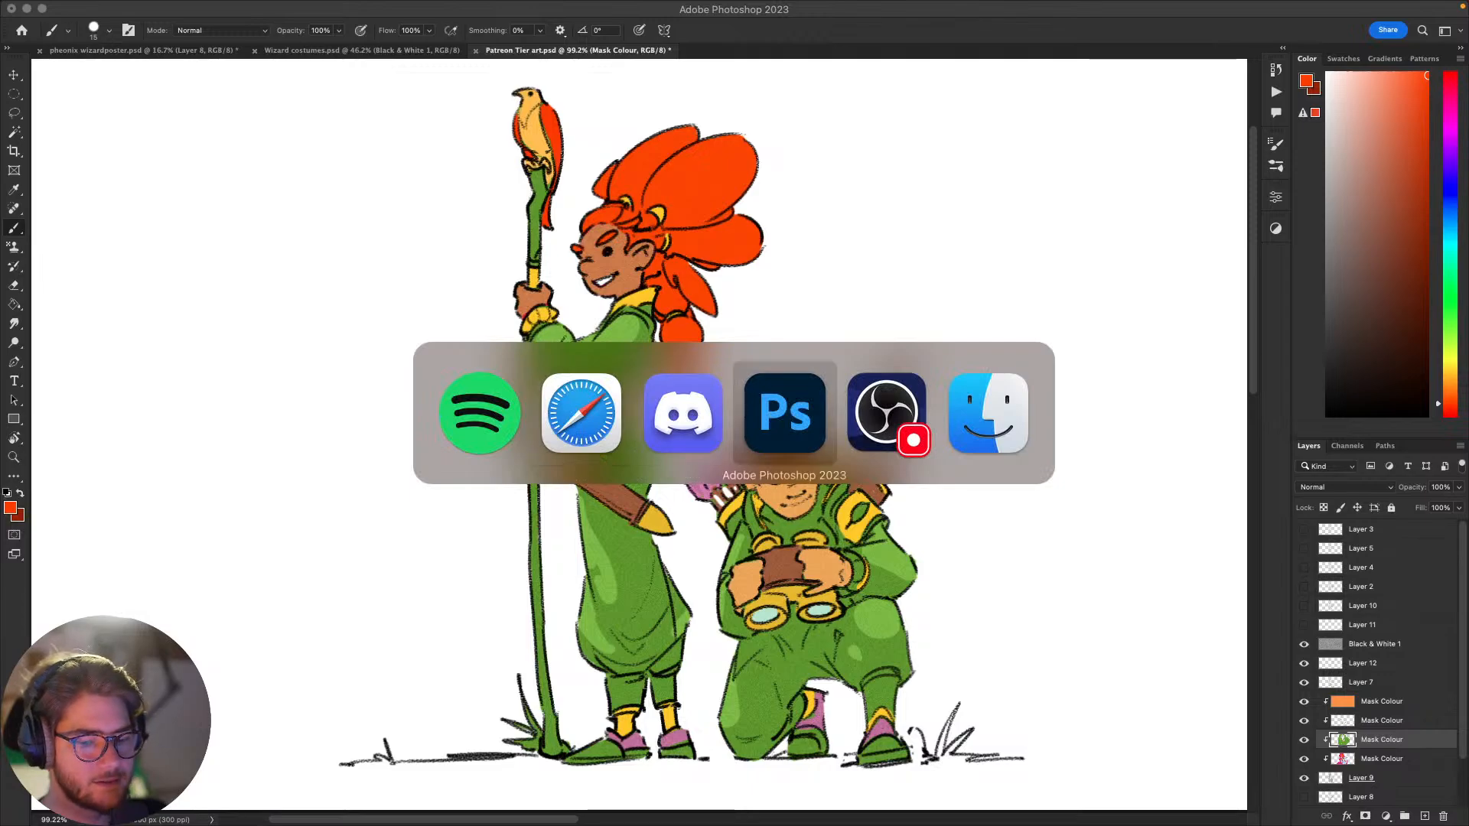